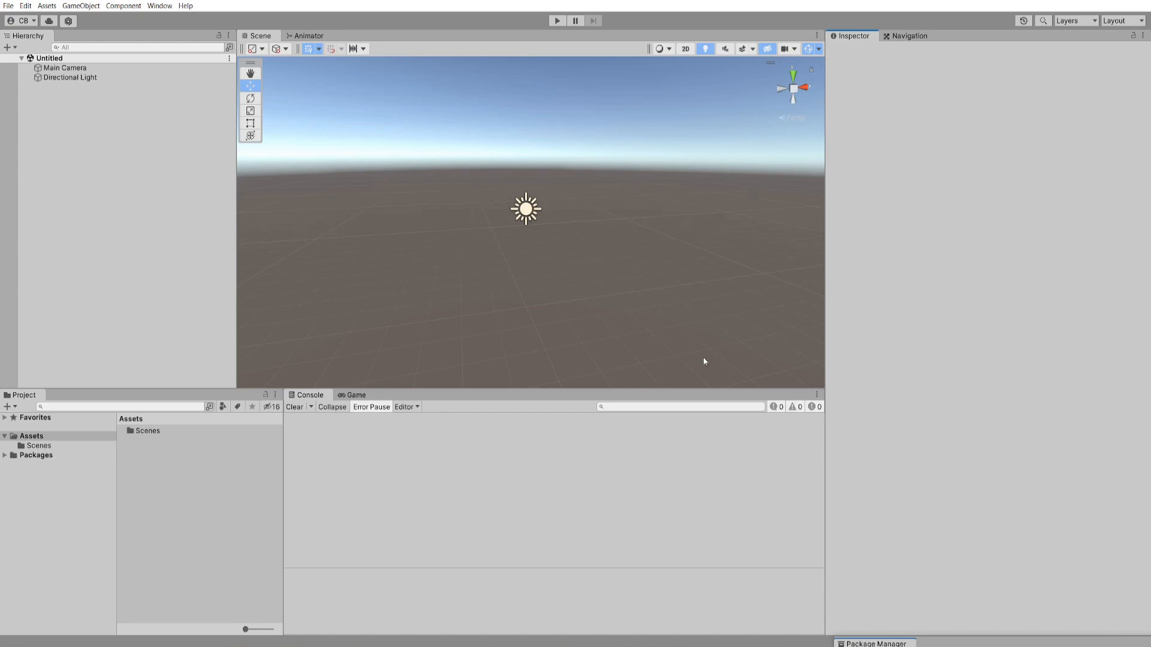
# - Open the Package Manager, show the My Assets packages and start importing Adventure Creator
pyautogui.click(159, 6)
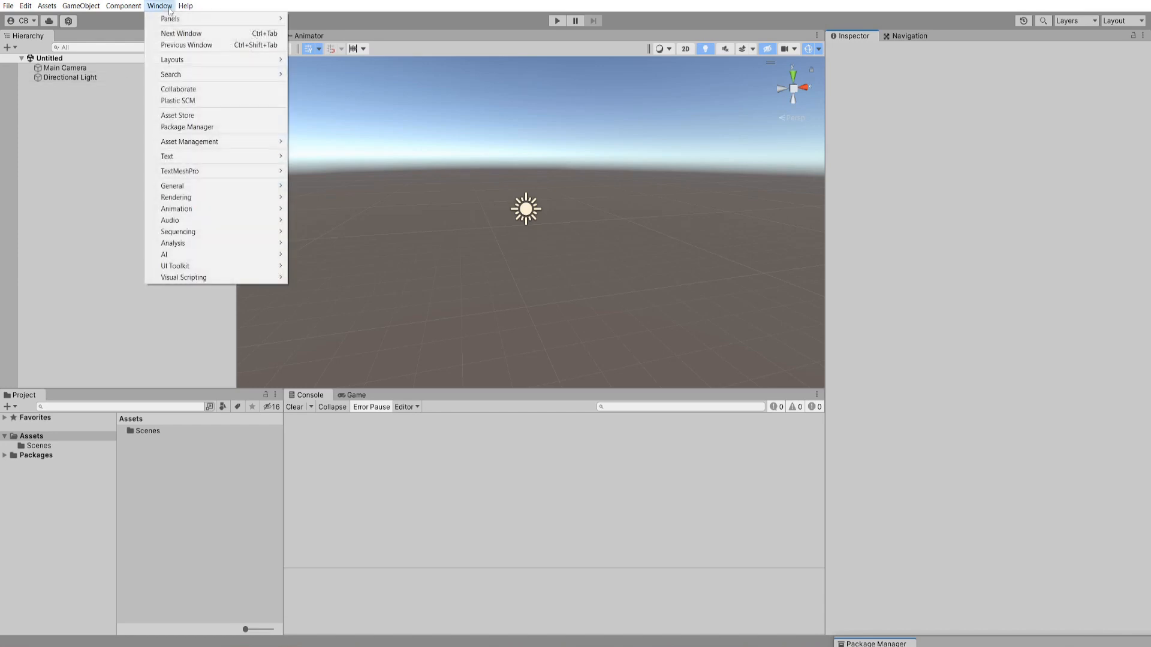
pyautogui.click(187, 127)
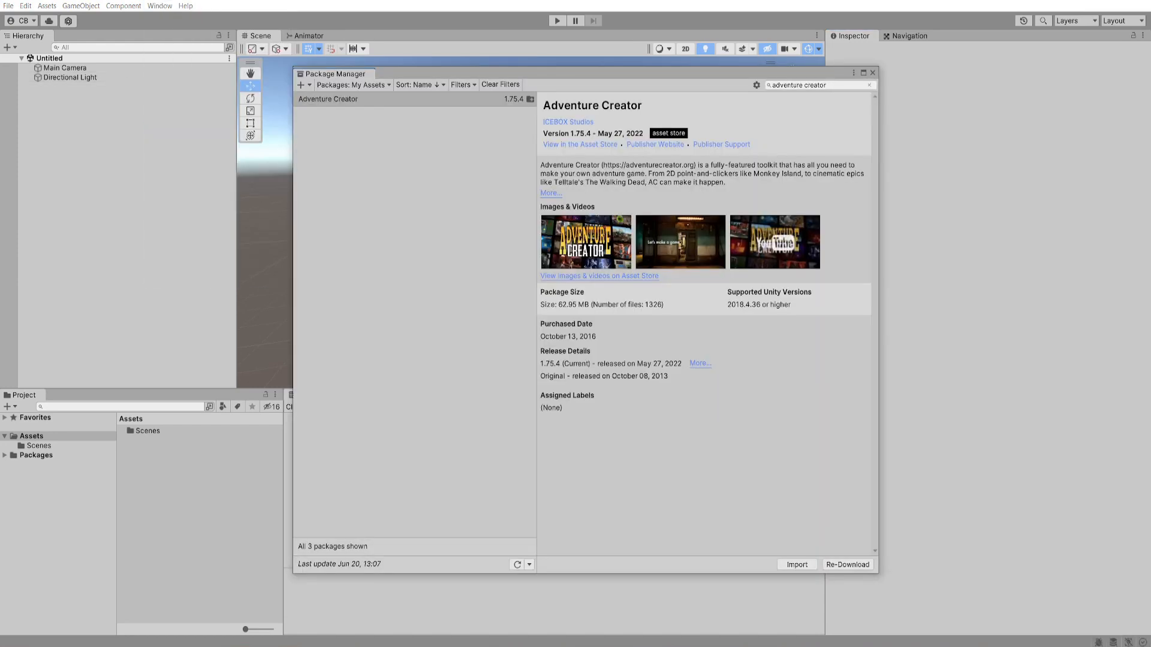
pyautogui.click(384, 85)
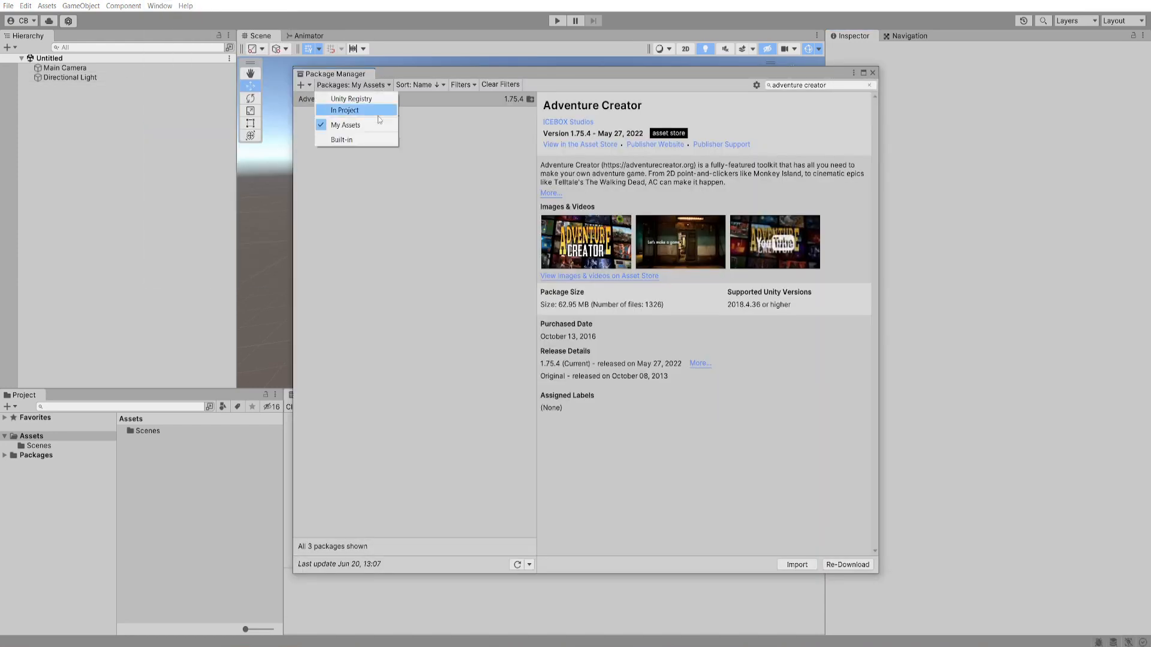
pyautogui.click(354, 124)
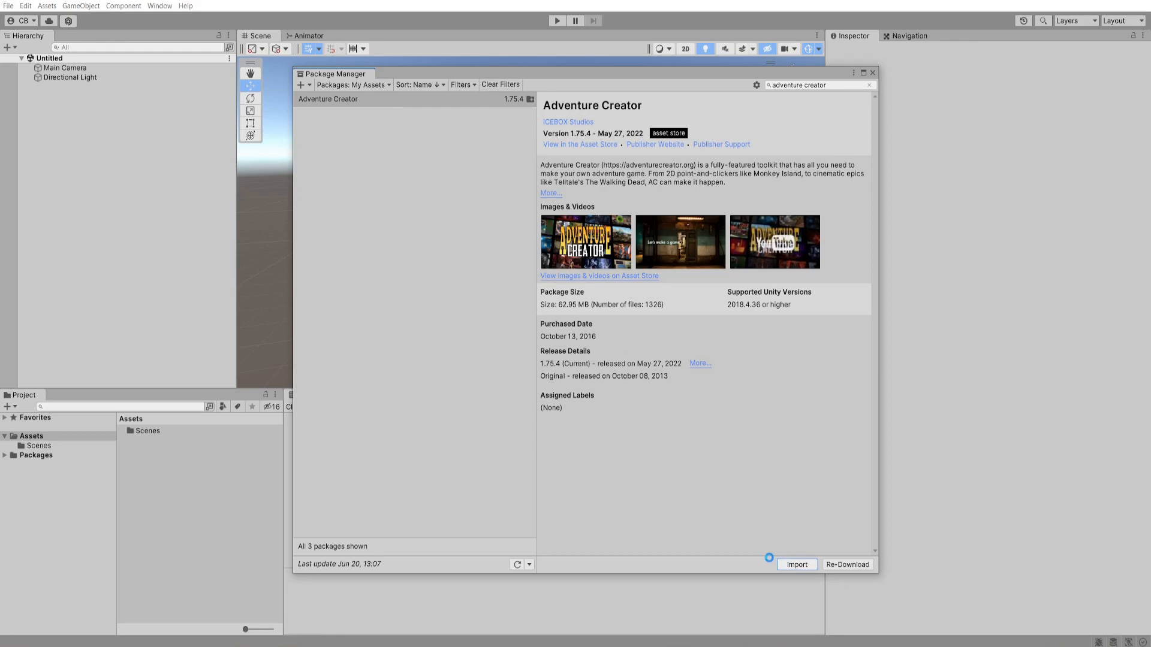
pyautogui.click(769, 558)
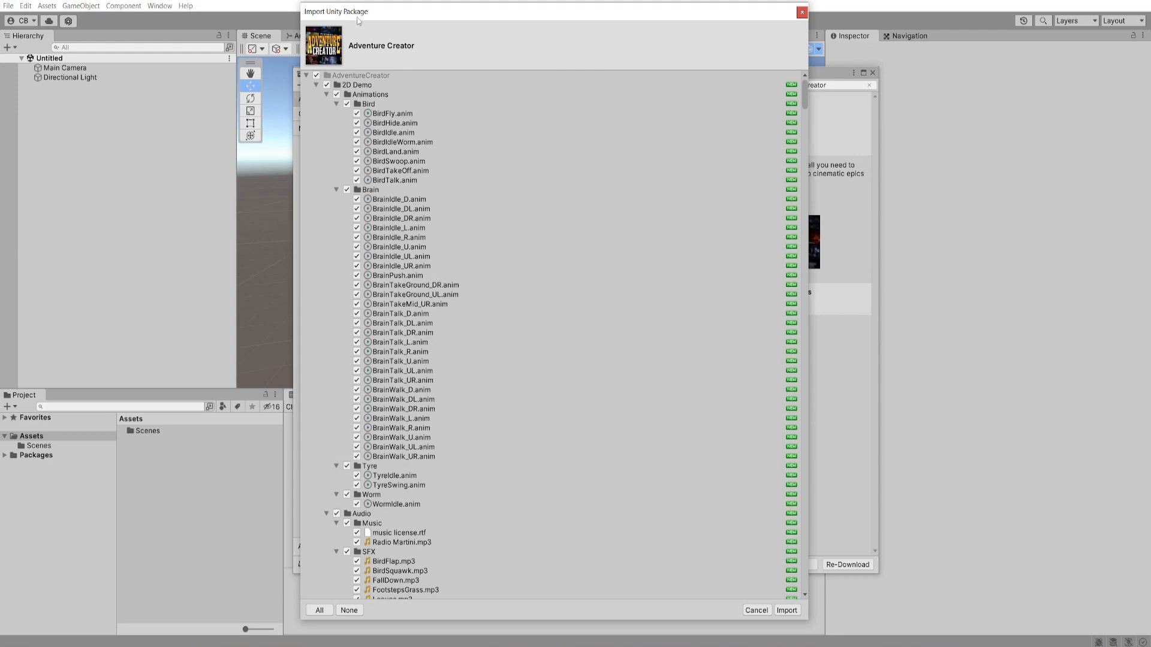
# - Import Adventure Creator without the 2D Demo and Demo folders, accept its automatic installation changes and close the Package Manager
pyautogui.moveTo(358, 19); pyautogui.dragTo(348, 18)
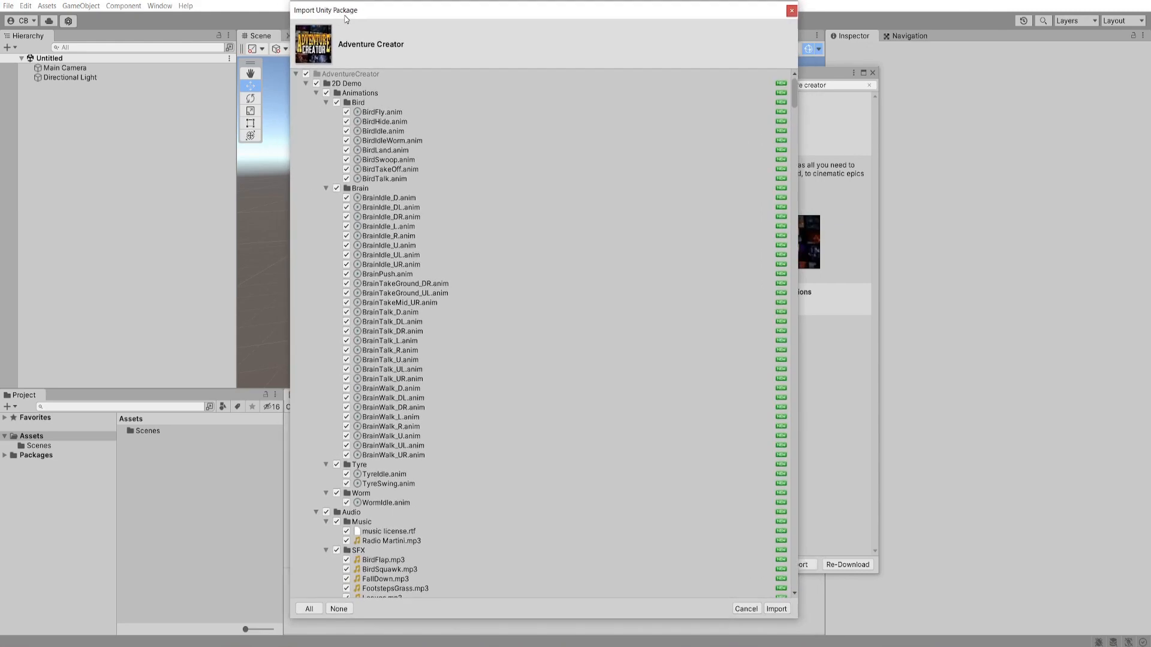
pyautogui.click(315, 83)
pyautogui.click(305, 84)
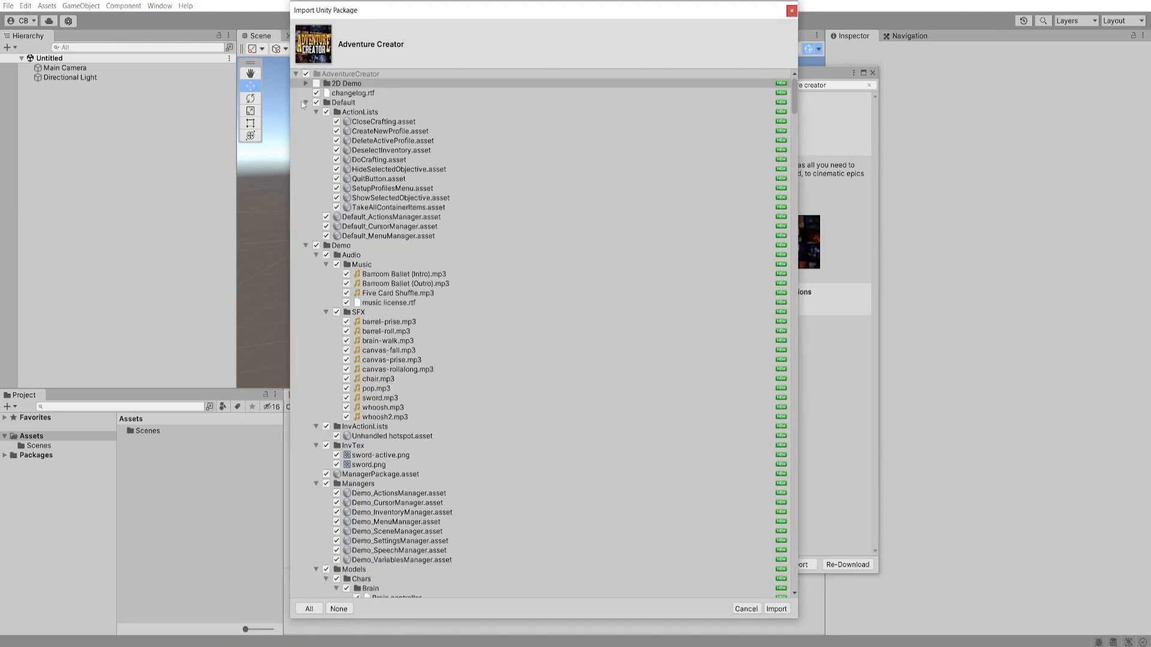
pyautogui.click(305, 103)
pyautogui.click(306, 112)
pyautogui.click(316, 112)
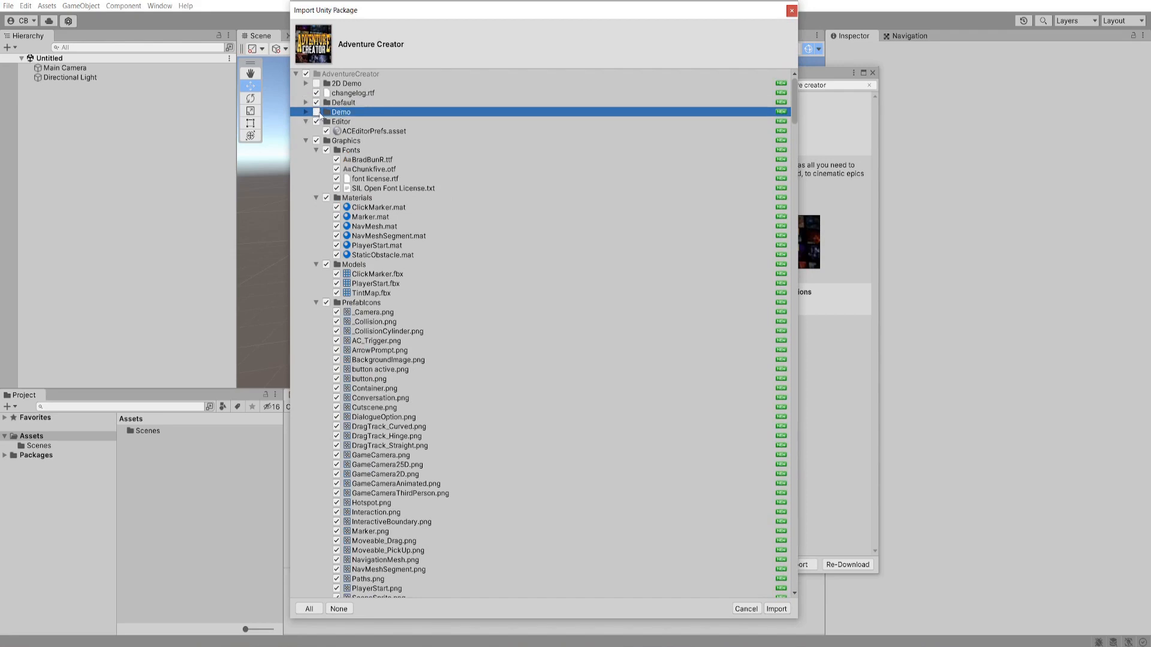
pyautogui.click(776, 609)
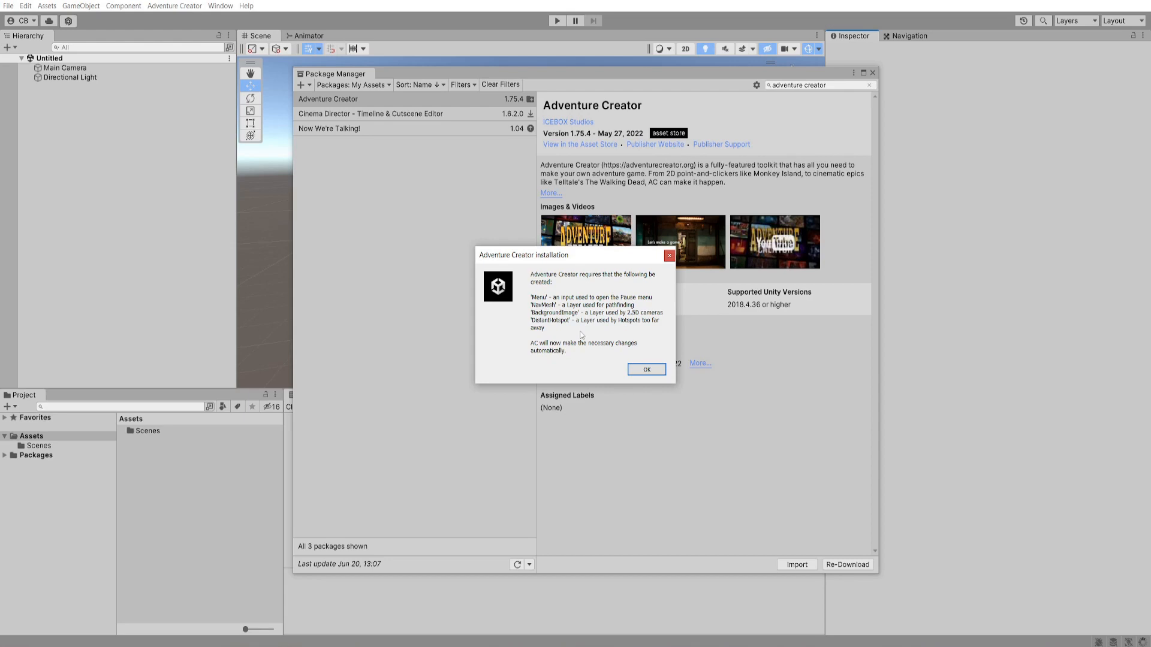
pyautogui.click(659, 372)
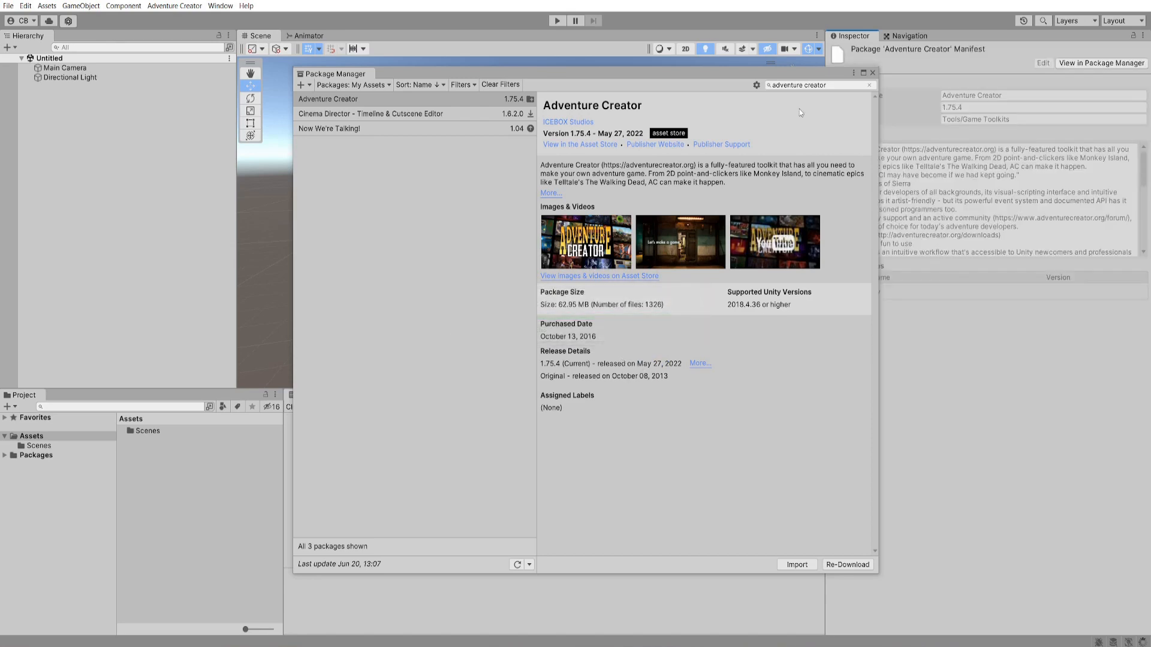
pyautogui.click(872, 72)
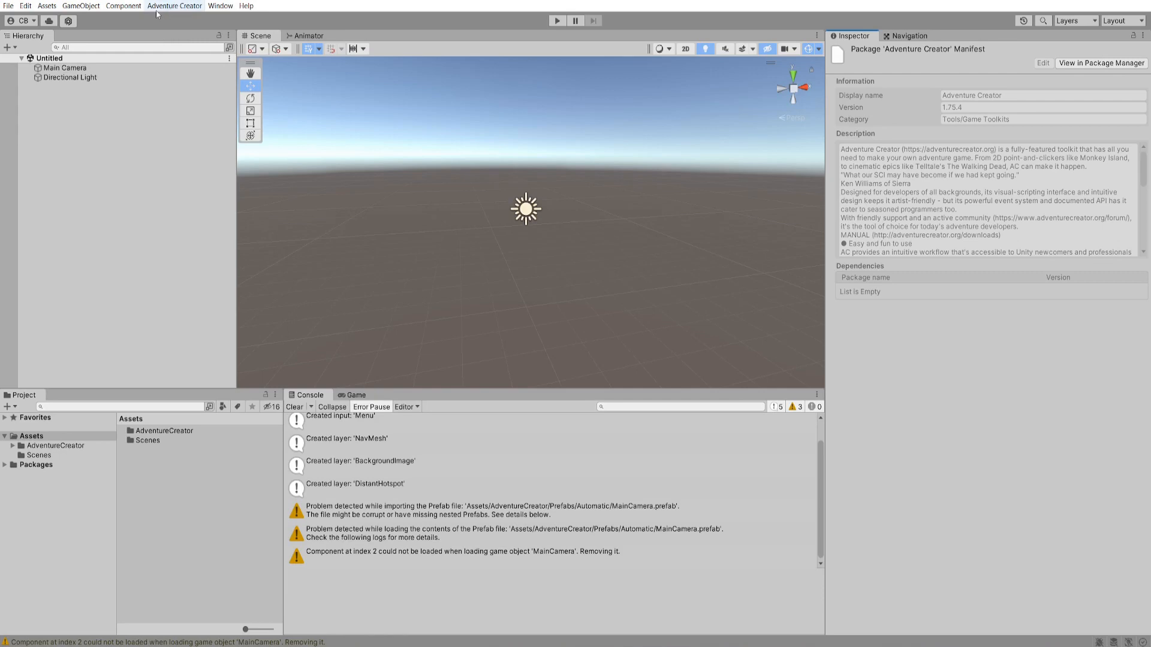
# - Open Adventure Creator's online Downloads page in the web browser and download the Tutorial Asset Files
pyautogui.click(184, 7)
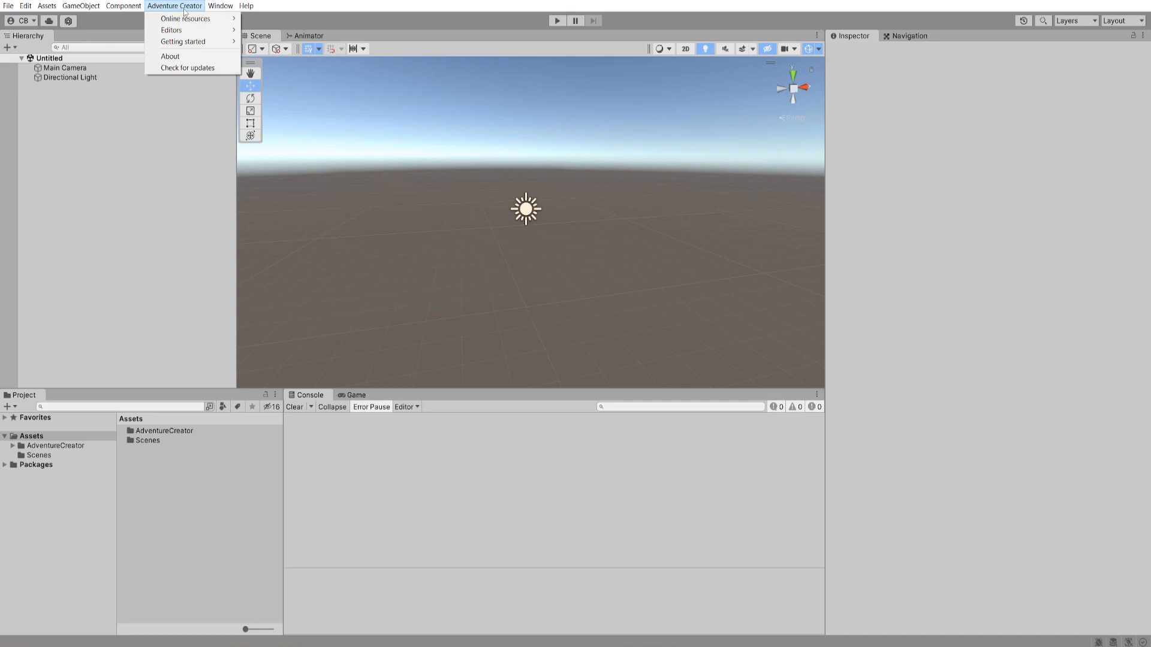
pyautogui.moveTo(195, 19)
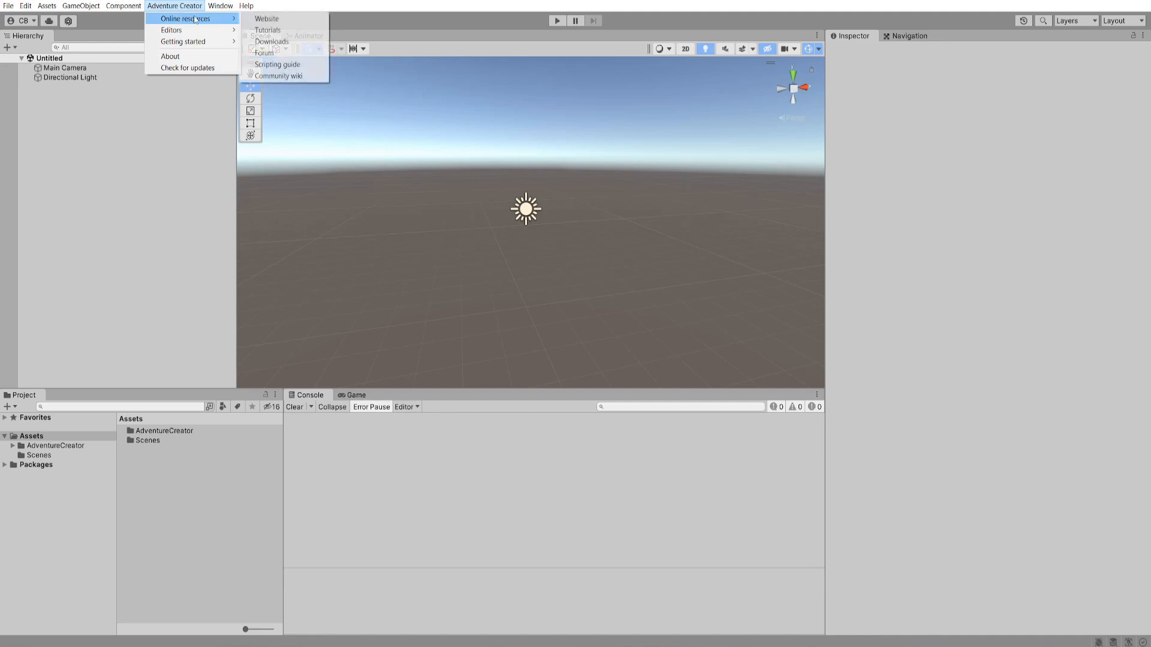
pyautogui.click(281, 47)
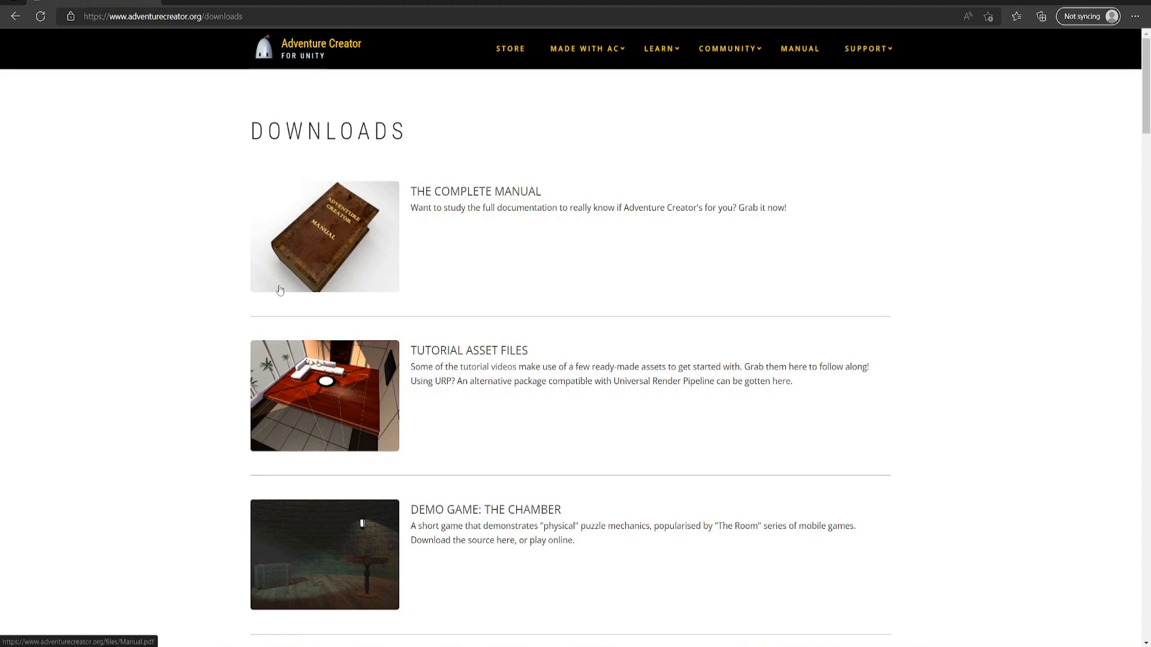
pyautogui.click(351, 405)
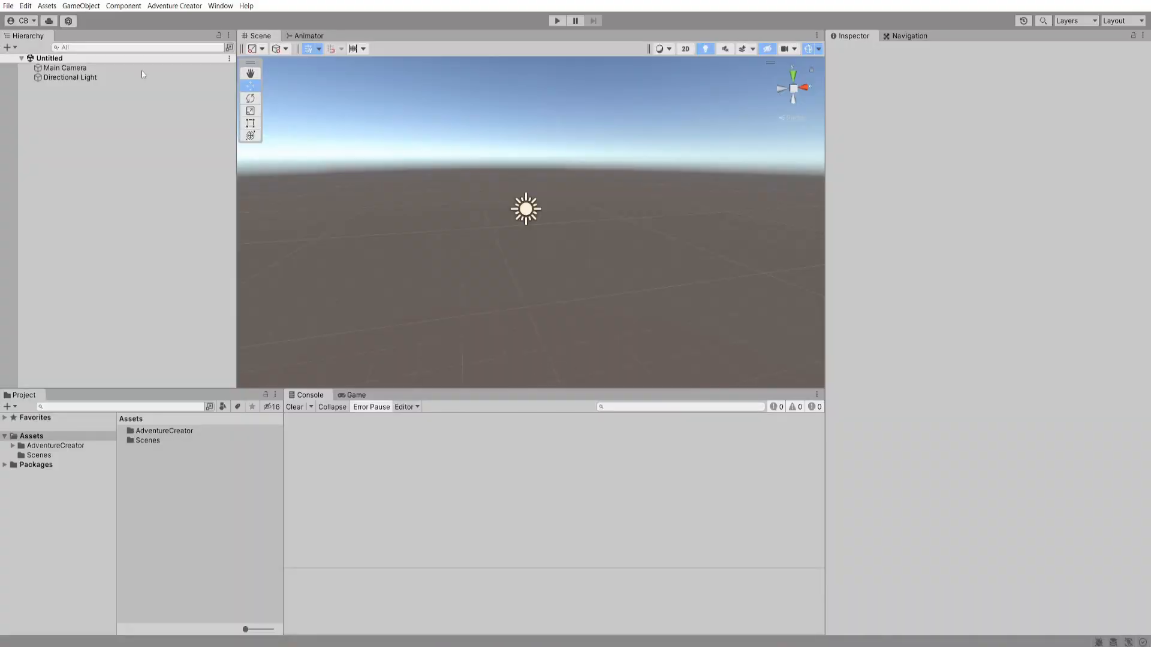
# - Back in Unity, import the complete TutorialFiles custom package into the project
pyautogui.click(47, 6)
pyautogui.moveTo(186, 131)
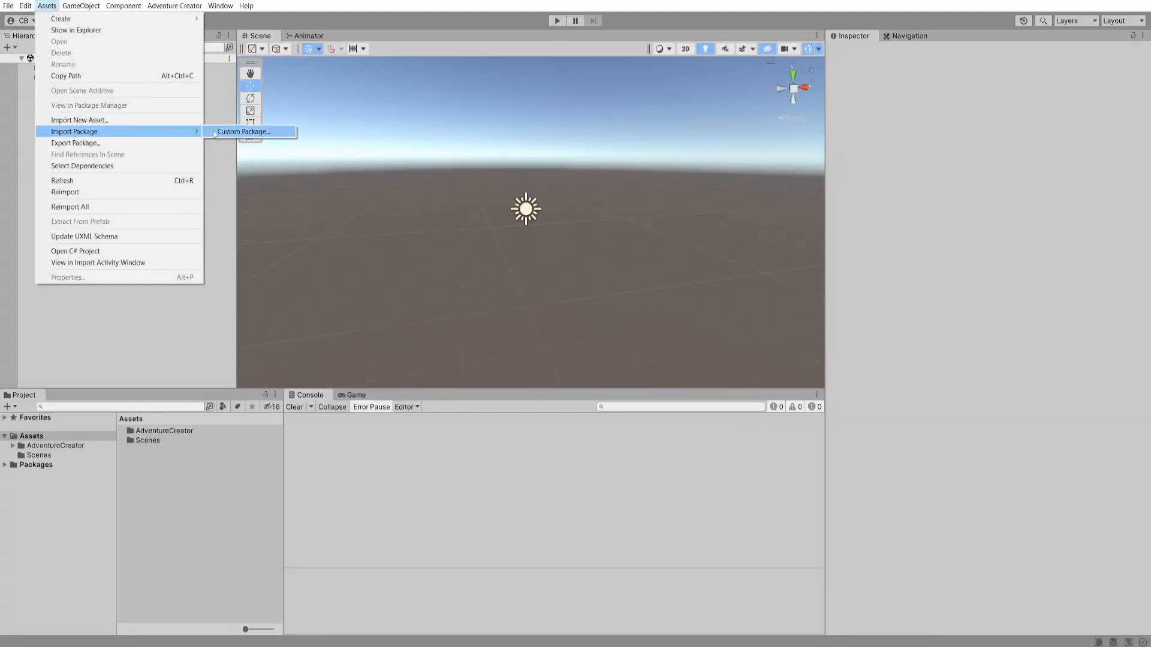
pyautogui.click(243, 131)
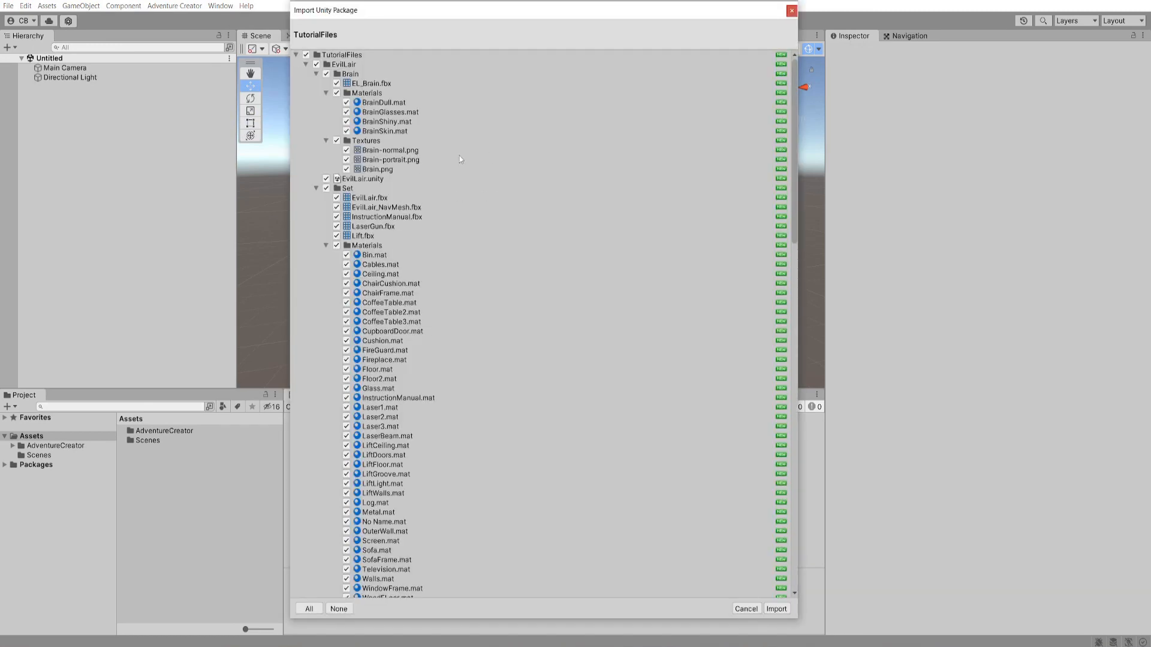
pyautogui.click(776, 608)
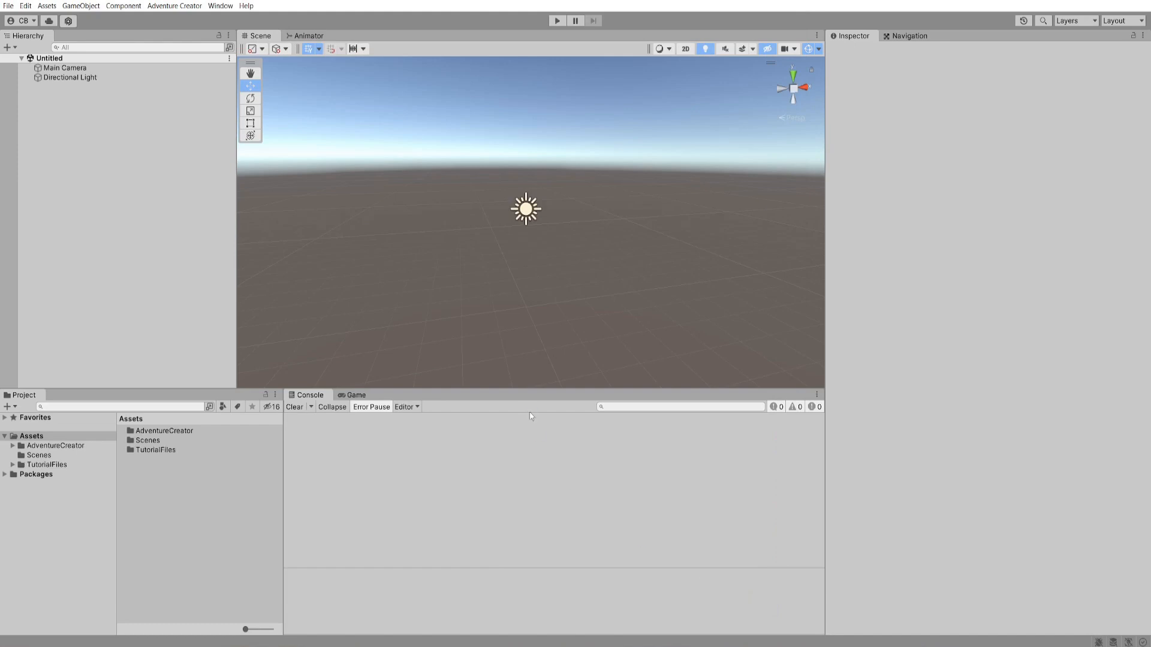
# - Open the EvilLair scene from the TutorialFiles/EvilLair folder and look around the set in a maximized Scene view
pyautogui.click(46, 466)
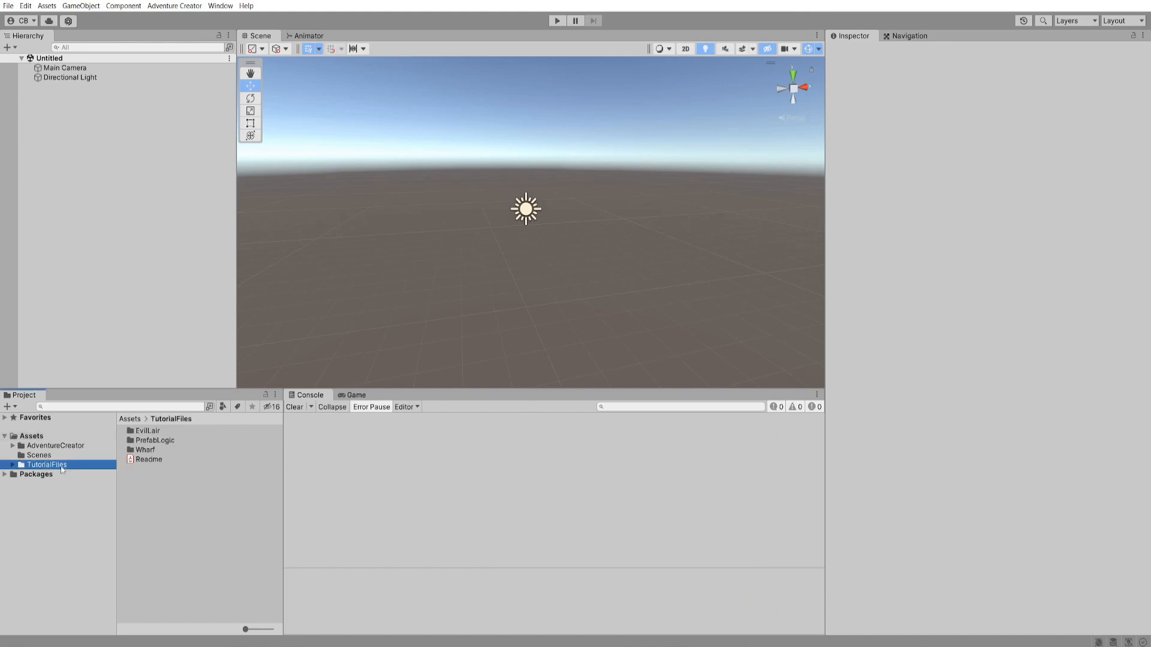
pyautogui.doubleClick(150, 432)
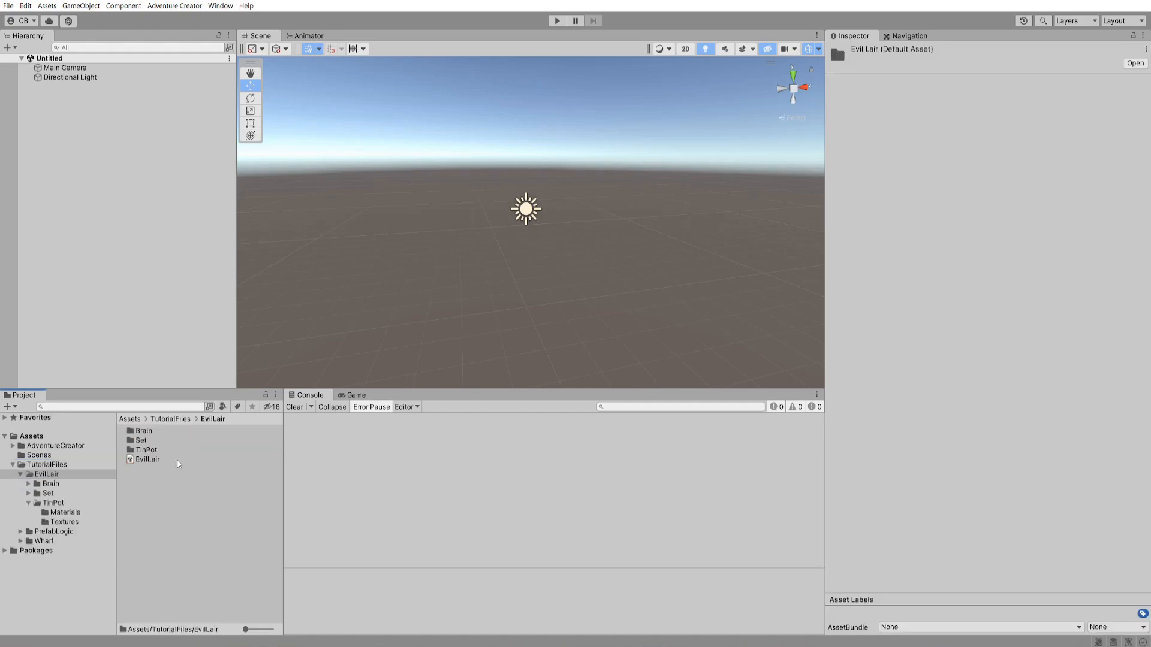
pyautogui.doubleClick(160, 460)
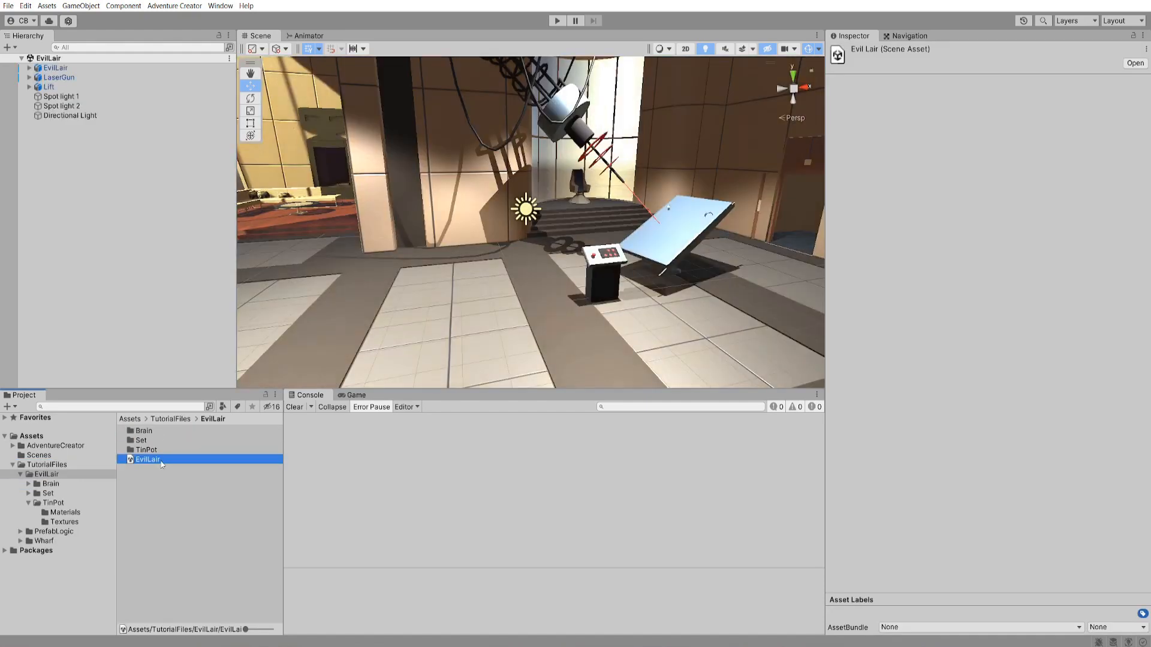
pyautogui.hotkey('shift', 'space')
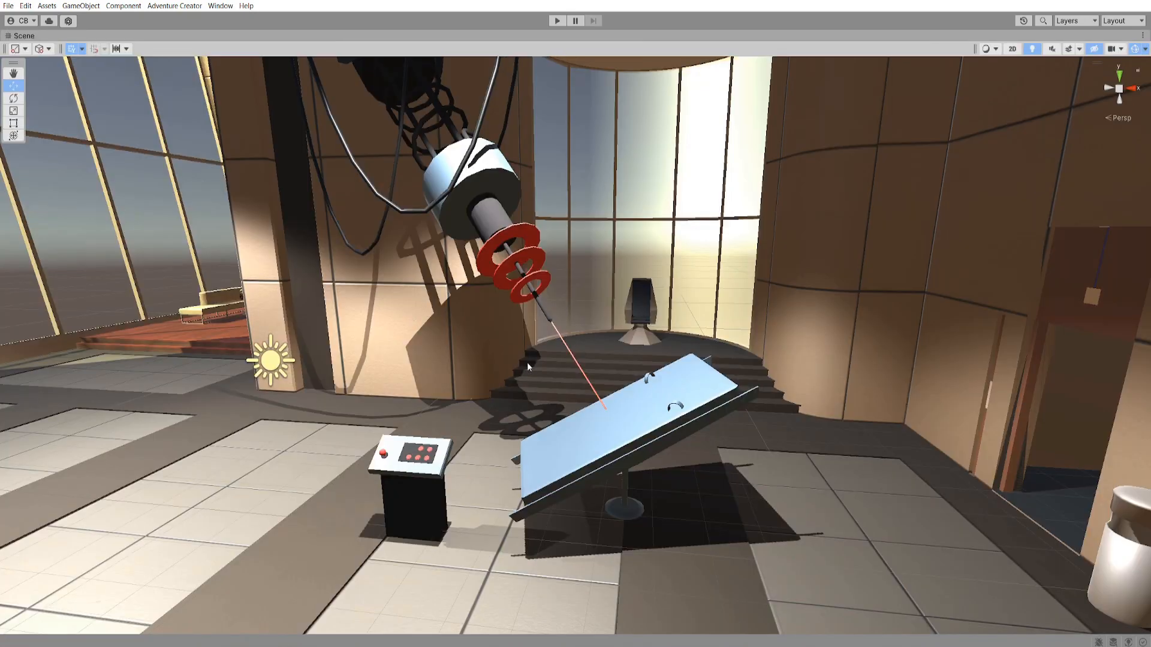
pyautogui.moveTo(526, 362)
pyautogui.keyDown('alt'); pyautogui.mouseDown()
pyautogui.moveTo(500, 361)
pyautogui.moveTo(533, 362)
pyautogui.mouseUp(); pyautogui.keyUp('alt')
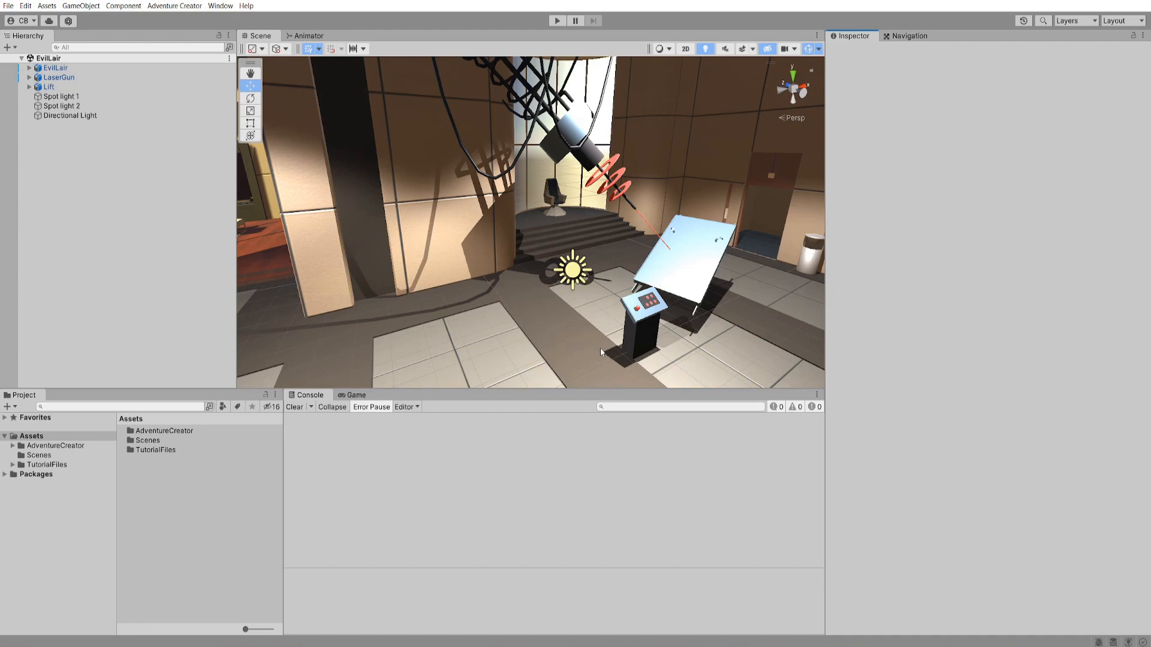
# - Launch Adventure Creator's New Game wizard
pyautogui.click(180, 6)
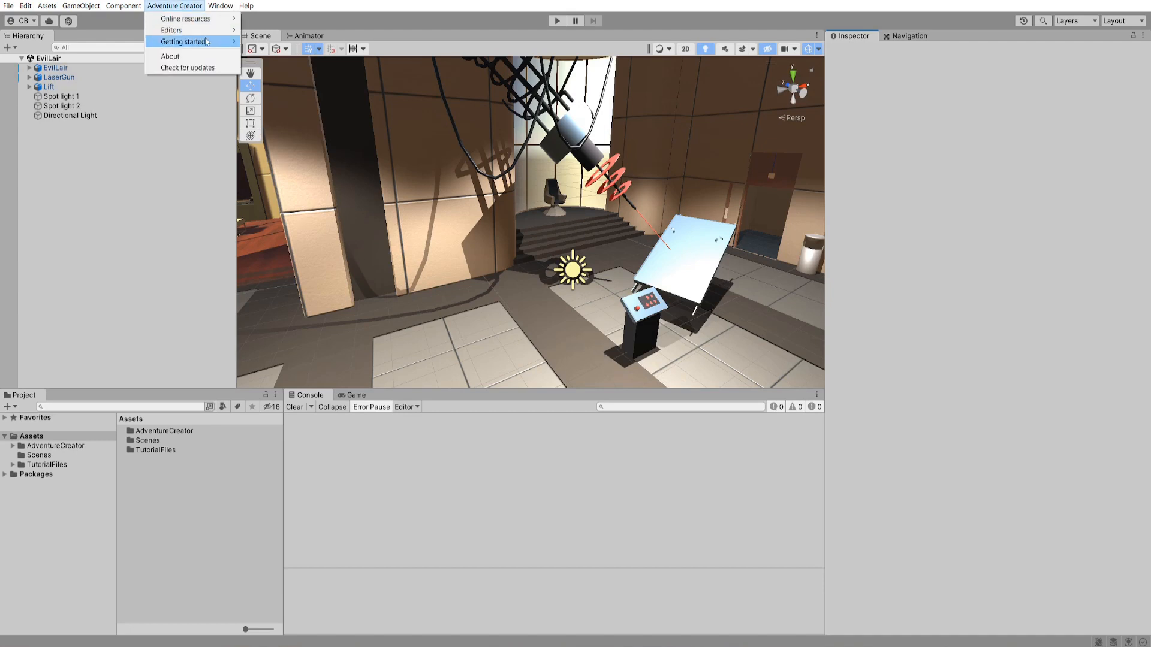
pyautogui.moveTo(198, 42)
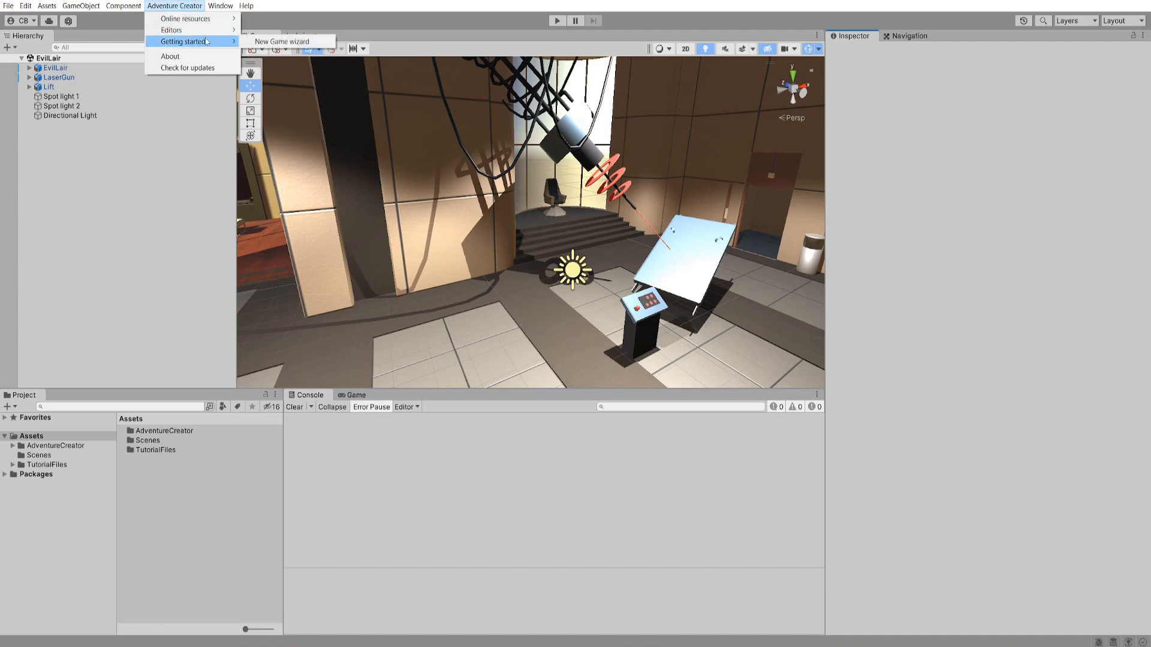
pyautogui.click(247, 43)
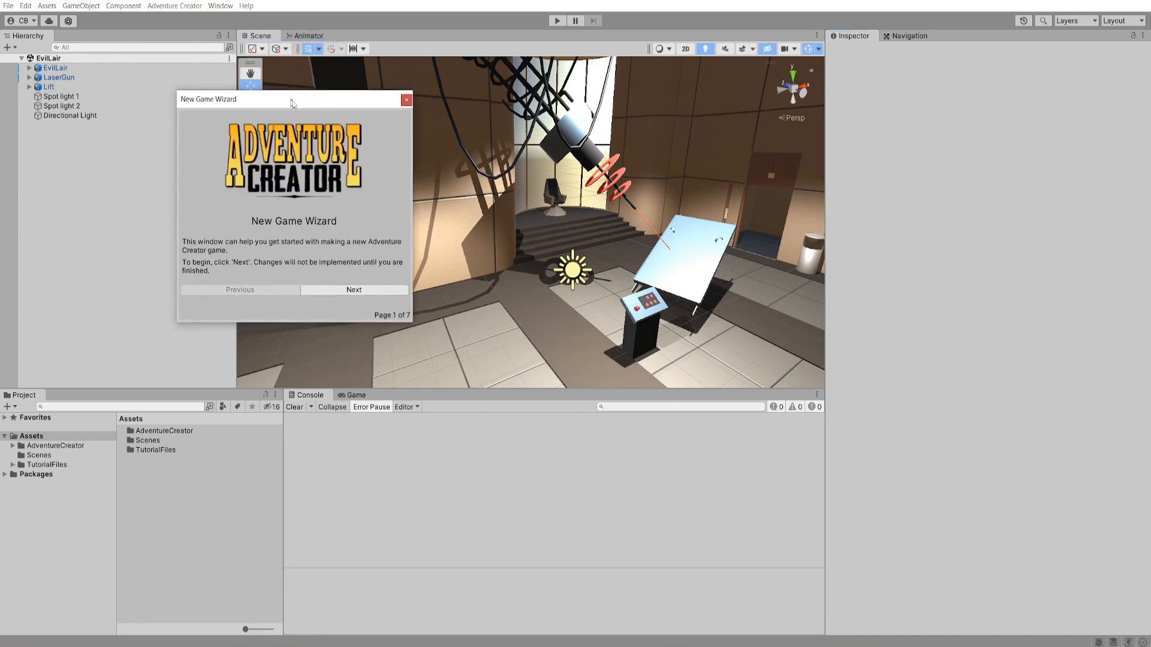
pyautogui.moveTo(292, 103); pyautogui.dragTo(300, 112)
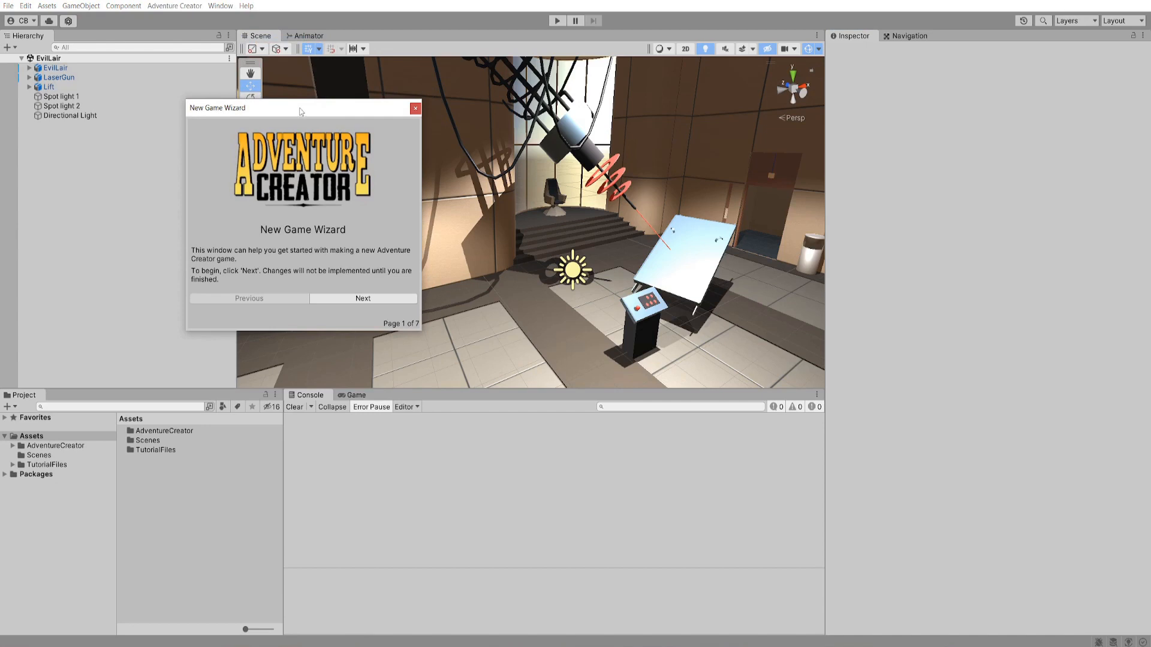
# - Name the new game "My 3D game" in the wizard and continue to the camera perspective page
pyautogui.click(360, 299)
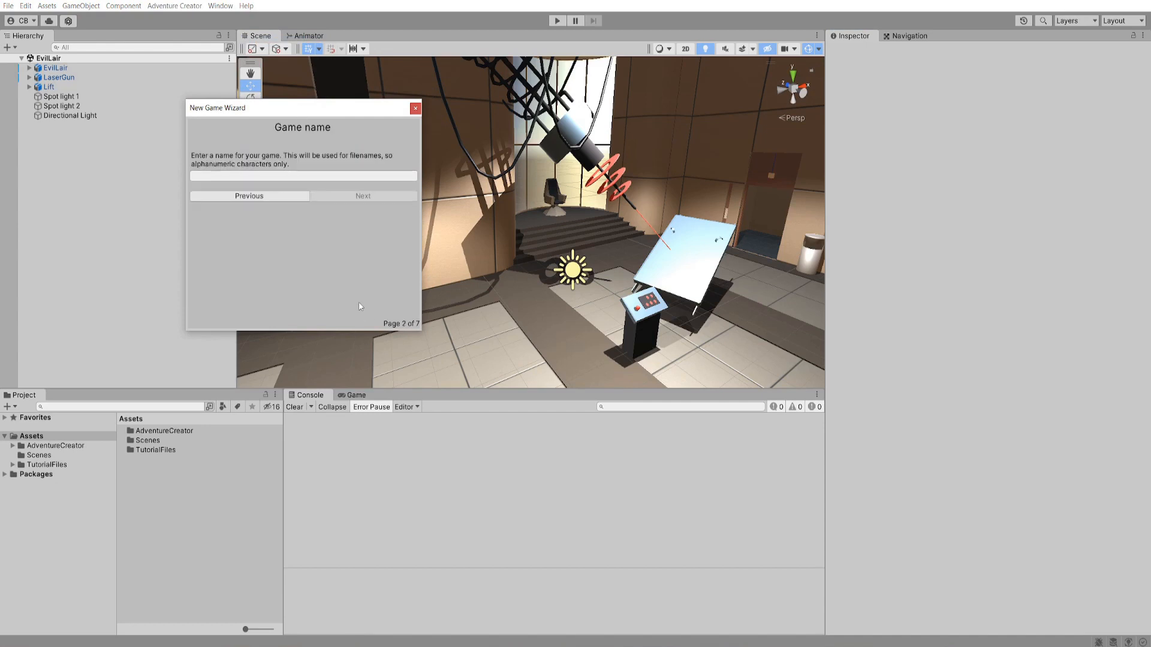
pyautogui.click(270, 176)
pyautogui.write('My 3D')
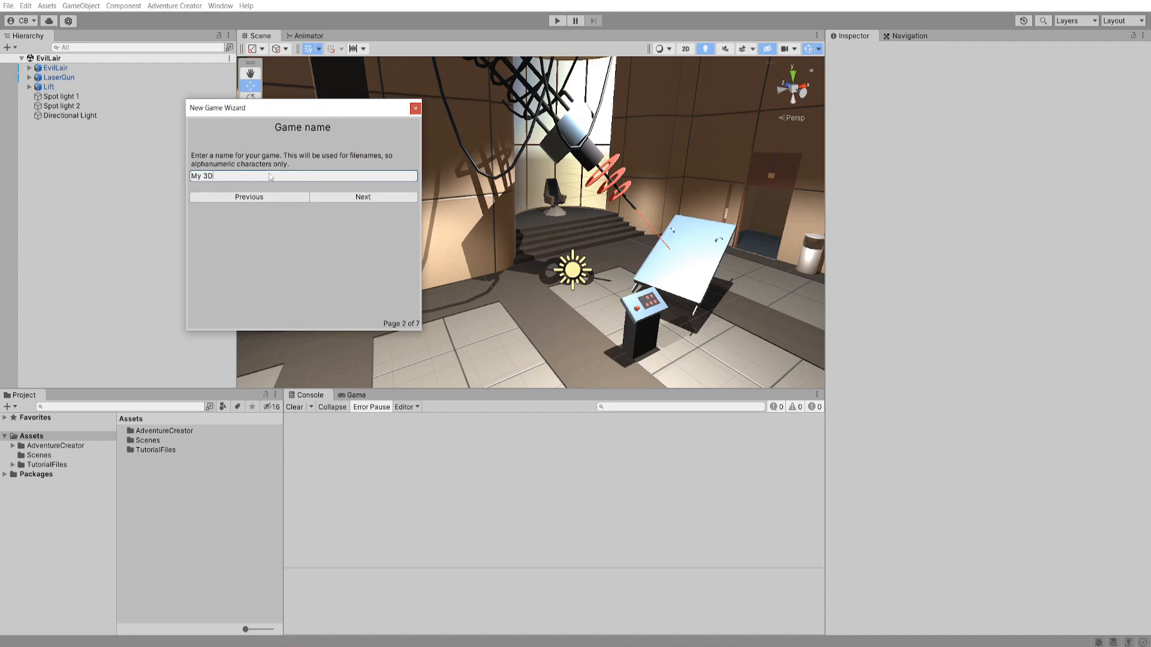
pyautogui.write(' game')
pyautogui.click(326, 197)
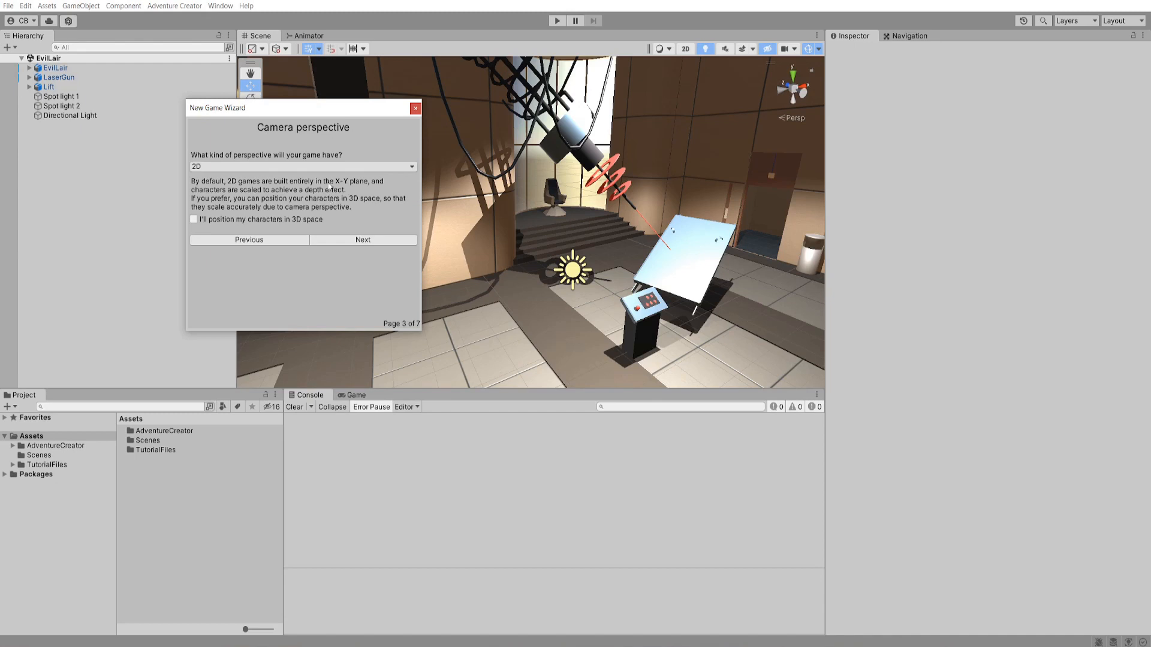
# - Set the camera perspective to 3D and the player control to Direct, and continue to the Interface page
pyautogui.click(237, 167)
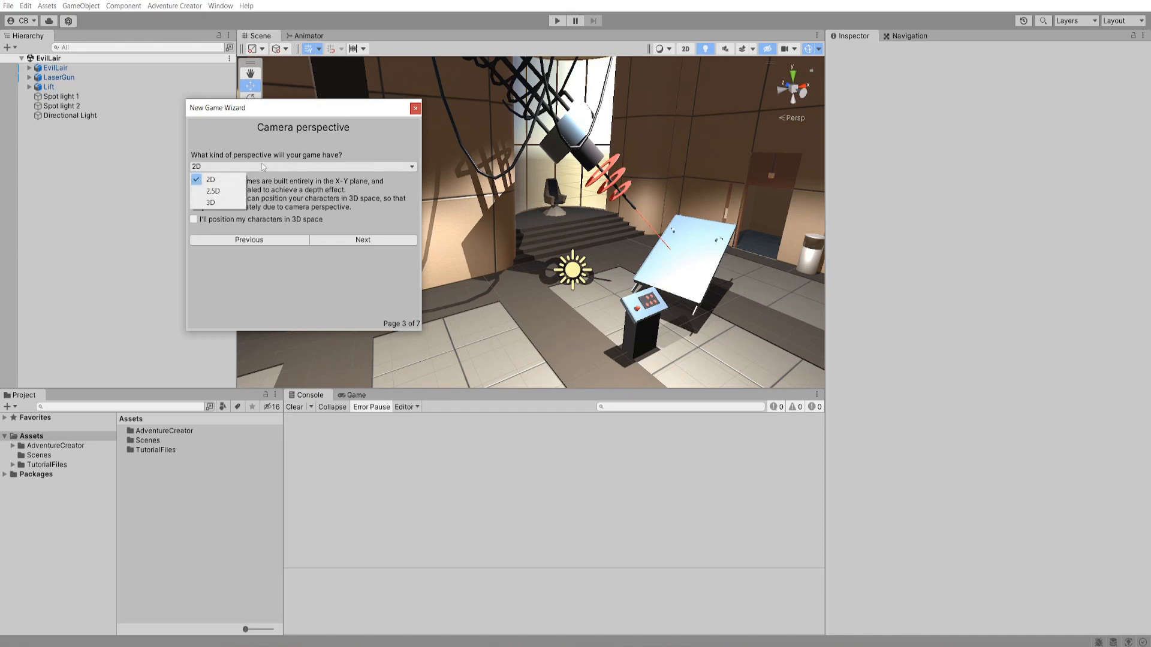
pyautogui.click(234, 202)
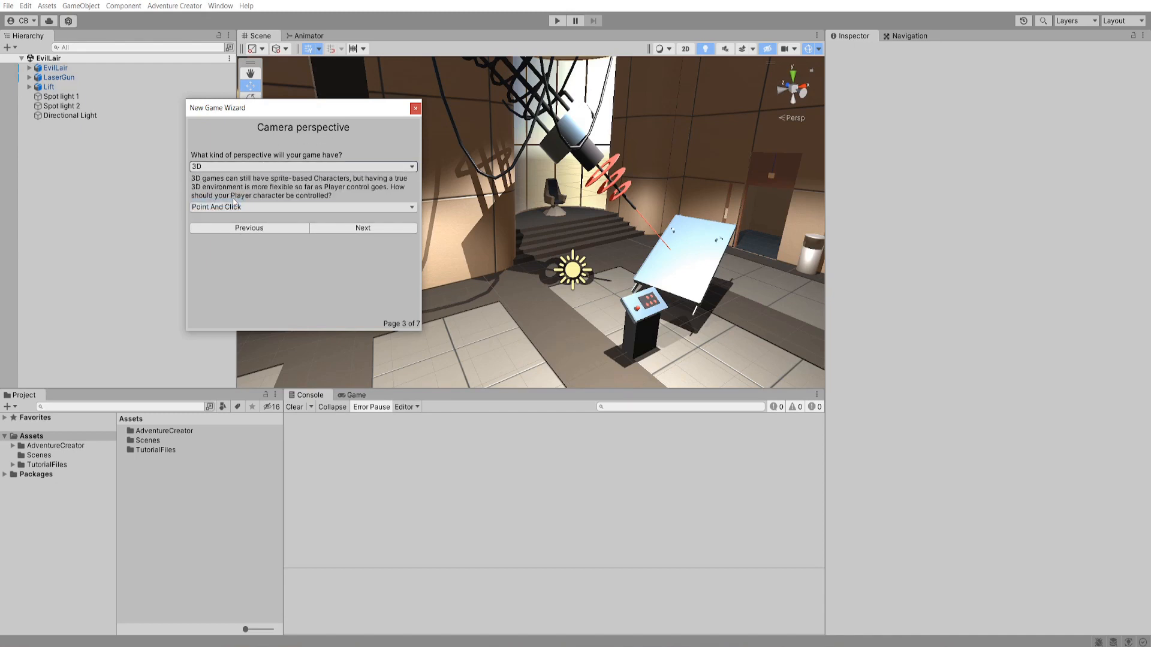
pyautogui.click(246, 208)
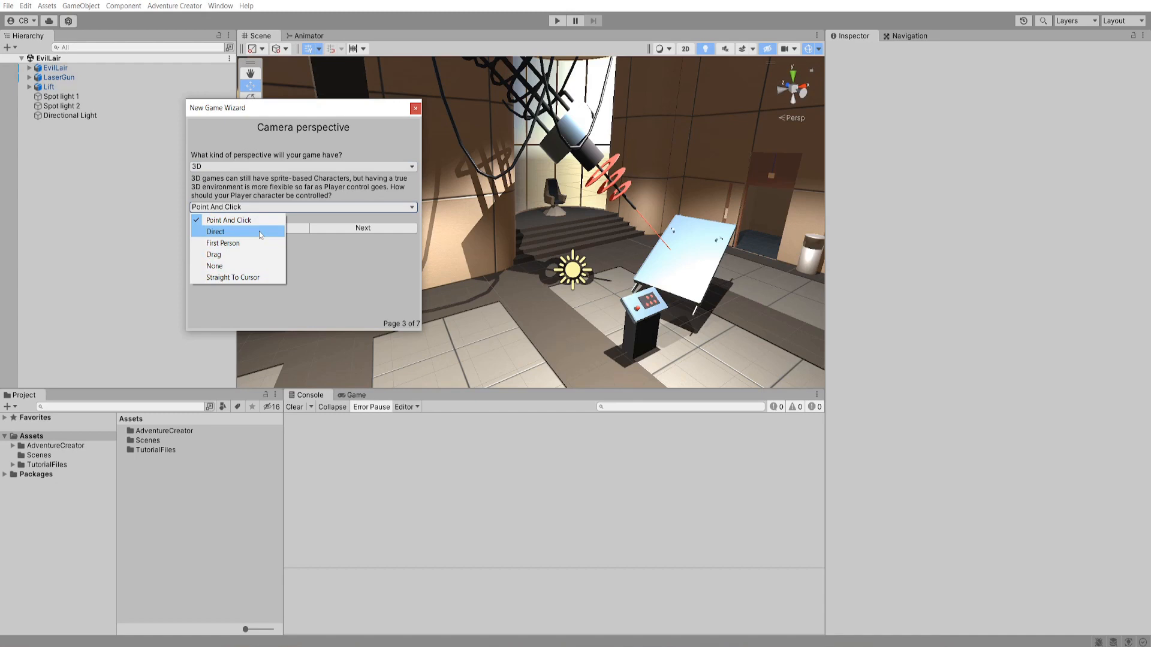
pyautogui.click(260, 233)
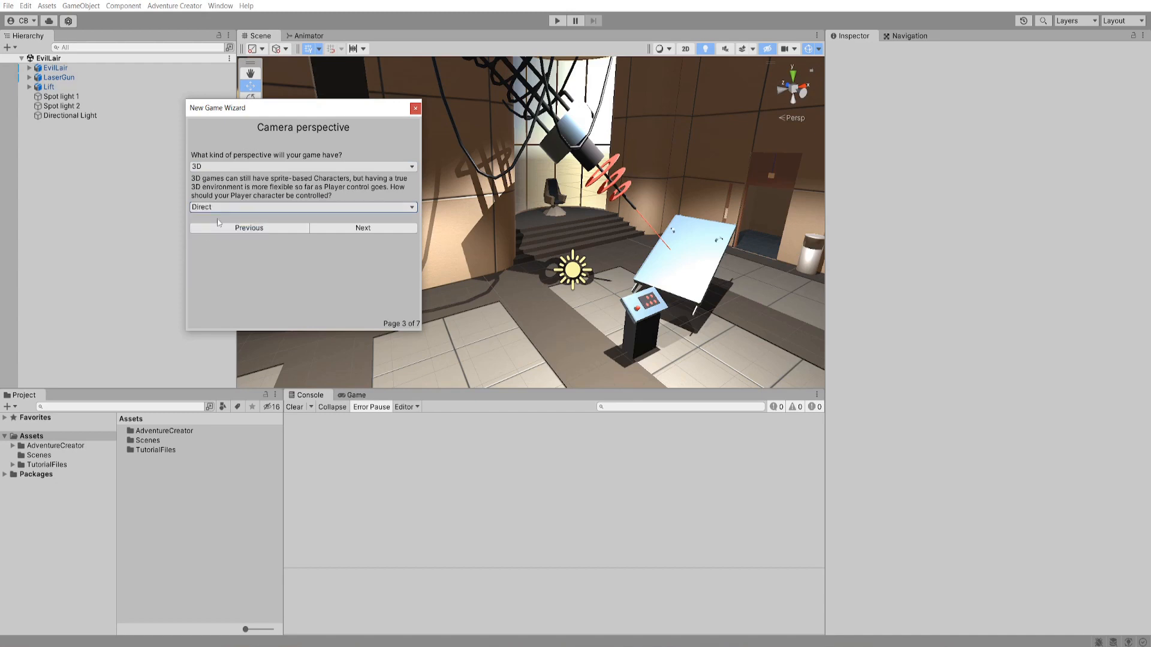
pyautogui.click(327, 228)
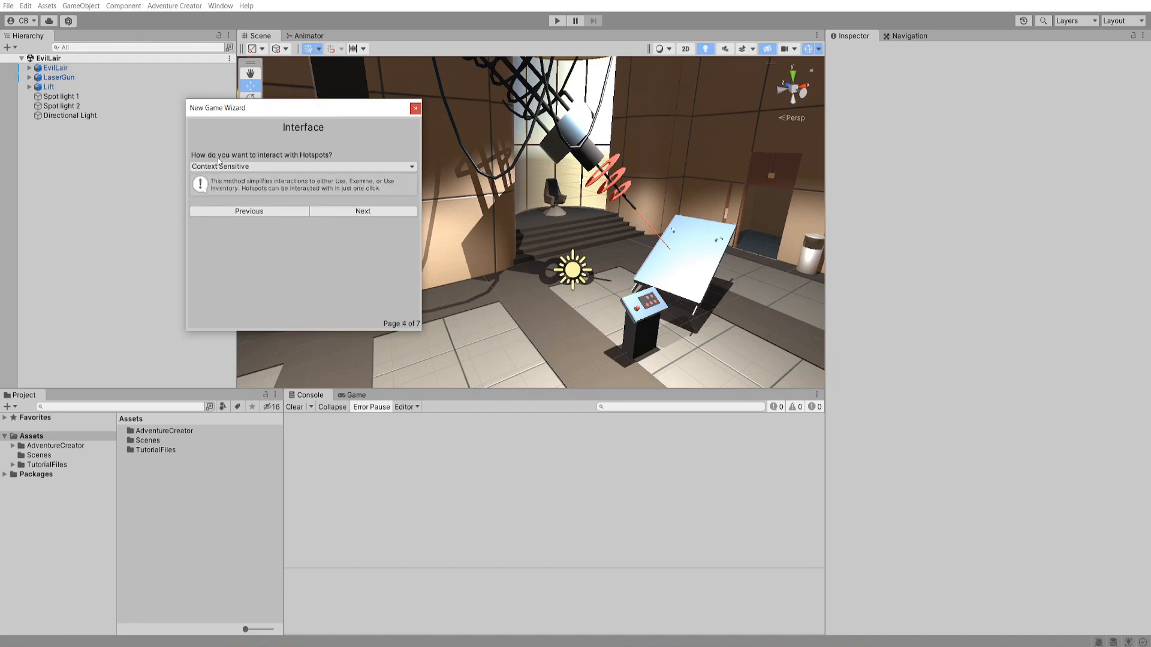
# - Set the Hotspot interaction to Context Sensitive and the interface to Default Unity UI, and continue to the Confirm choices page
pyautogui.click(252, 168)
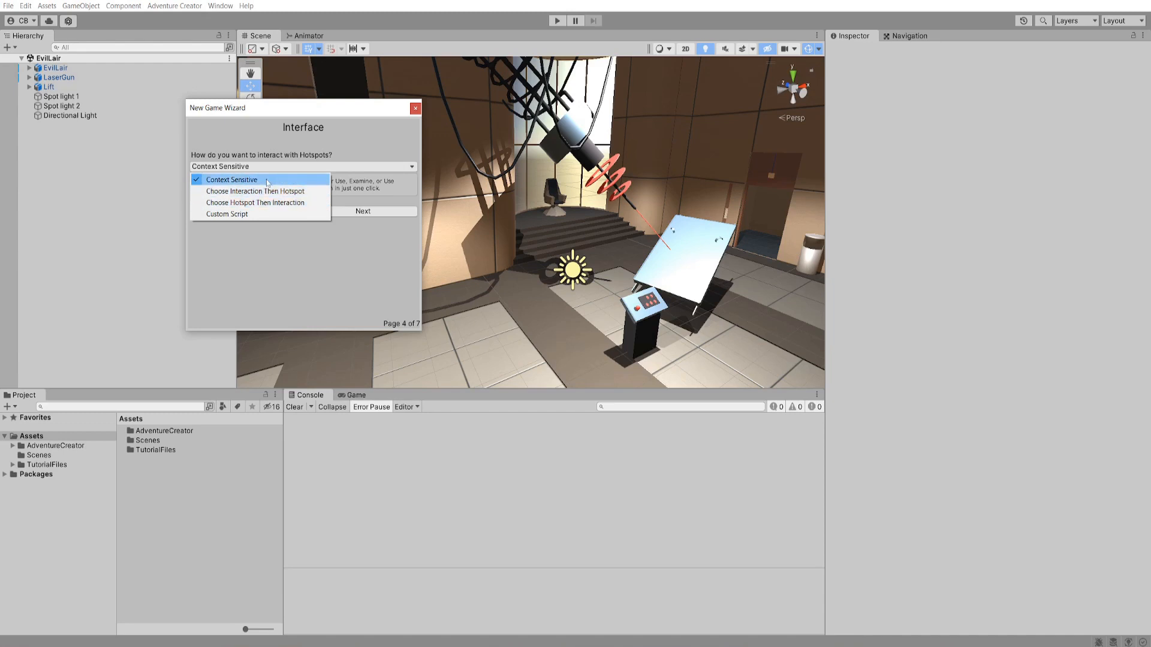
pyautogui.click(268, 180)
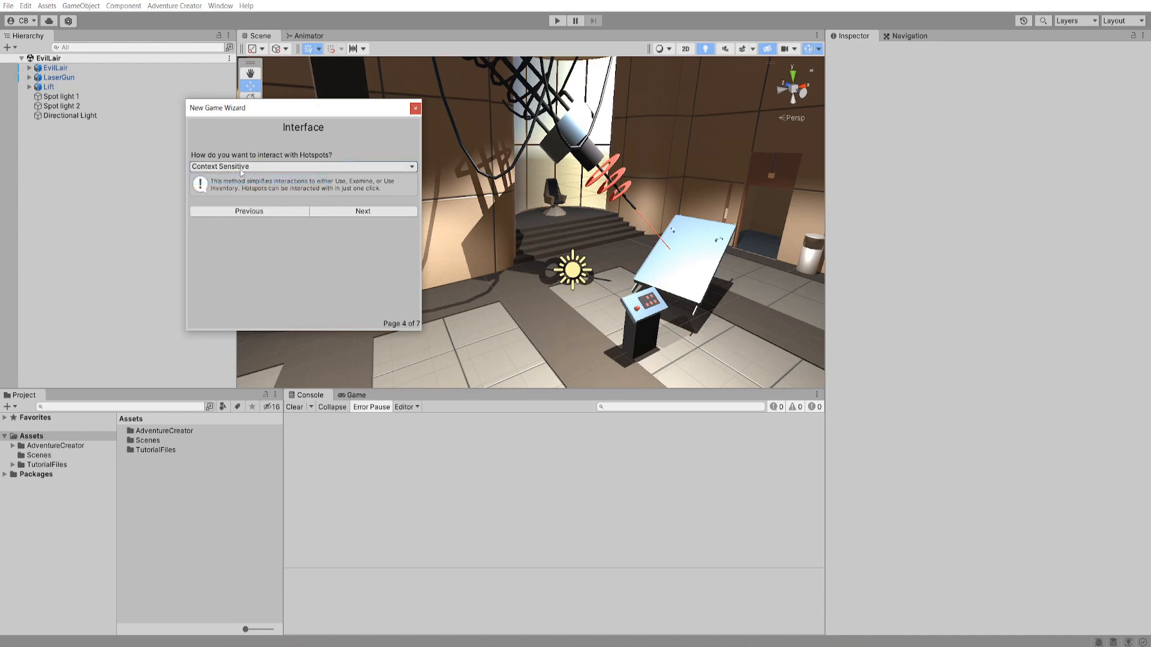
pyautogui.click(356, 211)
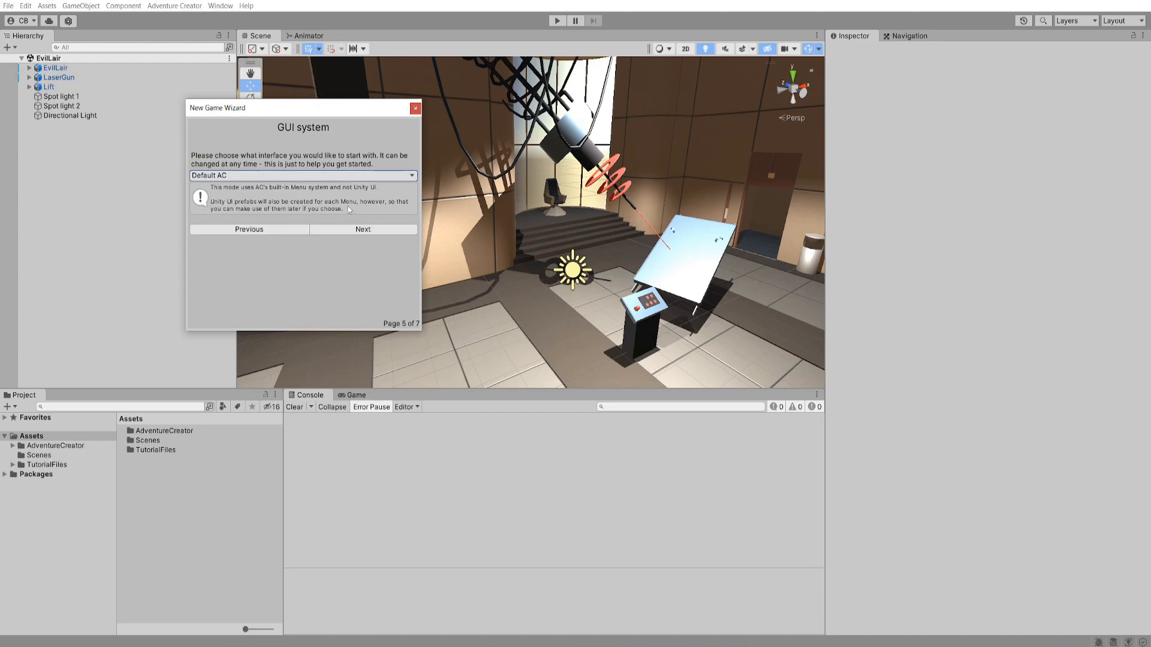
pyautogui.click(230, 176)
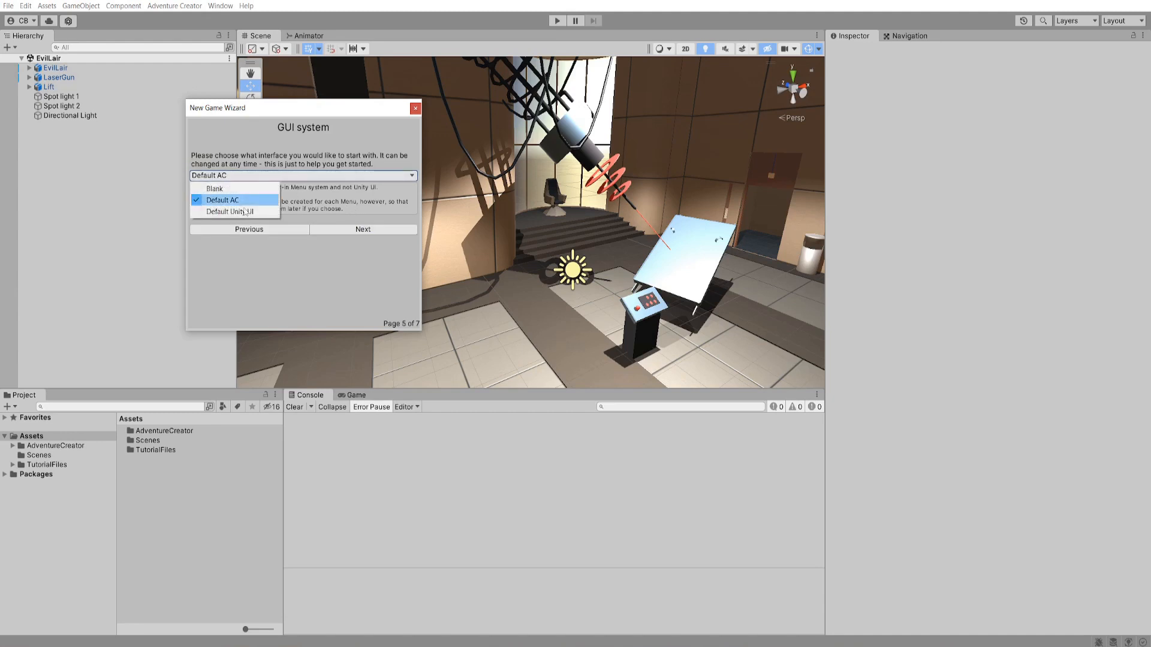
pyautogui.click(245, 212)
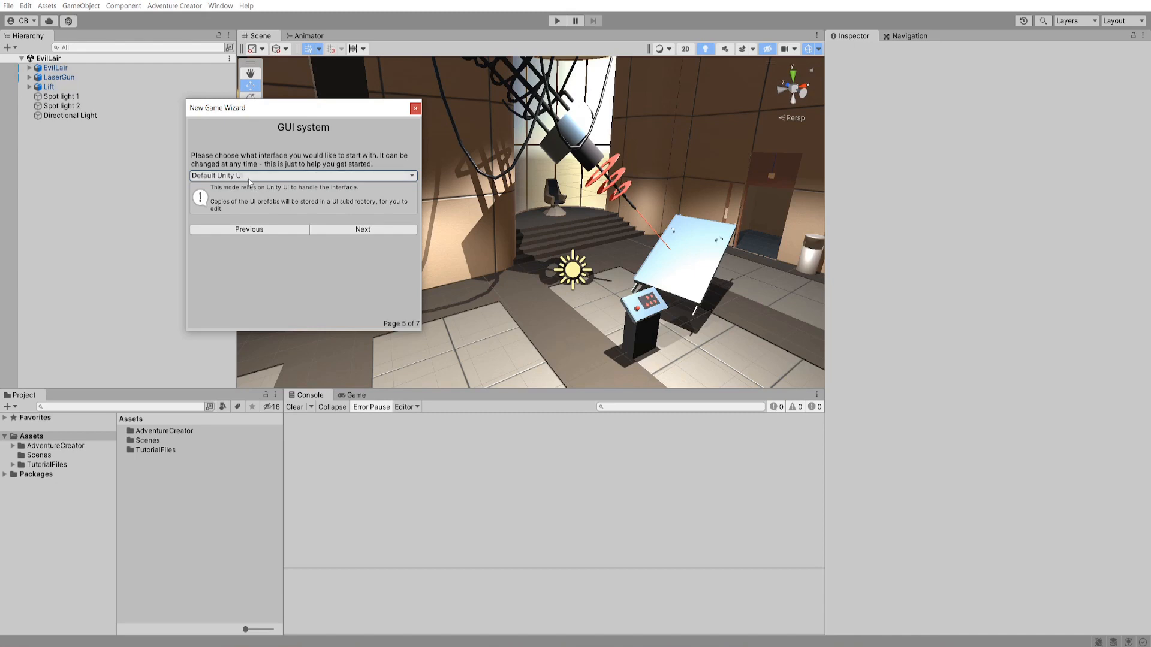
pyautogui.click(336, 229)
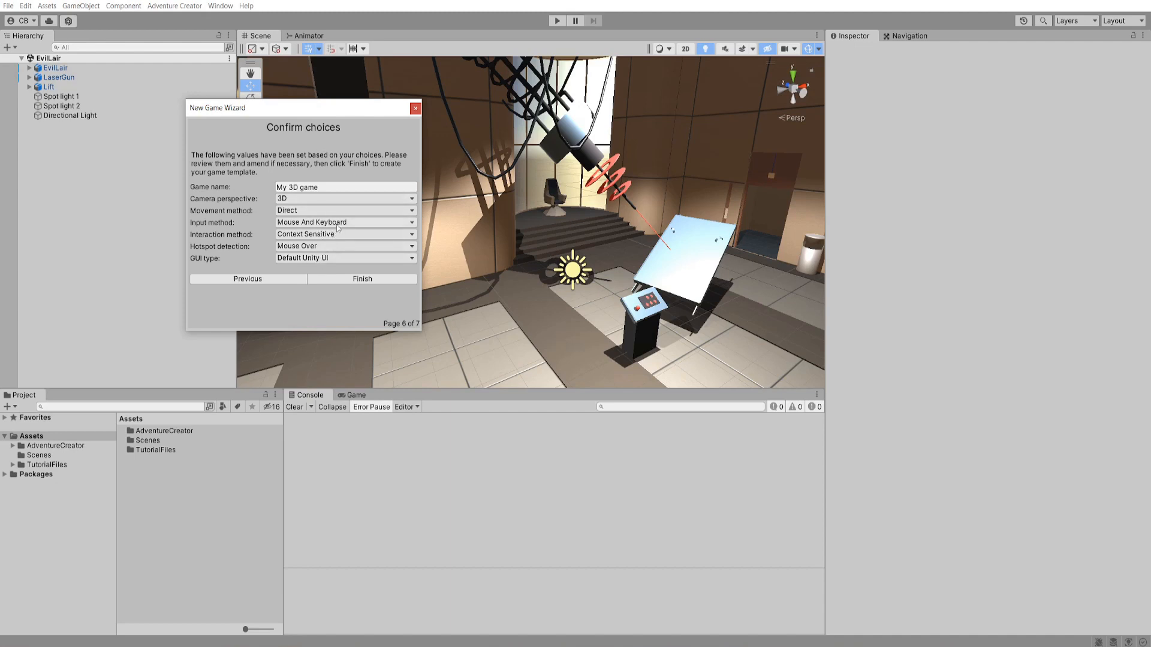
# - Finish the New Game wizard, decline organising the scene objects, and close the wizard
pyautogui.click(351, 279)
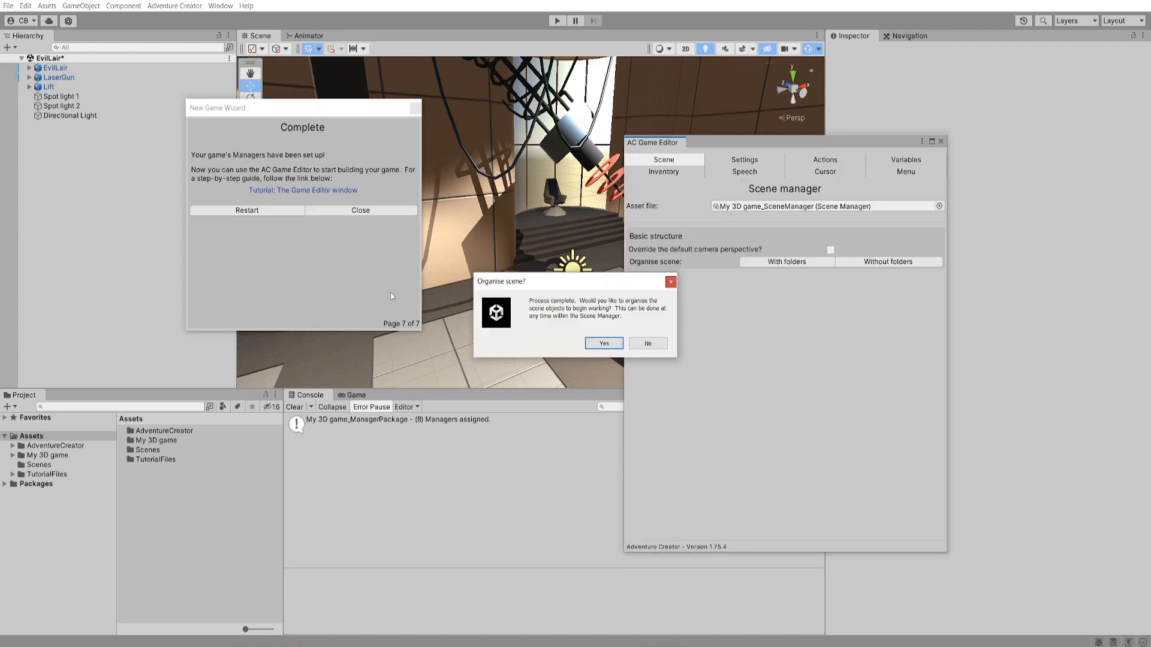
pyautogui.moveTo(542, 283); pyautogui.dragTo(499, 273)
pyautogui.click(605, 333)
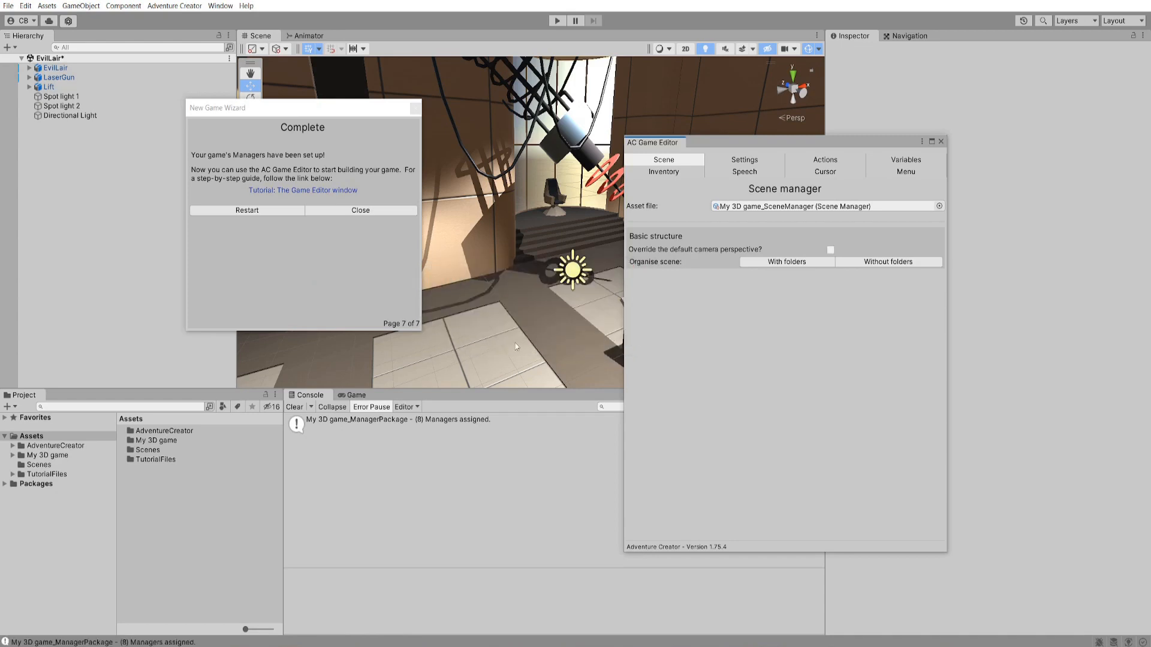
pyautogui.click(376, 210)
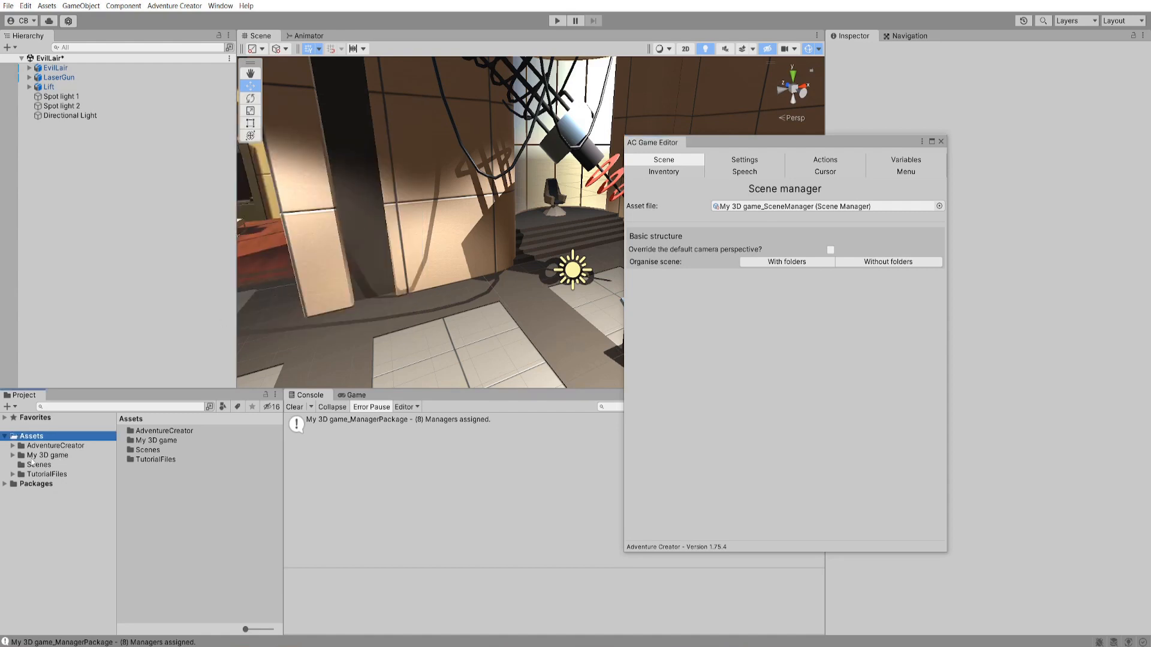
# - Browse the My 3D game folder, including its UI and Managers subfolders
pyautogui.click(53, 456)
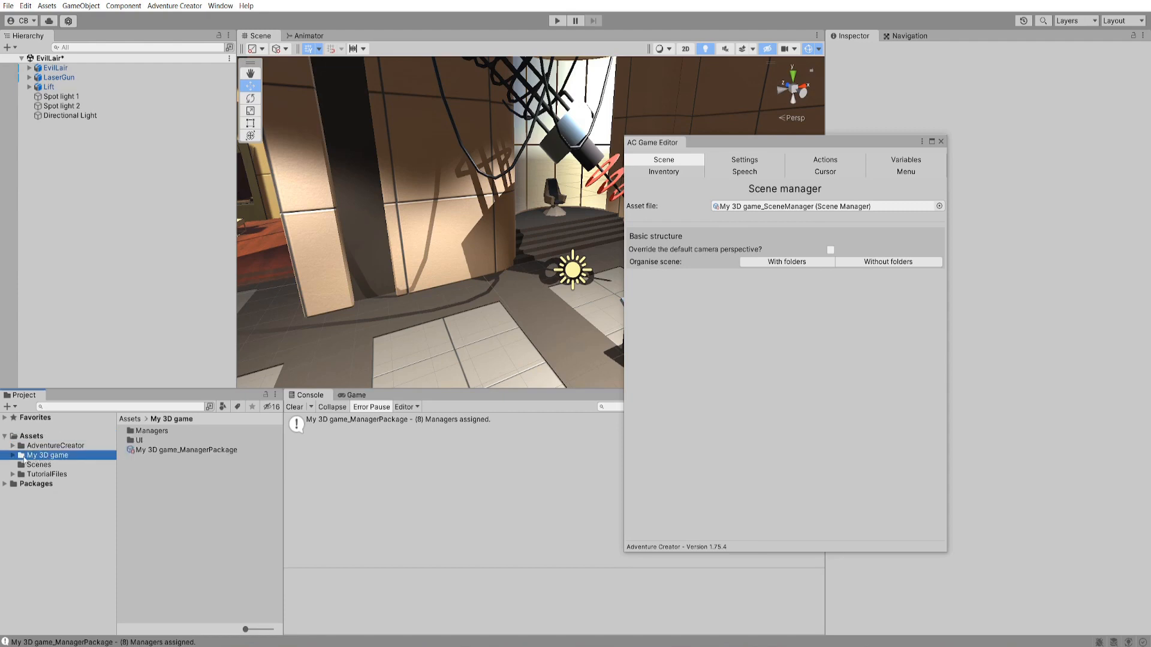
pyautogui.click(37, 475)
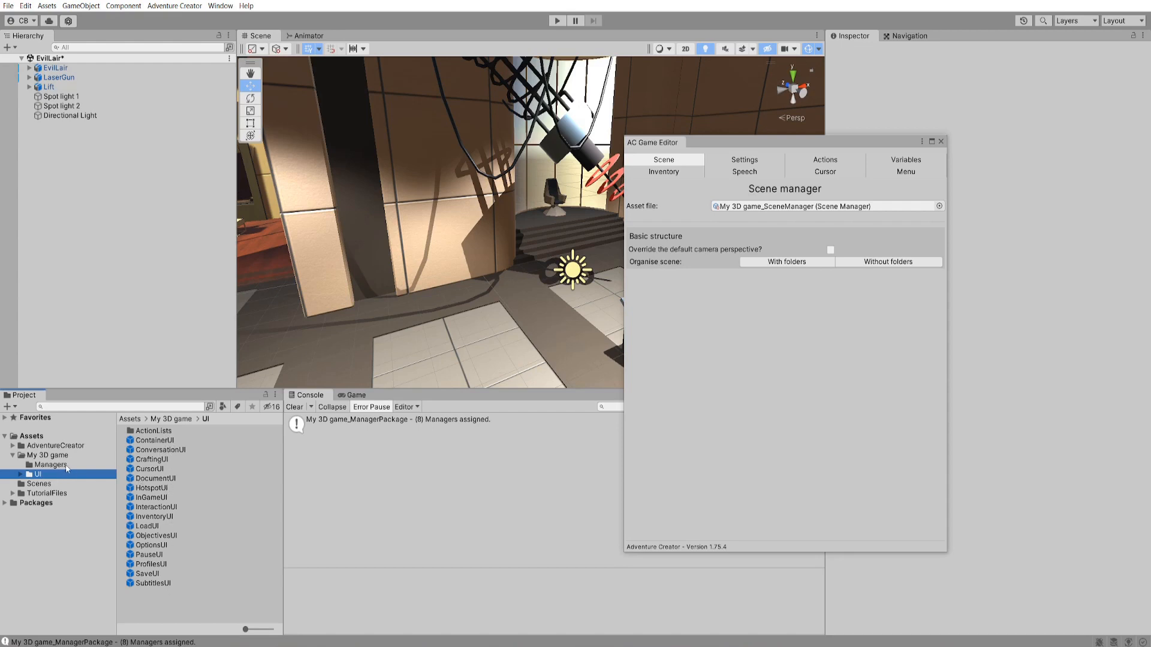
pyautogui.click(50, 465)
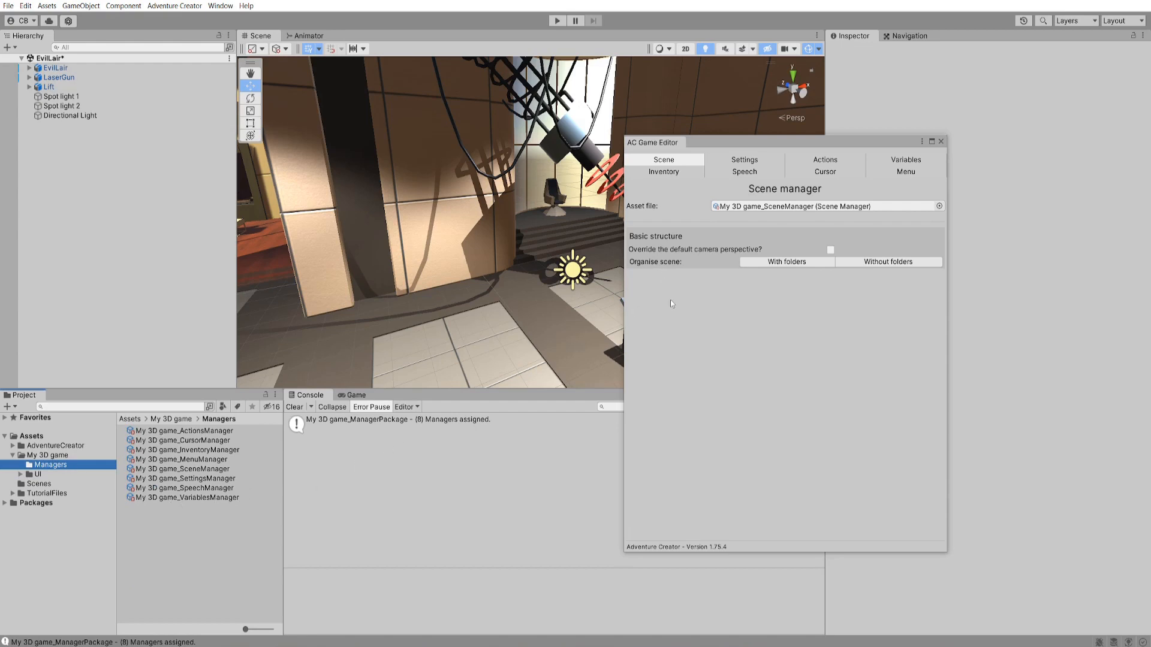
# - Dock the AC Game Editor window beside the Navigation window
pyautogui.moveTo(797, 144); pyautogui.dragTo(748, 161)
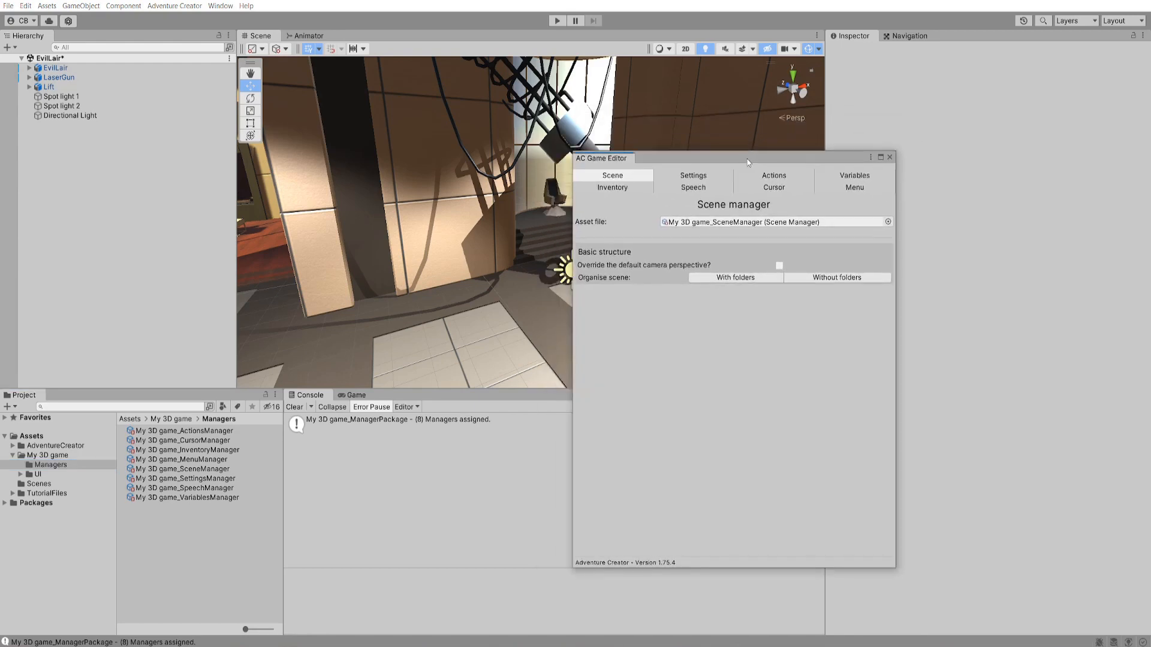
pyautogui.moveTo(620, 159); pyautogui.dragTo(954, 35)
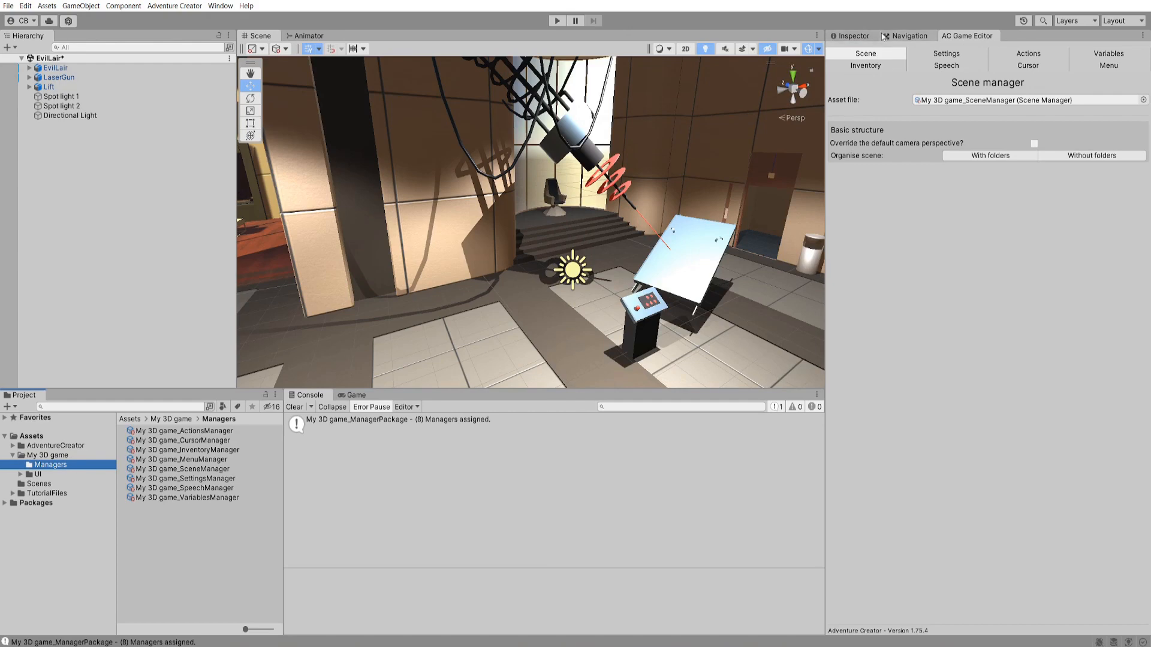
# - Look through the Settings, Actions, Variables, Menu, Cursor, Speech and Inventory managers in the AC Game Editor
pyautogui.click(950, 56)
pyautogui.click(1019, 54)
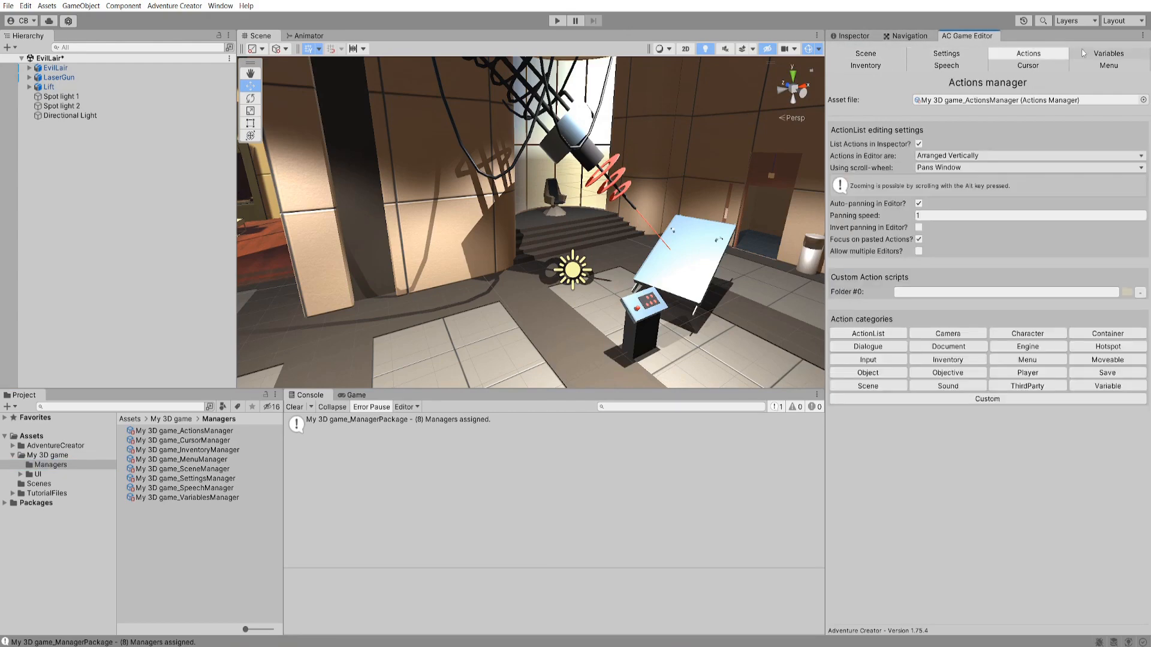
pyautogui.click(1083, 54)
pyautogui.click(1084, 66)
pyautogui.click(1022, 66)
pyautogui.click(956, 65)
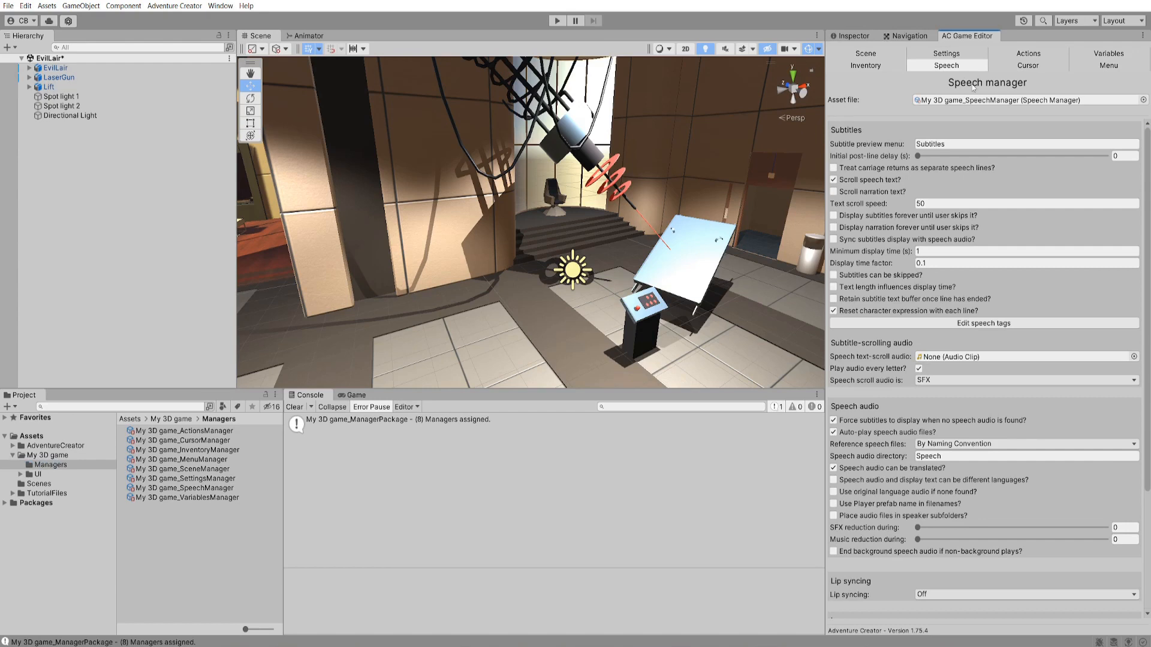
pyautogui.click(876, 66)
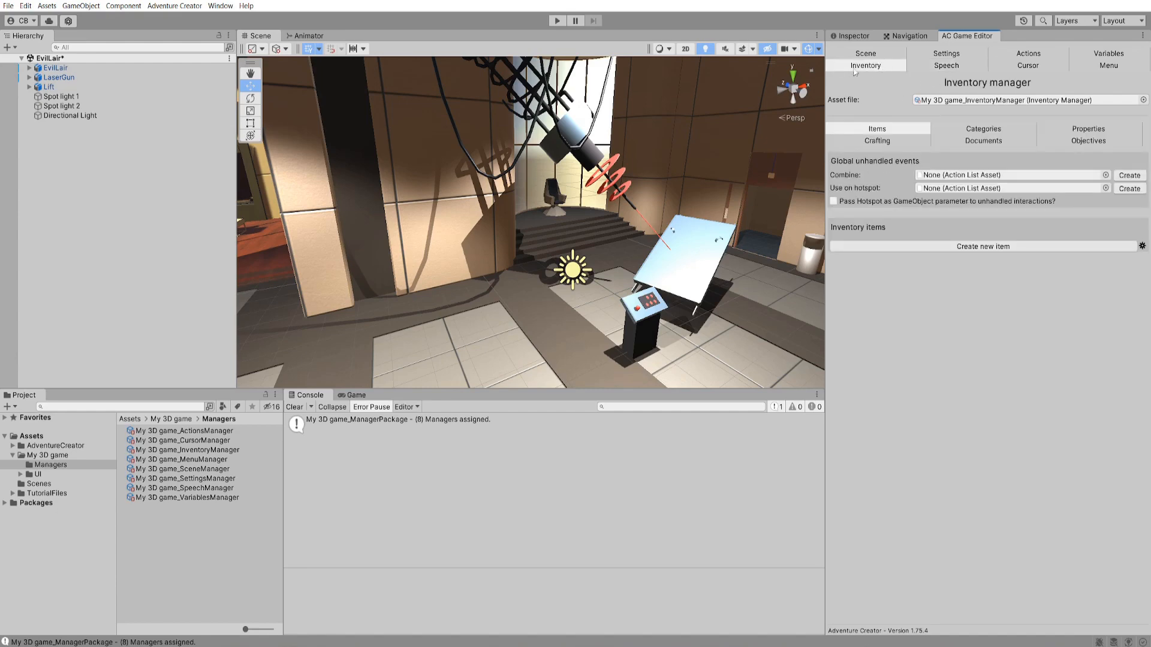
pyautogui.click(977, 60)
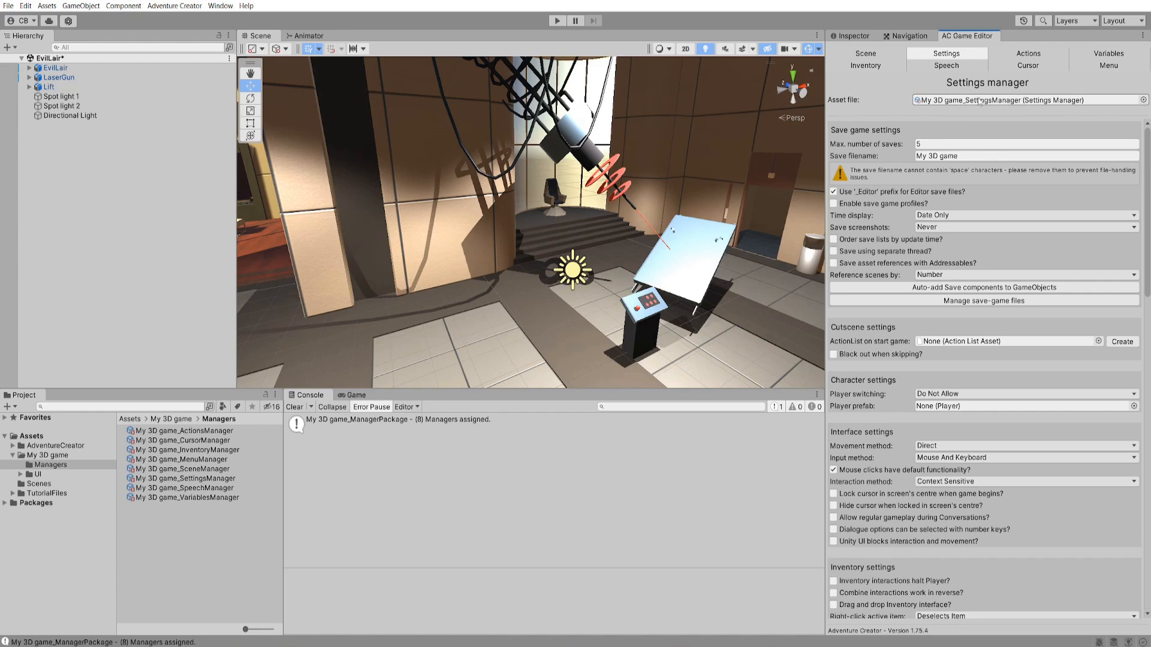
# - Open the My 3D game_ManagerPackage asset in the My 3D game folder
pyautogui.click(77, 456)
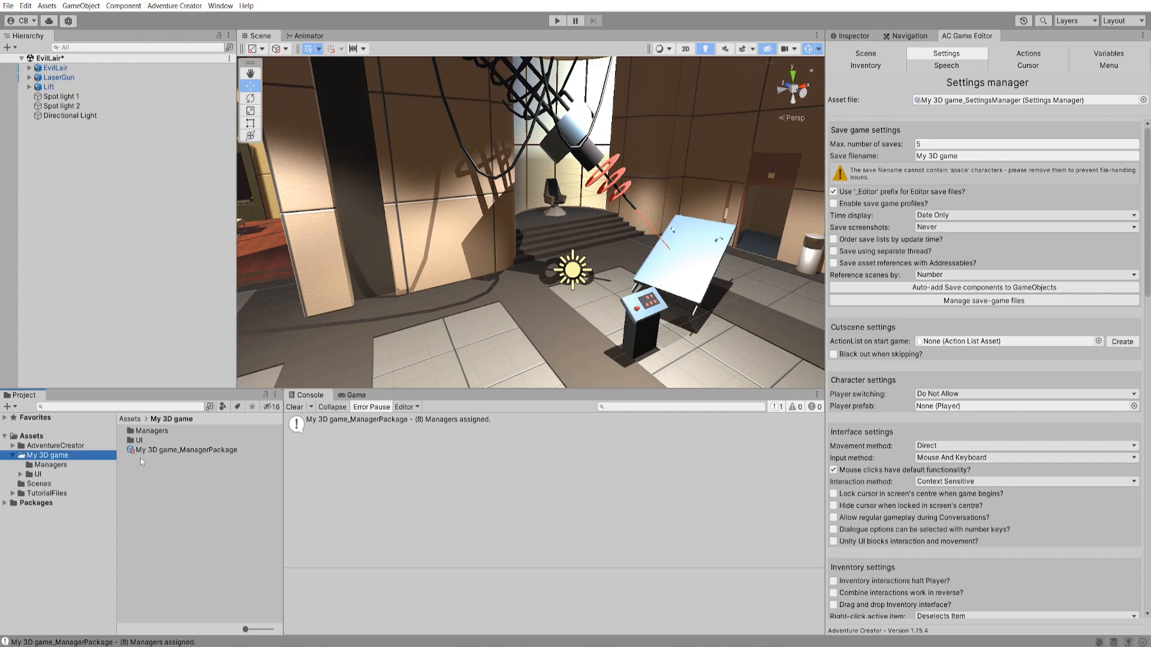
pyautogui.doubleClick(196, 451)
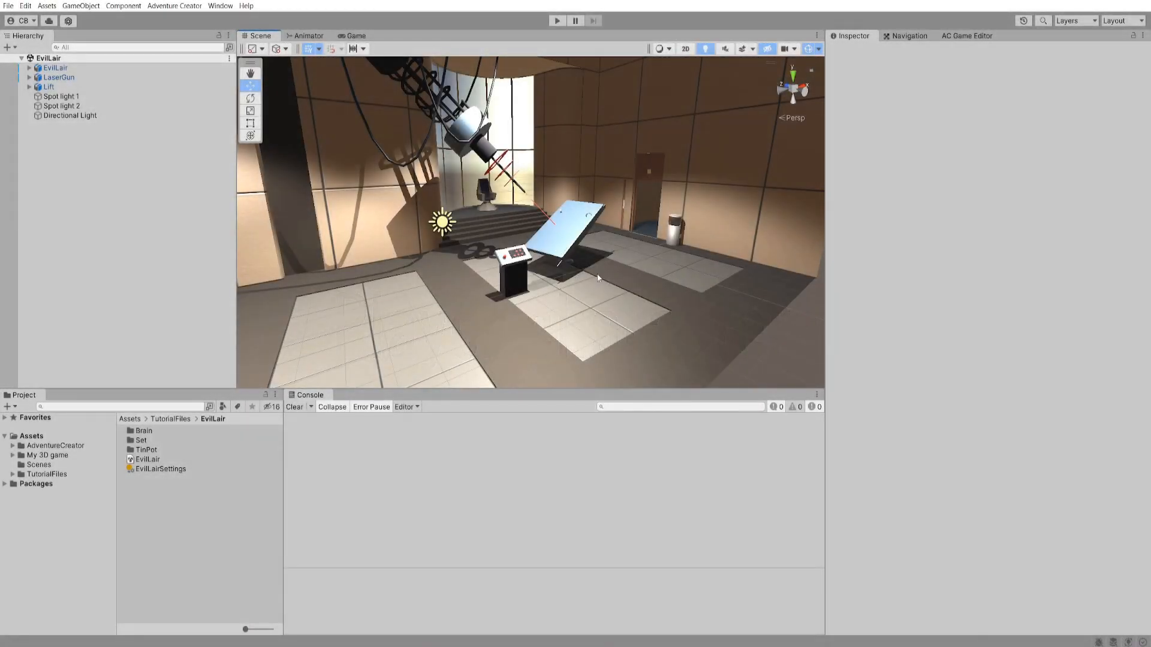
# - Save the scene as a copy named EvilLair in the Assets/My 3D game folder
pyautogui.click(8, 5)
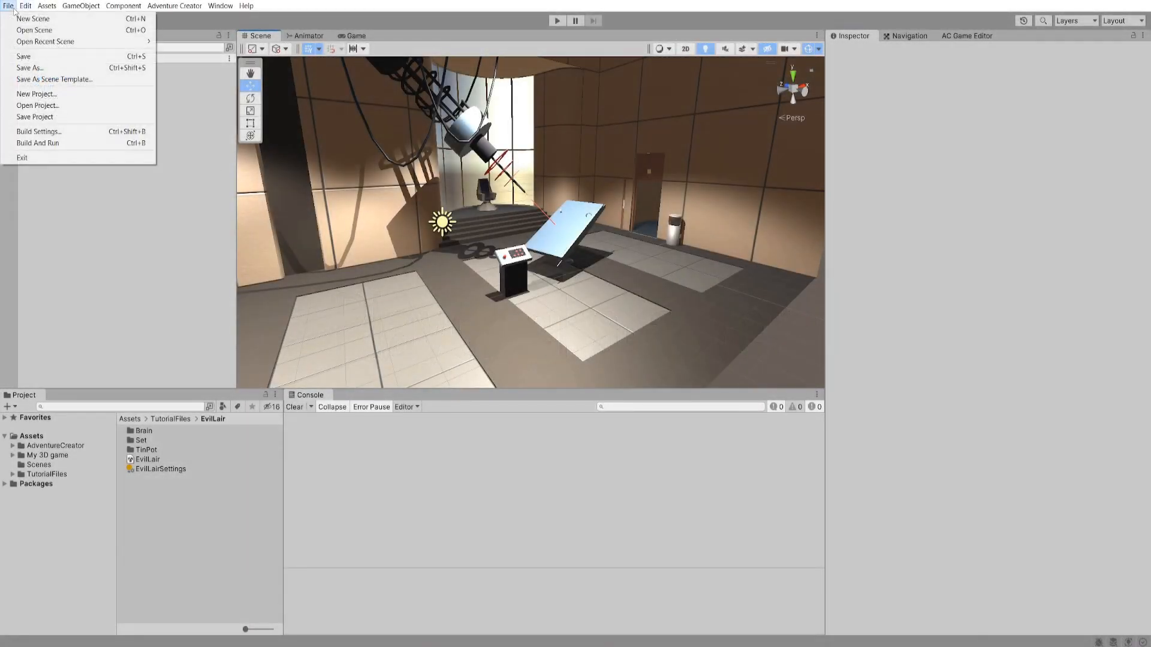
pyautogui.click(26, 68)
pyautogui.doubleClick(231, 114)
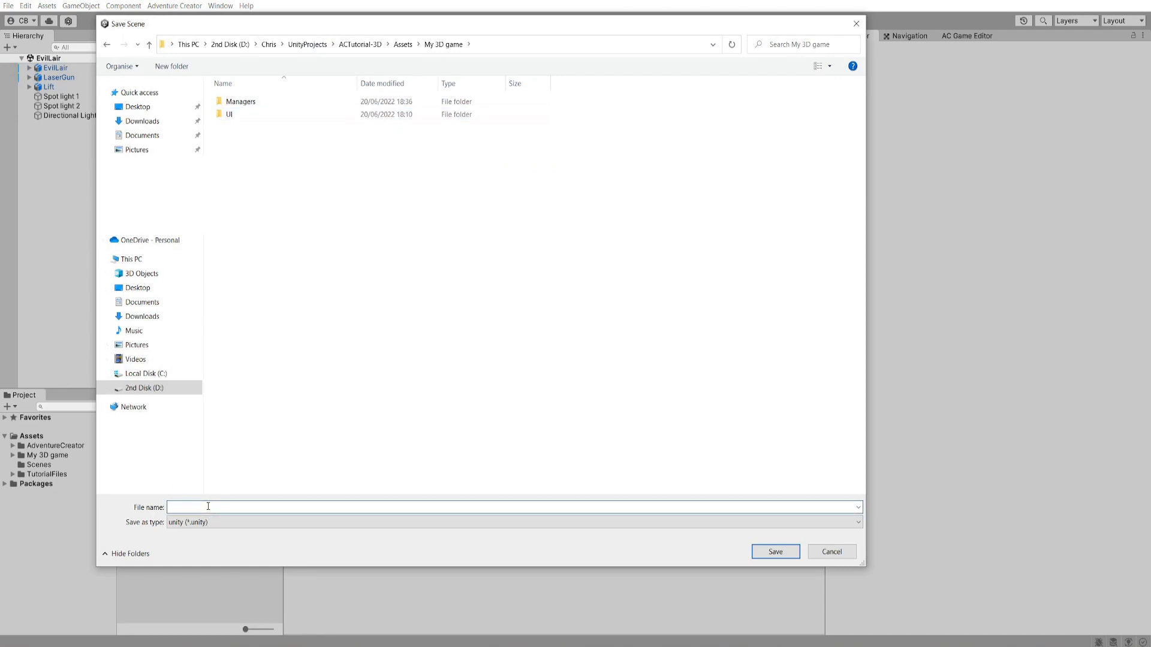
pyautogui.write('EvilLair')
pyautogui.press('Return')
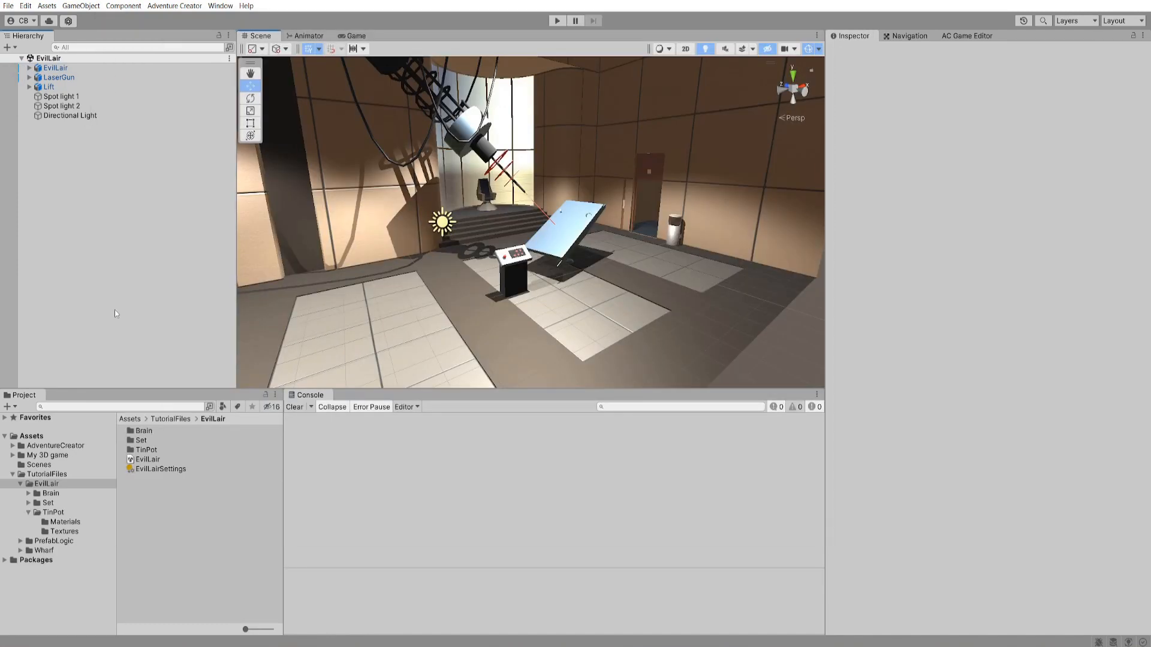
# - Add the open EvilLair scene to the Build Settings' scene list and close the settings
pyautogui.click(9, 6)
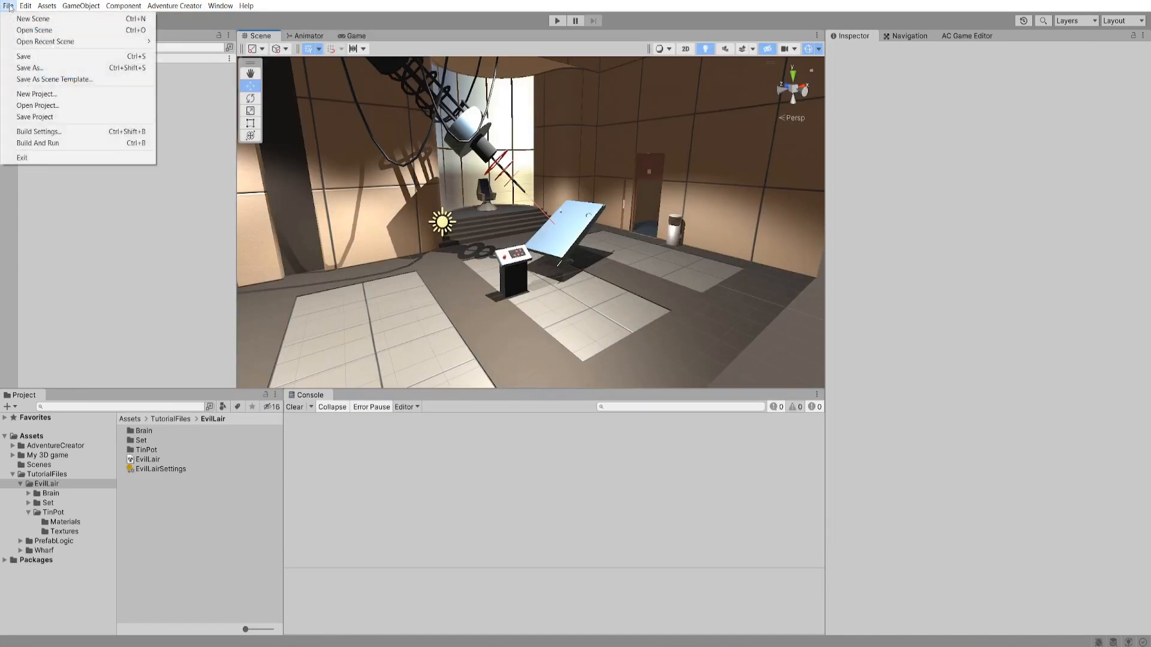
pyautogui.click(57, 132)
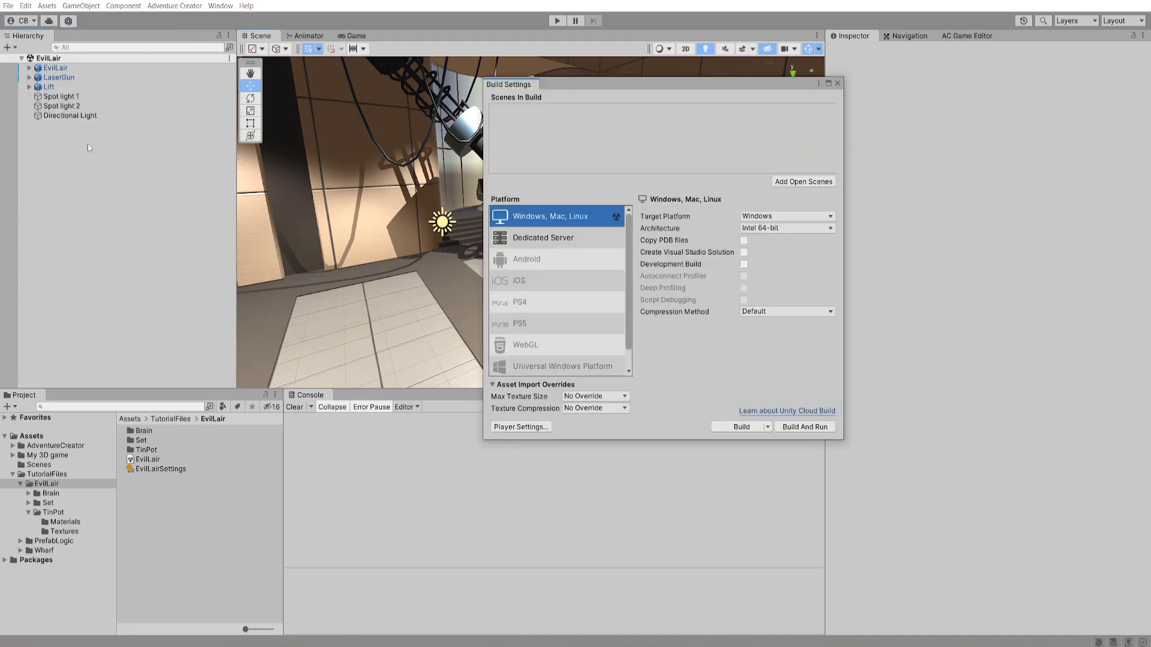
pyautogui.click(809, 183)
pyautogui.click(837, 84)
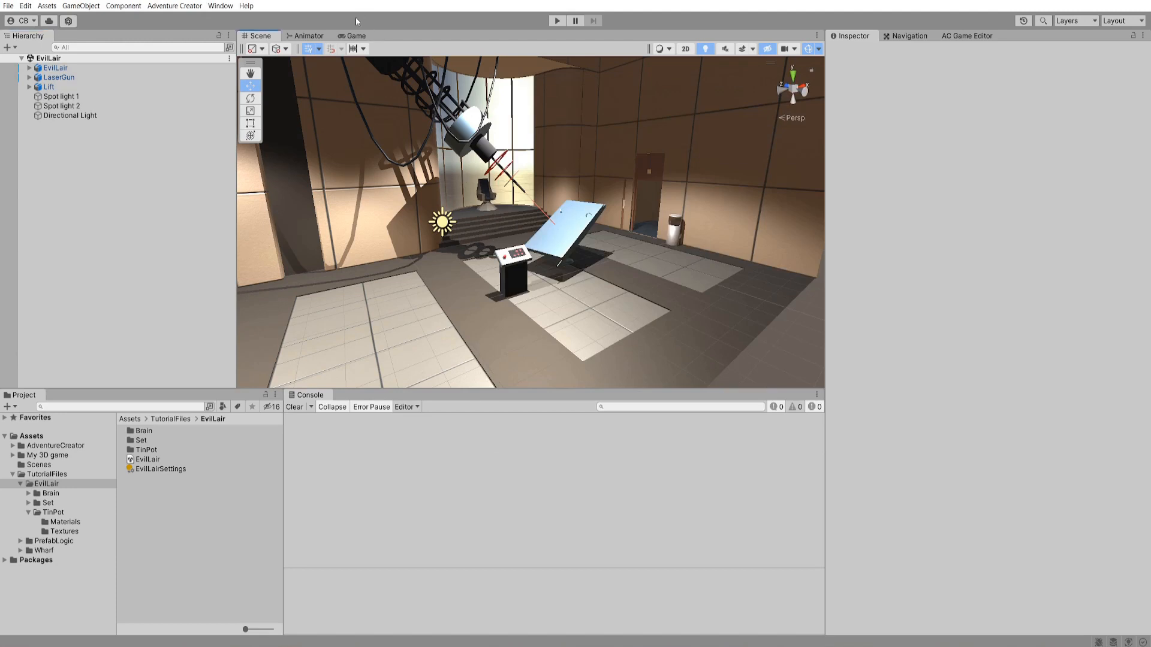
# - Check the Game view's camera output and return to the Scene view
pyautogui.click(356, 35)
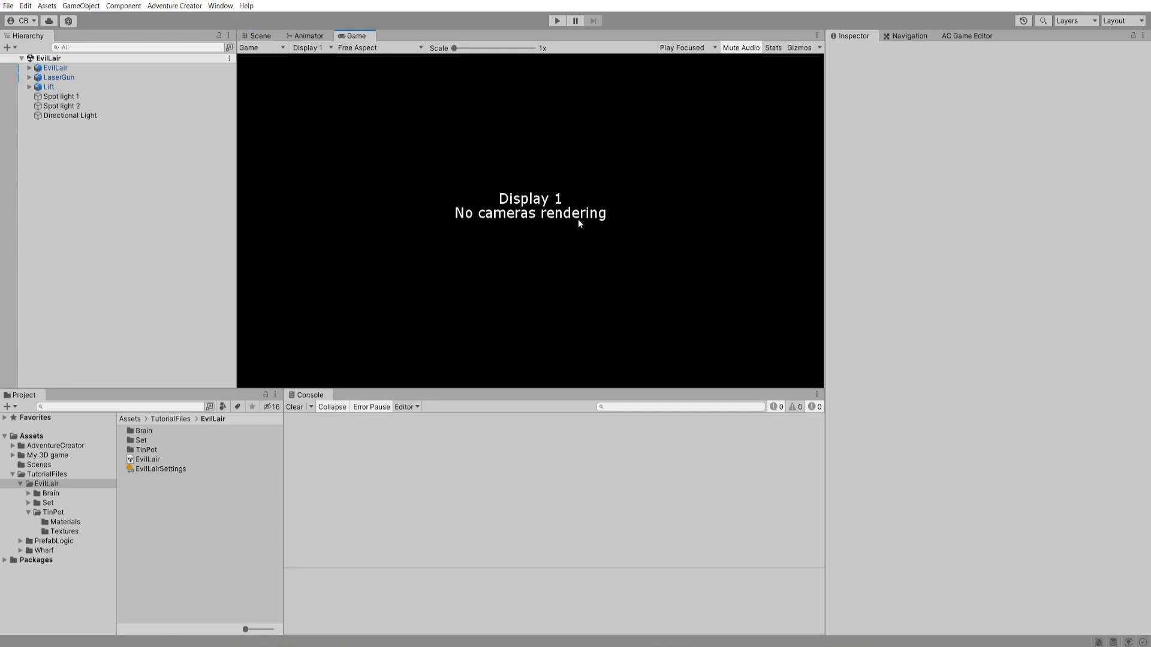
pyautogui.click(274, 39)
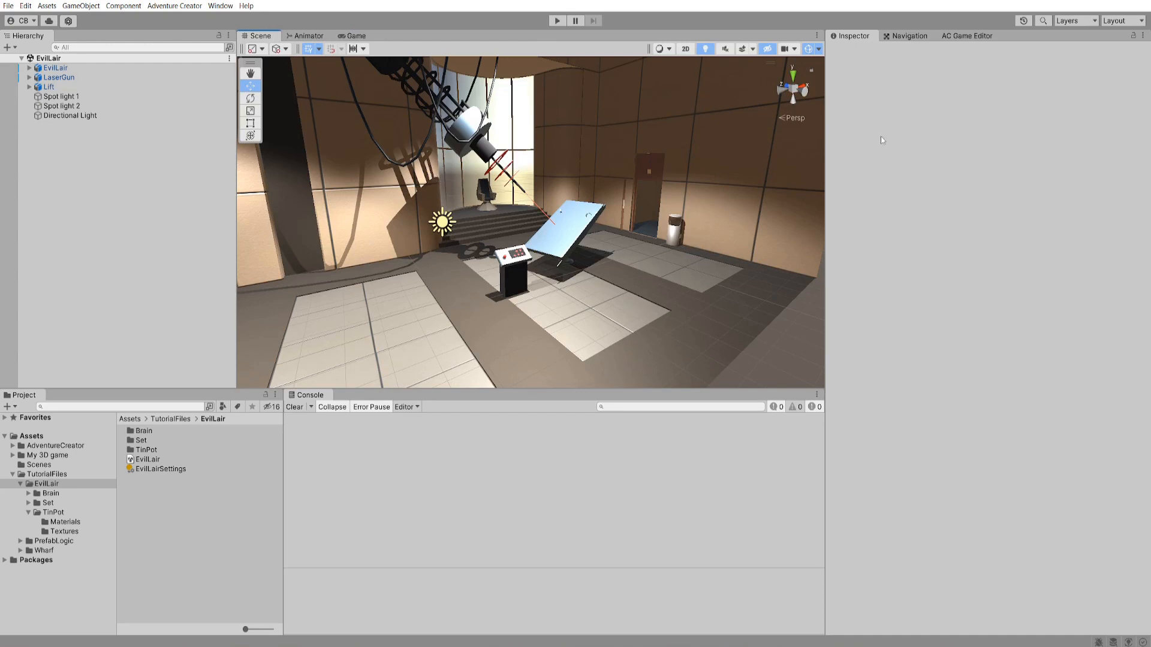
# - Organise the scene with folders using the AC Game Editor's Scene manager
pyautogui.click(966, 36)
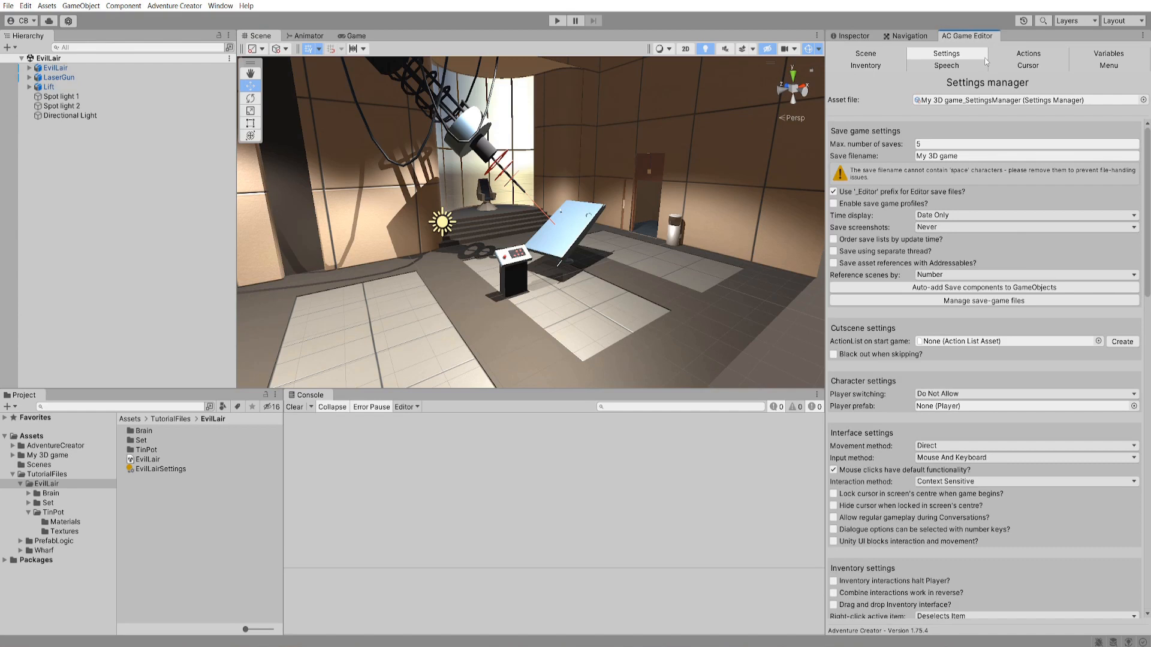
pyautogui.click(896, 58)
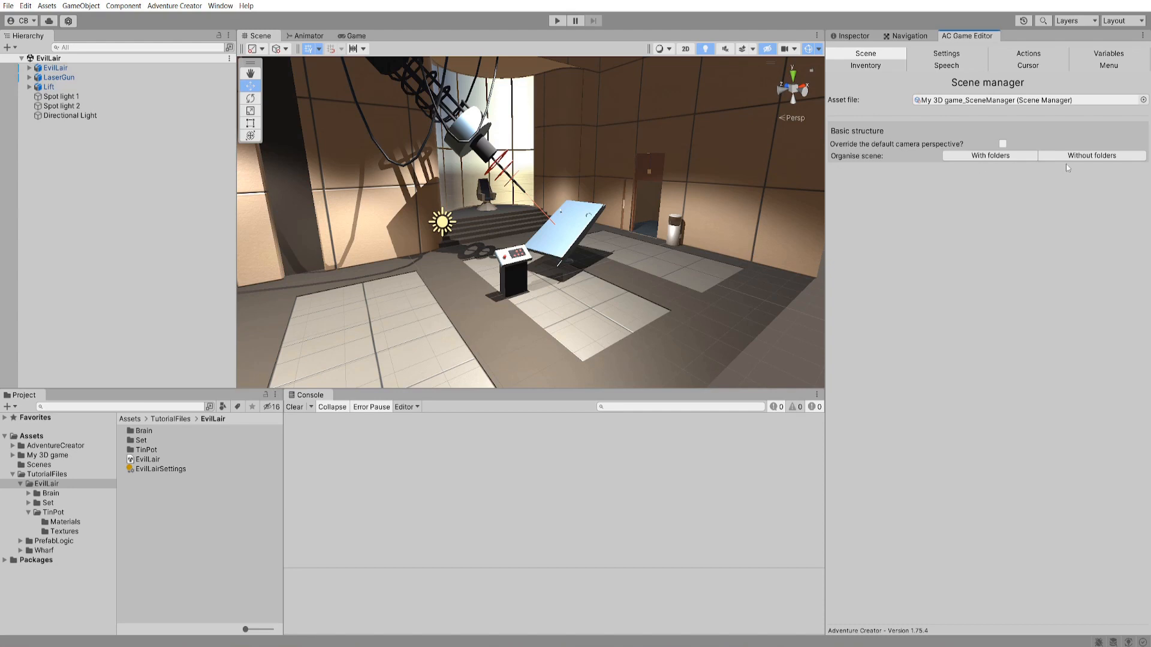
pyautogui.click(1019, 157)
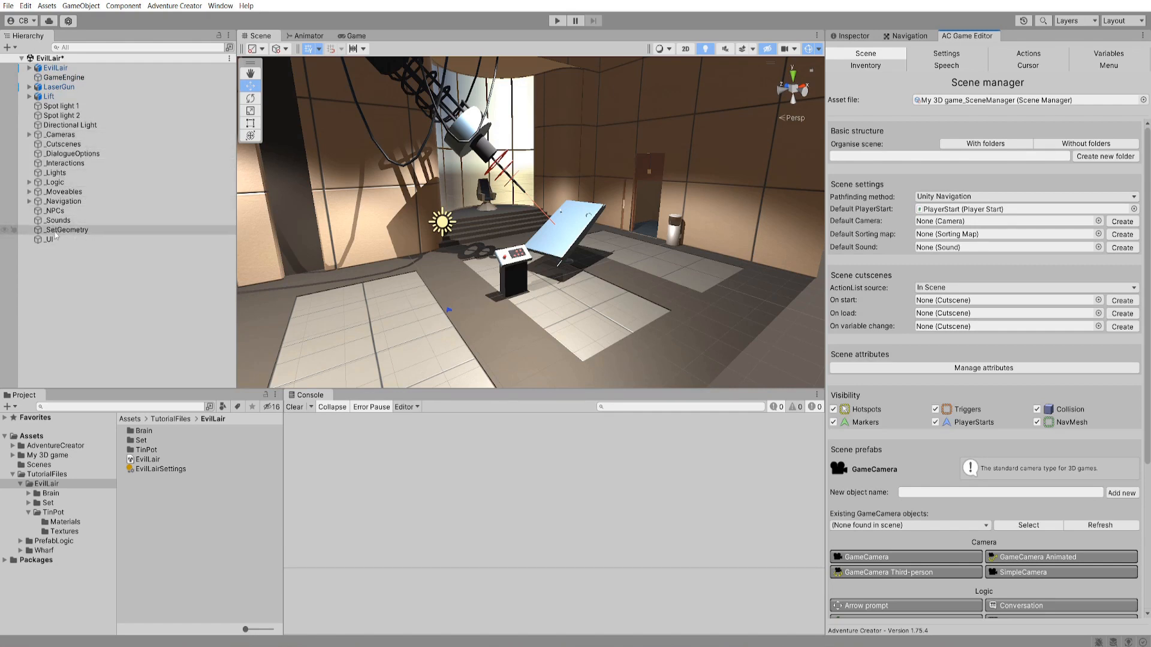
# - Move Spot light 1, Spot light 2 and Directional Light into the _Lights folder object and collapse it
pyautogui.click(60, 105)
pyautogui.keyDown('shift'); pyautogui.click(72, 125); pyautogui.keyUp('shift')
pyautogui.moveTo(72, 126); pyautogui.dragTo(55, 173)
pyautogui.click(29, 145)
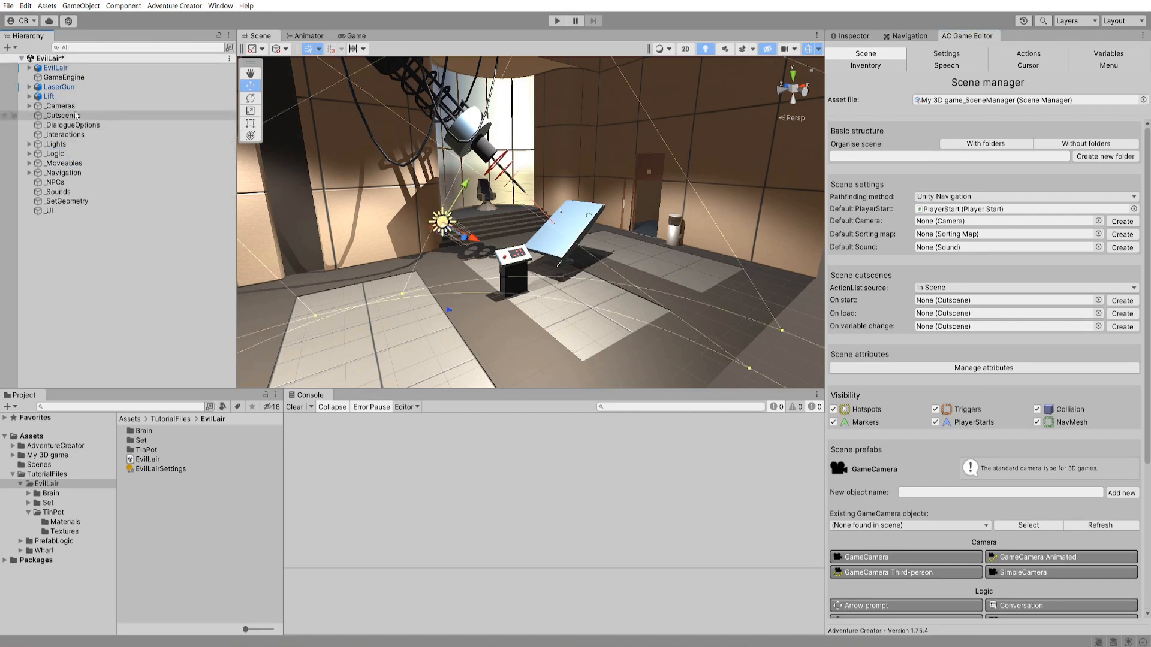
# - Move the EvilLair, LaserGun and Lift objects into the _SetGeometry folder object, collapse it and clear the selection
pyautogui.click(49, 96)
pyautogui.keyDown('shift'); pyautogui.click(58, 87); pyautogui.keyUp('shift')
pyautogui.keyDown('ctrl'); pyautogui.click(64, 68); pyautogui.keyUp('ctrl')
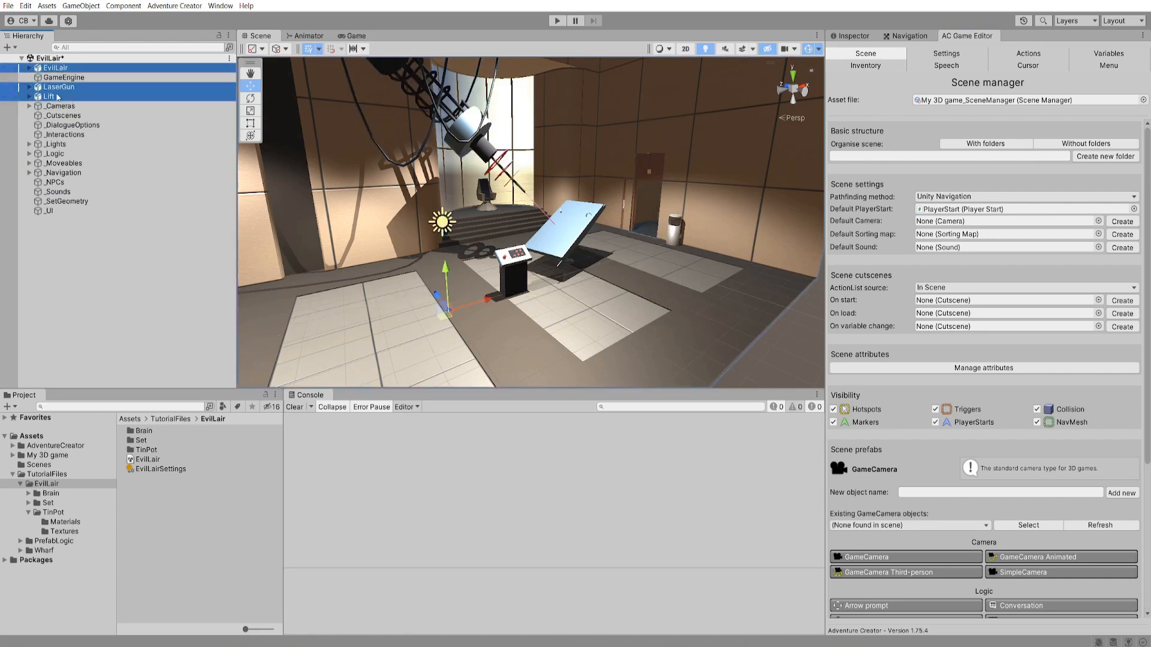
pyautogui.moveTo(58, 97); pyautogui.dragTo(66, 202)
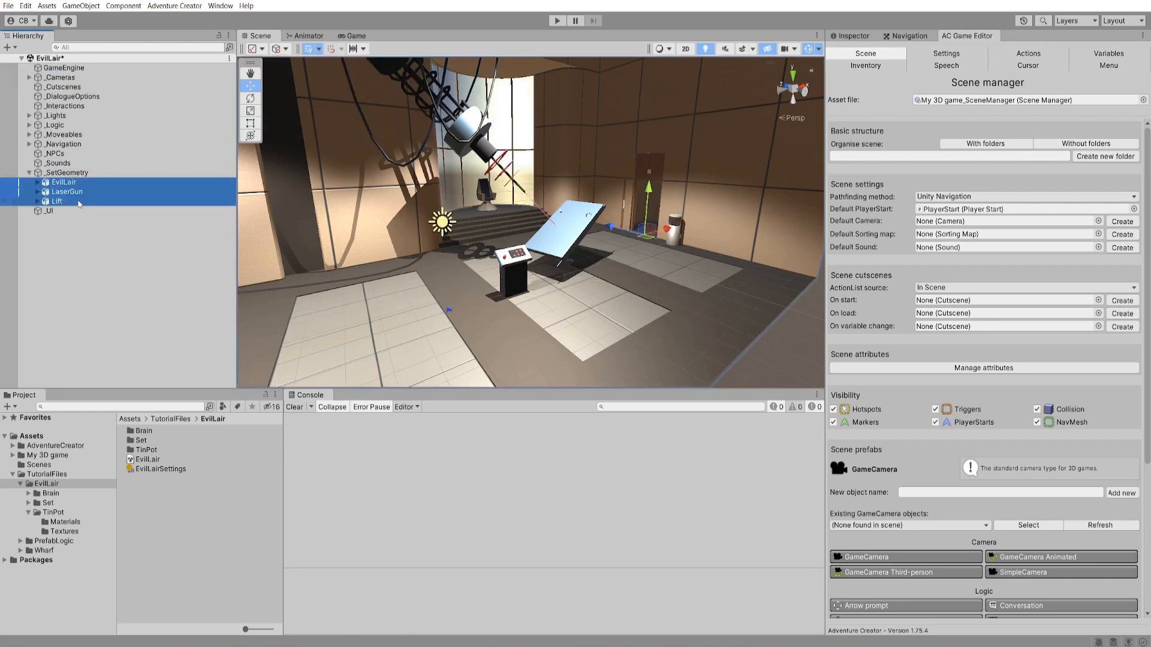
pyautogui.click(29, 173)
pyautogui.click(122, 230)
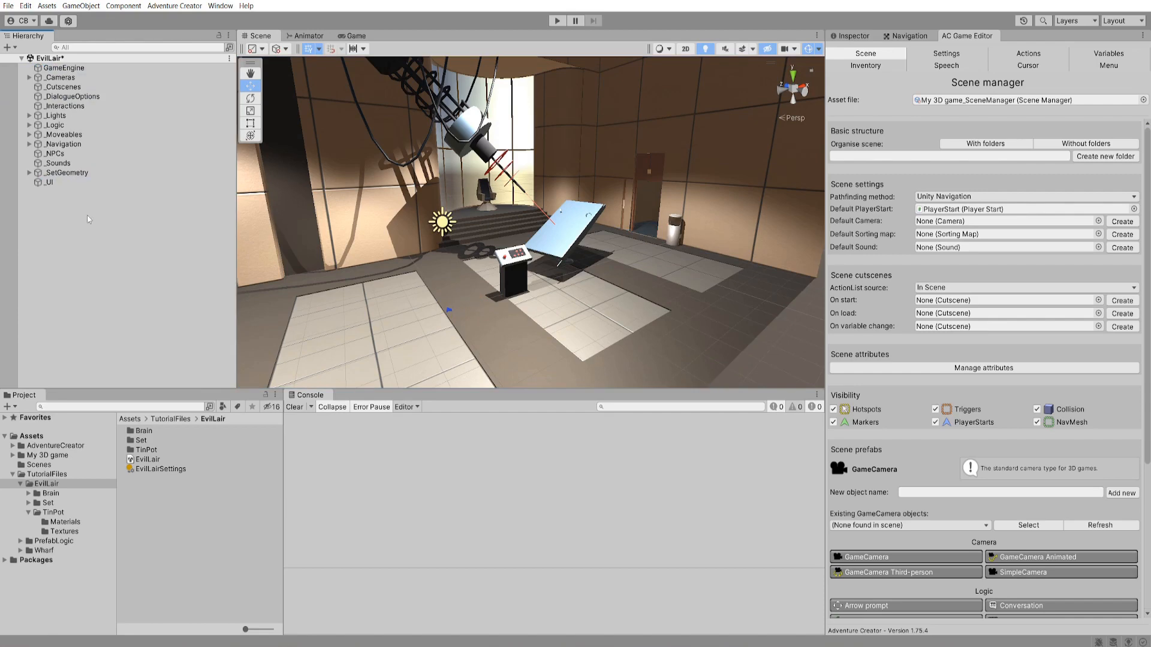
# - Align MainCamera with an elevated Scene view overlooking the laser table, check it in the Game view, and collapse the _Cameras folder object
pyautogui.click(30, 77)
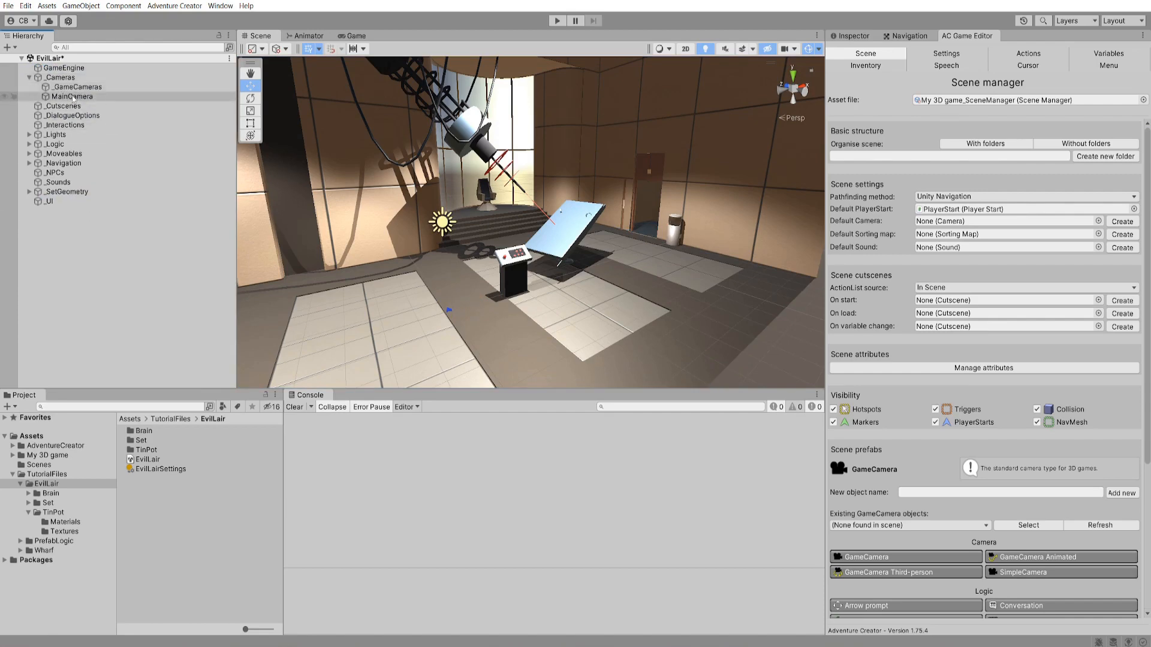
pyautogui.click(77, 96)
pyautogui.keyDown('alt'); pyautogui.moveTo(378, 210); pyautogui.dragTo(543, 238); pyautogui.keyUp('alt')
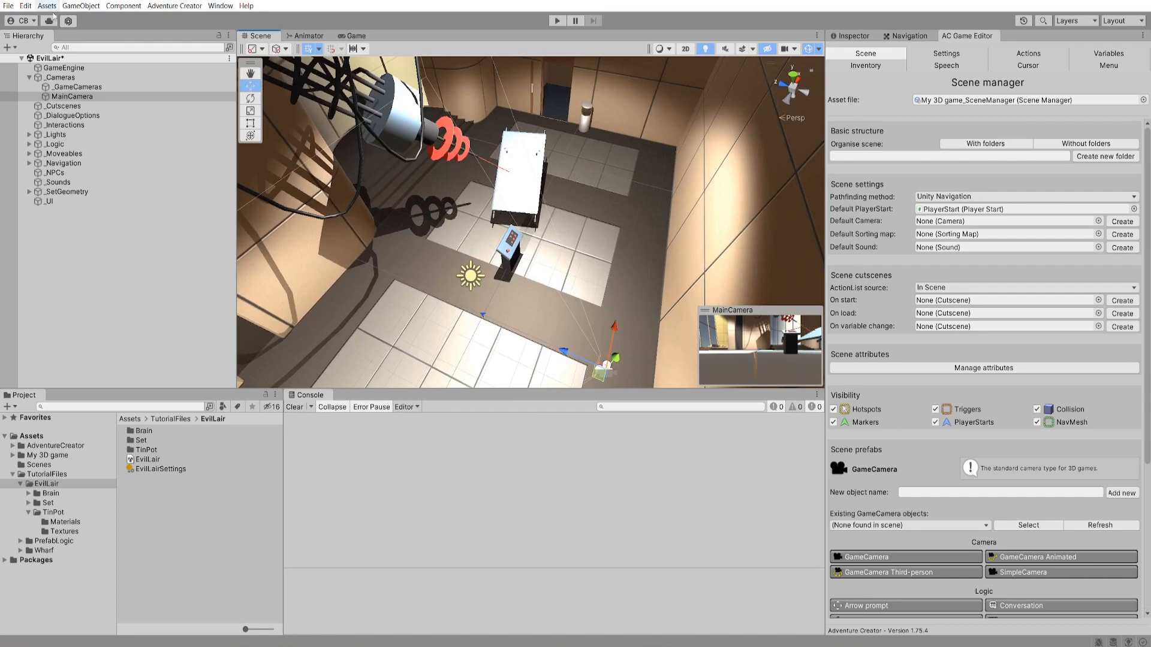
pyautogui.click(80, 7)
pyautogui.click(99, 246)
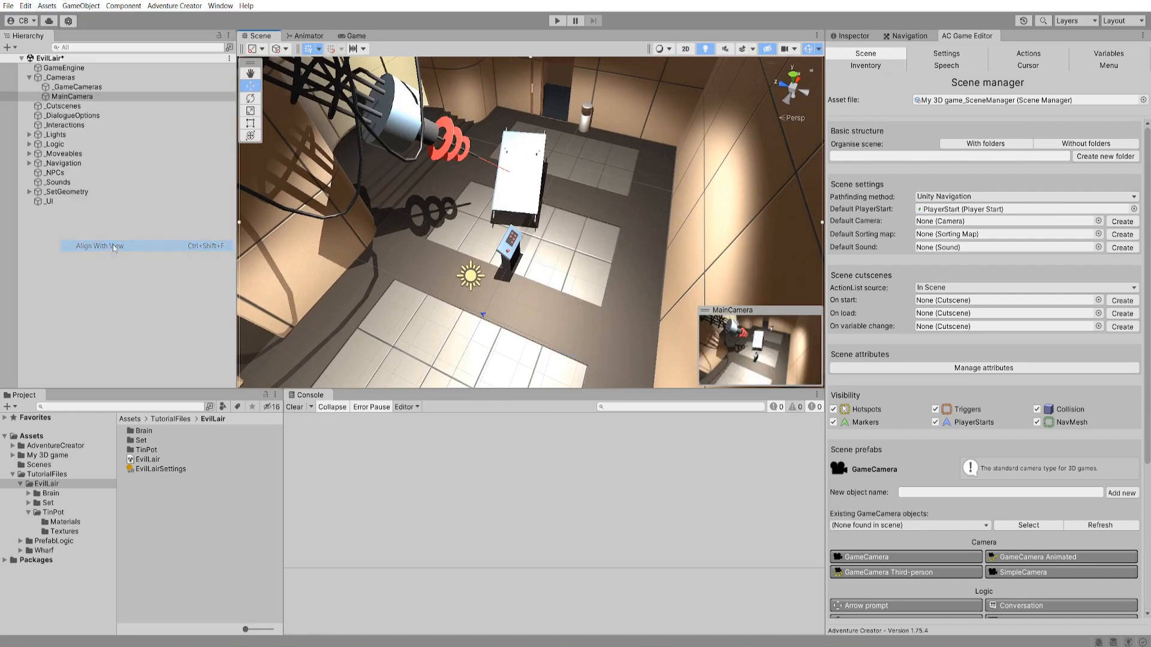
pyautogui.click(354, 36)
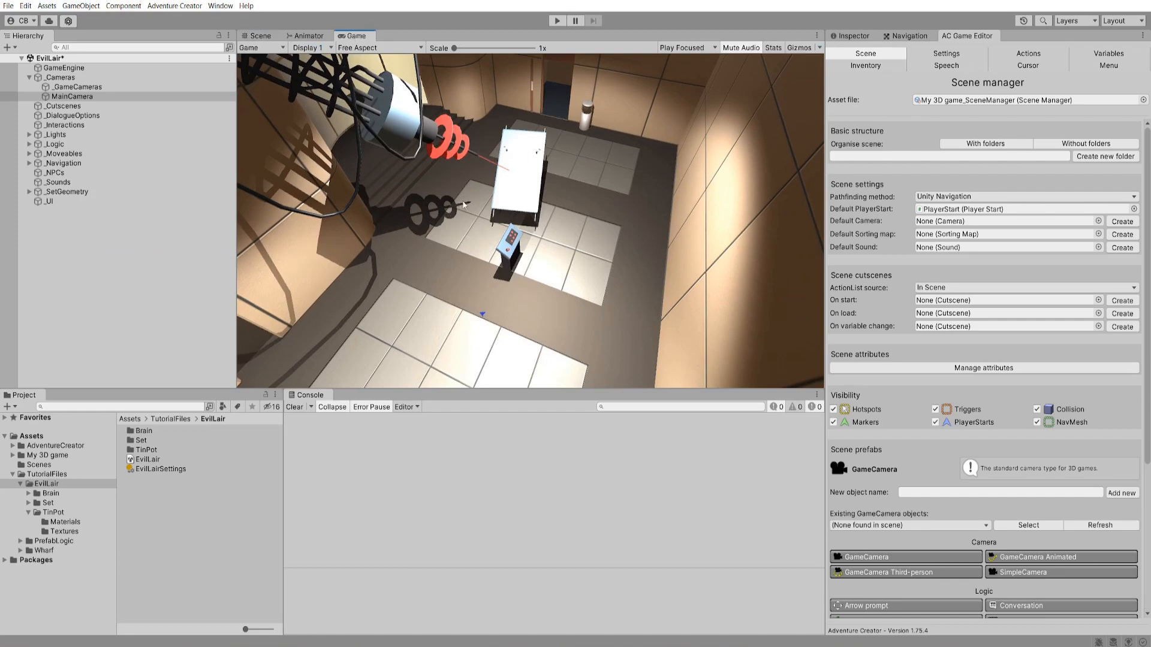
pyautogui.click(57, 78)
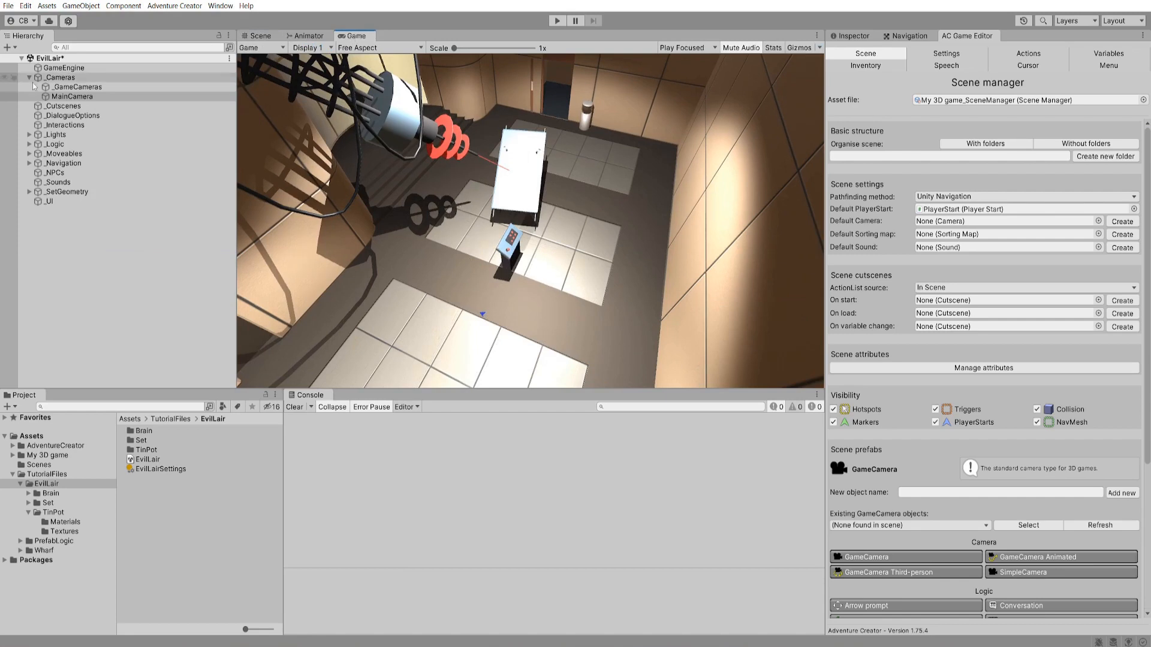
pyautogui.press('Left')
# - Play-test the scene, open the in-game pause menu, resume the game and stop playback
pyautogui.click(49, 69)
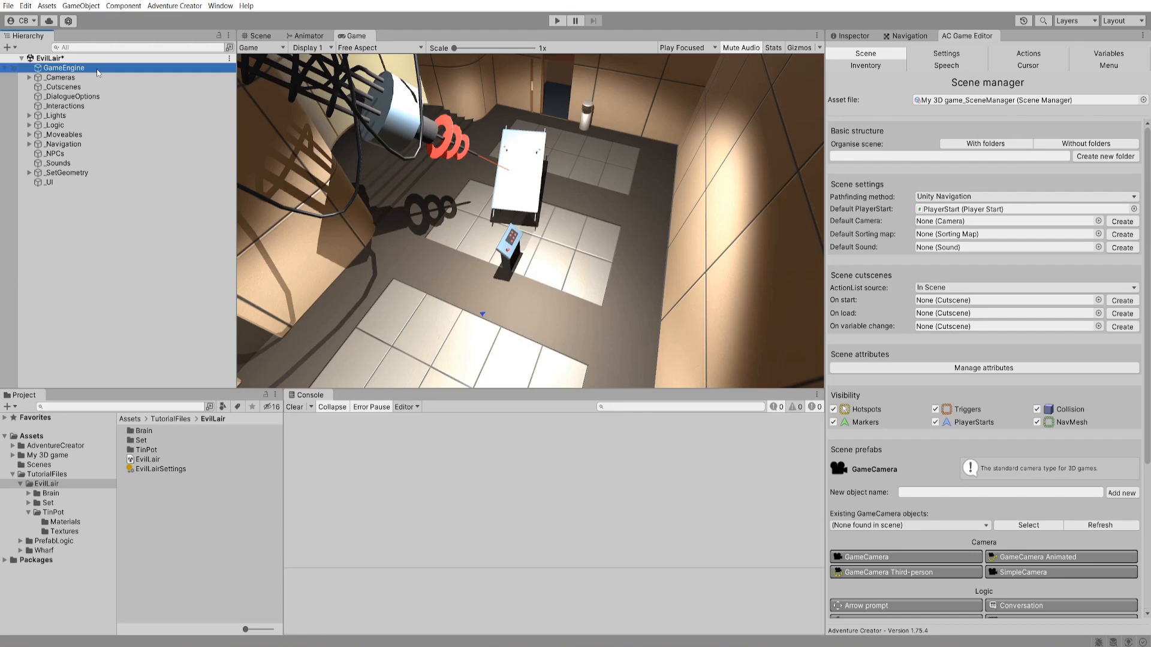
pyautogui.click(555, 21)
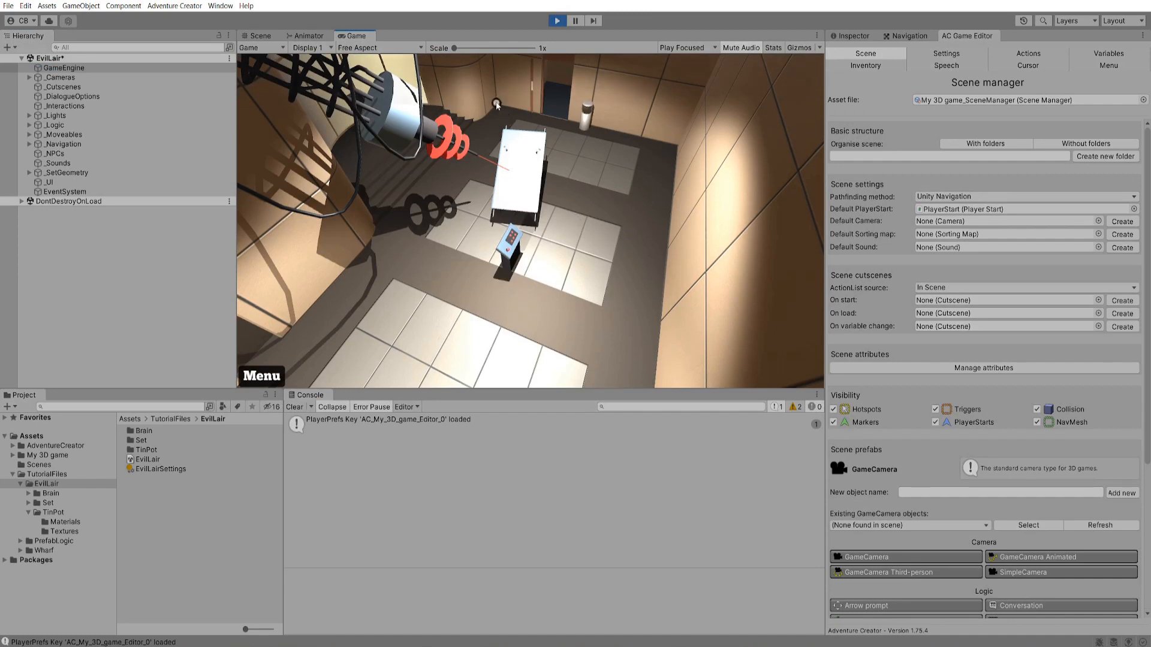
pyautogui.moveTo(425, 89)
pyautogui.click(260, 376)
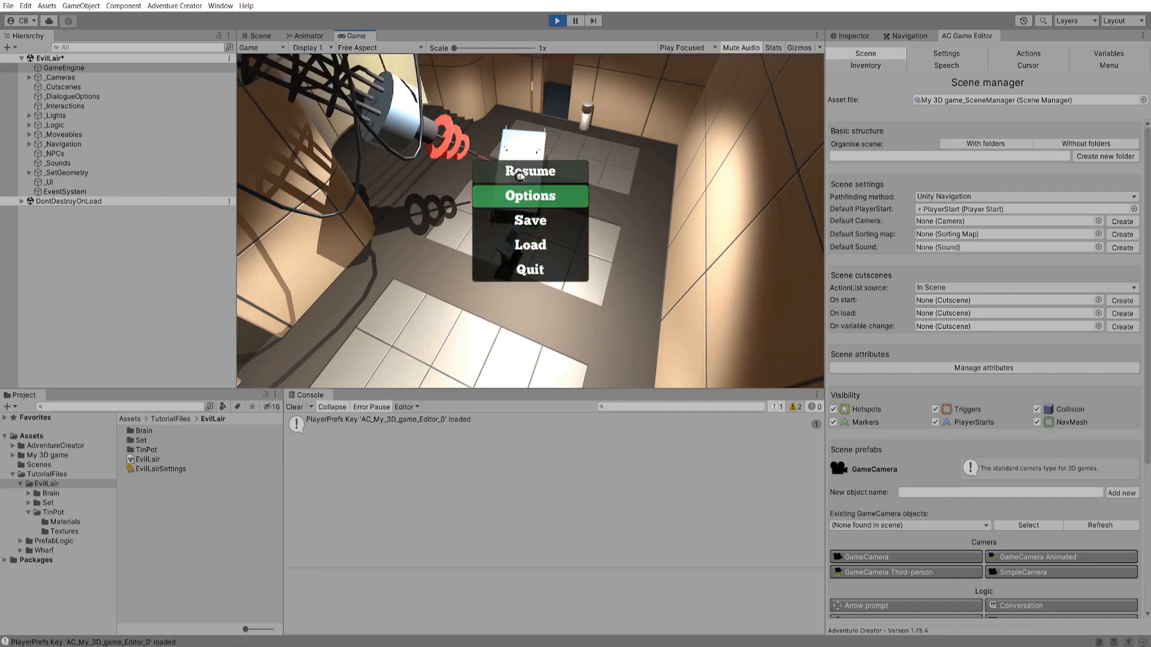
pyautogui.click(561, 181)
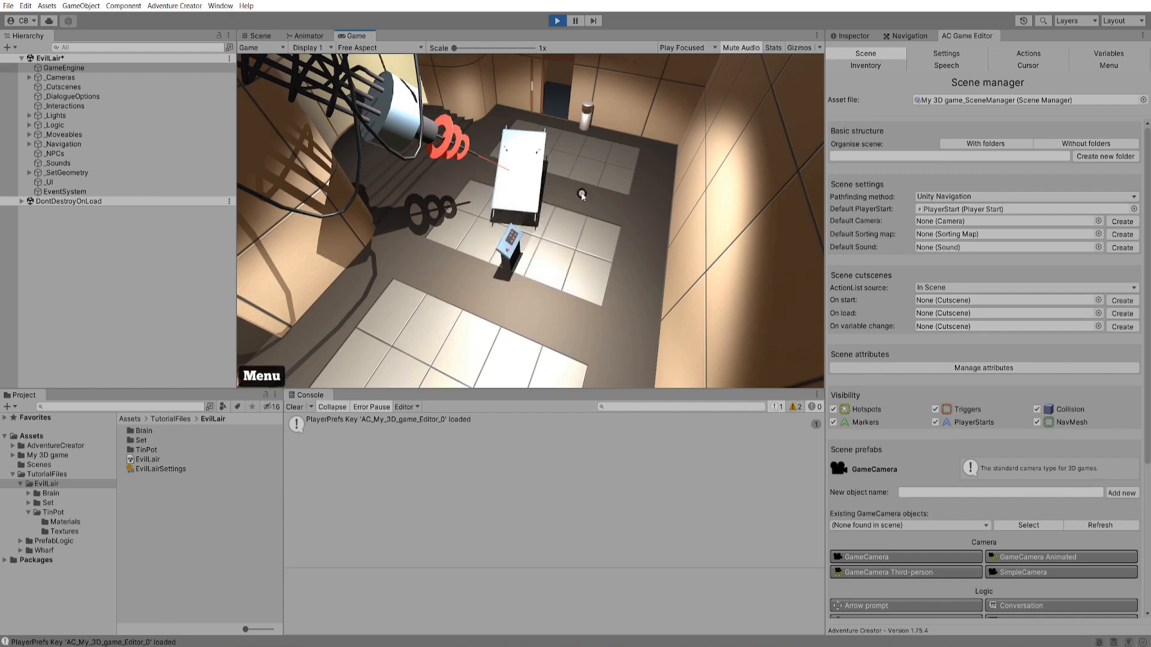
pyautogui.click(557, 23)
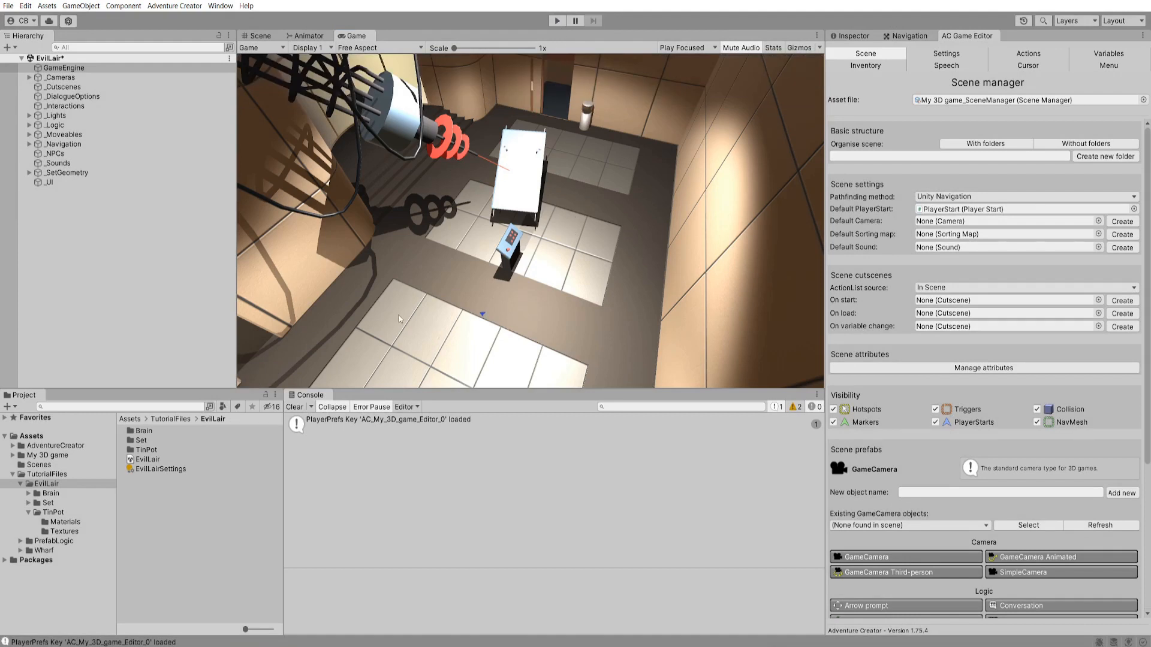
# - Add the EL_TinPot model from TutorialFiles/EvilLair/TinPot to the scene hierarchy and inspect it up close in the Scene view
pyautogui.click(171, 419)
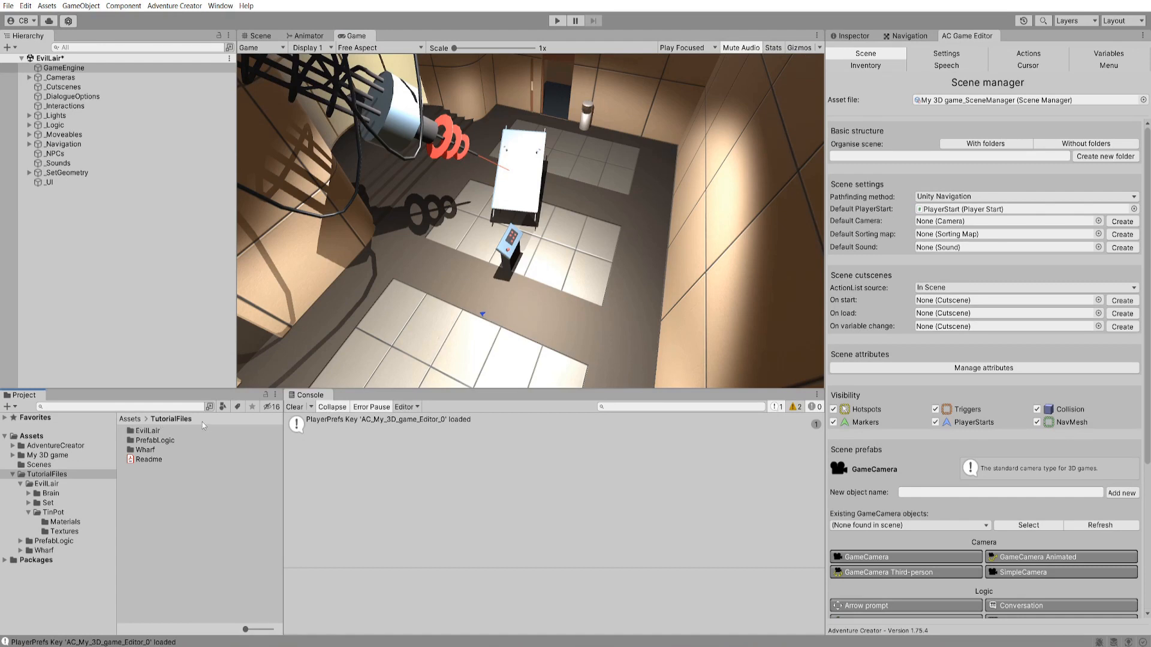
pyautogui.doubleClick(157, 431)
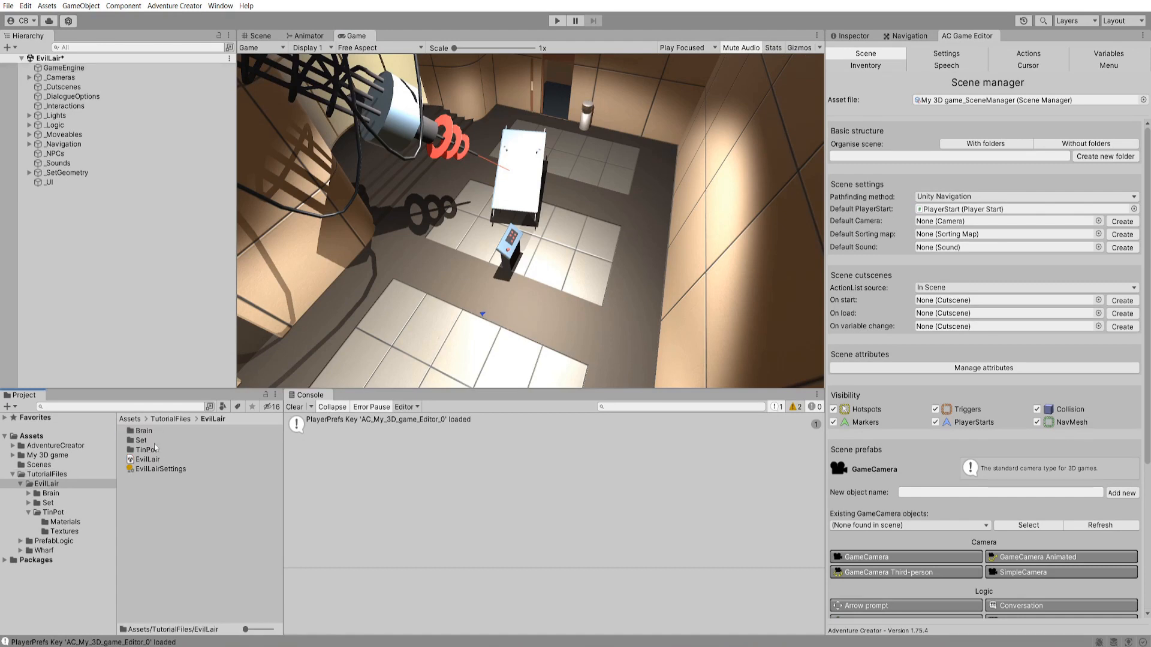
pyautogui.doubleClick(147, 449)
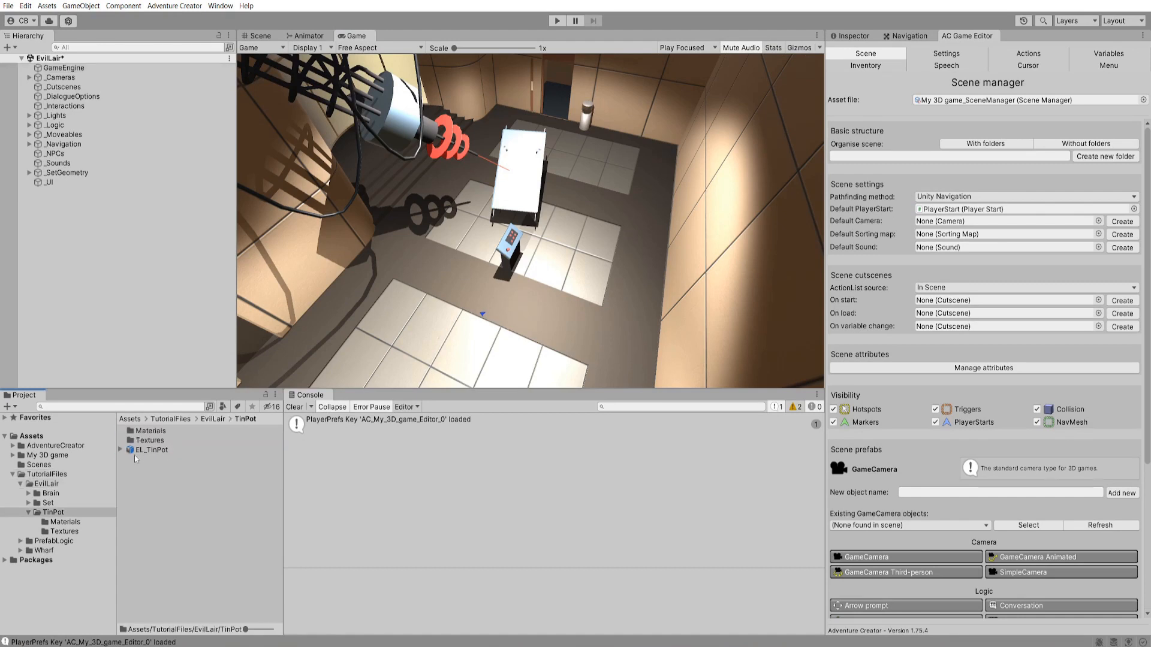
pyautogui.moveTo(155, 453); pyautogui.dragTo(104, 279)
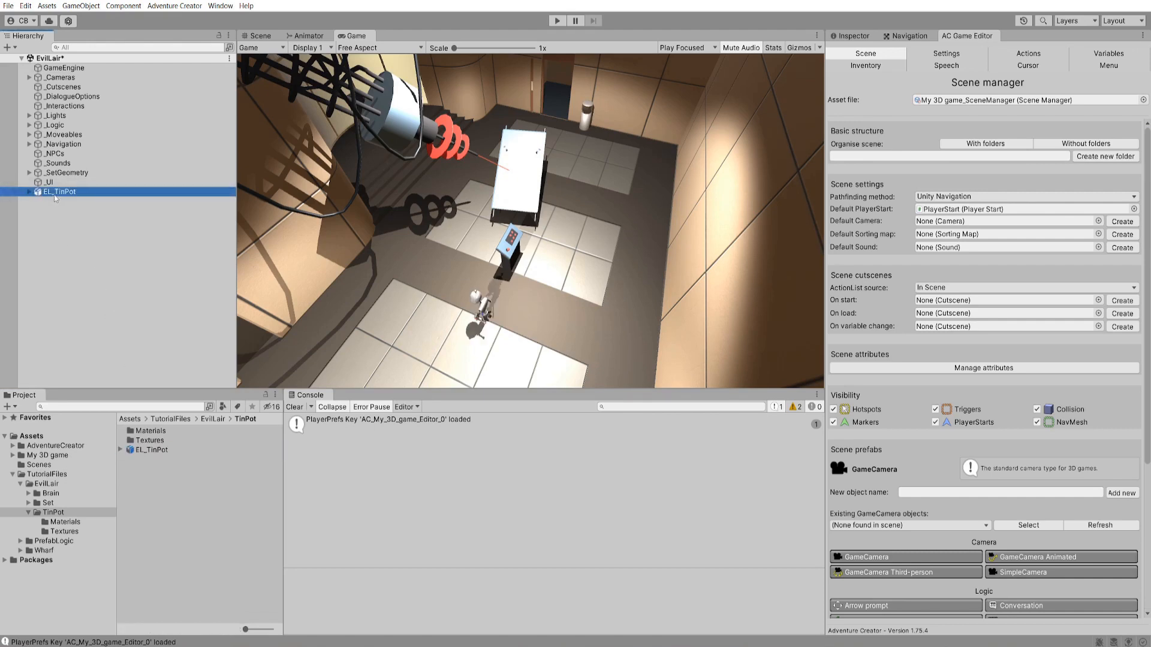
pyautogui.click(258, 36)
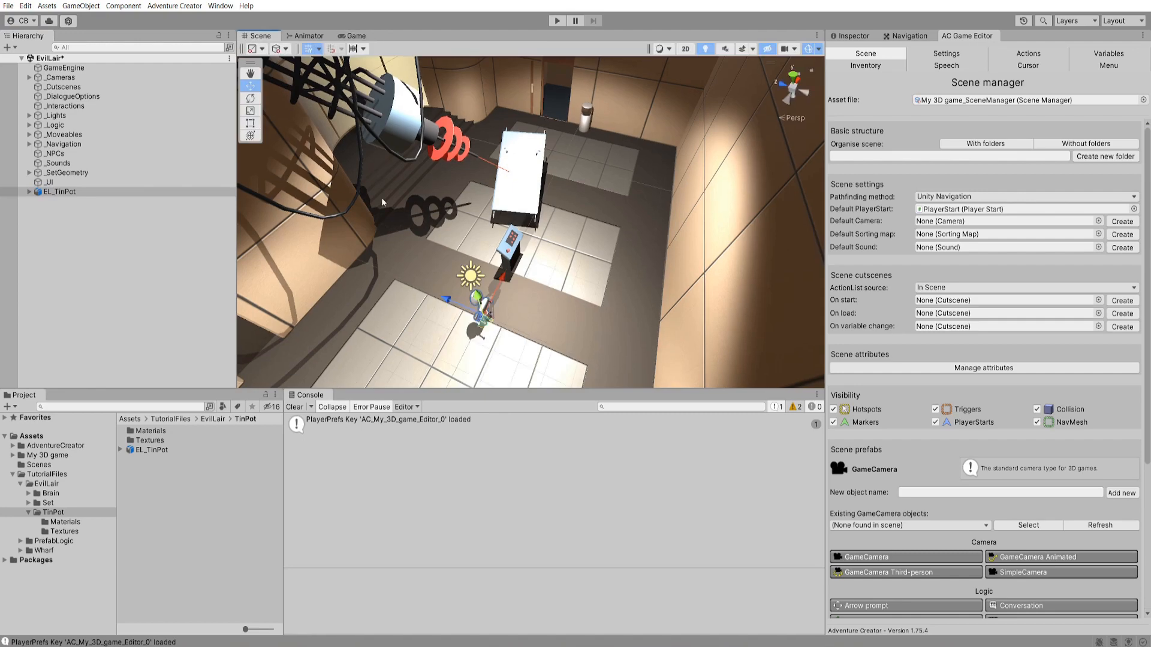
pyautogui.press('f')
pyautogui.keyDown('alt'); pyautogui.moveTo(590, 146); pyautogui.dragTo(547, 234); pyautogui.keyUp('alt')
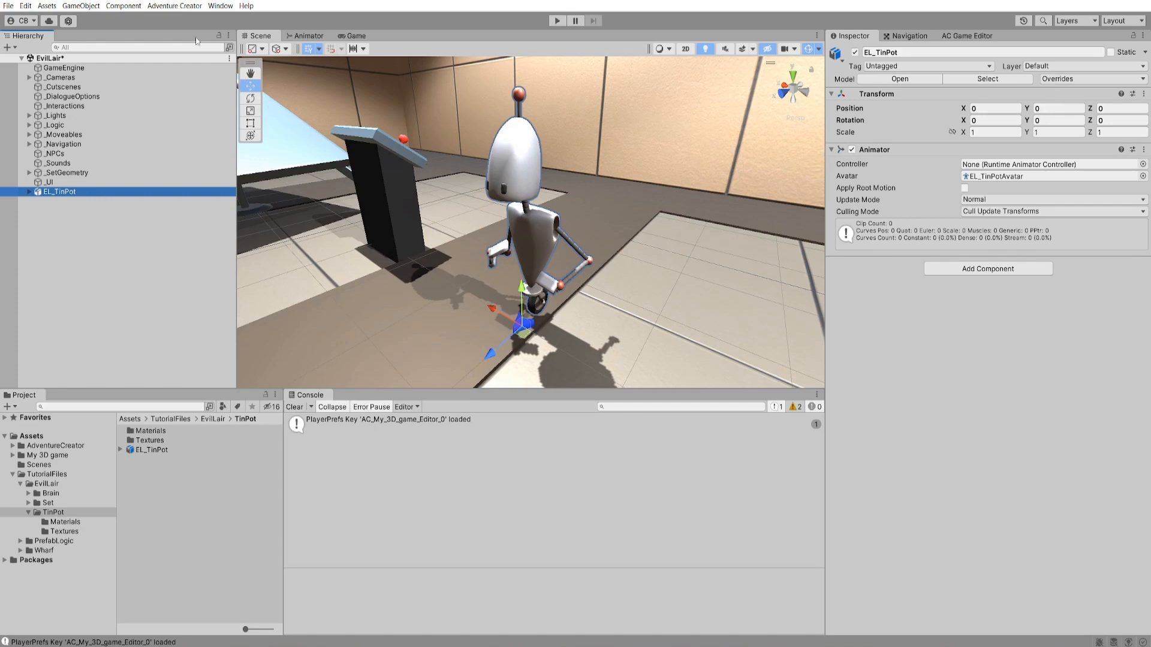
# - Start the Adventure Creator Character Wizard and define a Player named Tin Pot with EL_TinPot as its base GameObject
pyautogui.click(191, 6)
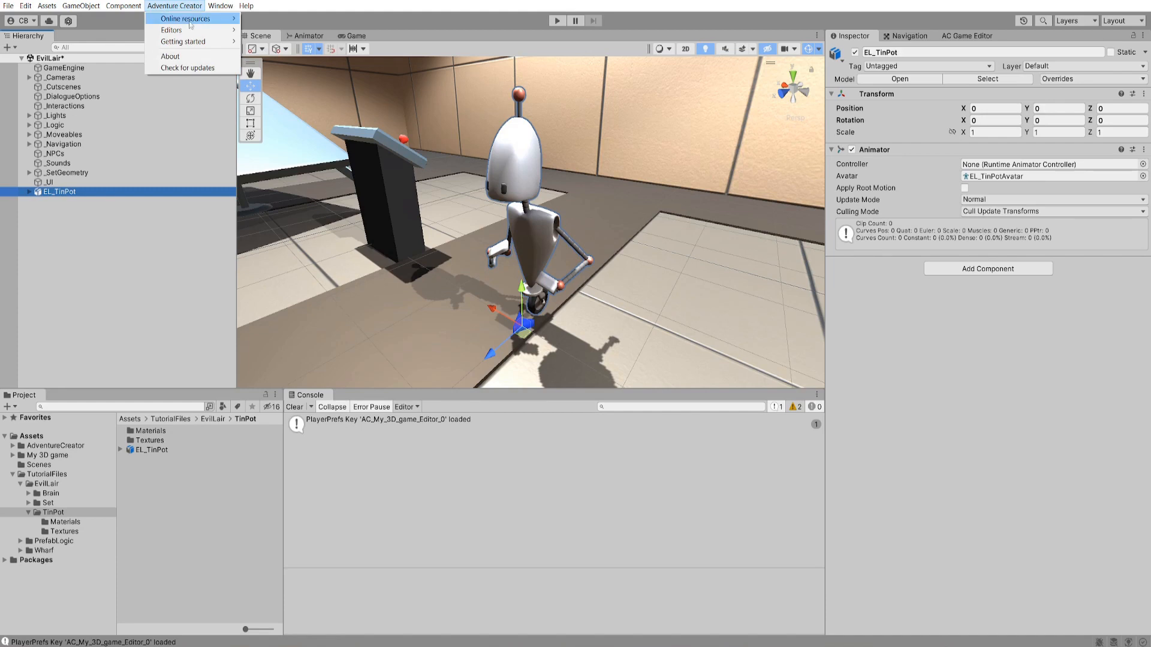
pyautogui.moveTo(180, 30)
pyautogui.click(285, 52)
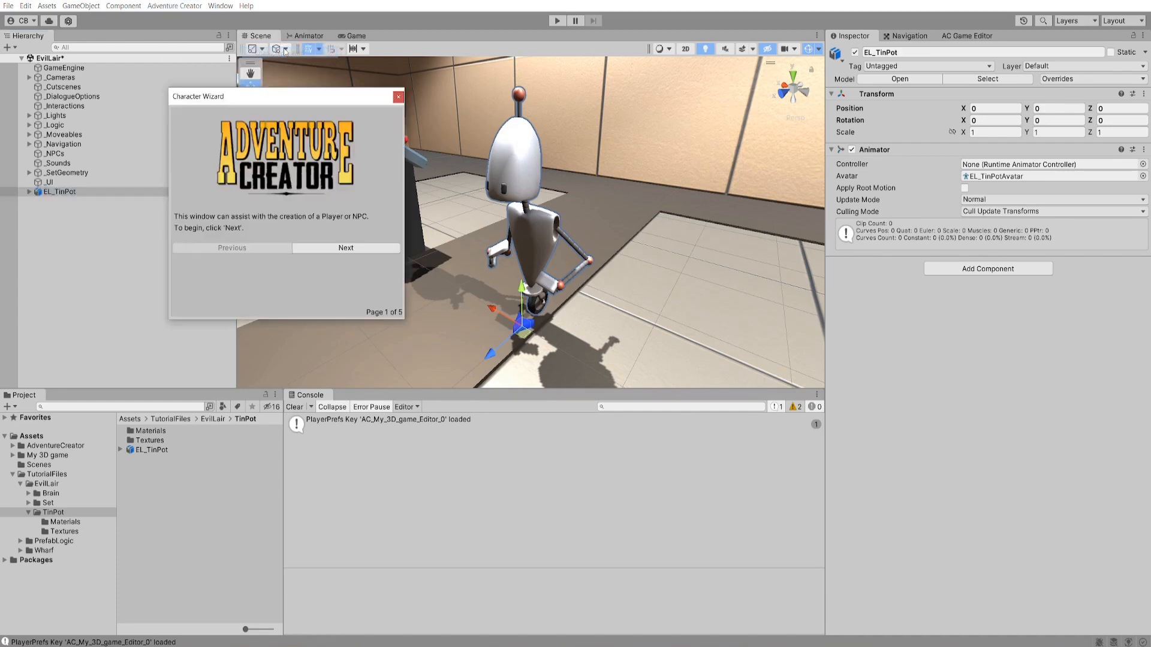
pyautogui.click(358, 250)
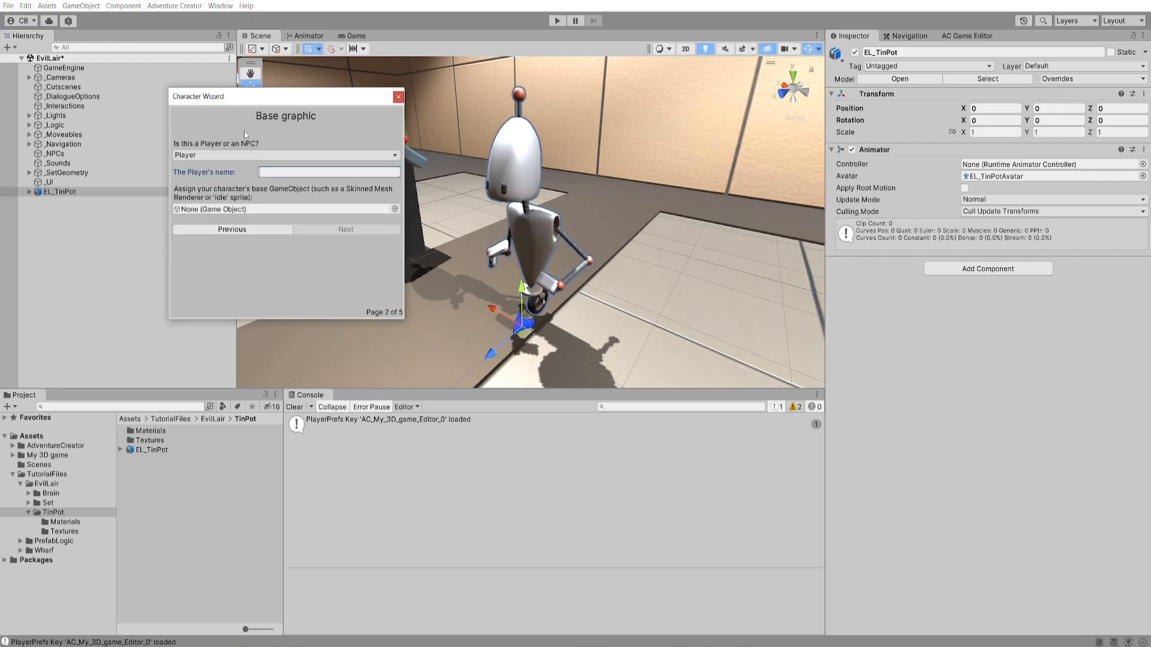
pyautogui.click(207, 156)
pyautogui.click(200, 168)
pyautogui.write('Tin Pot')
pyautogui.moveTo(60, 192); pyautogui.dragTo(220, 209)
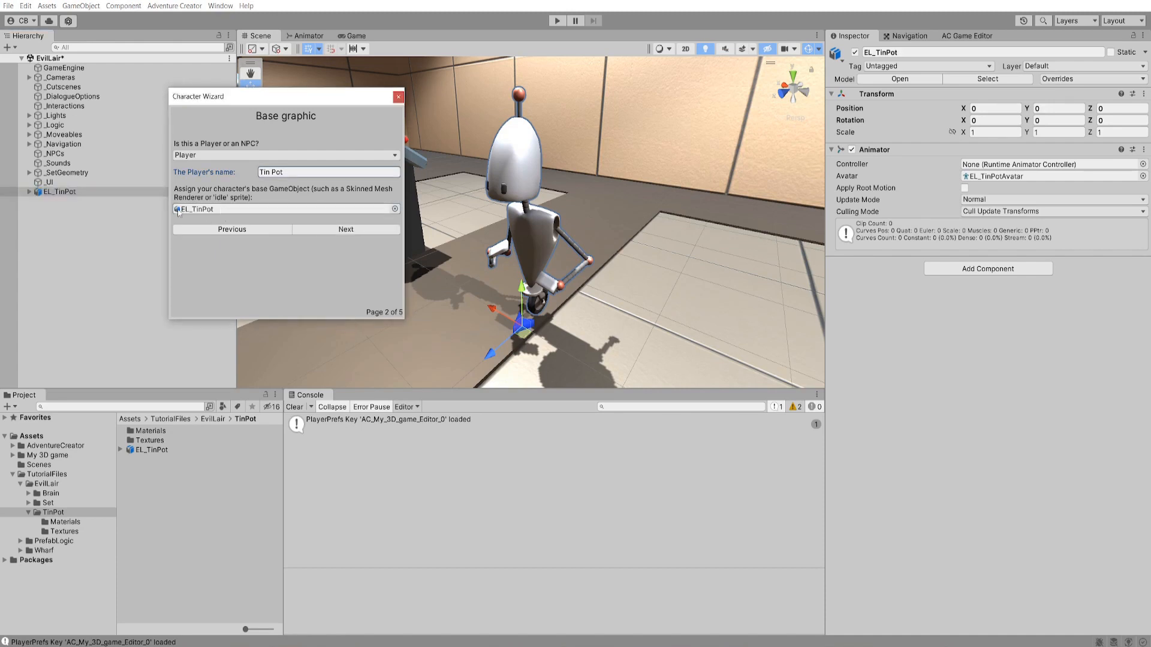
pyautogui.click(312, 231)
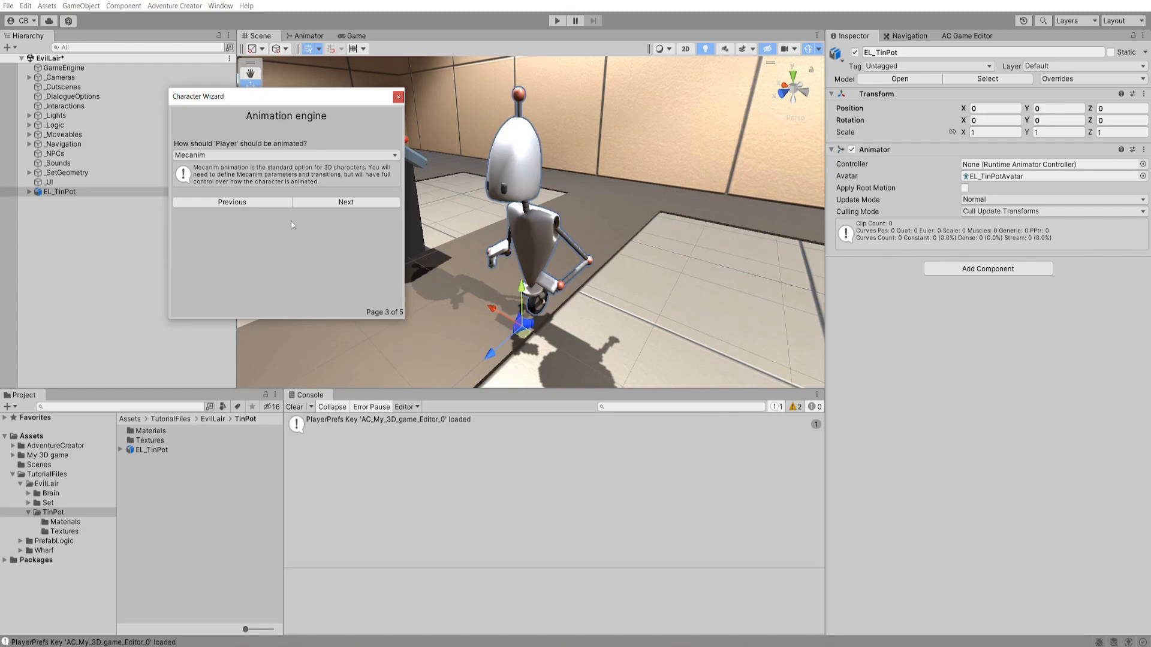
# - Keep Mecanim as the Player's animation engine, then complete and close the Character Wizard
pyautogui.click(201, 155)
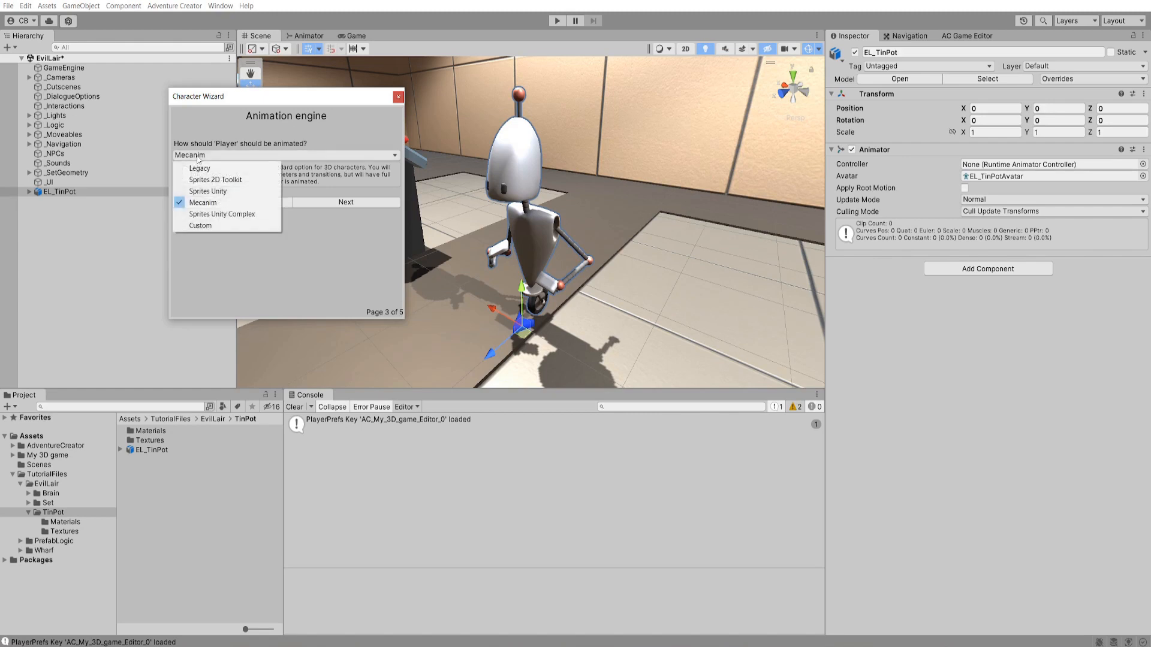
pyautogui.click(233, 204)
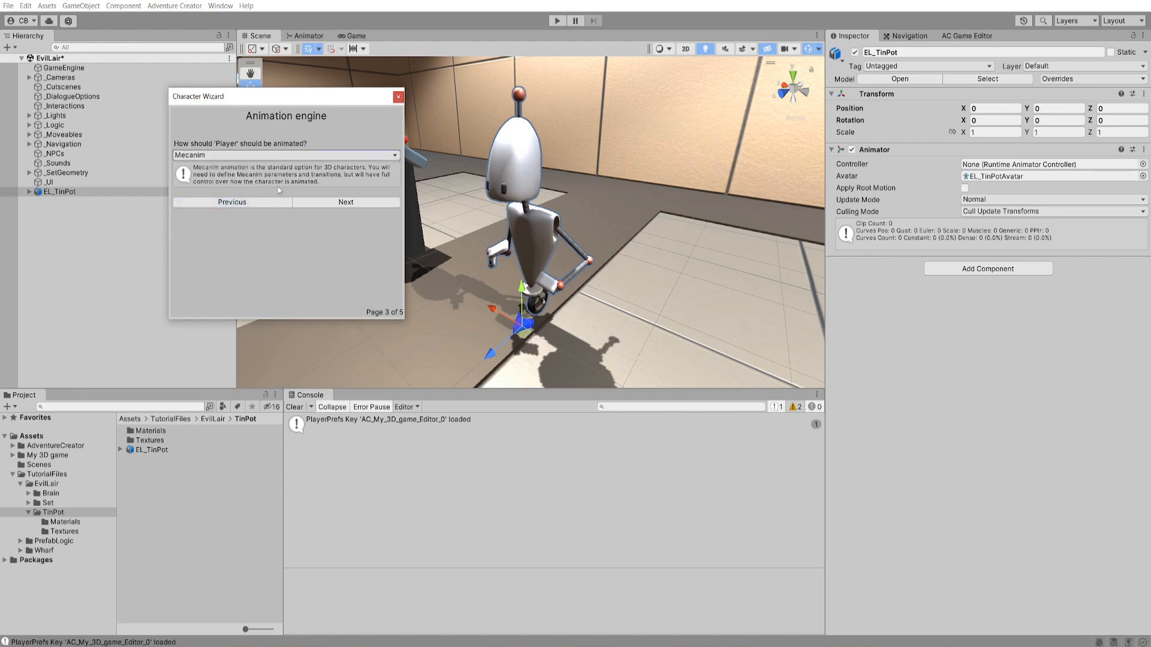
pyautogui.click(347, 202)
pyautogui.click(347, 214)
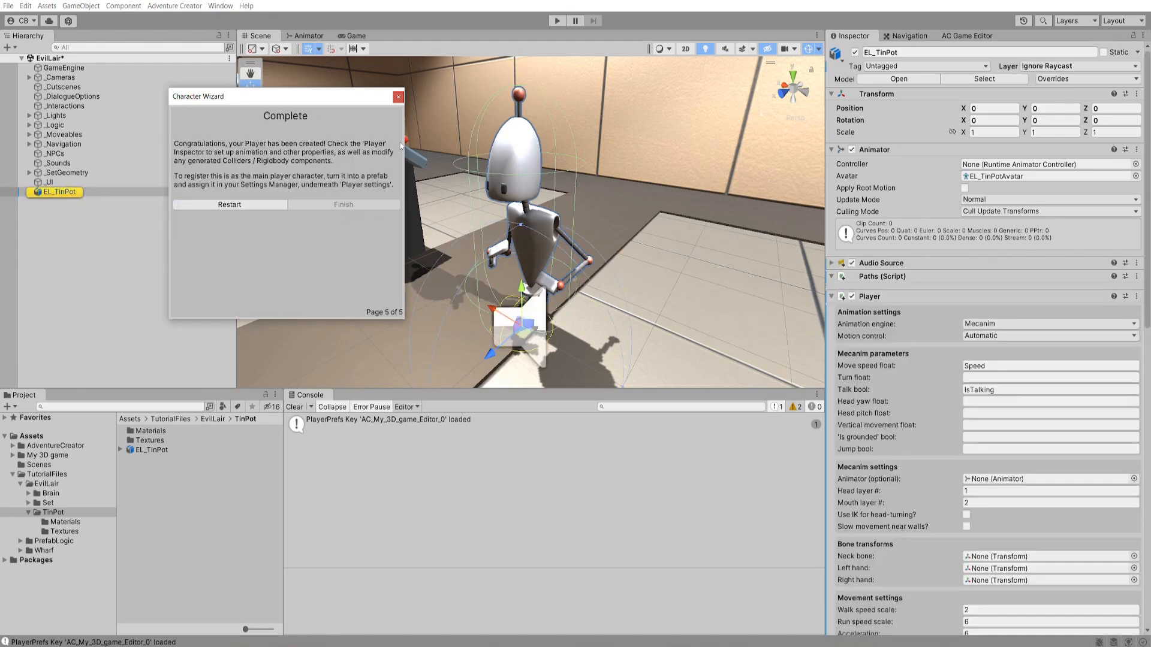
pyautogui.click(398, 97)
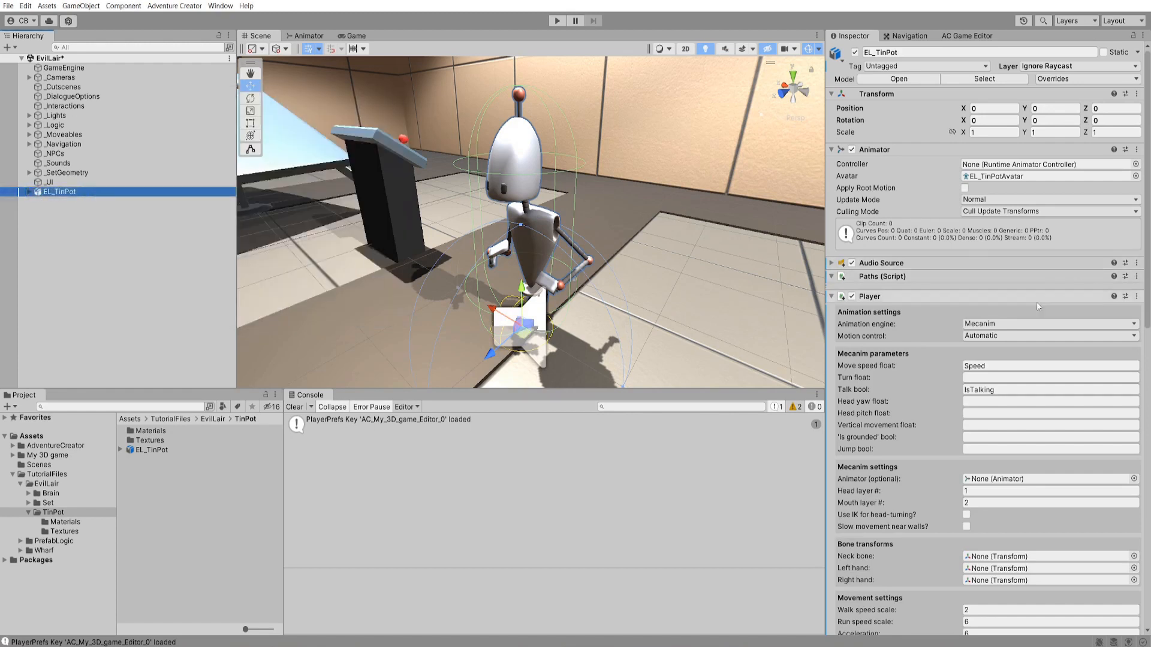
# - Play-test the scene with the EL_TinPot player character in it and stop playback
pyautogui.click(966, 413)
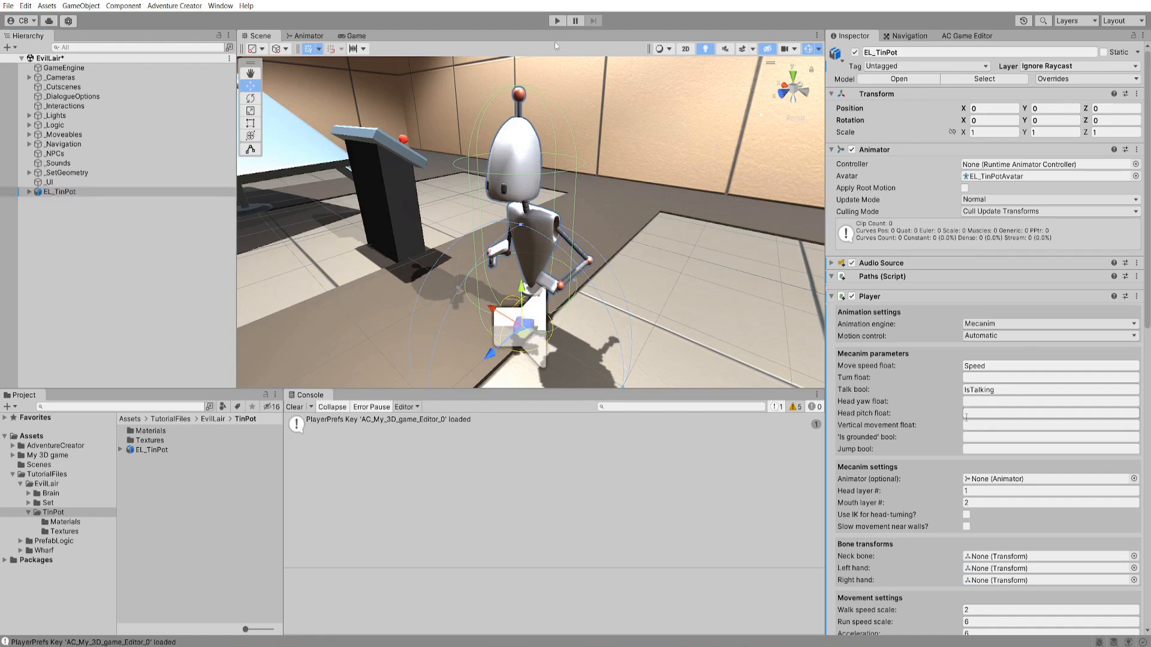
pyautogui.click(556, 20)
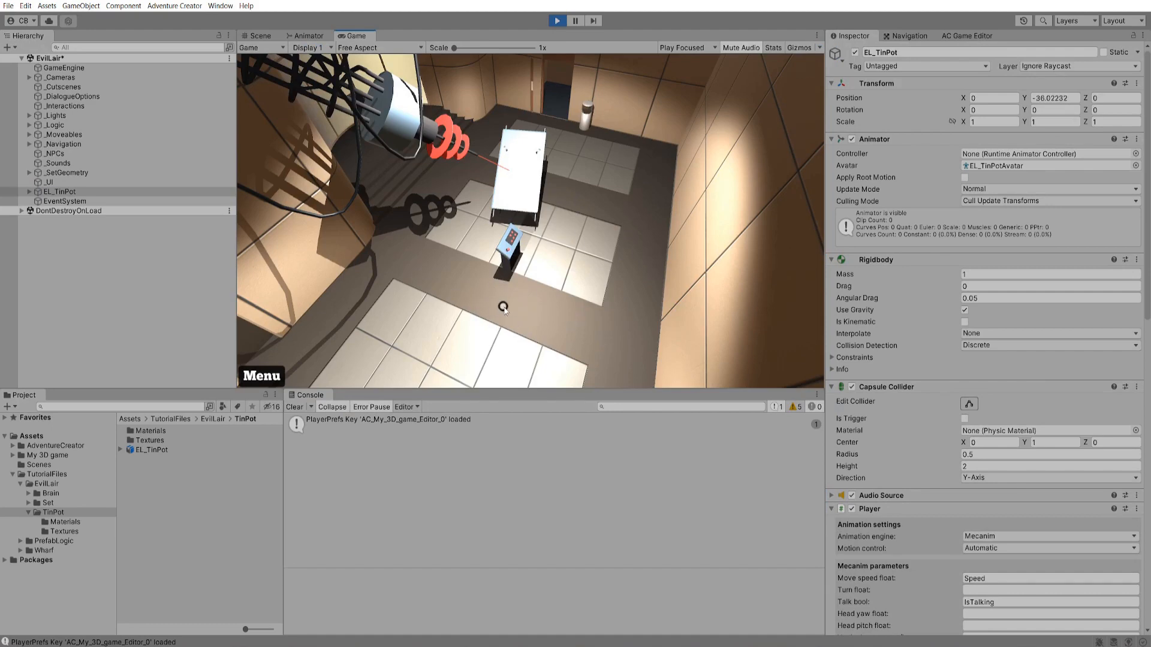
pyautogui.click(557, 20)
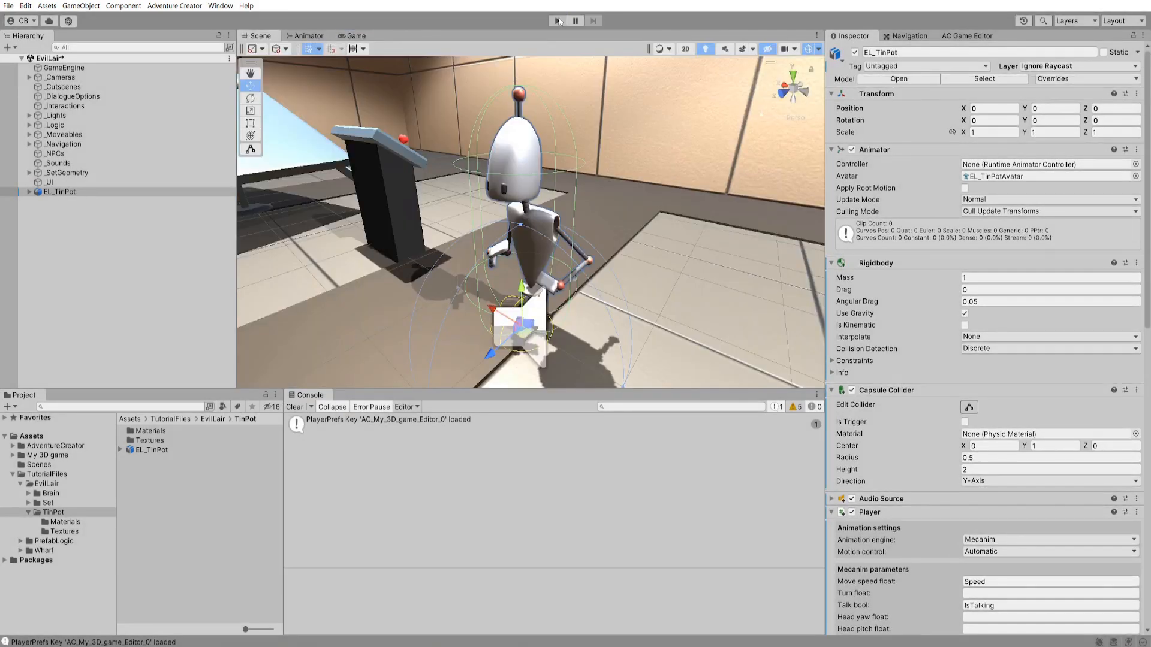
# - Add a Mesh Collider to both the Platform and Steps meshes of the EvilLair set together
pyautogui.keyDown('alt'); pyautogui.moveTo(647, 231); pyautogui.dragTo(509, 189); pyautogui.keyUp('alt')
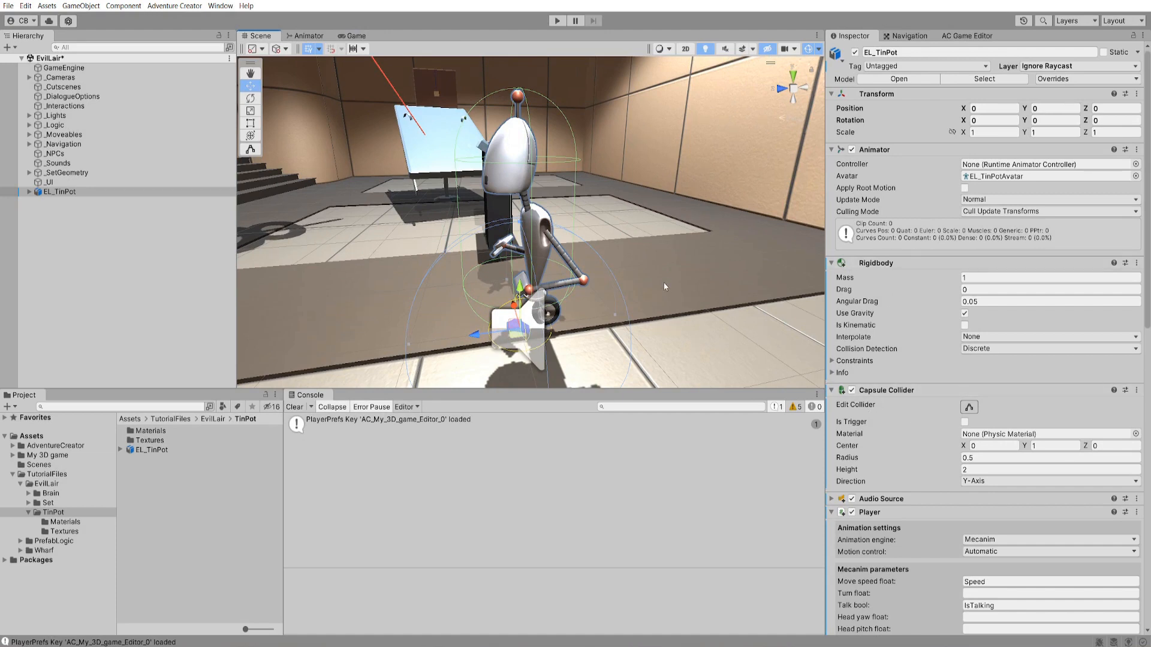
pyautogui.scroll(-3, 641, 258)
pyautogui.scroll(-5, 626, 233)
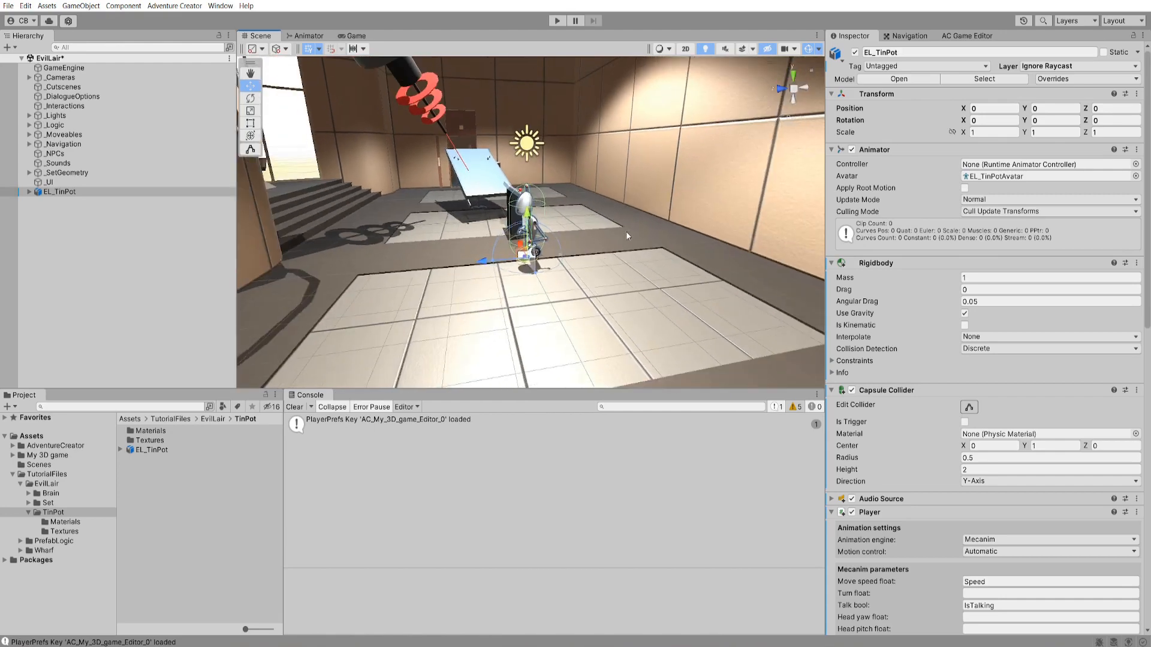
pyautogui.click(604, 220)
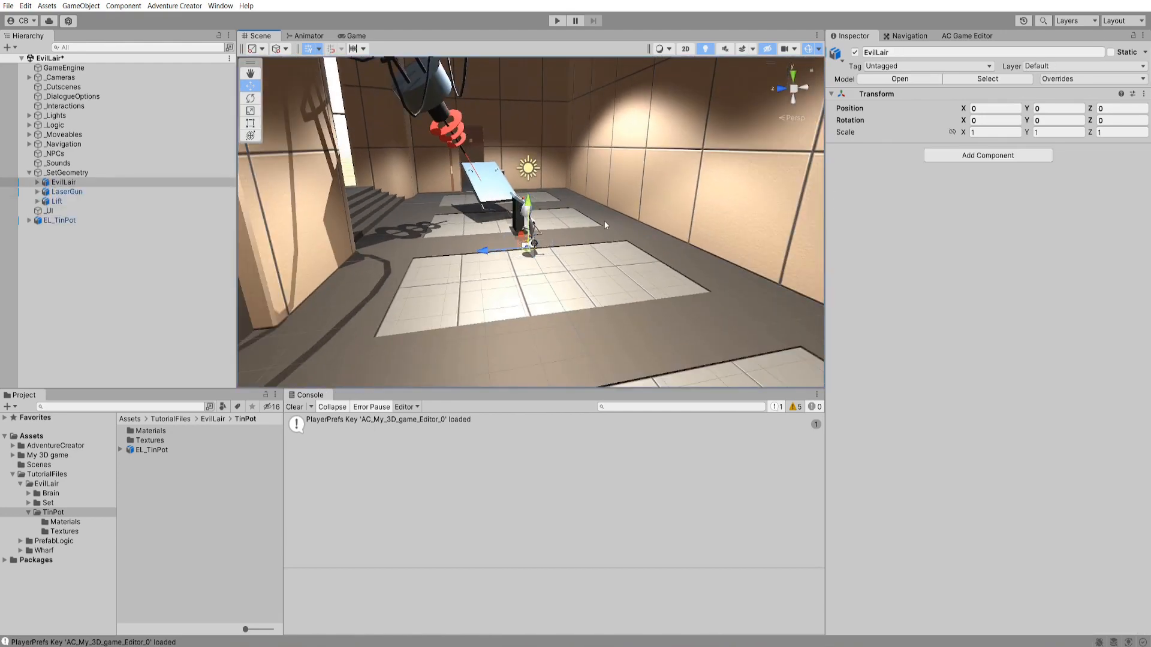
pyautogui.click(604, 226)
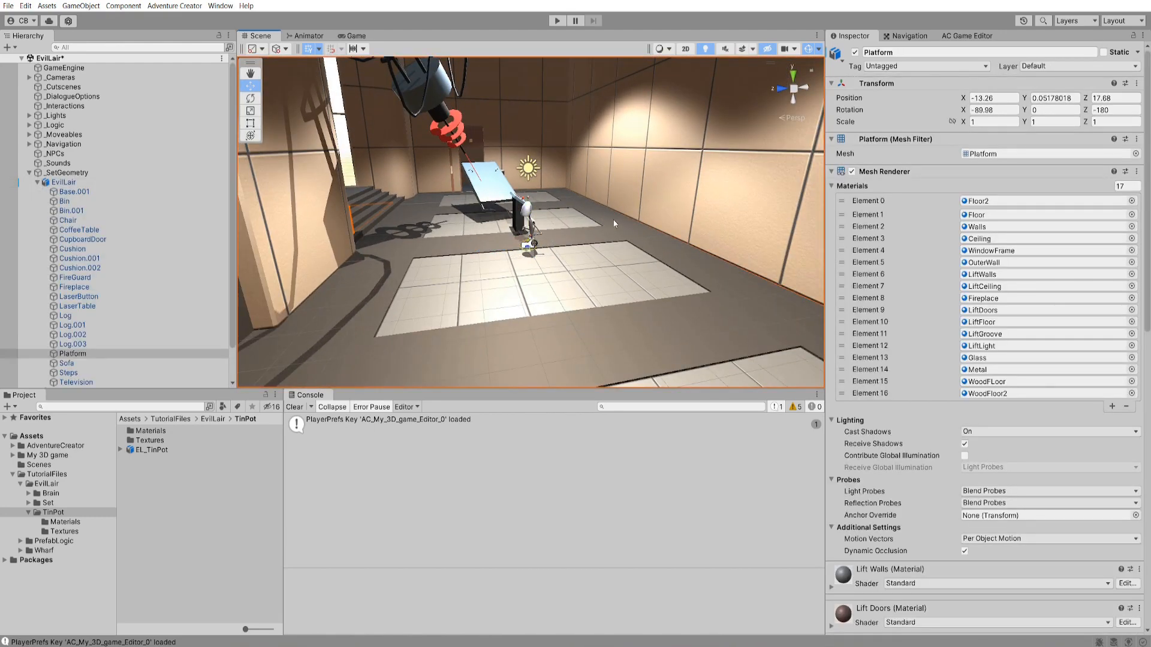
pyautogui.moveTo(393, 263); pyautogui.dragTo(470, 270, button='middle')
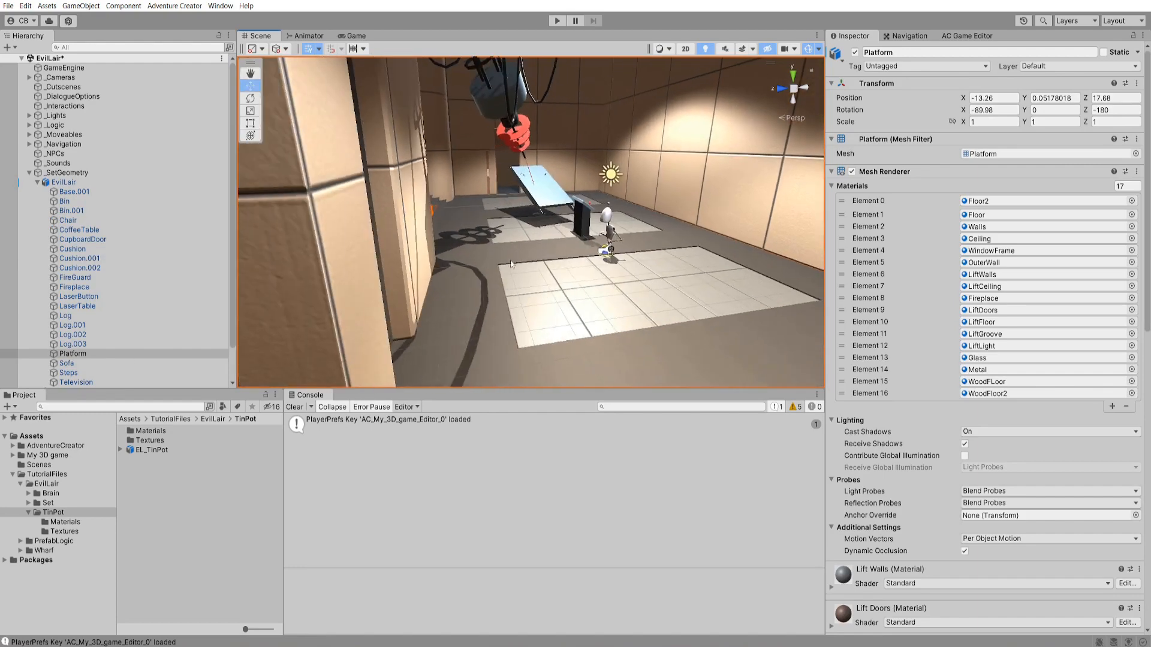
pyautogui.keyDown('alt'); pyautogui.moveTo(470, 270); pyautogui.dragTo(327, 315); pyautogui.keyUp('alt')
pyautogui.keyDown('shift'); pyautogui.click(542, 166); pyautogui.keyUp('shift')
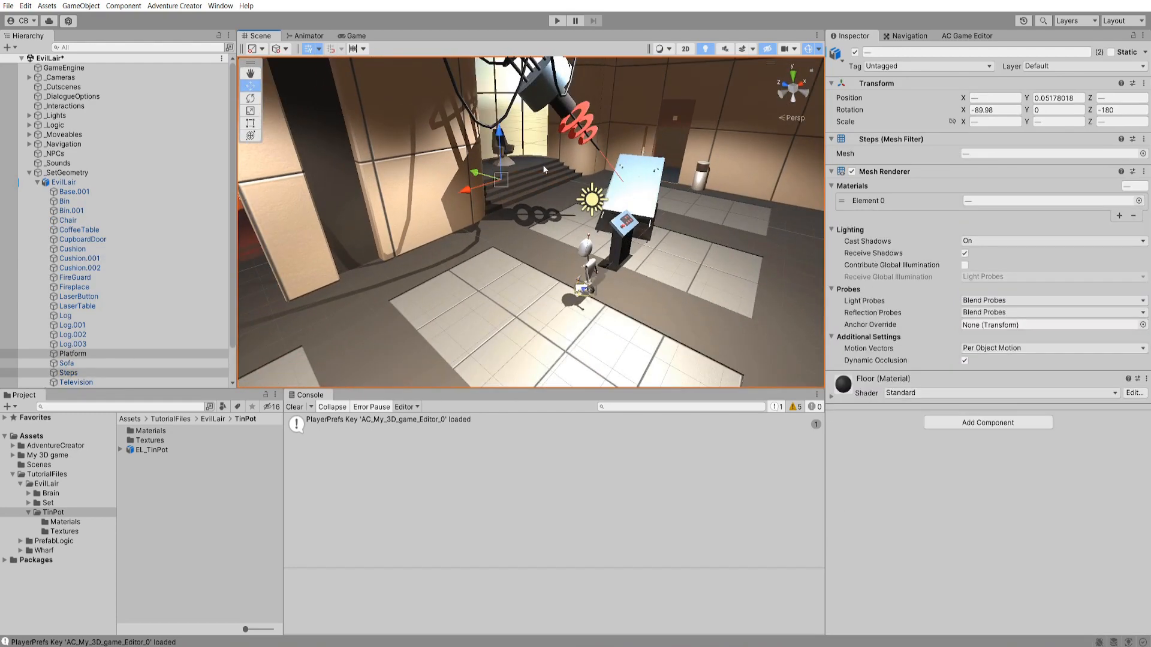
pyautogui.click(1000, 424)
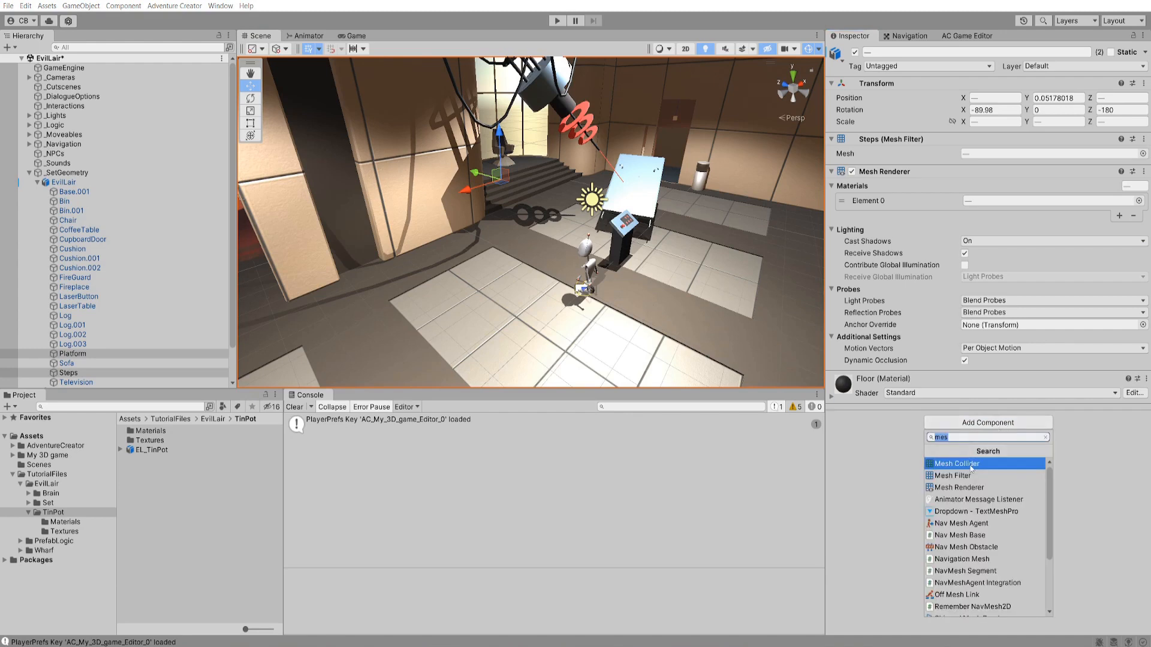
pyautogui.write('mesh col')
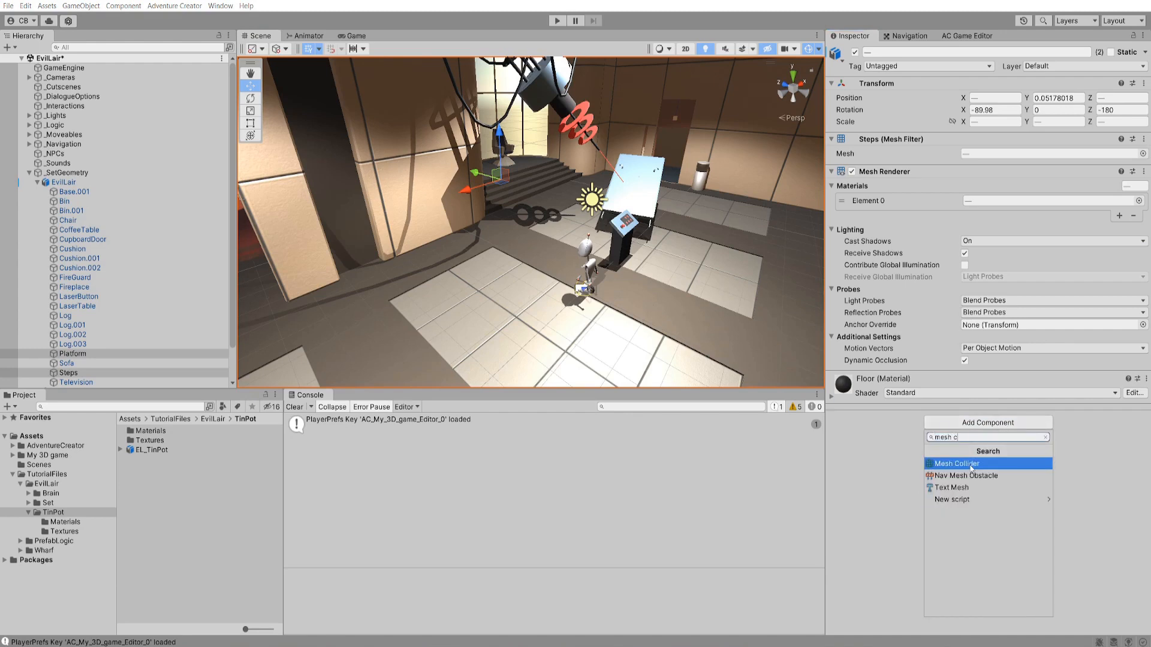
pyautogui.press('Return')
pyautogui.click(444, 310)
pyautogui.click(447, 311)
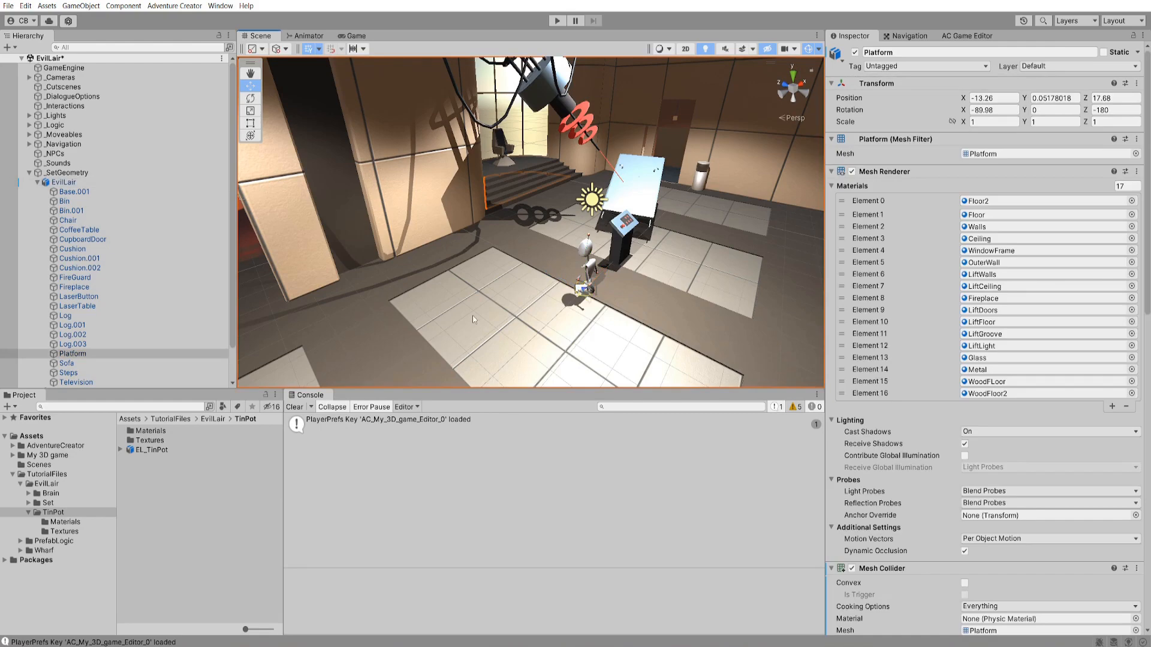
# - Add a Mesh Collider to the LaserButton console and make it convex
pyautogui.keyDown('alt'); pyautogui.moveTo(462, 231); pyautogui.dragTo(516, 258); pyautogui.keyUp('alt')
pyautogui.click(506, 257)
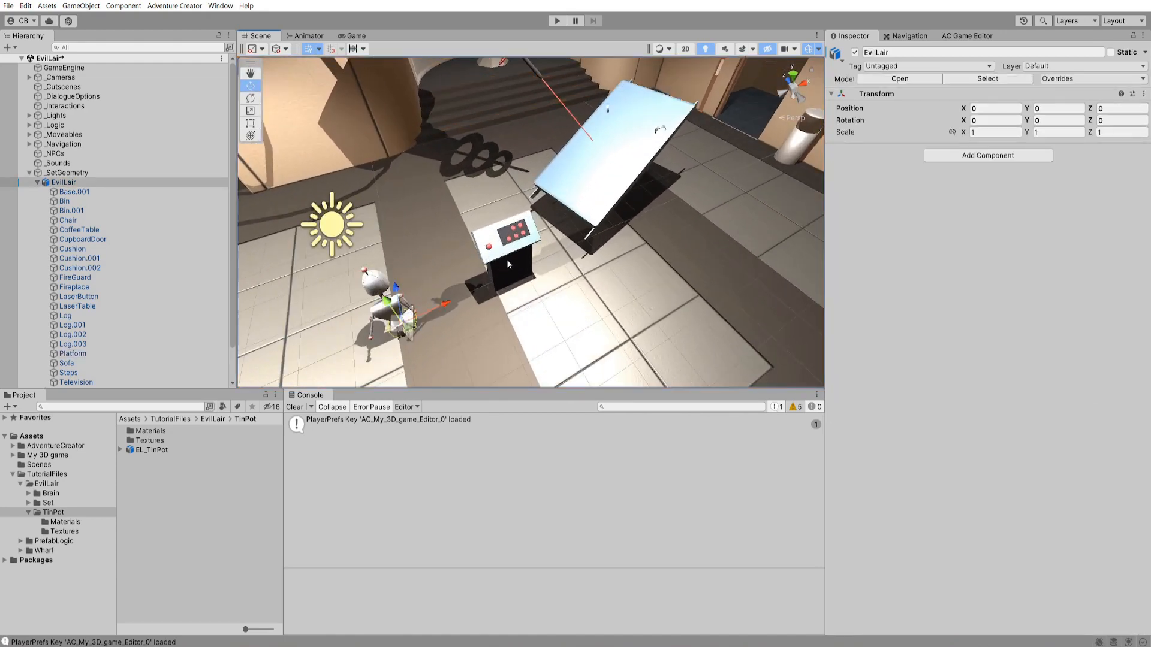
pyautogui.click(506, 259)
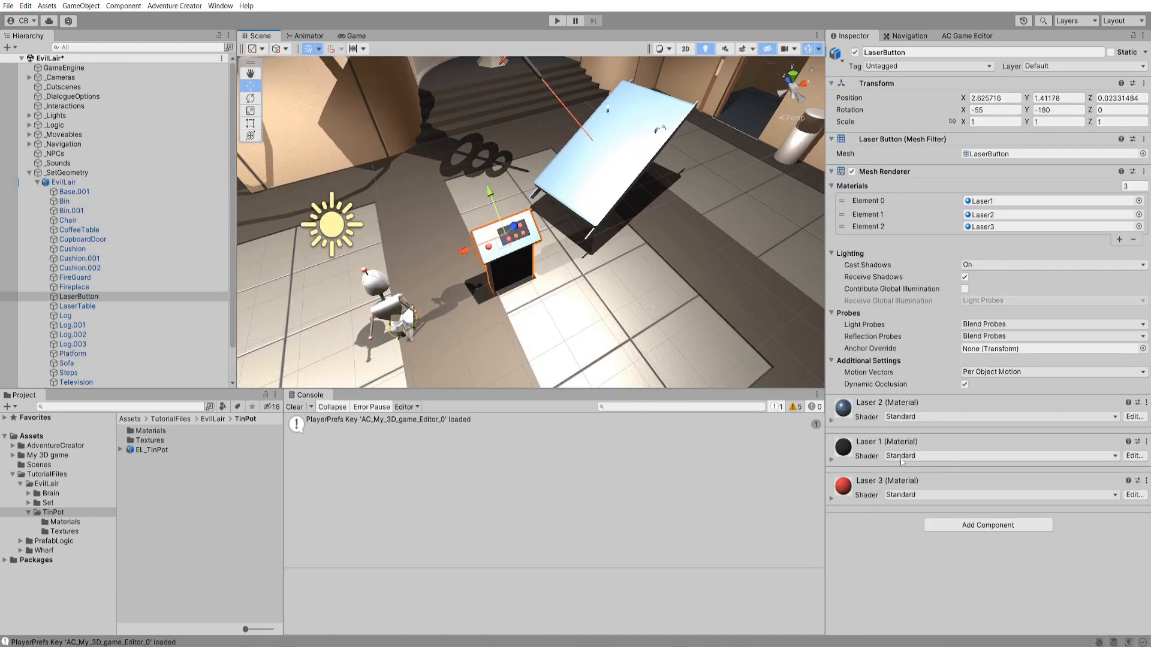
pyautogui.click(974, 525)
pyautogui.click(971, 495)
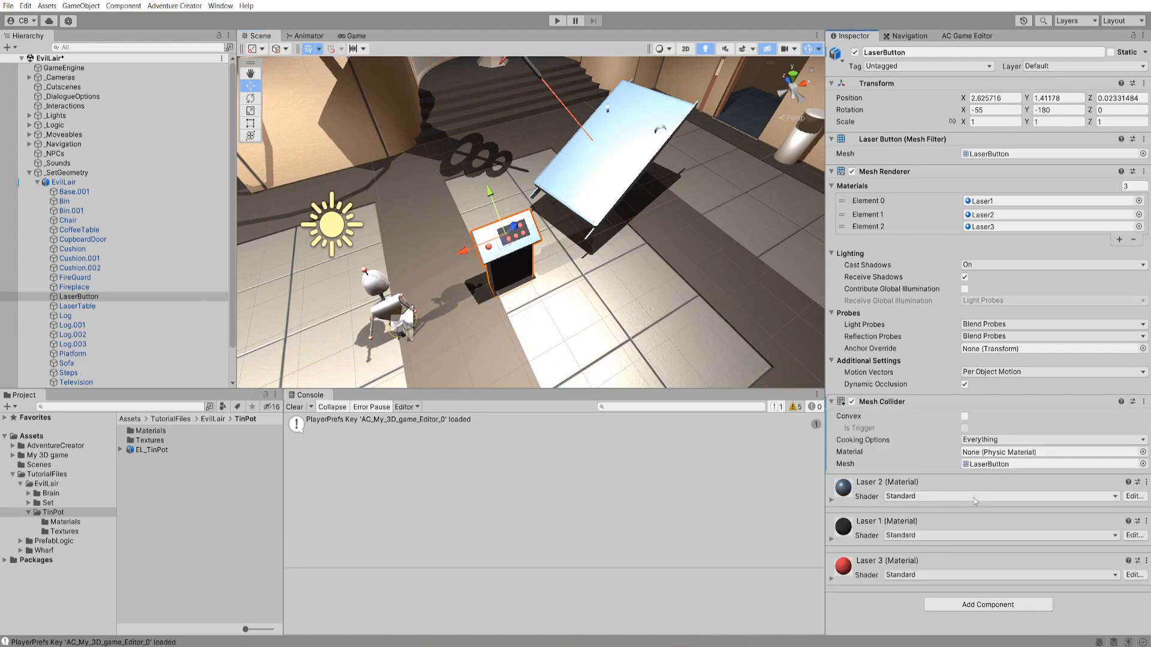
pyautogui.click(964, 416)
# - Give the tilted LaserTable a Mesh Collider with Convex enabled
pyautogui.moveTo(673, 264); pyautogui.dragTo(624, 319, button='middle')
pyautogui.click(551, 239)
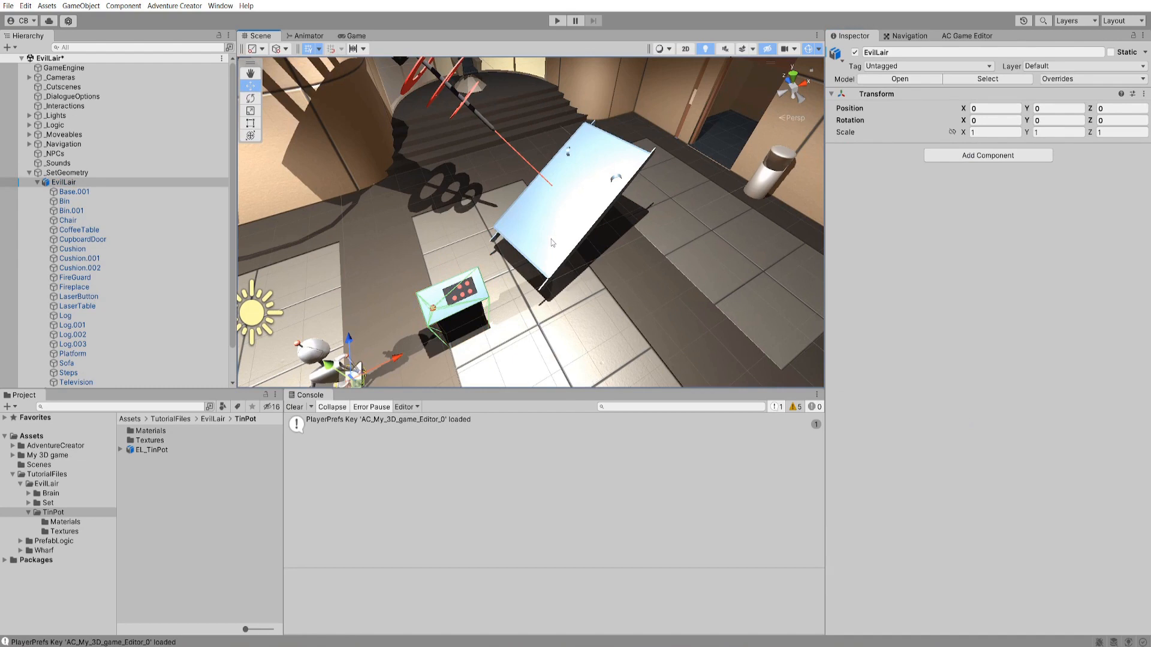
pyautogui.click(555, 203)
pyautogui.click(983, 428)
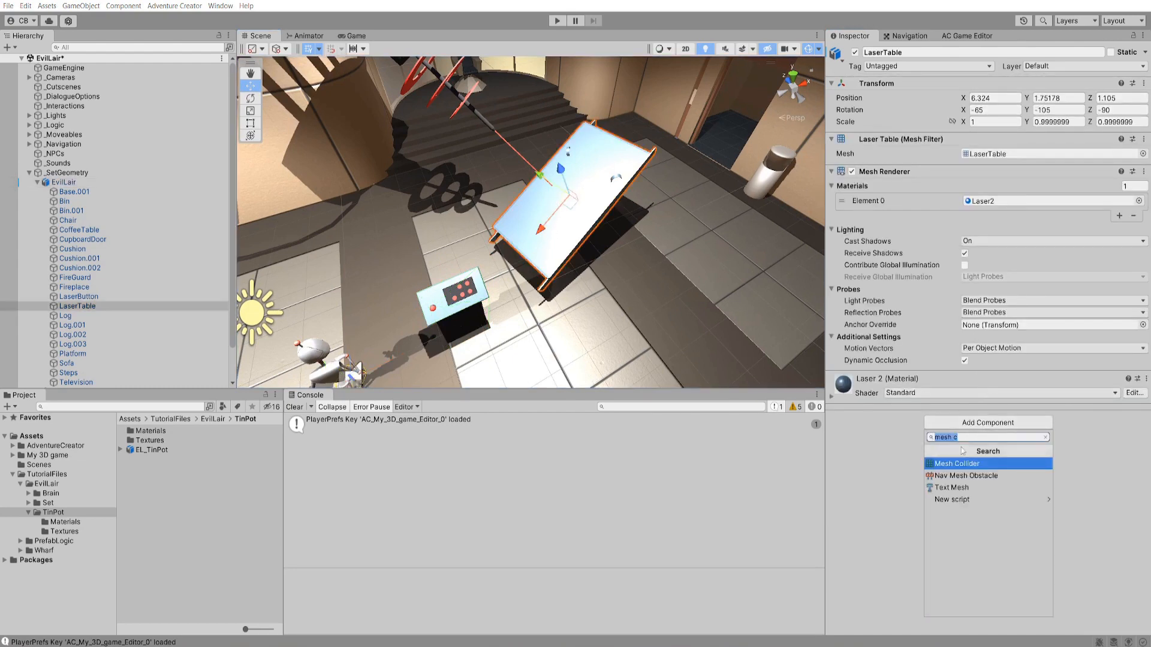
pyautogui.click(958, 464)
pyautogui.click(964, 392)
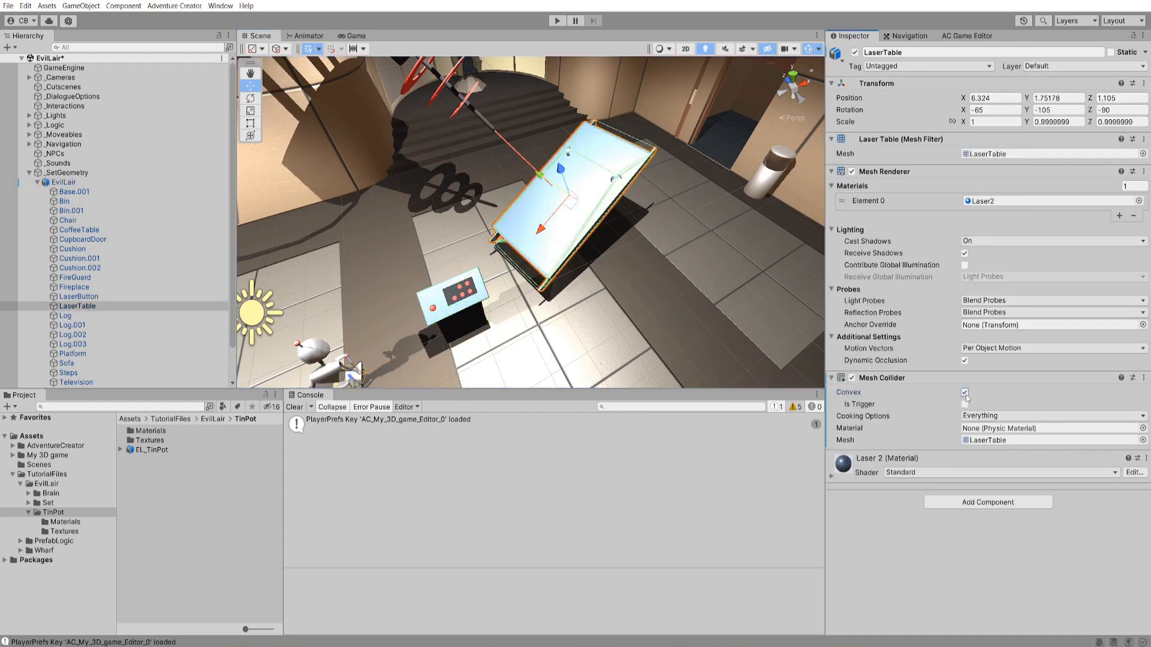
# - Add a Mesh Collider to Bin.001, the bin by the wall beyond the laser table
pyautogui.click(770, 178)
pyautogui.click(771, 180)
pyautogui.moveTo(772, 181); pyautogui.dragTo(652, 192, button='middle')
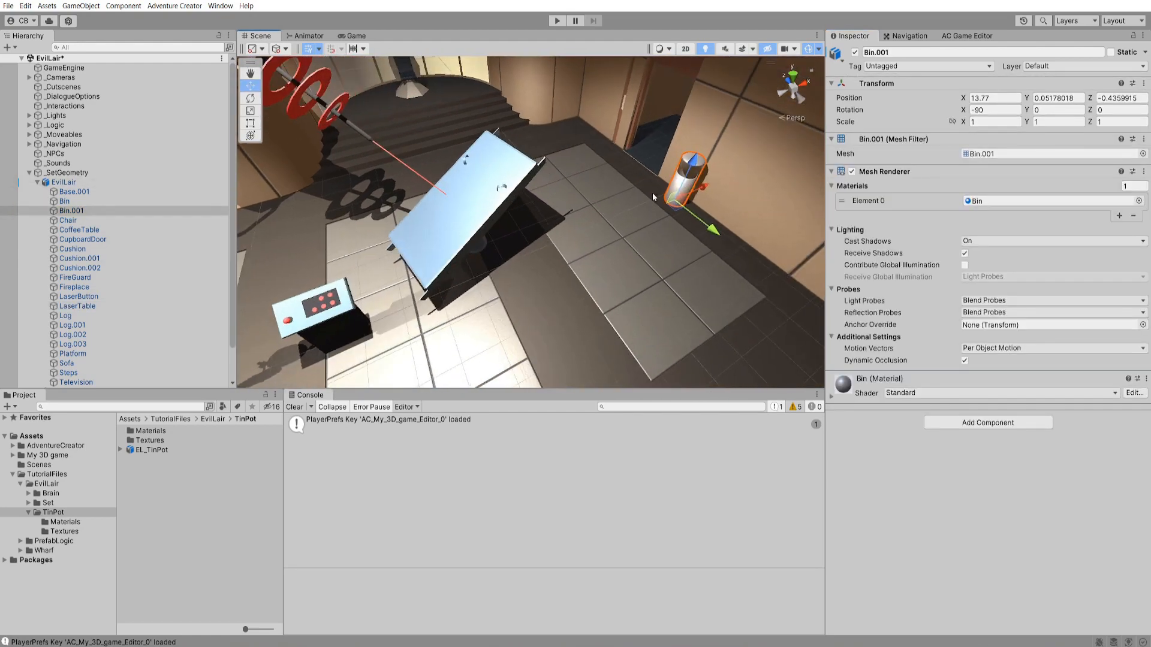
pyautogui.click(977, 423)
pyautogui.click(959, 463)
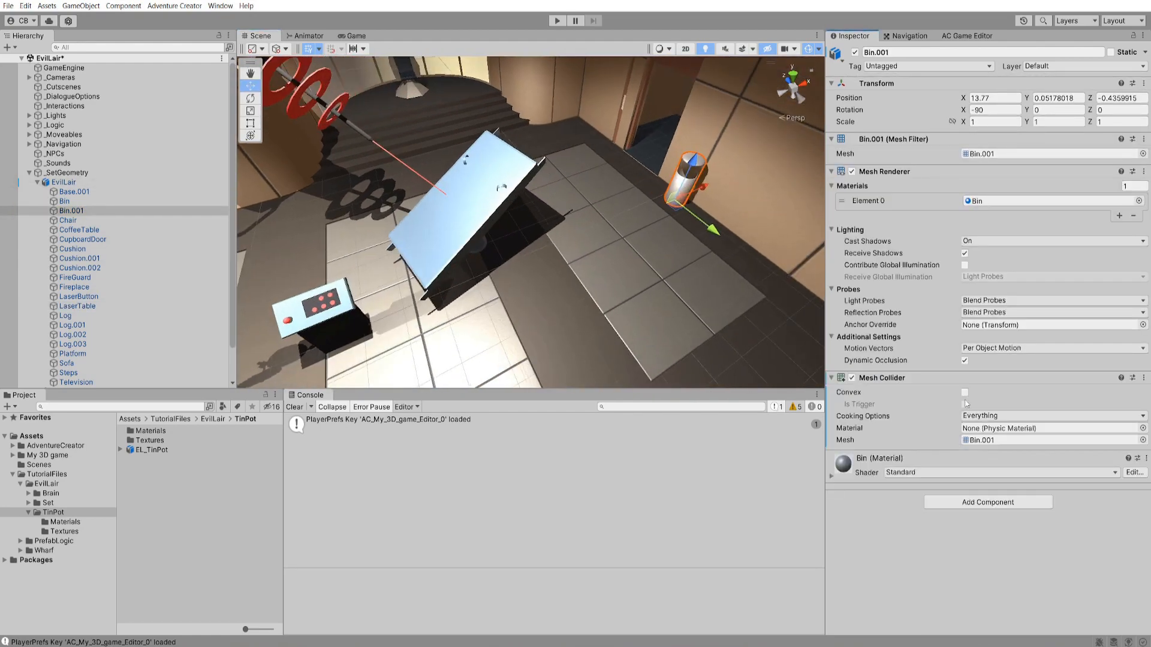
# - Add a Mesh Collider to the other bin, in the corner near the red cupboard door
pyautogui.moveTo(809, 299); pyautogui.dragTo(728, 244, button='middle')
pyautogui.moveTo(729, 244); pyautogui.dragTo(497, 252, button='right')
pyautogui.click(382, 280)
pyautogui.click(383, 281)
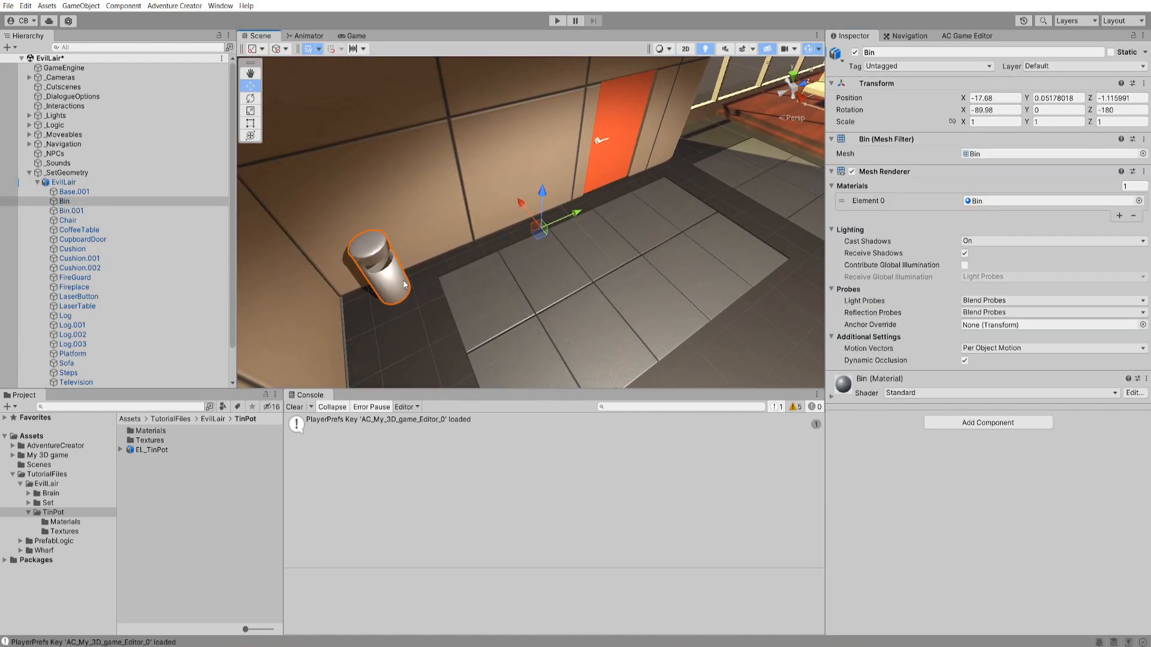
pyautogui.click(979, 423)
pyautogui.click(958, 463)
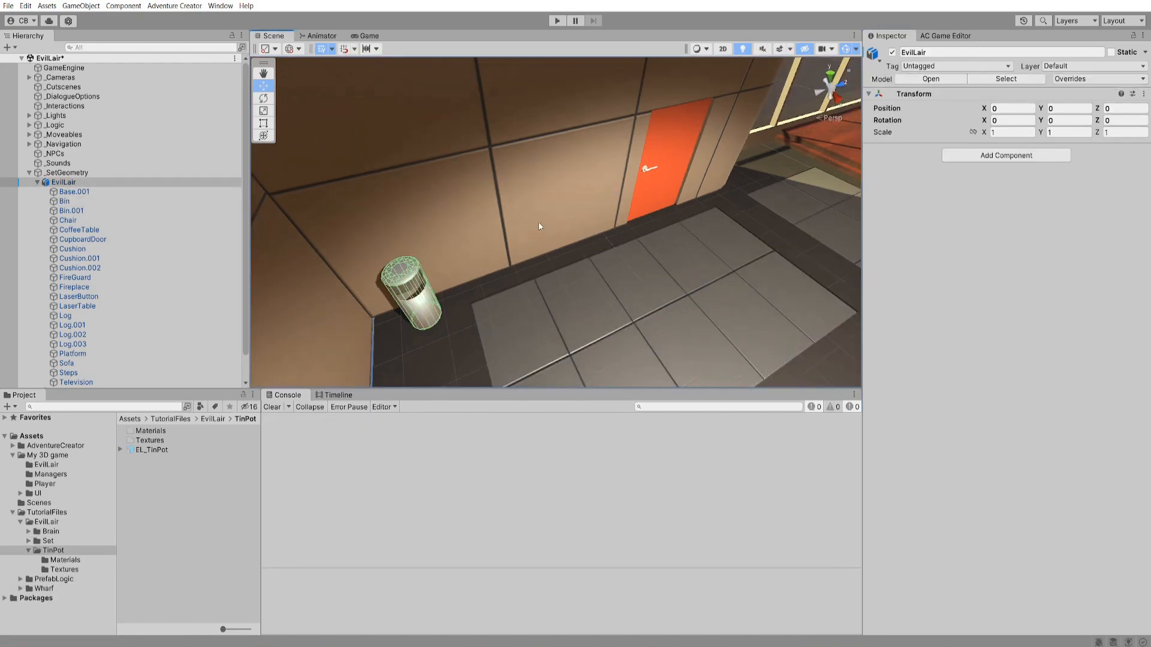
# - Add a Box Collider to the red CupboardDoor
pyautogui.moveTo(676, 217); pyautogui.dragTo(534, 239, button='middle')
pyautogui.click(609, 210)
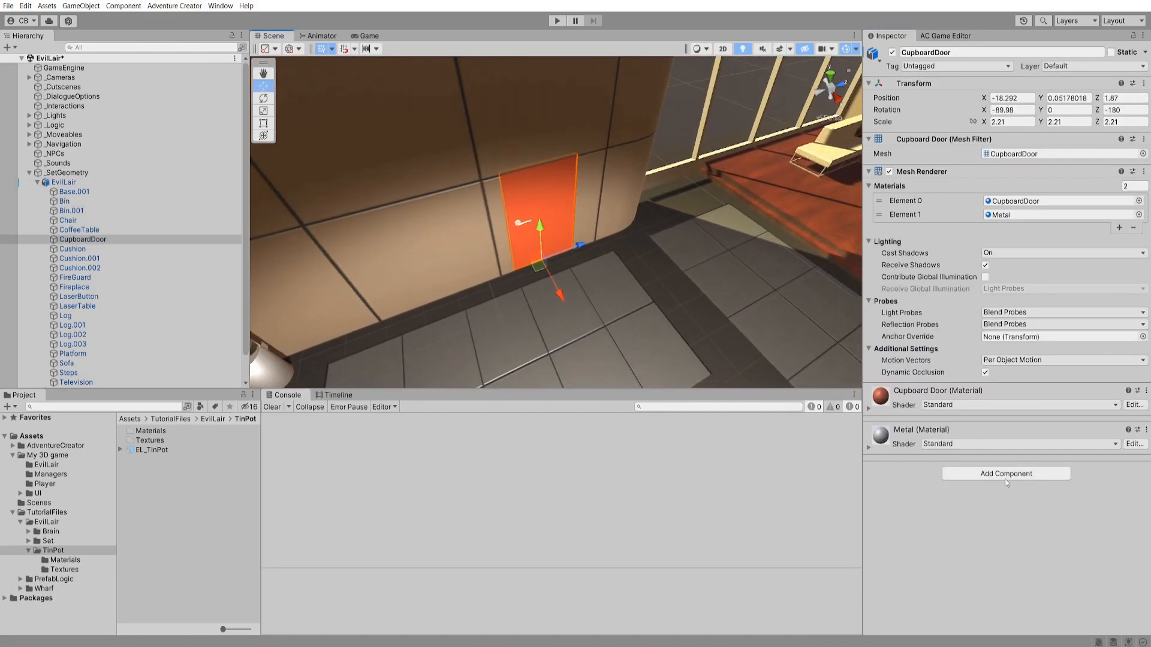
pyautogui.click(1022, 474)
pyautogui.write('box')
pyautogui.press('Return')
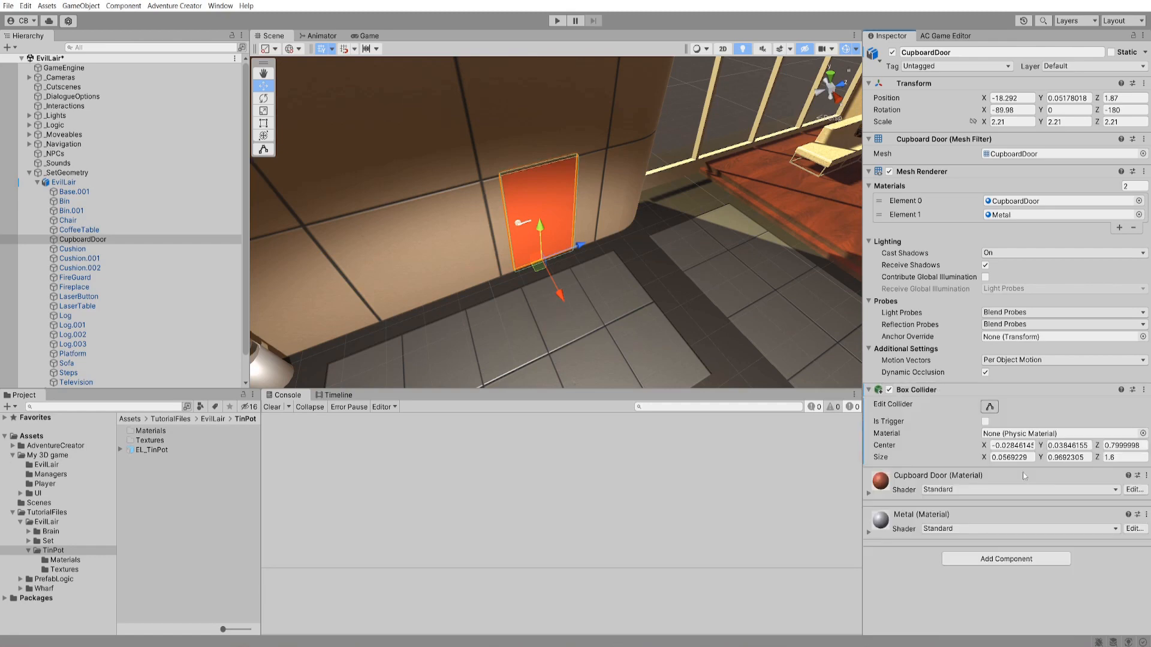
# - Add a convex Mesh Collider to the round CoffeeTable in the lounge area
pyautogui.moveTo(658, 222); pyautogui.dragTo(579, 327, button='right')
pyautogui.moveTo(486, 193); pyautogui.dragTo(486, 193, button='right')
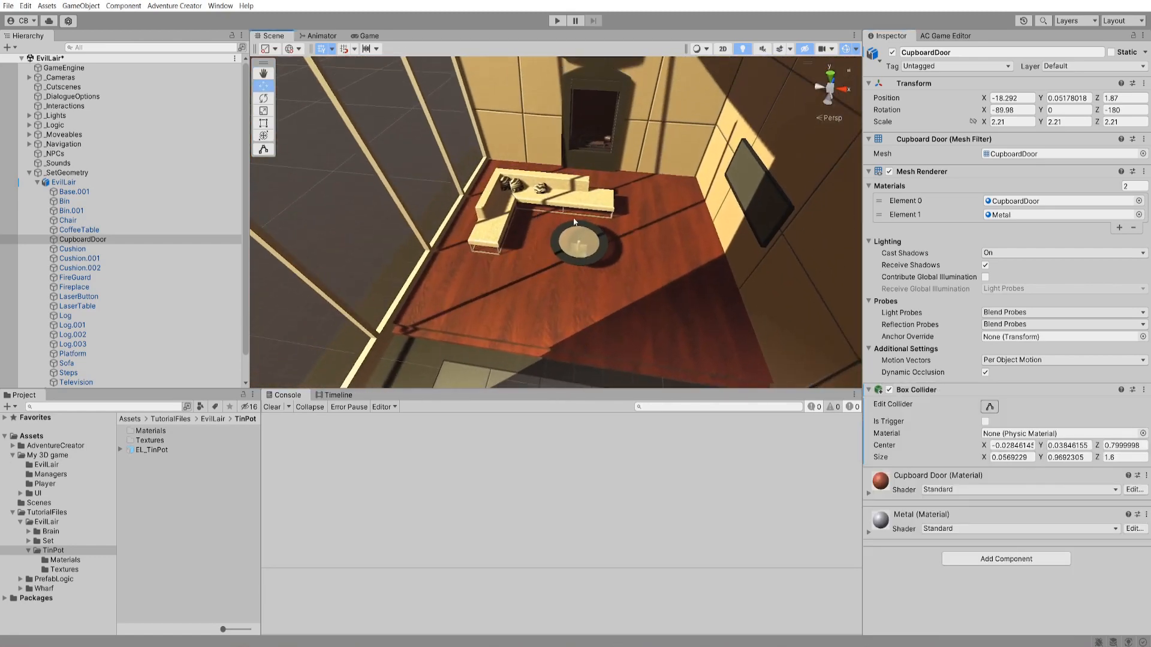
pyautogui.click(570, 252)
pyautogui.click(569, 251)
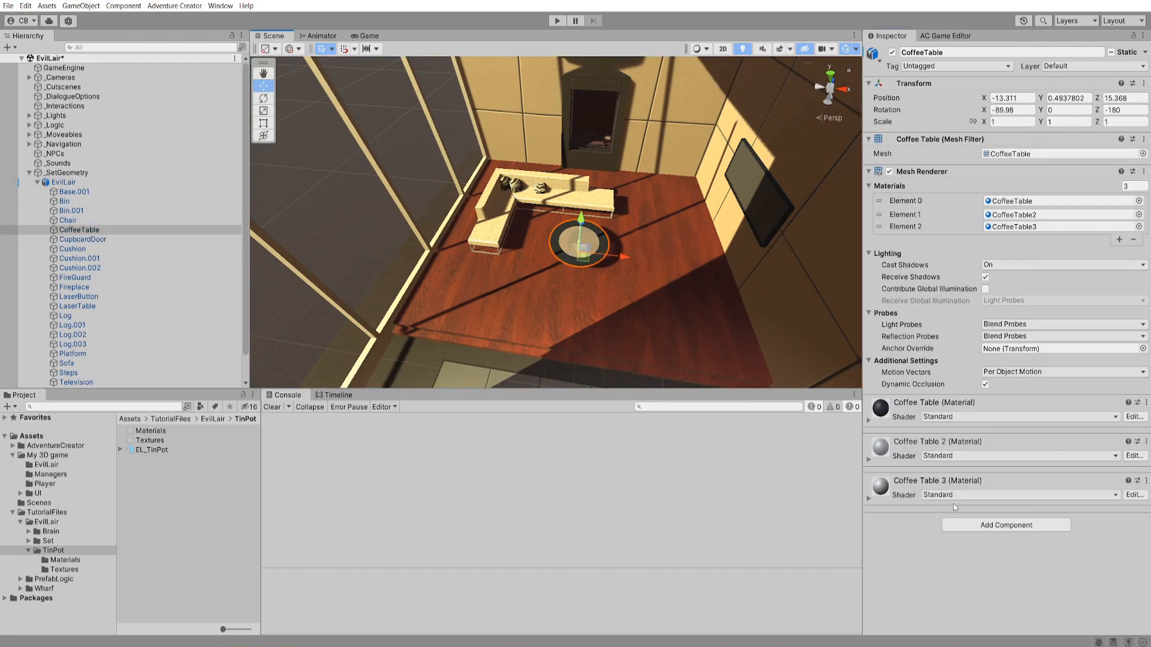
pyautogui.click(1005, 526)
pyautogui.write('mesh')
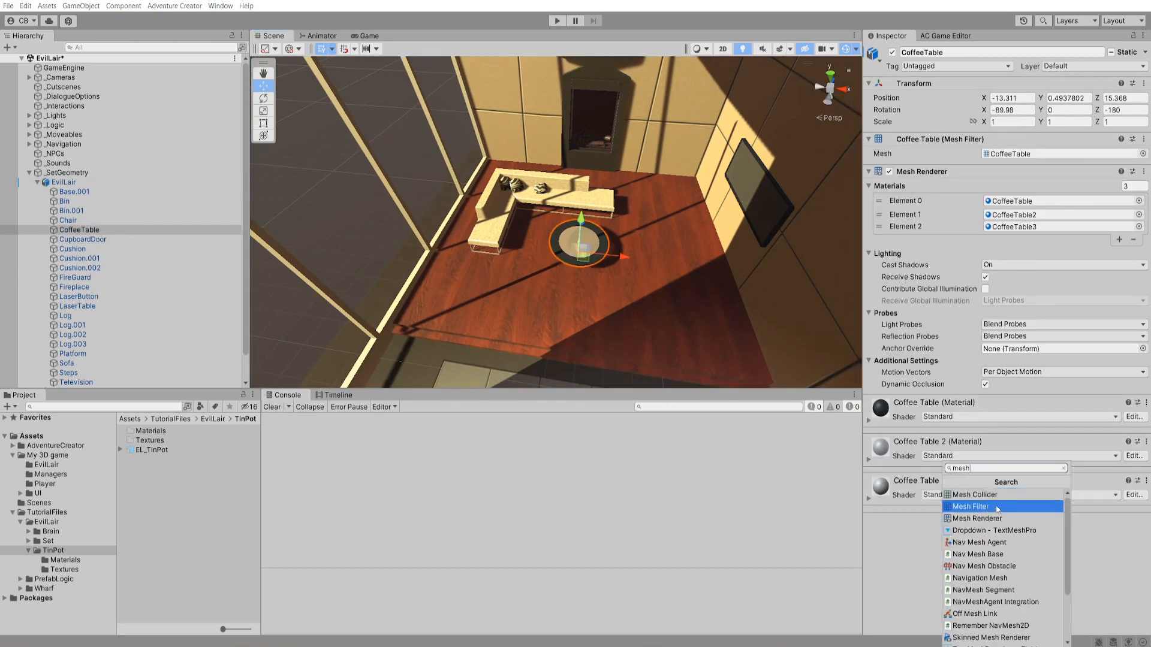
pyautogui.click(991, 499)
pyautogui.click(985, 416)
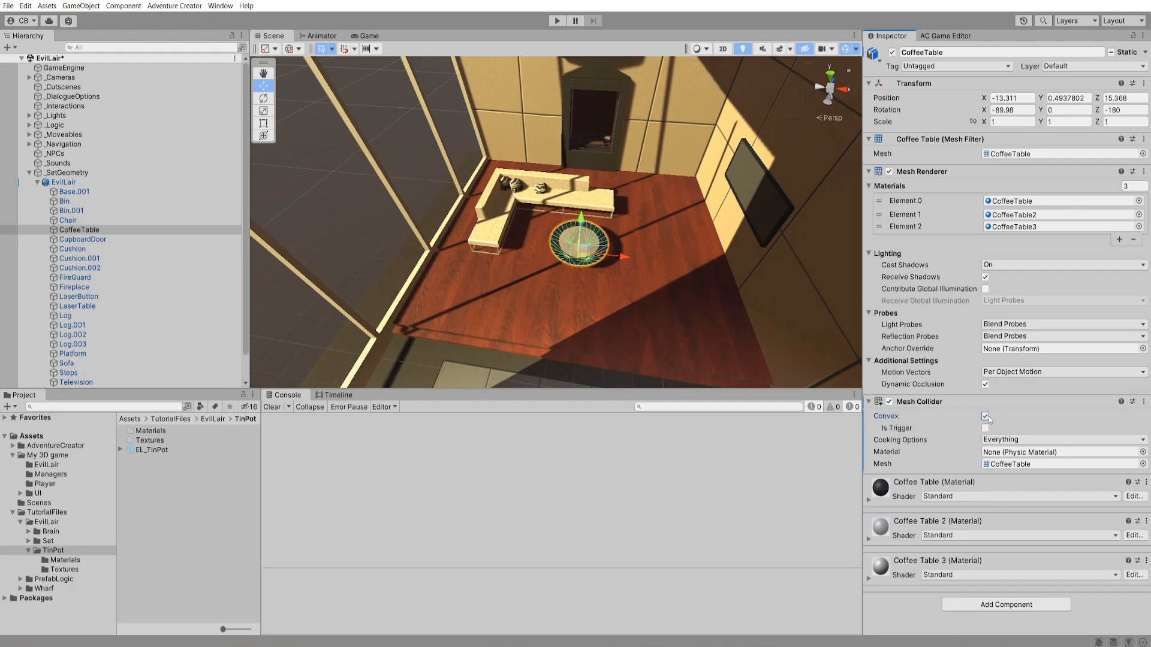
# - Add a Mesh Collider to the Sofa beside the coffee table
pyautogui.click(514, 215)
pyautogui.click(562, 207)
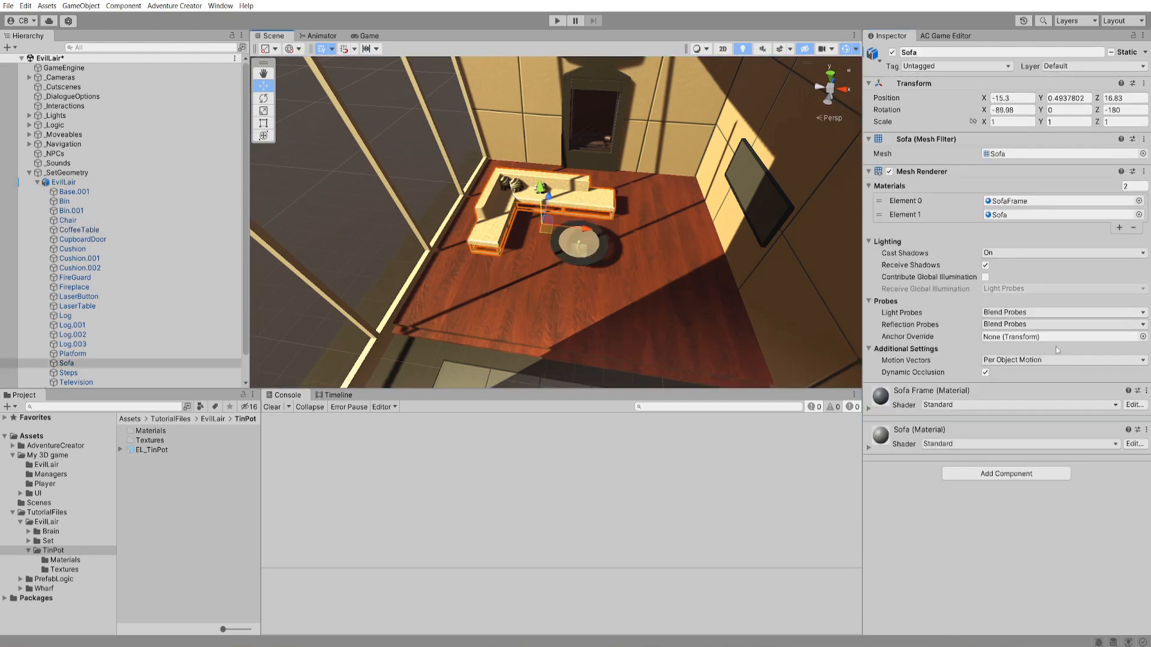
pyautogui.click(989, 473)
pyautogui.click(981, 495)
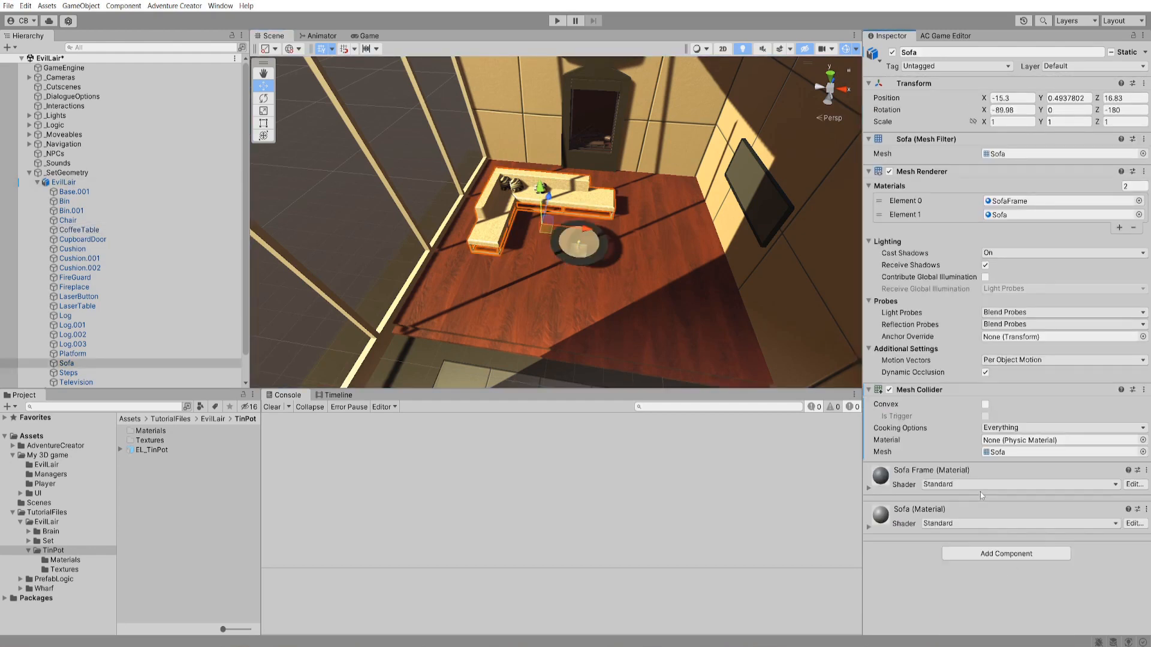
# - Add a Box Collider to the Lift door mesh nested inside the Lift prefab
pyautogui.moveTo(611, 285); pyautogui.dragTo(688, 231, button='middle')
pyautogui.moveTo(688, 230); pyautogui.dragTo(515, 230, button='right')
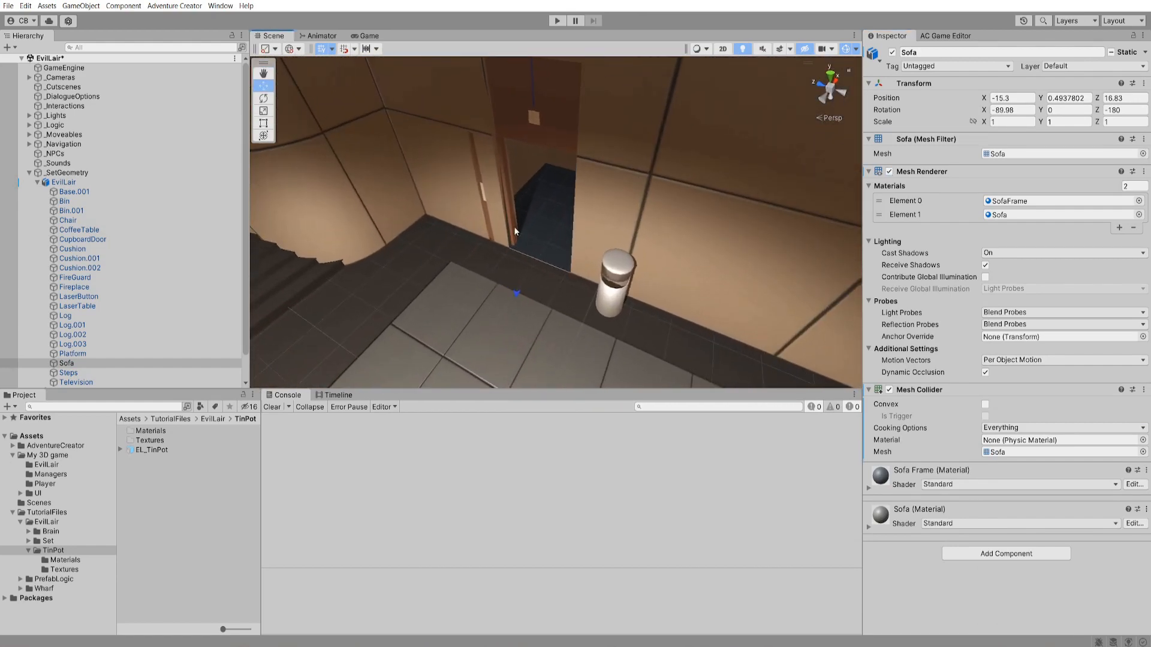
pyautogui.click(512, 226)
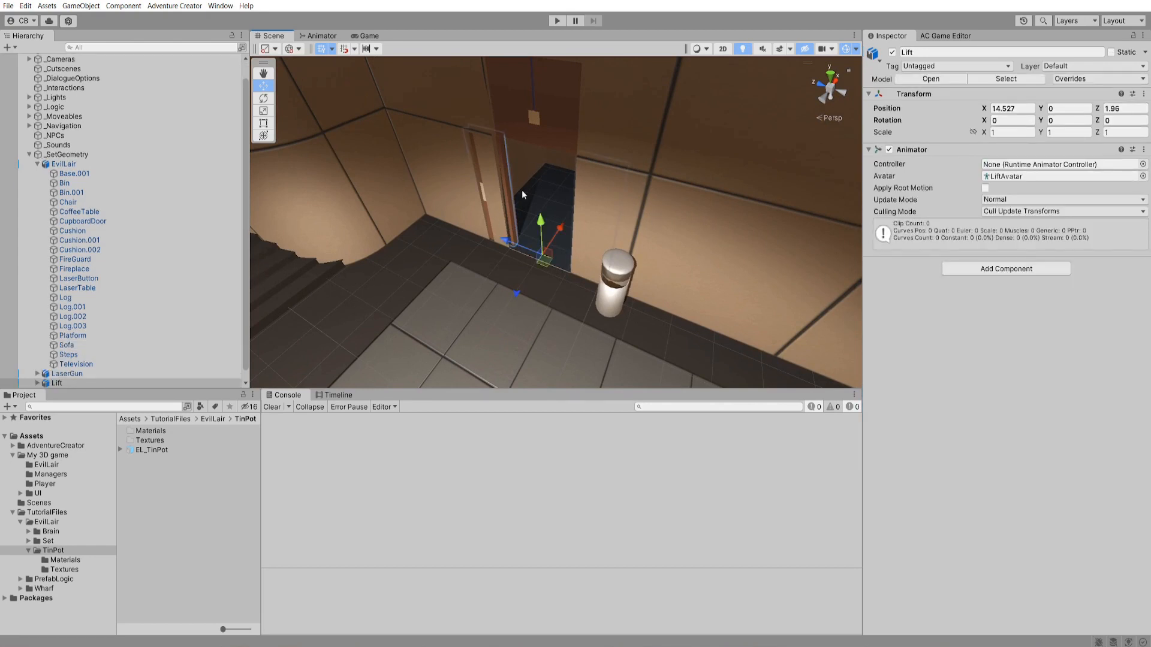
pyautogui.click(513, 208)
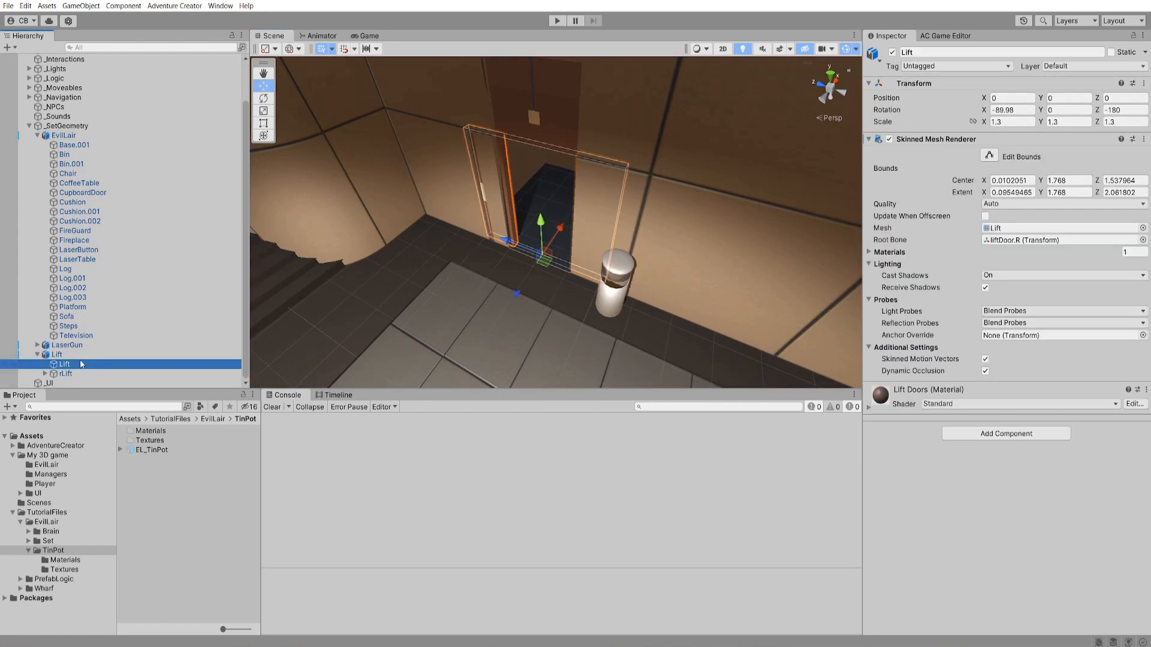
pyautogui.click(92, 364)
pyautogui.click(1000, 434)
pyautogui.write('box')
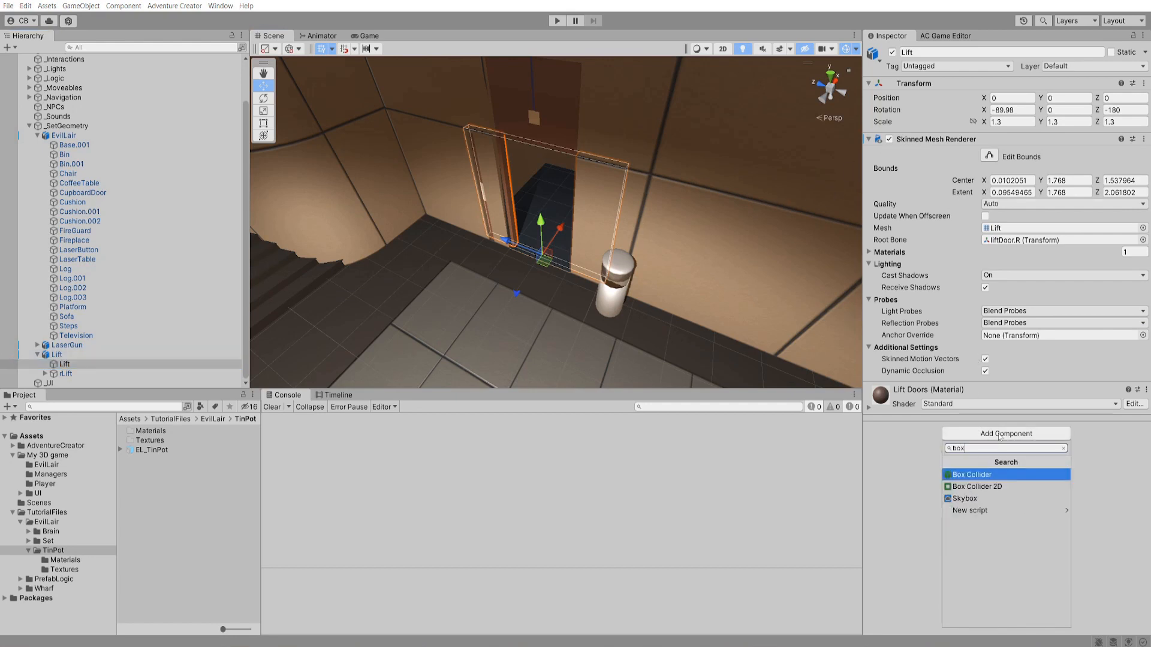
pyautogui.press('Return')
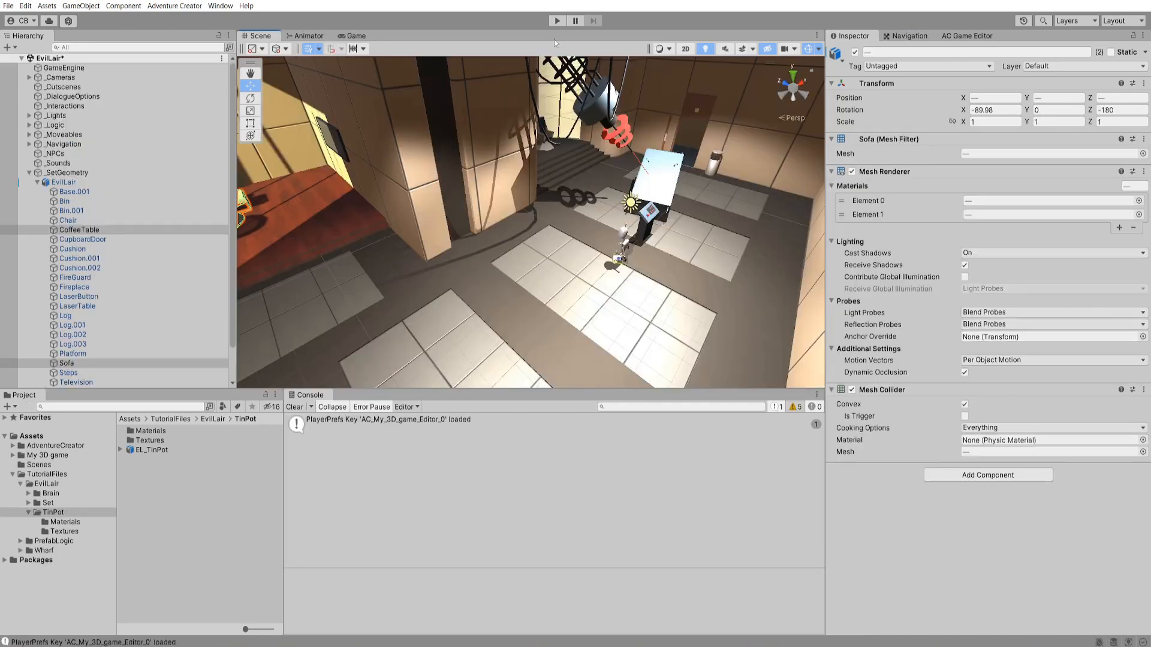
# - Play-test the scene by moving the Tin Pot player across the floor, and open Adventure Creator's Settings manager
pyautogui.hotkey('ctrl', 'p')
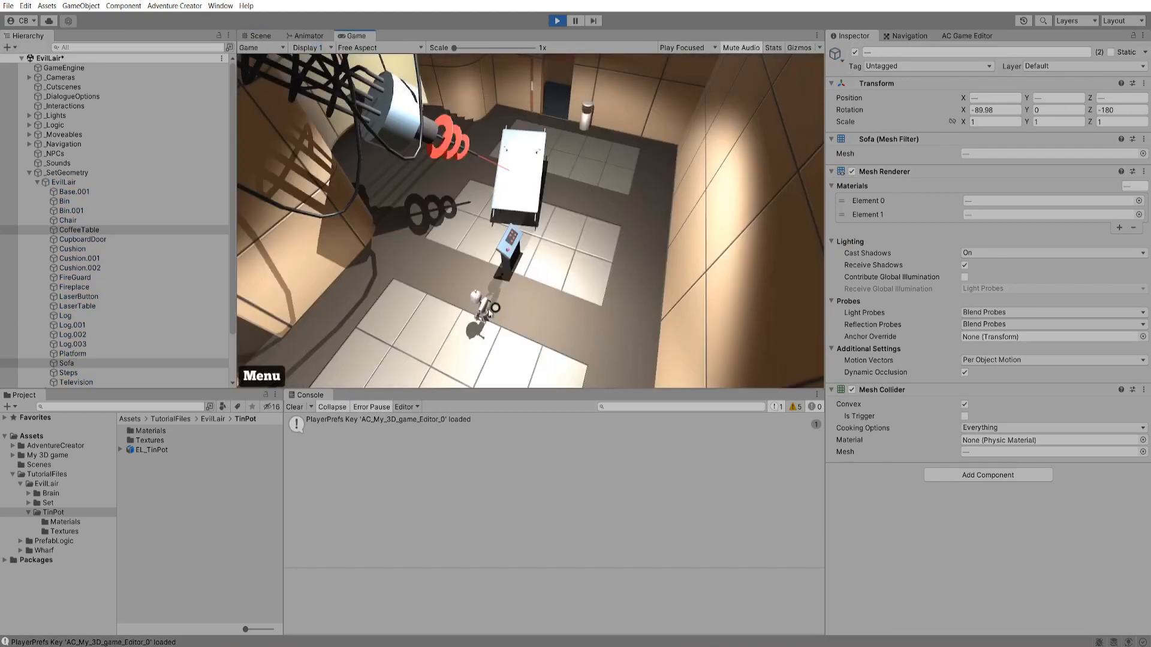
pyautogui.click(552, 297)
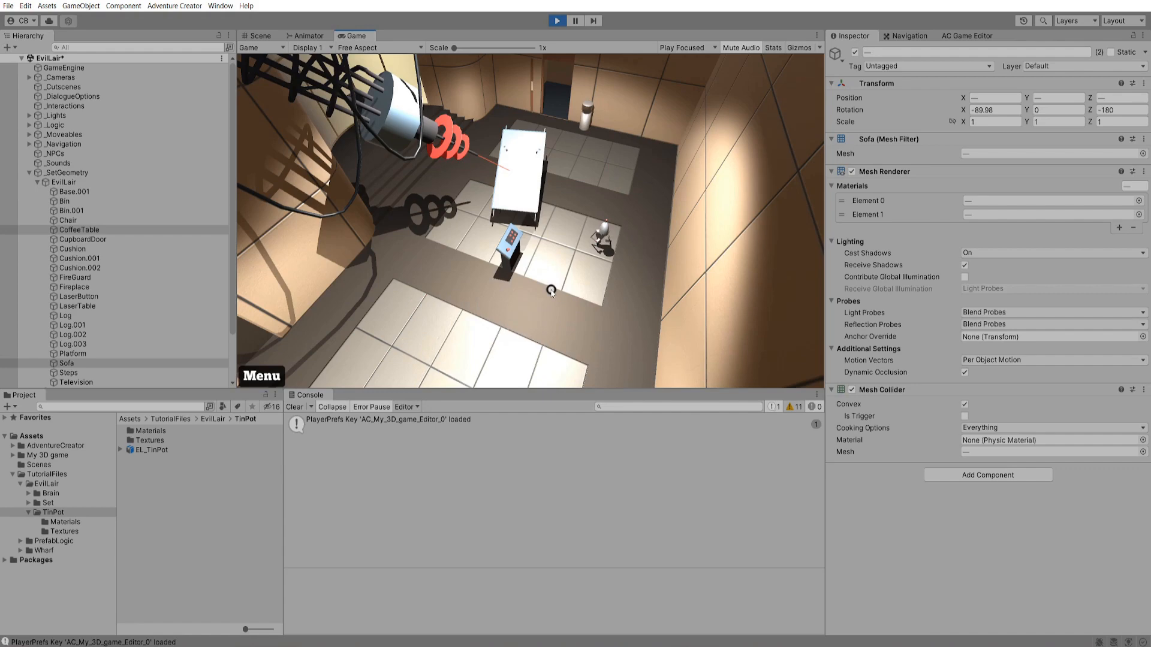
pyautogui.click(974, 37)
pyautogui.click(971, 55)
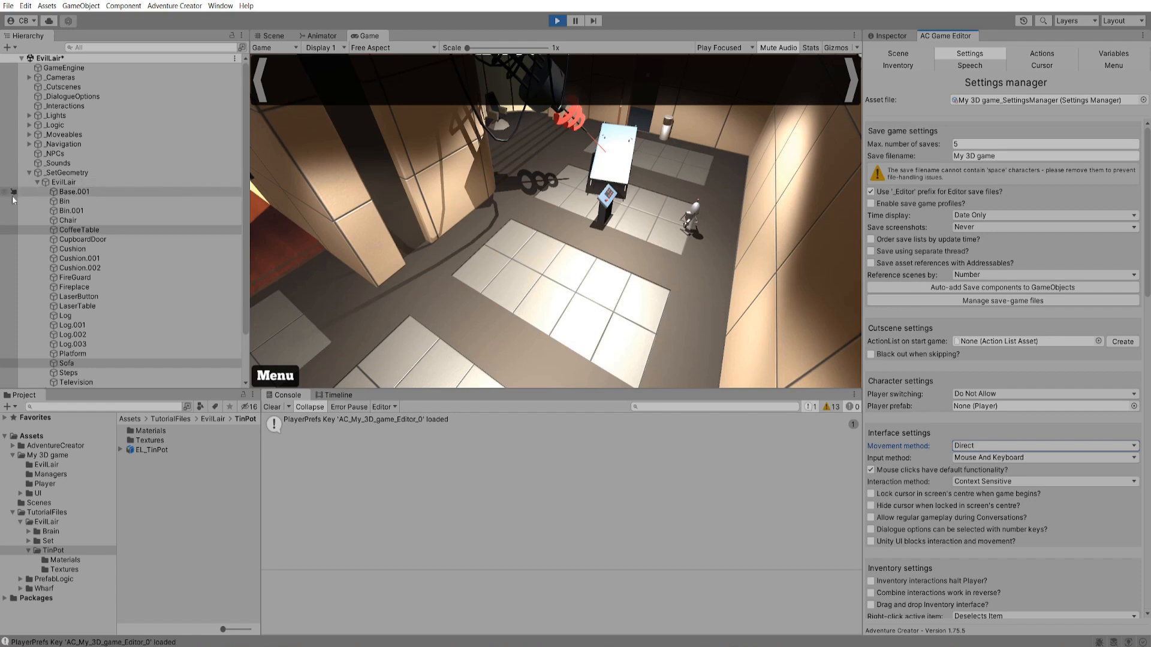
# - Collapse the set geometry hierarchy and show the EL_TinPot player's component properties
pyautogui.click(30, 173)
pyautogui.click(58, 192)
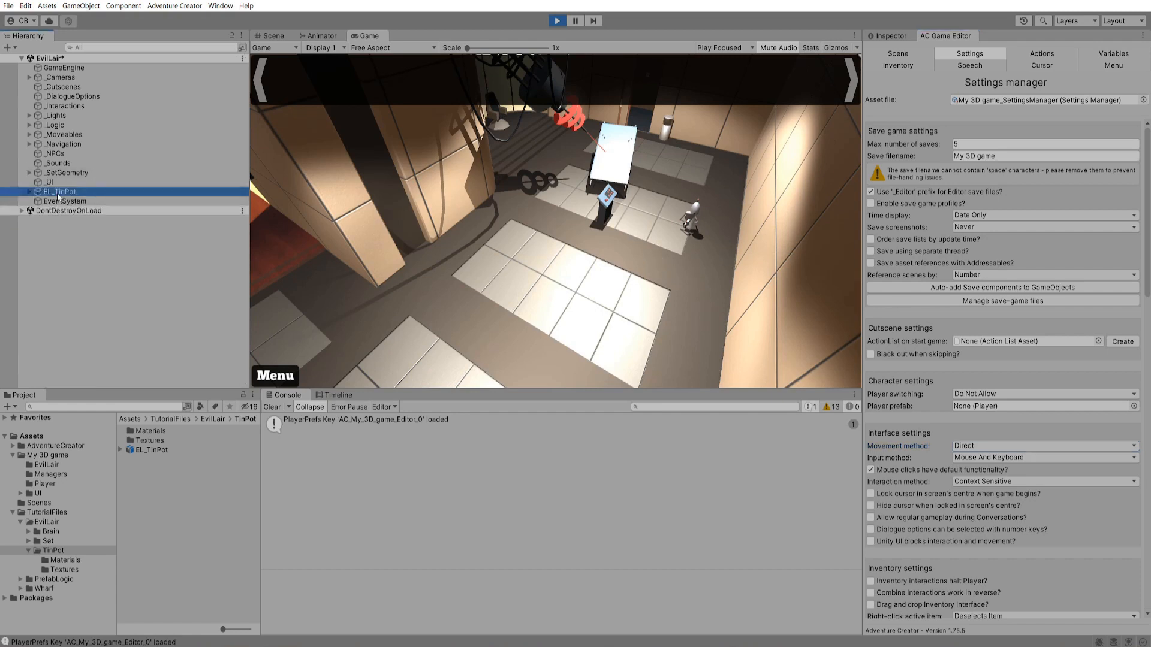
pyautogui.click(890, 36)
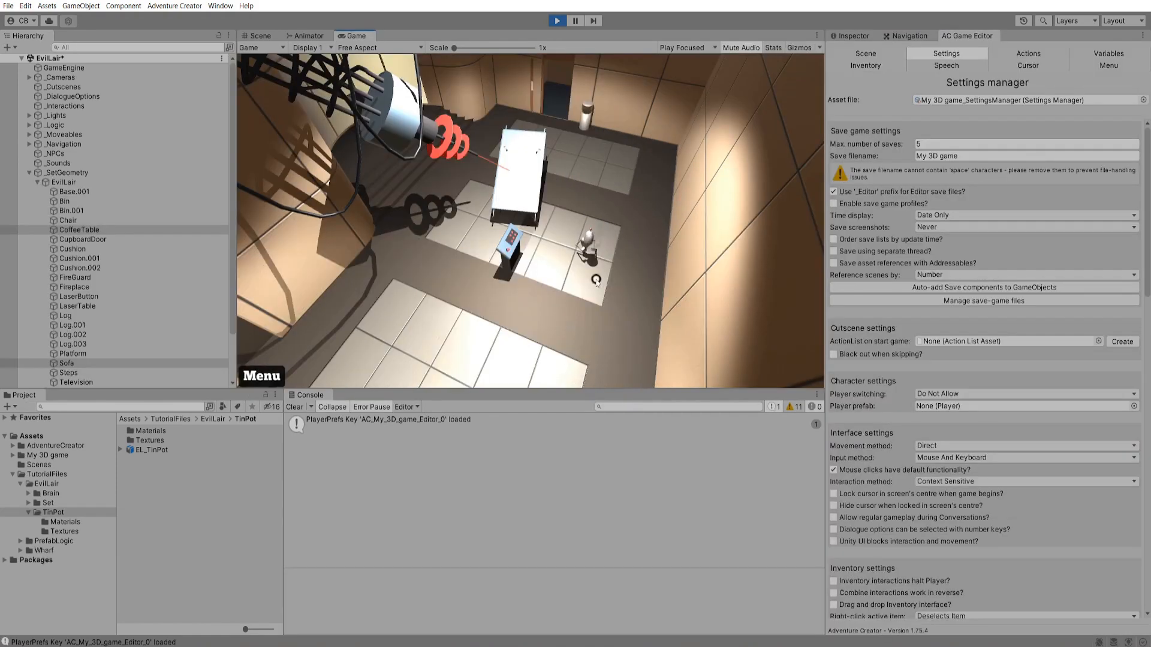
# - Play-test walking Tin Pot around the laser control panel with direct movement, and stop the game
pyautogui.press('s')
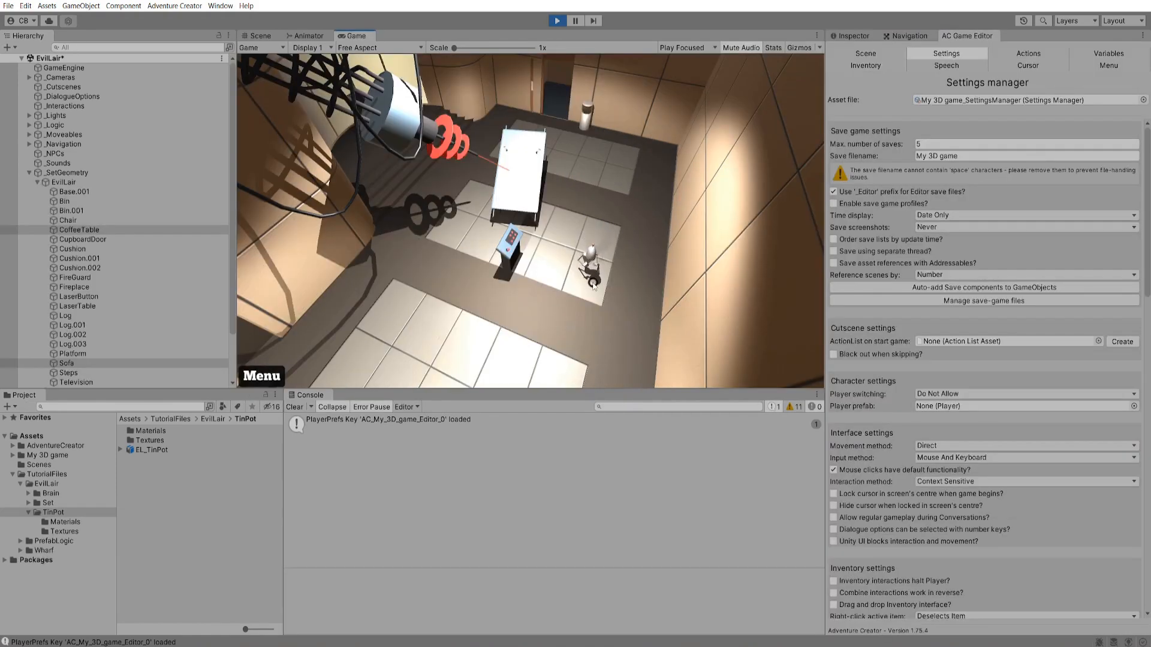
pyautogui.press('a')
pyautogui.press('a')
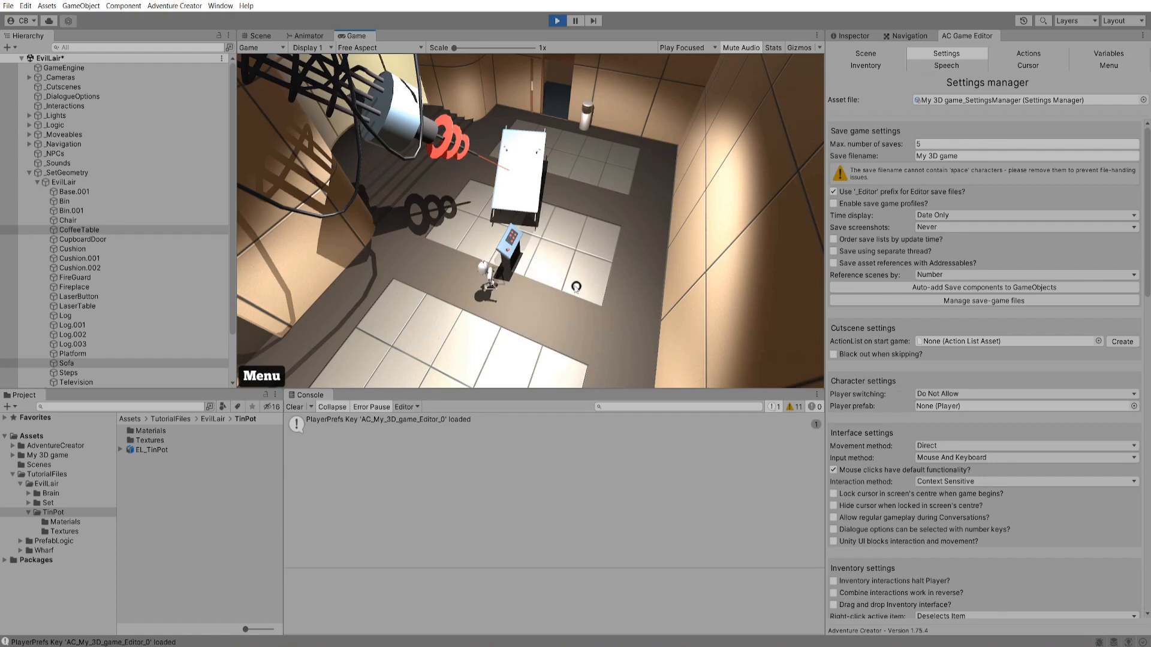
pyautogui.hotkey('ctrl', 'p')
# - Flag the EvilLair set and all of its child objects as Navigation Static
pyautogui.click(65, 182)
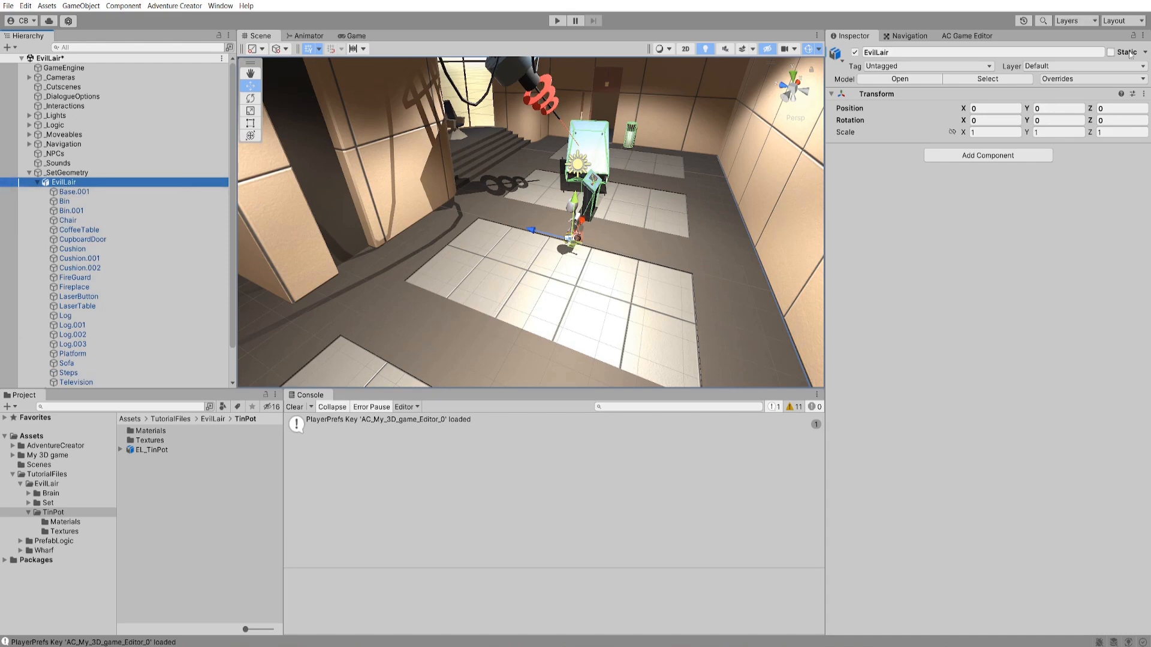
pyautogui.click(1145, 52)
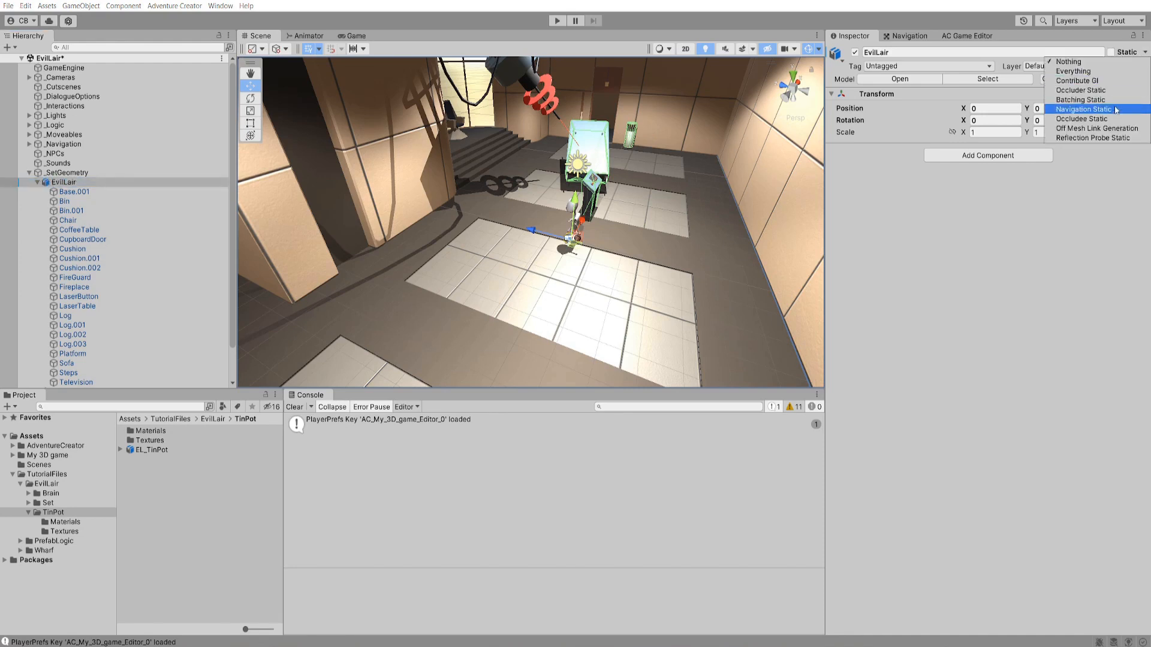
pyautogui.click(1113, 110)
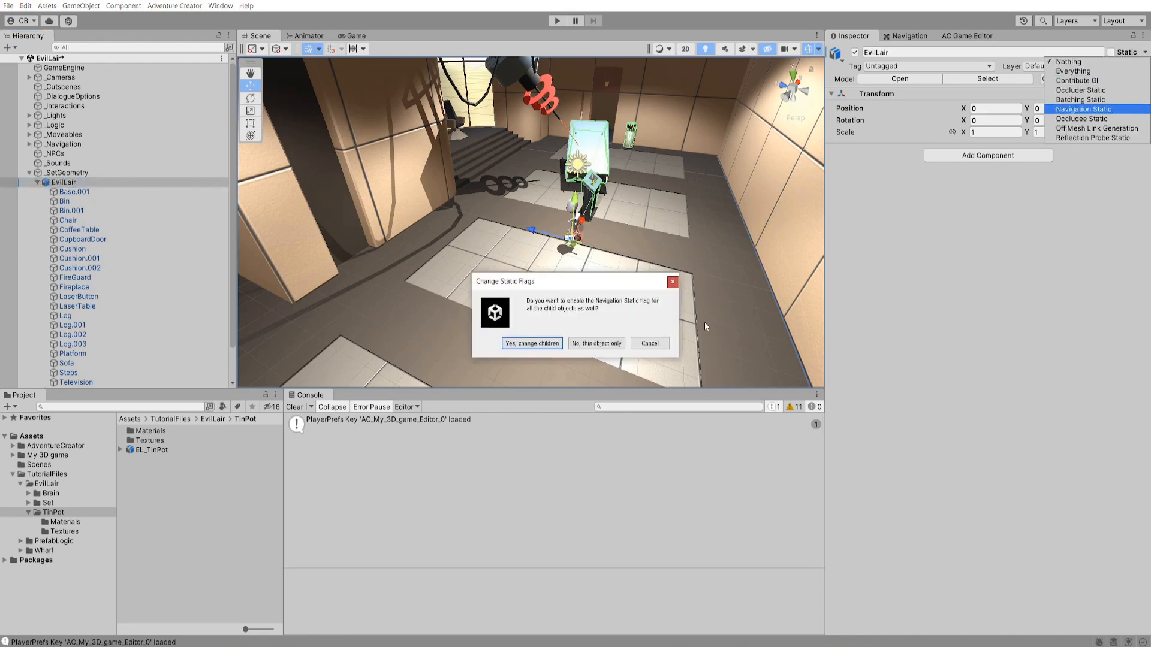
pyautogui.click(528, 346)
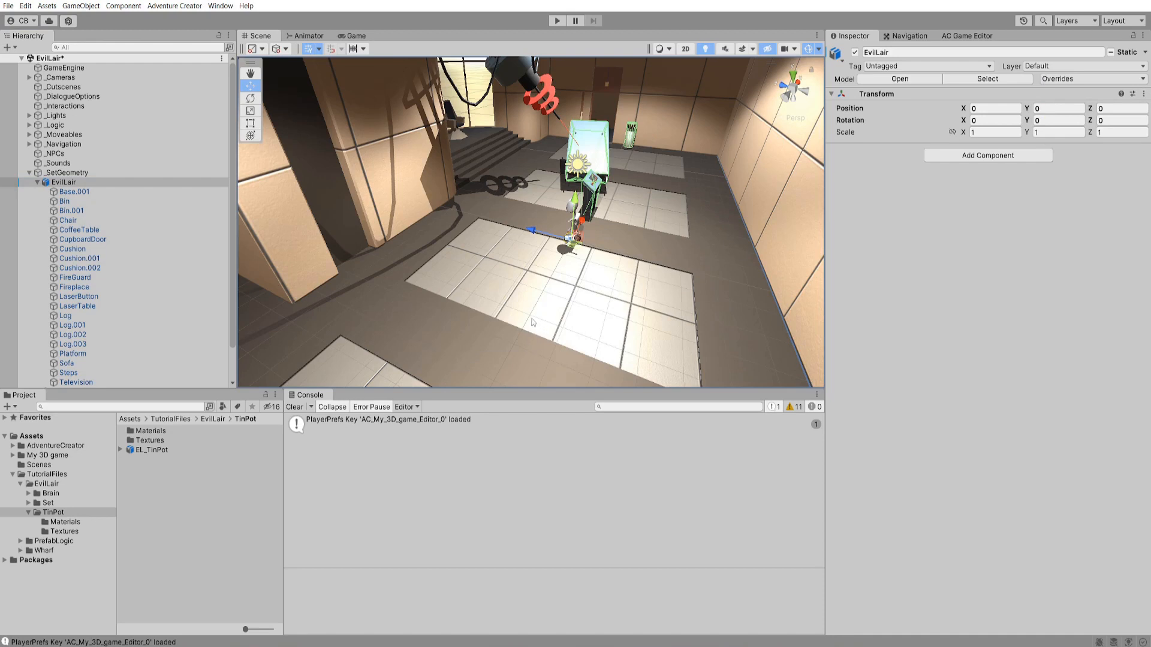
# - Bake a NavMesh for the scene in the Navigation window with the default agent size
pyautogui.click(903, 37)
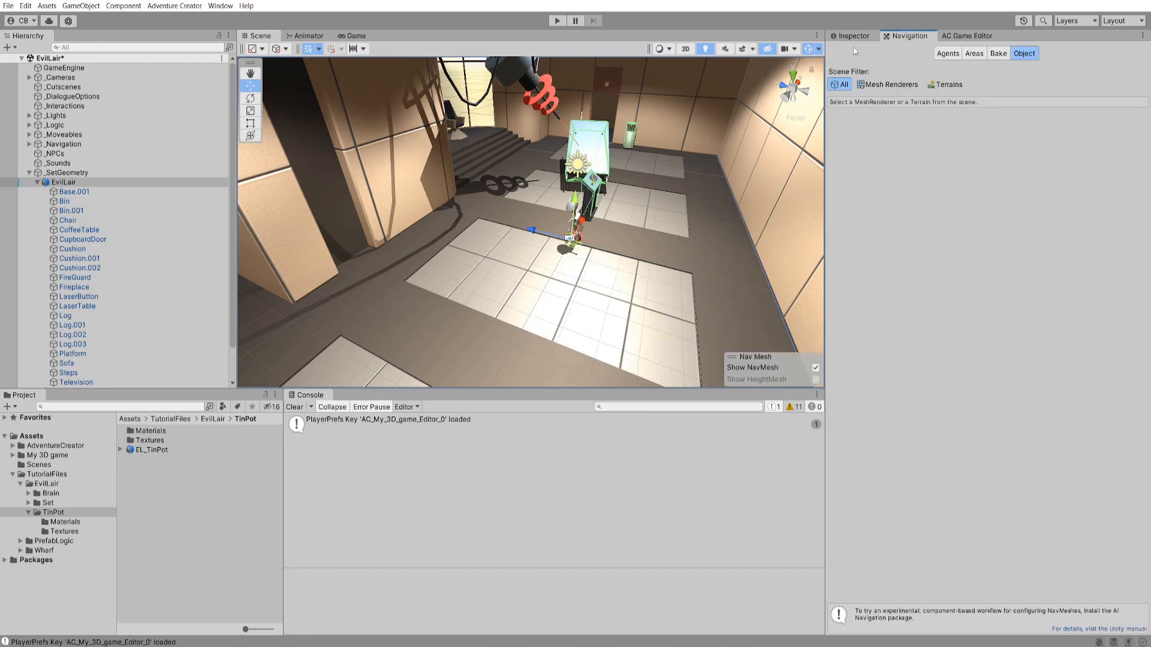
pyautogui.click(220, 6)
pyautogui.moveTo(299, 251)
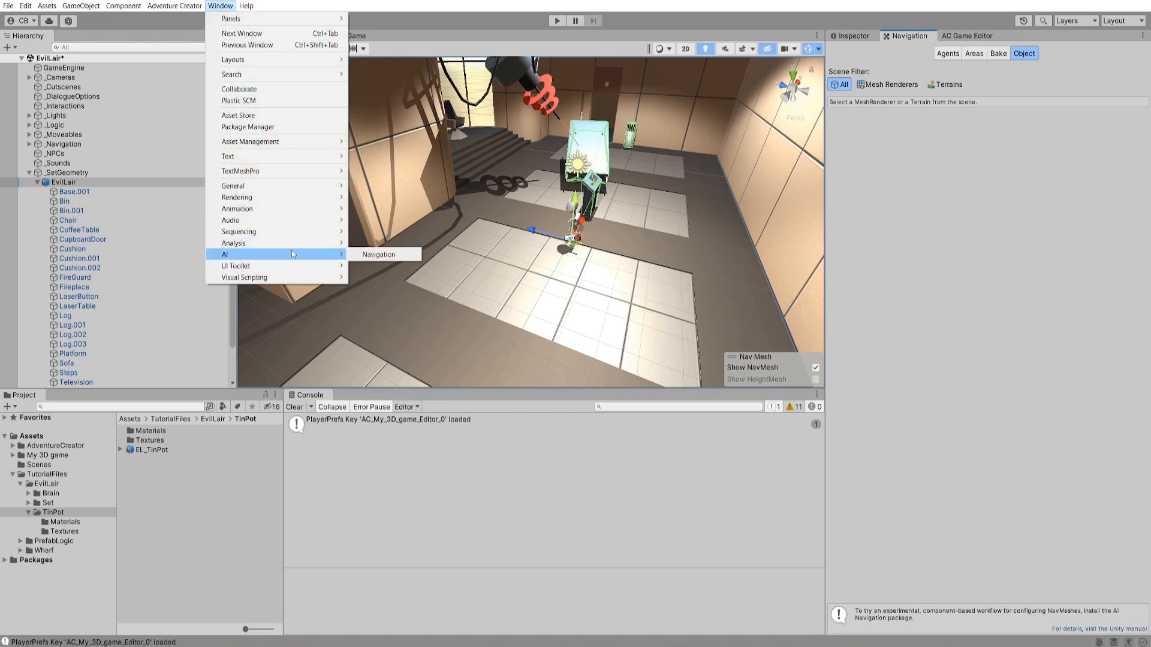
pyautogui.click(418, 256)
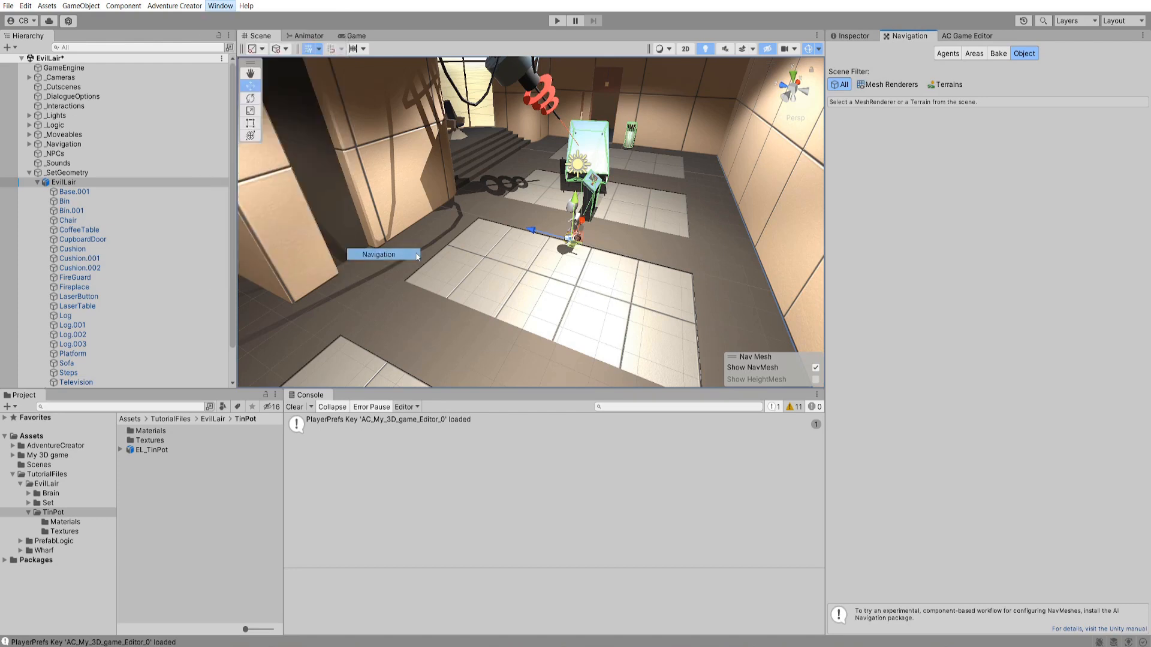
pyautogui.click(998, 53)
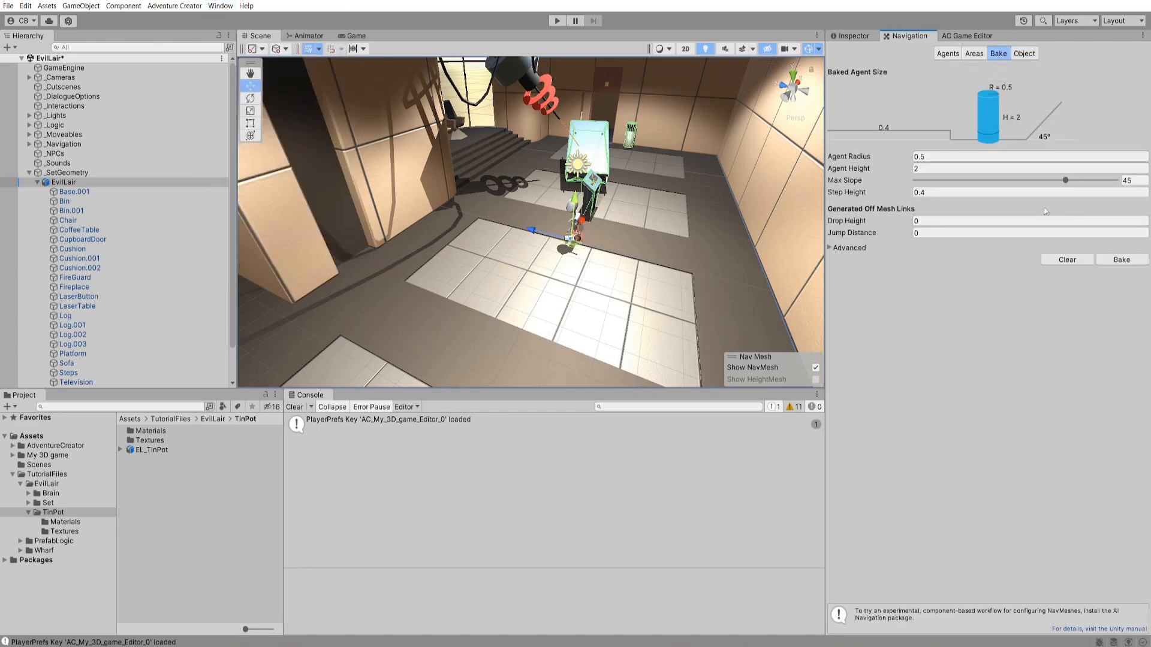
pyautogui.click(1118, 261)
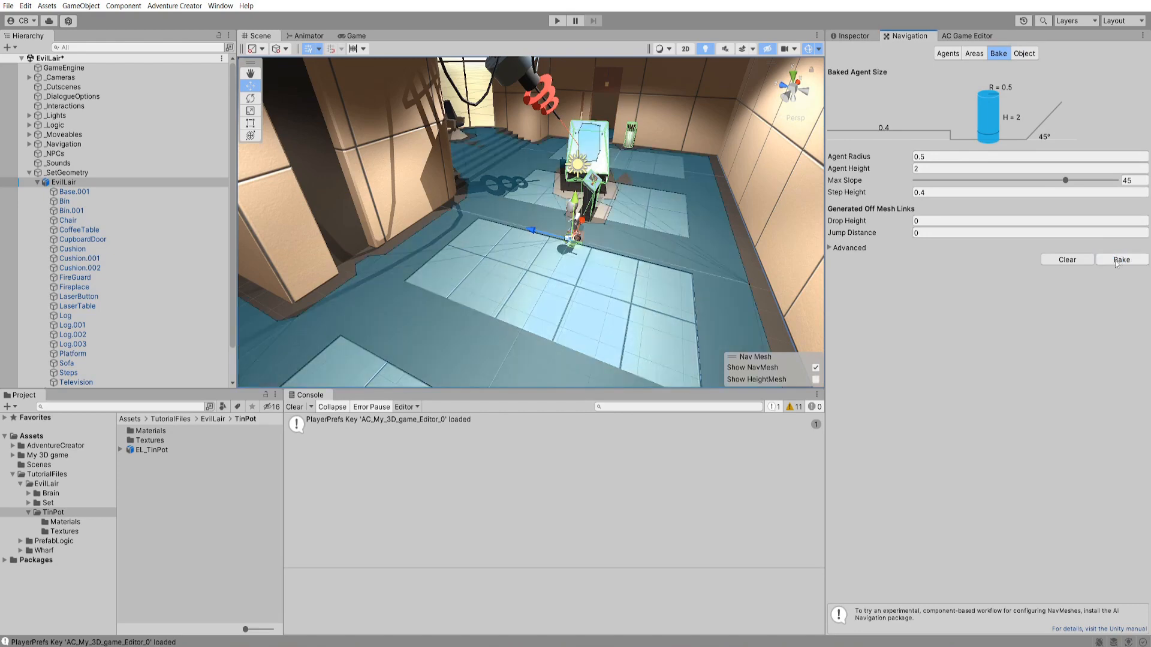
# - Inspect the baked NavMesh around the room and assign the set's Platform mesh to the NavMesh layer
pyautogui.keyDown('alt'); pyautogui.moveTo(599, 203); pyautogui.dragTo(612, 167); pyautogui.keyUp('alt')
pyautogui.keyDown('alt'); pyautogui.moveTo(650, 243); pyautogui.dragTo(570, 198); pyautogui.keyUp('alt')
pyautogui.moveTo(482, 238); pyautogui.dragTo(648, 233, button='middle')
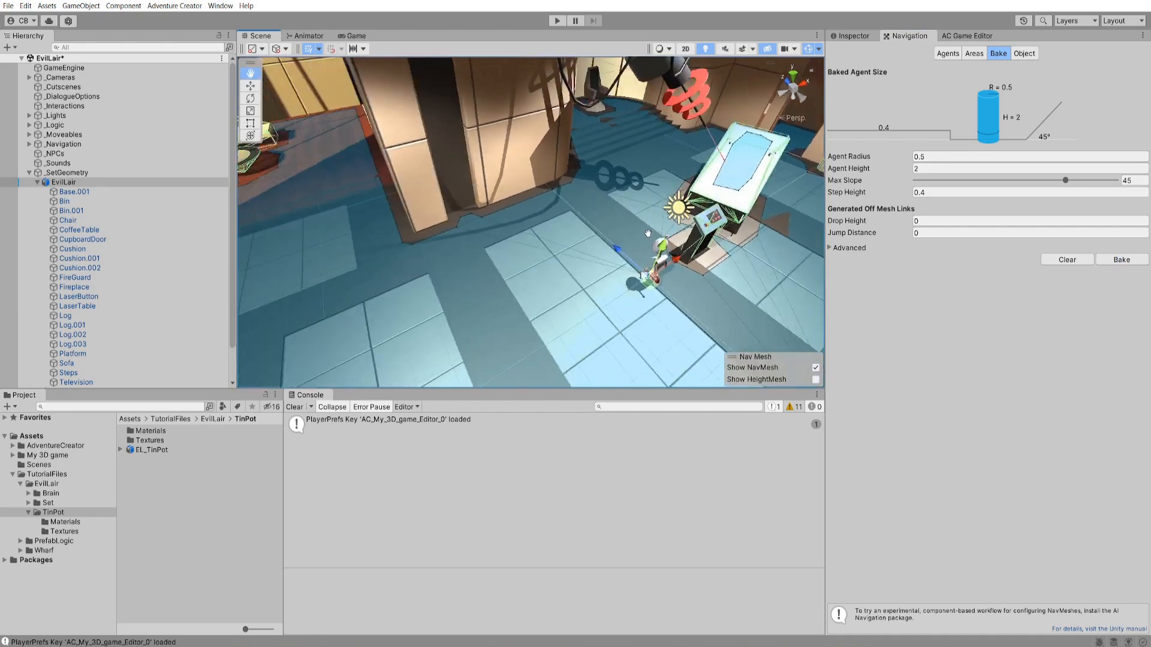
pyautogui.keyDown('alt'); pyautogui.moveTo(648, 233); pyautogui.dragTo(599, 177); pyautogui.keyUp('alt')
pyautogui.moveTo(612, 182); pyautogui.dragTo(561, 204, button='middle')
pyautogui.scroll(2, 580, 211)
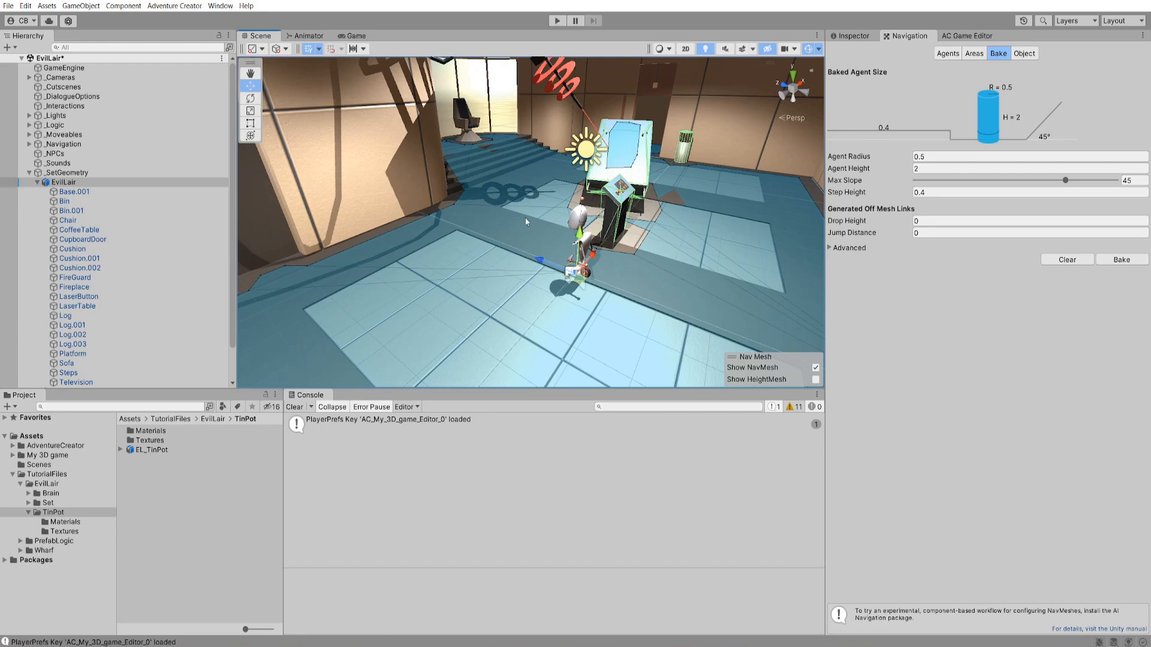
pyautogui.click(396, 178)
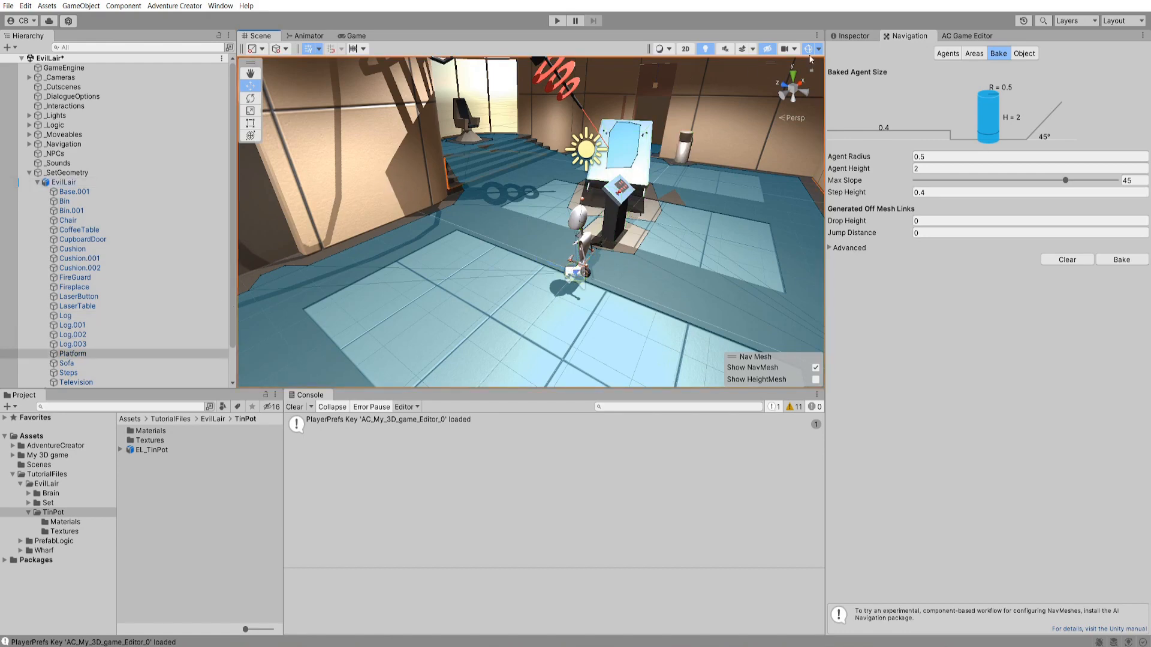
pyautogui.hotkey('ctrl', '3')
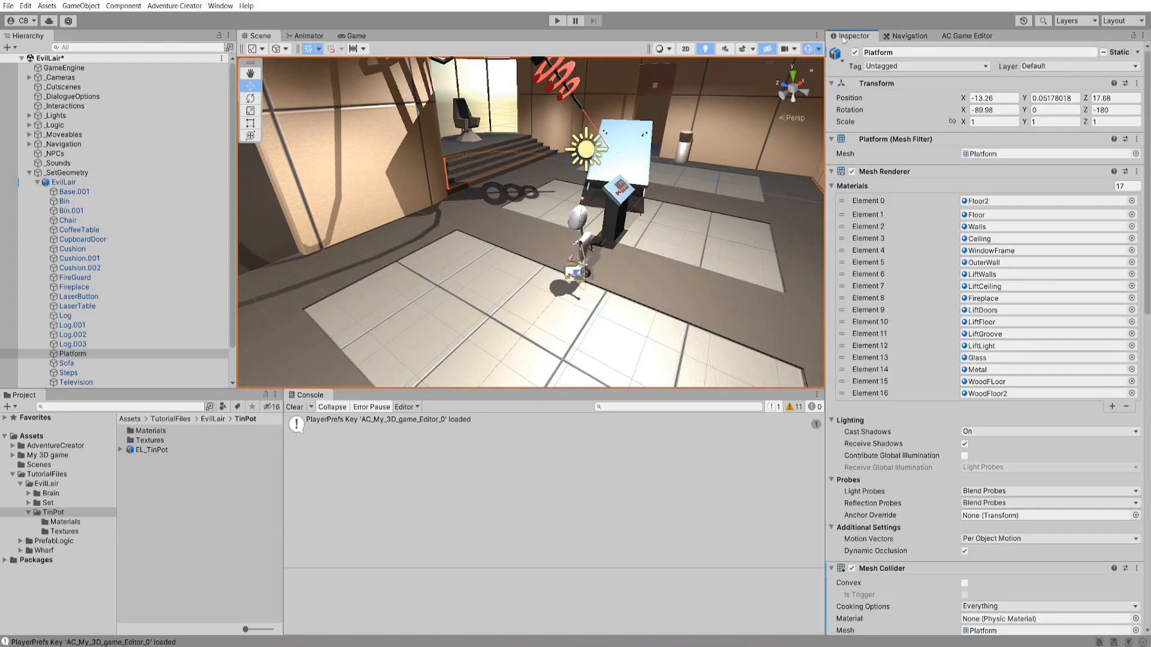
pyautogui.click(1047, 70)
pyautogui.click(1058, 137)
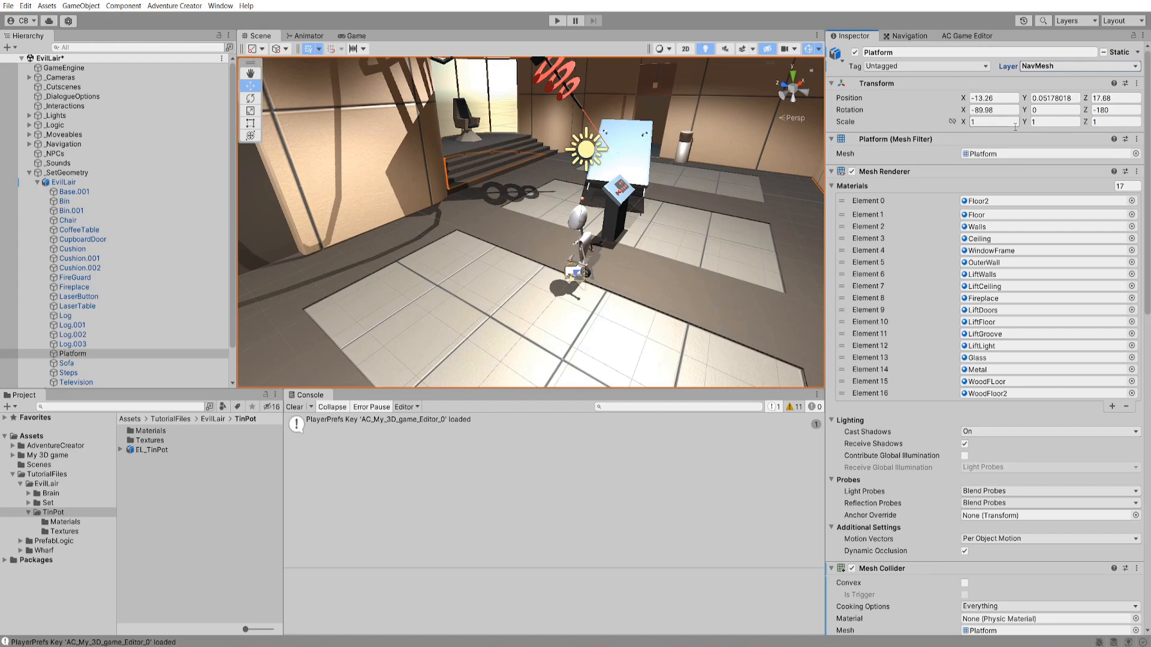
# - Set the movement method to Point And Click in Adventure Creator's interface settings
pyautogui.click(967, 36)
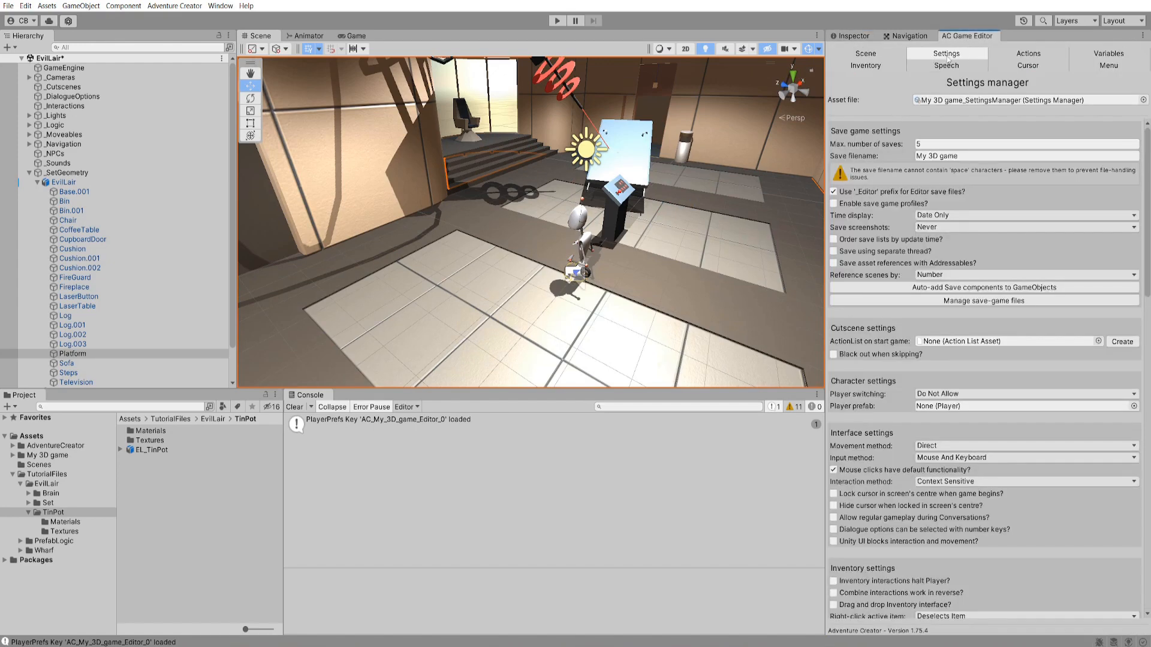
pyautogui.click(938, 446)
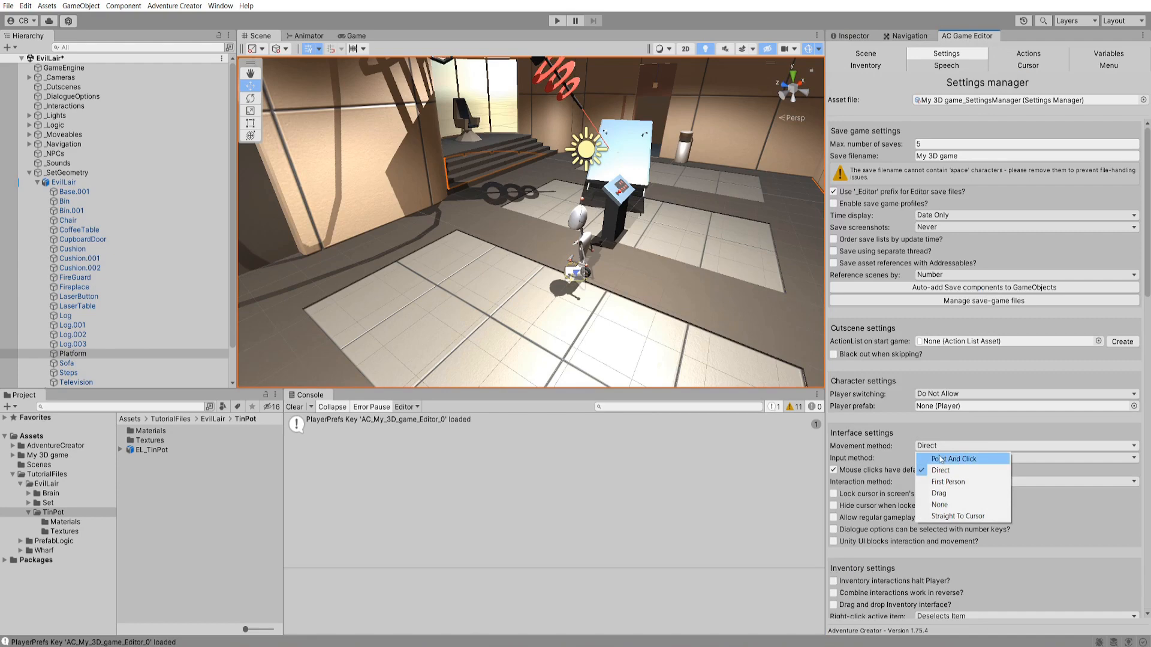
pyautogui.click(947, 452)
# - Play-test point-and-click movement by sending Tin Pot to several spots on the tiled floor
pyautogui.click(557, 20)
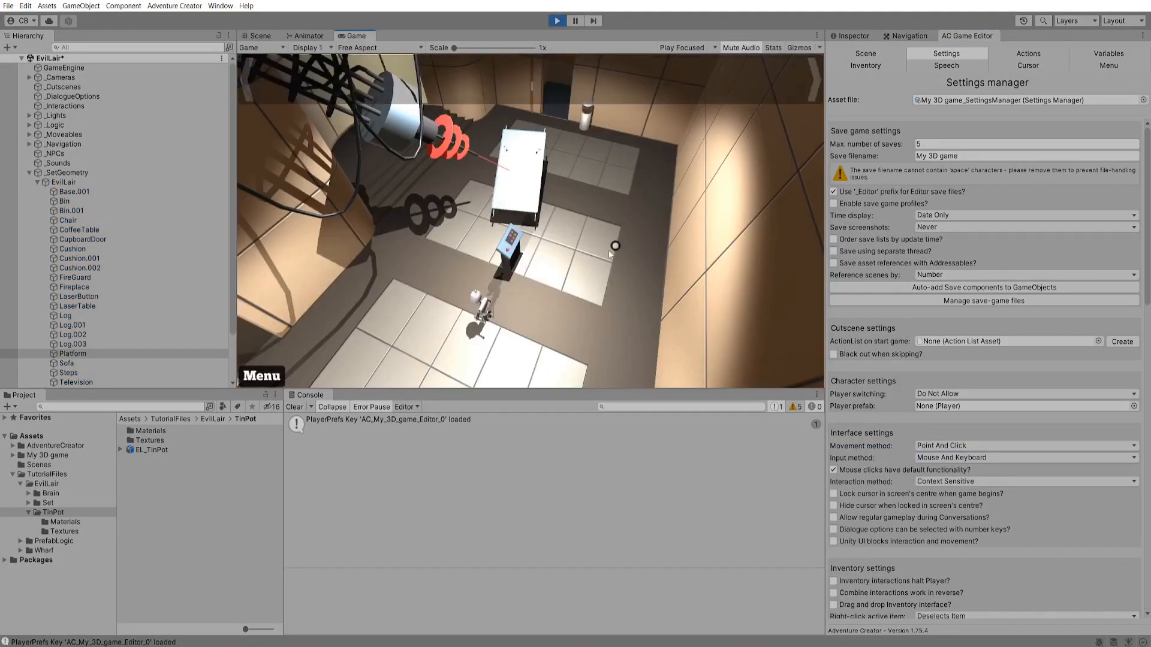
pyautogui.click(614, 275)
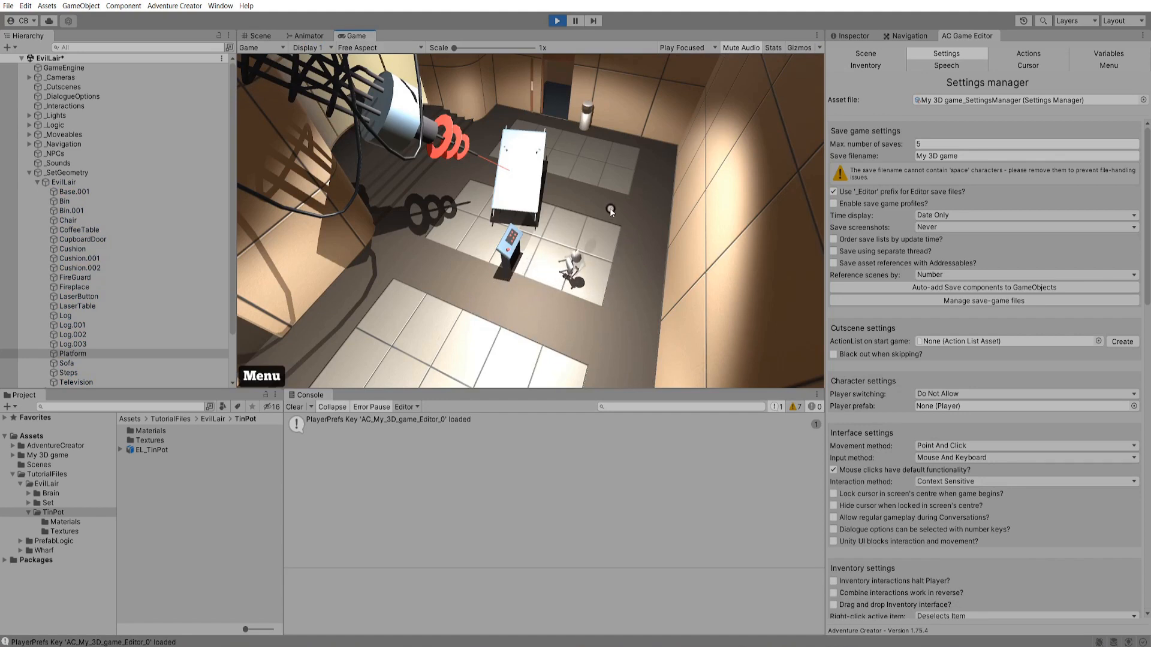
pyautogui.click(612, 190)
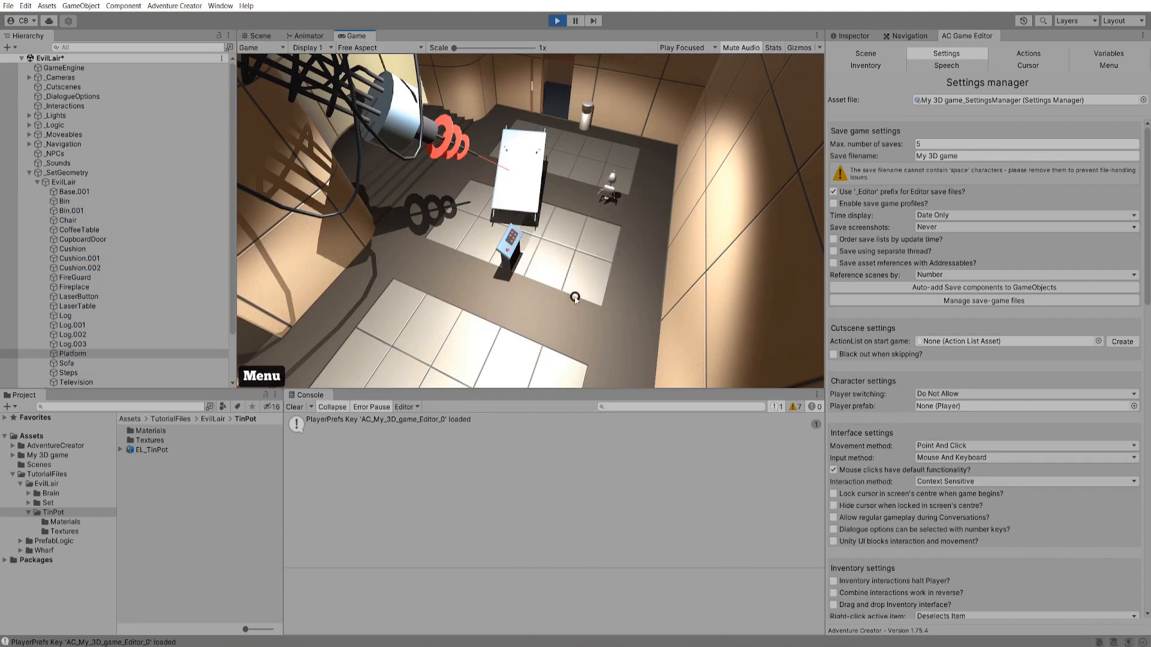
pyautogui.click(432, 320)
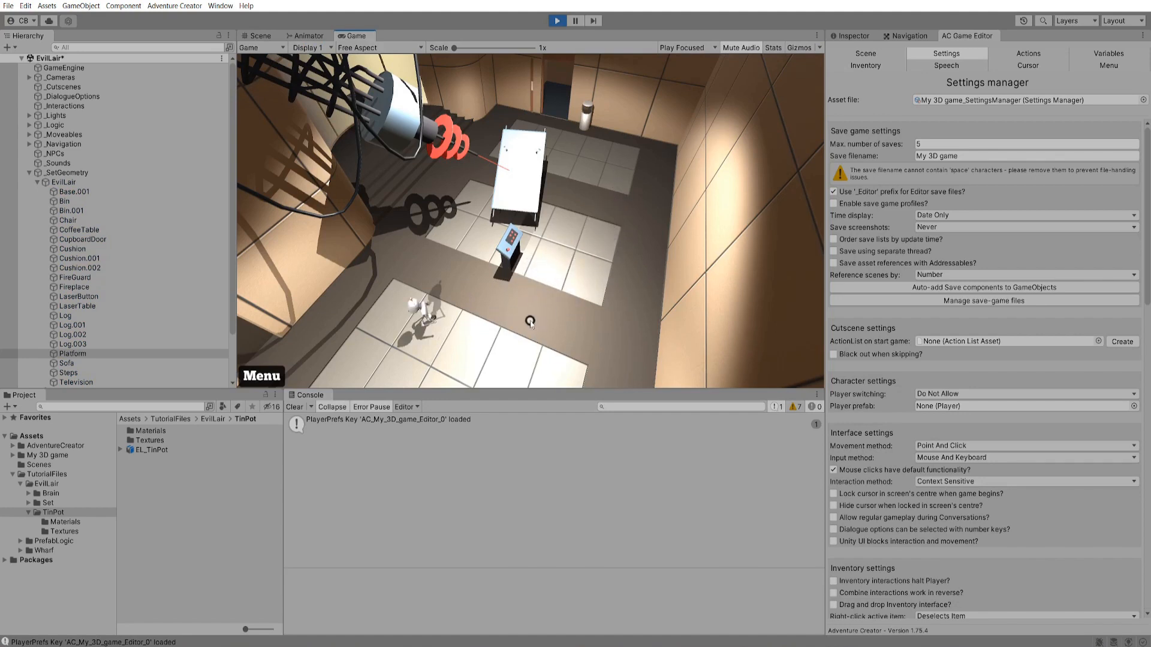
# - Switch the movement method to Direct during play and walk Tin Pot across the floor
pyautogui.click(946, 445)
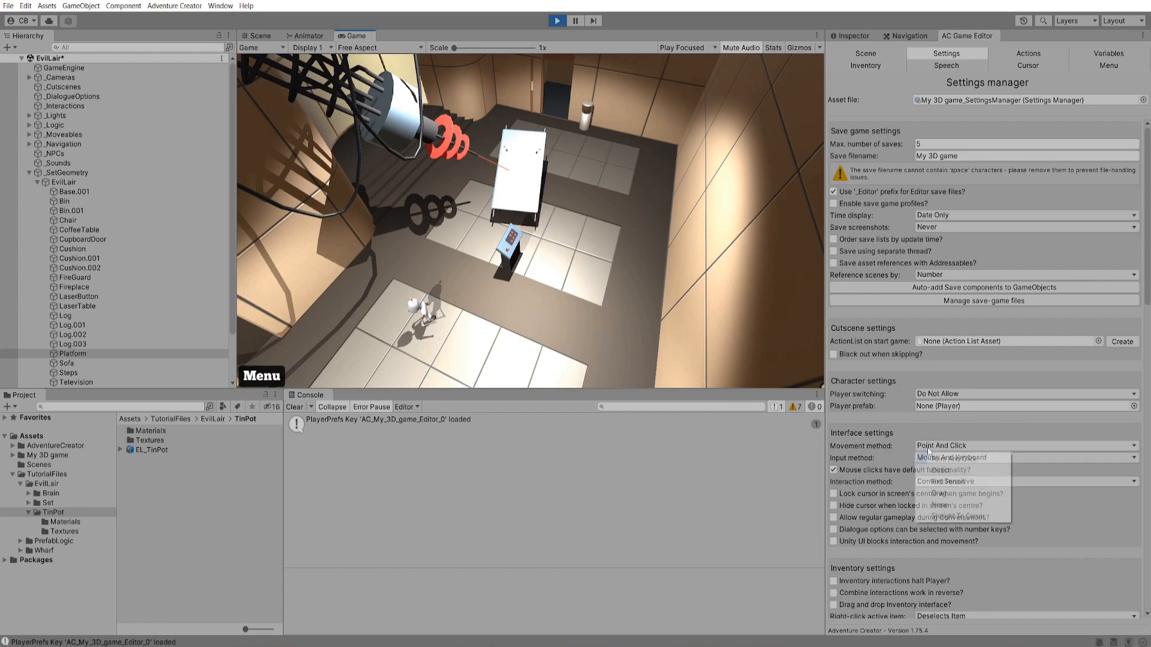
pyautogui.click(935, 470)
pyautogui.click(580, 312)
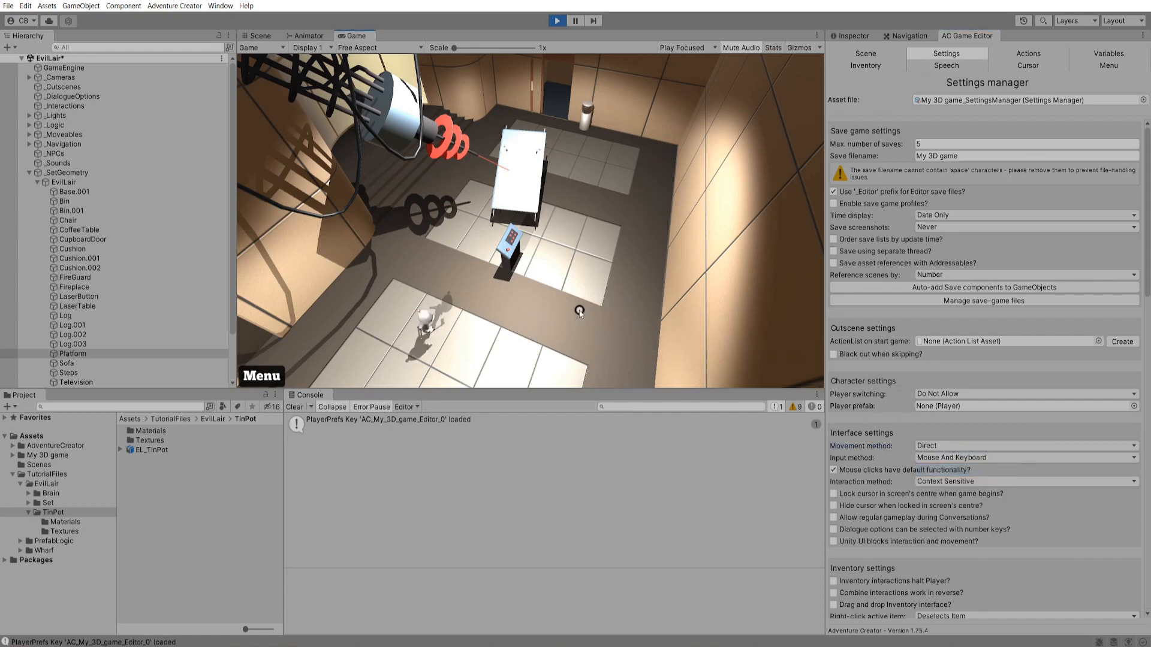
pyautogui.press('w')
pyautogui.press('d')
pyautogui.press('d')
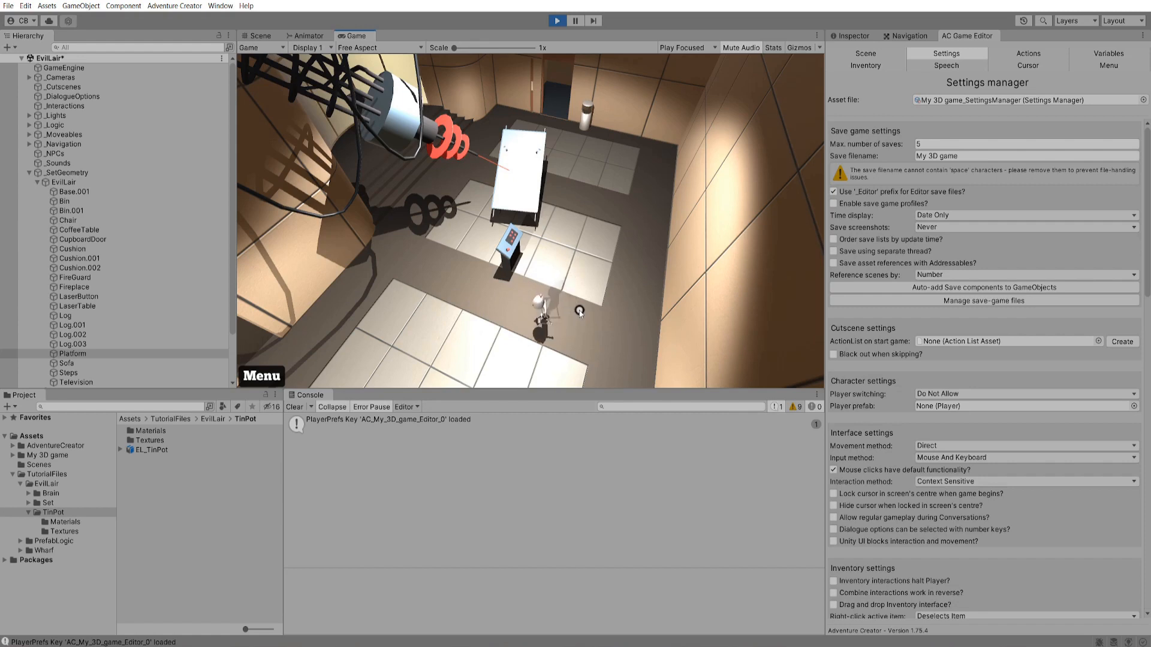
# - Return the movement method to Point And Click and send Tin Pot to spots on the near floor tiles
pyautogui.click(935, 446)
pyautogui.click(935, 481)
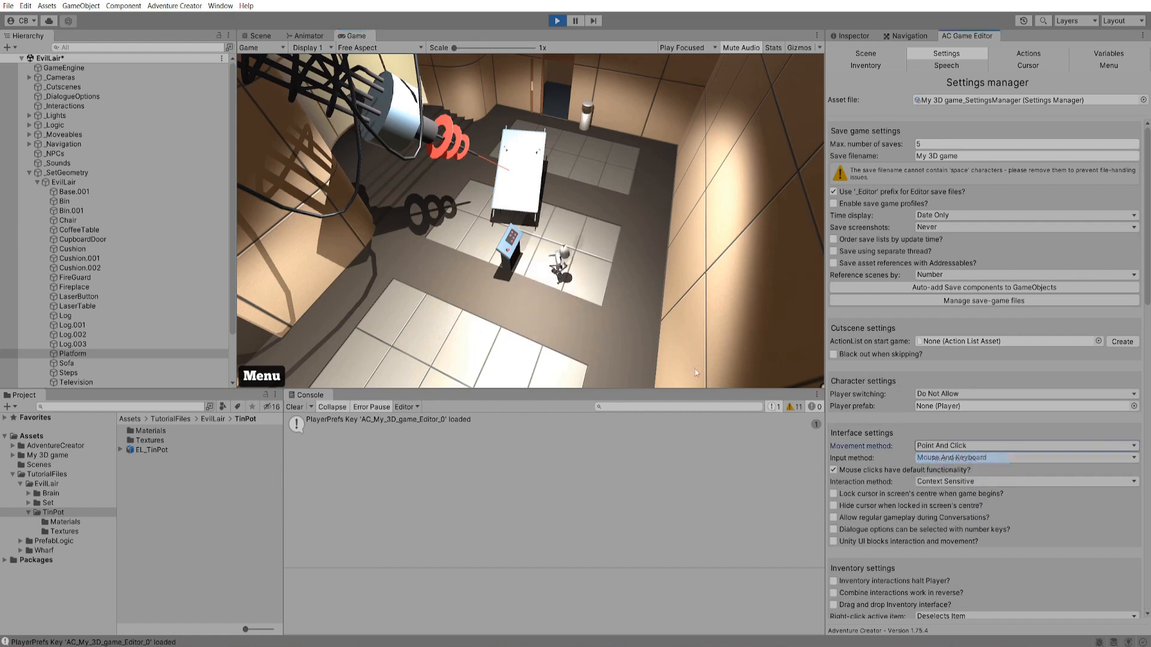
pyautogui.click(537, 336)
pyautogui.click(450, 326)
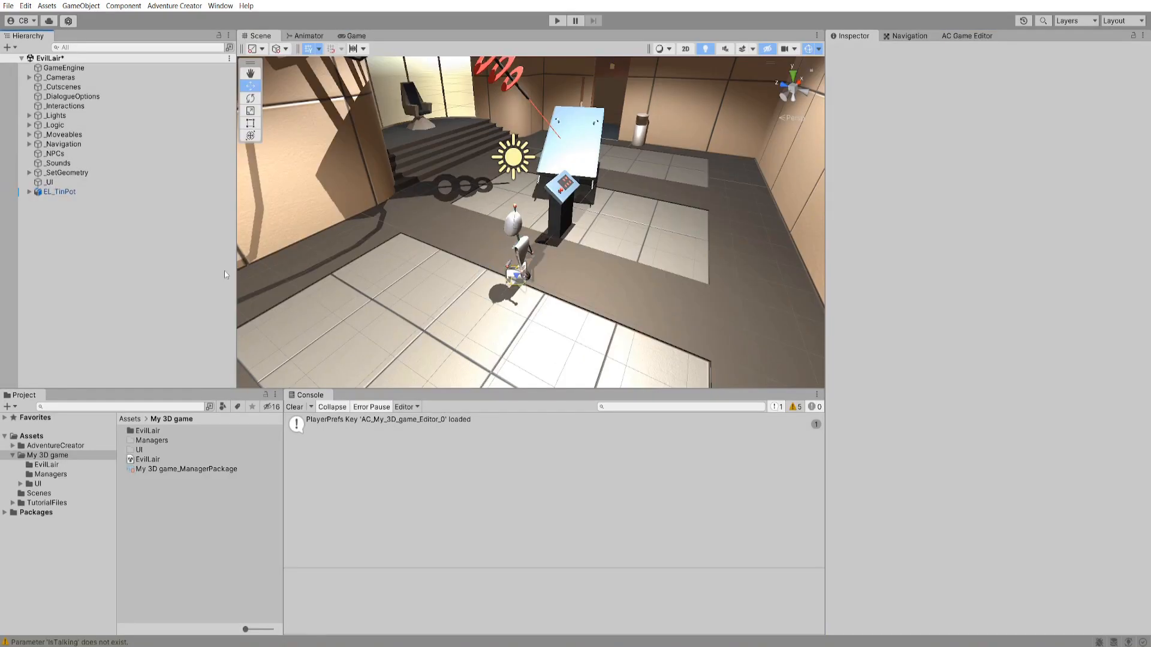
# - Remove the Capsule Collider and Rigidbody components from the EL_TinPot player
pyautogui.click(65, 192)
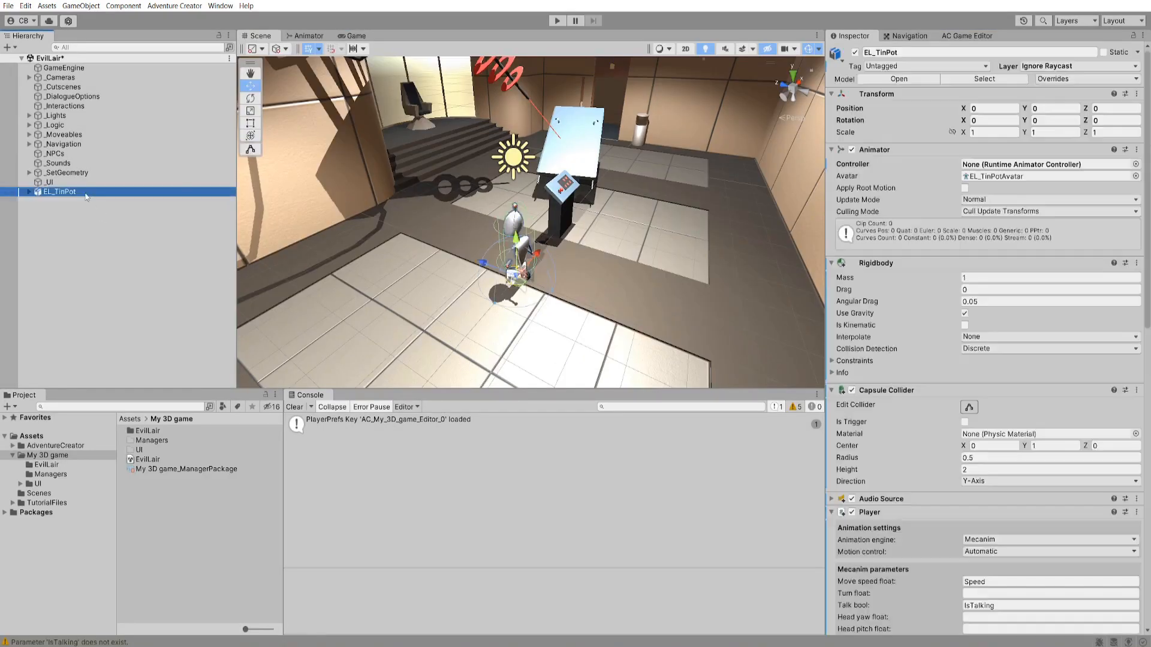
pyautogui.press('f')
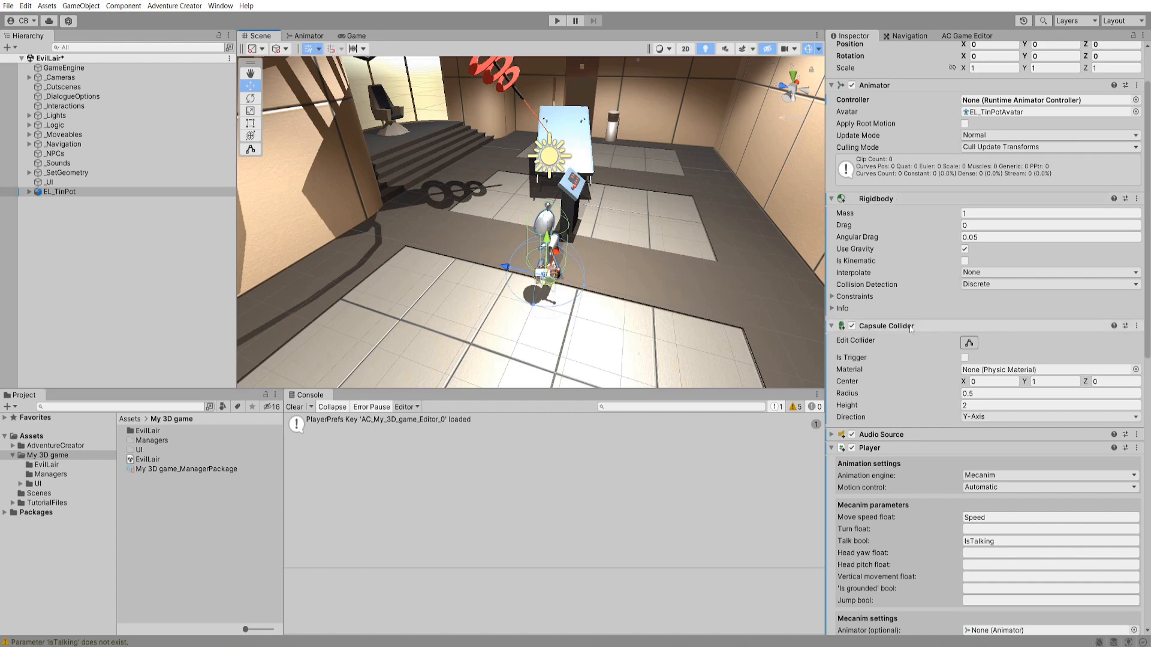
pyautogui.click(1136, 325)
pyautogui.click(1121, 363)
pyautogui.click(1136, 199)
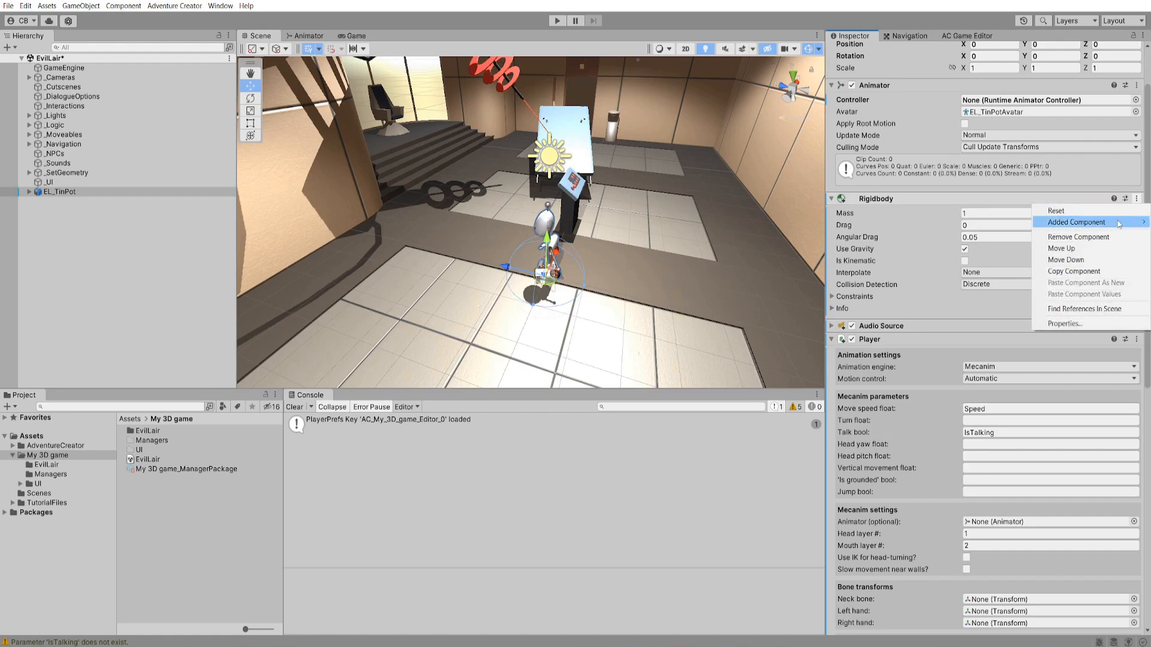
pyautogui.click(1061, 225)
# - Add a Character Controller component to EL_TinPot and set its center Y to 1
pyautogui.scroll(-8, 1027, 252)
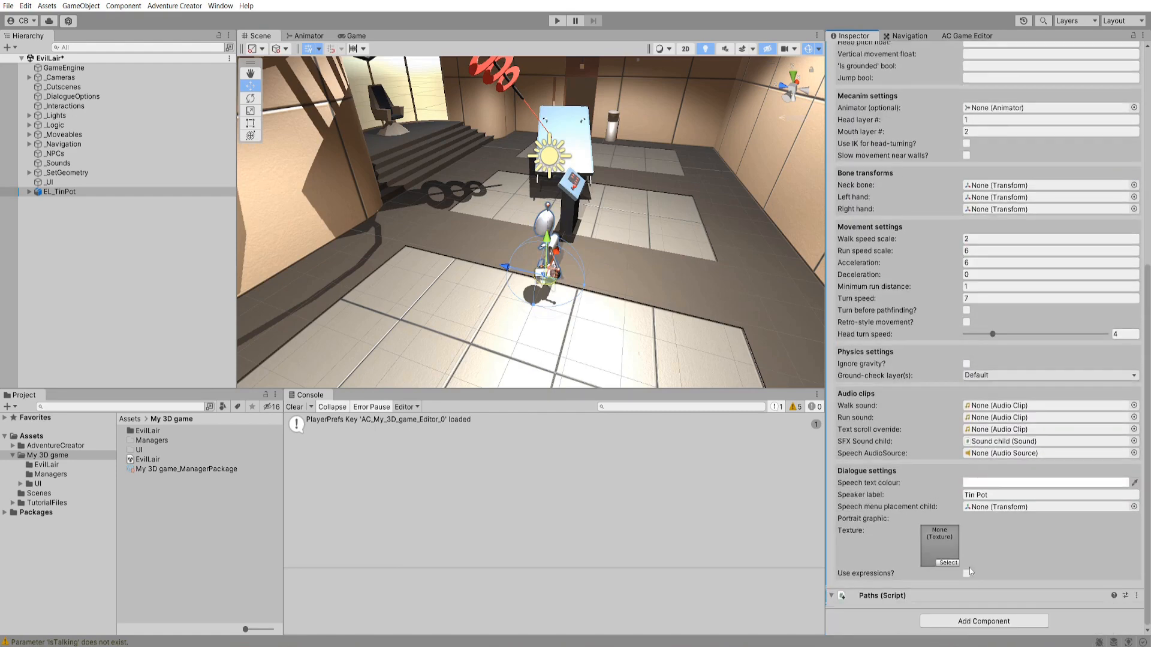
pyautogui.click(996, 622)
pyautogui.write('char')
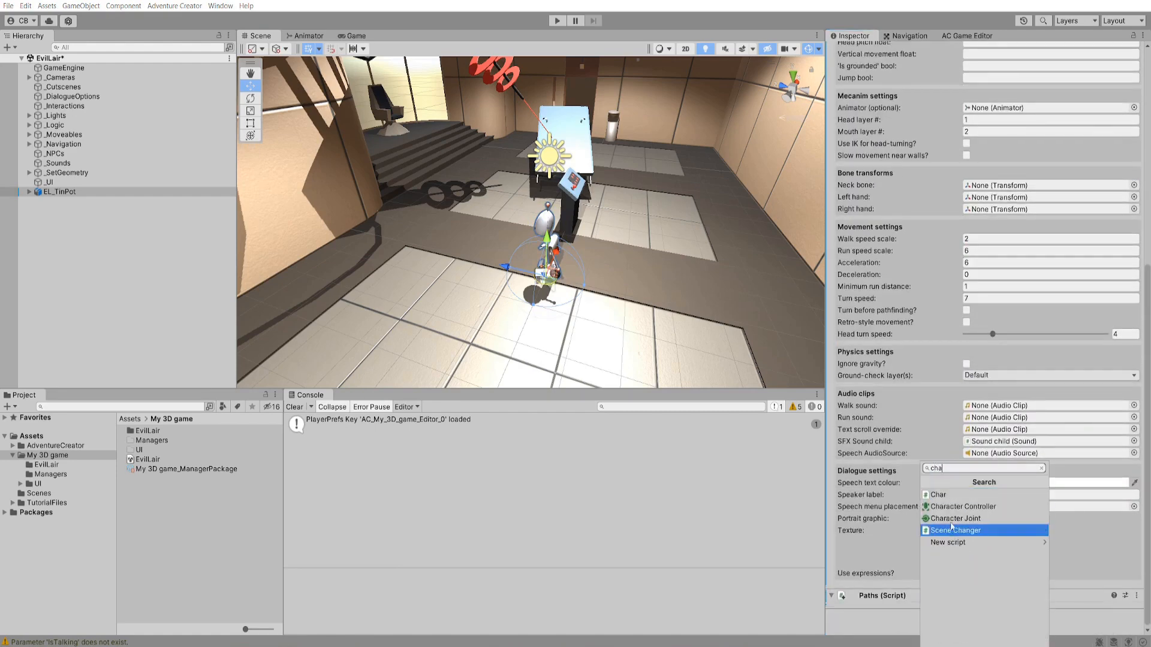
pyautogui.click(952, 507)
pyautogui.scroll(-3, 975, 474)
pyautogui.click(1055, 592)
pyautogui.write('1')
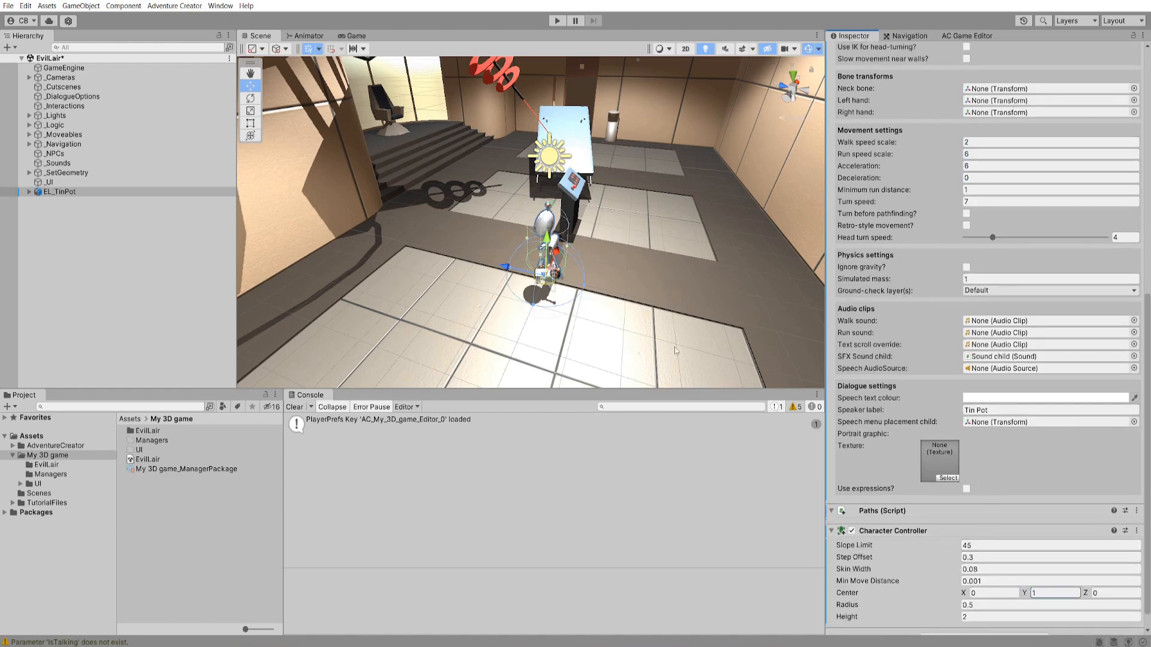
# - Examine the EL_TinPot model's Idle, Run, Walk and TakeBook animation clips in the TutorialFiles/EvilLair/TinPot folder
pyautogui.write('f')
pyautogui.keyDown('alt'); pyautogui.moveTo(458, 374); pyautogui.dragTo(646, 316); pyautogui.keyUp('alt')
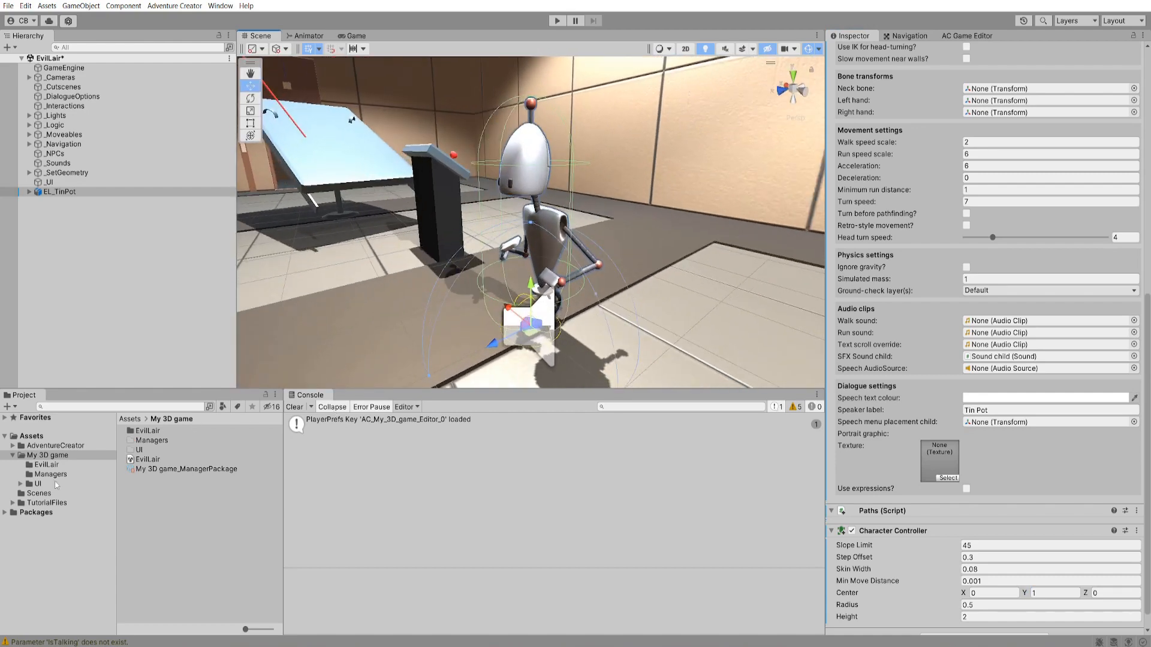
pyautogui.click(31, 504)
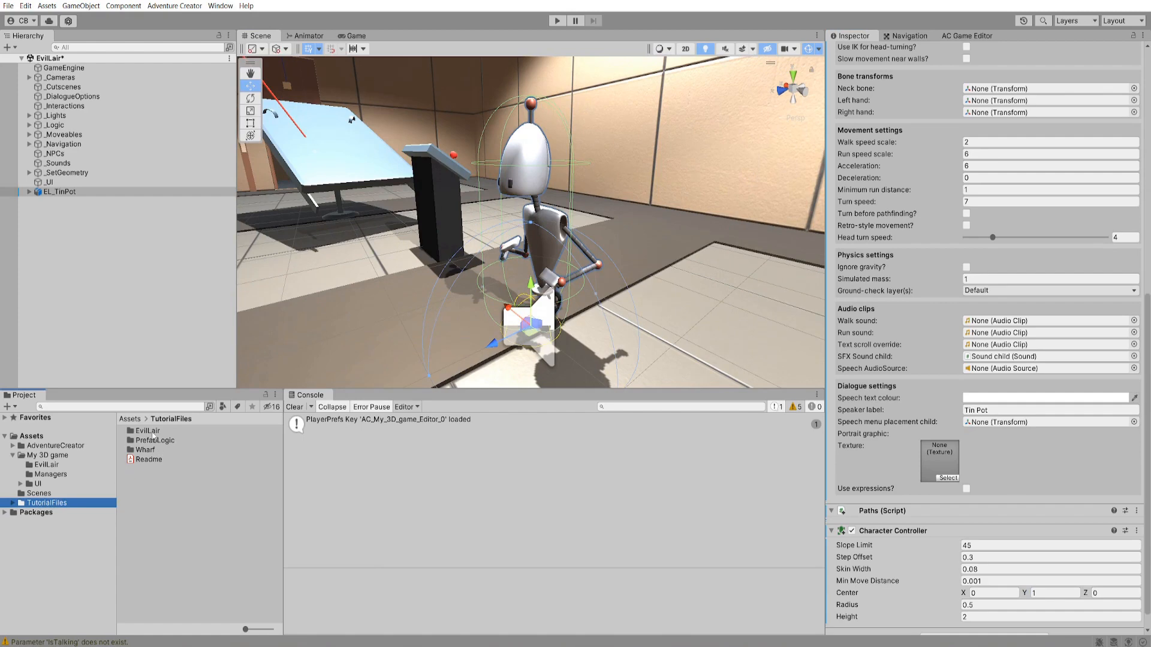
pyautogui.click(153, 433)
pyautogui.doubleClick(153, 432)
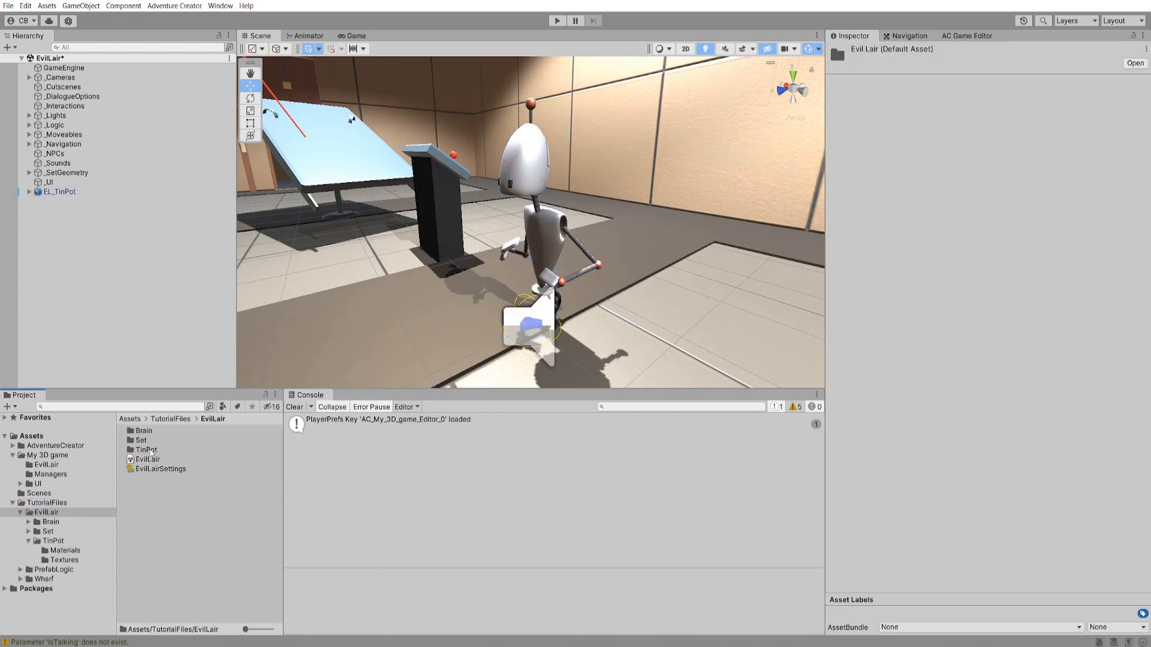
pyautogui.doubleClick(147, 450)
pyautogui.click(147, 450)
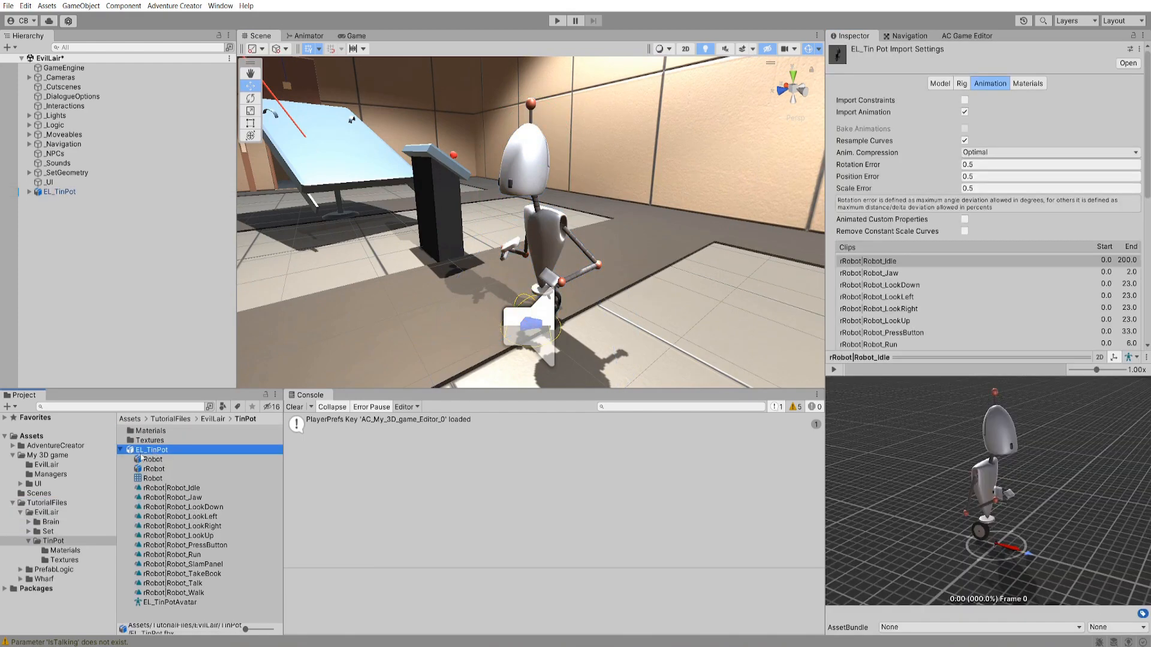
pyautogui.click(183, 488)
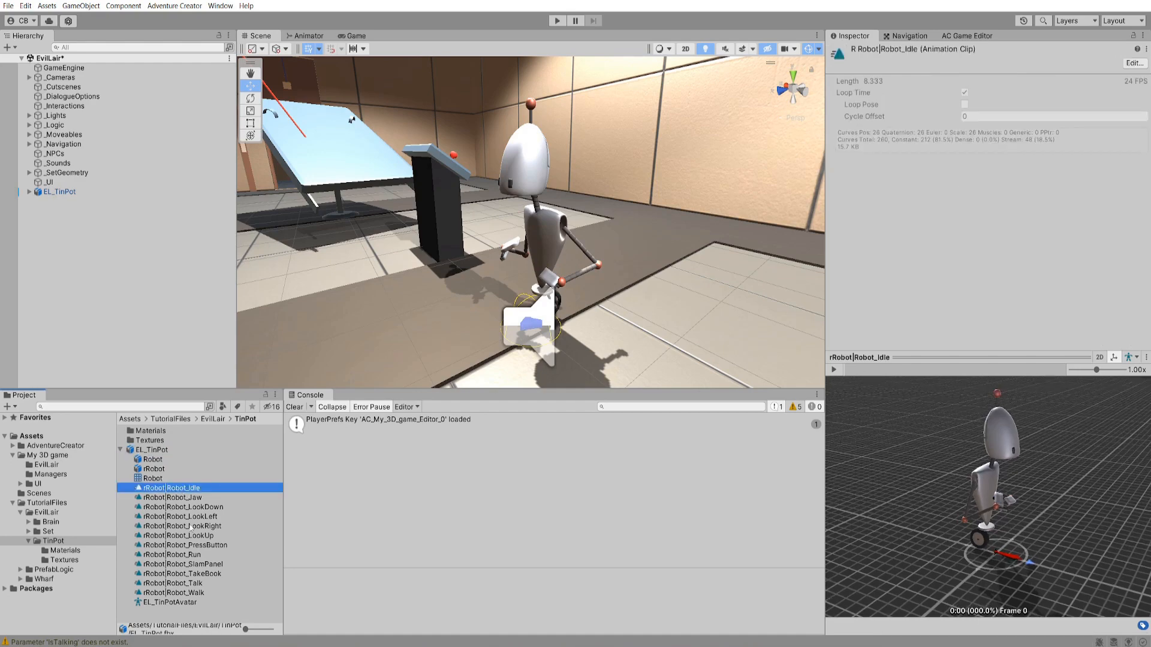
pyautogui.click(190, 555)
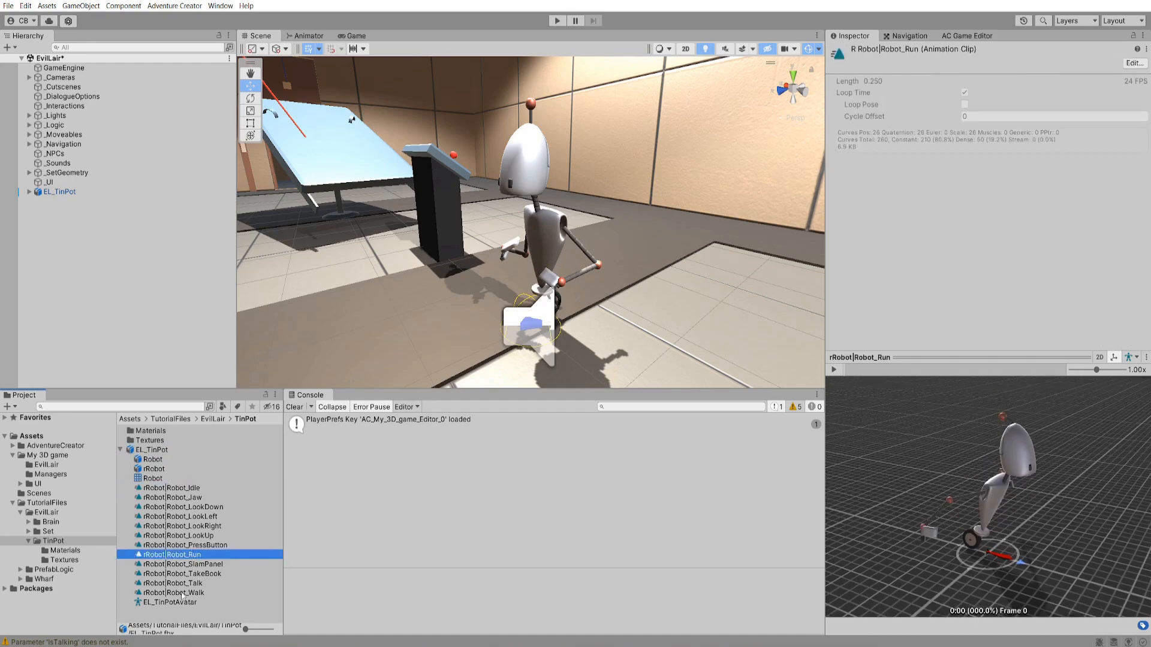
pyautogui.click(198, 592)
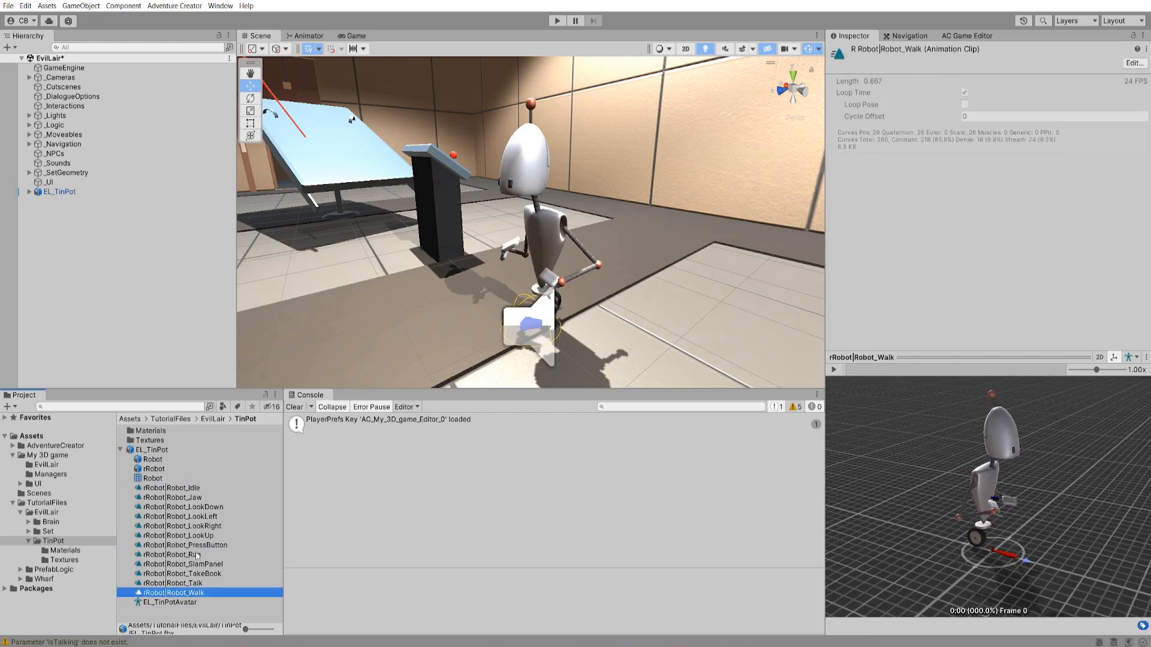
pyautogui.click(188, 574)
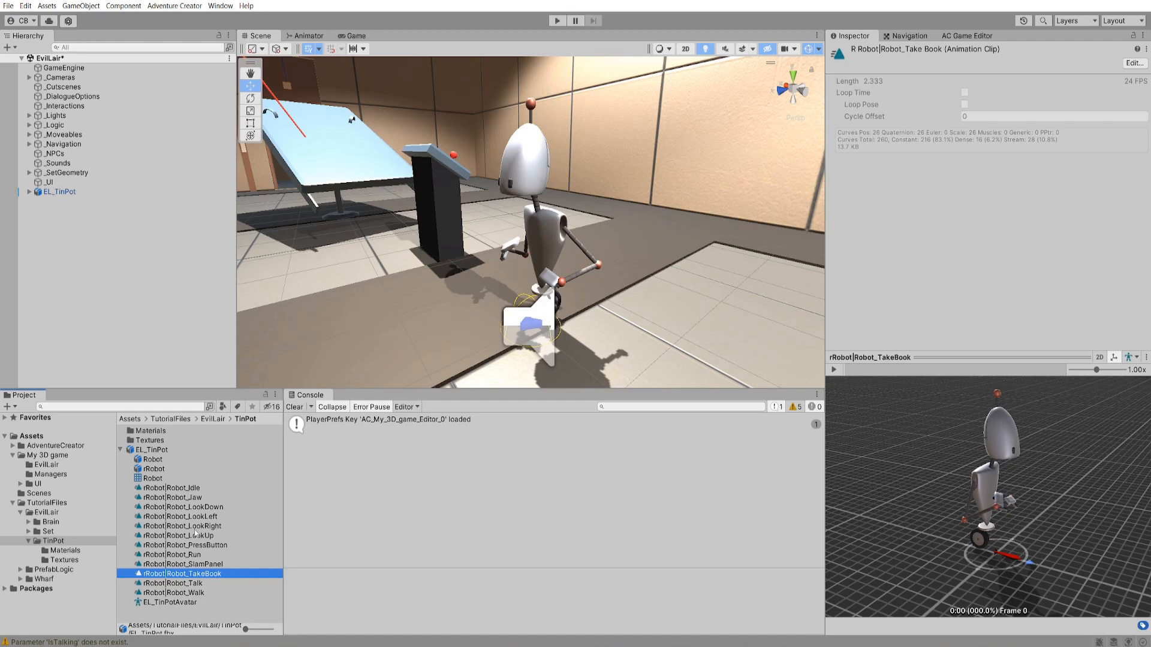
# - Create a folder named Player inside the My 3D game folder
pyautogui.click(43, 456)
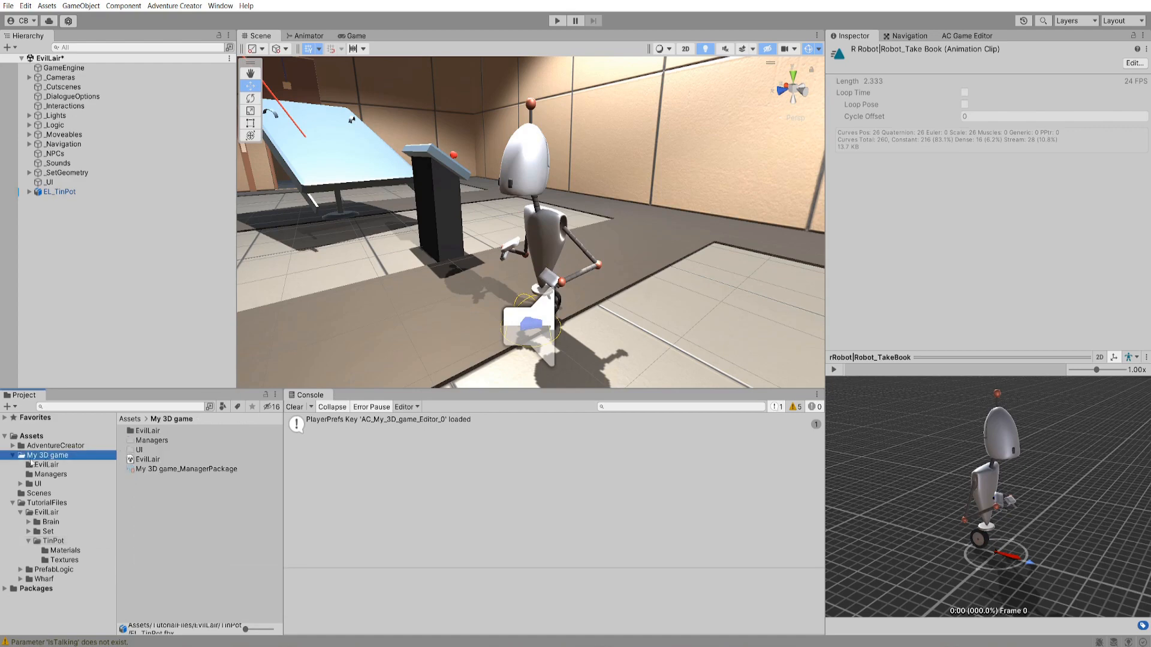
pyautogui.rightClick(149, 508)
pyautogui.moveTo(233, 240)
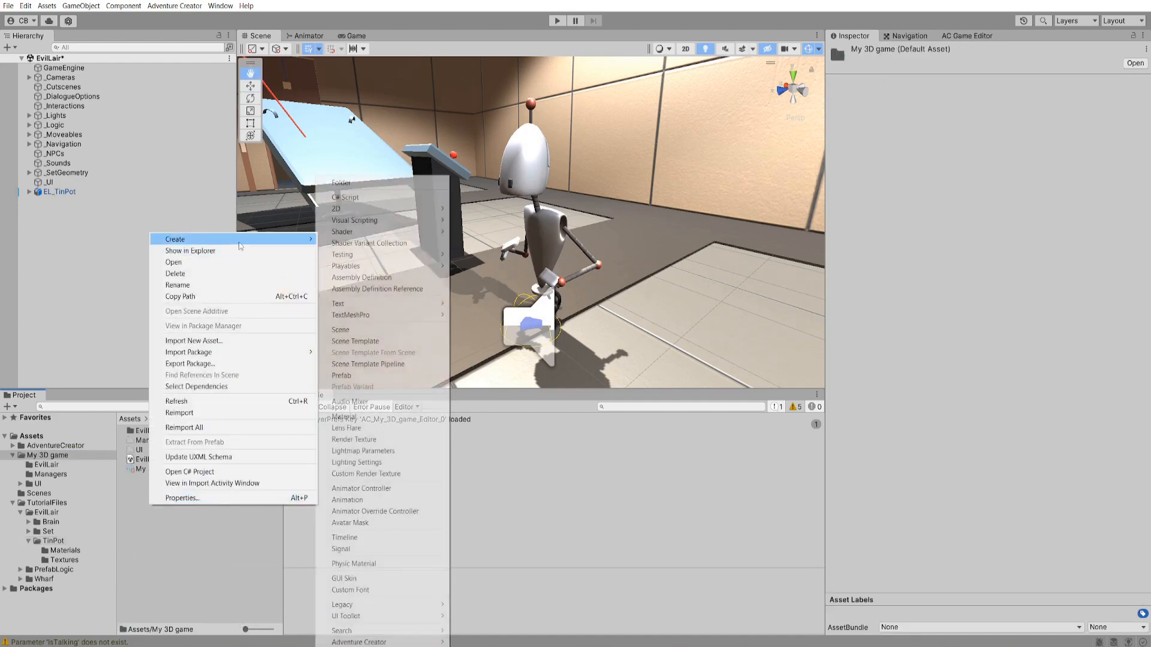
pyautogui.click(371, 183)
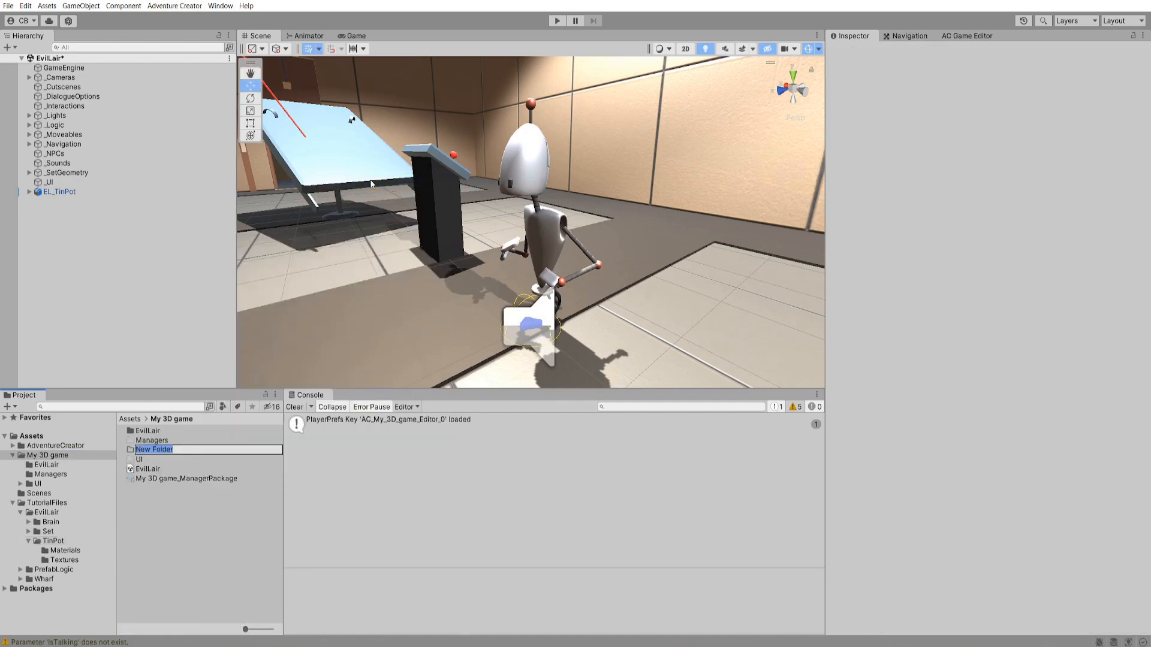
pyautogui.write('Player')
pyautogui.press('Return')
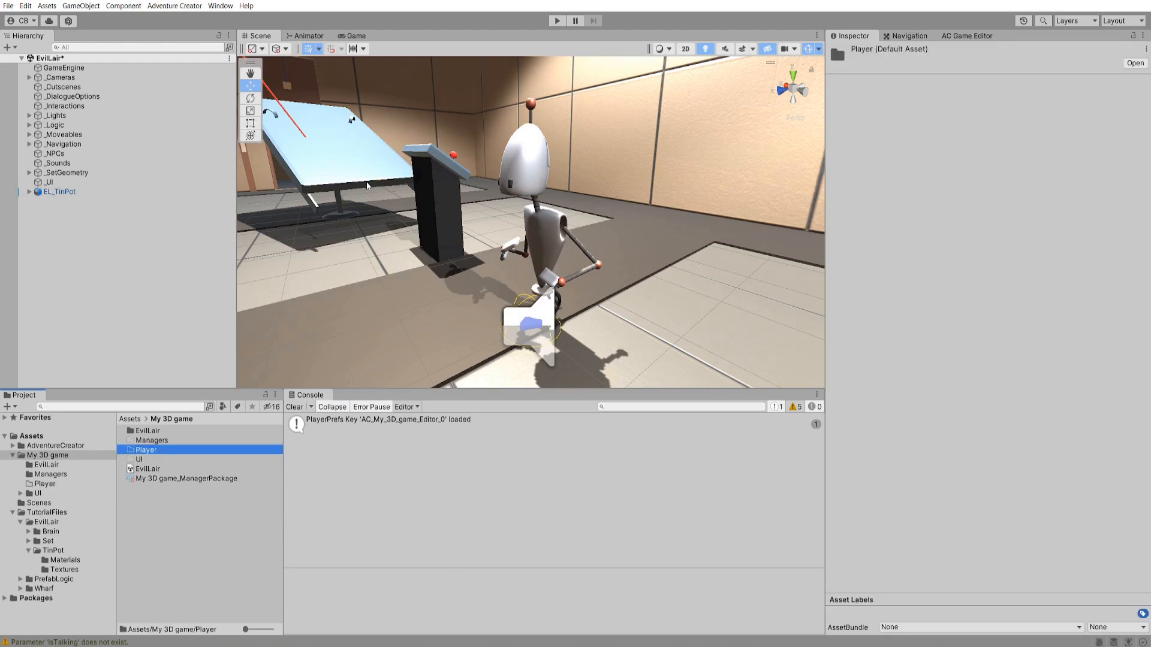
# - Create an Animator Controller named Player inside the new Player folder
pyautogui.doubleClick(169, 450)
pyautogui.rightClick(159, 451)
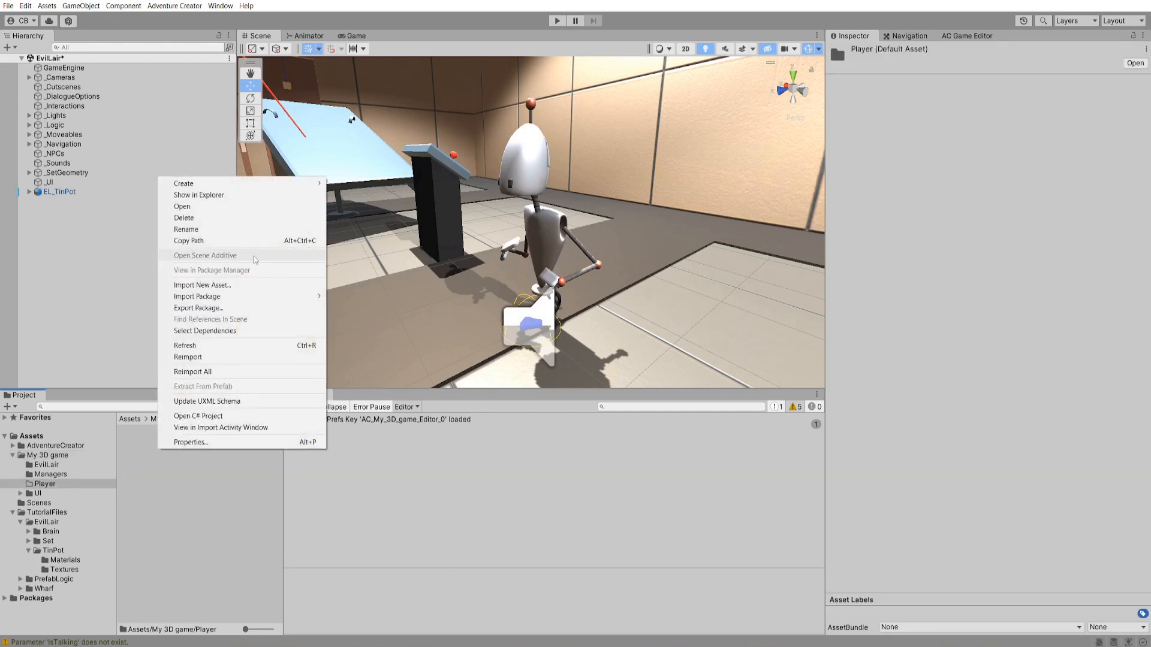
pyautogui.moveTo(290, 188)
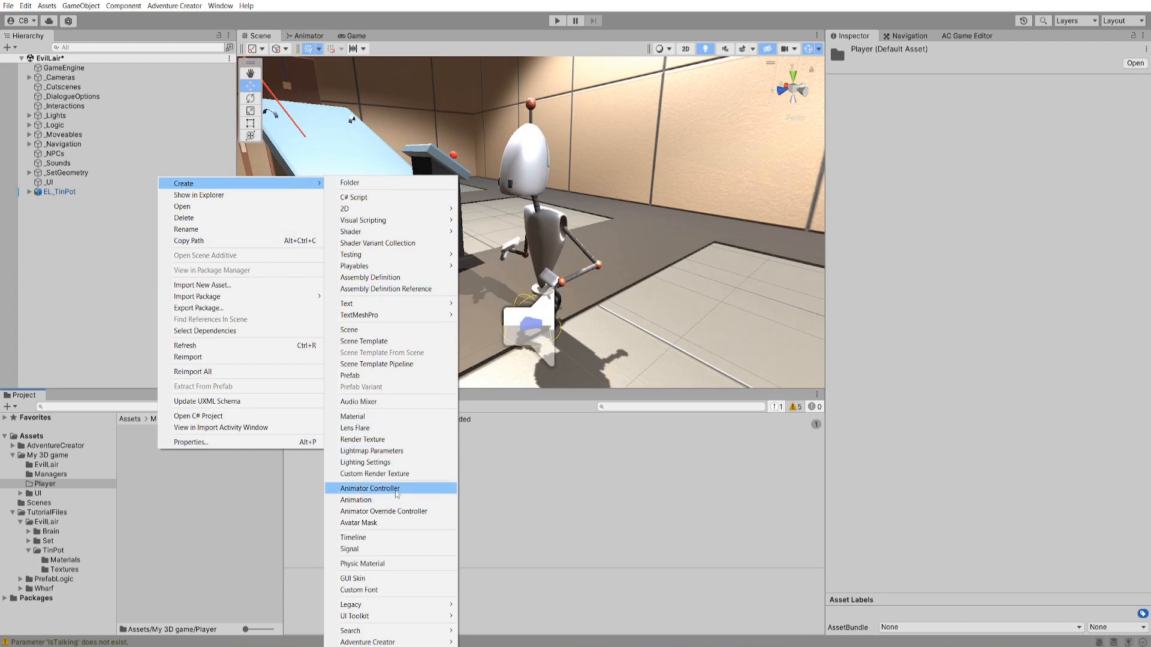
pyautogui.click(397, 489)
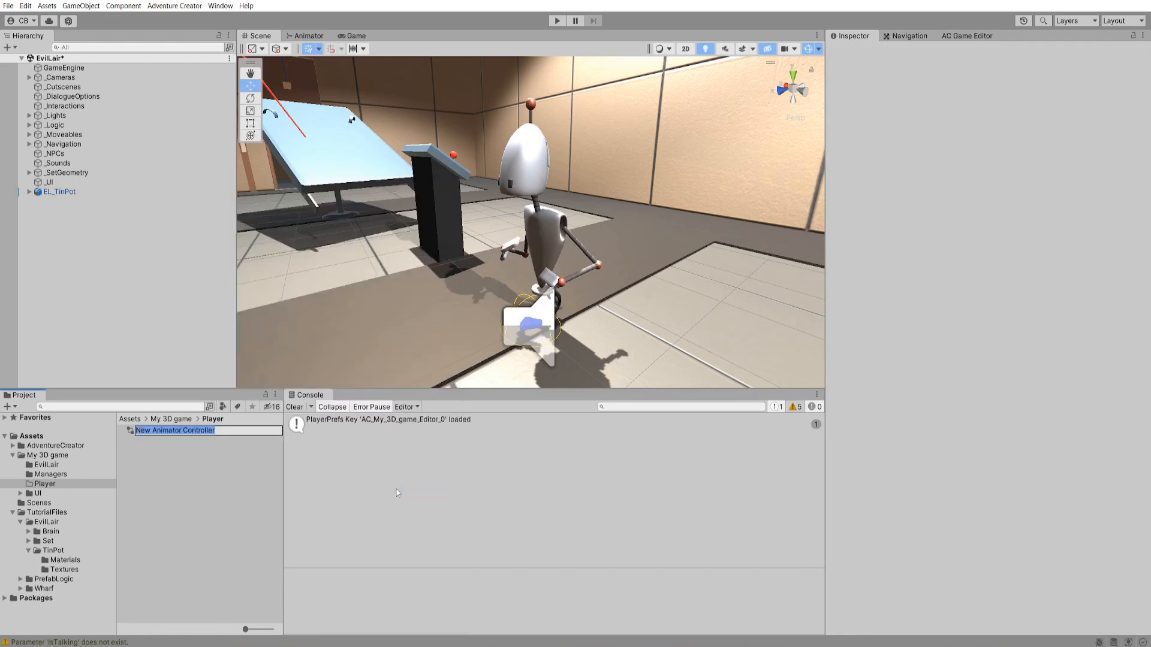
pyautogui.write('Player')
pyautogui.press('Return')
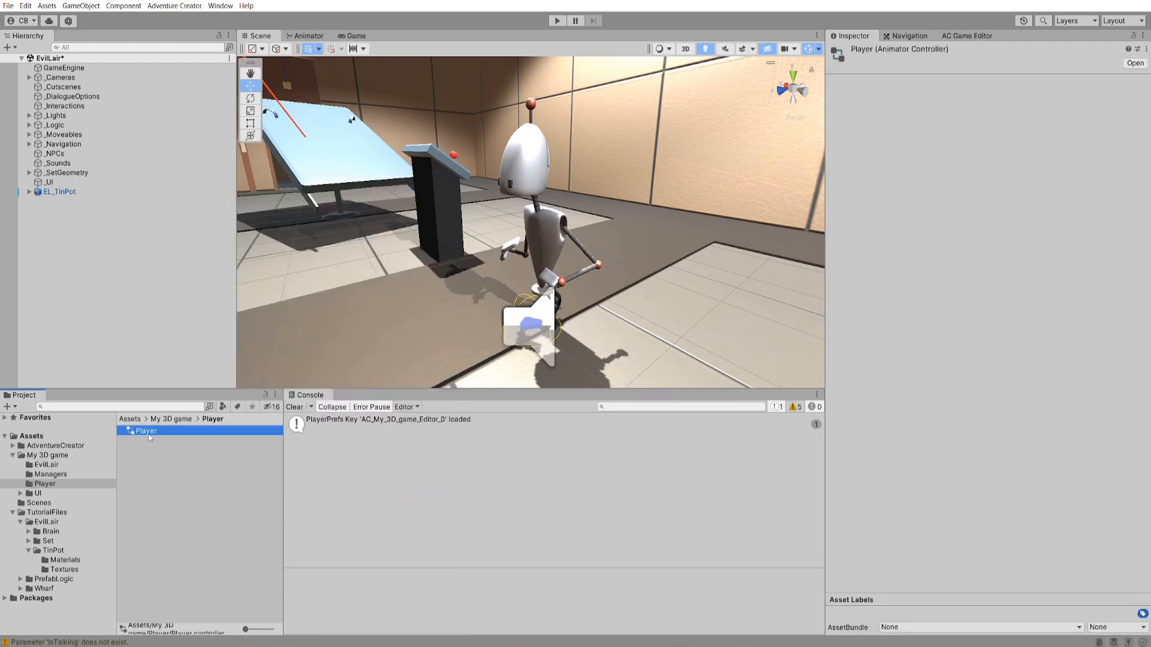
# - Open the Player animator controller and create a state from a new blend tree in its Base Layer
pyautogui.doubleClick(139, 429)
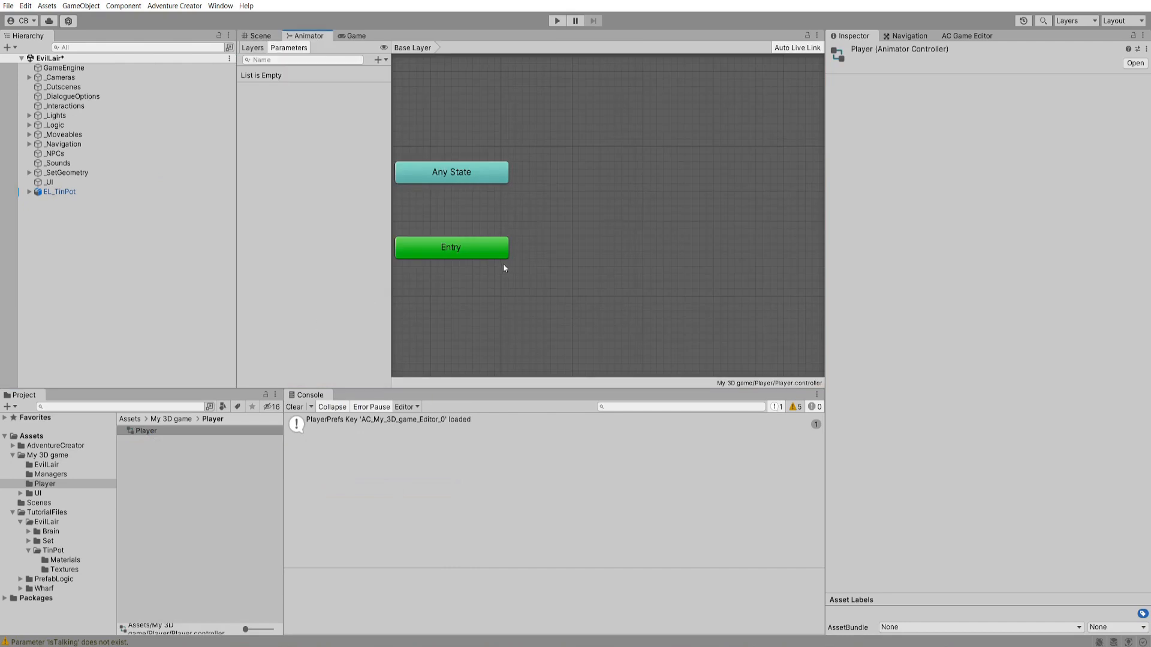
pyautogui.click(54, 551)
pyautogui.click(181, 490)
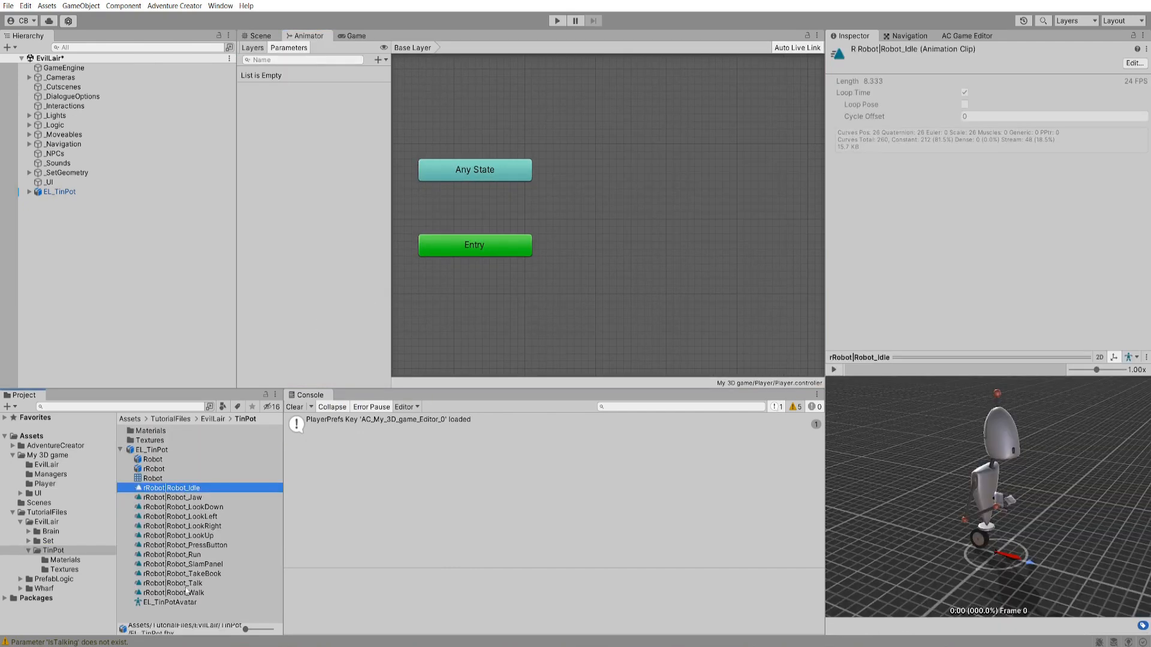
pyautogui.keyDown('ctrl'); pyautogui.click(190, 593); pyautogui.keyUp('ctrl')
pyautogui.keyDown('ctrl'); pyautogui.click(197, 555); pyautogui.keyUp('ctrl')
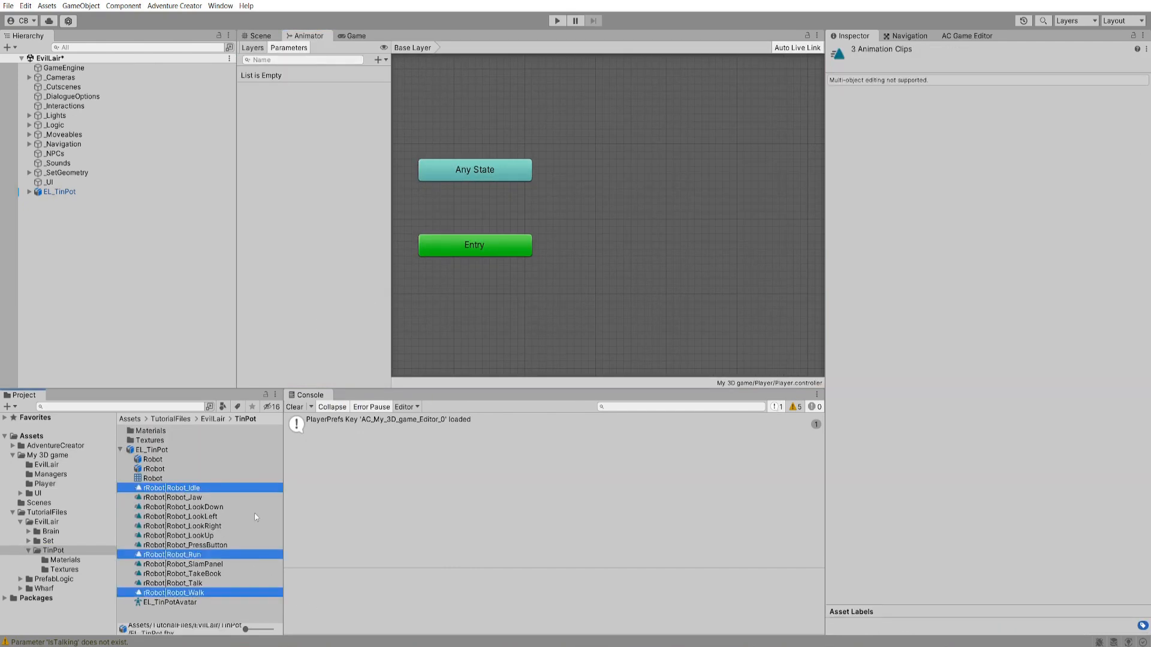
pyautogui.rightClick(594, 201)
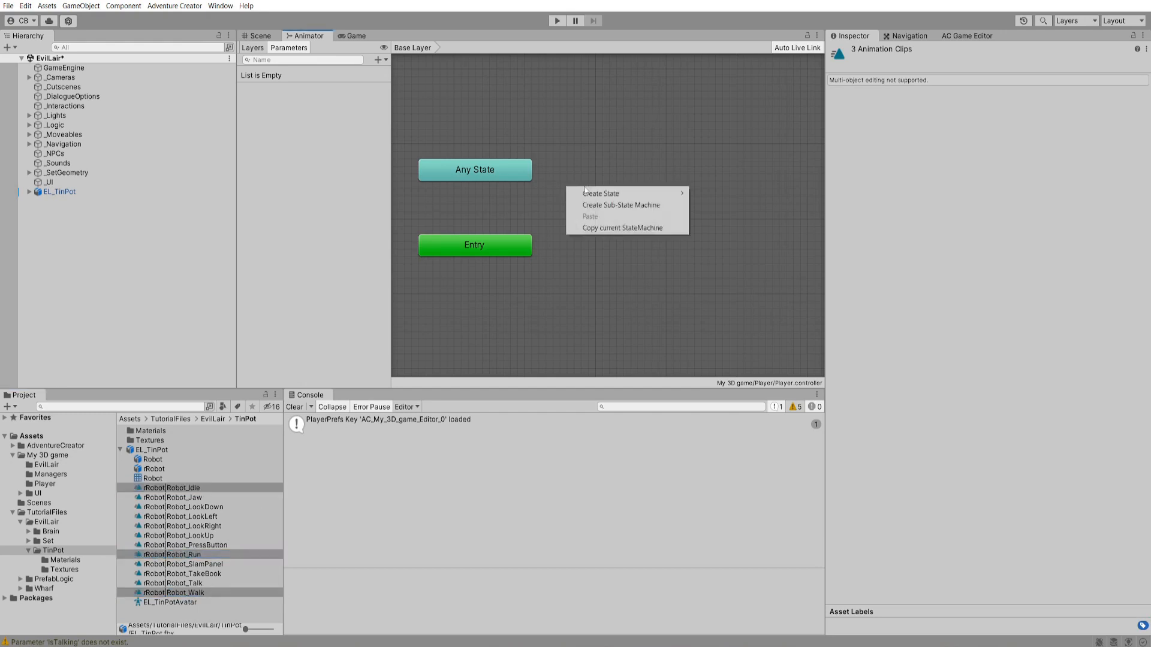
pyautogui.moveTo(603, 192)
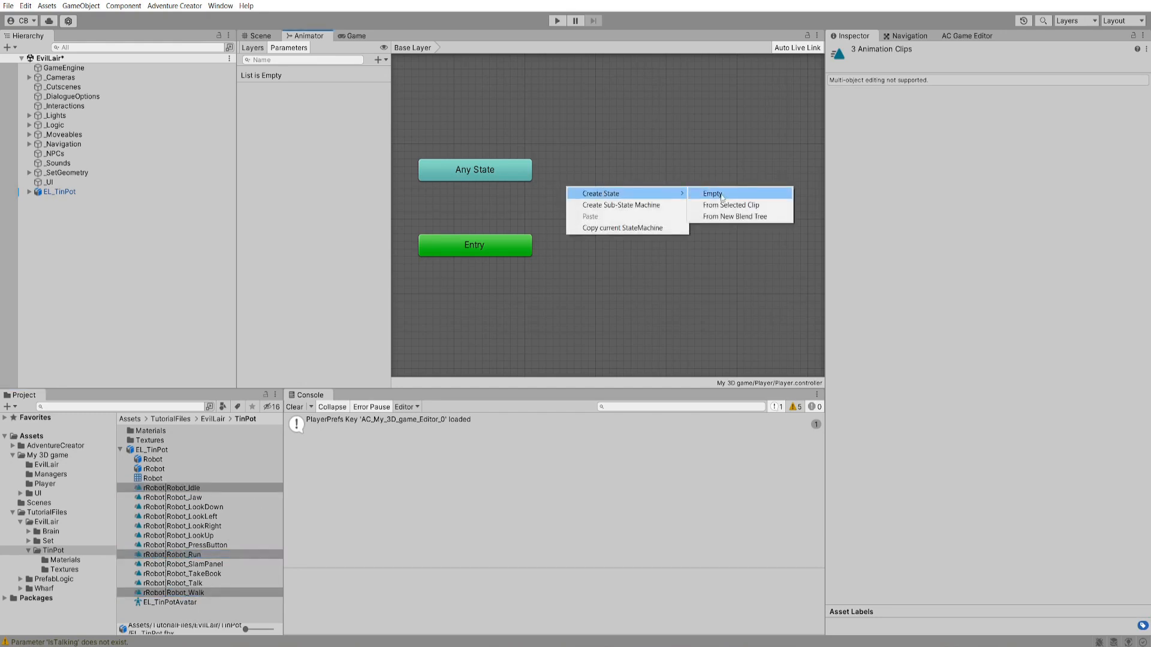
pyautogui.click(736, 217)
pyautogui.click(648, 209)
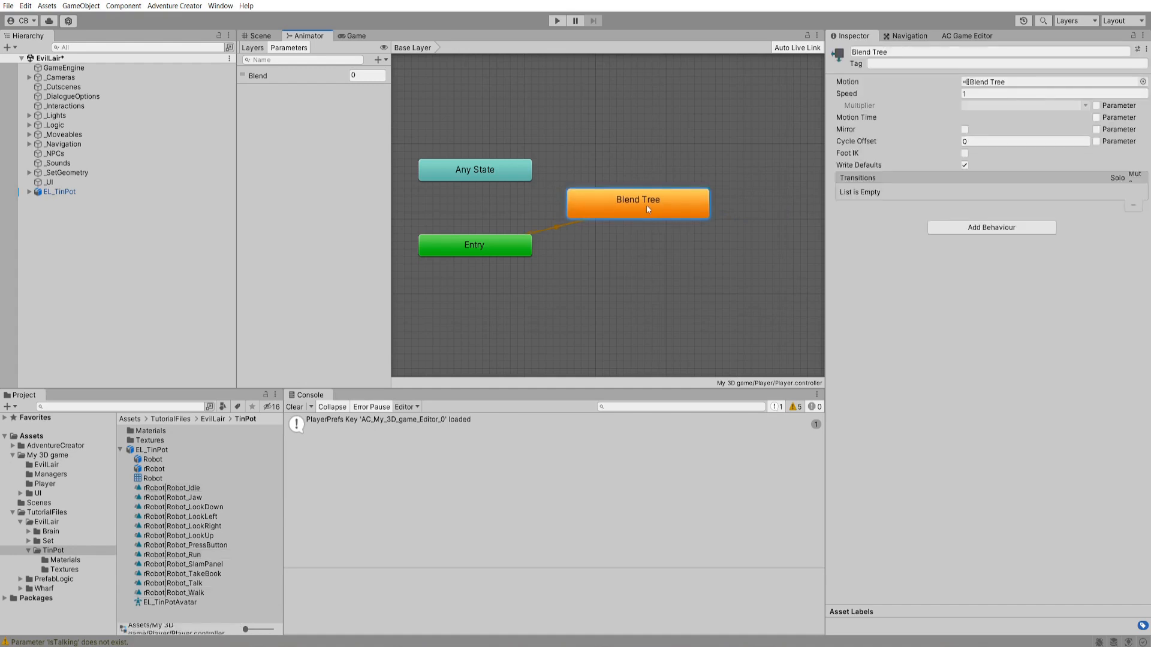
# - Open the blend tree and add three motion fields to it
pyautogui.doubleClick(649, 206)
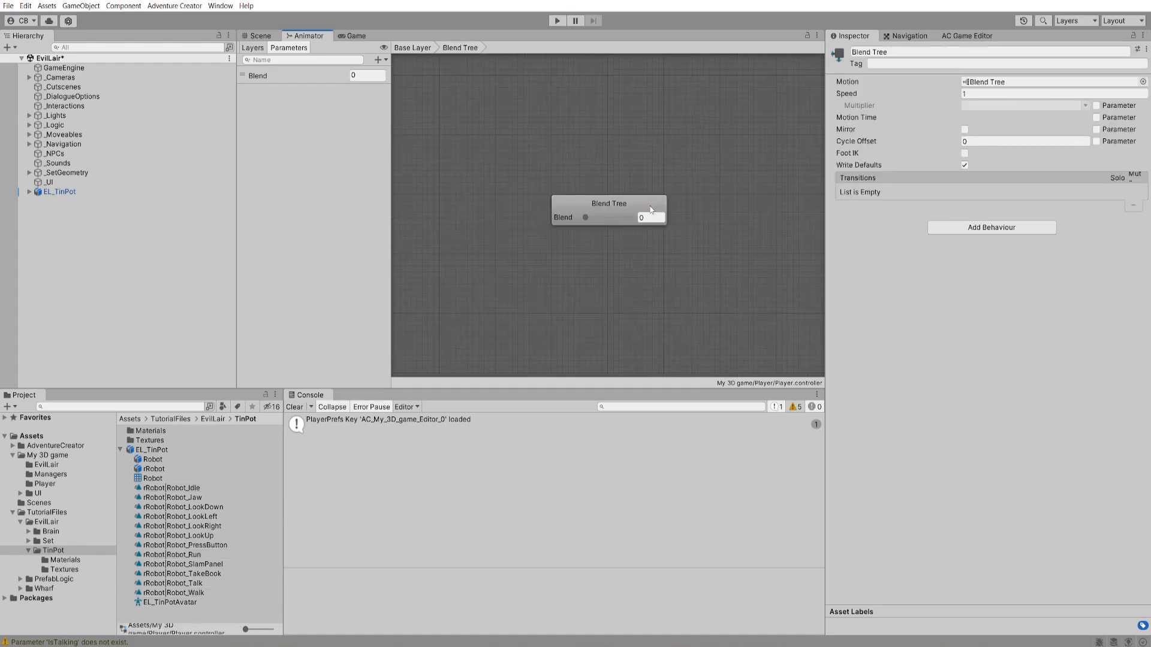
pyautogui.click(1119, 122)
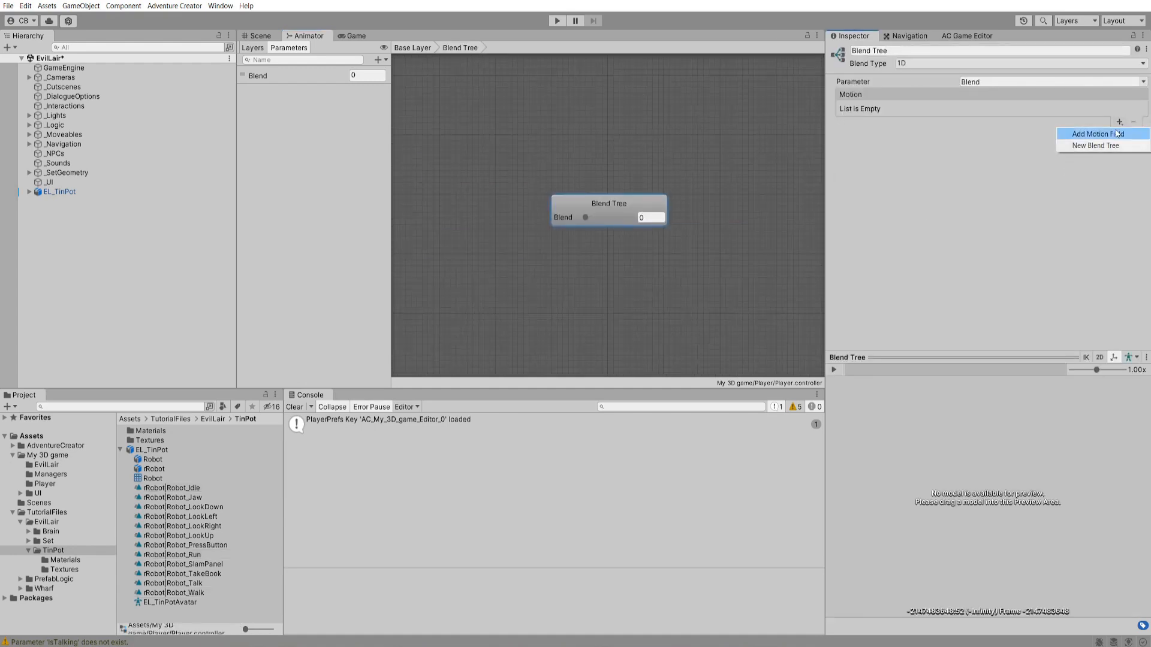
pyautogui.click(1106, 136)
pyautogui.click(1119, 122)
pyautogui.click(1120, 133)
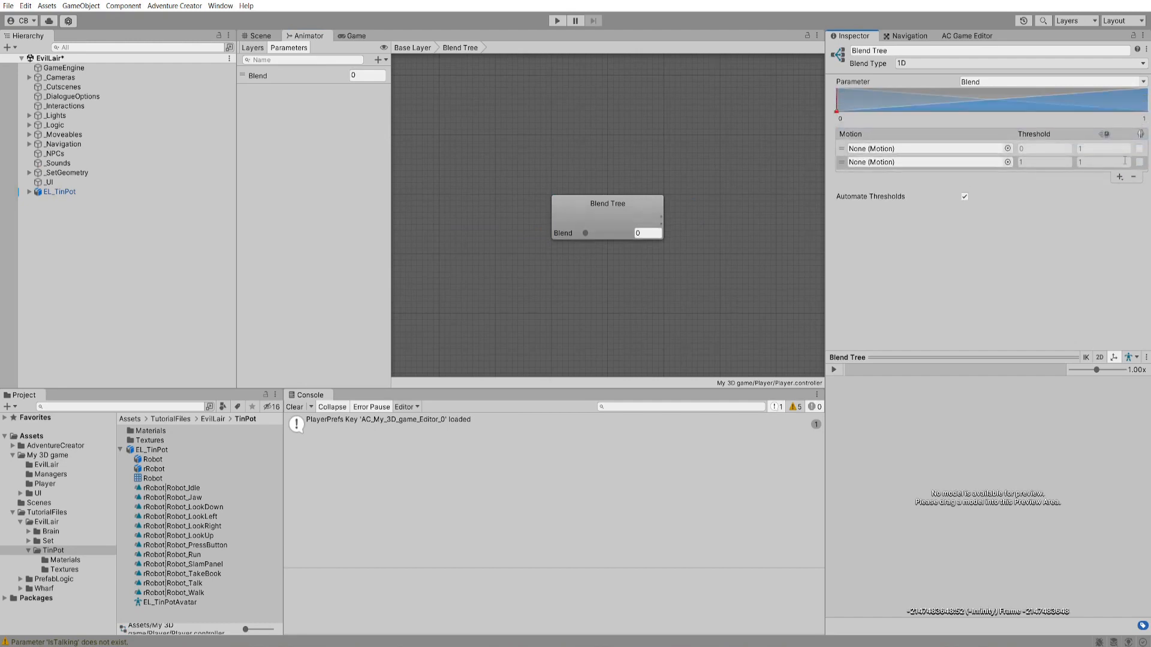
pyautogui.click(1118, 176)
pyautogui.click(1119, 188)
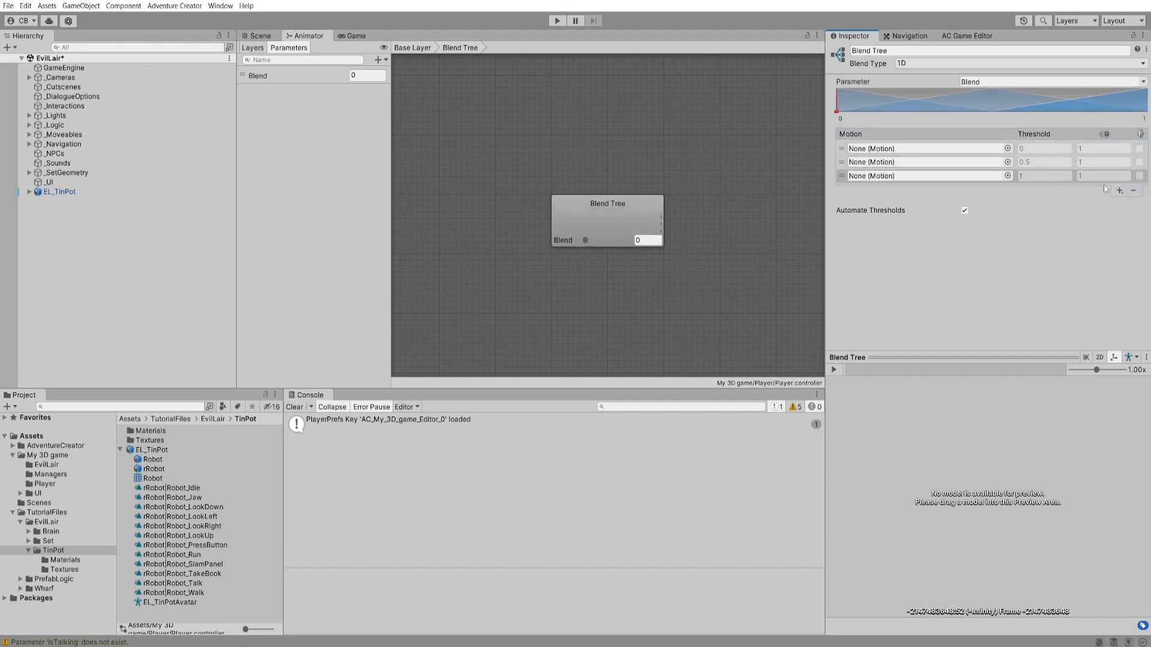
# - Assign the Robot_Idle, Robot_Walk and Robot_Run clips, in that order, to the blend tree's three motion fields
pyautogui.moveTo(192, 487); pyautogui.dragTo(884, 151)
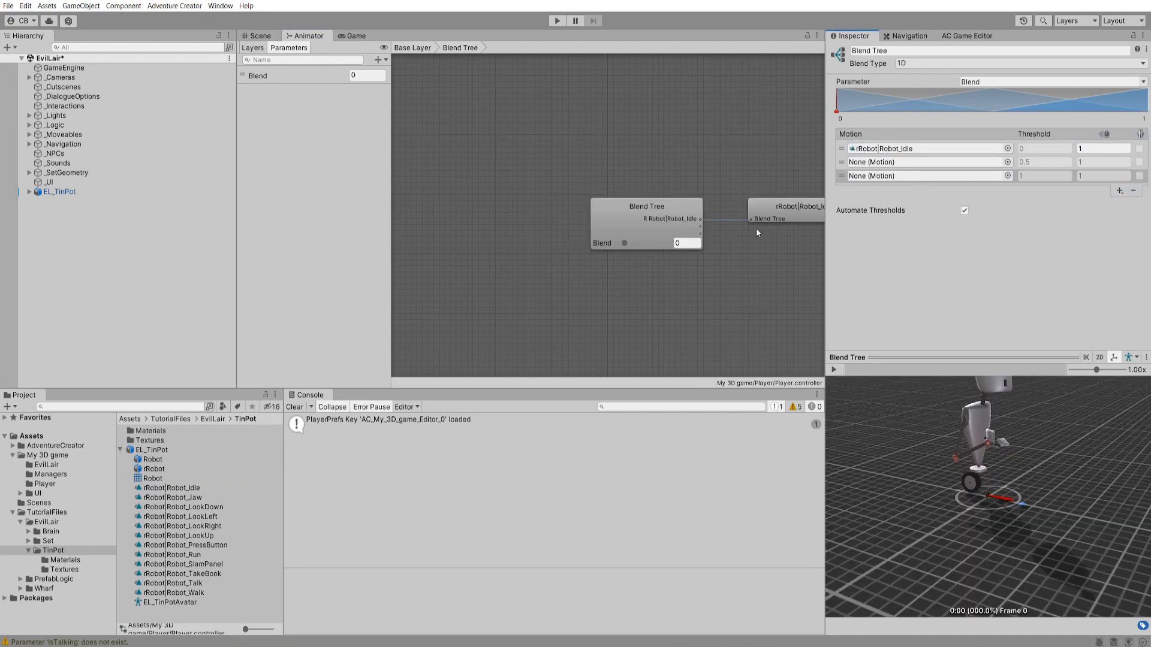
pyautogui.moveTo(173, 593); pyautogui.dragTo(887, 162)
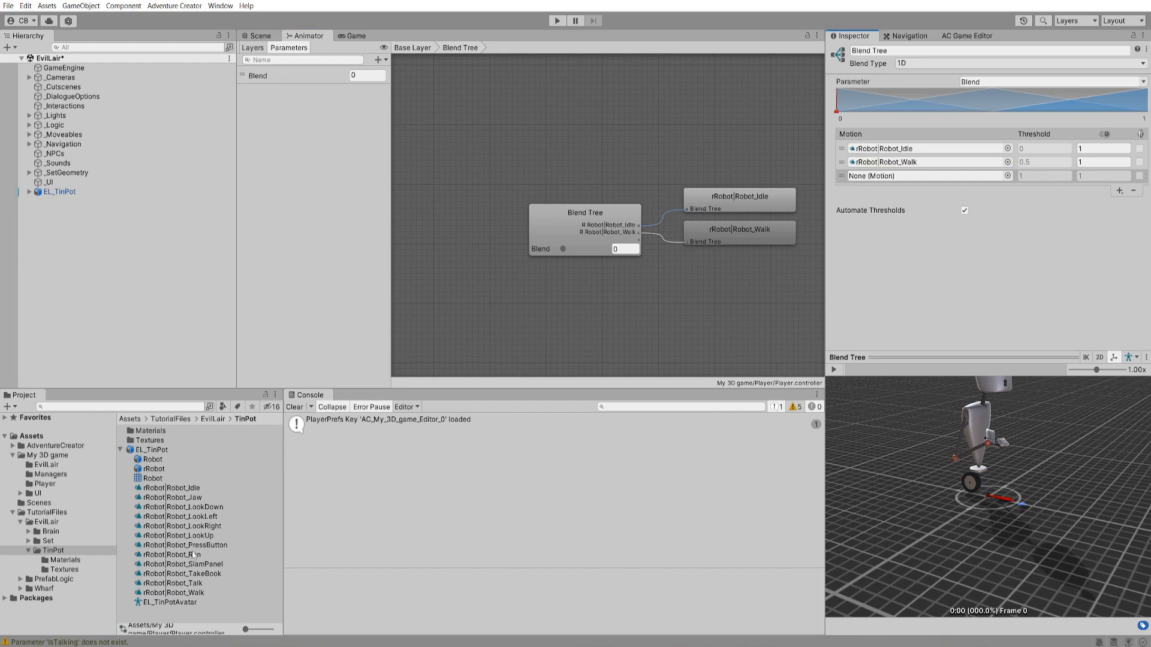
pyautogui.moveTo(194, 555); pyautogui.dragTo(894, 176)
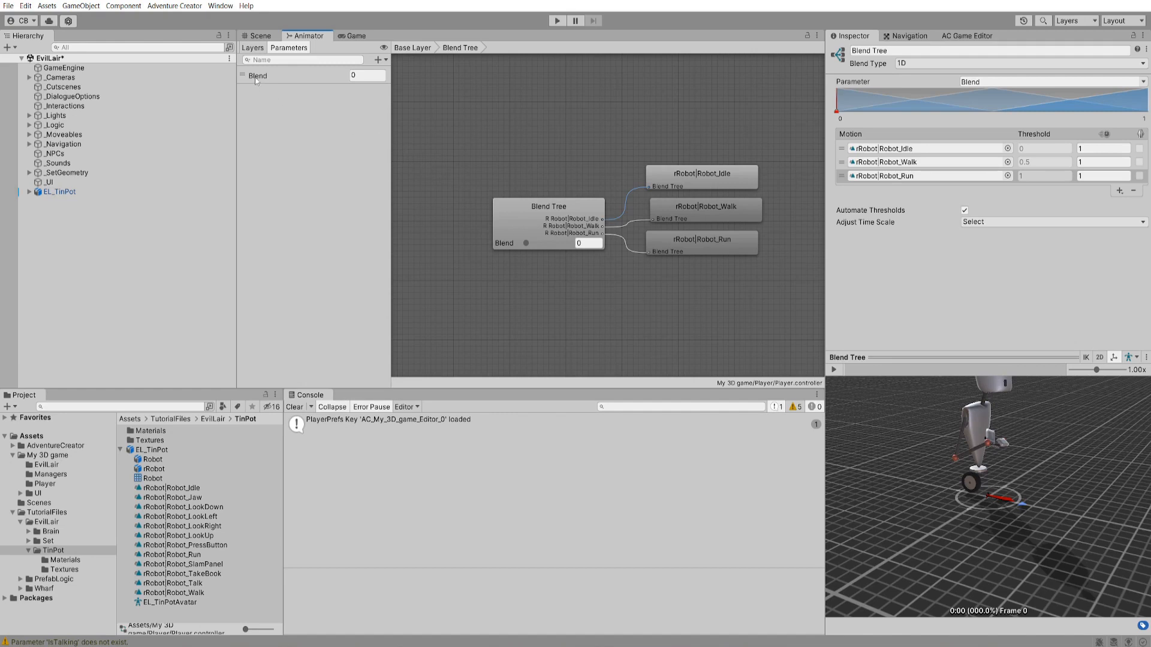
pyautogui.moveTo(521, 243)
pyautogui.mouseDown()
pyautogui.moveTo(563, 244)
pyautogui.moveTo(520, 247)
pyautogui.mouseUp()
# - Check the move speed float in EL_TinPot's Player component and rename the animator's Blend parameter to Speed
pyautogui.click(63, 192)
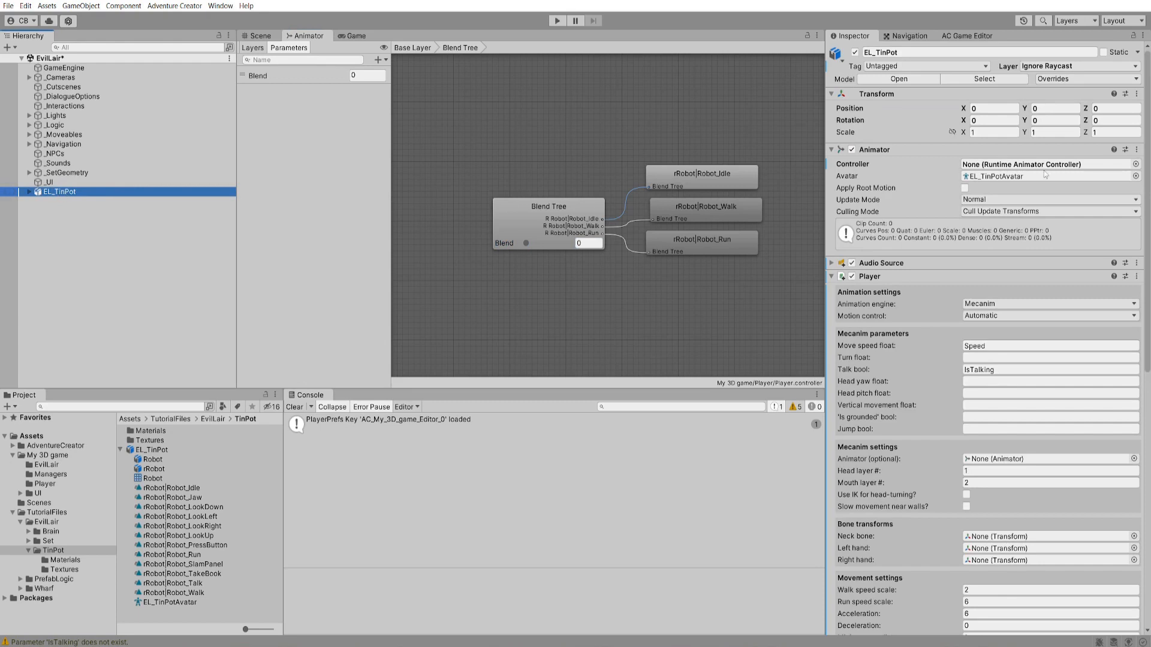
pyautogui.moveTo(1148, 191); pyautogui.dragTo(1148, 207)
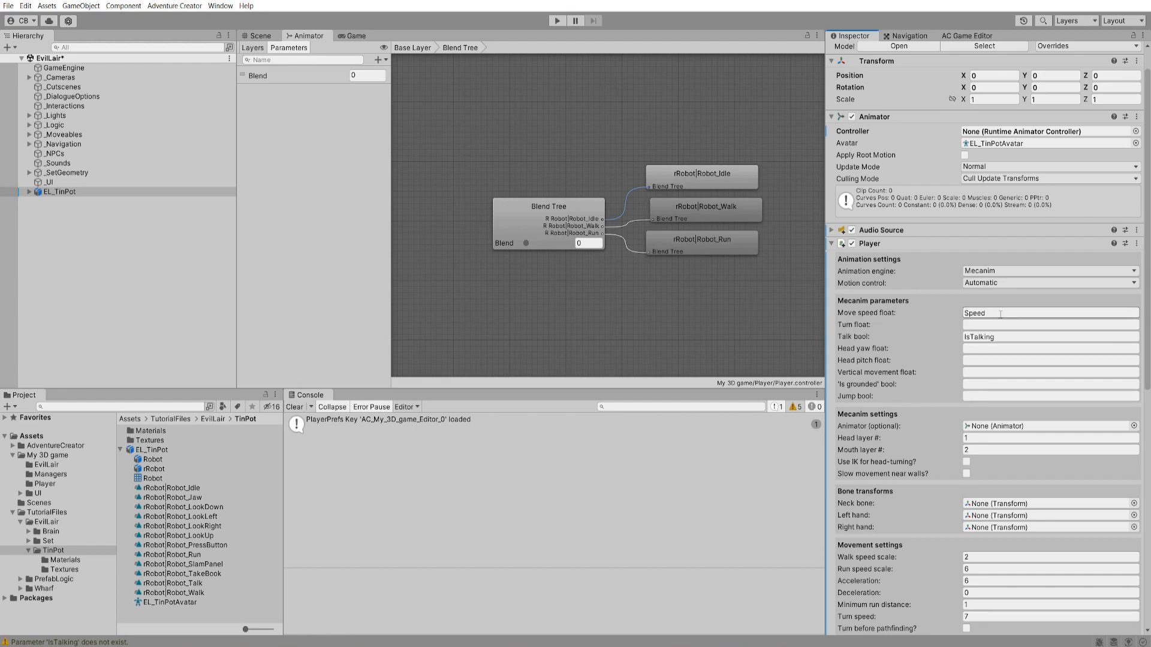
pyautogui.doubleClick(267, 76)
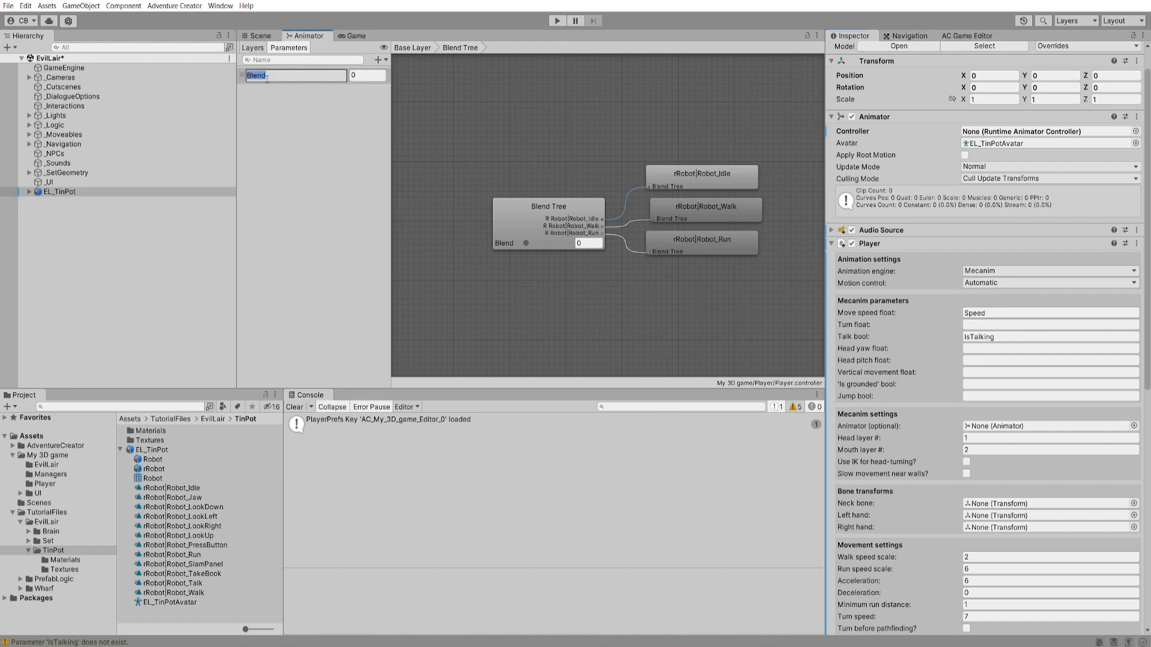
pyautogui.write('Speed')
pyautogui.press('Return')
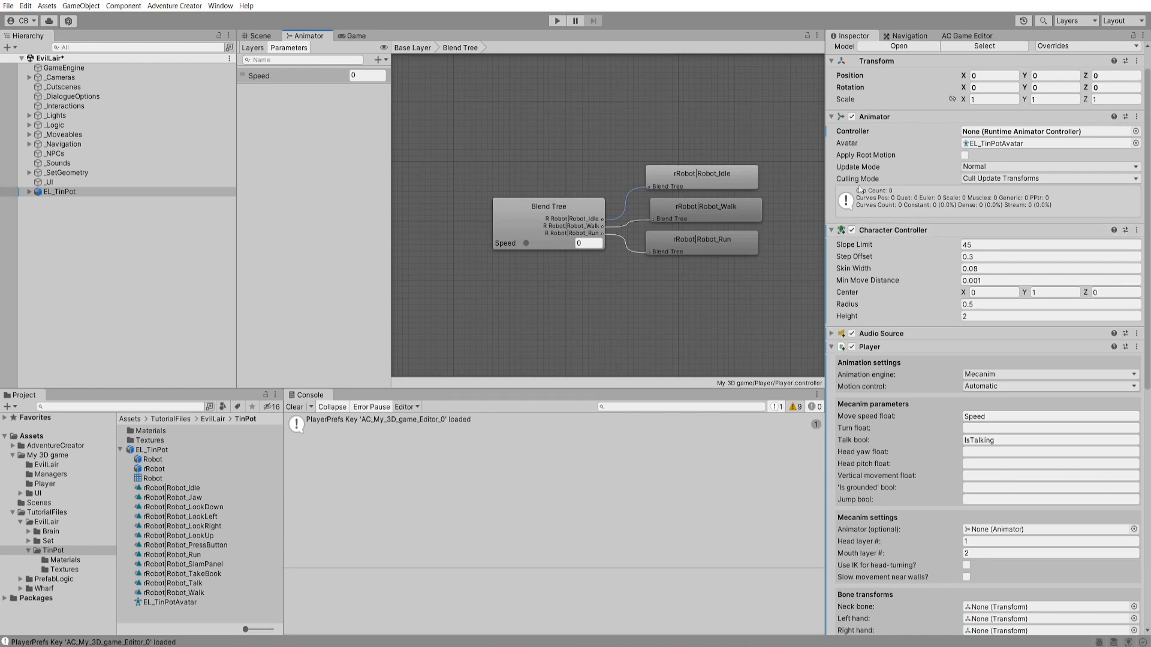
# - Assign the Player controller to EL_TinPot's Animator component
pyautogui.click(1134, 131)
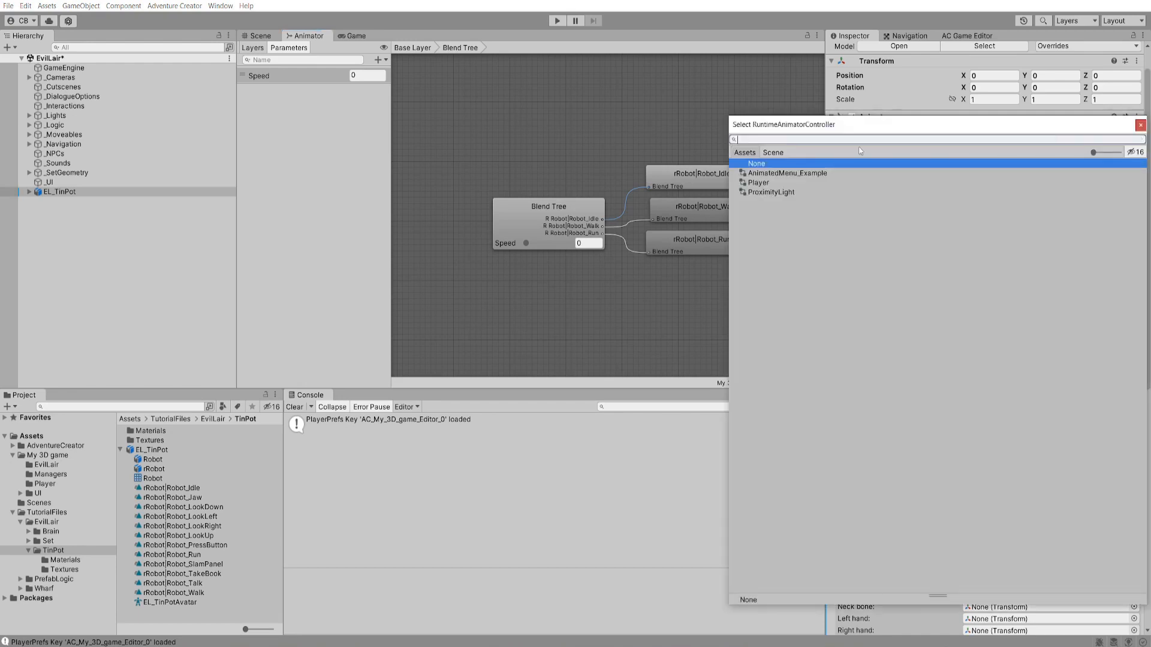
pyautogui.click(771, 184)
pyautogui.doubleClick(771, 183)
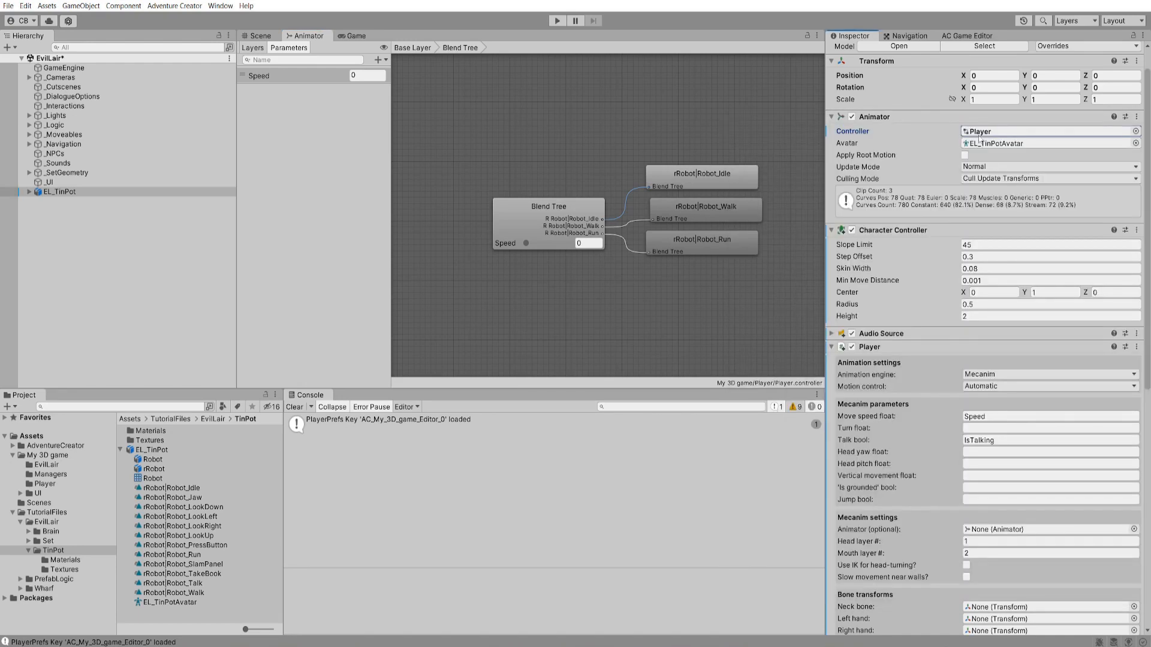
# - Run the game and send Tin Pot to several spots on the floor to test the idle, walk and run animations
pyautogui.click(557, 20)
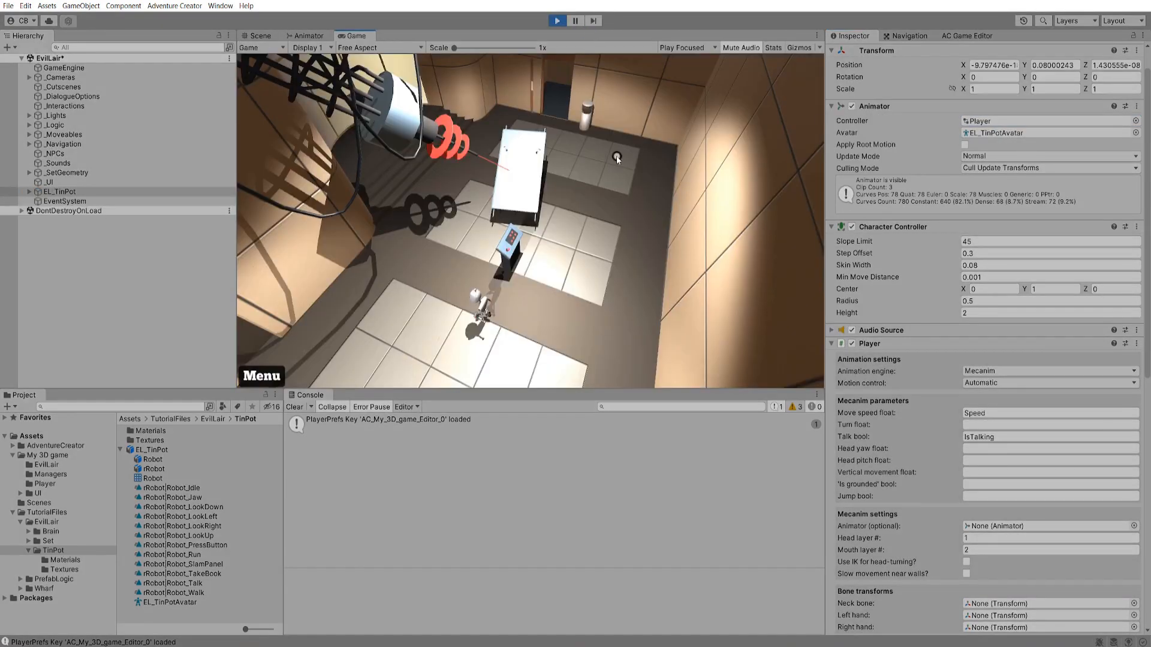
pyautogui.click(584, 329)
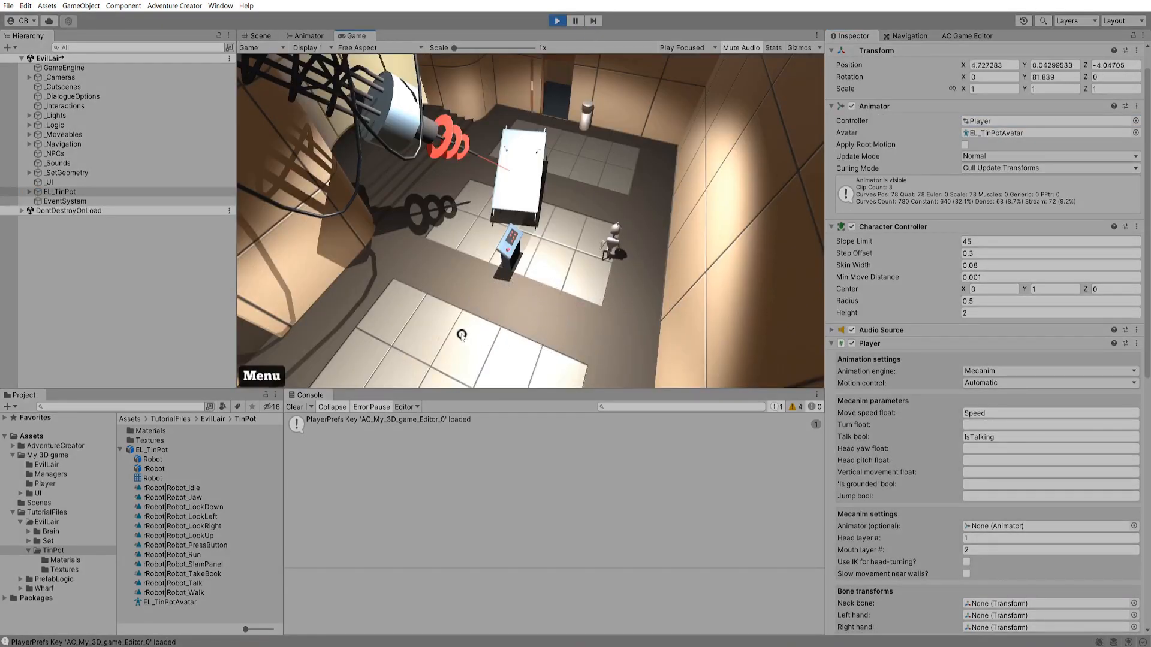
pyautogui.click(547, 295)
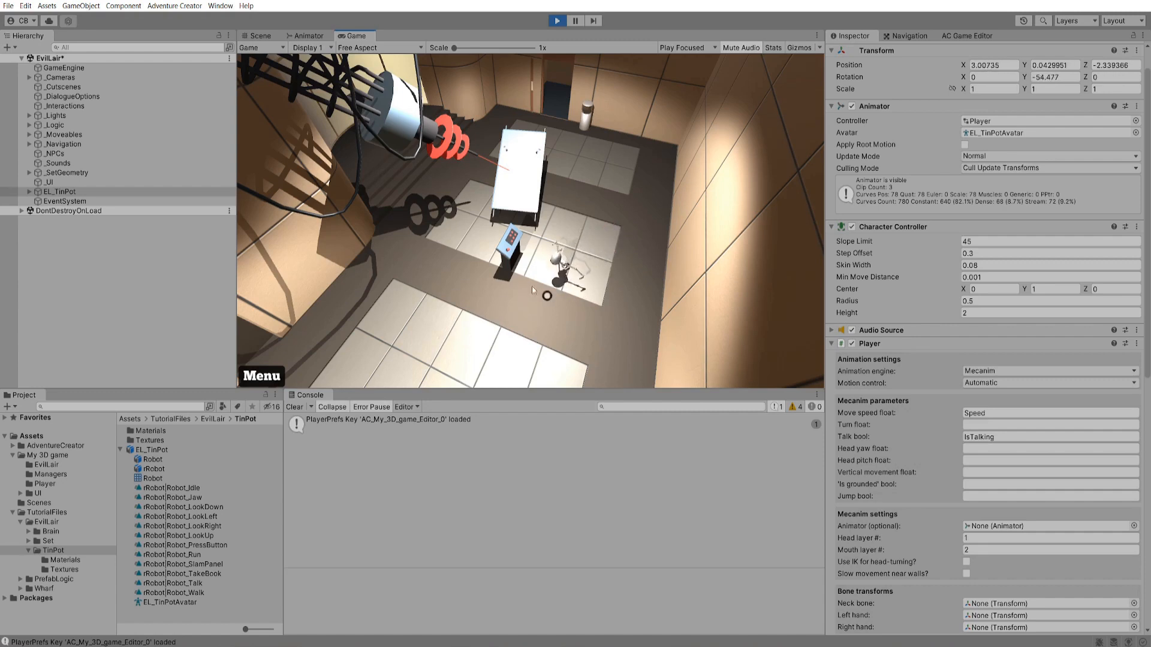
pyautogui.click(572, 331)
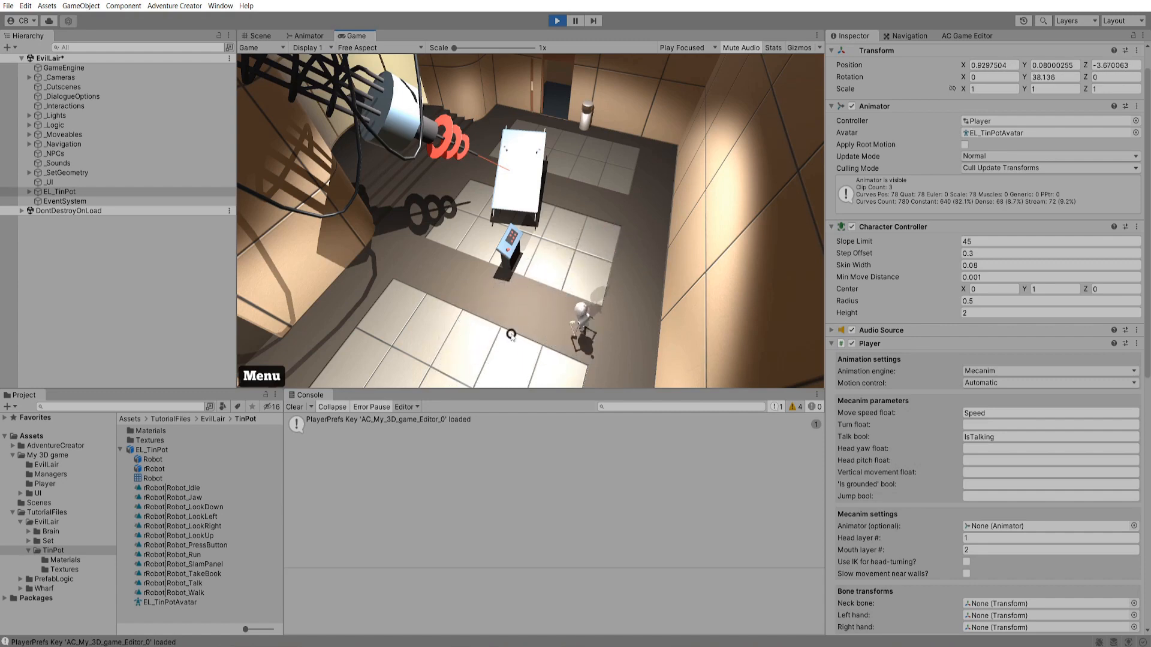
pyautogui.click(437, 325)
pyautogui.click(504, 311)
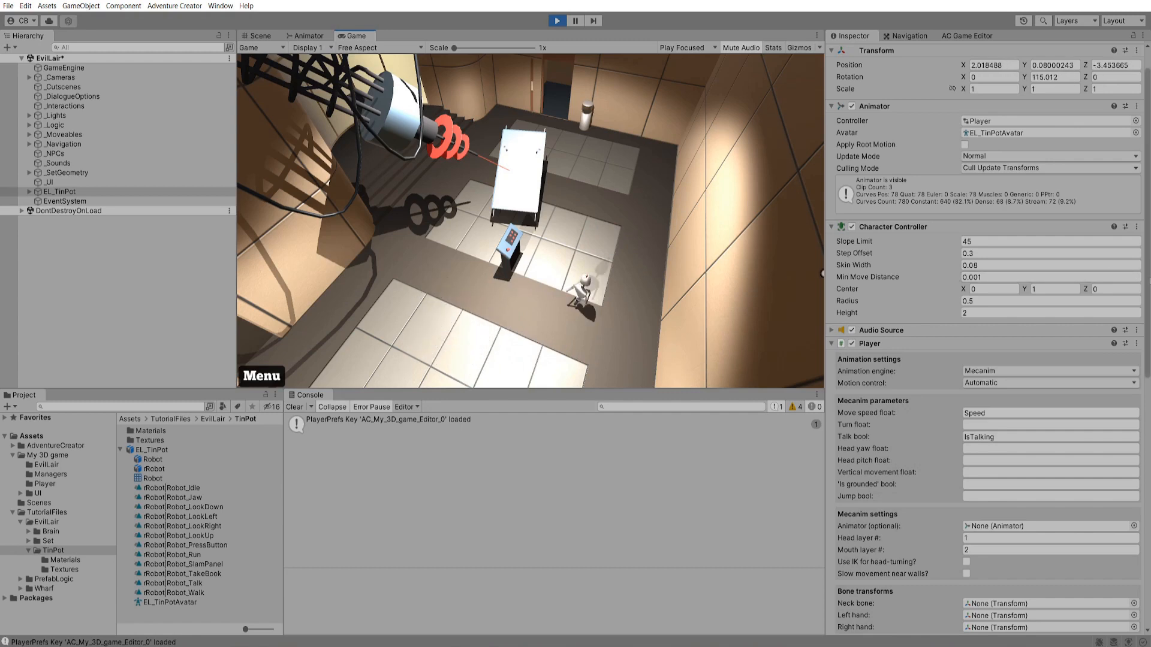
# - Check the Player's walk and run speed scales, disable the blend tree's automatic thresholds, and set Robot_Run's threshold to 6 and Robot_Walk's to 2
pyautogui.scroll(-5, 879, 390)
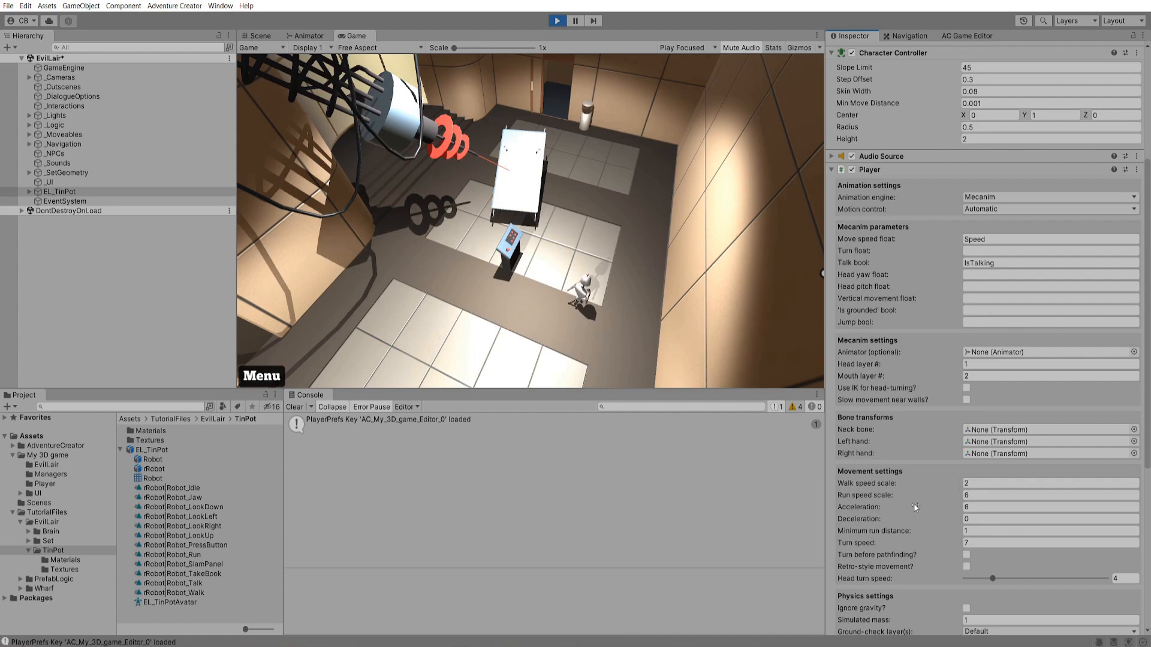
pyautogui.click(318, 34)
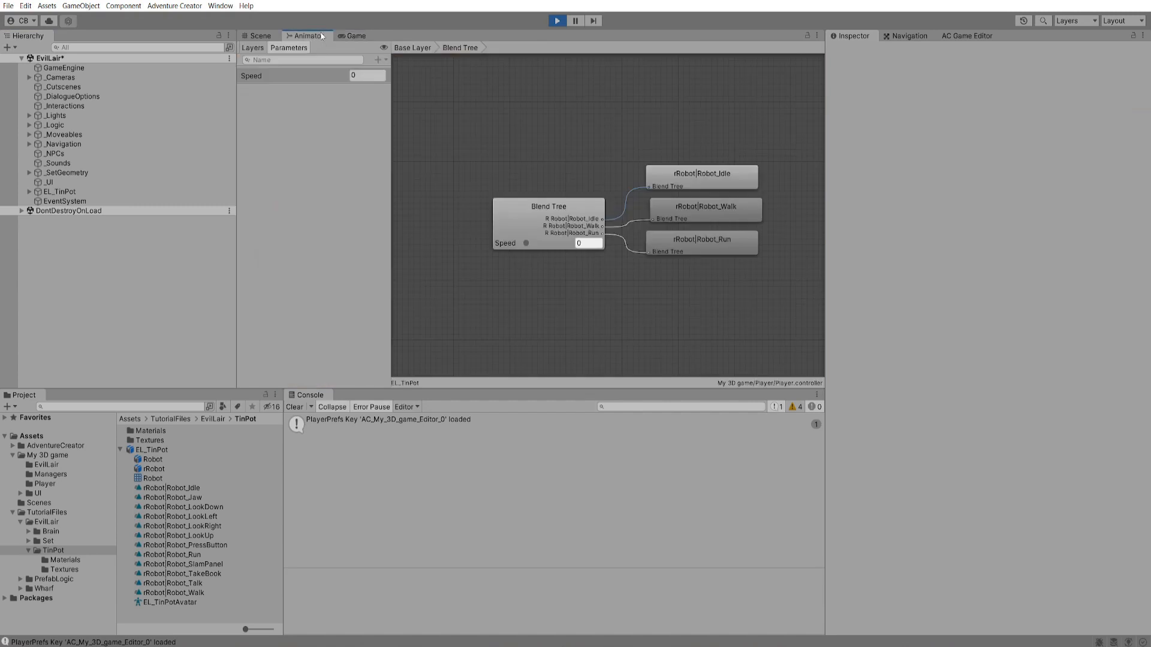
pyautogui.click(526, 222)
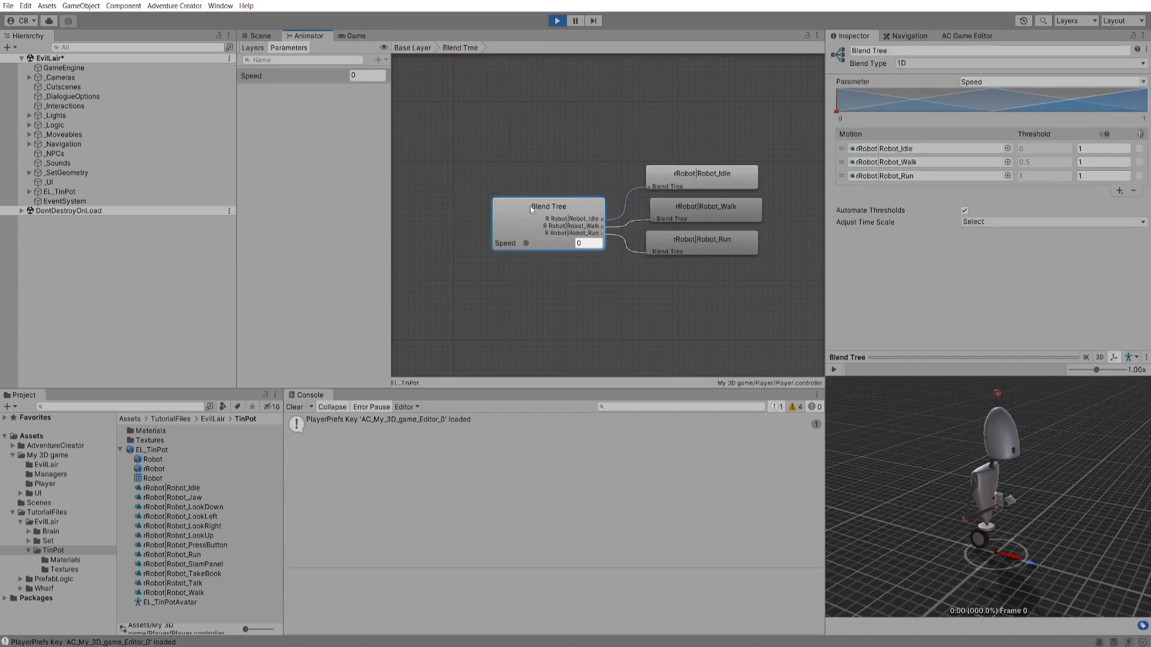
pyautogui.click(964, 210)
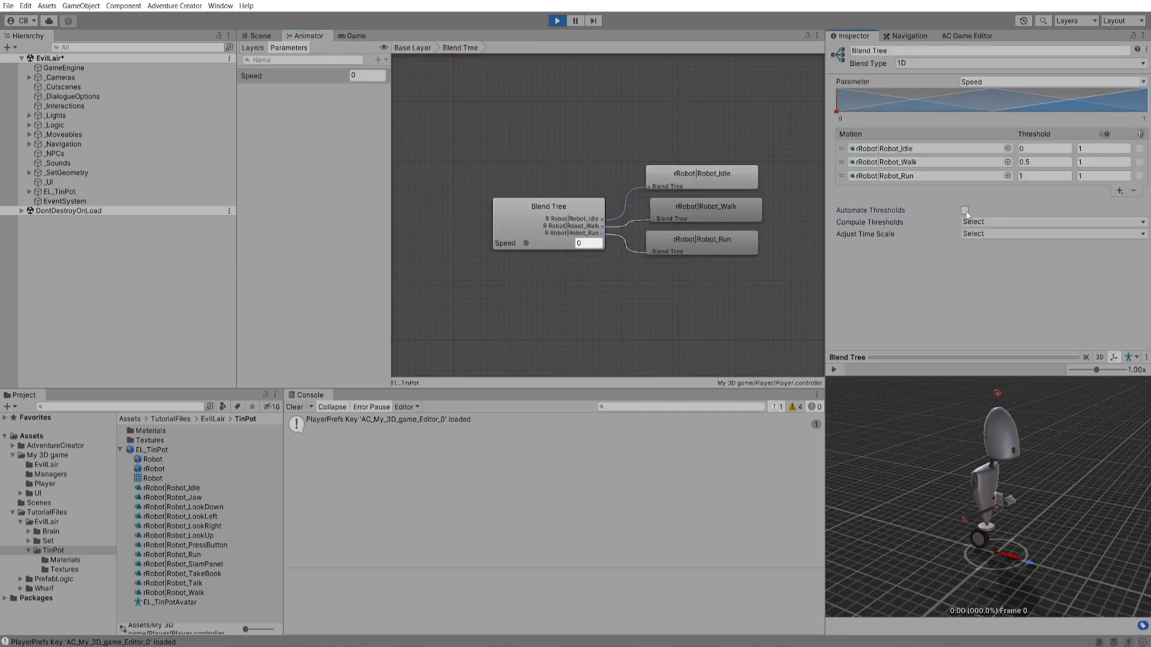
pyautogui.click(1025, 177)
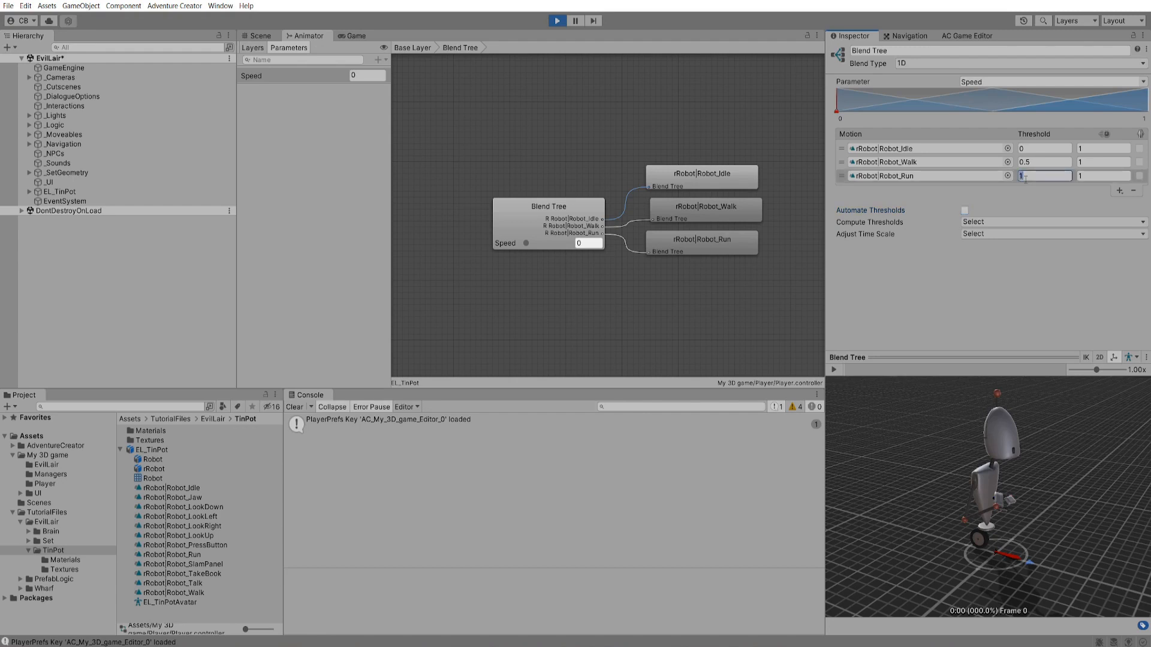
pyautogui.write('6')
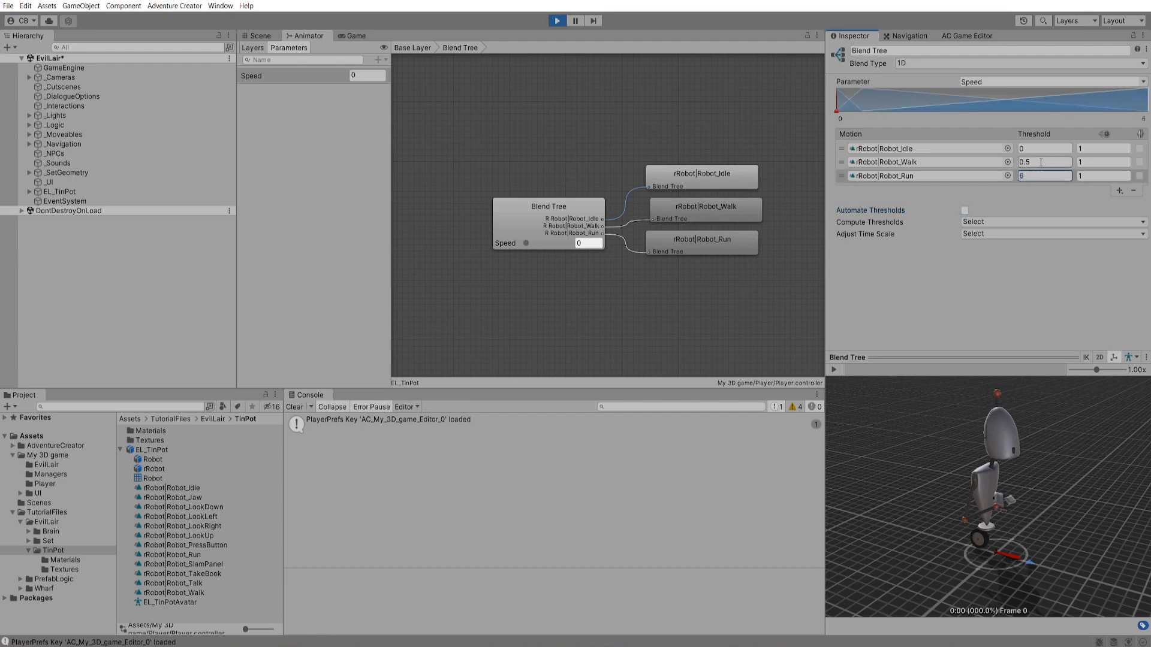
pyautogui.click(1041, 162)
pyautogui.write('2')
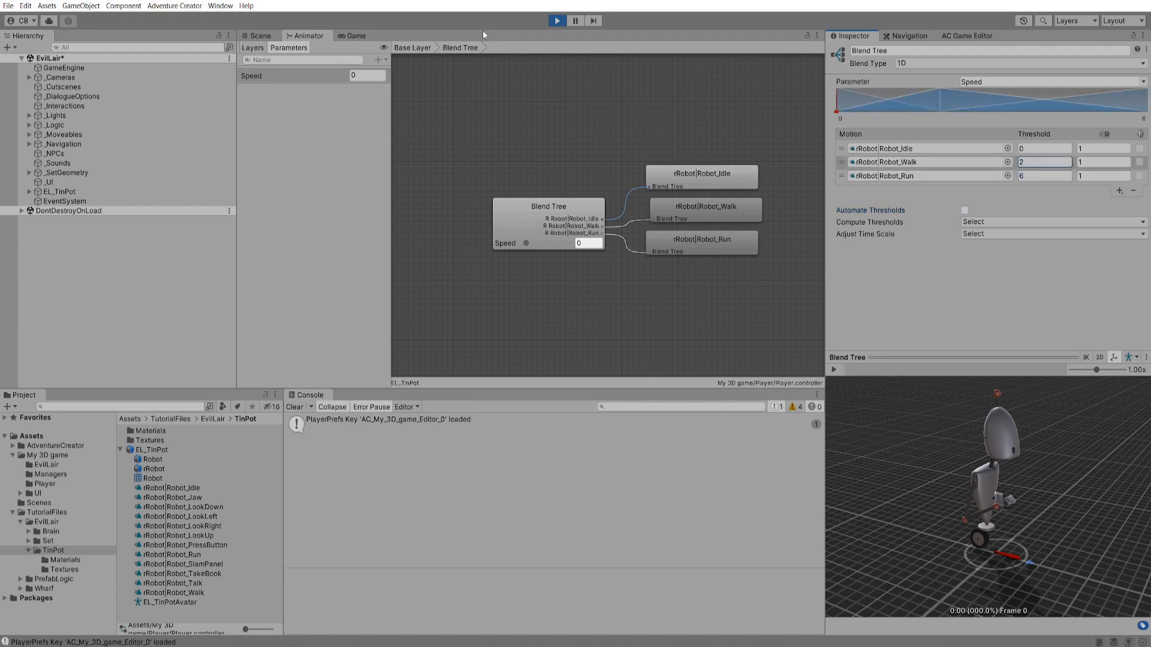
# - Test Tin Pot's movement around the room in the running game with the new thresholds, and stop the game
pyautogui.click(366, 35)
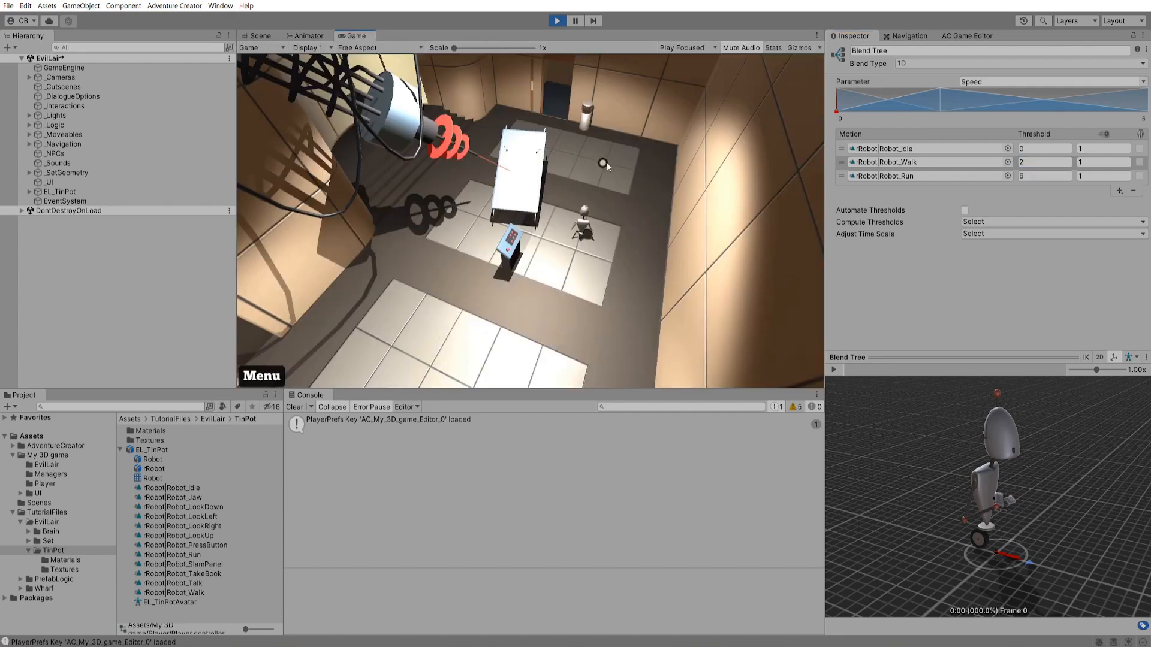
pyautogui.click(577, 303)
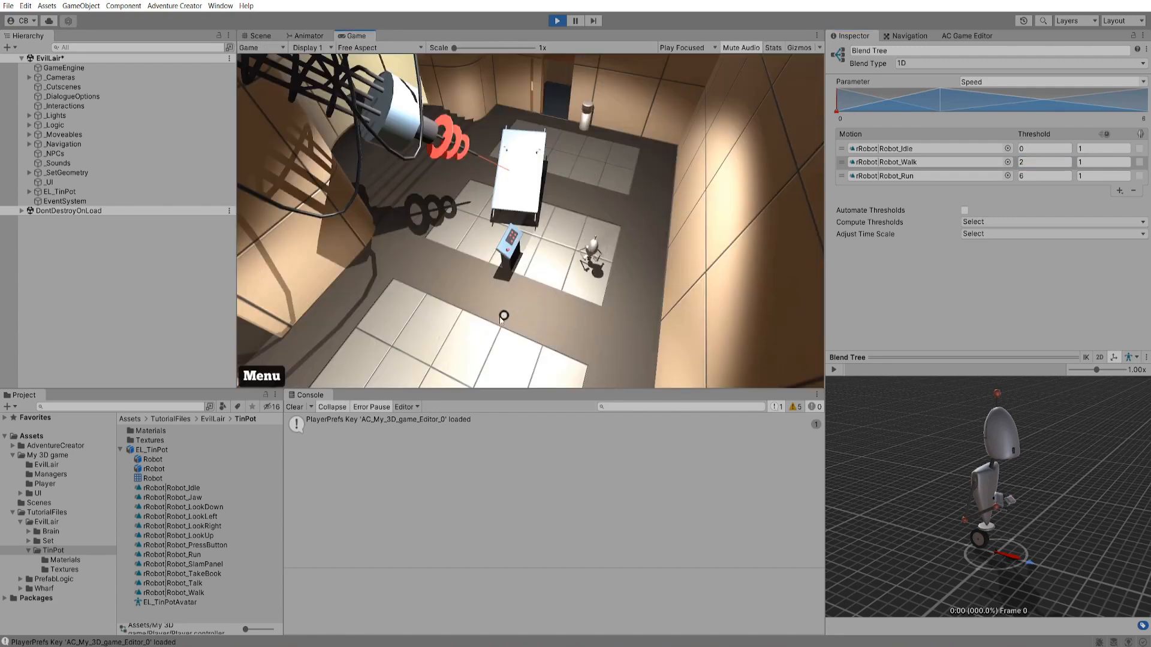
pyautogui.click(397, 336)
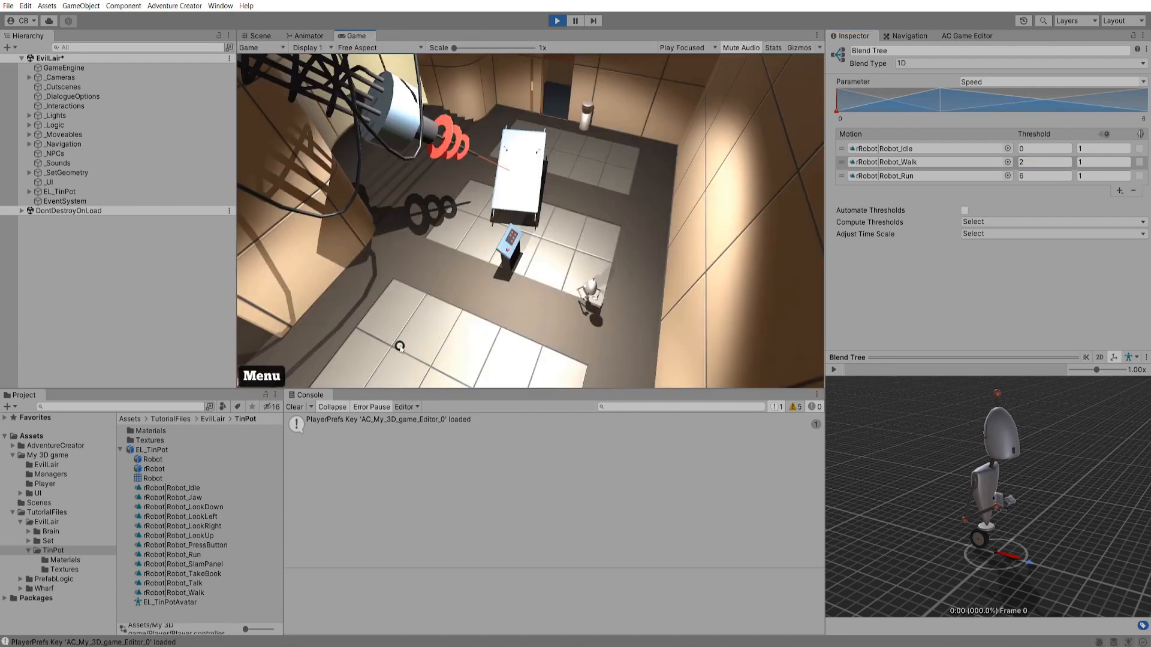
pyautogui.click(544, 322)
pyautogui.click(586, 244)
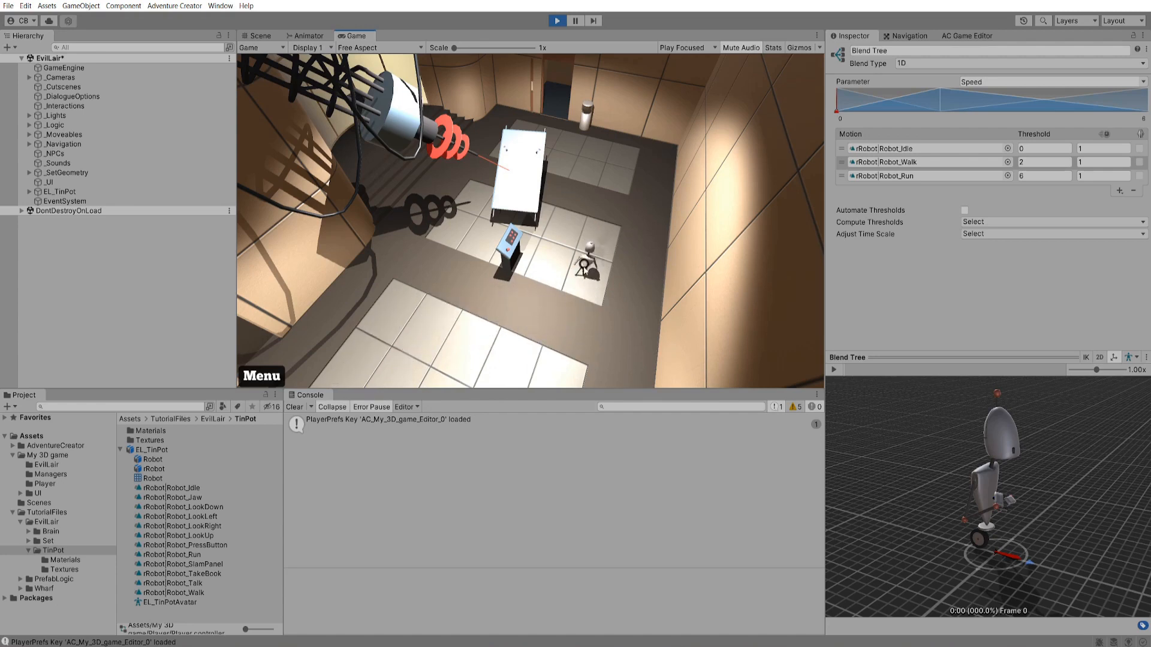
pyautogui.click(557, 350)
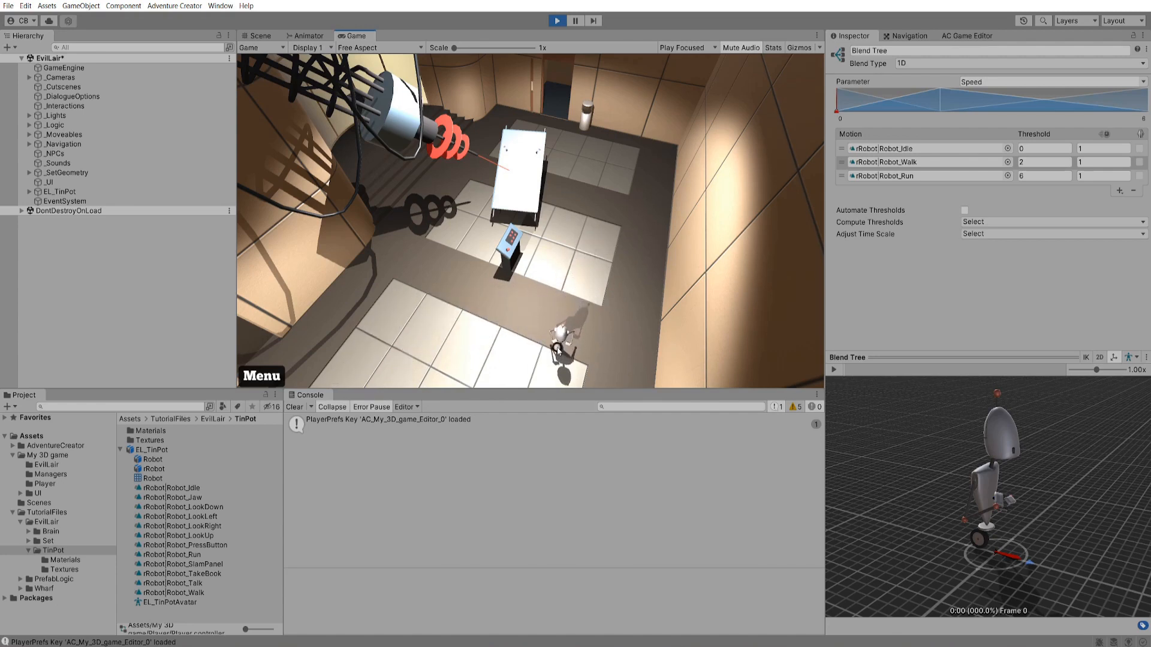
pyautogui.click(557, 20)
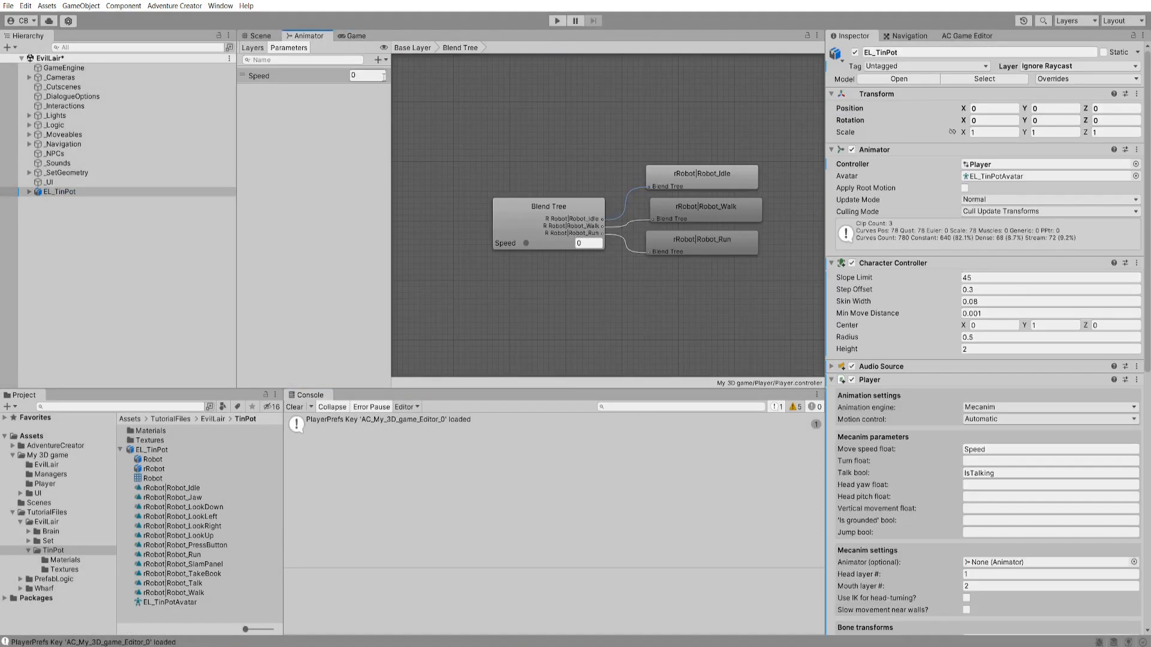
# - Preview the Robot_Talk clip and add it to the Base Layer as a state just below the Blend Tree
pyautogui.click(414, 48)
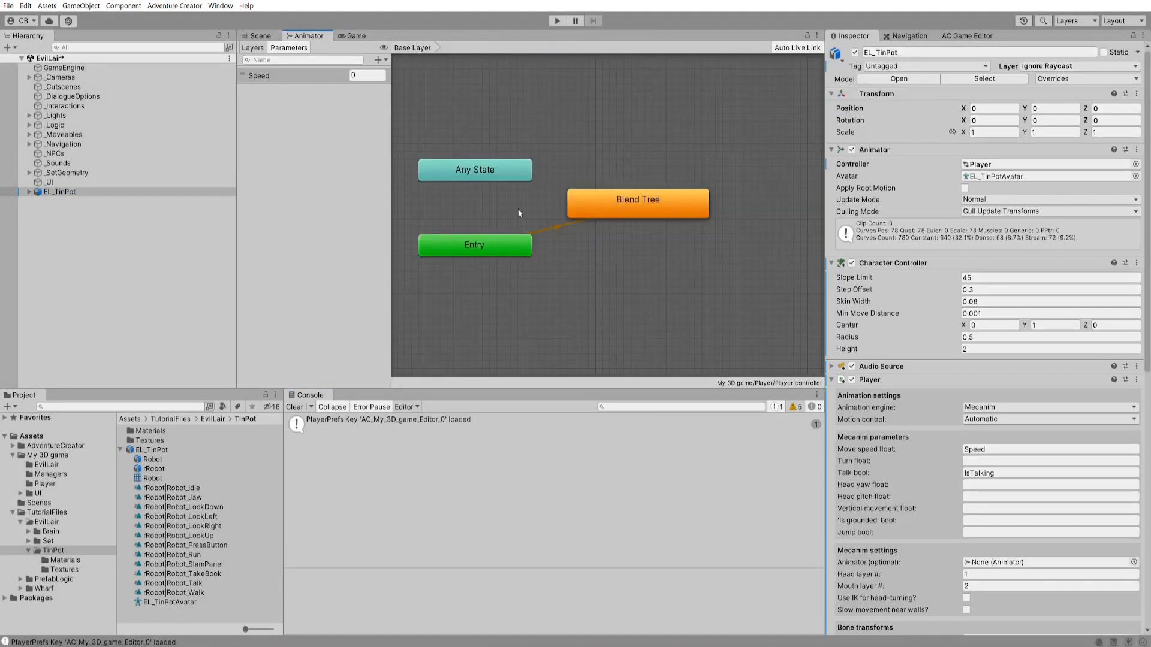
pyautogui.scroll(-4, 513, 212)
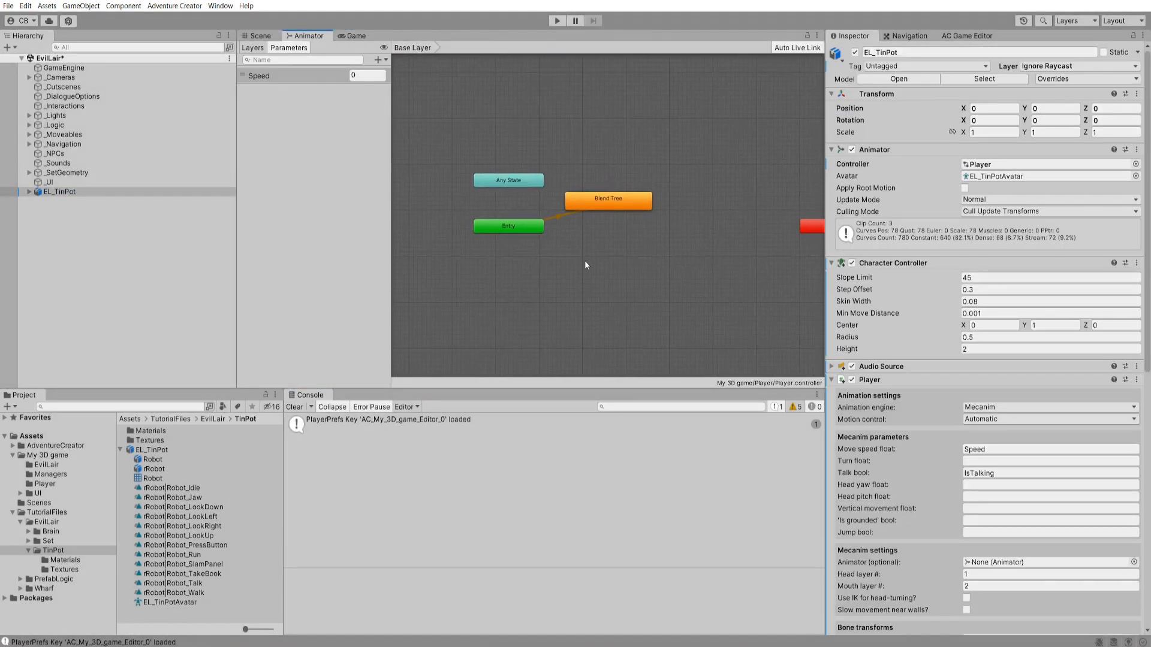
pyautogui.click(200, 584)
pyautogui.click(834, 370)
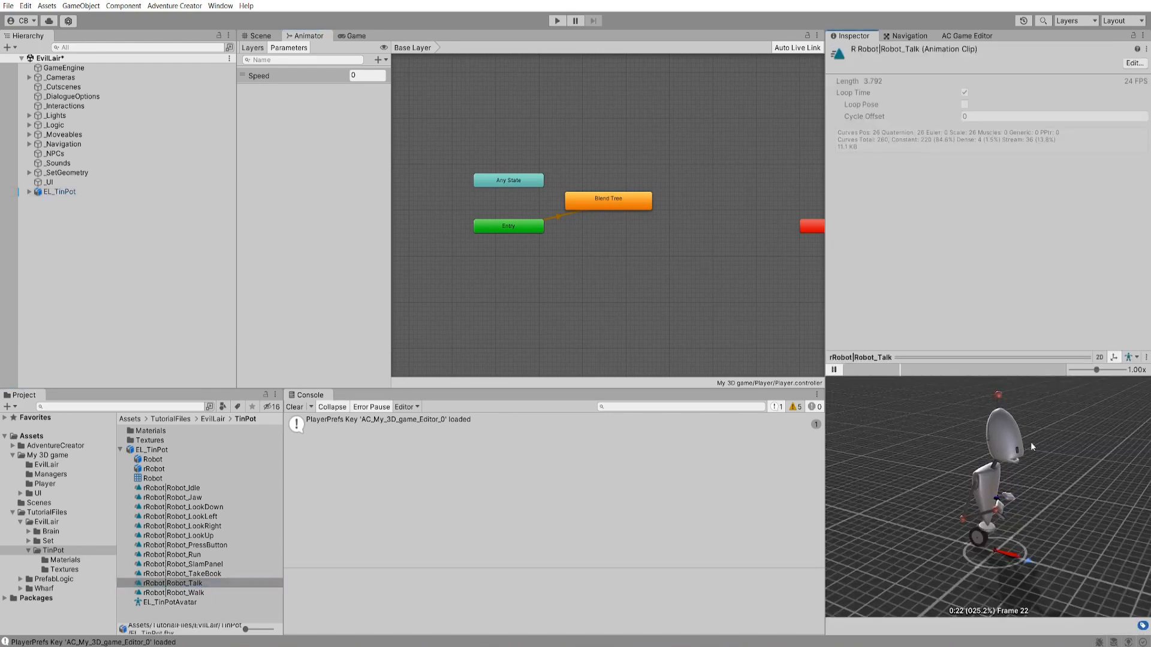
pyautogui.click(174, 582)
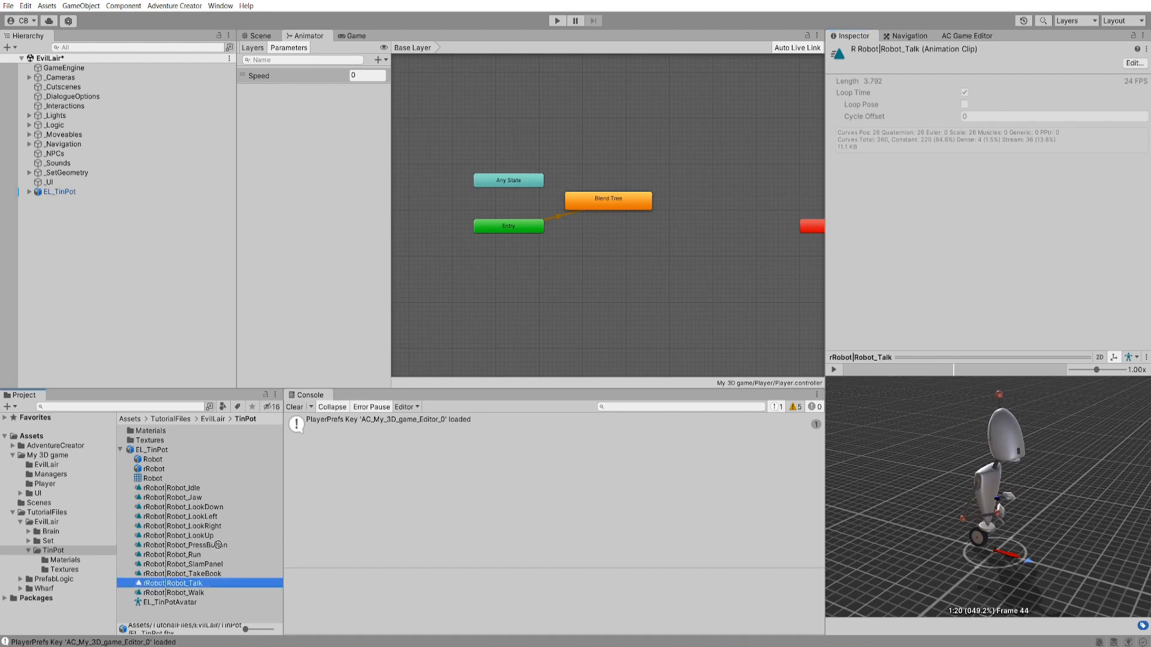
pyautogui.moveTo(218, 545); pyautogui.dragTo(595, 240)
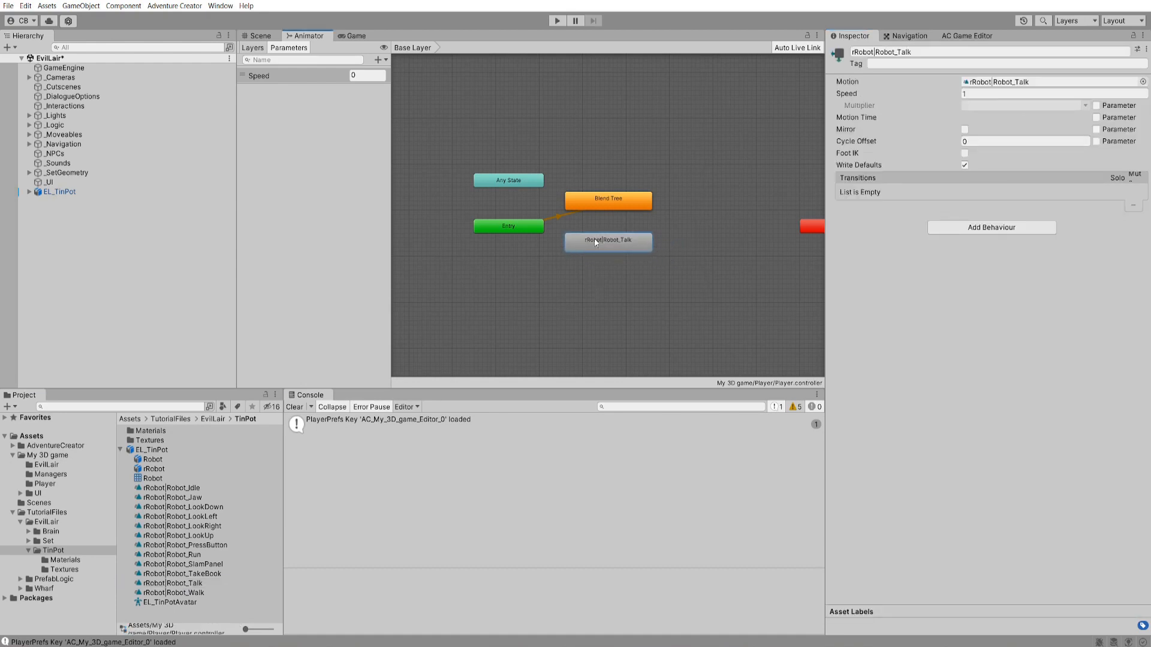
pyautogui.scroll(3, 594, 238)
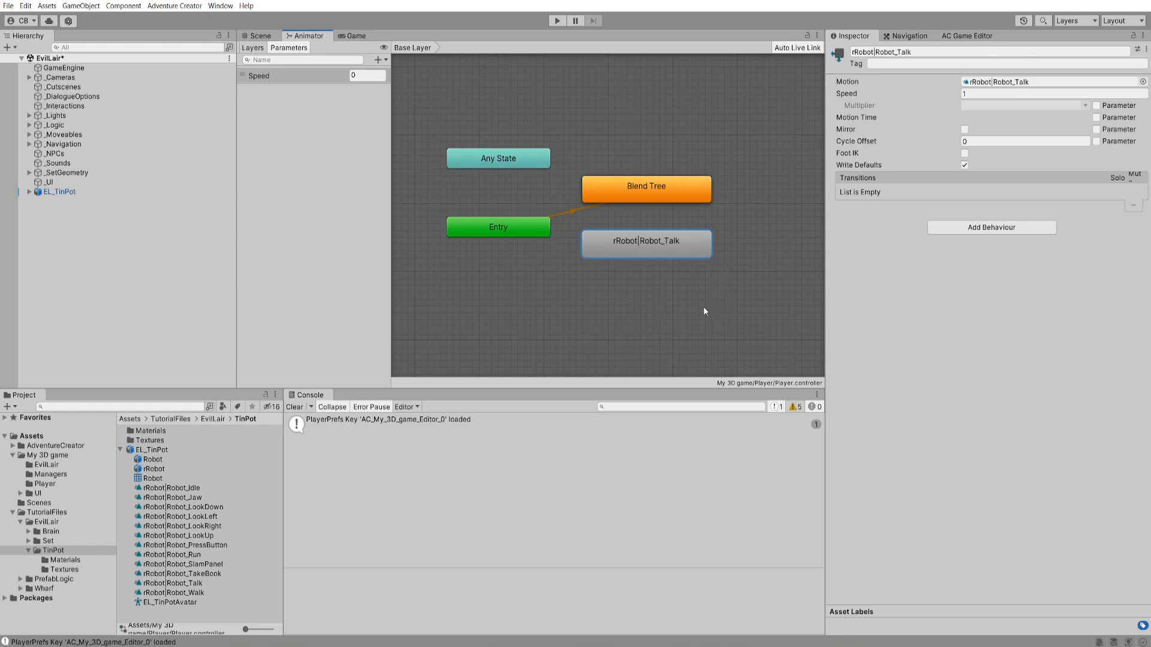
# - Add a Bool parameter named IsTalking to the Player animator controller
pyautogui.click(379, 60)
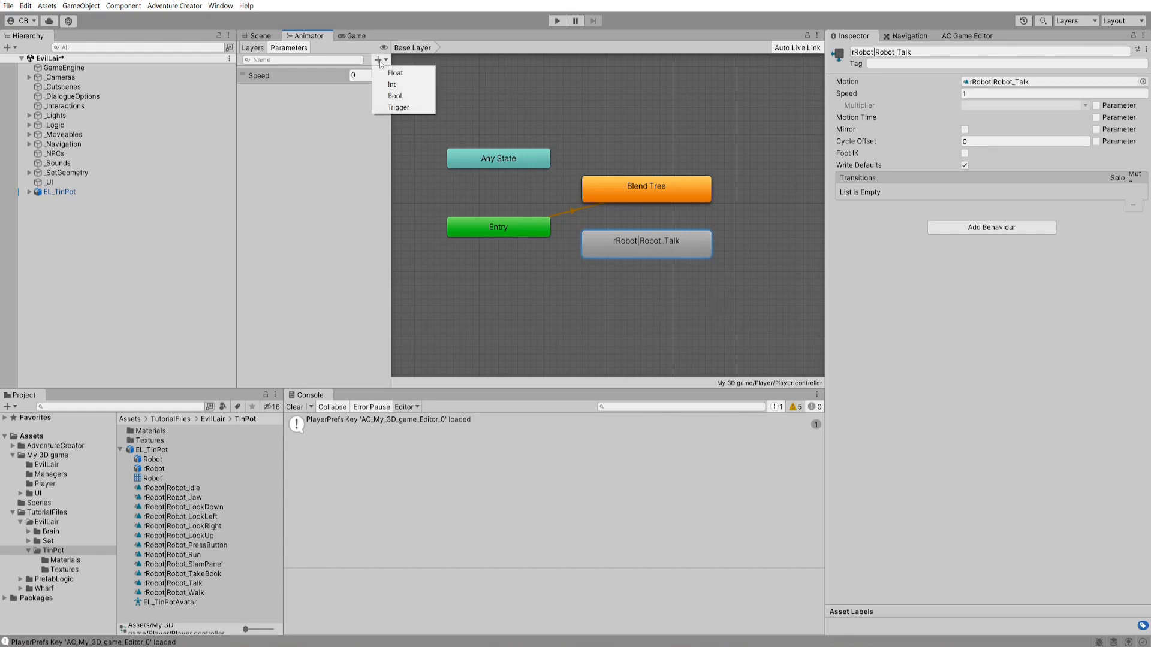
pyautogui.click(393, 95)
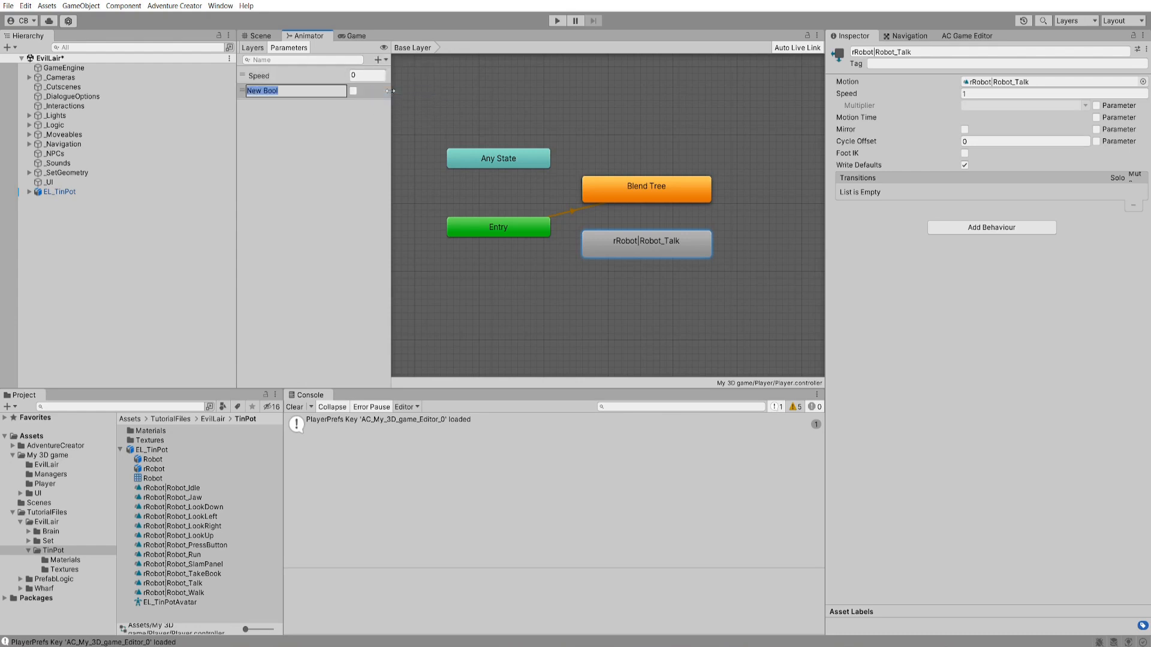
pyautogui.write('IsTalking')
pyautogui.press('Return')
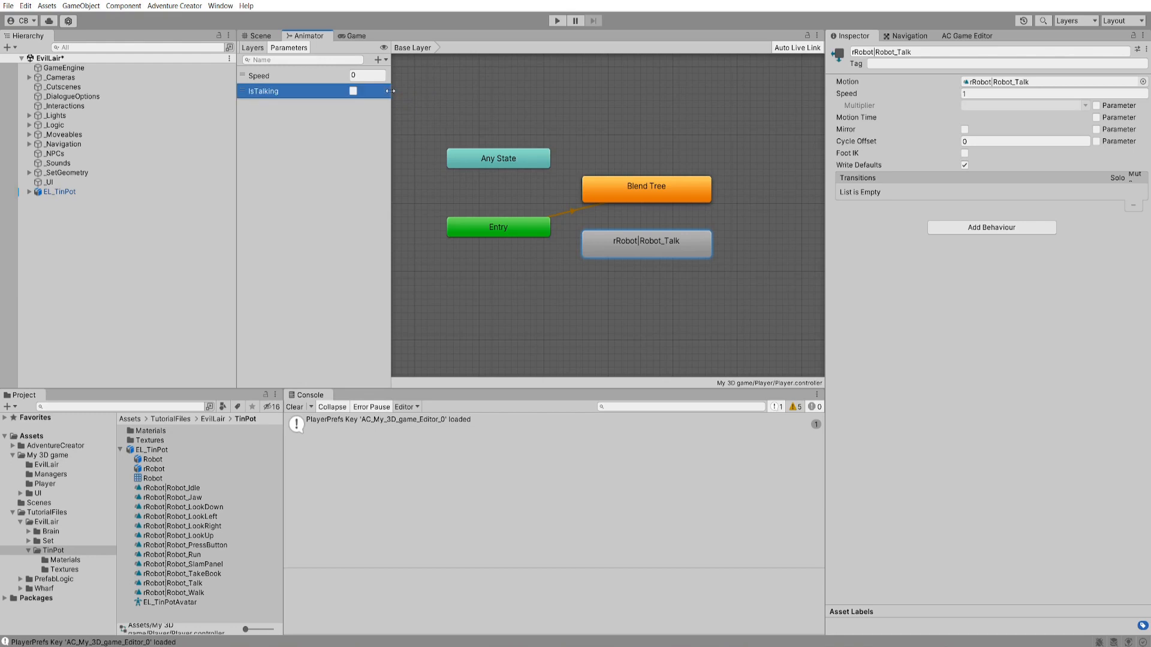
# - Create a transition from the Blend Tree state to the Robot_Talk state
pyautogui.rightClick(635, 184)
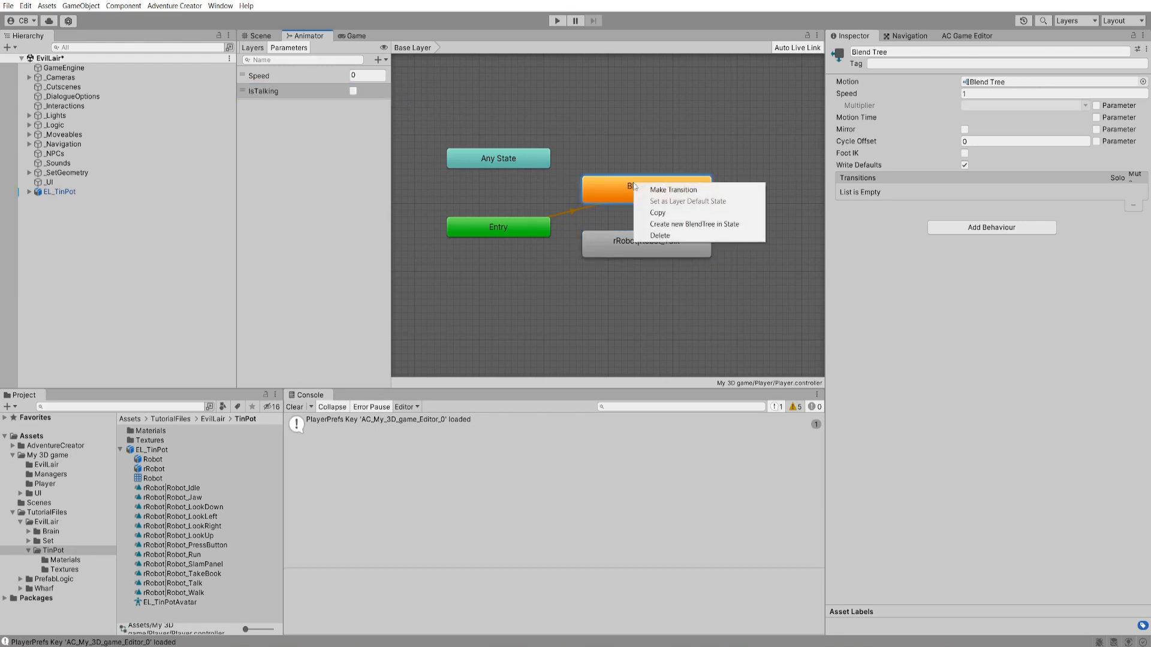
pyautogui.click(651, 191)
pyautogui.click(648, 242)
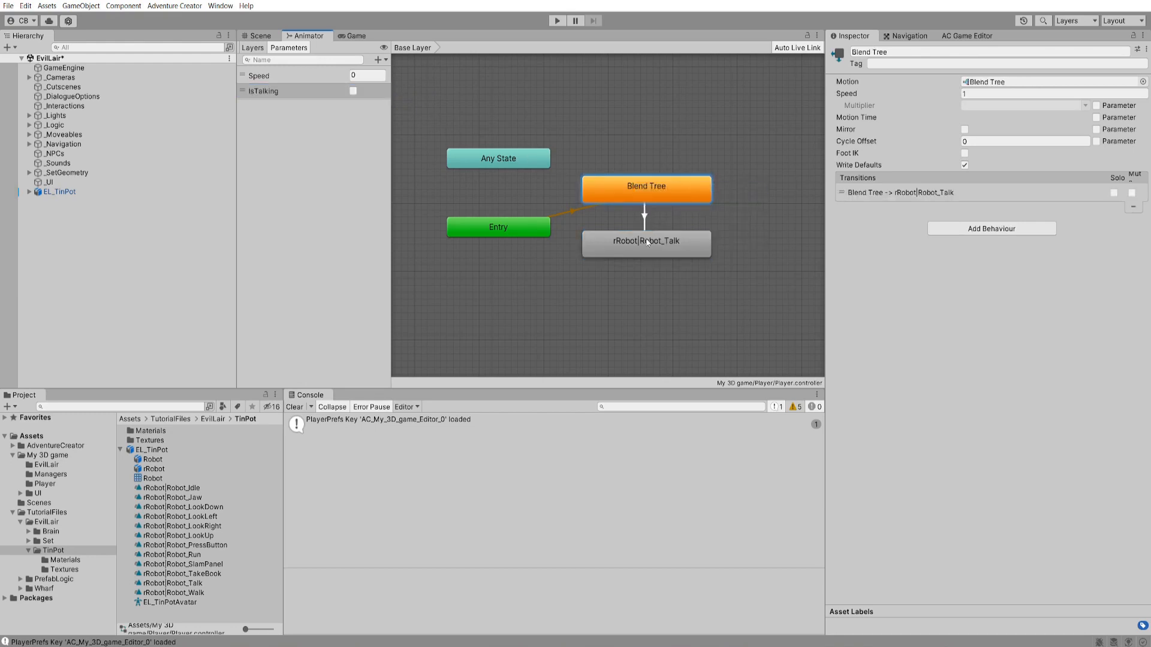
# - Disable exit time on the Blend Tree to Robot_Talk transition and add the condition IsTalking is true
pyautogui.click(645, 220)
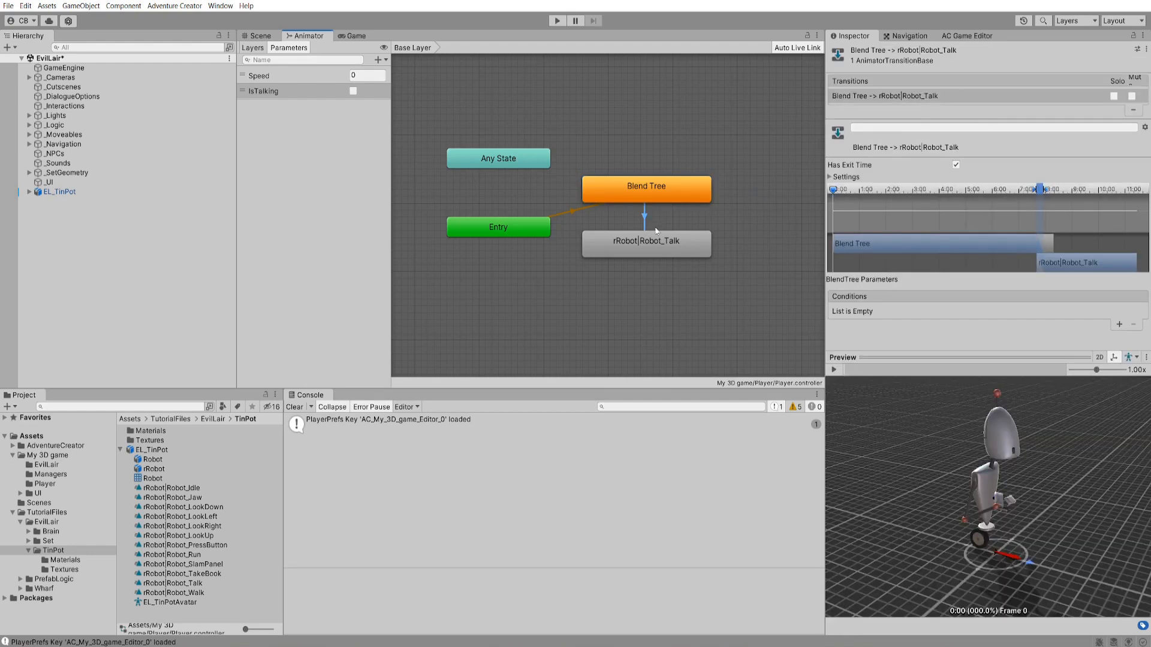
pyautogui.click(955, 165)
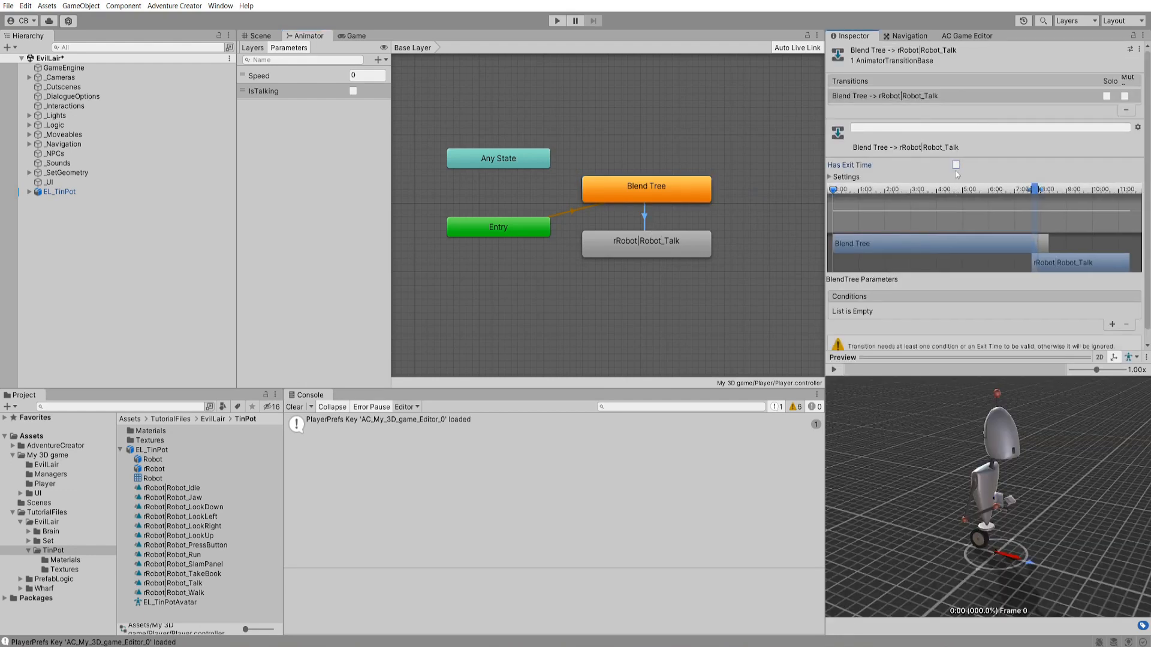
pyautogui.click(1112, 324)
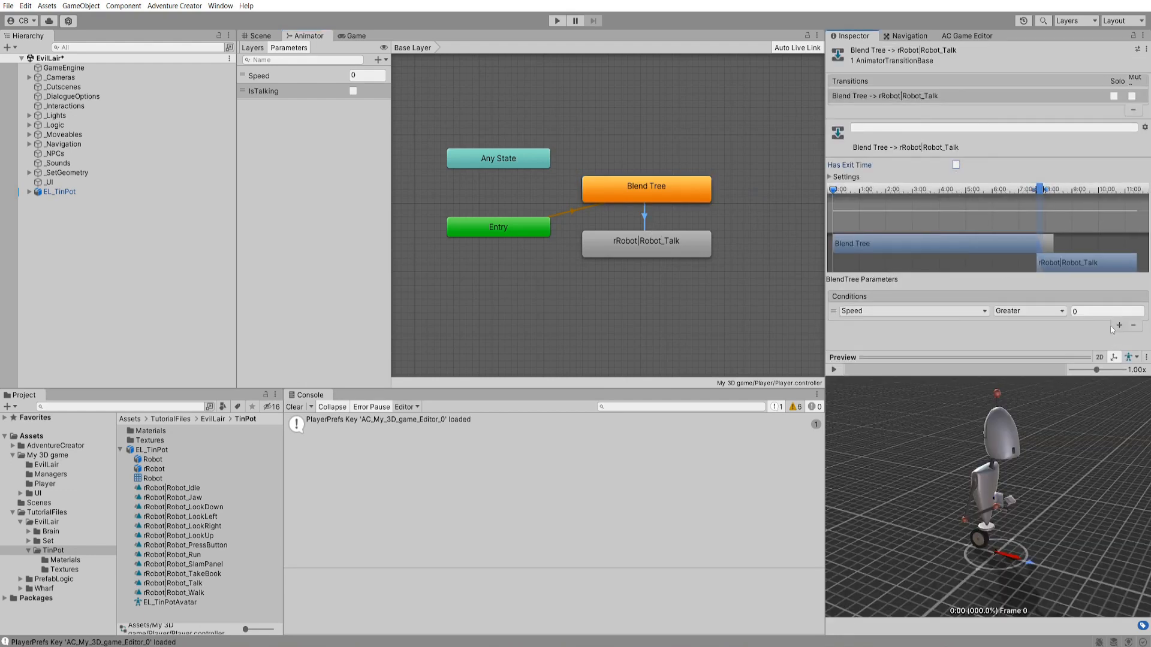
pyautogui.click(875, 311)
pyautogui.click(862, 360)
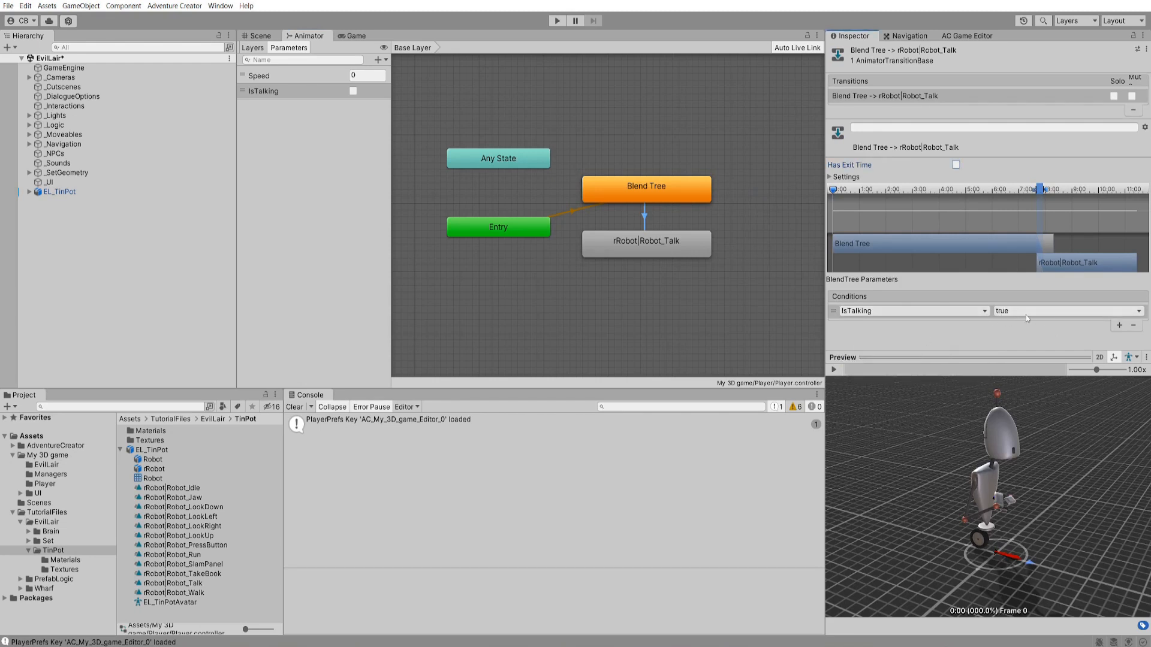
# - Create a return transition from the Robot_Talk state to the Blend Tree and open its settings
pyautogui.click(651, 248)
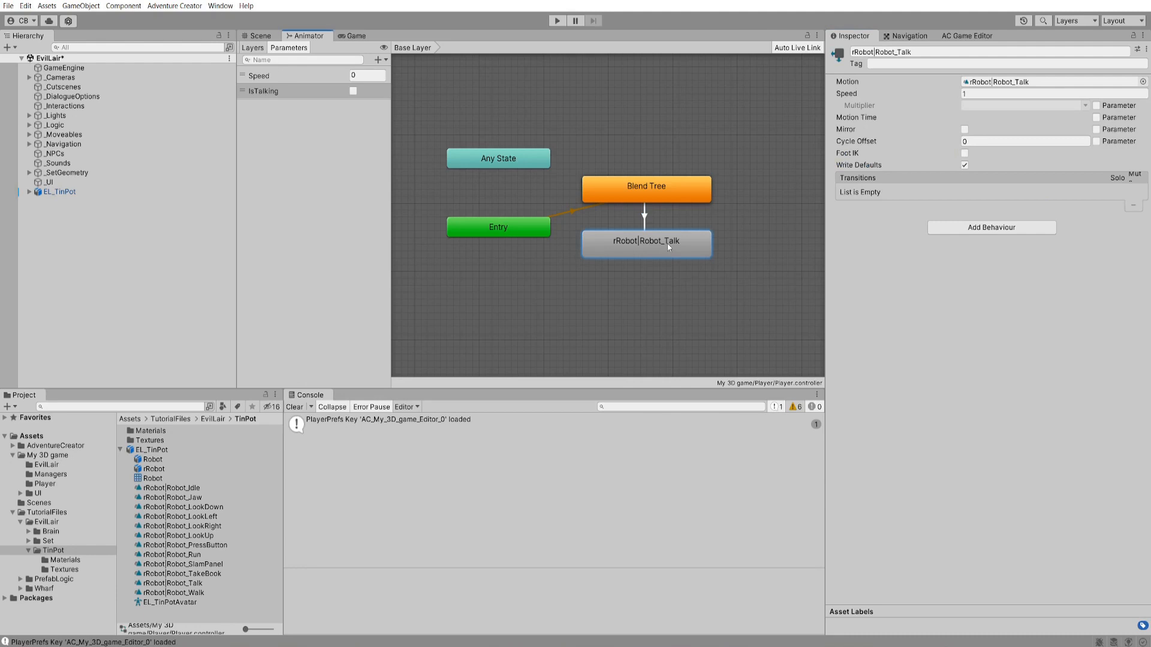
pyautogui.rightClick(667, 243)
pyautogui.click(681, 247)
pyautogui.click(663, 197)
pyautogui.click(651, 220)
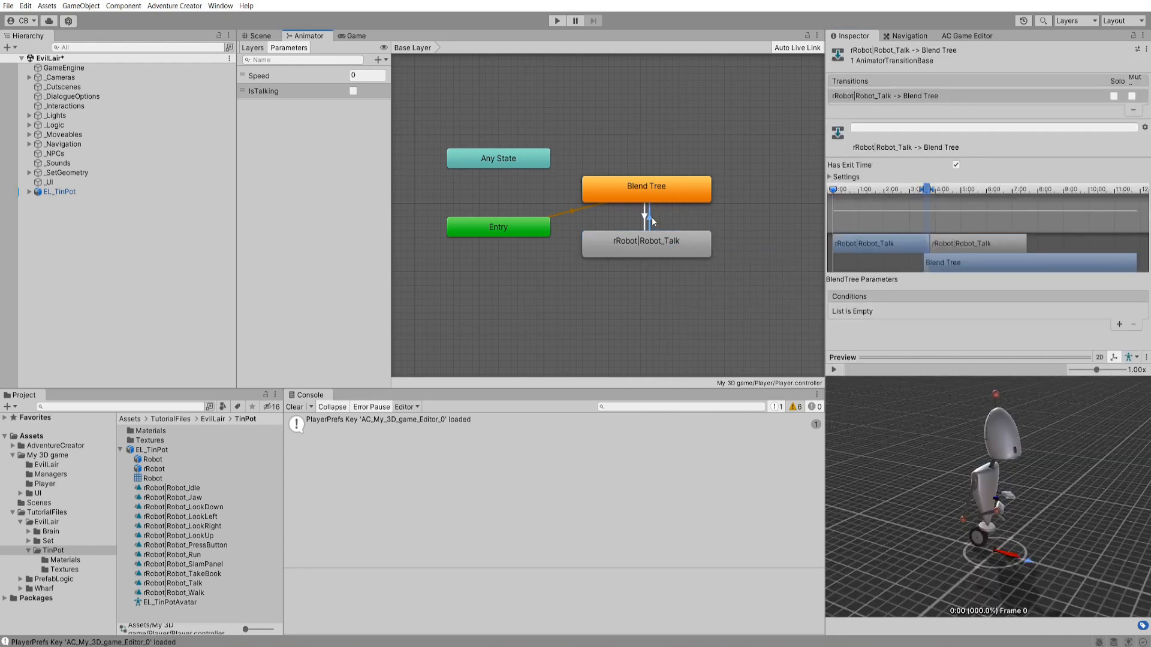
# - Disable exit time on the Robot_Talk to Blend Tree transition and add the condition IsTalking is false
pyautogui.click(956, 165)
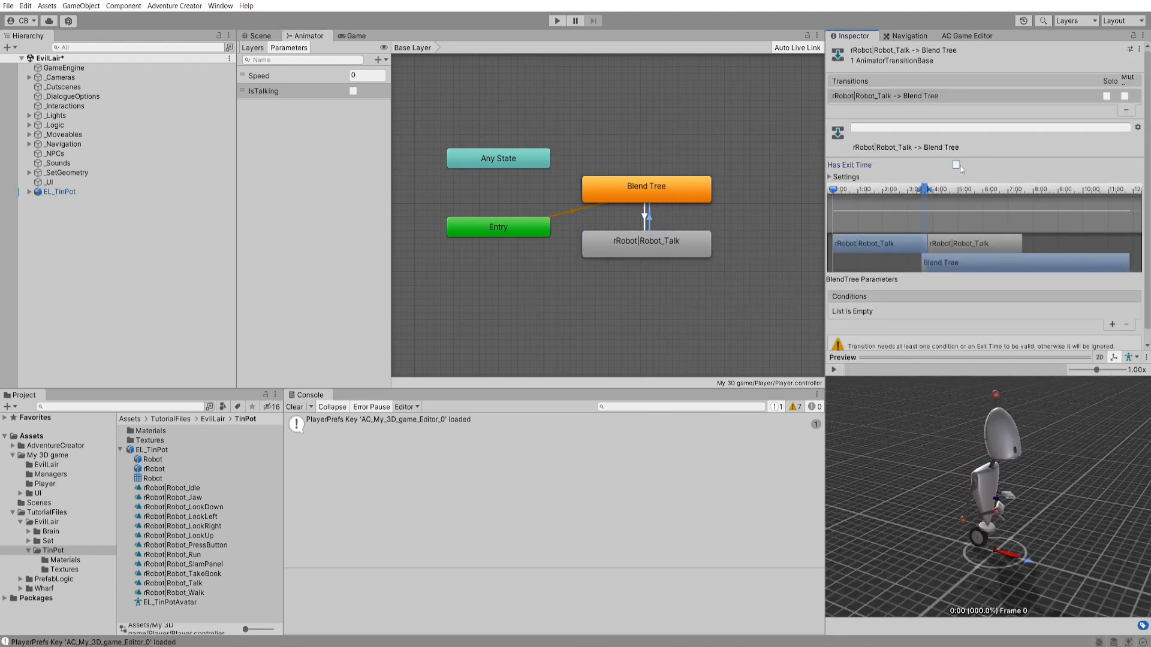
pyautogui.click(1111, 326)
pyautogui.click(911, 311)
pyautogui.click(869, 358)
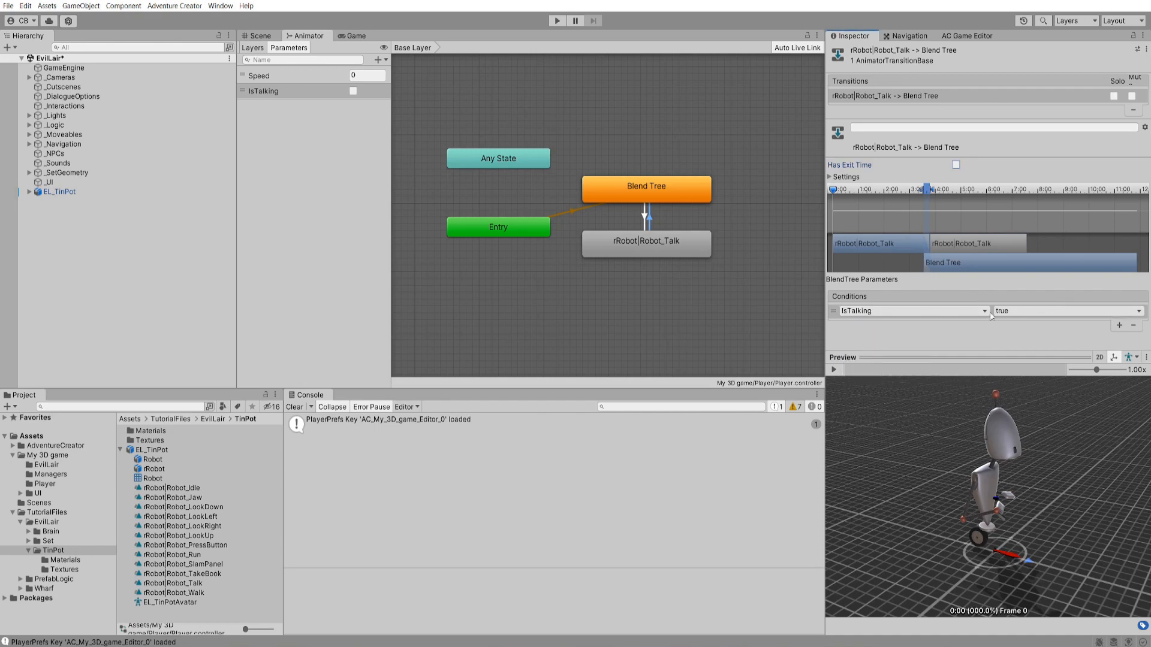
pyautogui.click(996, 311)
pyautogui.click(1021, 334)
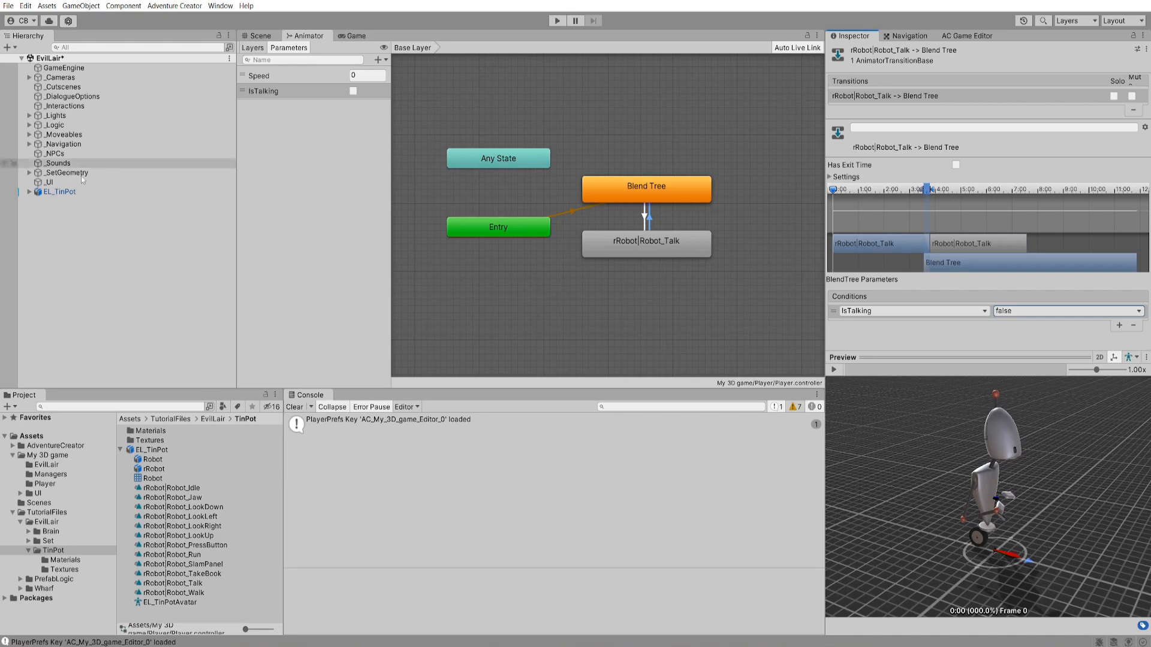
# - Check the Talk bool entry in EL_TinPot's Mecanim parameters, and select the Robot_Talk state in the animator graph
pyautogui.click(58, 192)
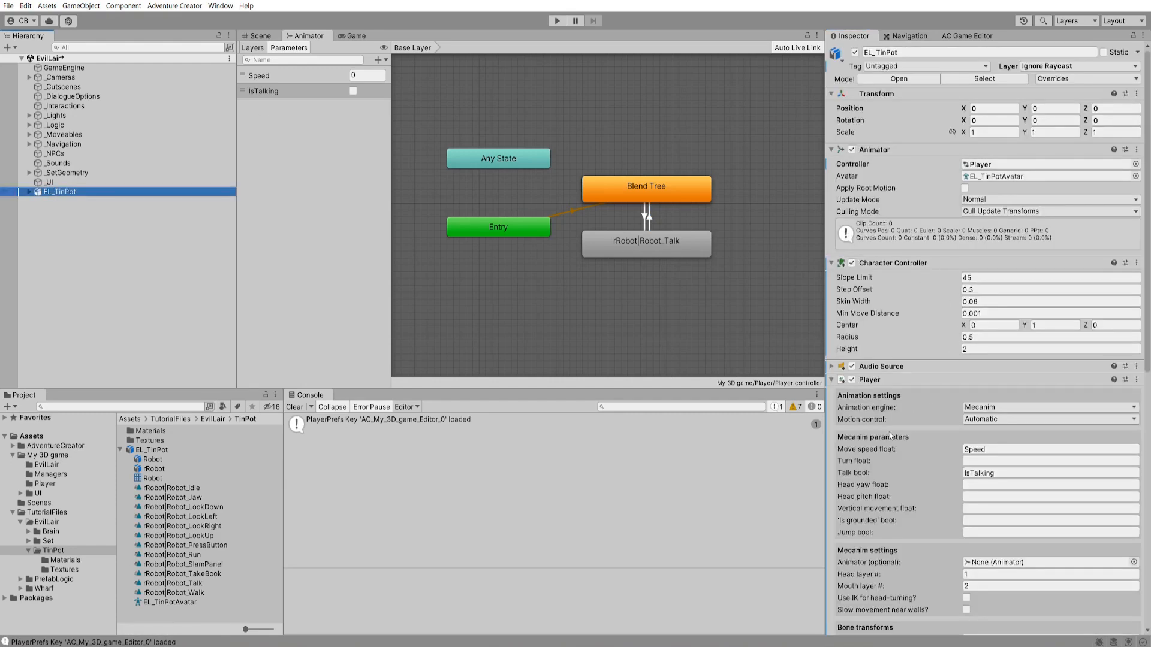
pyautogui.scroll(-3, 891, 436)
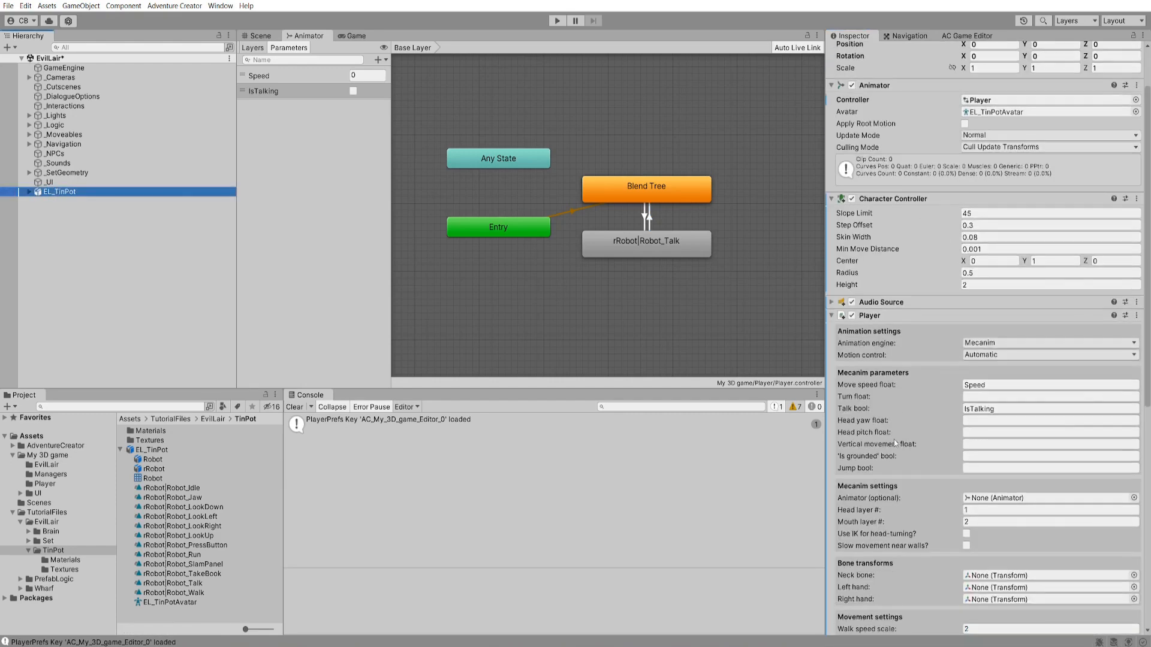
pyautogui.click(983, 413)
pyautogui.click(1008, 420)
pyautogui.click(659, 249)
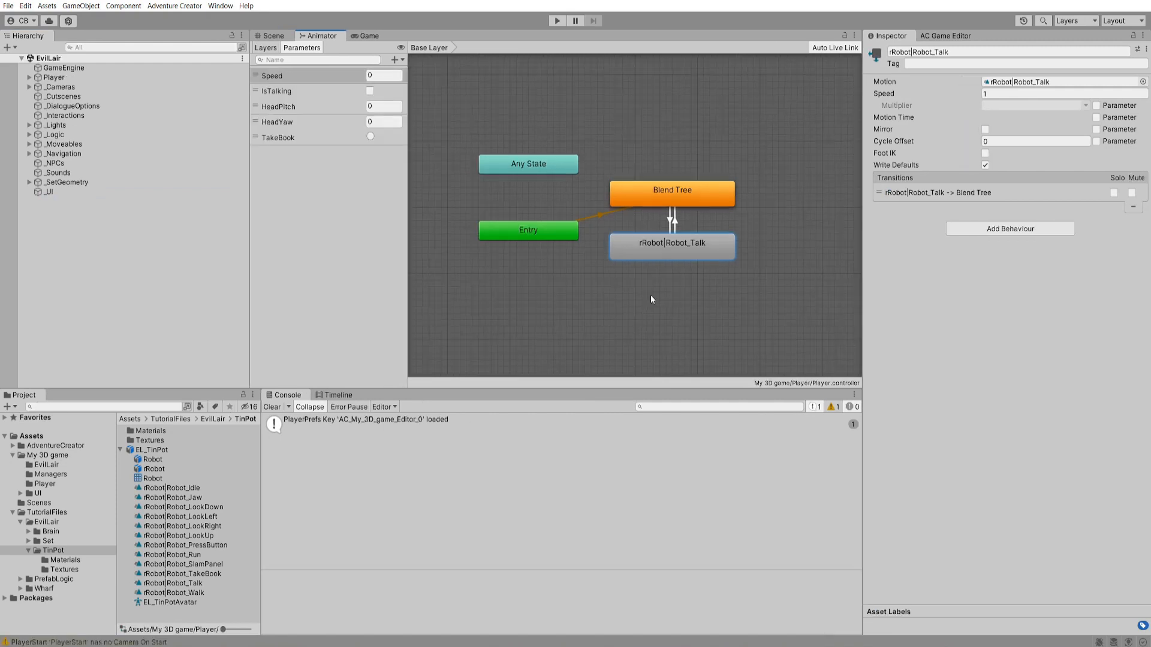
# - Set the movement method to Direct in Adventure Creator's Settings manager
pyautogui.click(938, 37)
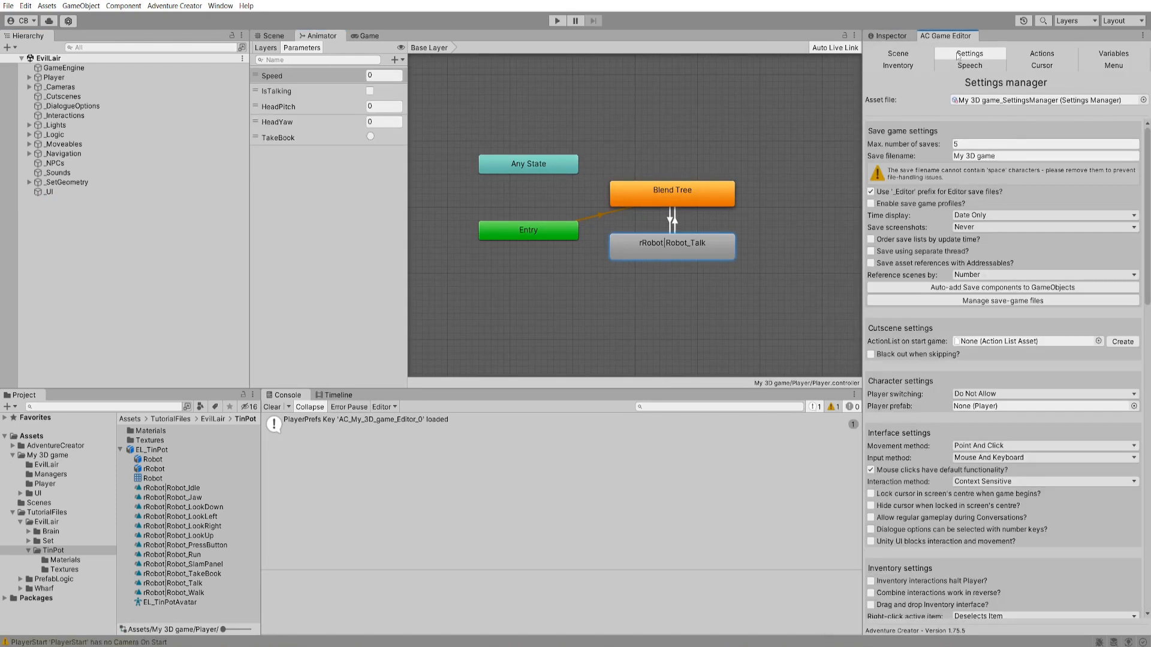
pyautogui.click(965, 446)
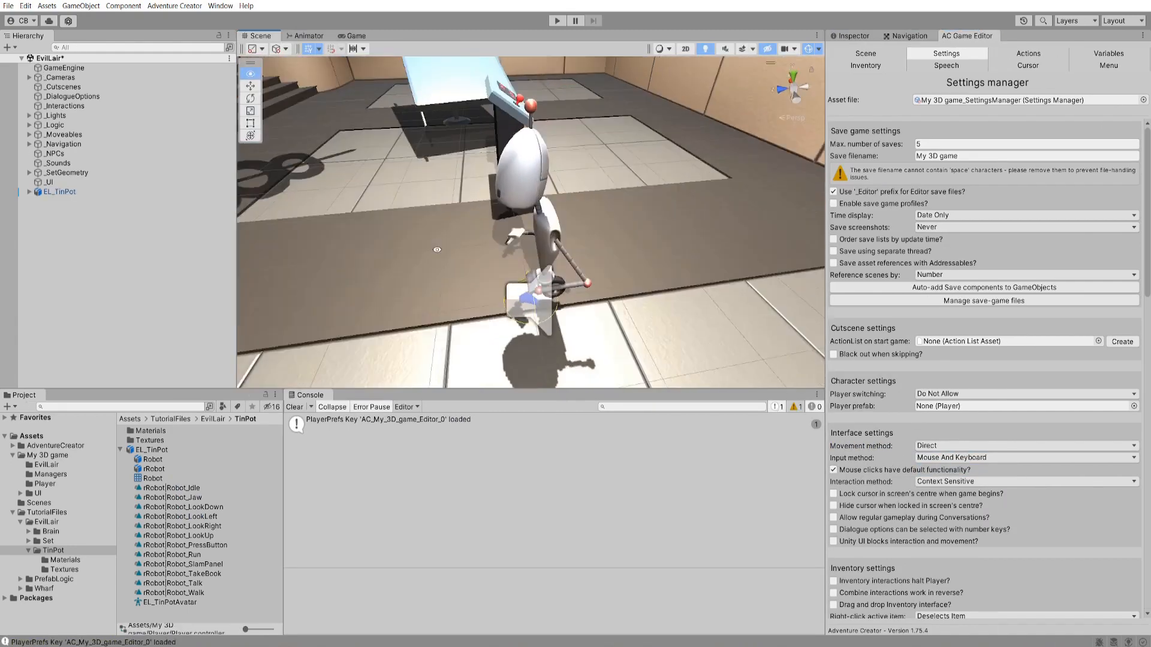
# - Locate the scene's default PlayerStart through the Scene manager and move it away from the robot towards the doorway
pyautogui.keyDown('alt'); pyautogui.moveTo(437, 250); pyautogui.dragTo(578, 231); pyautogui.keyUp('alt')
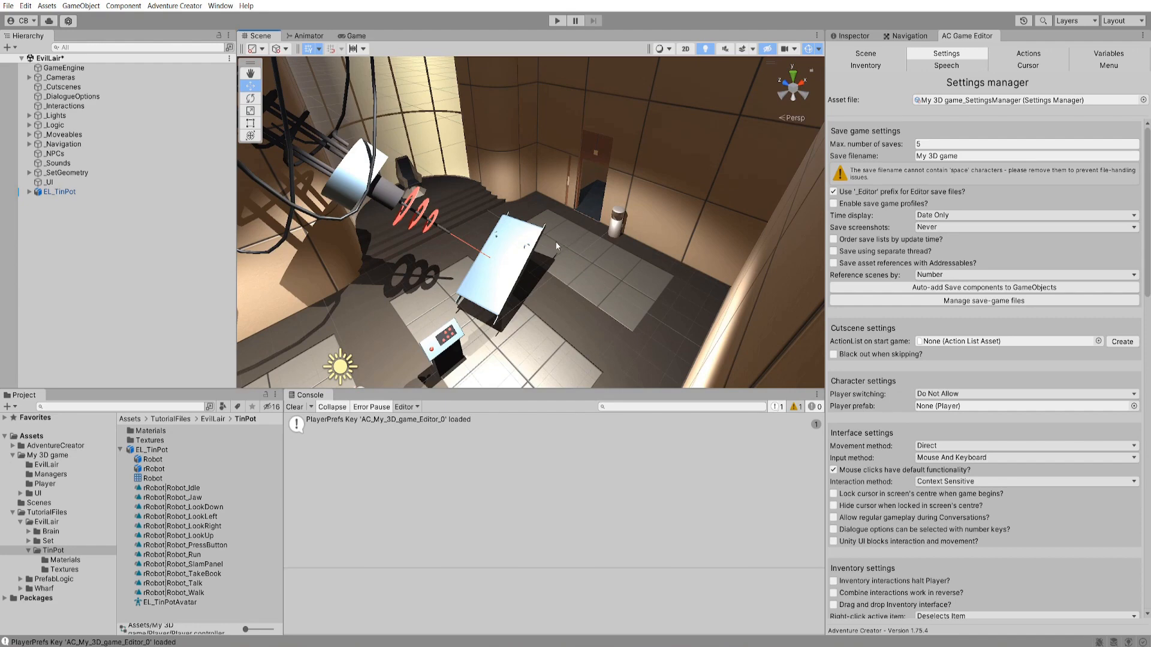
pyautogui.click(869, 54)
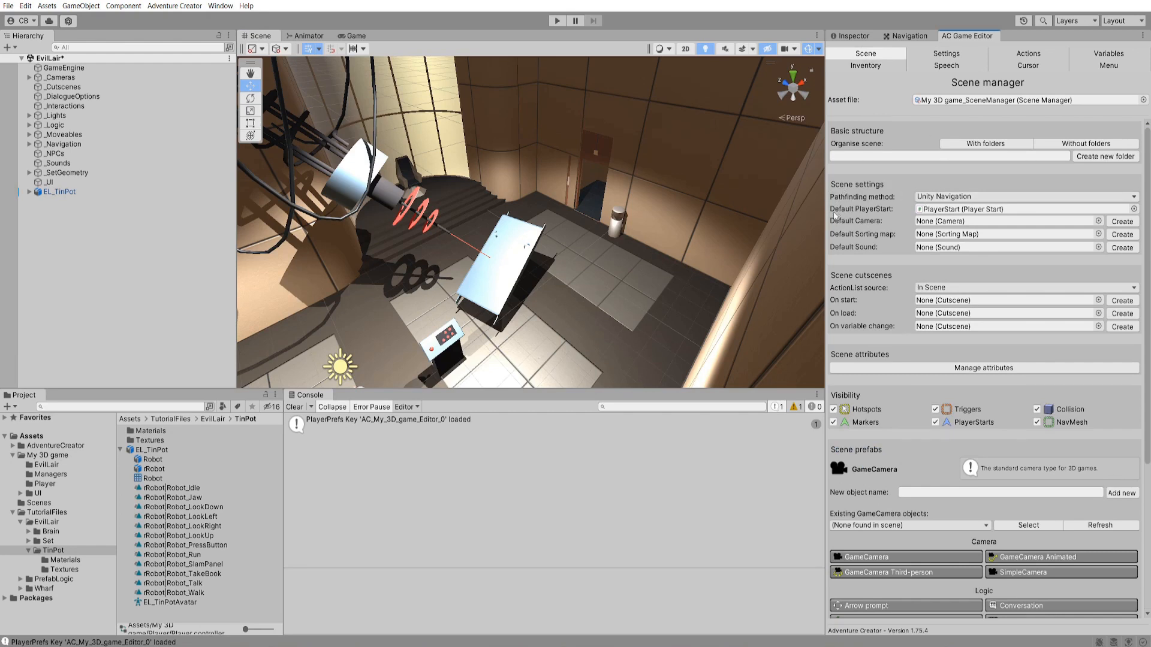
pyautogui.click(963, 210)
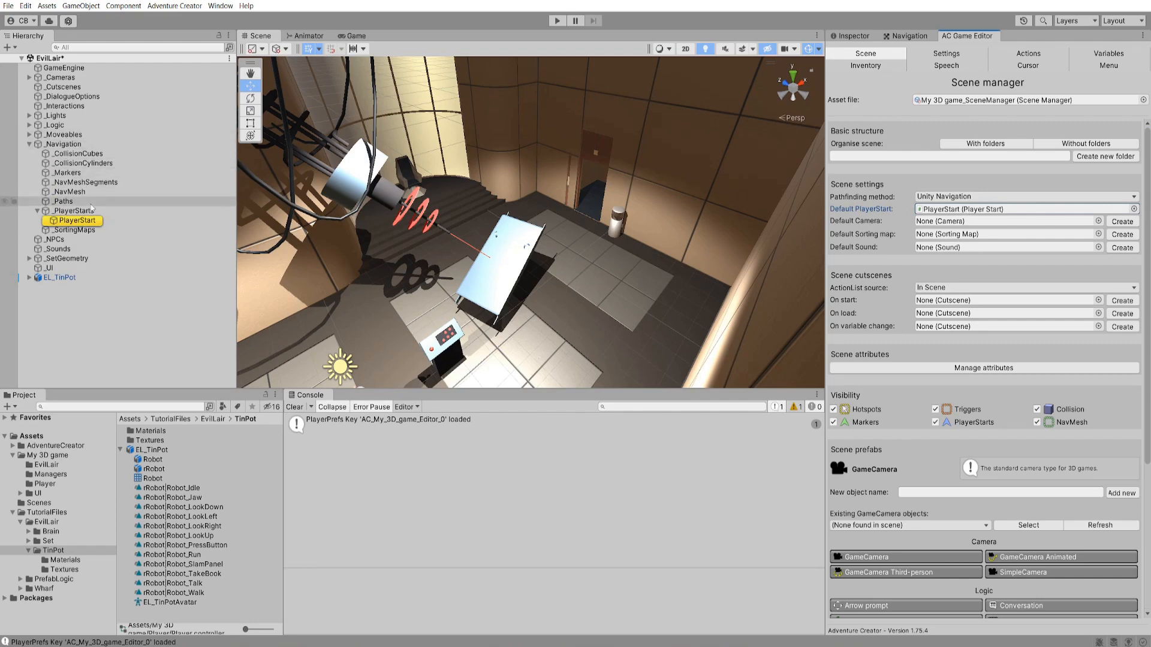
pyautogui.click(150, 220)
pyautogui.press('f')
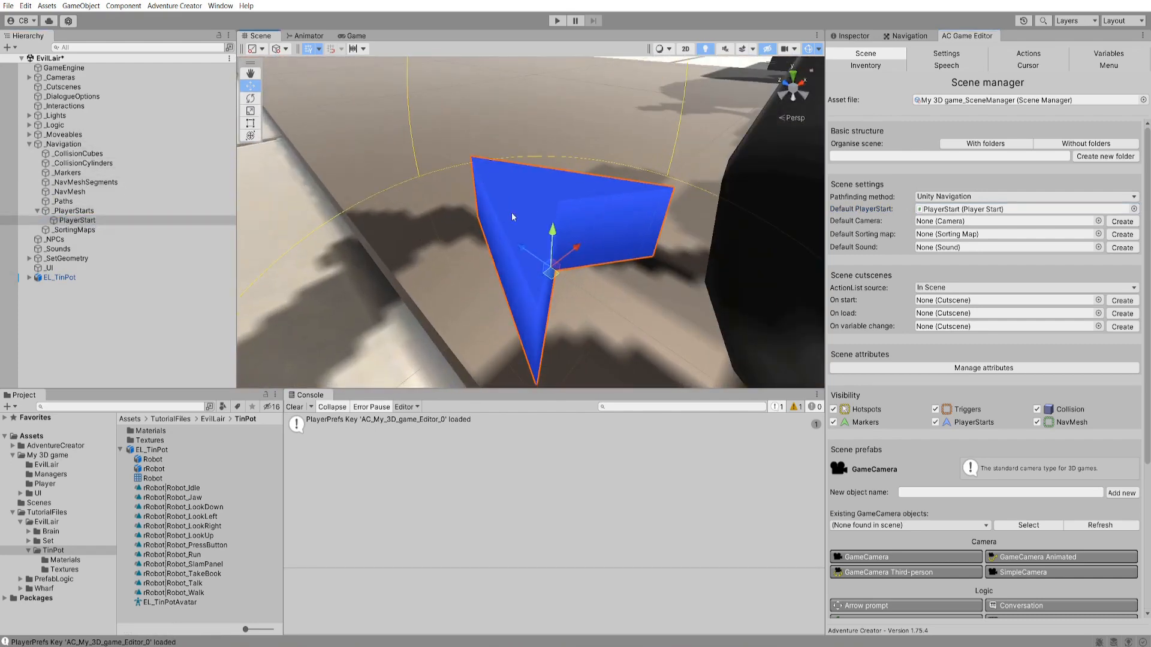
pyautogui.keyDown('alt'); pyautogui.moveTo(420, 252); pyautogui.dragTo(593, 250); pyautogui.keyUp('alt')
pyautogui.scroll(-10, 556, 290)
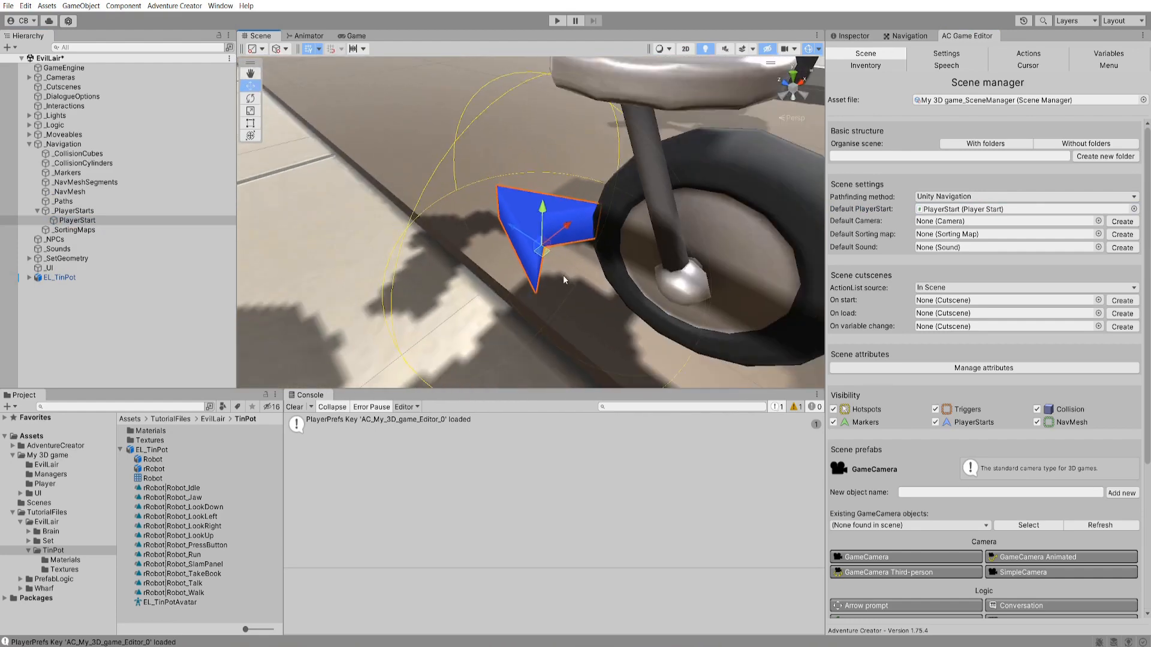
pyautogui.scroll(-6, 556, 291)
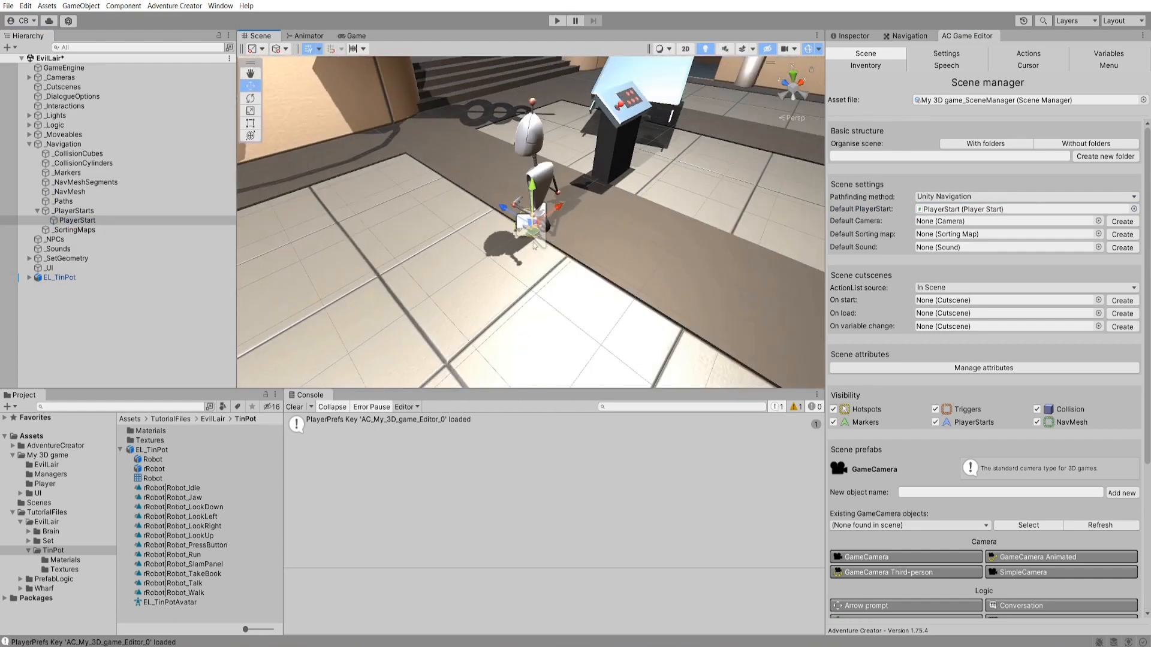
pyautogui.press('f')
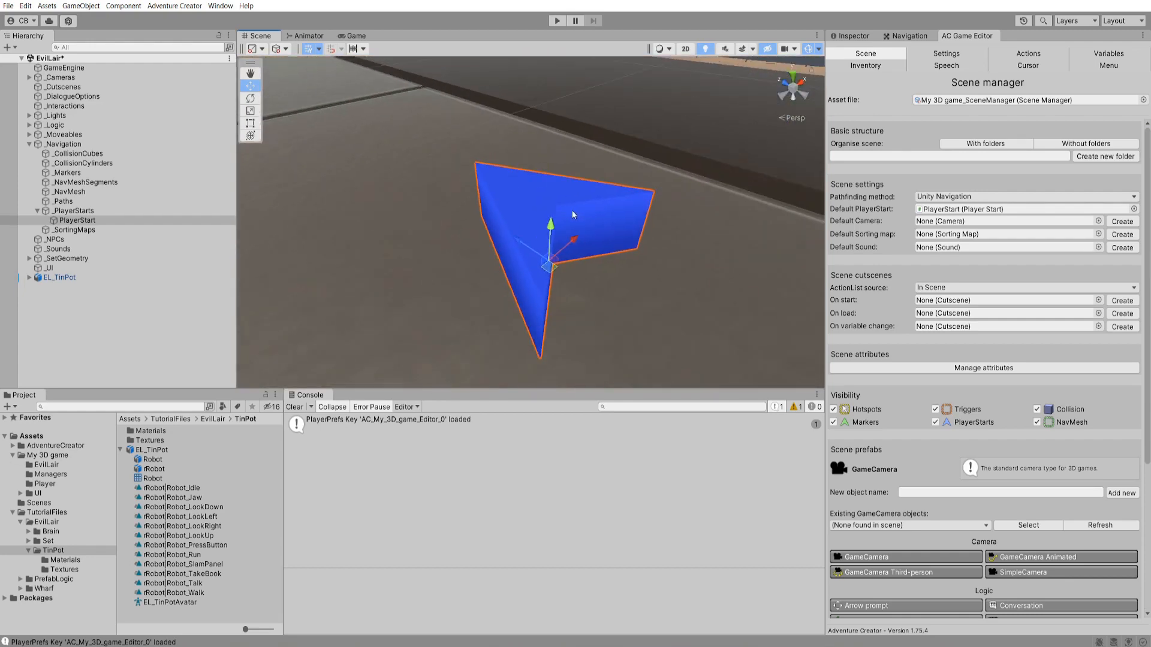
# - Rotate the PlayerStart to face into the room and position it just in front of the doorway
pyautogui.scroll(-3, 530, 274)
pyautogui.press('e')
pyautogui.moveTo(530, 275); pyautogui.dragTo(665, 269)
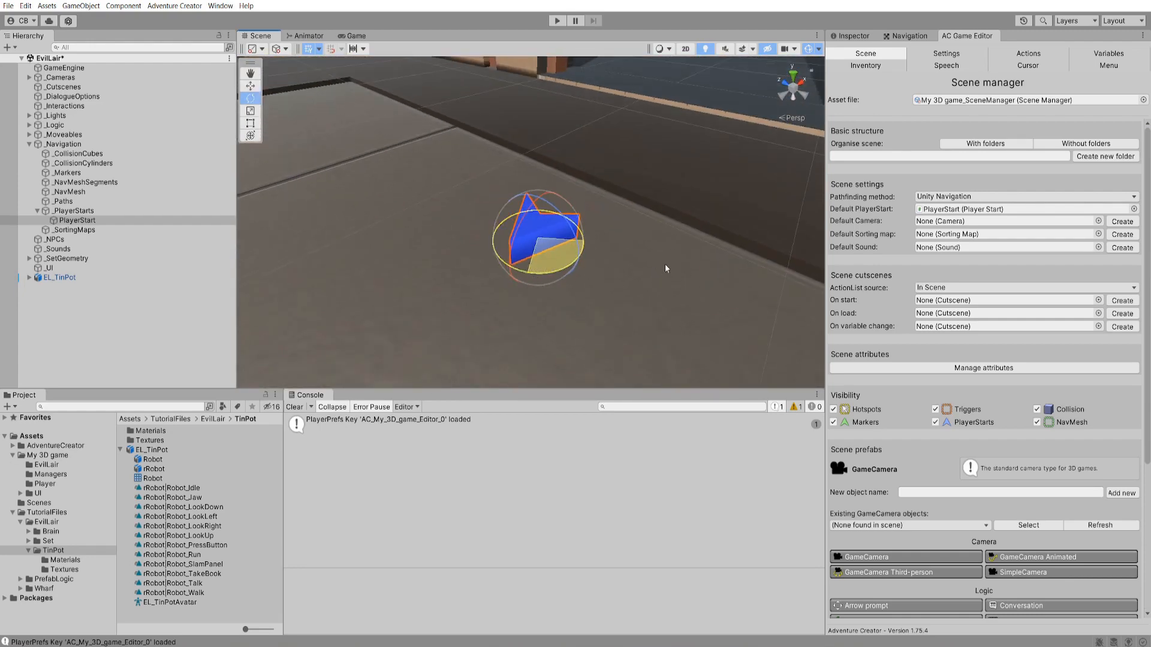
pyautogui.press('w')
pyautogui.moveTo(542, 244); pyautogui.dragTo(586, 171)
pyautogui.press('f')
# - Save EL_TinPot as an original prefab in the My 3D game Player folder and delete its instance from the scene
pyautogui.click(88, 276)
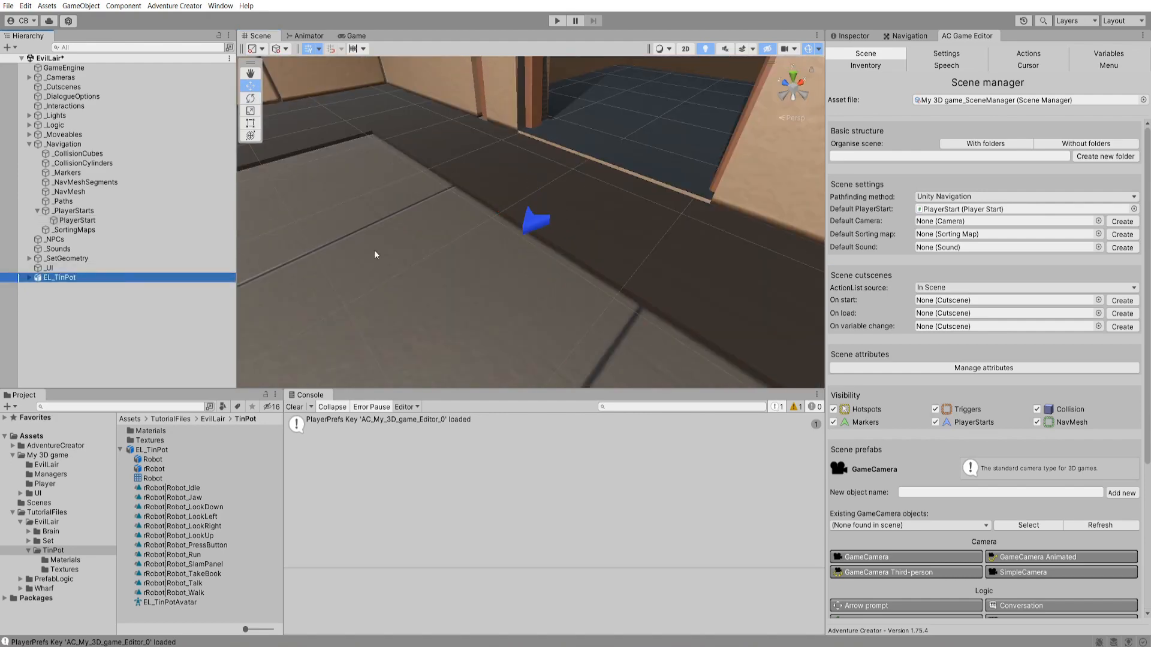
pyautogui.press('f')
pyautogui.keyDown('alt'); pyautogui.moveTo(520, 208); pyautogui.dragTo(701, 212); pyautogui.keyUp('alt')
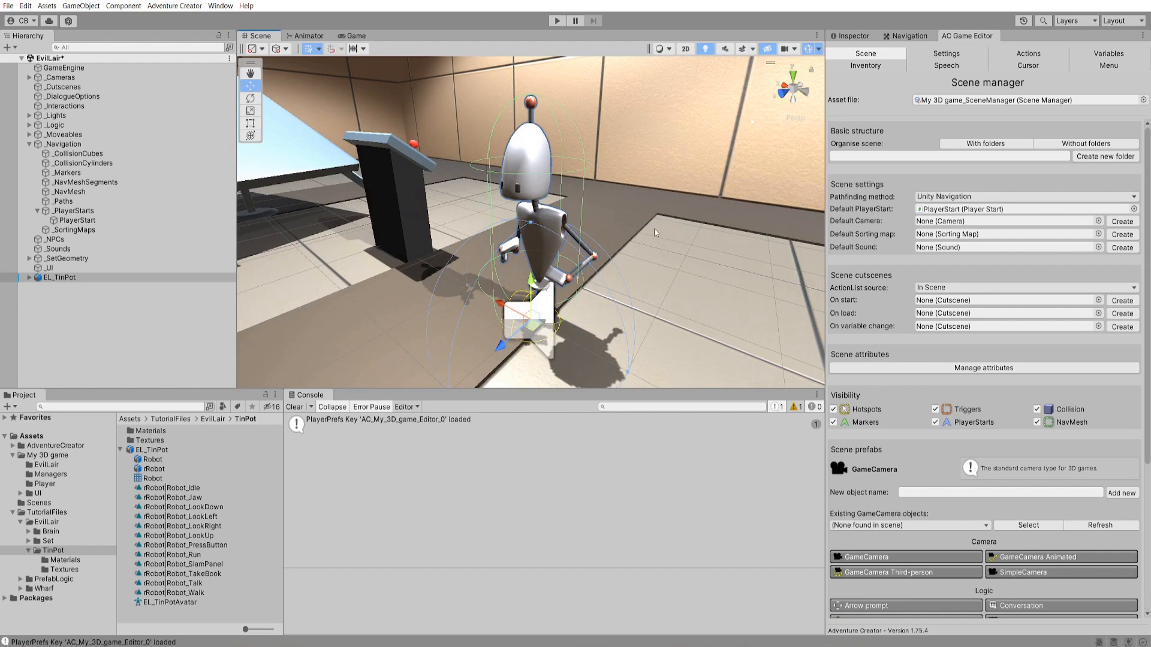
pyautogui.click(43, 483)
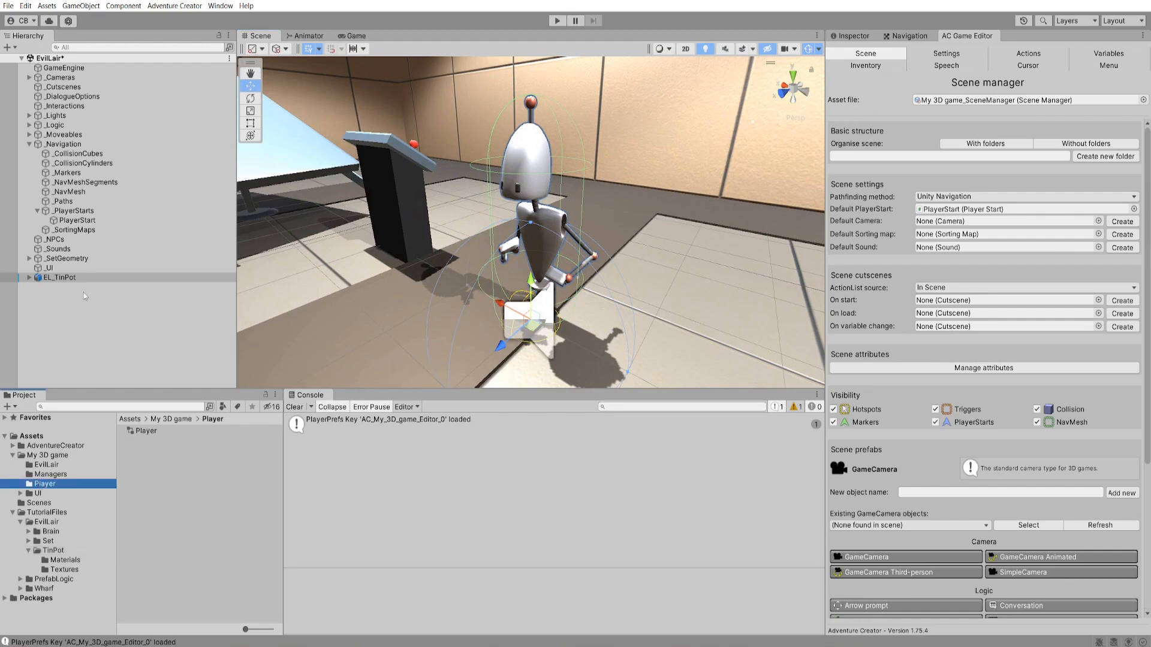
pyautogui.moveTo(52, 278); pyautogui.dragTo(178, 441)
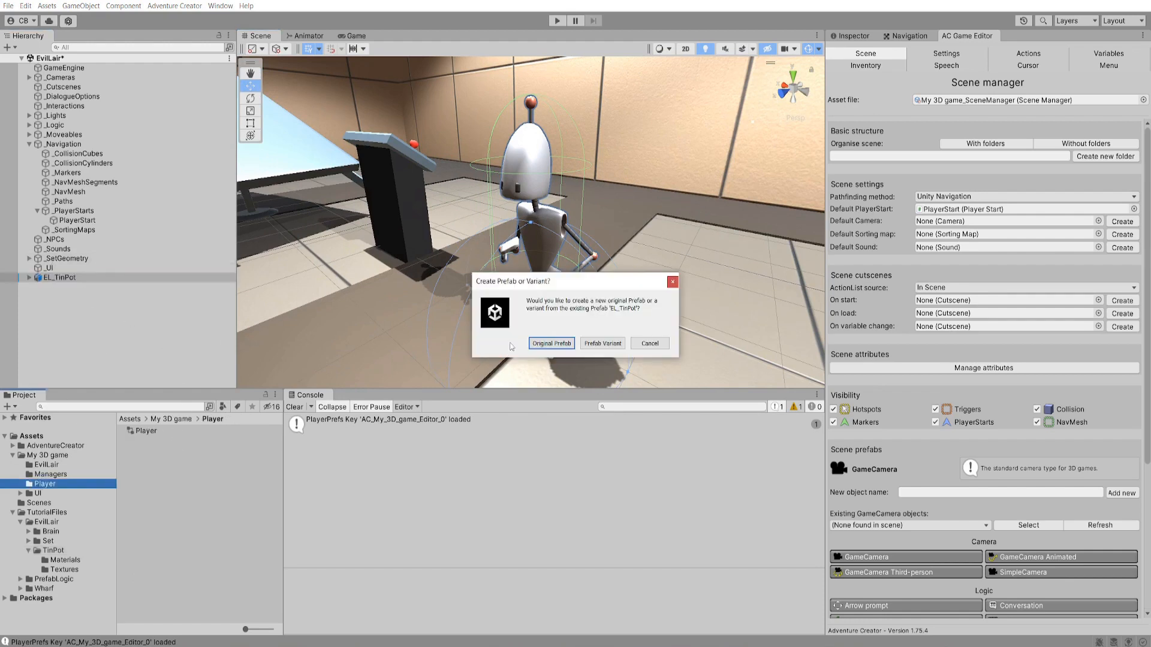
pyautogui.click(551, 344)
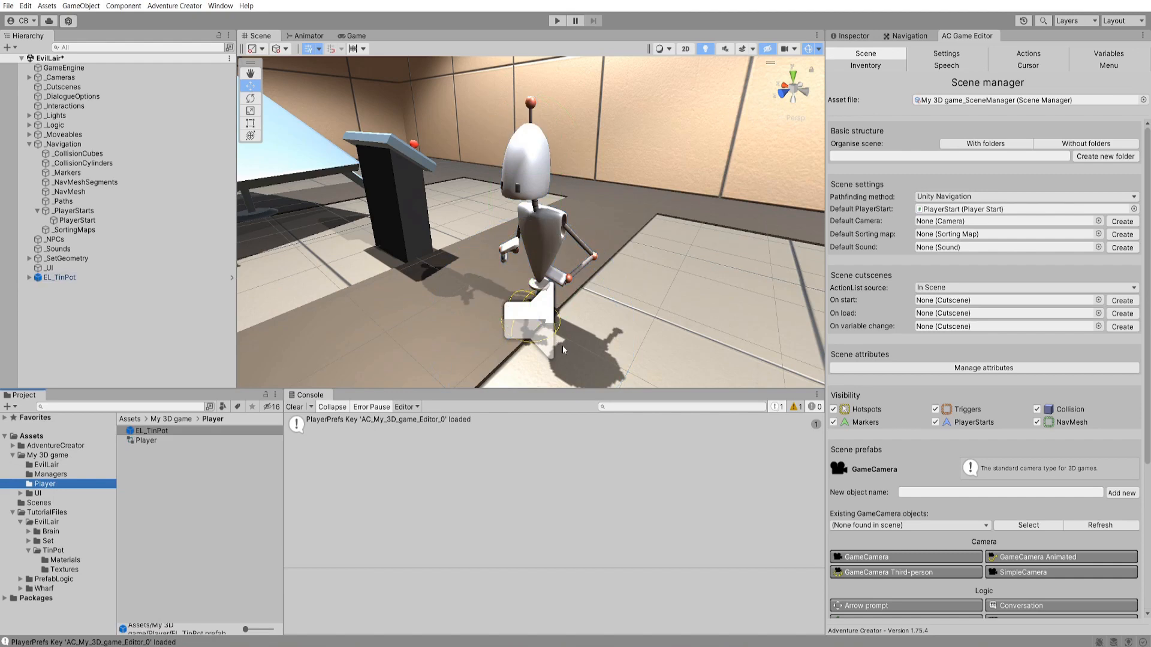
pyautogui.rightClick(51, 278)
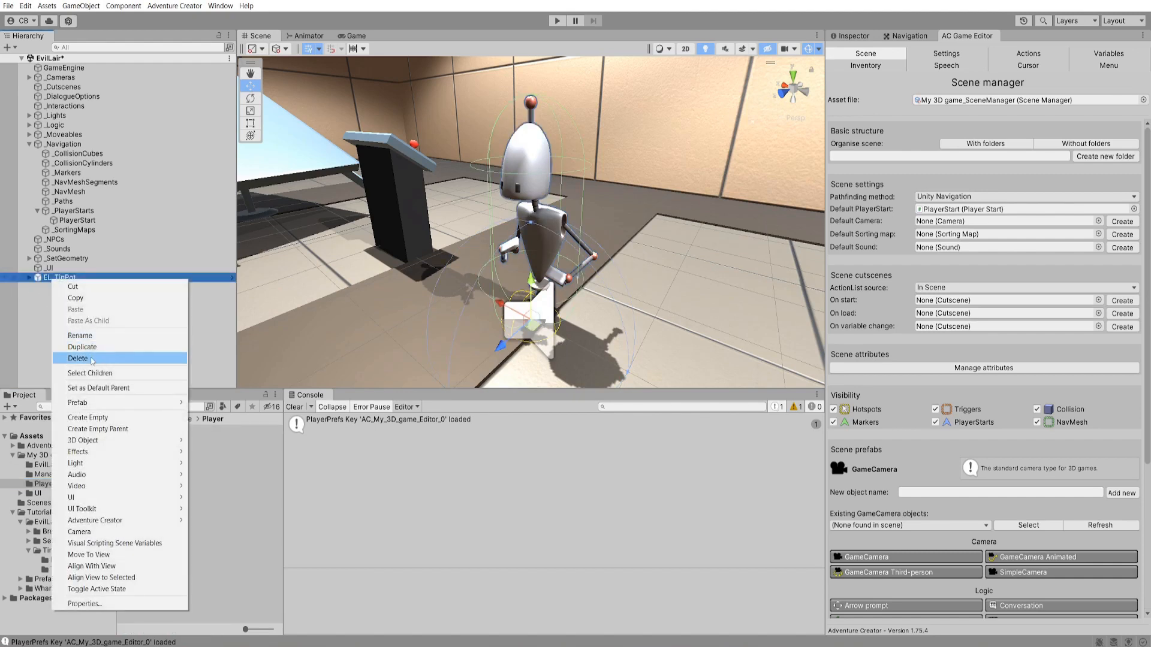
pyautogui.click(90, 358)
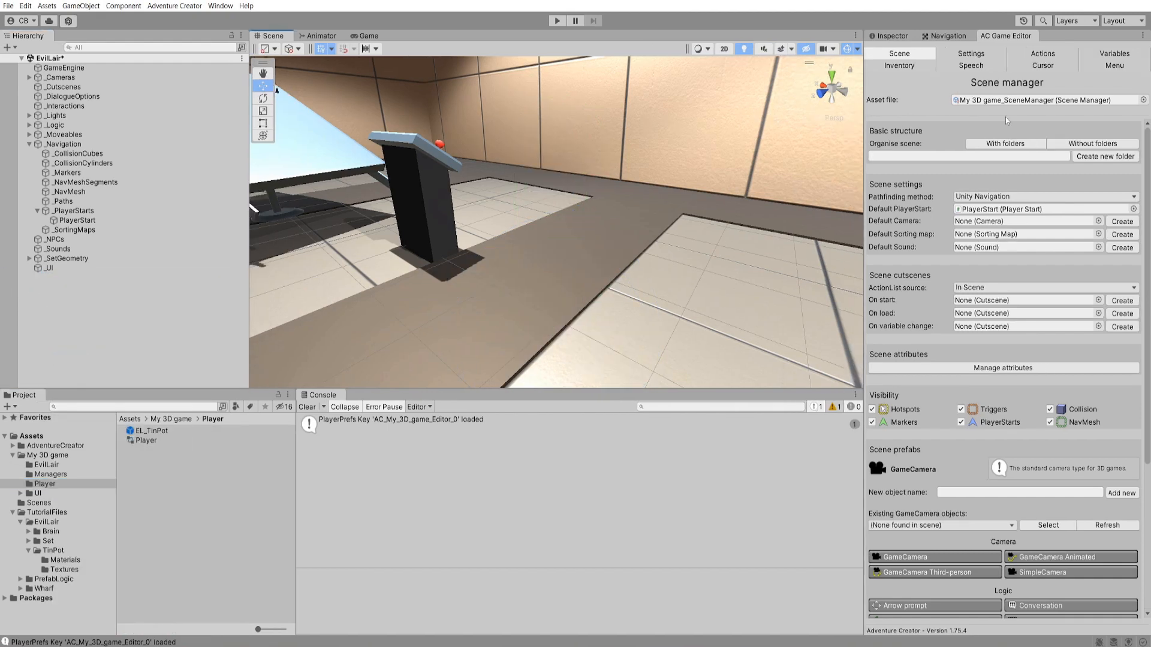
# - Assign the EL_TinPot prefab as the player prefab in the Settings manager's character settings
pyautogui.click(974, 54)
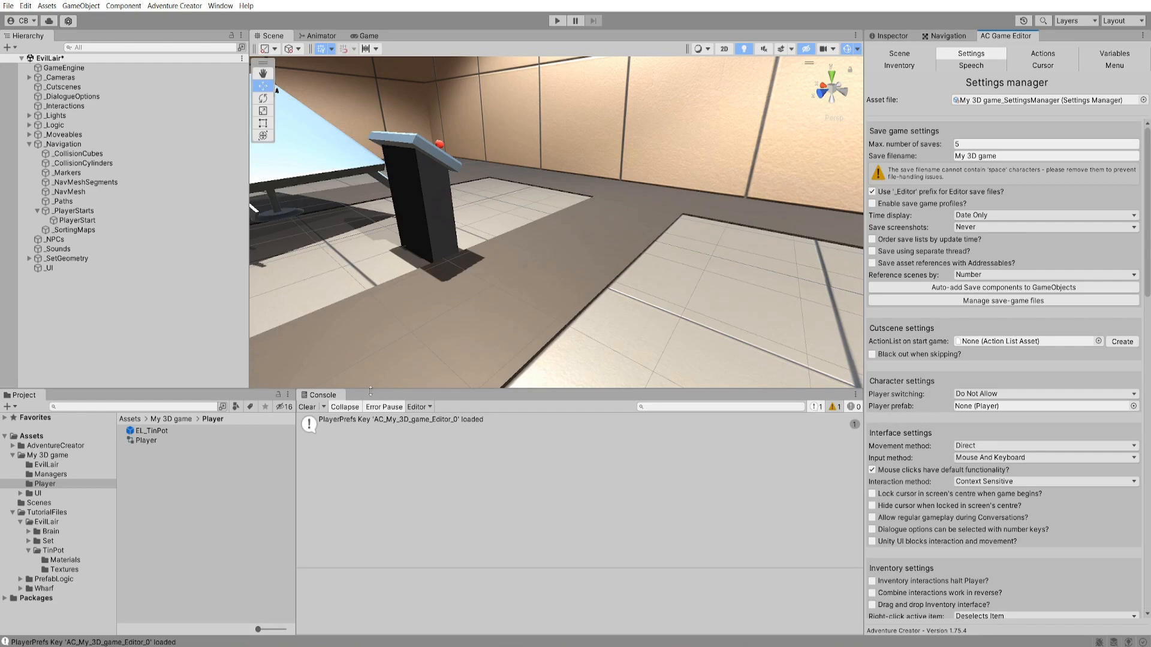
pyautogui.moveTo(151, 438); pyautogui.dragTo(996, 410)
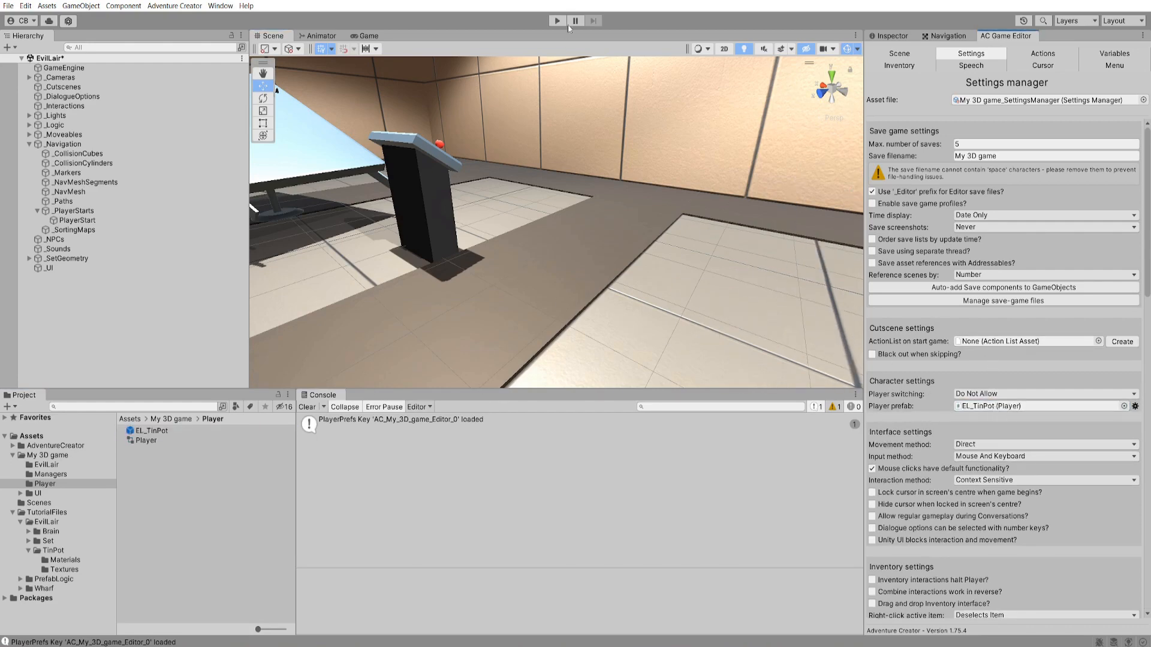
# - Run the scene to test Tin Pot's spawning and direct movement across the room, and stop the game
pyautogui.hotkey('ctrl', 'p')
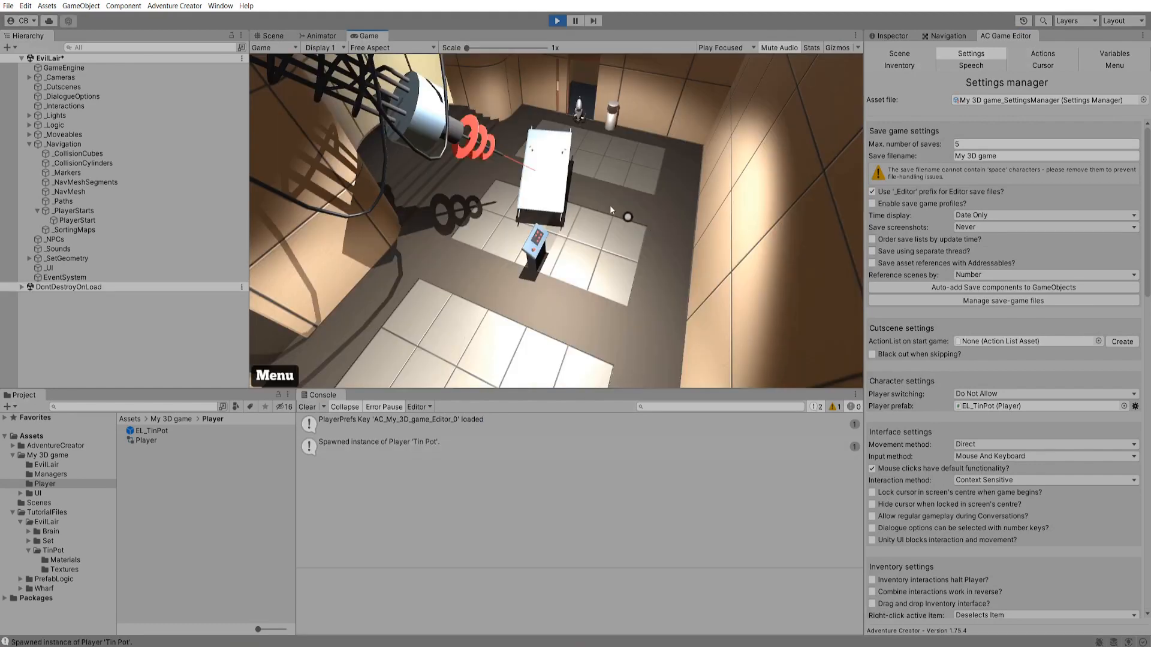
pyautogui.click(627, 211)
pyautogui.click(620, 271)
pyautogui.press('s')
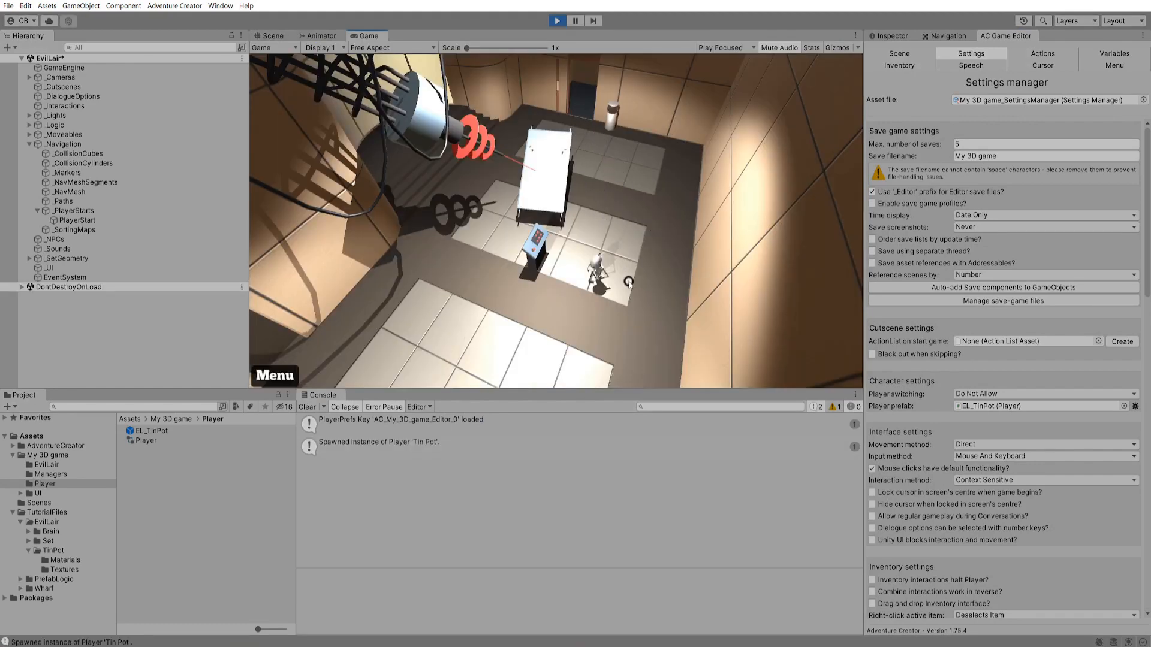
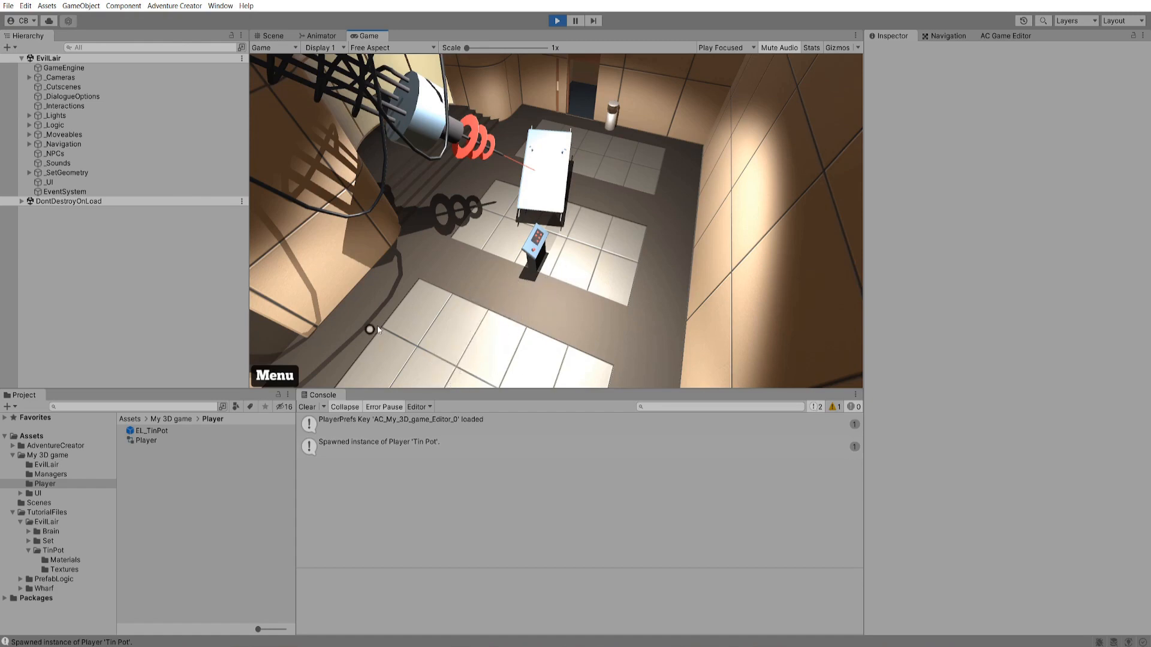
pyautogui.hotkey('ctrl', 'p')
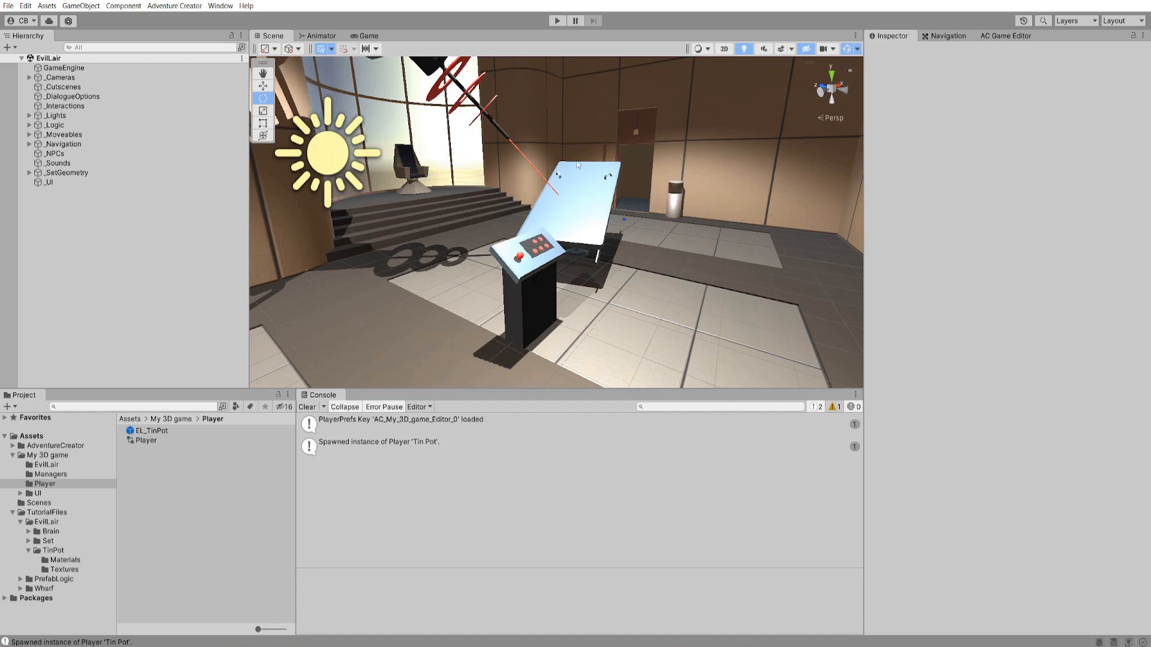
# - Expand the _Cameras folder and inspect the MainCamera object's components
pyautogui.keyDown('alt'); pyautogui.moveTo(535, 177); pyautogui.dragTo(502, 251); pyautogui.keyUp('alt')
pyautogui.click(29, 77)
pyautogui.click(56, 87)
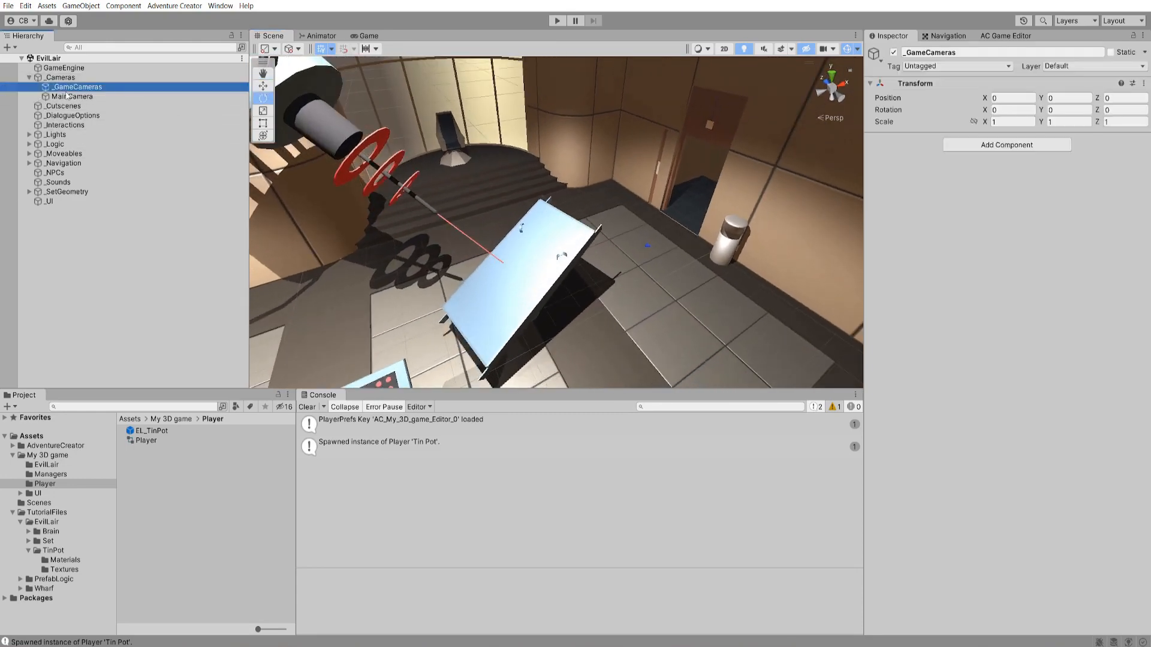
pyautogui.click(71, 97)
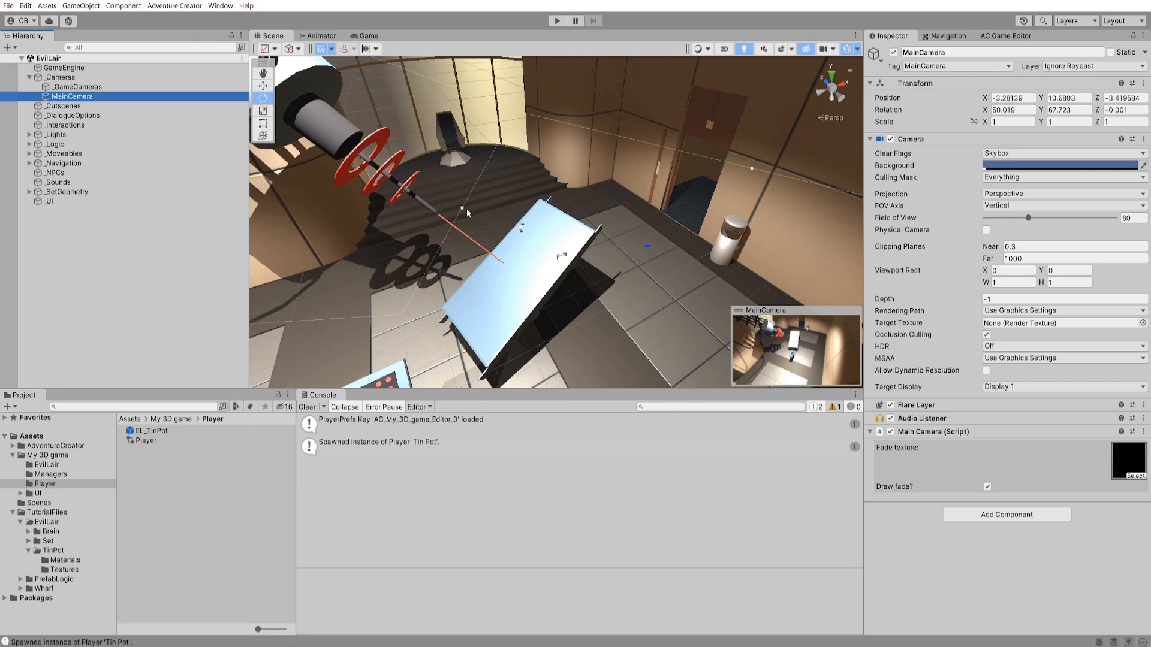
# - Open the Downloads page from Adventure Creator's online resources
pyautogui.click(199, 7)
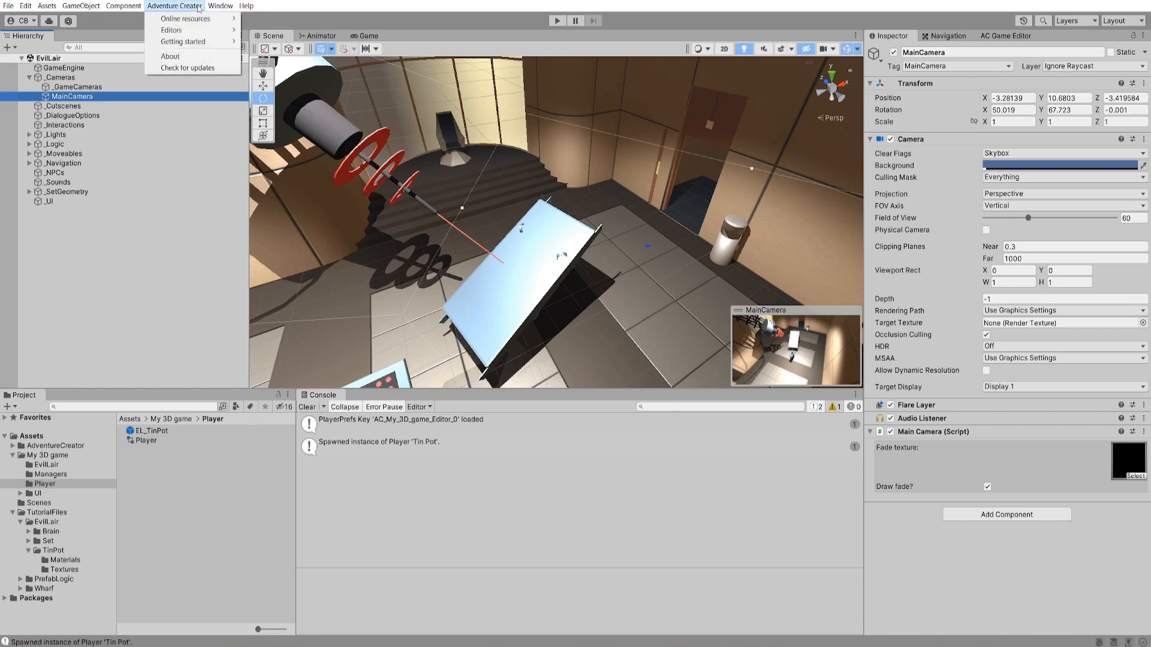
pyautogui.moveTo(201, 18)
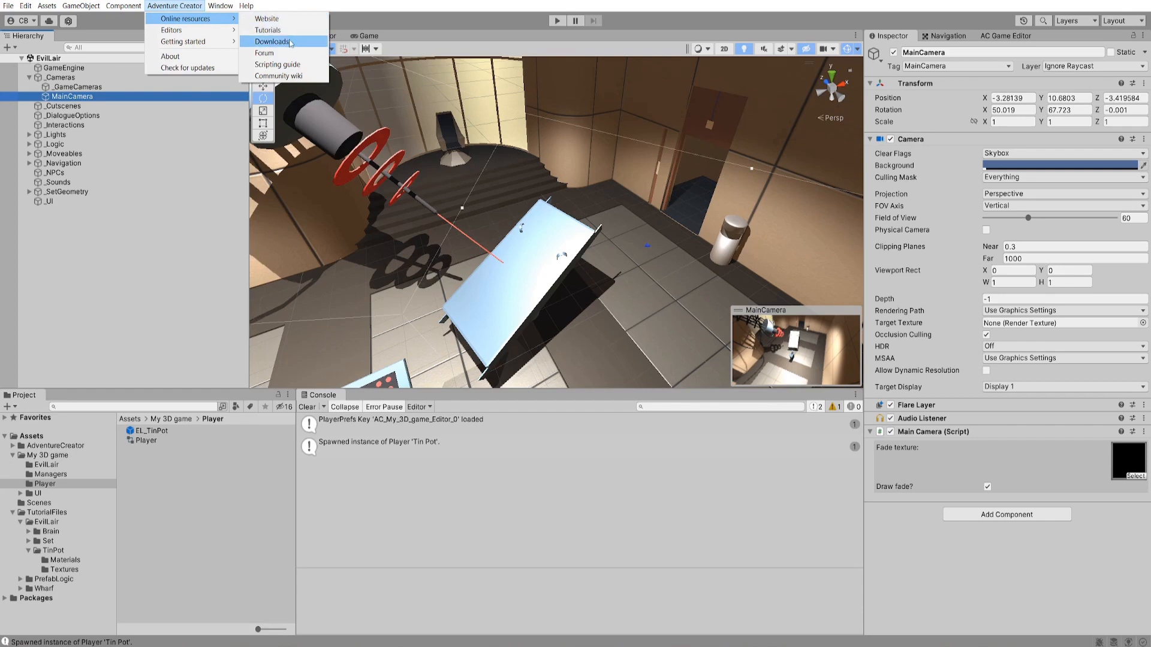
pyautogui.click(291, 42)
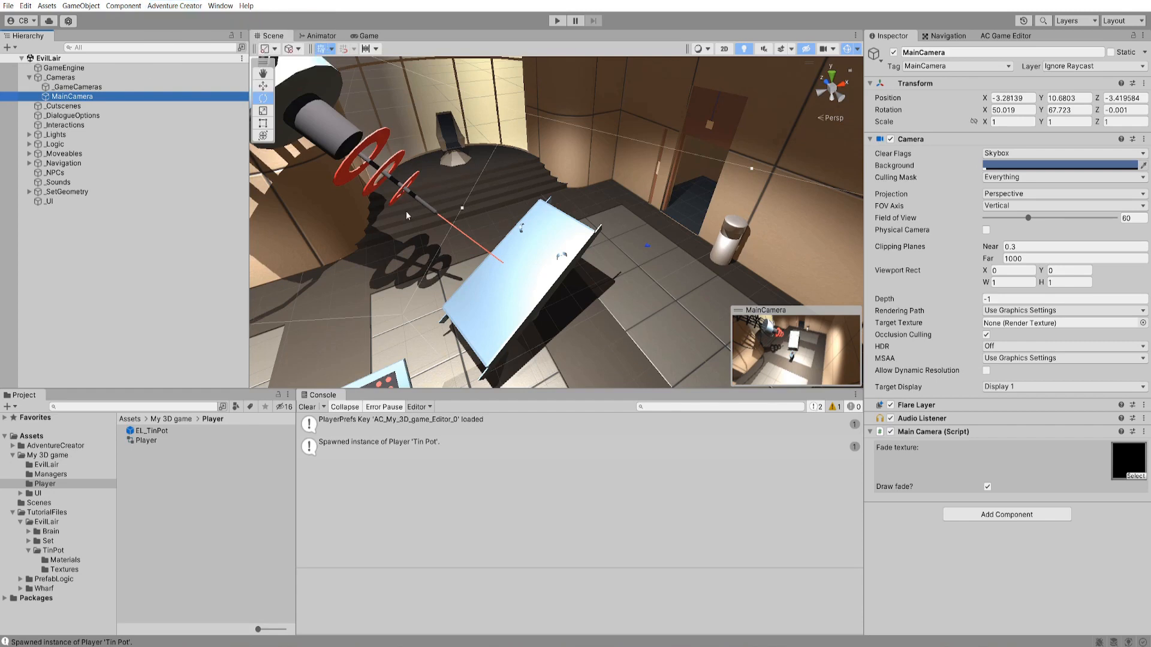
# - Create a default camera for the EvilLair scene in Adventure Creator's Scene manager and locate it in the hierarchy
pyautogui.click(1000, 37)
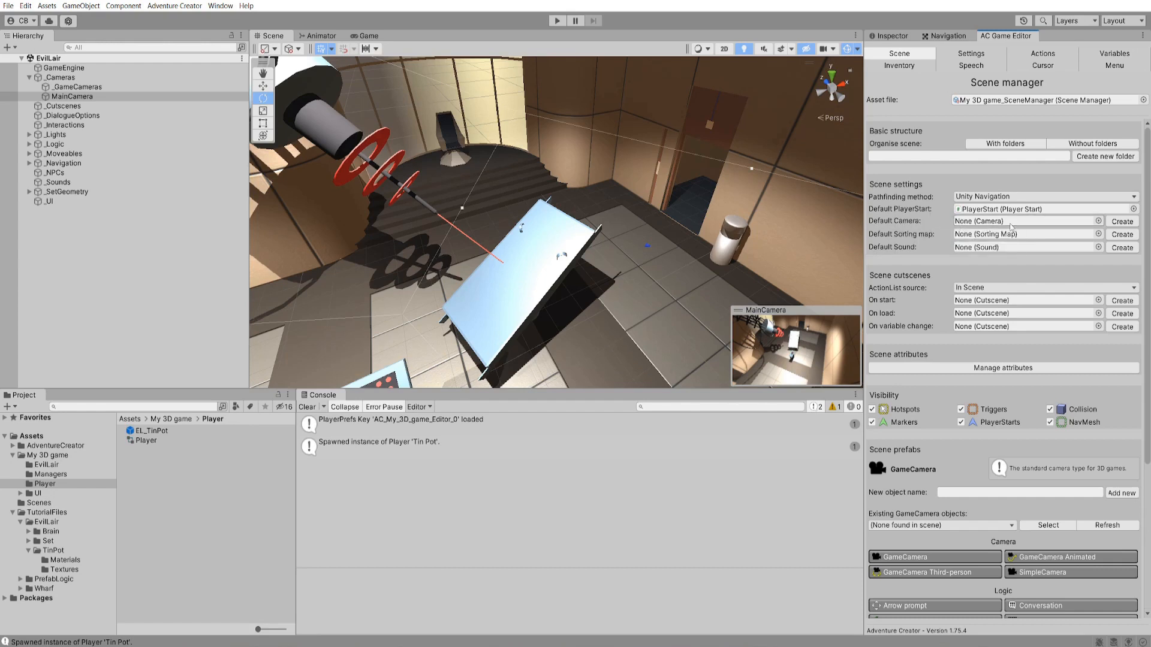
pyautogui.click(1130, 223)
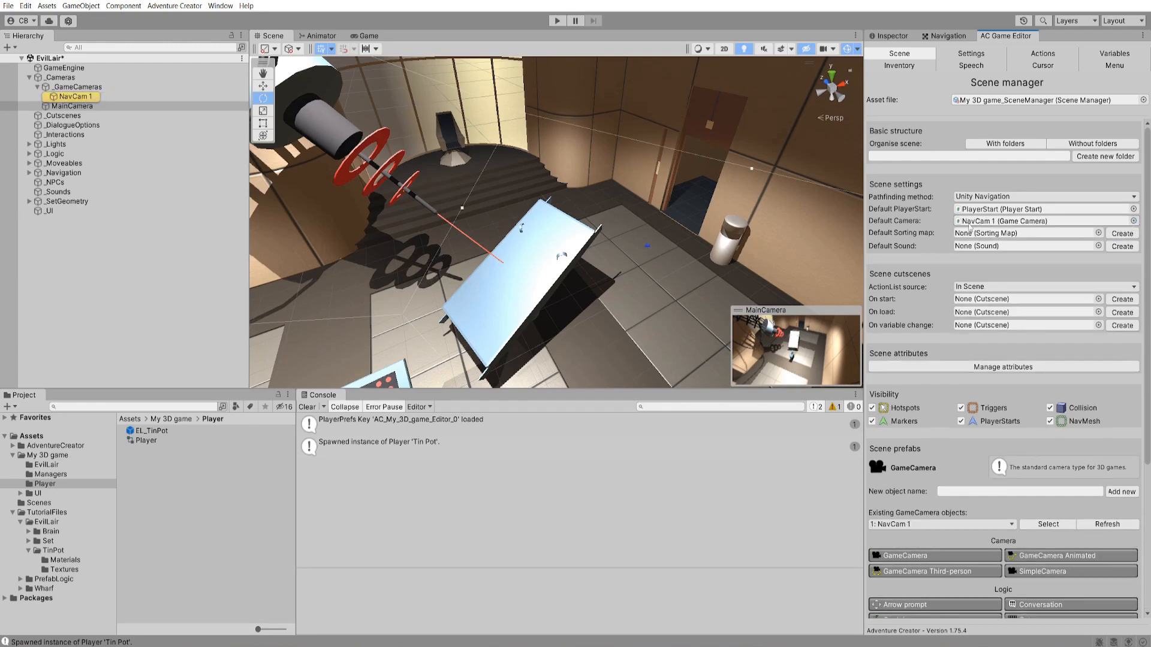
pyautogui.click(972, 221)
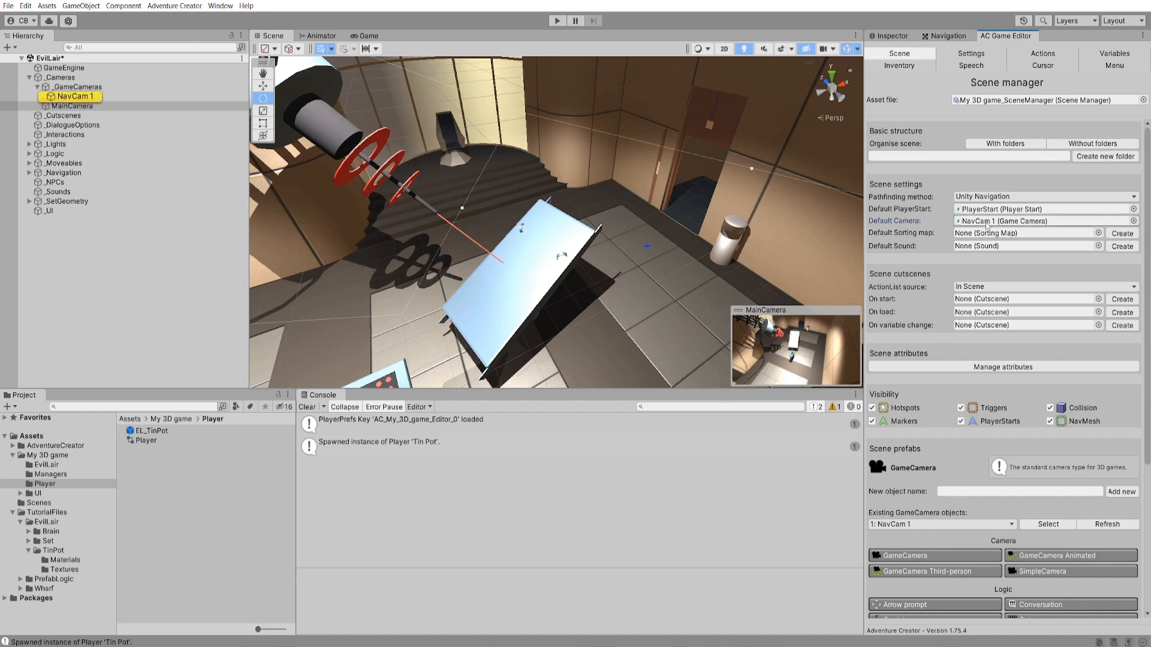
# - Place NavCam 1 at position 0, 4.13, -3.8 with a Y rotation of 50.439, facing the laser table
pyautogui.click(354, 152)
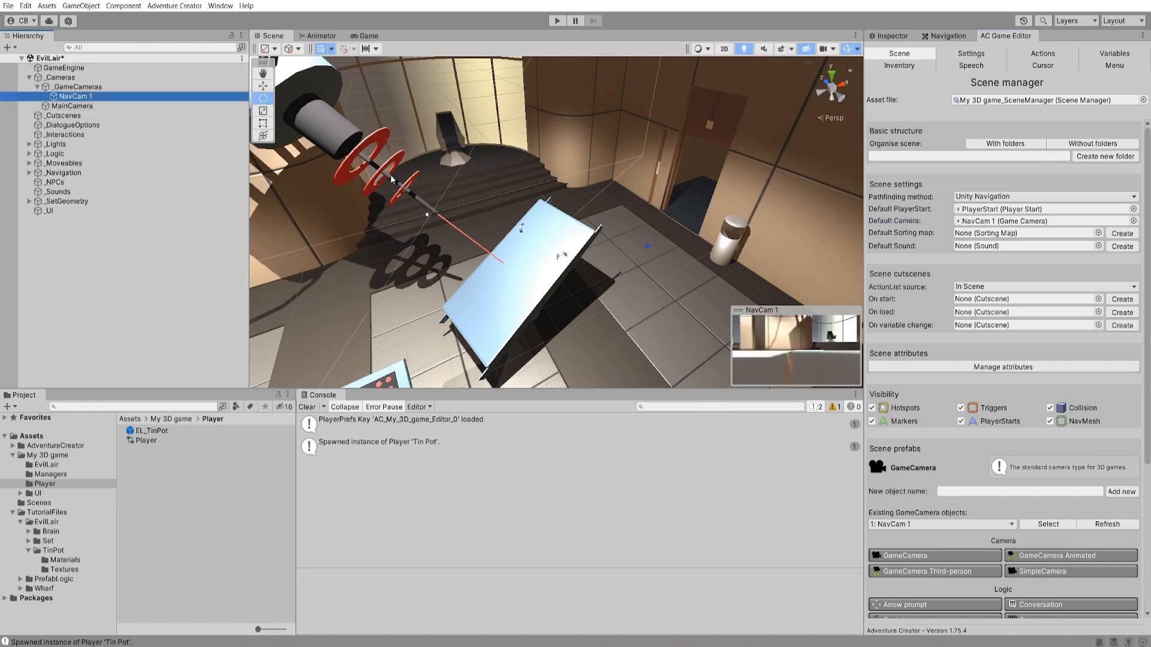
pyautogui.keyDown('alt'); pyautogui.moveTo(441, 232); pyautogui.dragTo(638, 222); pyautogui.keyUp('alt')
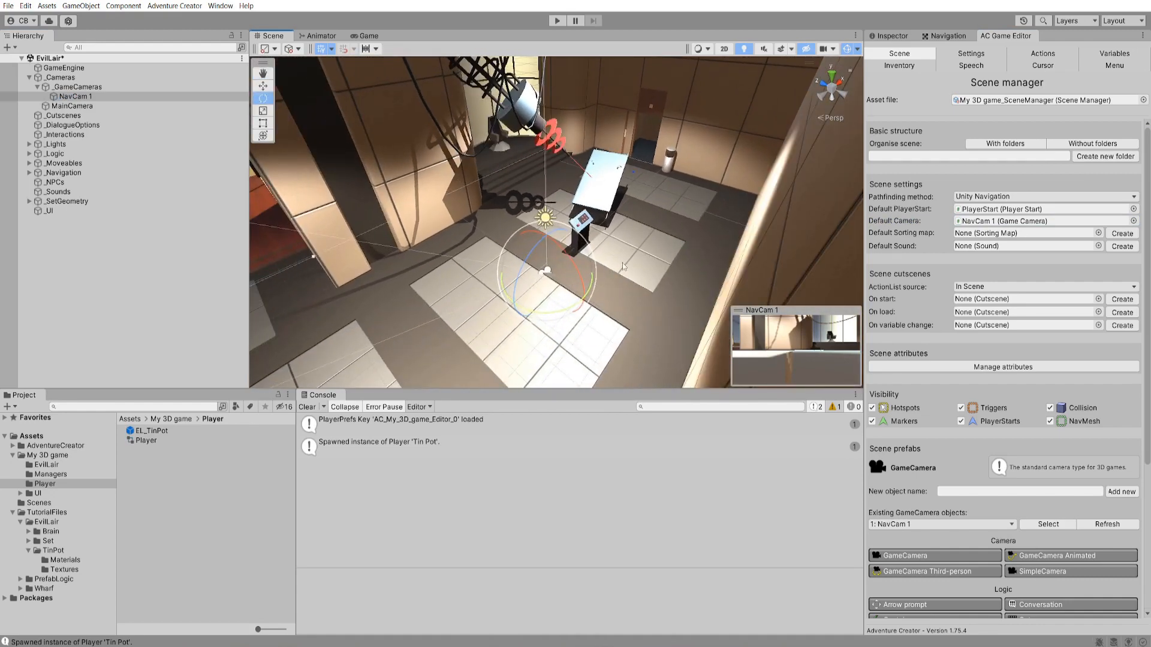
pyautogui.keyDown('alt'); pyautogui.moveTo(623, 267); pyautogui.dragTo(673, 254); pyautogui.keyUp('alt')
pyautogui.press('w')
pyautogui.press('e')
pyautogui.hotkey('ctrl', '3')
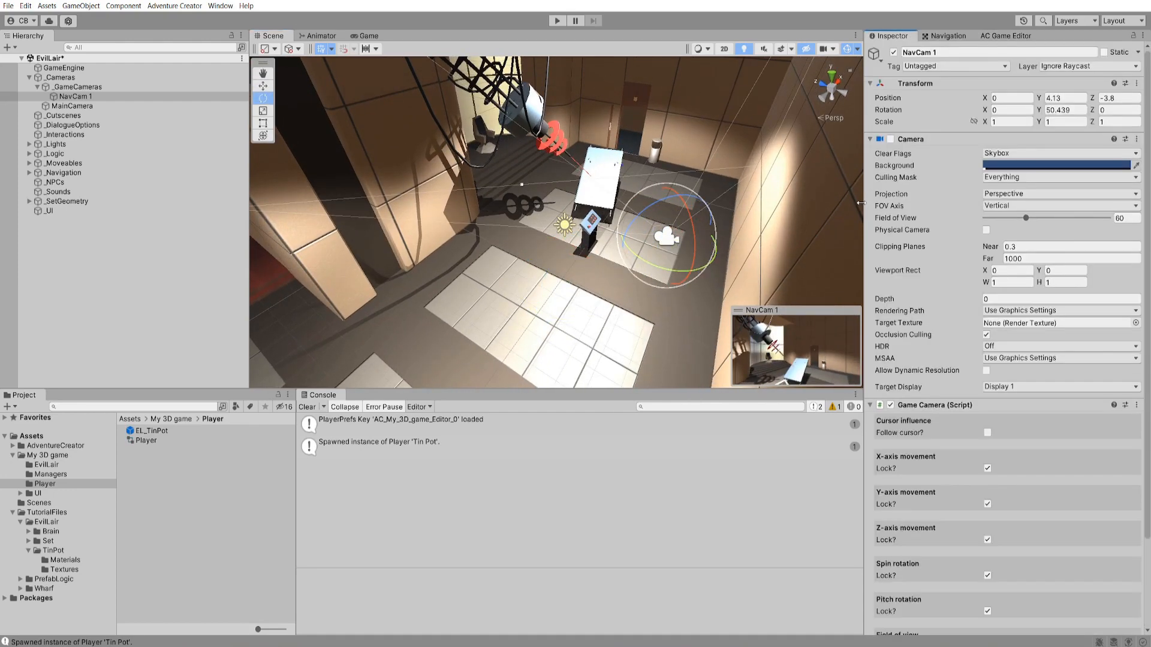
# - Unlock NavCam 1's X-axis movement and spin rotation, and make the spin rotation affected by Look At Target
pyautogui.scroll(-3, 1147, 336)
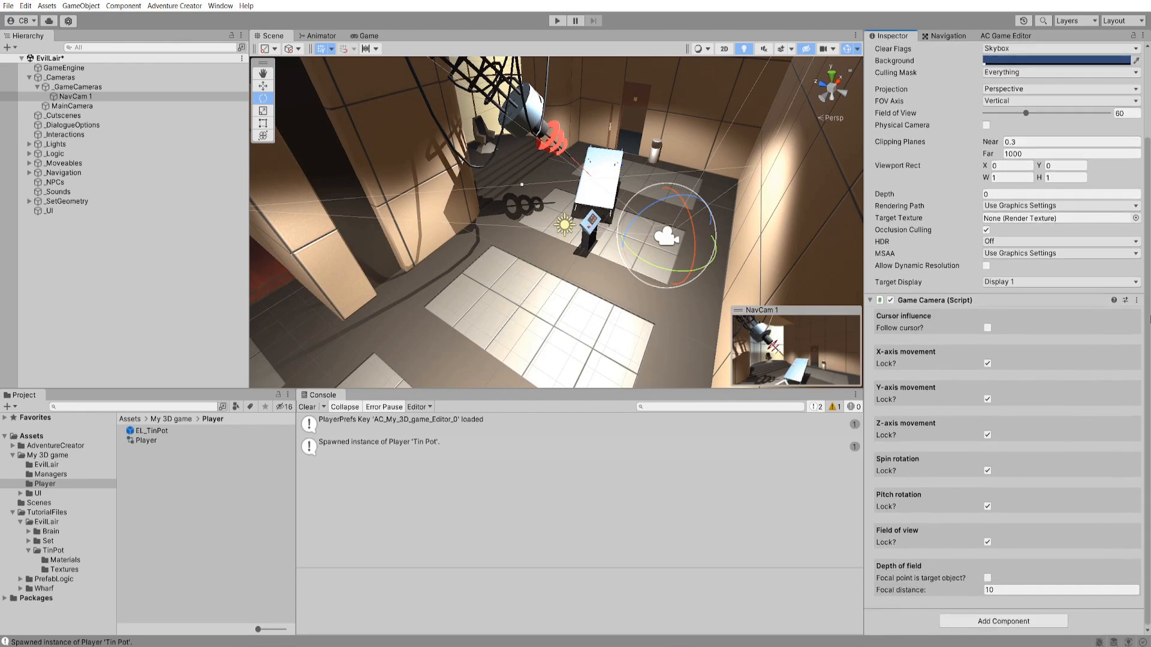
pyautogui.click(885, 362)
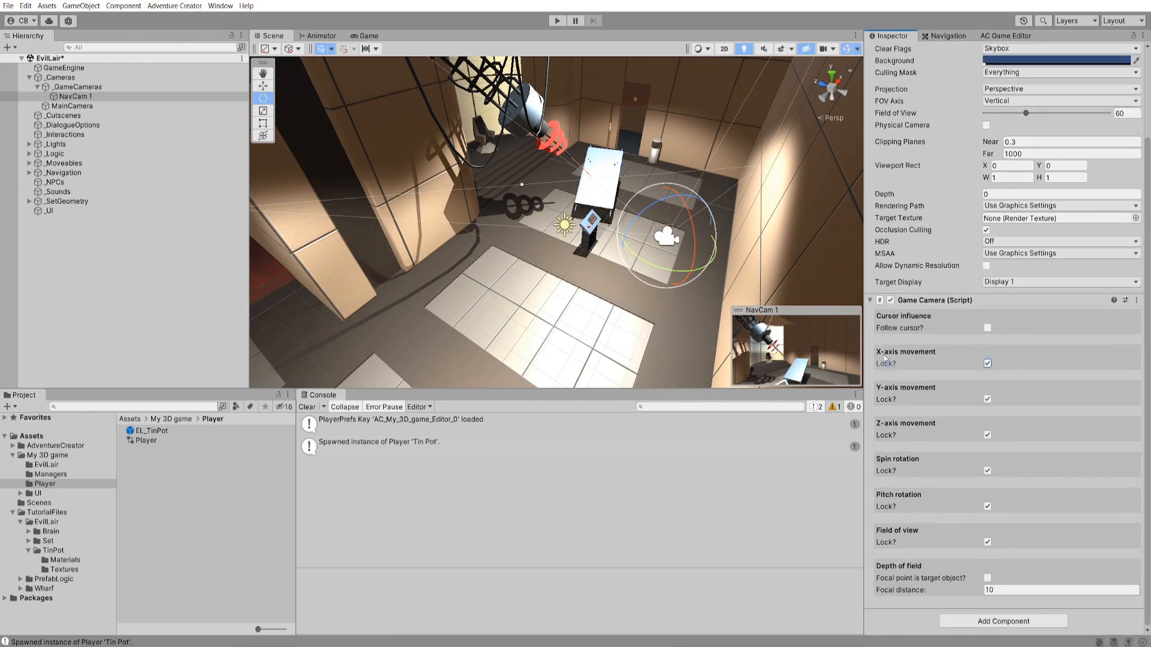
pyautogui.click(987, 363)
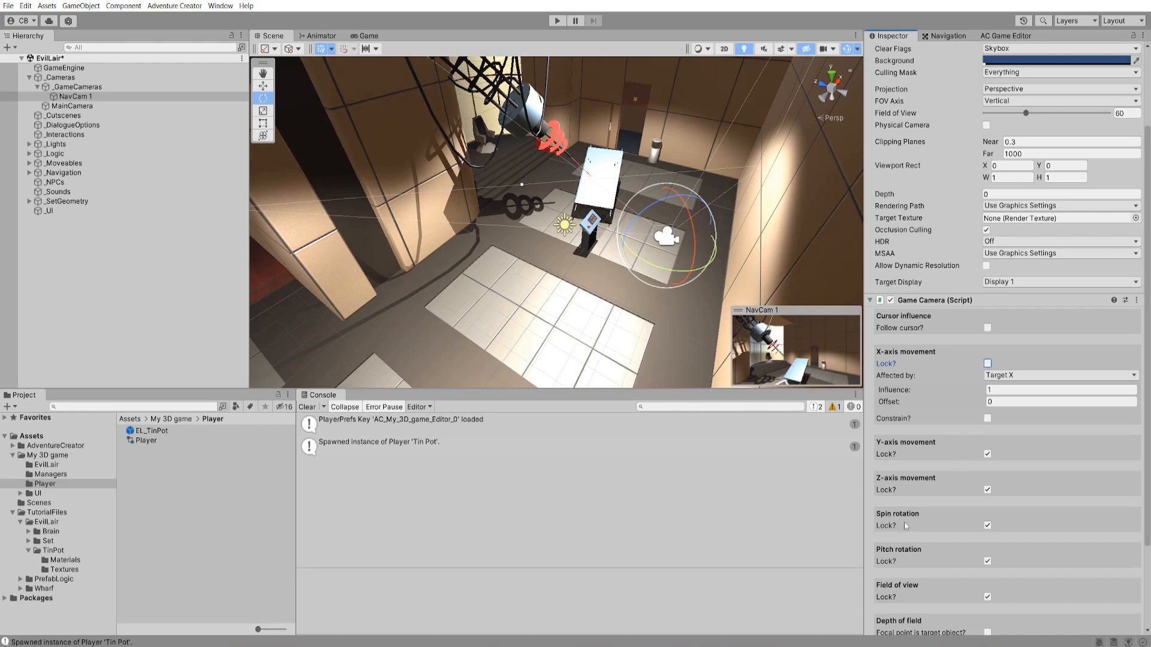
pyautogui.click(987, 525)
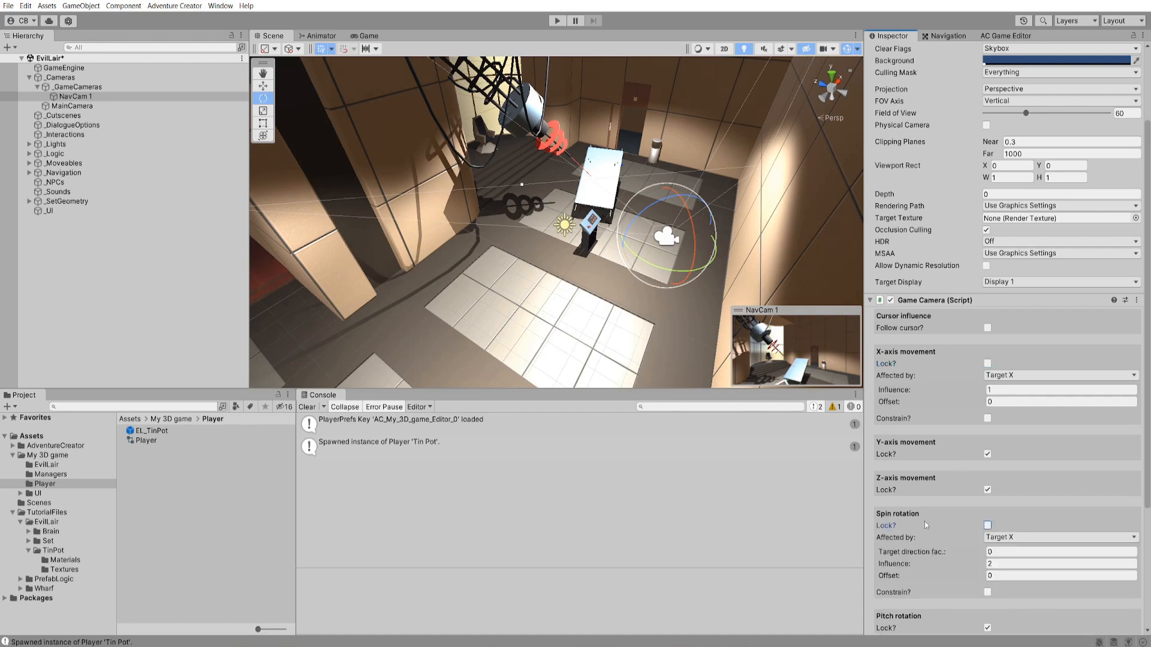
pyautogui.click(1004, 539)
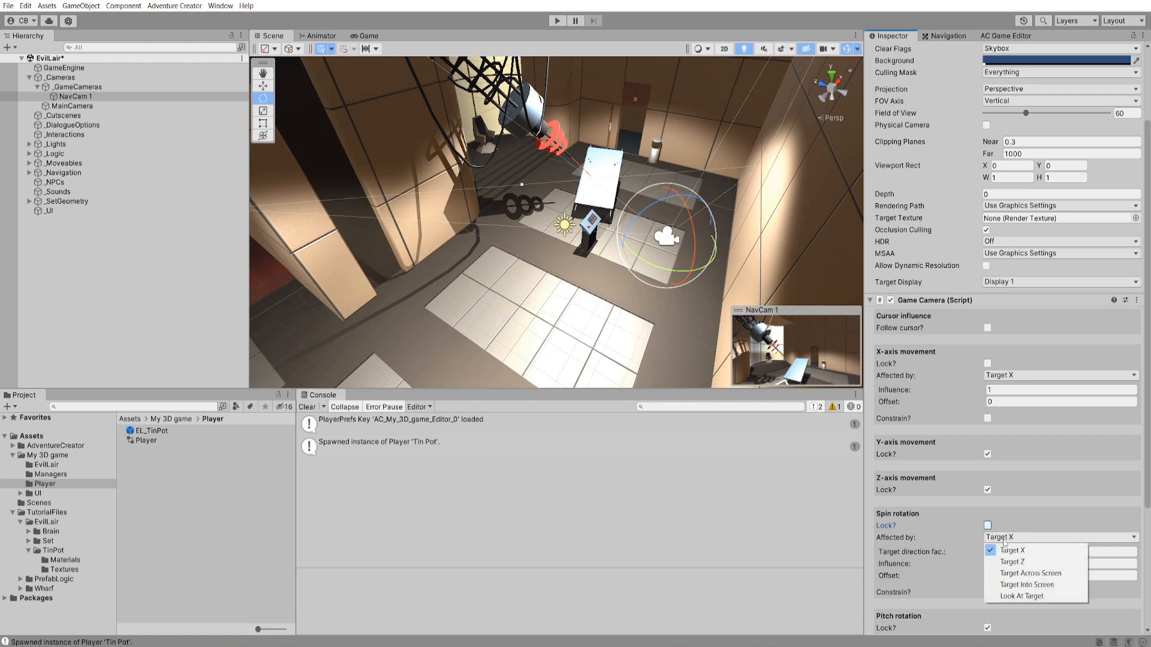
pyautogui.click(1016, 596)
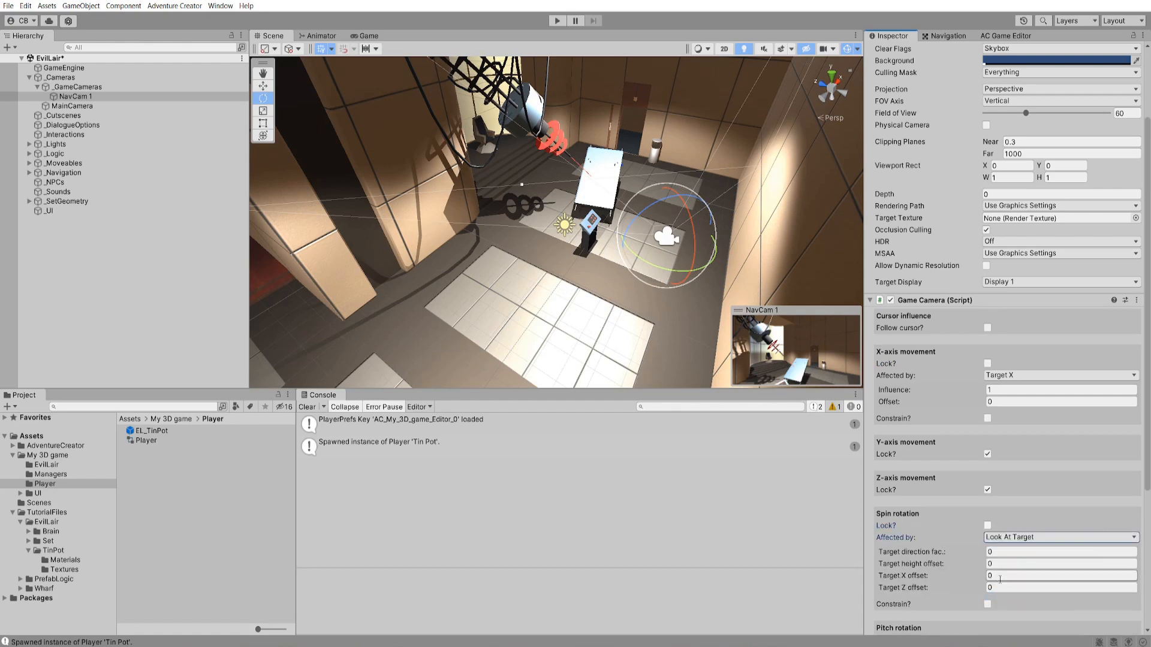
pyautogui.moveTo(1148, 456); pyautogui.dragTo(1143, 593)
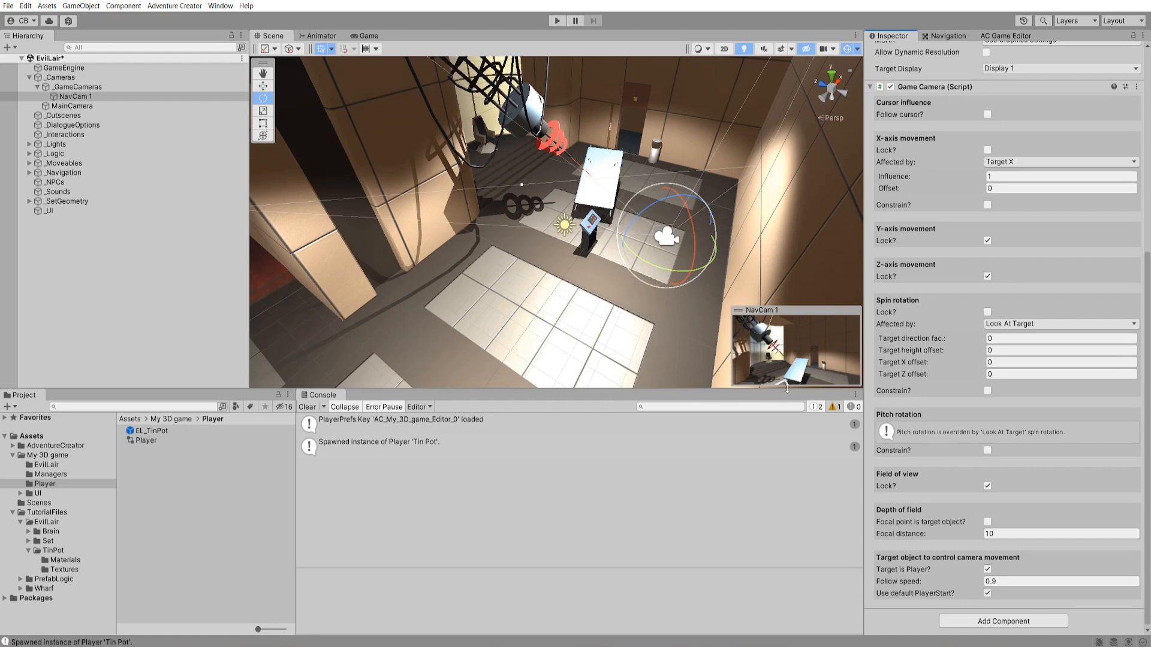
# - Run the scene and tune NavCam 1's X-axis movement with offset 4.98, minimum constraint -17.64 and maximum constraint 5.88
pyautogui.click(552, 21)
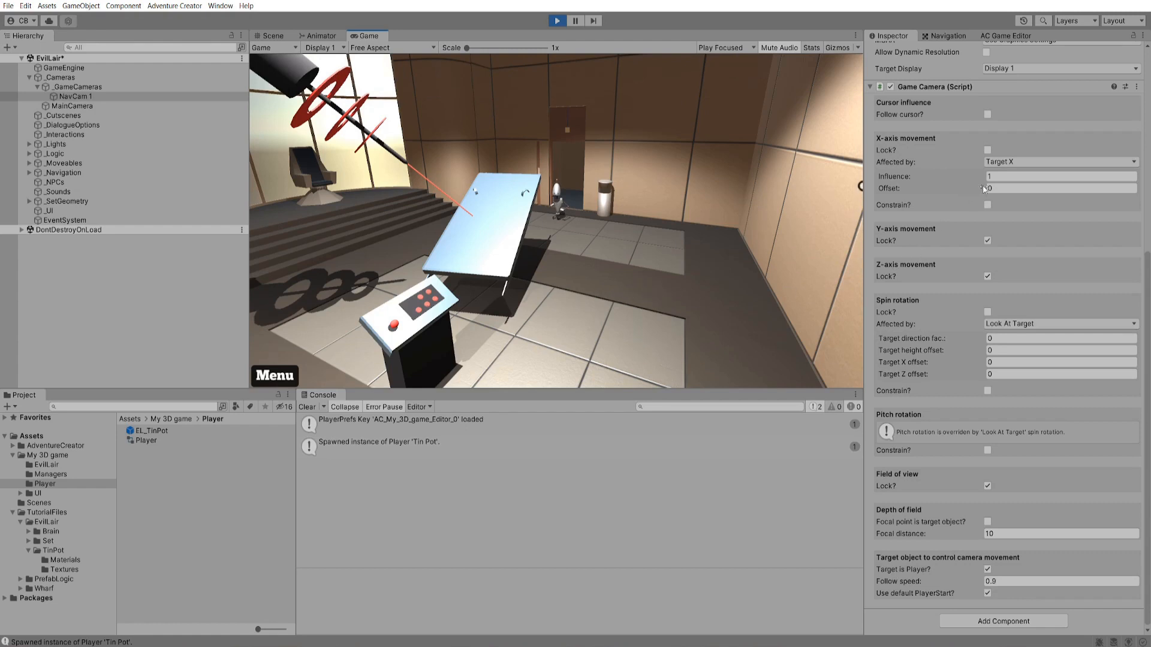
pyautogui.moveTo(983, 190); pyautogui.dragTo(1089, 189)
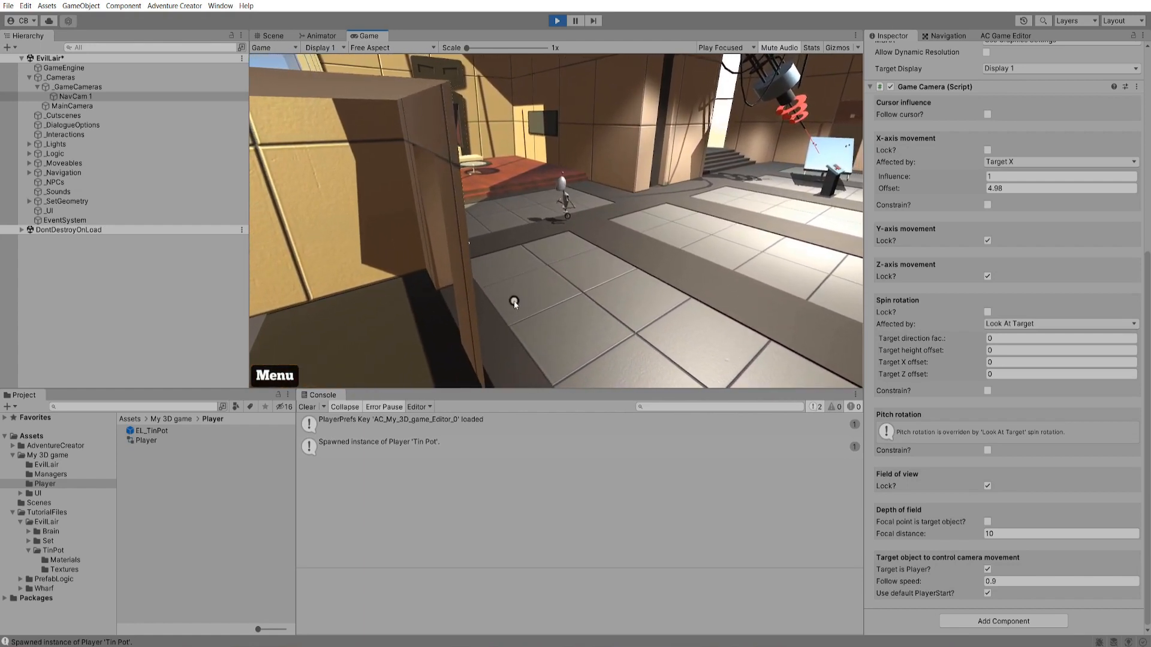
pyautogui.click(955, 204)
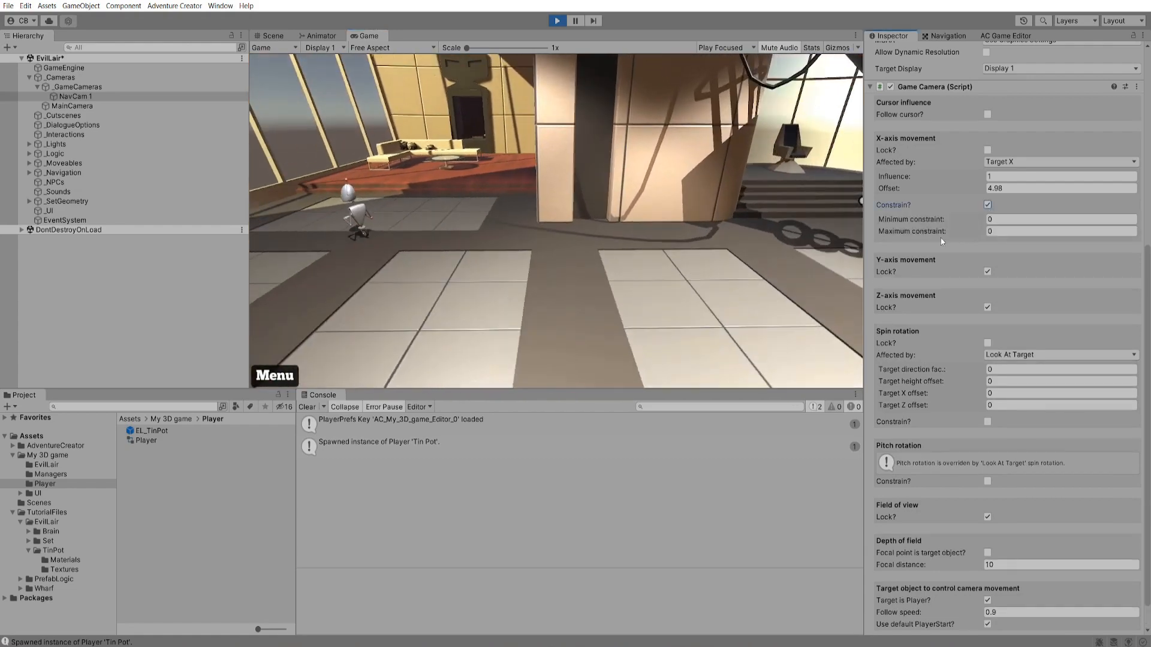
pyautogui.moveTo(964, 219); pyautogui.dragTo(815, 226)
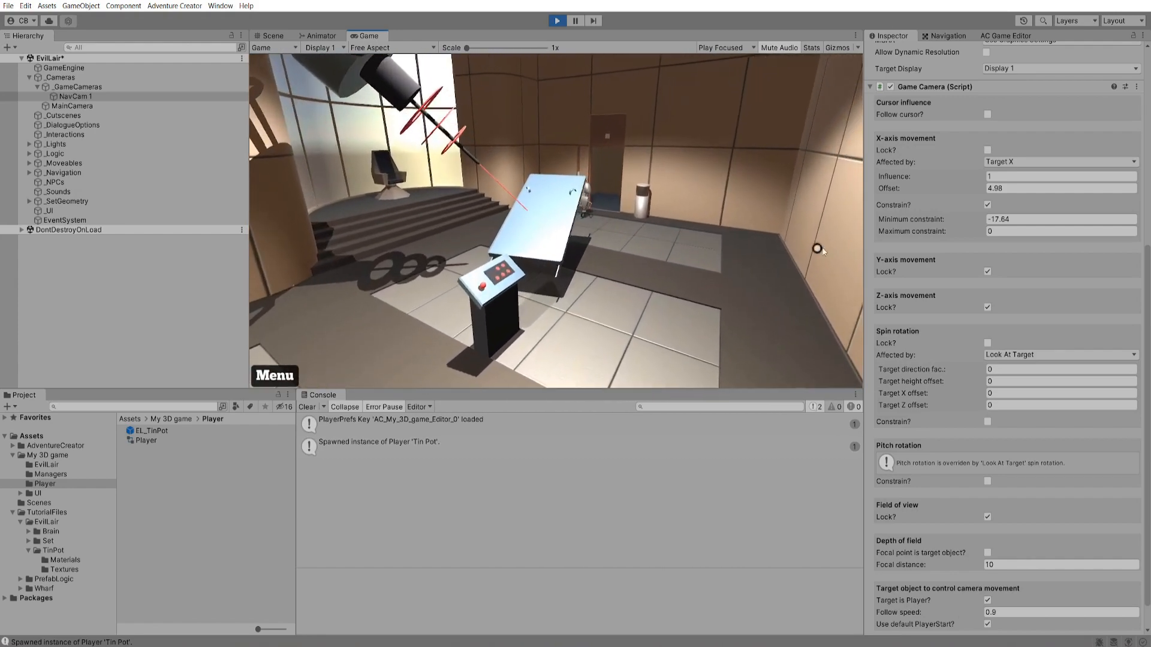
pyautogui.moveTo(961, 235); pyautogui.dragTo(1072, 235)
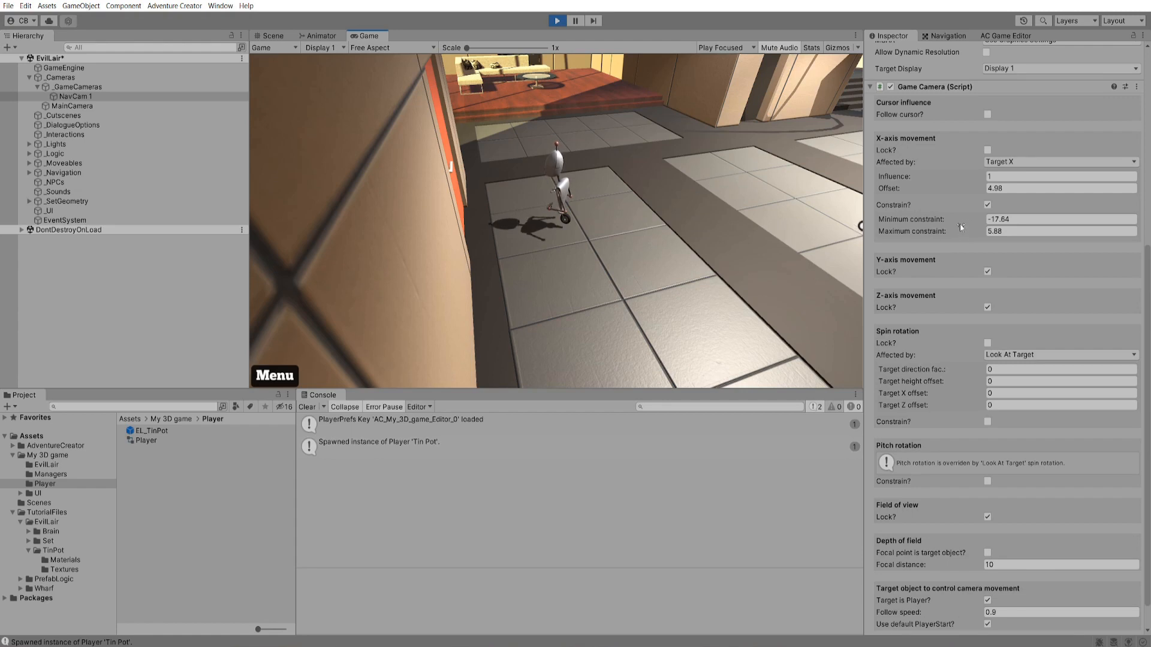
# - Copy NavCam 1's Game Camera component values, stop the game, and paste the values back onto the component
pyautogui.click(1136, 87)
pyautogui.click(1094, 171)
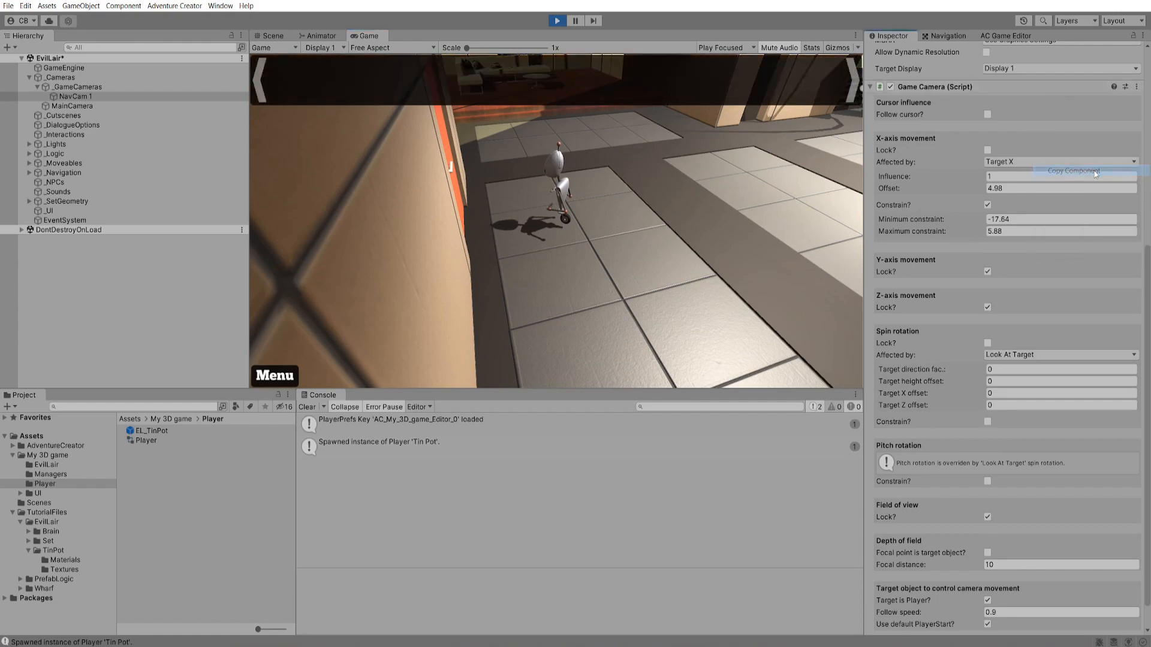
pyautogui.click(557, 21)
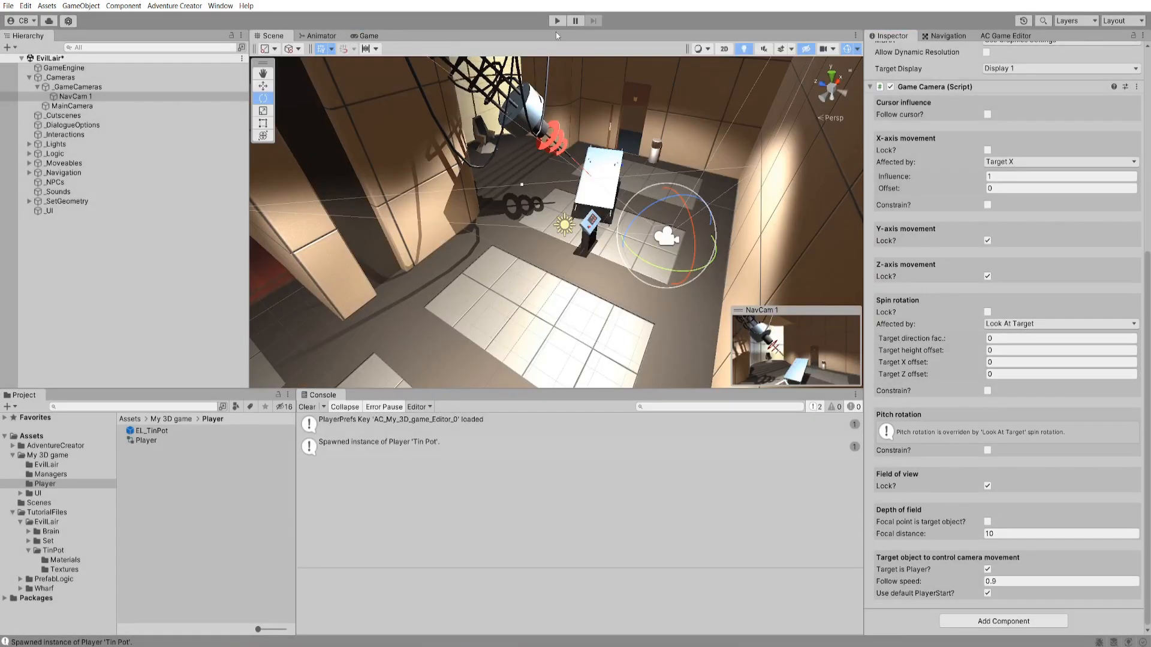
pyautogui.click(1136, 87)
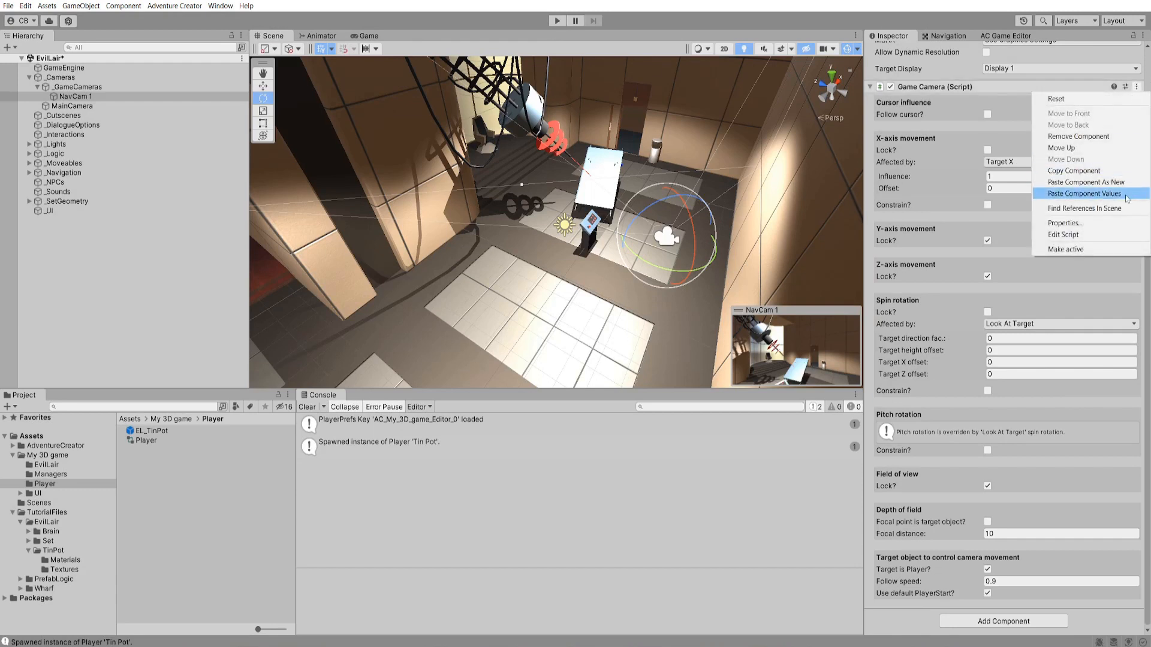
pyautogui.click(1083, 194)
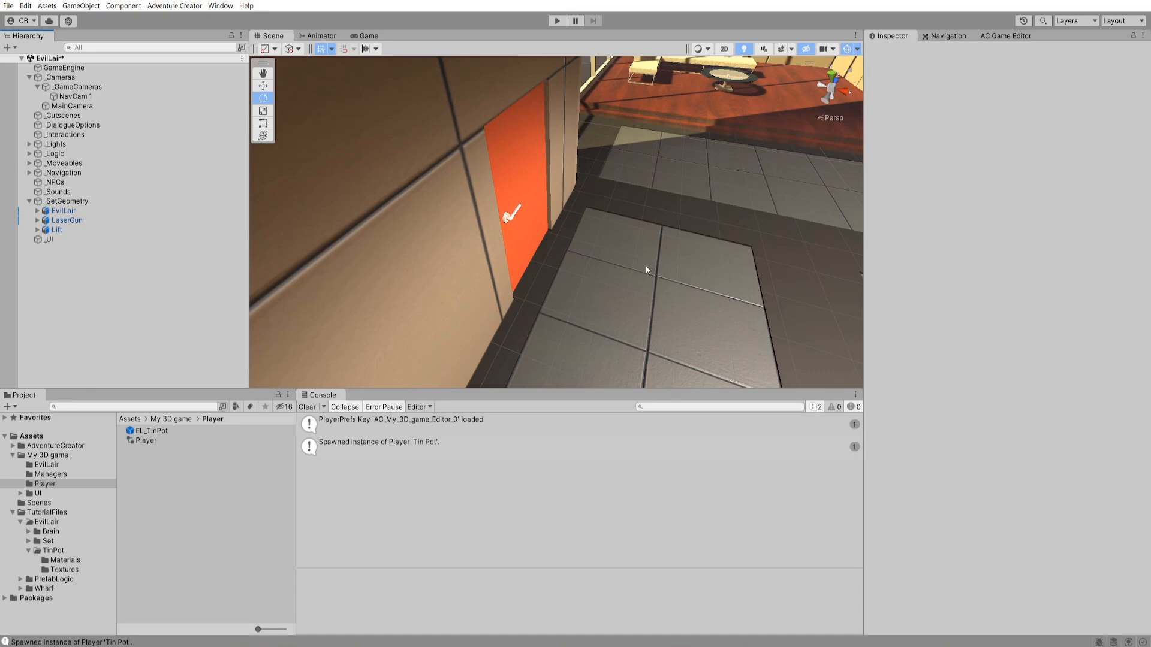
# - Check the available inputs in the Settings manager, and set the Input Manager's axes size to 20 in the project settings
pyautogui.click(1006, 36)
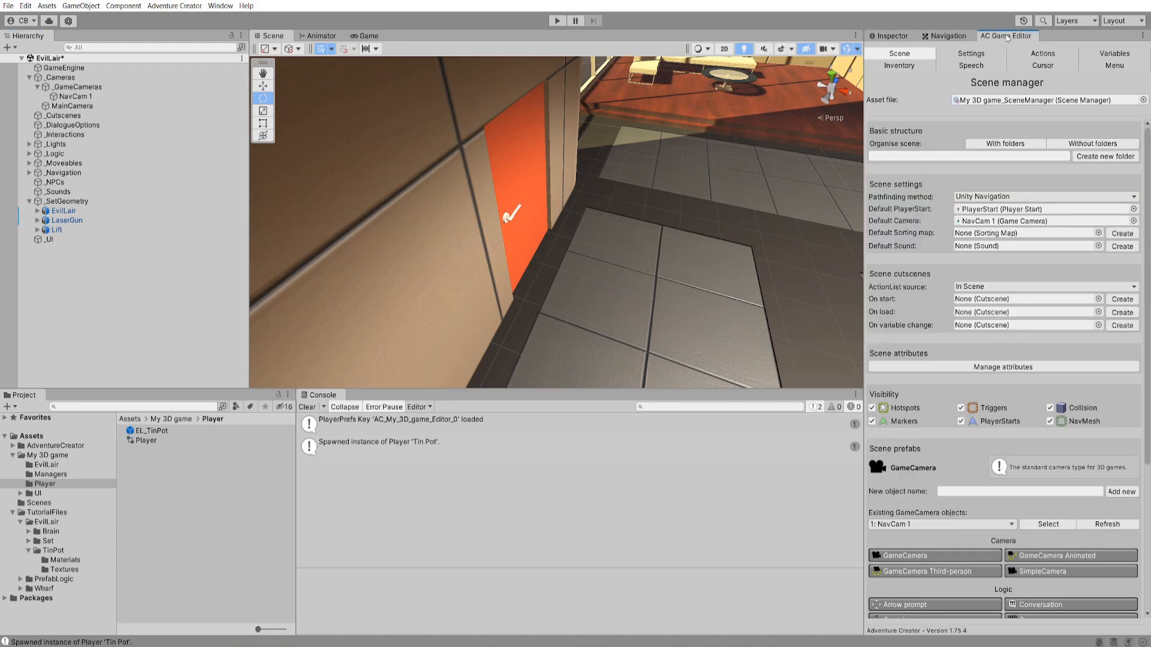
pyautogui.click(995, 55)
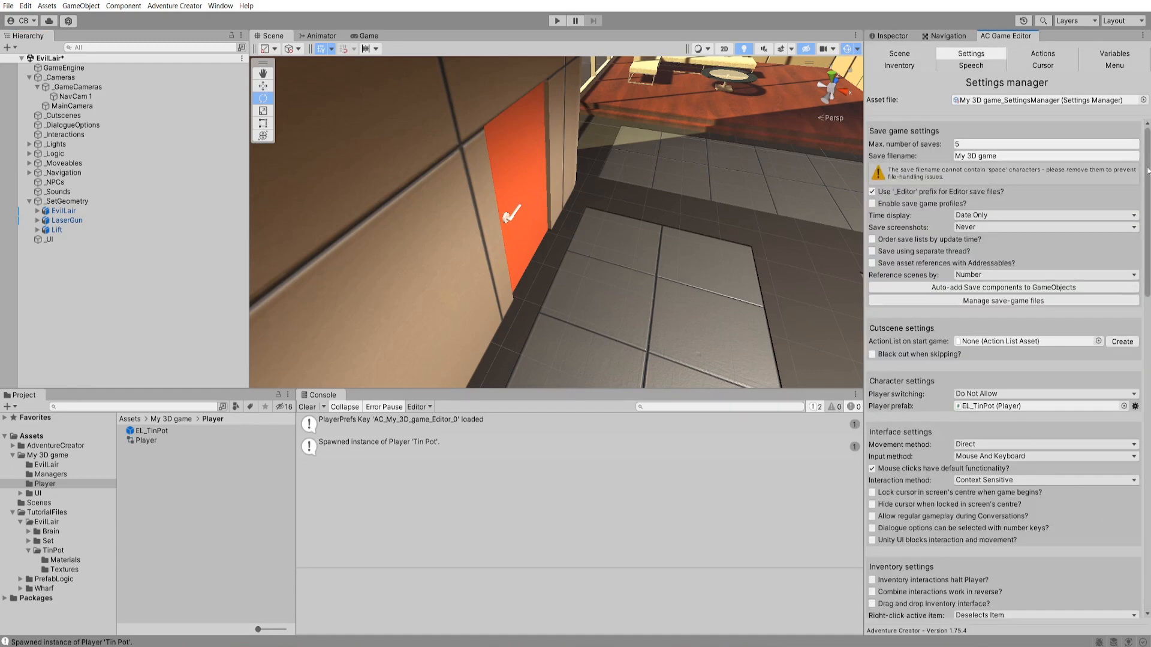
pyautogui.moveTo(1148, 170); pyautogui.dragTo(1148, 312)
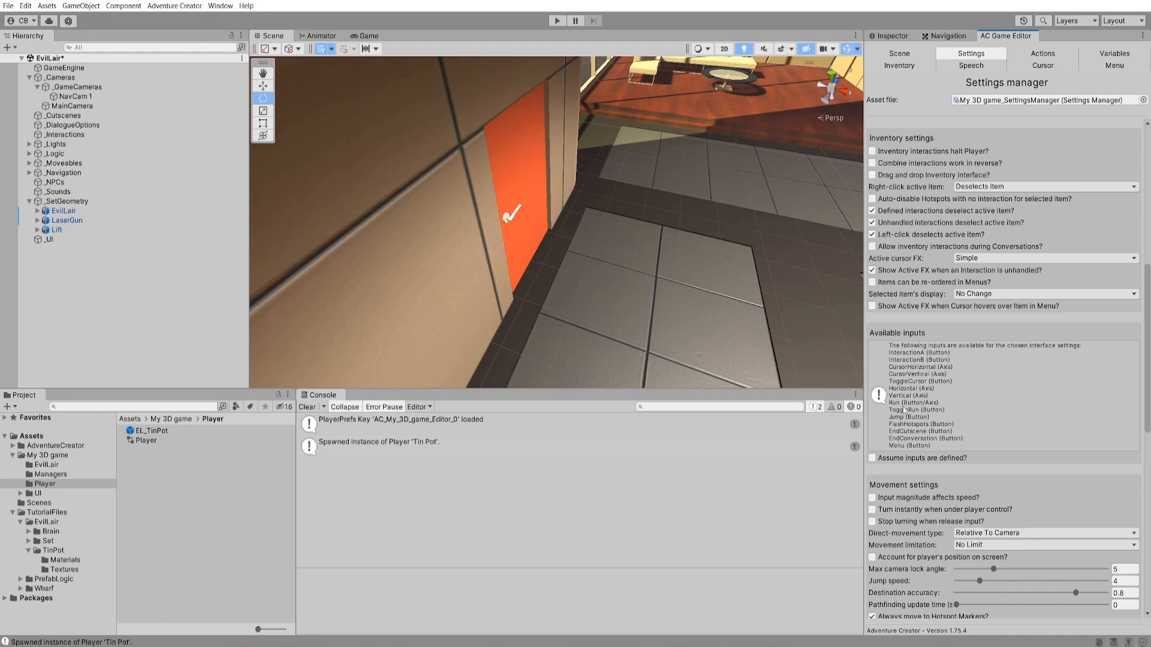
pyautogui.click(25, 6)
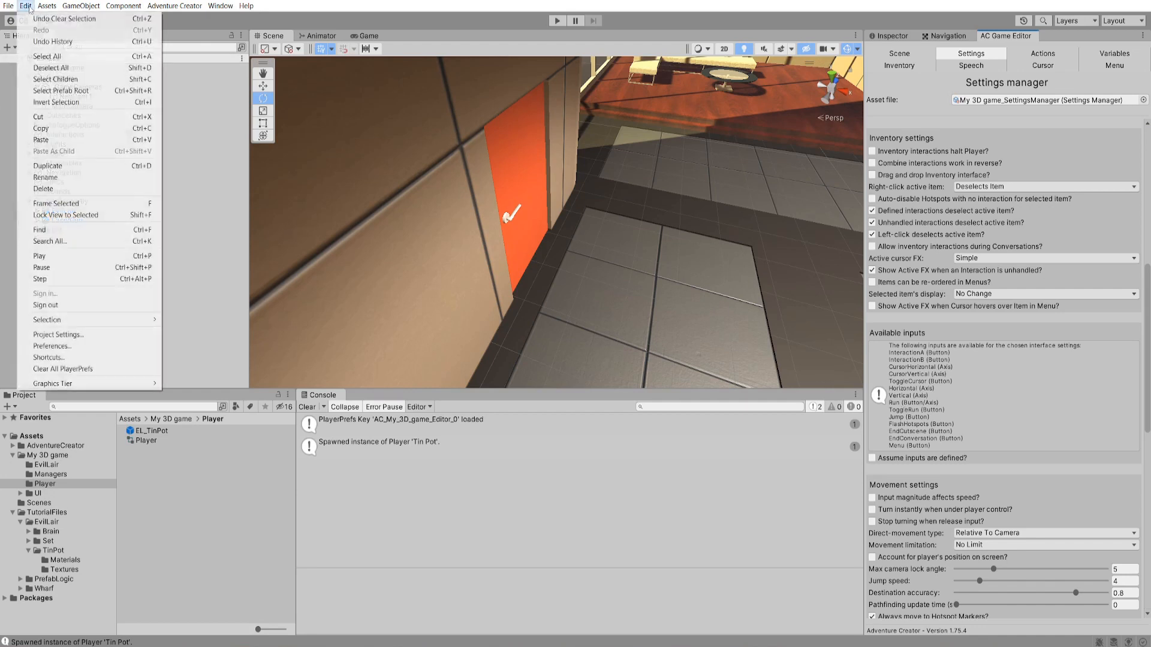
pyautogui.click(77, 334)
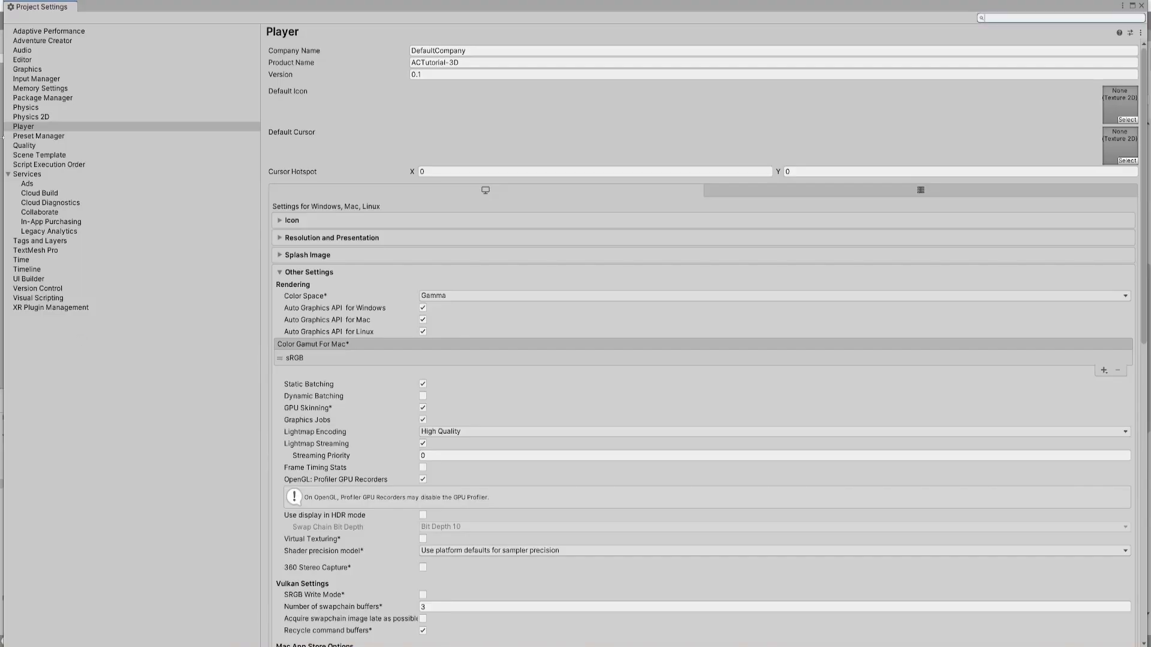
pyautogui.click(32, 80)
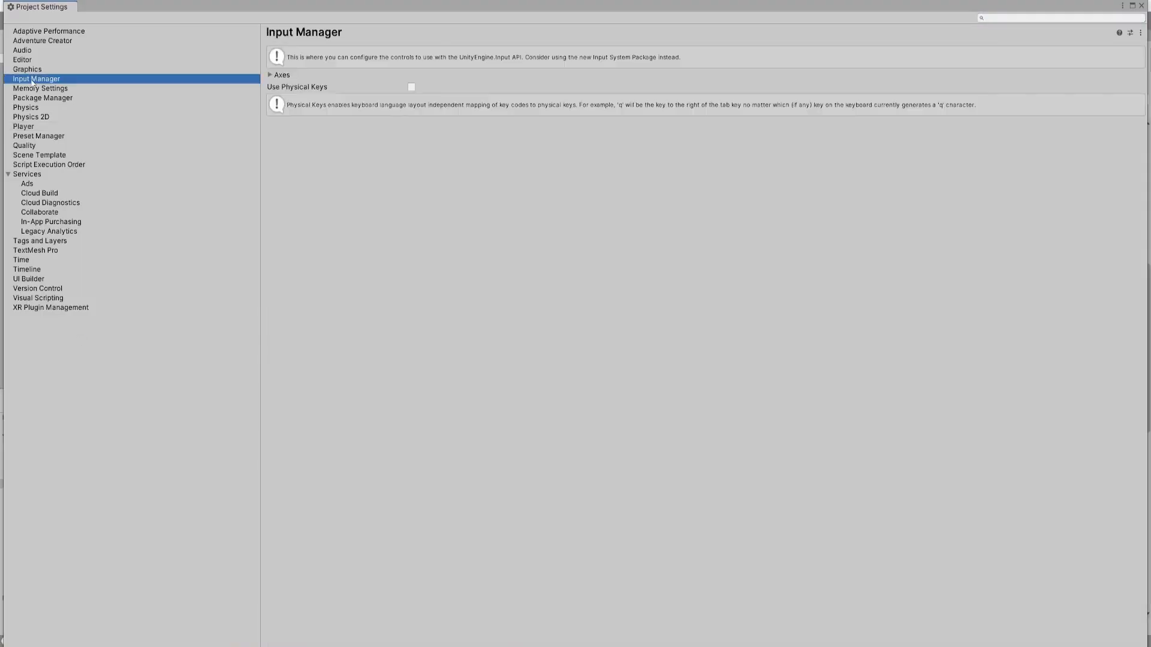
pyautogui.click(289, 79)
pyautogui.click(446, 85)
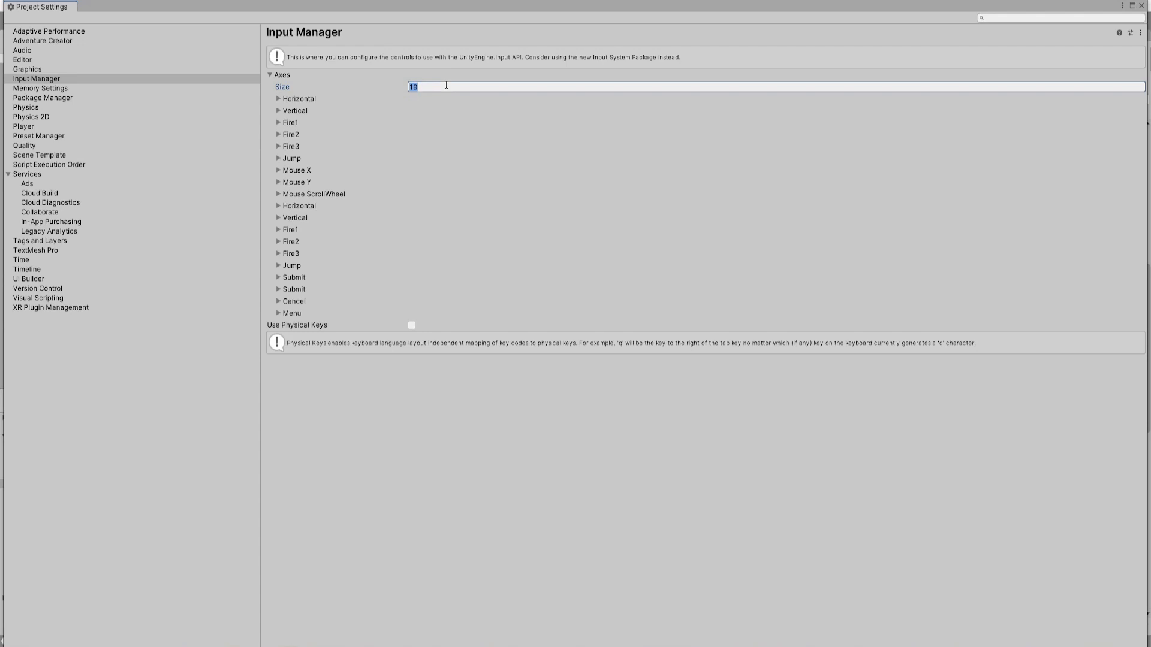
pyautogui.write('20')
pyautogui.press('Return')
# - Name the newly added input axis Run and set its positive button to left shift
pyautogui.click(303, 324)
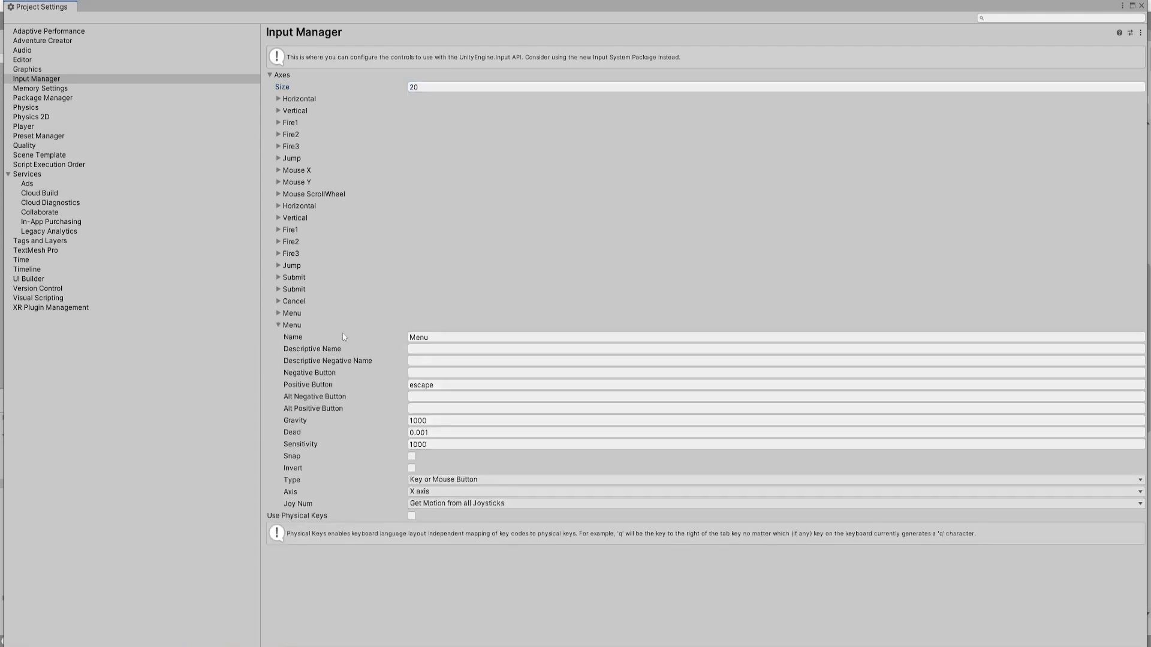
pyautogui.click(471, 337)
pyautogui.write('Run')
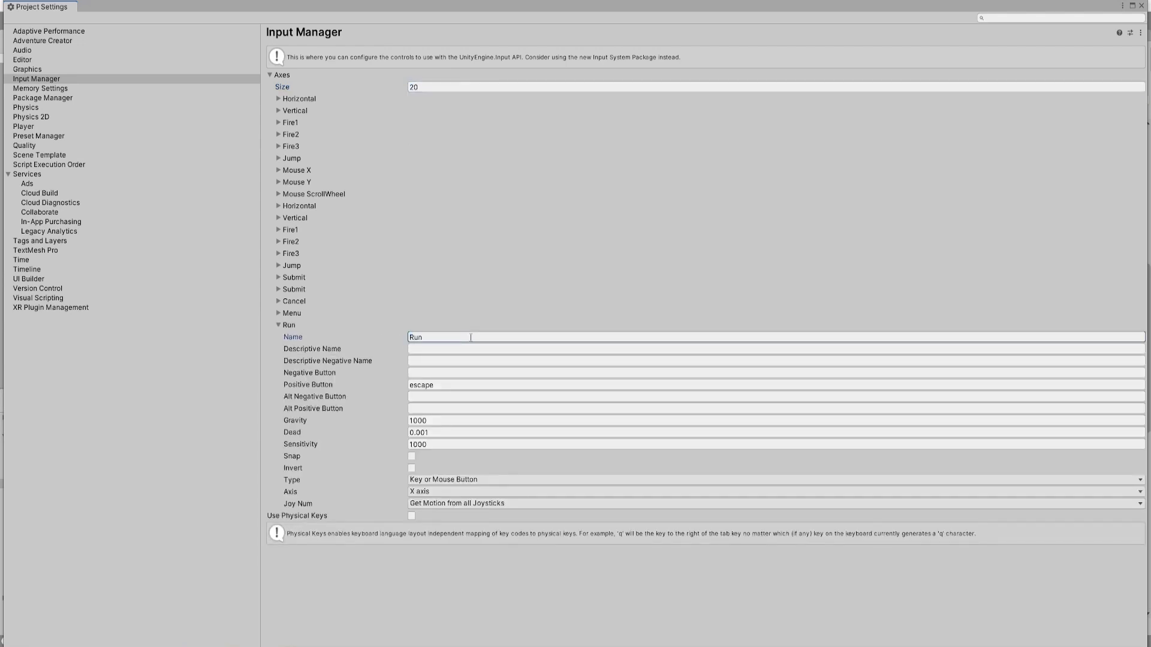
pyautogui.click(452, 385)
pyautogui.write('left shift')
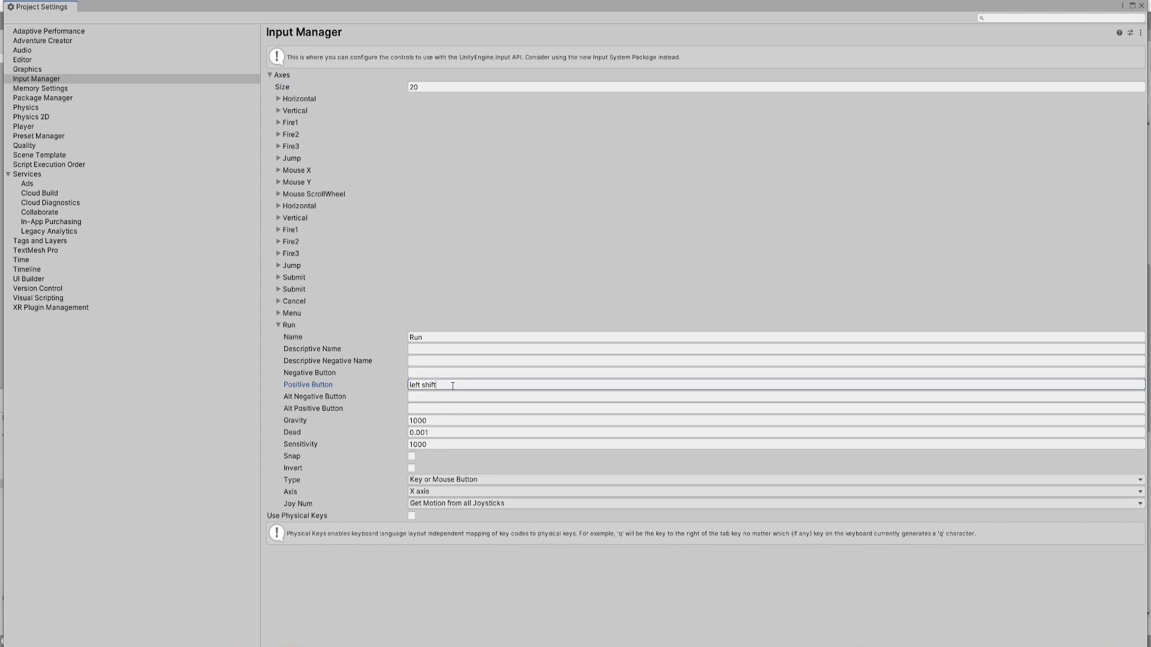
pyautogui.press('Return')
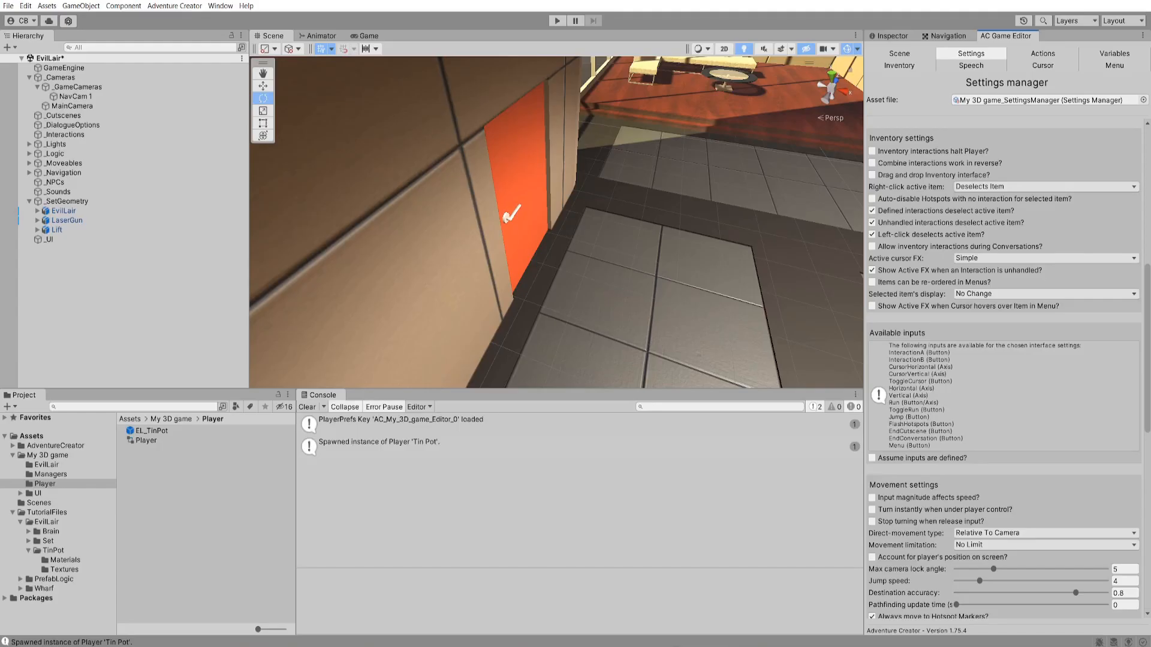
# - Run the scene and test Tin Pot's walking and running around the lair, stopping the game when done
pyautogui.click(555, 21)
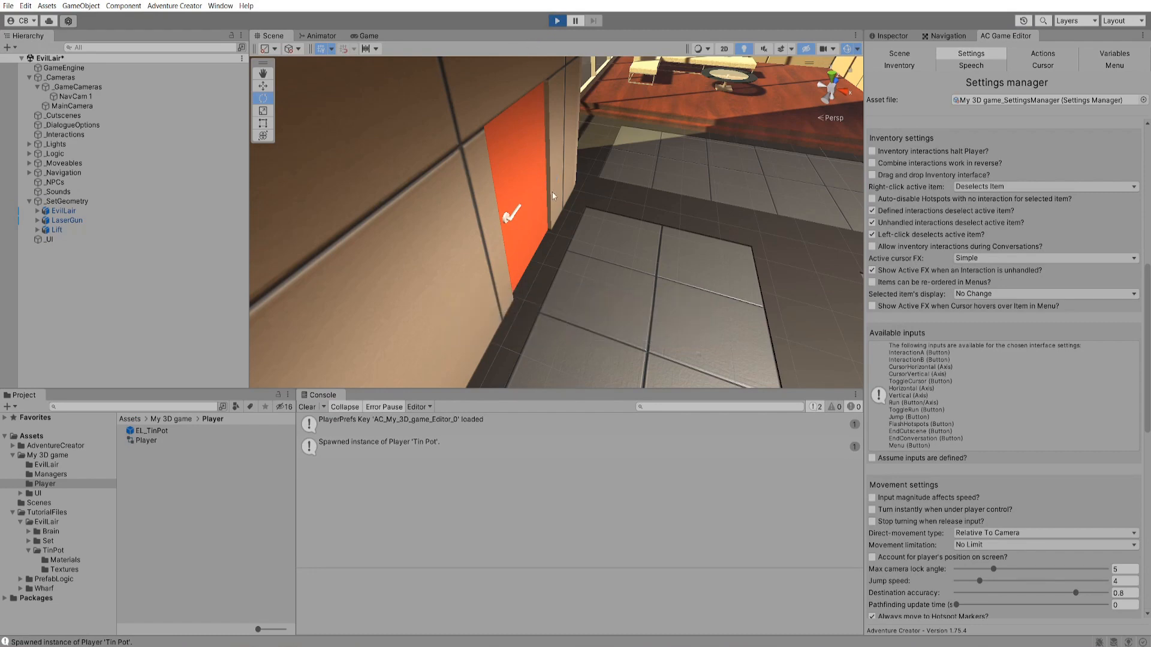
pyautogui.press('s')
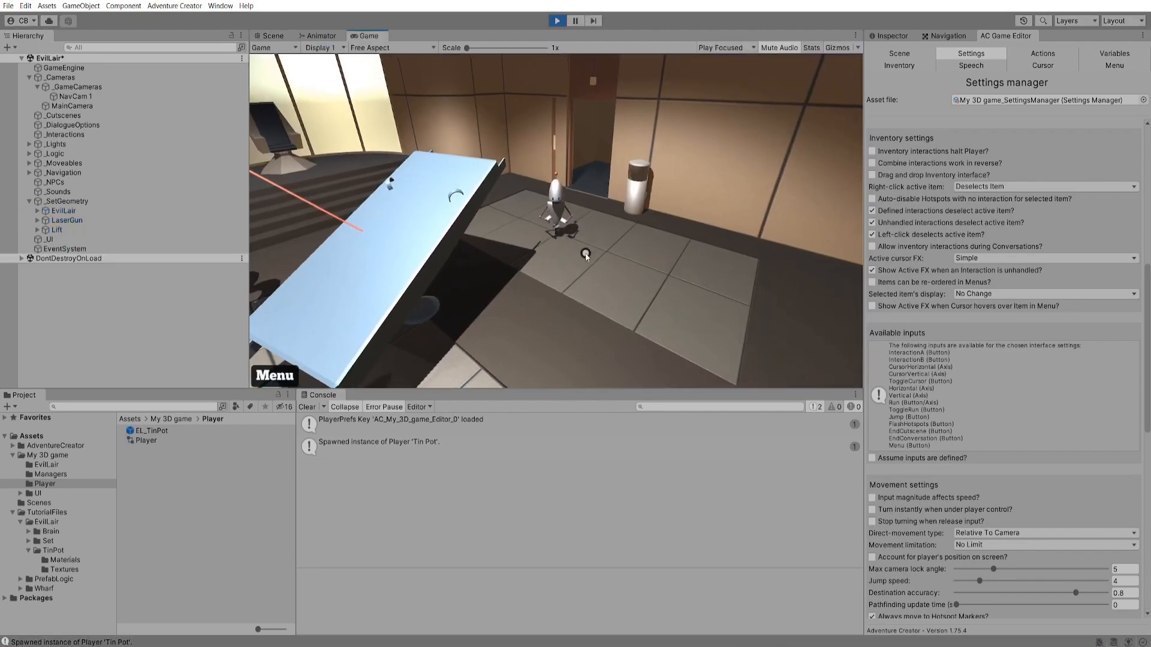
pyautogui.press('w')
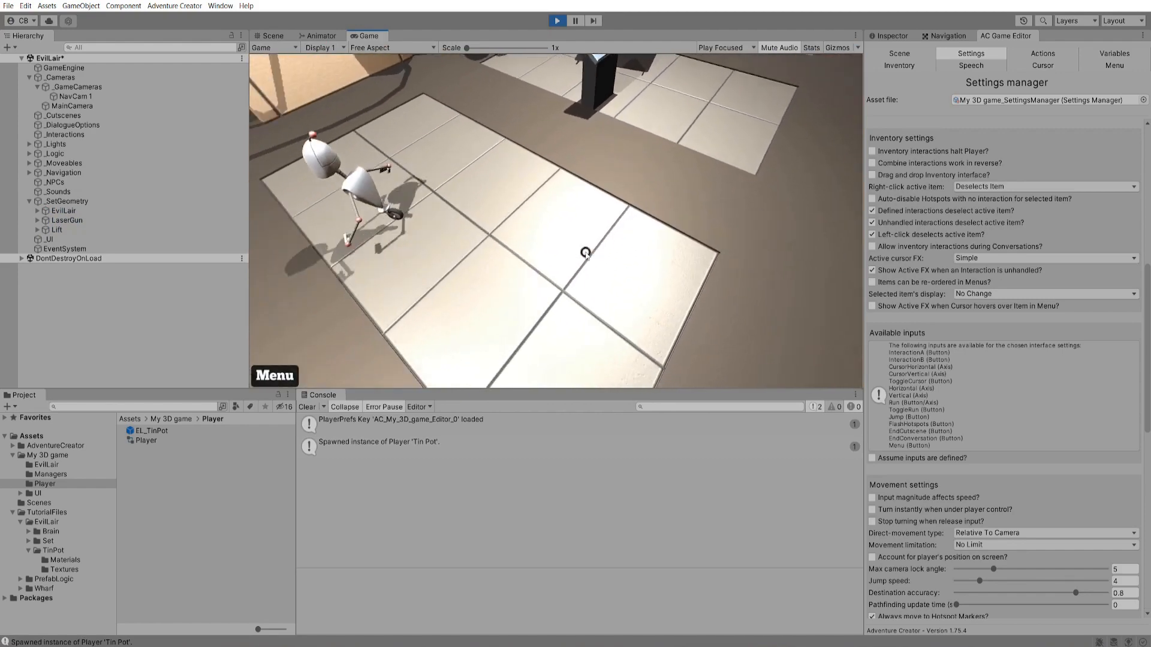
pyautogui.press('d')
pyautogui.press('s')
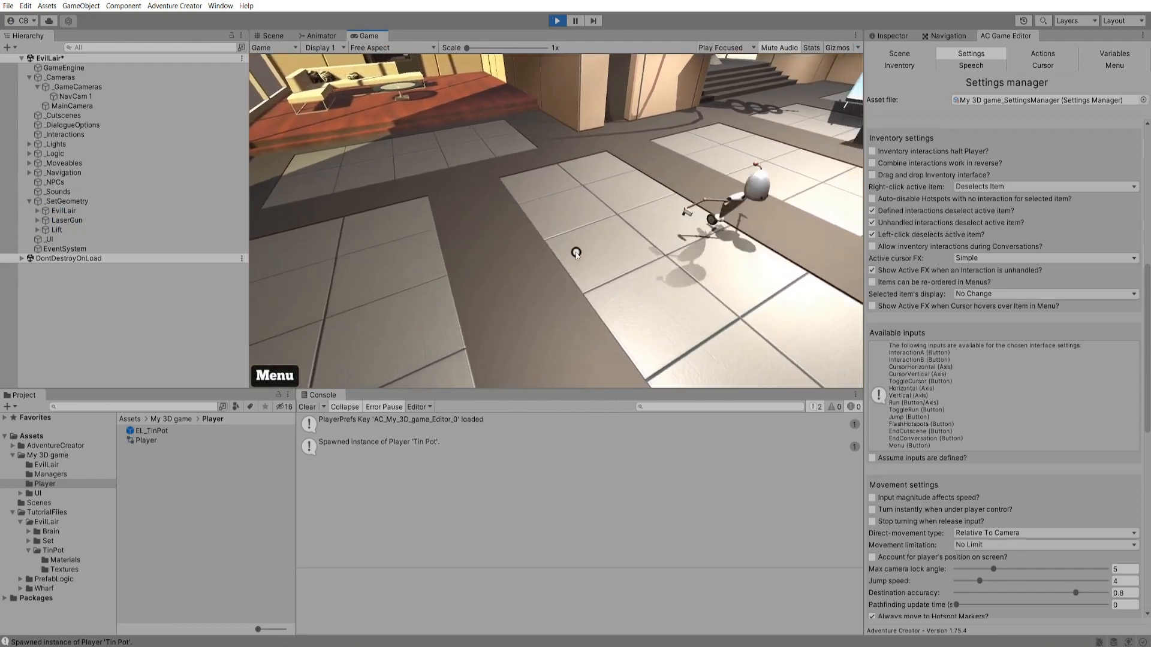
pyautogui.press('a')
pyautogui.press('w')
pyautogui.press('d')
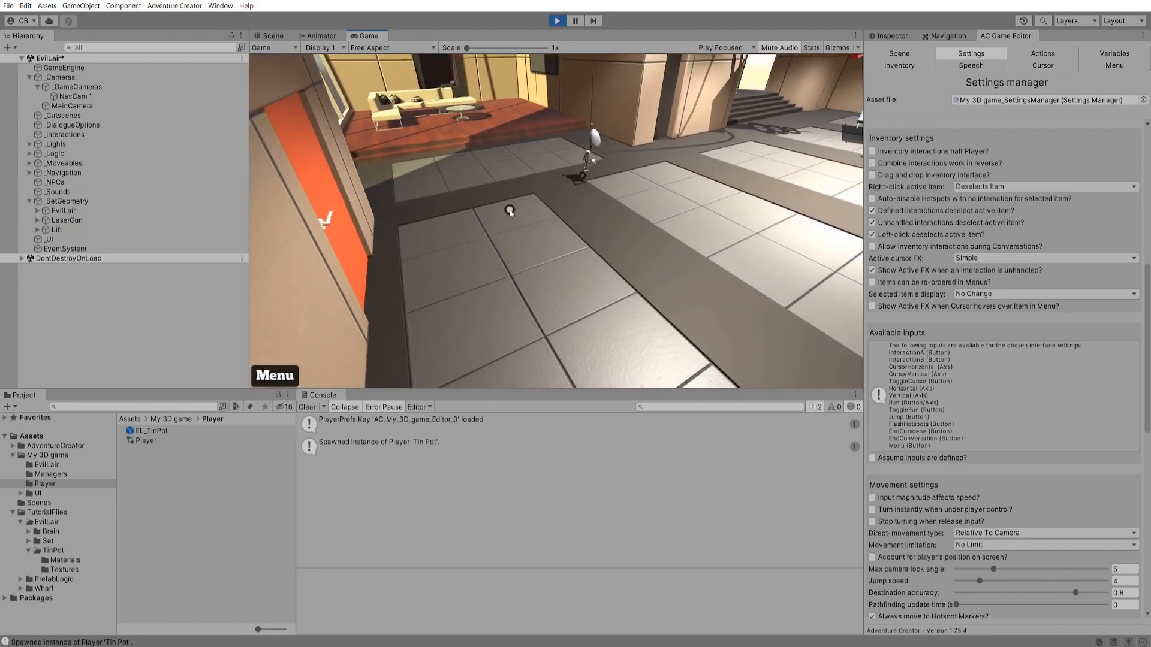
pyautogui.press('a')
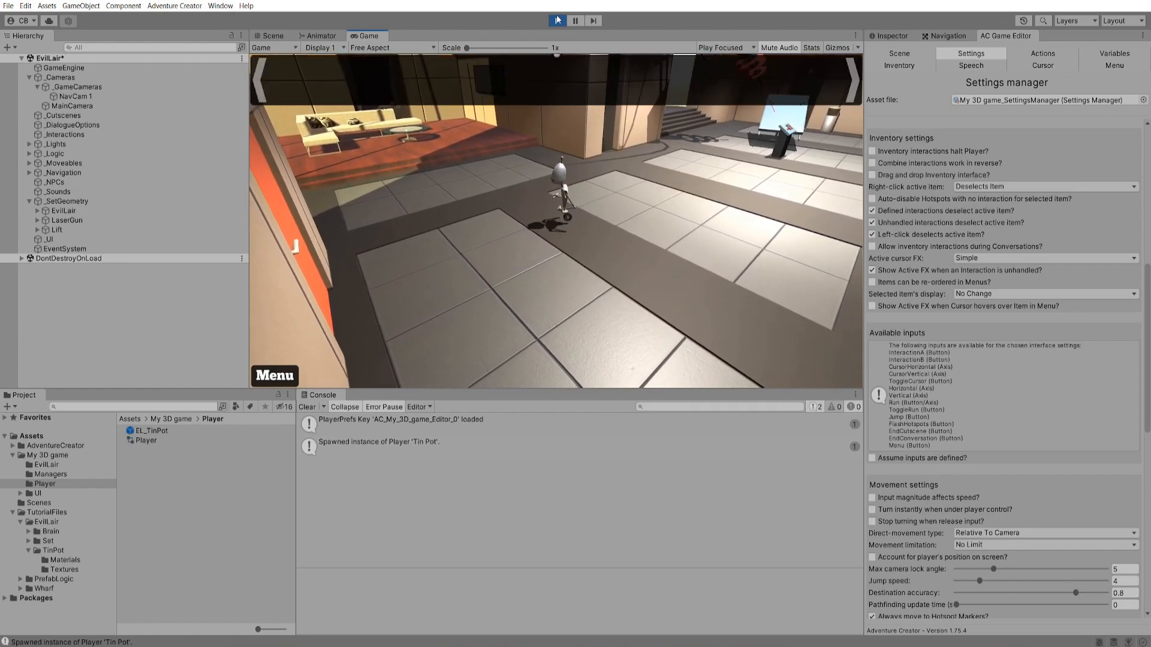
pyautogui.hotkey('ctrl', 'p')
# - Set the EL_TinPot prefab's run speed scale to 4 in its movement settings
pyautogui.click(149, 431)
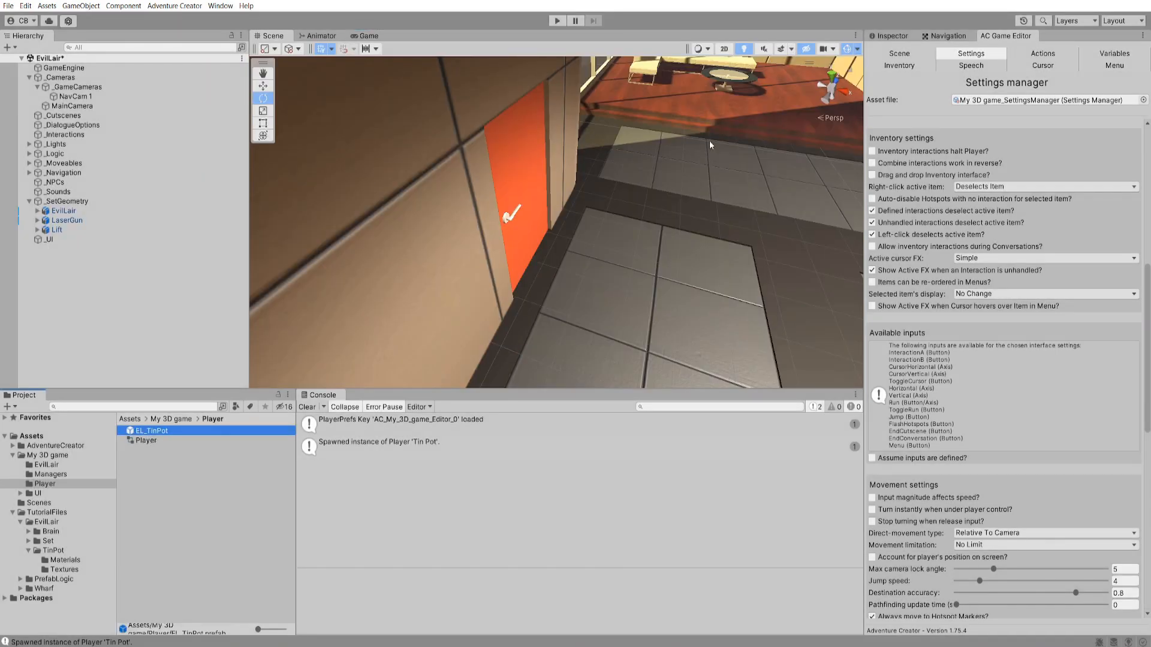
pyautogui.click(889, 36)
pyautogui.scroll(-15, 1065, 207)
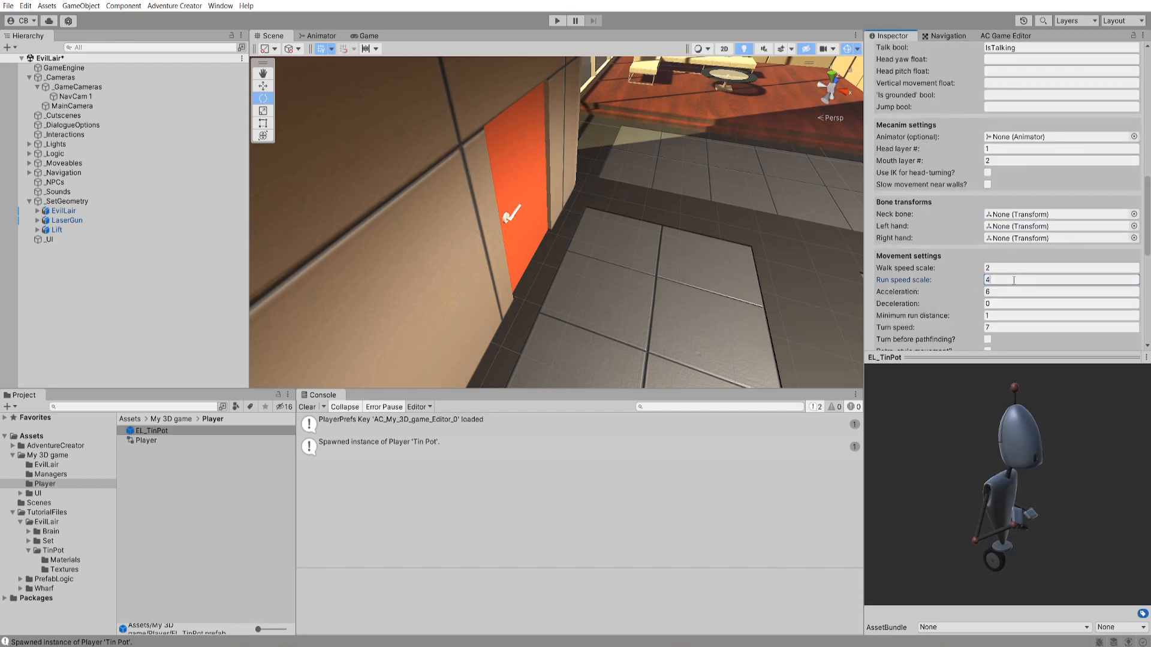
# - Set the Robot_Run motion's threshold to 4 in the Player animator controller's Blend Tree
pyautogui.doubleClick(147, 442)
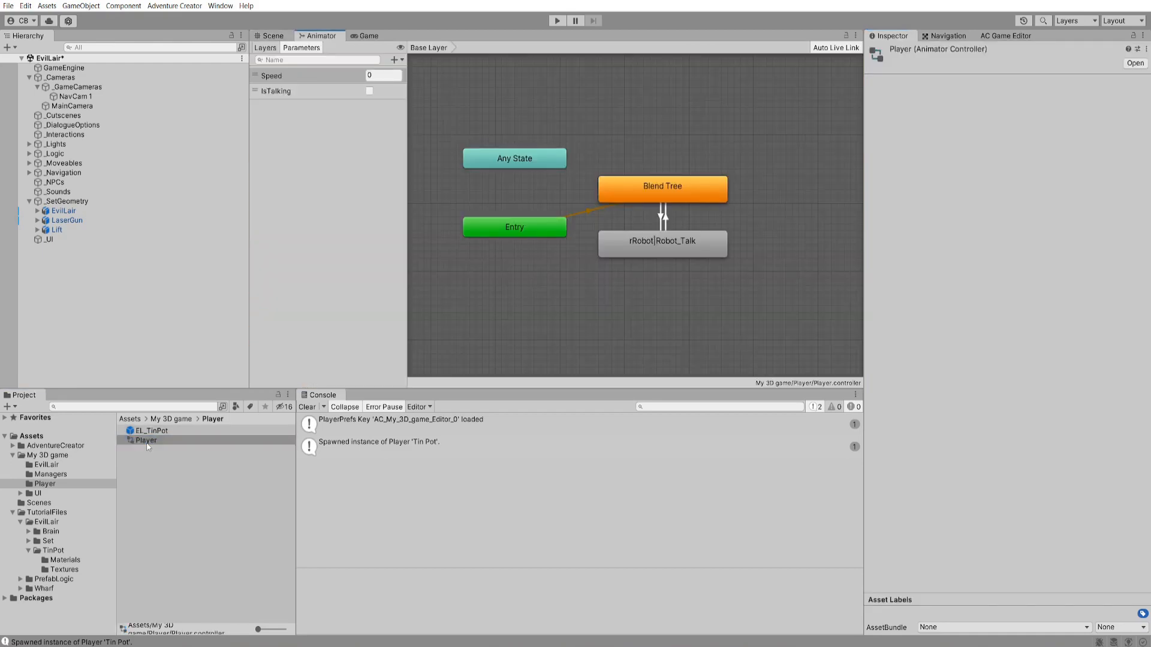
pyautogui.doubleClick(659, 197)
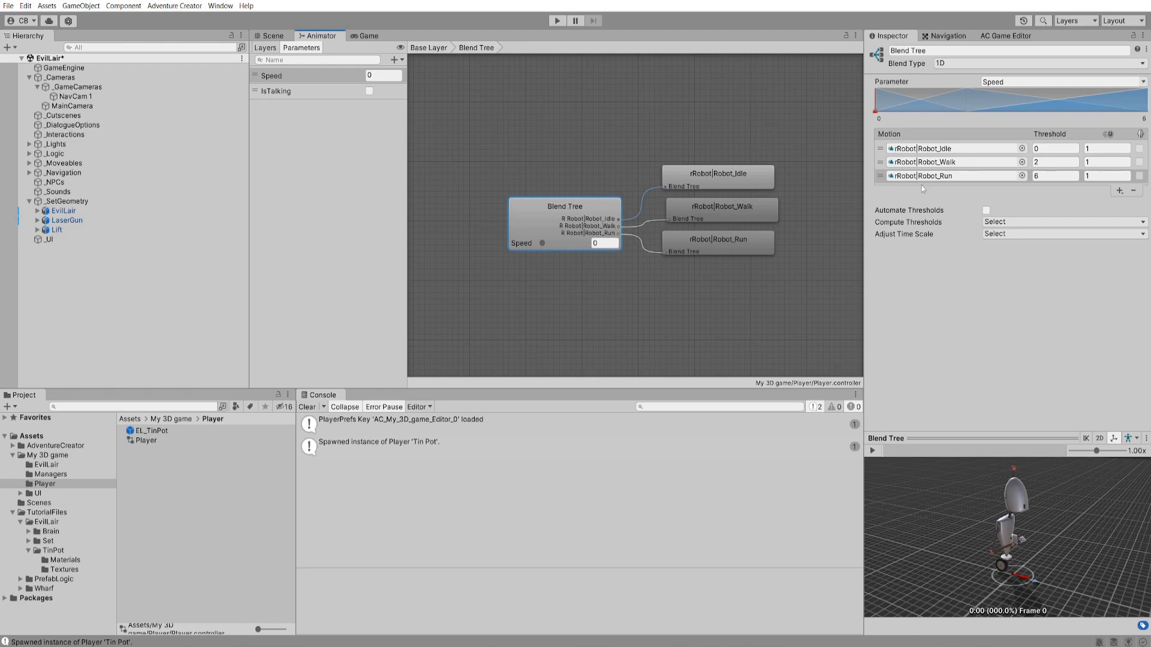
pyautogui.click(1042, 175)
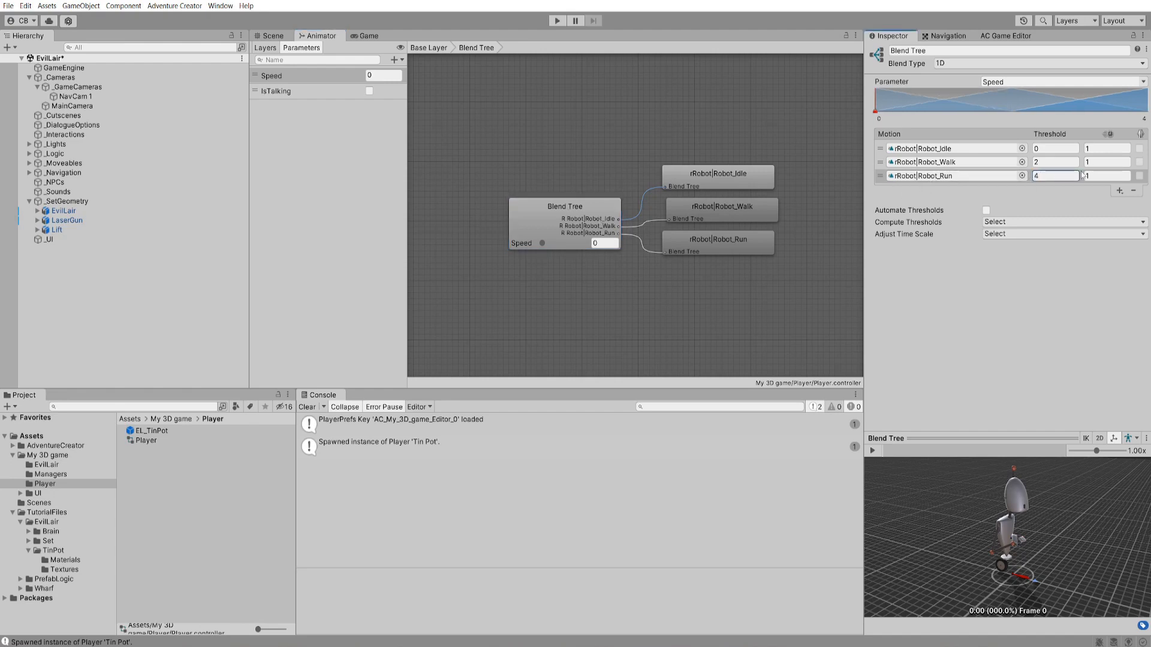
# - Run the scene to test the new running speed, stop the game and return to the Scene view
pyautogui.click(556, 21)
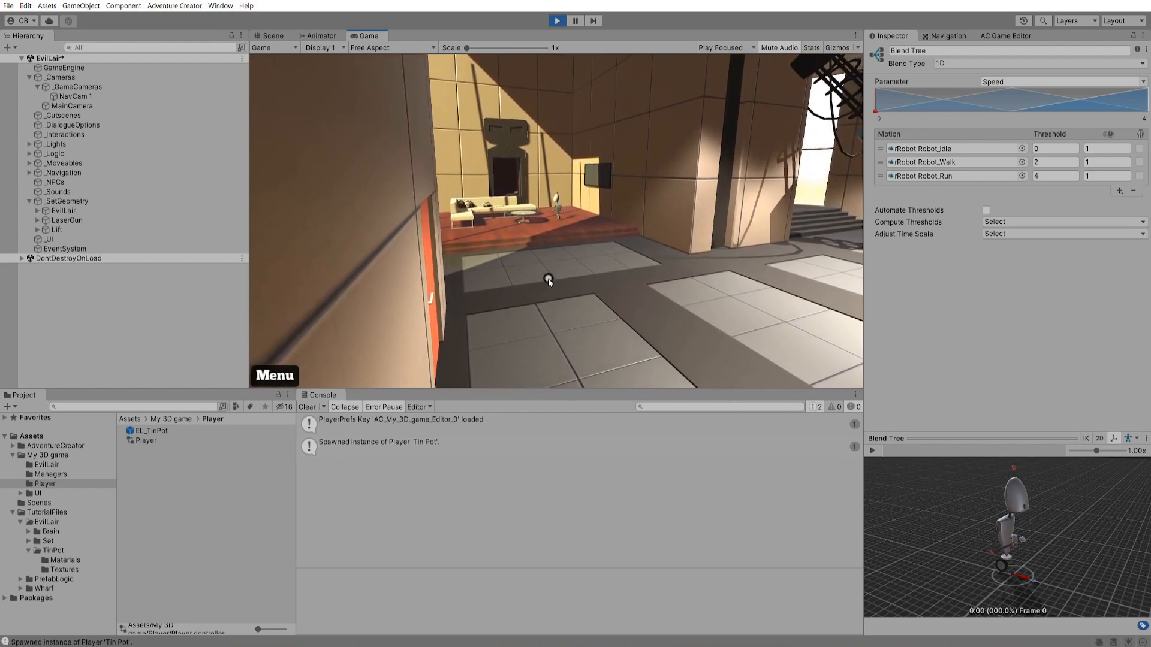
pyautogui.click(557, 21)
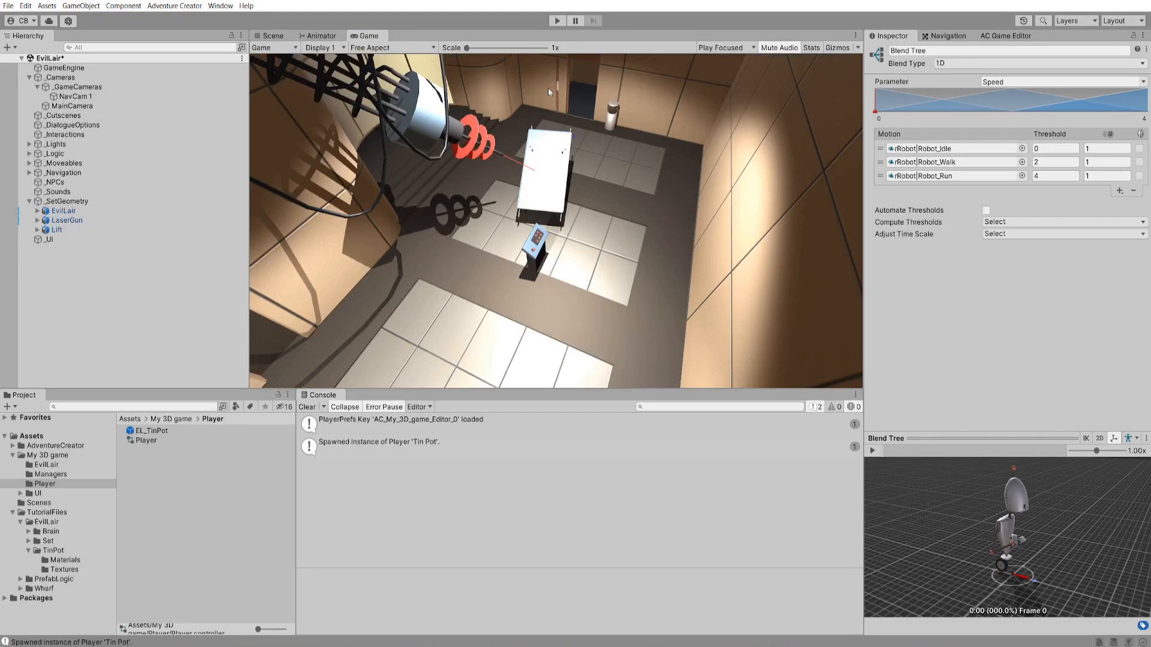
pyautogui.click(268, 39)
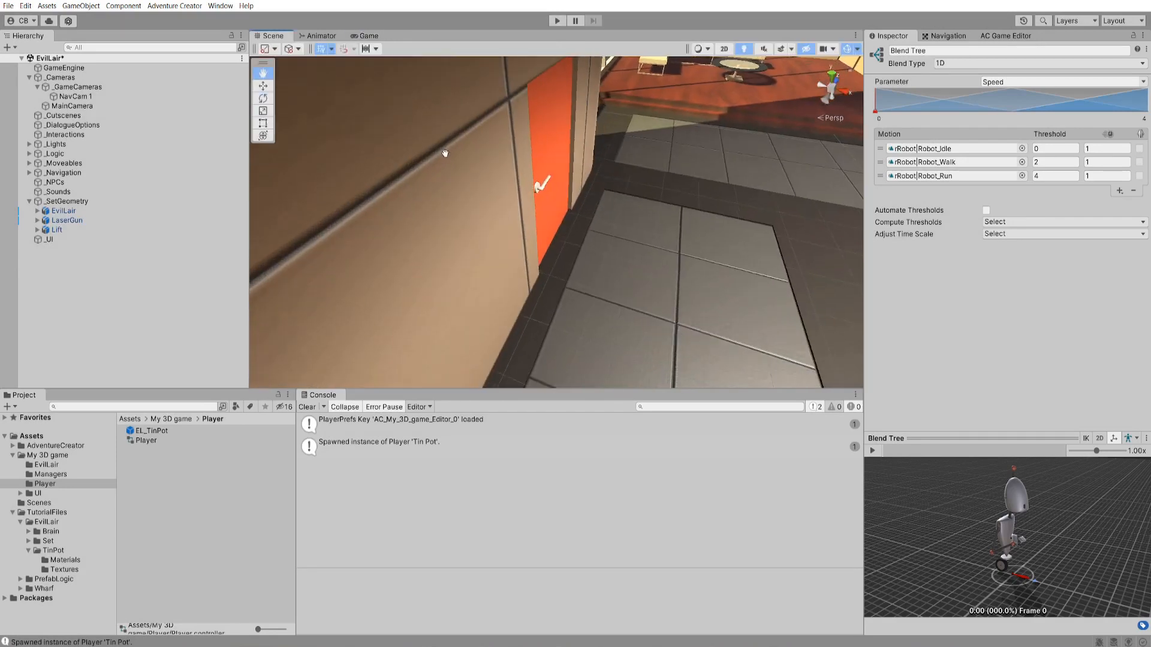
# - Add a GameCamera to the scene from the Scene manager and name it NavCam 2
pyautogui.moveTo(442, 150); pyautogui.dragTo(582, 271, button='right')
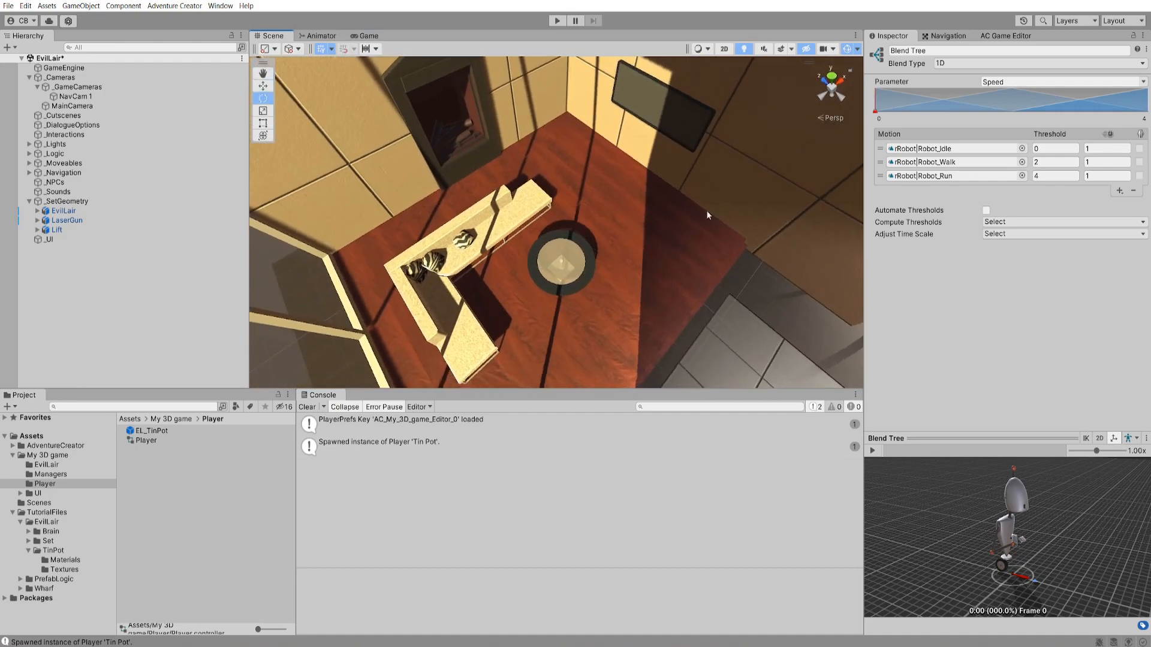
pyautogui.click(996, 40)
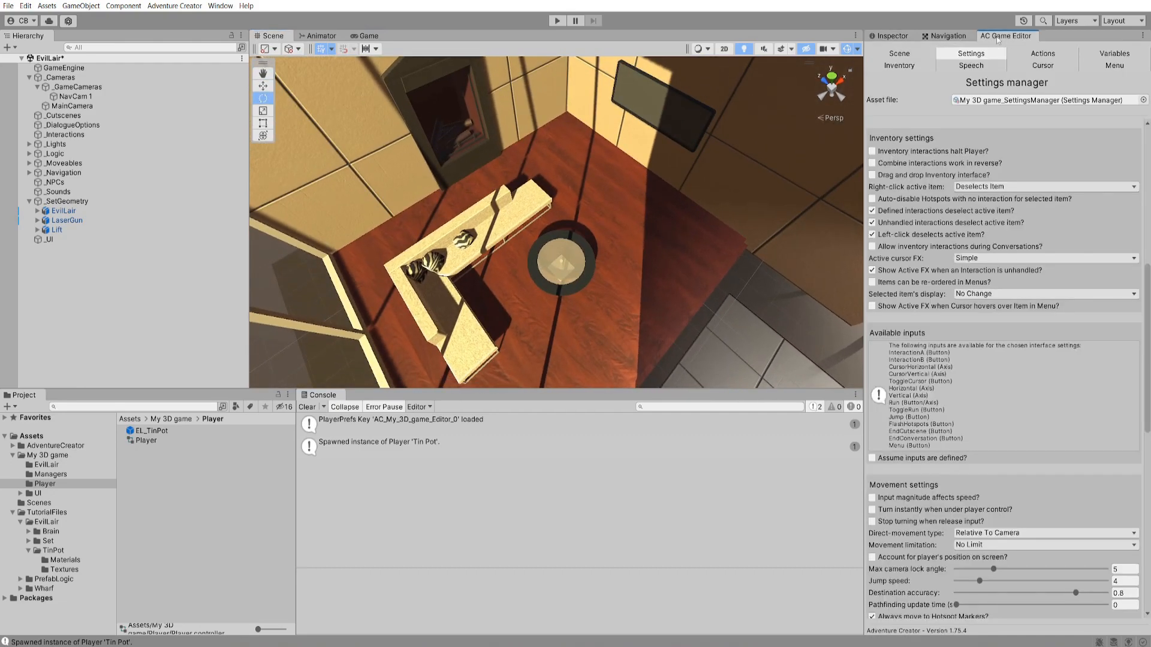
pyautogui.click(905, 53)
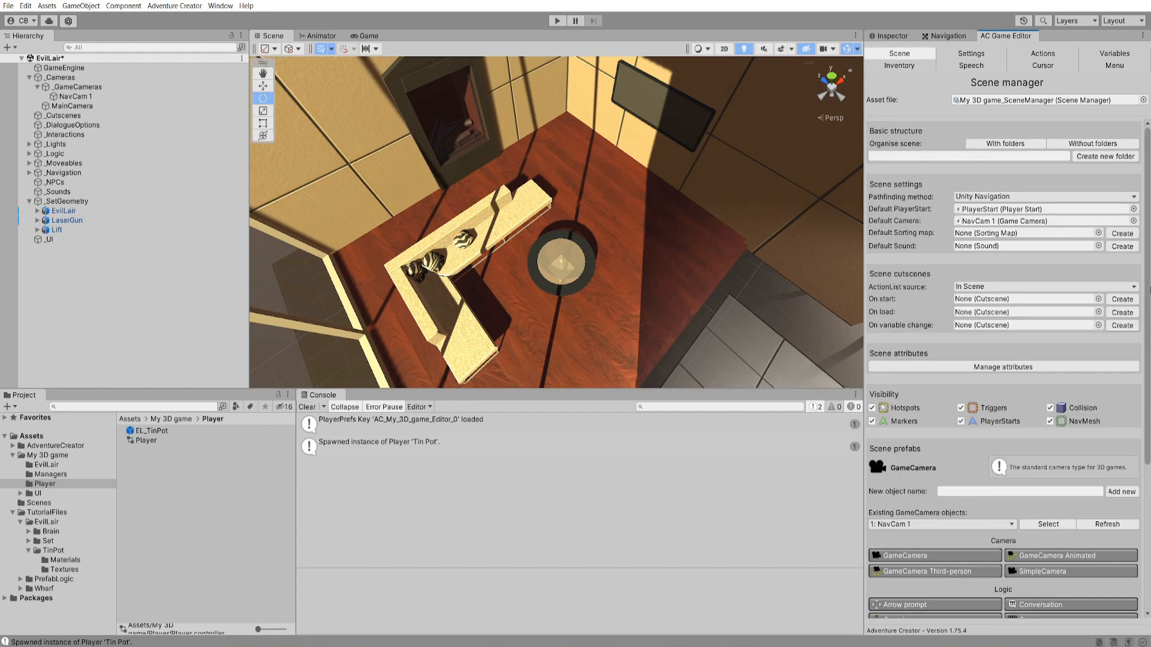
pyautogui.scroll(-5, 1089, 410)
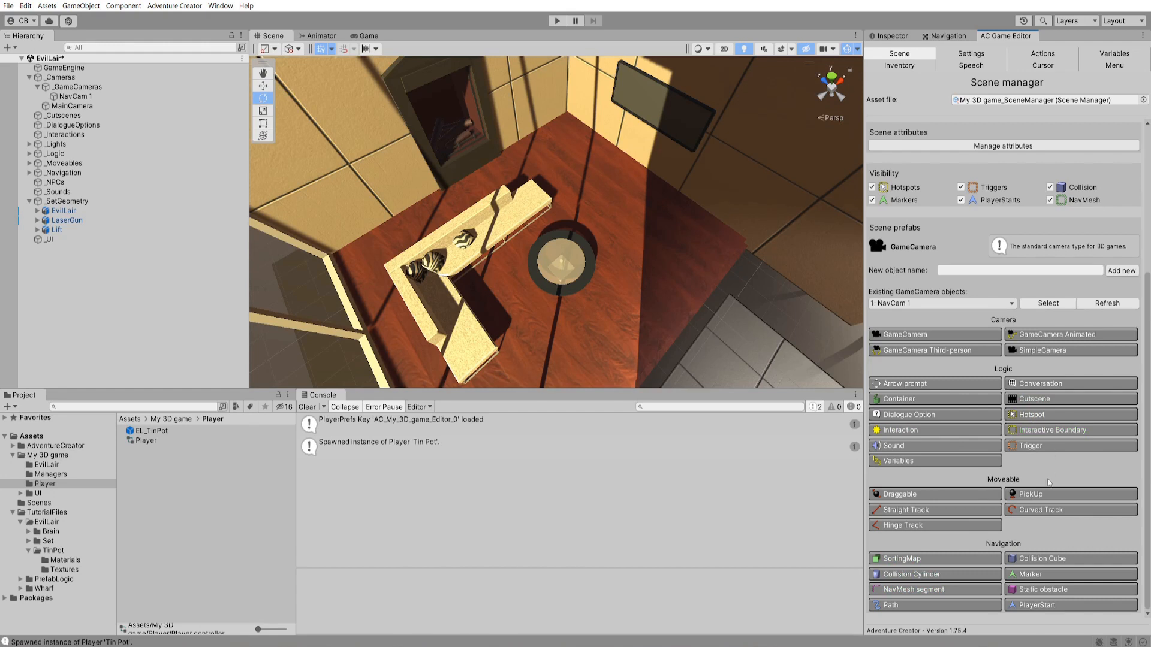
pyautogui.click(915, 335)
pyautogui.click(142, 107)
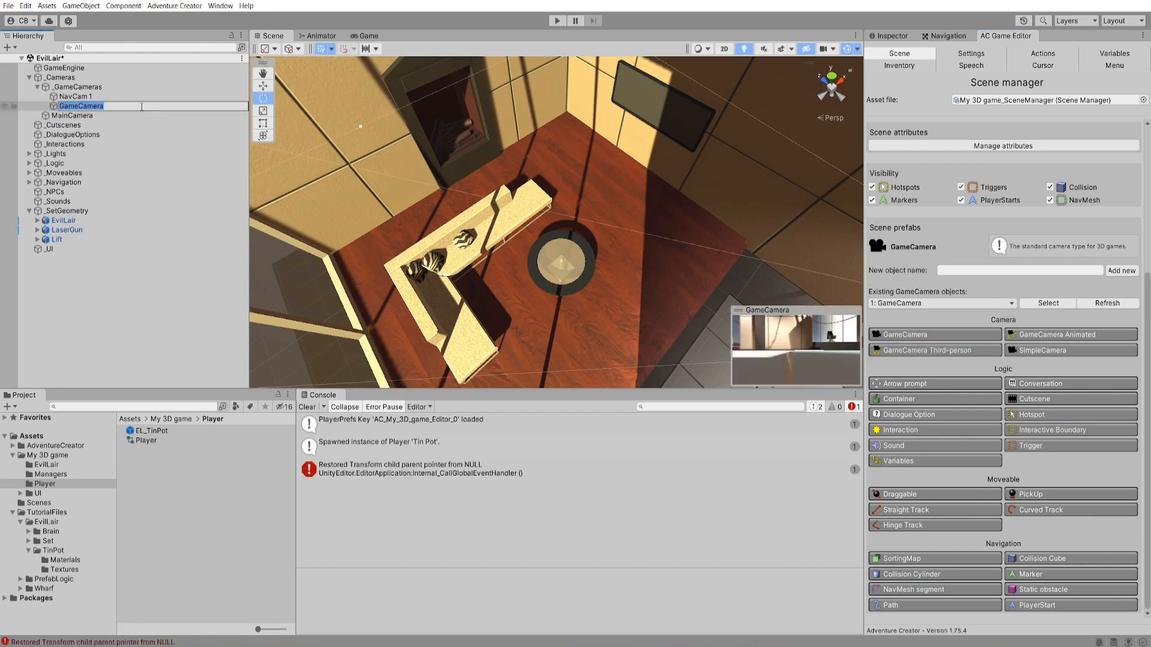
pyautogui.write('NavCam 2')
pyautogui.press('Return')
# - Position NavCam 2 at the window-side front corner of the raised lounge, facing the sofa and table
pyautogui.press('f')
pyautogui.press('w')
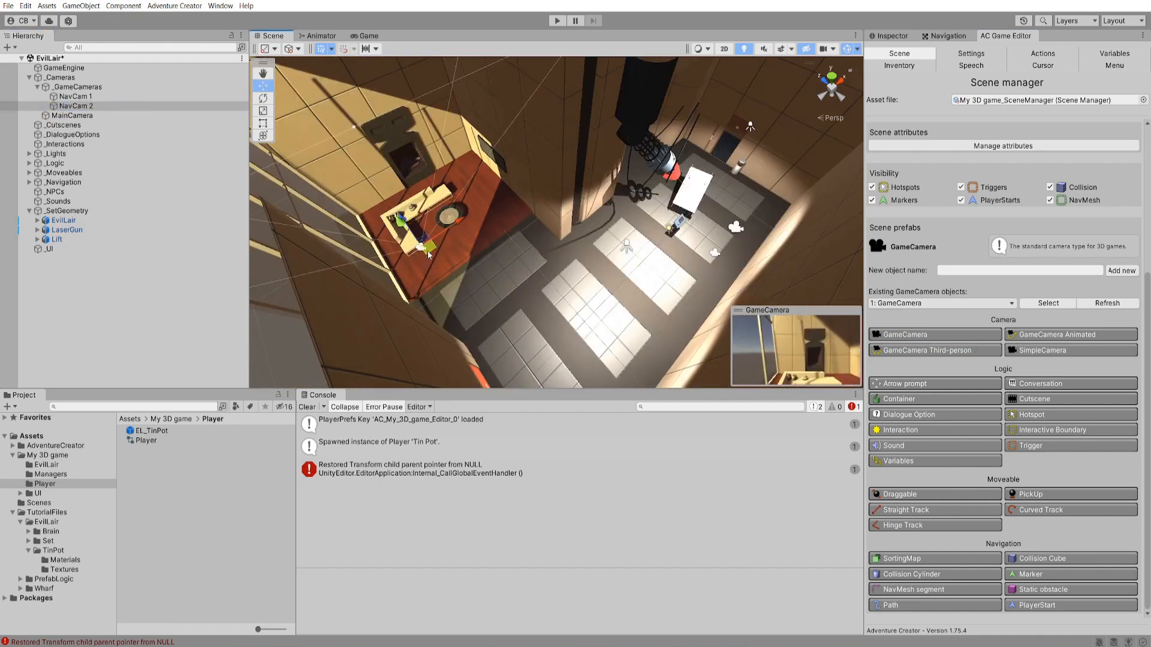
pyautogui.press('e')
pyautogui.moveTo(427, 256); pyautogui.dragTo(412, 281)
pyautogui.press('w')
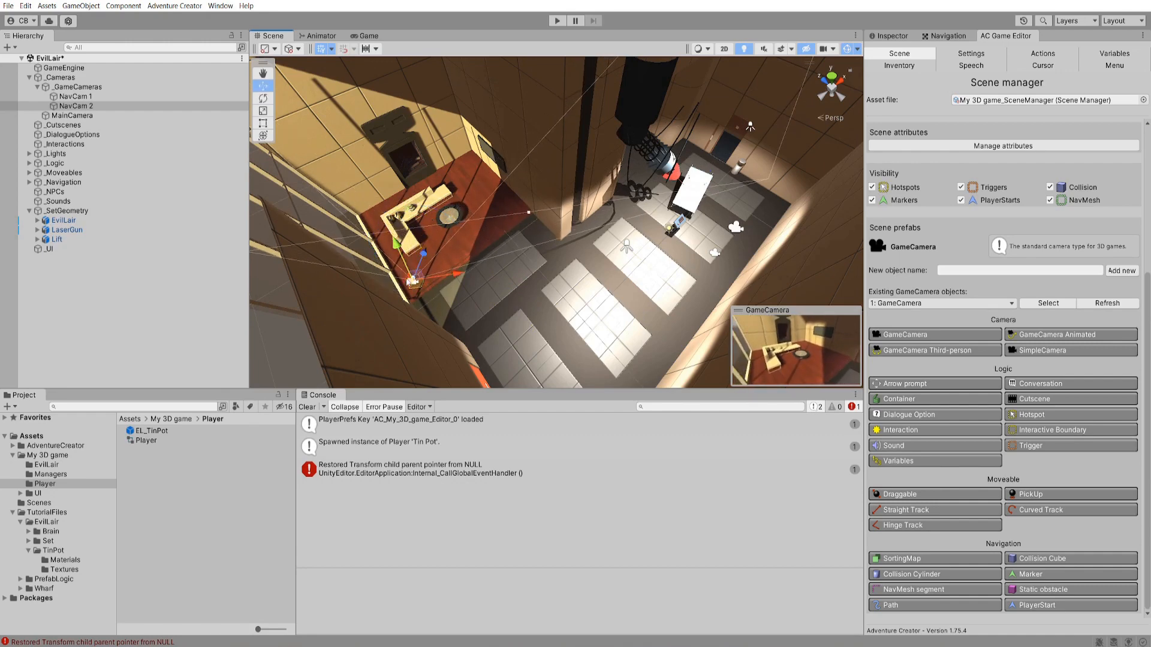
pyautogui.scroll(2, 519, 294)
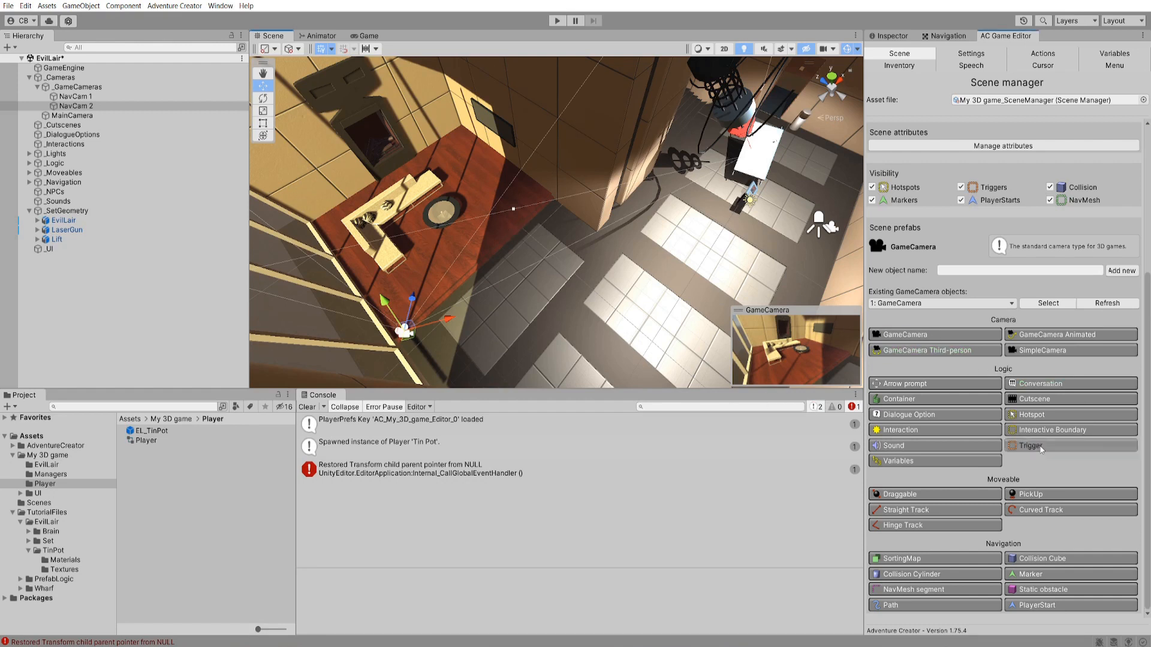
# - Add a Trigger from the Scene manager and rename it Trigger: NavCams
pyautogui.click(1046, 447)
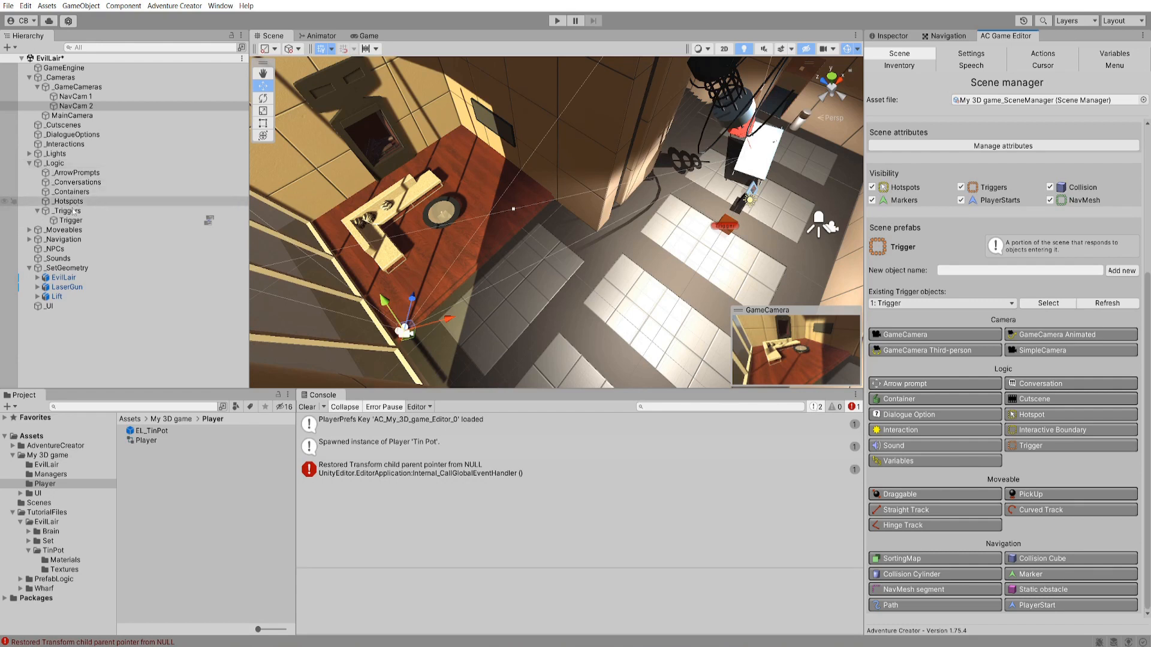
pyautogui.click(90, 221)
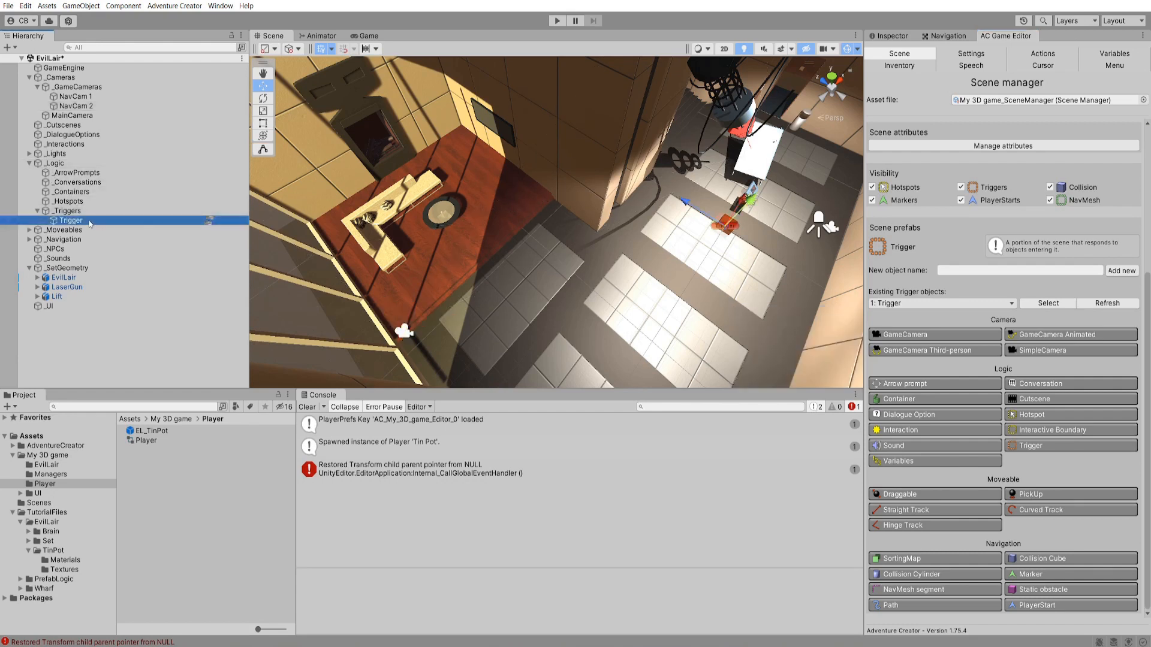
pyautogui.click(90, 220)
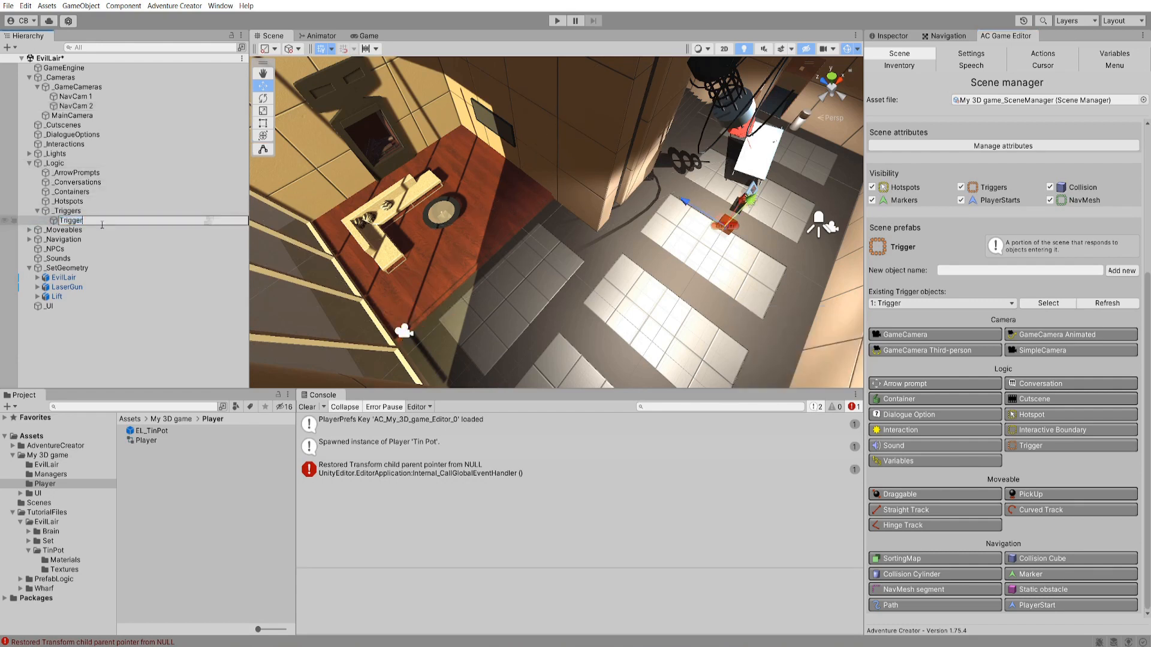
pyautogui.write(': NavCams')
pyautogui.press('Return')
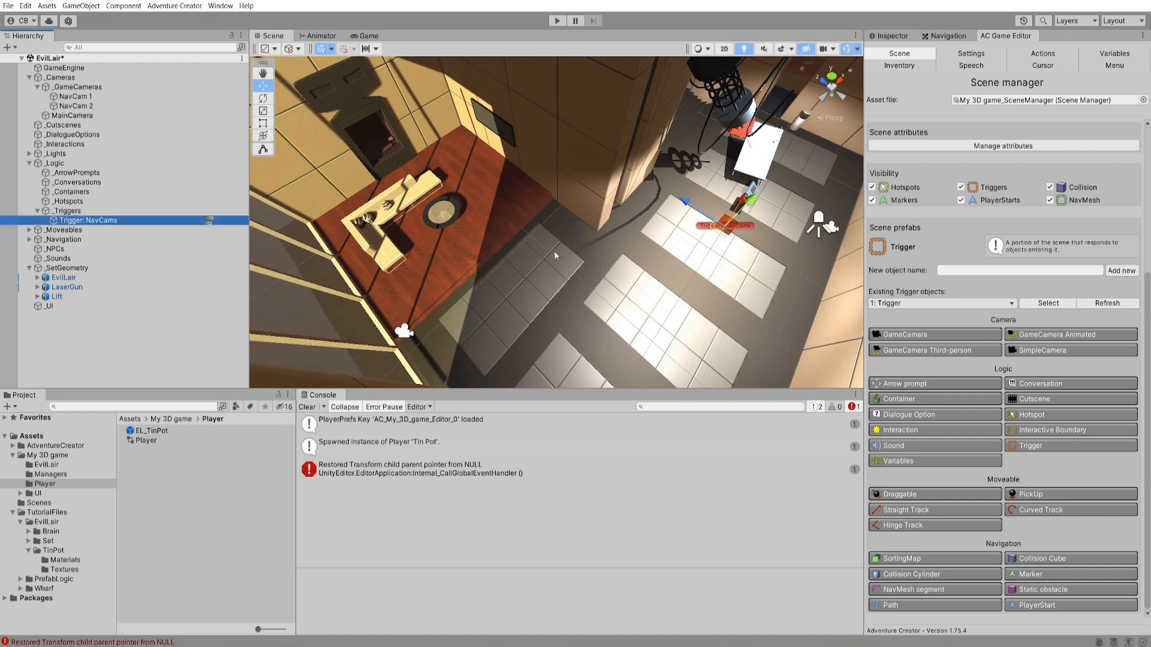
# - Move the NavCams trigger onto the raised lounge area beside the round table
pyautogui.moveTo(723, 223); pyautogui.dragTo(417, 216)
pyautogui.press('f')
pyautogui.keyDown('alt'); pyautogui.moveTo(497, 223); pyautogui.dragTo(553, 313); pyautogui.keyUp('alt')
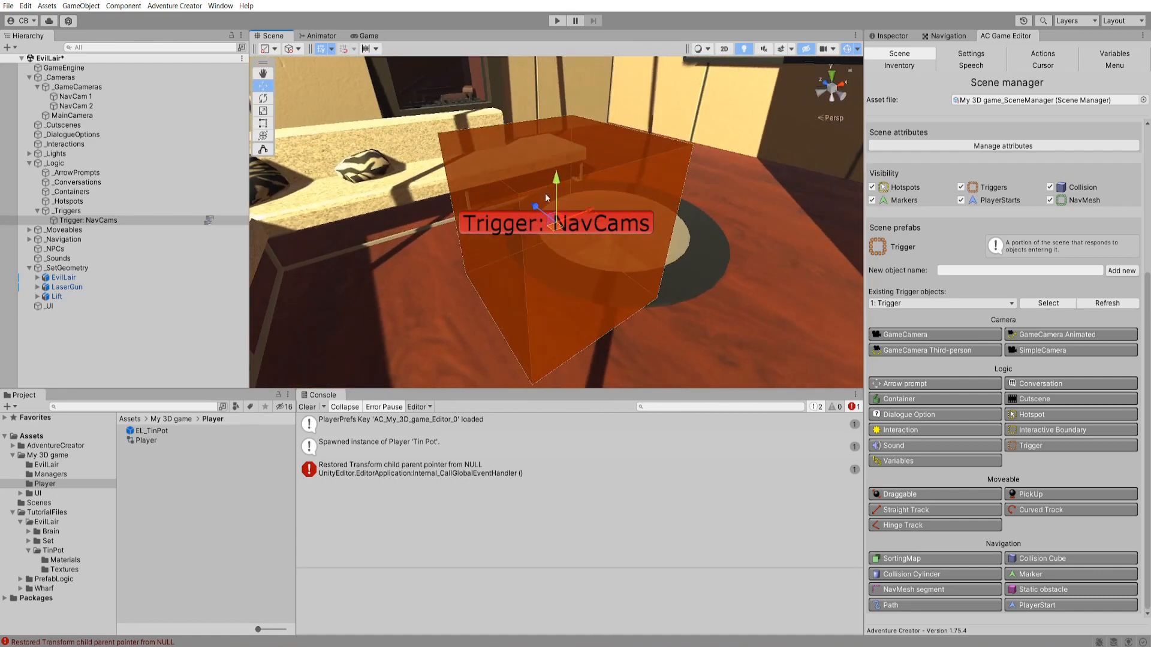
pyautogui.keyDown('alt'); pyautogui.moveTo(493, 241); pyautogui.dragTo(531, 253); pyautogui.keyUp('alt')
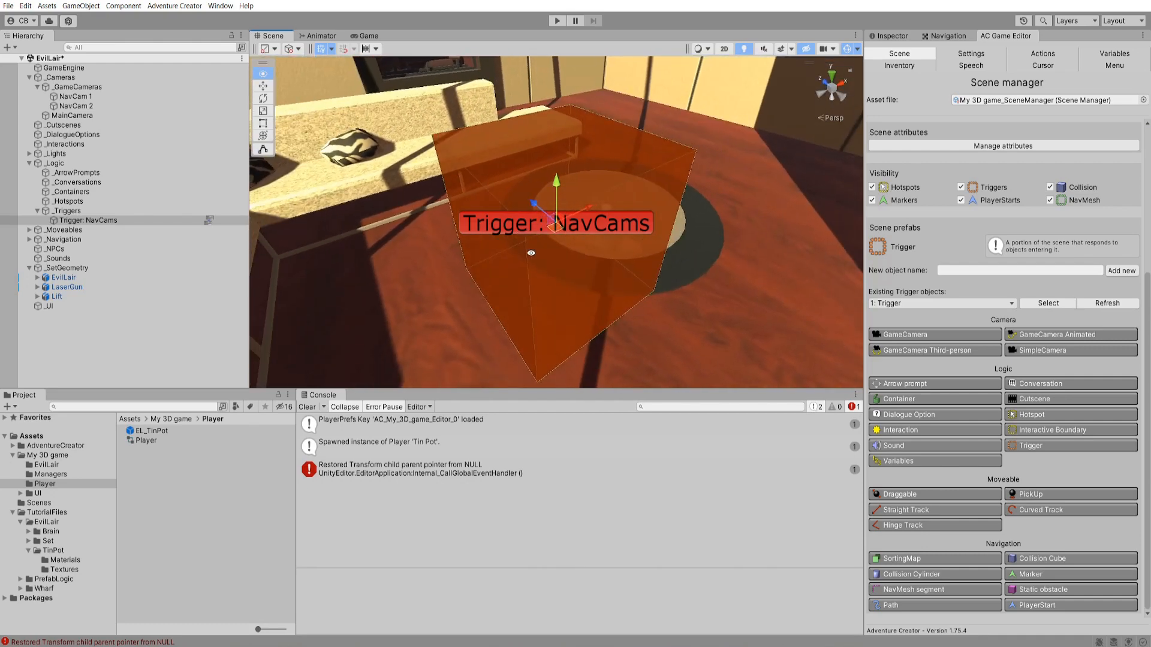
# - Scale the NavCams trigger to about 13.9 × 3.0 × 12.4 and reposition it to cover the raised lounge
pyautogui.scroll(-10, 539, 251)
pyautogui.press('e')
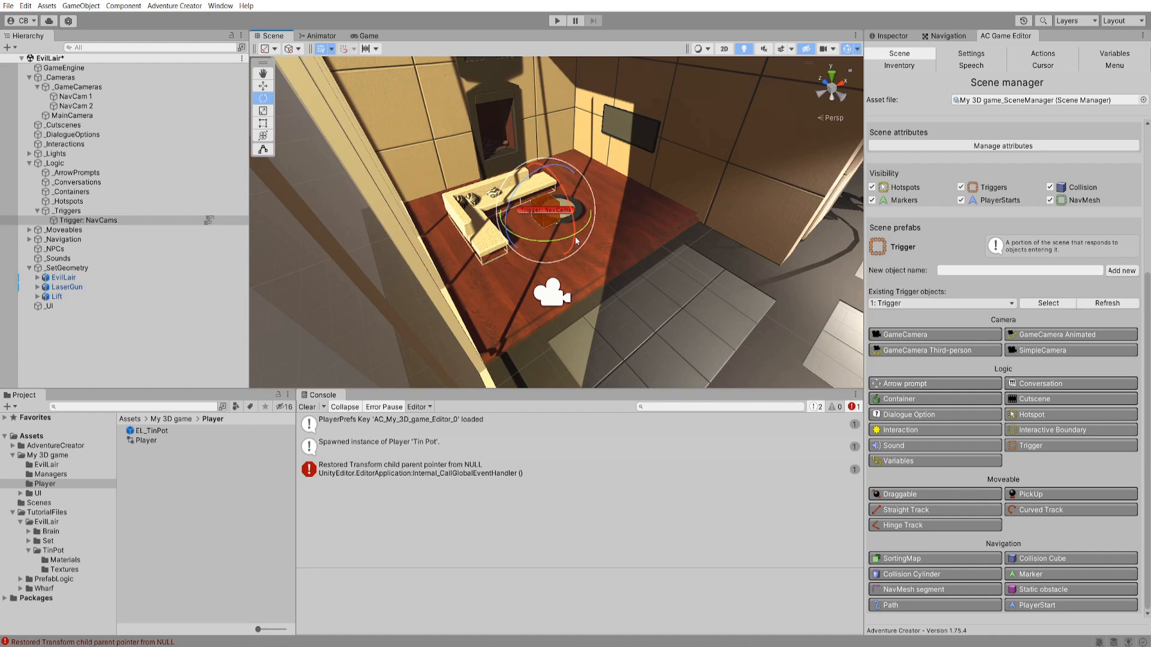
pyautogui.press('r')
pyautogui.moveTo(588, 192); pyautogui.dragTo(455, 179)
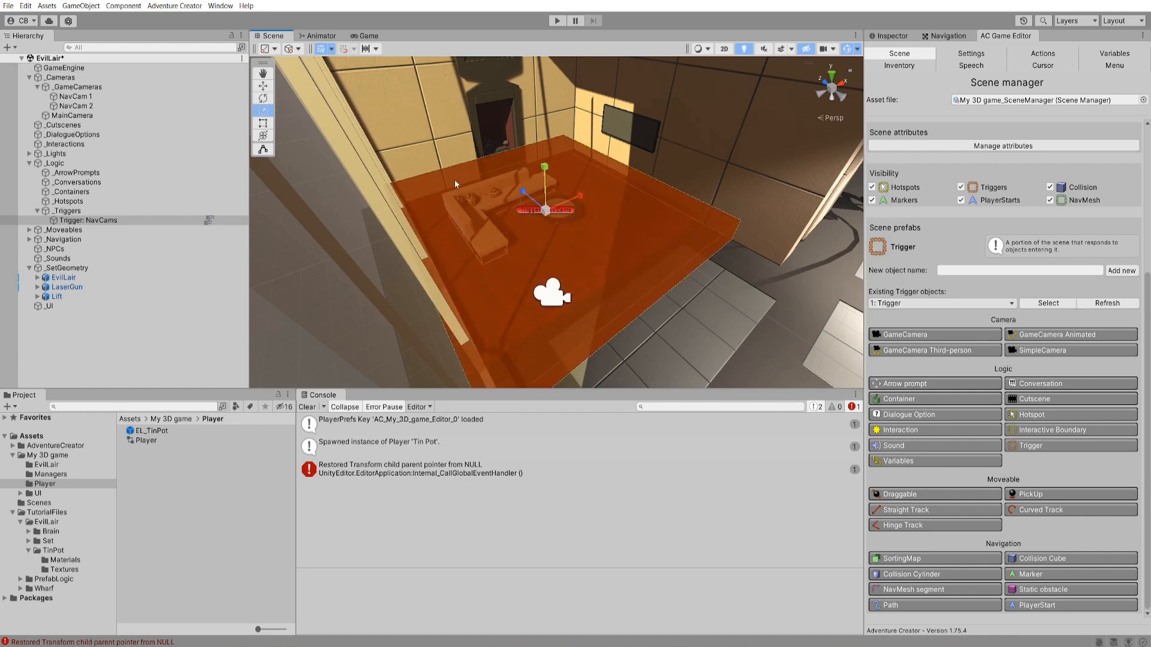
pyautogui.moveTo(545, 167); pyautogui.dragTo(544, 96)
pyautogui.moveTo(514, 203); pyautogui.dragTo(527, 179)
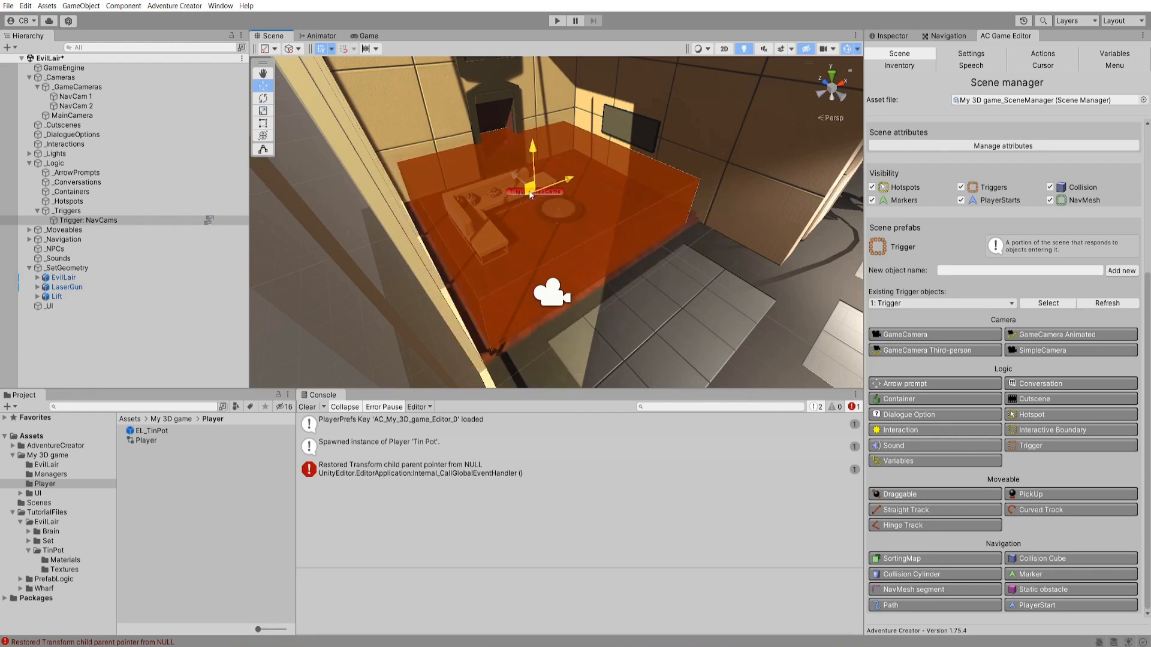
pyautogui.press('r')
# - Keep the NavCams trigger's type as On enter and change its first action to Camera: Switch
pyautogui.click(869, 36)
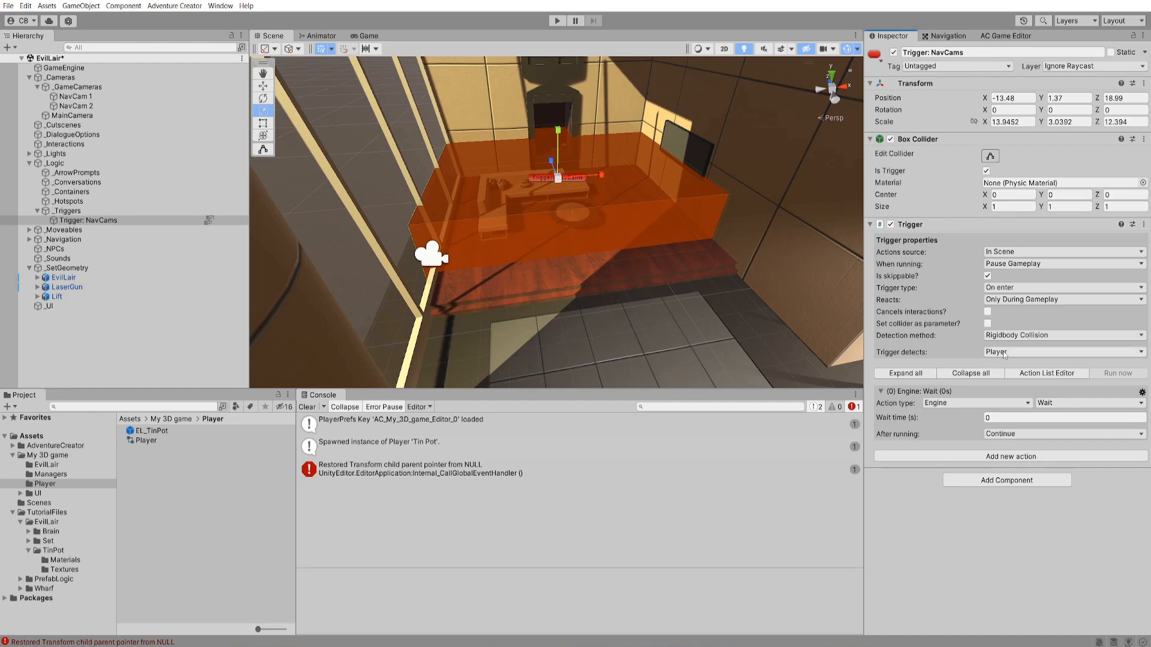
pyautogui.click(1021, 289)
pyautogui.click(1030, 301)
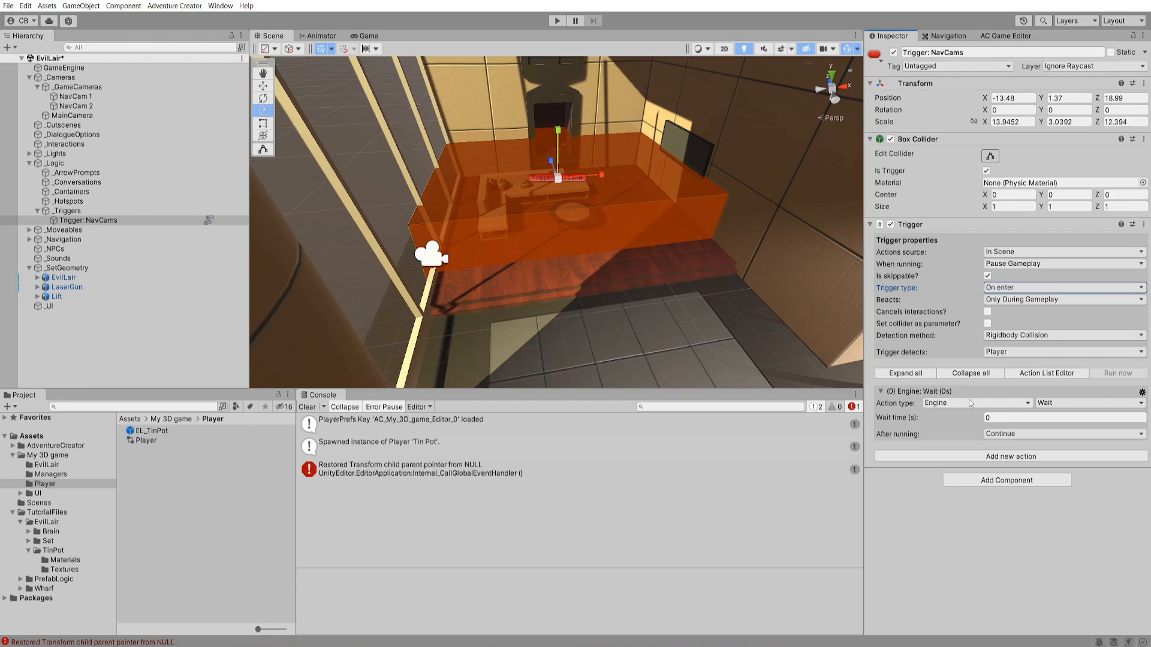
pyautogui.click(1000, 401)
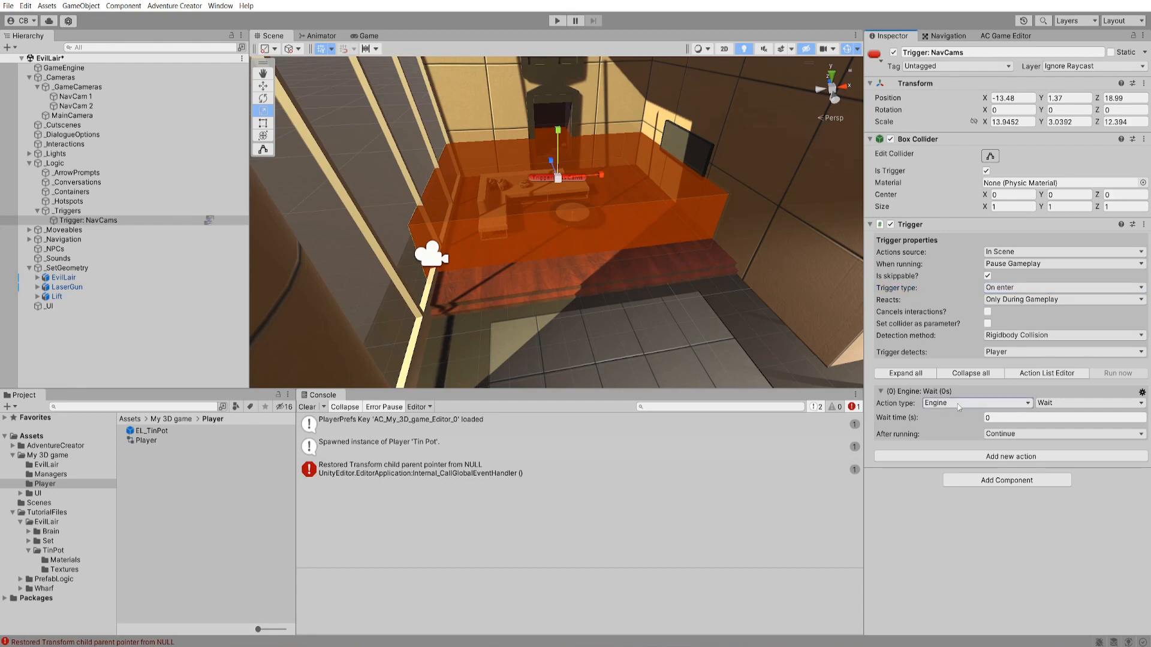
pyautogui.click(966, 403)
pyautogui.click(967, 185)
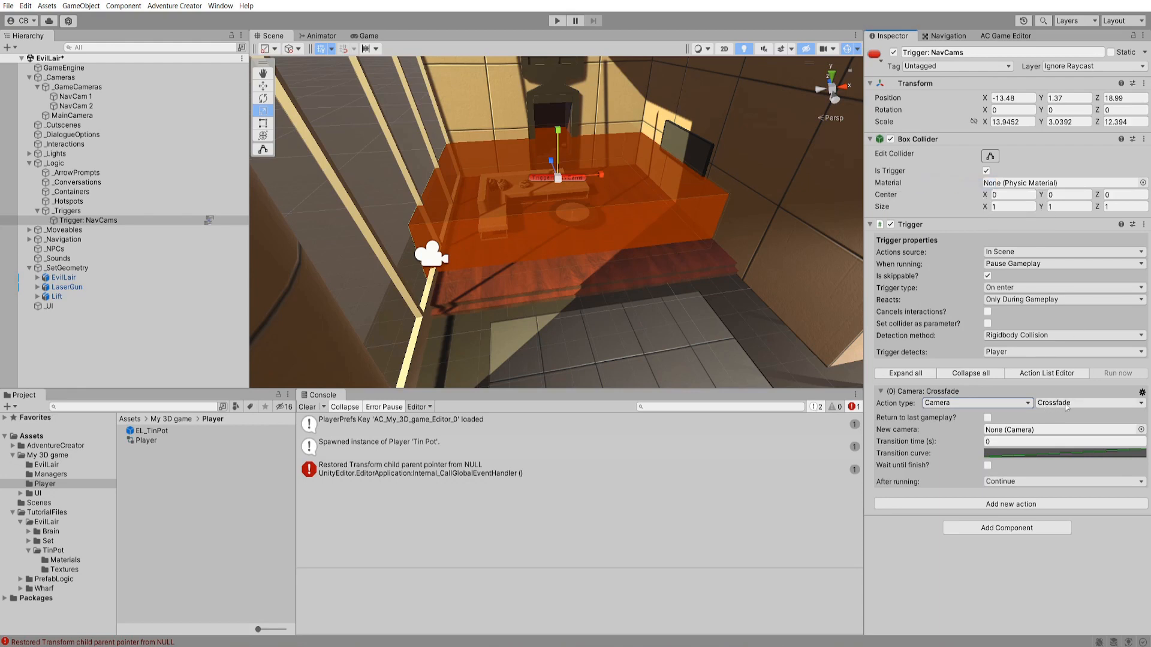
pyautogui.click(1067, 406)
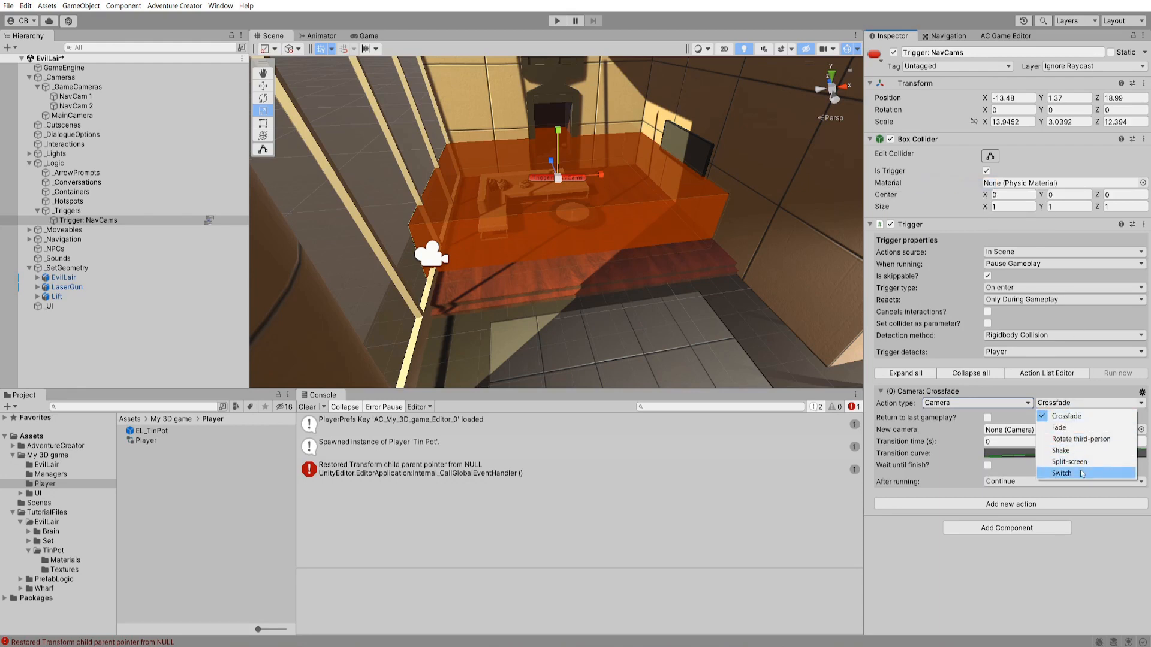
pyautogui.click(1082, 474)
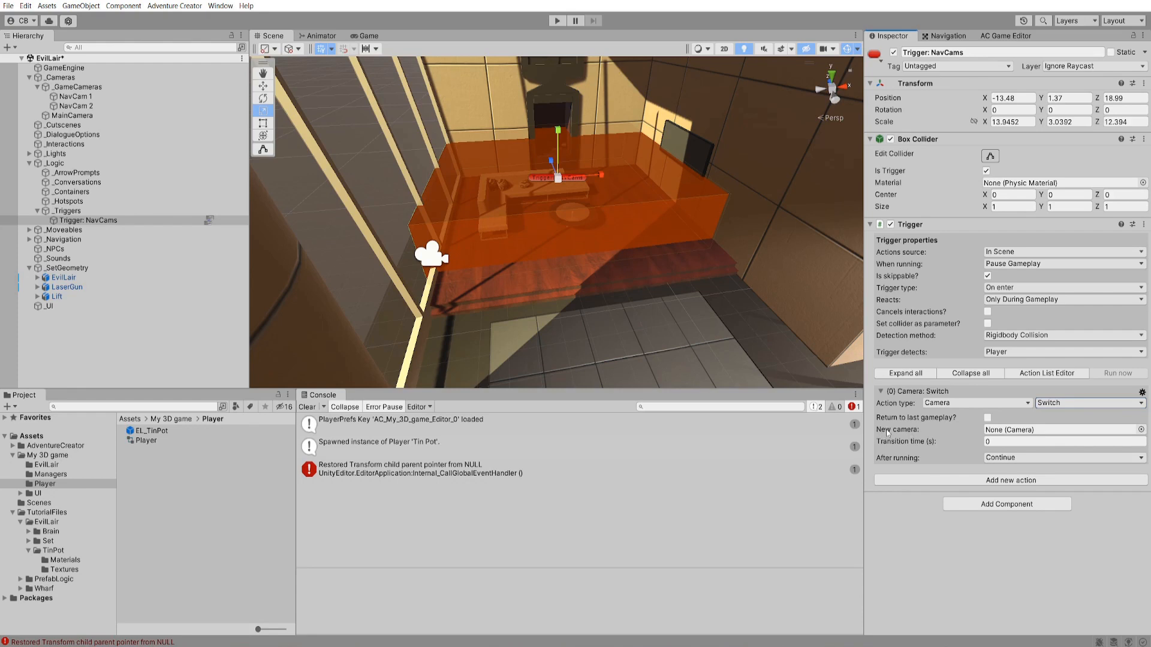
# - Set the Camera: Switch action's new camera to NavCam 2 with a transition time of 2 seconds
pyautogui.click(1141, 429)
pyautogui.doubleClick(745, 223)
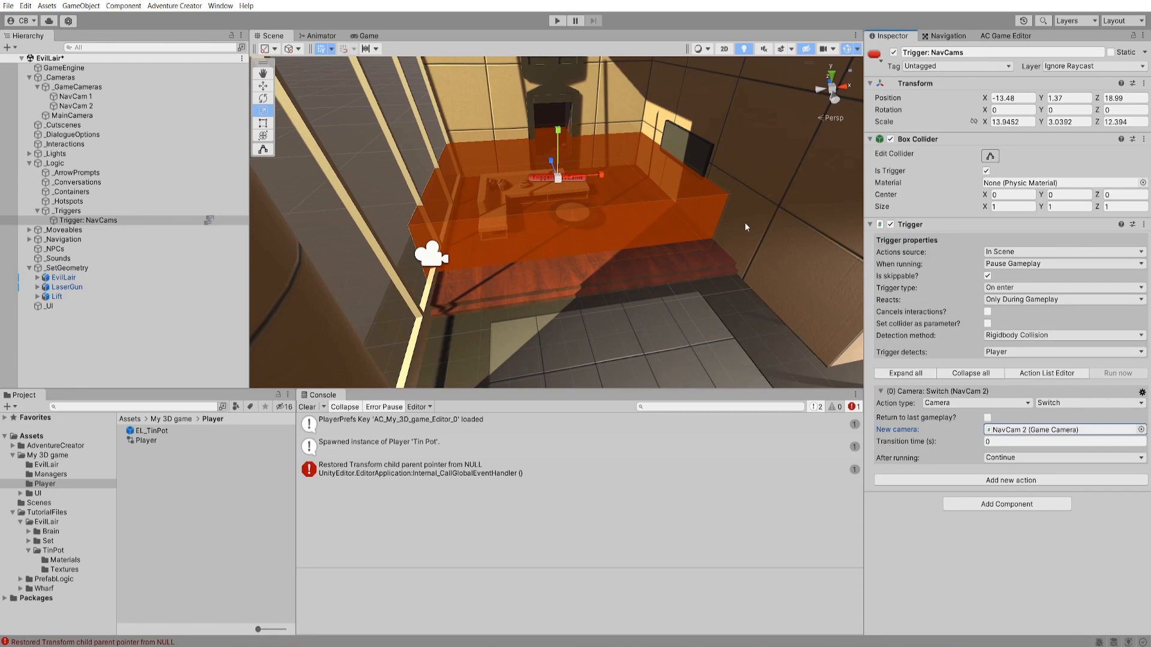
pyautogui.click(999, 442)
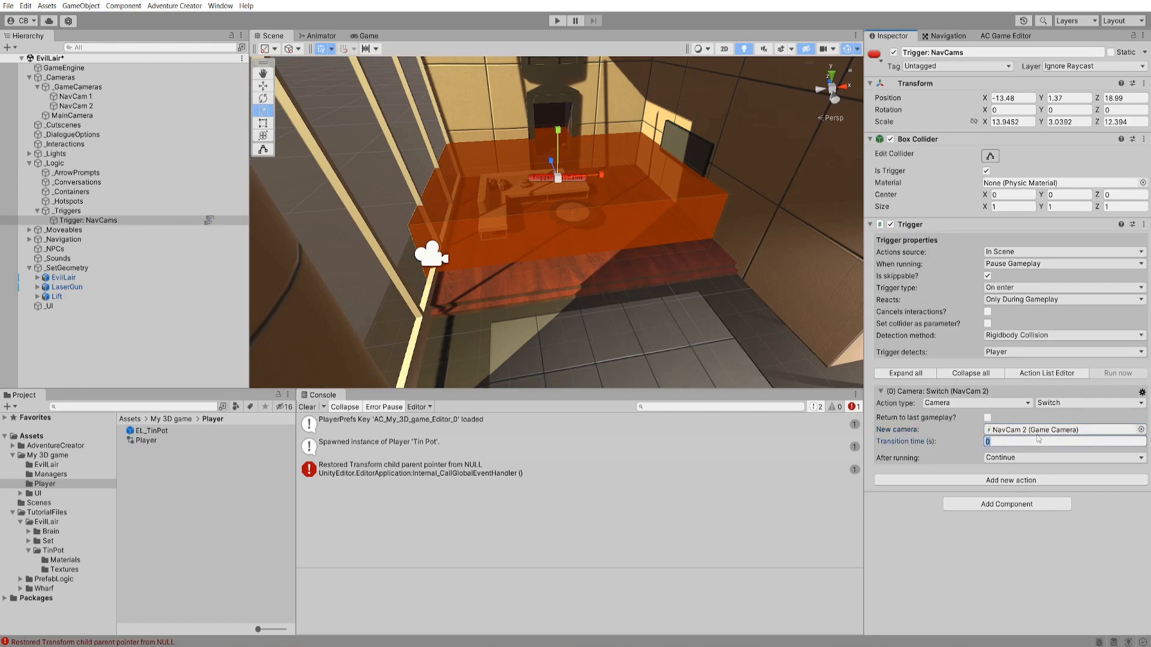
pyautogui.write('2')
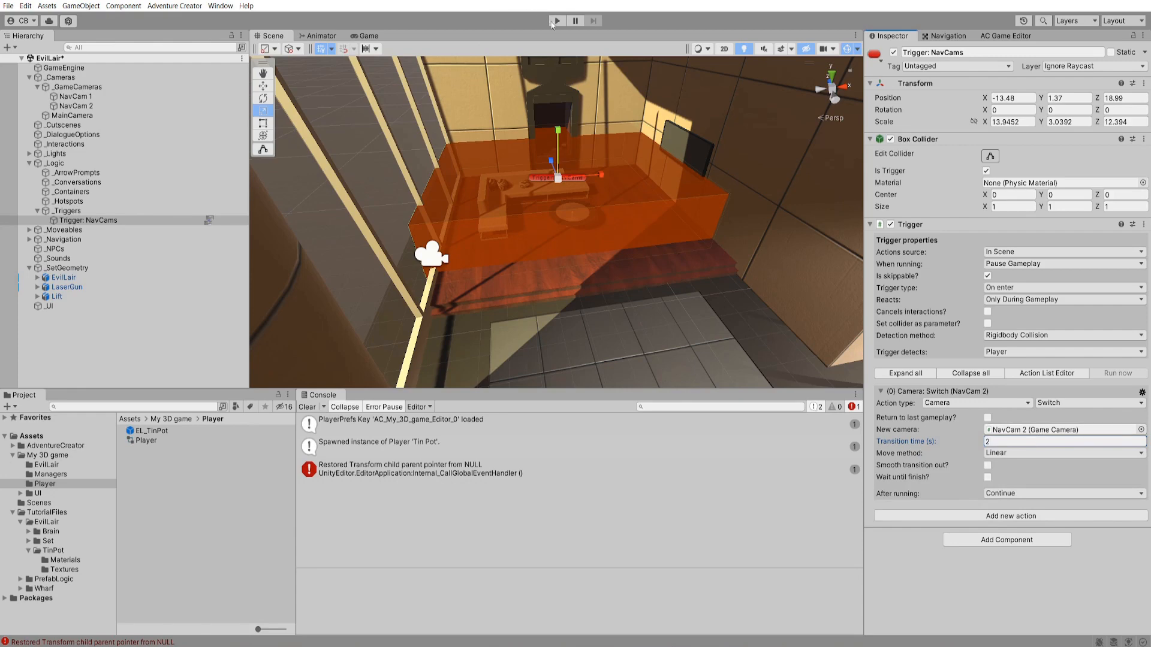
# - Play-test the scene by moving Tin Pot onto the raised lounge and back off it, then stop the game
pyautogui.click(555, 21)
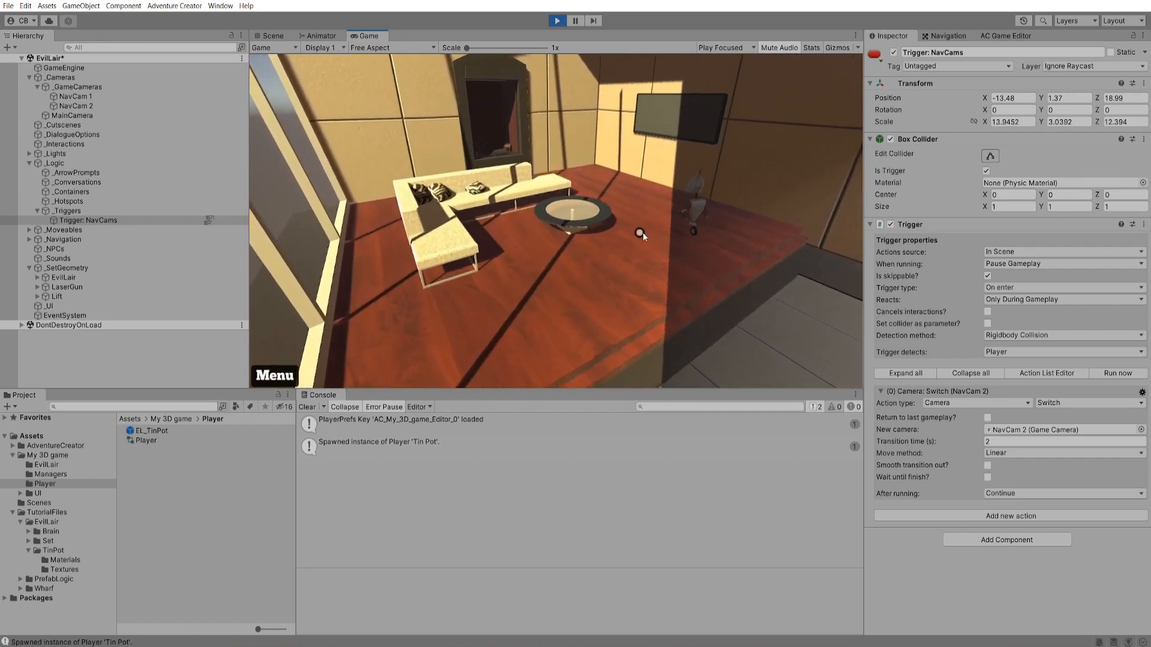
pyautogui.click(647, 290)
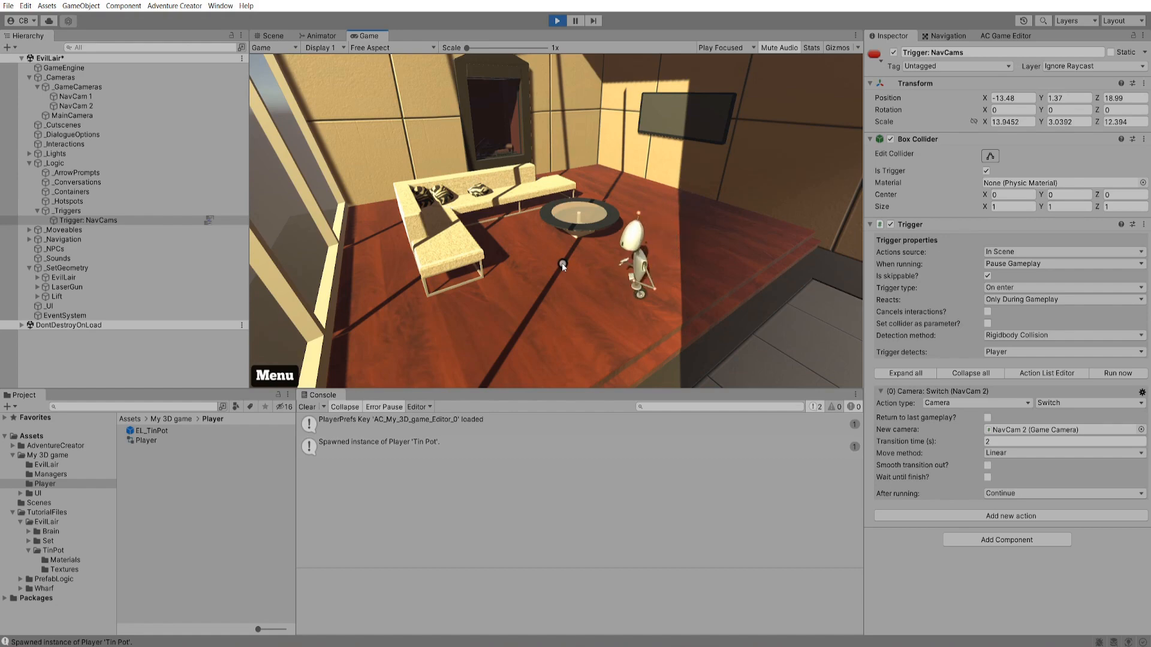
pyautogui.press('d')
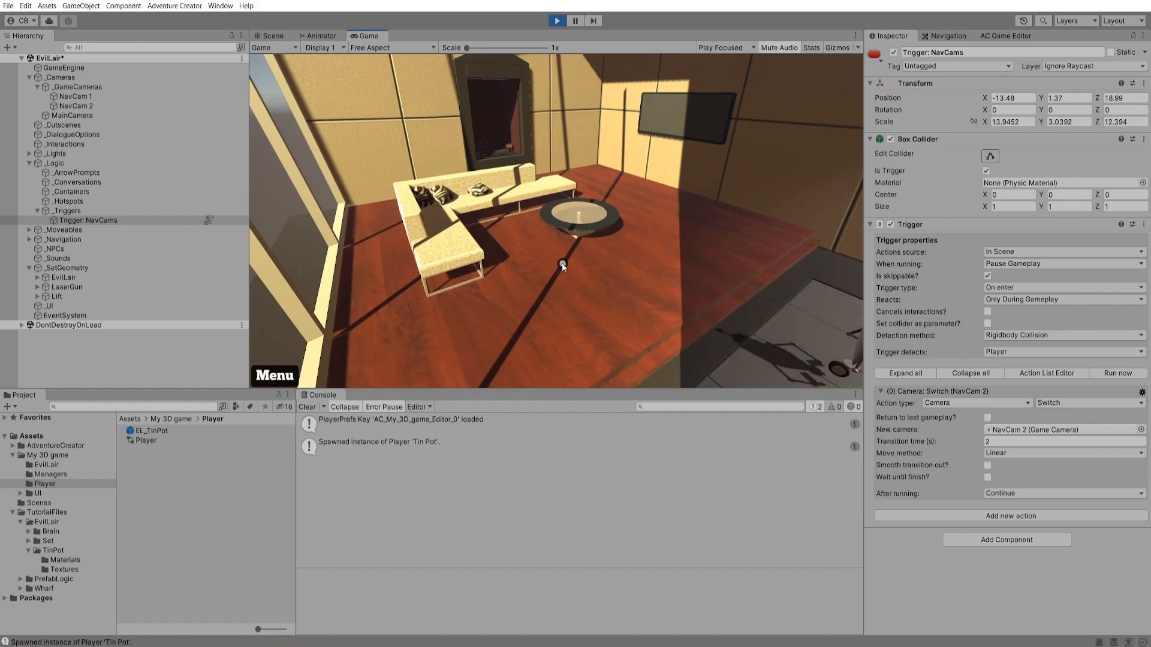
pyautogui.click(558, 21)
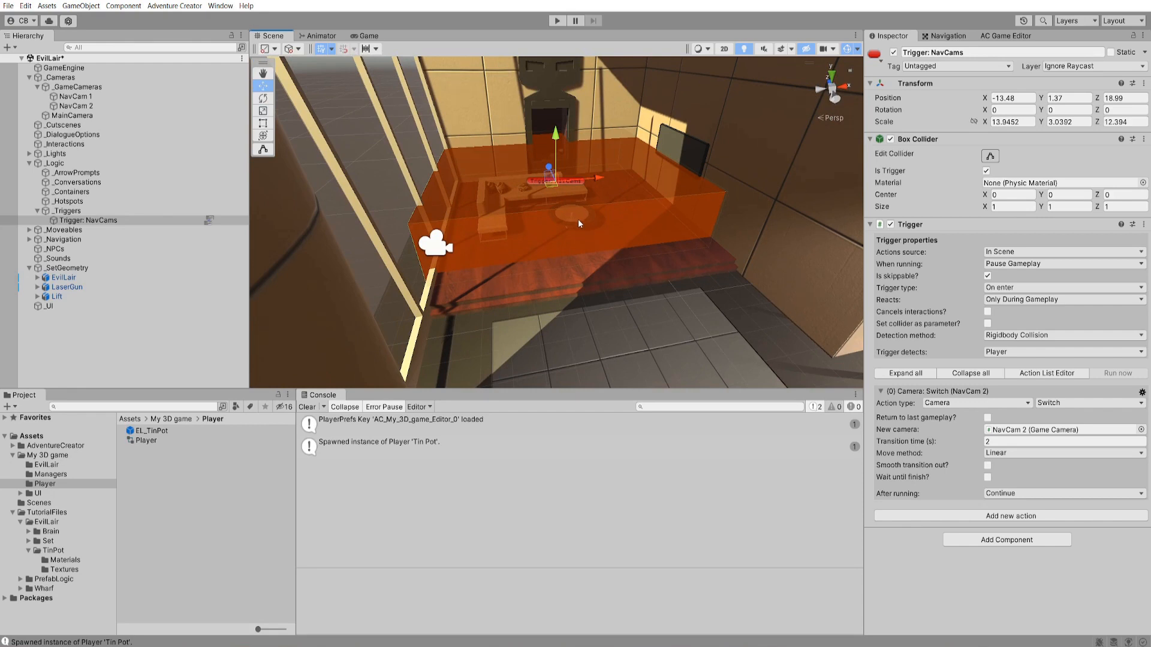
# - Add a second Adventure Creator Trigger component to the Trigger: NavCams object
pyautogui.click(986, 36)
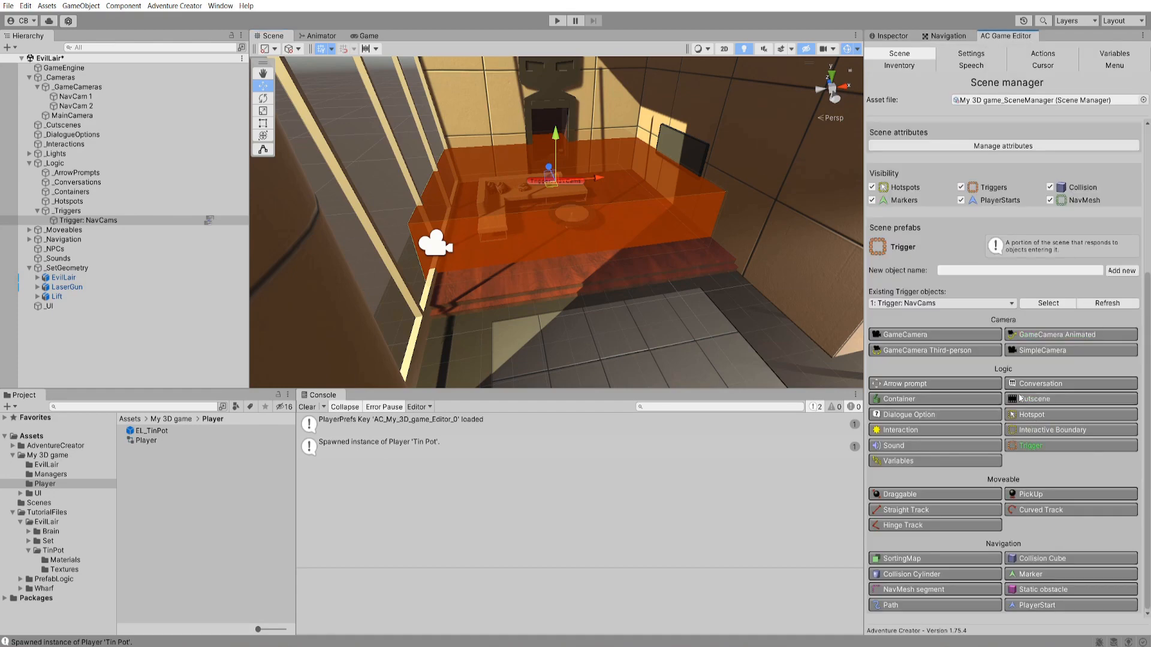
pyautogui.click(893, 36)
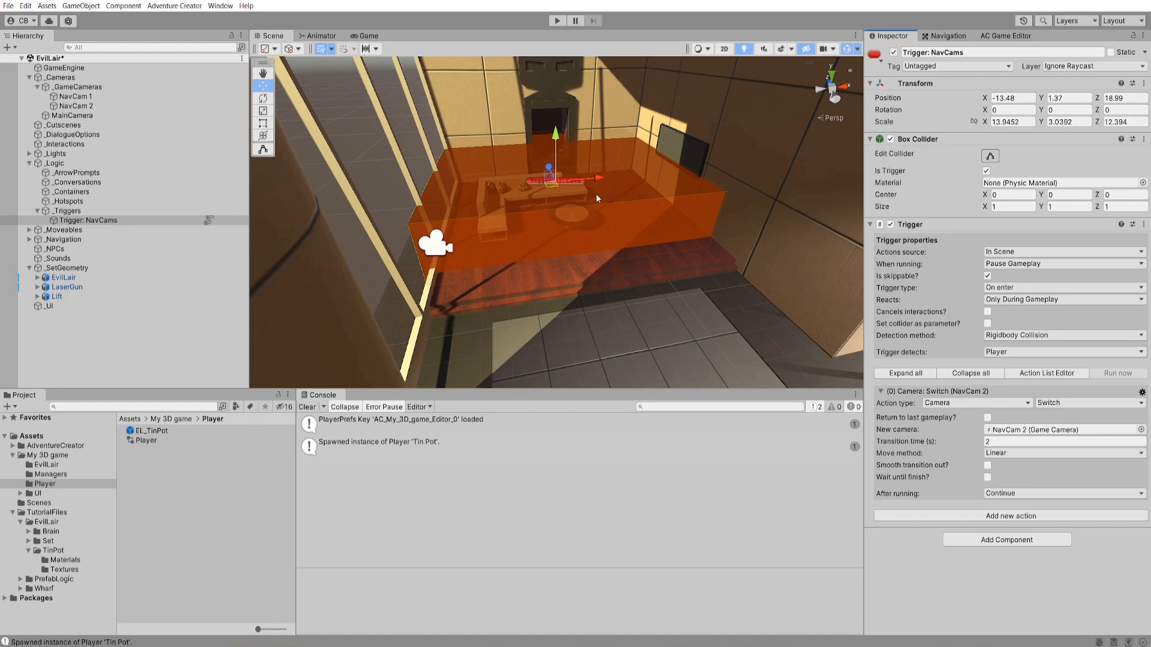
pyautogui.click(1013, 540)
pyautogui.click(1065, 468)
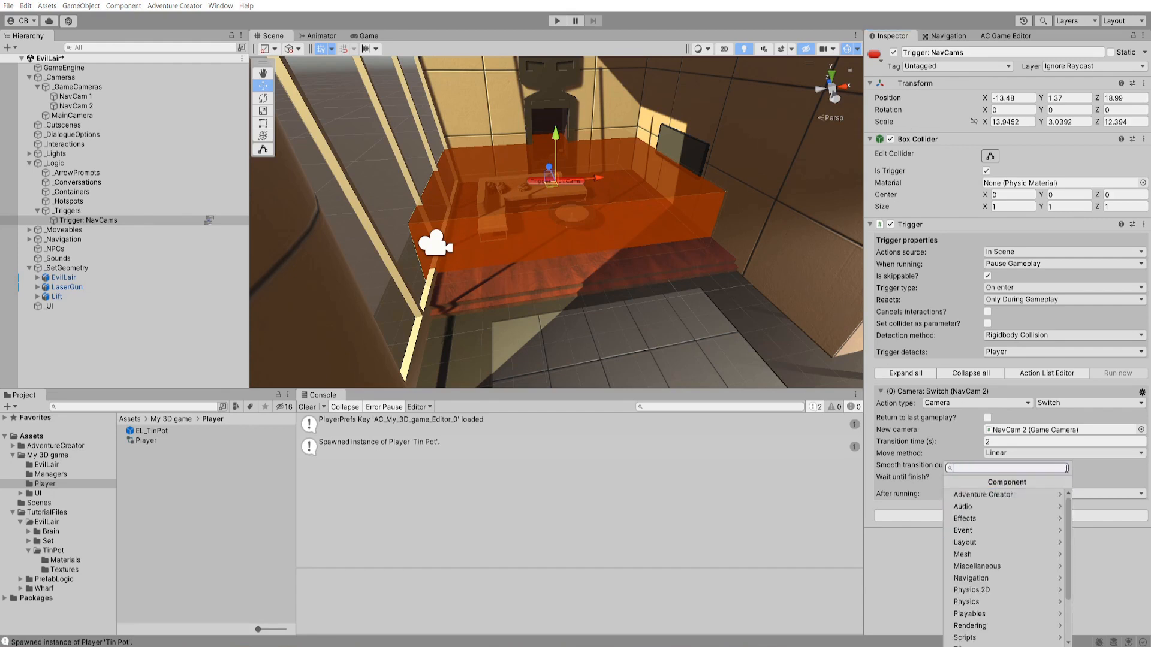
pyautogui.click(1013, 495)
pyautogui.click(989, 543)
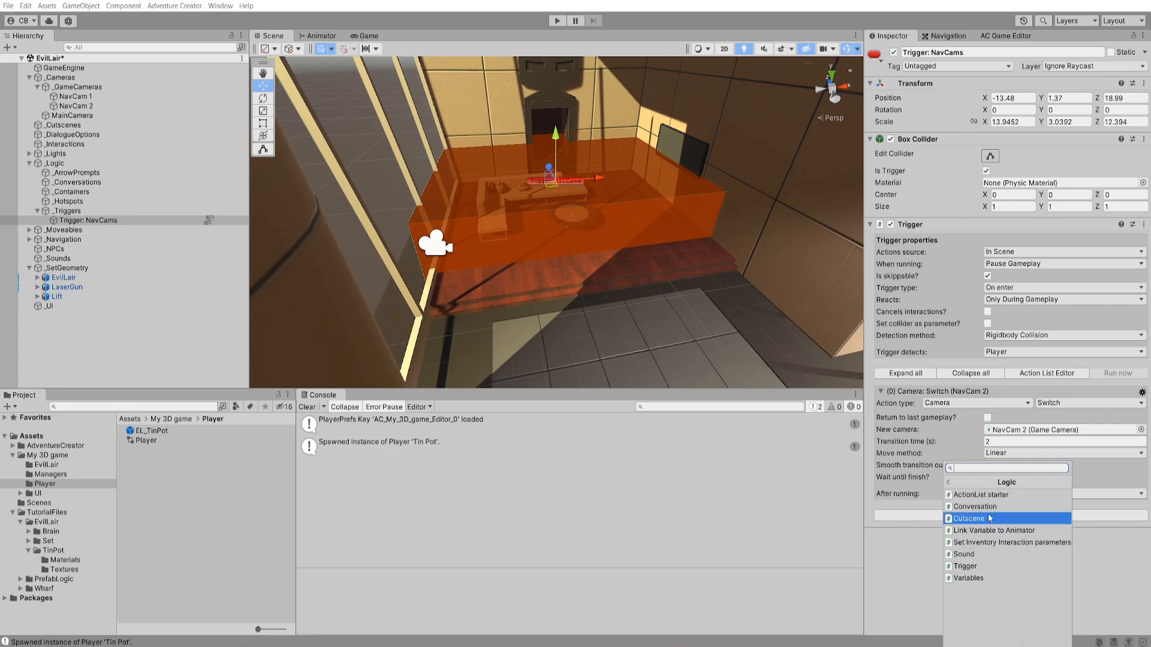
pyautogui.click(987, 566)
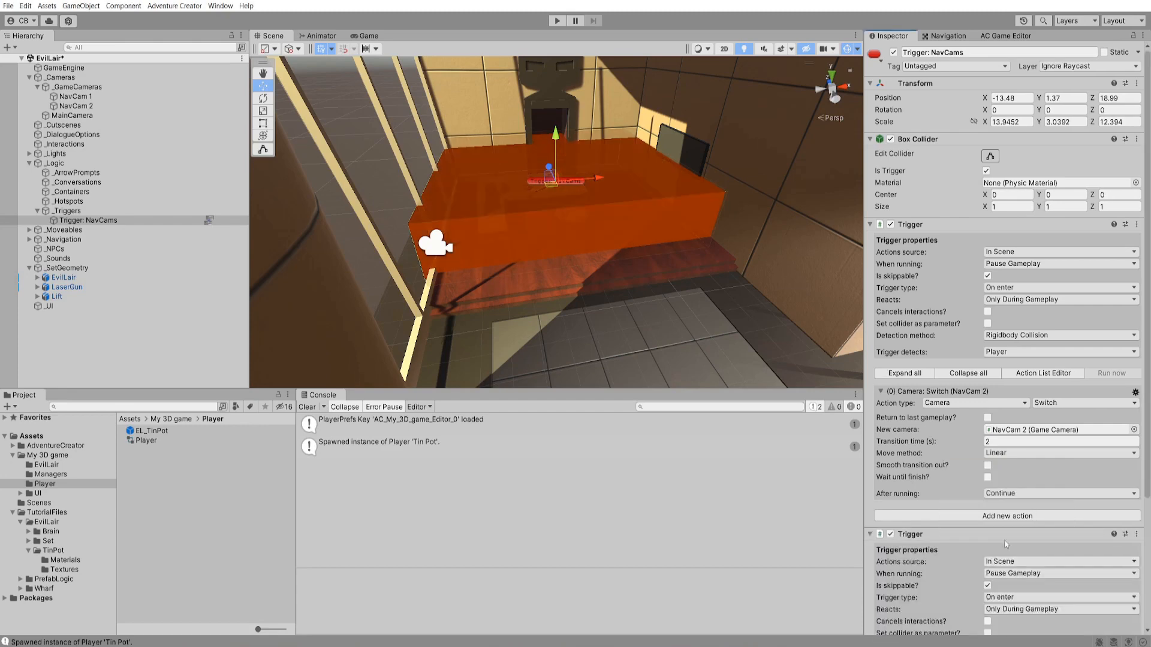
# - Set the second Trigger component's trigger type to On exit
pyautogui.scroll(-4, 1006, 543)
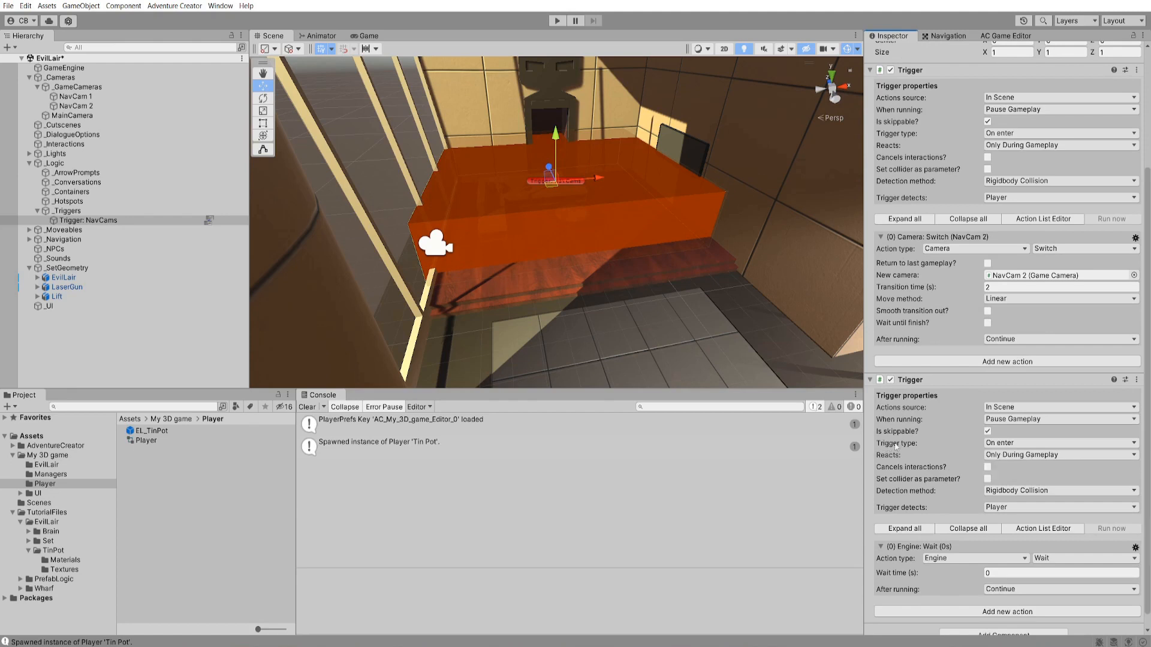
pyautogui.click(1019, 443)
pyautogui.click(1018, 479)
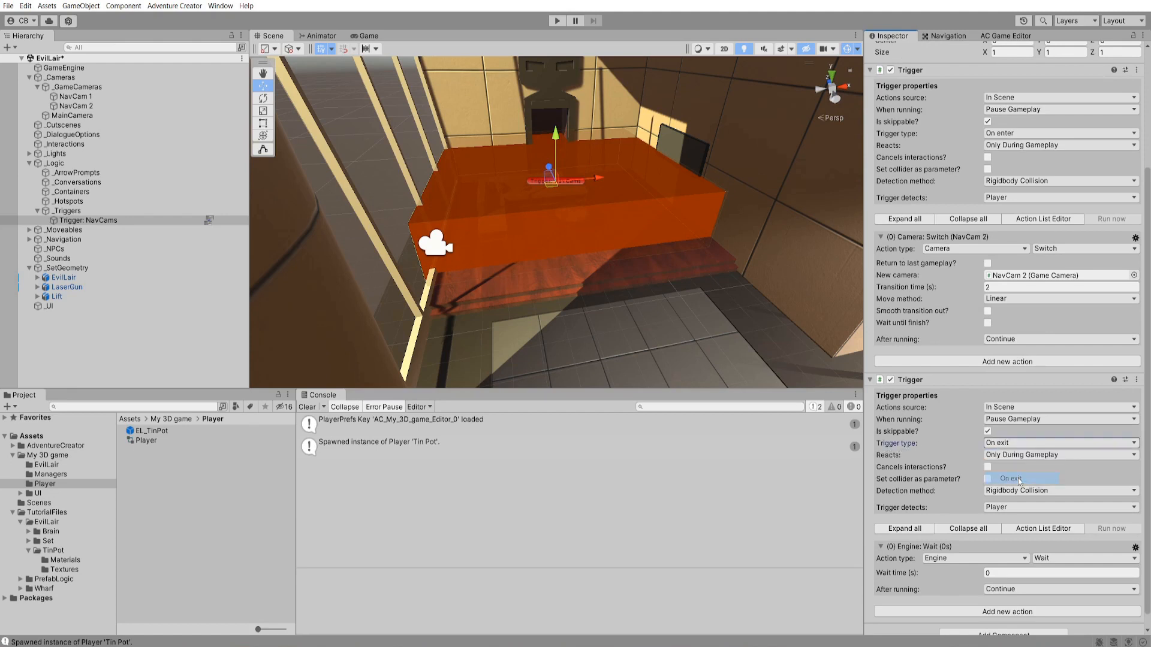
# - Change the On exit trigger's first action to Camera: Switch
pyautogui.click(976, 558)
pyautogui.click(952, 351)
pyautogui.click(948, 340)
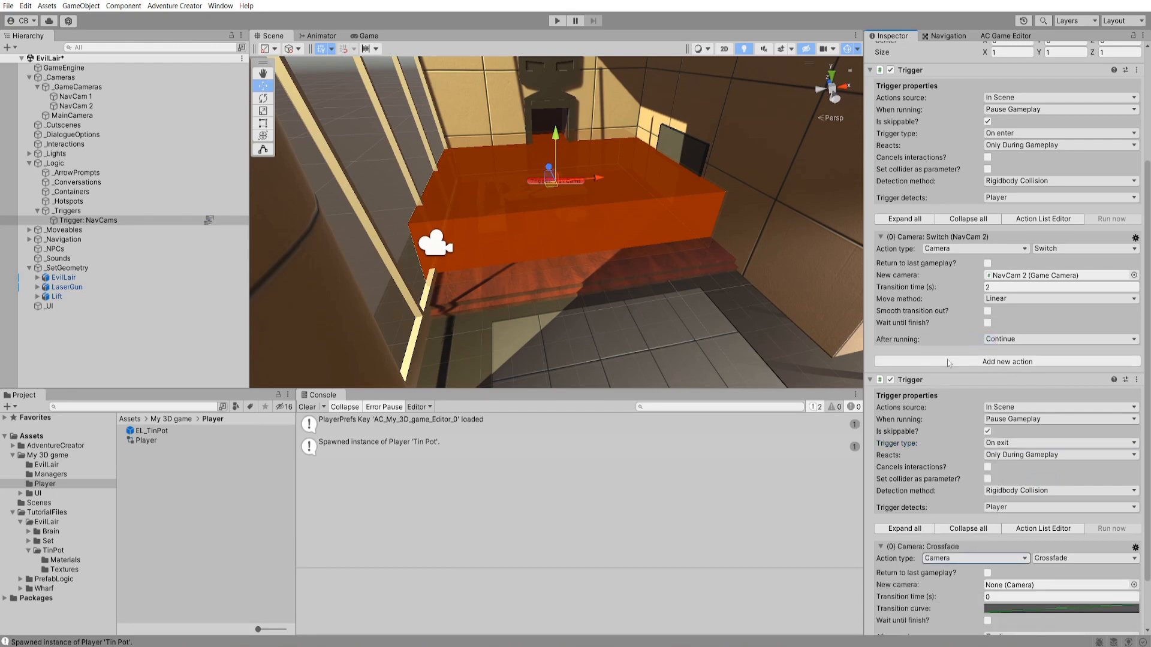
pyautogui.click(1056, 559)
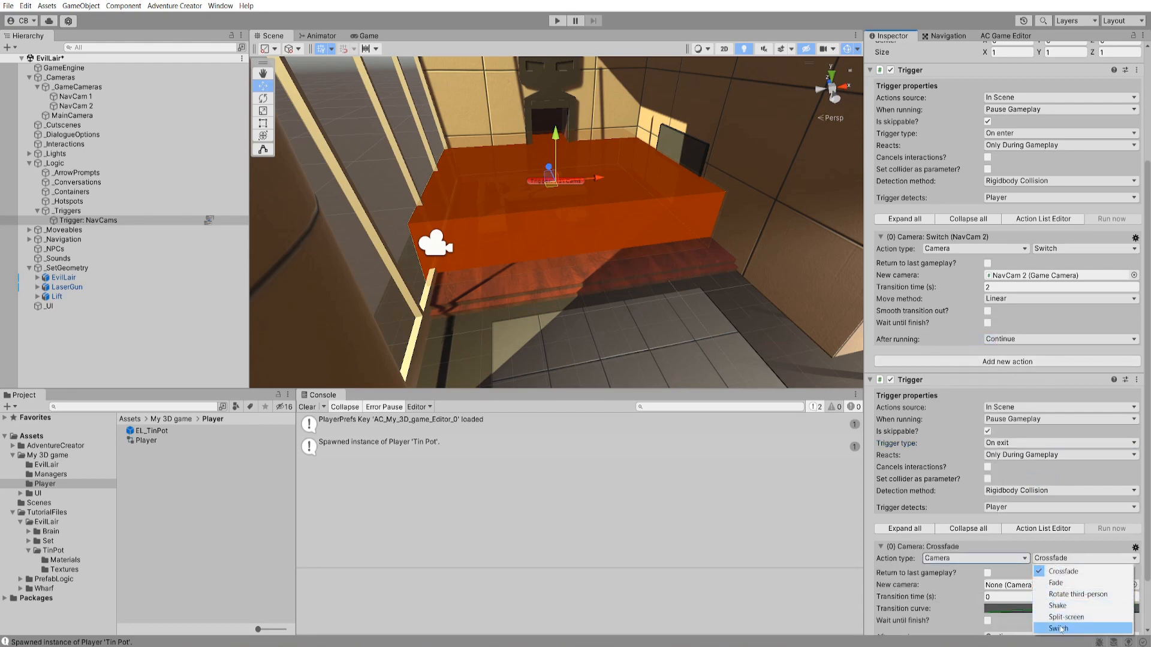
pyautogui.click(1062, 633)
# - Set the On exit action's new camera to NavCam 1 with a transition time of 2 seconds, and play-test the scene
pyautogui.click(1133, 585)
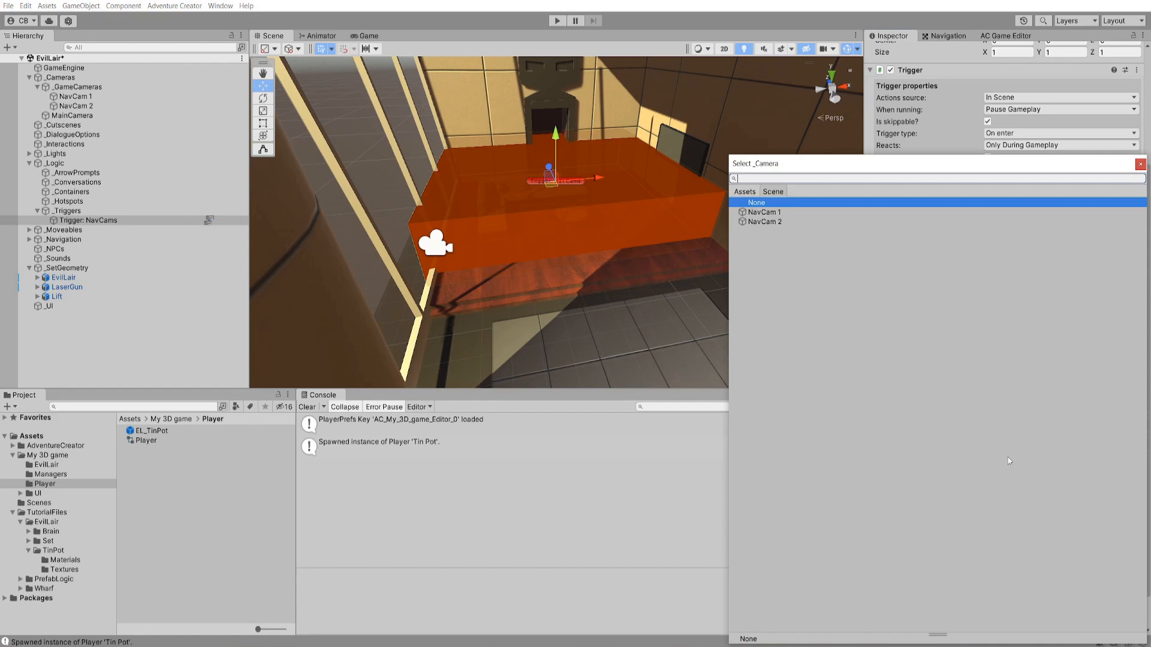
pyautogui.doubleClick(796, 214)
pyautogui.scroll(-2, 953, 531)
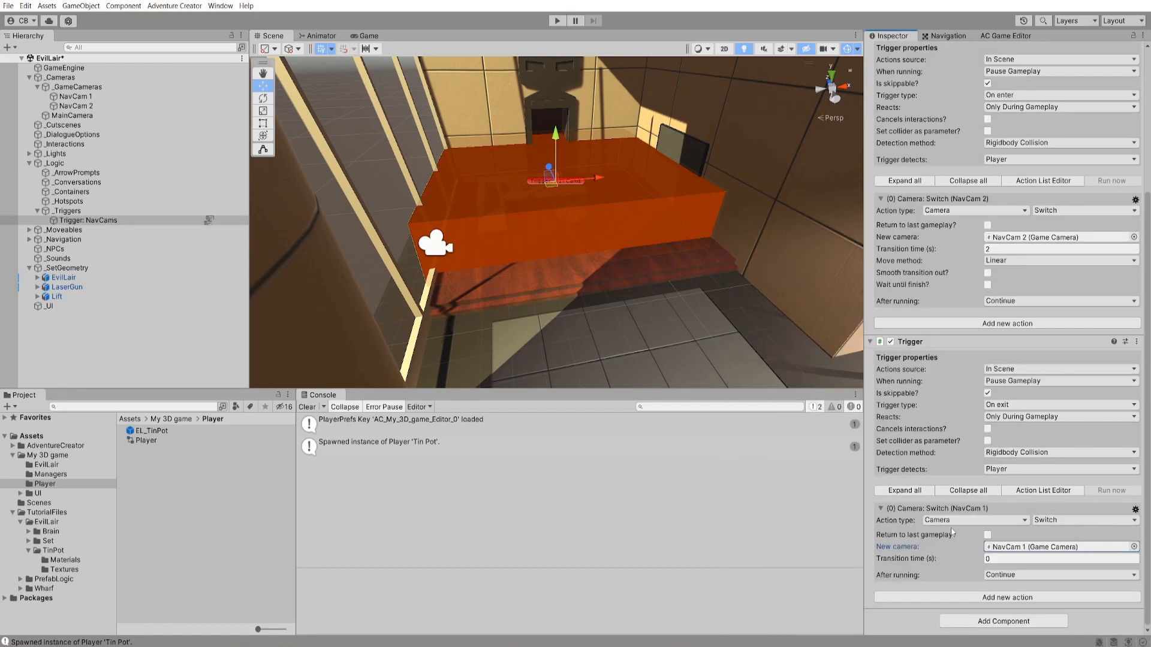
pyautogui.click(1015, 558)
pyautogui.write('2')
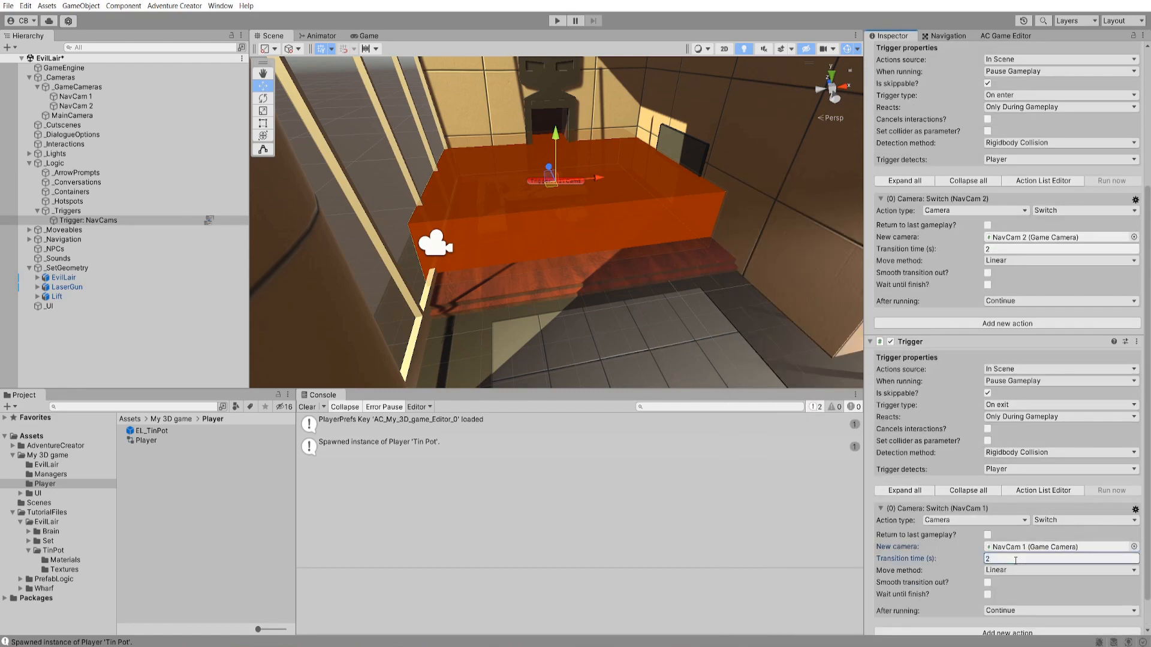
pyautogui.click(557, 20)
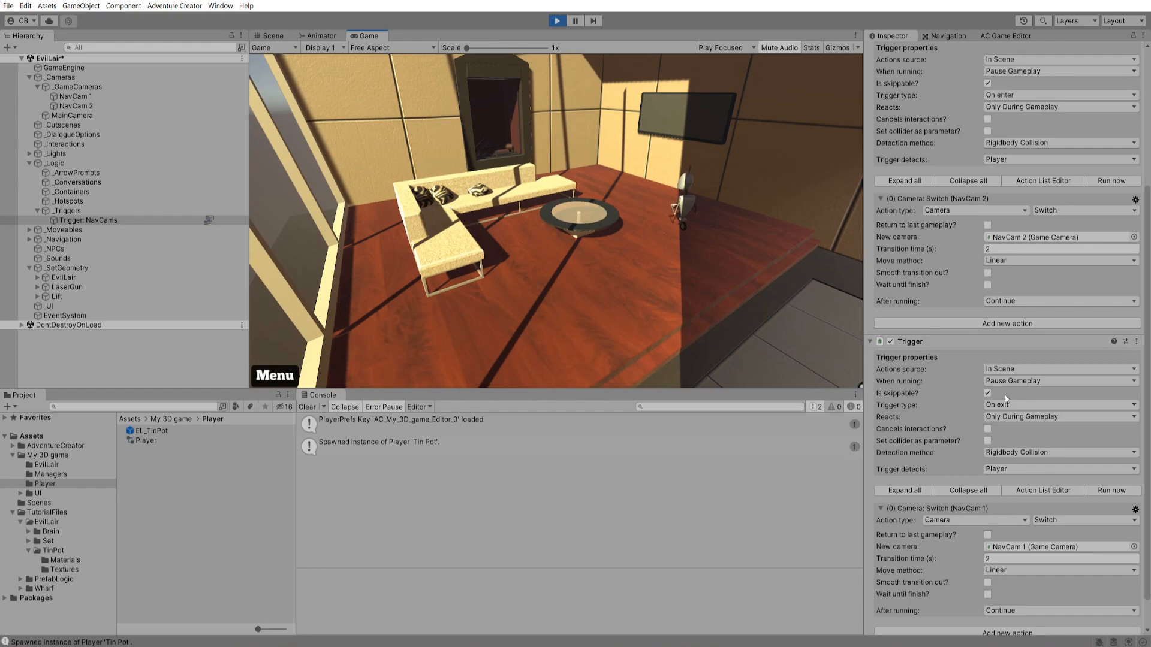
pyautogui.click(557, 20)
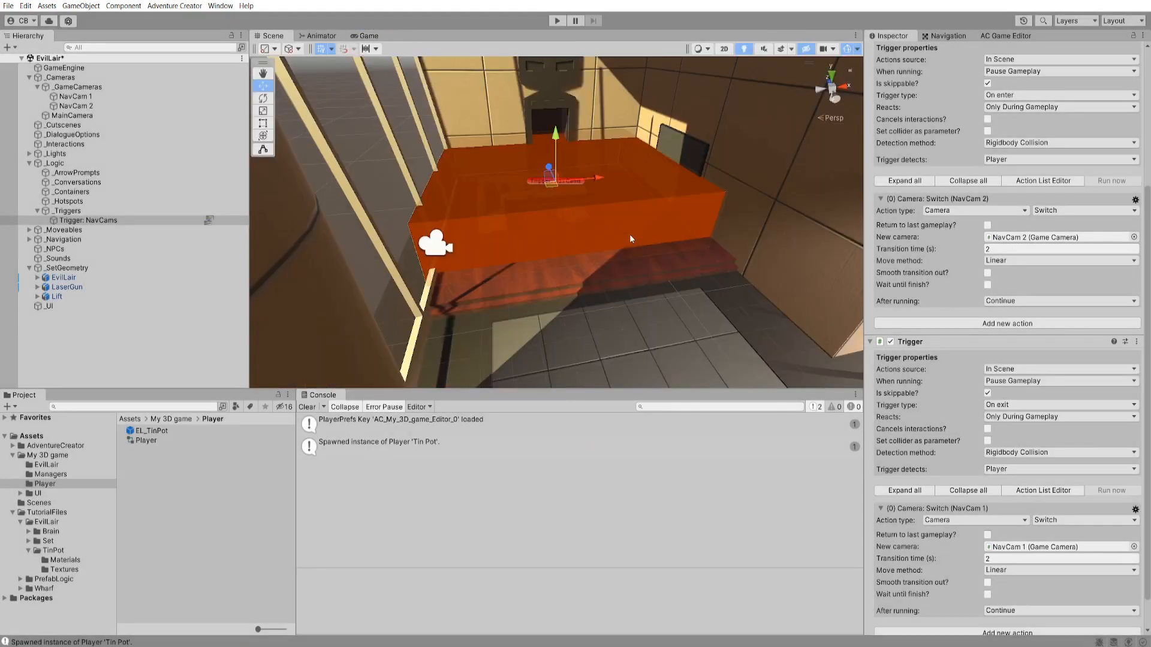
# - Set both the On enter and On exit triggers to Run In Background when running
pyautogui.scroll(2, 1007, 179)
pyautogui.click(1058, 106)
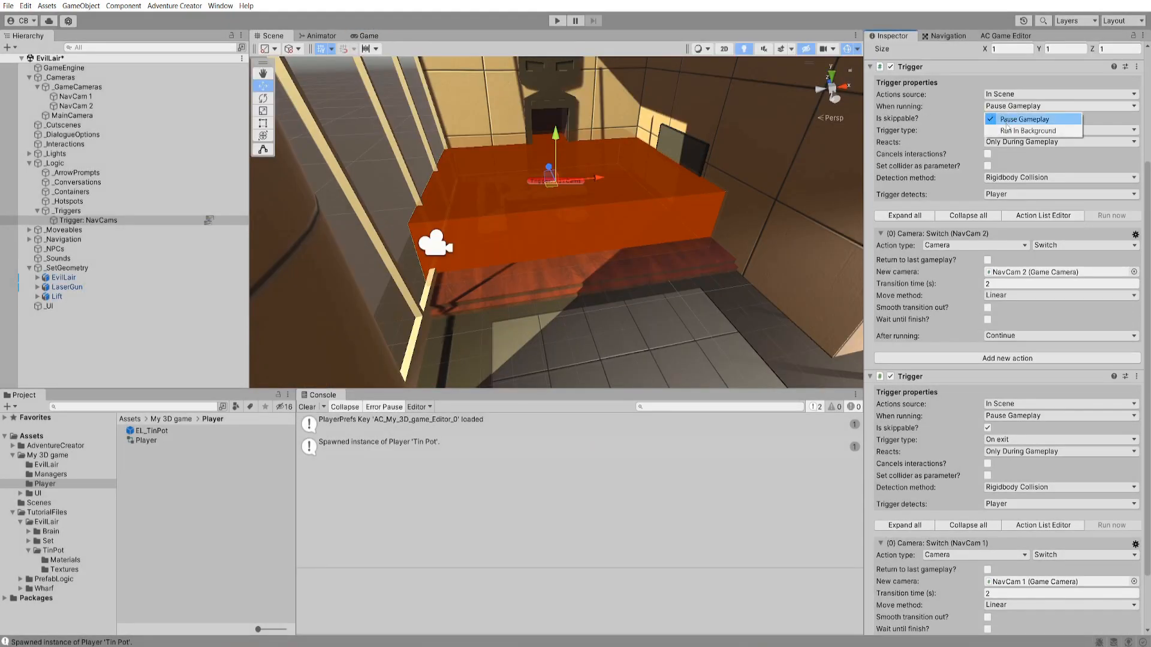
pyautogui.click(1026, 121)
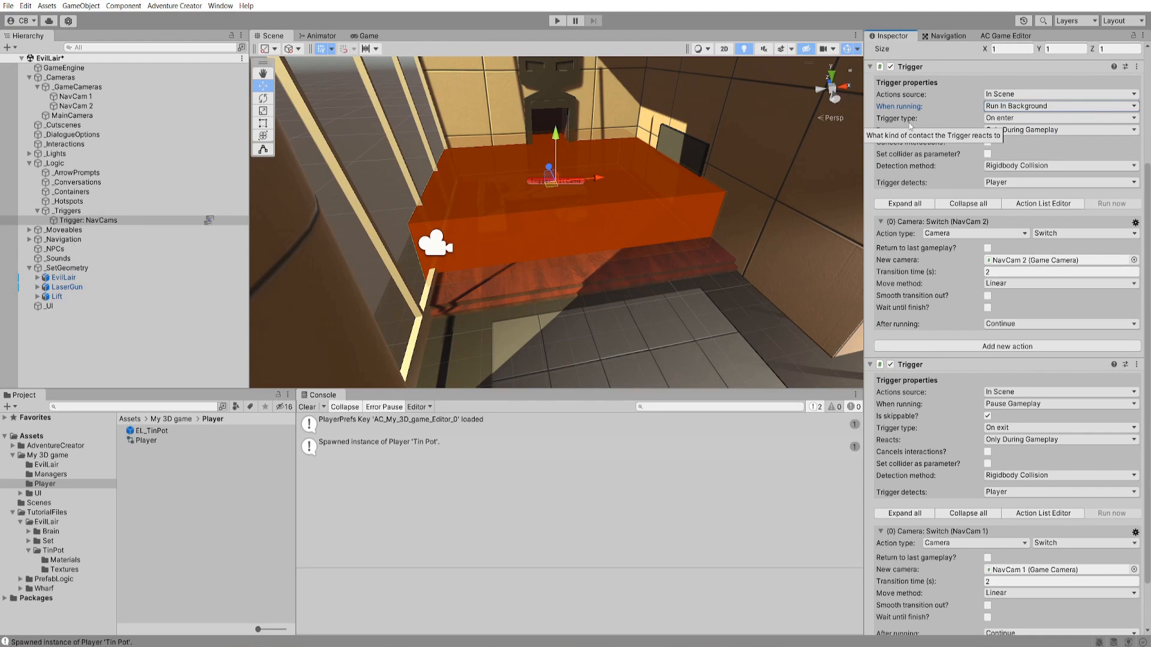
pyautogui.click(1023, 404)
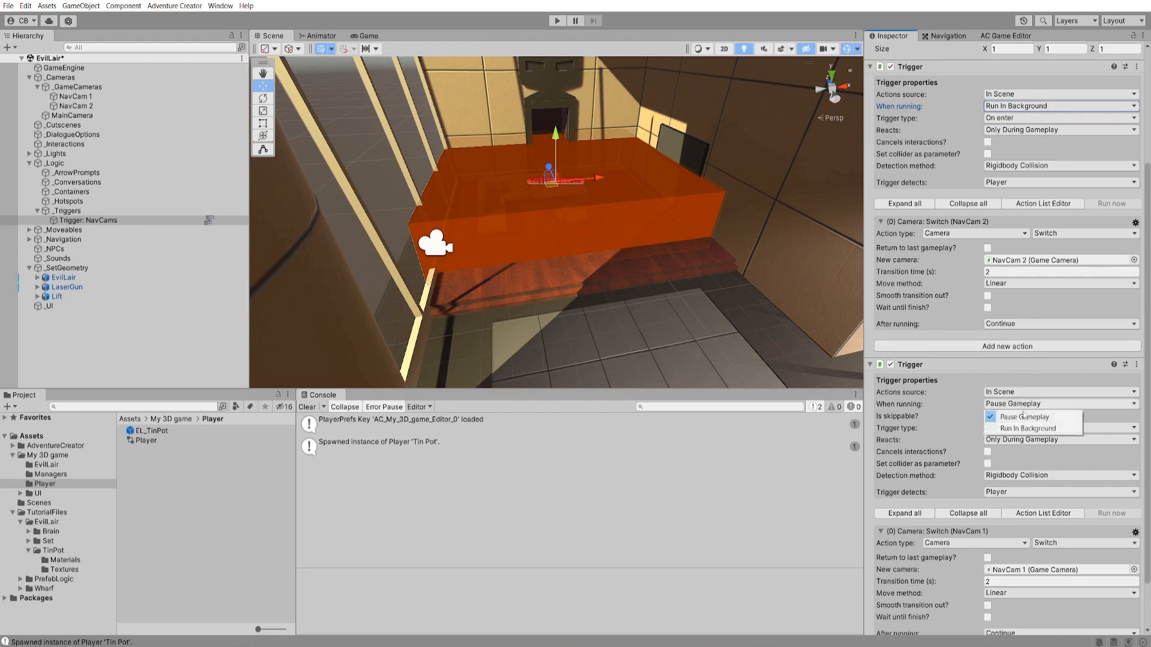
pyautogui.click(1028, 428)
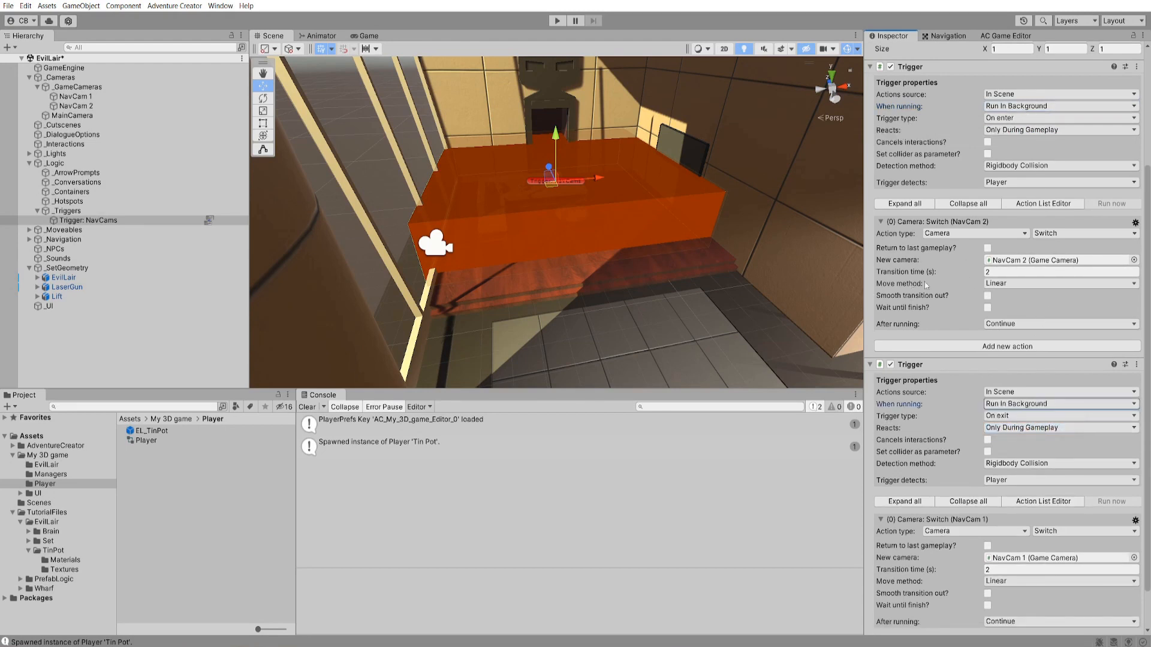
# - Set the move method of both camera switch actions to Smooth, and play-test by walking the player around the room
pyautogui.click(1031, 283)
pyautogui.click(1017, 307)
pyautogui.scroll(-2, 1010, 506)
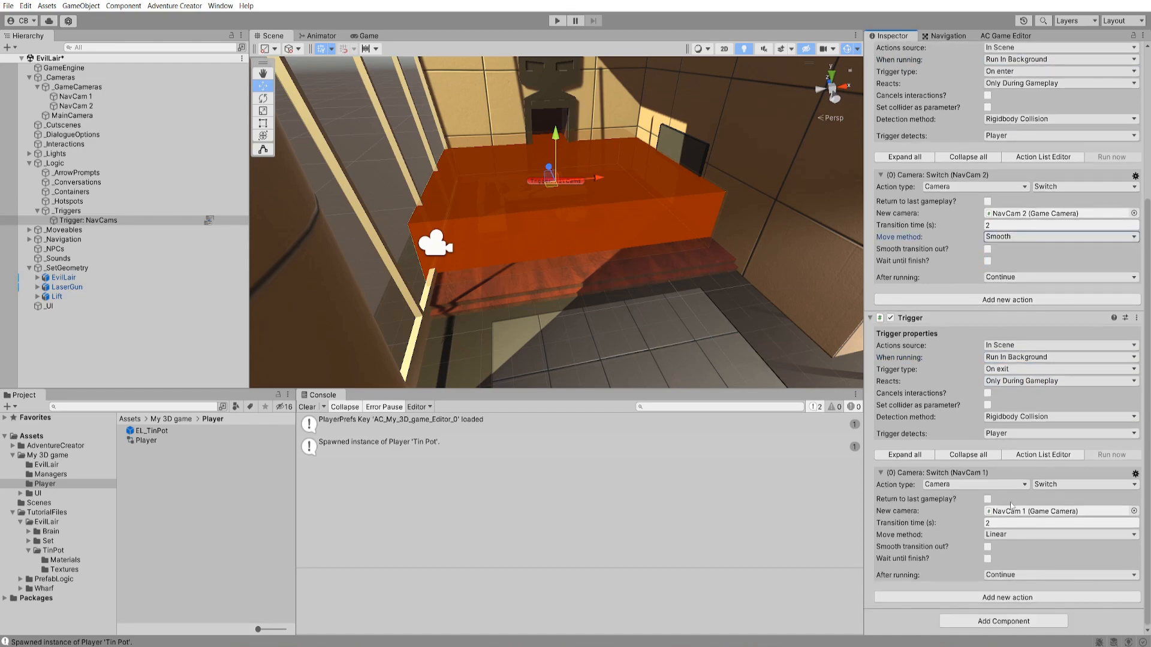
pyautogui.click(1019, 534)
pyautogui.click(1007, 557)
pyautogui.click(557, 20)
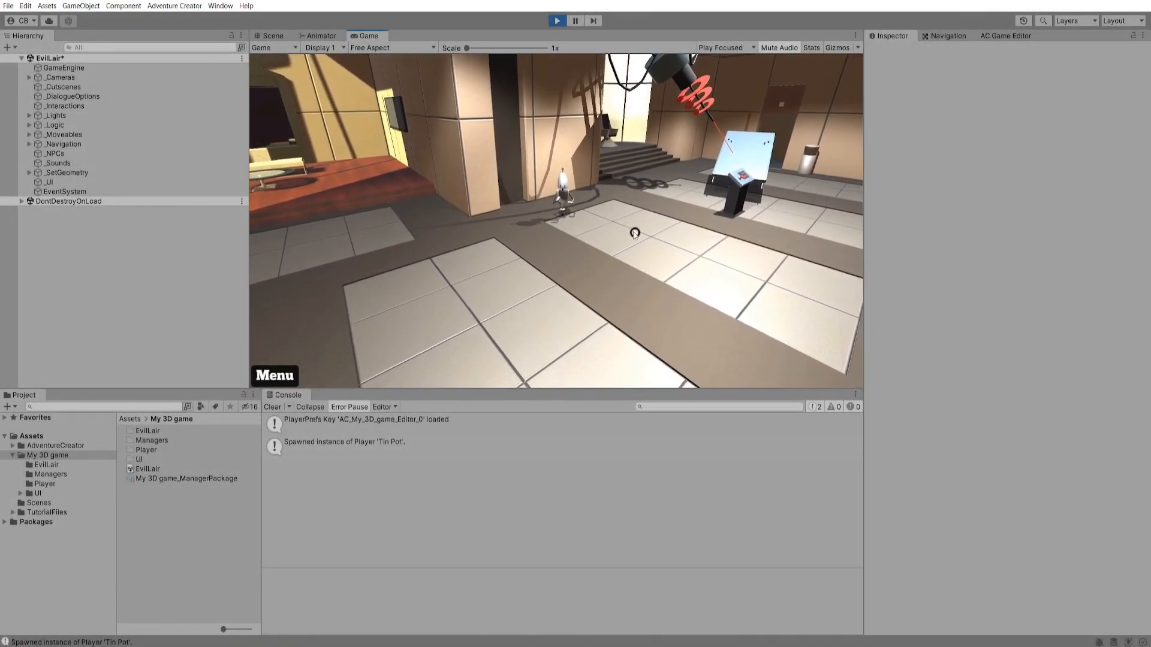
pyautogui.click(623, 234)
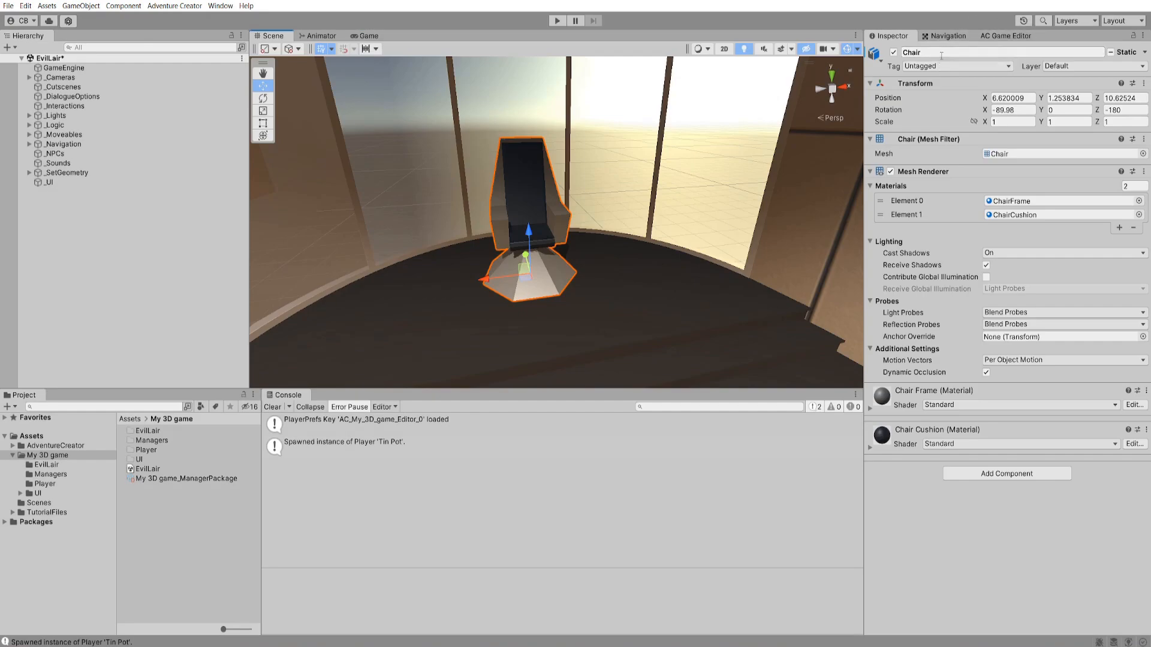
# - Add a new Hotspot prefab to the scene, positioned over the selected Chair mesh
pyautogui.click(1008, 36)
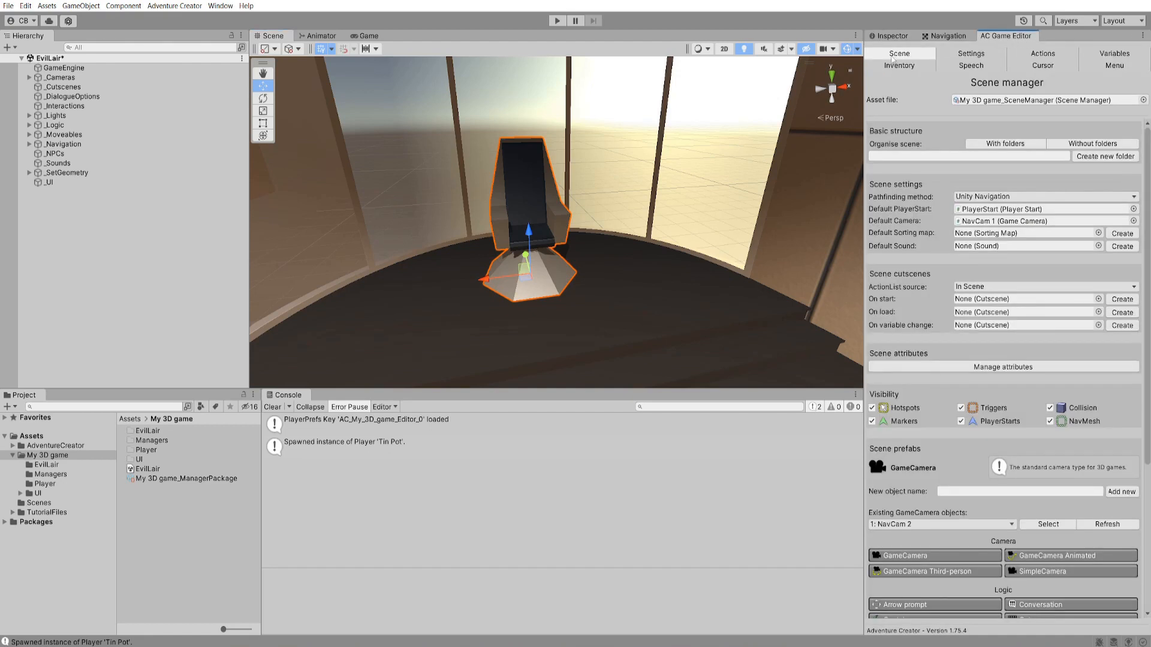
pyautogui.scroll(-5, 1148, 187)
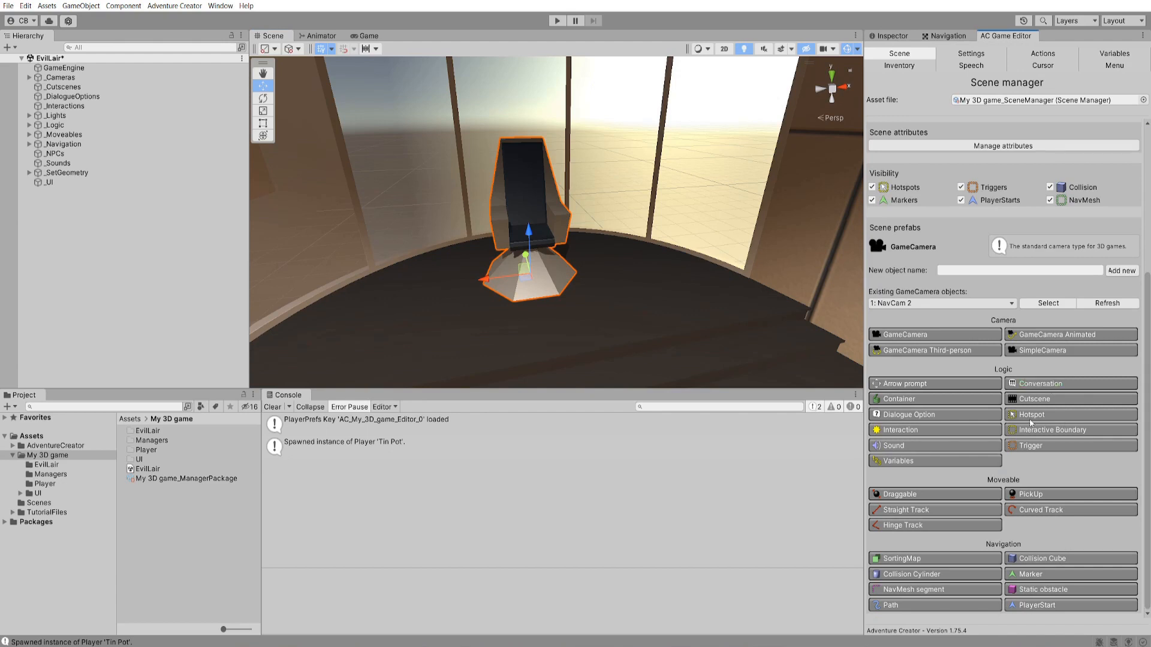
pyautogui.click(1054, 420)
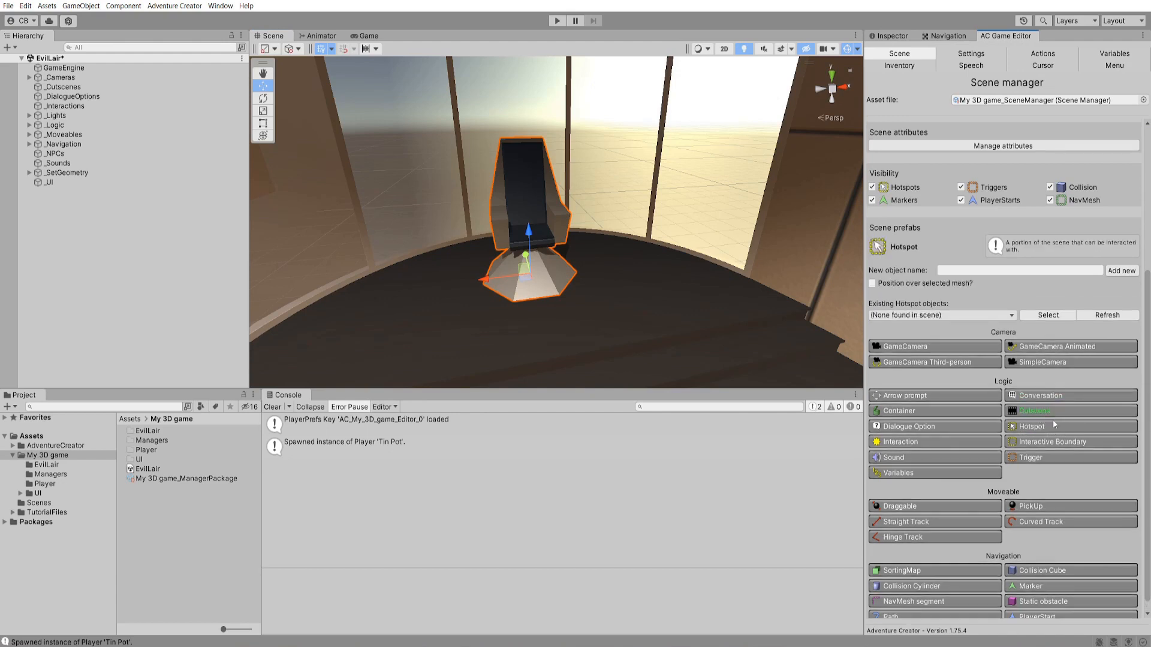
pyautogui.click(872, 284)
pyautogui.click(1121, 272)
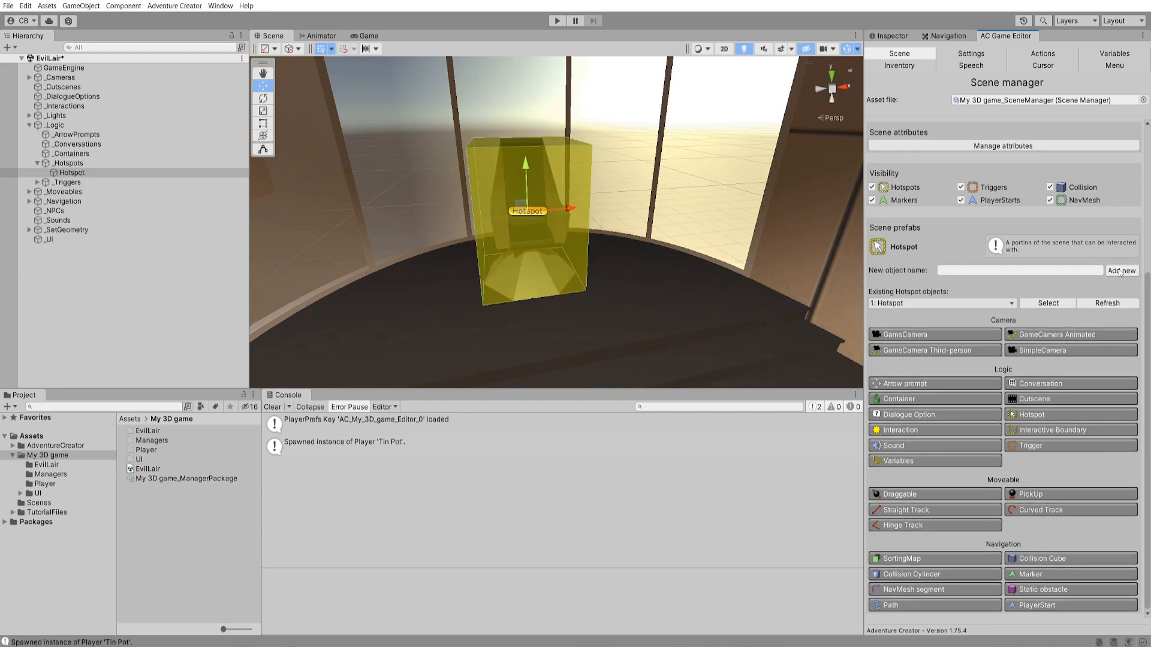
# - Rename the new hotspot object as Hotspot Chair
pyautogui.keyDown('alt'); pyautogui.moveTo(618, 201); pyautogui.dragTo(617, 225); pyautogui.keyUp('alt')
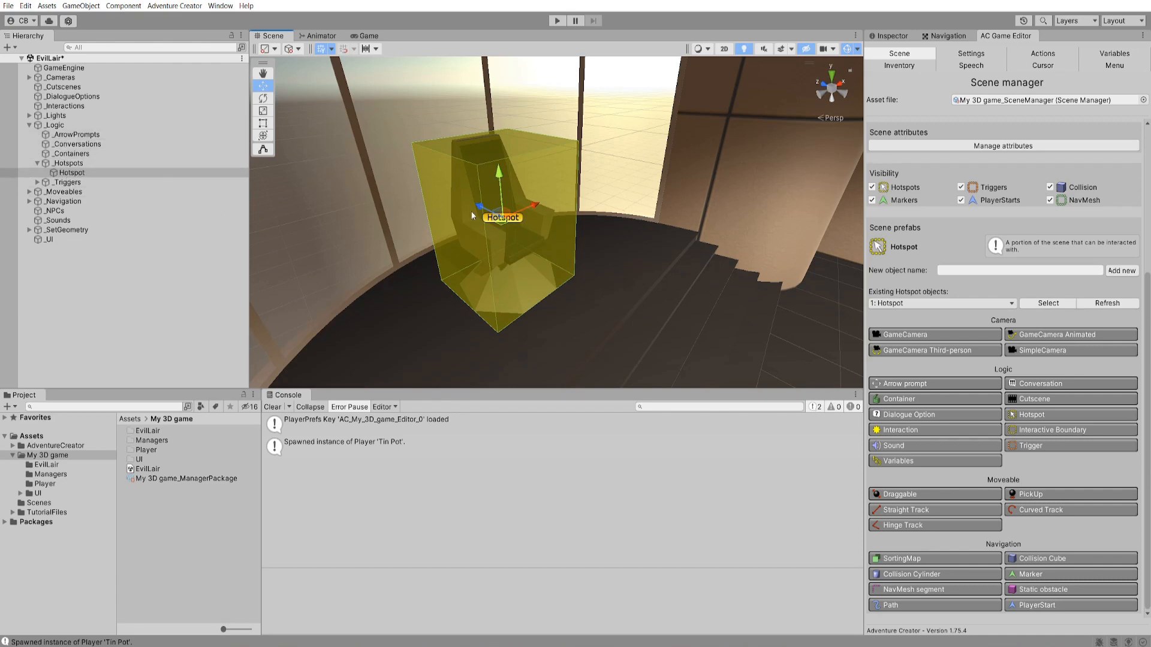
pyautogui.click(885, 35)
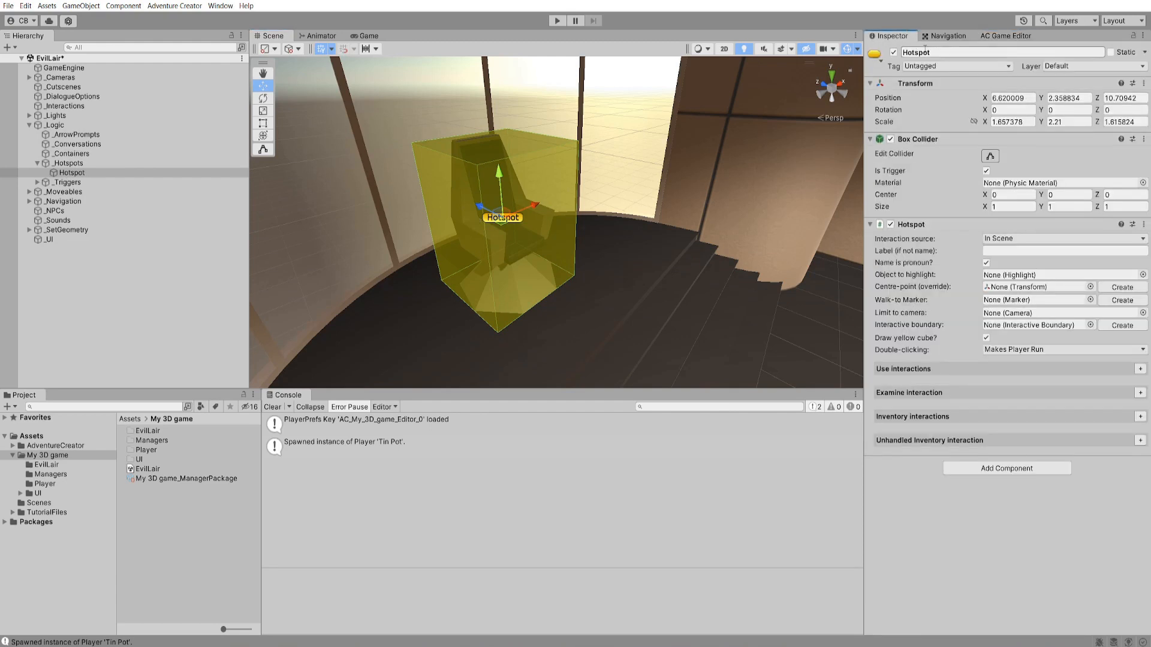
pyautogui.click(925, 49)
pyautogui.write('Chair')
pyautogui.press('Return')
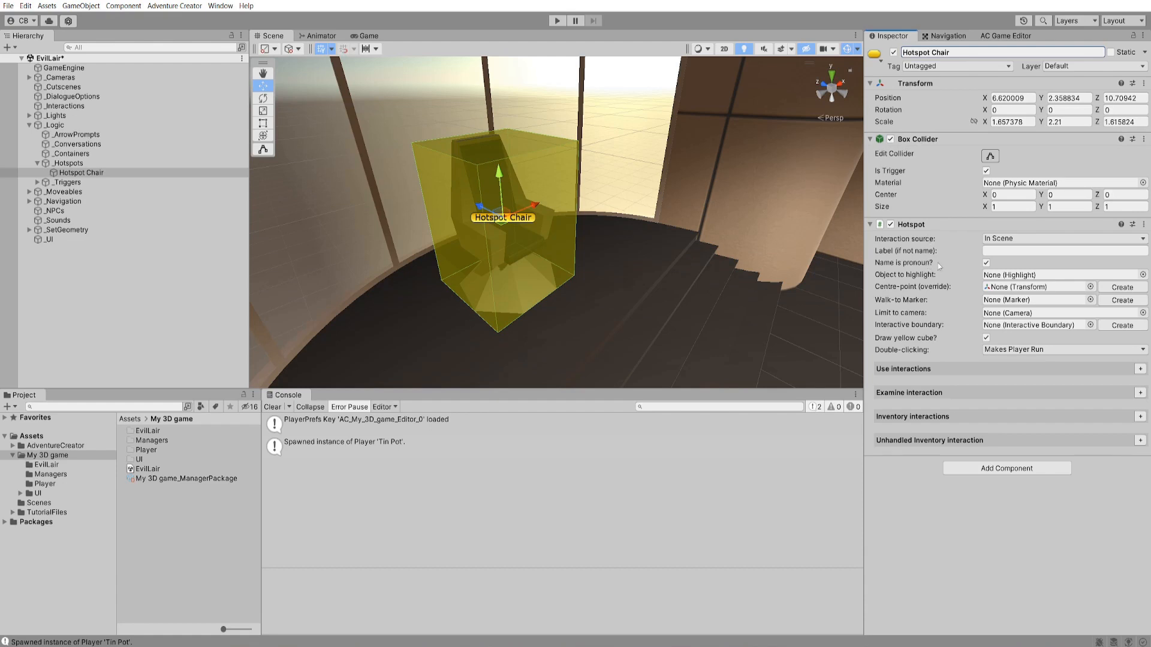
# - Add a Use interaction to Hotspot Chair and create an Interaction object for it
pyautogui.moveTo(970, 270)
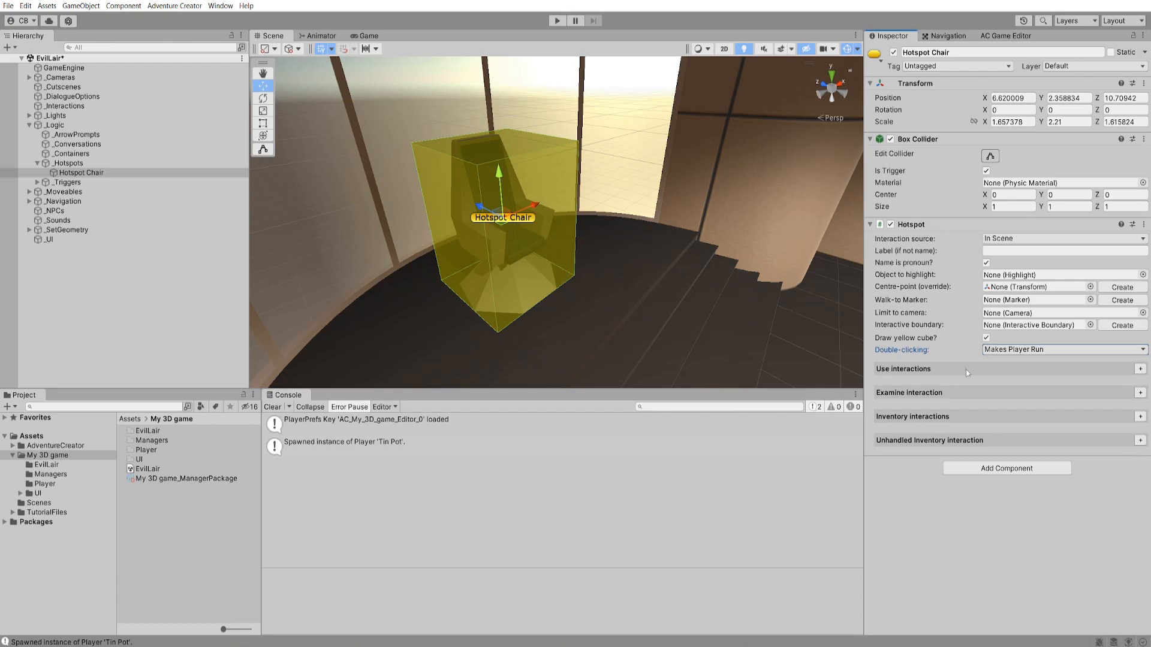
pyautogui.click(1140, 369)
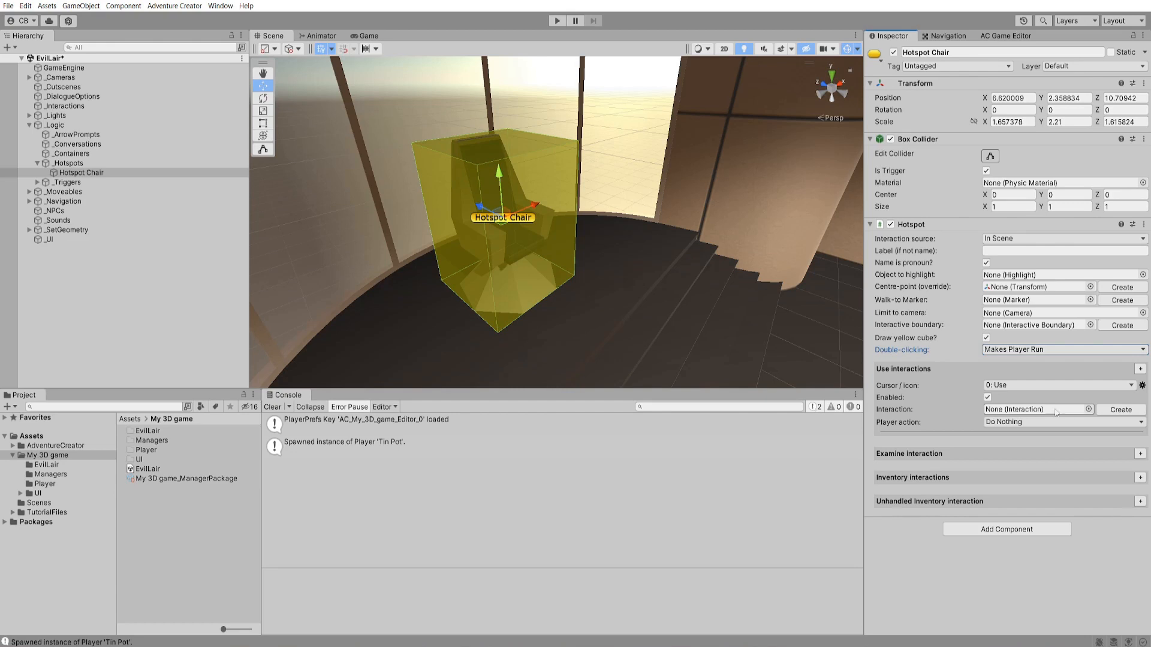
pyautogui.click(1137, 412)
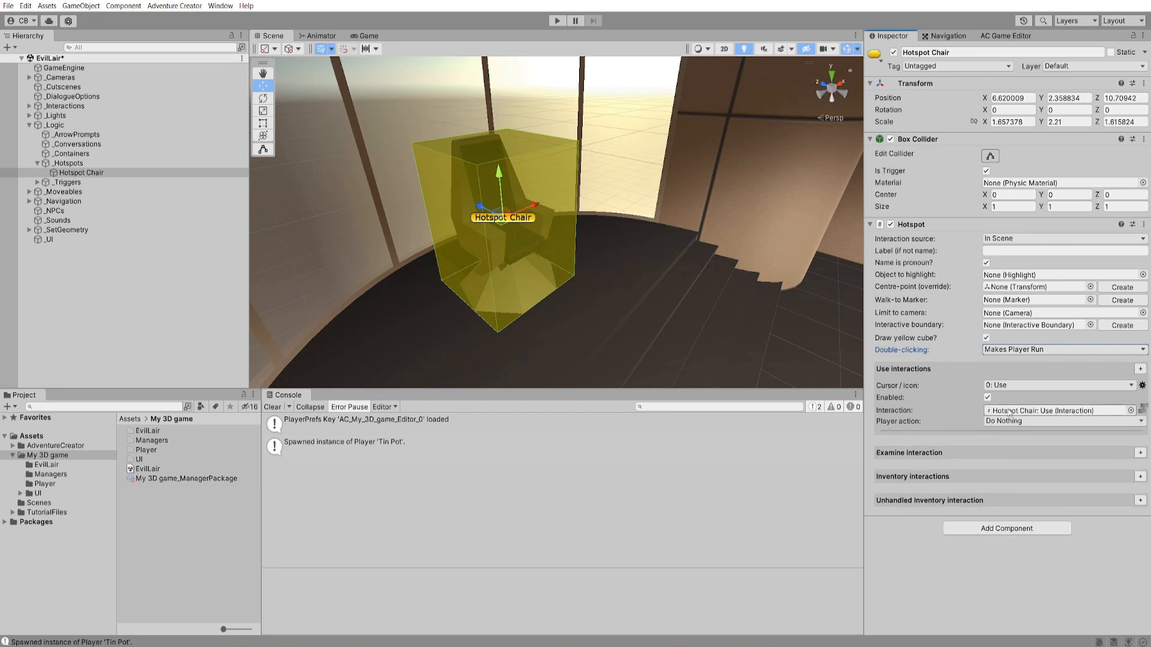
# - Locate the Hotspot Chair: Use interaction, open it in the ActionList Editor, and dock that editor beside the Game view
pyautogui.click(1072, 413)
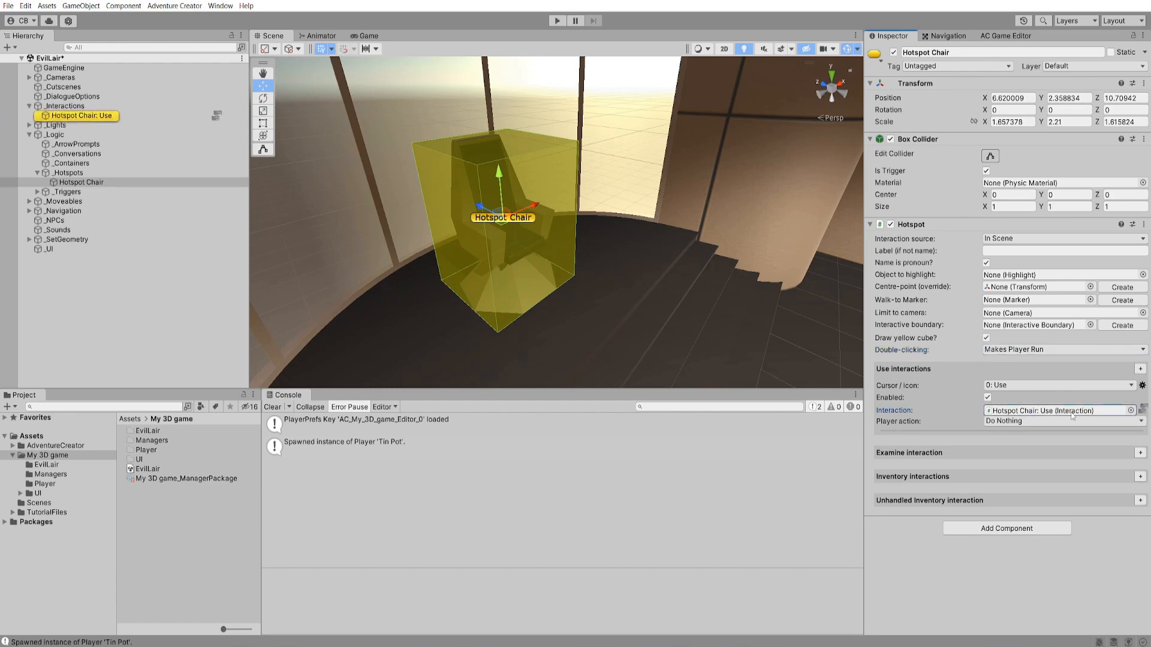
pyautogui.click(128, 116)
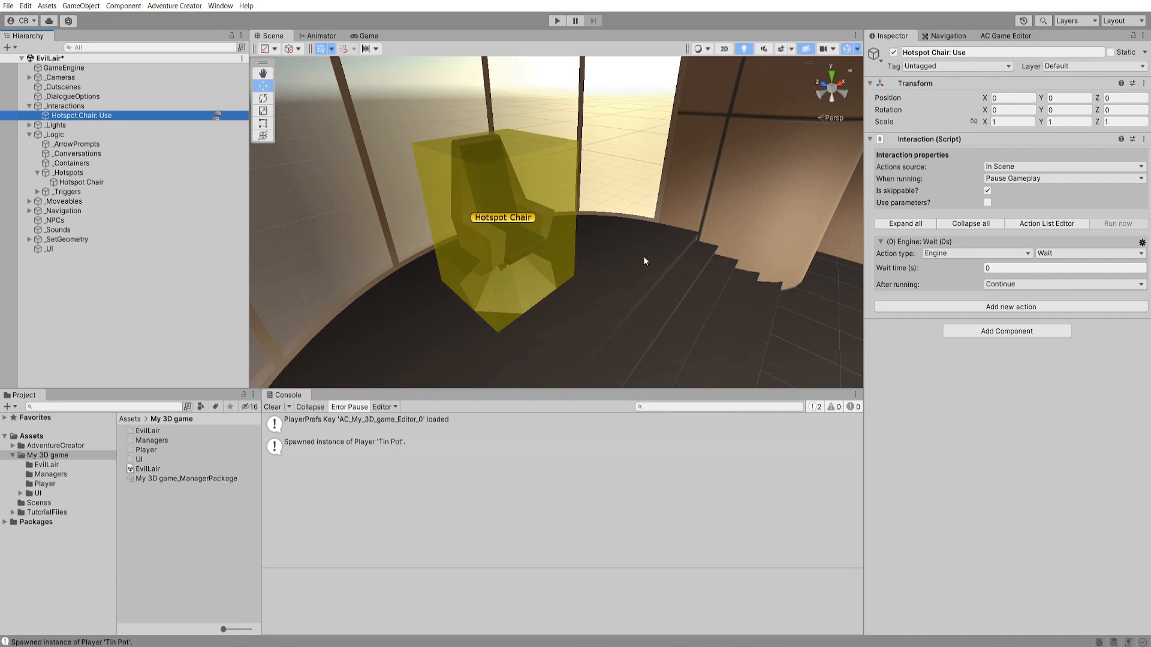
pyautogui.click(218, 119)
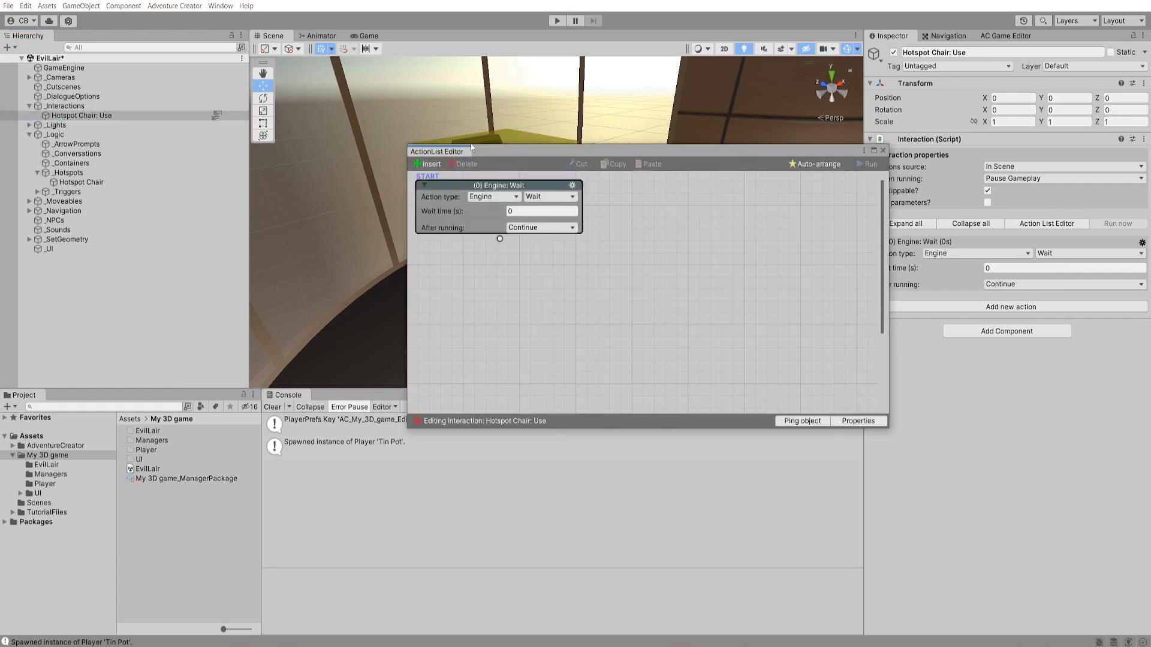
pyautogui.moveTo(449, 154); pyautogui.dragTo(450, 42)
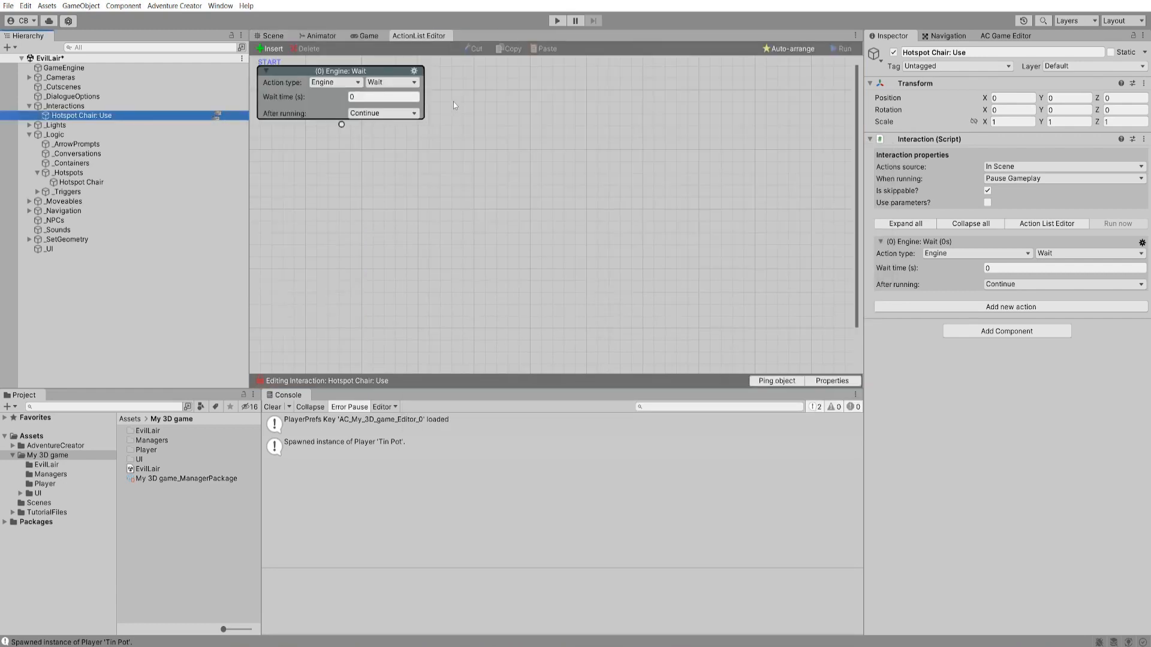
# - Change the Wait action of the chair's Use interaction to a Dialogue: Play speech action
pyautogui.click(353, 82)
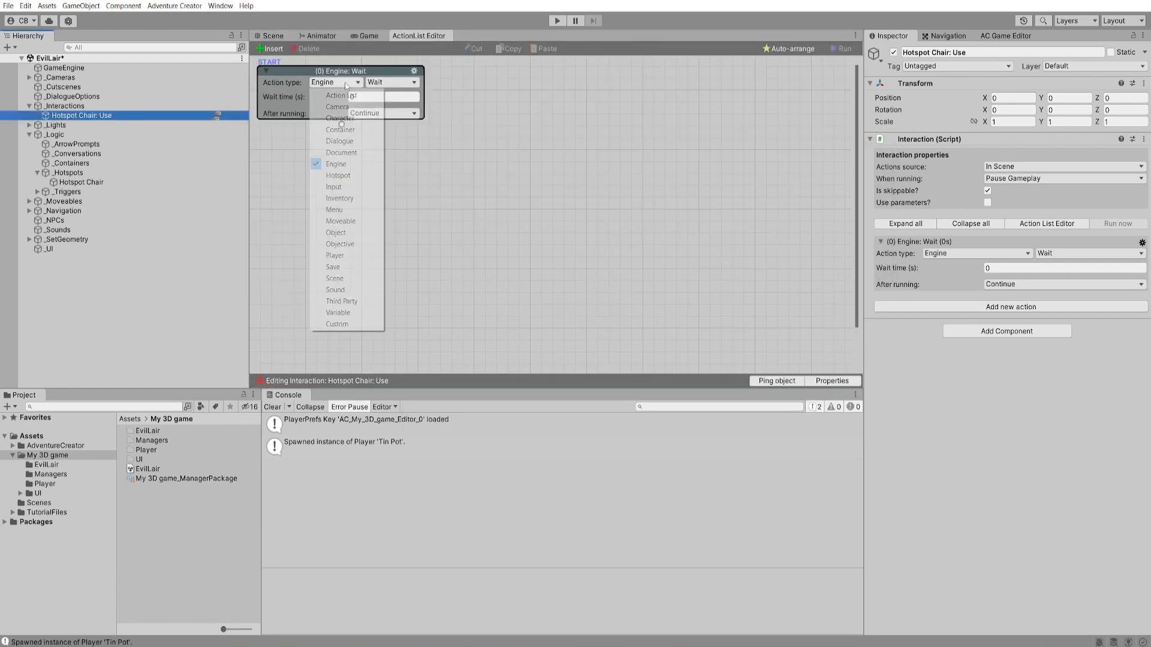
pyautogui.click(352, 143)
pyautogui.click(393, 81)
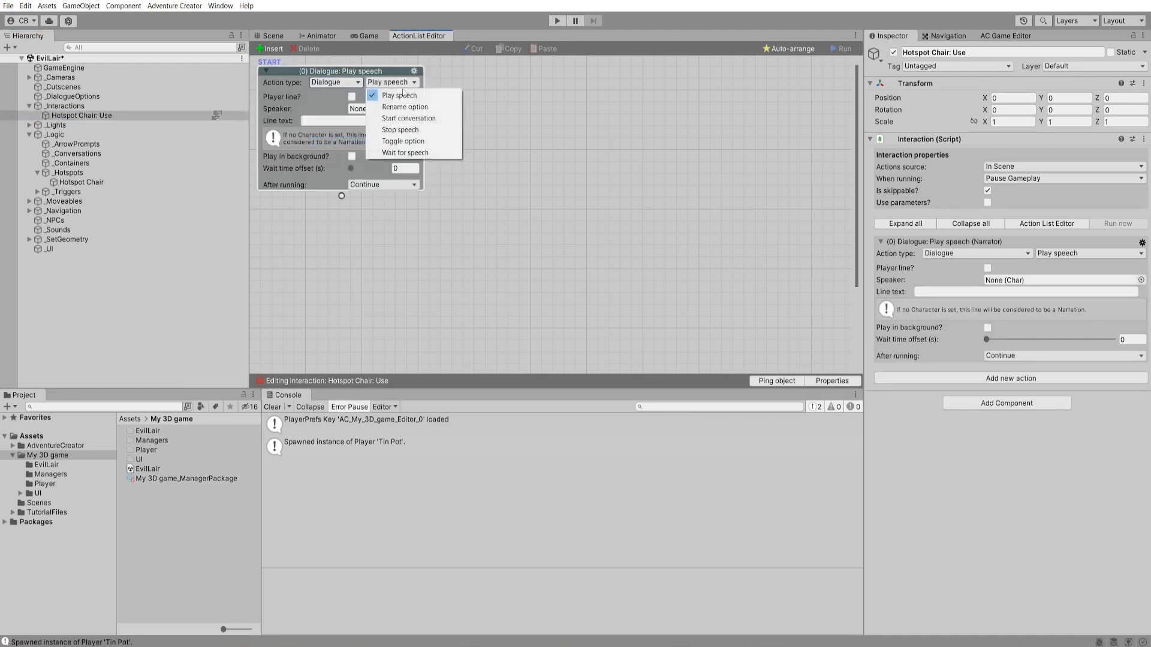
pyautogui.click(396, 95)
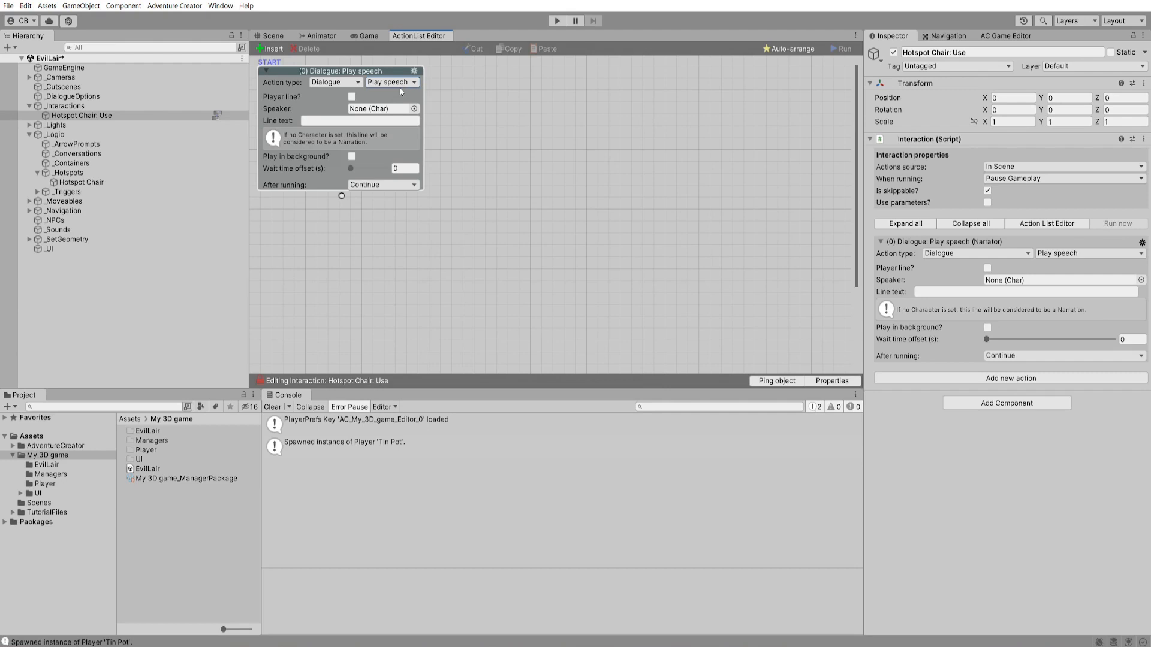
# - Make the speech action a player line with the text "Nice chair! Too bad I don't have a butt."
pyautogui.click(352, 97)
pyautogui.click(366, 108)
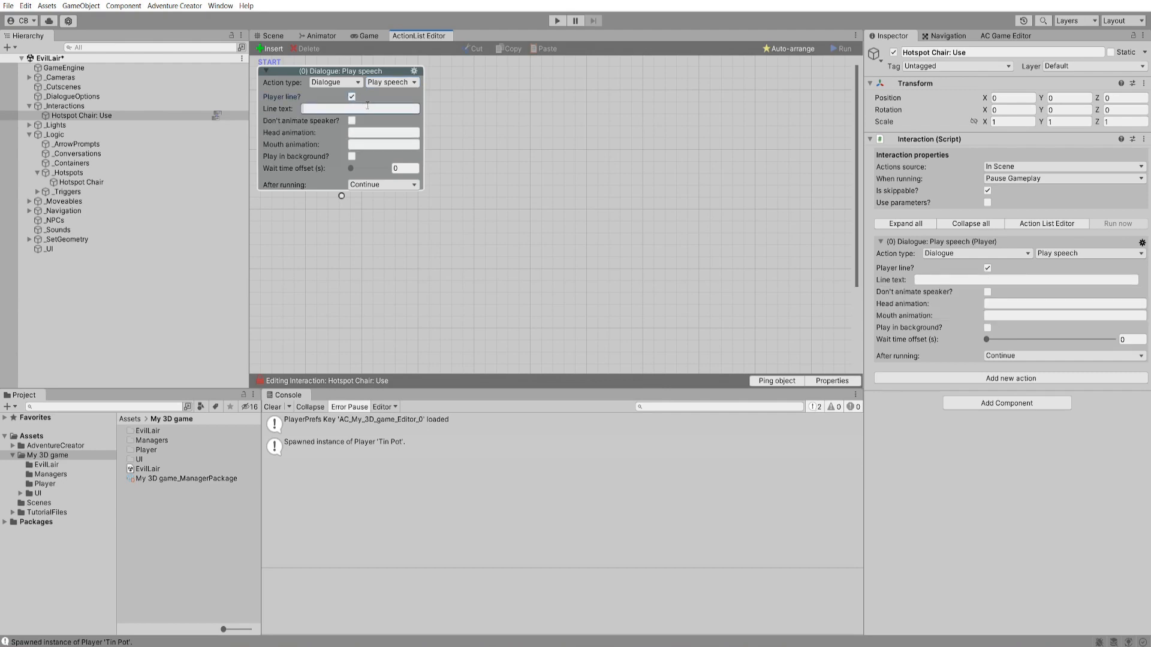
pyautogui.write("Nice chair! Too bad I don't have a butt.")
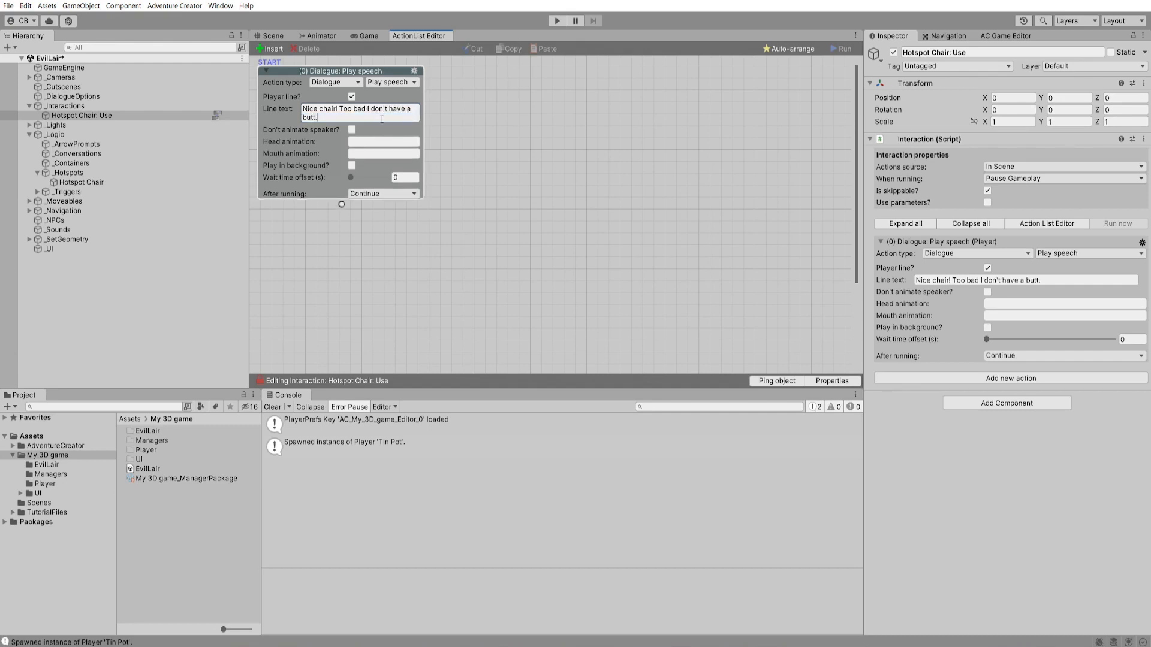
# - Select Hotspot Chair in the scene and set its Use interaction's player action to Turn To Face
pyautogui.click(273, 35)
pyautogui.click(497, 251)
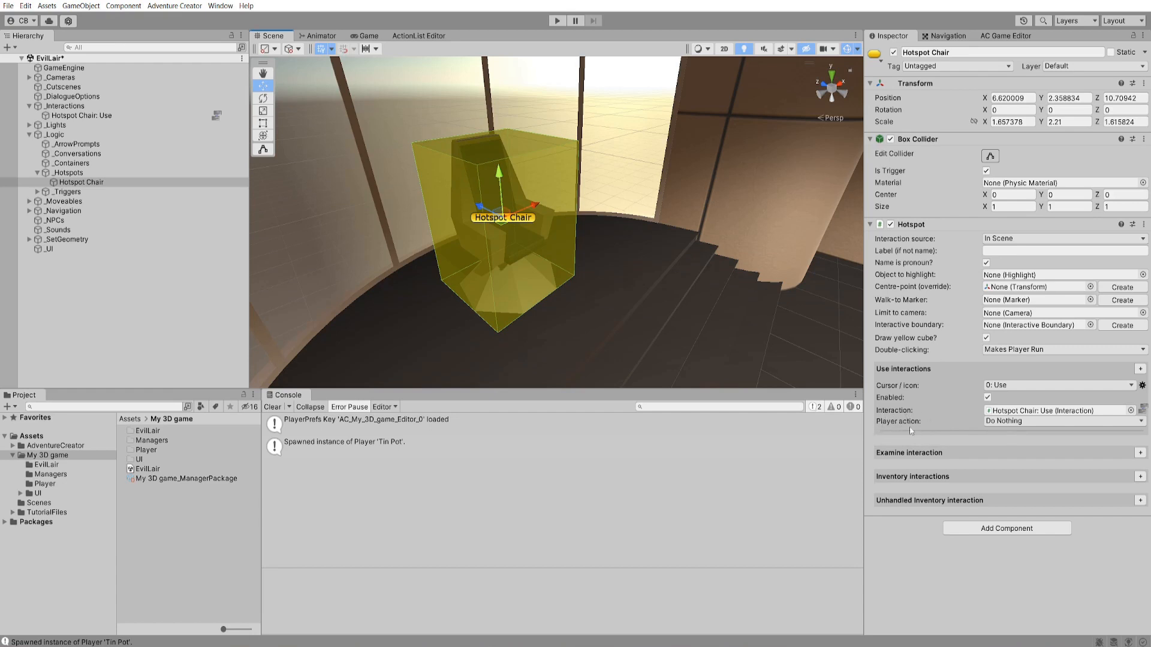
pyautogui.moveTo(917, 426)
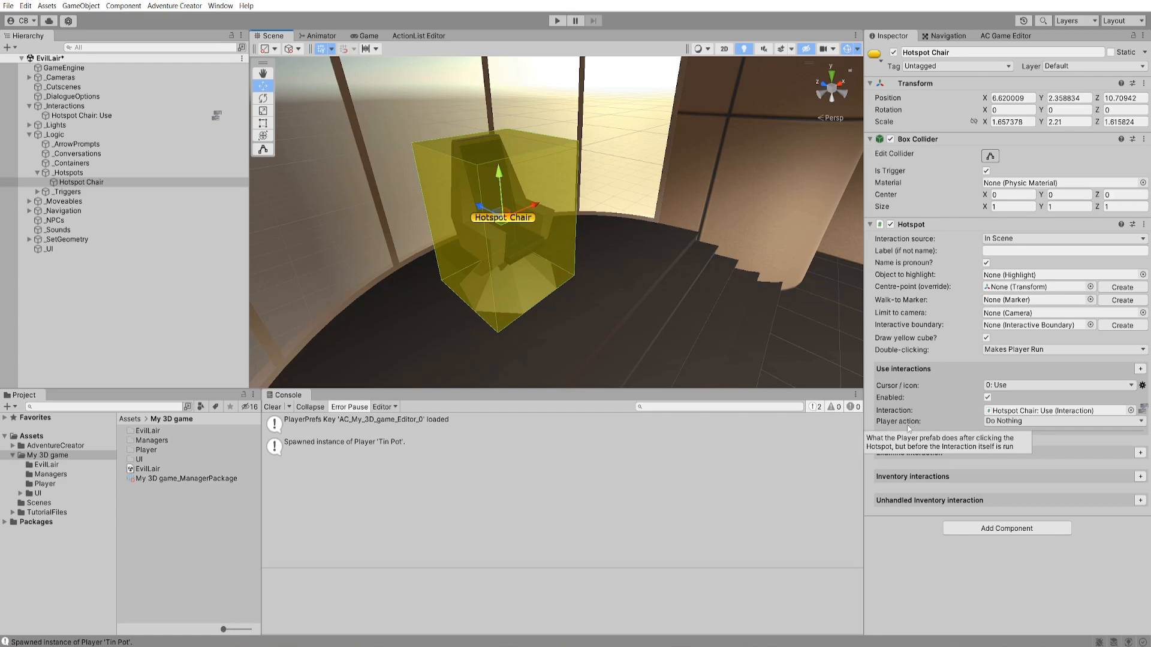
pyautogui.click(1004, 422)
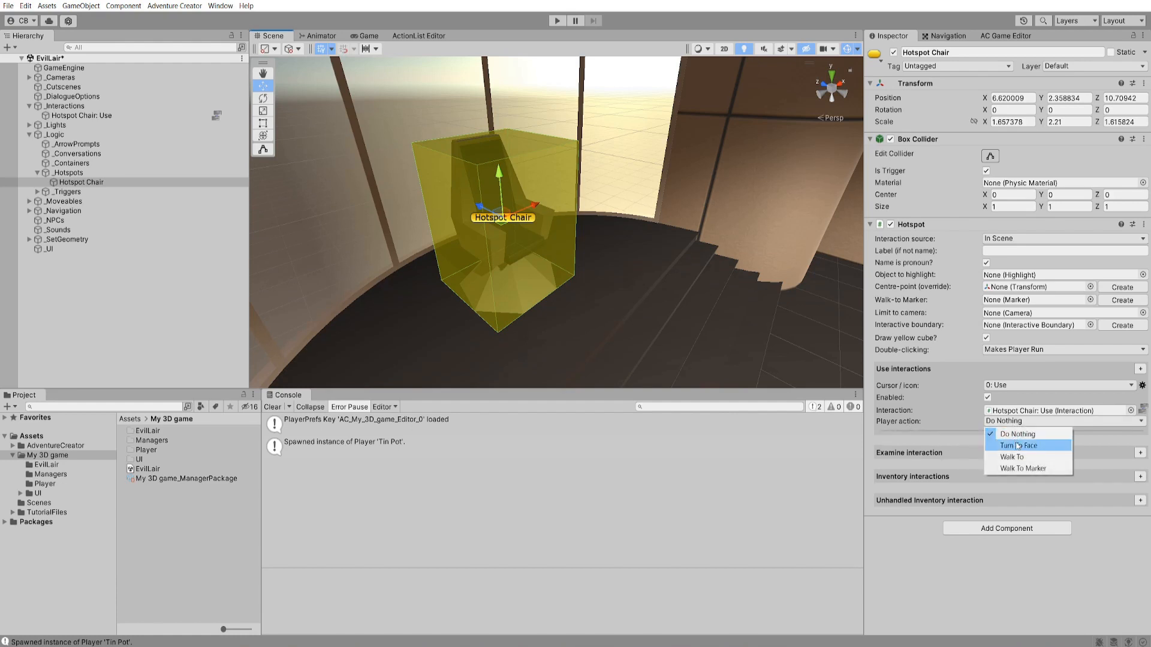
pyautogui.click(1017, 446)
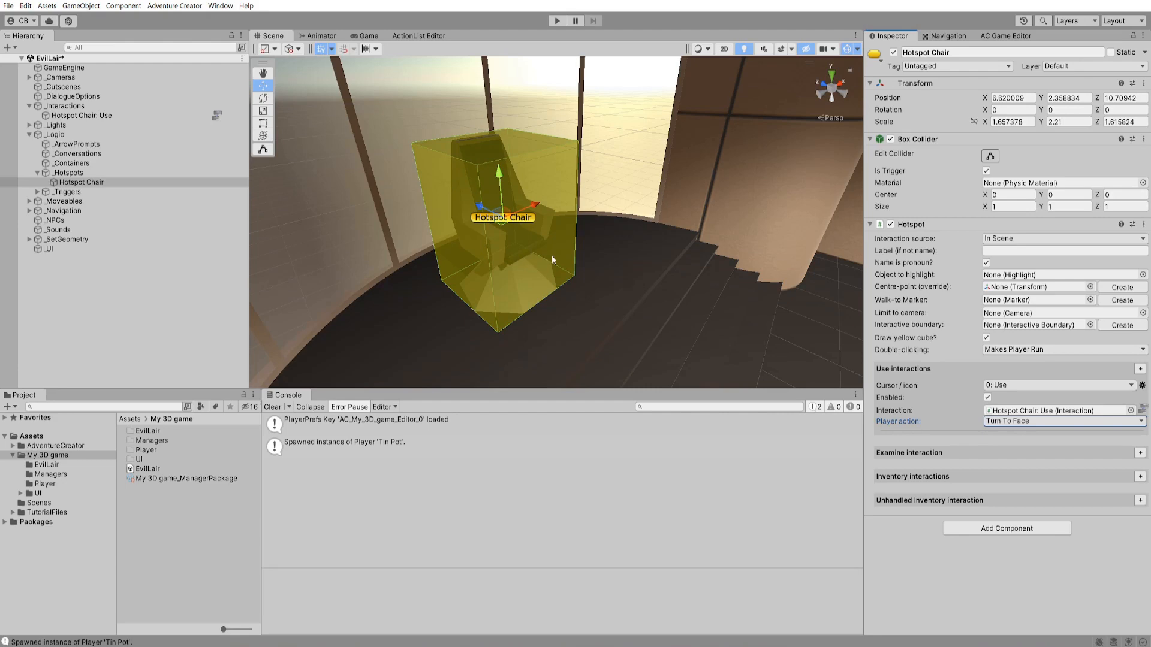
# - Run the game, use the chair hotspot to test its interaction, and stop play mode
pyautogui.click(556, 20)
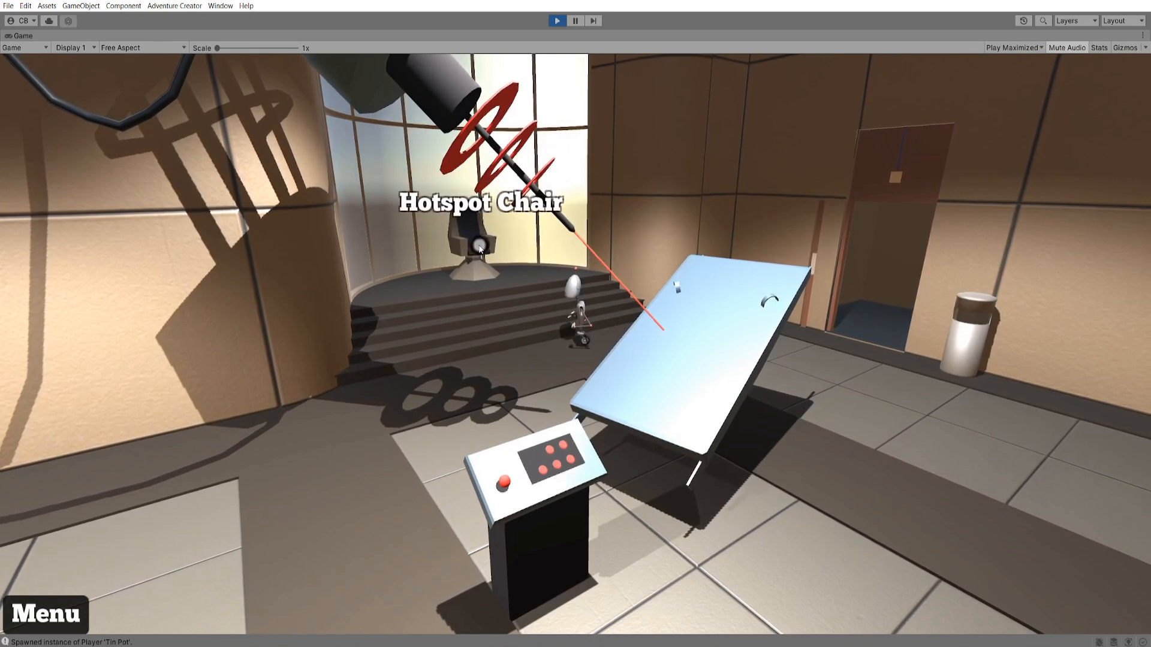
pyautogui.click(477, 248)
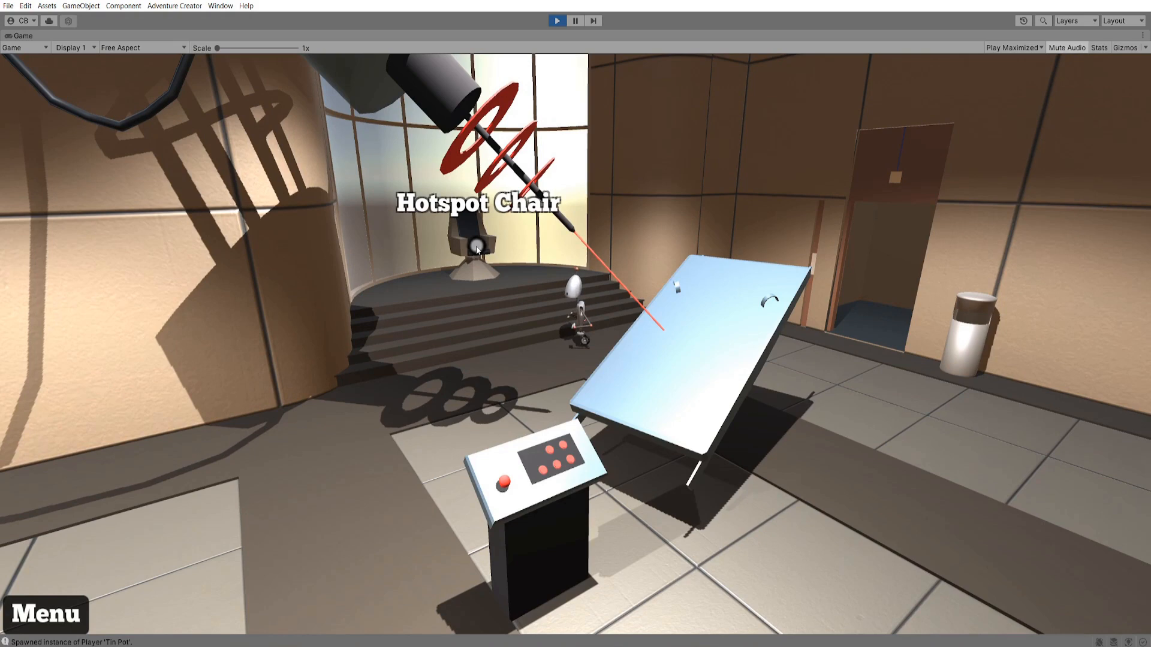
pyautogui.hotkey('ctrl', 'p')
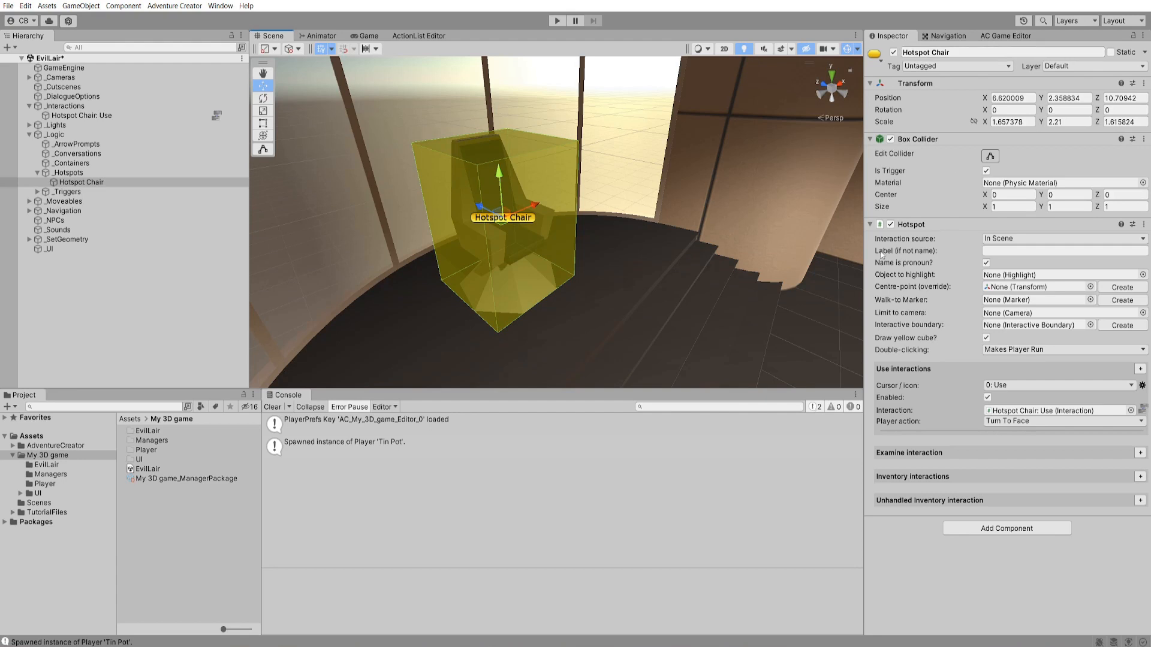
# - Set Hotspot Chair's label to Chair and test the labelled hotspot in play mode
pyautogui.click(1015, 252)
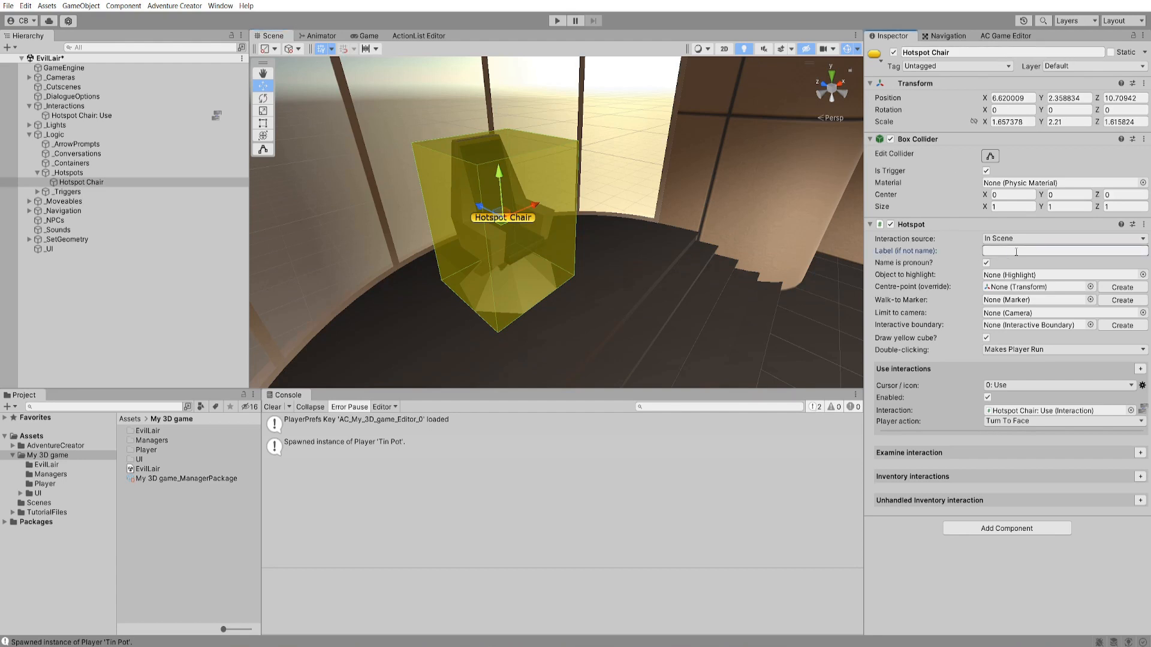
pyautogui.write('Chair')
pyautogui.click(557, 20)
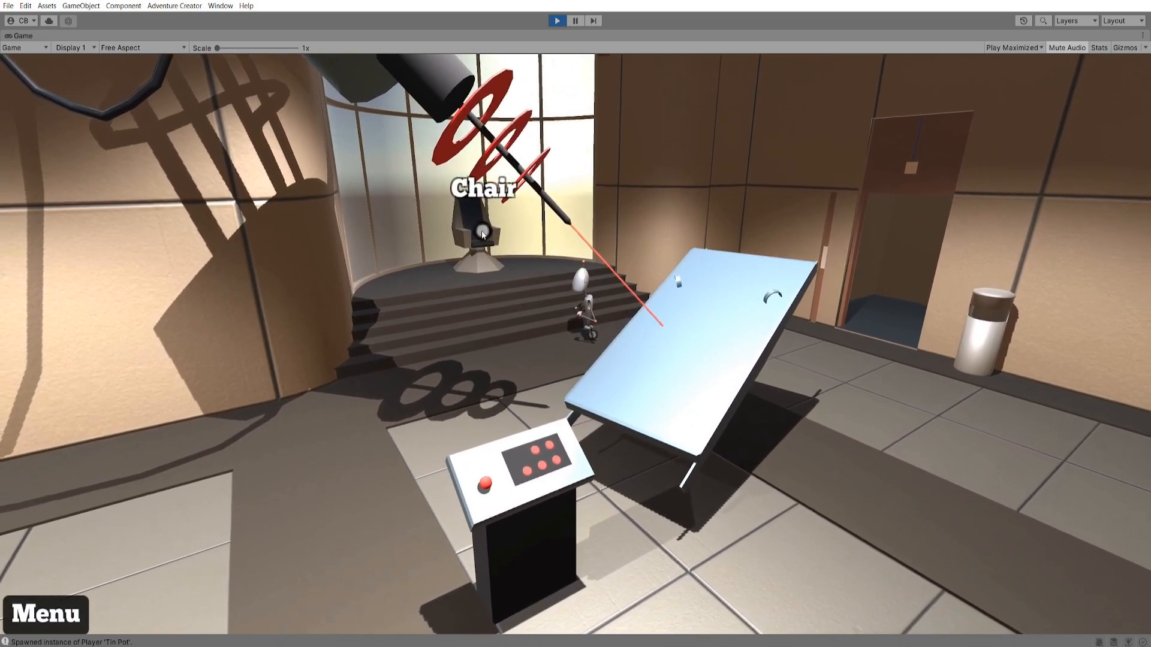
pyautogui.click(483, 234)
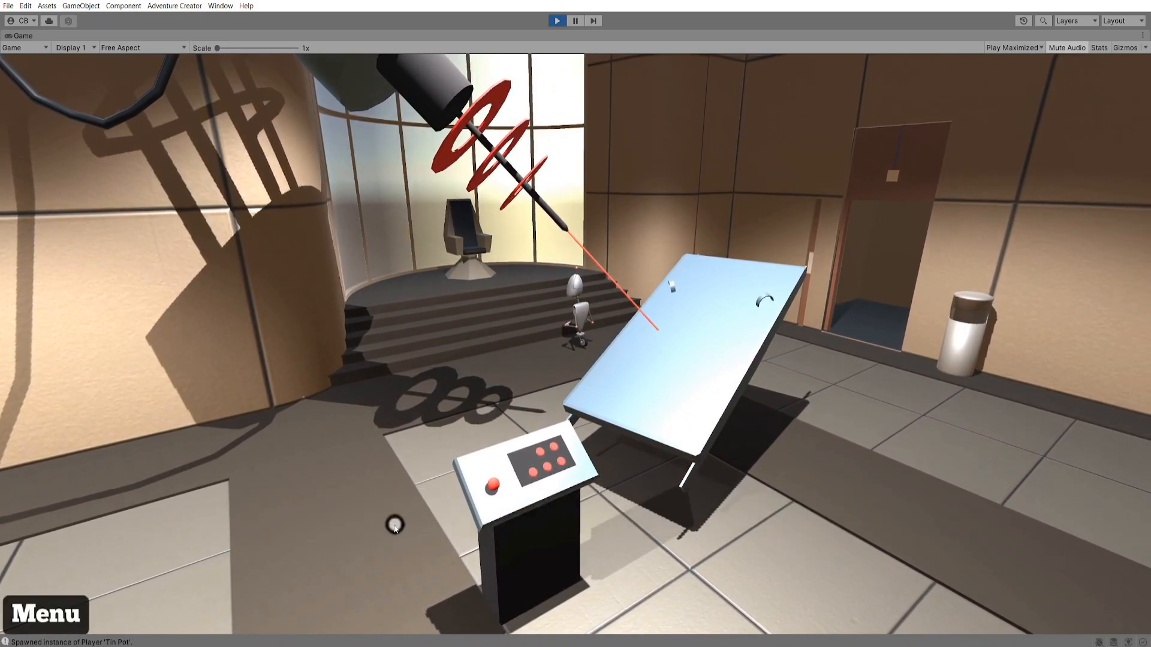
pyautogui.click(477, 233)
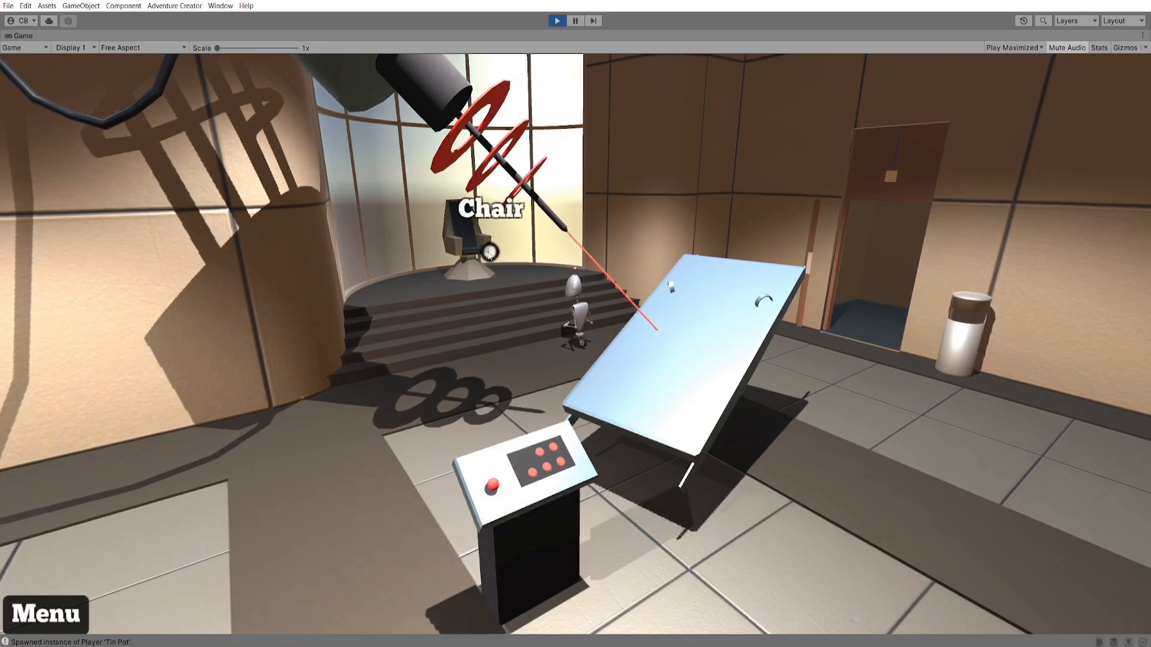
pyautogui.hotkey('ctrl', 'p')
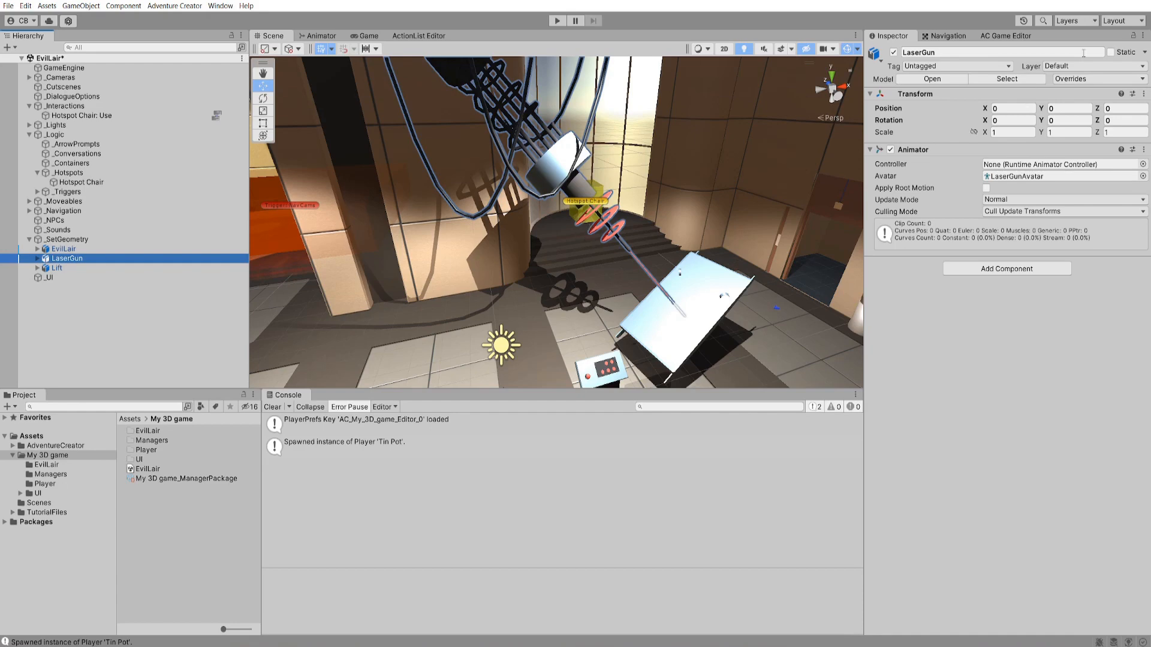
# - Add another Hotspot prefab to the scene and rename it Hotspot Laser
pyautogui.click(1013, 34)
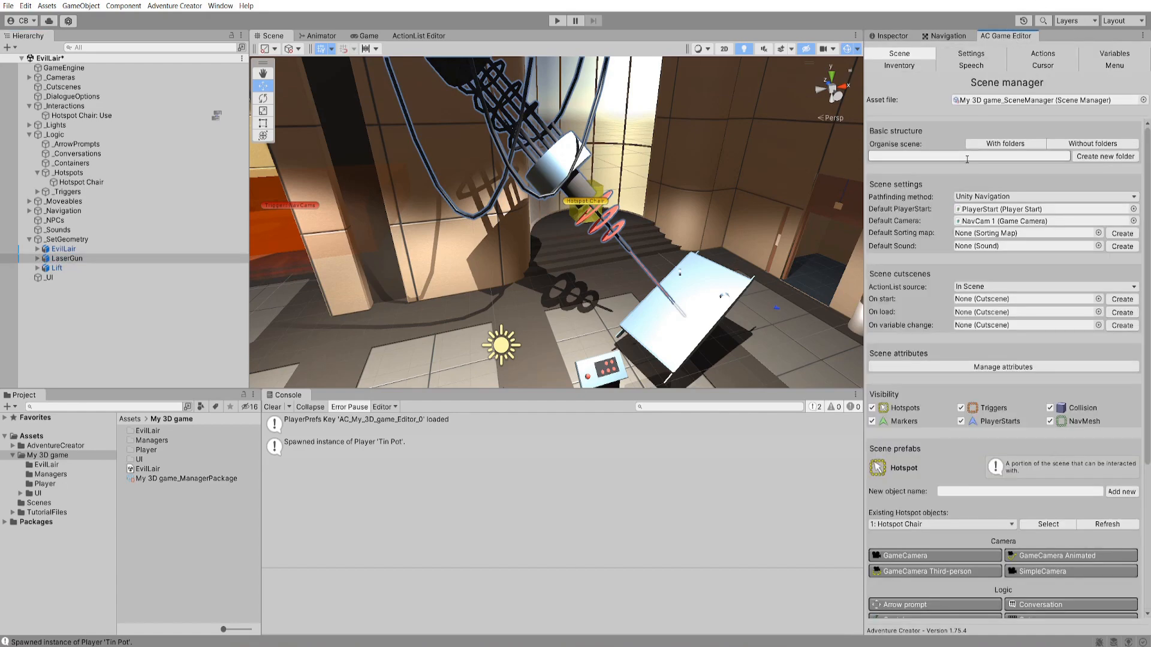
pyautogui.scroll(-5, 967, 159)
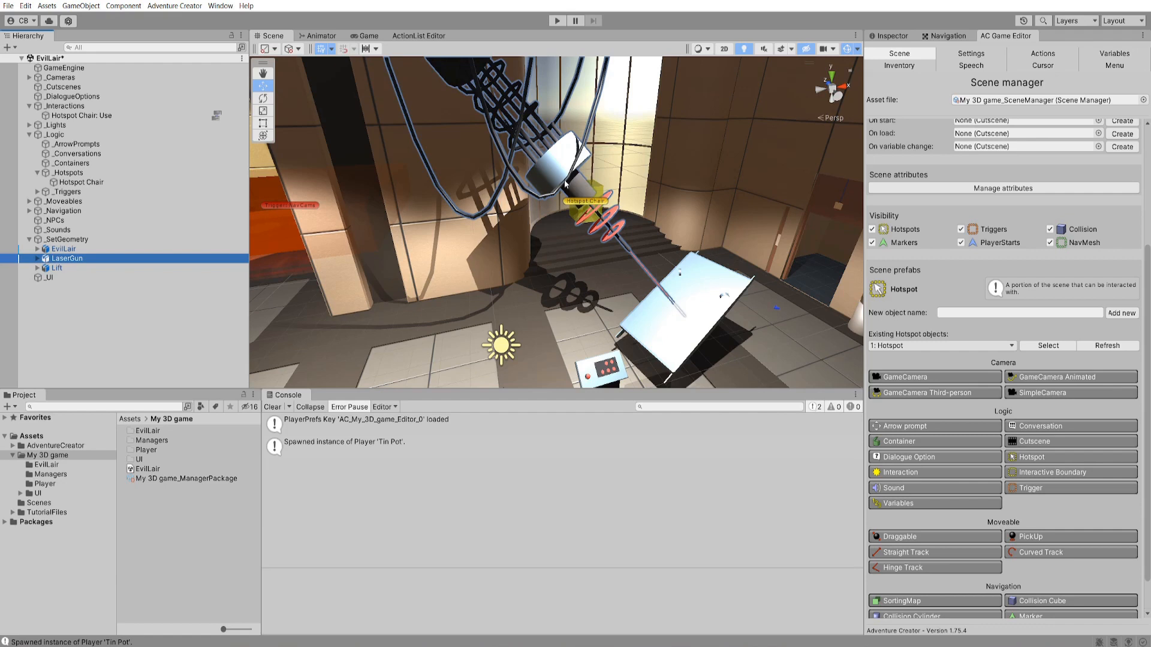
pyautogui.click(1124, 316)
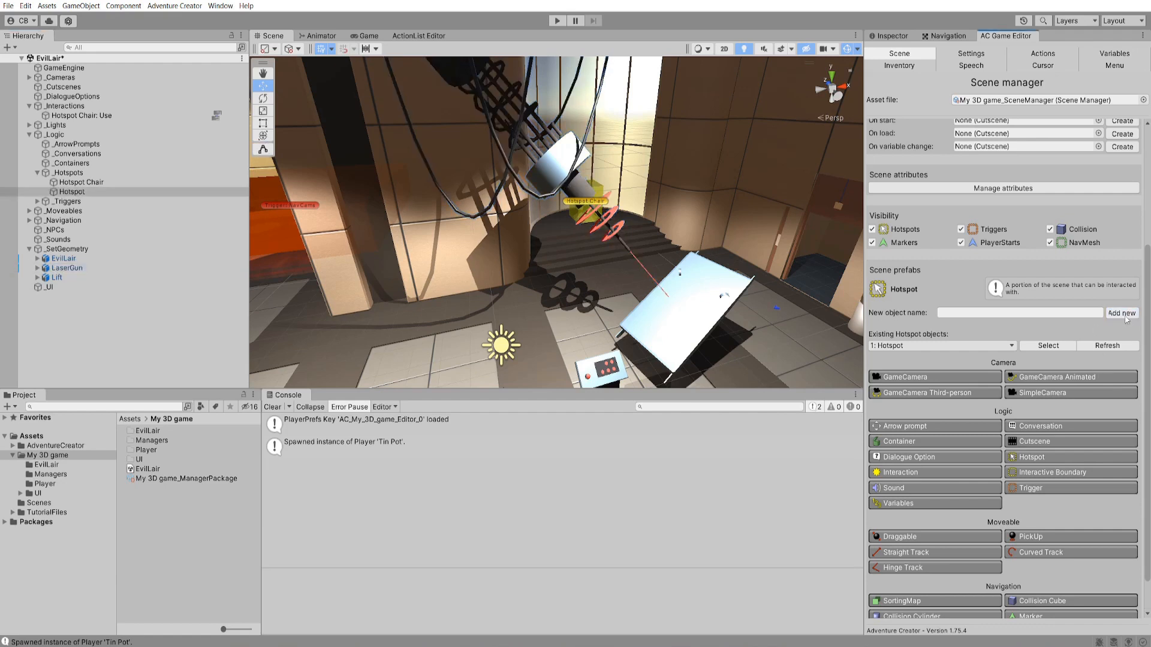
pyautogui.click(109, 191)
pyautogui.click(108, 191)
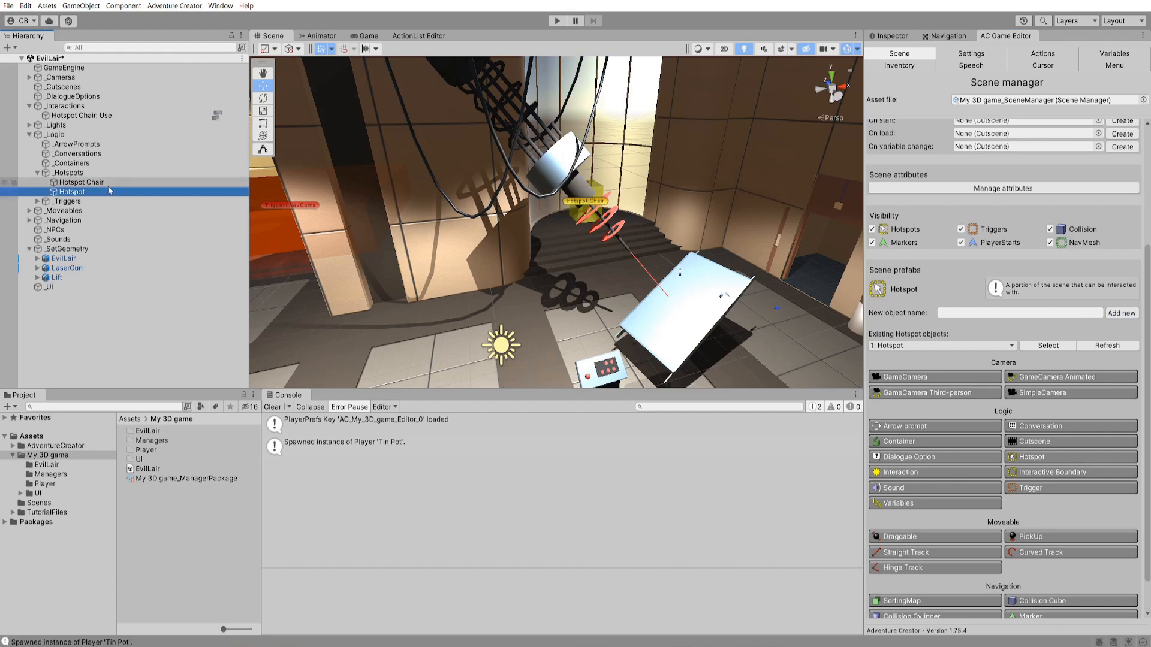
pyautogui.click(115, 195)
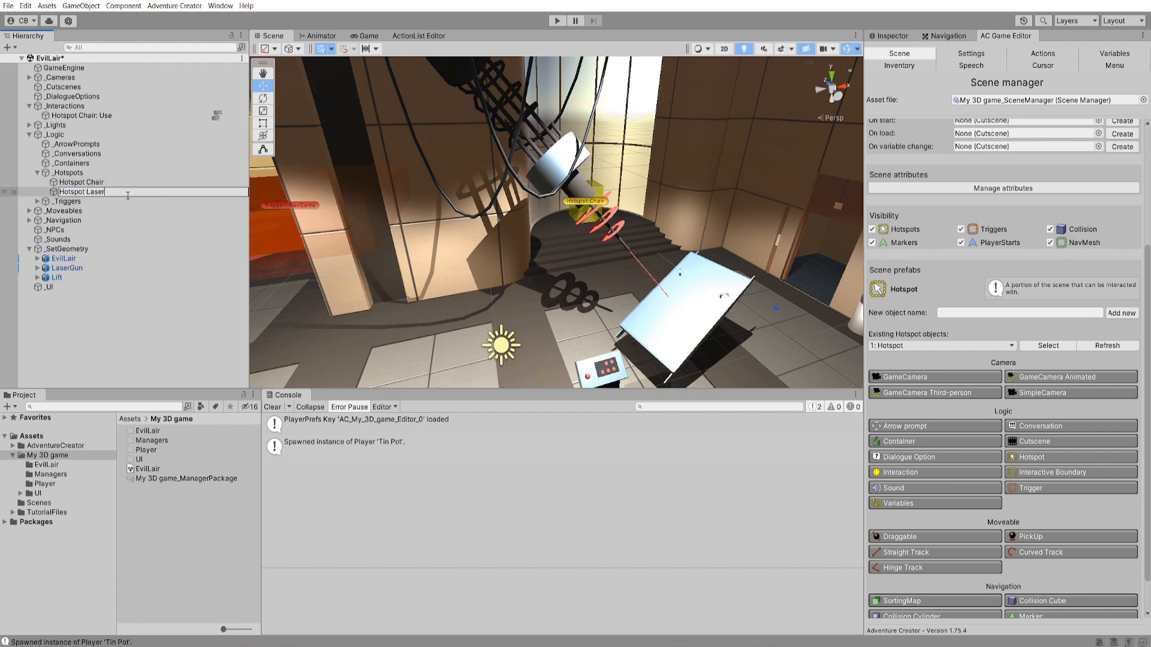
pyautogui.press('Return')
# - Move Hotspot Laser up to the laser gun, to about X 3.5, Y 5.38, Z 3.04
pyautogui.press('f')
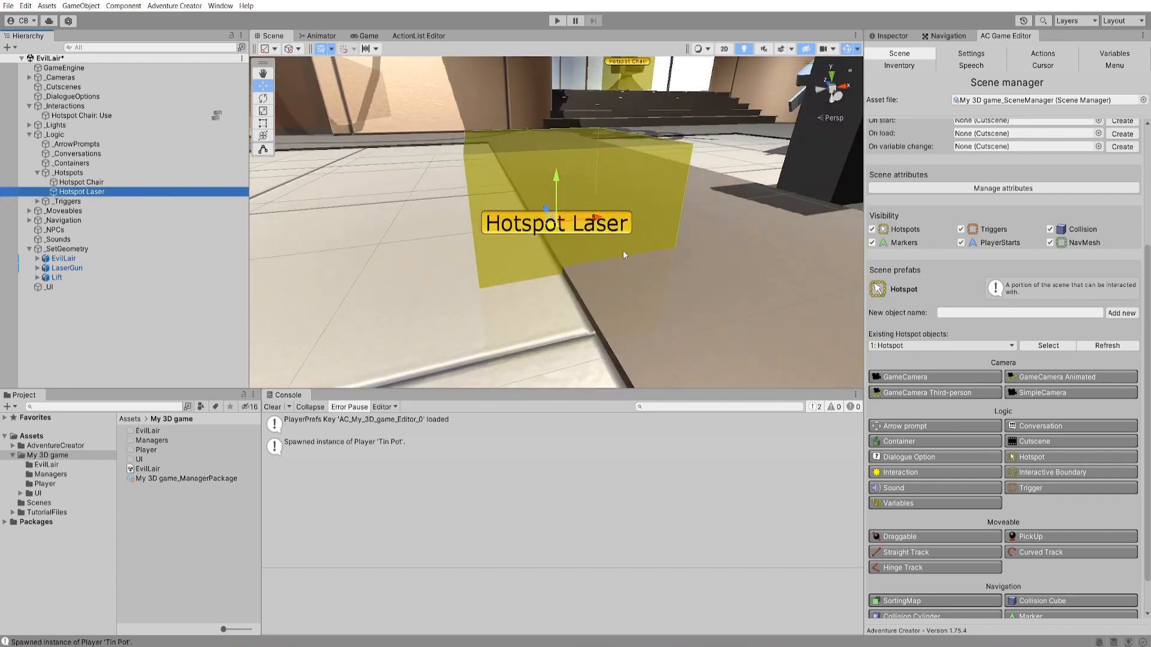
pyautogui.click(889, 35)
pyautogui.scroll(-6, 580, 232)
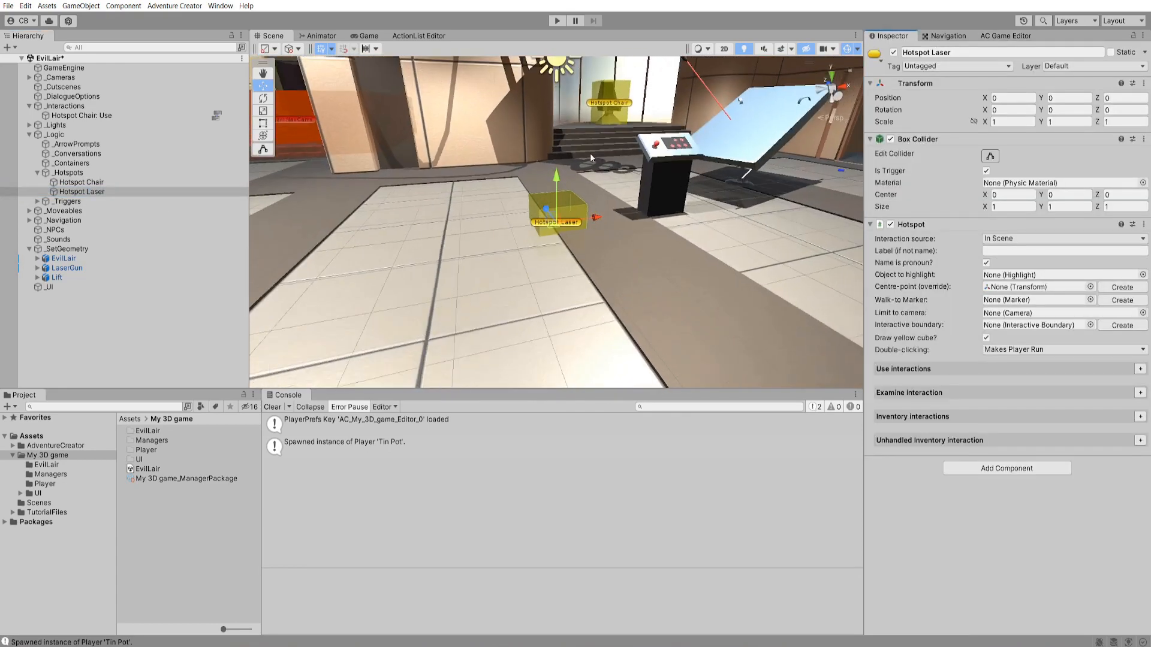
pyautogui.moveTo(589, 153); pyautogui.dragTo(559, 287, button='middle')
pyautogui.moveTo(550, 289); pyautogui.dragTo(548, 177)
pyautogui.moveTo(548, 177); pyautogui.dragTo(522, 295, button='middle')
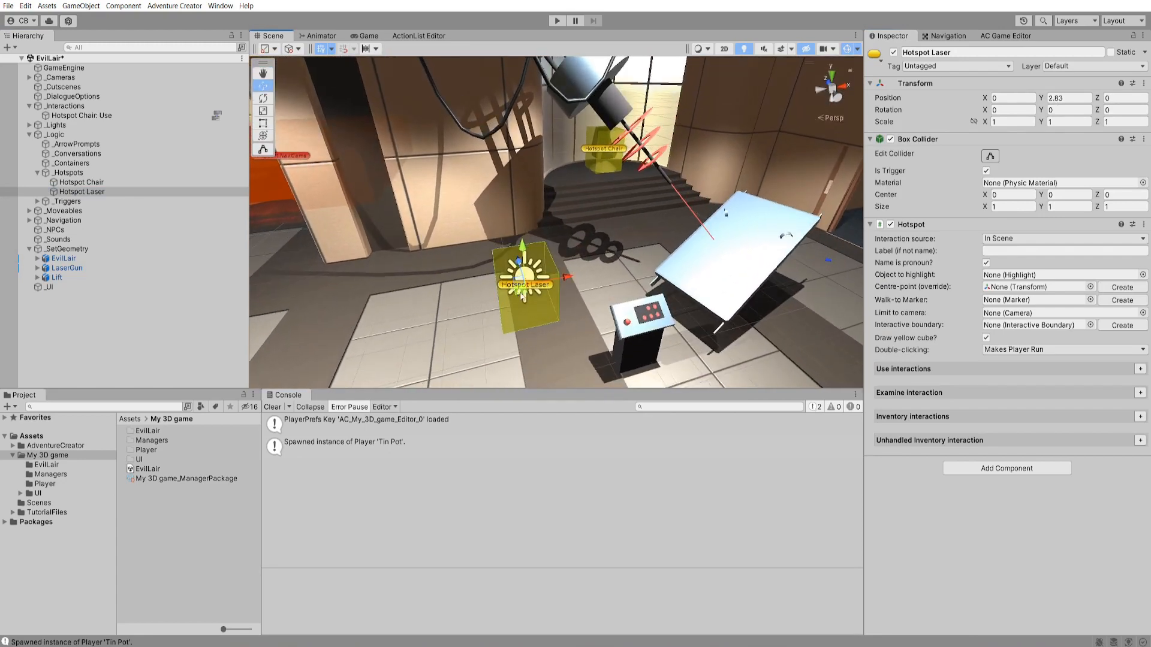
pyautogui.moveTo(522, 295); pyautogui.dragTo(594, 191)
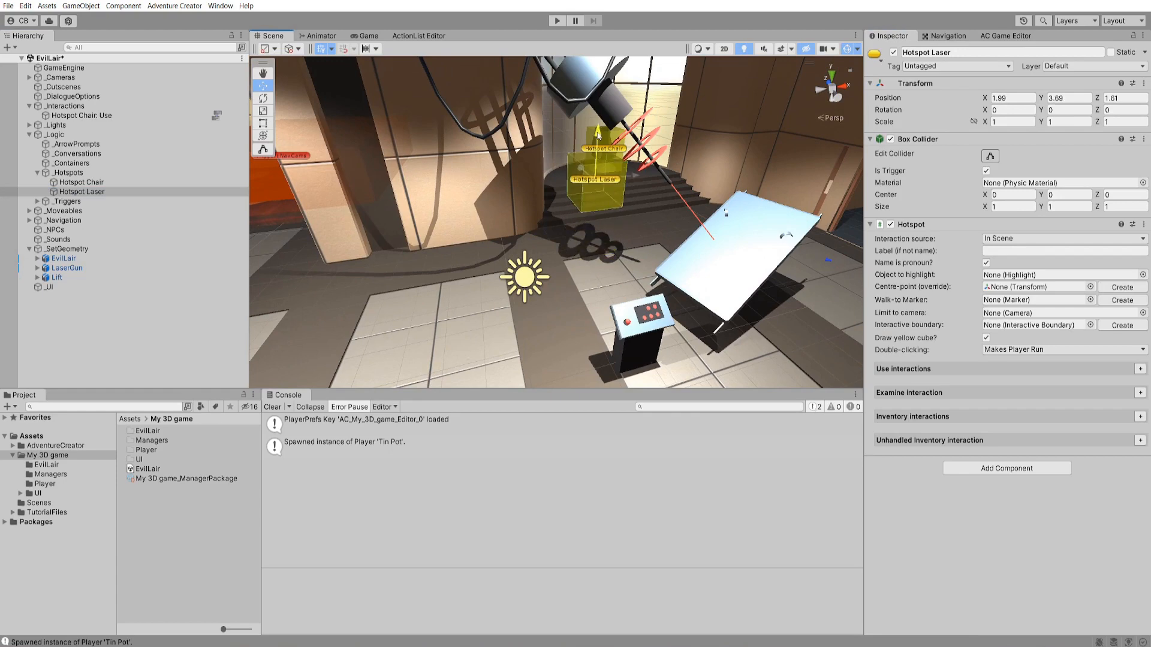
pyautogui.moveTo(598, 136); pyautogui.dragTo(599, 93)
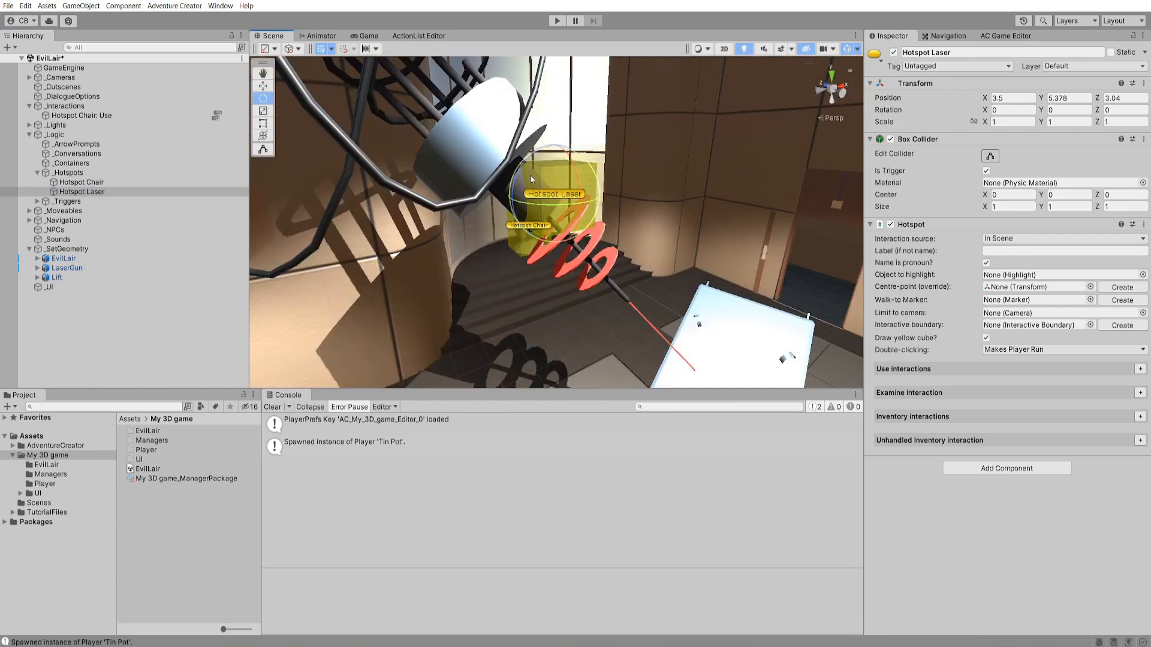
# - Rotate Hotspot Laser to align with the laser gun's barrel and stretch it to a Y scale of about 3.84
pyautogui.moveTo(567, 180); pyautogui.dragTo(509, 206)
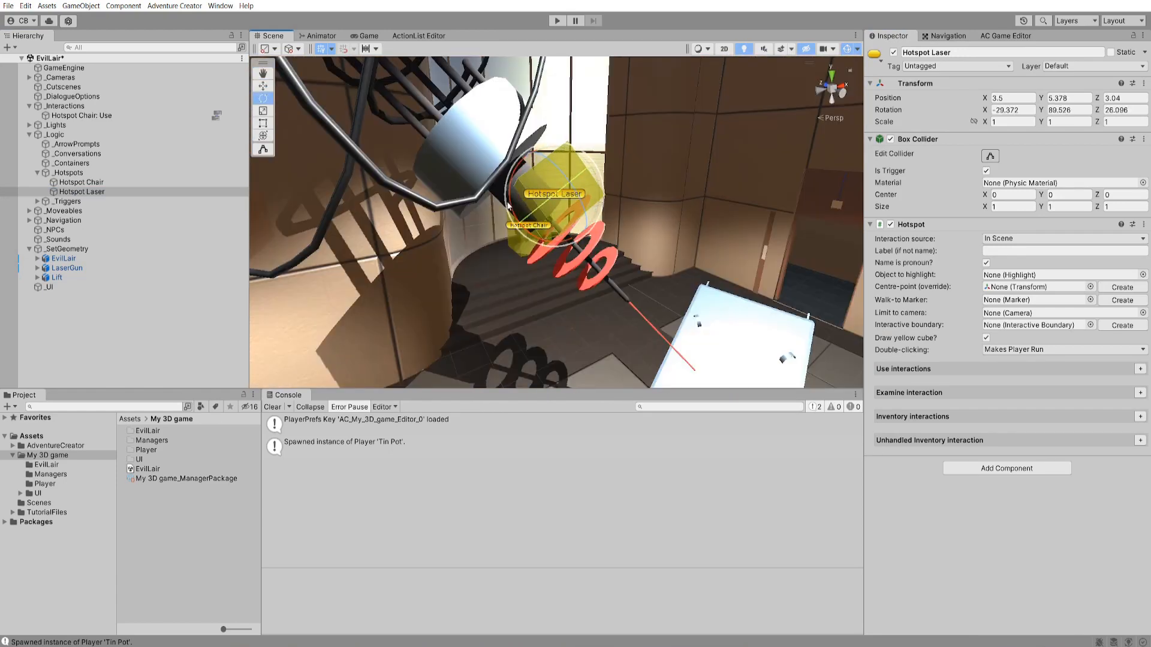
pyautogui.moveTo(572, 175); pyautogui.dragTo(411, 72)
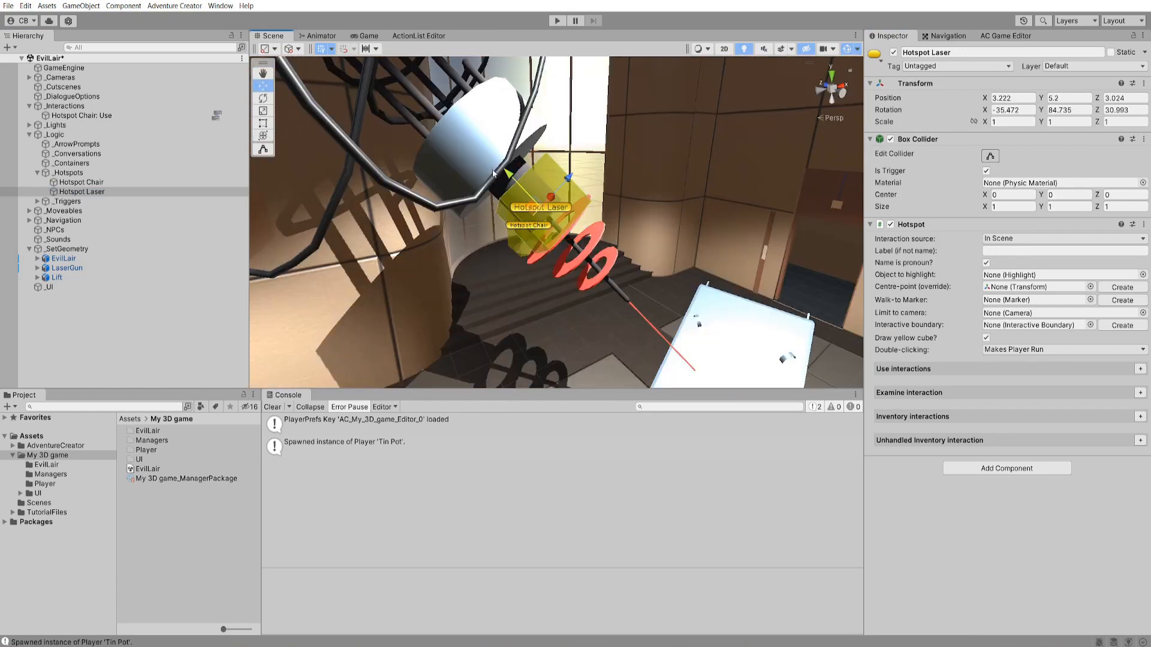
pyautogui.press('r')
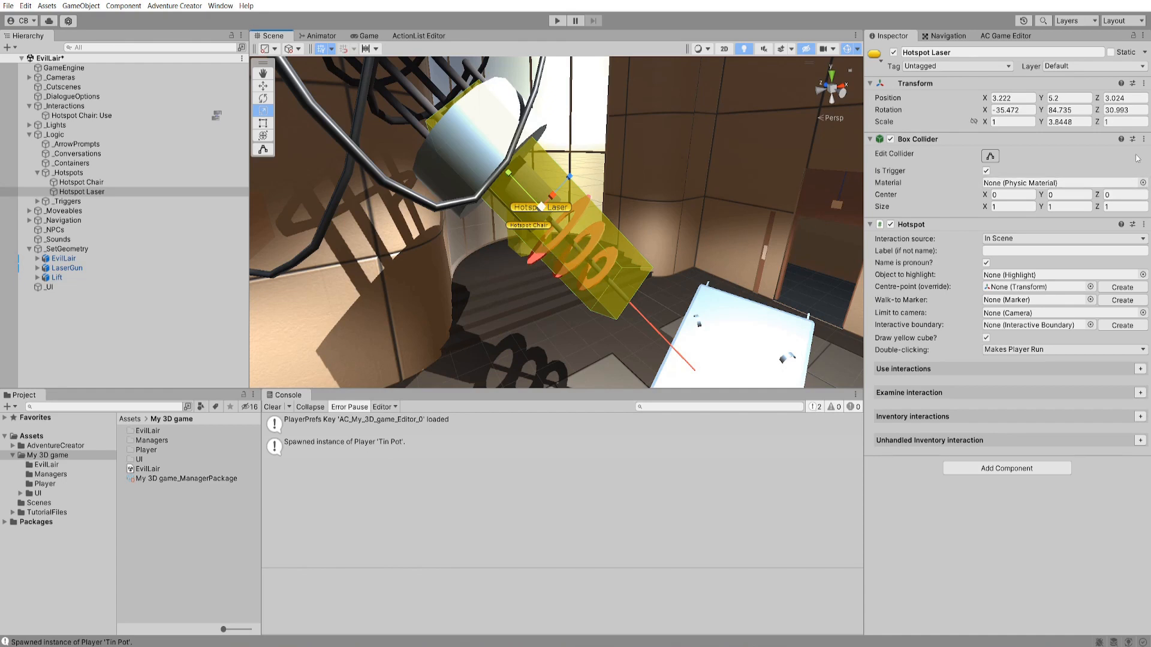
# - Replace Hotspot Laser's Box Collider with a Capsule Collider and fit it along the barrel with a Y scale of about 4.73
pyautogui.click(1115, 139)
pyautogui.click(1144, 139)
pyautogui.click(1118, 166)
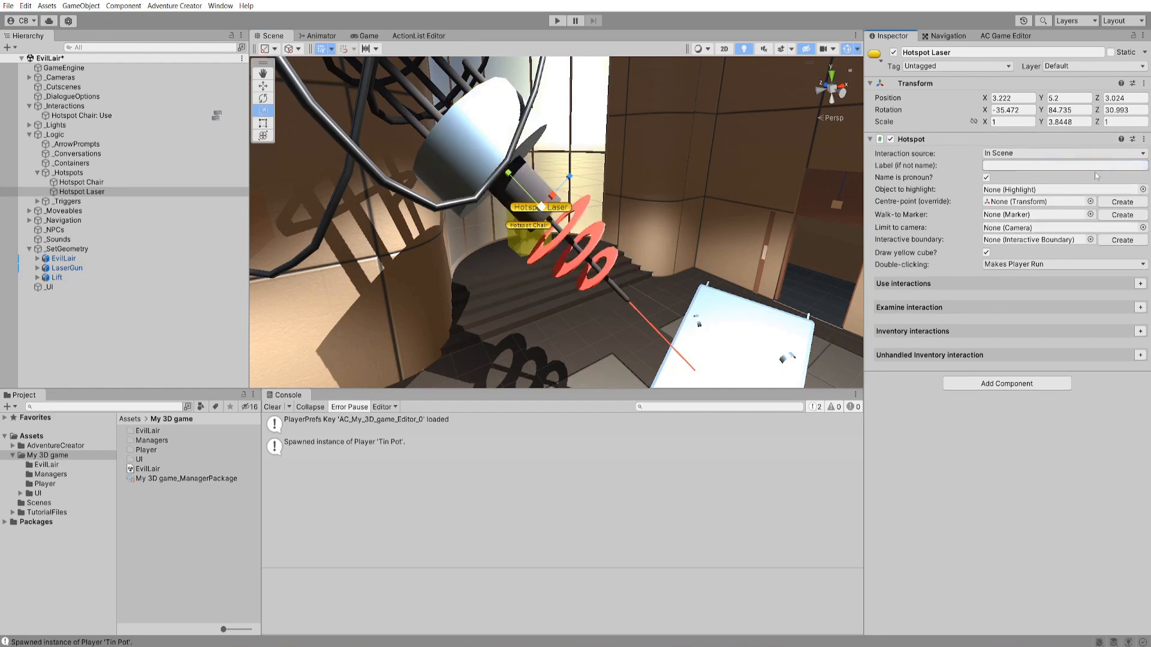
pyautogui.click(1015, 384)
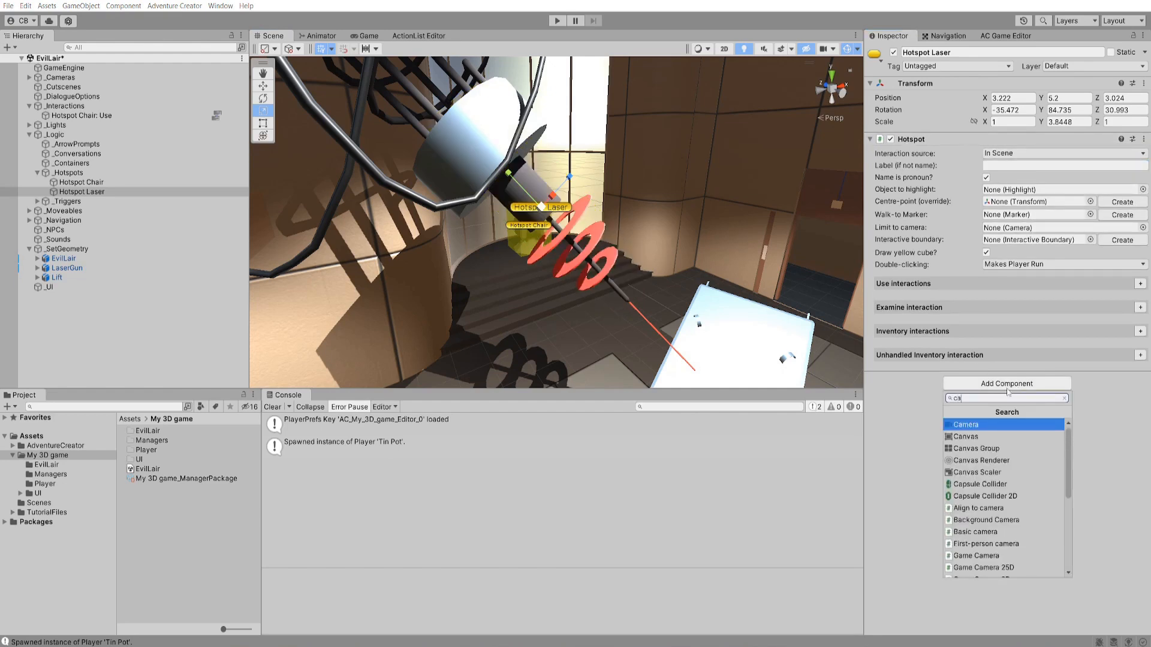
pyautogui.write('cap')
pyautogui.click(967, 429)
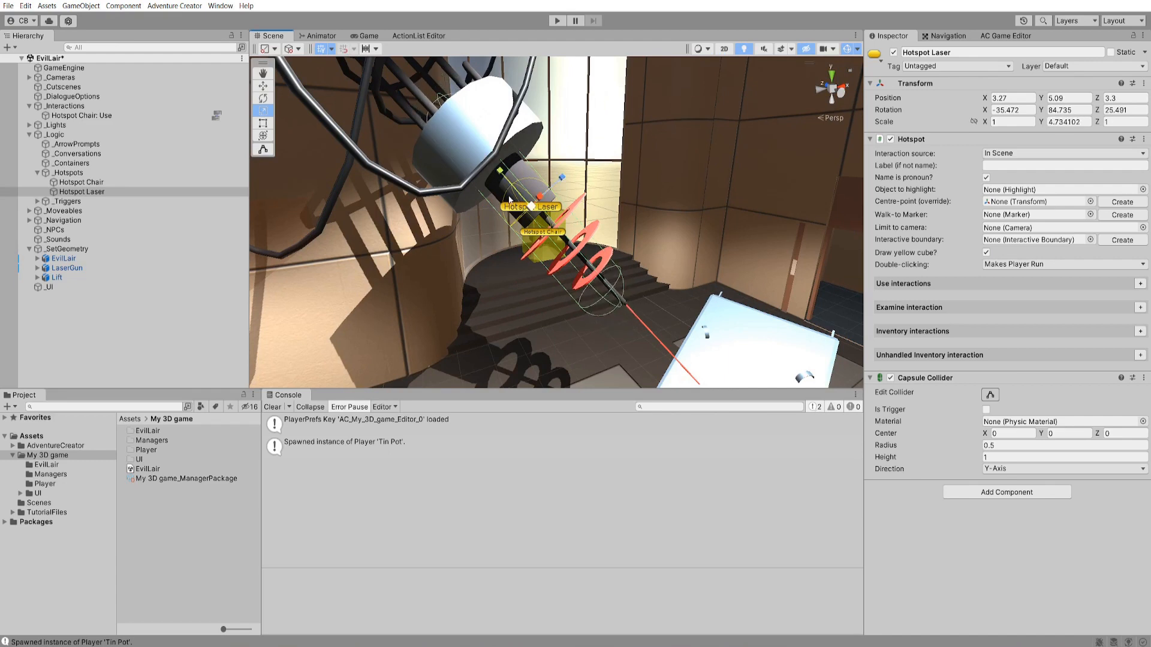
pyautogui.press('w')
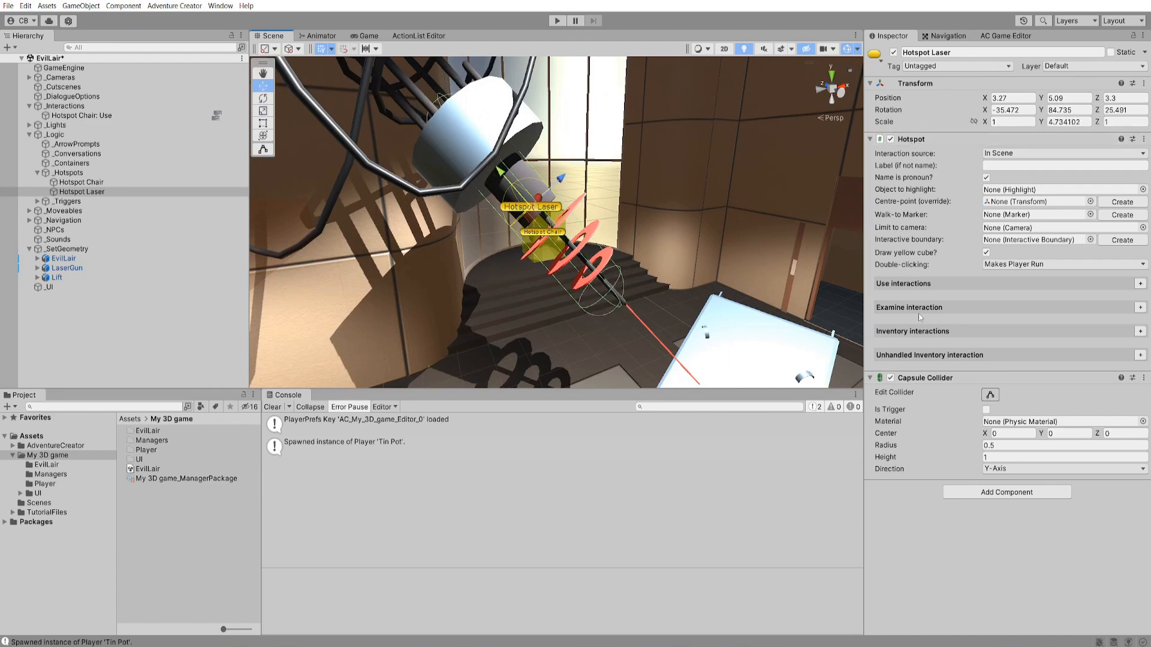
# - Label Hotspot Laser as "Laser" and give it a Use interaction with a newly created Interaction
pyautogui.click(1009, 165)
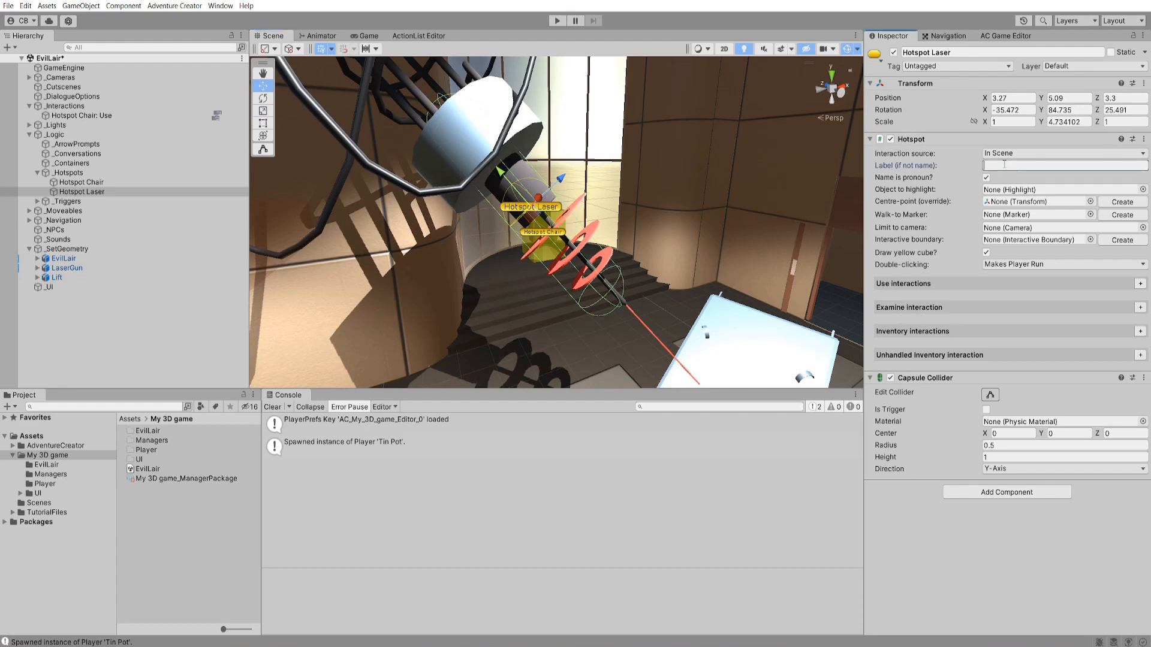
pyautogui.write('Laser')
pyautogui.click(1140, 283)
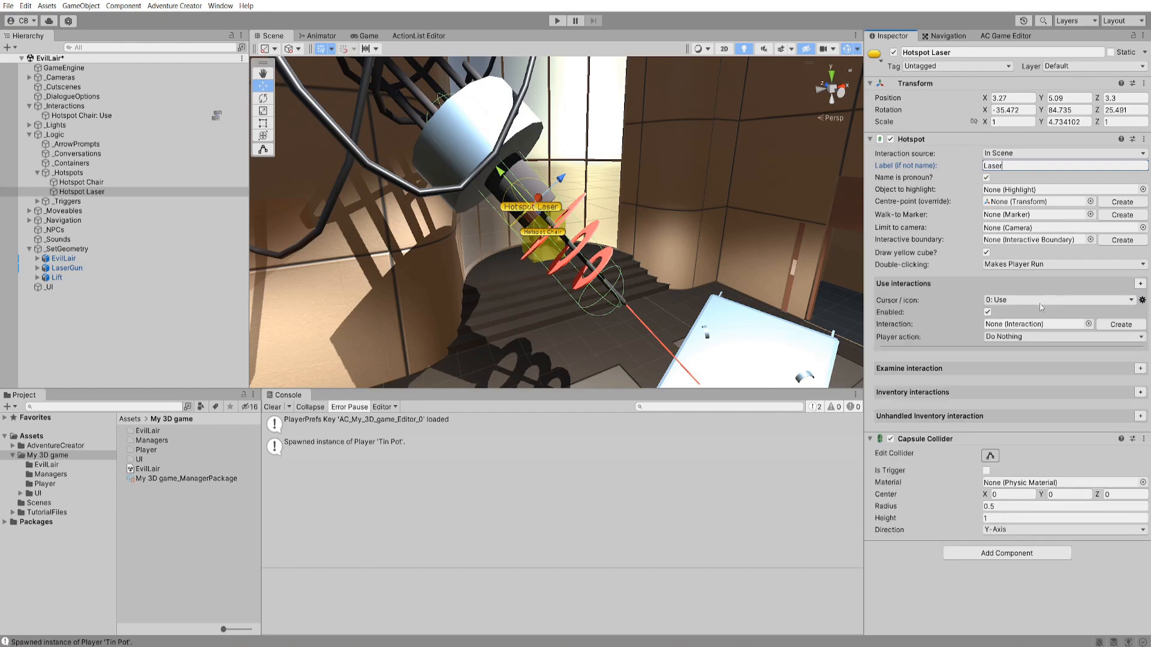
pyautogui.click(1122, 323)
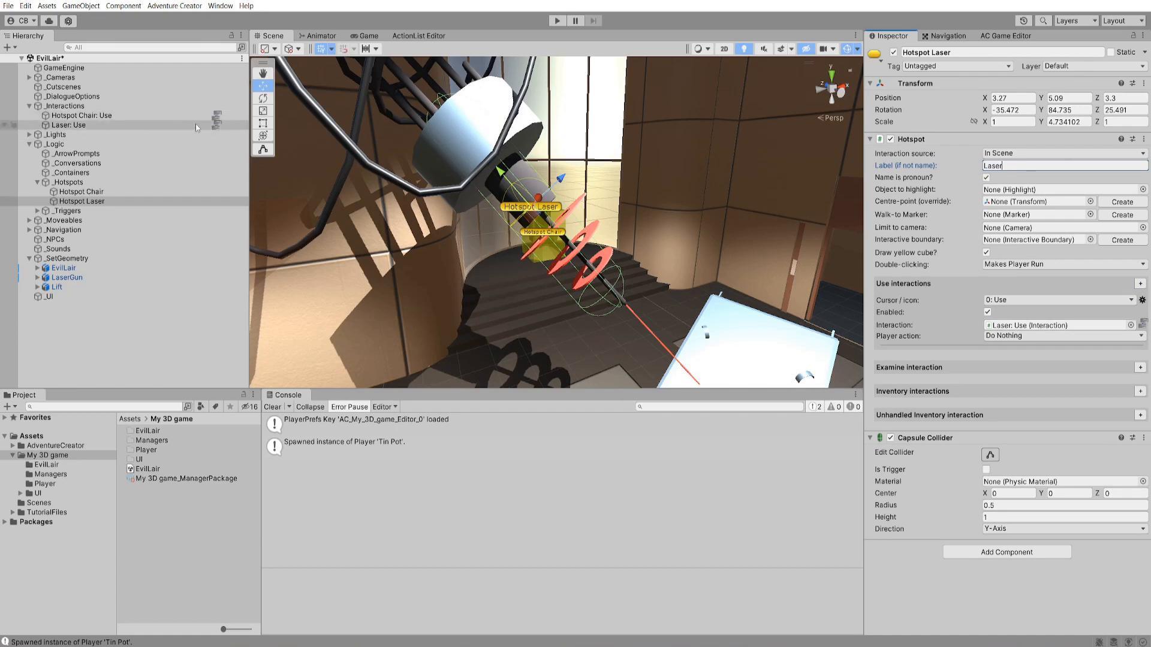
# - Make the Laser: Use interaction play the player speech line "Seems dangerous! I'd better not get too close."
pyautogui.click(217, 123)
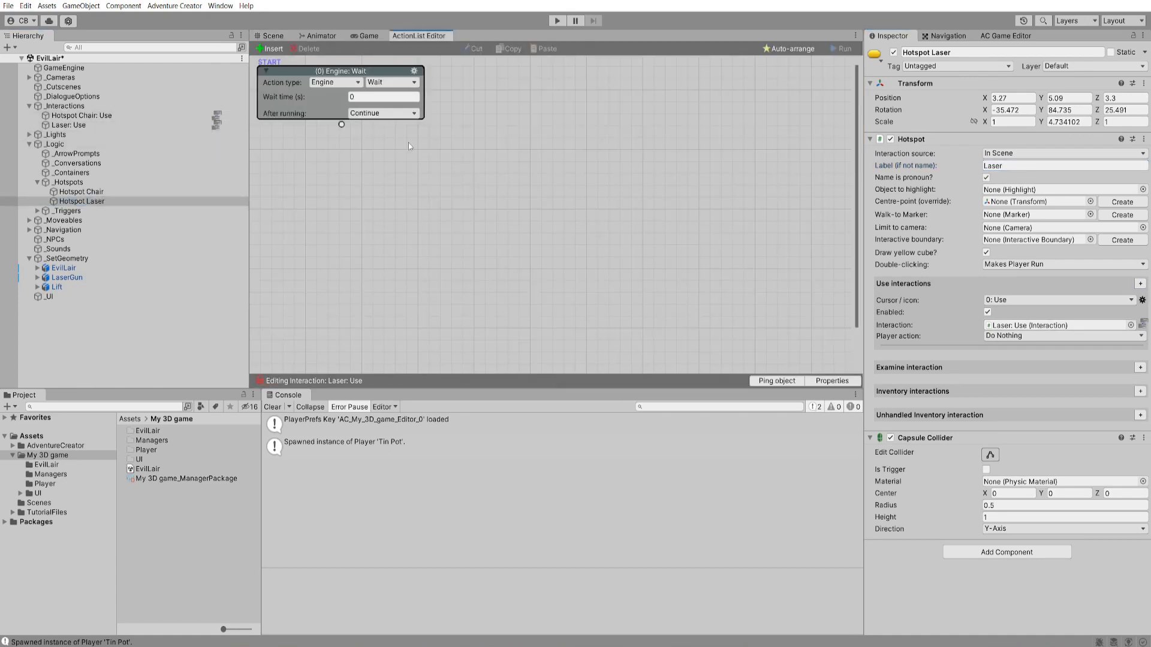
pyautogui.click(347, 84)
pyautogui.click(347, 142)
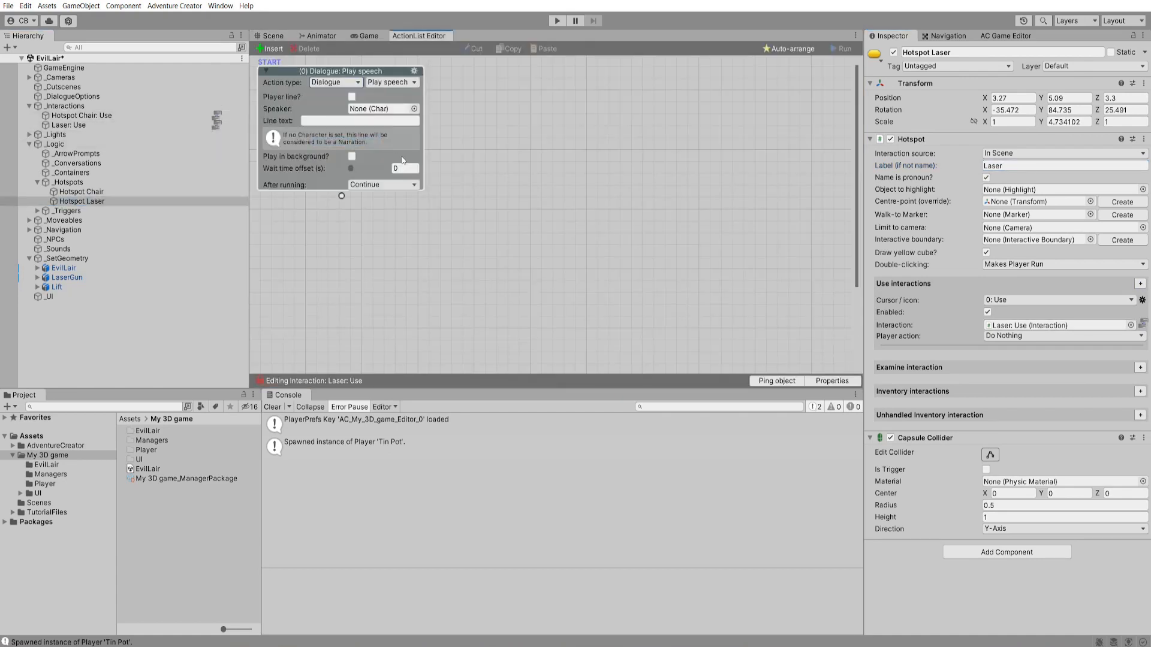
pyautogui.click(352, 96)
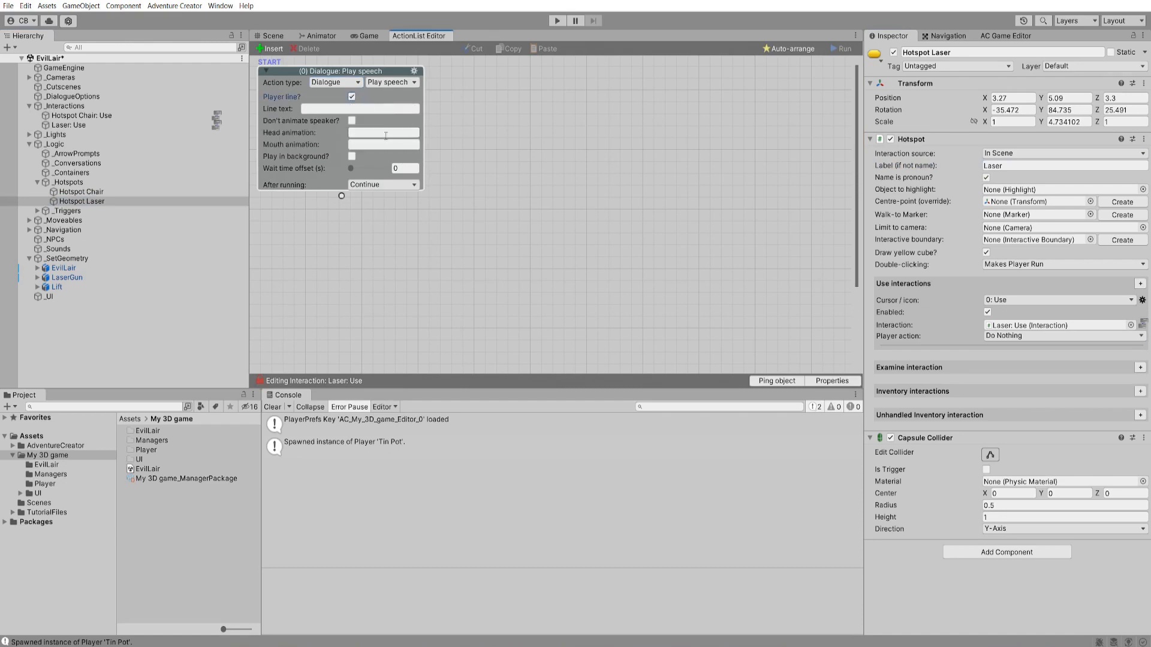
pyautogui.click(333, 109)
pyautogui.write('Seem')
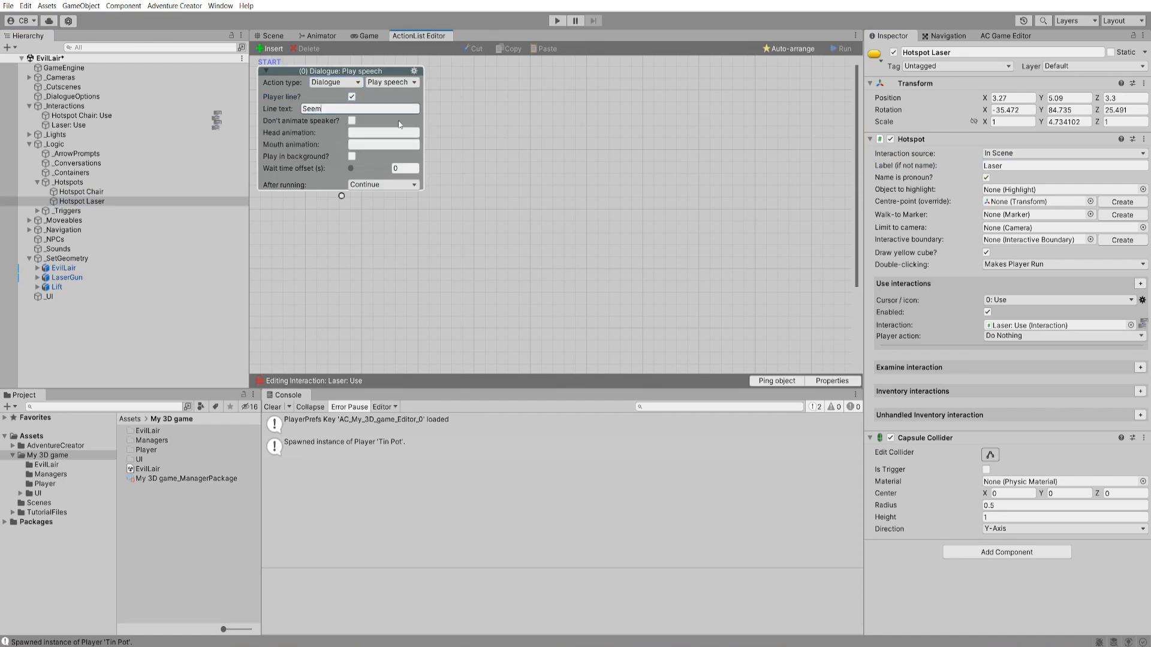
pyautogui.write("s dangerous!  I'd better not get")
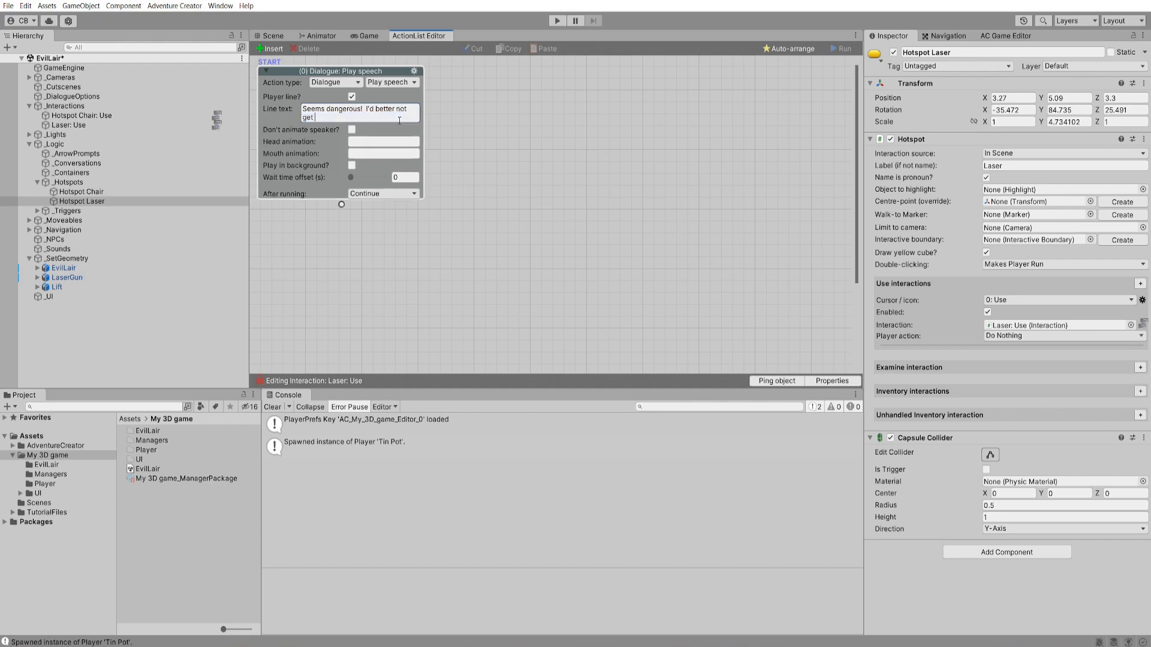
pyautogui.write(' too close.')
pyautogui.hotkey('ctrl', '1')
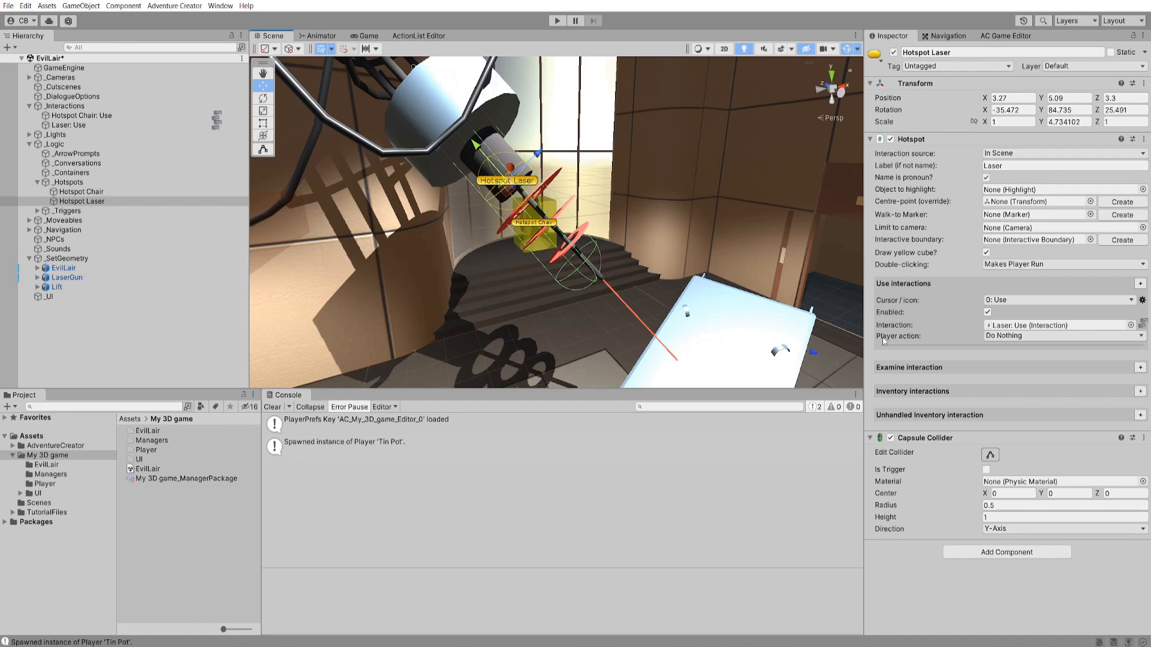
# - Set the laser's Use interaction player action to Walk To and enable facing after moving
pyautogui.click(1027, 338)
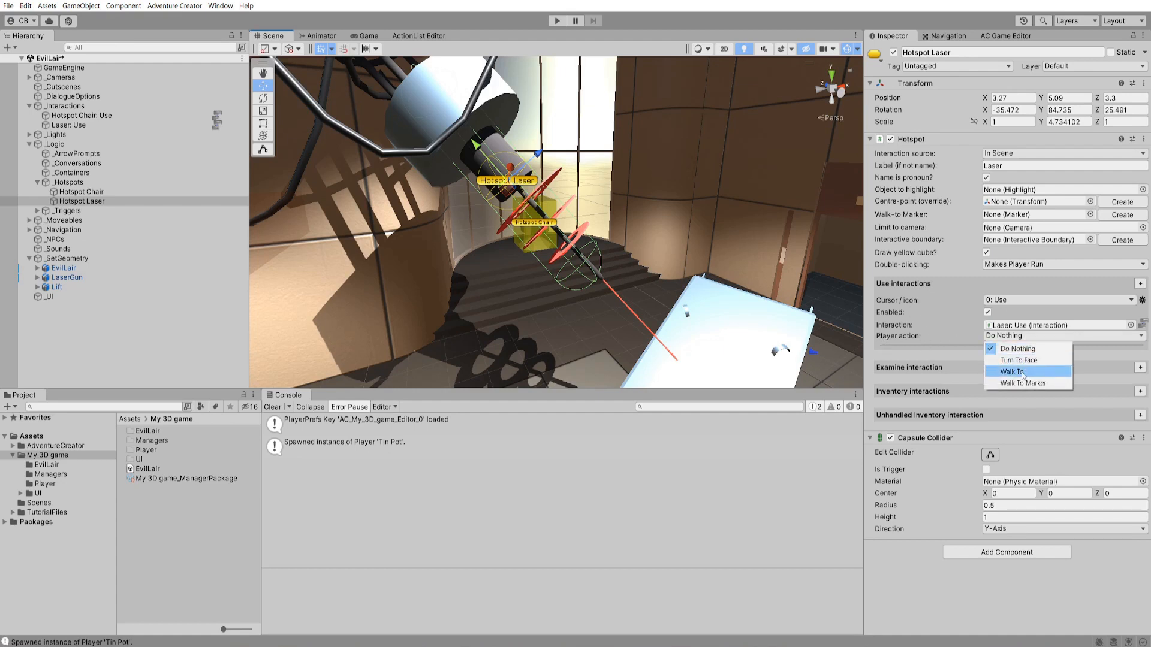
pyautogui.click(1023, 373)
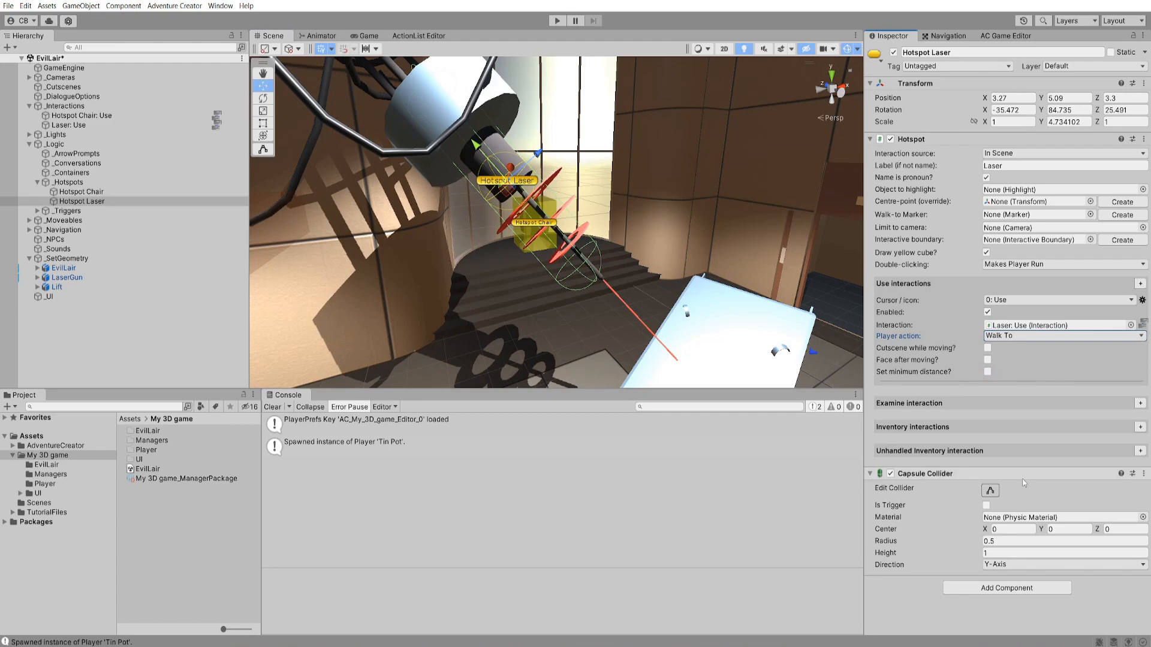
pyautogui.click(987, 360)
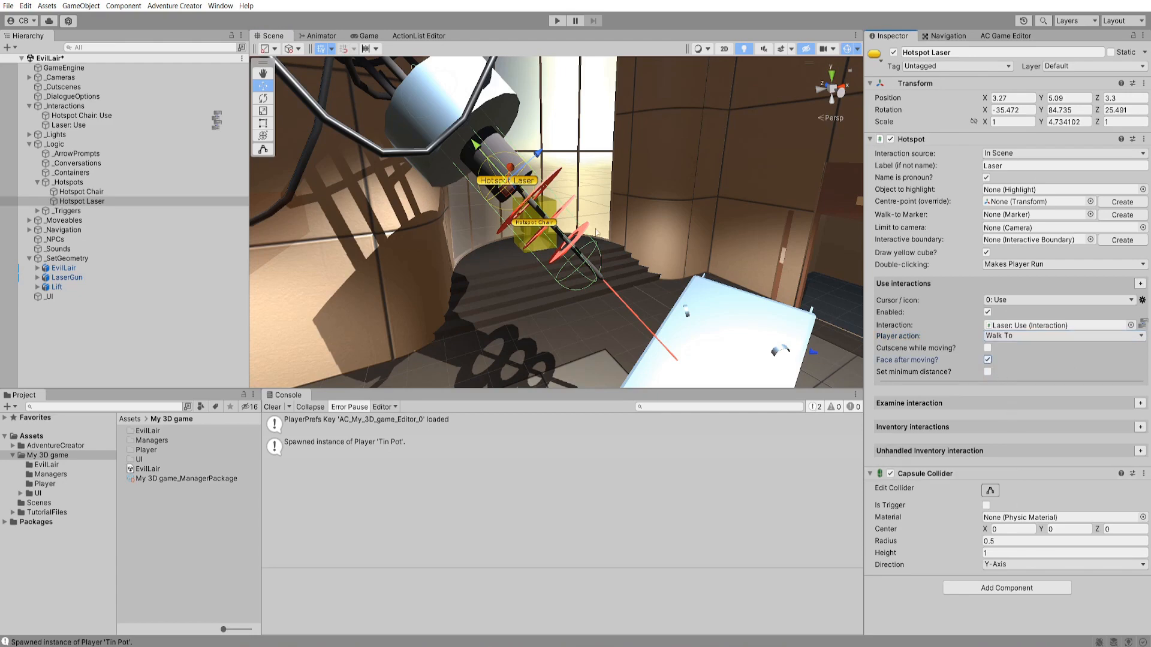
# - Playtest the scene by interacting with the laser hotspot, and exit play mode
pyautogui.click(557, 20)
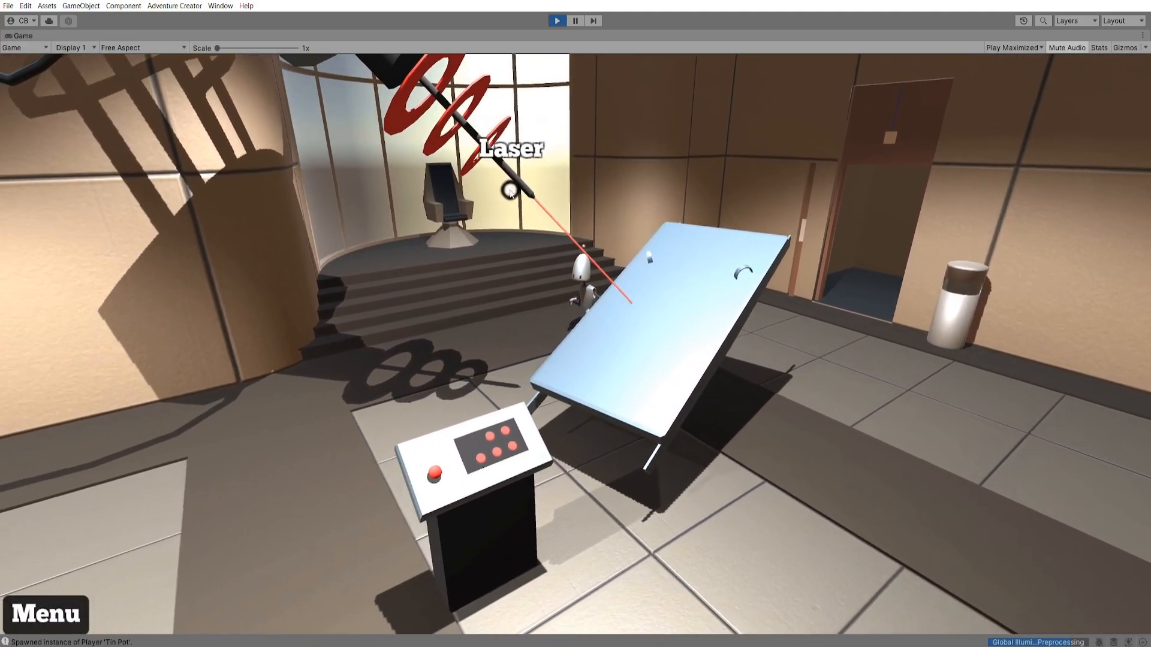
pyautogui.click(480, 147)
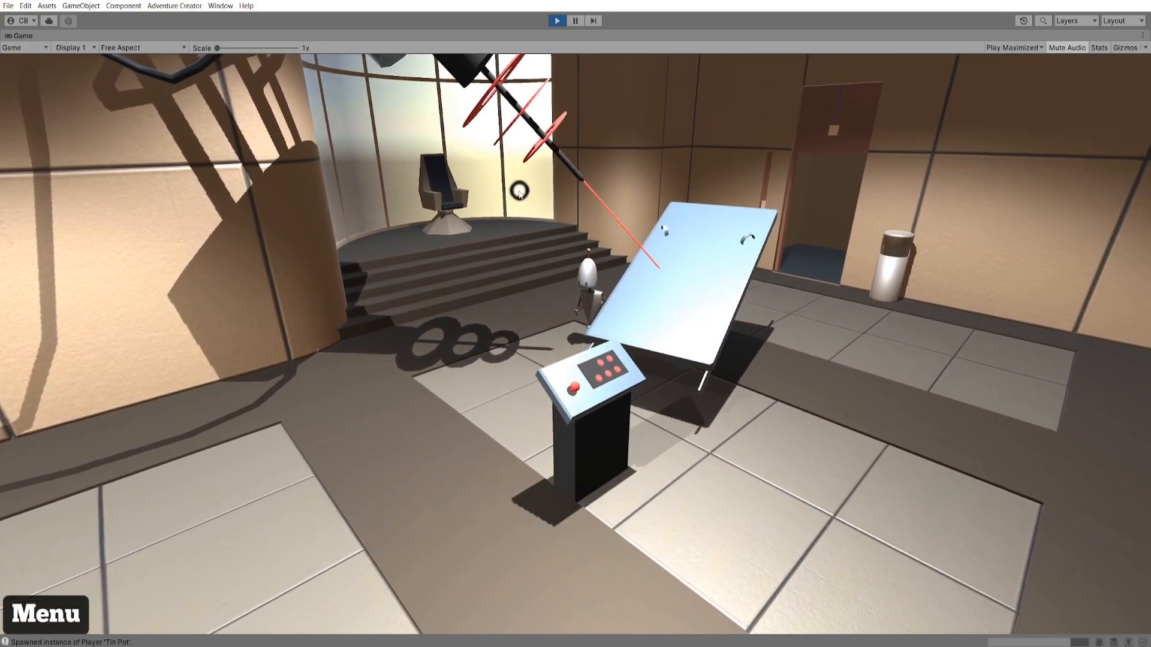
pyautogui.click(556, 22)
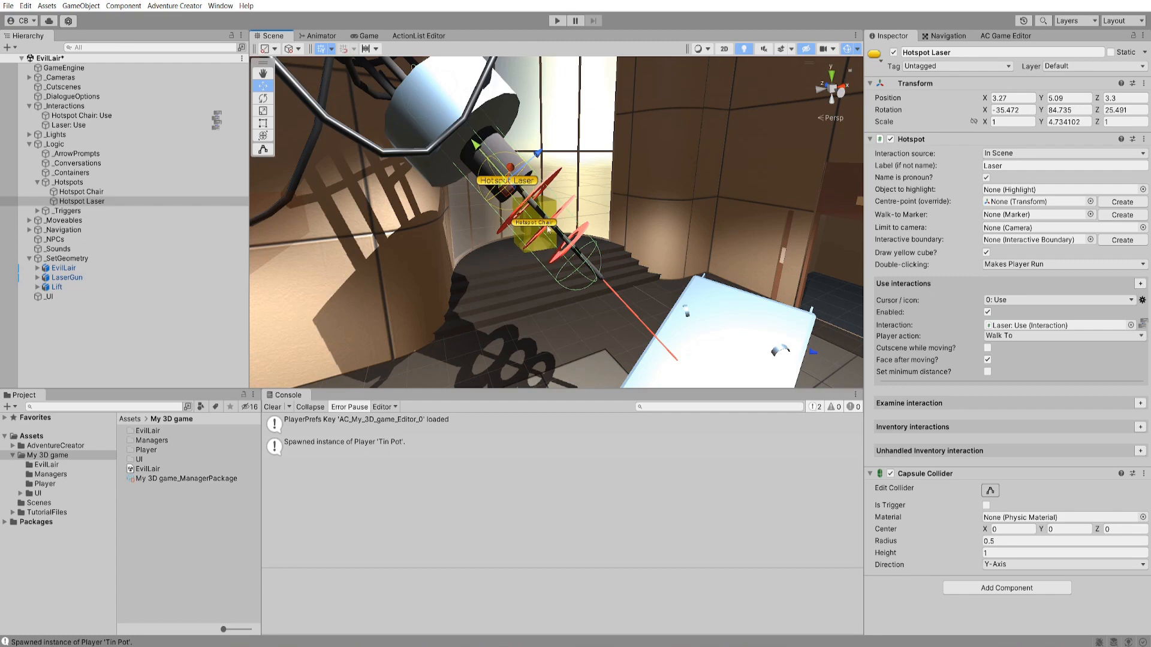
# - Expand the LaserGun object's hierarchy through rLaserGun and Base to reveal the Pointer bone
pyautogui.keyDown('alt'); pyautogui.moveTo(608, 230); pyautogui.dragTo(470, 225); pyautogui.keyUp('alt')
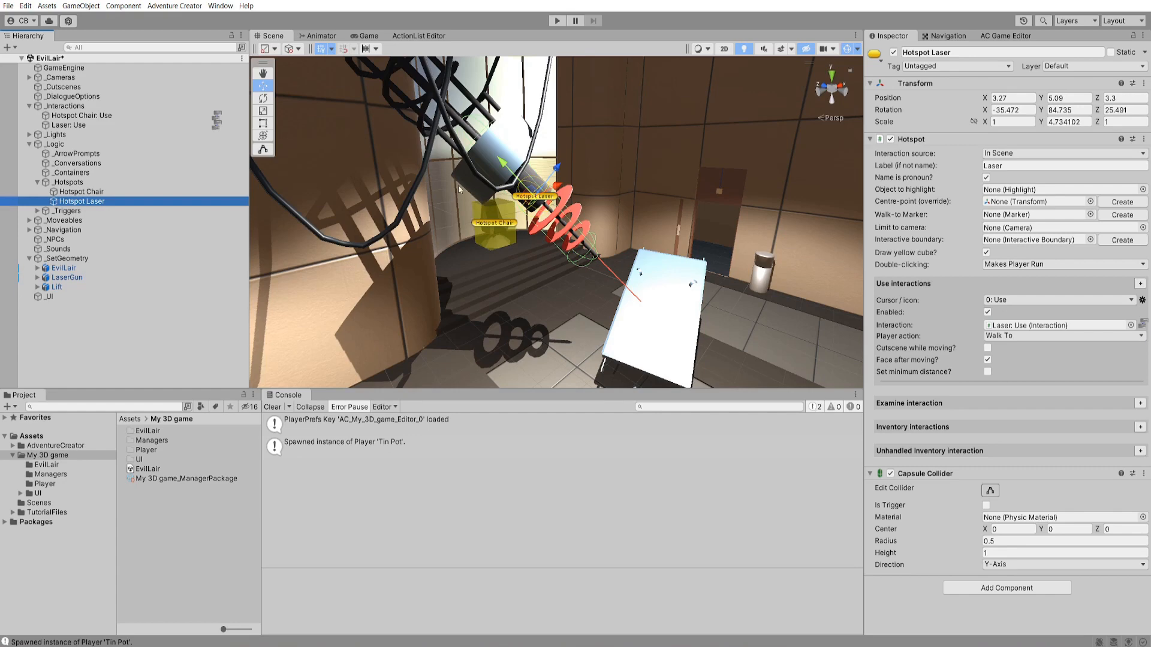
pyautogui.keyDown('alt'); pyautogui.moveTo(458, 185); pyautogui.dragTo(477, 225); pyautogui.keyUp('alt')
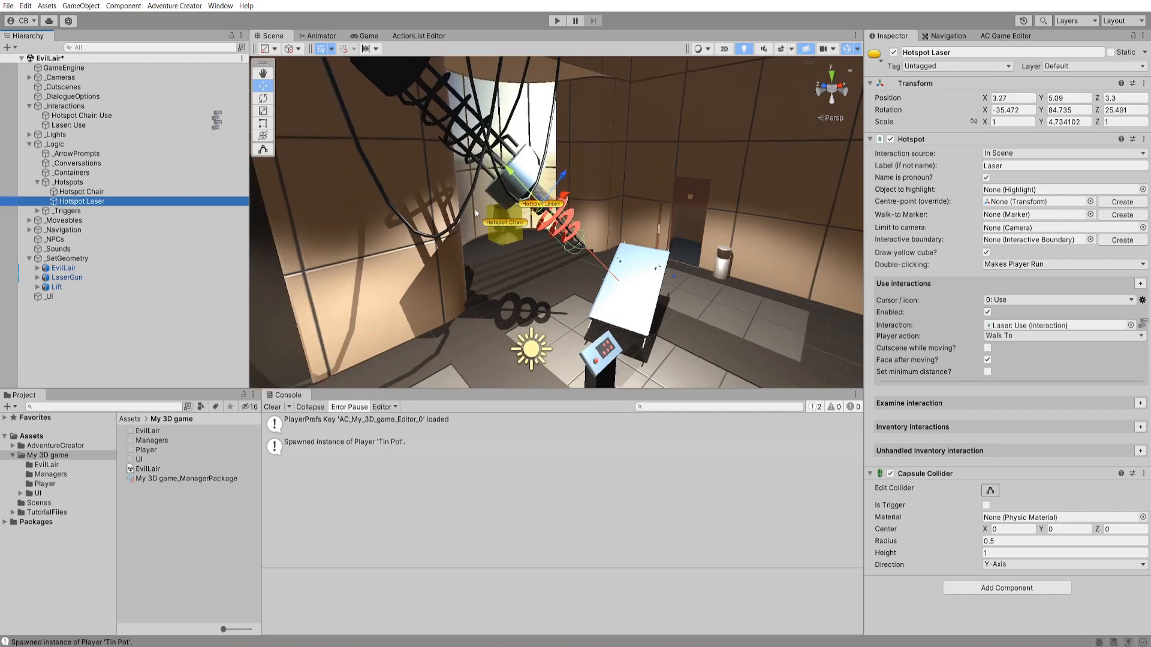
pyautogui.click(37, 278)
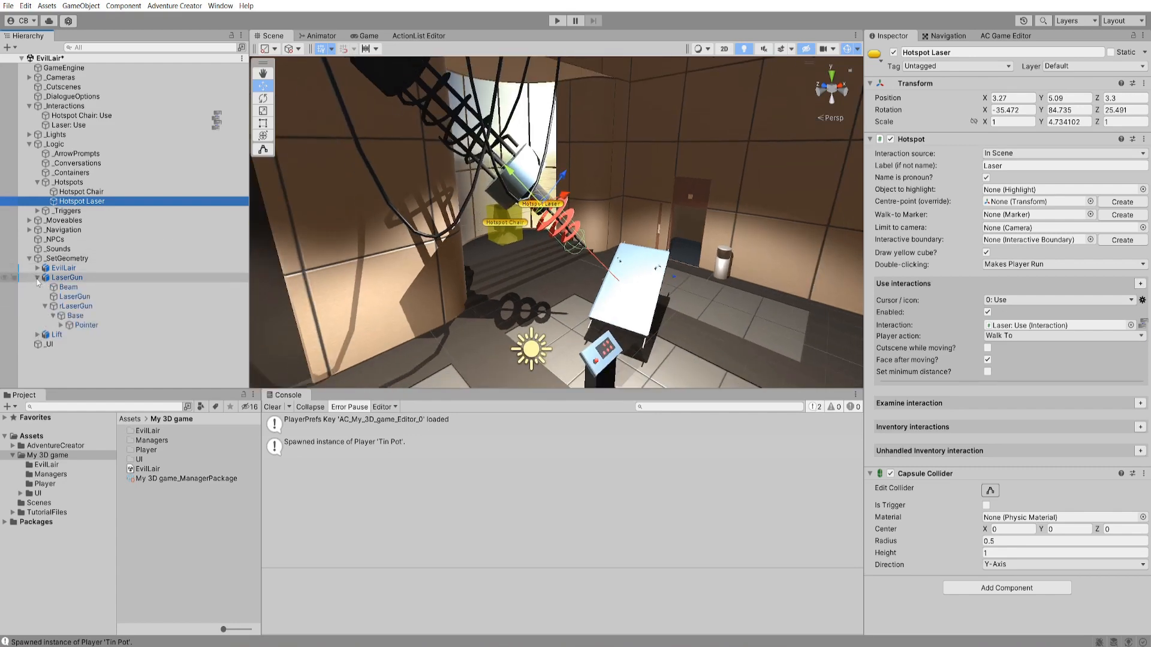
pyautogui.click(45, 306)
pyautogui.click(53, 316)
# - Try rotating the LaserGun's Pointer bone to test whether Hotspot Laser moves with the gun
pyautogui.click(86, 325)
pyautogui.keyDown('alt'); pyautogui.moveTo(455, 198); pyautogui.dragTo(496, 166); pyautogui.keyUp('alt')
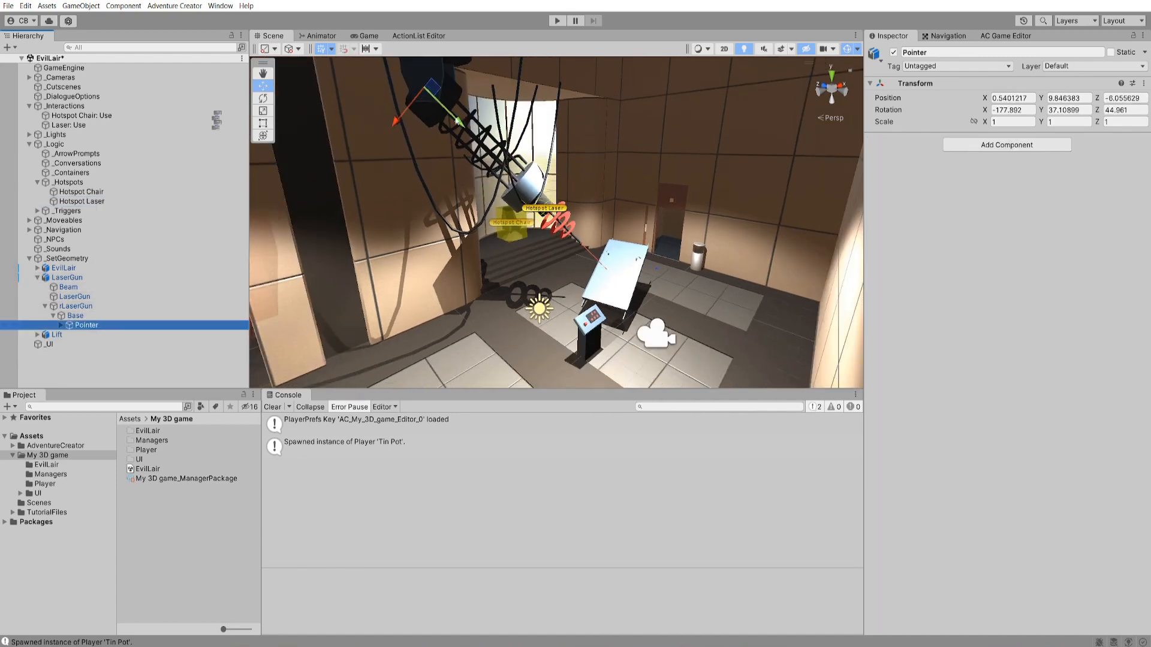
pyautogui.press('e')
pyautogui.moveTo(474, 95); pyautogui.dragTo(431, 143)
# - Parent Hotspot Laser to the Pointer bone under the LaserGun's Base
pyautogui.click(543, 208)
pyautogui.press('f')
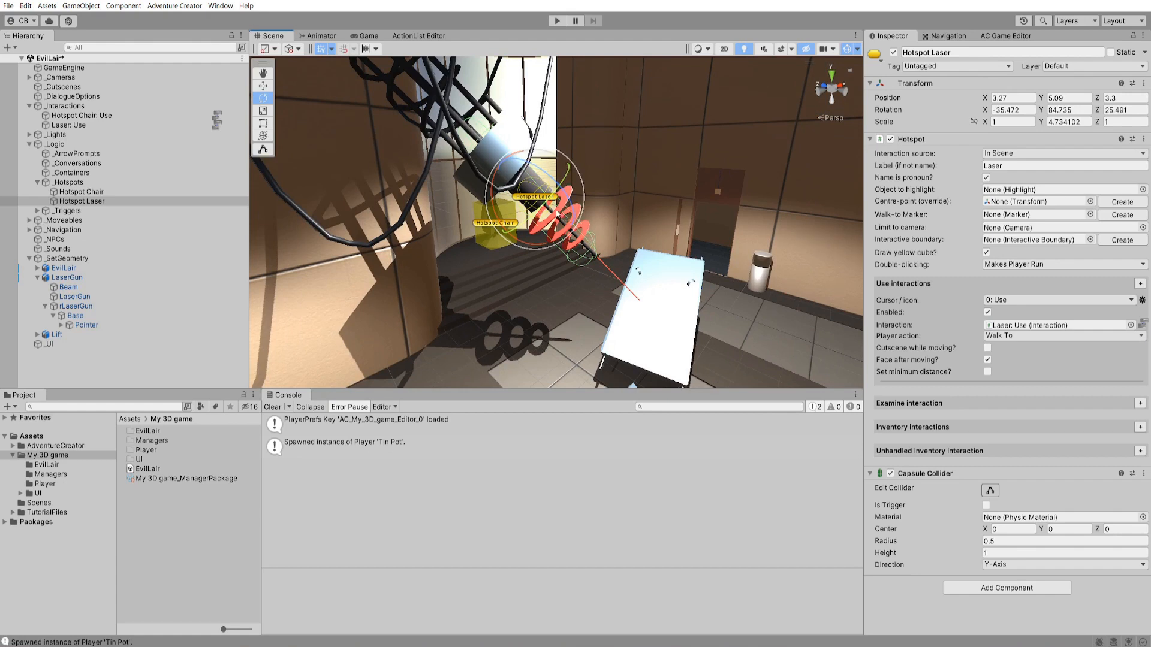
pyautogui.moveTo(106, 202); pyautogui.dragTo(109, 326)
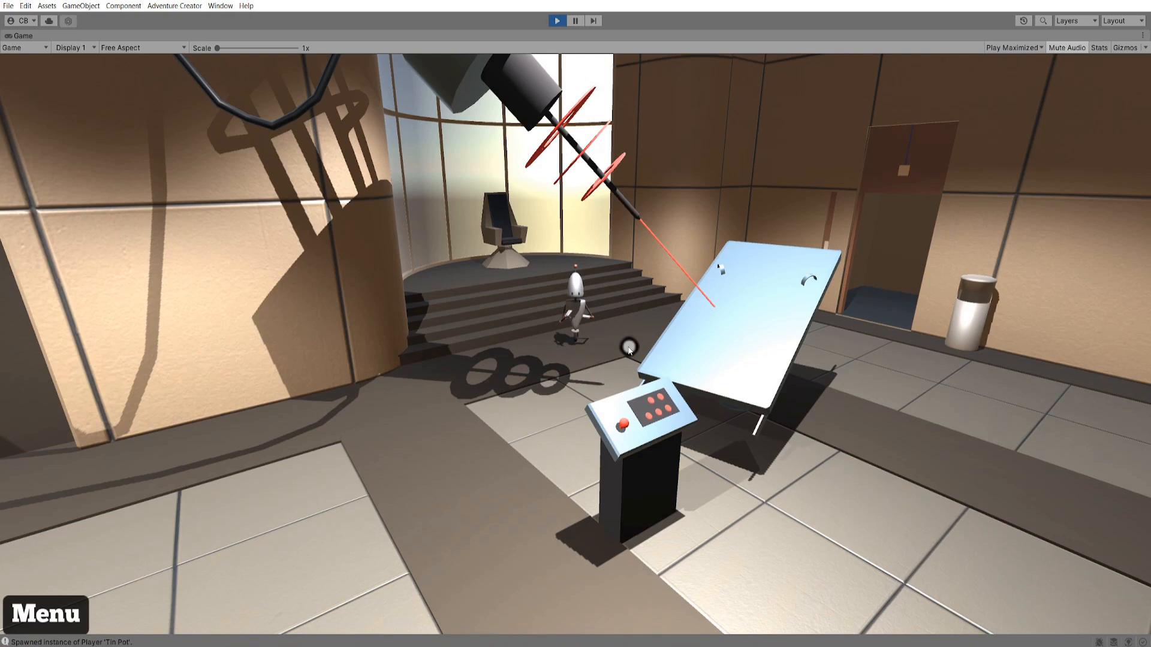
# - Exit play mode and enable the player turning their head to the active Hotspot in Adventure Creator's Settings manager
pyautogui.hotkey('ctrl', 'p')
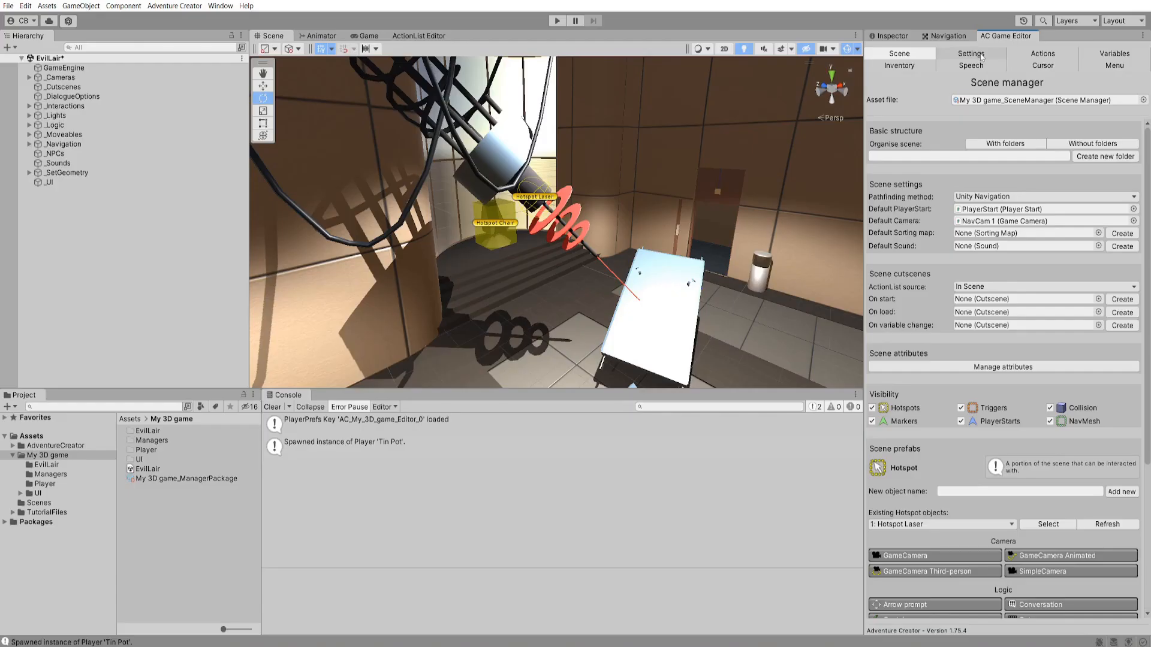
pyautogui.click(971, 54)
pyautogui.moveTo(1148, 216); pyautogui.dragTo(1148, 457)
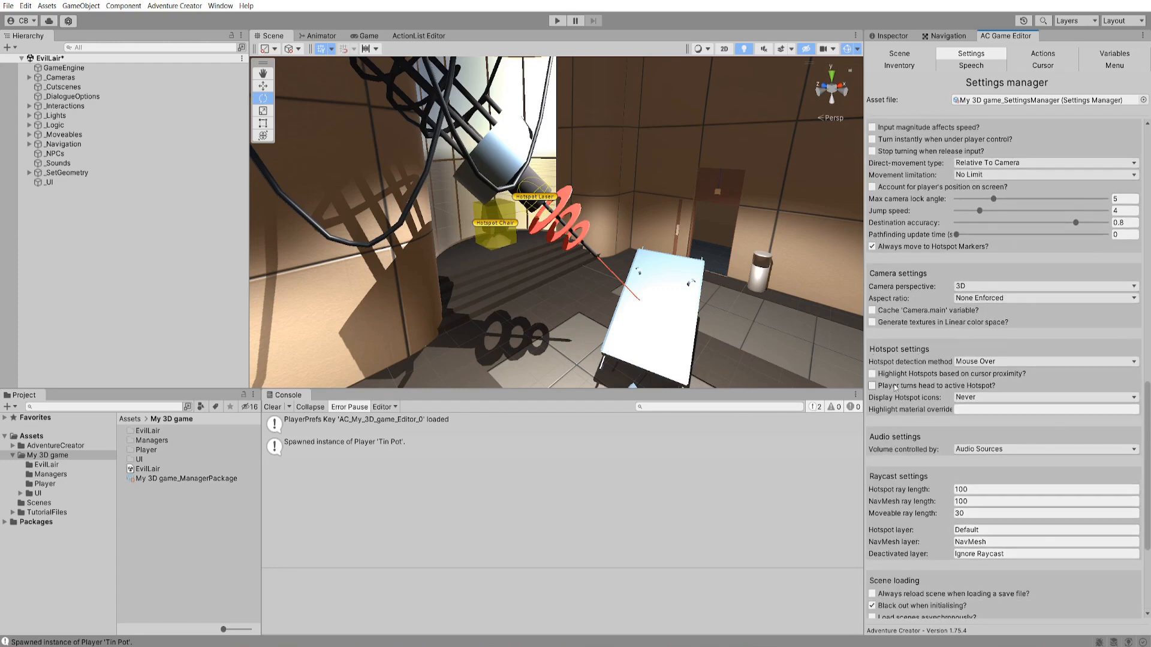
pyautogui.click(936, 387)
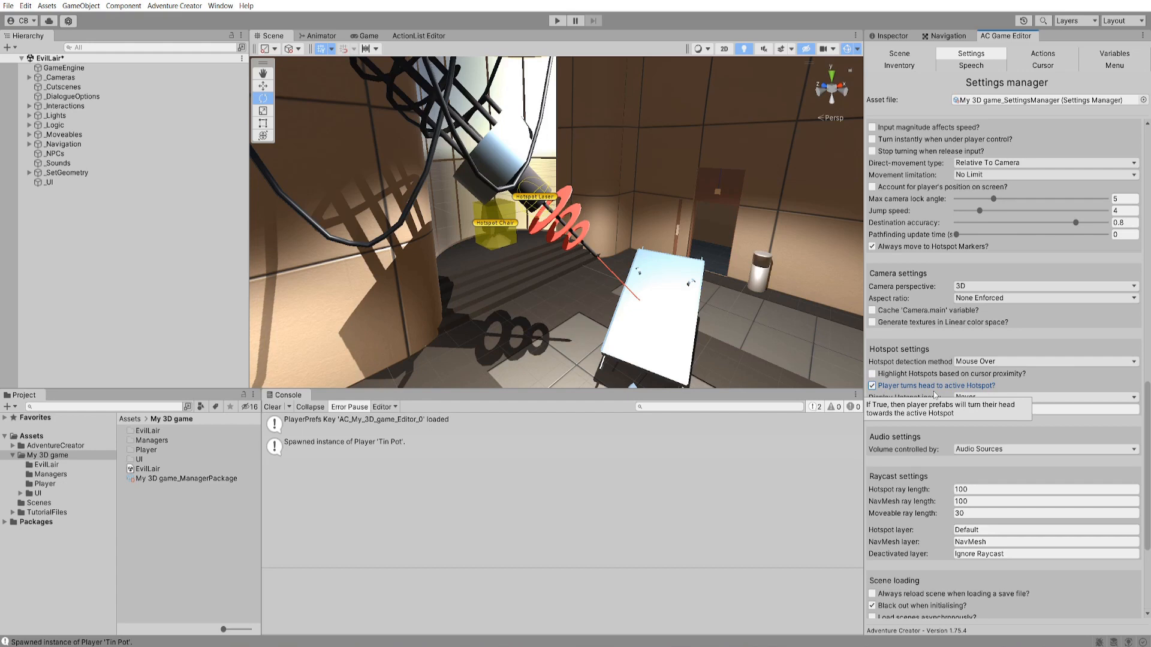
# - Open the EL_TinPot player prefab and enable IK for head-turning in its Player component
pyautogui.click(45, 484)
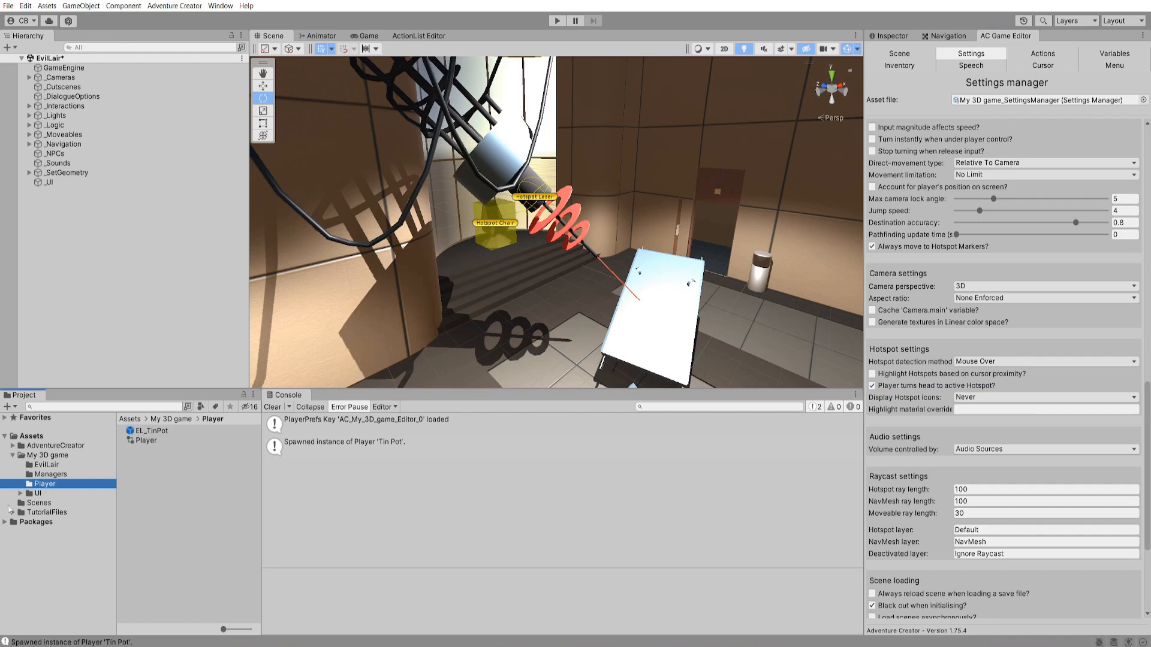
pyautogui.doubleClick(147, 430)
pyautogui.click(892, 35)
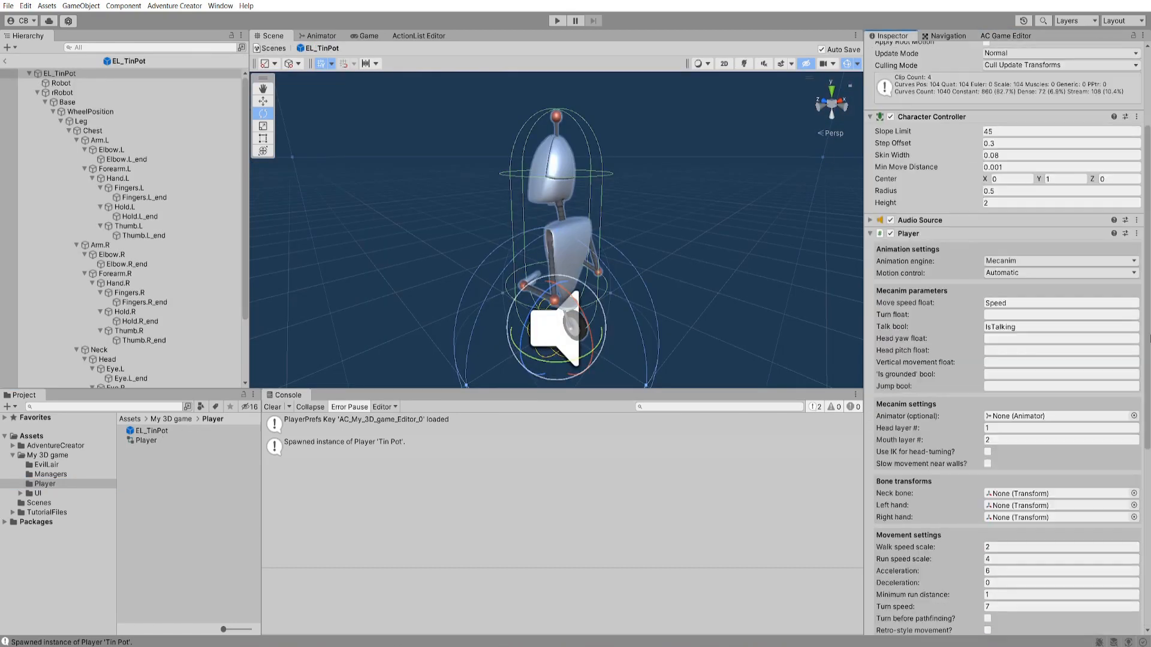
pyautogui.scroll(-1, 919, 407)
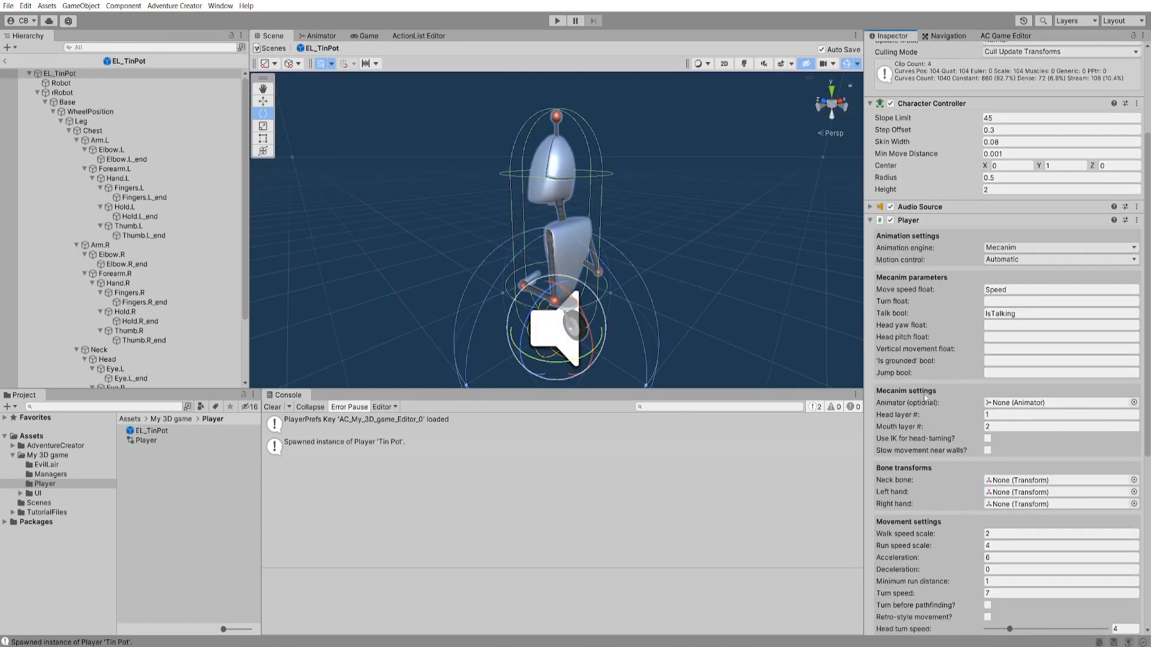
pyautogui.moveTo(899, 444)
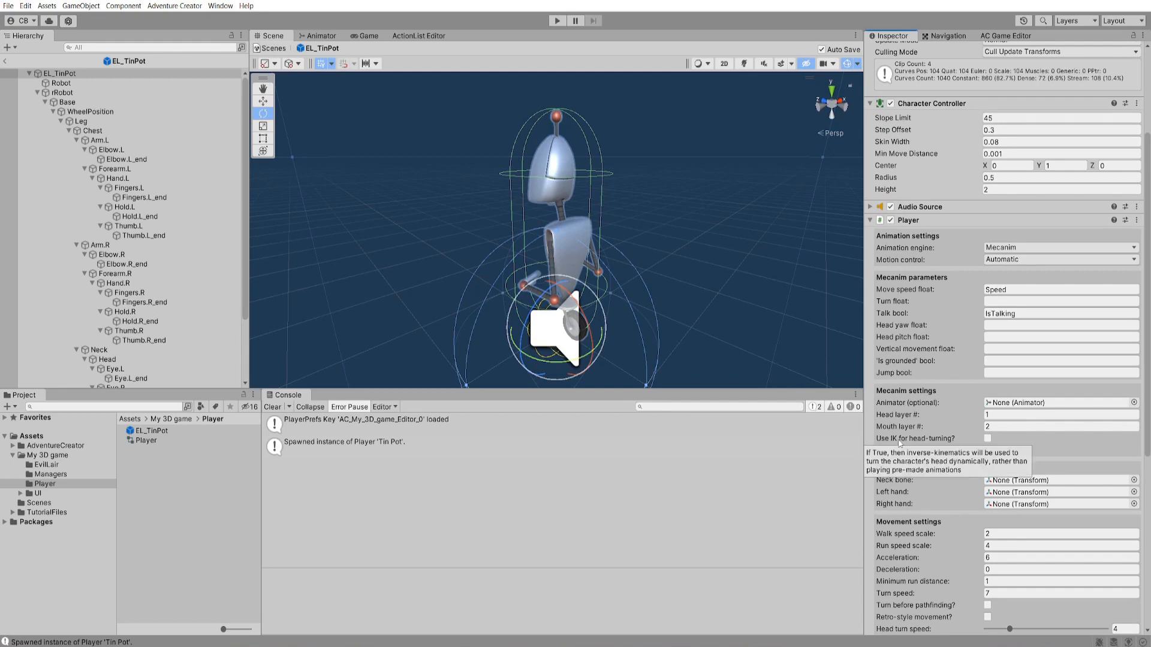
pyautogui.click(988, 439)
# - Enable IK Pass on the Base Layer of the Player animator controller and return to the EvilLair scene view
pyautogui.doubleClick(137, 440)
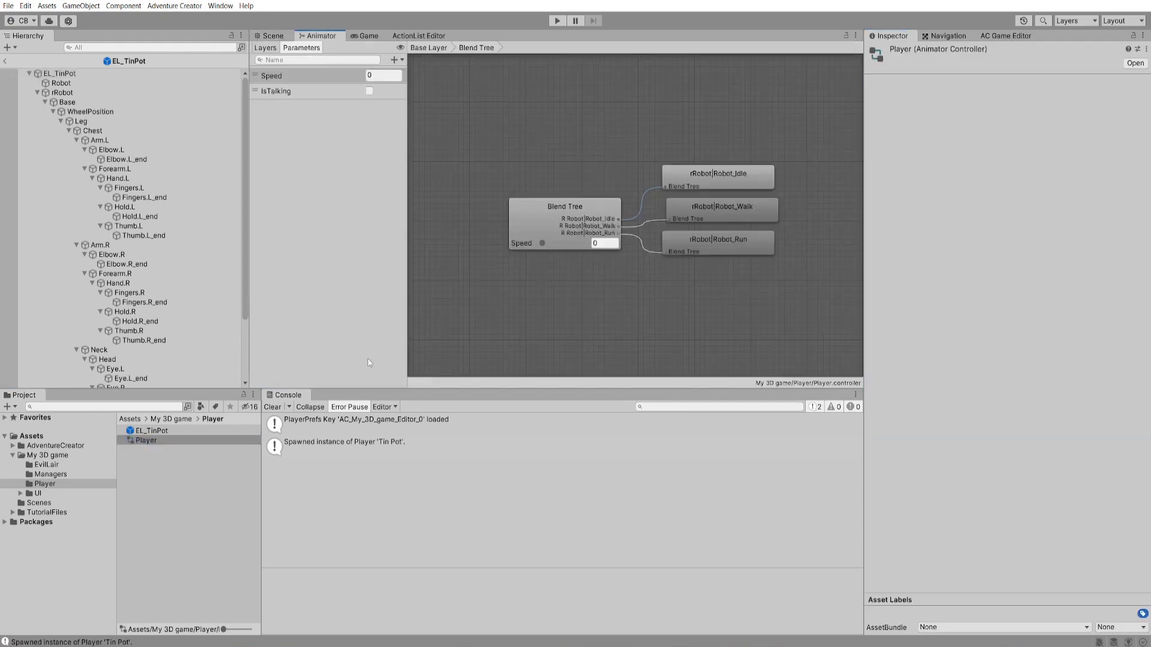
pyautogui.click(265, 48)
pyautogui.click(396, 76)
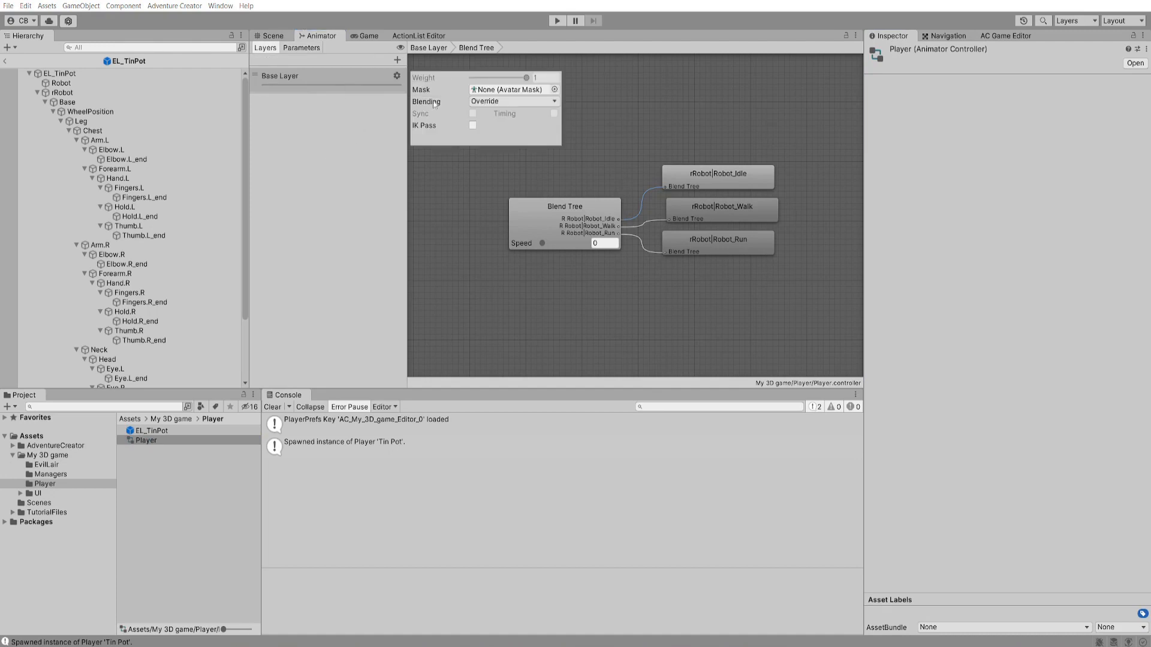
pyautogui.click(472, 126)
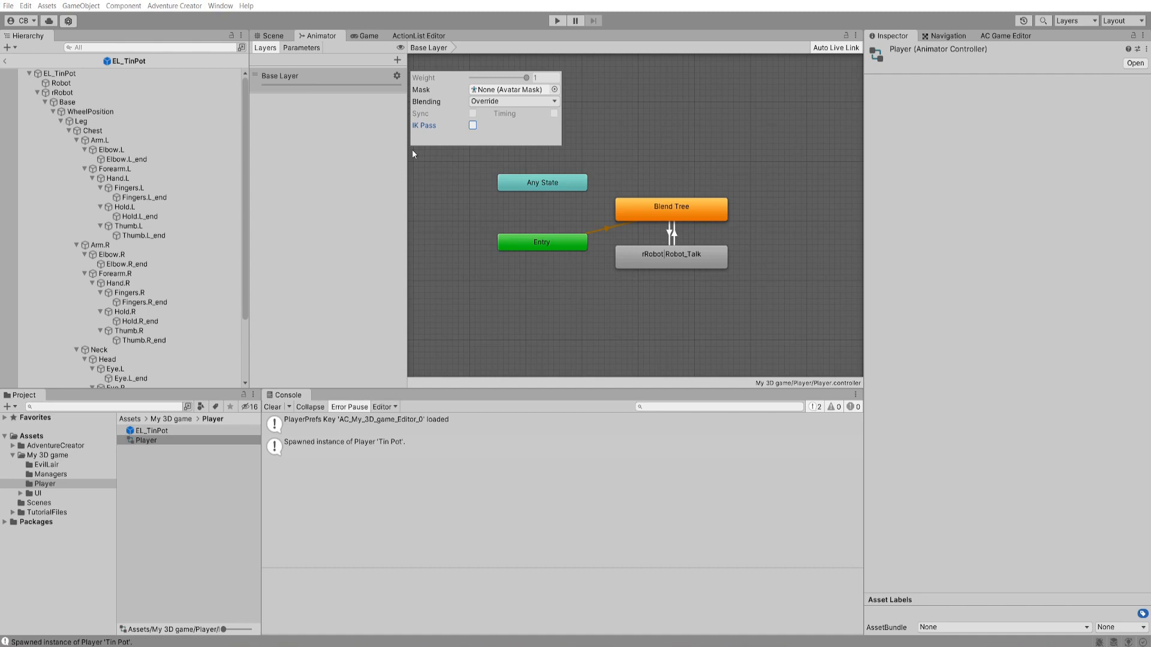
pyautogui.click(5, 60)
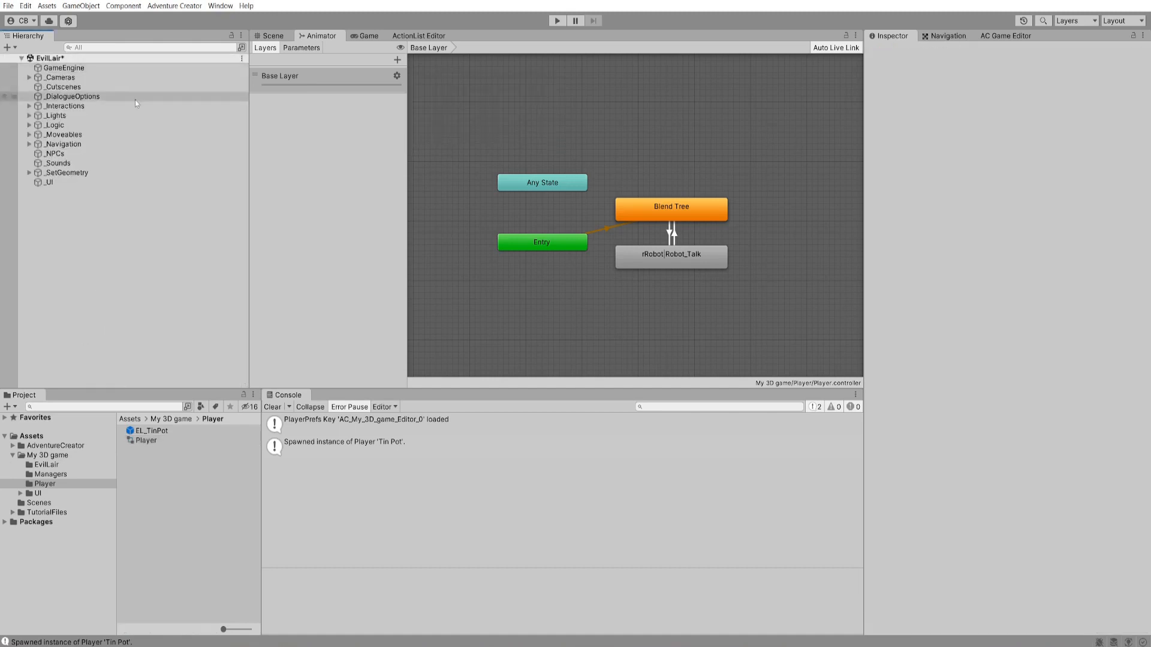
pyautogui.click(271, 36)
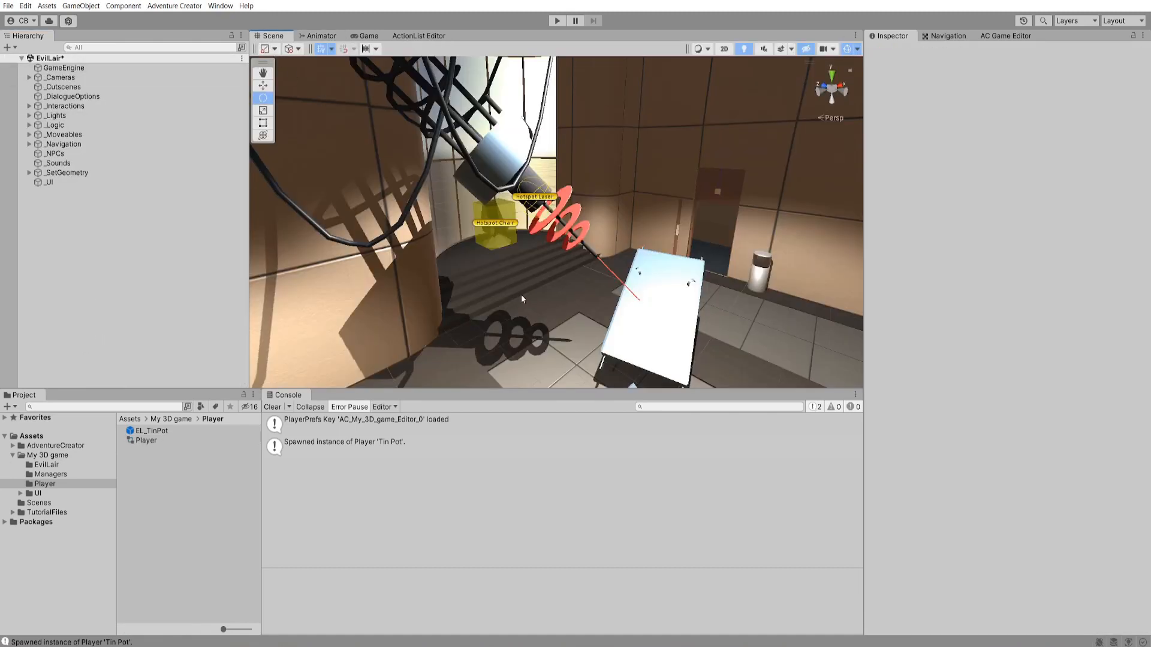
# - Inspect the Rig import settings of the EL_TinPot model in TutorialFiles/EvilLair/TinPot
pyautogui.click(67, 513)
pyautogui.doubleClick(147, 431)
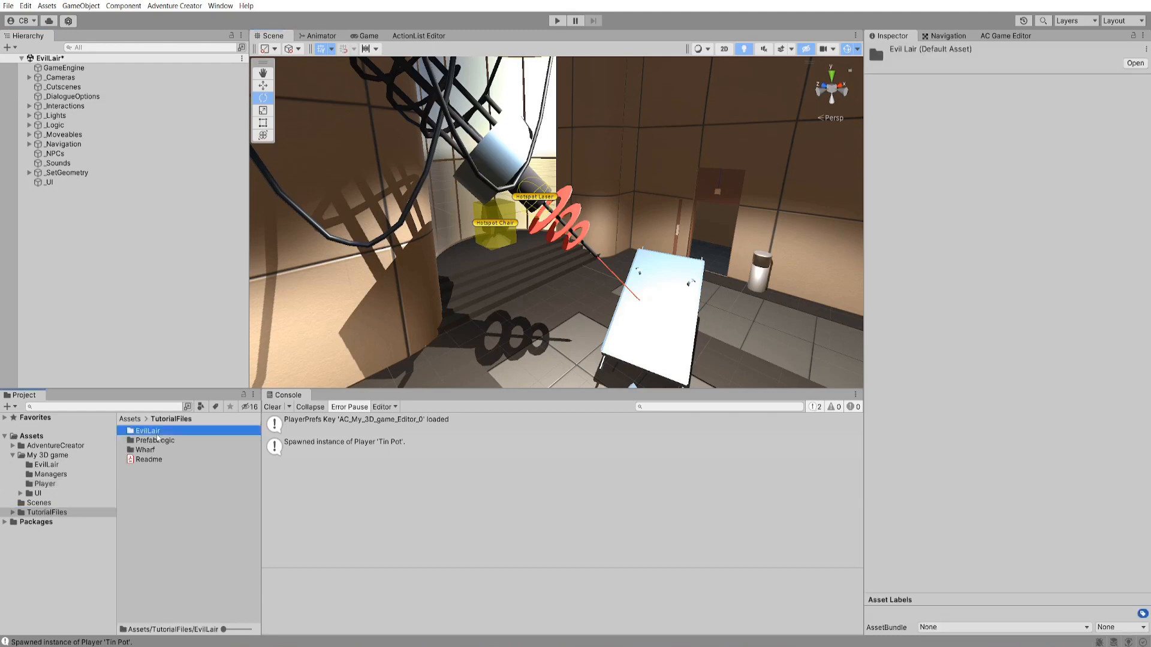
pyautogui.doubleClick(149, 450)
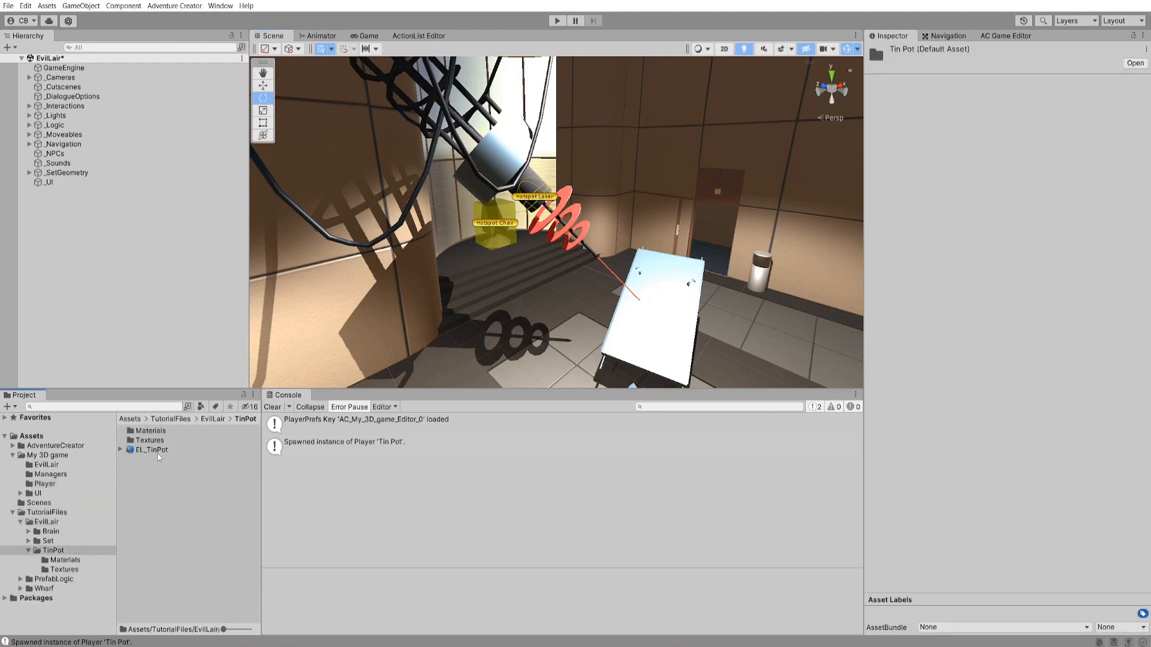
pyautogui.click(139, 454)
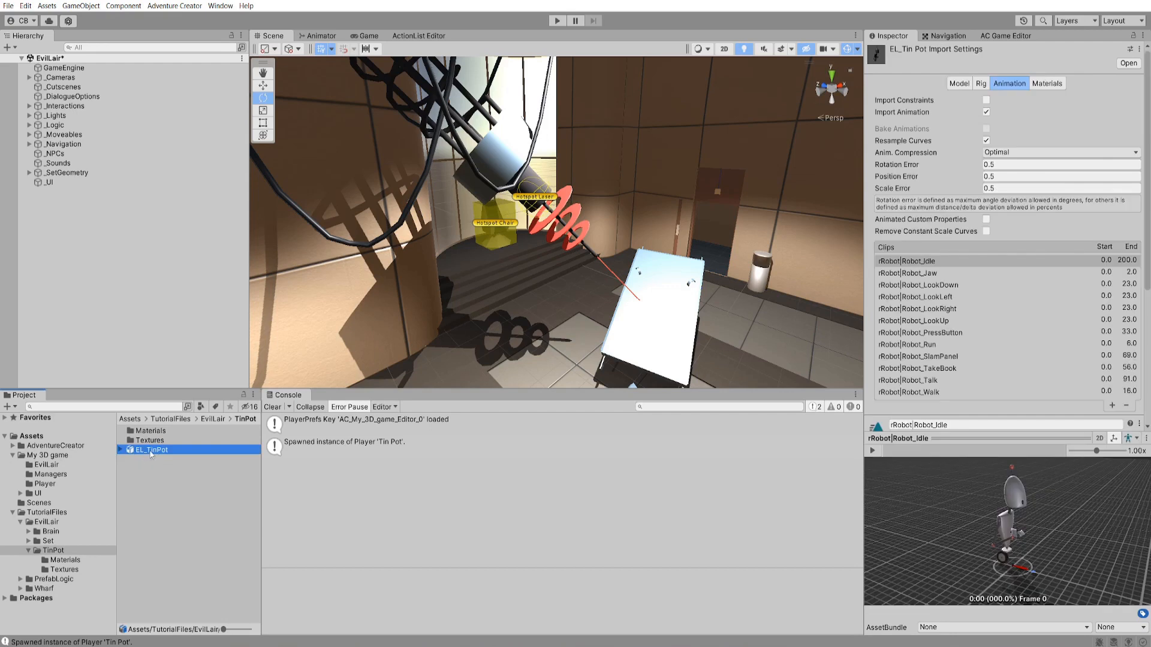
pyautogui.click(980, 83)
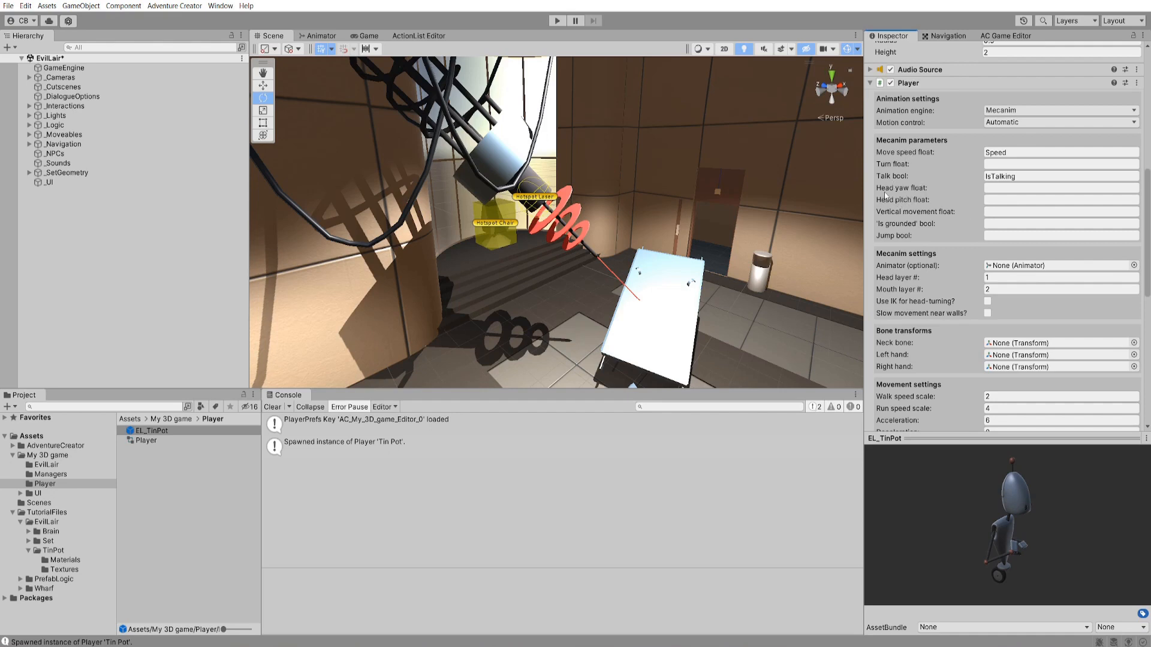
# - Set the EL_TinPot player's head yaw float to HeadYaw and head pitch float to HeadPitch in its Mecanim parameters
pyautogui.click(1025, 189)
pyautogui.write('H')
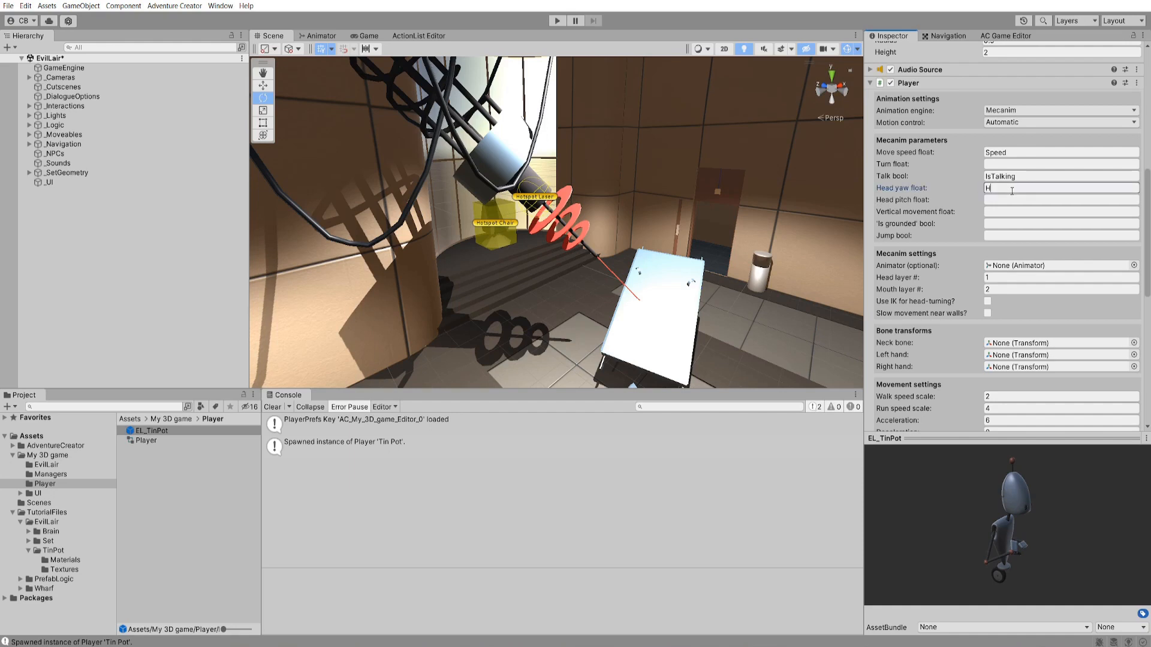
pyautogui.write('eadYaw')
pyautogui.press('Tab')
pyautogui.write('Head')
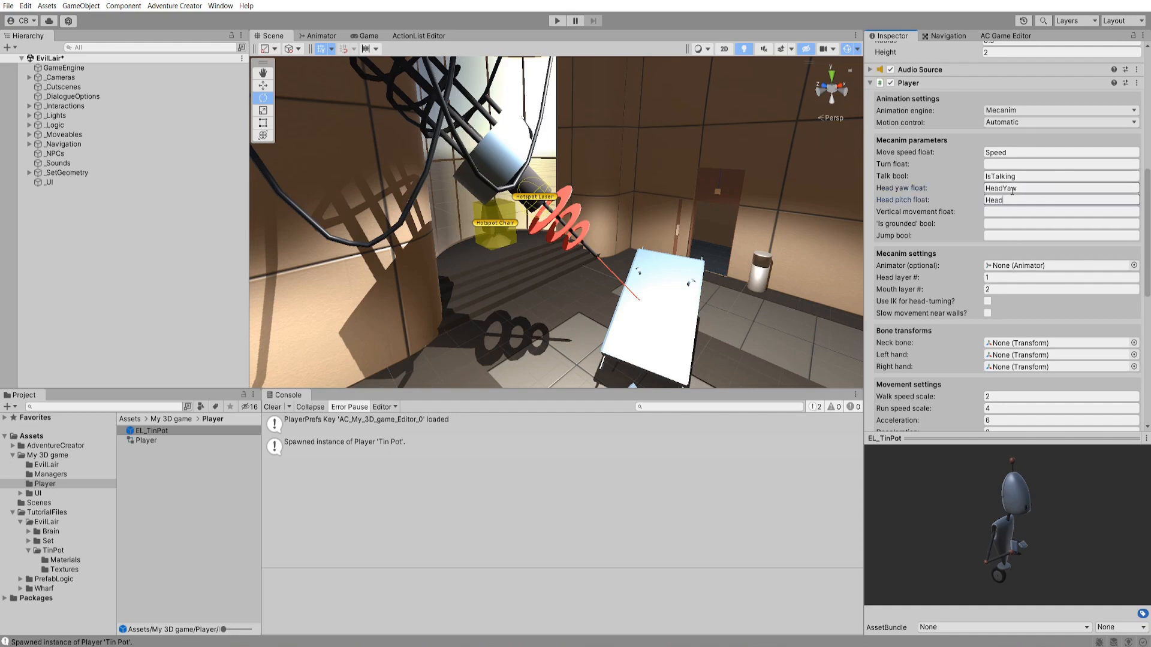
pyautogui.write('Pitch')
# - Add two float parameters named HeadPitch and HeadYaw to the Player animator controller
pyautogui.doubleClick(138, 444)
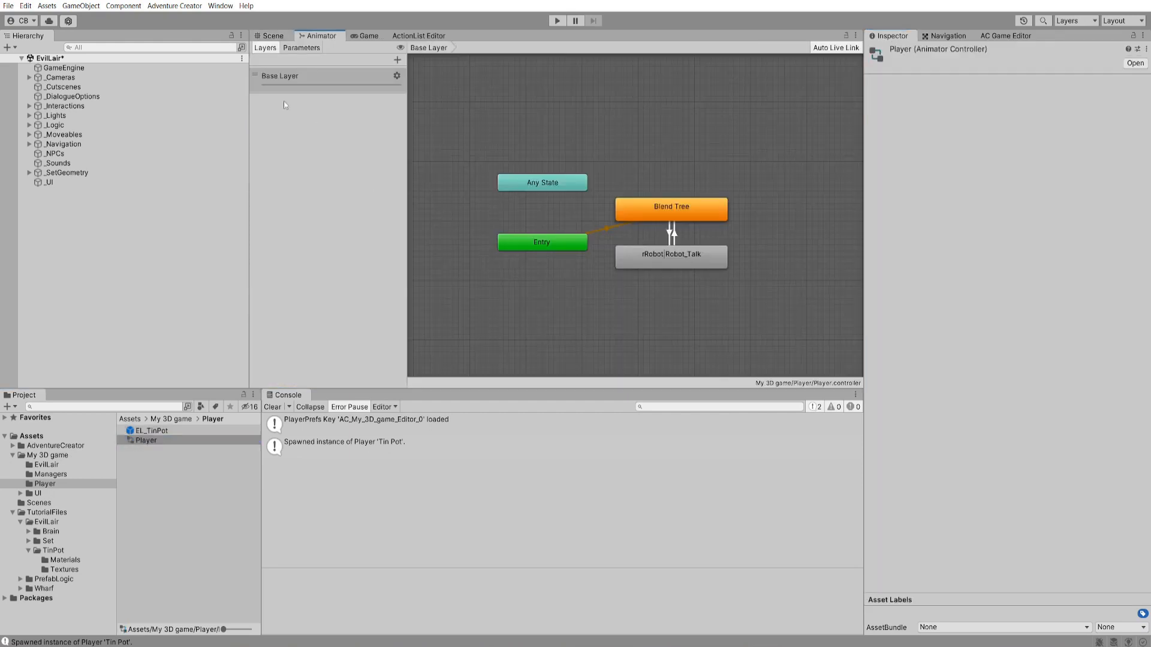
pyautogui.click(311, 48)
pyautogui.click(396, 59)
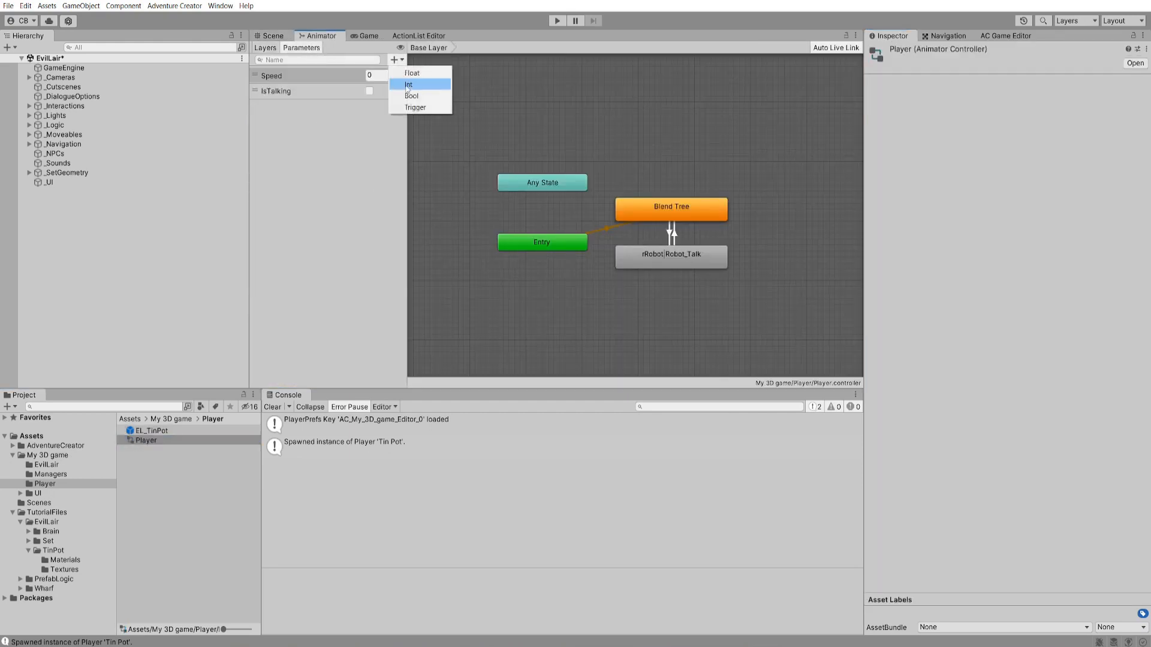
pyautogui.click(416, 77)
pyautogui.write('Head')
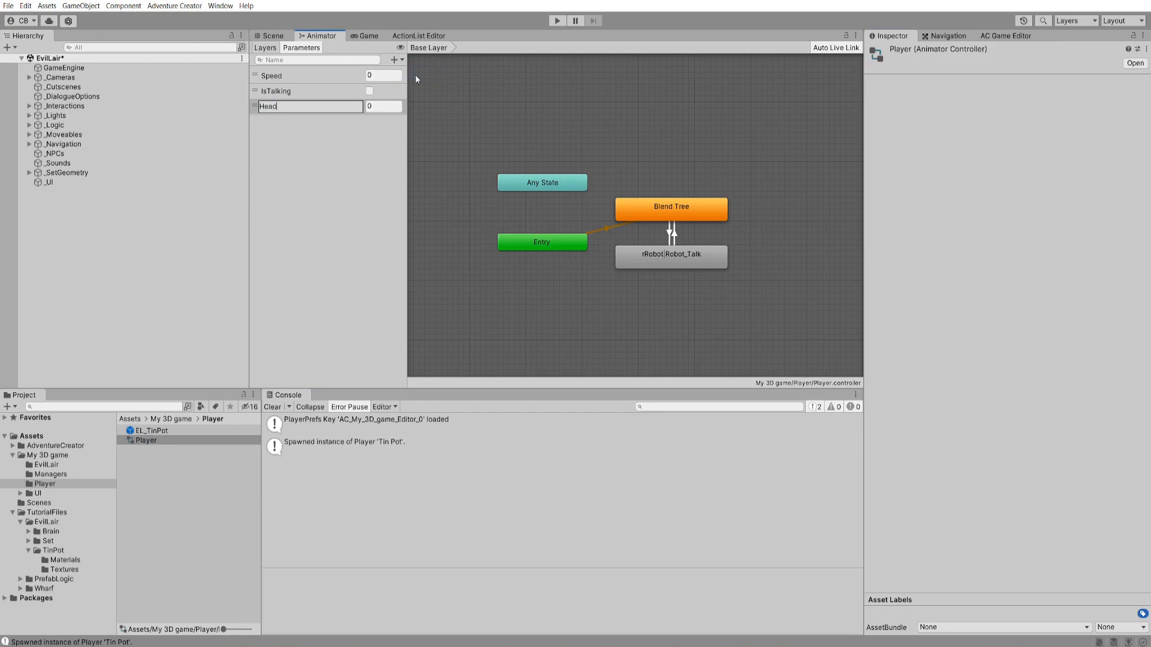
pyautogui.write('Pitch')
pyautogui.press('Return')
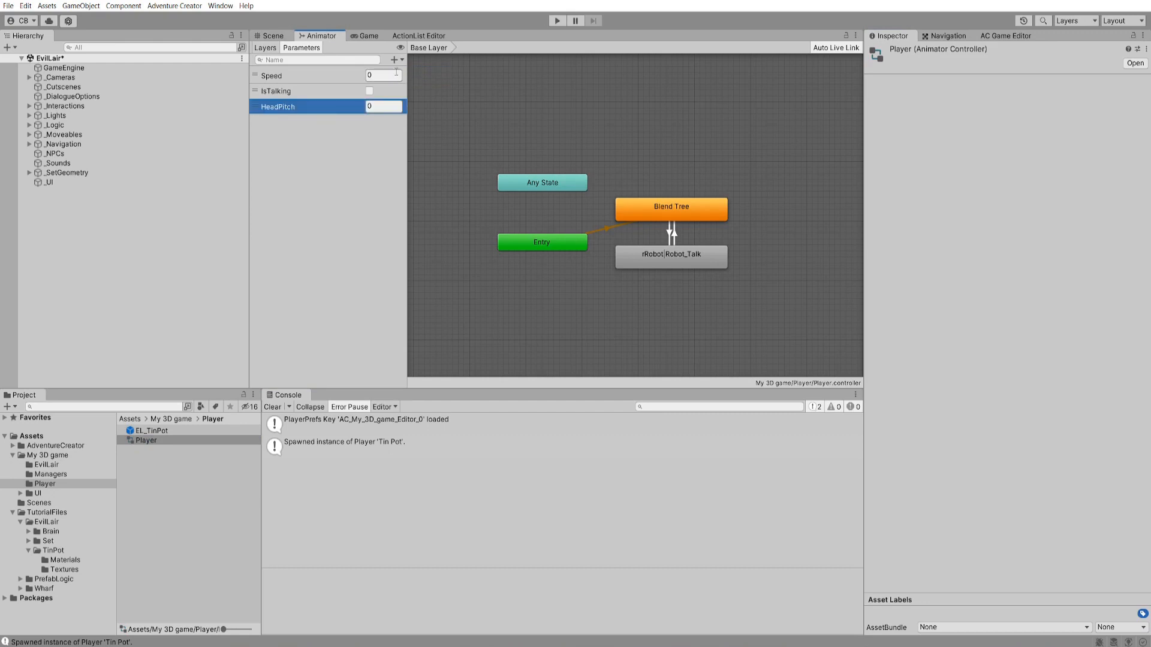
pyautogui.click(393, 60)
pyautogui.click(414, 73)
pyautogui.write('Head')
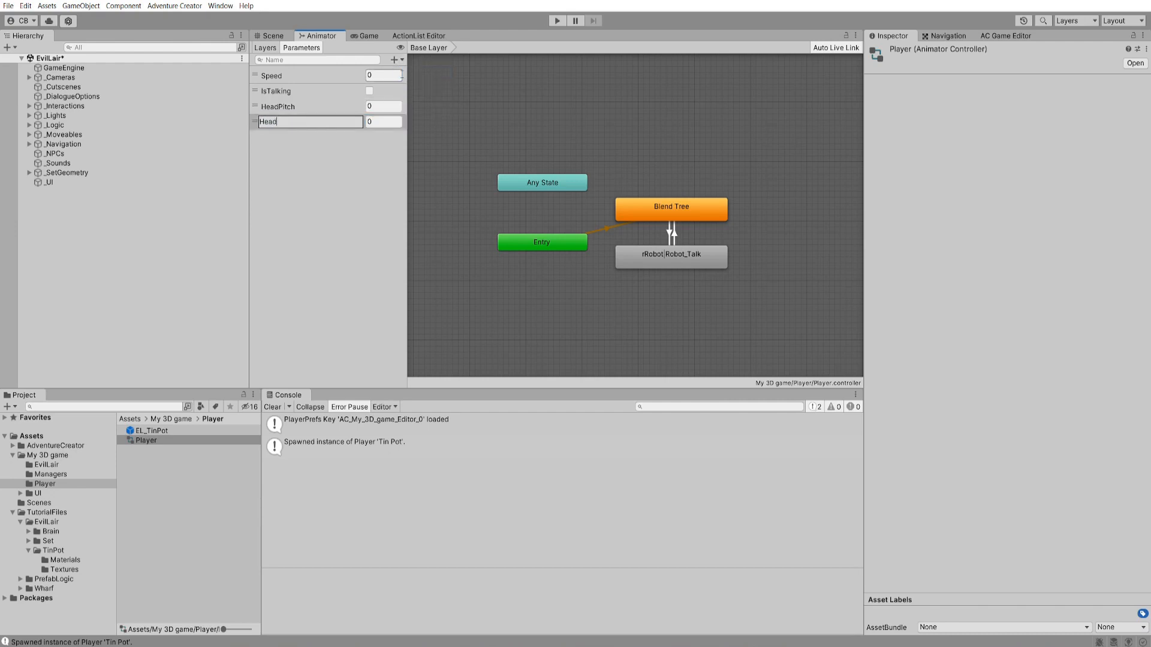
pyautogui.write('Yaw')
pyautogui.press('Return')
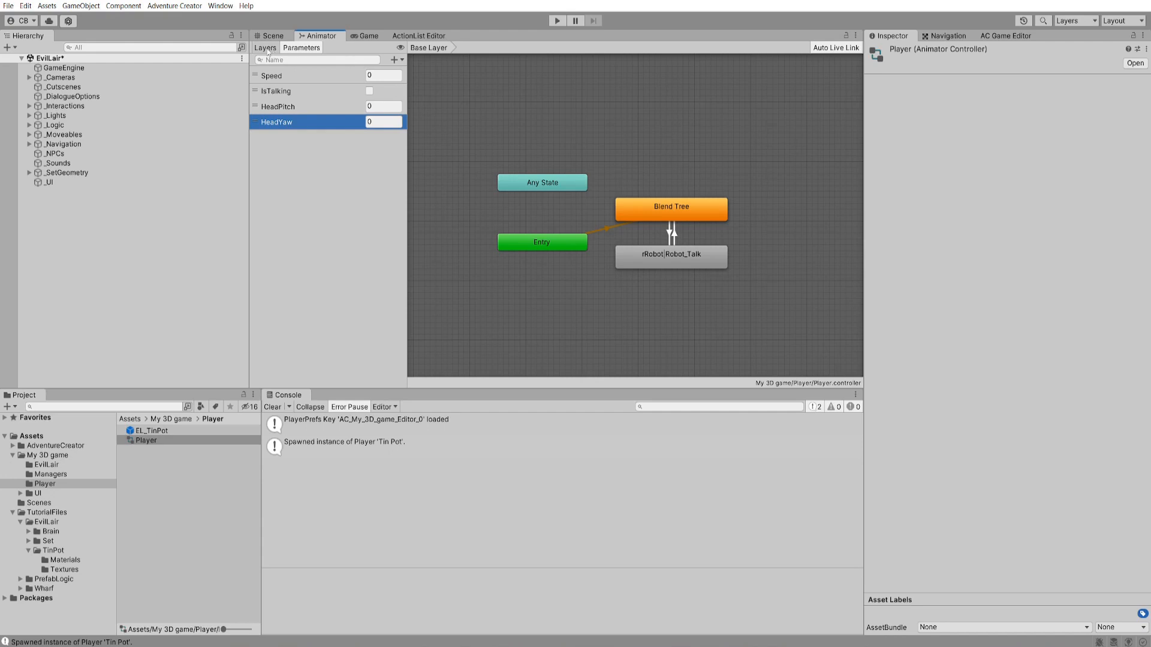
# - Add a Head layer to the Player animator controller and set its weight to 1
pyautogui.click(264, 51)
pyautogui.click(397, 59)
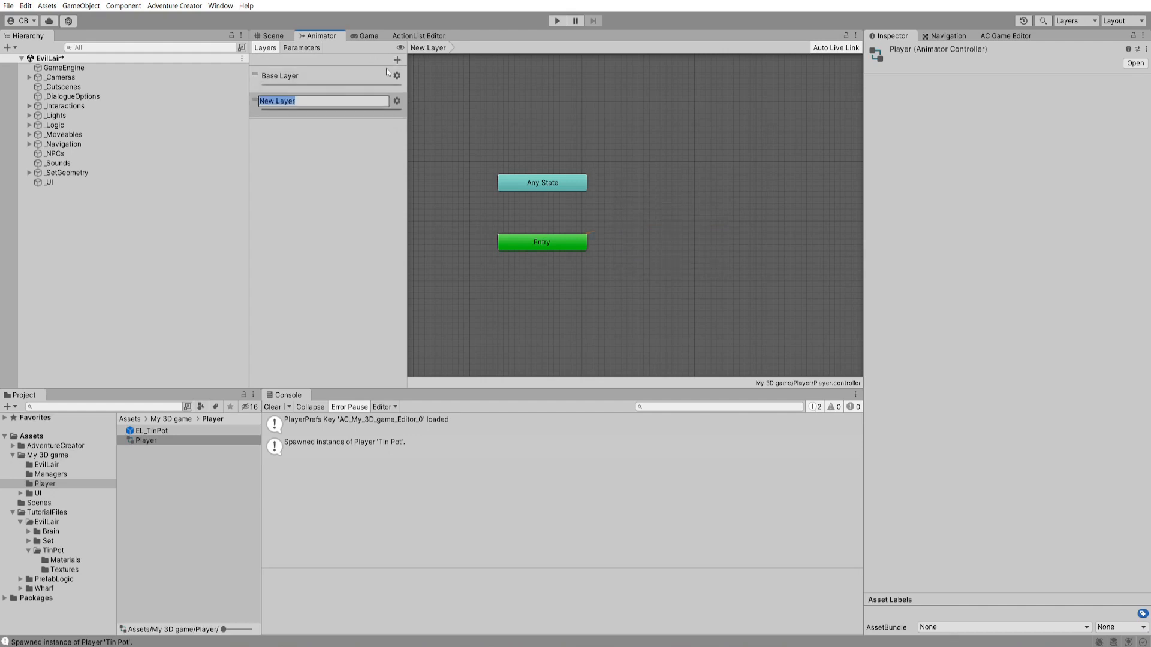
pyautogui.write('Head')
pyautogui.press('Return')
pyautogui.click(396, 100)
pyautogui.click(545, 103)
pyautogui.write('1')
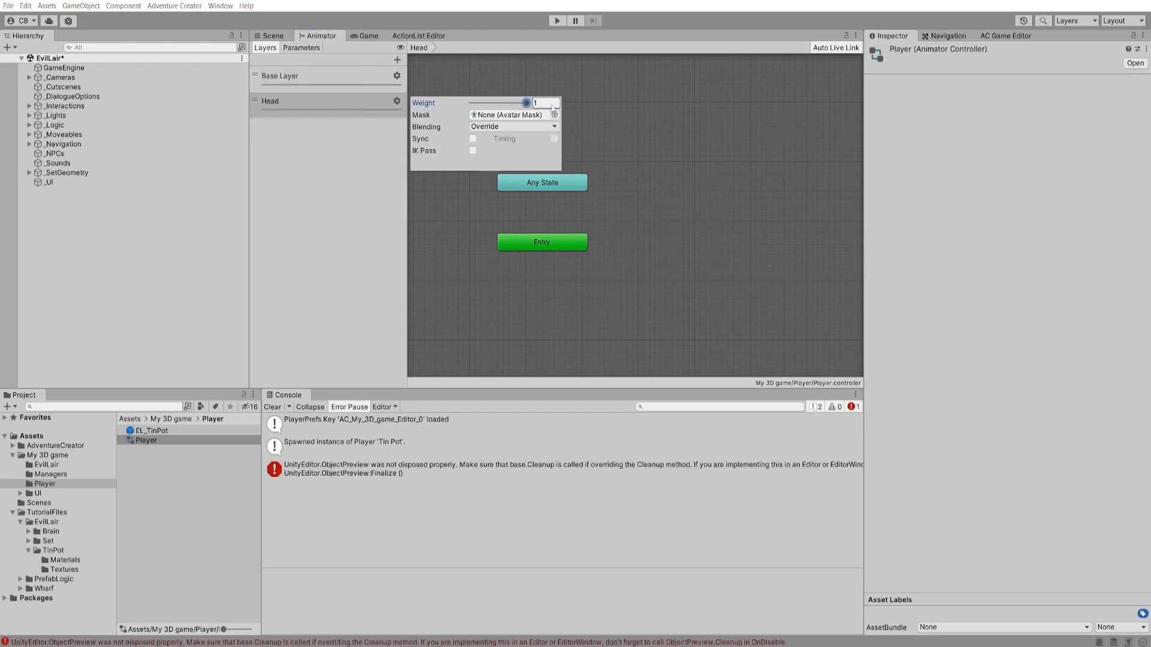
pyautogui.click(619, 146)
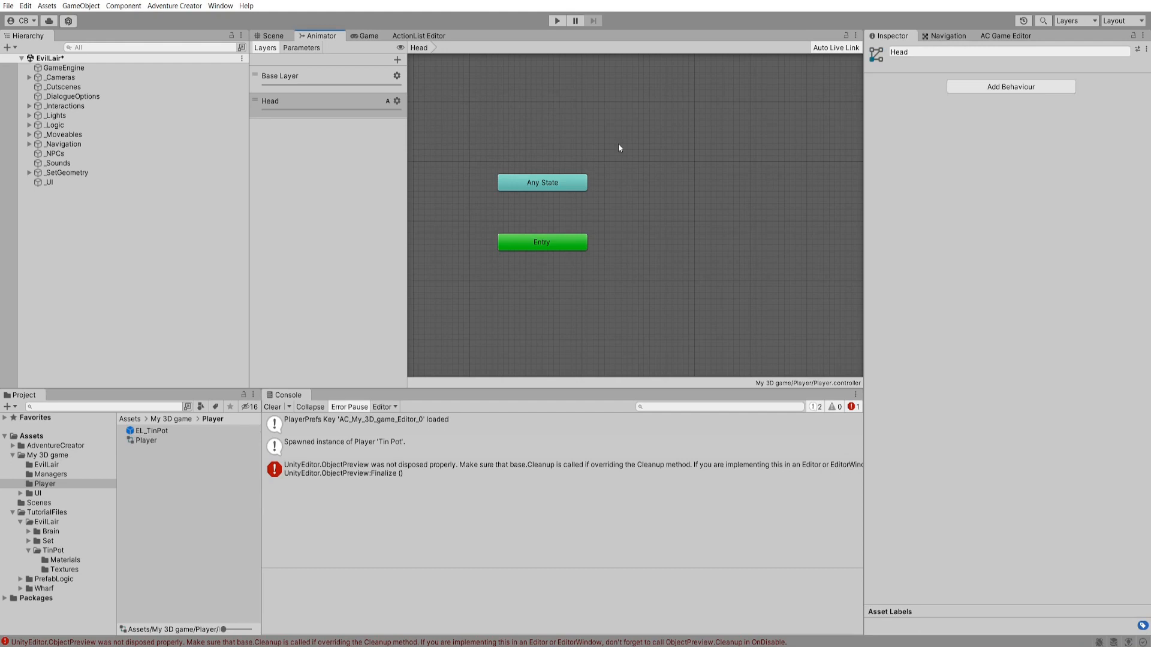
# - Create a state from a new blend tree in the Head layer and open that blend tree
pyautogui.rightClick(624, 178)
pyautogui.moveTo(657, 183)
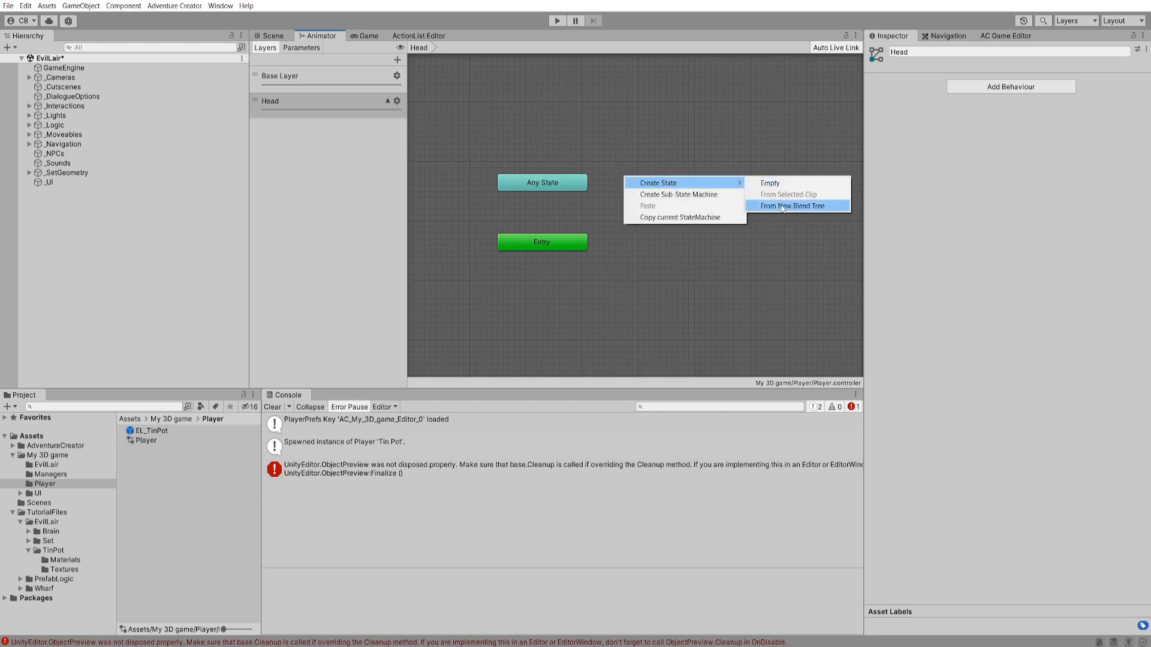
pyautogui.click(792, 206)
pyautogui.doubleClick(692, 196)
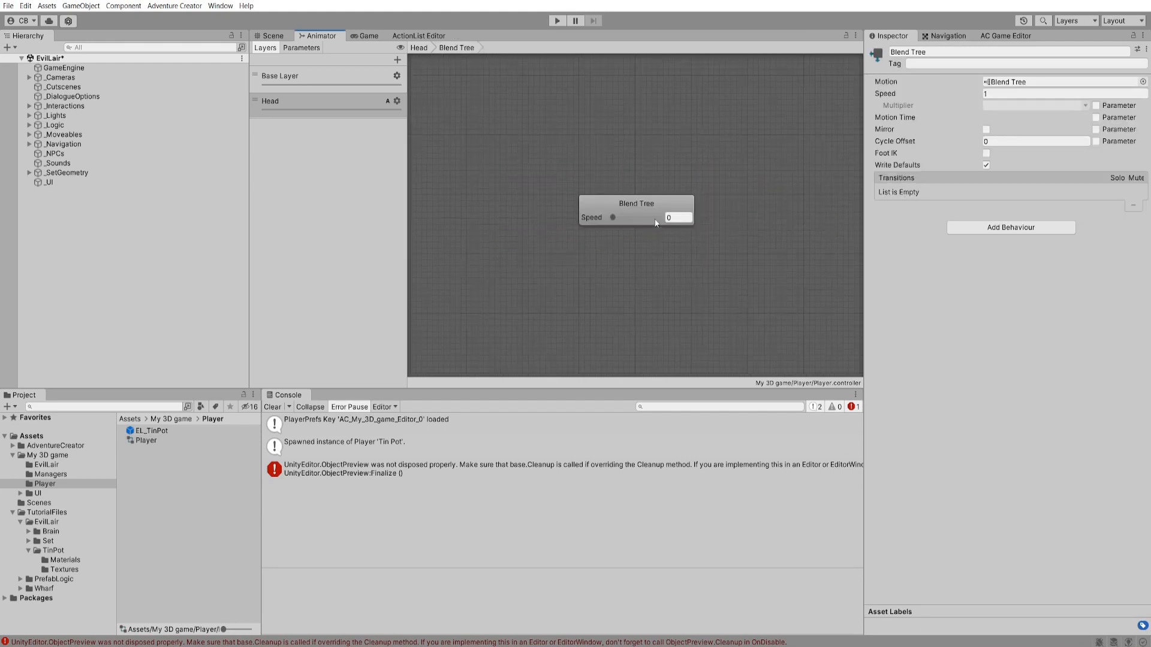
# - Set the Blend Tree to 2D Simple Directional, using HeadYaw and HeadPitch as its first and second parameters
pyautogui.click(655, 223)
pyautogui.click(946, 63)
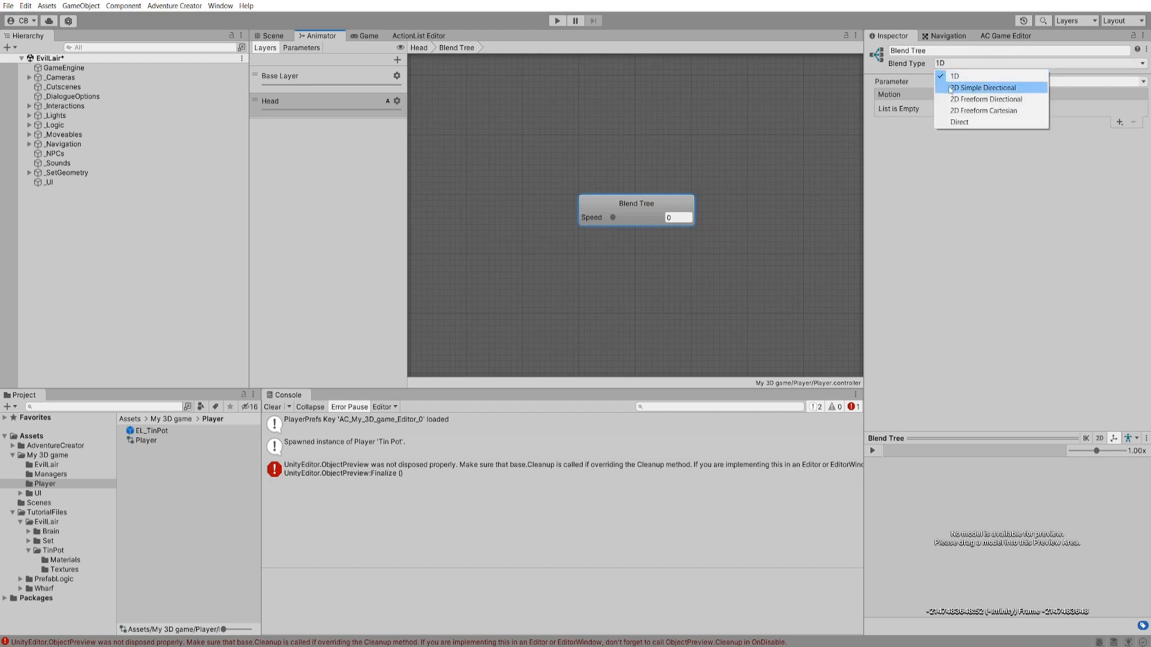
pyautogui.click(953, 88)
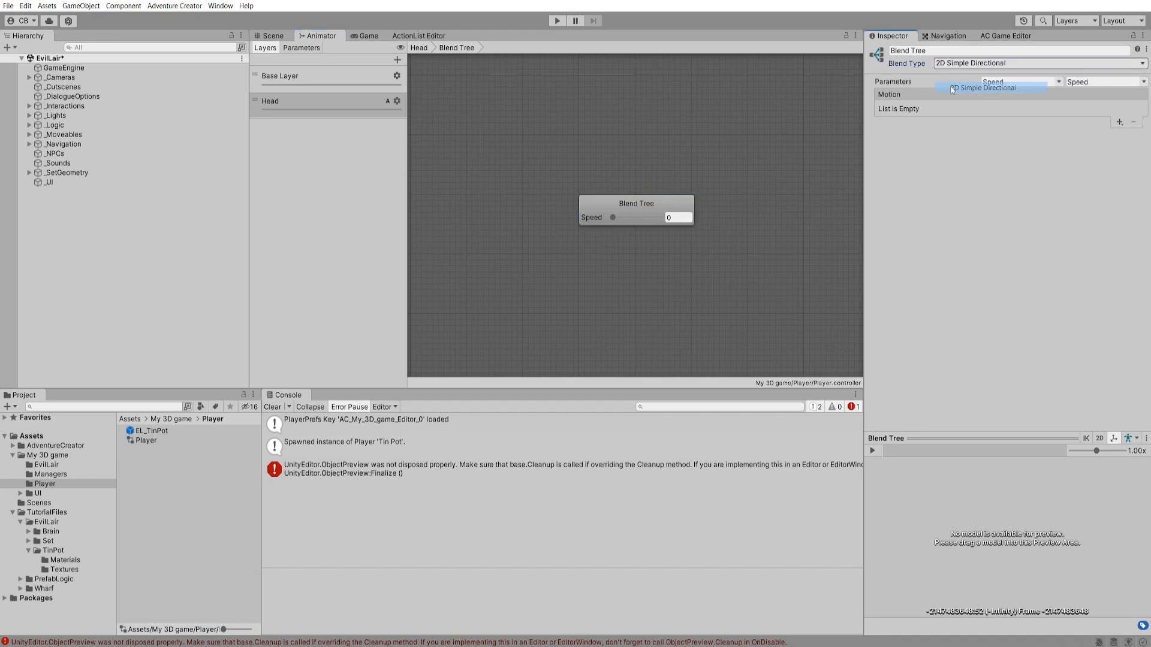
pyautogui.click(1060, 84)
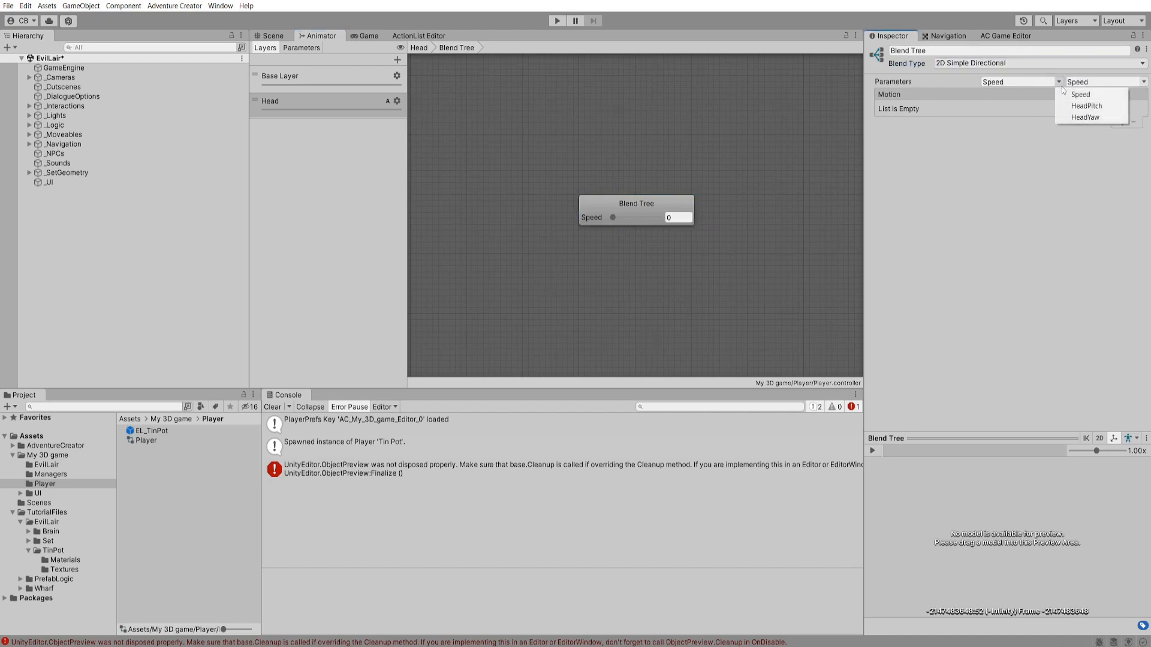
pyautogui.click(1071, 118)
pyautogui.click(1143, 84)
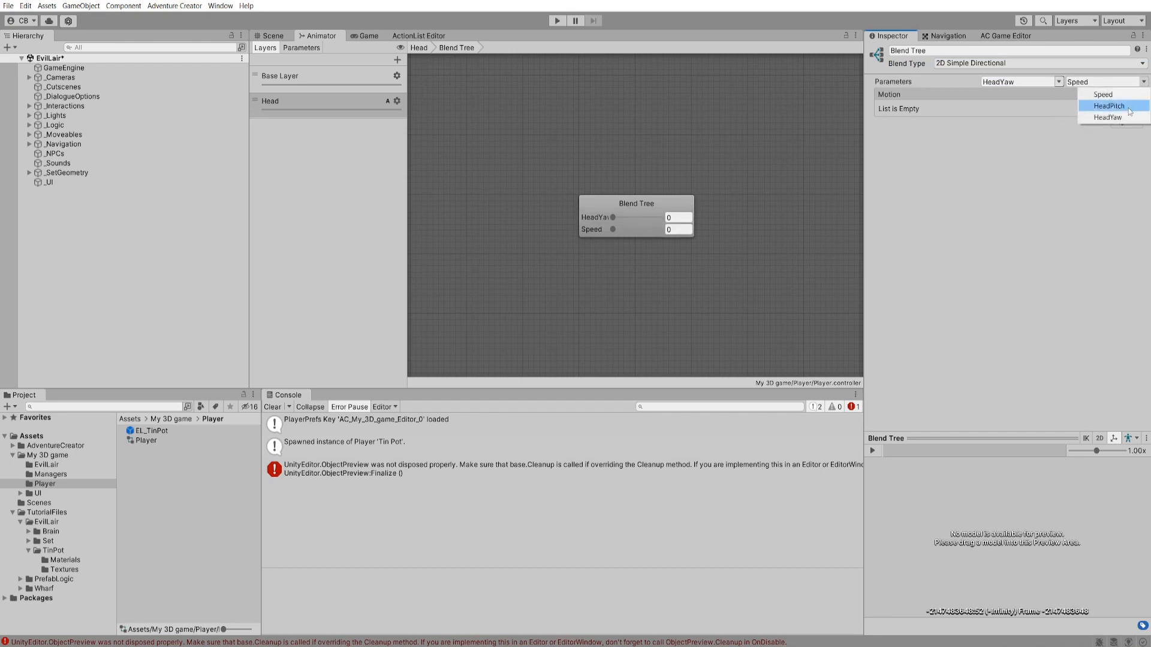
pyautogui.click(1126, 107)
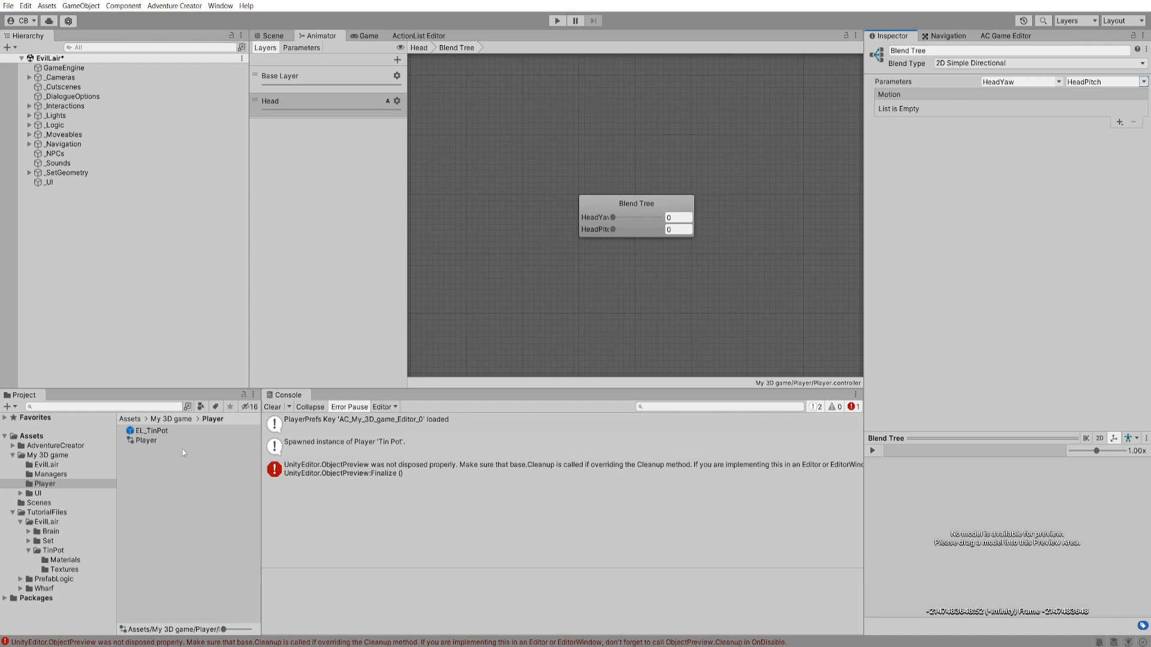
# - Expand the EL_TinPot model's animation clips in the TinPot folder and add four motion fields to the Blend Tree
pyautogui.click(53, 551)
pyautogui.click(121, 450)
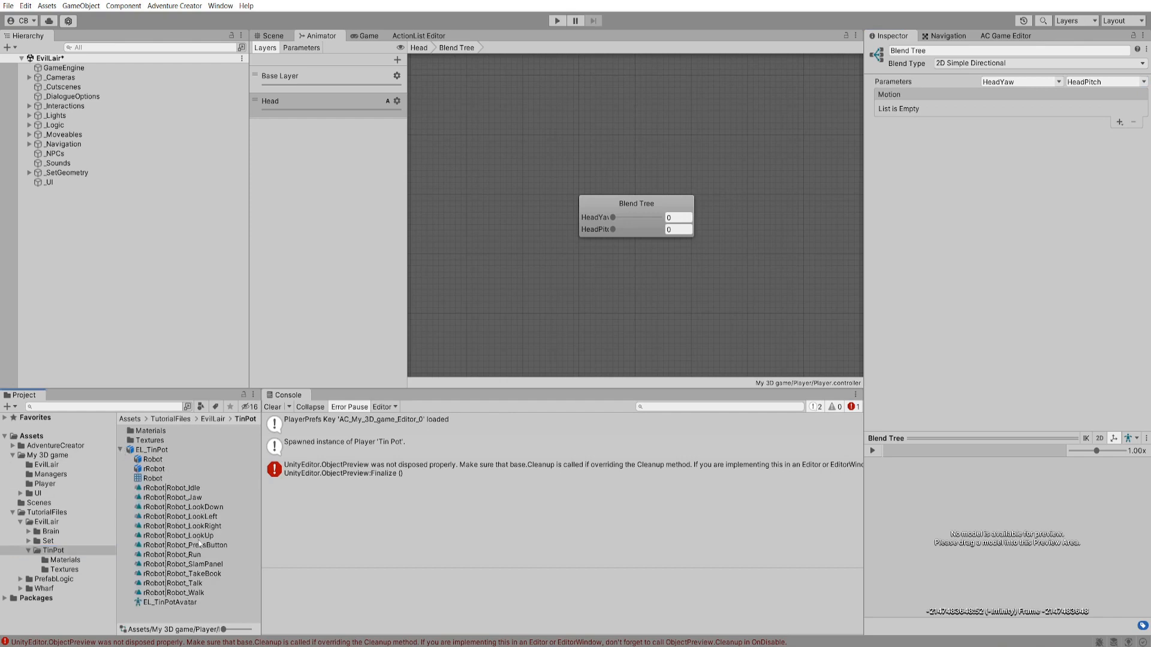
pyautogui.click(932, 99)
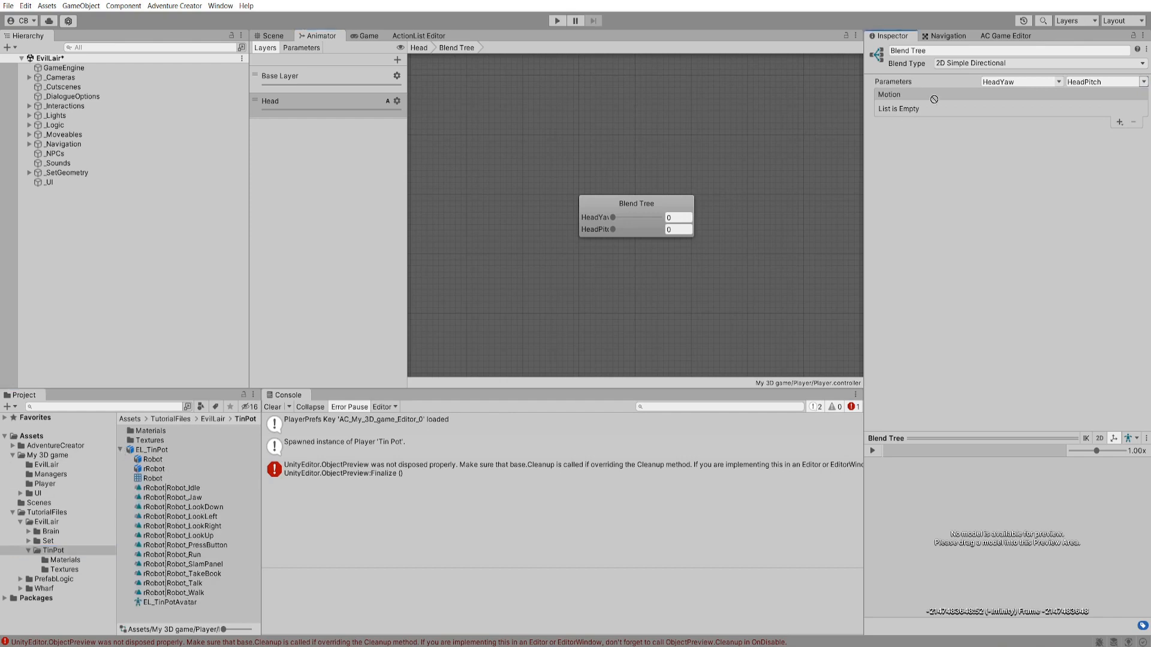
pyautogui.click(1118, 123)
pyautogui.click(1121, 135)
pyautogui.click(1118, 123)
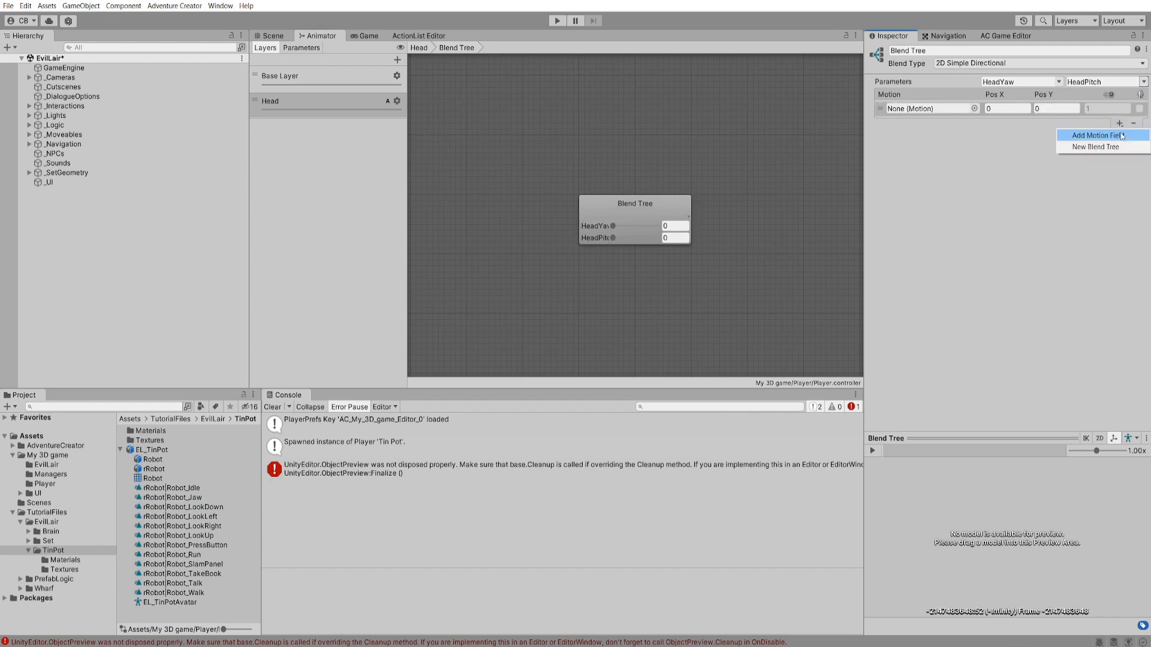
pyautogui.click(1121, 136)
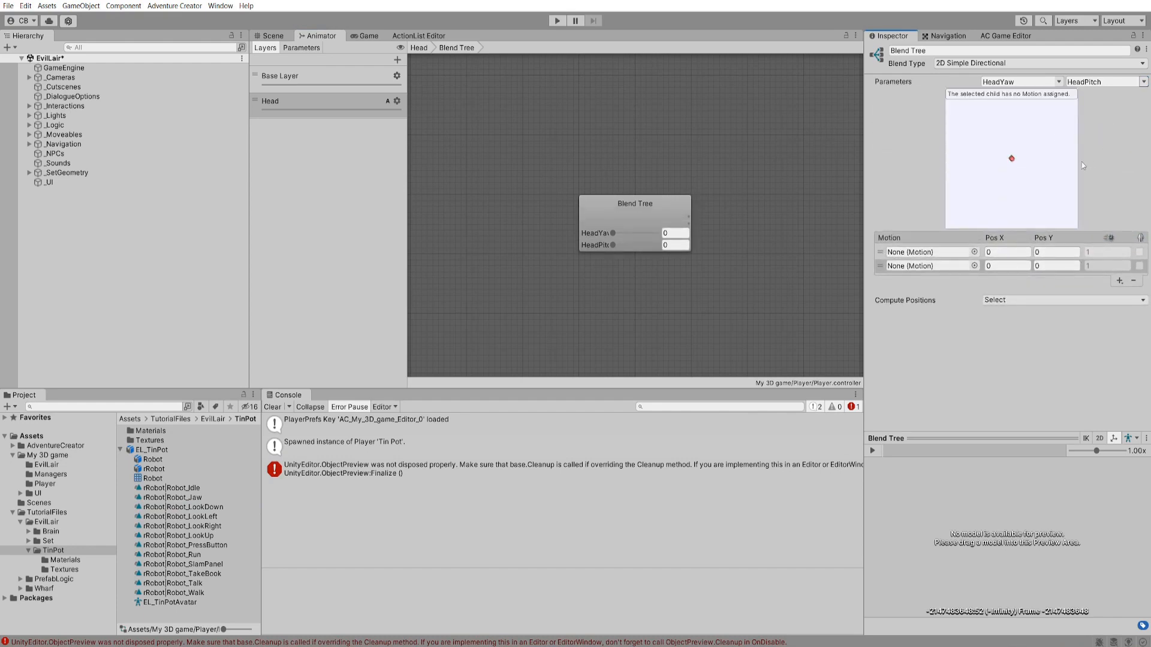
pyautogui.click(1119, 281)
pyautogui.click(1121, 294)
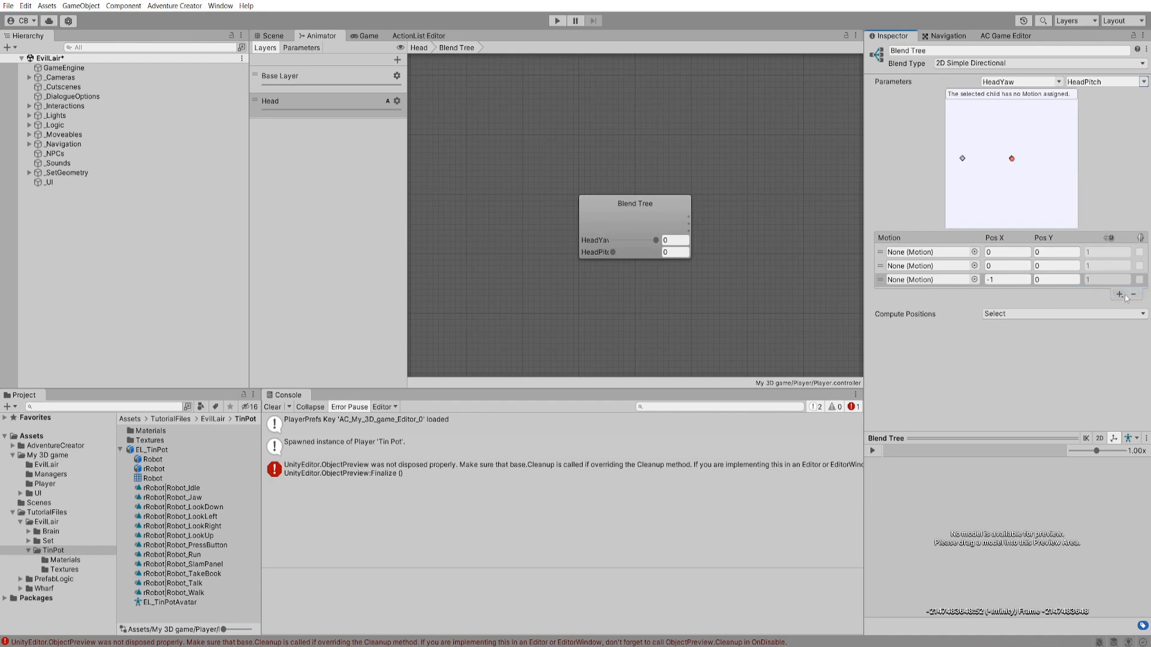
pyautogui.click(1119, 295)
pyautogui.click(1121, 307)
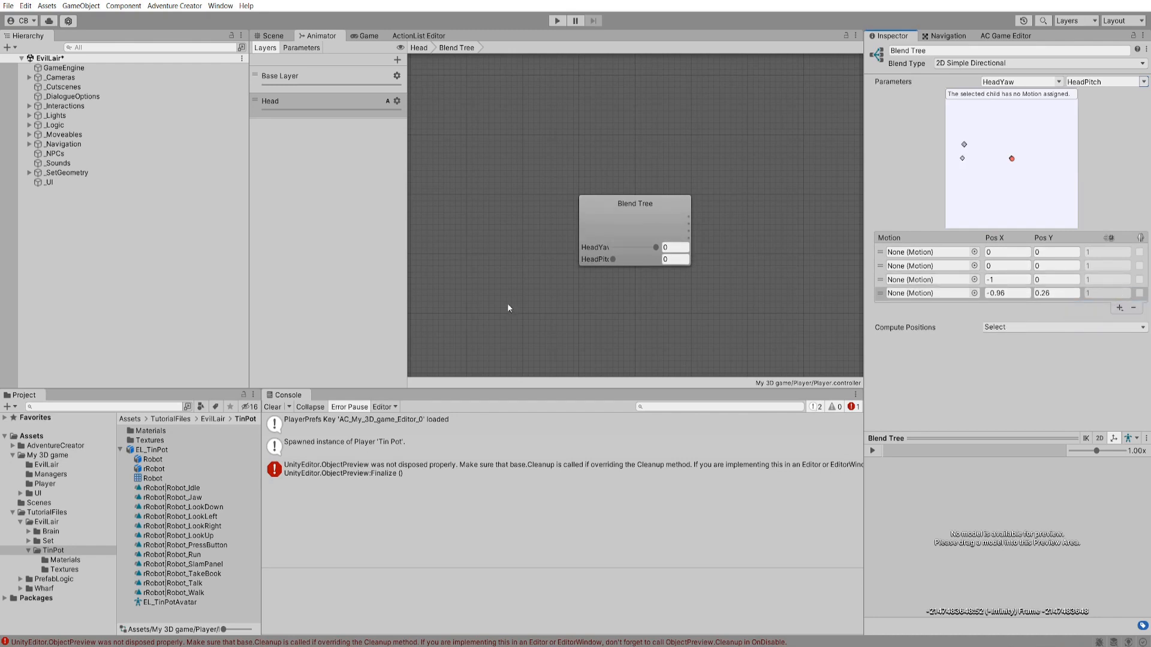
# - Assign the Robot_LookDown, Robot_LookLeft, Robot_LookRight and Robot_LookUp clips to the Blend Tree's four motion fields in that order
pyautogui.moveTo(198, 507); pyautogui.dragTo(904, 259)
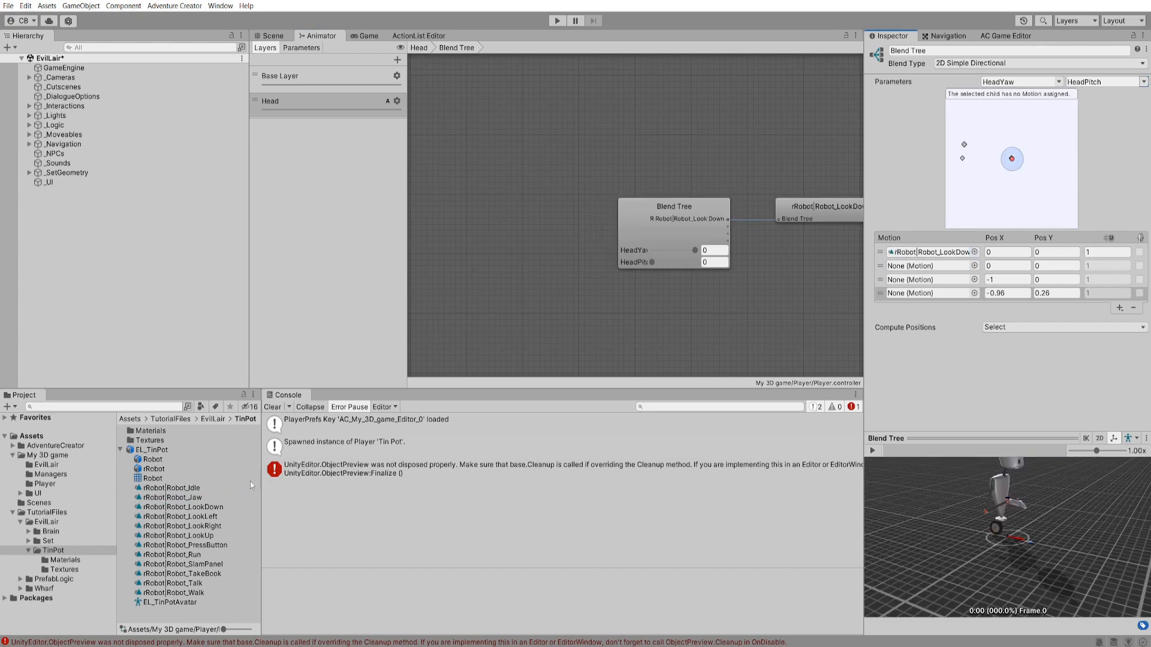
pyautogui.click(198, 518)
pyautogui.moveTo(197, 521); pyautogui.dragTo(905, 266)
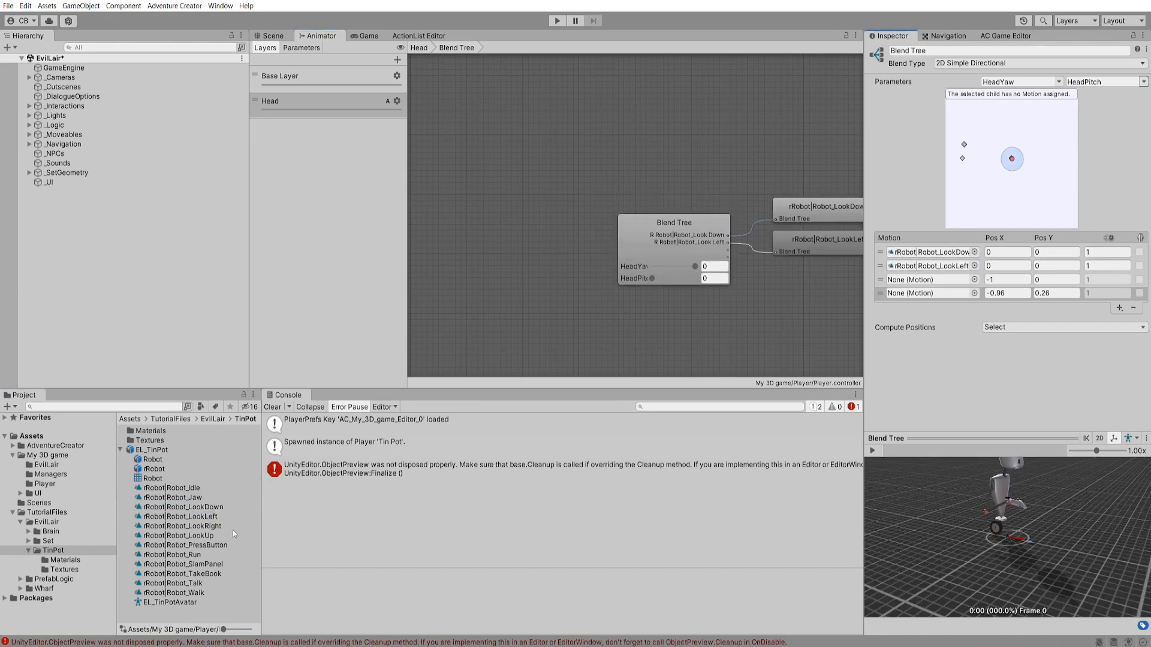
pyautogui.moveTo(863, 310); pyautogui.dragTo(902, 280)
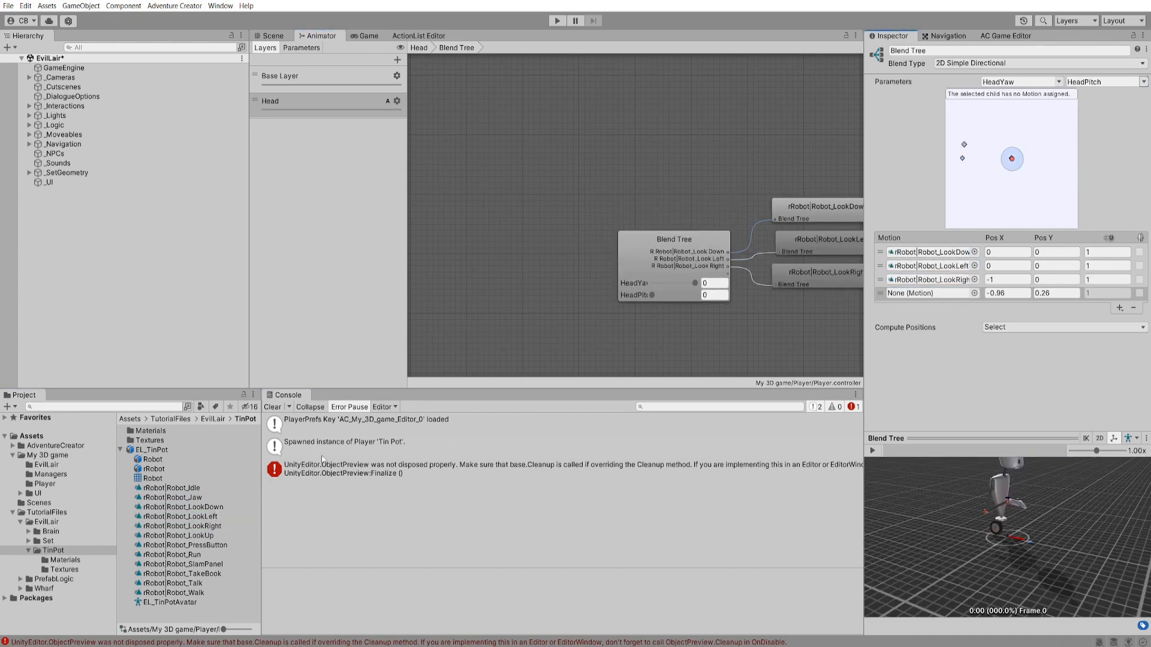
pyautogui.moveTo(193, 536); pyautogui.dragTo(932, 293)
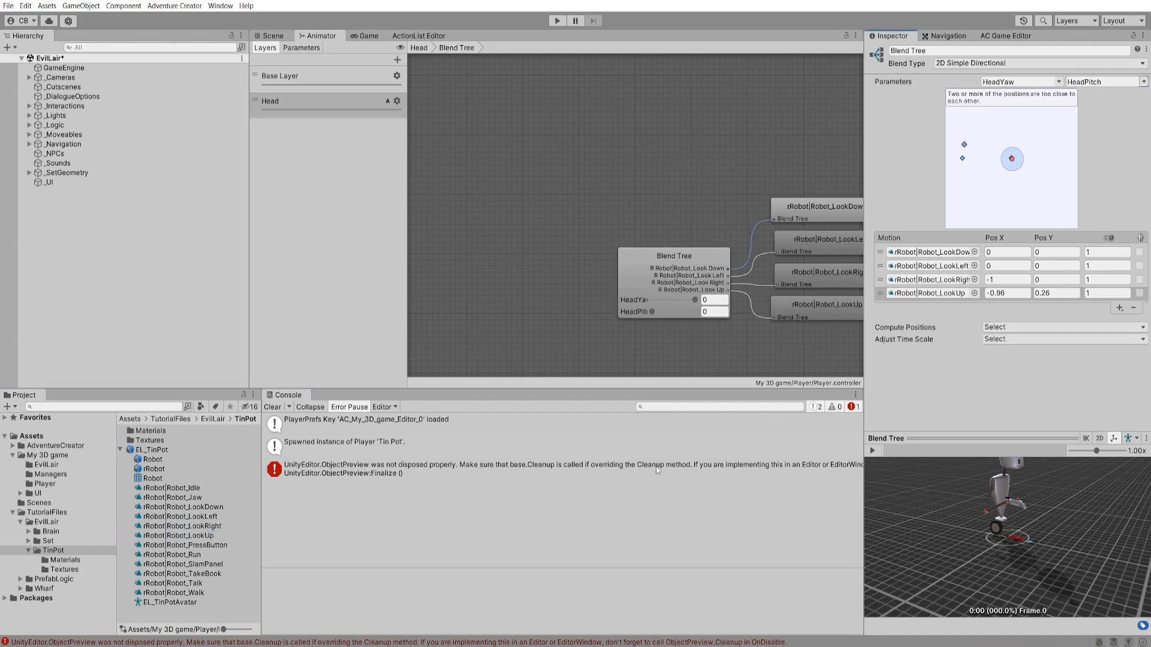
pyautogui.click(863, 311)
# - Set the Robot_LookLeft motion's position to X -1, Y 0 in the Blend Tree
pyautogui.click(994, 266)
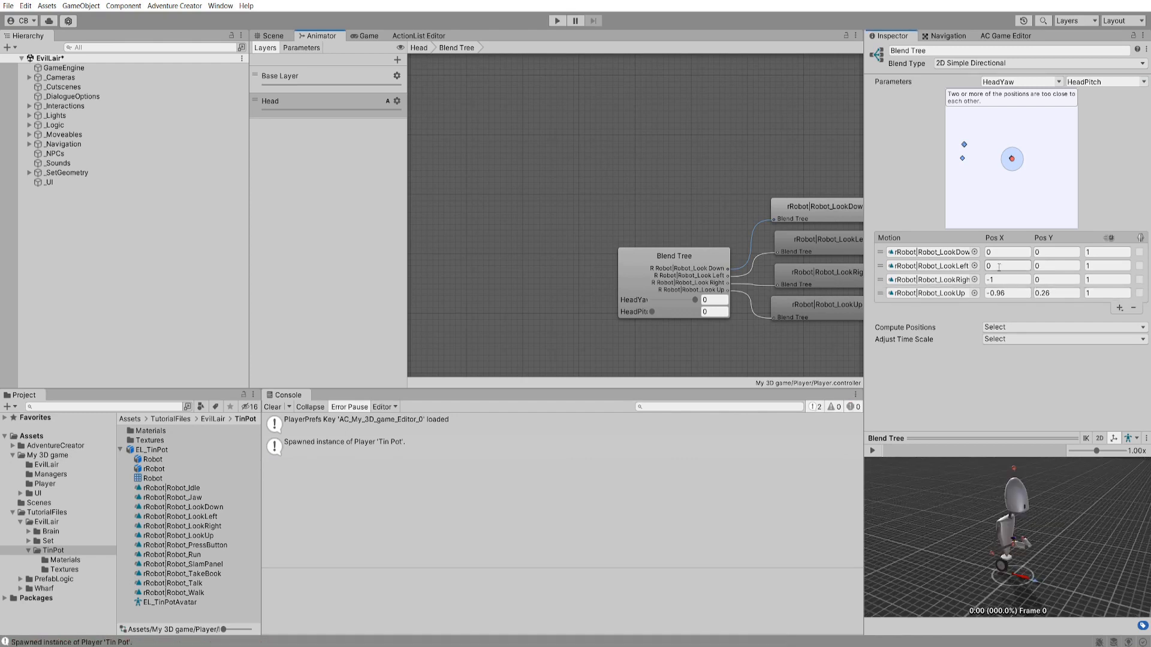
pyautogui.click(998, 266)
pyautogui.write('-1')
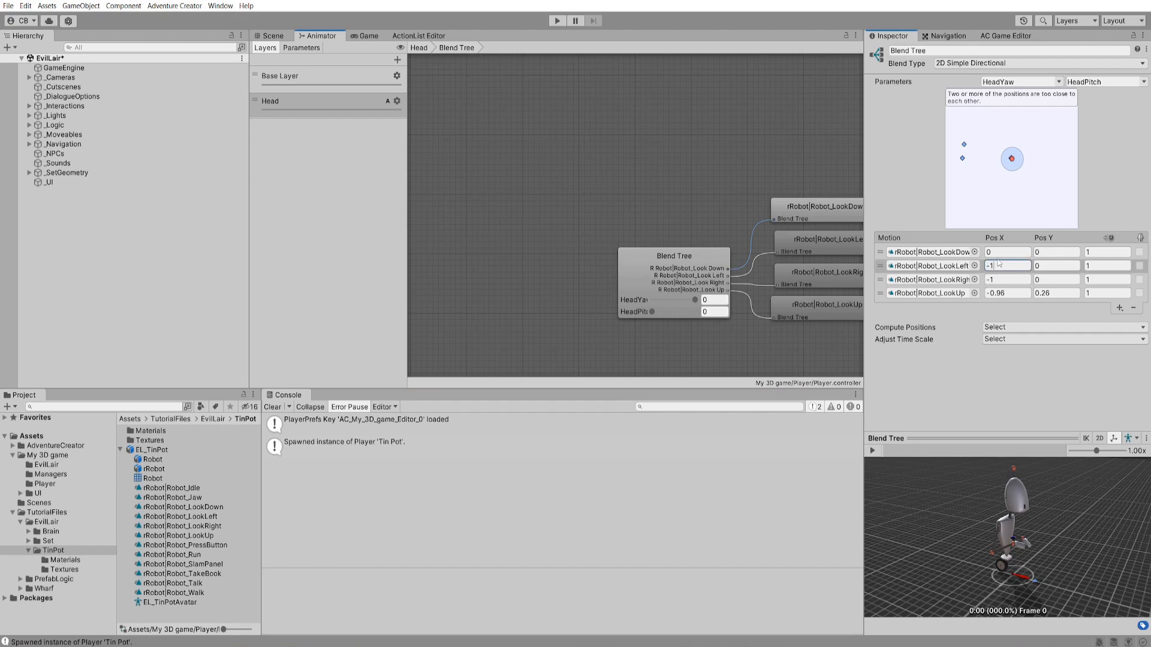
pyautogui.press('Tab')
pyautogui.write('0')
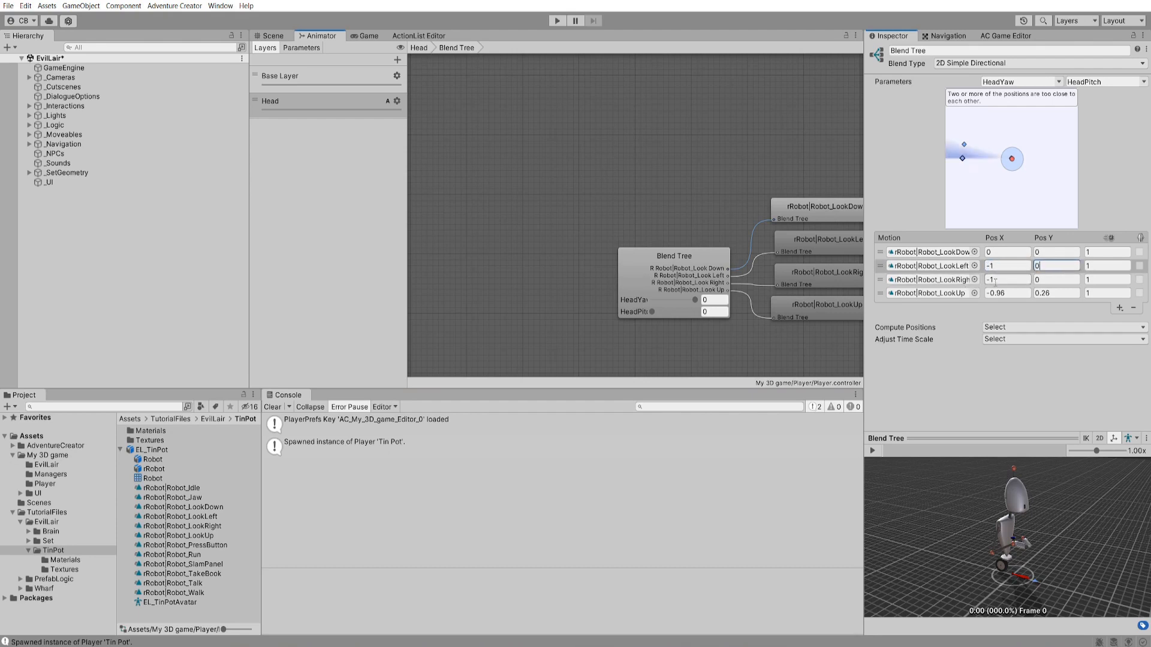
# - Position the Robot_LookRight motion at X 1, Y 0 and the Robot_LookUp motion at X 0, Y 1 in the Blend Tree
pyautogui.click(997, 280)
pyautogui.write('1')
pyautogui.press('Tab')
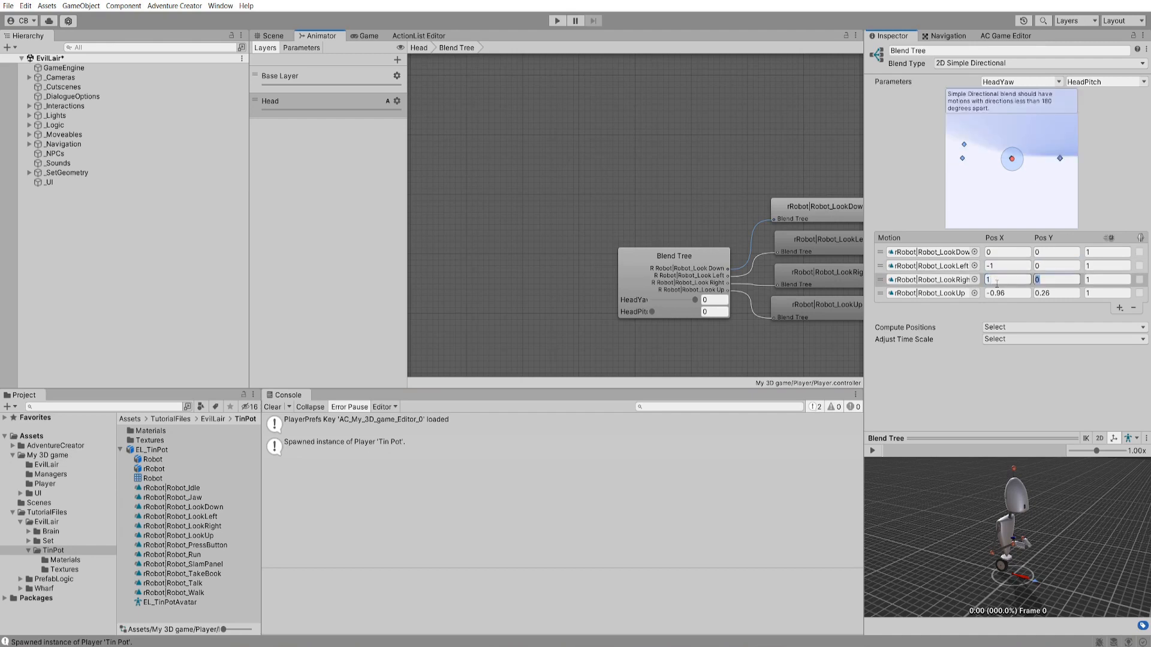
pyautogui.write('0')
pyautogui.click(1007, 292)
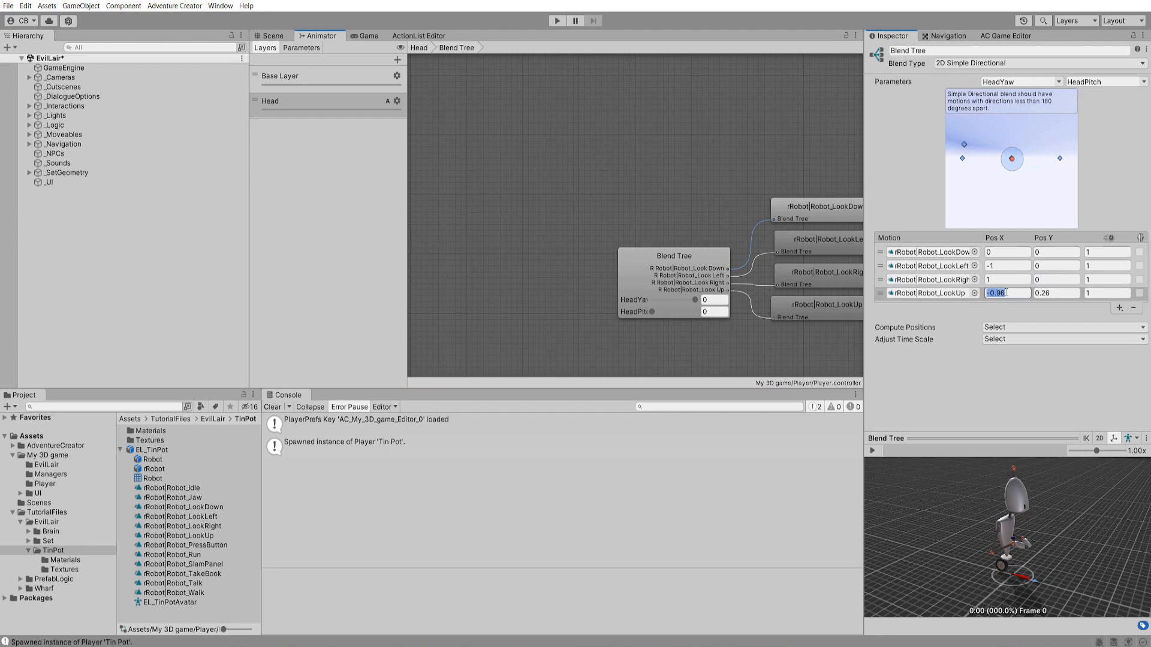
pyautogui.write('0')
pyautogui.press('Tab')
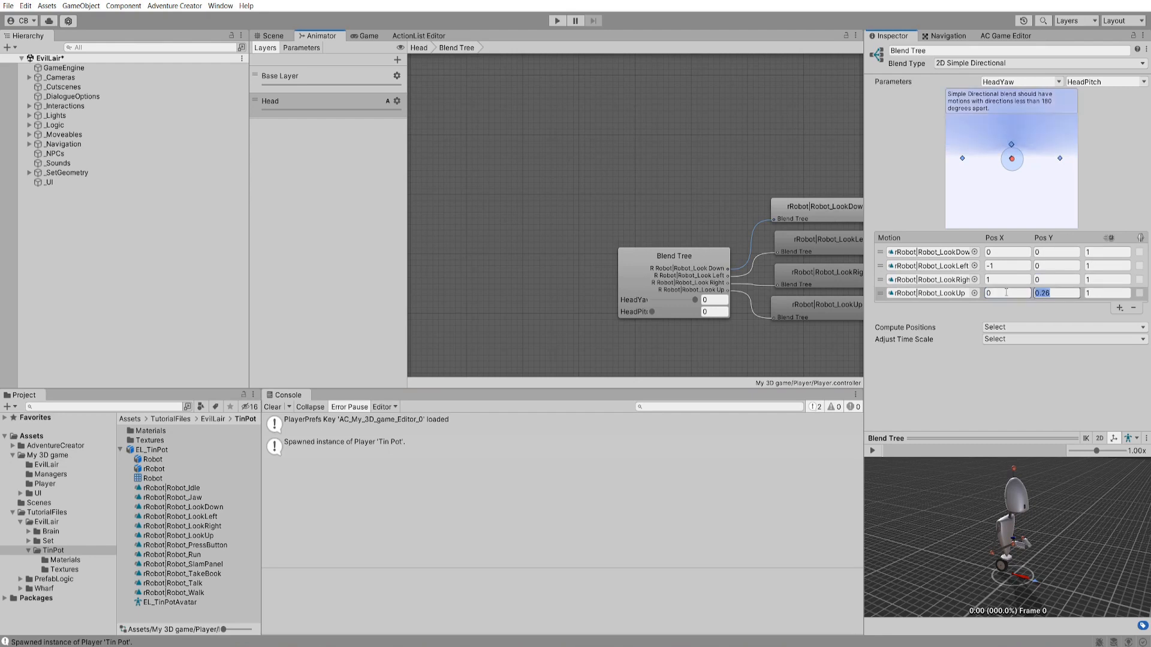
pyautogui.write('1')
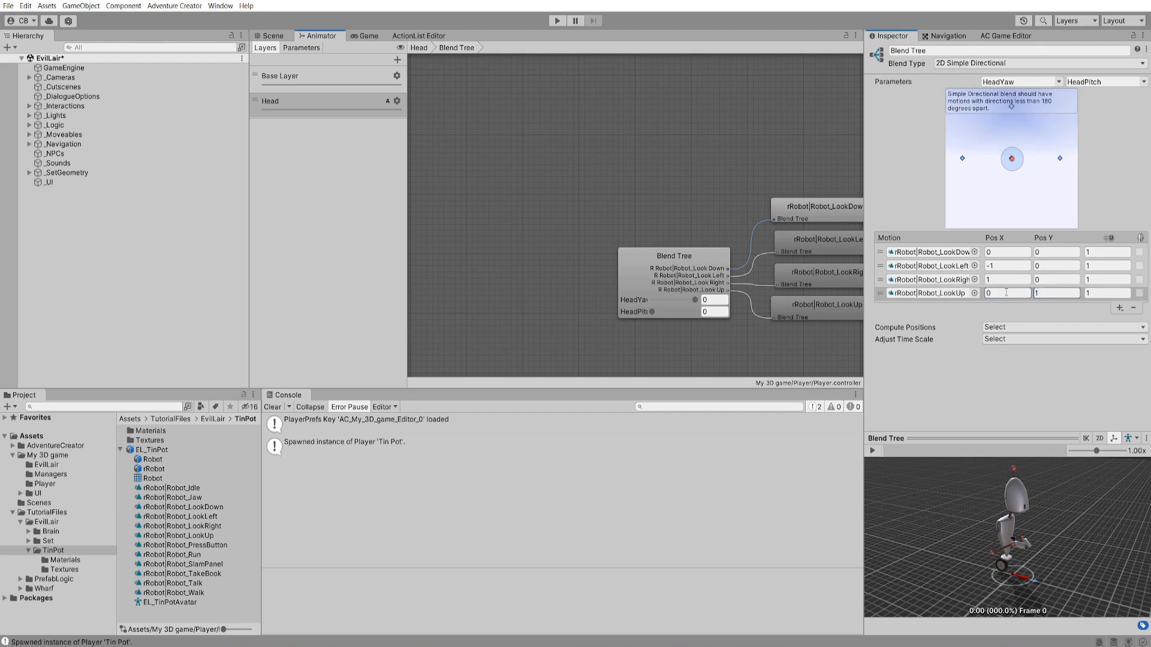
# - Set the Robot_LookDown motion's Y position to -1 in the Blend Tree and play-test the scene
pyautogui.click(1004, 248)
pyautogui.press('Tab')
pyautogui.write('-1')
pyautogui.press('Return')
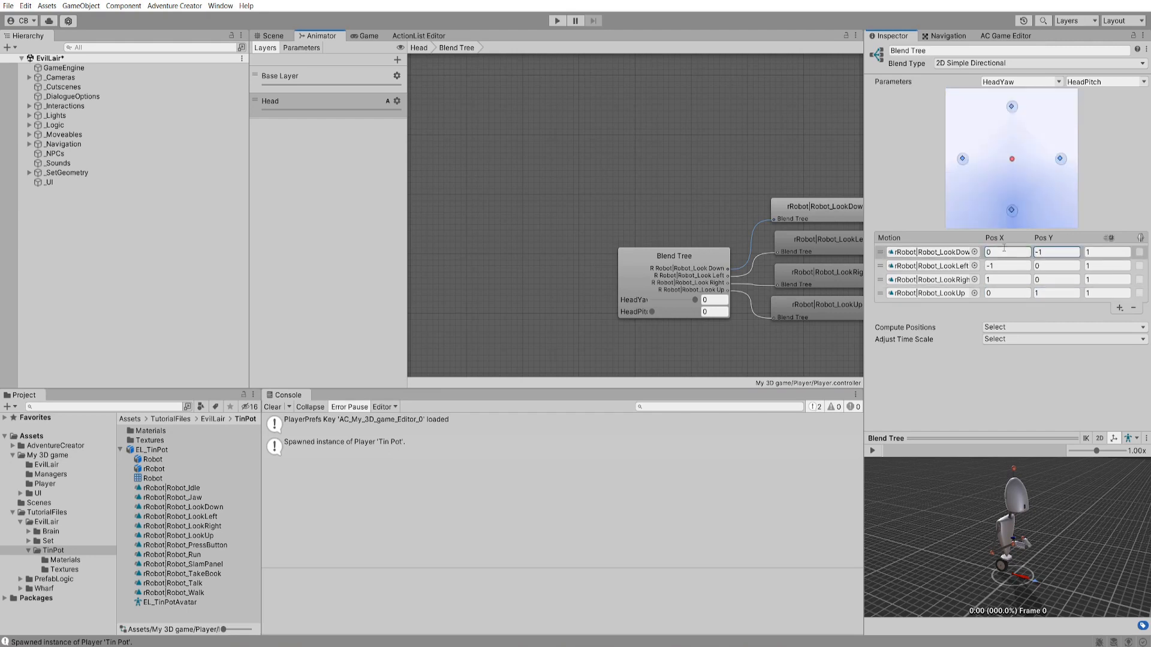
pyautogui.click(557, 20)
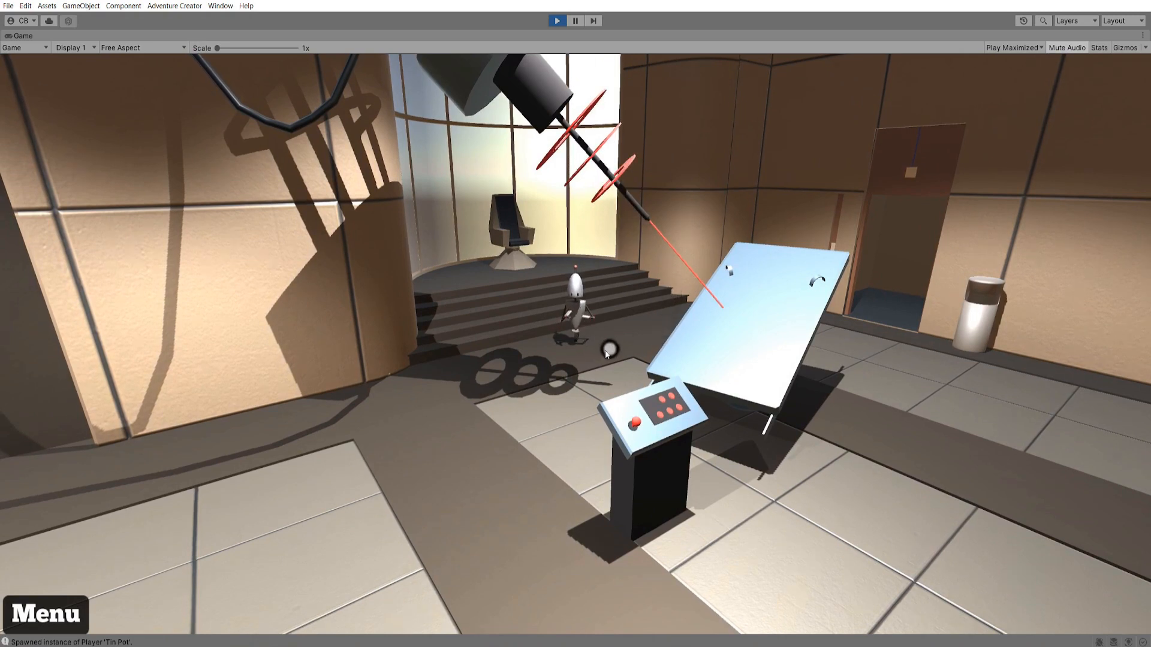
pyautogui.hotkey('ctrl', 'p')
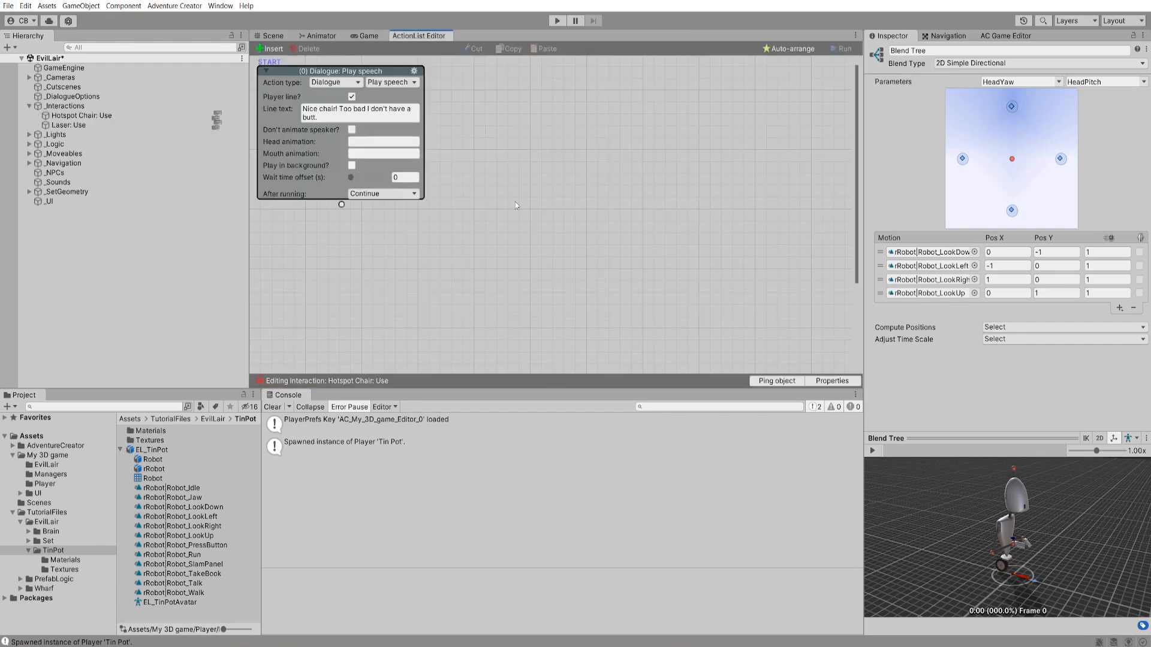
# - Try adding a Character: Face object action to the chair hotspot's Use interaction, affecting the player and facing with Head
pyautogui.rightClick(513, 202)
pyautogui.click(527, 180)
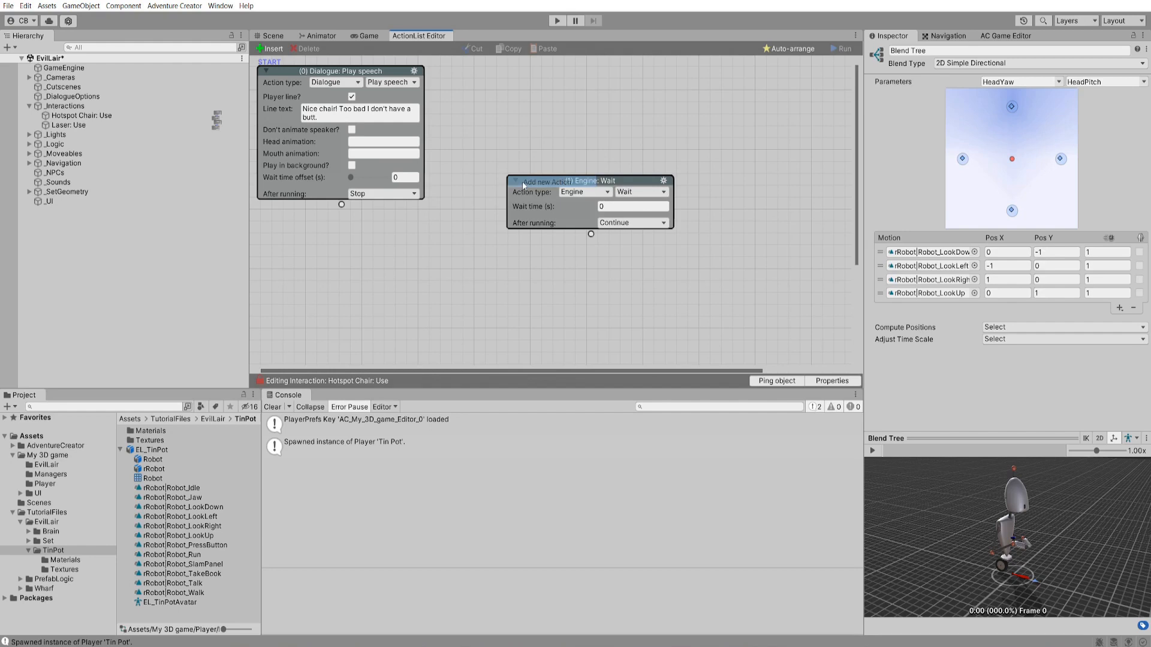
pyautogui.click(584, 192)
pyautogui.click(586, 227)
pyautogui.click(640, 192)
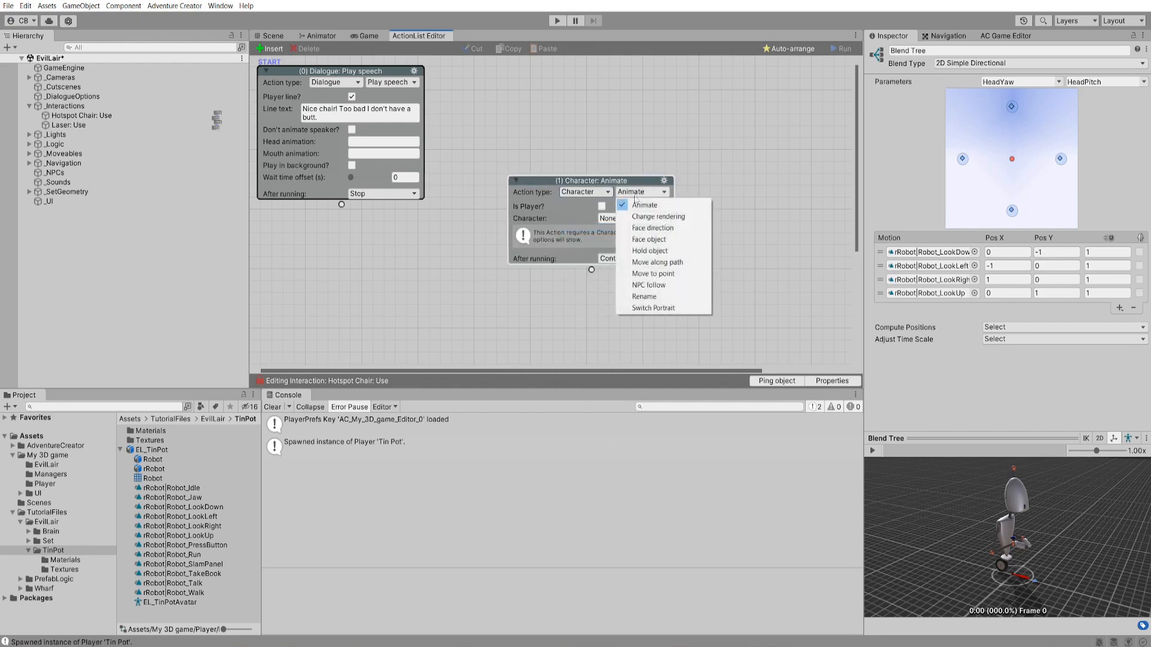
pyautogui.click(646, 240)
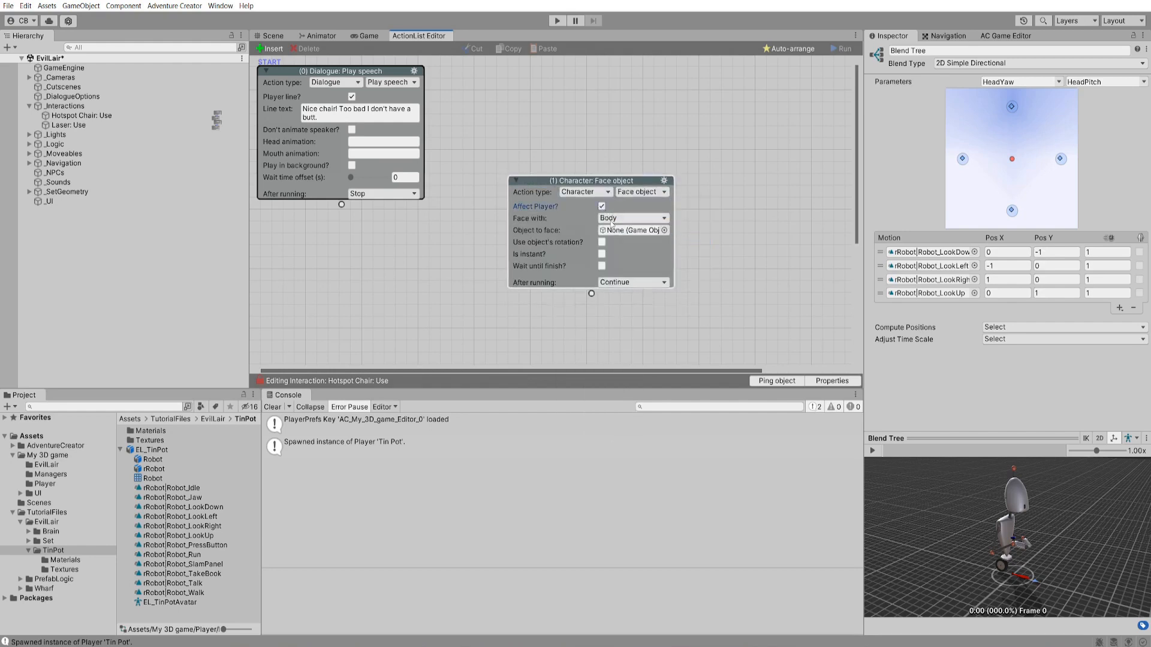
pyautogui.click(615, 218)
pyautogui.click(622, 242)
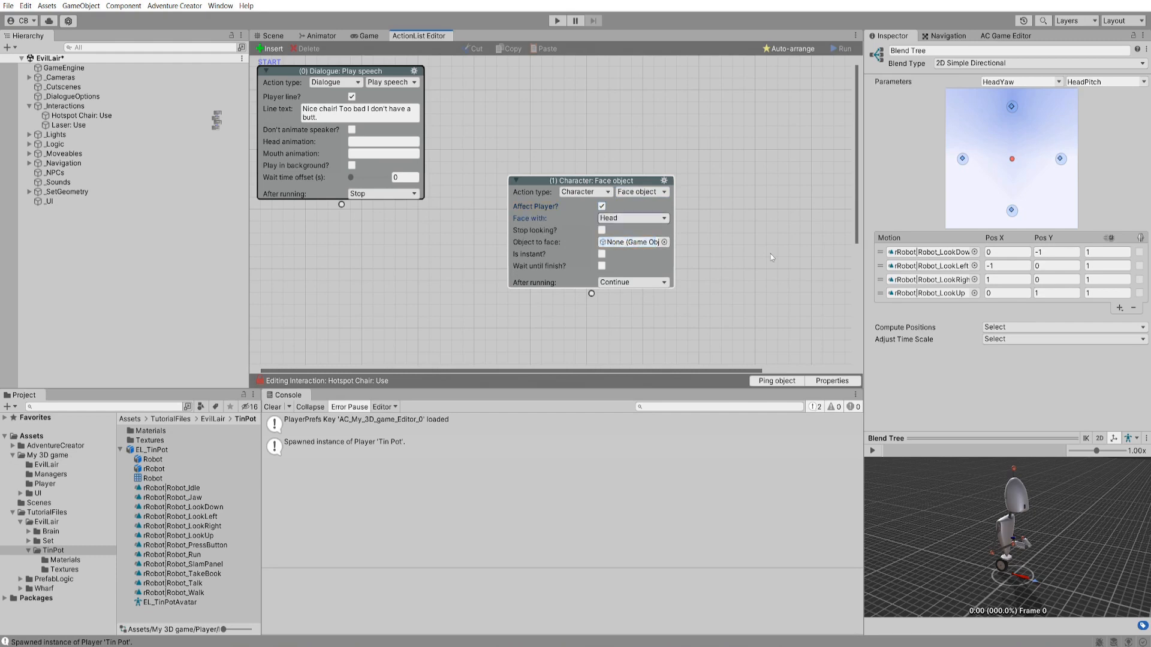
pyautogui.click(680, 227)
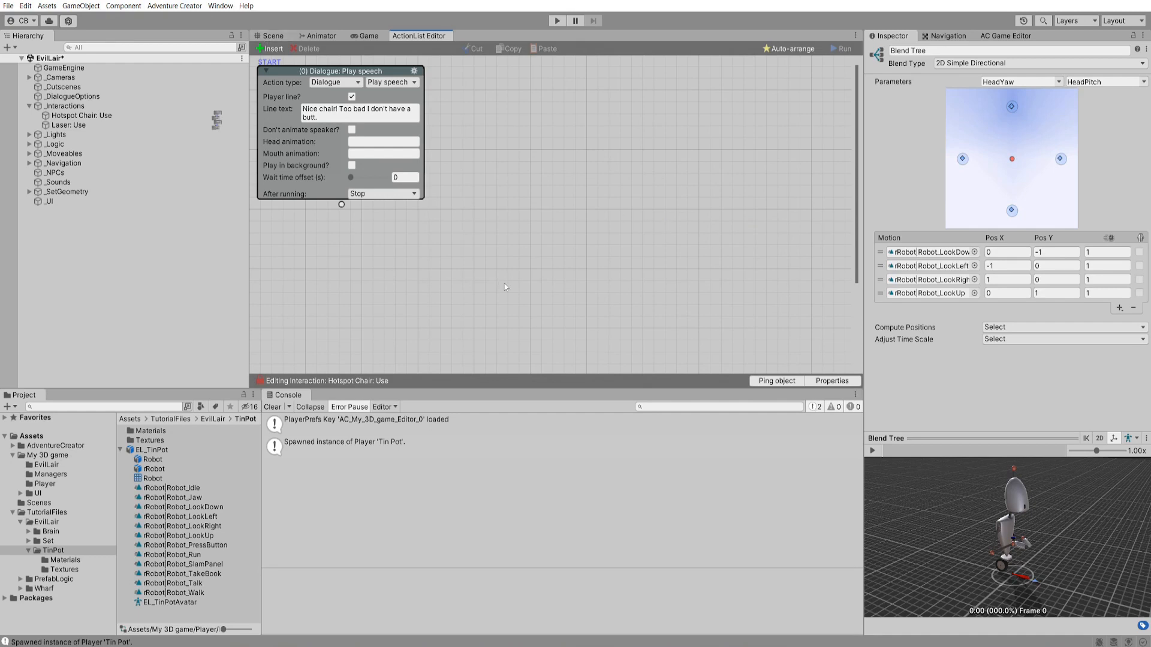
# - Place the EL_Brain model from the EvilLair tutorial's Brain folder in the scene under _NPCs and view it on the table
pyautogui.click(275, 36)
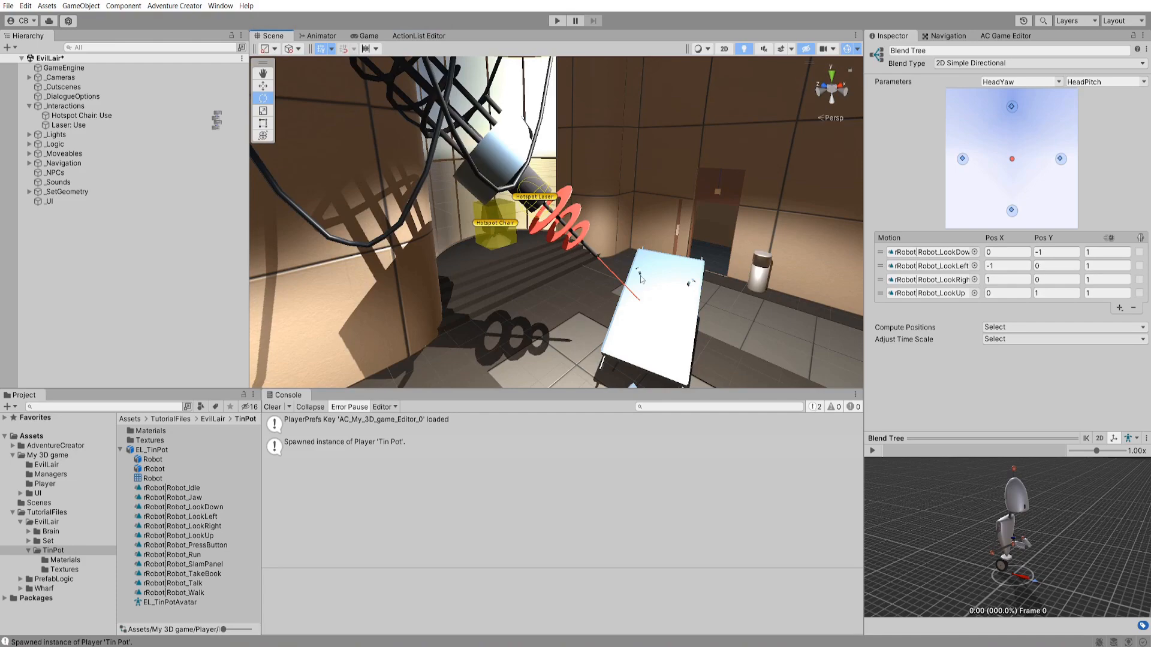
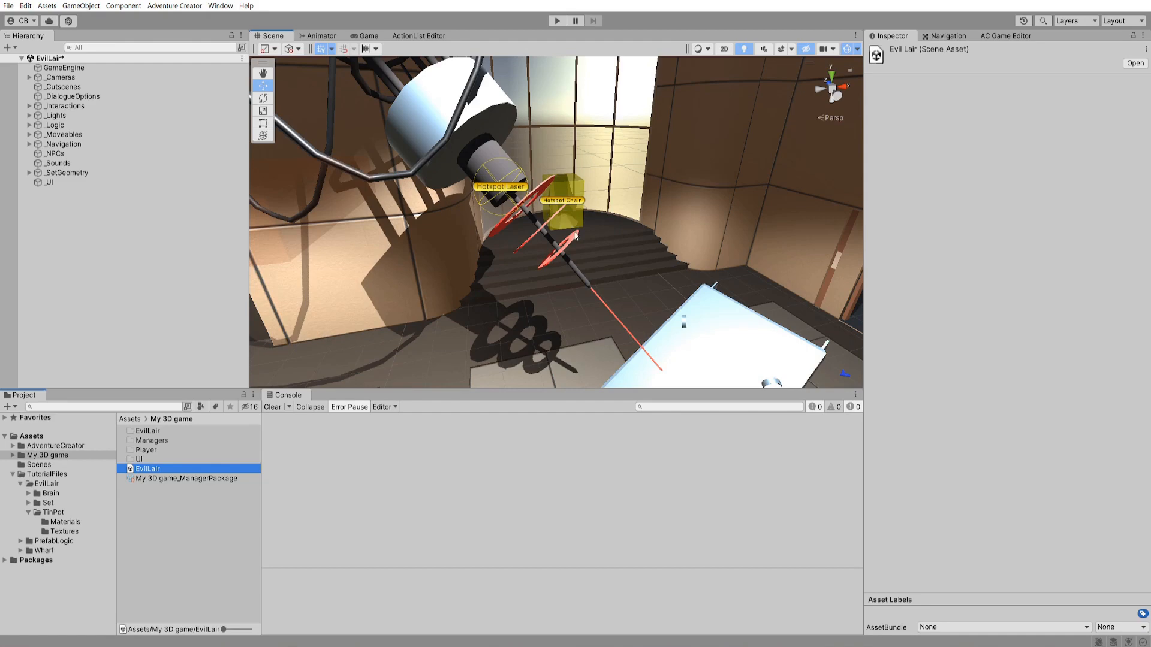
pyautogui.keyDown('alt'); pyautogui.moveTo(575, 235); pyautogui.dragTo(659, 272); pyautogui.keyUp('alt')
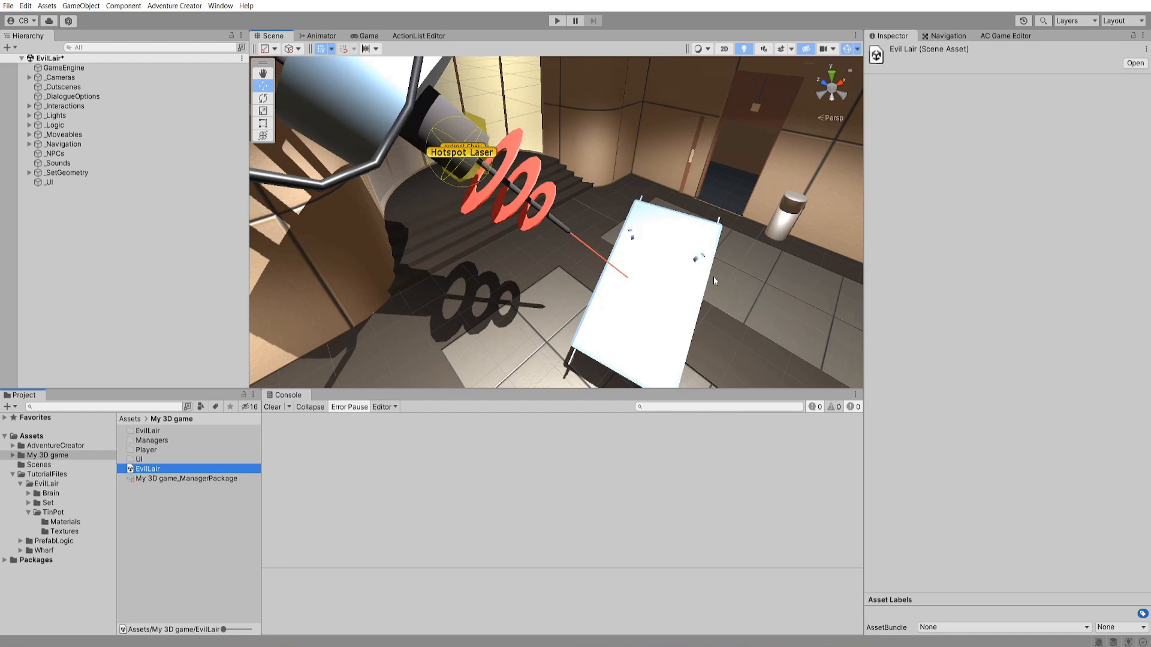
pyautogui.click(46, 474)
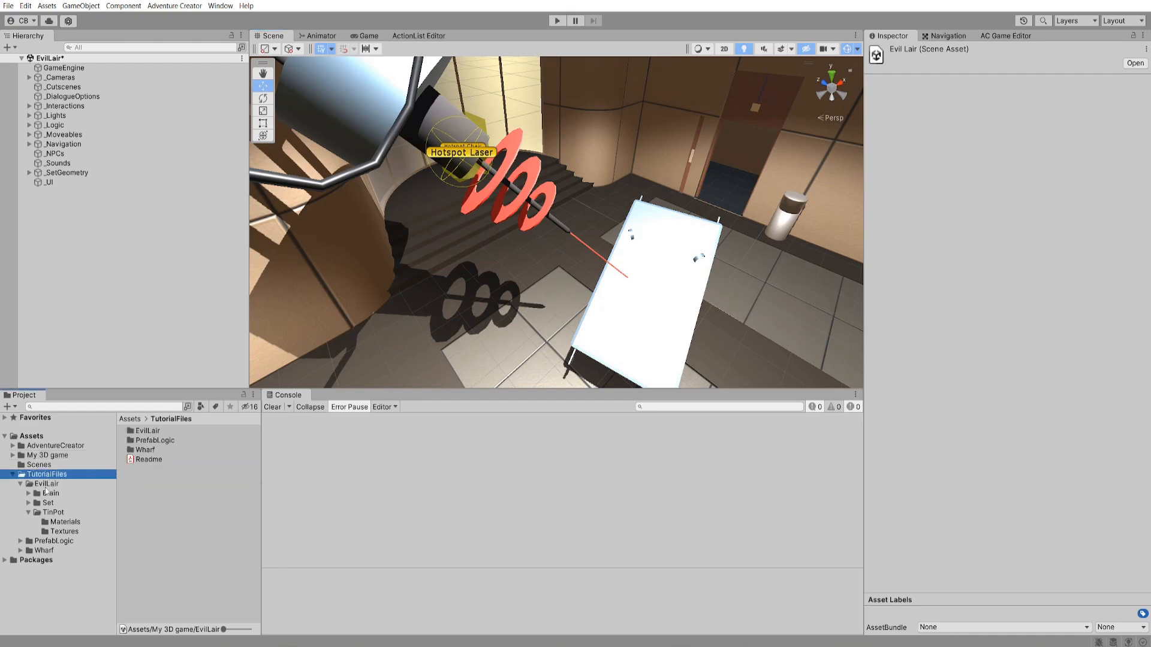
pyautogui.click(47, 484)
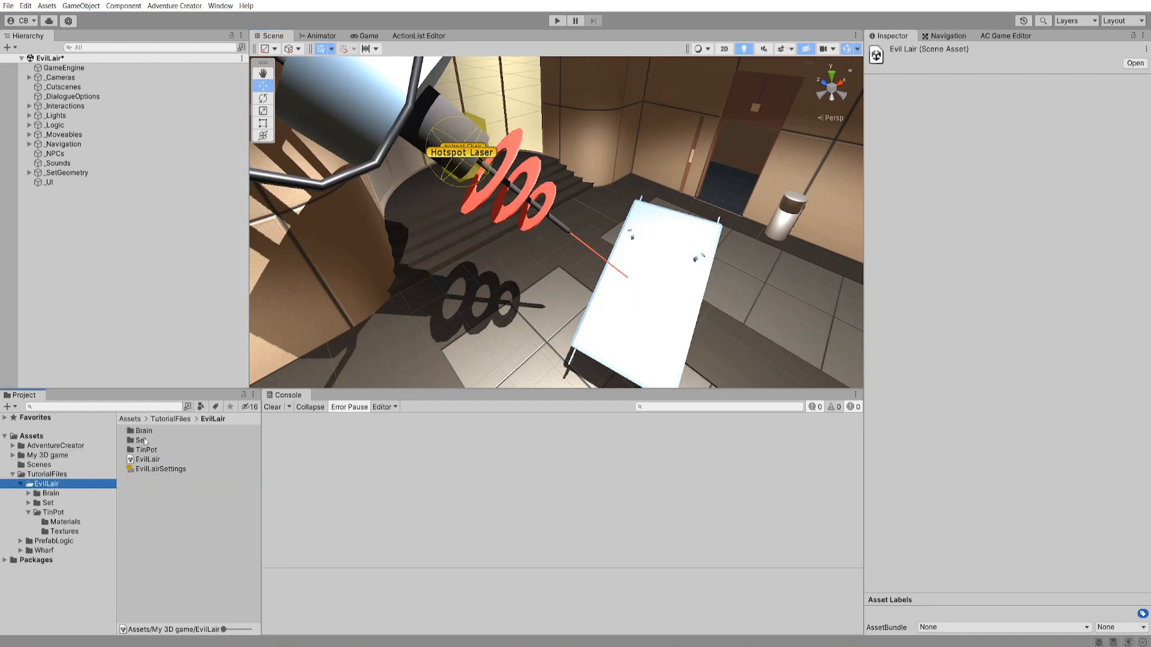
pyautogui.doubleClick(144, 431)
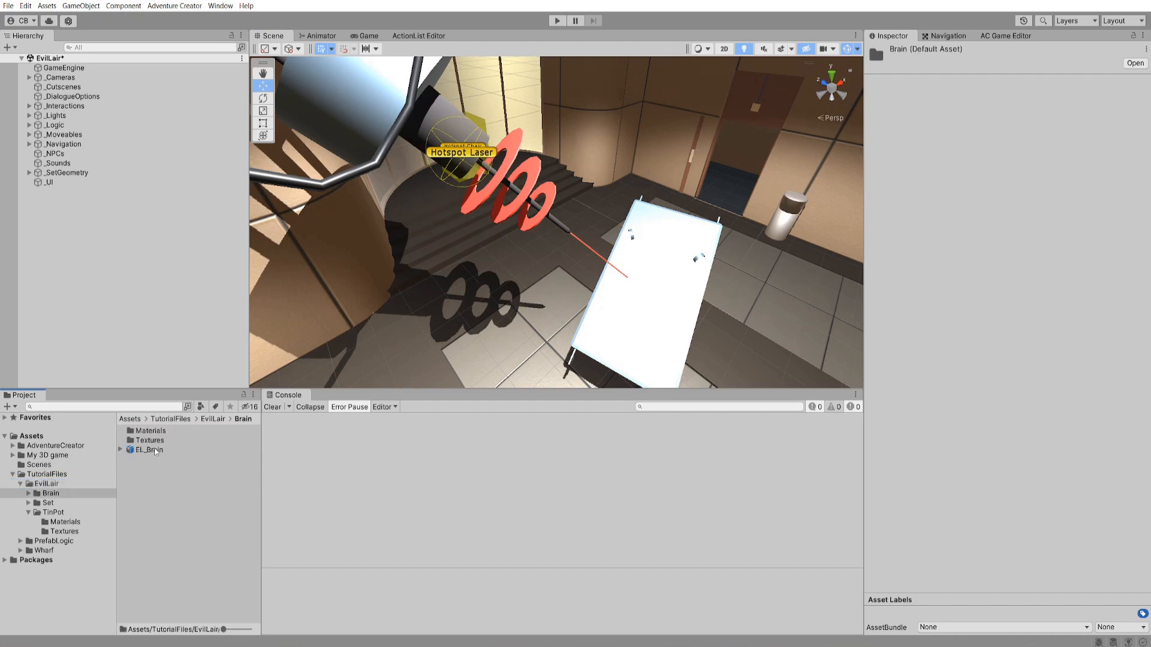
pyautogui.moveTo(157, 451); pyautogui.dragTo(55, 156)
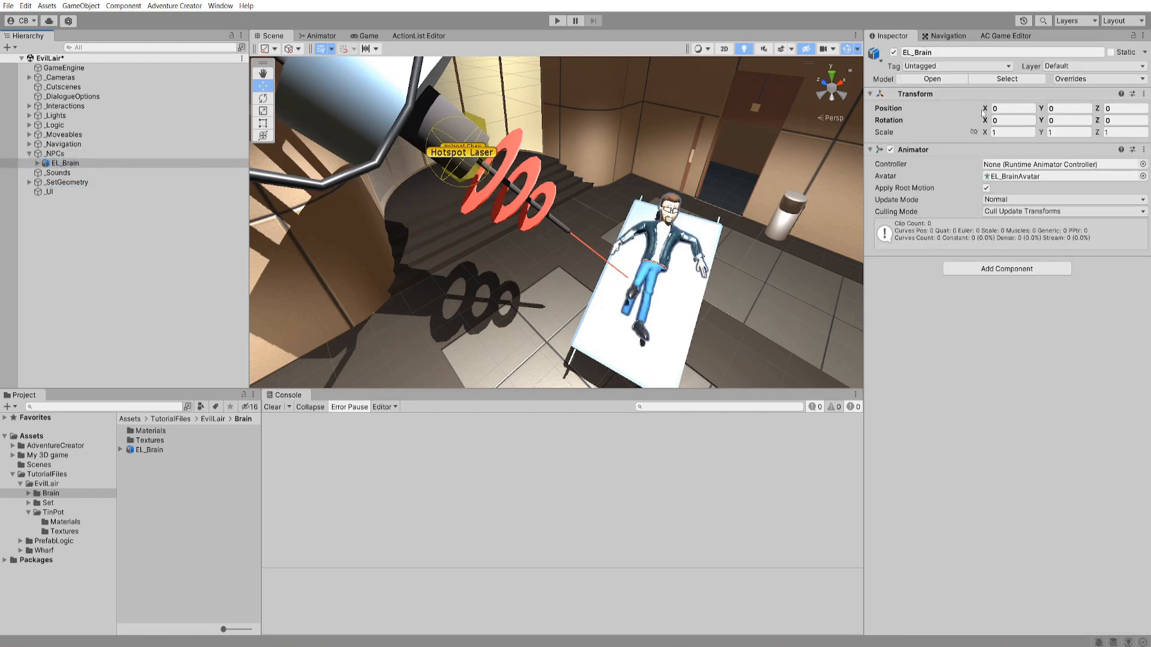
pyautogui.keyDown('alt'); pyautogui.moveTo(759, 217); pyautogui.dragTo(588, 223); pyautogui.keyUp('alt')
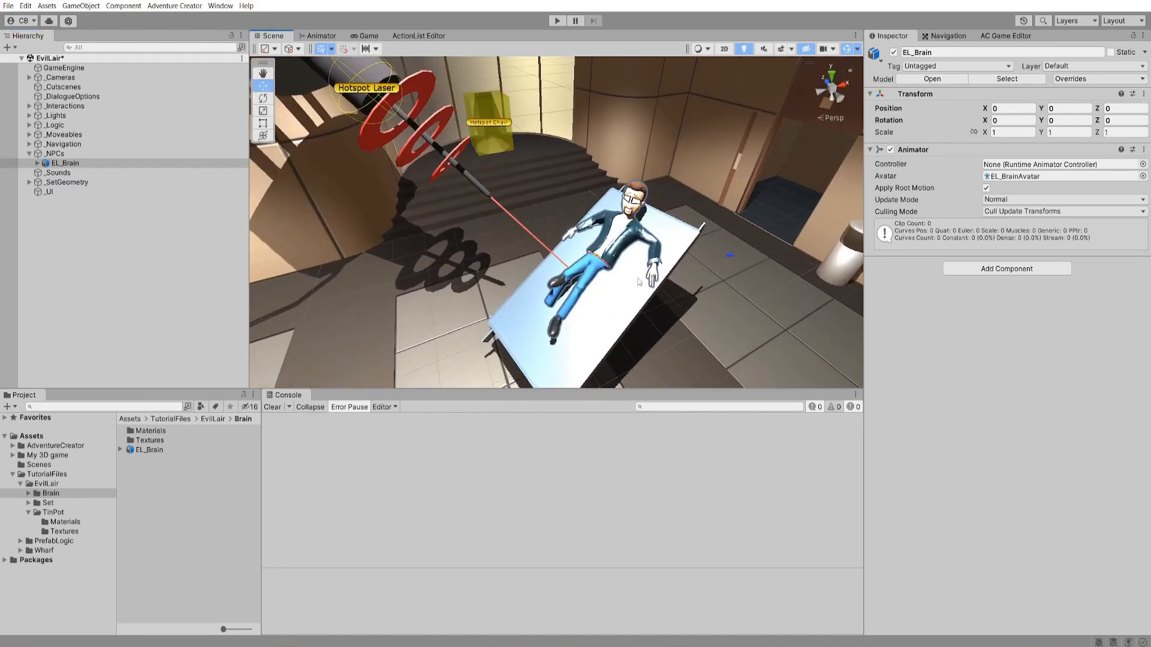
pyautogui.press('f')
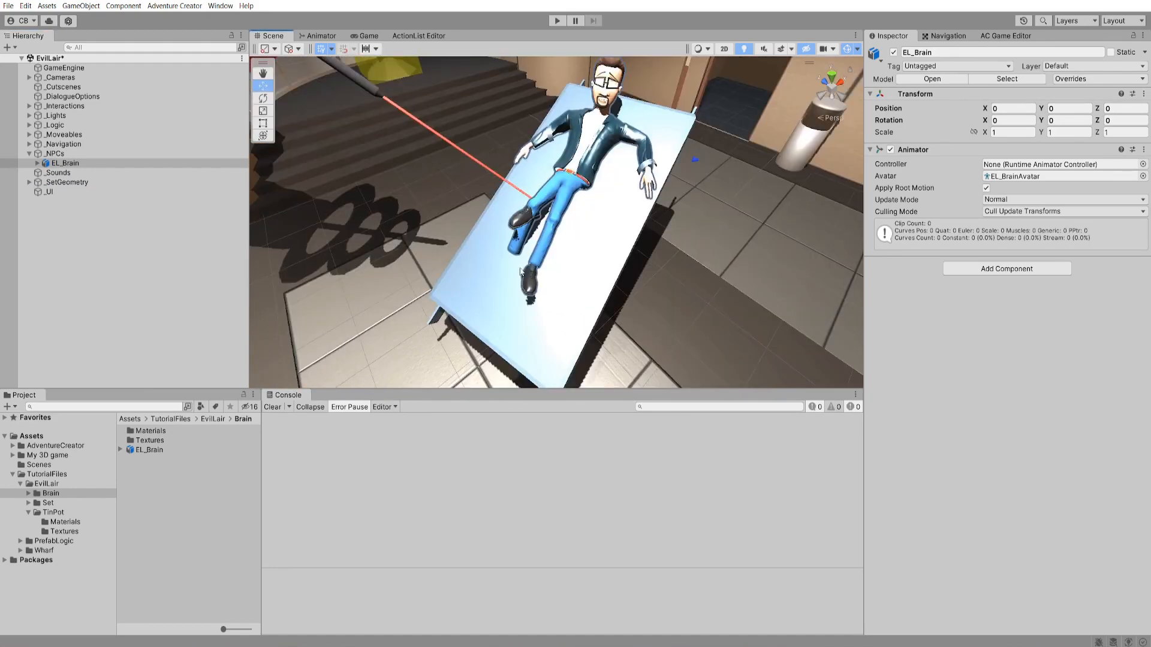
pyautogui.keyDown('alt'); pyautogui.moveTo(539, 238); pyautogui.dragTo(556, 264); pyautogui.keyUp('alt')
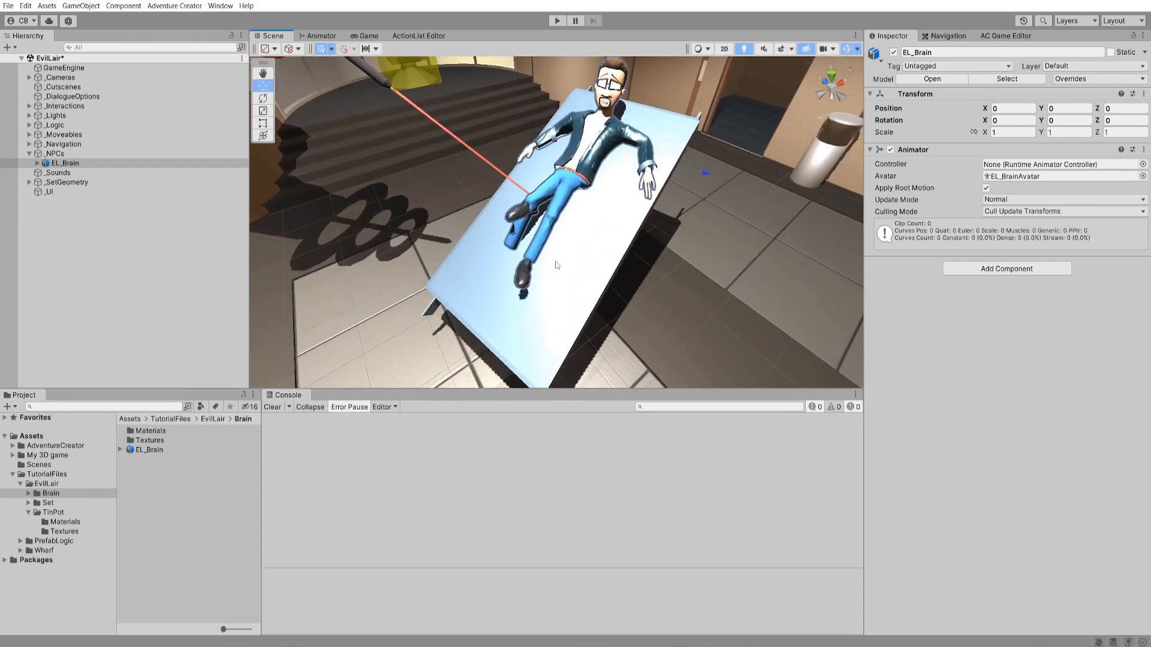
pyautogui.keyDown('alt'); pyautogui.moveTo(621, 265); pyautogui.dragTo(632, 242); pyautogui.keyUp('alt')
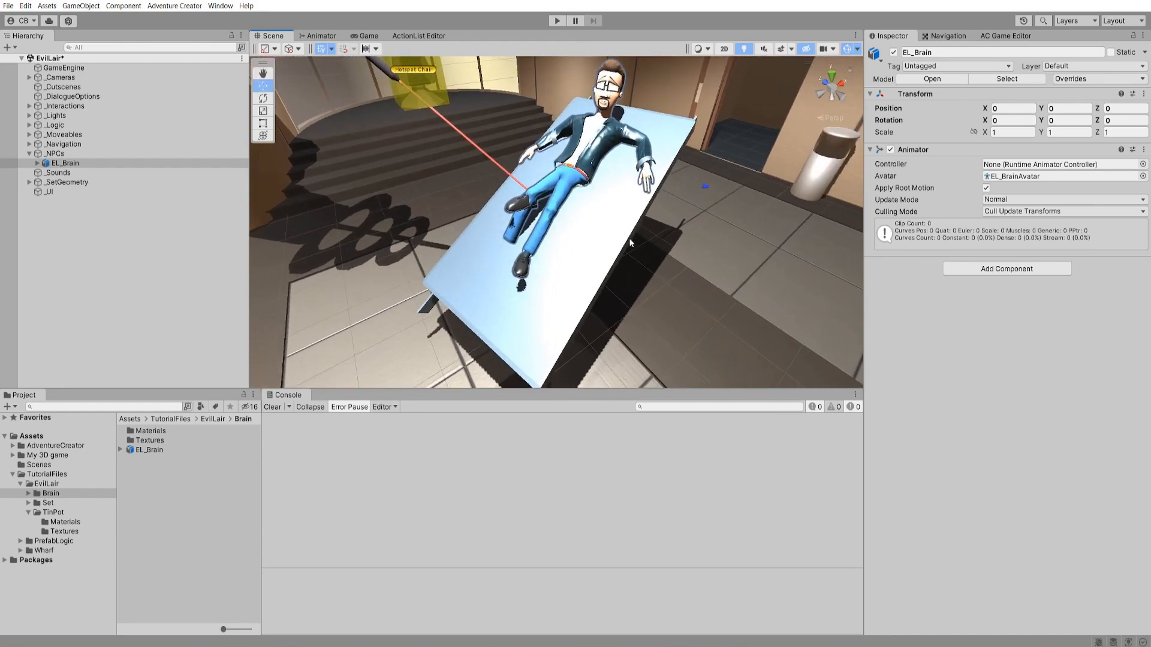
# - Create a folder named Brain inside the My 3D game folder
pyautogui.click(41, 456)
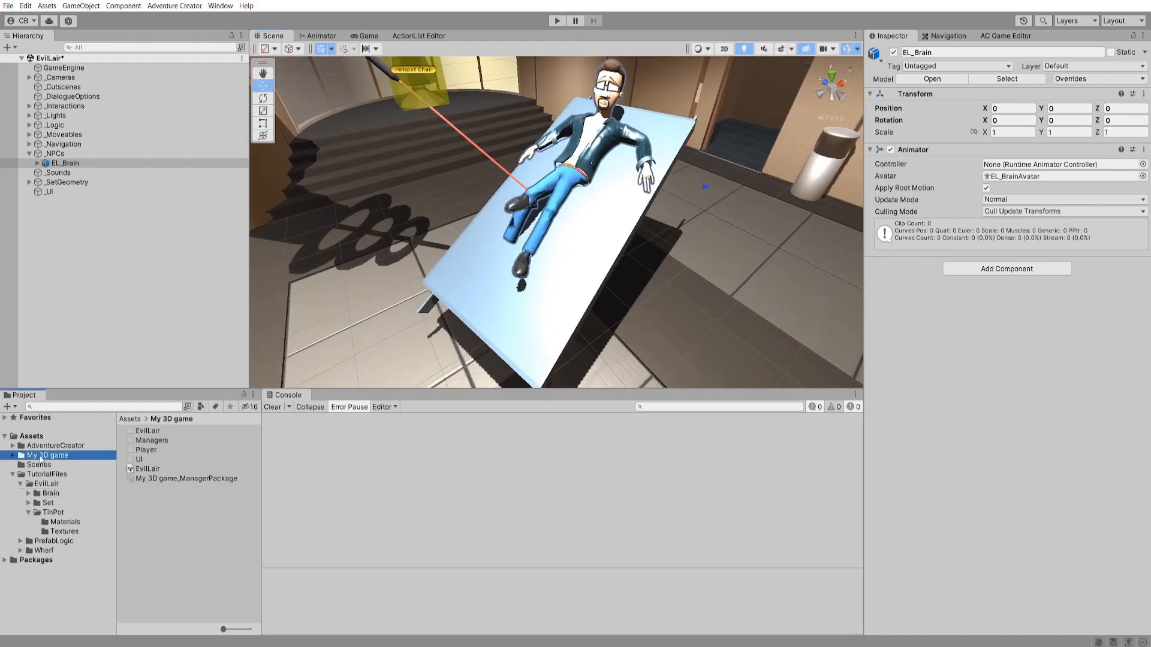
pyautogui.rightClick(170, 507)
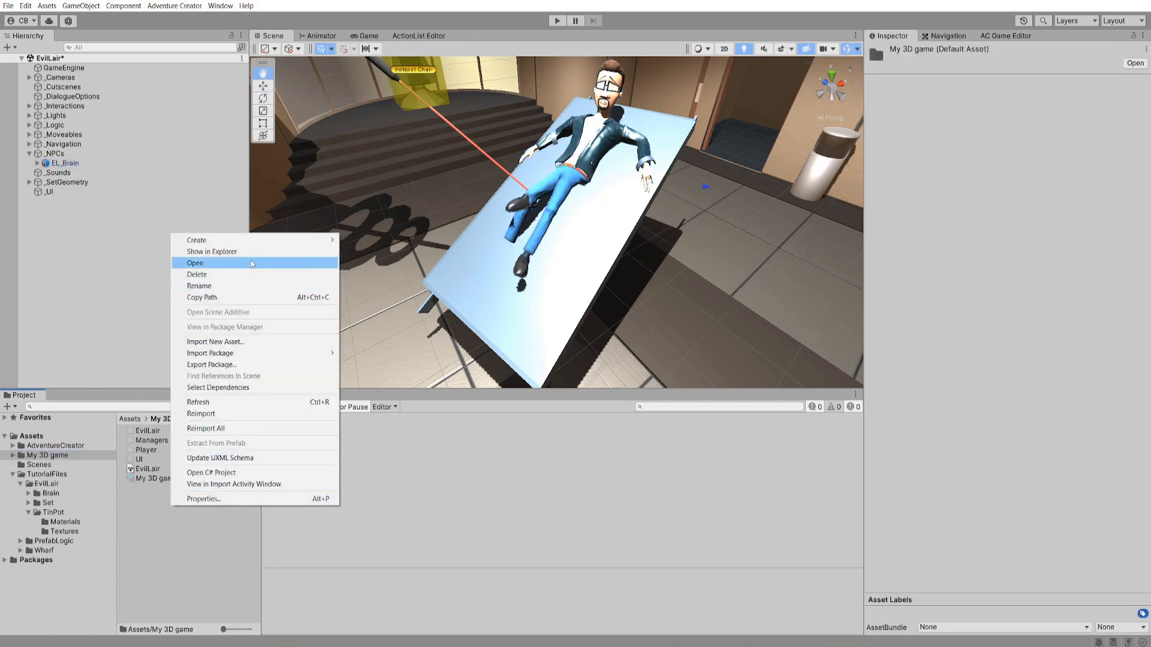
pyautogui.moveTo(264, 241)
pyautogui.click(409, 181)
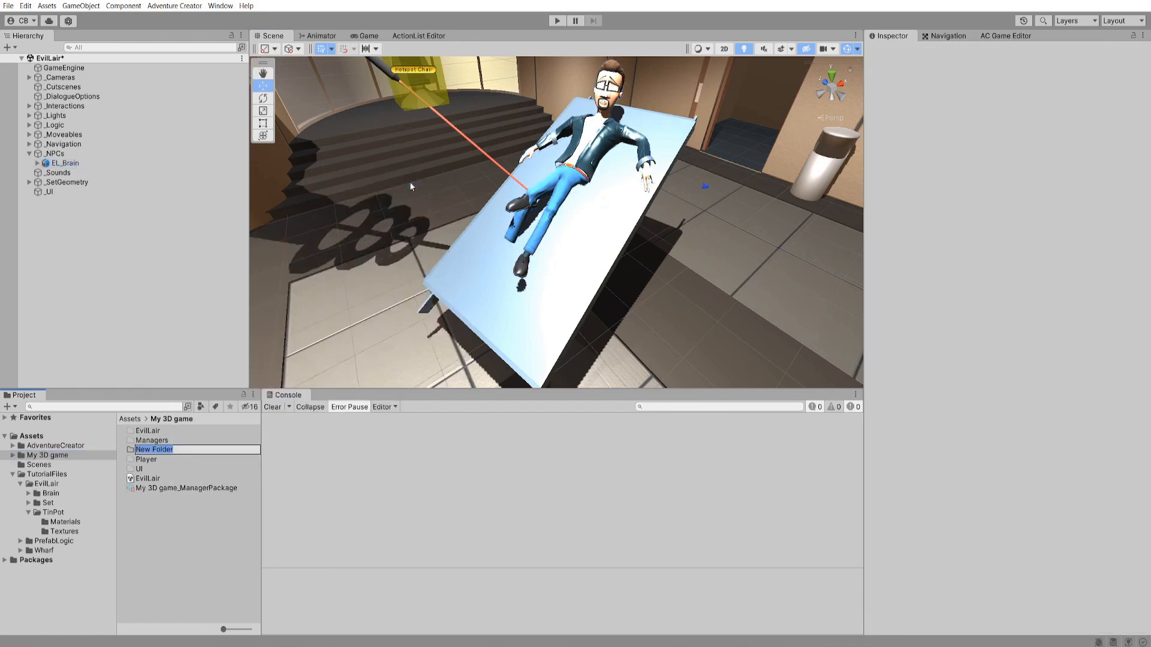
pyautogui.write('Brain')
pyautogui.press('Return')
# - Create an Animator Controller named Brain in My 3D game's Brain folder and open it for editing
pyautogui.doubleClick(143, 430)
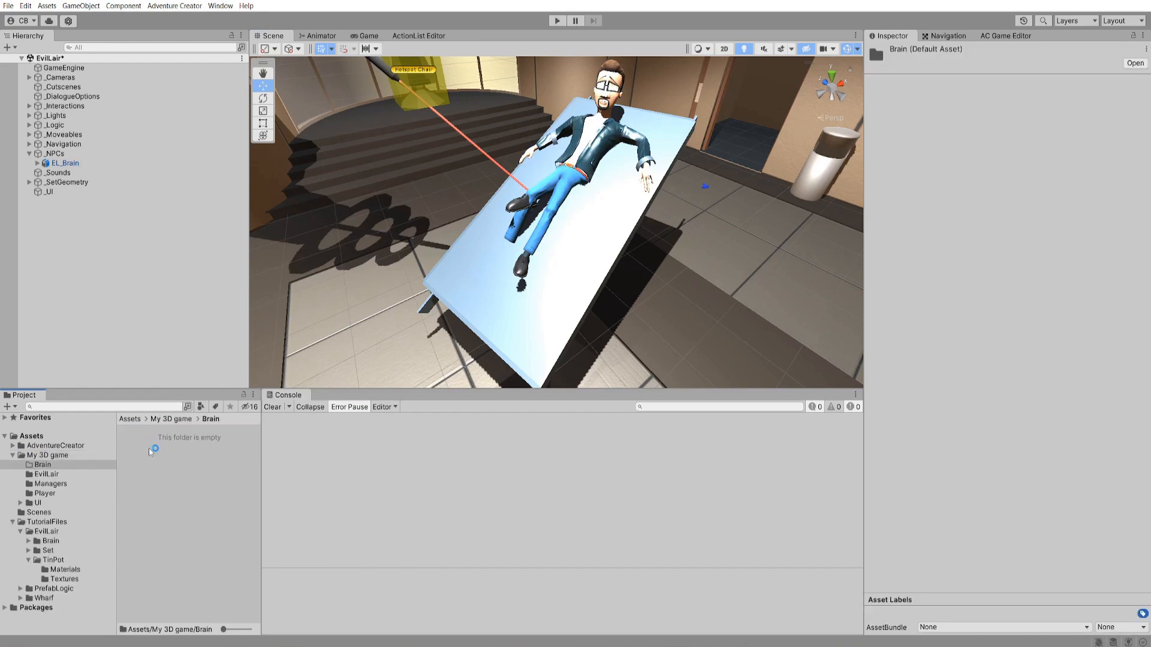
pyautogui.rightClick(152, 459)
pyautogui.moveTo(227, 190)
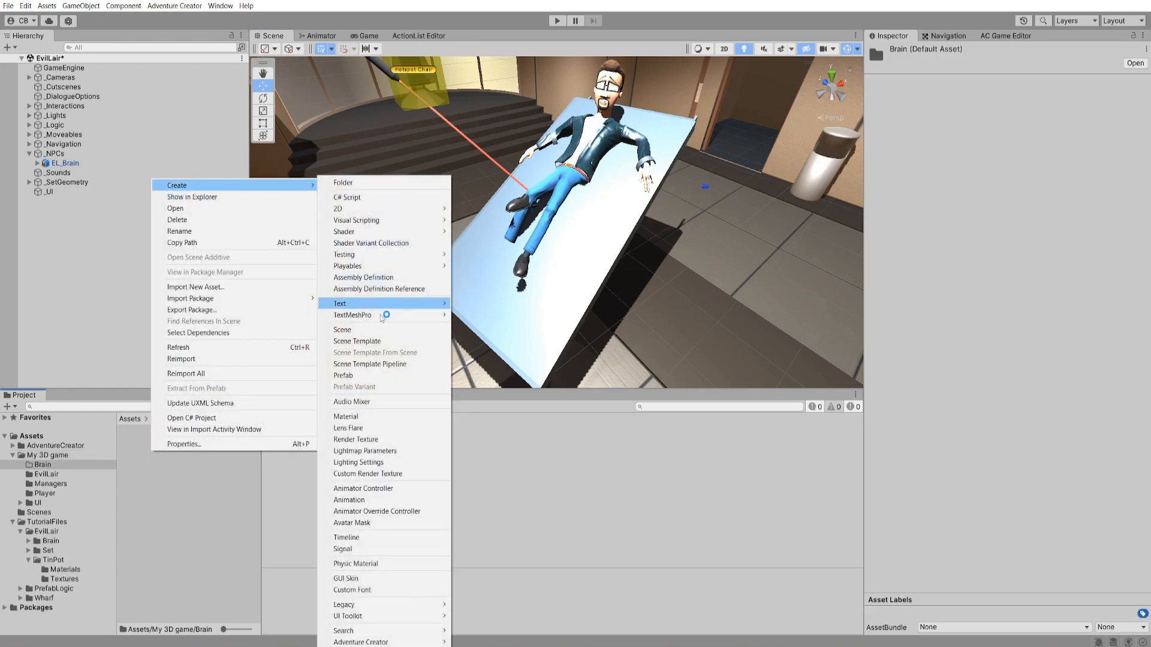
pyautogui.click(380, 488)
pyautogui.write('B')
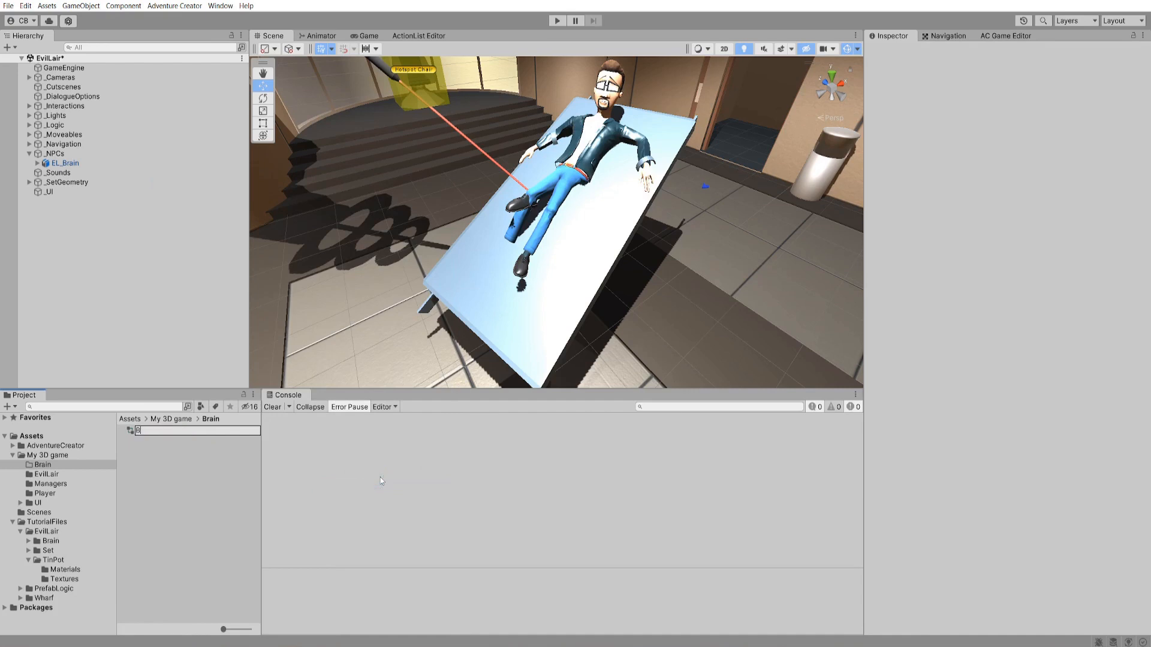
pyautogui.write('rain')
pyautogui.press('Return')
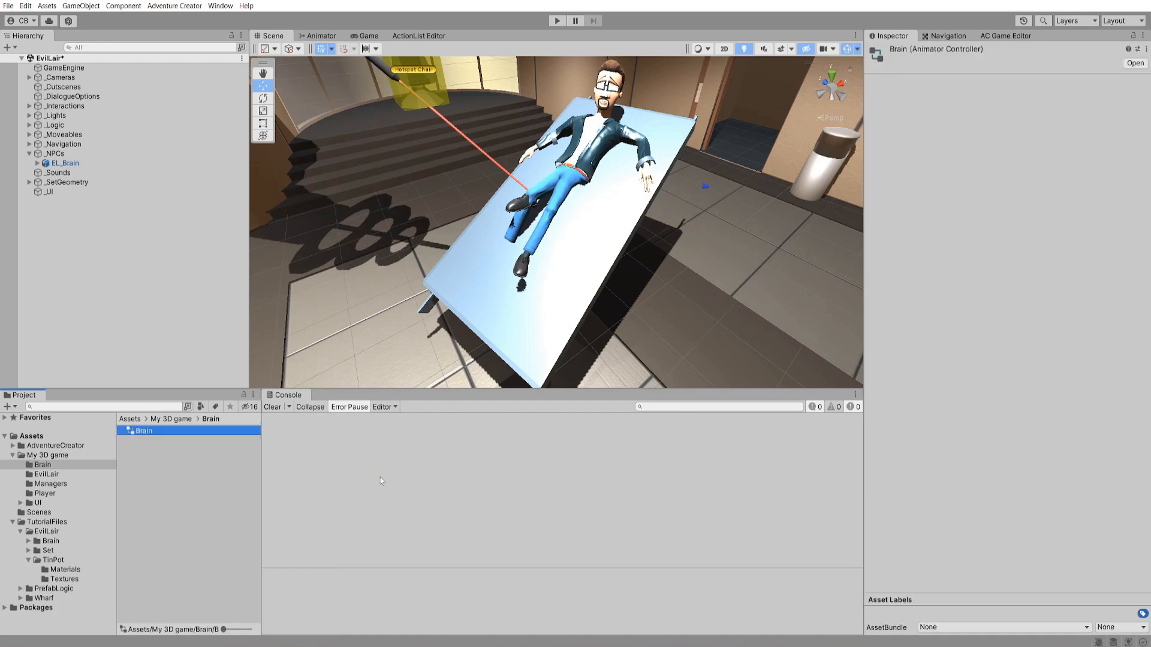
pyautogui.doubleClick(161, 432)
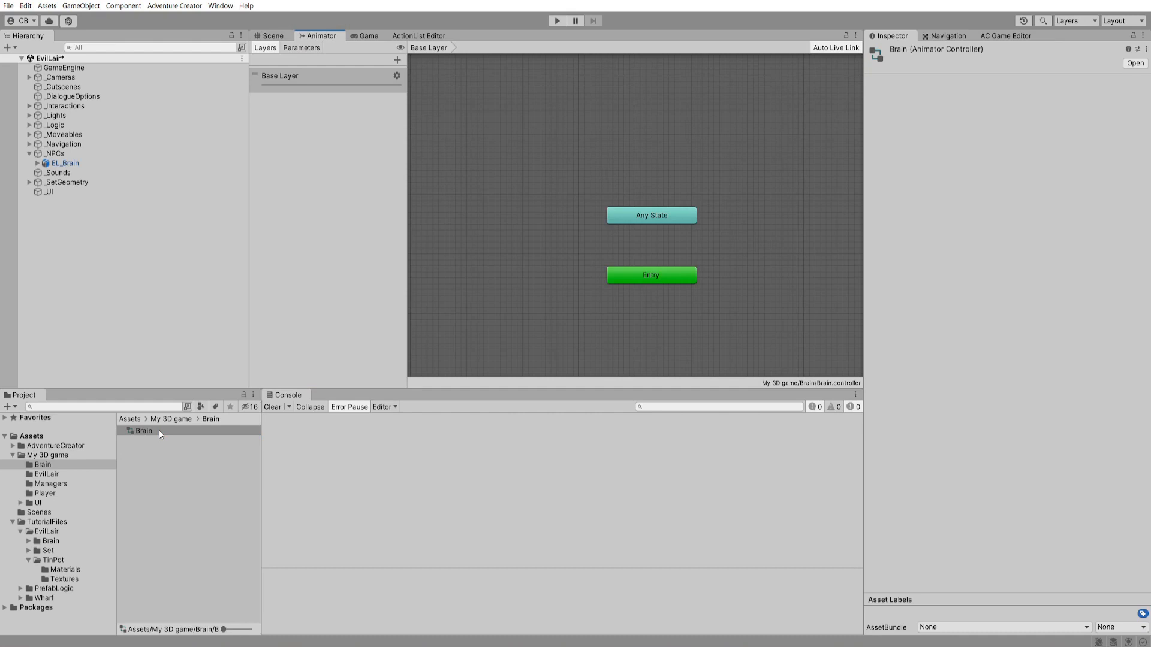
# - Add the EL_Brain model's Brain_Trapped_Idle clip to the Brain controller as a state placed just below Entry
pyautogui.click(51, 540)
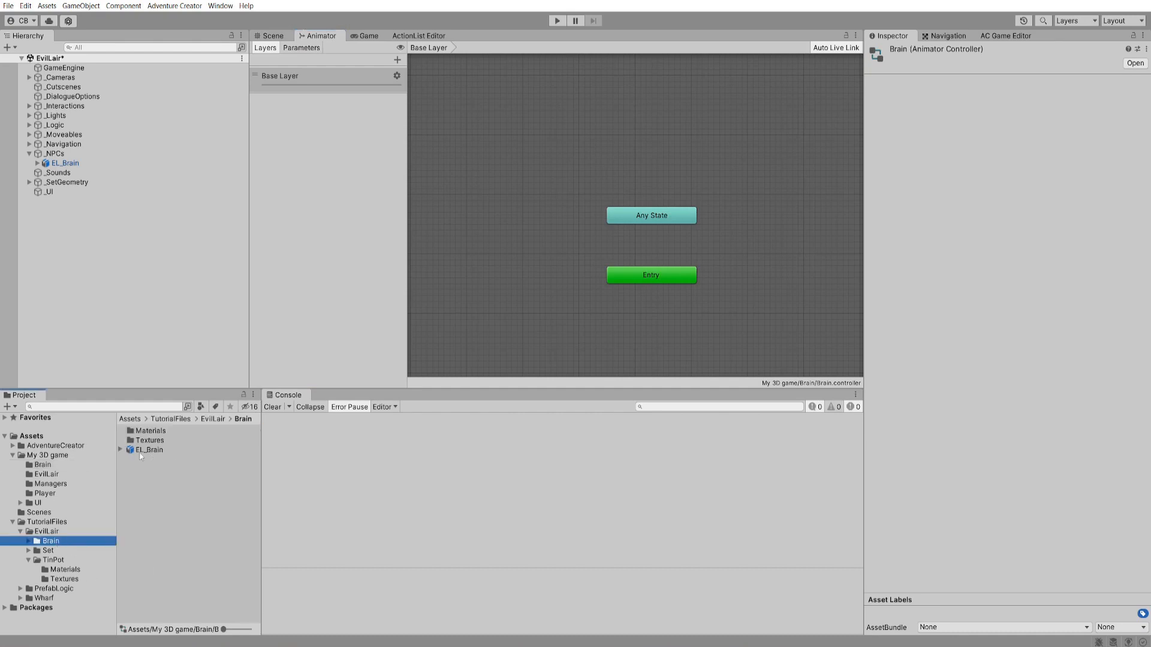
pyautogui.click(120, 450)
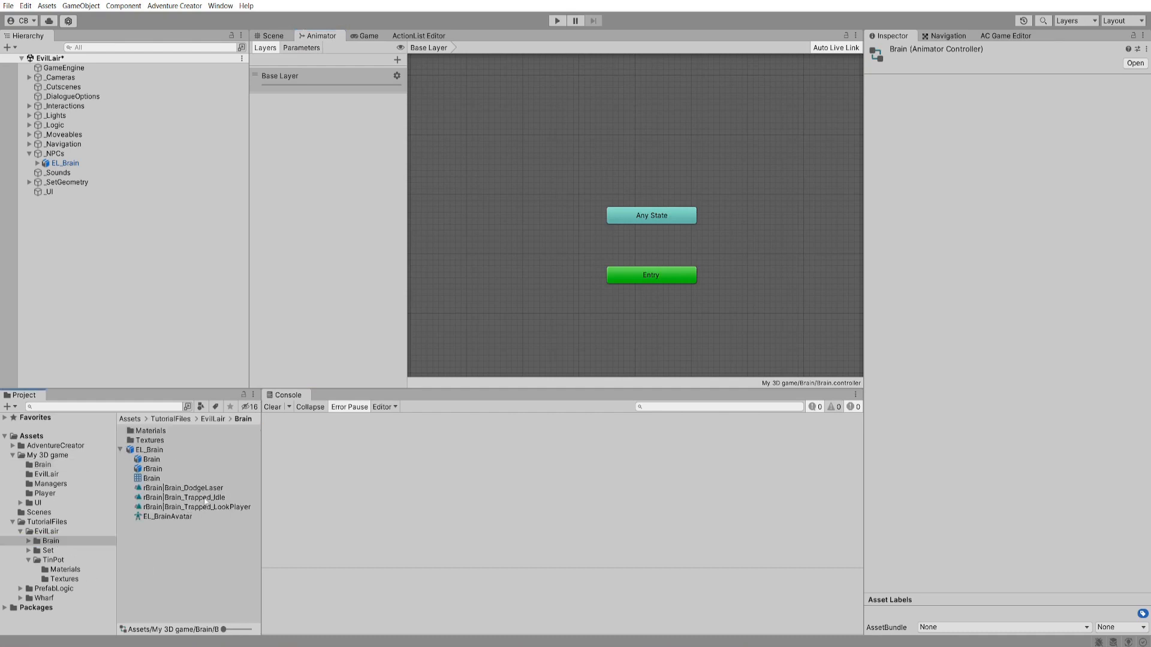
pyautogui.click(208, 497)
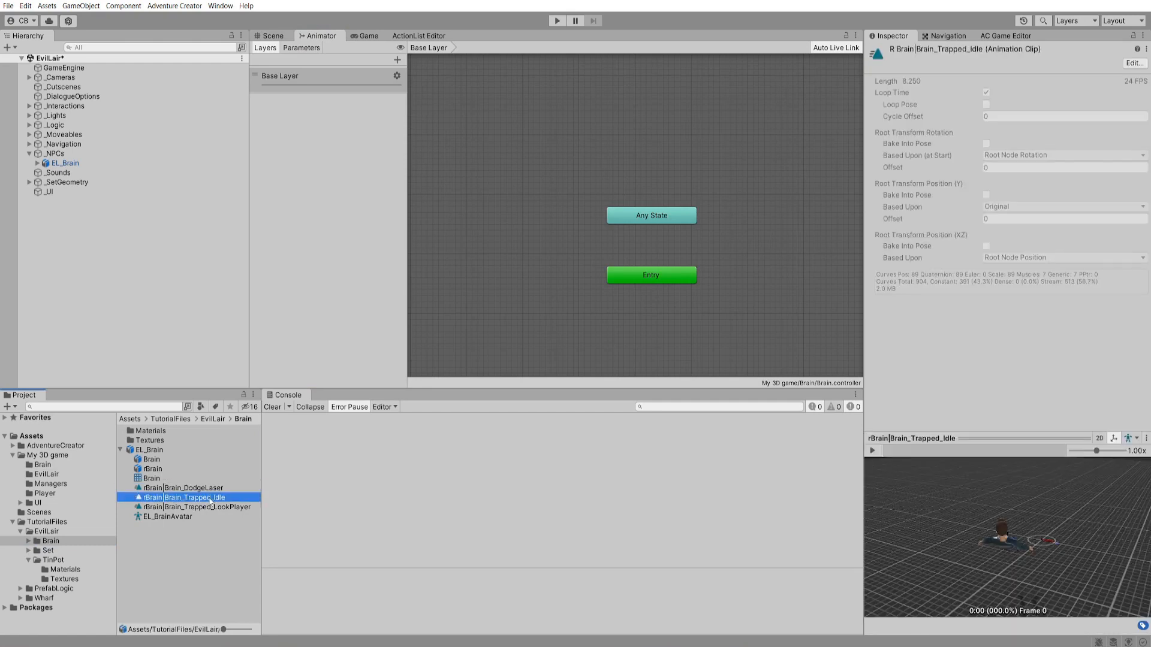
pyautogui.click(211, 508)
pyautogui.click(208, 498)
pyautogui.moveTo(199, 503); pyautogui.dragTo(623, 153)
pyautogui.moveTo(623, 153); pyautogui.dragTo(555, 122, button='middle')
pyautogui.moveTo(554, 122); pyautogui.dragTo(542, 288)
pyautogui.moveTo(516, 337); pyautogui.dragTo(518, 312, button='middle')
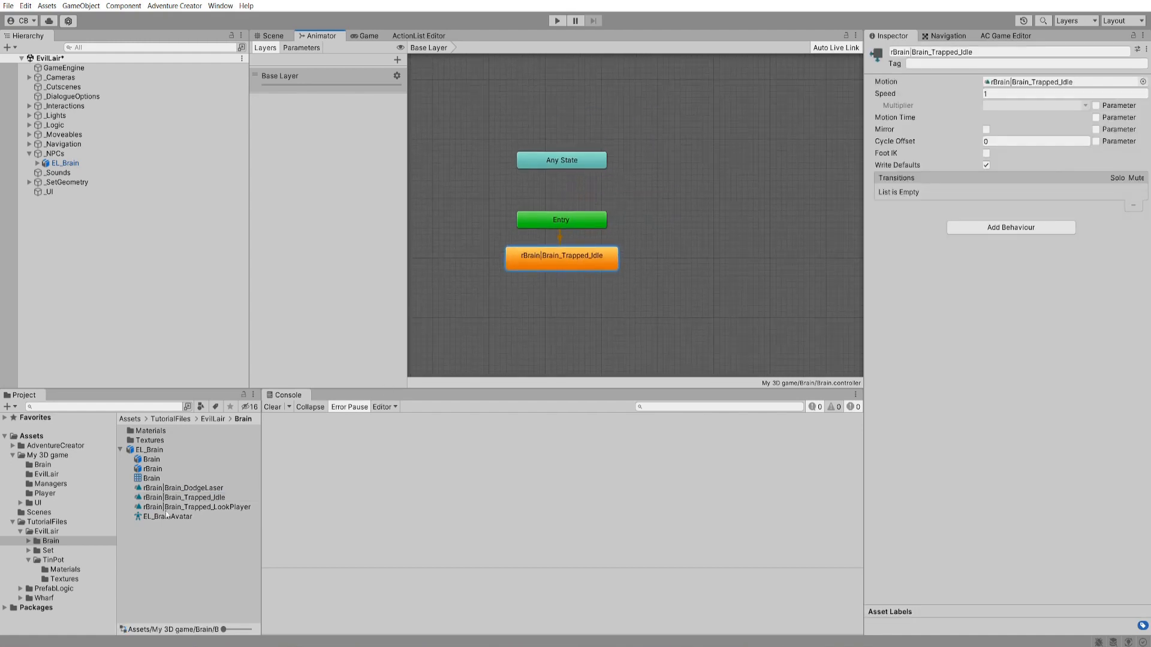
# - Add the Brain_Trapped_LookPlayer clip as a state below Brain_Trapped_Idle and create a Bool parameter named IsLookingAtPlayer
pyautogui.moveTo(172, 507); pyautogui.dragTo(564, 311)
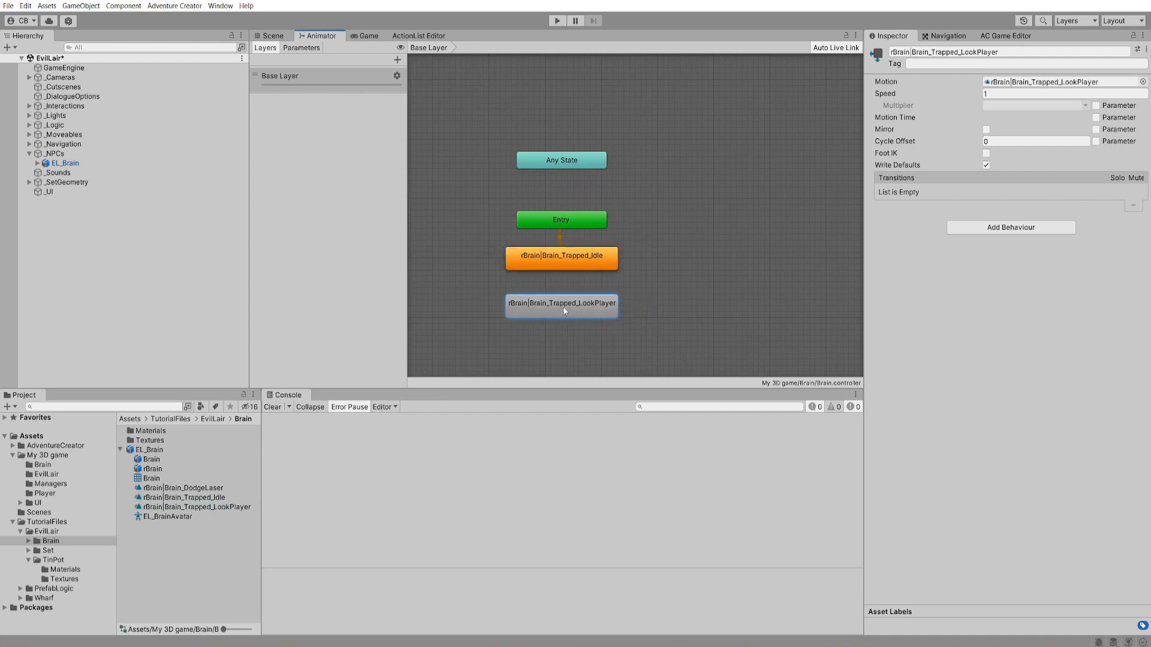
pyautogui.click(247, 506)
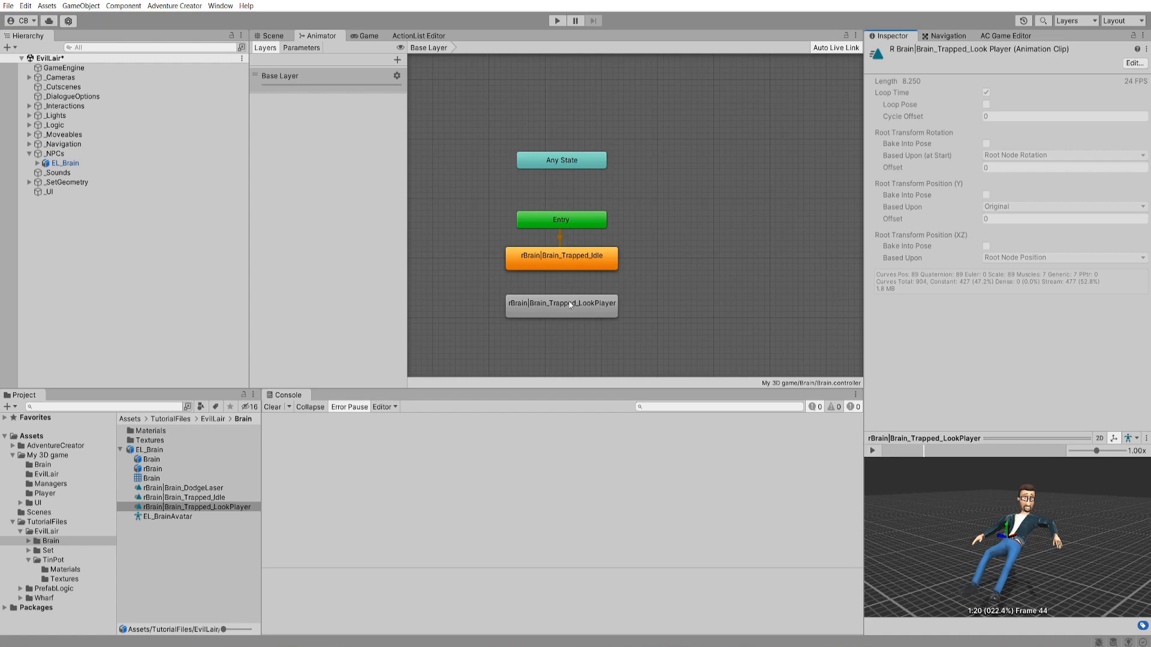
pyautogui.click(302, 48)
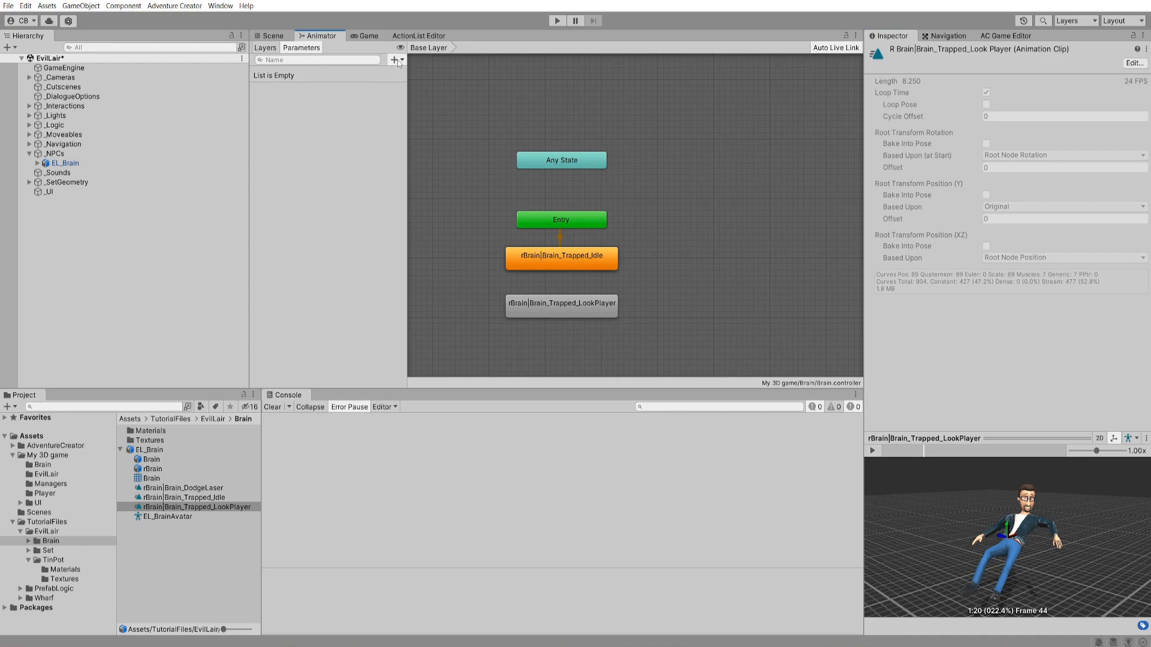
pyautogui.click(396, 59)
pyautogui.click(412, 96)
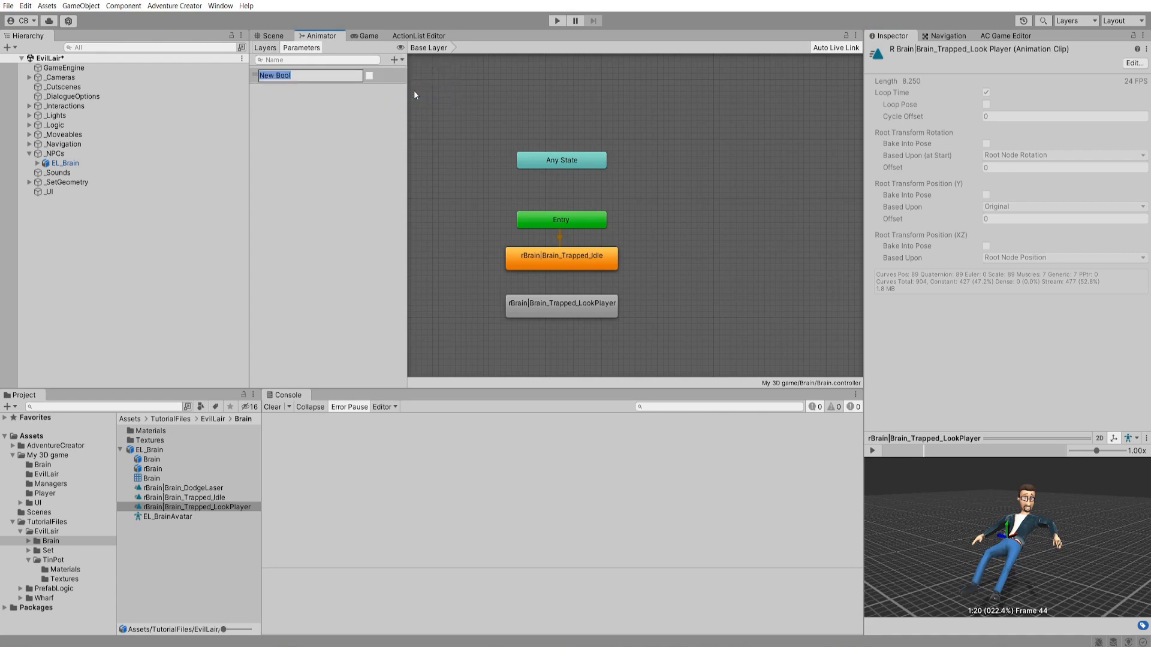
pyautogui.press('BackSpace')
pyautogui.write('Is')
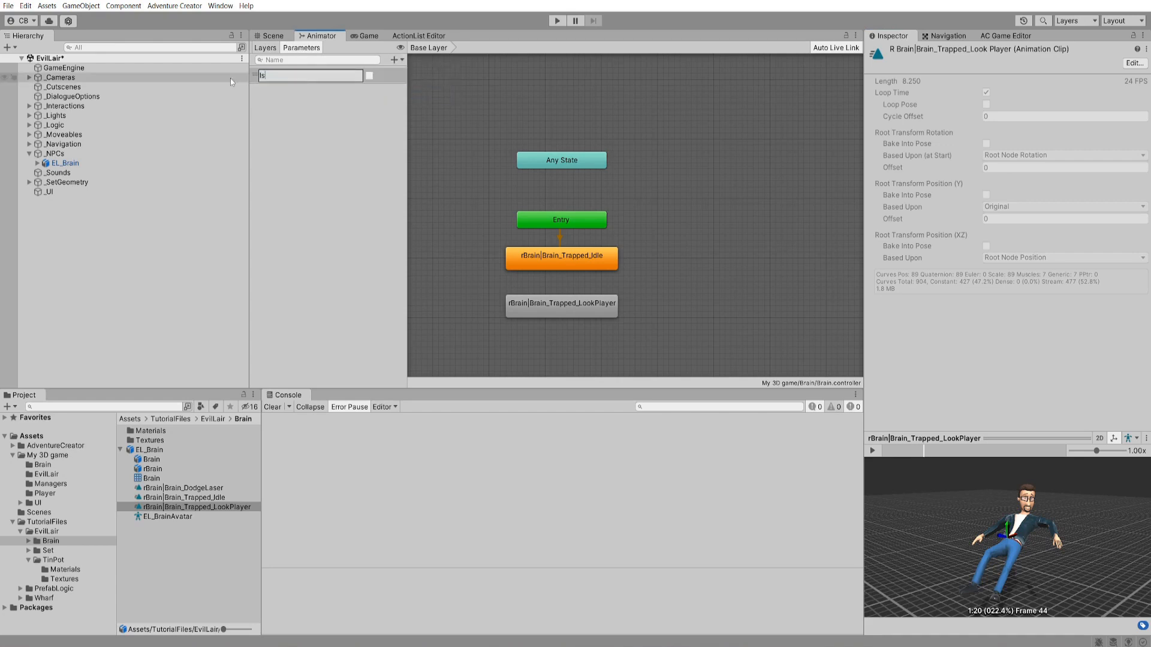
pyautogui.write('LookingAtPlayer')
pyautogui.press('Return')
# - Make a transition from Brain_Trapped_Idle to Brain_Trapped_LookPlayer with exit time disabled and a condition on IsLookingAtPlayer
pyautogui.rightClick(545, 266)
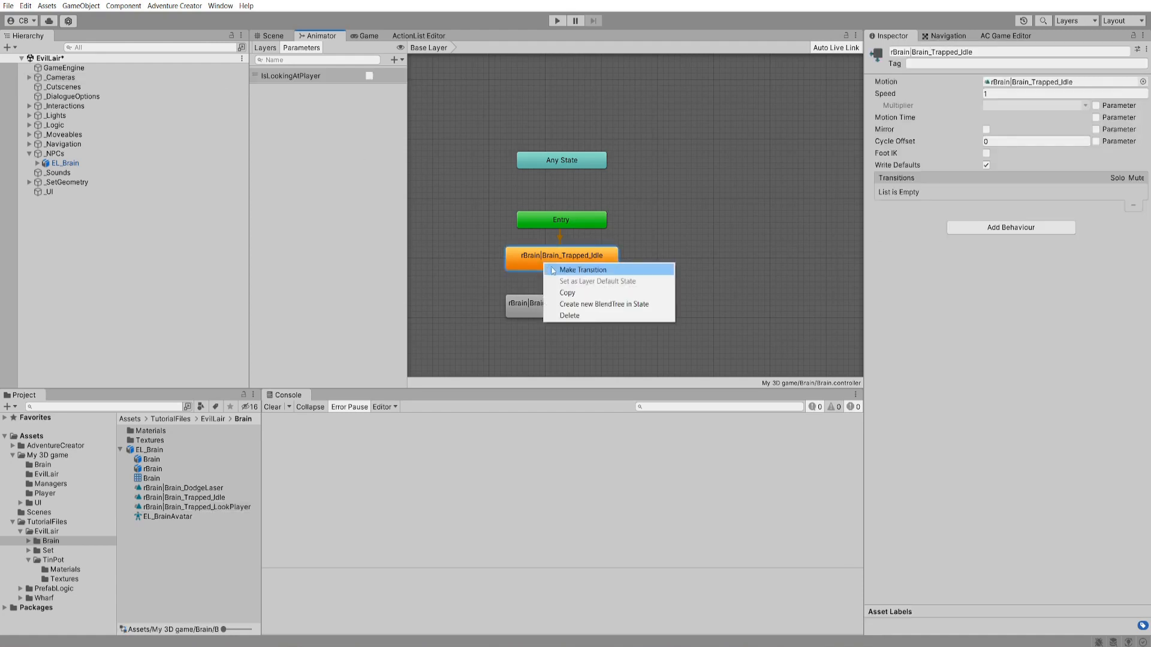
pyautogui.click(563, 270)
pyautogui.click(560, 303)
pyautogui.click(561, 277)
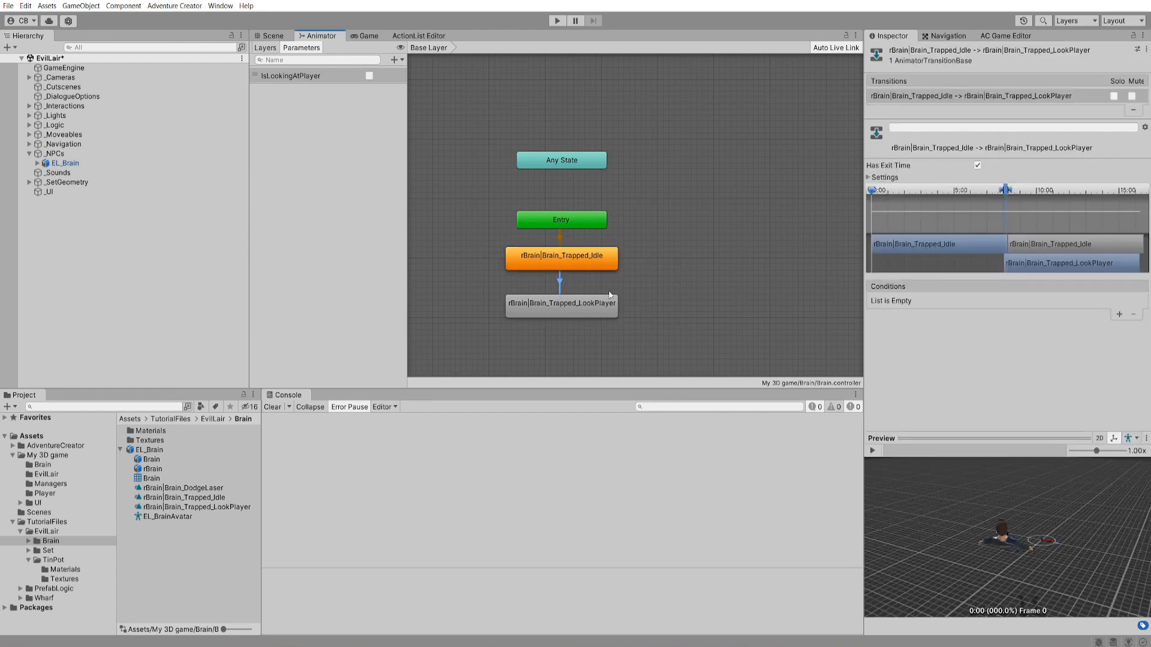
pyautogui.click(977, 165)
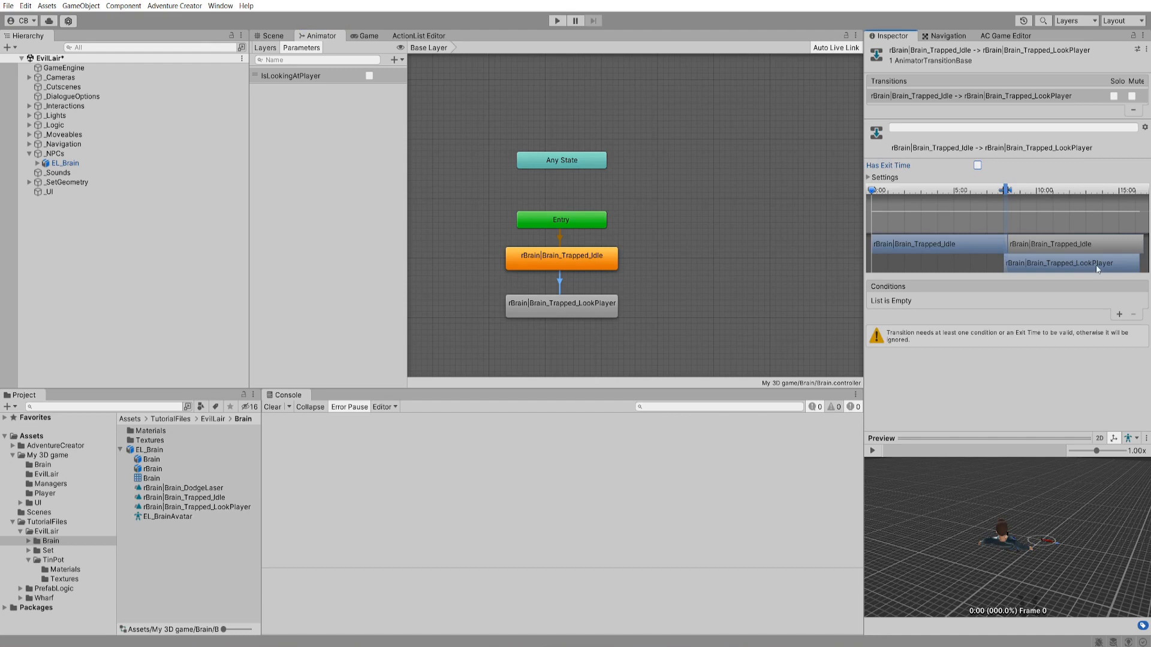
pyautogui.click(1118, 315)
# - Make a return transition from Brain_Trapped_LookPlayer to Brain_Trapped_Idle with exit time disabled and the condition IsLookingAtPlayer false
pyautogui.click(602, 304)
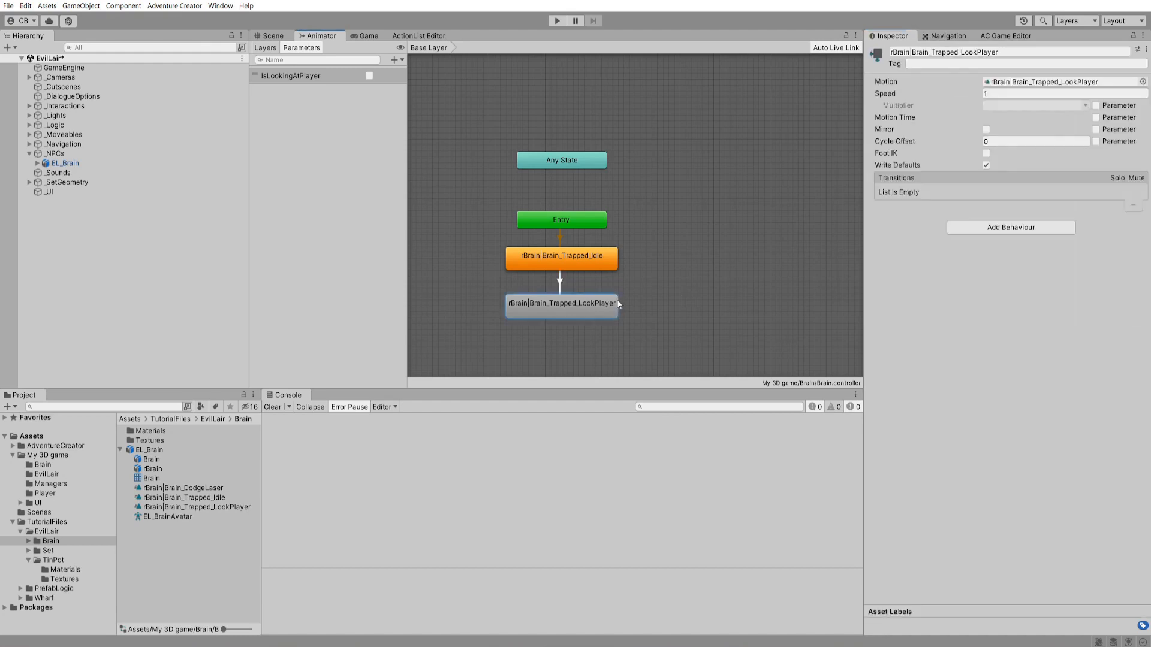
pyautogui.rightClick(607, 303)
pyautogui.click(619, 309)
pyautogui.click(564, 264)
pyautogui.click(565, 283)
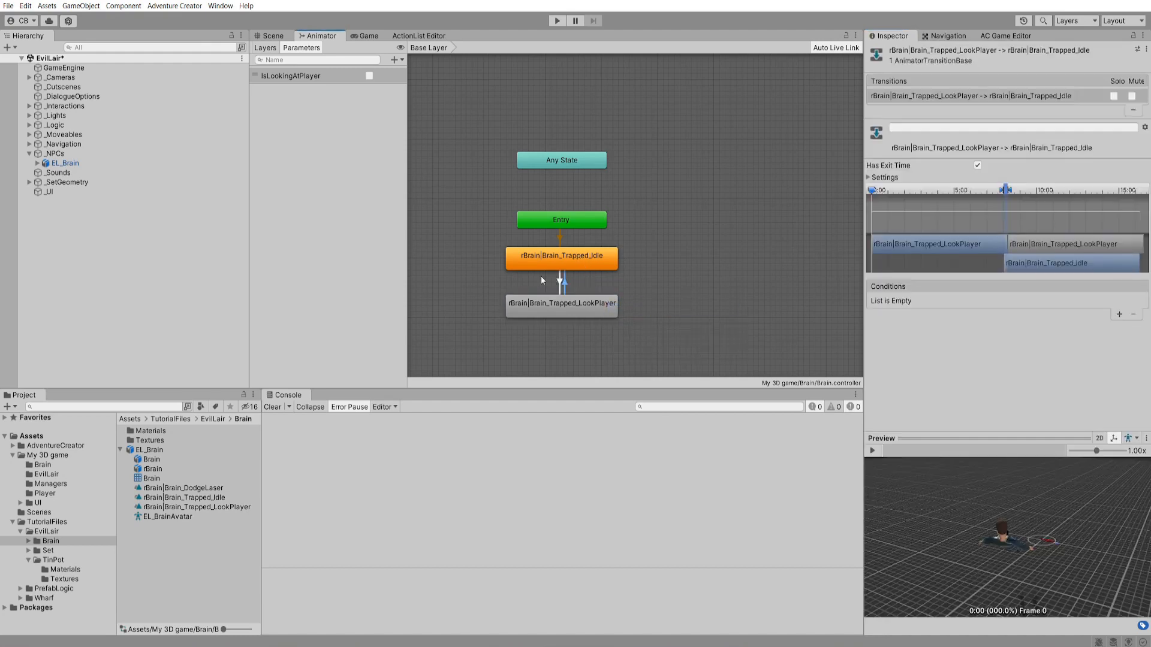
pyautogui.click(978, 165)
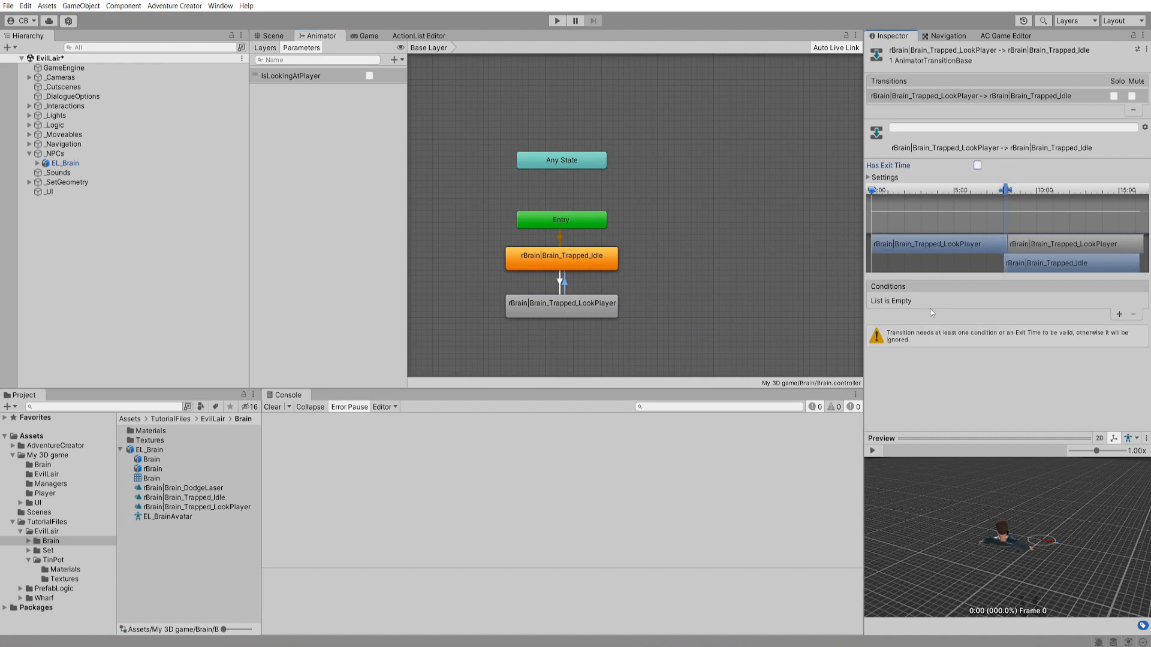
pyautogui.click(1119, 315)
pyautogui.click(1031, 301)
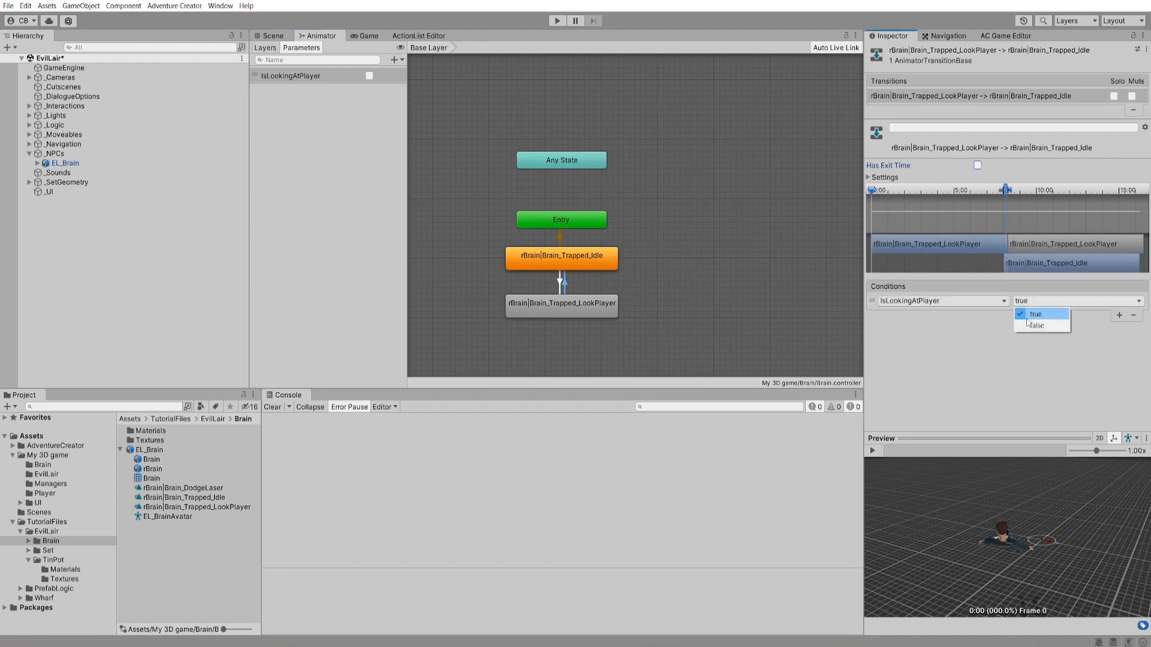
pyautogui.click(1029, 323)
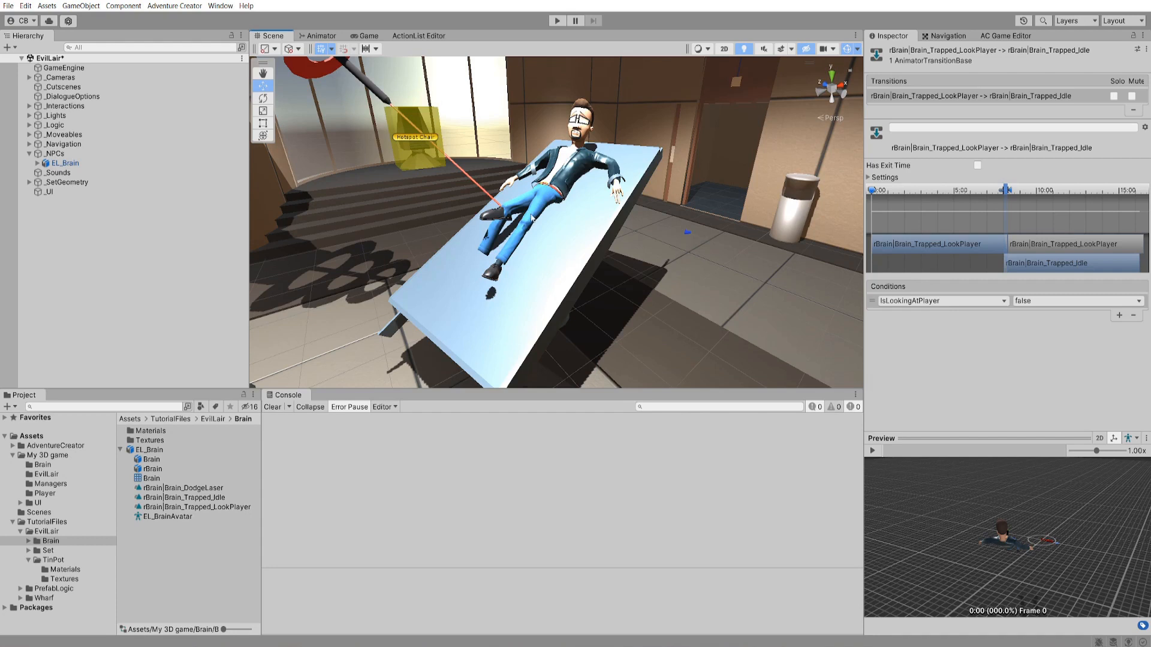
# - Define an NPC named Brain in the Character Wizard, with the scene's EL_Brain as its base GameObject
pyautogui.click(554, 192)
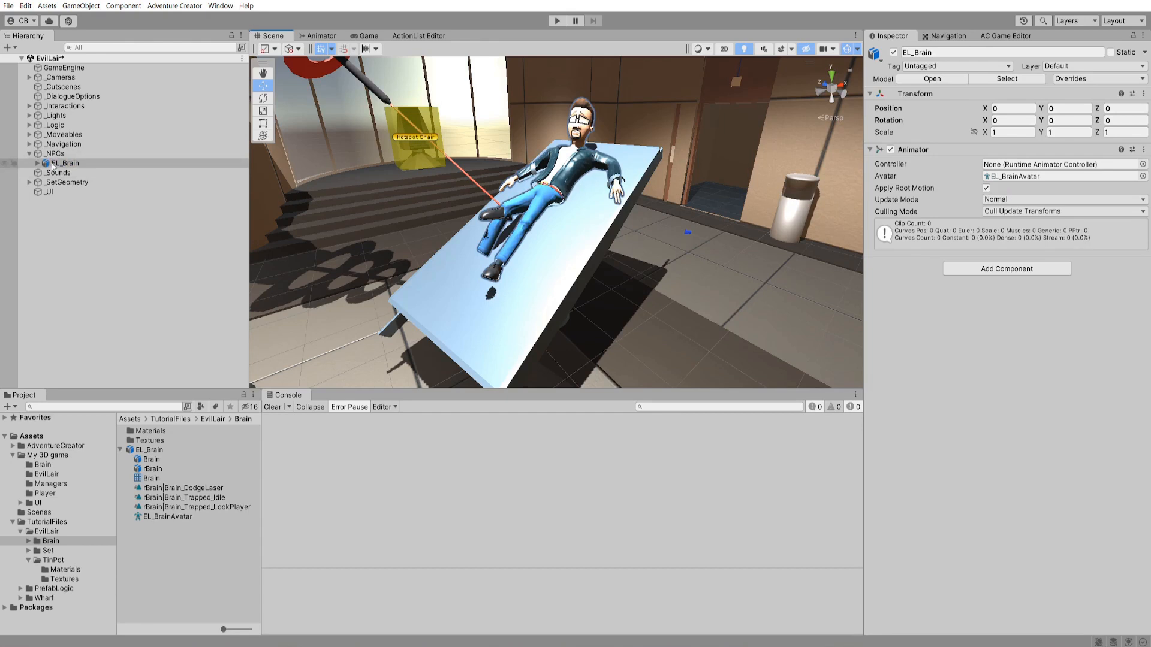
pyautogui.click(184, 6)
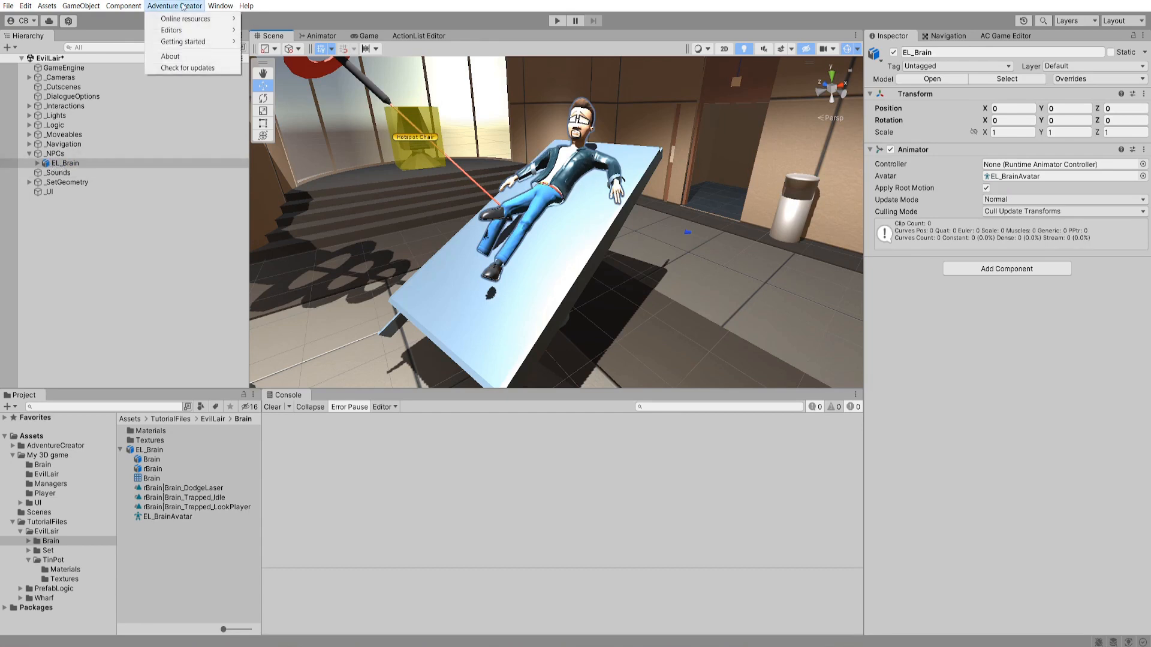
pyautogui.moveTo(196, 32)
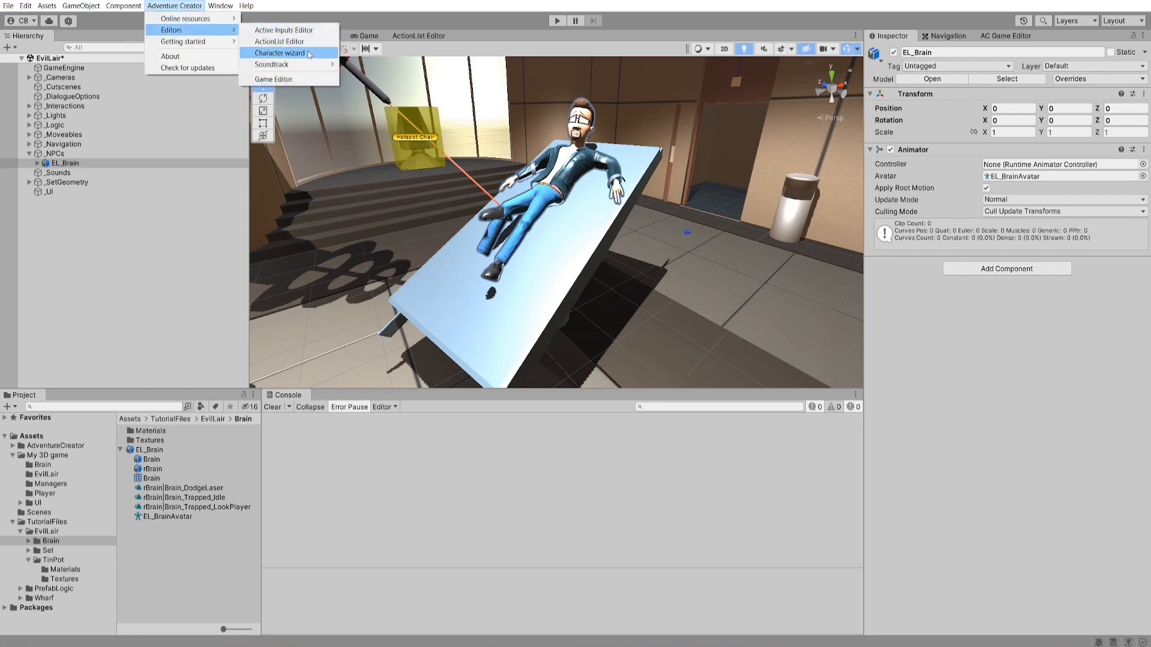
pyautogui.click(310, 54)
pyautogui.click(373, 248)
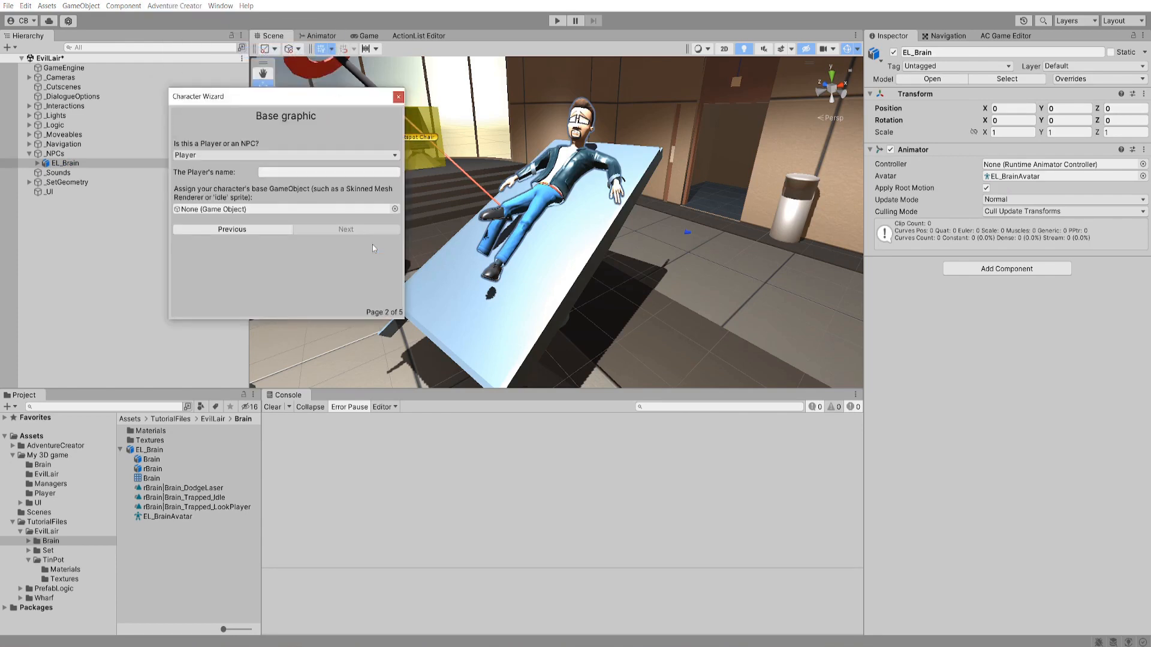
pyautogui.click(195, 155)
pyautogui.click(210, 180)
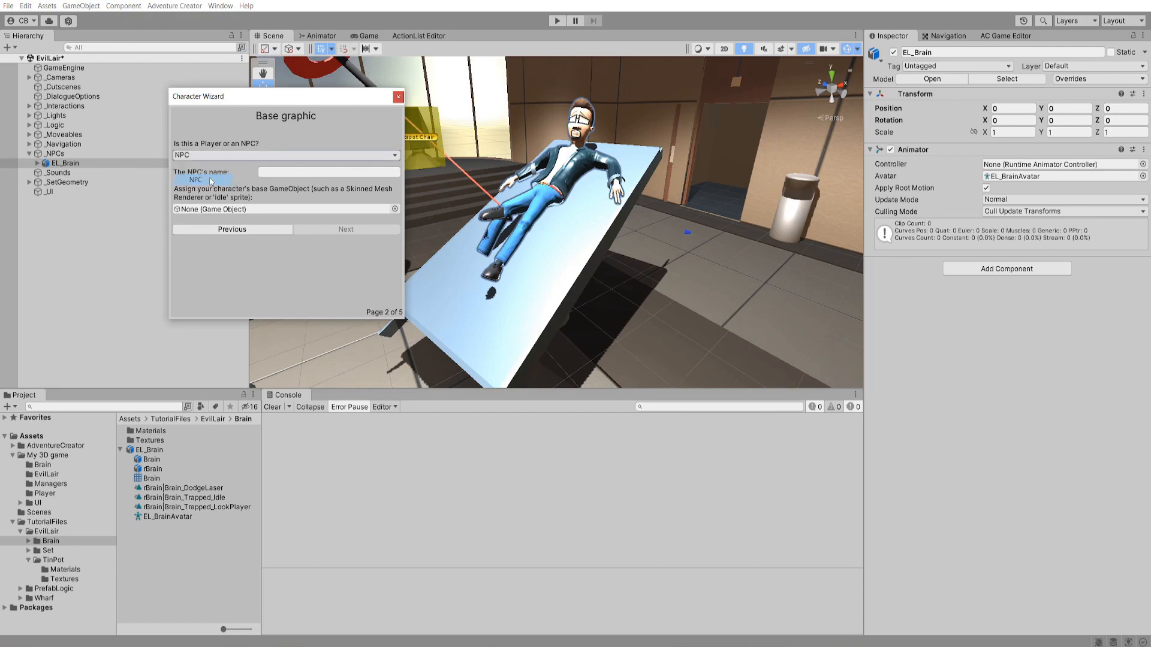
pyautogui.click(282, 173)
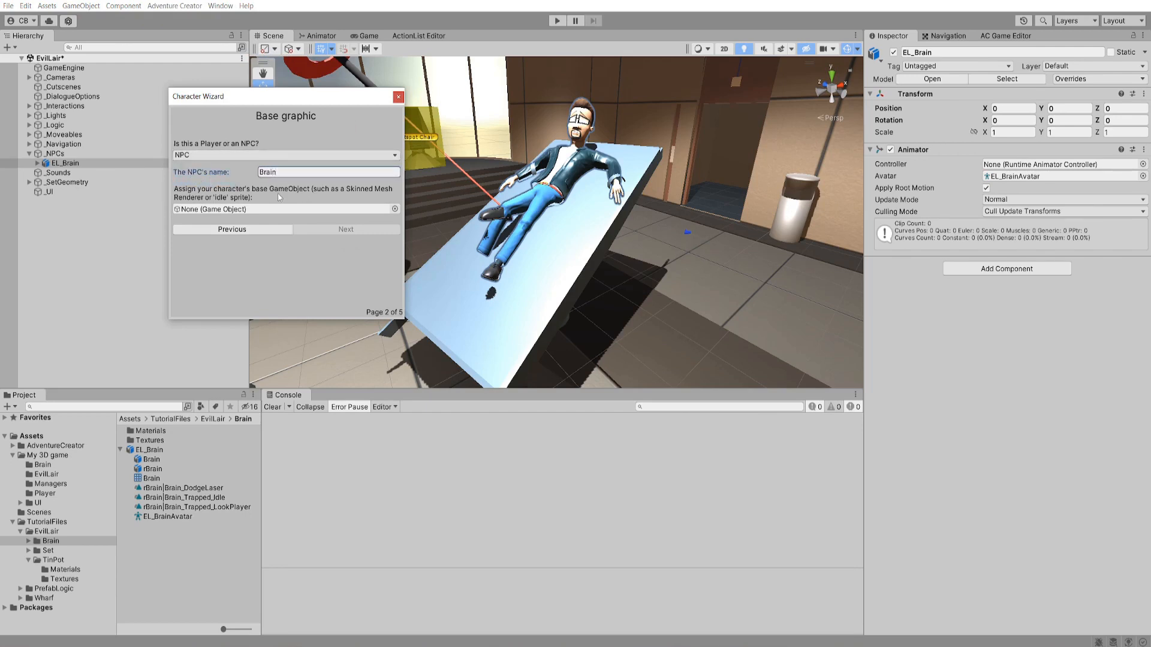
pyautogui.moveTo(75, 167); pyautogui.dragTo(220, 209)
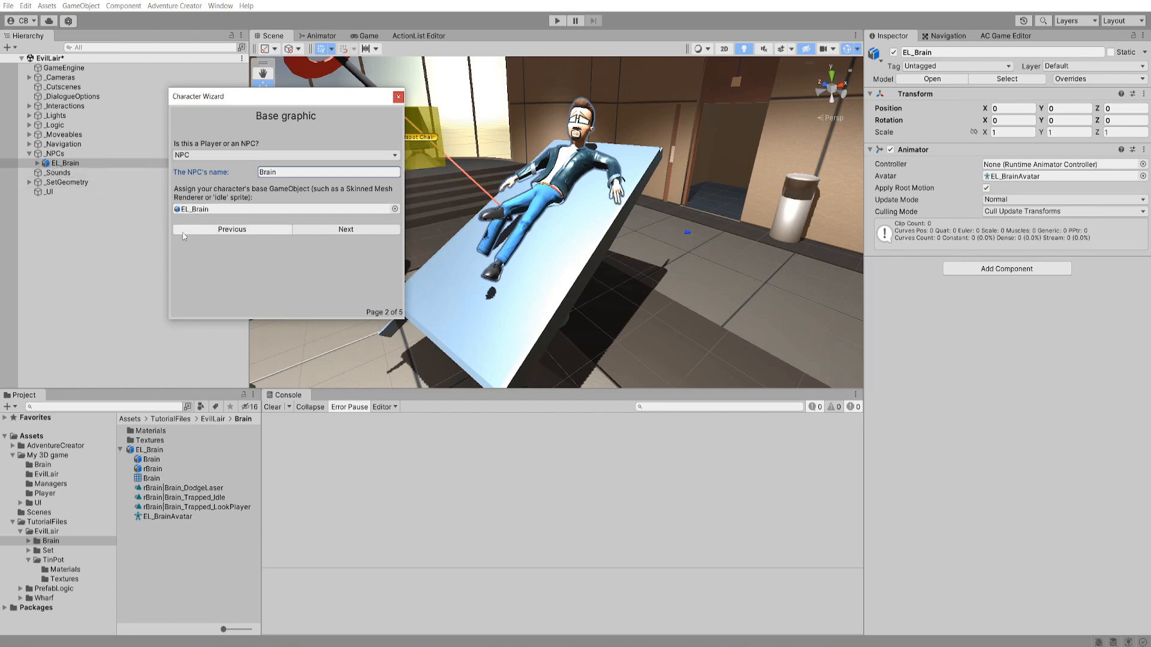
# - Complete the Character Wizard with Mecanim as the NPC's animation engine and close it
pyautogui.click(336, 230)
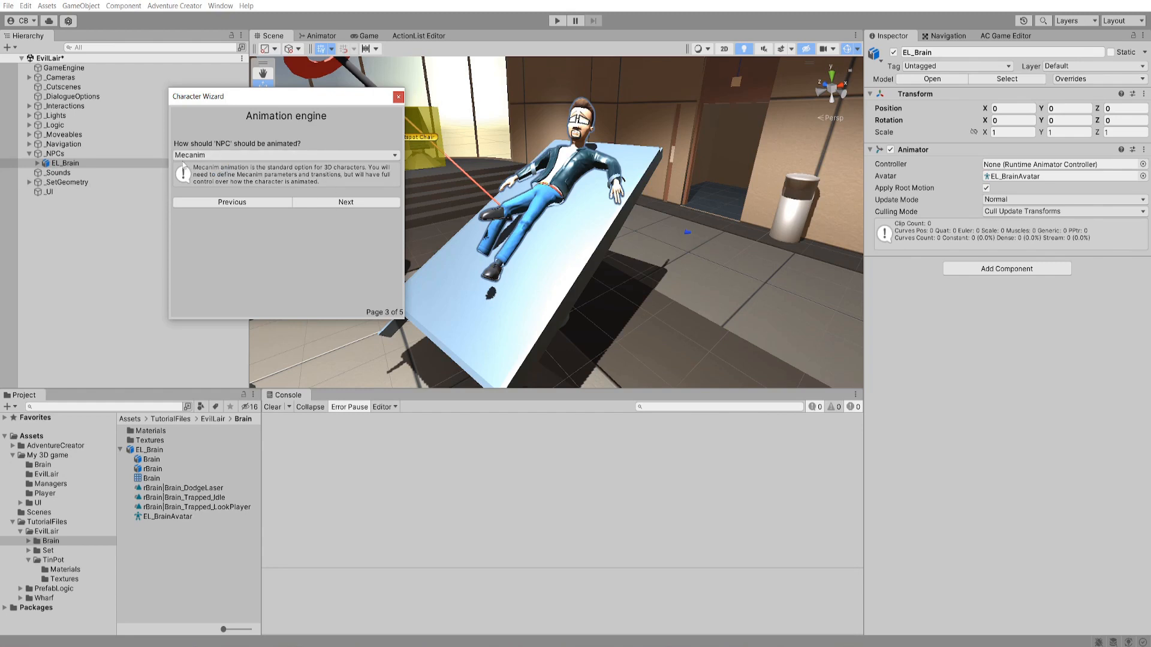
pyautogui.click(378, 202)
pyautogui.click(371, 216)
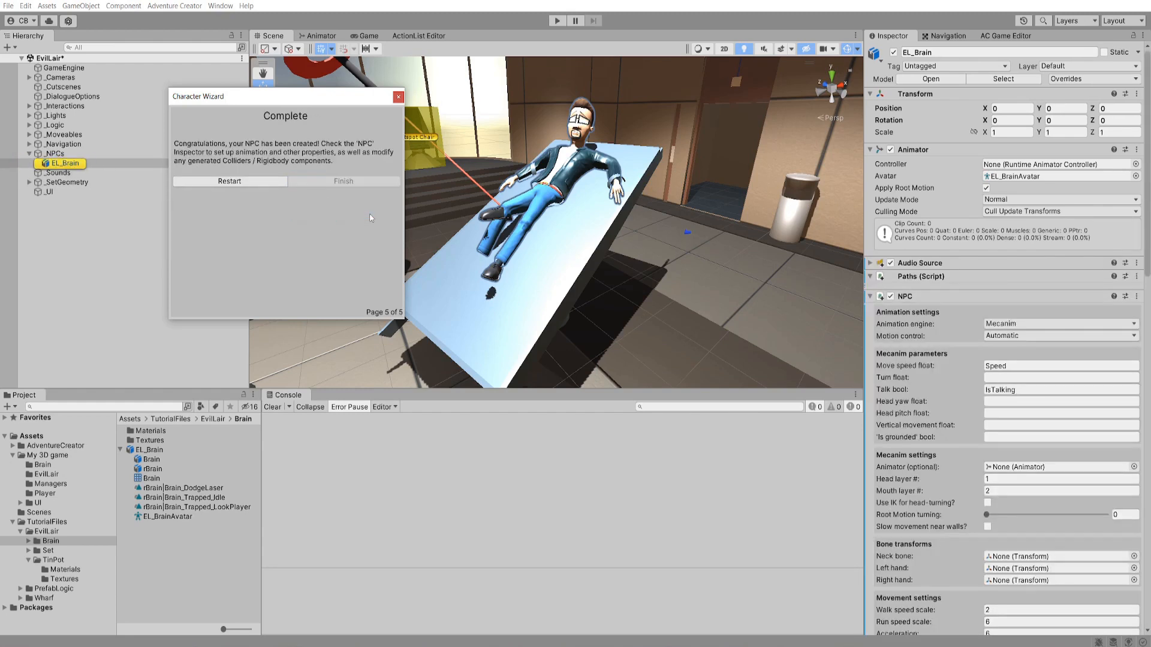
pyautogui.click(397, 97)
# - Clear the Move speed float and Talk bool parameter names in EL_Brain's NPC component
pyautogui.click(90, 163)
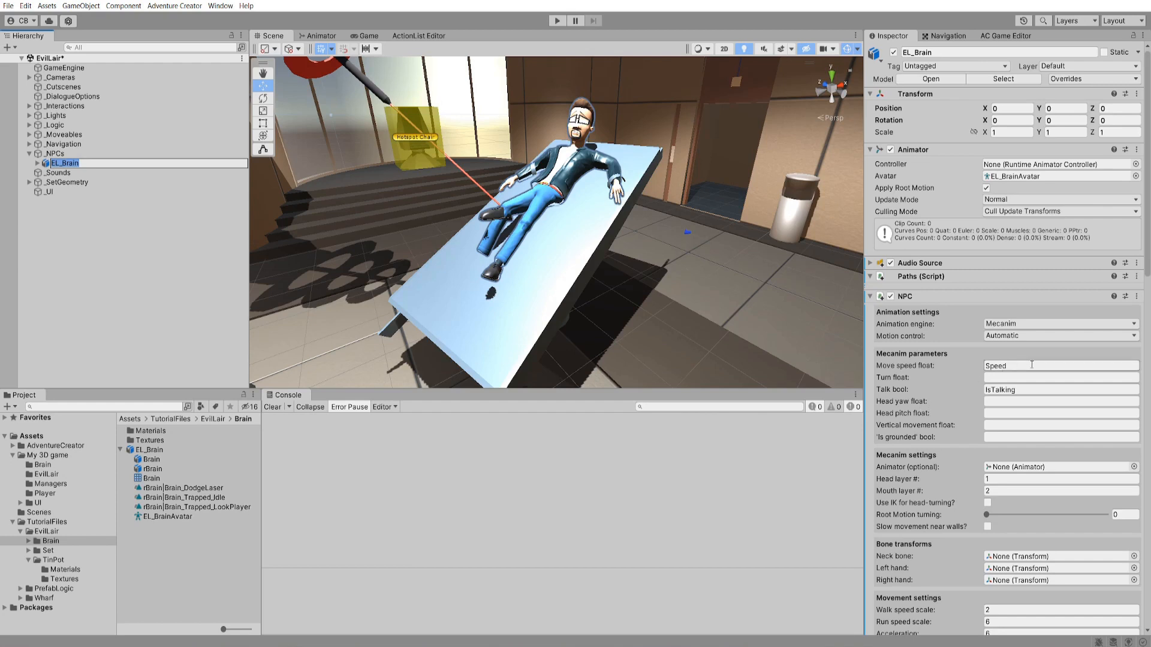
pyautogui.click(1027, 364)
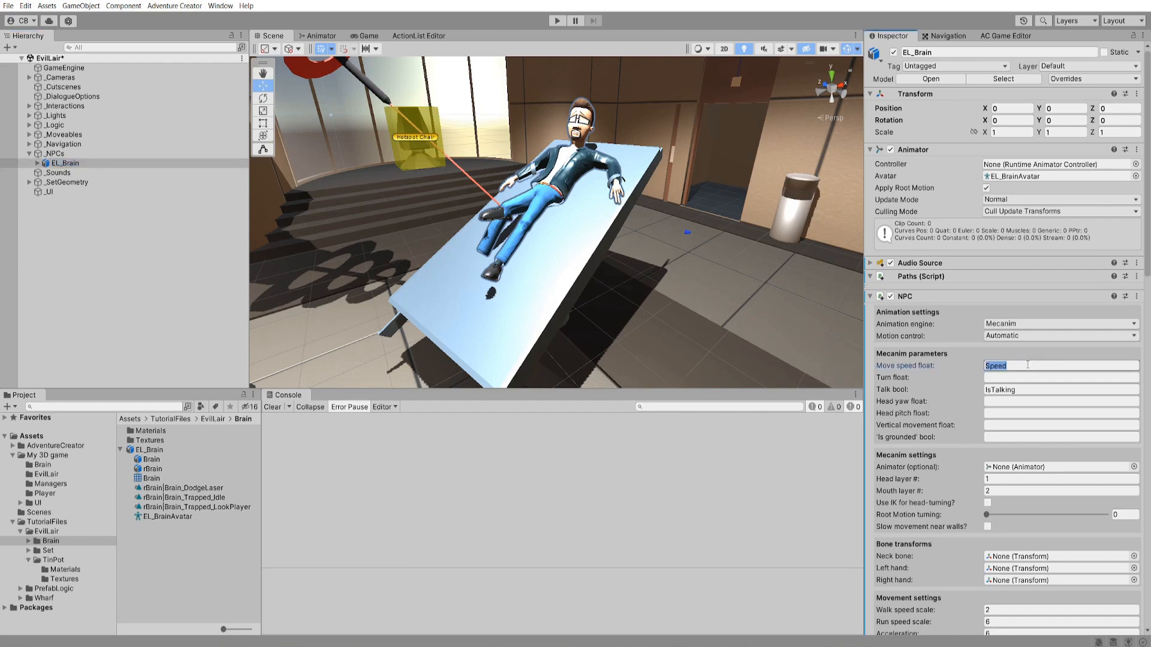
pyautogui.press('BackSpace')
pyautogui.press('Tab')
pyautogui.press('Tab')
pyautogui.press('BackSpace')
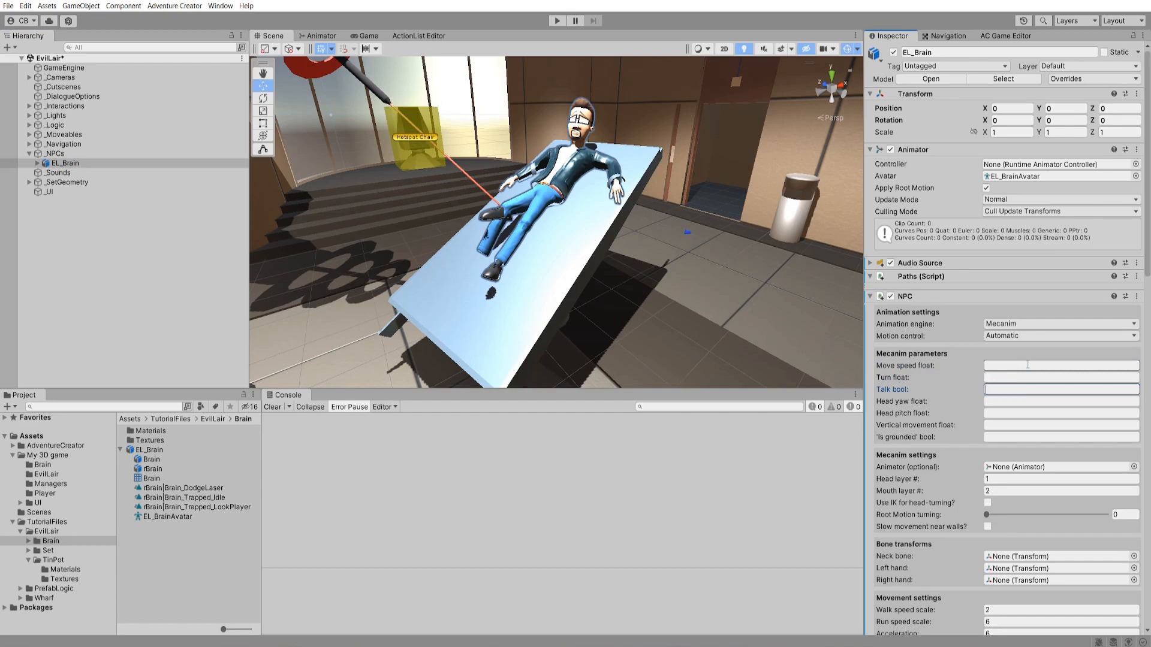
pyautogui.press('Return')
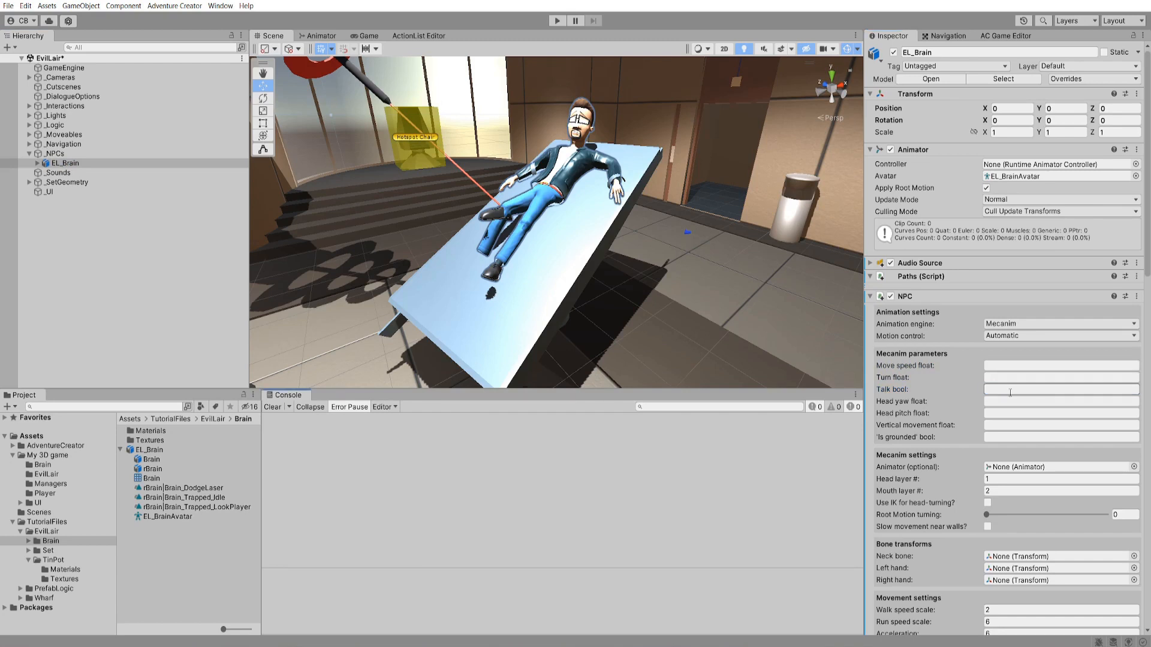
# - Try out the Phoneme4 and Phoneme2 blend shapes on EL_Brain's Brain mesh, undoing each change
pyautogui.click(38, 163)
pyautogui.click(55, 173)
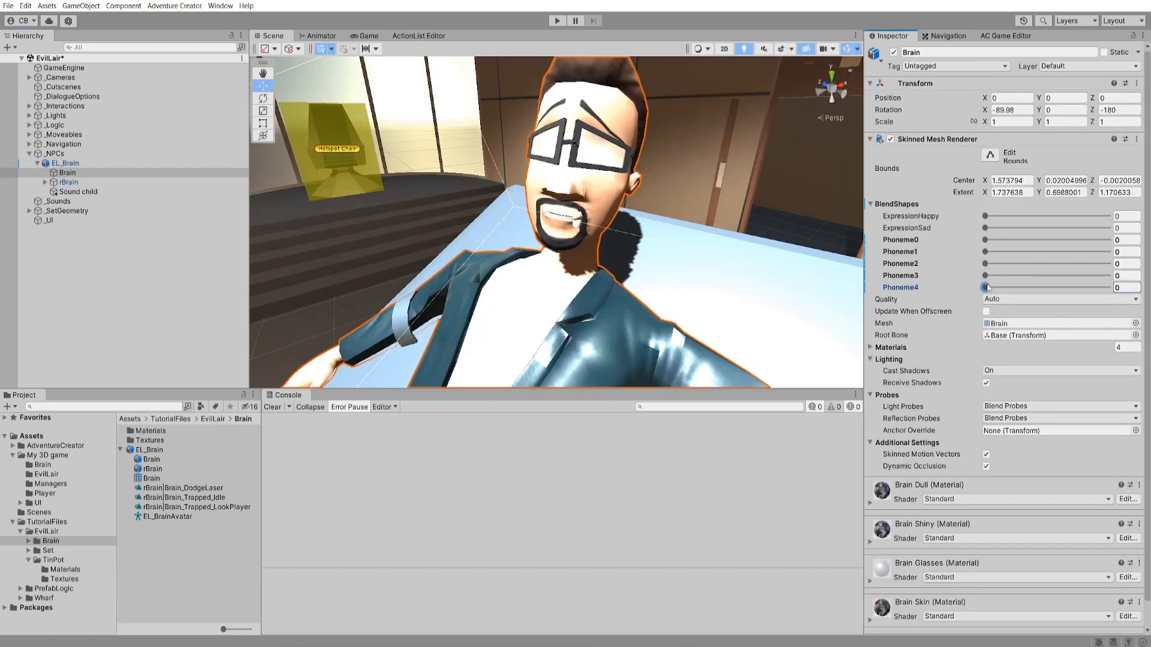
pyautogui.moveTo(985, 287); pyautogui.dragTo(1048, 287)
pyautogui.hotkey('ctrl', 'z')
pyautogui.moveTo(985, 264); pyautogui.dragTo(1037, 263)
pyautogui.hotkey('ctrl', 'z')
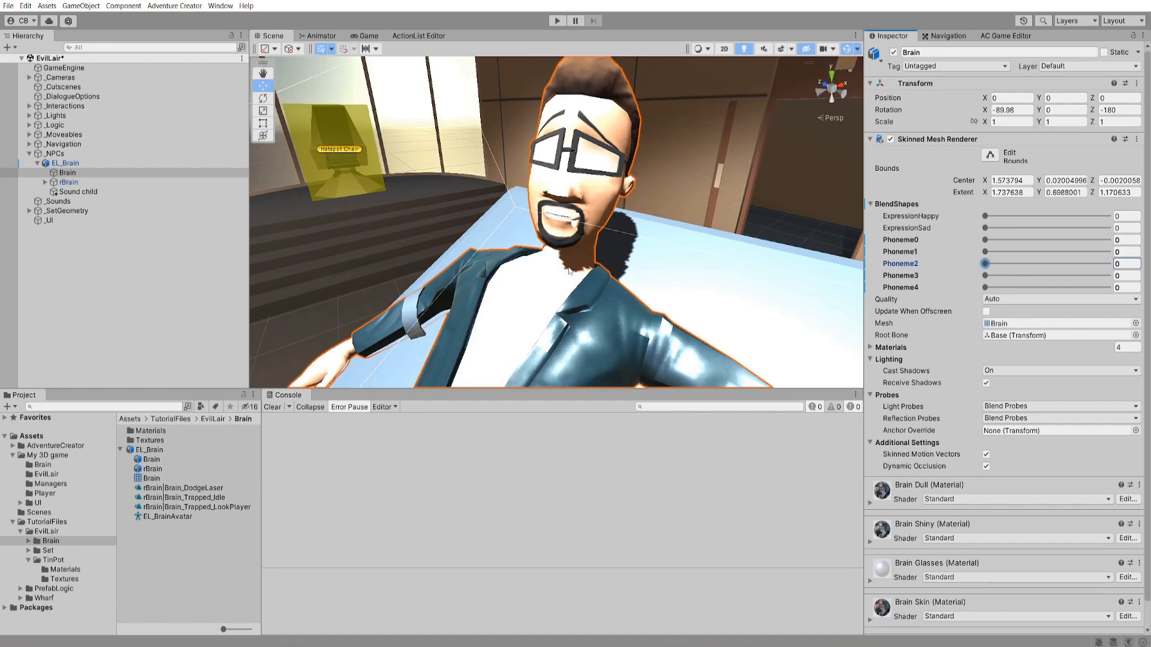
pyautogui.keyDown('alt'); pyautogui.moveTo(568, 270); pyautogui.dragTo(514, 267); pyautogui.keyUp('alt')
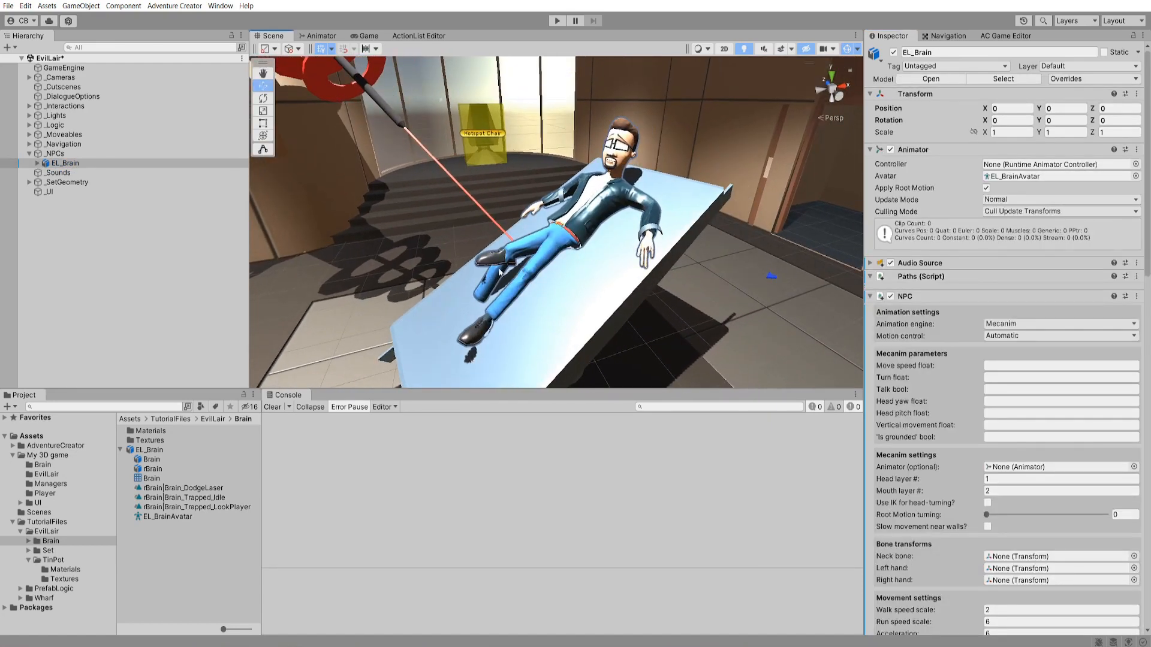
# - Examine EL_Brain's Capsule Collider and Hotspot components and where the collider sits in the scene
pyautogui.scroll(-5, 1149, 281)
pyautogui.scroll(-15, 993, 357)
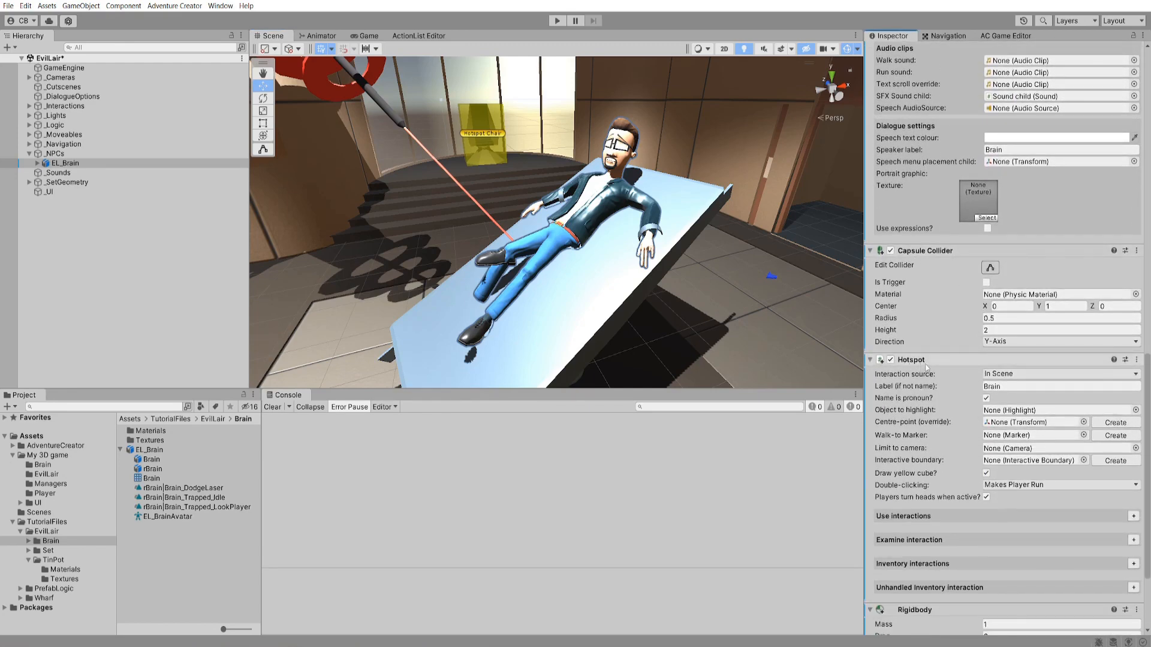
pyautogui.scroll(-3, 656, 311)
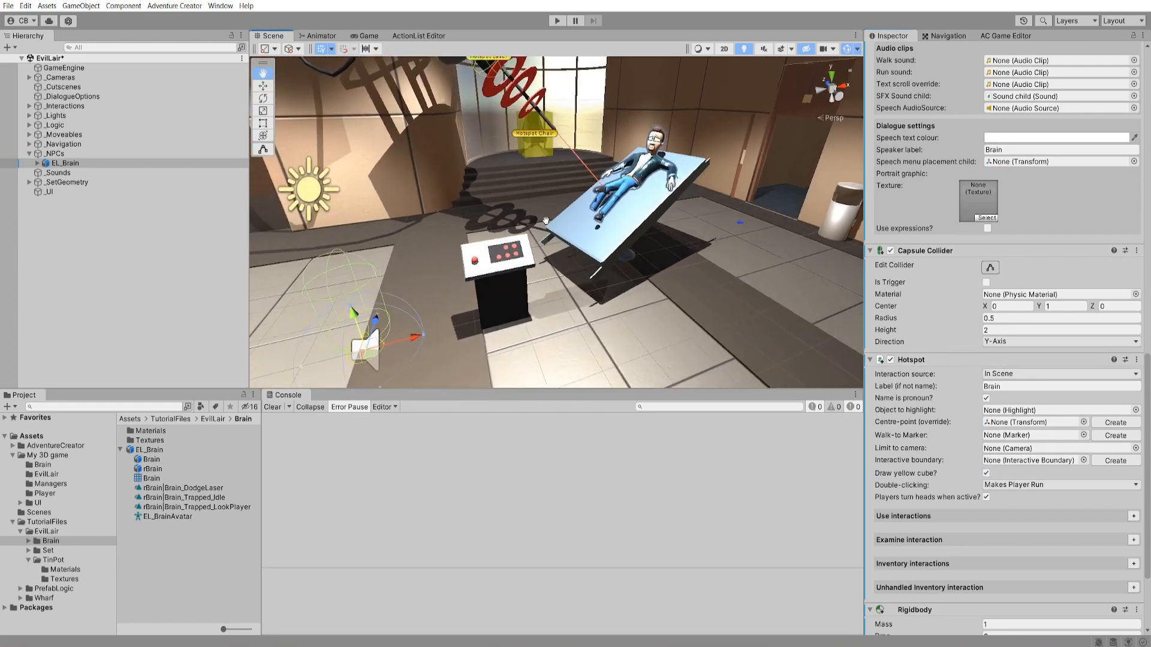
pyautogui.click(479, 282)
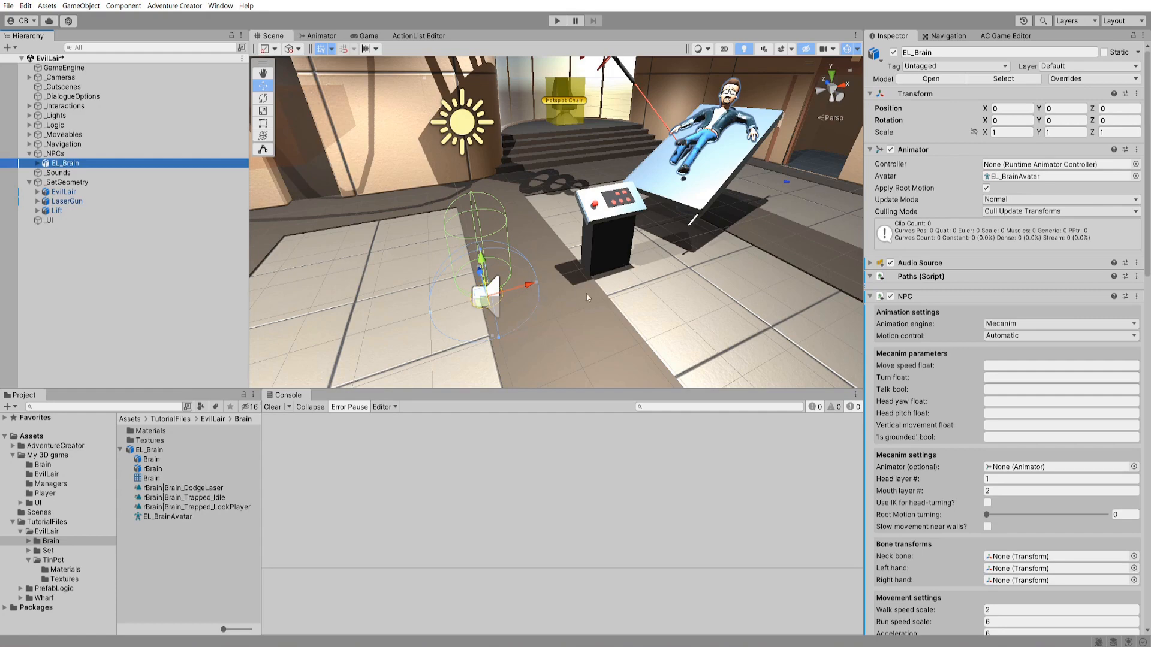
pyautogui.keyDown('alt'); pyautogui.moveTo(833, 231); pyautogui.dragTo(525, 200); pyautogui.keyUp('alt')
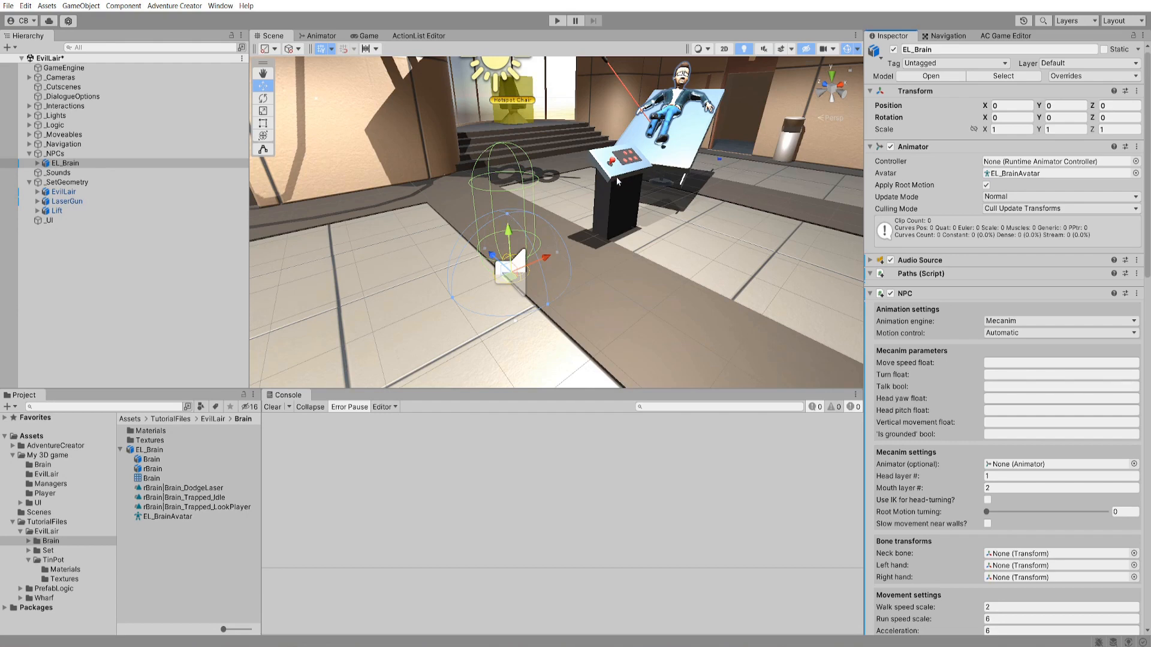
# - Create an empty child object under EL_Brain and name it Hotspot Brain
pyautogui.click(81, 6)
pyautogui.click(105, 30)
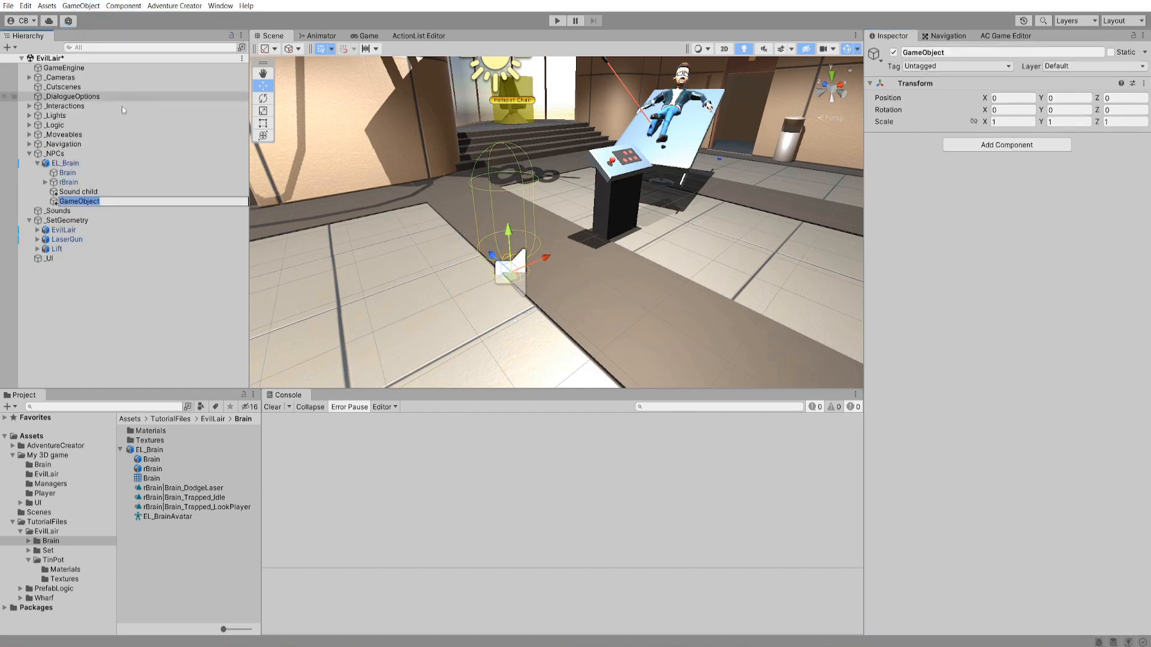
pyautogui.write('Hots')
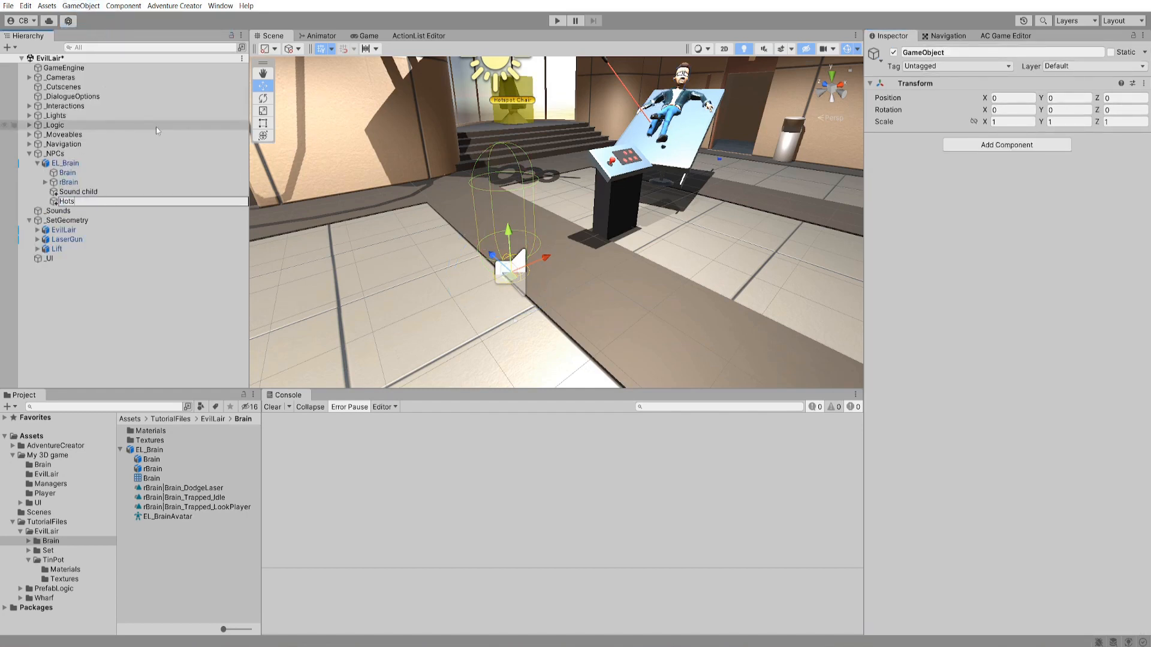
pyautogui.write('pot Brain')
pyautogui.press('Return')
# - Copy EL_Brain's Capsule Collider component and paste it as a new component on Hotspot Brain
pyautogui.click(63, 163)
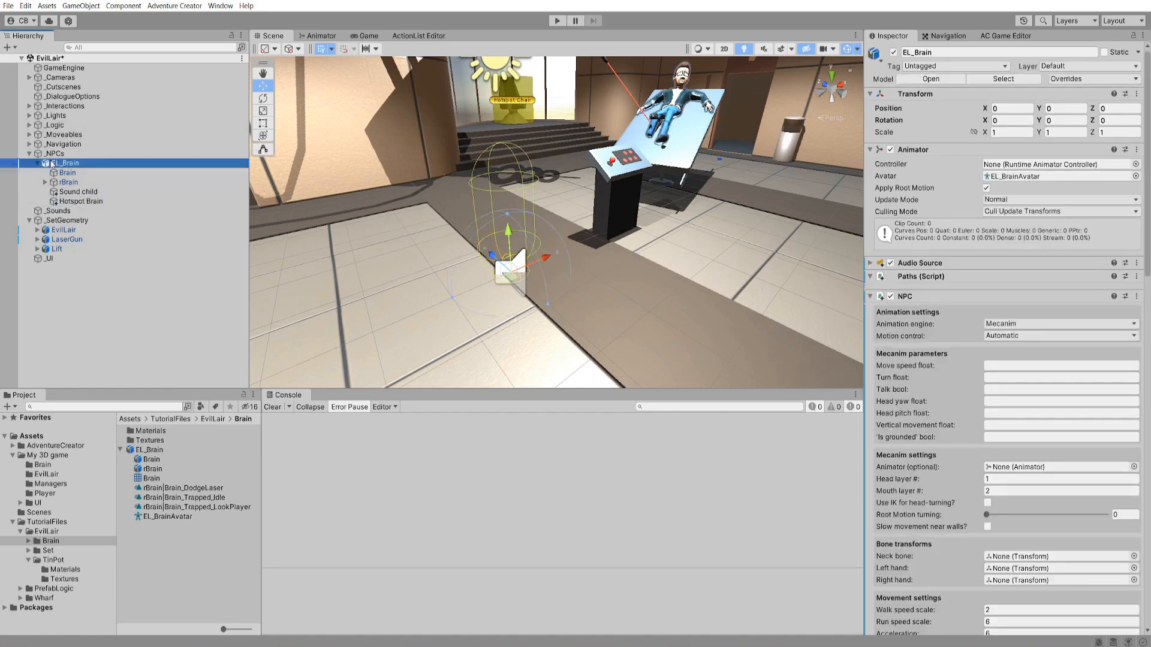
pyautogui.scroll(-15, 1019, 409)
pyautogui.scroll(-4, 1019, 409)
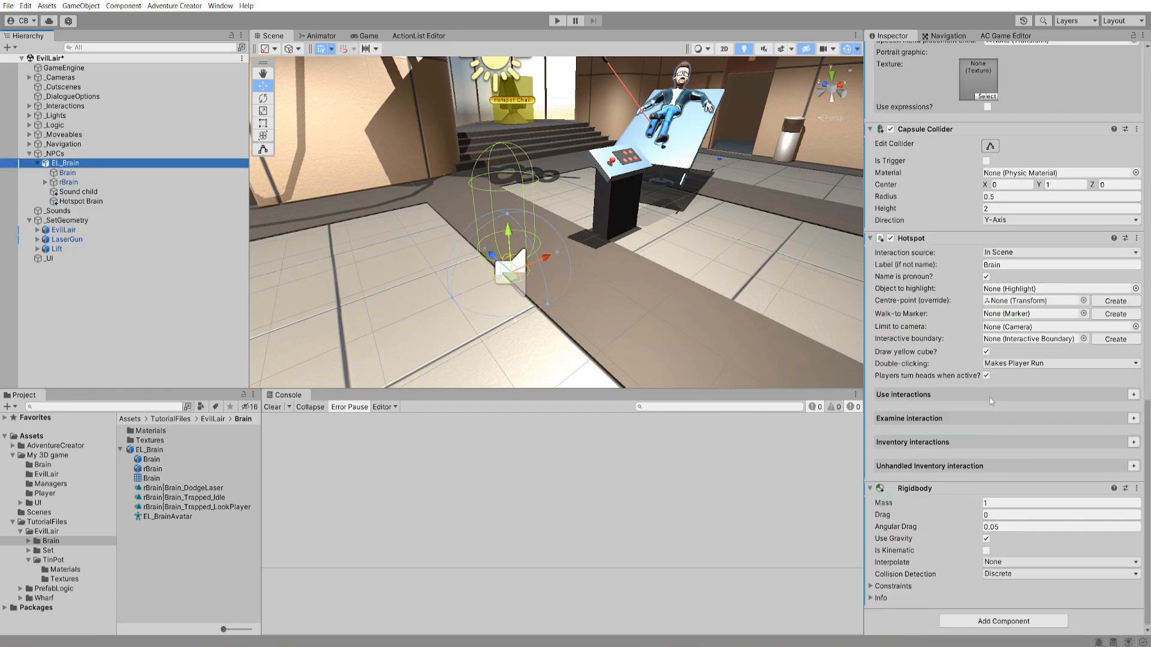
pyautogui.click(1136, 129)
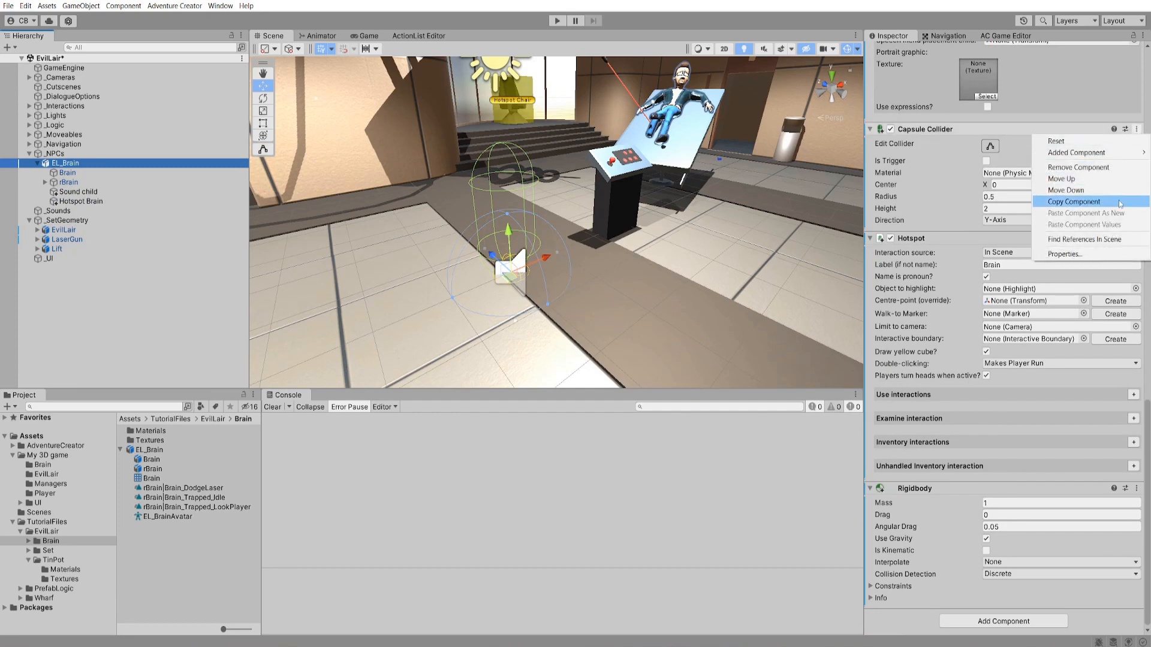
pyautogui.click(1072, 200)
pyautogui.click(81, 201)
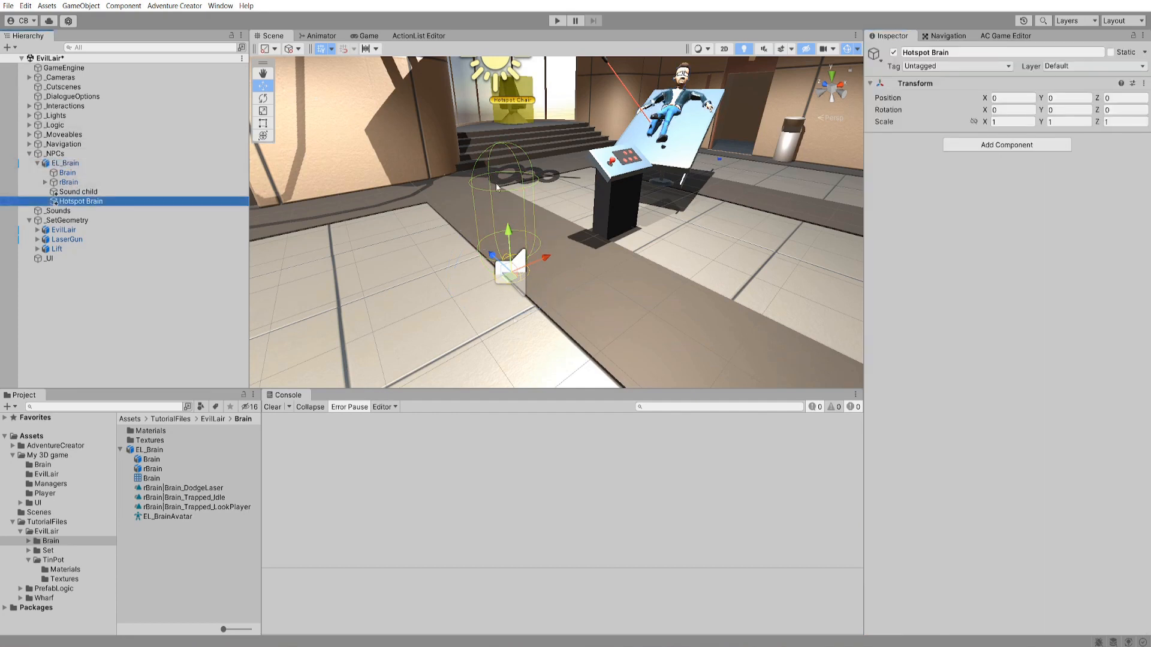
pyautogui.click(1144, 83)
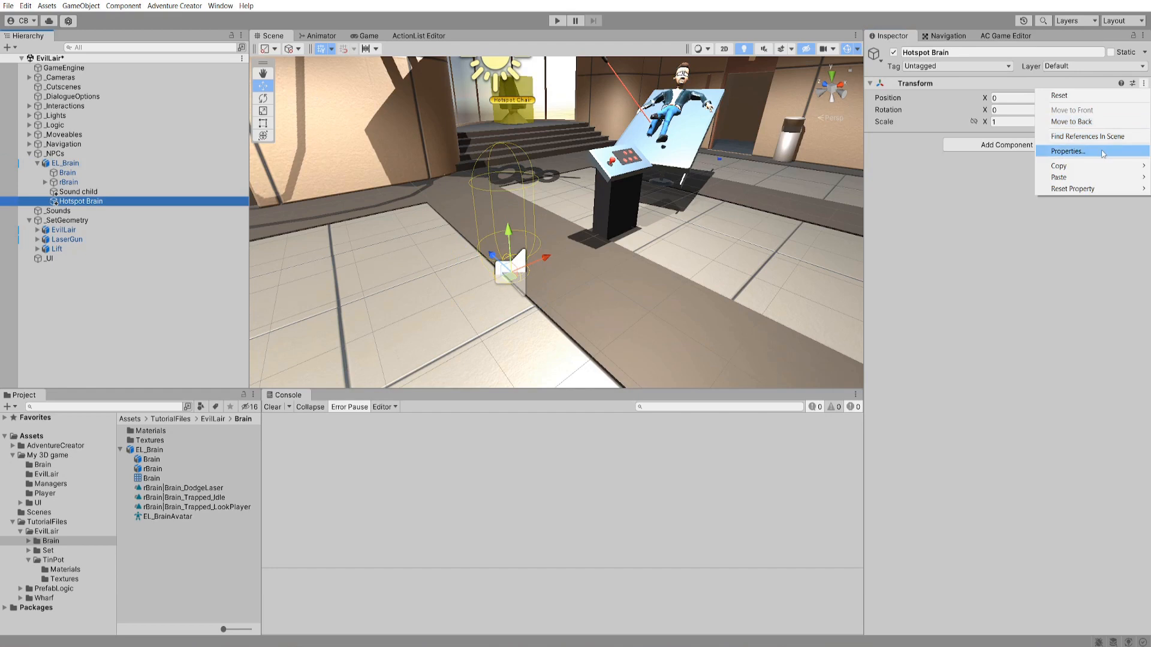
pyautogui.moveTo(1079, 178)
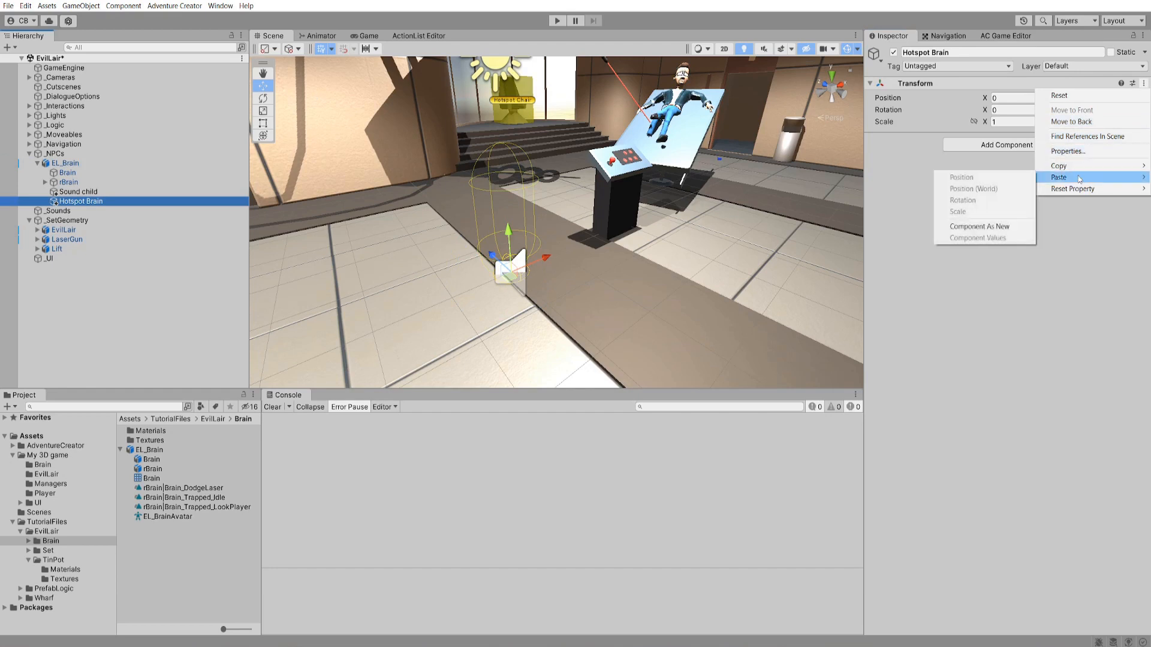
pyautogui.click(979, 226)
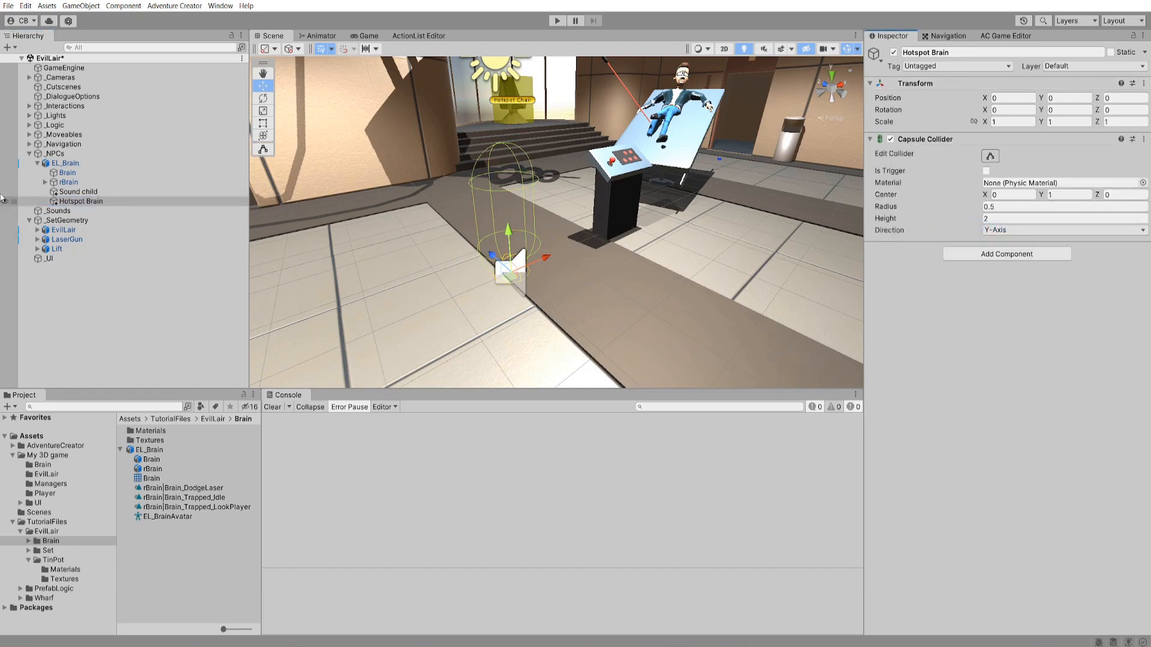
# - Copy EL_Brain's Hotspot component and paste it as a new component on Hotspot Brain
pyautogui.click(75, 165)
pyautogui.scroll(-15, 1005, 401)
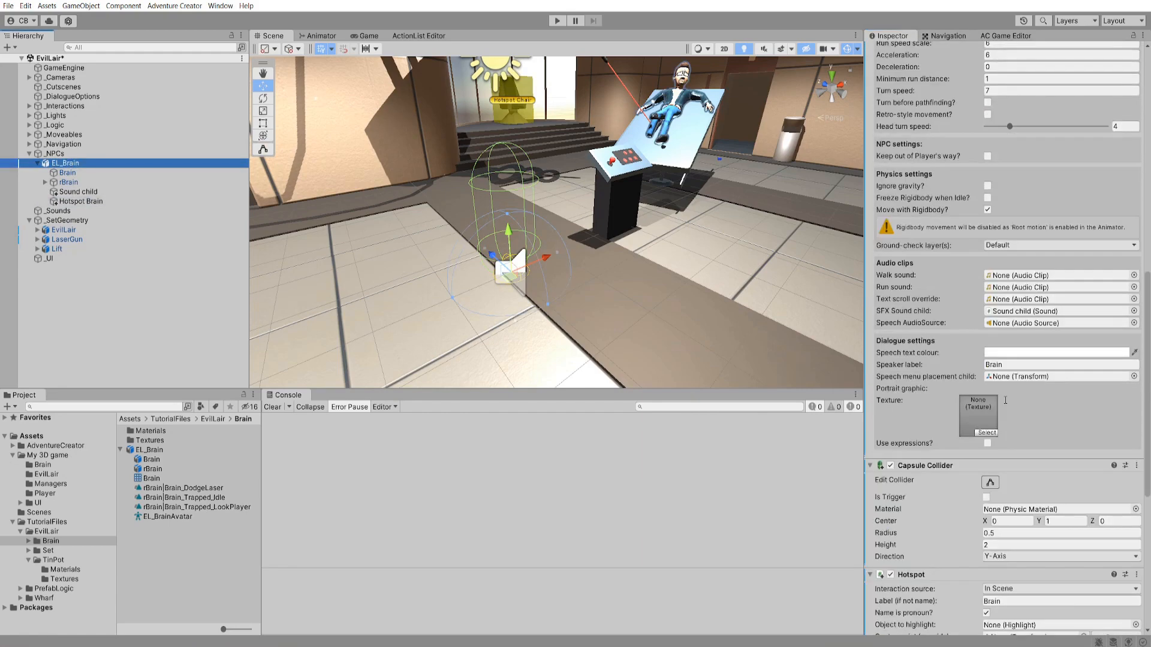
pyautogui.click(1136, 317)
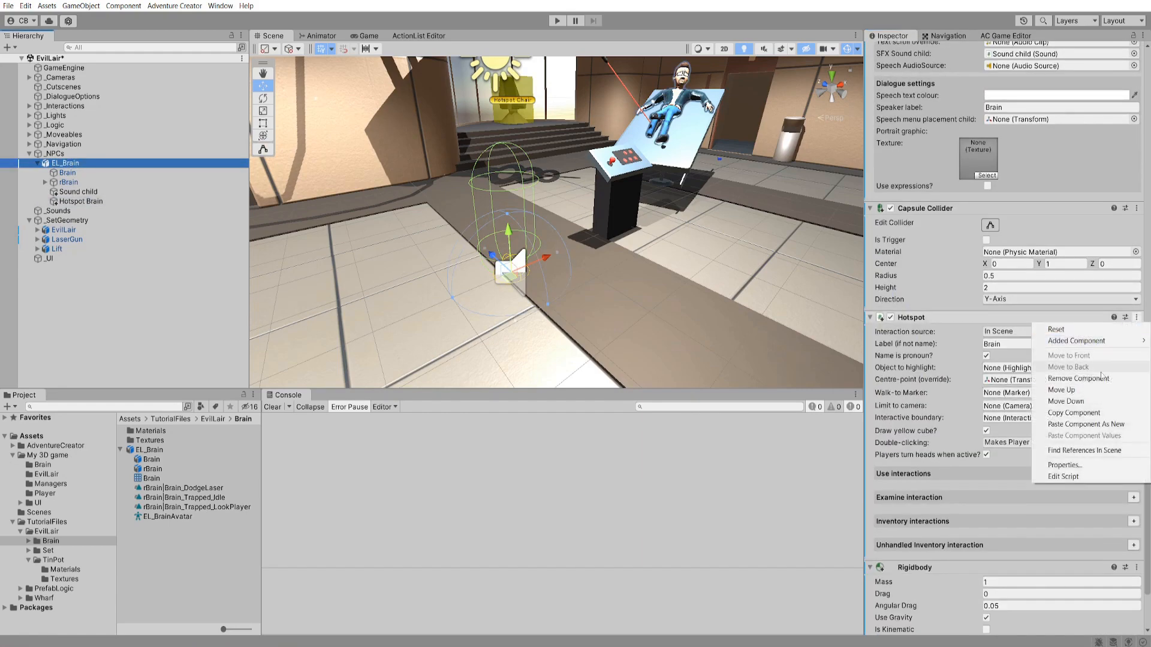
pyautogui.click(1091, 412)
pyautogui.click(97, 201)
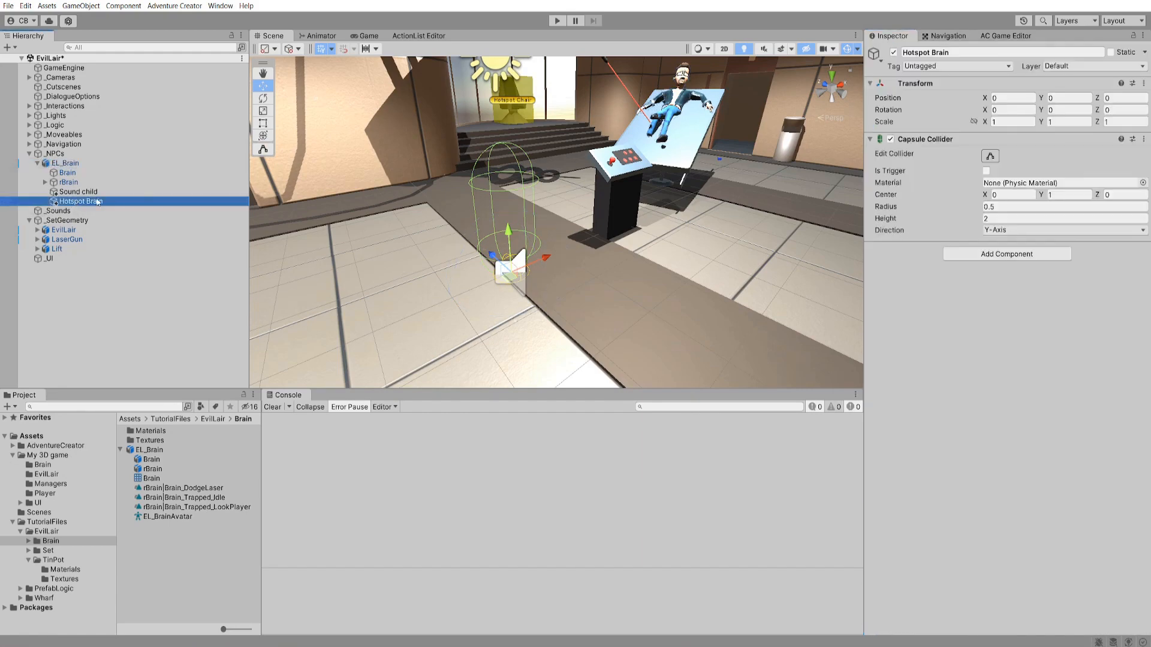
pyautogui.click(1144, 83)
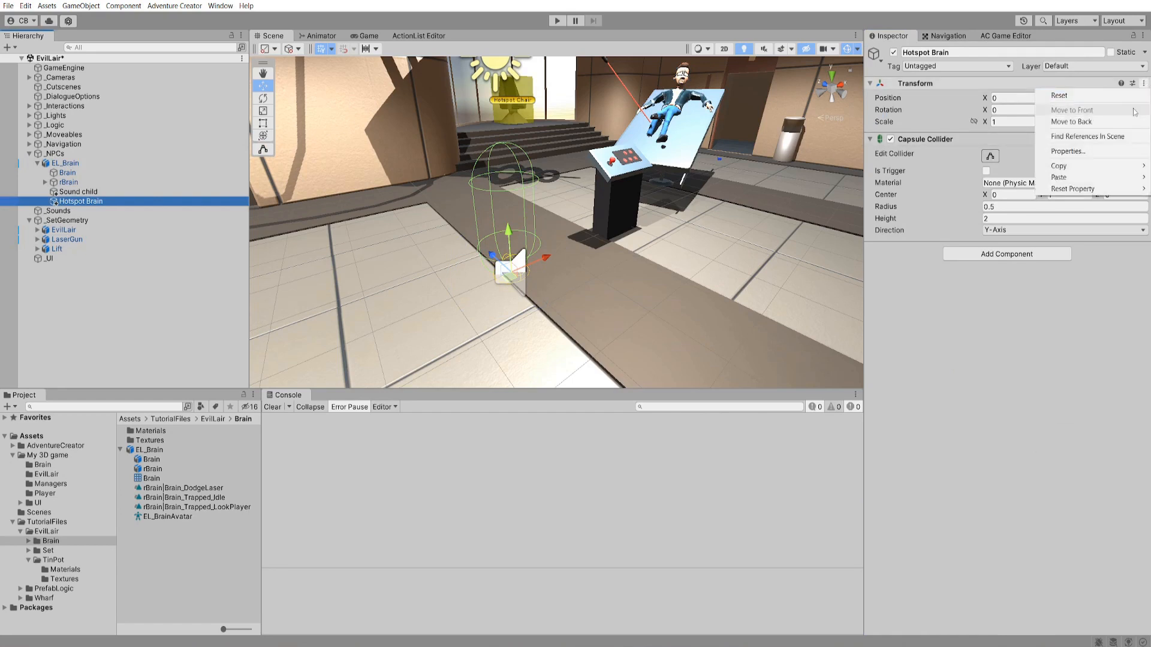
pyautogui.moveTo(1092, 177)
pyautogui.click(995, 228)
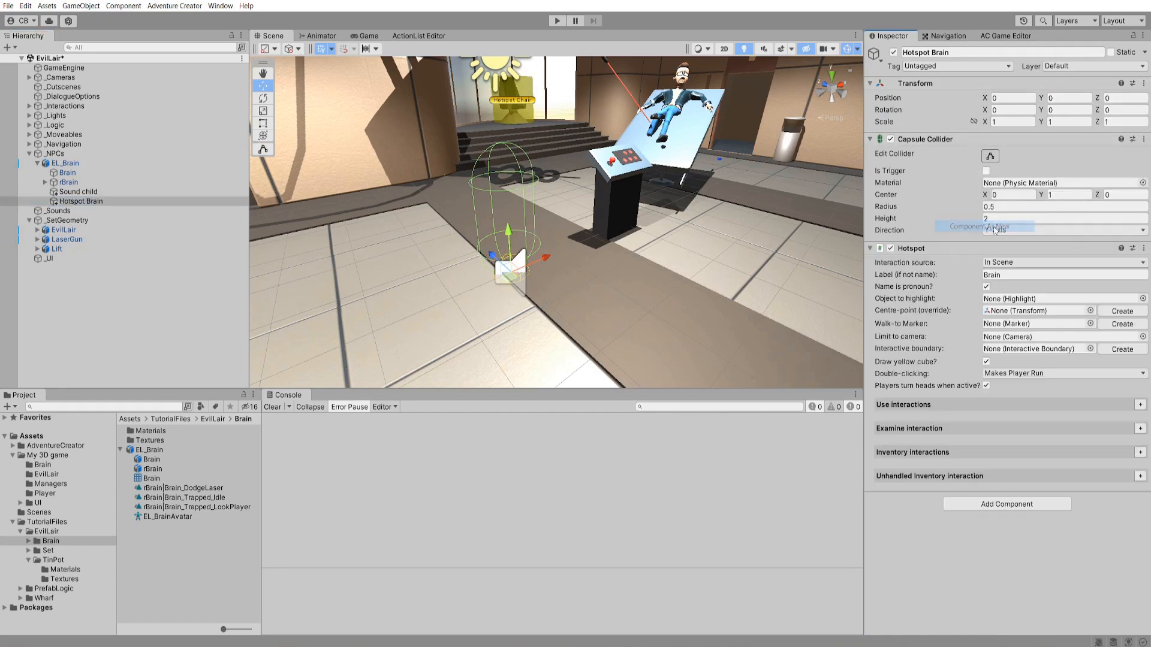
# - Remove the Hotspot, Capsule Collider and Rigidbody components from EL_Brain
pyautogui.click(65, 163)
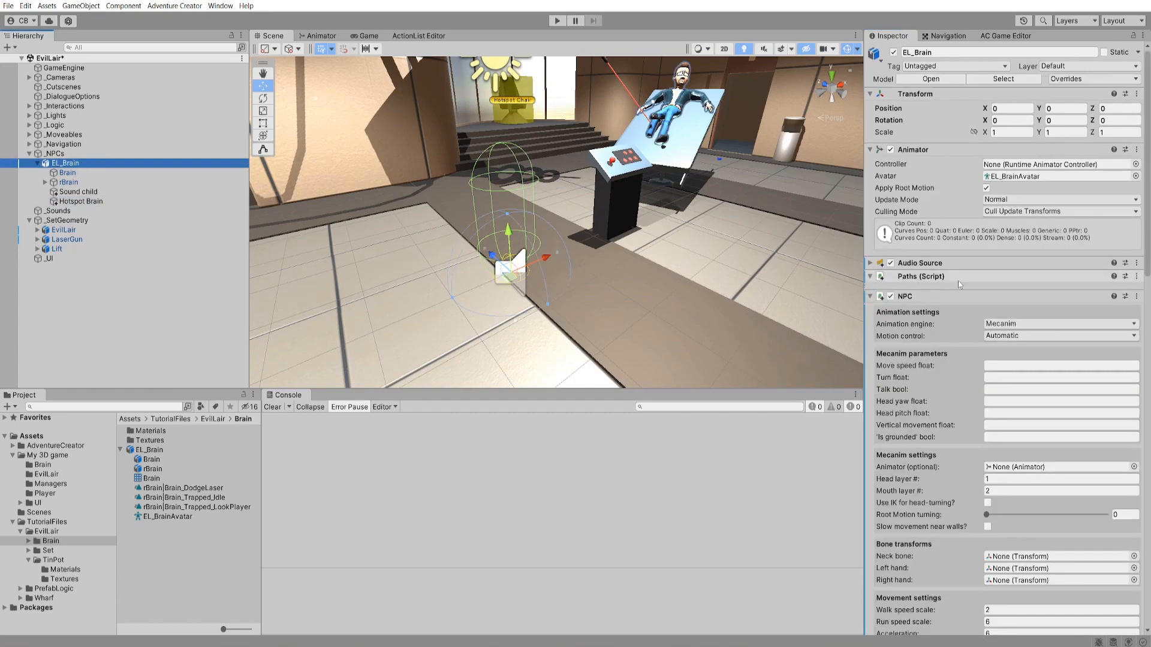
pyautogui.scroll(-5, 988, 307)
pyautogui.scroll(-10, 988, 308)
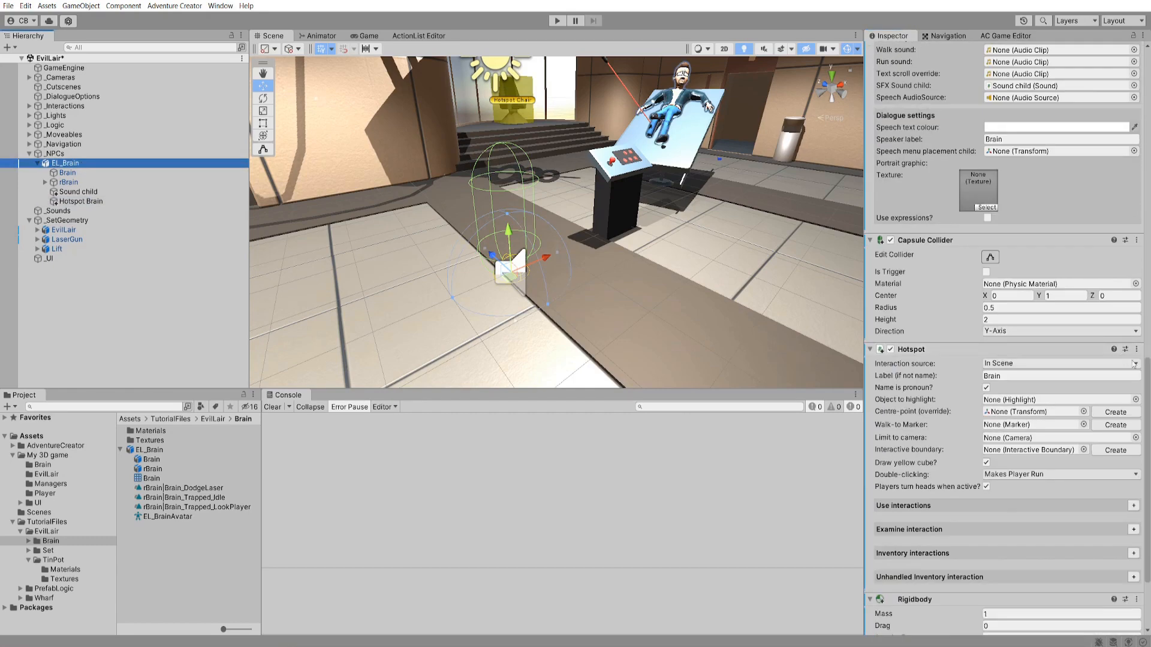
pyautogui.click(1136, 349)
pyautogui.click(1111, 410)
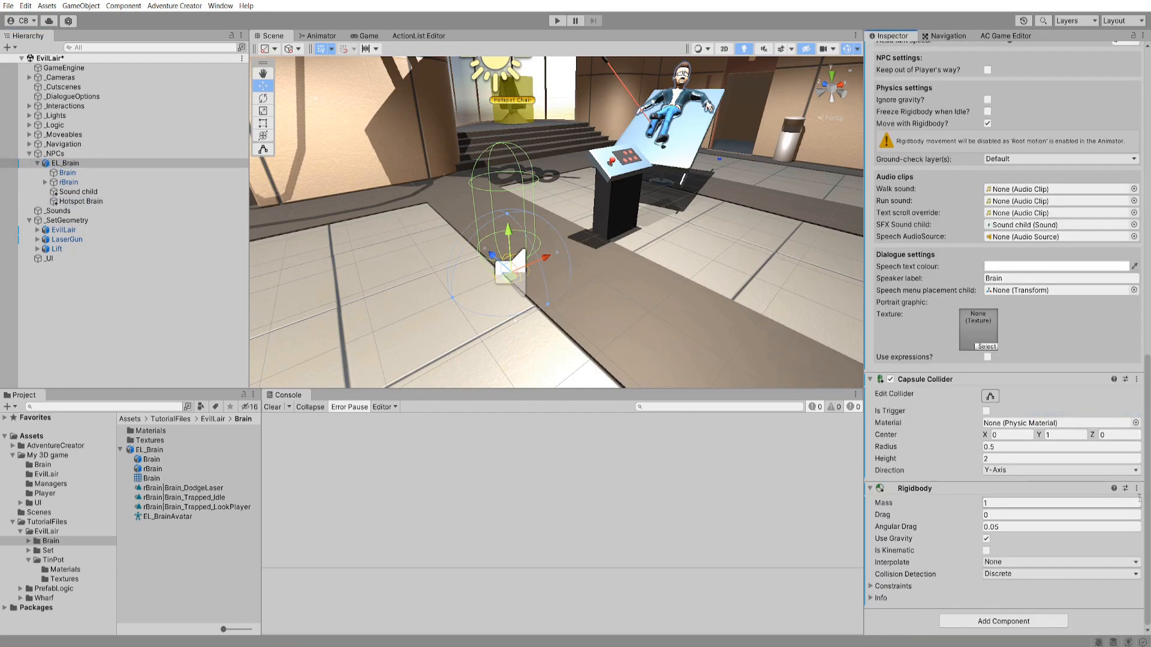
pyautogui.click(1137, 379)
pyautogui.click(1103, 436)
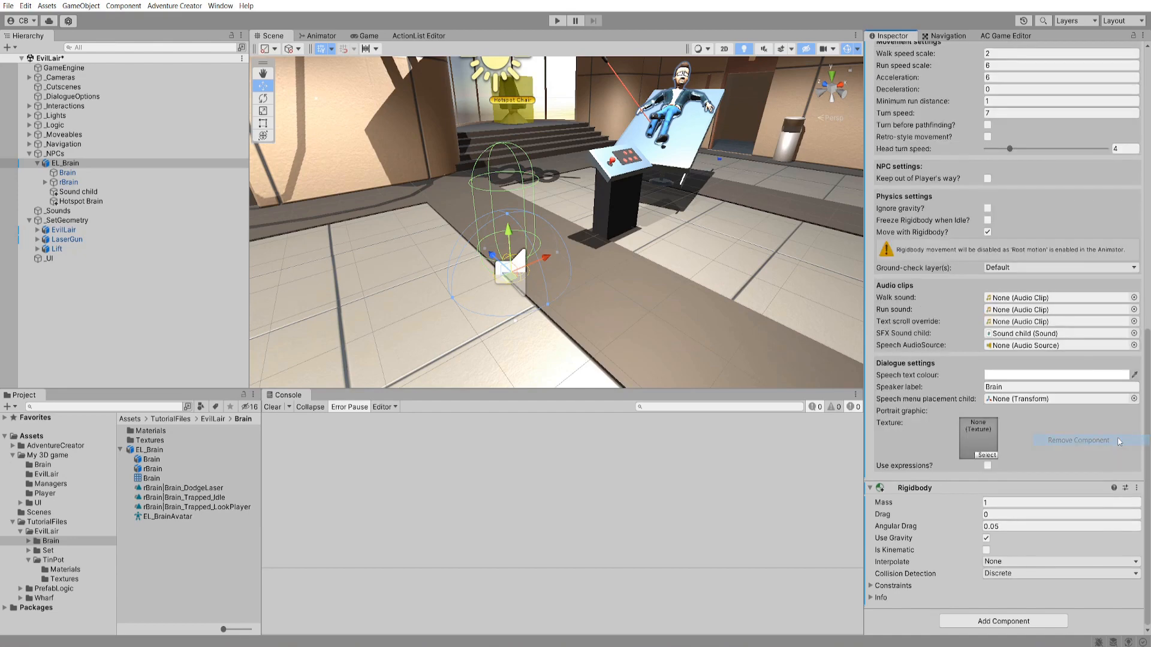
pyautogui.click(1136, 487)
pyautogui.click(1110, 549)
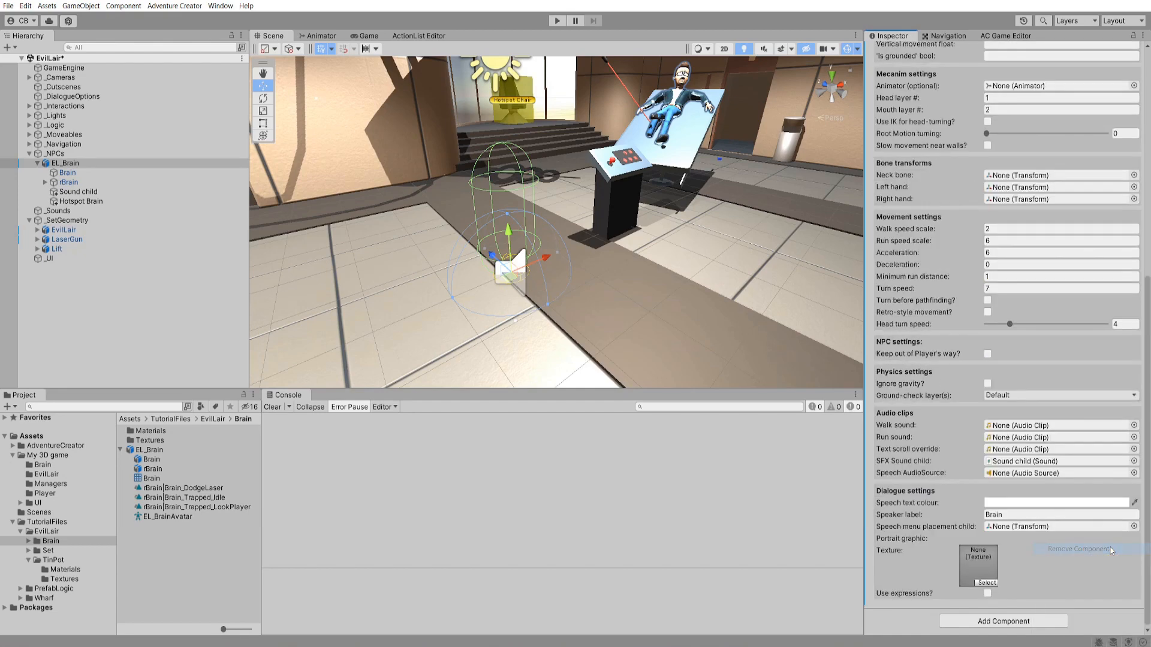
# - Move Hotspot Brain over the character on the table, about (5.64, 1.95, 0.85), and rotate it to about (9.1, -15.3, -65.5)
pyautogui.doubleClick(100, 202)
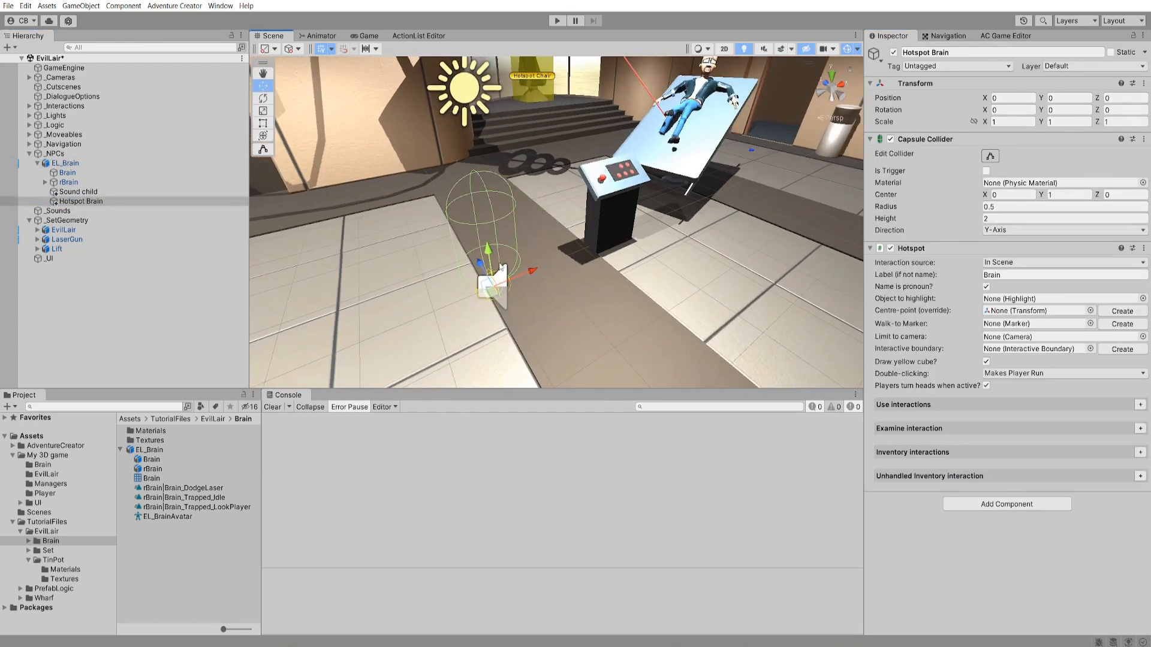
pyautogui.moveTo(488, 281); pyautogui.dragTo(581, 194)
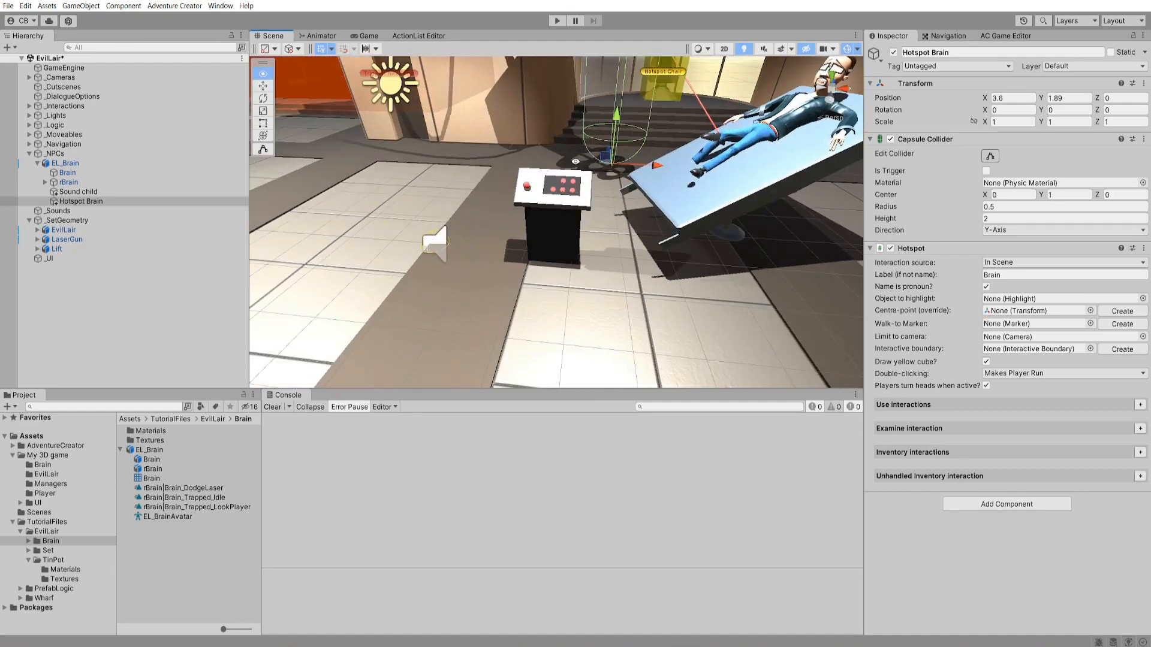
pyautogui.moveTo(581, 194); pyautogui.dragTo(454, 291, button='middle')
pyautogui.moveTo(454, 291); pyautogui.dragTo(539, 198)
pyautogui.press('e')
pyautogui.press('w')
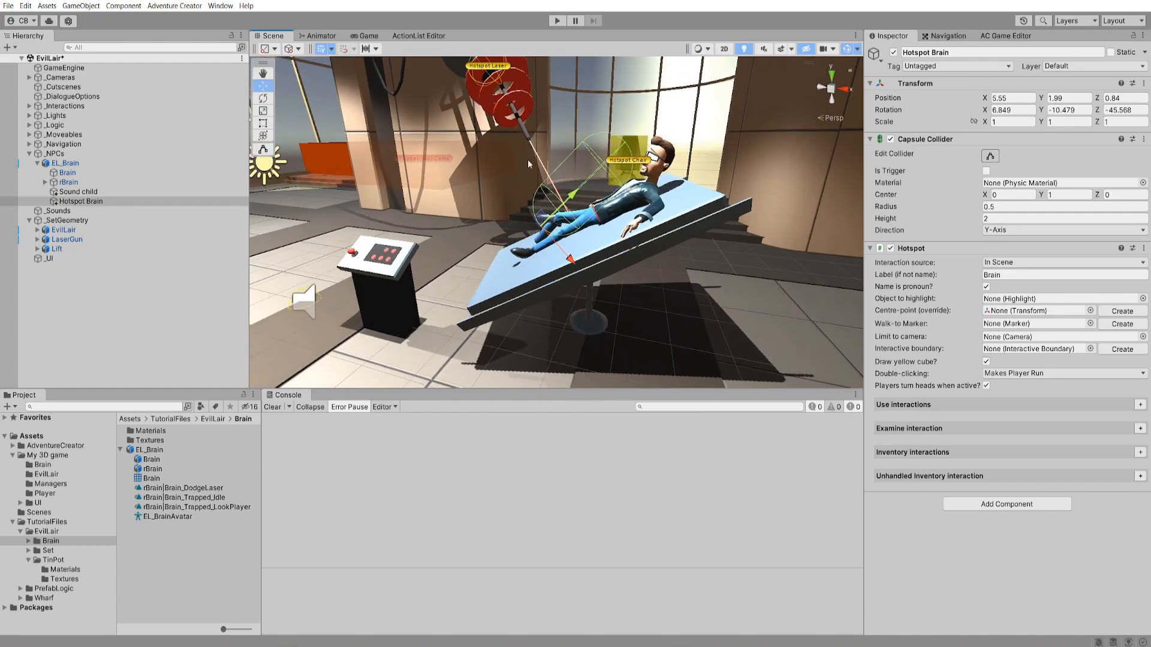
pyautogui.press('e')
pyautogui.moveTo(539, 252); pyautogui.dragTo(593, 180)
pyautogui.keyDown('alt'); pyautogui.moveTo(594, 180); pyautogui.dragTo(584, 291); pyautogui.keyUp('alt')
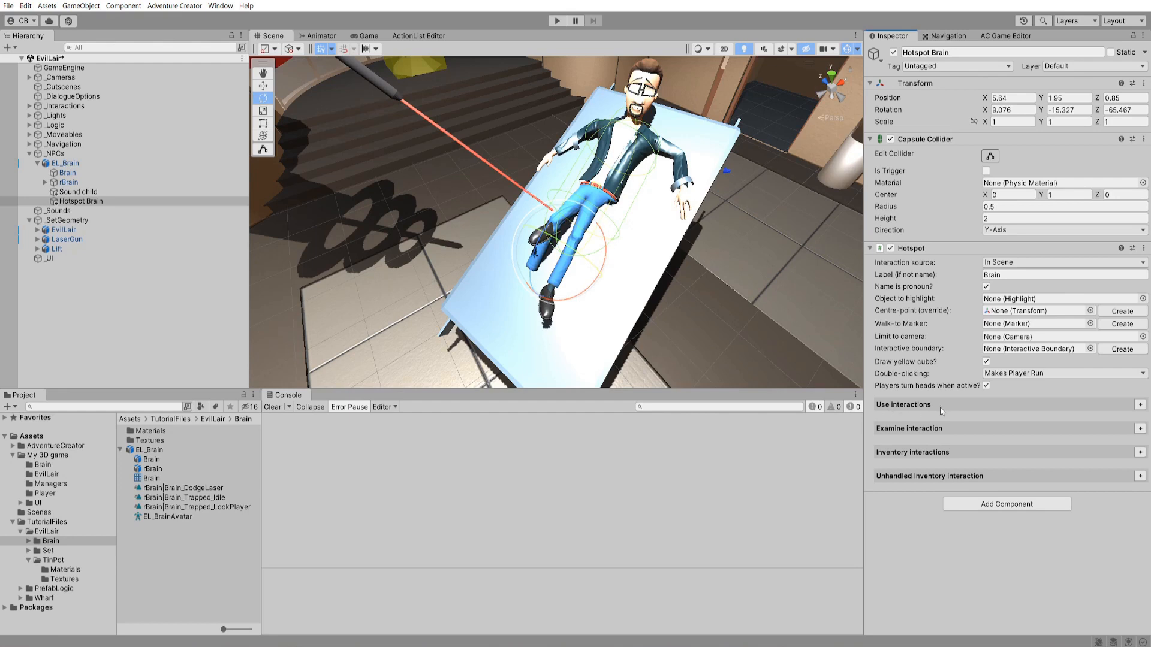
# - Add a Use interaction to Hotspot Brain with the Talk to icon and create its Interaction
pyautogui.click(1140, 406)
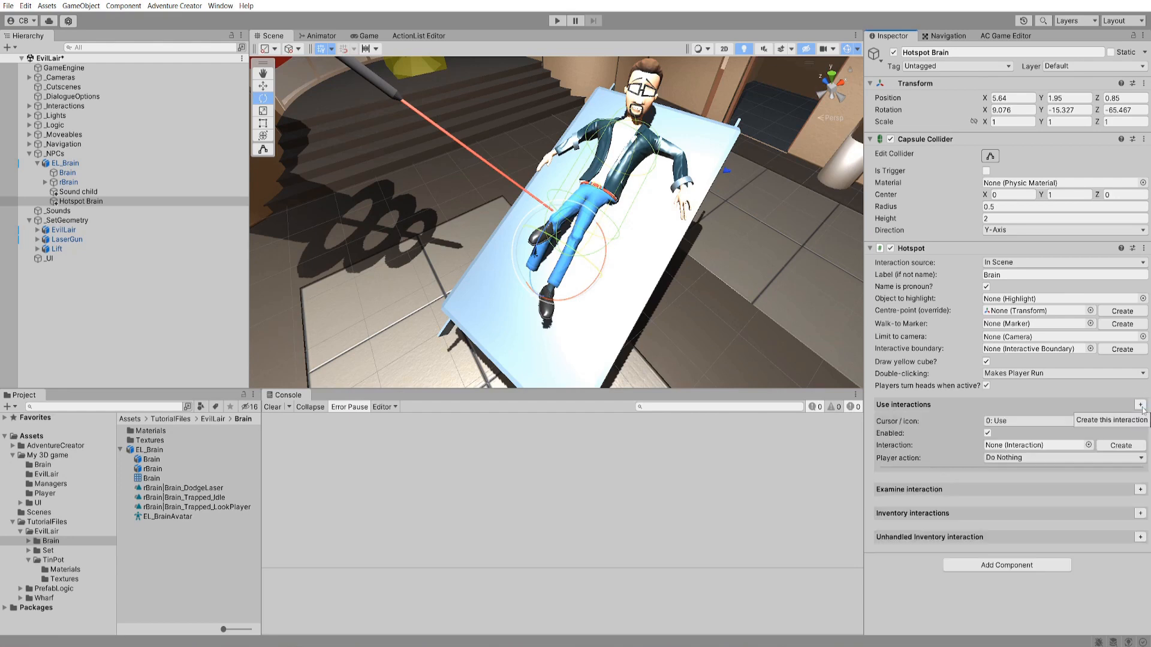
pyautogui.click(1028, 423)
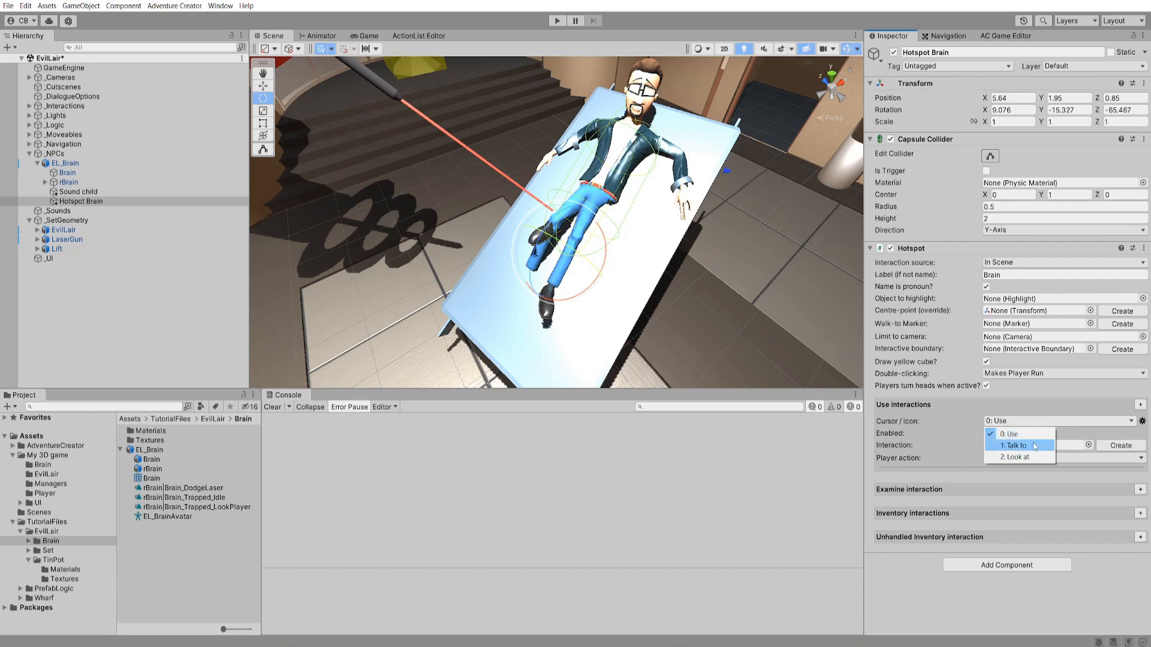
pyautogui.click(1032, 446)
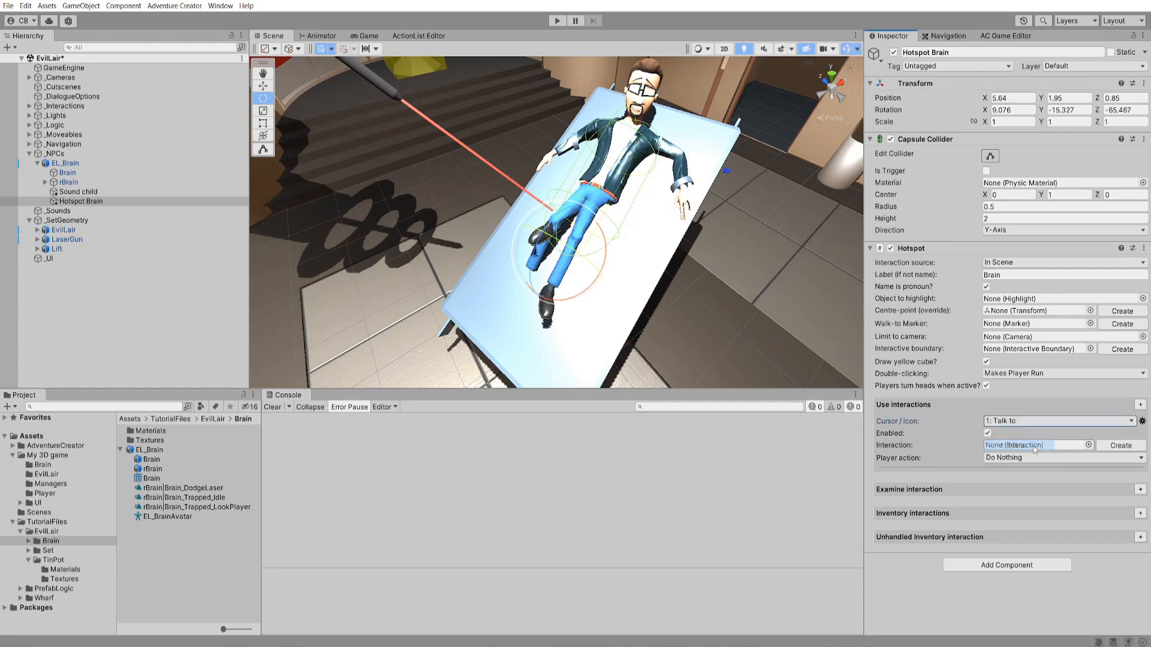
pyautogui.click(1121, 447)
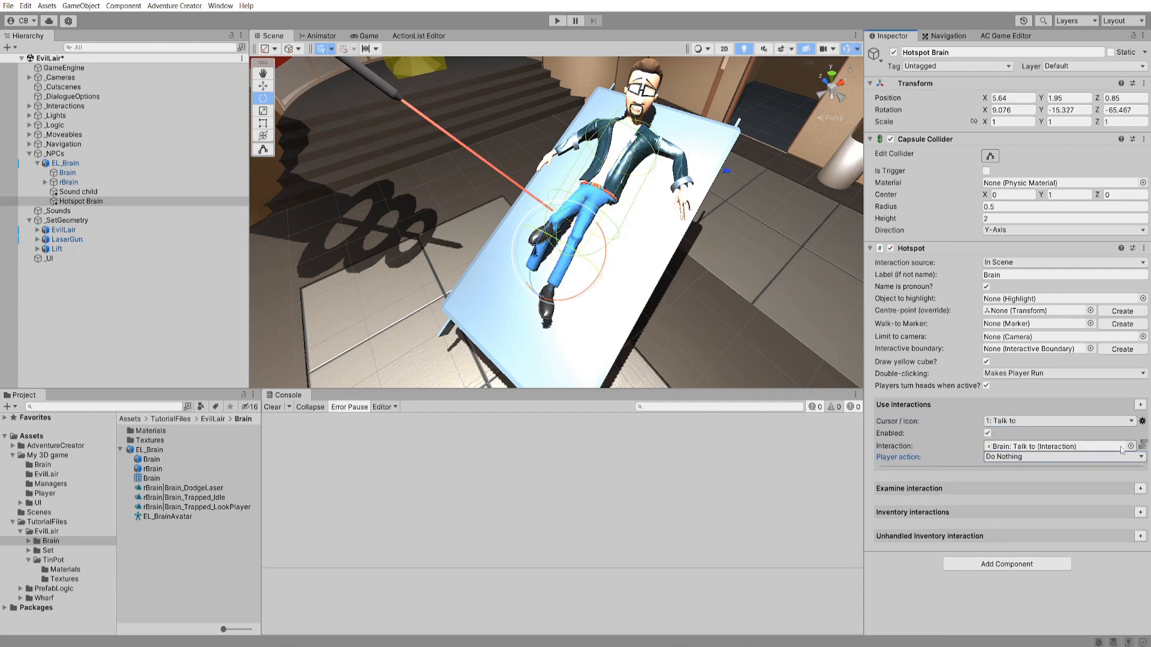
# - Set the Talk to interaction's player action to Walk To Marker and create a walk-to marker for Hotspot Brain
pyautogui.click(1045, 456)
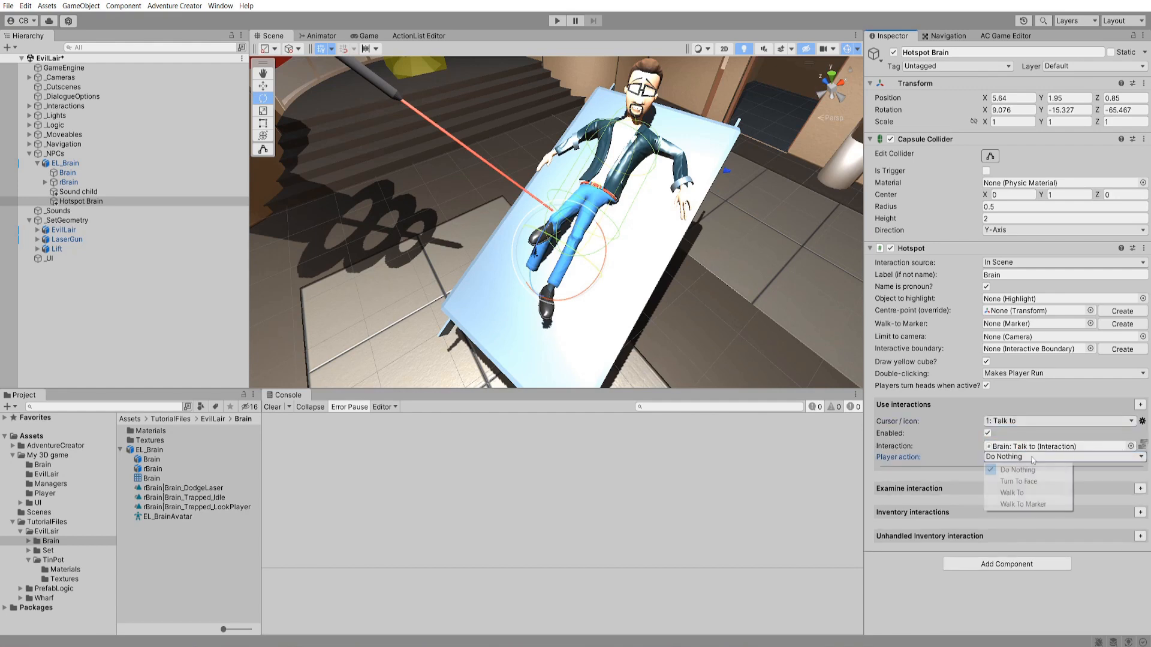
pyautogui.click(1043, 504)
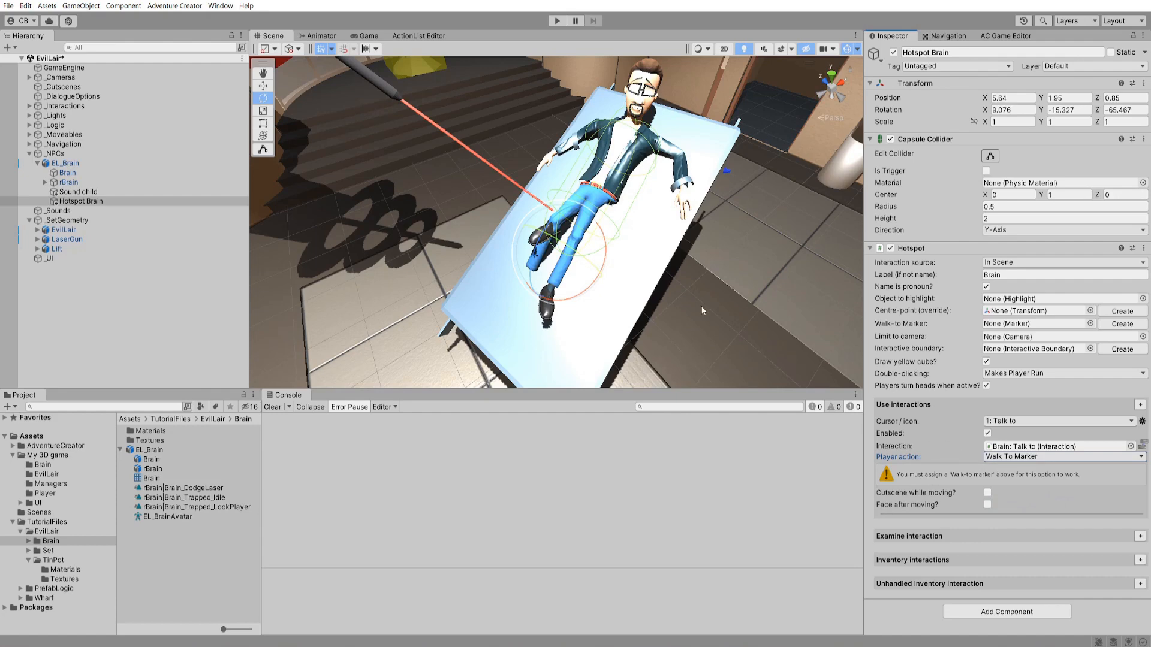
pyautogui.moveTo(702, 310); pyautogui.dragTo(622, 315, button='middle')
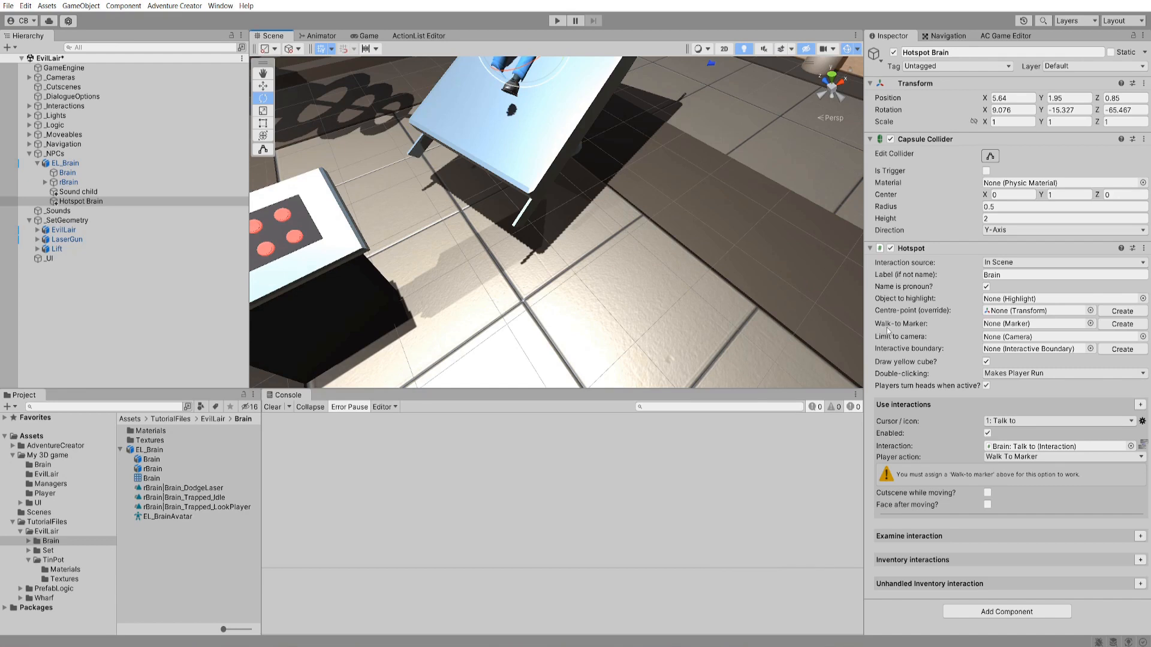
pyautogui.click(1109, 324)
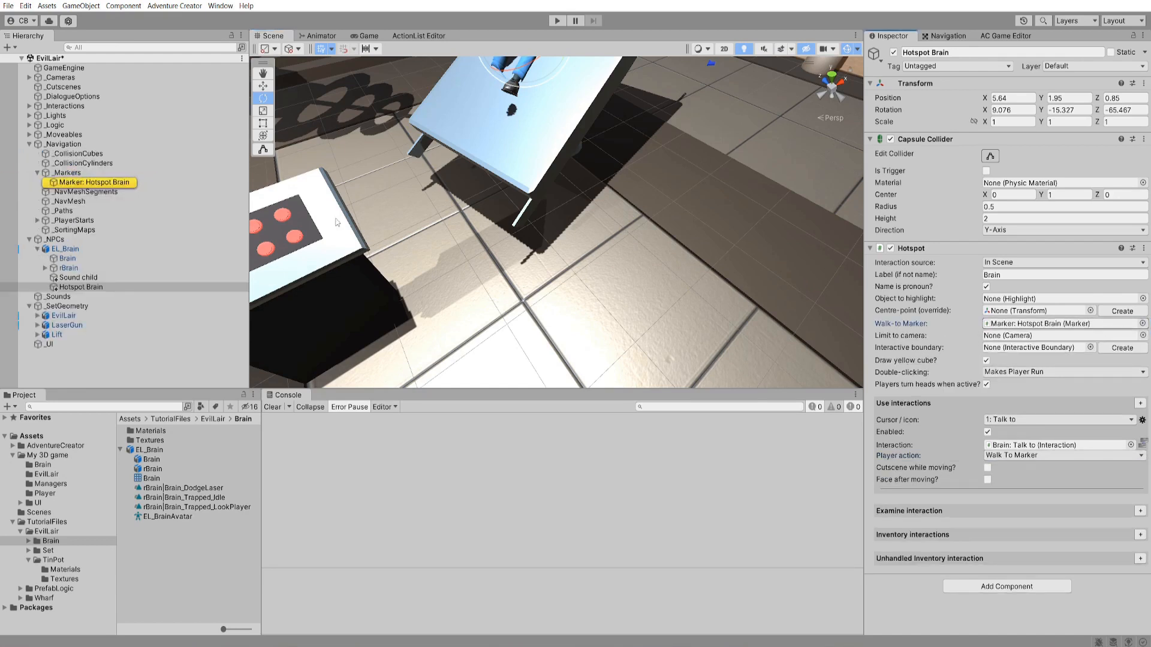
# - Move Marker: Hotspot Brain to the floor in front of the table, about (5.58, 0.03, -1.61), and turn it about 19° around Y
pyautogui.click(86, 182)
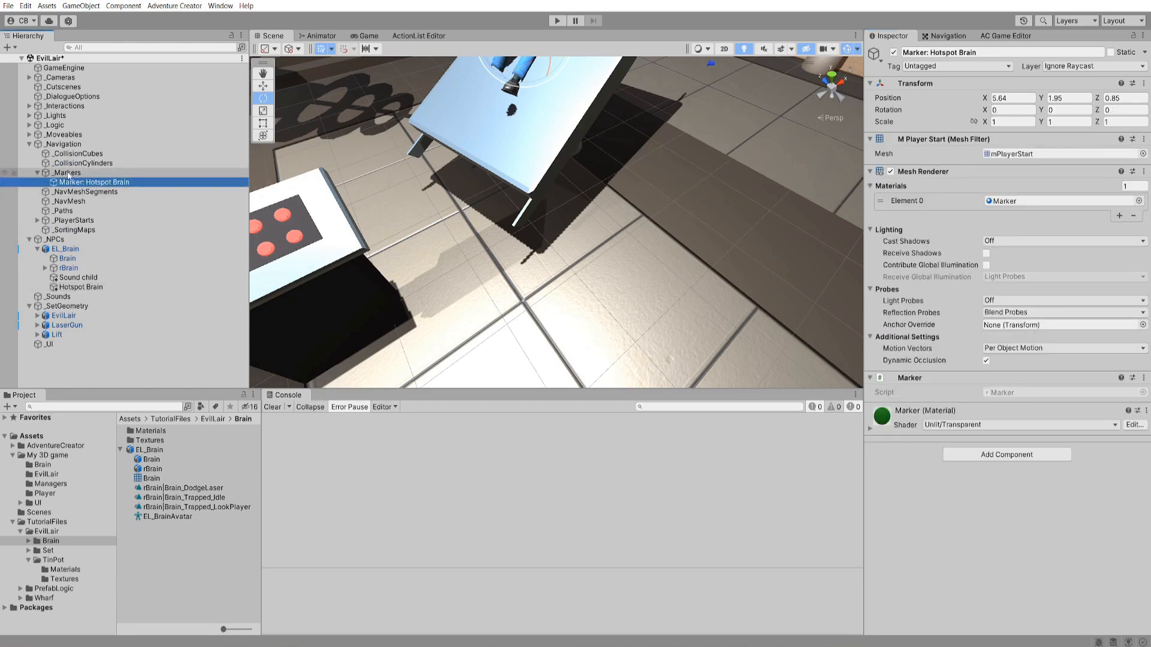
pyautogui.press('f')
pyautogui.press('w')
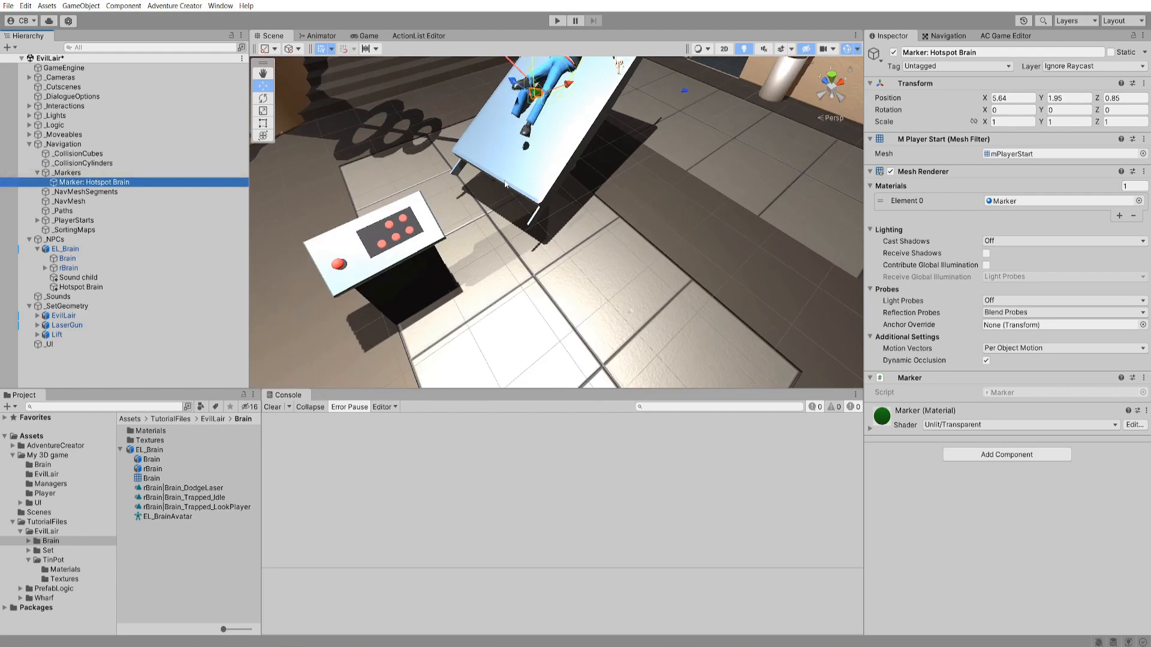
pyautogui.keyDown('alt'); pyautogui.moveTo(504, 198); pyautogui.dragTo(565, 199); pyautogui.keyUp('alt')
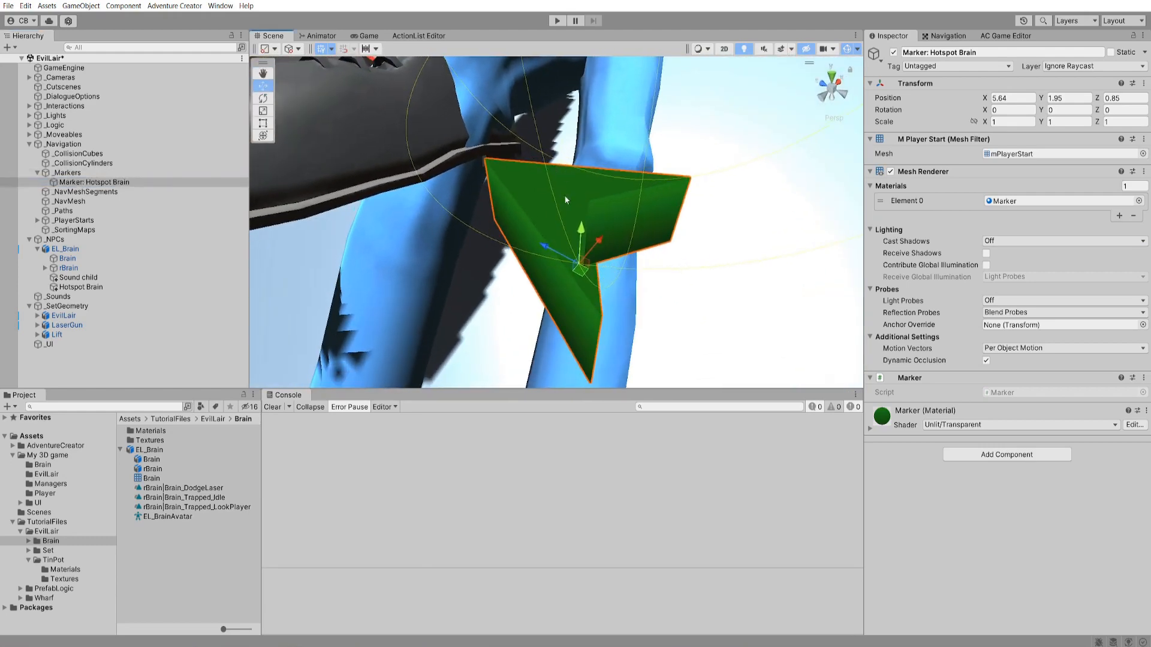
pyautogui.scroll(-10, 522, 258)
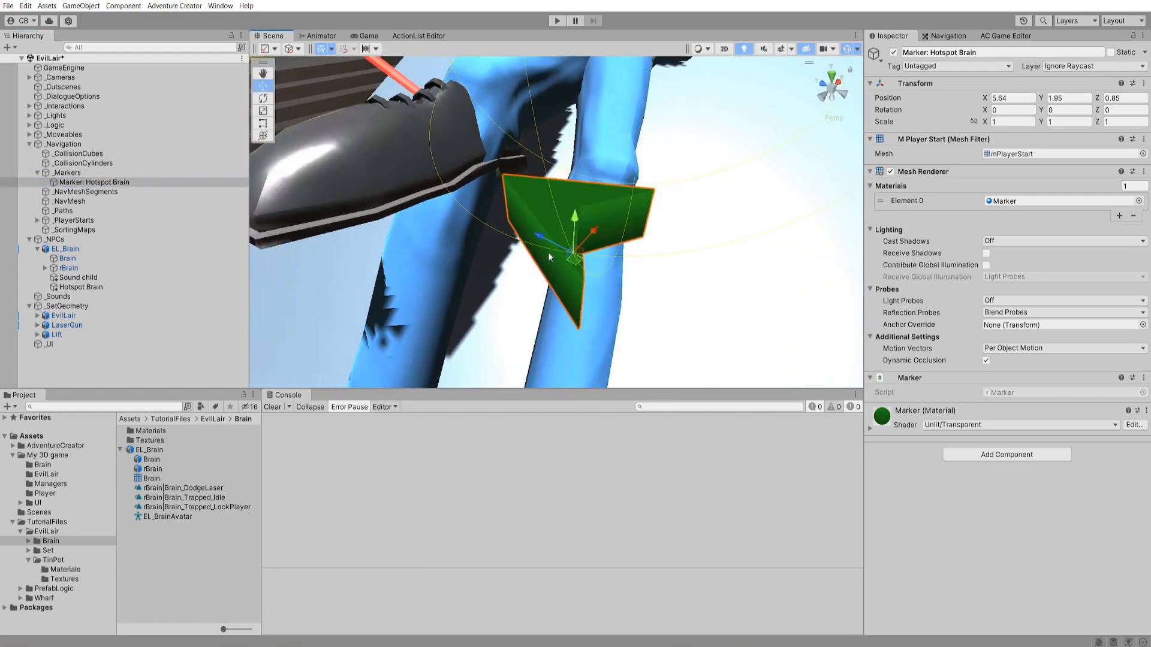
pyautogui.moveTo(572, 230)
pyautogui.mouseDown()
pyautogui.moveTo(670, 261)
pyautogui.moveTo(489, 168)
pyautogui.moveTo(512, 166)
pyautogui.moveTo(681, 354)
pyautogui.moveTo(637, 311)
pyautogui.moveTo(592, 174)
pyautogui.moveTo(617, 344)
pyautogui.moveTo(633, 348)
pyautogui.moveTo(552, 288)
pyautogui.moveTo(582, 305)
pyautogui.moveTo(573, 298)
pyautogui.mouseUp()
pyautogui.press('e')
pyautogui.scroll(-5, 544, 301)
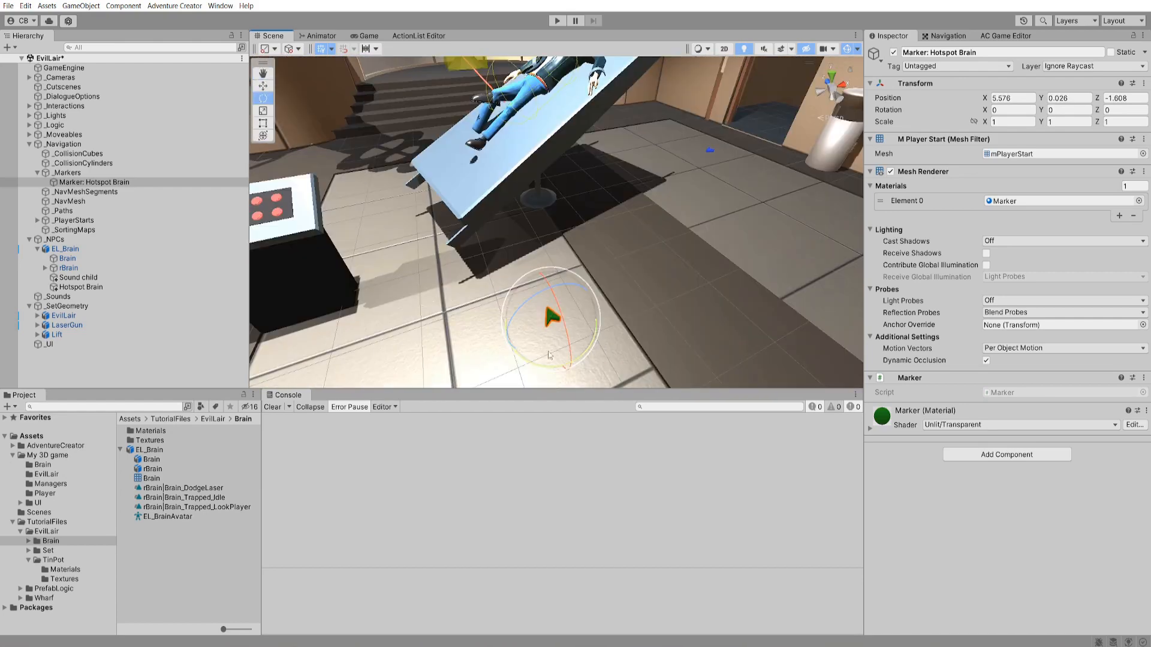
pyautogui.moveTo(516, 351); pyautogui.dragTo(527, 364)
pyautogui.press('w')
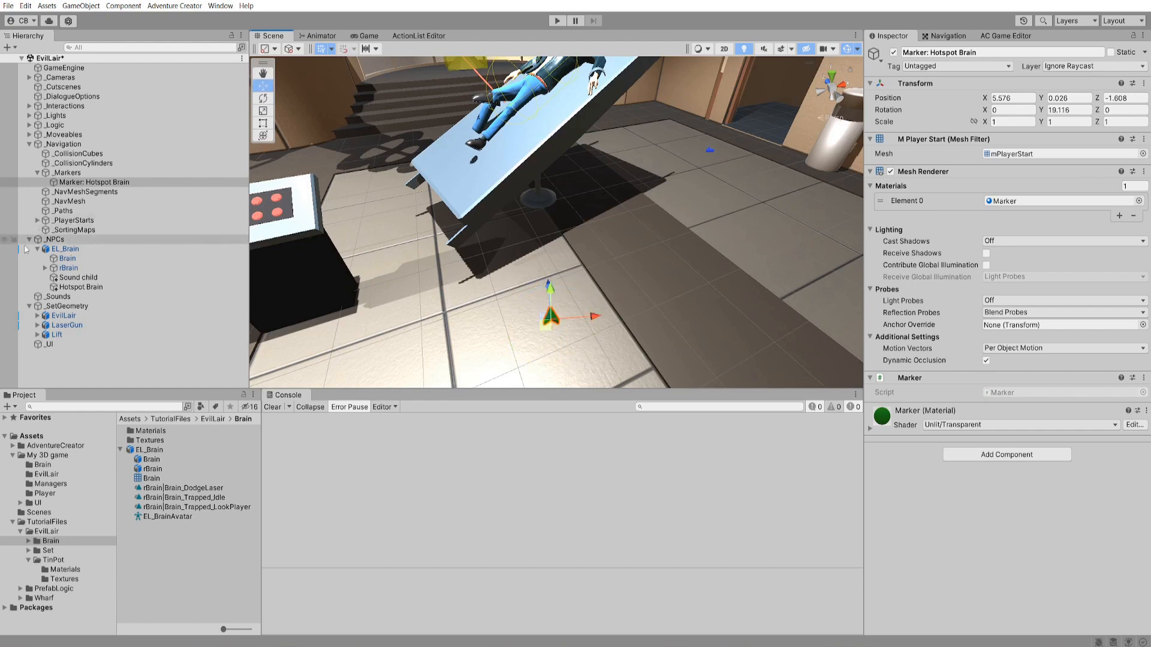
# - Enable Face after moving for Hotspot Brain's Talk to interaction and locate its linked Interaction object in the scene
pyautogui.click(81, 287)
pyautogui.click(989, 486)
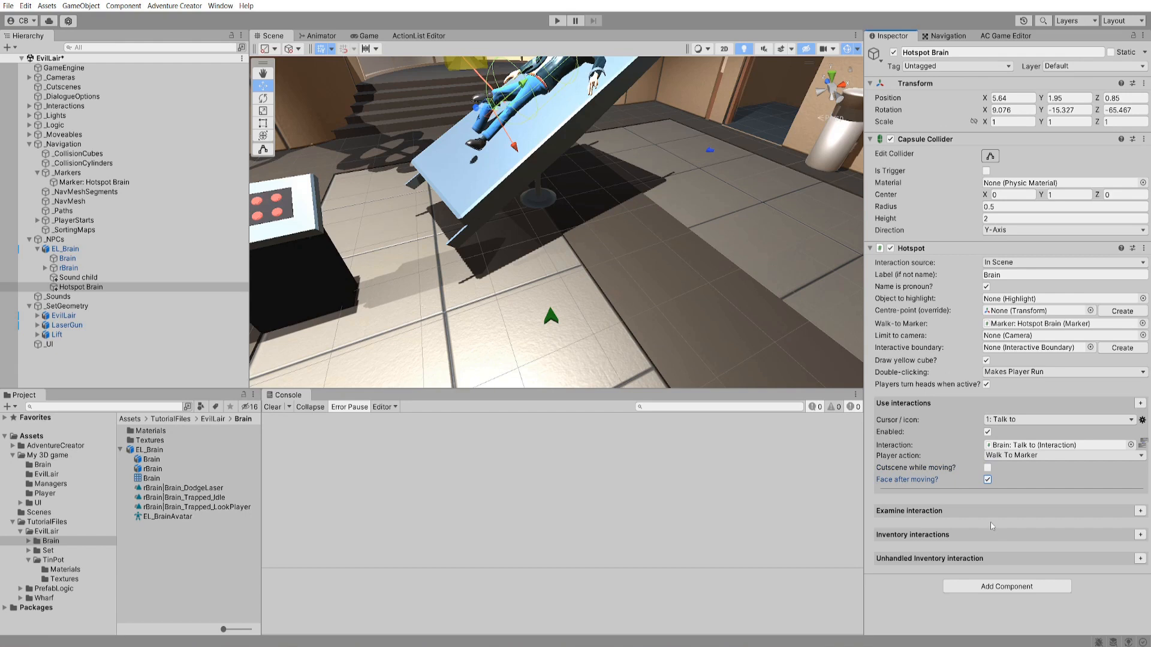
pyautogui.click(1036, 445)
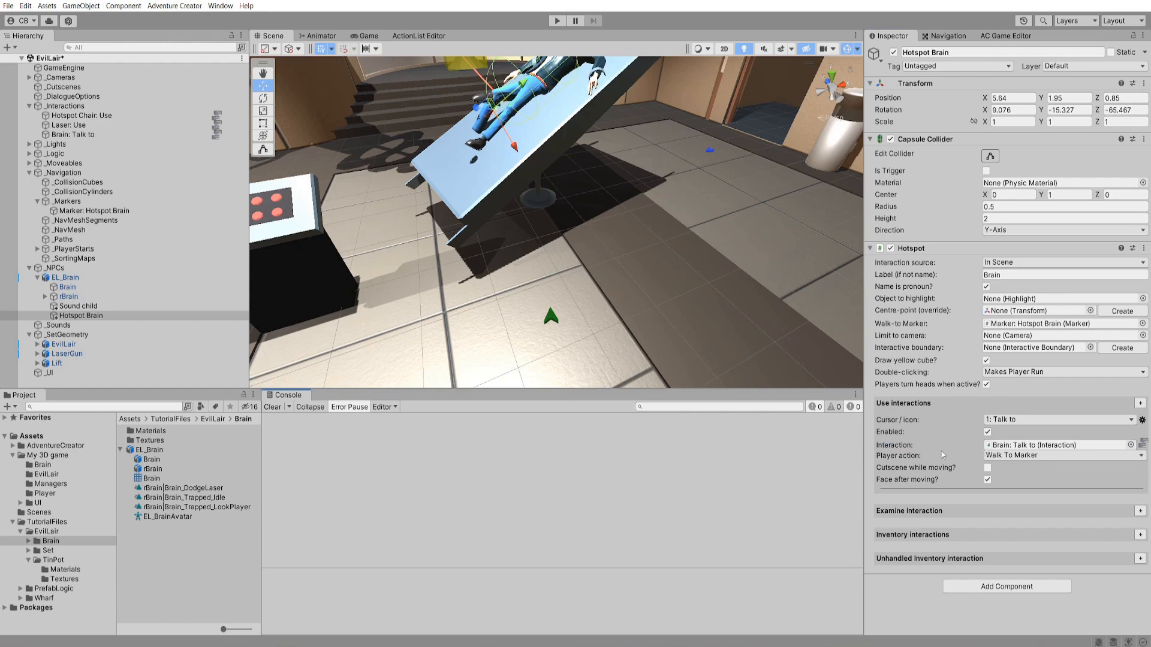
pyautogui.moveTo(891, 452)
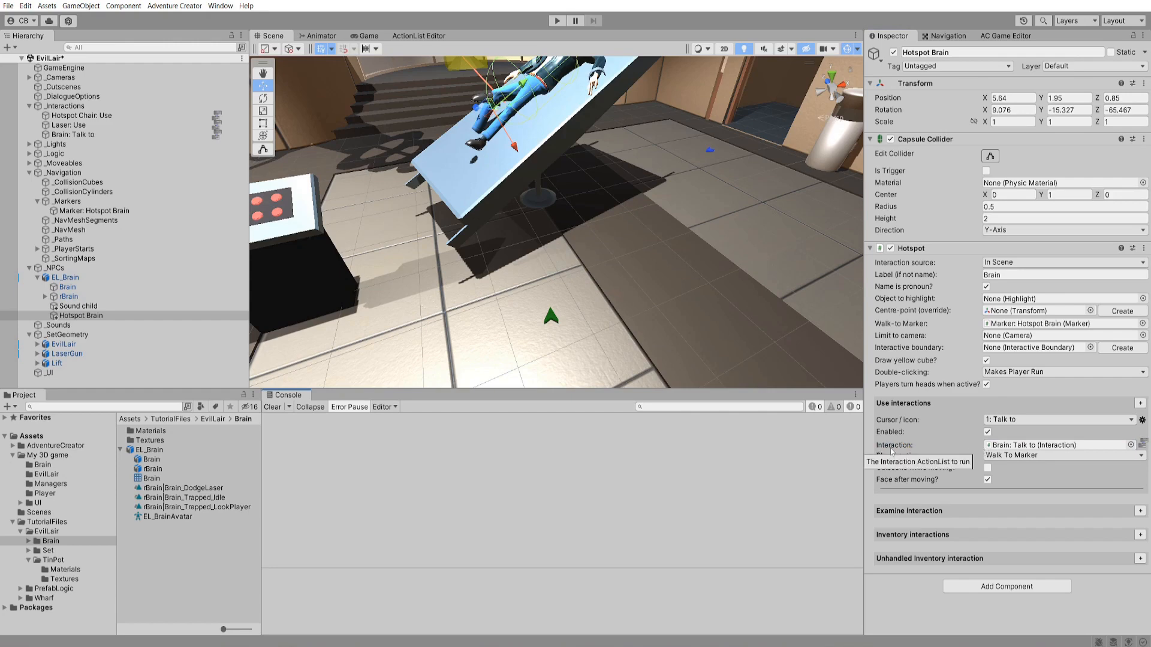
# - Add a SimpleCamera to the scene and rename it BrainConv Camera
pyautogui.click(1021, 36)
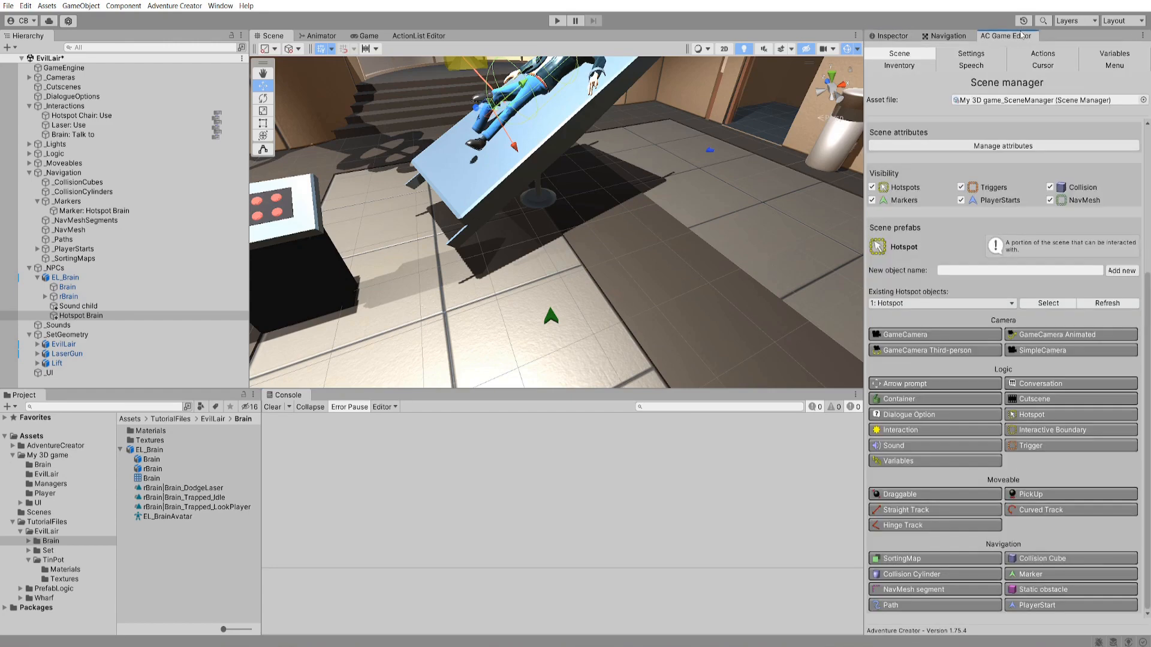
pyautogui.click(1076, 356)
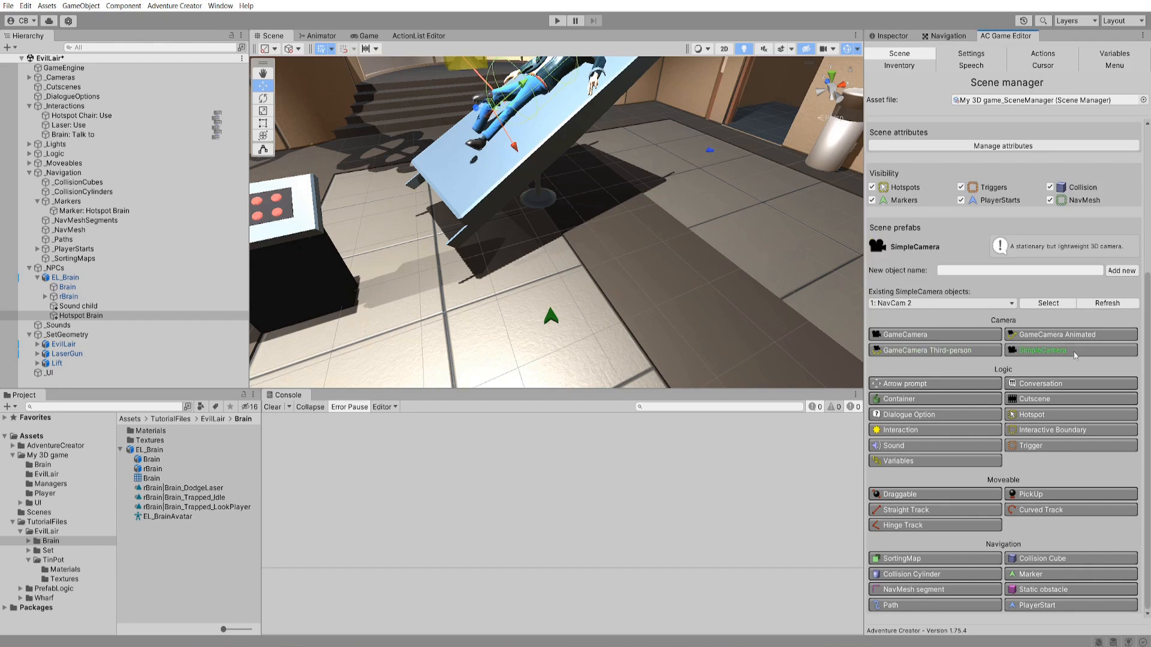
pyautogui.click(1066, 355)
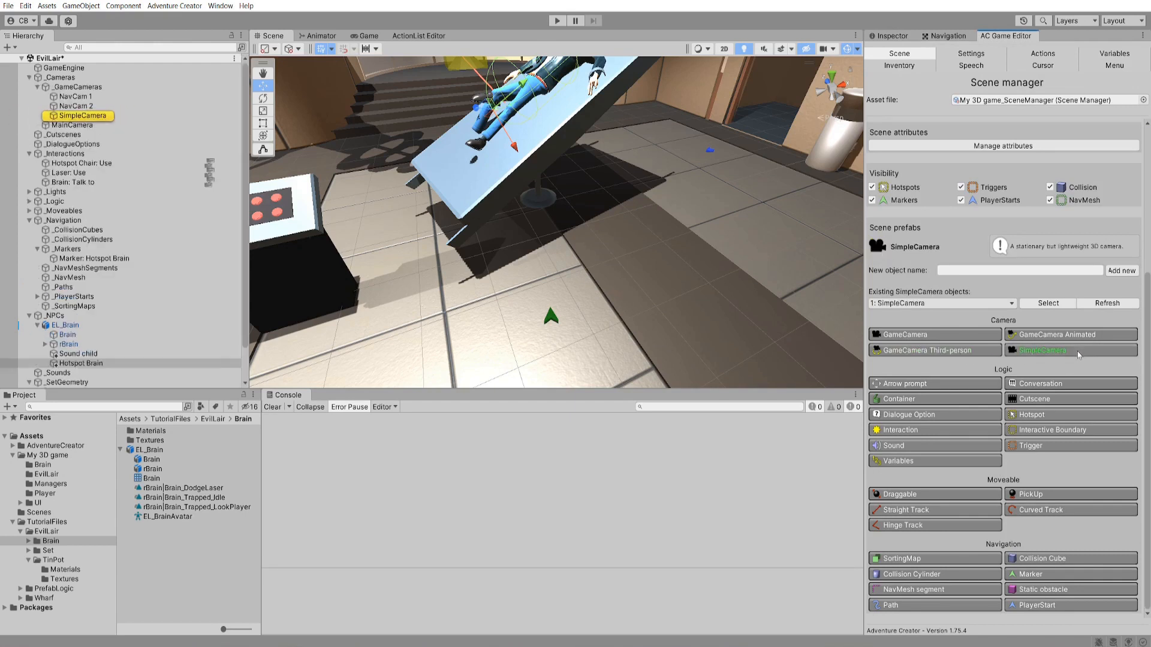
pyautogui.doubleClick(79, 117)
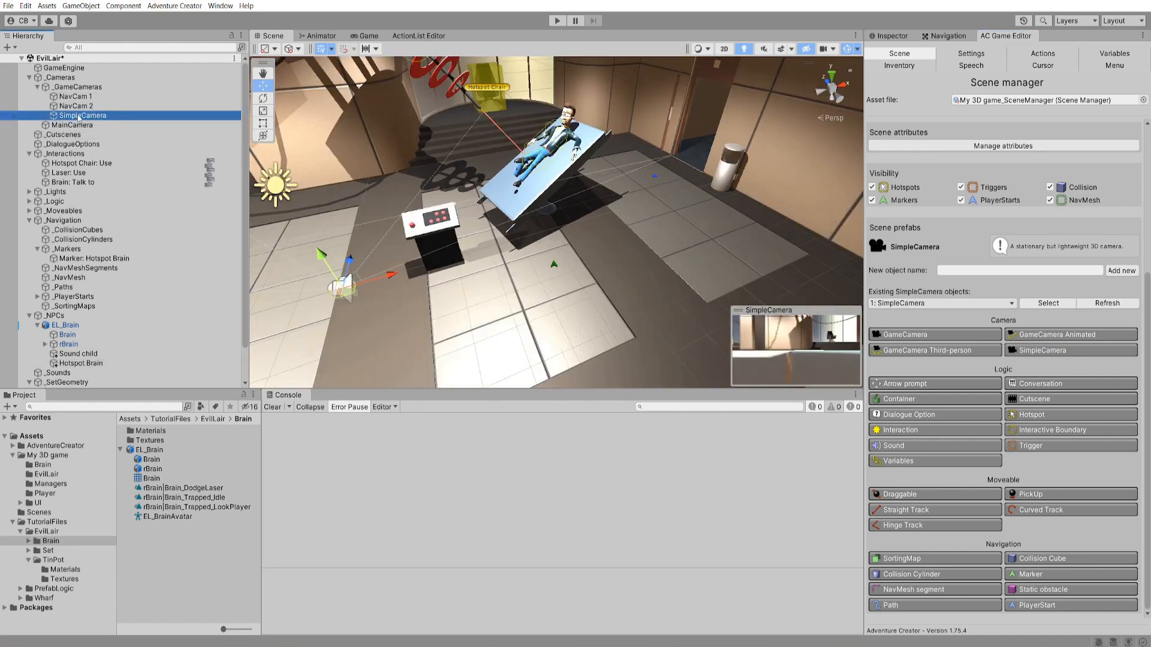
pyautogui.press('F2')
pyautogui.write('Brain')
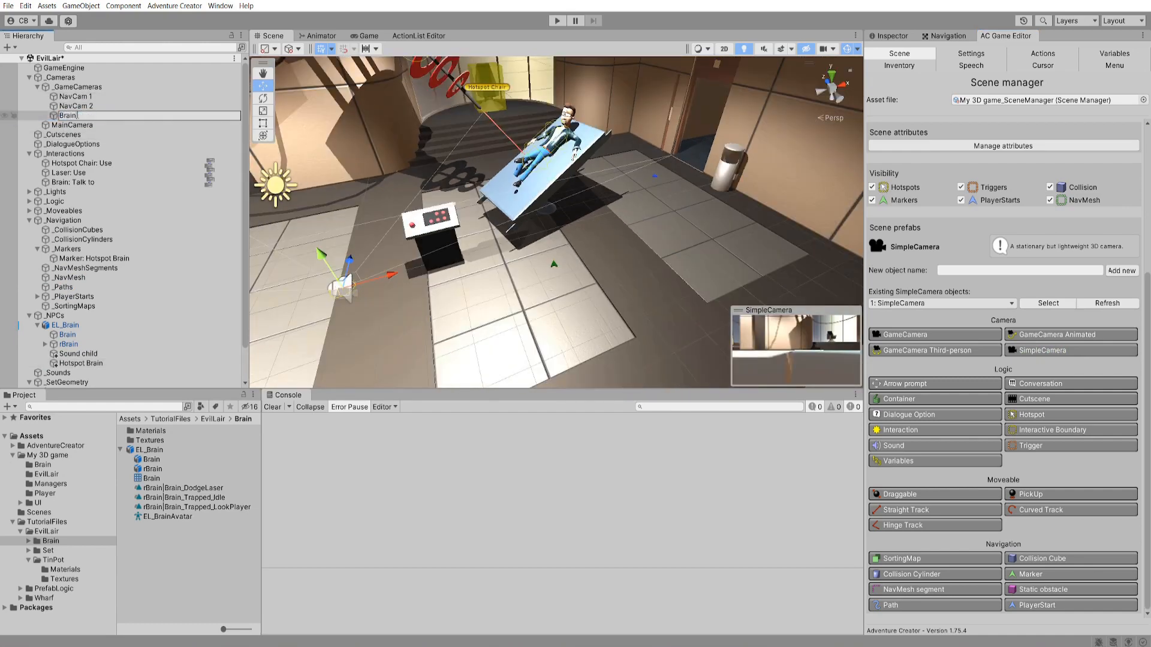
pyautogui.write('Conv Camera')
pyautogui.press('Return')
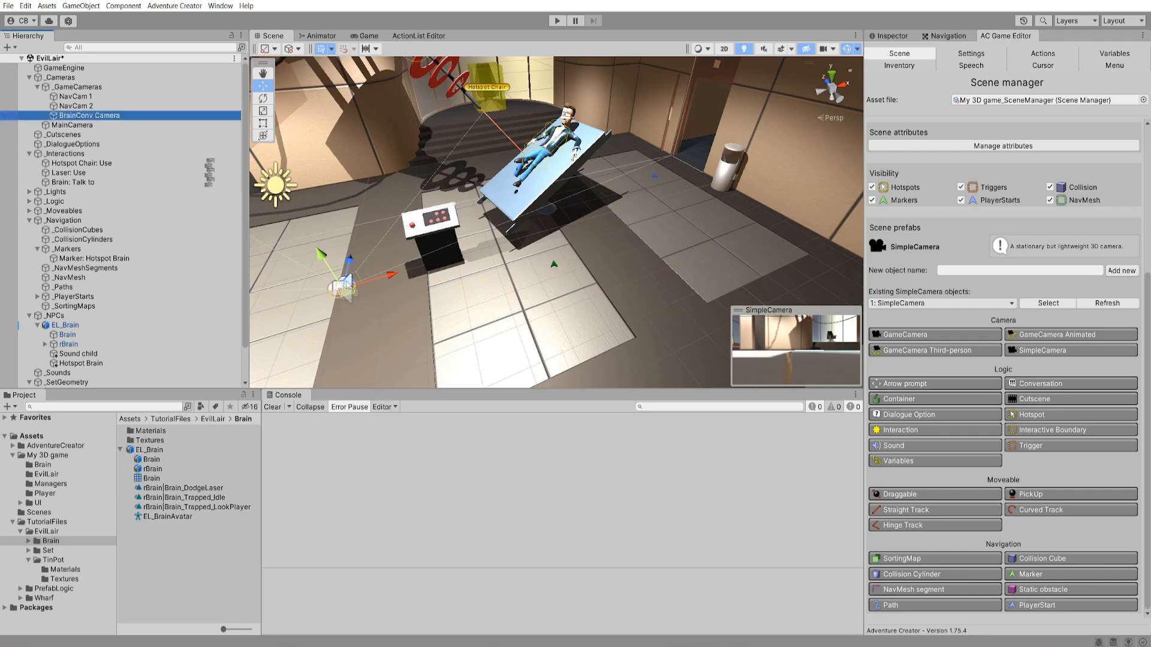
# - Aim BrainConv Camera at the character on the table from about (2.64, 1.53, -2.86), rotated about (-5.7, 52.1, 0), with a 42.8 field of view
pyautogui.moveTo(342, 287); pyautogui.dragTo(592, 207)
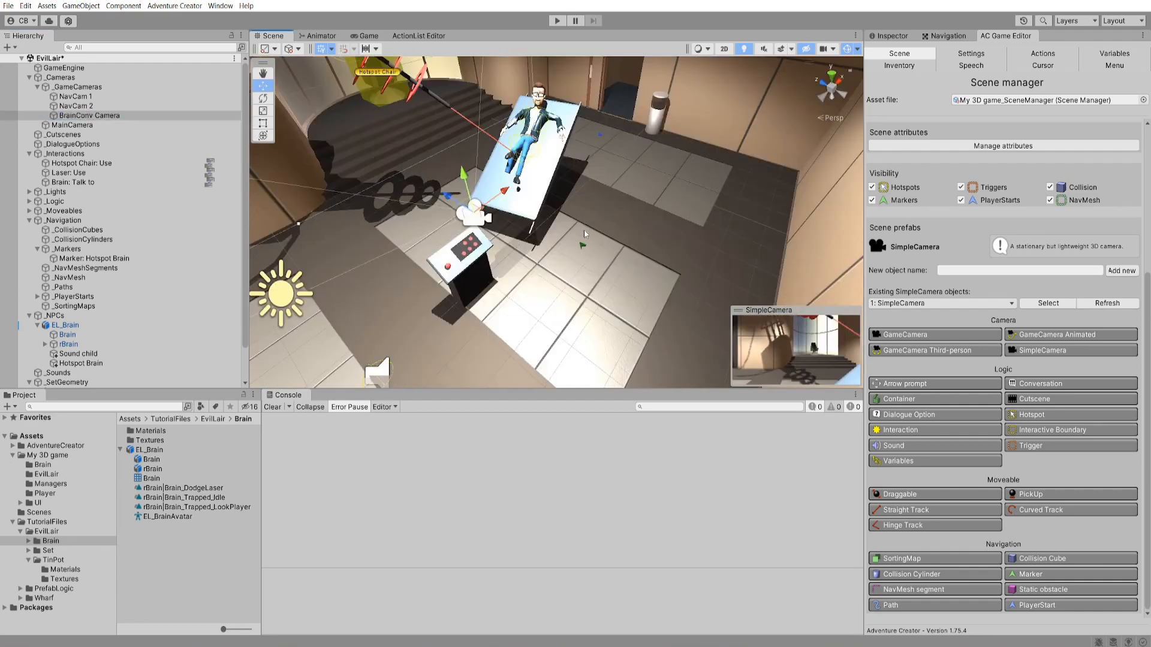
pyautogui.moveTo(474, 224); pyautogui.dragTo(532, 245)
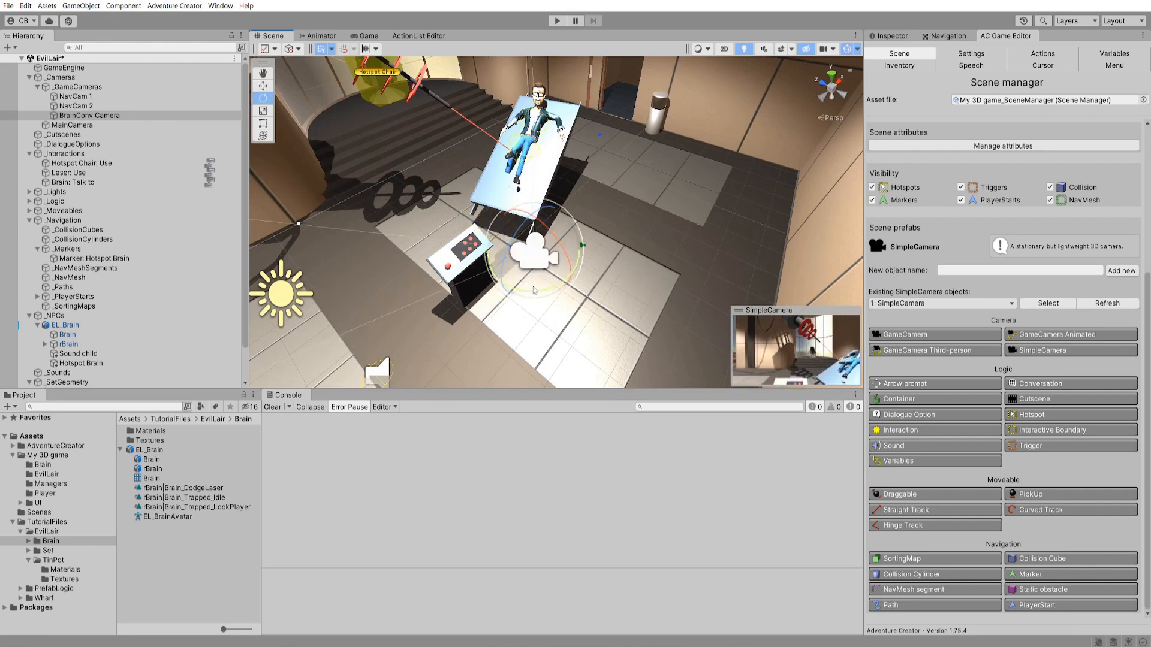
pyautogui.moveTo(533, 286); pyautogui.dragTo(434, 303)
pyautogui.click(889, 35)
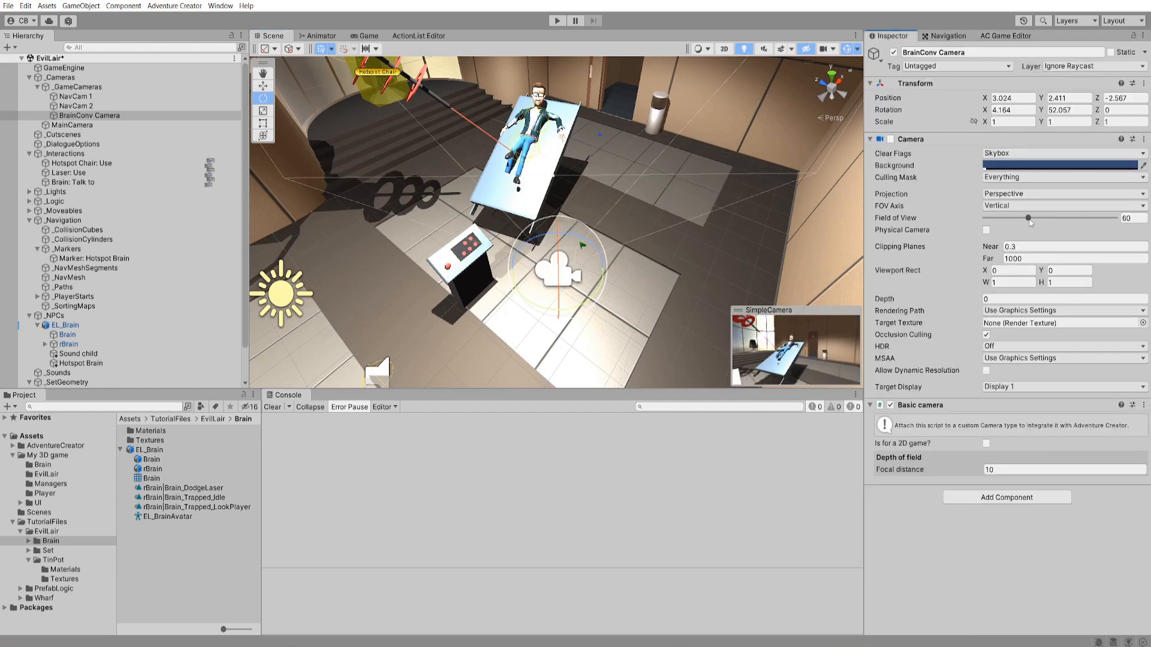
pyautogui.moveTo(1028, 219); pyautogui.dragTo(1020, 220)
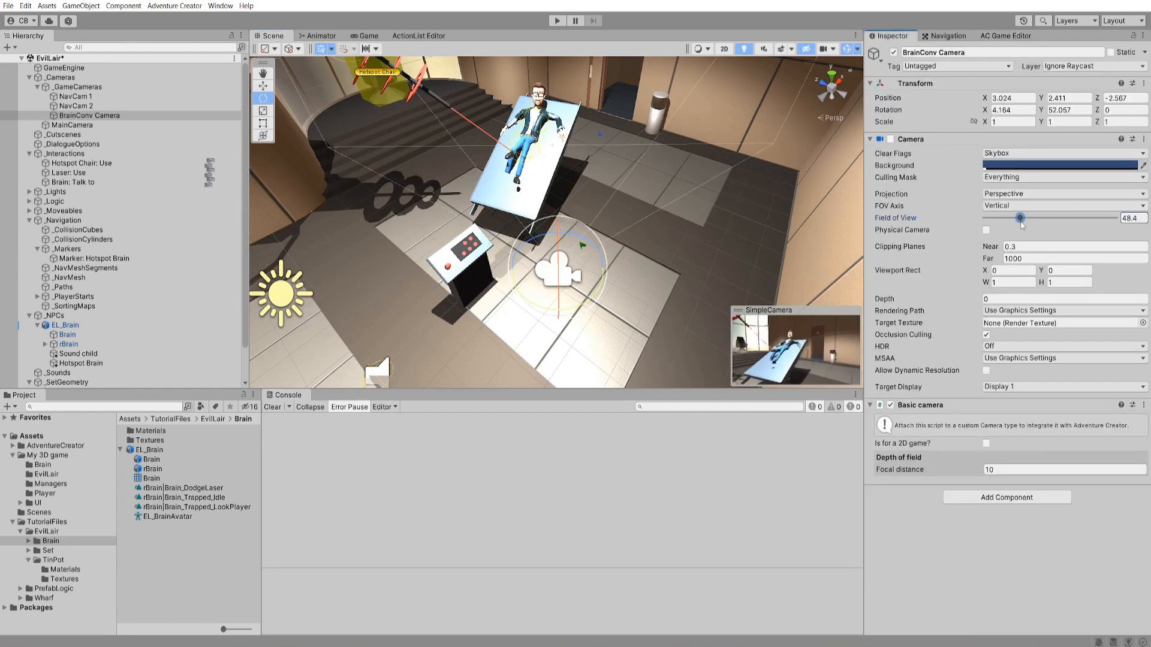
pyautogui.keyDown('alt'); pyautogui.moveTo(599, 270); pyautogui.dragTo(412, 157); pyautogui.keyUp('alt')
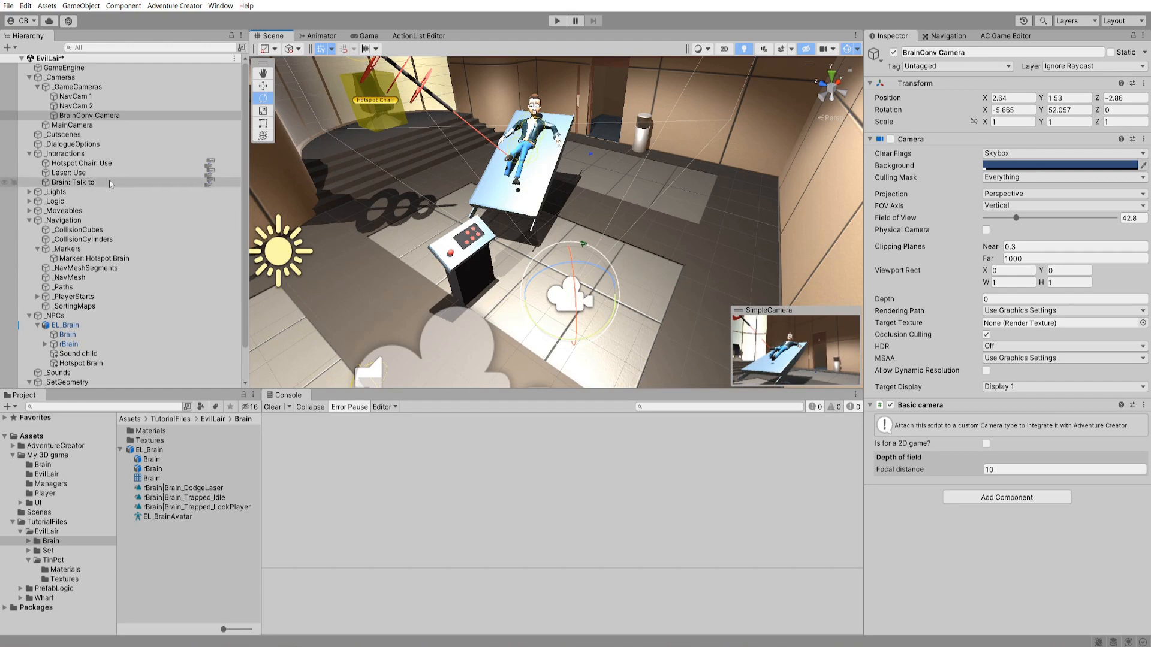
# - Make the first action of the Brain: Talk to interaction a Camera: Switch to BrainConv Camera
pyautogui.click(92, 182)
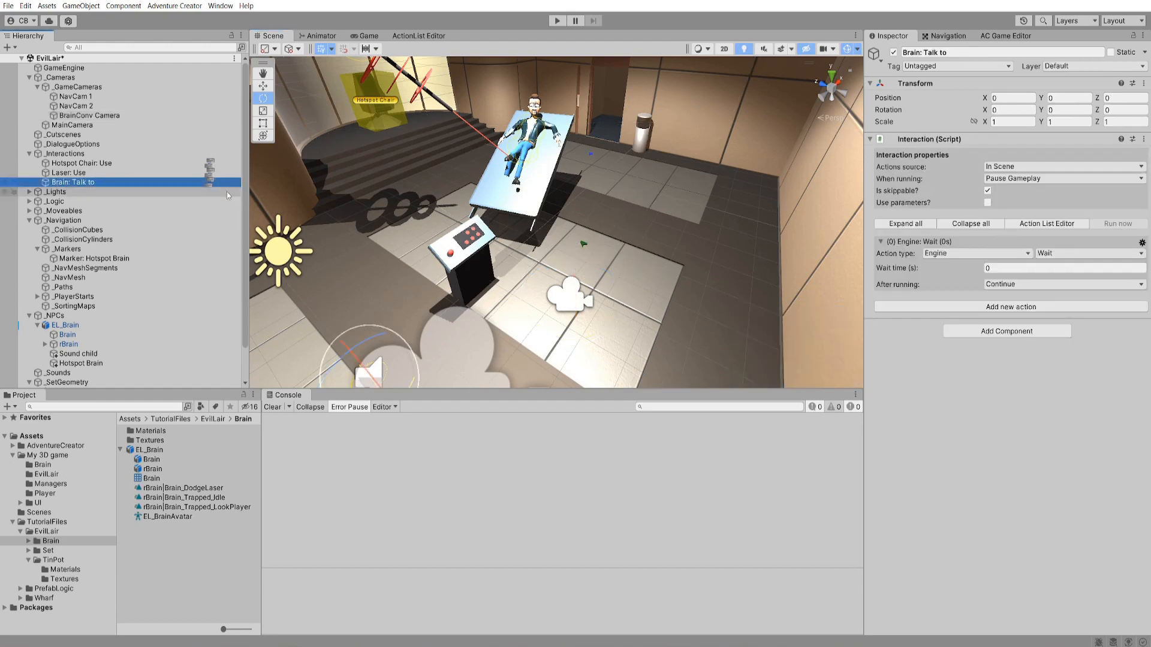
pyautogui.click(209, 183)
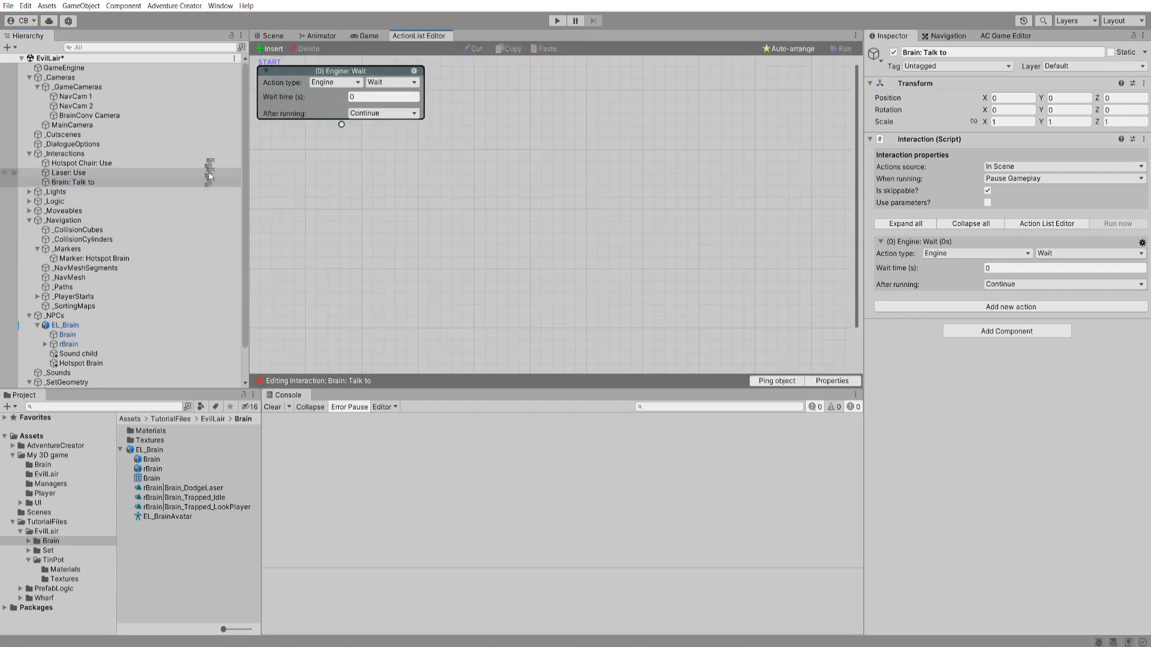
pyautogui.click(342, 82)
pyautogui.click(332, 106)
pyautogui.click(391, 82)
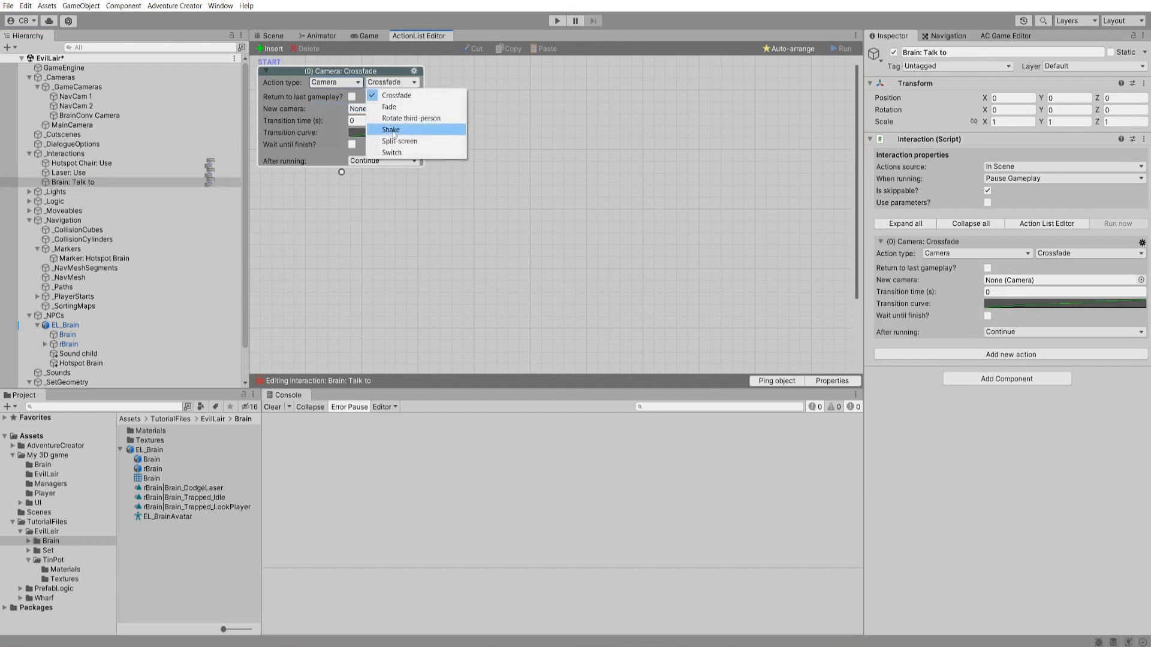
pyautogui.click(393, 152)
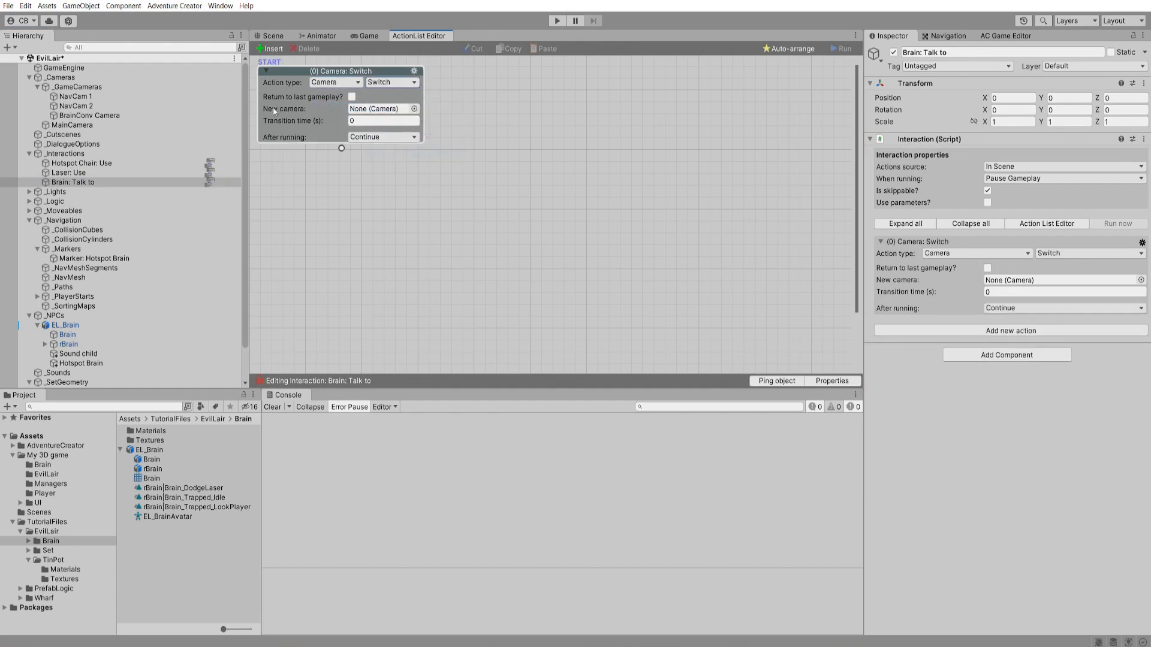
pyautogui.click(414, 108)
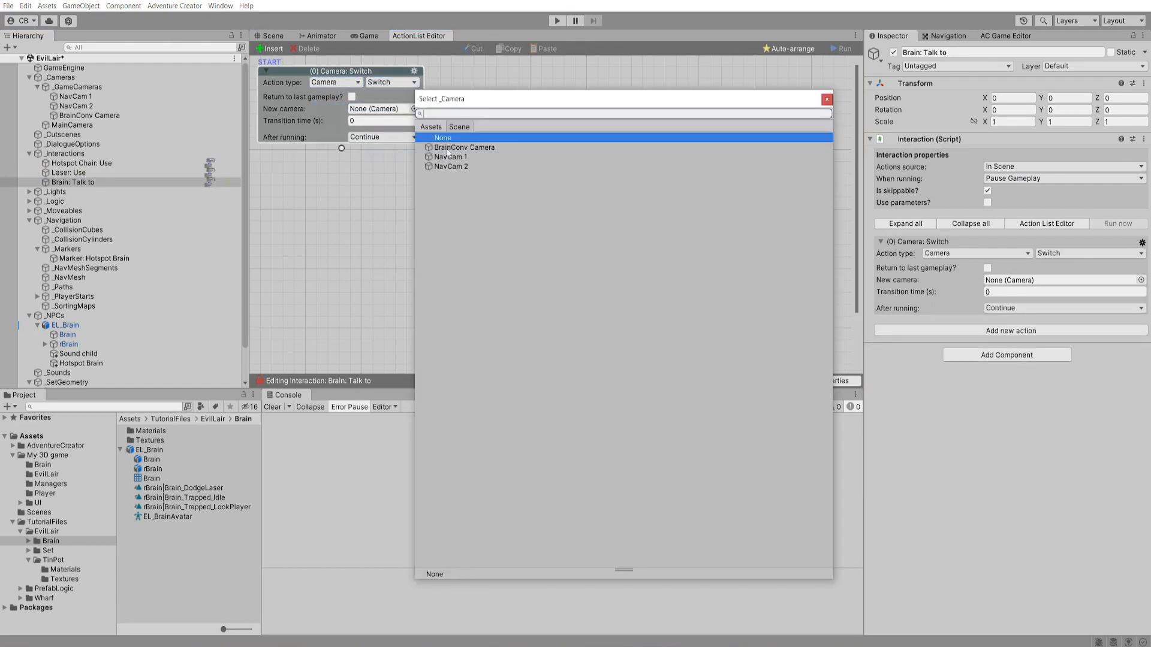
pyautogui.doubleClick(450, 148)
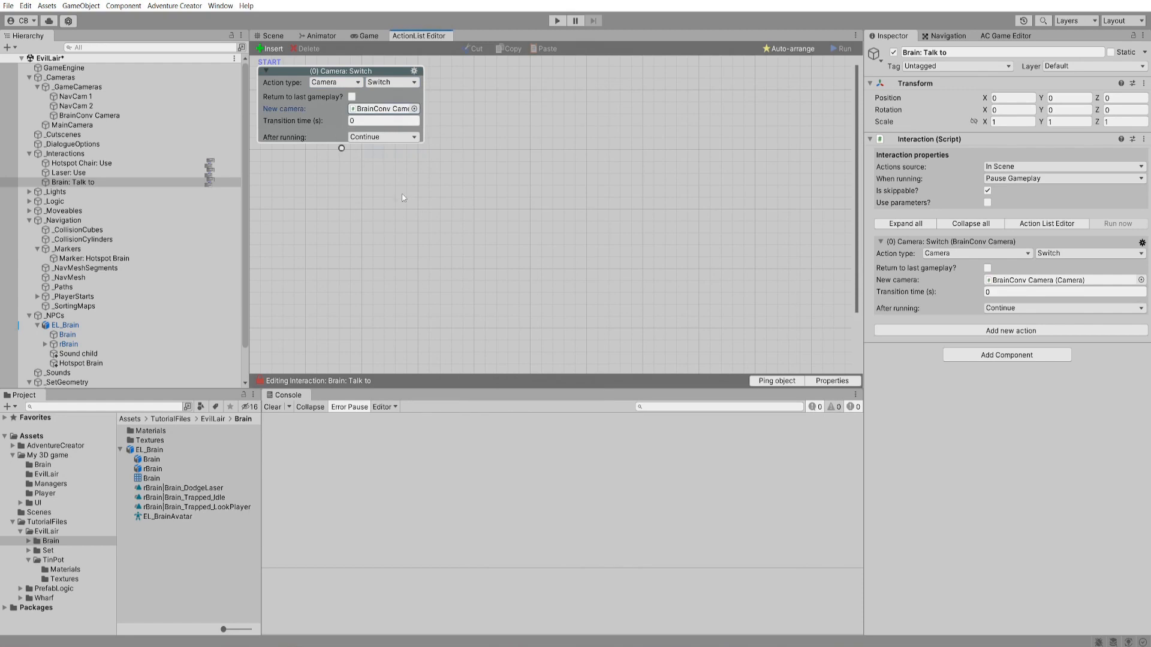
# - Check the Brain animator's Brain_Trapped_LookPlayer state and the exact name of the IsLookingAtPlayer parameter
pyautogui.click(320, 36)
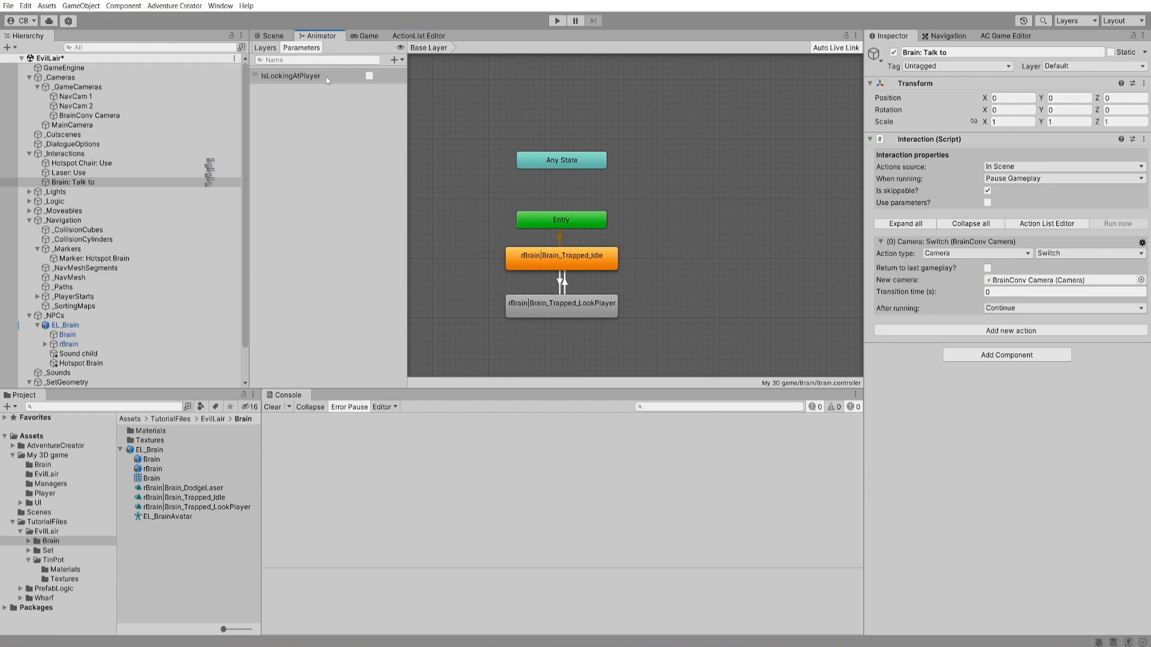
pyautogui.click(607, 308)
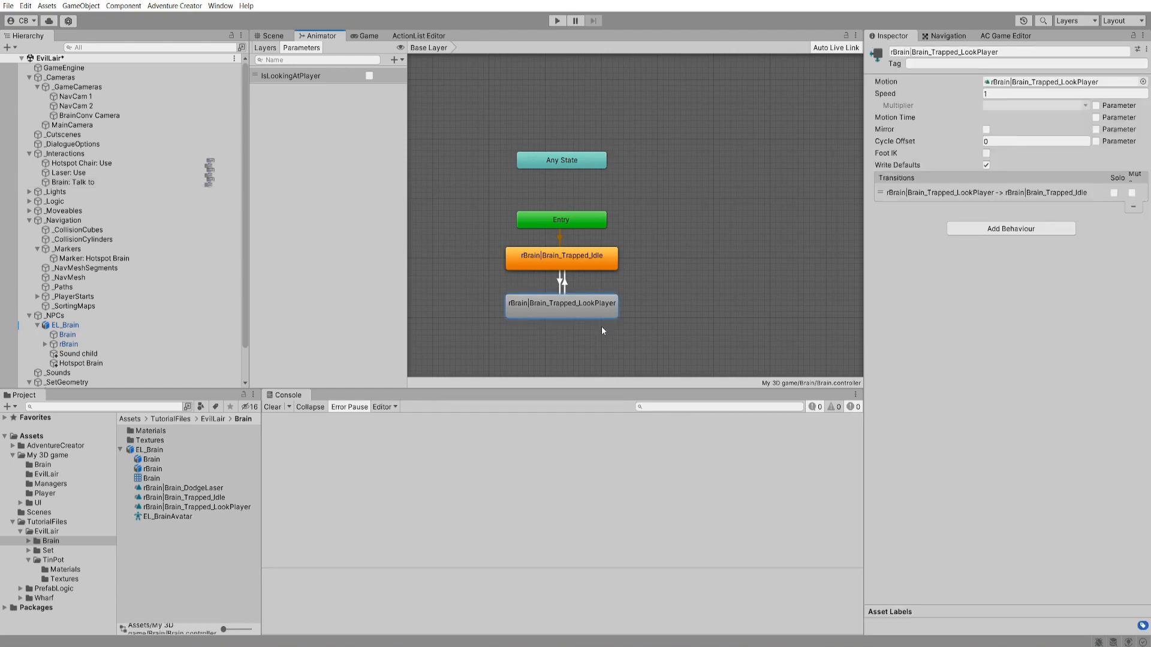
pyautogui.click(329, 108)
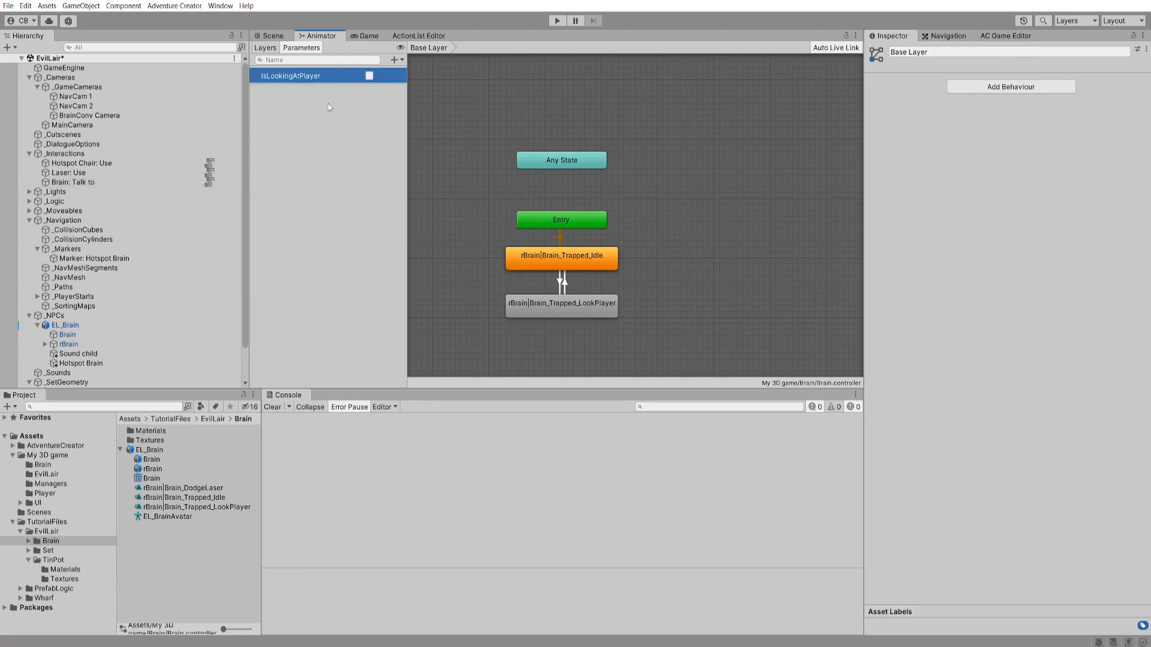
pyautogui.doubleClick(303, 77)
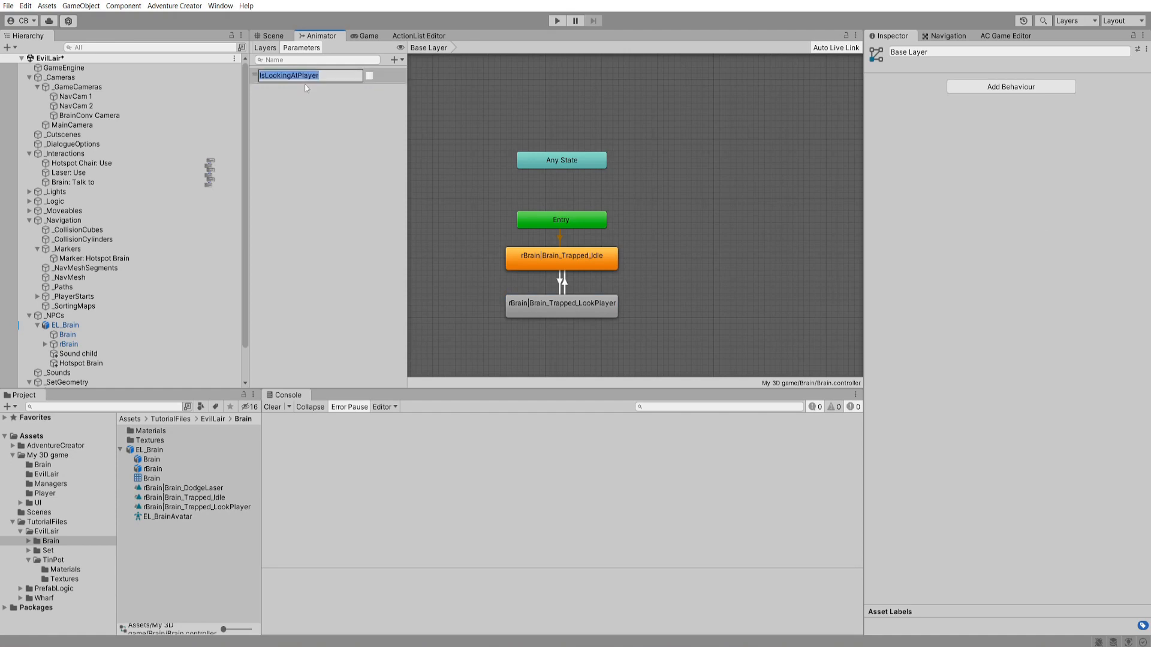
pyautogui.press('Return')
# - Add a Character: Animate action after the camera switch in Brain: Talk to, with EL_Brain as its character
pyautogui.click(419, 36)
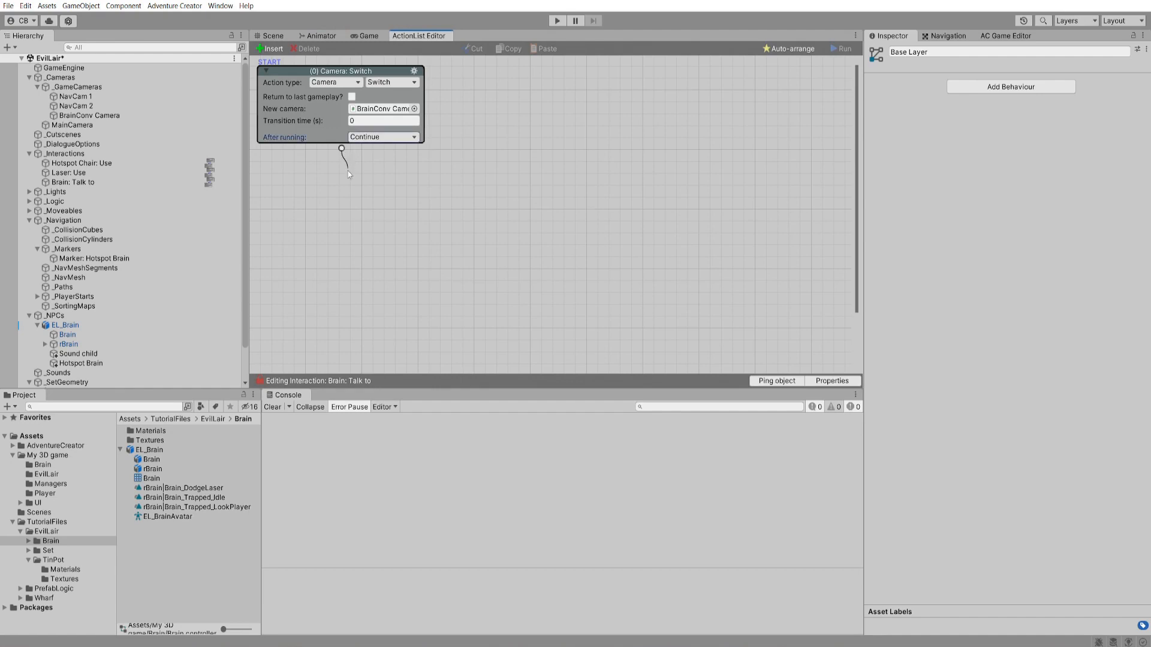
pyautogui.moveTo(347, 171); pyautogui.dragTo(355, 189)
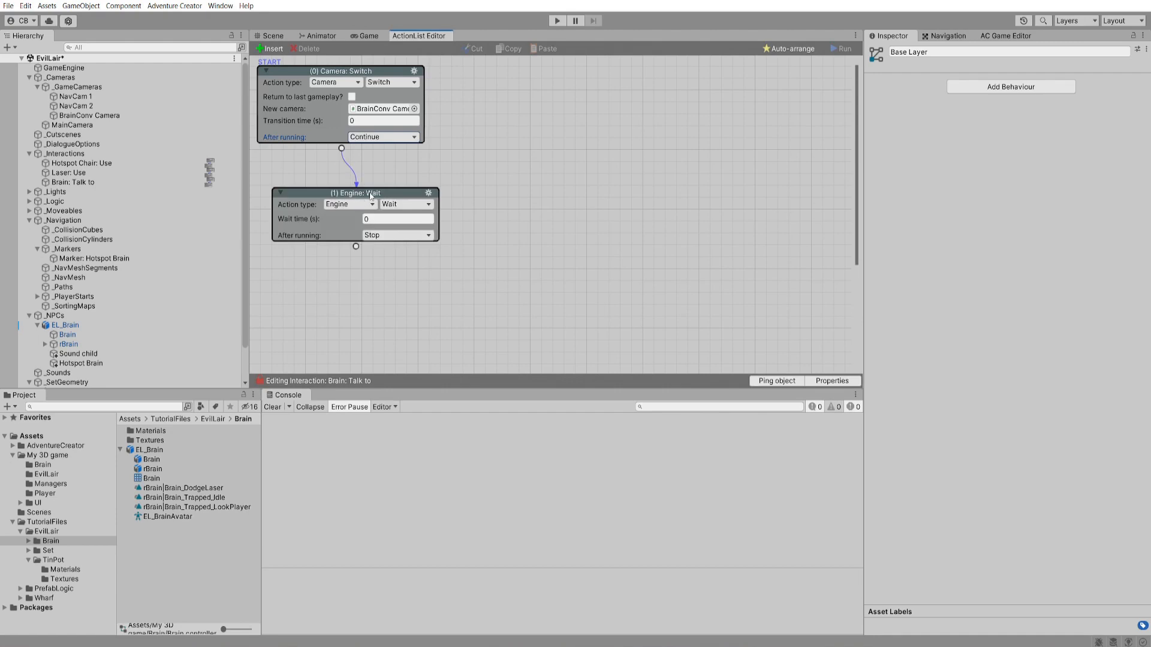
pyautogui.moveTo(370, 195); pyautogui.dragTo(363, 176)
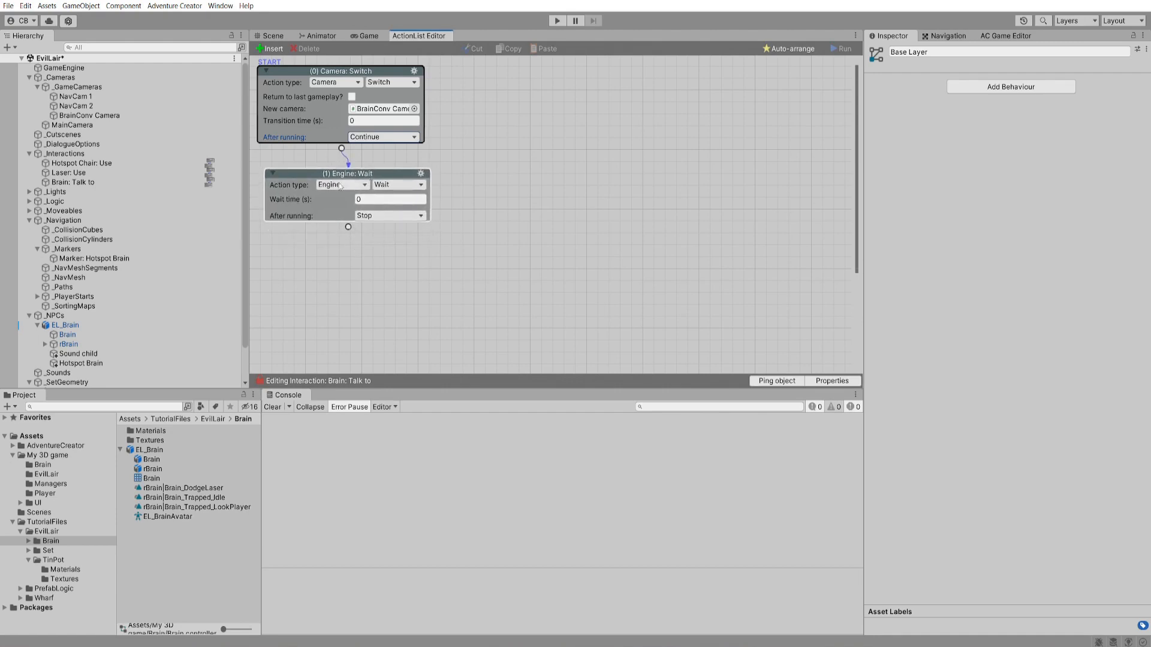
pyautogui.click(340, 185)
pyautogui.click(333, 220)
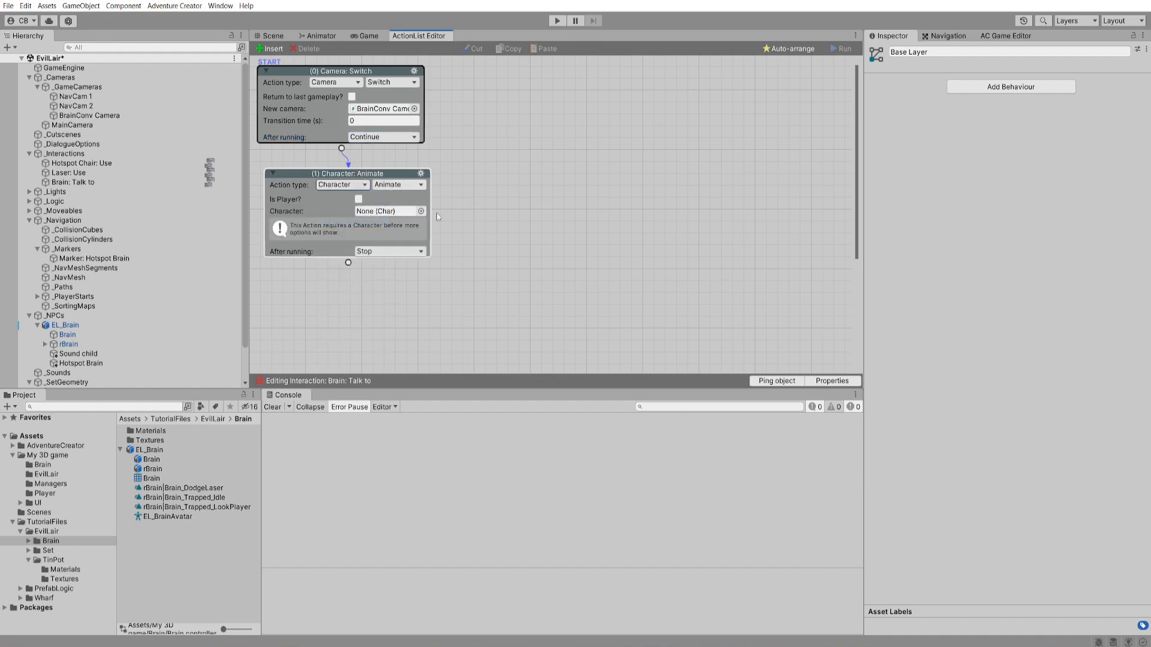
pyautogui.click(420, 211)
pyautogui.doubleClick(453, 212)
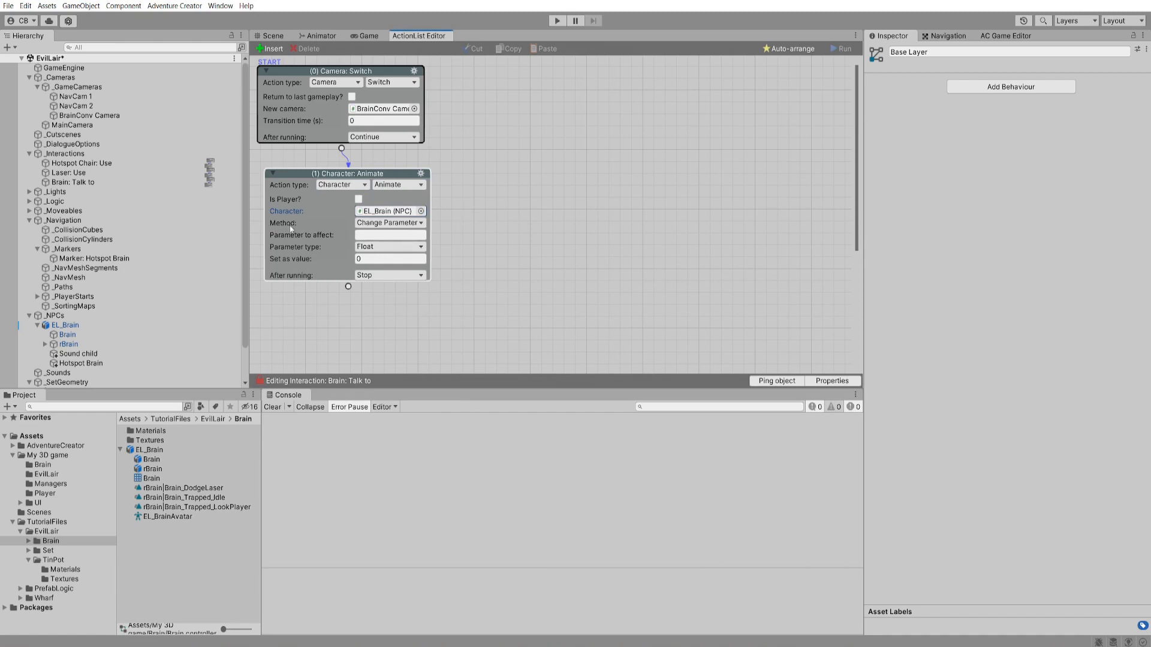
# - Set the Character: Animate action to change the Bool parameter IsLookingAtPlayer to true
pyautogui.click(369, 223)
pyautogui.click(414, 234)
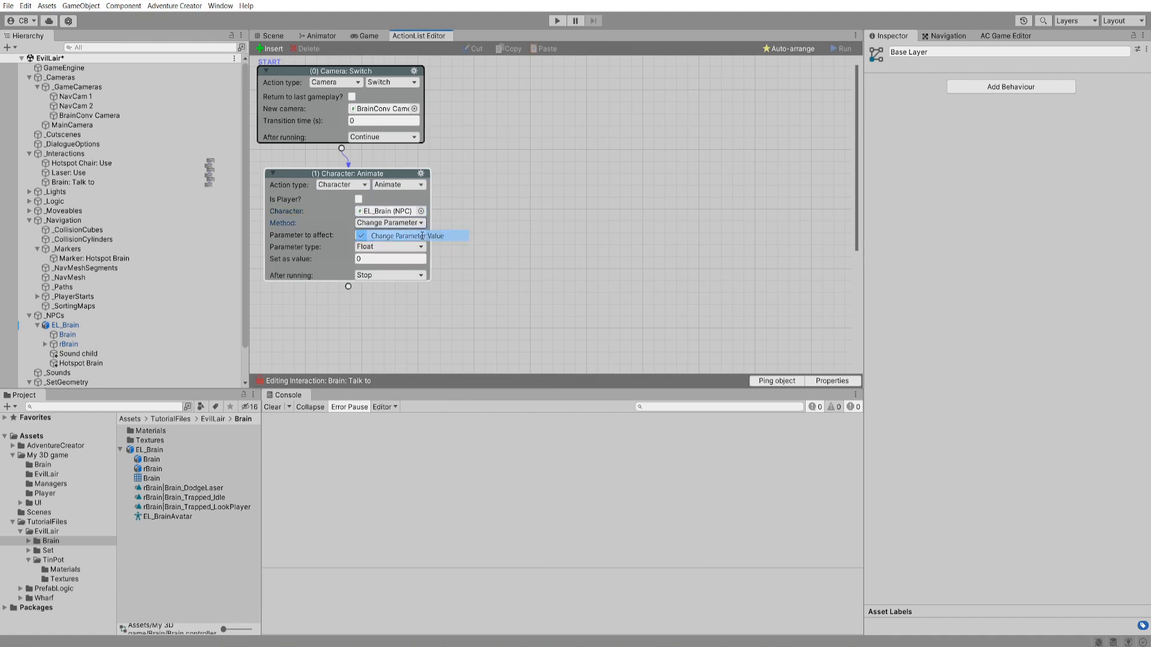
pyautogui.click(383, 235)
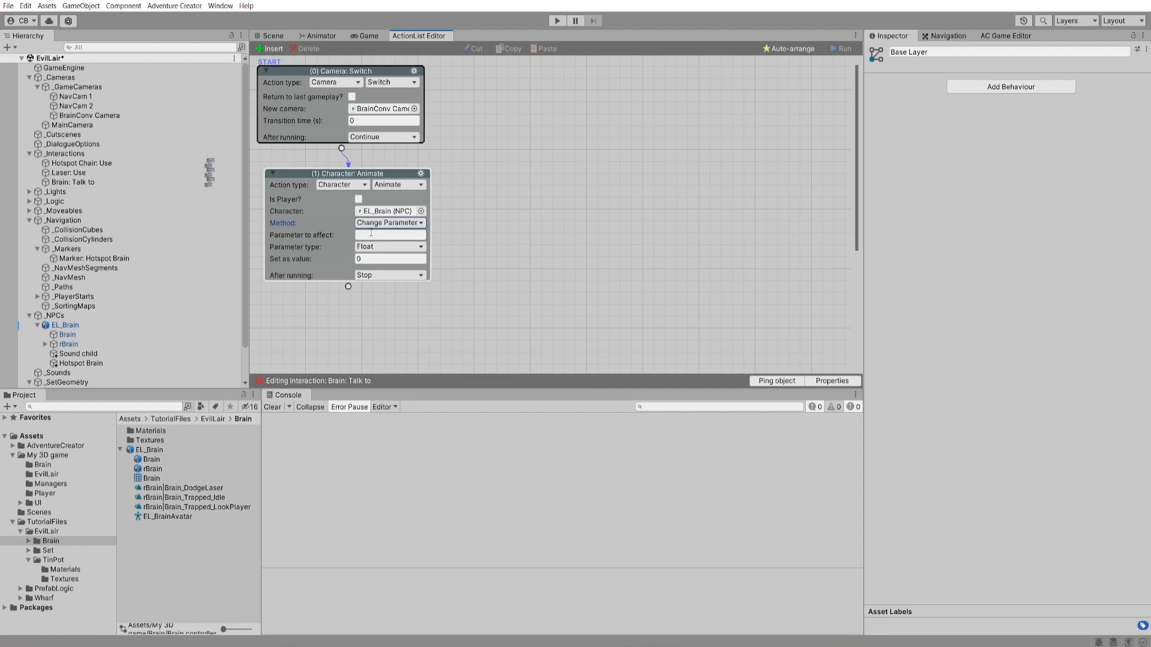
pyautogui.write('IsLookingAtPlayer')
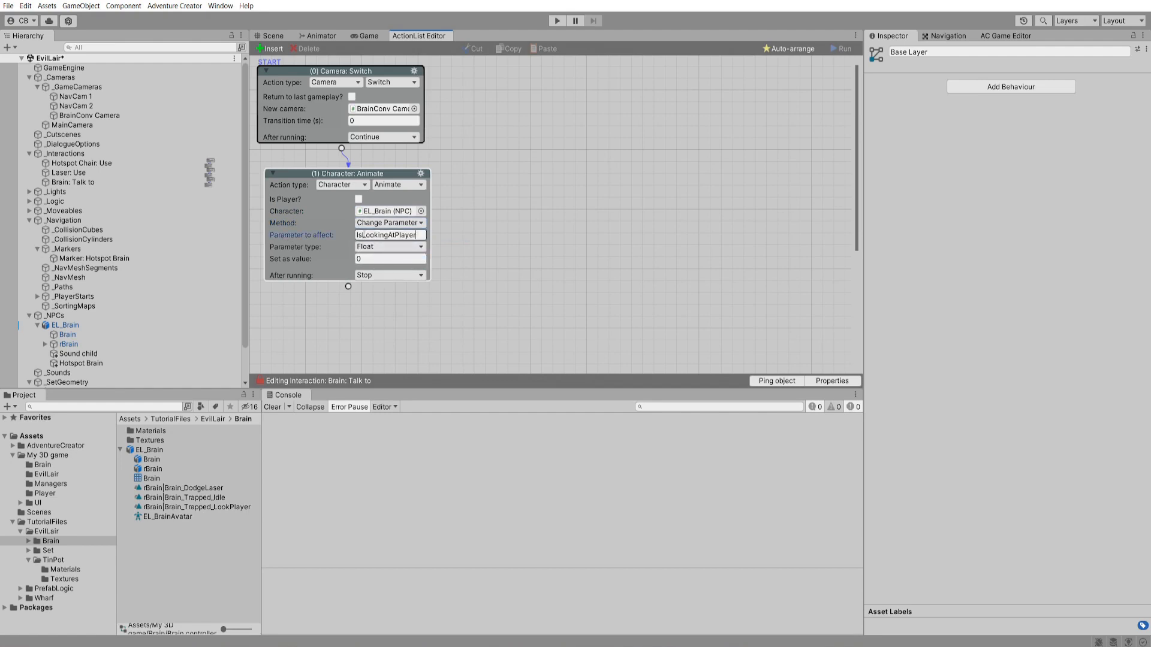
pyautogui.click(379, 247)
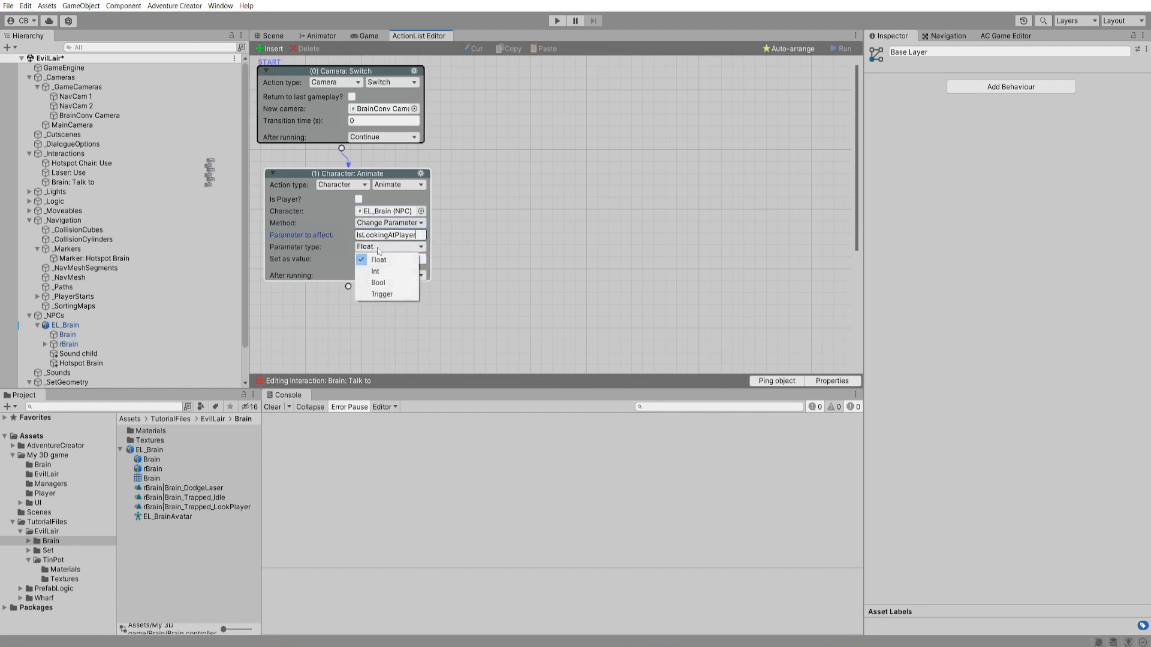
pyautogui.click(375, 283)
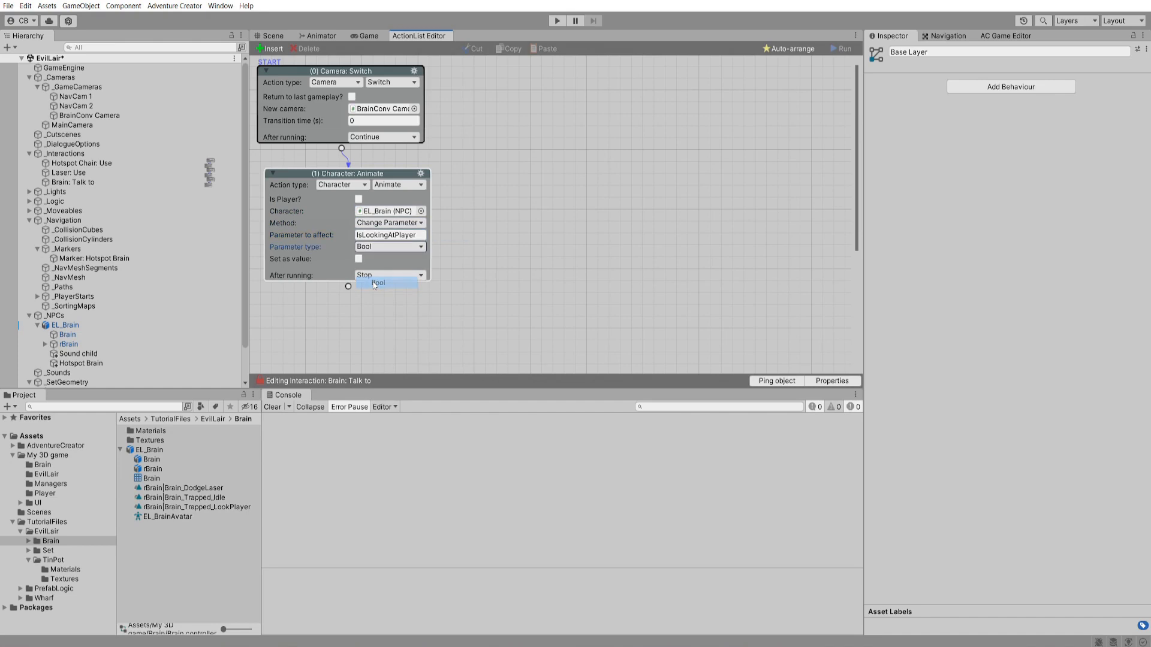
pyautogui.click(359, 259)
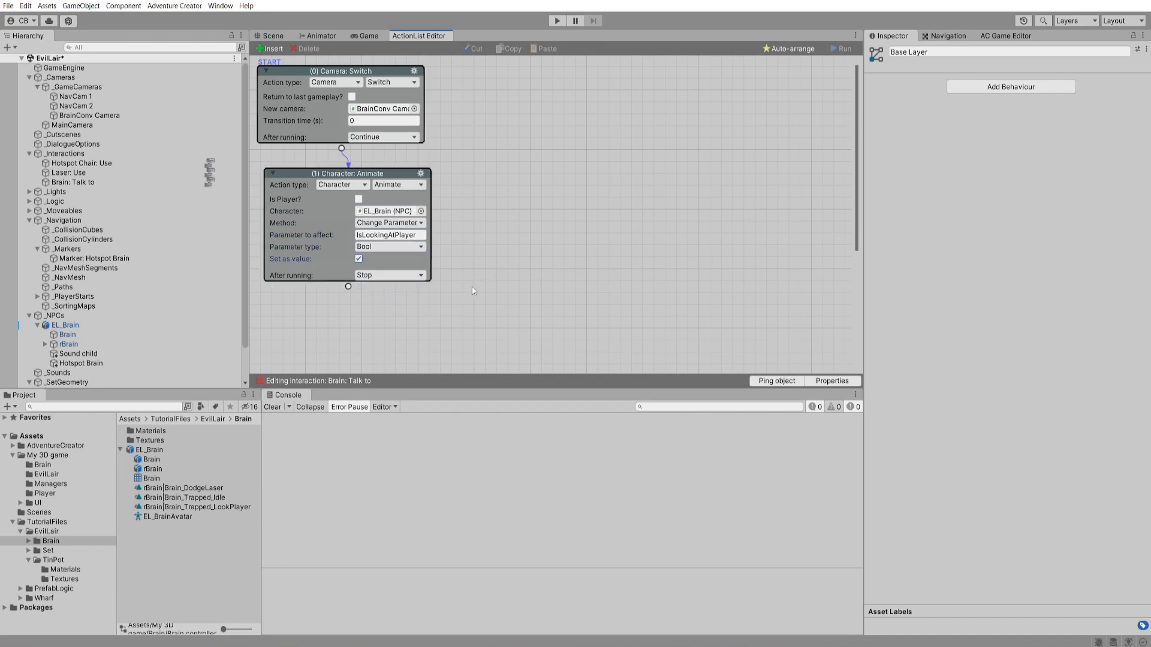
# - Add a Dialogue: Play speech action after the Character: Animate action, with EL_Brain as the speaker
pyautogui.scroll(-3, 477, 265)
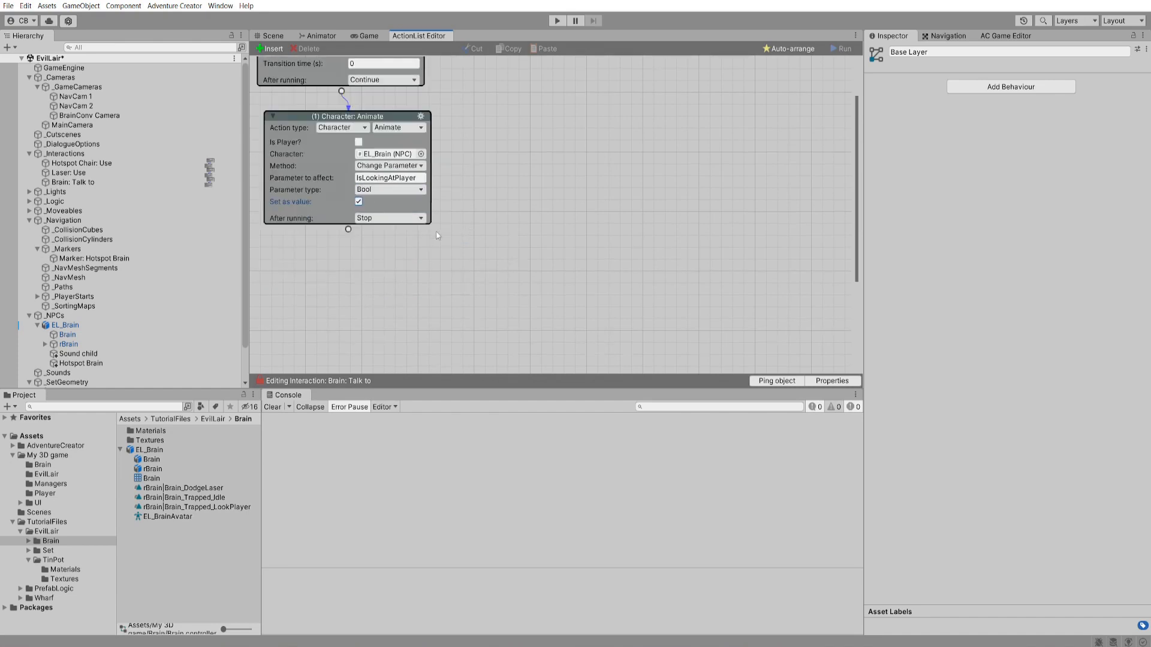
pyautogui.moveTo(347, 230); pyautogui.dragTo(355, 255)
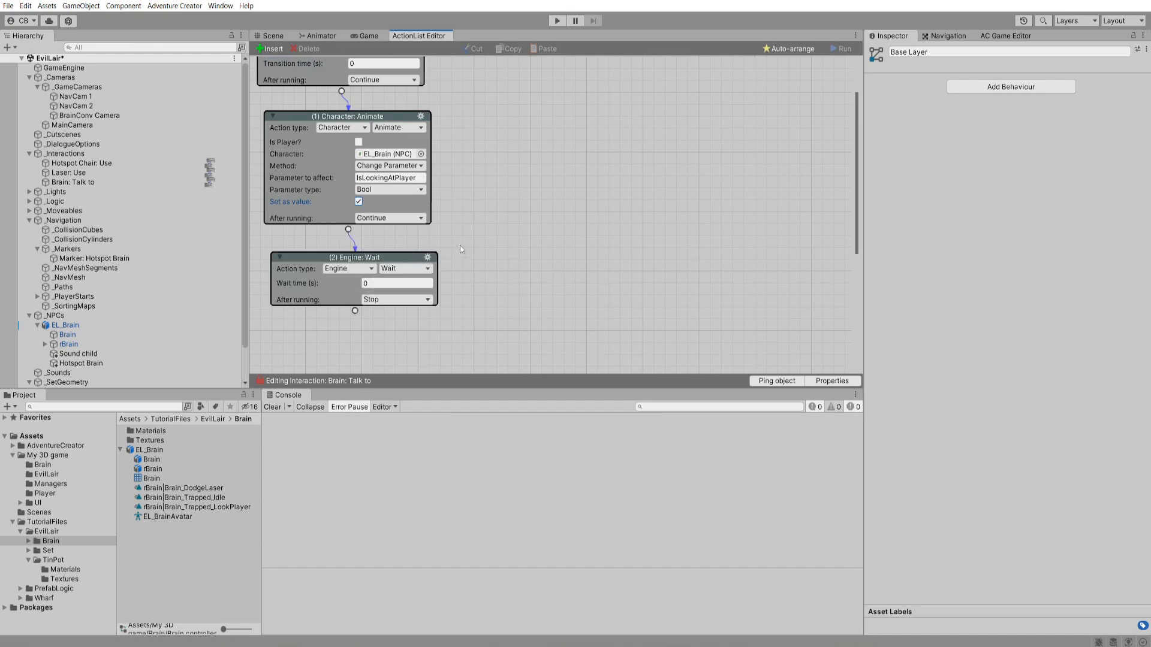
pyautogui.click(365, 269)
pyautogui.click(348, 325)
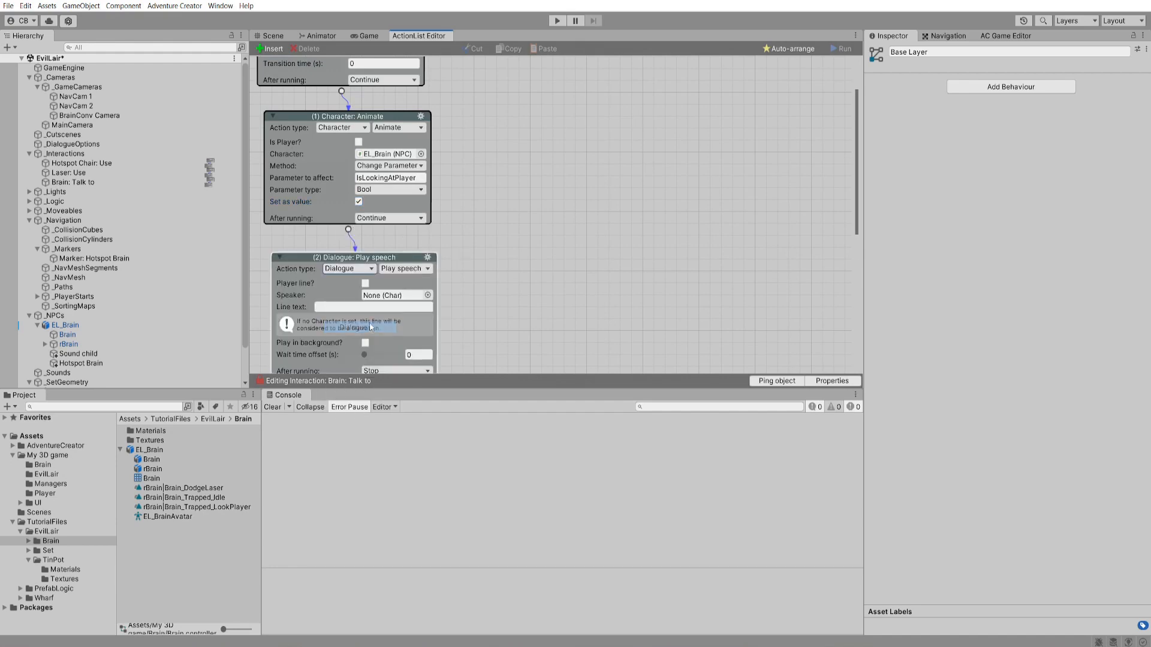
pyautogui.scroll(-5, 451, 276)
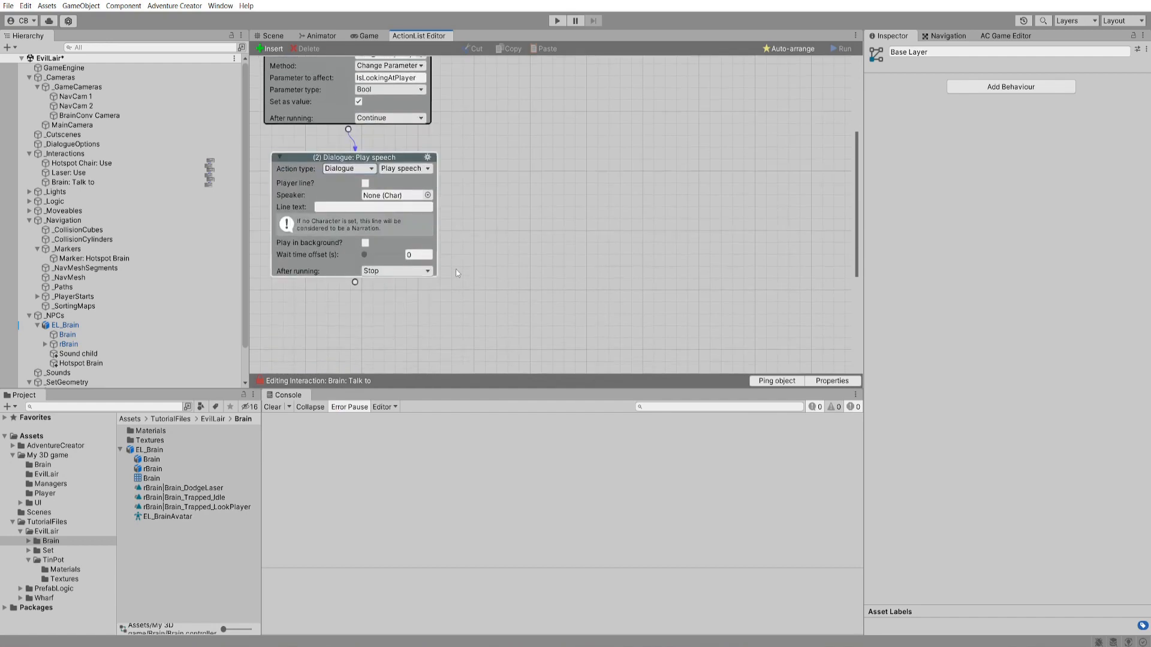
pyautogui.click(427, 195)
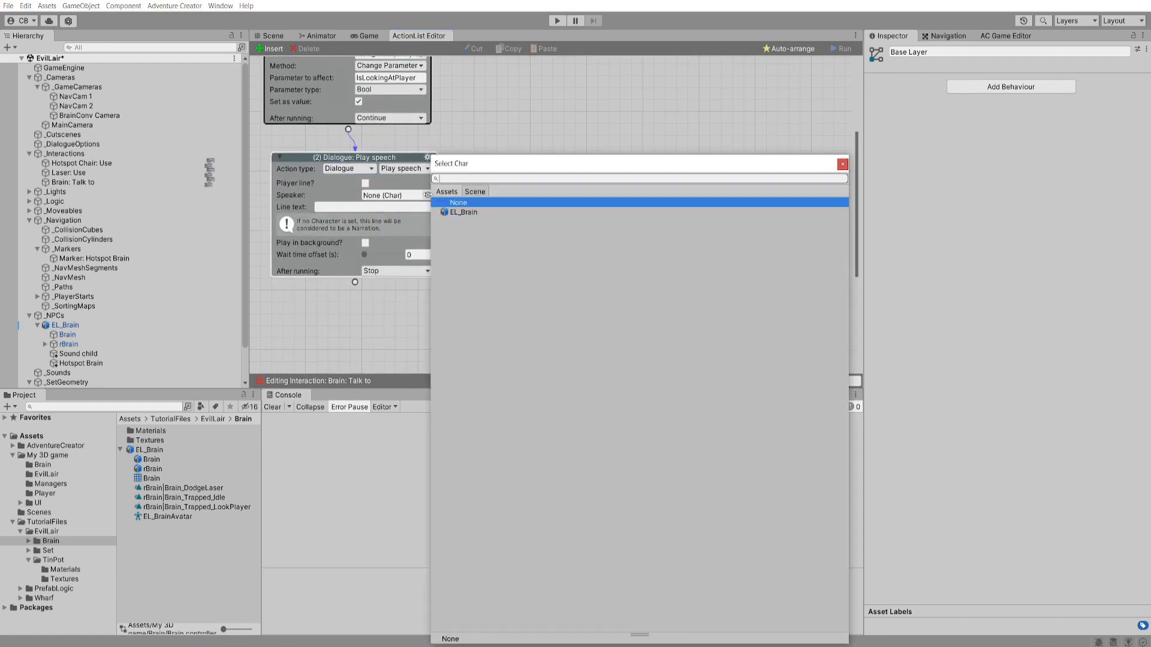
pyautogui.doubleClick(467, 211)
# - Enter "Hey, little help?" as the line text of the Play speech action
pyautogui.click(384, 208)
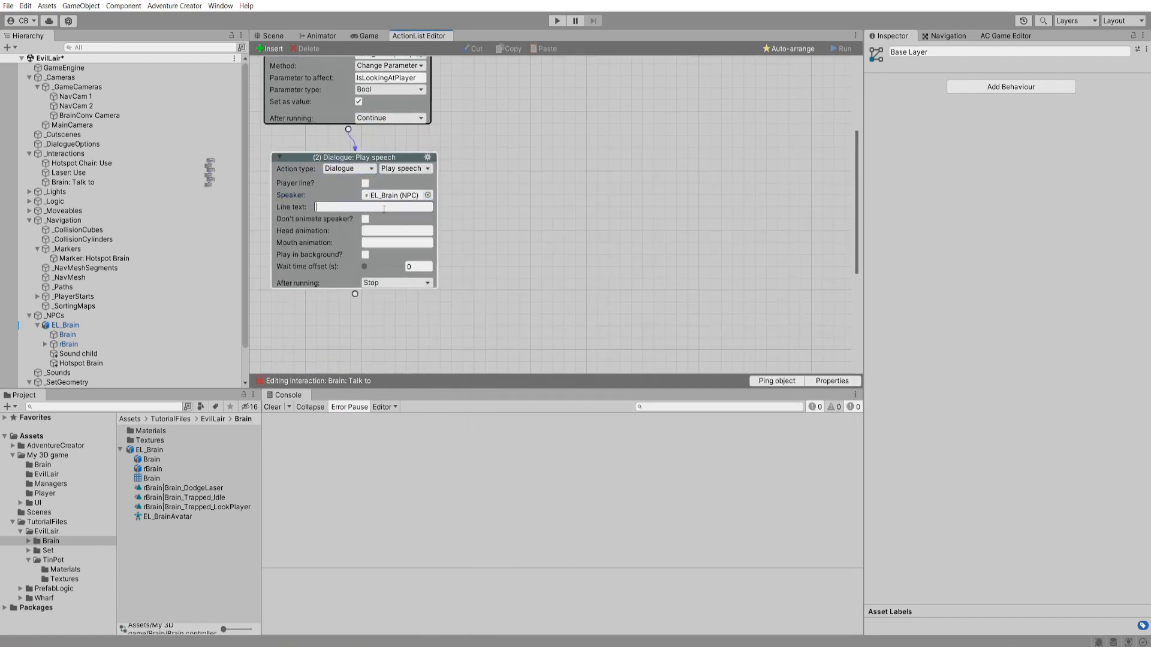
pyautogui.write('Hey, little hellp')
pyautogui.press('BackSpace')
pyautogui.press('BackSpace')
pyautogui.write('p?')
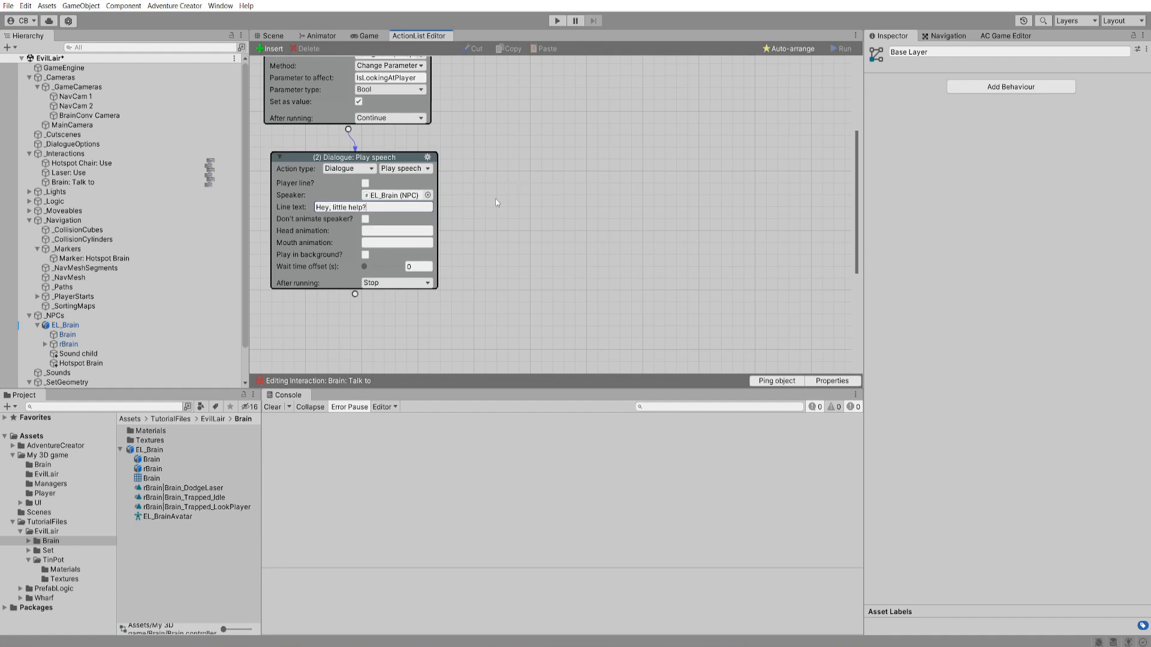
# - Add a Dialogue: Start conversation action after the speech action in Brain: Talk to
pyautogui.moveTo(355, 294); pyautogui.dragTo(362, 307)
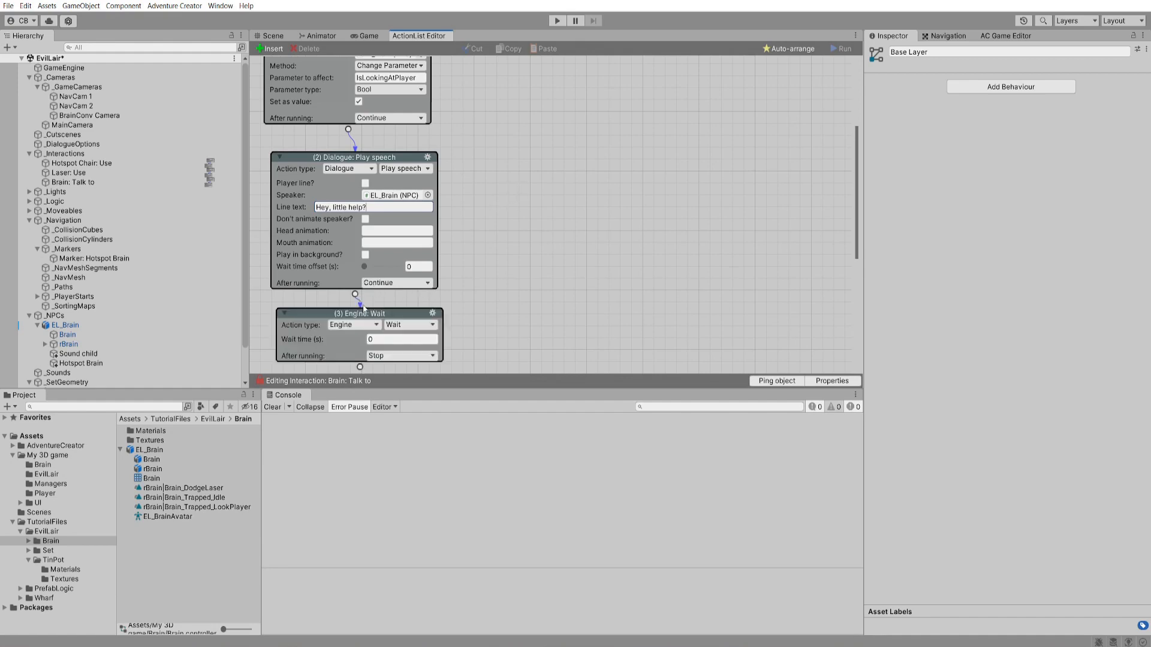
pyautogui.click(370, 326)
pyautogui.click(369, 384)
pyautogui.click(403, 325)
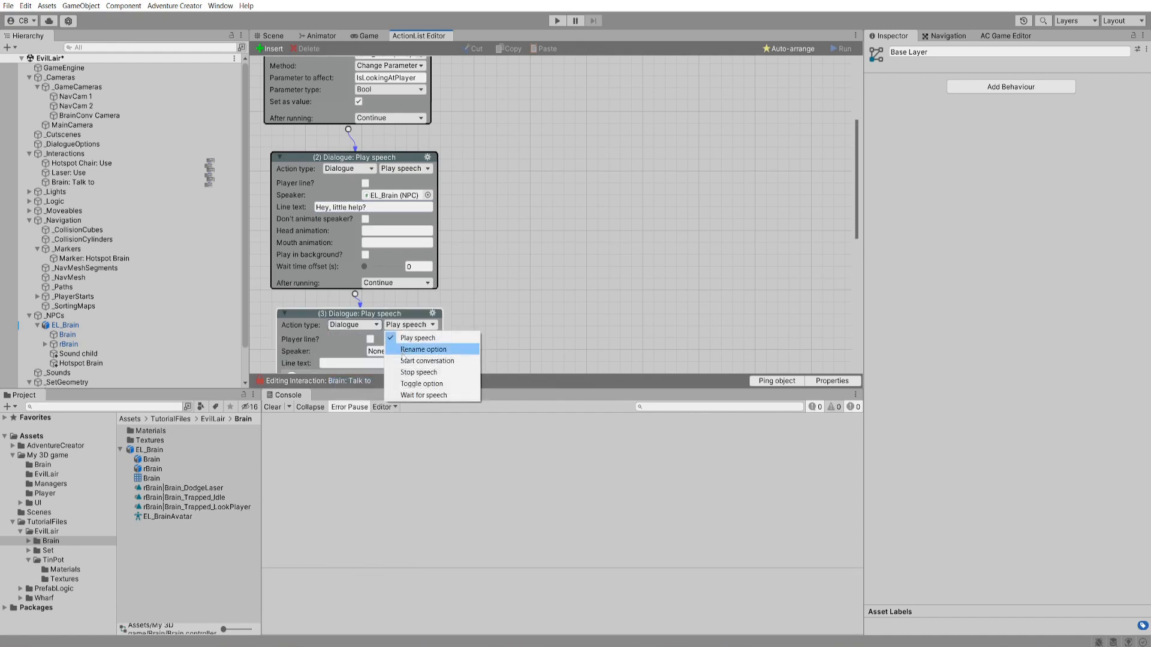
pyautogui.click(404, 362)
pyautogui.scroll(-3, 538, 305)
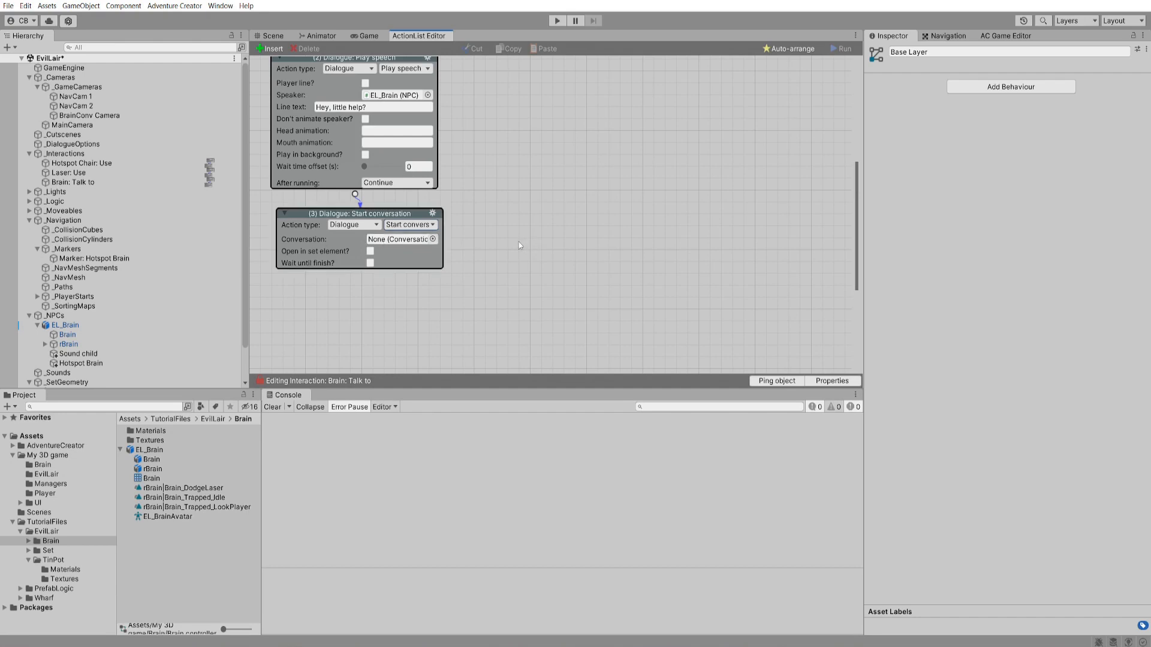
# - Create a Conversation object in the scene and name it Brain Conversation
pyautogui.click(1007, 36)
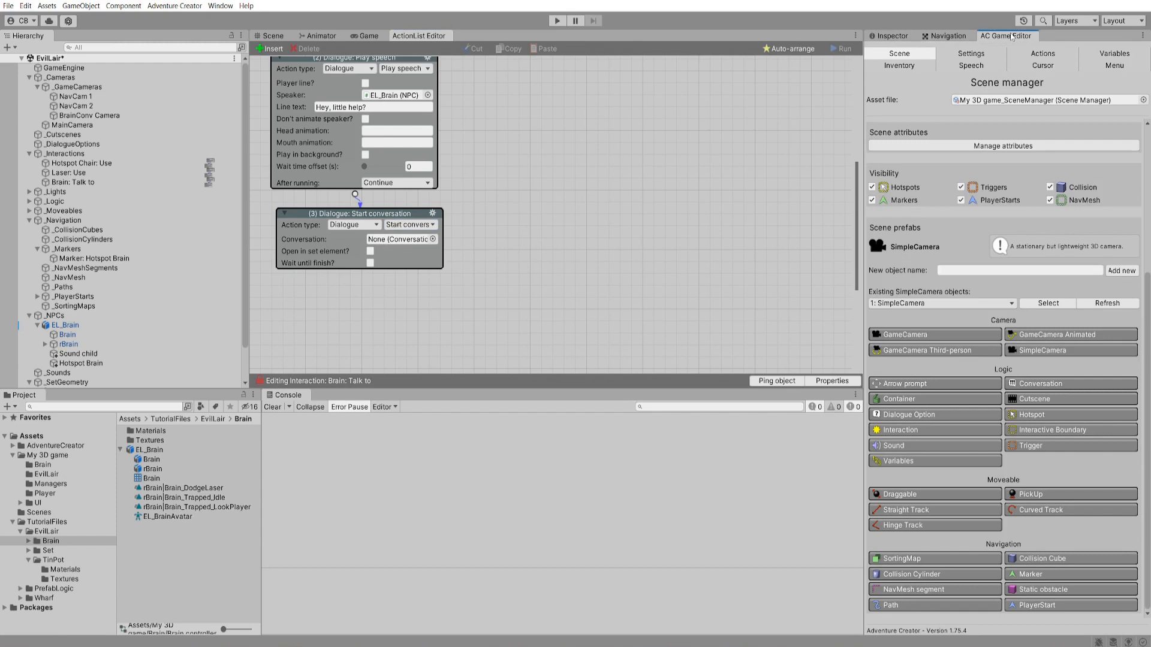
pyautogui.click(1041, 384)
pyautogui.click(1043, 386)
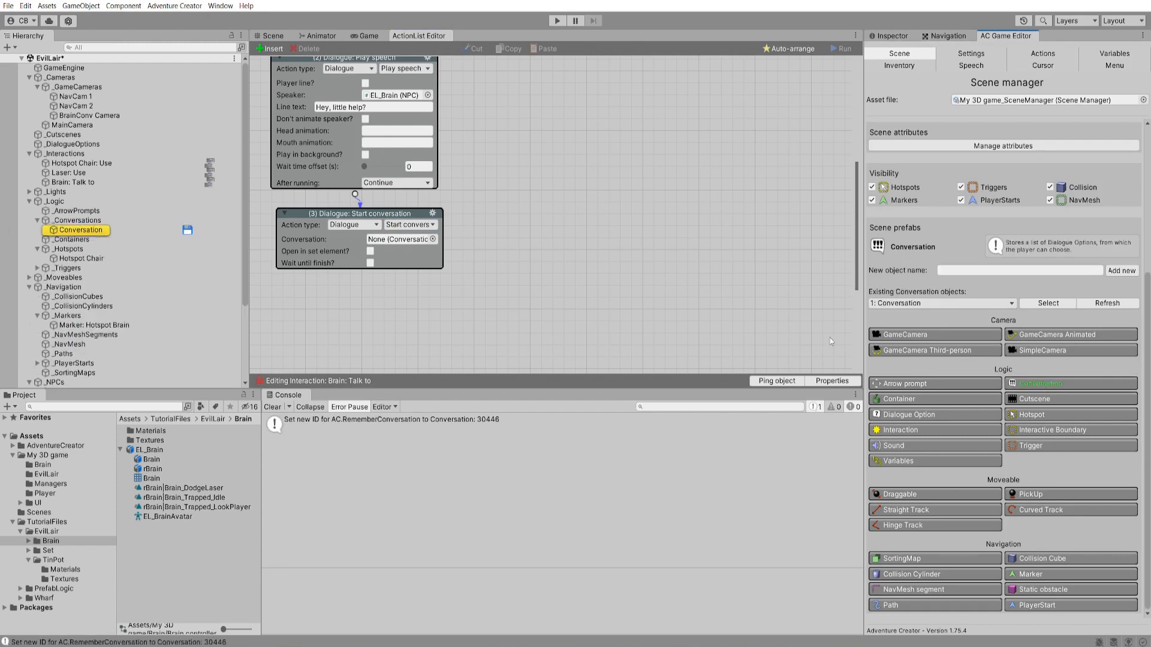
pyautogui.click(101, 230)
pyautogui.press('Home')
pyautogui.write('Bar')
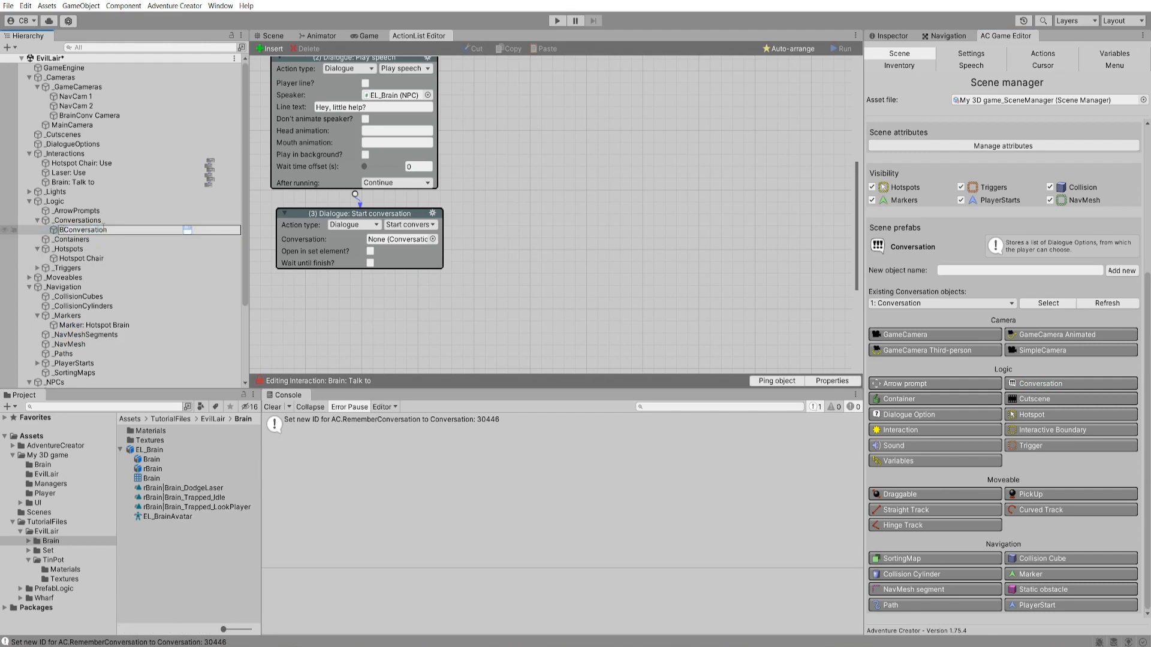
pyautogui.press('BackSpace')
pyautogui.press('BackSpace')
pyautogui.write('rain')
pyautogui.press('Return')
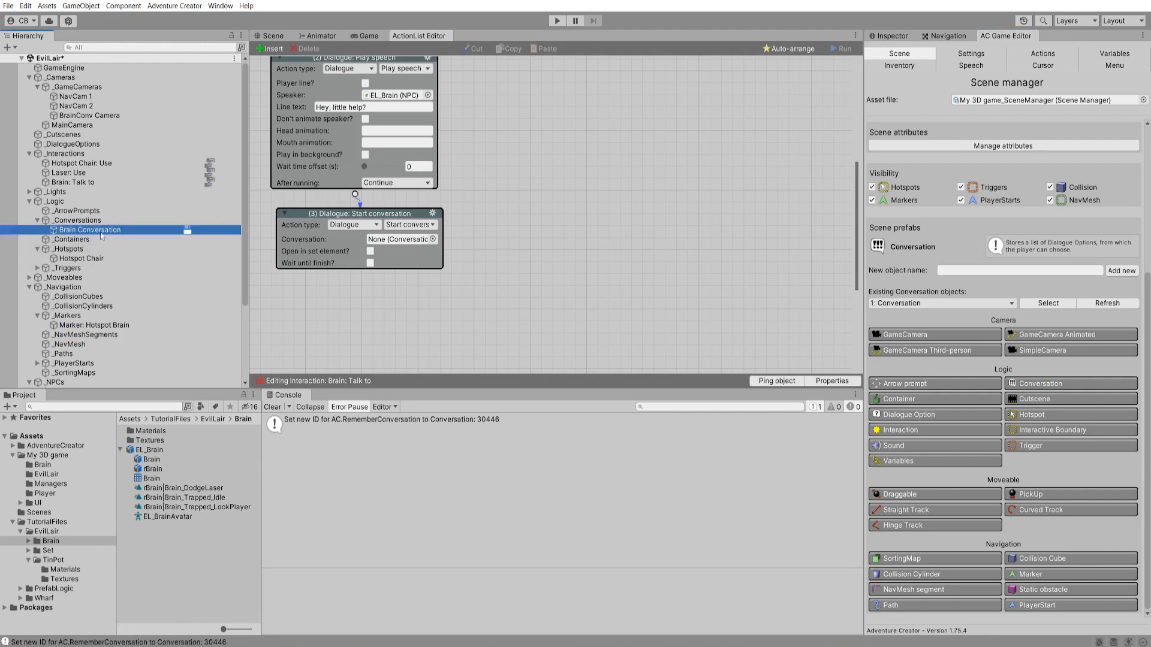
# - Add three dialogue options to Brain Conversation
pyautogui.click(881, 37)
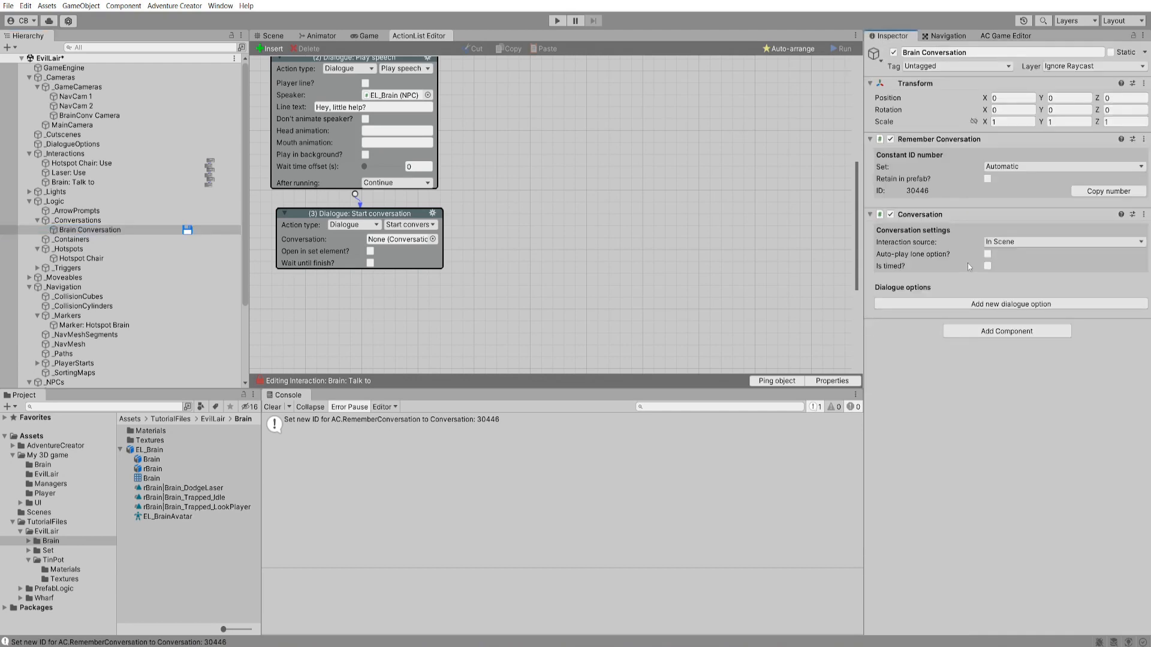
pyautogui.click(1079, 306)
pyautogui.click(1077, 315)
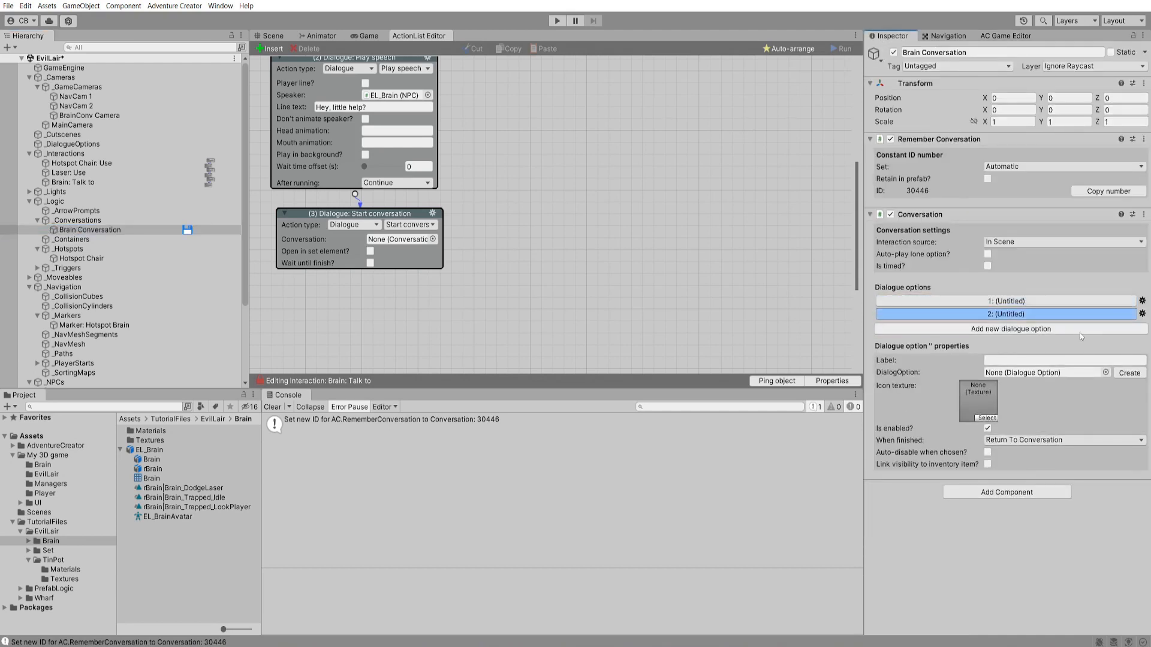
pyautogui.click(1077, 330)
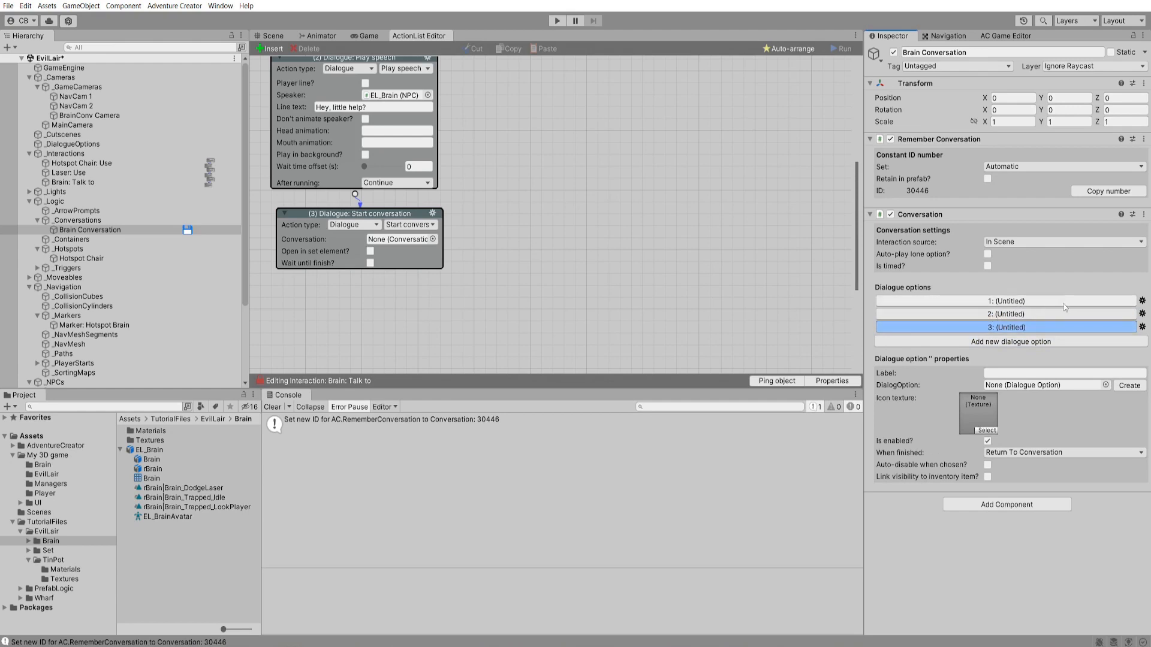
# - Label the first dialogue option of Brain Conversation "How'd you get into this mess?"
pyautogui.click(1064, 306)
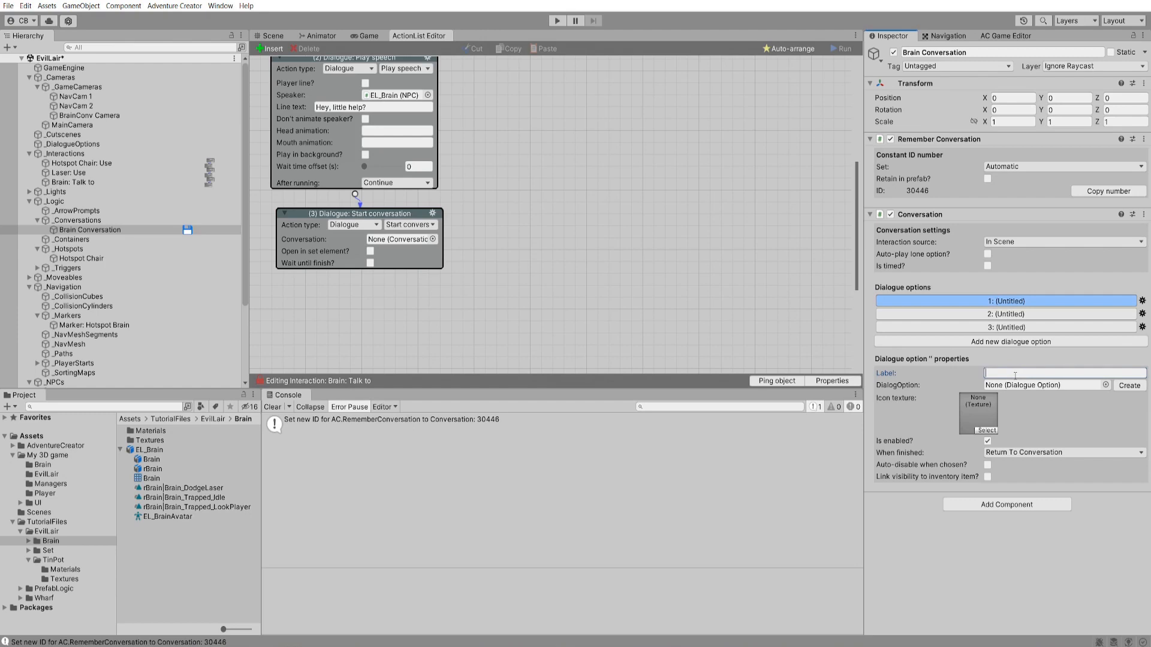
pyautogui.write("How's y")
pyautogui.press('BackSpace')
pyautogui.press('BackSpace')
pyautogui.press('BackSpace')
pyautogui.write('d you get ')
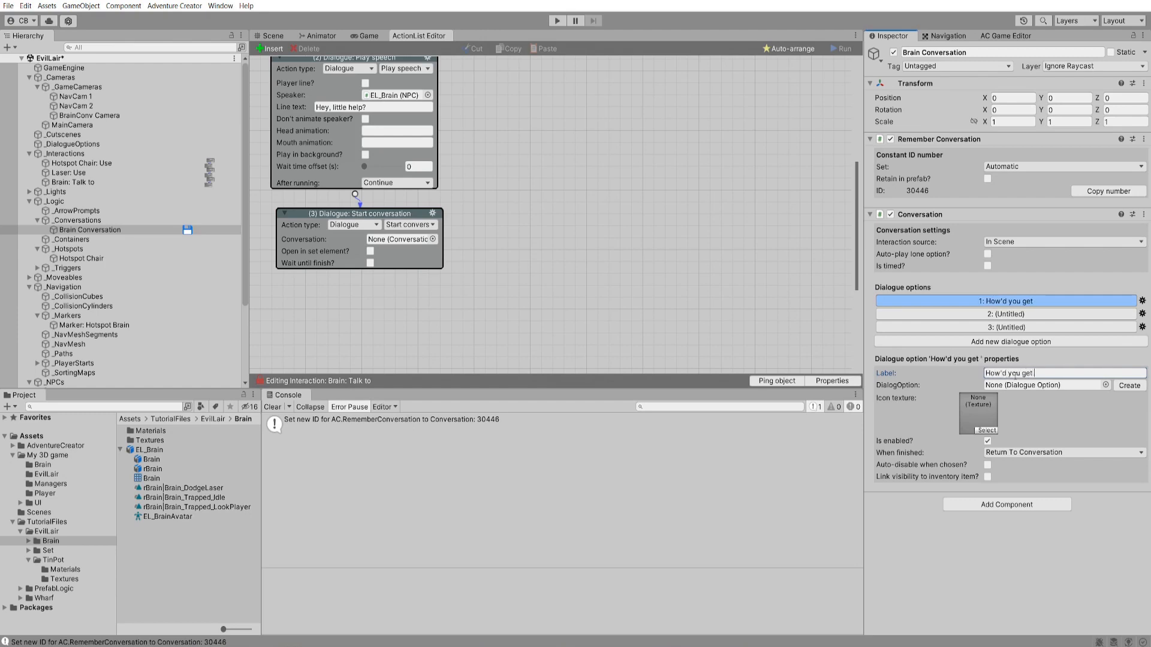
pyautogui.write('into this mi')
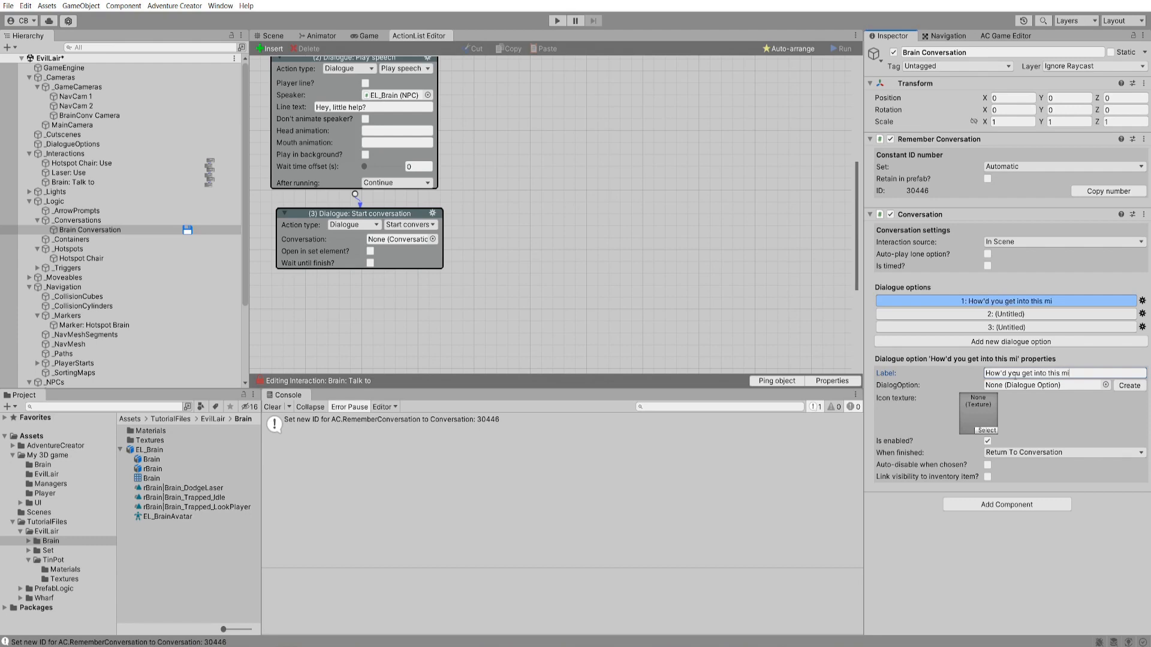
pyautogui.press('BackSpace')
pyautogui.write('ess?')
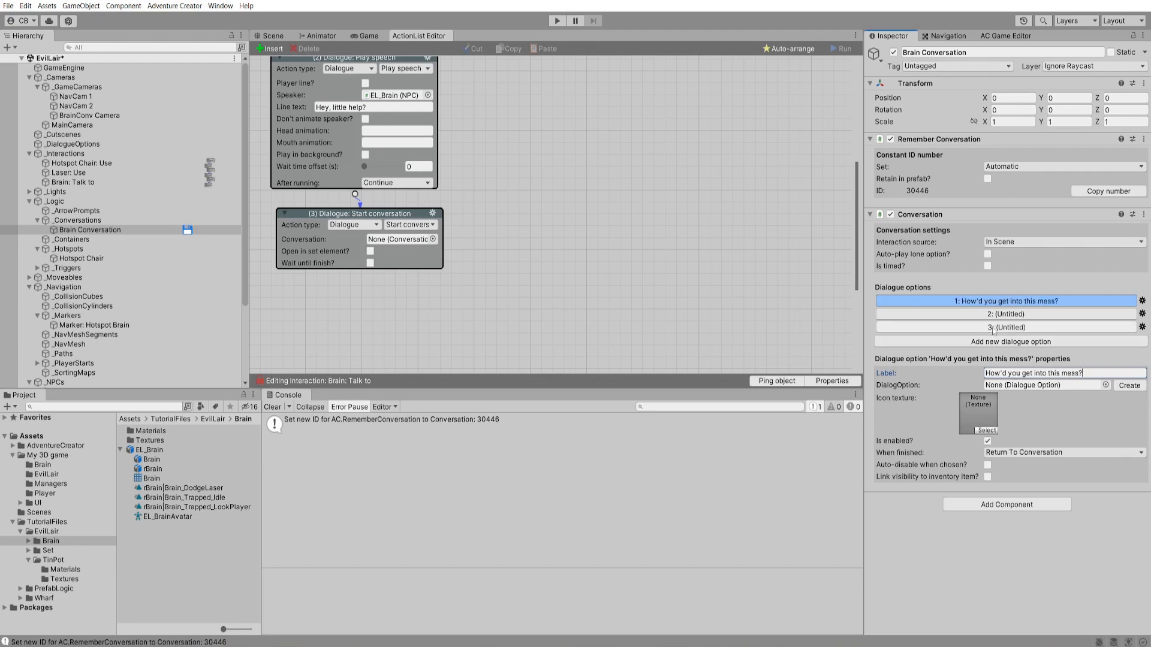
# - Label the second dialogue option "What should I do?" and the third "Don't go anywhere."
pyautogui.click(1007, 314)
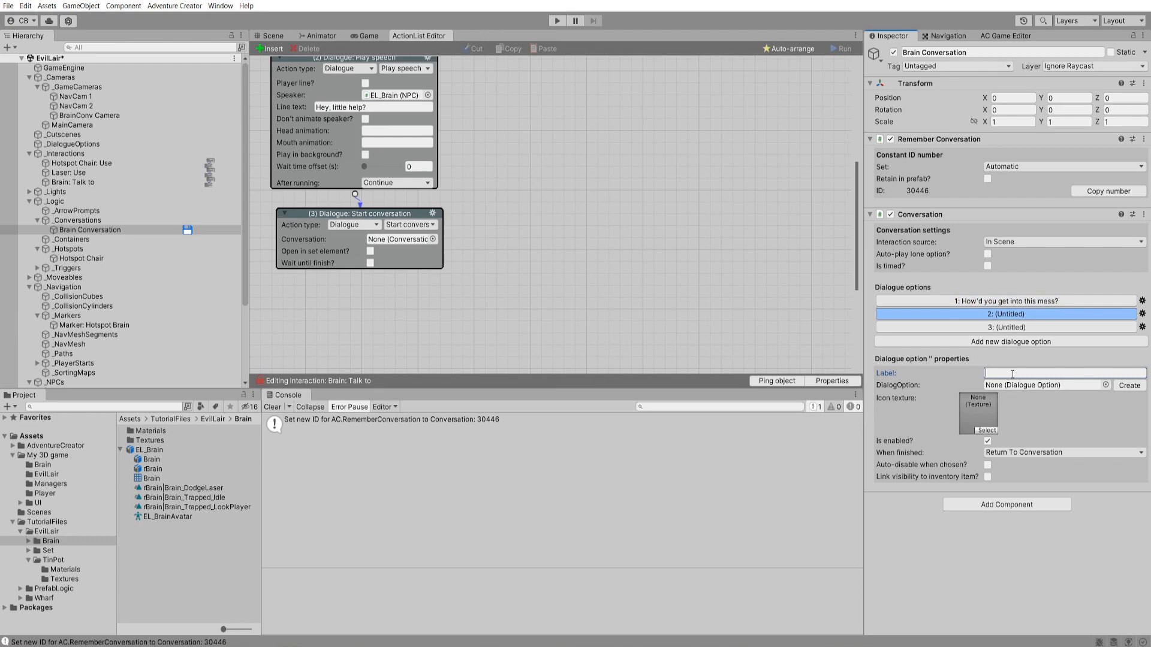
pyautogui.write('What should I do?')
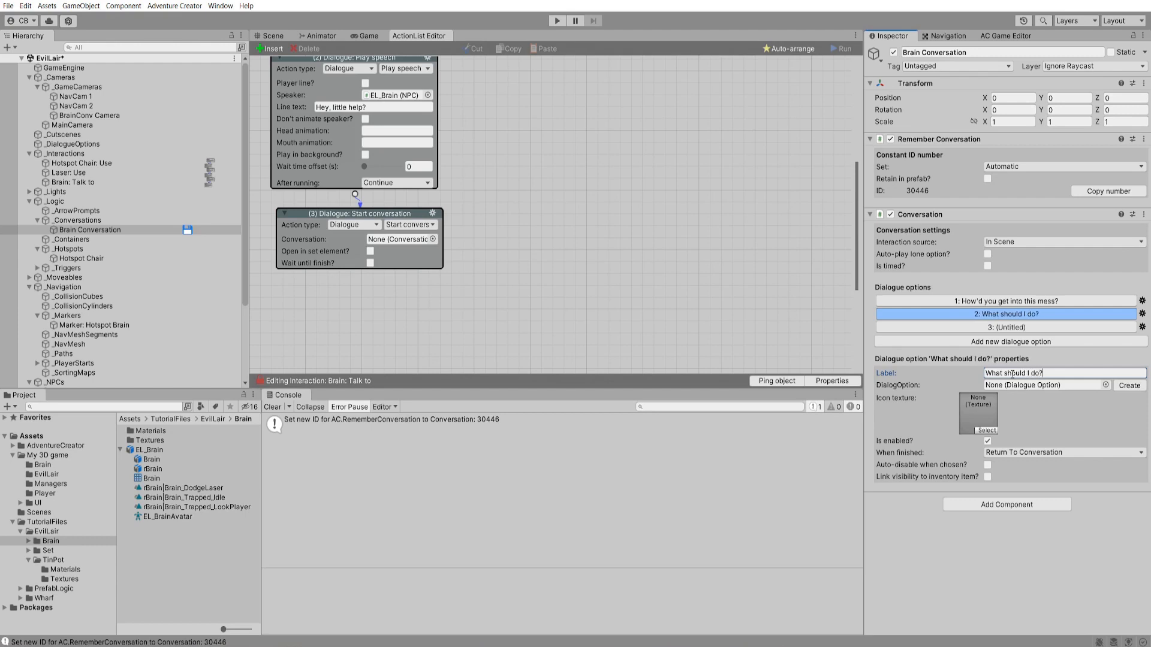
pyautogui.click(1079, 327)
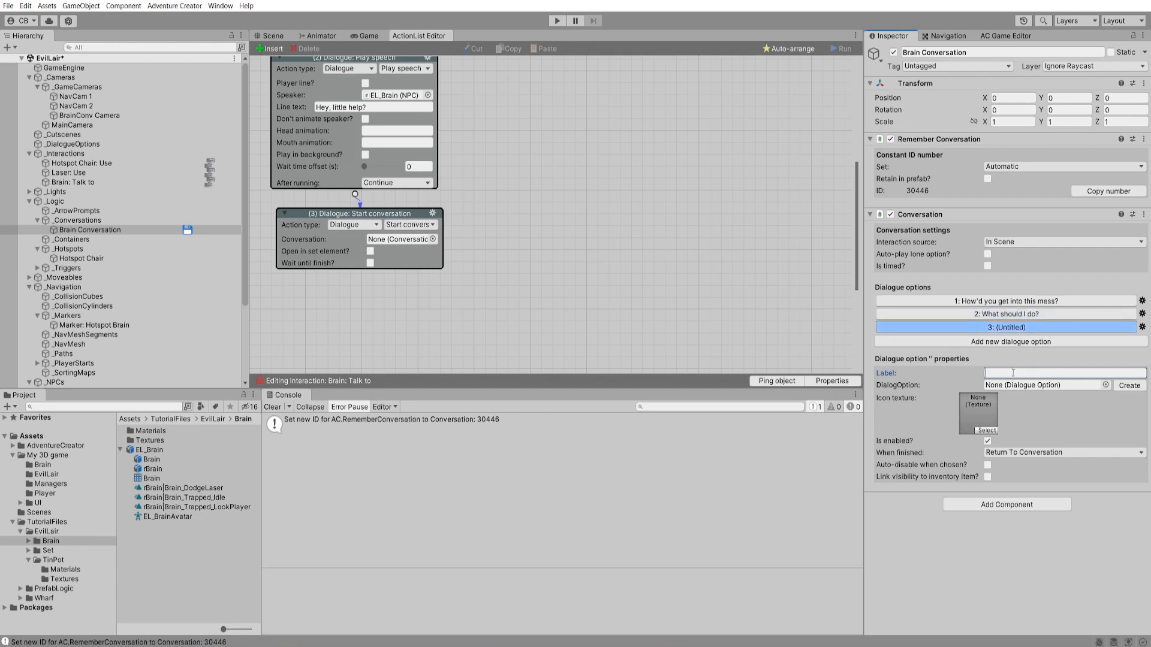
pyautogui.write("Don't go anywhere")
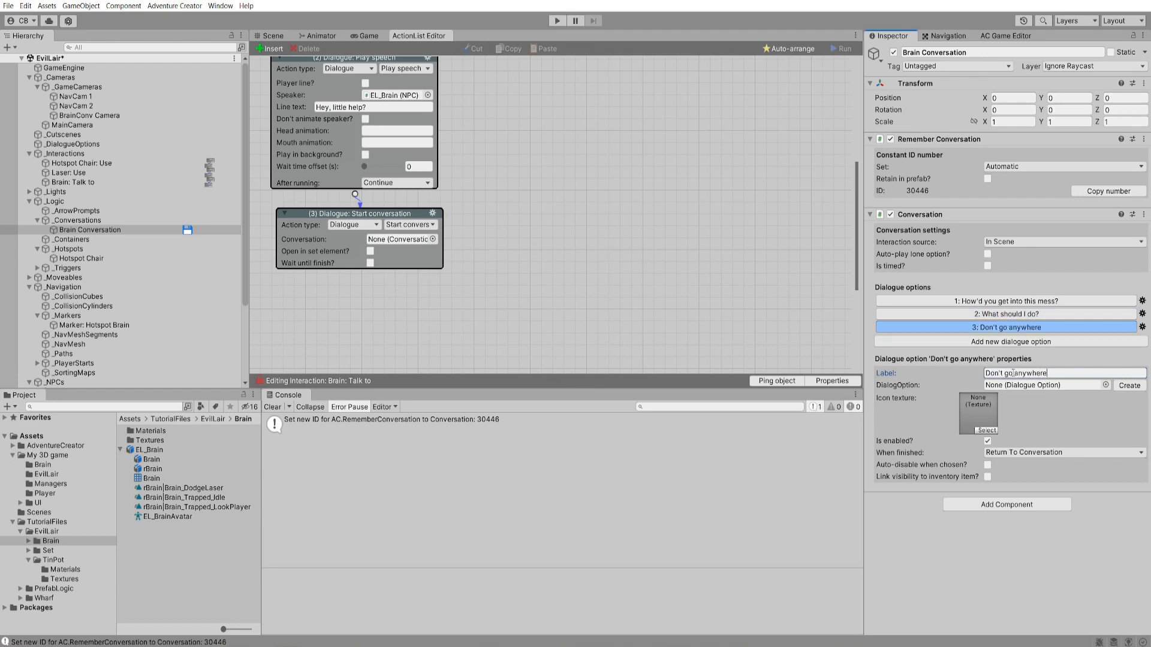
pyautogui.write('.')
pyautogui.click(853, 341)
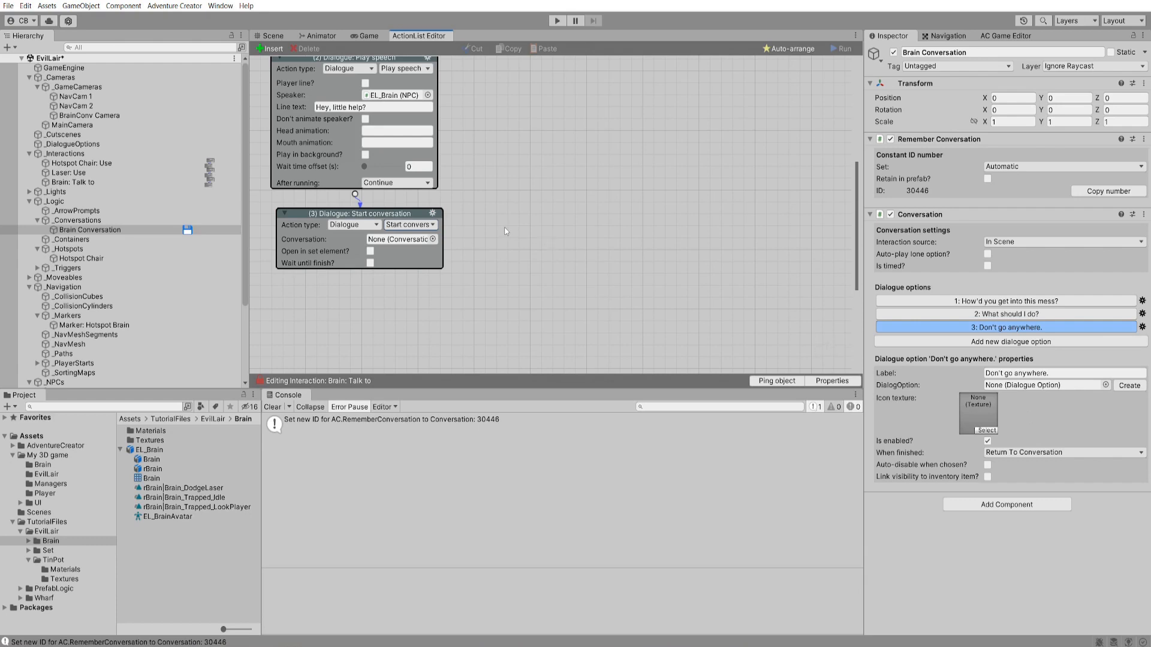
# - Assign Brain Conversation as the conversation of the Dialogue: Start conversation action
pyautogui.scroll(3, 487, 173)
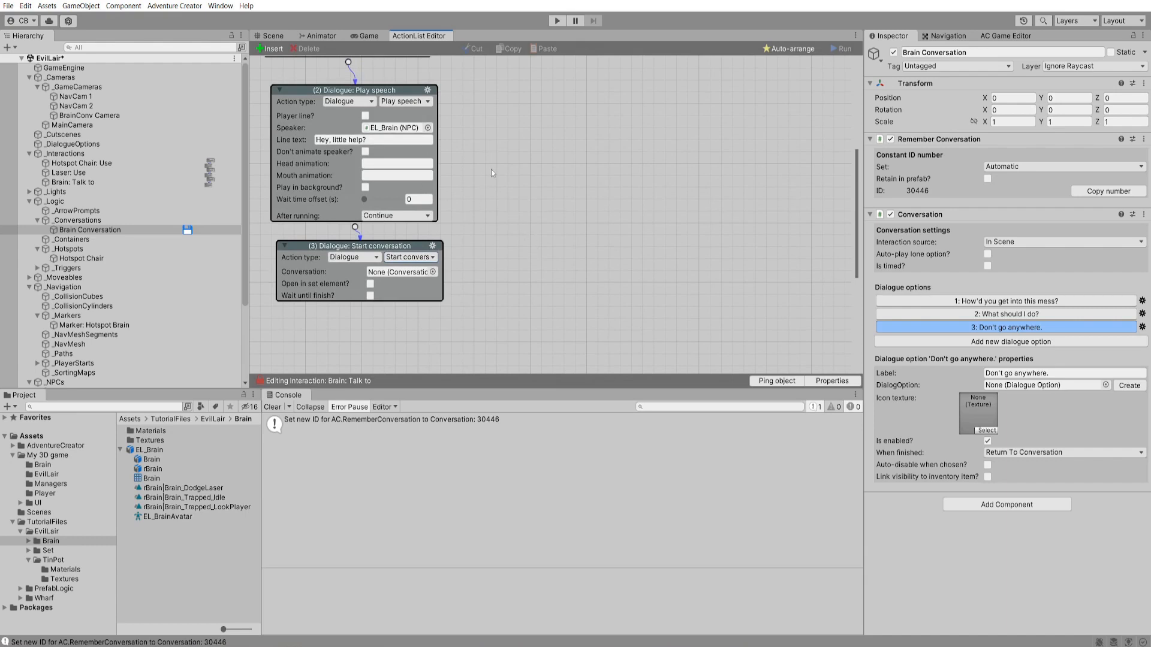
pyautogui.scroll(-2, 491, 173)
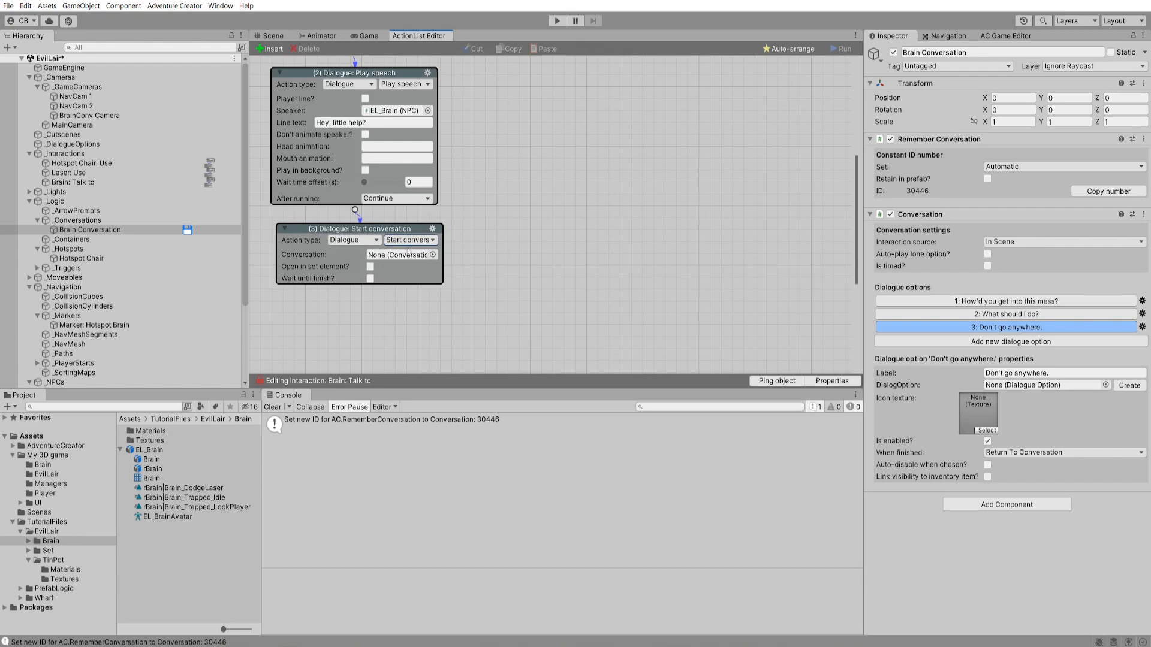
pyautogui.click(432, 254)
pyautogui.click(475, 213)
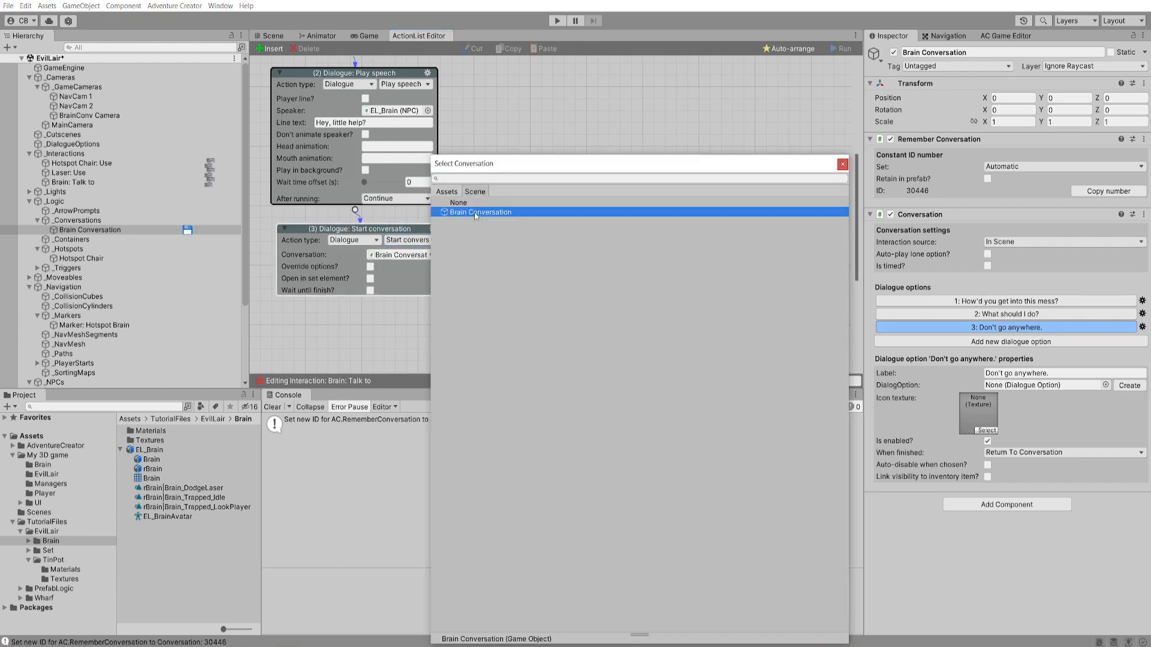
# - Confirm Brain Conversation as the Start conversation action's conversation and enable overriding of its options
pyautogui.click(475, 214)
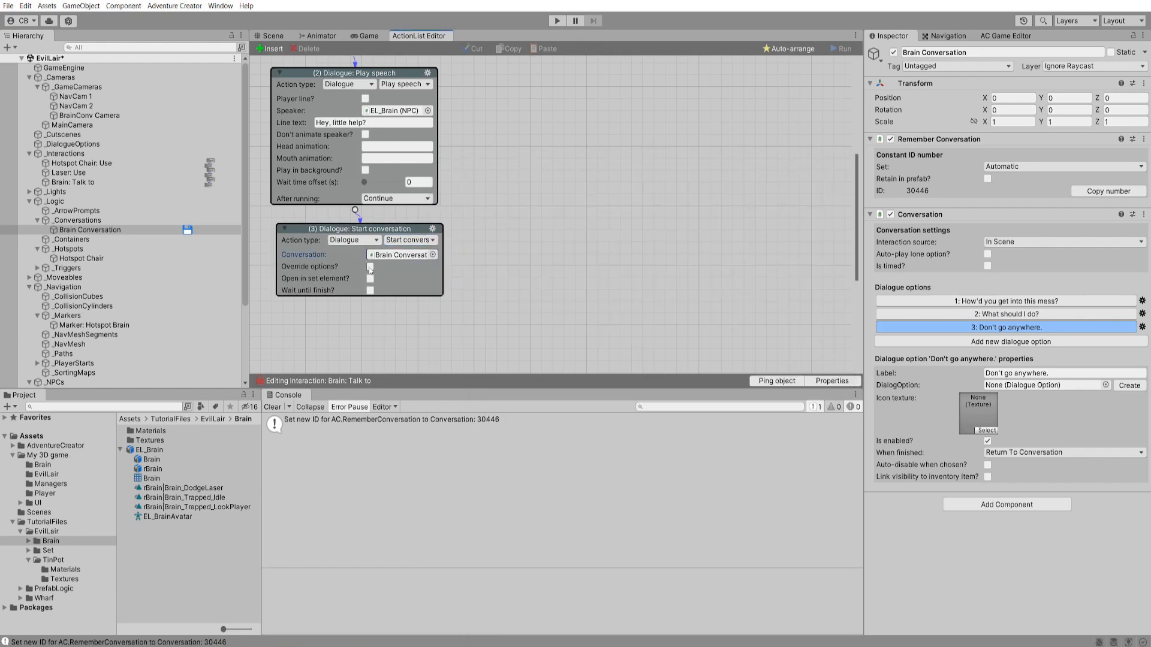
pyautogui.click(371, 267)
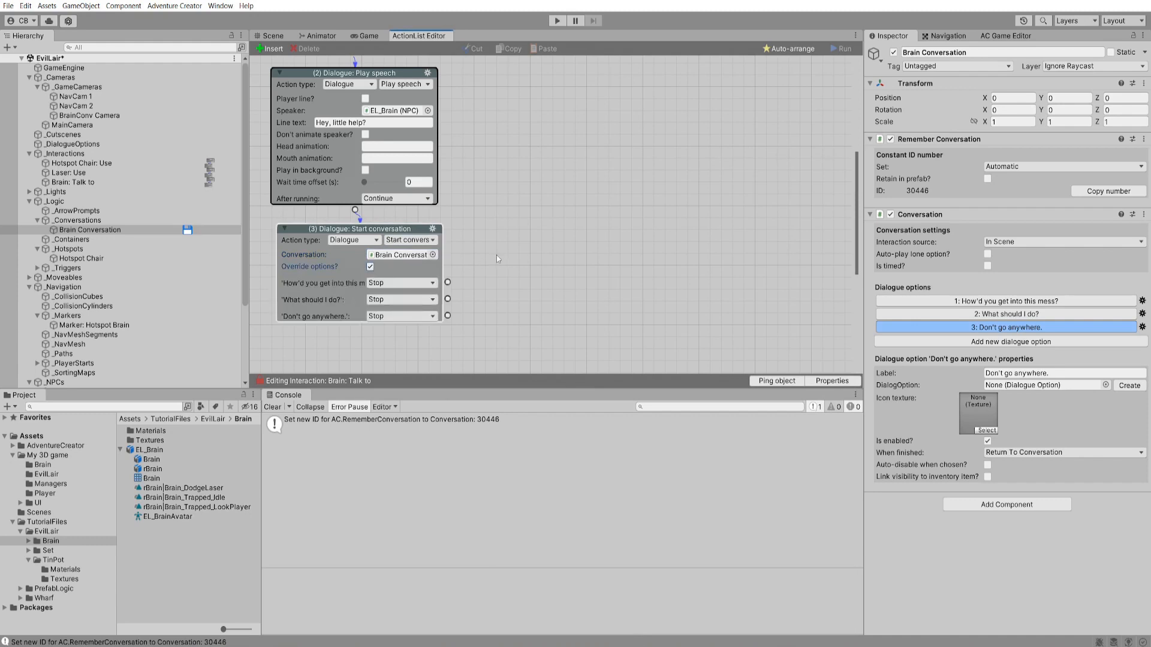
# - Chain a Dialogue: Play speech action to the "How'd you get into this mess?" option and mark it as a player line
pyautogui.scroll(-2, 480, 256)
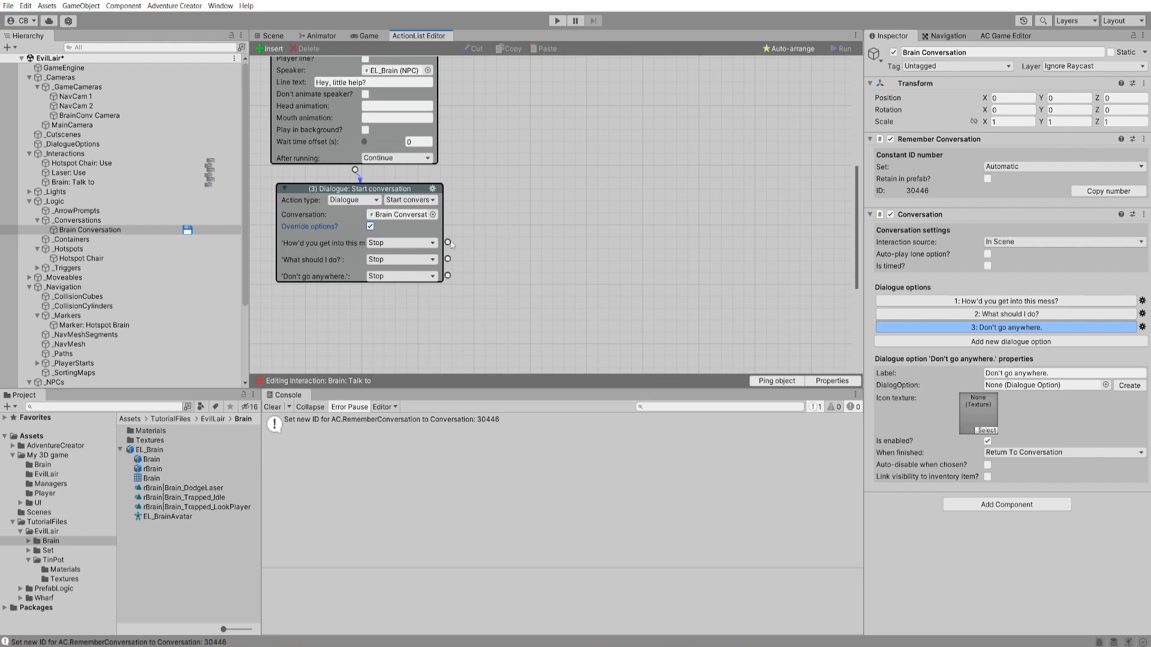
pyautogui.moveTo(449, 244); pyautogui.dragTo(562, 234)
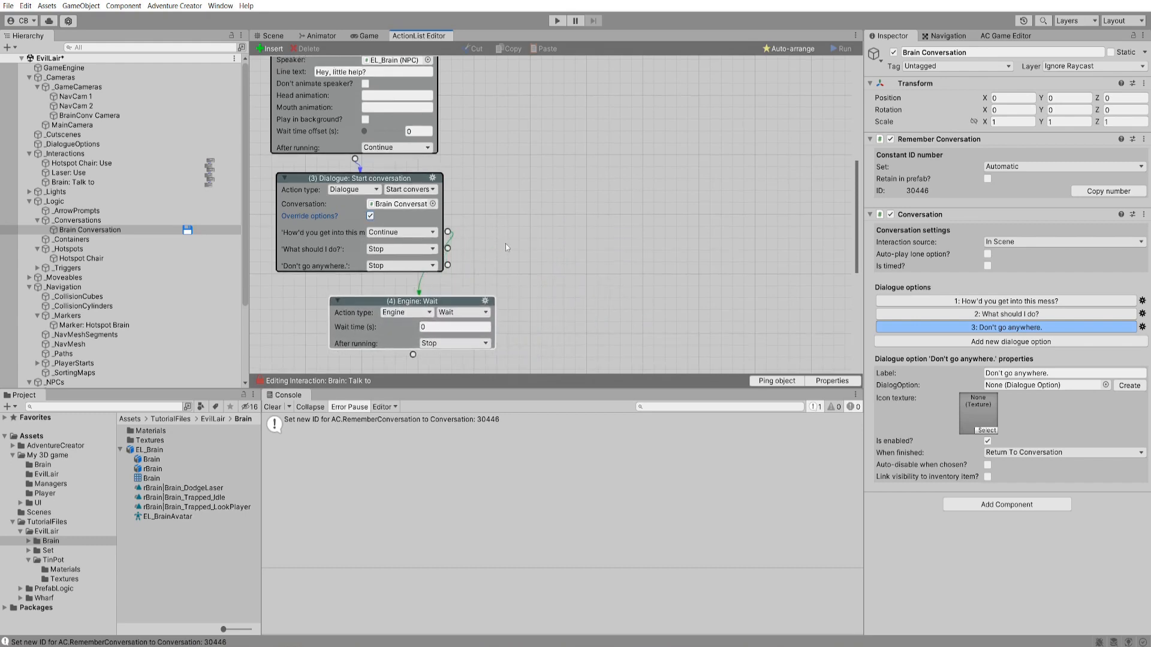
pyautogui.click(406, 271)
pyautogui.click(398, 332)
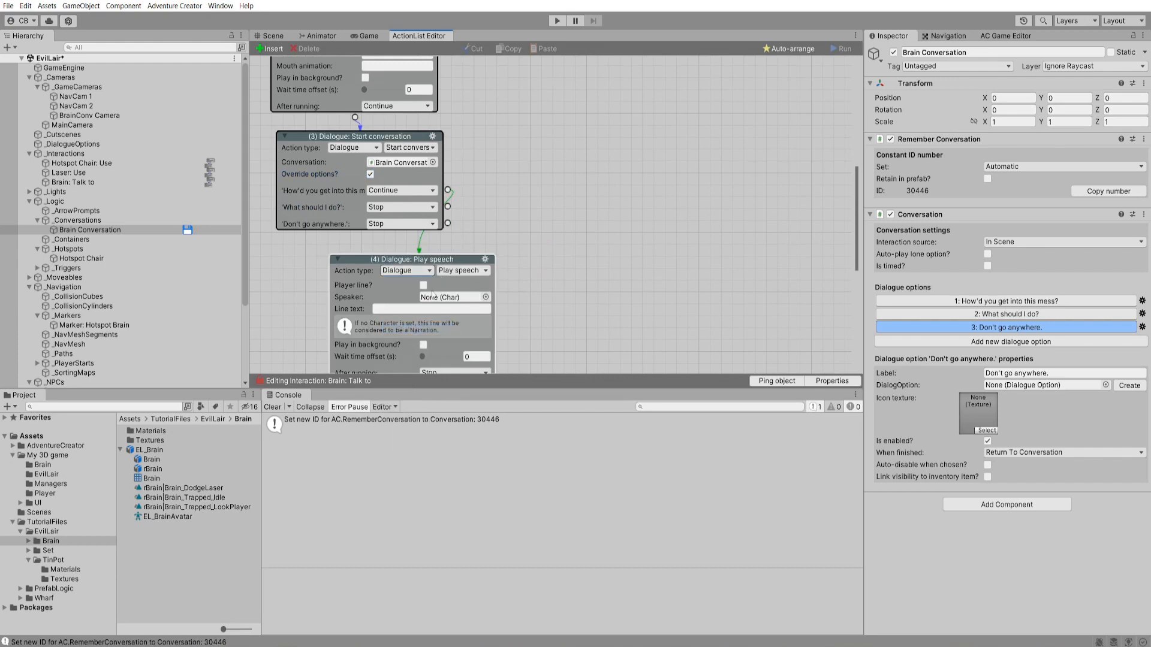
pyautogui.click(423, 286)
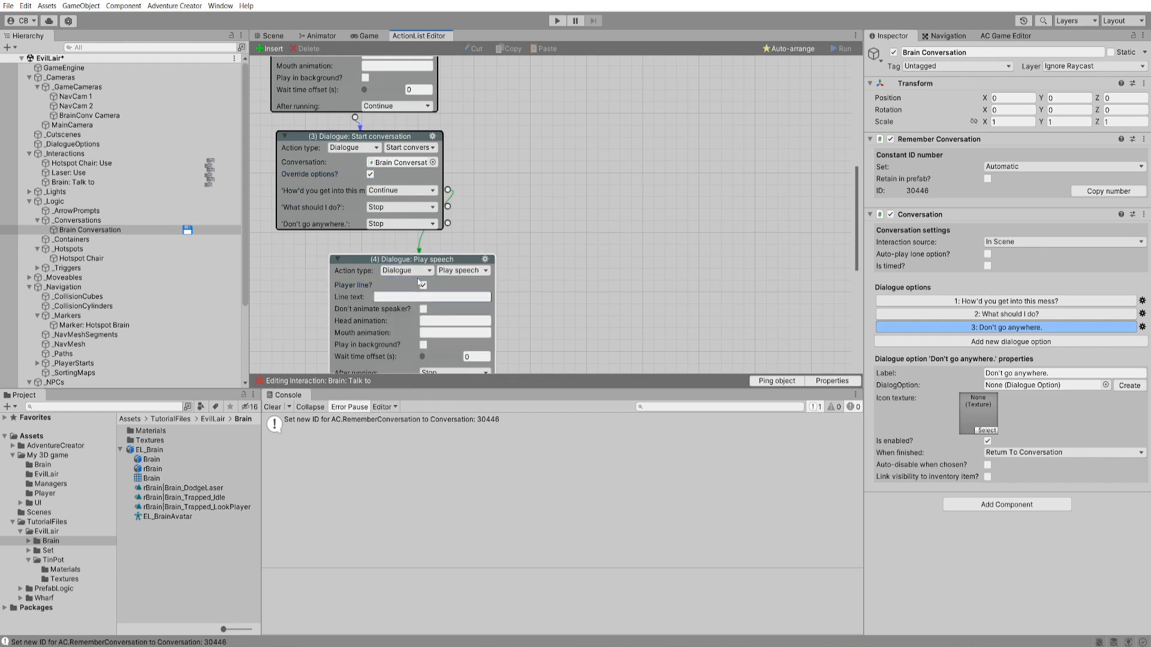
# - Copy the first dialogue option's label "How'd you get into this mess?" into the player speech action's line text
pyautogui.click(905, 301)
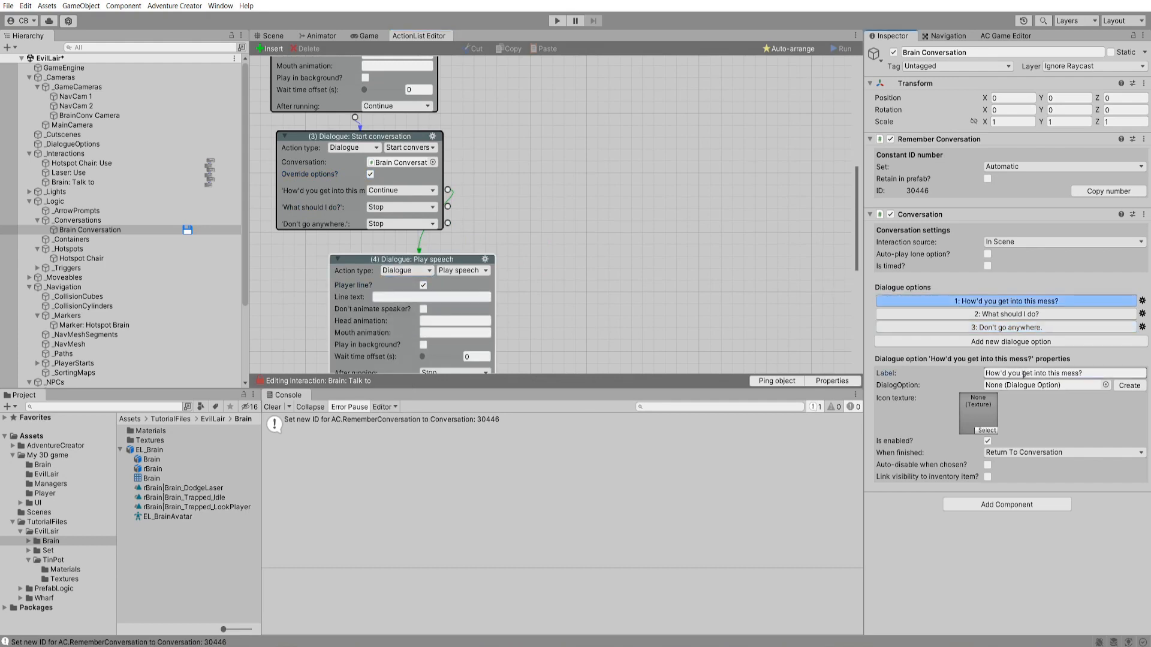
pyautogui.hotkey('ctrl', 'c')
pyautogui.click(430, 298)
pyautogui.hotkey('ctrl', 'v')
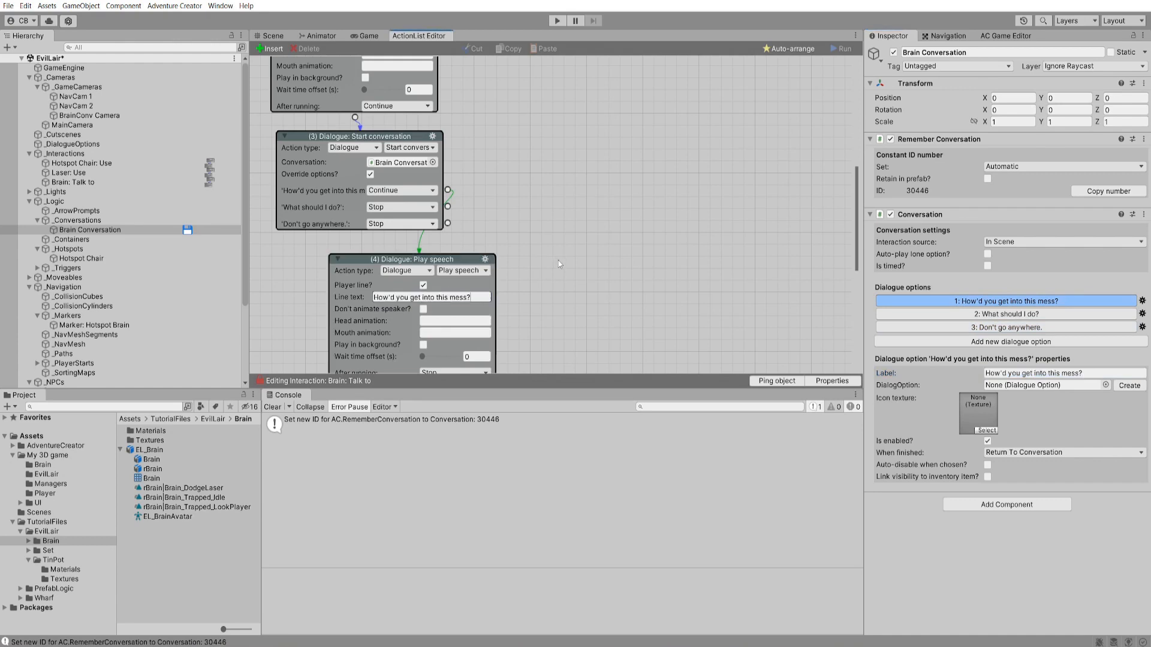
# - Add a Dialogue: Play speech action after the "How'd you get into this mess?" line, with EL_Brain as the speaker
pyautogui.scroll(-4, 419, 294)
pyautogui.moveTo(413, 286); pyautogui.dragTo(414, 300)
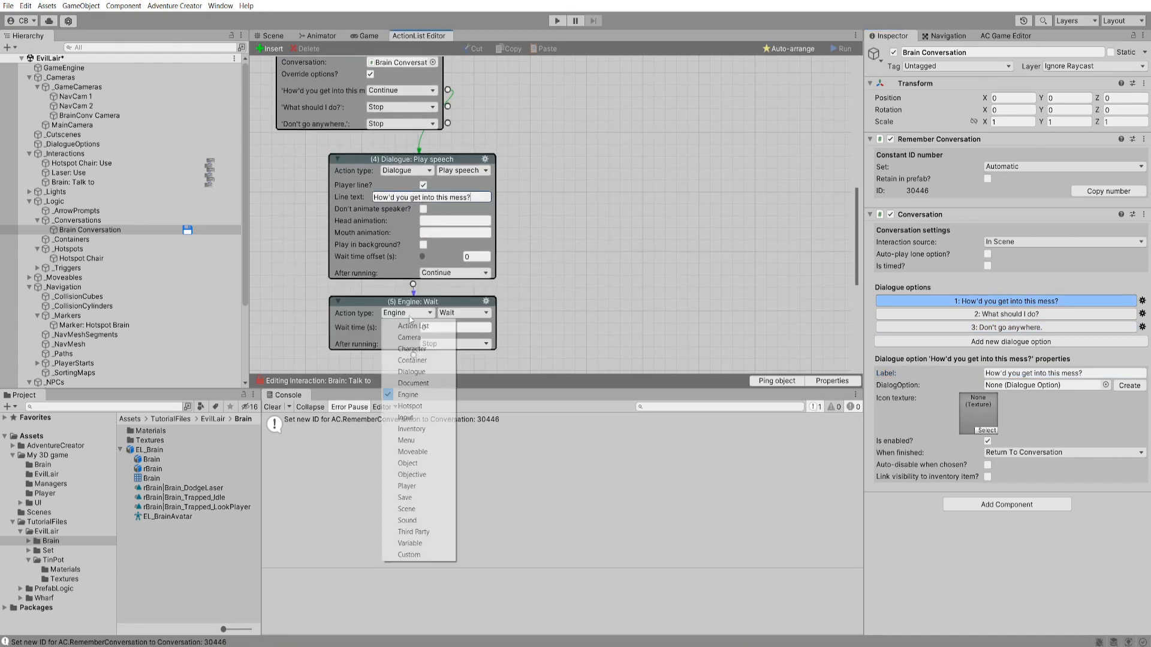
pyautogui.click(405, 313)
pyautogui.click(430, 327)
pyautogui.click(486, 339)
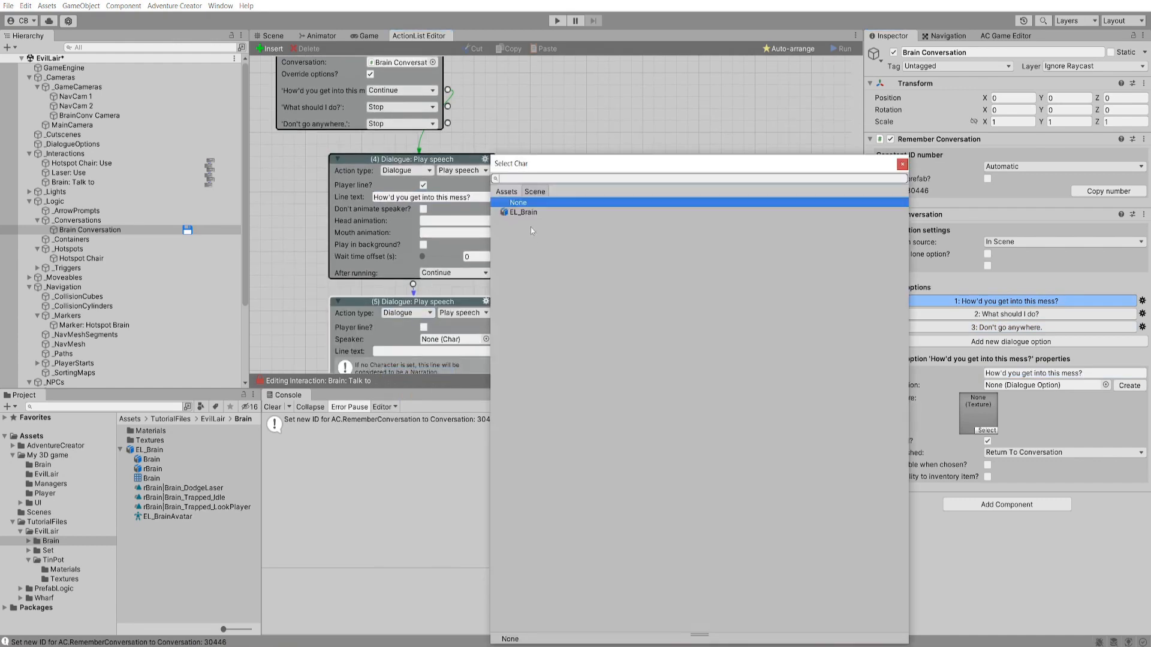
pyautogui.click(523, 212)
pyautogui.click(527, 215)
# - Set the Brain's reply line text to "Guess I found the wrong place to take a nap!"
pyautogui.scroll(-2, 427, 300)
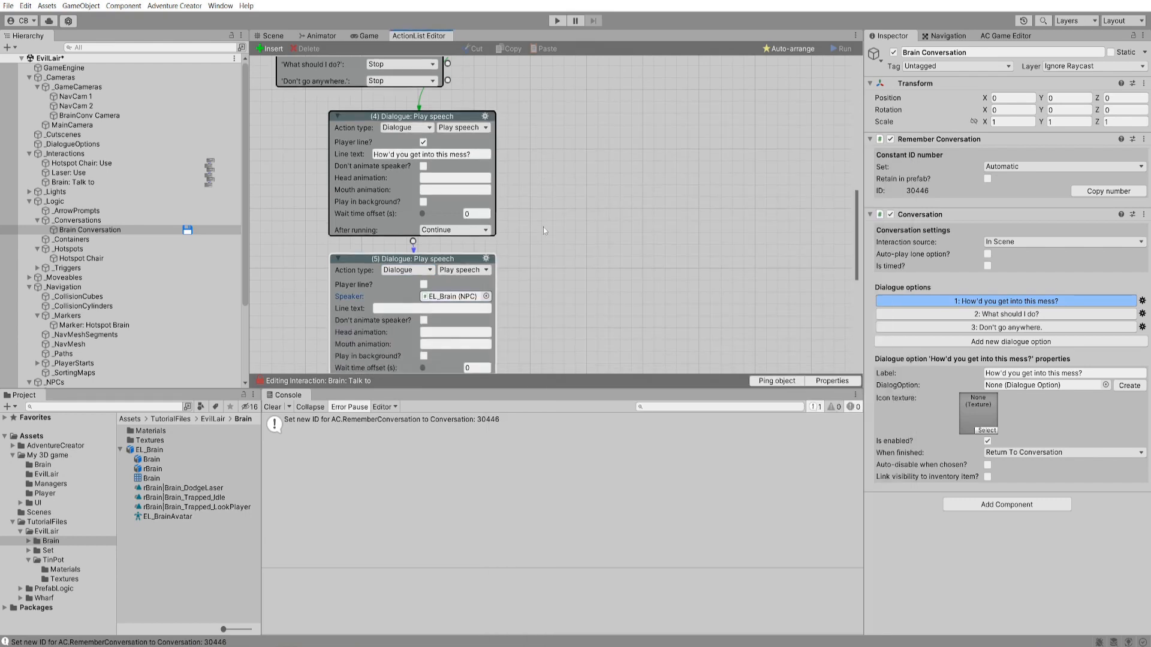
pyautogui.click(428, 309)
pyautogui.write('Guess I f')
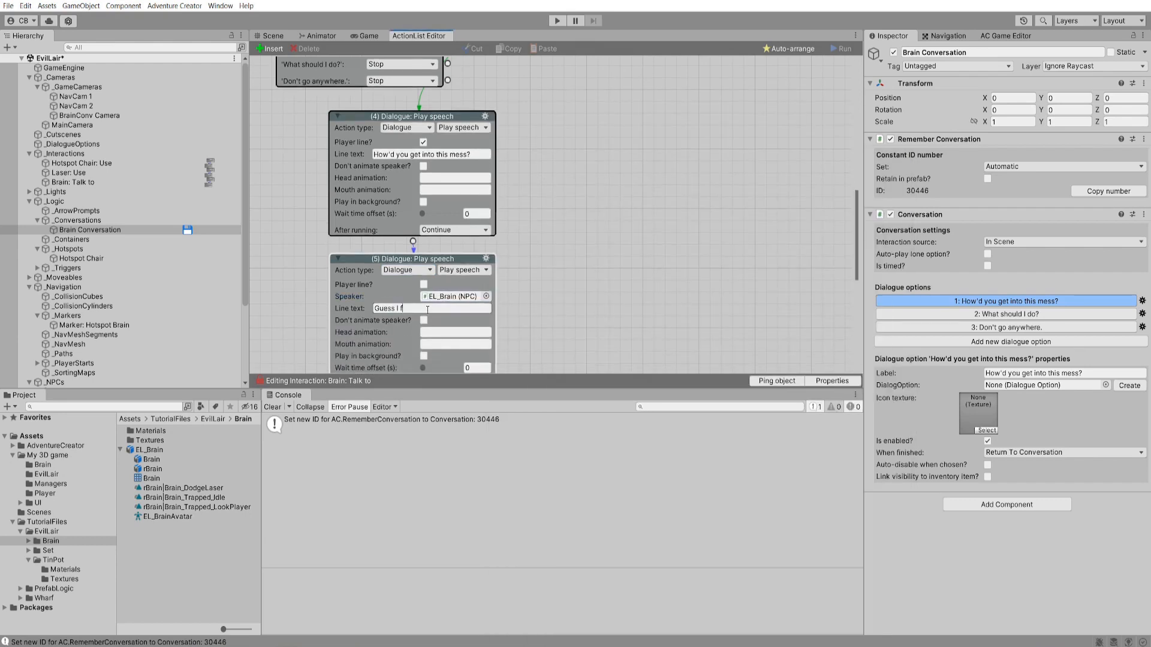
pyautogui.write('ound the wrong place to take a nap!')
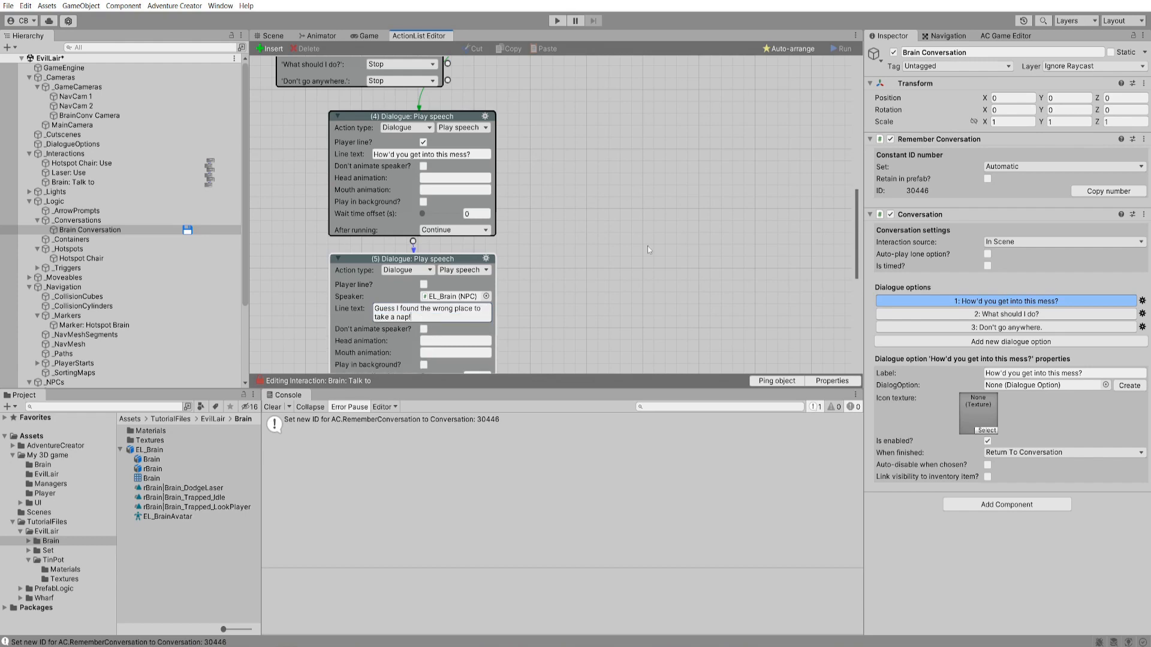
# - Connect the end of the Brain's nap reply back to the Dialogue: Start conversation action
pyautogui.scroll(-3, 637, 256)
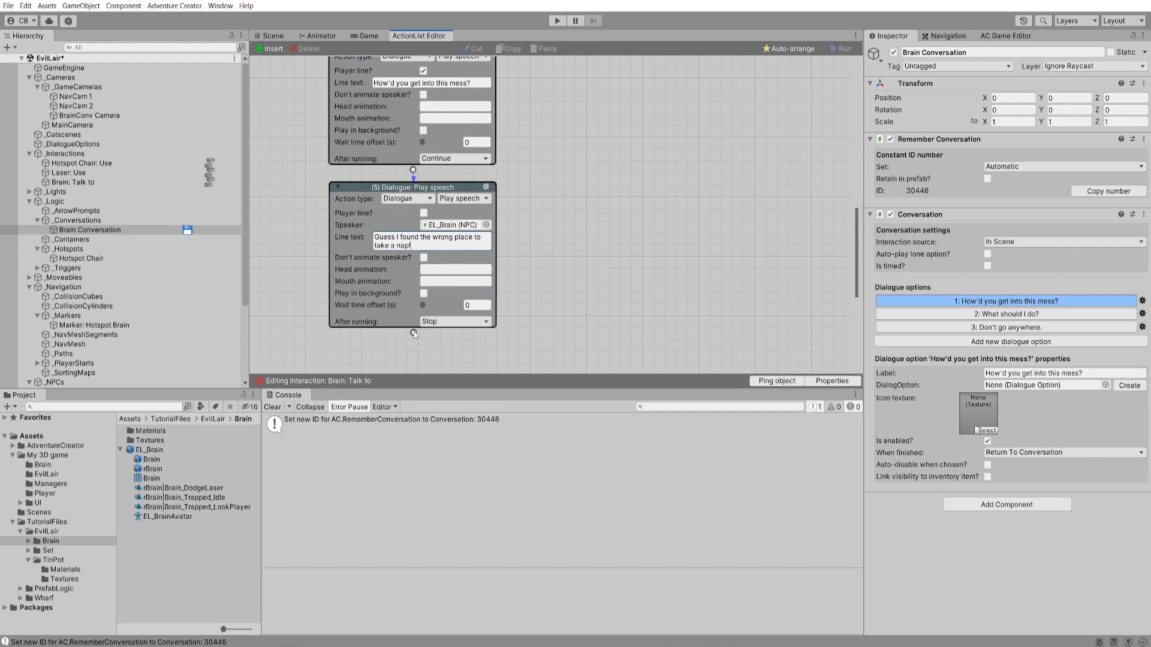
pyautogui.scroll(-4, 377, 299)
pyautogui.moveTo(413, 332); pyautogui.dragTo(345, 76)
pyautogui.scroll(8, 353, 180)
pyautogui.scroll(5, 347, 150)
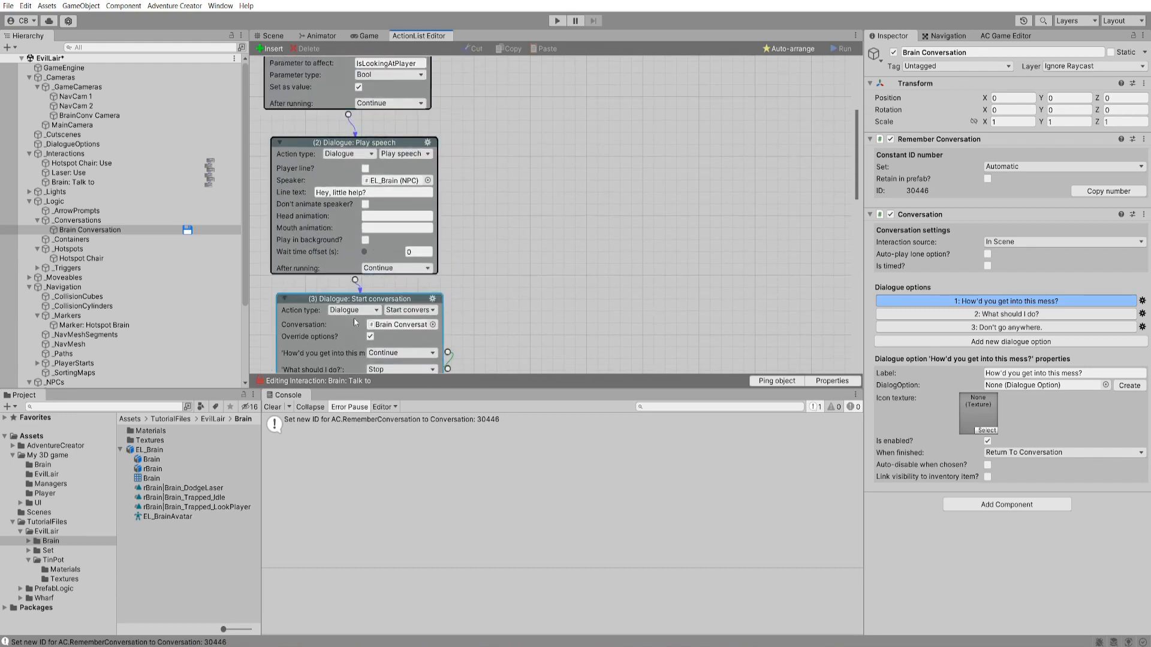
pyautogui.scroll(4, 358, 322)
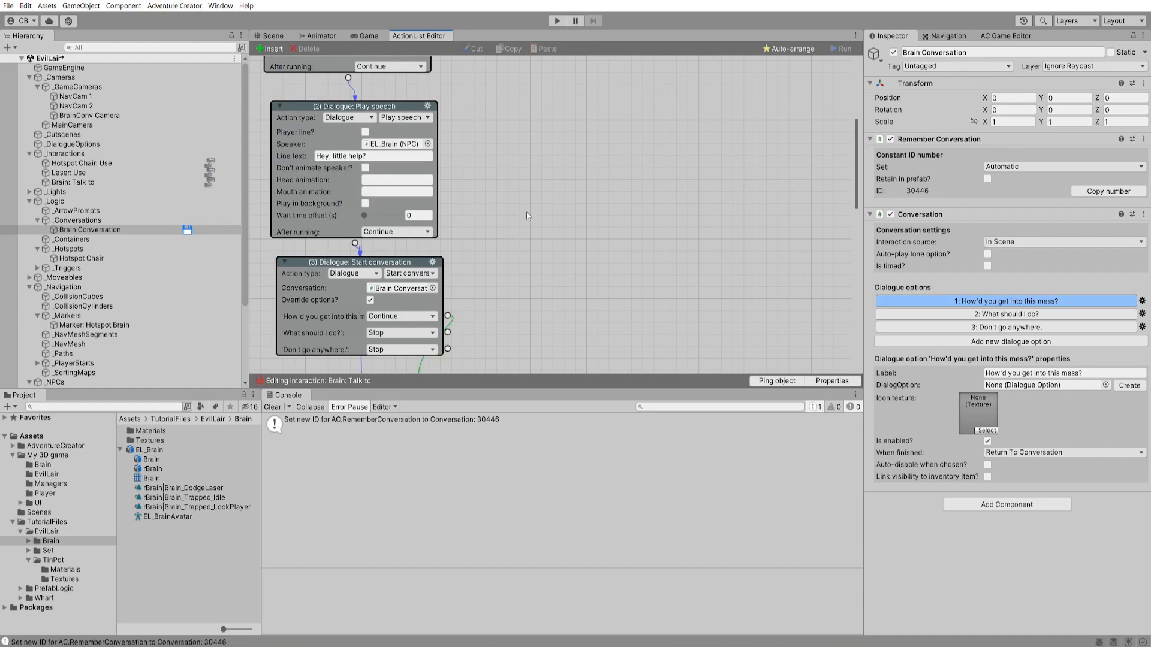
# - Connect the "What should I do?" option to a new Dialogue: Play speech action marked as a player line
pyautogui.scroll(-5, 533, 252)
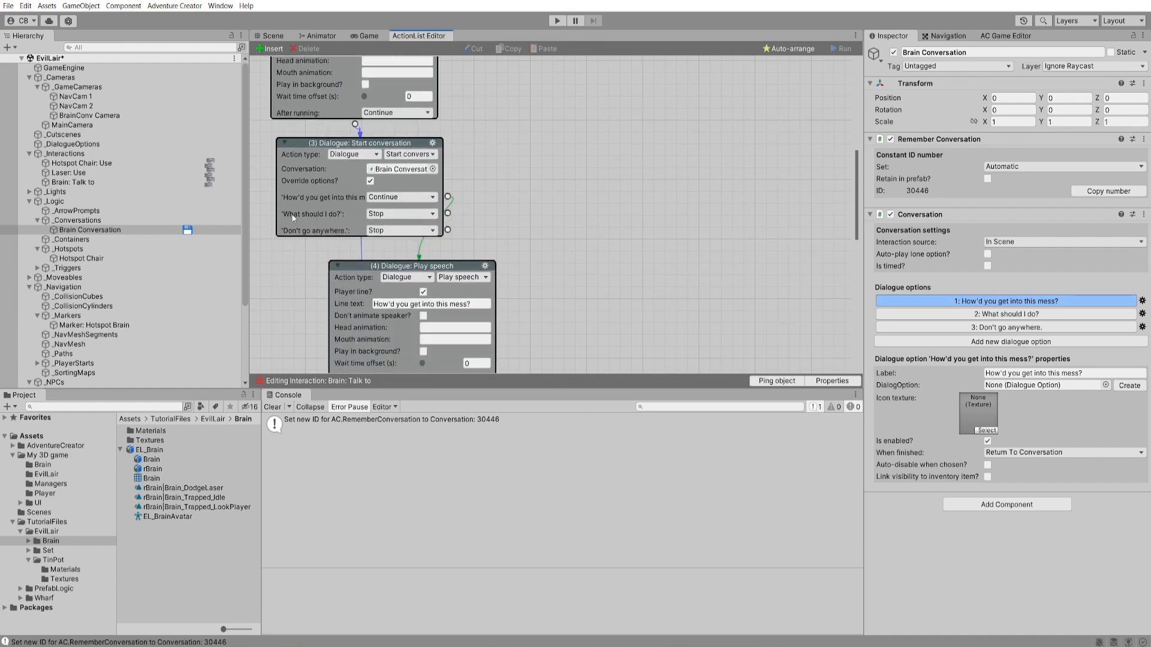
pyautogui.moveTo(448, 214); pyautogui.dragTo(642, 219)
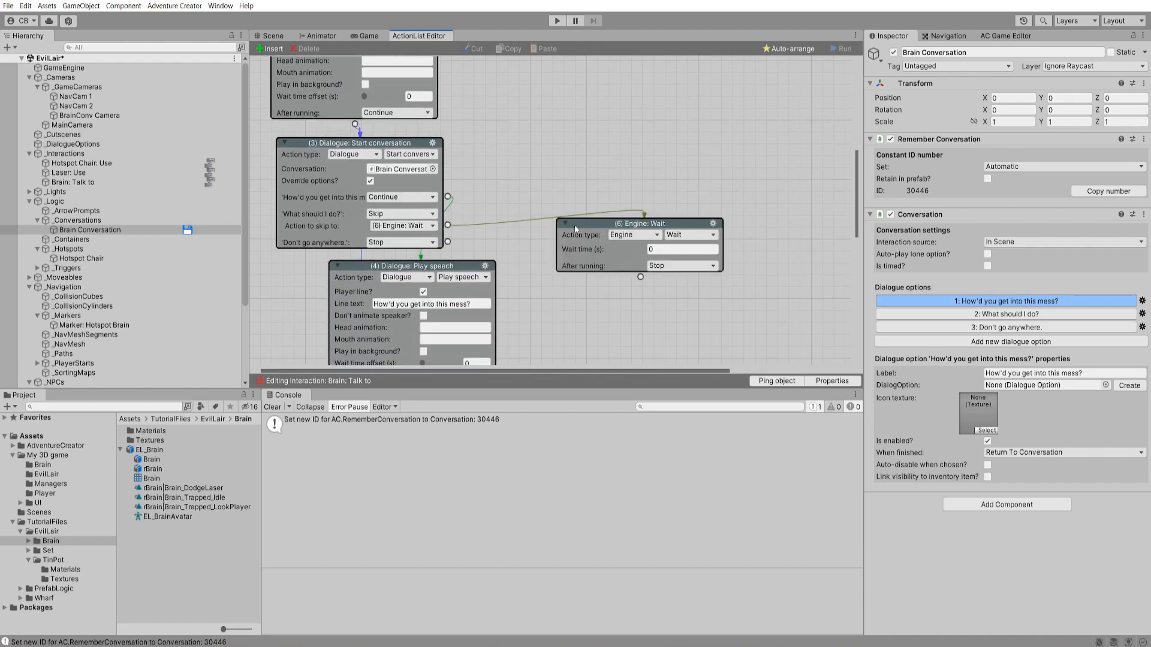
pyautogui.click(642, 258)
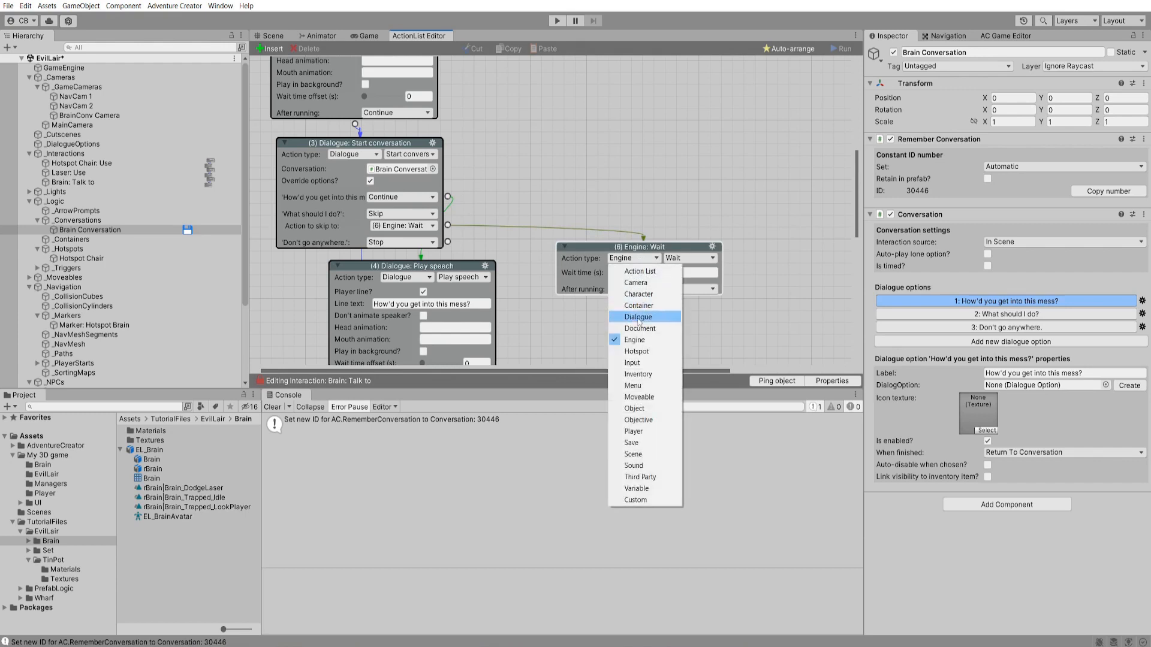
pyautogui.click(640, 319)
pyautogui.click(651, 273)
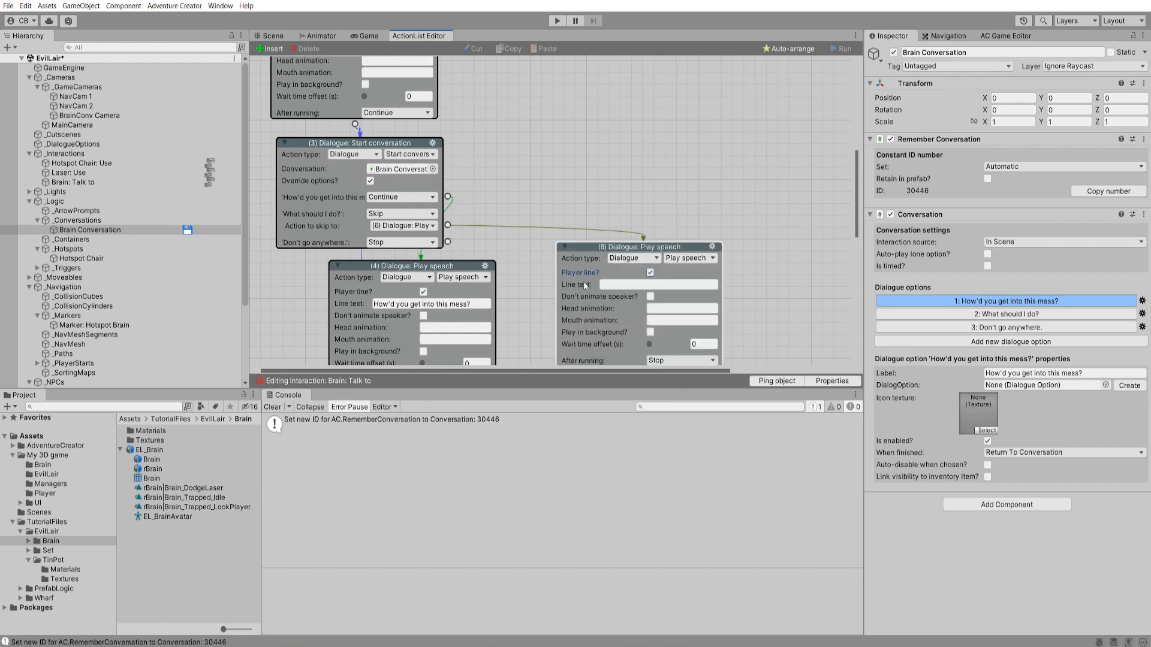
# - Copy the second dialogue option's label "What should I do?" into the new player speech action's line text
pyautogui.click(1007, 314)
pyautogui.click(1022, 374)
pyautogui.rightClick(1023, 375)
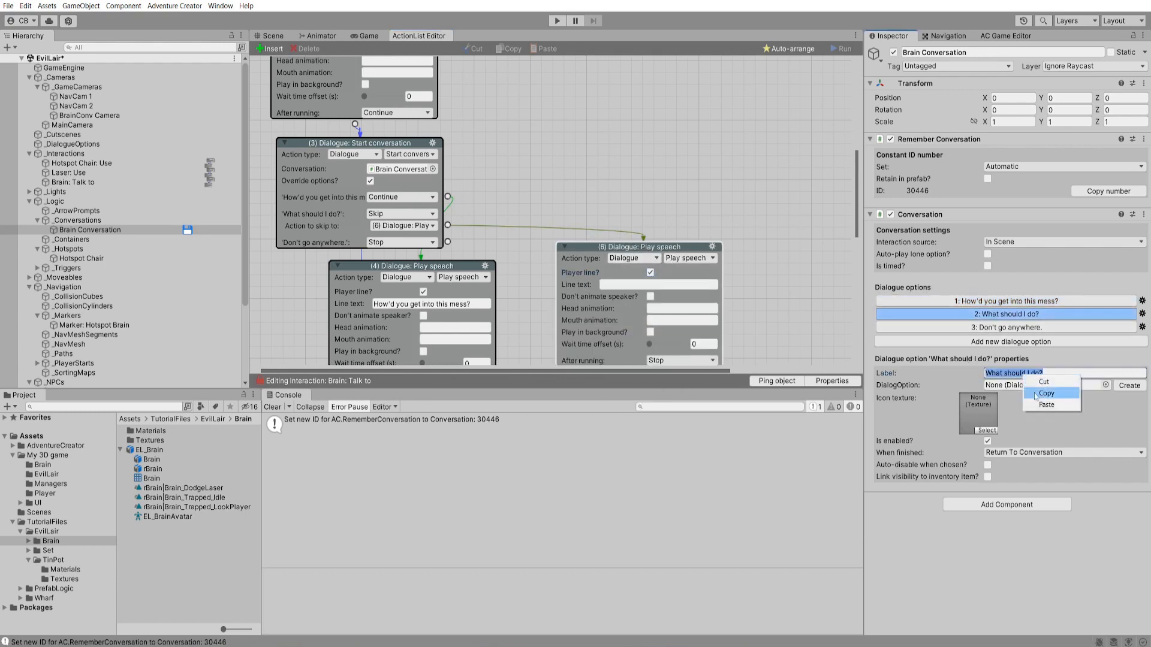
pyautogui.click(1036, 395)
pyautogui.rightClick(652, 285)
pyautogui.click(665, 316)
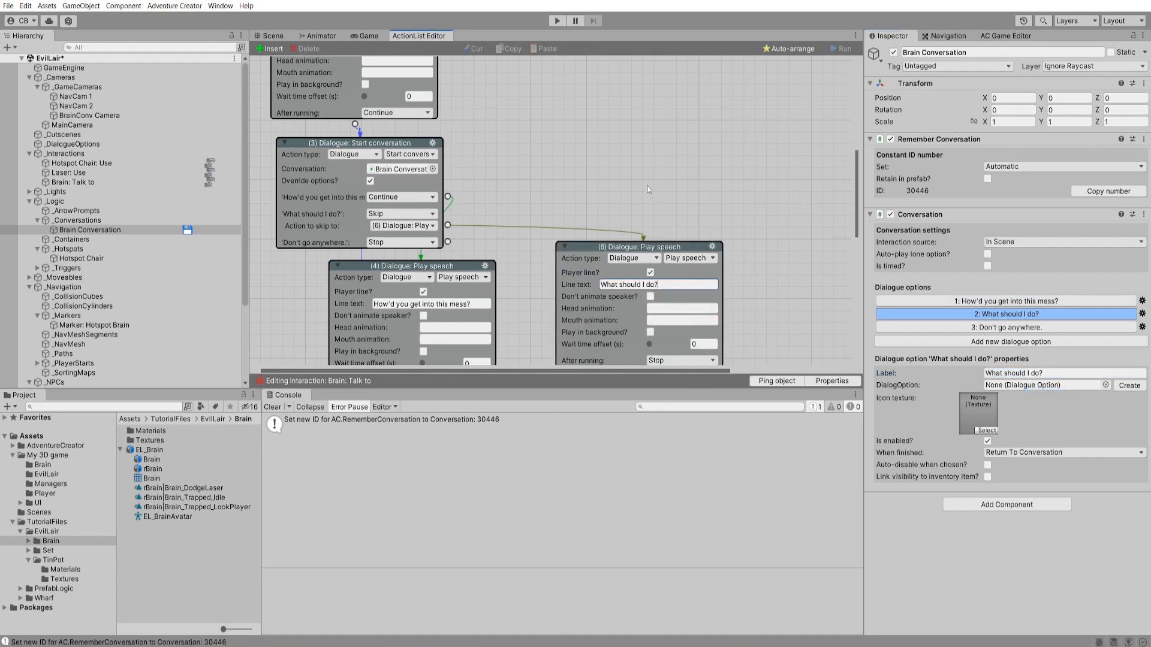
# - Add a Dialogue: Play speech action after the "What should I do?" line, with EL_Brain as the speaker
pyautogui.scroll(-4, 647, 190)
pyautogui.moveTo(640, 273); pyautogui.dragTo(641, 293)
pyautogui.click(636, 304)
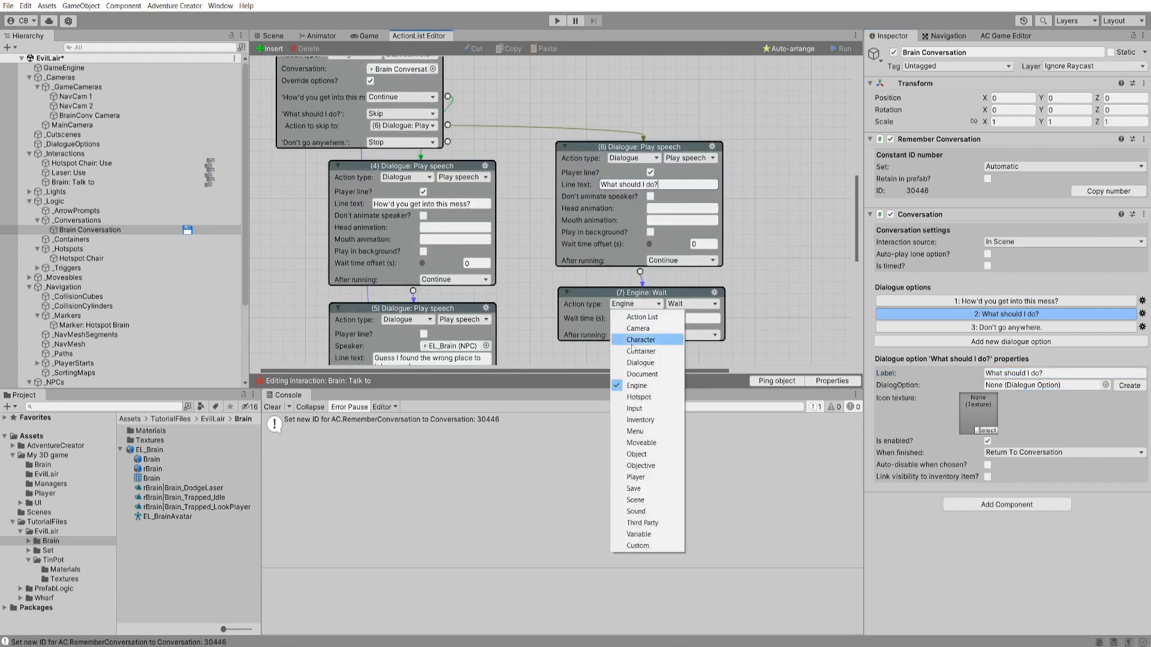
pyautogui.click(640, 362)
pyautogui.click(714, 330)
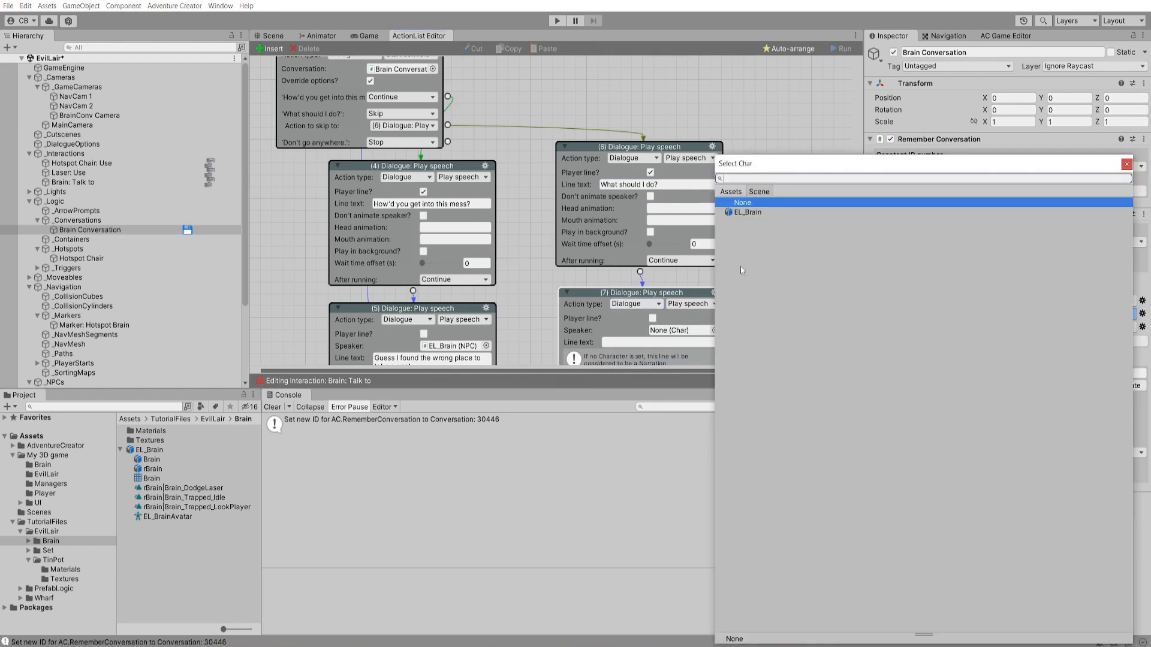
pyautogui.doubleClick(748, 212)
# - Set the Brain's reply to "What should I do?" to "Help me turn off that giant laser!"
pyautogui.scroll(-3, 645, 264)
pyautogui.click(645, 257)
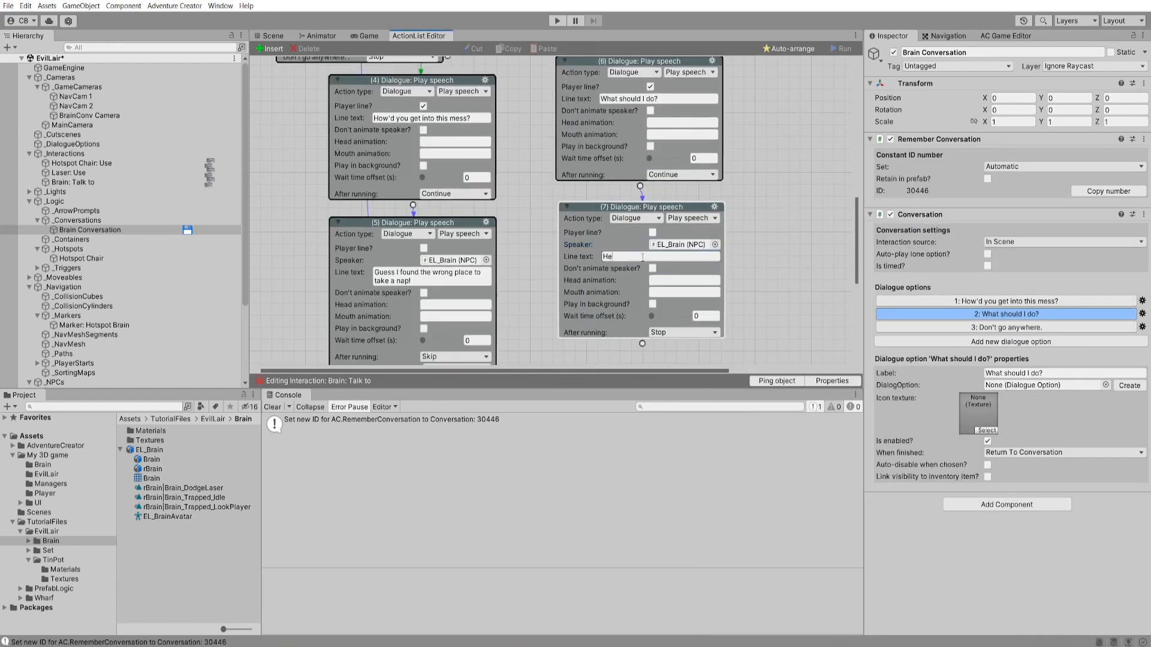
pyautogui.write('Help me turn off that giiant laser!')
# - Connect the end of the Brain's giant laser reply back to the Dialogue: Start conversation action
pyautogui.hscroll(1, 788, 213)
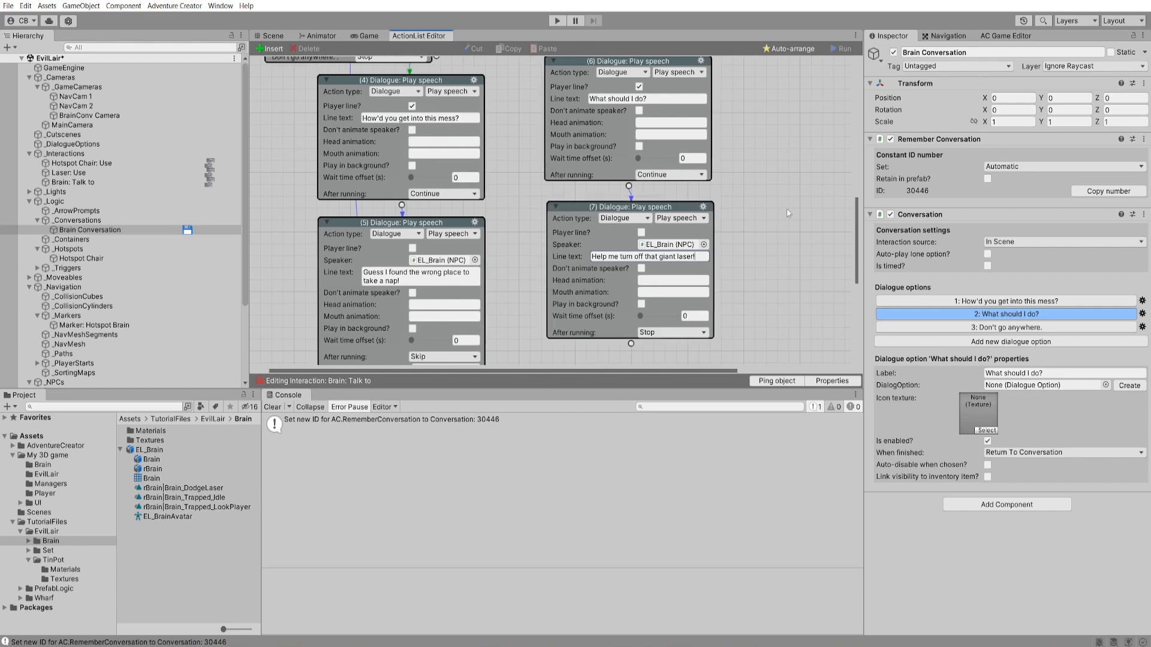
pyautogui.scroll(3, 600, 180)
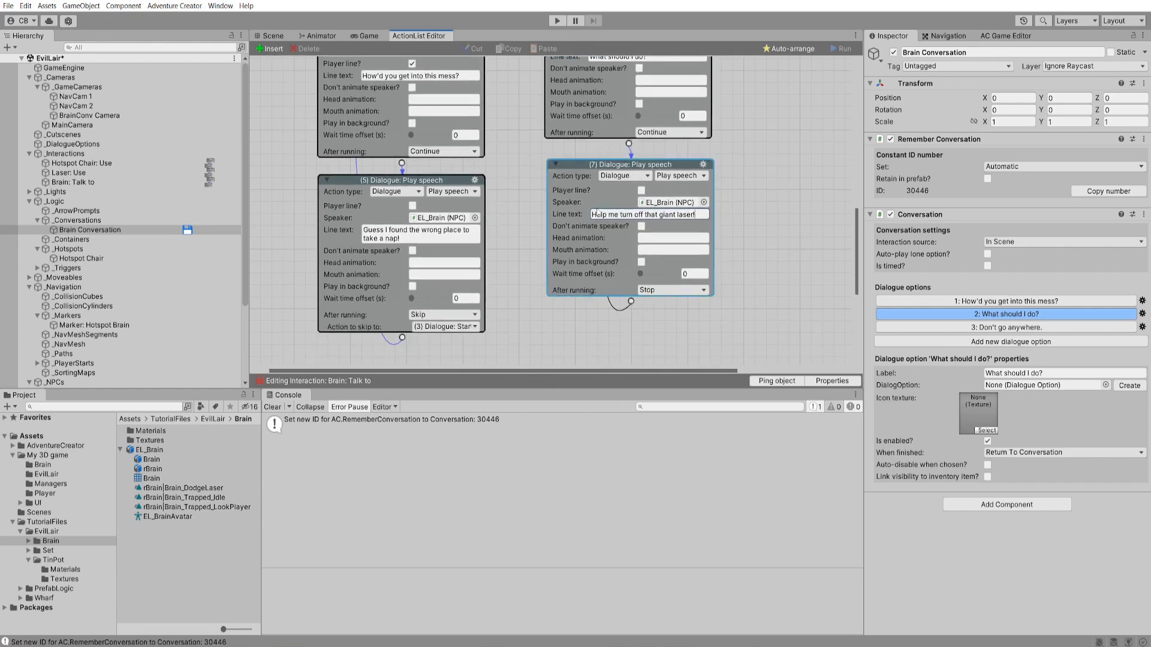
pyautogui.scroll(2, 503, 208)
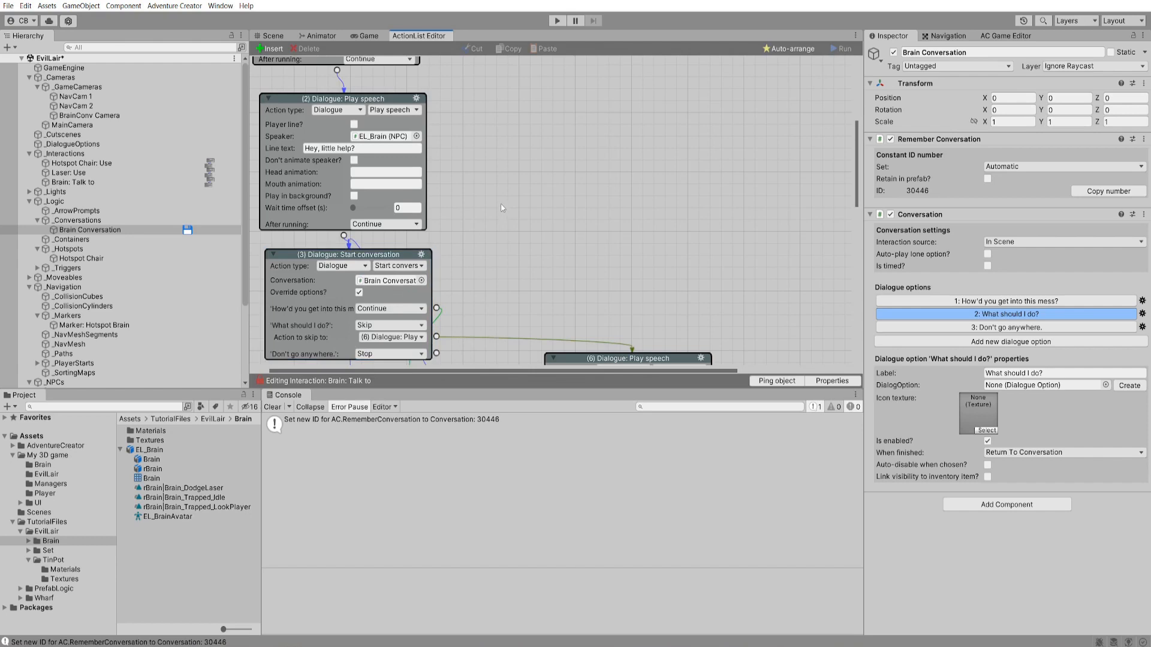
# - Connect the "Don't go anywhere." option to a new Dialogue: Play speech action marked as a player line
pyautogui.scroll(-1, 379, 165)
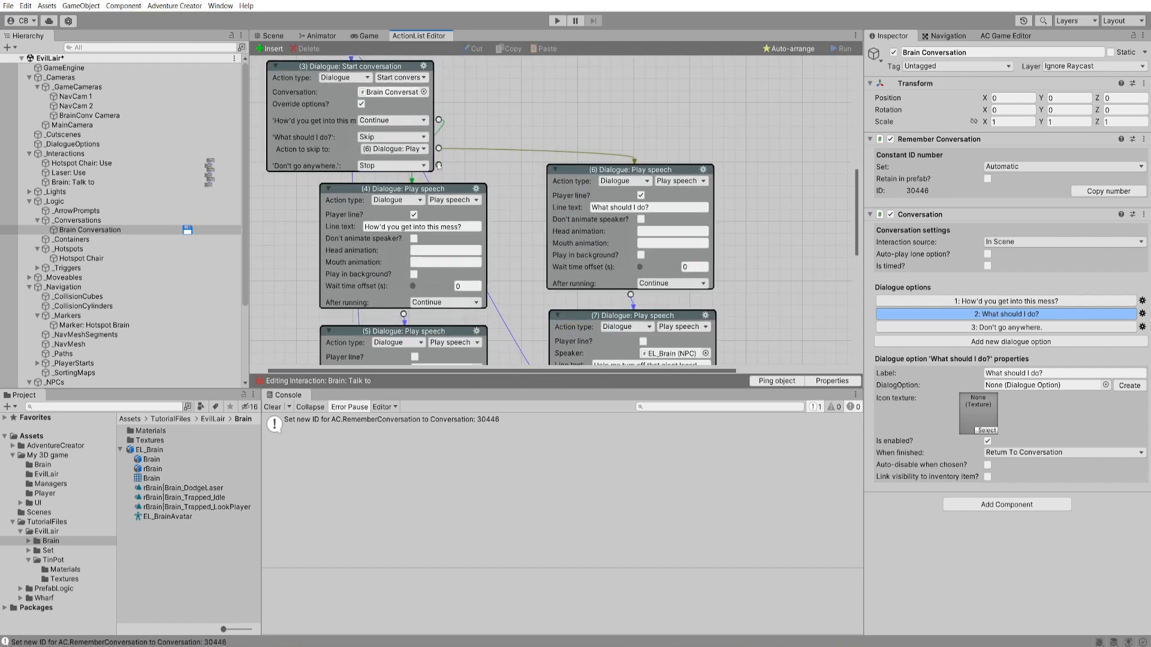
pyautogui.moveTo(438, 166); pyautogui.dragTo(763, 157)
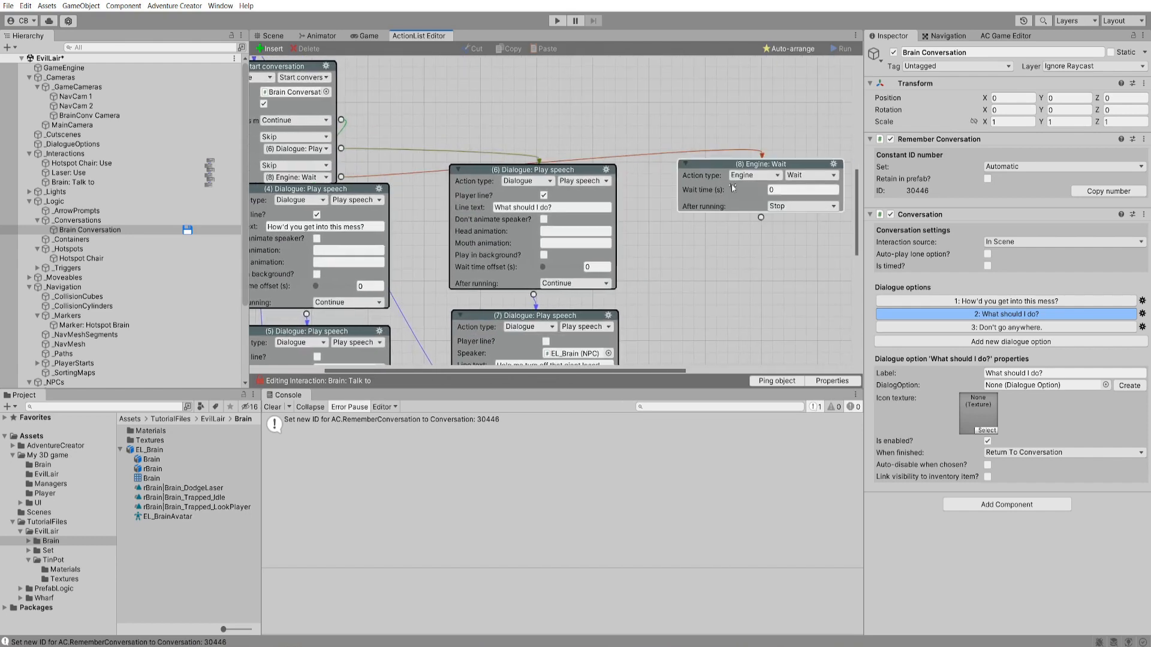
pyautogui.click(754, 175)
pyautogui.click(754, 220)
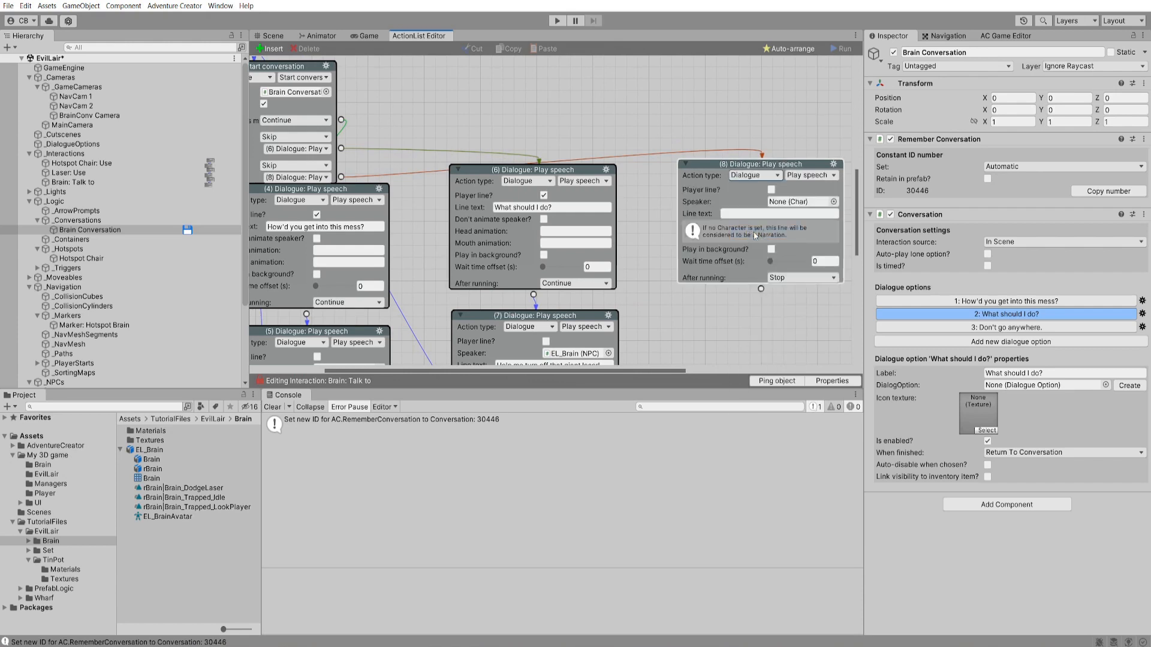
pyautogui.click(772, 190)
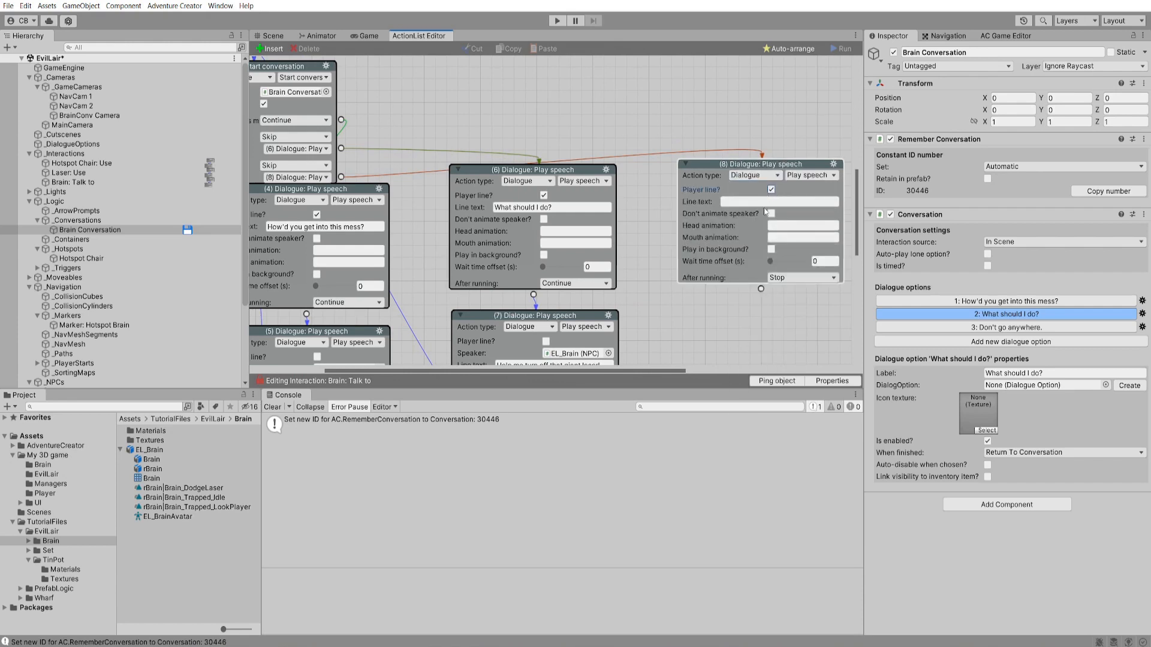
# - Copy the third dialogue option's label "Don't go anywhere." into the new player speech action's line text
pyautogui.click(1007, 327)
pyautogui.rightClick(1030, 373)
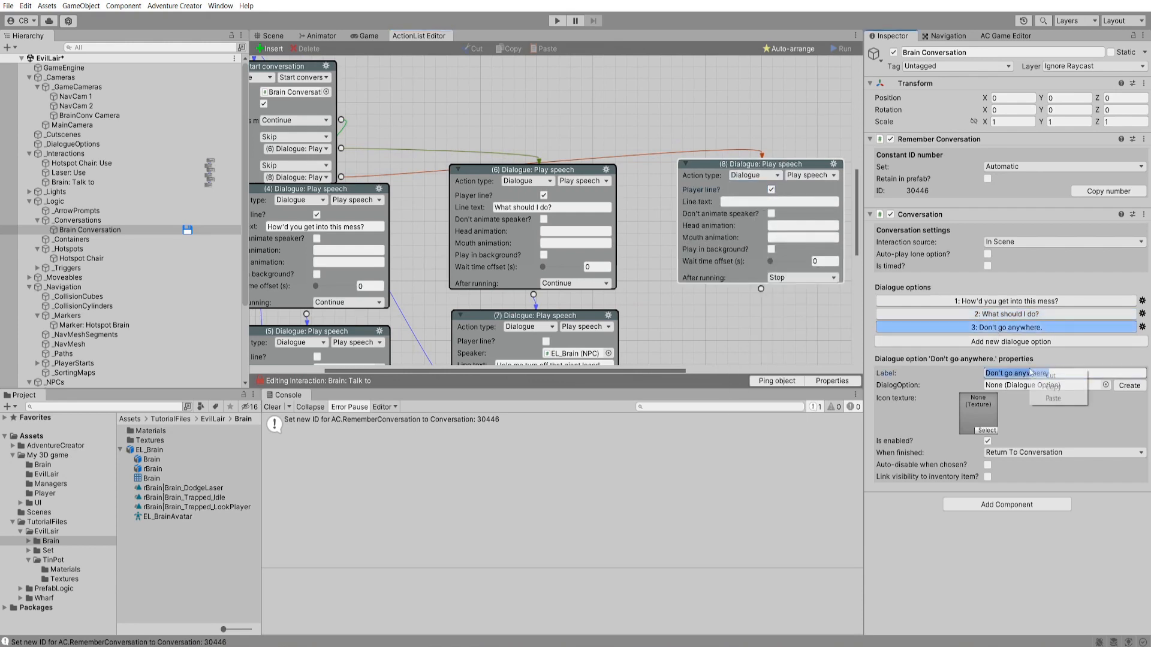
pyautogui.click(1052, 387)
pyautogui.click(779, 202)
pyautogui.rightClick(752, 204)
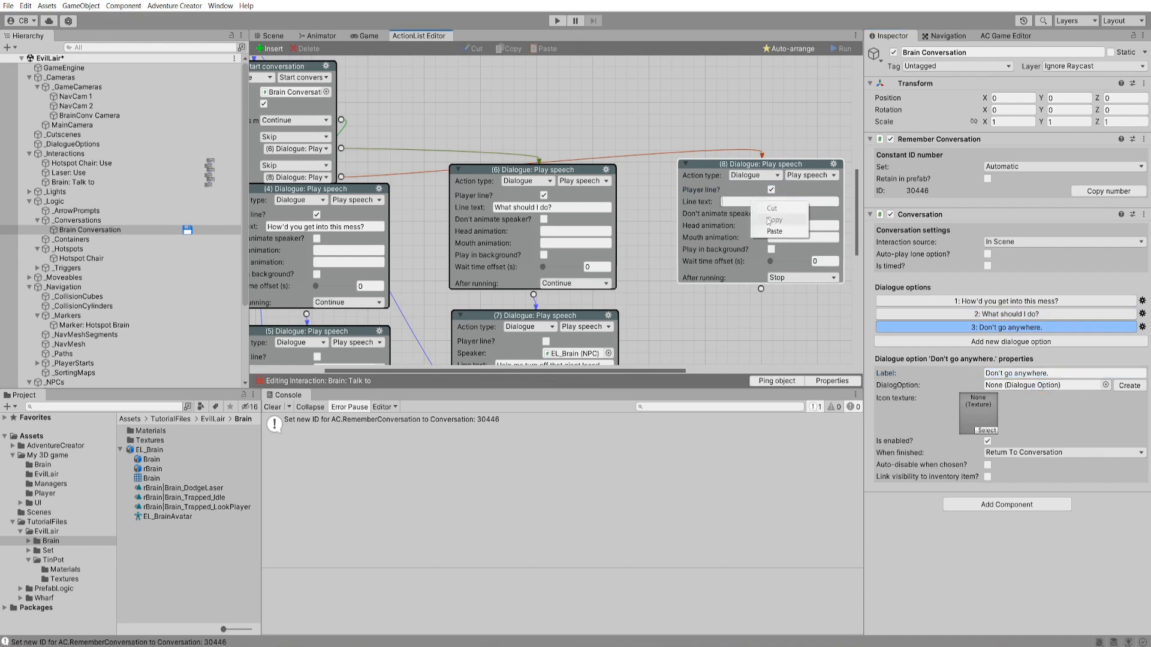
pyautogui.click(773, 231)
# - Add a Dialogue: Play speech action after the player's "Don't go anywhere." line, with EL_Brain replying "Everyone's a comic."
pyautogui.click(750, 322)
pyautogui.moveTo(760, 285); pyautogui.dragTo(662, 191)
pyautogui.click(656, 179)
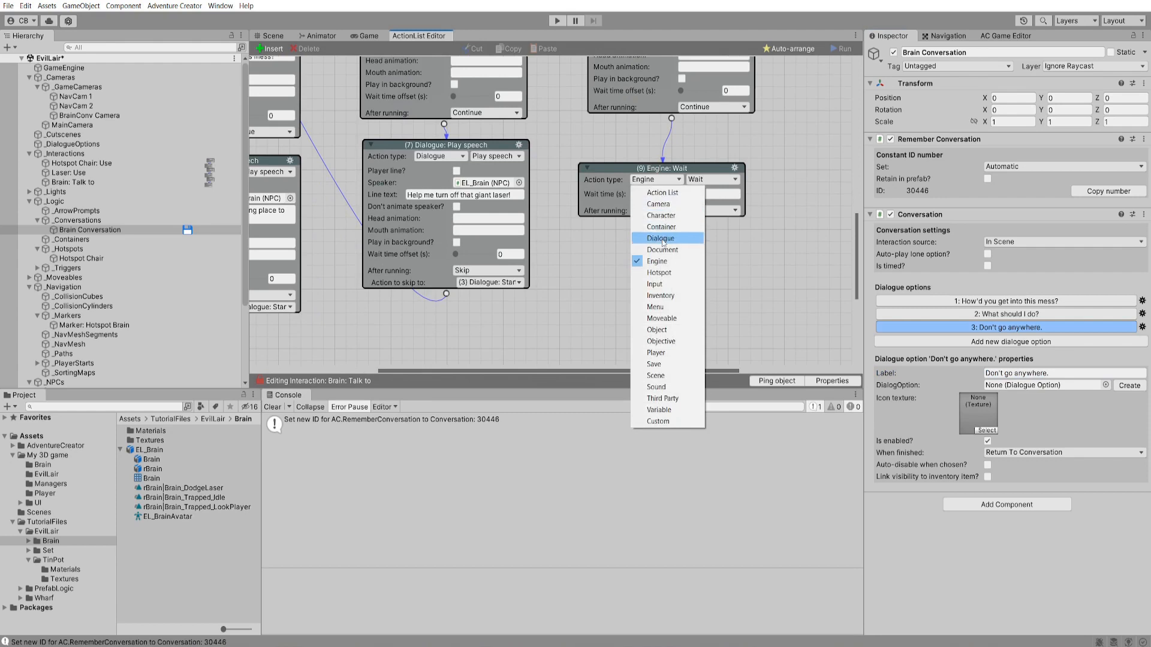
pyautogui.click(662, 240)
pyautogui.click(736, 206)
pyautogui.doubleClick(676, 216)
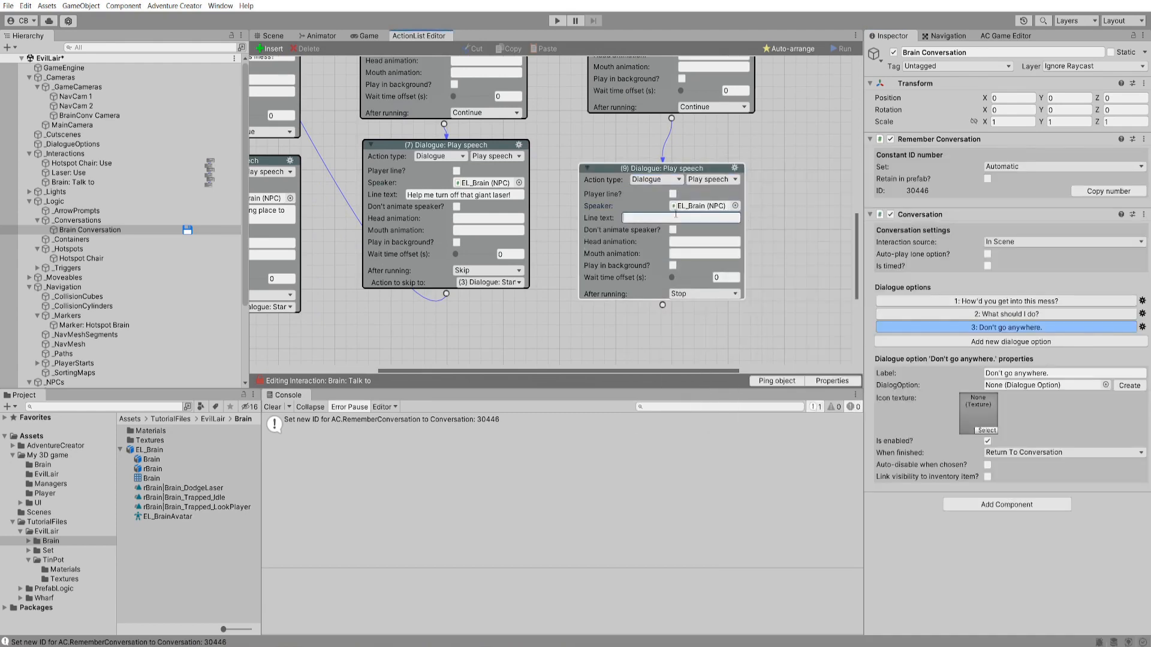
pyautogui.write("Everyone's a comic.")
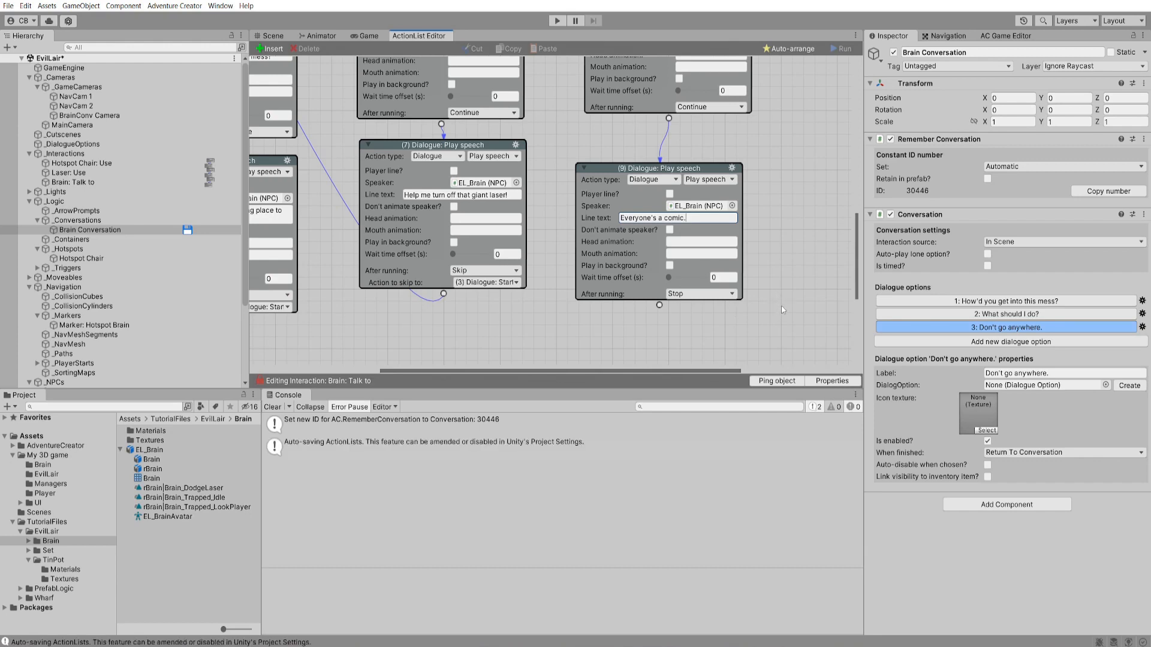
# - Copy the opening Camera: Switch and Character: Animate actions and paste them below the Brain's "Everyone's a comic." reply
pyautogui.moveTo(588, 334); pyautogui.dragTo(530, 209, button='middle')
pyautogui.scroll(2, 530, 208)
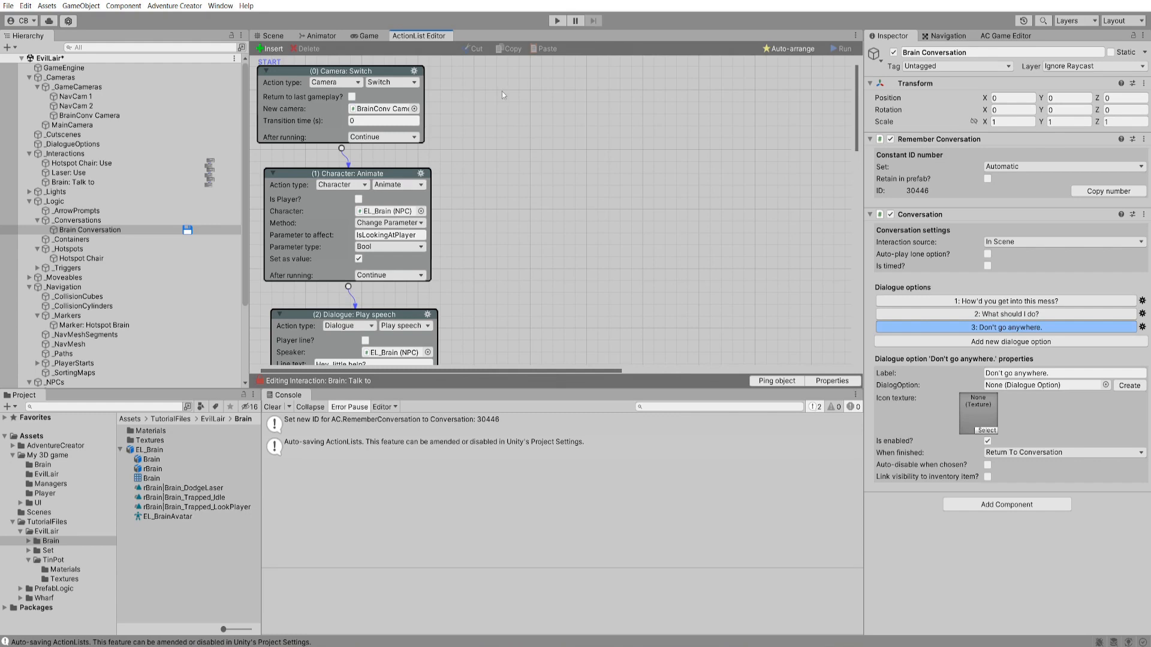
pyautogui.moveTo(502, 95); pyautogui.dragTo(320, 233)
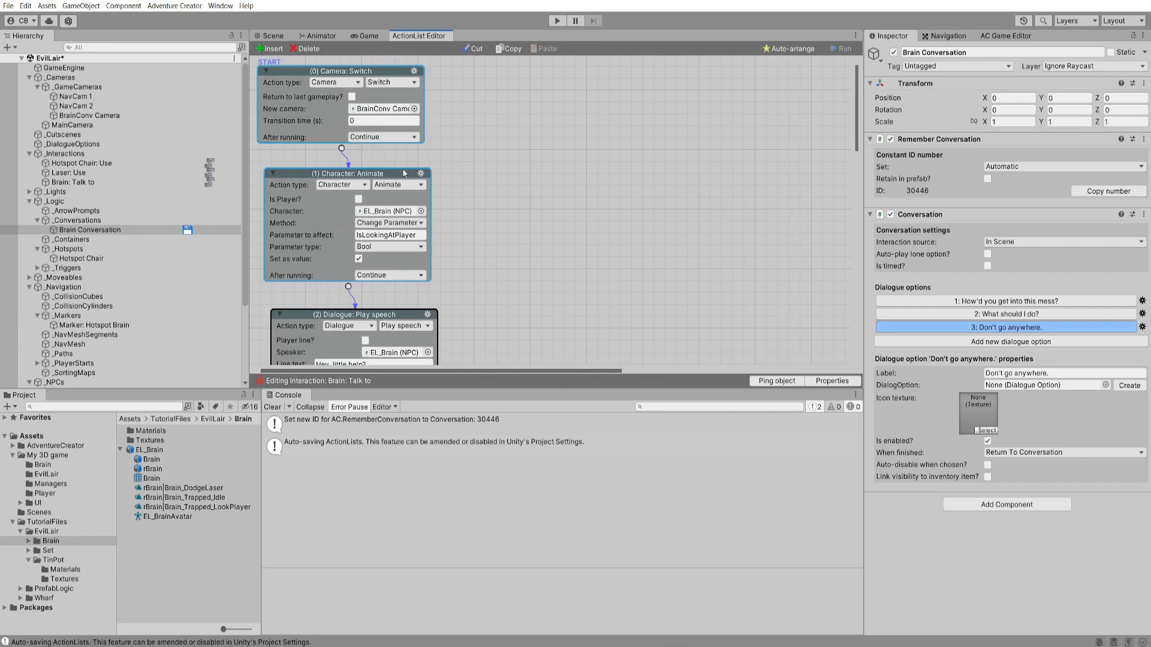
pyautogui.rightClick(443, 144)
pyautogui.click(473, 204)
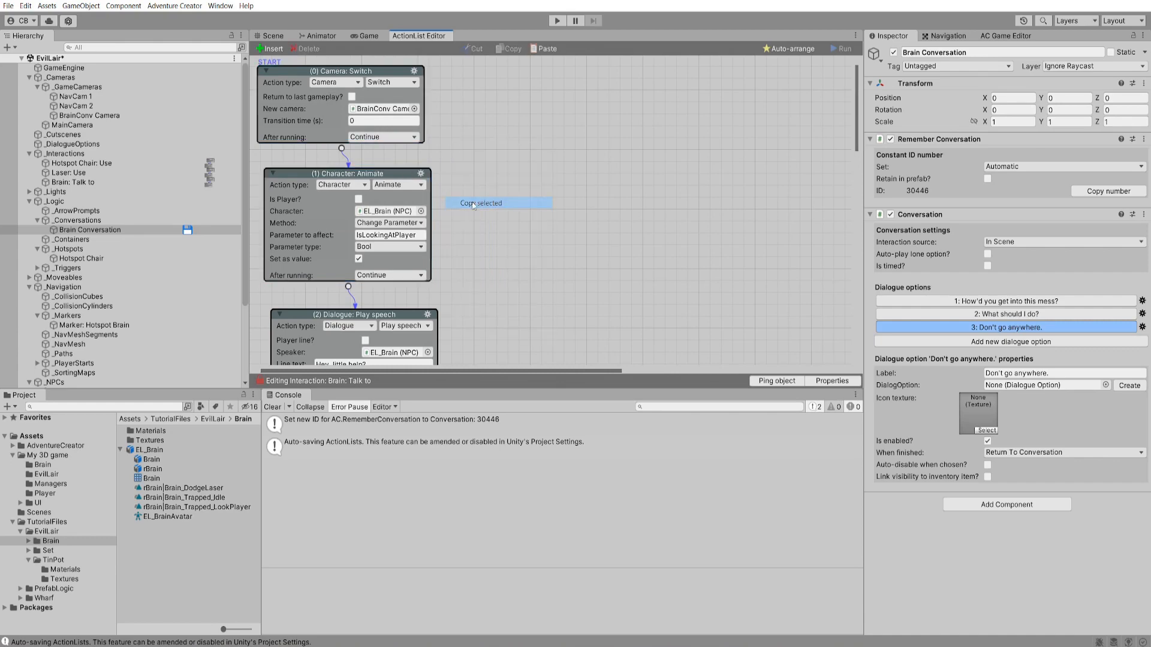
pyautogui.hscroll(3, 540, 210)
pyautogui.scroll(-10, 646, 211)
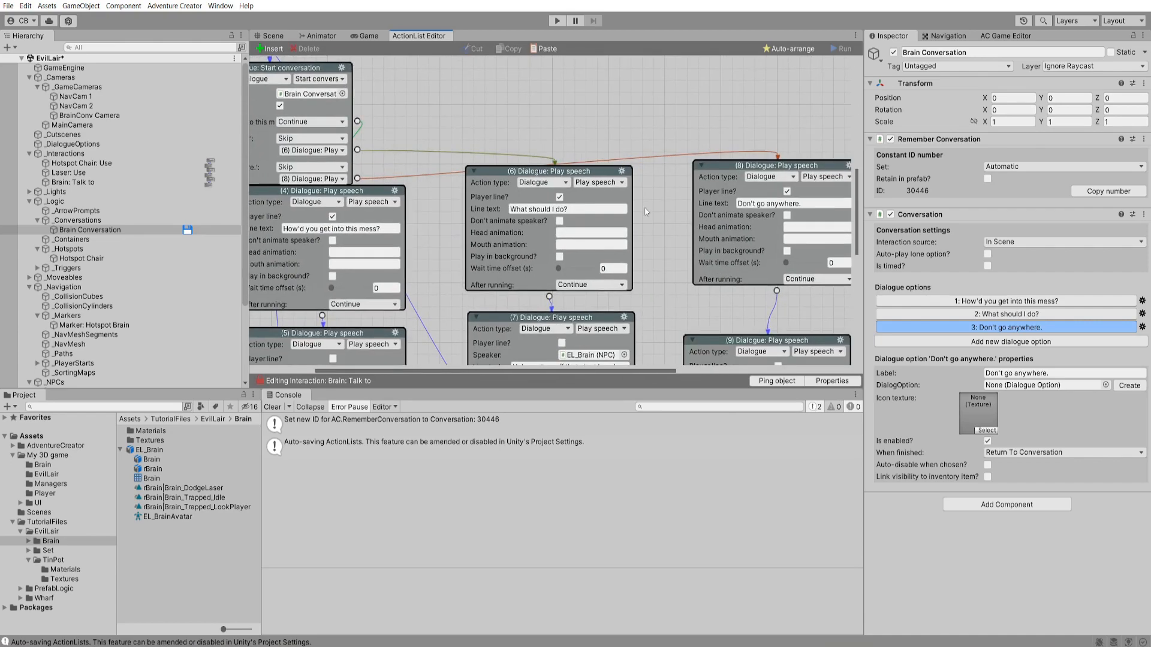
pyautogui.scroll(-5, 646, 212)
pyautogui.rightClick(677, 269)
pyautogui.click(714, 287)
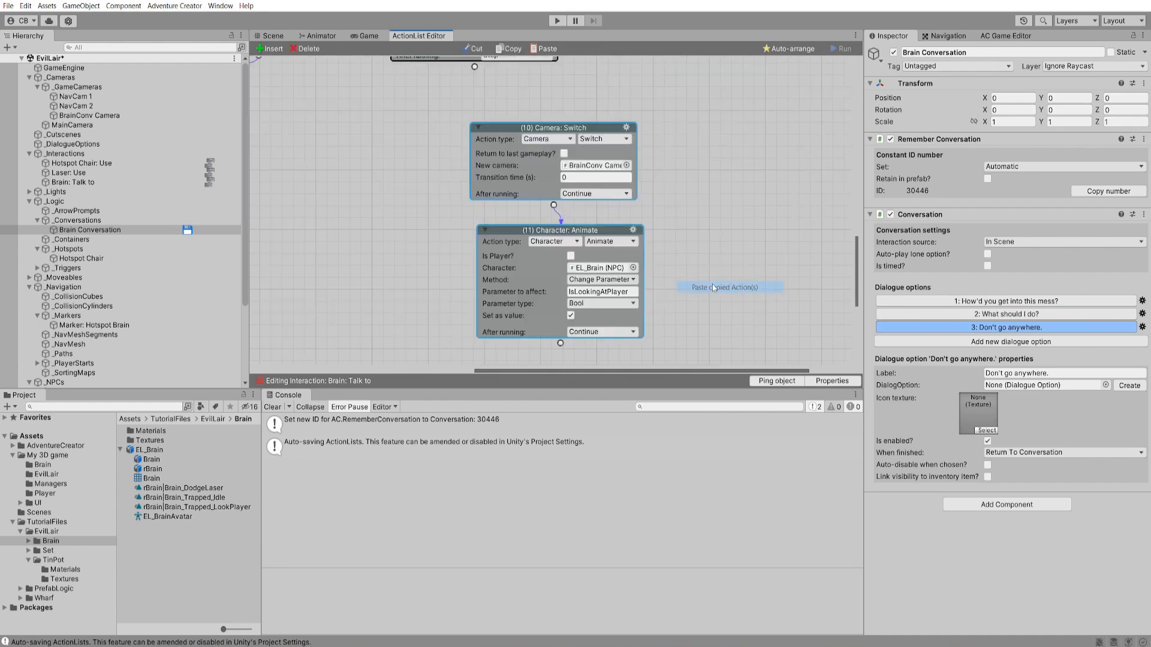
# - Connect the end of the Brain's "Everyone's a comic." reply to the pasted Camera: Switch action
pyautogui.scroll(6, 599, 228)
pyautogui.hscroll(-2, 599, 227)
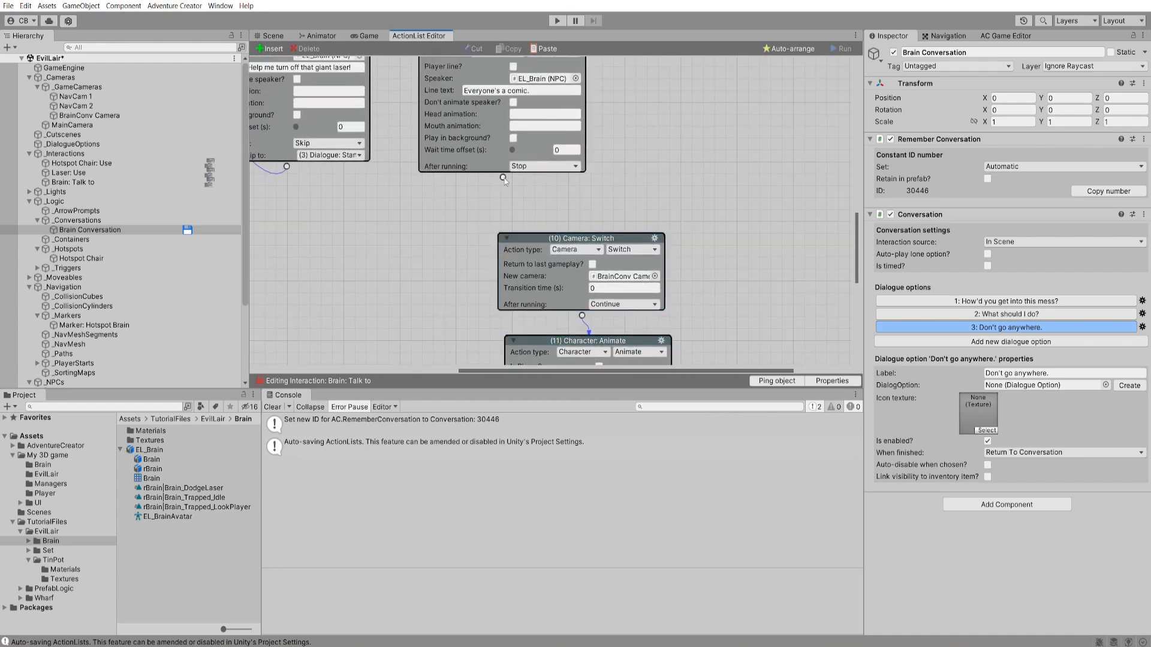
pyautogui.moveTo(503, 178); pyautogui.dragTo(549, 247)
pyautogui.scroll(-3, 703, 212)
pyautogui.hscroll(2, 702, 212)
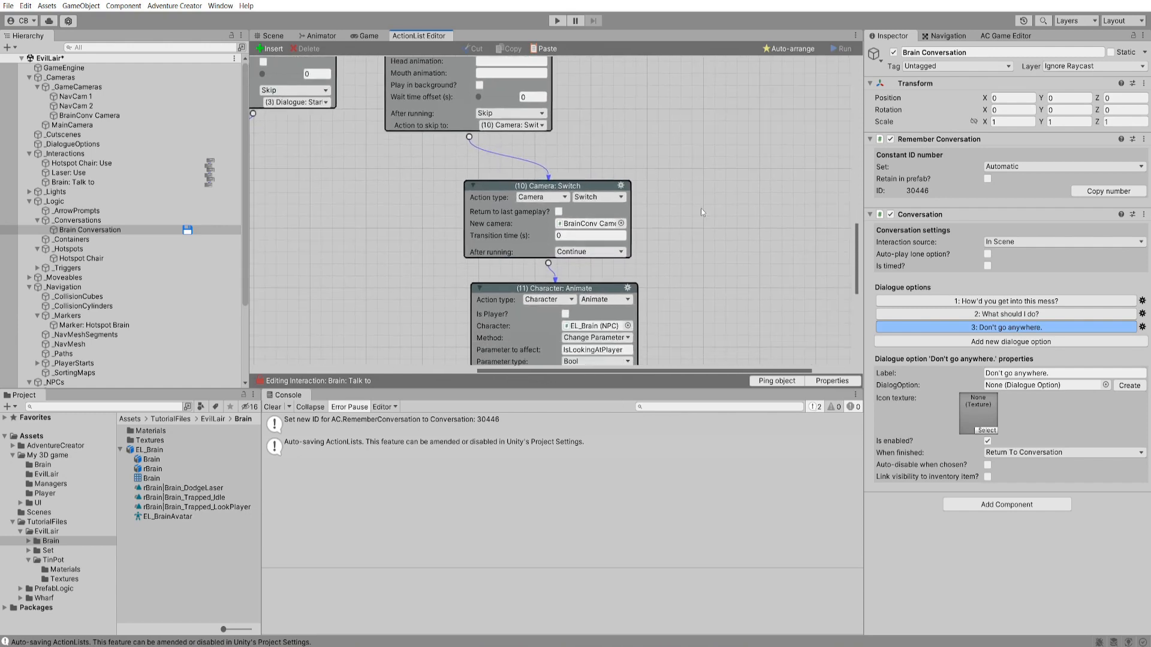
# - Make the Camera: Switch action return to the last gameplay camera and turn off the IsLookingAtPlayer value in the Character: Animate action
pyautogui.scroll(-2, 702, 212)
pyautogui.hscroll(-1, 702, 213)
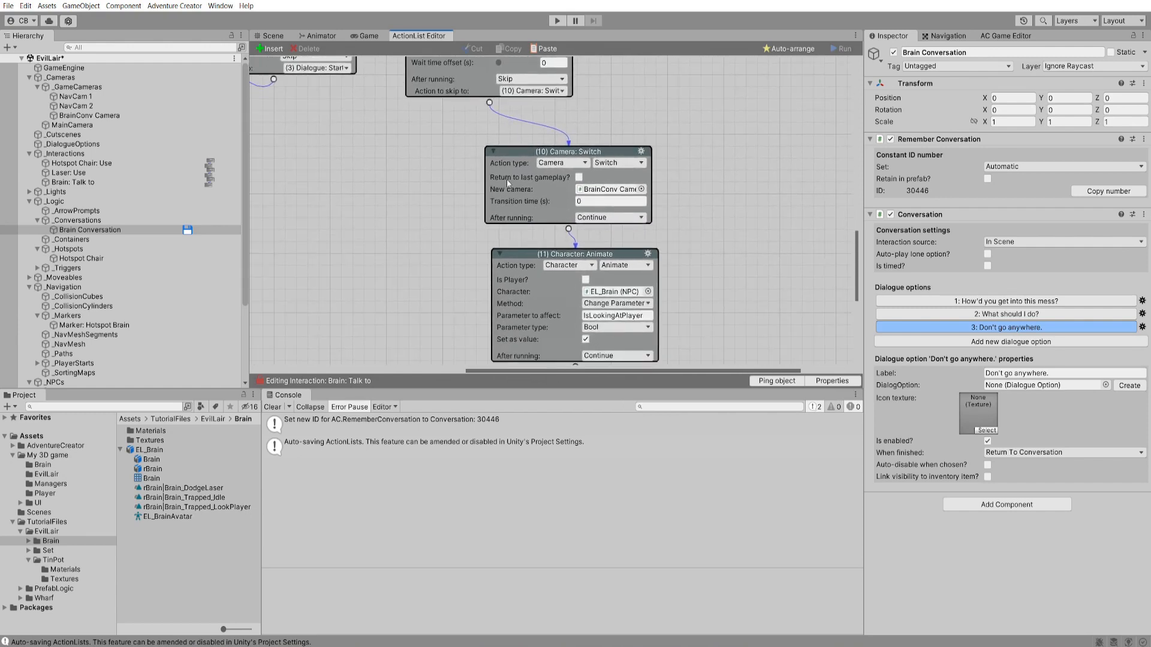
pyautogui.click(579, 177)
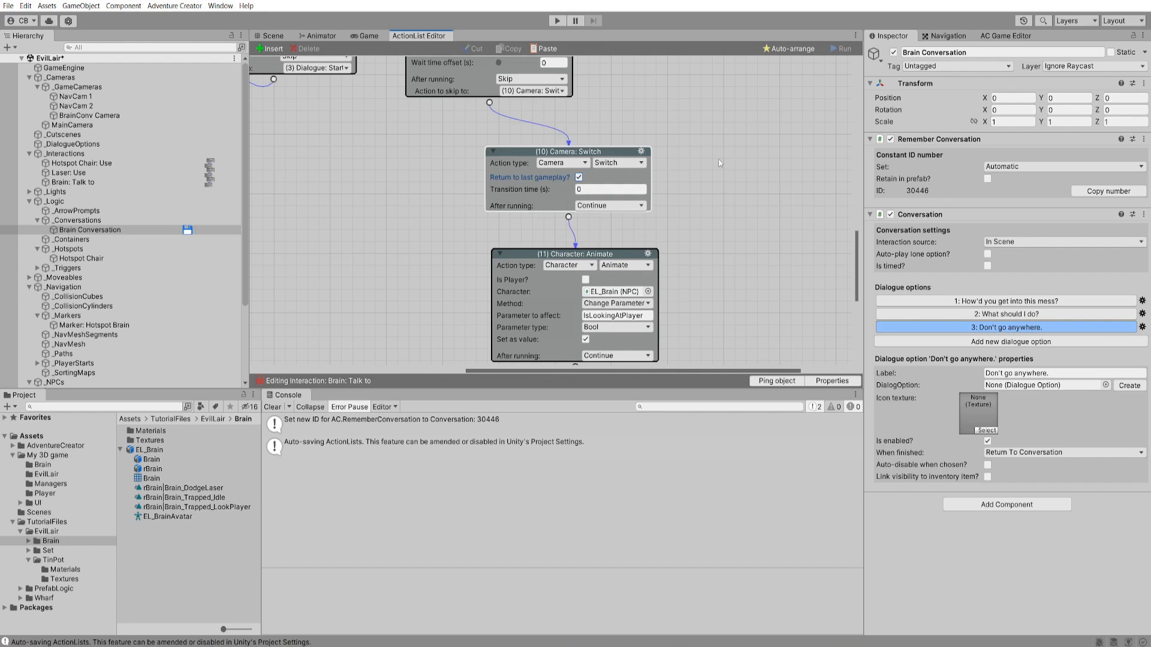
pyautogui.scroll(-5, 722, 198)
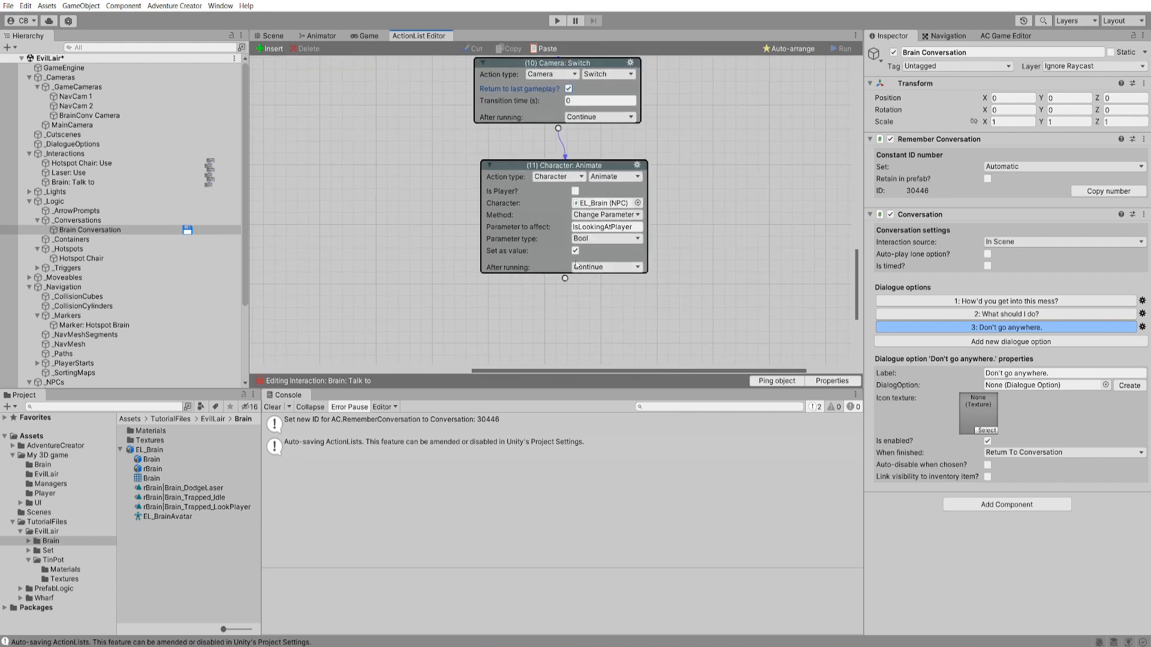
pyautogui.click(575, 250)
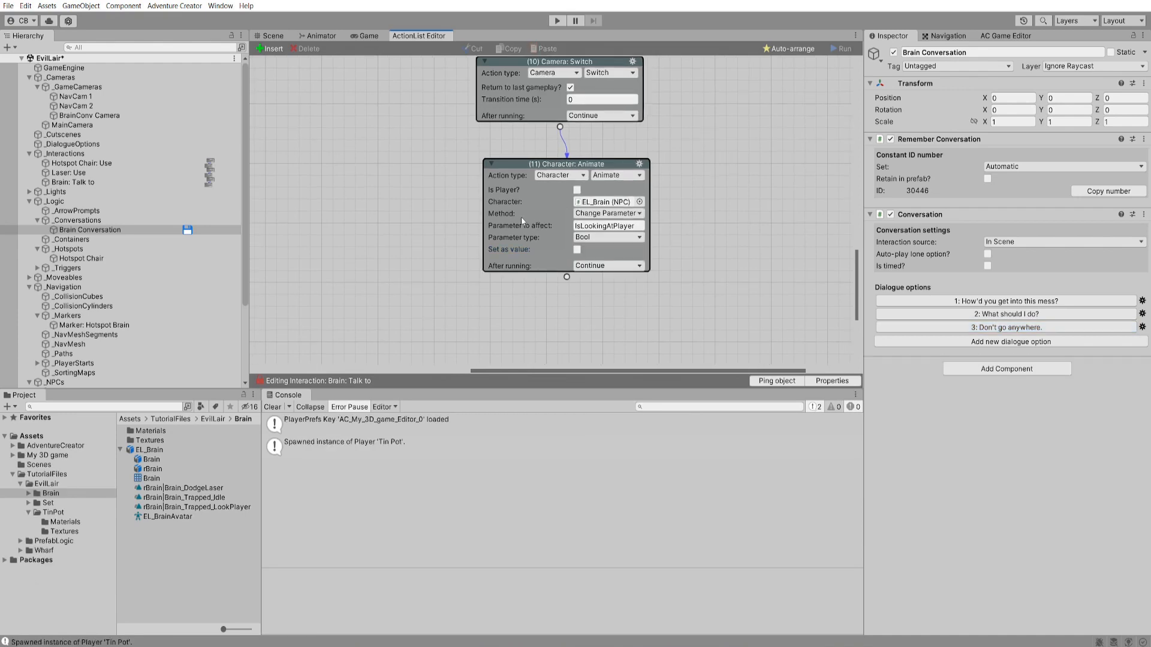
# - Select EL_Brain in the scene and assign the Brain controller to its Animator
pyautogui.click(273, 36)
pyautogui.moveTo(351, 185); pyautogui.dragTo(370, 205, button='right')
pyautogui.press('w')
pyautogui.click(558, 202)
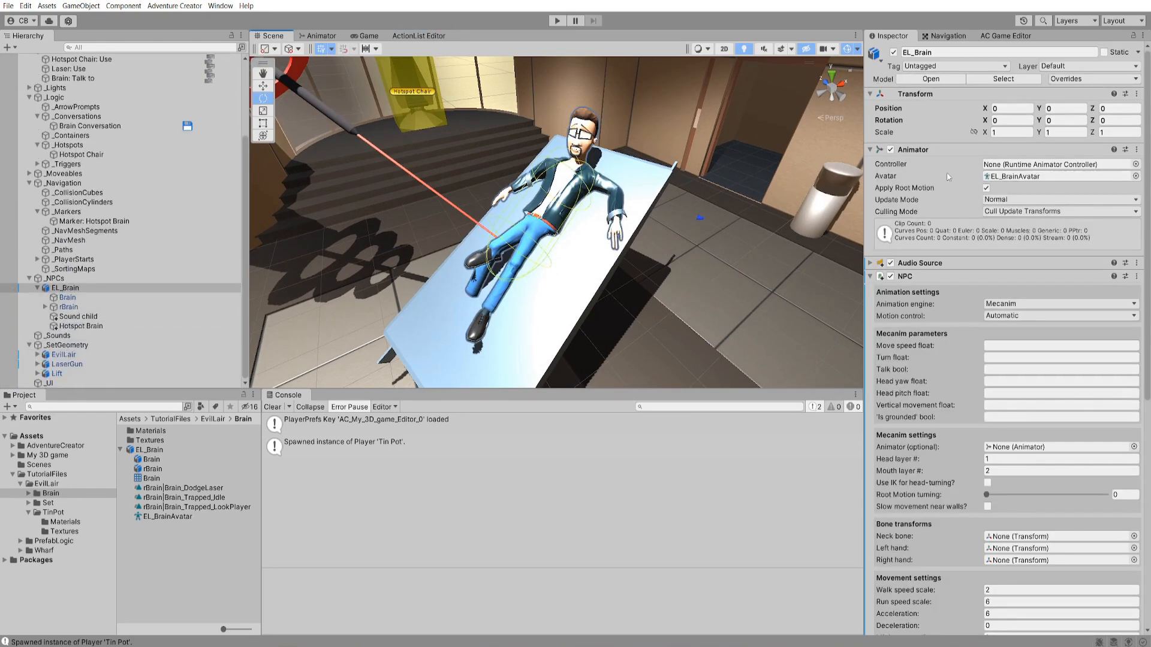
pyautogui.click(1135, 164)
pyautogui.doubleClick(754, 209)
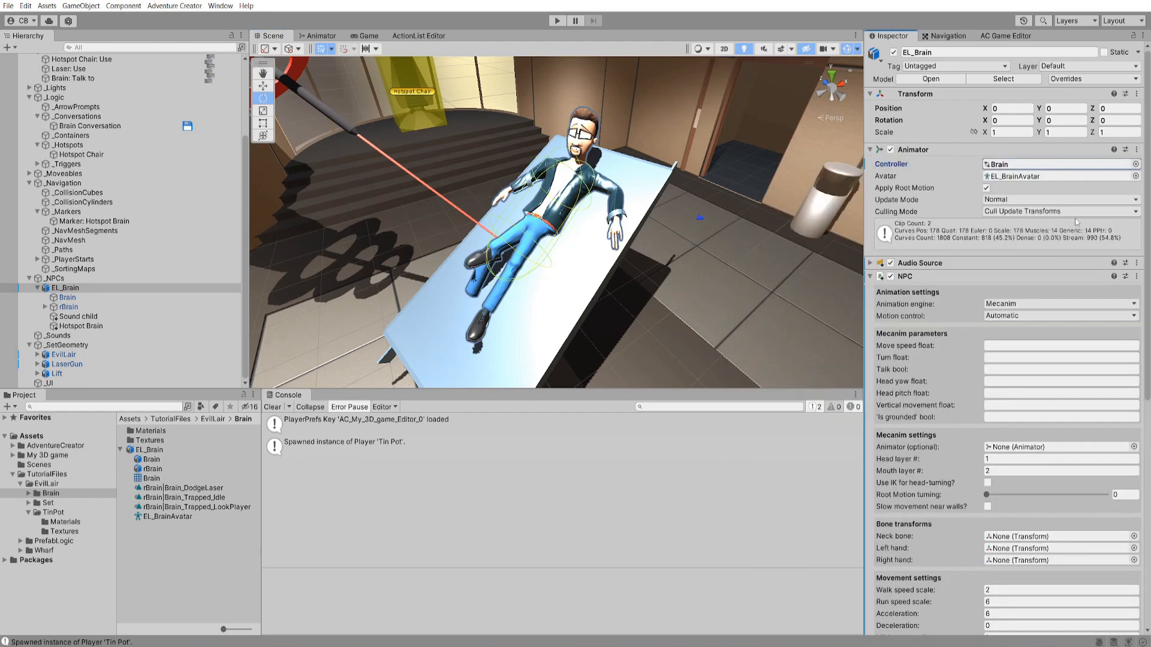
# - Play-test the scene by talking to Brain and asking "How'd you get into this mess?", then stop the game
pyautogui.click(557, 20)
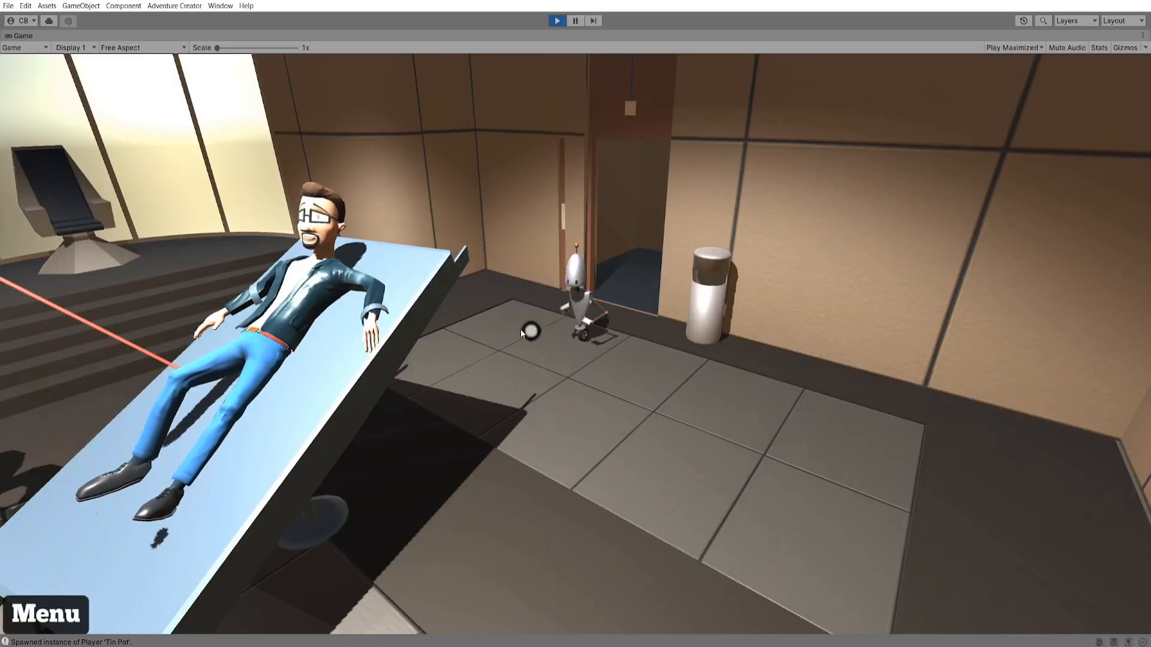
pyautogui.click(308, 293)
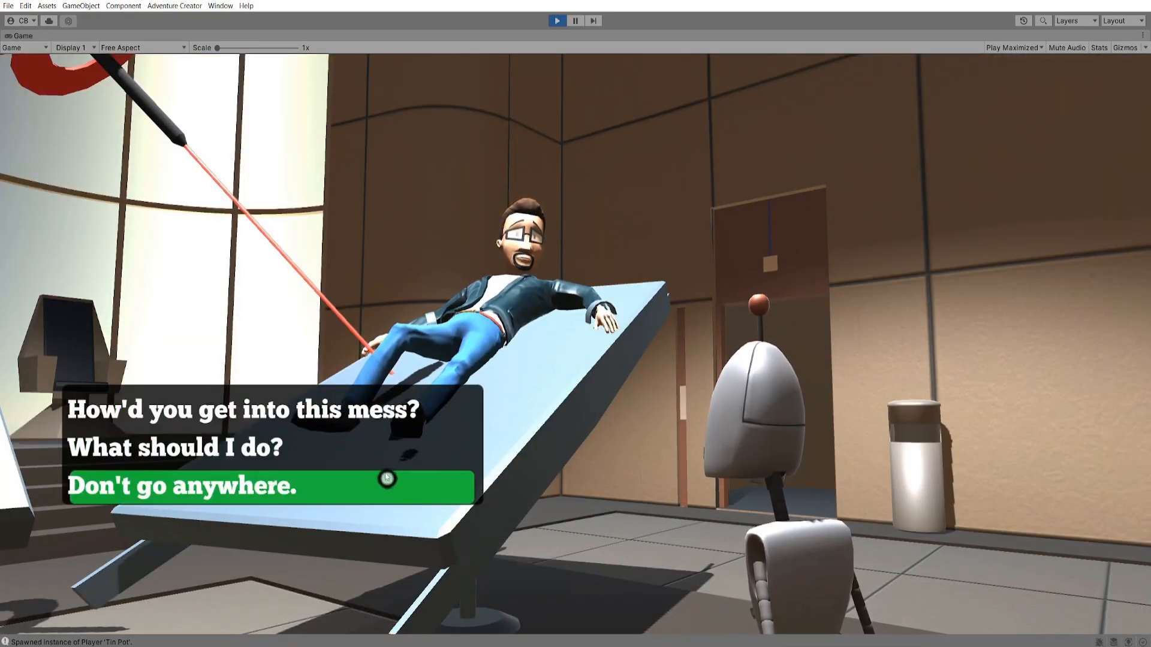
pyautogui.click(373, 417)
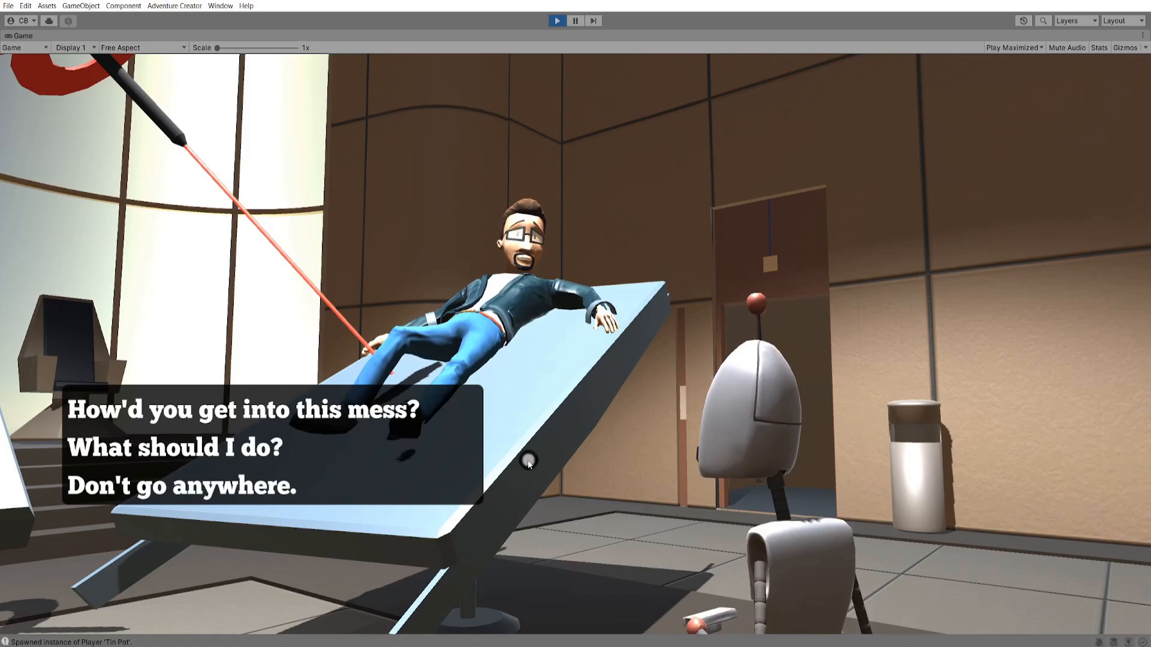
pyautogui.hotkey('ctrl', 'p')
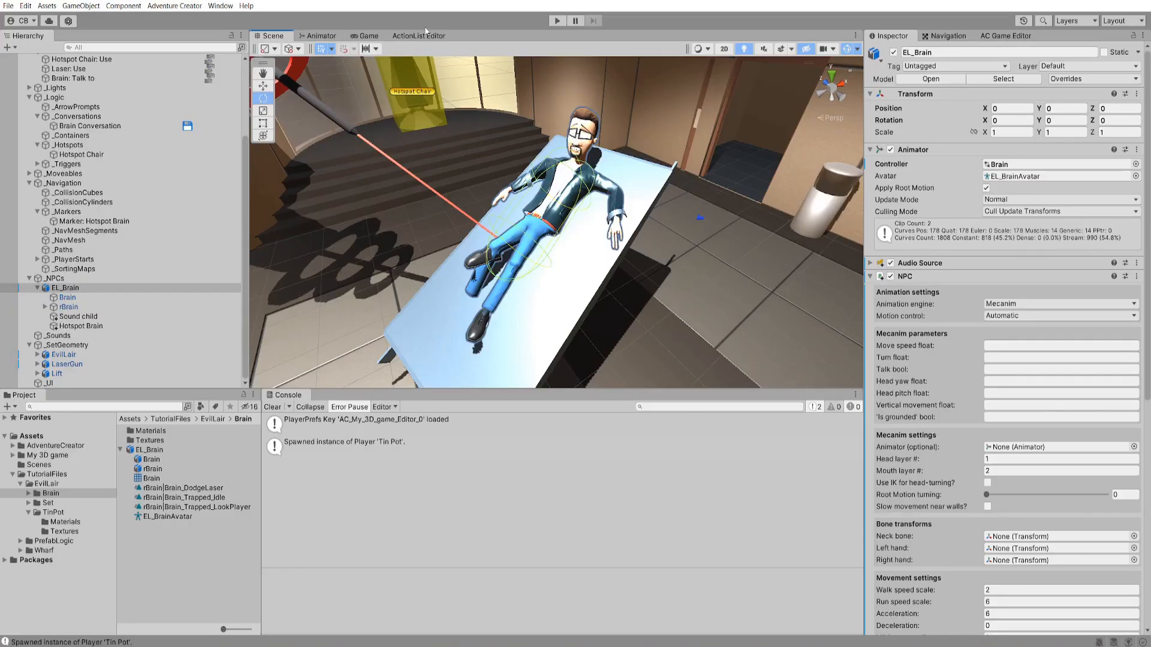
# - Give the Camera: Switch action in the Brain: Talk to interaction a transition time of 2 seconds with the Smooth move method
pyautogui.click(418, 35)
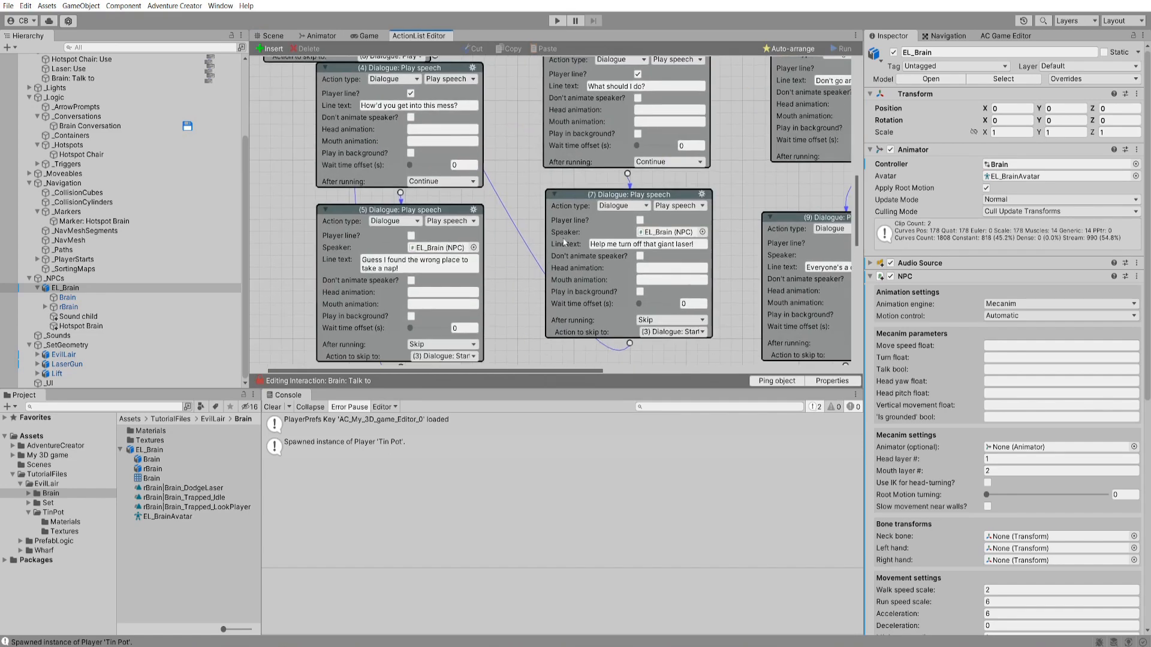
pyautogui.moveTo(551, 196); pyautogui.dragTo(460, 124, button='middle')
pyautogui.click(626, 183)
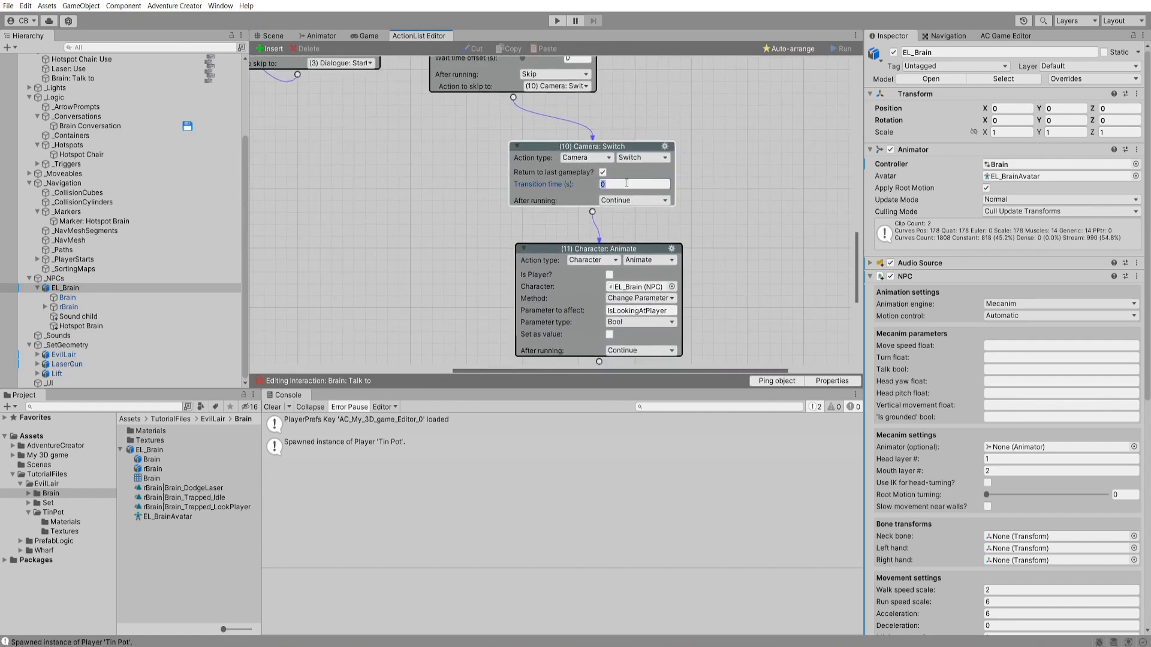
pyautogui.write('2')
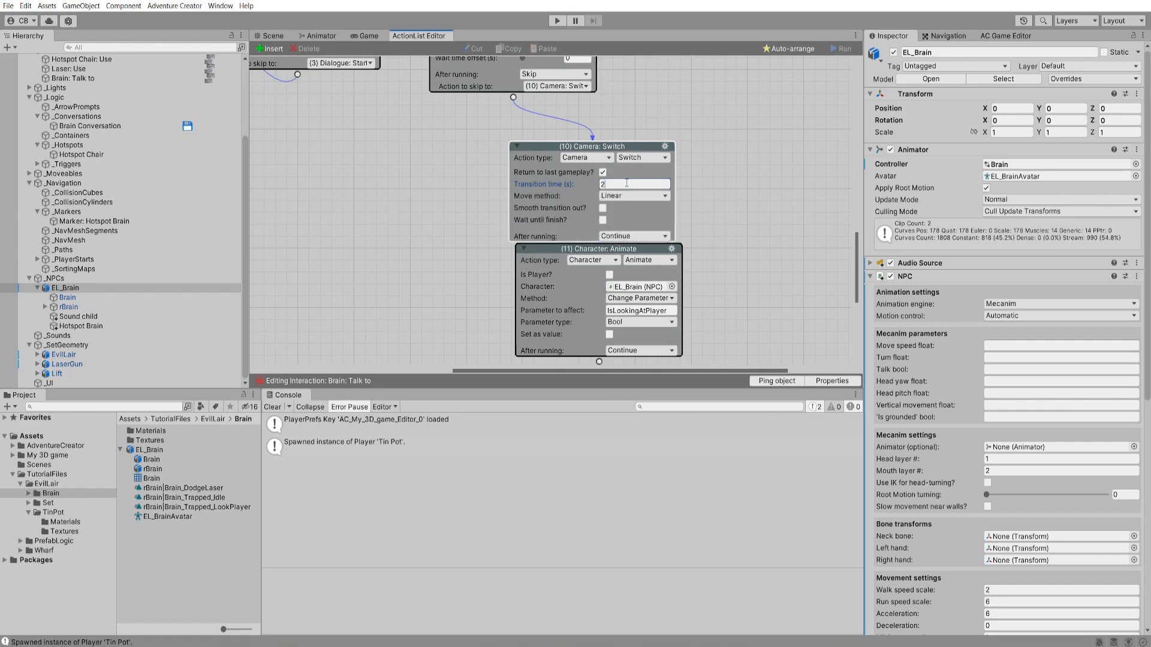
pyautogui.click(635, 198)
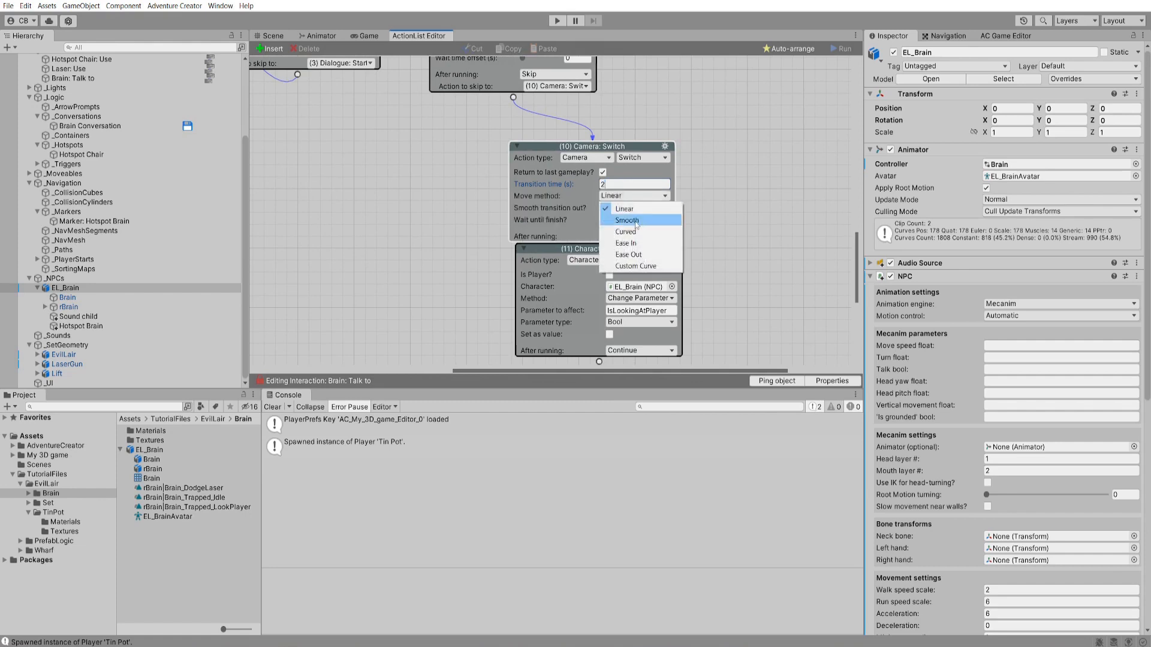
pyautogui.click(627, 221)
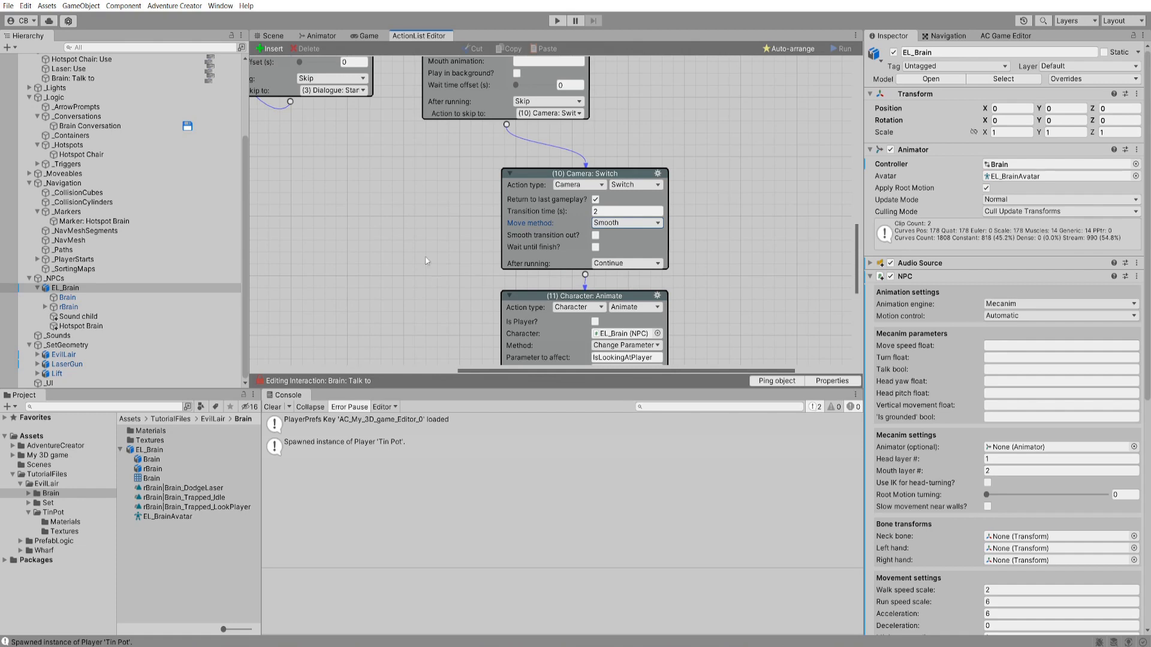
# - Disable the "What should I do?" dialogue option in Brain Conversation
pyautogui.click(70, 126)
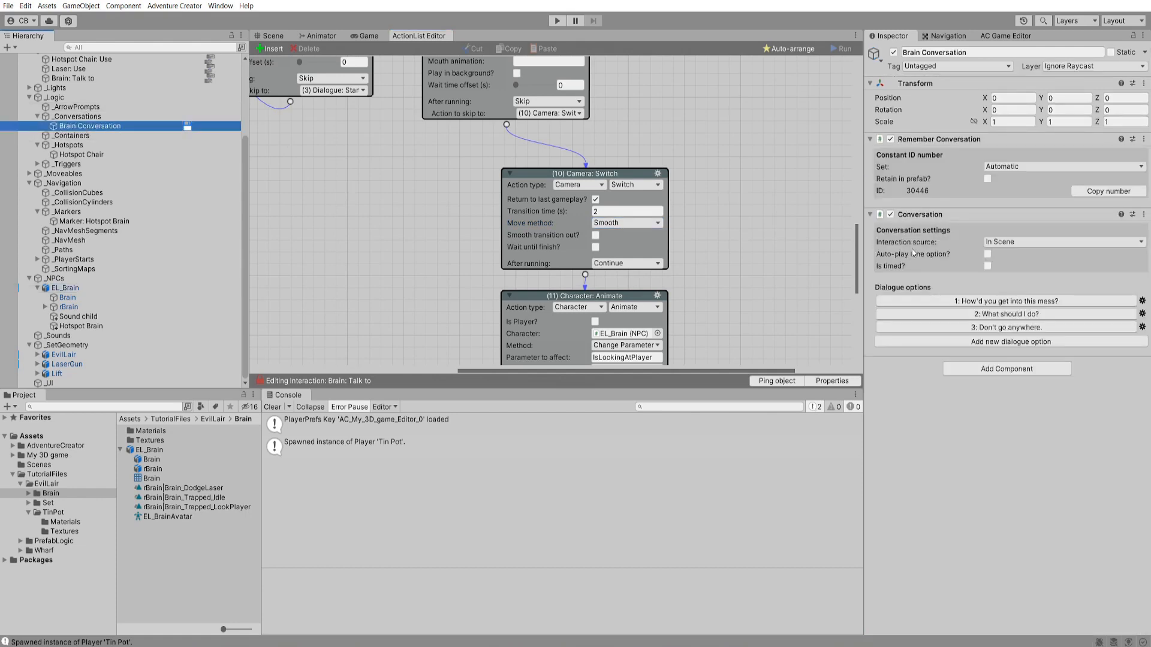
pyautogui.click(1058, 315)
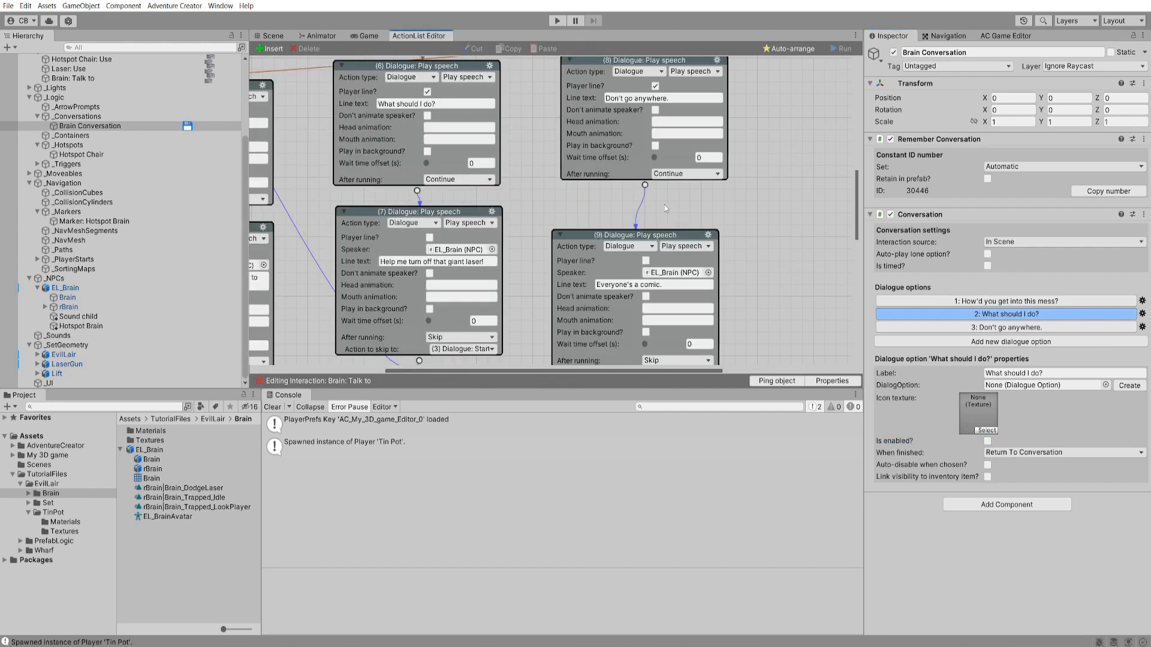
# - Insert a Dialogue: Toggle option action after the "Guess I found the wrong place to take a nap!" speech and place it below
pyautogui.moveTo(583, 206); pyautogui.dragTo(380, 180, button='middle')
pyautogui.scroll(-5, 381, 180)
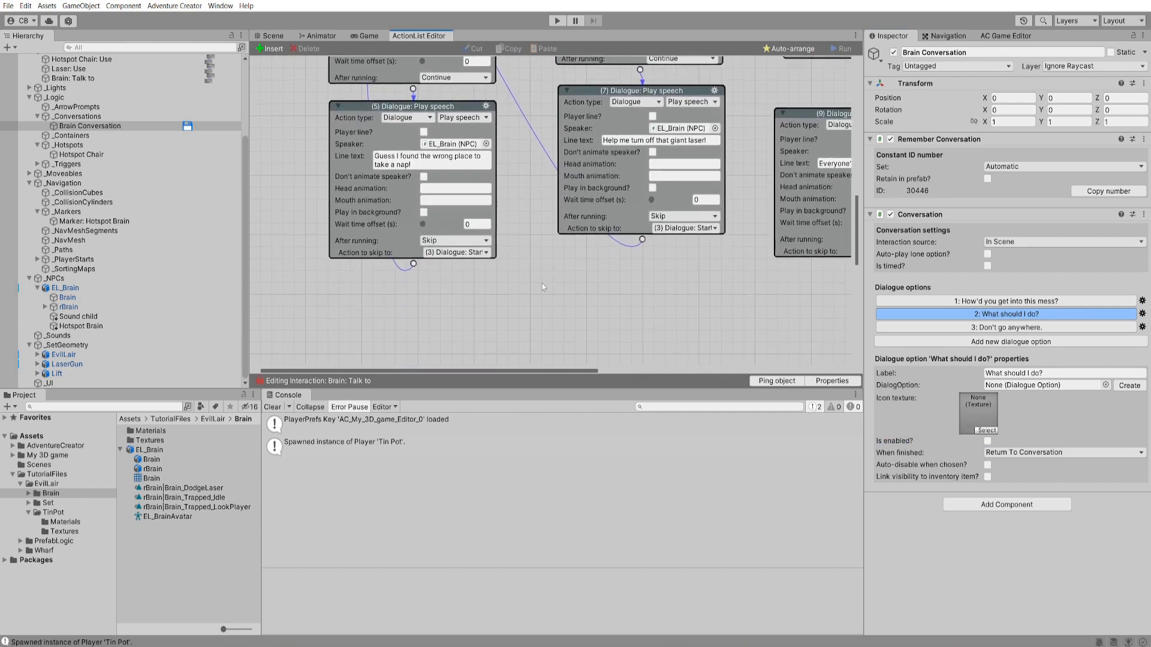
pyautogui.scroll(-1, 563, 251)
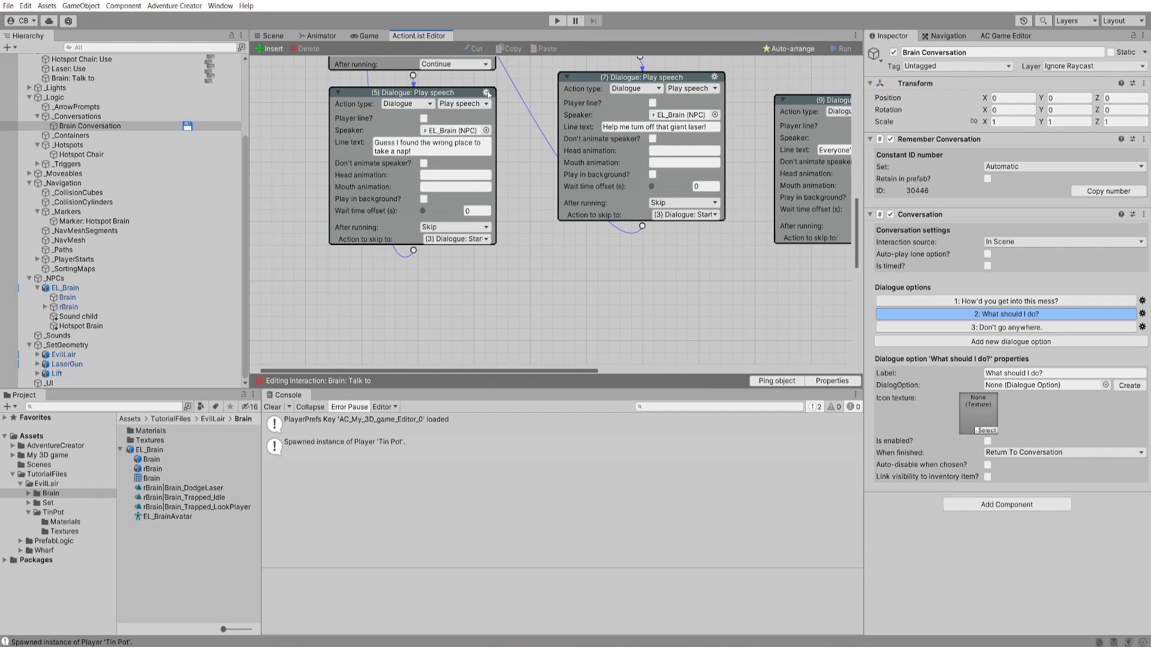
pyautogui.click(486, 93)
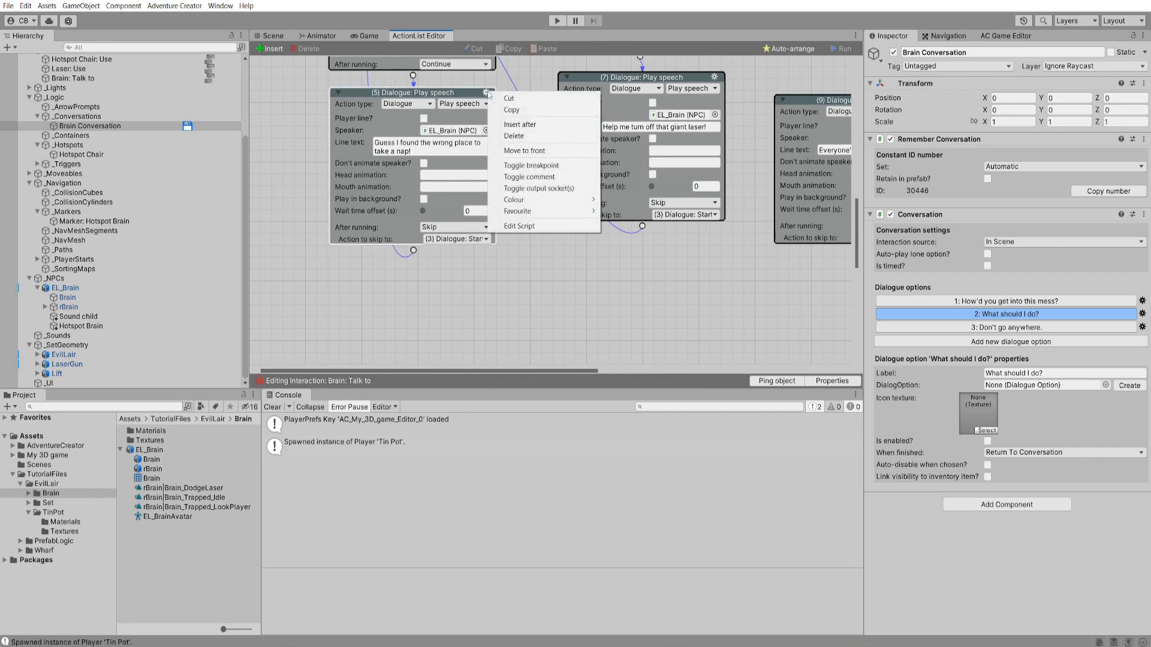
pyautogui.click(519, 126)
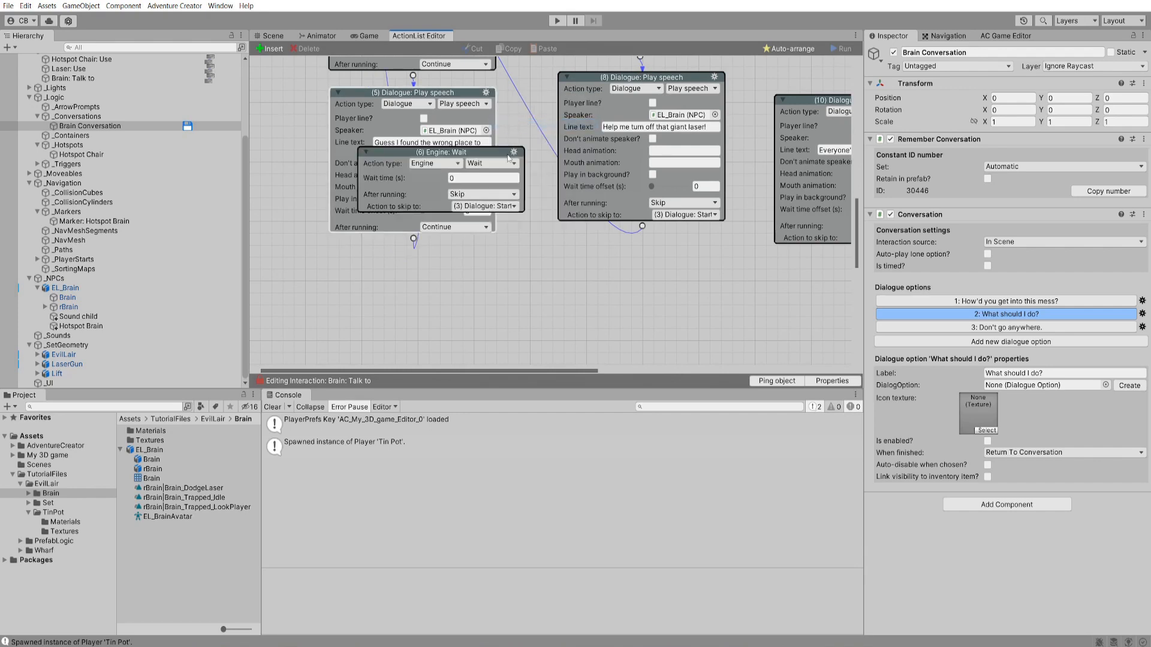
pyautogui.moveTo(495, 286); pyautogui.dragTo(482, 276)
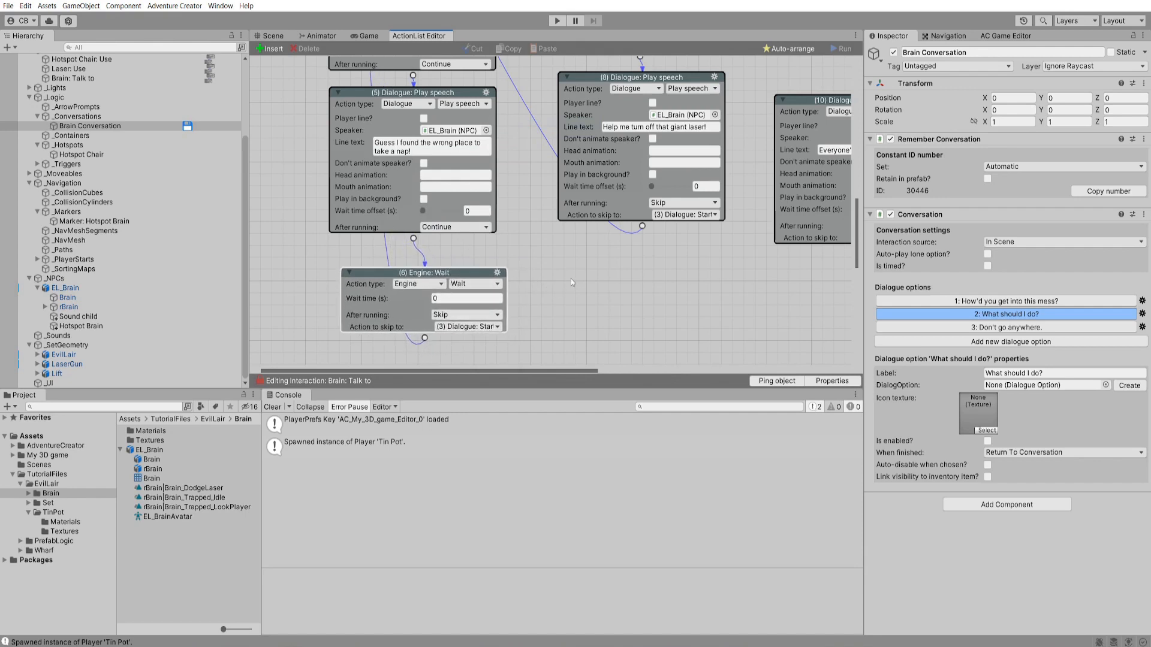
pyautogui.click(439, 283)
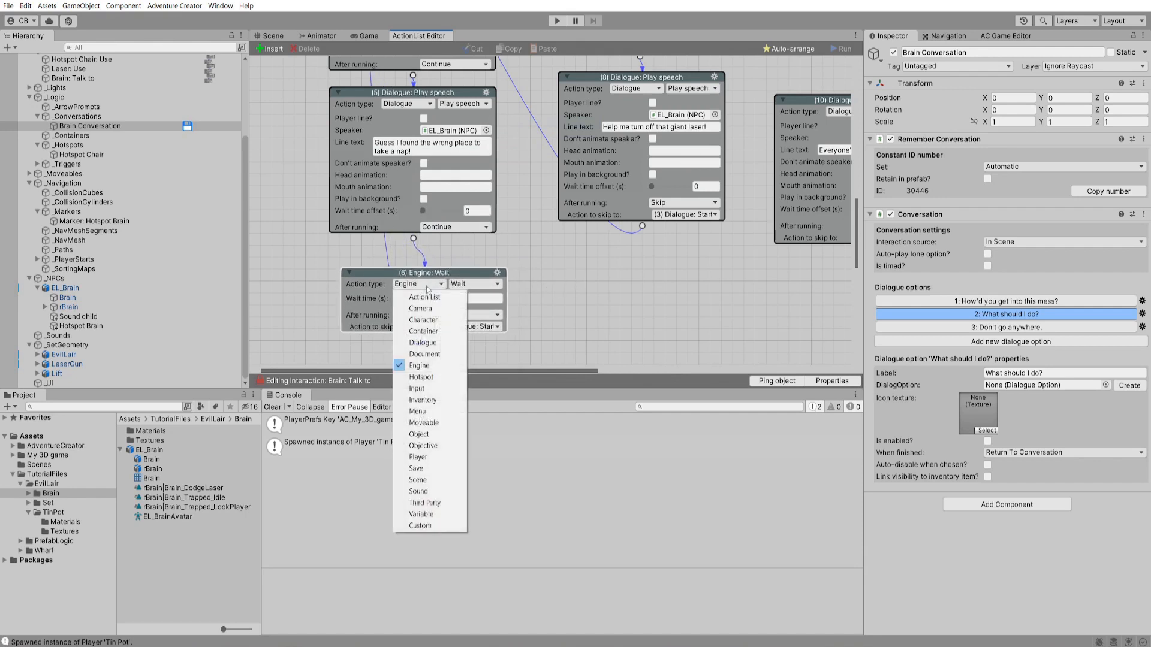
pyautogui.click(432, 347)
pyautogui.click(473, 283)
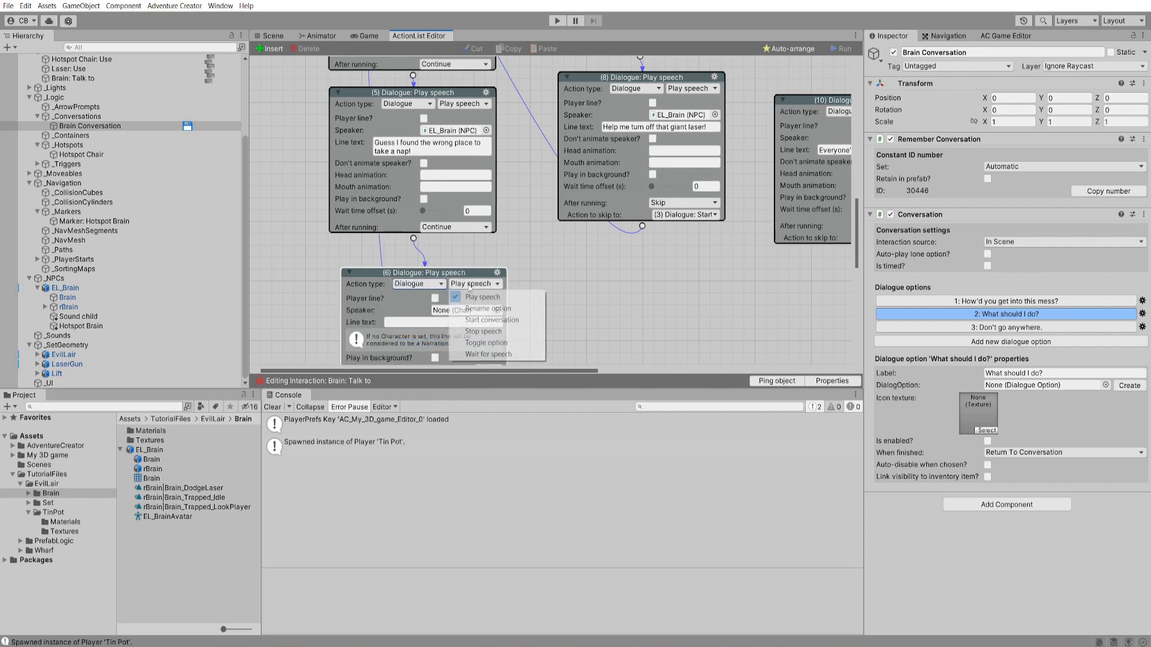
pyautogui.click(480, 342)
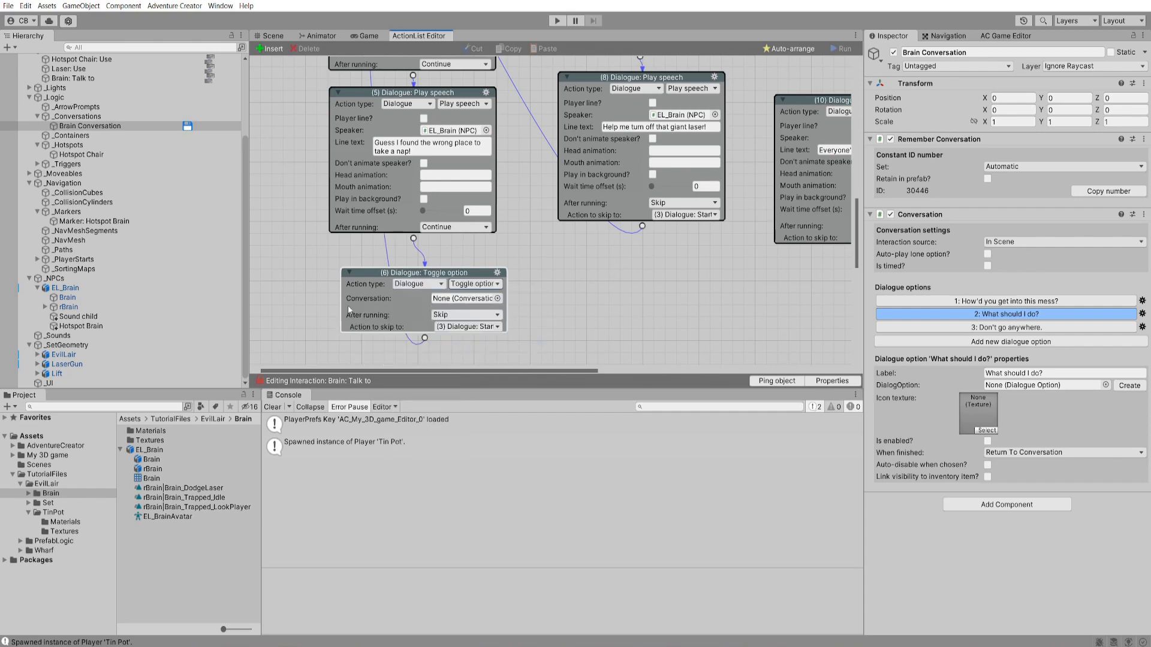
# - Configure the Toggle option action to set "What should I do?" in Brain Conversation to On
pyautogui.click(496, 298)
pyautogui.doubleClick(551, 210)
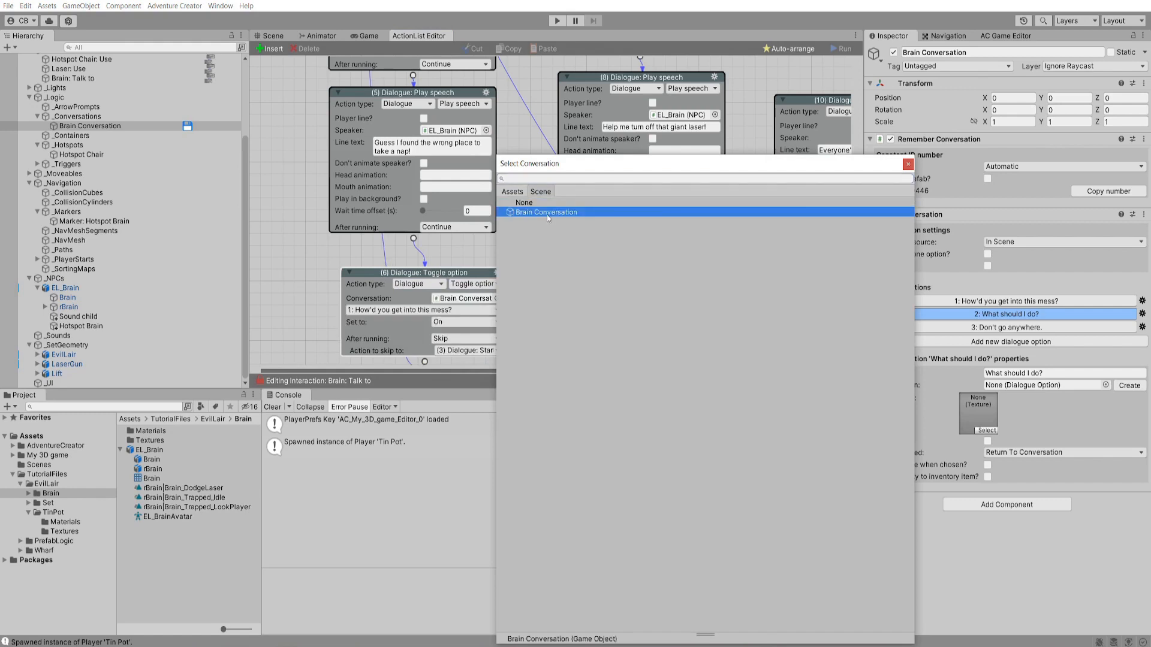
pyautogui.scroll(-3, 549, 294)
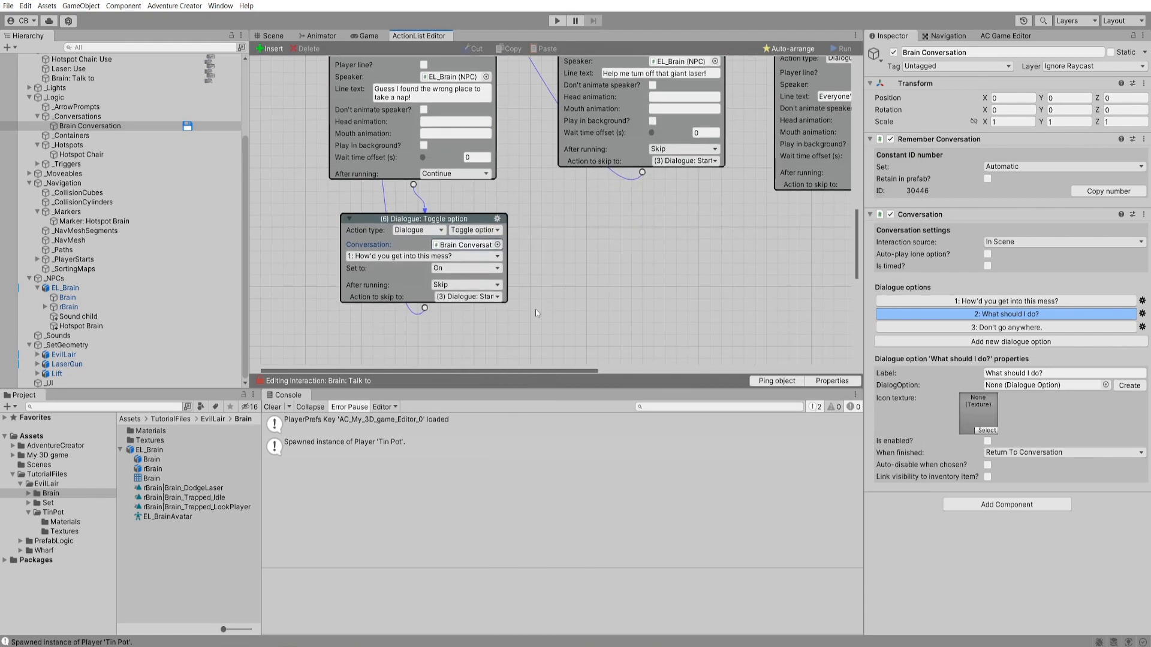
pyautogui.click(419, 255)
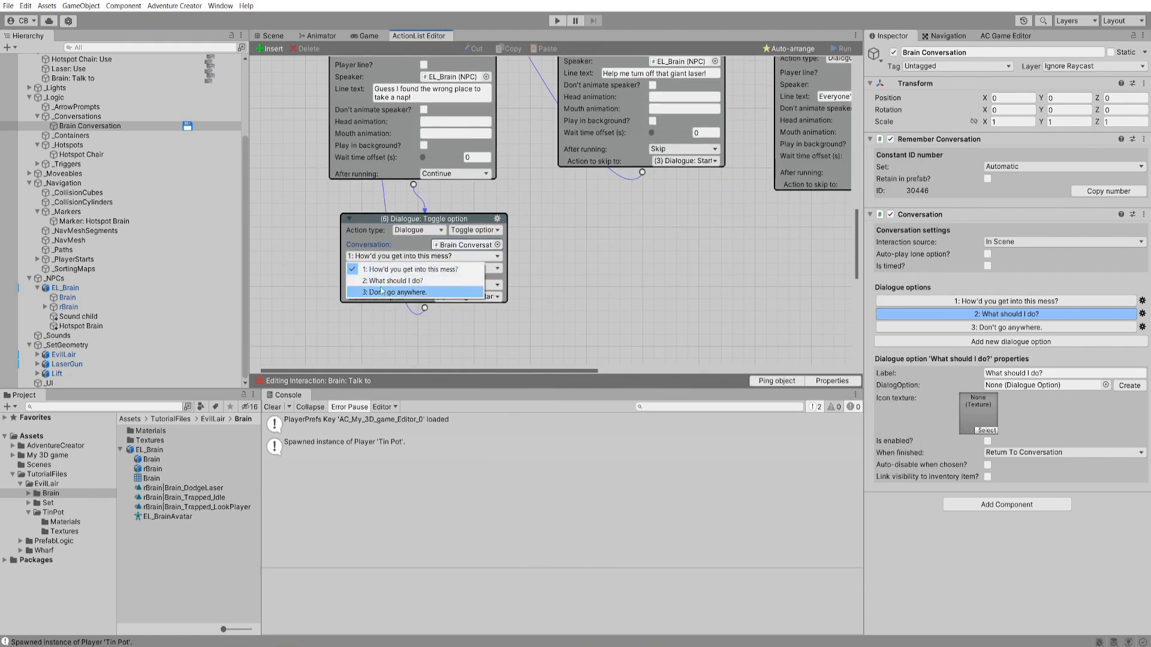
pyautogui.click(428, 281)
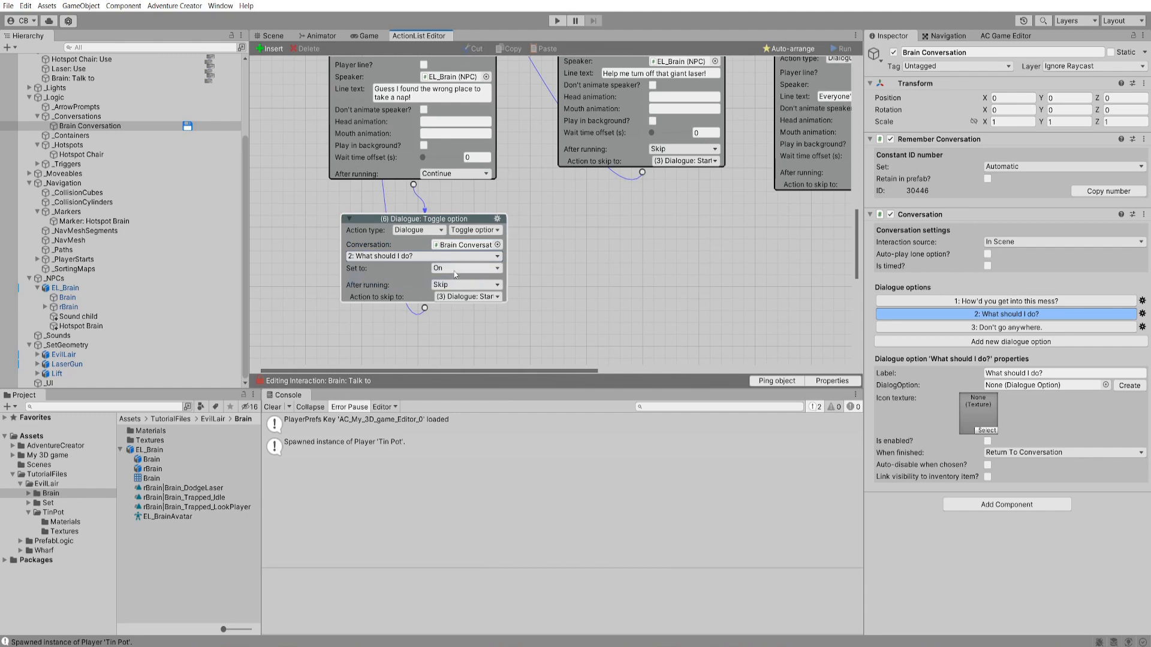
pyautogui.click(455, 268)
pyautogui.click(459, 280)
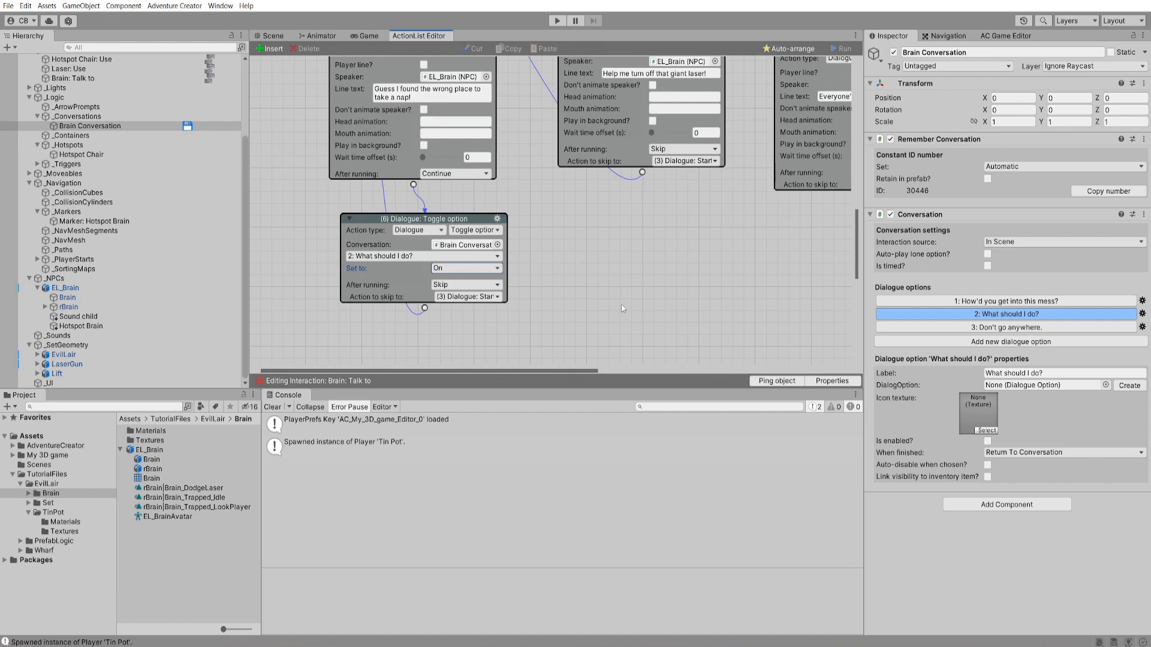
# - Auto-arrange the action nodes of the Brain: Talk to interaction
pyautogui.scroll(5, 648, 99)
pyautogui.scroll(-1, 650, 120)
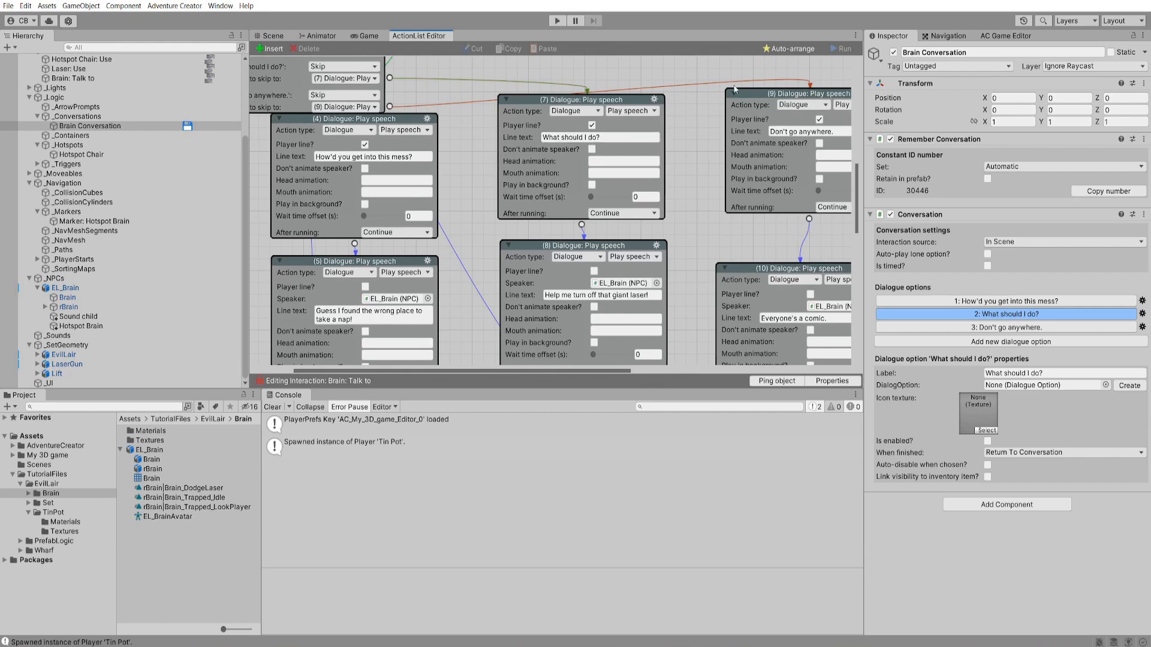
pyautogui.click(790, 49)
pyautogui.scroll(-10, 669, 118)
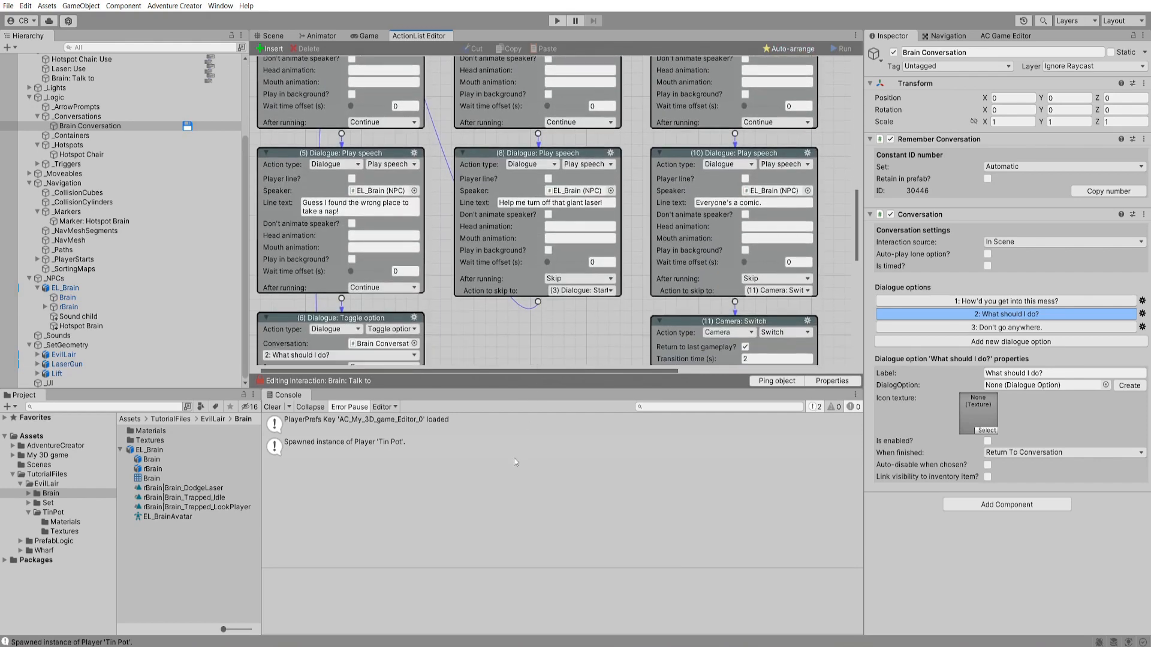
# - Run the game, talk to Brain and choose "How'd you get into this mess?" to test the option toggle
pyautogui.click(557, 20)
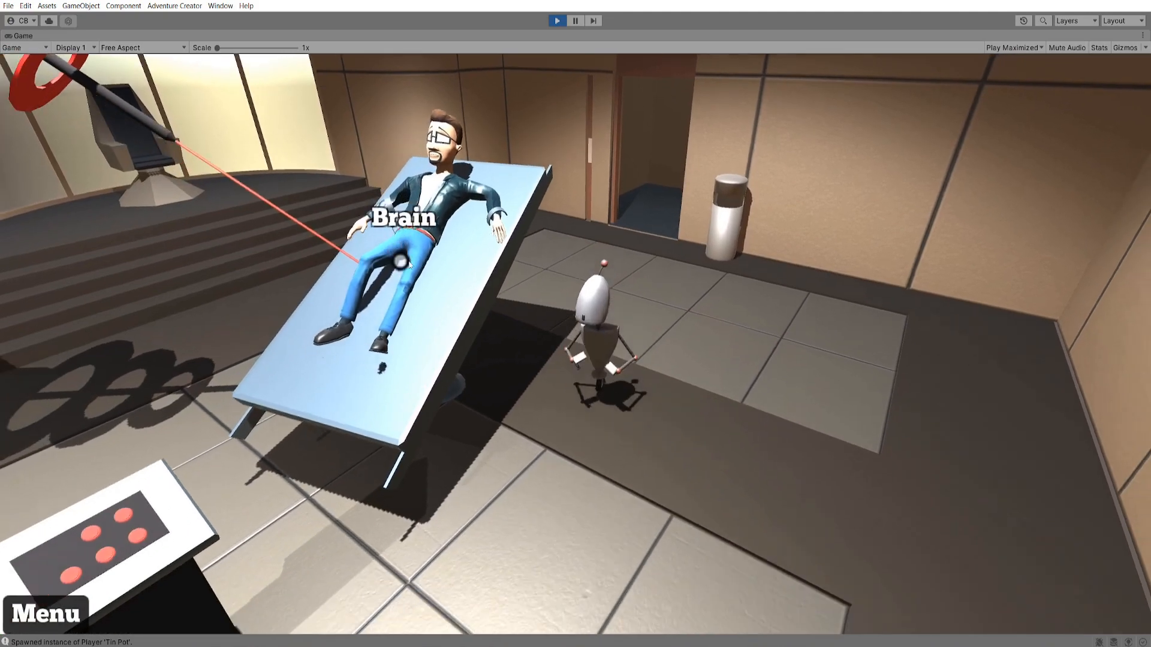
pyautogui.click(400, 262)
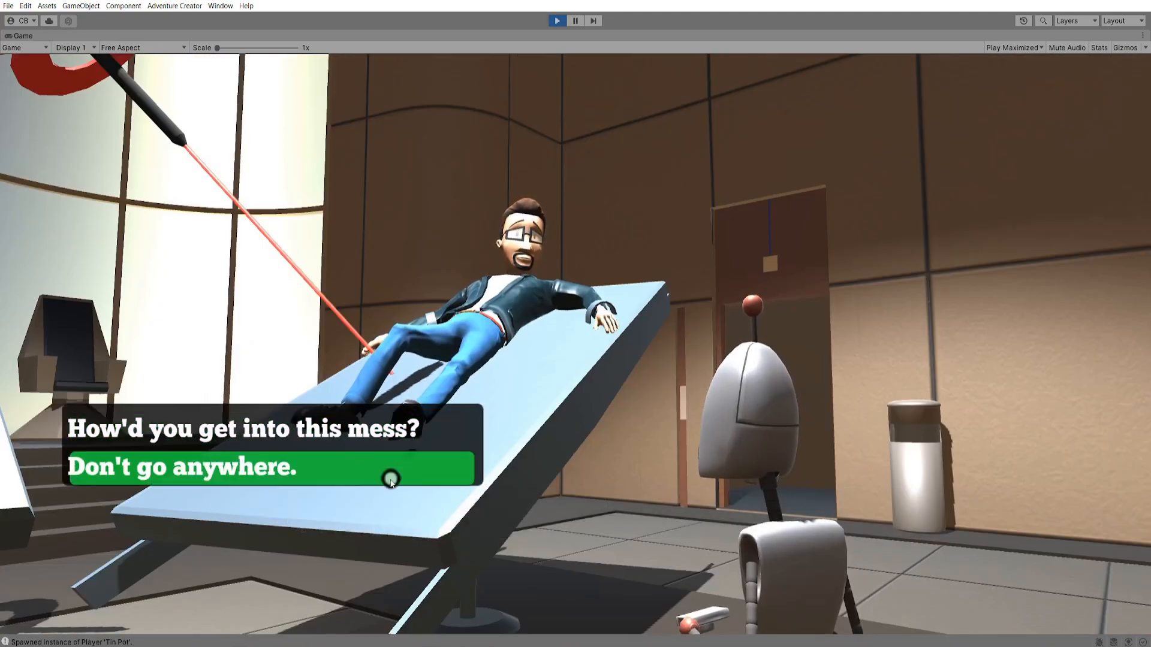
pyautogui.click(392, 440)
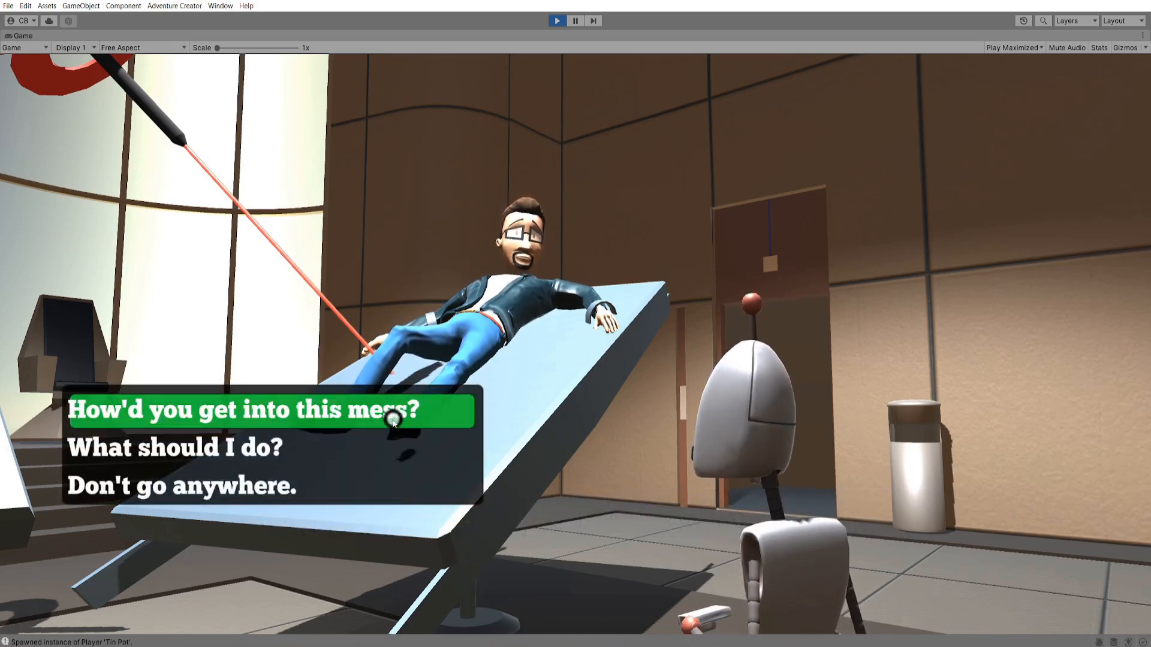
# - End the test conversation with Brain by choosing "Don't go anywhere."
pyautogui.click(362, 485)
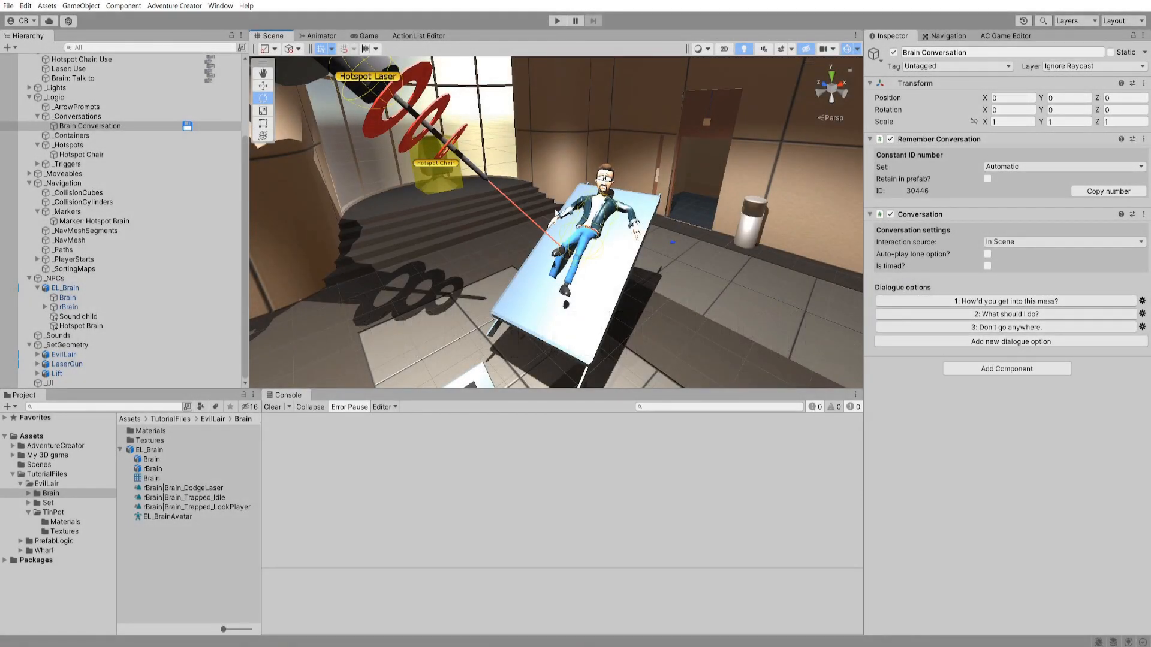
# - Add an Adventure Creator Variables component to the LaserGun object
pyautogui.keyDown('alt'); pyautogui.moveTo(588, 166); pyautogui.dragTo(589, 185); pyautogui.keyUp('alt')
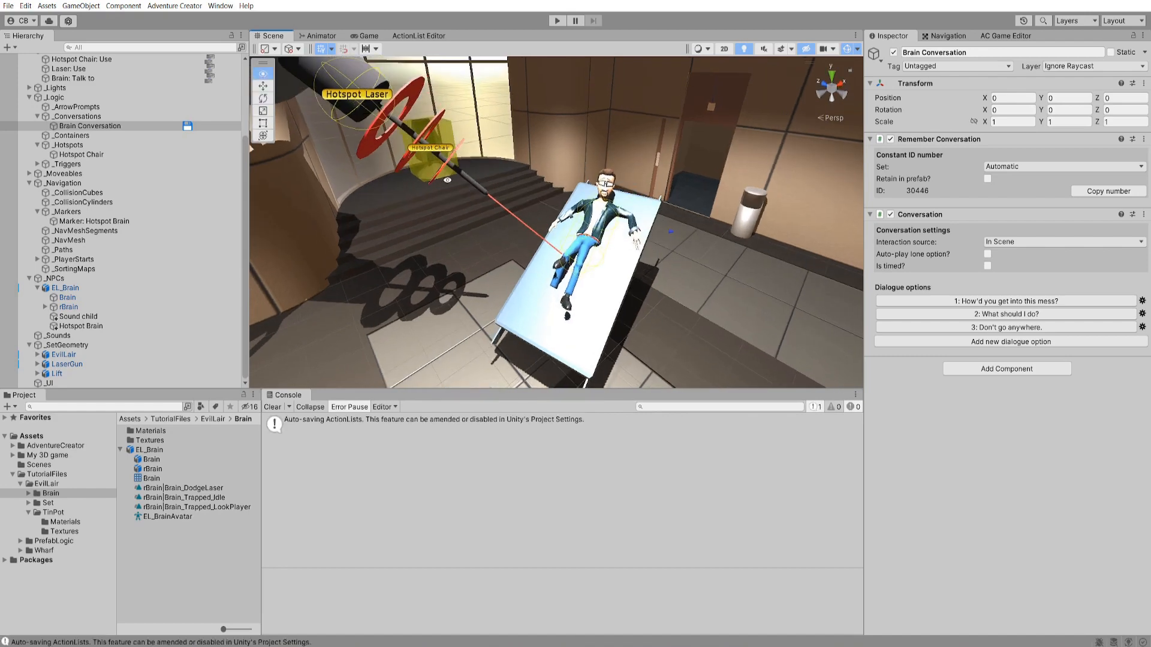
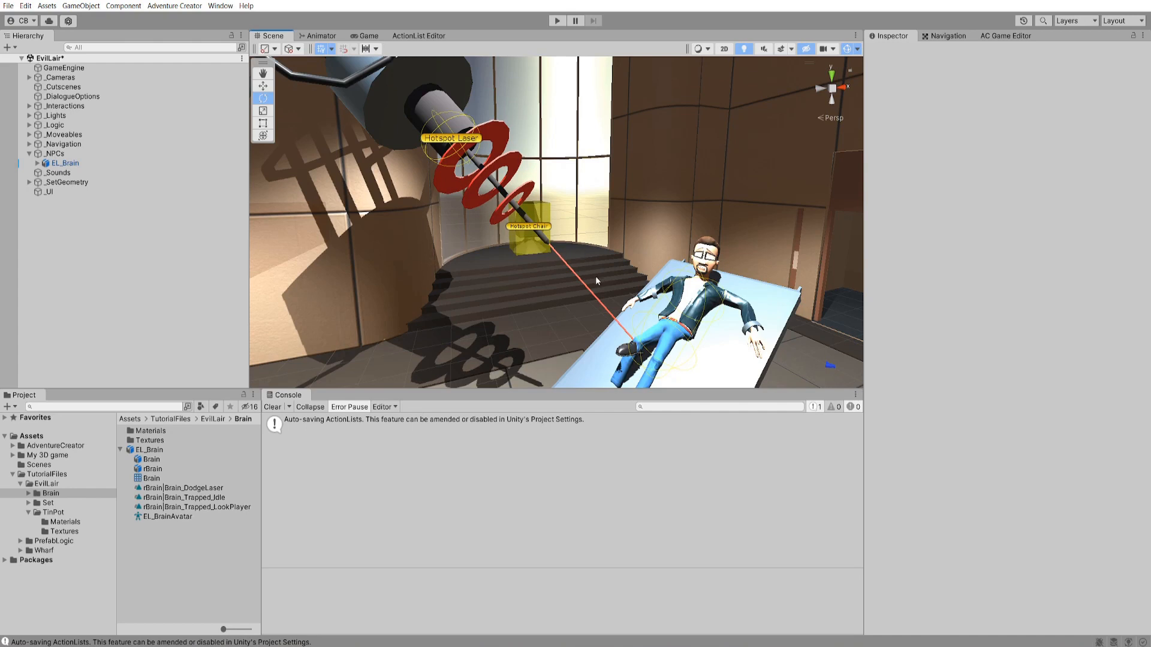
pyautogui.moveTo(591, 276); pyautogui.dragTo(576, 264, button='middle')
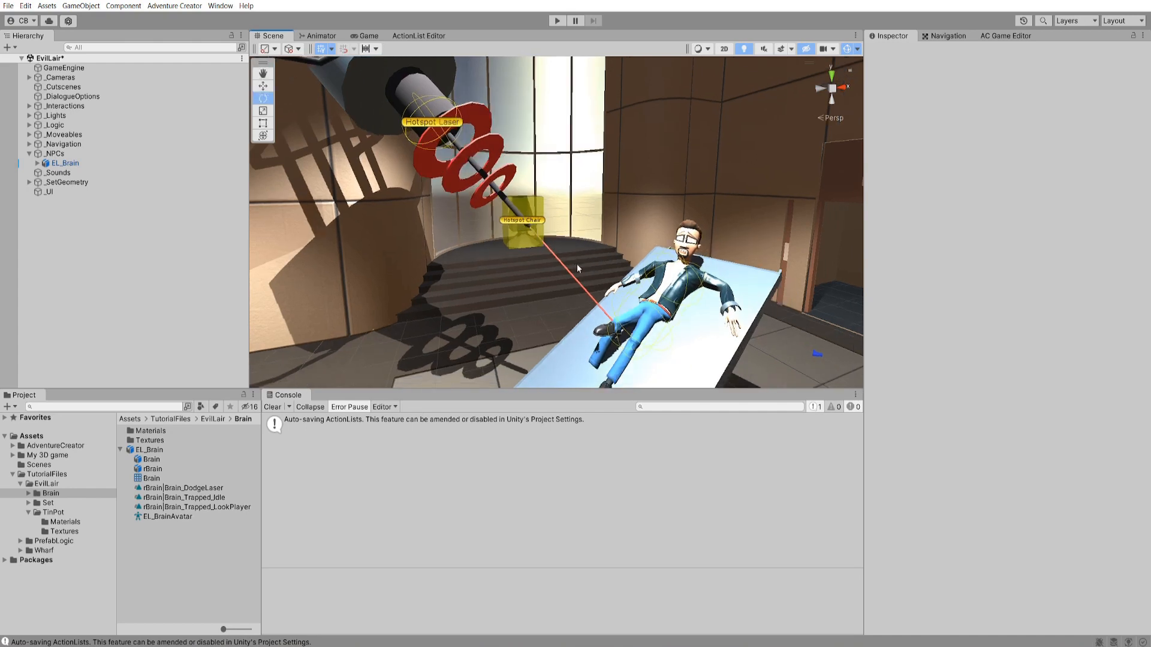
pyautogui.click(393, 102)
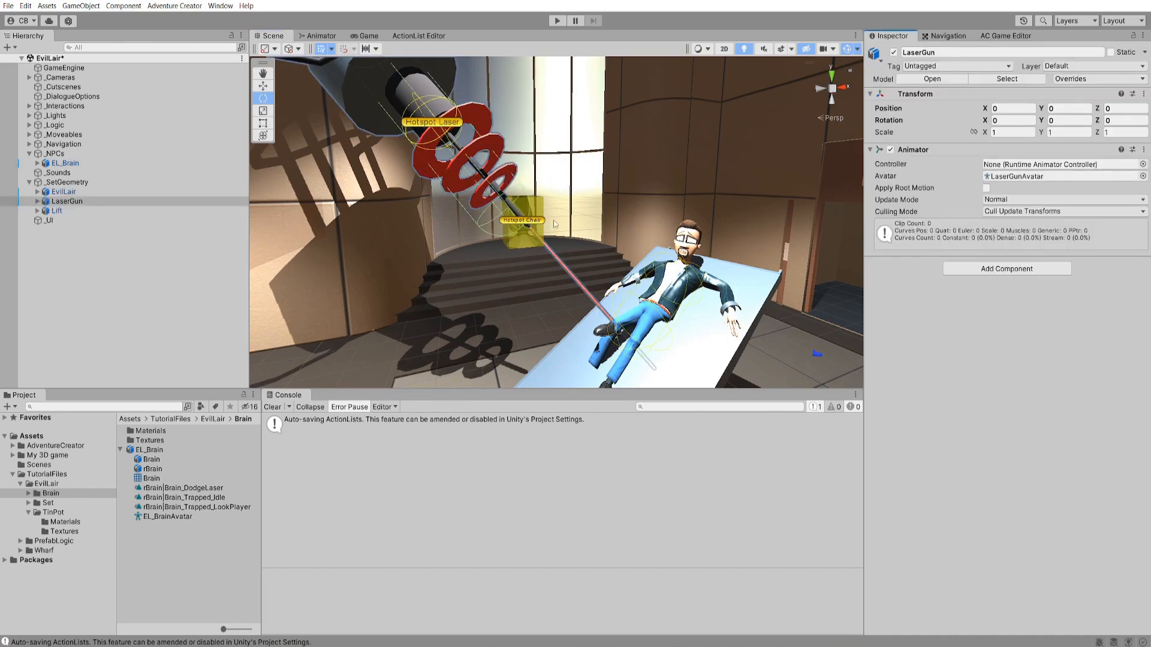
pyautogui.click(1041, 271)
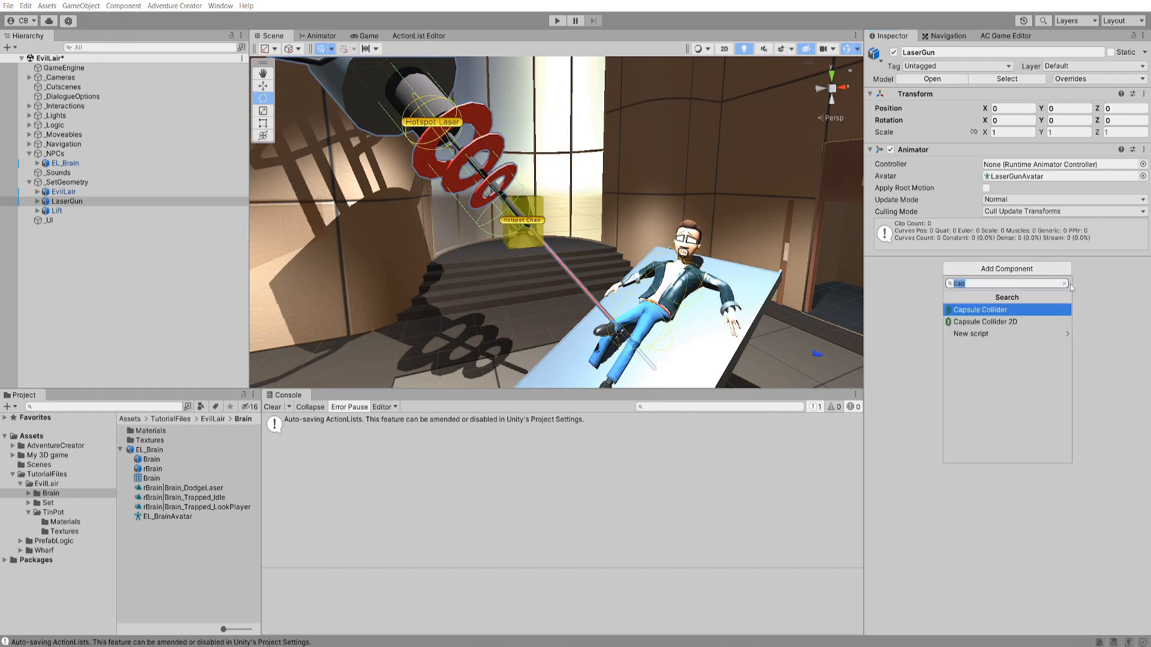
pyautogui.click(1043, 311)
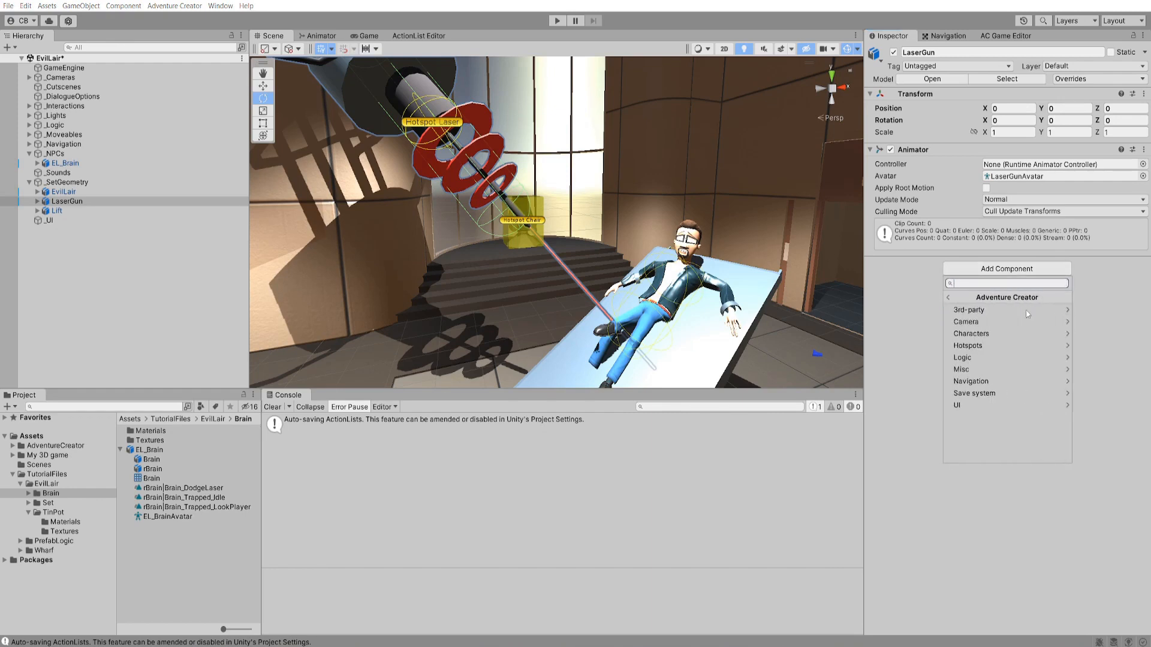
pyautogui.click(993, 358)
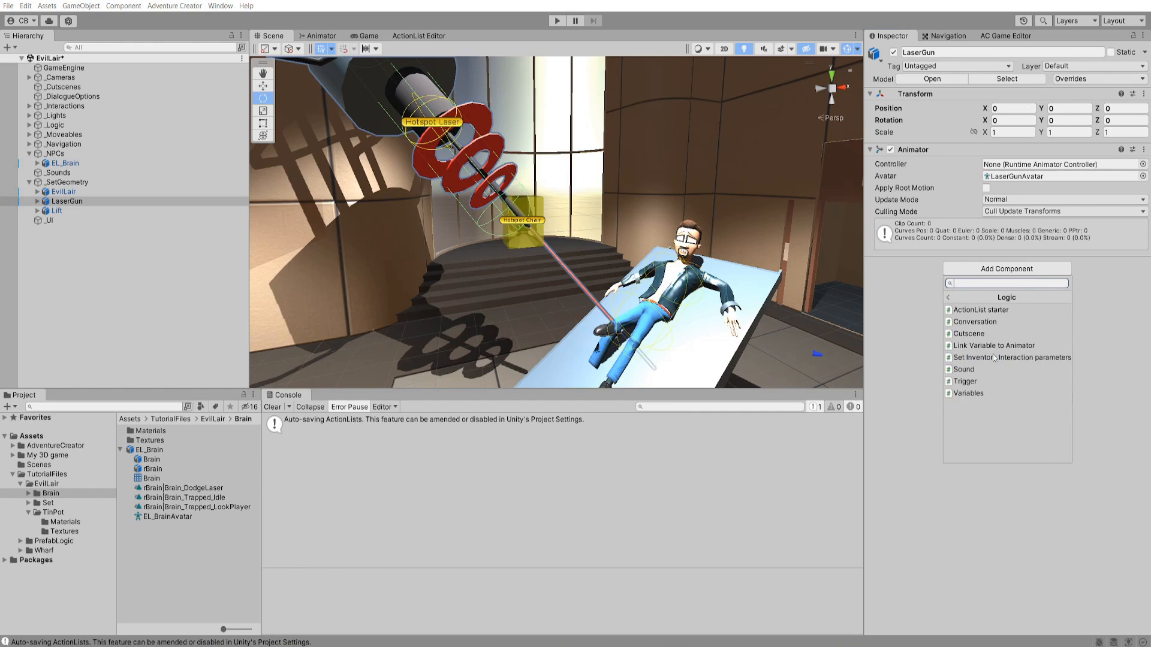
pyautogui.click(976, 394)
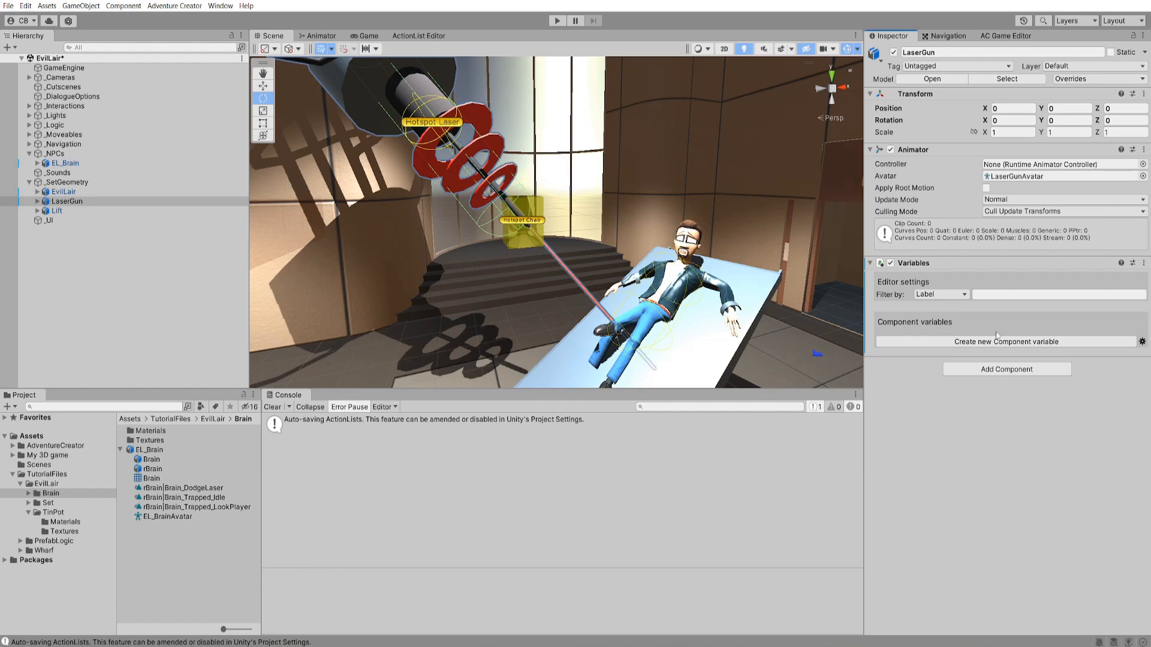
# - Create a Boolean component variable labelled "Laser is on" on LaserGun with an initial value of True
pyautogui.click(1033, 343)
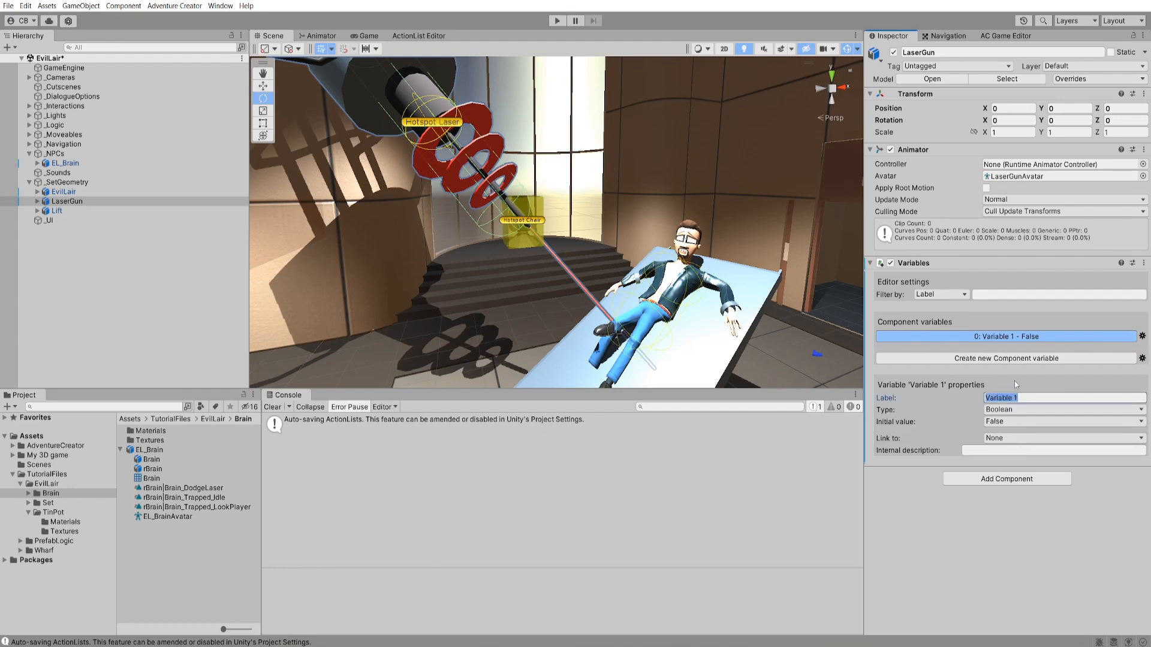
pyautogui.write('Laser i')
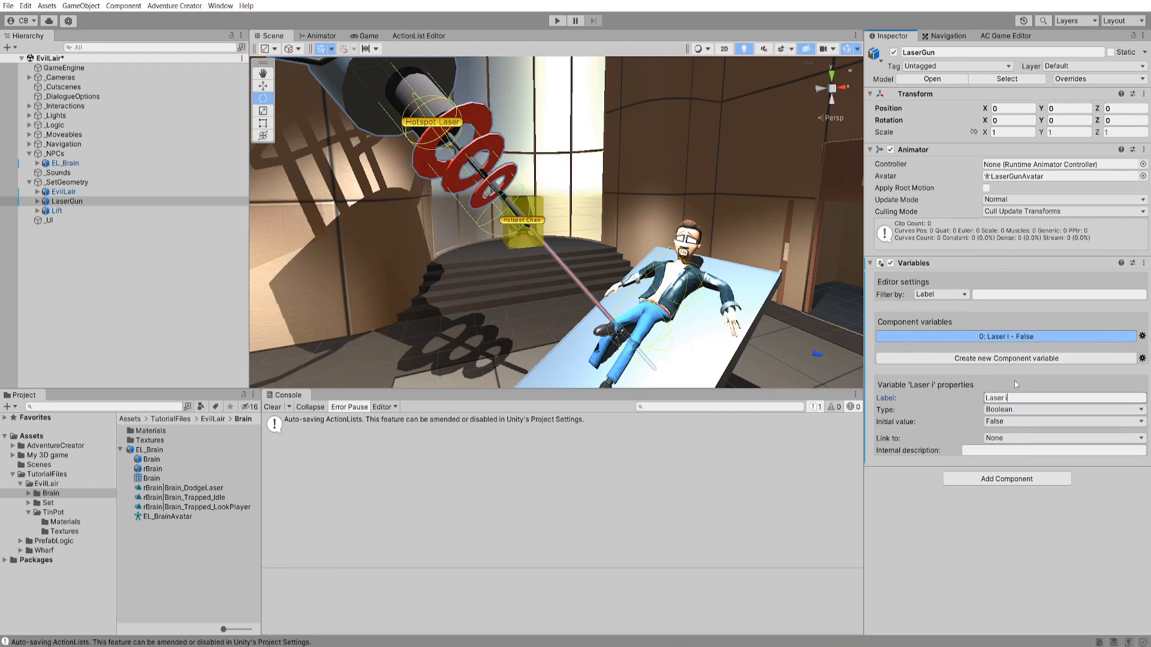
pyautogui.write('s on')
pyautogui.click(1027, 412)
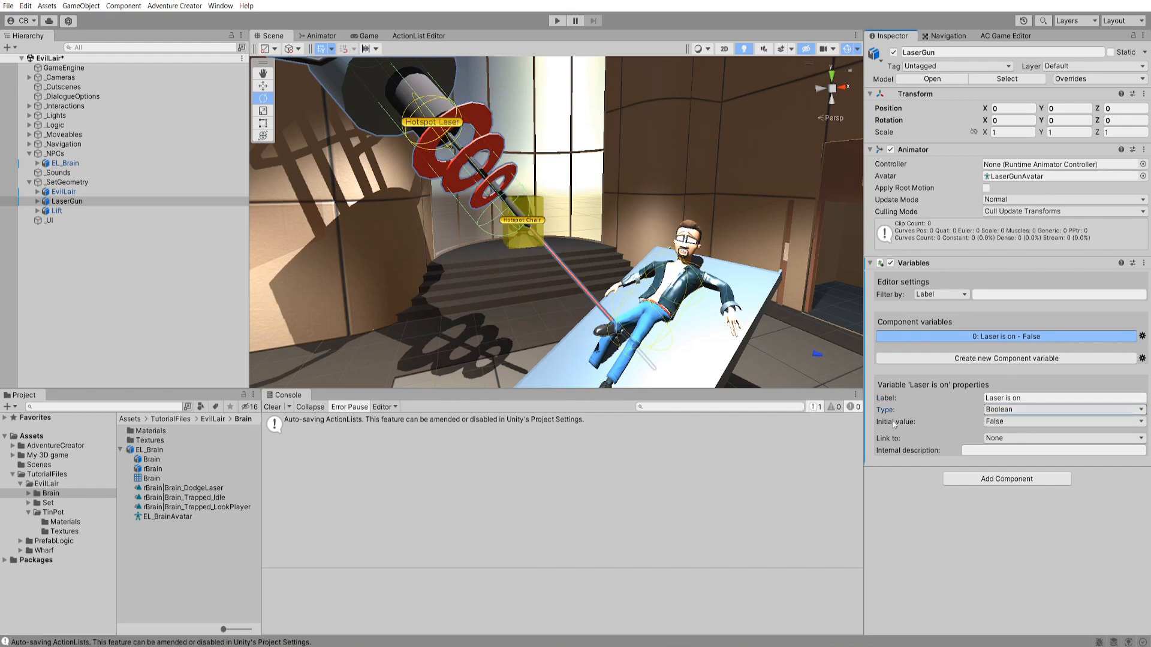
pyautogui.click(990, 422)
pyautogui.click(998, 443)
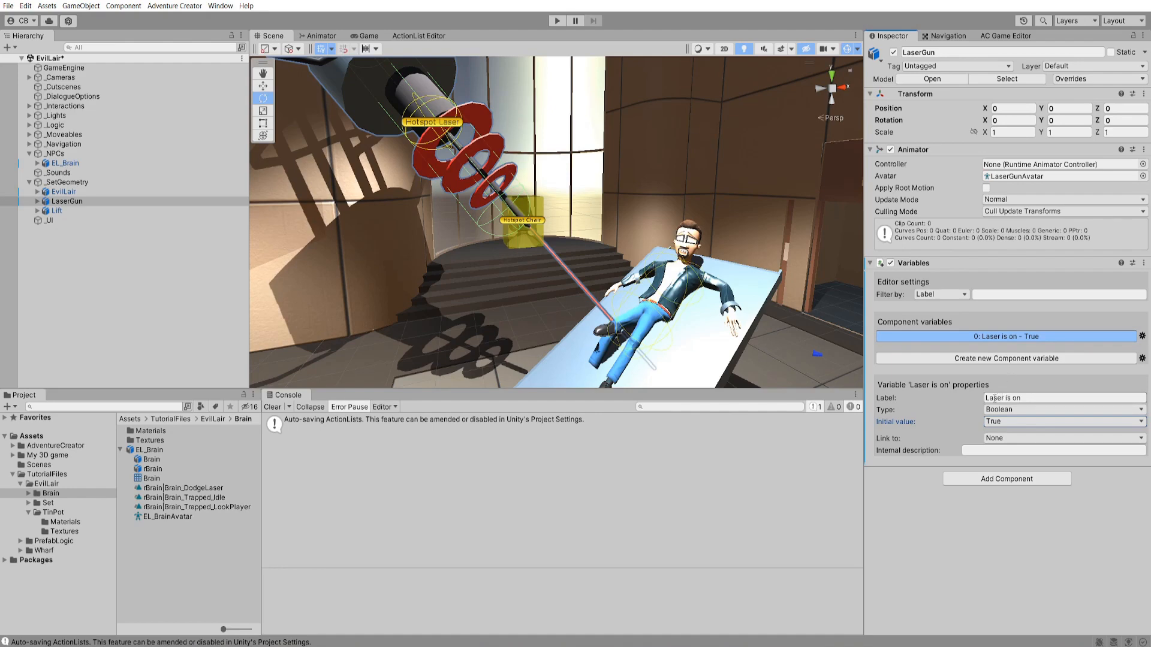
# - Add a new Cutscene prefab to the scene from Adventure Creator's Scene manager
pyautogui.keyDown('alt'); pyautogui.moveTo(567, 228); pyautogui.dragTo(609, 269); pyautogui.keyUp('alt')
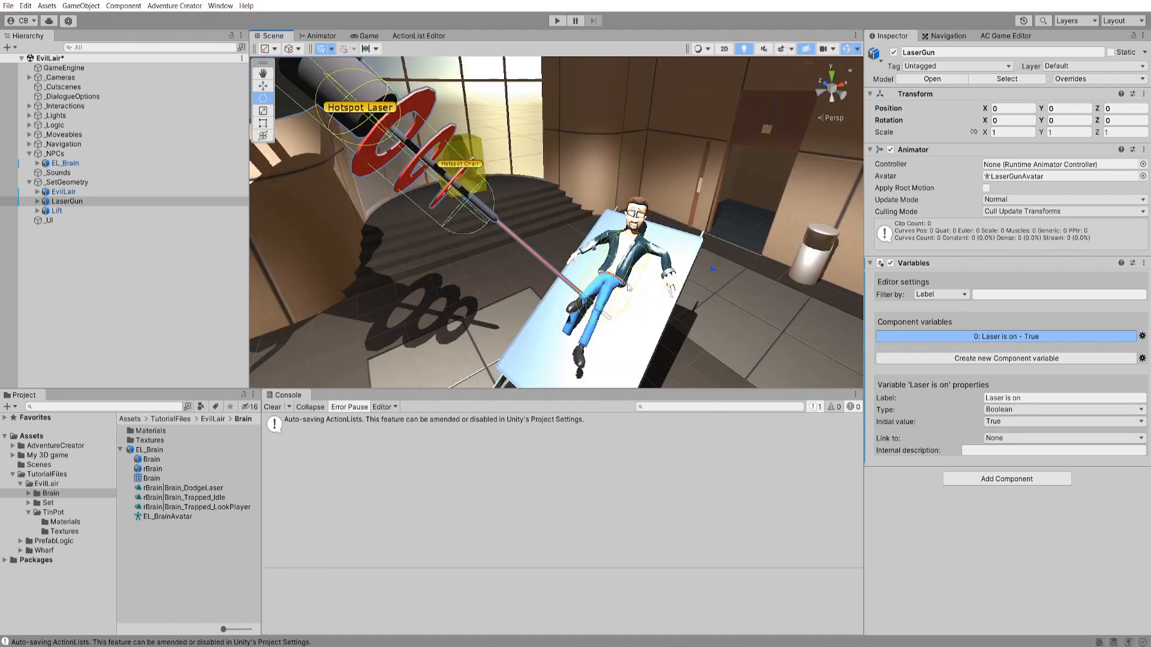
pyautogui.press('alt')
pyautogui.keyDown('alt'); pyautogui.moveTo(709, 268); pyautogui.dragTo(732, 292); pyautogui.keyUp('alt')
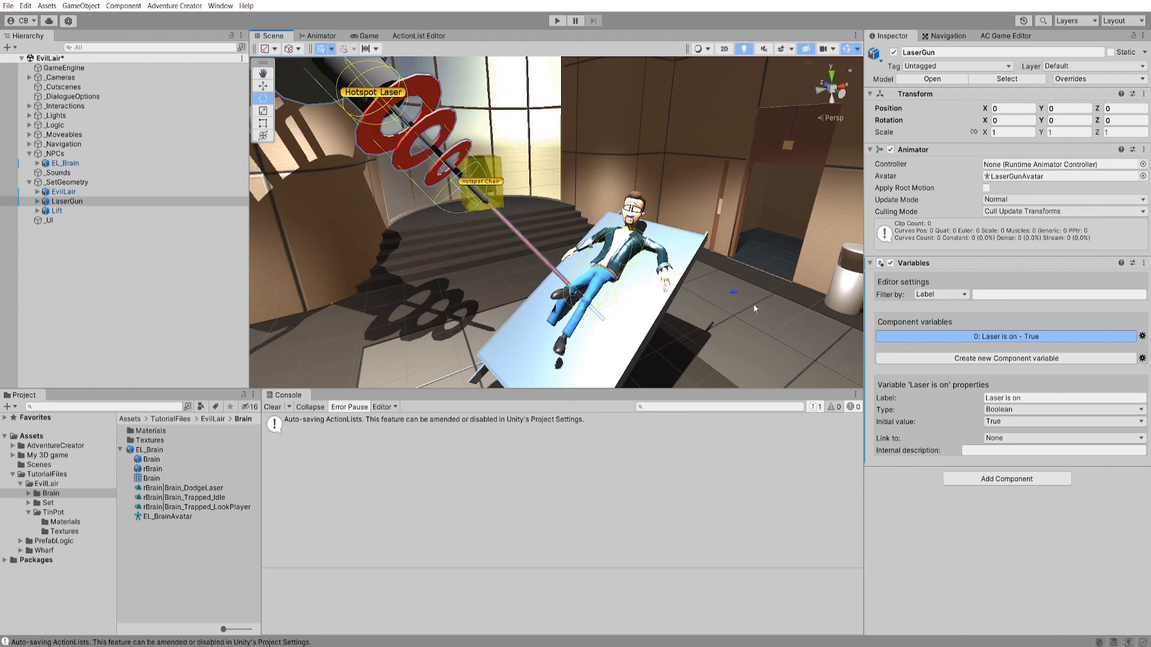
pyautogui.click(1013, 36)
pyautogui.scroll(-1, 1007, 360)
pyautogui.scroll(-5, 1050, 405)
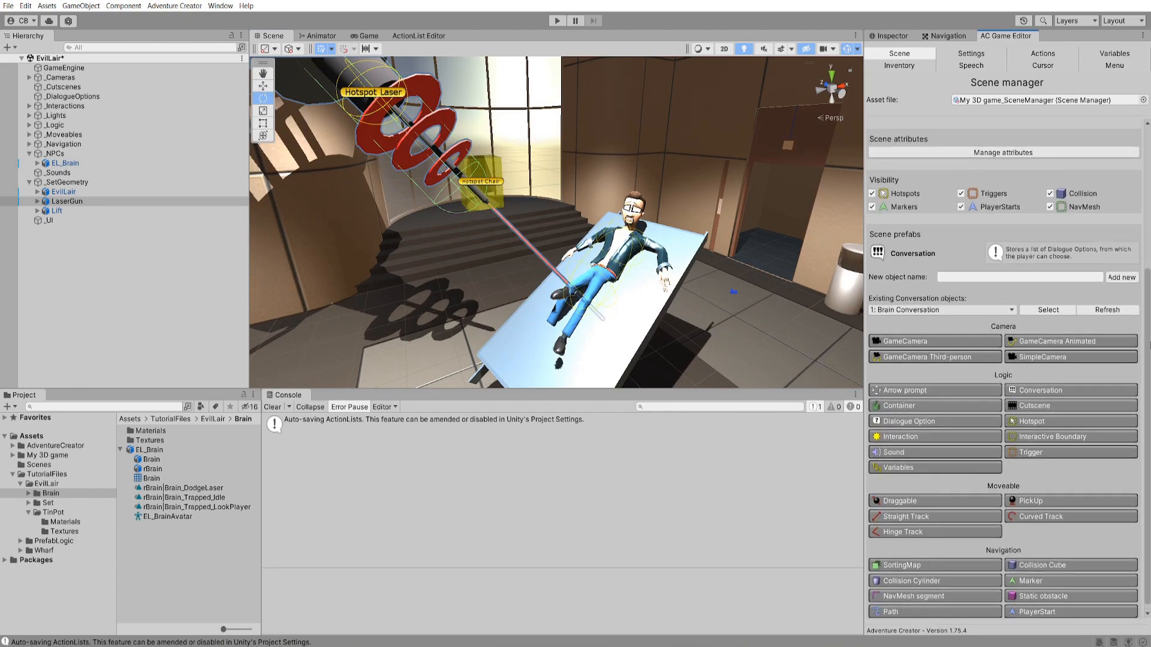
pyautogui.click(1035, 399)
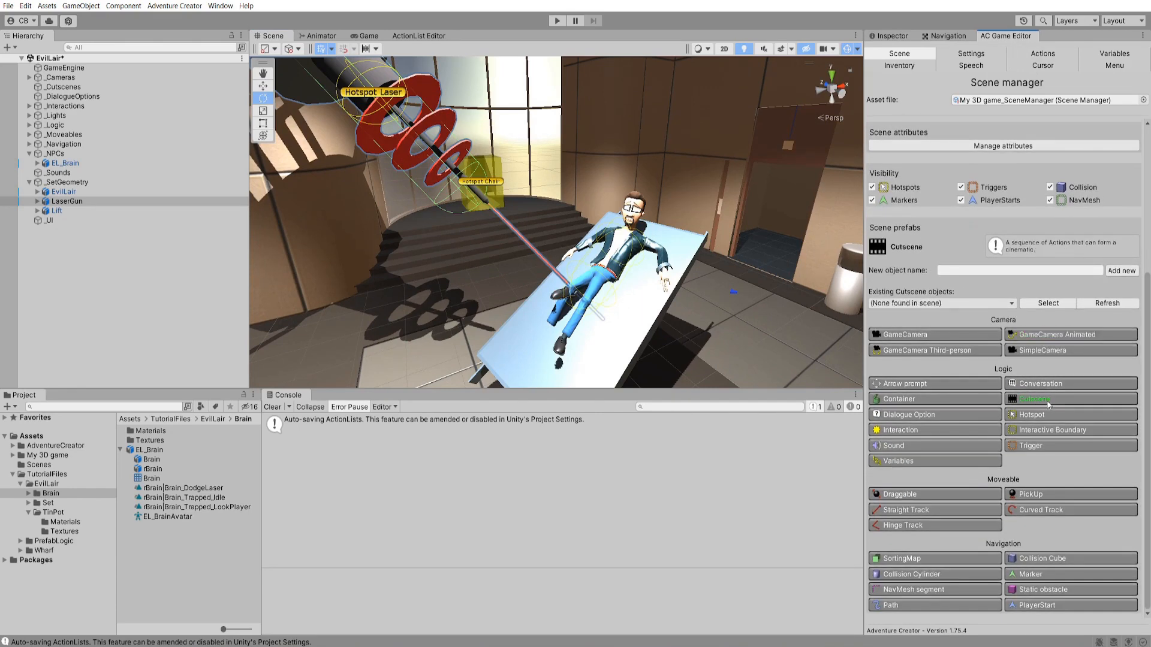
# - Rename the new cutscene object as "Brain backround speech"
pyautogui.click(68, 96)
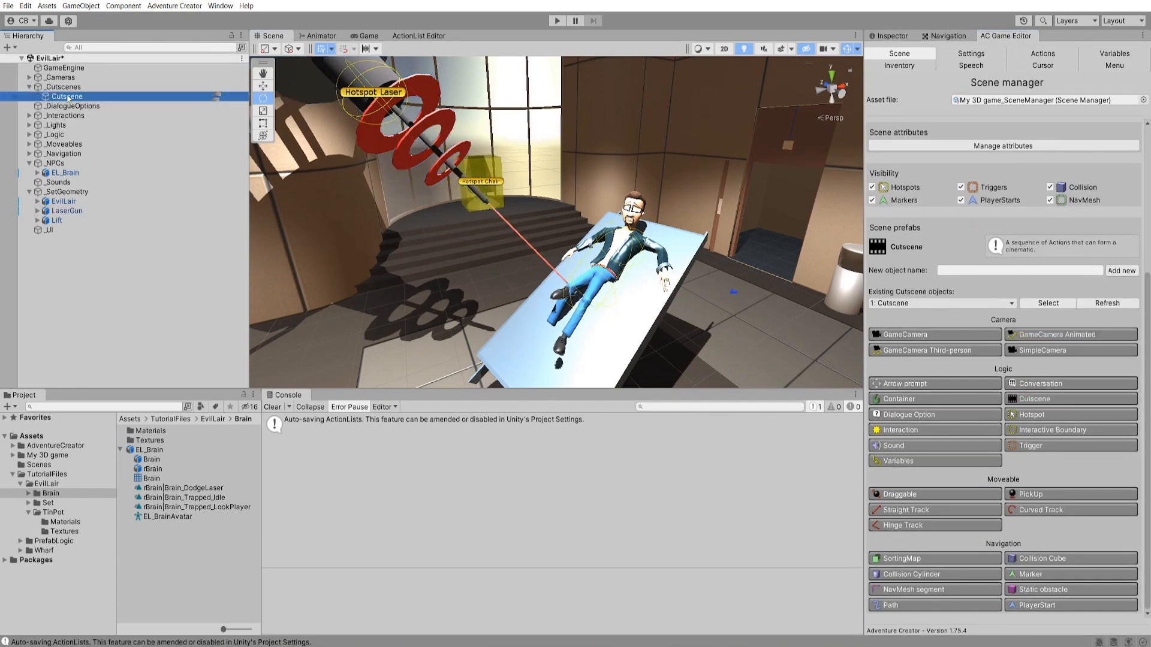
pyautogui.click(67, 97)
pyautogui.write('Bra')
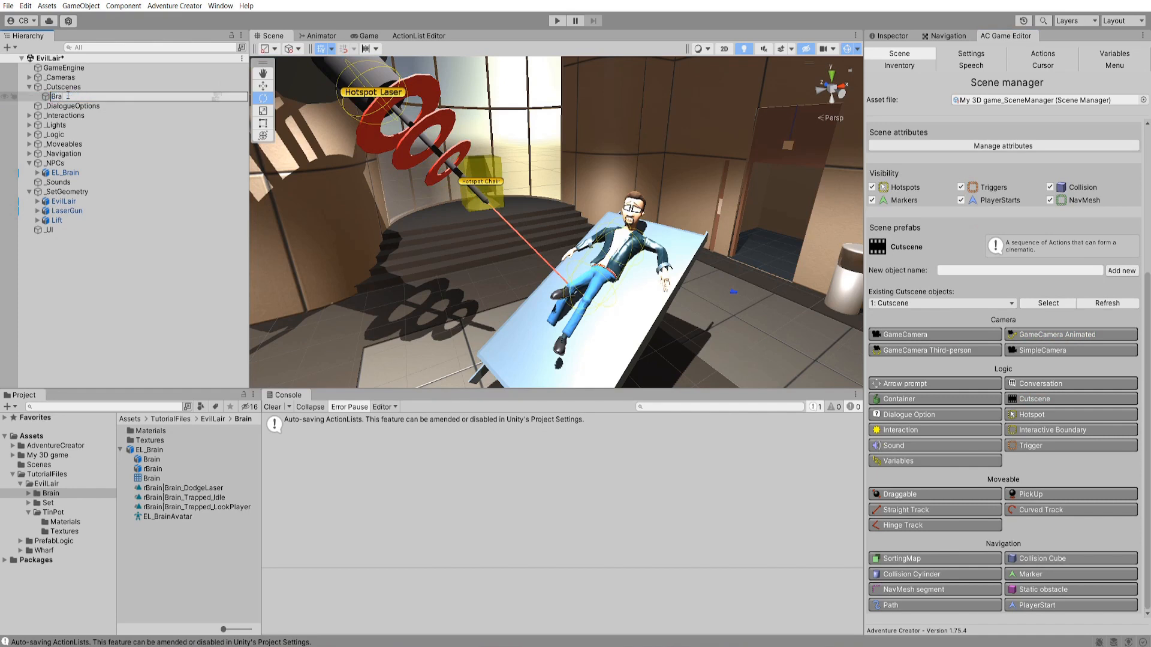
pyautogui.write('inbackround')
pyautogui.write('speech')
pyautogui.press('Return')
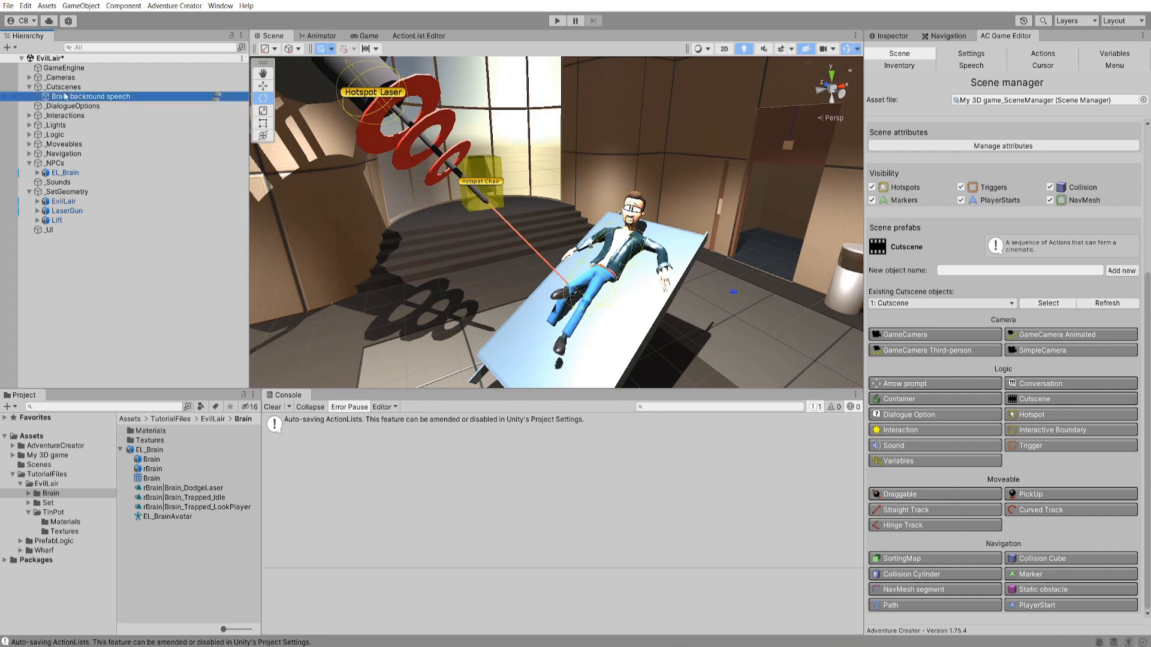
# - Open the Brain backround speech cutscene's ActionList and set its When running property to Run In Background
pyautogui.click(217, 96)
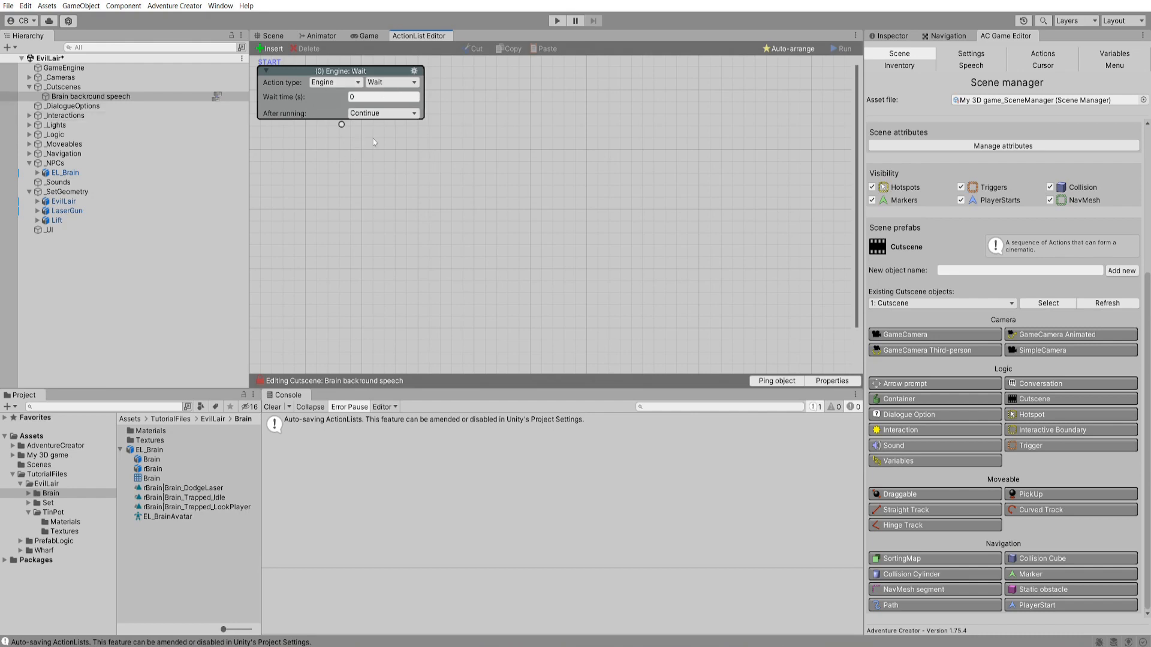
pyautogui.click(825, 382)
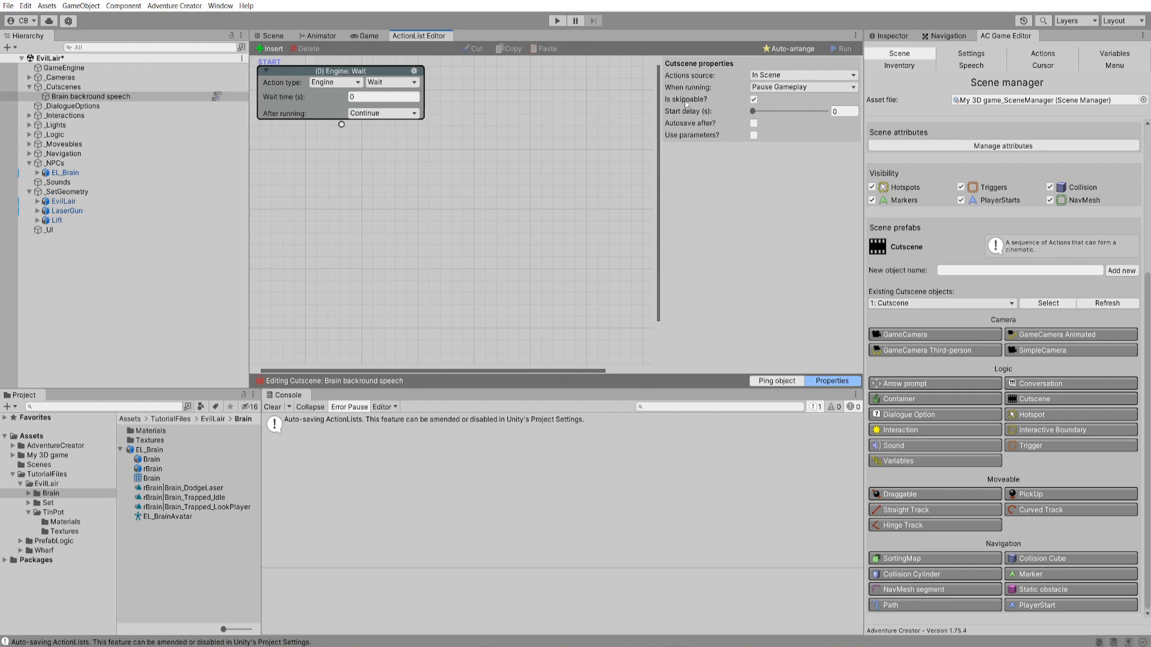
pyautogui.click(808, 89)
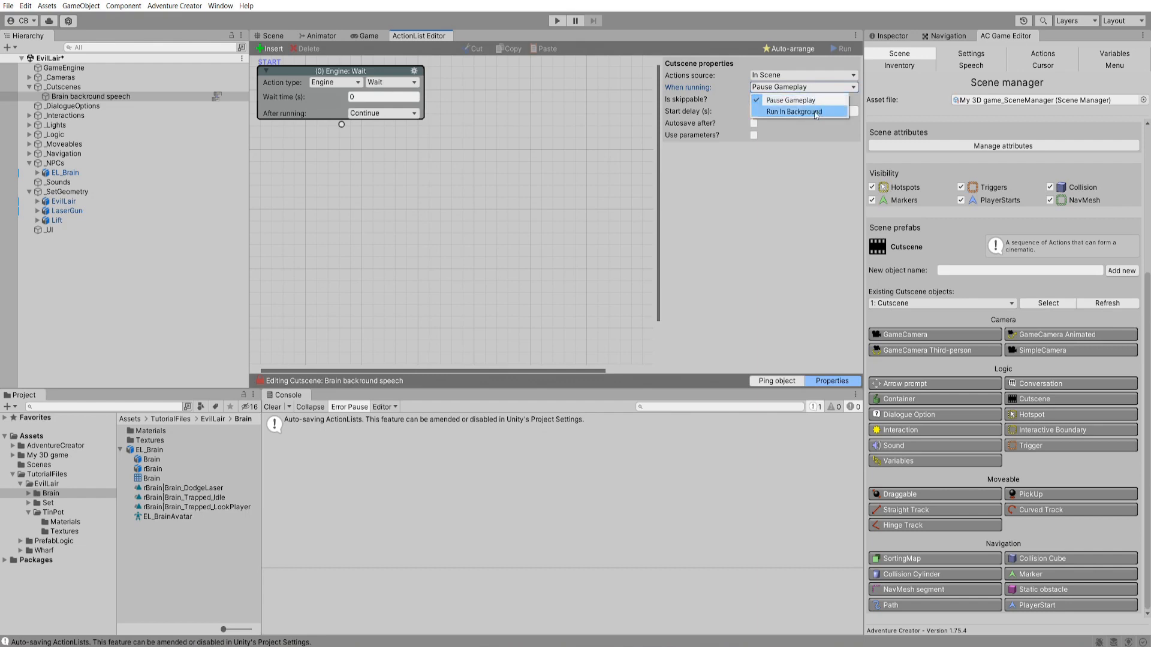
pyautogui.click(815, 113)
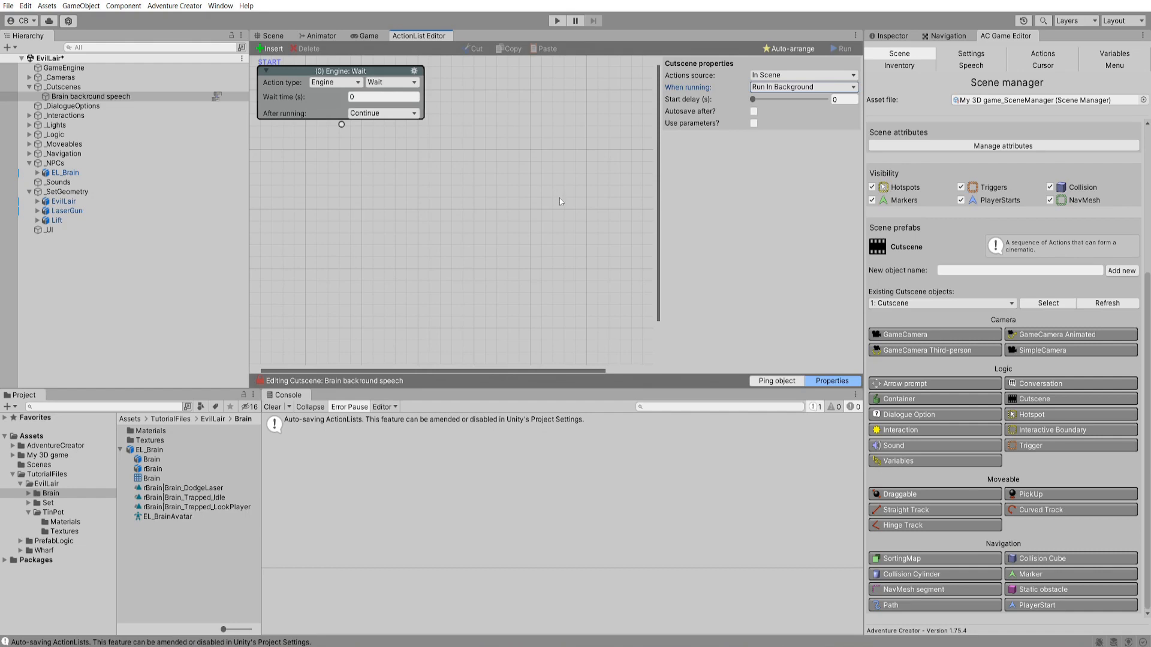
pyautogui.click(832, 380)
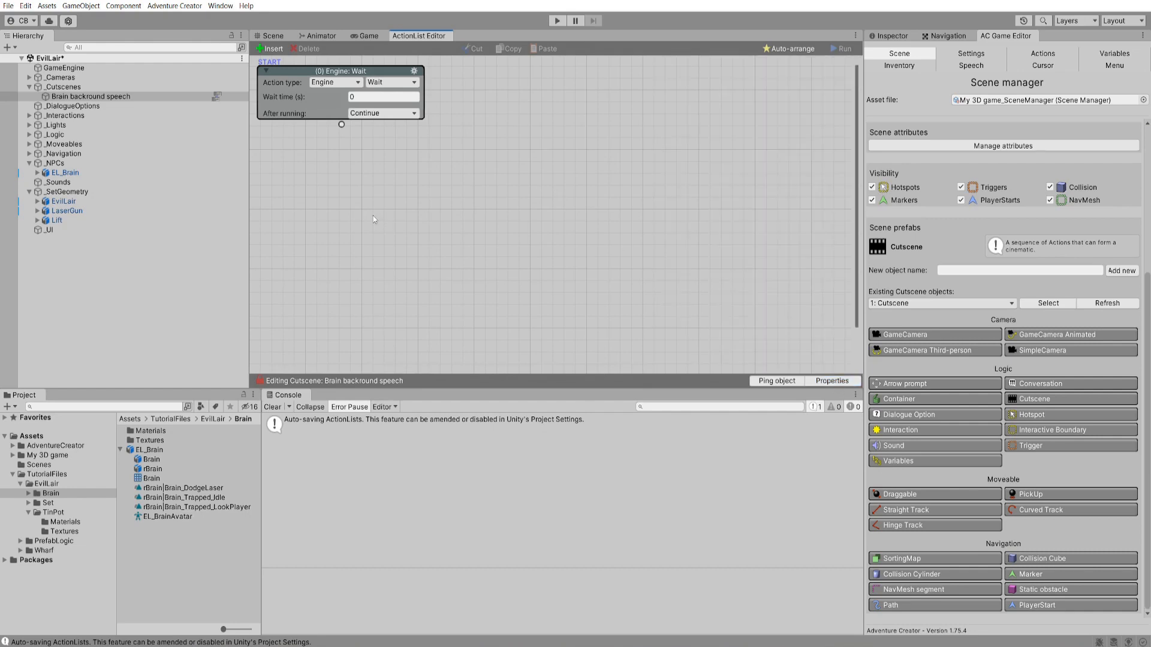
# - Show LaserGun's component variables and change the cutscene's Engine: Wait action to Variable: Check
pyautogui.click(75, 211)
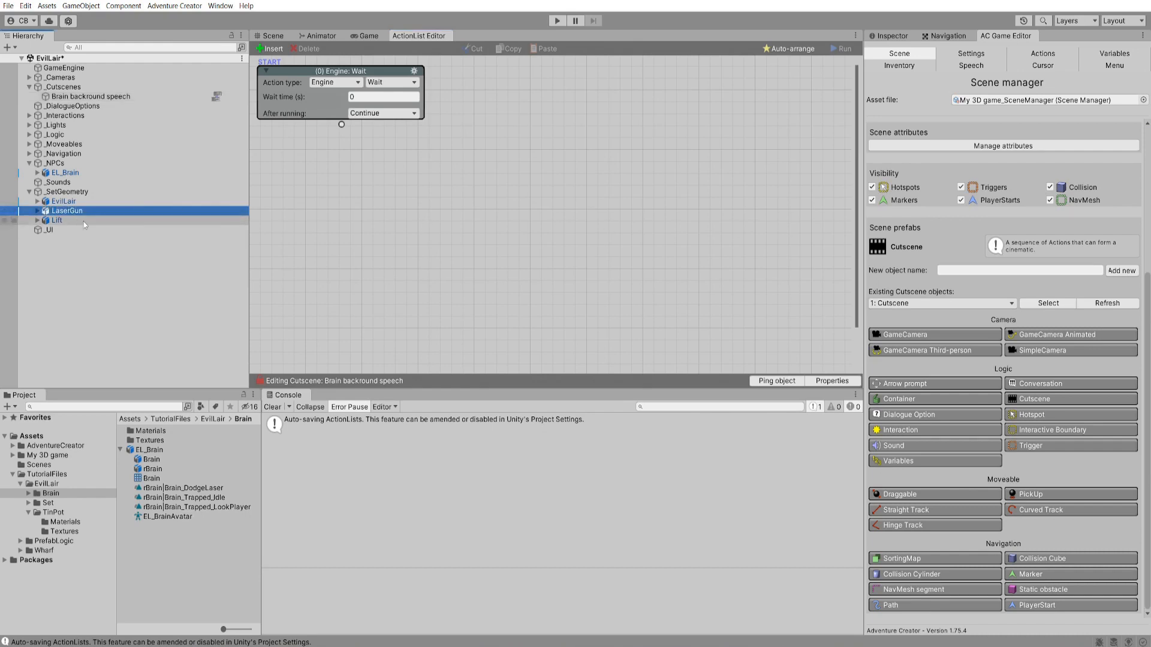
pyautogui.click(877, 36)
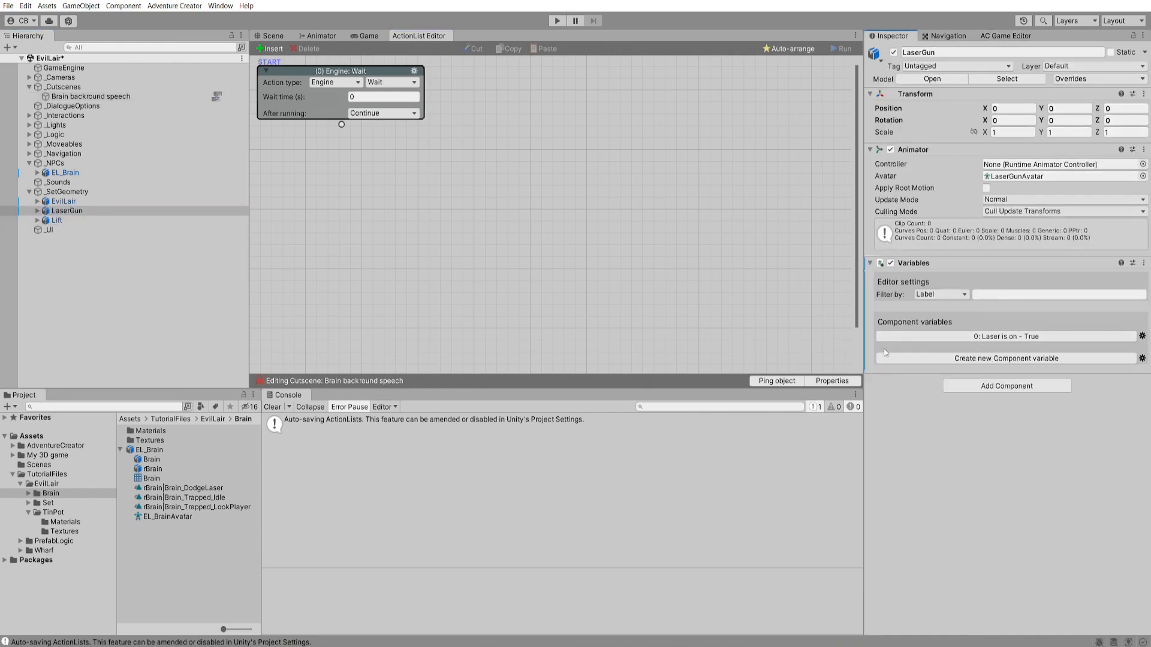
pyautogui.click(337, 83)
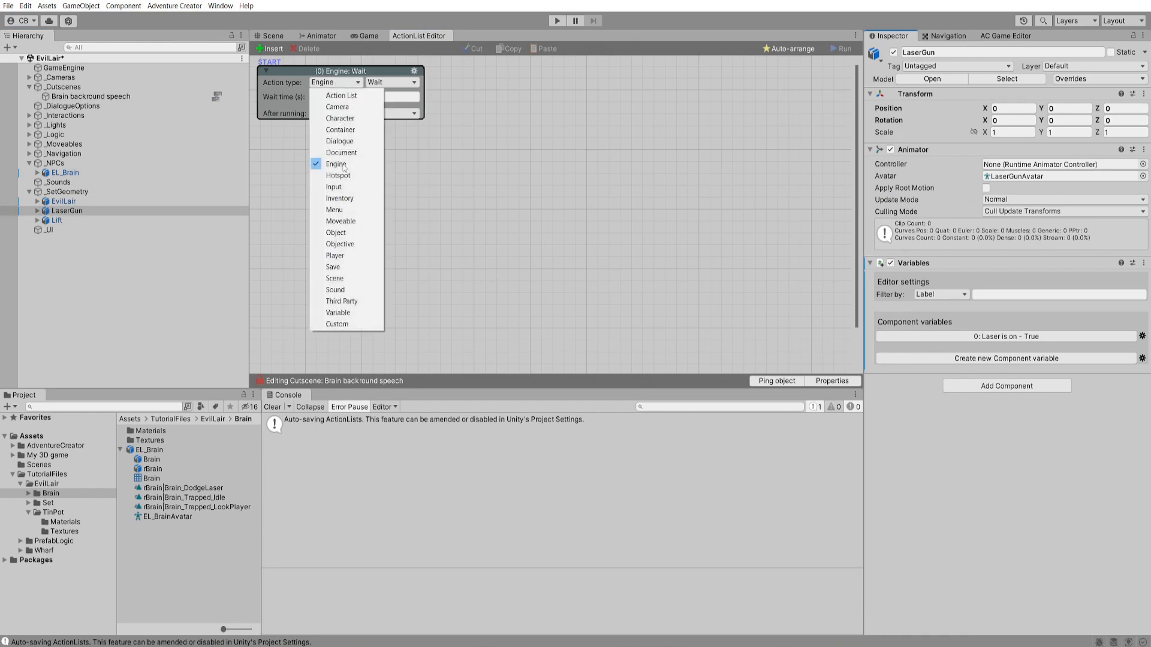
pyautogui.click(366, 313)
pyautogui.click(391, 82)
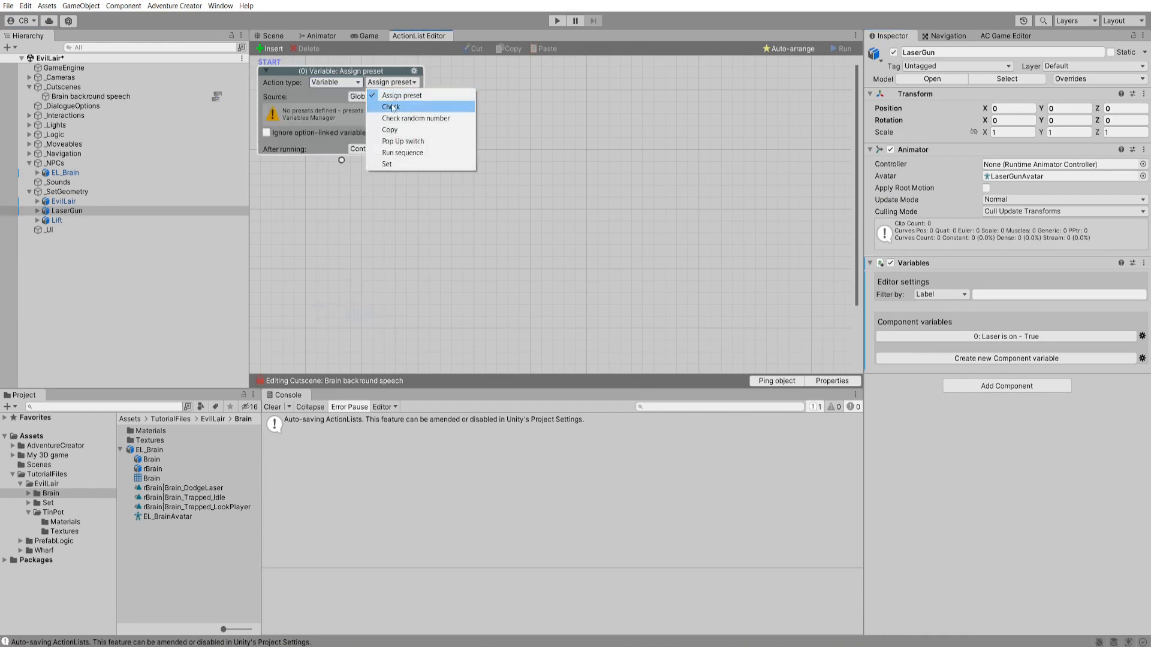
pyautogui.click(393, 108)
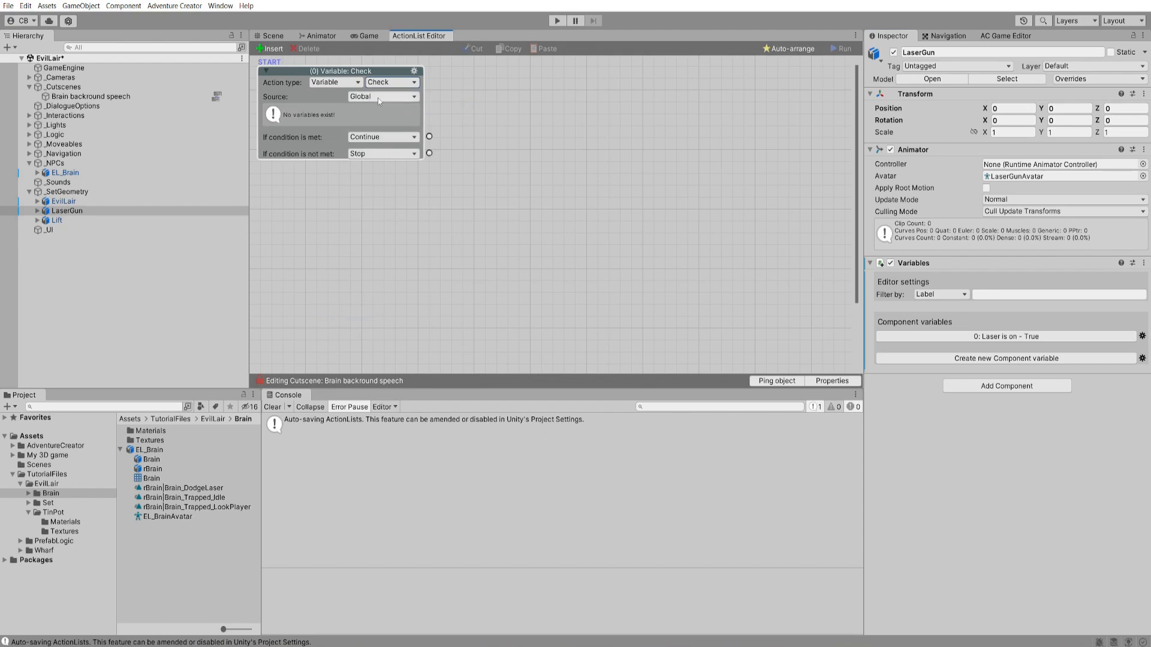
# - Set the Variable: Check action's source to Component, using LaserGun's "Laser is on" variable
pyautogui.click(1005, 35)
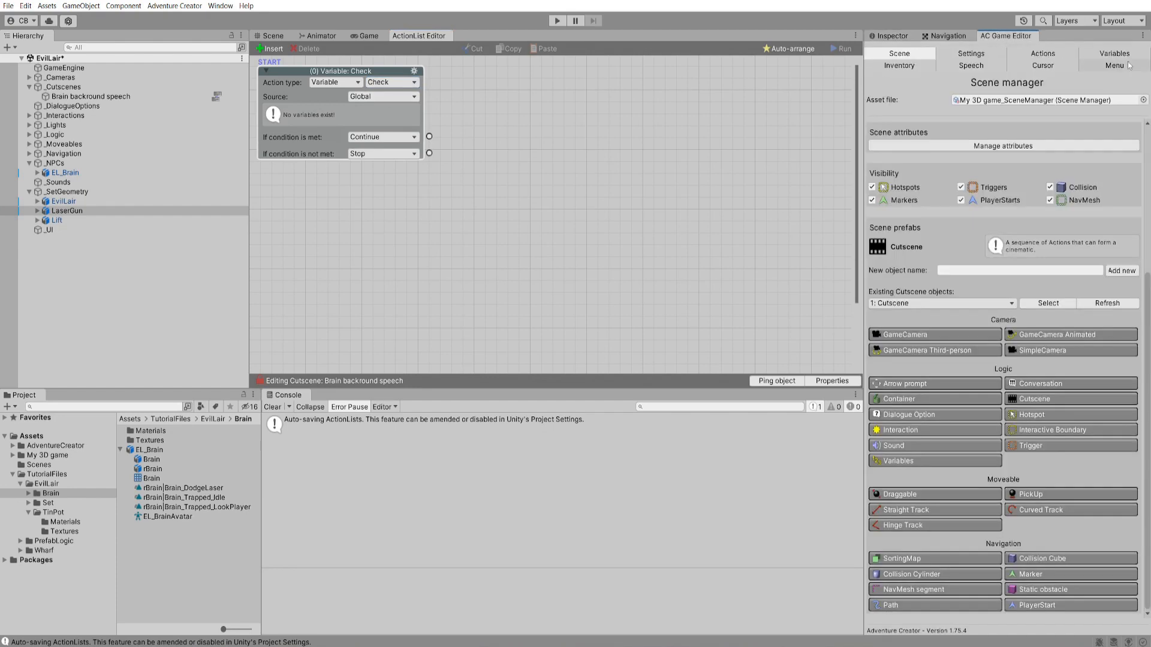
pyautogui.click(1130, 57)
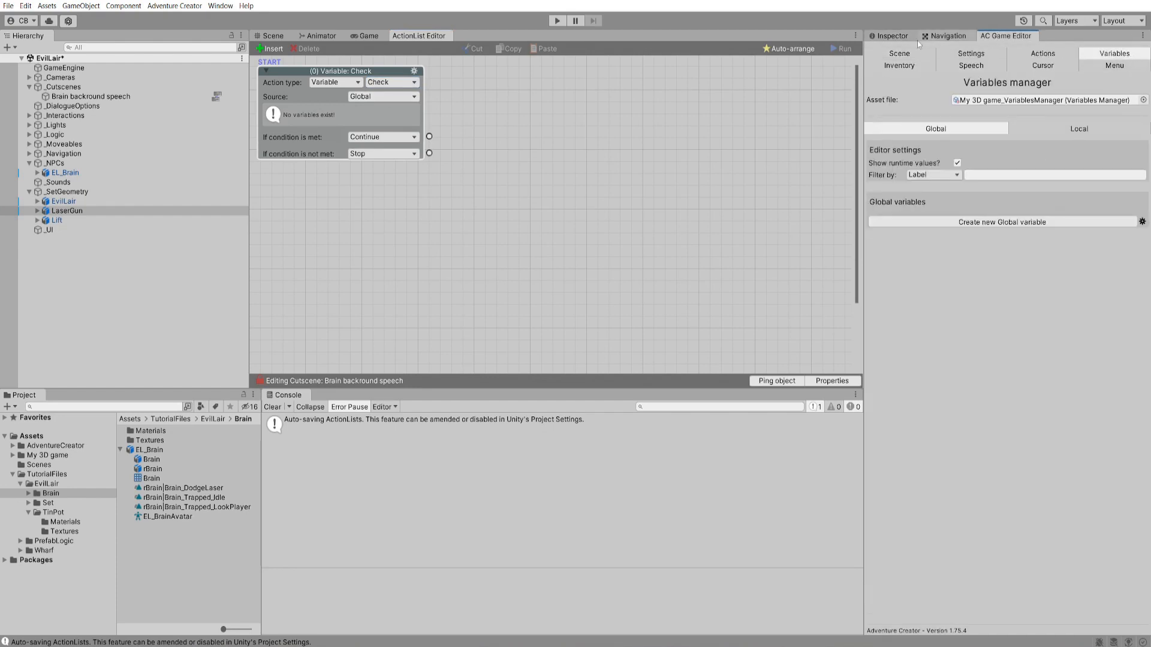
pyautogui.click(902, 36)
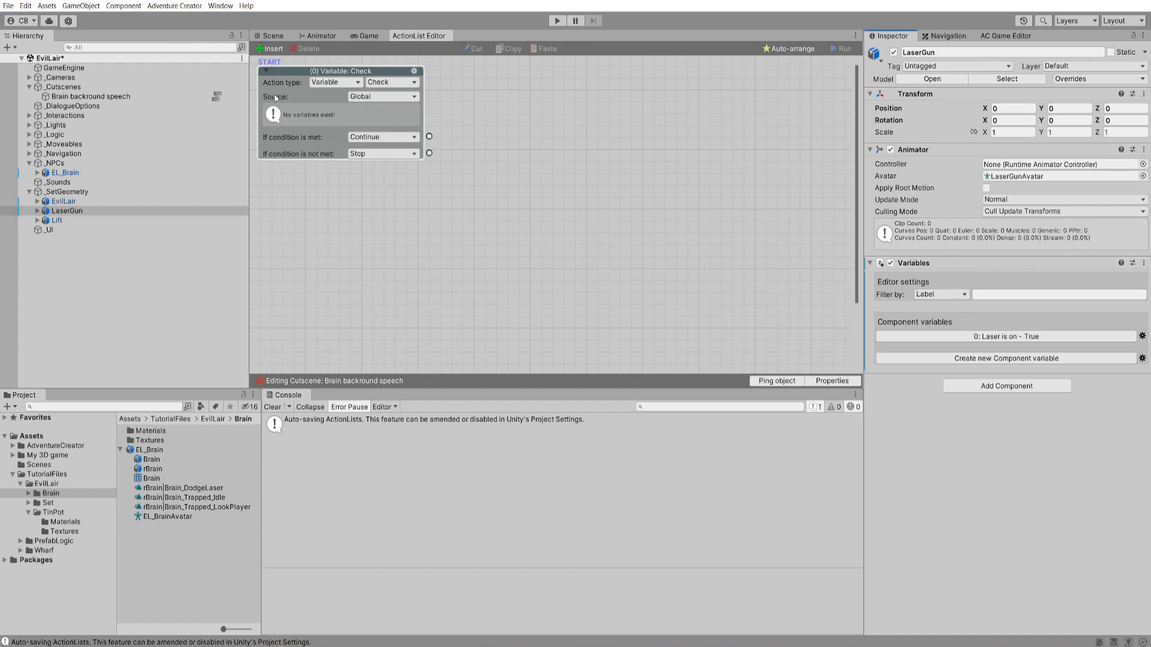
pyautogui.click(369, 97)
pyautogui.click(379, 133)
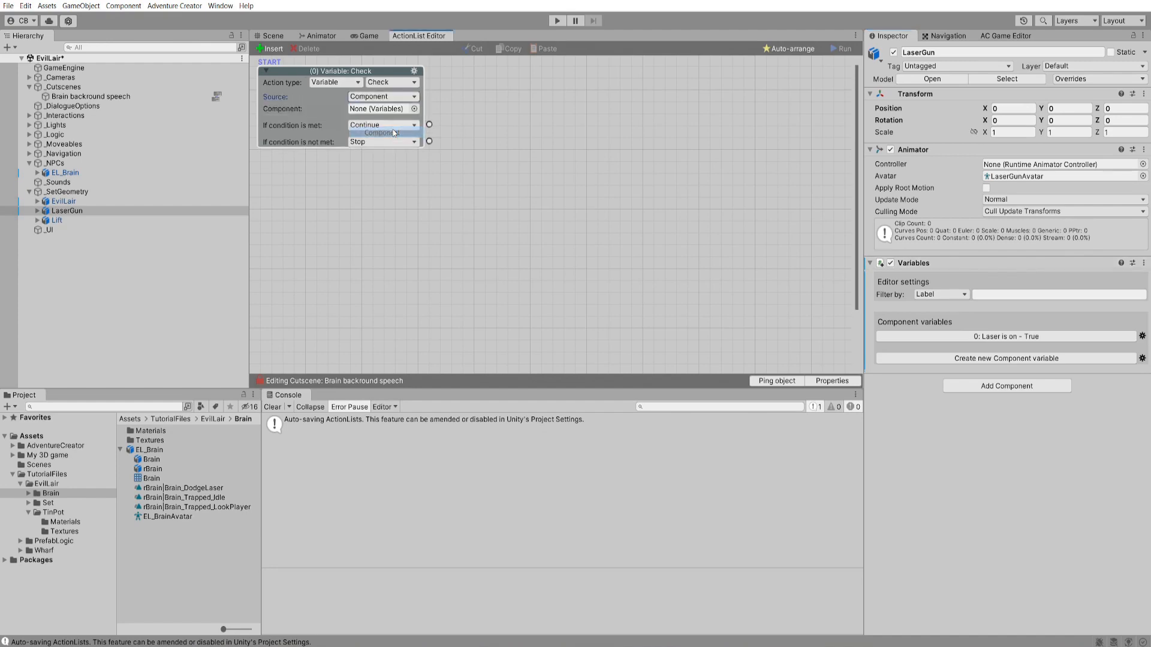
pyautogui.click(413, 109)
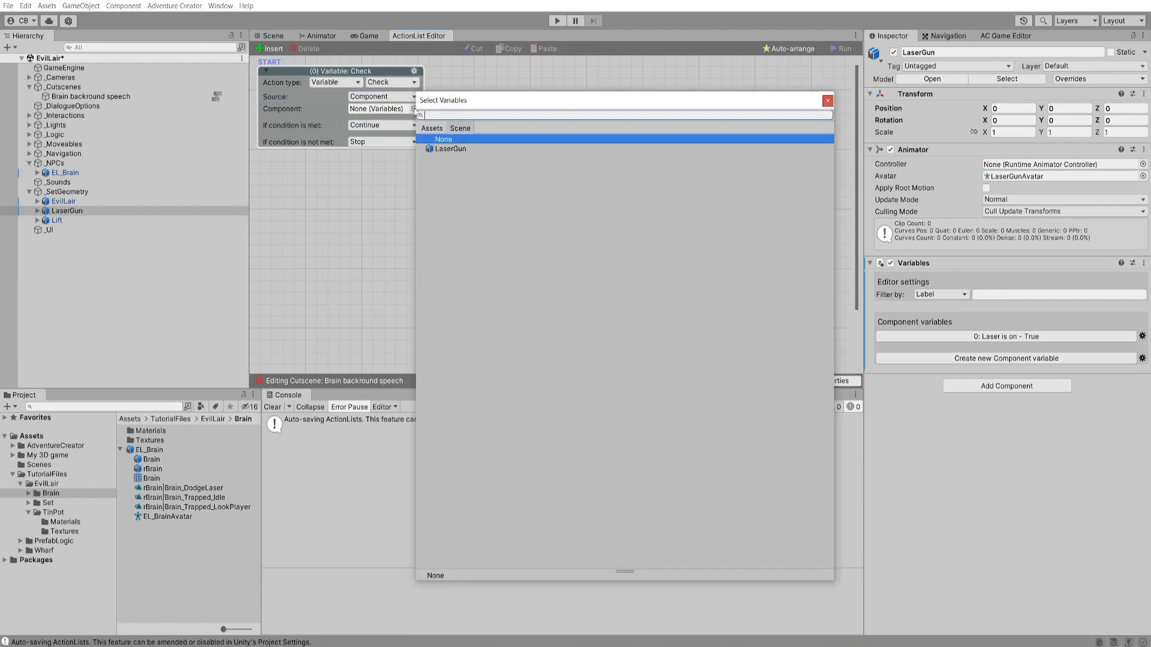
pyautogui.doubleClick(450, 152)
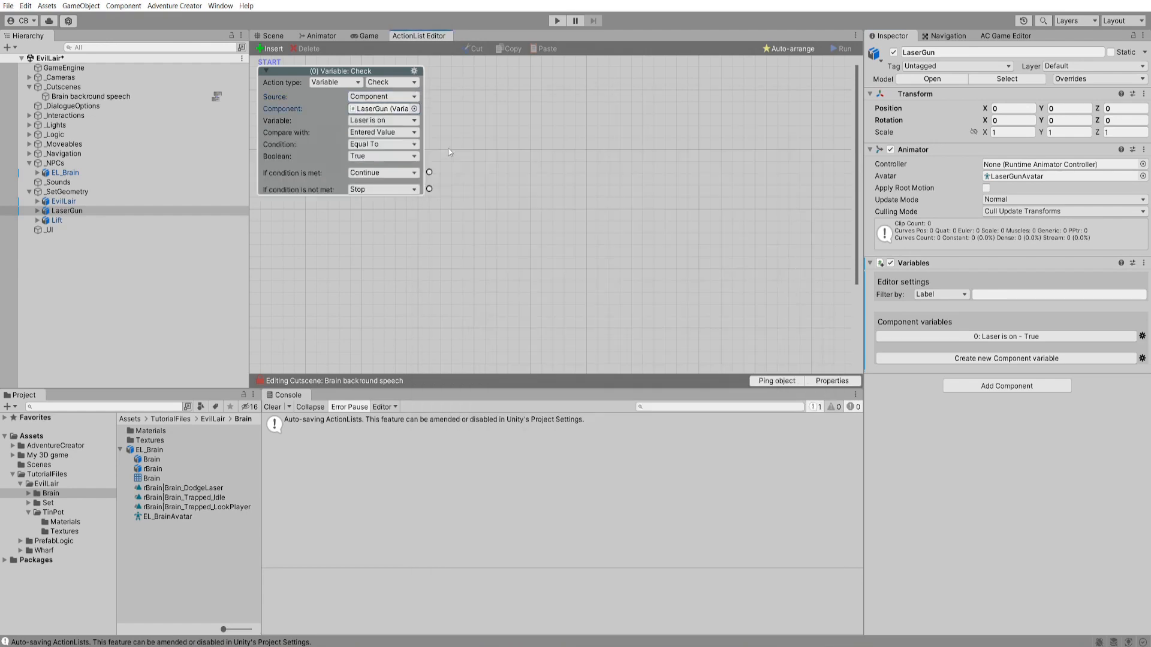
pyautogui.click(381, 124)
pyautogui.click(384, 134)
# - Link the check's condition-met output to a new action and make that action Dialogue: Play speech
pyautogui.moveTo(429, 172); pyautogui.dragTo(509, 210)
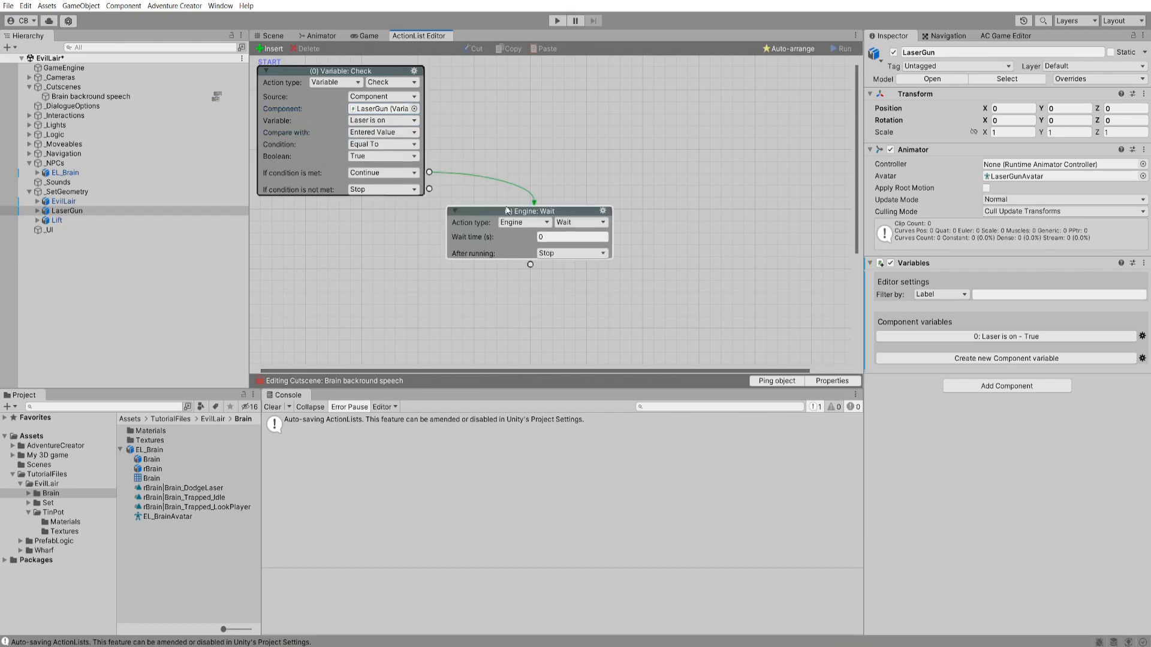
pyautogui.click(516, 223)
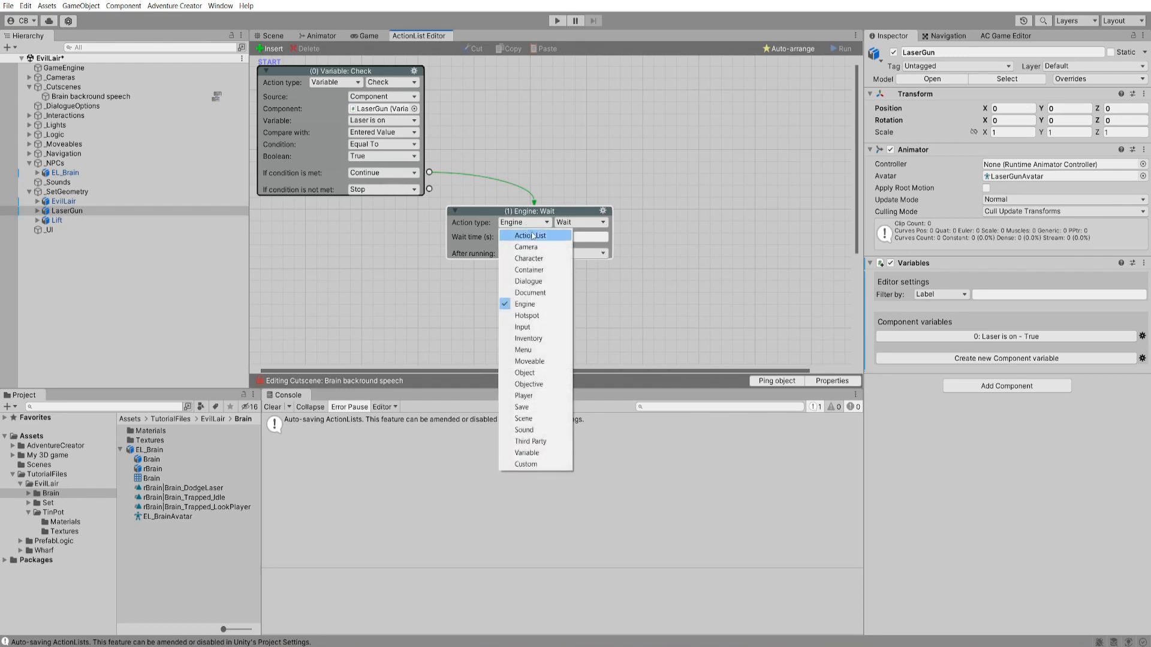
pyautogui.click(543, 281)
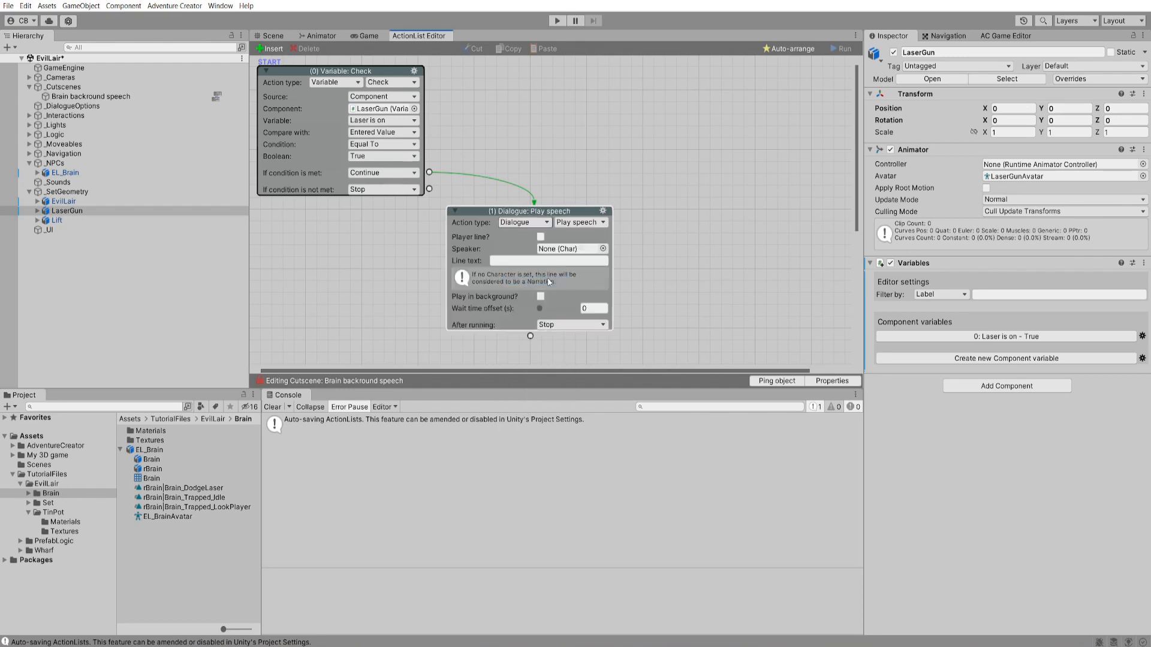
# - Set the speech action's speaker to EL_Brain and its line text to "Get me out of here!"
pyautogui.click(603, 248)
pyautogui.doubleClick(640, 211)
pyautogui.click(552, 261)
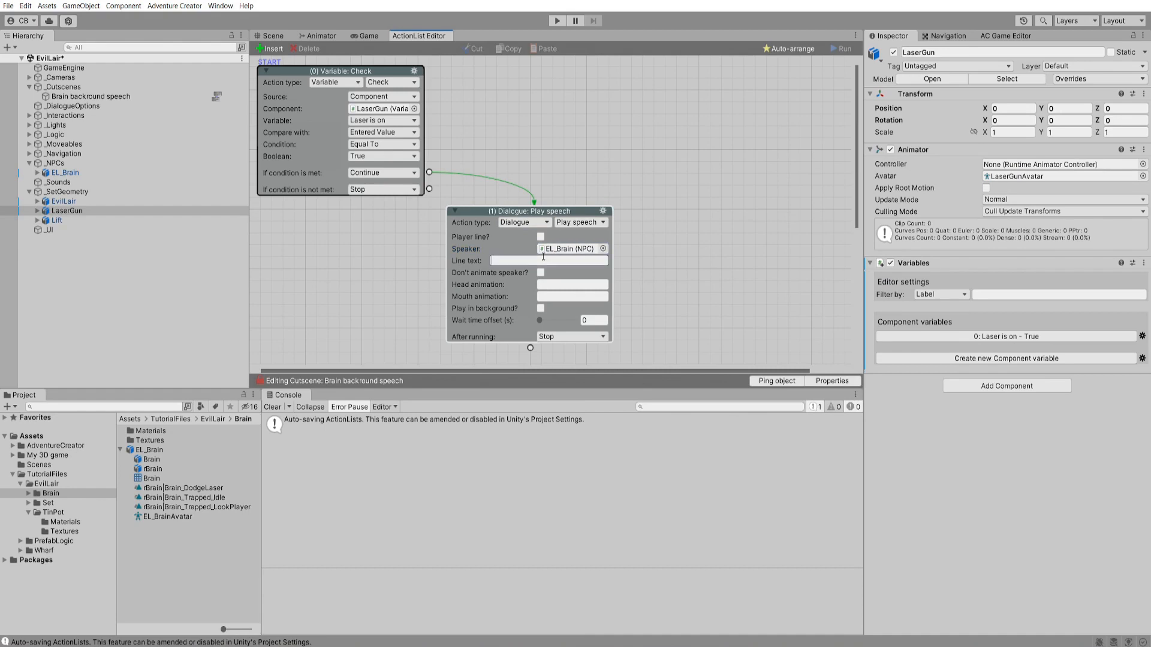
pyautogui.write('Get me out of here!')
pyautogui.click(646, 239)
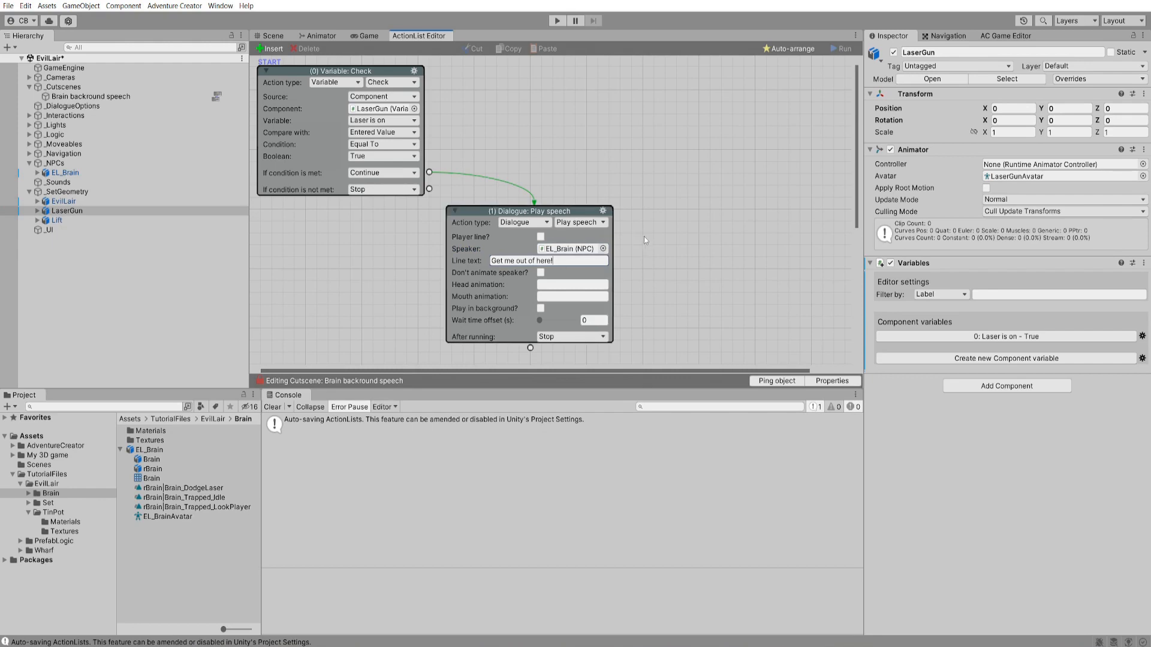
# - Follow the speech with a 5-second Engine: Wait action that skips back to the Variable: Check action
pyautogui.scroll(-3, 675, 250)
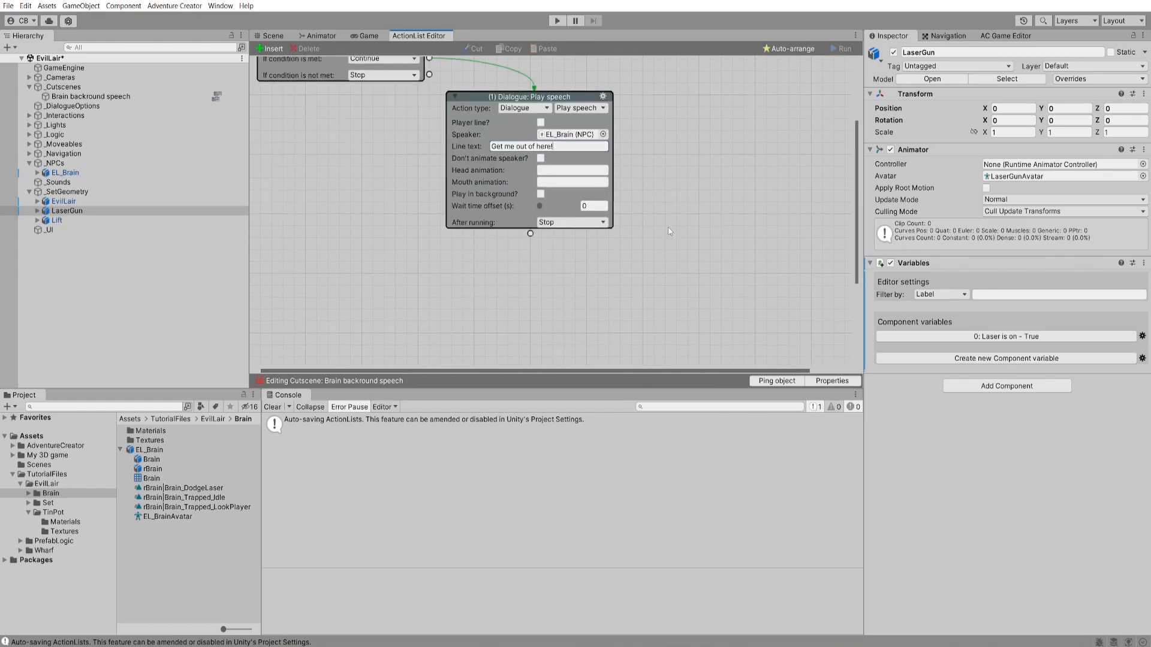
pyautogui.click(531, 234)
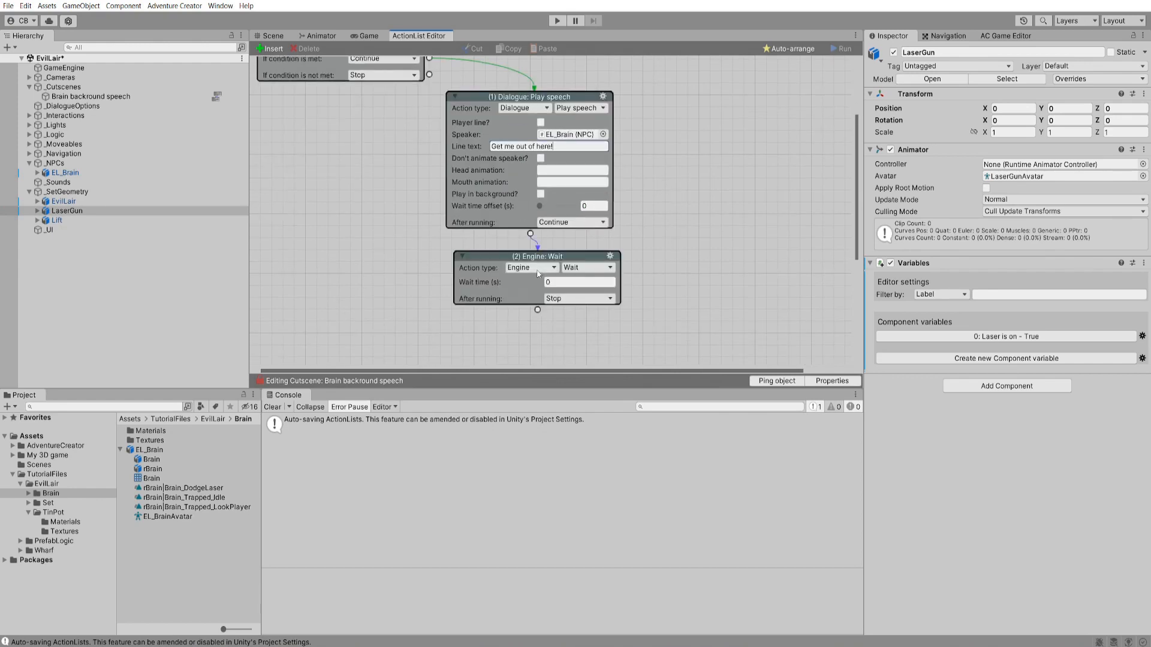
pyautogui.click(553, 265)
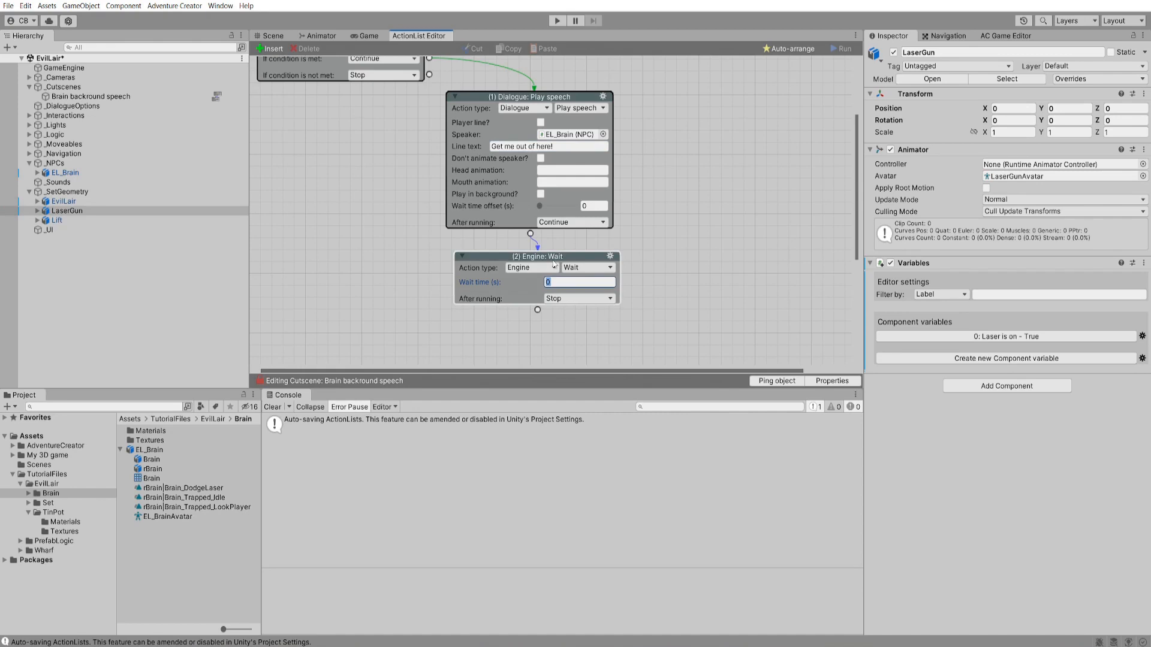
pyautogui.write('5')
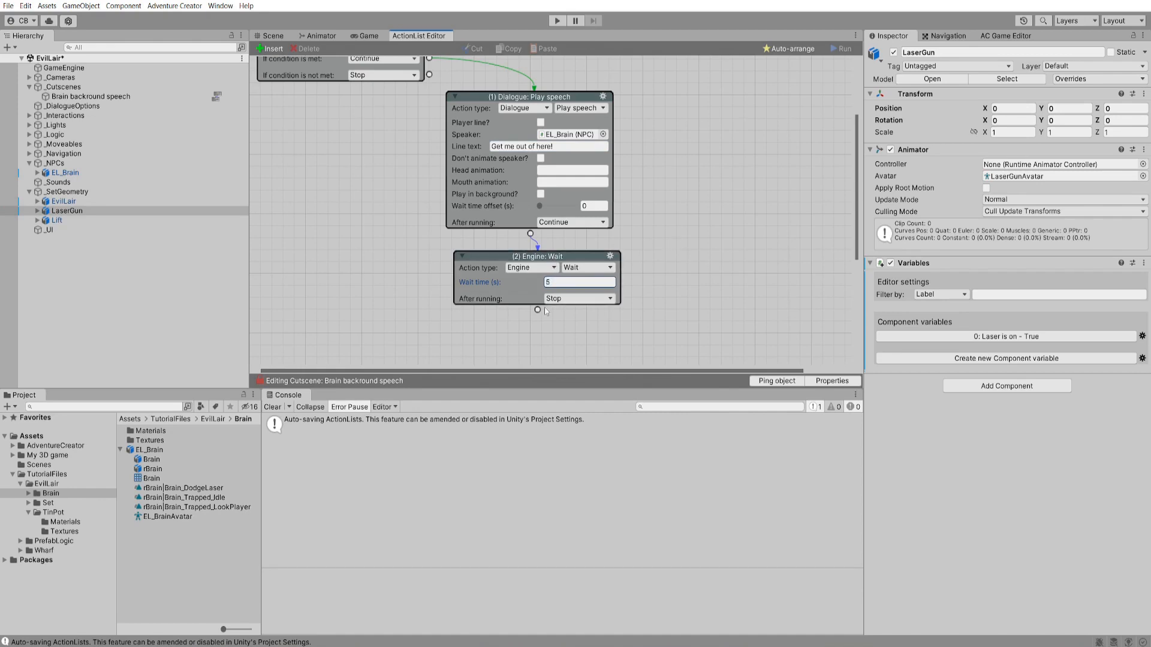
pyautogui.scroll(4, 442, 163)
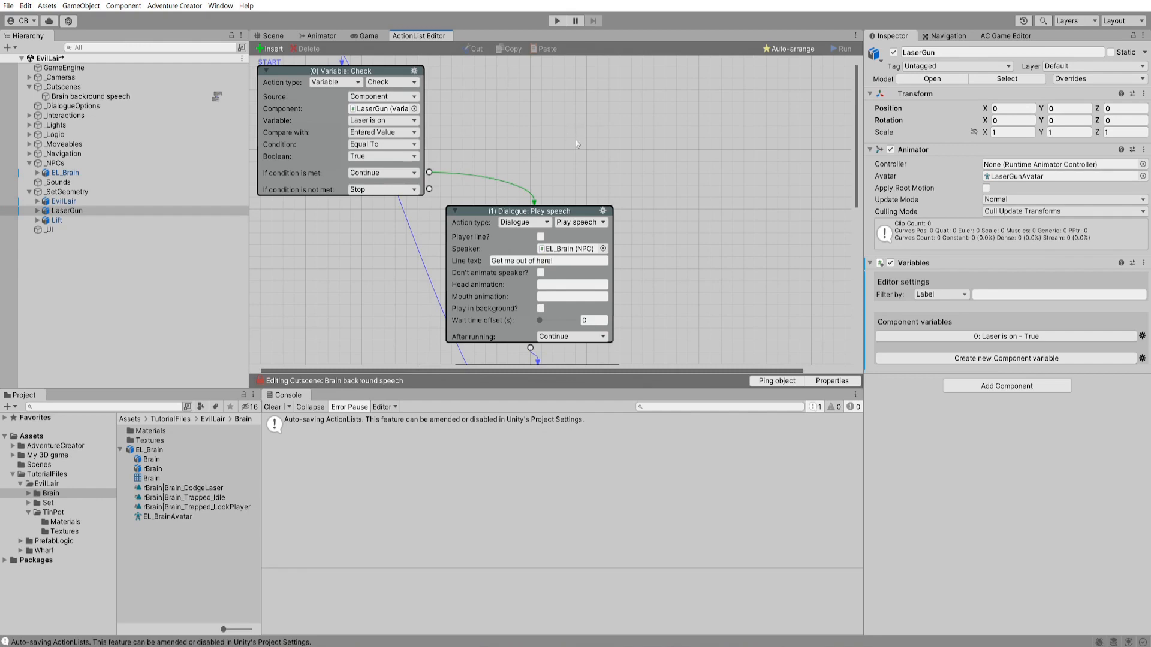
# - Set the cutscene's start delay to 4 seconds in its properties
pyautogui.click(829, 382)
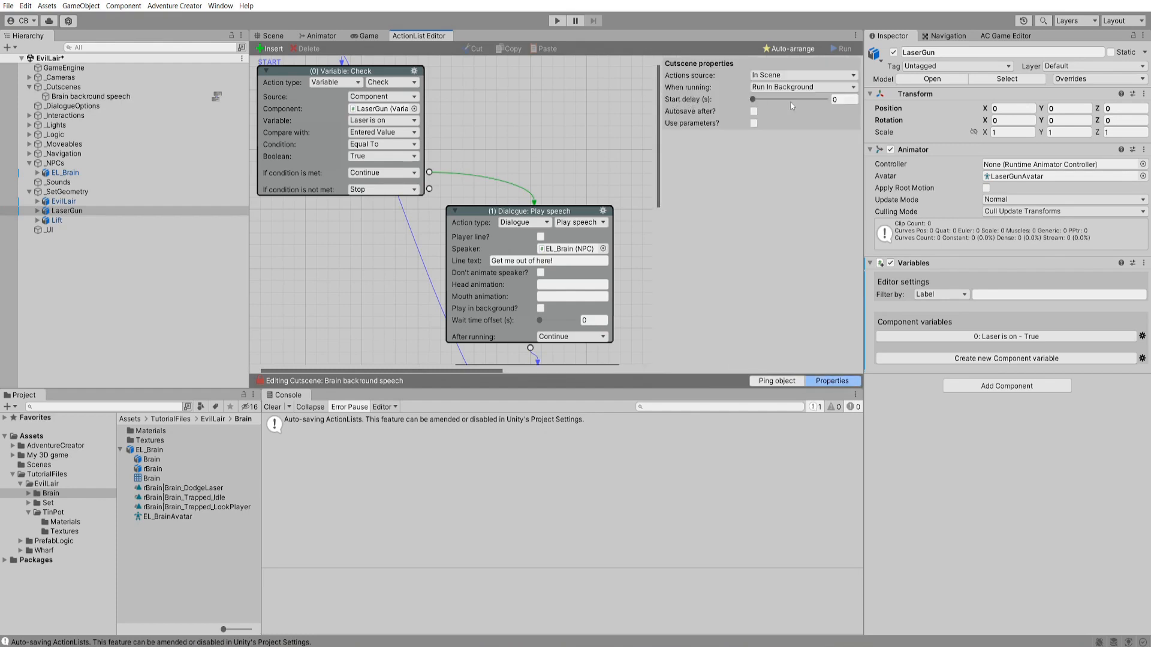
pyautogui.click(844, 99)
pyautogui.write('4')
pyautogui.click(833, 382)
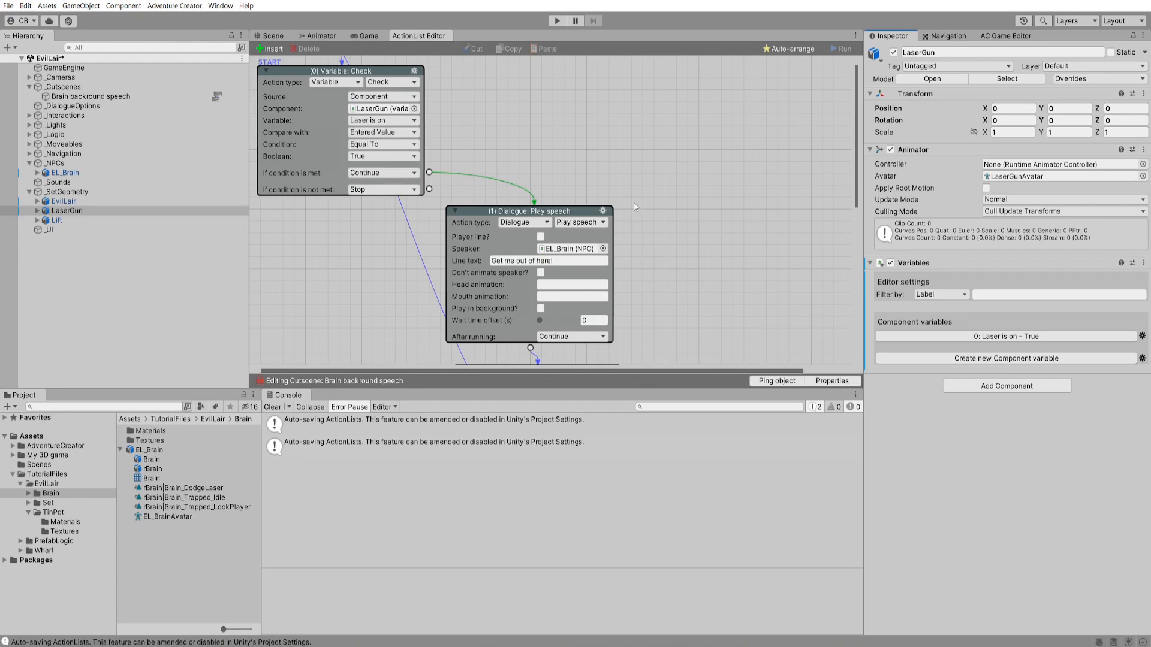
# - Assign Brain backround speech as the scene's On start cutscene in the Scene manager, and clear that assignment again
pyautogui.click(1006, 36)
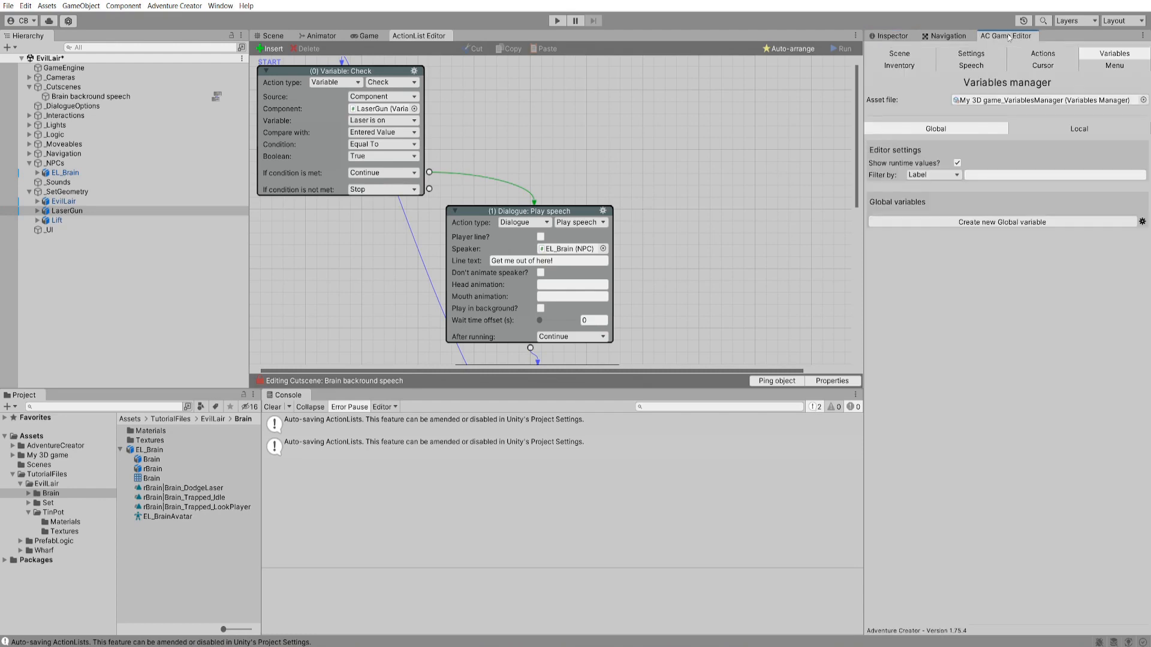
pyautogui.click(926, 54)
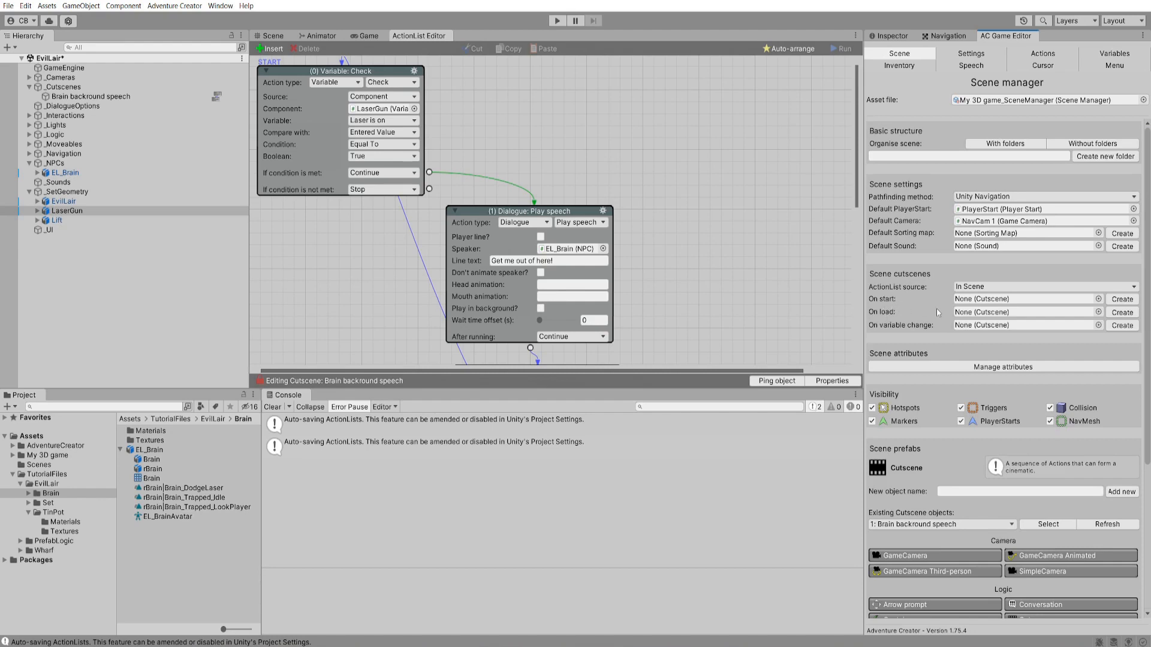
pyautogui.click(1097, 299)
pyautogui.click(803, 213)
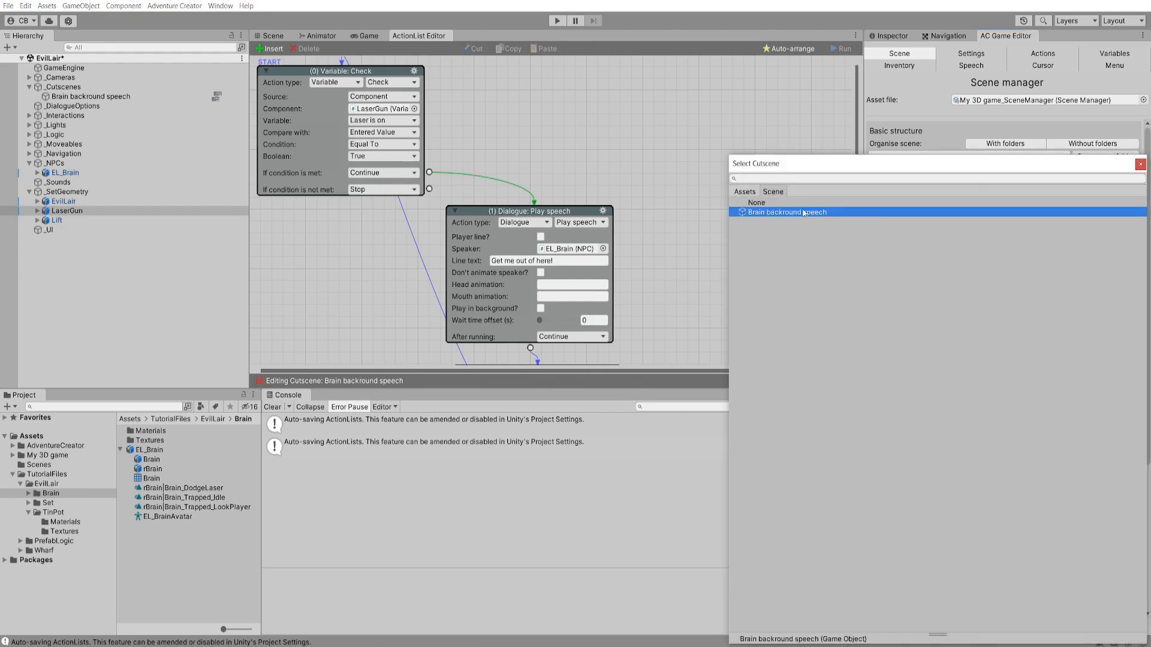
pyautogui.doubleClick(804, 213)
pyautogui.click(1005, 299)
pyautogui.press('Delete')
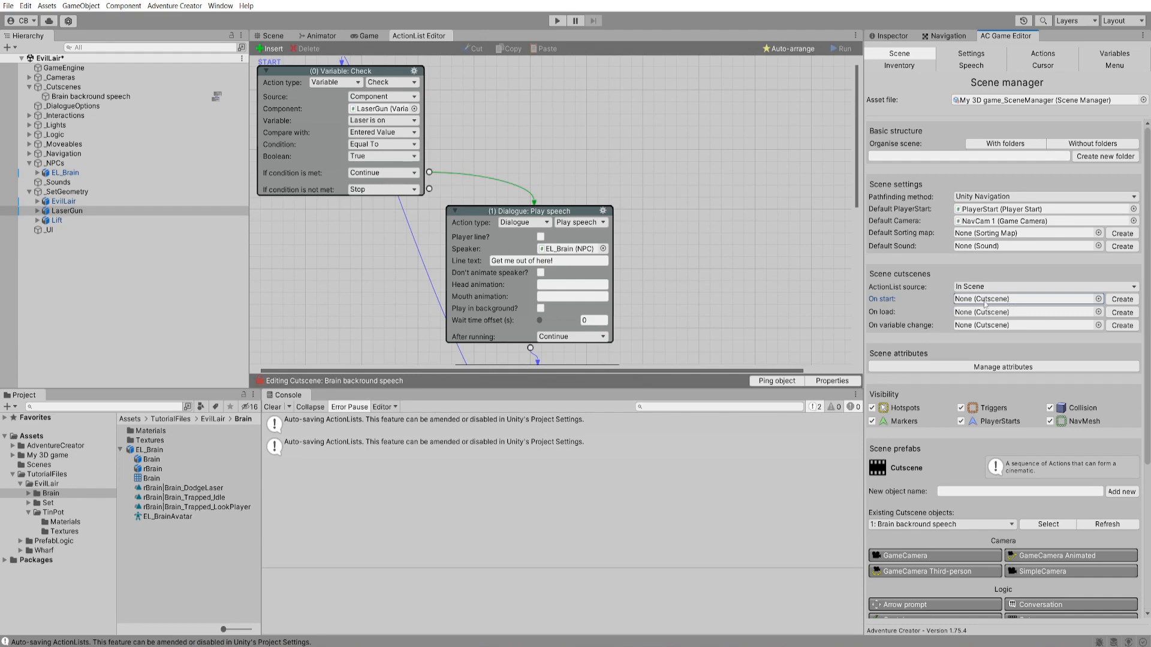
# - Add an ActionList starter component to the Brain backround speech object and enable running on scene start and scene load
pyautogui.click(144, 97)
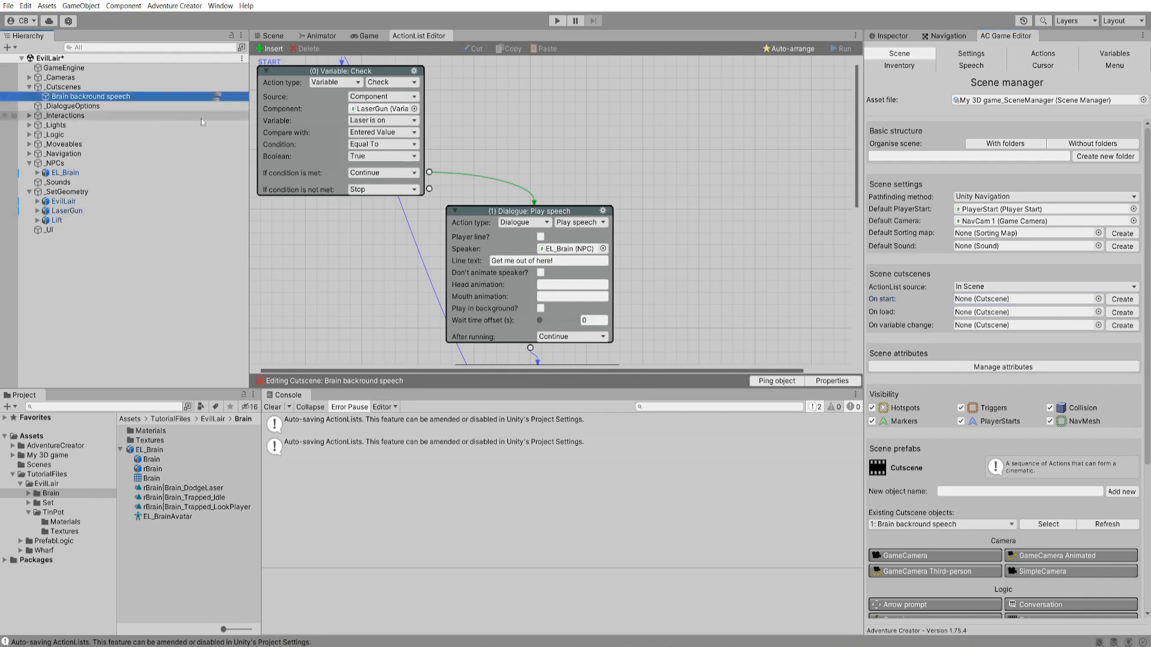
pyautogui.click(890, 36)
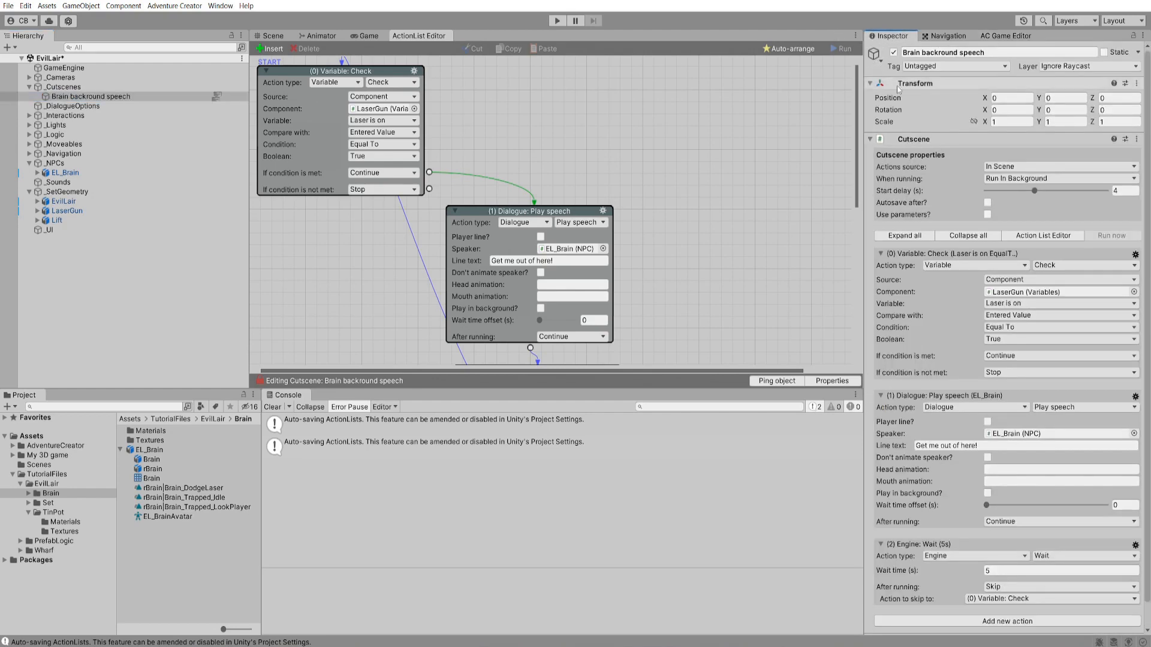
pyautogui.scroll(-2, 959, 383)
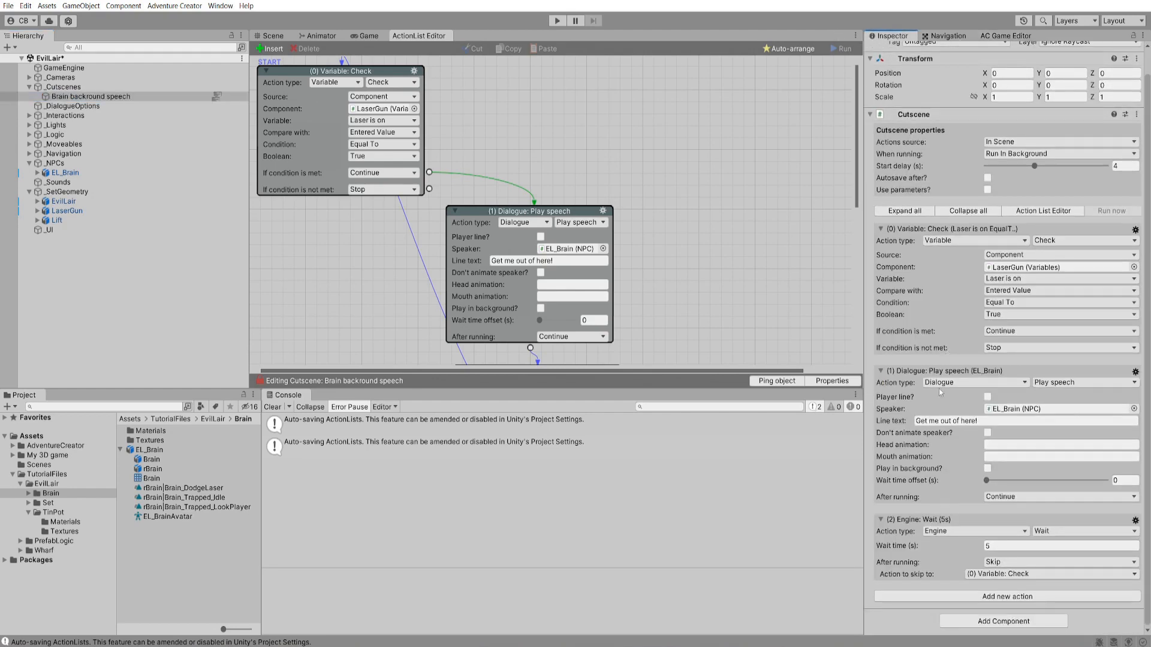
pyautogui.click(1012, 626)
pyautogui.click(1035, 495)
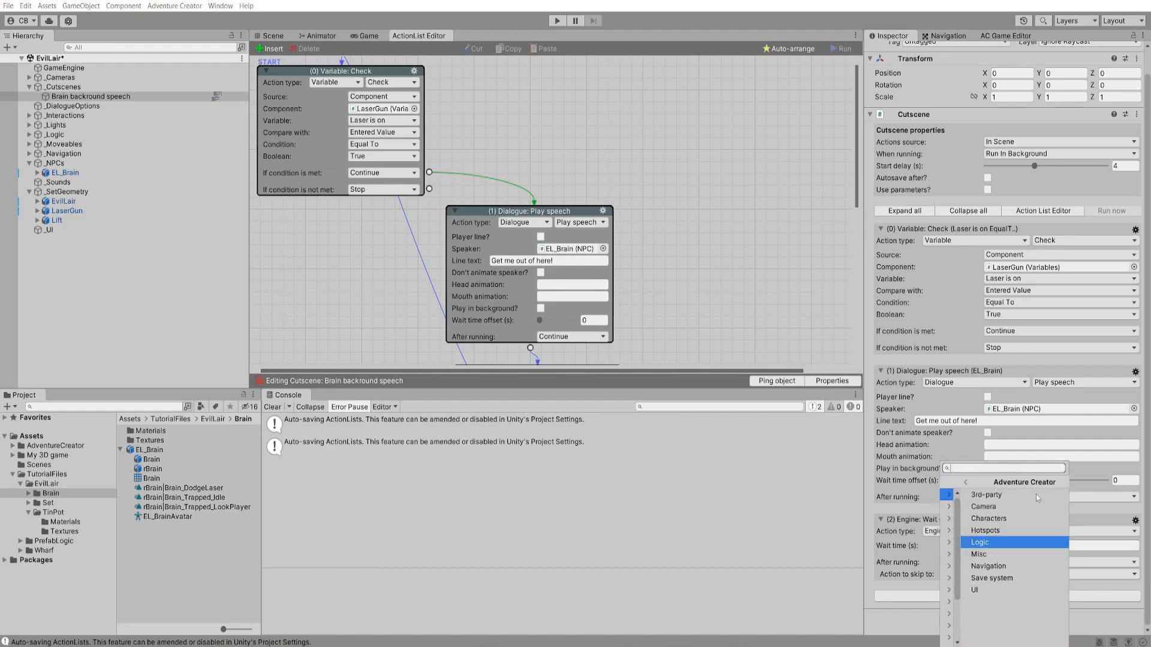
pyautogui.click(987, 547)
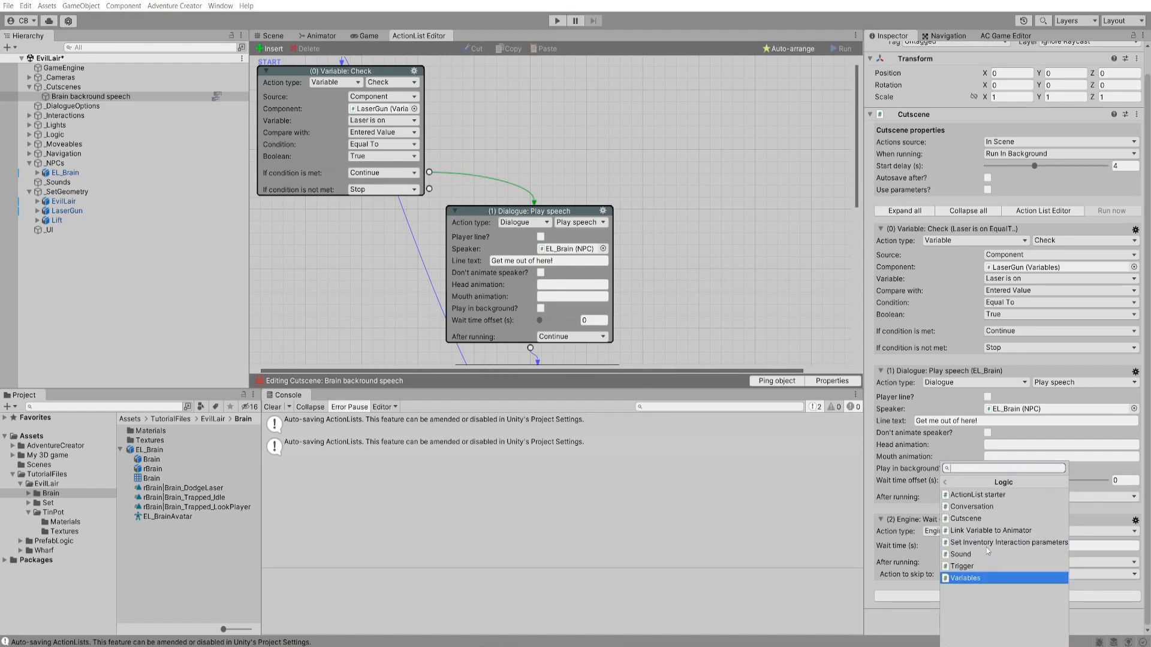
pyautogui.click(1012, 500)
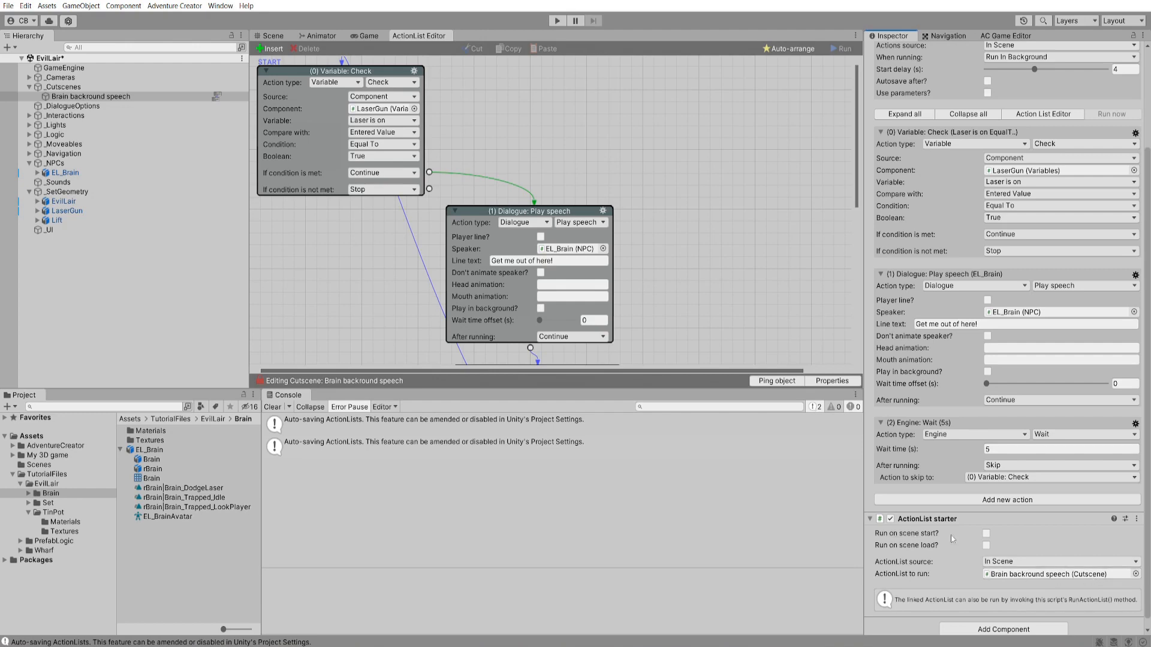
pyautogui.click(986, 533)
pyautogui.click(986, 546)
# - Play-test the scene to check the Brain's background speech, and stop the game
pyautogui.click(557, 21)
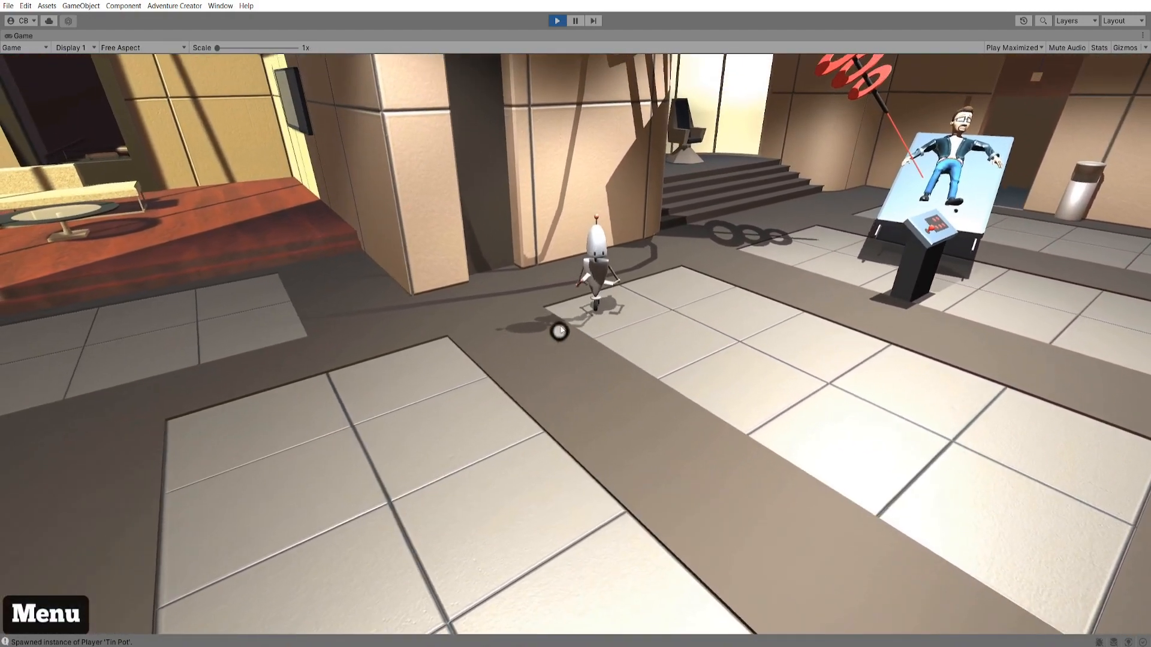
pyautogui.moveTo(544, 42)
pyautogui.click(557, 20)
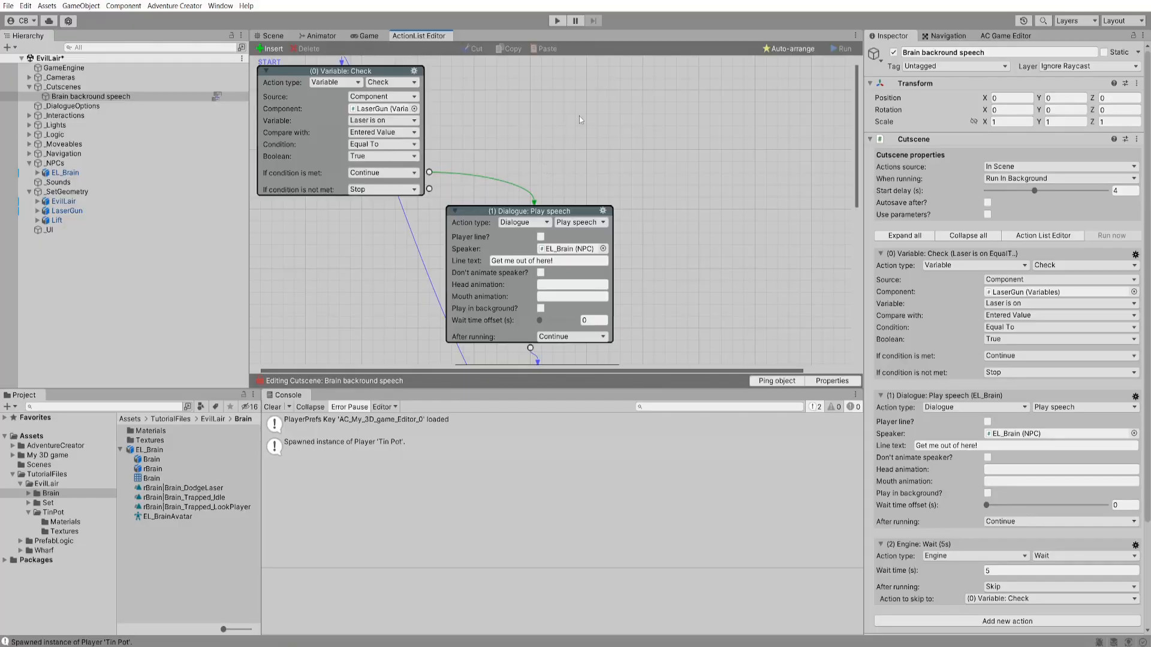
# - Set the cutscene's start delay to 8 seconds and the Engine: Wait action's wait time to 10 seconds
pyautogui.click(1125, 190)
pyautogui.write('8')
pyautogui.scroll(-5, 662, 199)
pyautogui.click(560, 147)
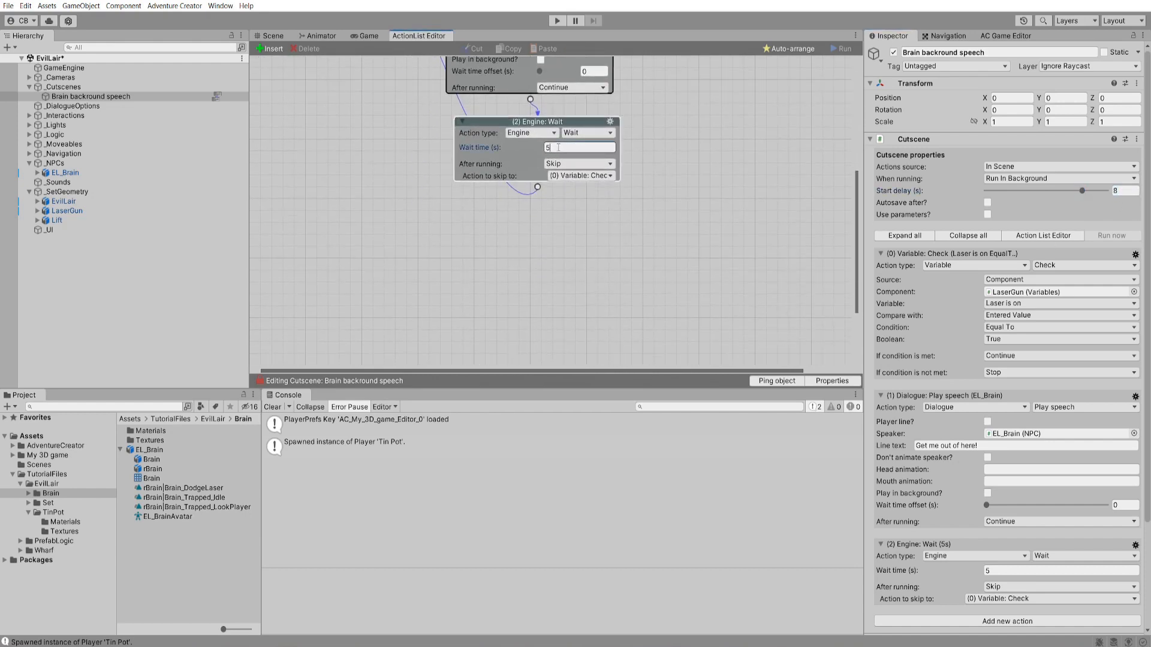
pyautogui.write('10')
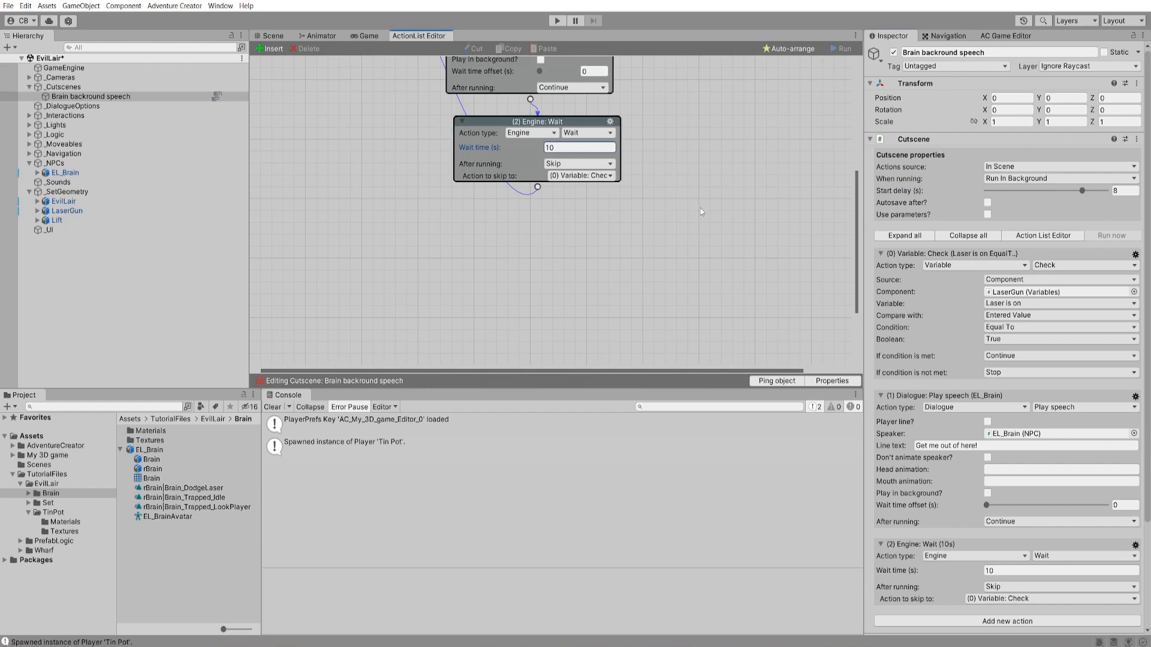
# - Add a Variable: Run sequence action to the Brain backround speech cutscene and link the laser check's met condition to it
pyautogui.scroll(3, 700, 208)
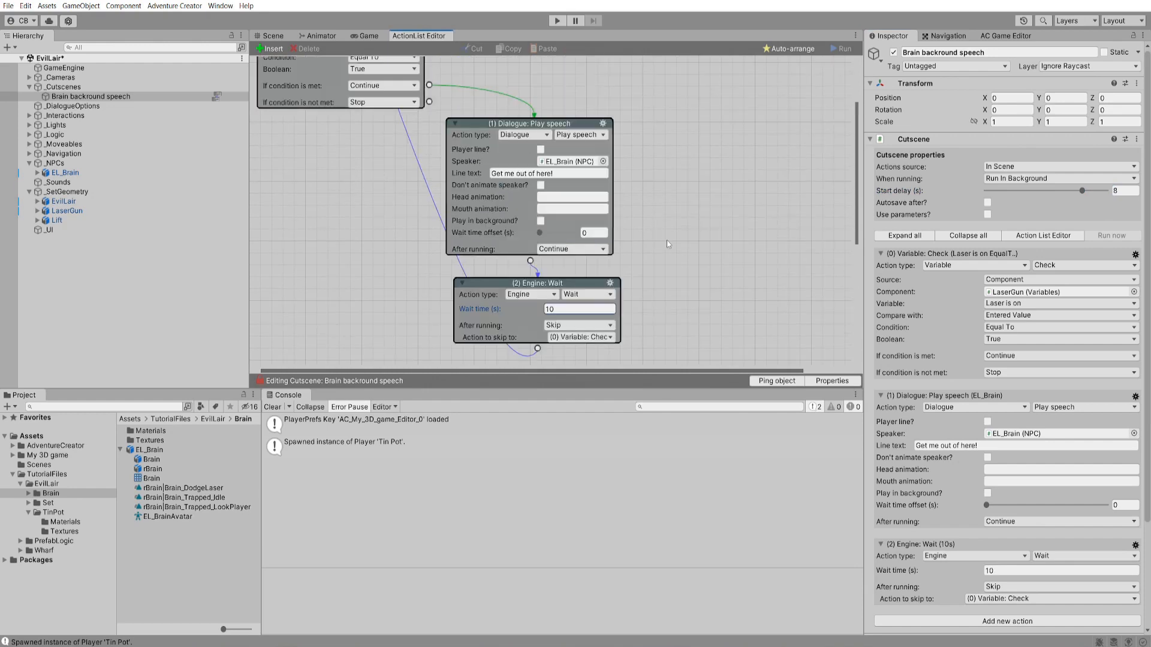
pyautogui.scroll(2, 689, 246)
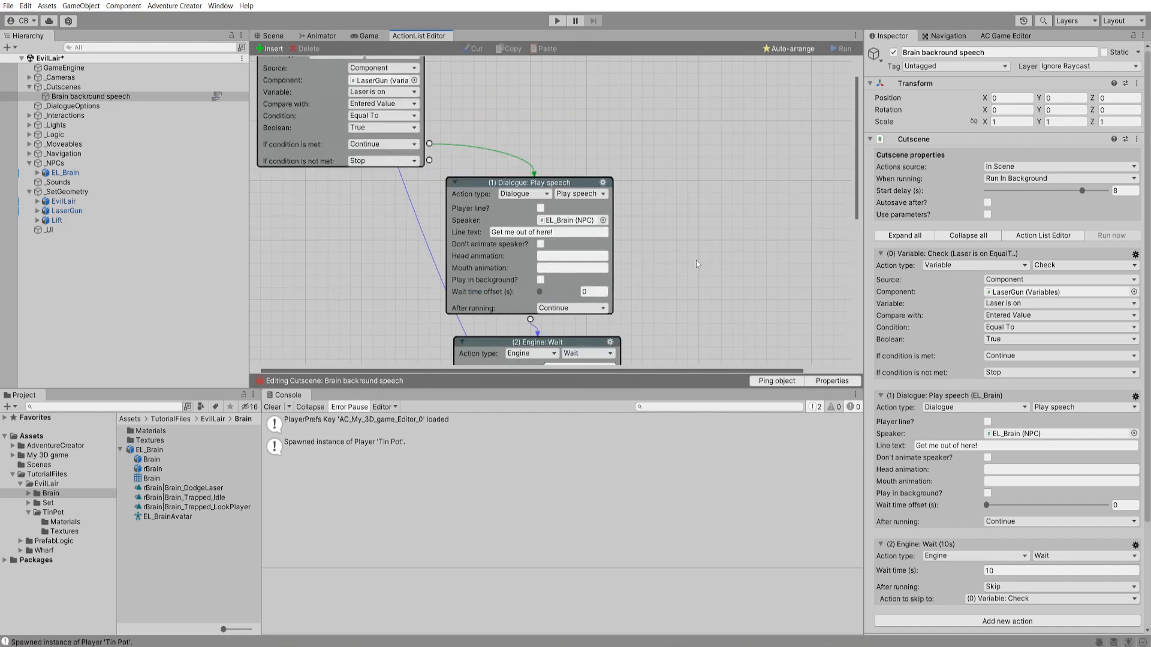
pyautogui.rightClick(646, 139)
pyautogui.click(666, 144)
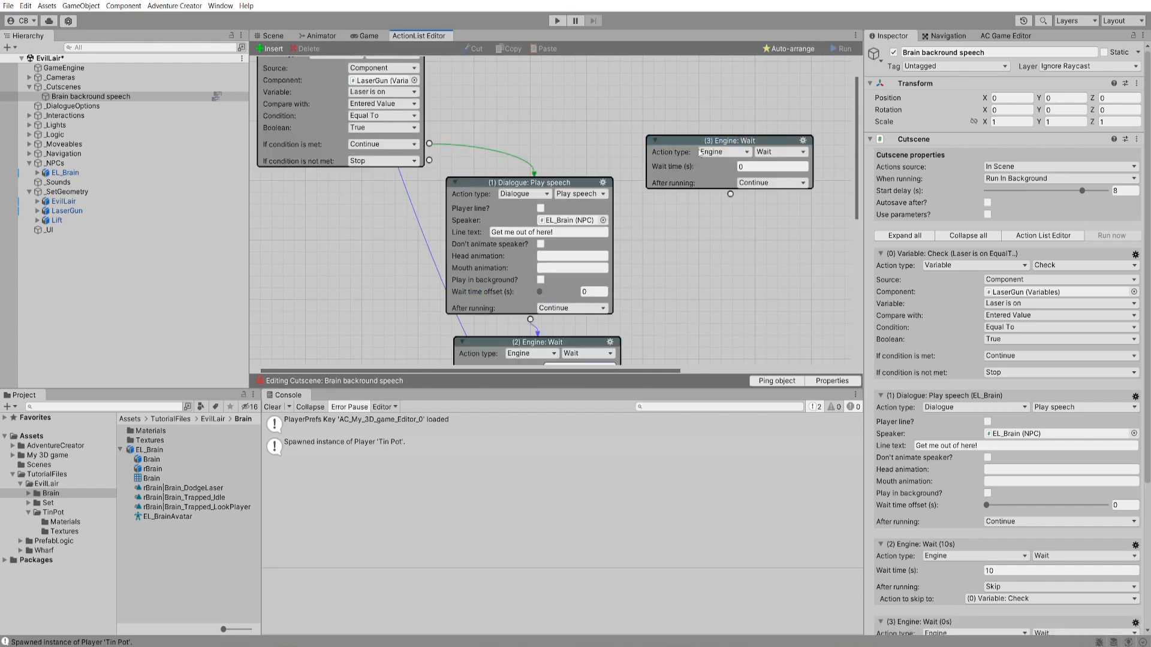
pyautogui.click(701, 134)
pyautogui.click(705, 364)
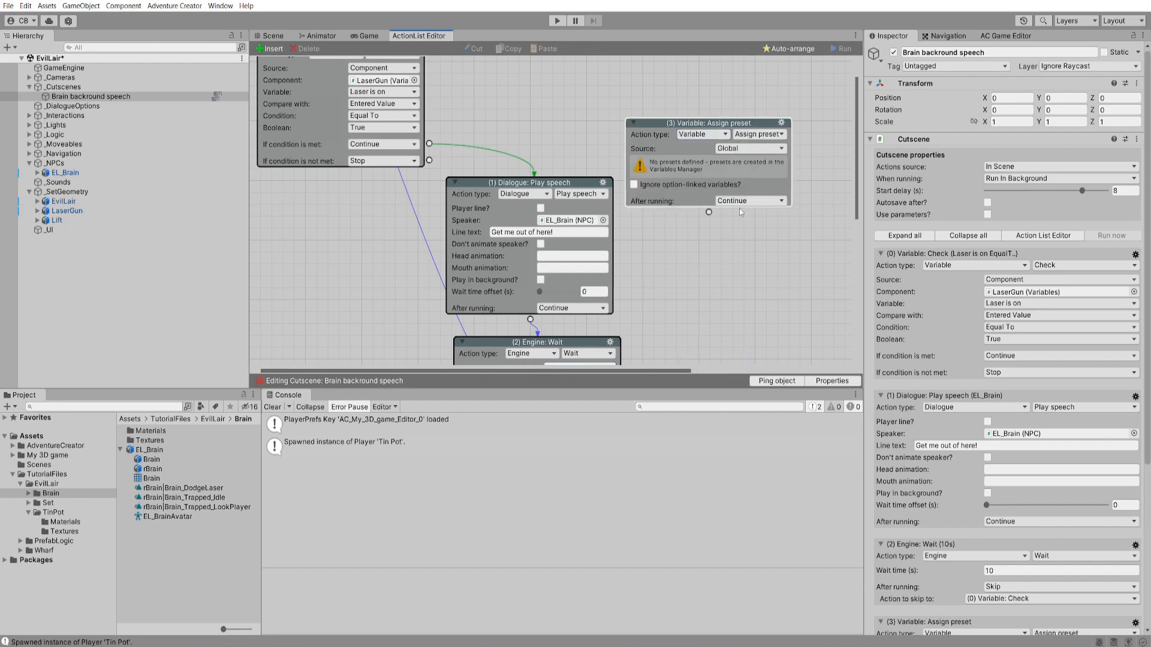
pyautogui.click(759, 132)
pyautogui.click(769, 203)
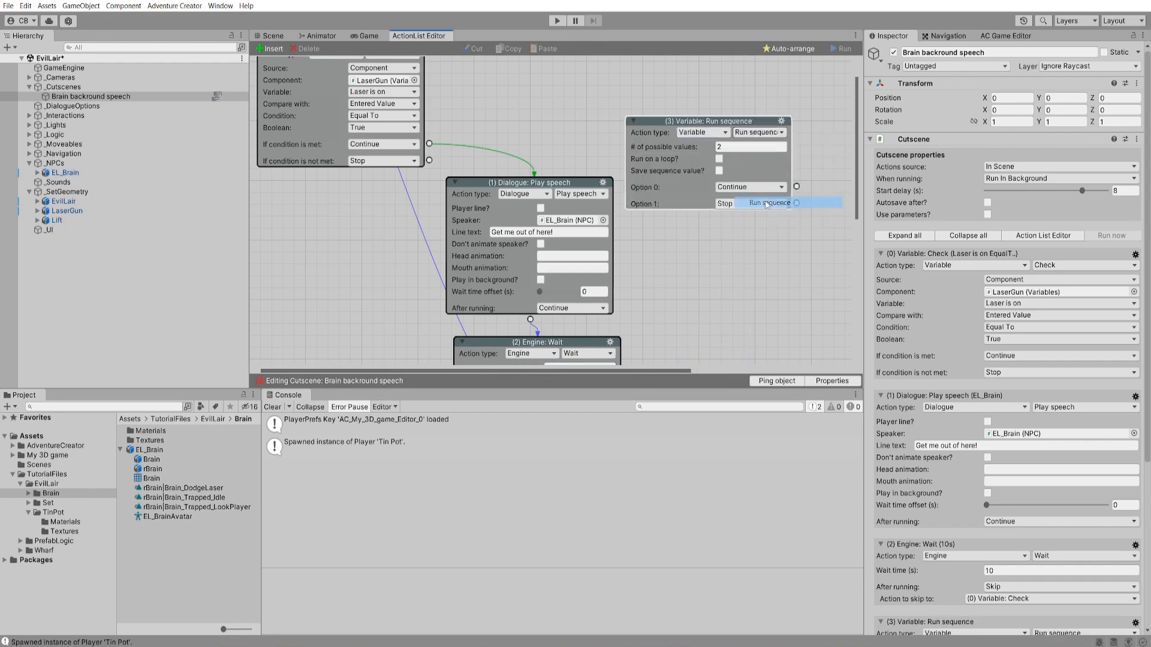
pyautogui.scroll(1, 643, 236)
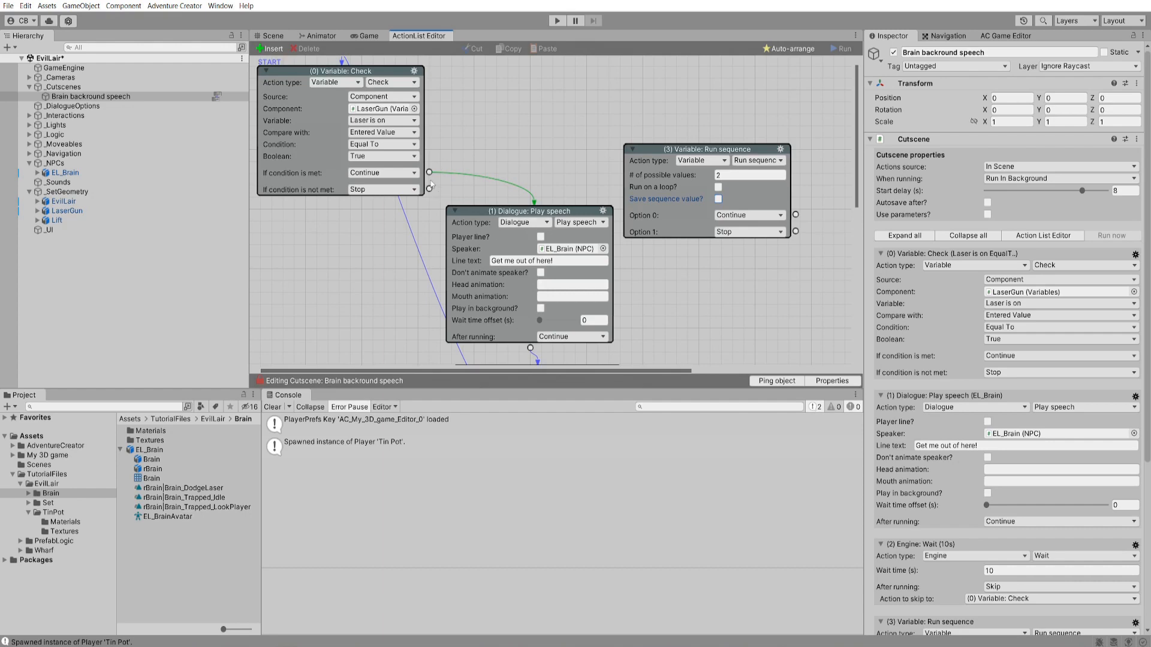
pyautogui.moveTo(429, 174); pyautogui.dragTo(659, 94)
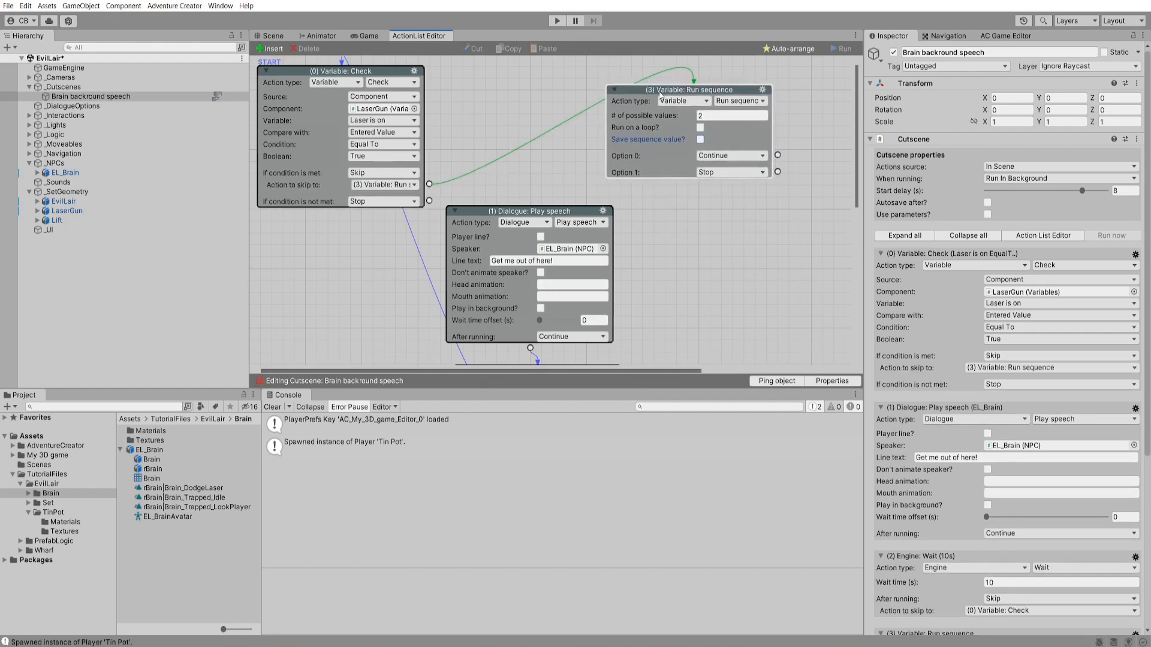
# - Set the Run sequence action to 3 possible values and link Option 0 to the "Get me out of here!" speech action
pyautogui.click(724, 115)
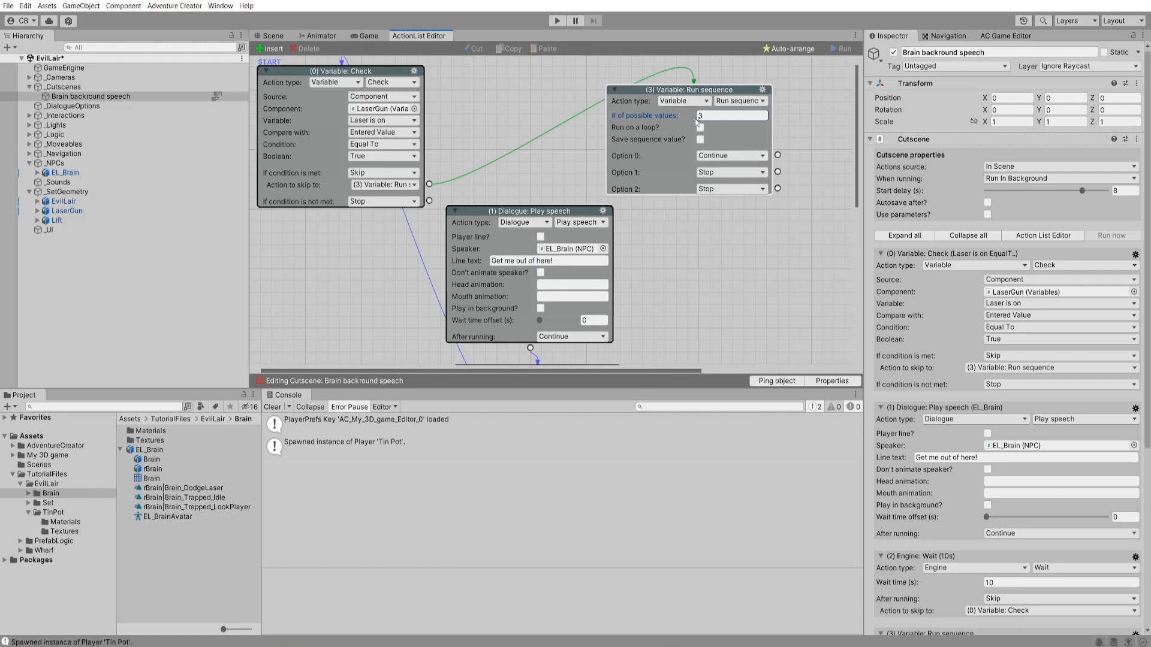
pyautogui.moveTo(777, 155); pyautogui.dragTo(404, 230)
pyautogui.scroll(-1, 407, 223)
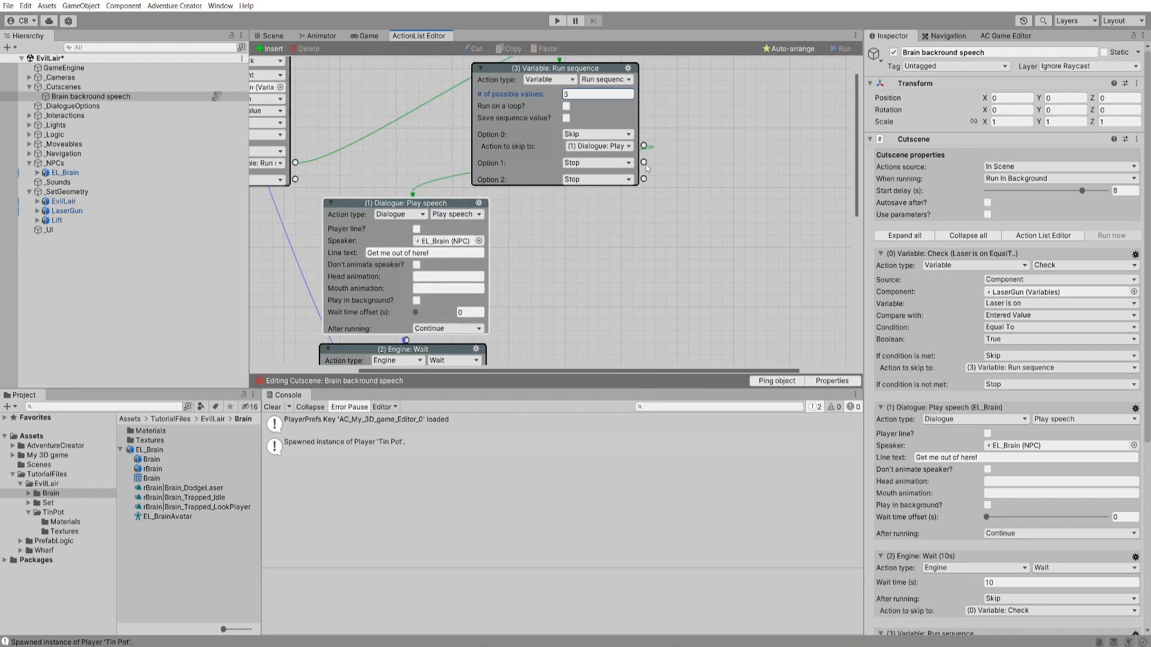
# - Create new actions from the sequence's Option 1 and Option 2, and make both Dialogue: Play speech
pyautogui.moveTo(645, 165); pyautogui.dragTo(795, 195)
pyautogui.click(590, 211)
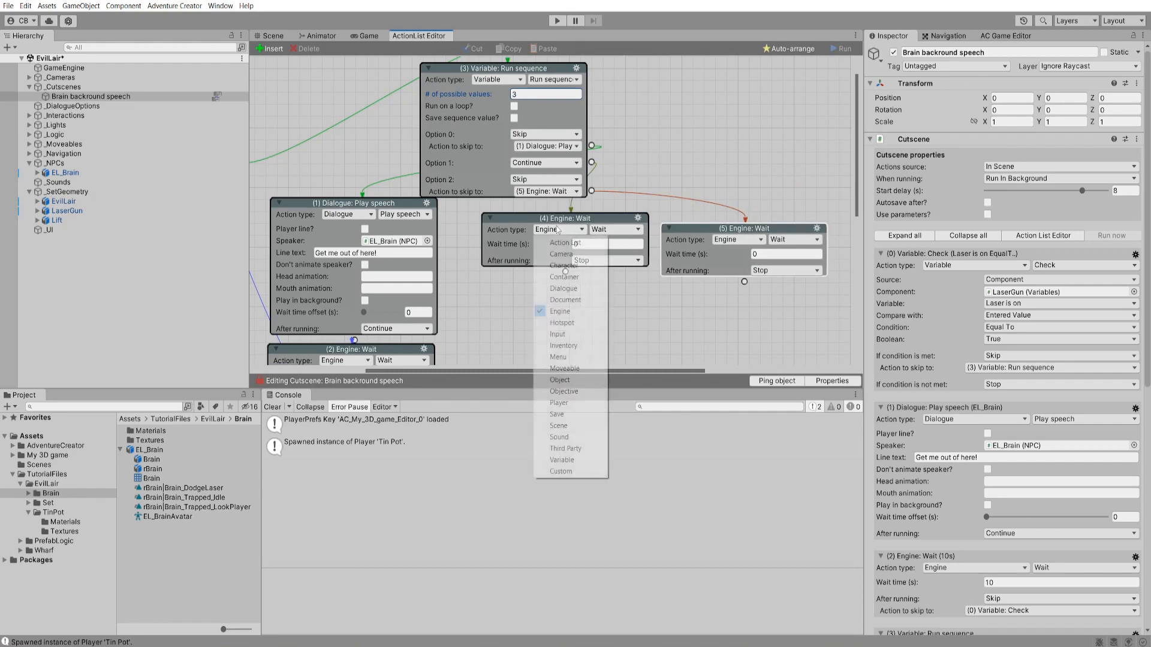
pyautogui.click(569, 289)
pyautogui.click(737, 239)
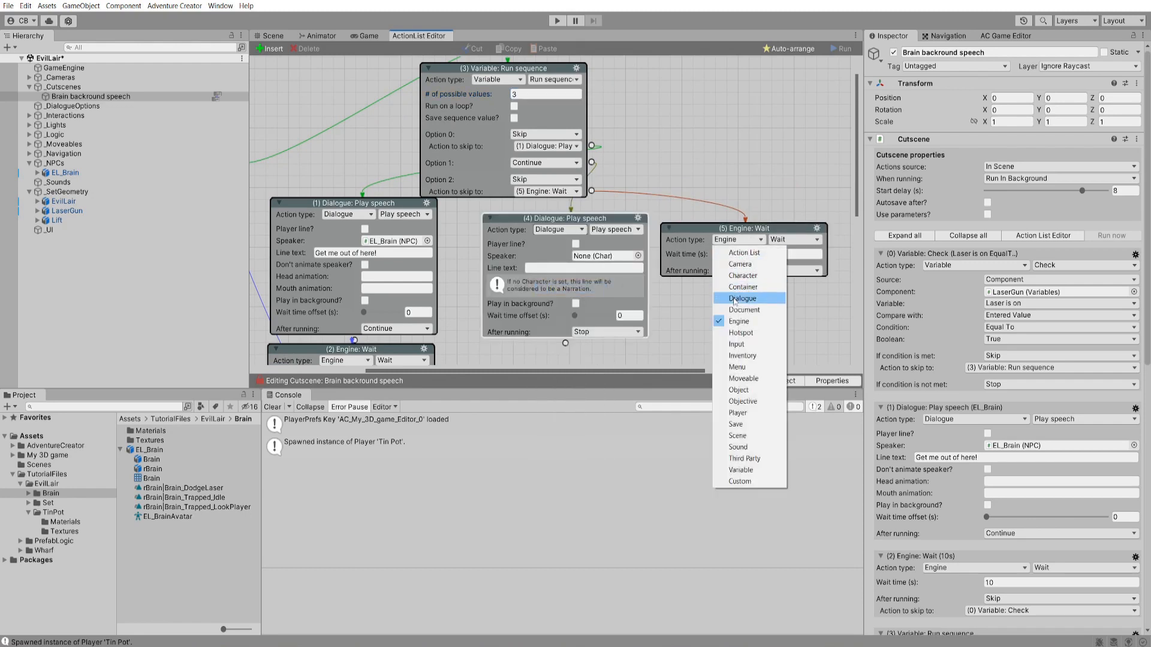
pyautogui.click(742, 297)
# - Assign EL_Brain as the speaker of both new Play speech actions
pyautogui.click(637, 256)
pyautogui.click(672, 213)
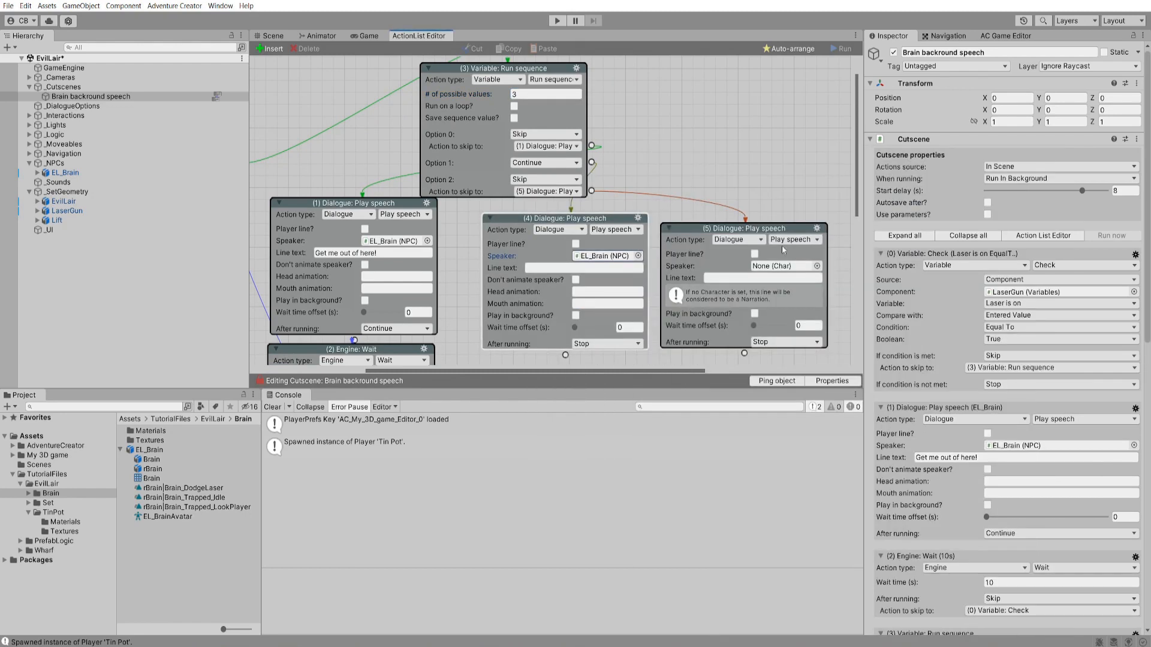
pyautogui.click(816, 266)
pyautogui.doubleClick(761, 213)
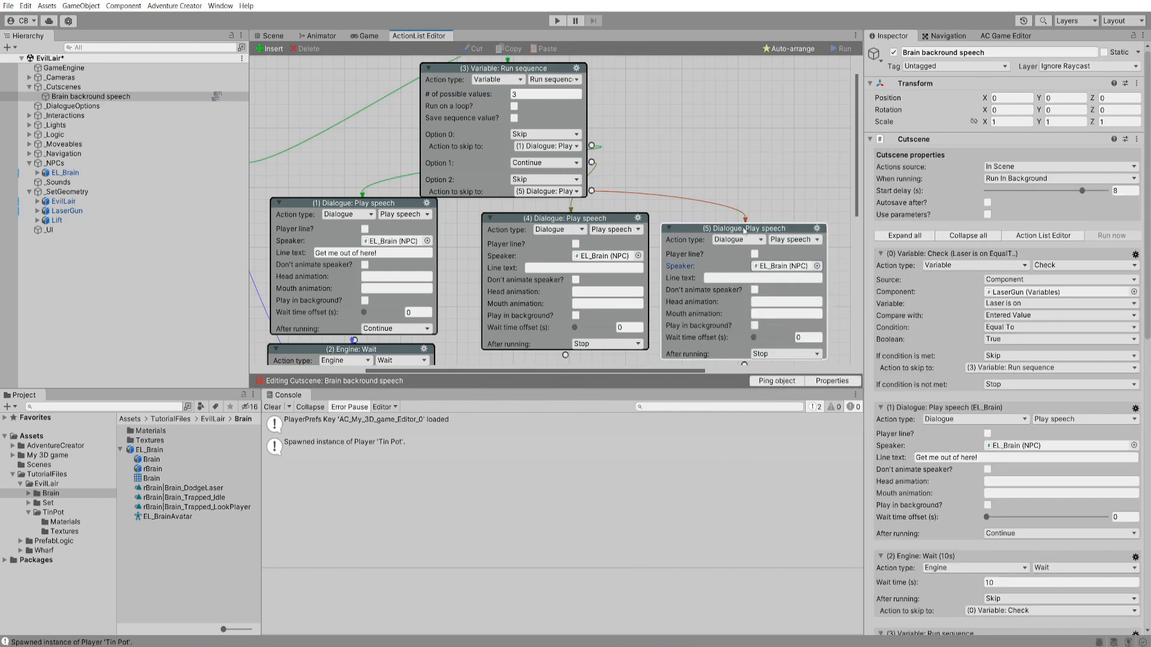
# - Enter the line texts "I really don't like giant lasers!" for Option 1's speech and "I'm still in mortal danger here!" for Option 2's
pyautogui.click(554, 268)
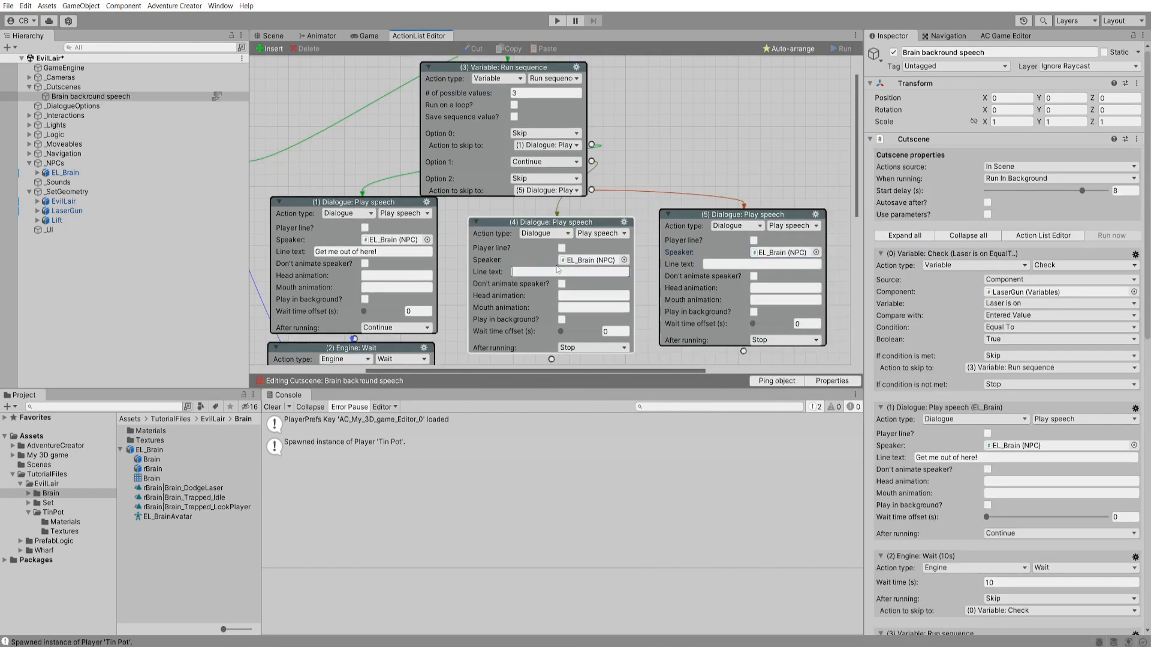
pyautogui.write("I really don't like giant lasers!")
pyautogui.click(720, 262)
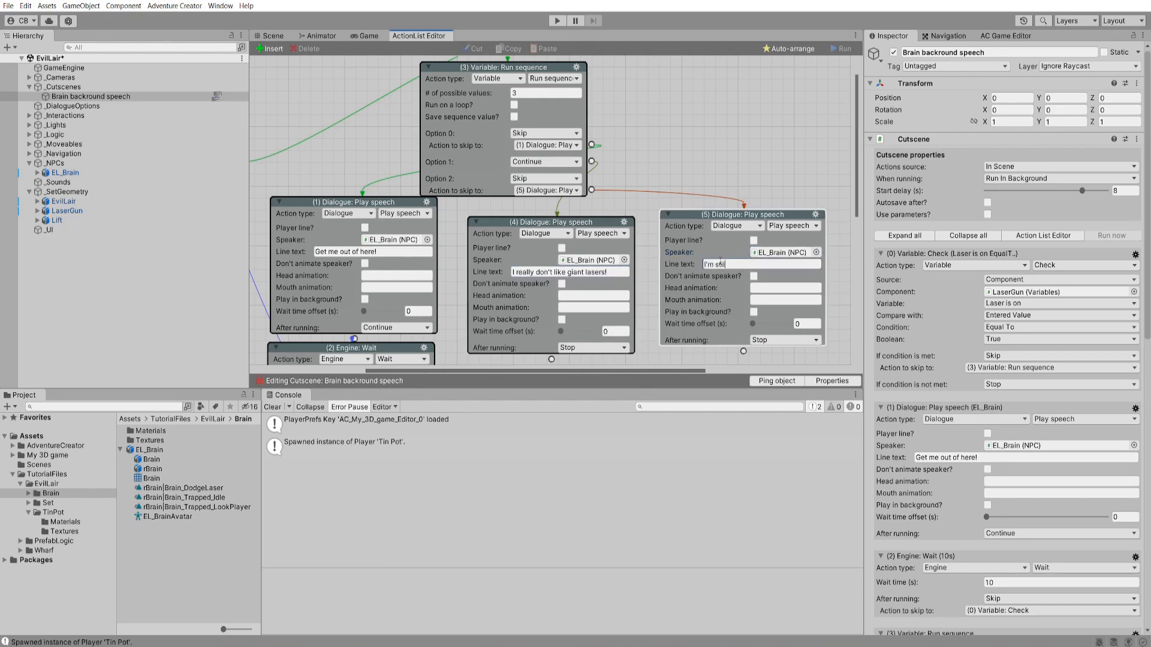
pyautogui.write("I'm still in mortal danger here!")
# - Move the Engine: Wait action below the speech actions and link the two new Play speech actions to it
pyautogui.scroll(-3, 446, 216)
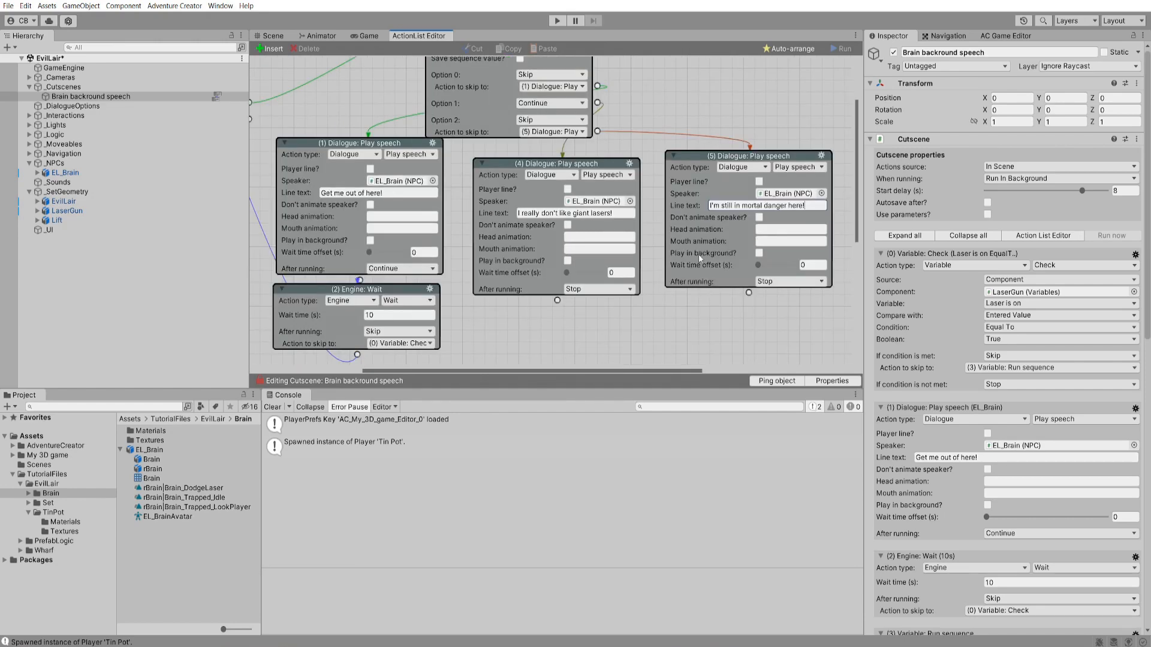
pyautogui.scroll(4, 480, 180)
pyautogui.hscroll(-6, 479, 180)
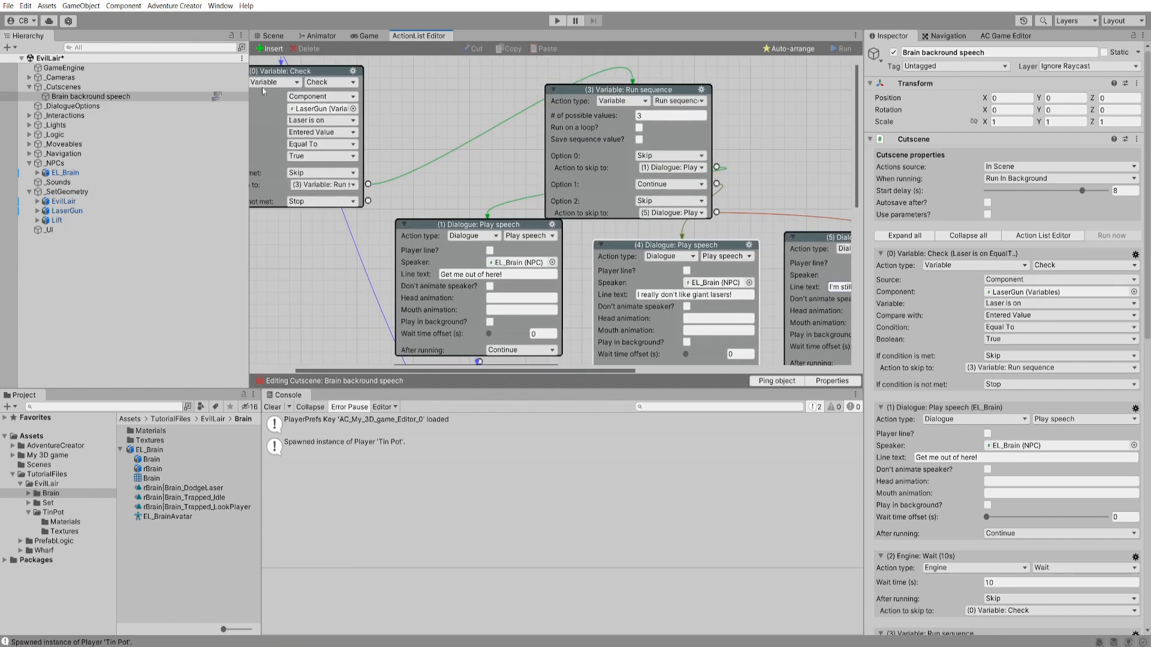
pyautogui.hscroll(4, 446, 262)
pyautogui.scroll(-6, 446, 262)
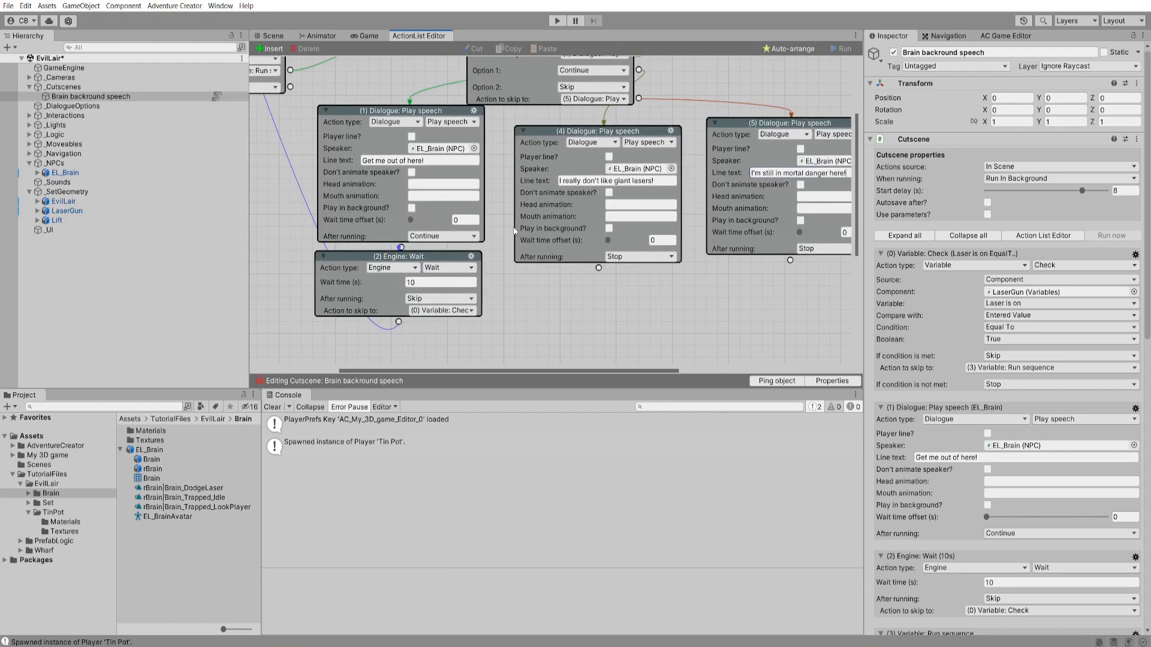
pyautogui.scroll(-2, 446, 262)
pyautogui.moveTo(445, 233); pyautogui.dragTo(516, 300)
pyautogui.moveTo(598, 251); pyautogui.dragTo(517, 301)
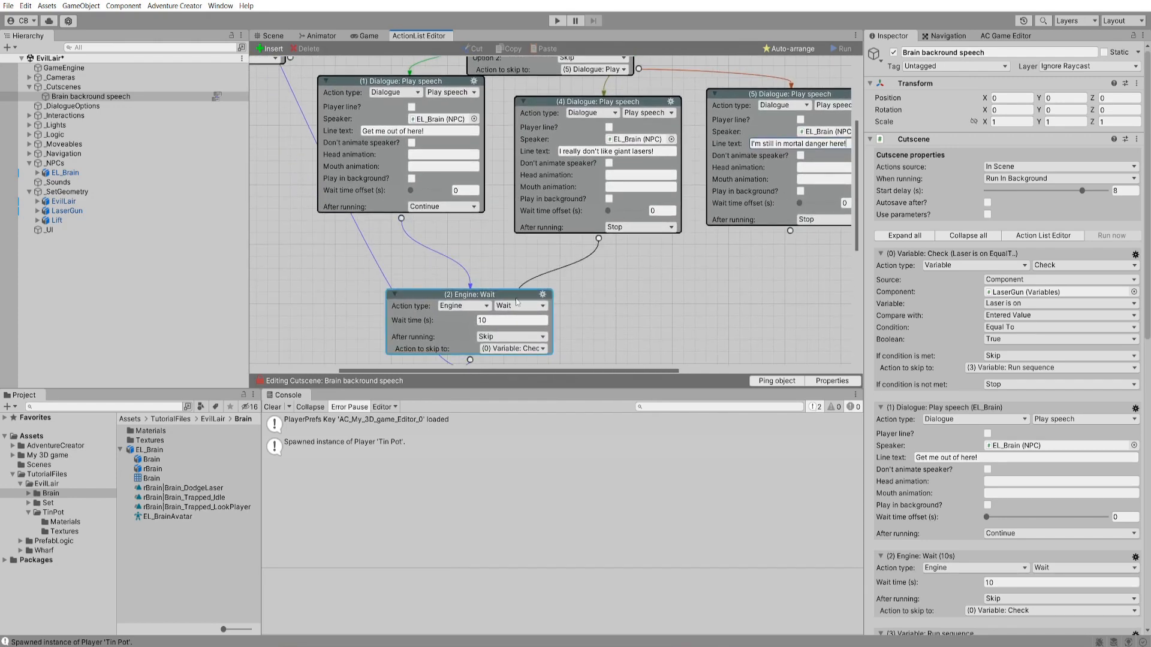
pyautogui.hscroll(2, 605, 281)
pyautogui.moveTo(756, 228); pyautogui.dragTo(486, 306)
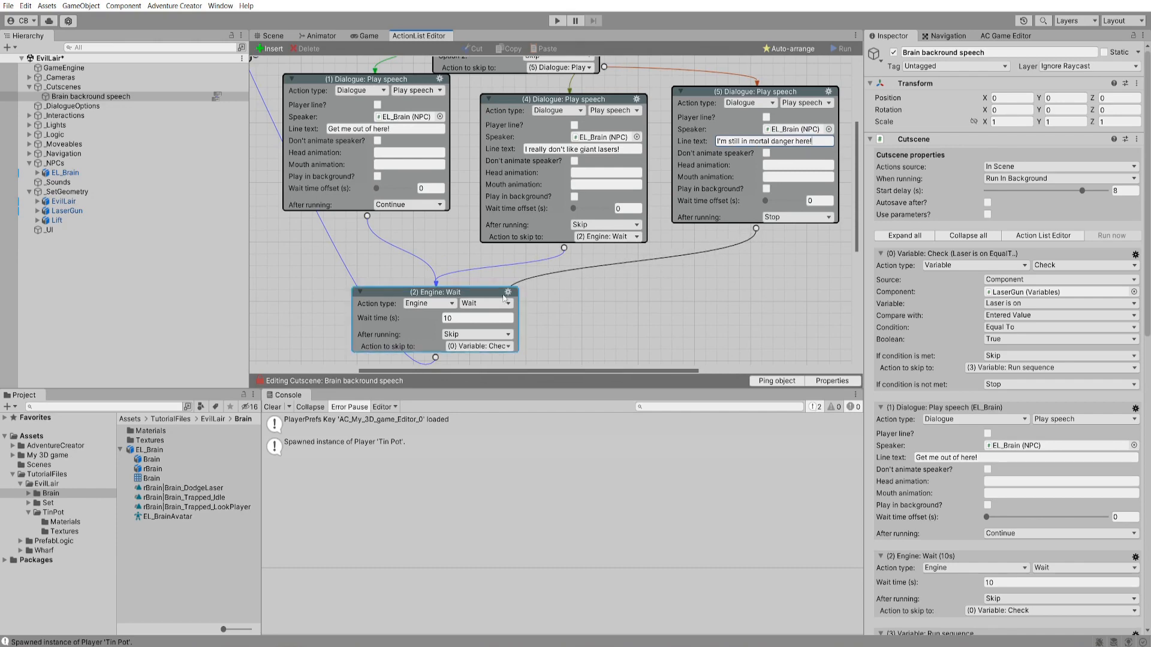
# - Enable running on a loop for the Variable: Run sequence action
pyautogui.hscroll(-4, 536, 228)
pyautogui.scroll(8, 570, 180)
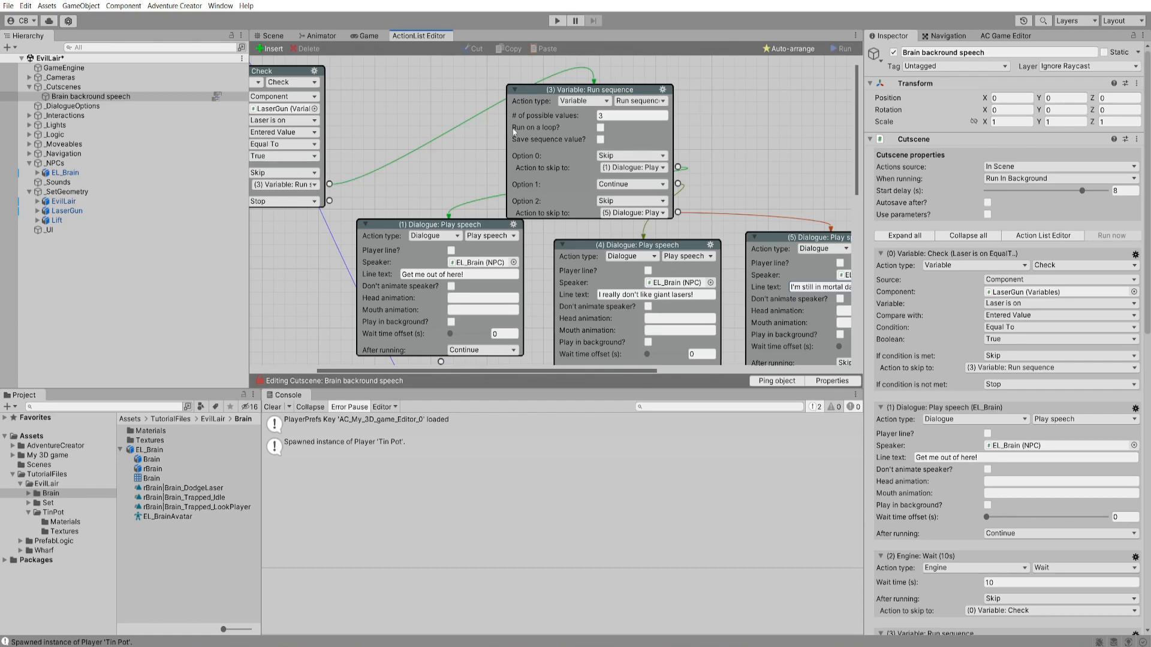
pyautogui.click(600, 127)
pyautogui.hscroll(3, 809, 145)
pyautogui.scroll(-2, 809, 144)
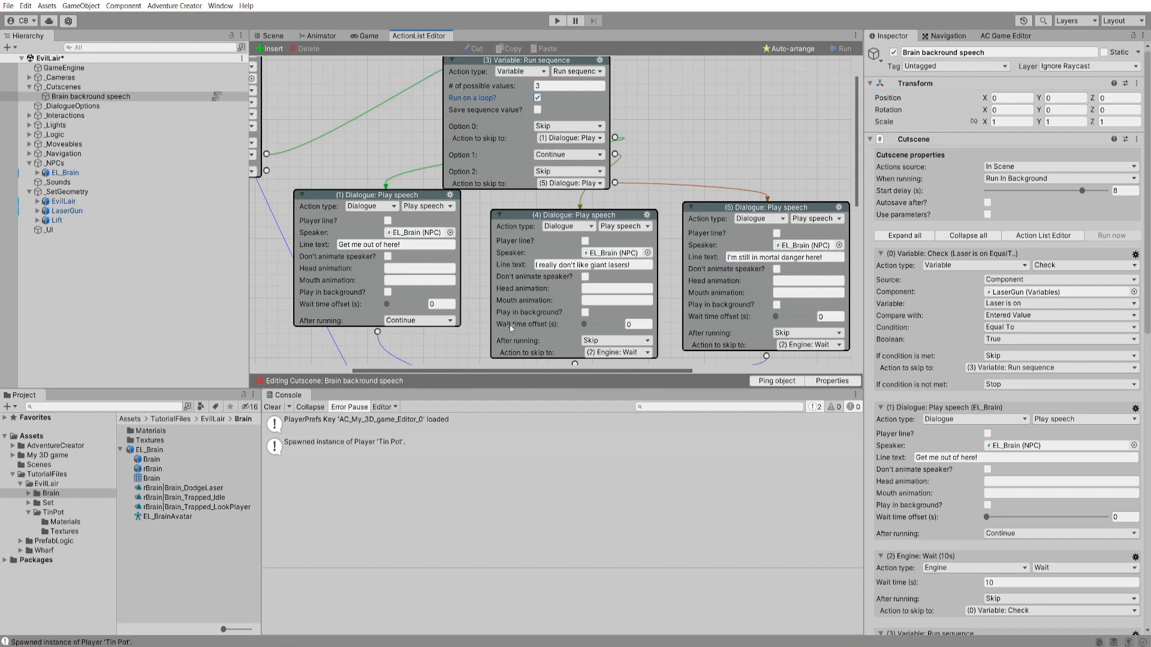
# - Play-test the Brain's background speech and conversation in the scene, and stop the game
pyautogui.click(557, 20)
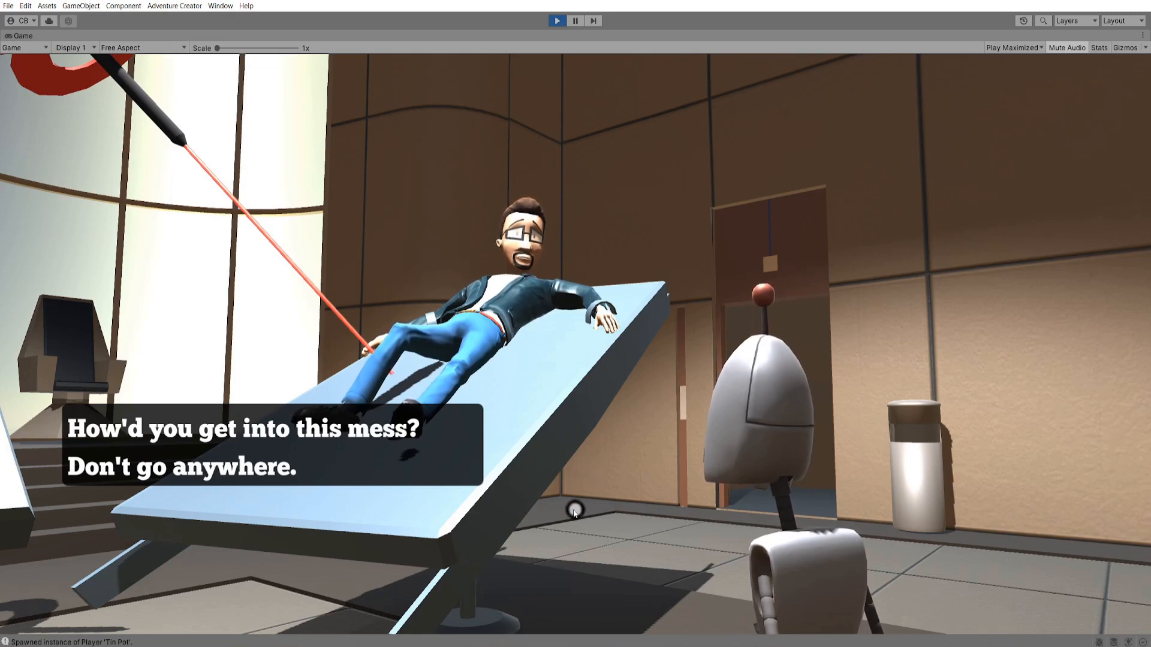
pyautogui.click(556, 21)
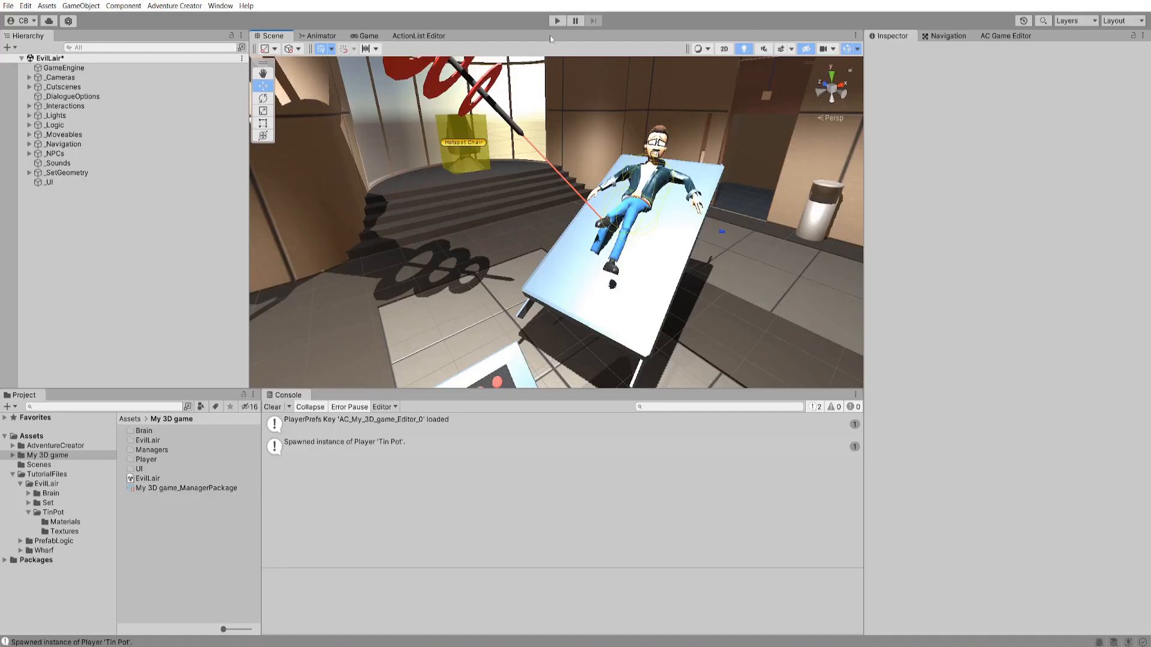
# - Add an ActionList: Kill action to the Brain: Talk to interaction, targeting the Brain backround speech cutscene
pyautogui.click(28, 106)
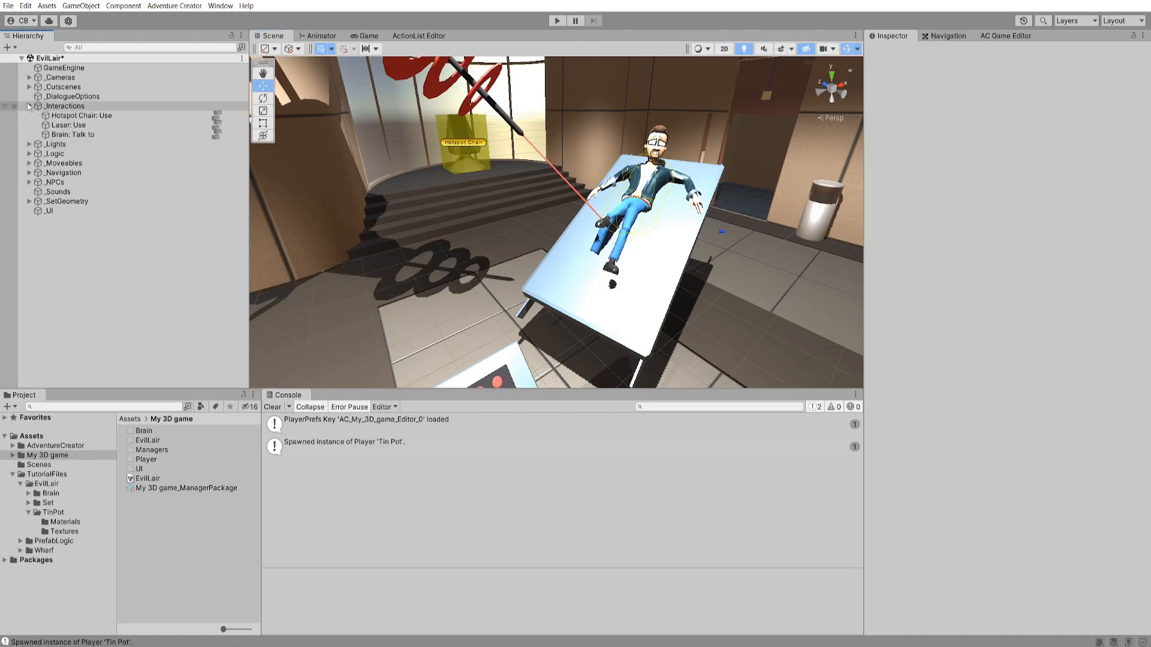
pyautogui.click(110, 135)
pyautogui.click(217, 134)
pyautogui.rightClick(451, 123)
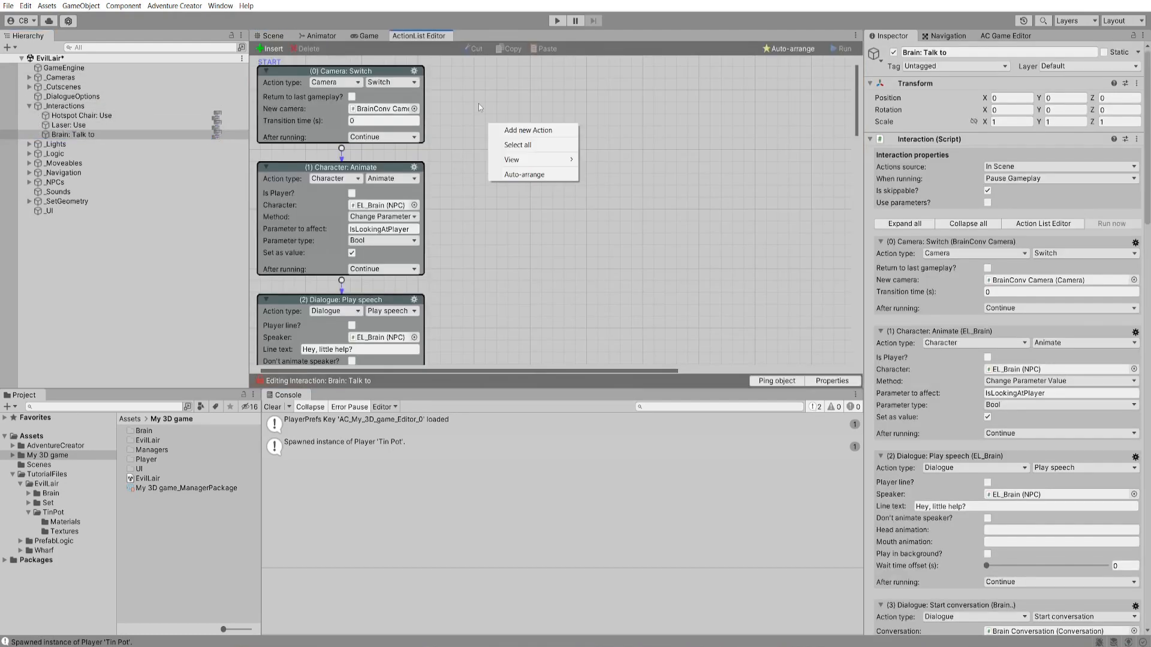
pyautogui.click(538, 131)
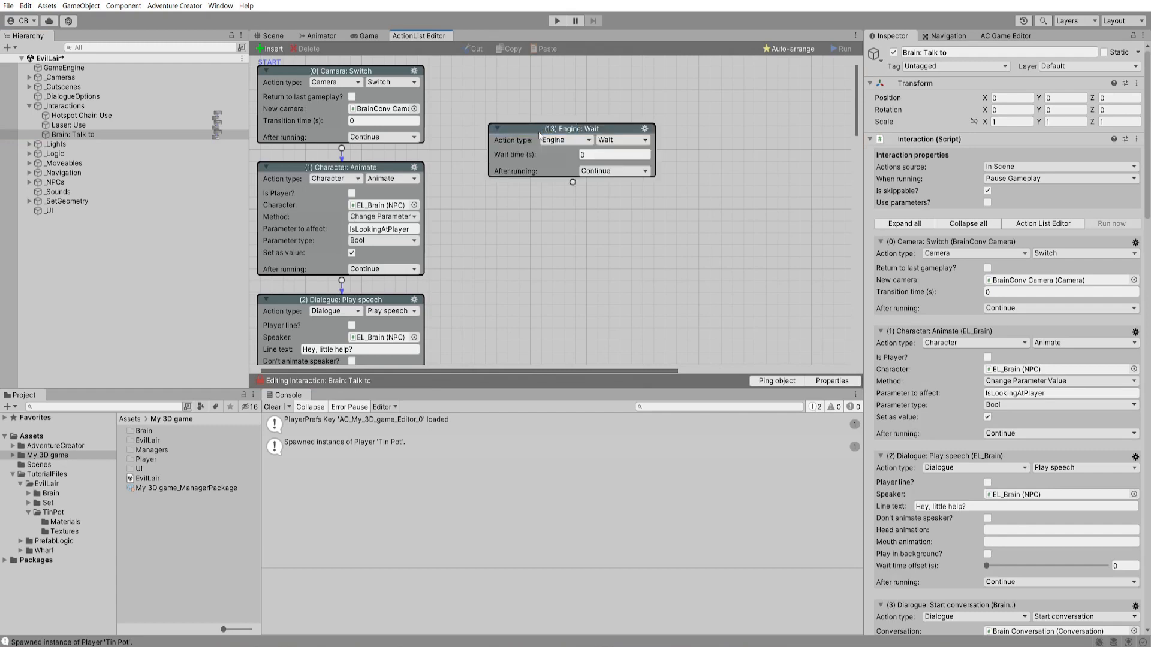
pyautogui.click(566, 139)
pyautogui.click(566, 153)
pyautogui.click(622, 139)
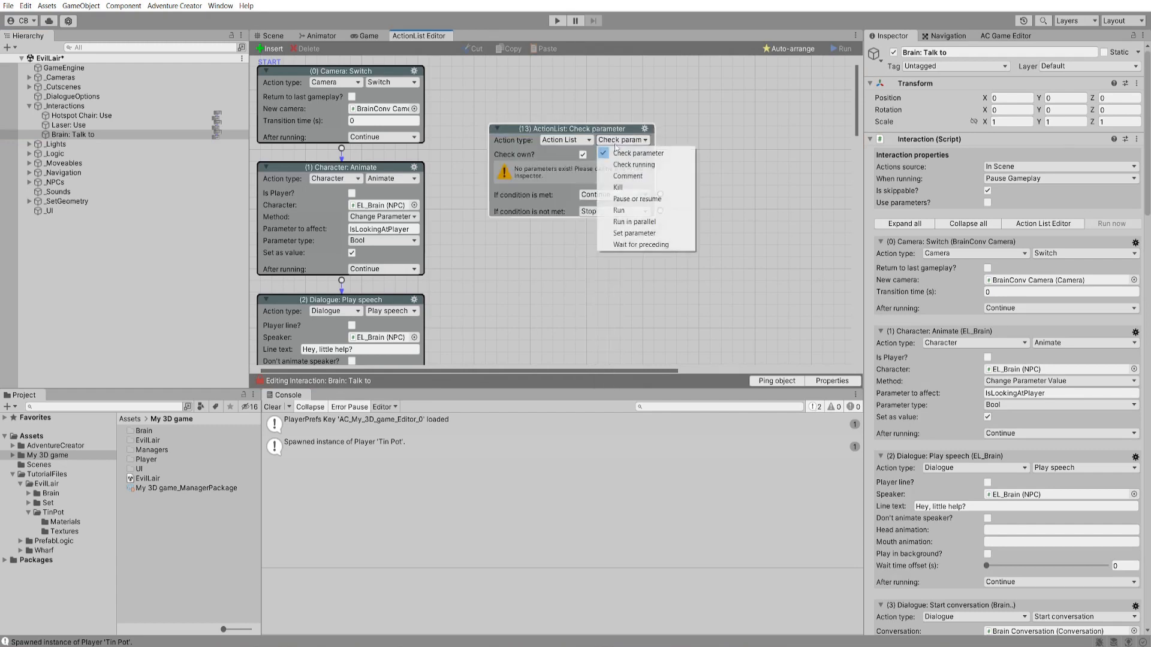
pyautogui.click(621, 187)
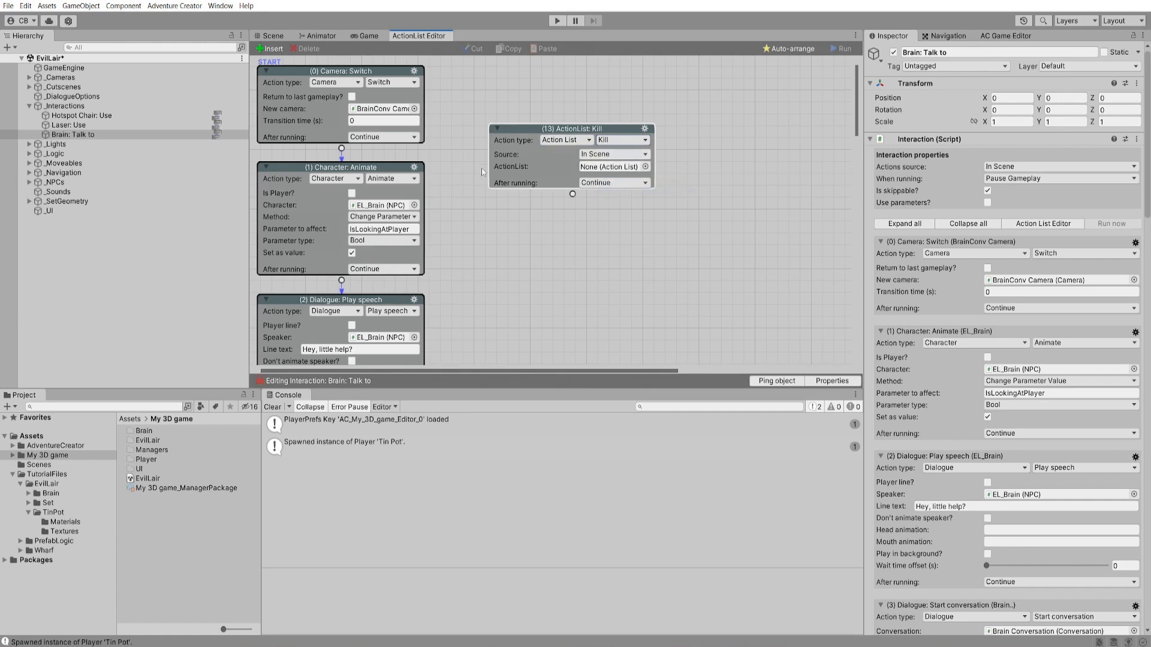
pyautogui.click(646, 167)
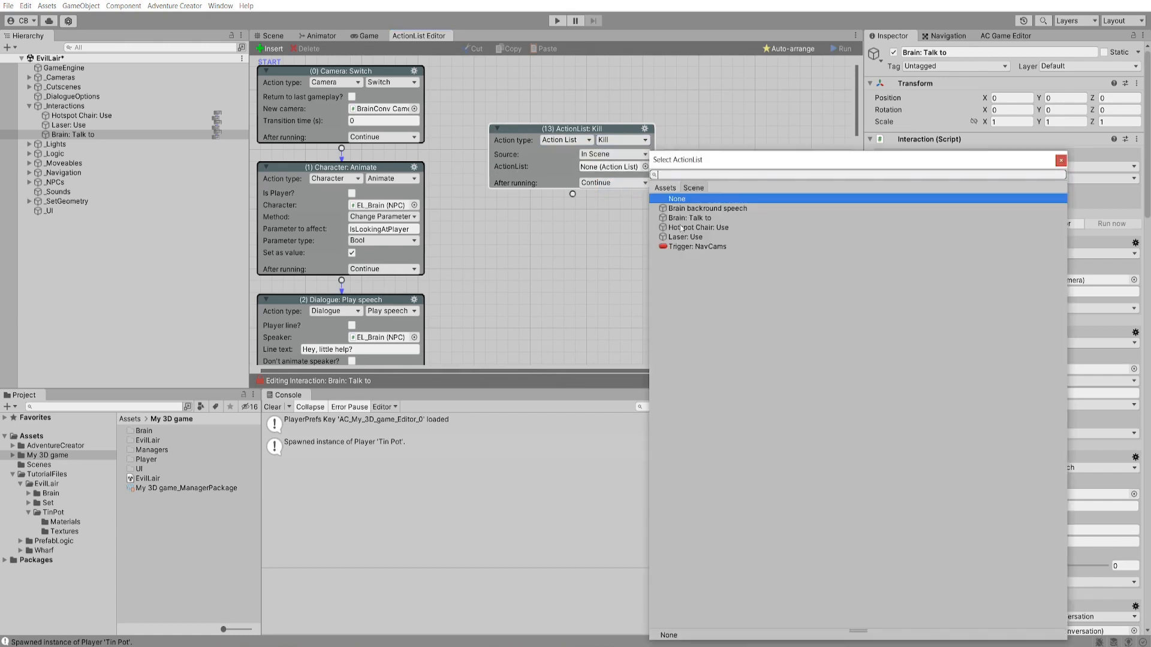
pyautogui.doubleClick(688, 209)
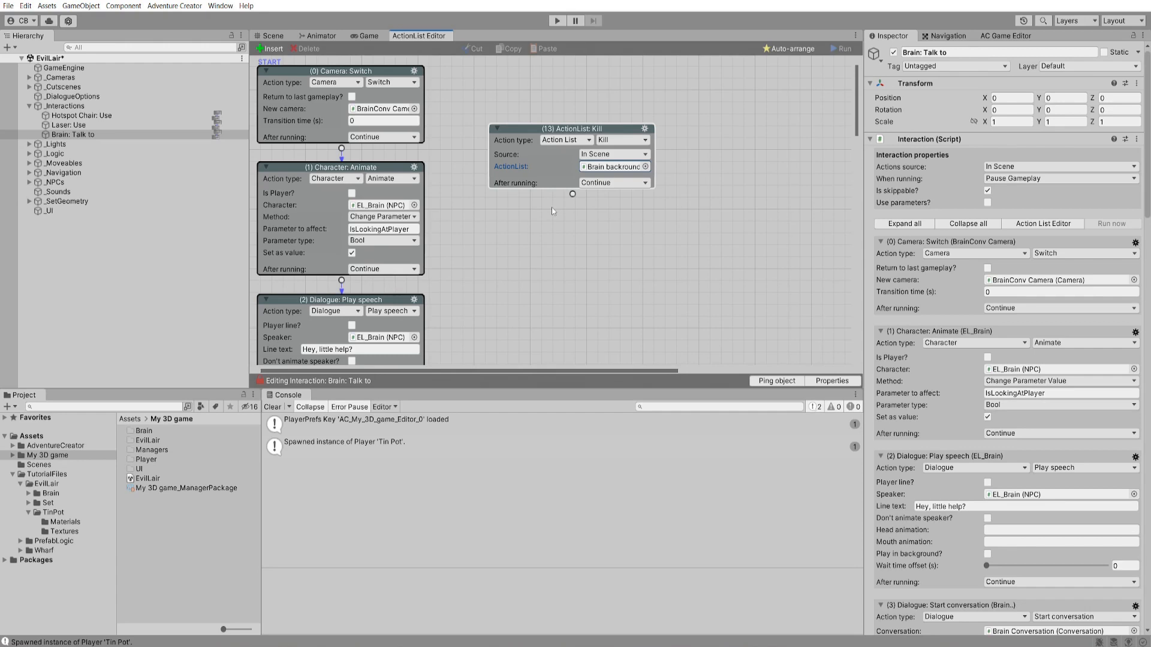
# - Move the ActionList: Kill action to the front of the interaction and auto-arrange the actions
pyautogui.click(645, 129)
pyautogui.click(666, 189)
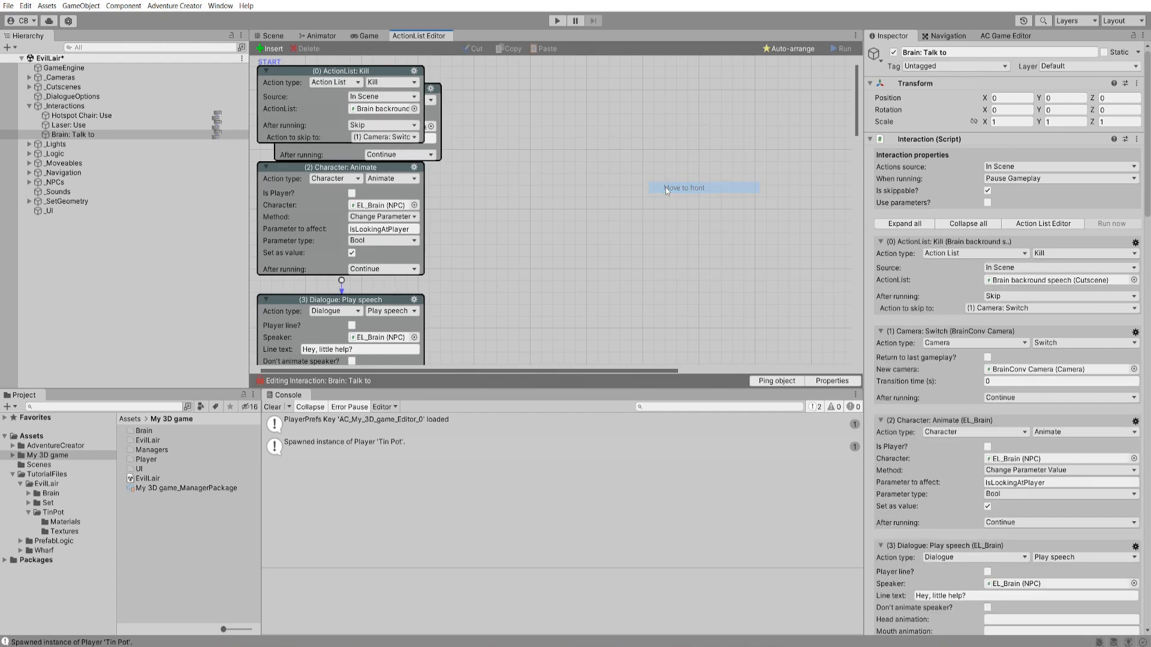
pyautogui.click(783, 52)
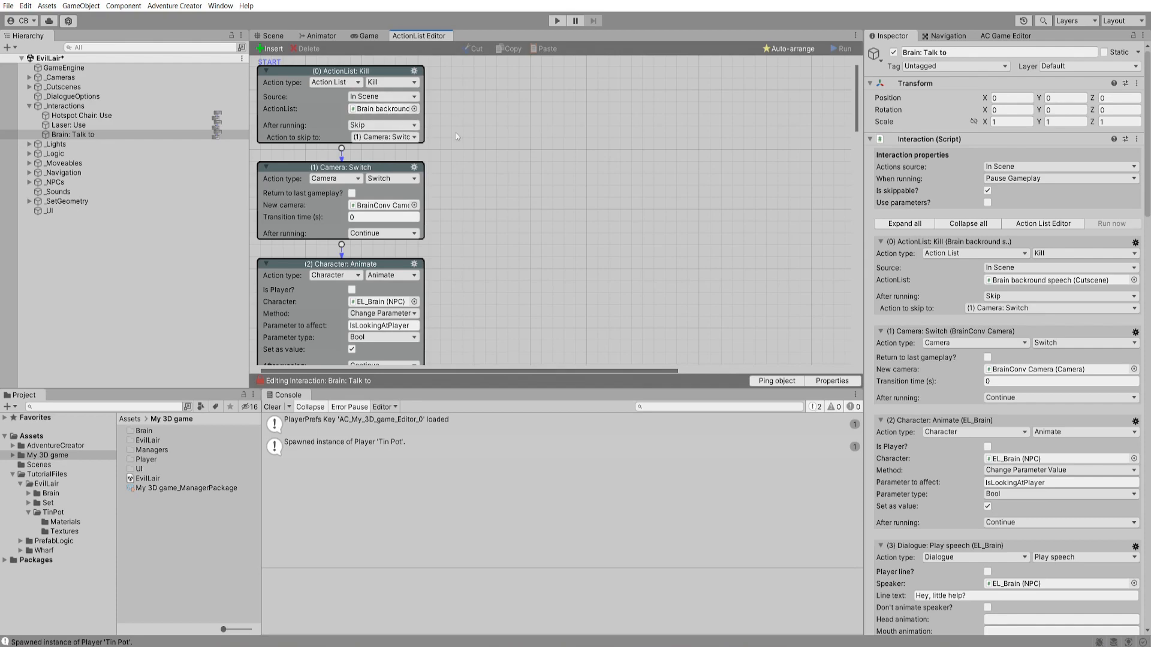
# - Append an ActionList: Run action after the final Character: Animate action in Brain: Talk to, targeting the Brain backround speech cutscene
pyautogui.moveTo(857, 128); pyautogui.dragTo(852, 328)
pyautogui.moveTo(724, 193); pyautogui.dragTo(630, 175, button='middle')
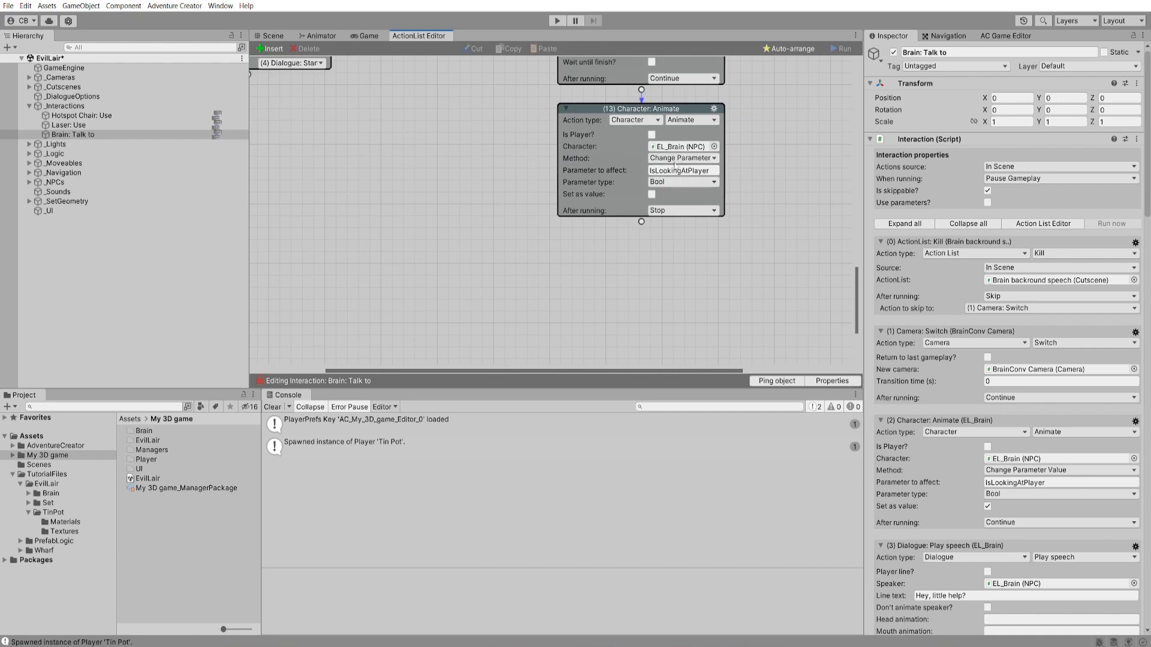
pyautogui.moveTo(641, 222); pyautogui.dragTo(645, 243)
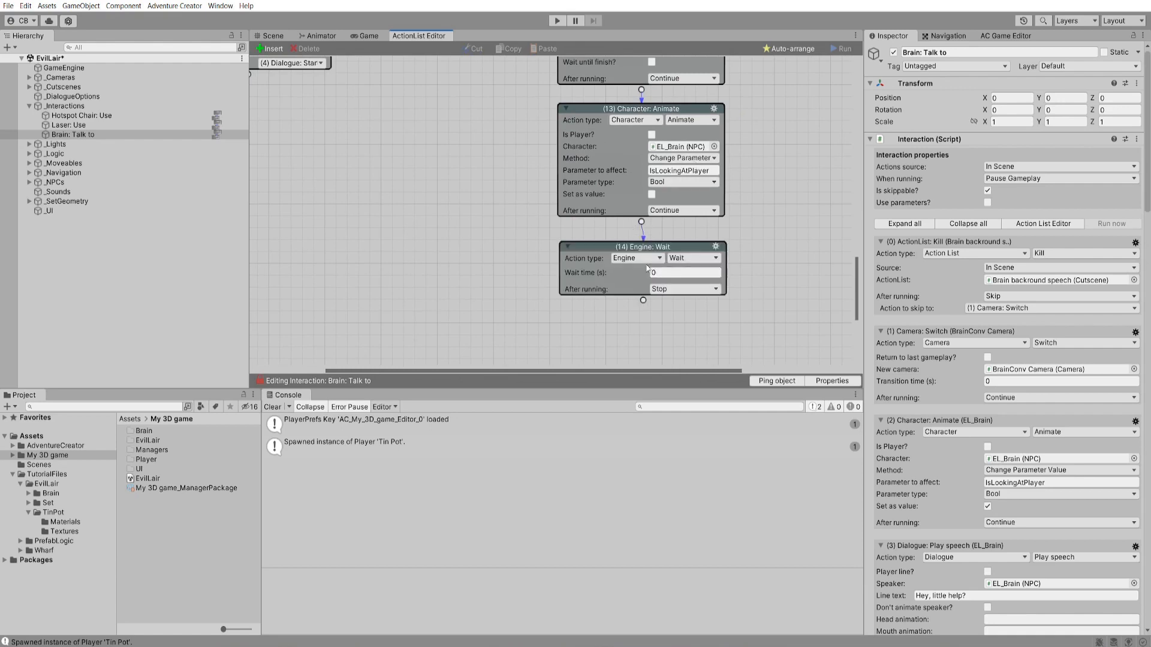
pyautogui.click(646, 258)
pyautogui.click(638, 271)
pyautogui.click(684, 259)
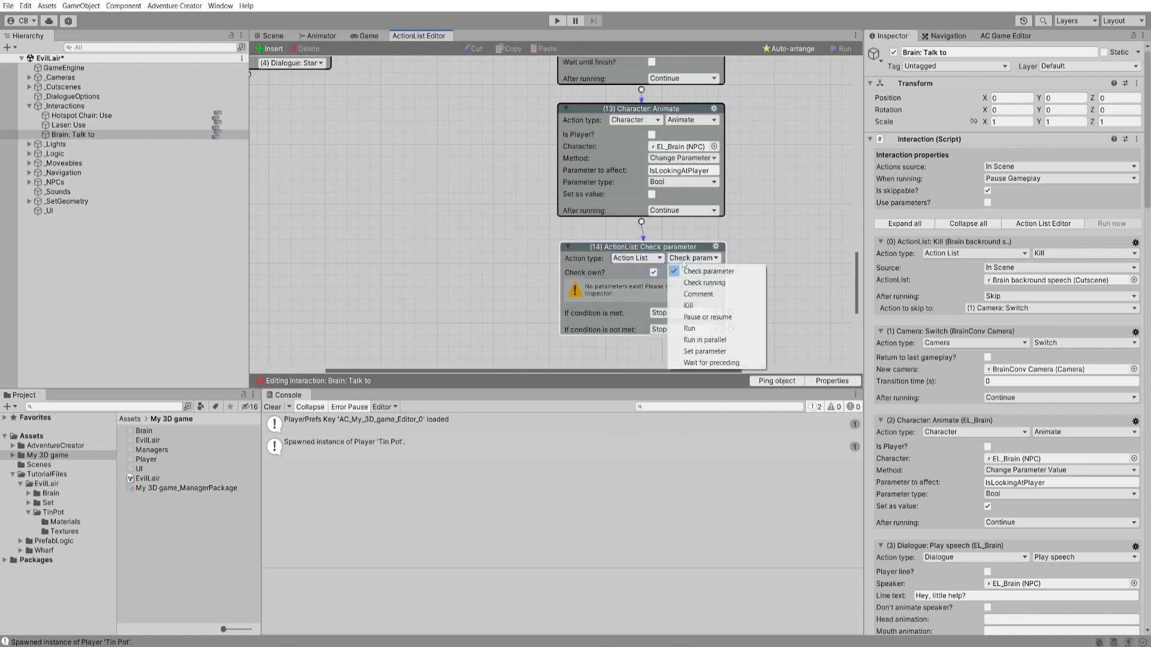
pyautogui.click(690, 329)
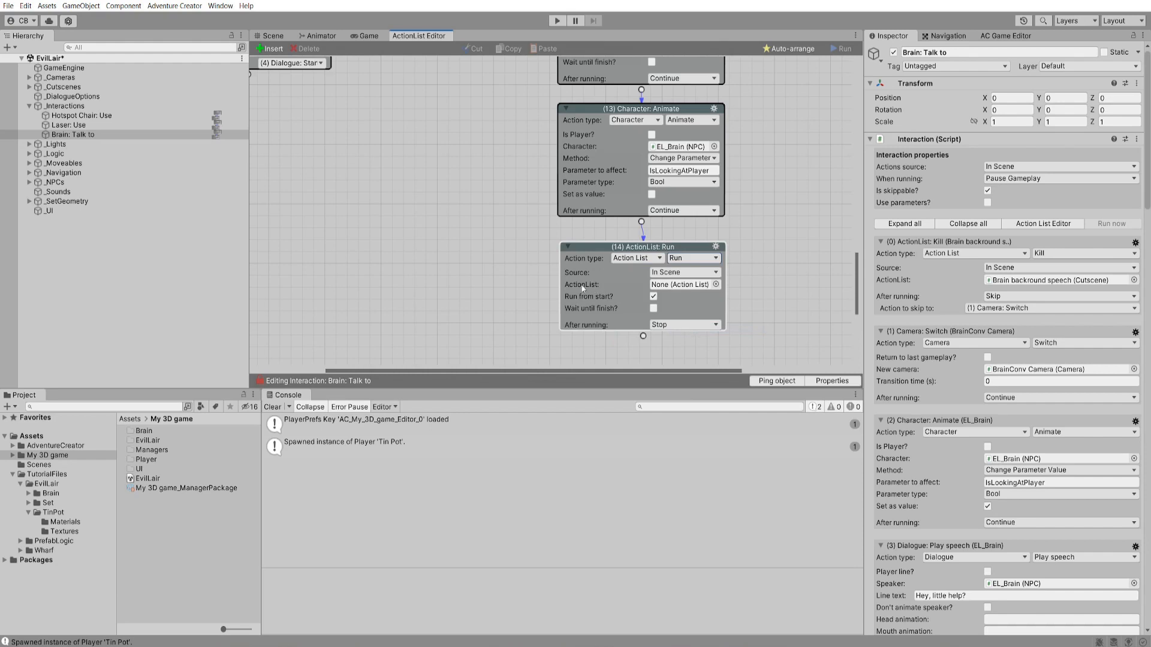
pyautogui.click(716, 285)
pyautogui.doubleClick(757, 213)
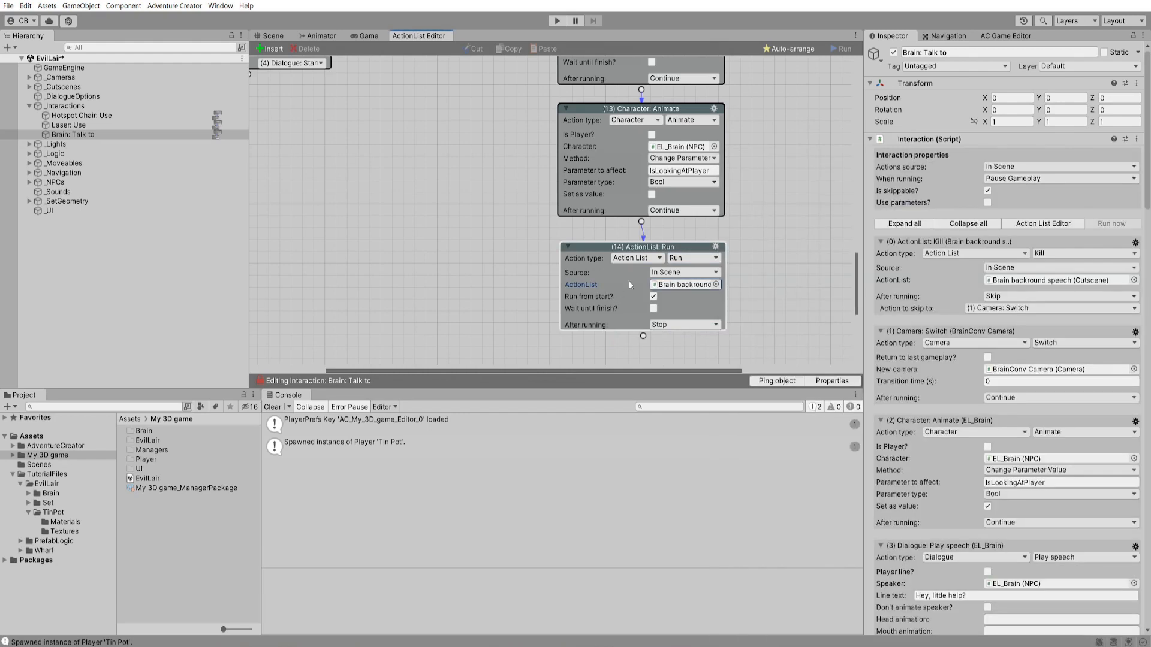
# - Play-test talking to the Brain, checking the background speech around the conversation, and restore the editor layout with the game running
pyautogui.click(557, 20)
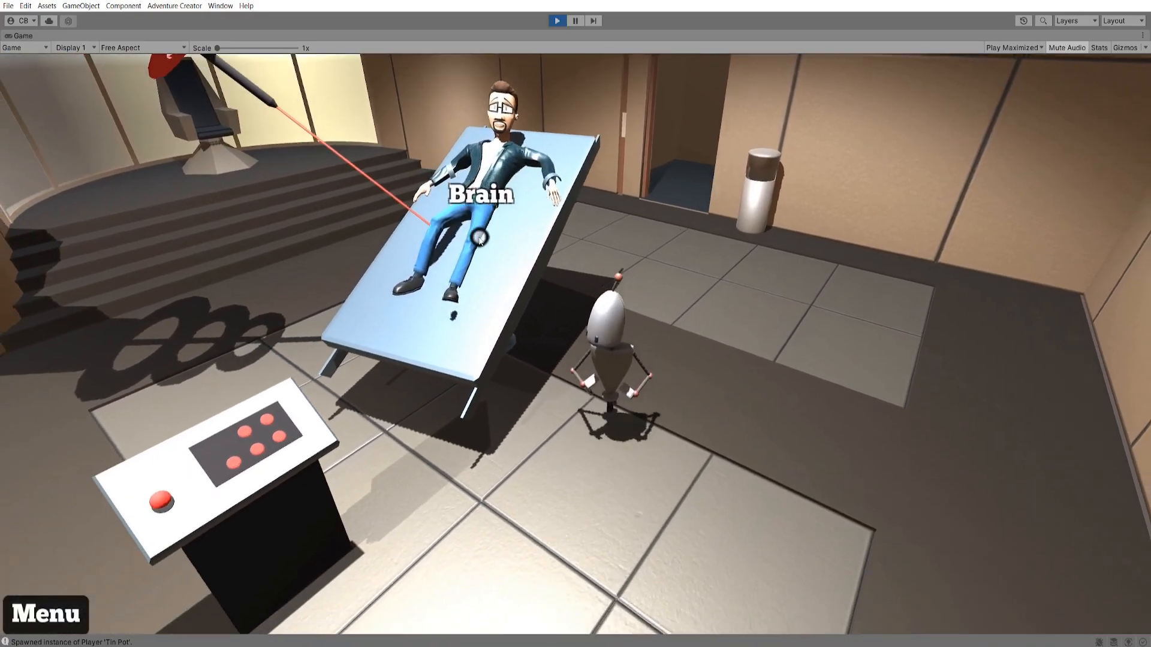
pyautogui.click(480, 238)
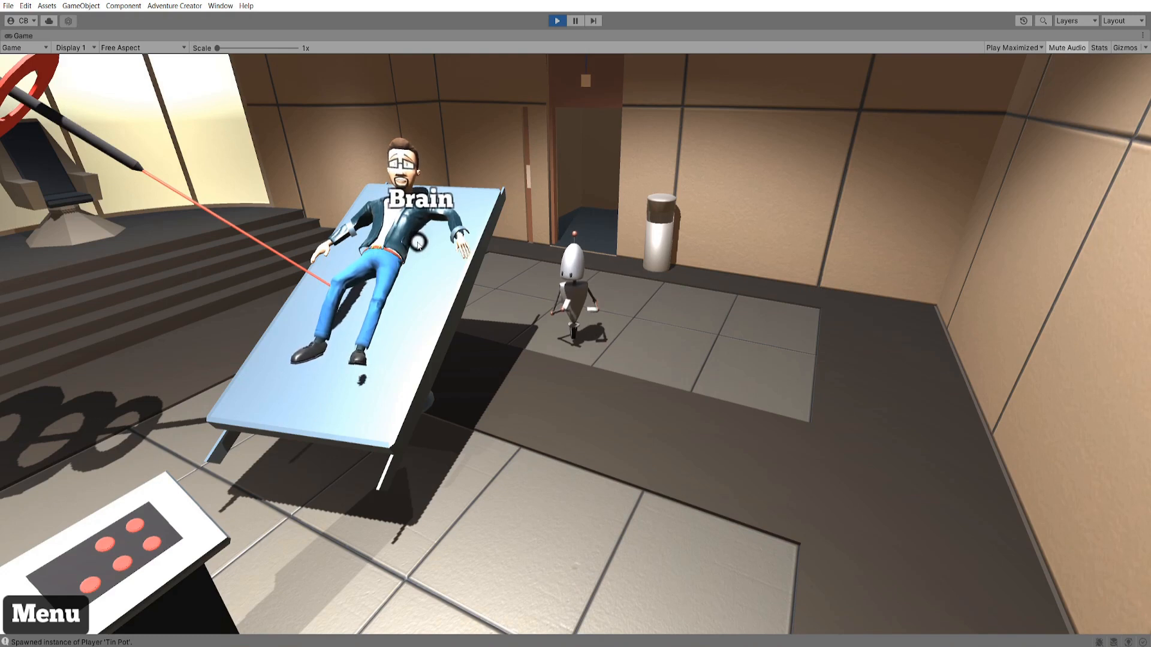
pyautogui.hotkey('shift', 'space')
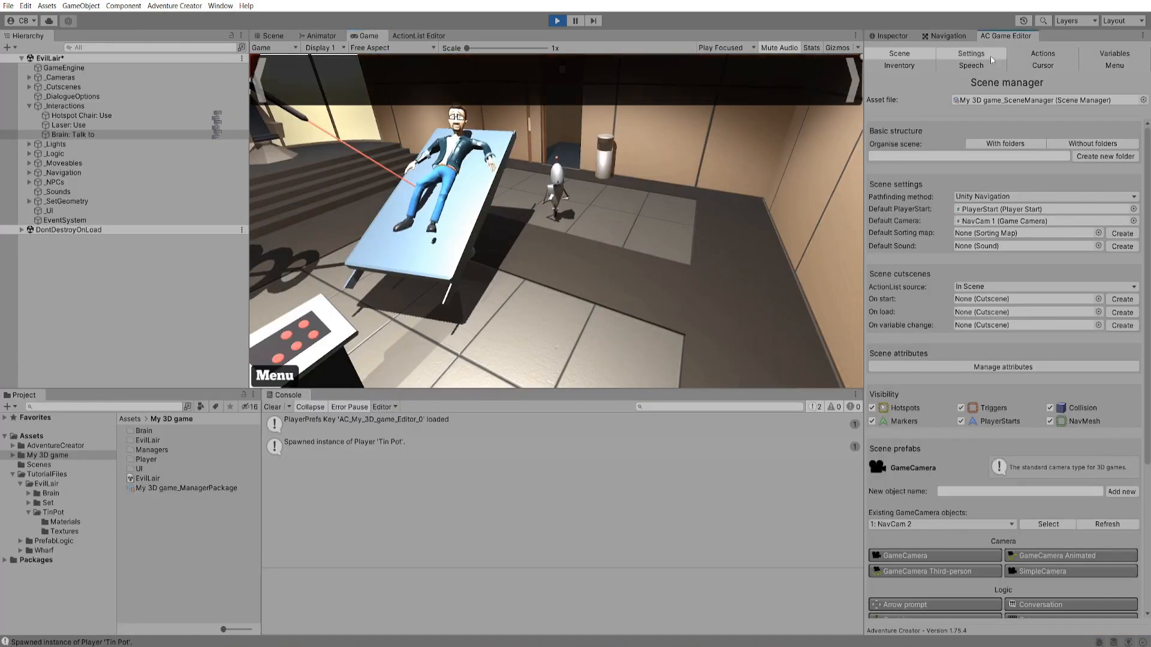
# - Review the Interaction method options in the Settings manager, keeping Context Sensitive, and try the Brain hotspot in the running game
pyautogui.click(971, 54)
pyautogui.scroll(-5, 938, 371)
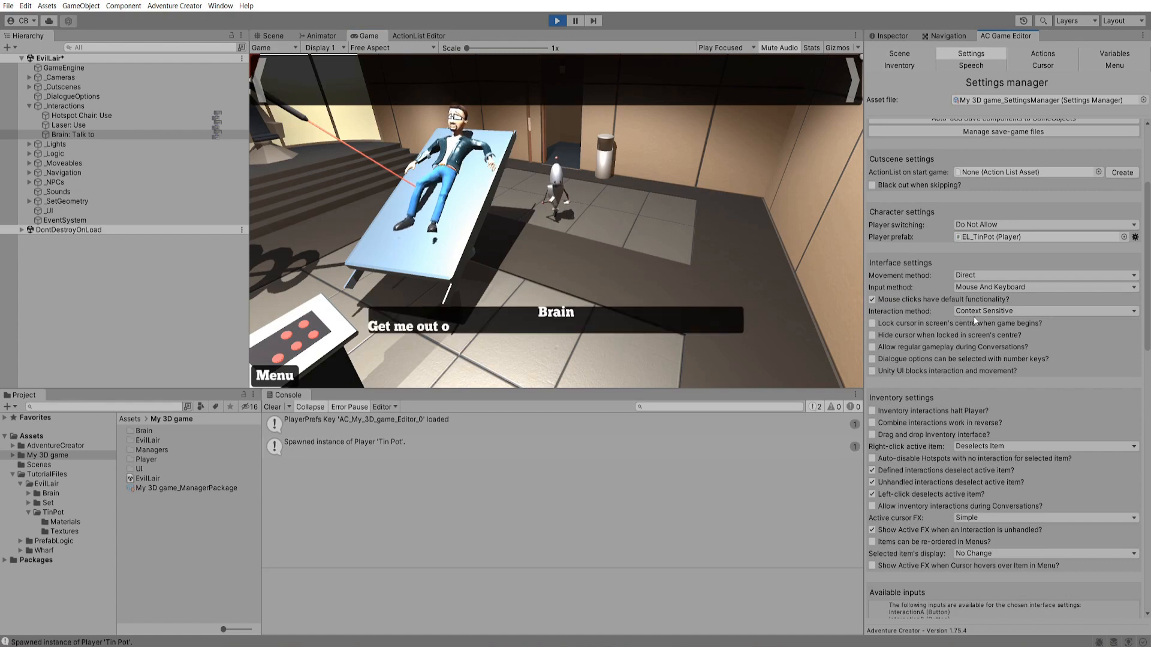
pyautogui.click(1000, 311)
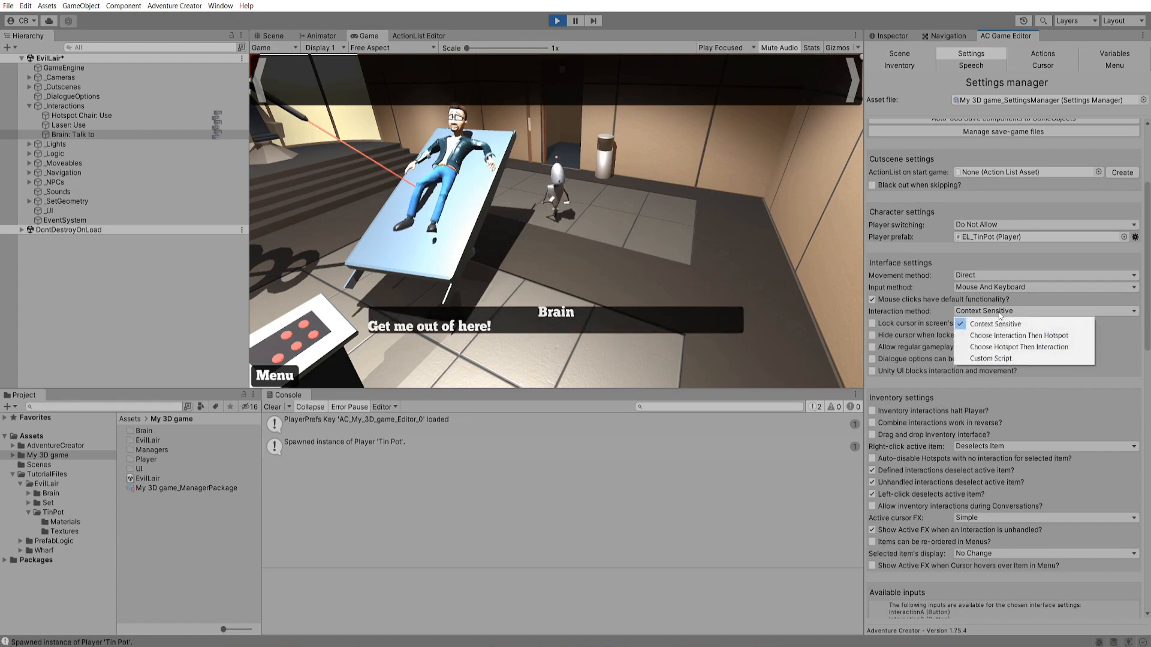
pyautogui.click(1007, 324)
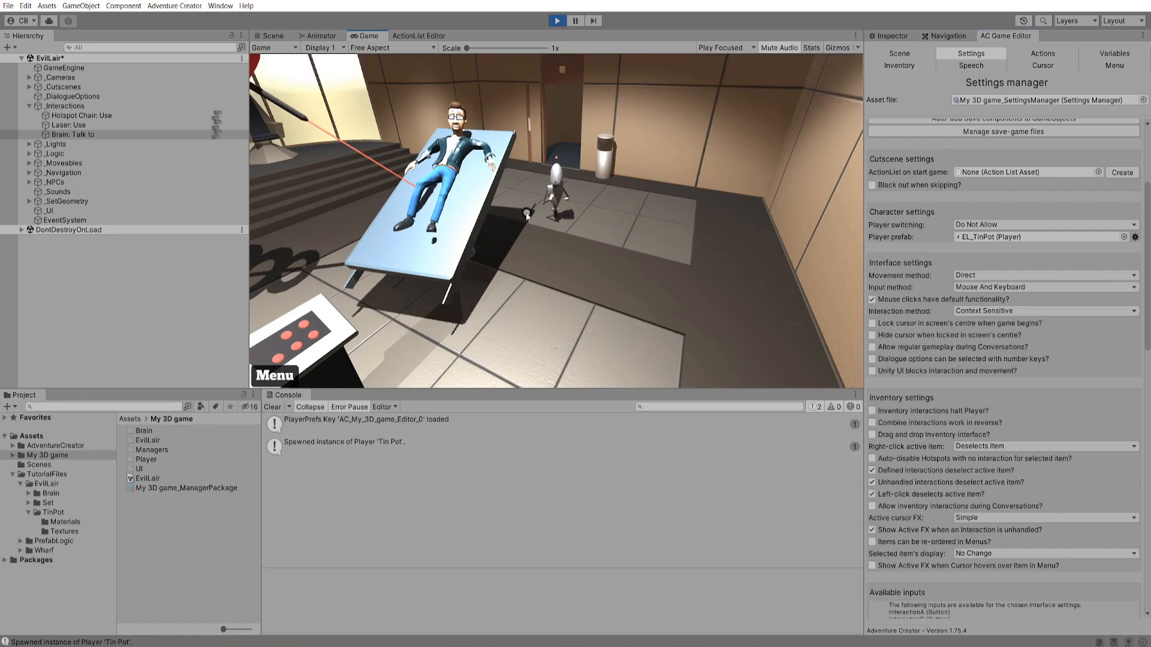
pyautogui.click(462, 152)
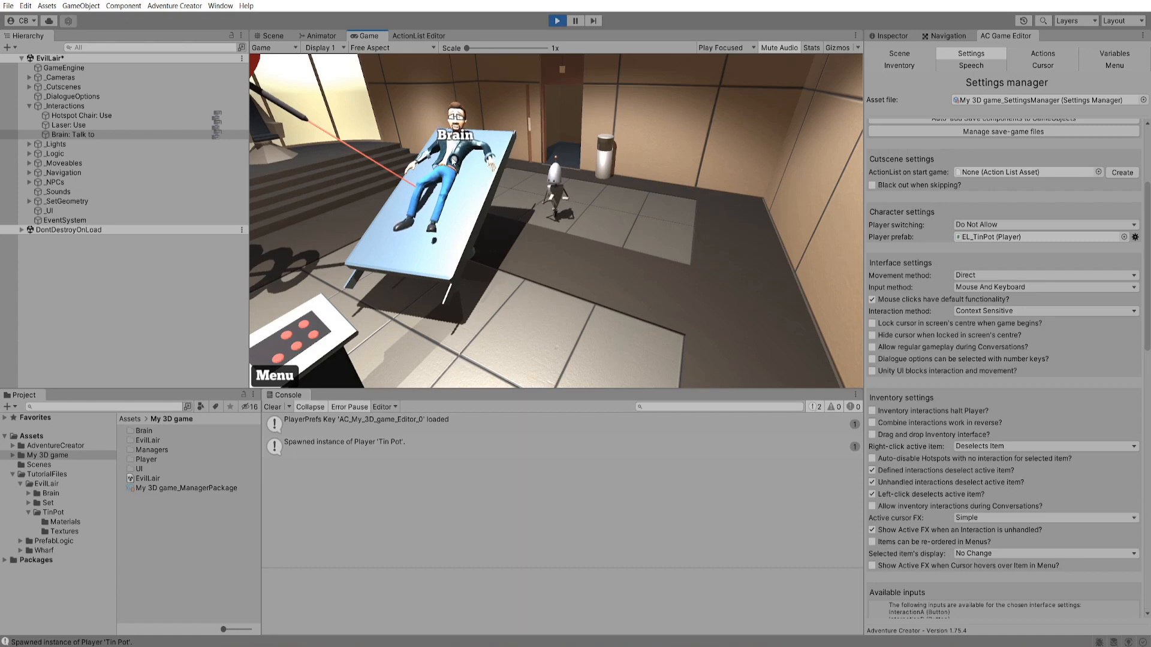
pyautogui.click(454, 155)
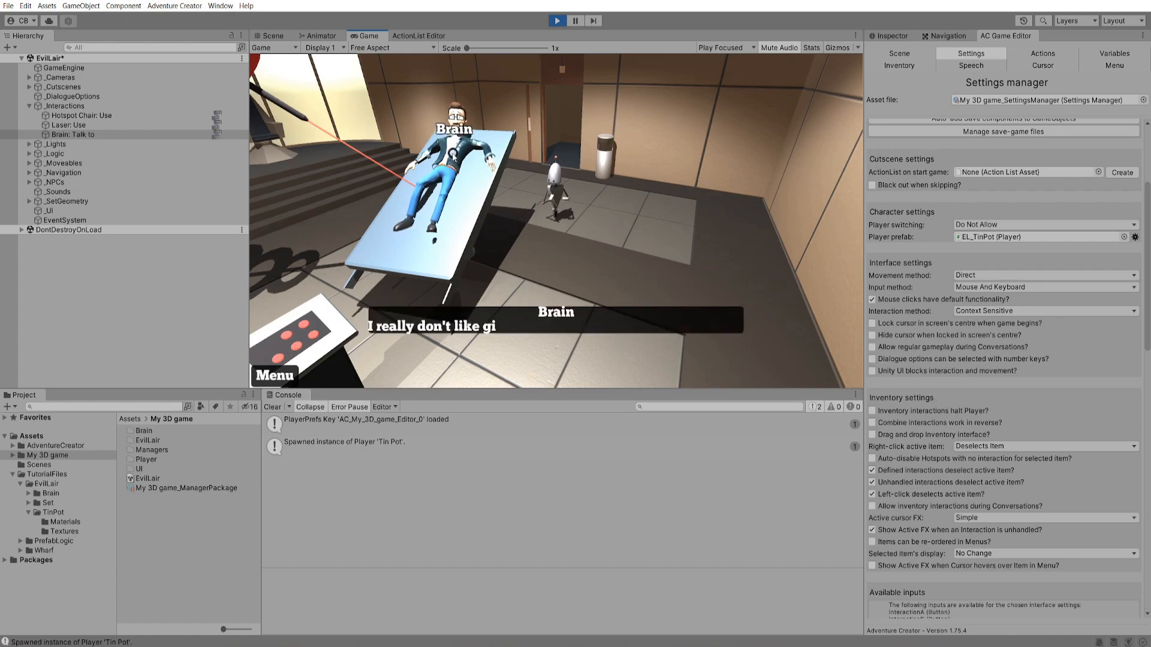
# - Inspect the Cursor / icon options of the Use interaction on the Hotspot Brain object under EL_Brain
pyautogui.click(38, 192)
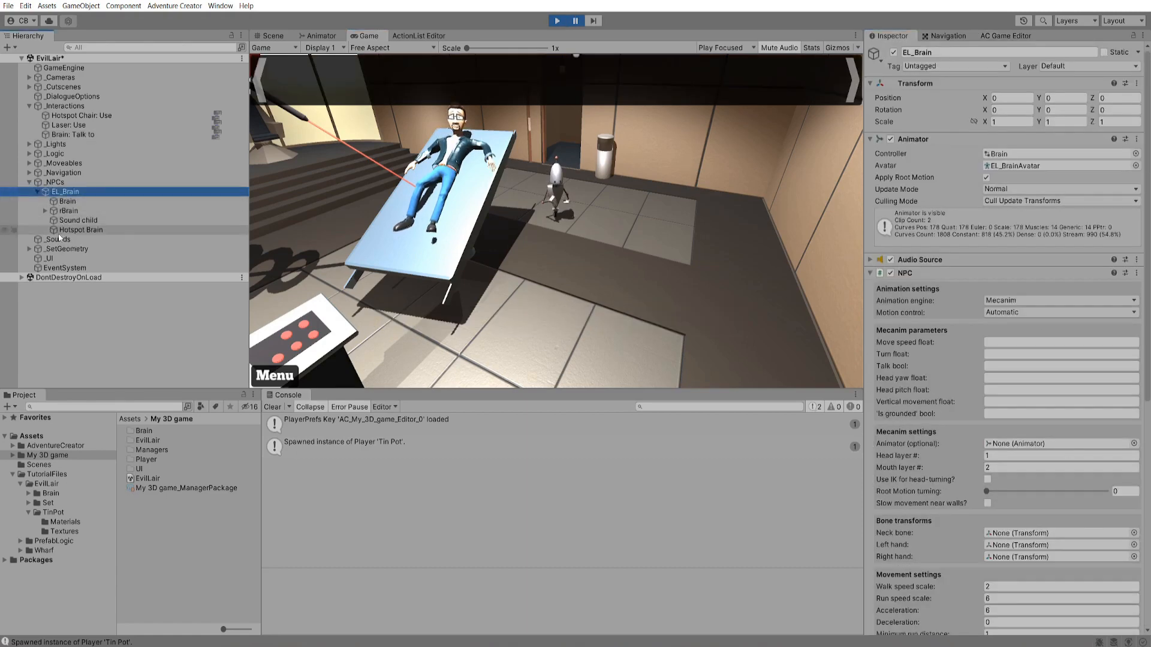
pyautogui.click(60, 232)
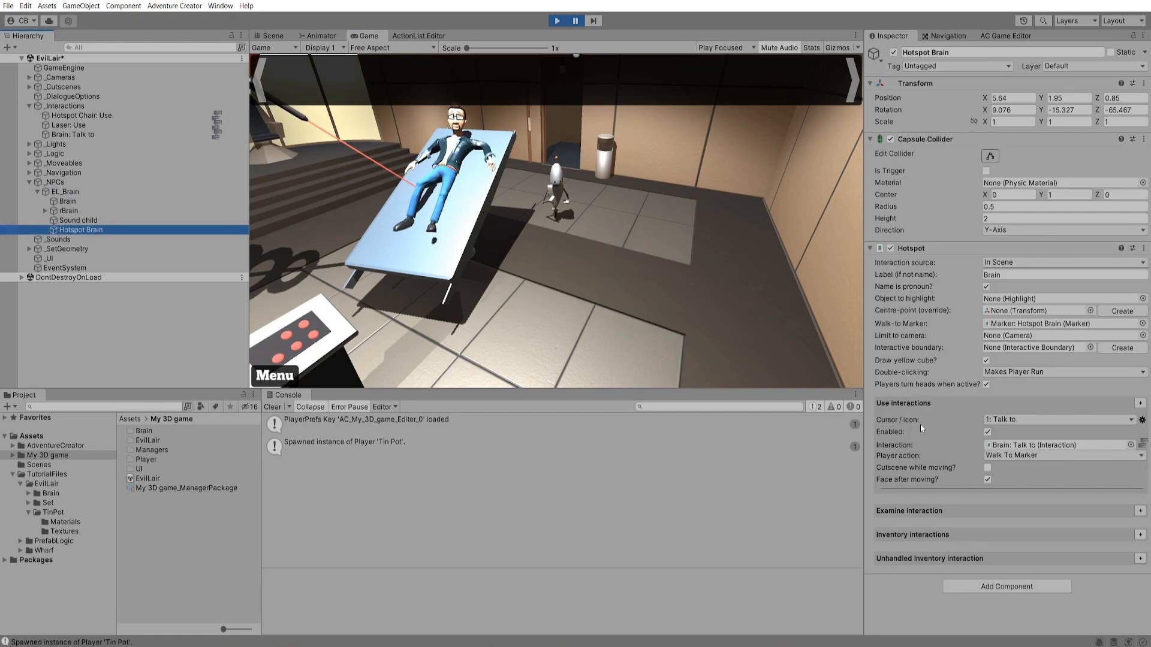
pyautogui.click(1021, 420)
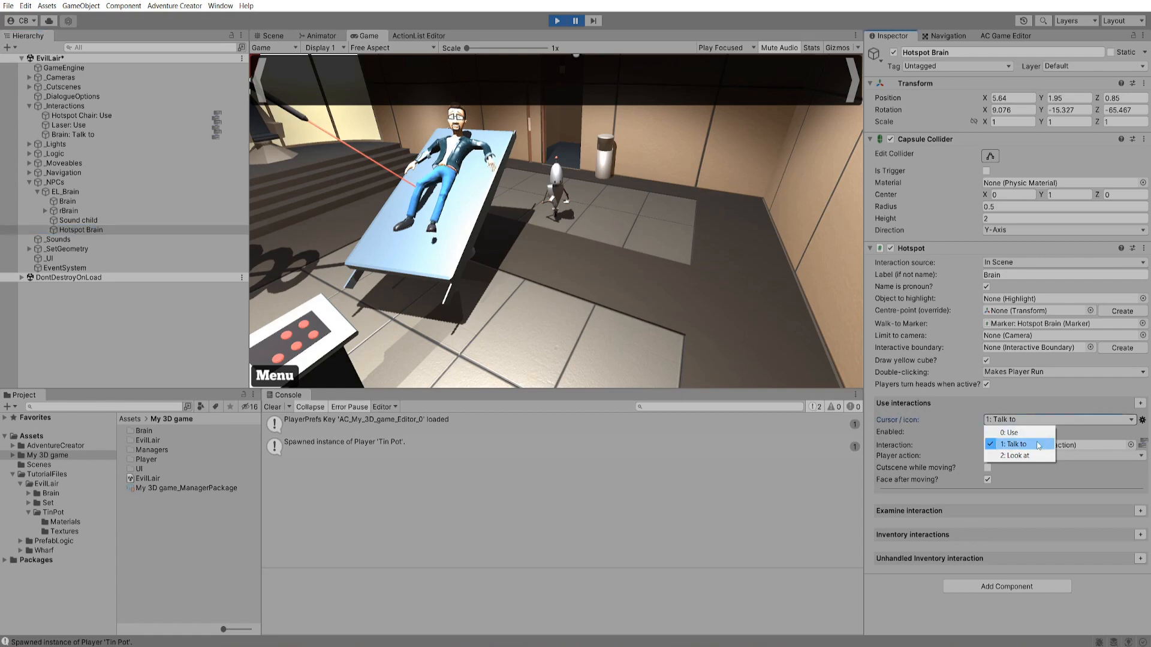
pyautogui.click(899, 423)
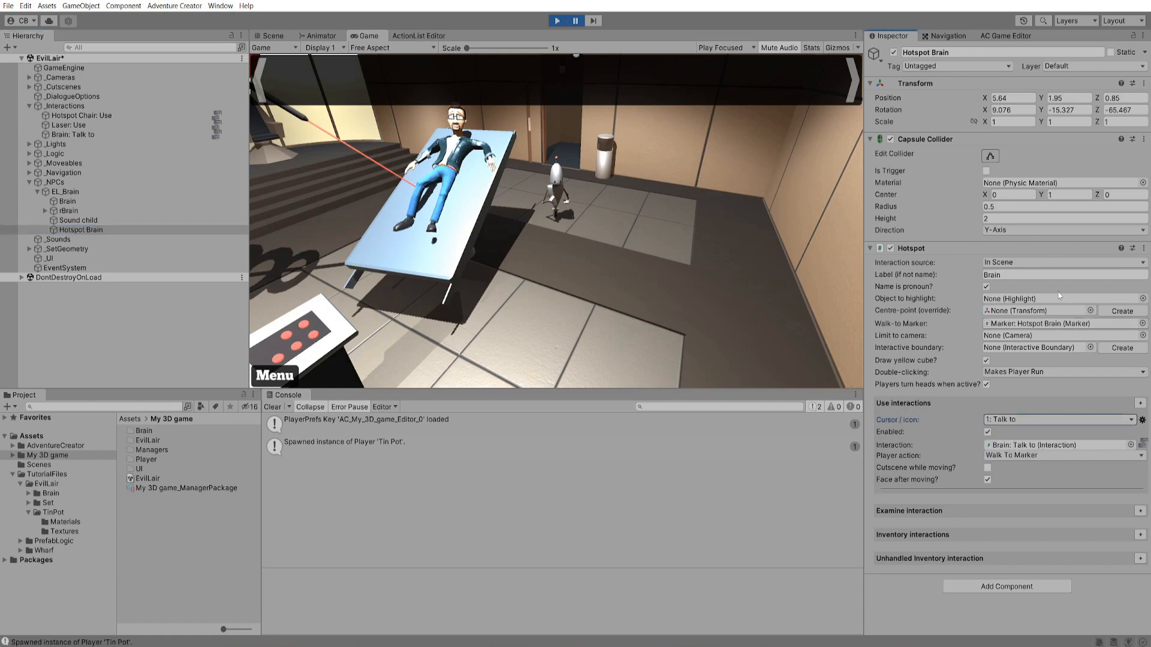
# - Enable changing the cursor based on interaction and prefixing hotspot labels in the Cursor manager, and test both on the Brain
pyautogui.click(1005, 36)
pyautogui.click(1031, 66)
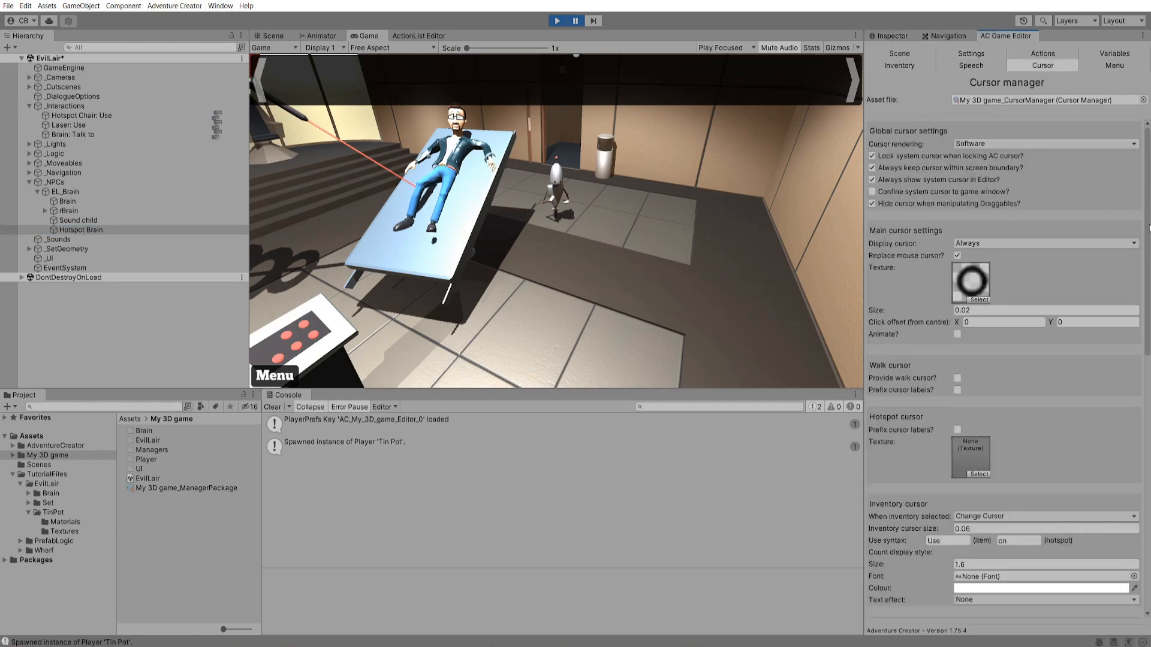
pyautogui.scroll(-10, 874, 253)
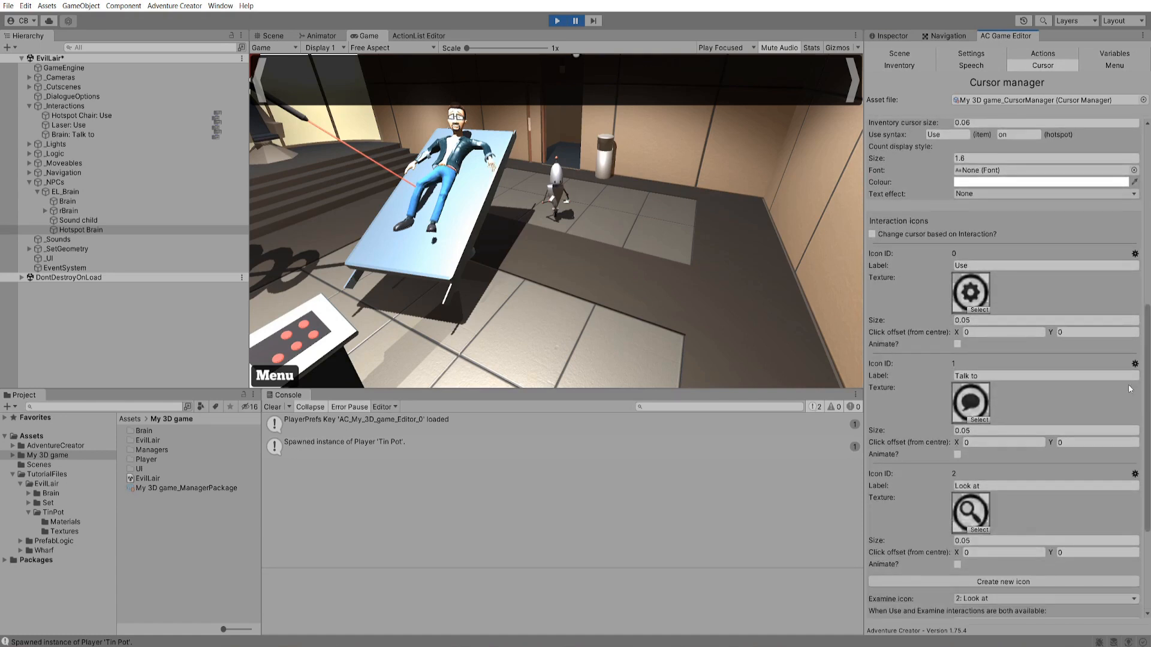
pyautogui.scroll(-2, 1029, 271)
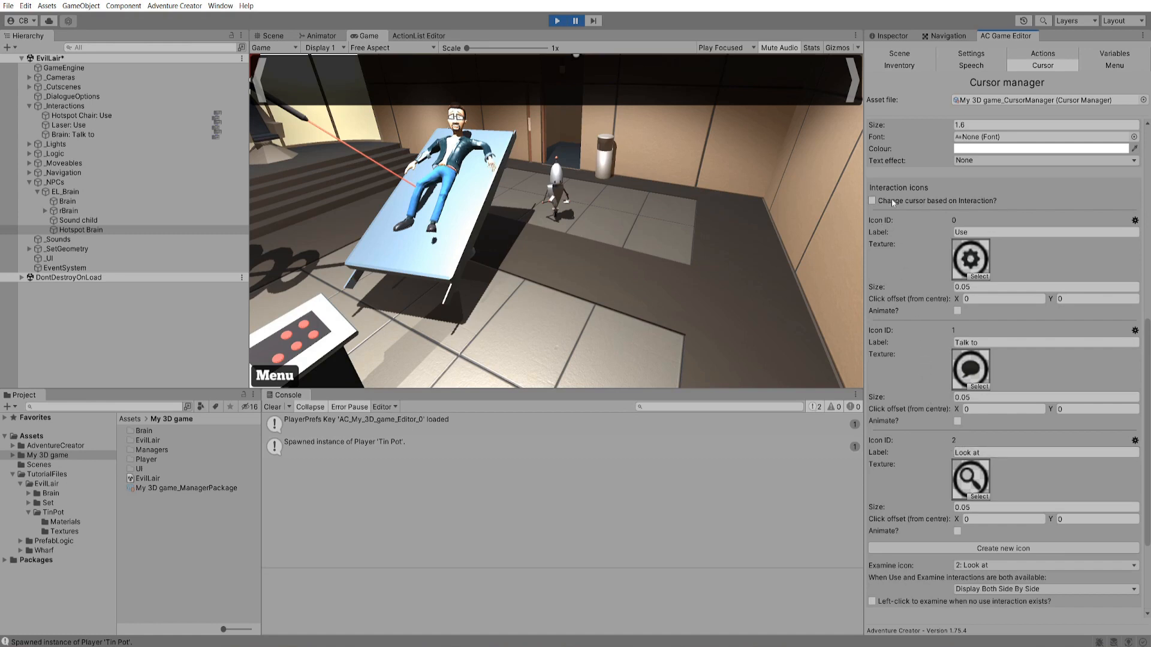
pyautogui.click(921, 204)
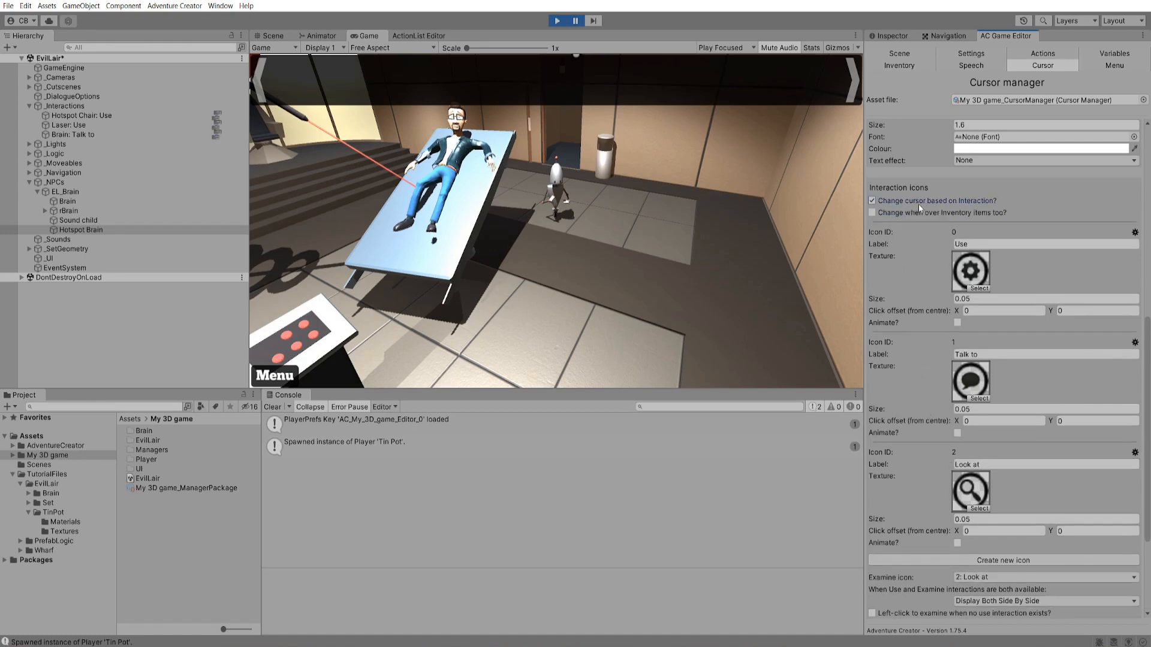
pyautogui.scroll(8, 903, 223)
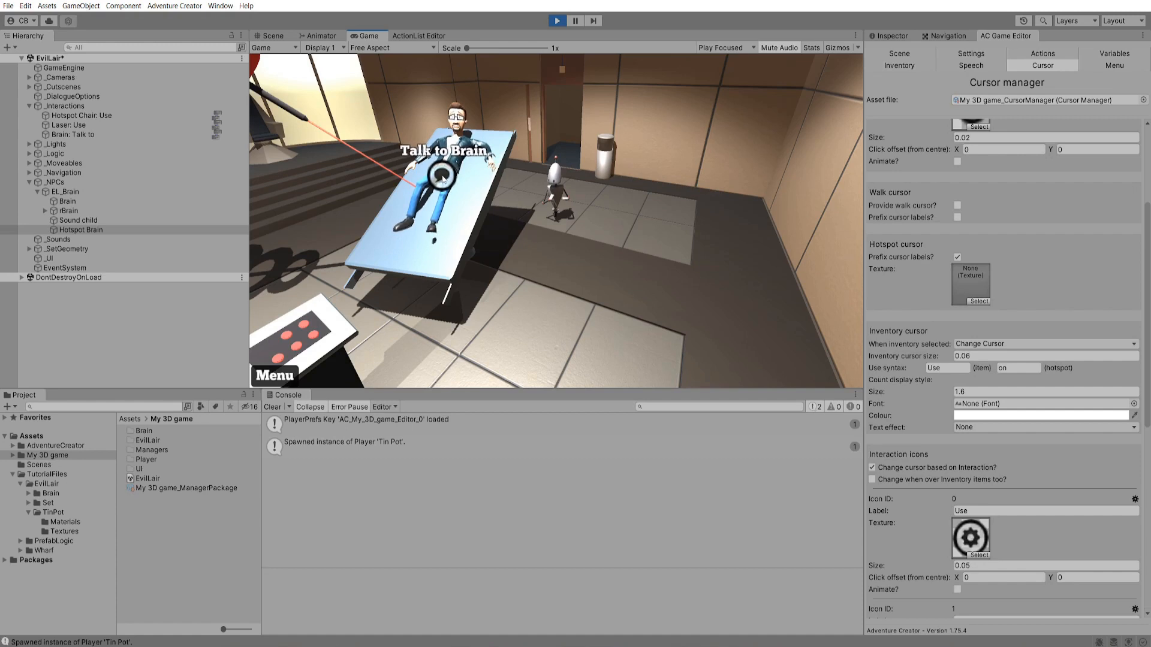
pyautogui.click(442, 178)
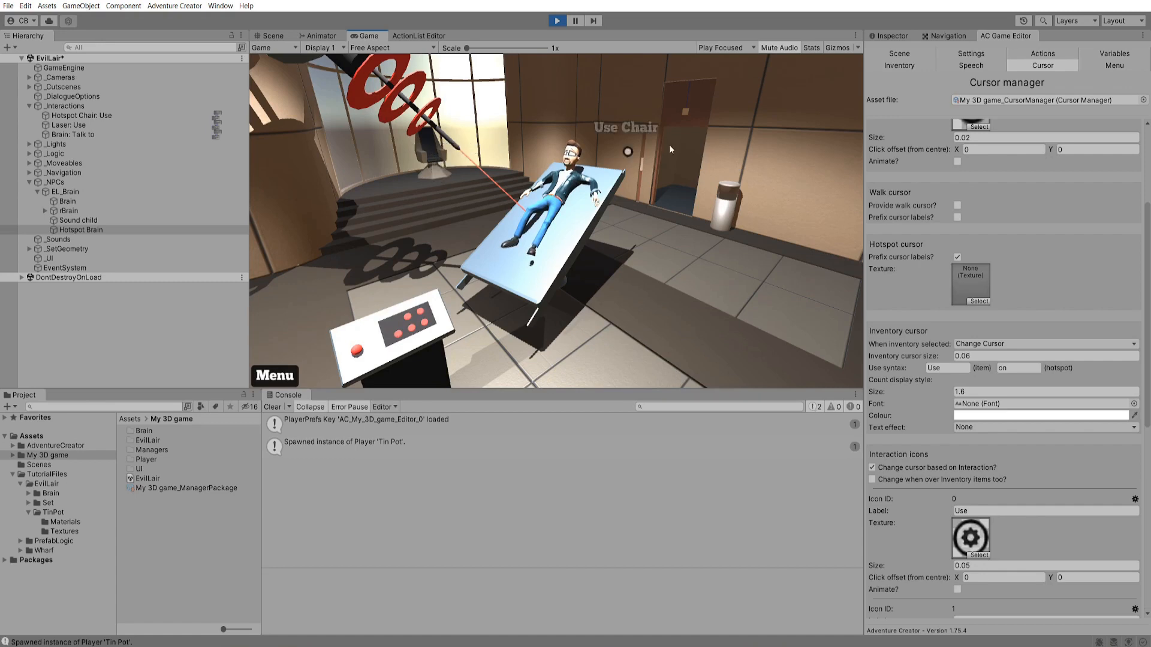
# - Add an Examine interaction to Hotspot Brain and create its Brain: Examine ActionList
pyautogui.click(888, 36)
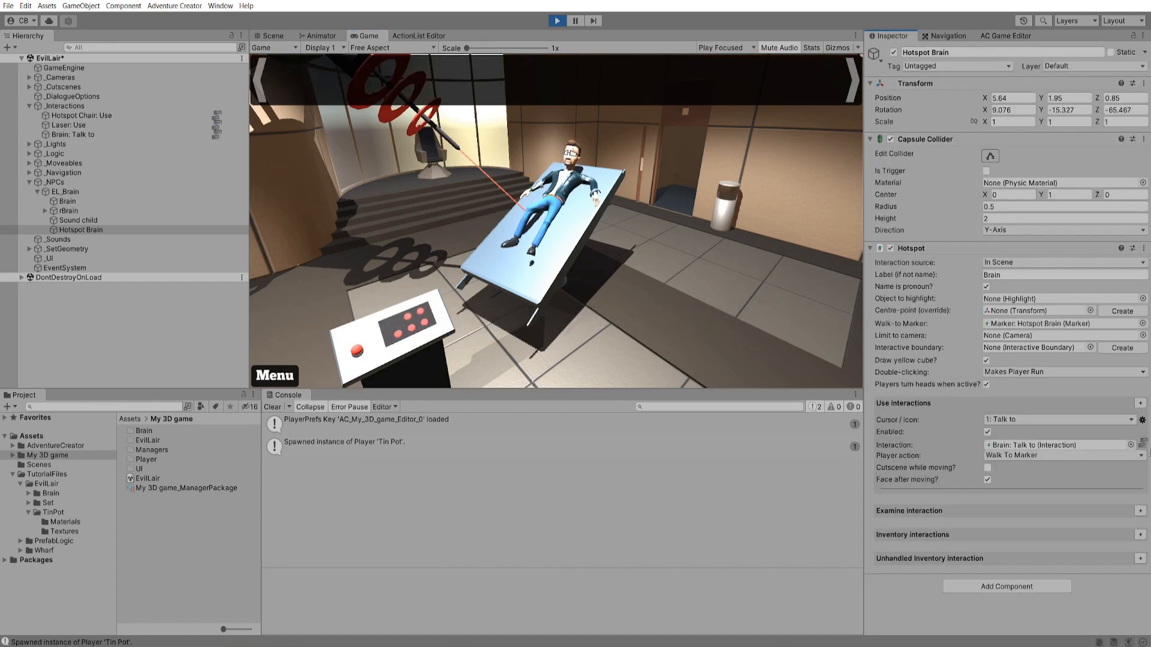
pyautogui.click(1140, 511)
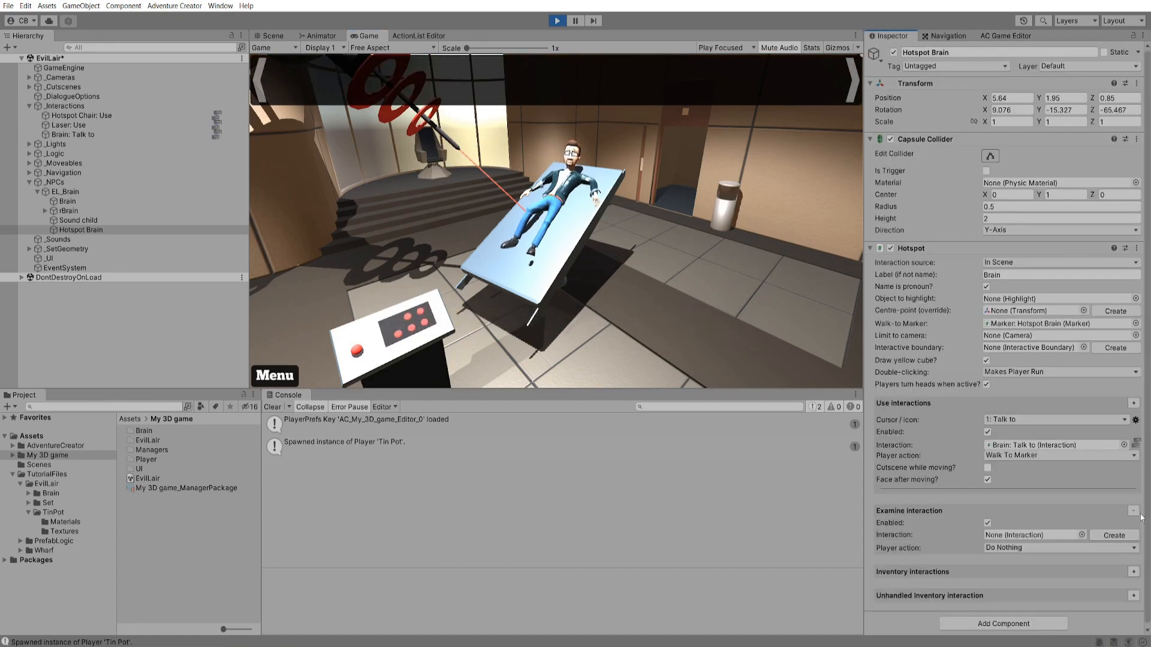
pyautogui.click(1112, 535)
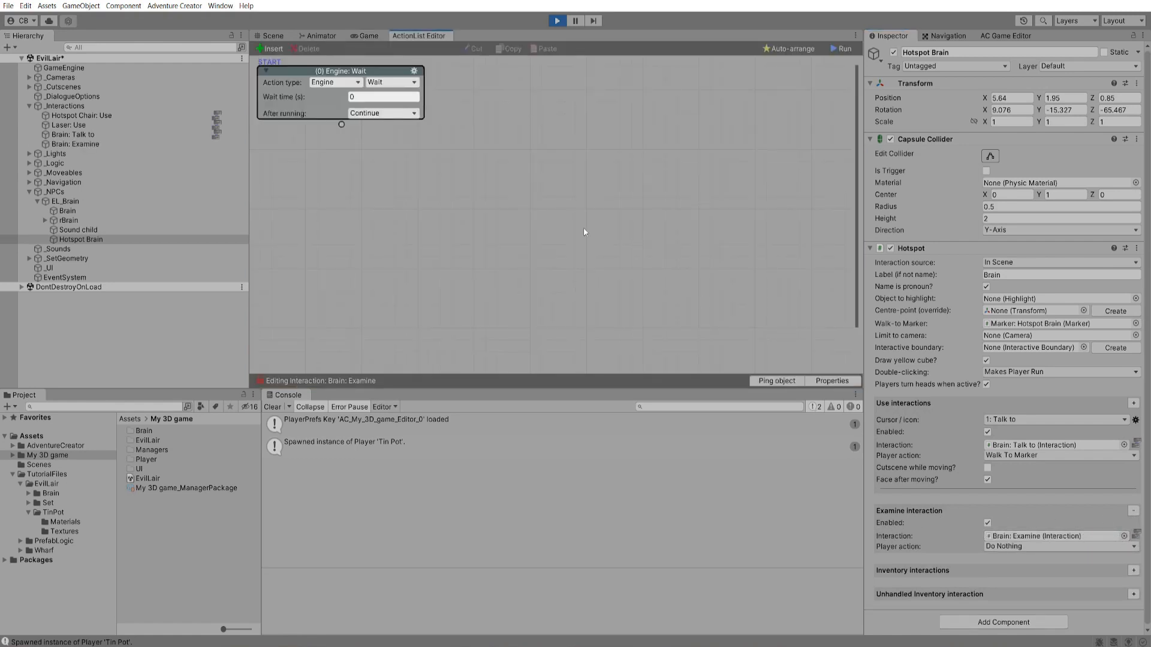
# - Change the Brain: Examine action to Dialogue: Play speech as a player line with the text "It's Brain."
pyautogui.click(331, 82)
pyautogui.click(335, 132)
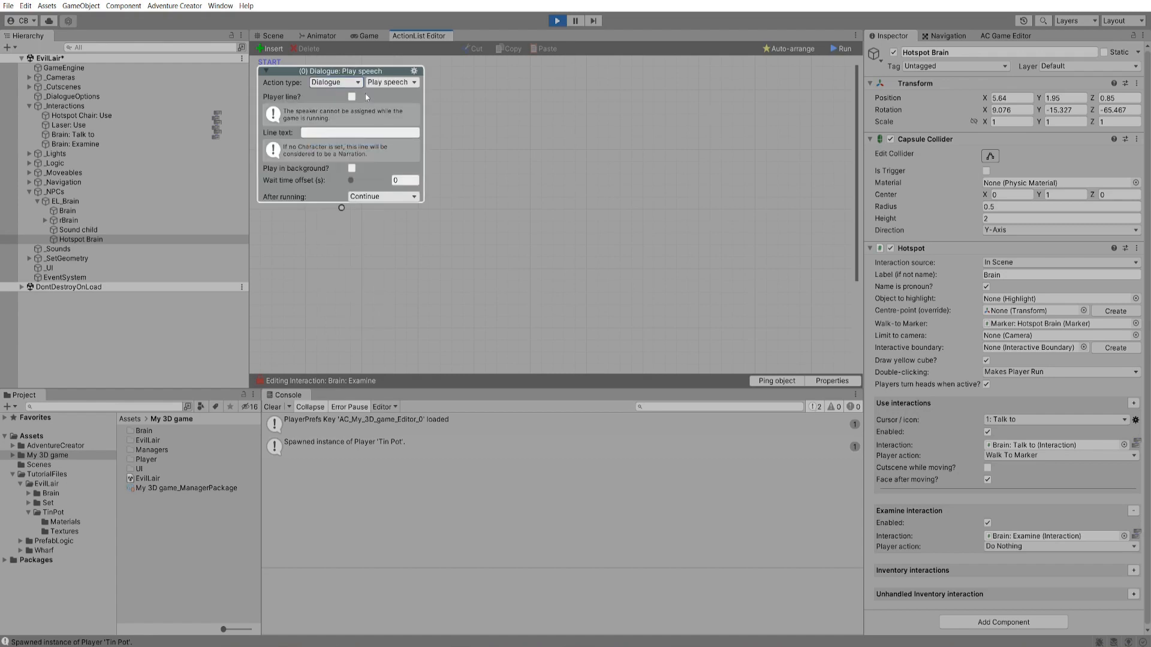
pyautogui.click(352, 96)
pyautogui.click(335, 109)
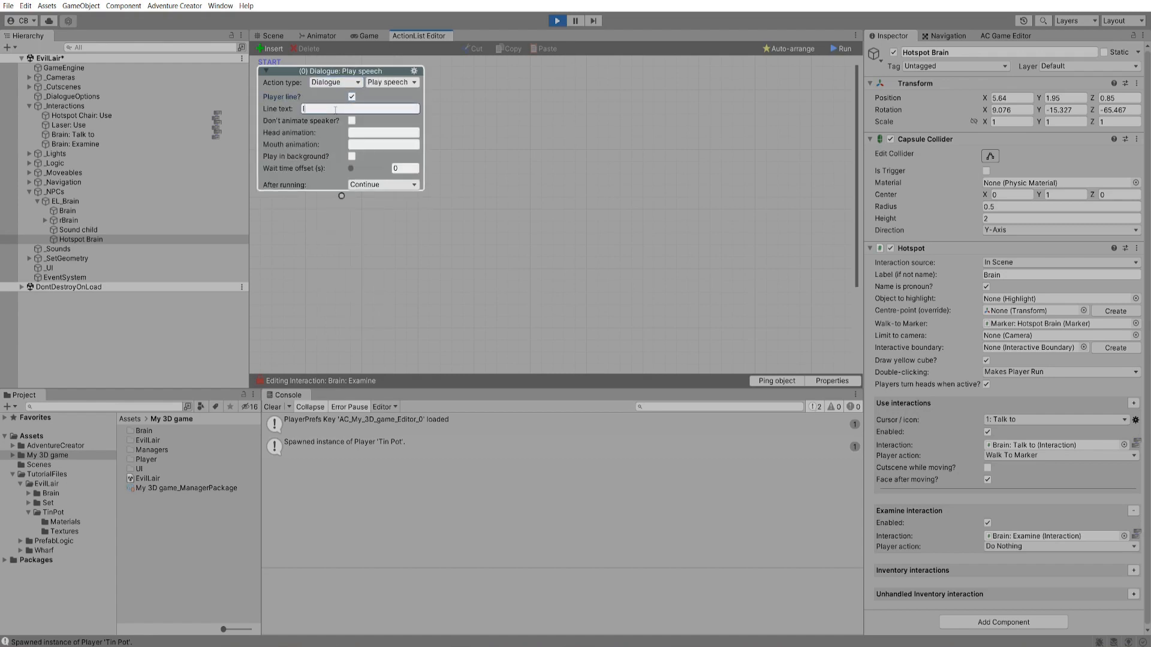
pyautogui.write("It's Brain.")
# - Test the Examine and Talk to interactions on the Brain in the running game
pyautogui.click(368, 37)
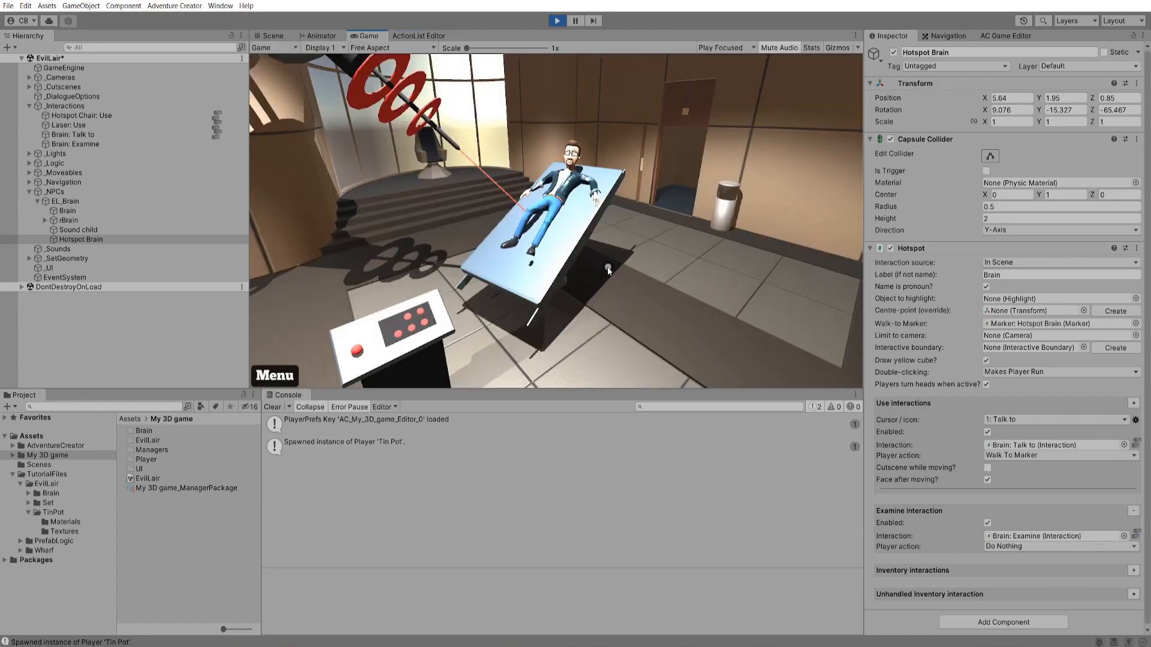
pyautogui.click(552, 203)
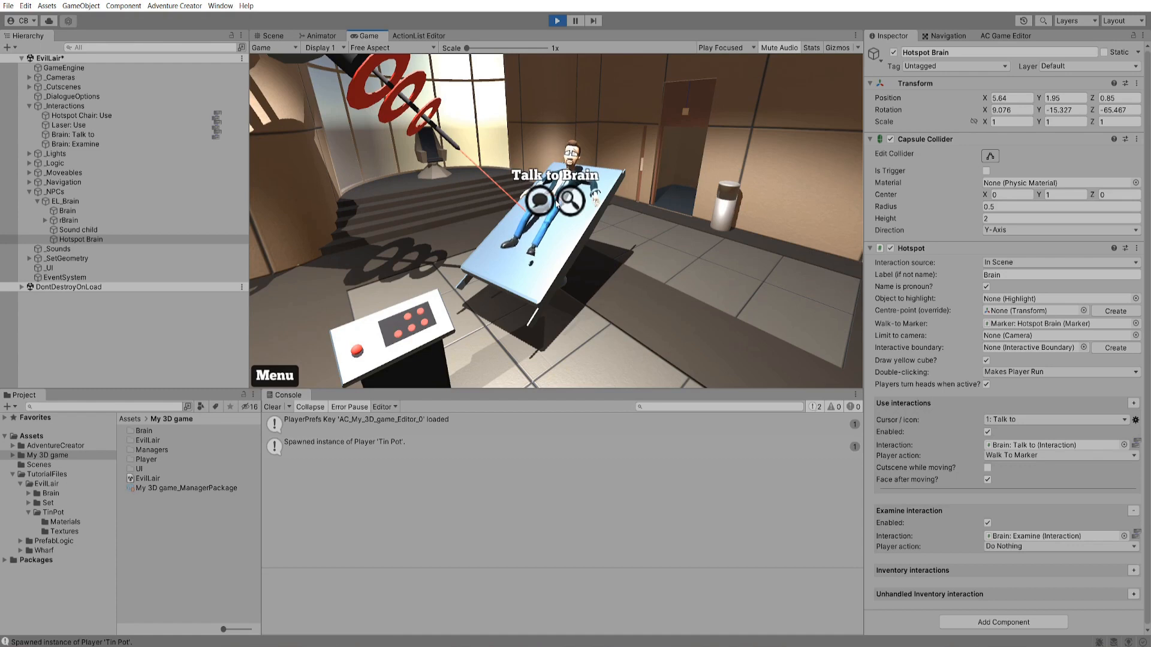
pyautogui.click(555, 202)
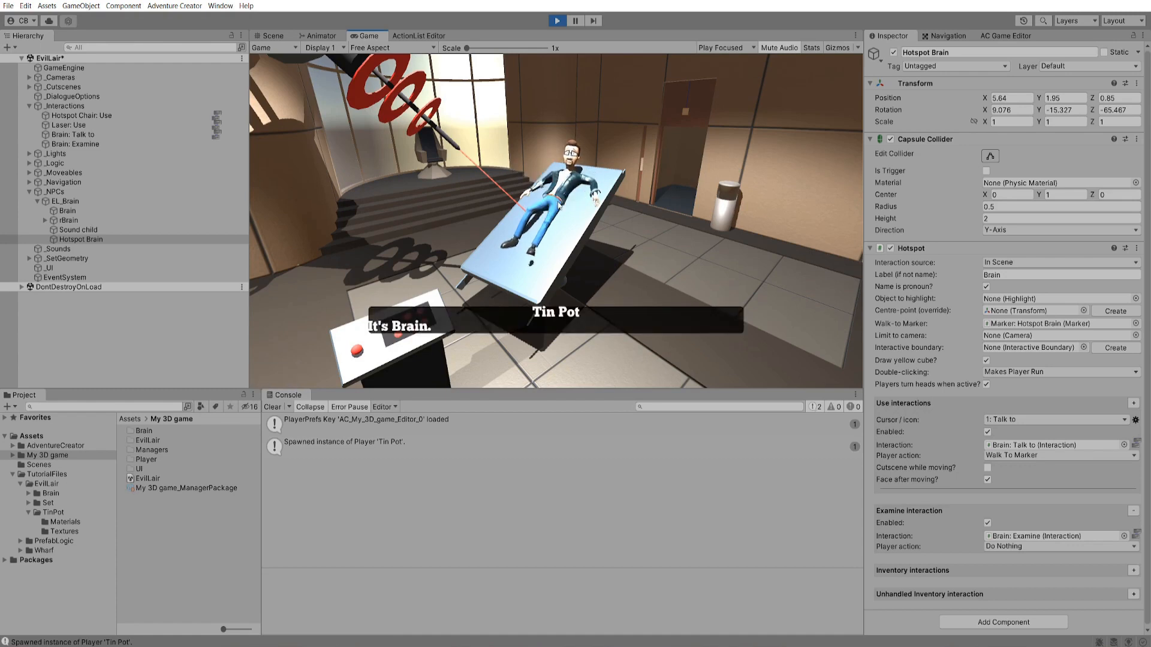
pyautogui.click(558, 204)
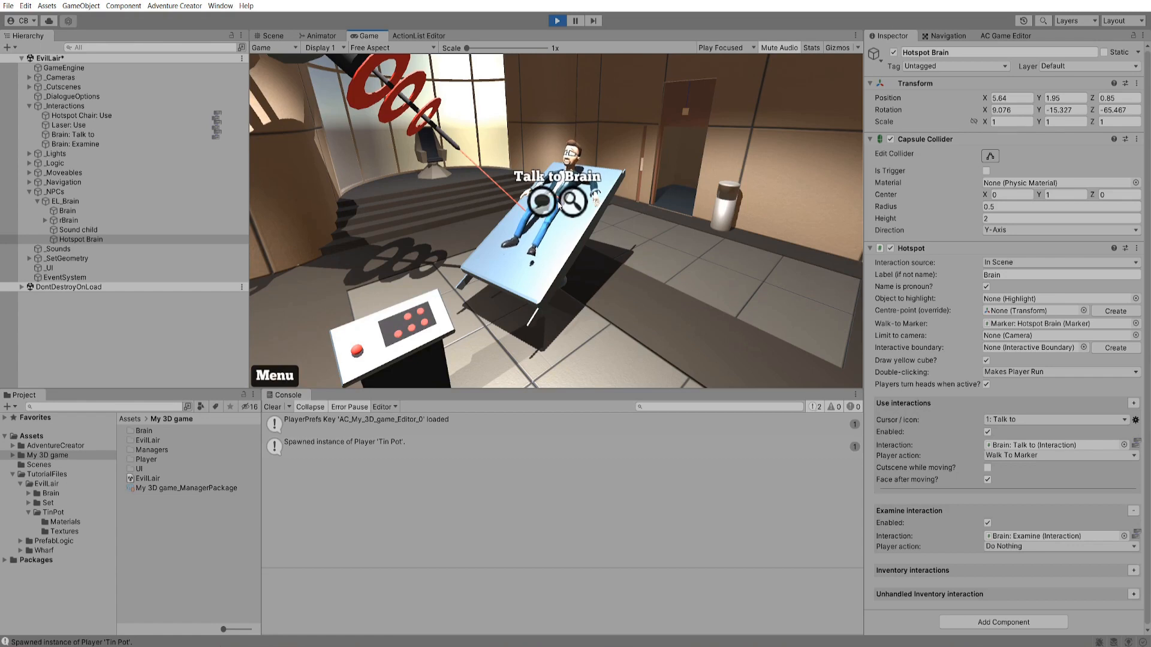
pyautogui.click(558, 205)
# - Set the Cursor manager to Display Use Icon when Use and Examine interactions are both available
pyautogui.click(993, 36)
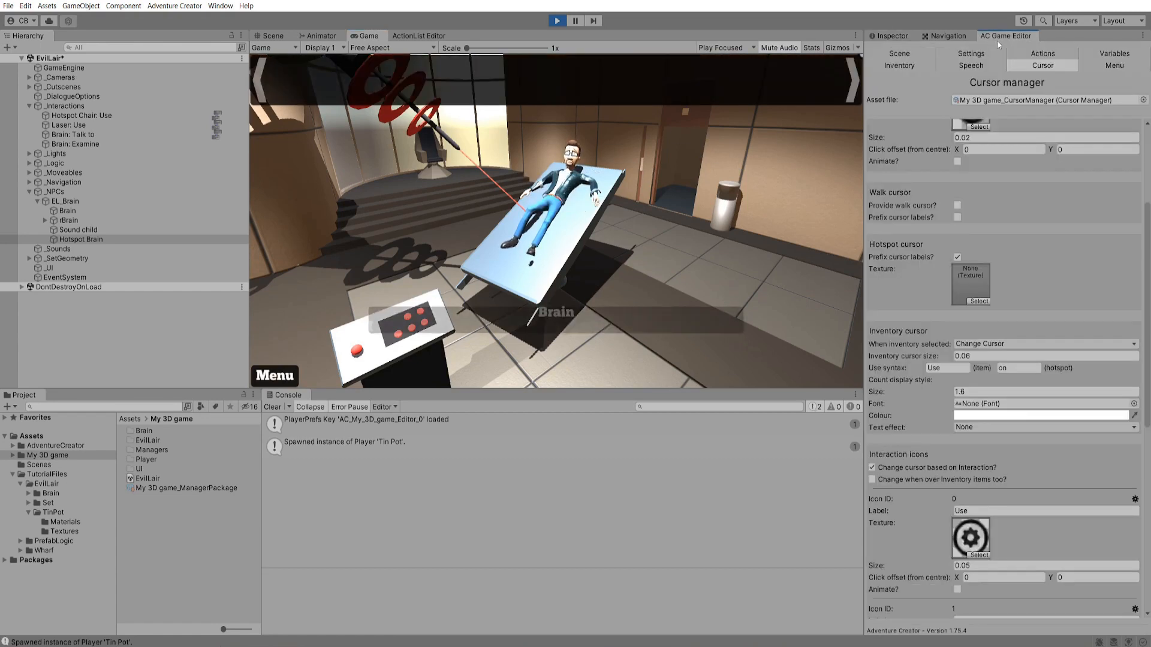
pyautogui.moveTo(1147, 318); pyautogui.dragTo(1149, 475)
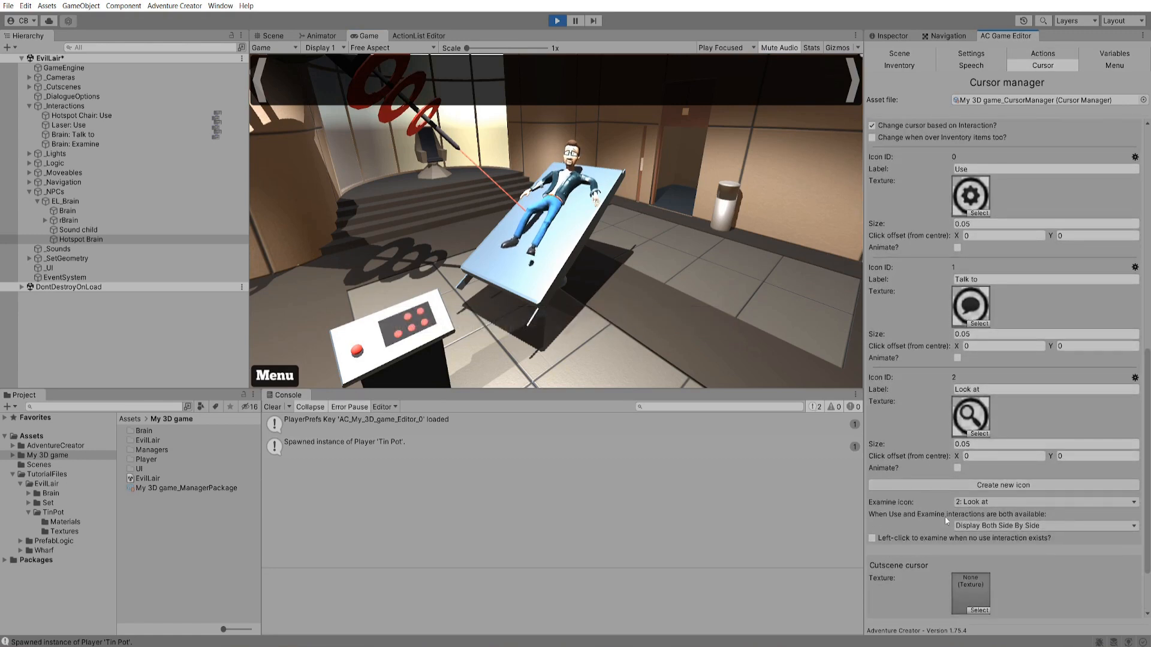
pyautogui.click(1034, 527)
pyautogui.click(1026, 550)
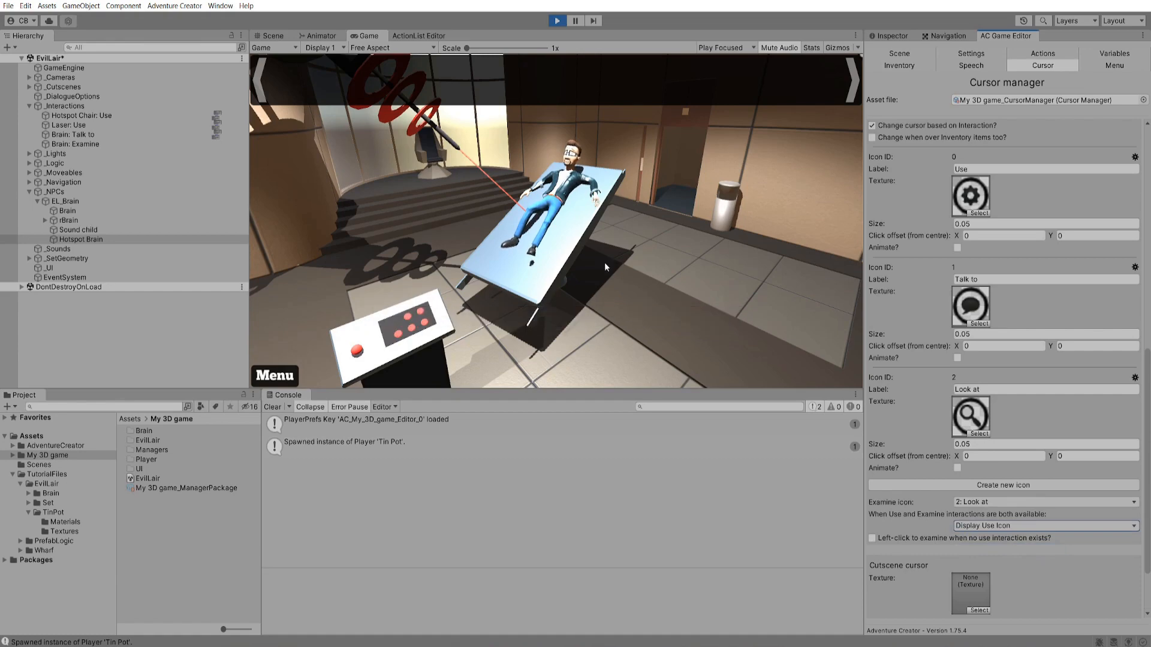
# - Stop the running game and set the Settings manager's Interaction method to Choose Interaction Then Hotspot
pyautogui.hotkey('ctrl', 'p')
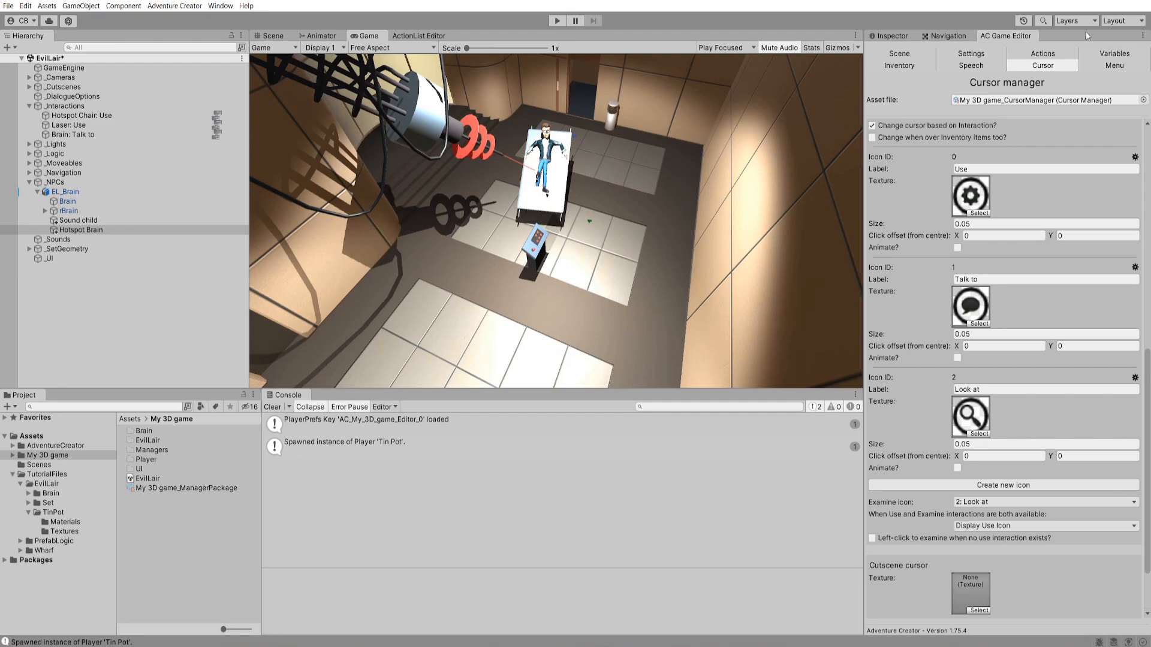
pyautogui.click(989, 57)
pyautogui.scroll(-15, 1007, 359)
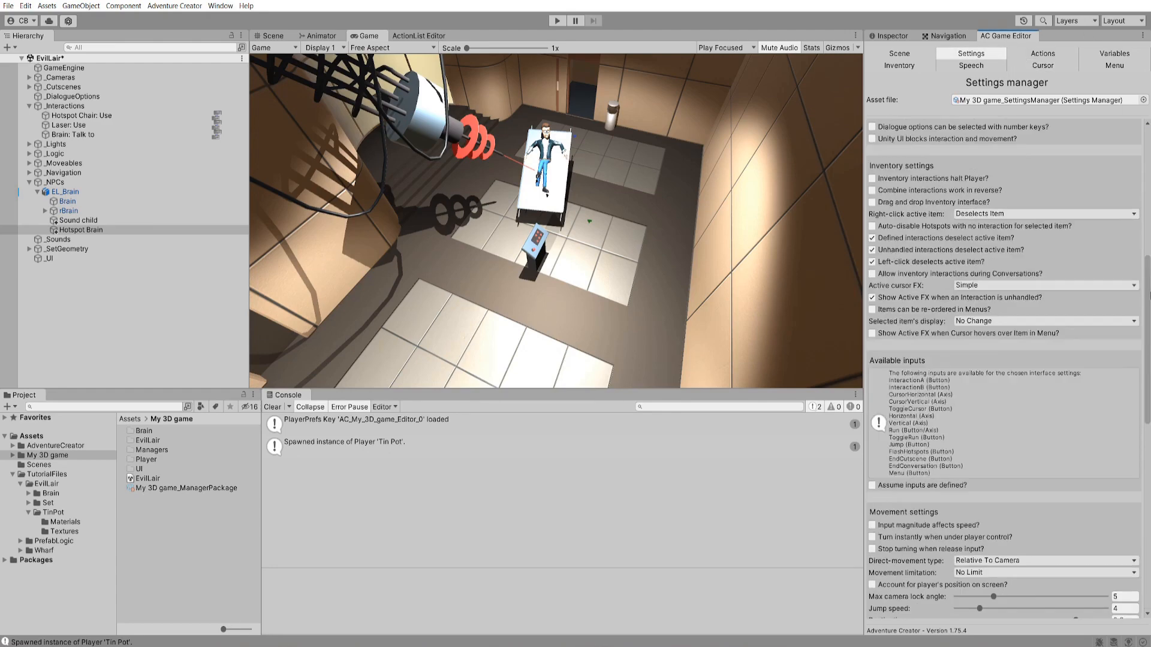
pyautogui.click(961, 464)
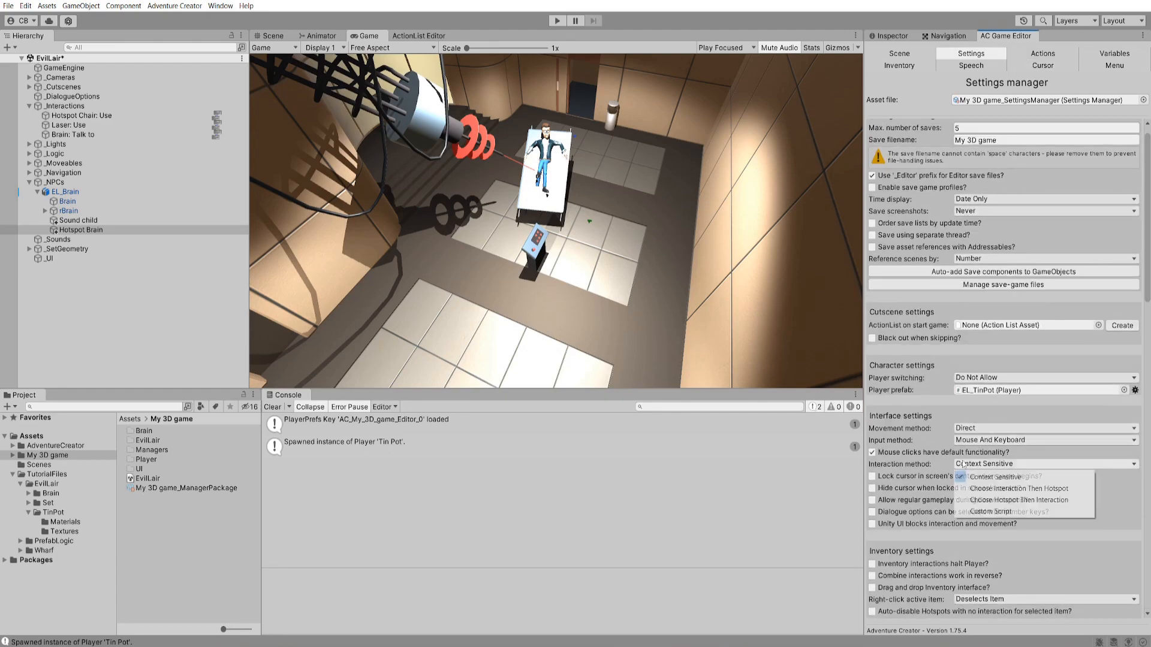
pyautogui.click(983, 489)
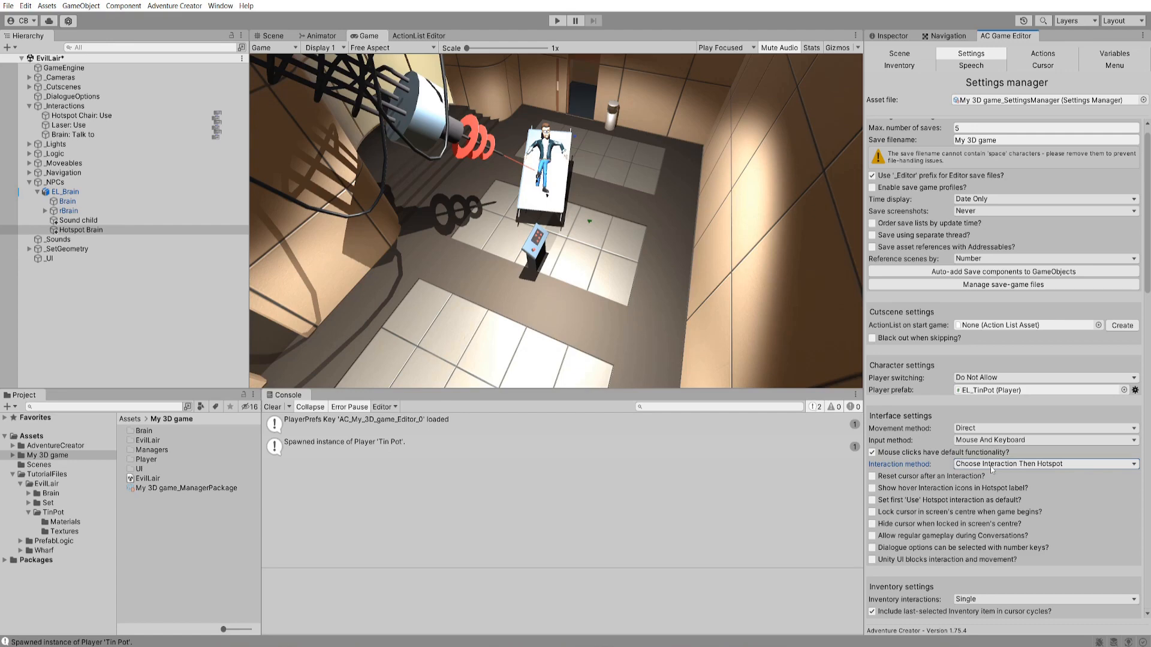
# - Enable Cycle Interactions with right-click in the Cursor manager's Interaction icons settings
pyautogui.click(1042, 65)
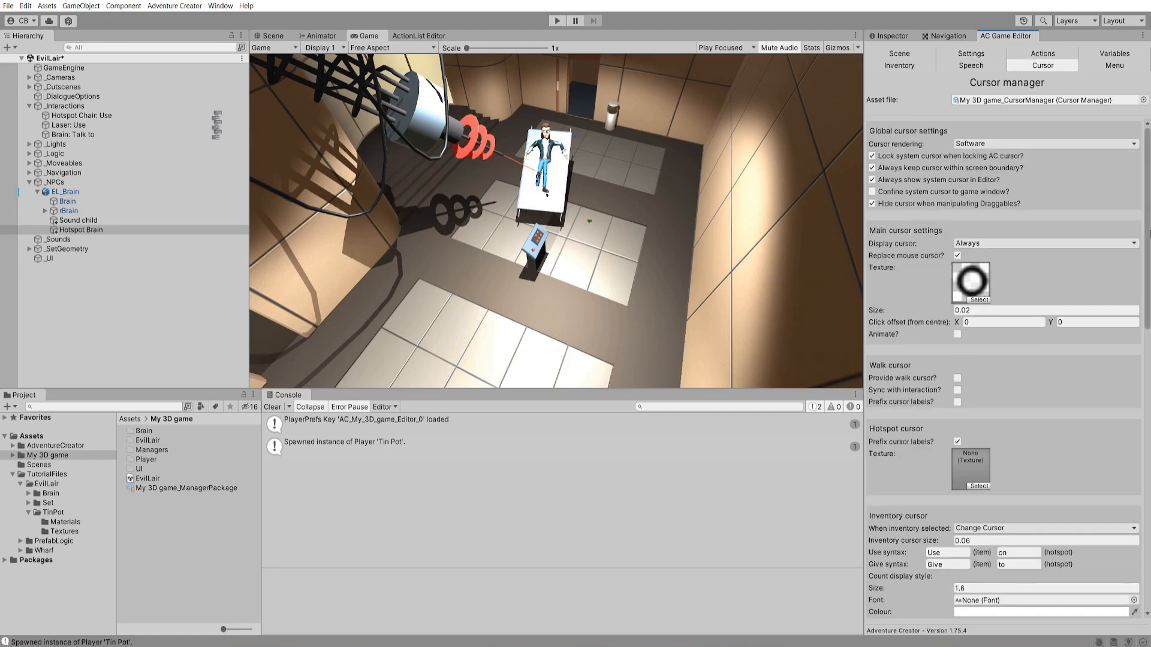
pyautogui.scroll(-5, 959, 269)
pyautogui.scroll(-8, 908, 329)
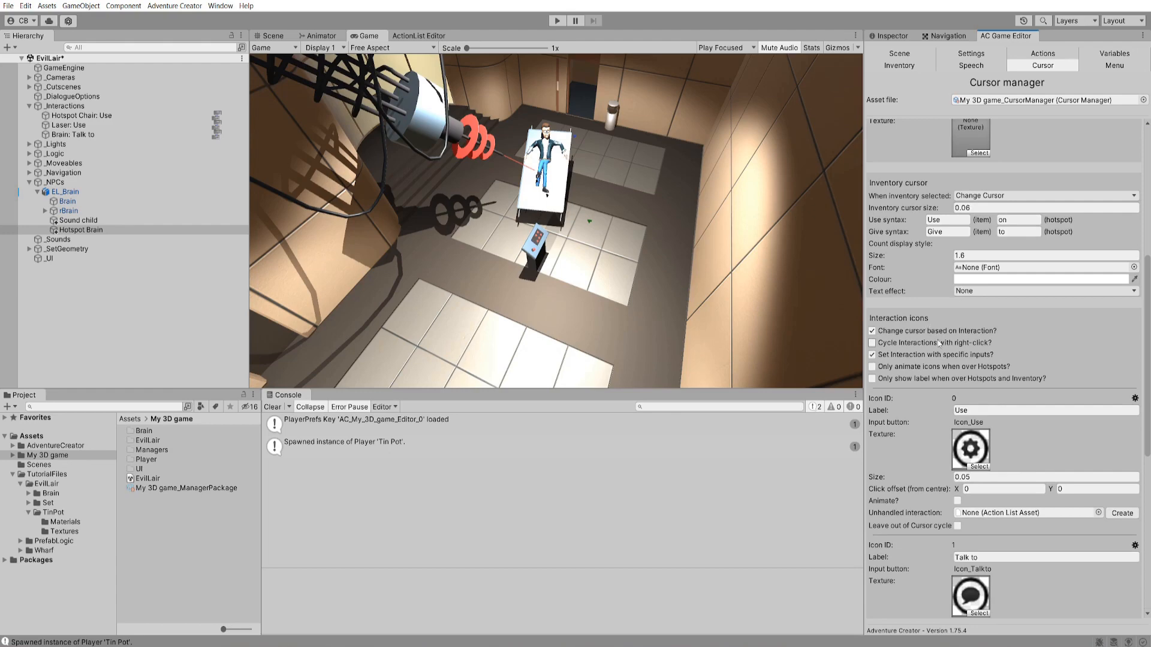
pyautogui.click(894, 347)
# - Test cycling through the interaction cursors and using Talk to on the Brain in the running game
pyautogui.click(557, 21)
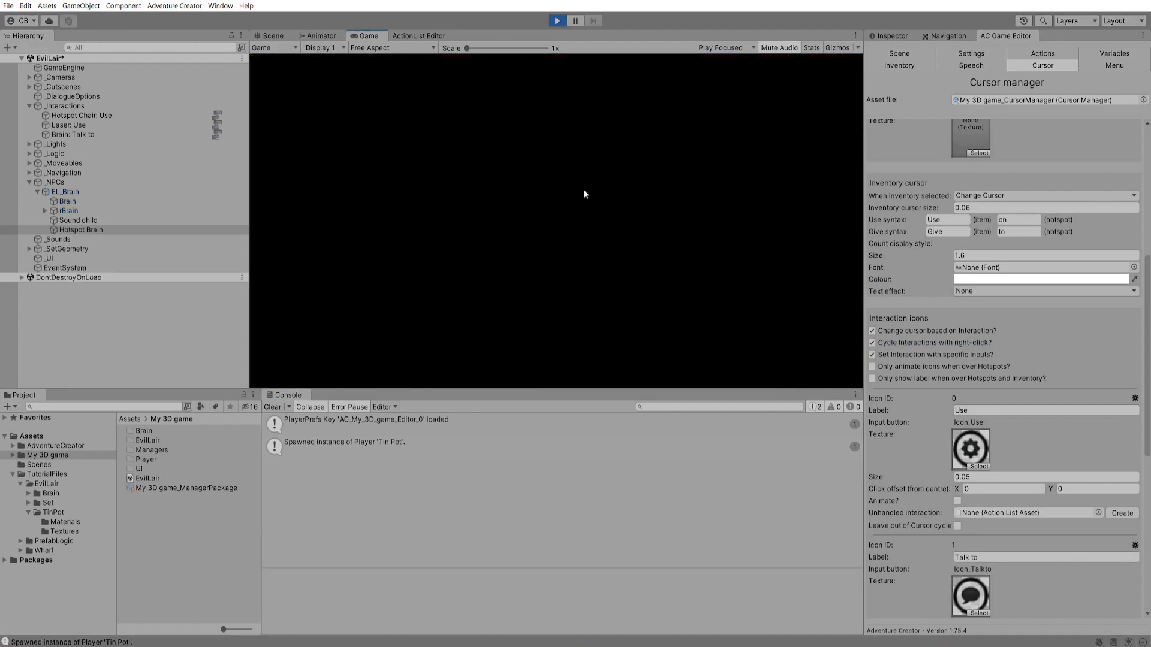
pyautogui.rightClick(571, 260)
pyautogui.rightClick(568, 263)
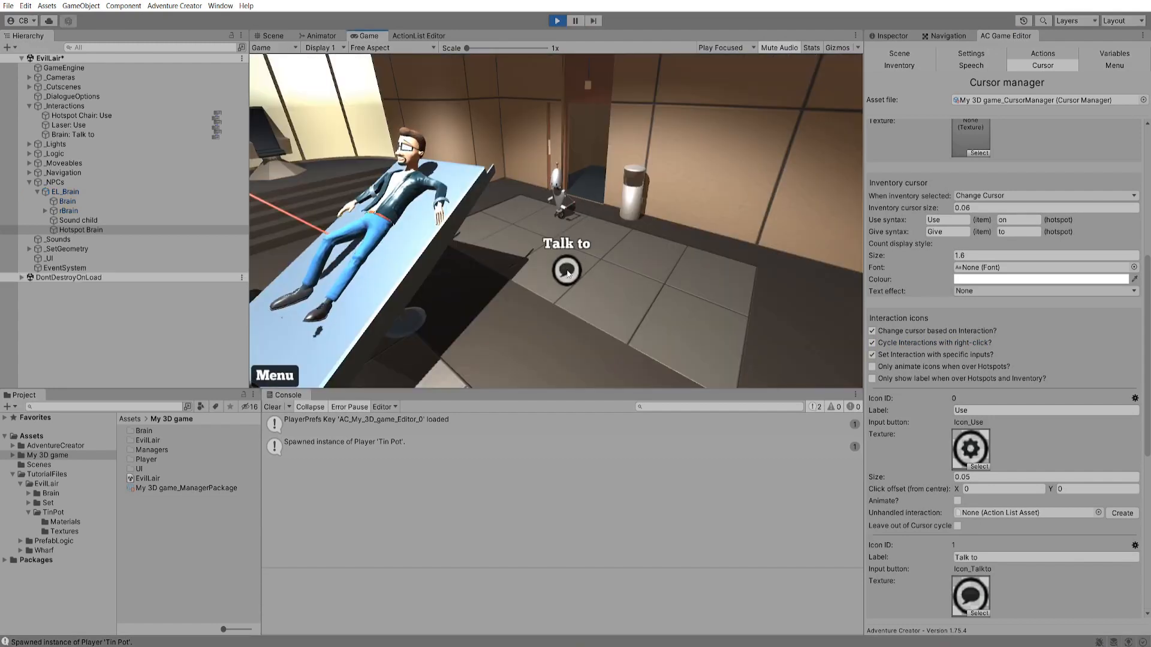
pyautogui.rightClick(568, 270)
pyautogui.rightClick(562, 266)
pyautogui.rightClick(548, 265)
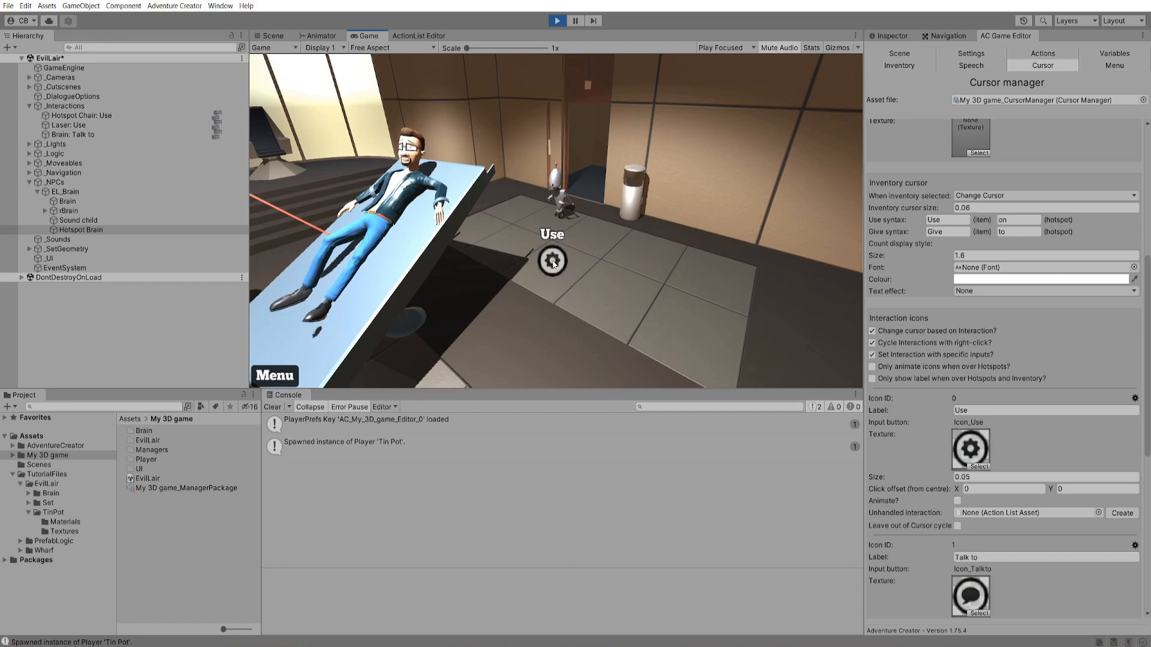
pyautogui.scroll(-5, 960, 410)
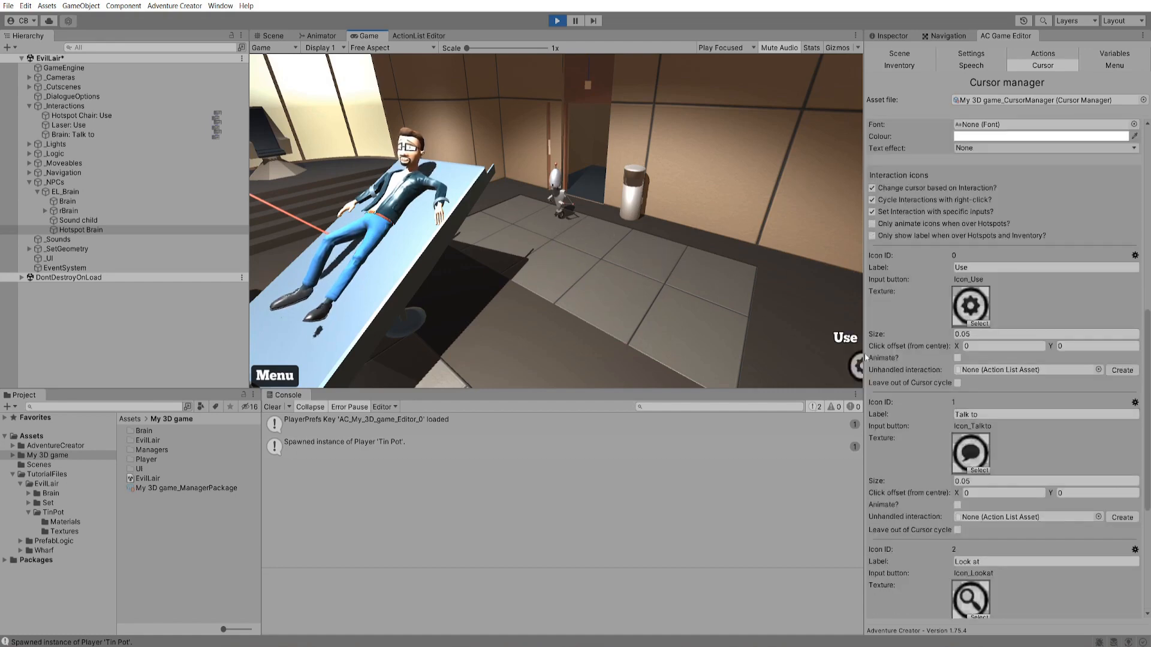
pyautogui.rightClick(396, 200)
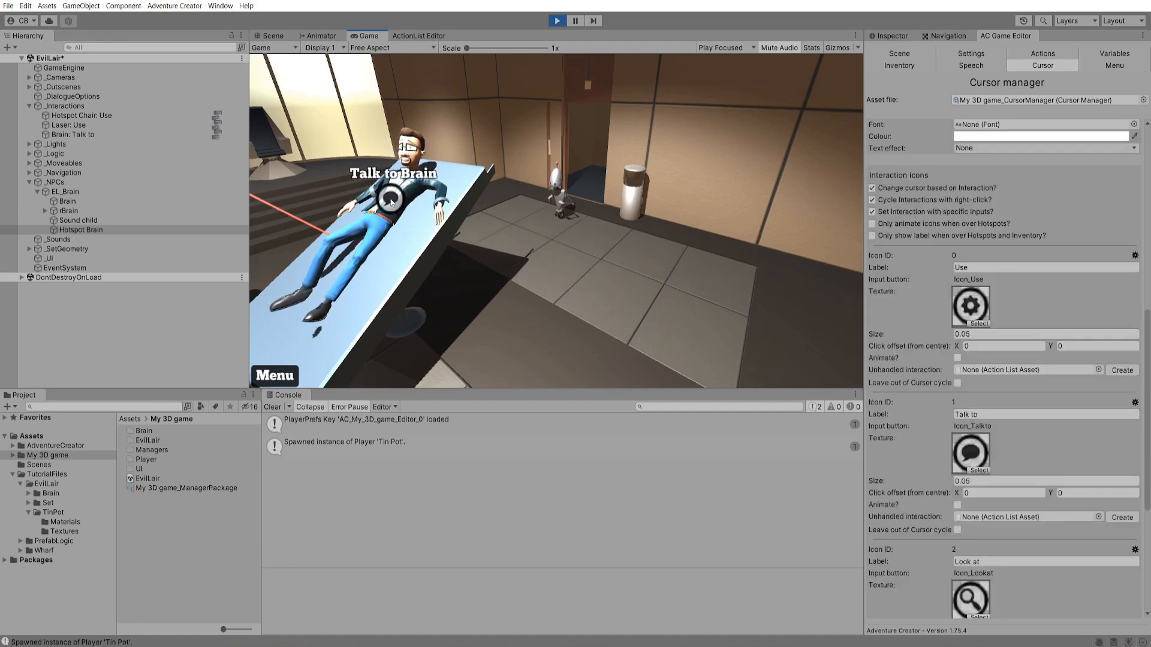
pyautogui.click(376, 211)
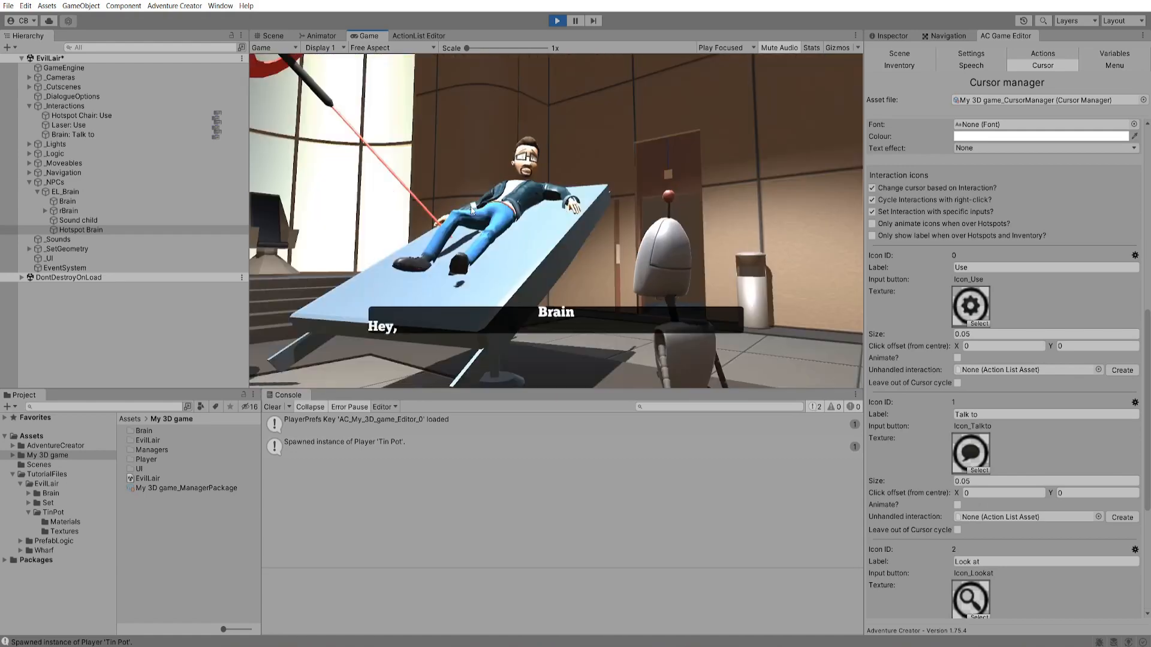
pyautogui.hotkey('ctrl', 'p')
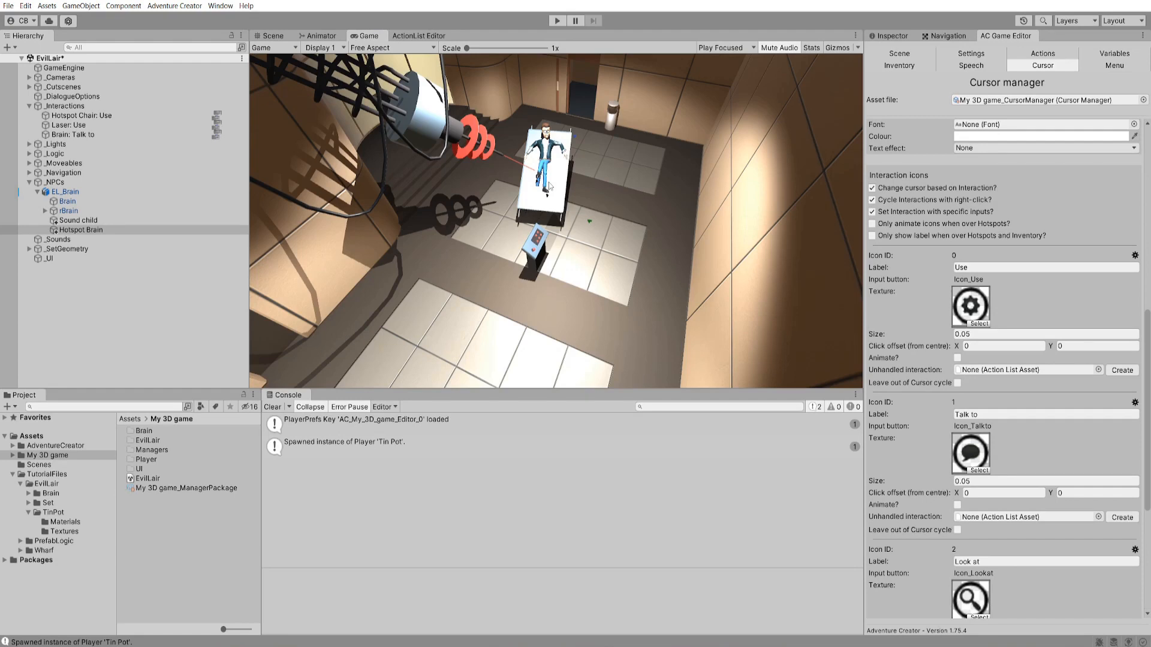
# - Add two Use interactions to Hotspot Brain, one with the icon 0: Use and one with 2: Look at
pyautogui.click(274, 36)
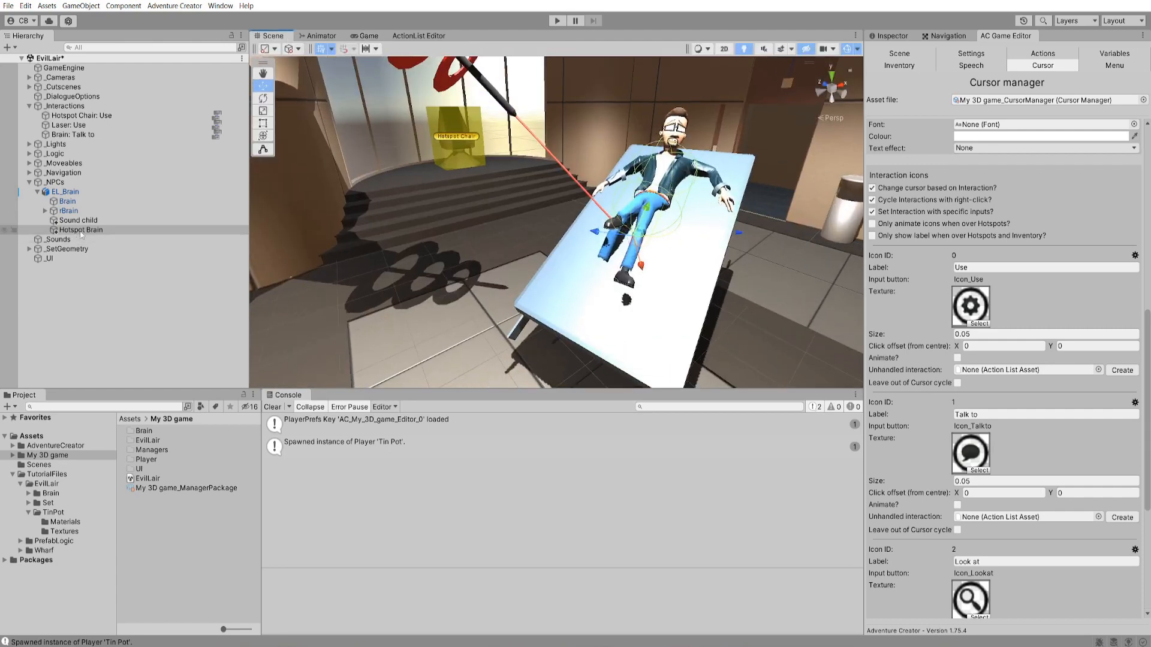
pyautogui.click(880, 36)
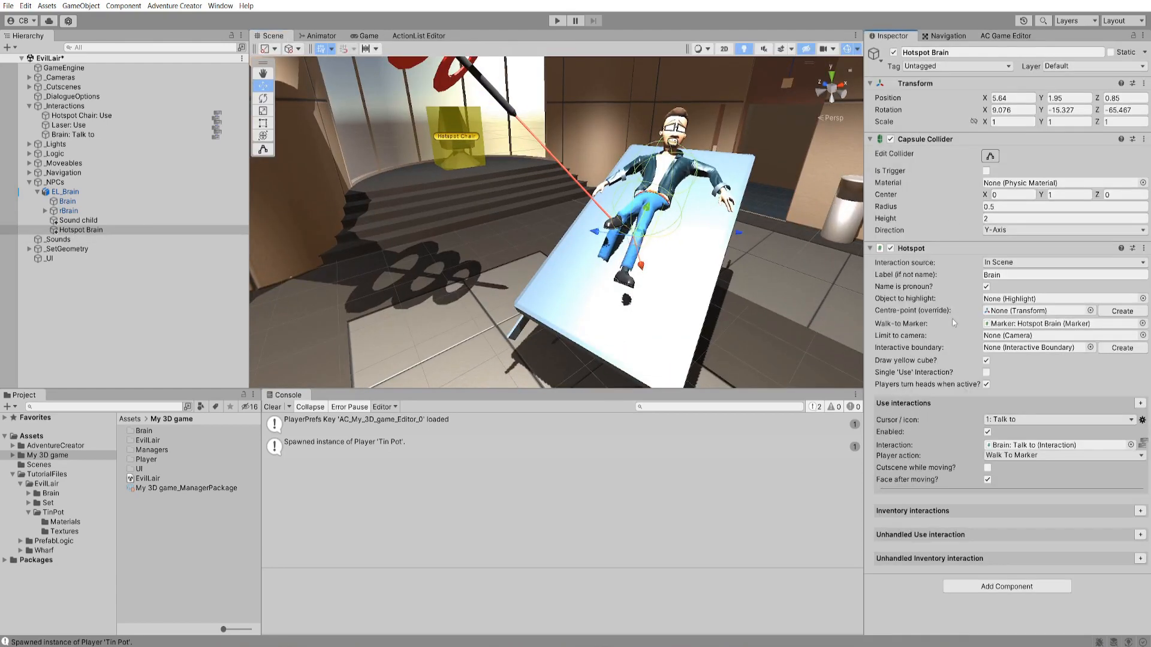
pyautogui.click(1140, 403)
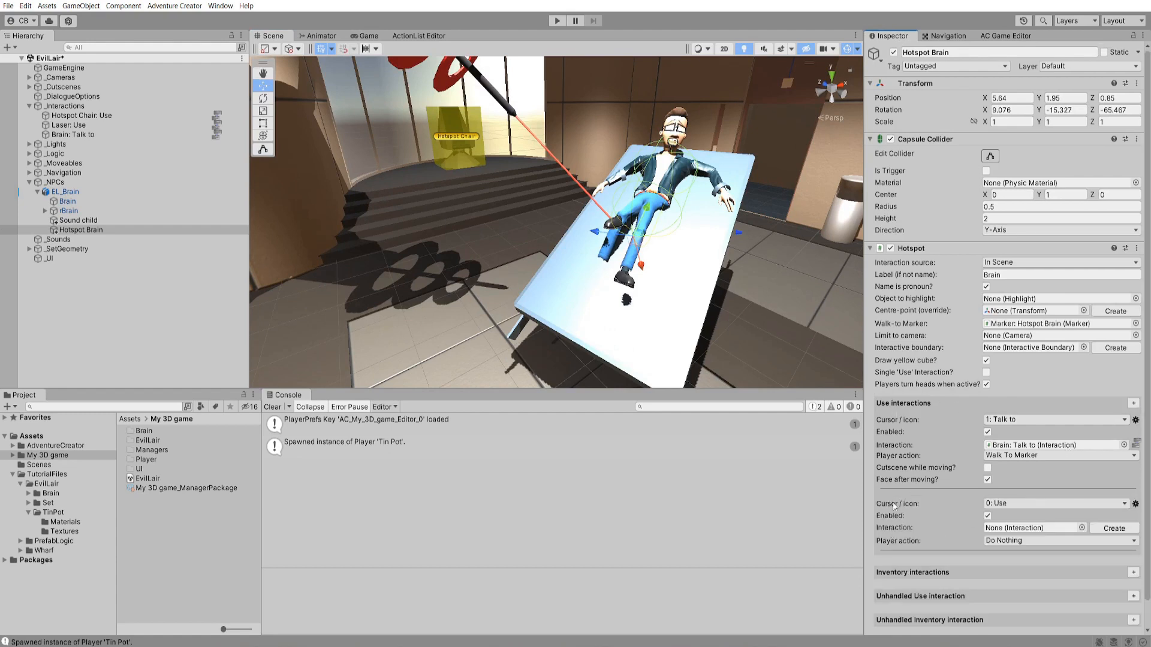
pyautogui.click(1132, 403)
pyautogui.scroll(-2, 945, 451)
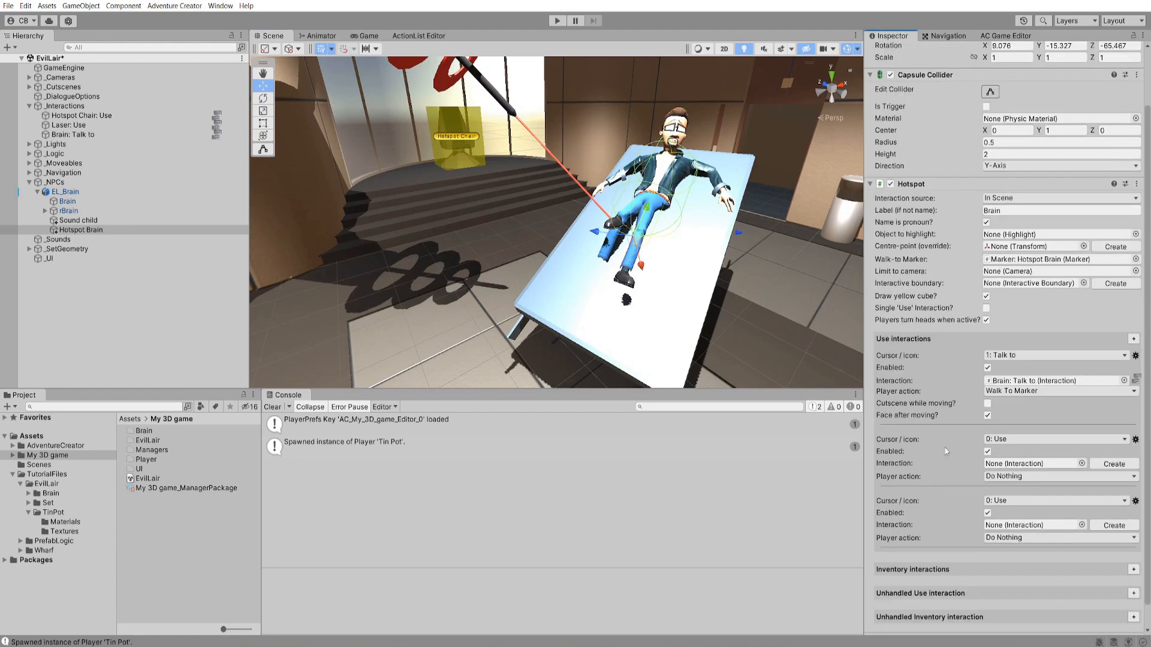
pyautogui.click(1003, 501)
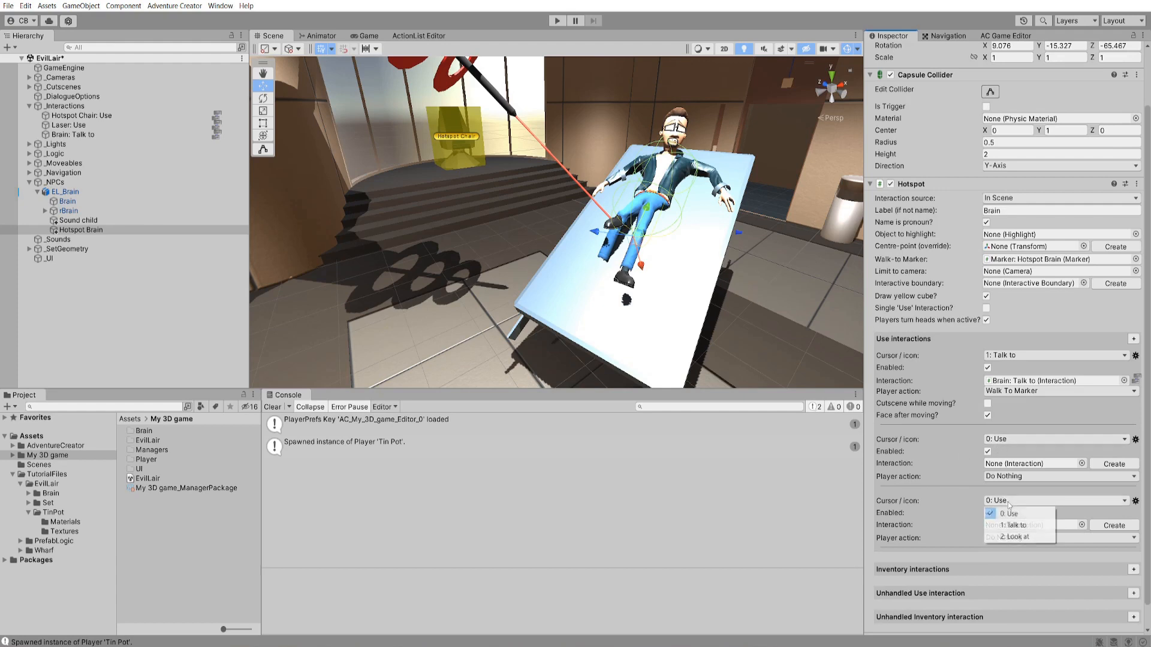
pyautogui.click(1017, 526)
# - Set both new interactions' Player action to Turn To Face and create their Brain: Use and Brain: Look at ActionLists
pyautogui.click(1019, 476)
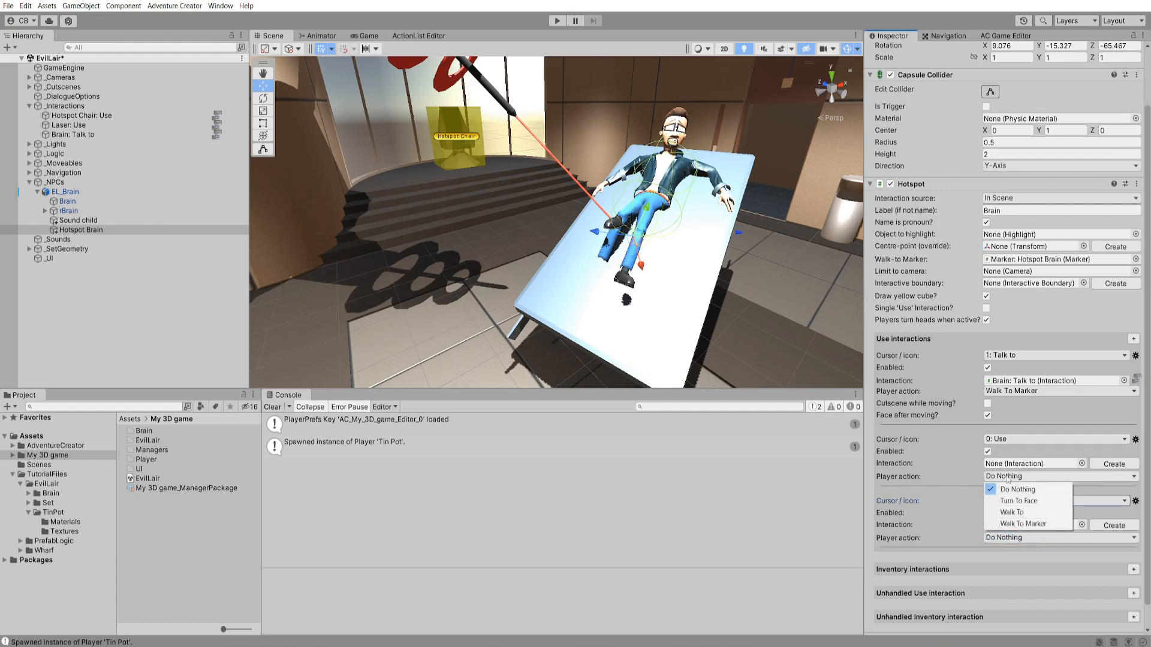
pyautogui.click(1011, 503)
pyautogui.click(1031, 538)
pyautogui.click(1019, 562)
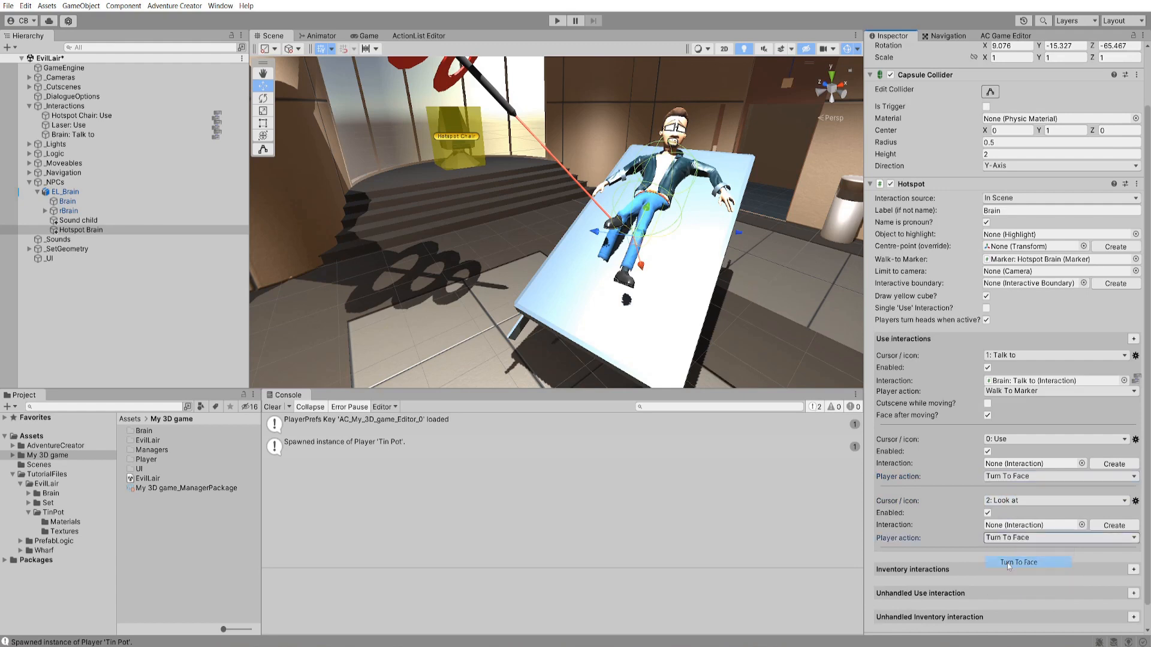
pyautogui.click(1113, 464)
pyautogui.click(1113, 525)
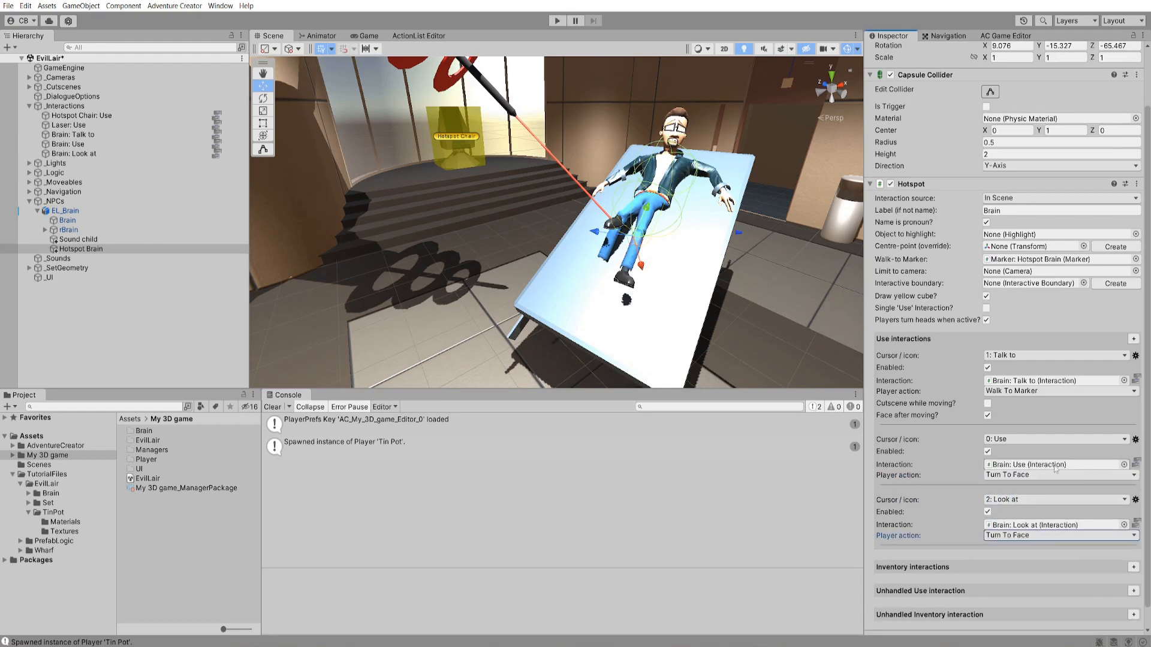
# - Change the Brain: Use action to Dialogue: Play speech as a player line beginning "I can't free him by hand - I'll have to find a button"
pyautogui.click(1136, 464)
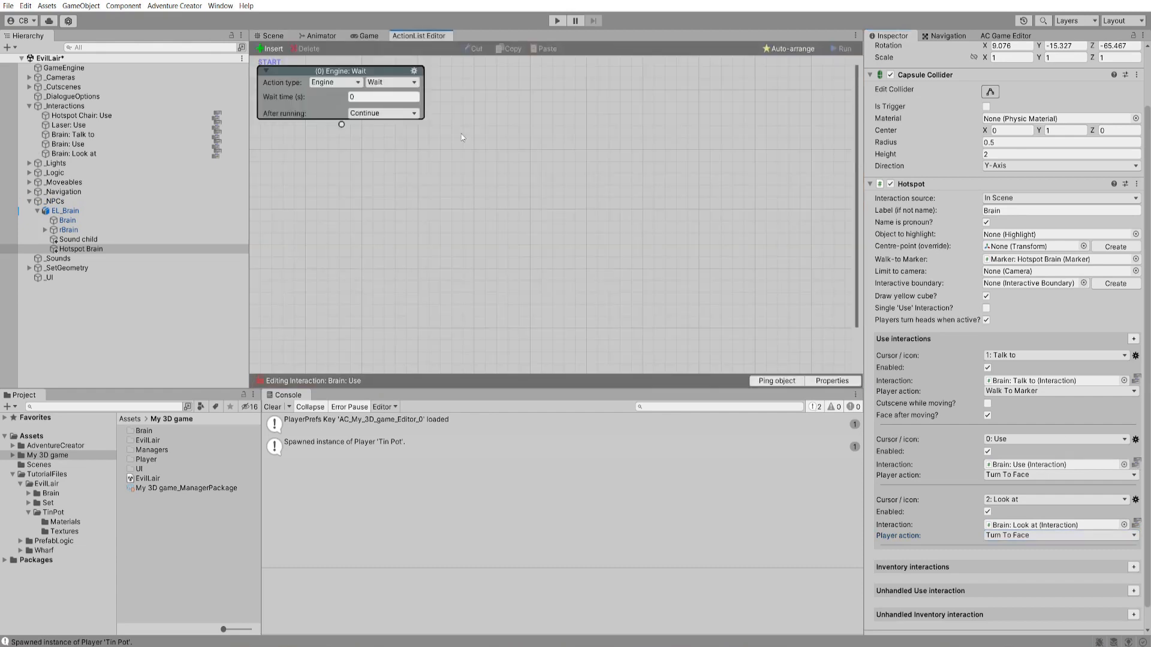
pyautogui.click(329, 83)
pyautogui.click(336, 141)
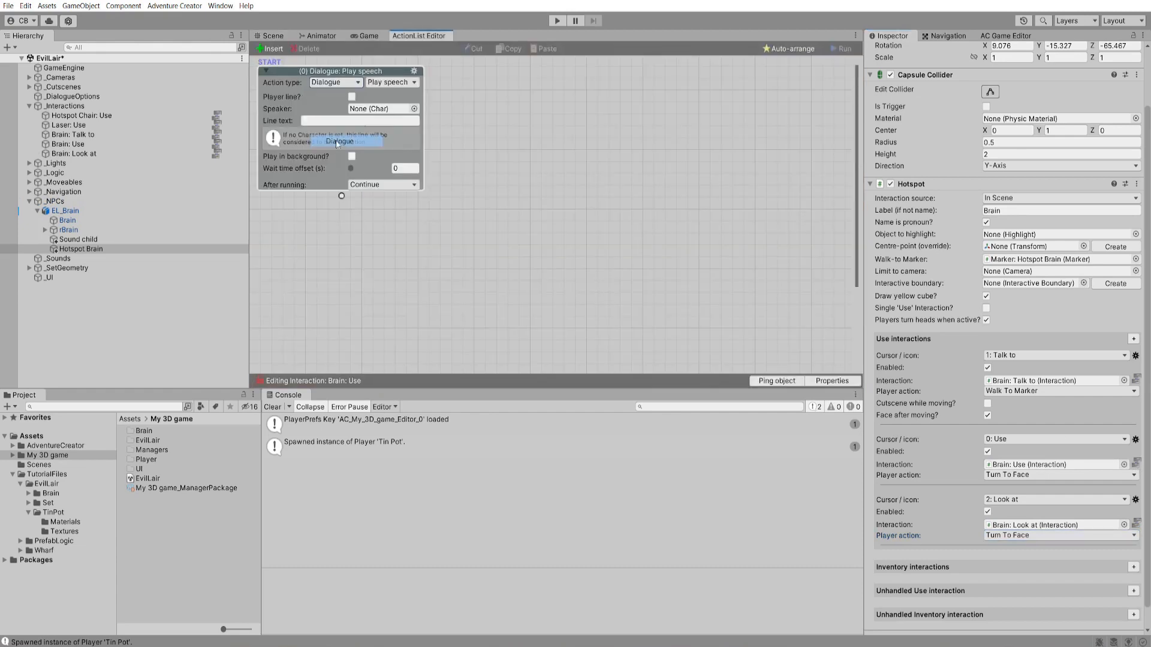
pyautogui.click(352, 97)
pyautogui.click(348, 108)
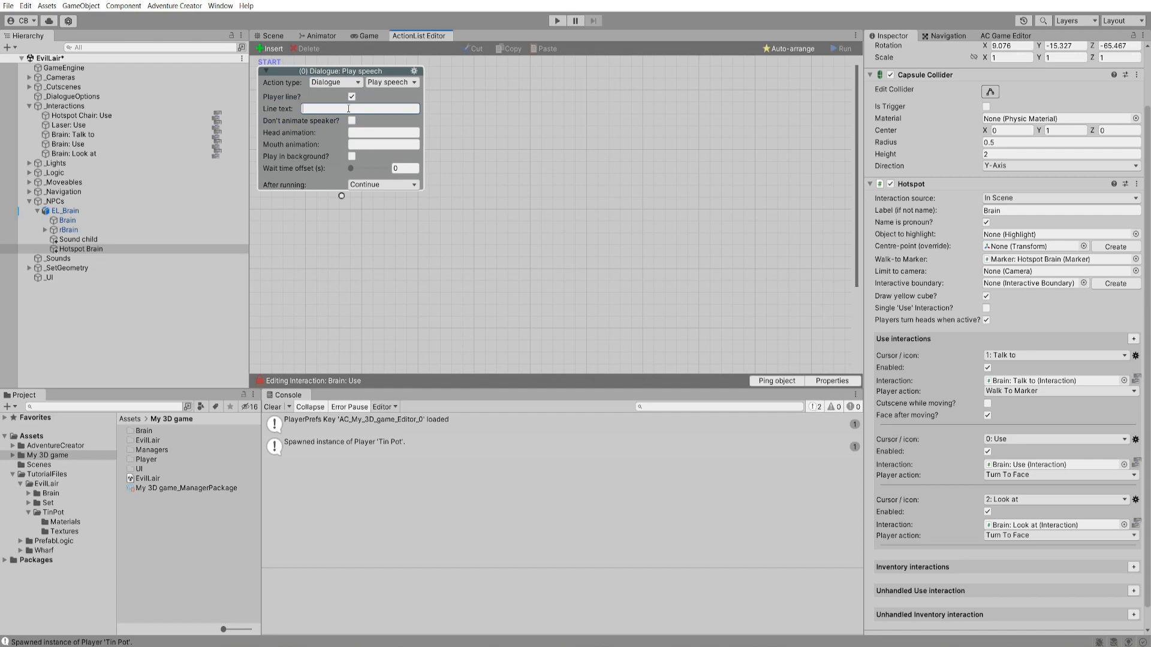
pyautogui.write("I can't free him by hand - I'll have to find a button t")
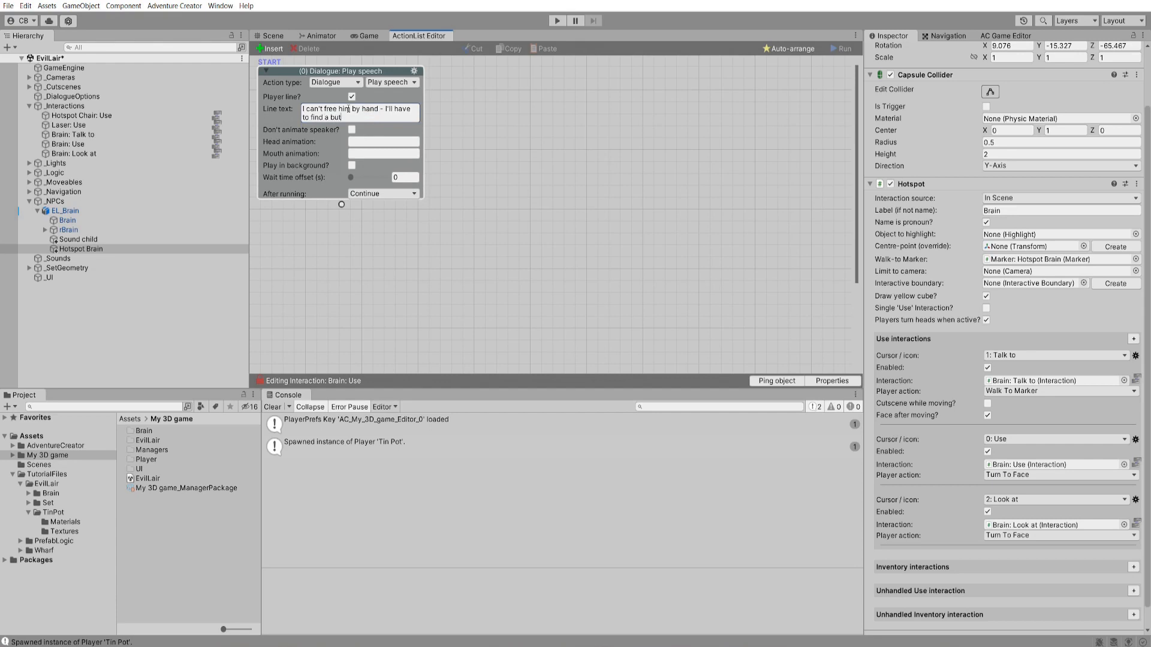
pyautogui.write('elp.')
# - Change the Brain: Look at action to Dialogue: Play speech as a player line with the text "Looks like Brain's got himself stuck again!"
pyautogui.click(1136, 524)
pyautogui.click(335, 82)
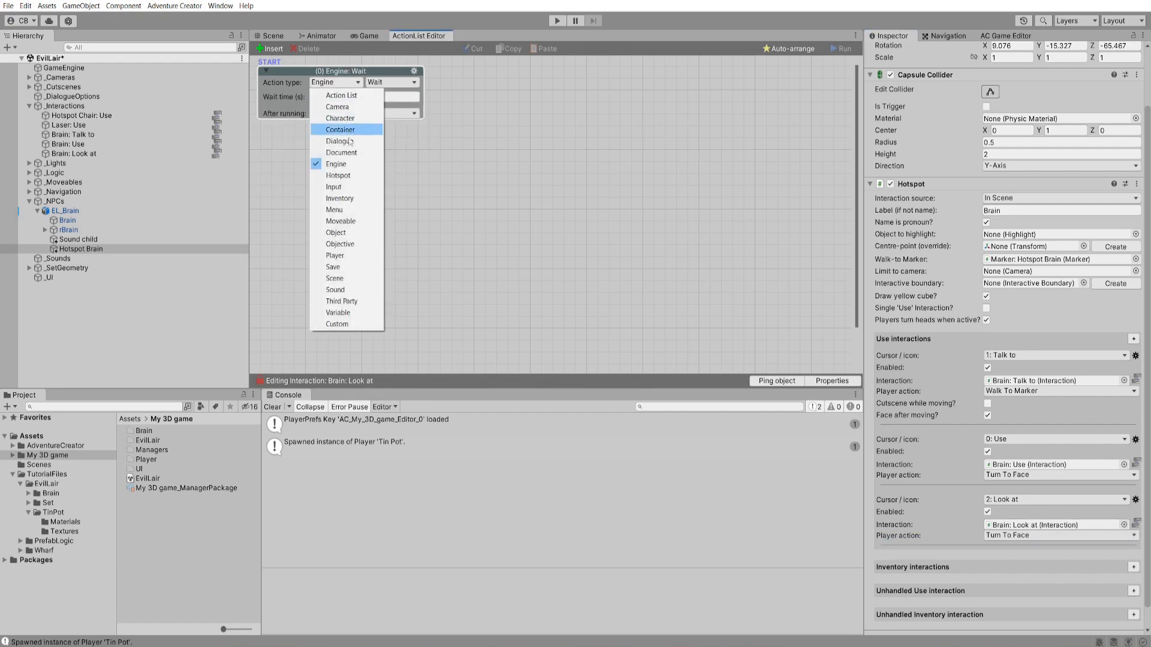
pyautogui.click(339, 141)
pyautogui.click(349, 107)
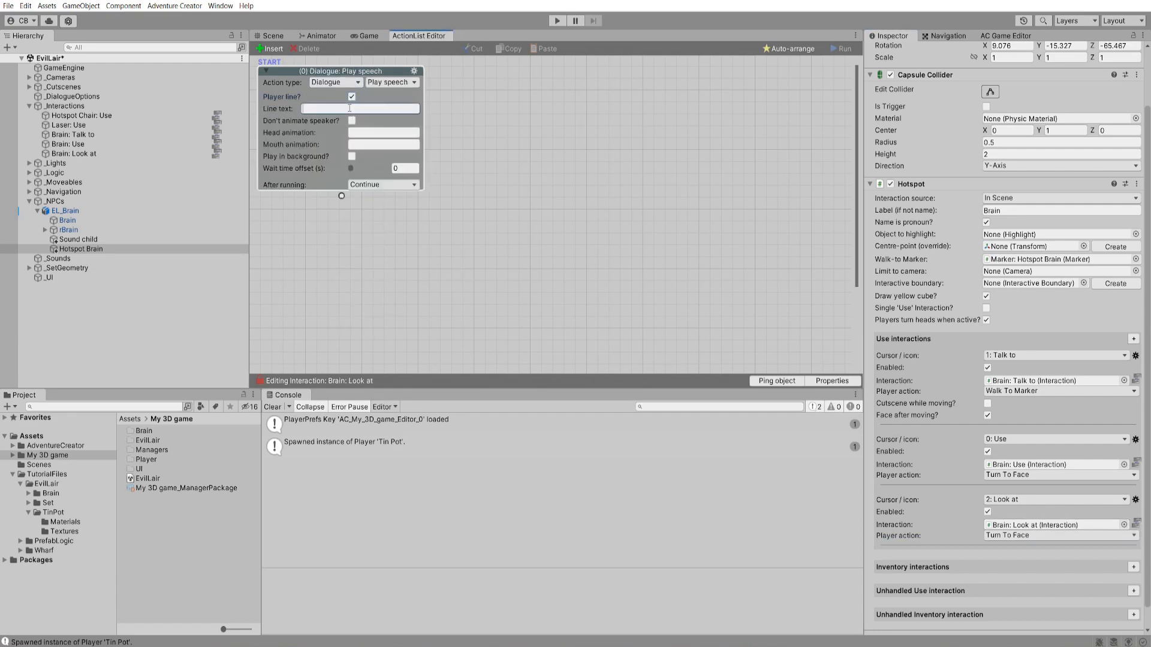
pyautogui.write("Looks like Brain's got himself stuck again!")
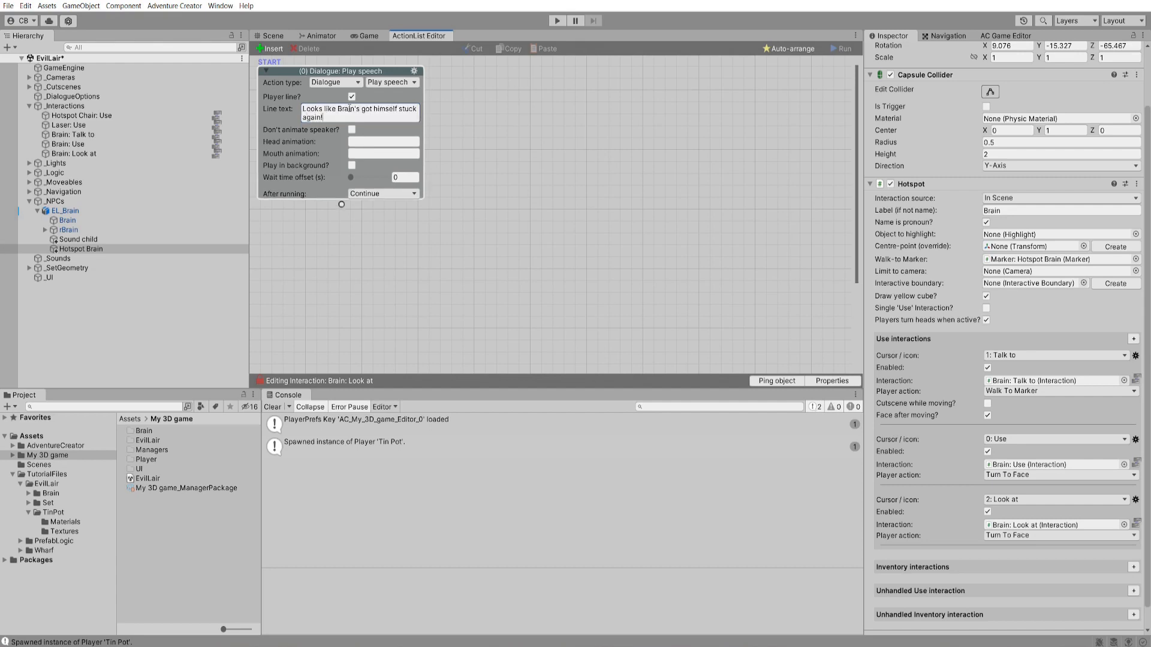
# - Run the game, cycle the cursor over the Brain to Look at and trigger that interaction
pyautogui.click(557, 21)
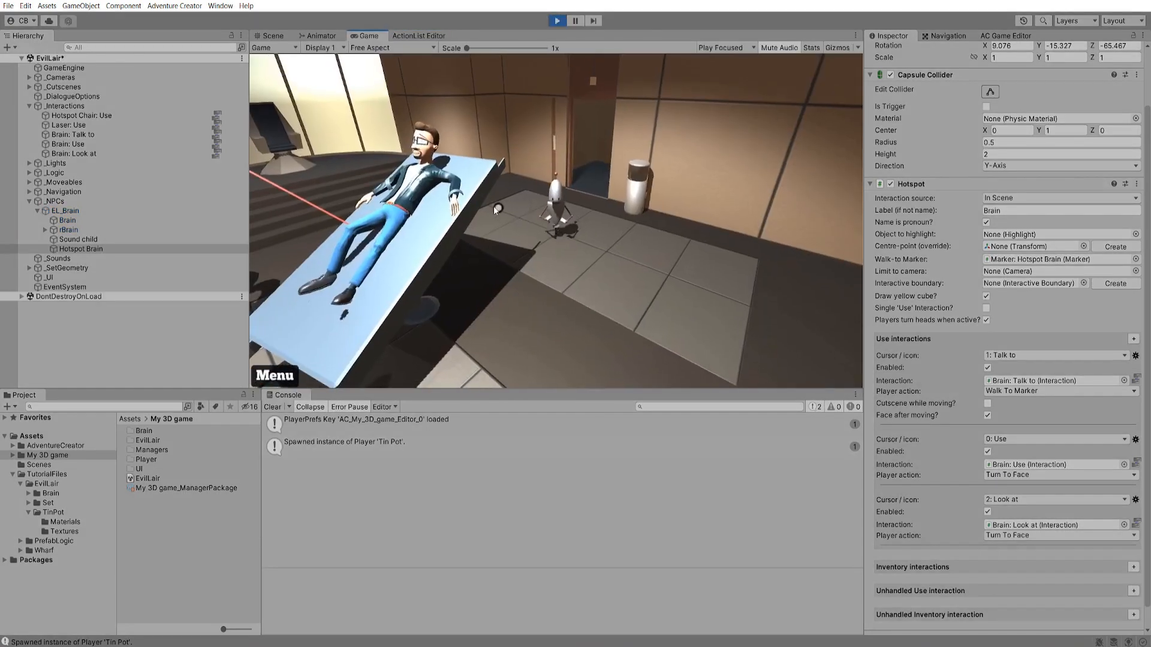
pyautogui.rightClick(441, 182)
pyautogui.rightClick(444, 178)
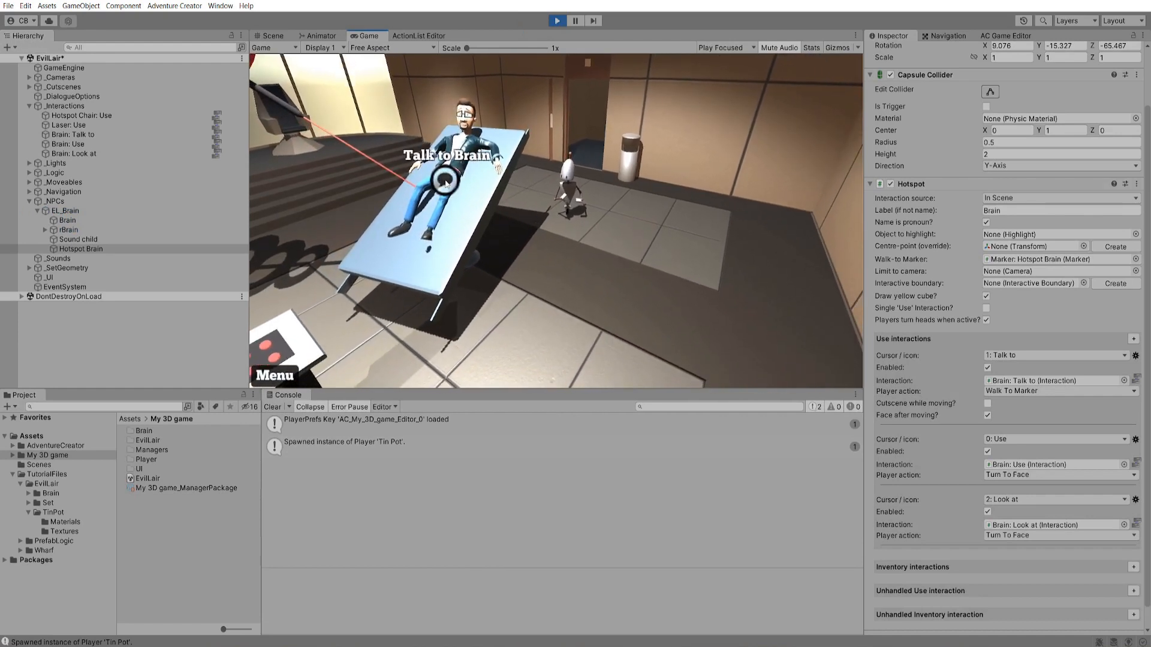
pyautogui.rightClick(444, 182)
pyautogui.click(444, 180)
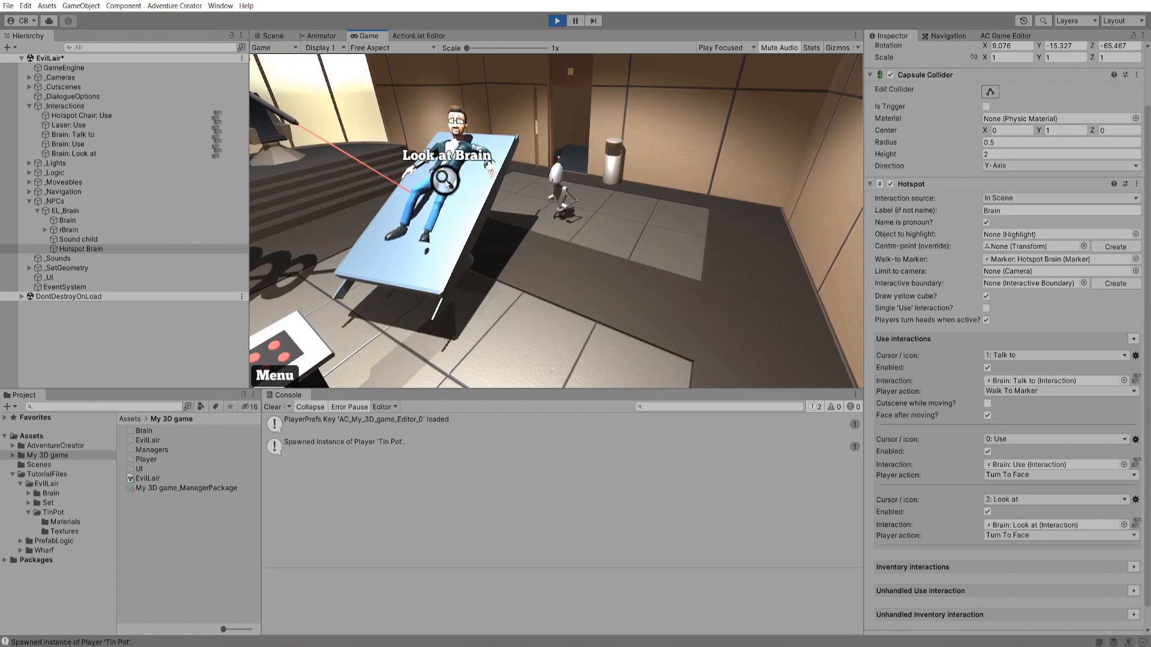
# - Set the Interaction method to Choose Hotspot Then Interaction and test the Brain's Use interaction in the running game
pyautogui.click(990, 373)
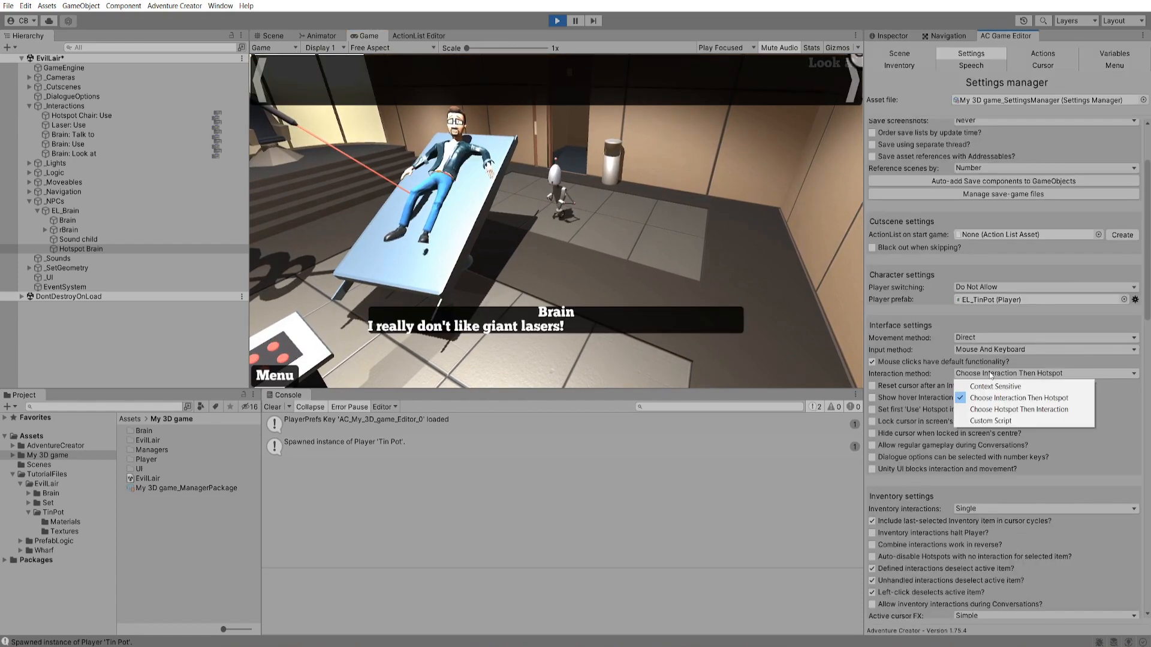
pyautogui.click(1021, 409)
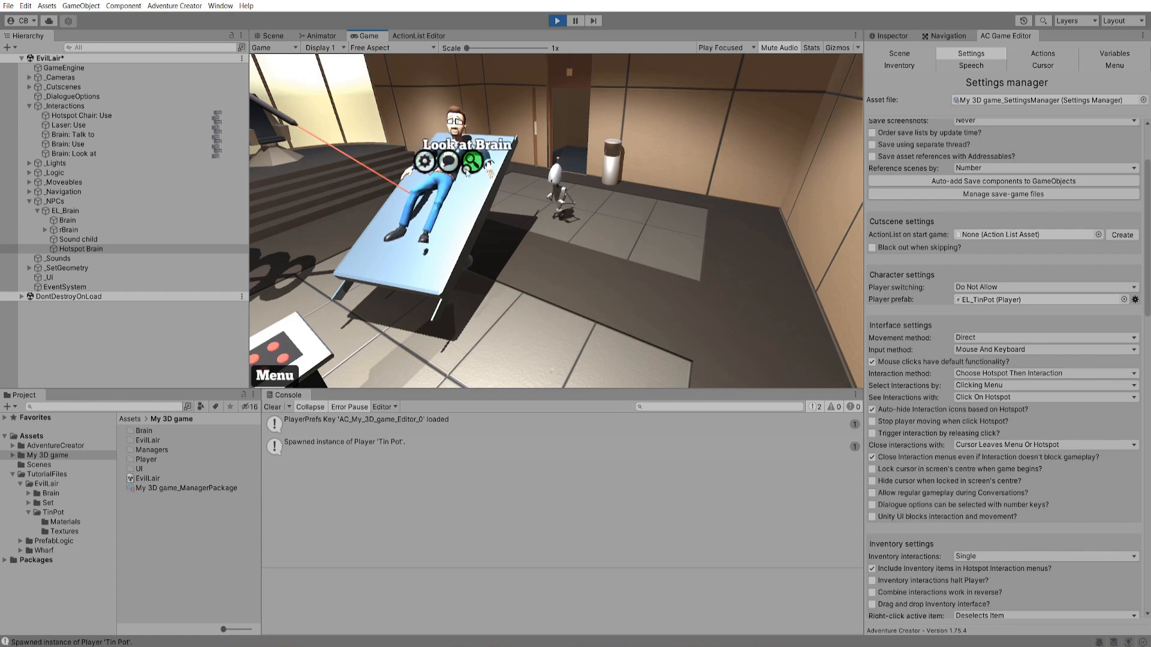
pyautogui.click(425, 162)
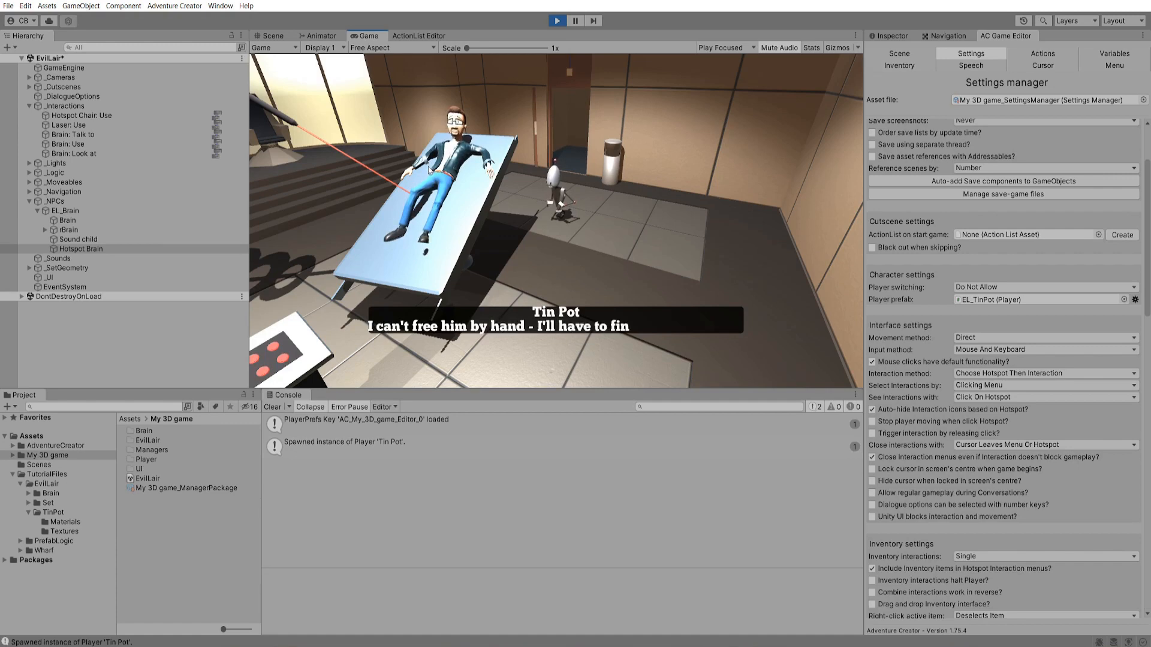
pyautogui.click(429, 170)
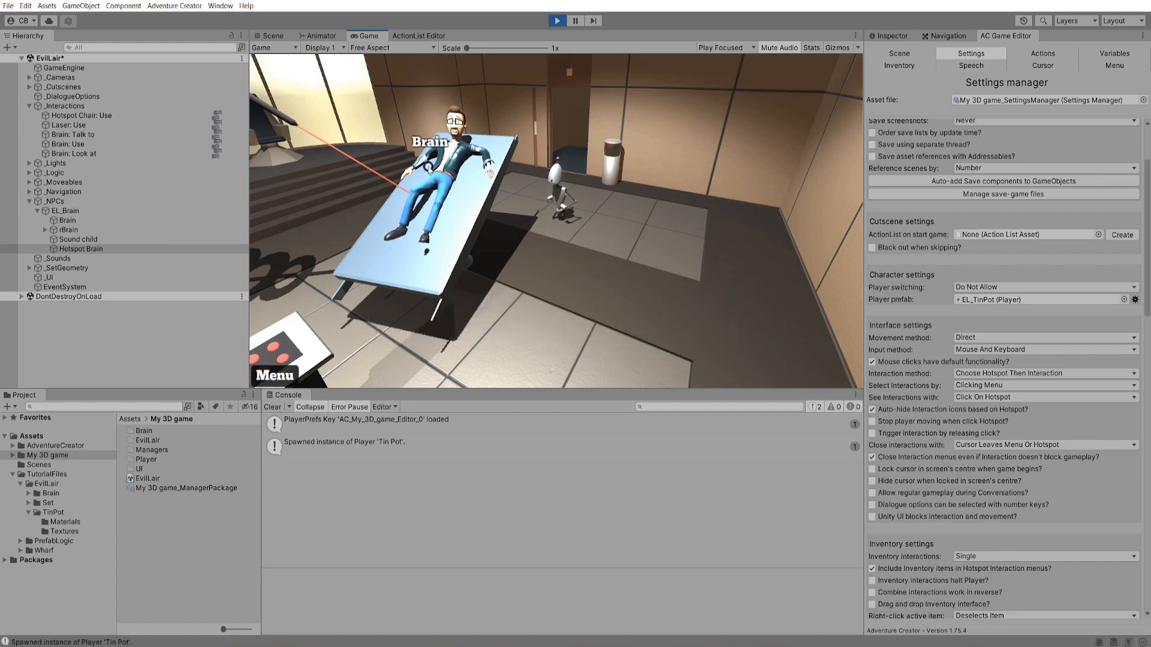
# - Review the Interaction method options and the in-game inventory bar, and end the test run
pyautogui.click(1019, 374)
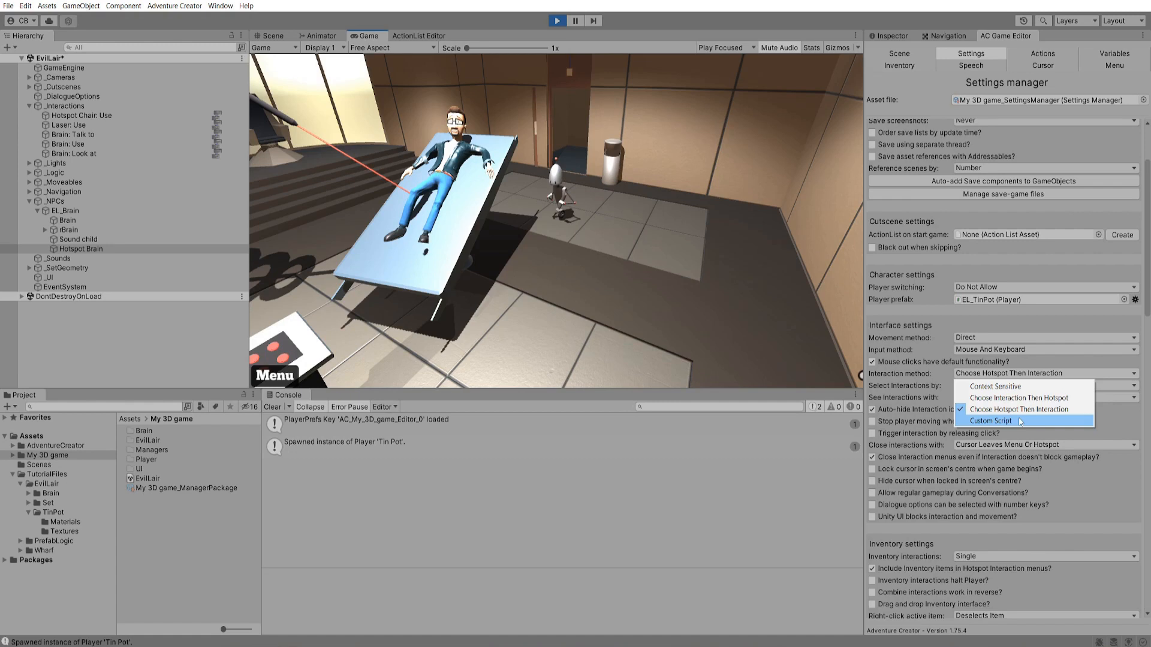
pyautogui.click(1025, 411)
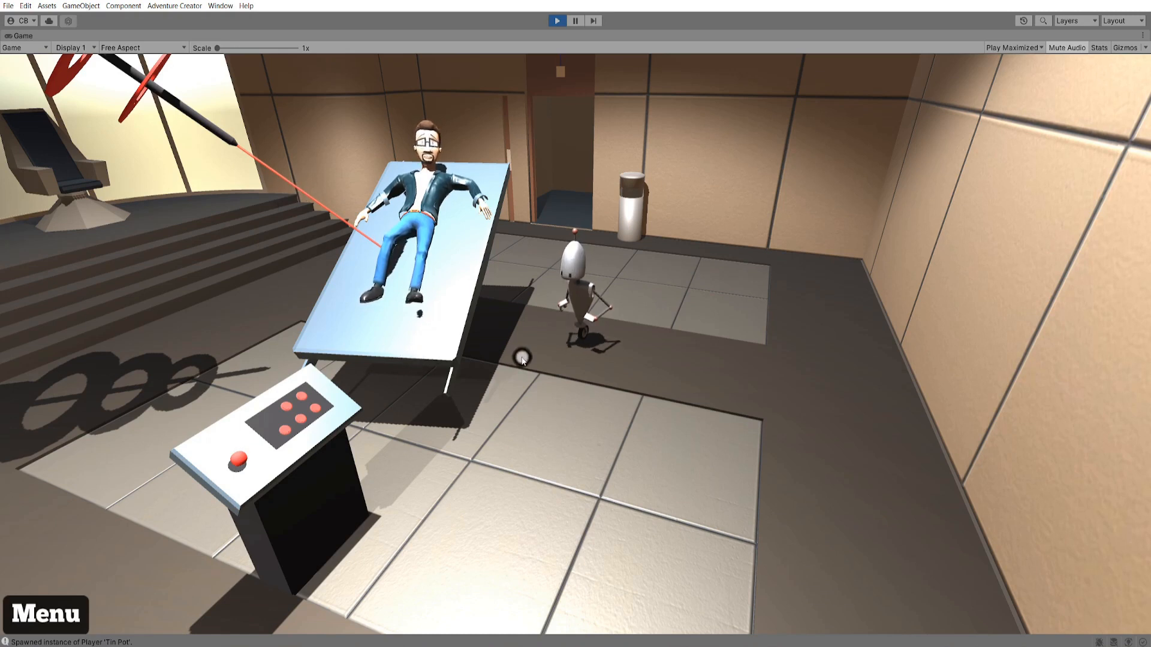
pyautogui.moveTo(504, 87)
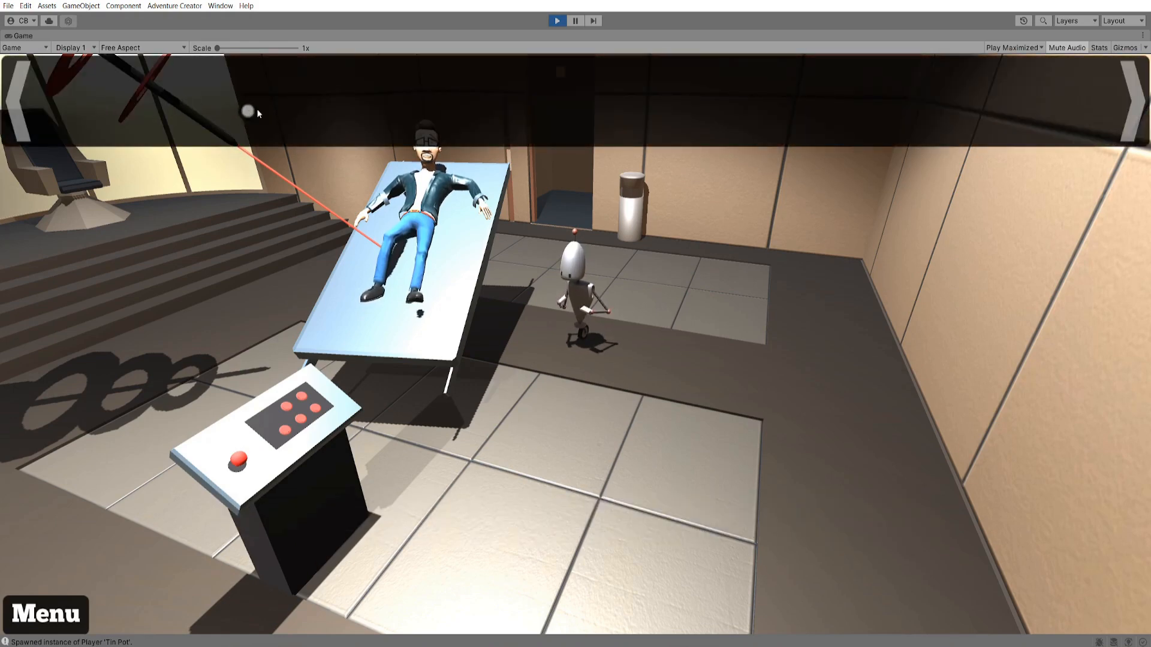
pyautogui.click(557, 21)
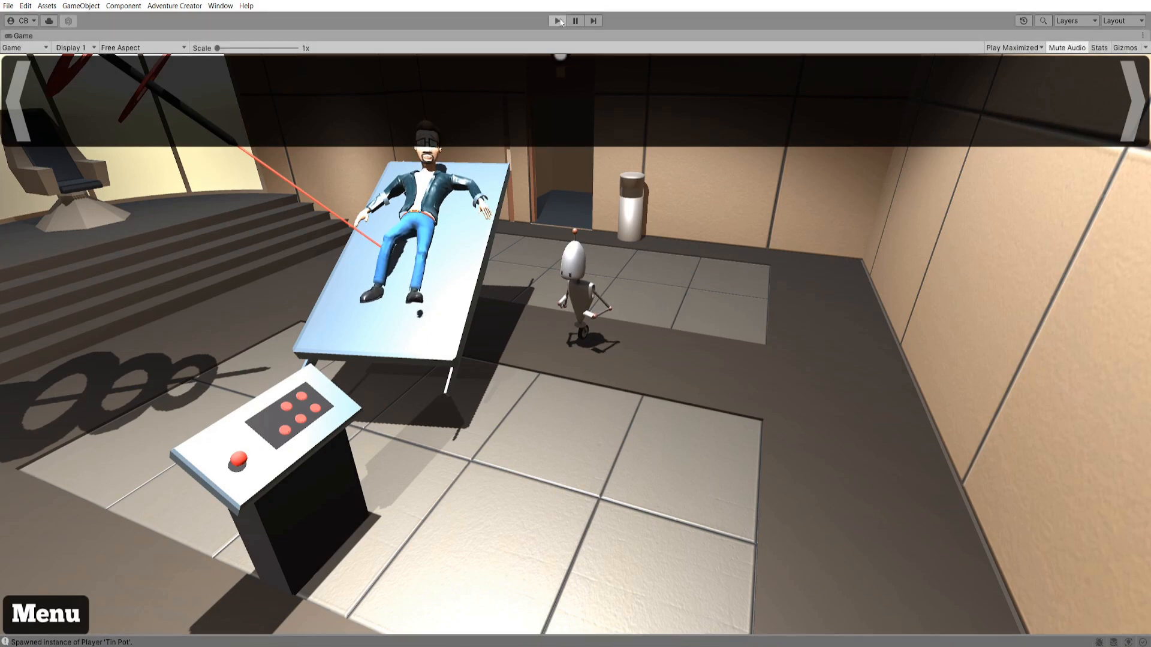
# - Select the InstructionManual model in TutorialFiles/EvilLair/Set and inspect its preview from another angle
pyautogui.click(48, 483)
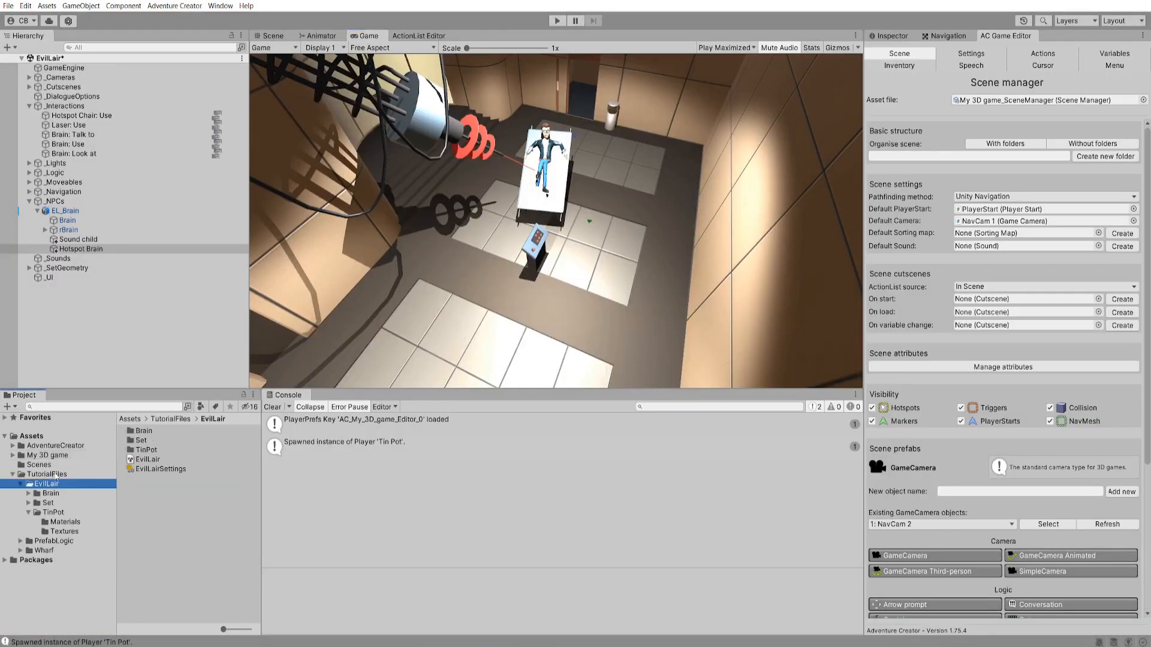
pyautogui.click(48, 503)
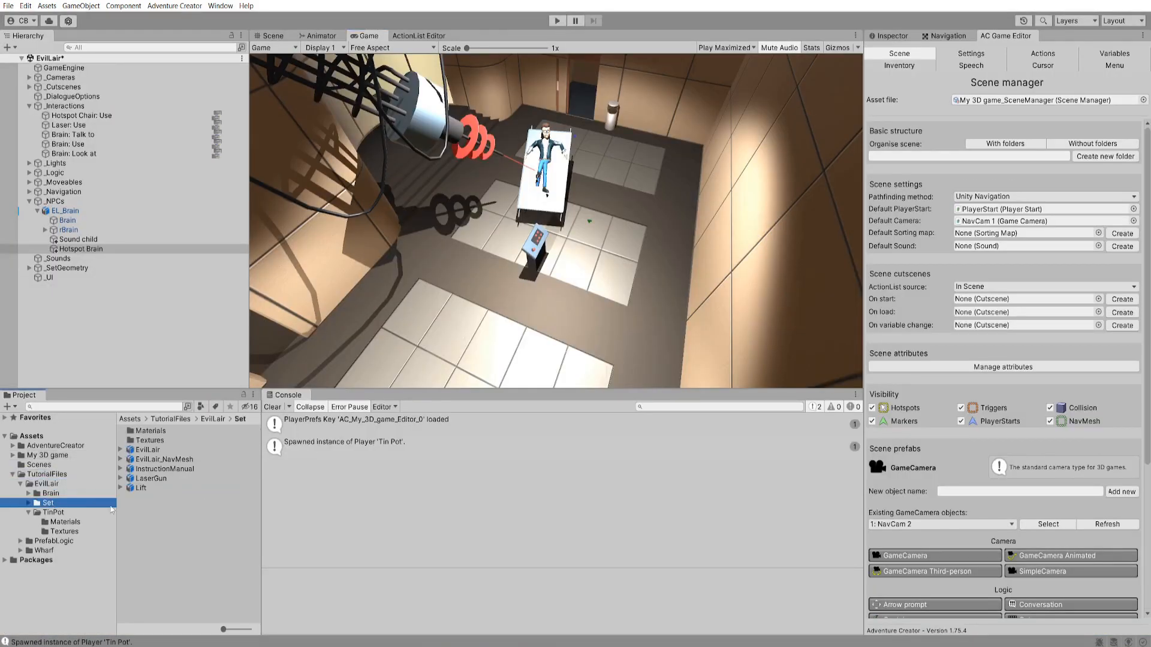
pyautogui.click(168, 470)
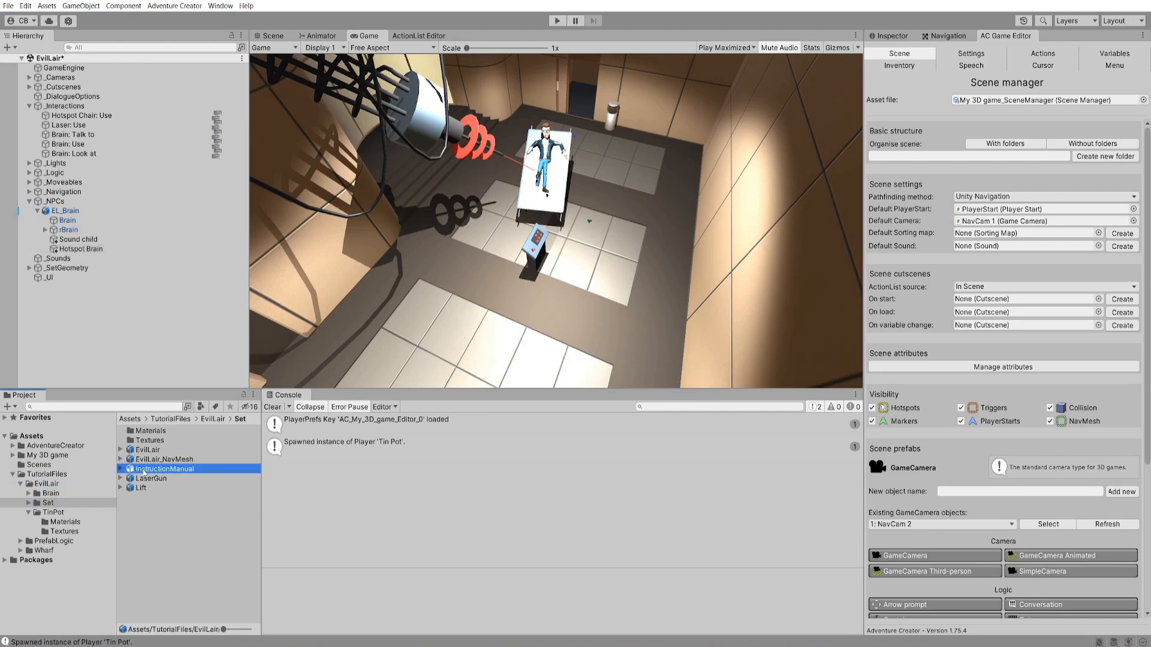
pyautogui.click(571, 240)
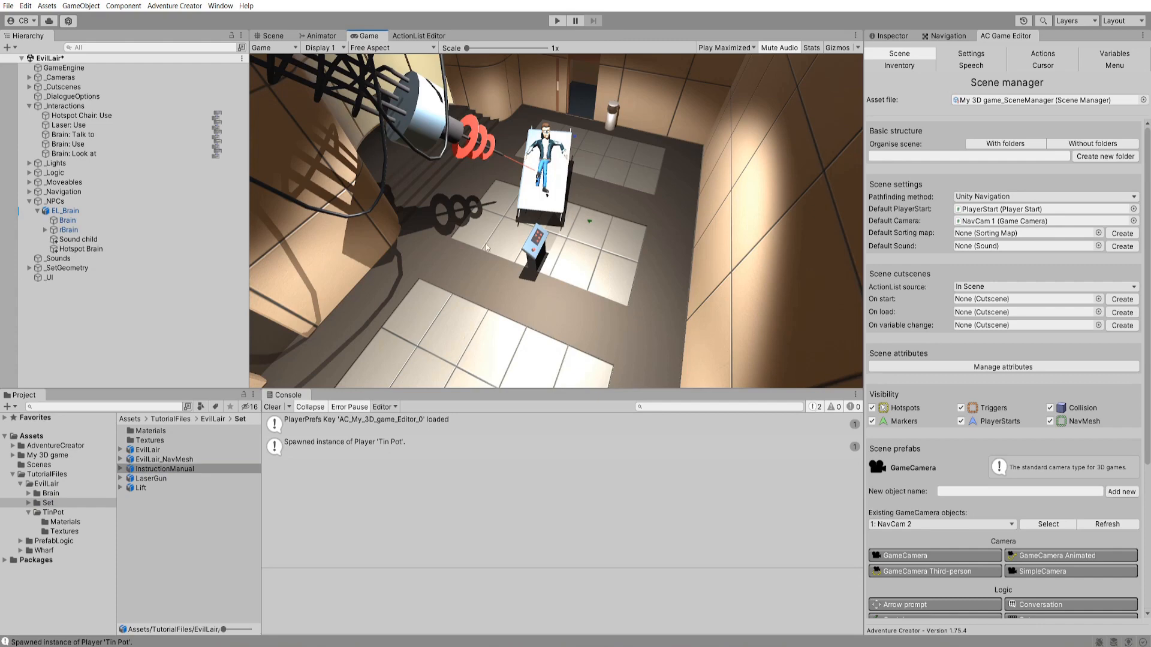
pyautogui.click(273, 35)
pyautogui.click(890, 35)
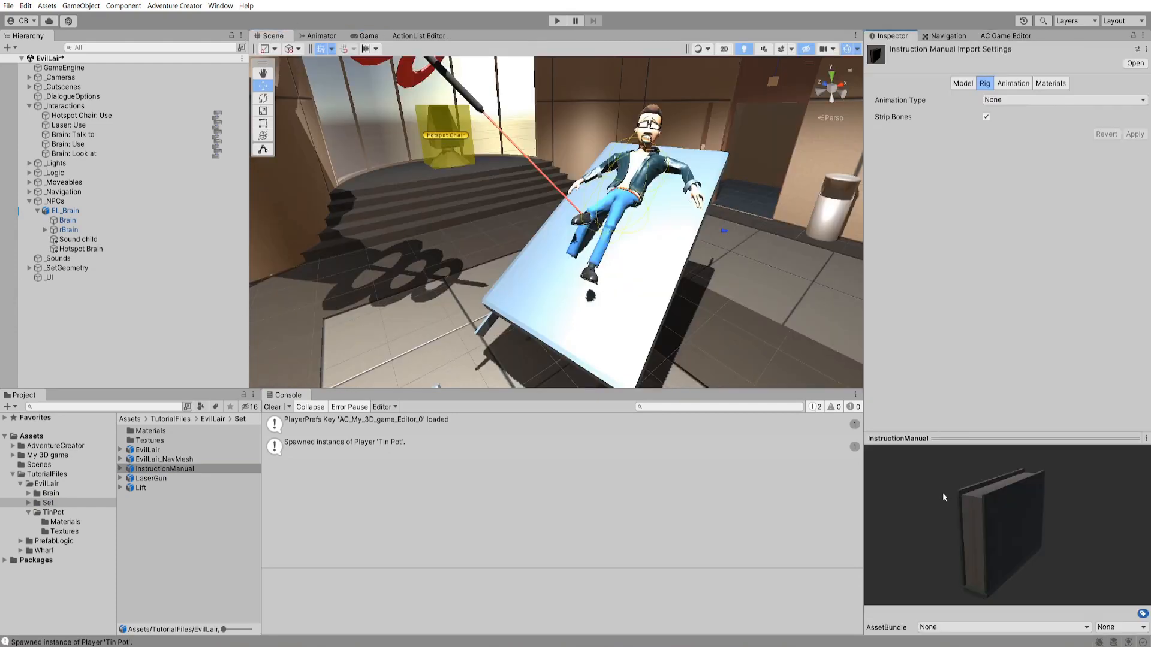
pyautogui.moveTo(932, 487); pyautogui.dragTo(918, 549)
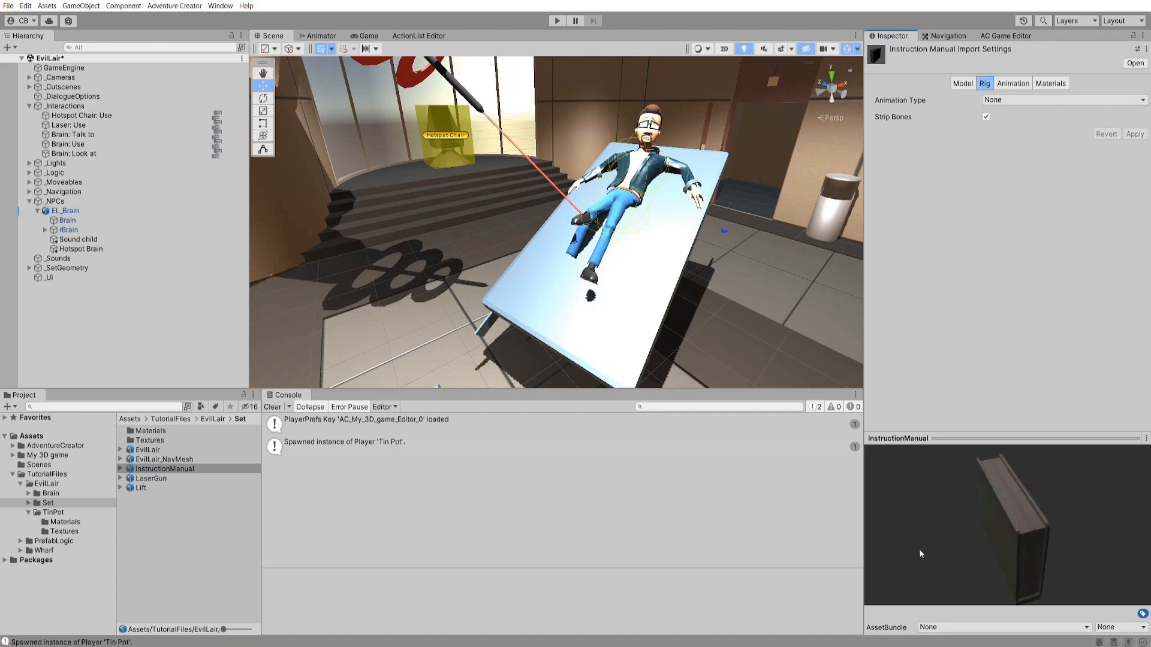
# - Hide the Triggers in the scene and place the InstructionManual model on the round table in the seating area
pyautogui.moveTo(309, 235); pyautogui.dragTo(899, 270, button='middle')
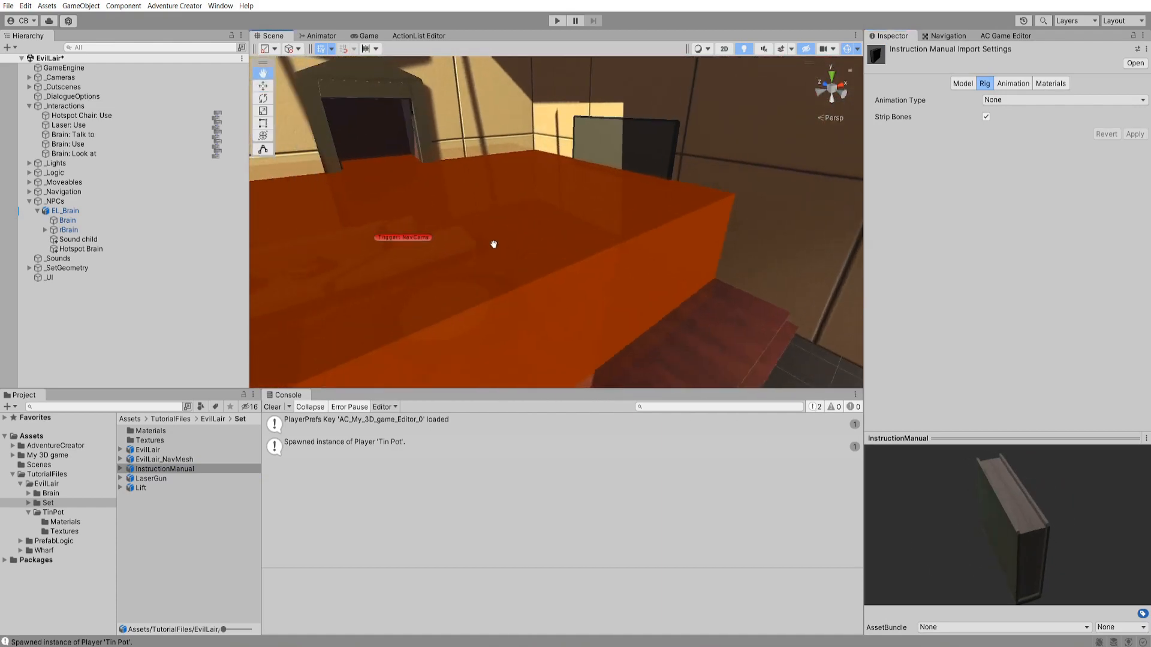
pyautogui.moveTo(494, 244); pyautogui.dragTo(541, 241, button='middle')
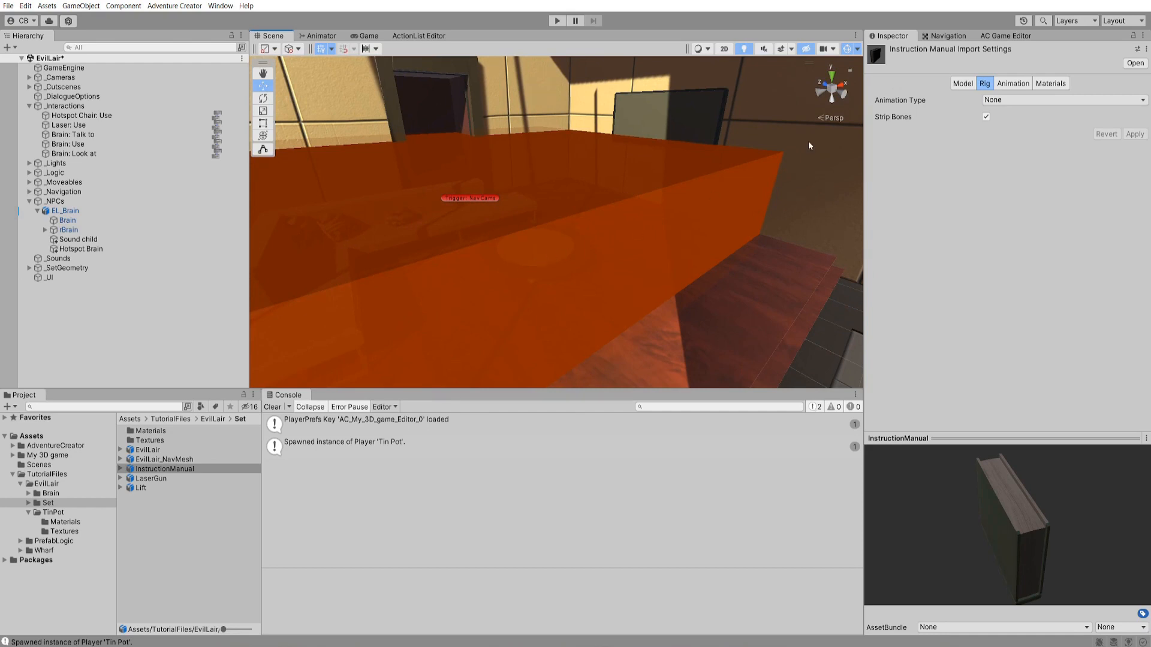
pyautogui.click(1002, 36)
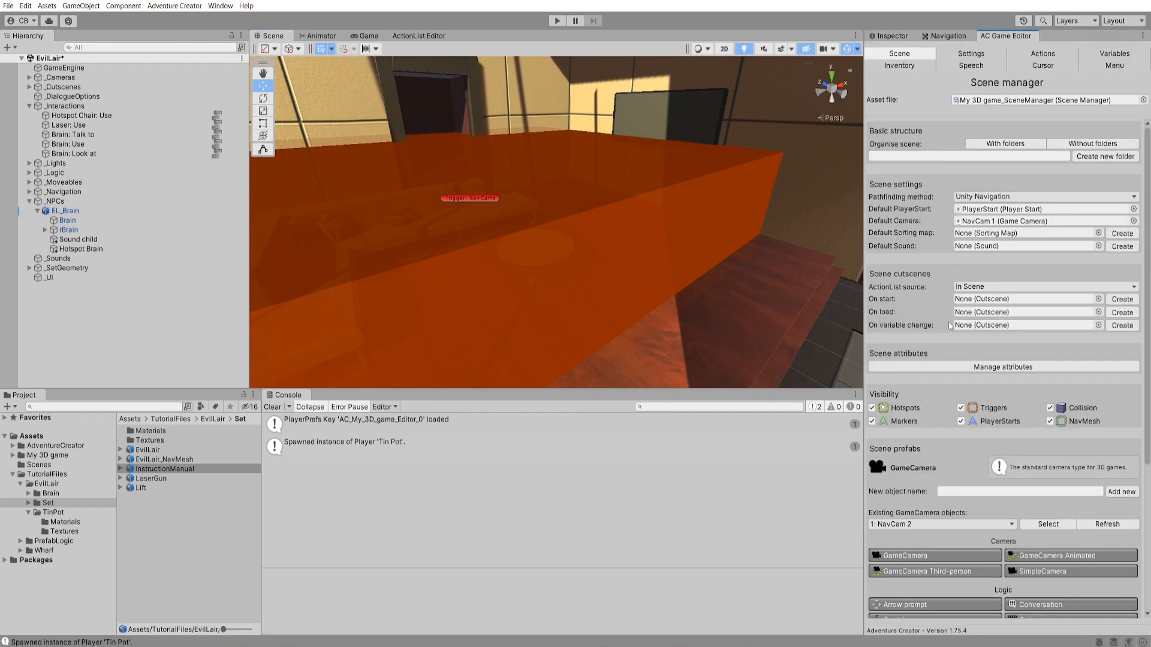
pyautogui.click(962, 408)
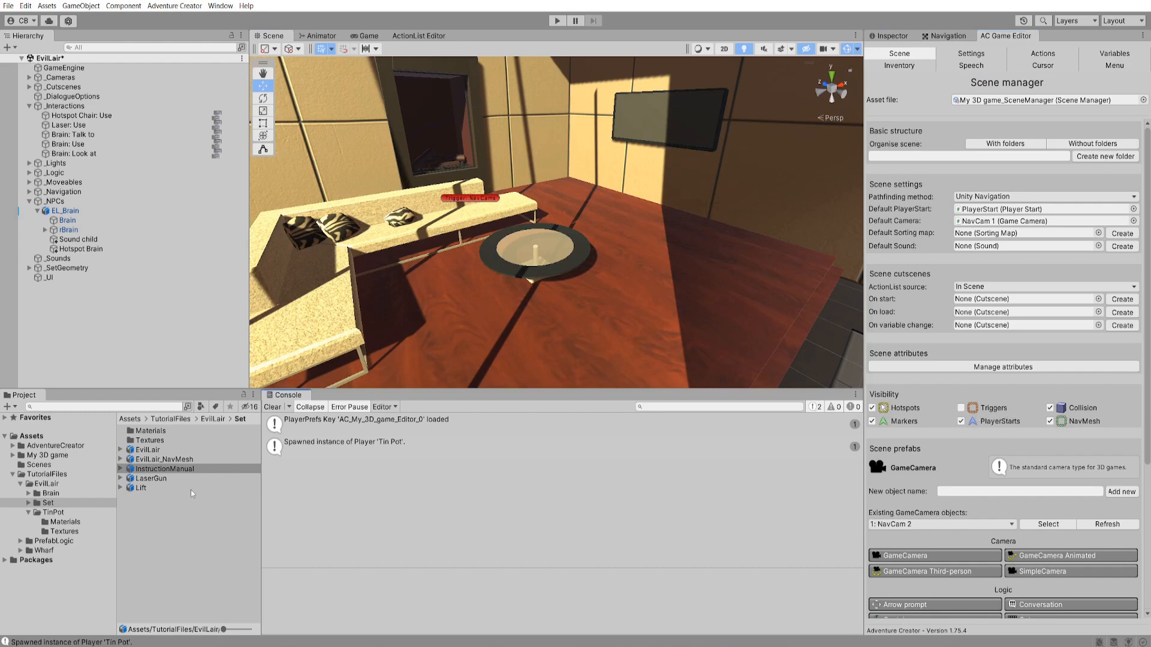
pyautogui.moveTo(163, 472); pyautogui.dragTo(563, 251)
pyautogui.press('f')
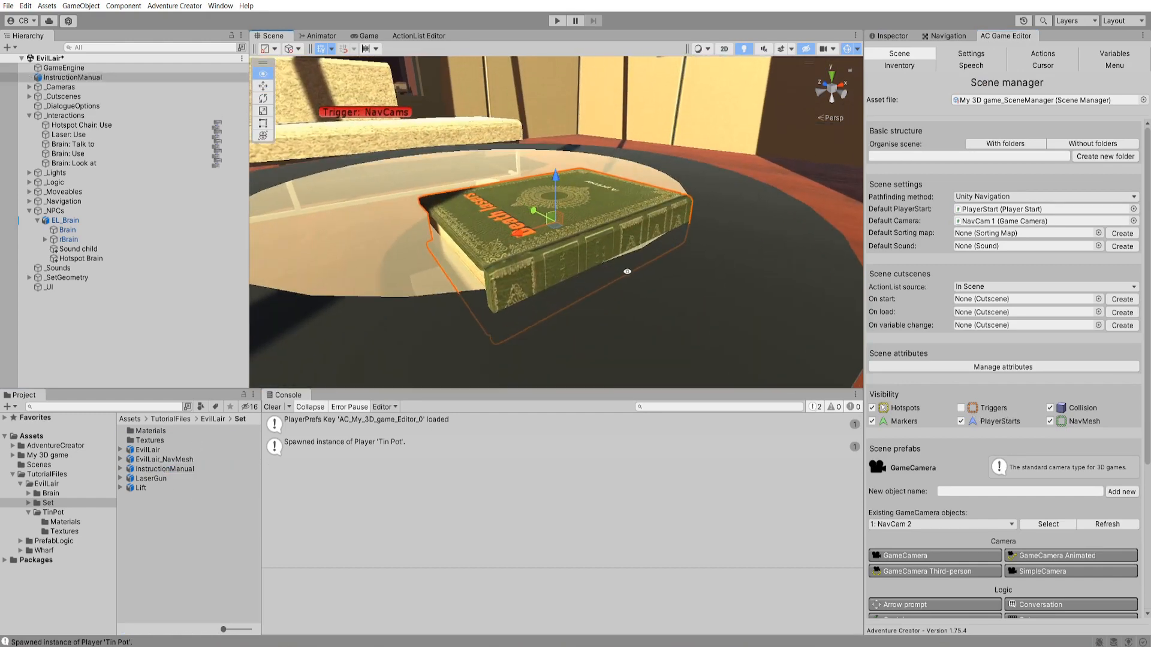
# - Rotate the InstructionManual book on the table to about -122° on Z and nest it under the _Hotspots folder
pyautogui.press('e')
pyautogui.moveTo(590, 240); pyautogui.dragTo(558, 155)
pyautogui.press('w')
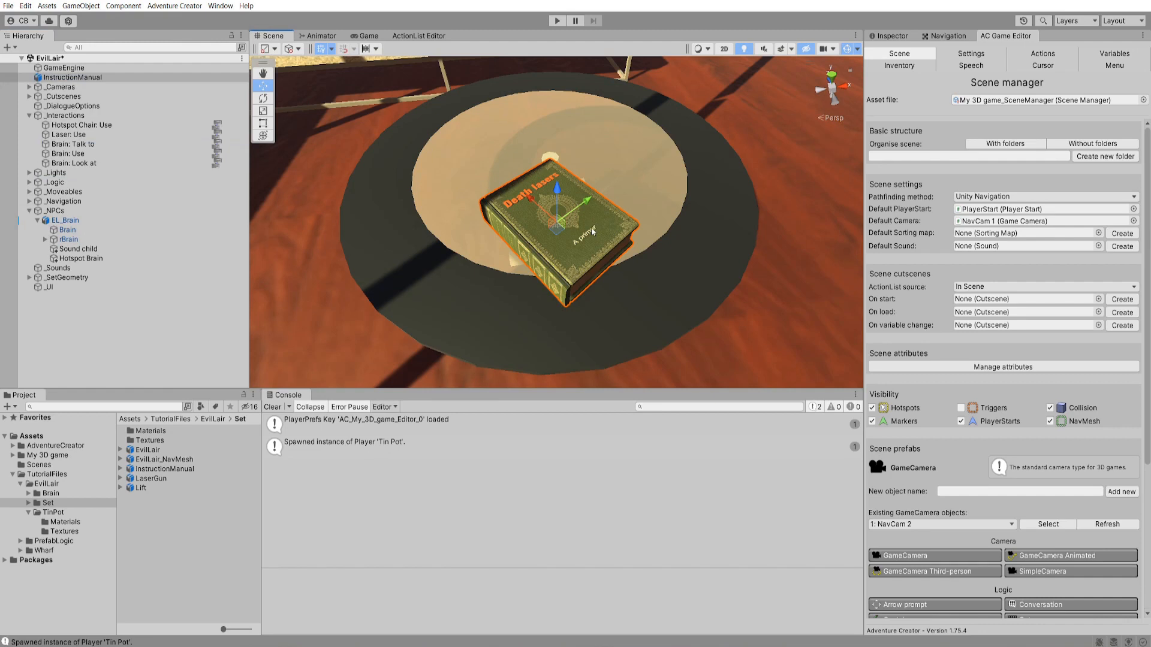
pyautogui.moveTo(77, 84); pyautogui.dragTo(76, 223)
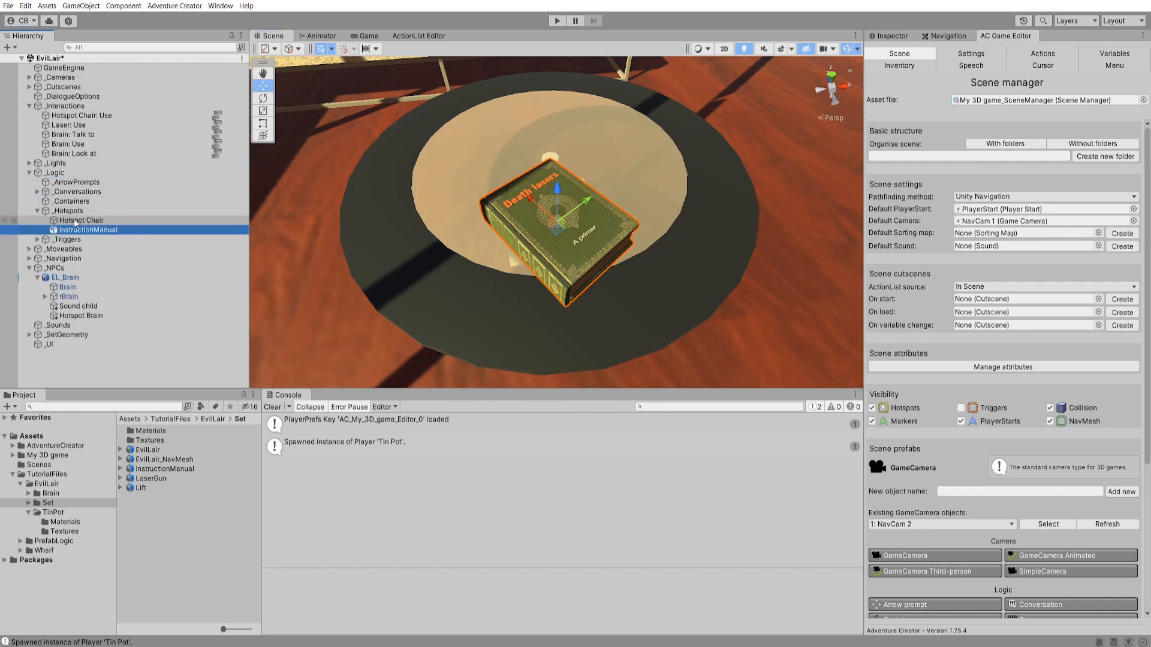
# - Add a Box Collider component to the InstructionManual and set it as a trigger
pyautogui.click(527, 250)
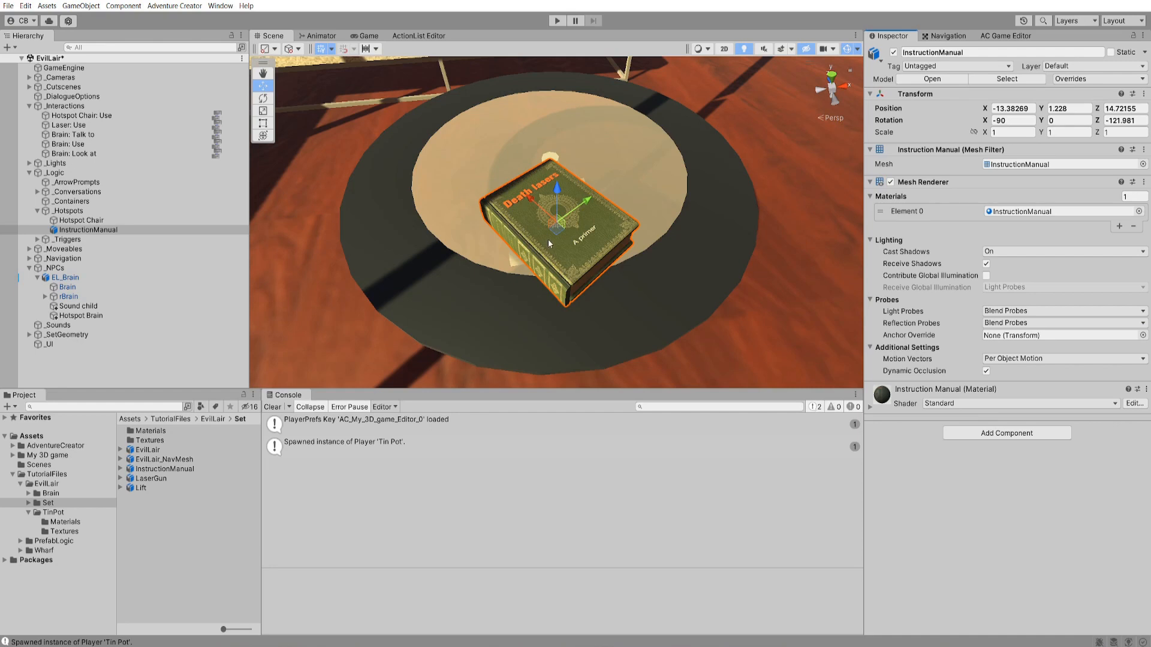
pyautogui.click(1012, 435)
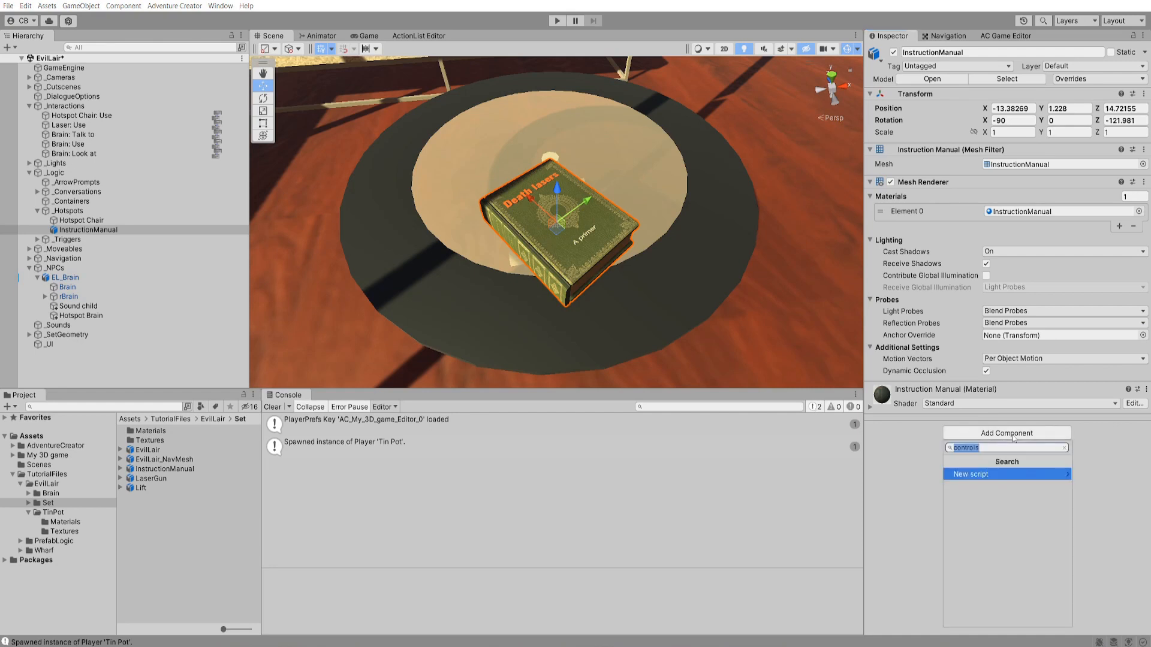
pyautogui.write('box')
pyautogui.press('Return')
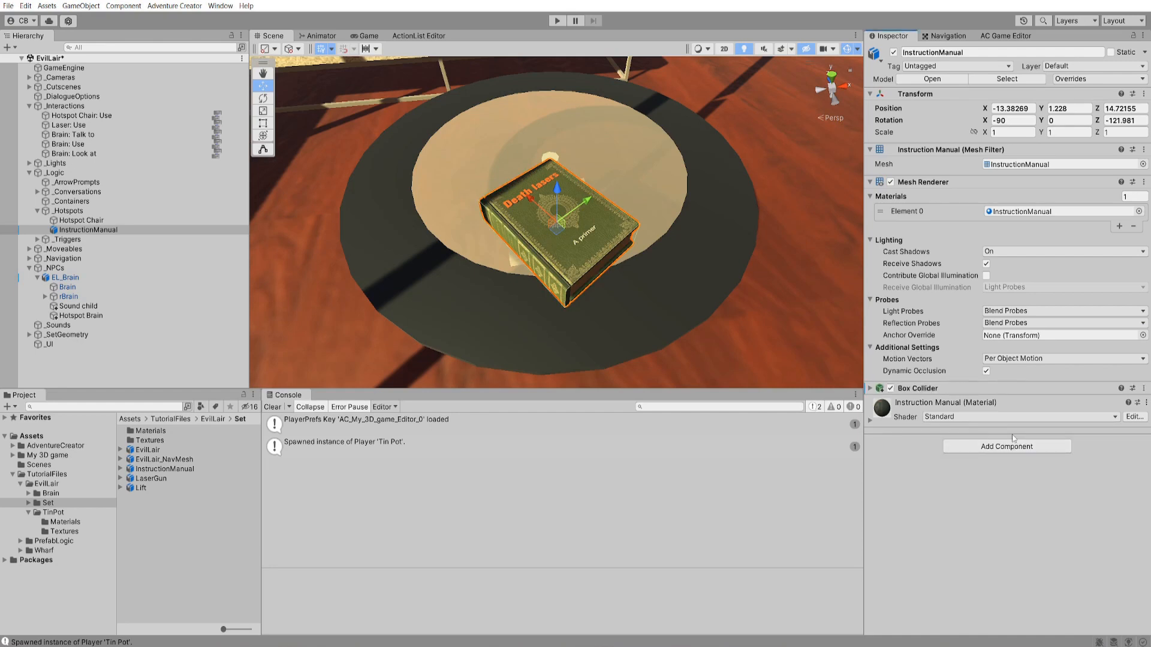
pyautogui.click(972, 387)
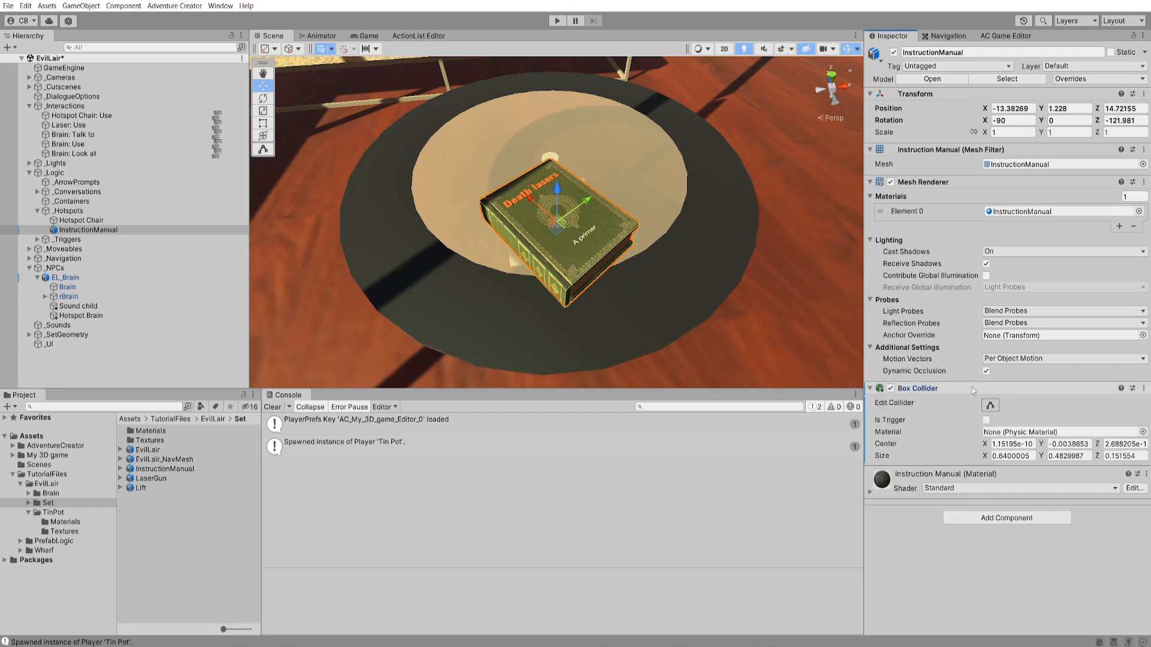
pyautogui.click(986, 419)
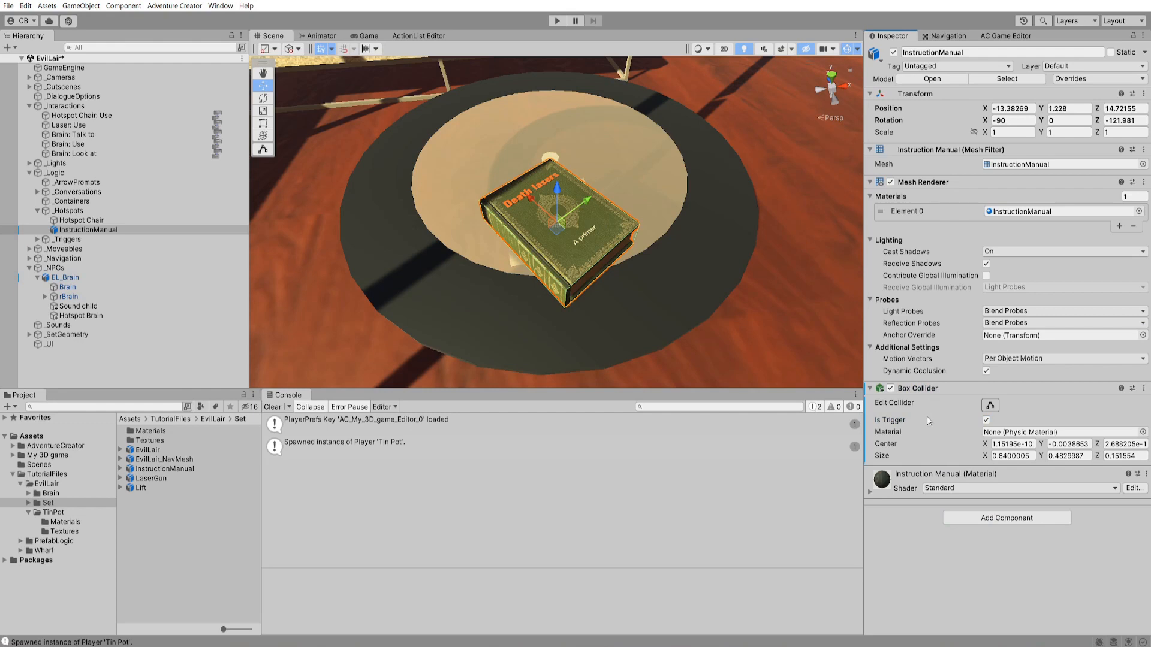
# - Add an Adventure Creator Hotspot component to the InstructionManual and label it "Mysterious book"
pyautogui.click(1014, 517)
pyautogui.press('BackSpace')
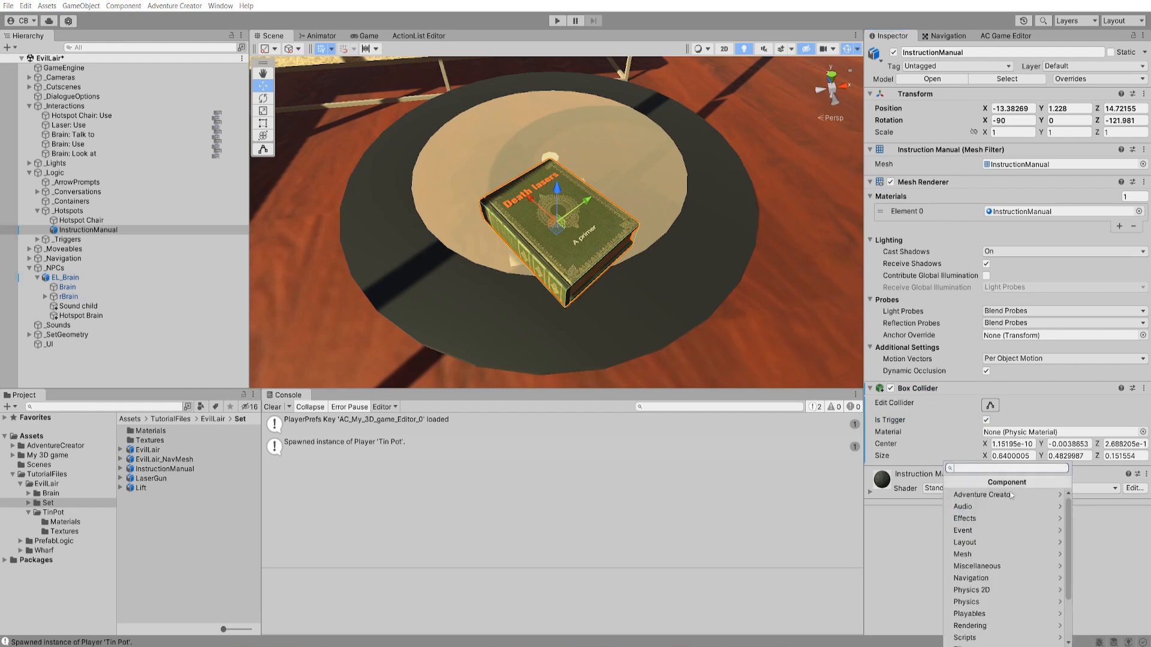
pyautogui.click(1000, 496)
pyautogui.click(988, 542)
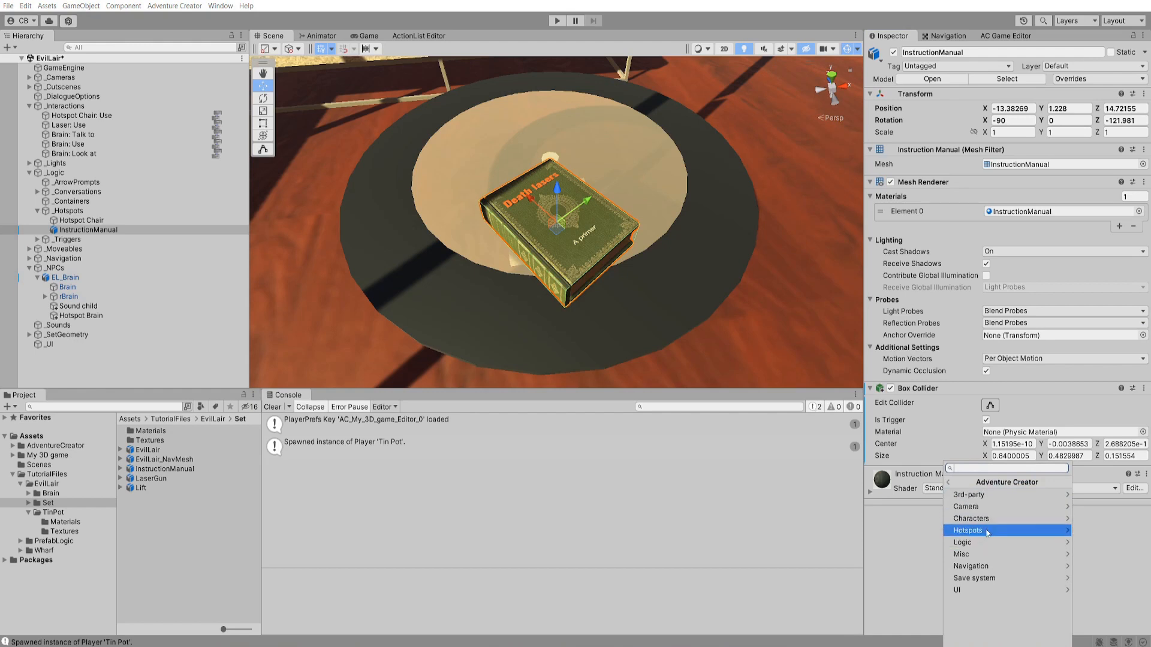
pyautogui.click(986, 516)
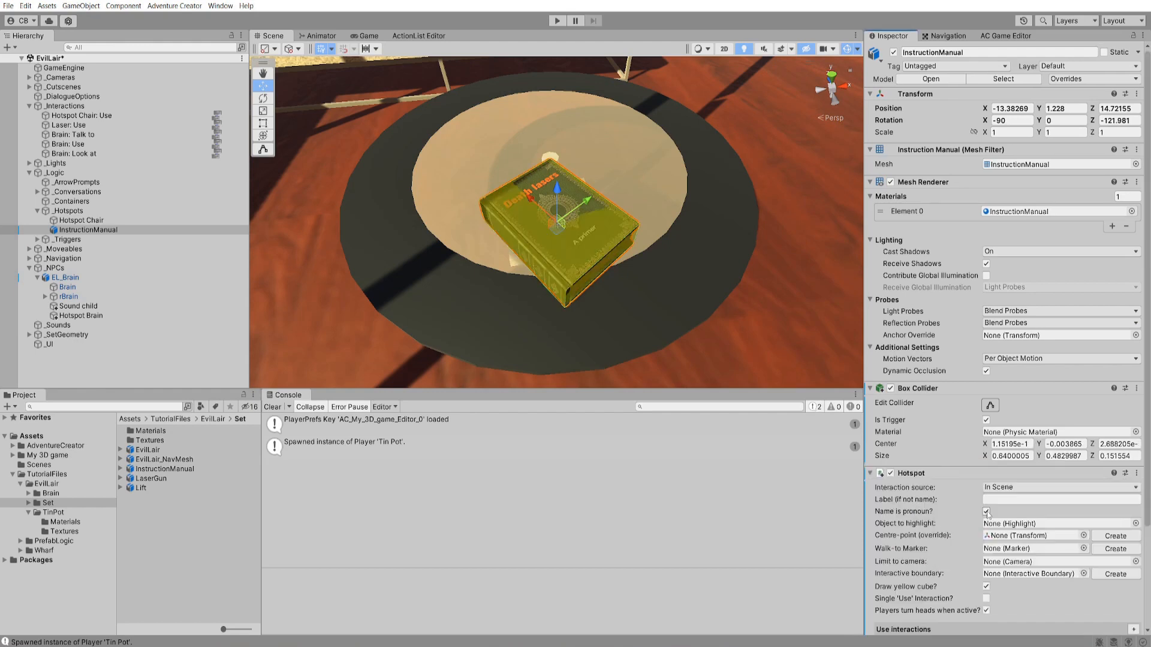
pyautogui.click(1006, 500)
pyautogui.write('Mys')
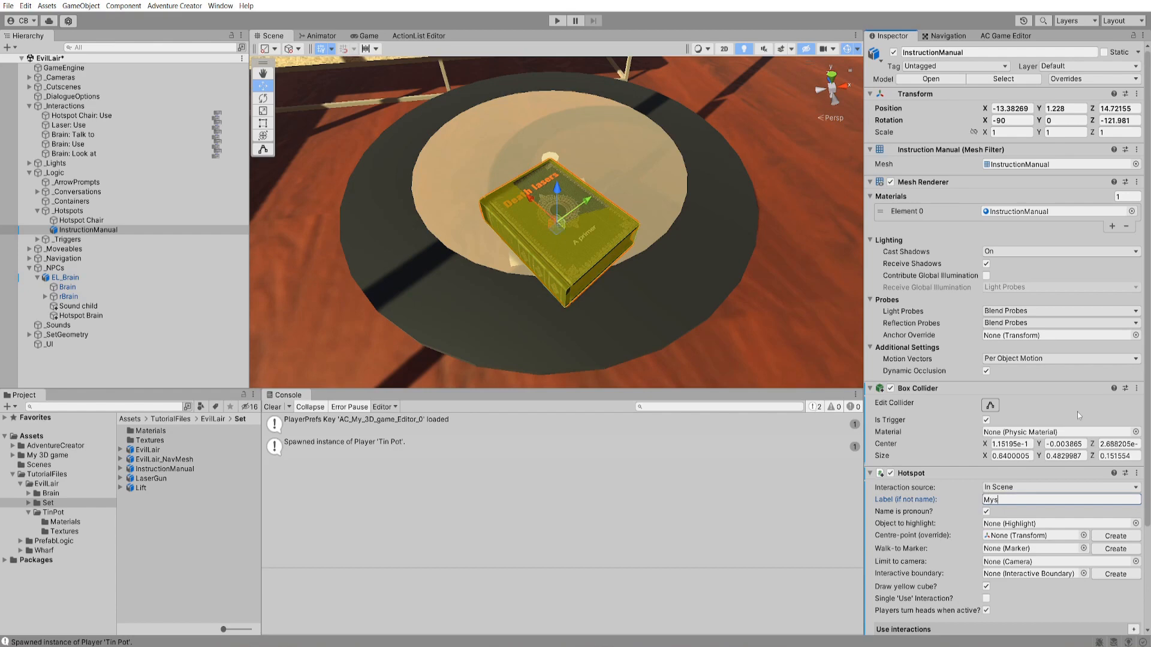
pyautogui.write('terious book')
# - Add a Use interaction to the book's Hotspot with the Player action Walk To Marker
pyautogui.scroll(-3, 1077, 412)
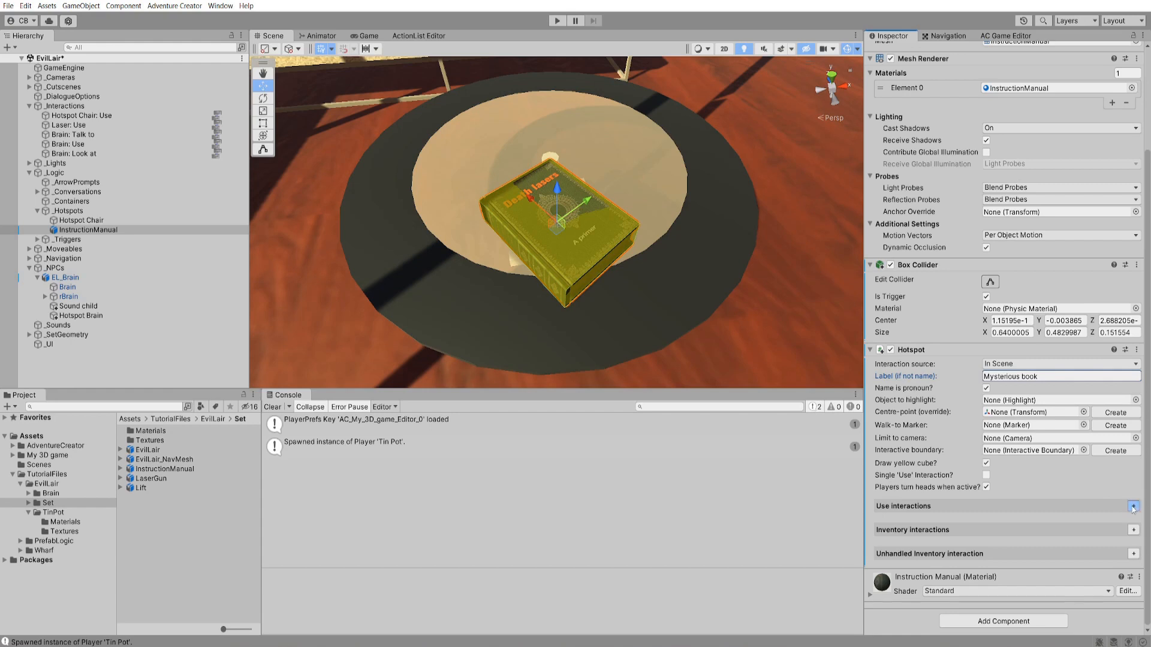
pyautogui.click(1133, 506)
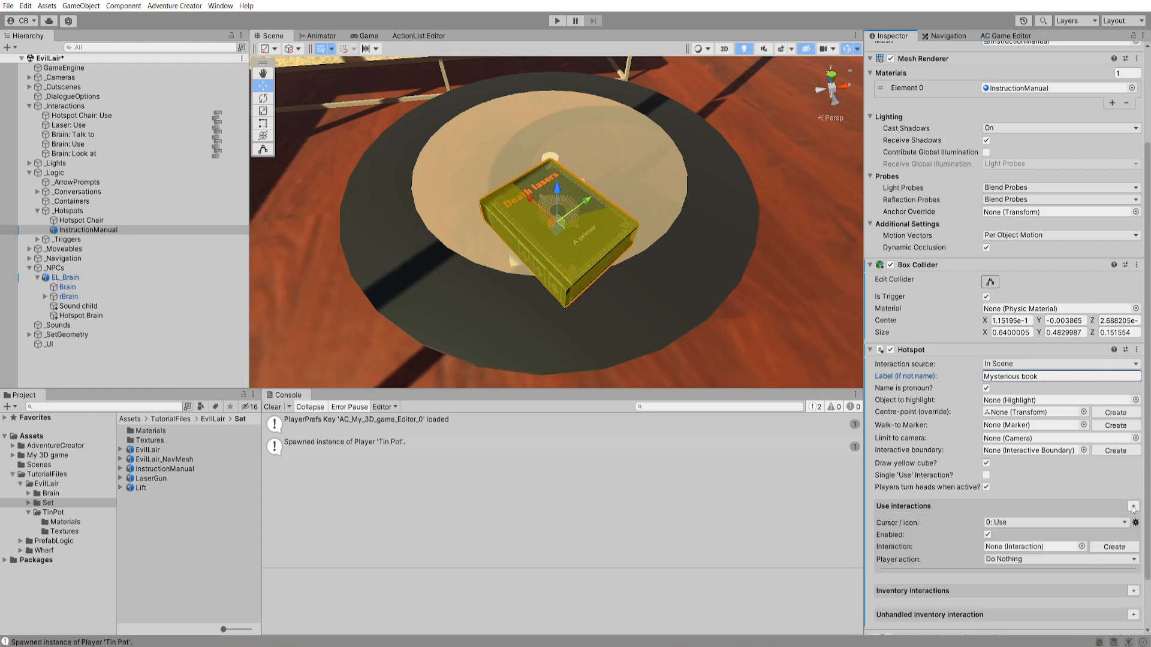
pyautogui.click(1013, 560)
pyautogui.click(1032, 608)
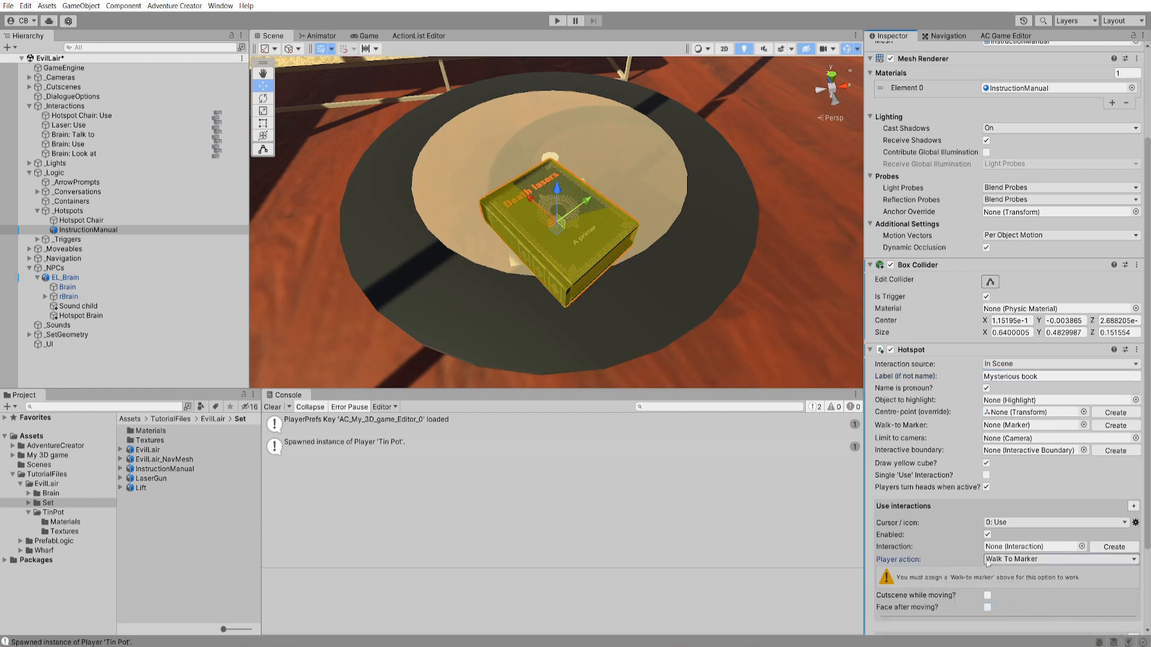
# - Create a Walk-to Marker for the book's Hotspot and move it onto the floor beside the round table
pyautogui.keyDown('alt'); pyautogui.moveTo(521, 279); pyautogui.dragTo(533, 280); pyautogui.keyUp('alt')
pyautogui.click(1116, 425)
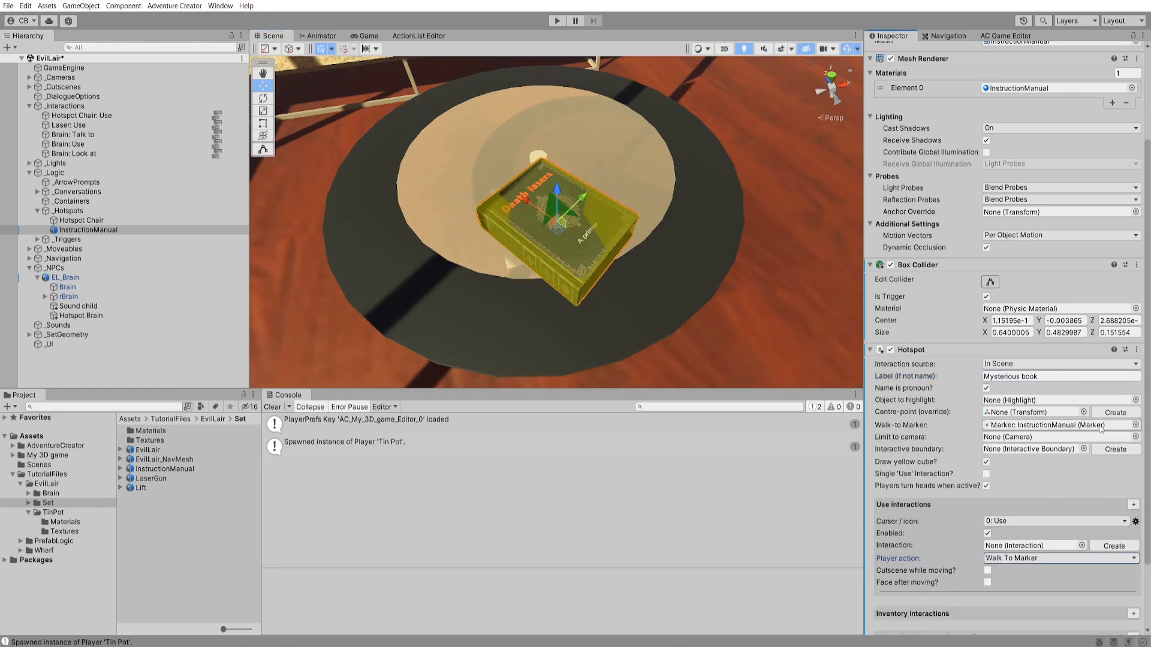
pyautogui.click(1033, 430)
pyautogui.click(102, 305)
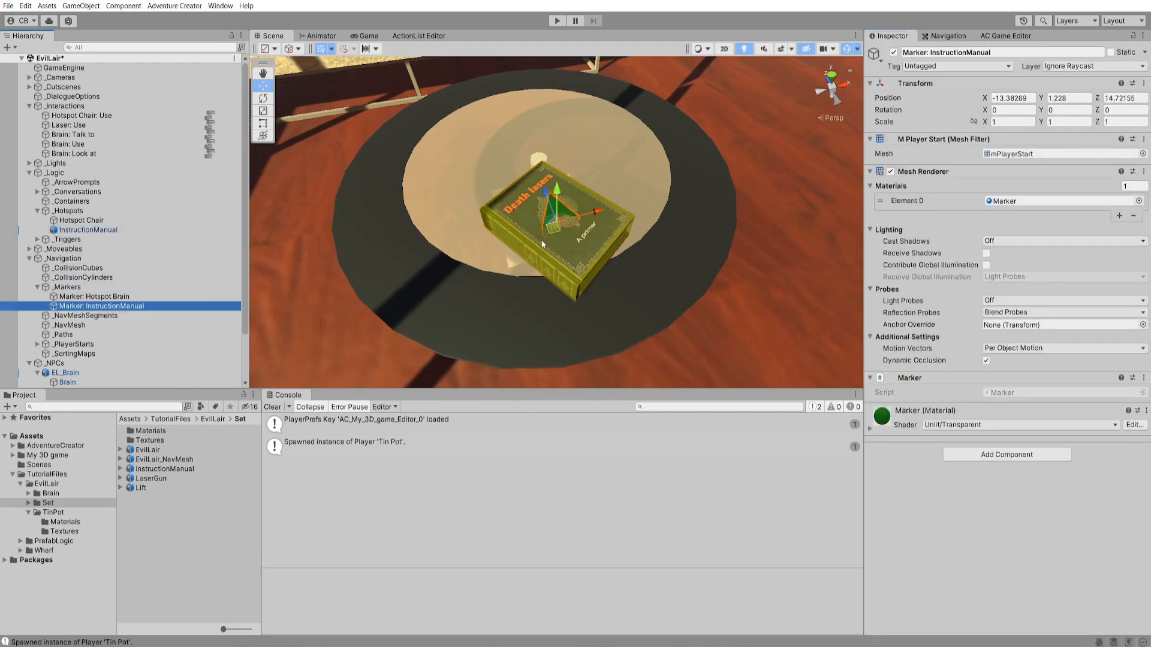
pyautogui.moveTo(518, 303)
pyautogui.keyDown('alt'); pyautogui.mouseDown()
pyautogui.moveTo(520, 213)
pyautogui.moveTo(695, 236)
pyautogui.mouseUp(); pyautogui.keyUp('alt')
pyautogui.moveTo(756, 191)
pyautogui.mouseDown()
pyautogui.moveTo(757, 285)
pyautogui.moveTo(594, 286)
pyautogui.mouseUp()
# - Create the interaction ActionList for the book's Use interaction and enable Face after moving
pyautogui.click(557, 225)
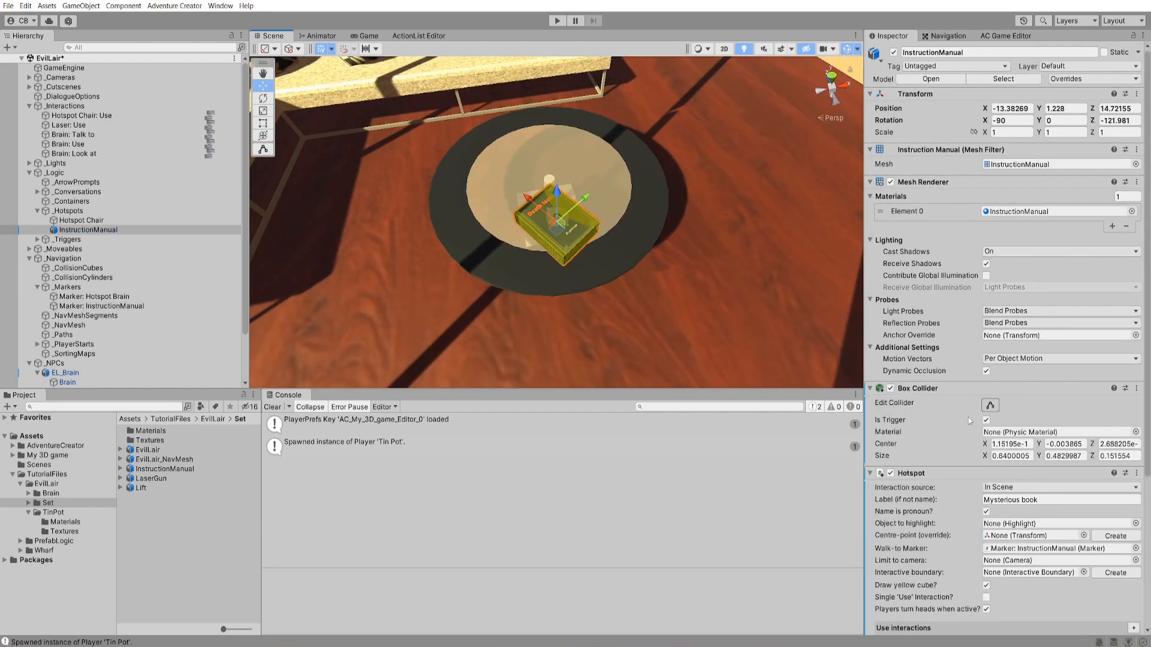
pyautogui.scroll(-6, 1019, 444)
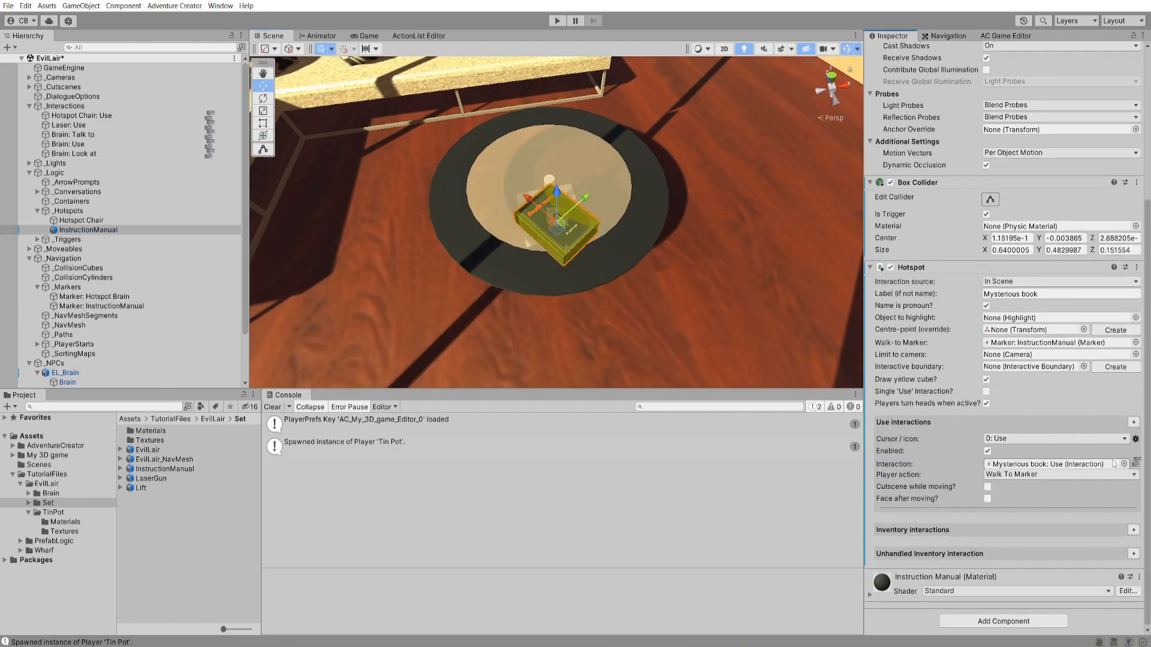
pyautogui.click(987, 499)
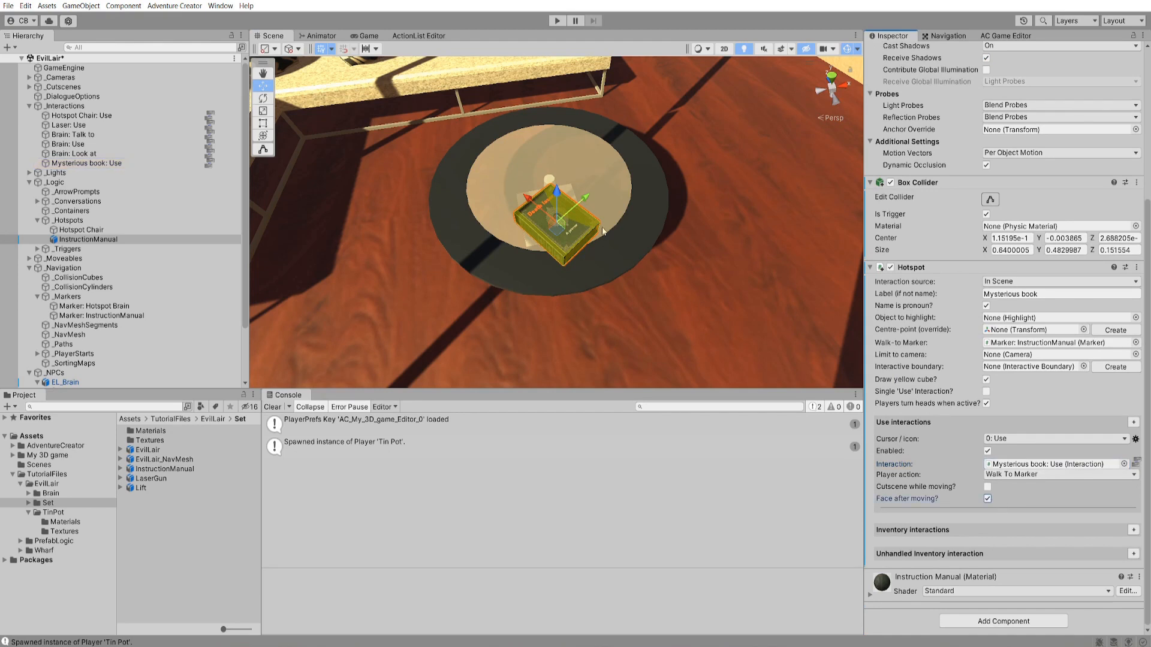
pyautogui.keyDown('alt'); pyautogui.moveTo(617, 241); pyautogui.dragTo(597, 236); pyautogui.keyUp('alt')
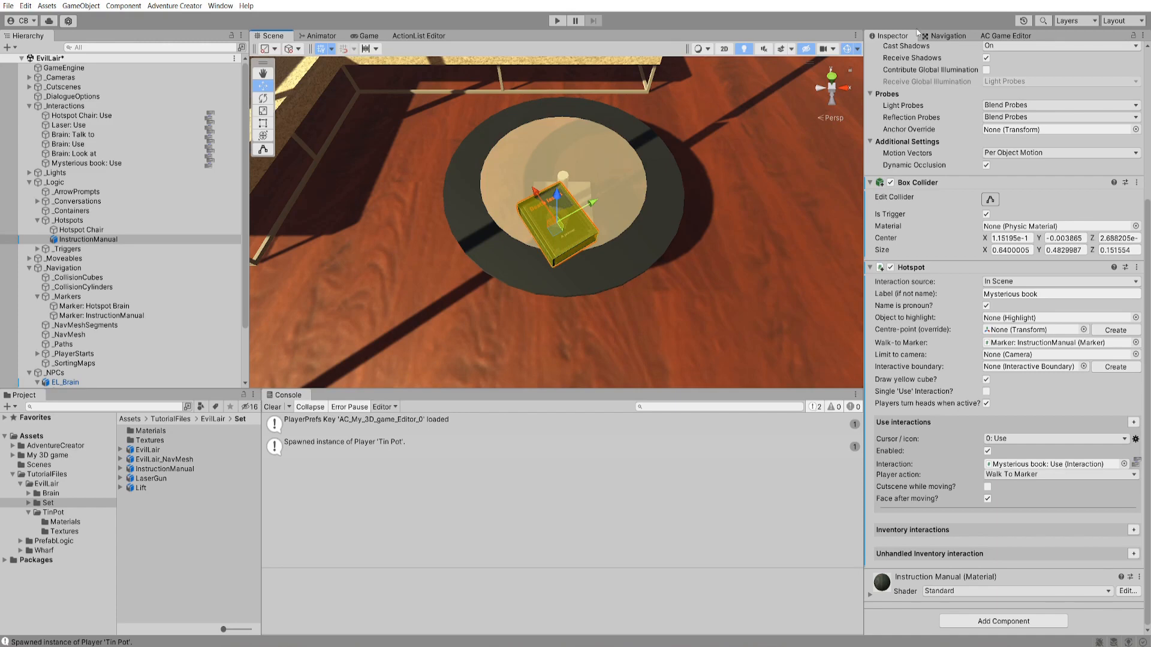
# - Create a new inventory item in the Inventory manager and name it "Instruction manual"
pyautogui.click(1006, 35)
pyautogui.click(899, 66)
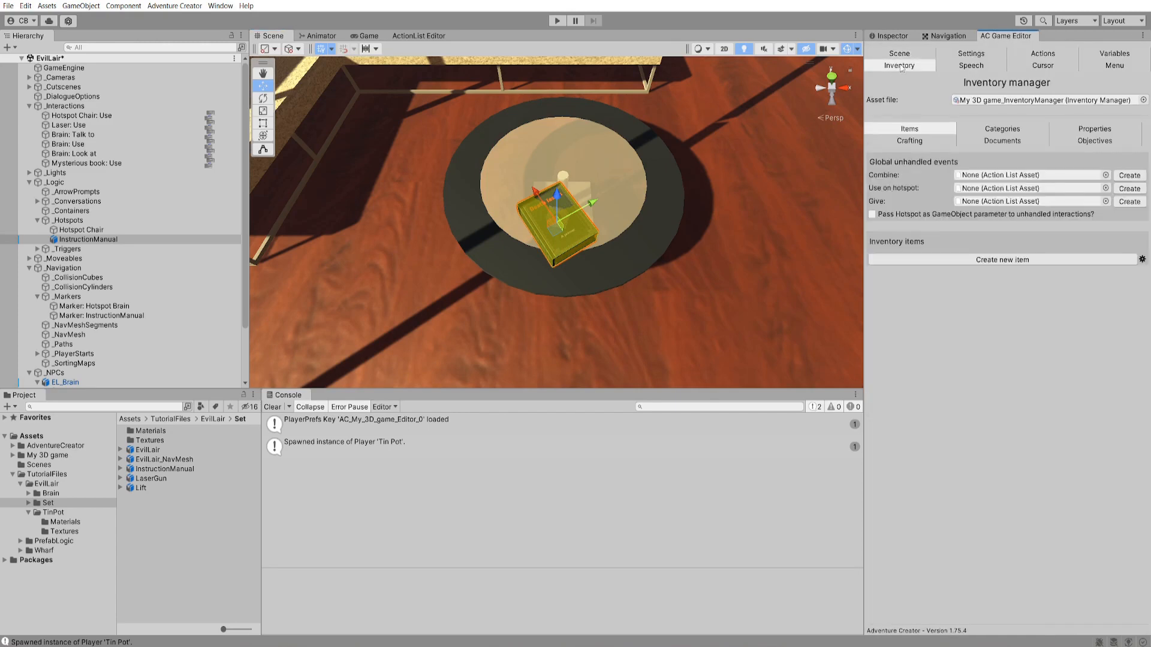
pyautogui.click(1043, 261)
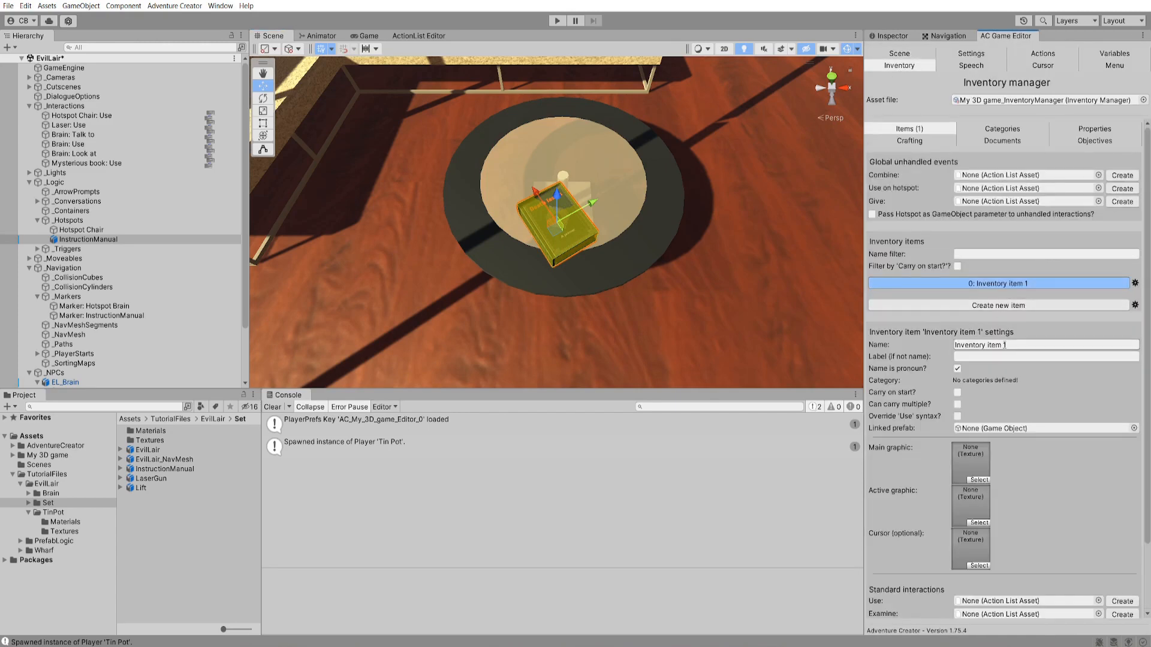
pyautogui.click(1004, 345)
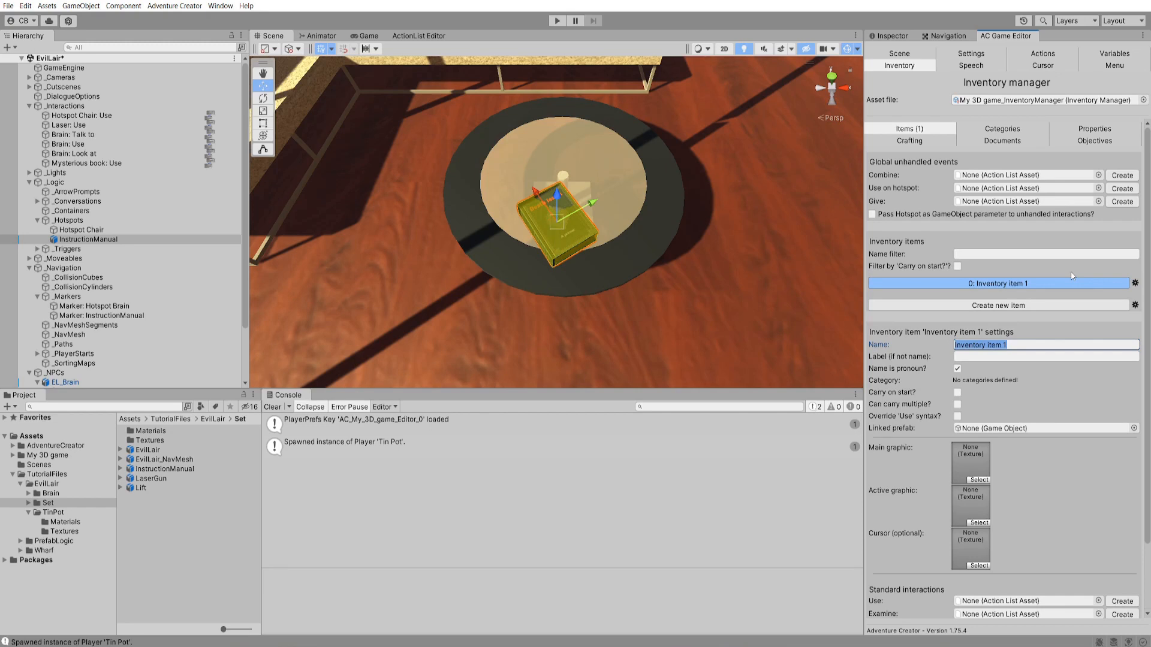
pyautogui.write('Instr')
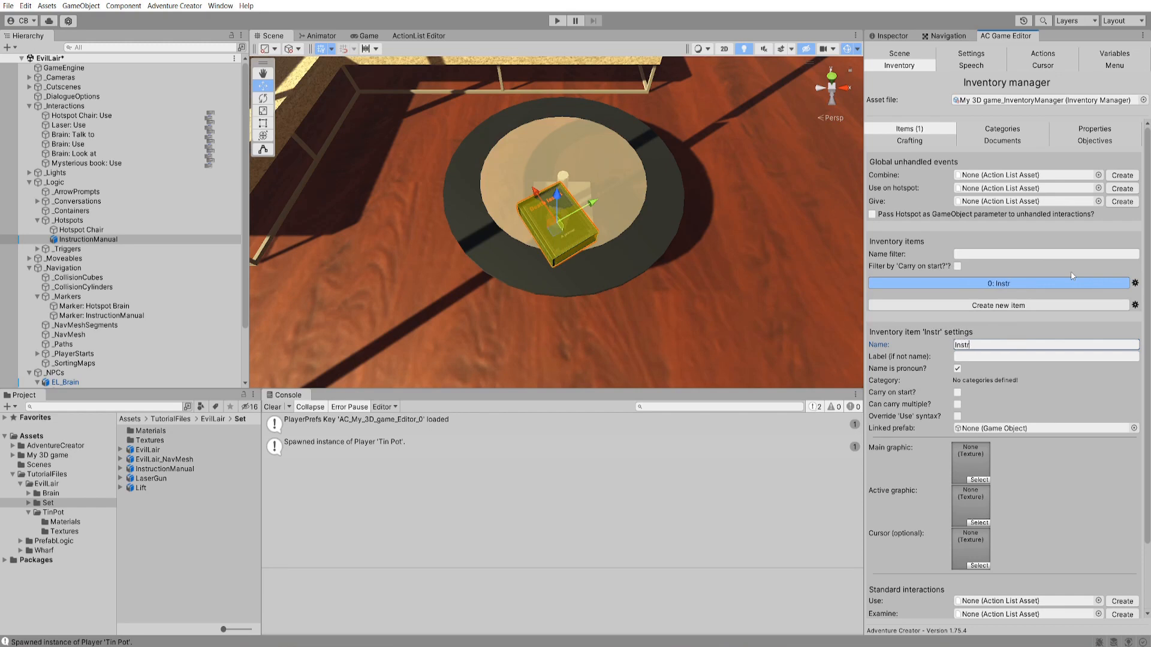
pyautogui.write('uction manual')
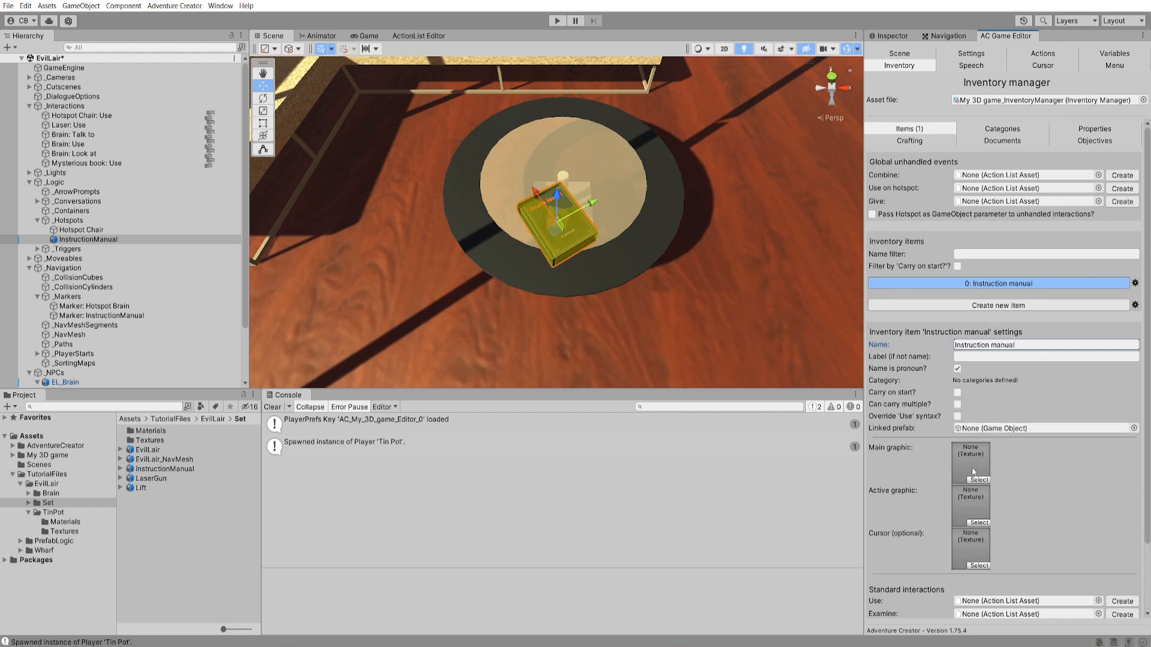
# - Assign the BookIcon texture from the Set folder's Textures as the Instruction manual item's main graphic
pyautogui.click(33, 503)
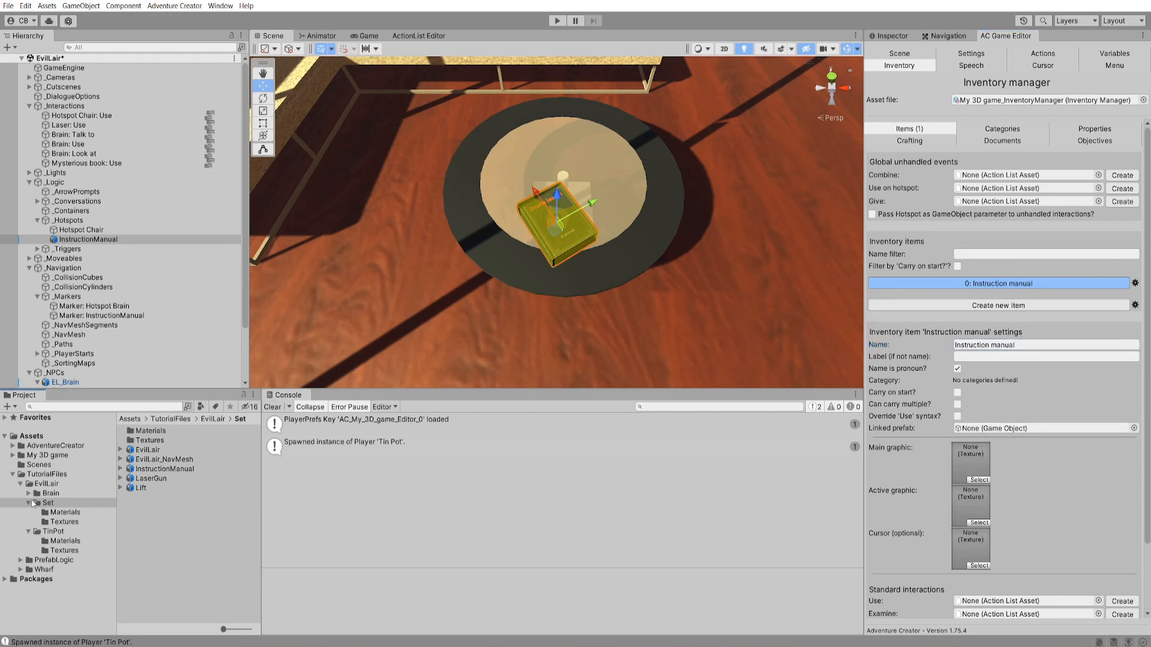
pyautogui.click(62, 522)
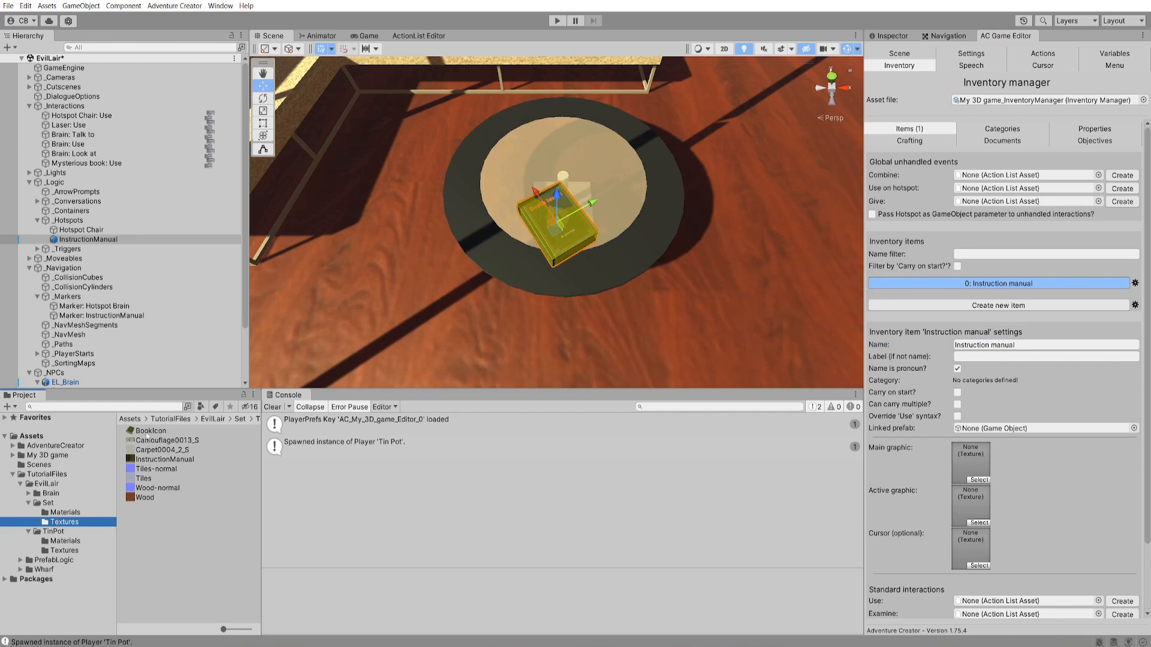
pyautogui.moveTo(139, 432); pyautogui.dragTo(969, 462)
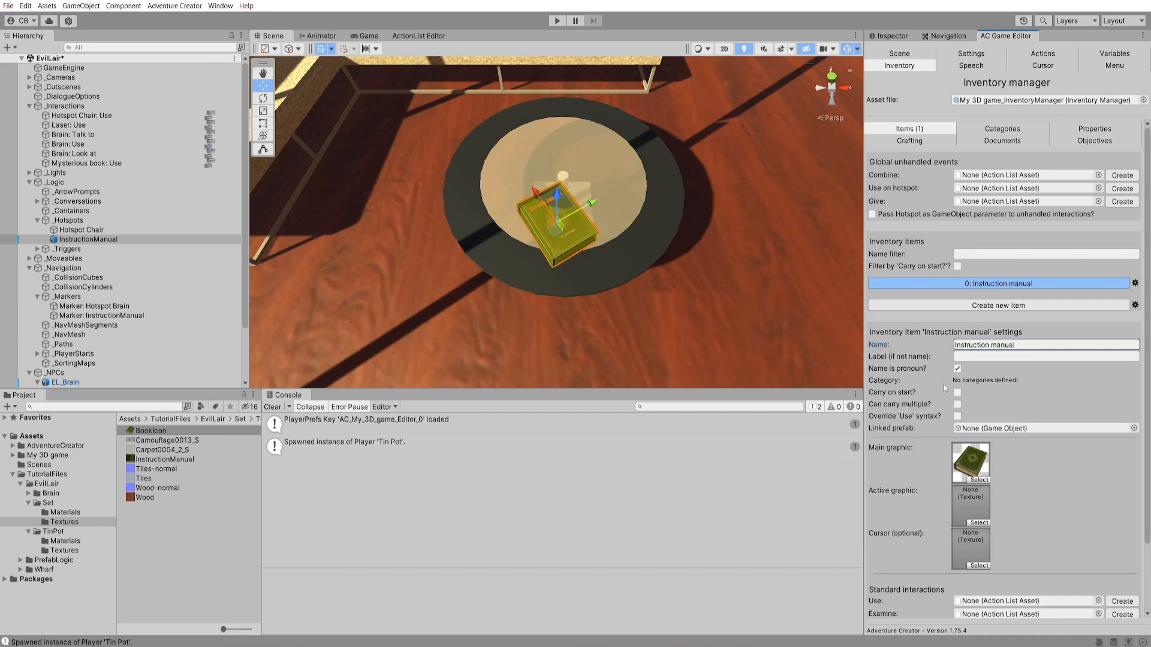
# - Make the first action of the Mysterious book: Use interaction Inventory: Add or remove, adding the Instruction manual item
pyautogui.click(58, 163)
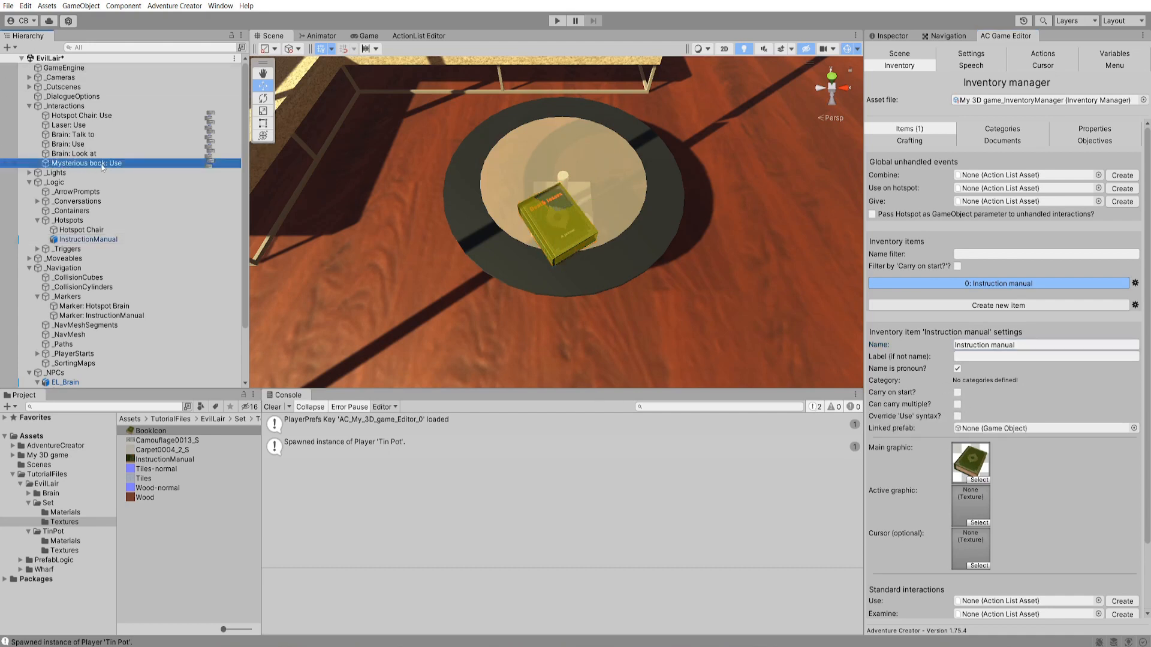
pyautogui.click(209, 165)
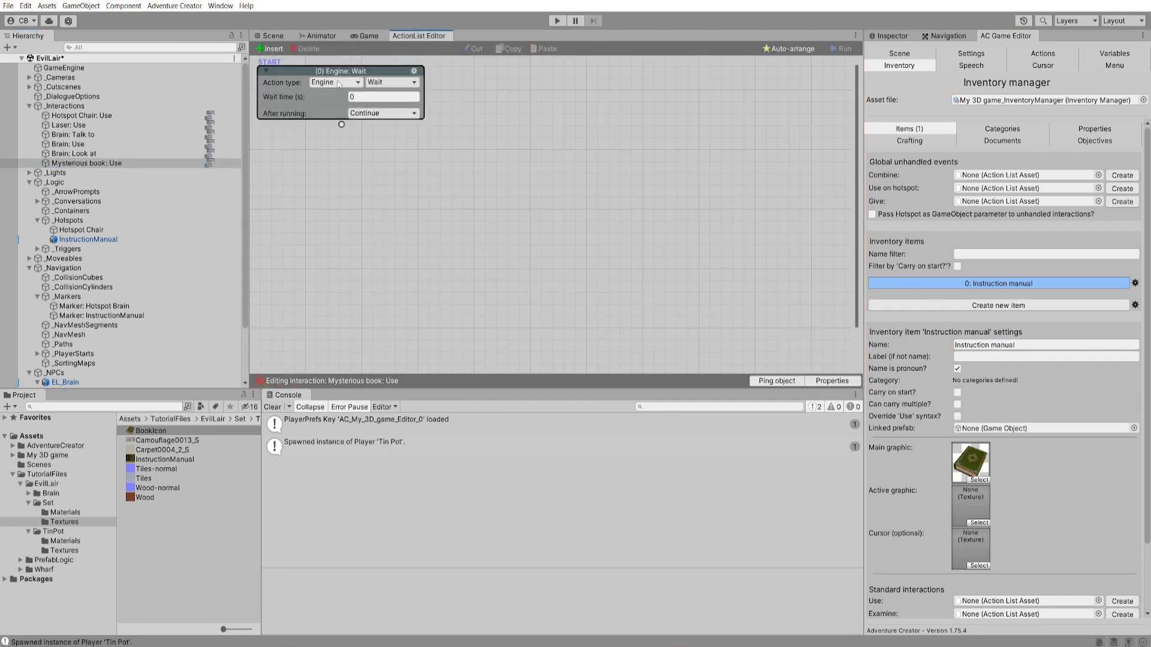
pyautogui.click(339, 84)
pyautogui.click(339, 200)
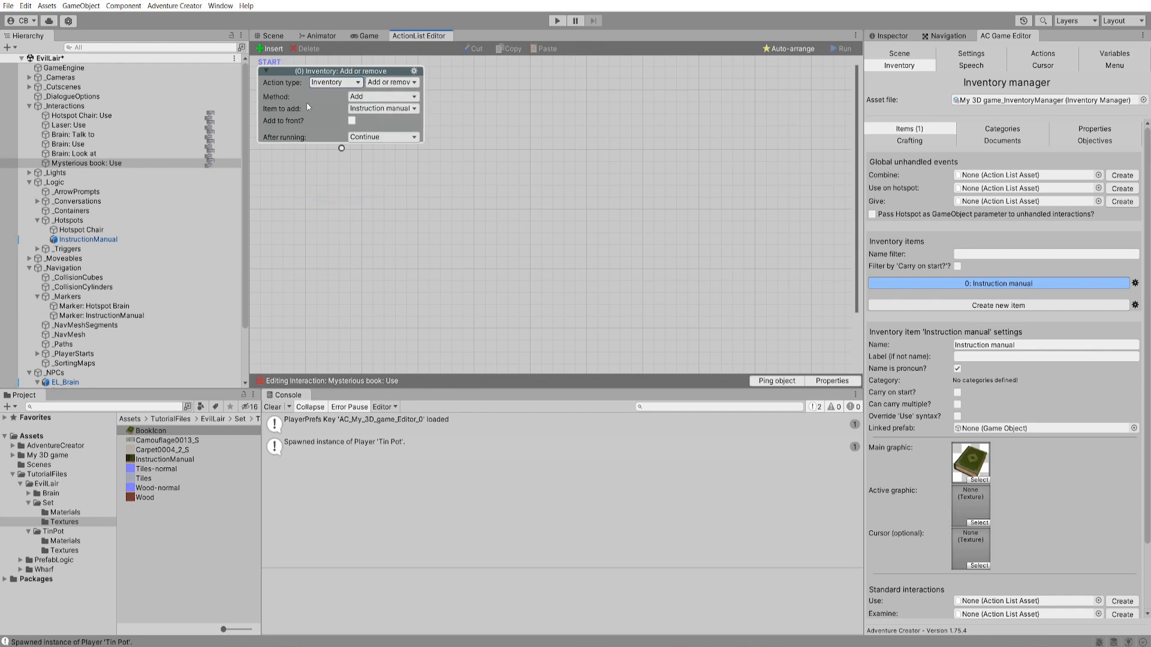
pyautogui.click(376, 98)
pyautogui.click(370, 110)
pyautogui.click(381, 108)
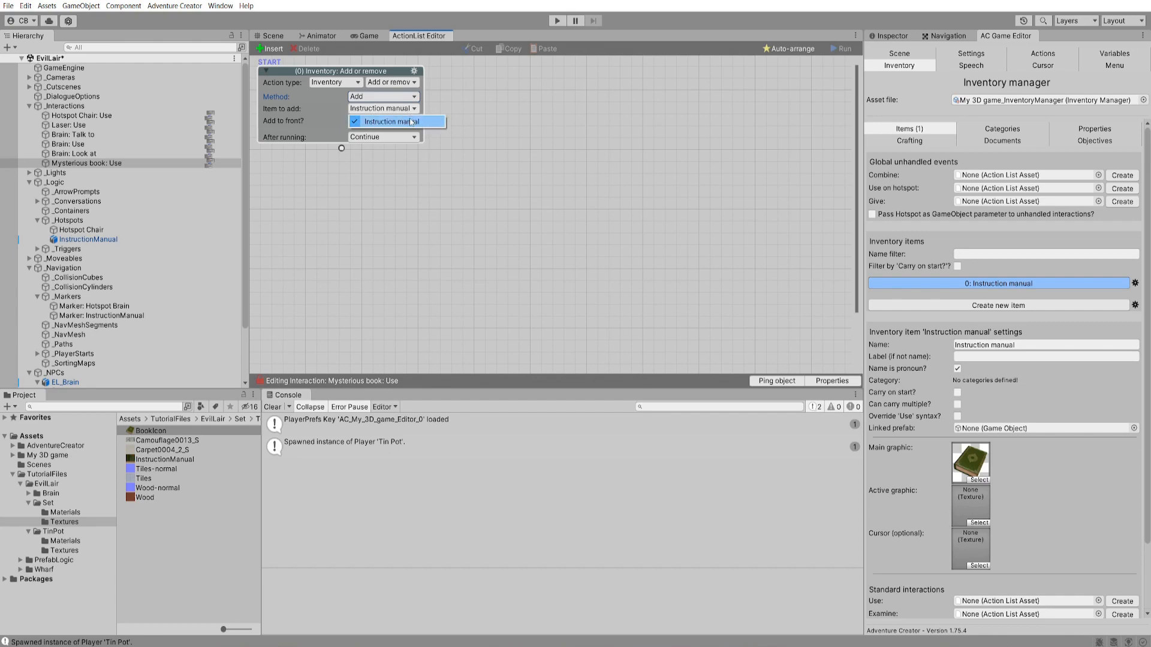
pyautogui.click(471, 125)
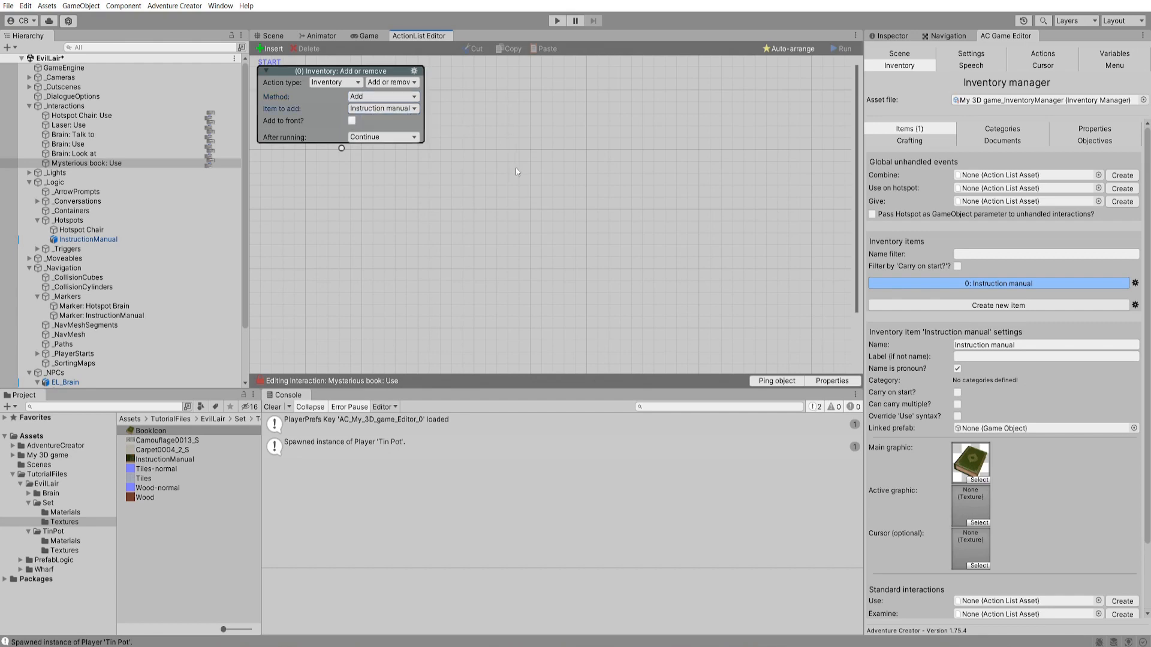
# - Chain an Object: Teleport action after the inventory action, with InstructionManual as the object to move
pyautogui.click(273, 36)
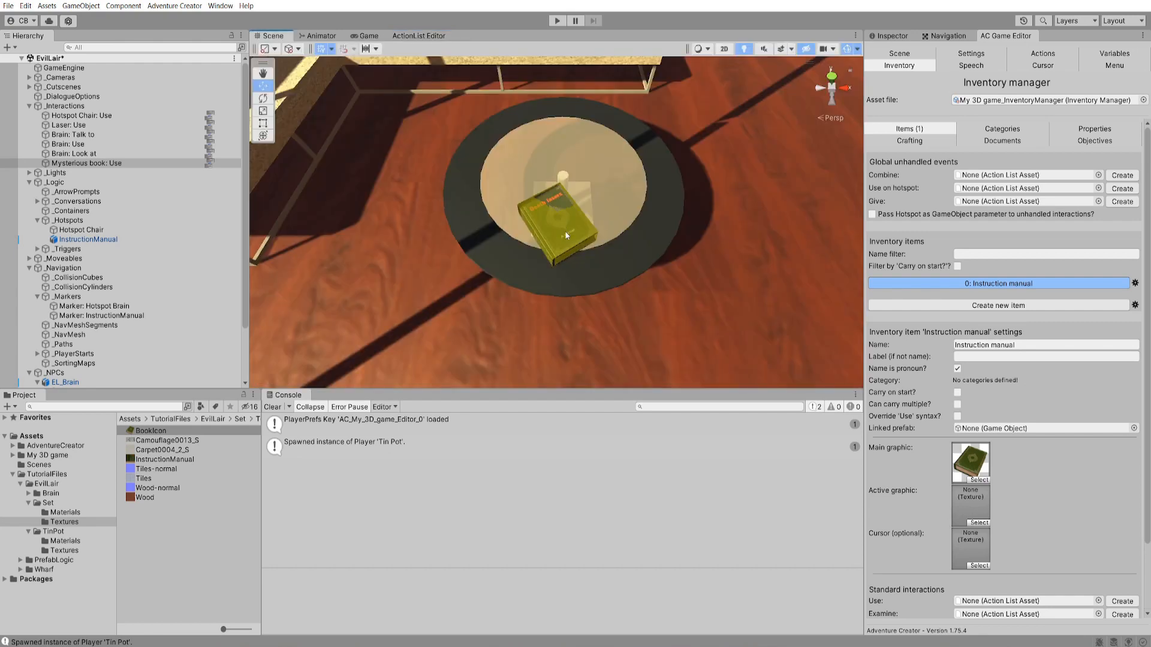
pyautogui.click(557, 214)
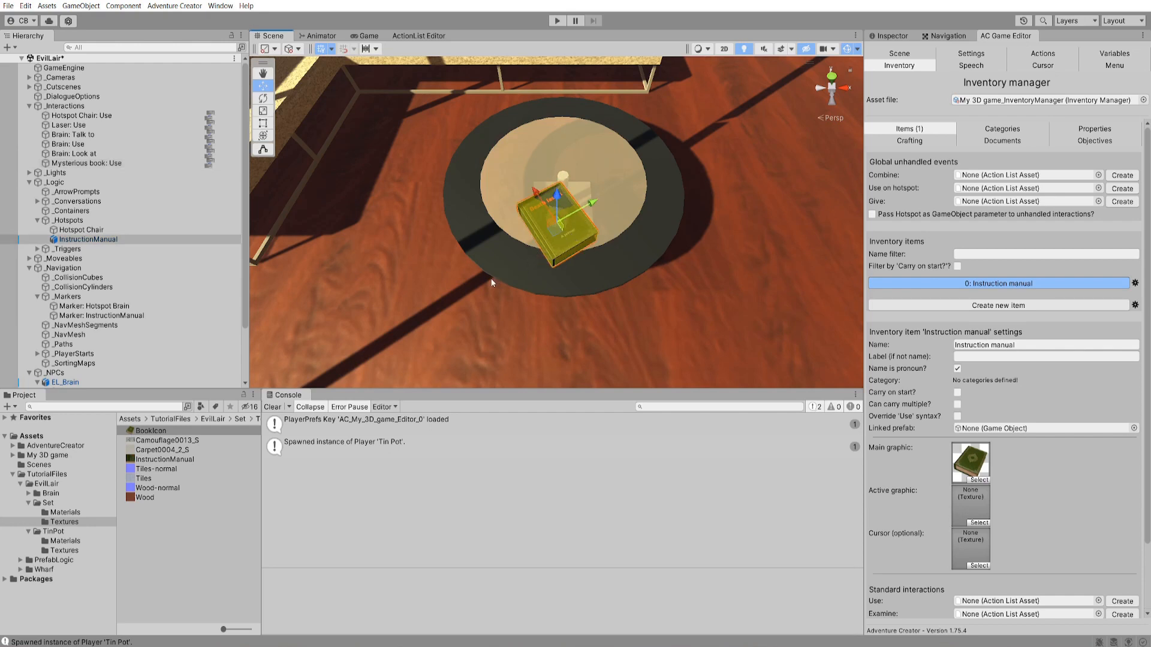
pyautogui.click(418, 36)
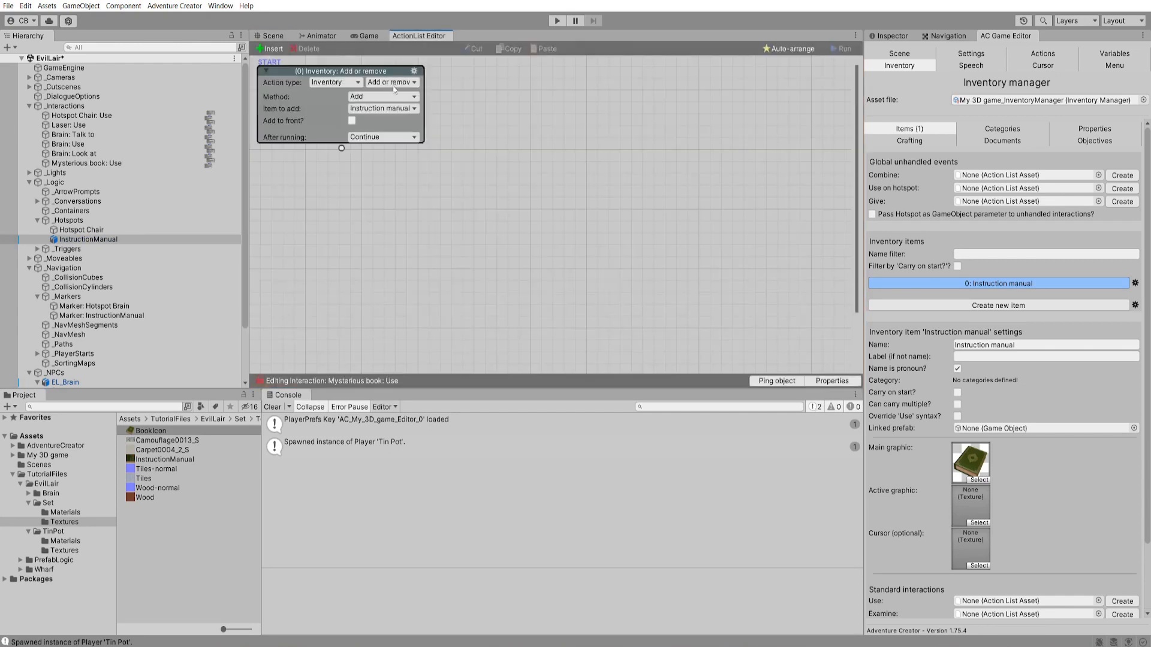
pyautogui.moveTo(342, 148); pyautogui.dragTo(354, 187)
pyautogui.click(344, 194)
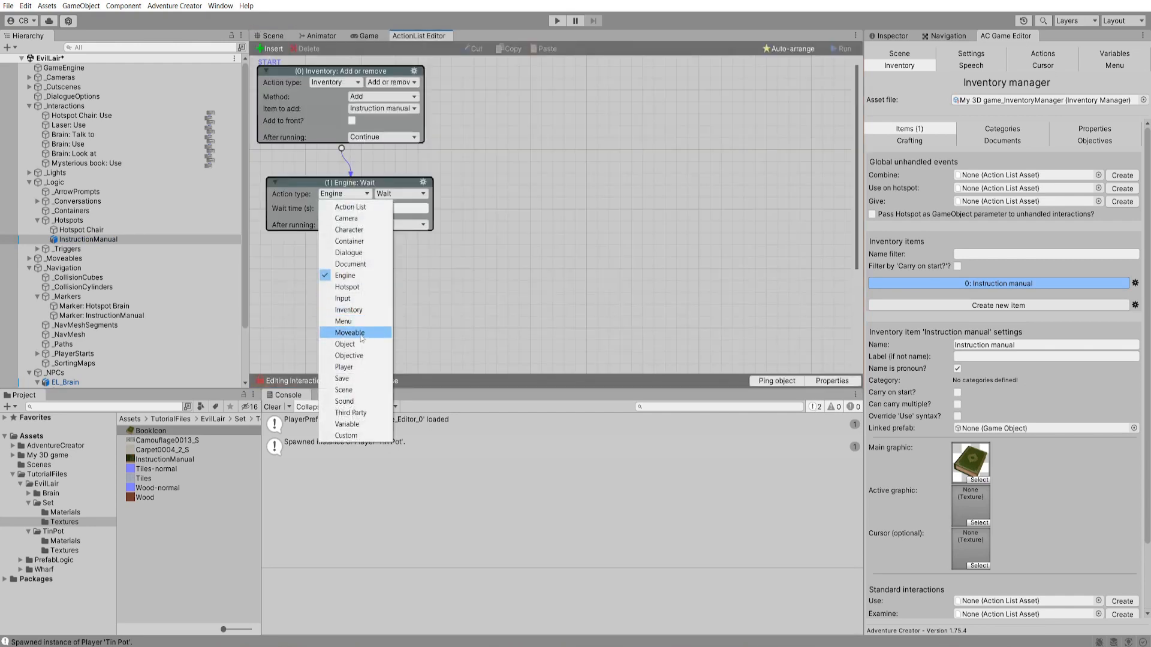
pyautogui.click(345, 335)
pyautogui.click(400, 194)
pyautogui.click(404, 367)
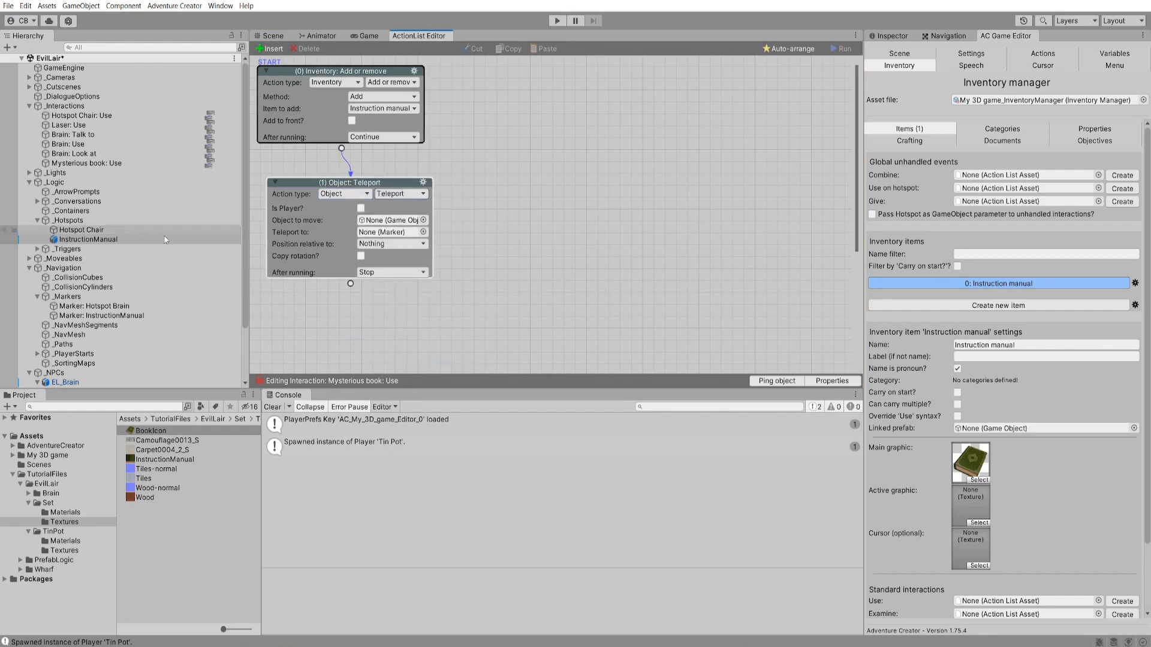
pyautogui.moveTo(86, 242); pyautogui.dragTo(379, 224)
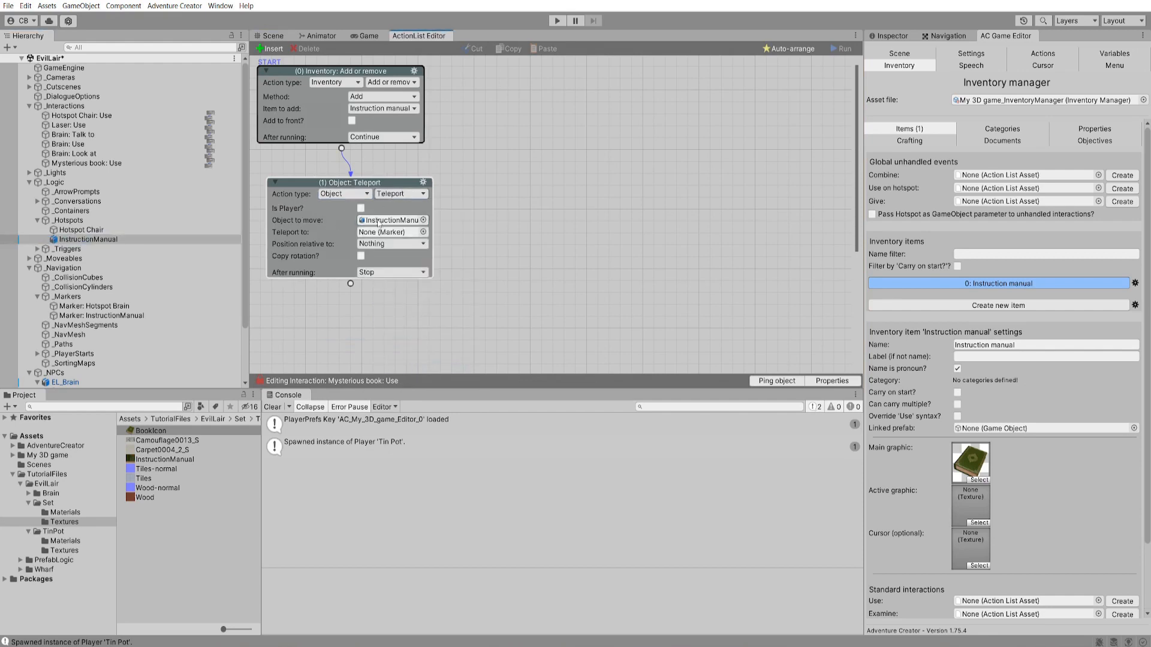
pyautogui.click(369, 234)
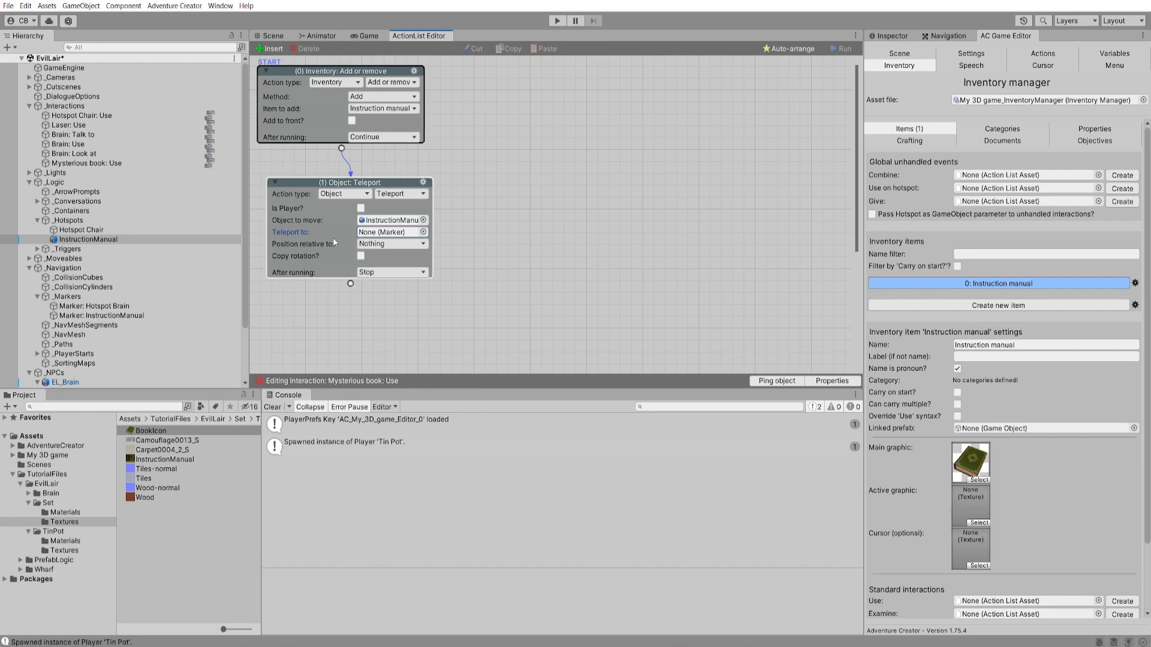
# - Add a new Marker to the scene from the Scene manager and rename it "Marker: Hidden"
pyautogui.click(899, 54)
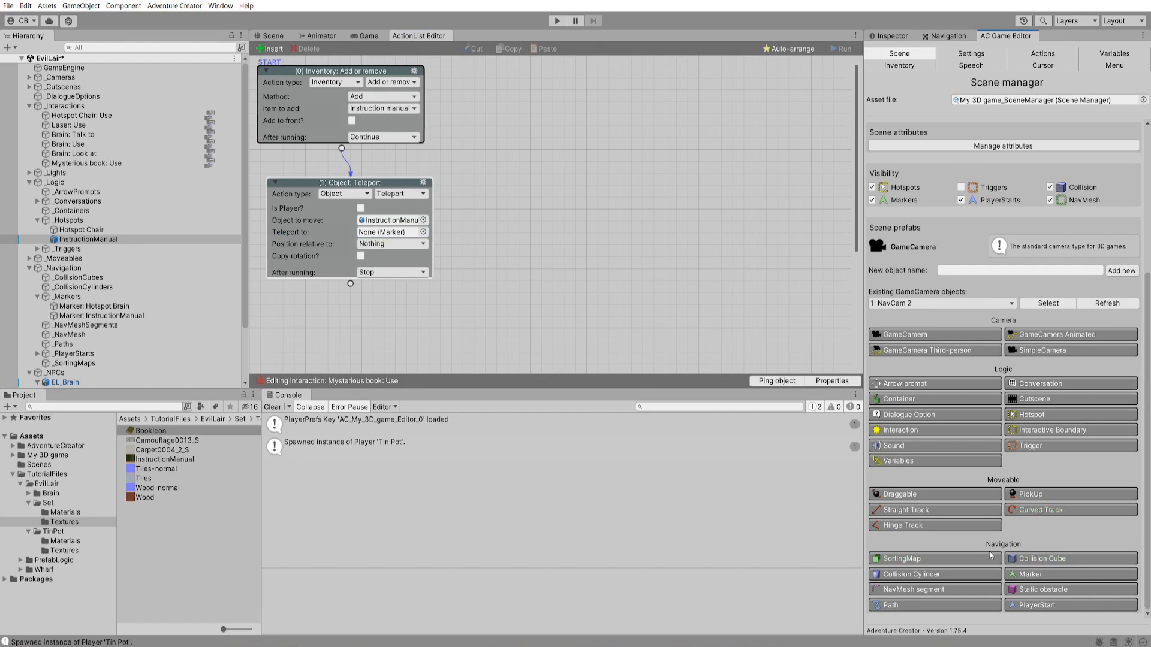
pyautogui.click(1040, 578)
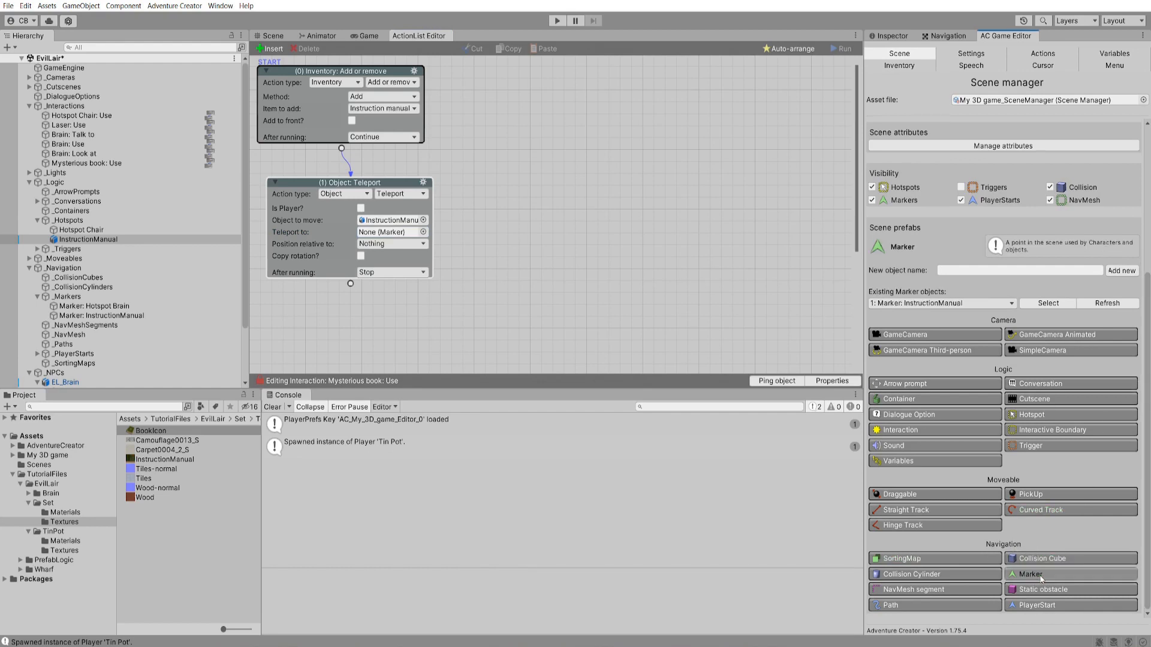
pyautogui.click(1041, 579)
pyautogui.click(85, 335)
pyautogui.click(94, 324)
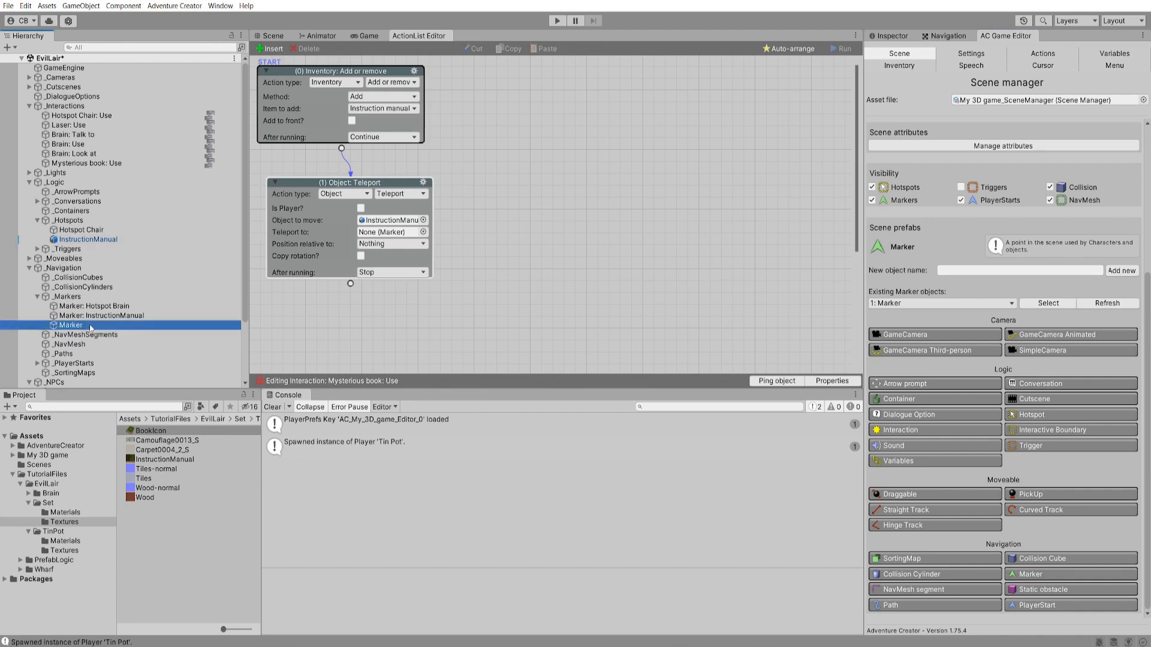
pyautogui.click(94, 325)
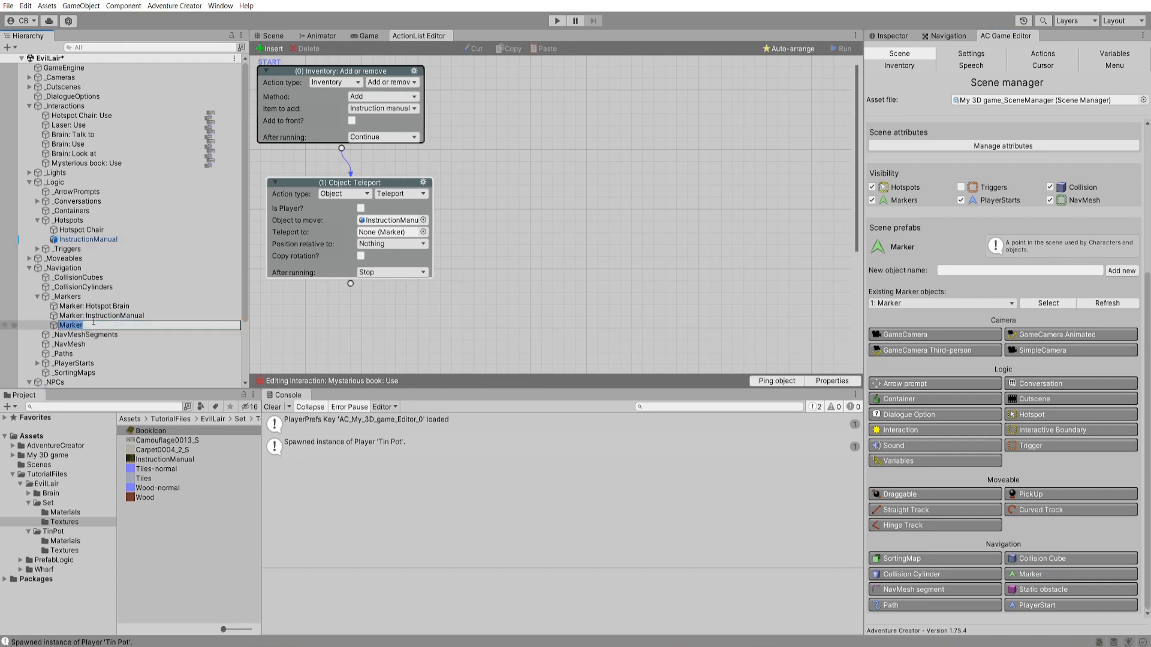
pyautogui.click(93, 324)
pyautogui.write(': Hidden')
pyautogui.press('Return')
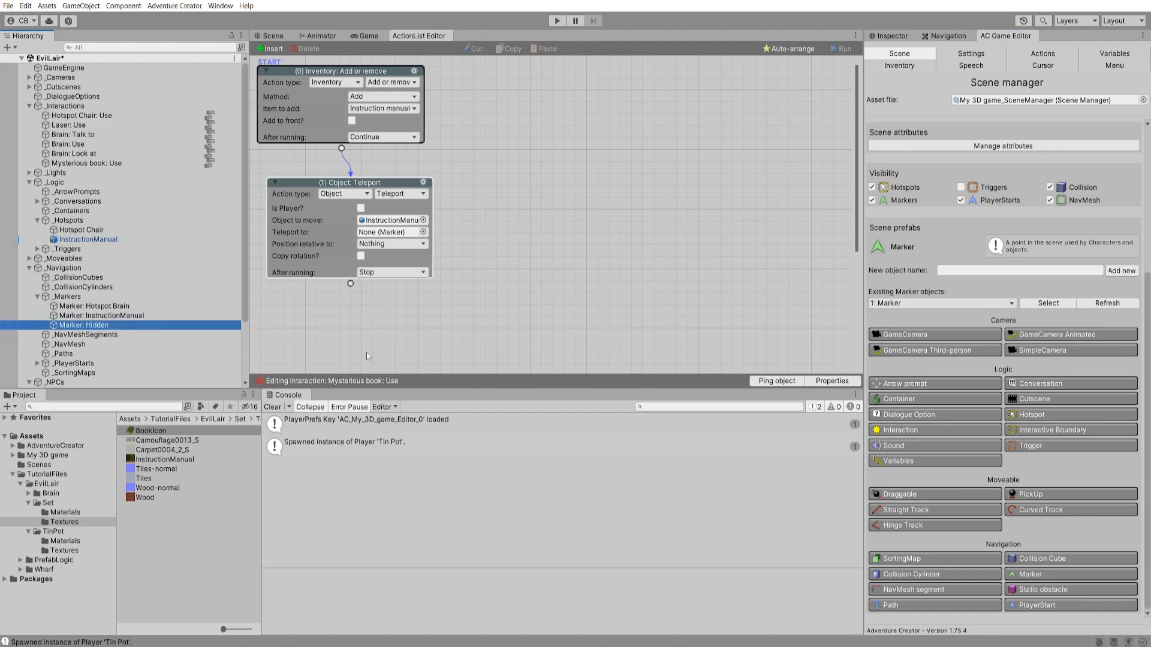
# - Move Marker: Hidden straight down in the scene, far below the level's floor and out of sight
pyautogui.click(272, 36)
pyautogui.press('f')
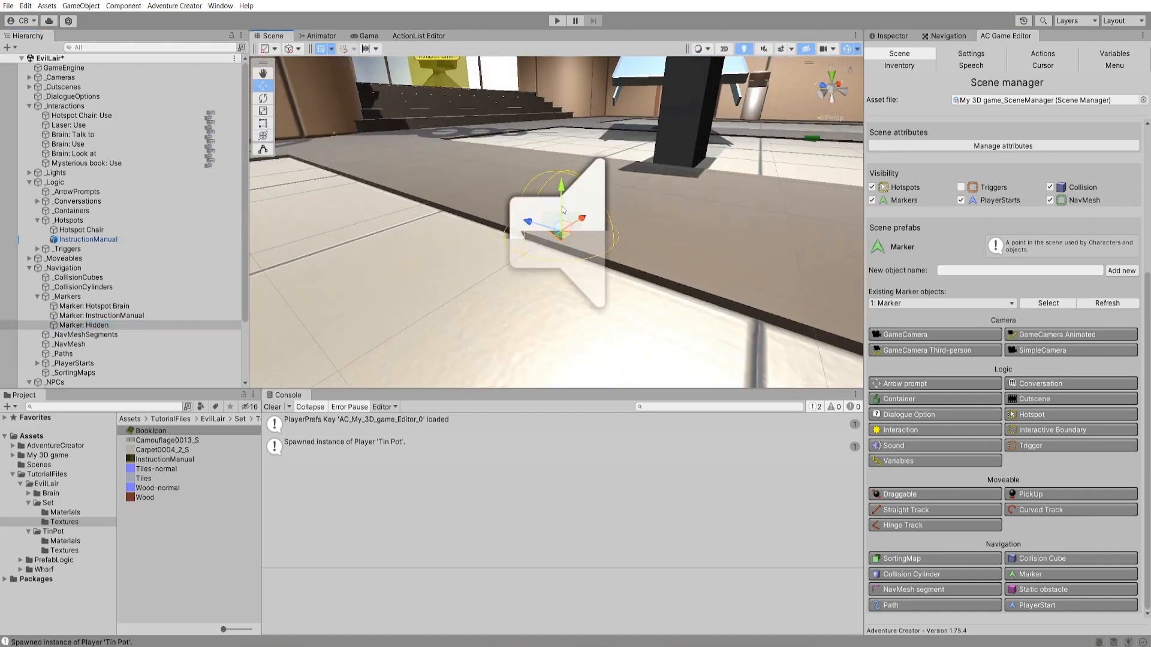
pyautogui.scroll(-7, 562, 209)
pyautogui.moveTo(557, 181); pyautogui.dragTo(545, 294)
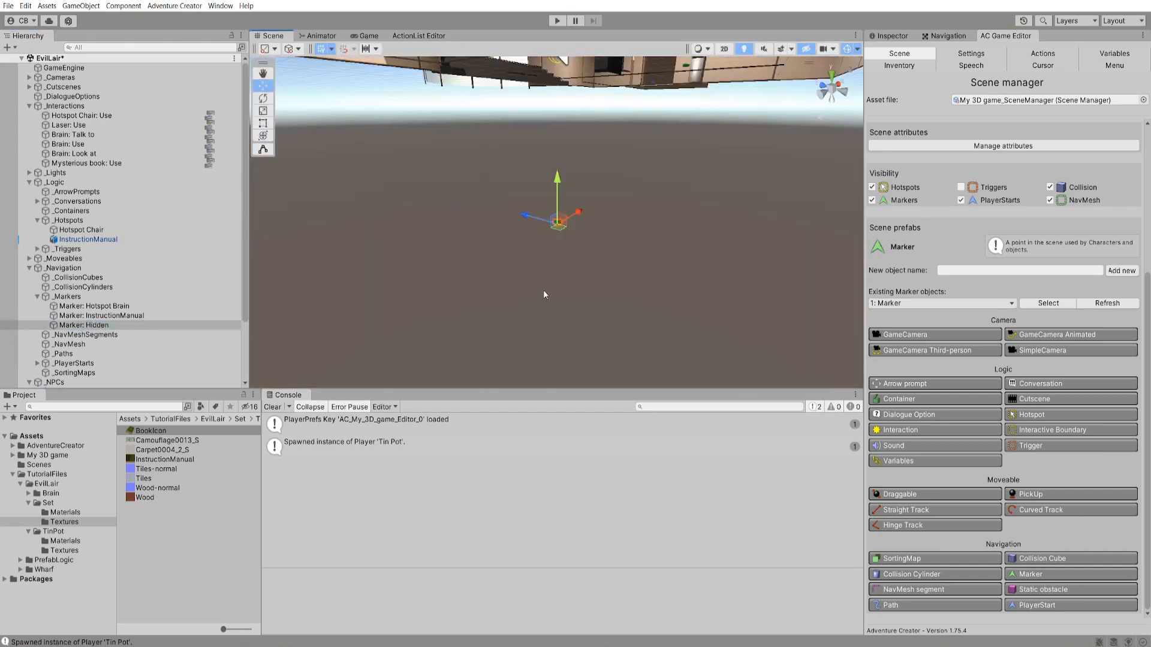
pyautogui.keyDown('alt'); pyautogui.moveTo(552, 180); pyautogui.dragTo(578, 286); pyautogui.keyUp('alt')
# - Set the Teleport action's destination to Marker: Hidden and inspect the InstructionManual object's properties
pyautogui.click(419, 36)
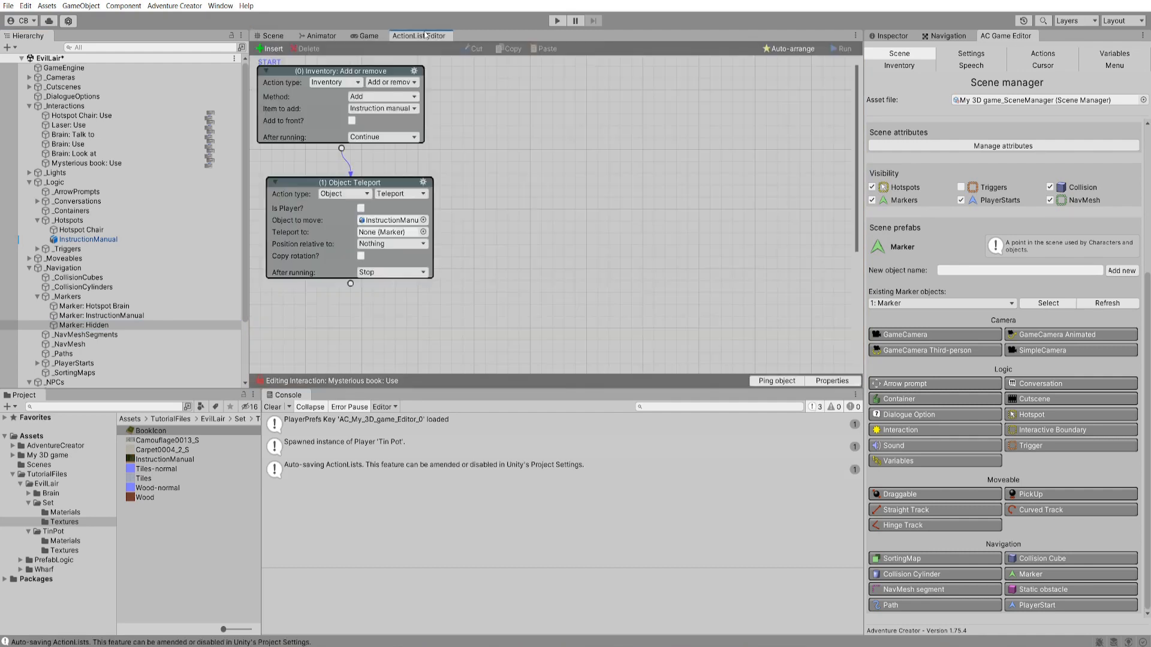
pyautogui.click(84, 327)
pyautogui.moveTo(84, 332); pyautogui.dragTo(390, 233)
pyautogui.click(88, 239)
pyautogui.click(889, 36)
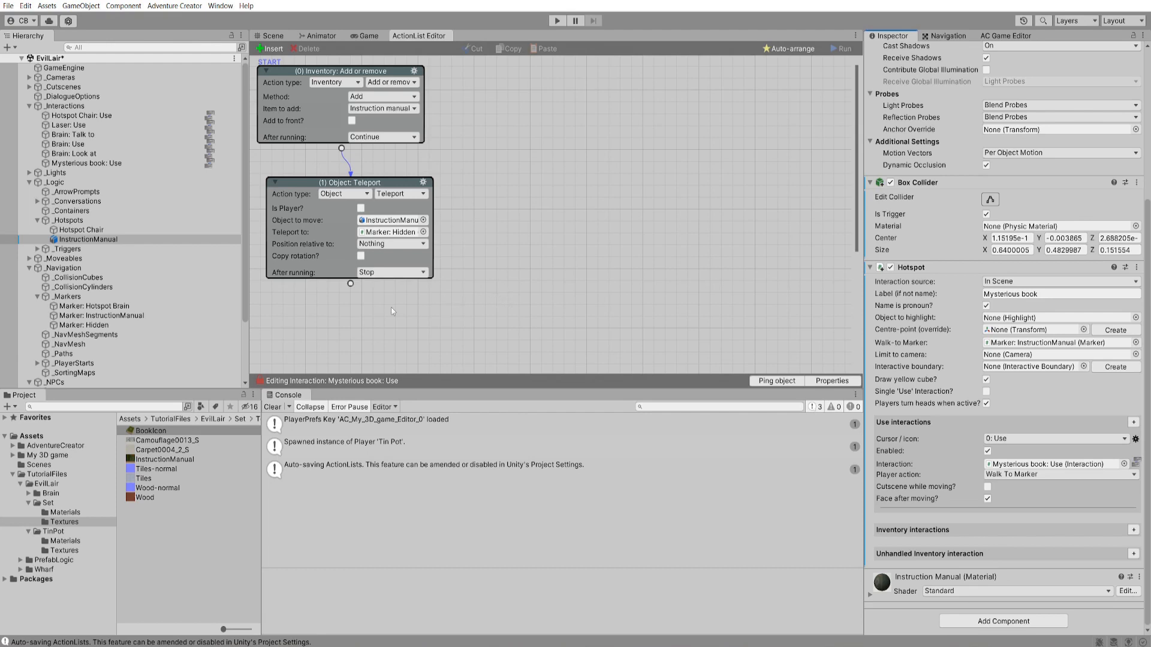
# - Chain a Dialogue: Play speech action after the Teleport as a player line reading ""Death Lasers: A Primer".. could be useful.."
pyautogui.click(350, 284)
pyautogui.click(359, 314)
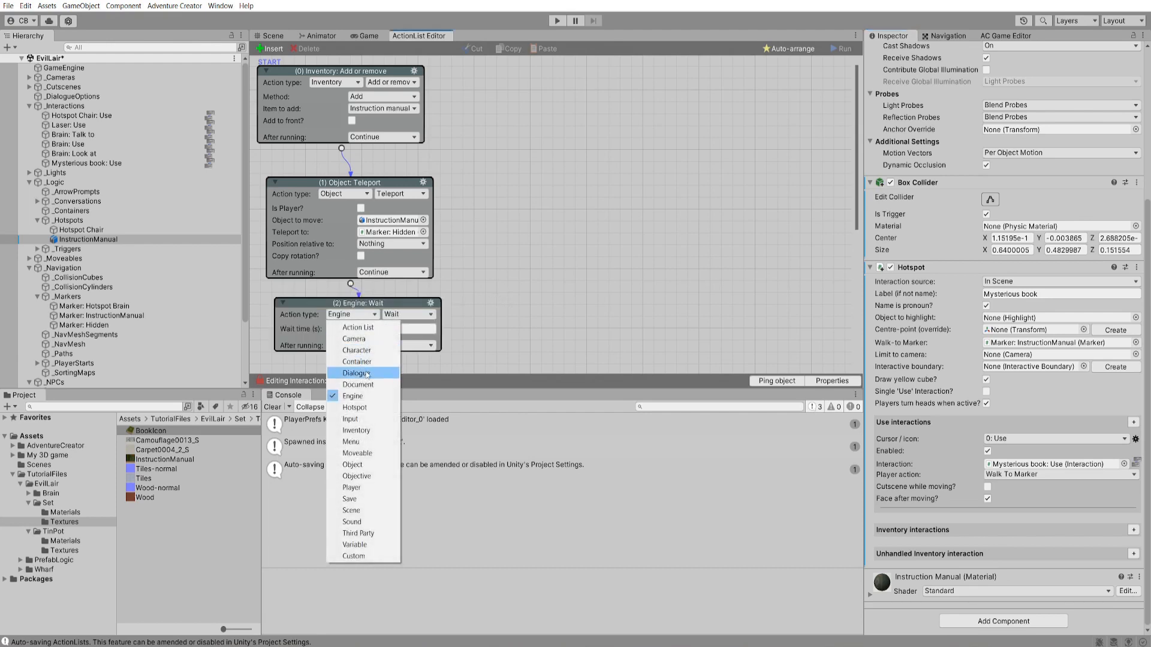
pyautogui.click(366, 373)
pyautogui.scroll(-3, 462, 291)
pyautogui.click(368, 228)
pyautogui.click(362, 240)
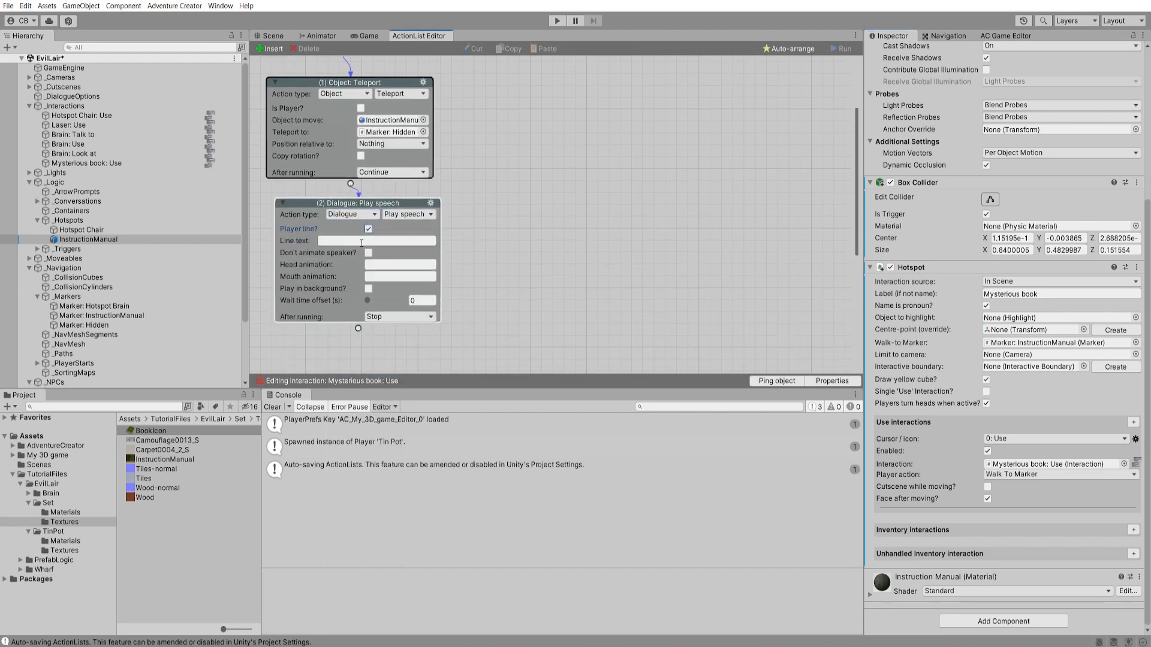
pyautogui.write('"Death')
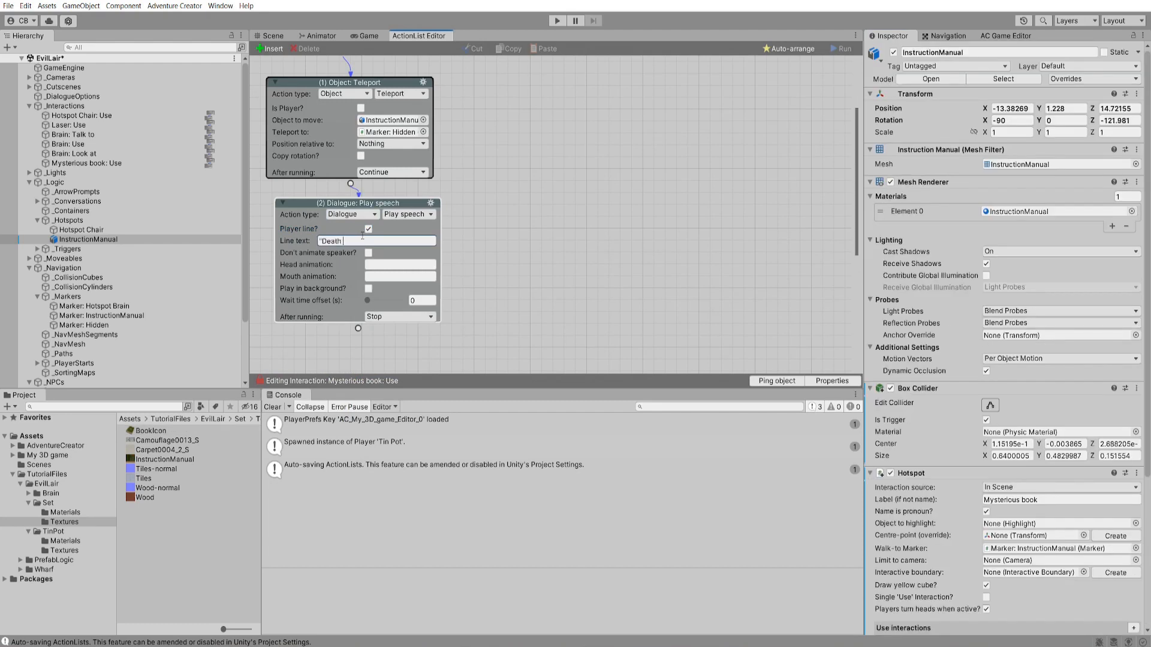
pyautogui.write(' Lasers: A p')
pyautogui.press('BackSpace')
pyautogui.write('Primer".. could be useful..')
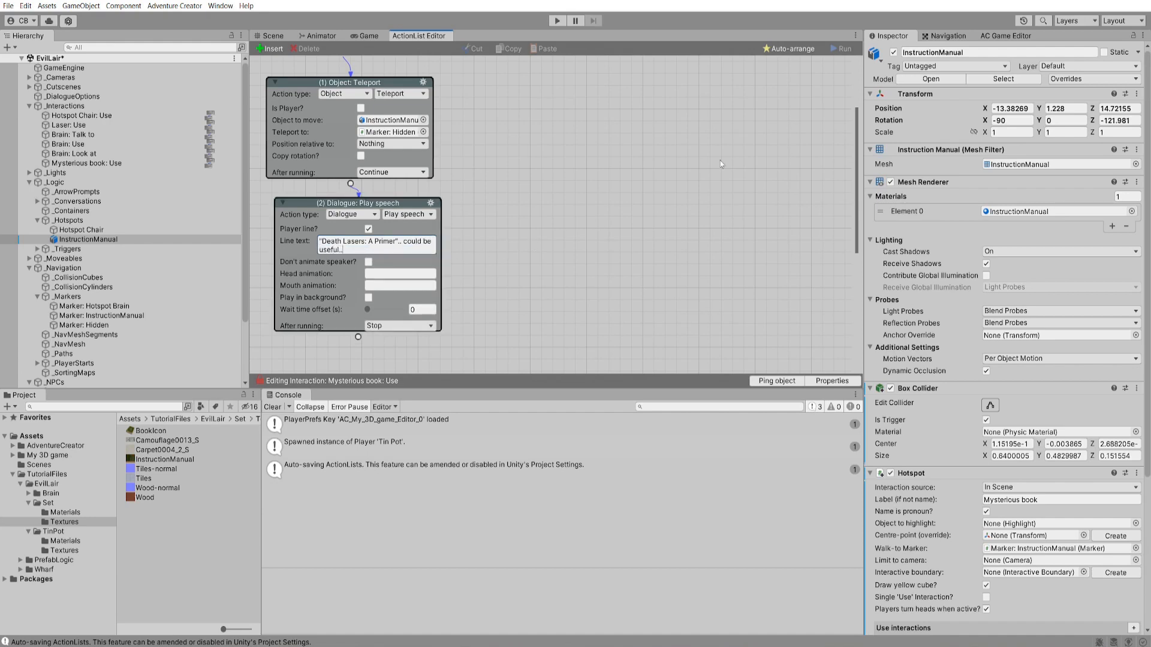
# - Run the game and use the Mysterious book on the round table to test its pickup interaction
pyautogui.hotkey('ctrl', 'p')
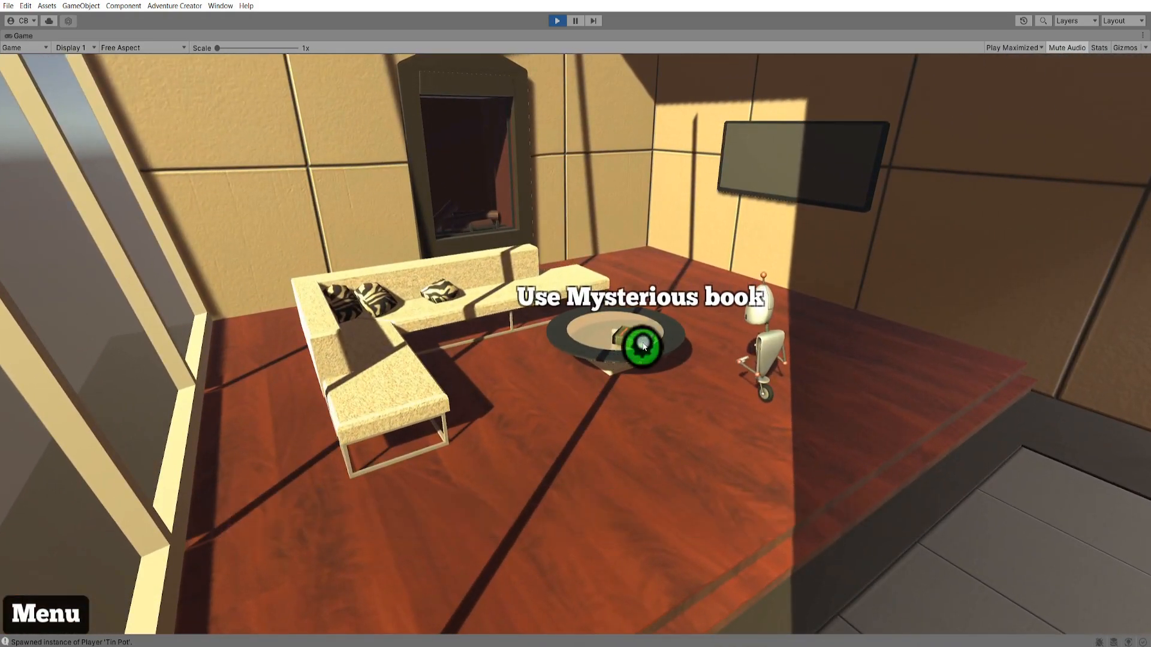
pyautogui.click(643, 346)
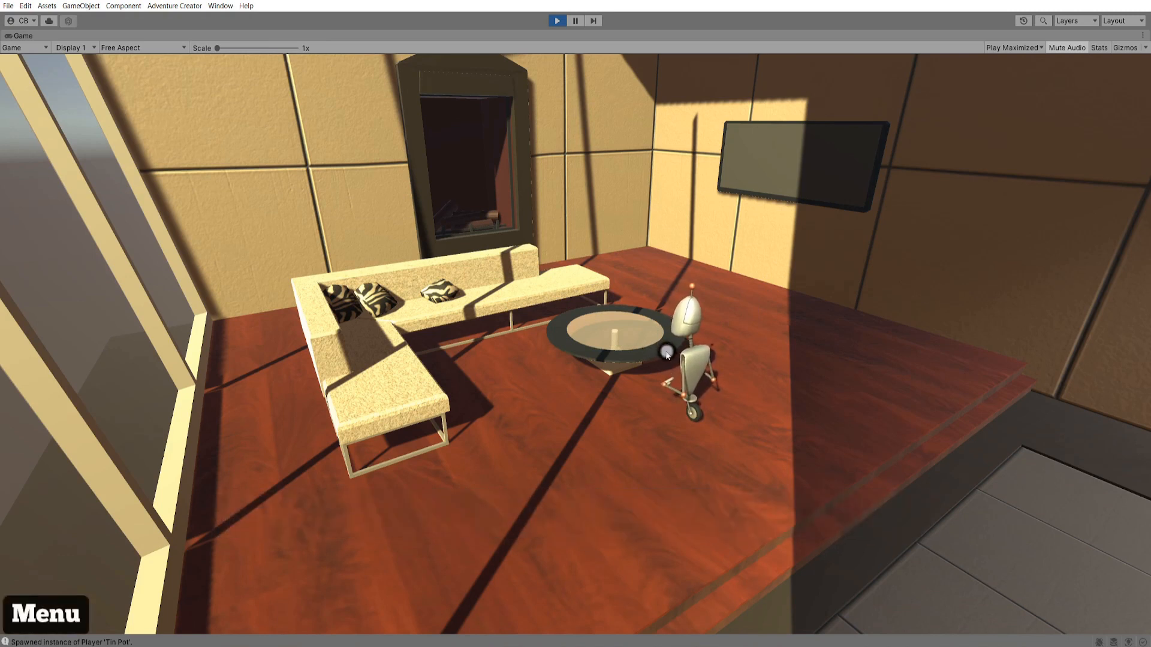
# - Preview the Robot_TakeBook animation clip in the EL_TinPot model's import settings
pyautogui.moveTo(121, 90)
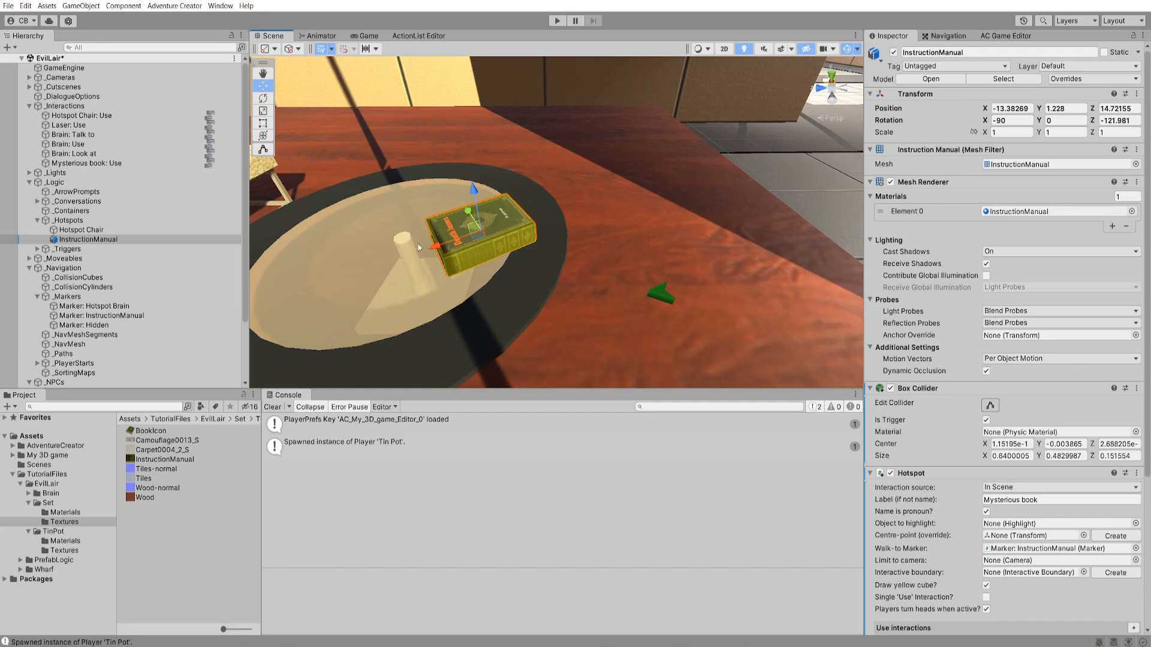
pyautogui.click(51, 535)
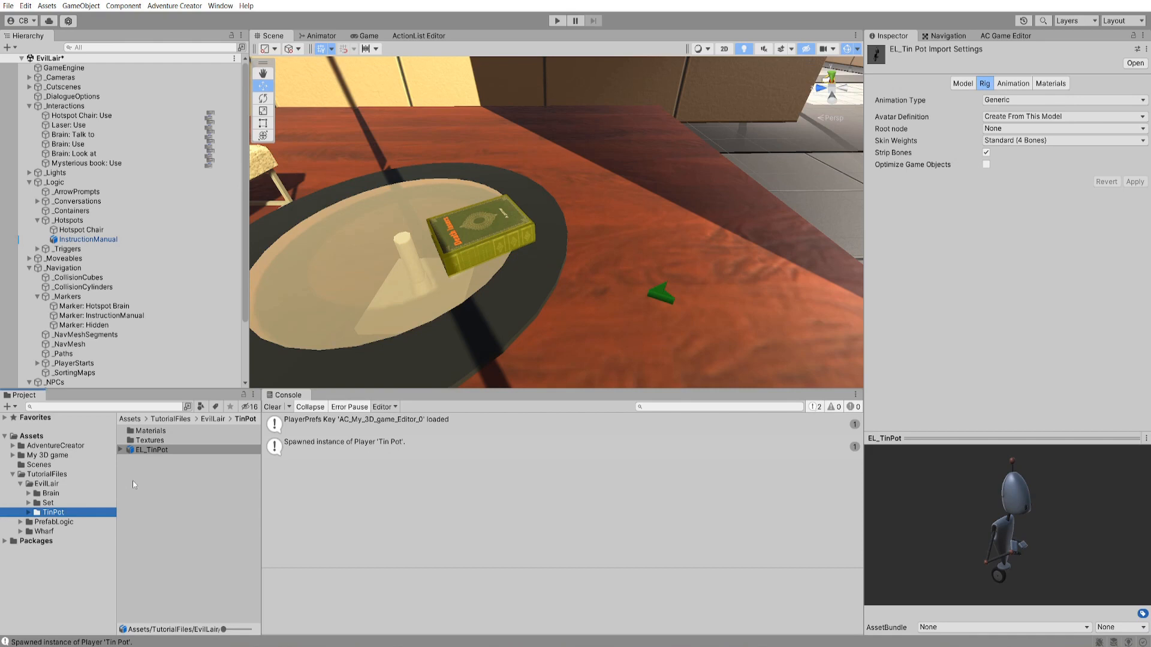
pyautogui.click(129, 495)
pyautogui.click(1013, 83)
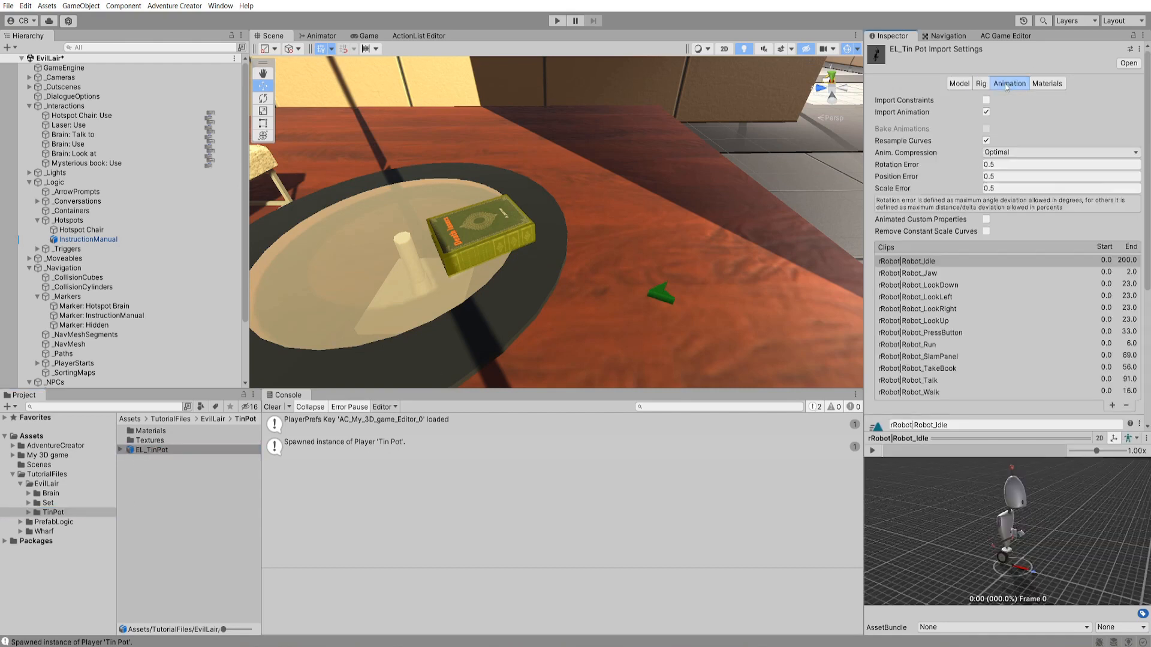
pyautogui.click(929, 369)
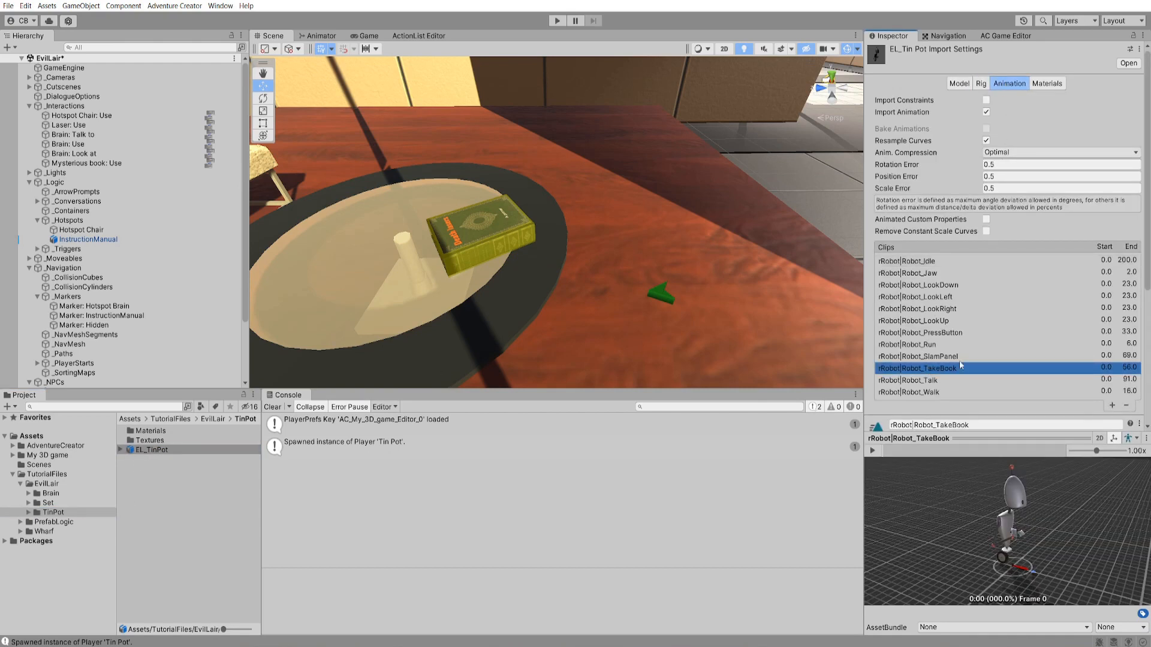
pyautogui.click(872, 451)
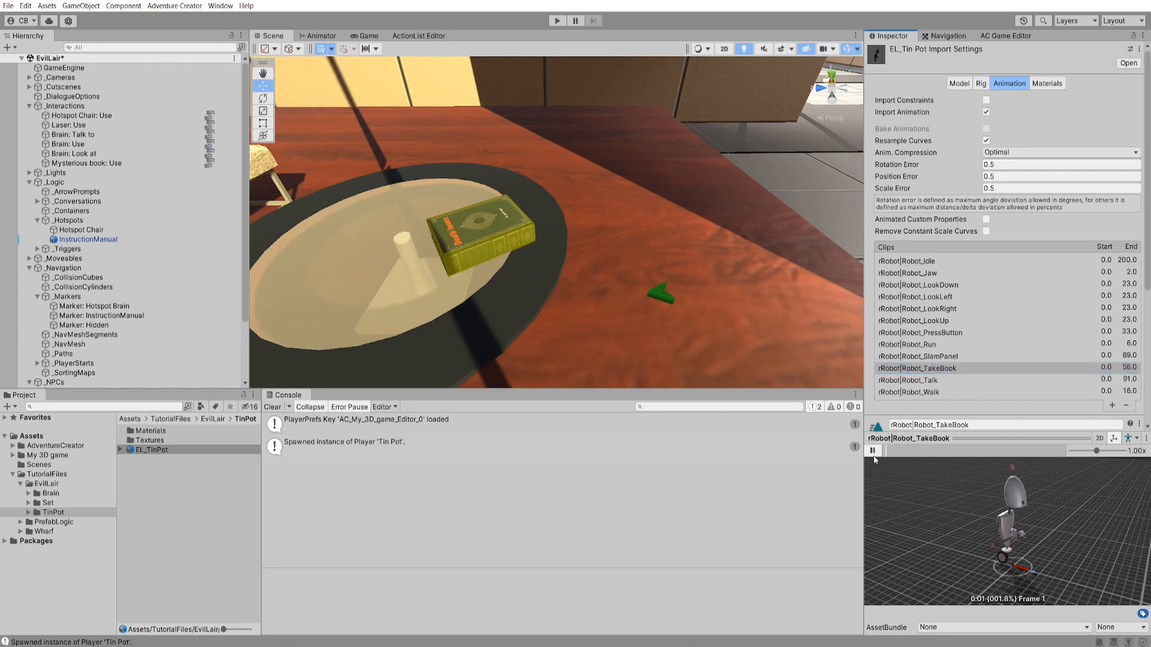
pyautogui.click(872, 451)
# - Open the Player animator controller and add the TinPot model's Robot_TakeBook clip as a state above the Blend Tree
pyautogui.click(122, 450)
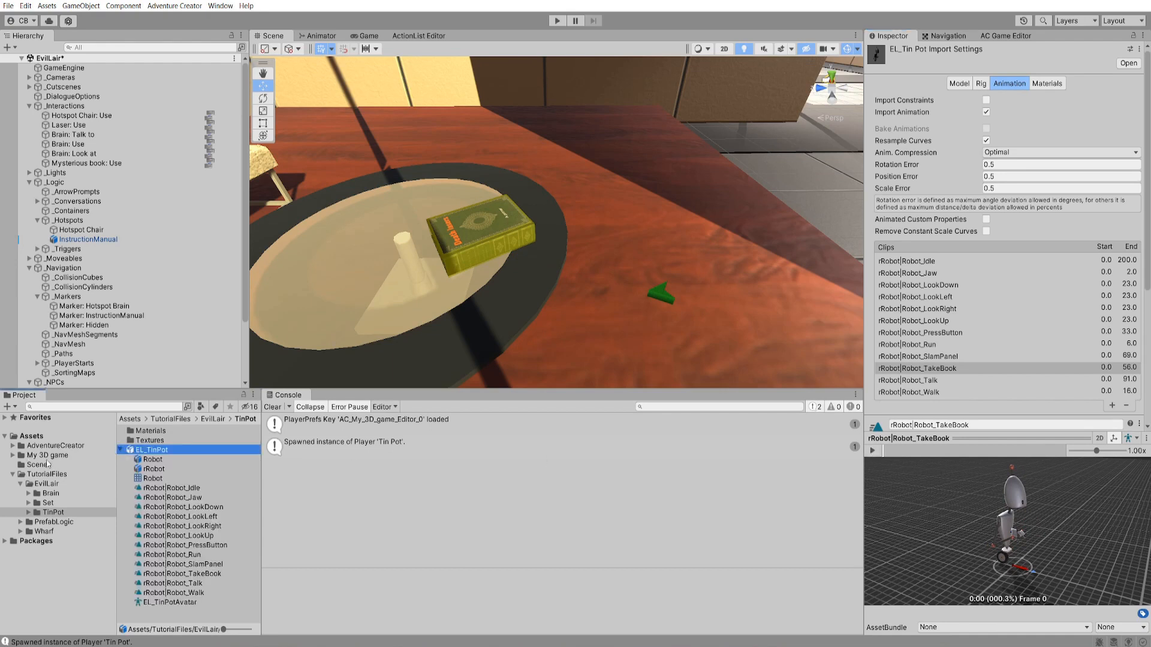
pyautogui.click(46, 456)
pyautogui.click(159, 461)
pyautogui.doubleClick(160, 460)
pyautogui.doubleClick(147, 441)
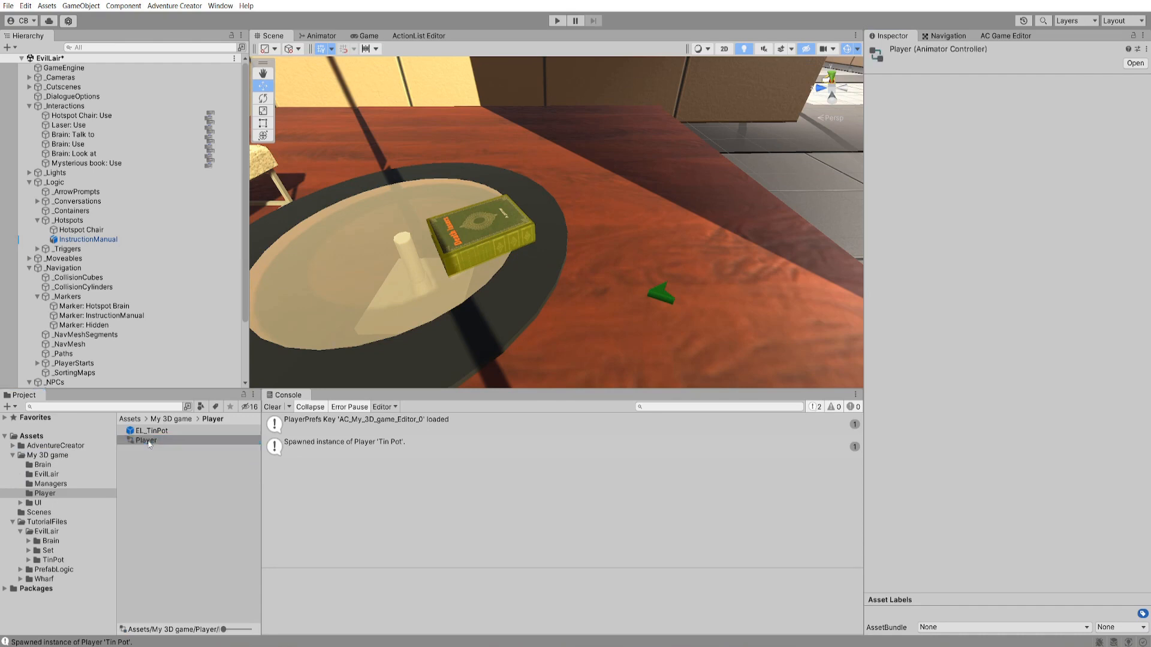
pyautogui.click(47, 550)
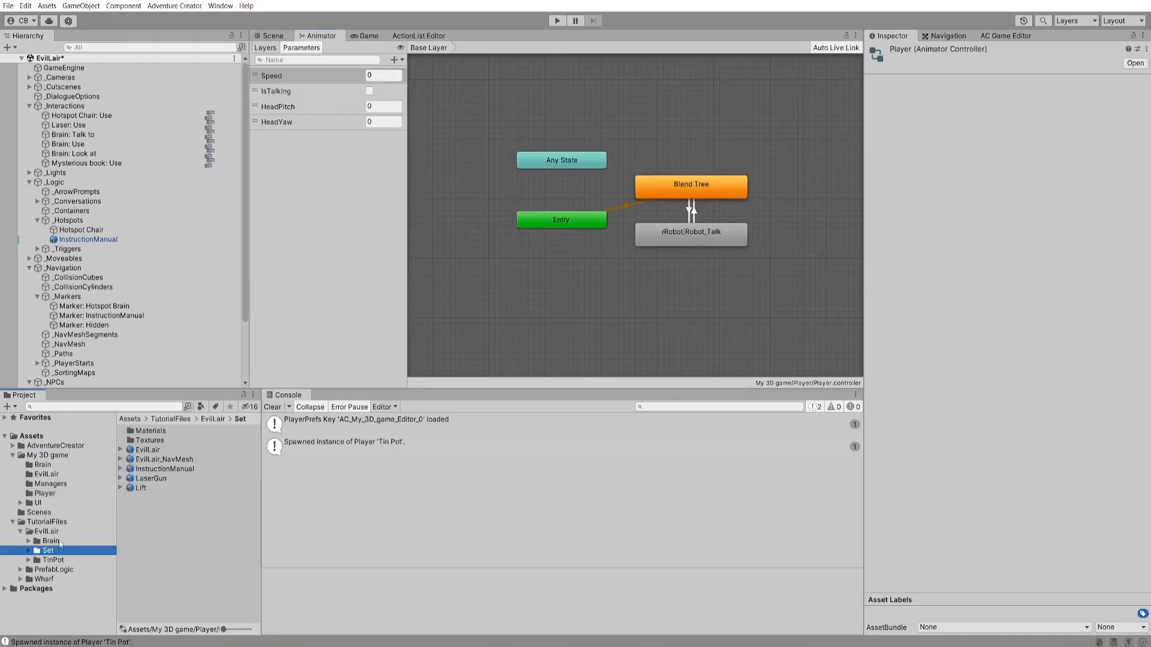
pyautogui.click(53, 560)
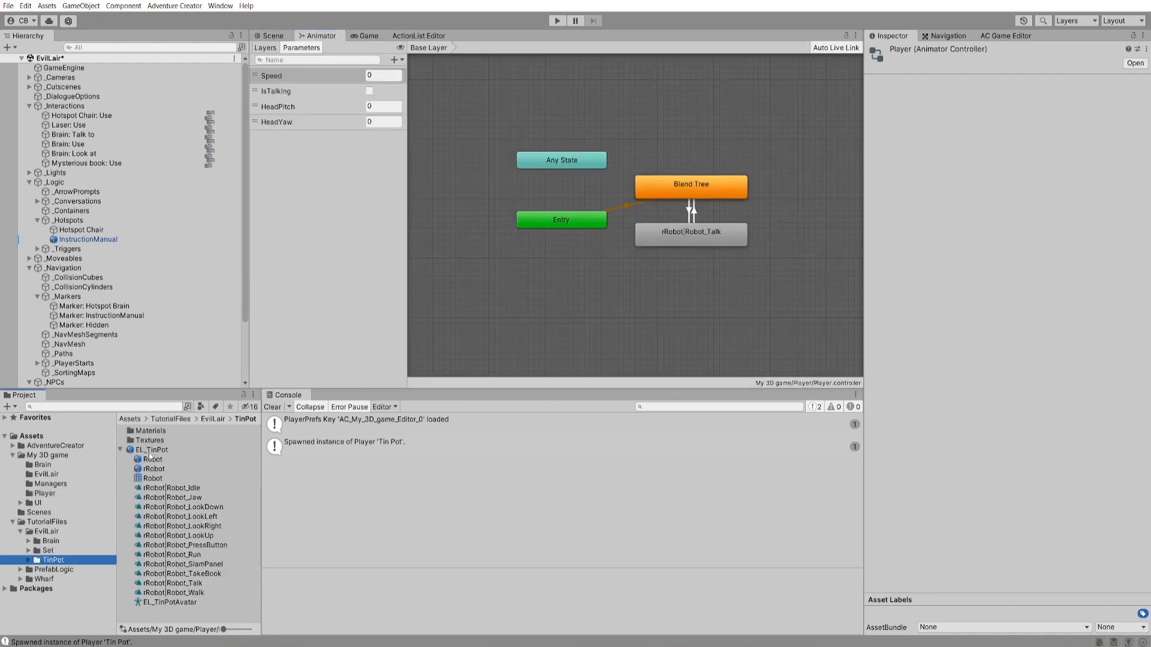
pyautogui.moveTo(183, 573); pyautogui.dragTo(697, 138)
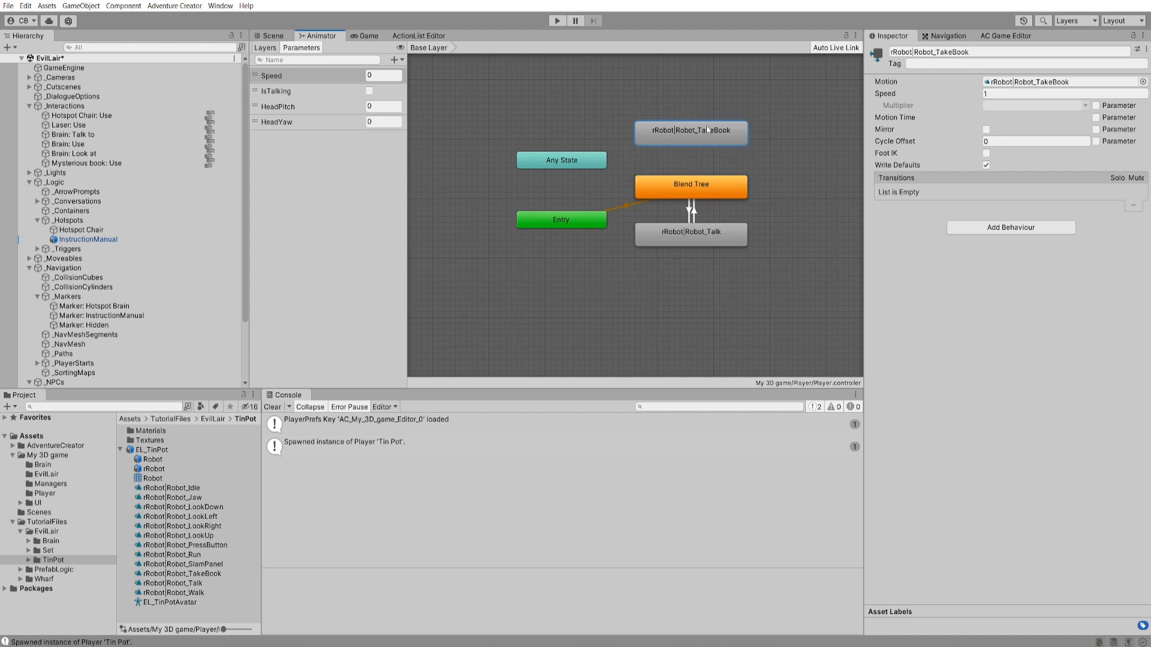
# - Add a Trigger parameter named TakeBook to the Player animator controller
pyautogui.click(395, 59)
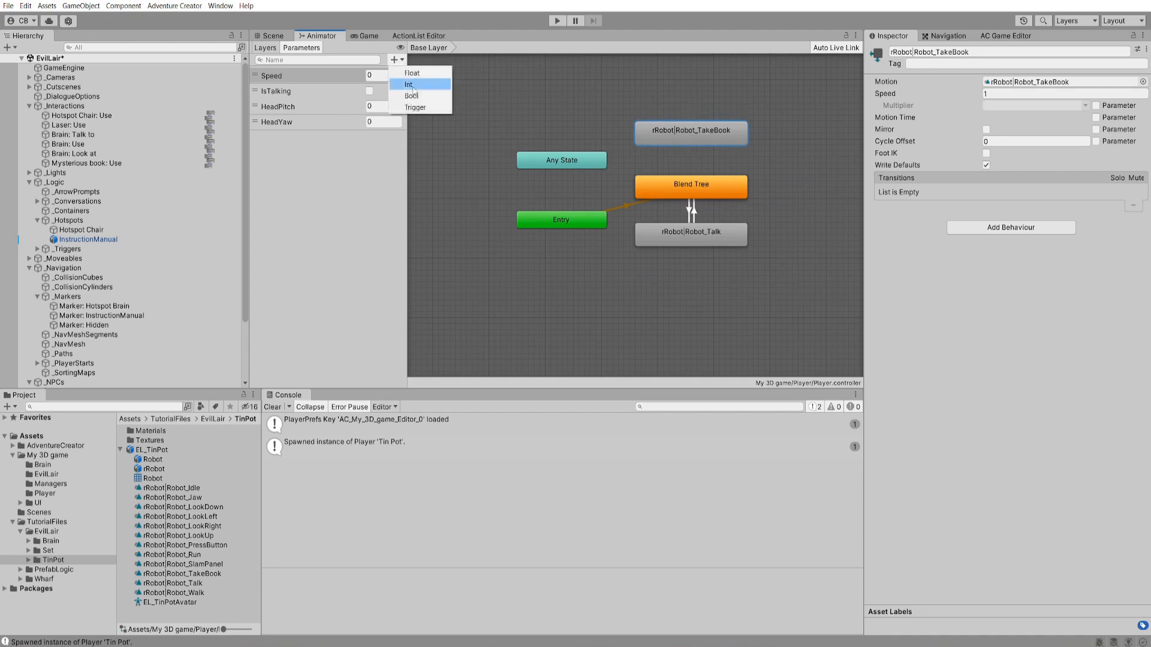
pyautogui.click(414, 107)
pyautogui.write('TakeBook')
pyautogui.press('Return')
# - Make a transition from the Blend Tree to the Robot_TakeBook state
pyautogui.moveTo(664, 158); pyautogui.dragTo(642, 180, button='middle')
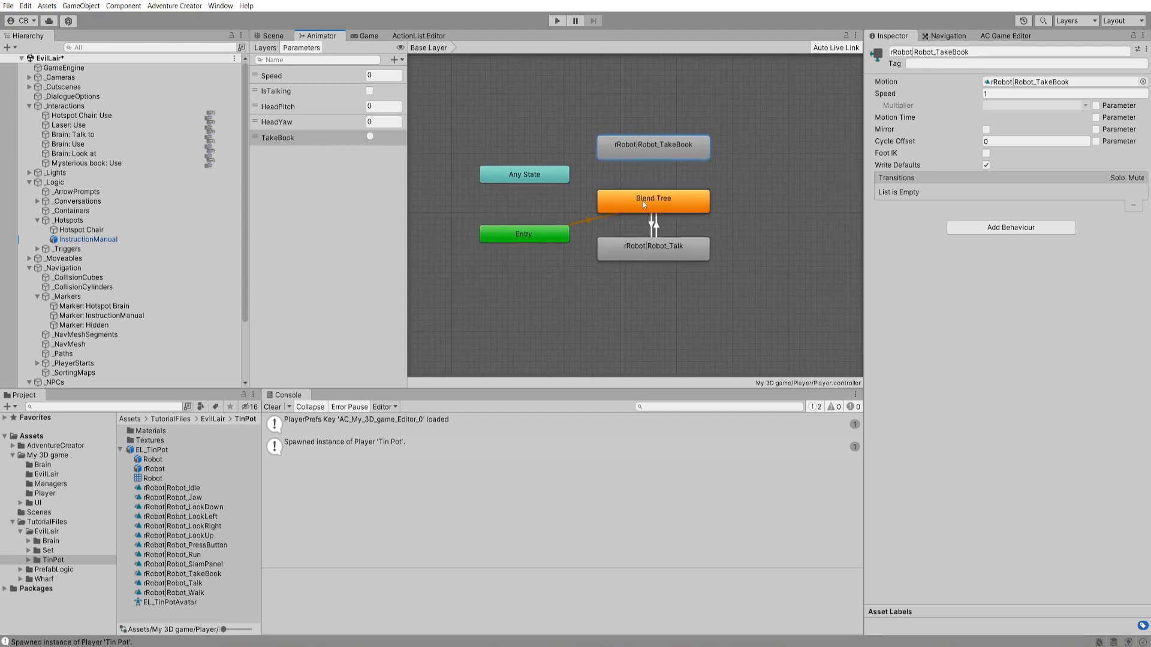
pyautogui.click(644, 203)
pyautogui.rightClick(644, 208)
pyautogui.click(659, 210)
pyautogui.click(655, 148)
# - Disable Has Exit Time on the Blend Tree to Robot_TakeBook transition and add TakeBook as its condition
pyautogui.click(659, 177)
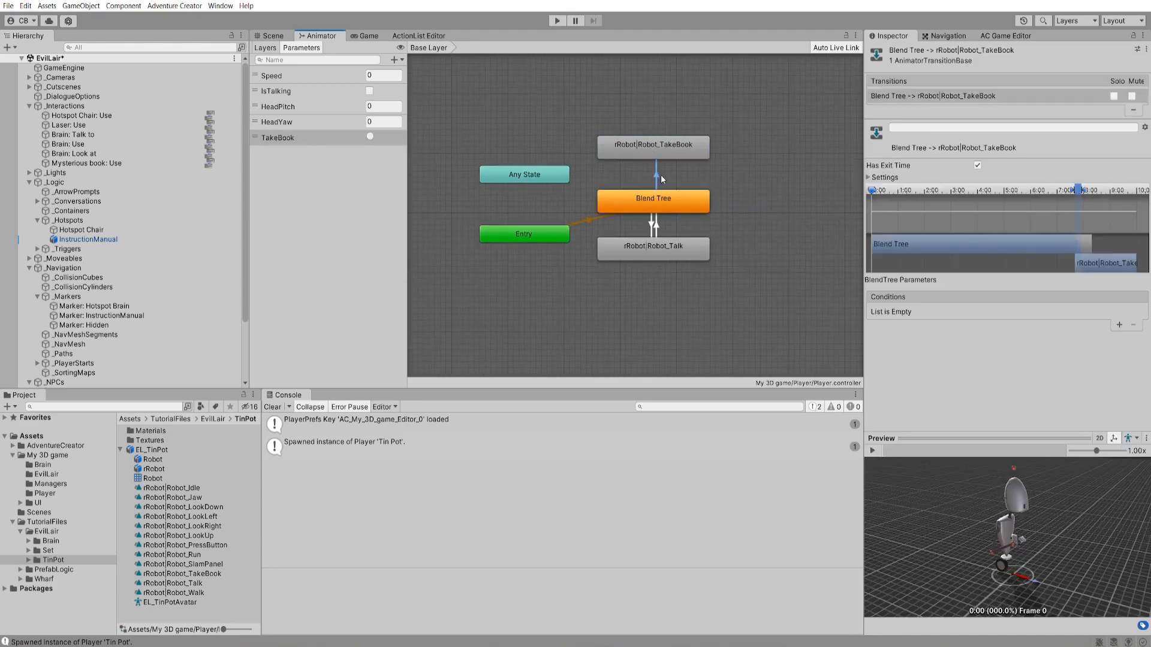
pyautogui.click(977, 165)
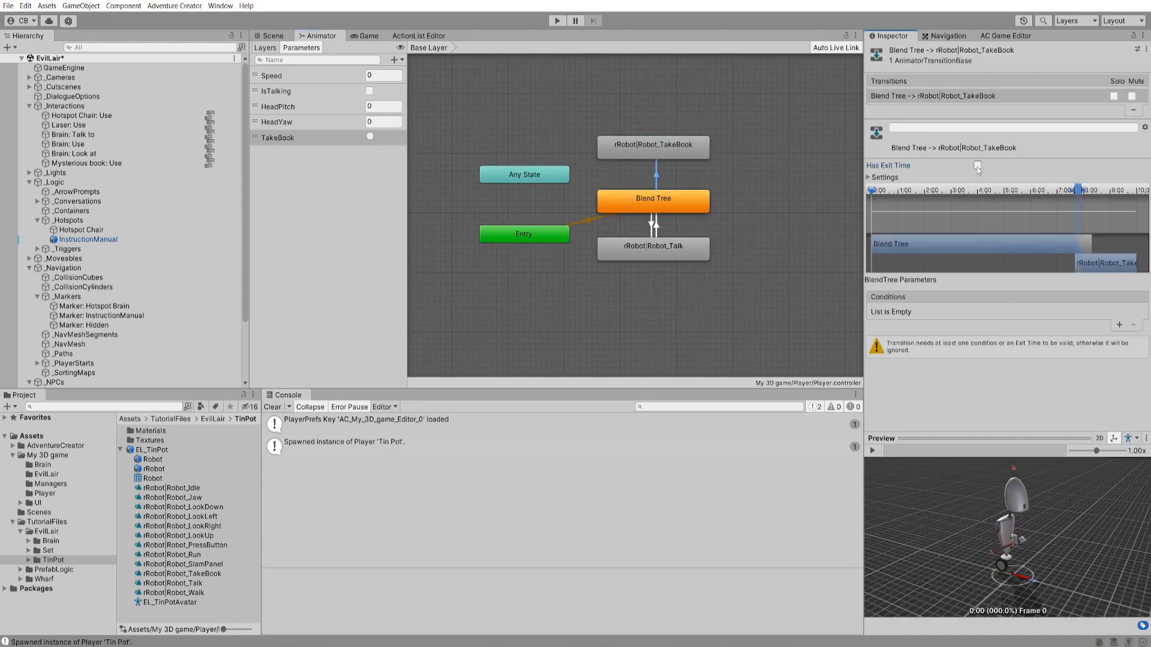
pyautogui.click(1119, 324)
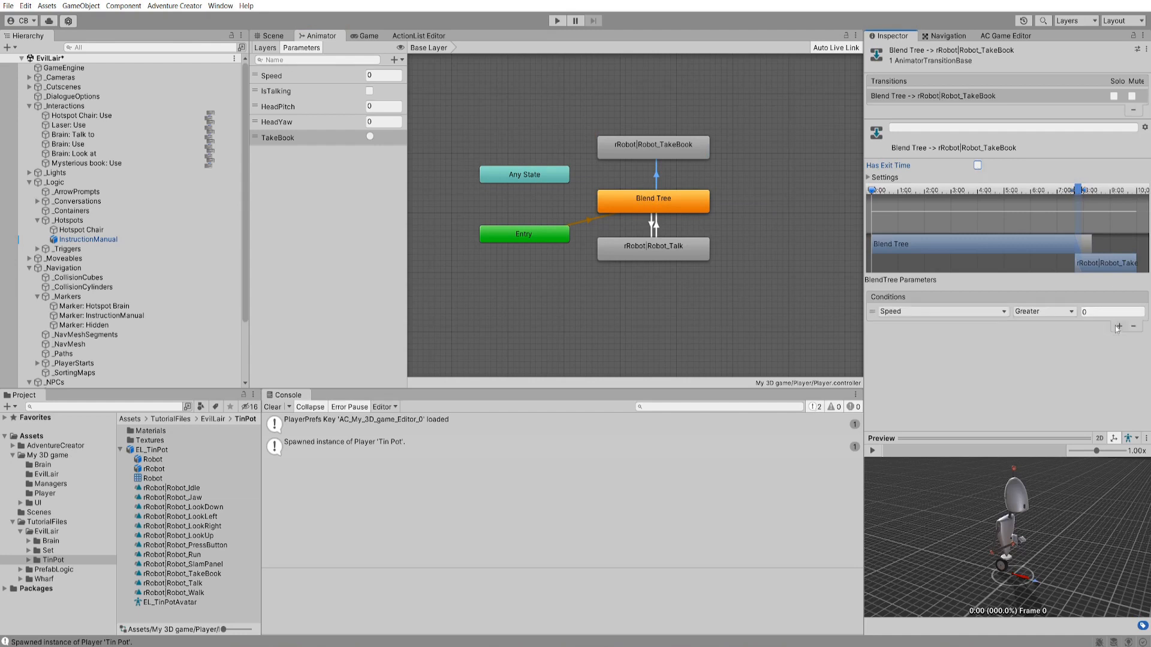
pyautogui.click(937, 313)
pyautogui.scroll(-2, 909, 360)
pyautogui.click(912, 371)
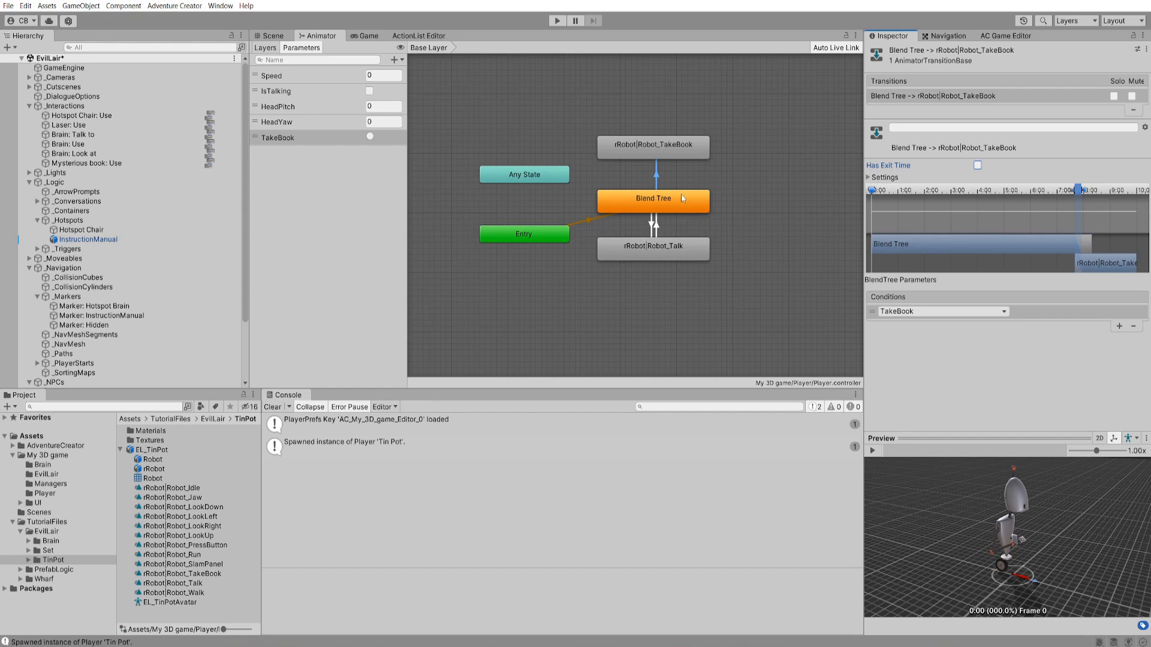
# - Make a return transition from Robot_TakeBook to the Blend Tree and inspect its settings
pyautogui.rightClick(654, 153)
pyautogui.click(659, 156)
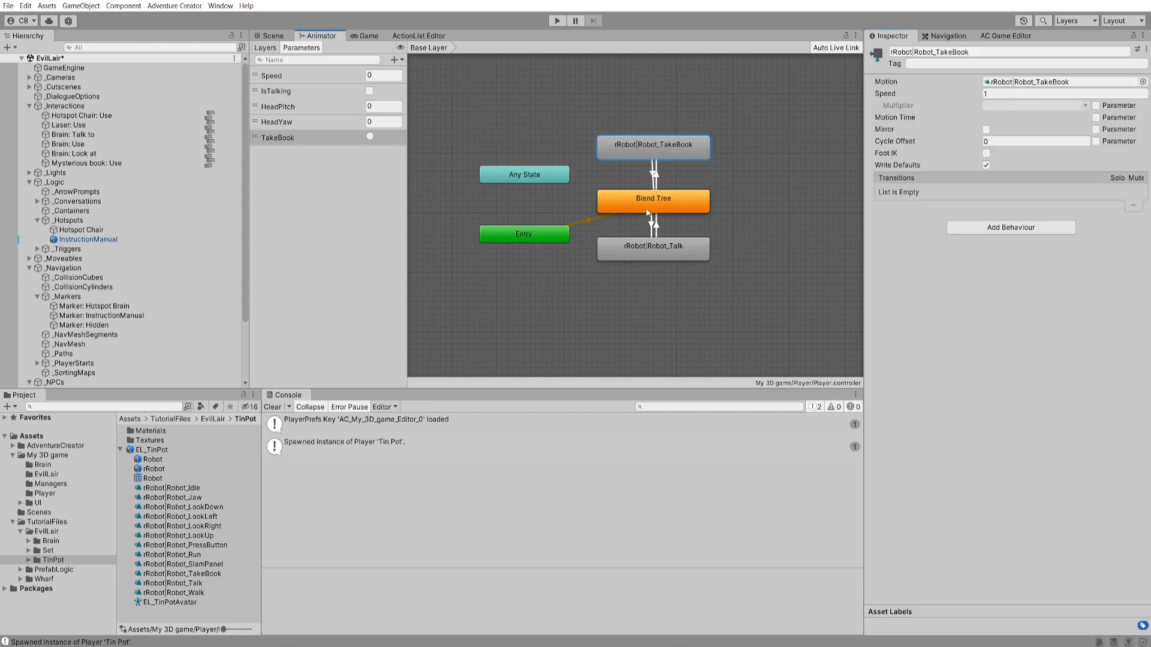
pyautogui.click(651, 206)
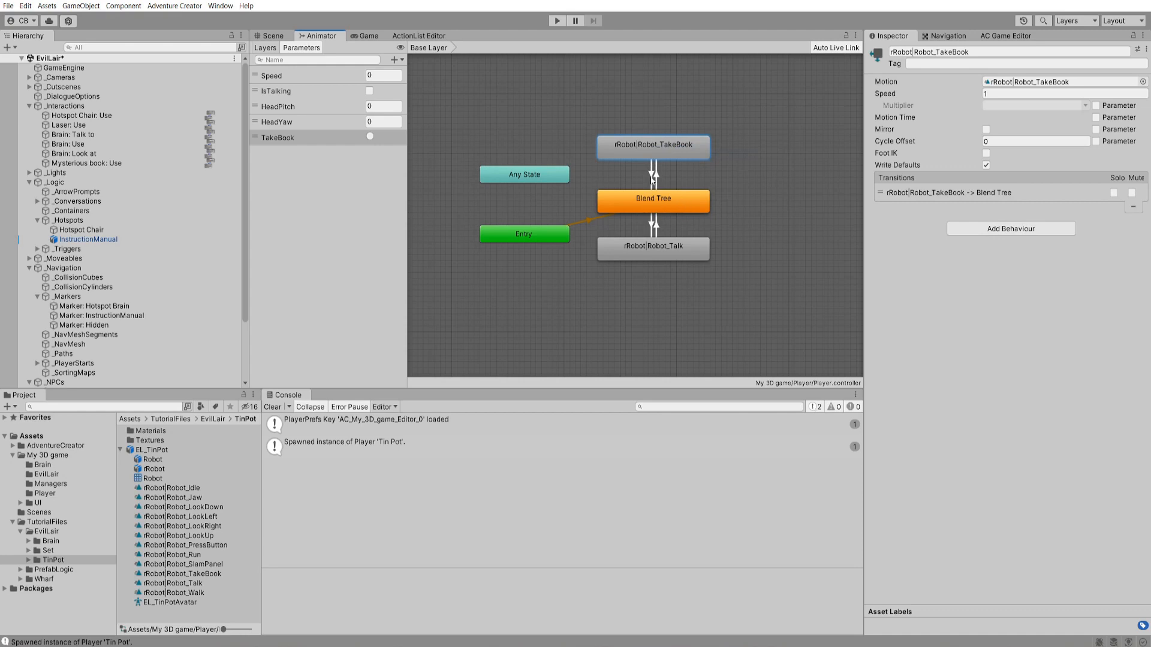
pyautogui.click(652, 178)
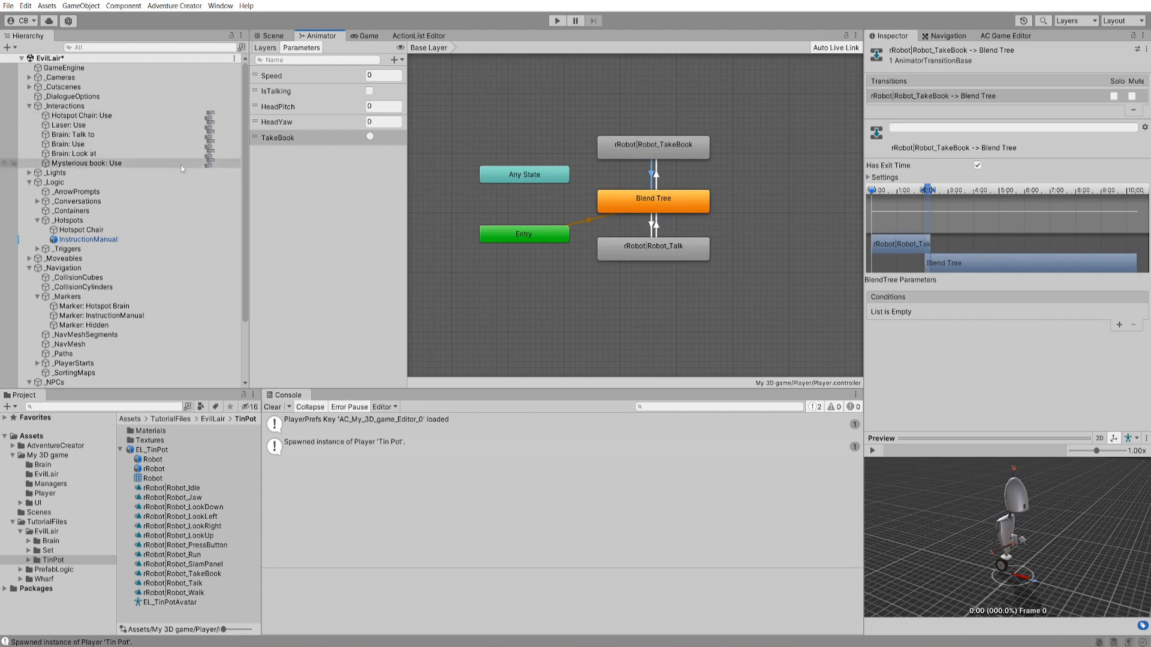
# - Add an unconnected Character: Animate action to the Mysterious book: Use interaction
pyautogui.click(211, 164)
pyautogui.rightClick(520, 135)
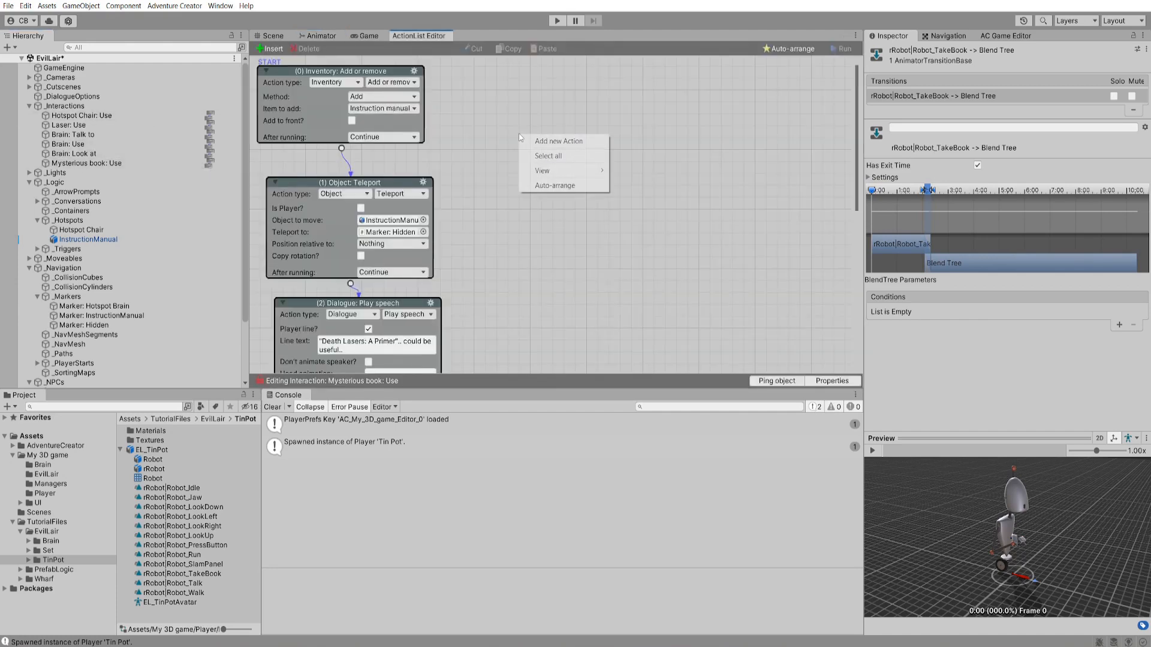
pyautogui.click(536, 142)
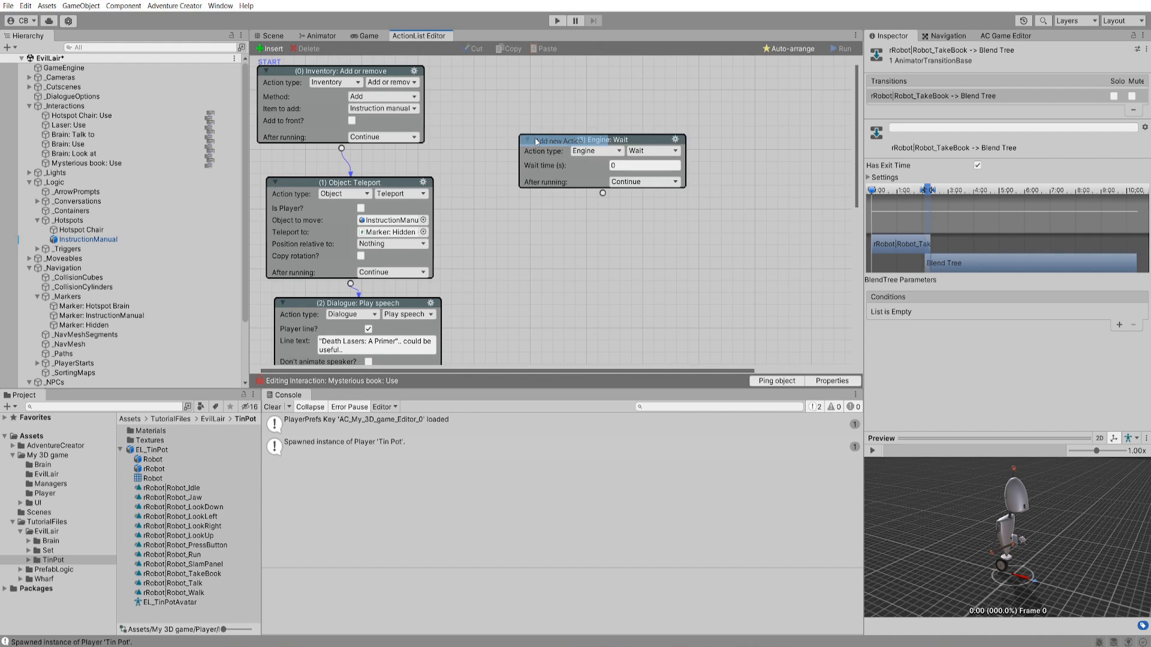
pyautogui.click(606, 154)
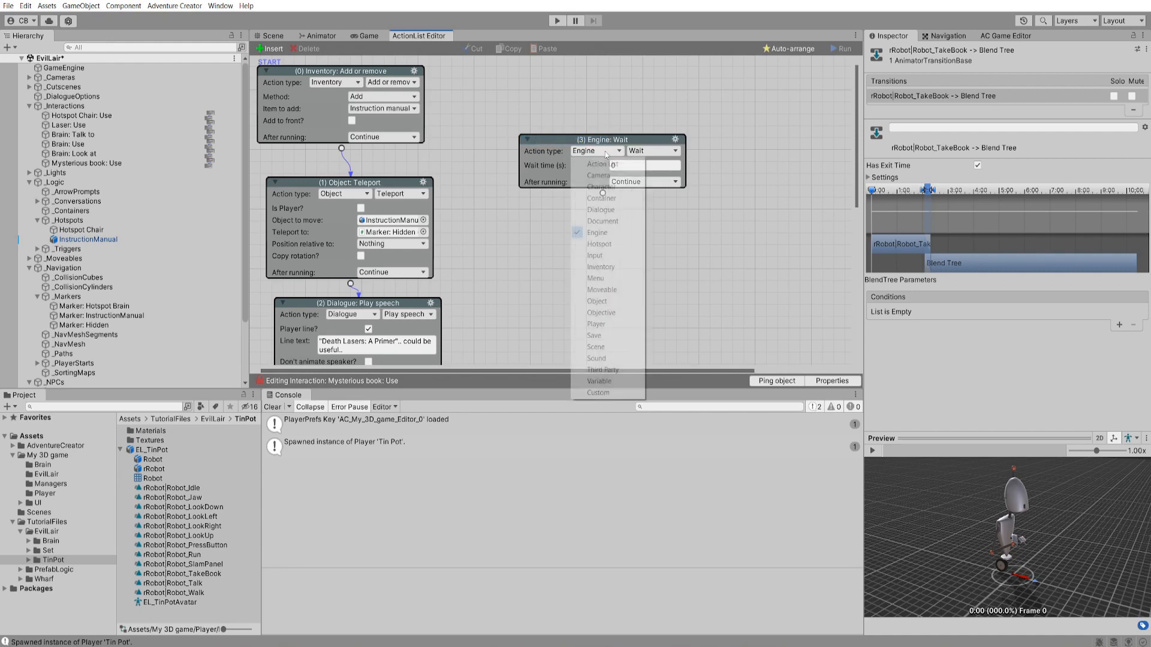
pyautogui.click(602, 186)
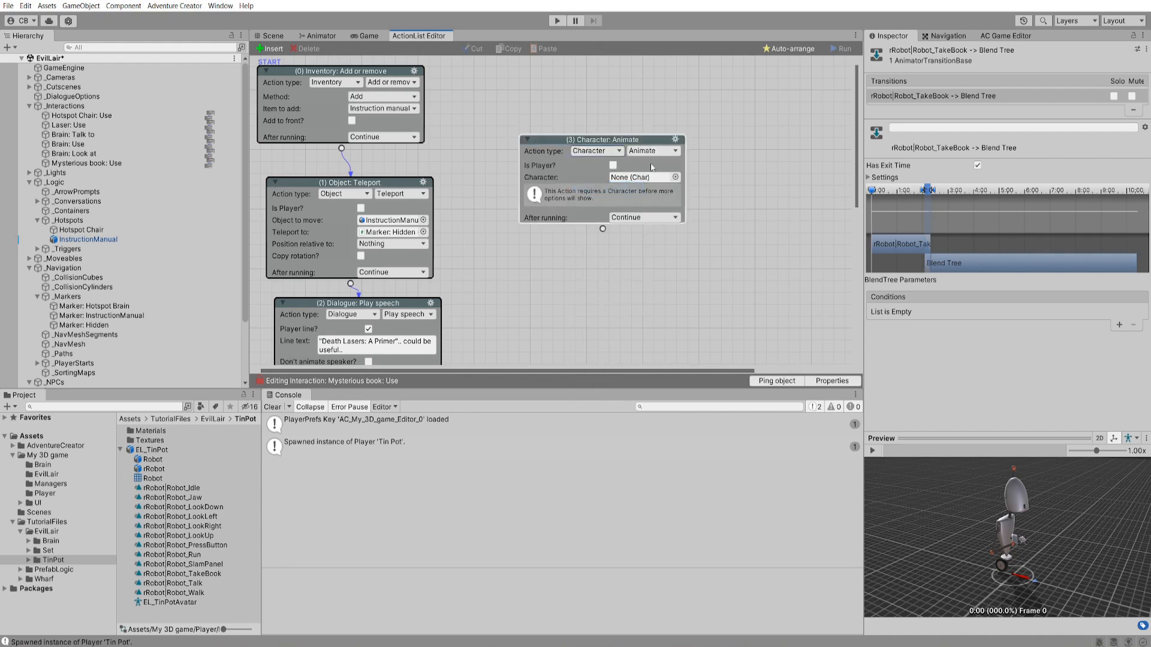
# - Set the Animate action to affect the player, using Change Parameter Value on the TakeBook parameter with type Trigger
pyautogui.click(613, 165)
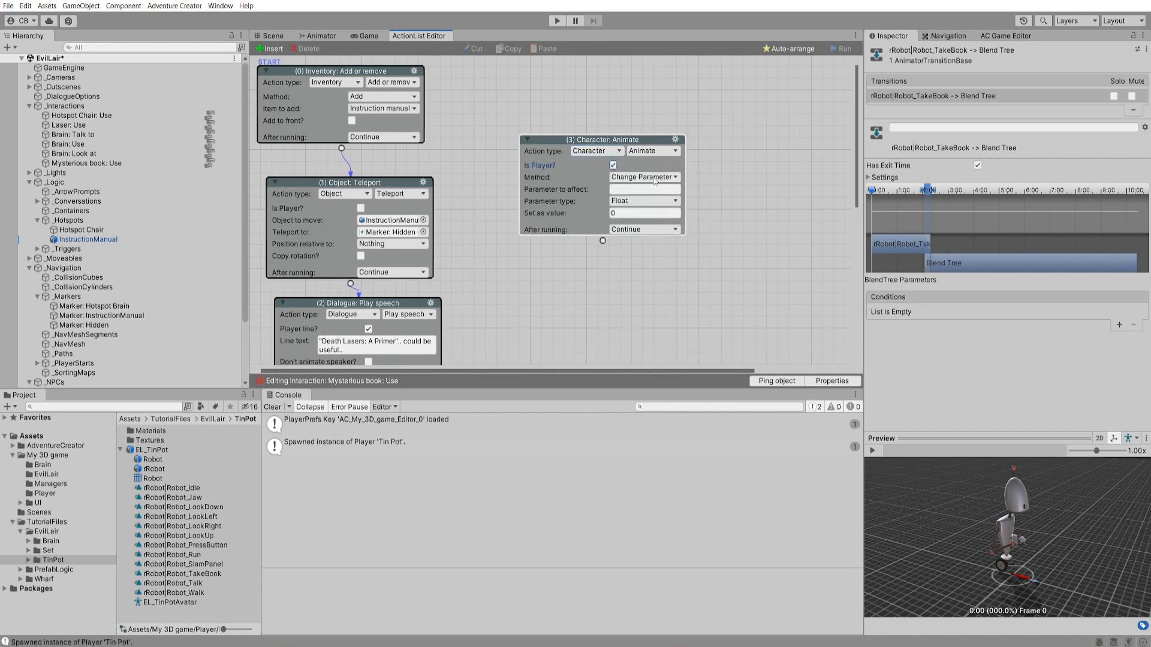
pyautogui.click(652, 177)
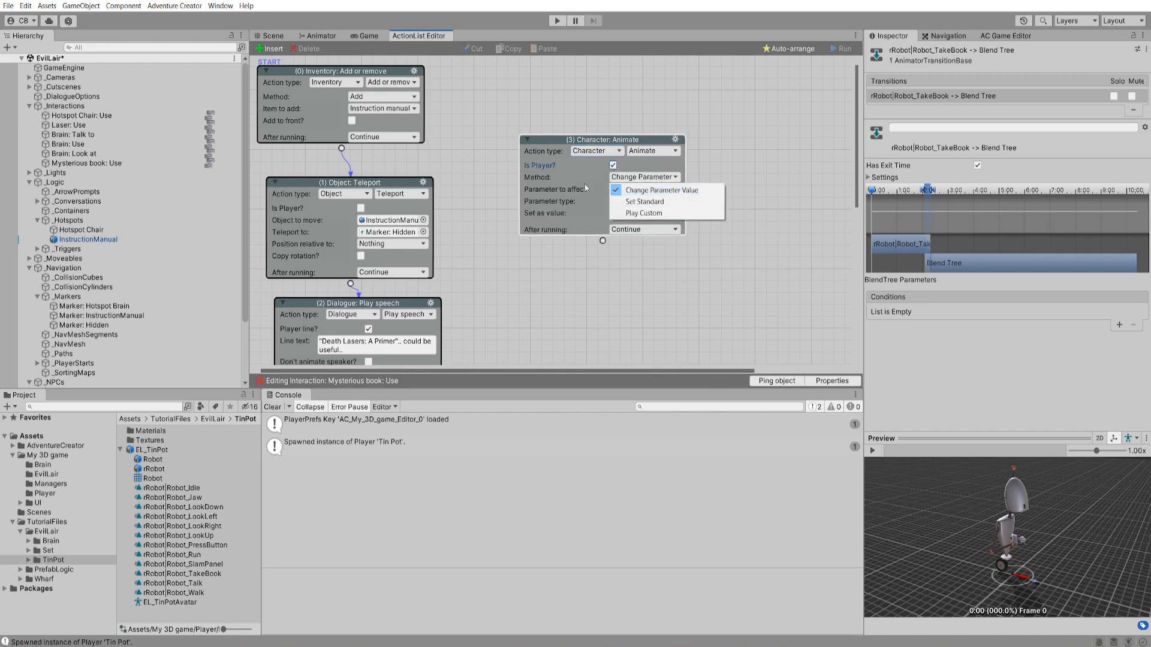
pyautogui.click(665, 191)
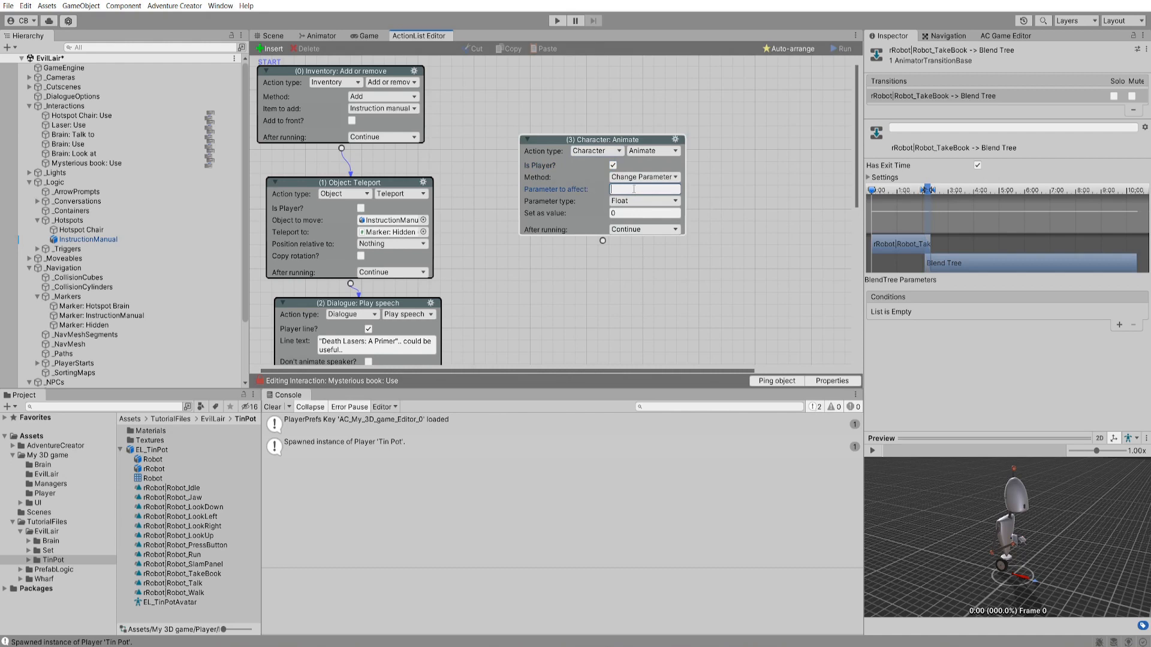
pyautogui.write('TakeBook')
pyautogui.click(631, 201)
pyautogui.click(638, 246)
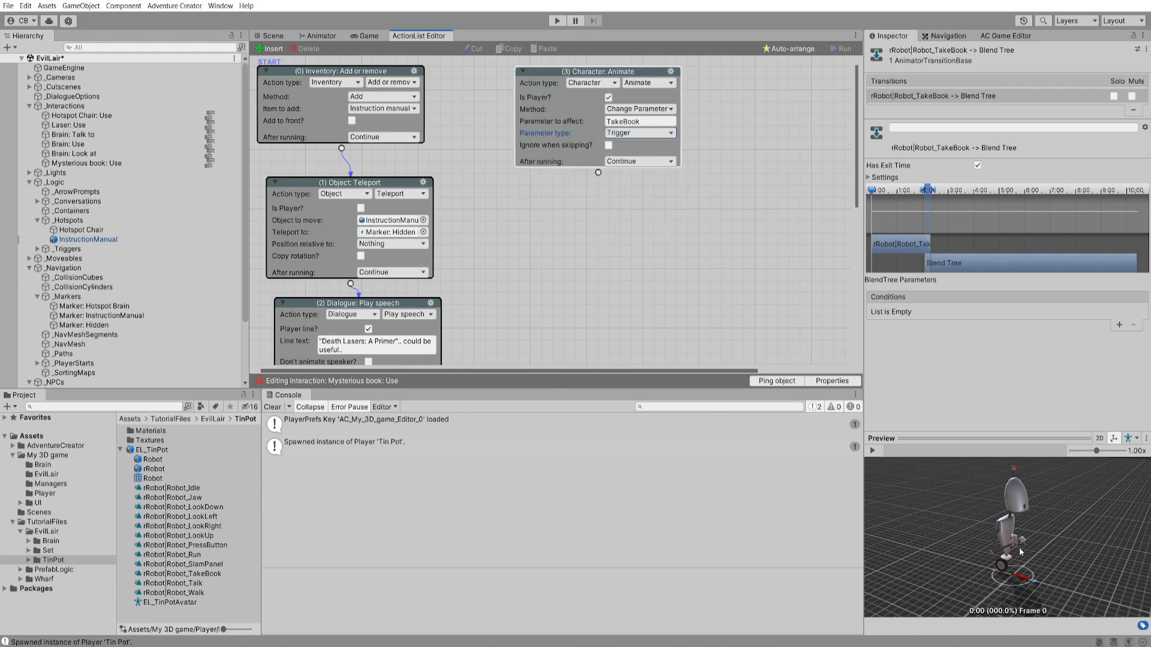
# - Preview the Robot_TakeBook to Blend Tree transition, and chain a Character: Hold object action after the Animate action
pyautogui.click(872, 450)
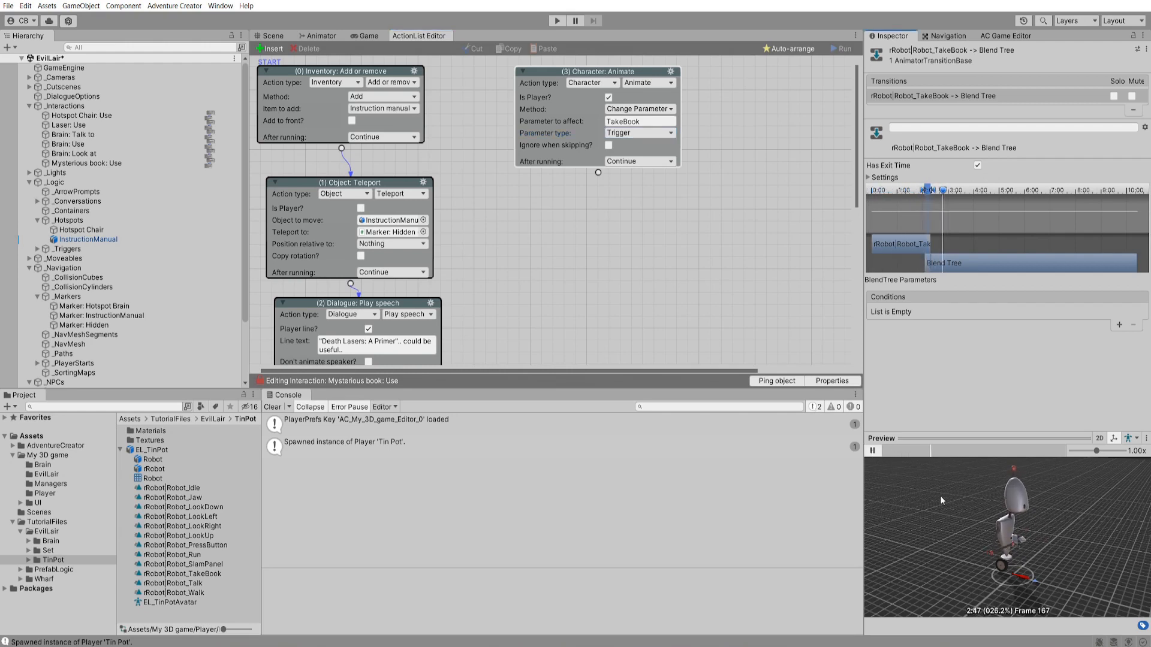
pyautogui.click(872, 451)
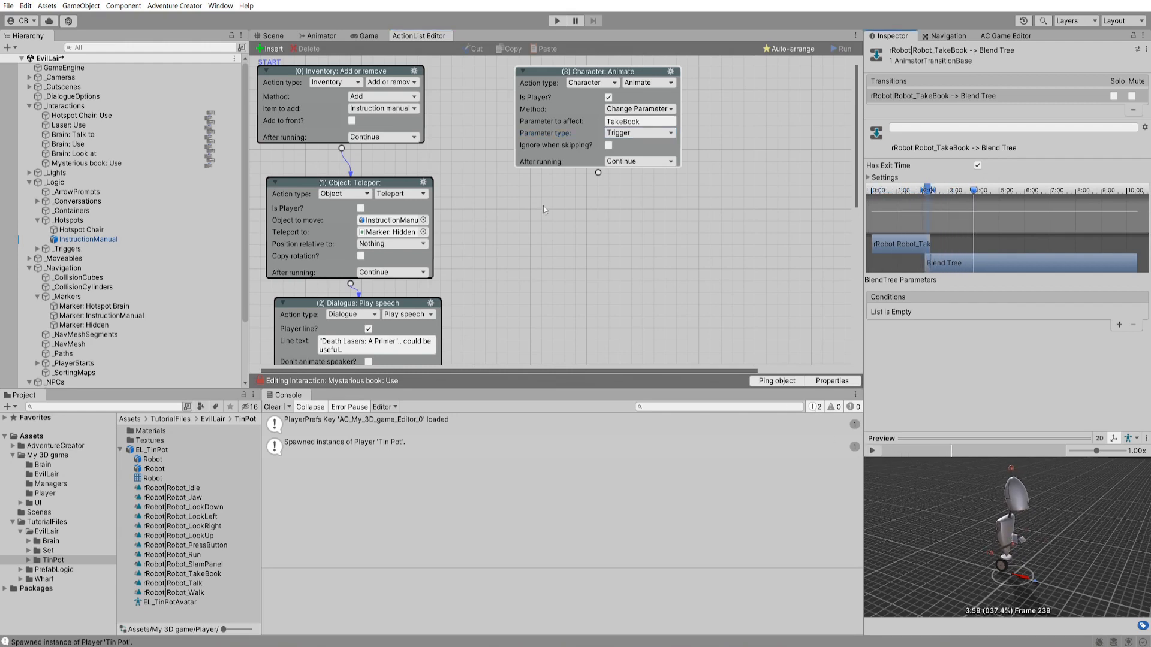
pyautogui.moveTo(597, 175); pyautogui.dragTo(598, 202)
pyautogui.click(591, 214)
pyautogui.click(593, 252)
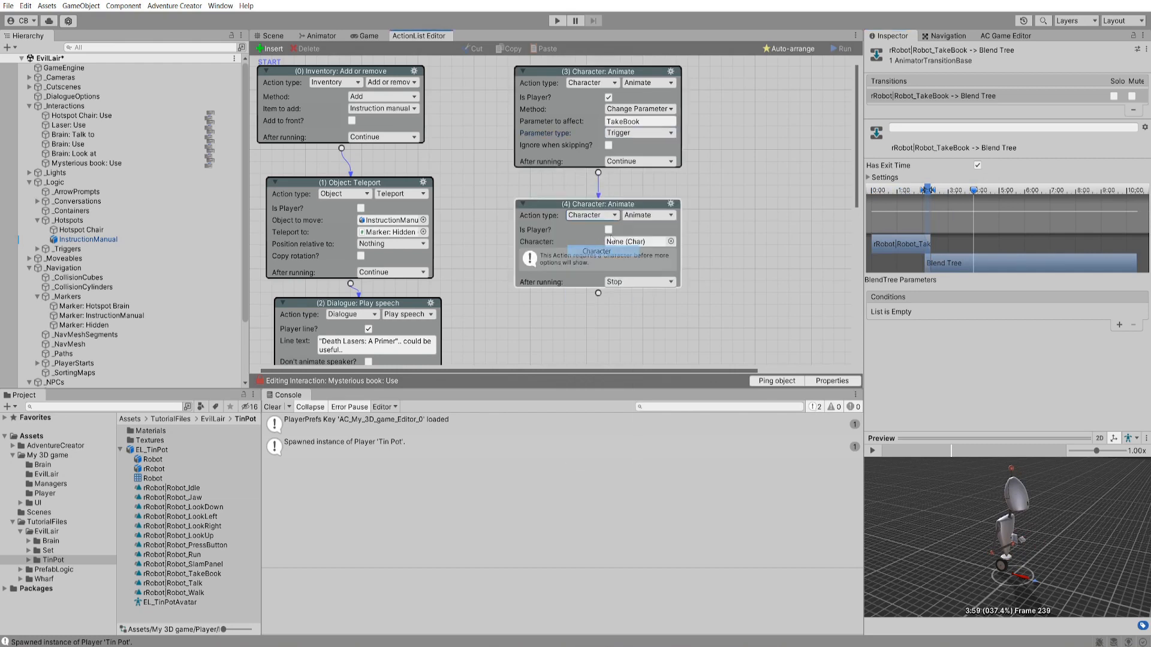
pyautogui.click(649, 215)
pyautogui.click(628, 274)
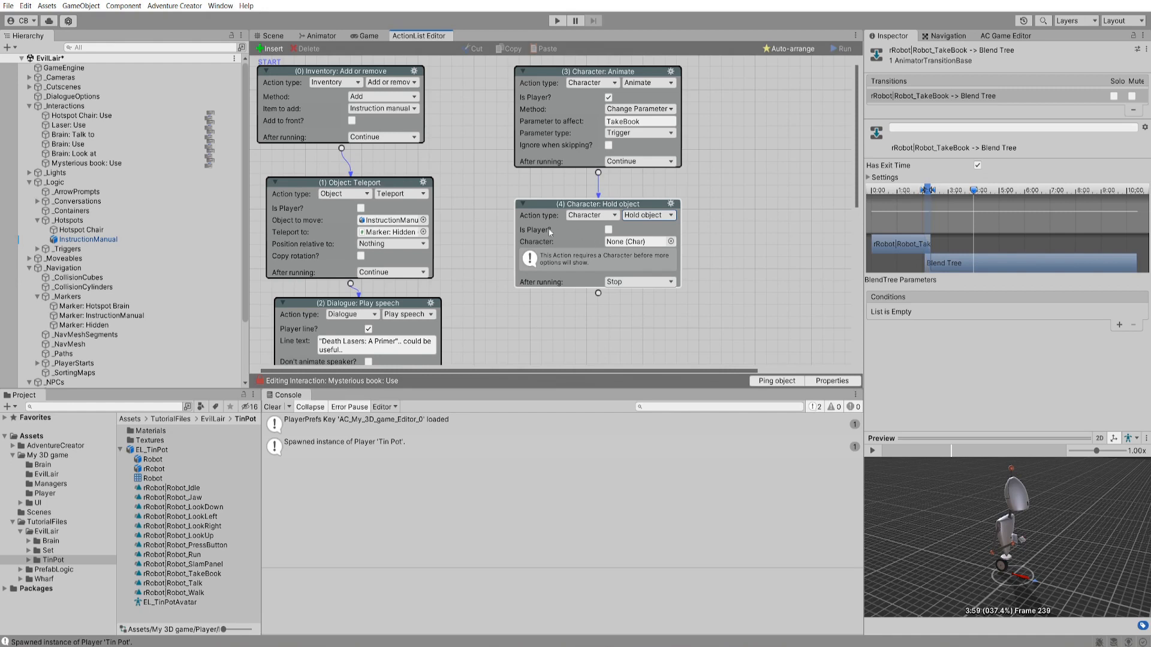
# - Set the Hold object action to the player, keeping Parent Object To Hand, with InstructionManual as the object to hold
pyautogui.click(608, 230)
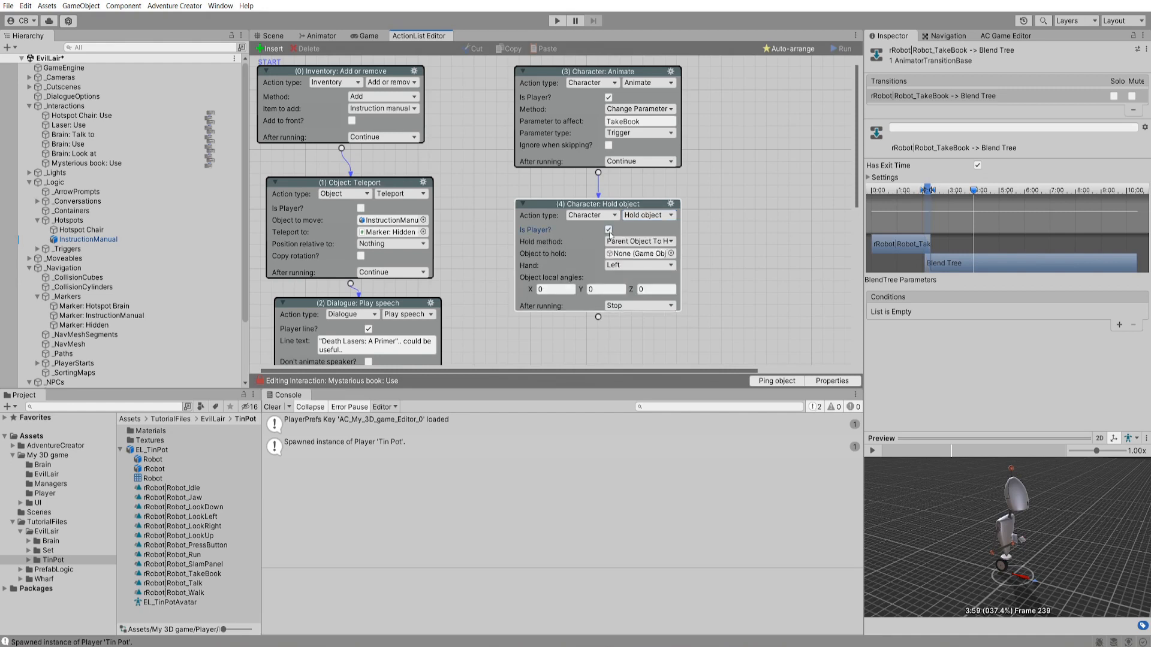
pyautogui.click(634, 242)
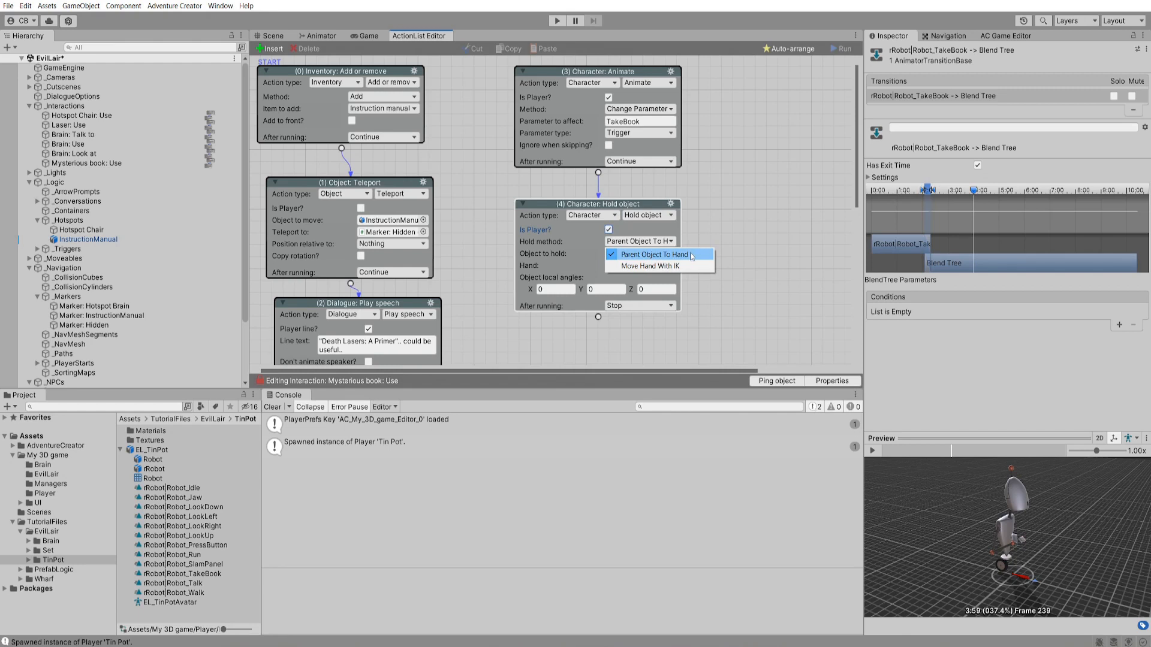
pyautogui.click(653, 234)
pyautogui.moveTo(88, 239); pyautogui.dragTo(640, 258)
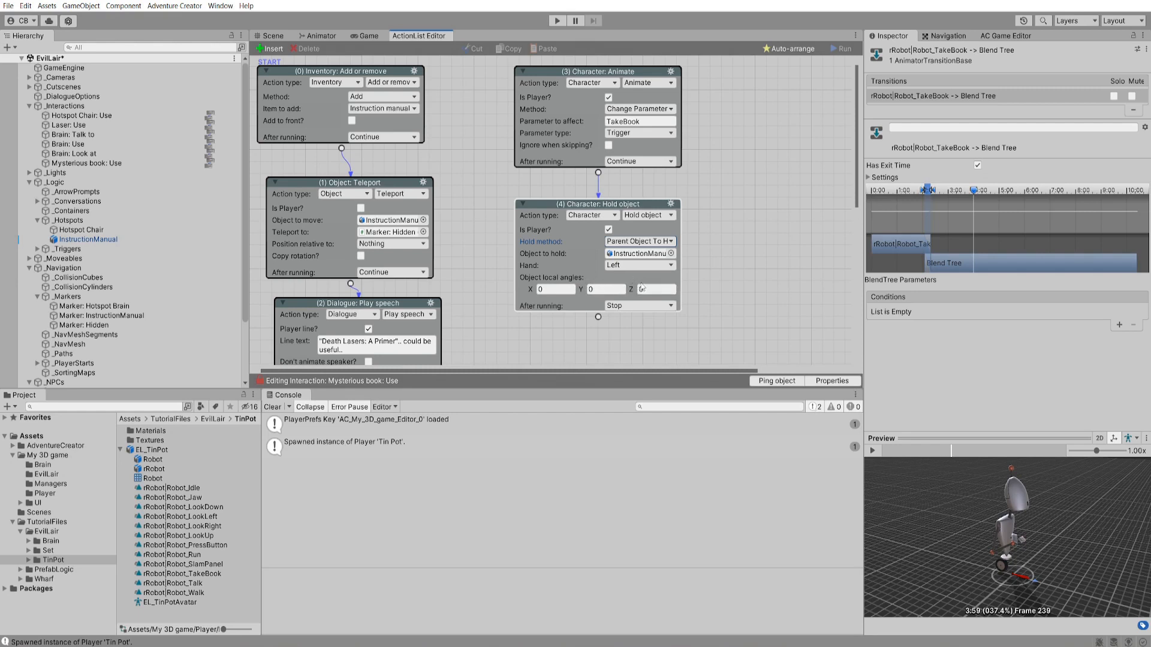
# - Open the EL_TinPot prefab from the My 3D game Player folder for editing and show it in the Scene view
pyautogui.click(239, 419)
pyautogui.click(48, 494)
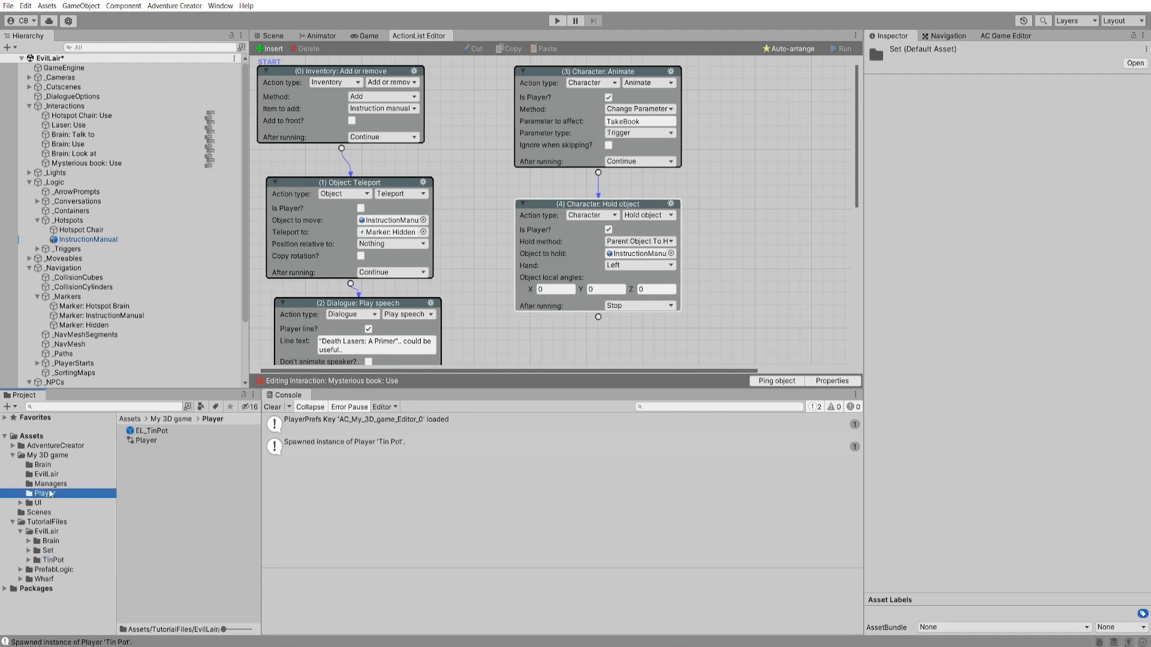
pyautogui.click(157, 432)
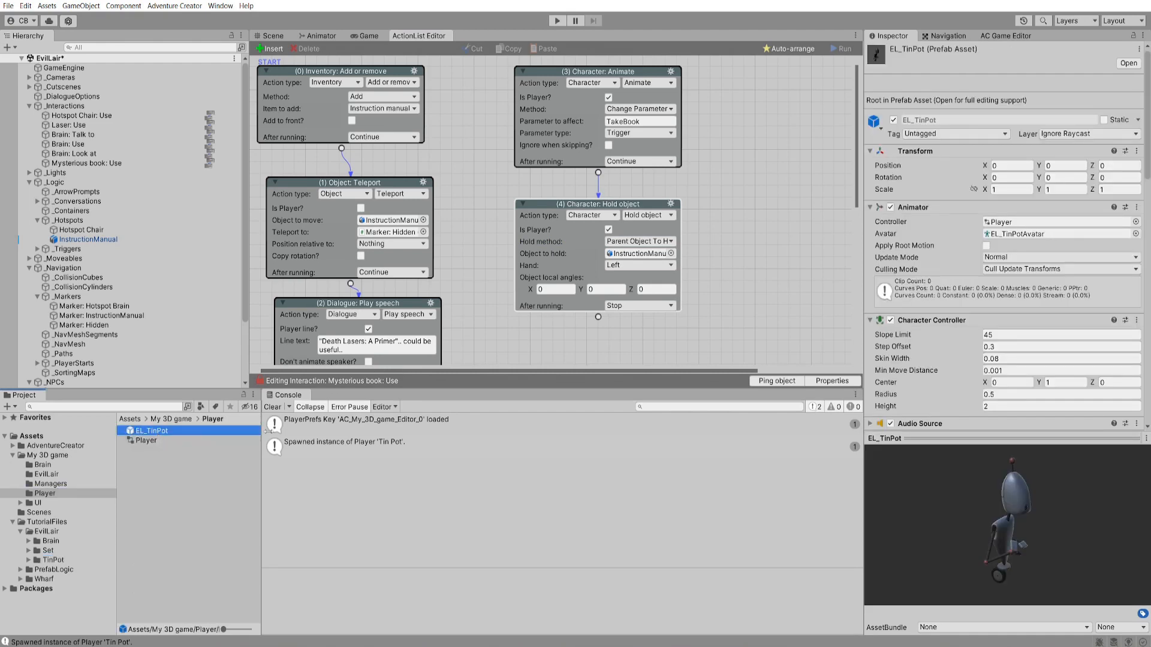
pyautogui.moveTo(1146, 149); pyautogui.dragTo(1146, 294)
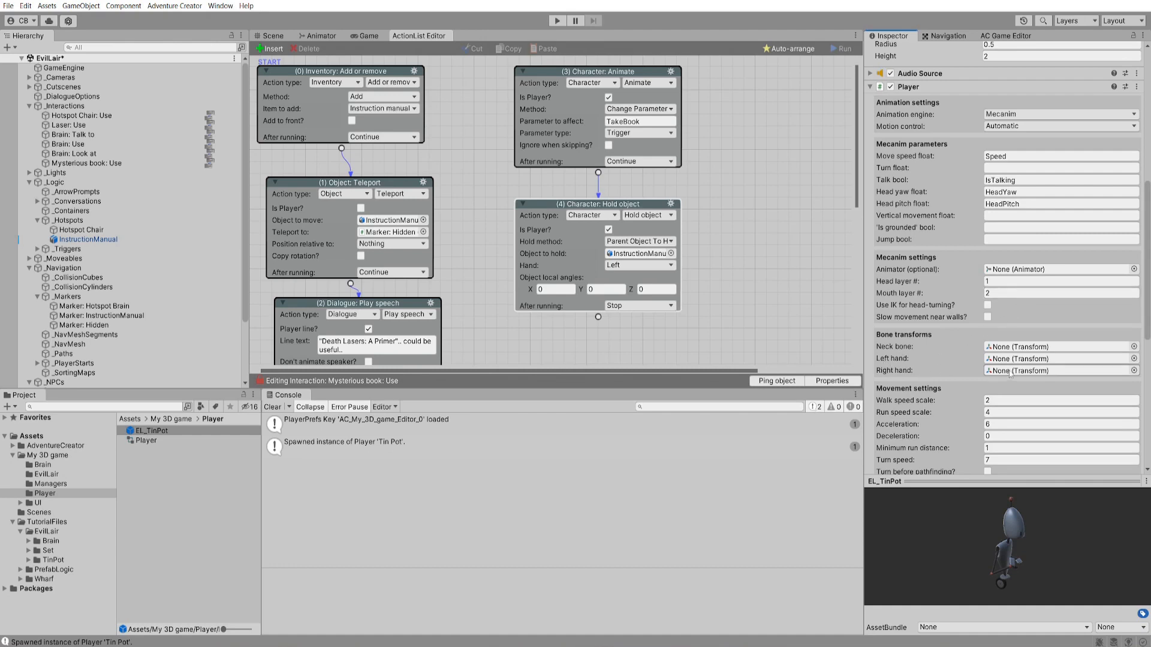
pyautogui.scroll(-3, 1011, 390)
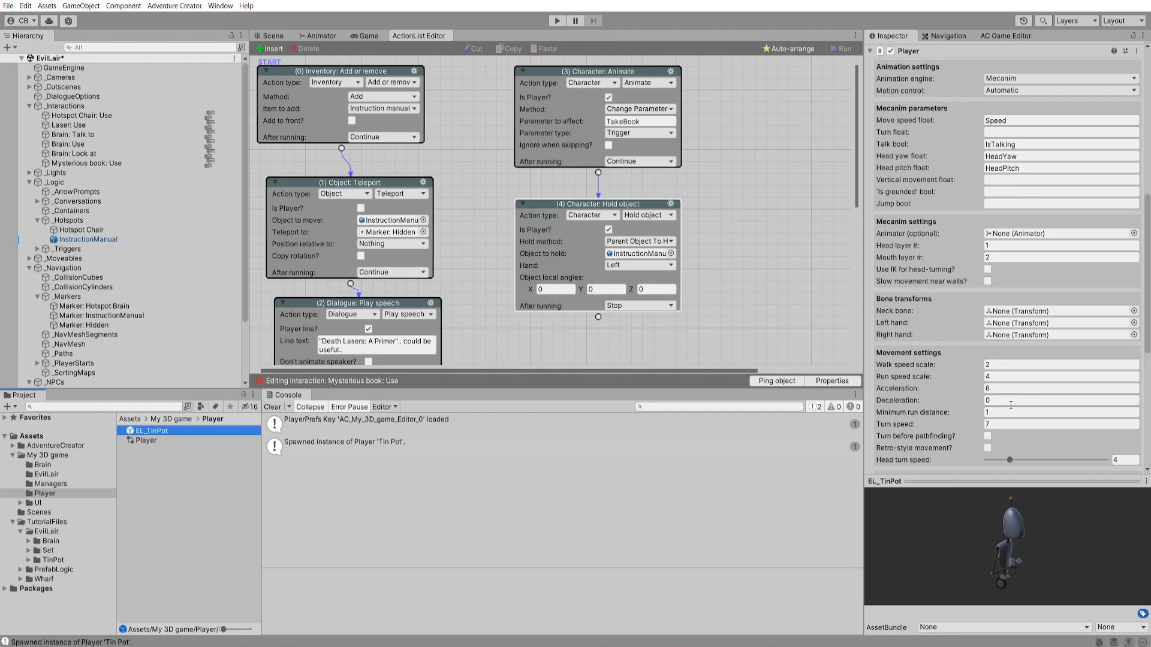
pyautogui.doubleClick(167, 432)
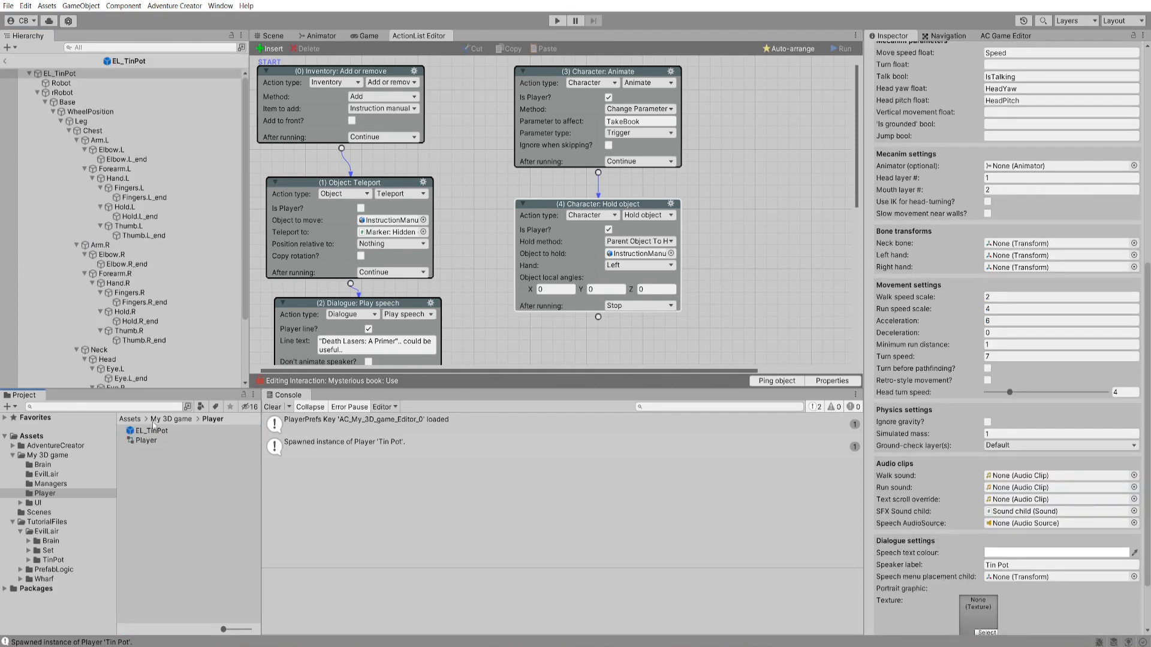
pyautogui.click(268, 37)
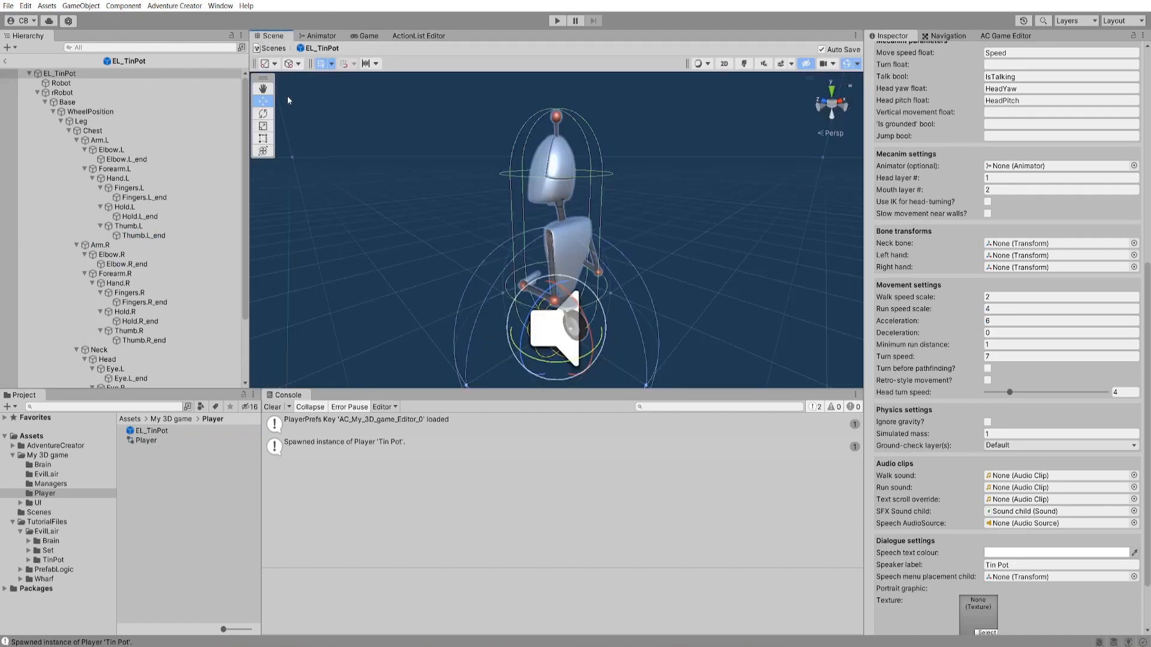
# - Assign the Hold.L bone as the left hand transform of the EL_TinPot player, and return to the EvilLair scene
pyautogui.click(124, 207)
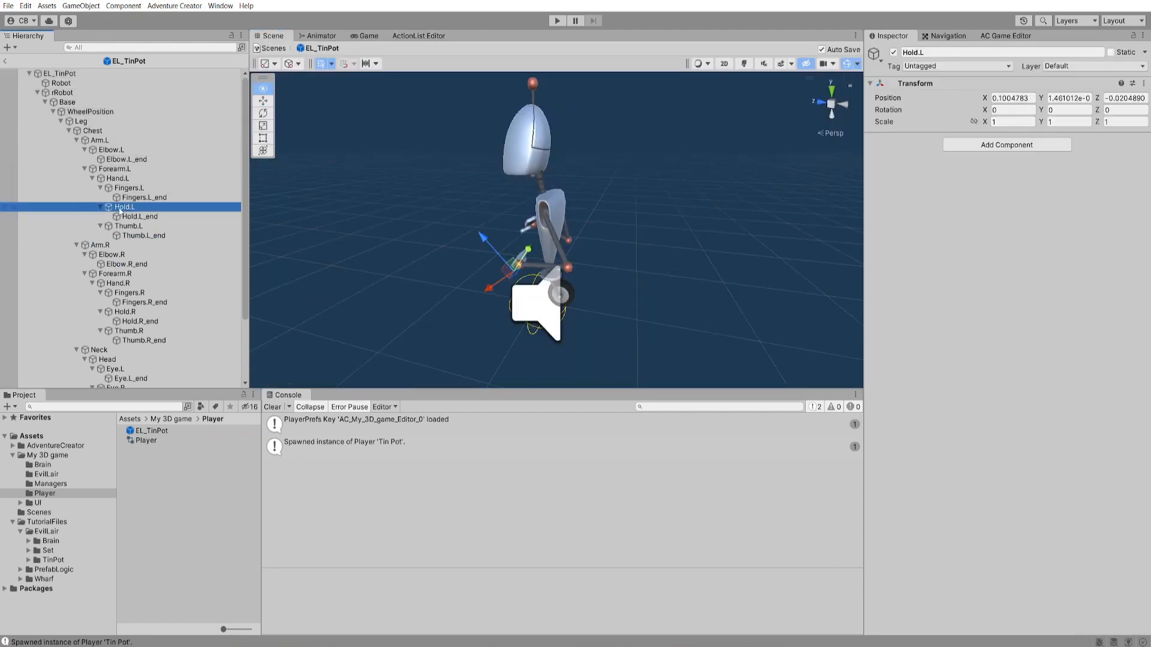
pyautogui.moveTo(525, 230)
pyautogui.keyDown('alt'); pyautogui.mouseDown()
pyautogui.moveTo(694, 274)
pyautogui.moveTo(507, 230)
pyautogui.moveTo(530, 237)
pyautogui.mouseUp(); pyautogui.keyUp('alt')
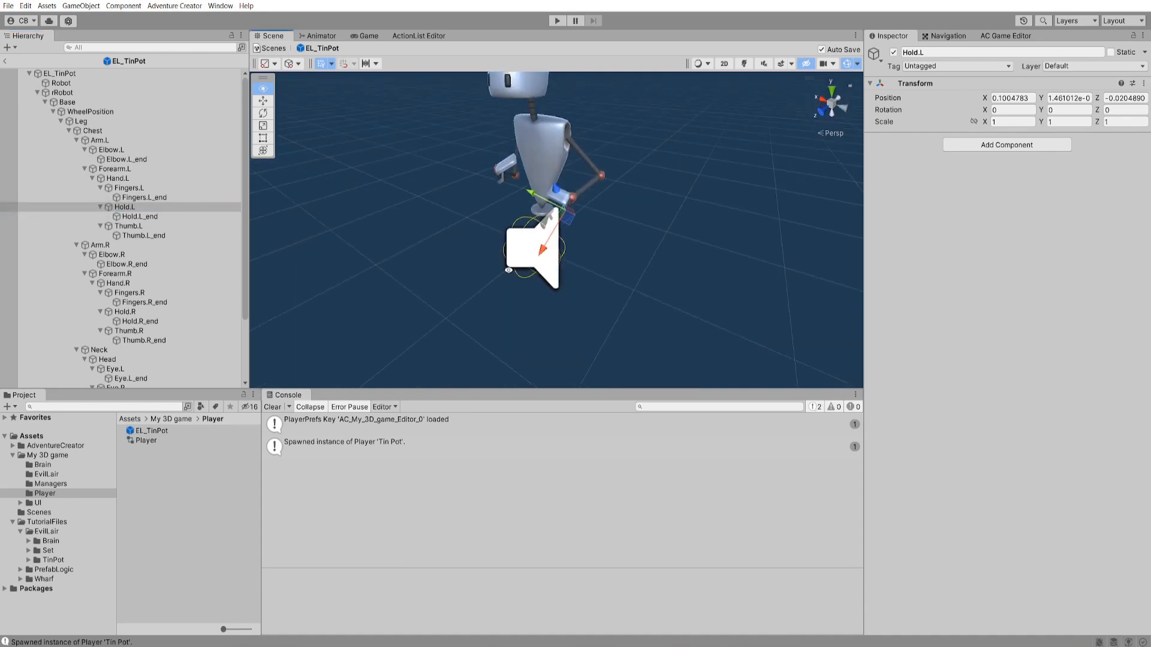
pyautogui.scroll(4, 569, 252)
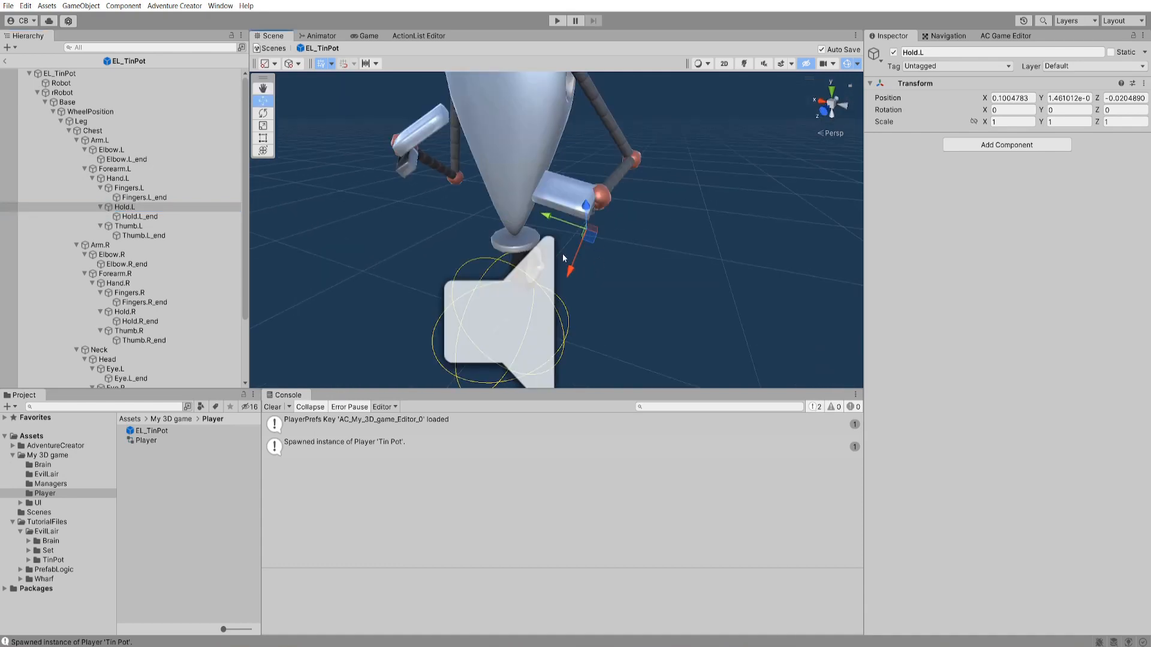
pyautogui.click(52, 74)
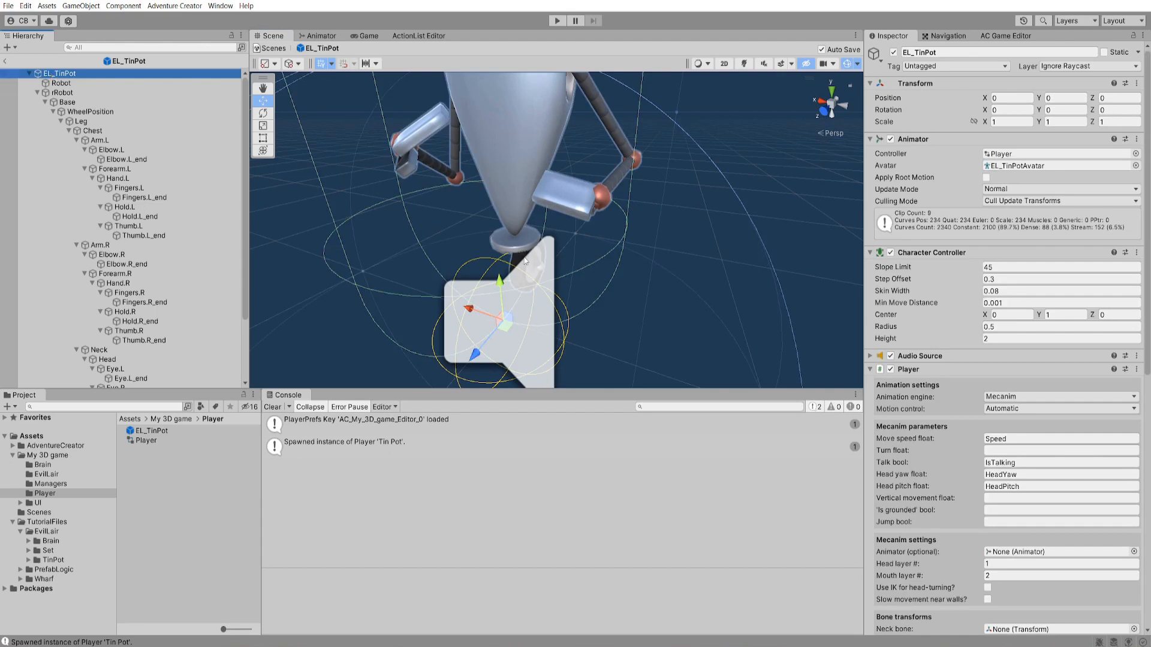
pyautogui.moveTo(1147, 369); pyautogui.dragTo(1146, 496)
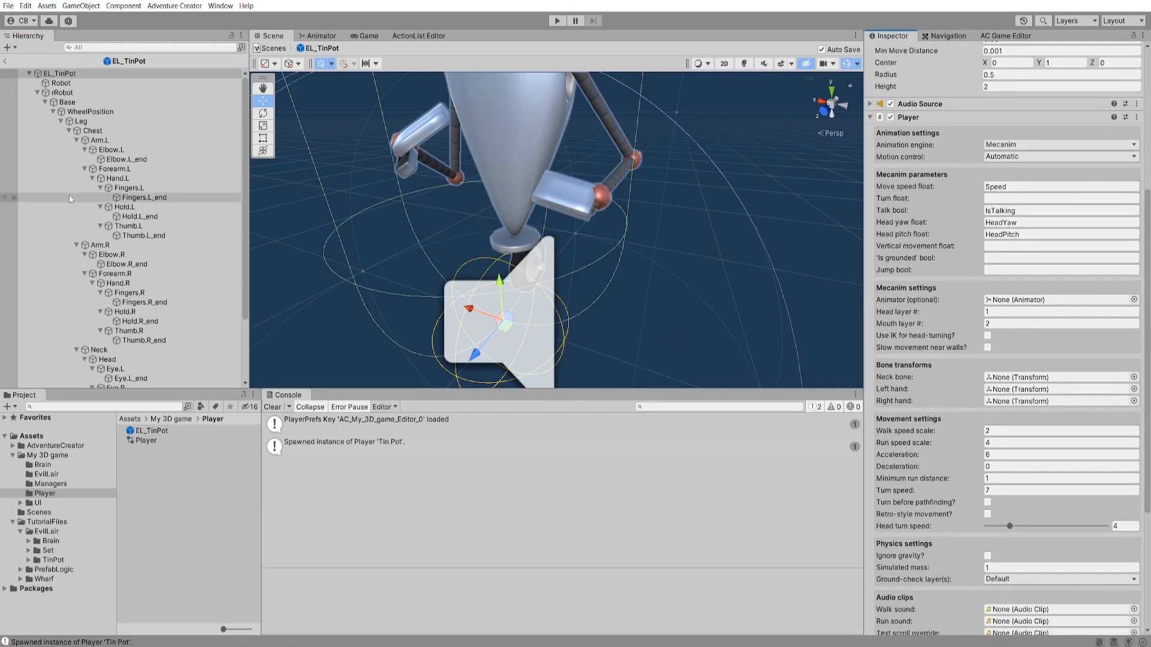
pyautogui.click(1034, 390)
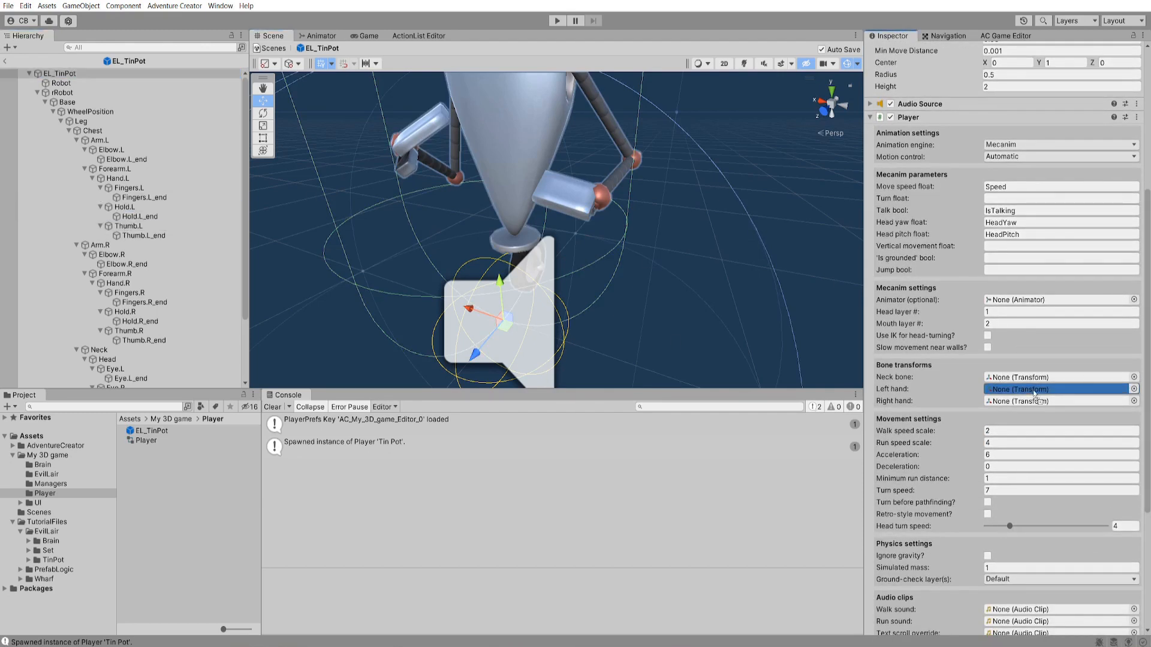
pyautogui.moveTo(1033, 391); pyautogui.dragTo(1033, 391)
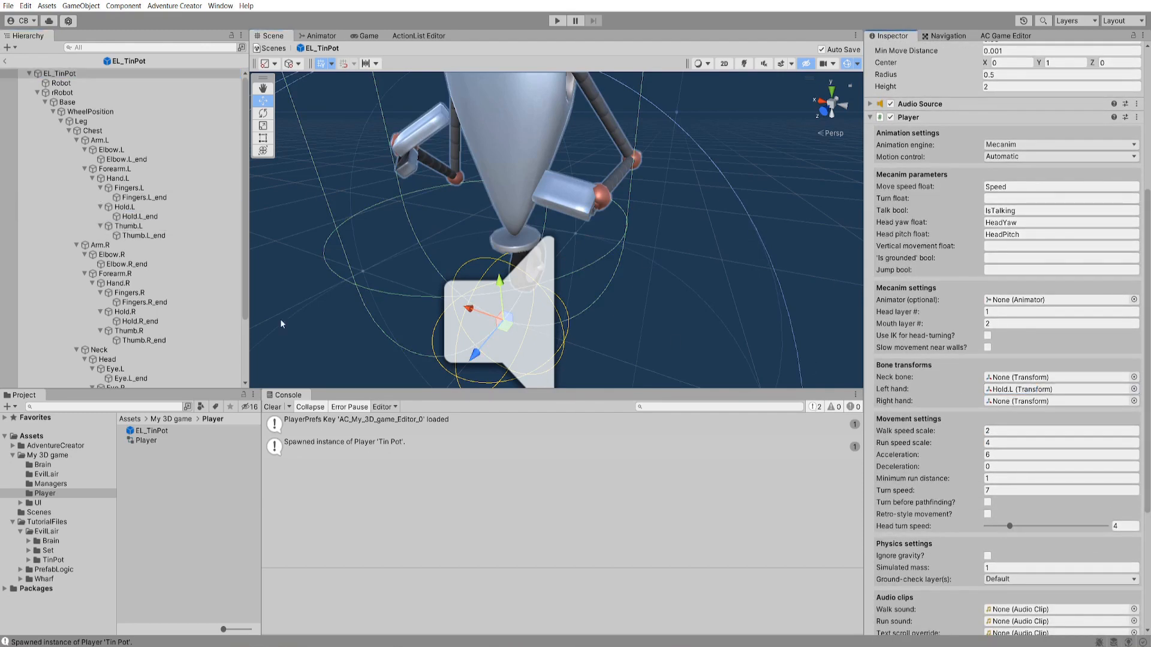
pyautogui.click(5, 60)
# - Chain an Engine: Wait action of 2.5 seconds after the Hold object action, and let it continue after running
pyautogui.click(418, 36)
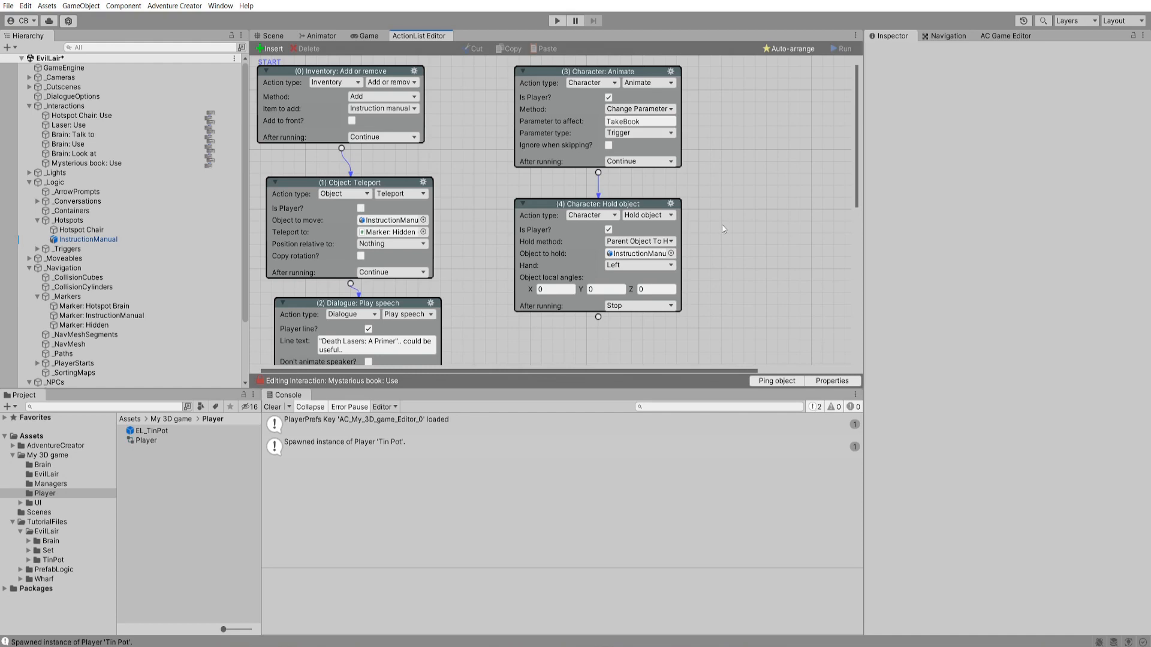
pyautogui.scroll(-3, 722, 223)
pyautogui.moveTo(598, 231); pyautogui.dragTo(626, 272)
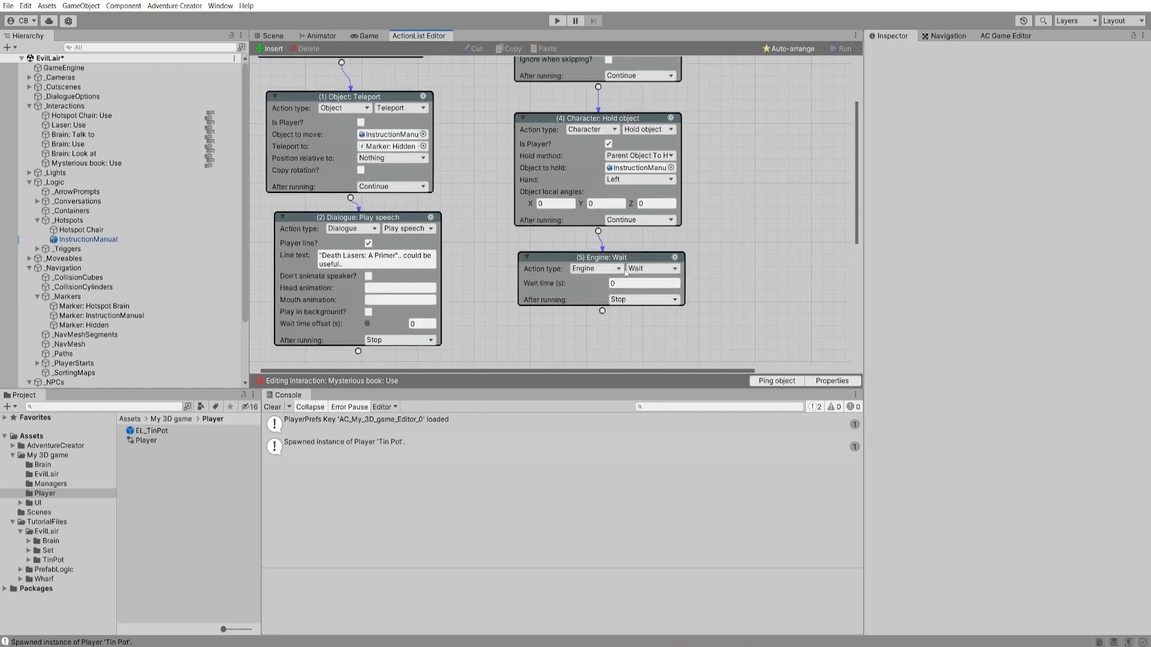
pyautogui.click(643, 282)
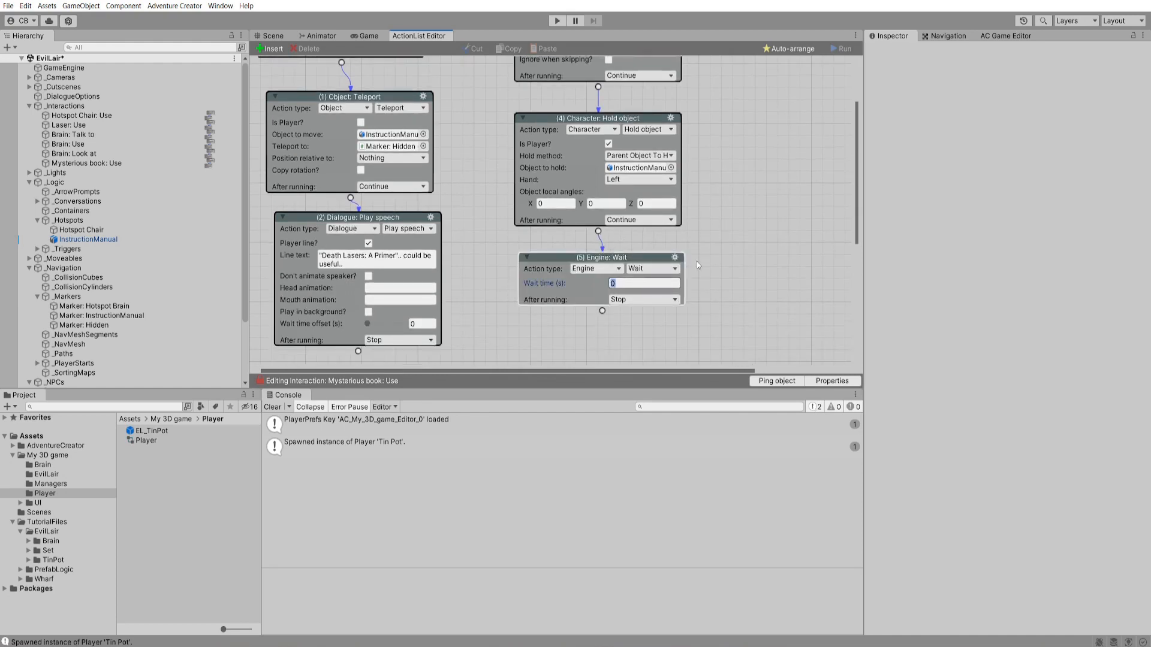
pyautogui.write('2.5')
pyautogui.click(643, 299)
pyautogui.click(623, 312)
# - Chain an Object: Set parent action after the Wait action
pyautogui.scroll(-2, 697, 262)
pyautogui.moveTo(601, 239); pyautogui.dragTo(626, 269)
pyautogui.click(596, 274)
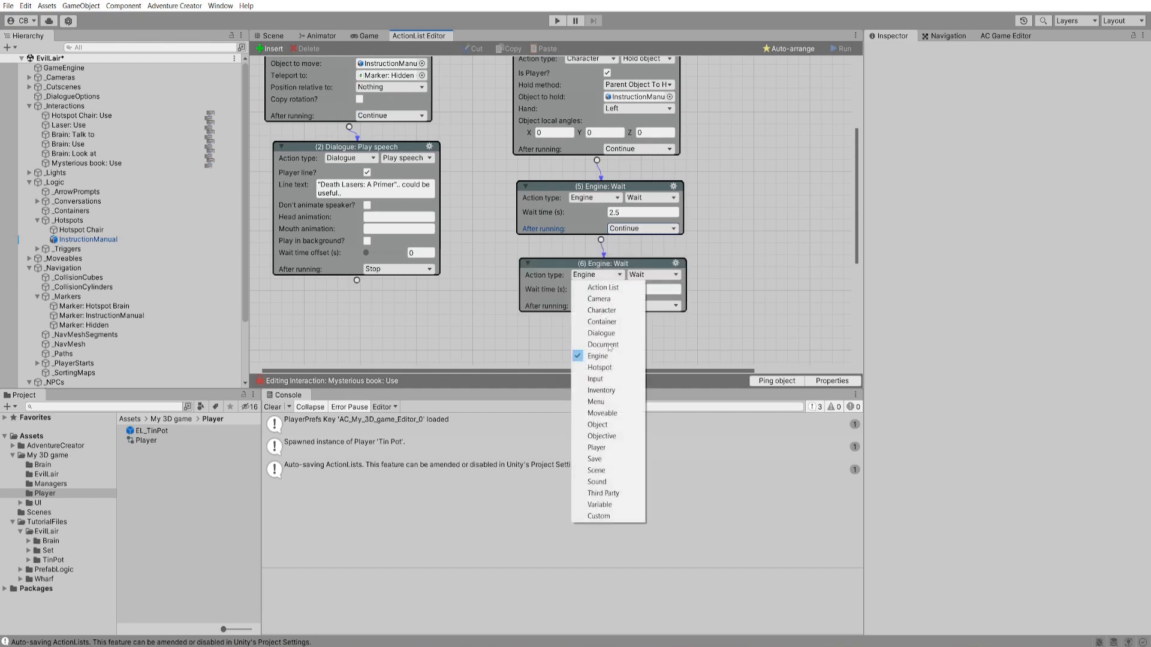
pyautogui.click(597, 424)
pyautogui.click(653, 274)
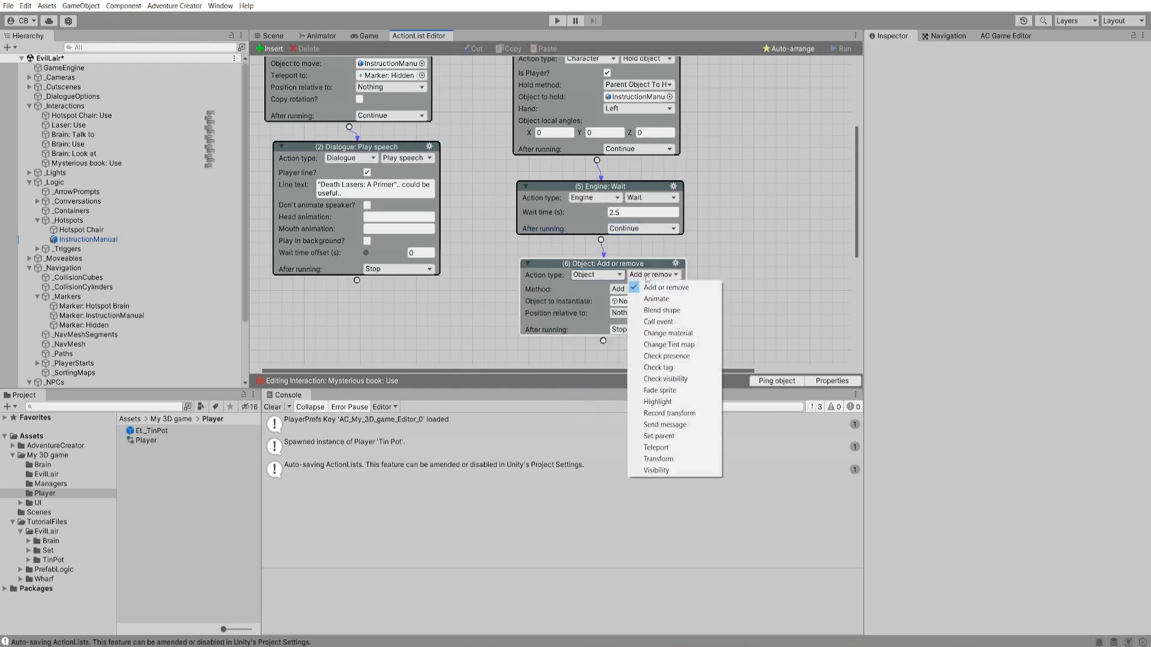
pyautogui.click(670, 435)
# - Make the Set parent action affect InstructionManual with the Clear Parent method
pyautogui.scroll(-2, 763, 288)
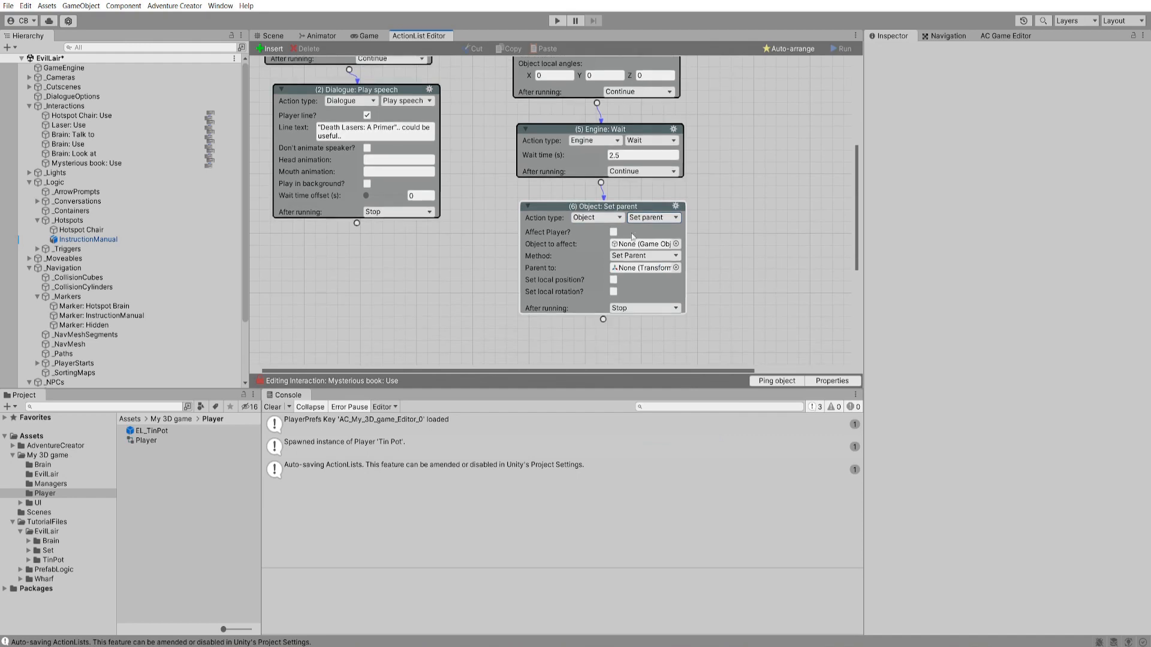
pyautogui.moveTo(82, 241); pyautogui.dragTo(640, 244)
pyautogui.click(633, 256)
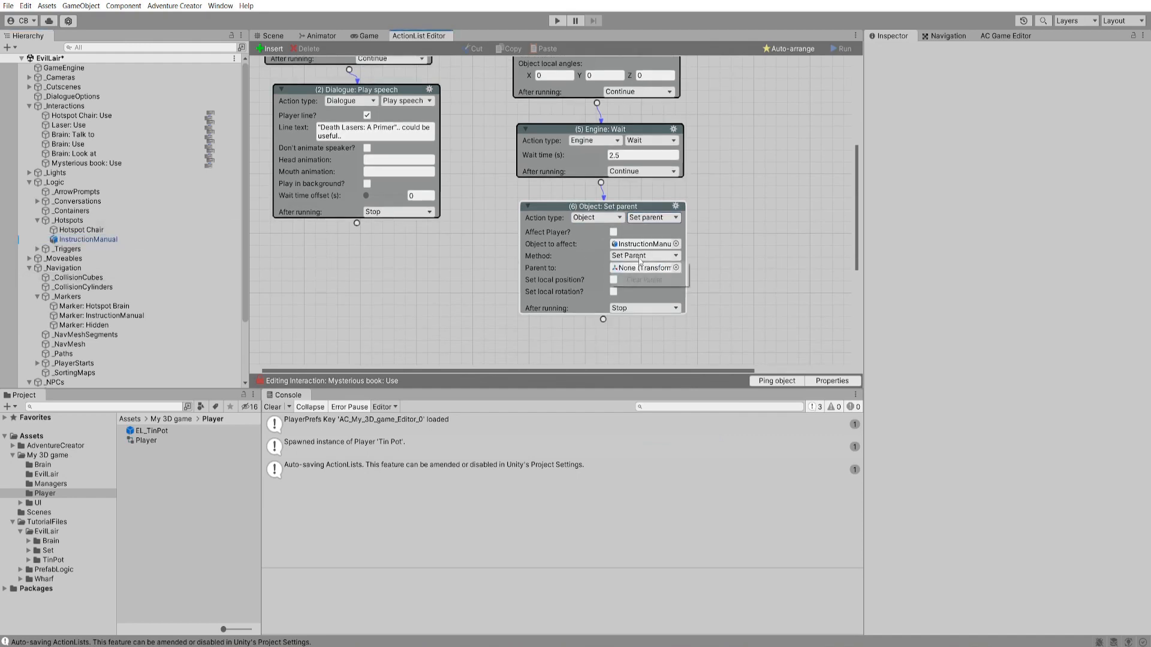
pyautogui.click(635, 271)
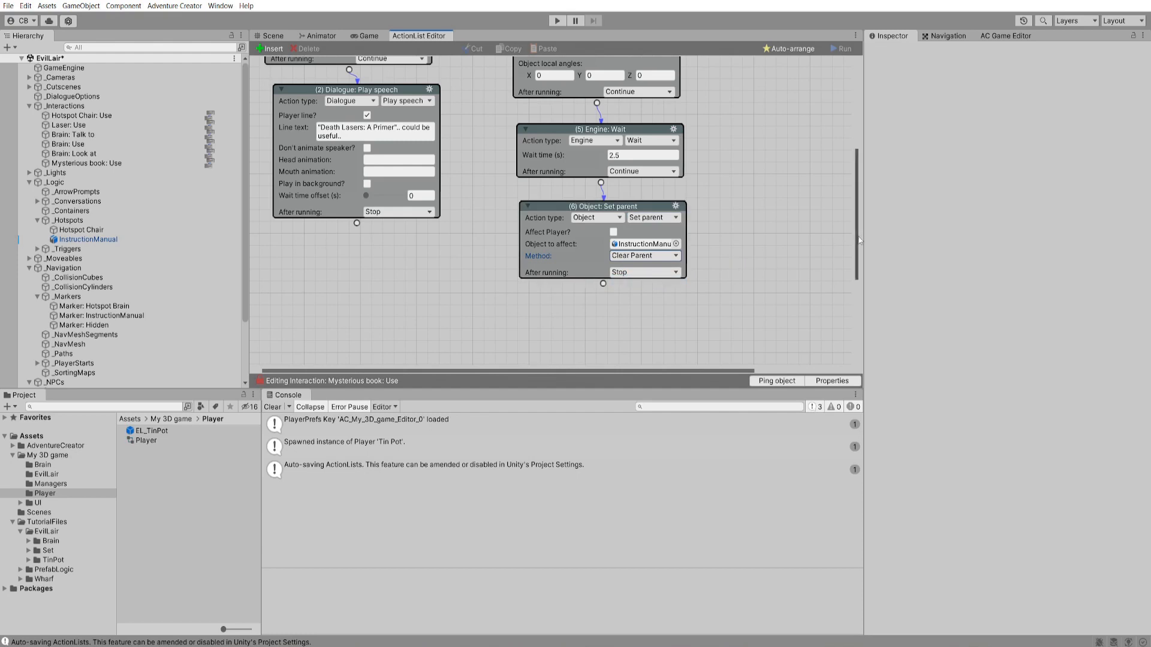
# - Connect the output of the Set parent action to the Inventory: Add or remove action
pyautogui.moveTo(857, 182); pyautogui.dragTo(869, 135)
pyautogui.scroll(3, 855, 144)
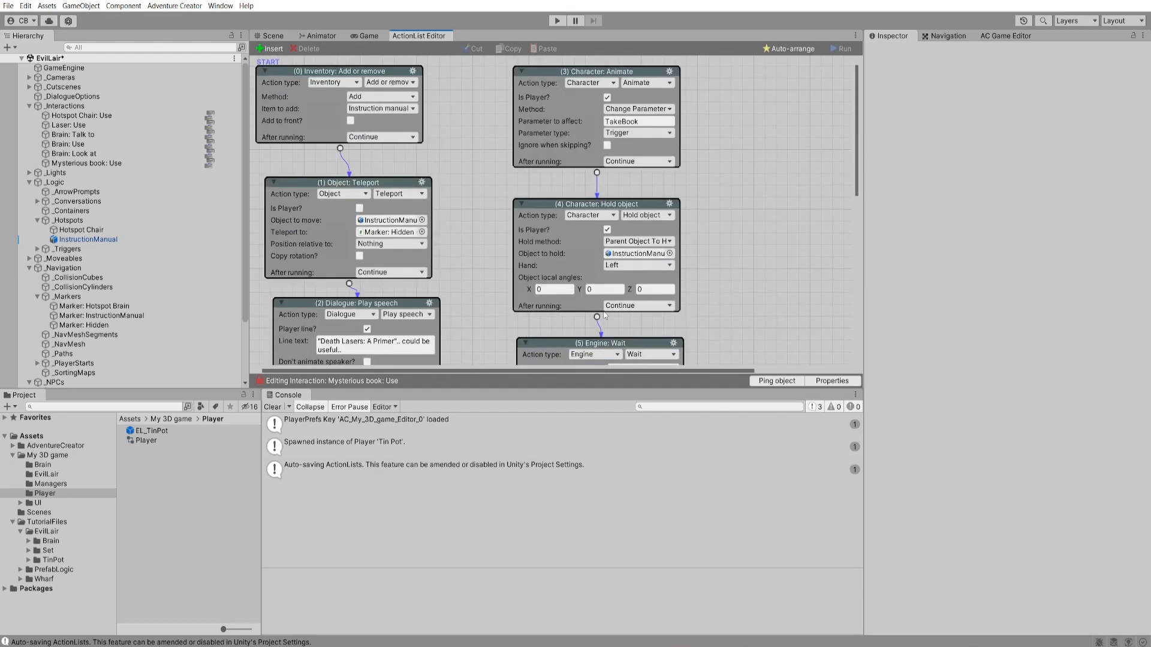
pyautogui.scroll(-5, 858, 145)
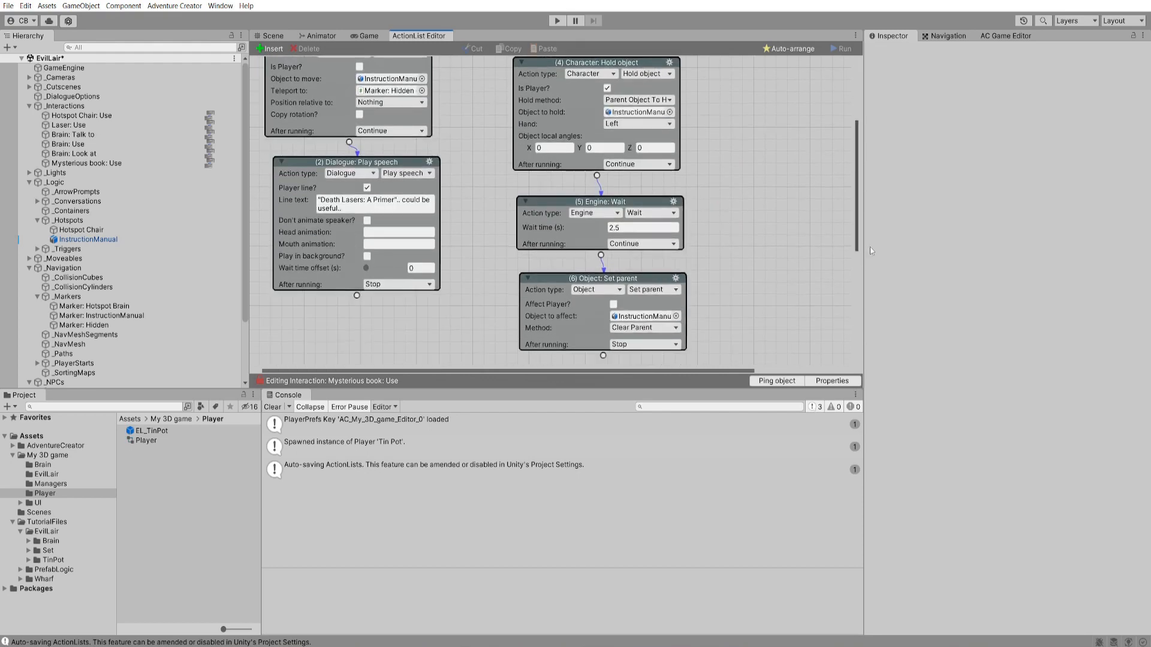
pyautogui.moveTo(603, 326); pyautogui.dragTo(395, 105)
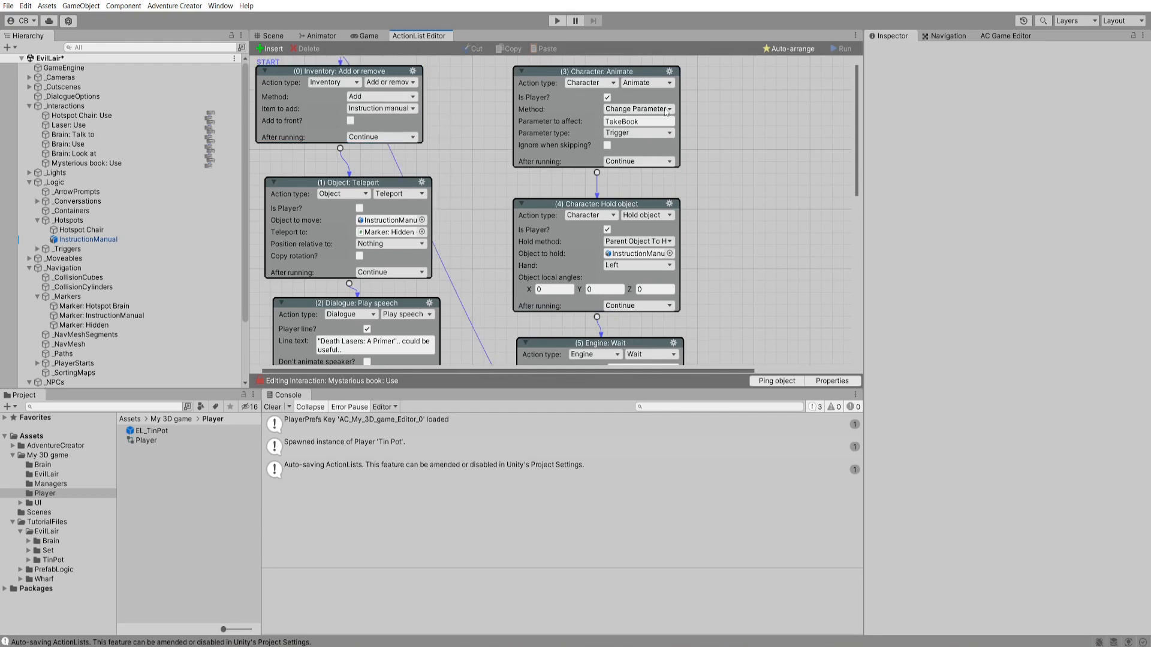
# - Move the Character: Animate action to the front of the ActionList and auto-arrange all the actions
pyautogui.click(670, 73)
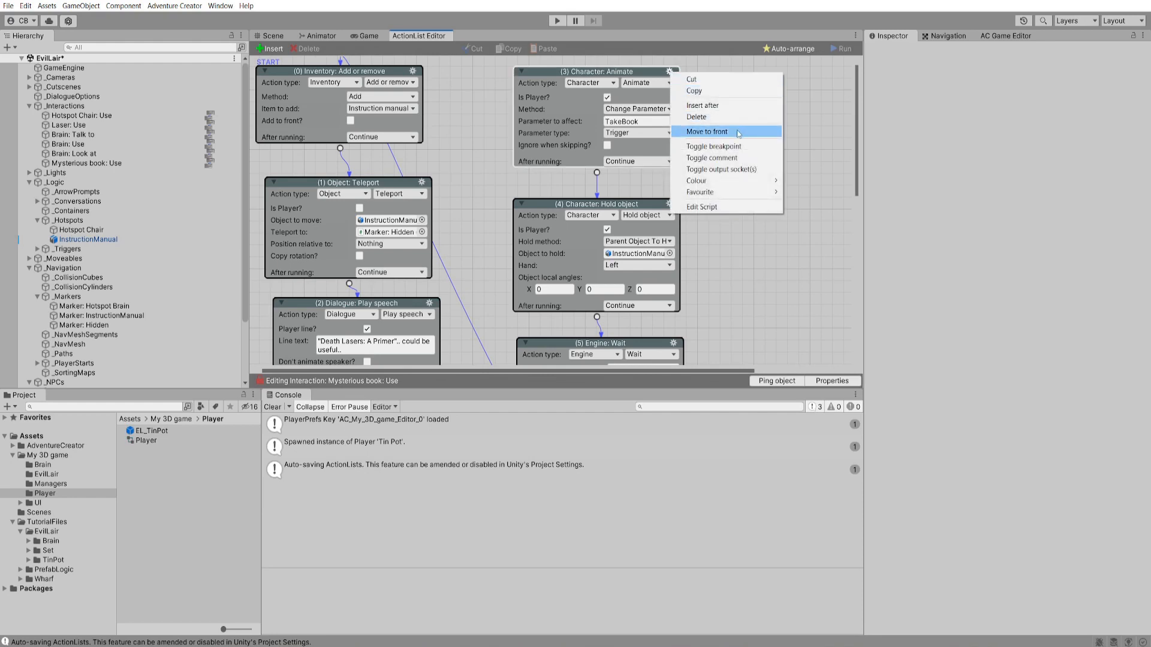
pyautogui.click(736, 131)
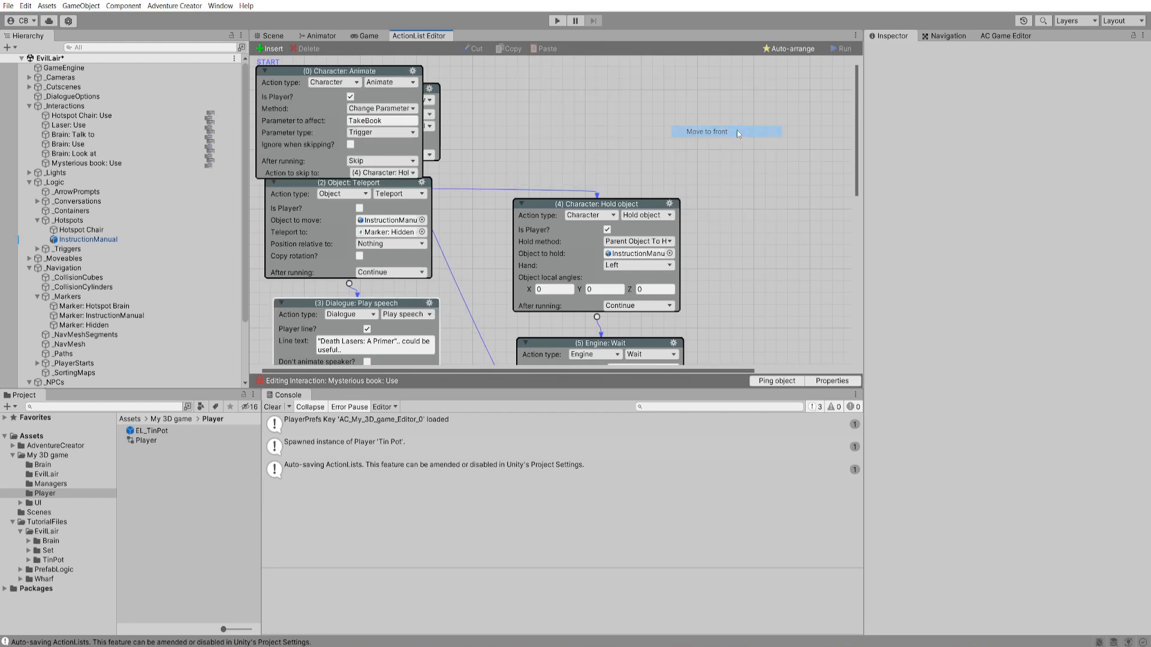
pyautogui.click(785, 50)
pyautogui.moveTo(857, 114); pyautogui.dragTo(858, 275)
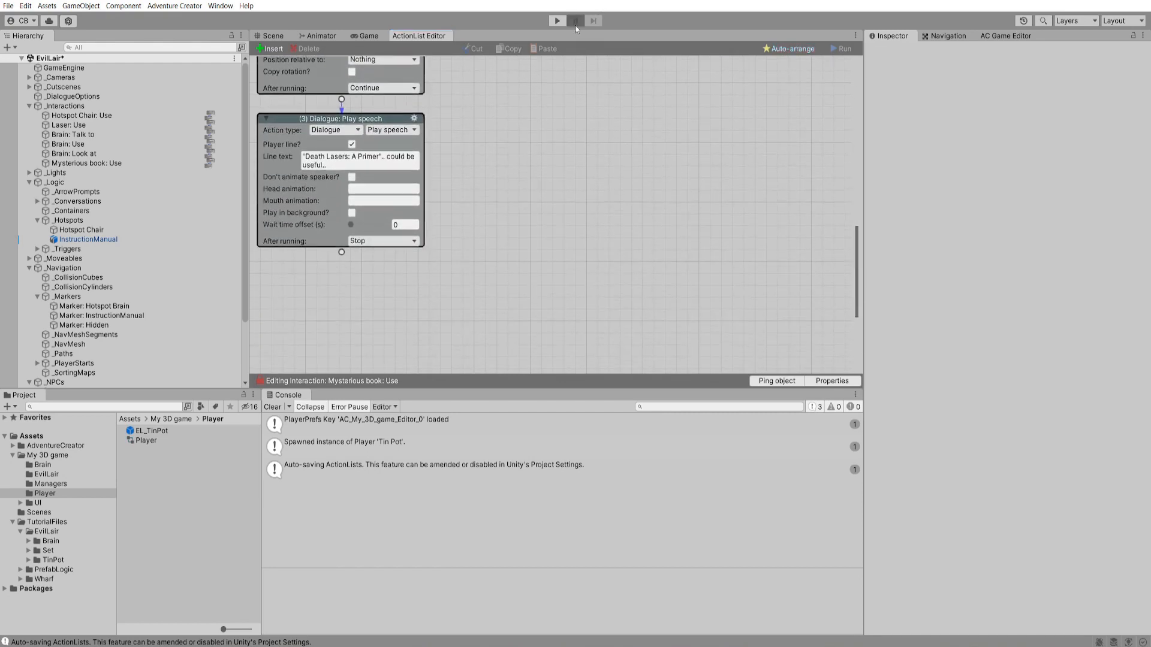
# - Playtest the book pickup, selecting the collected book from the inventory and walking the robot off the wooden platform
pyautogui.click(557, 20)
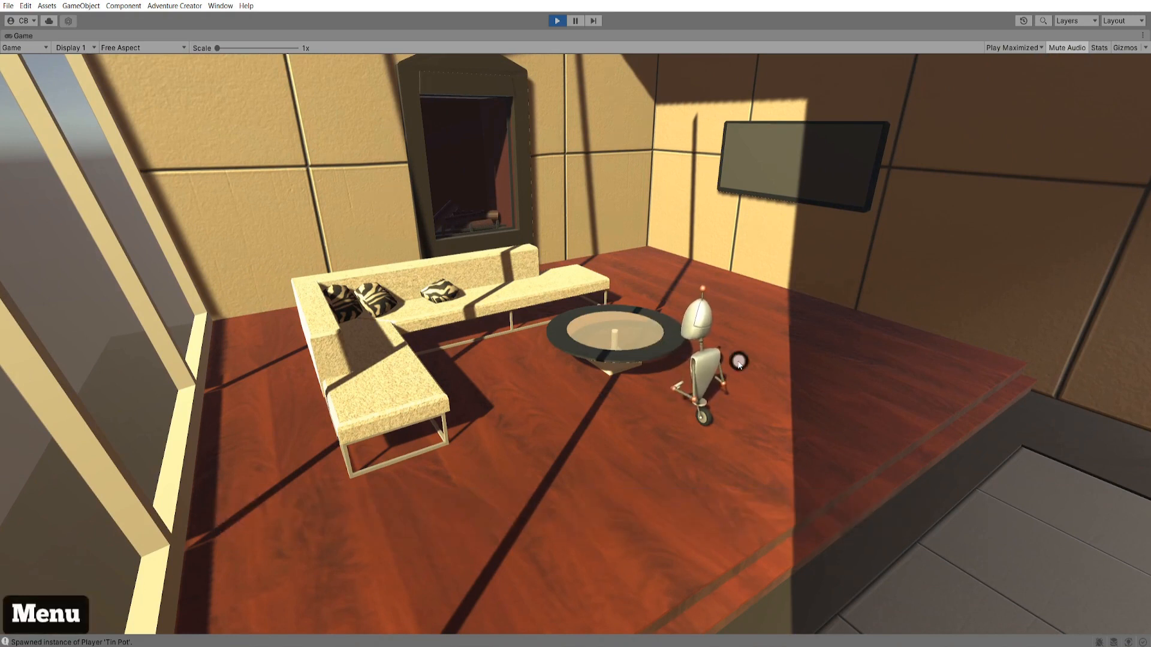
pyautogui.moveTo(398, 90)
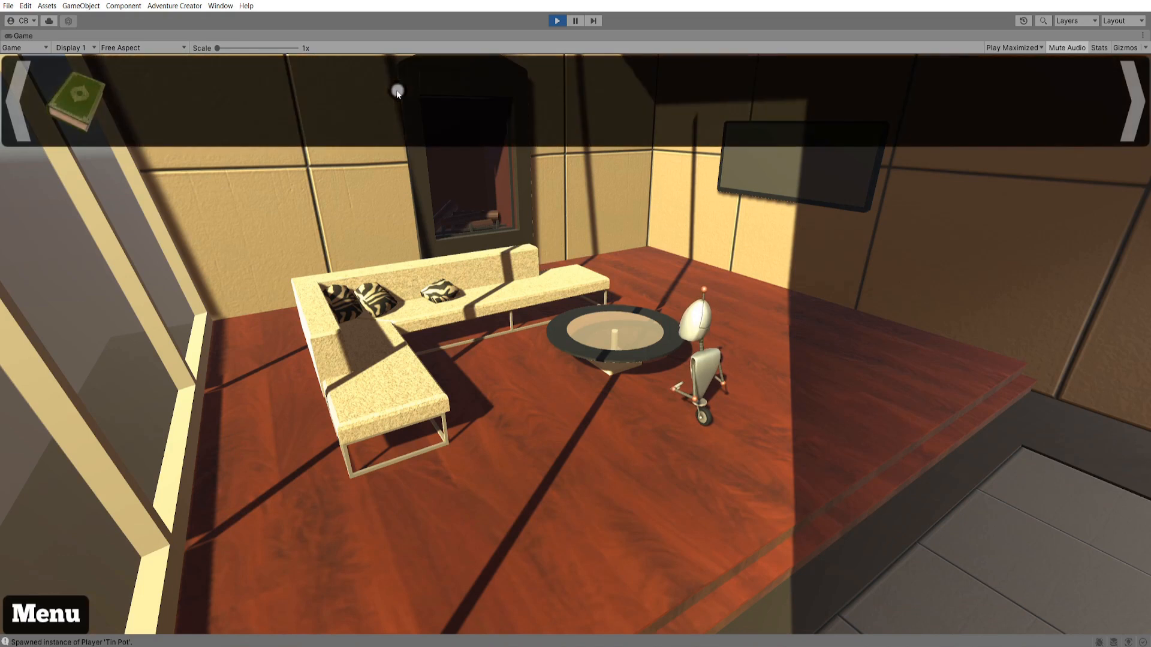
pyautogui.click(89, 103)
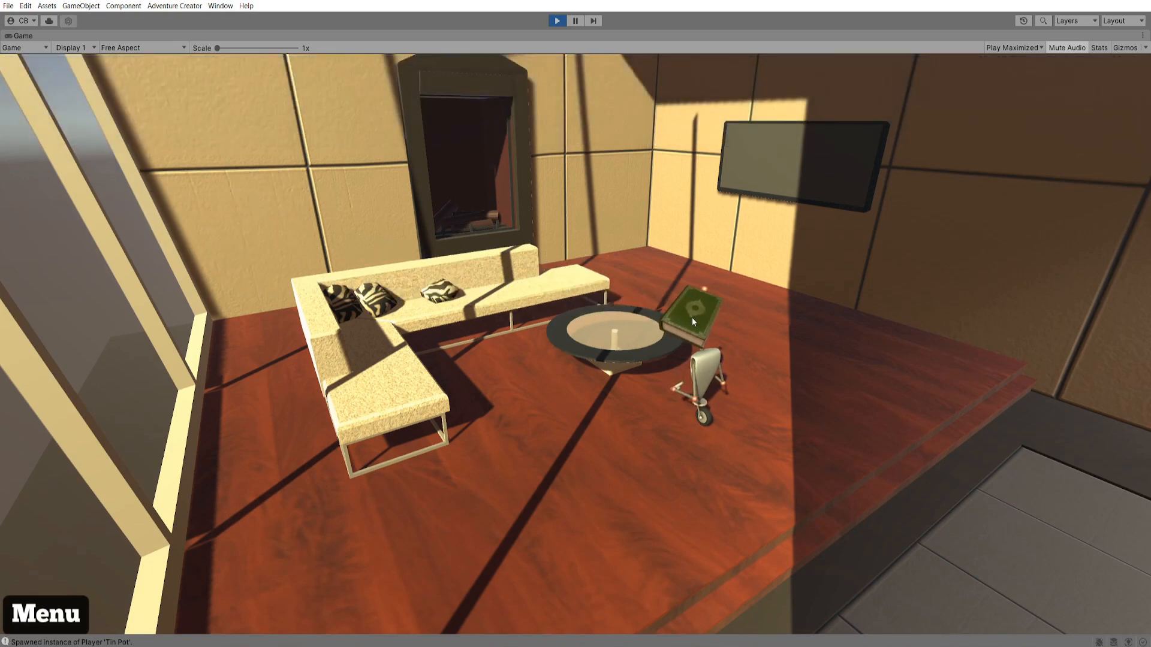
pyautogui.press('s')
pyautogui.press('d')
pyautogui.press('s')
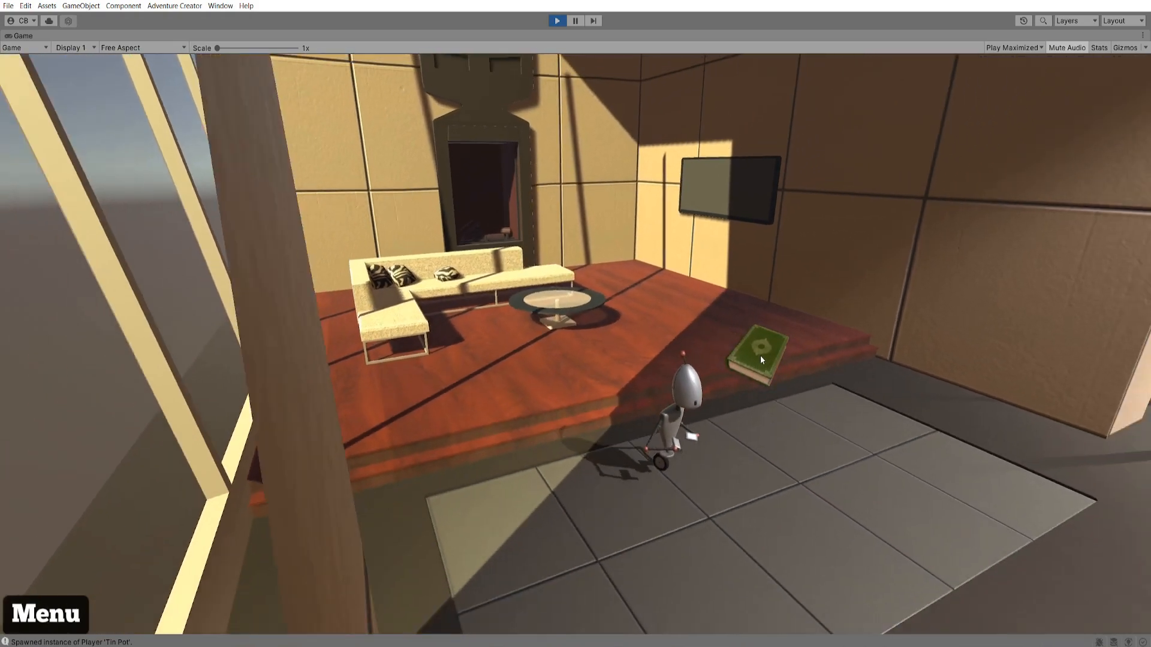
pyautogui.click(557, 20)
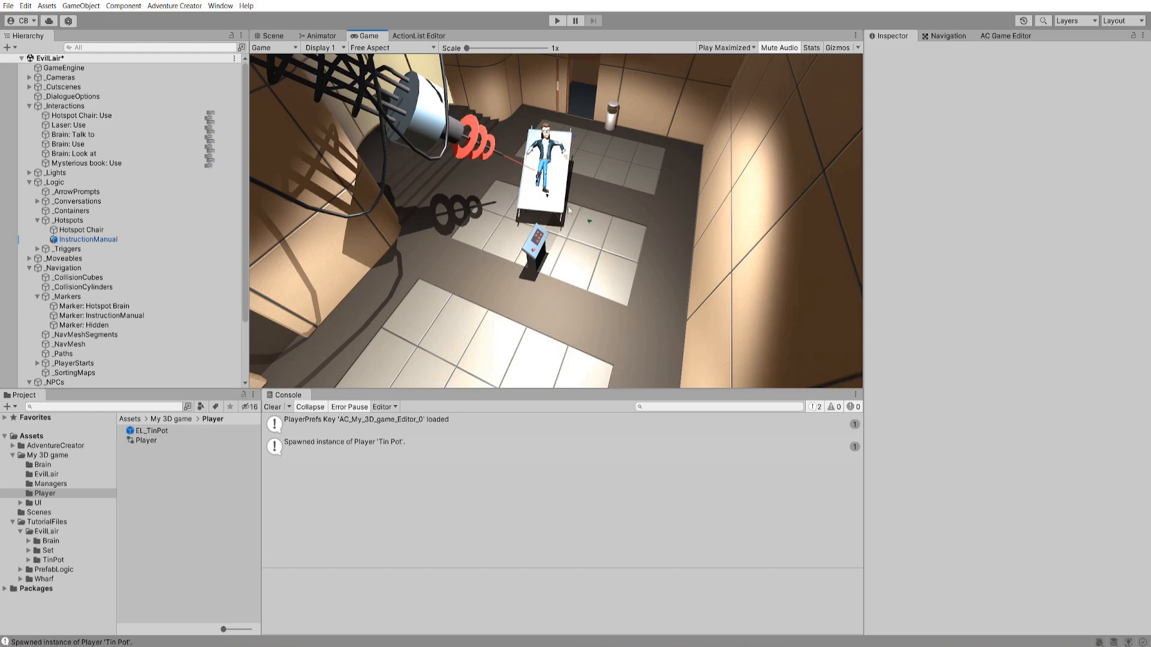
# - Add an inventory interaction to the Hotspot Brain object under EL_Brain in the scene
pyautogui.click(273, 35)
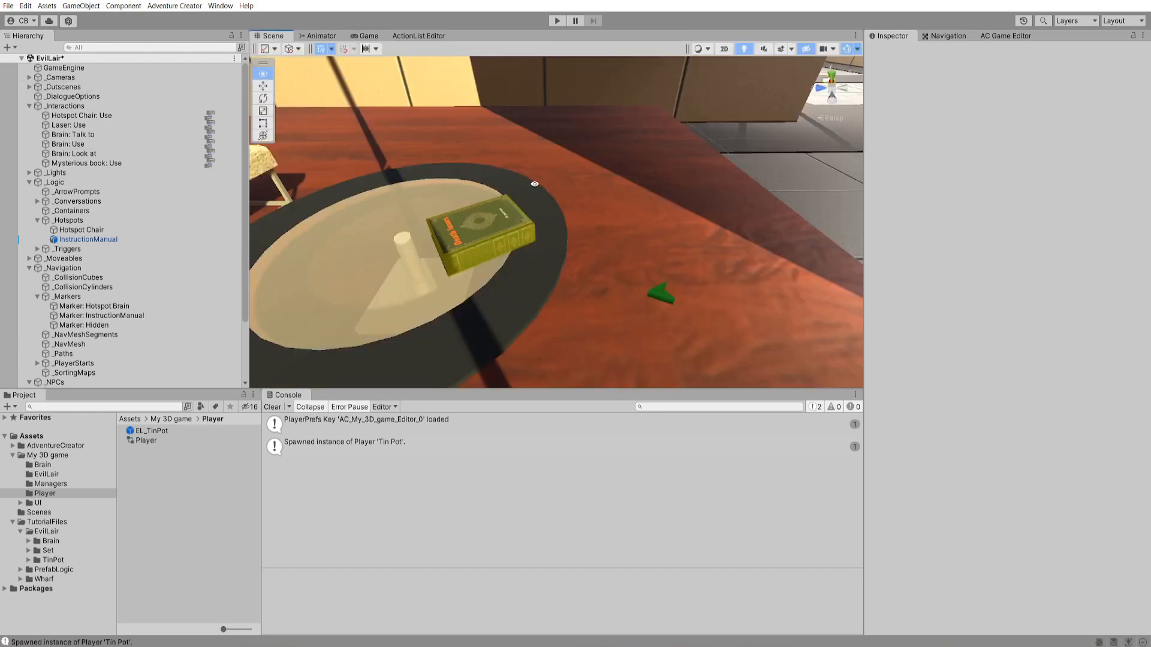
pyautogui.scroll(3, 694, 214)
pyautogui.scroll(-3, 694, 214)
pyautogui.keyDown('alt'); pyautogui.moveTo(694, 214); pyautogui.dragTo(665, 204); pyautogui.keyUp('alt')
pyautogui.click(637, 135)
pyautogui.press('f')
pyautogui.scroll(-3, 119, 299)
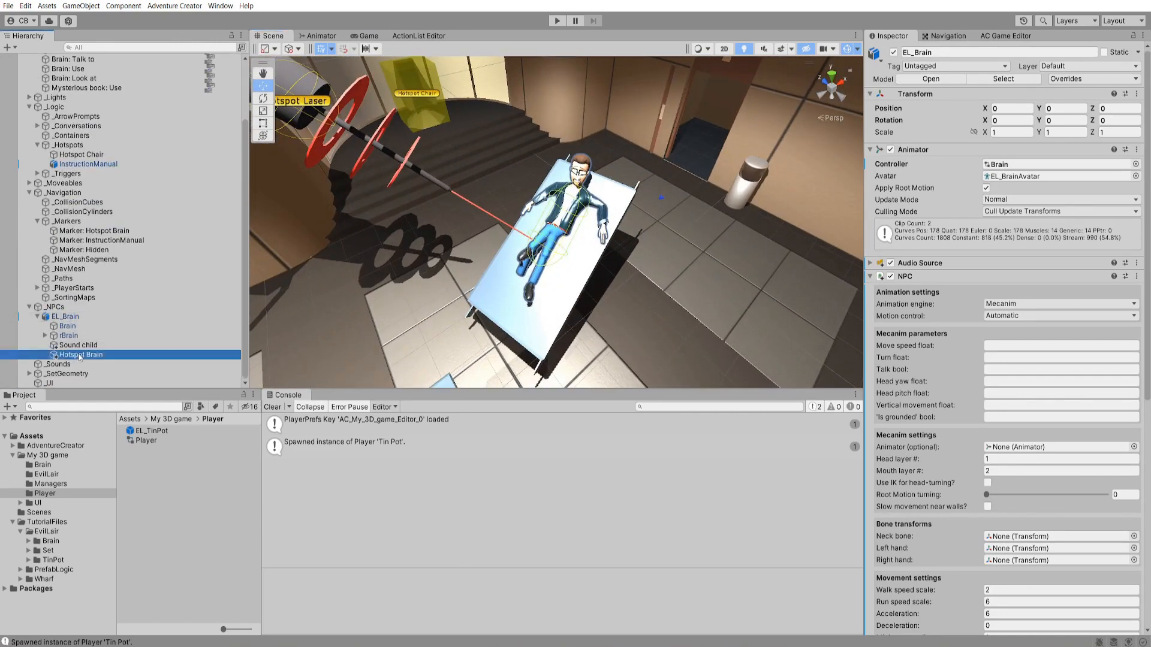
pyautogui.click(81, 354)
pyautogui.scroll(-3, 890, 579)
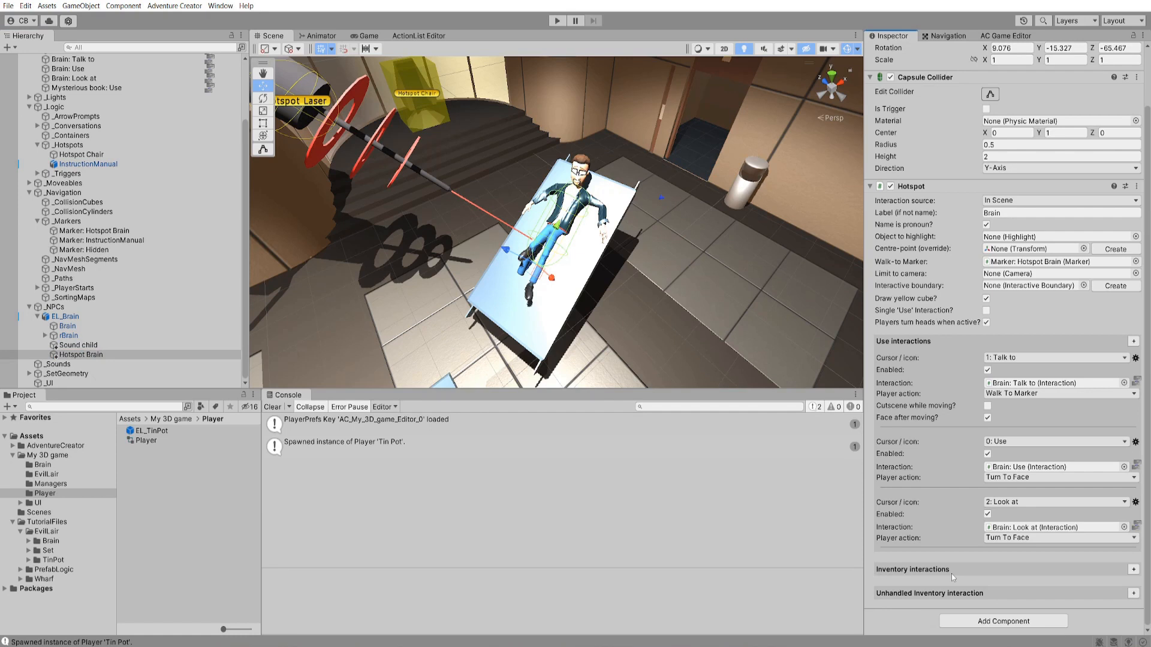
pyautogui.click(1133, 570)
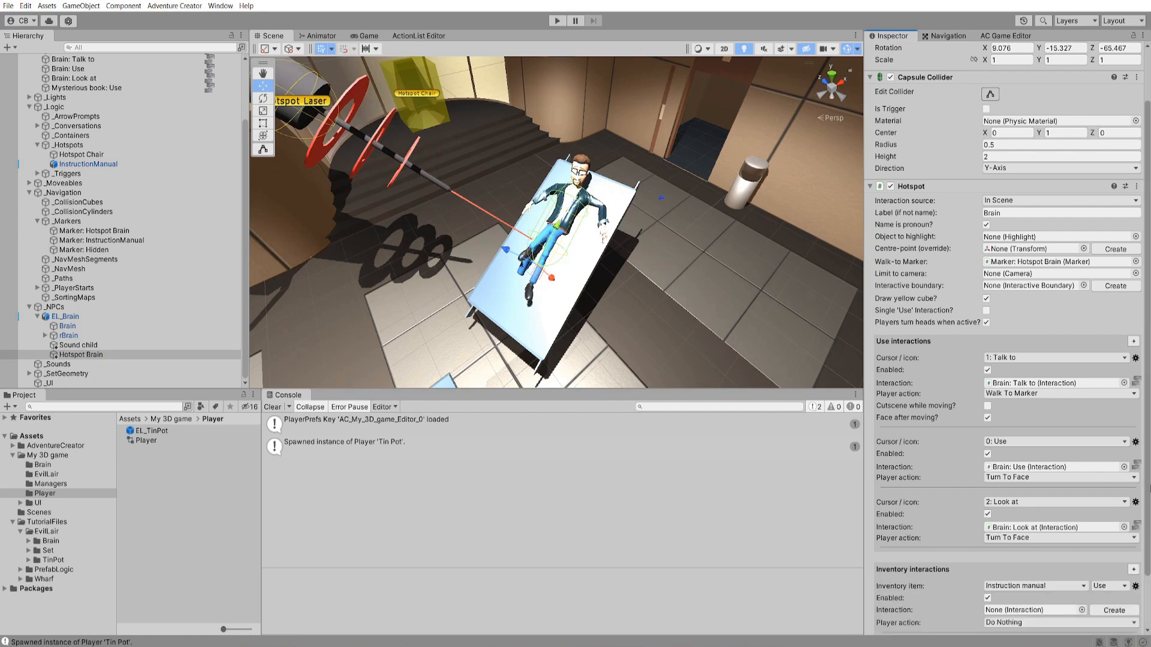
pyautogui.scroll(-3, 985, 498)
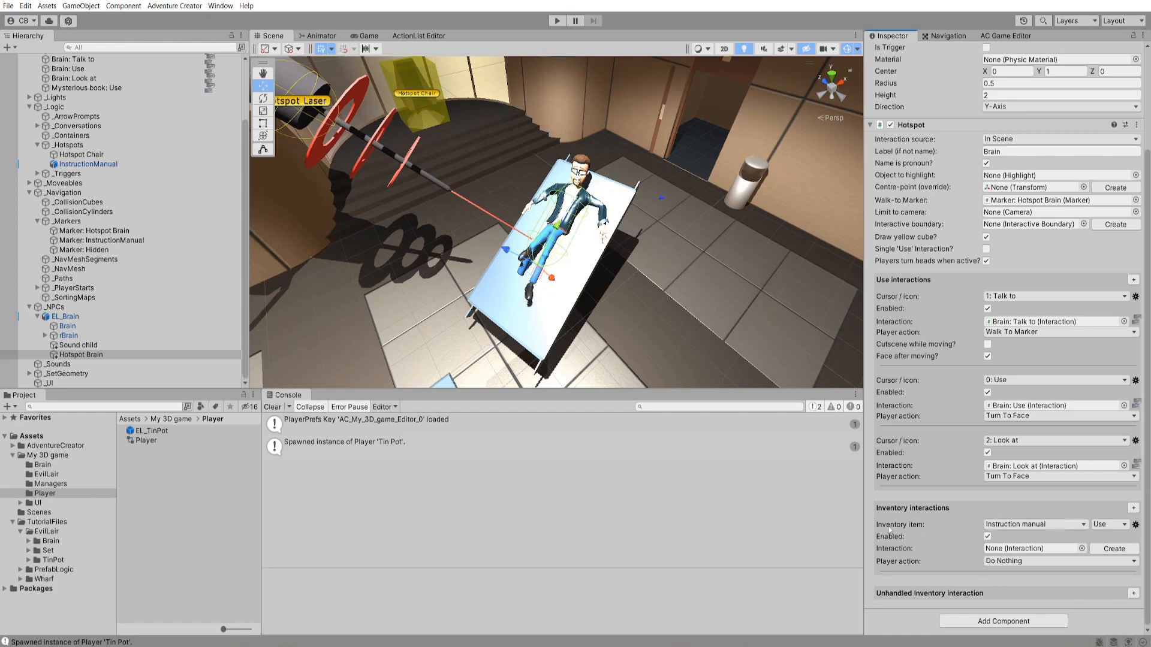
# - Keep Instruction manual as the inventory item, create its interaction Brain: Instruction manual, and open that ActionList for editing
pyautogui.click(1031, 528)
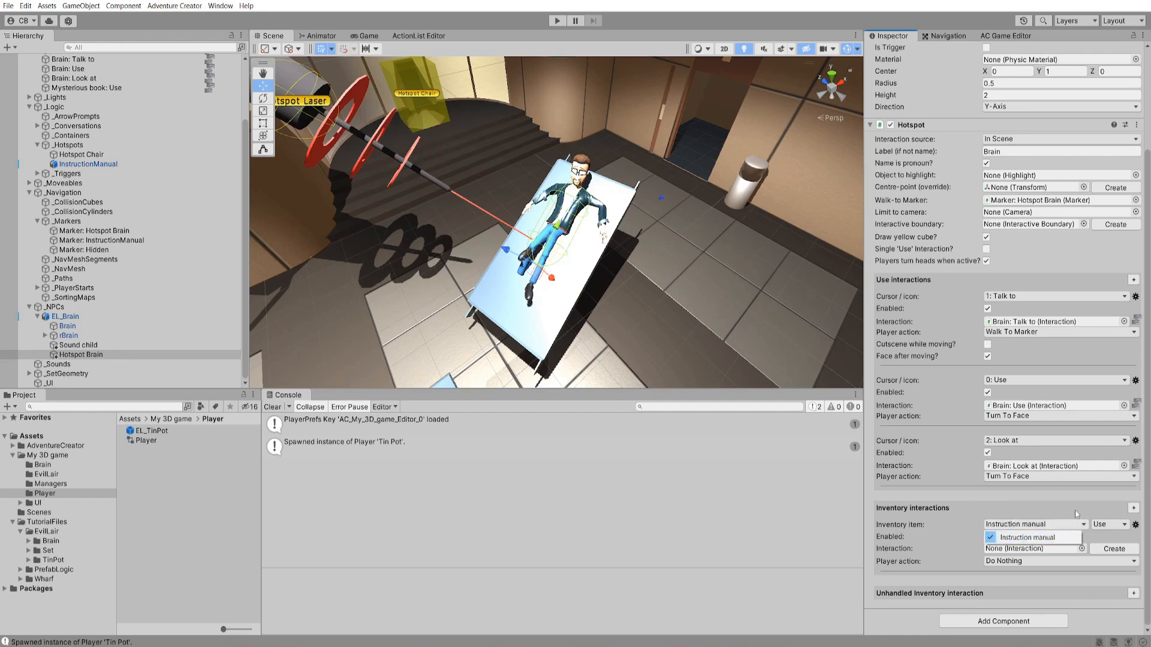
pyautogui.click(1032, 538)
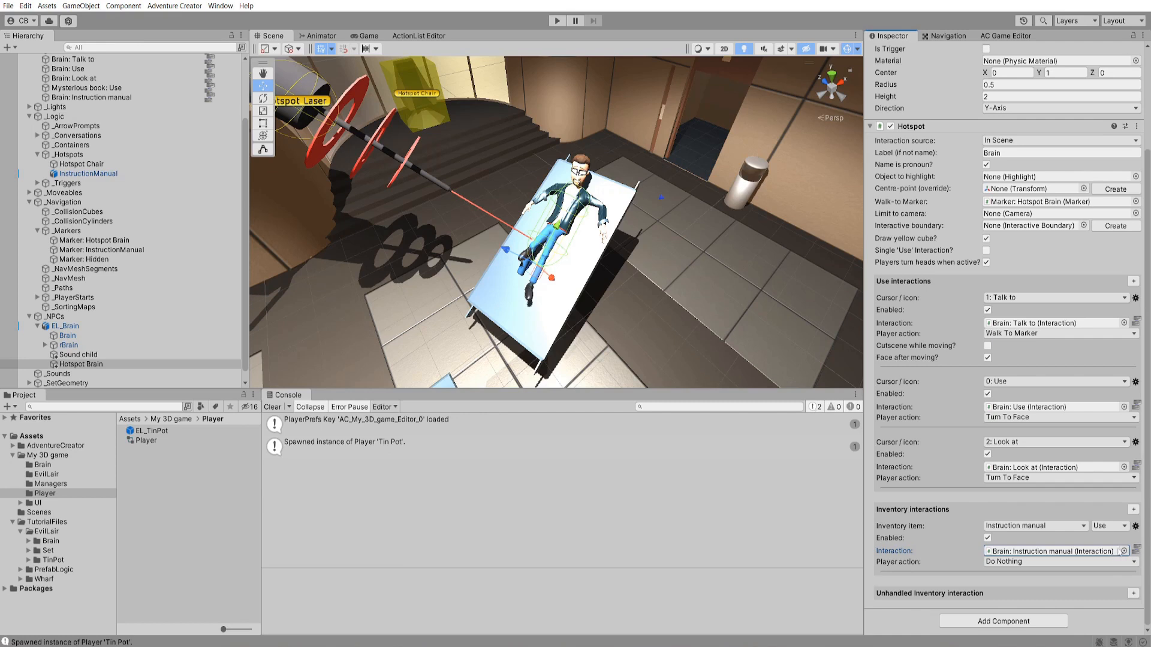
pyautogui.click(1135, 549)
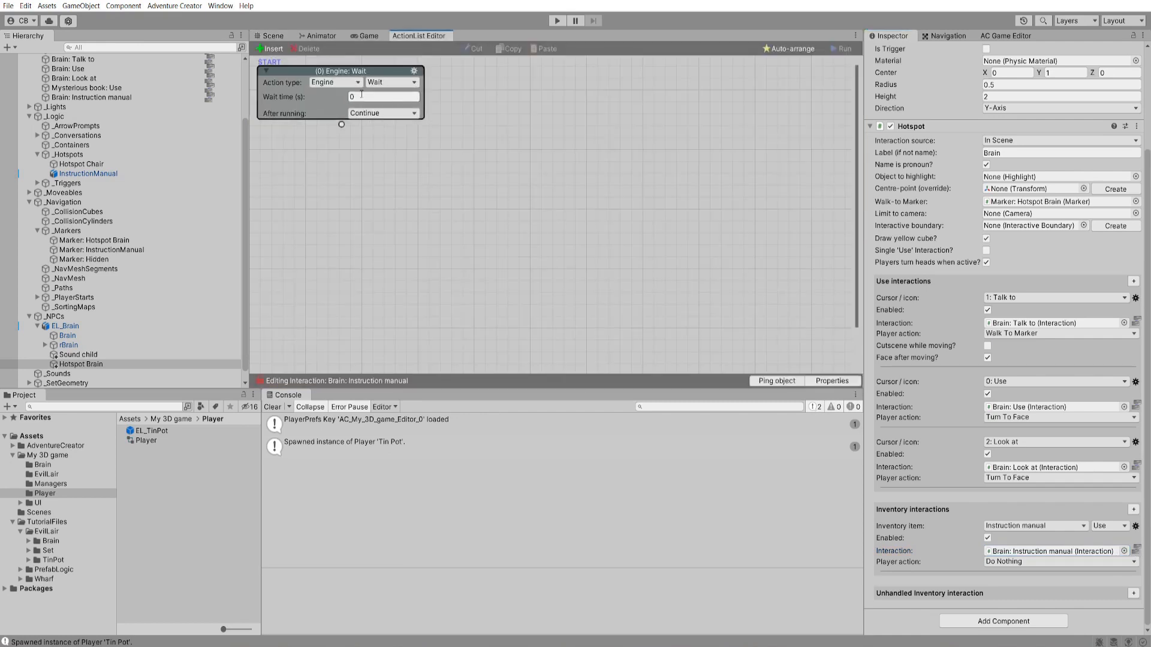
# - Change the Wait action to Dialogue: Play speech as a player line beginning "I don't think reading him a story is"
pyautogui.click(334, 82)
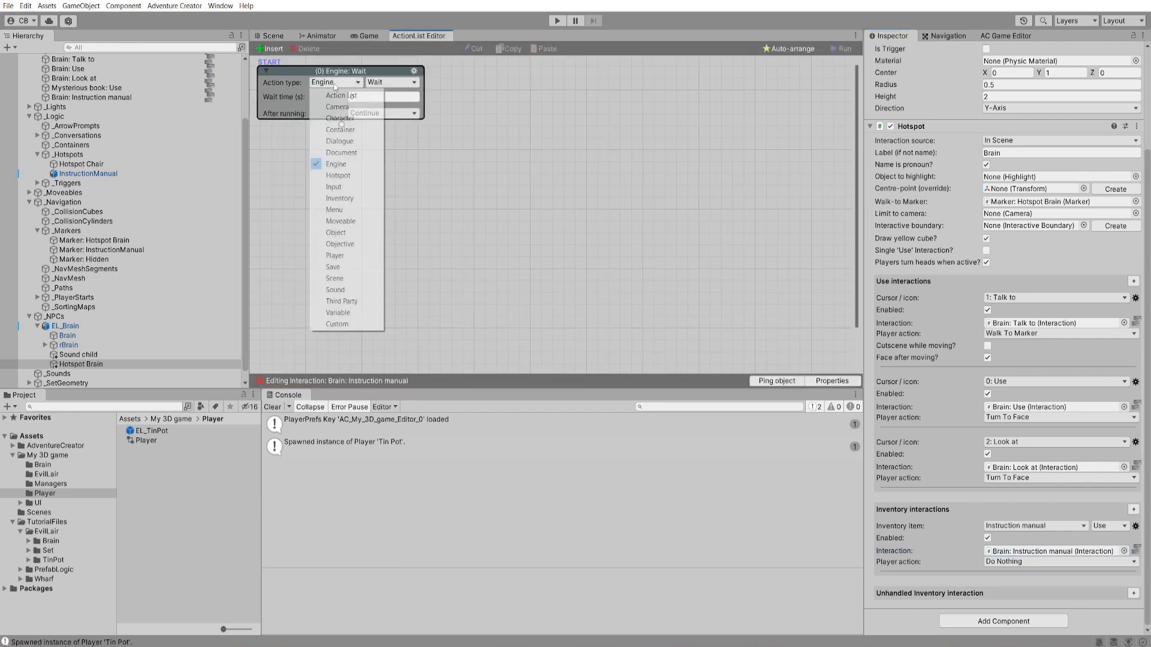
pyautogui.click(339, 140)
pyautogui.click(352, 97)
pyautogui.click(356, 105)
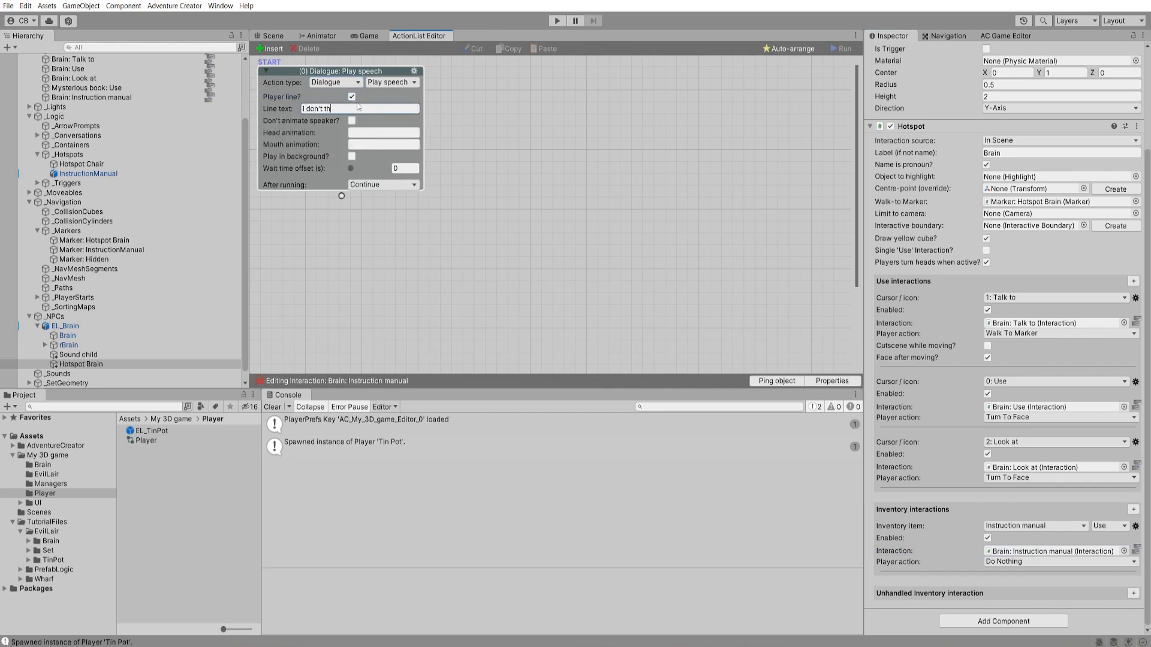
pyautogui.write("I don't think reading him a story is th")
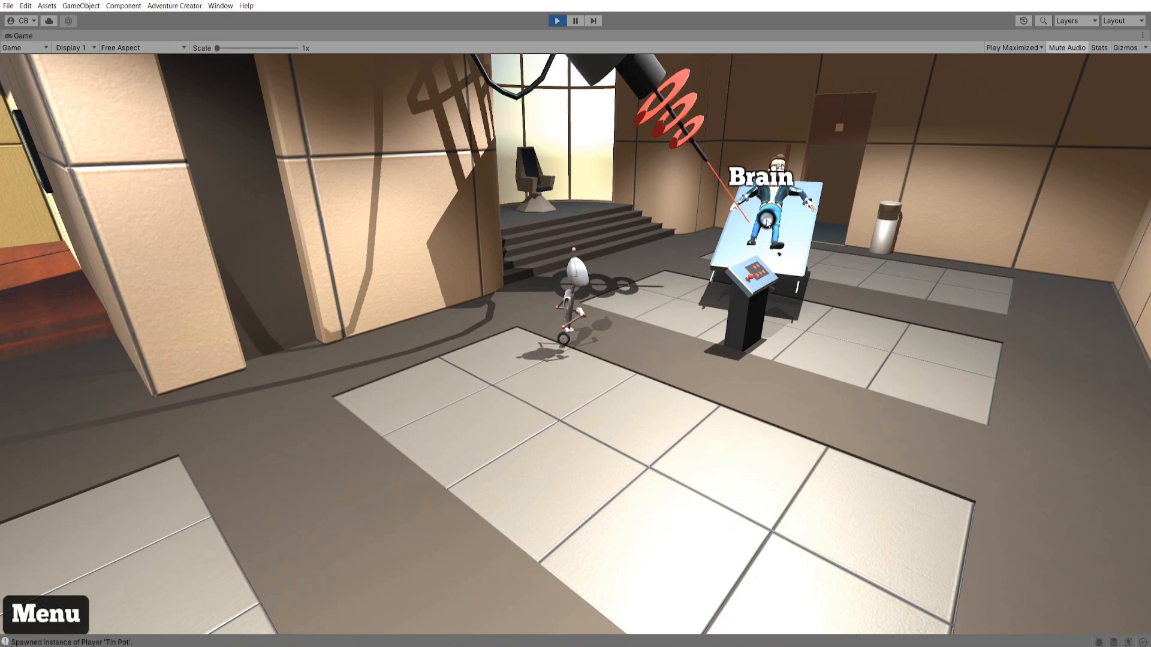
# - Playtest using the instruction manual on the Brain through its interaction options
pyautogui.click(771, 211)
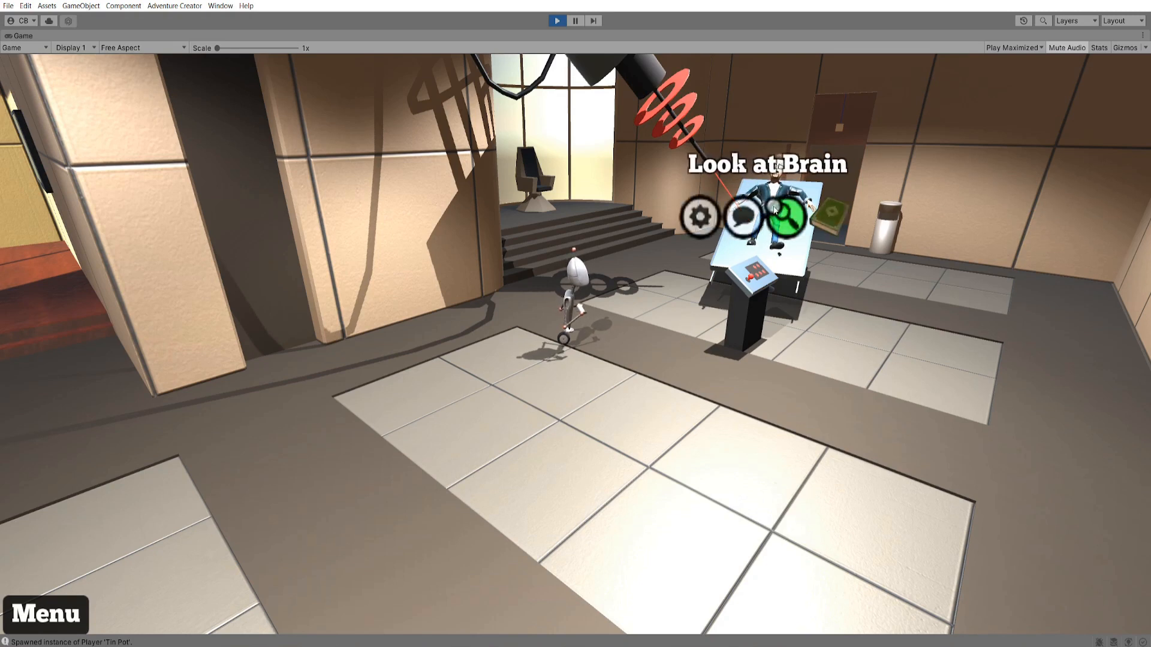
pyautogui.click(832, 222)
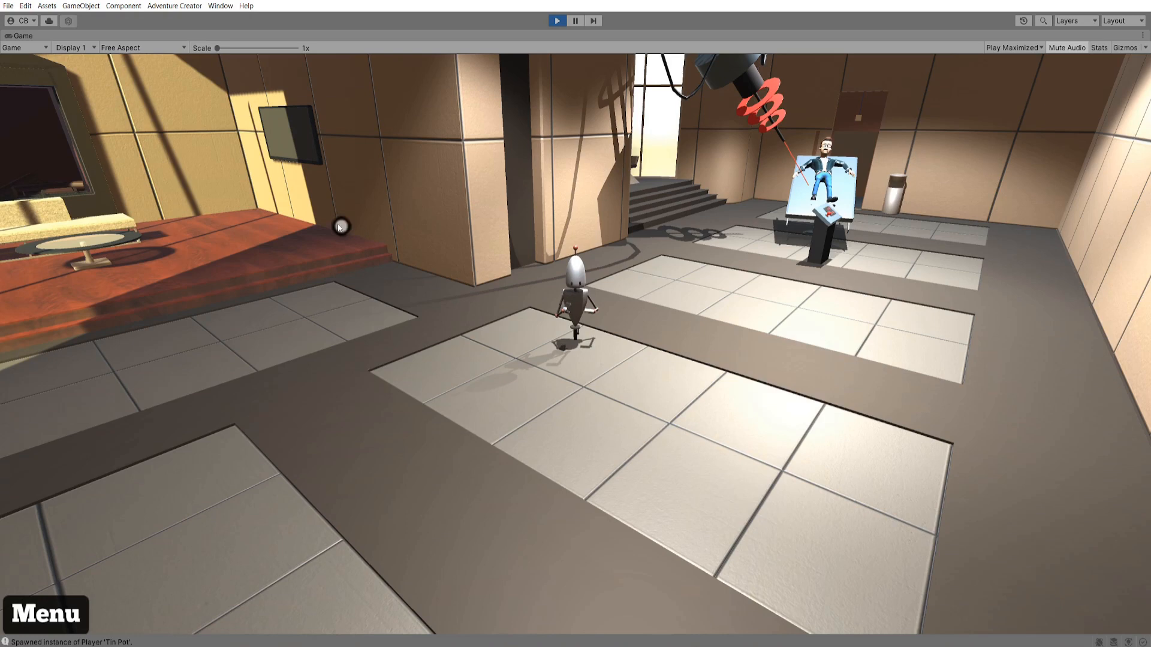
# - Store the running game's progress as a new save and exit play mode
pyautogui.moveTo(76, 109)
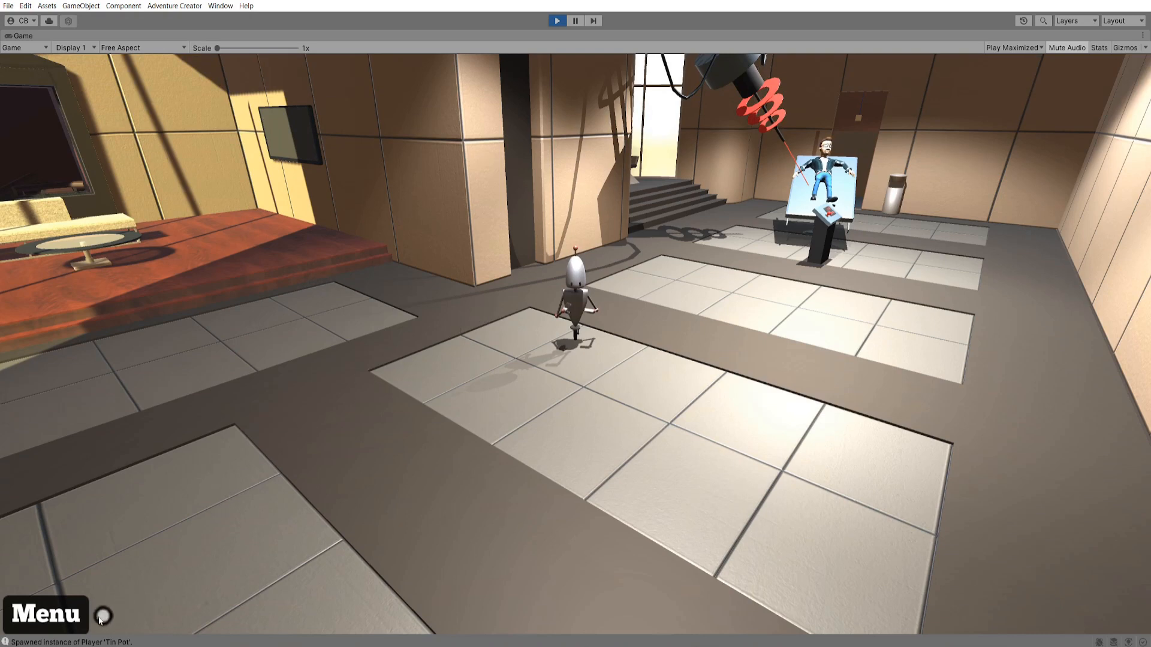
pyautogui.click(77, 616)
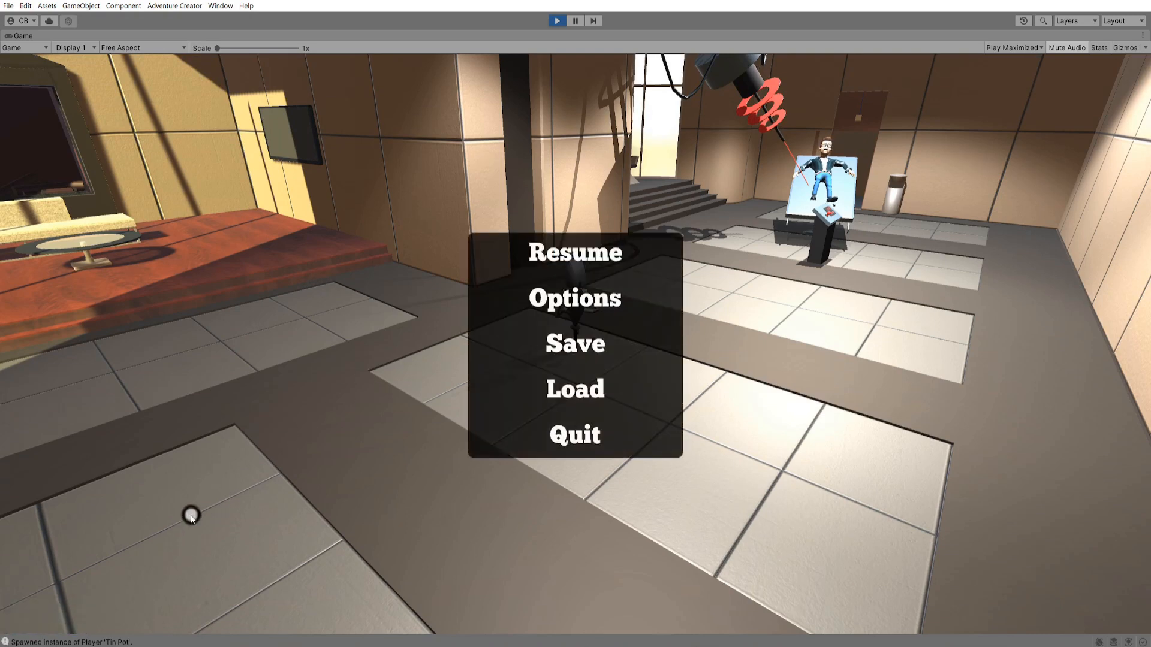
pyautogui.click(624, 341)
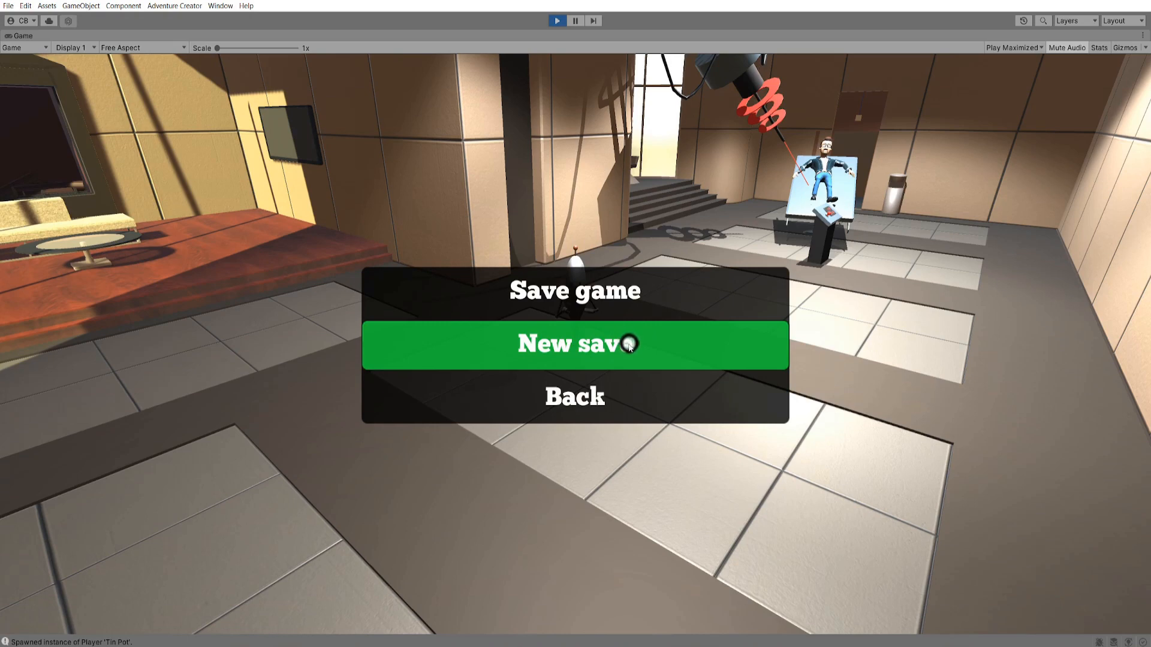
pyautogui.click(630, 346)
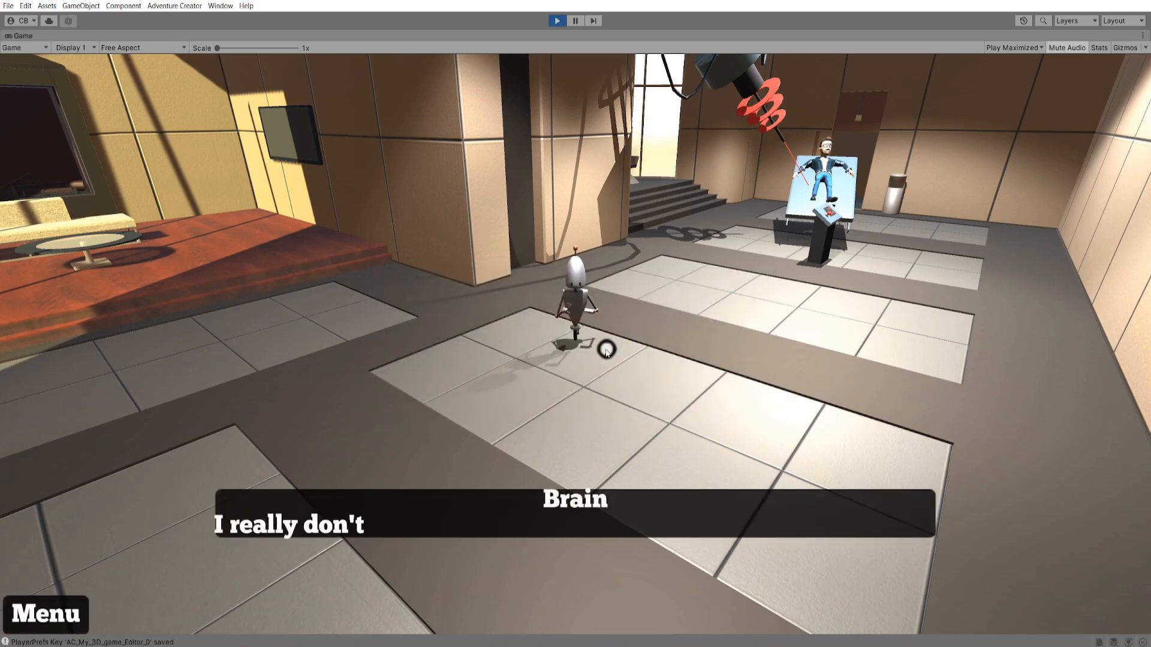
pyautogui.moveTo(565, 123)
pyautogui.click(557, 21)
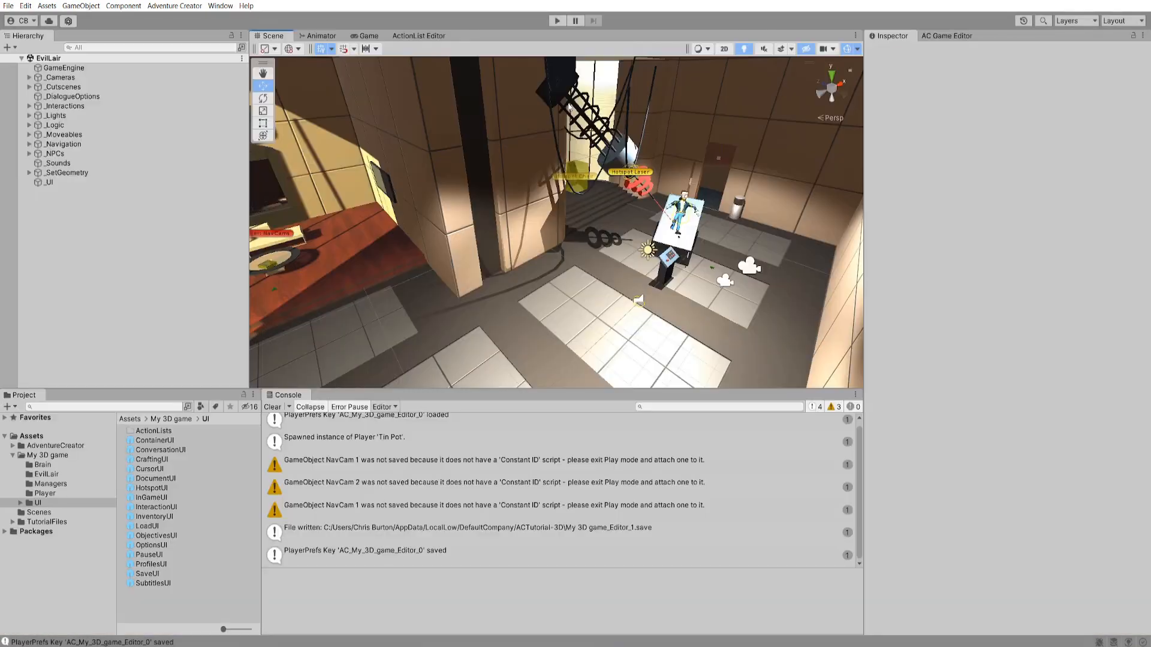
# - Run the game again, load Save 1, send the robot to the seating area, and stop play mode
pyautogui.click(556, 21)
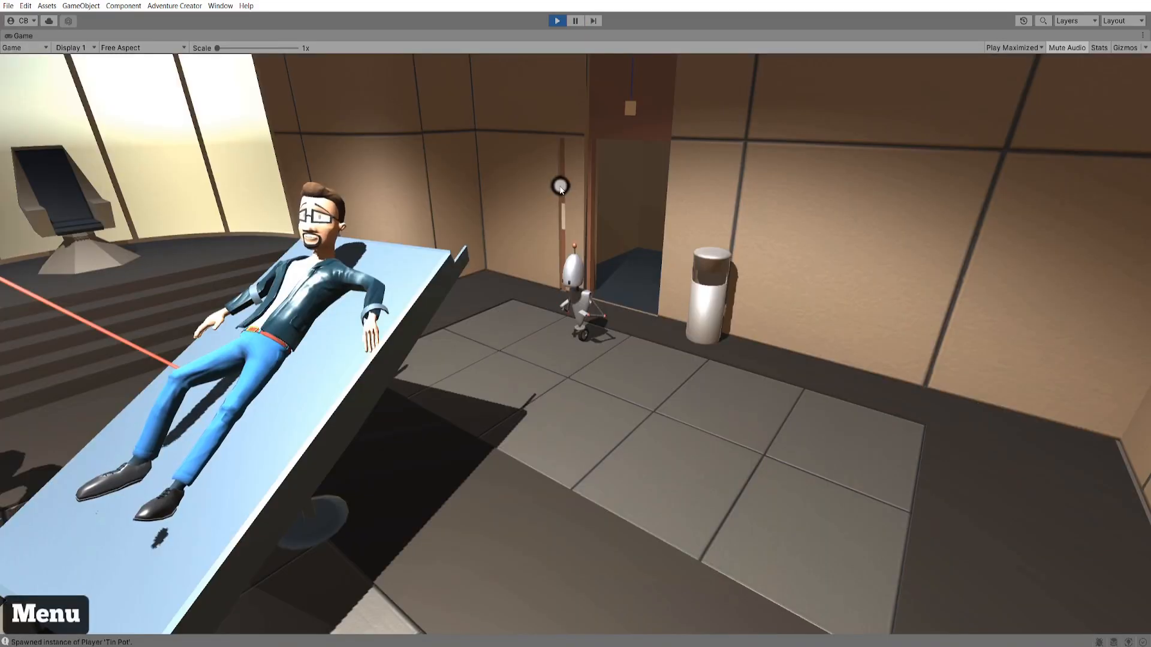
pyautogui.click(66, 613)
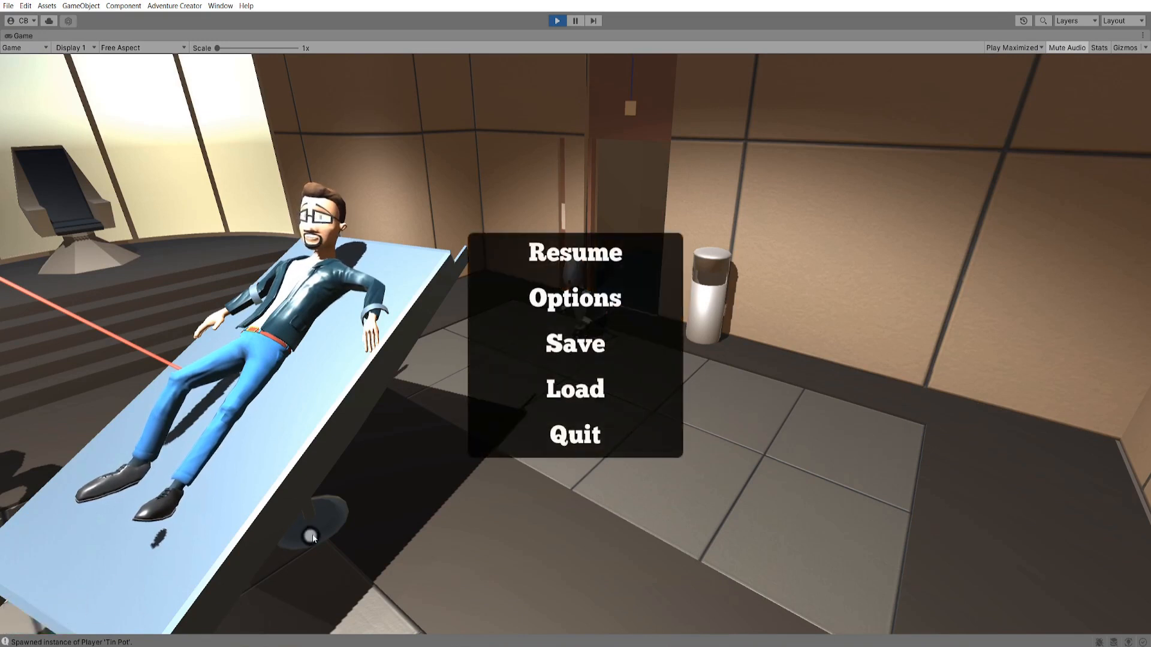
pyautogui.click(544, 405)
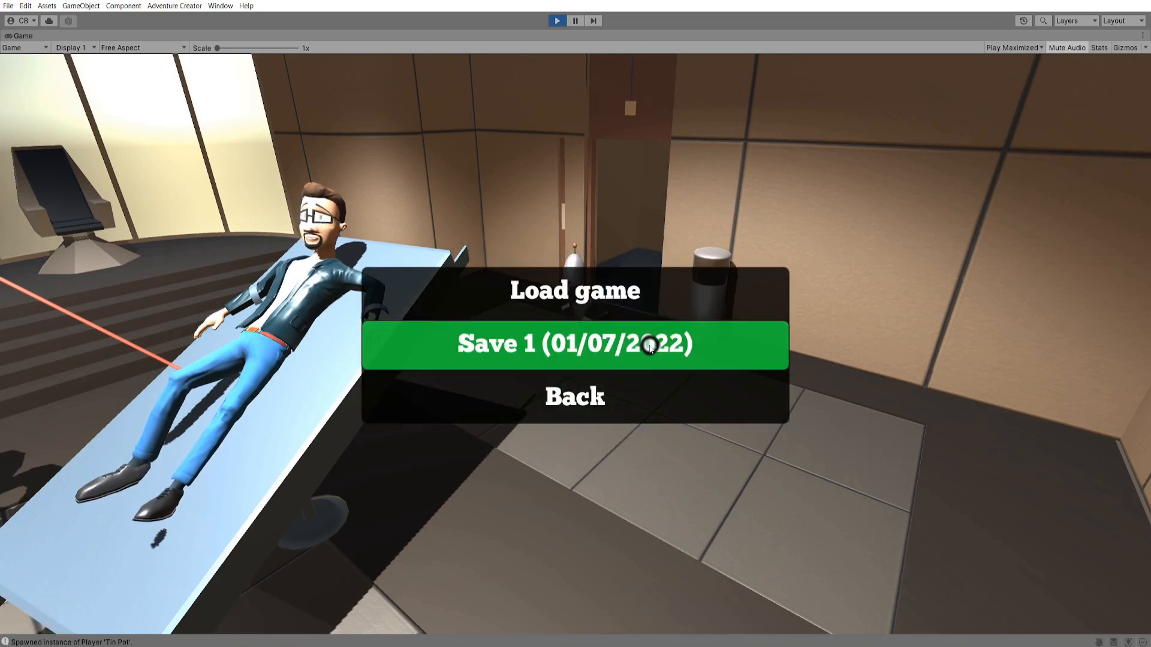
pyautogui.click(636, 348)
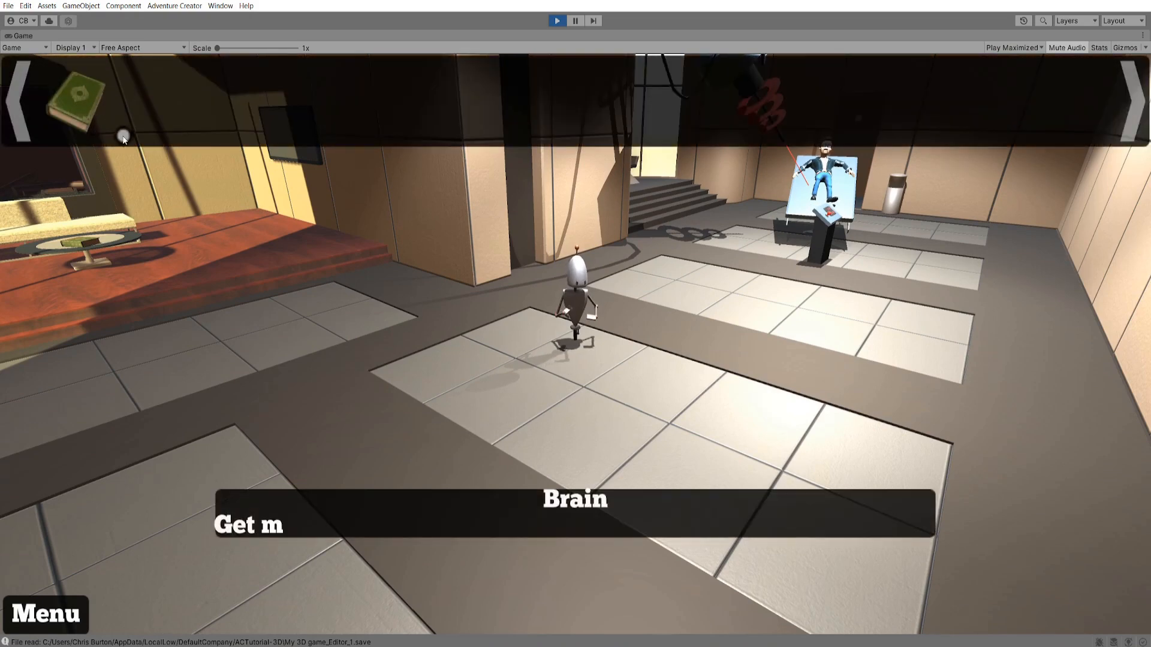
pyautogui.click(304, 264)
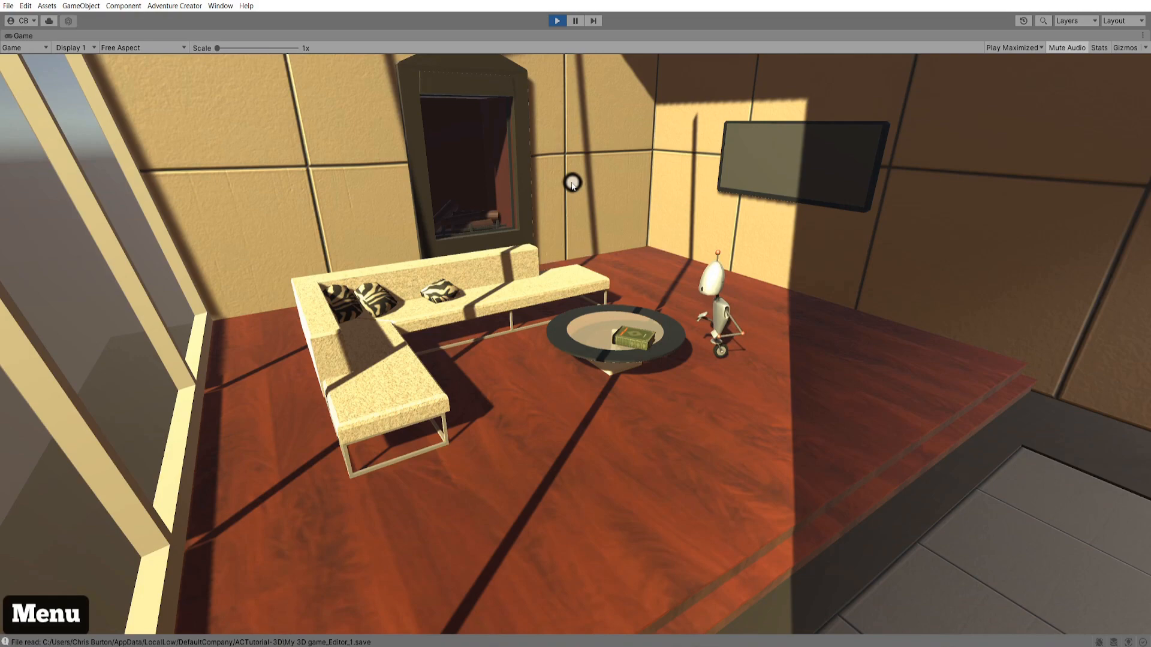
pyautogui.hotkey('ctrl', 'p')
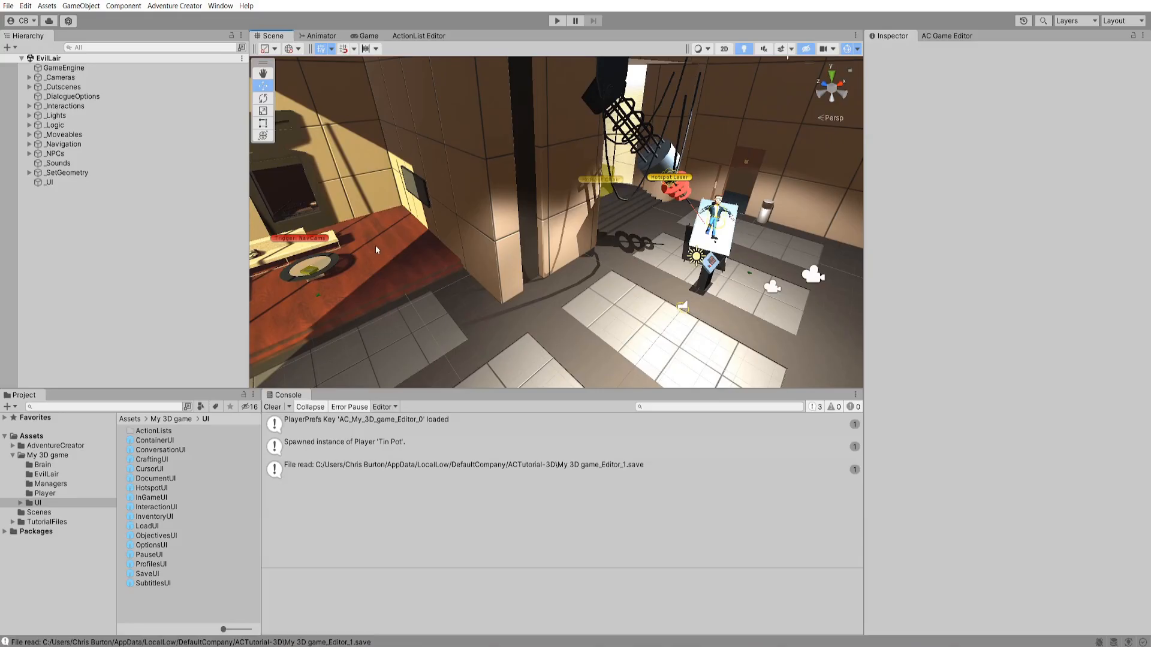
# - Select the InstructionManual book on the coffee table and inspect its Use interaction before returning to the scene
pyautogui.moveTo(375, 246); pyautogui.dragTo(553, 217, button='middle')
pyautogui.scroll(12, 555, 228)
pyautogui.click(551, 218)
pyautogui.keyDown('alt'); pyautogui.moveTo(551, 218); pyautogui.dragTo(481, 204); pyautogui.keyUp('alt')
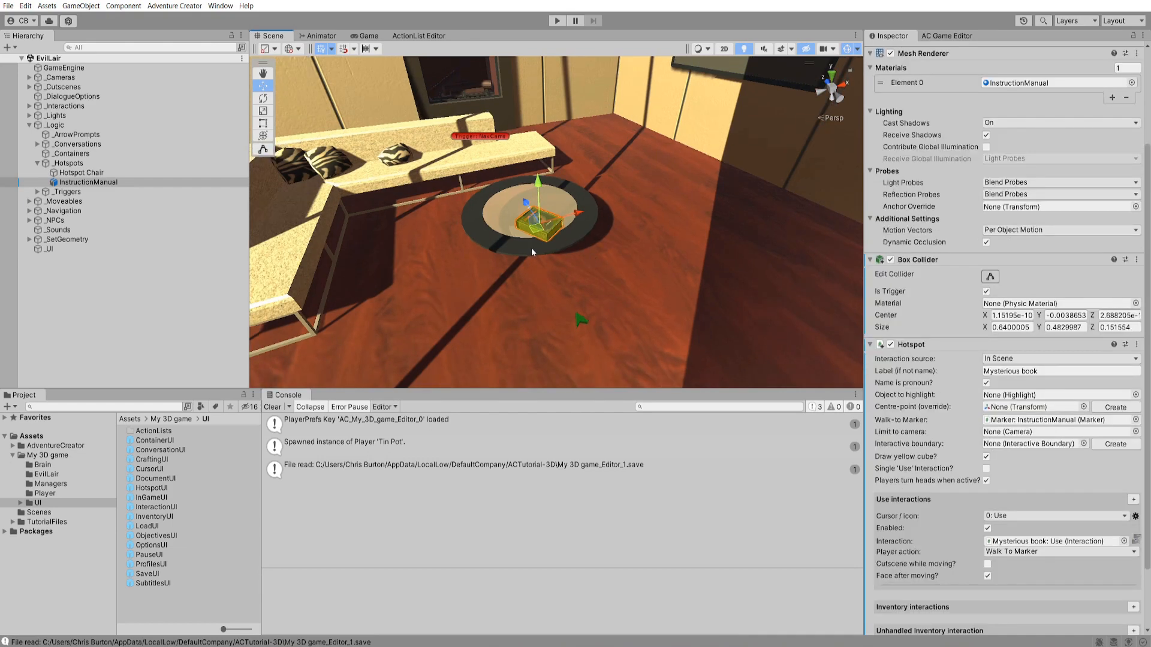
pyautogui.click(1136, 541)
pyautogui.click(273, 36)
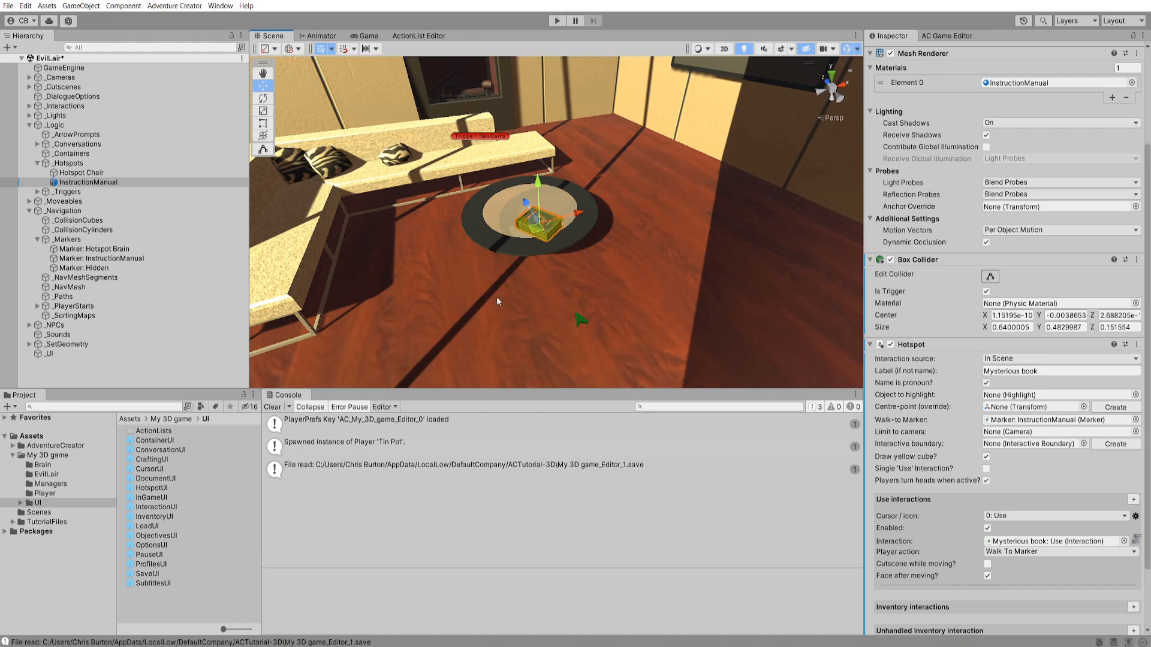
# - Add a Remember Transform component to the InstructionManual and enable saving of its change in parent
pyautogui.scroll(-3, 1006, 539)
pyautogui.click(1004, 623)
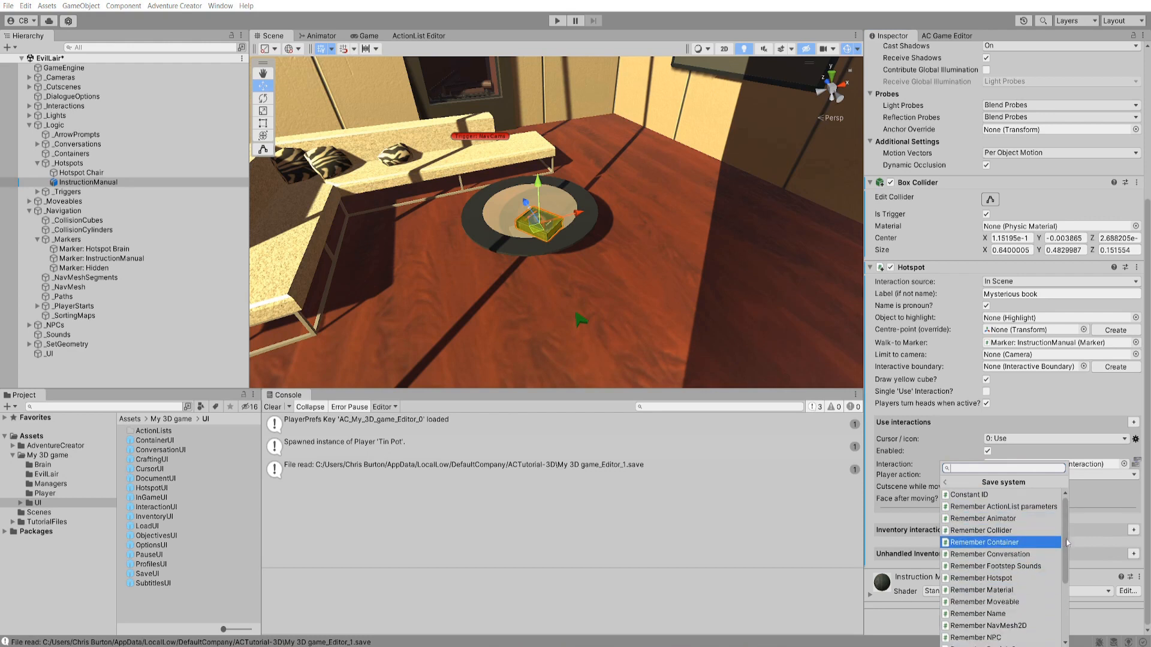
pyautogui.moveTo(1066, 543); pyautogui.dragTo(1065, 601)
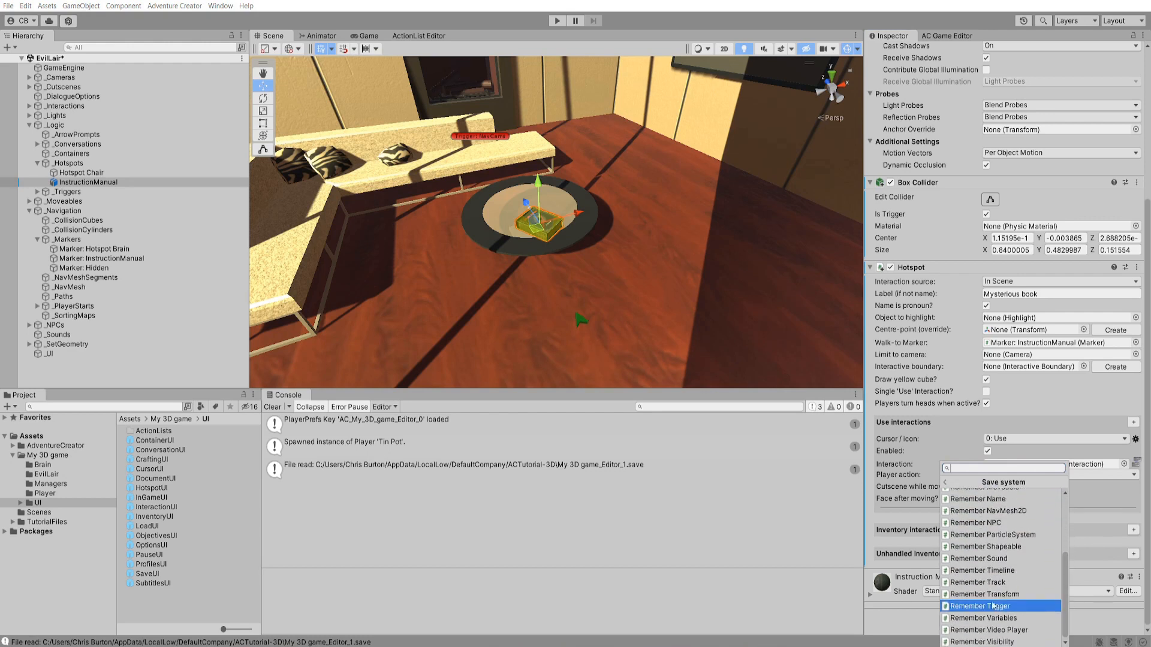
pyautogui.click(1021, 596)
pyautogui.scroll(-3, 1079, 539)
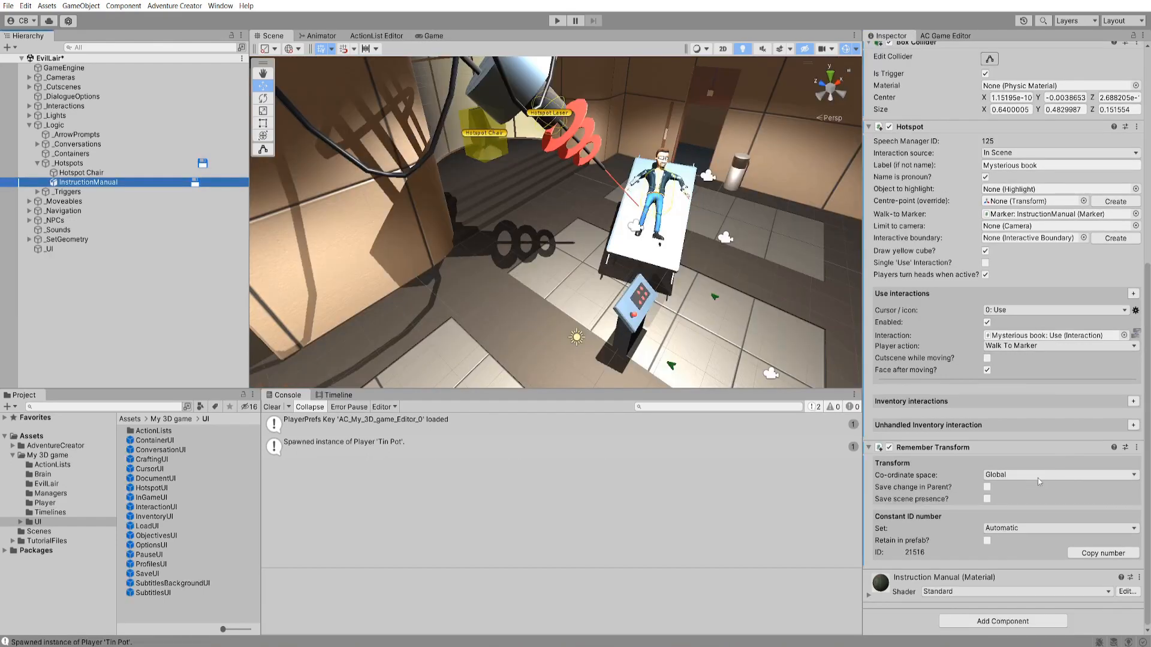
pyautogui.click(986, 487)
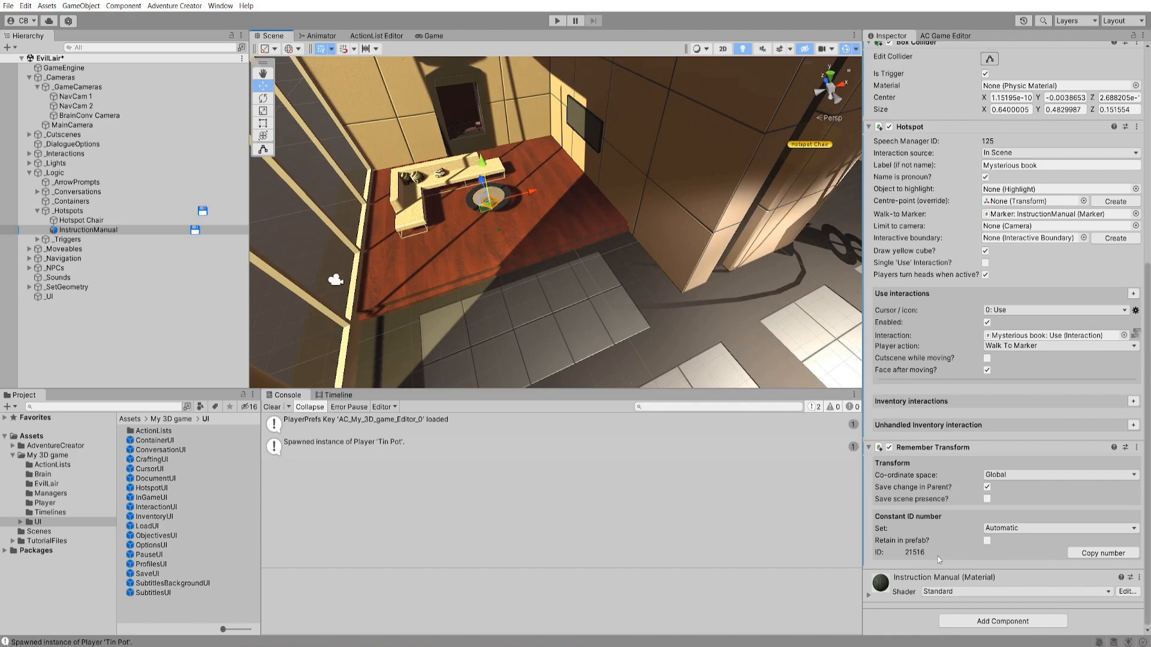
# - Add the Adventure Creator save system's Constant ID component to both NavCam 1 and NavCam 2
pyautogui.click(133, 98)
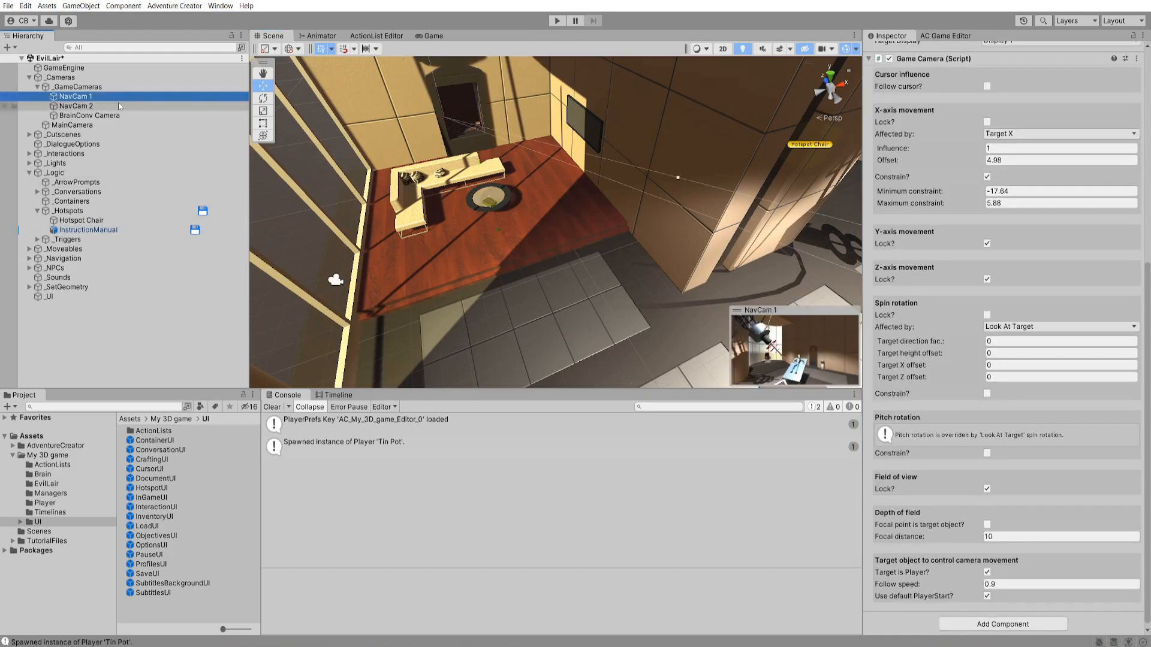
pyautogui.keyDown('ctrl'); pyautogui.click(119, 106); pyautogui.keyUp('ctrl')
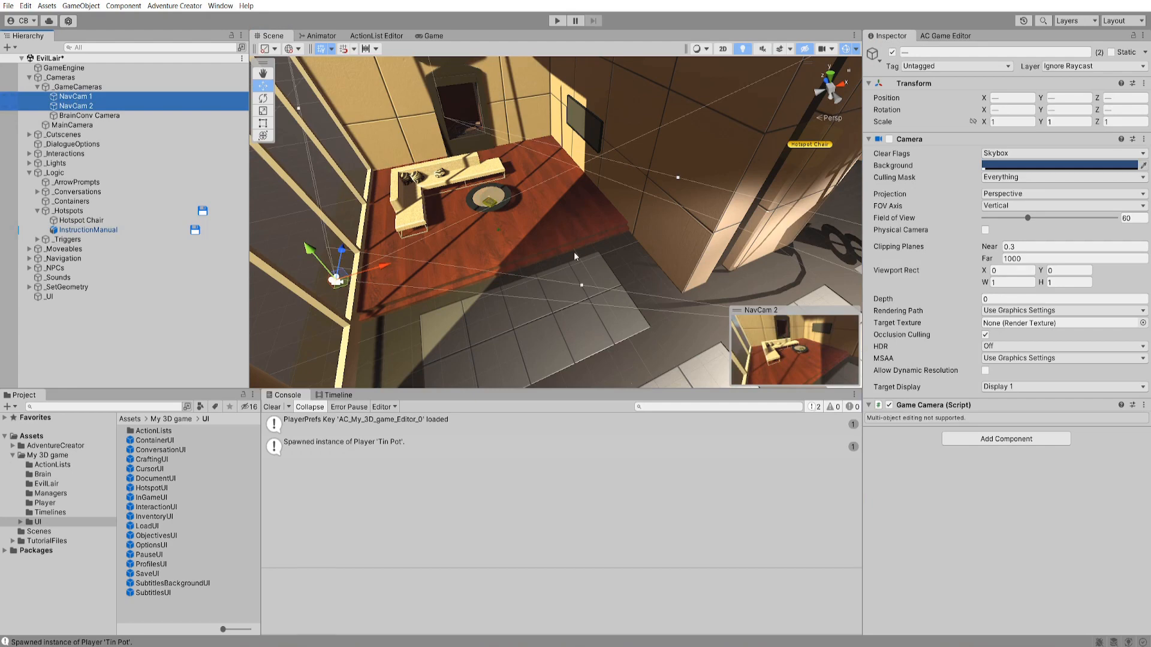
pyautogui.moveTo(554, 261); pyautogui.dragTo(567, 242, button='right')
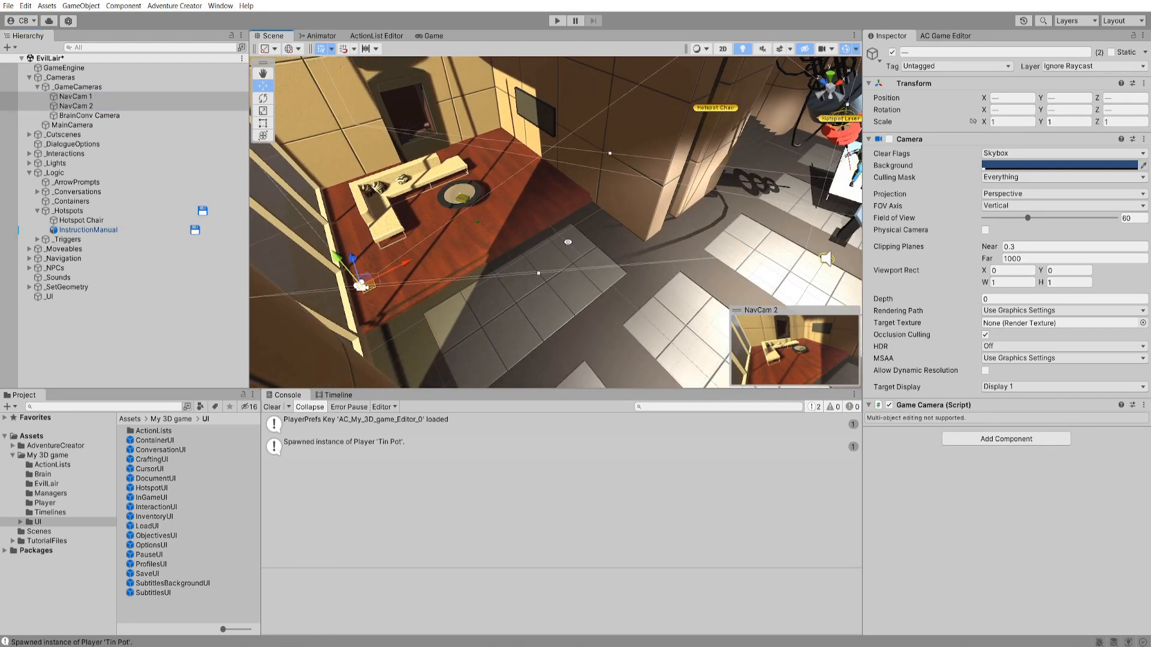
pyautogui.click(1008, 445)
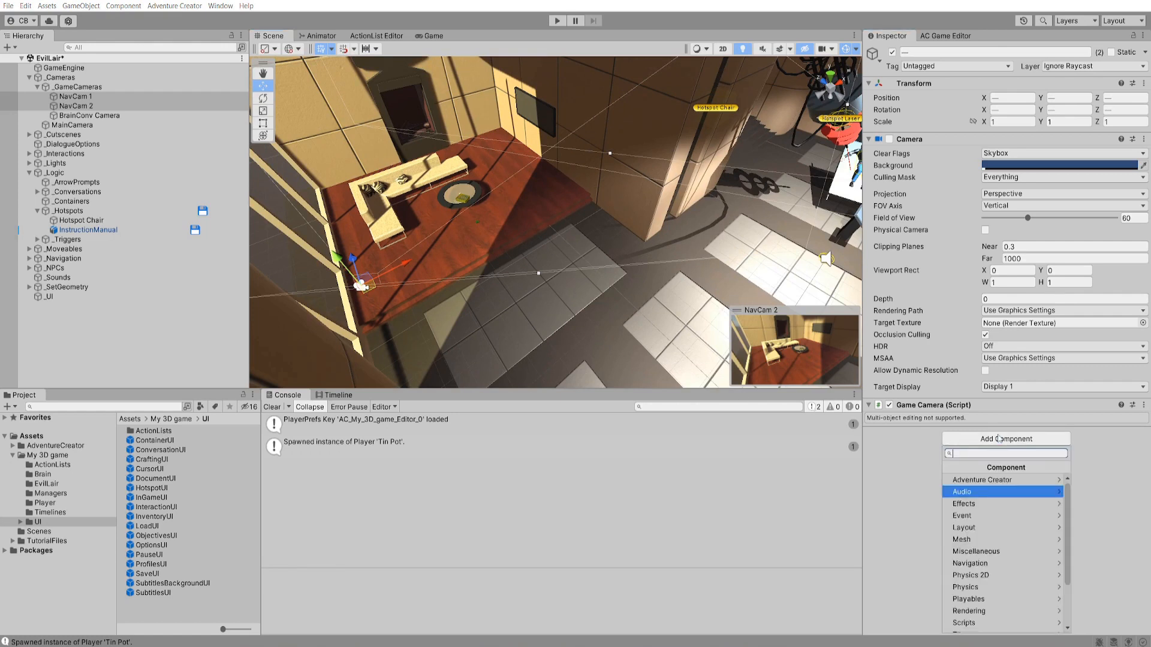
pyautogui.click(1008, 480)
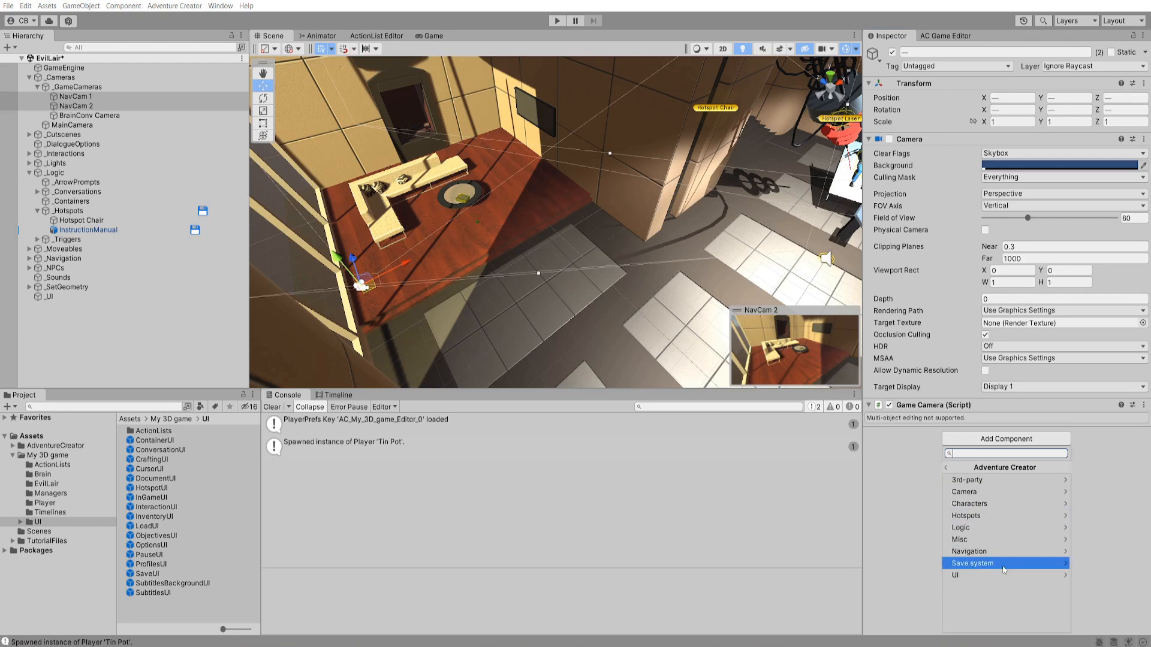
pyautogui.click(986, 563)
pyautogui.click(986, 480)
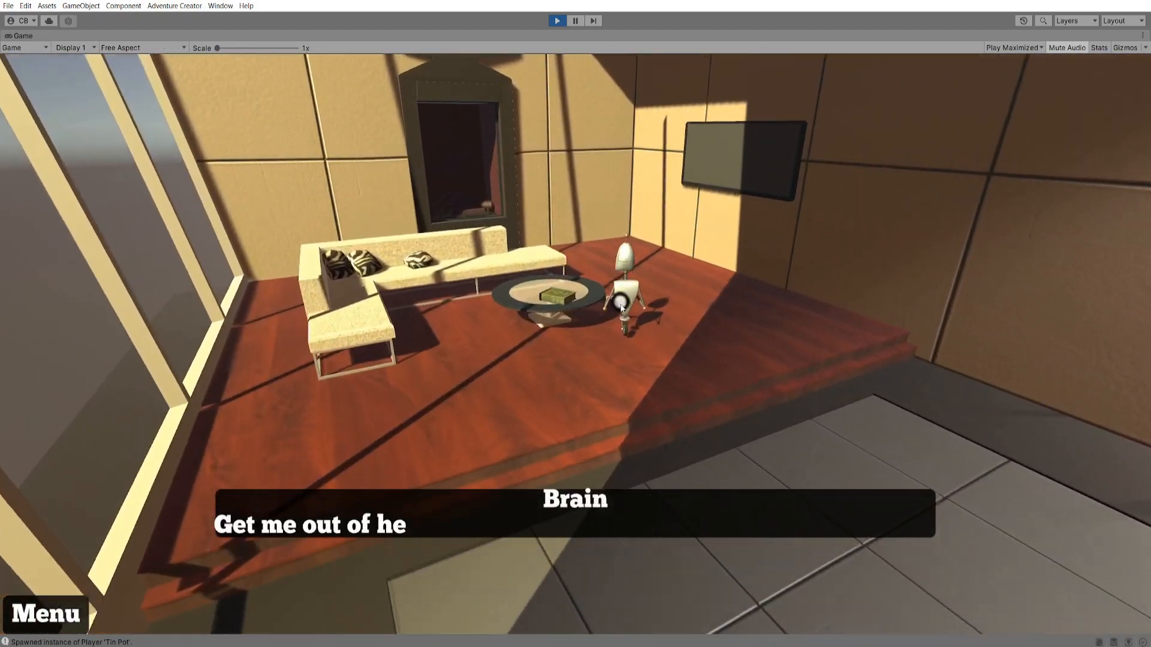
# - Have the robot pick up the mysterious book, overwrite Save 1 with this progress, and stop play mode
pyautogui.click(626, 332)
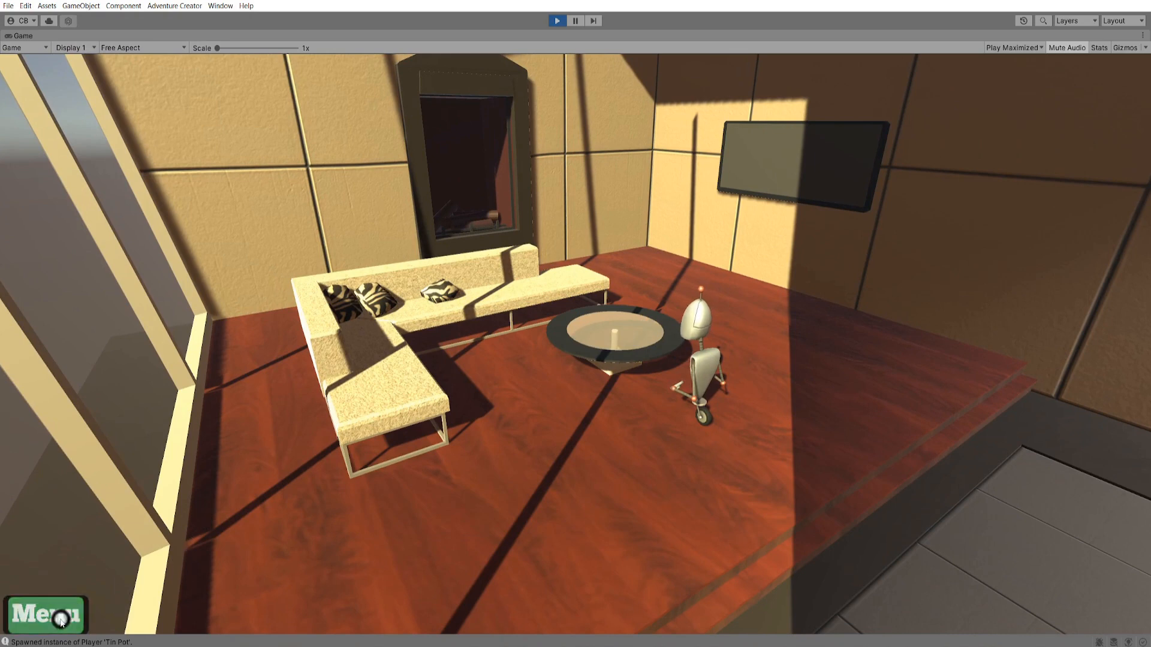
pyautogui.click(60, 621)
pyautogui.click(535, 327)
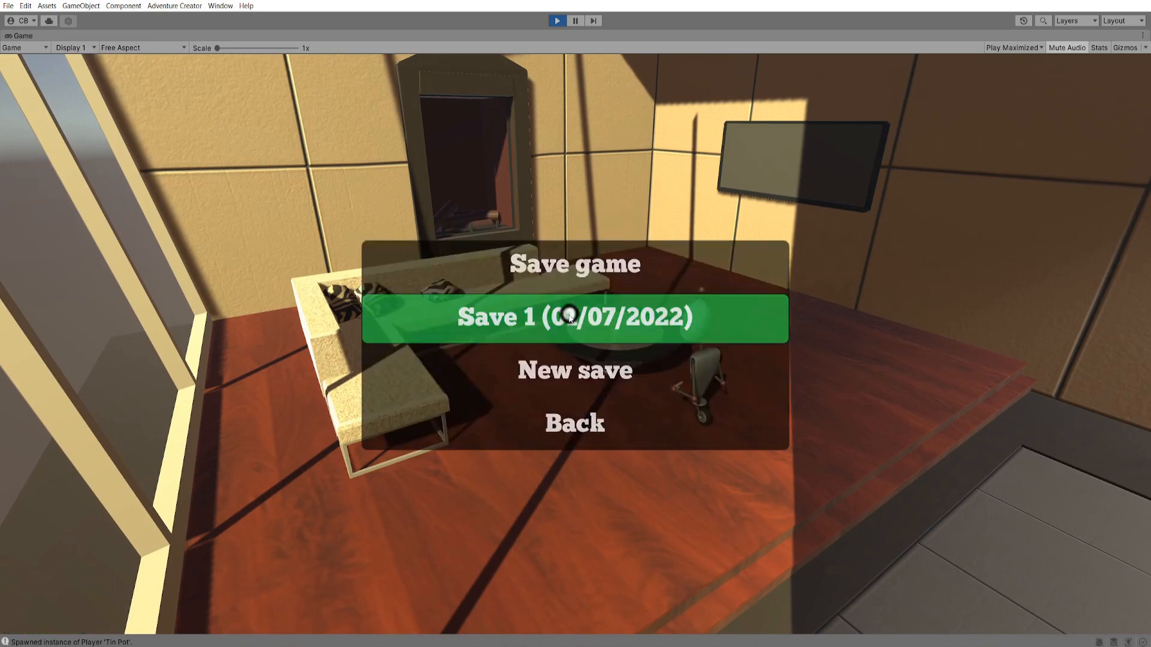
pyautogui.click(569, 317)
pyautogui.click(558, 21)
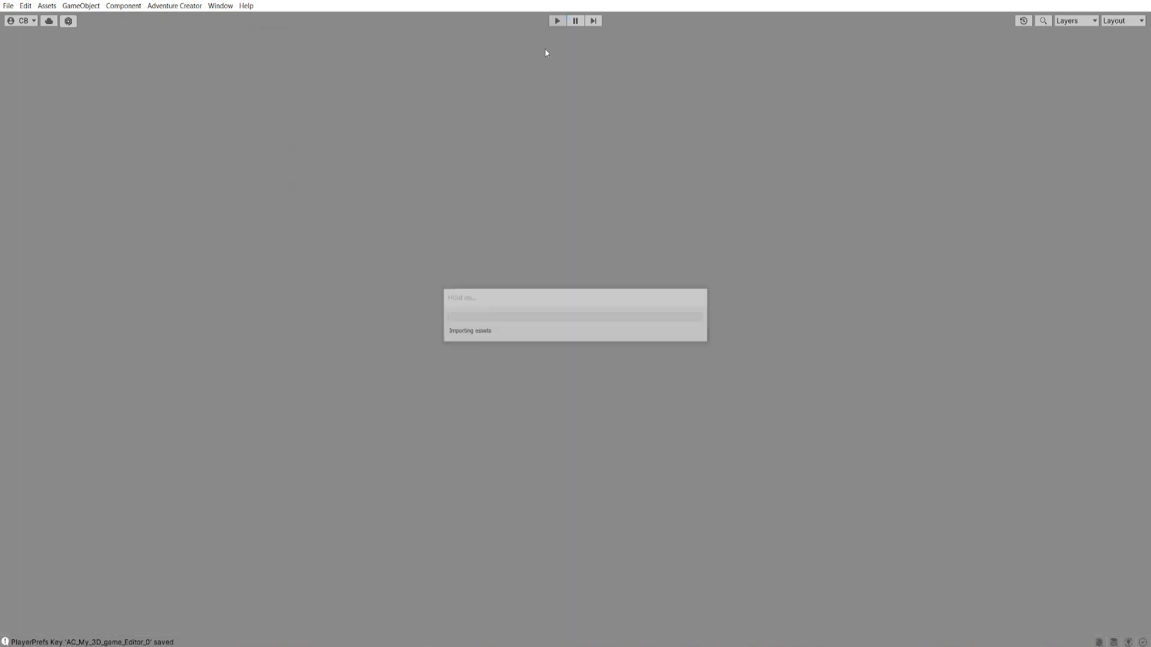
# - Load Save 1 in a fresh run, check the inventory for the Instruction manual, and stop play mode
pyautogui.press('Escape')
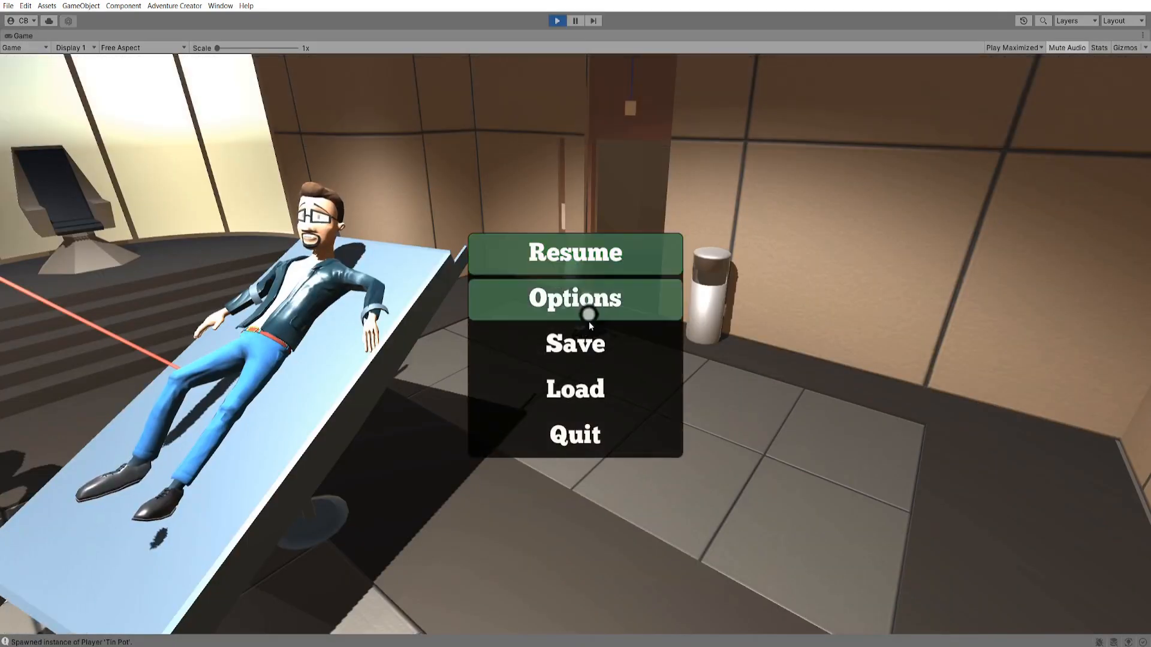
pyautogui.click(597, 390)
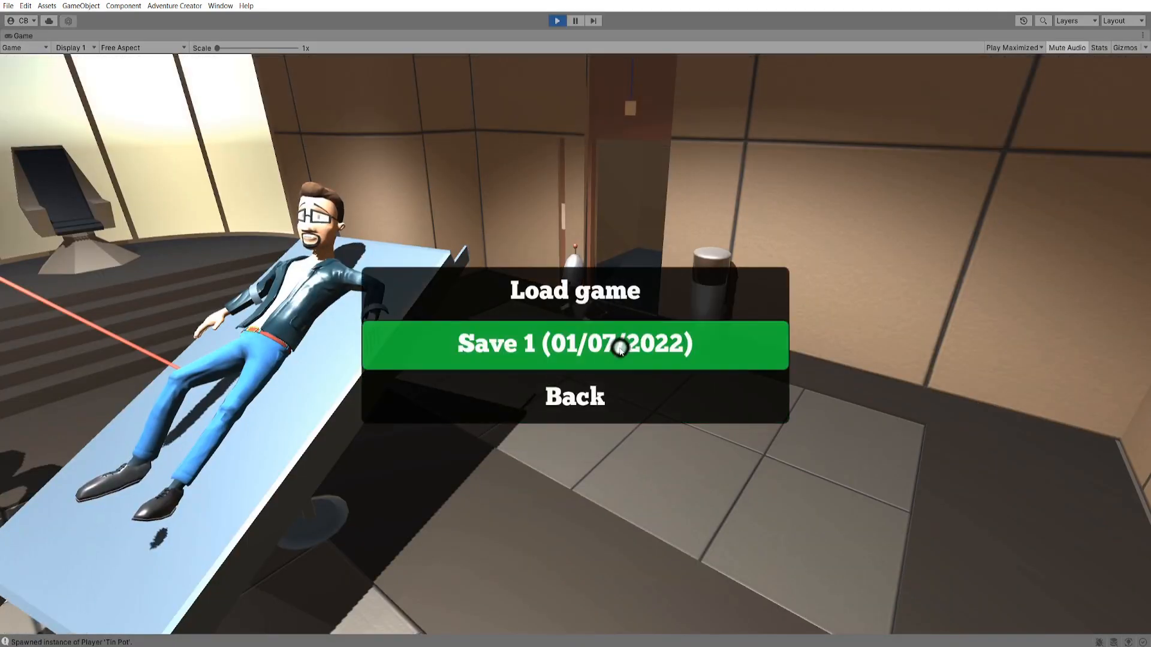
pyautogui.click(620, 347)
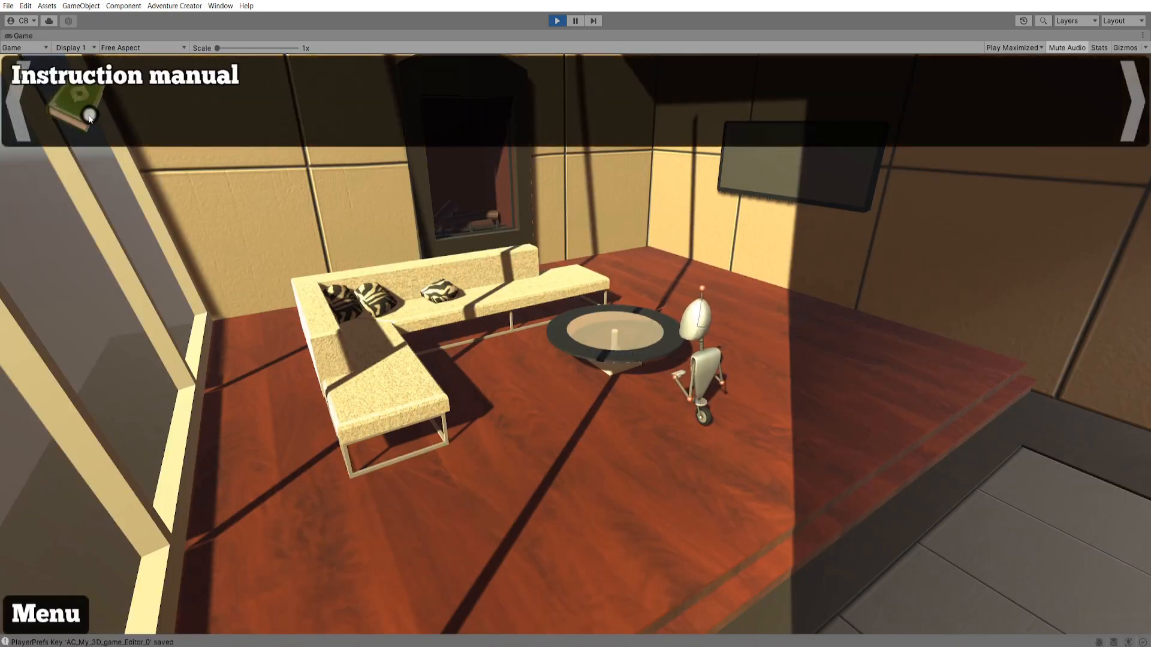
pyautogui.click(89, 116)
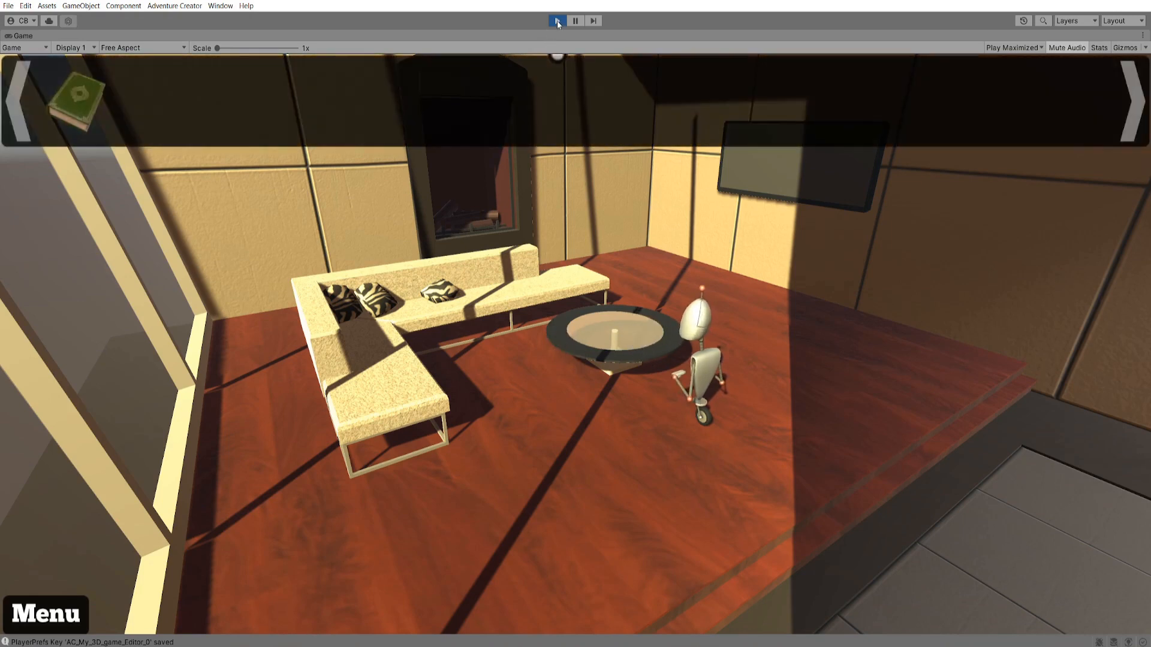
pyautogui.click(557, 21)
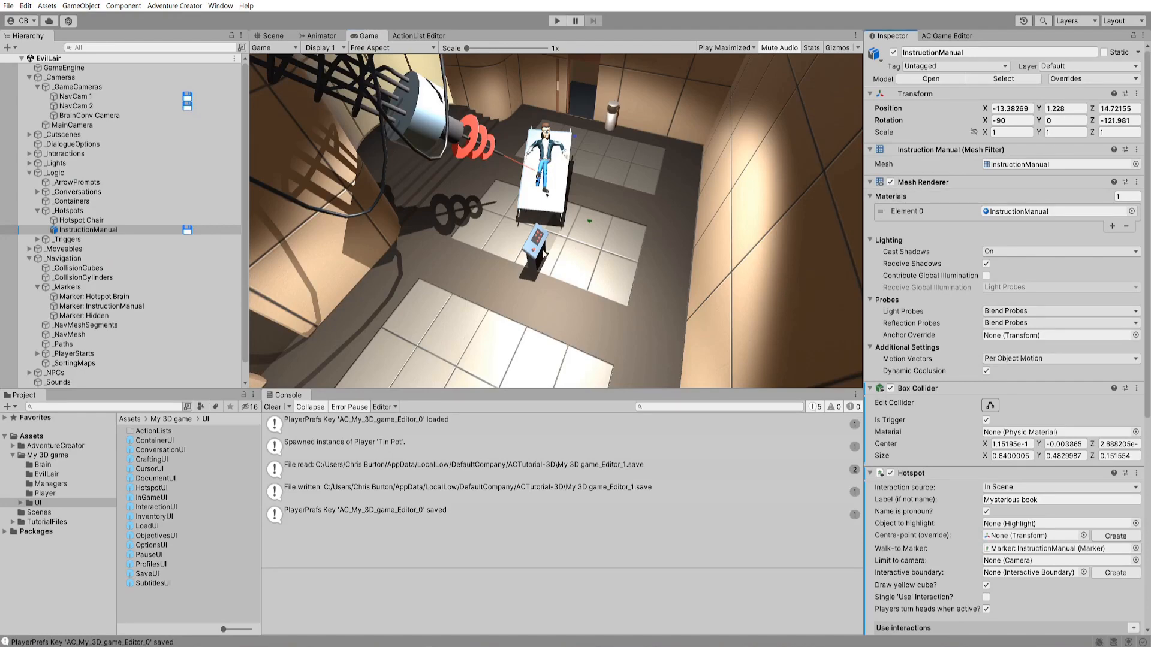
# - Remove the Remember Transform component from the InstructionManual
pyautogui.scroll(-5, 1149, 401)
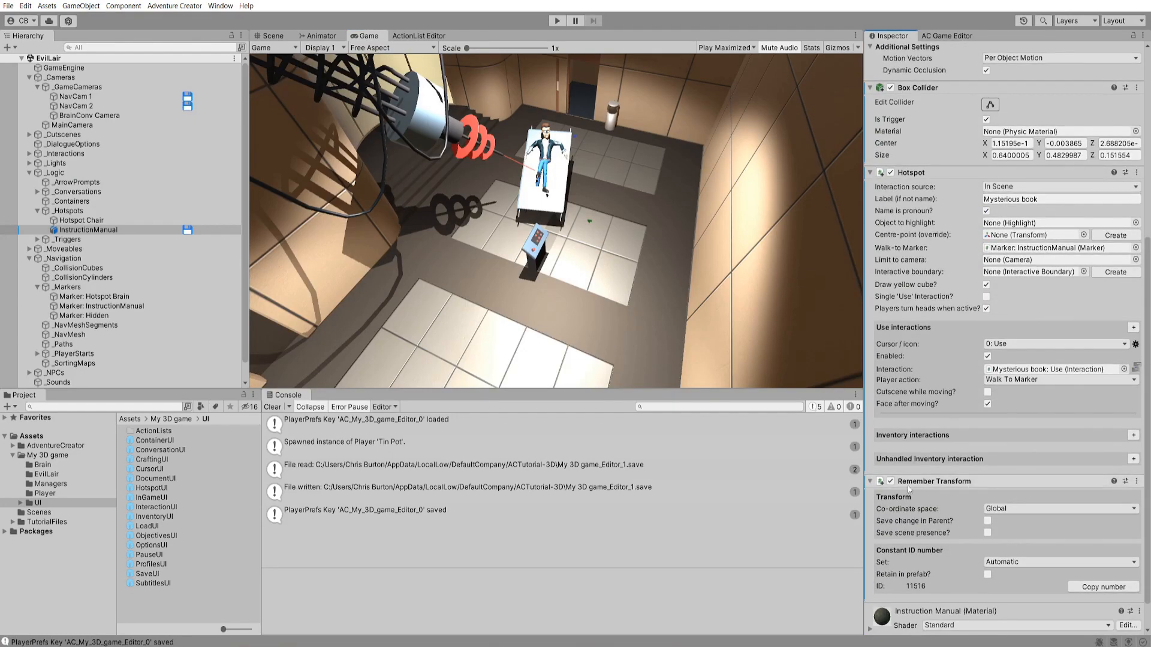
pyautogui.scroll(-1, 925, 489)
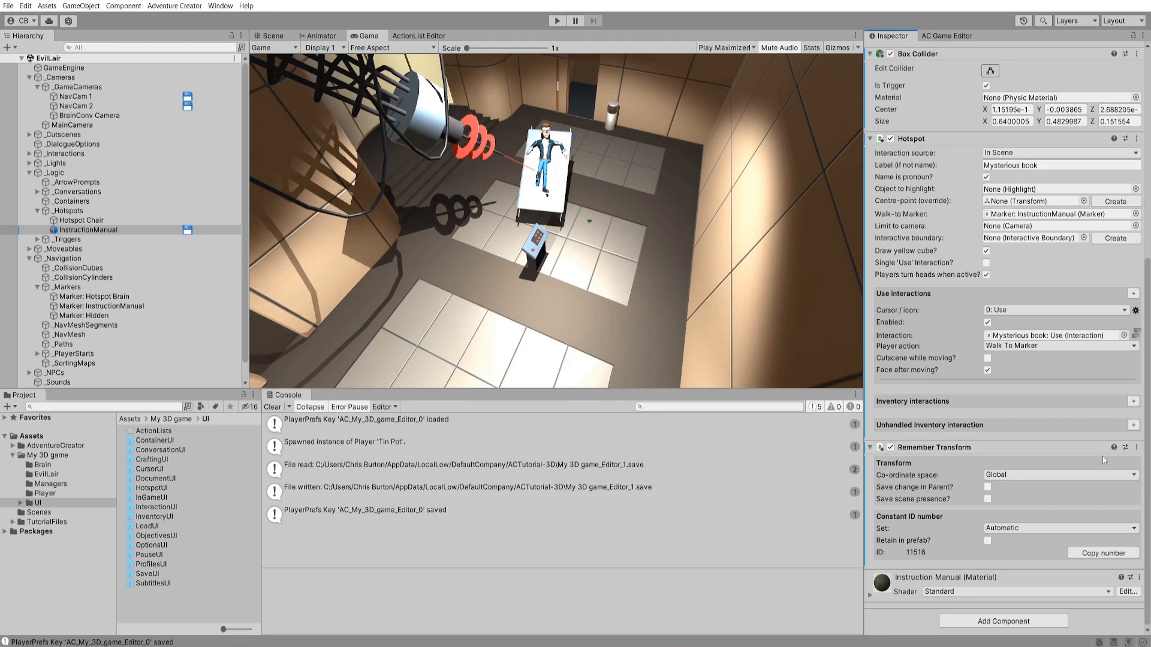
pyautogui.click(1137, 447)
pyautogui.click(1133, 486)
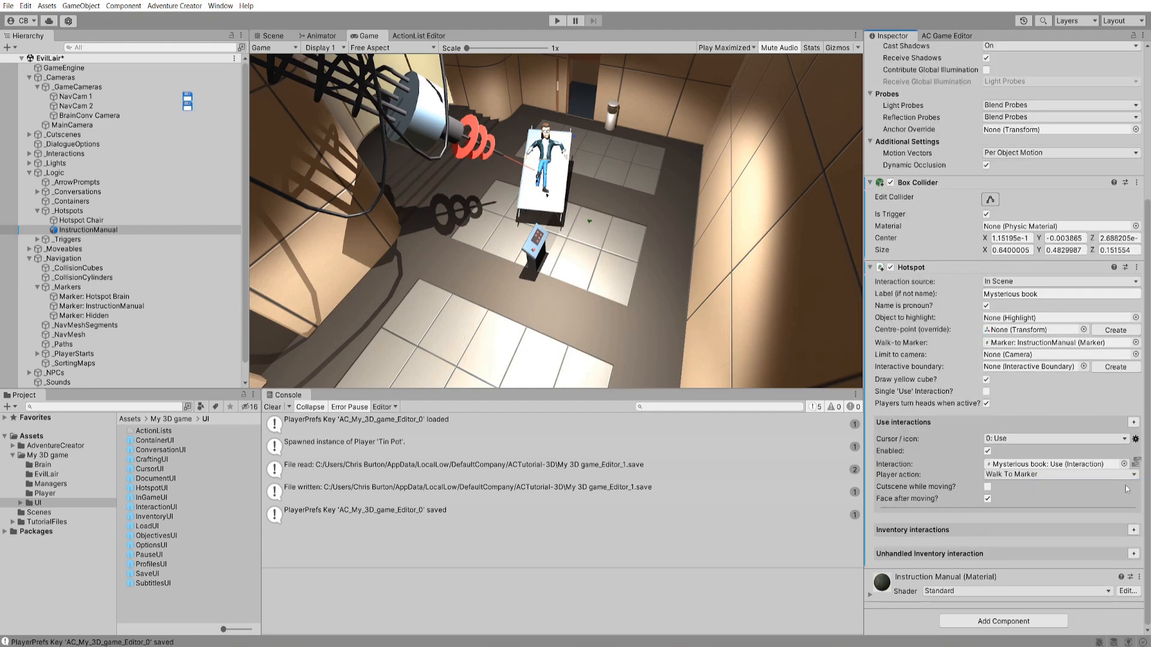
# - Remove the Constant ID component from NavCam 1 and NavCam 2 together, and collapse the _Cameras folder
pyautogui.click(179, 105)
pyautogui.keyDown('ctrl'); pyautogui.click(104, 97); pyautogui.keyUp('ctrl')
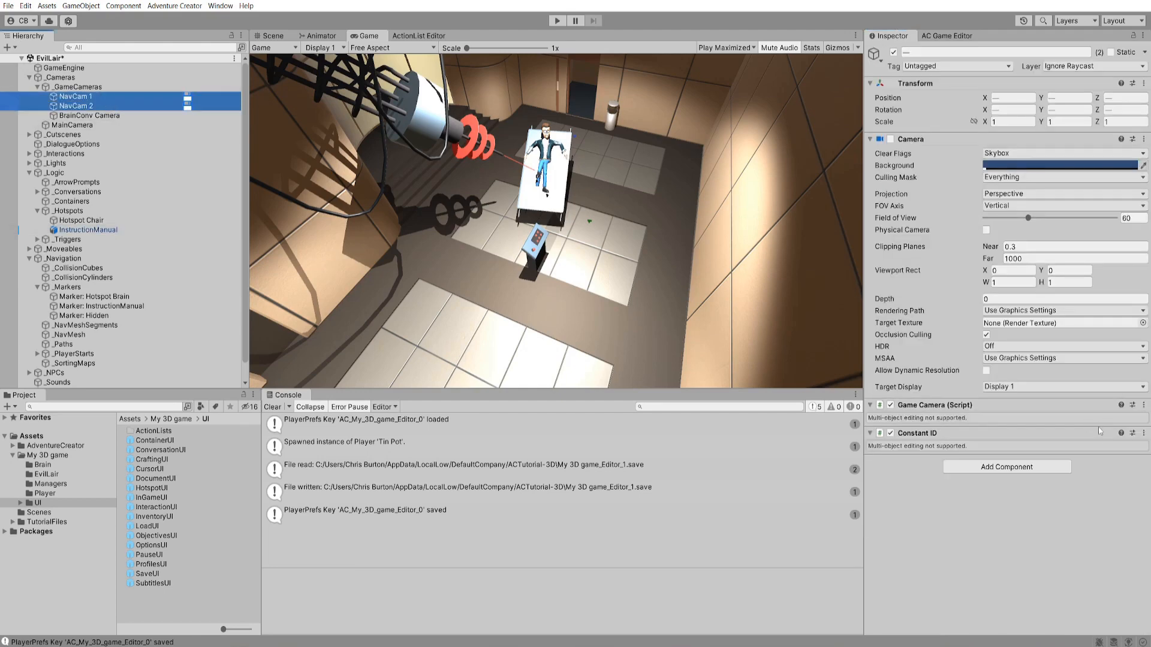
pyautogui.click(1143, 432)
pyautogui.click(1078, 459)
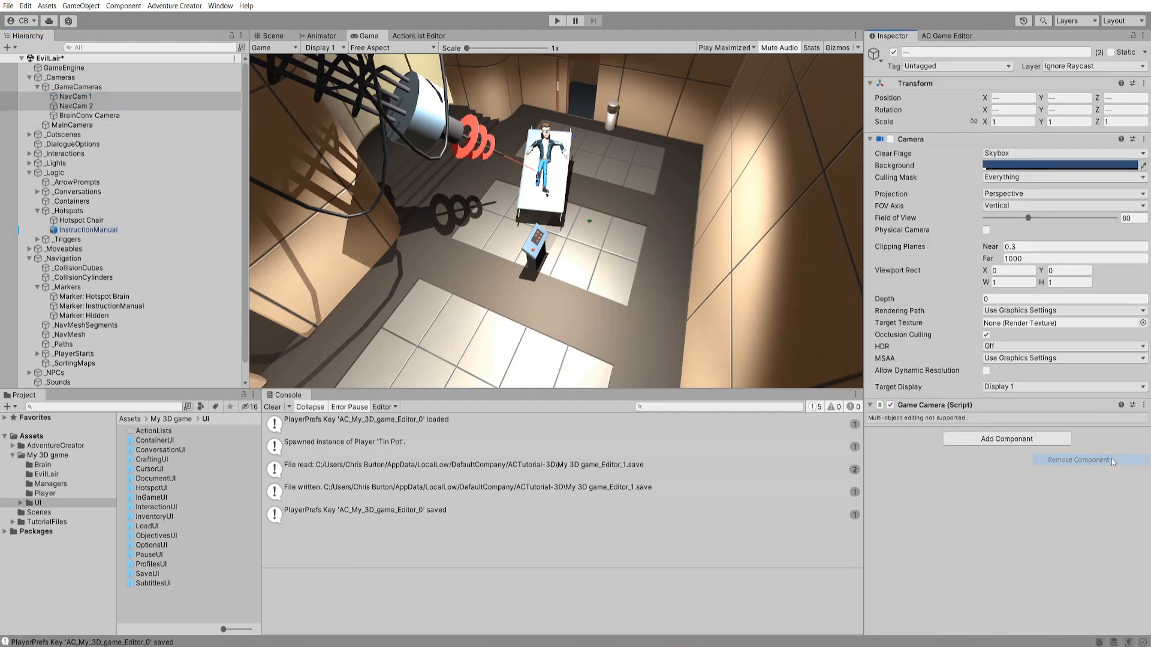
pyautogui.click(76, 87)
pyautogui.click(29, 78)
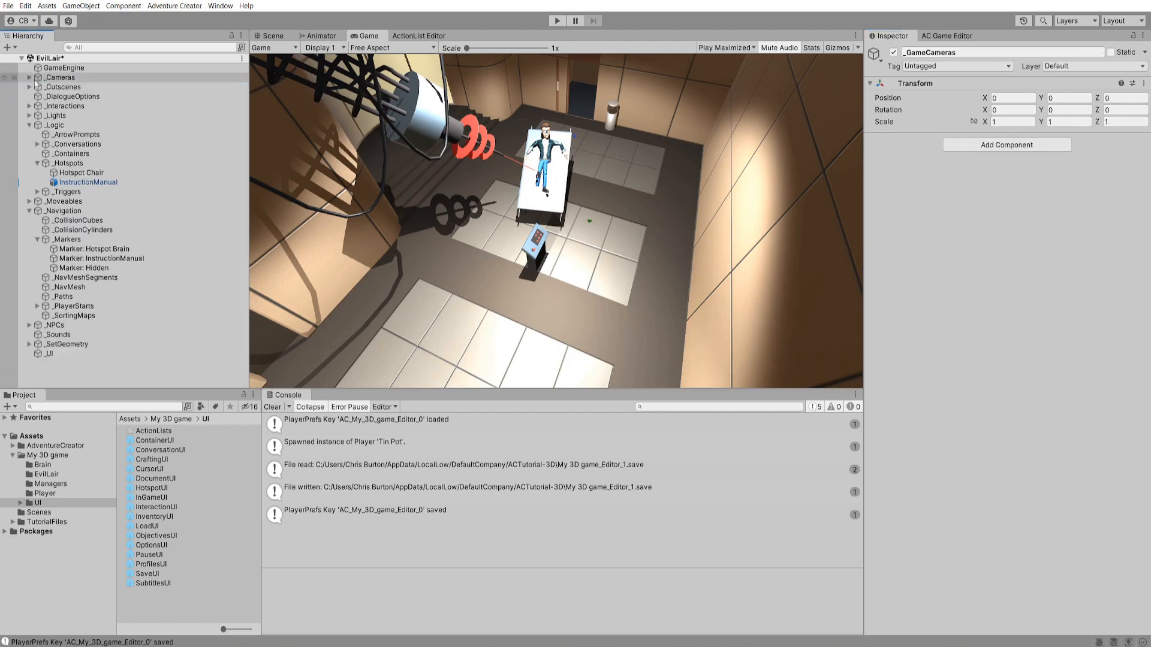
pyautogui.click(192, 367)
# - Auto-add save components to the game's GameObjects from the Settings manager, saving the modified EvilLair scene
pyautogui.click(947, 35)
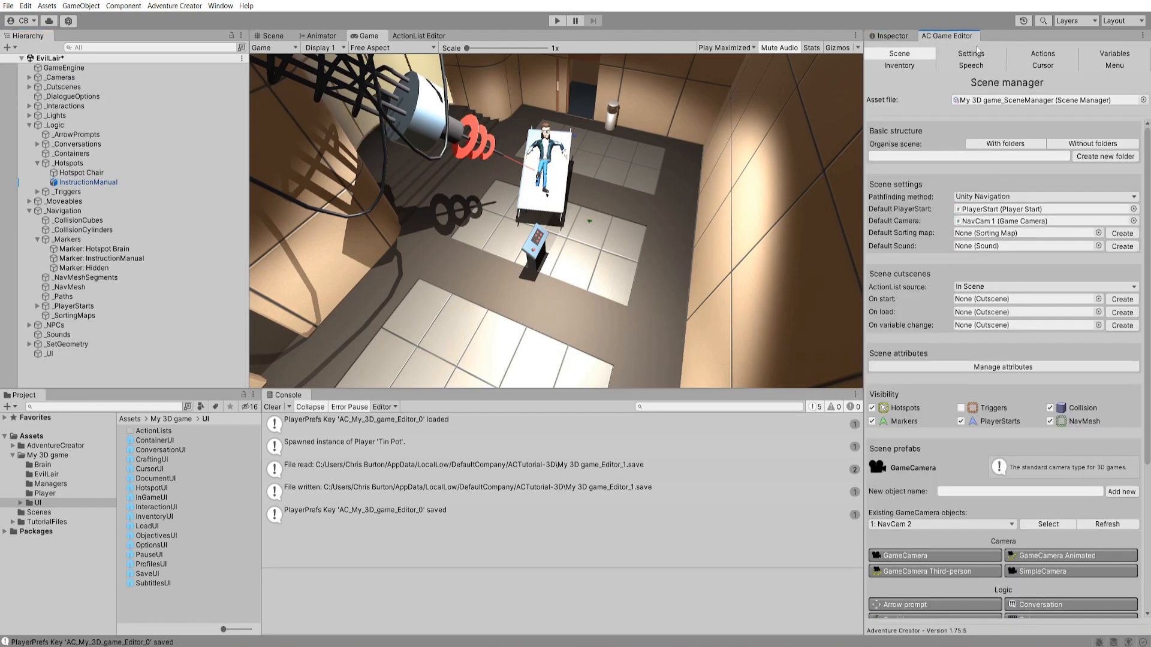
pyautogui.click(971, 54)
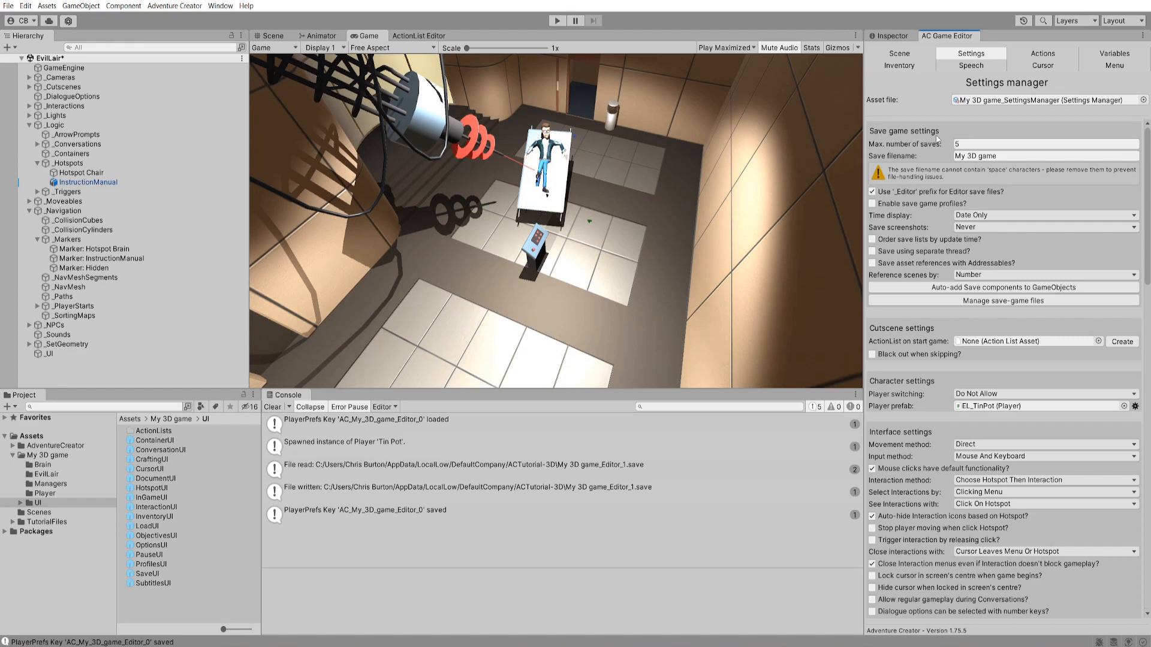
pyautogui.moveTo(929, 142)
pyautogui.click(1028, 289)
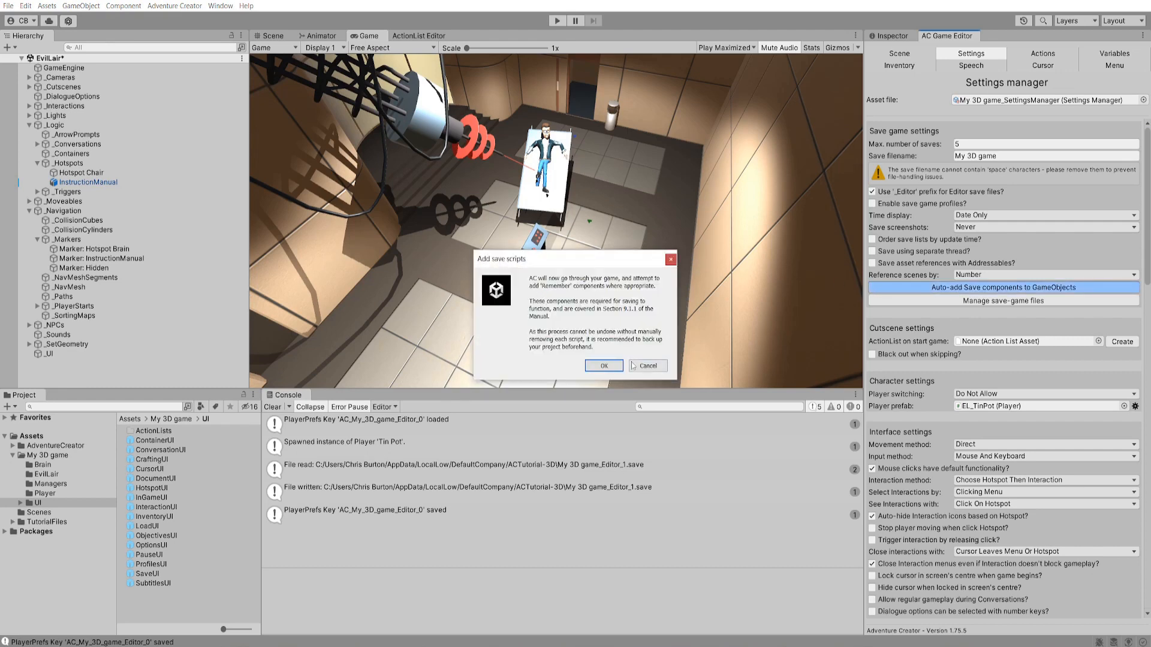
pyautogui.click(604, 366)
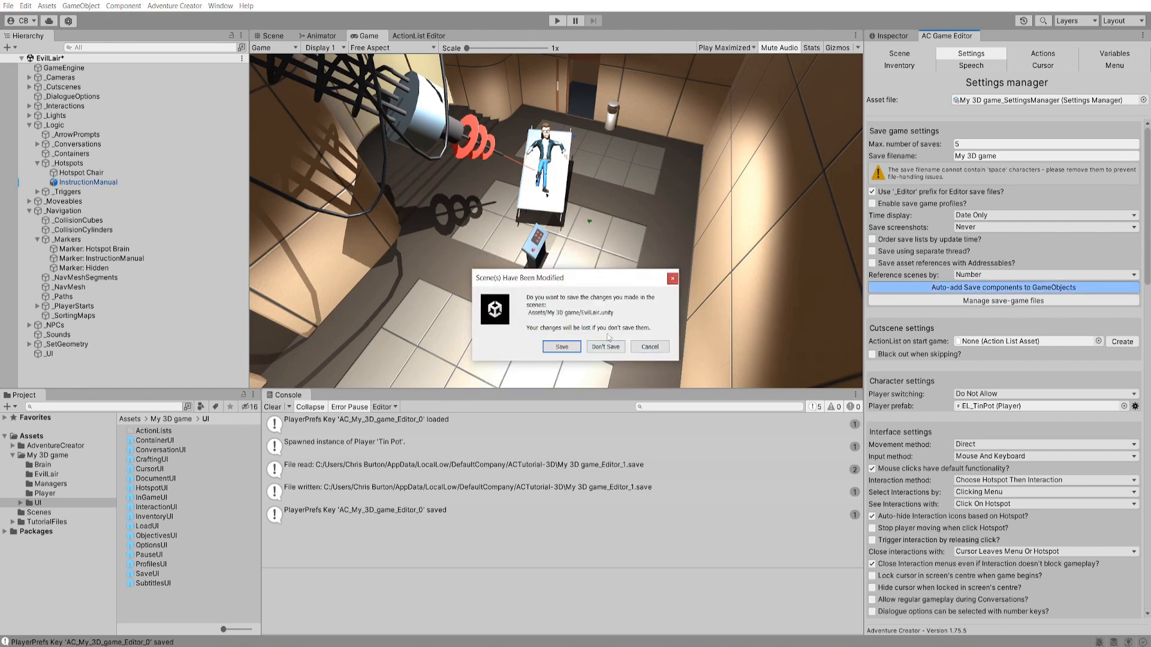
pyautogui.click(567, 349)
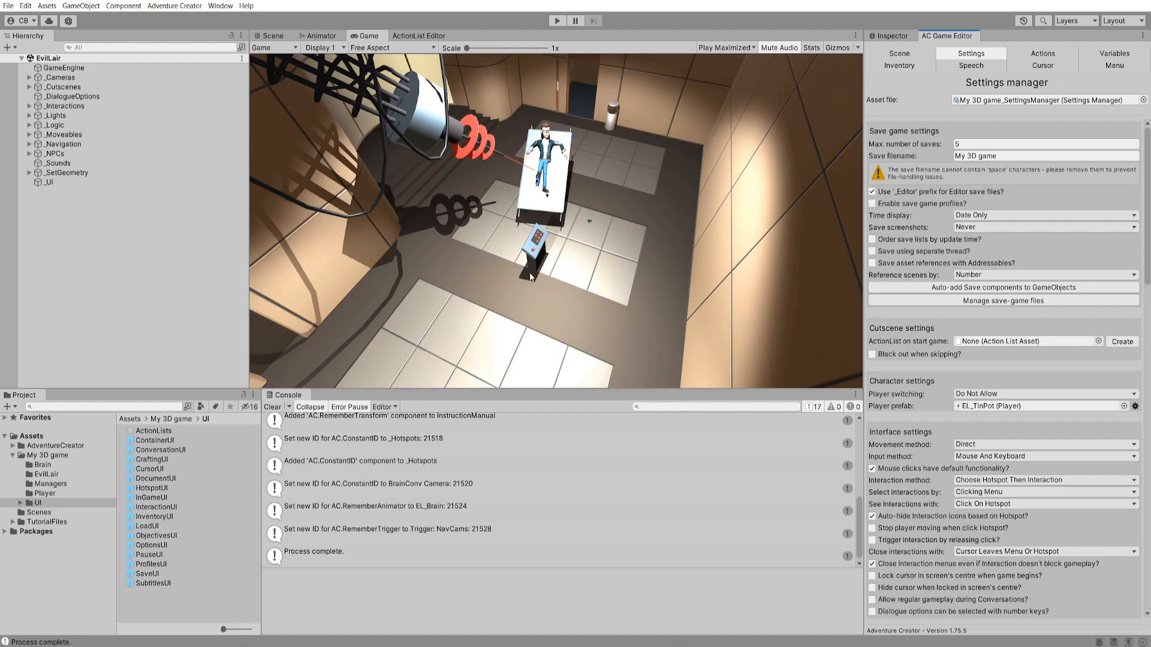
# - Examine the InstructionManual, game cameras and LaserGun for the save components attached to them
pyautogui.click(29, 125)
pyautogui.click(37, 163)
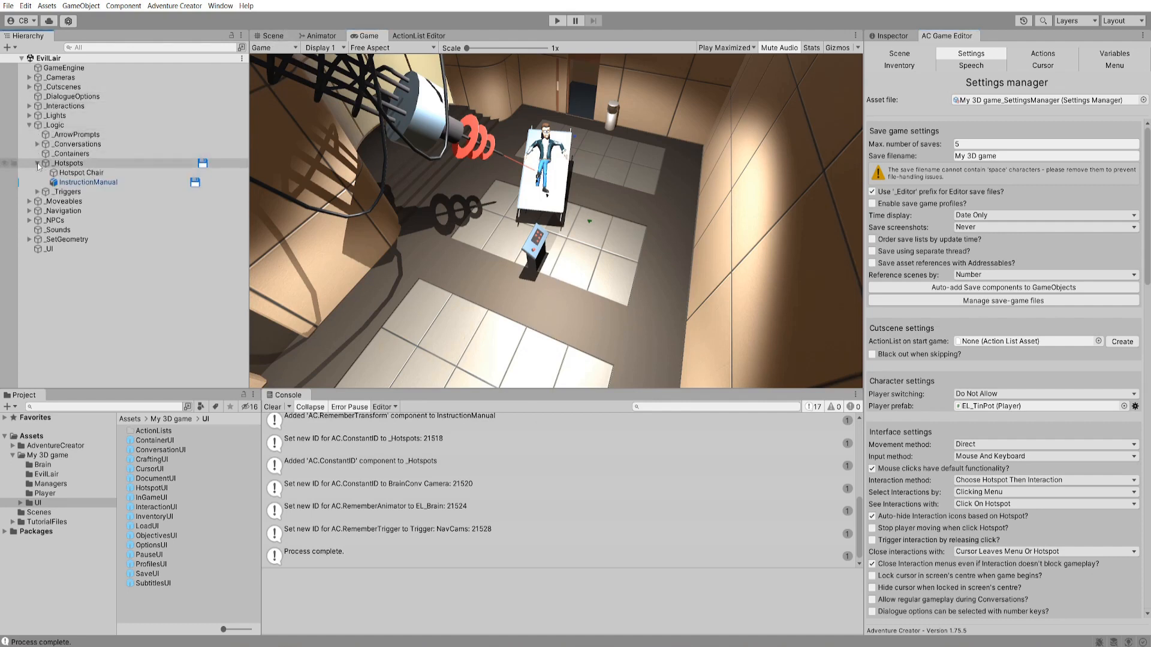
pyautogui.click(79, 182)
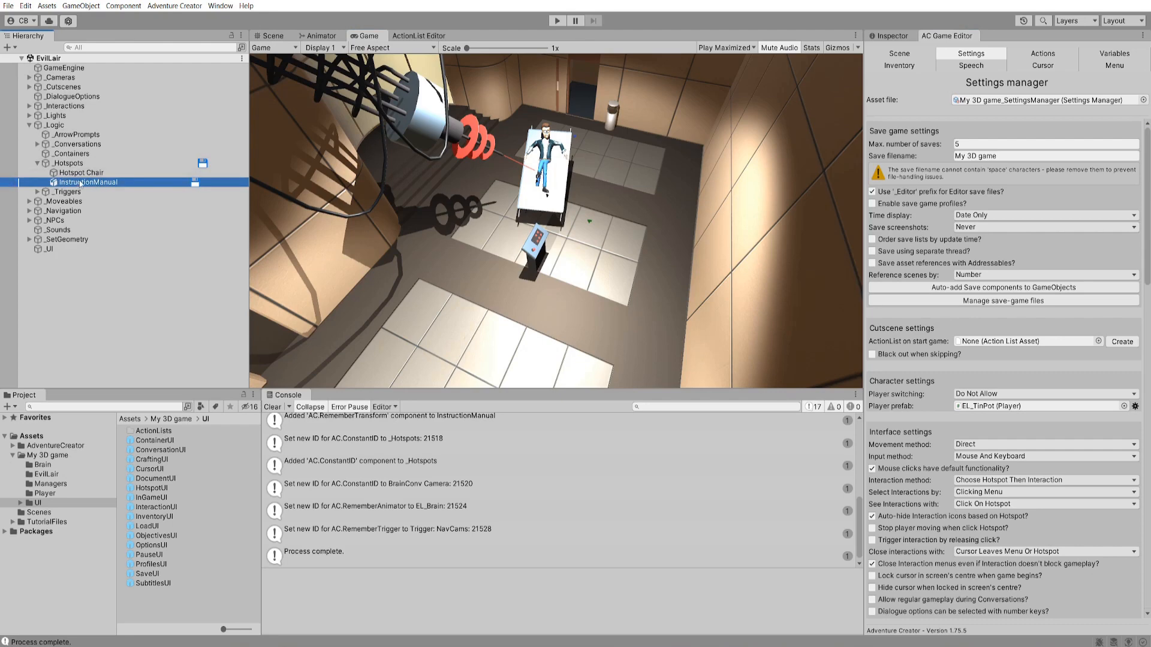
pyautogui.click(889, 36)
pyautogui.scroll(-5, 1146, 241)
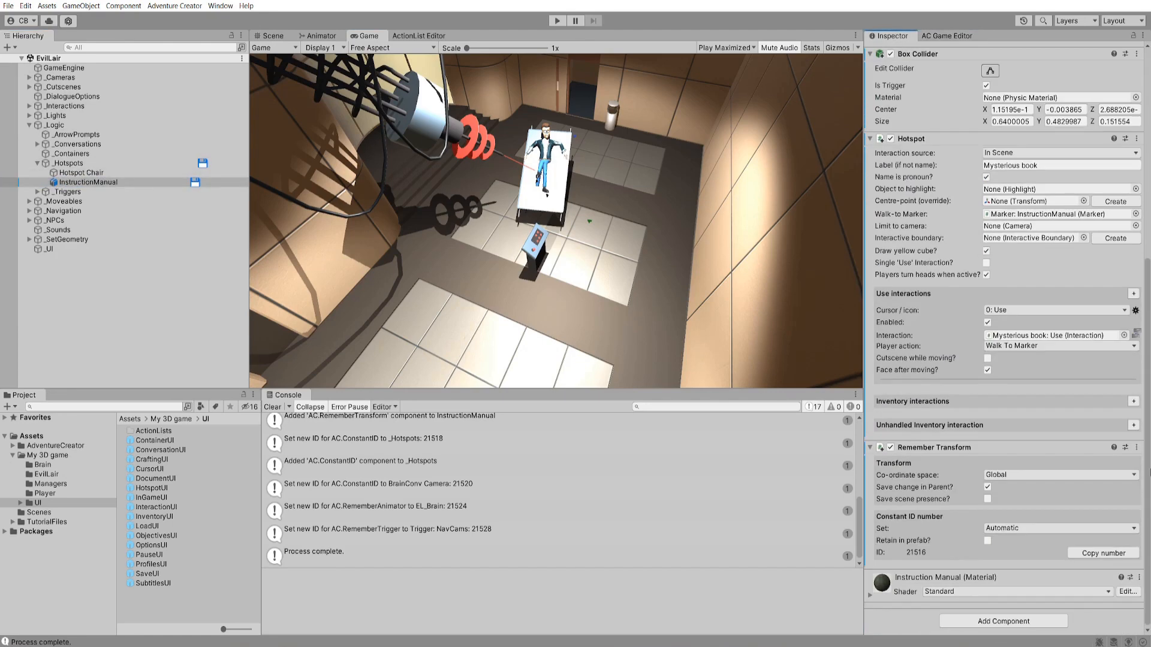
pyautogui.click(29, 77)
pyautogui.click(62, 97)
pyautogui.click(37, 87)
pyautogui.click(62, 97)
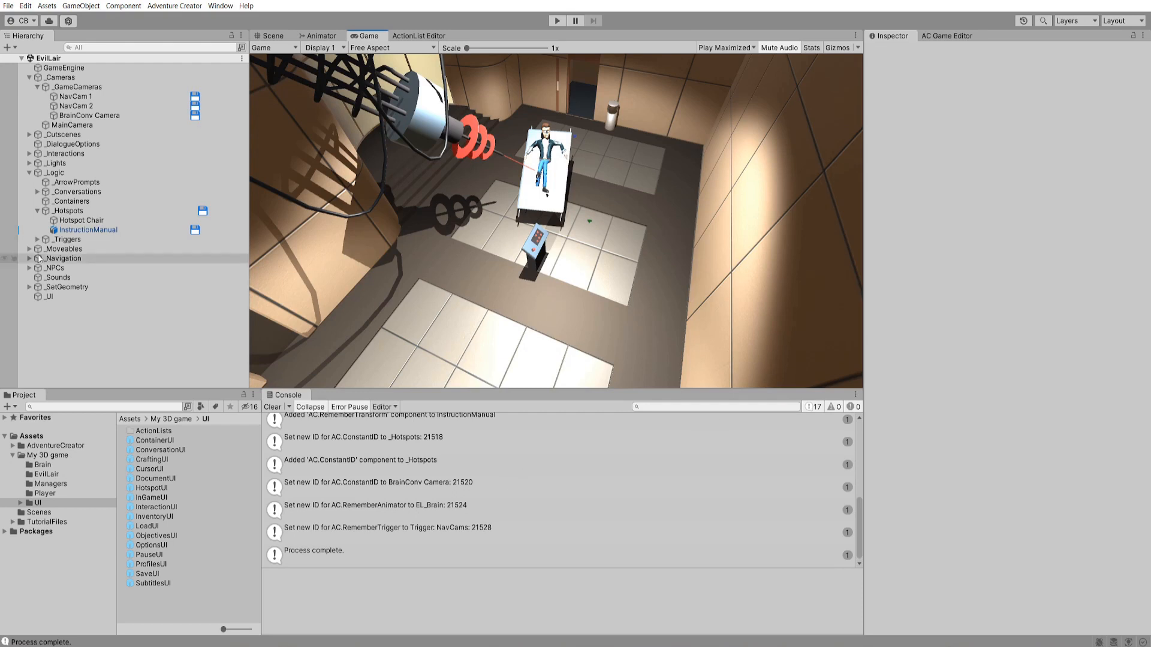
pyautogui.click(28, 287)
pyautogui.click(67, 307)
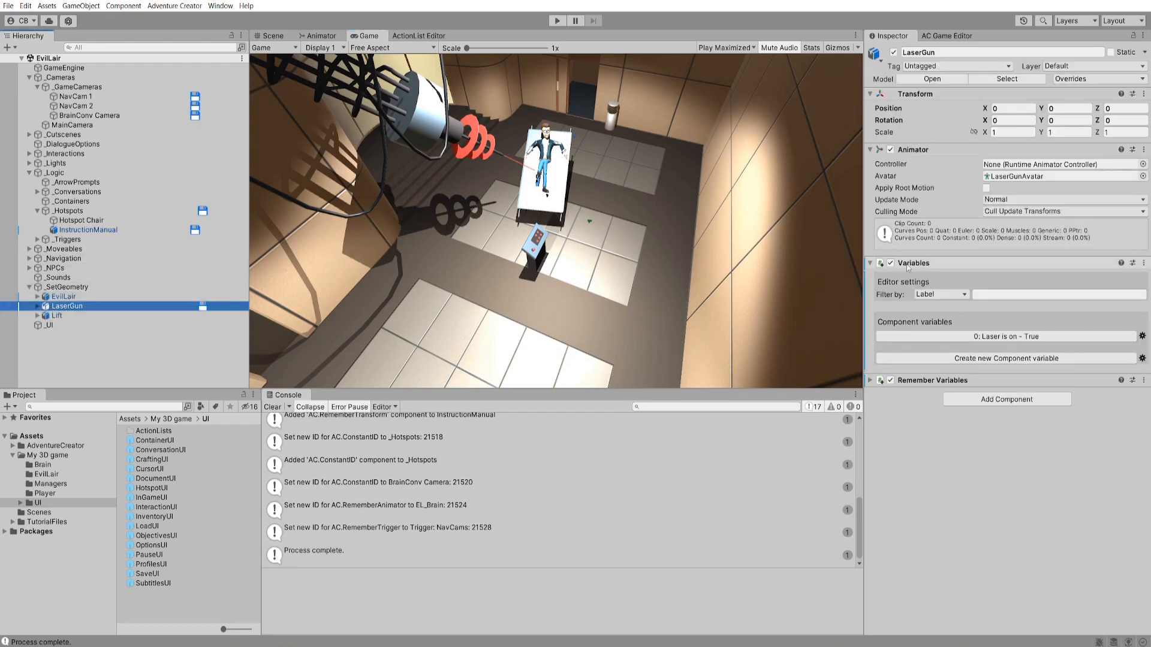
pyautogui.click(939, 383)
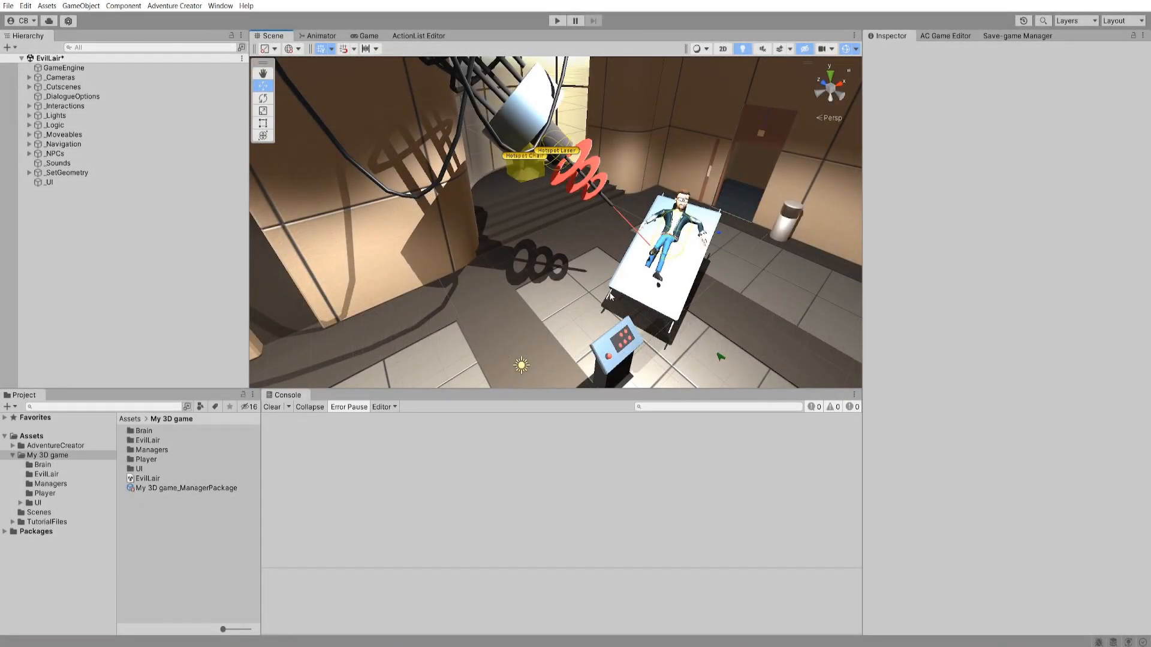
# - Add a new Hotspot positioned over the LaserButton mesh of the control panel
pyautogui.scroll(3, 610, 295)
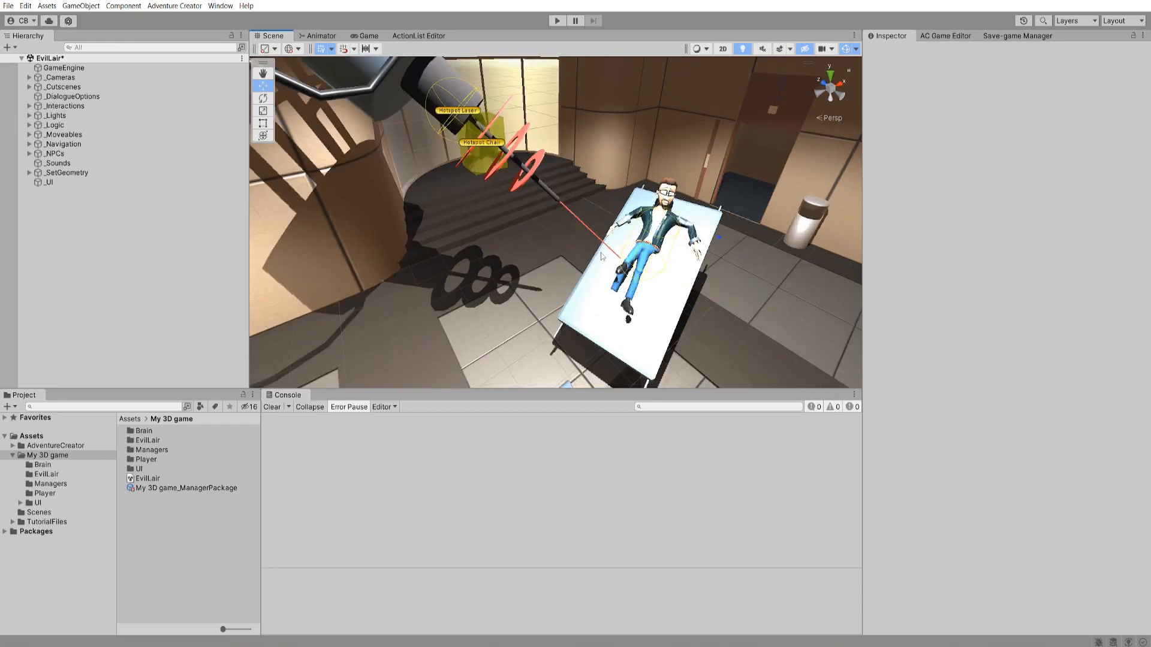
pyautogui.moveTo(602, 256); pyautogui.dragTo(596, 217, button='right')
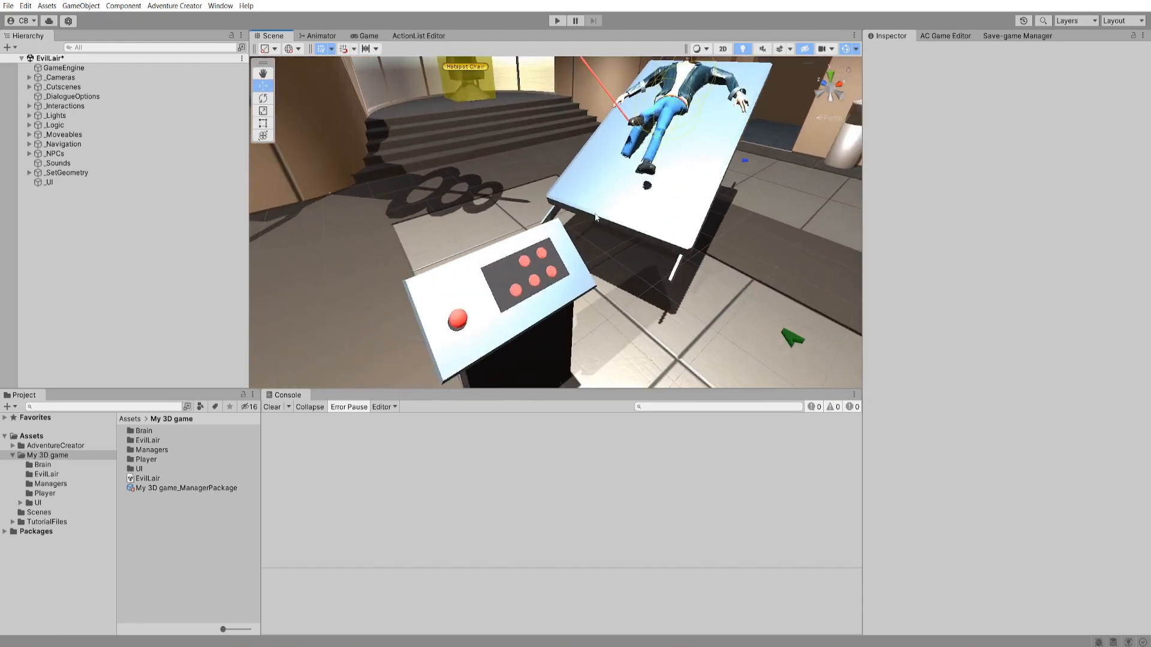
pyautogui.click(548, 293)
pyautogui.moveTo(521, 268); pyautogui.dragTo(548, 288, button='right')
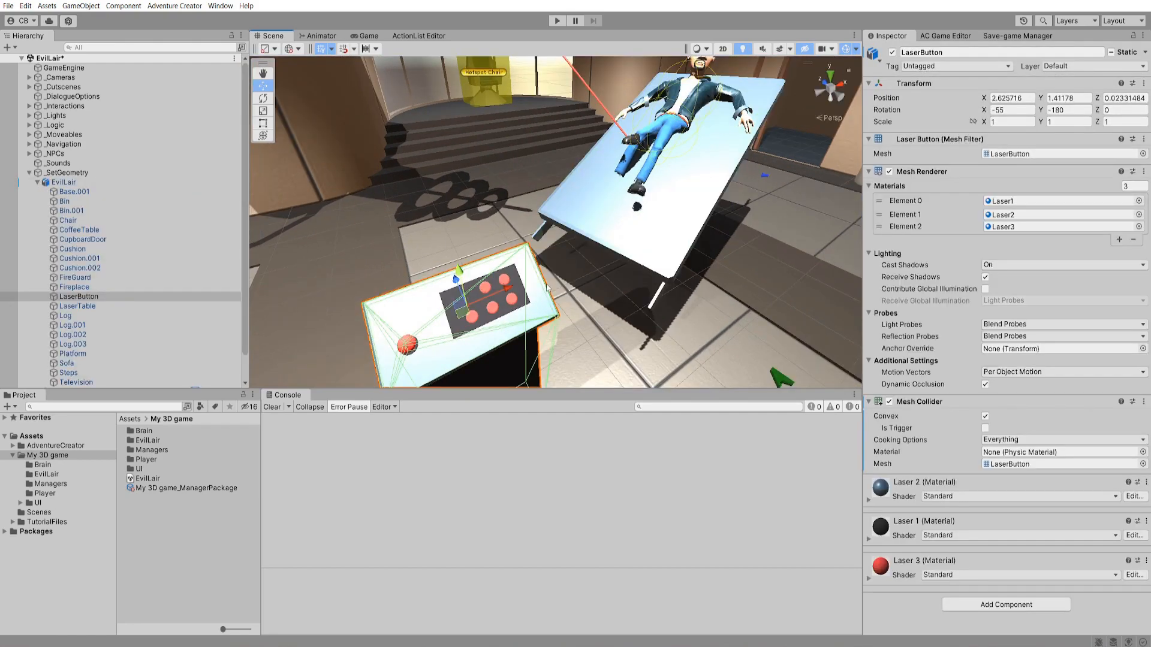
pyautogui.press('f')
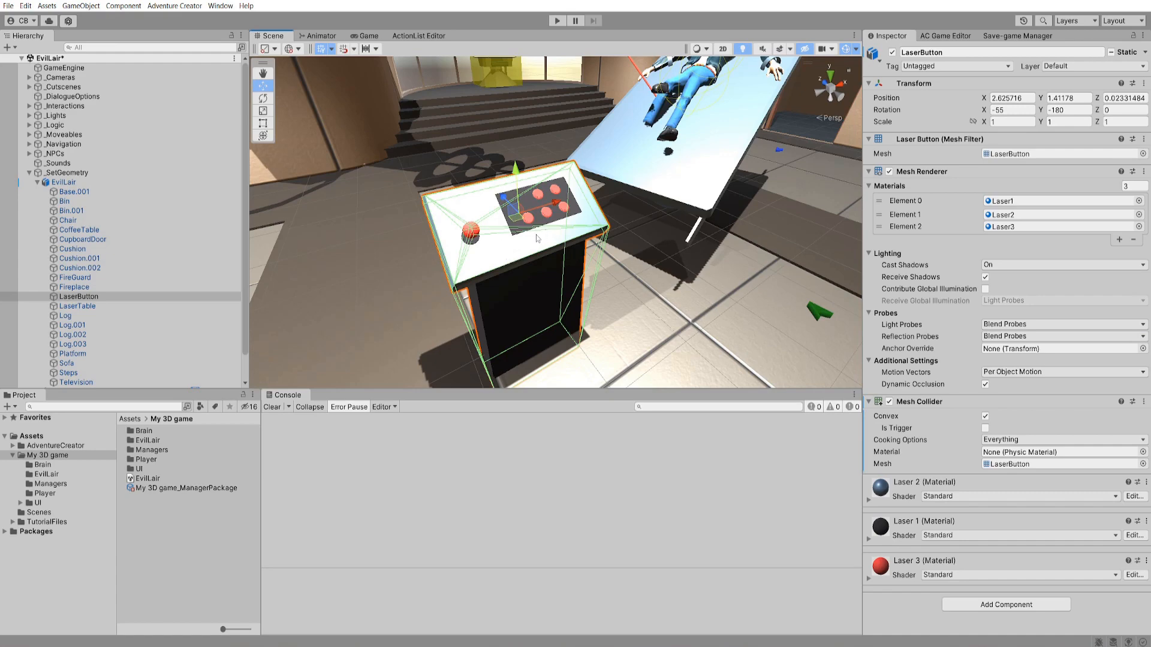
pyautogui.click(945, 36)
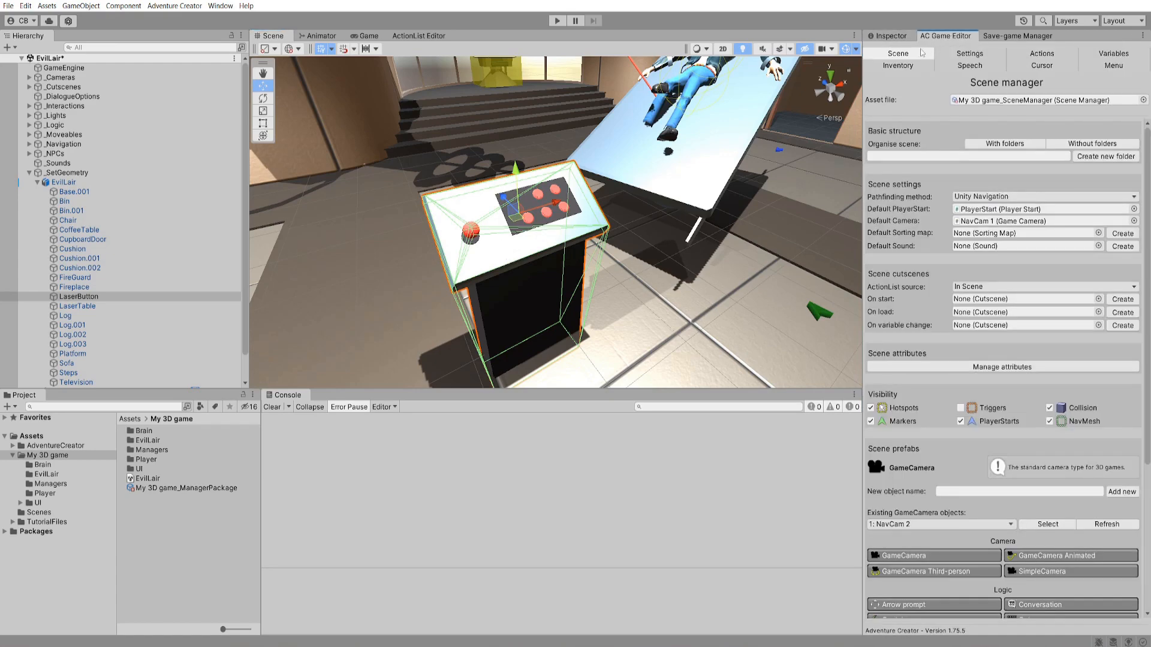
pyautogui.scroll(-4, 953, 369)
pyautogui.click(1031, 492)
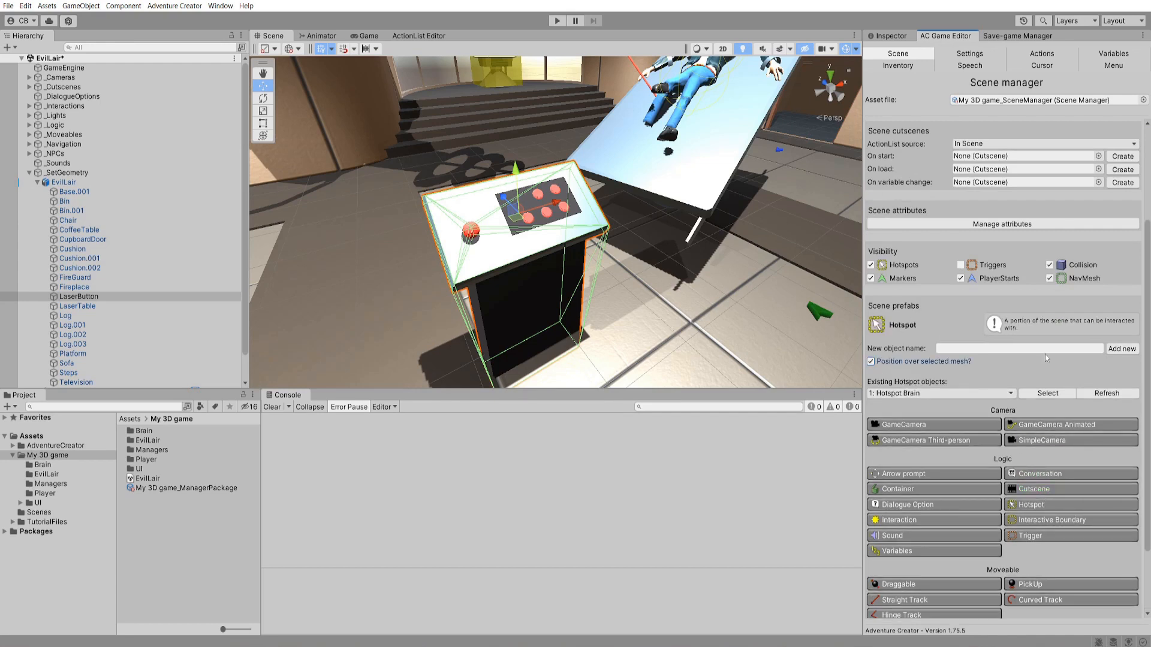
pyautogui.click(1122, 349)
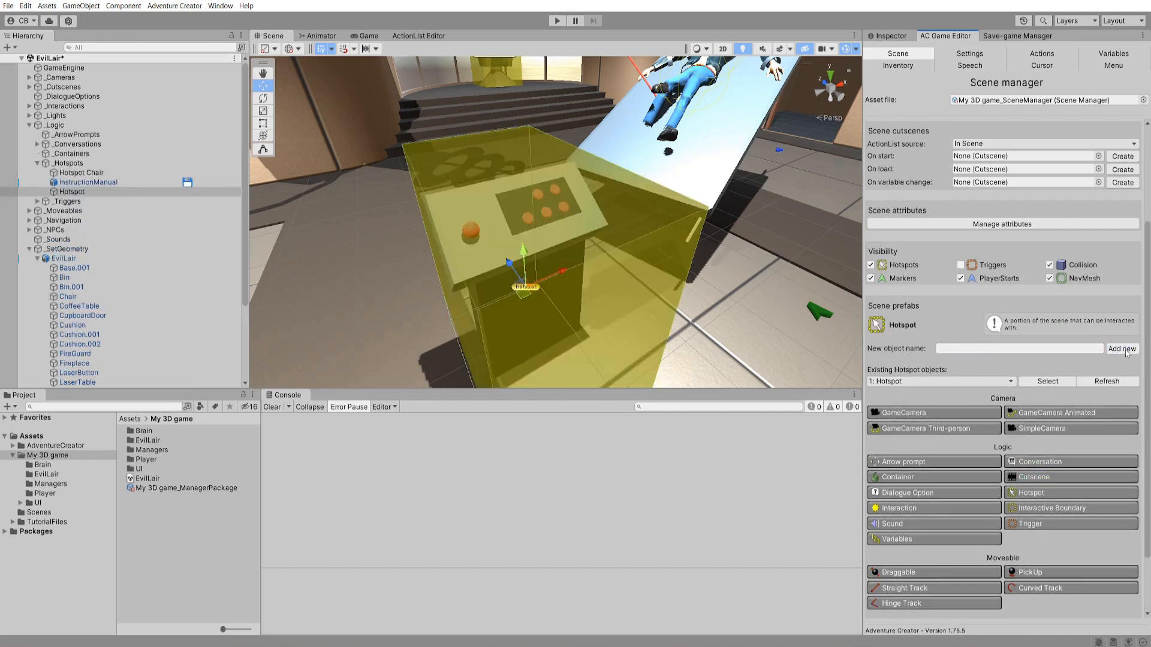
# - Rename the new hotspot as Hotspot Panel and collapse the _SetGeometry folder
pyautogui.click(29, 248)
pyautogui.click(109, 192)
pyautogui.click(108, 192)
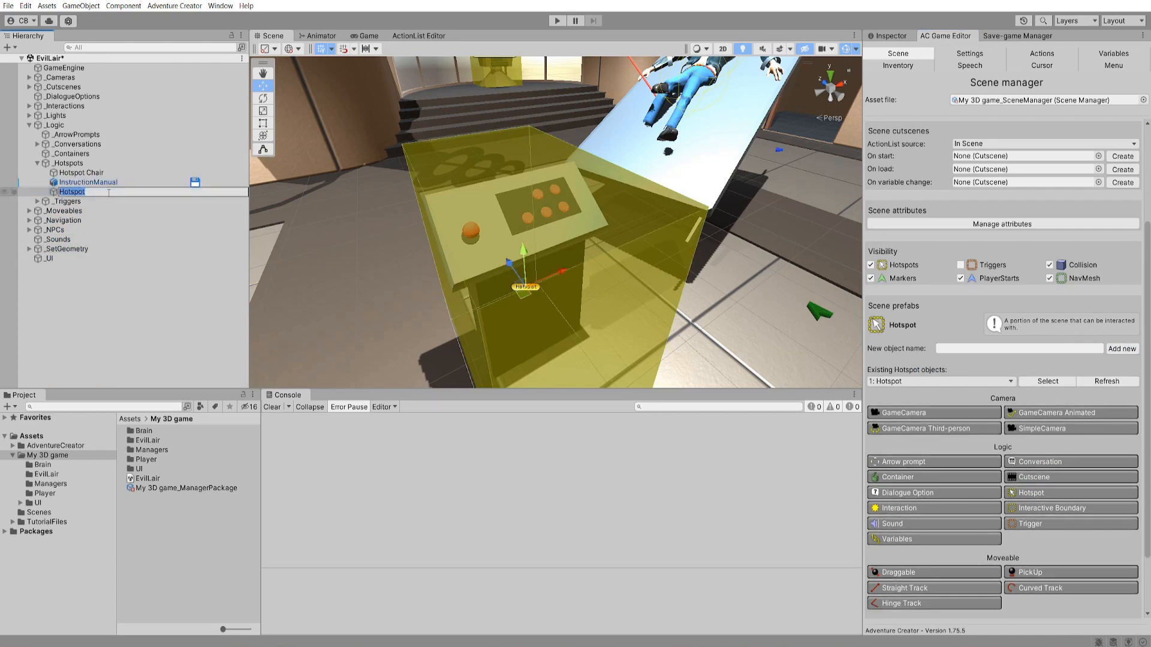
pyautogui.press('Right')
pyautogui.write('Panel')
pyautogui.press('Return')
# - Fit Hotspot Panel around the control panel's sloped top, tilted about -28.5° in X and scaled to about 1.36 × 0.45 × 0.84
pyautogui.keyDown('alt'); pyautogui.moveTo(509, 198); pyautogui.dragTo(559, 189); pyautogui.keyUp('alt')
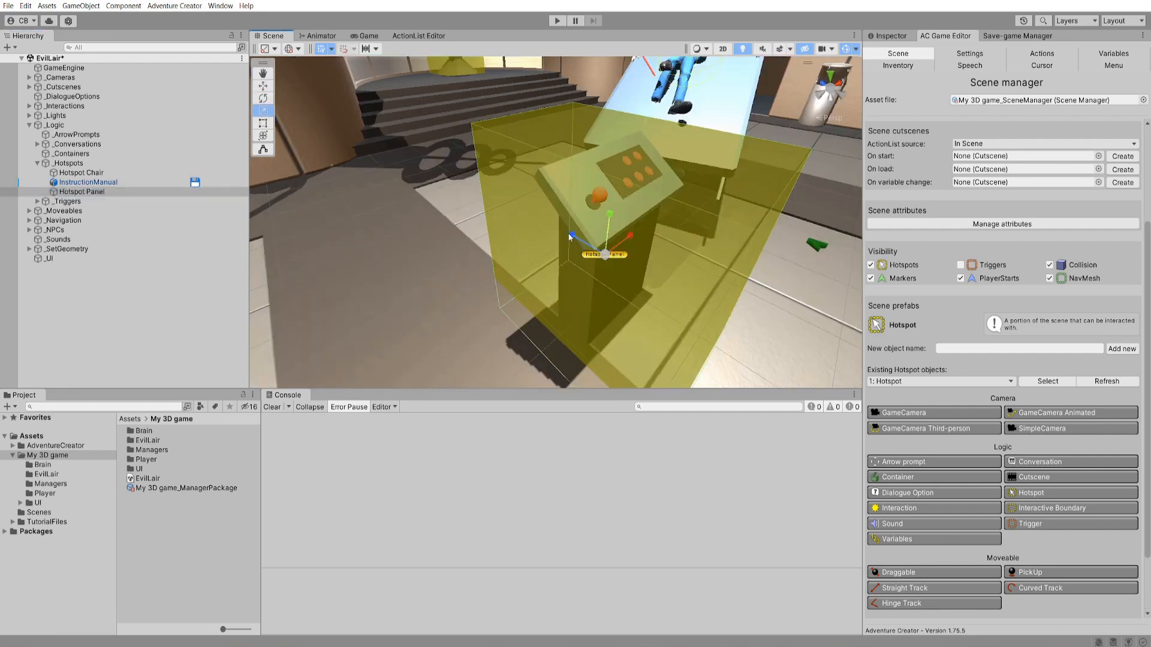
pyautogui.moveTo(570, 237); pyautogui.dragTo(624, 174)
pyautogui.press('e')
pyautogui.press('r')
pyautogui.press('w')
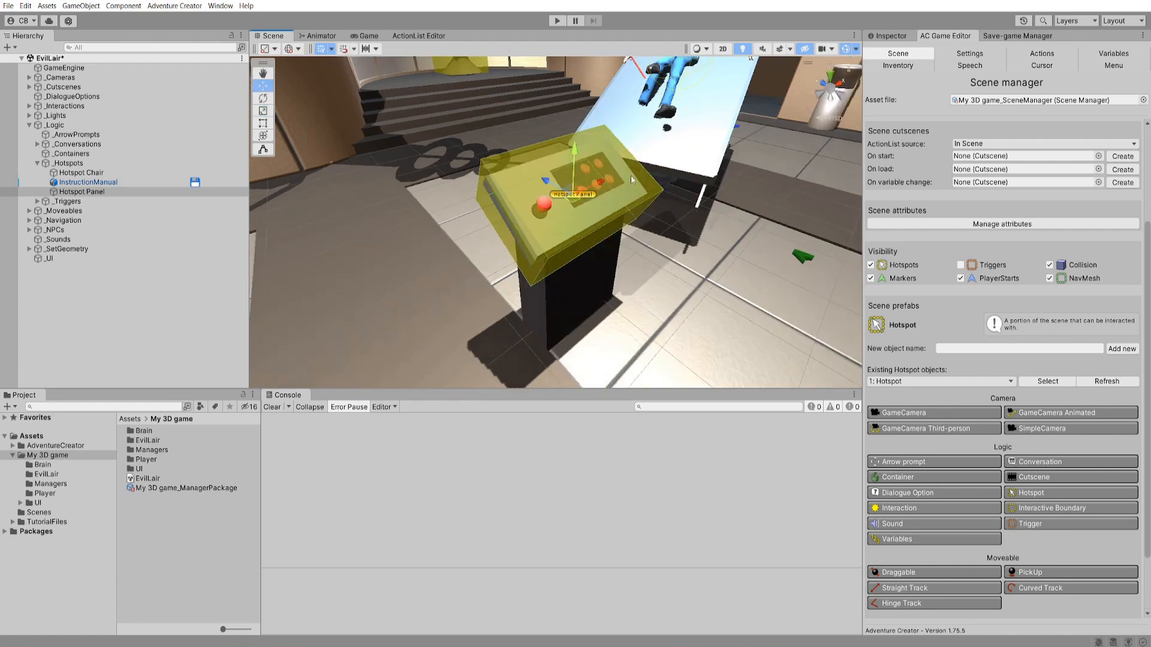
# - Label the hotspot Panel and create its walk-to marker, placed on the floor in front of the control panel
pyautogui.click(890, 36)
pyautogui.click(1013, 251)
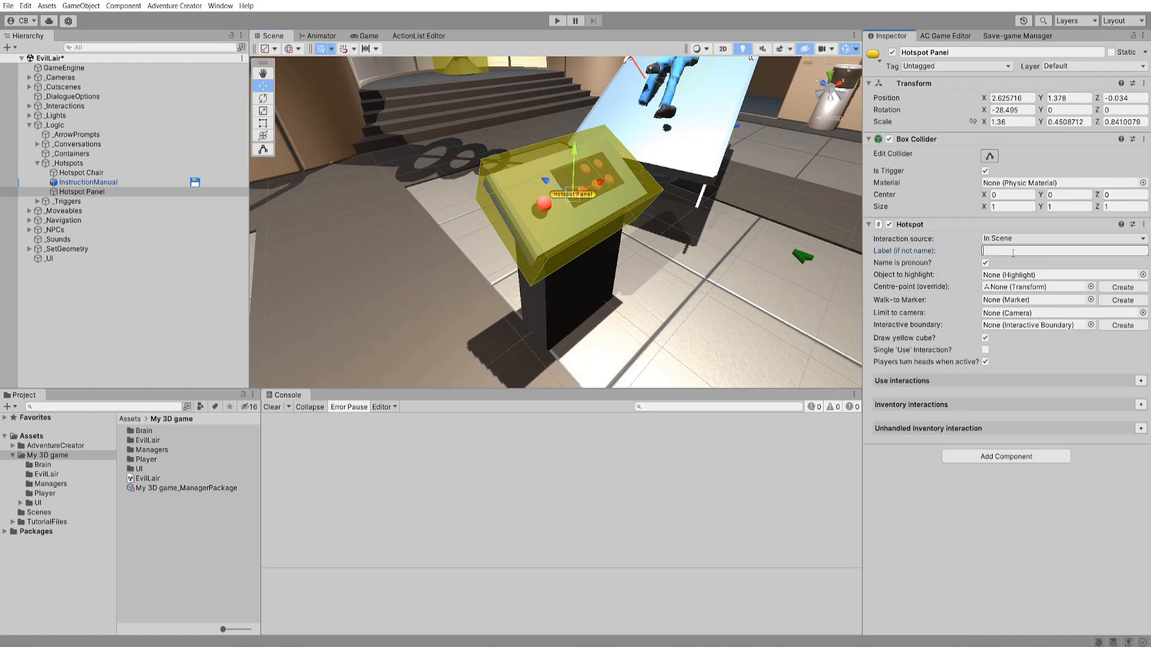
pyautogui.write('Panel')
pyautogui.click(1122, 299)
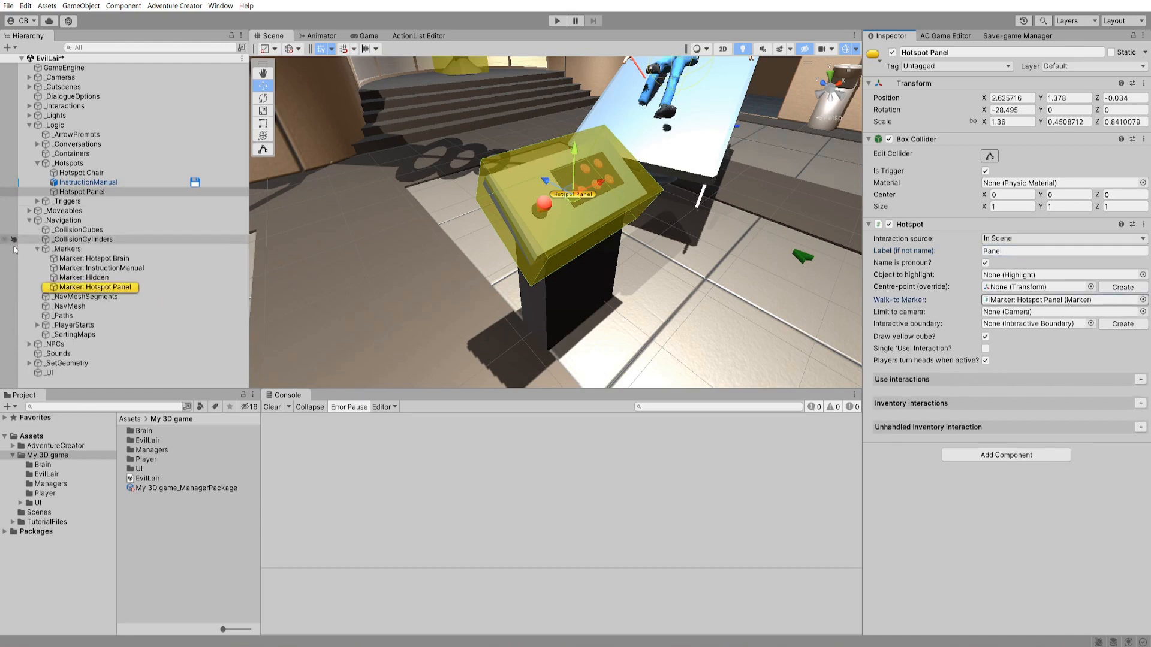
pyautogui.click(70, 287)
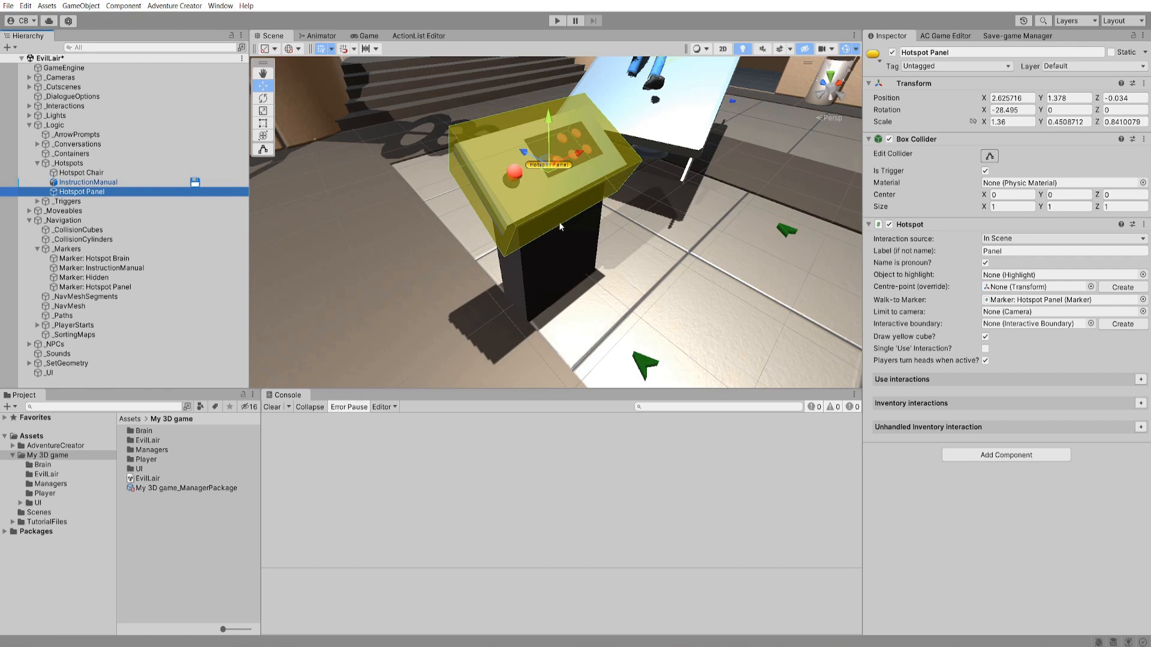
# - Add a Use interaction to Hotspot Panel with player action Walk To Marker and Face after moving enabled
pyautogui.click(1140, 380)
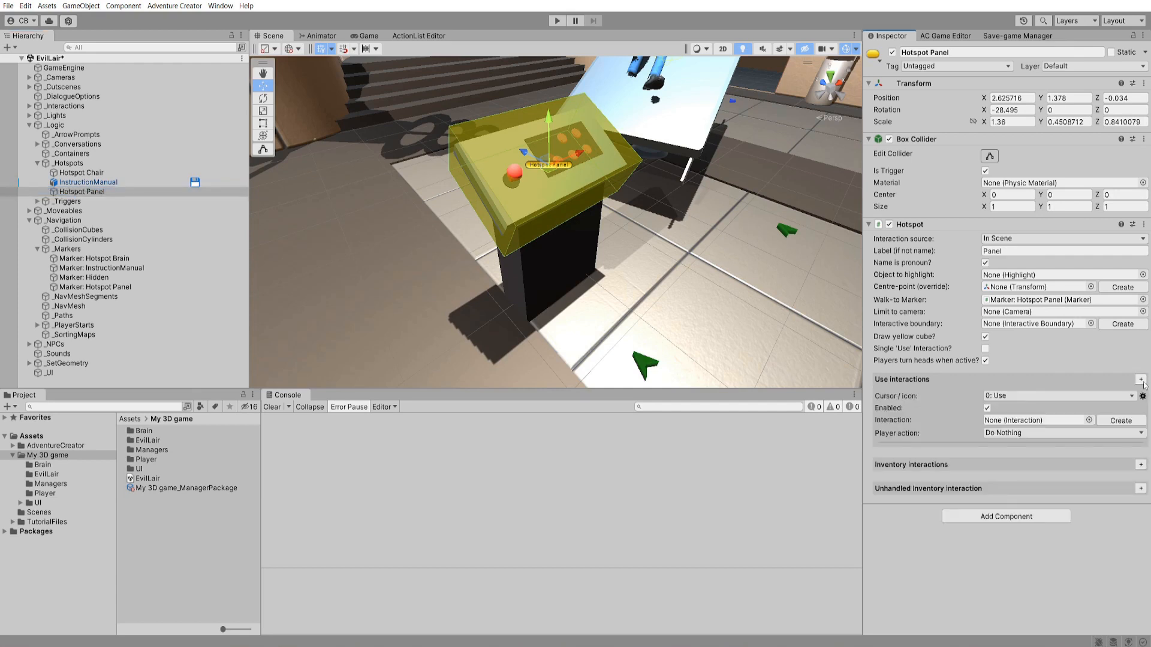
pyautogui.click(1041, 434)
pyautogui.click(1046, 478)
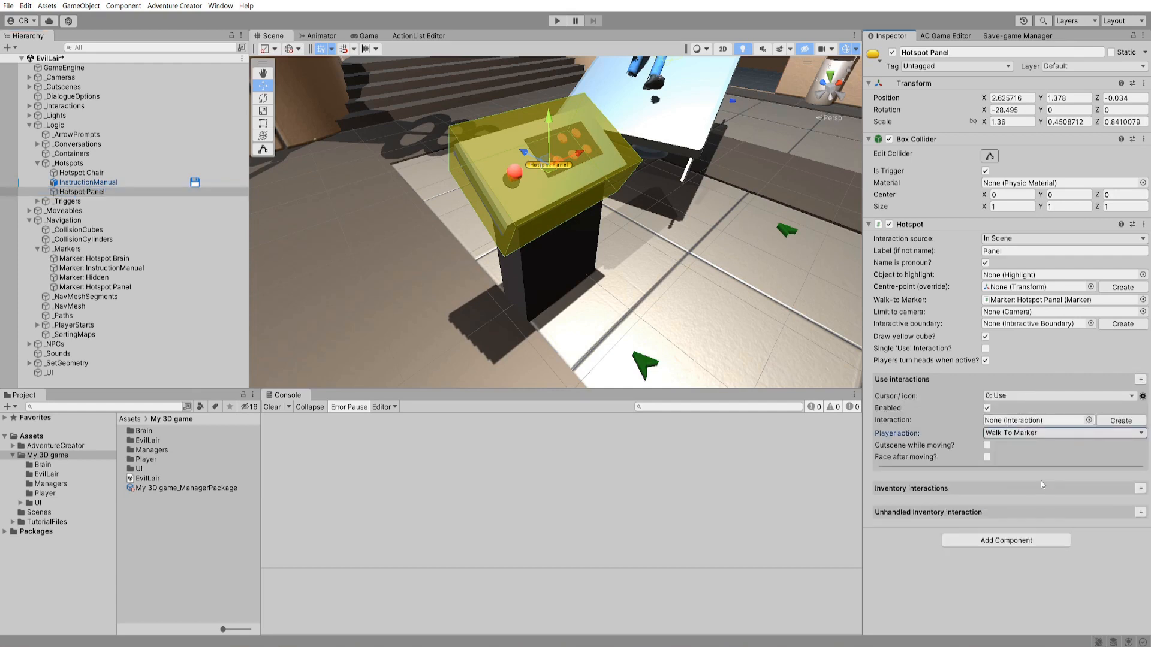
pyautogui.click(986, 457)
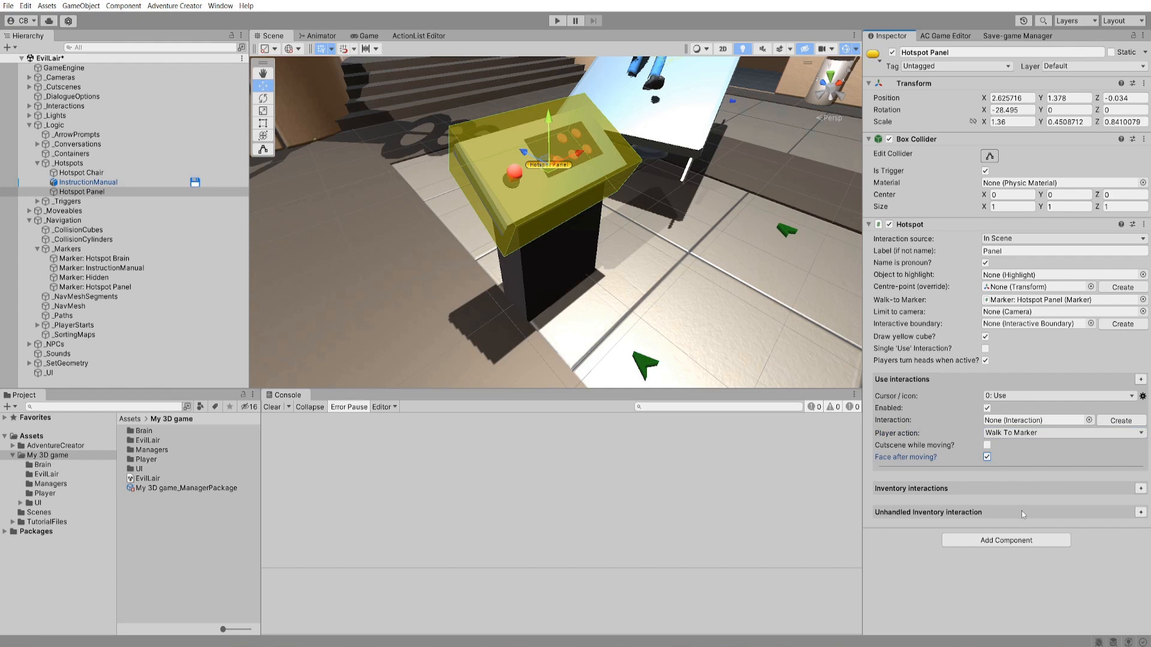
# - Create the Panel: Use interaction and change its first action to Engine: Control Timeline
pyautogui.click(1121, 420)
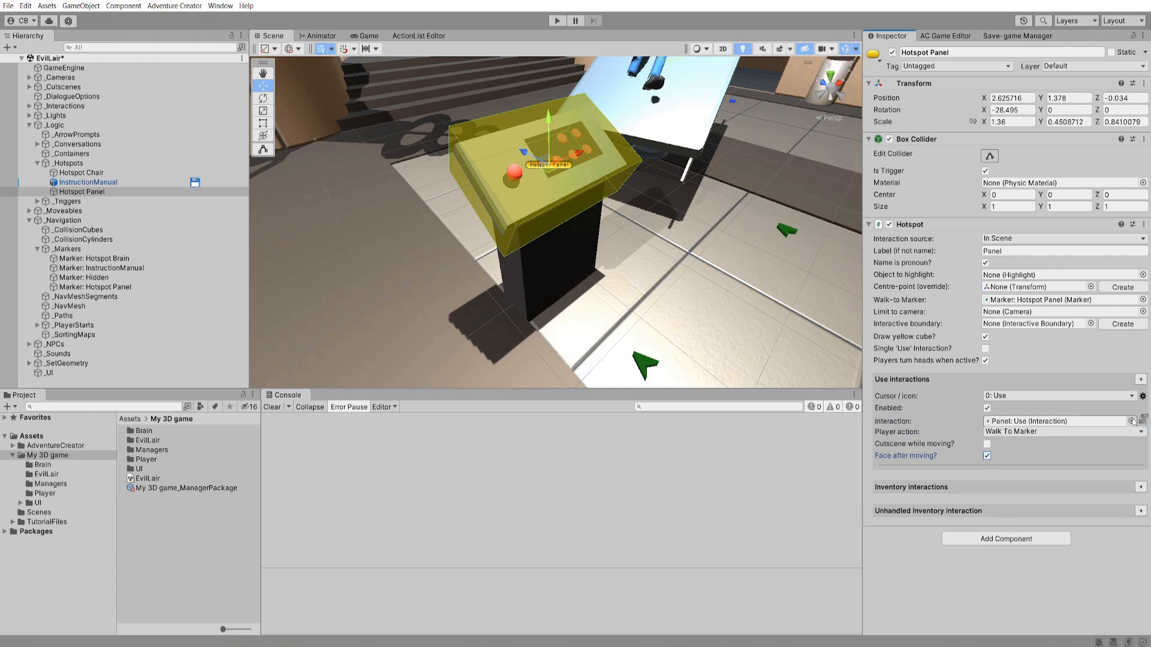
pyautogui.click(1143, 421)
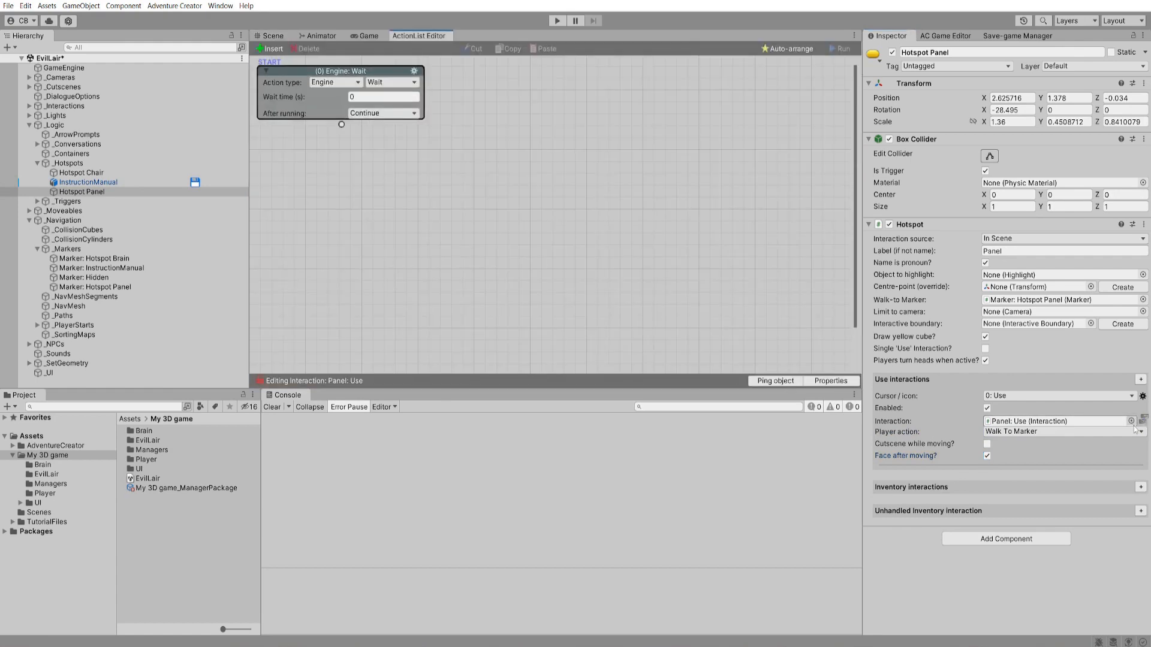
pyautogui.click(393, 87)
pyautogui.click(408, 108)
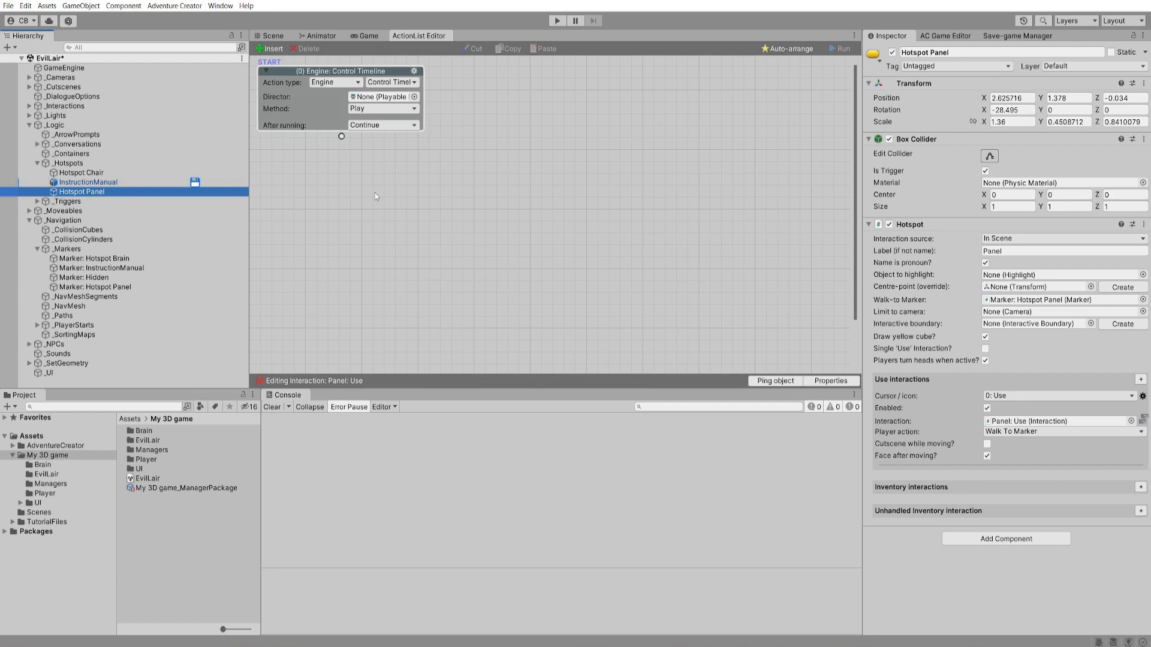
# - Create a folder named Timelines inside the My 3D game assets folder
pyautogui.click(272, 36)
pyautogui.scroll(-3, 304, 296)
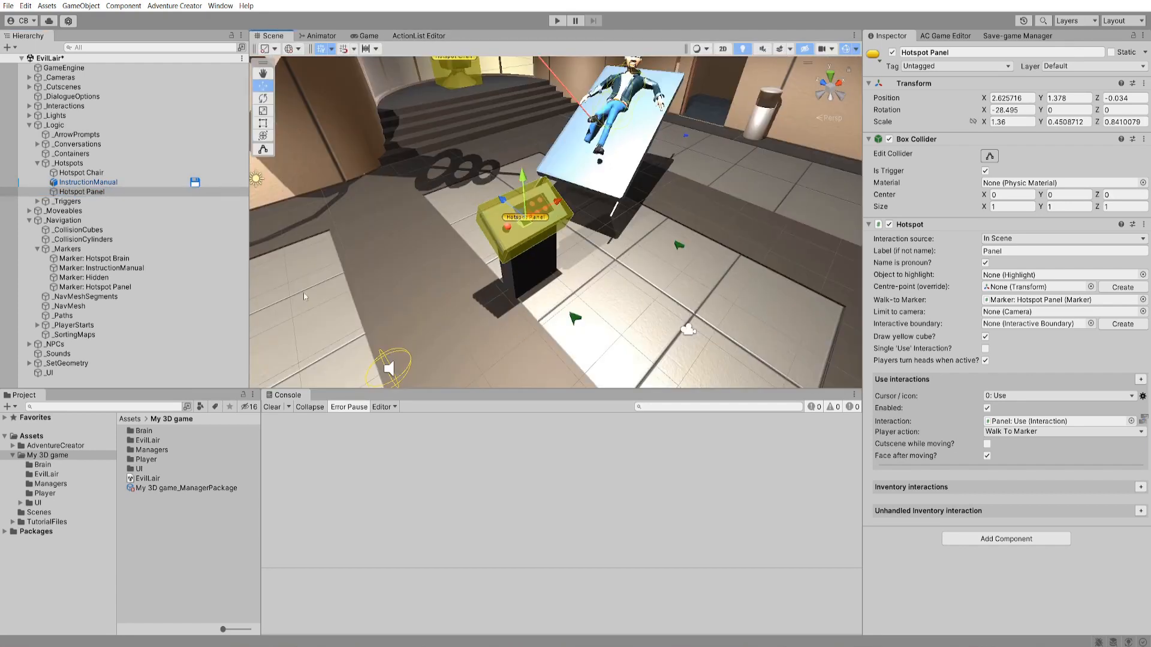
pyautogui.rightClick(155, 522)
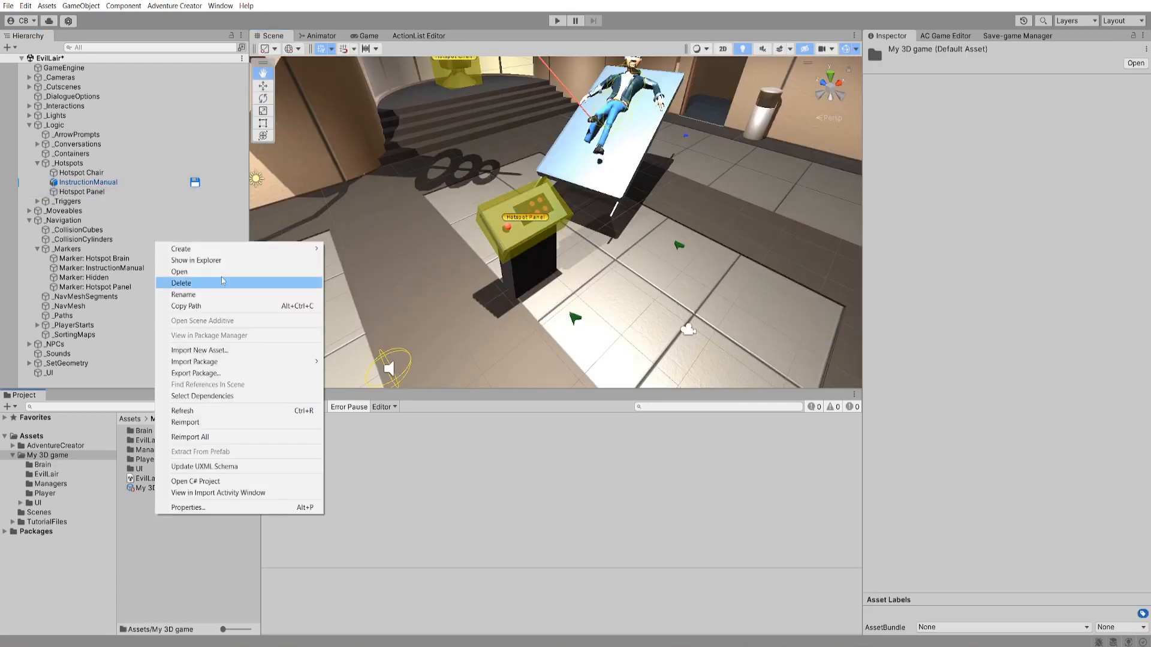
pyautogui.moveTo(236, 248)
pyautogui.click(423, 182)
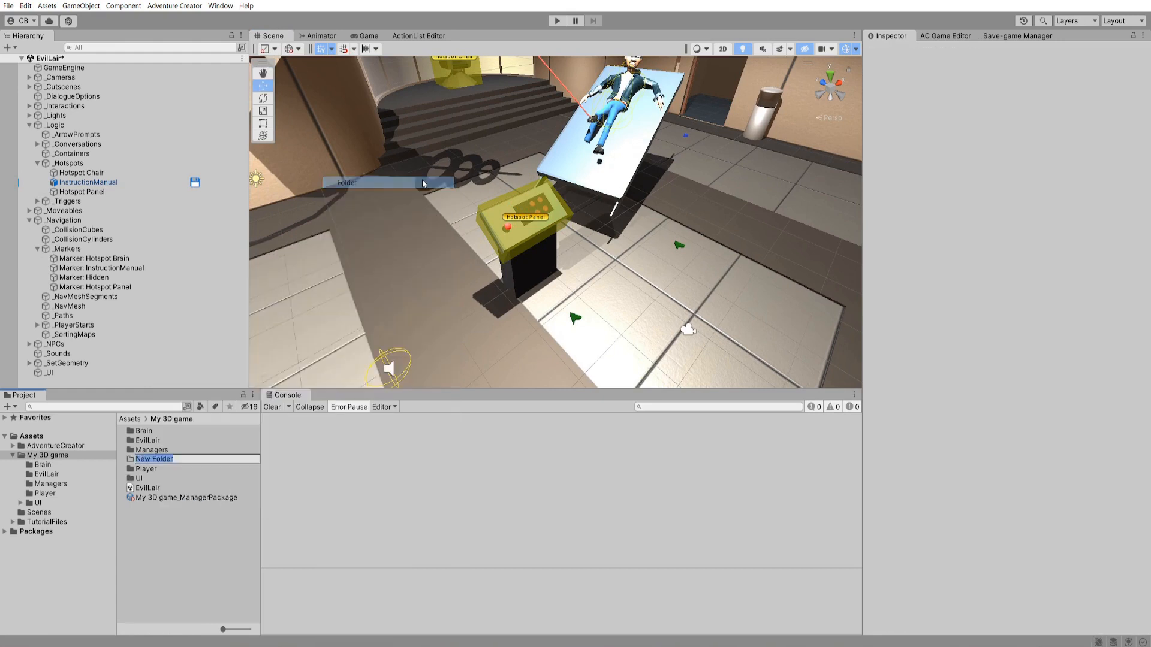
pyautogui.write('Timelin')
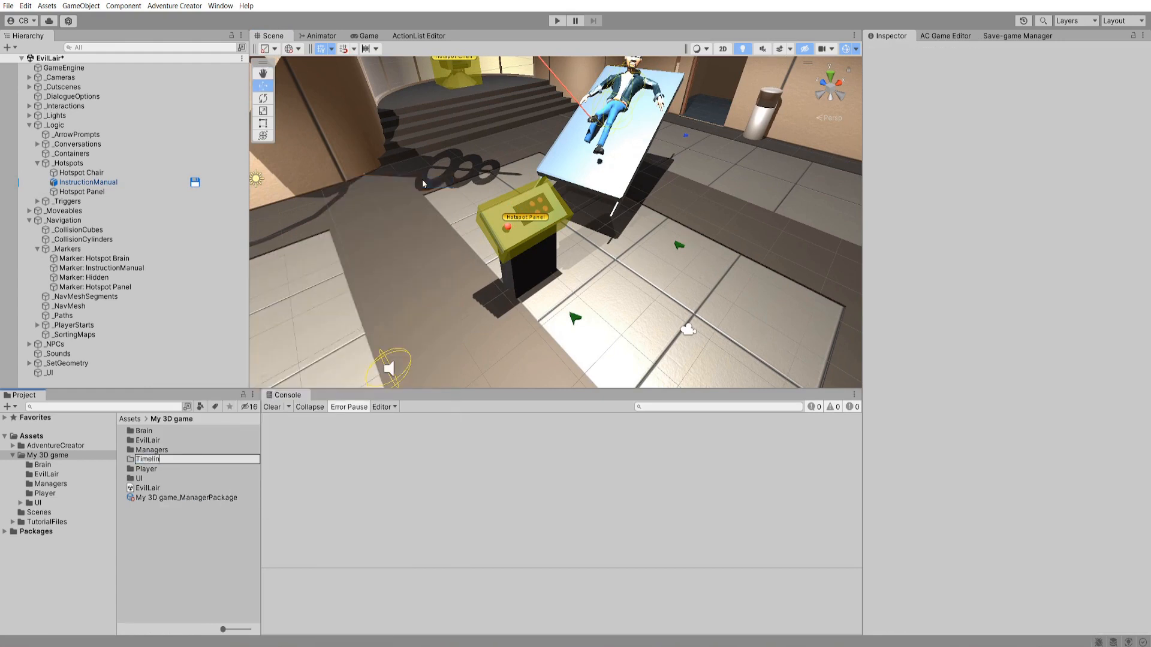
pyautogui.write('es')
pyautogui.press('Return')
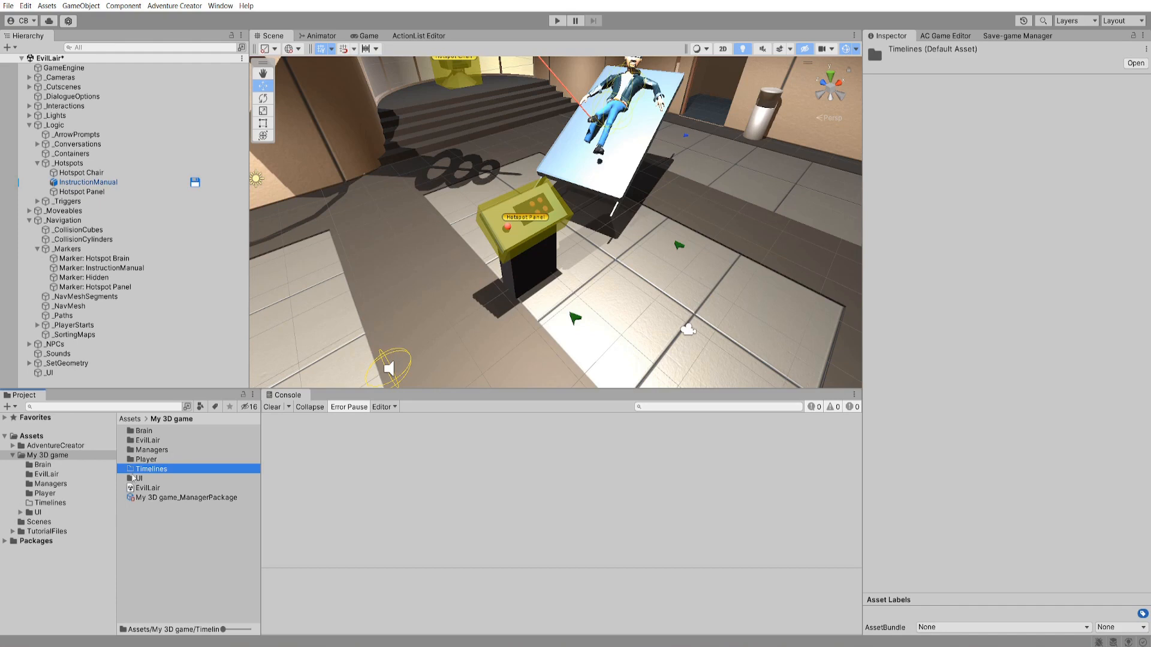
# - Create a Timeline asset named Panel_Use inside the Timelines folder
pyautogui.doubleClick(137, 470)
pyautogui.rightClick(135, 473)
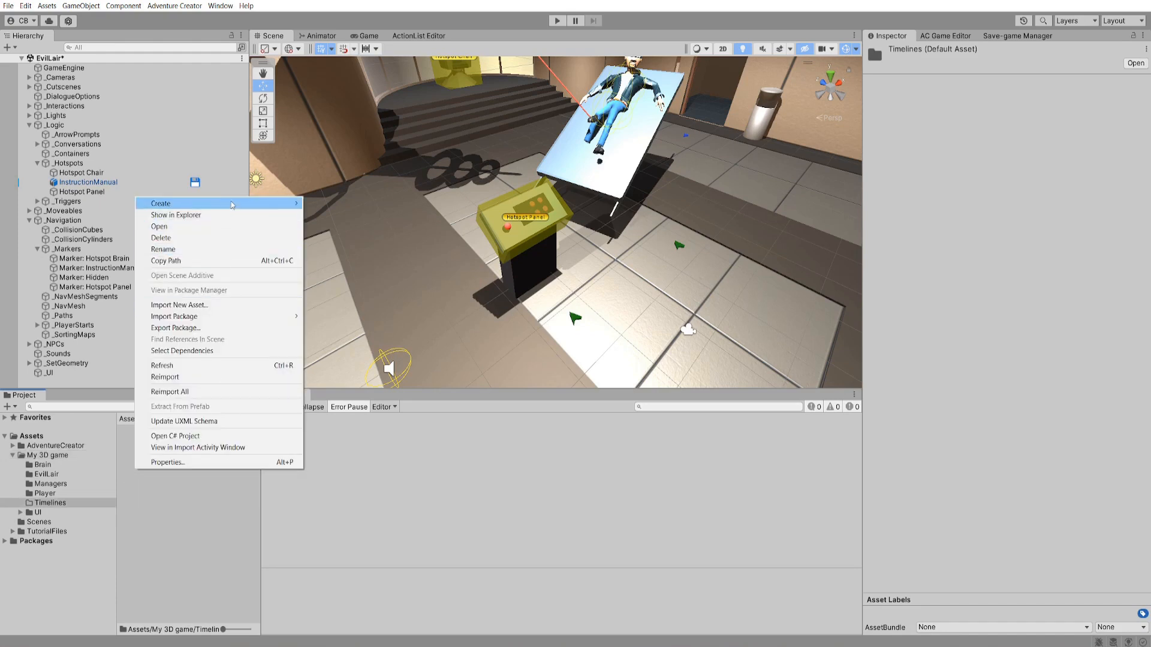
pyautogui.moveTo(232, 205)
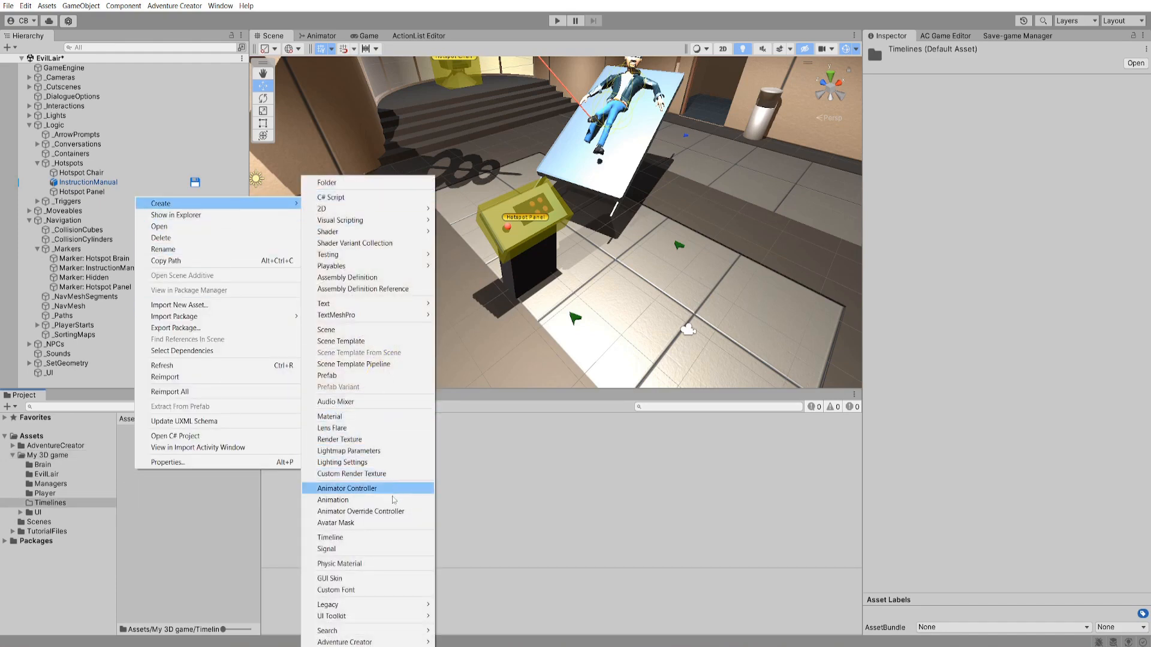
pyautogui.click(390, 537)
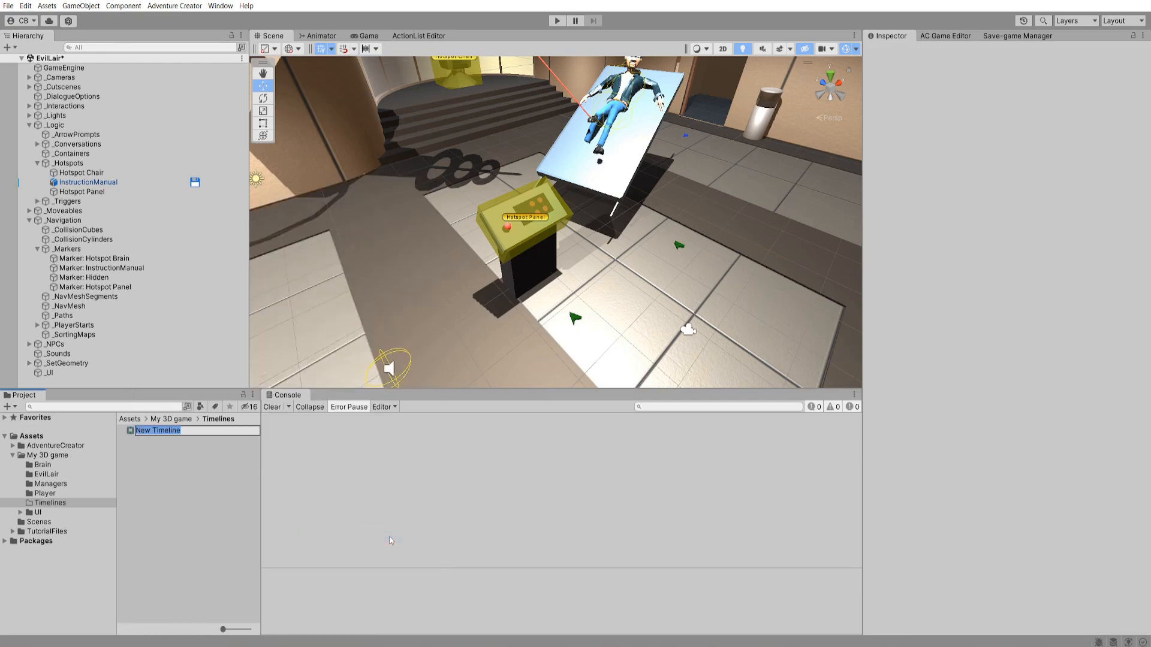
pyautogui.write('Panel_Use')
pyautogui.press('Return')
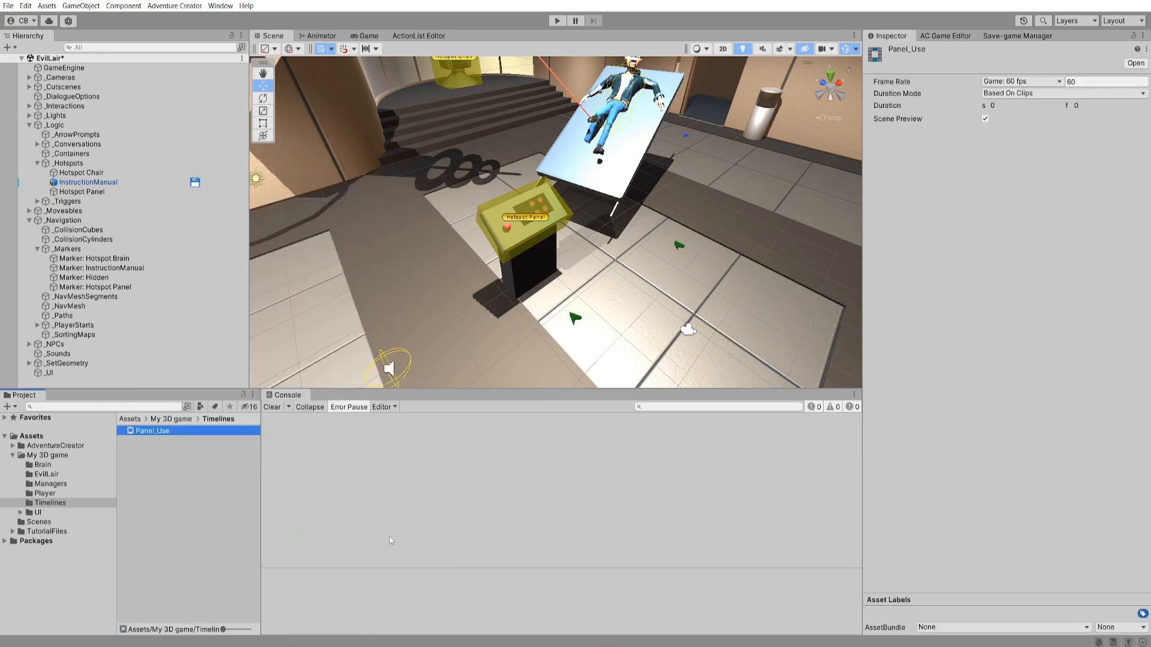
# - Add the Panel_Use Timeline to the scene as a Playable Director object and disable its Play On Awake
pyautogui.click(29, 220)
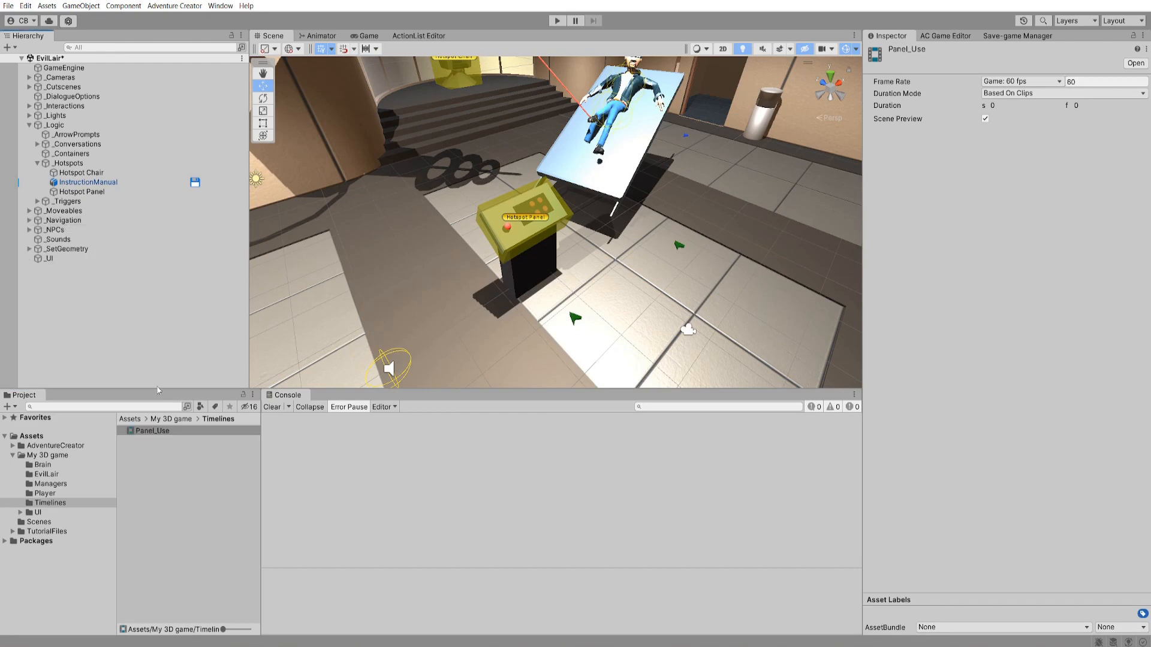
pyautogui.moveTo(160, 438); pyautogui.dragTo(73, 326)
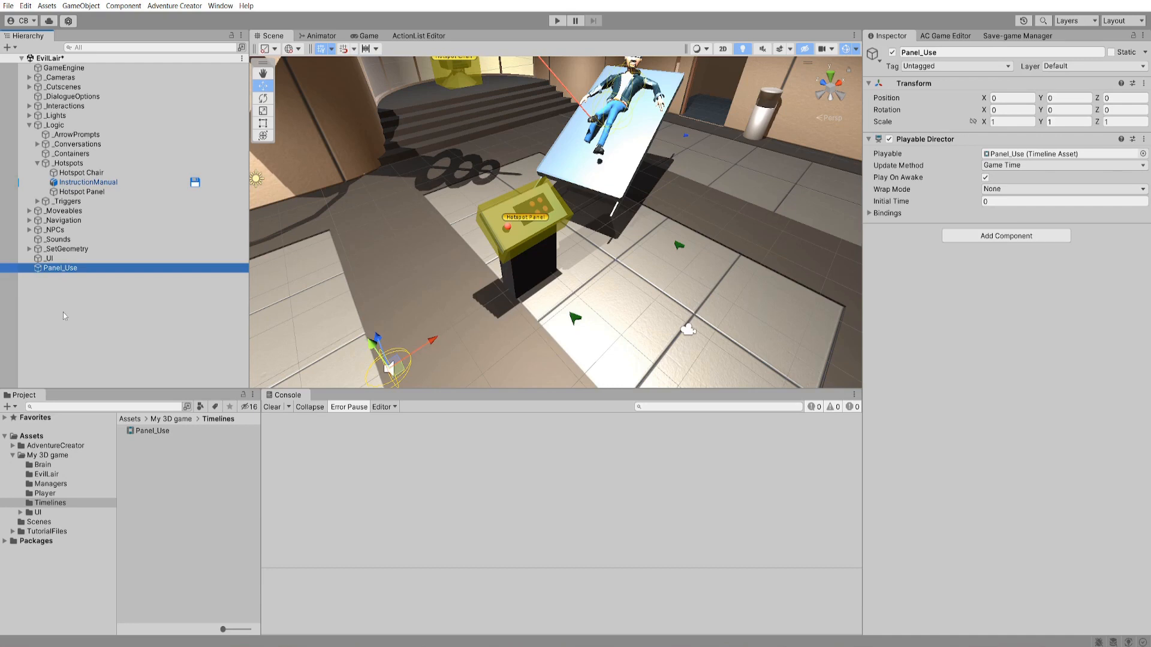
pyautogui.click(984, 178)
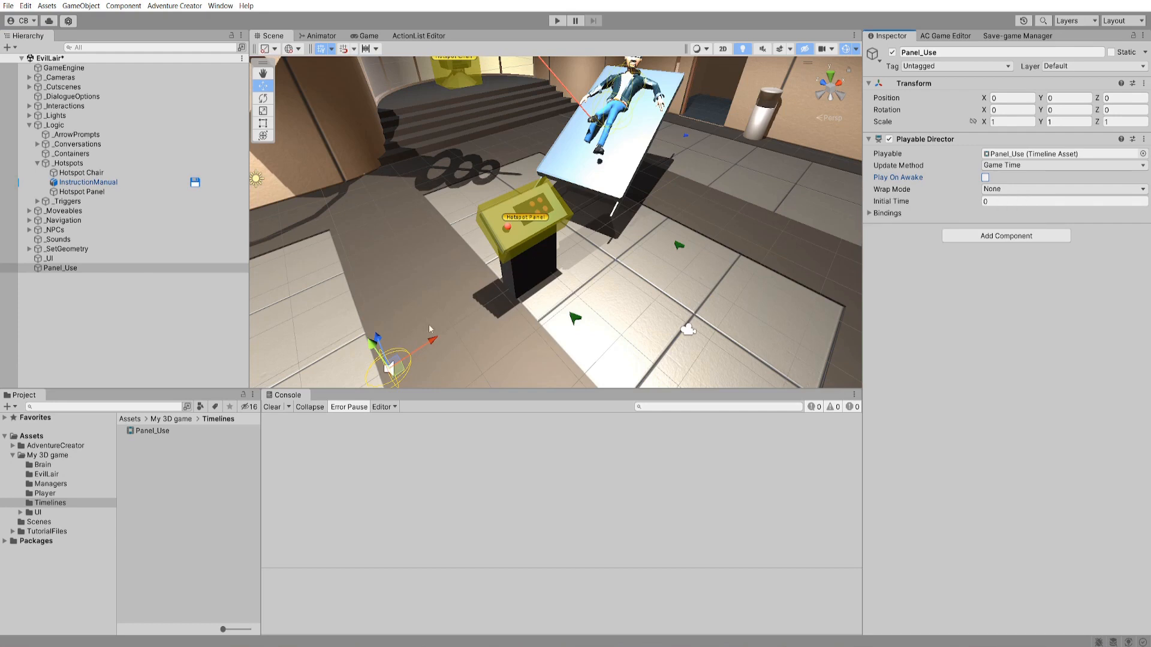
# - Create an empty object named _Directors with a reset transform and make Panel_Use its child
pyautogui.click(81, 5)
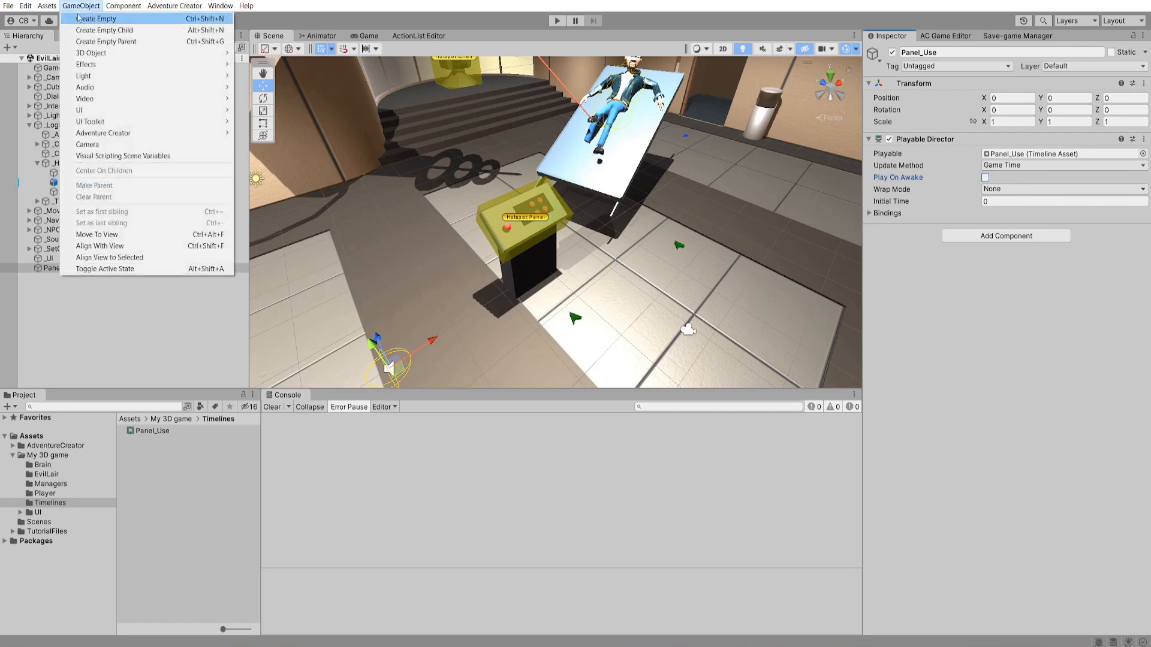
pyautogui.click(78, 19)
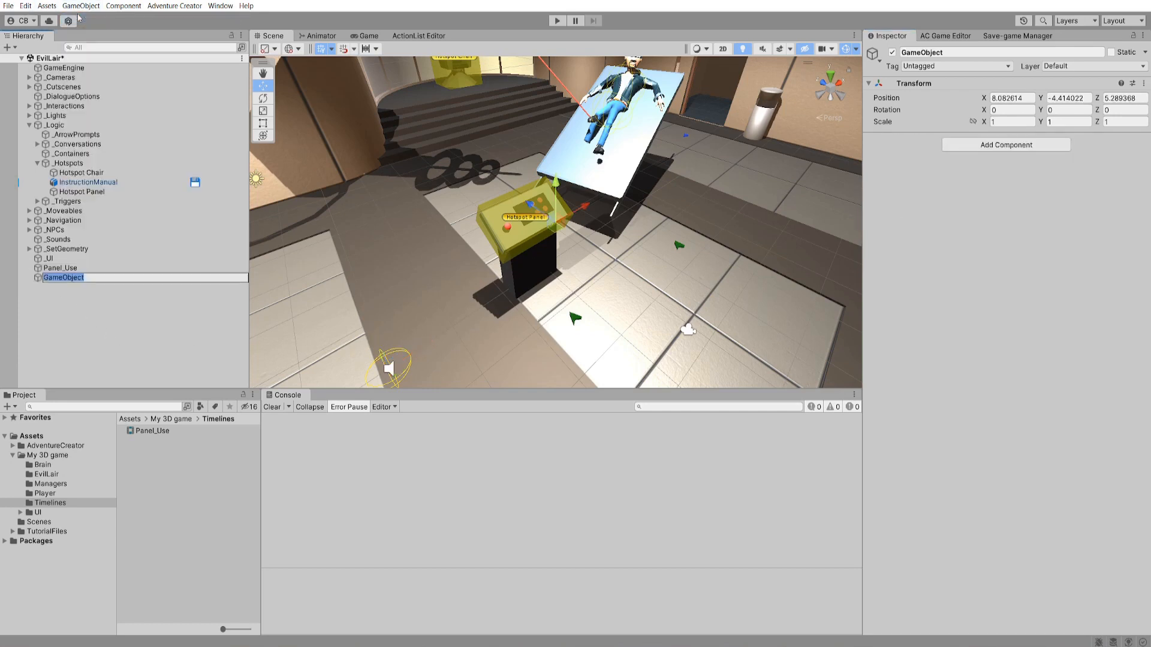
pyautogui.write('_Directors')
pyautogui.press('Return')
pyautogui.click(1142, 83)
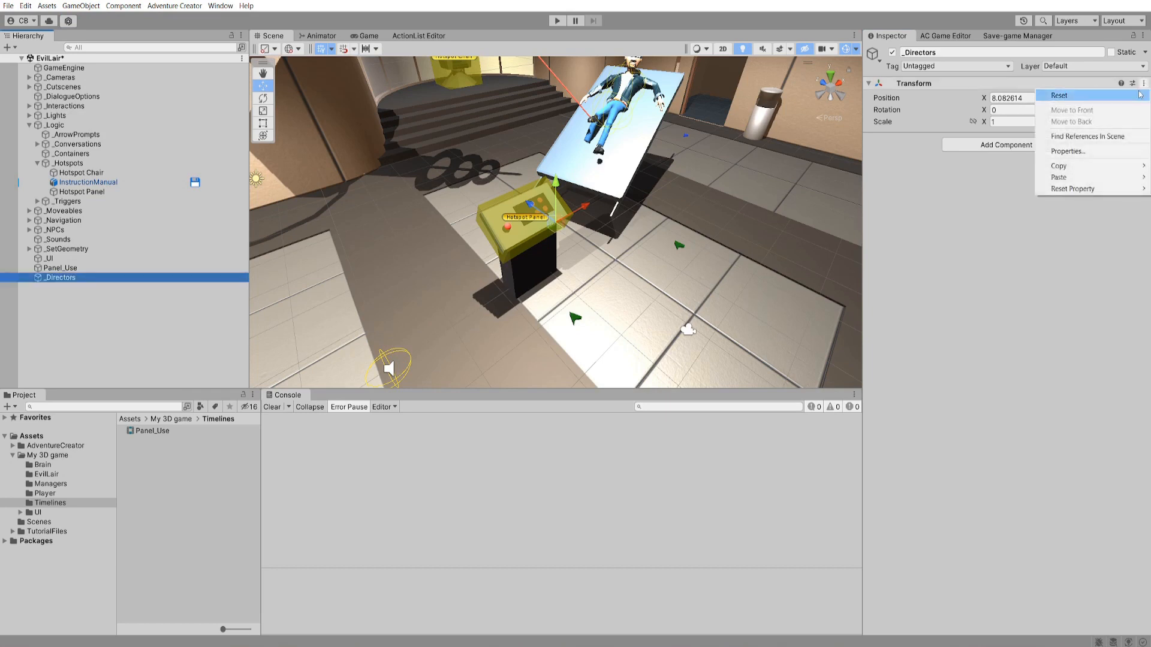
pyautogui.click(1059, 95)
pyautogui.moveTo(60, 268); pyautogui.dragTo(80, 281)
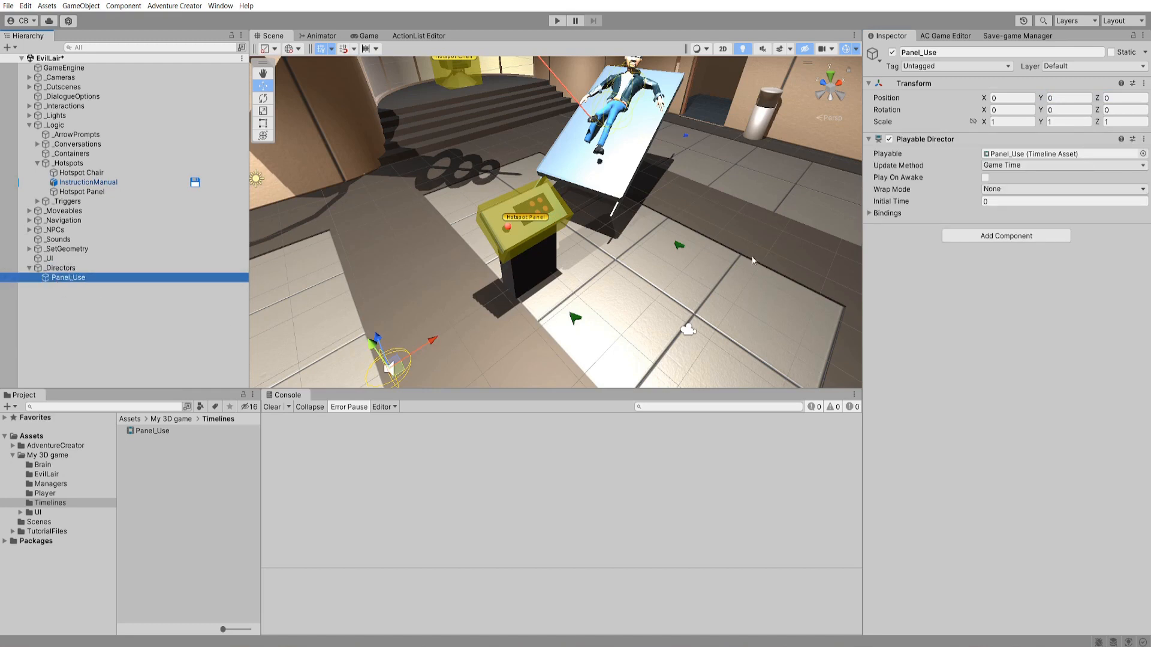
# - Open the Panel_Use Timeline for editing and dock its window beside the Console, keeping the control panel in the scene view
pyautogui.doubleClick(1024, 154)
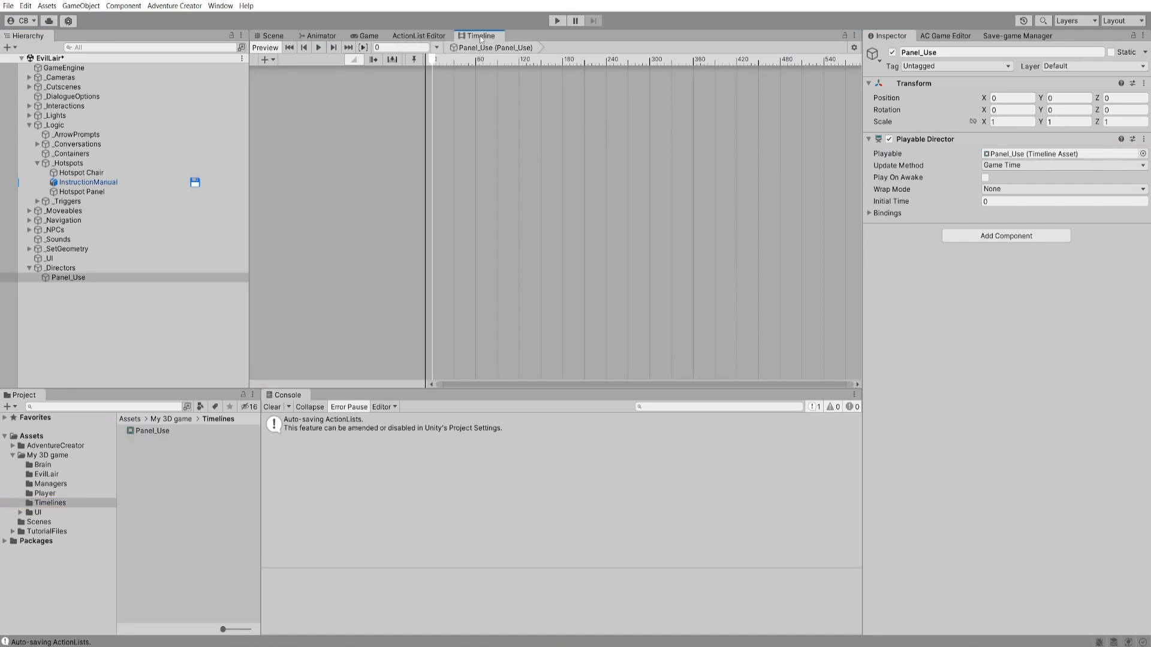
pyautogui.moveTo(487, 38); pyautogui.dragTo(530, 397)
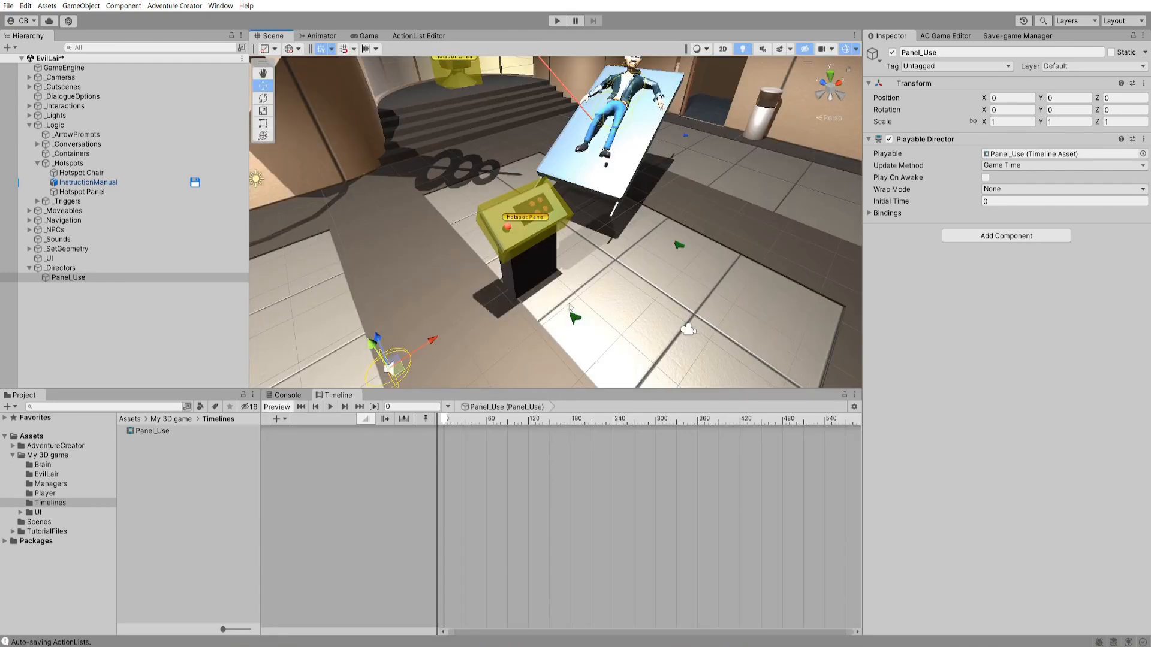
pyautogui.moveTo(477, 346); pyautogui.dragTo(411, 290, button='right')
pyautogui.moveTo(411, 290); pyautogui.dragTo(507, 273, button='middle')
pyautogui.scroll(2, 477, 229)
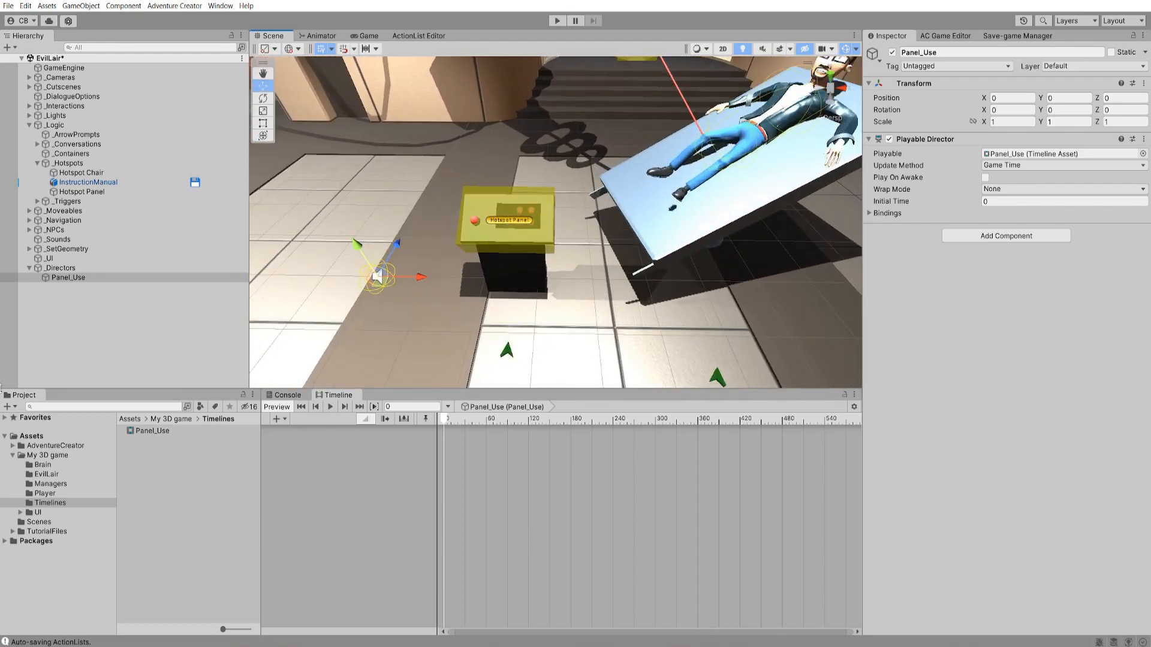
# - Preview the rRobot|Robot_PressButton animation clip of EL_TinPot from the tutorial's EvilLair TinPot assets
pyautogui.click(49, 476)
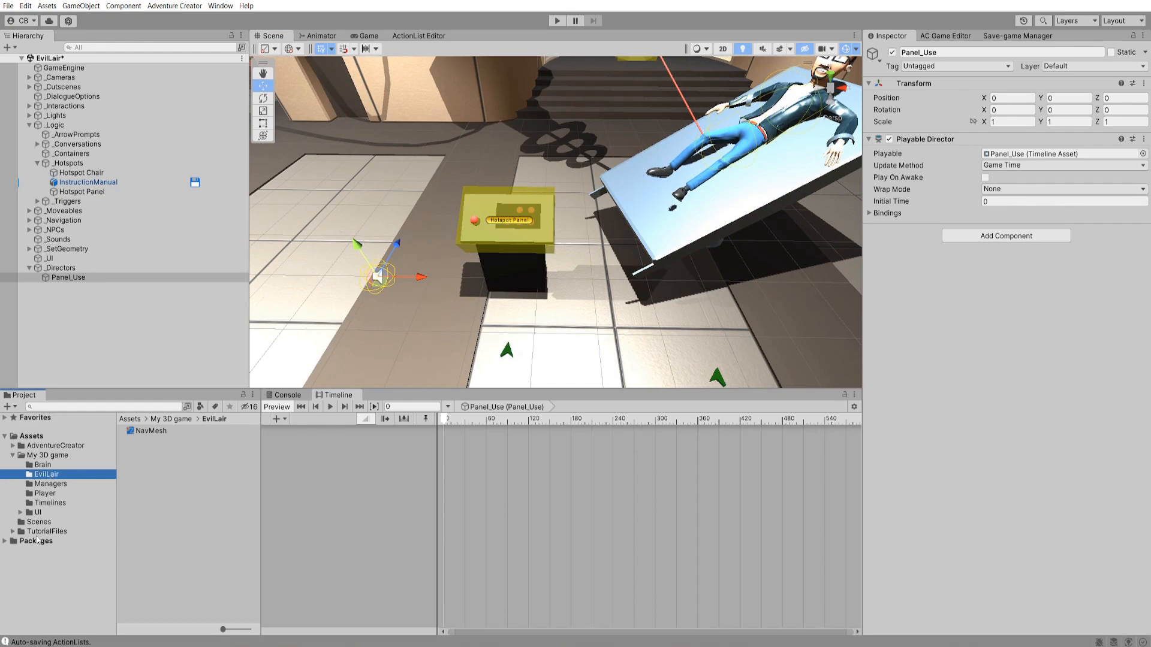
pyautogui.click(41, 532)
pyautogui.doubleClick(152, 432)
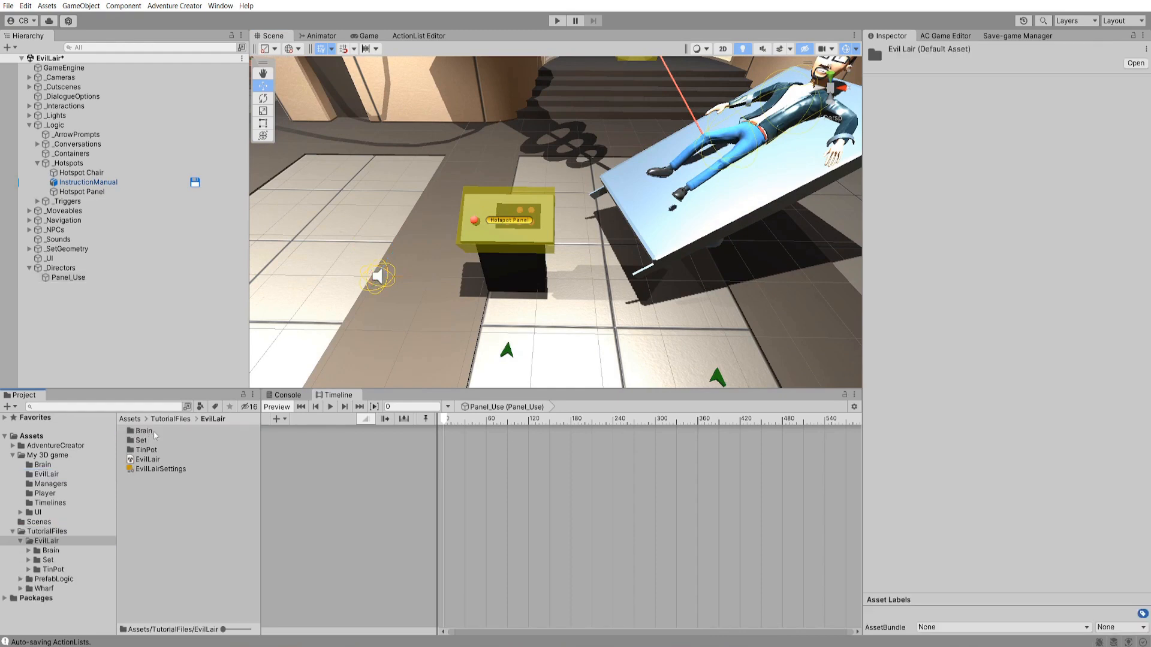
pyautogui.doubleClick(148, 449)
pyautogui.click(121, 450)
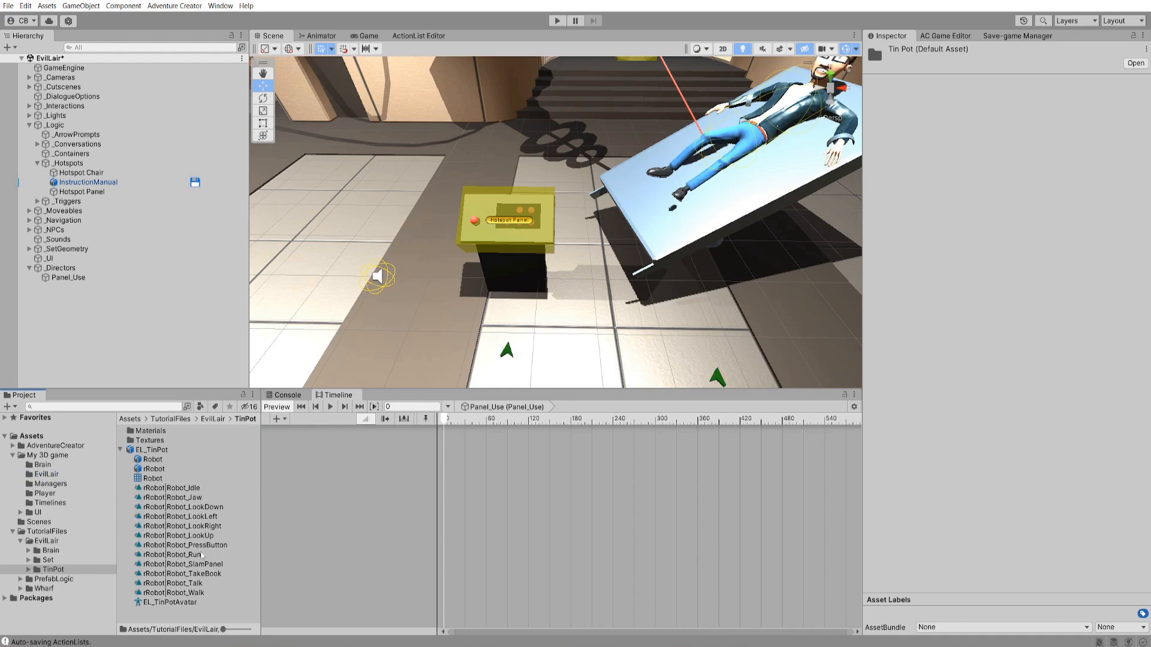
pyautogui.click(191, 545)
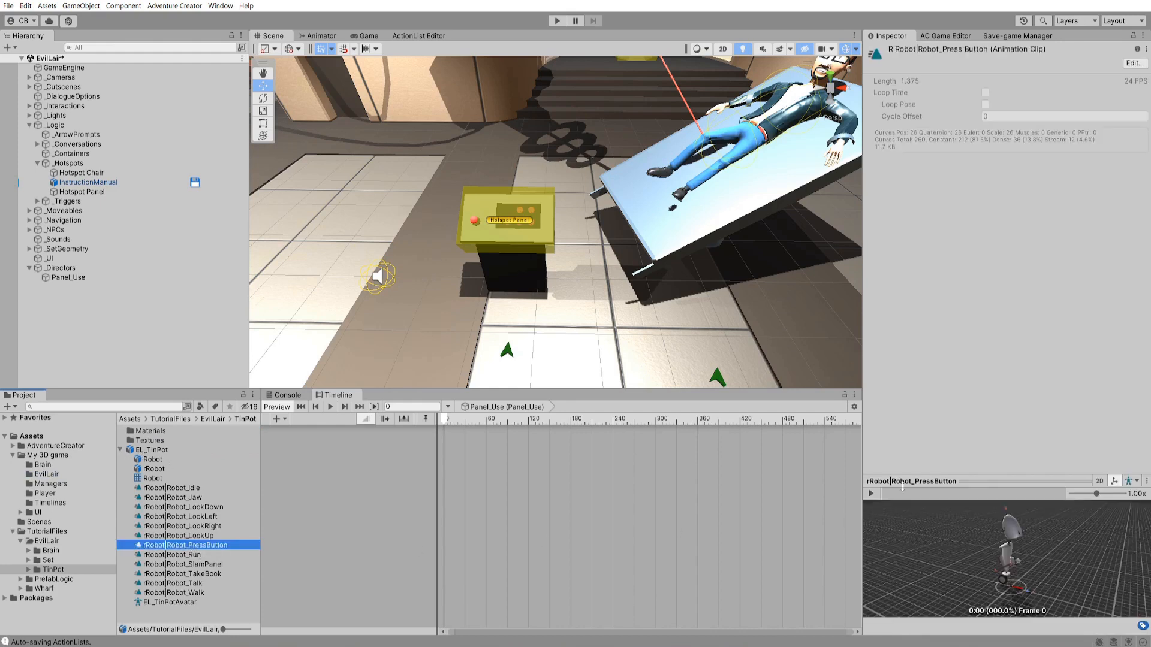
pyautogui.click(870, 493)
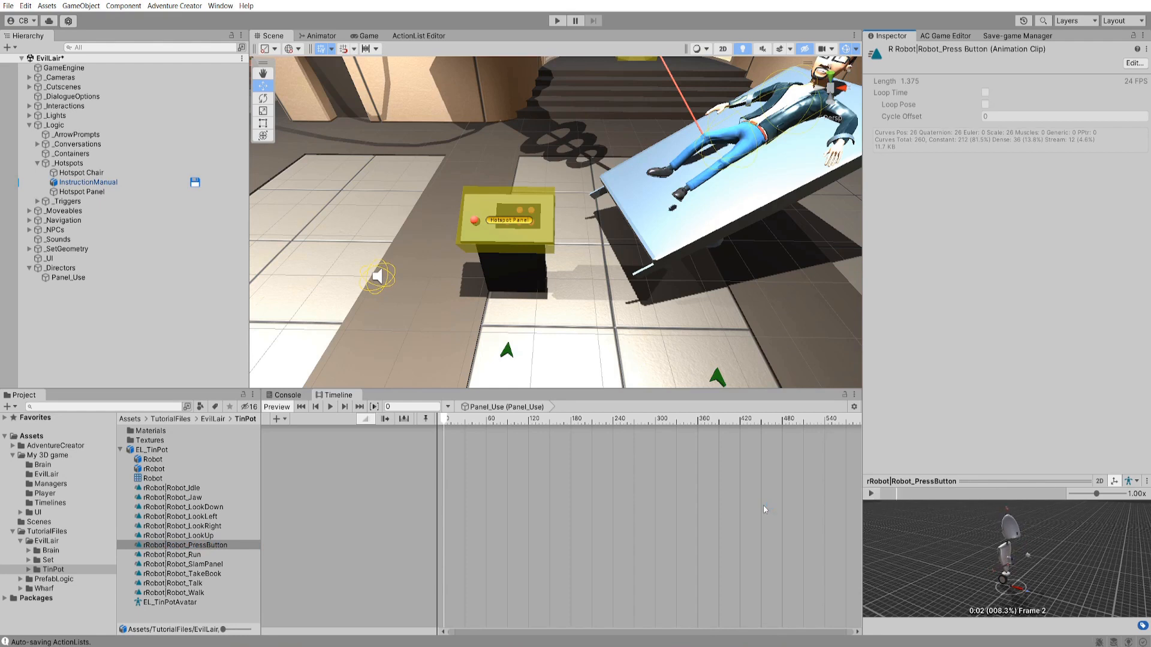
# - Add the EL_TinPot player prefab to the scene and place it in front of the control panel, at about X 2.51, Z -1.05
pyautogui.click(36, 456)
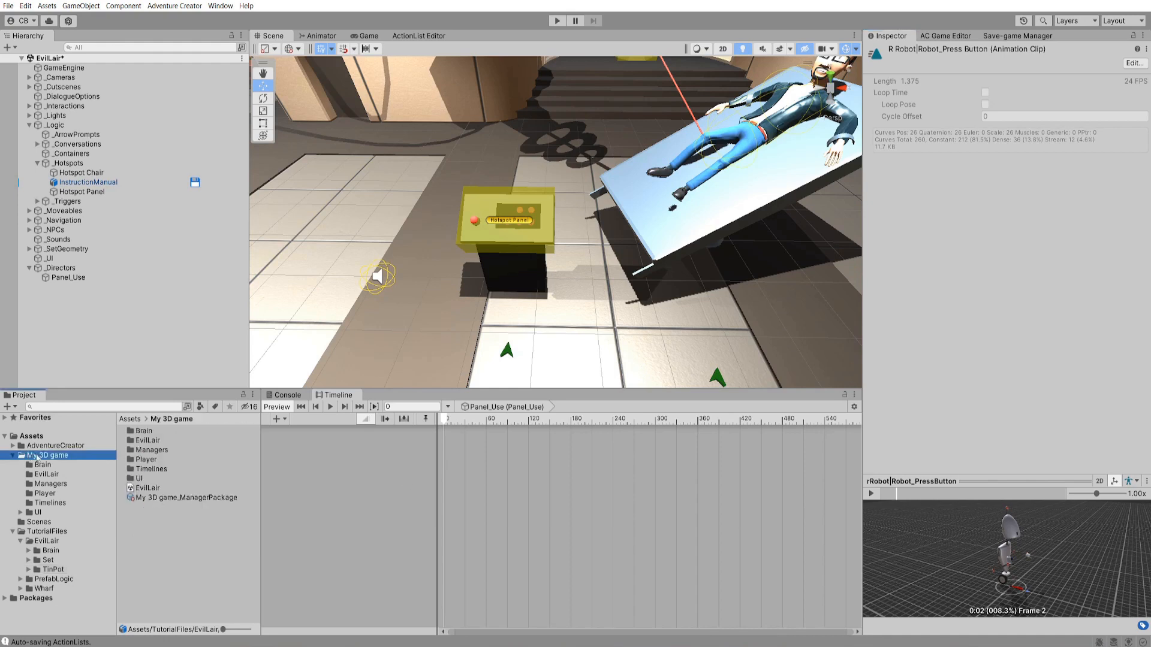
pyautogui.click(147, 460)
pyautogui.doubleClick(158, 460)
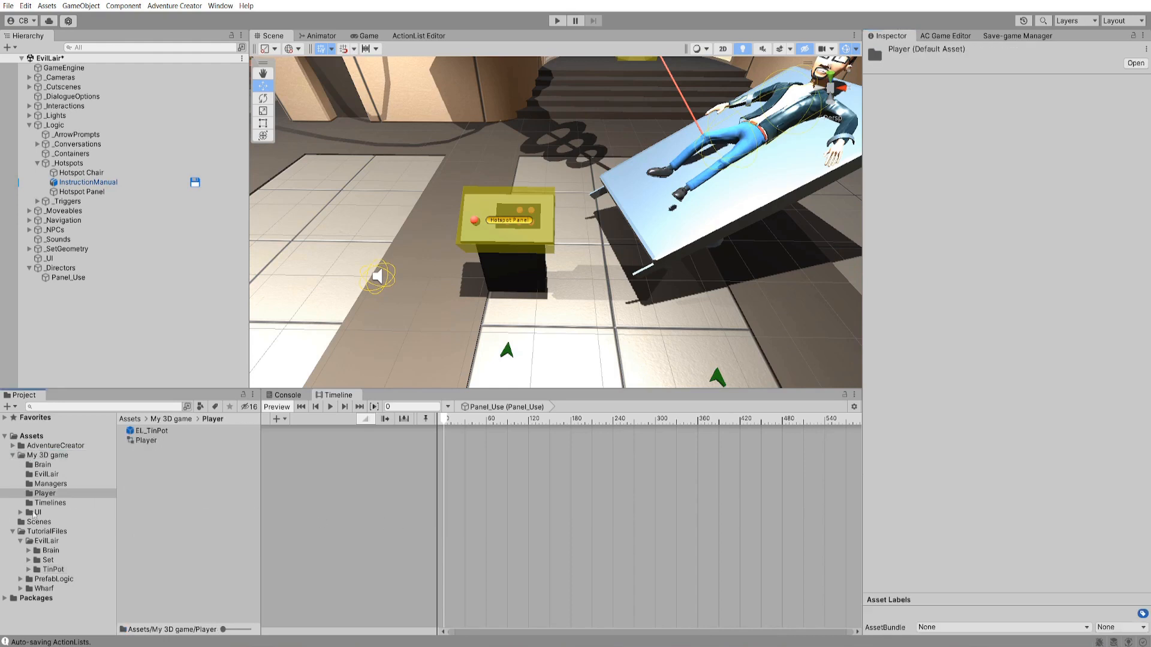
pyautogui.moveTo(154, 431); pyautogui.dragTo(63, 343)
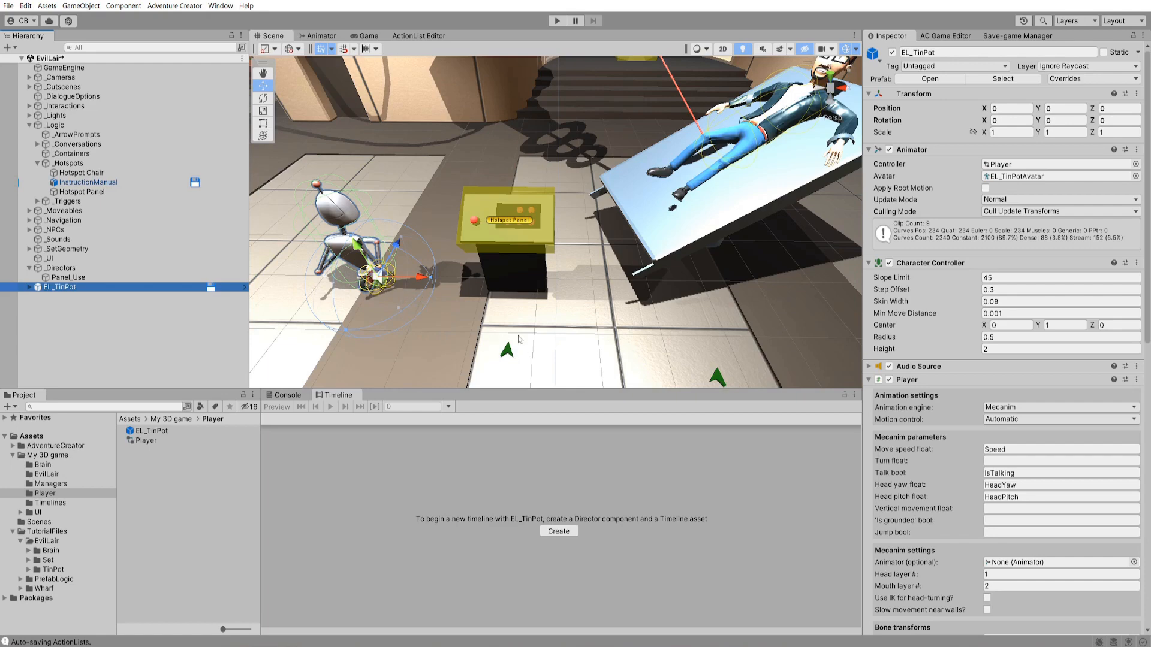
pyautogui.moveTo(377, 276); pyautogui.dragTo(472, 311)
pyautogui.moveTo(507, 255); pyautogui.dragTo(471, 295)
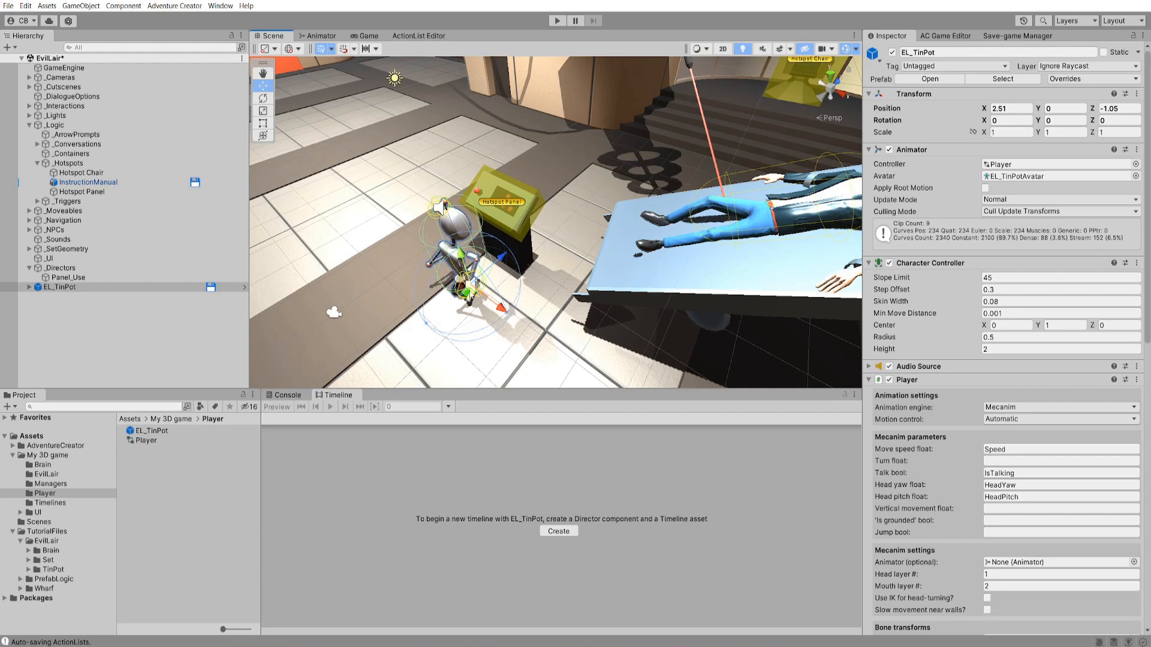
# - Add an Animation Track for EL_TinPot to the Panel_Use Timeline and place the rRobot|Robot_PressButton clip on it, starting at about frame 25
pyautogui.click(71, 277)
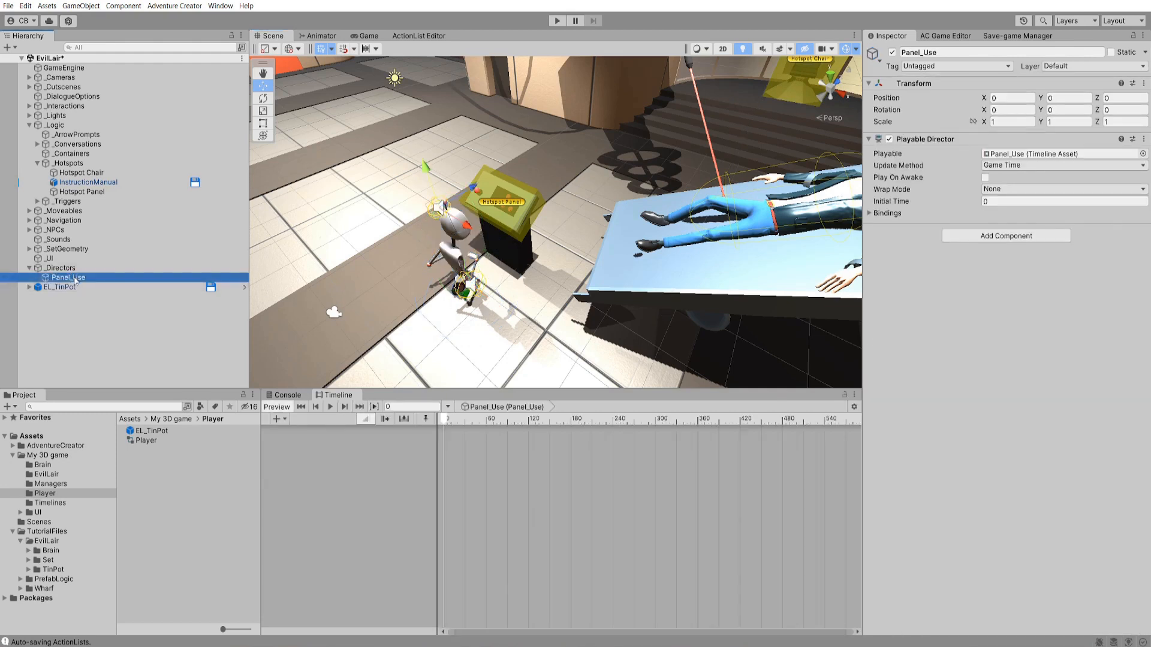
pyautogui.click(478, 433)
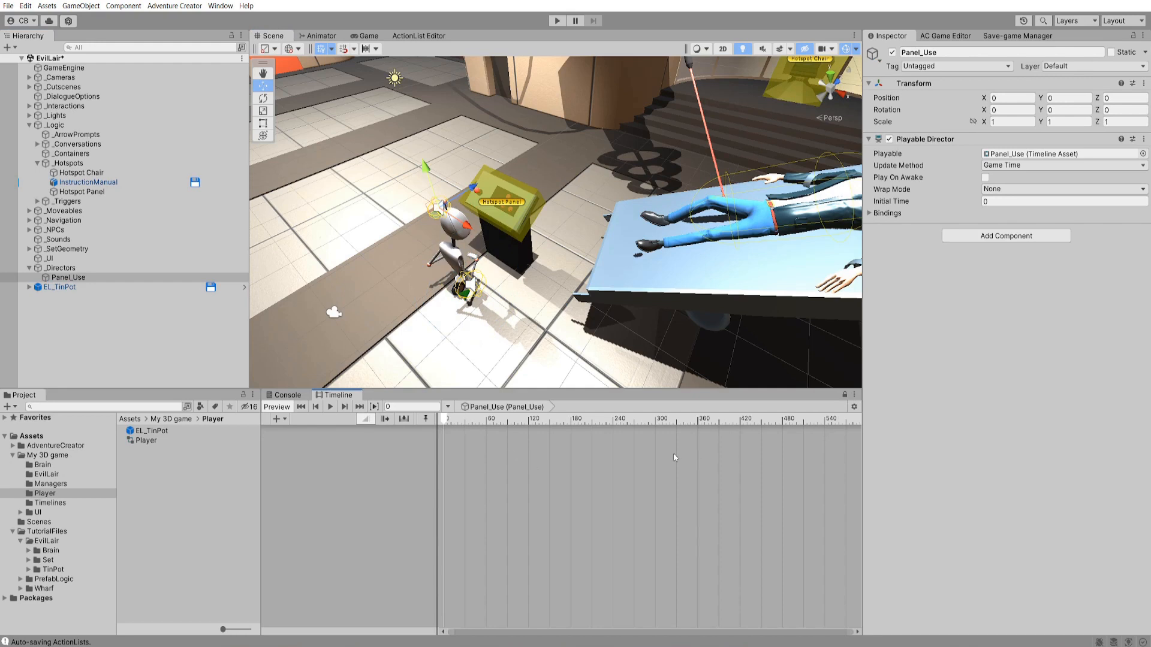
pyautogui.click(55, 288)
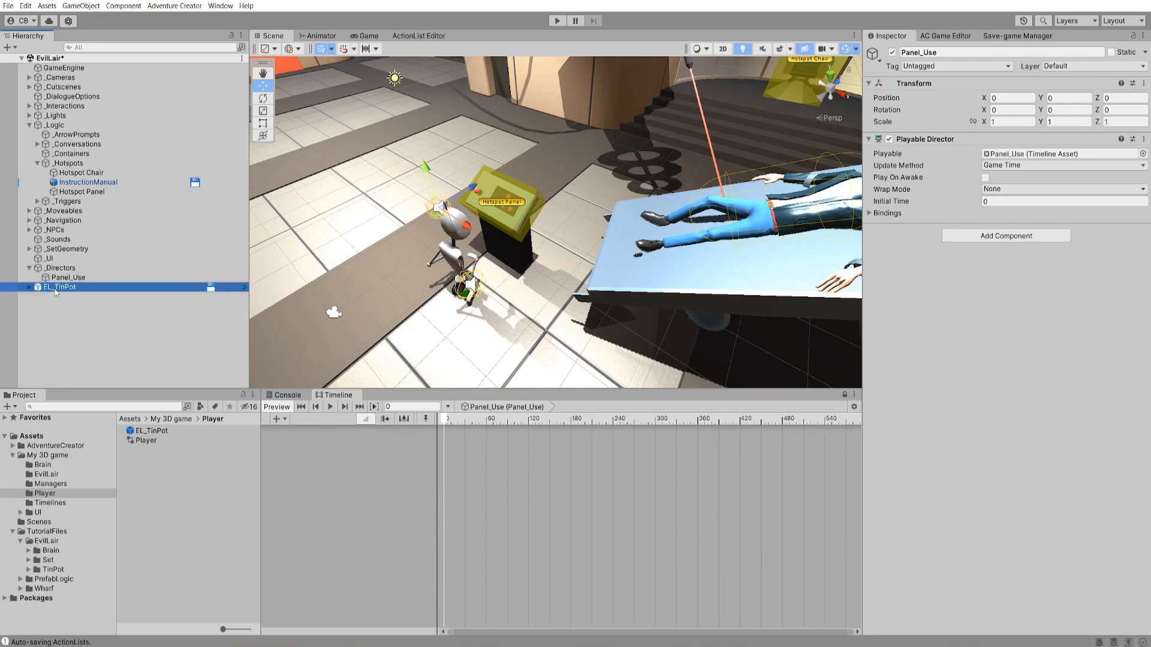
pyautogui.moveTo(55, 292); pyautogui.dragTo(354, 464)
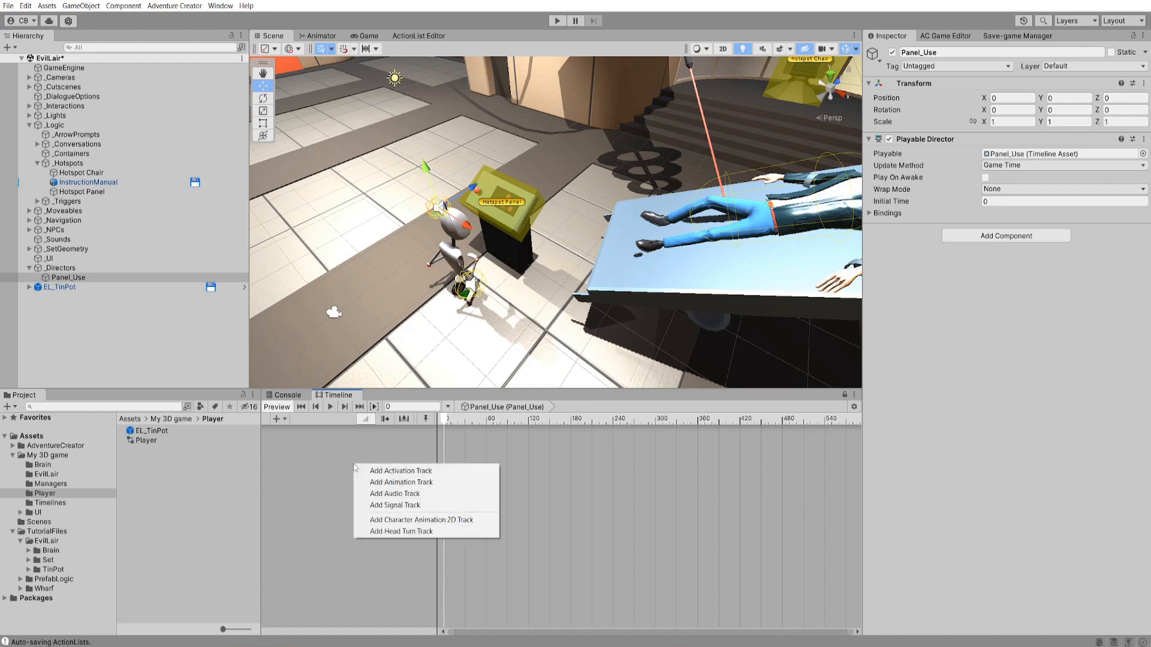
pyautogui.click(399, 482)
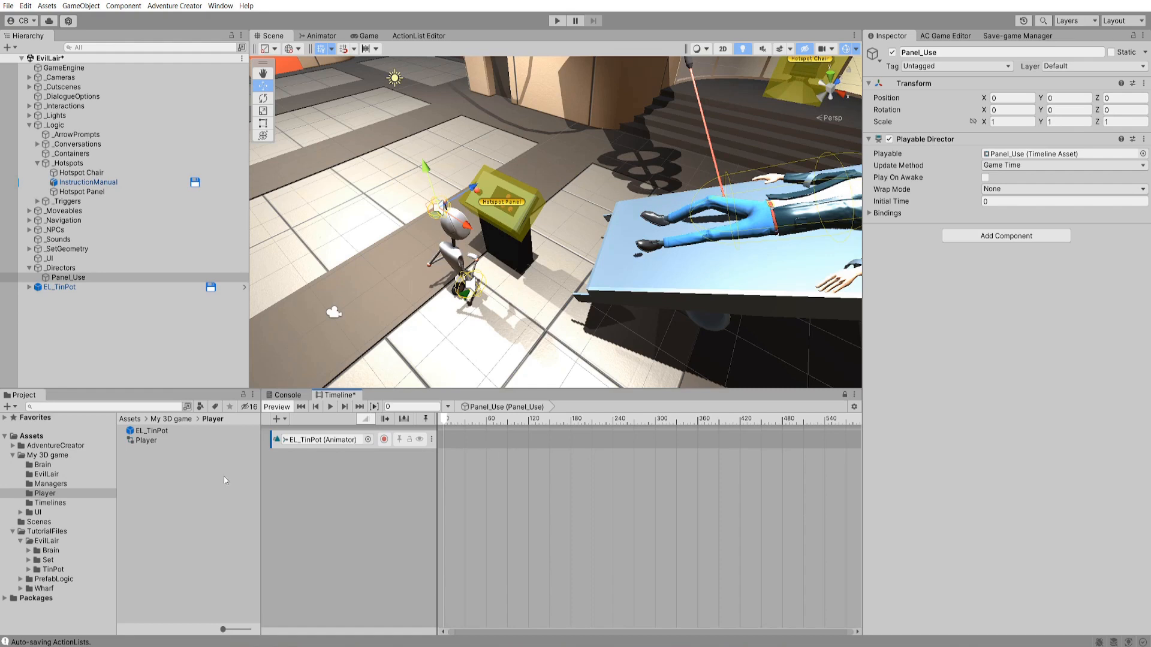
pyautogui.click(57, 570)
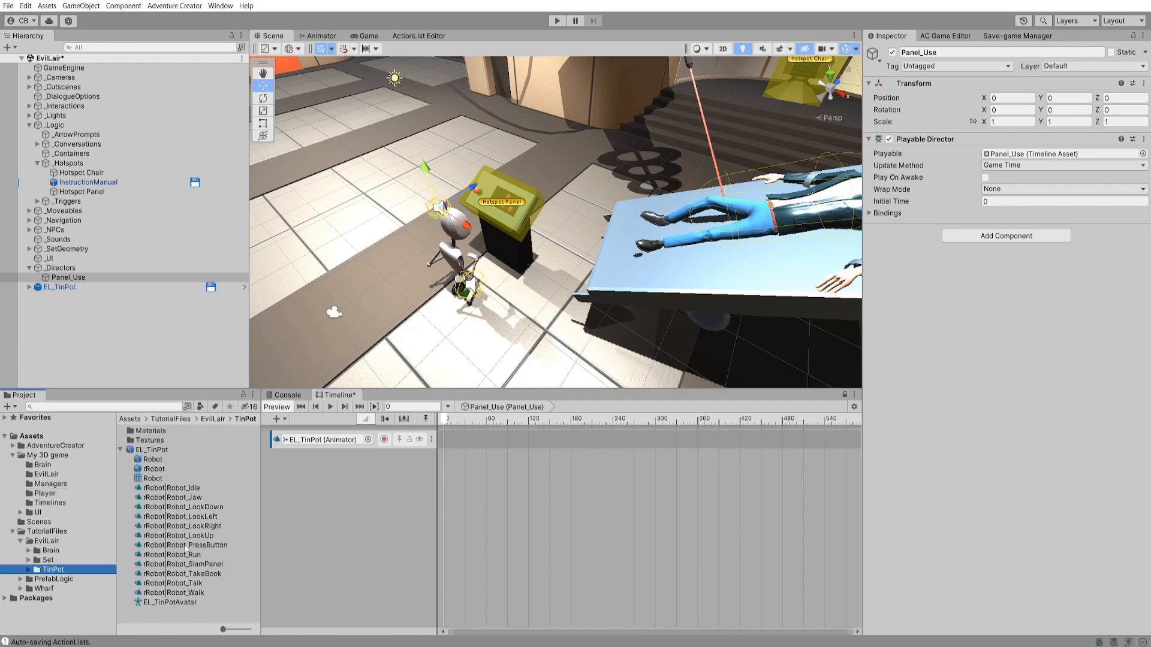
pyautogui.moveTo(186, 545); pyautogui.dragTo(491, 445)
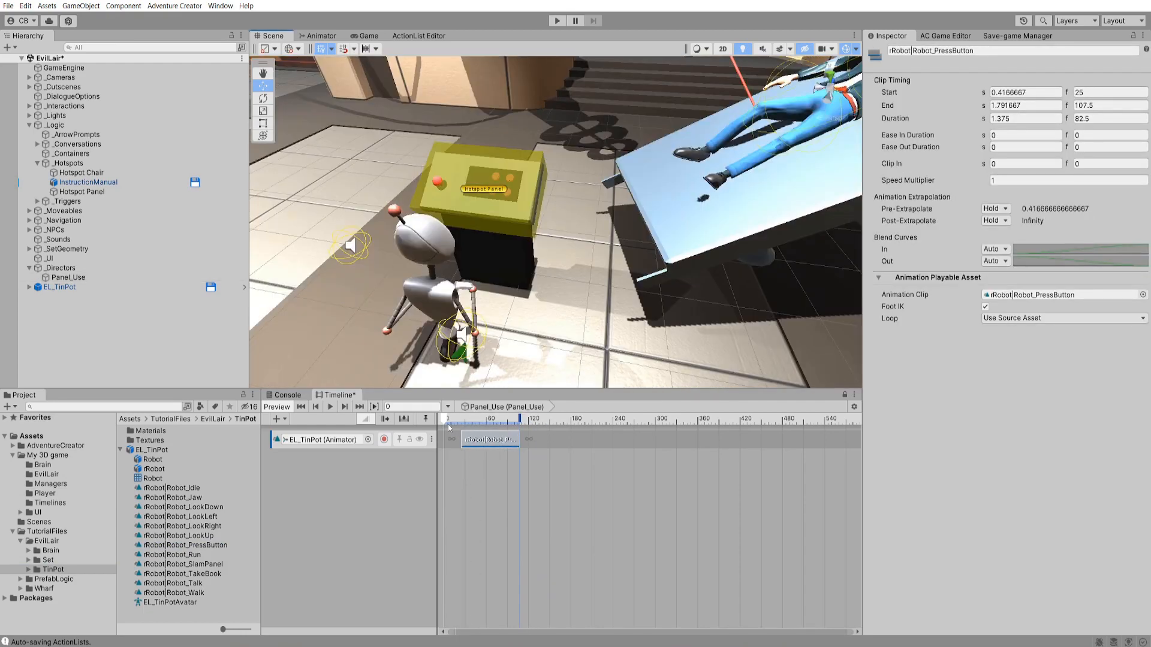
# - Find the LaserGun model in the tutorial's EvilLair Set assets and preview its rLaserGun|MoveUp animation clip
pyautogui.click(330, 407)
pyautogui.moveTo(595, 304); pyautogui.dragTo(517, 278, button='middle')
pyautogui.keyDown('alt'); pyautogui.moveTo(517, 278); pyautogui.dragTo(413, 244); pyautogui.keyUp('alt')
pyautogui.click(47, 560)
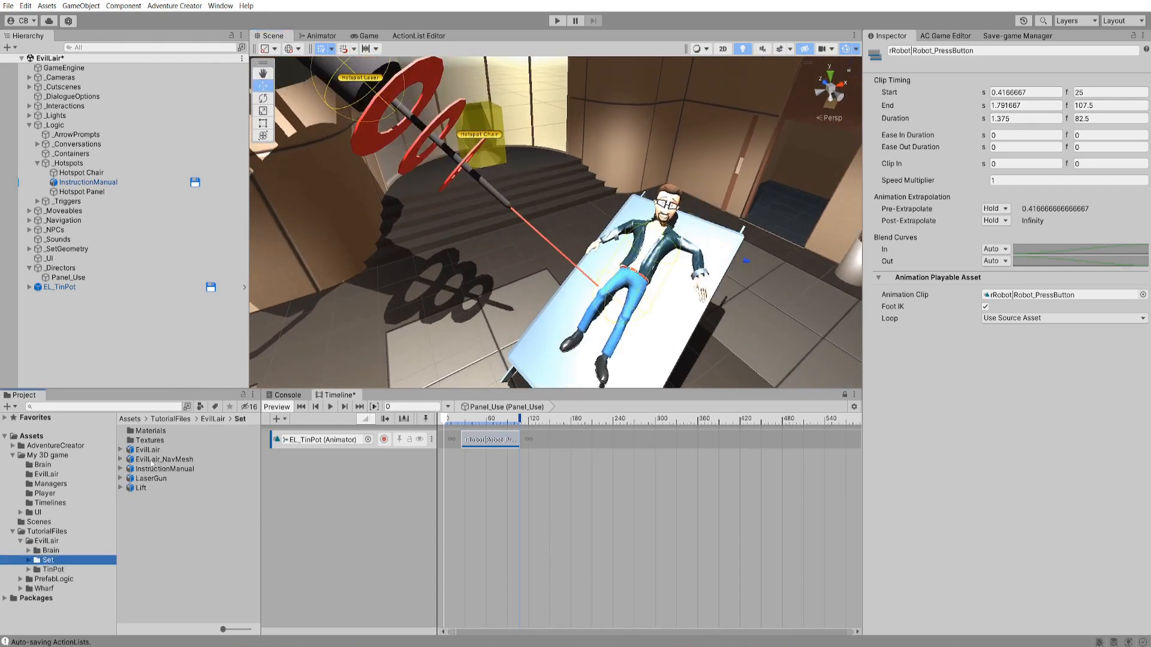
pyautogui.click(121, 478)
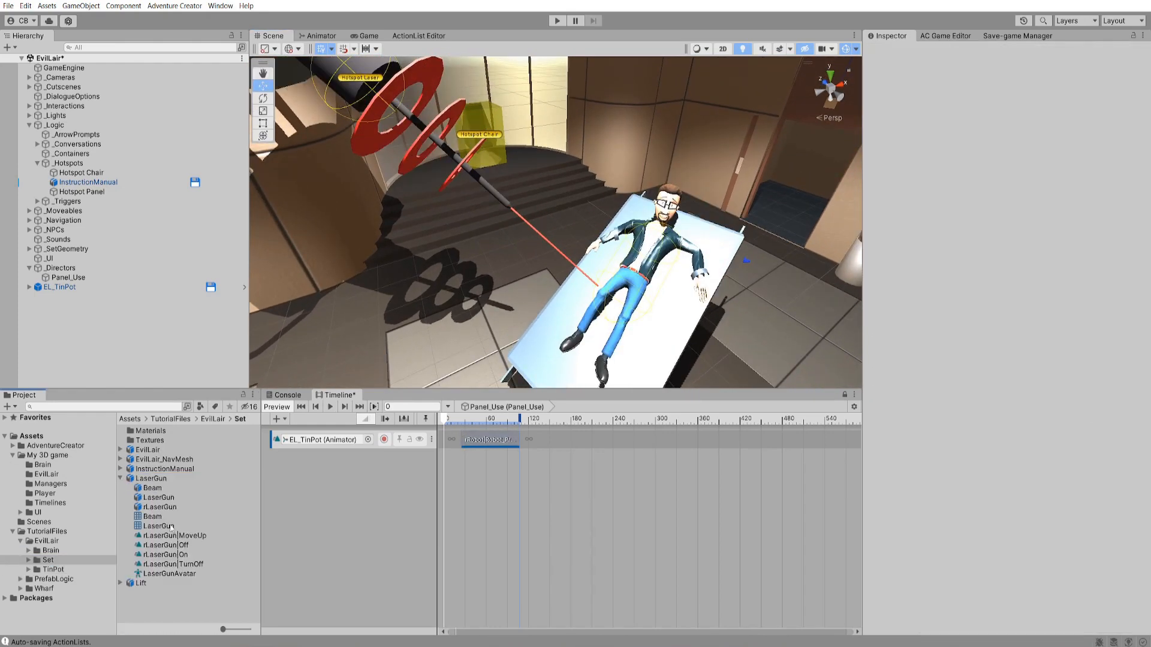
pyautogui.click(174, 535)
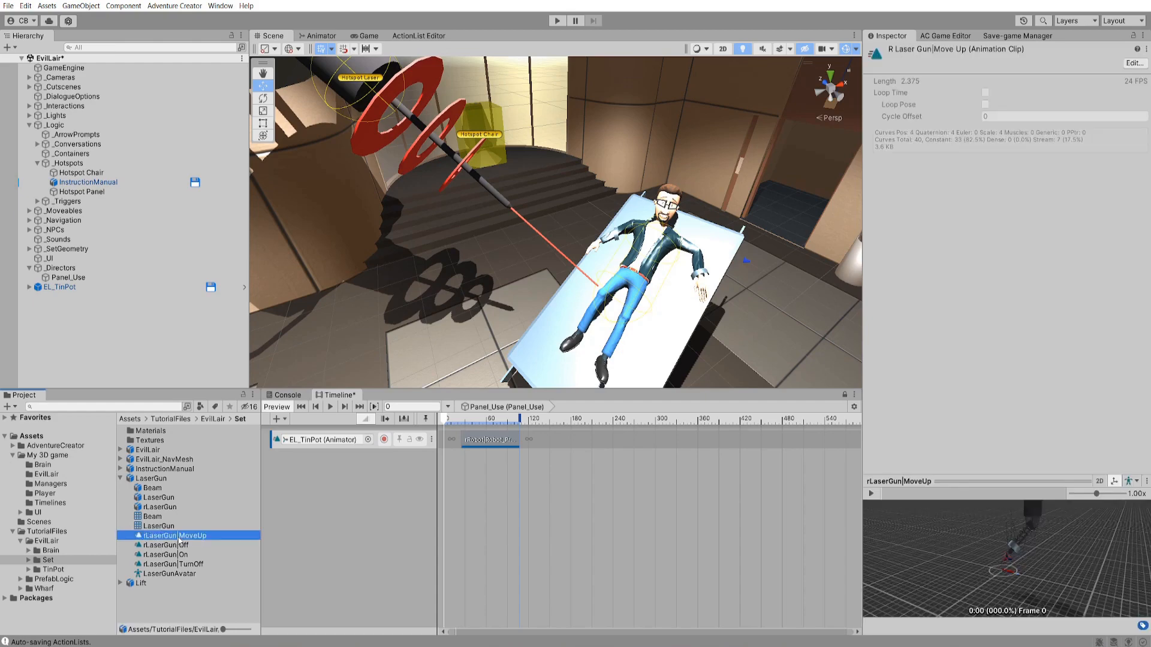
pyautogui.click(871, 493)
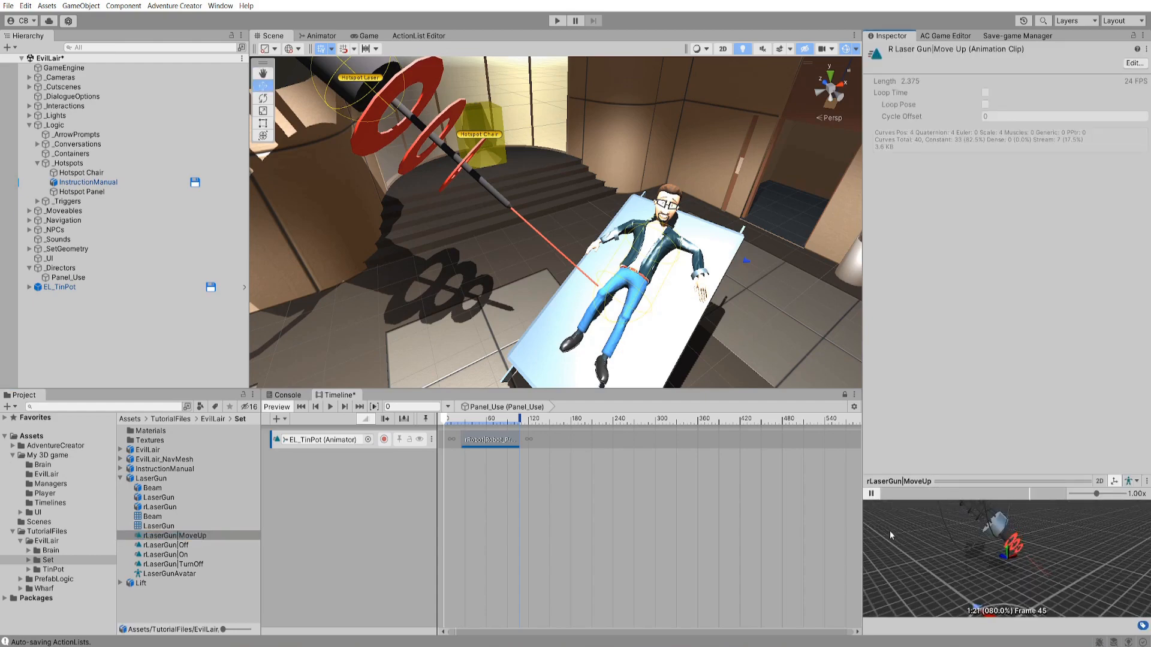
# - Add an Animation Track for LaserGun, place the rLaserGun|MoveUp clip on it from about frame 129, and play the Timeline back
pyautogui.click(487, 481)
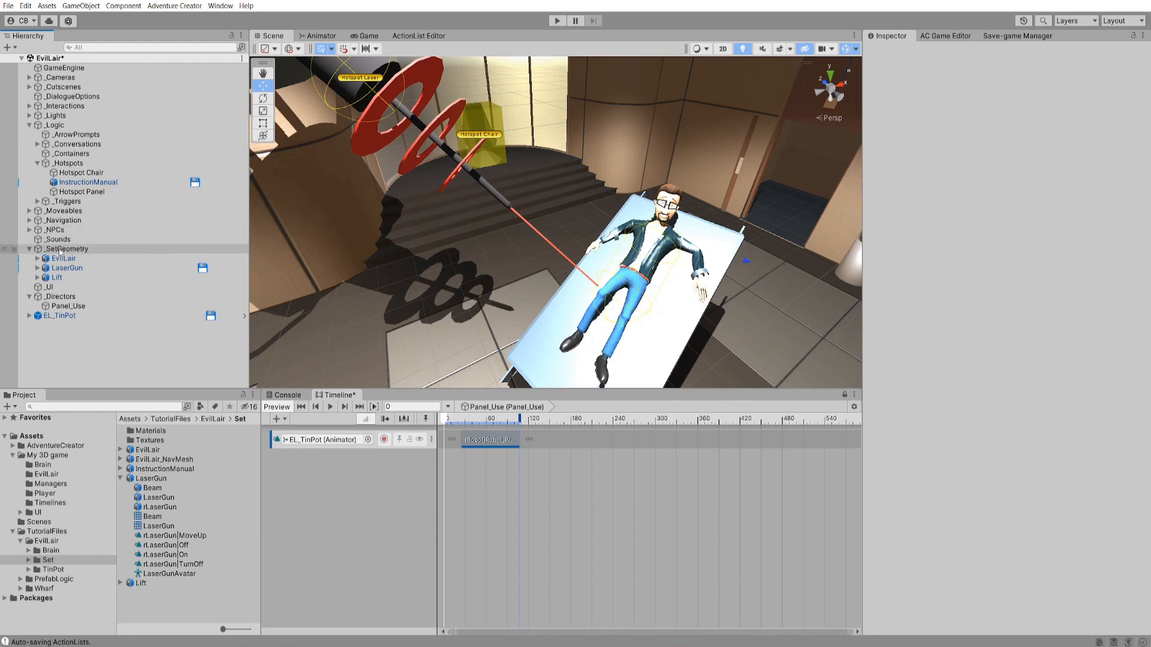
pyautogui.click(80, 268)
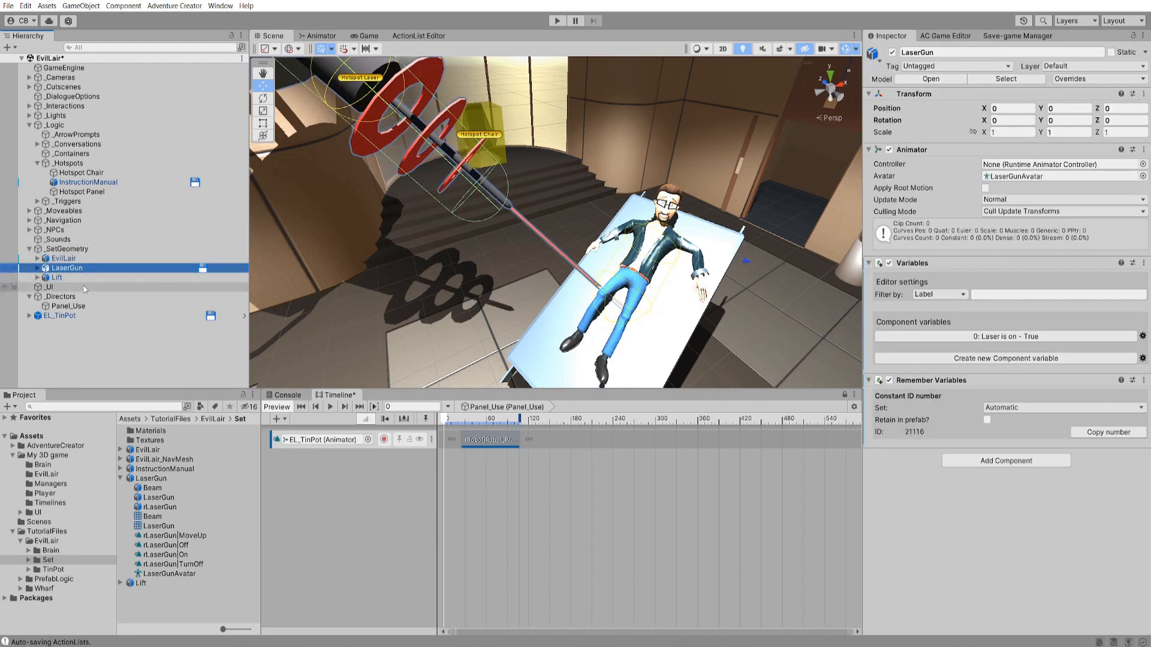
pyautogui.moveTo(79, 271); pyautogui.dragTo(333, 472)
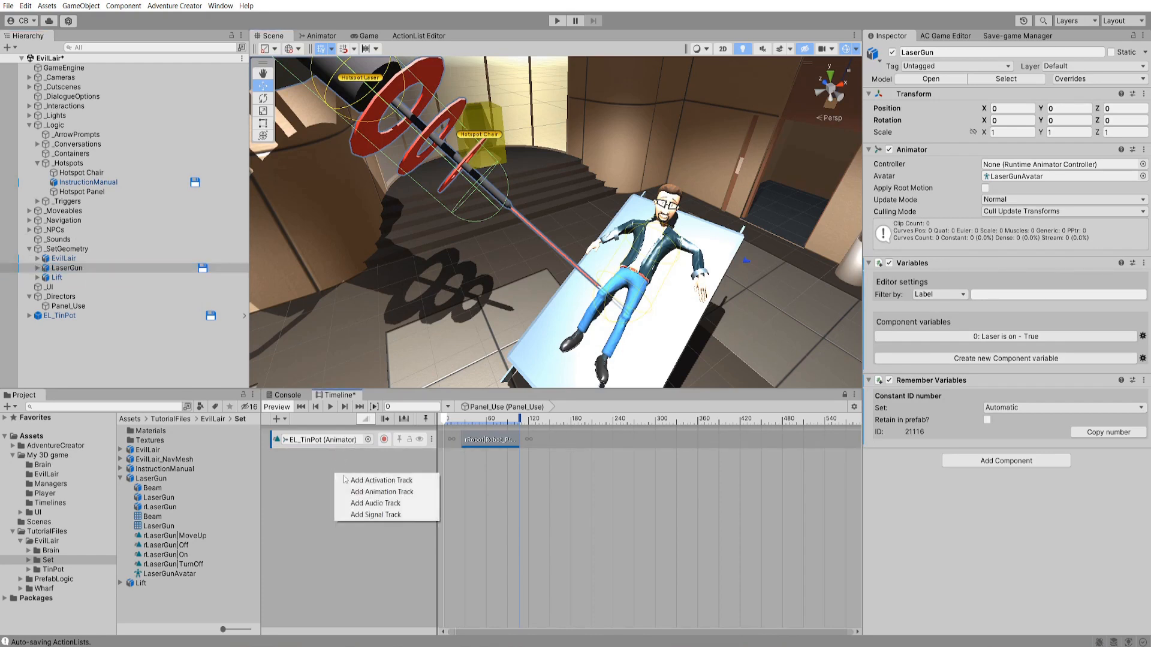
pyautogui.click(361, 493)
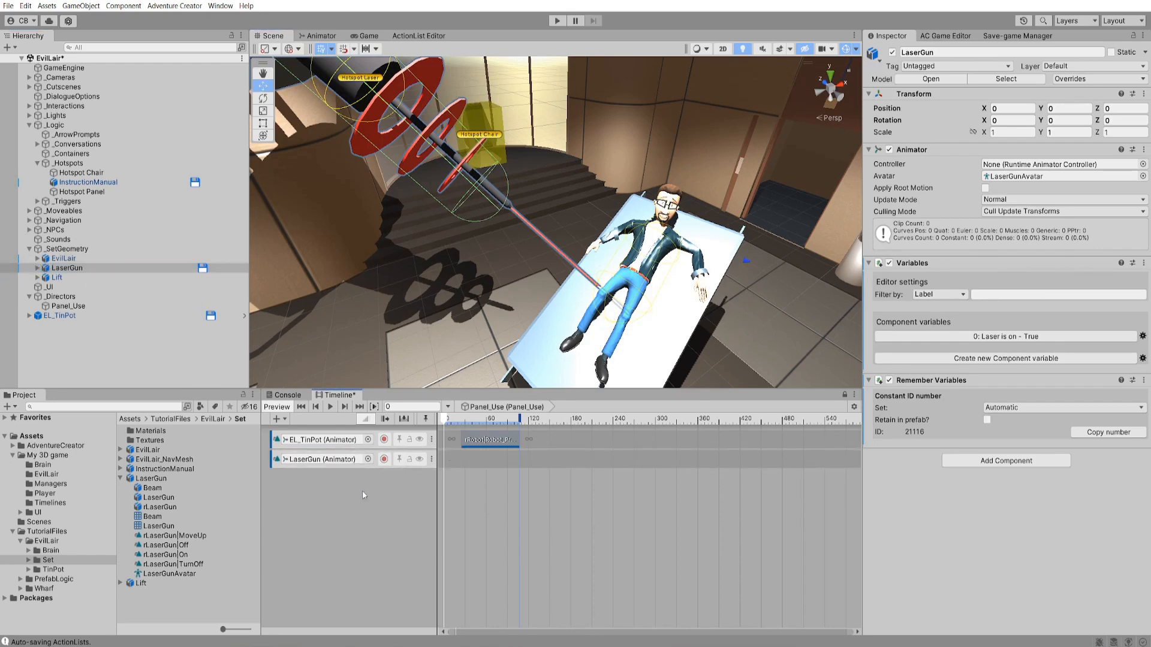
pyautogui.moveTo(175, 535); pyautogui.dragTo(567, 462)
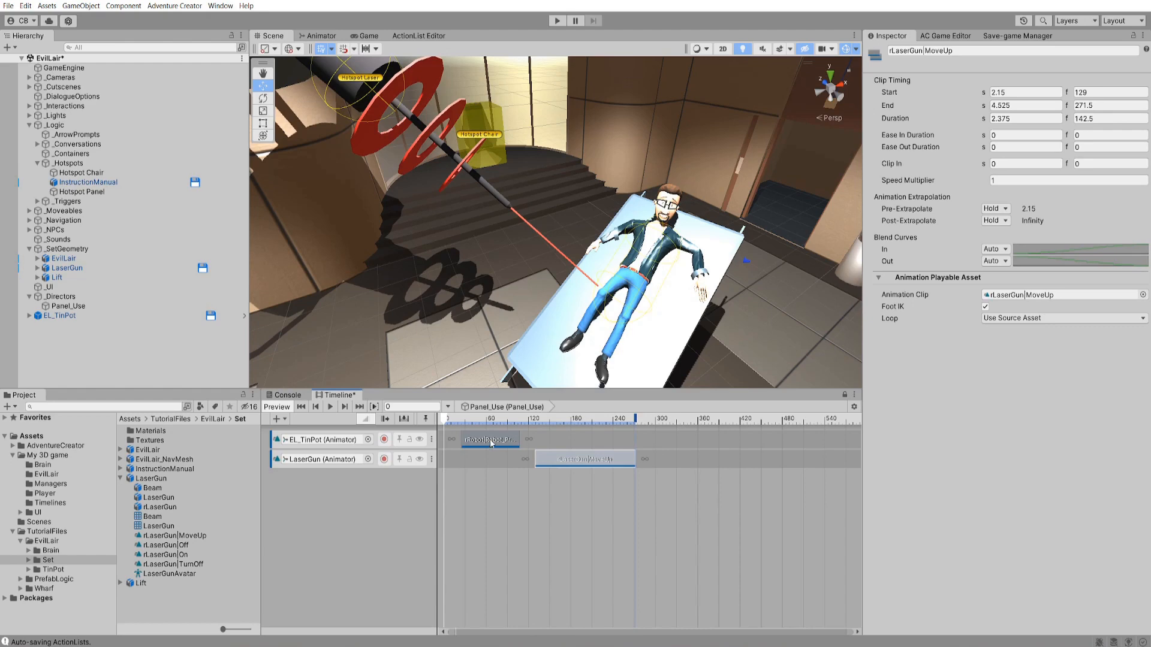
pyautogui.click(330, 407)
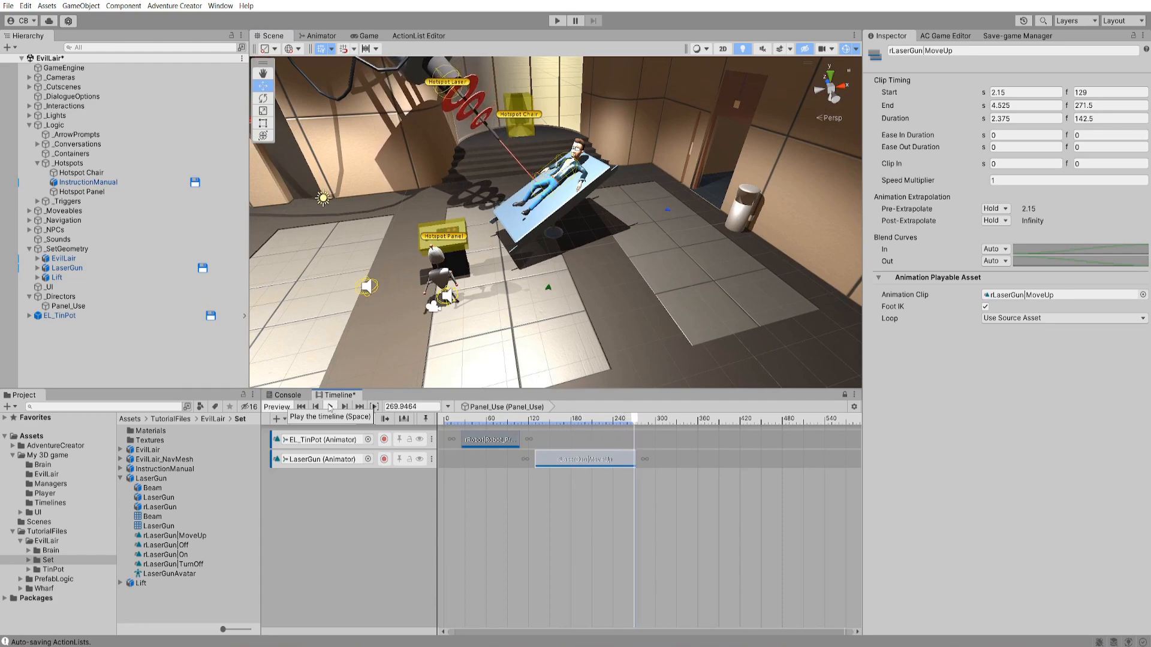
pyautogui.moveTo(444, 419); pyautogui.dragTo(499, 445)
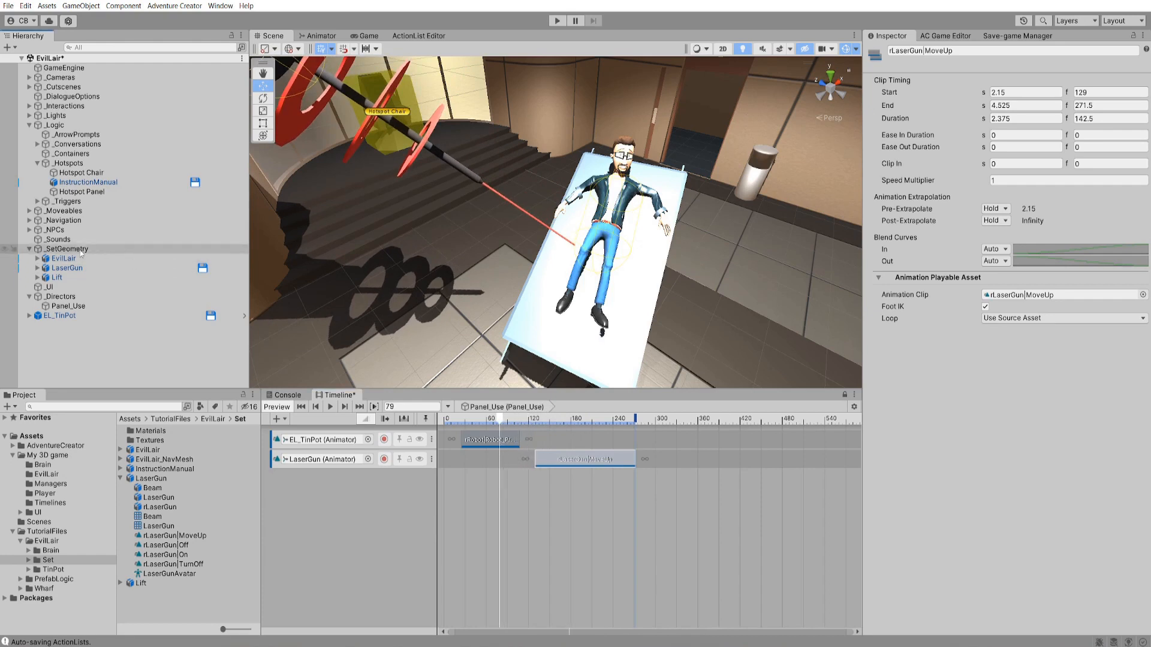
# - Add an Animation Track for EL_Brain and place the rBrain|Brain_DodgeLaser clip on it, starting at about frame 172
pyautogui.click(29, 231)
pyautogui.moveTo(77, 239); pyautogui.dragTo(351, 484)
pyautogui.click(421, 502)
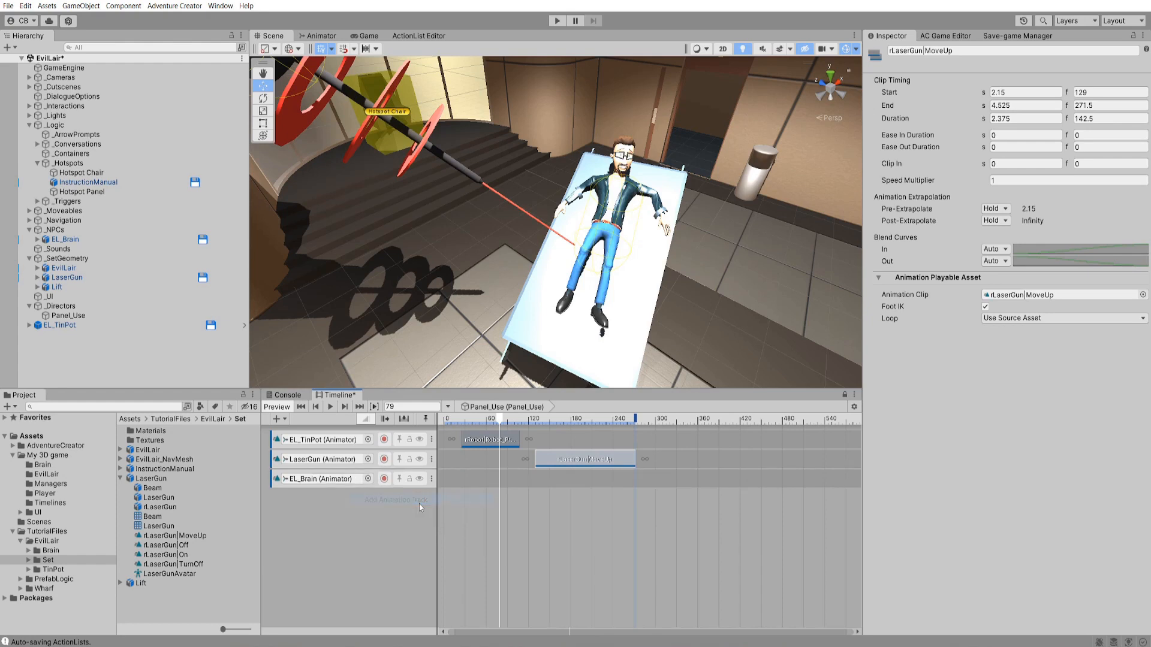
pyautogui.click(45, 550)
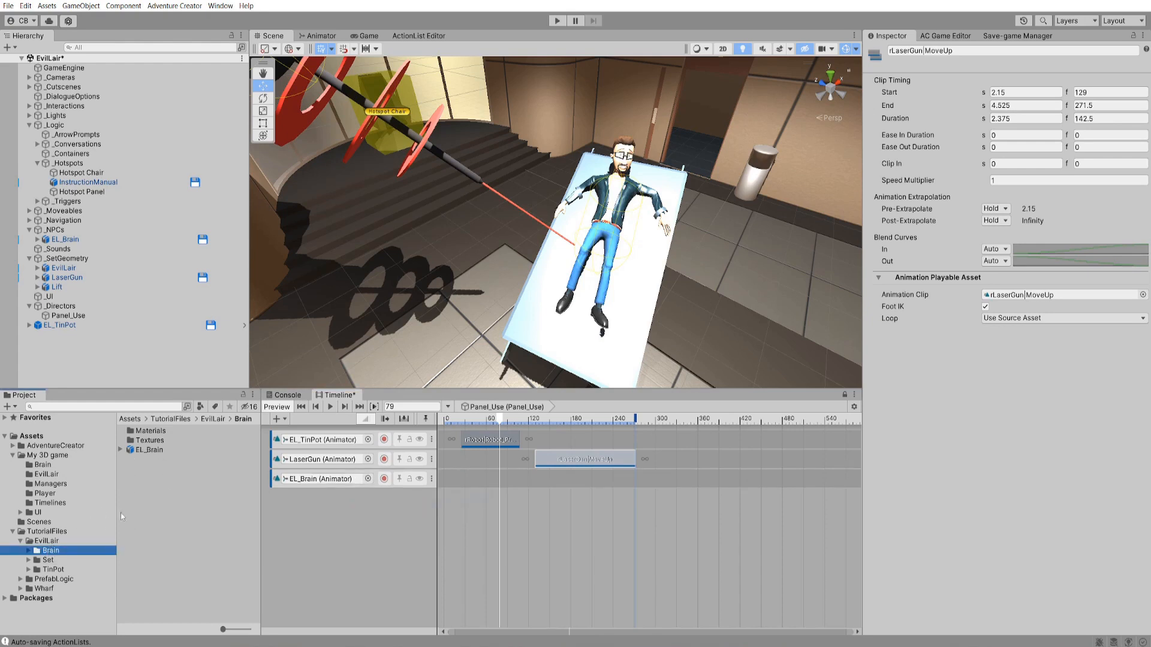
pyautogui.click(121, 450)
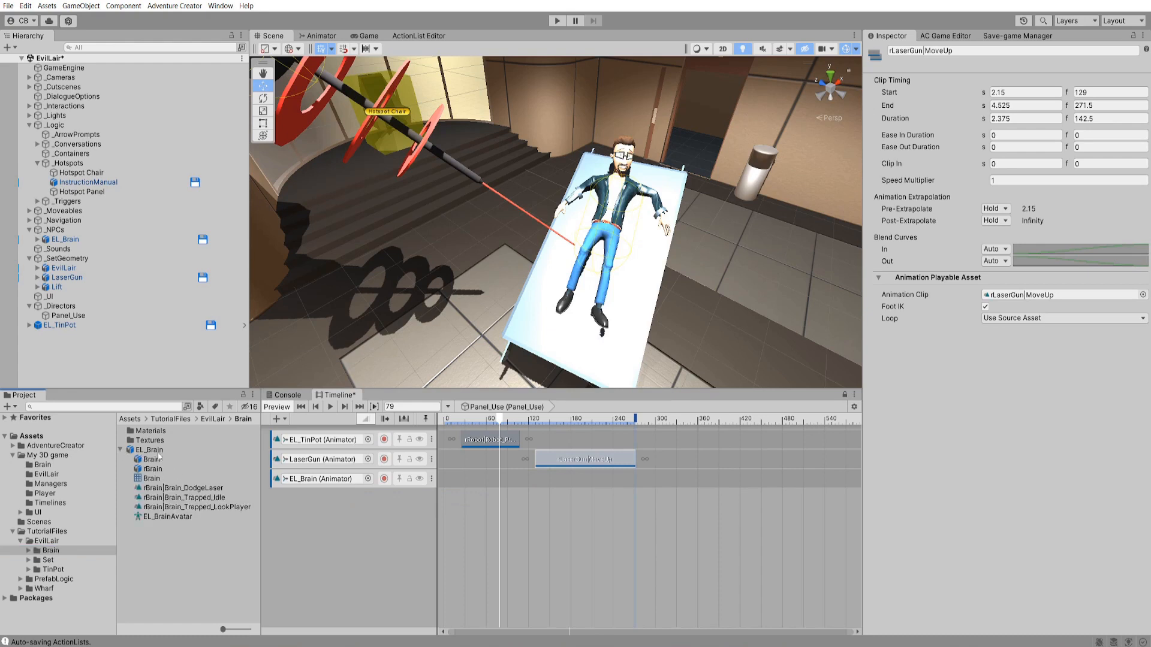
pyautogui.click(199, 490)
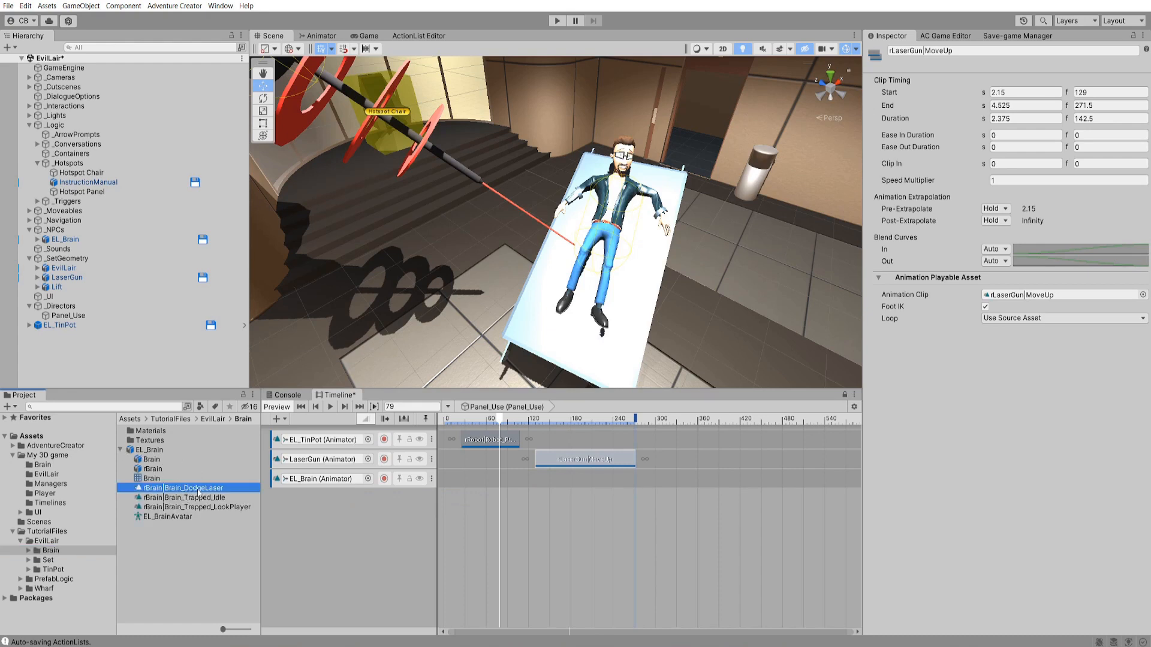
pyautogui.moveTo(199, 490); pyautogui.dragTo(584, 482)
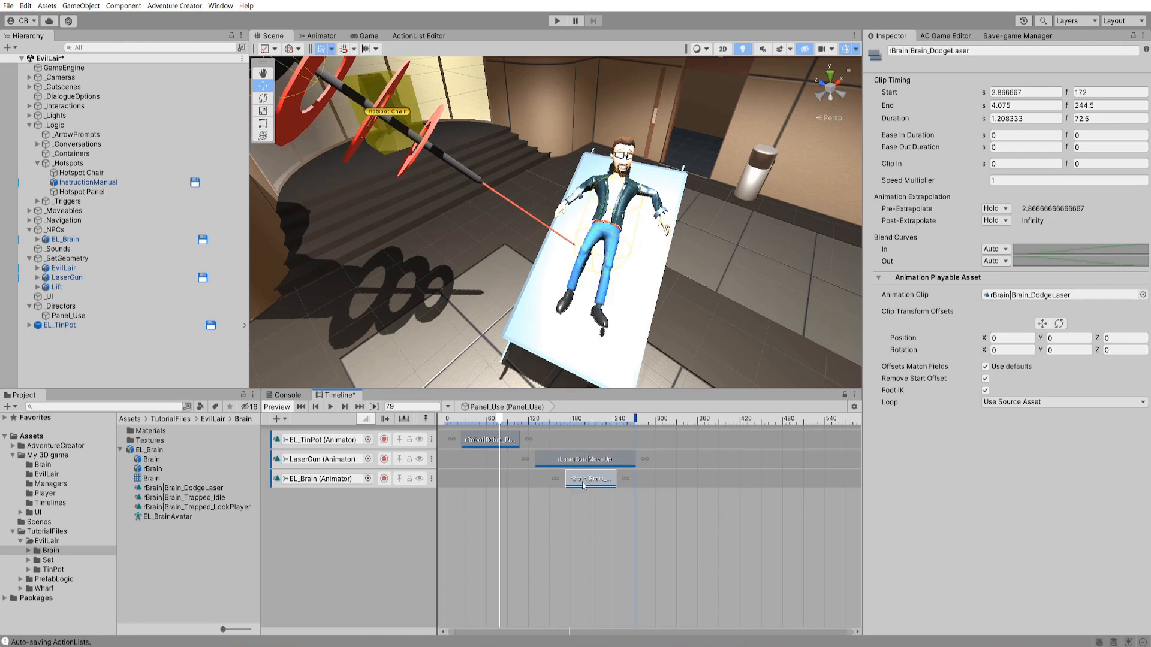
# - Shift the Brain_DodgeLaser clip to start at frame 156 so the dodge matches the laser's movement, and play the Timeline back
pyautogui.moveTo(528, 423); pyautogui.dragTo(575, 426)
pyautogui.moveTo(591, 479); pyautogui.dragTo(572, 479)
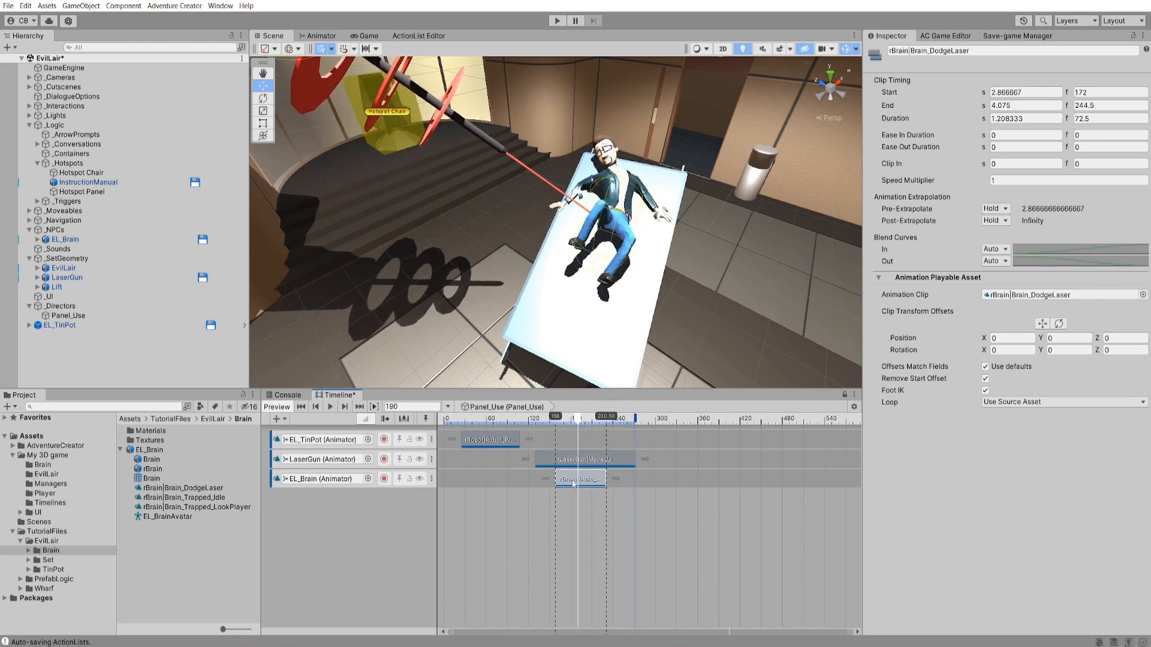
pyautogui.click(550, 423)
pyautogui.moveTo(550, 423); pyautogui.dragTo(572, 429)
pyautogui.moveTo(580, 429); pyautogui.dragTo(598, 430)
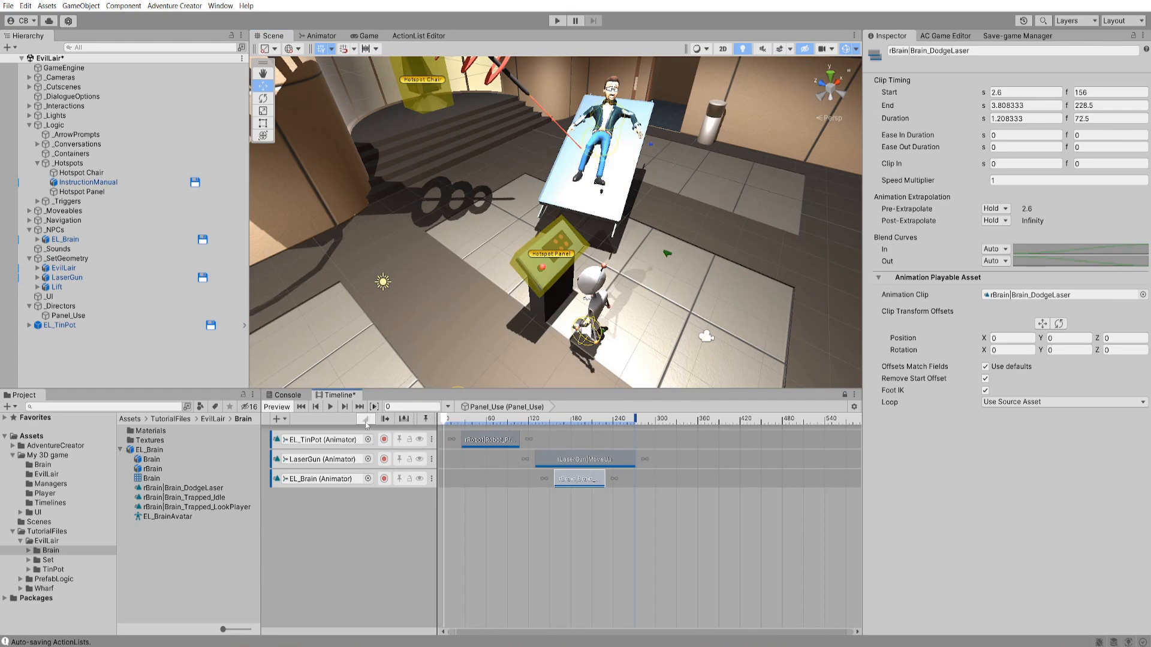
pyautogui.click(333, 407)
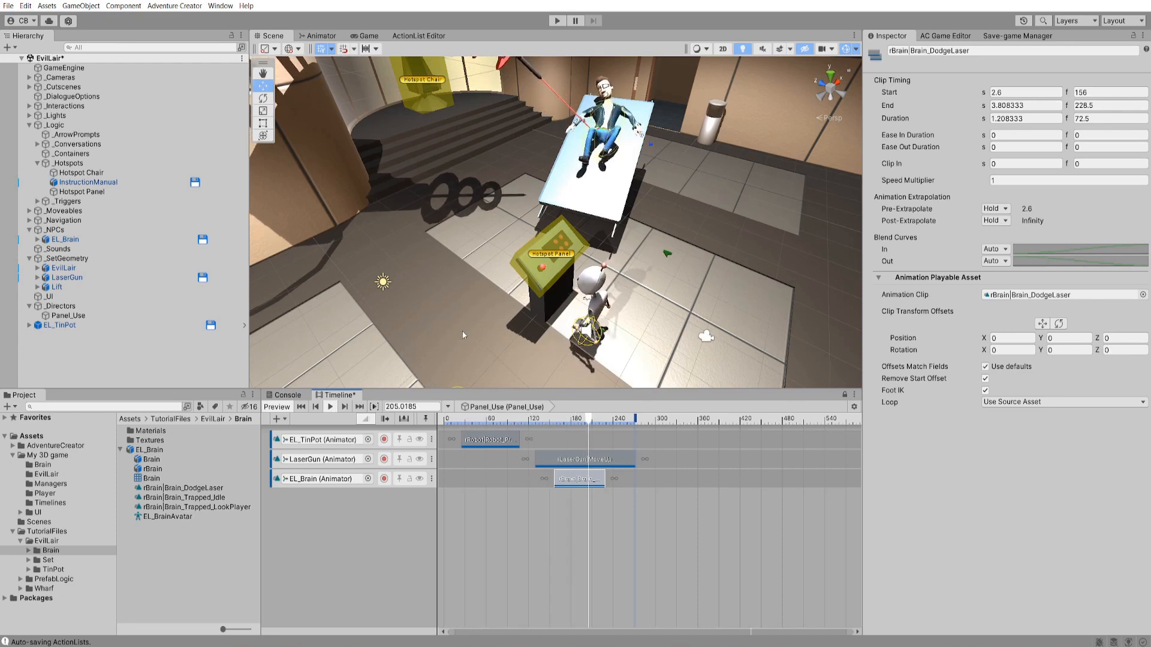
pyautogui.keyDown('alt'); pyautogui.moveTo(458, 332); pyautogui.dragTo(587, 331); pyautogui.keyUp('alt')
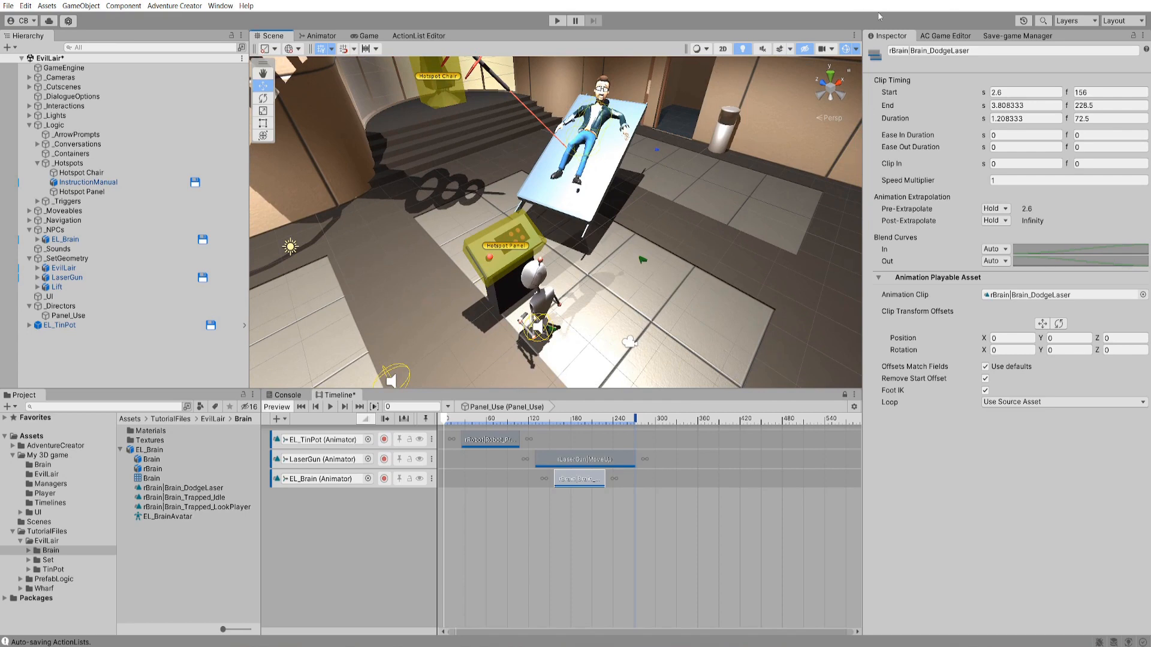
# - Add two SimpleCameras to the scene and name them UseLaserCam 1 and UseLaserCam 2
pyautogui.click(945, 37)
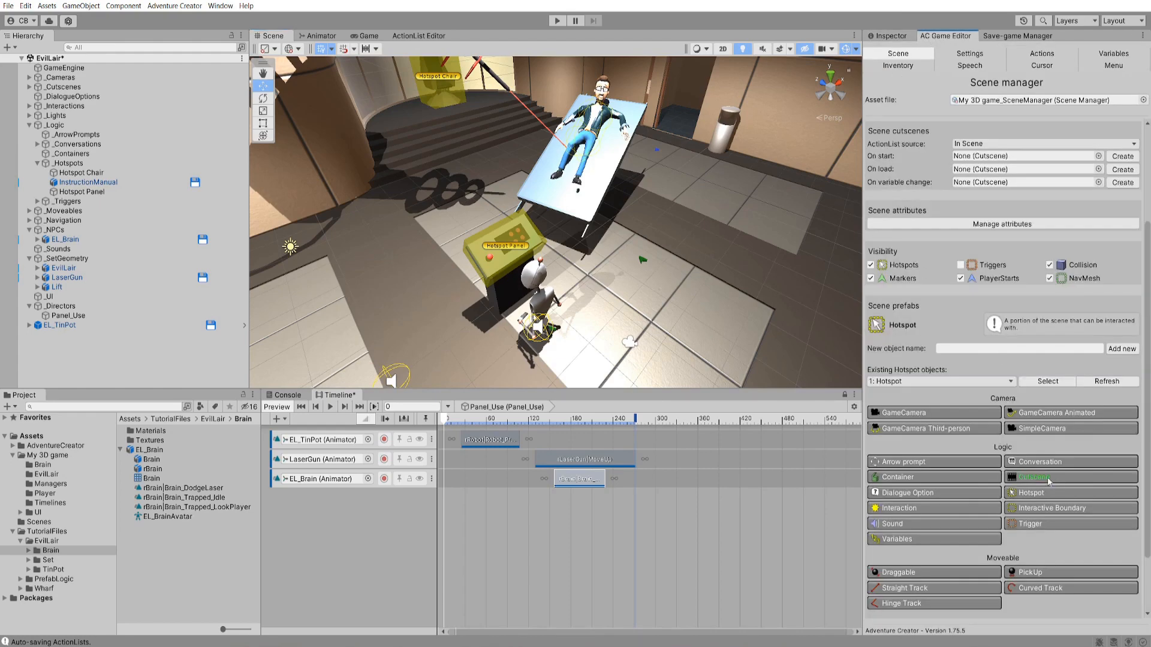
pyautogui.click(1055, 429)
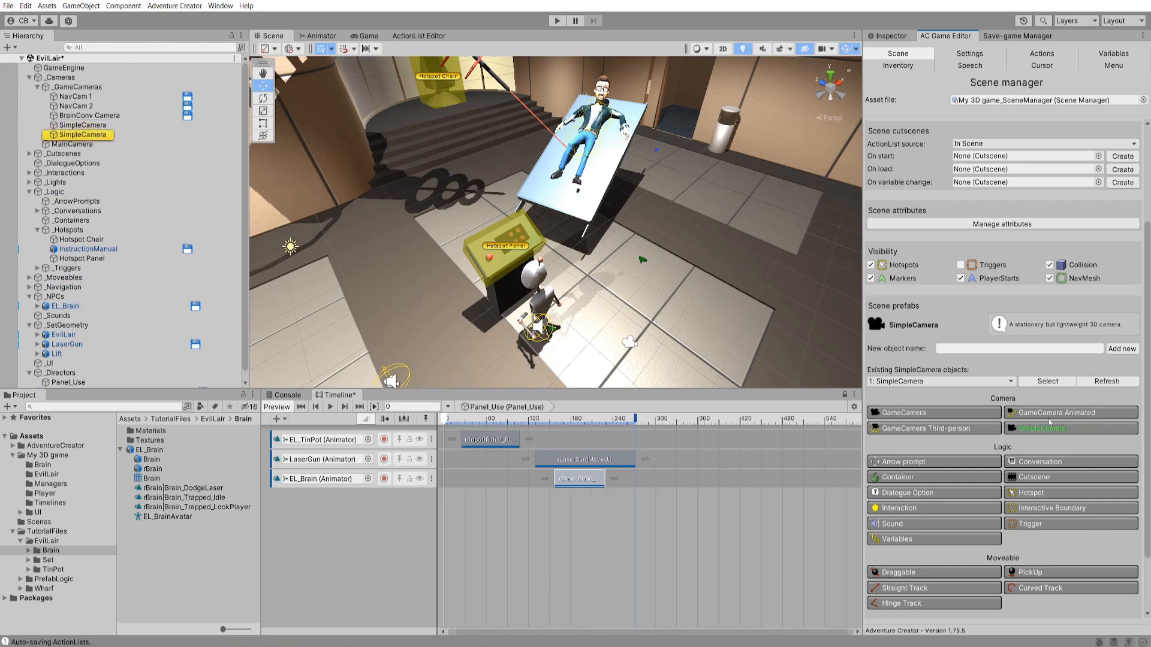
pyautogui.click(119, 125)
pyautogui.click(118, 124)
pyautogui.write('U')
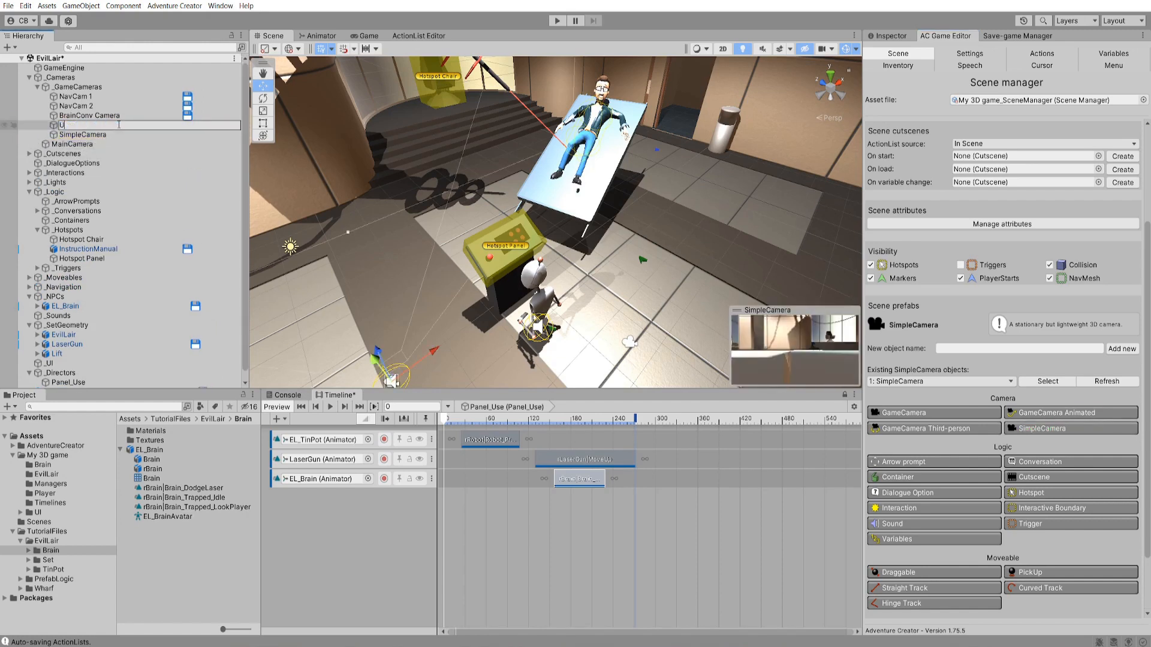
pyautogui.write('seLaserCam 1')
pyautogui.press('Return')
pyautogui.press('Down')
pyautogui.press('F2')
pyautogui.write('U')
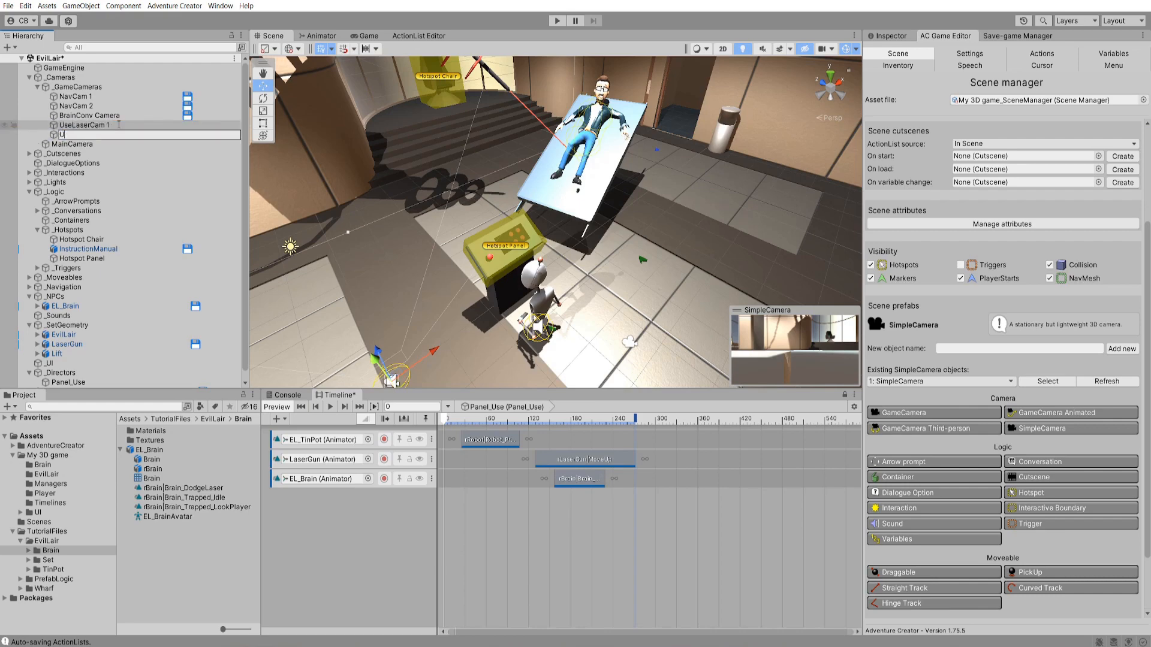
pyautogui.write('seLaserCam 2')
pyautogui.press('Return')
# - Place UseLaserCam 1 between the control panel and the table, rotate it to frame the robot at the panel, and narrow its field of view
pyautogui.doubleClick(118, 124)
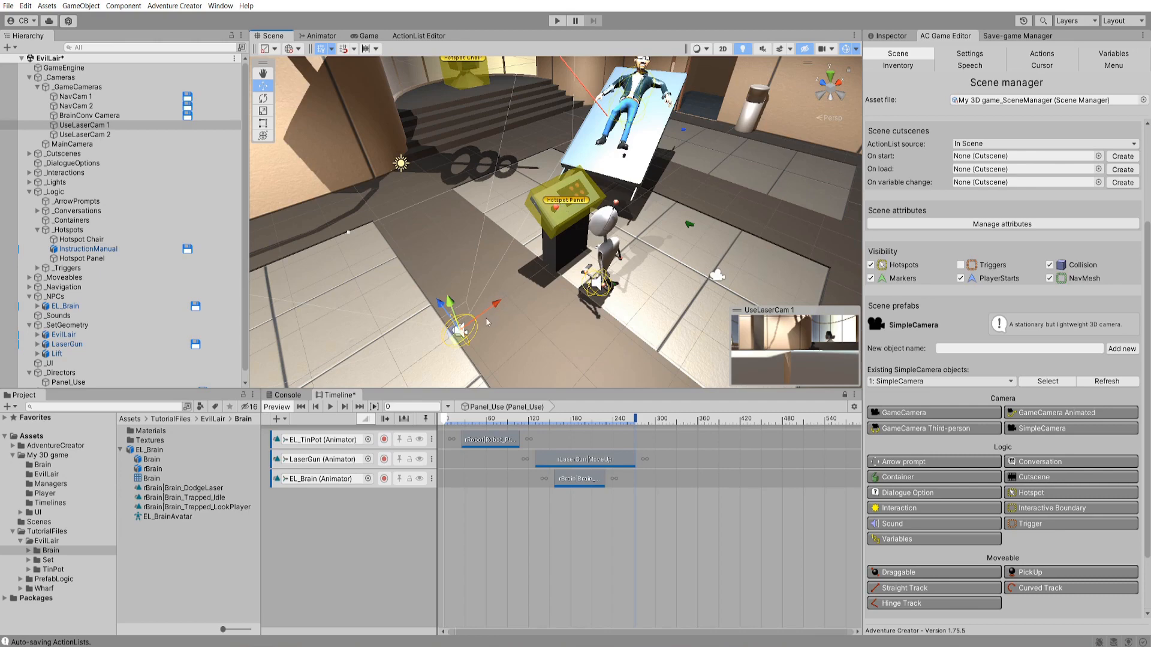
pyautogui.moveTo(458, 329); pyautogui.dragTo(491, 125)
pyautogui.press('e')
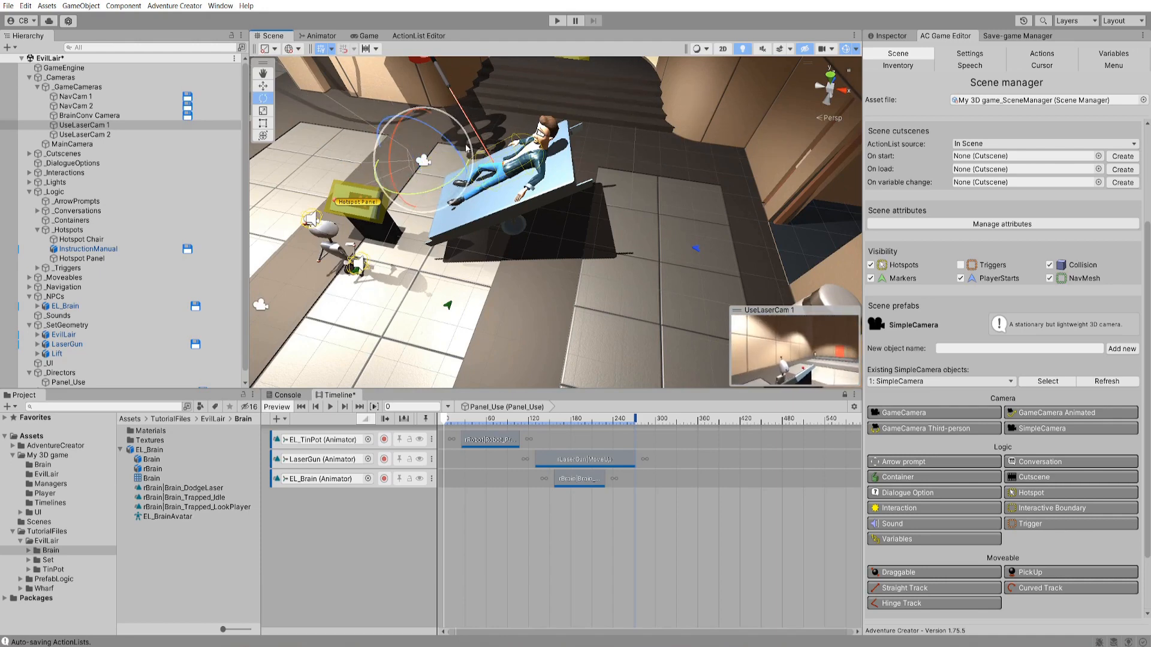
pyautogui.click(888, 35)
pyautogui.moveTo(1026, 219); pyautogui.dragTo(1006, 221)
pyautogui.keyDown('alt'); pyautogui.moveTo(398, 210); pyautogui.dragTo(422, 209); pyautogui.keyUp('alt')
# - Place UseLaserCam 2 at about X 4.139, Y 3.027, Z -1.26, rotate it about 9.413, 34.478, 0, and set its field of view to 46.9
pyautogui.click(84, 134)
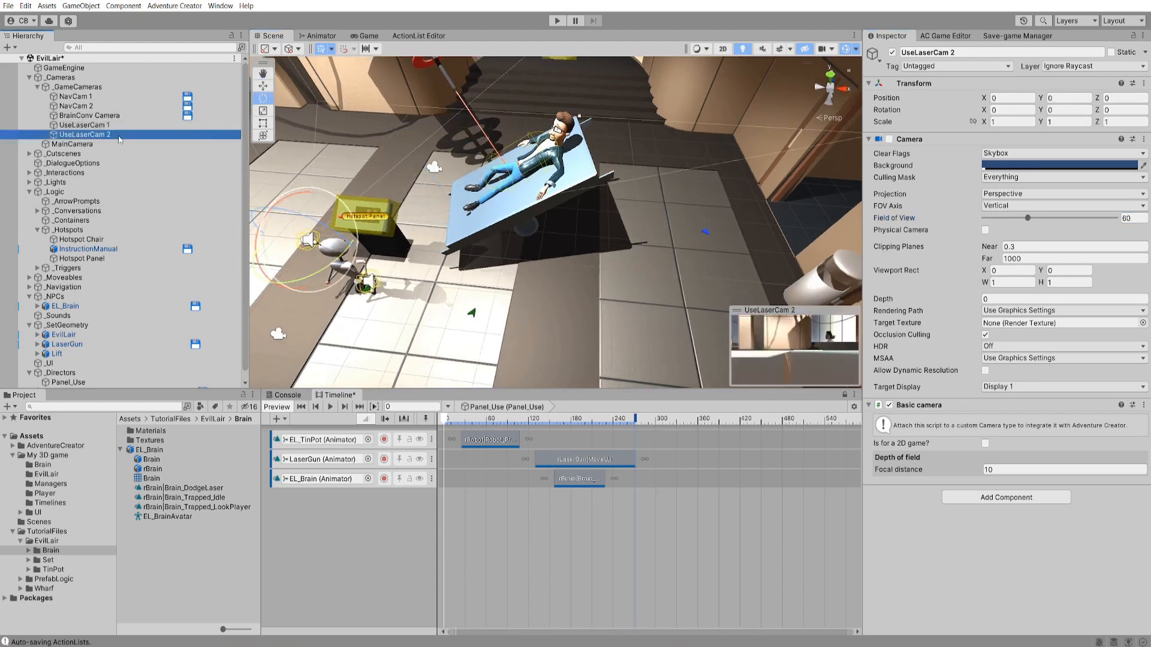
pyautogui.press('f')
pyautogui.press('w')
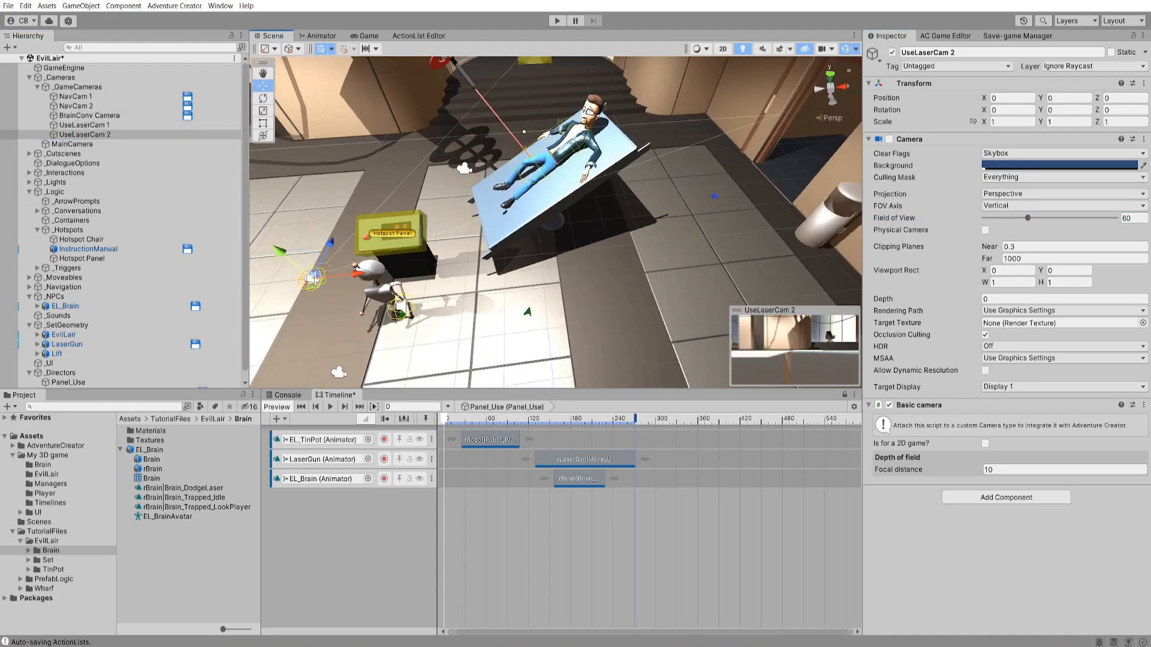
pyautogui.moveTo(315, 282); pyautogui.dragTo(415, 198)
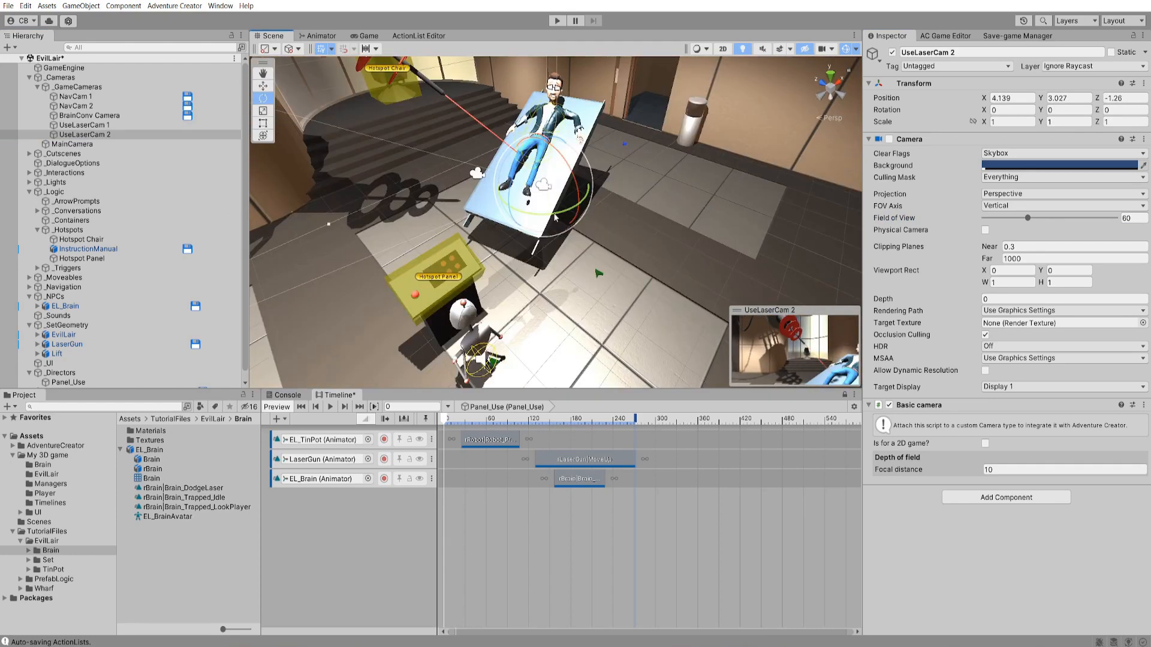
pyautogui.moveTo(548, 211)
pyautogui.mouseDown()
pyautogui.moveTo(509, 187)
pyautogui.moveTo(555, 218)
pyautogui.mouseUp()
pyautogui.moveTo(1027, 218); pyautogui.dragTo(1018, 218)
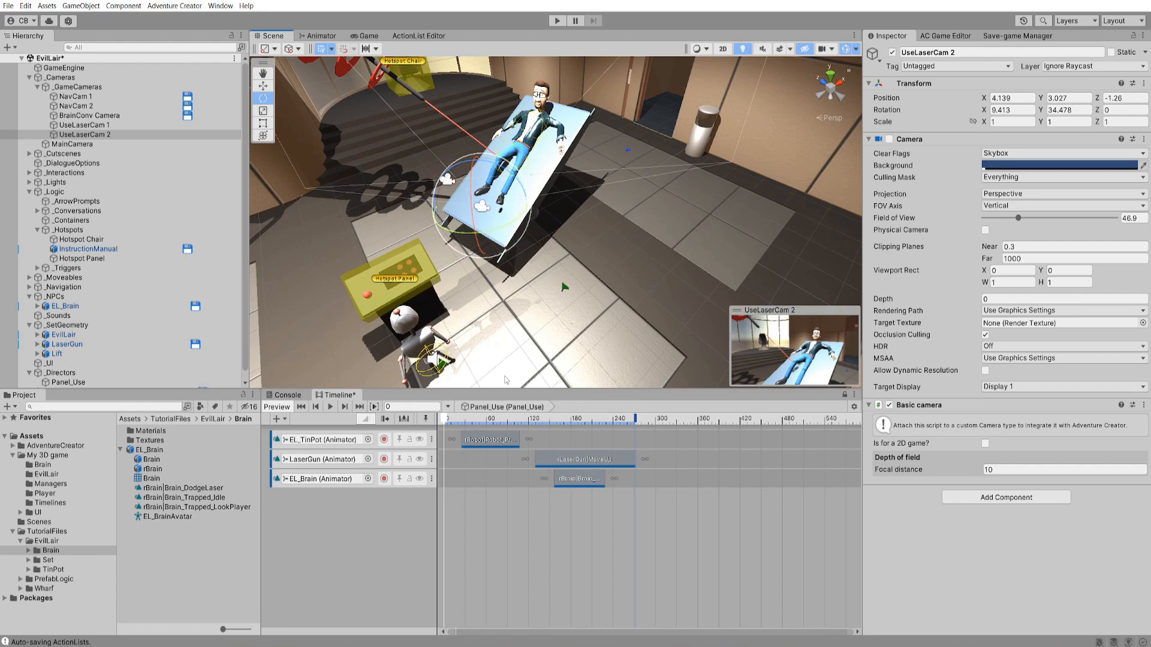
# - Add a Main Camera Track with a shot from UseLaserCam 1, starting at frame 0 and trimmed to end at frame 118
pyautogui.click(279, 419)
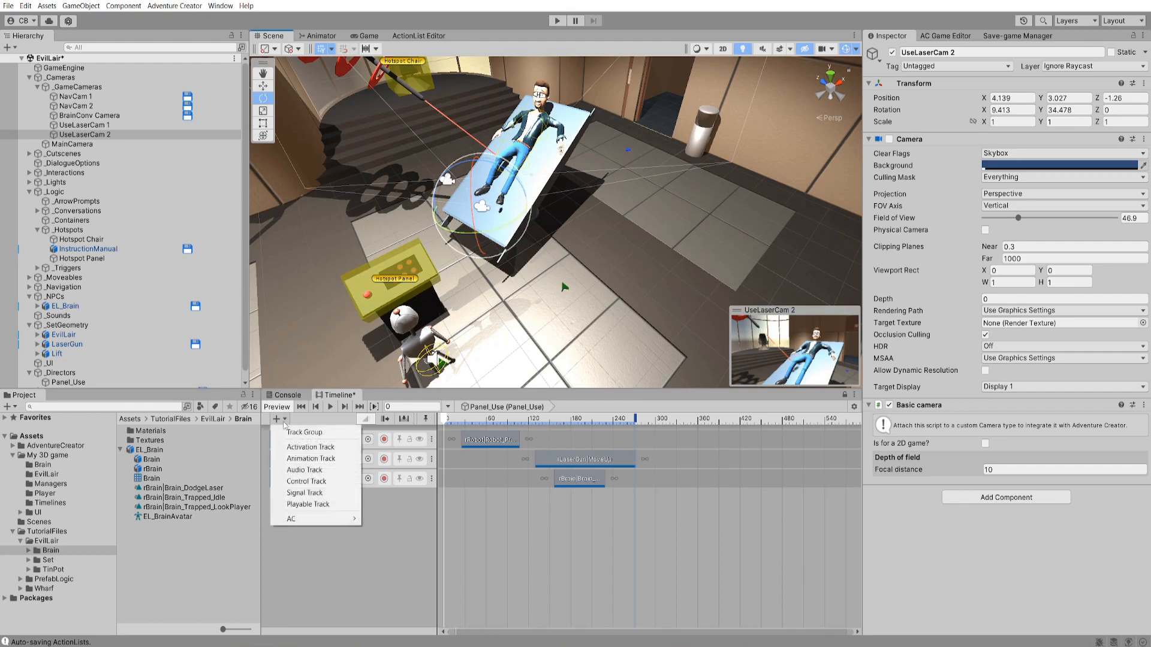
pyautogui.moveTo(358, 517)
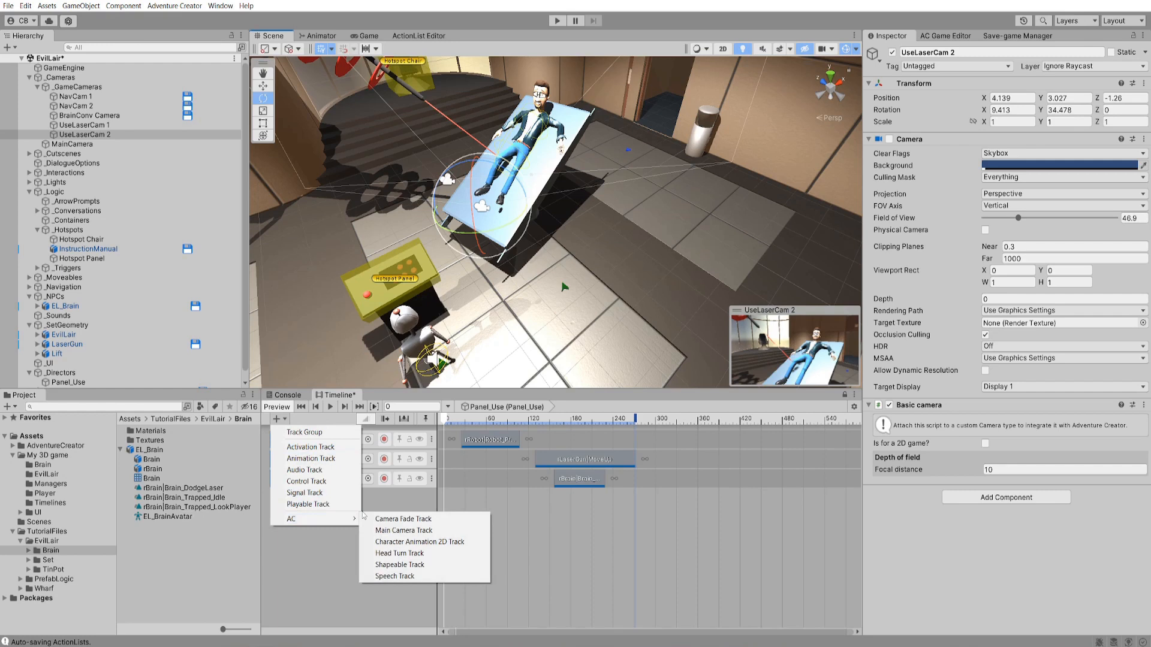
pyautogui.click(421, 531)
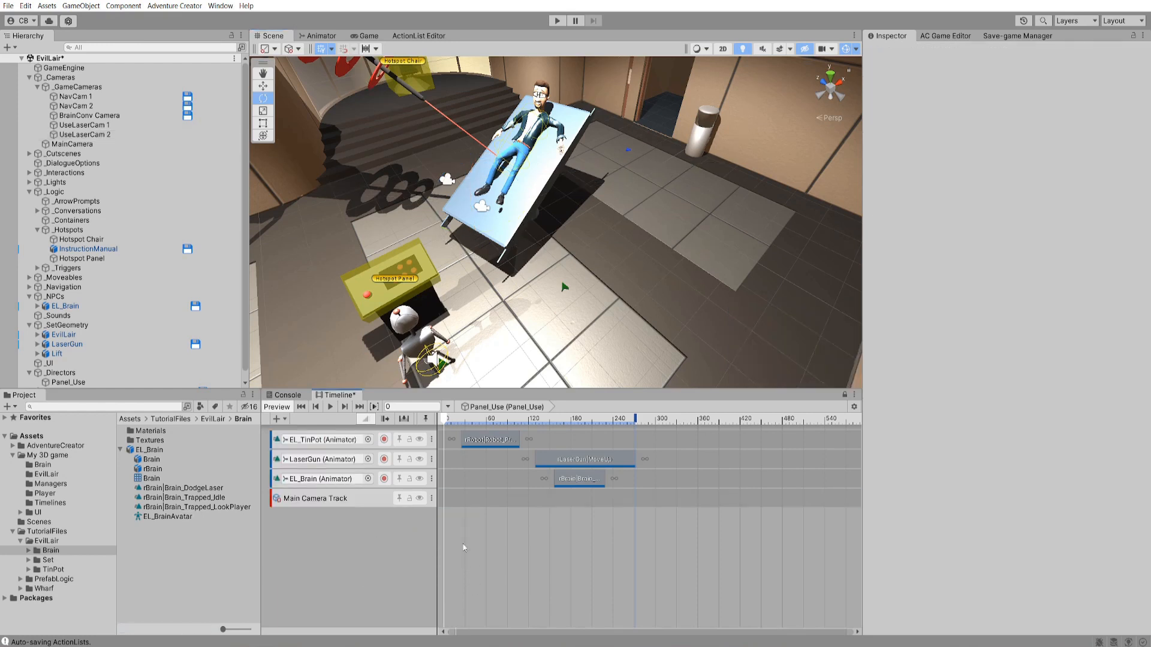
pyautogui.rightClick(454, 500)
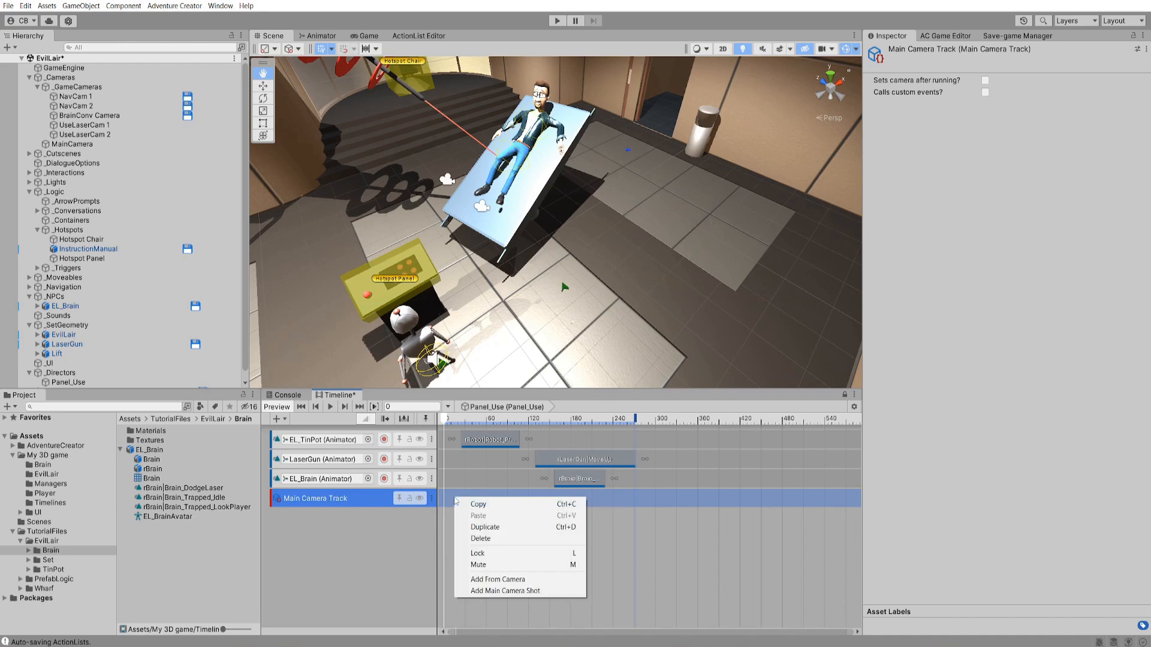
pyautogui.click(487, 580)
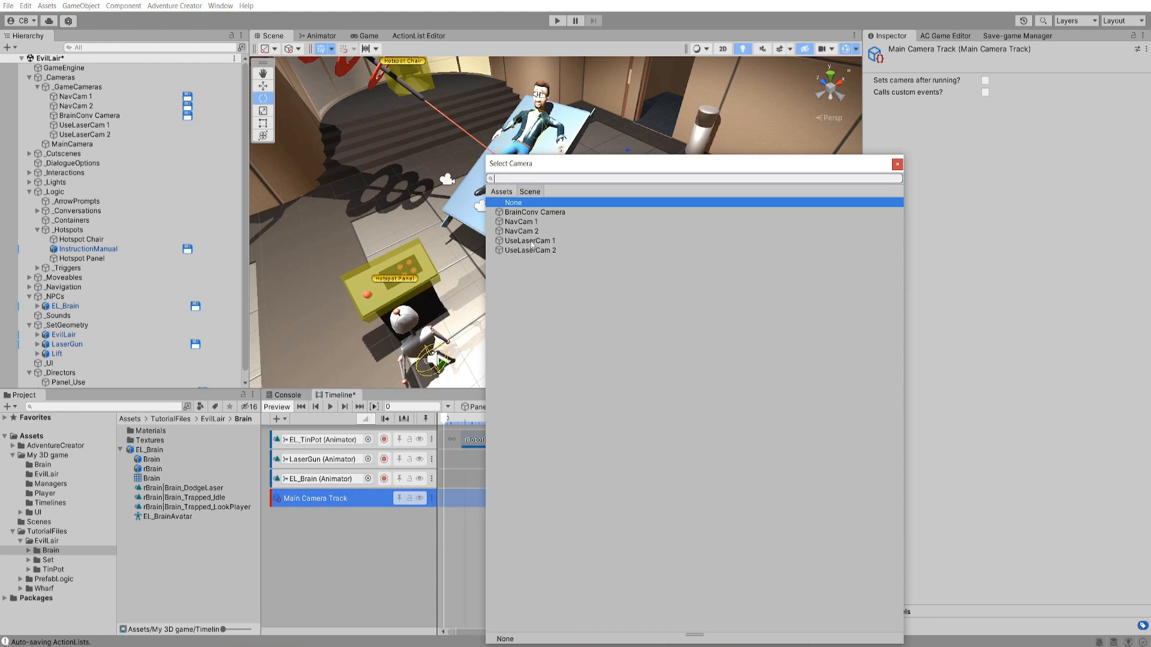
pyautogui.doubleClick(530, 241)
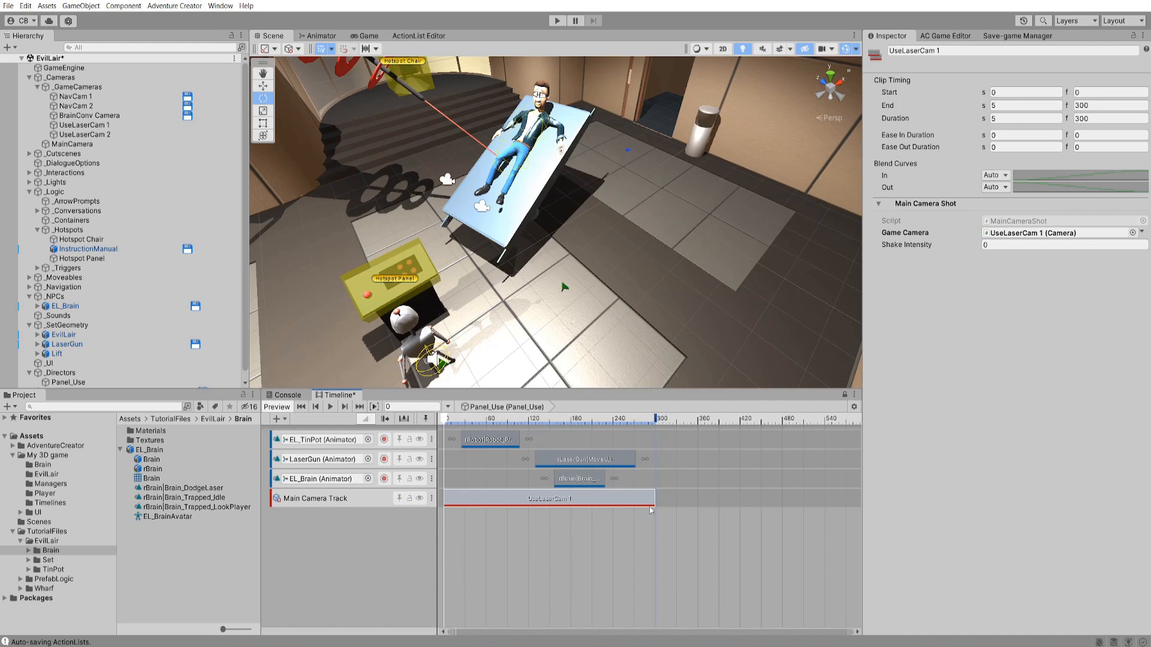
pyautogui.moveTo(650, 510); pyautogui.dragTo(525, 508)
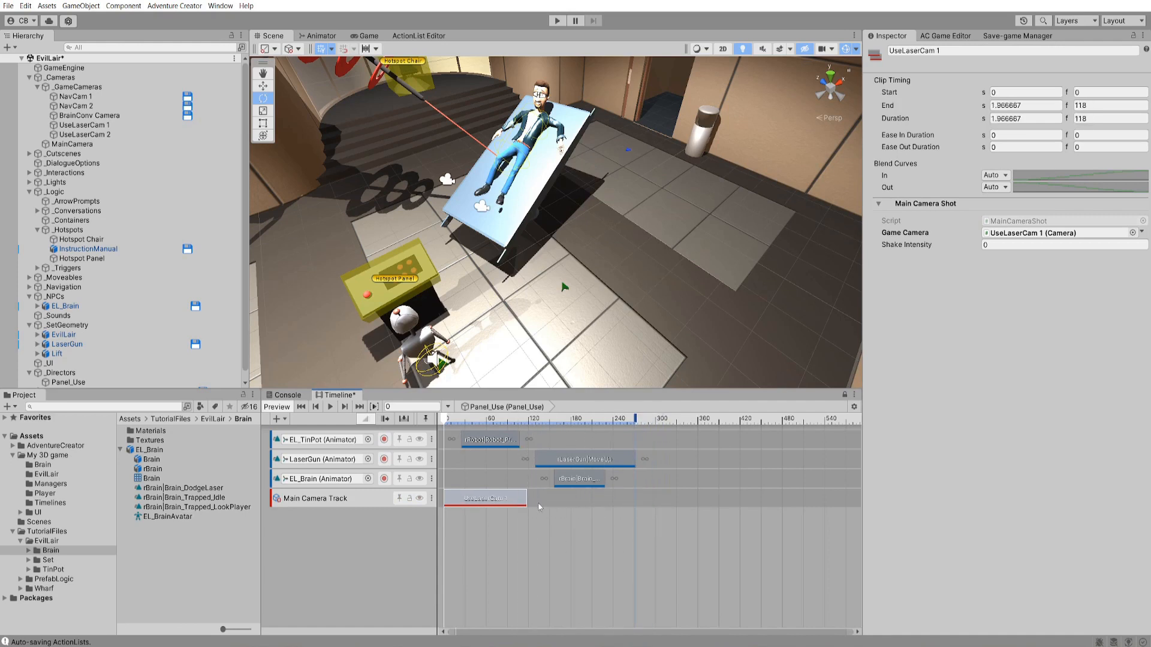
# - Add a UseLaserCam 2 shot directly after the first, shorten it to 191 frames, and play the Timeline back in the Game view
pyautogui.click(367, 37)
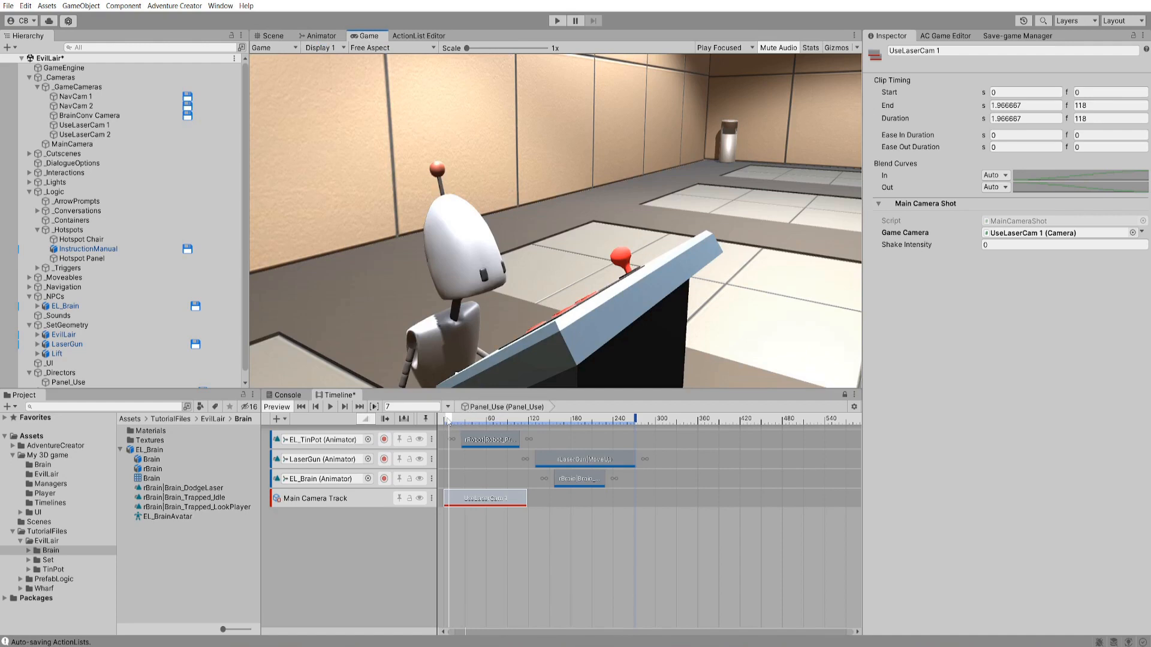
pyautogui.moveTo(448, 421); pyautogui.dragTo(528, 431)
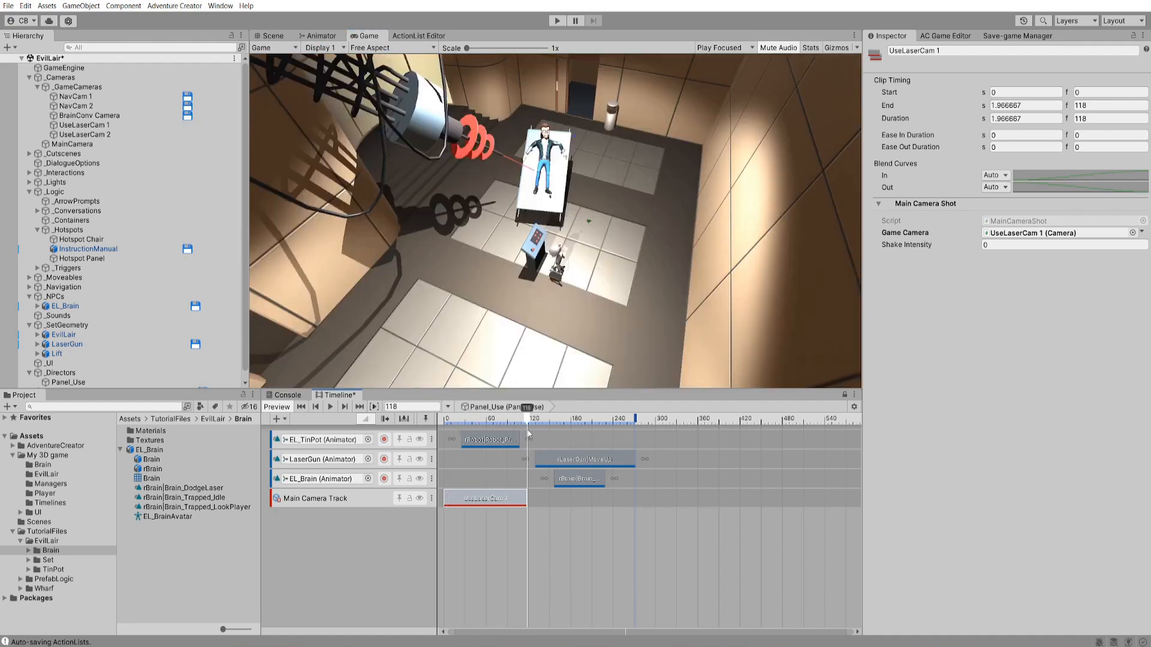
pyautogui.rightClick(544, 493)
pyautogui.click(572, 577)
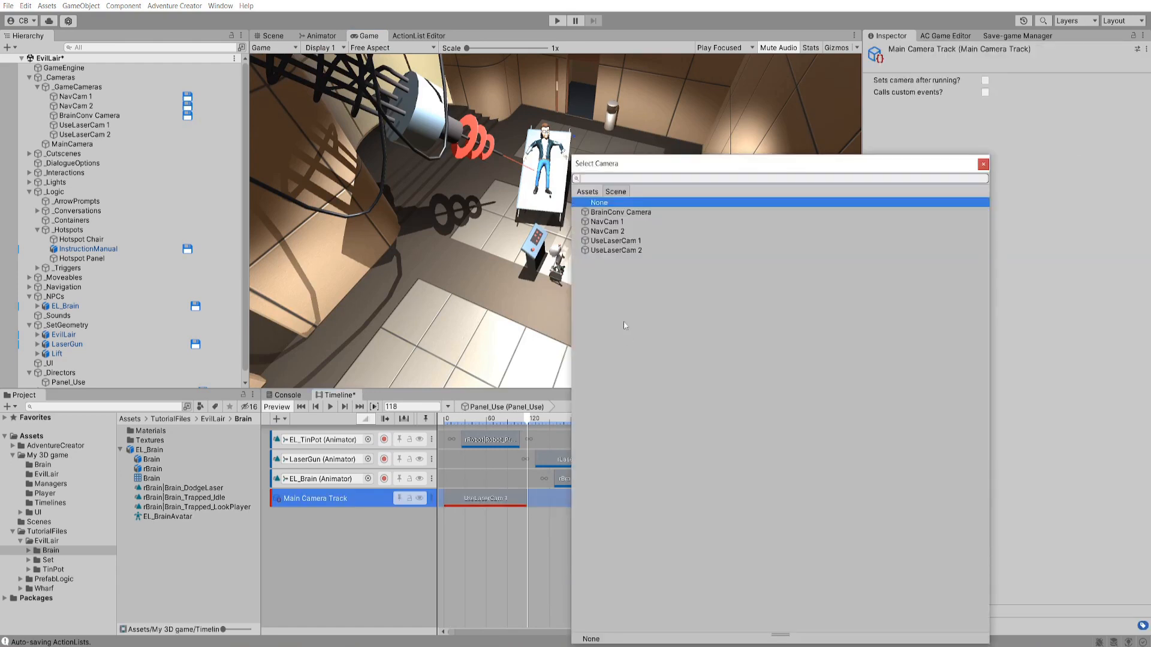
pyautogui.doubleClick(618, 250)
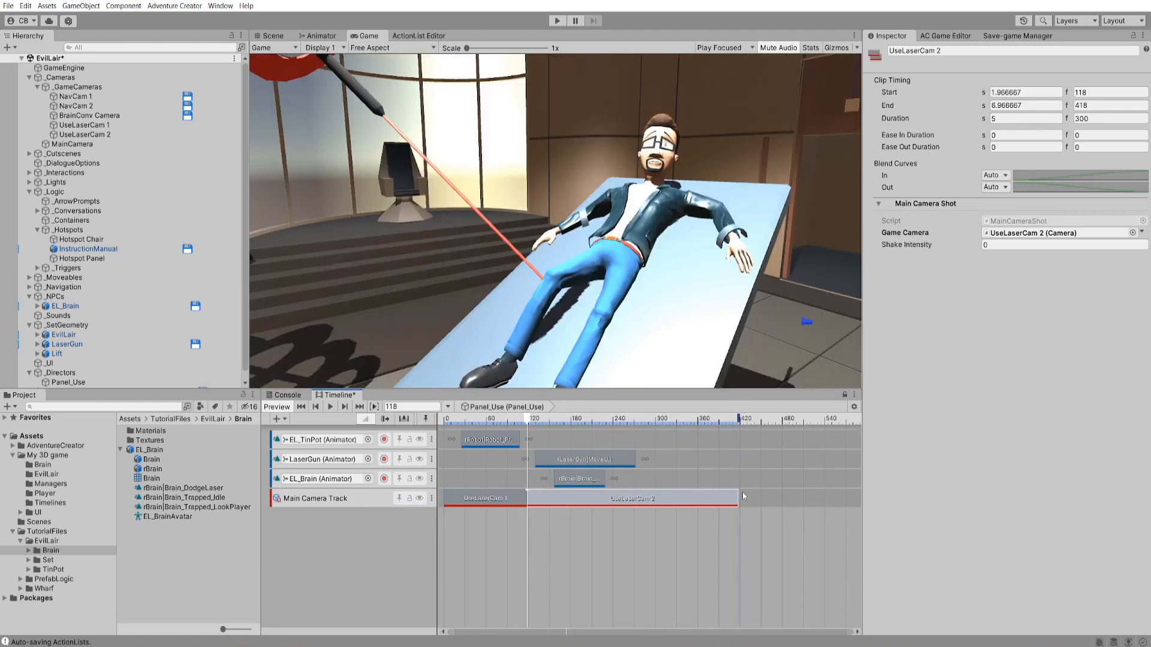
pyautogui.moveTo(738, 501); pyautogui.dragTo(660, 501)
pyautogui.moveTo(501, 427); pyautogui.dragTo(446, 427)
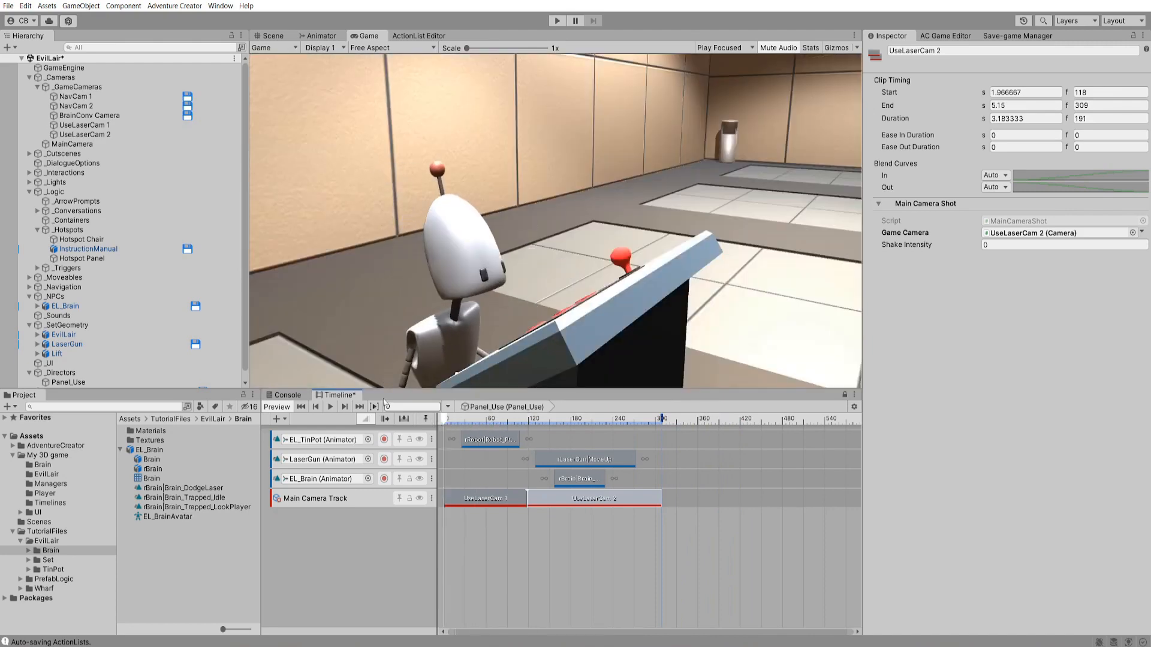
pyautogui.click(329, 407)
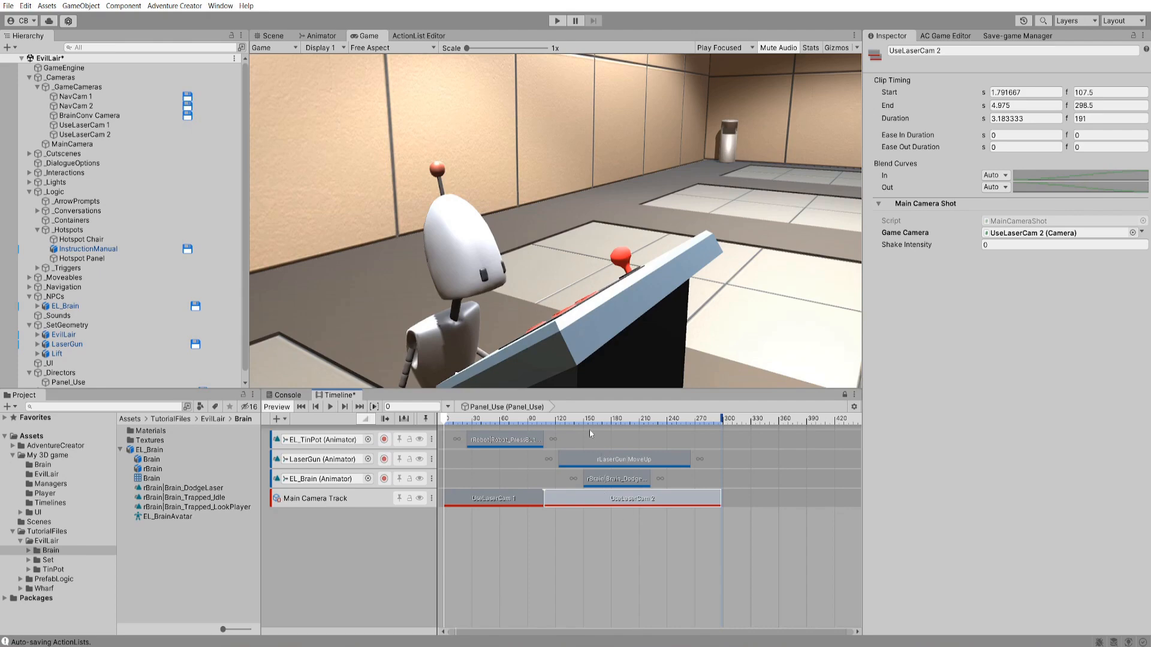
# - Move the playhead to frame 151, where the Brain starts to dodge, and add a Speech Track to the Timeline
pyautogui.moveTo(575, 420); pyautogui.dragTo(585, 506)
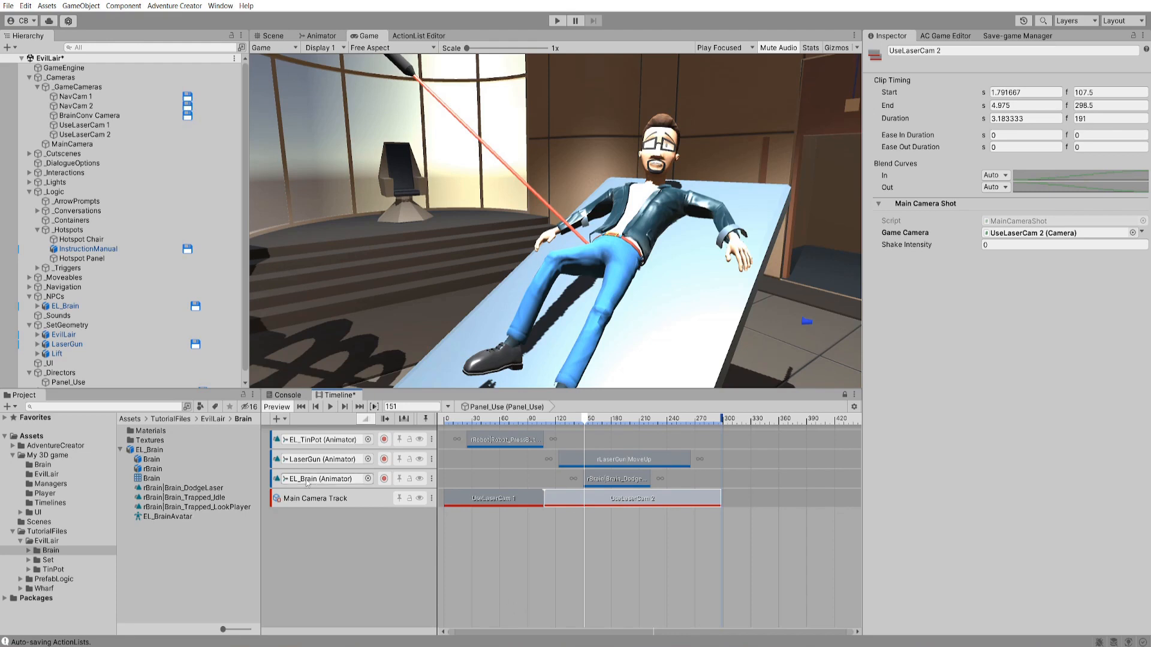
pyautogui.click(277, 419)
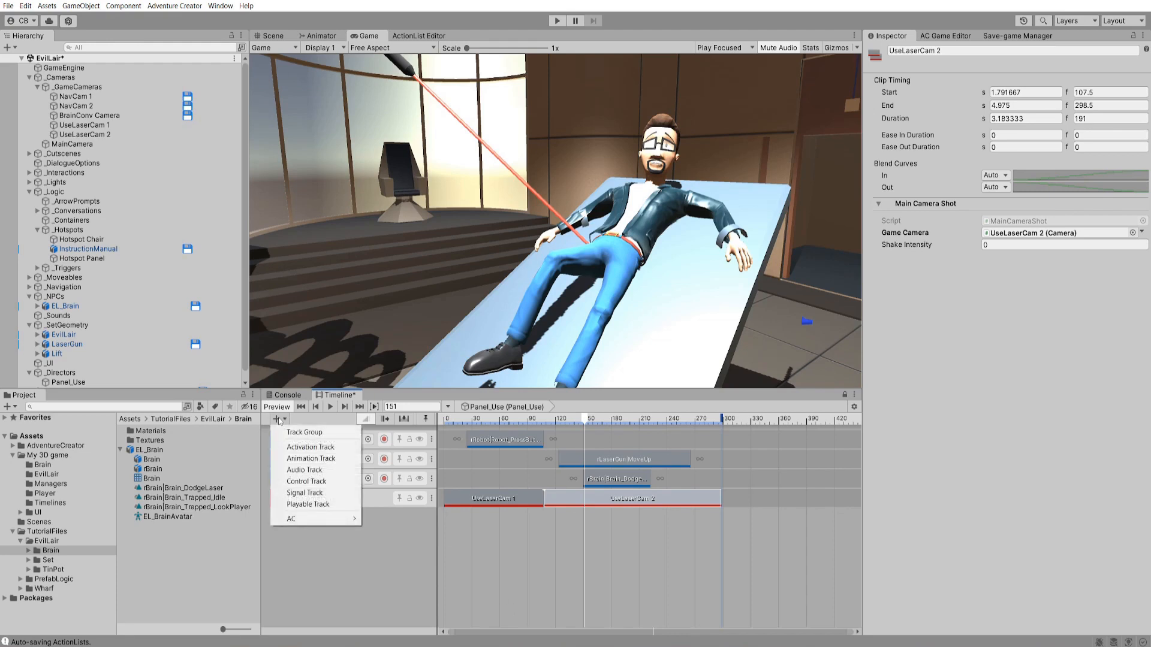
pyautogui.moveTo(329, 519)
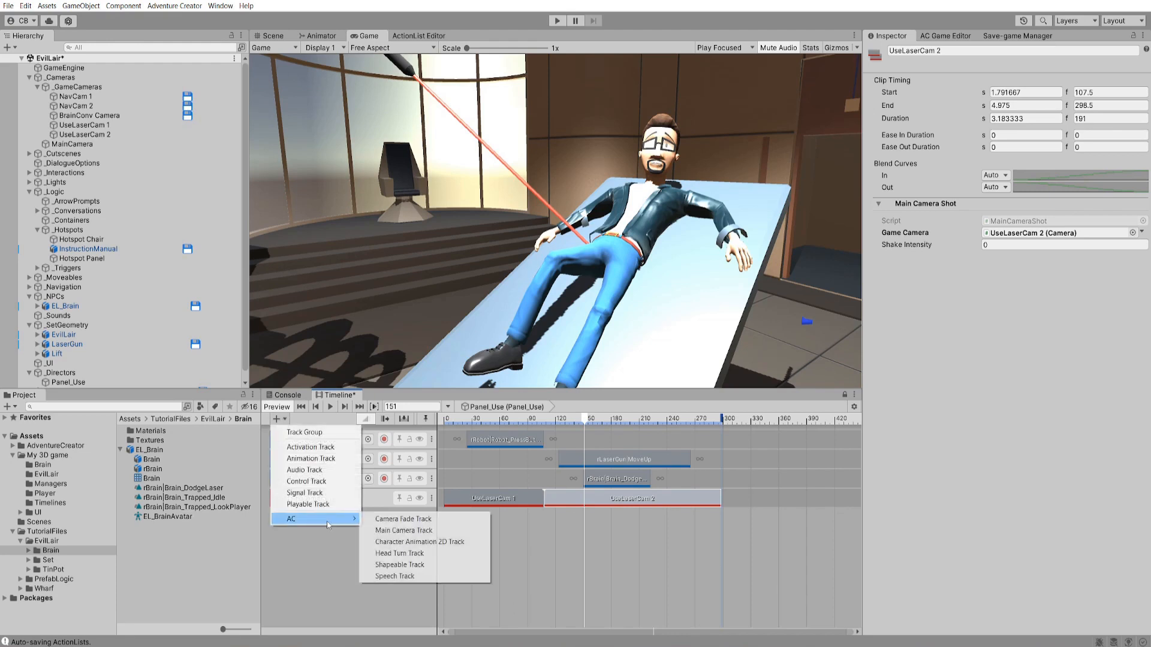
pyautogui.click(436, 577)
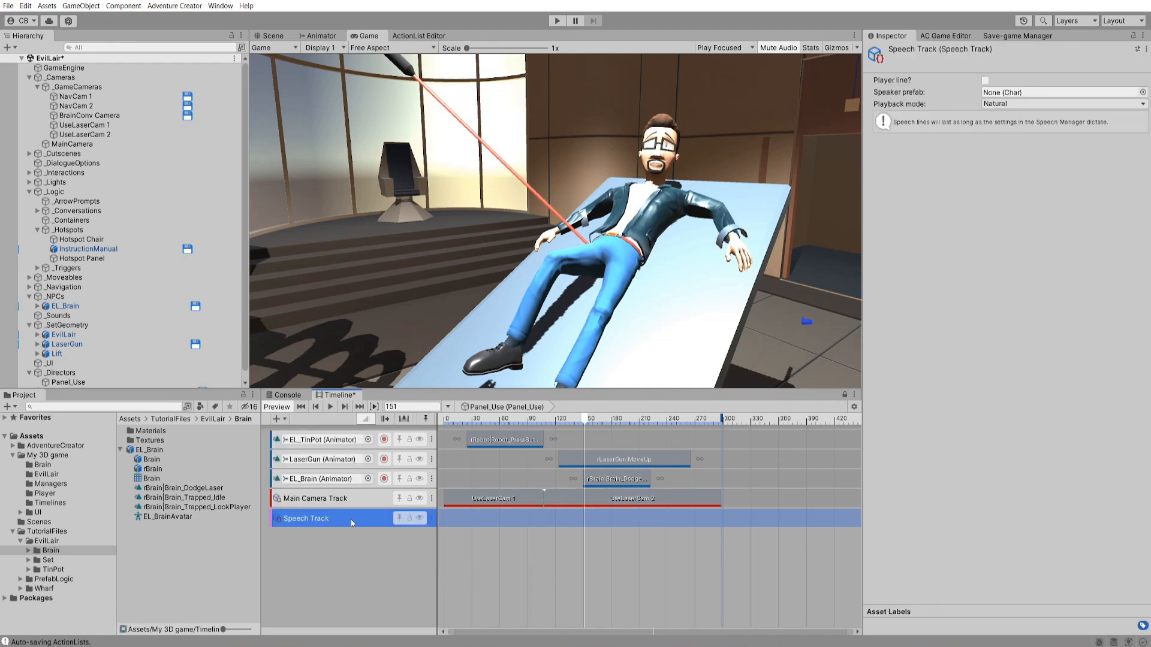
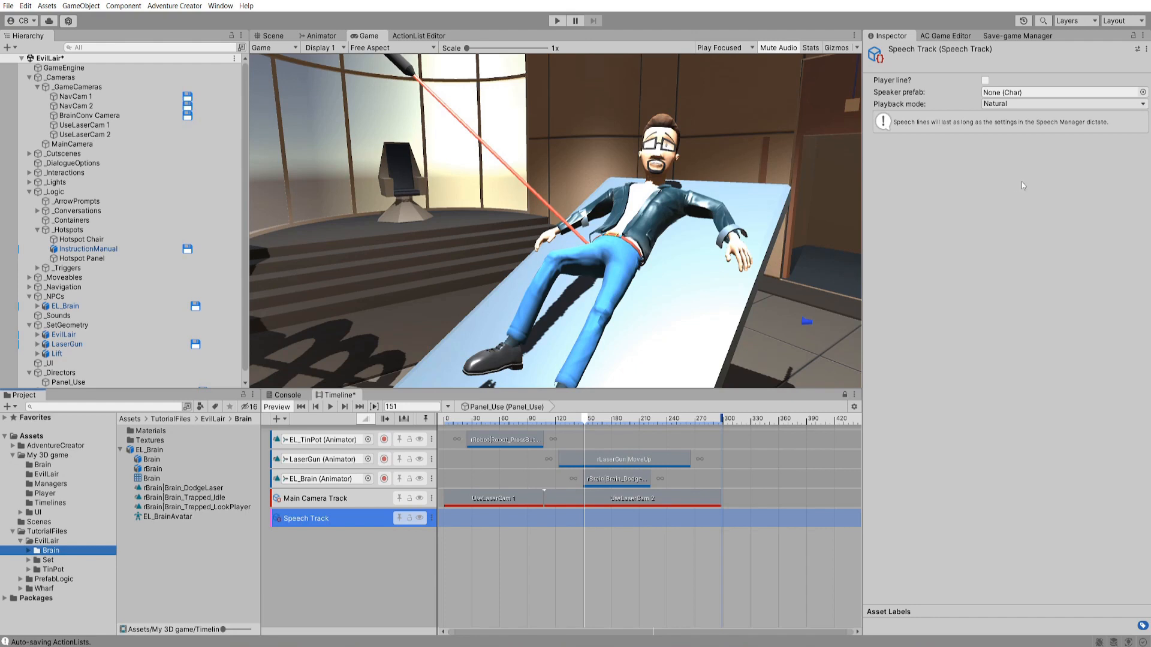
# - Save EL_Brain as an original prefab in the My 3D game/Brain folder and assign it as the Speech Track's speaker prefab
pyautogui.click(60, 306)
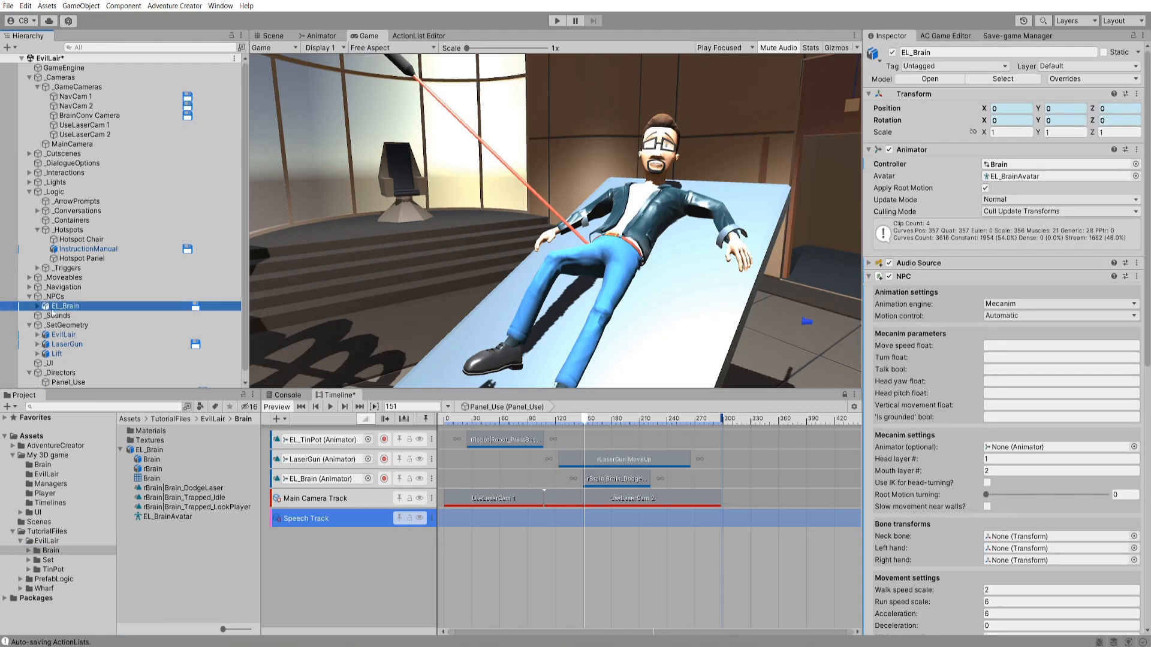
pyautogui.click(40, 465)
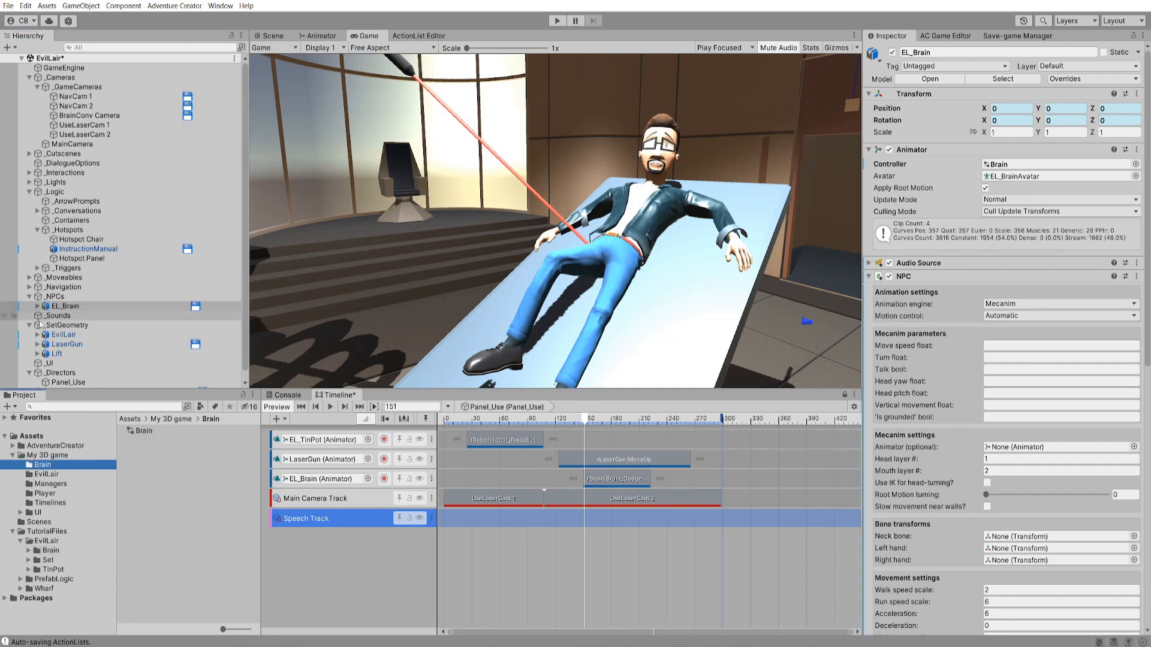
pyautogui.scroll(-1, 90, 323)
pyautogui.moveTo(159, 448); pyautogui.dragTo(159, 460)
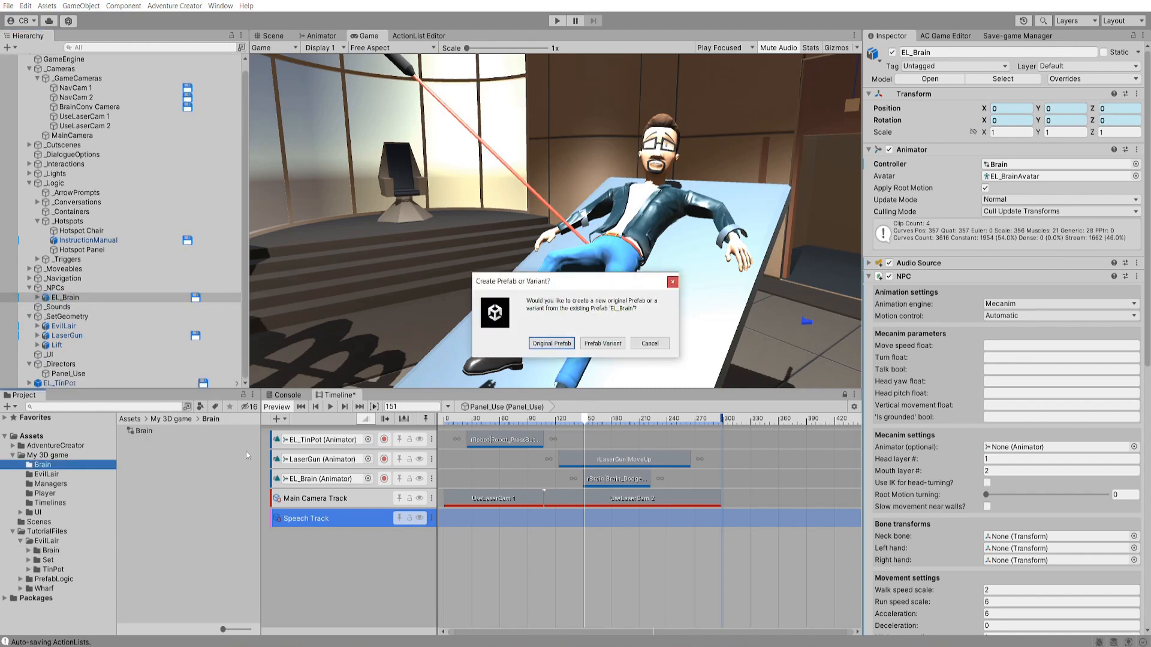
pyautogui.click(541, 346)
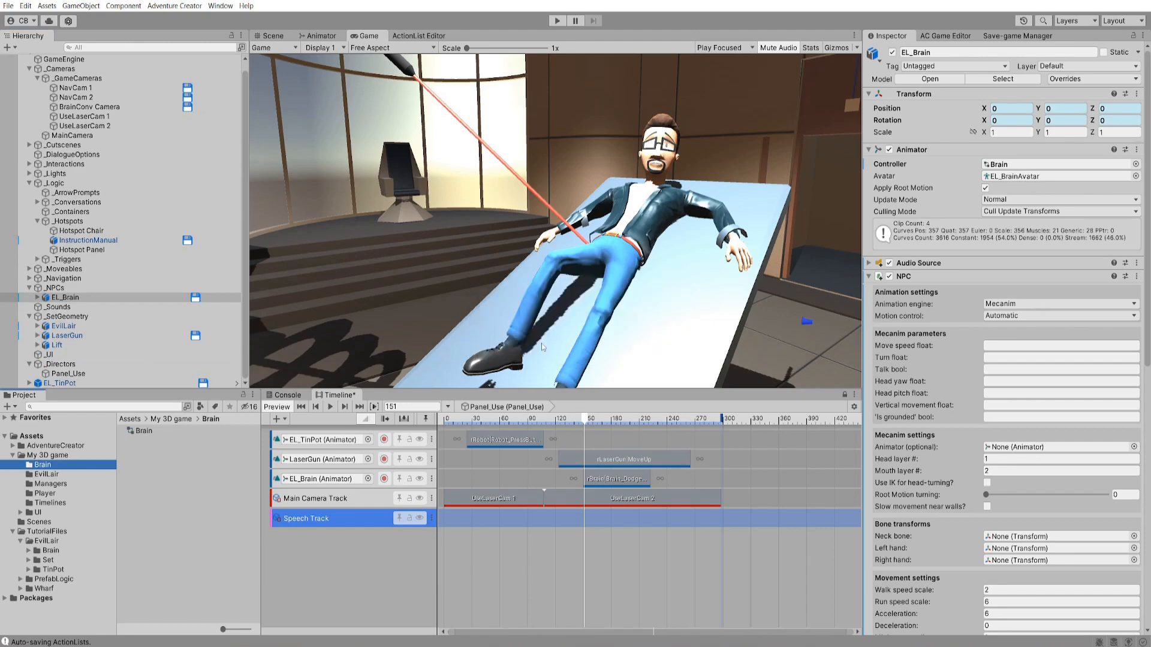
pyautogui.click(361, 527)
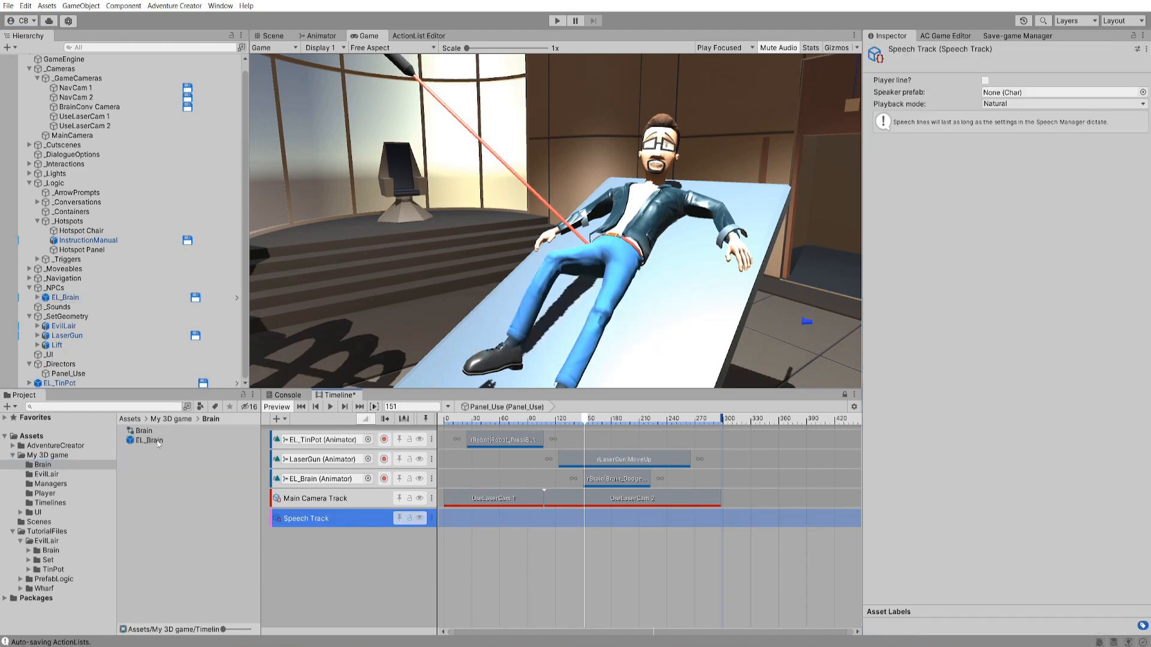
pyautogui.moveTo(158, 444); pyautogui.dragTo(1019, 94)
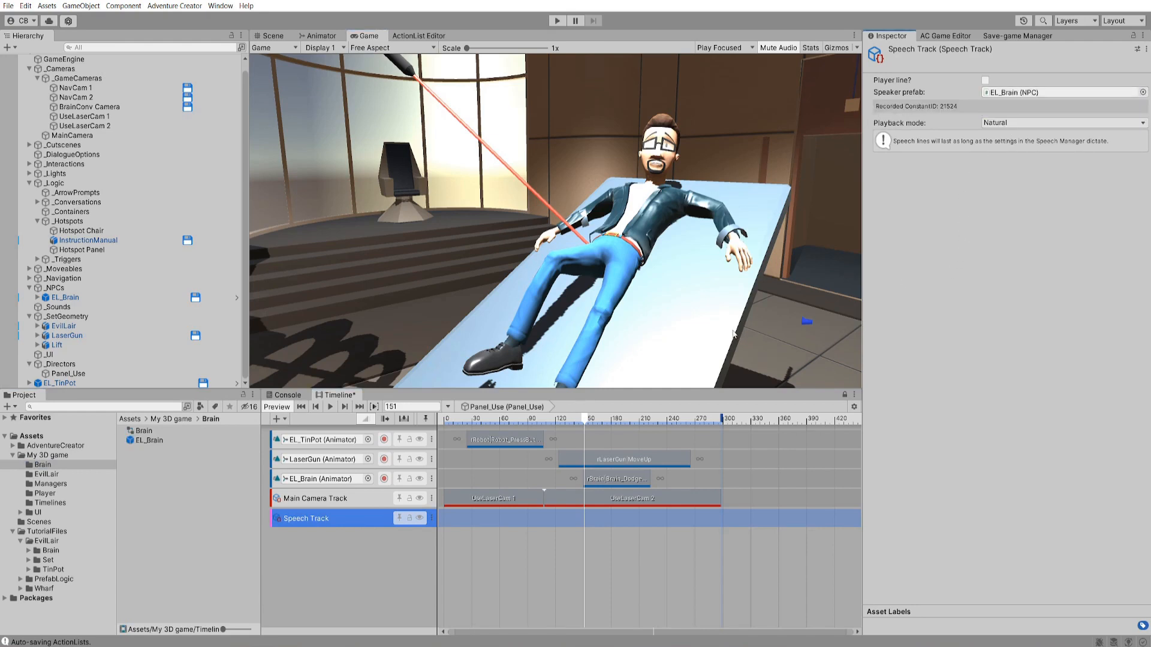
# - Add a speech clip with the line "Woah!" to the Speech Track, running from frame 166.5 to frame 222.5
pyautogui.rightClick(588, 514)
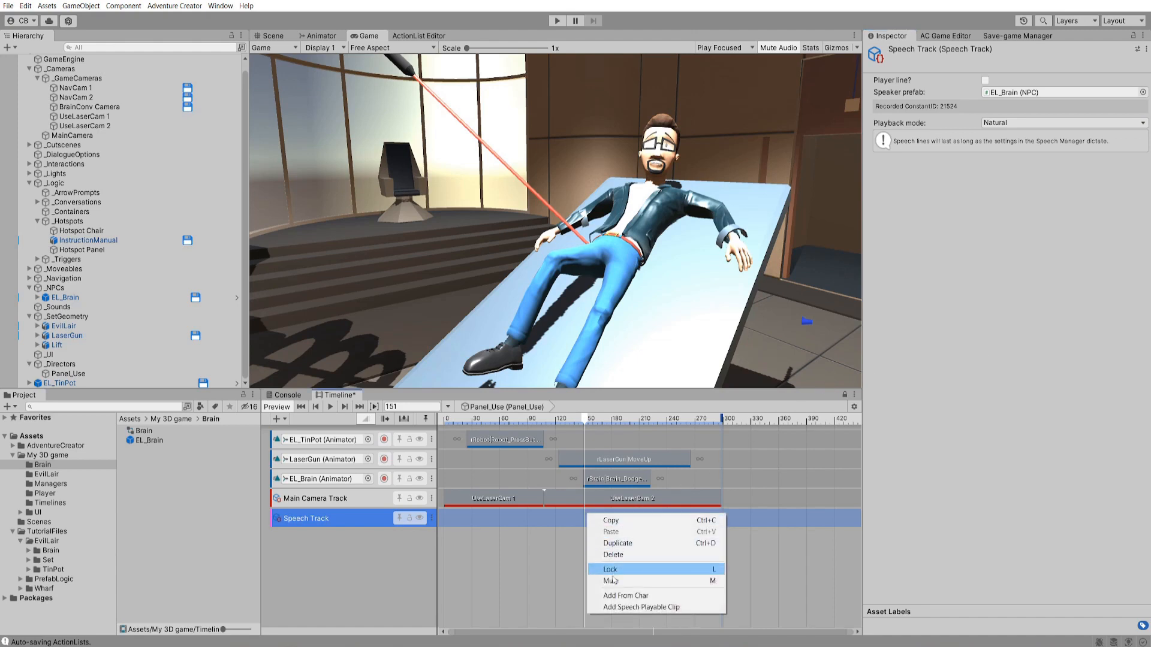
pyautogui.click(623, 607)
pyautogui.click(992, 151)
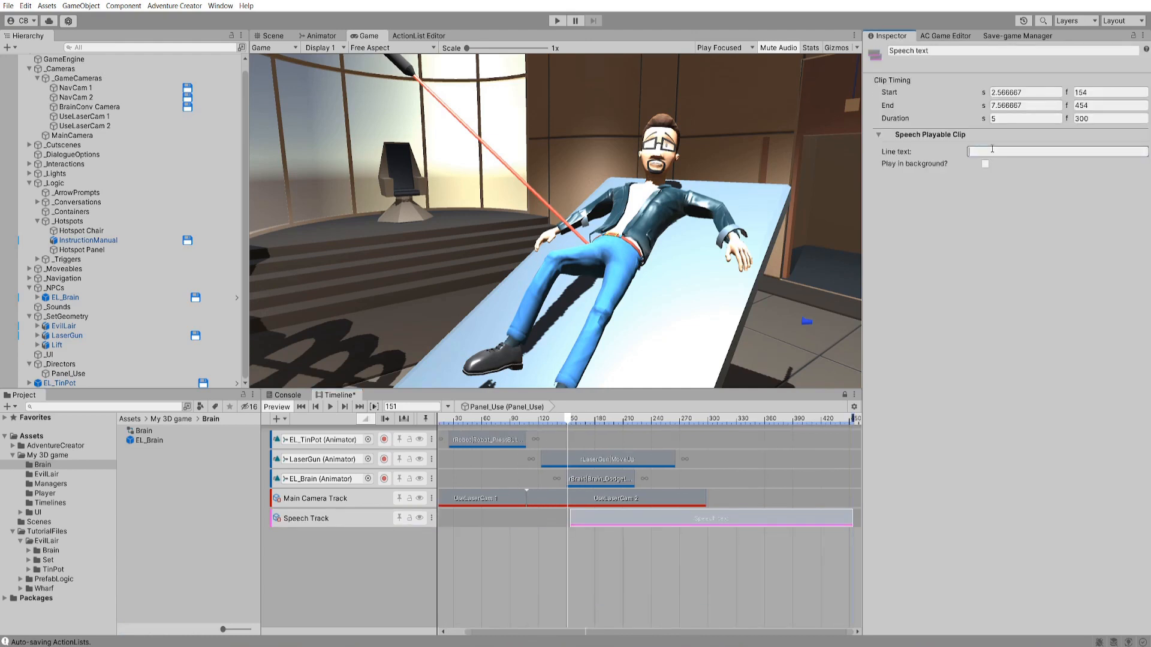
pyautogui.write('Woah!')
pyautogui.moveTo(851, 517); pyautogui.dragTo(635, 535)
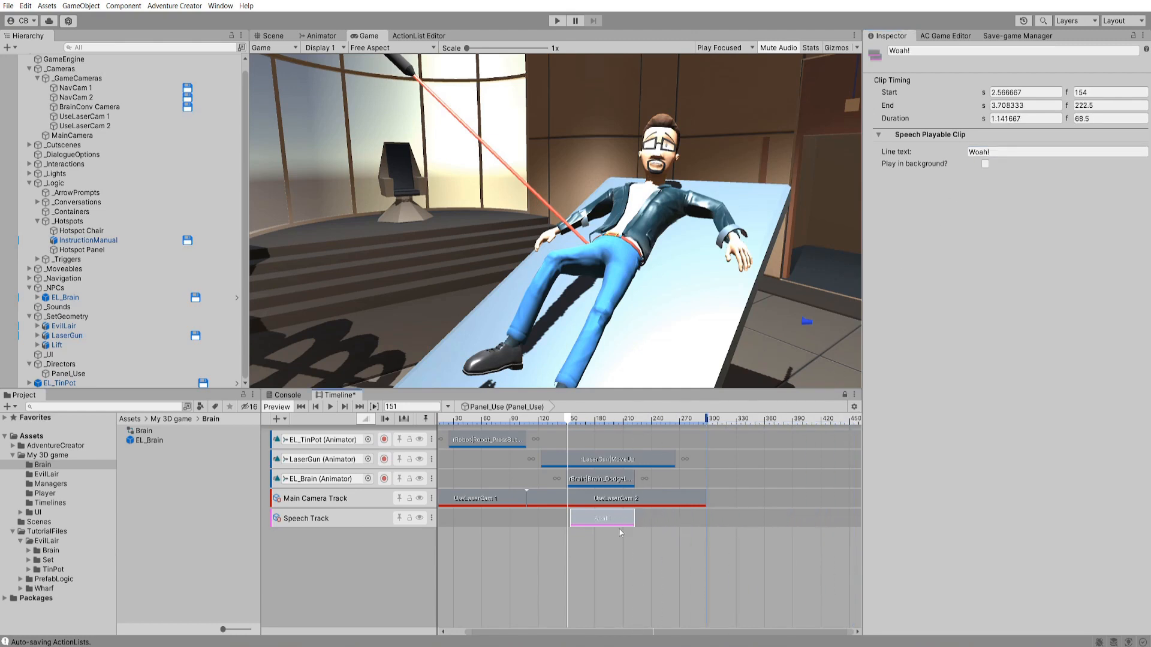
pyautogui.moveTo(570, 518); pyautogui.dragTo(582, 517)
# - Set the Control Timeline action's director to Panel_Use and make the action wait until the Timeline finishes
pyautogui.click(421, 36)
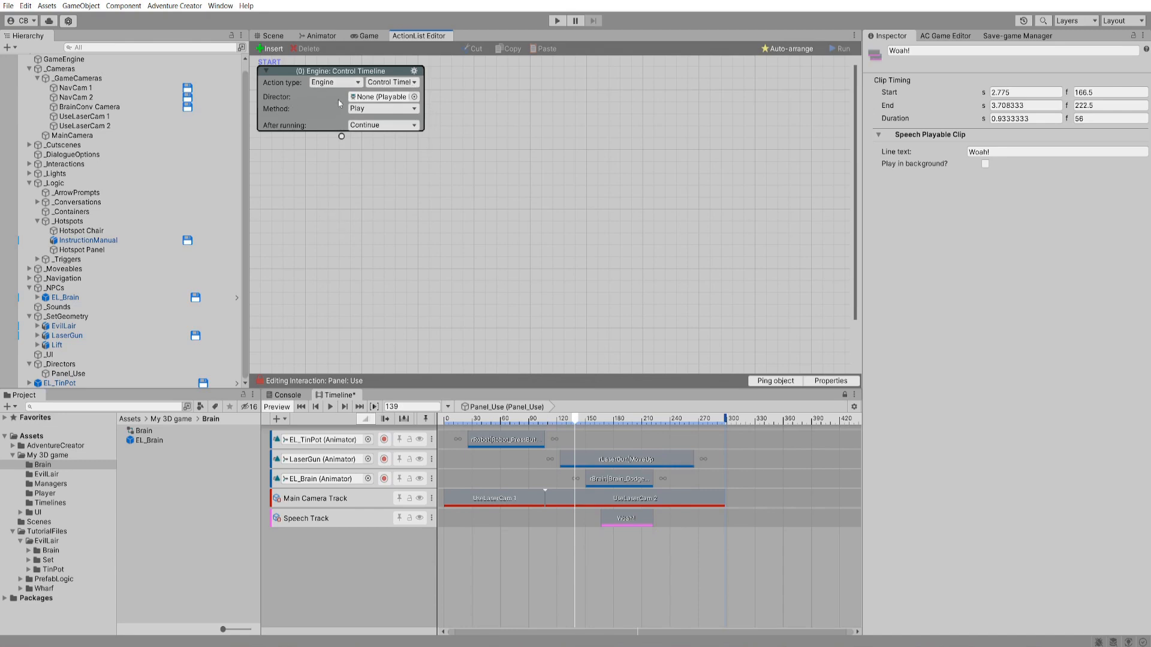
pyautogui.click(414, 97)
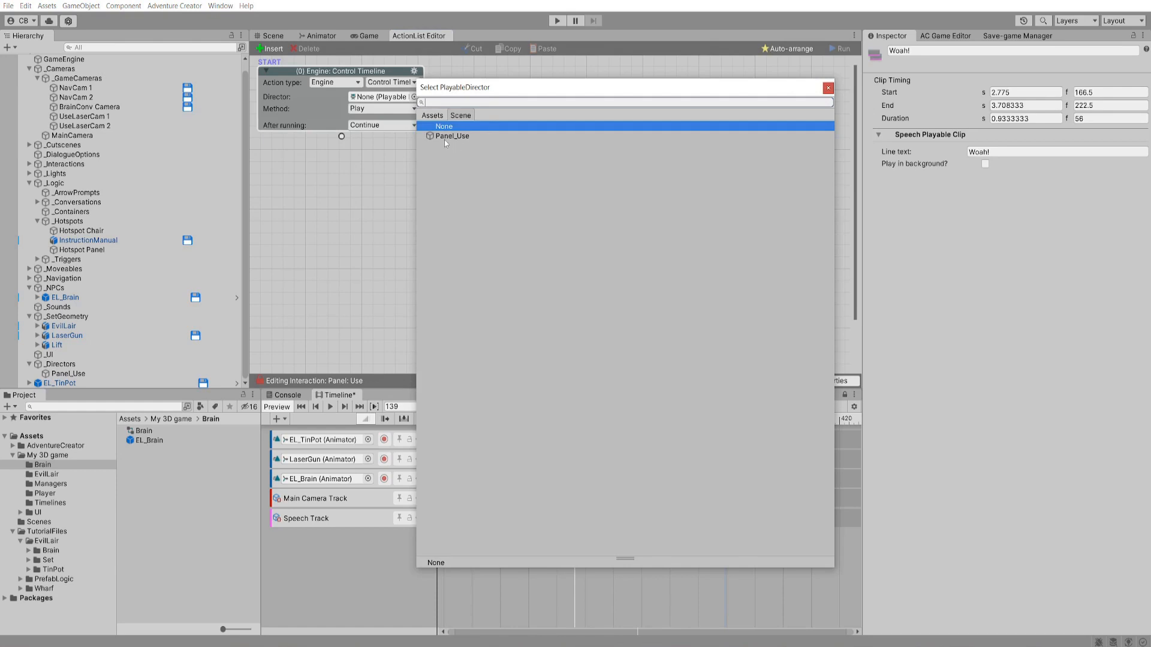
pyautogui.click(444, 139)
pyautogui.click(444, 138)
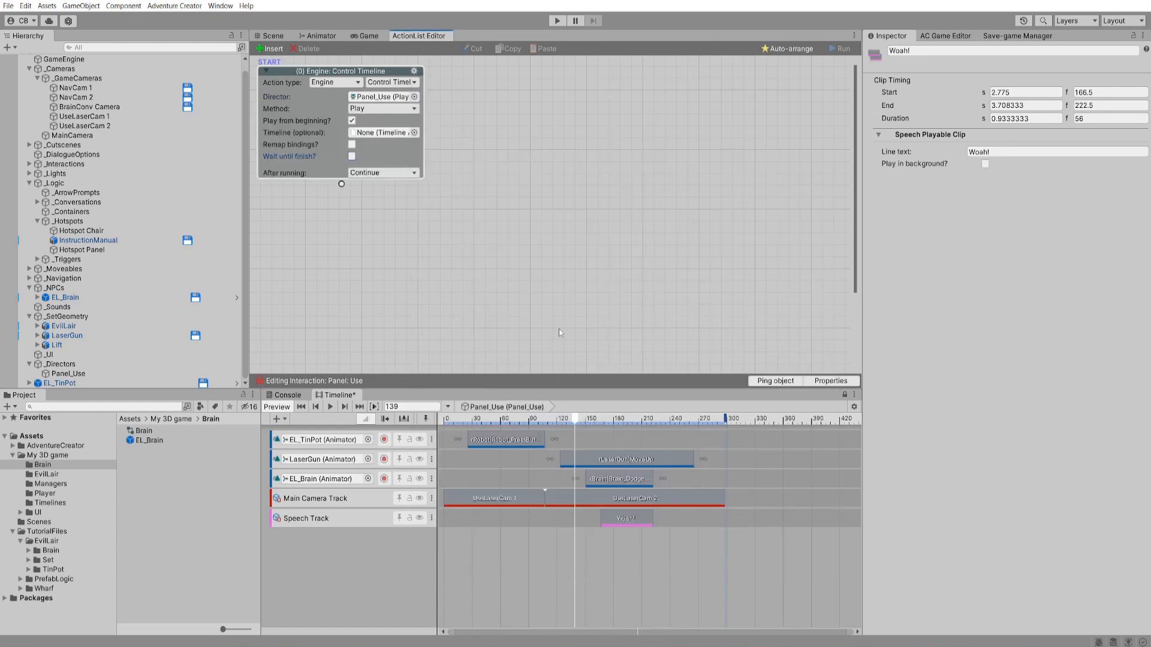
pyautogui.click(352, 156)
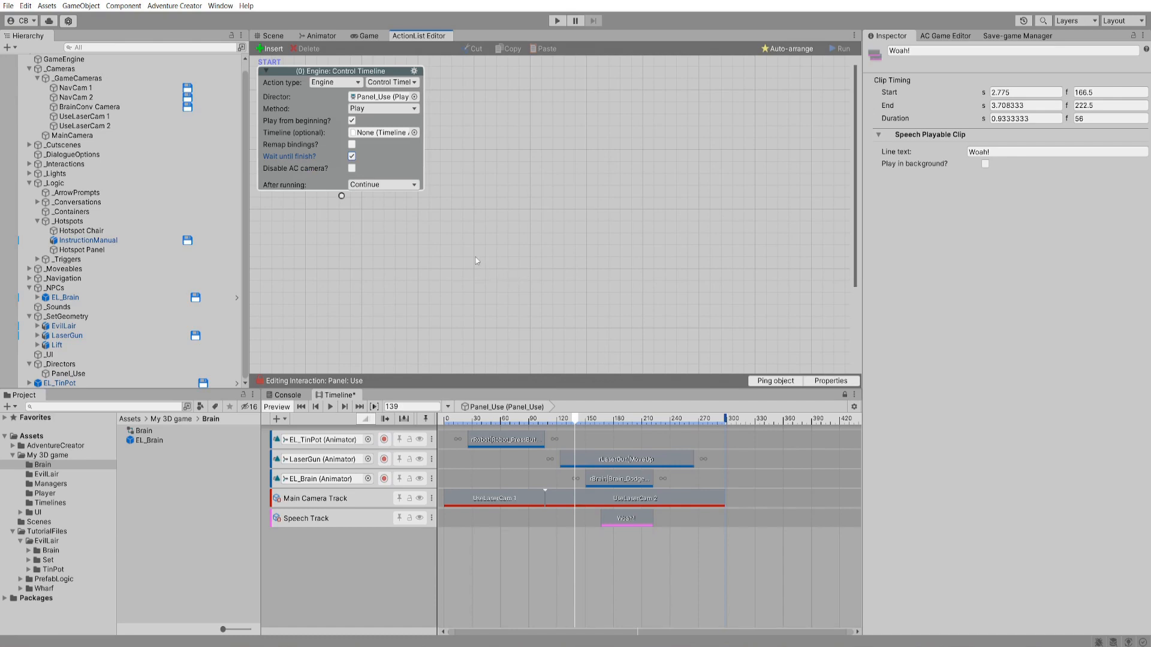
# - Playtest the scene by using the control panel hotspot and watching the cutscene, and stop the game
pyautogui.click(556, 21)
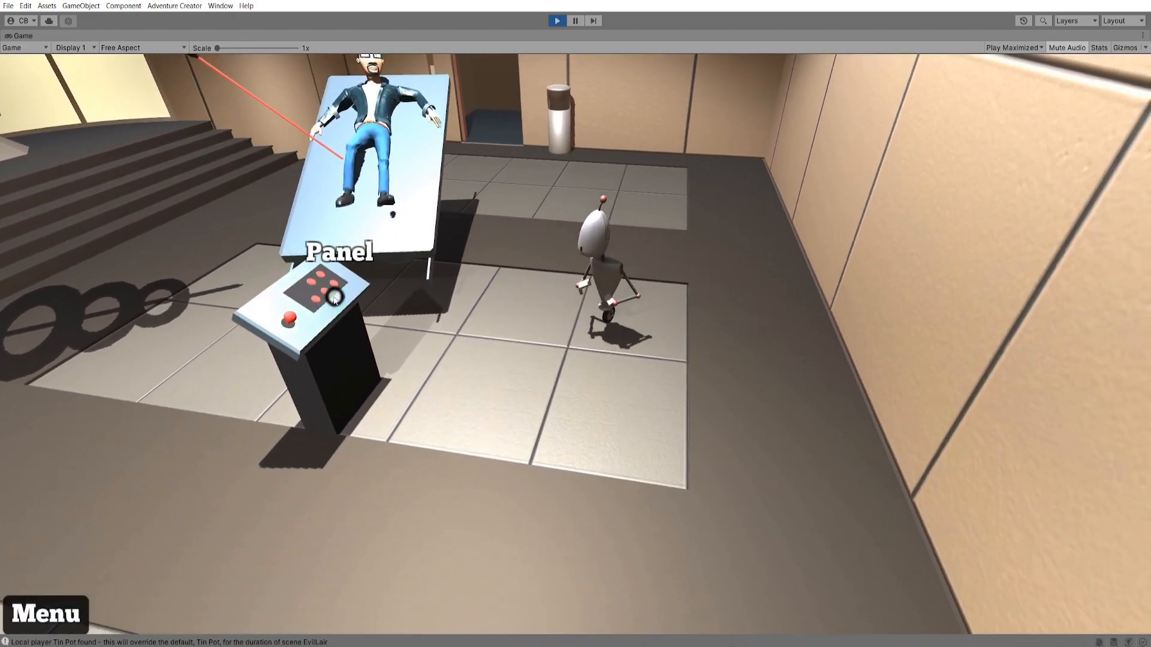
pyautogui.click(334, 297)
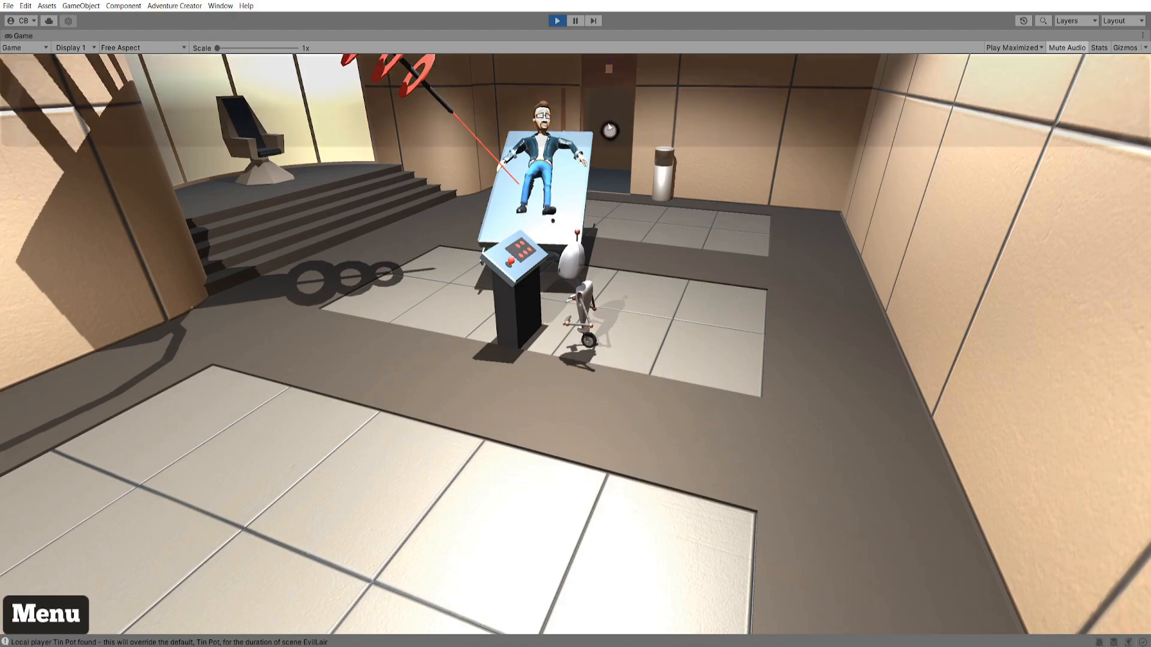
pyautogui.hotkey('ctrl', 'p')
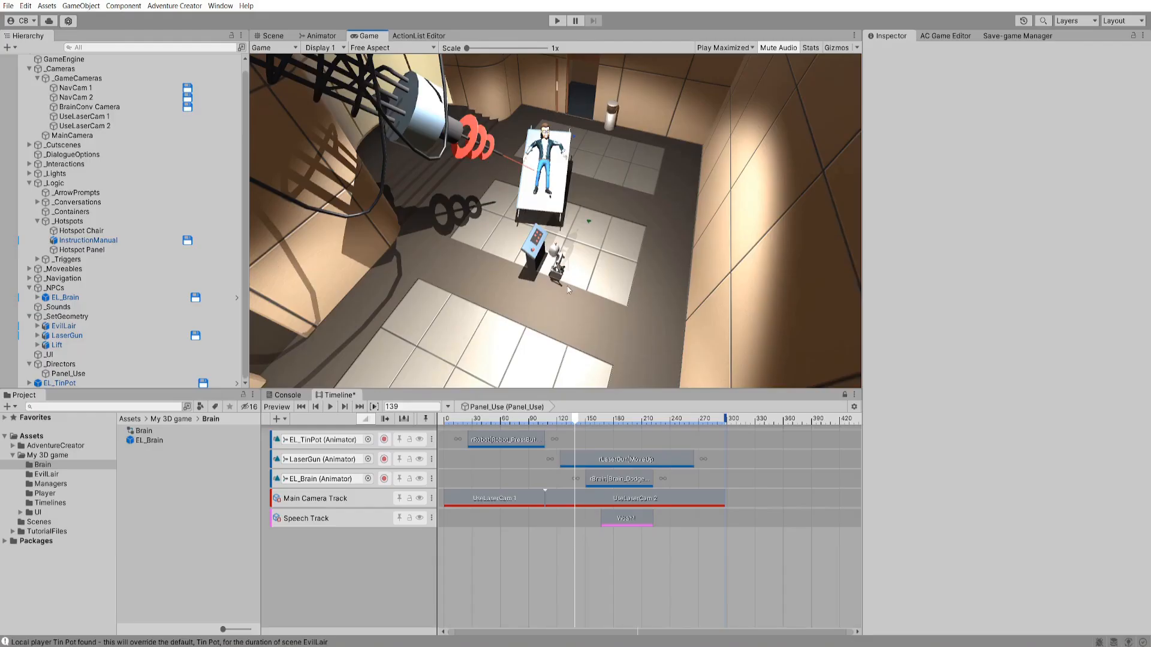
# - Delete the EL_TinPot robot from the scene
pyautogui.click(273, 35)
pyautogui.keyDown('alt'); pyautogui.moveTo(381, 248); pyautogui.dragTo(540, 240); pyautogui.keyUp('alt')
pyautogui.click(590, 234)
pyautogui.press('f')
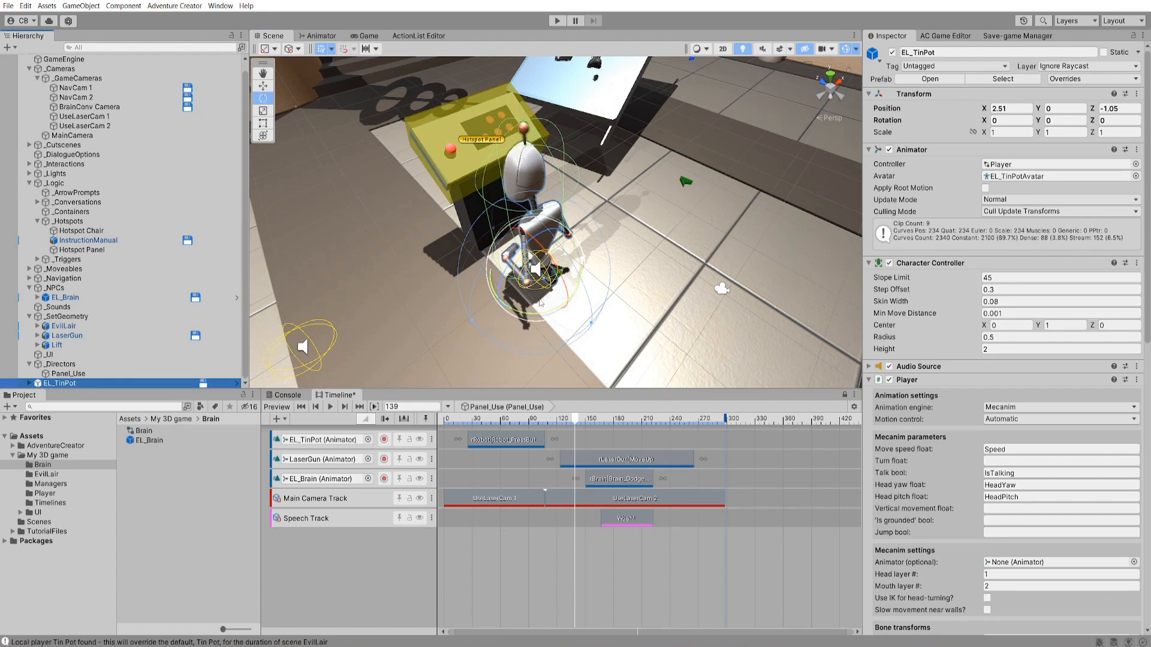
pyautogui.rightClick(75, 384)
pyautogui.click(125, 128)
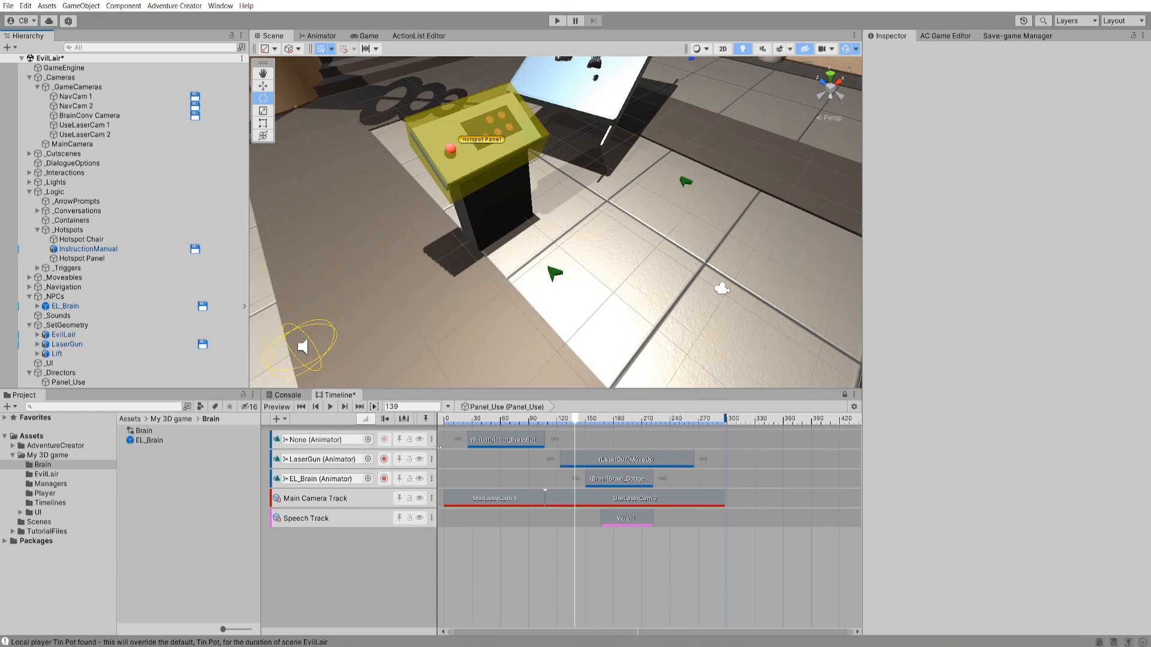
# - Enable binding remapping in the Control Timeline action, bind track #0: Animation Track to the Player, and save the scene
pyautogui.click(432, 38)
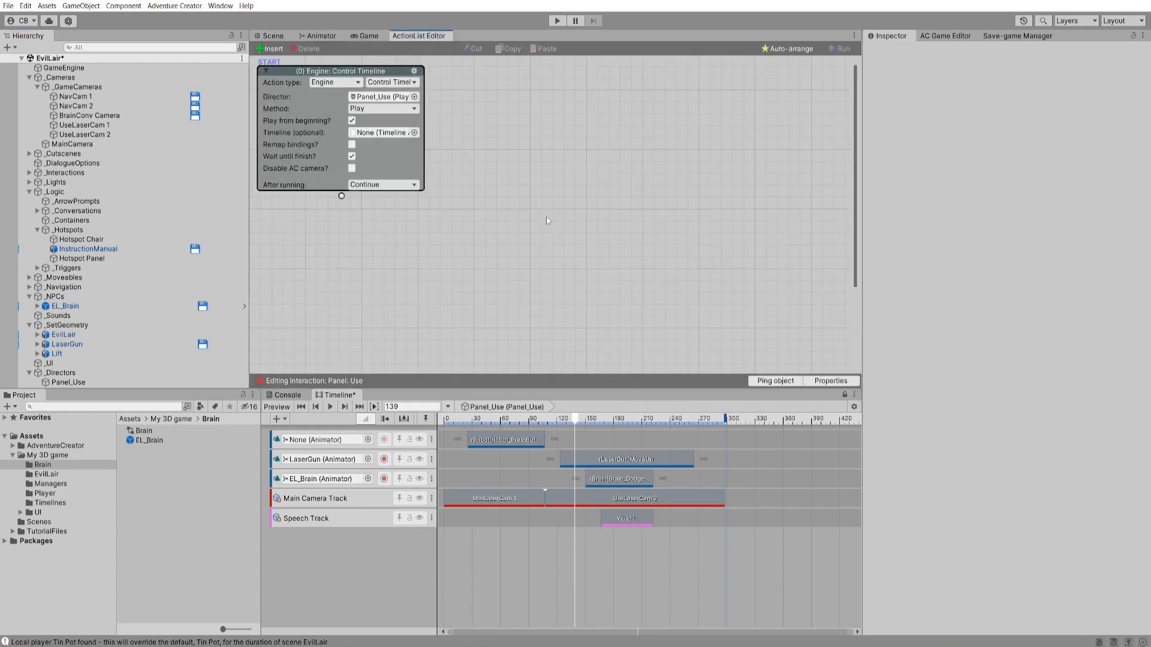
pyautogui.click(352, 144)
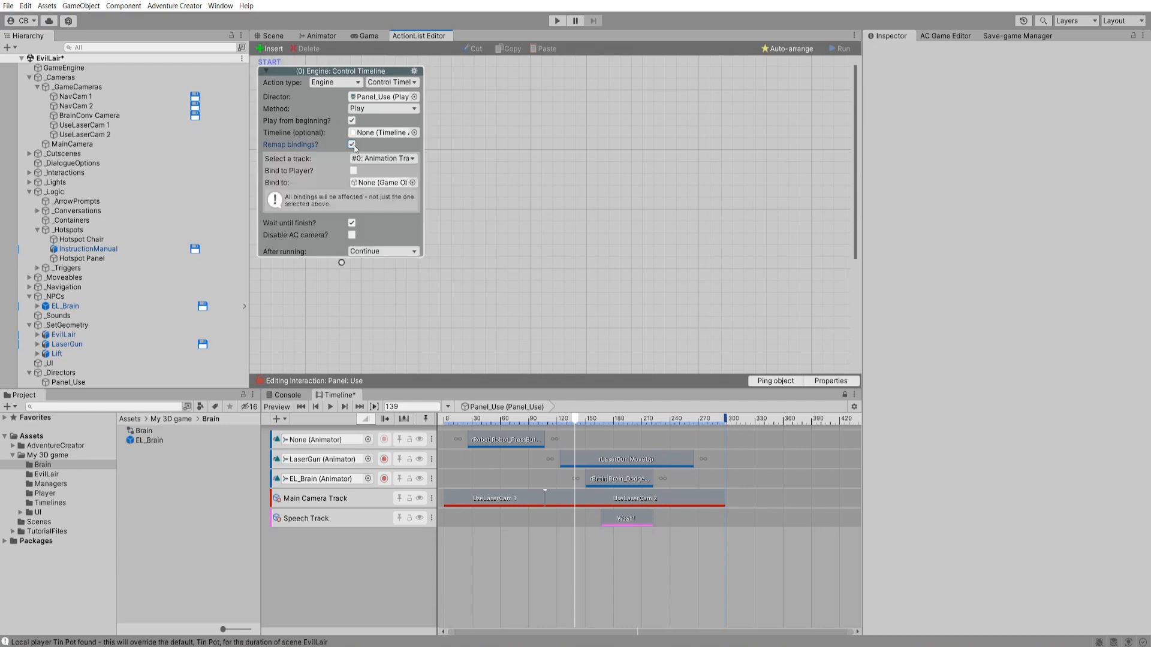
pyautogui.click(384, 161)
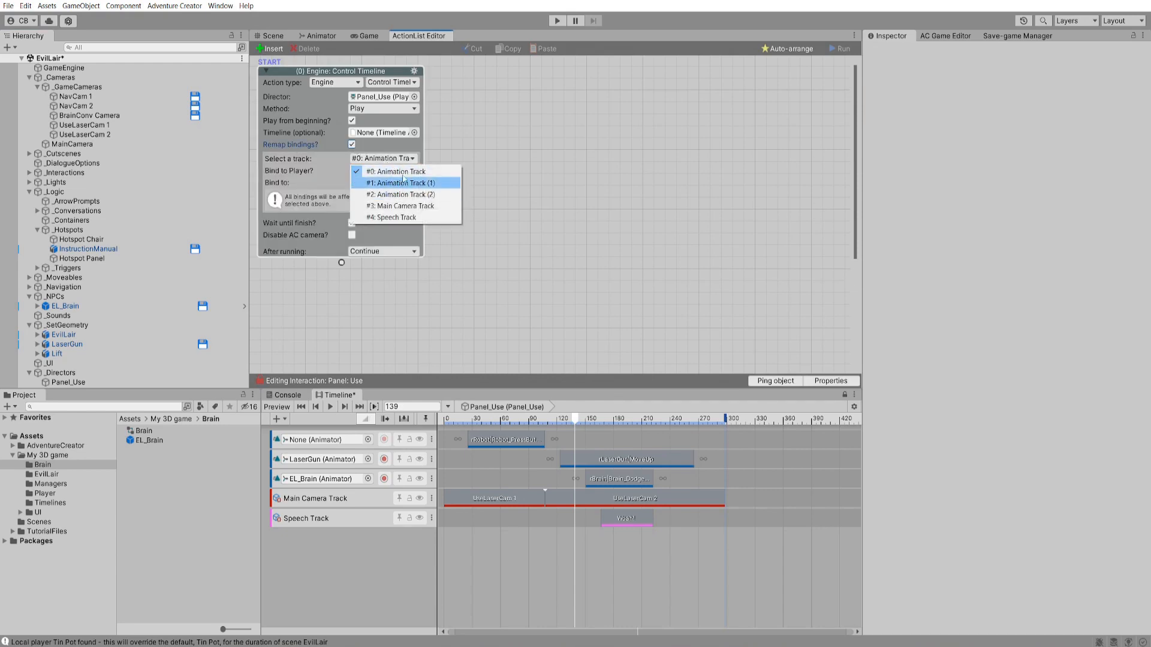
pyautogui.click(384, 174)
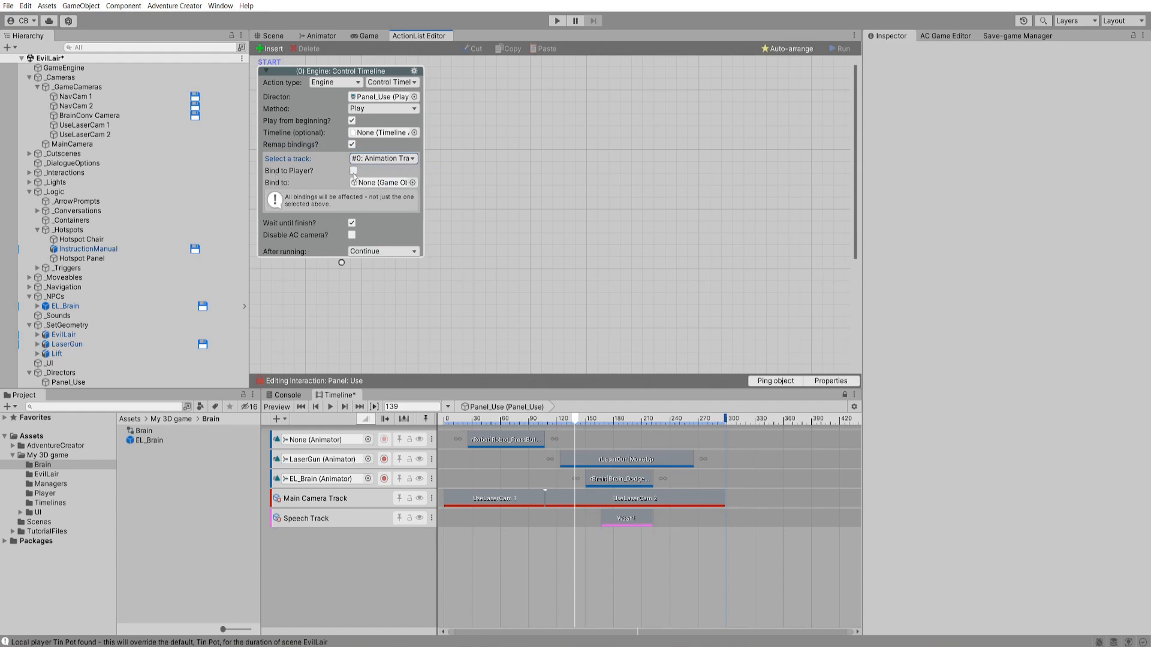
pyautogui.click(353, 171)
pyautogui.hotkey('ctrl', 's')
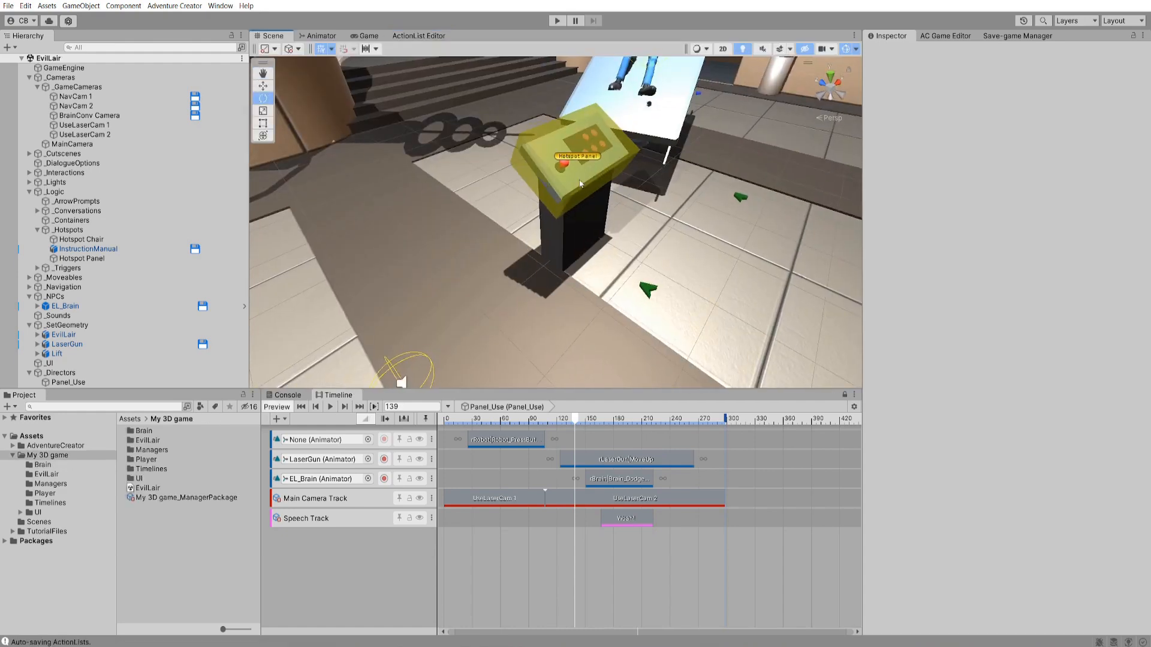
# - Add an Instruction manual inventory interaction to Hotspot Panel with player action Walk To Marker and facing after moving, and create its Interaction
pyautogui.click(590, 158)
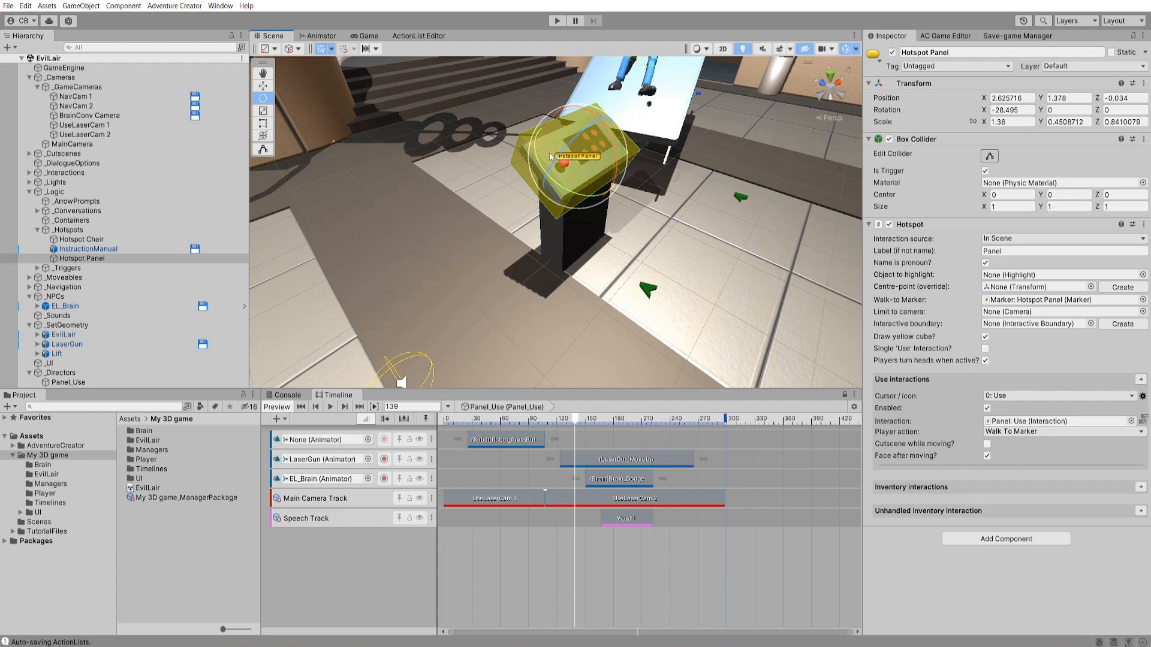
pyautogui.click(1141, 488)
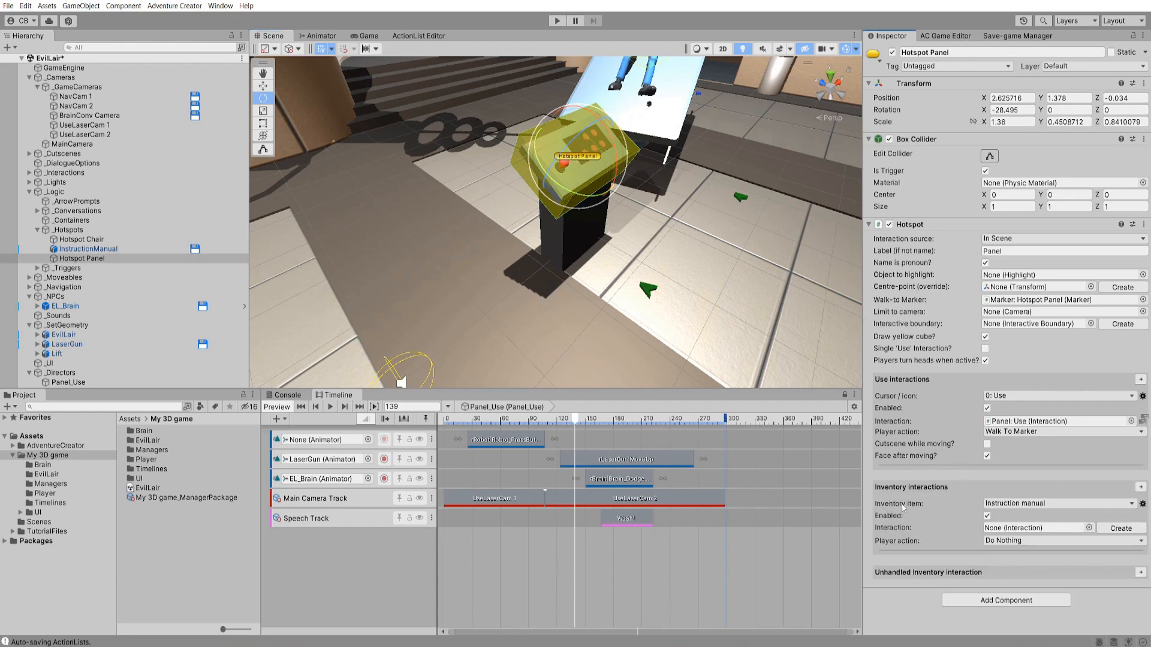
pyautogui.click(1041, 505)
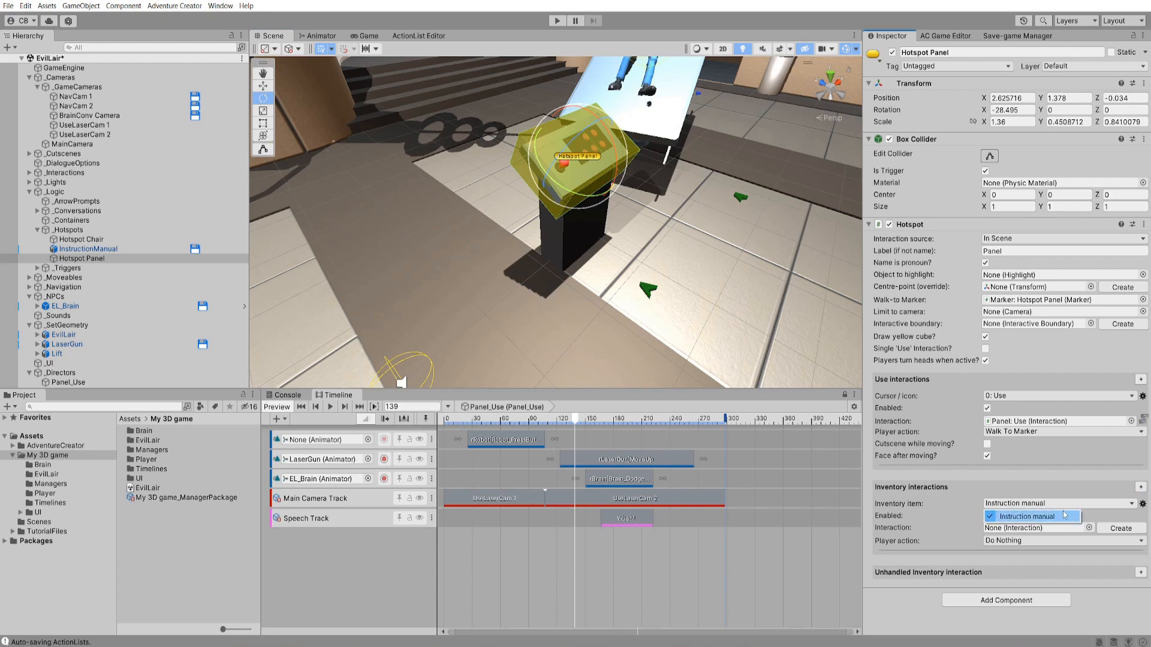
pyautogui.click(1039, 497)
pyautogui.click(1013, 544)
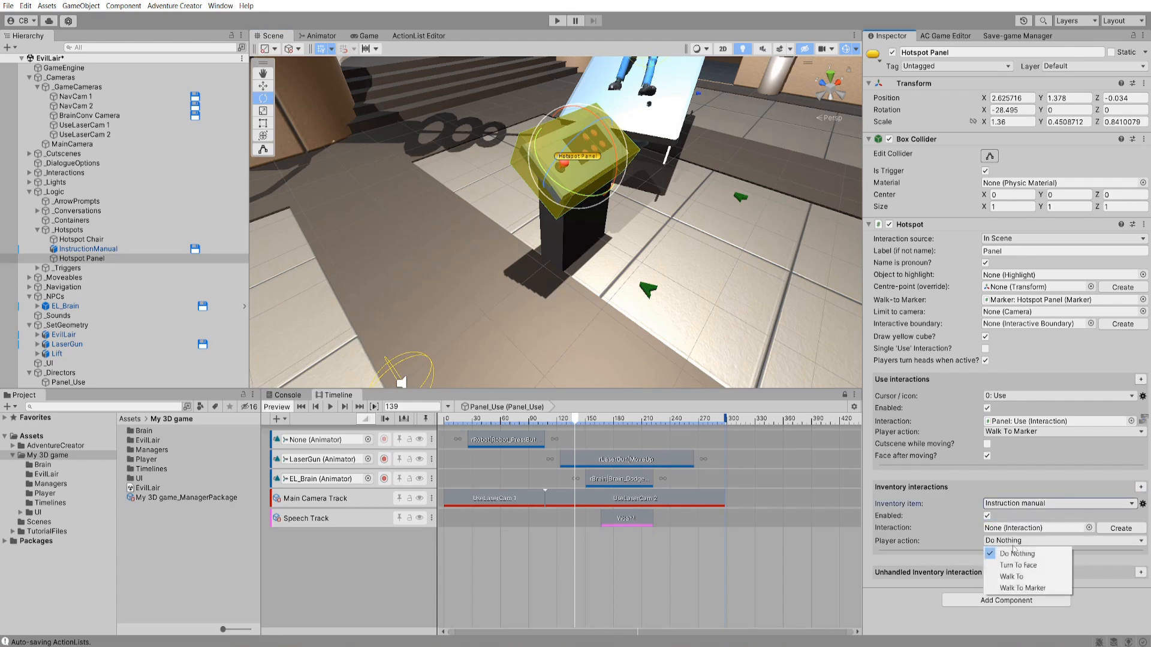
pyautogui.click(1026, 586)
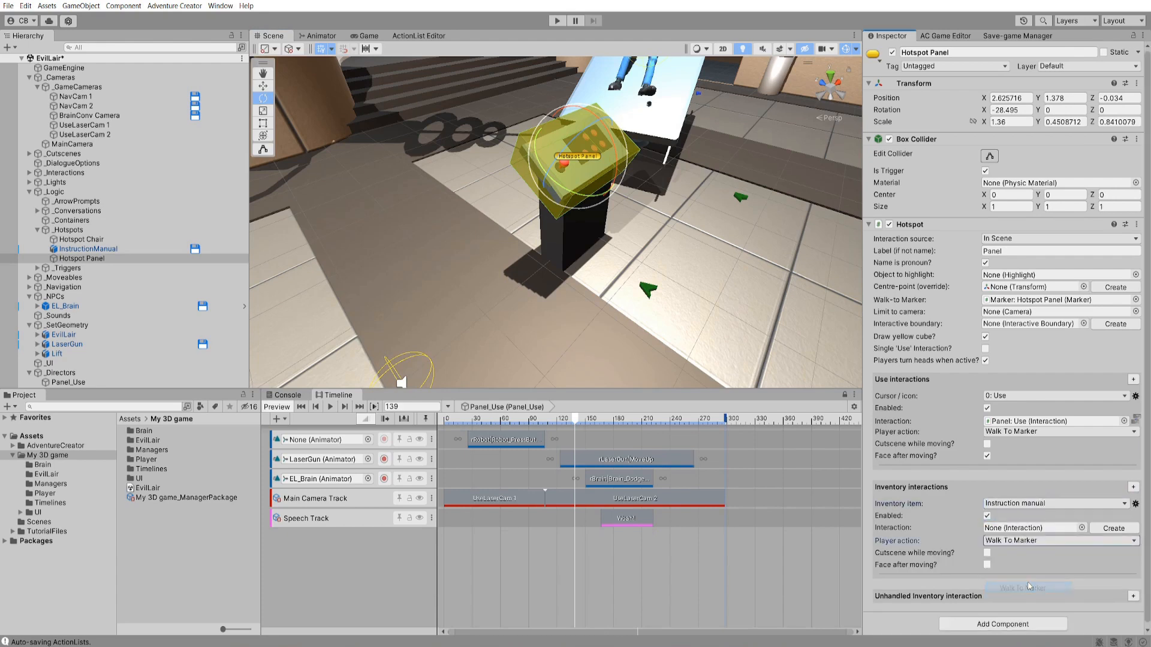
pyautogui.click(987, 566)
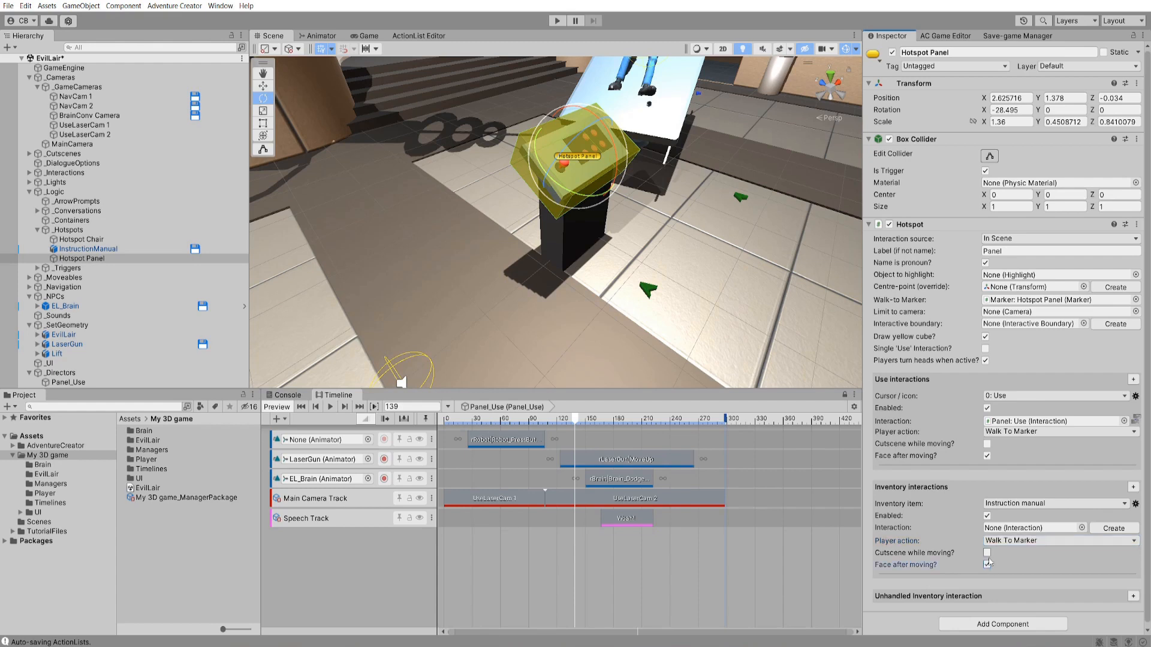
pyautogui.click(1129, 529)
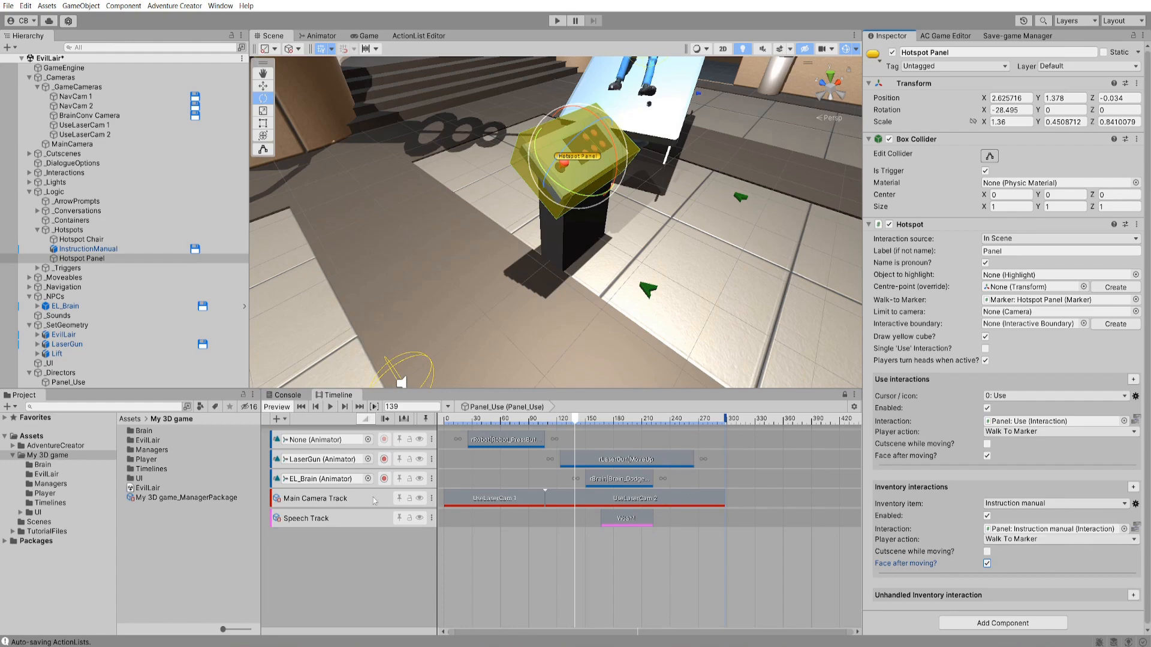
# - Create a Timeline asset named Panel_UseBook in the My 3D game/Timelines folder
pyautogui.doubleClick(154, 470)
pyautogui.rightClick(172, 474)
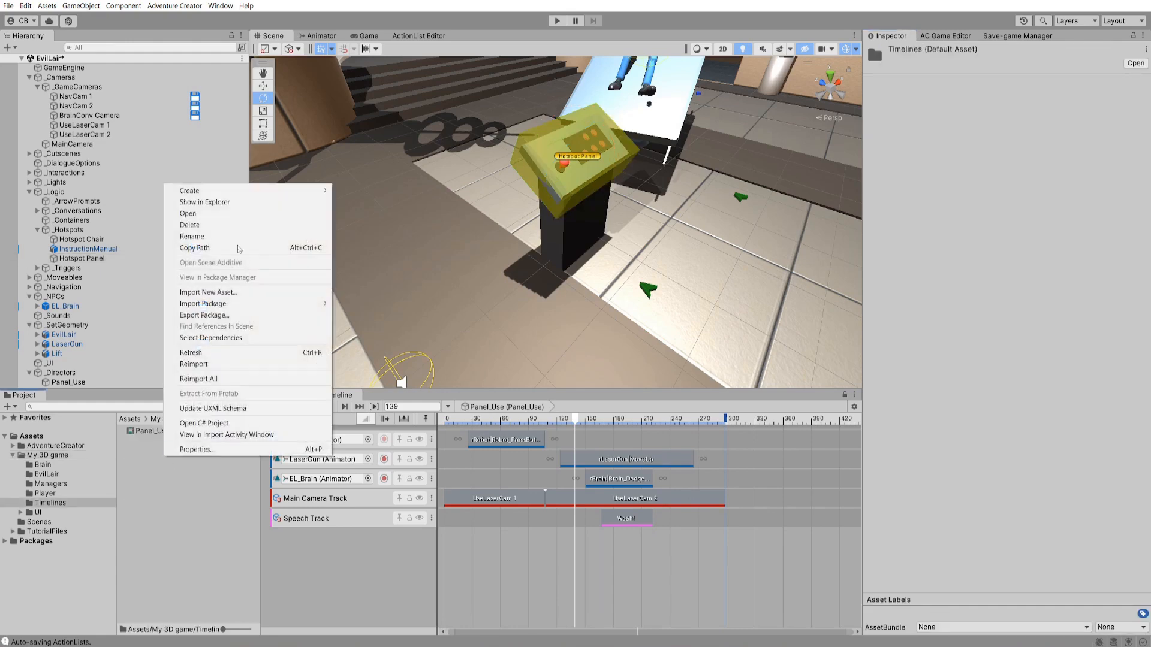
pyautogui.moveTo(251, 191)
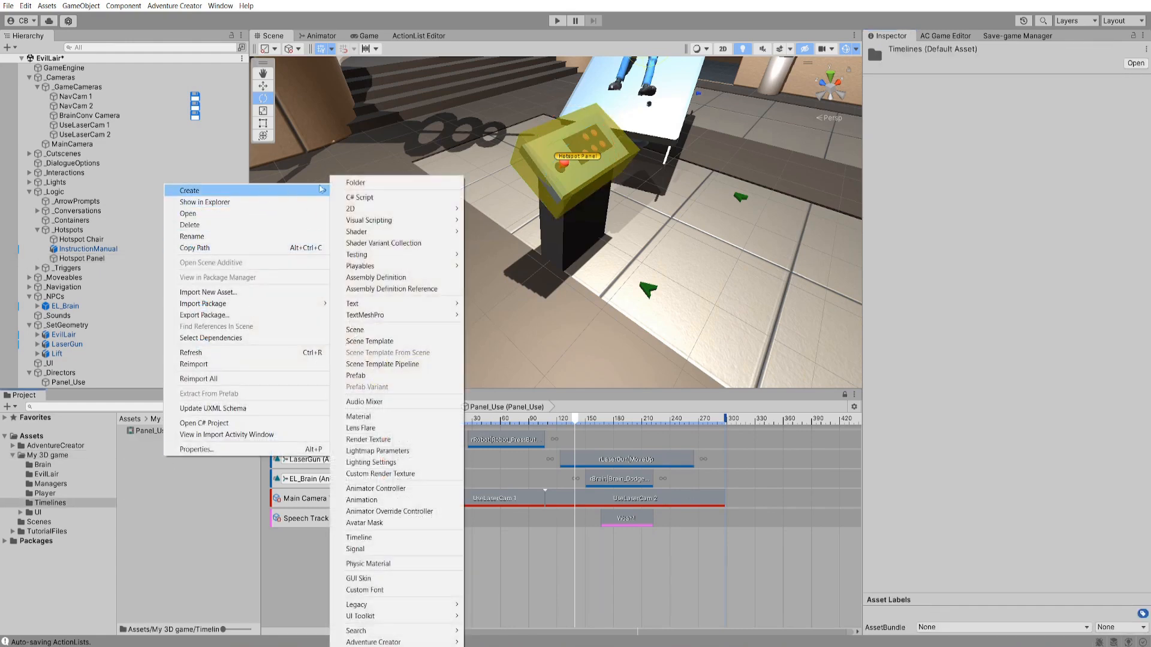
pyautogui.click(394, 538)
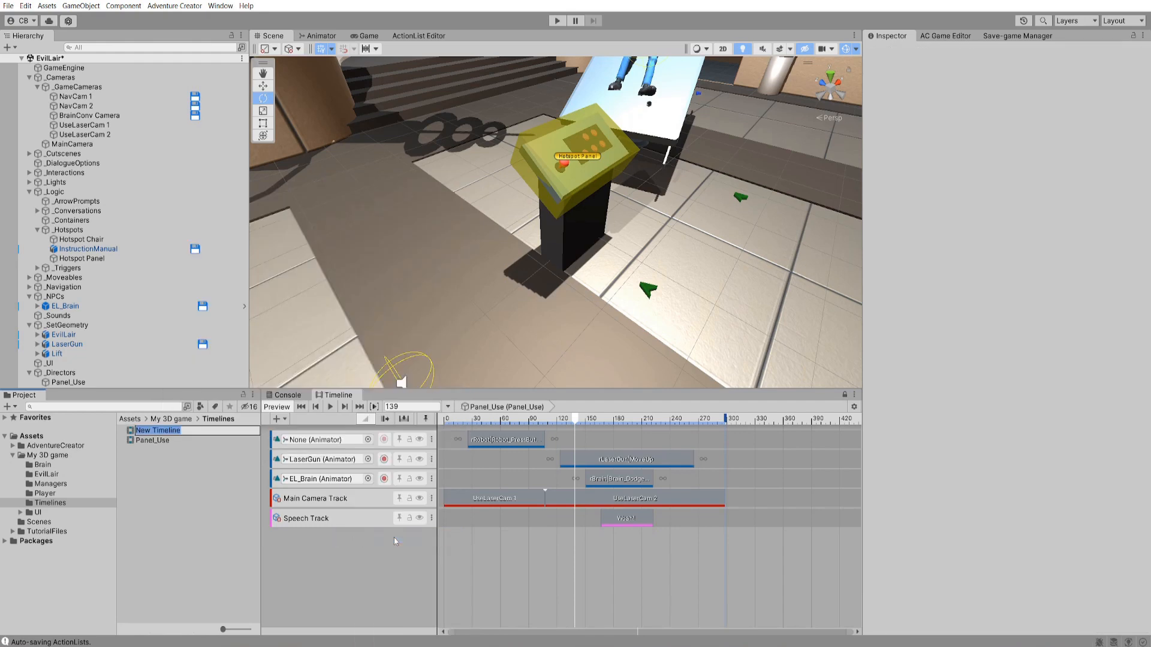
pyautogui.write('Panel_UseBook')
pyautogui.press('Return')
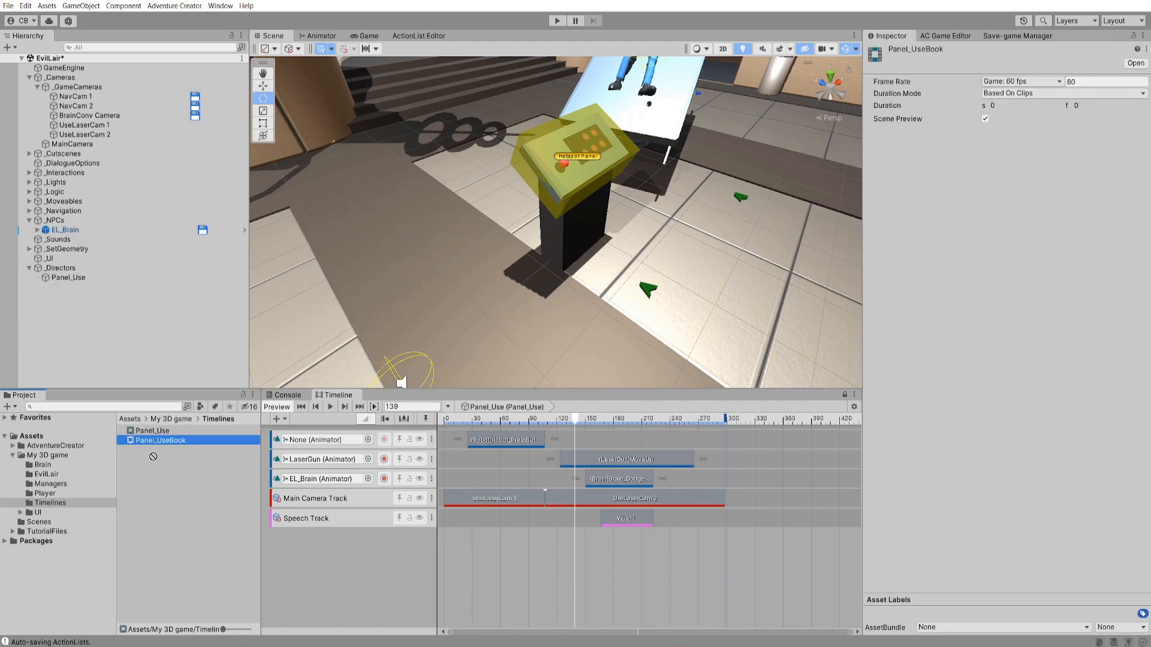
# - Add Panel_UseBook to the scene under _Directors, disable its Play On Awake and show its timeline for editing
pyautogui.moveTo(161, 439); pyautogui.dragTo(76, 276)
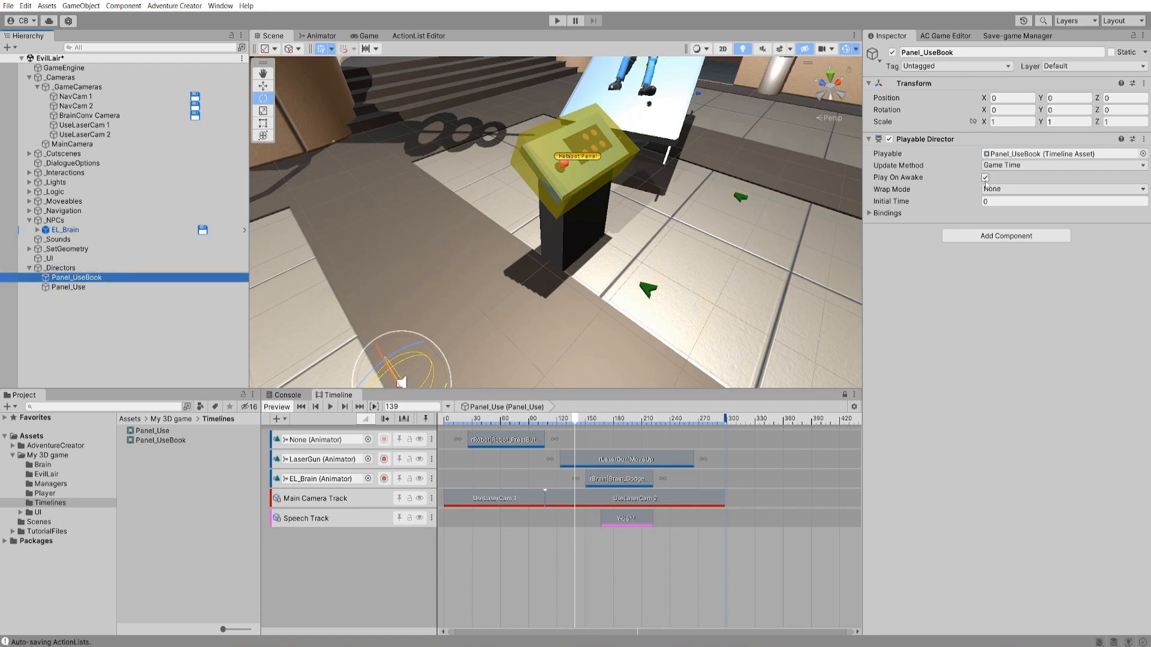
pyautogui.click(985, 177)
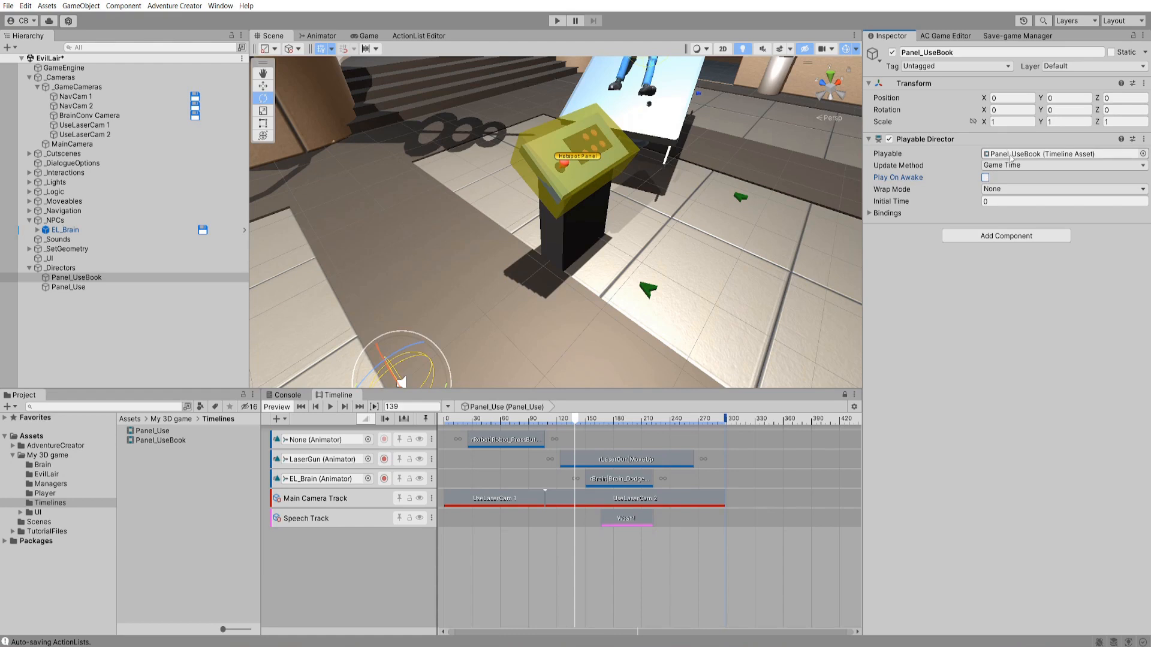
pyautogui.click(1010, 155)
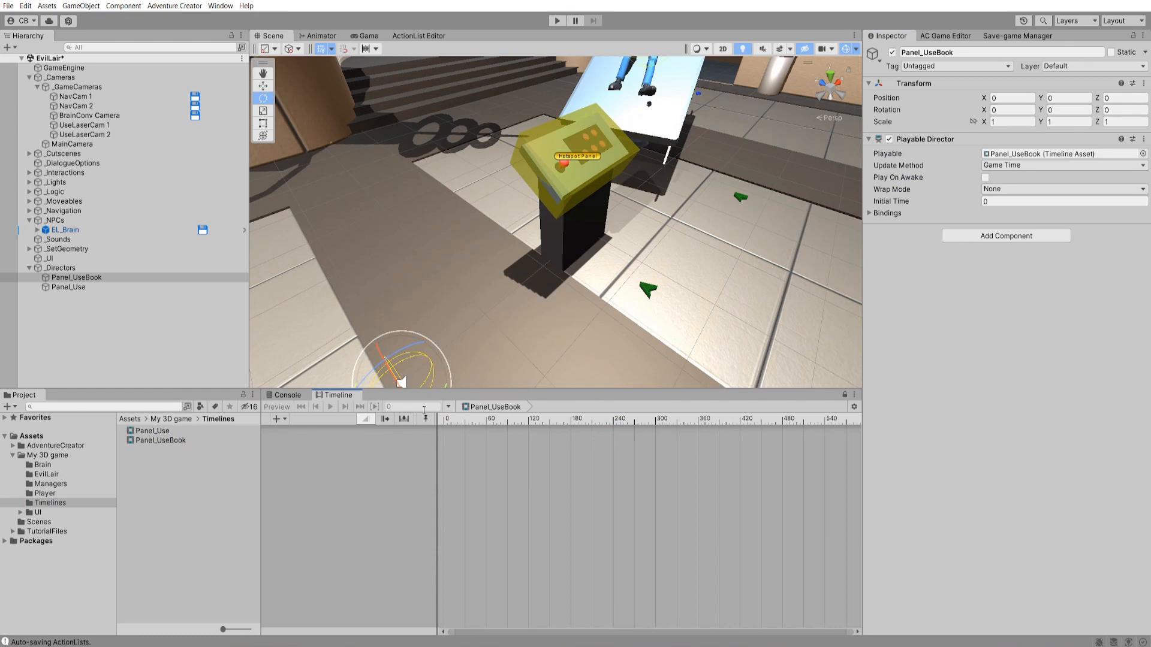
# - Add the EL_TinPot prefab from the Player folder to the scene and stand it before the control panel at about X 2.68, Z -1.24
pyautogui.click(45, 493)
pyautogui.moveTo(150, 430); pyautogui.dragTo(237, 365)
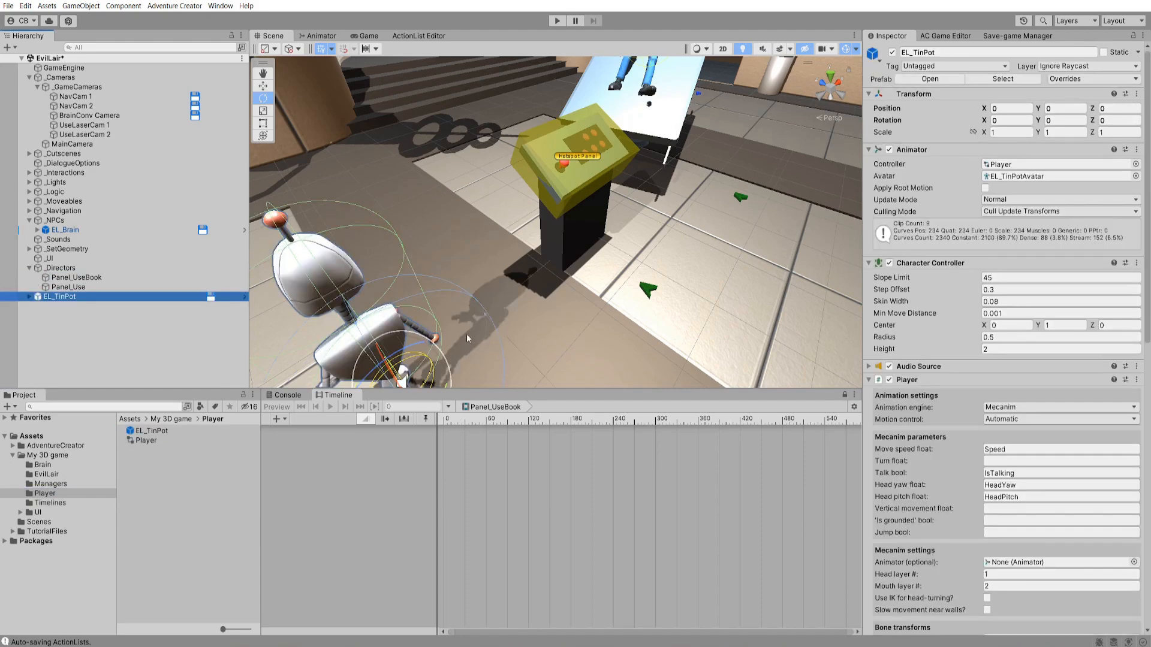
pyautogui.scroll(-3, 466, 333)
pyautogui.press('w')
pyautogui.moveTo(456, 339); pyautogui.dragTo(420, 275)
# - Add an Animation Track for EL_TinPot to the Panel_UseBook timeline
pyautogui.click(64, 298)
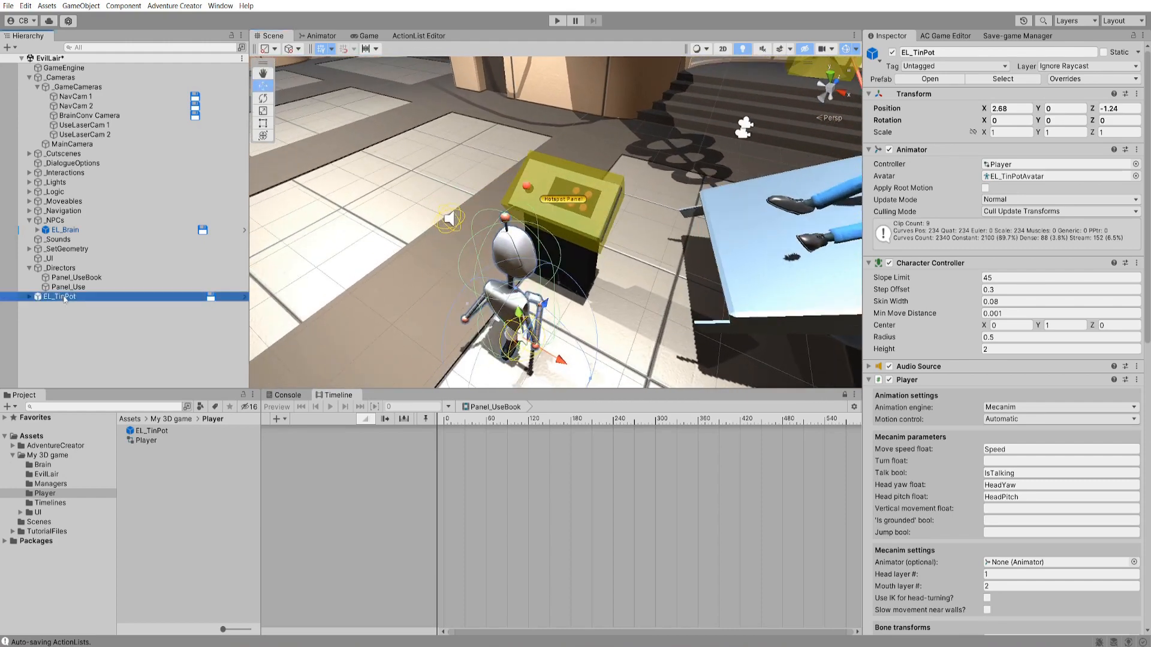
pyautogui.moveTo(64, 298); pyautogui.dragTo(329, 452)
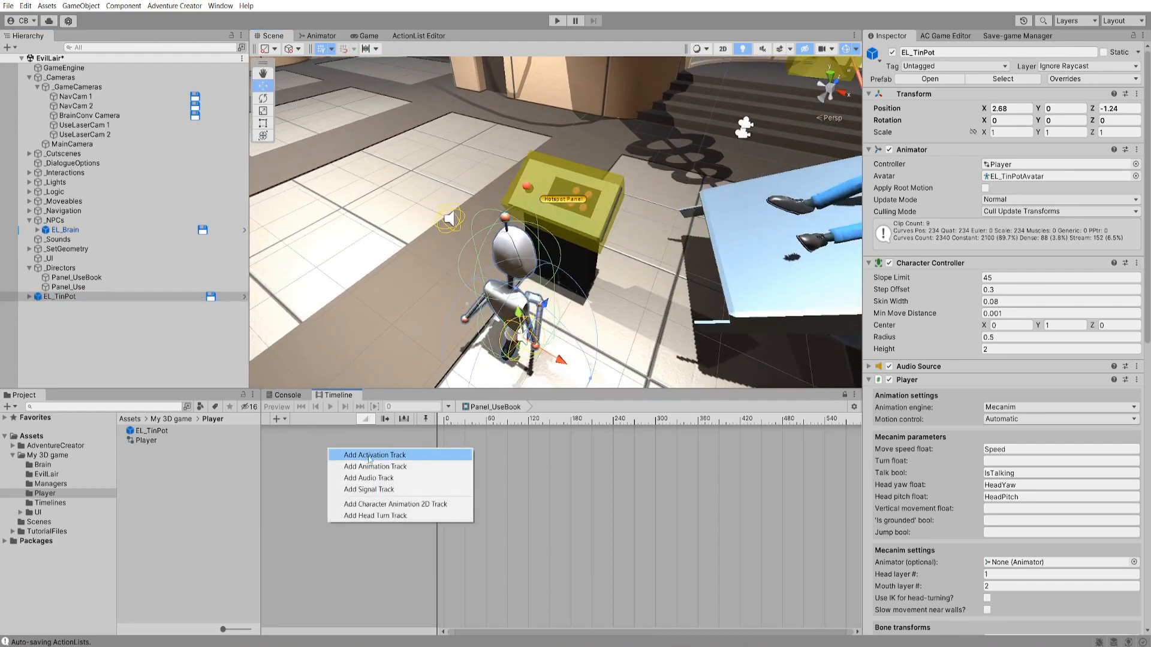
pyautogui.click(415, 469)
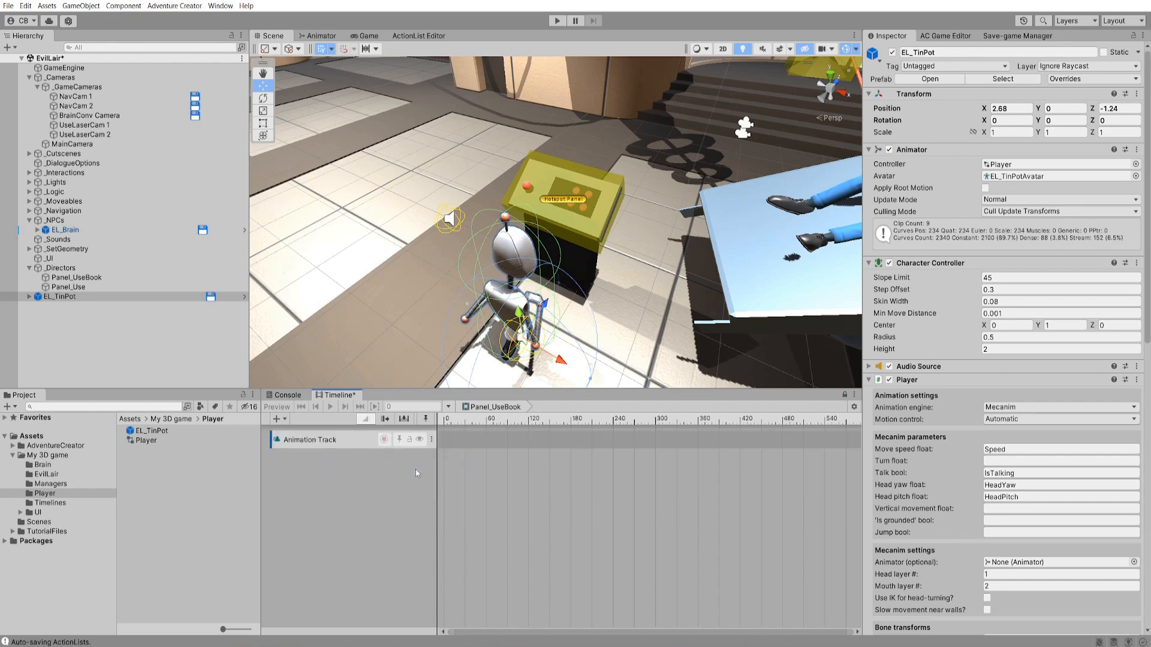
# - Preview the Robot_SlamPanel clip from TutorialFiles/EvilLair/TinPot and add it near the start of EL_TinPot's animation track
pyautogui.click(12, 532)
pyautogui.click(12, 532)
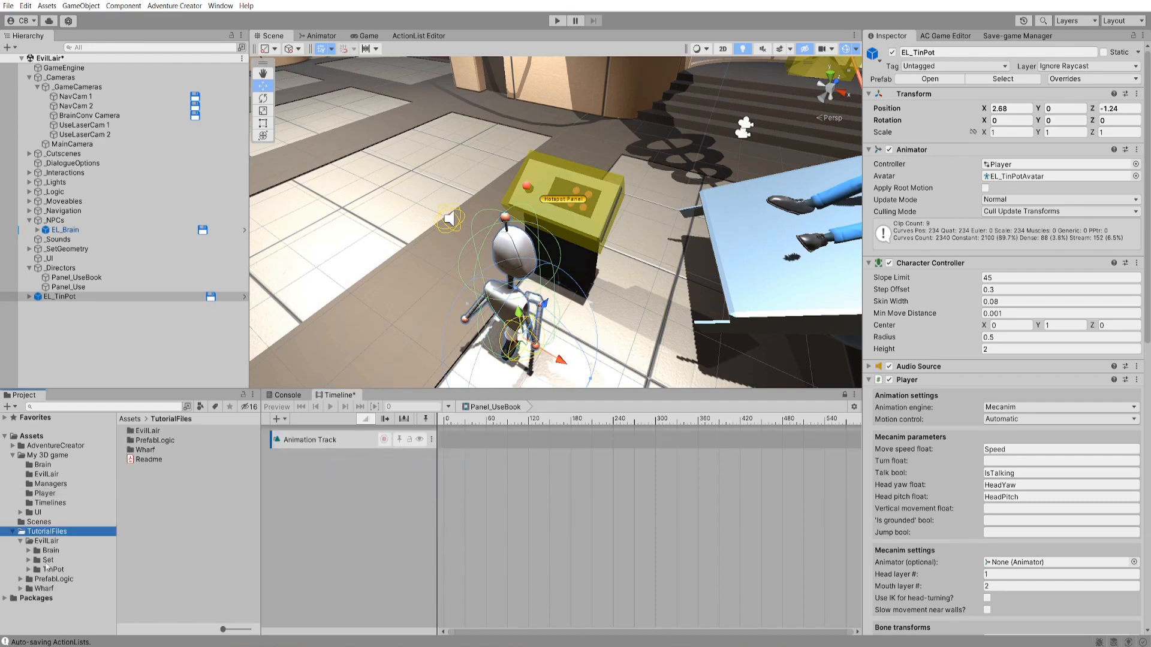
pyautogui.click(46, 560)
pyautogui.click(49, 569)
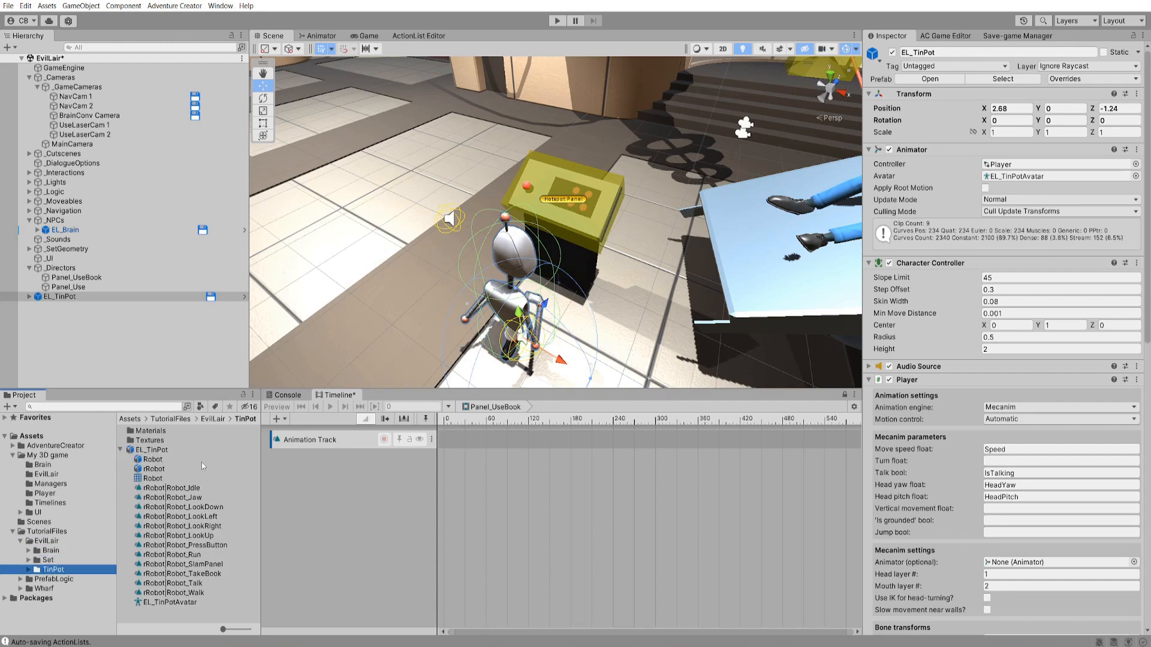
pyautogui.click(197, 564)
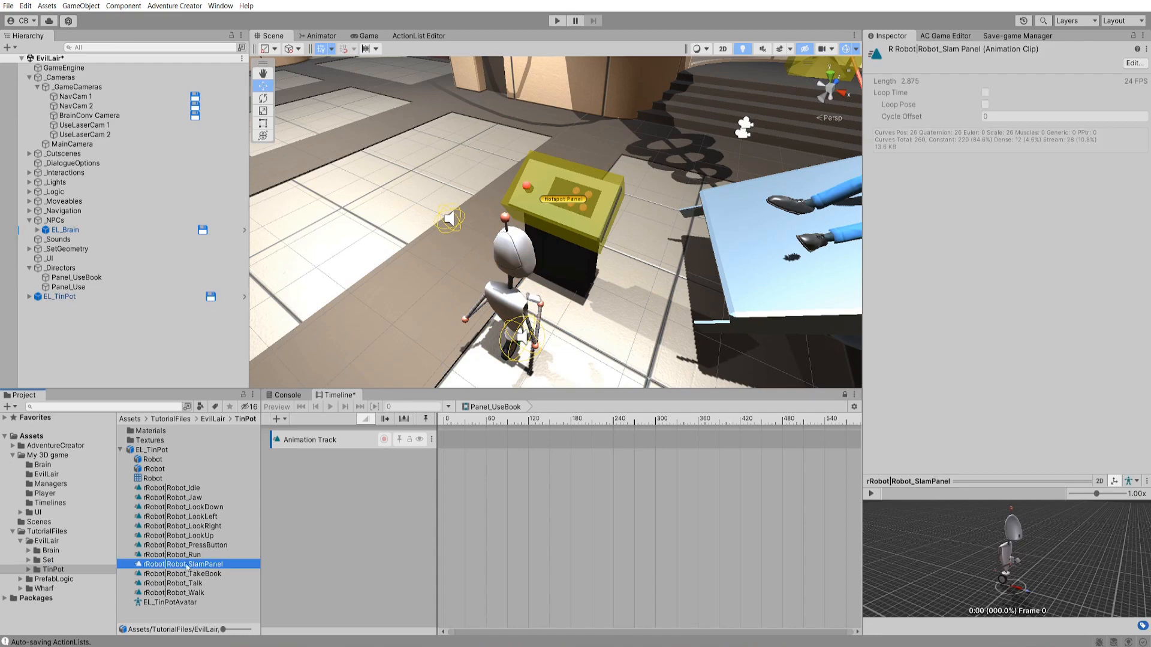
pyautogui.click(870, 493)
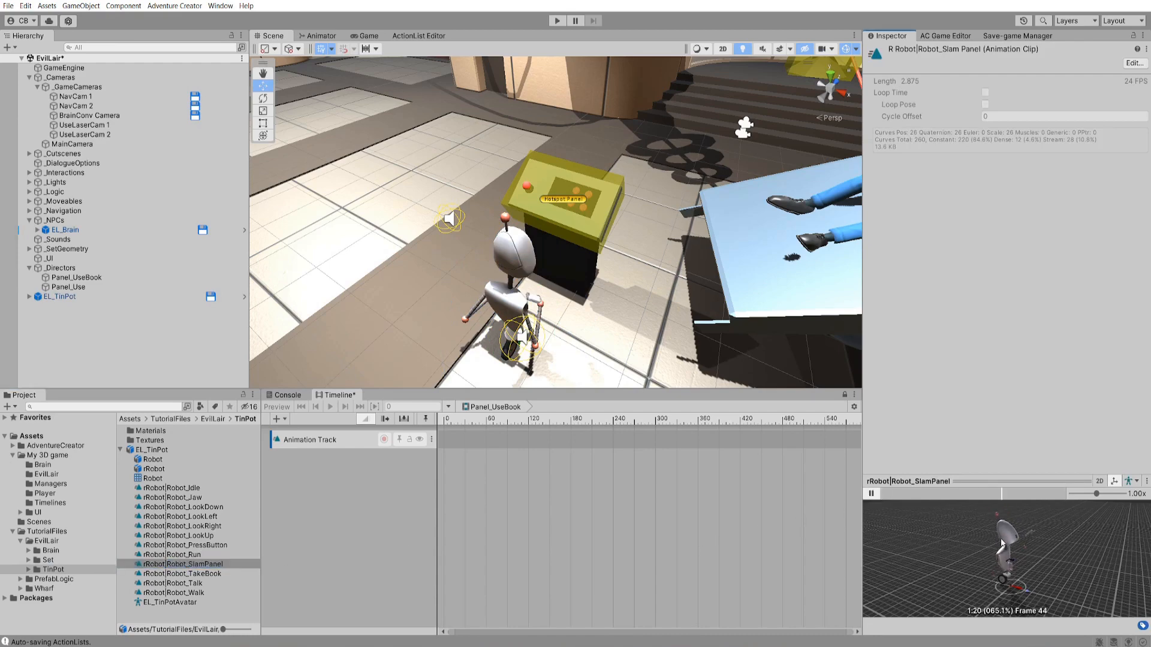
pyautogui.moveTo(1013, 575); pyautogui.dragTo(935, 582)
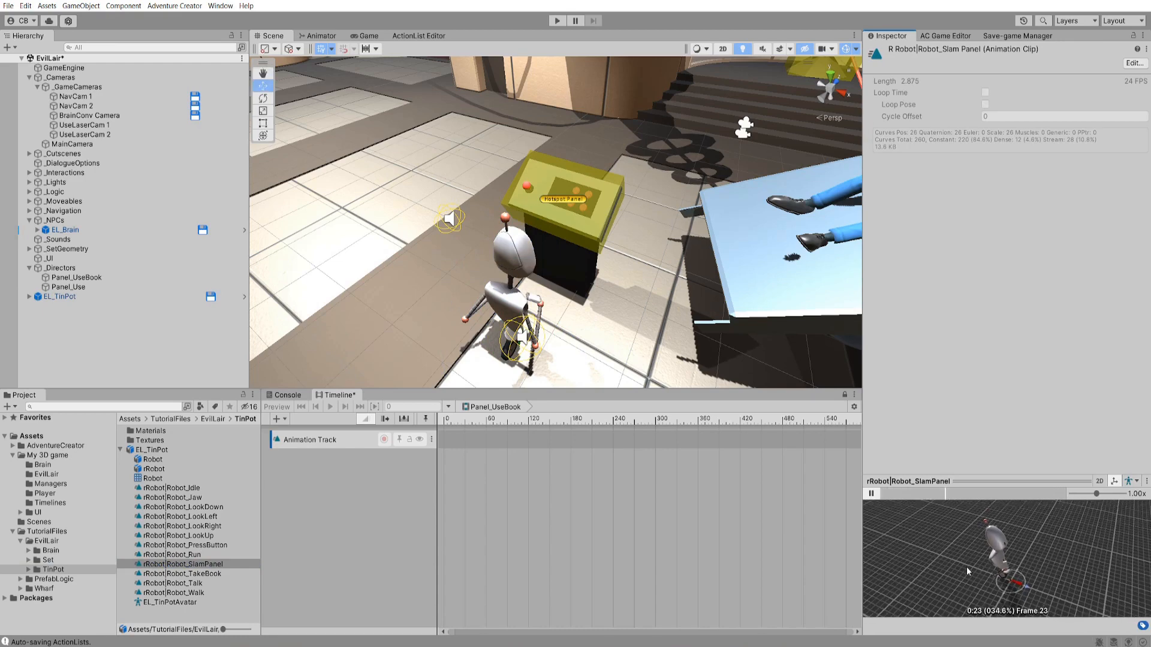
pyautogui.click(871, 494)
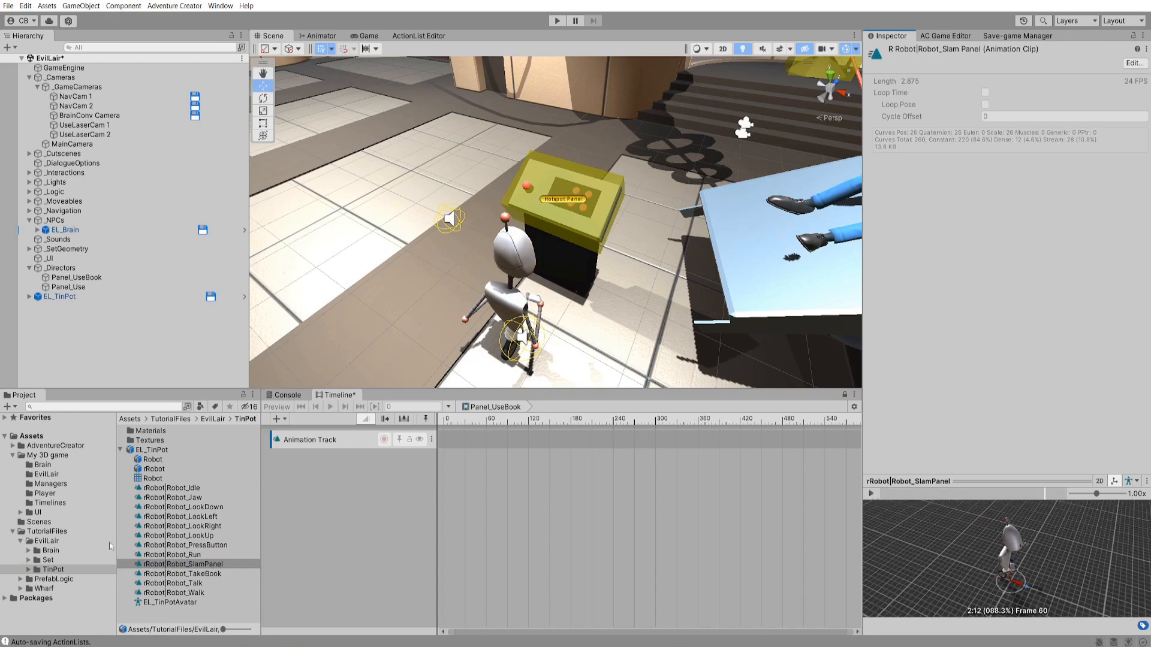
pyautogui.moveTo(162, 565); pyautogui.dragTo(480, 442)
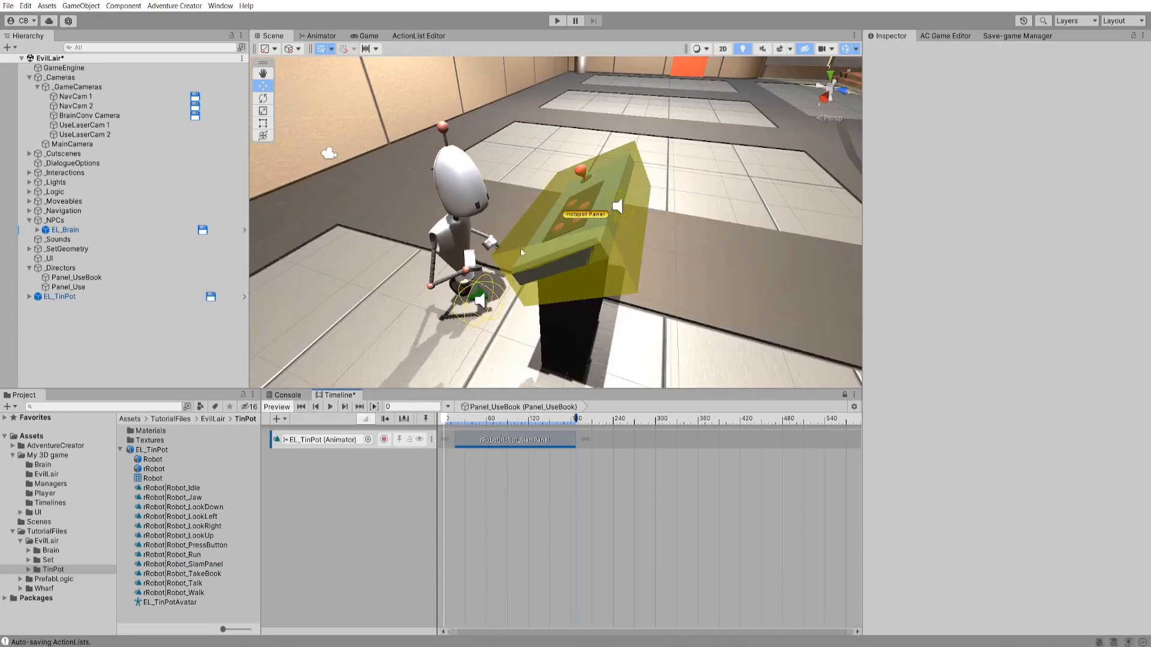
# - Add an Animation Track for LaserGun and place its TurnOff clip from TutorialFiles/EvilLair/Set at about frame 213, after the robot's clip
pyautogui.keyDown('alt'); pyautogui.moveTo(513, 243); pyautogui.dragTo(445, 265); pyautogui.keyUp('alt')
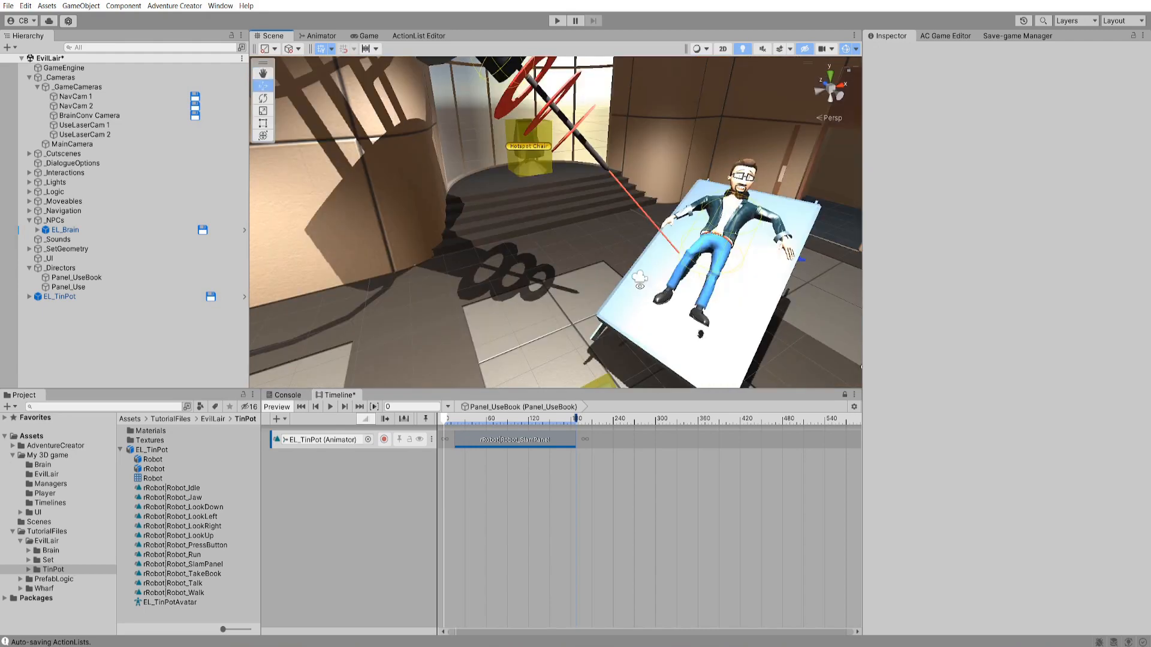
pyautogui.moveTo(639, 250); pyautogui.dragTo(624, 296, button='middle')
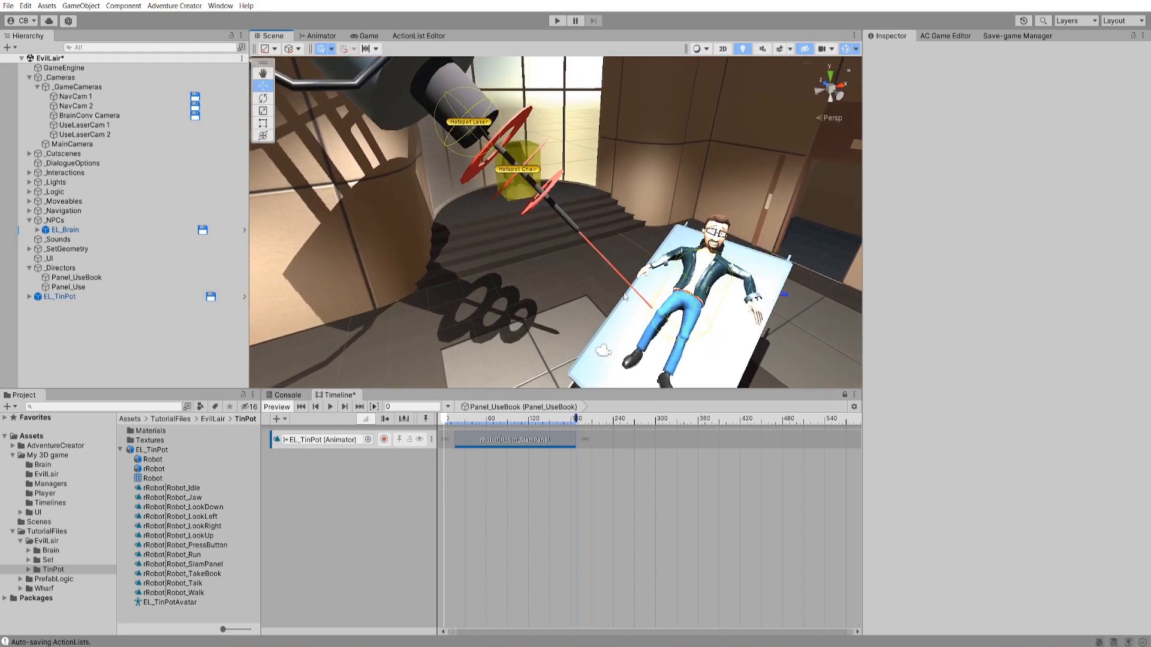
pyautogui.click(426, 96)
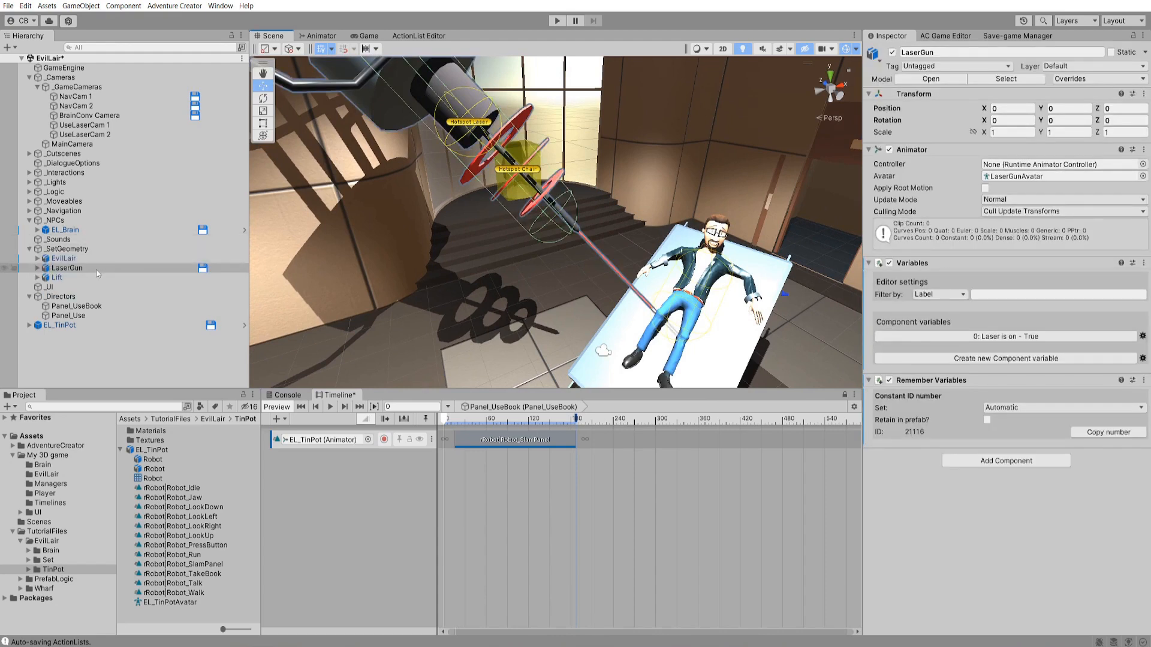
pyautogui.moveTo(78, 270); pyautogui.dragTo(323, 463)
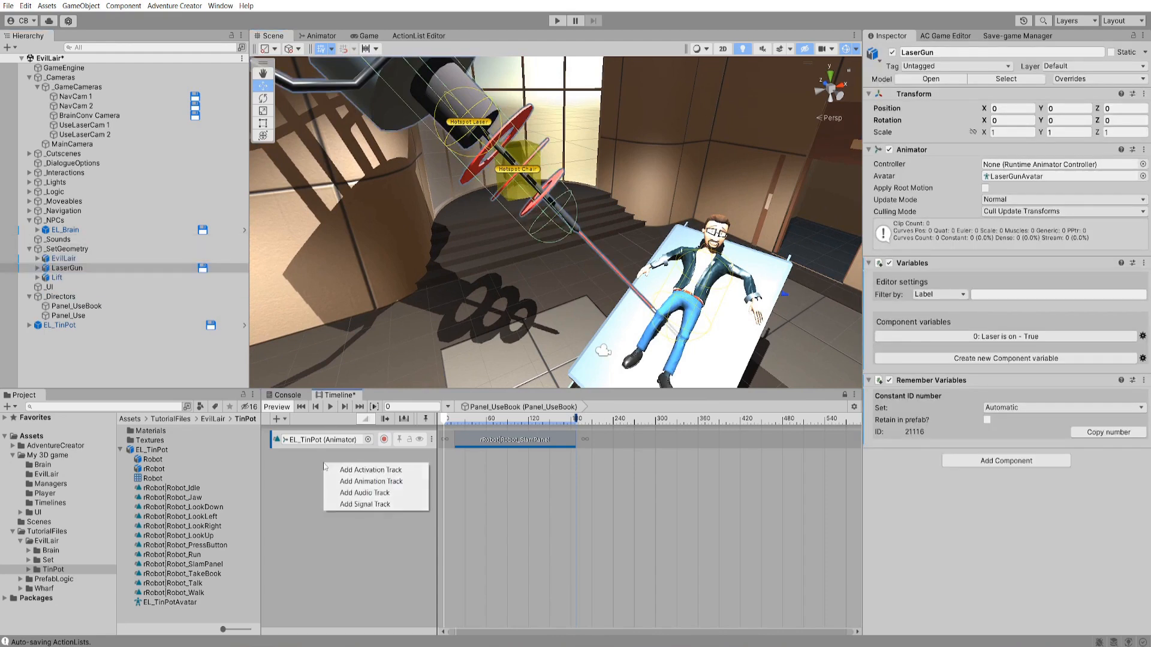
pyautogui.click(361, 483)
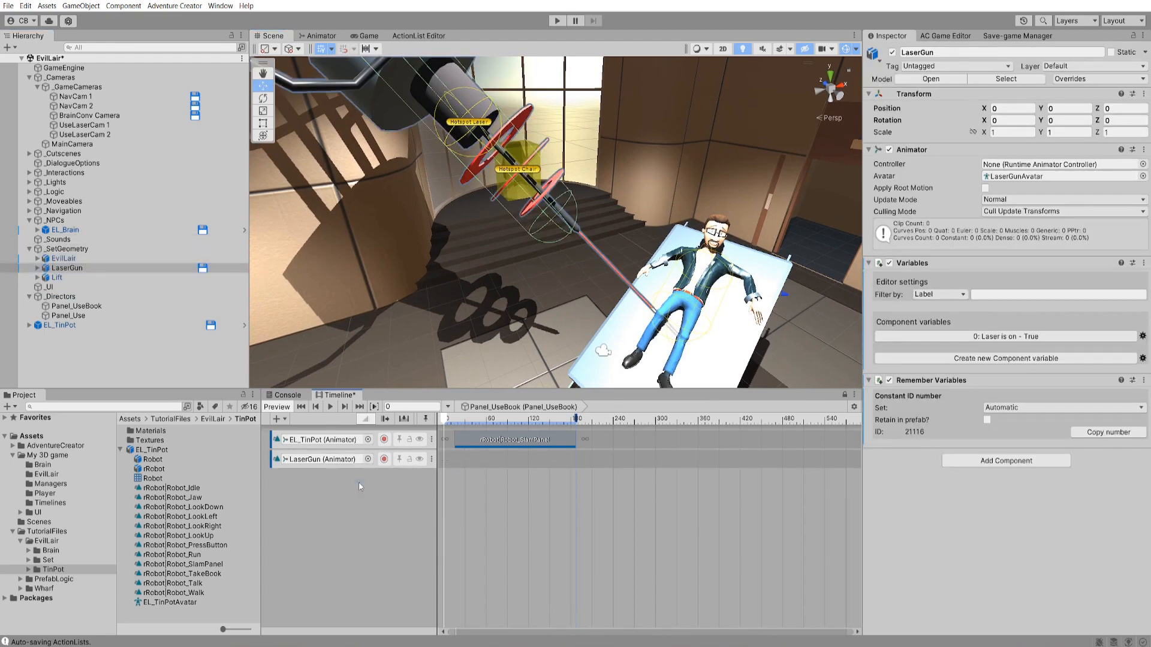
pyautogui.click(46, 561)
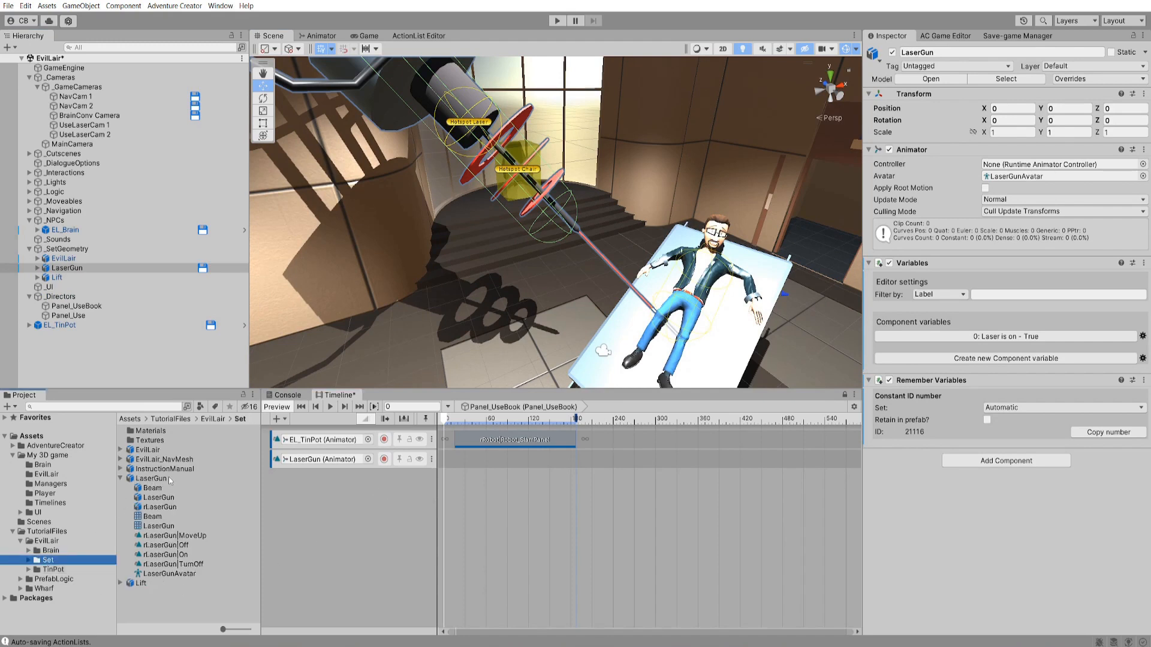
pyautogui.moveTo(174, 564); pyautogui.dragTo(634, 452)
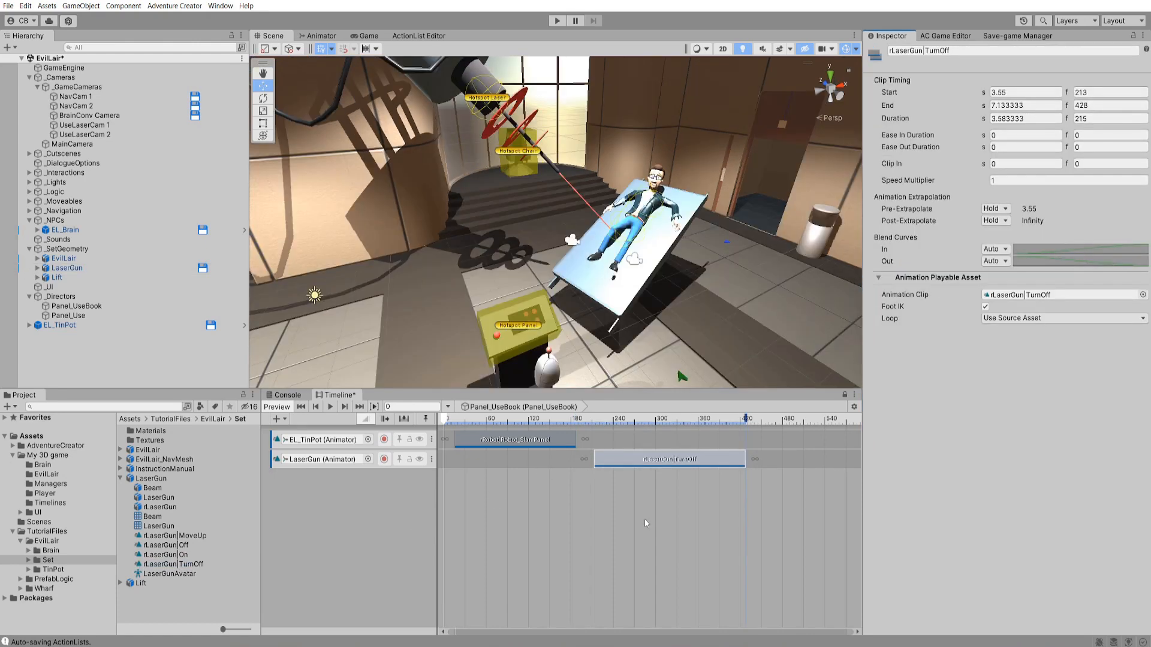
# - Add a Main Camera Track to the Panel_UseBook timeline with a UseLaserCam 1 shot from the start to about frame 197
pyautogui.click(281, 419)
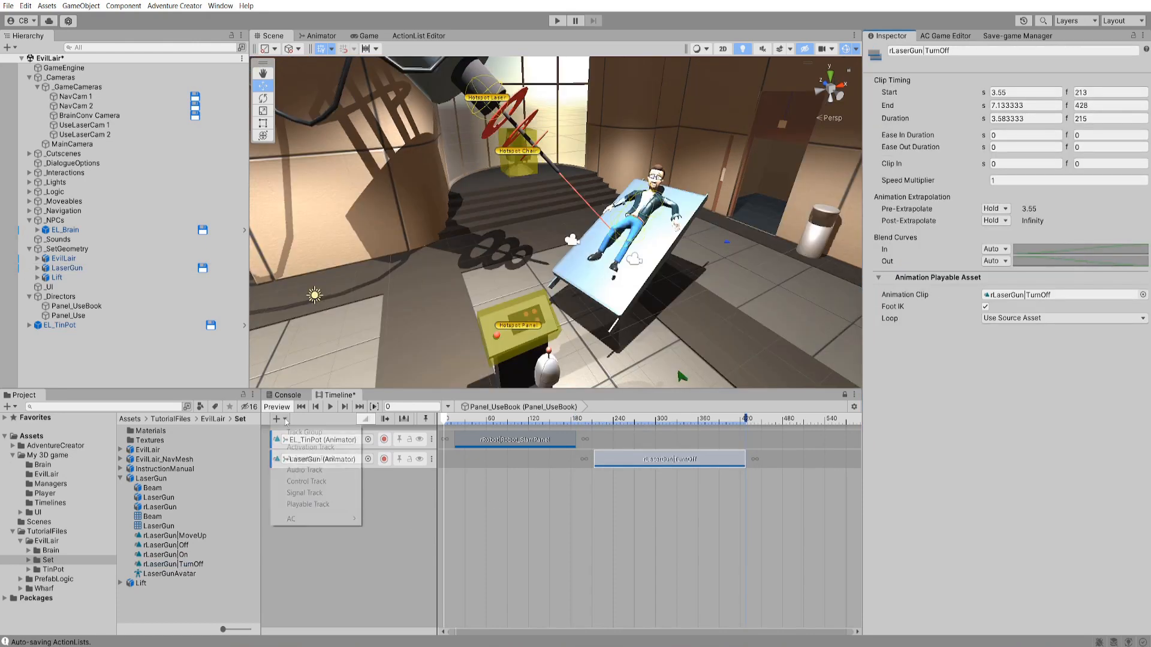
pyautogui.moveTo(345, 520)
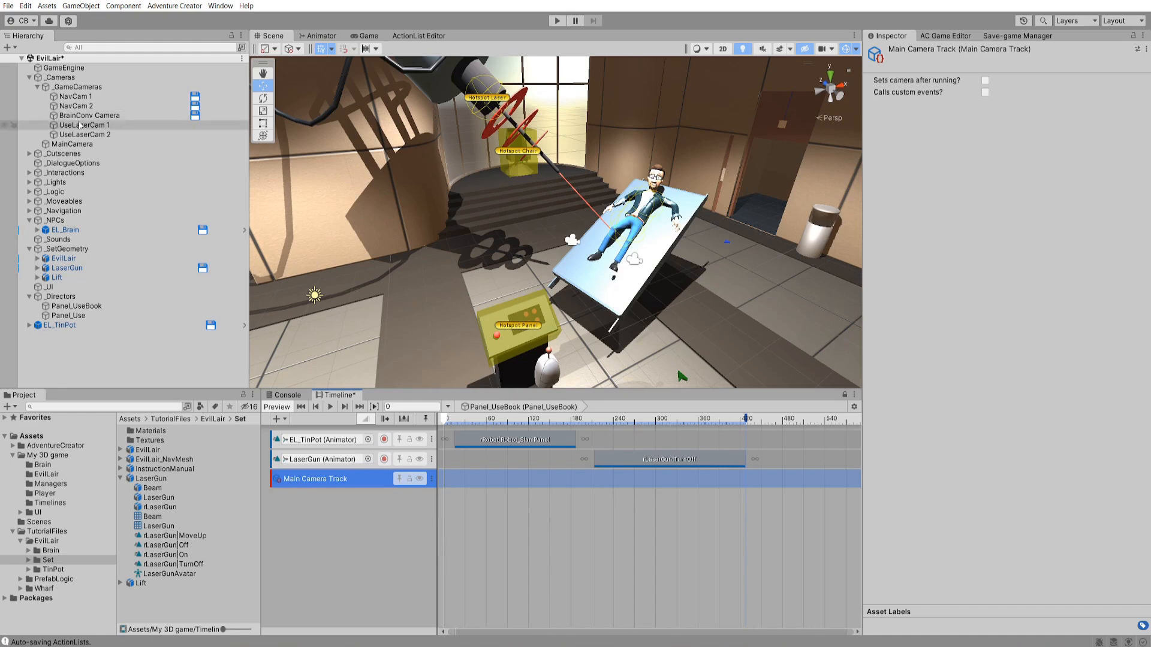
pyautogui.moveTo(82, 124); pyautogui.dragTo(454, 473)
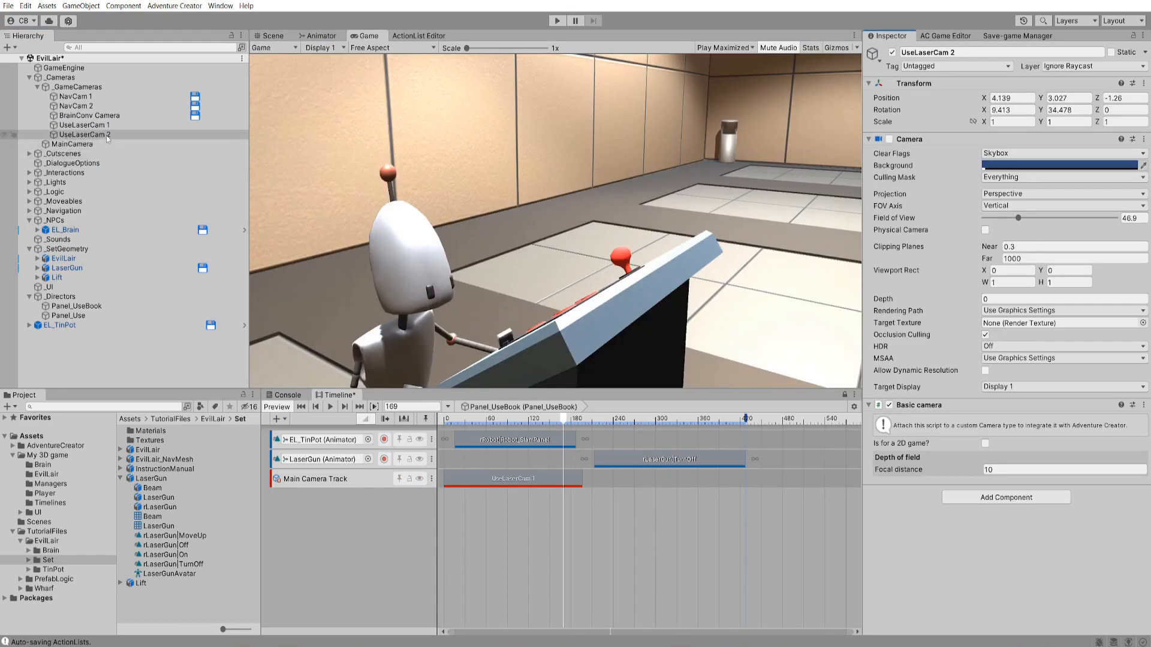
# - Duplicate UseLaserCam 2 and rename the copy UseLaserCam 3
pyautogui.hotkey('ctrl', 'd')
pyautogui.press('F2')
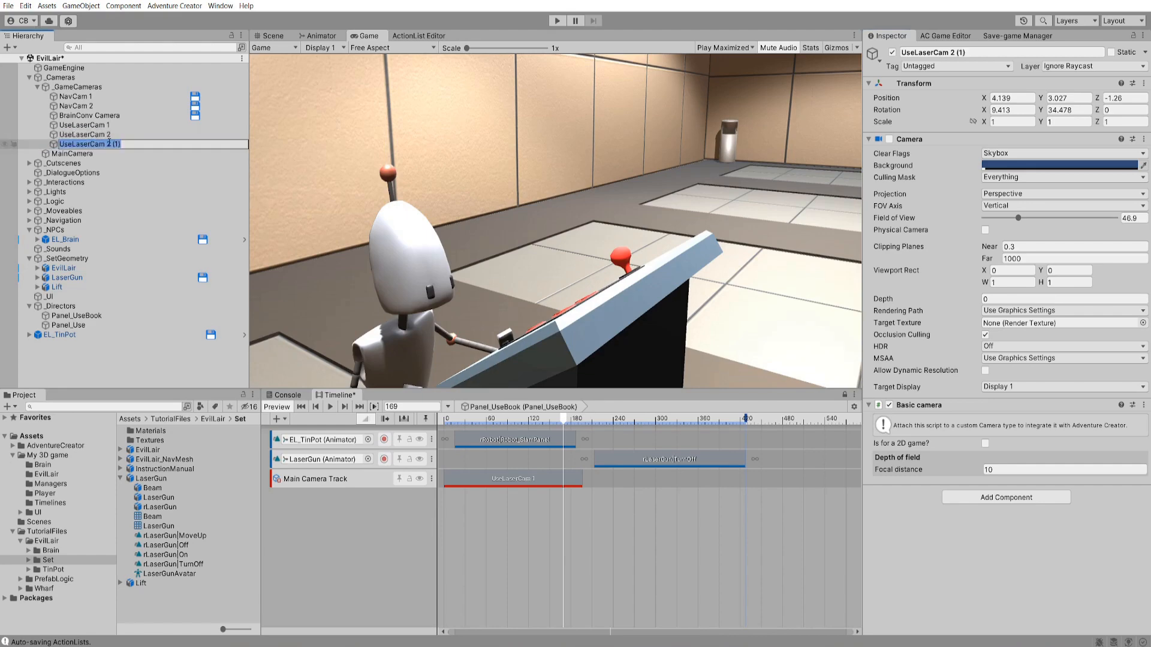
pyautogui.press('End')
pyautogui.press('BackSpace')
pyautogui.press('BackSpace')
pyautogui.press('BackSpace')
pyautogui.press('BackSpace')
pyautogui.press('BackSpace')
pyautogui.write('3')
pyautogui.press('Return')
# - Move UseLaserCam 3 to about X 0.7, Y 6.97, Z -6.26 and tilt it down to about 25.8 degrees on X
pyautogui.hotkey('ctrl', '1')
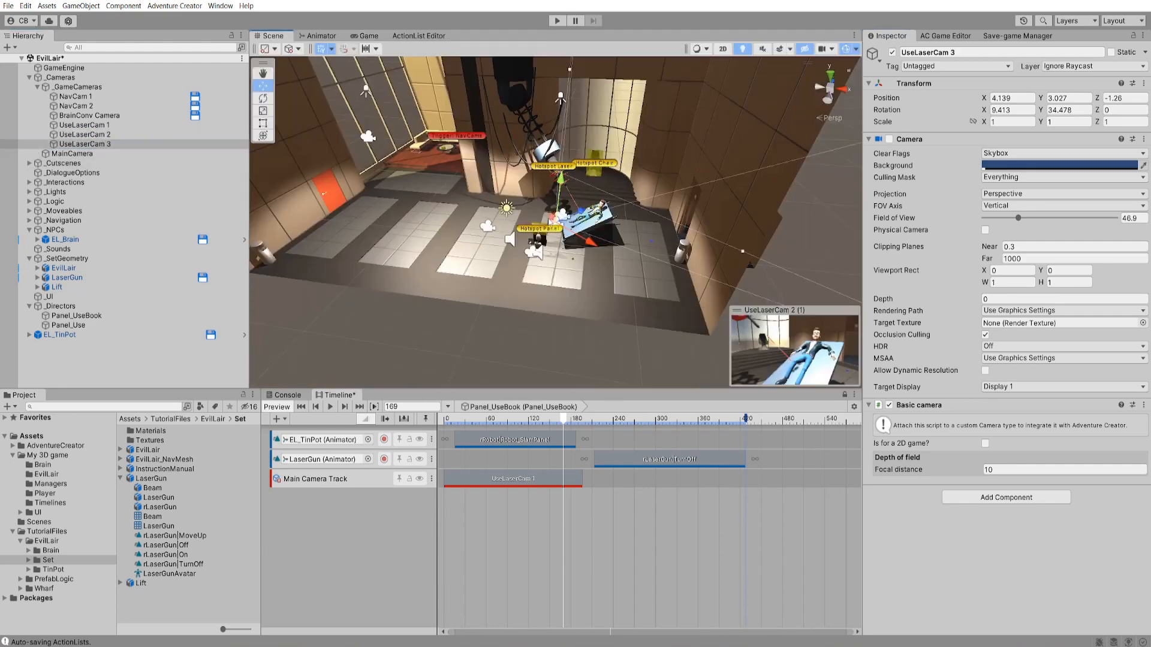
pyautogui.moveTo(478, 198); pyautogui.dragTo(527, 255)
pyautogui.press('f')
pyautogui.press('e')
pyautogui.moveTo(534, 194); pyautogui.dragTo(571, 191)
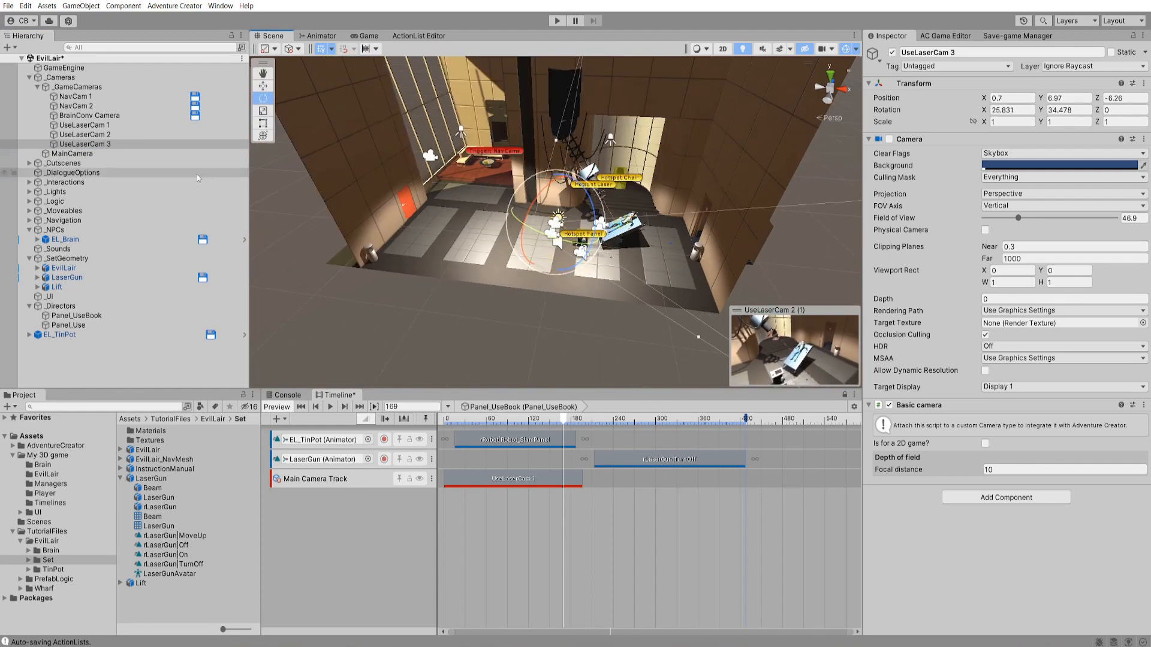
# - Add a UseLaserCam 3 shot after the first camera shot, trim its end to frame 428 with the TurnOff clip, and preview it
pyautogui.click(90, 145)
pyautogui.moveTo(93, 148); pyautogui.dragTo(619, 487)
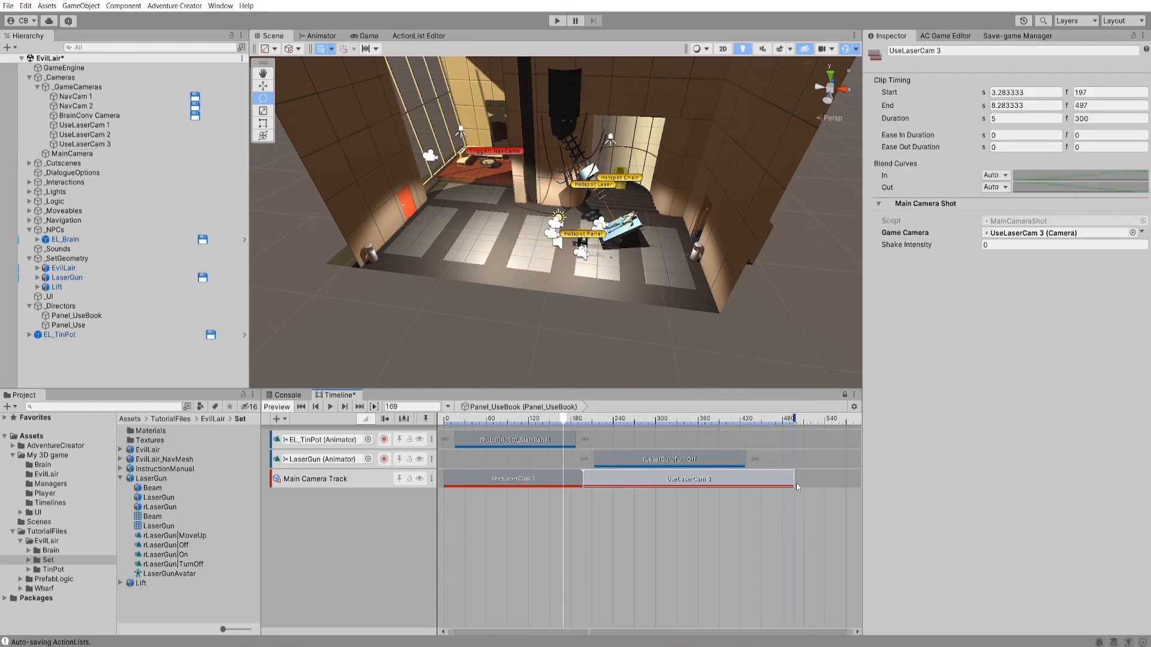
pyautogui.moveTo(792, 481); pyautogui.dragTo(745, 481)
pyautogui.moveTo(635, 420); pyautogui.dragTo(701, 432)
pyautogui.press('space')
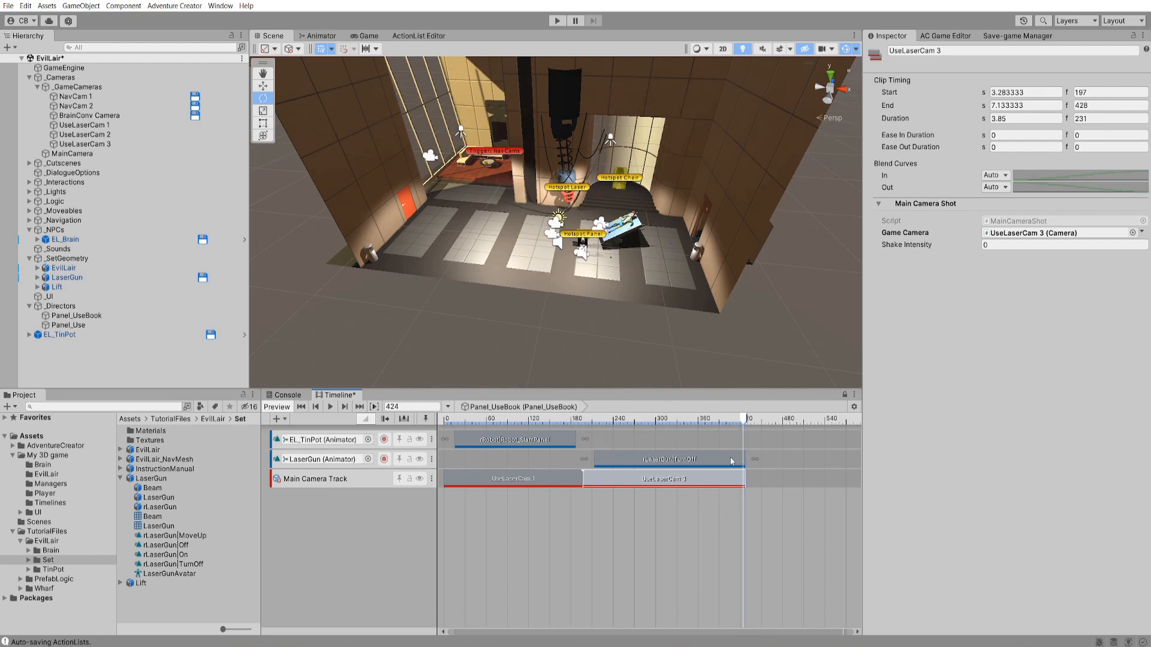
# - Open Hotspot Panel's Instruction manual inventory interaction in the ActionList Editor
pyautogui.click(581, 324)
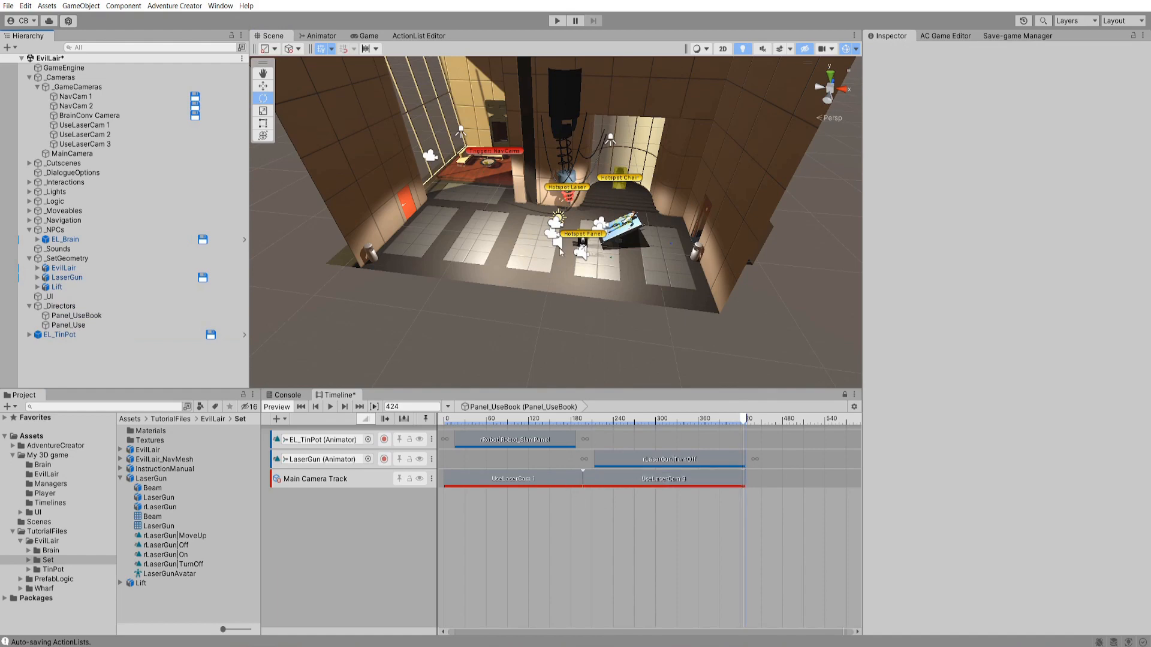
pyautogui.click(584, 241)
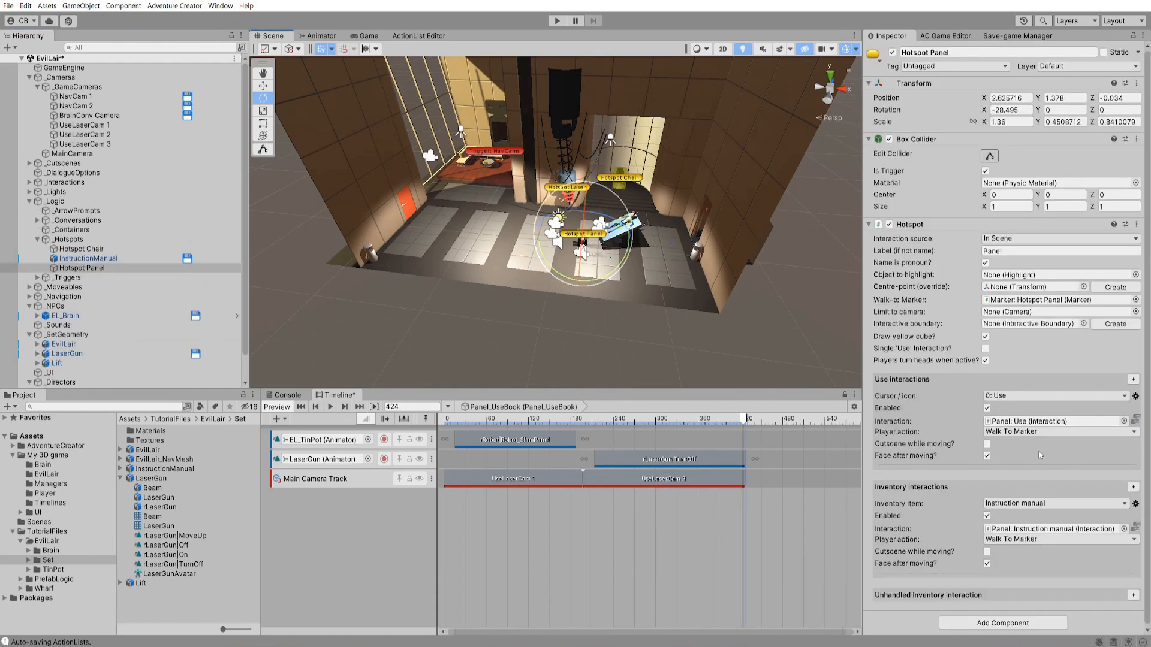
pyautogui.click(1134, 527)
pyautogui.click(82, 268)
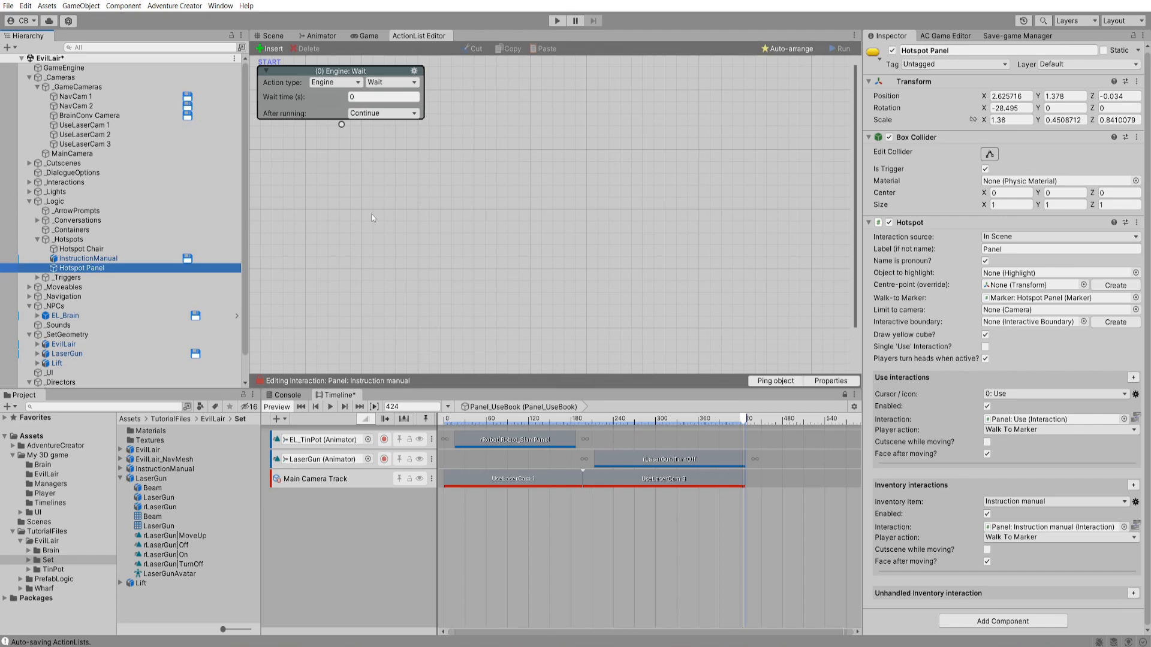
# - Change the first action to Character: Hold object, with the Player holding InstructionManual
pyautogui.click(344, 193)
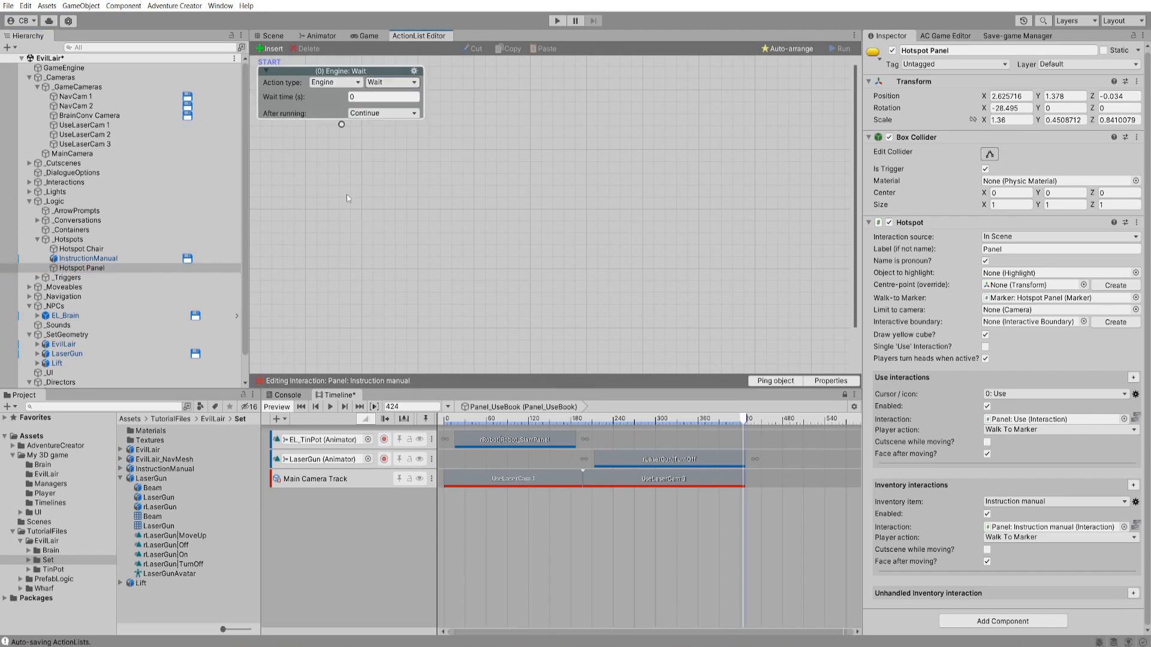
pyautogui.click(355, 82)
pyautogui.click(336, 118)
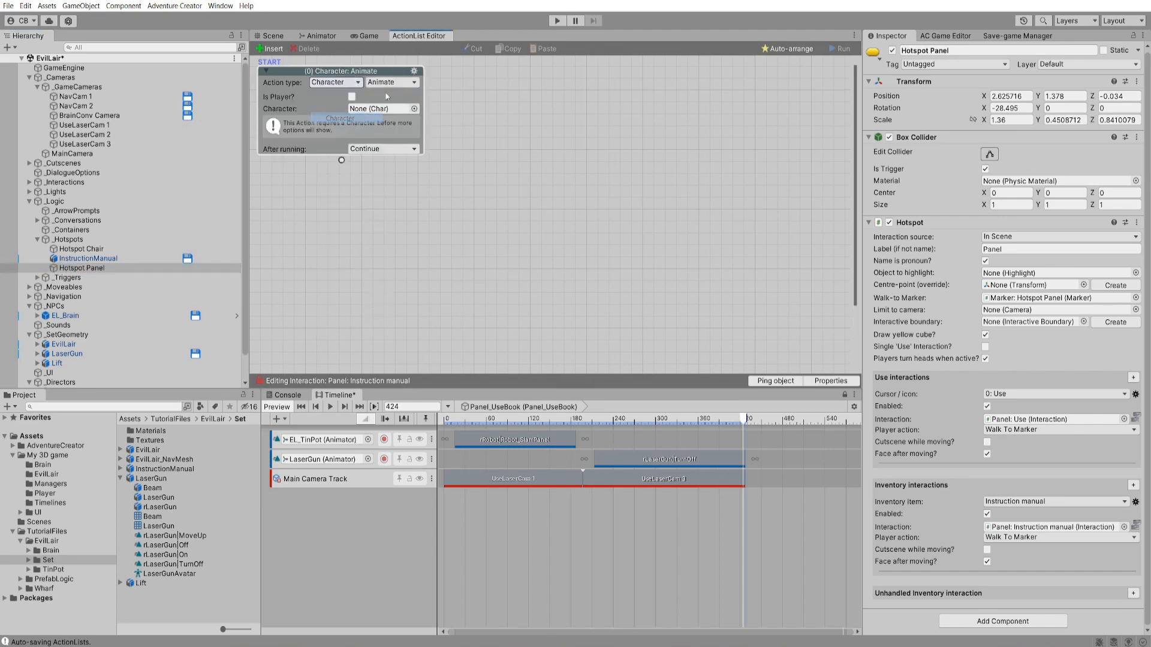
pyautogui.click(414, 82)
pyautogui.click(396, 141)
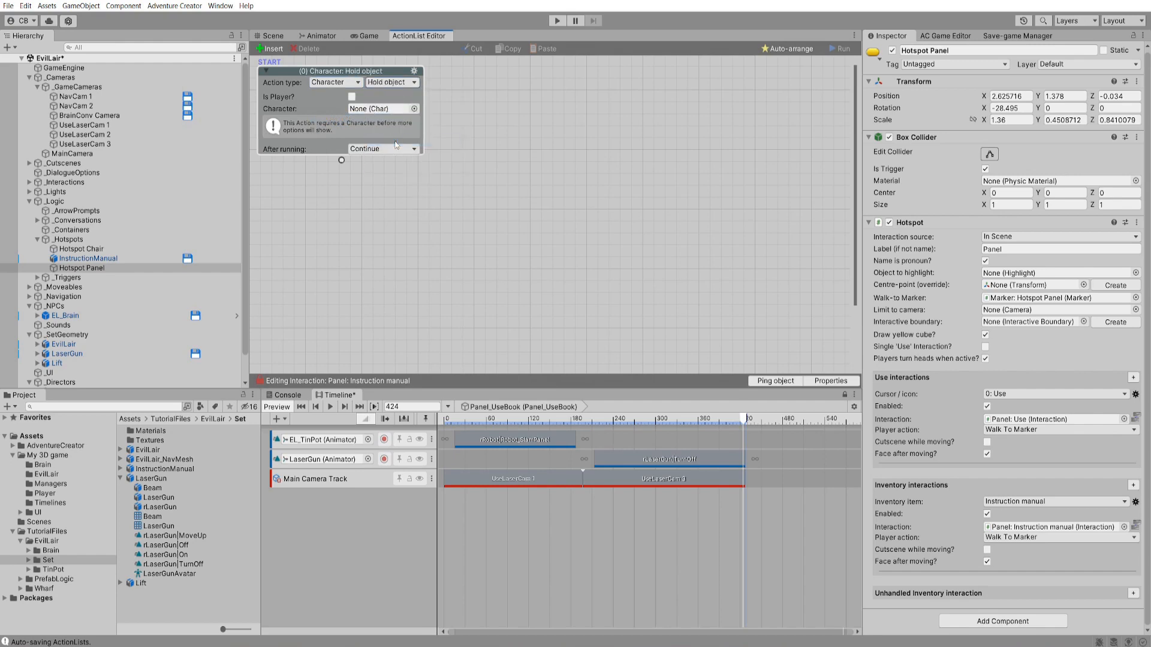
pyautogui.click(352, 96)
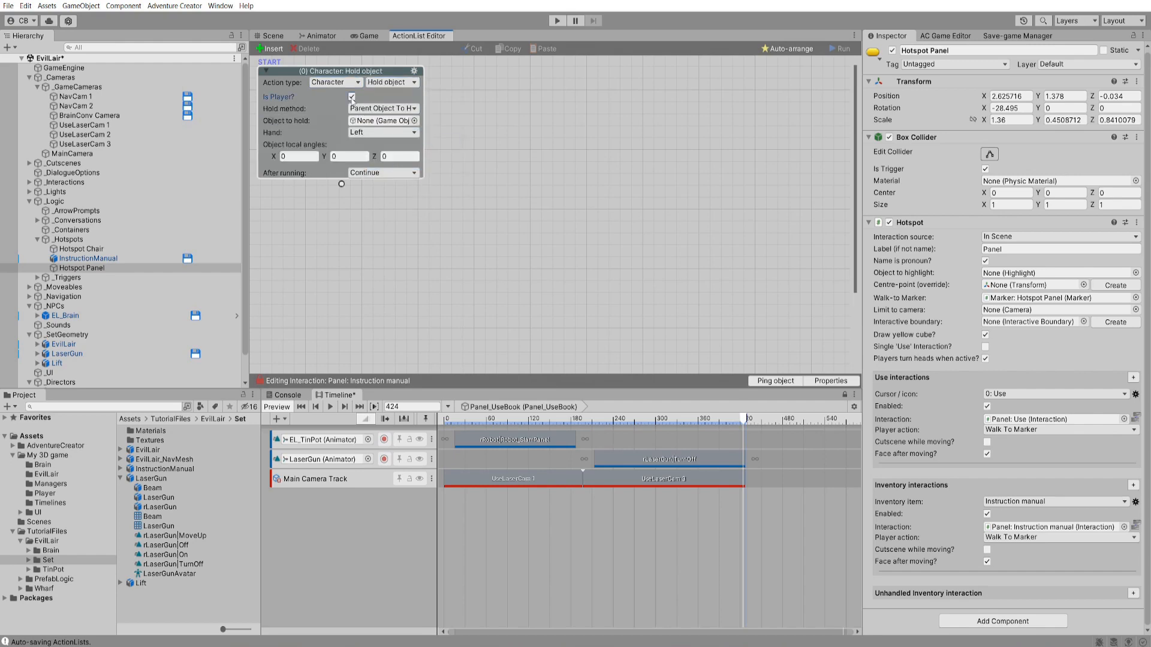
pyautogui.moveTo(88, 258); pyautogui.dragTo(360, 124)
# - Add an Engine: Control Timeline action that plays the Panel_UseBook director and waits until it finishes
pyautogui.moveTo(341, 184); pyautogui.dragTo(346, 208)
pyautogui.click(382, 222)
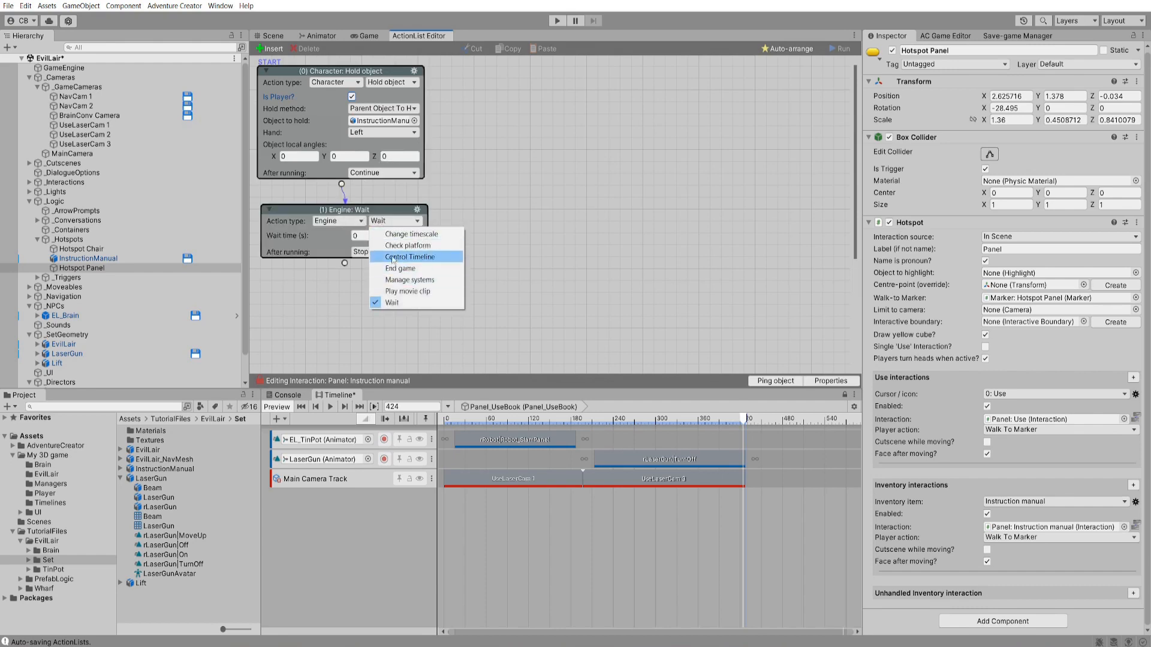
pyautogui.click(388, 257)
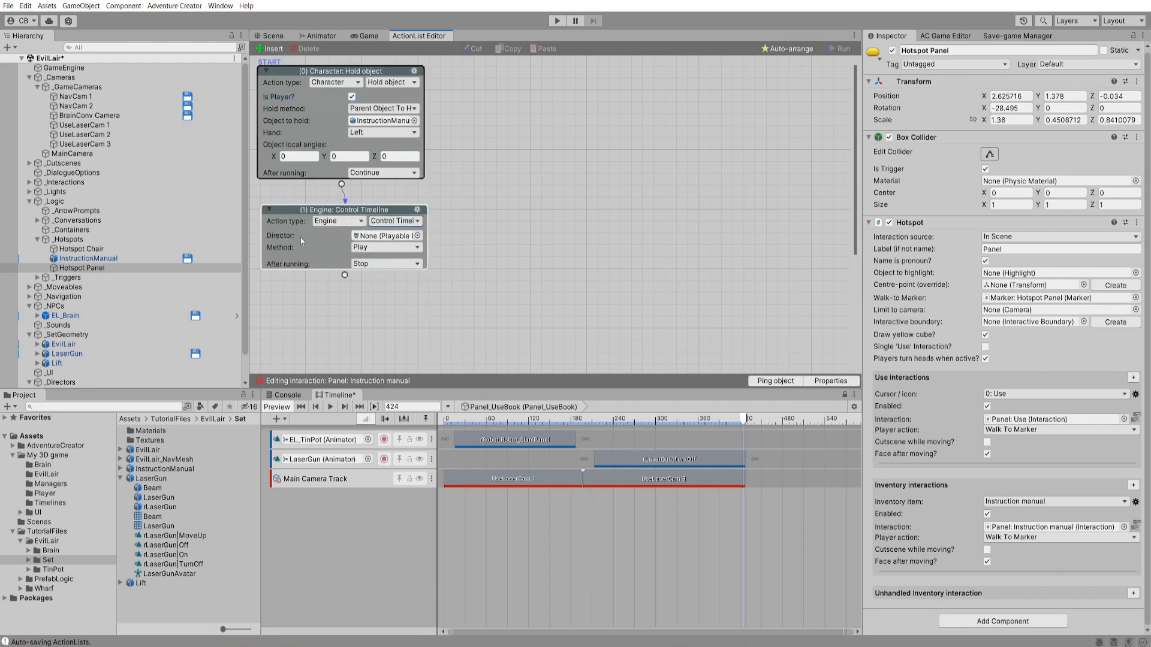
pyautogui.click(418, 235)
pyautogui.doubleClick(458, 222)
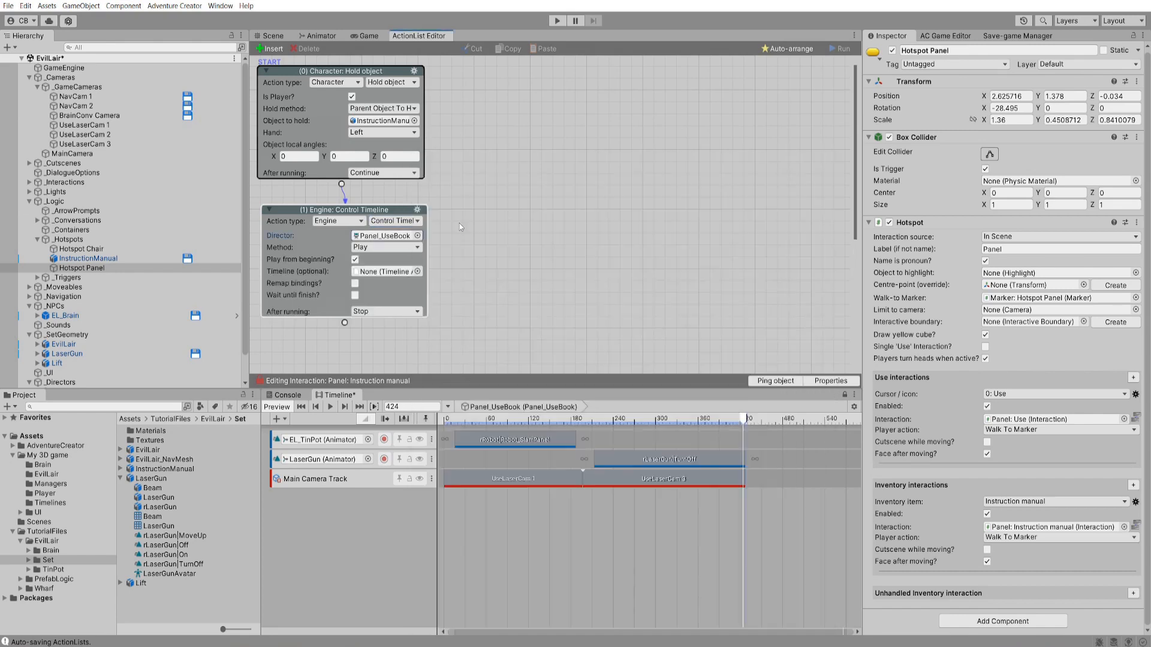
pyautogui.click(356, 295)
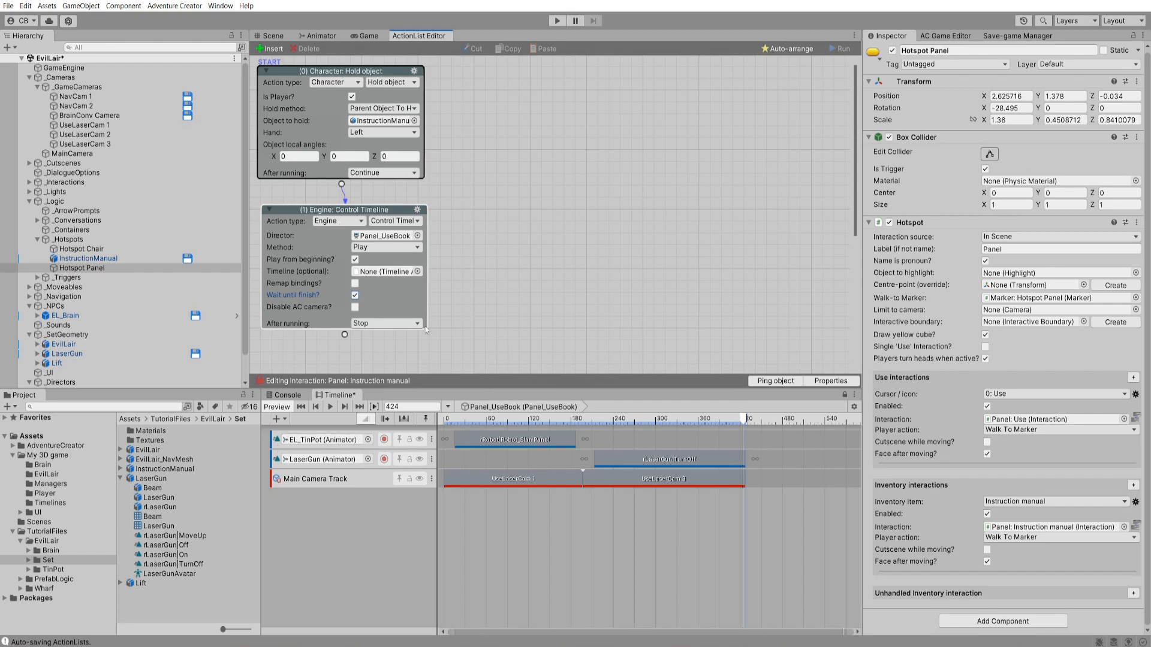
# - Enable Remap bindings on the Control Timeline action and bind Animation Track #0 to the Player
pyautogui.click(355, 283)
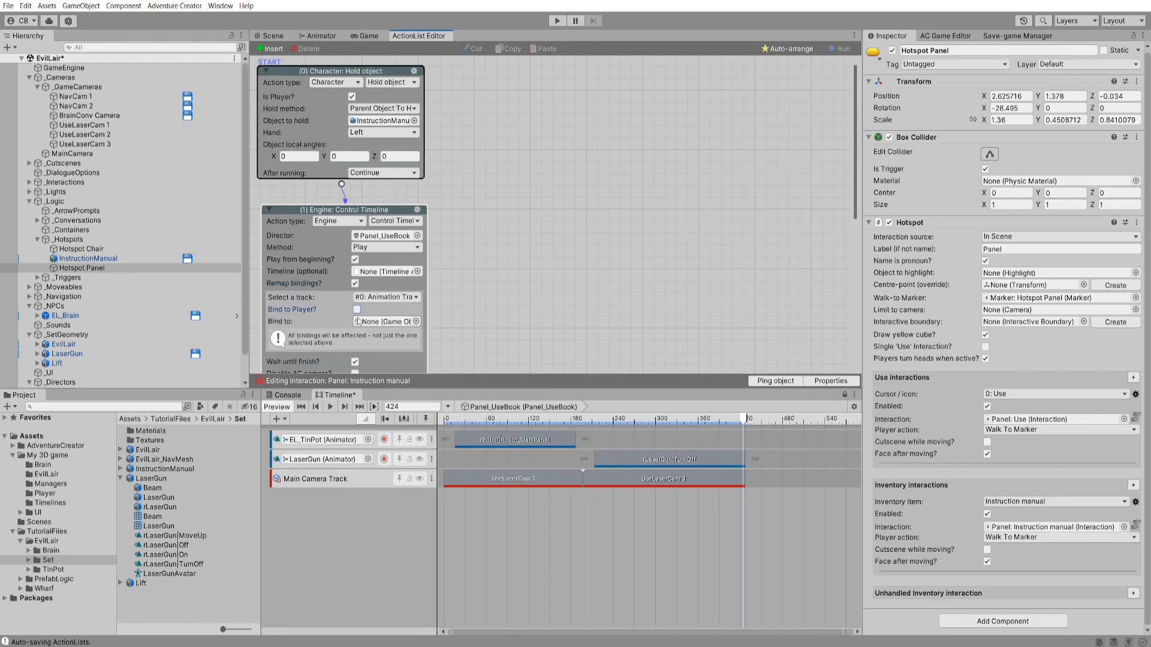
pyautogui.click(357, 309)
pyautogui.click(390, 297)
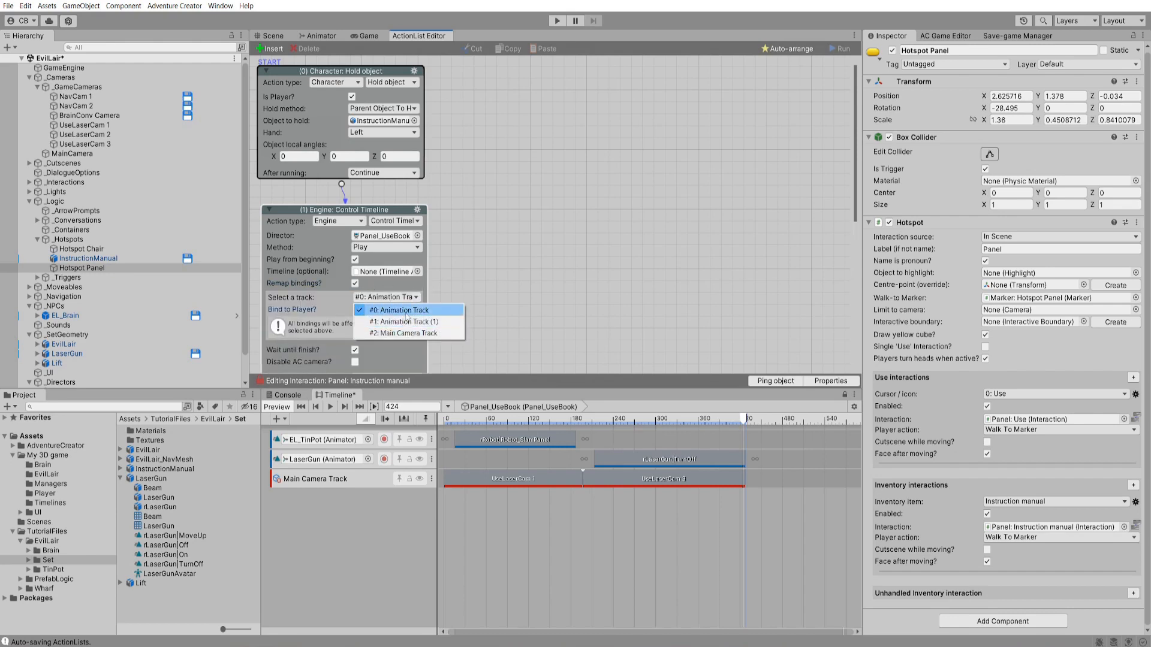
pyautogui.click(407, 310)
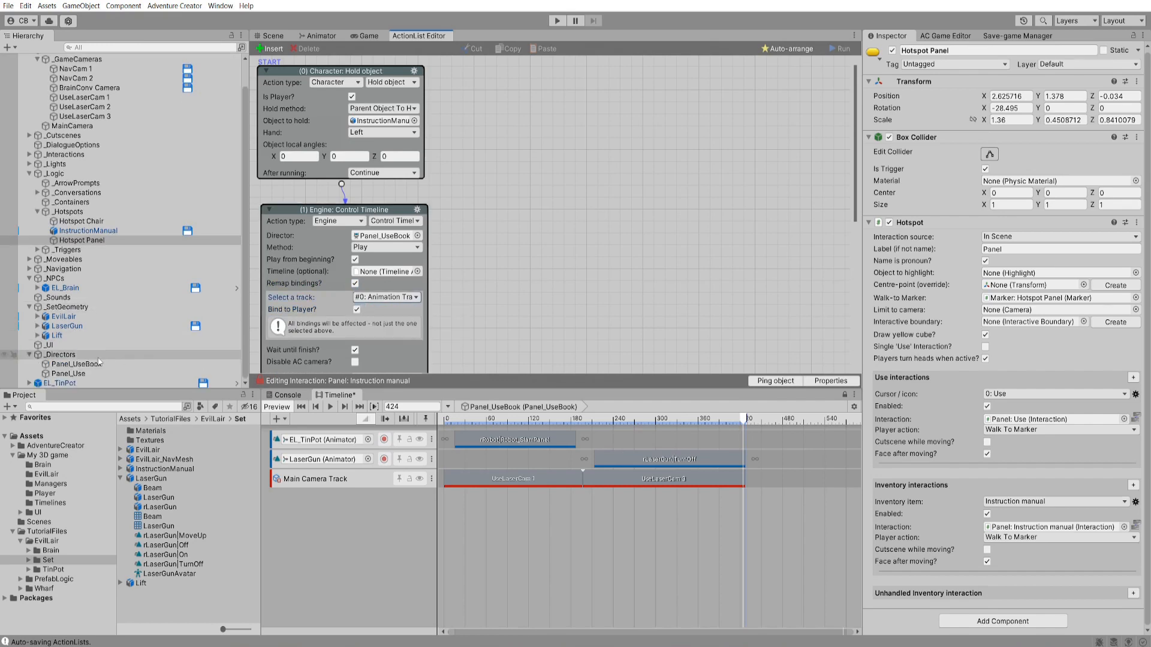
# - Delete the EL_TinPot object from the scene
pyautogui.click(91, 383)
pyautogui.rightClick(91, 382)
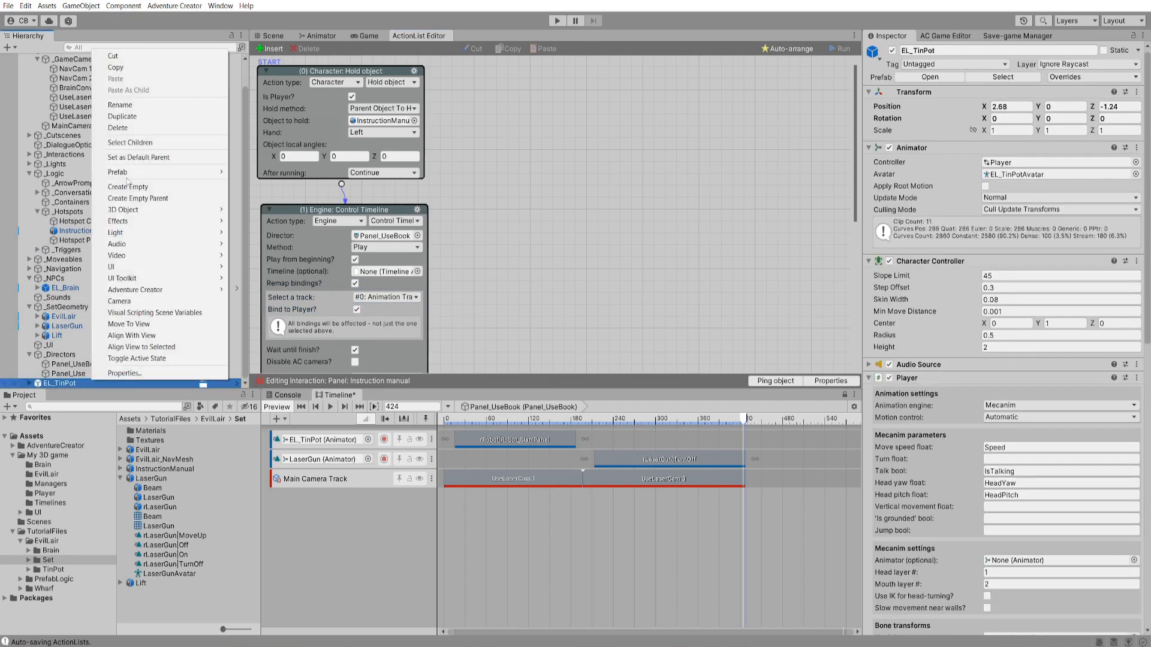
pyautogui.click(142, 136)
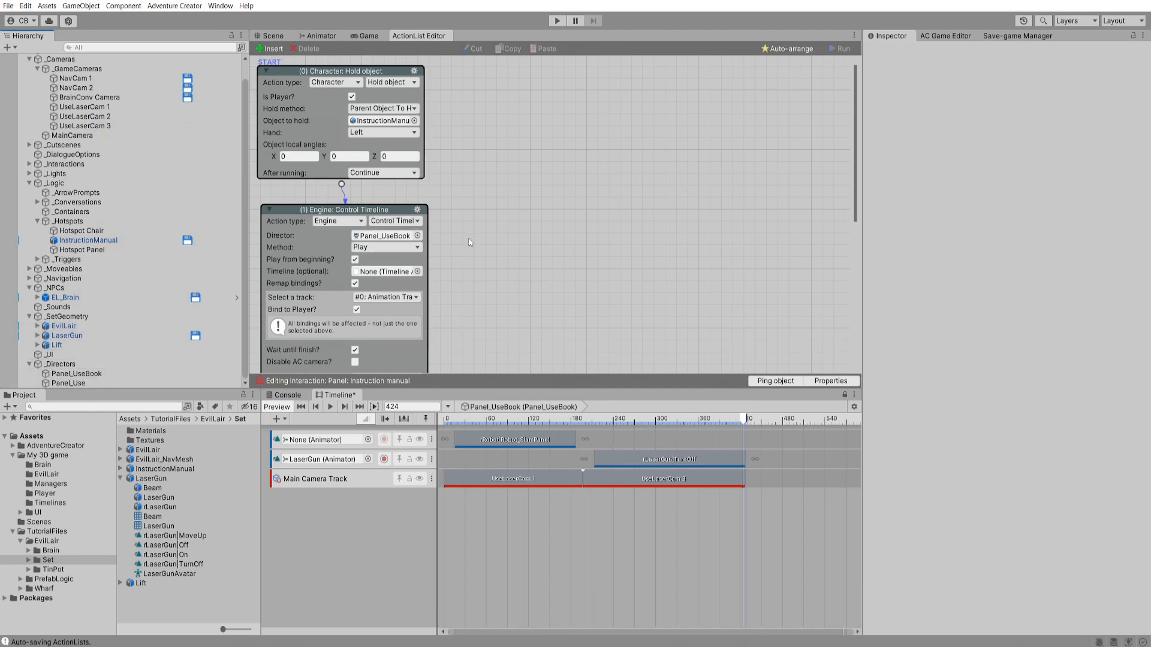
# - Add an Object: Set parent action after the Control Timeline action that clears the parent of InstructionManual
pyautogui.scroll(-3, 481, 239)
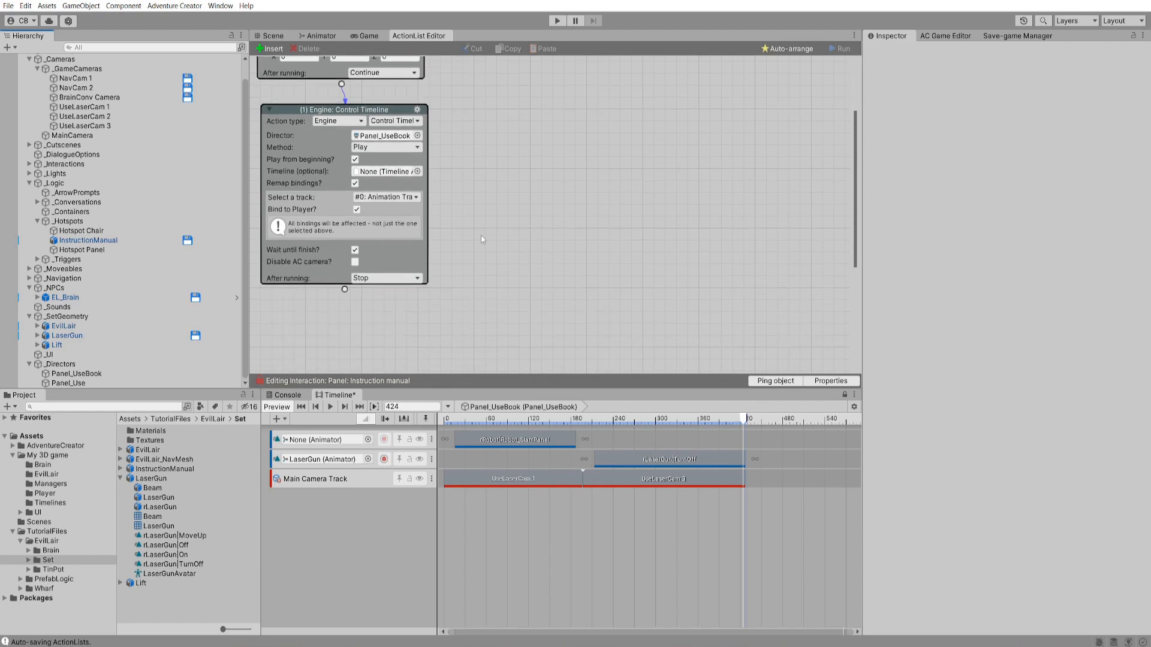
pyautogui.click(344, 289)
pyautogui.scroll(-2, 357, 266)
pyautogui.click(358, 266)
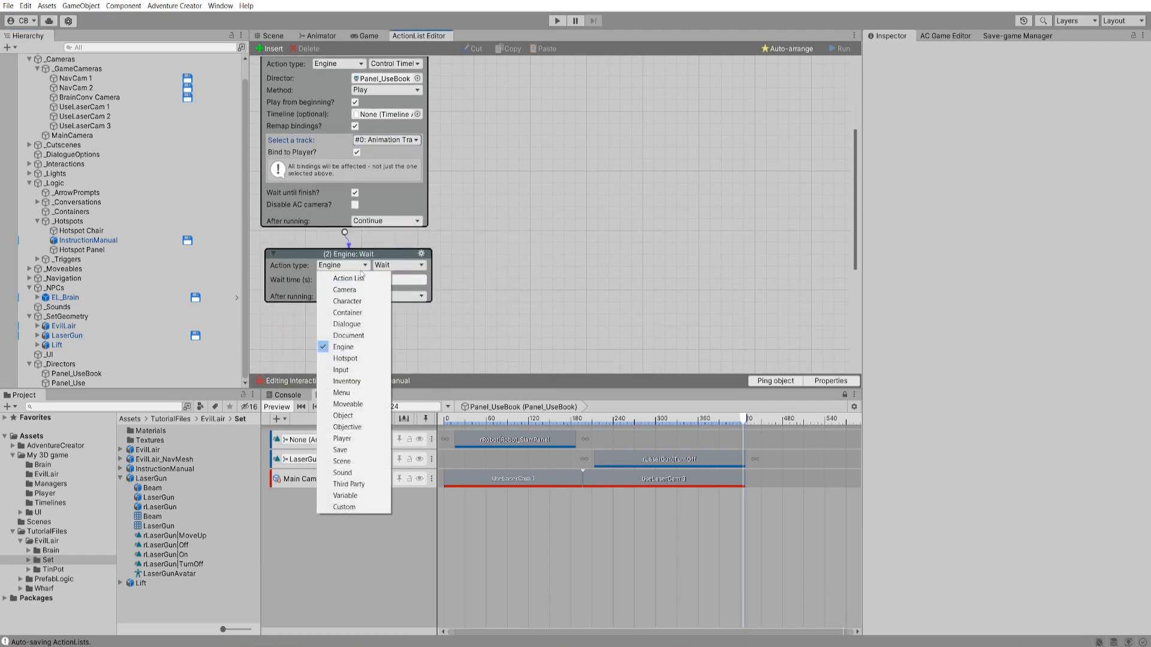
pyautogui.click(345, 416)
pyautogui.click(399, 267)
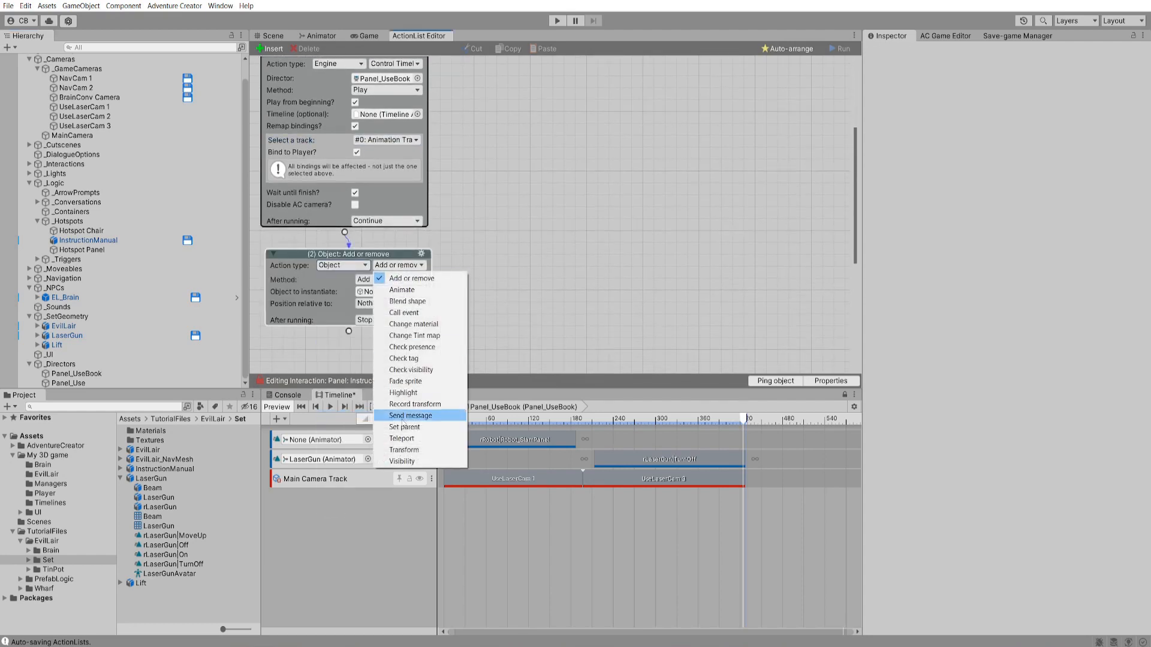
pyautogui.click(403, 427)
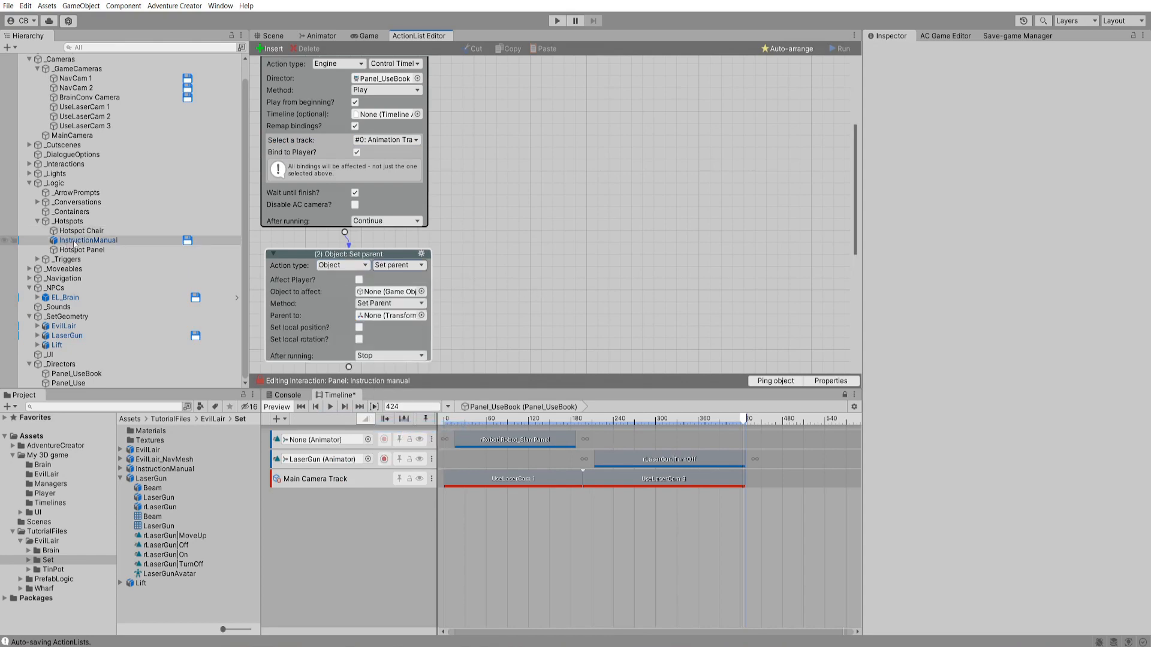
pyautogui.moveTo(73, 243); pyautogui.dragTo(390, 292)
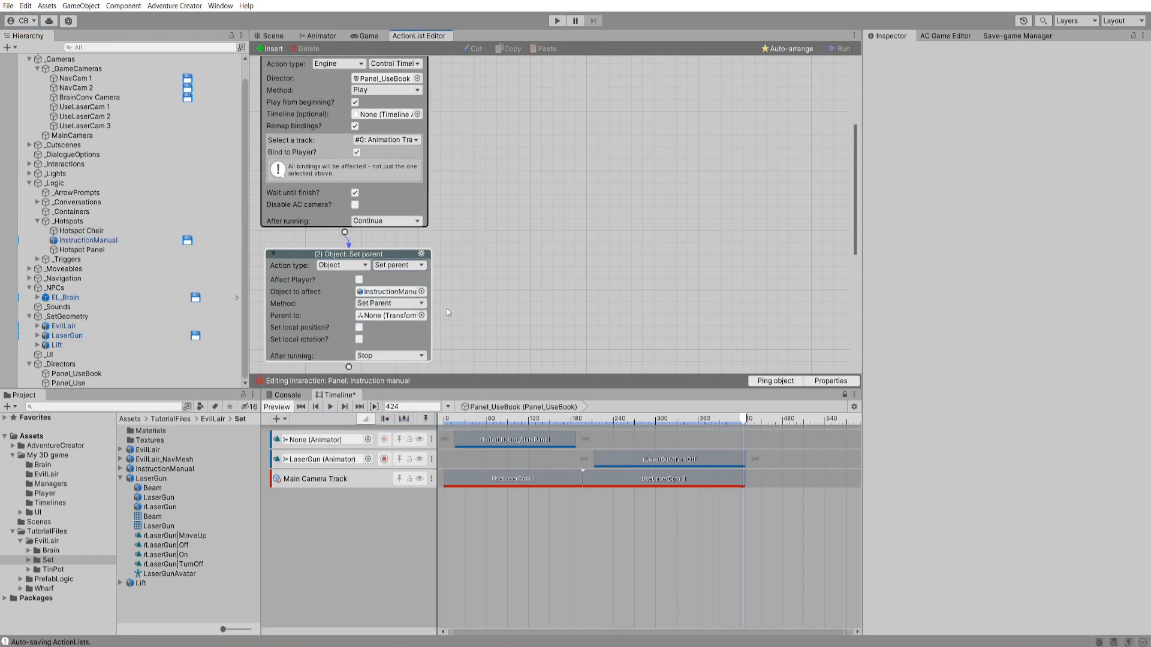
pyautogui.click(371, 303)
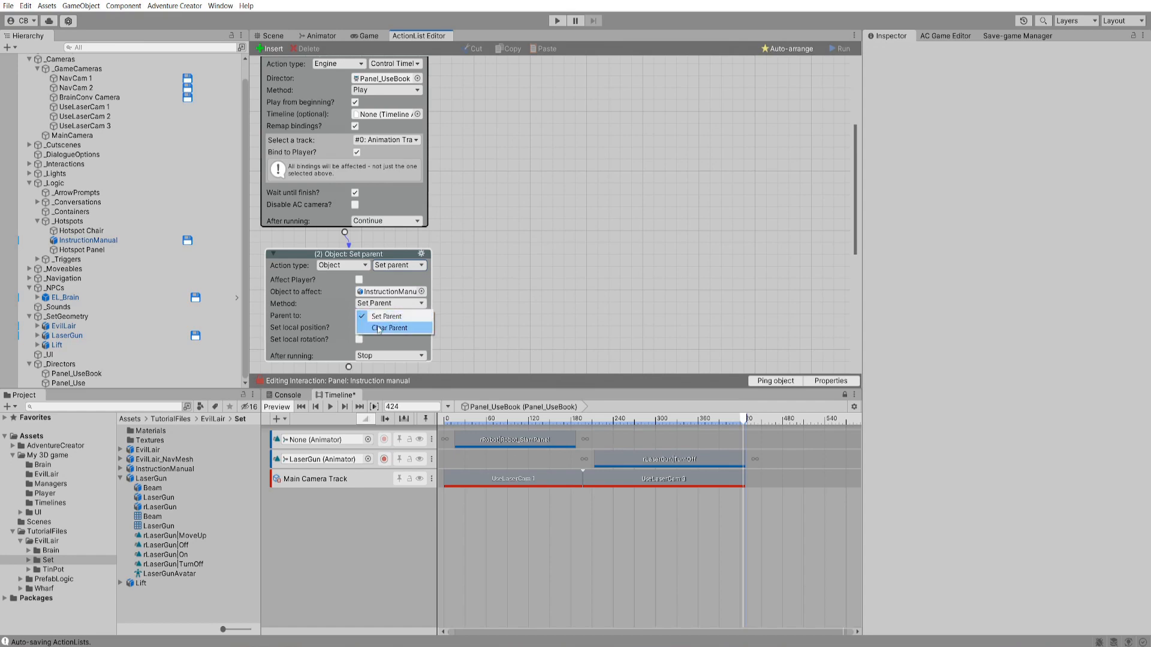
pyautogui.click(378, 327)
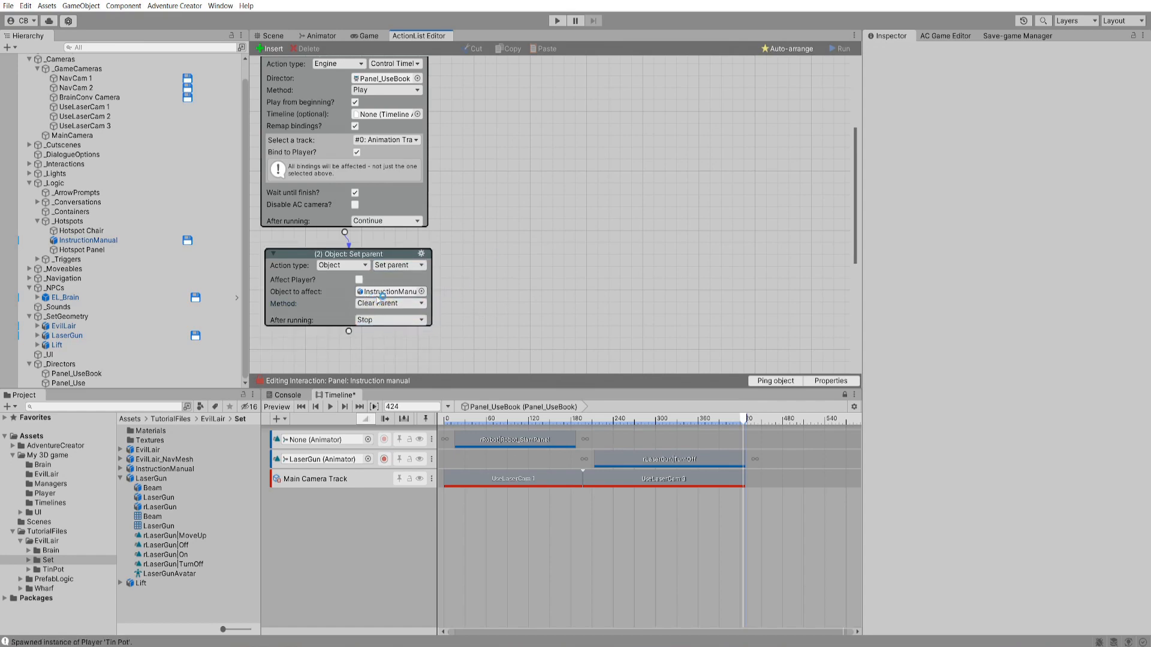
# - Add an Object: Teleport action after the Set parent action that moves InstructionManual to Marker: Hidden
pyautogui.scroll(-3, 357, 251)
pyautogui.moveTo(357, 252); pyautogui.dragTo(353, 268)
pyautogui.click(347, 286)
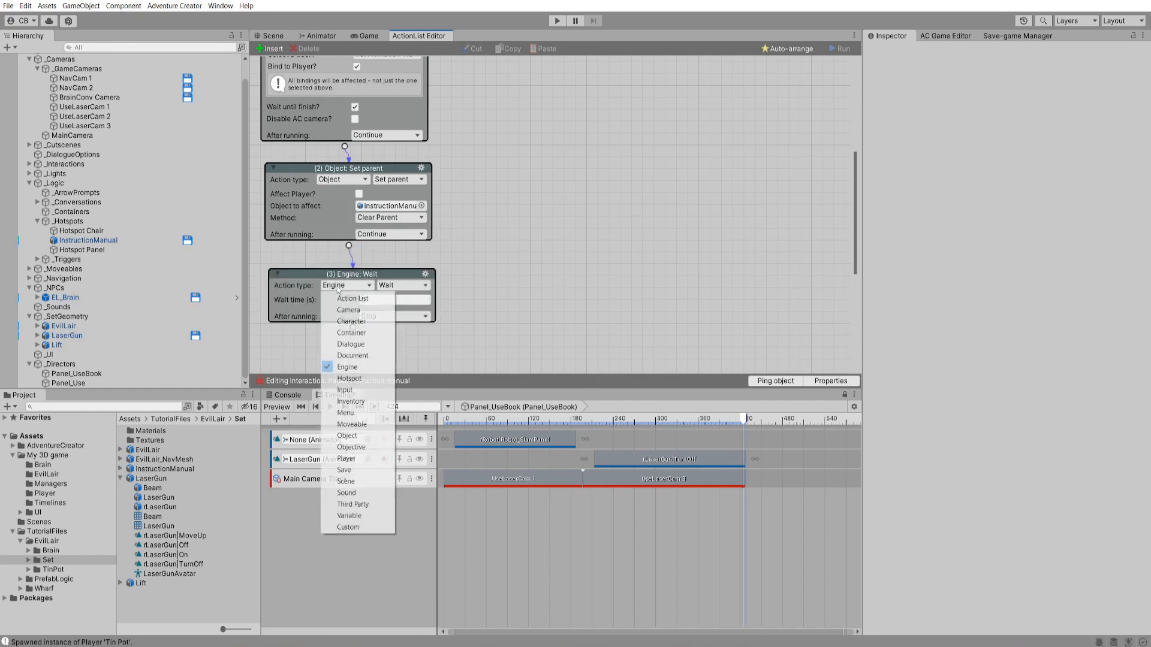
pyautogui.click(350, 435)
pyautogui.click(402, 285)
pyautogui.click(414, 458)
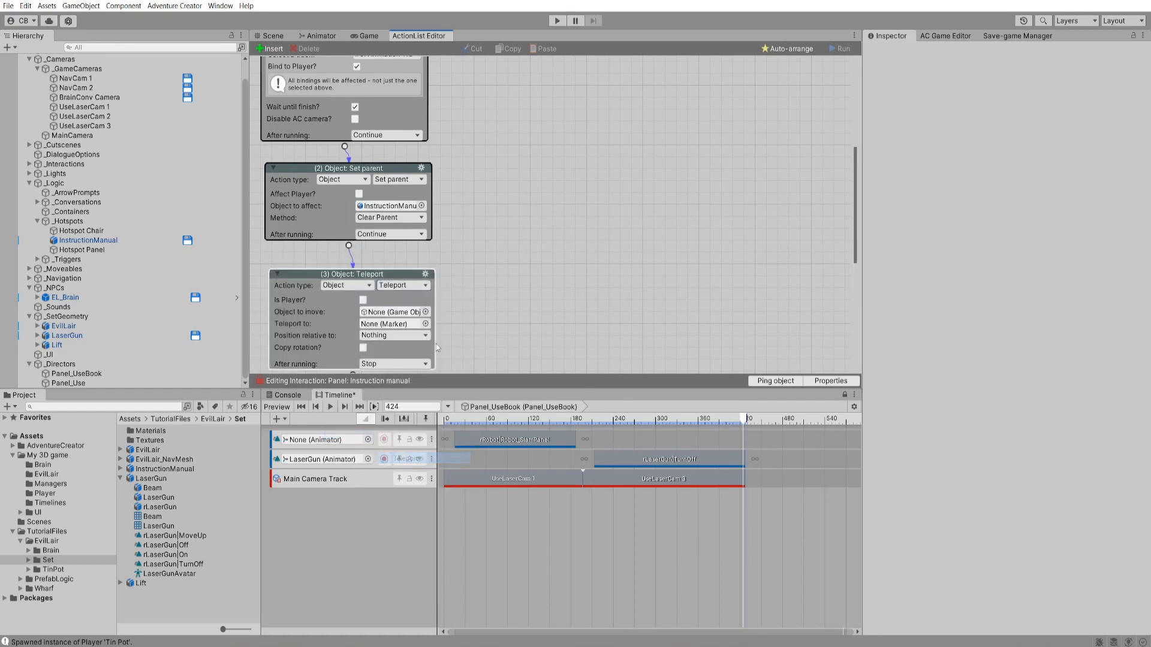
pyautogui.scroll(-2, 506, 260)
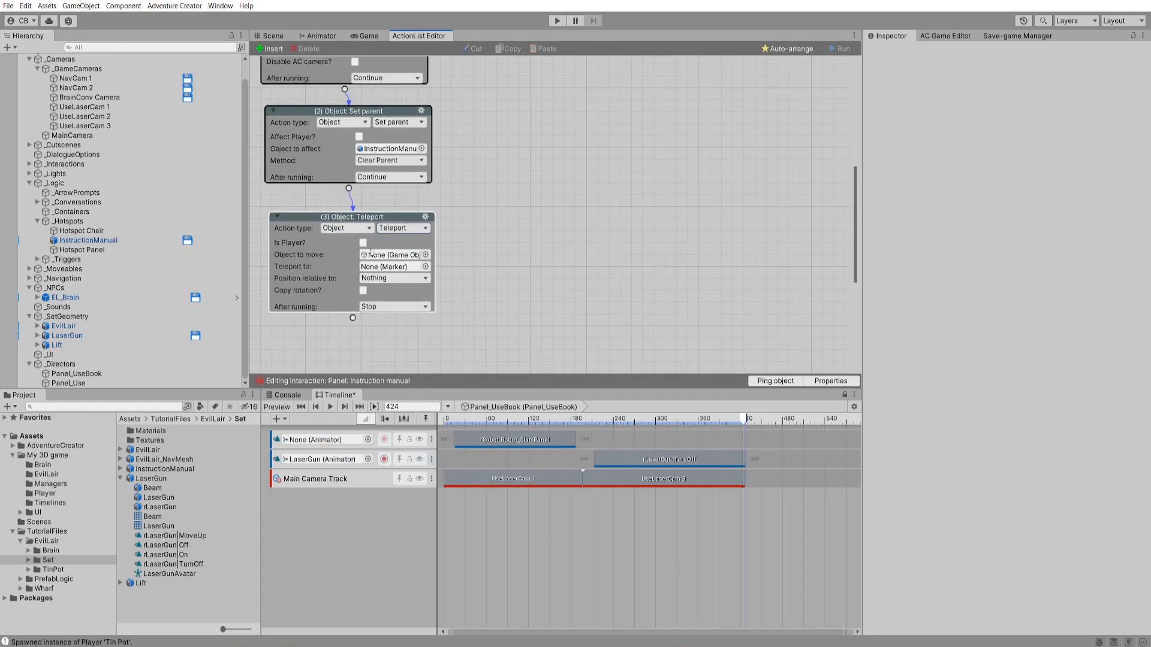
pyautogui.moveTo(77, 240); pyautogui.dragTo(390, 254)
pyautogui.click(426, 266)
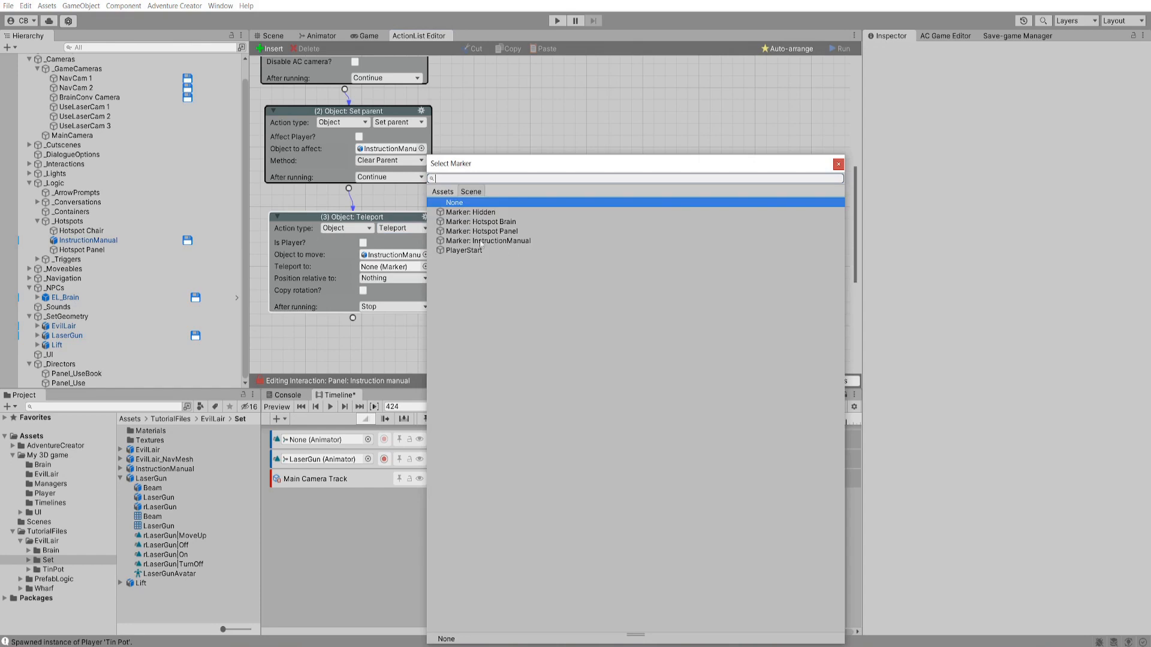
pyautogui.doubleClick(481, 213)
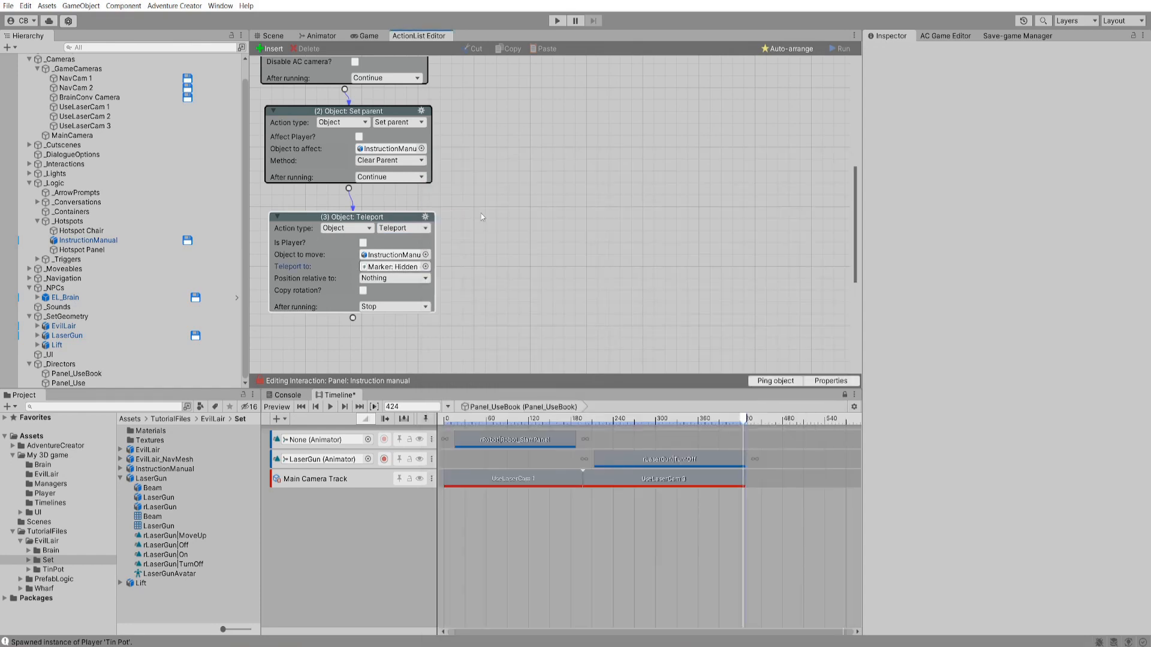
# - Playtest picking up the mysterious book and using the instruction manual on the panel, both from the interaction options and from the inventory
pyautogui.hotkey('ctrl', 'p')
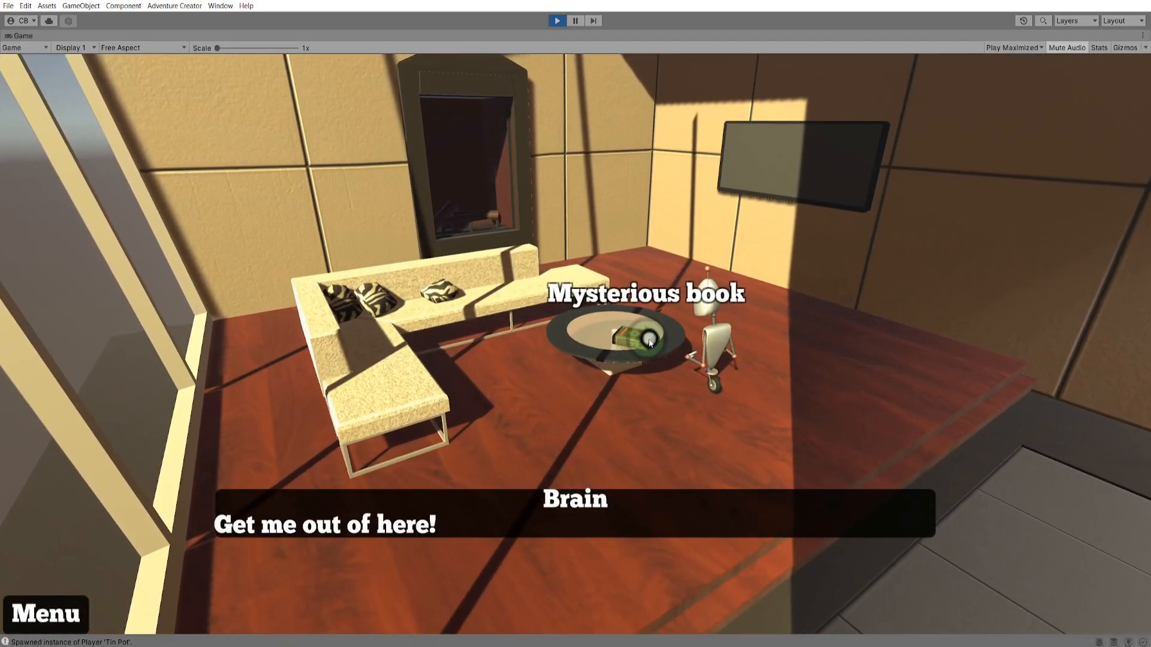
pyautogui.click(643, 330)
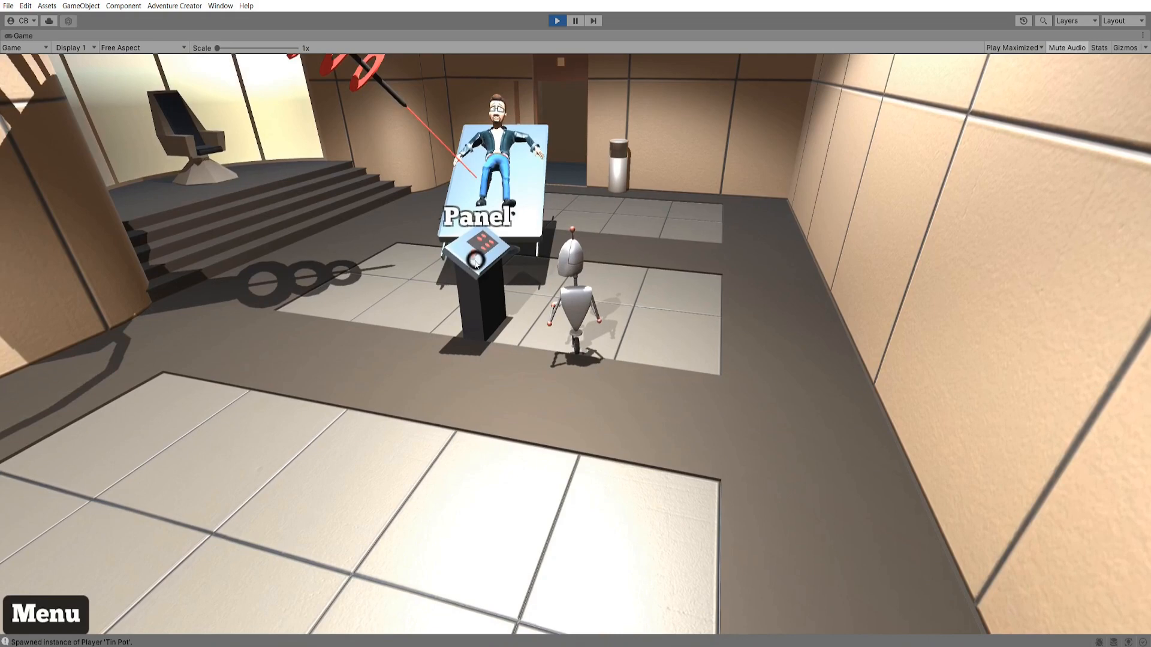
pyautogui.click(475, 262)
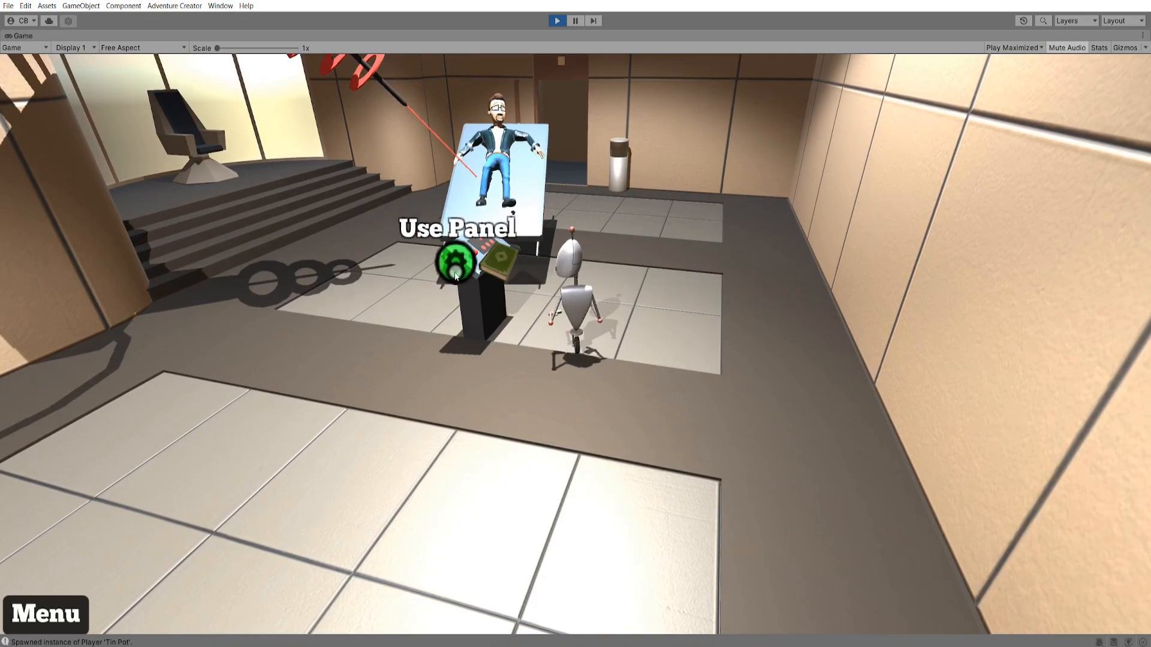
pyautogui.click(496, 274)
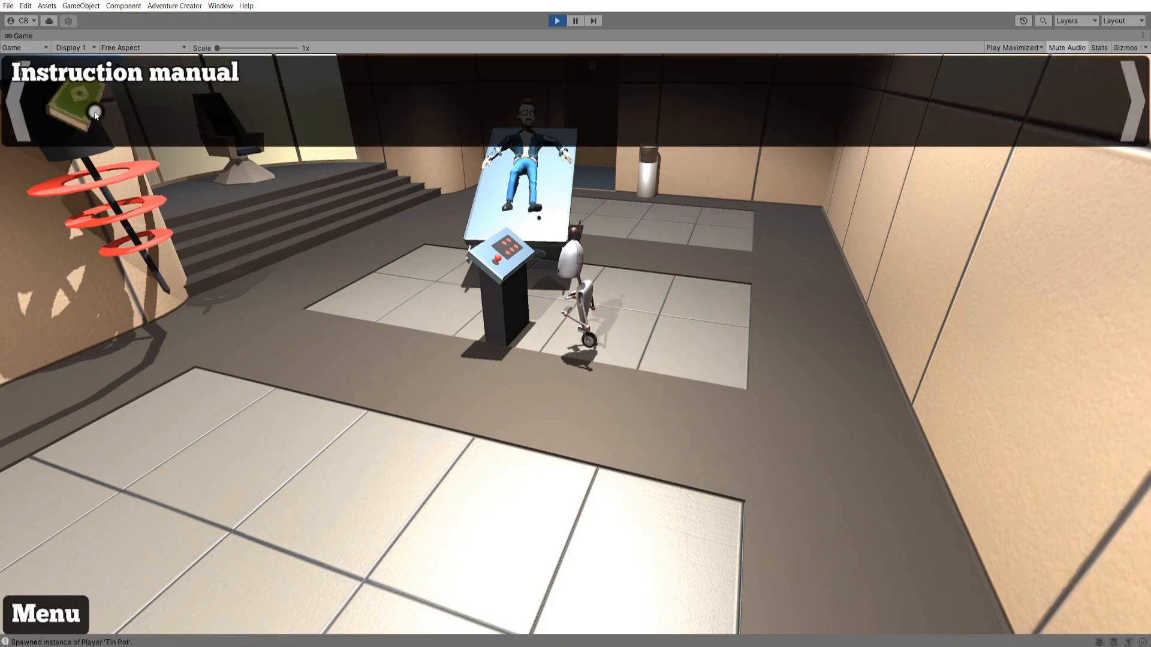
pyautogui.click(95, 114)
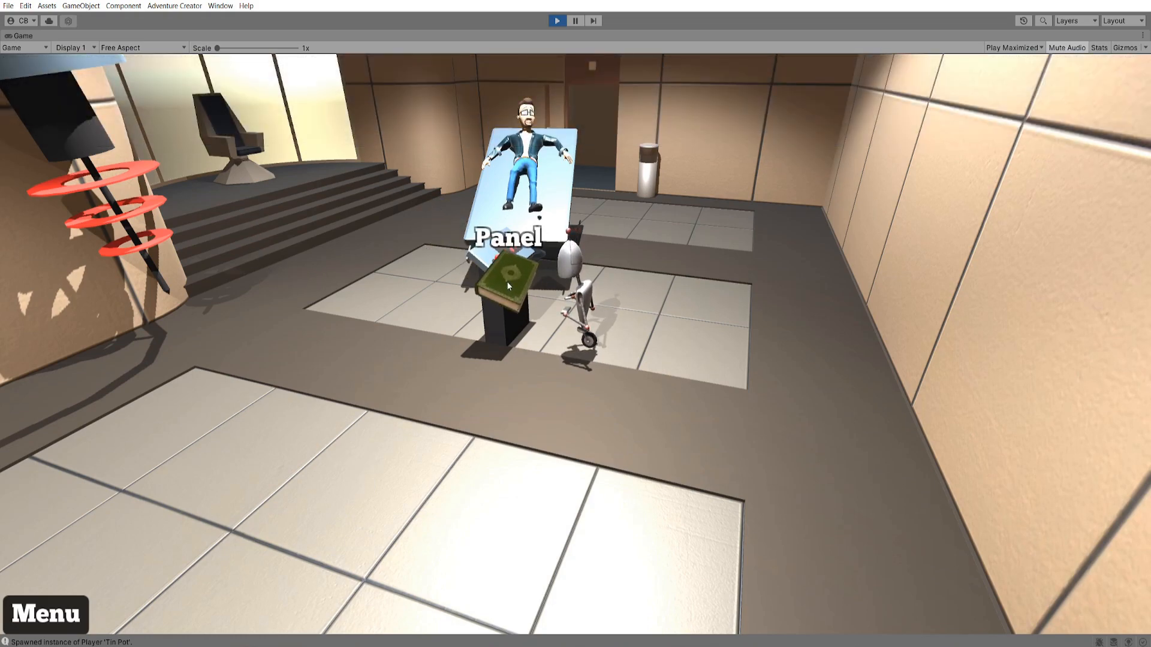
pyautogui.click(507, 283)
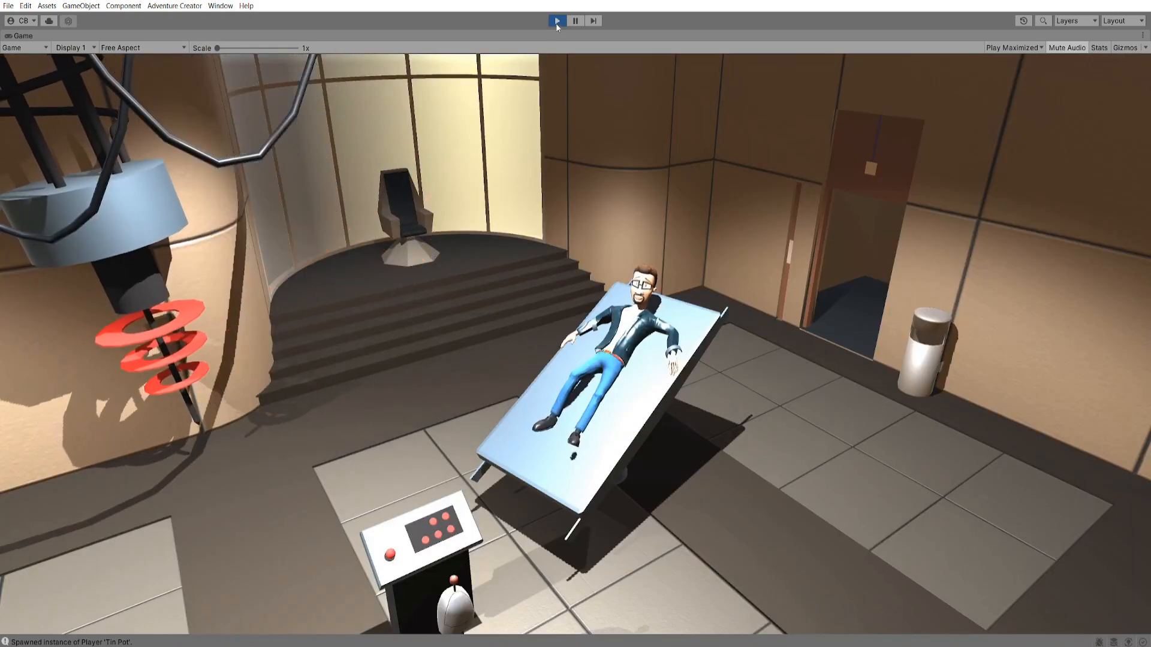
pyautogui.click(556, 21)
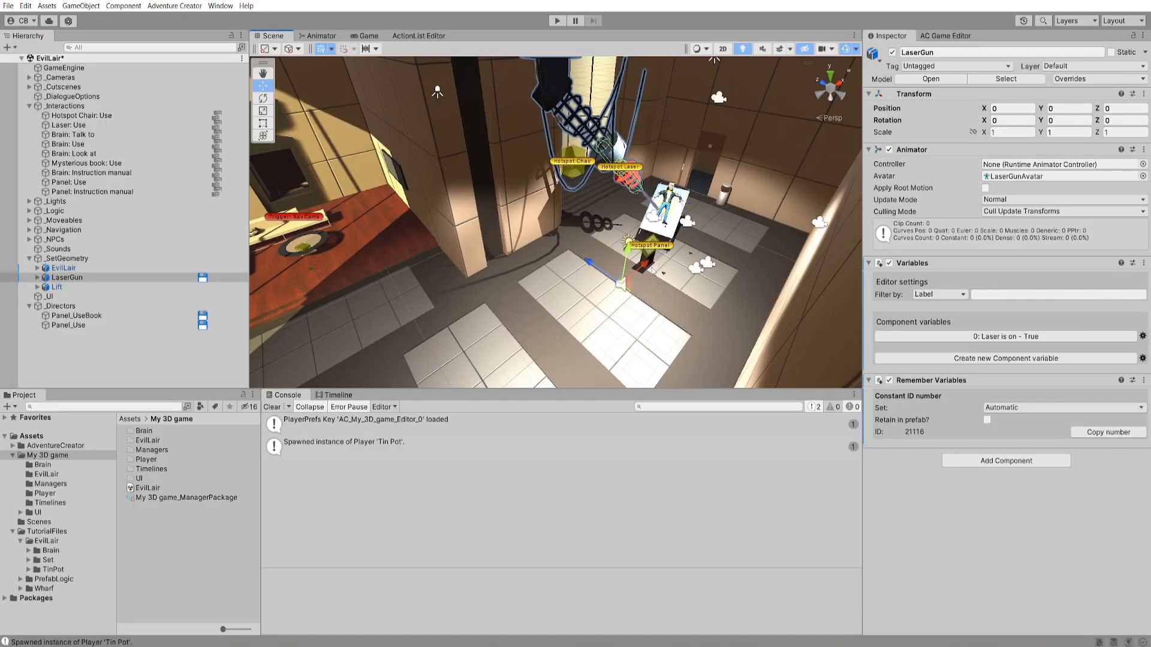
# - Examine the LaserGun's Laser is on variable and the actions of the Brain background speech cutscene
pyautogui.scroll(5, 661, 248)
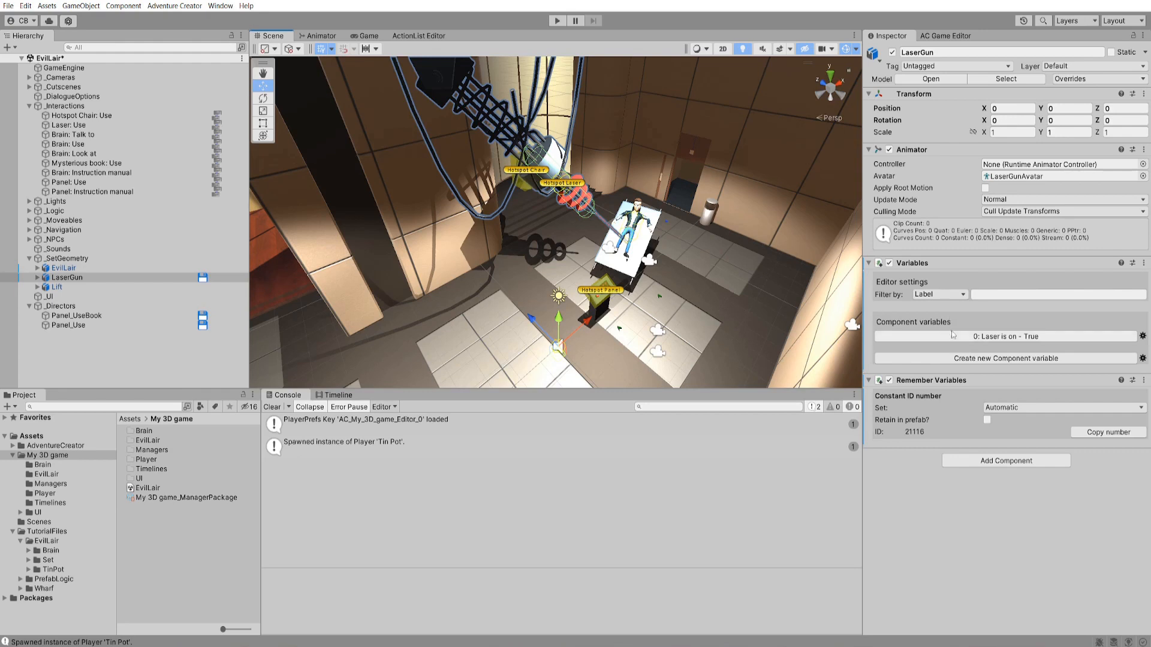
pyautogui.click(970, 337)
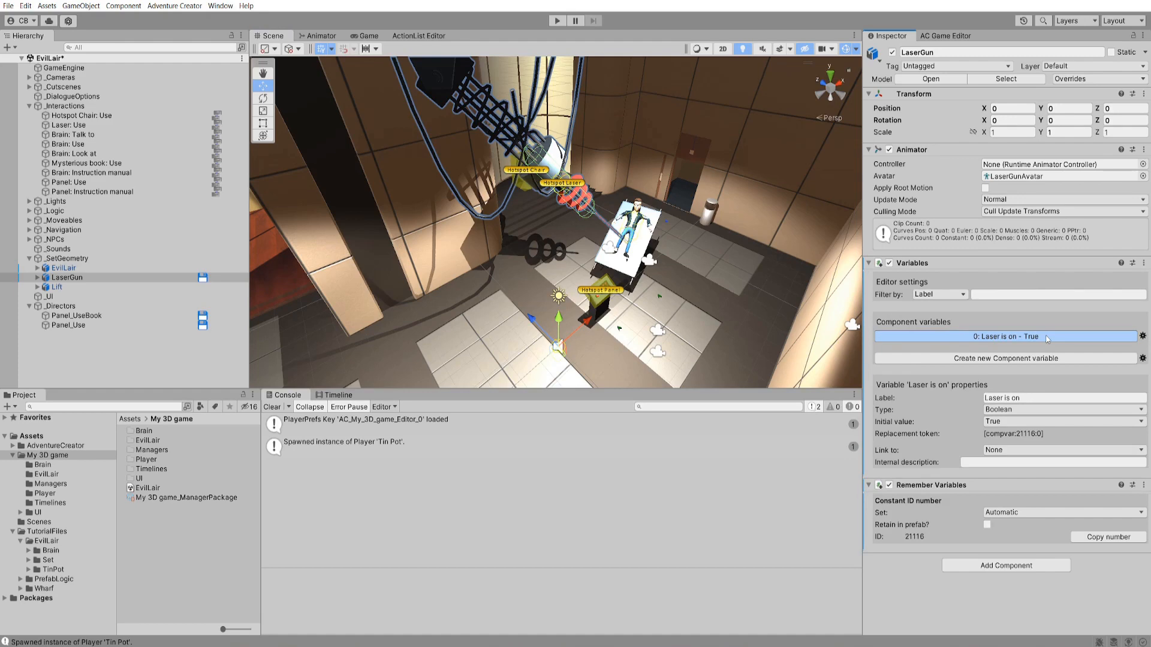
pyautogui.click(29, 87)
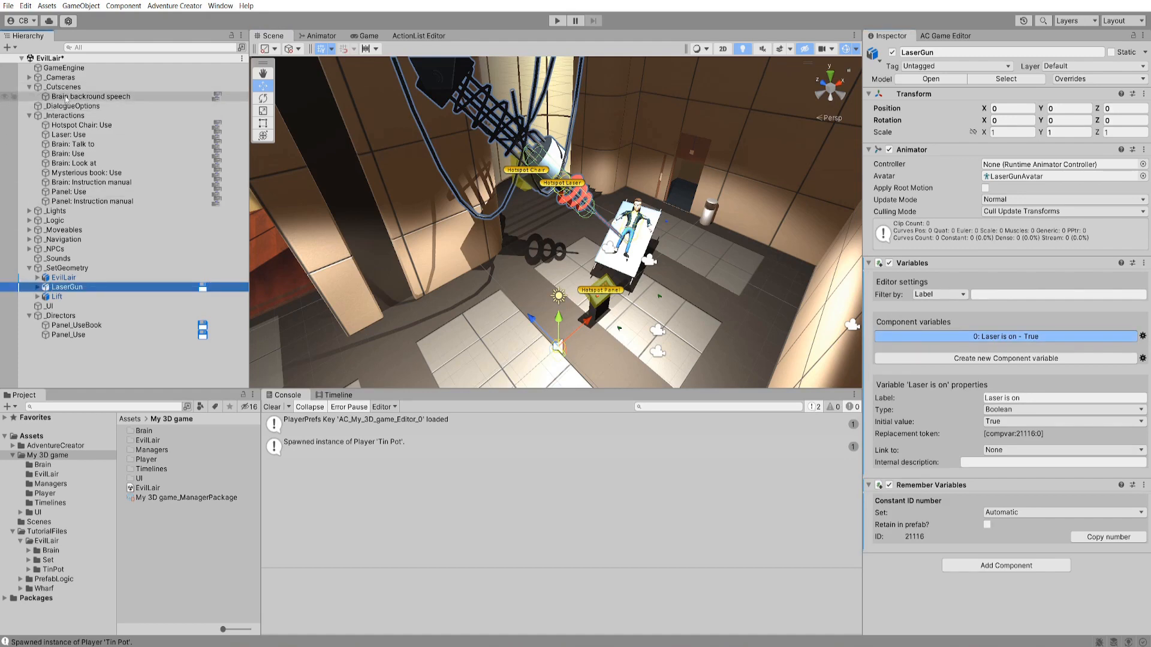
pyautogui.click(217, 97)
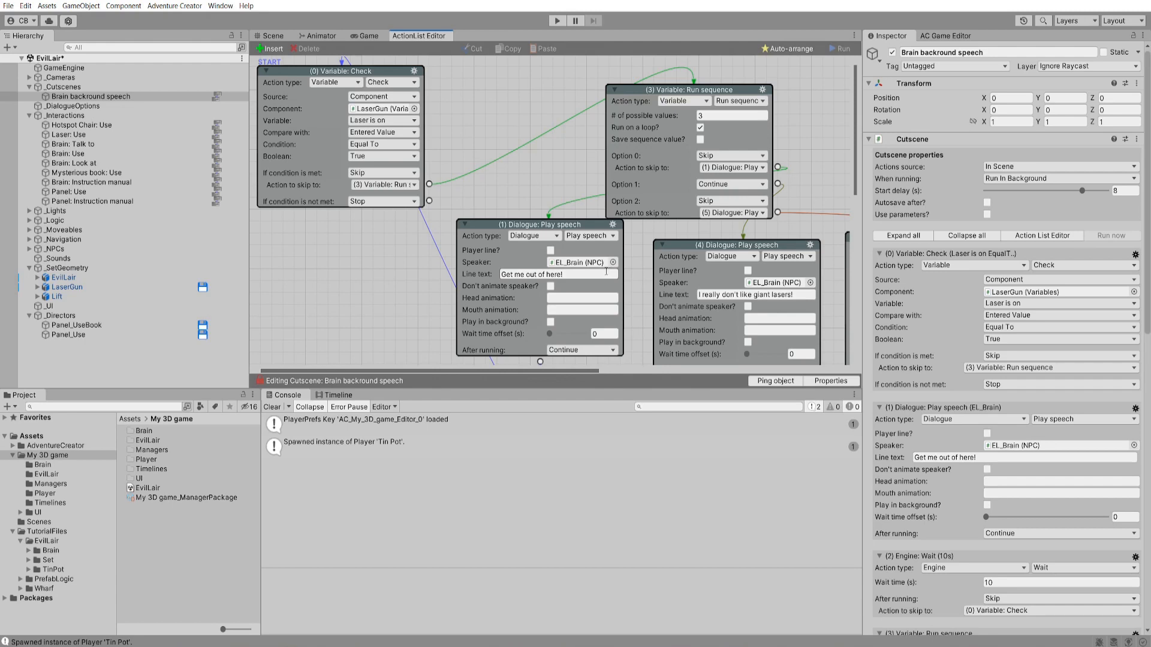
# - Add a Variable: Set action with Component as its source after the Teleport action in the Panel: Instruction manual interaction
pyautogui.click(218, 202)
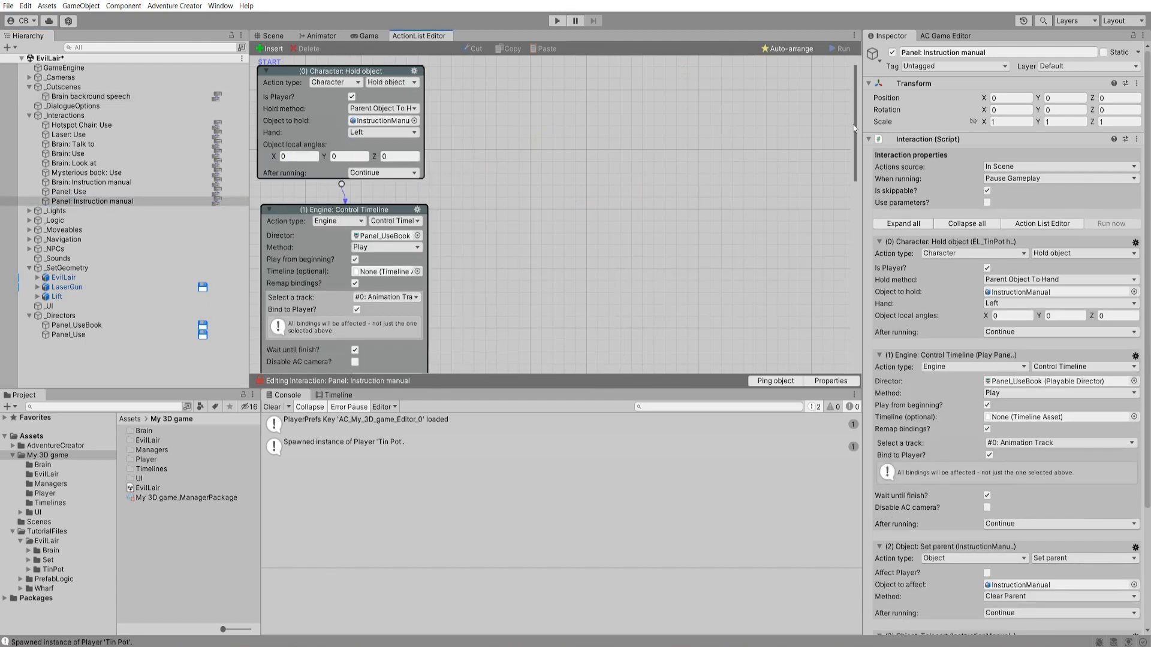
pyautogui.moveTo(854, 128); pyautogui.dragTo(855, 264)
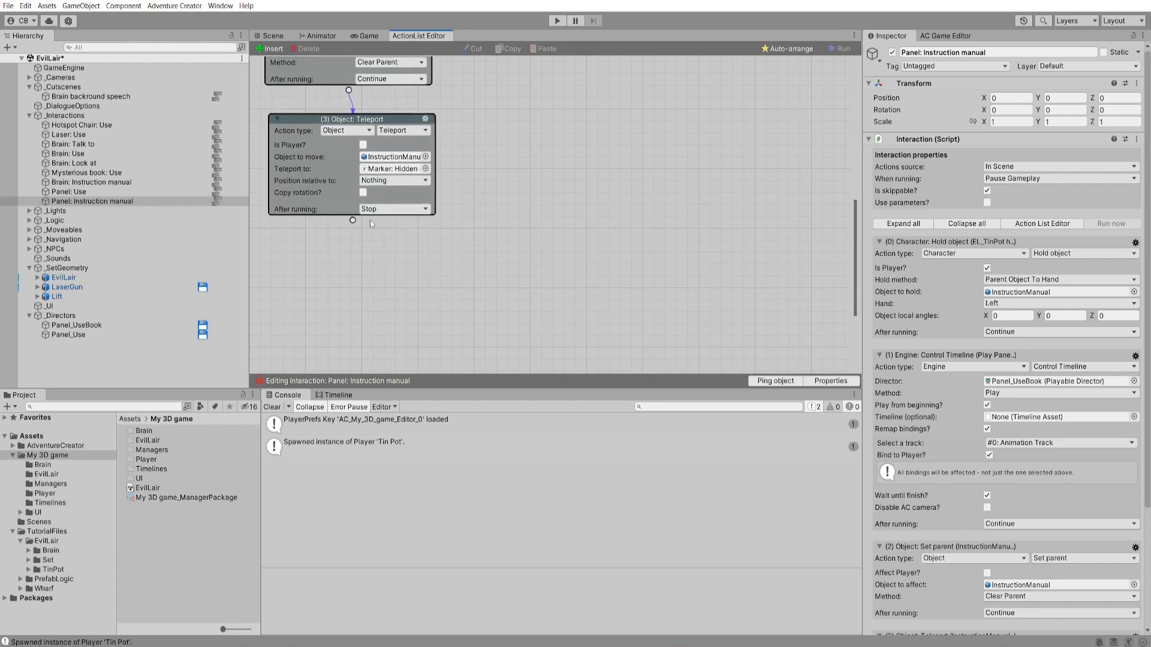
pyautogui.moveTo(352, 220); pyautogui.dragTo(362, 238)
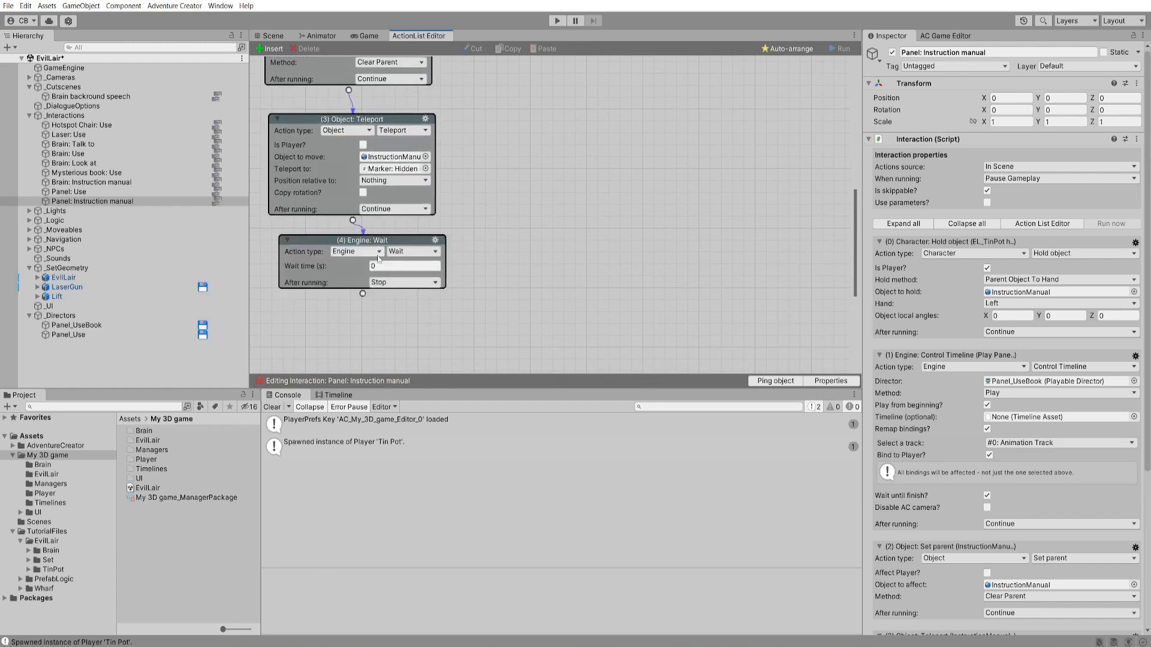
pyautogui.click(368, 252)
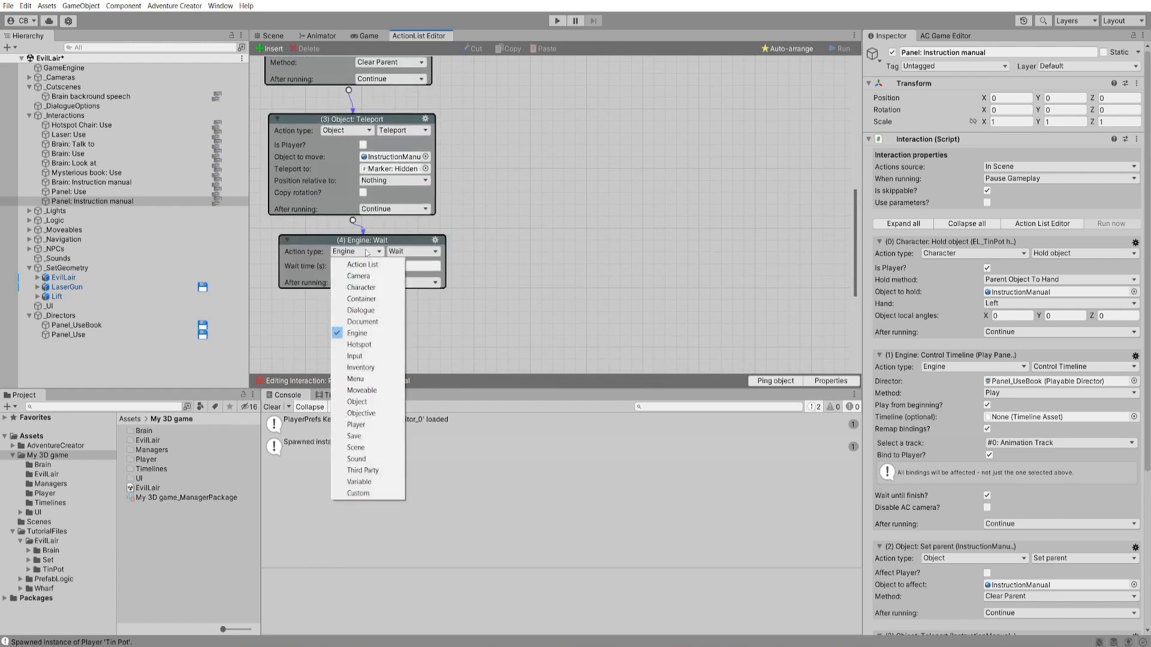
pyautogui.click(359, 481)
pyautogui.click(413, 251)
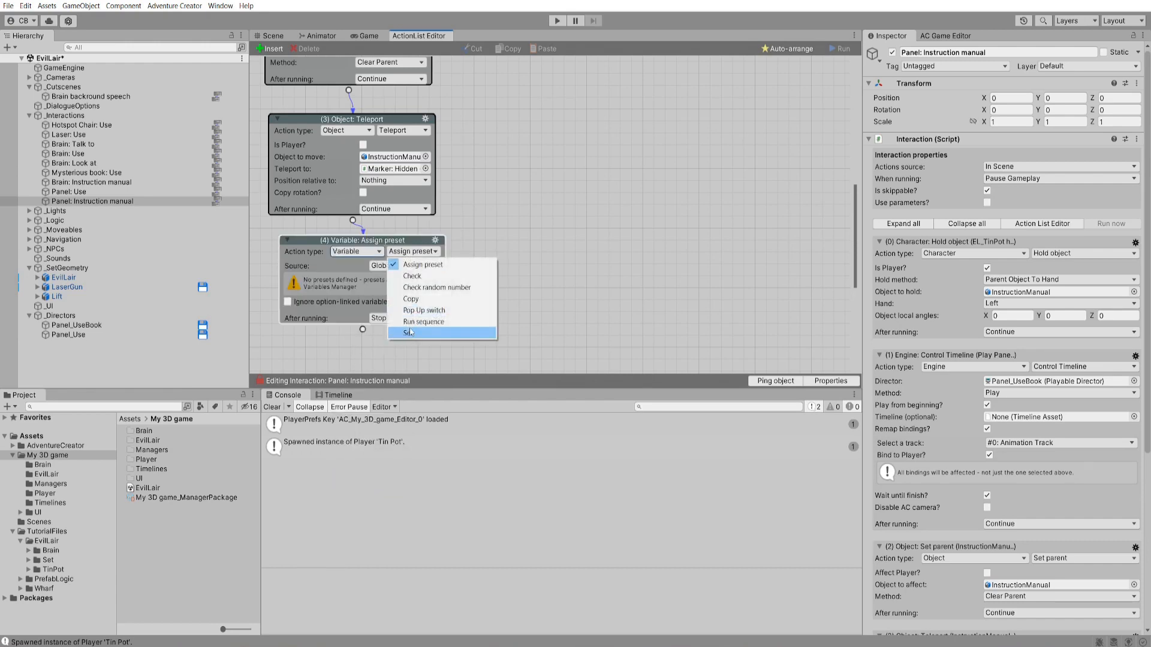
pyautogui.click(410, 333)
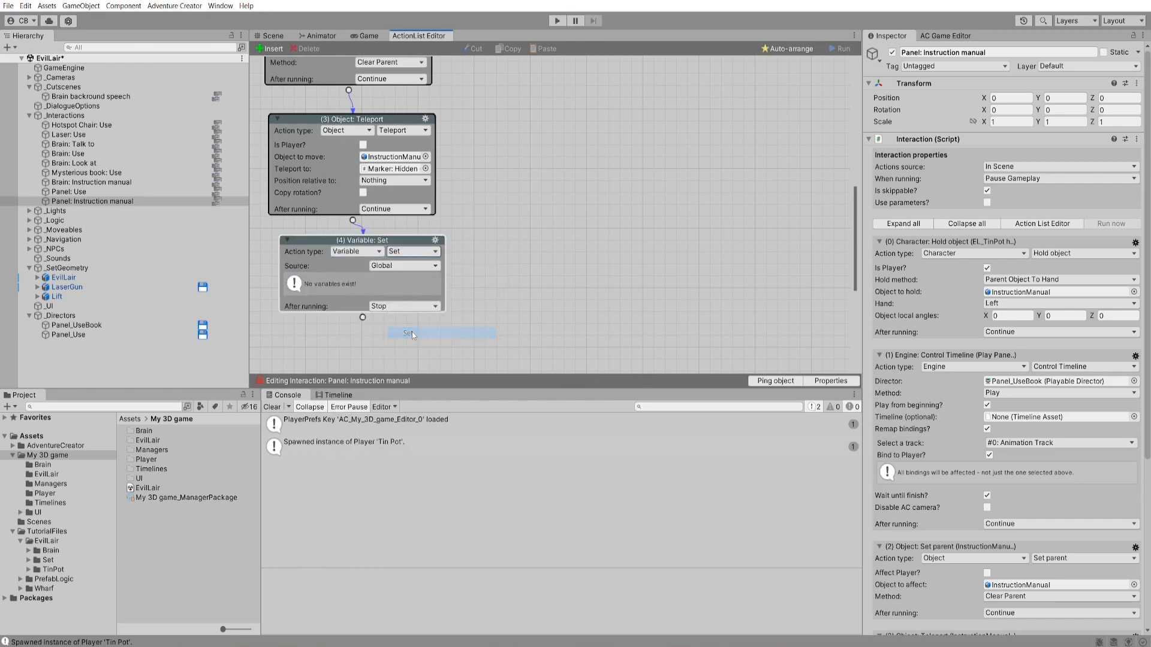
pyautogui.click(386, 269)
pyautogui.click(429, 290)
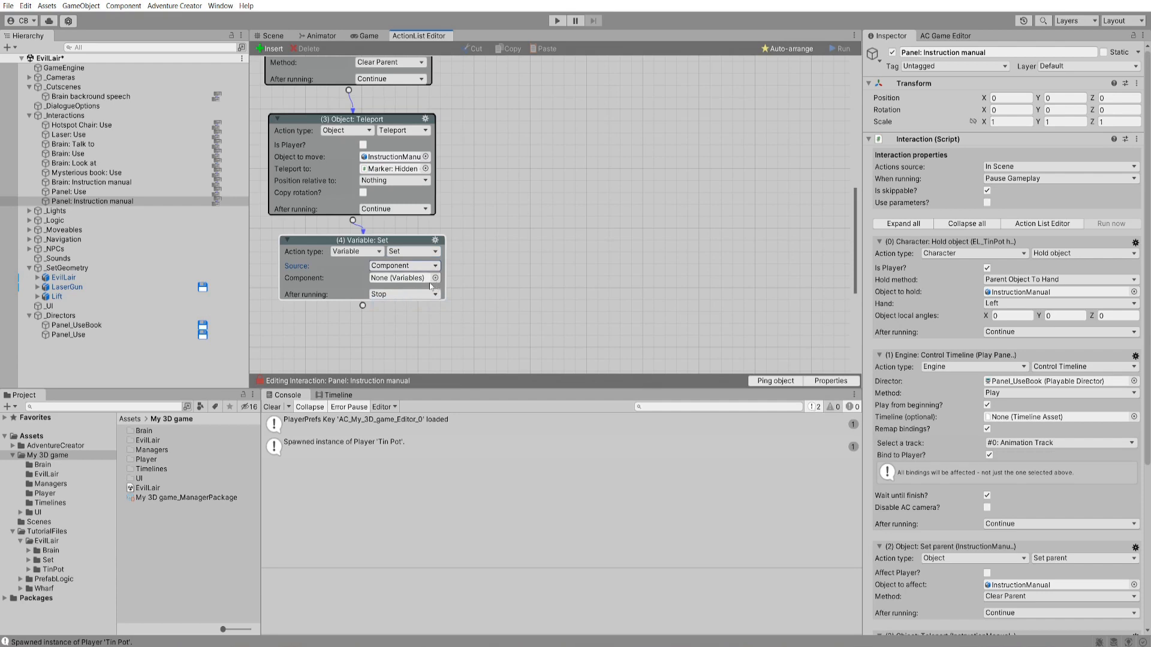
# - Assign the LaserGun variables component to the Variable: Set action and have it set Laser is on to False
pyautogui.click(67, 287)
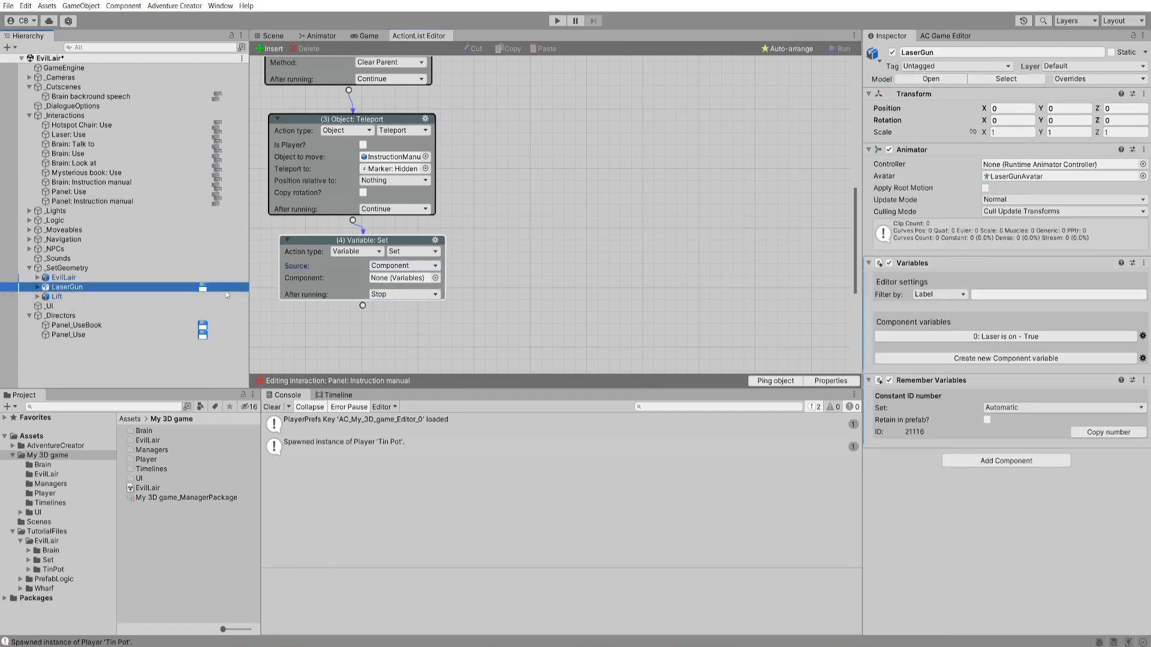
pyautogui.click(436, 277)
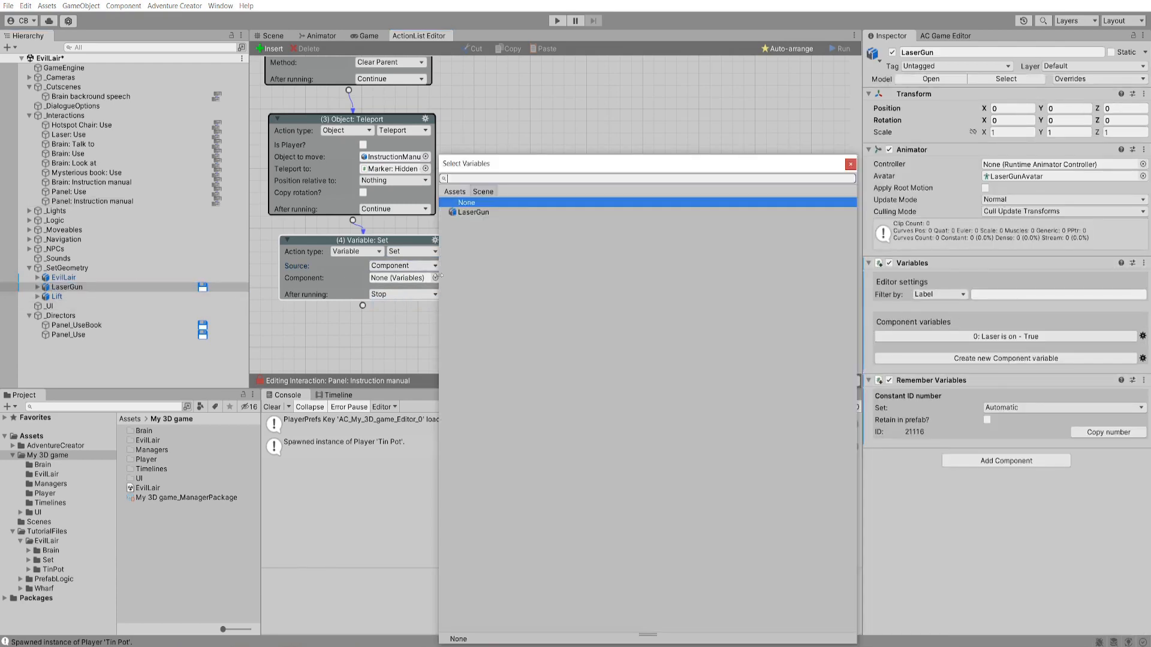
pyautogui.click(473, 212)
pyautogui.doubleClick(483, 213)
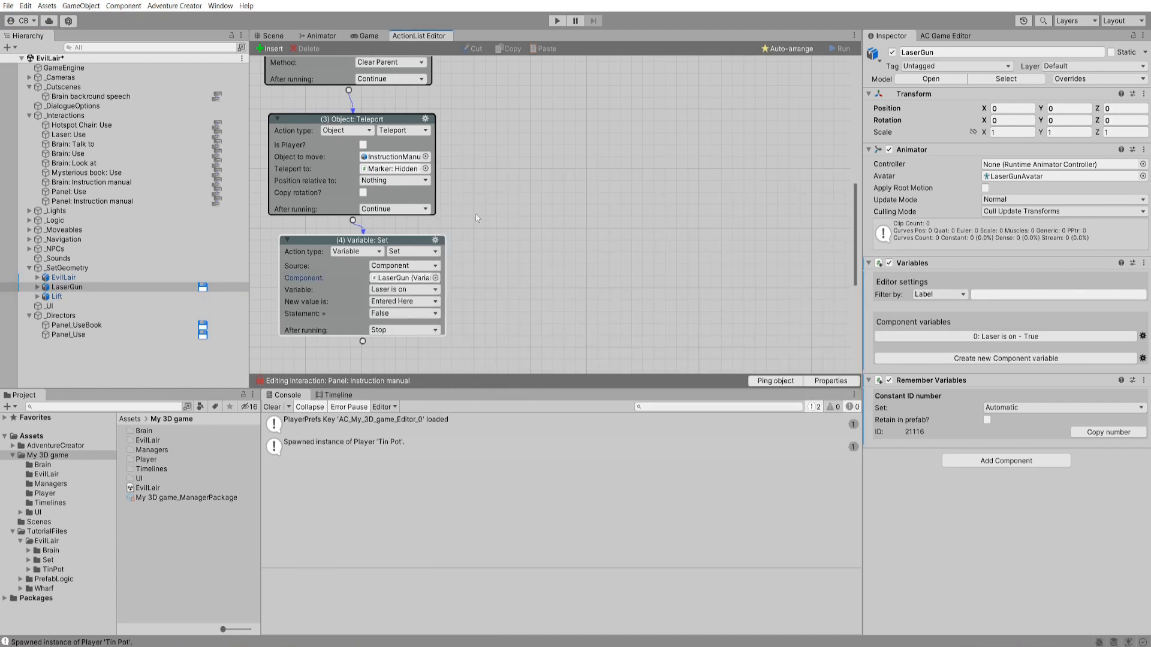
pyautogui.click(411, 290)
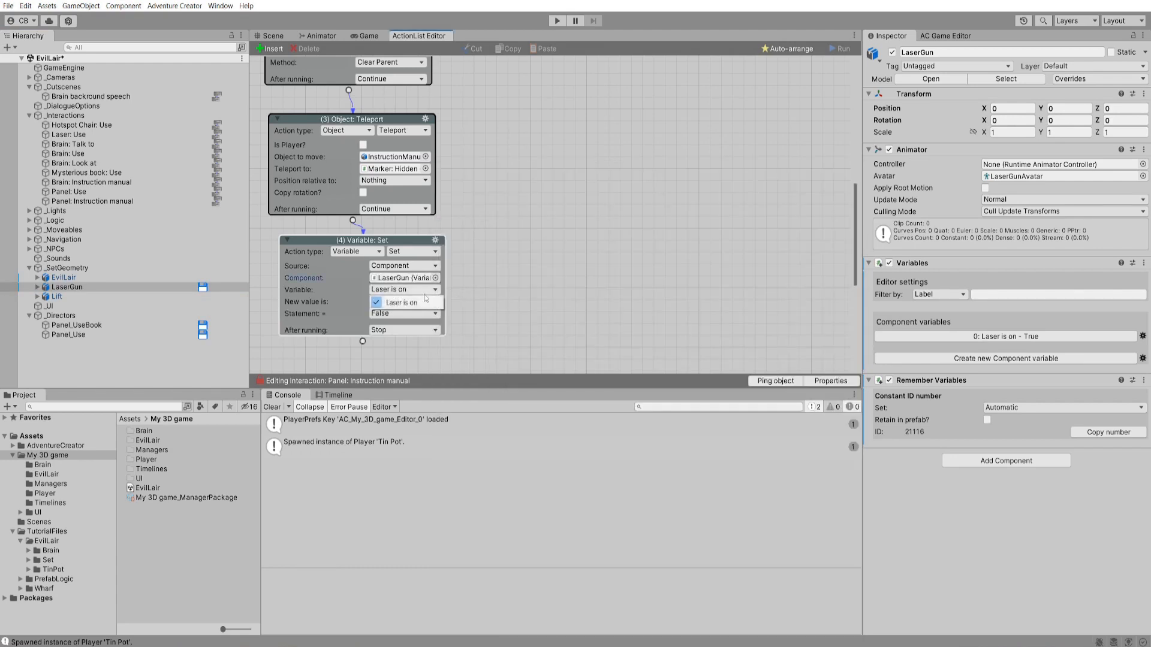
pyautogui.click(431, 307)
pyautogui.click(434, 313)
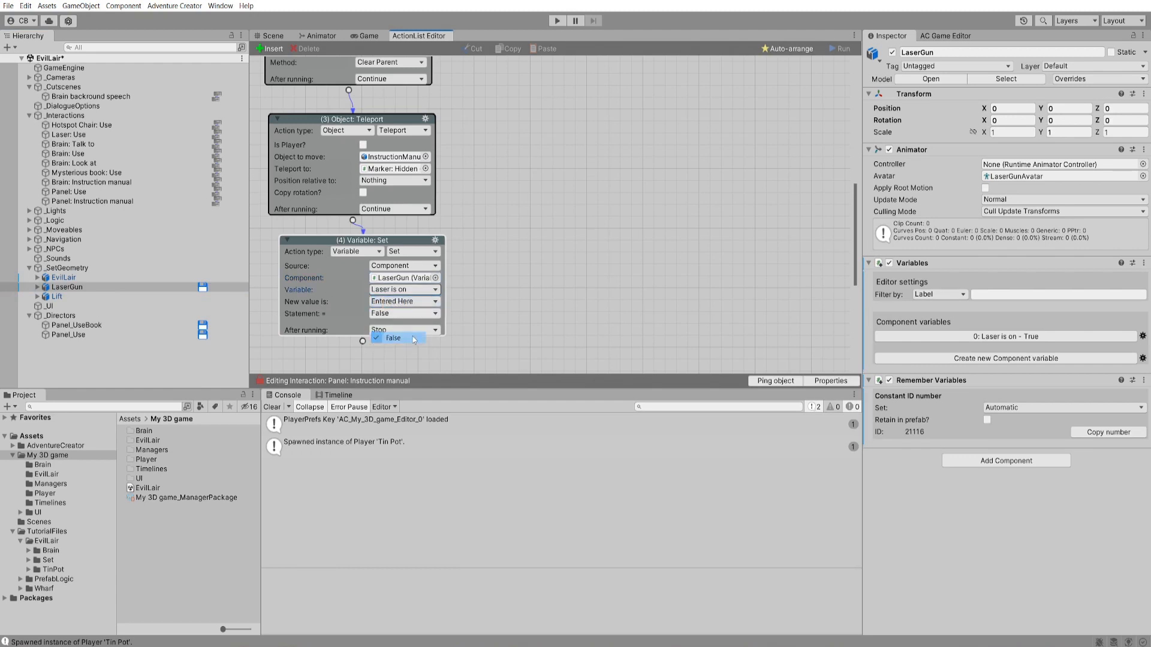
# - Set the Variable: Set action's statement to False, and open the Brain: Talk to interaction's action list
pyautogui.click(399, 336)
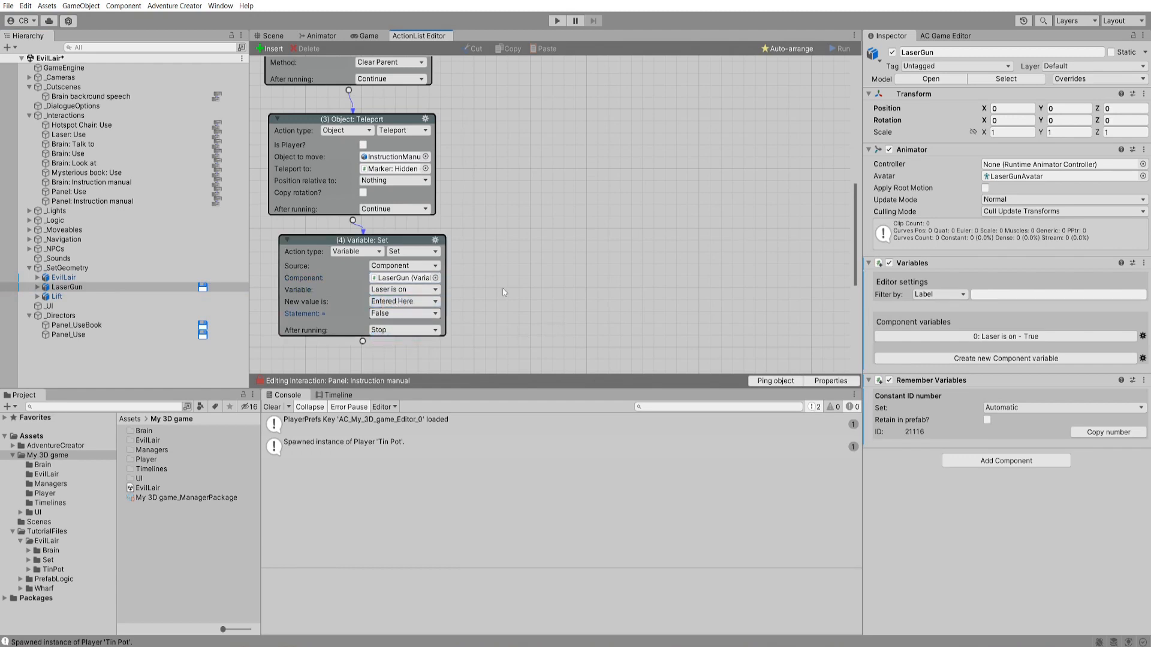
pyautogui.click(200, 146)
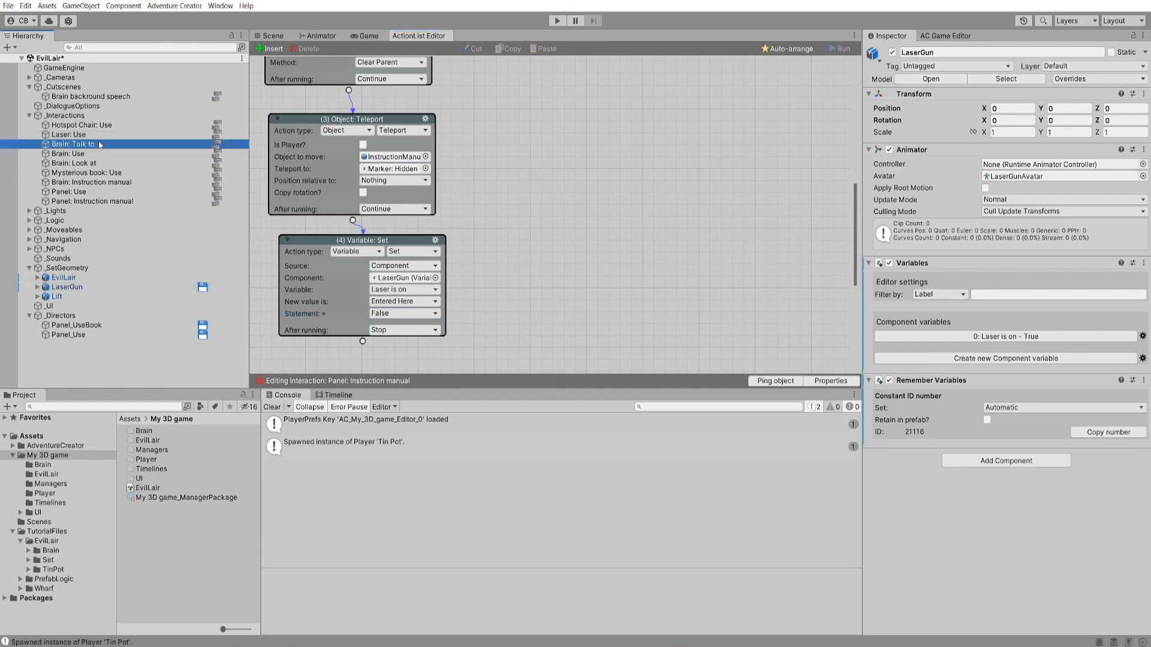
pyautogui.click(217, 146)
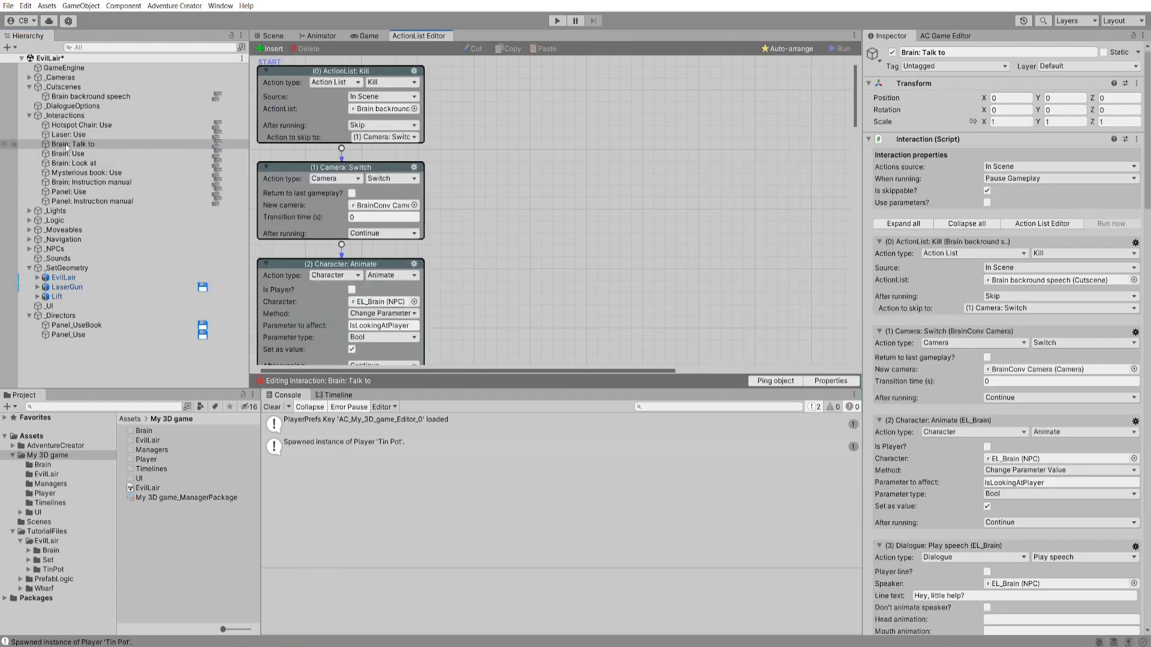
# - Move the "Don't go anywhere." and "Everyone's a comic." speech actions aside to leave space beside the "What should I do?" branch
pyautogui.scroll(-1, 659, 239)
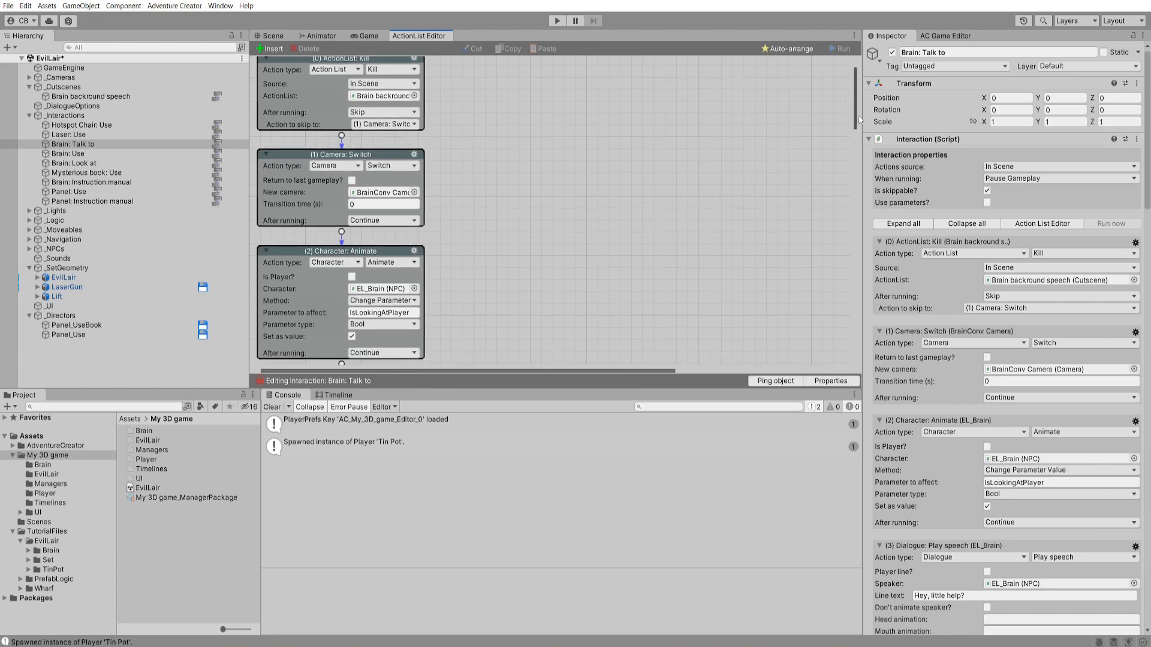
pyautogui.scroll(1, 659, 238)
pyautogui.scroll(-15, 659, 243)
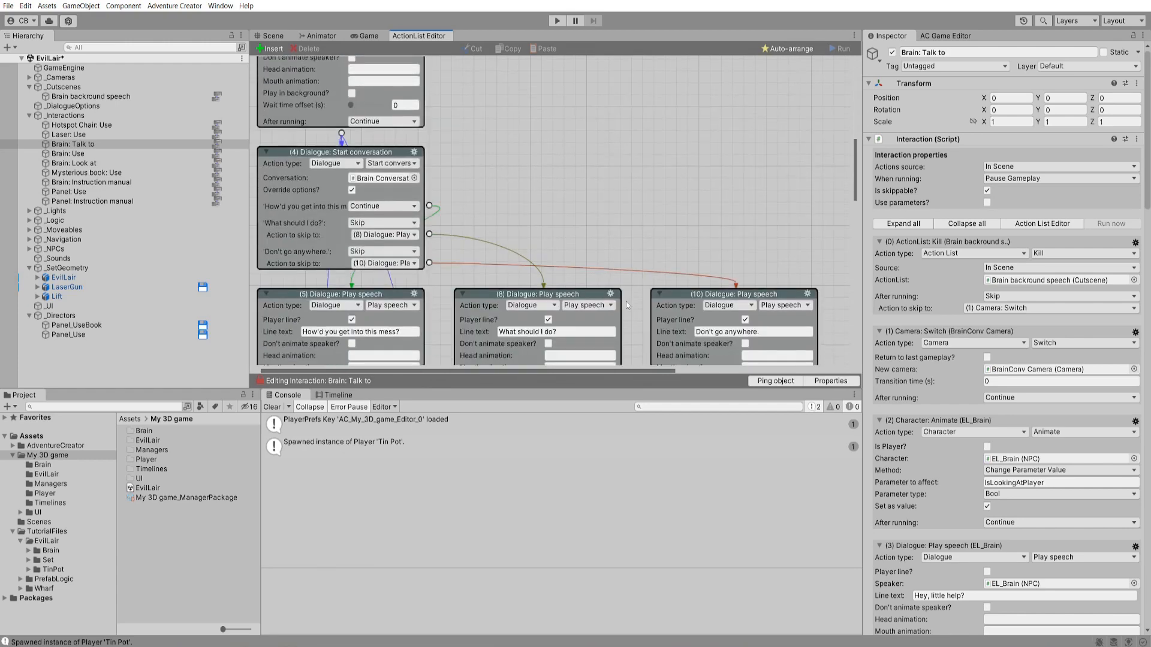
pyautogui.scroll(-12, 586, 165)
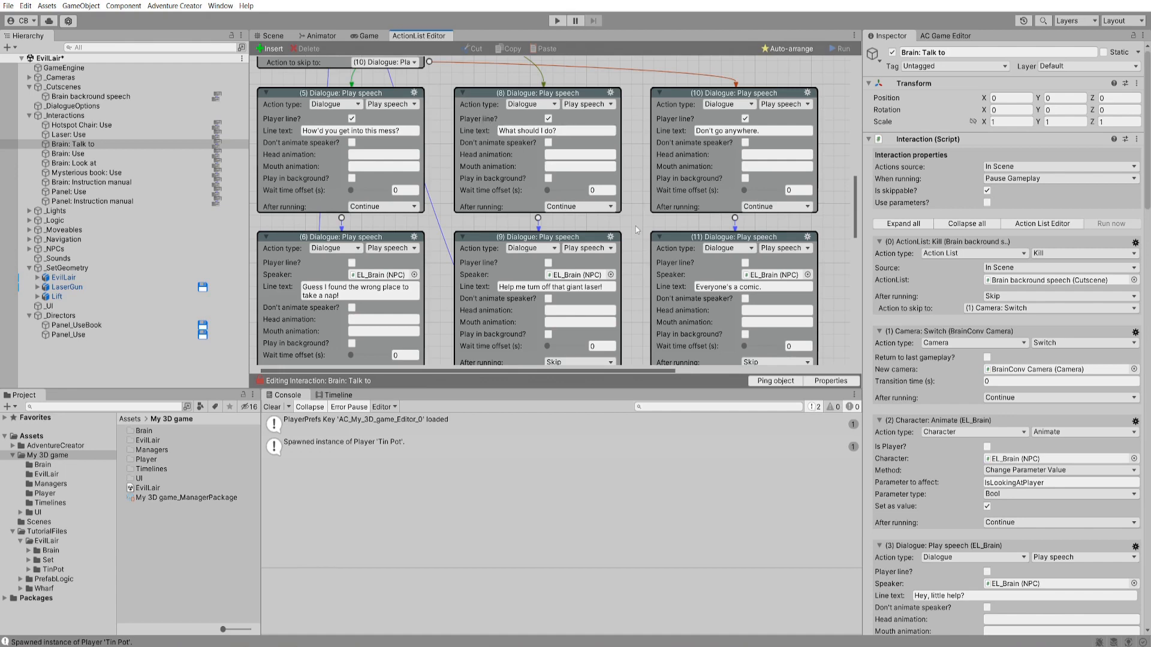
pyautogui.scroll(-3, 638, 253)
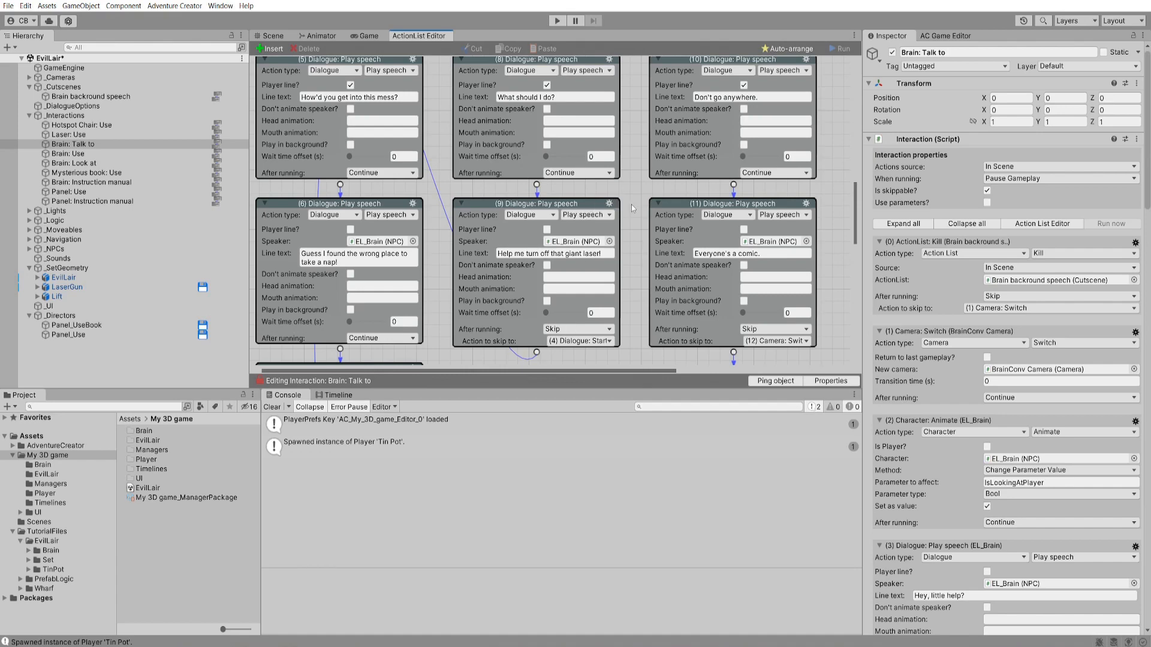
pyautogui.moveTo(634, 209)
pyautogui.mouseDown(button='middle')
pyautogui.moveTo(636, 194)
pyautogui.moveTo(628, 215)
pyautogui.moveTo(626, 204)
pyautogui.mouseUp(button='middle')
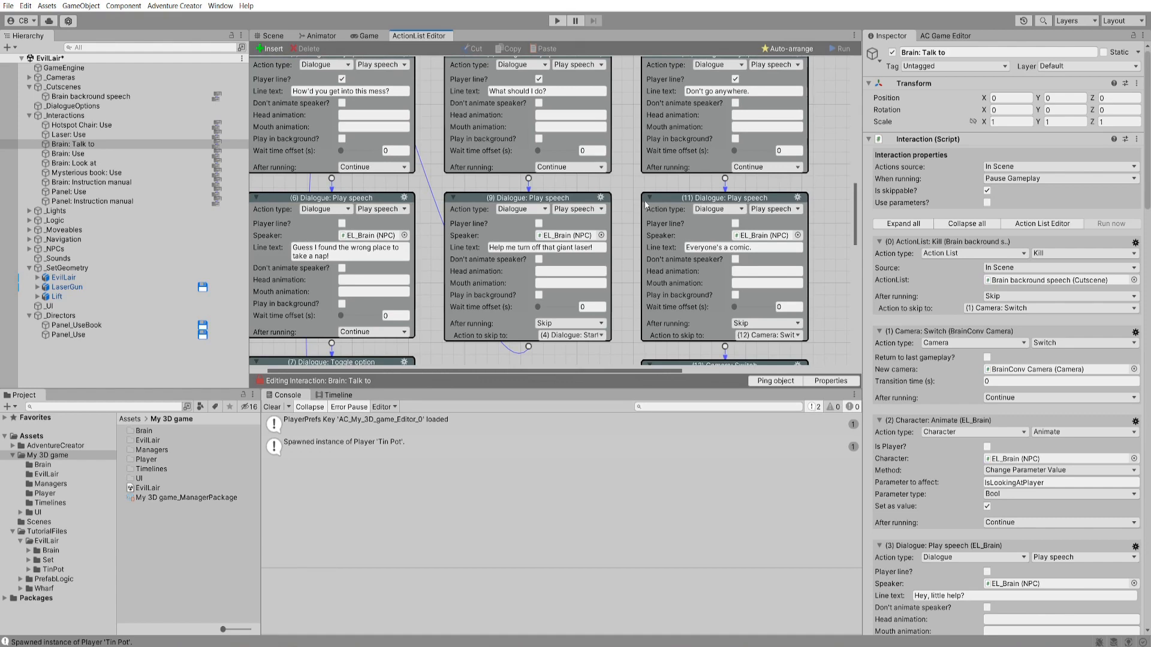
pyautogui.click(654, 67)
pyautogui.moveTo(654, 67); pyautogui.dragTo(565, 57, button='middle')
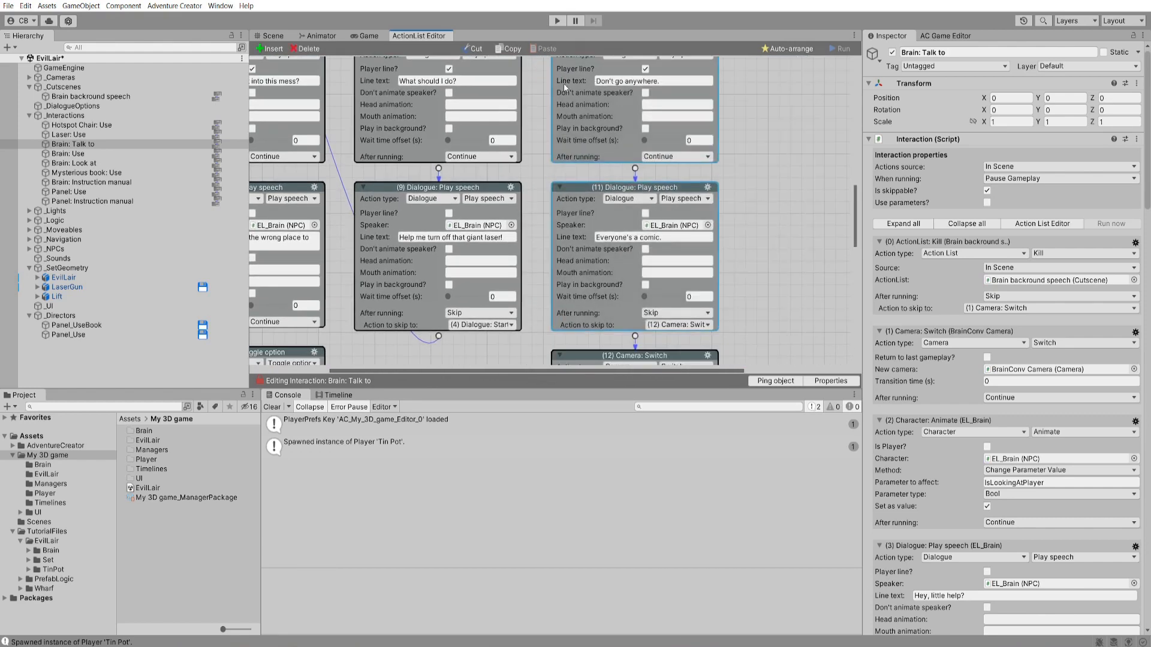
pyautogui.moveTo(564, 83); pyautogui.dragTo(745, 86)
pyautogui.moveTo(745, 86); pyautogui.dragTo(693, 103, button='middle')
pyautogui.moveTo(531, 69); pyautogui.dragTo(540, 191, button='middle')
pyautogui.click(541, 192)
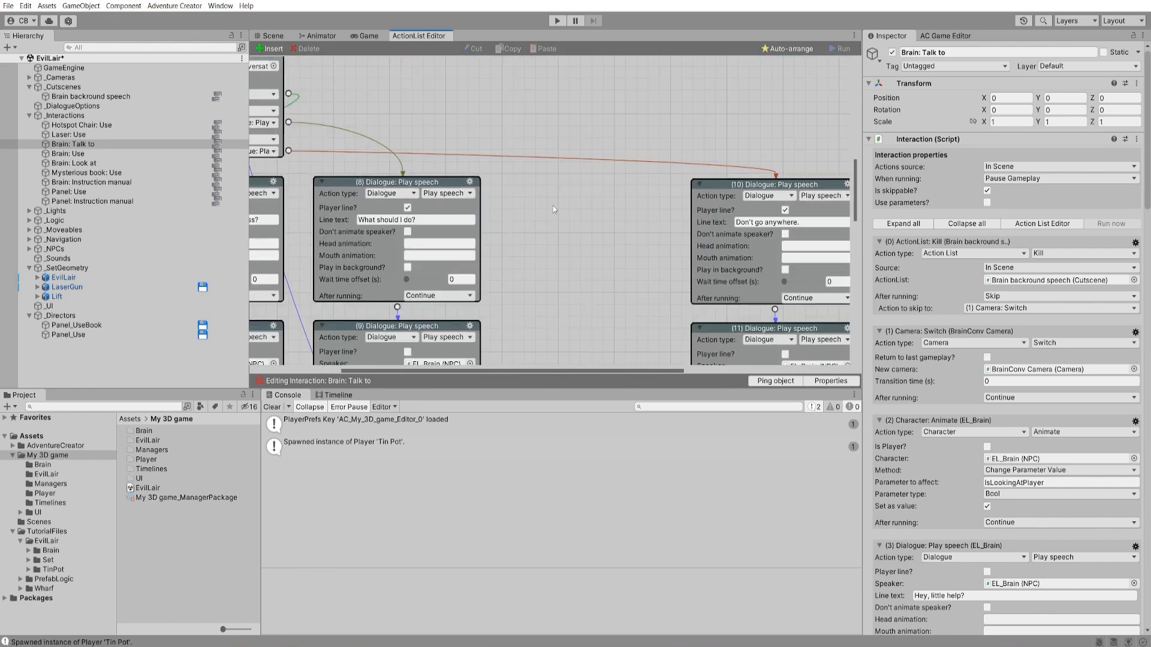
# - Insert a Variable: Check action after the "What should I do?" speech action and place it in the free space beside it
pyautogui.rightClick(473, 185)
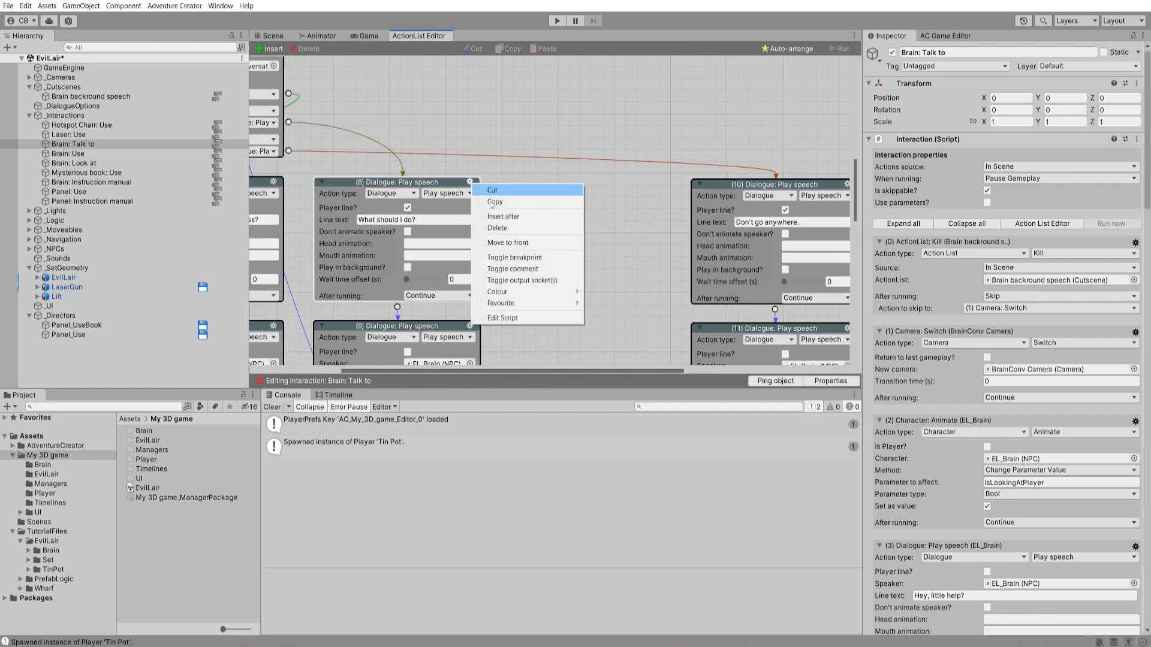
pyautogui.click(504, 220)
pyautogui.moveTo(552, 261); pyautogui.dragTo(664, 250)
pyautogui.click(575, 258)
pyautogui.click(576, 489)
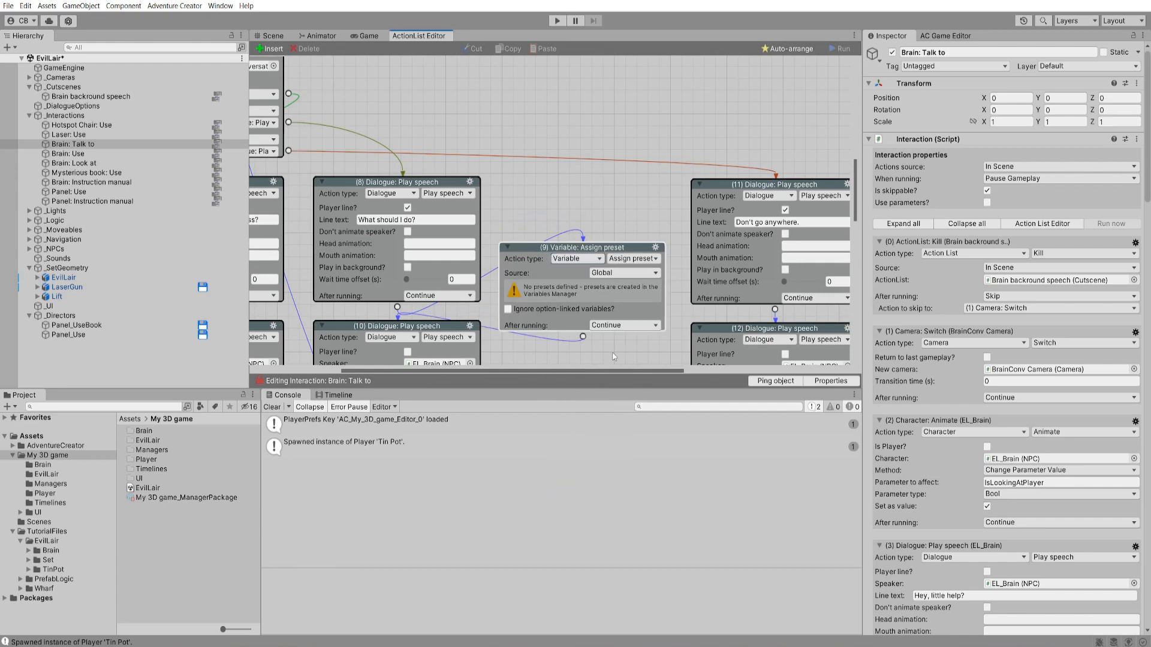
pyautogui.click(634, 258)
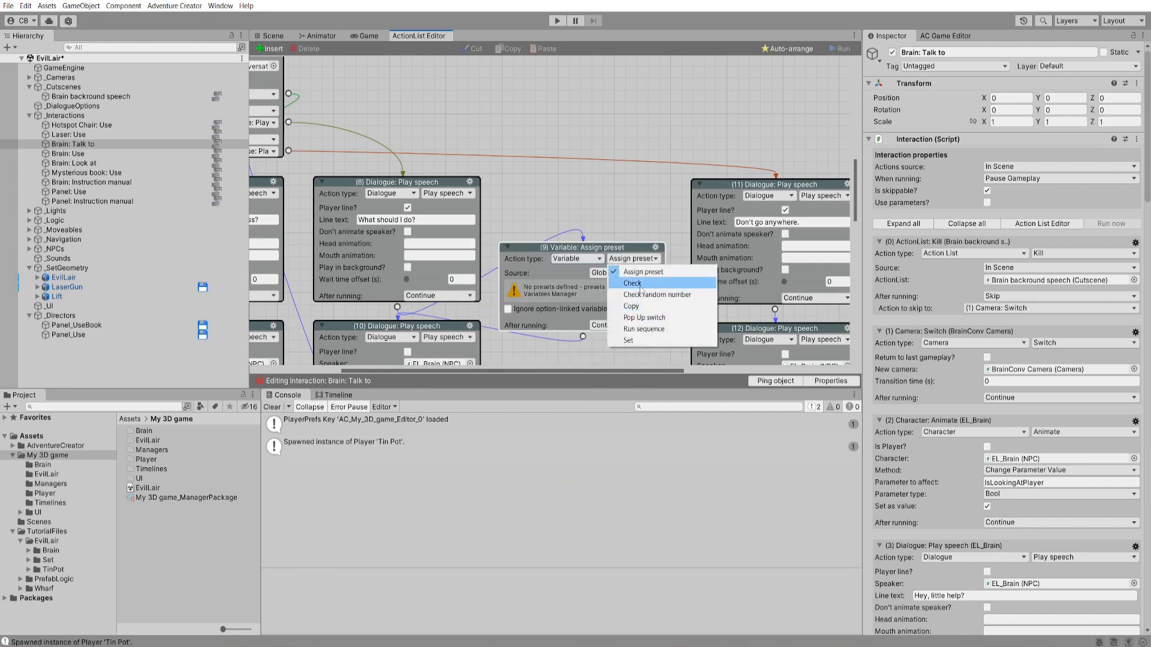
pyautogui.click(635, 284)
# - Set the Variable: Check source to Component, assign the LaserGun variables, and move the action level with the neighbouring speech actions
pyautogui.click(620, 274)
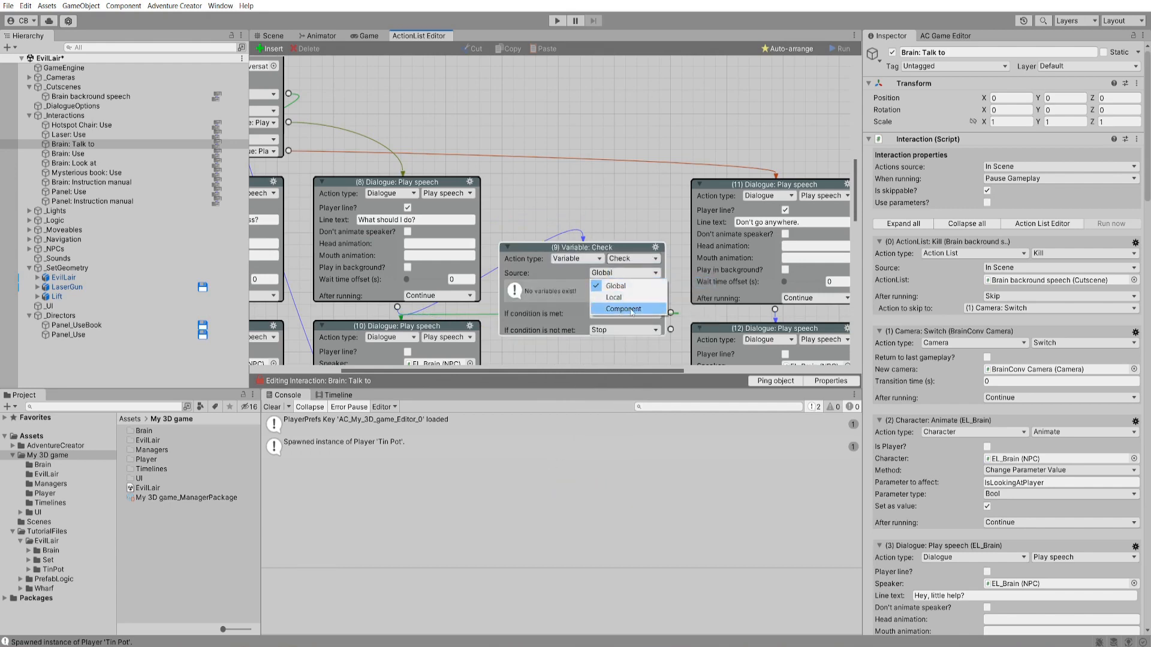
pyautogui.click(630, 310)
pyautogui.click(656, 285)
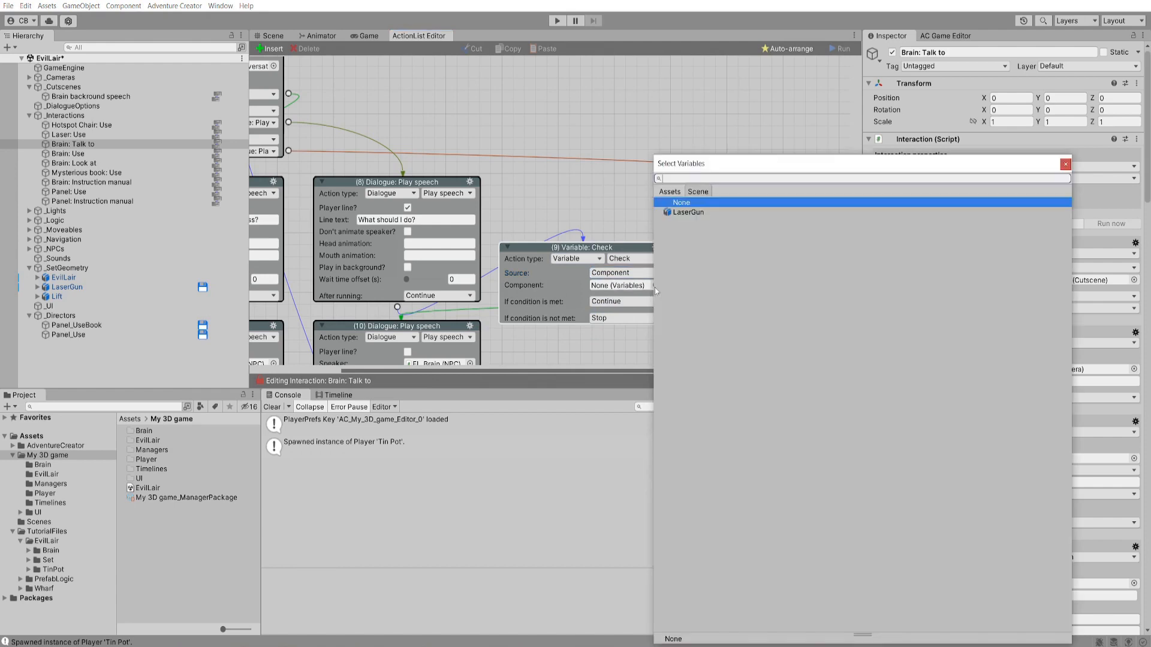
pyautogui.click(699, 213)
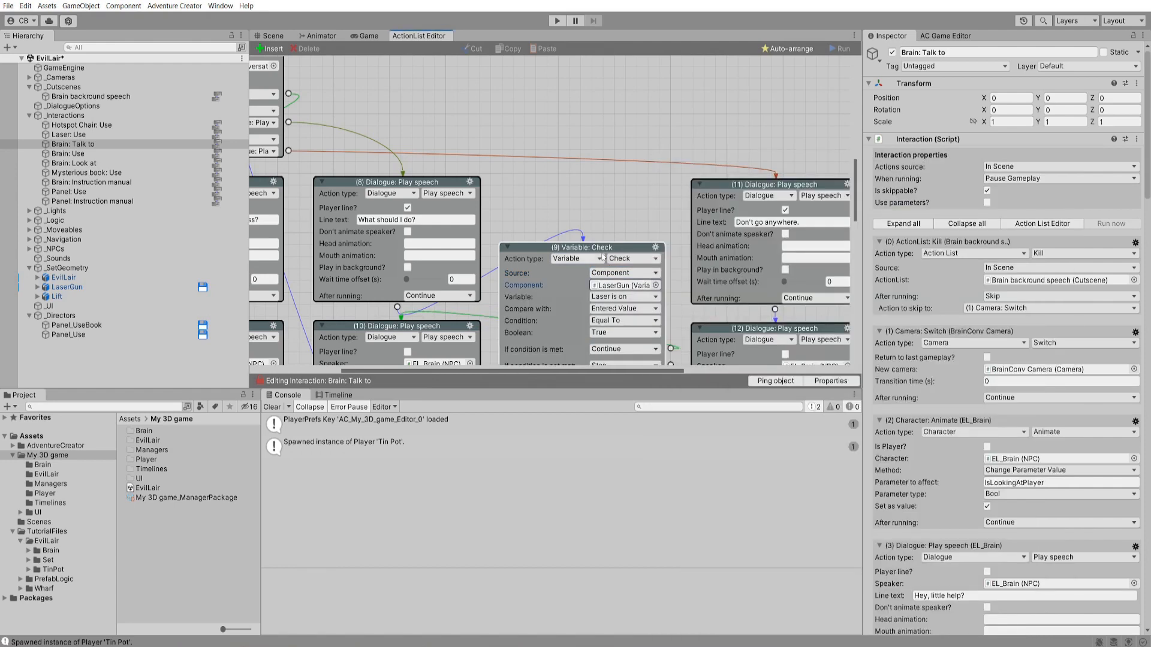
pyautogui.moveTo(603, 253); pyautogui.dragTo(606, 197)
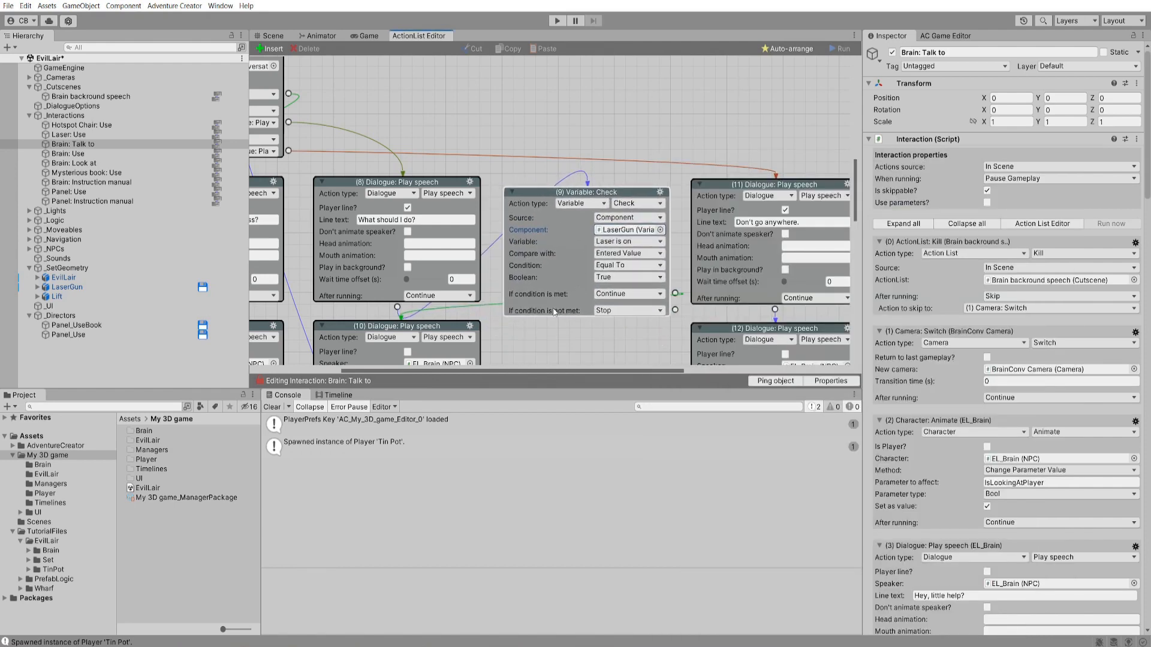
# - Move the "Help me turn off that giant laser!" action clear and link the check's not-met output to a new Dialogue: Play speech action
pyautogui.moveTo(453, 336); pyautogui.dragTo(457, 350)
pyautogui.scroll(-5, 457, 350)
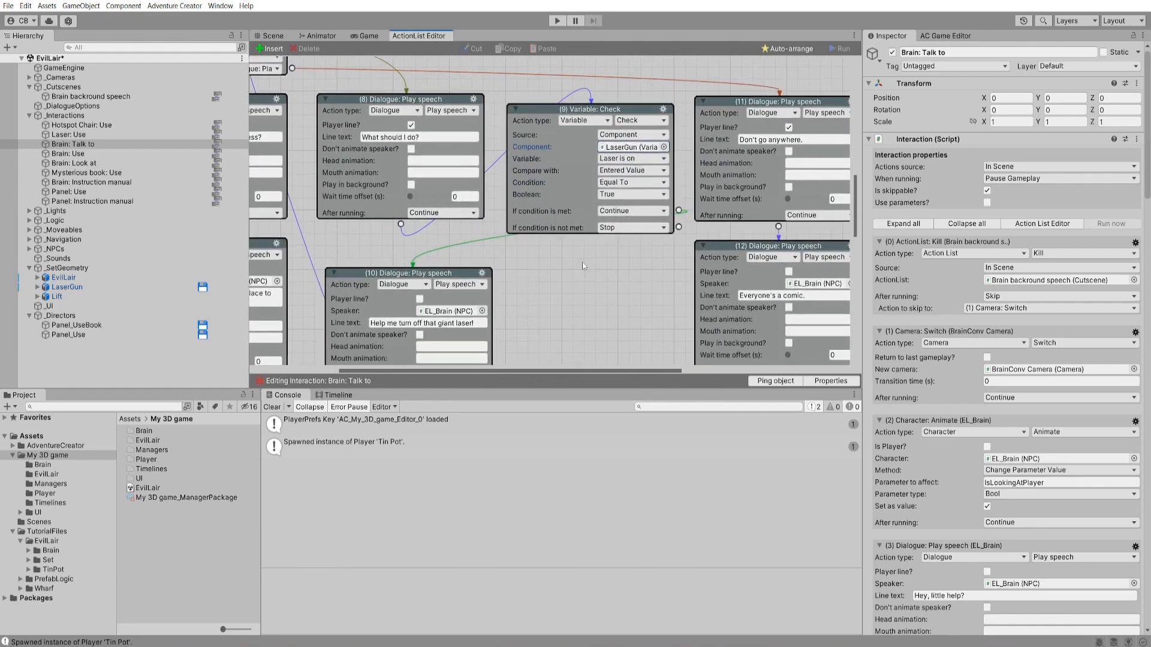
pyautogui.moveTo(582, 262); pyautogui.dragTo(539, 272, button='middle')
pyautogui.moveTo(634, 250); pyautogui.dragTo(557, 295)
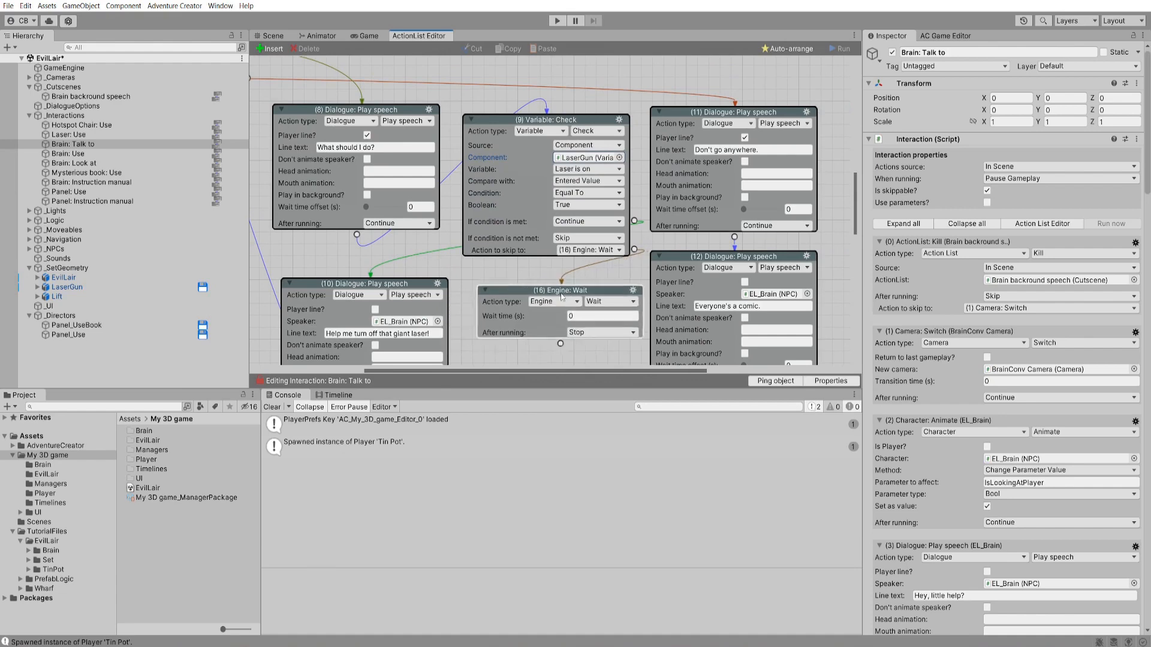
pyautogui.click(543, 296)
pyautogui.click(560, 354)
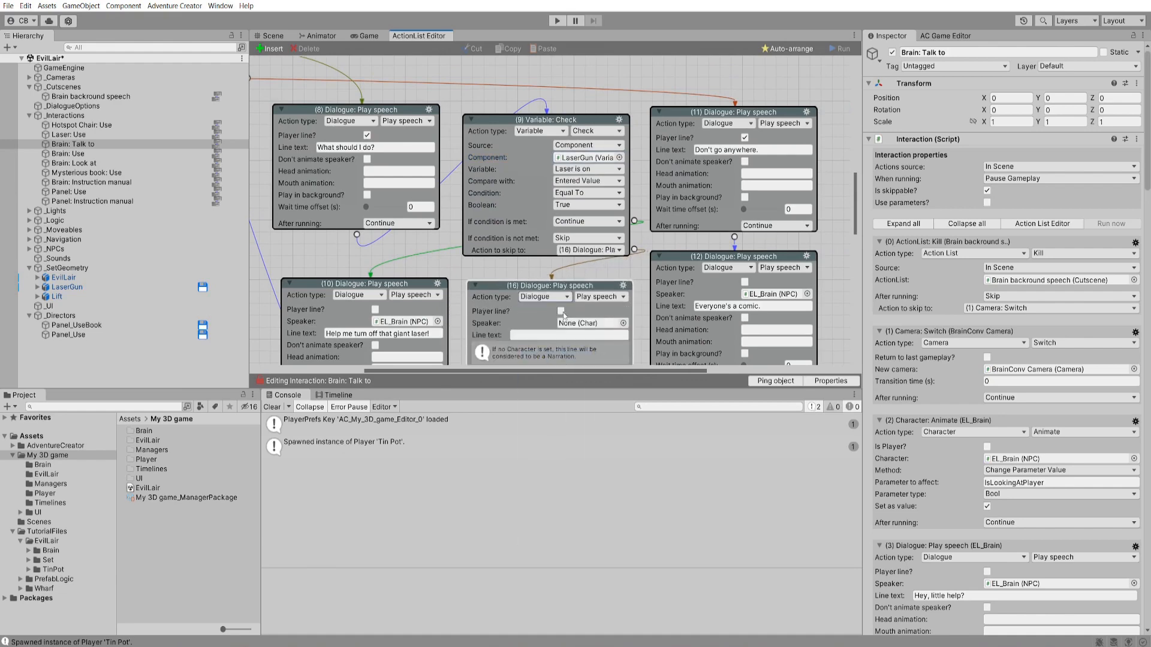
# - Make EL_Brain the speaker of the new Play speech action and enter the line "Nothing, I'm fine now."
pyautogui.click(623, 323)
pyautogui.click(664, 213)
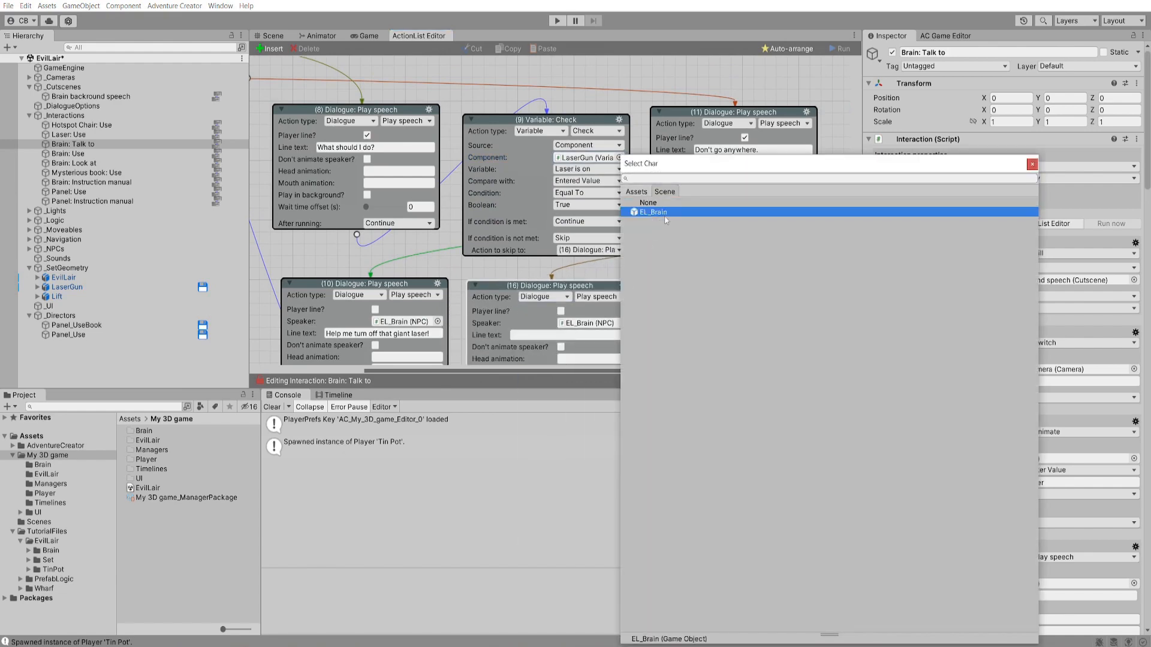
pyautogui.click(664, 213)
pyautogui.scroll(-3, 519, 319)
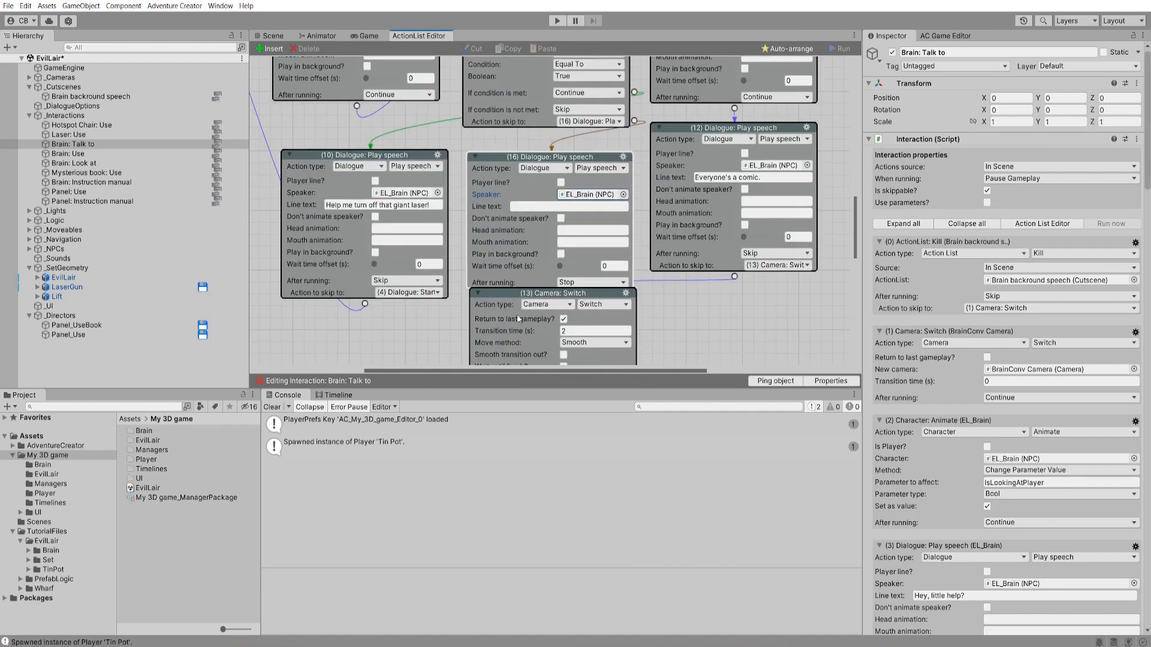
pyautogui.scroll(-1, 518, 319)
pyautogui.click(529, 170)
pyautogui.write('Noth')
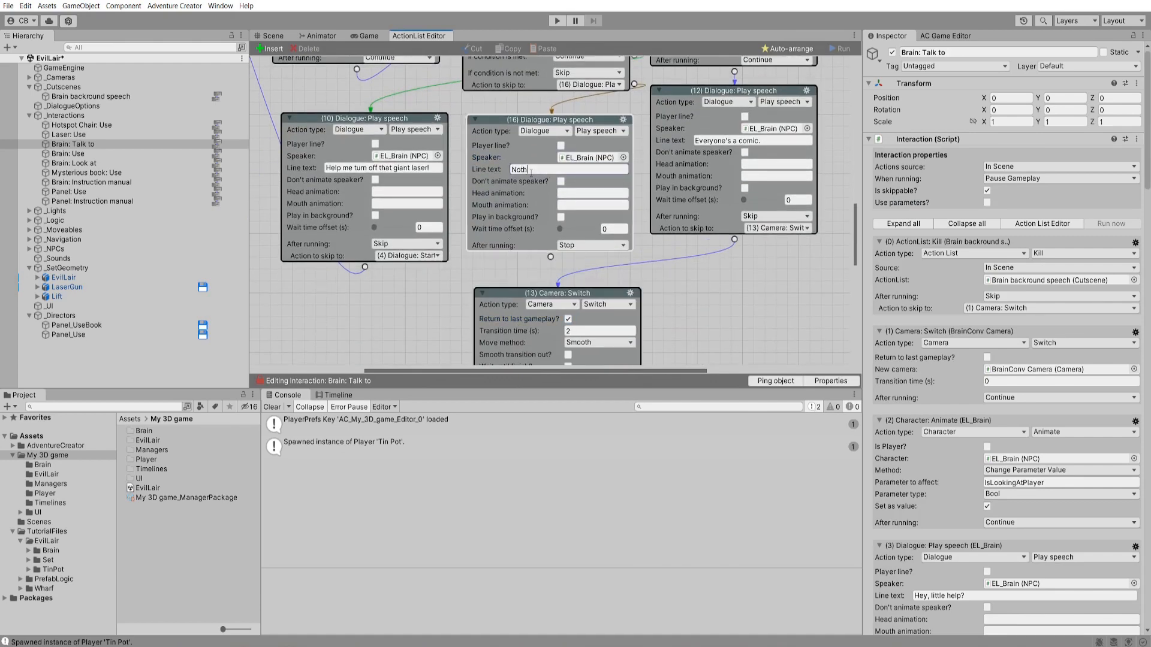
pyautogui.write("ing, I'm fine now.")
# - Route the output of the "Nothing, I'm fine now." speech action back up towards the start of the conversation
pyautogui.click(554, 256)
pyautogui.scroll(1, 548, 278)
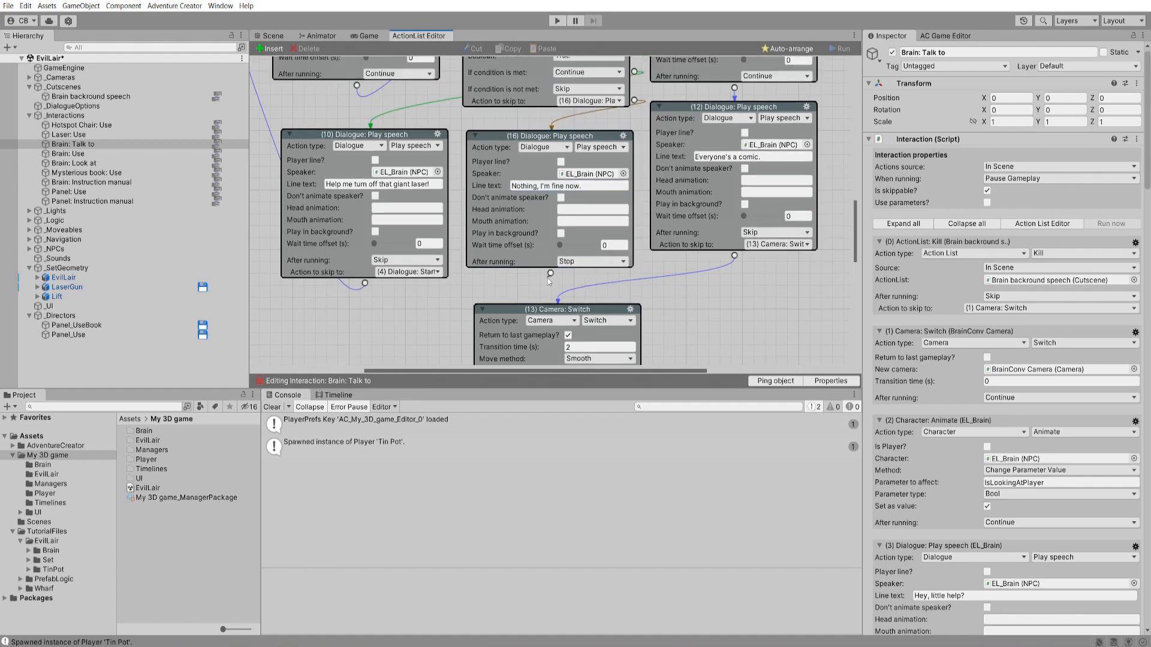
pyautogui.moveTo(550, 273); pyautogui.dragTo(263, 91)
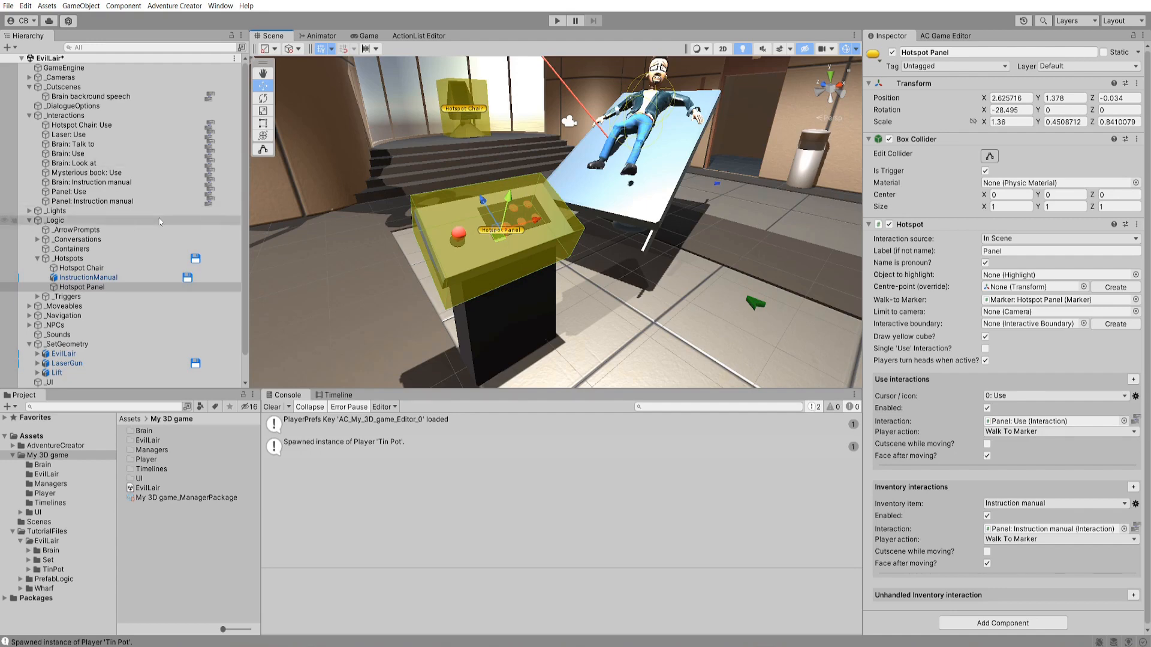
# - Add a Hotspot: Enable or disable action after the Variable: Set action in the Panel: Instruction manual interaction
pyautogui.click(131, 202)
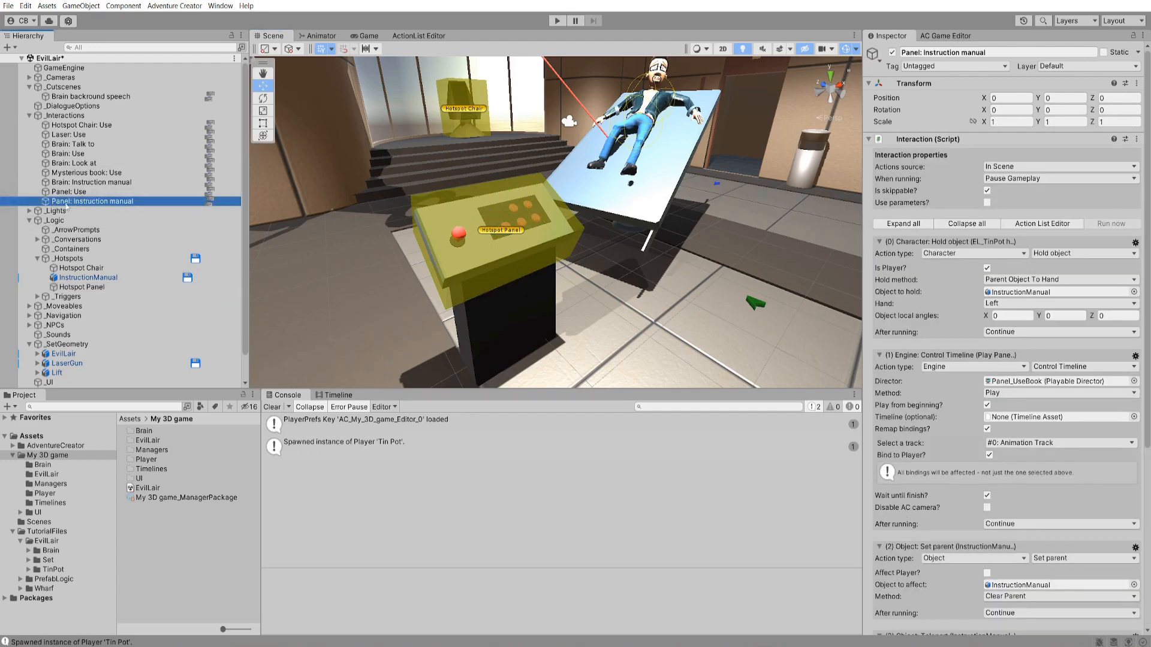
pyautogui.click(210, 202)
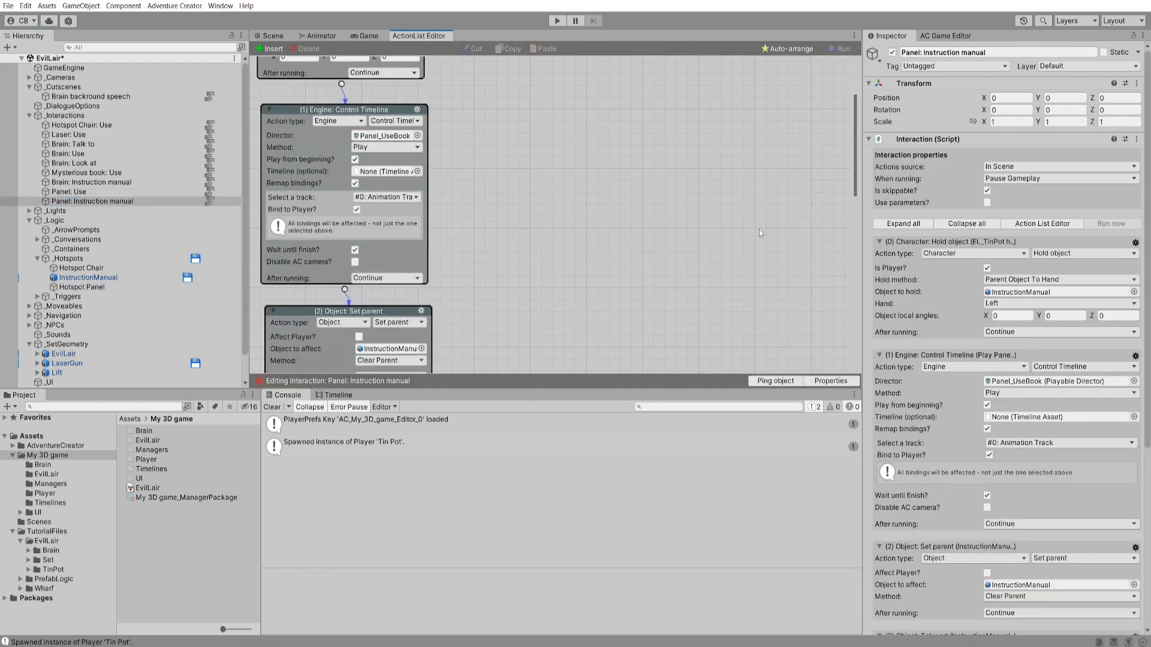
pyautogui.scroll(-10, 759, 233)
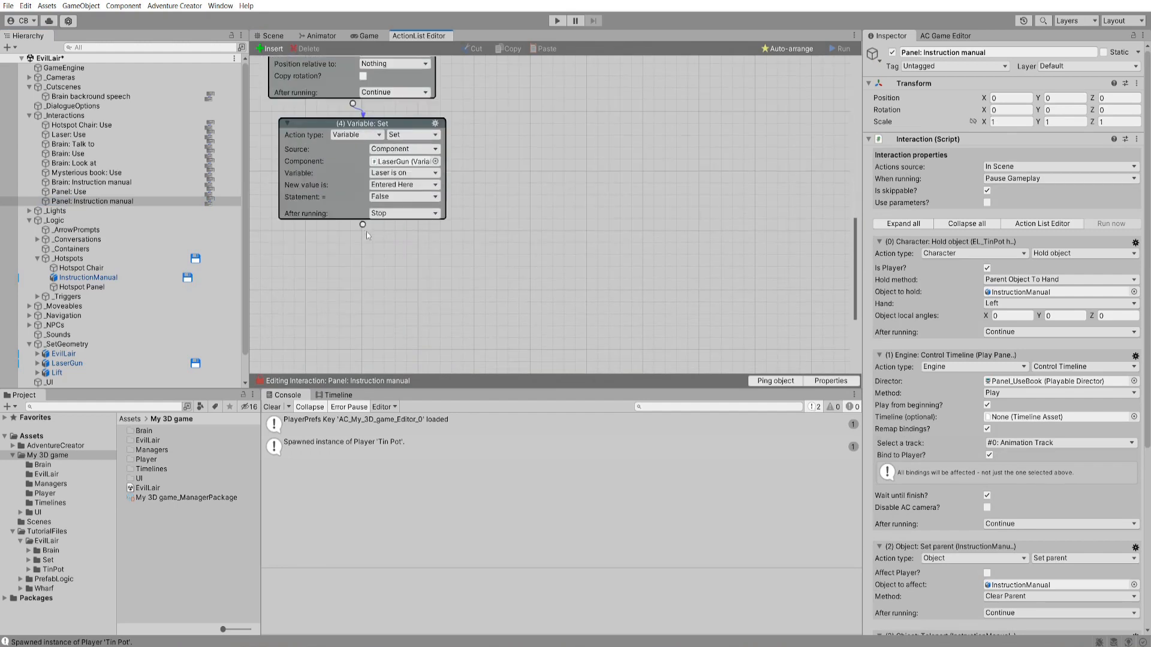
pyautogui.moveTo(363, 225); pyautogui.dragTo(375, 262)
pyautogui.click(376, 274)
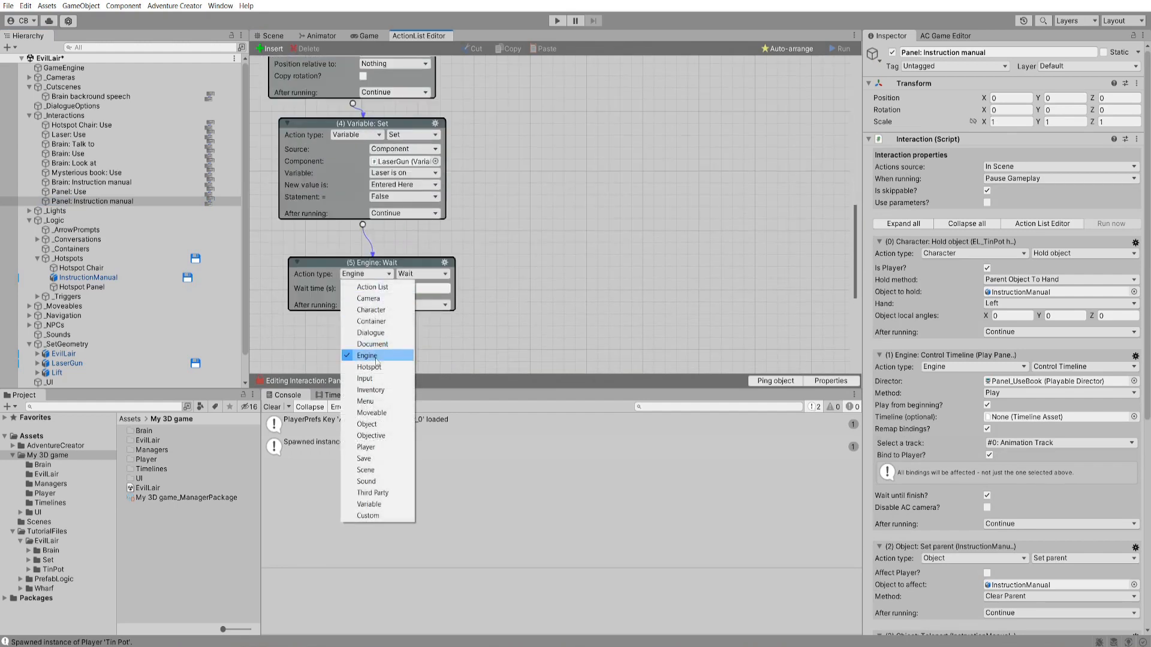
pyautogui.click(377, 366)
pyautogui.click(421, 274)
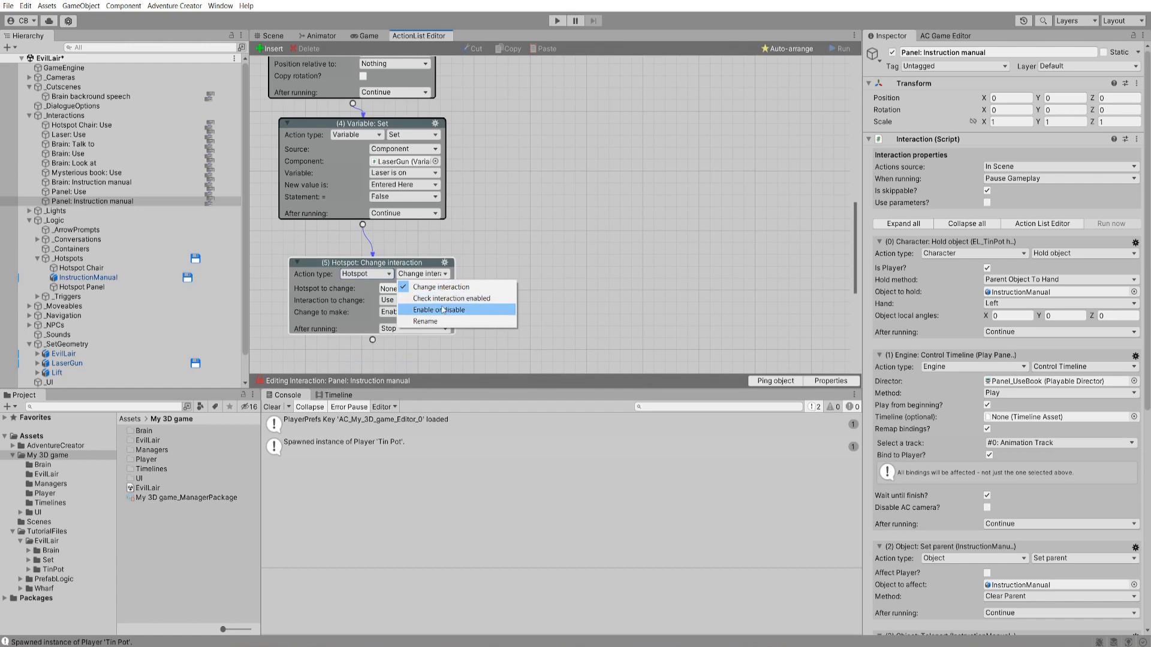
pyautogui.click(457, 310)
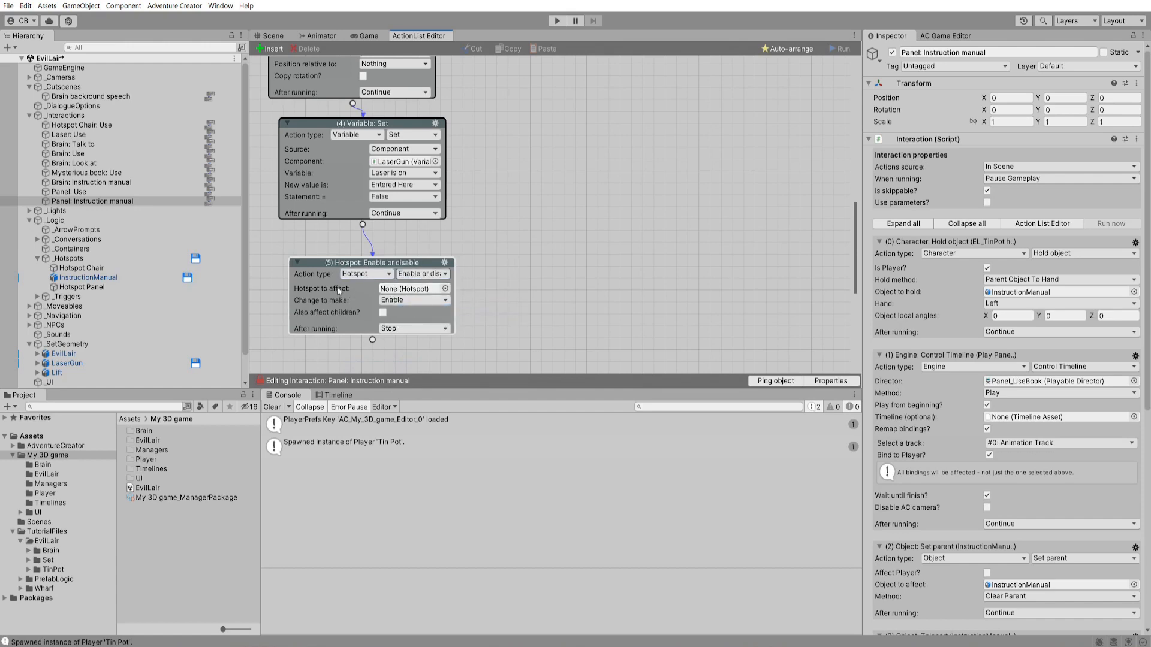
# - Have the new Hotspot action affect Hotspot Panel with the change set to Disable, and return to the scene view
pyautogui.click(445, 288)
pyautogui.doubleClick(502, 242)
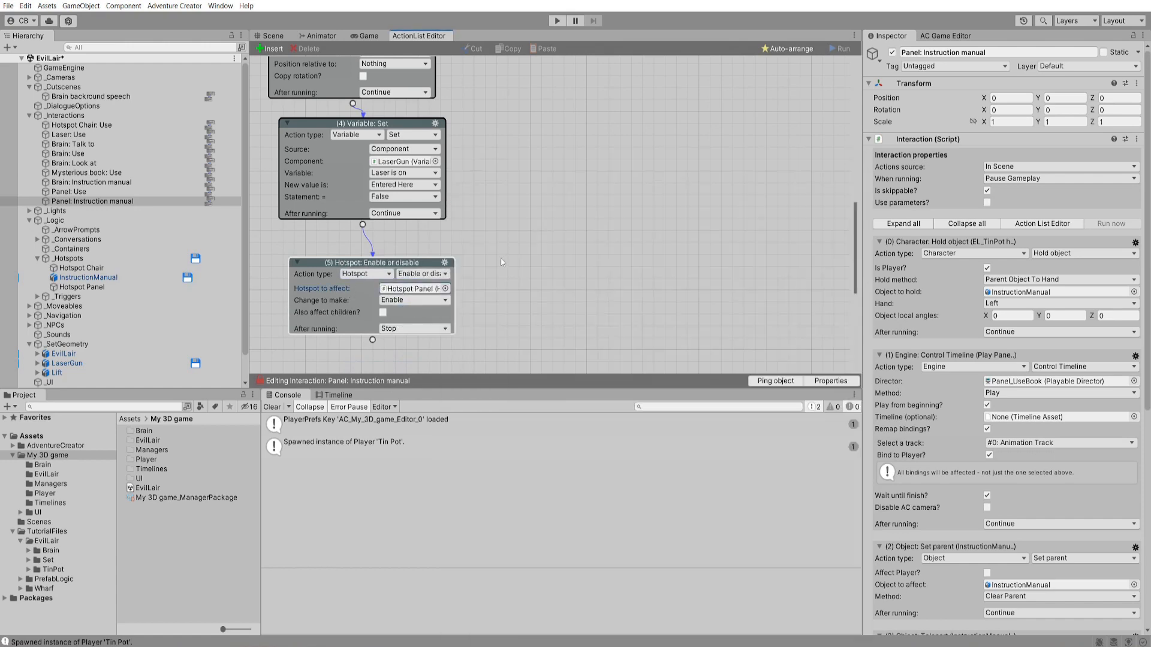
pyautogui.click(414, 300)
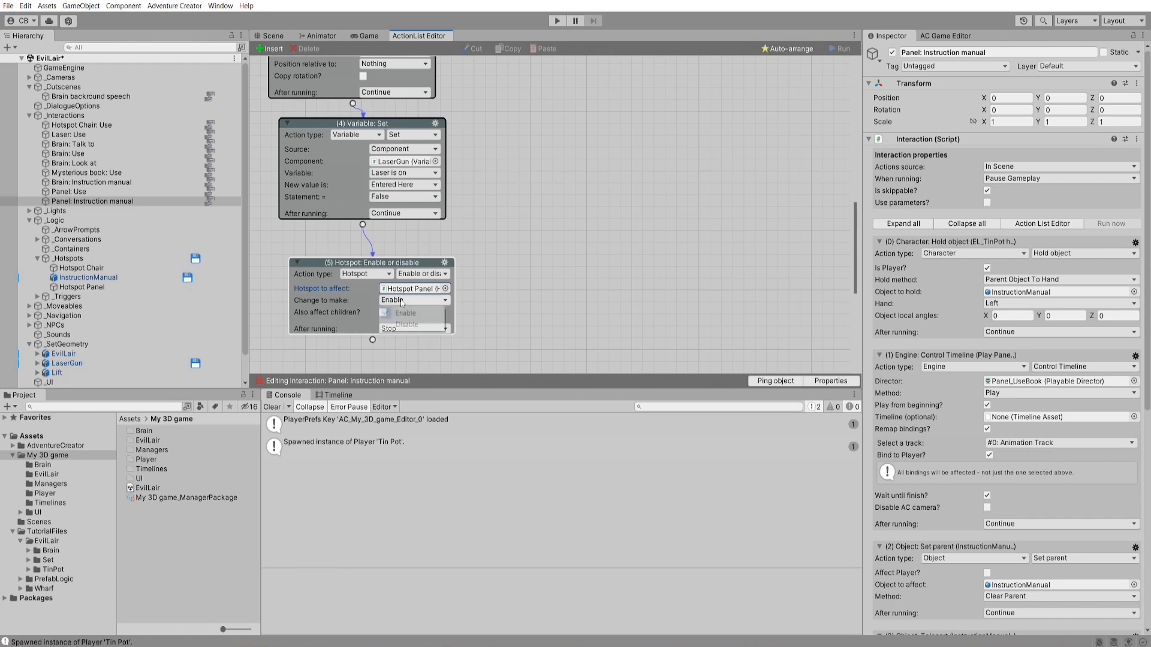
pyautogui.click(414, 324)
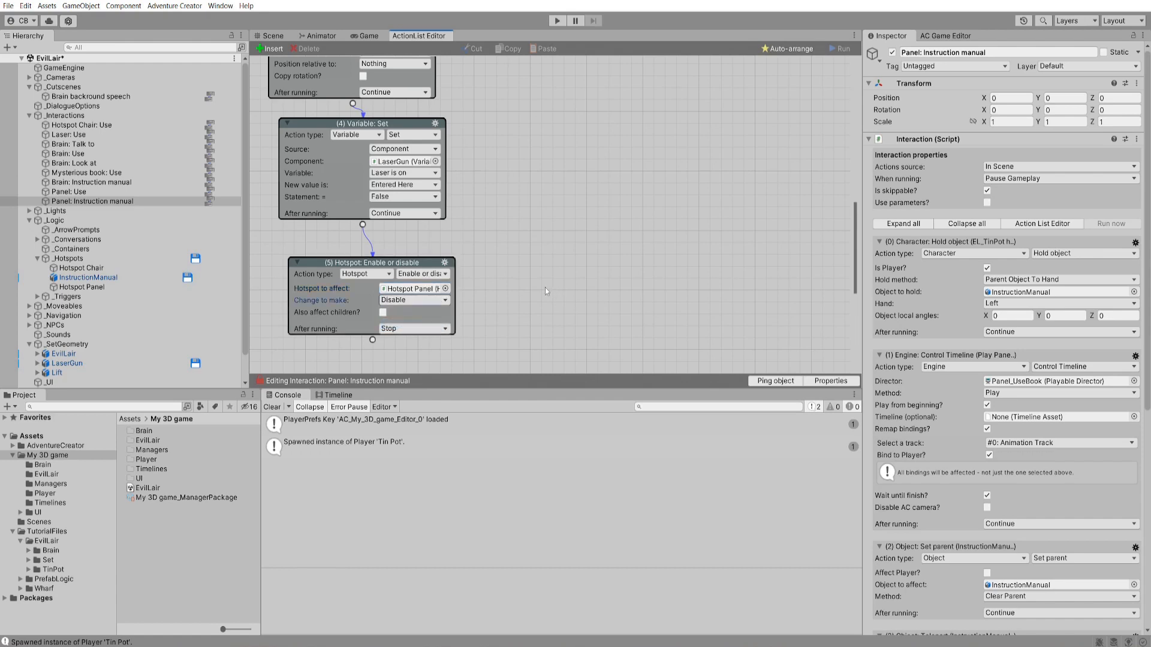
pyautogui.click(271, 35)
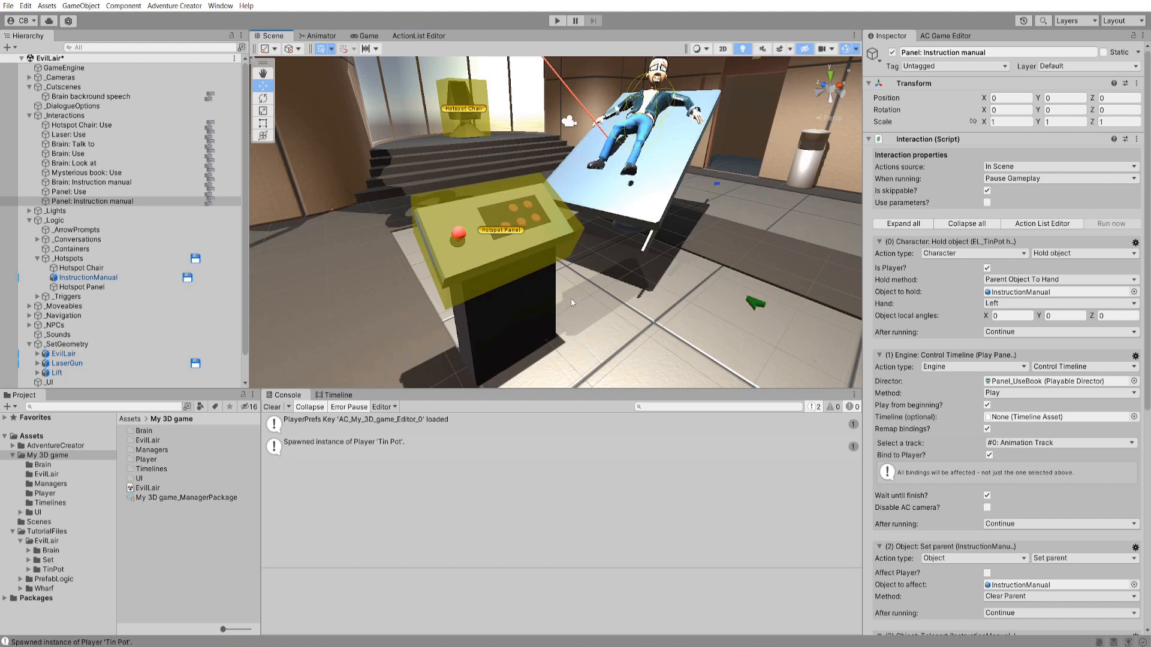
# - Add a Remember Hotspot component from the Adventure Creator save system to Hotspot Panel
pyautogui.click(499, 231)
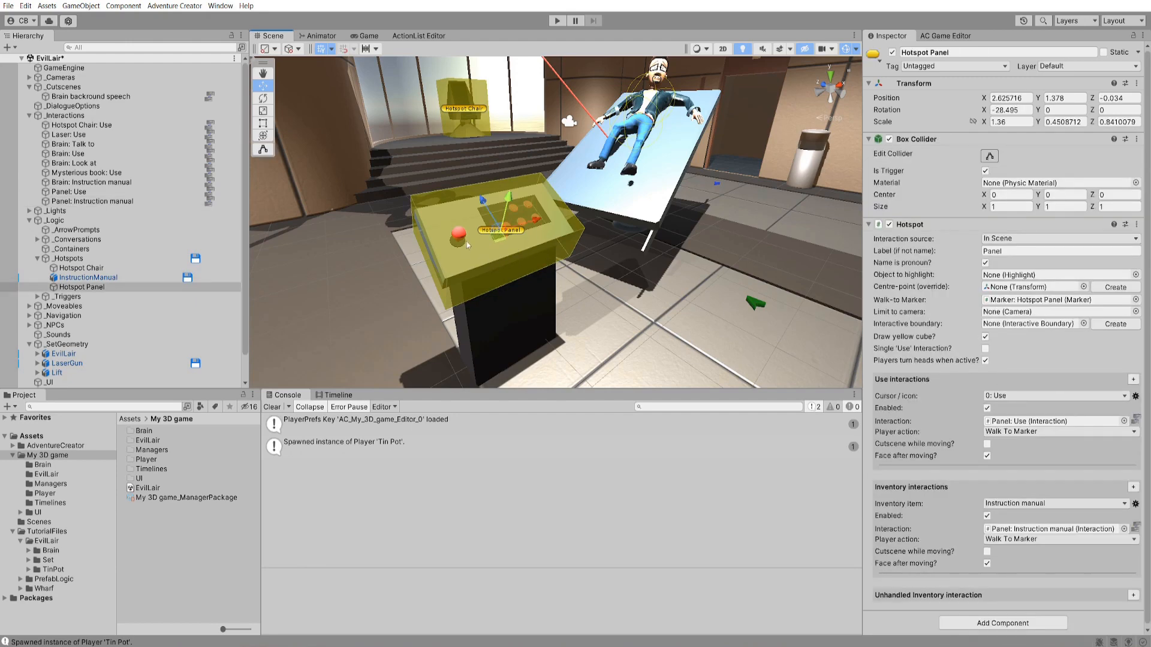
pyautogui.click(1010, 624)
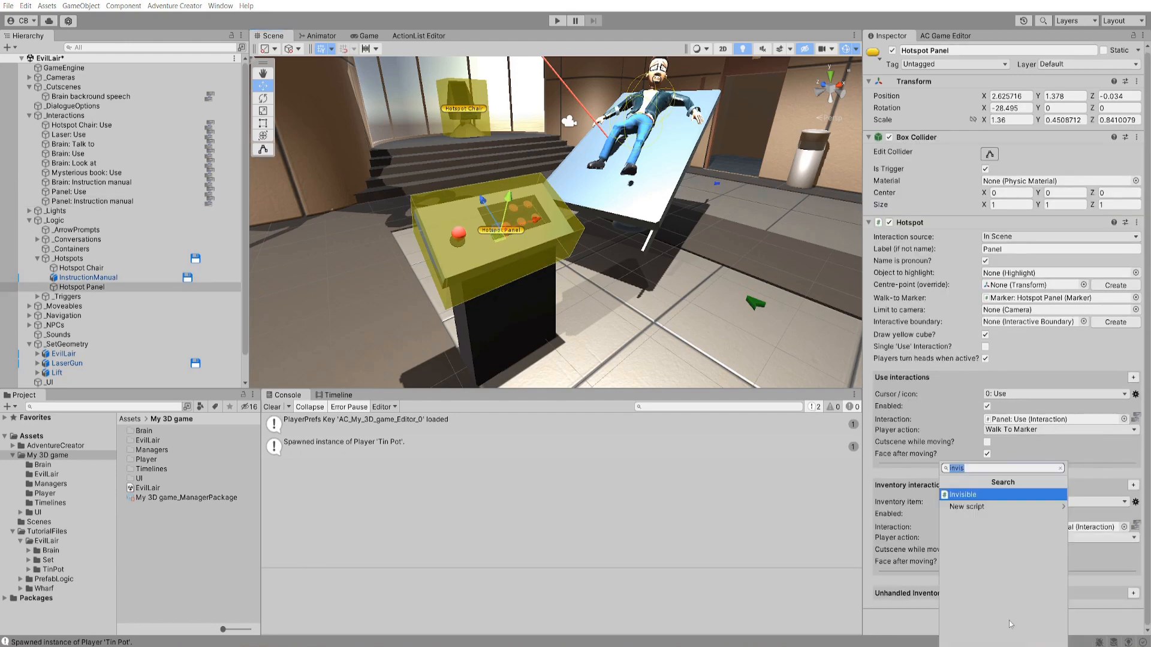
pyautogui.click(1060, 468)
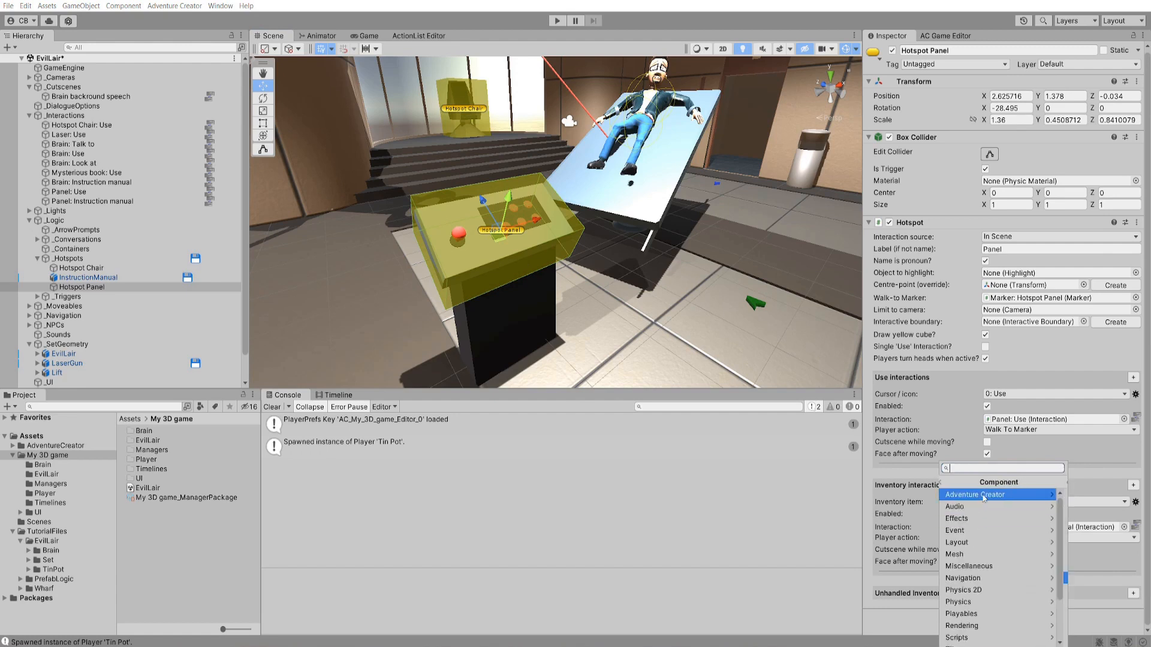
pyautogui.click(983, 495)
pyautogui.click(1004, 578)
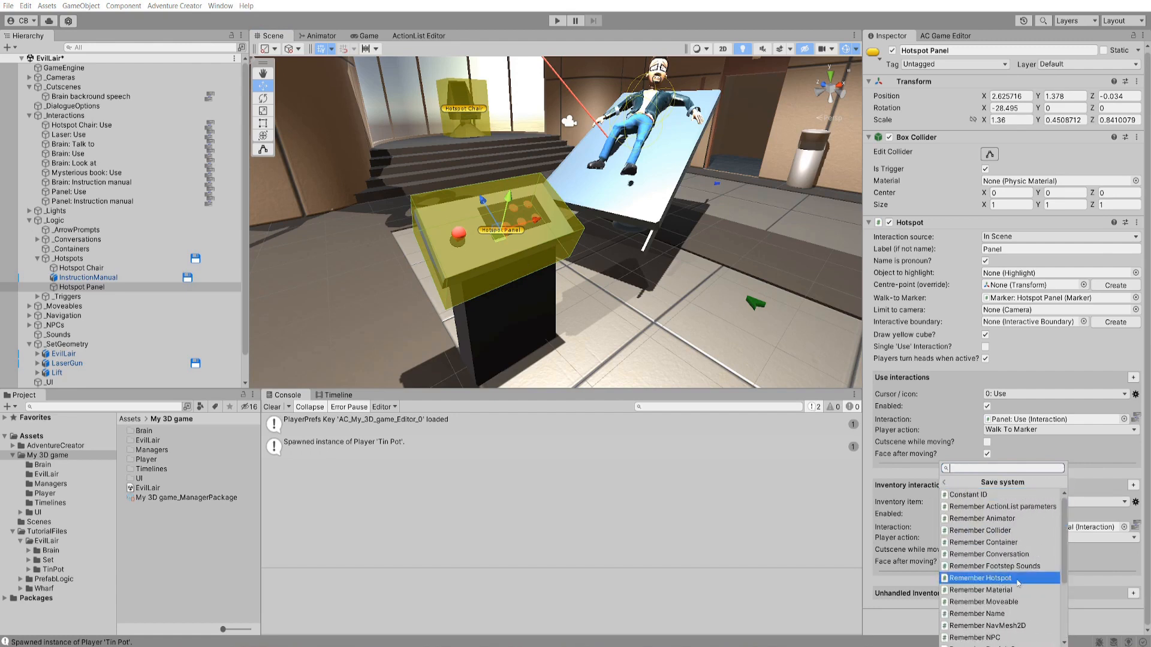
pyautogui.click(1017, 579)
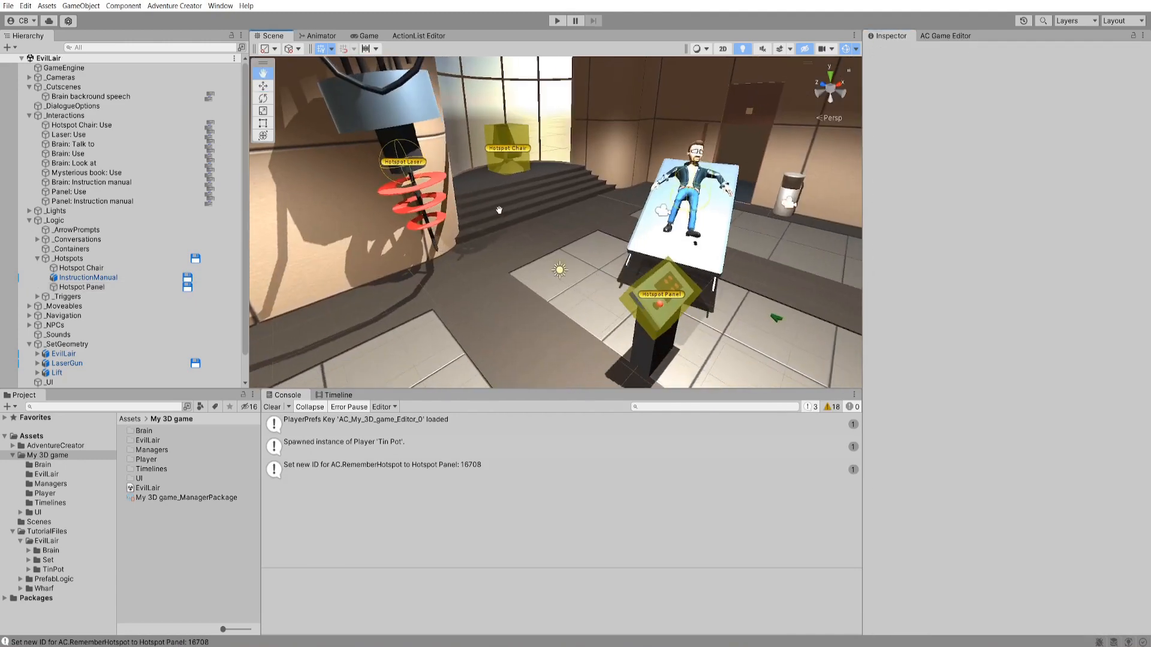
# - Add a Remember Animator component from the Adventure Creator save system to the LaserGun object
pyautogui.moveTo(498, 211); pyautogui.dragTo(564, 267, button='middle')
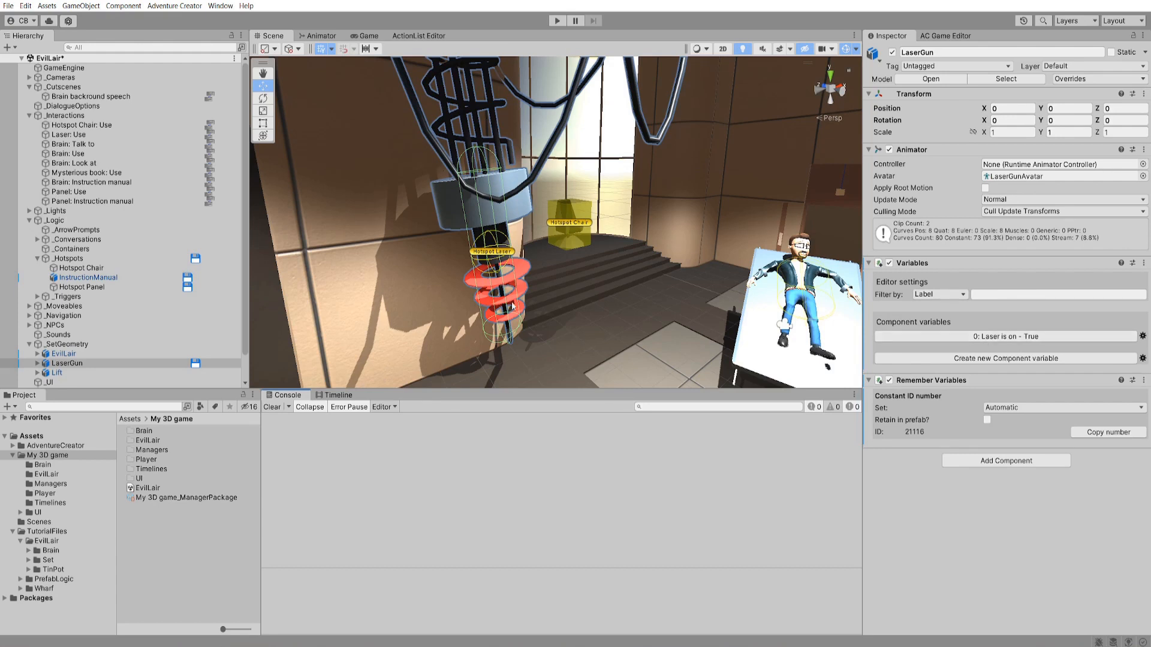
pyautogui.click(1019, 462)
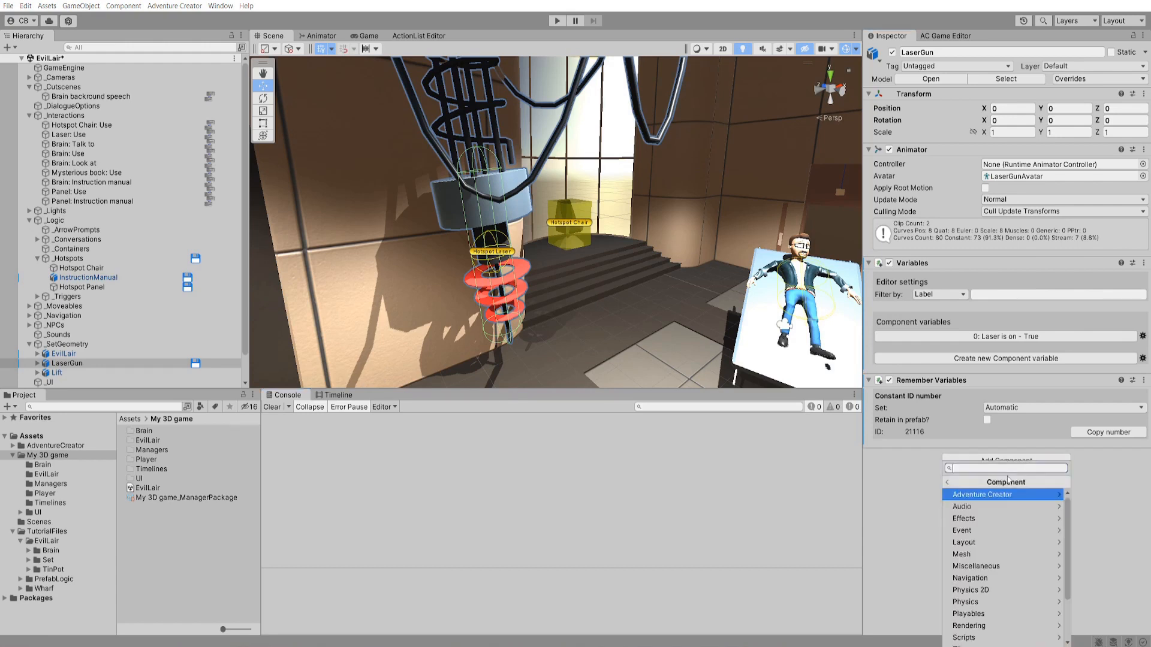
pyautogui.click(1004, 496)
pyautogui.click(1003, 578)
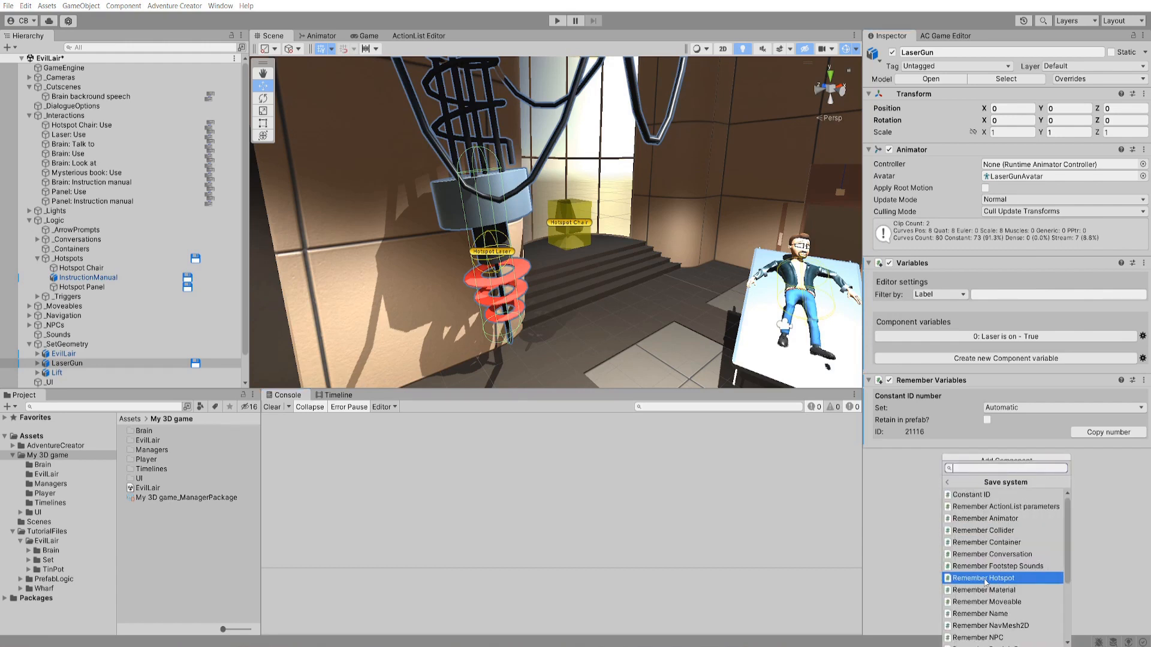
pyautogui.click(1008, 521)
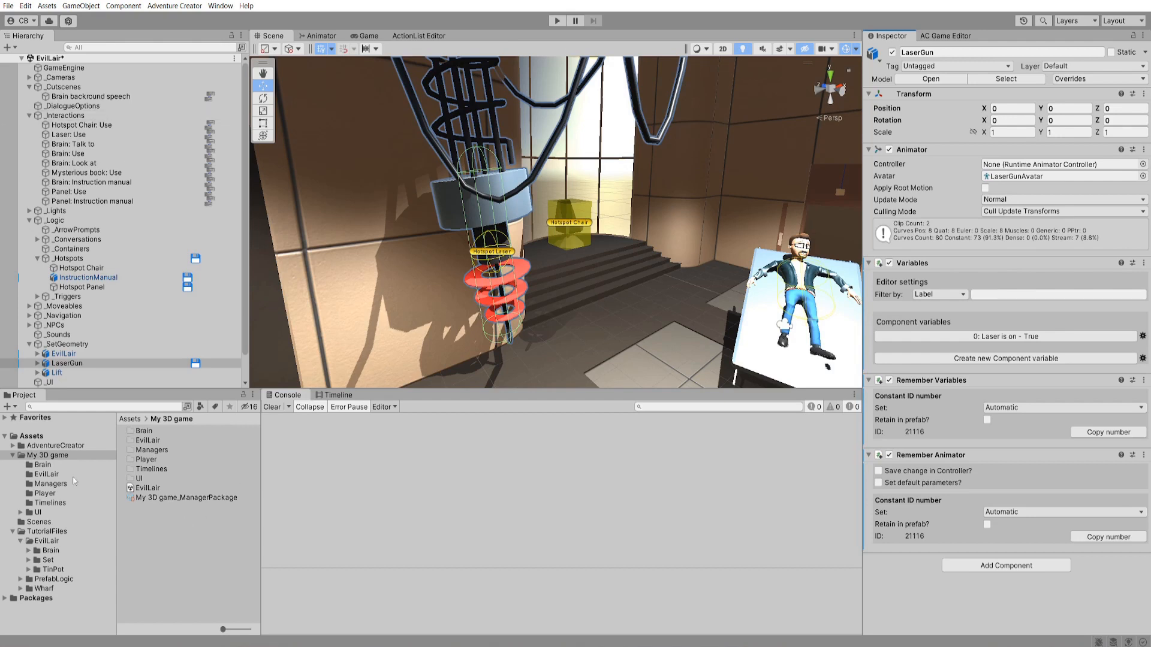
# - Create an Animator Controller named LaserGun in the My 3D game folder and assign it to the LaserGun object's Animator
pyautogui.rightClick(180, 549)
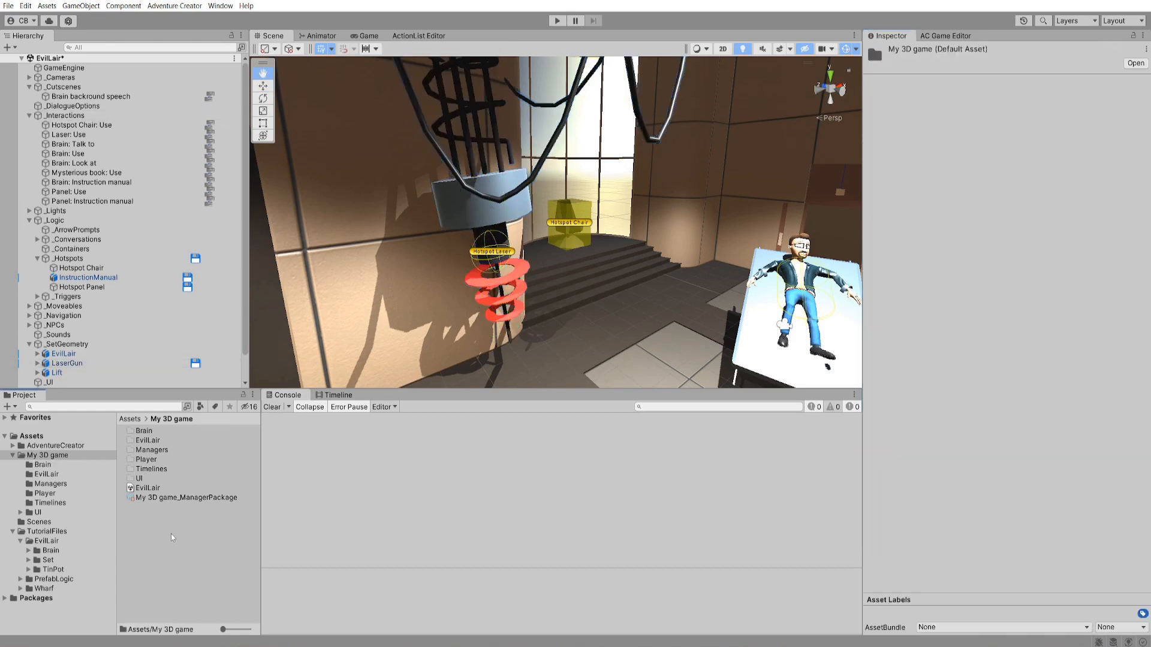
pyautogui.moveTo(275, 270)
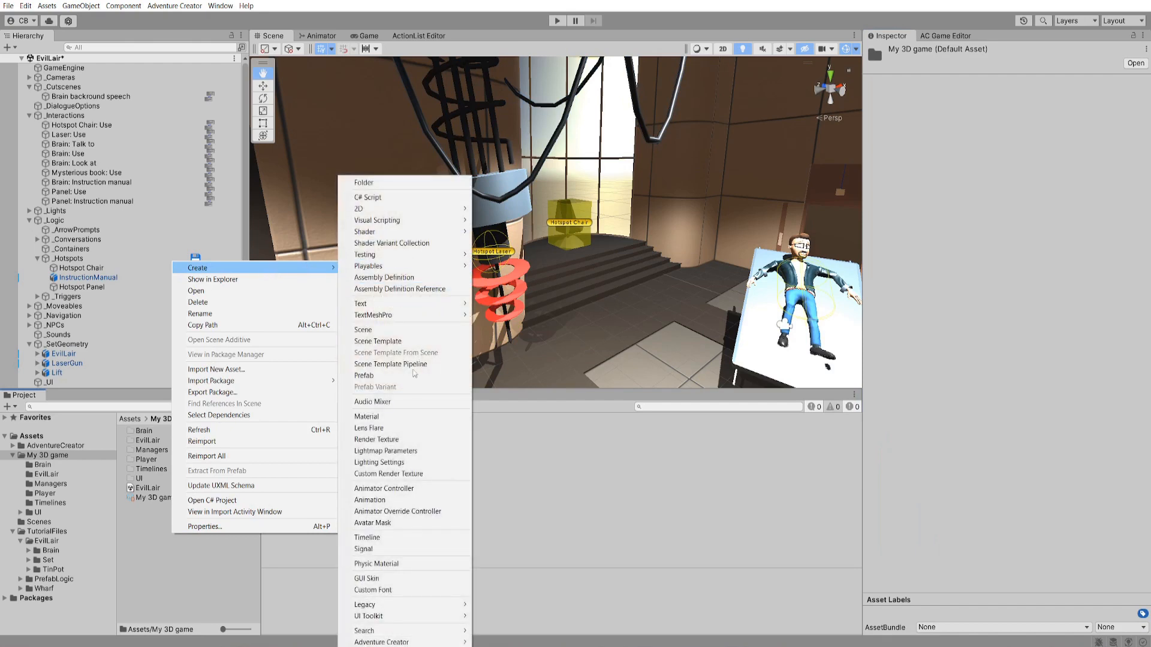
pyautogui.click(386, 488)
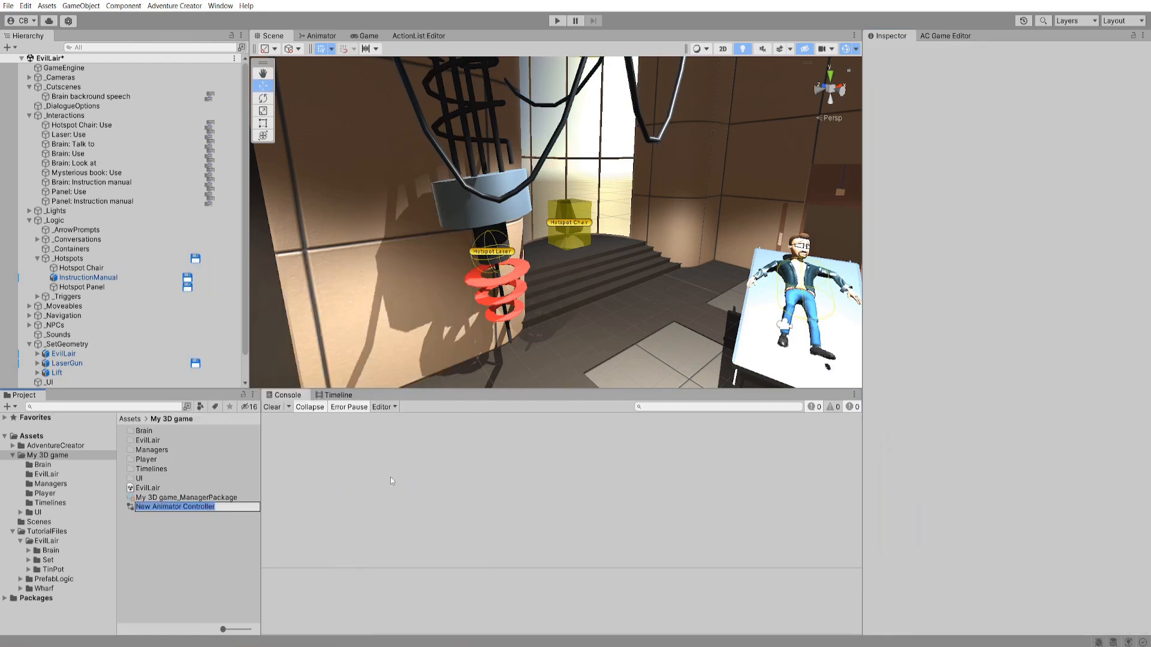
pyautogui.write('LaserGun')
pyautogui.press('Return')
pyautogui.moveTo(990, 200); pyautogui.dragTo(1031, 164)
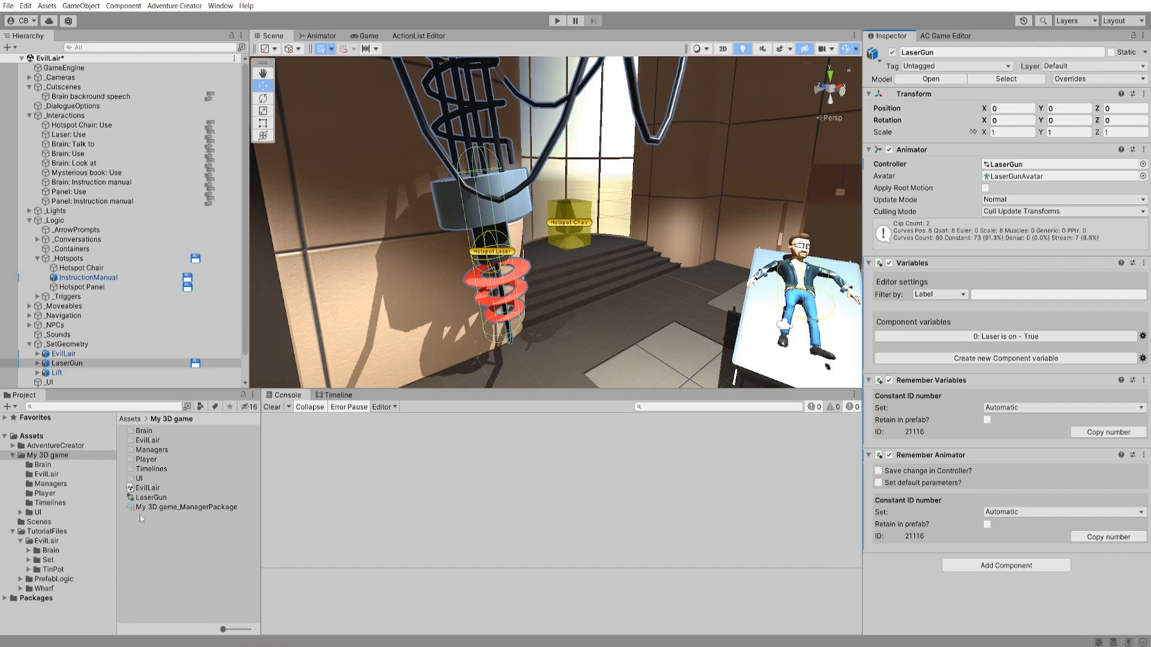
# - Open the LaserGun controller and add the rLaserGun|On clip as the default state and rLaserGun|Off as a second state beneath it
pyautogui.doubleClick(150, 497)
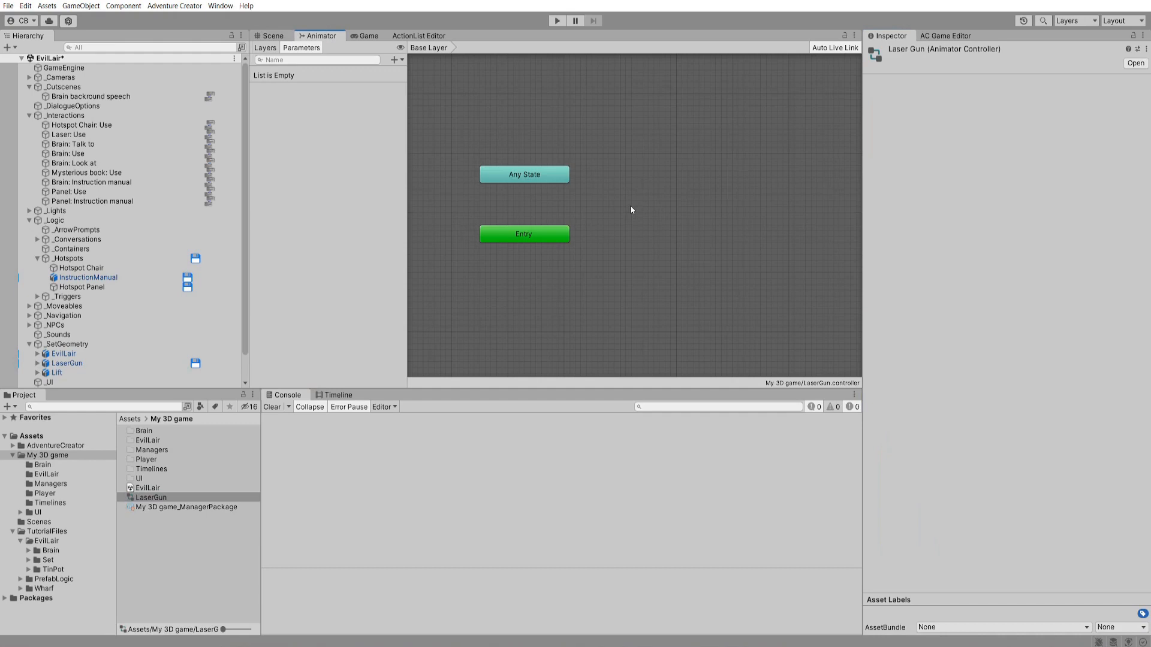
pyautogui.click(52, 569)
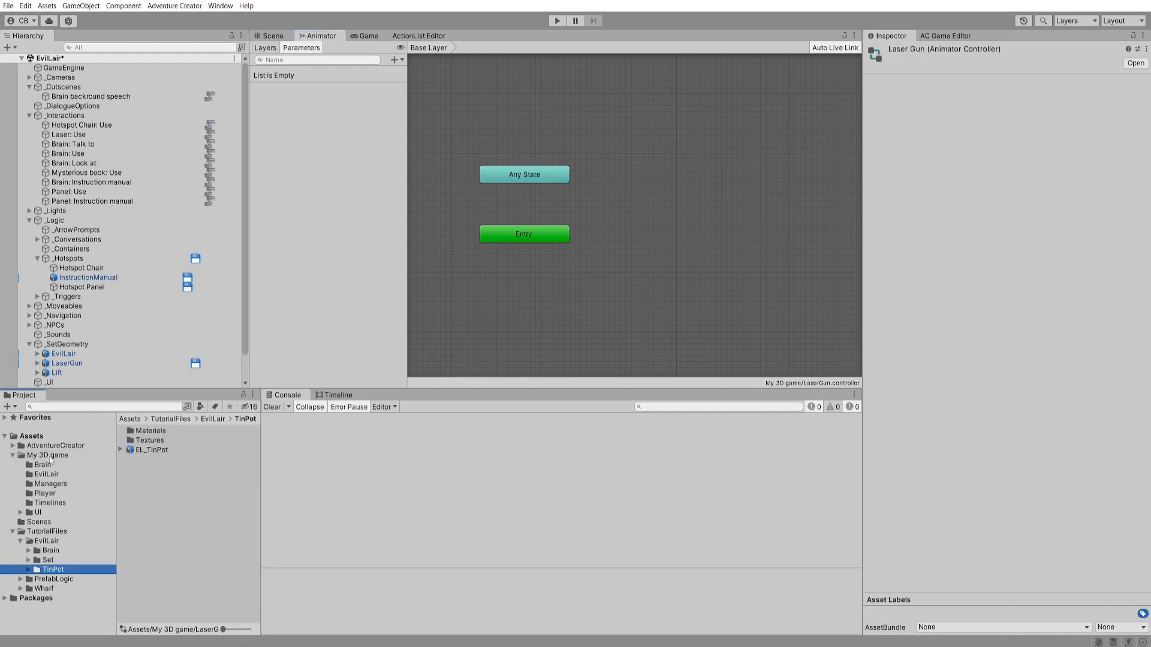
pyautogui.click(47, 455)
pyautogui.click(48, 560)
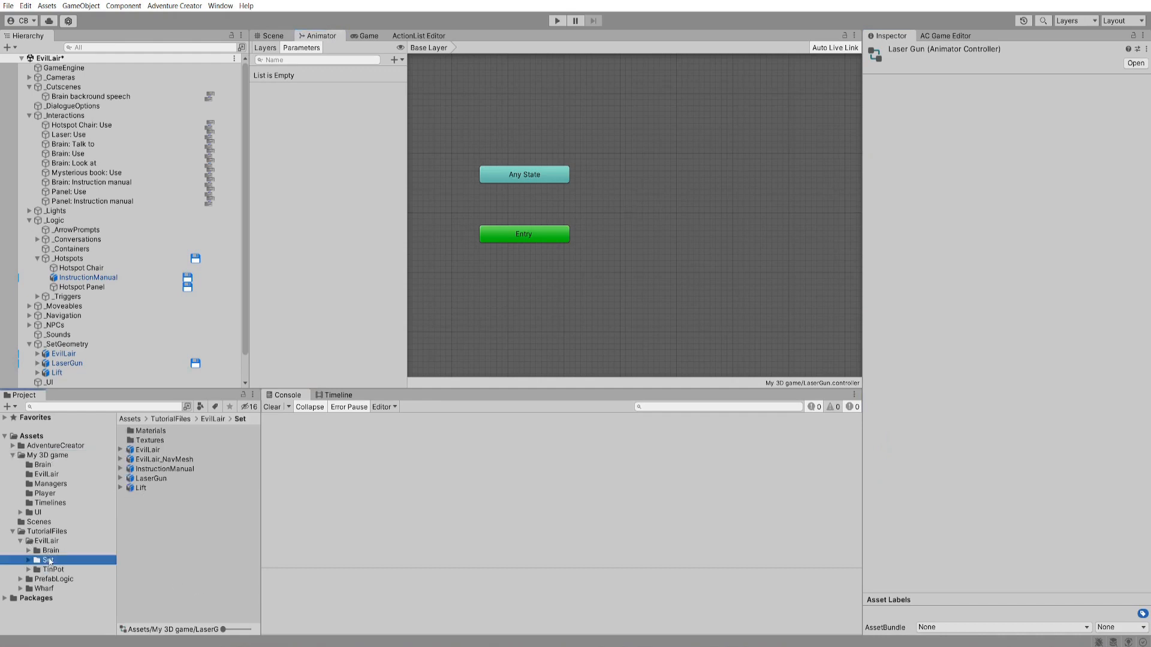
pyautogui.click(121, 478)
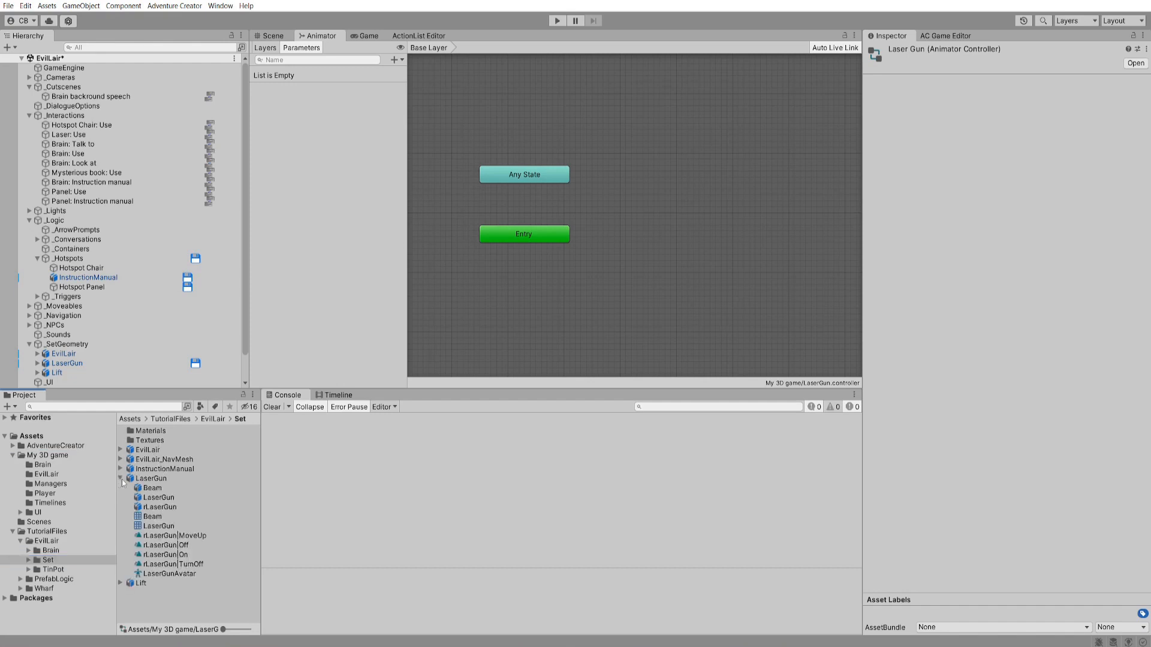
pyautogui.moveTo(161, 554); pyautogui.dragTo(645, 172)
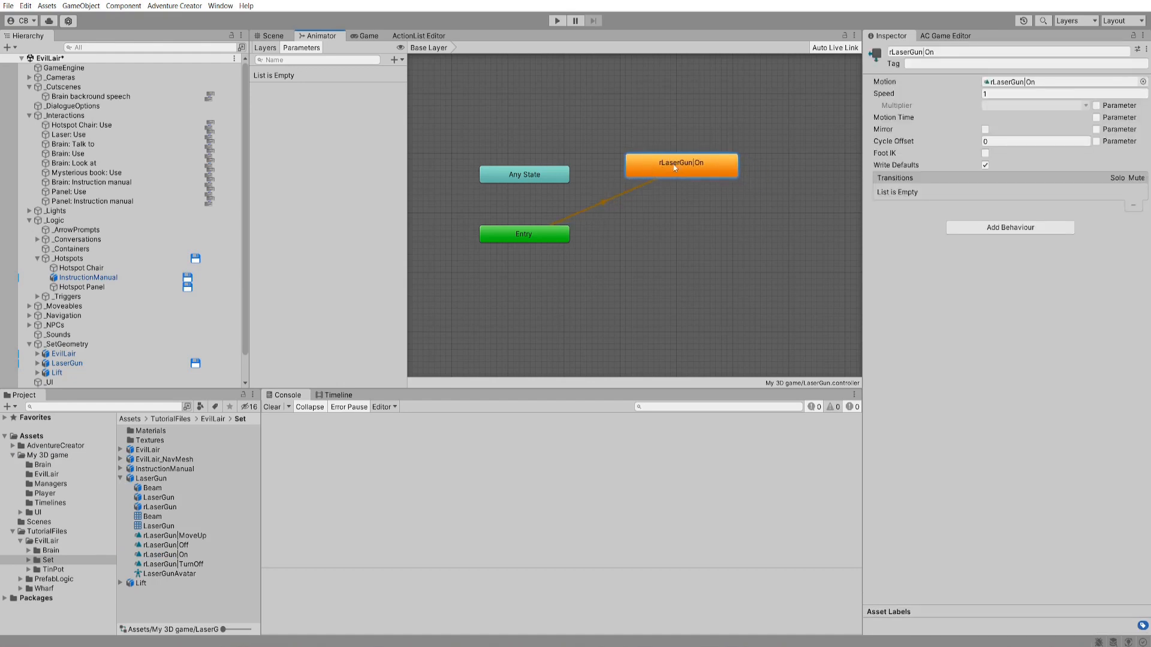
pyautogui.moveTo(184, 546); pyautogui.dragTo(659, 224)
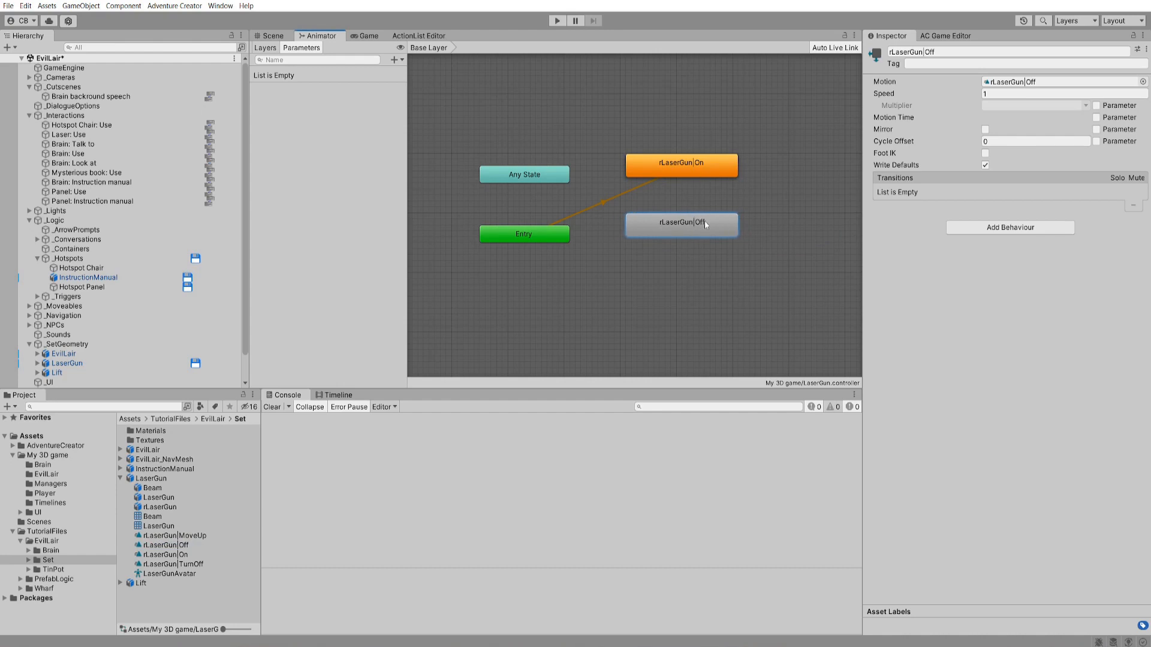
# - Add a Bool parameter named LaserIsOn to the LaserGun controller and make it true by default
pyautogui.click(393, 60)
pyautogui.click(396, 97)
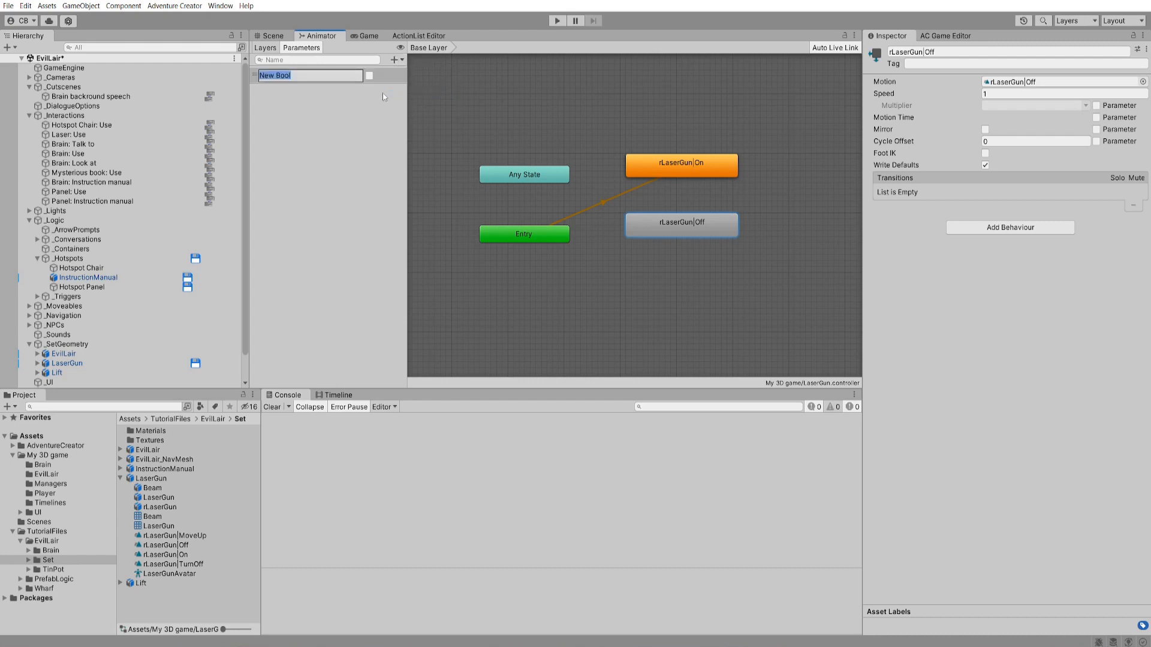
pyautogui.write('LaserIsOn')
pyautogui.press('Return')
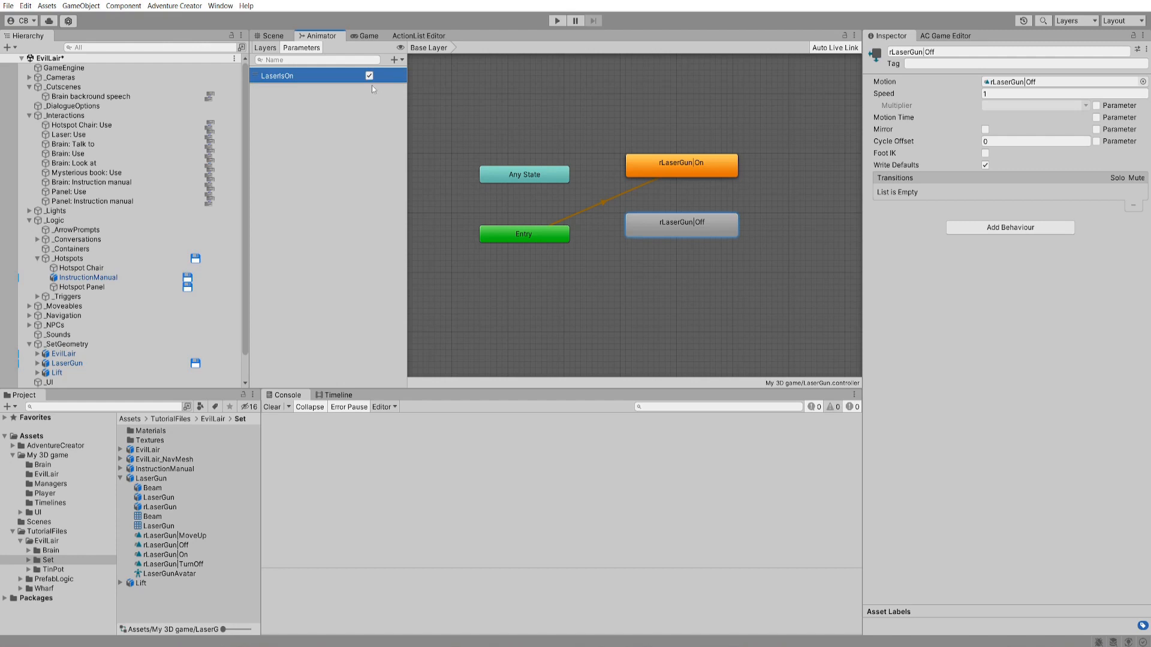
# - Make a transition from the rLaserGun|On state to the rLaserGun|Off state
pyautogui.click(692, 164)
pyautogui.rightClick(693, 166)
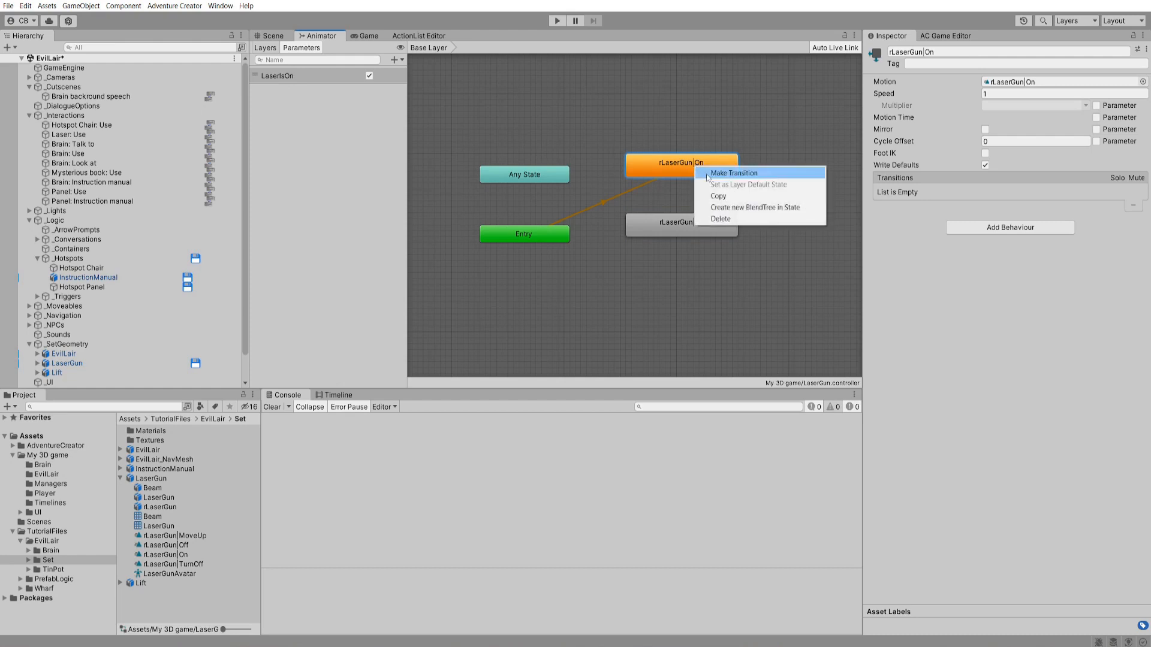
pyautogui.click(709, 174)
pyautogui.click(697, 224)
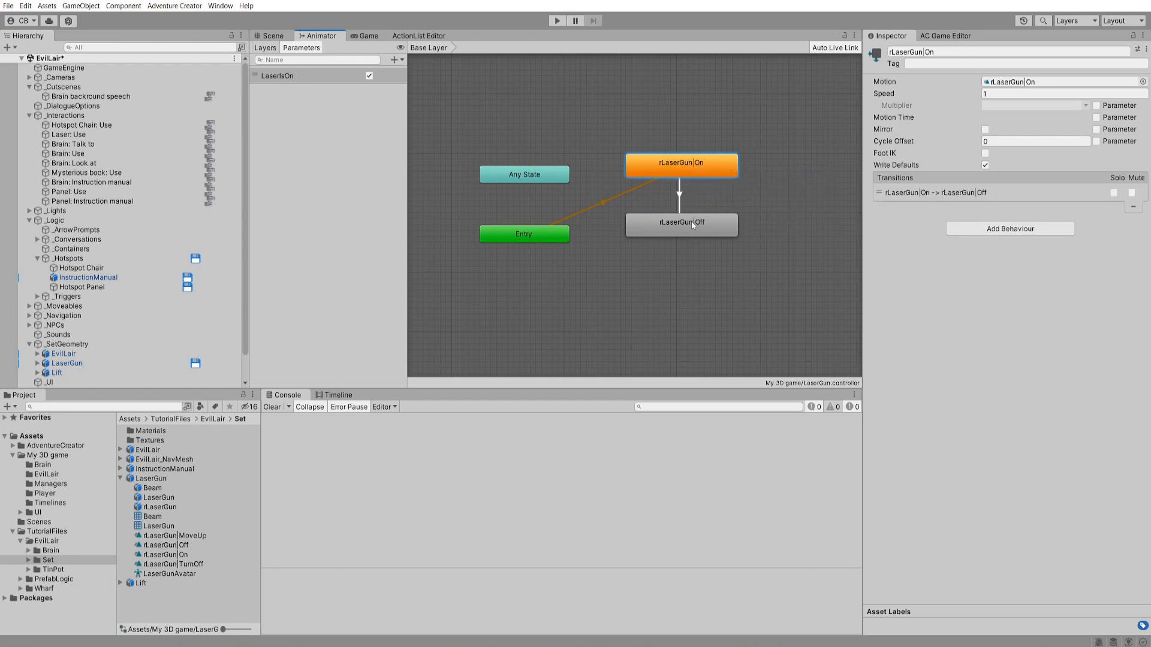
# - Give the On-to-Off transition no exit time, a duration of 0 and the condition LaserIsOn false
pyautogui.click(680, 200)
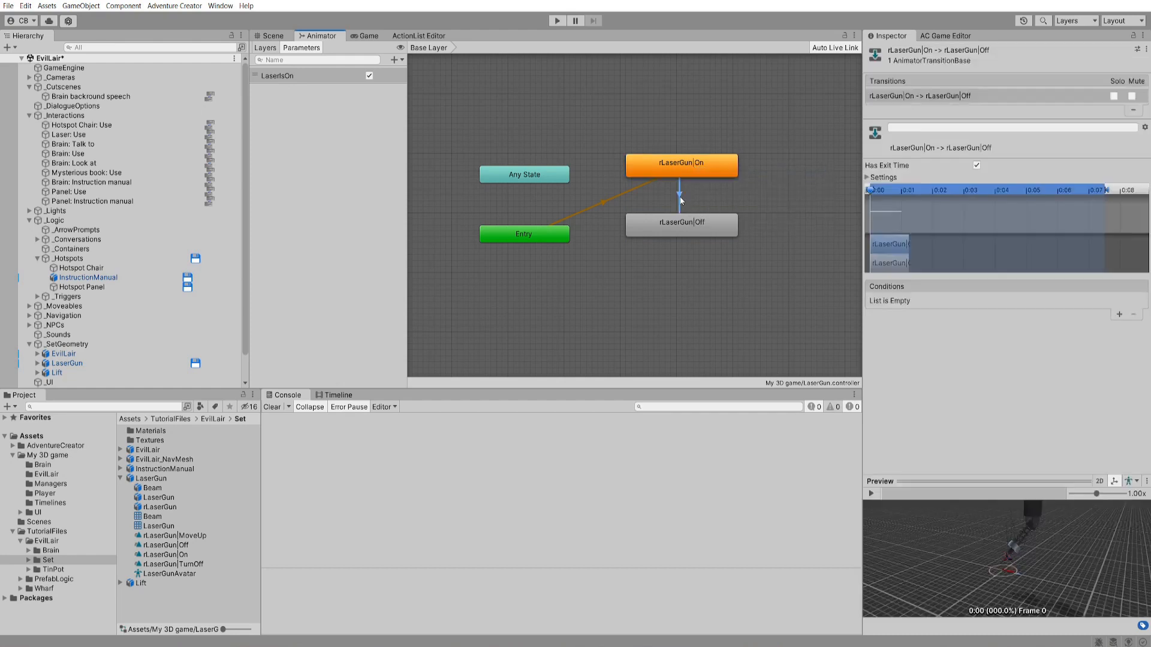
pyautogui.click(976, 165)
pyautogui.click(885, 178)
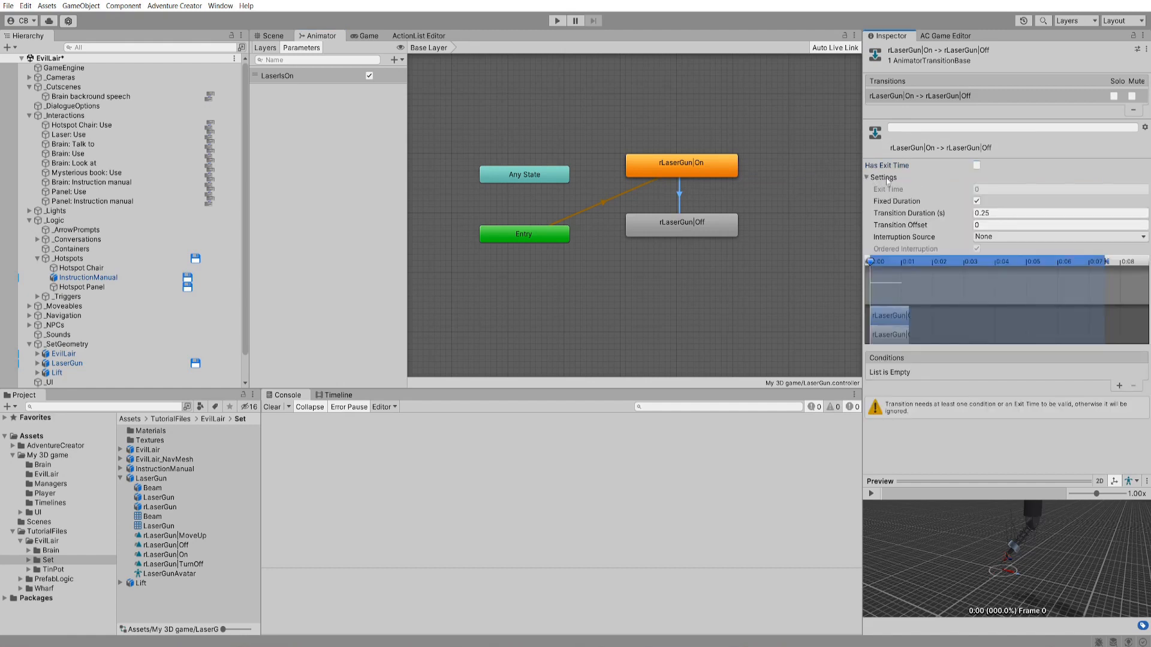
pyautogui.click(1021, 213)
pyautogui.write('0')
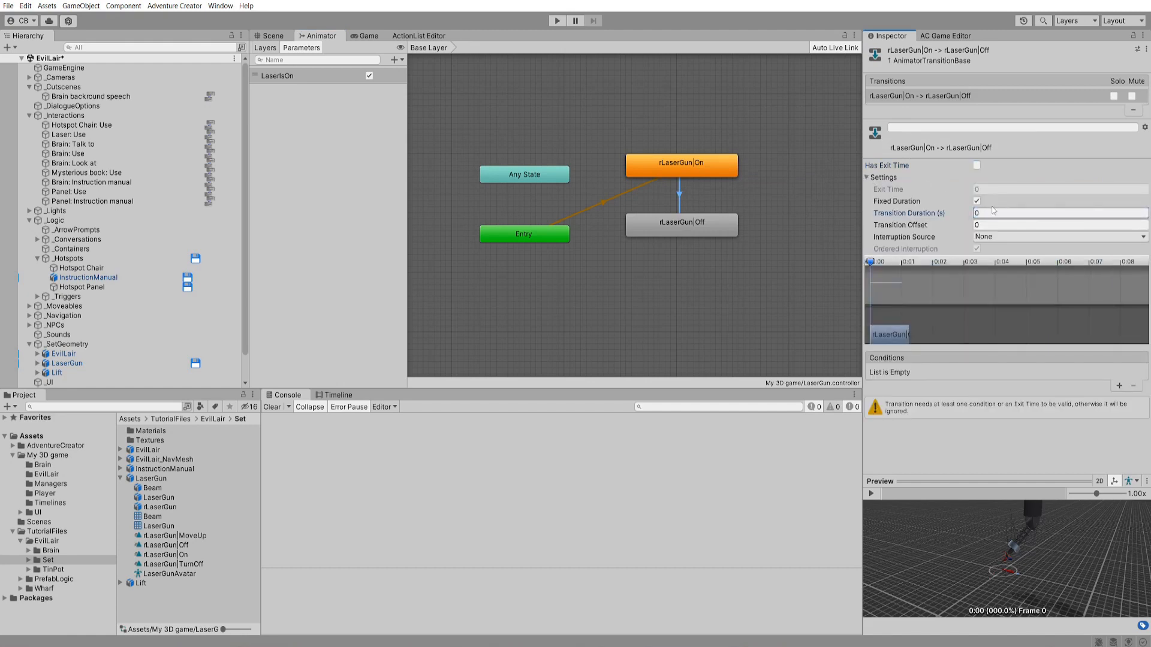
pyautogui.click(1119, 385)
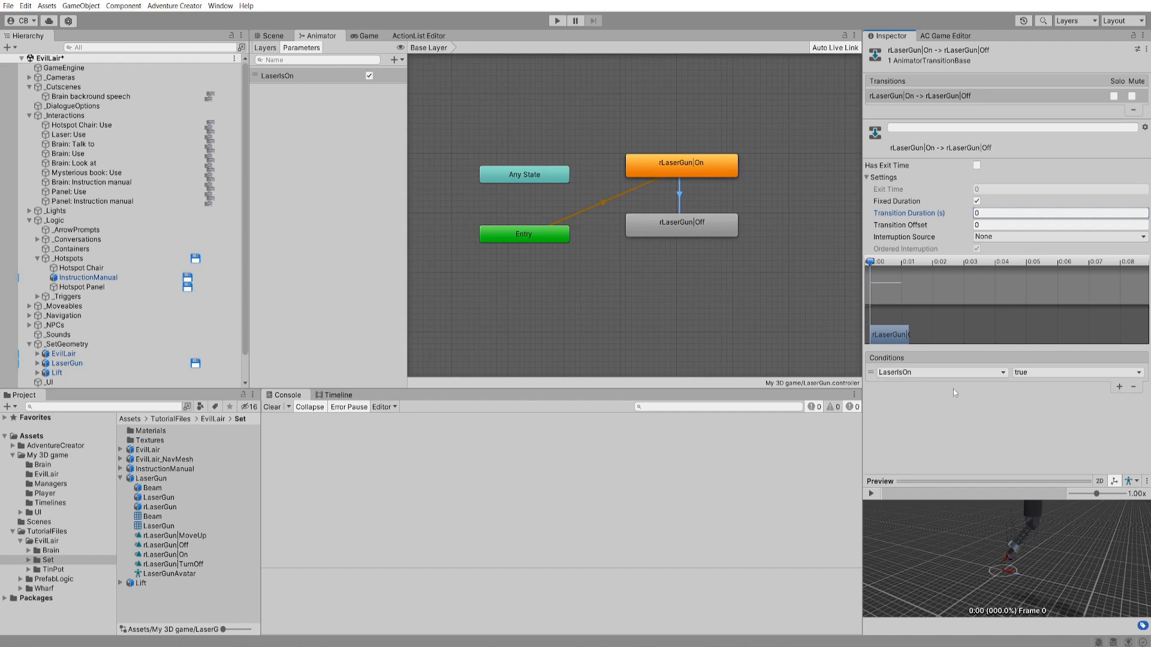
pyautogui.click(1032, 372)
pyautogui.click(1022, 396)
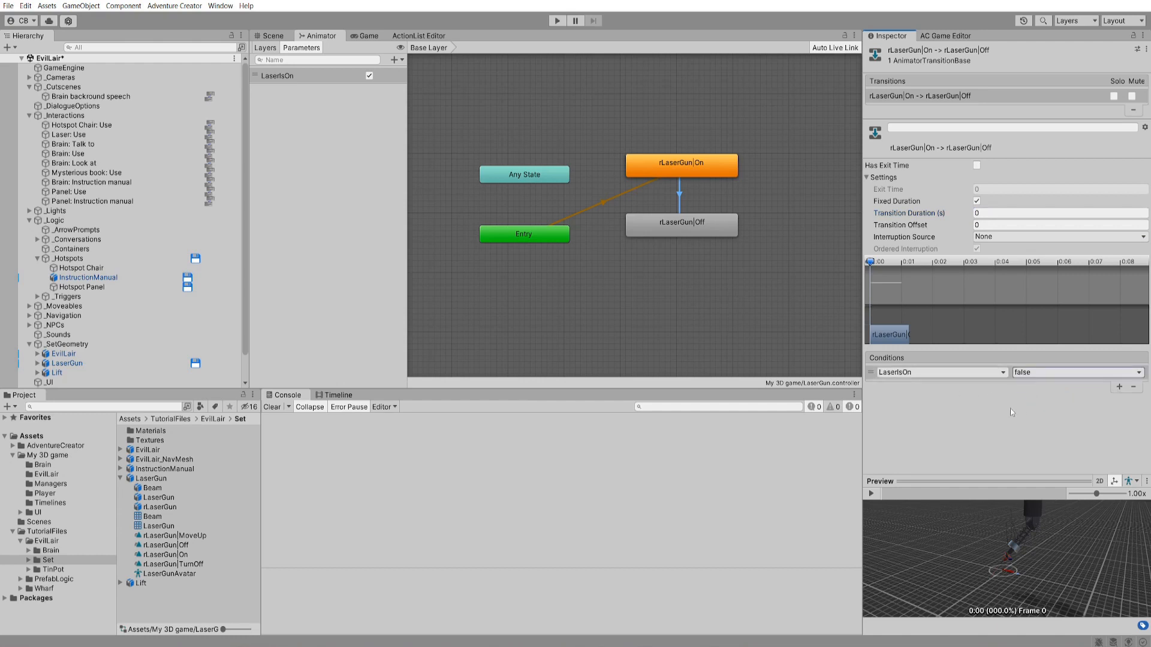
# - Make a return transition from the rLaserGun|Off state to the rLaserGun|On state
pyautogui.rightClick(696, 230)
pyautogui.click(710, 236)
pyautogui.click(691, 169)
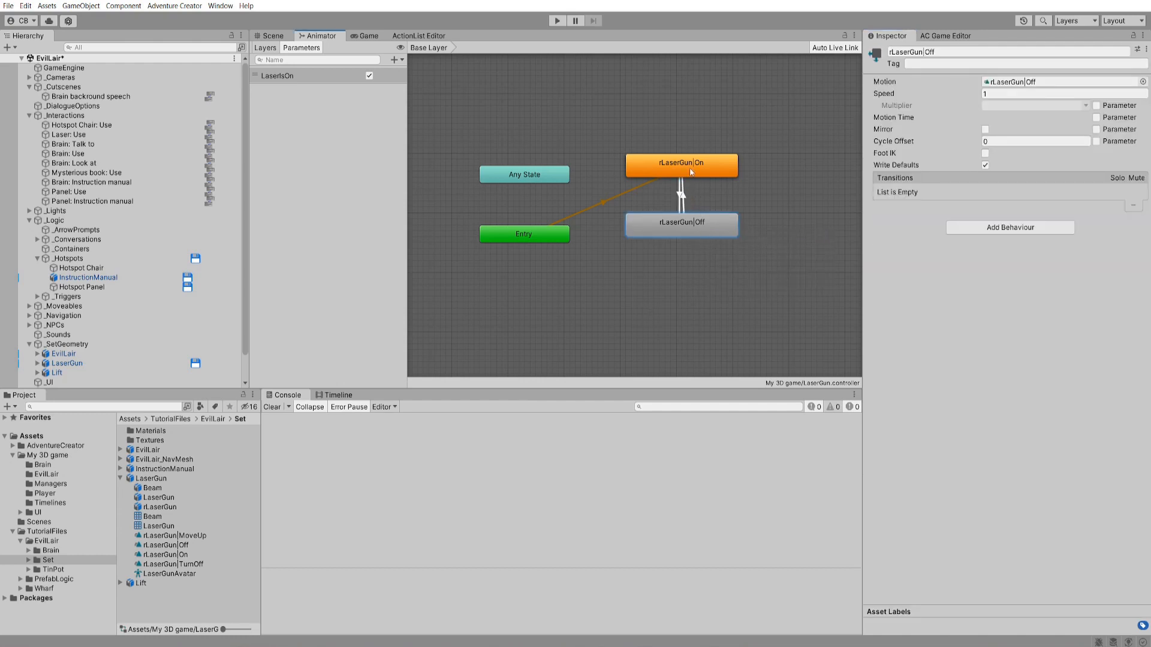
# - Give the Off-to-On transition no exit time, a duration of 0 and the condition LaserIsOn true
pyautogui.click(683, 198)
pyautogui.click(976, 166)
pyautogui.click(986, 214)
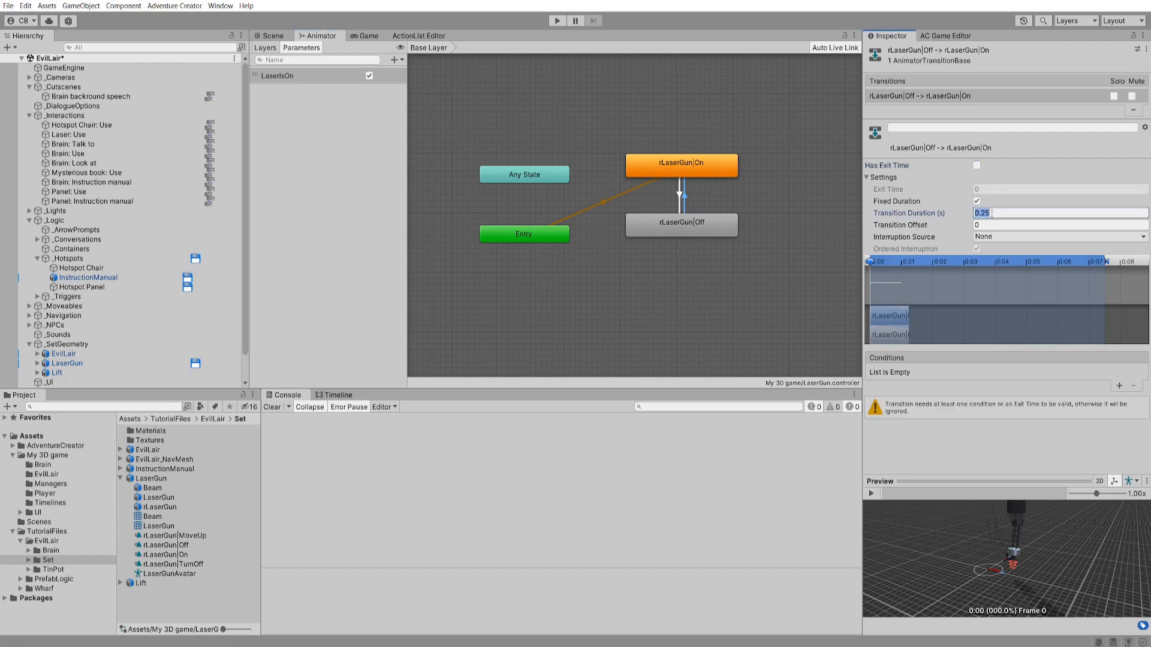
pyautogui.write('0')
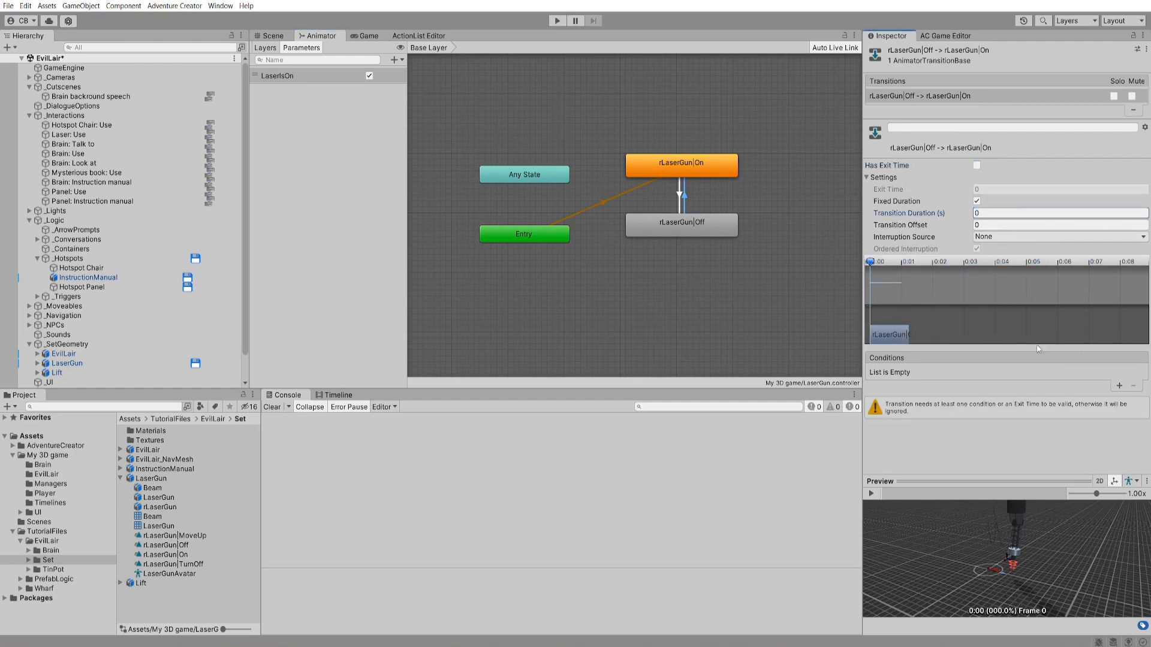
pyautogui.click(1118, 387)
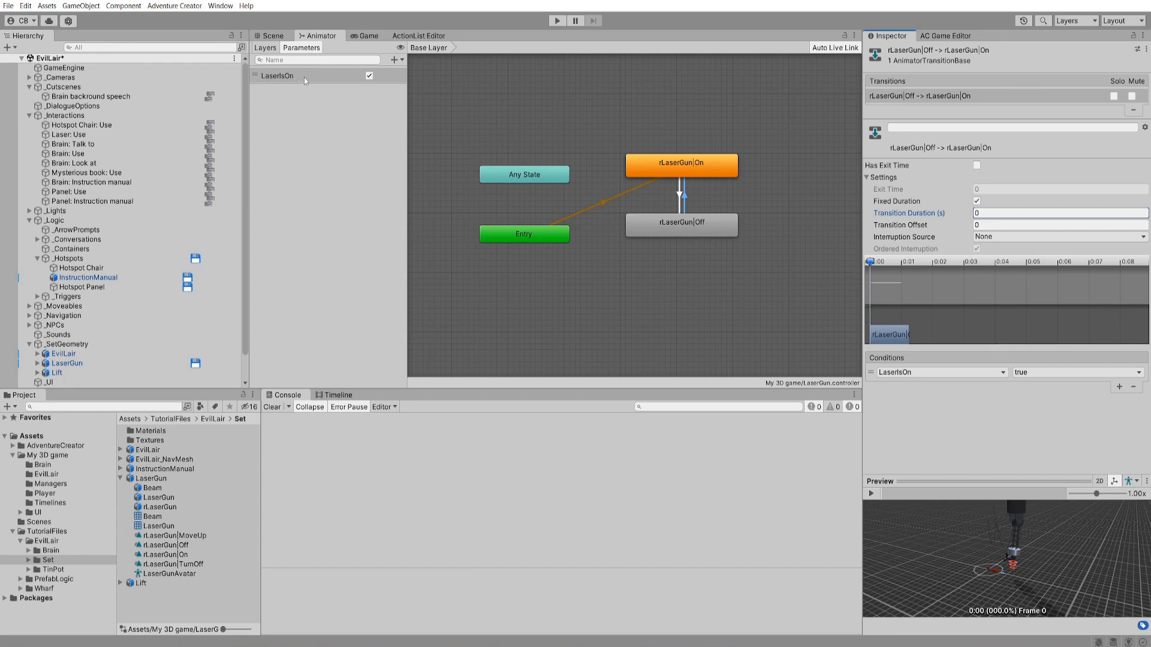
# - Append an Object: Animate action using the Mecanim engine after the Hotspot: Enable or disable action in the Panel: Instruction manual interaction
pyautogui.click(418, 36)
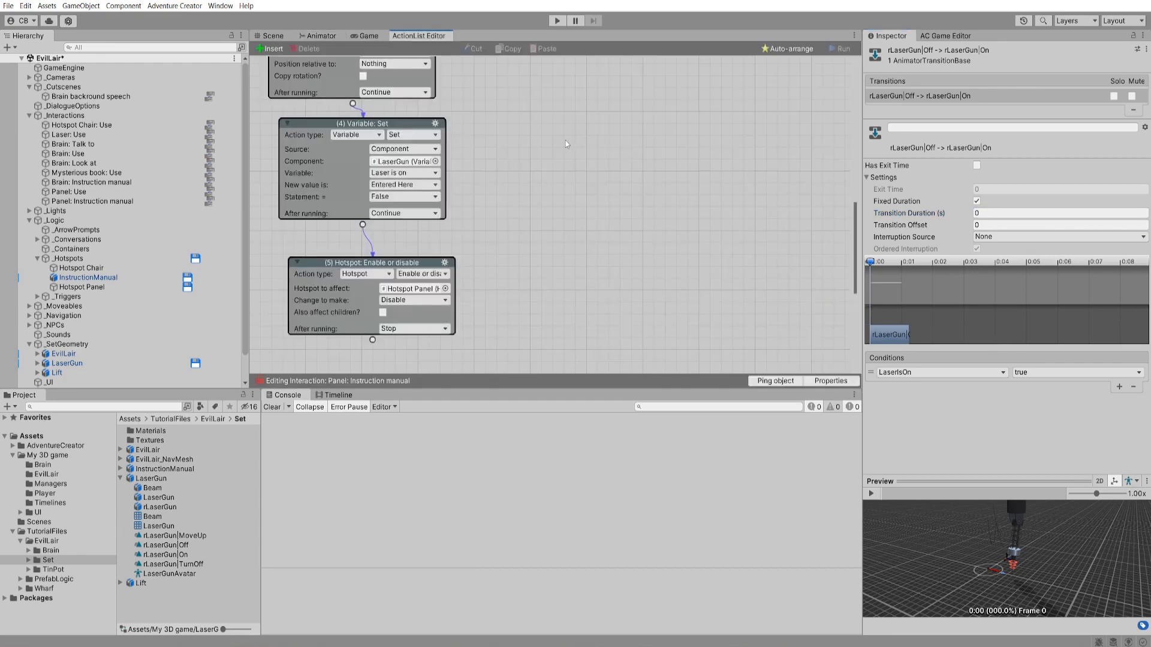
pyautogui.scroll(-5, 565, 140)
pyautogui.moveTo(372, 156); pyautogui.dragTo(384, 175)
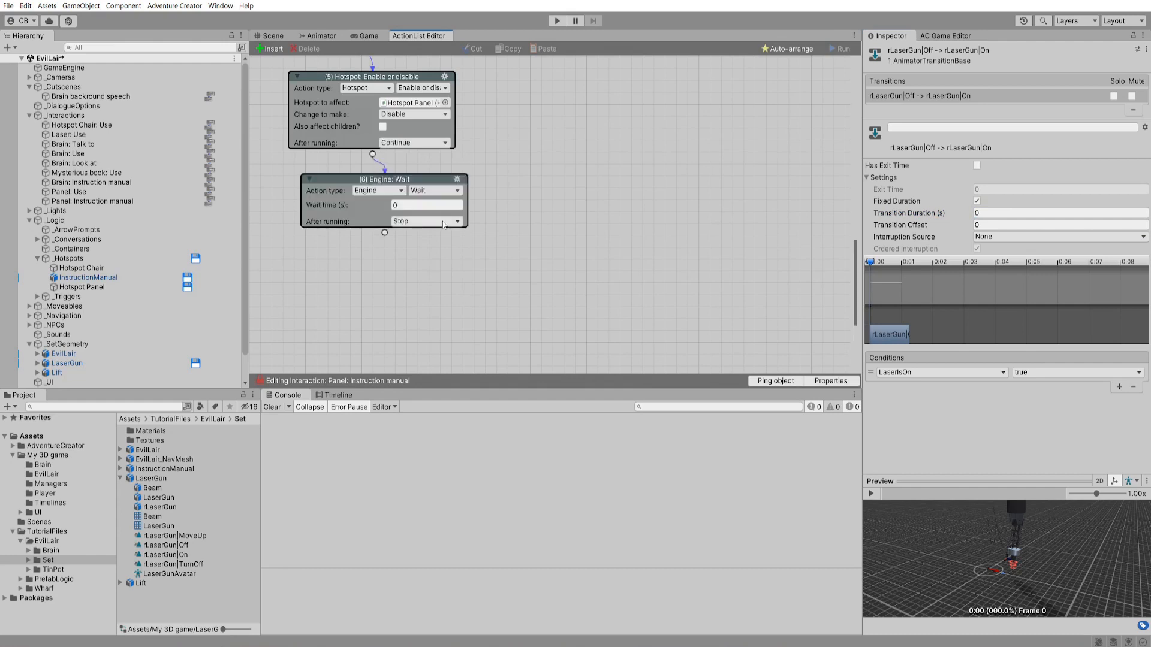
pyautogui.click(378, 190)
pyautogui.click(389, 344)
pyautogui.click(432, 191)
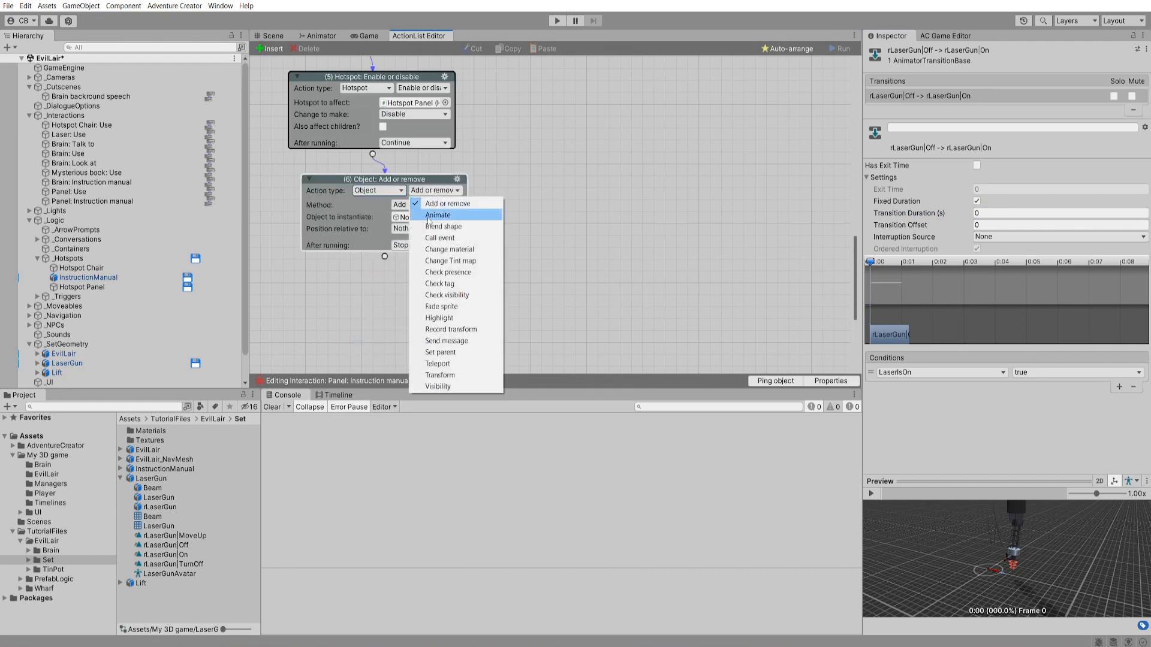
pyautogui.click(429, 216)
pyautogui.click(429, 205)
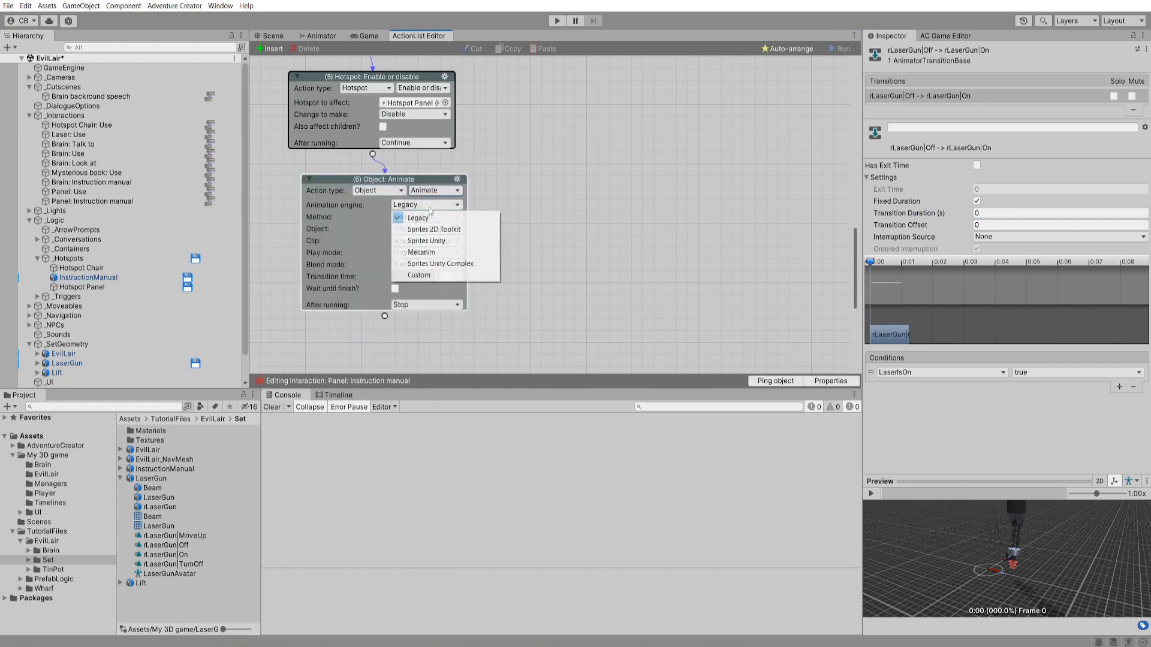
pyautogui.click(422, 252)
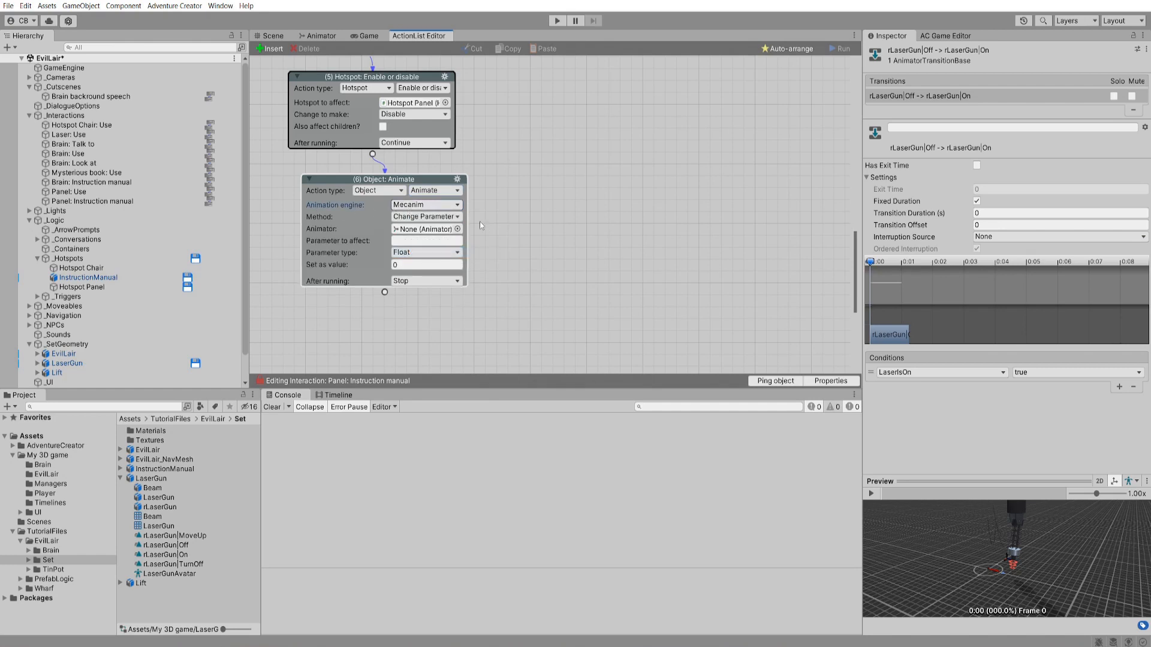
# - Assign the LaserGun animator to the Animate action and make it change the Bool parameter LaserIsOn
pyautogui.click(457, 228)
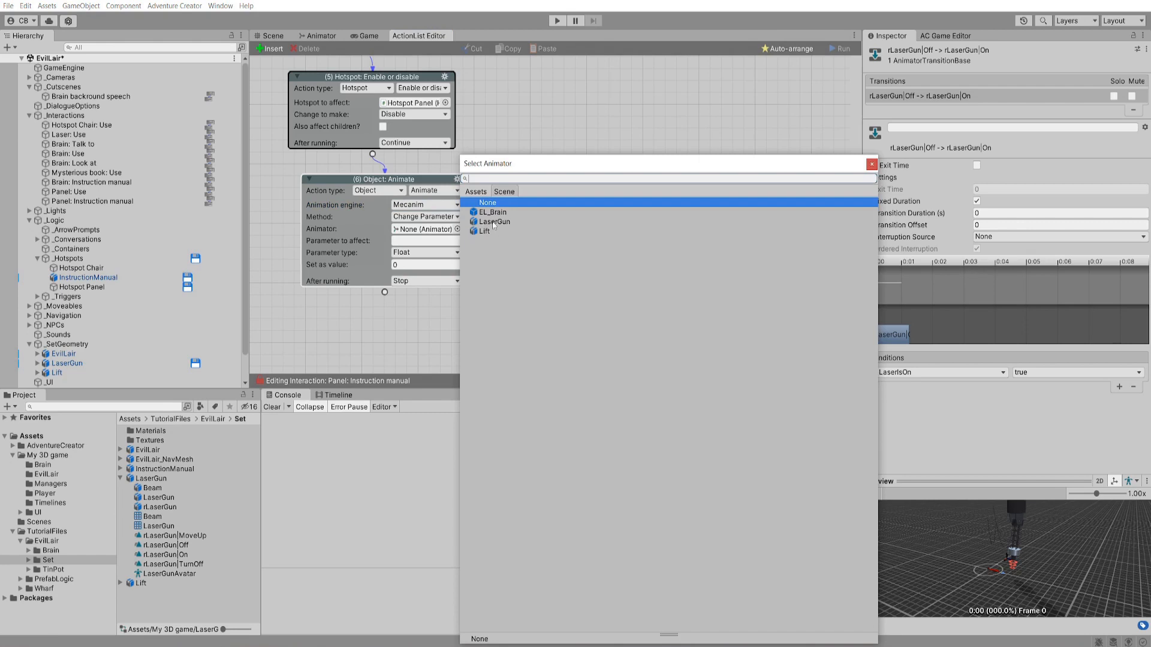
pyautogui.doubleClick(493, 223)
pyautogui.click(427, 240)
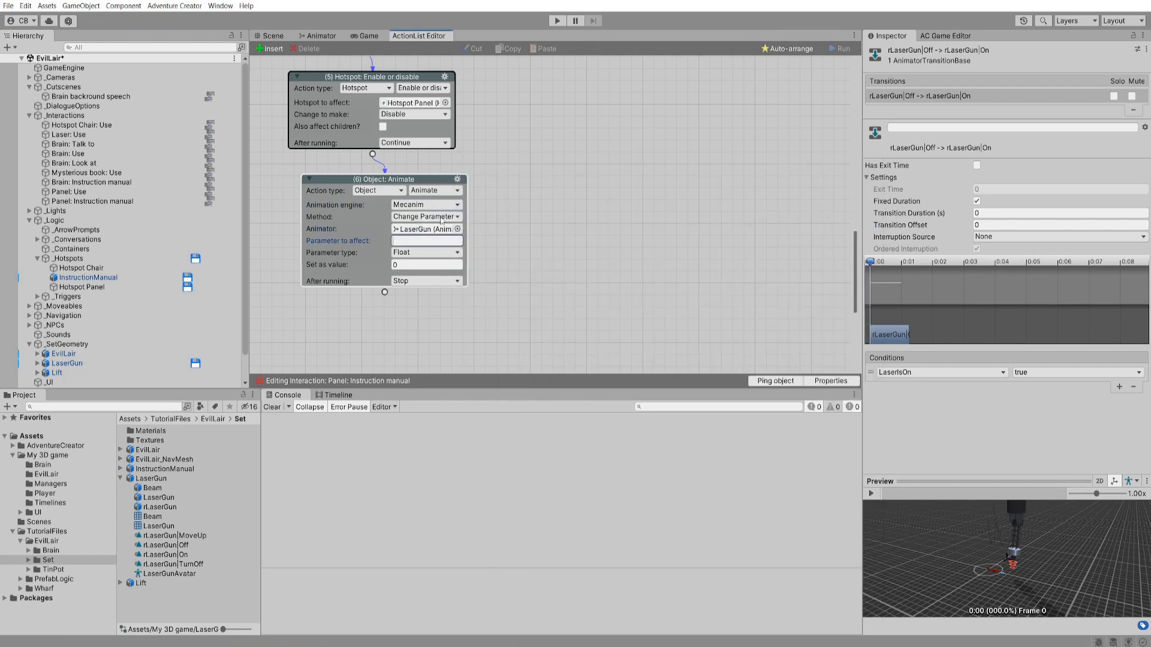
pyautogui.write('LaserIsOn')
pyautogui.press('Tab')
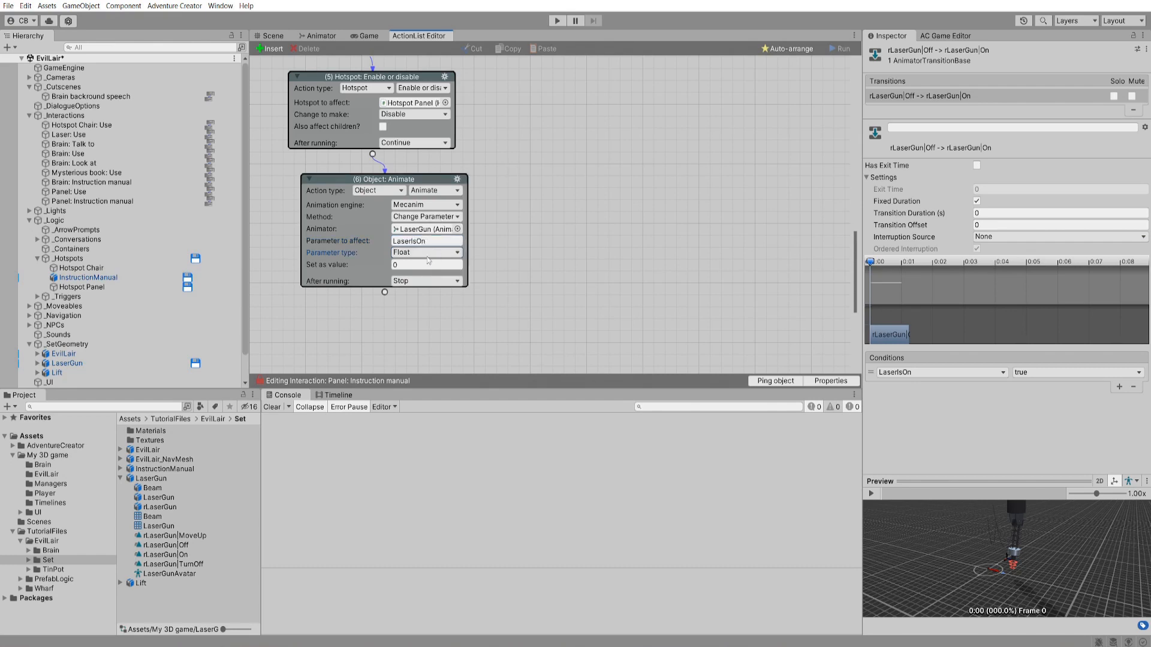
pyautogui.click(428, 260)
pyautogui.click(414, 287)
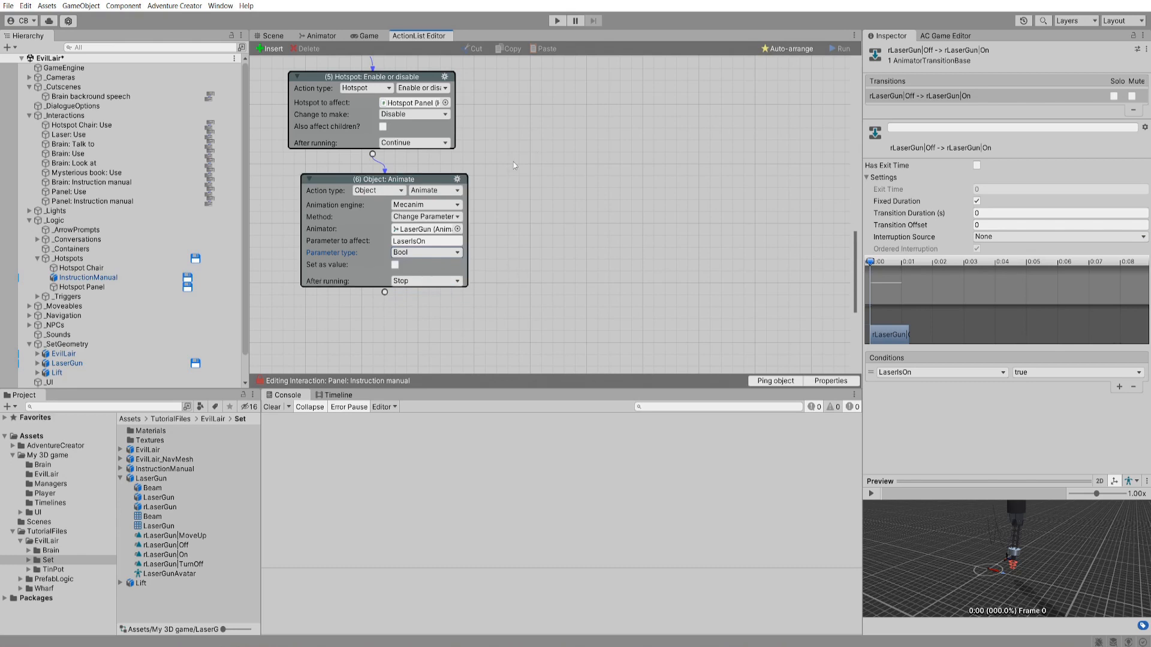
# - Delete the Object: Animate action from the Panel: Instruction manual interaction
pyautogui.click(458, 180)
pyautogui.click(484, 225)
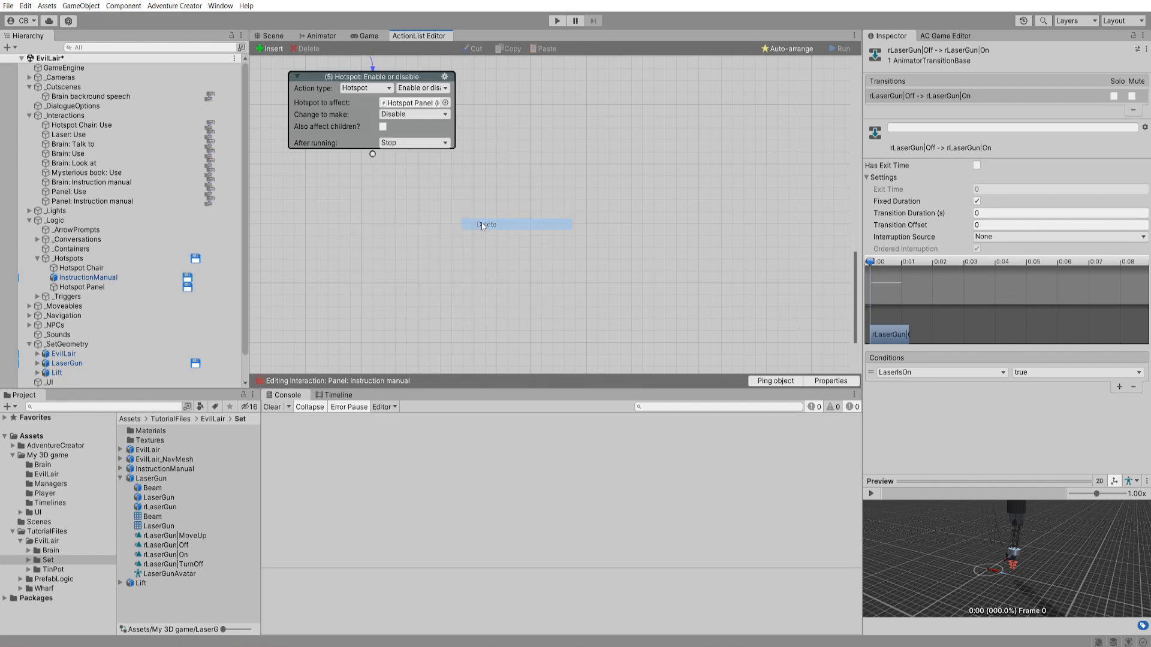
# - Open the LaserGun object's animator controller while keeping the LaserGun object selected for its component settings
pyautogui.click(53, 363)
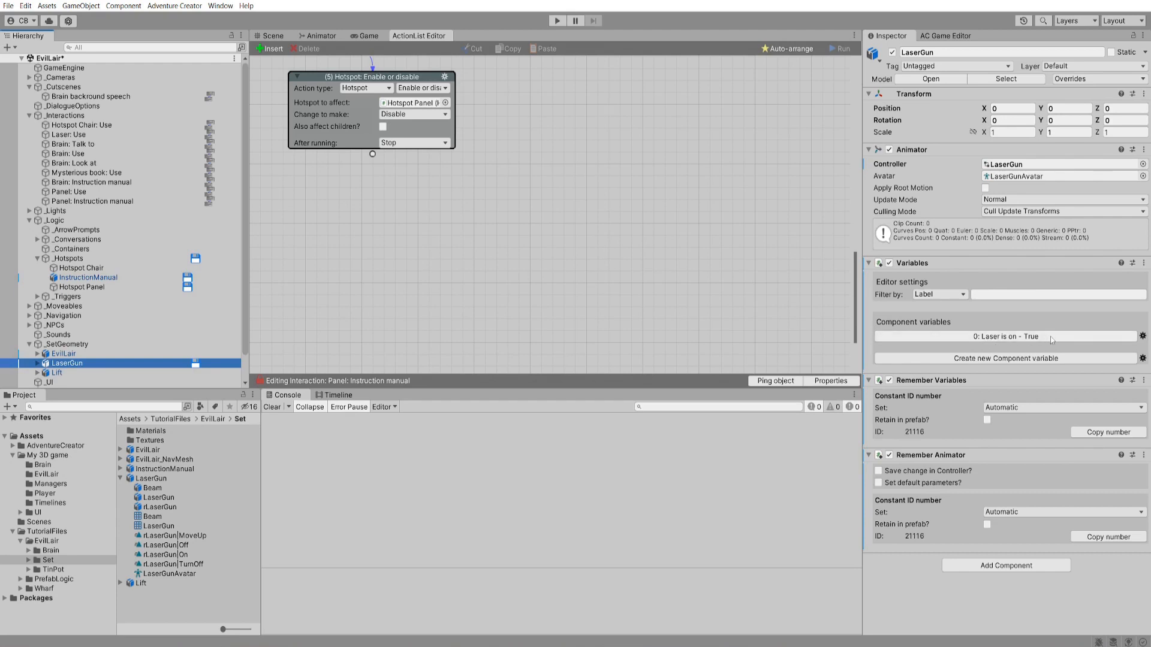
pyautogui.doubleClick(1034, 165)
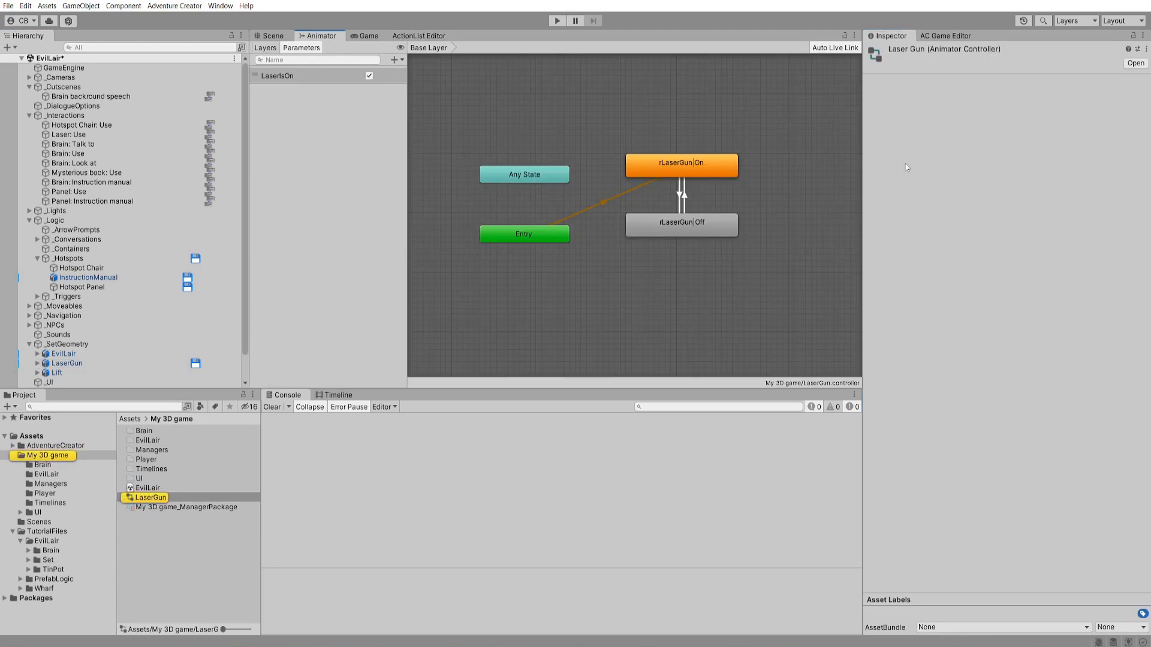
pyautogui.click(443, 197)
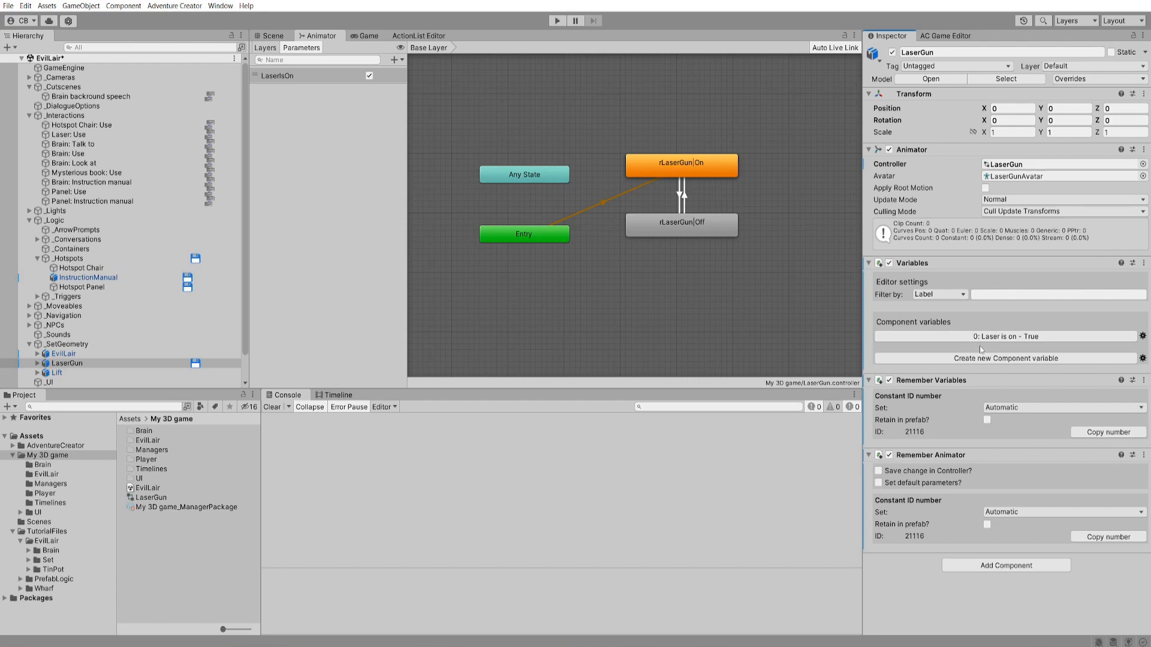
# - Copy the label of LaserGun's component variable and rename the LaserIsOn animator parameter to the same text, "Laser is on"
pyautogui.click(960, 338)
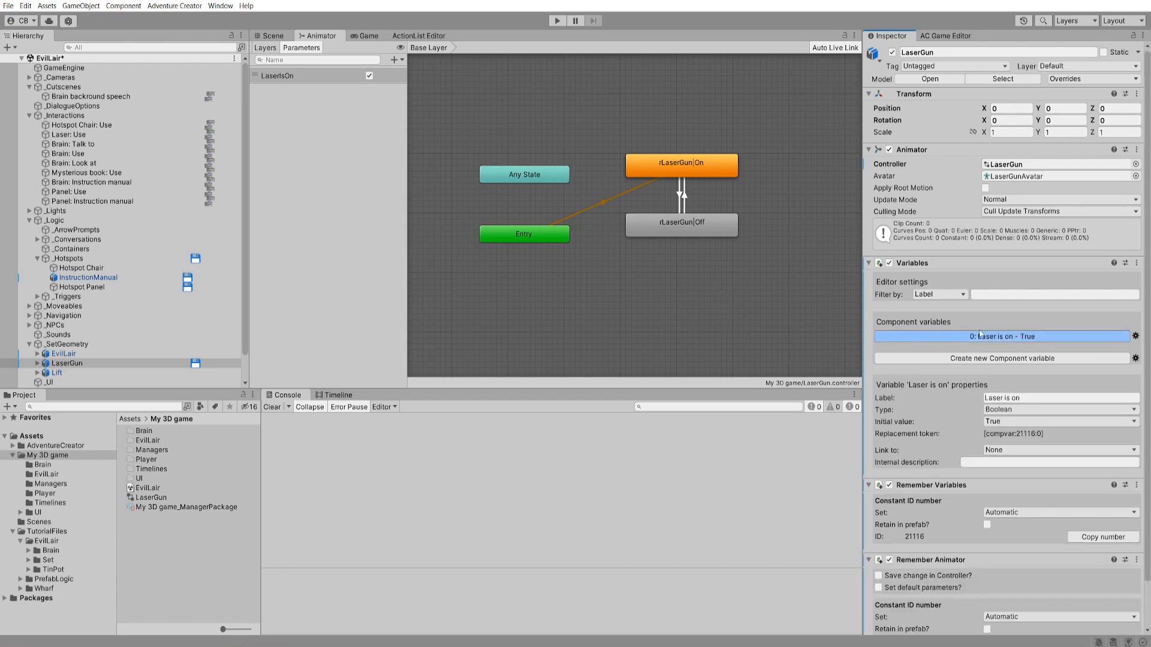
pyautogui.click(1026, 396)
pyautogui.rightClick(1029, 397)
pyautogui.click(1048, 414)
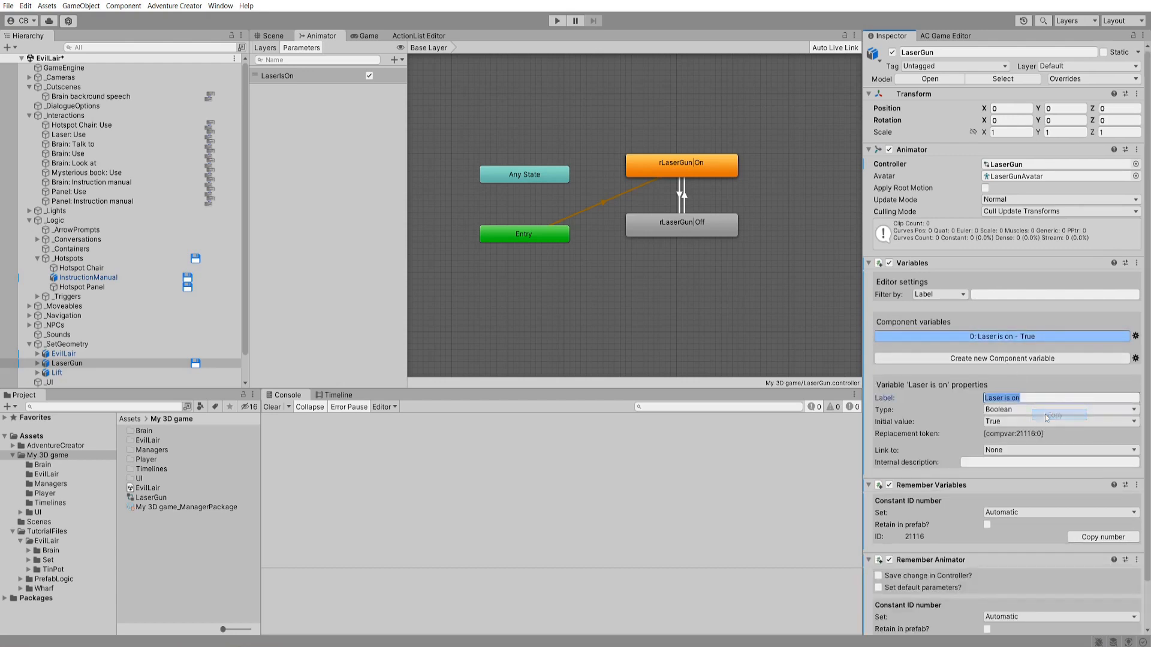
pyautogui.doubleClick(281, 76)
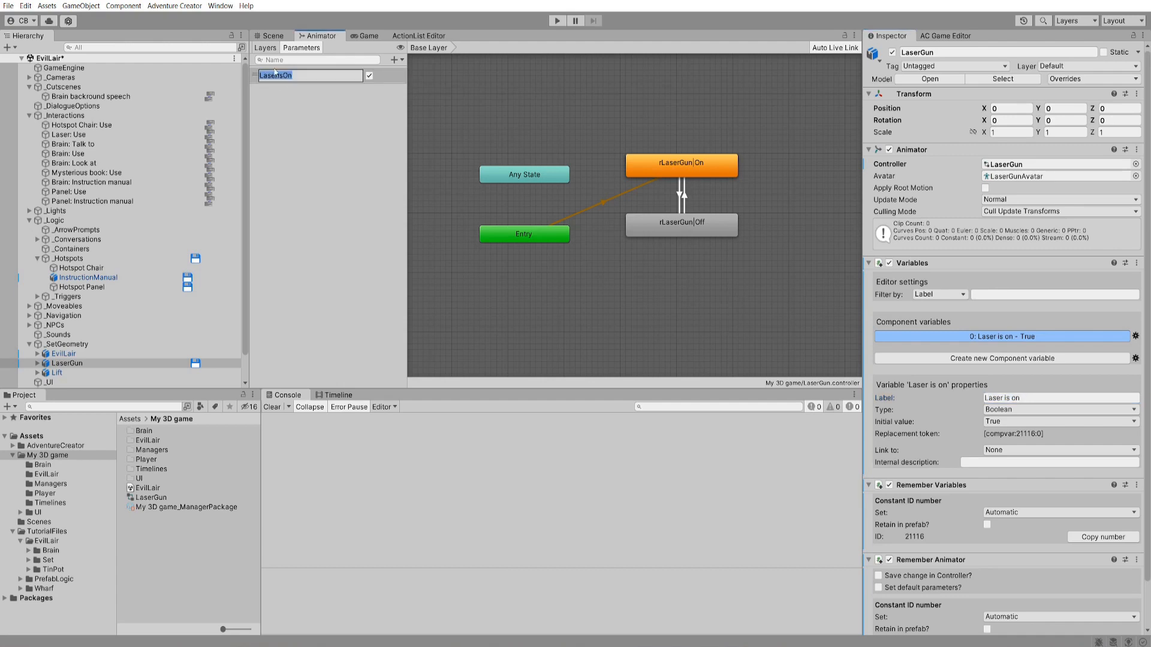
pyautogui.hotkey('ctrl', 'v')
pyautogui.press('Return')
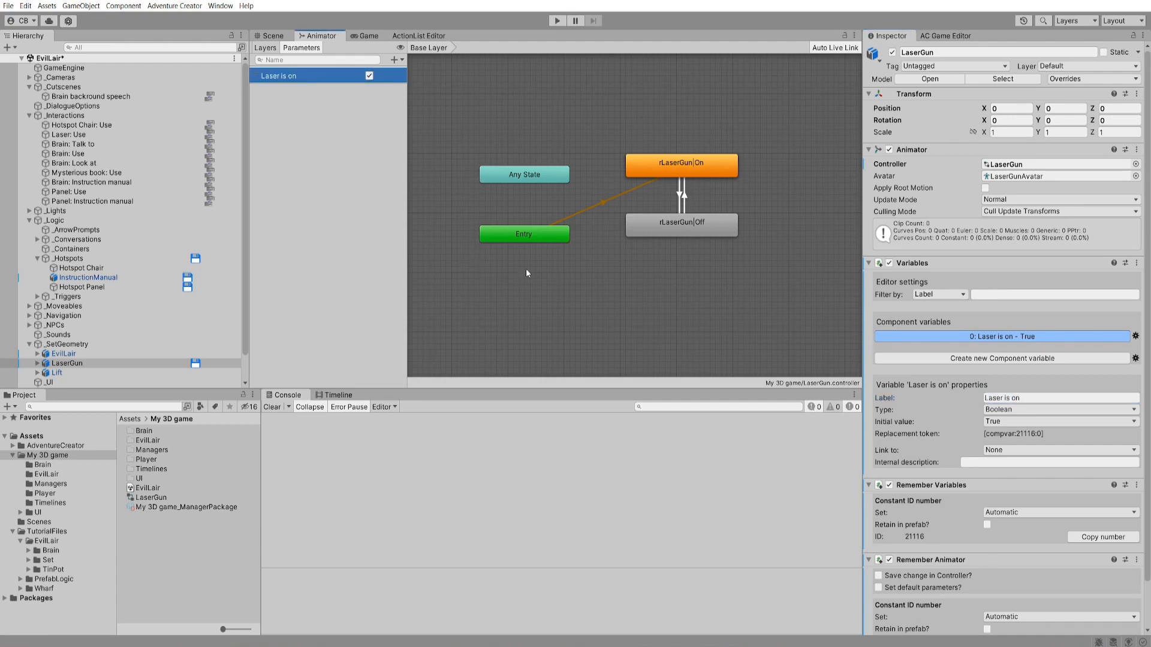
pyautogui.scroll(-3, 1030, 454)
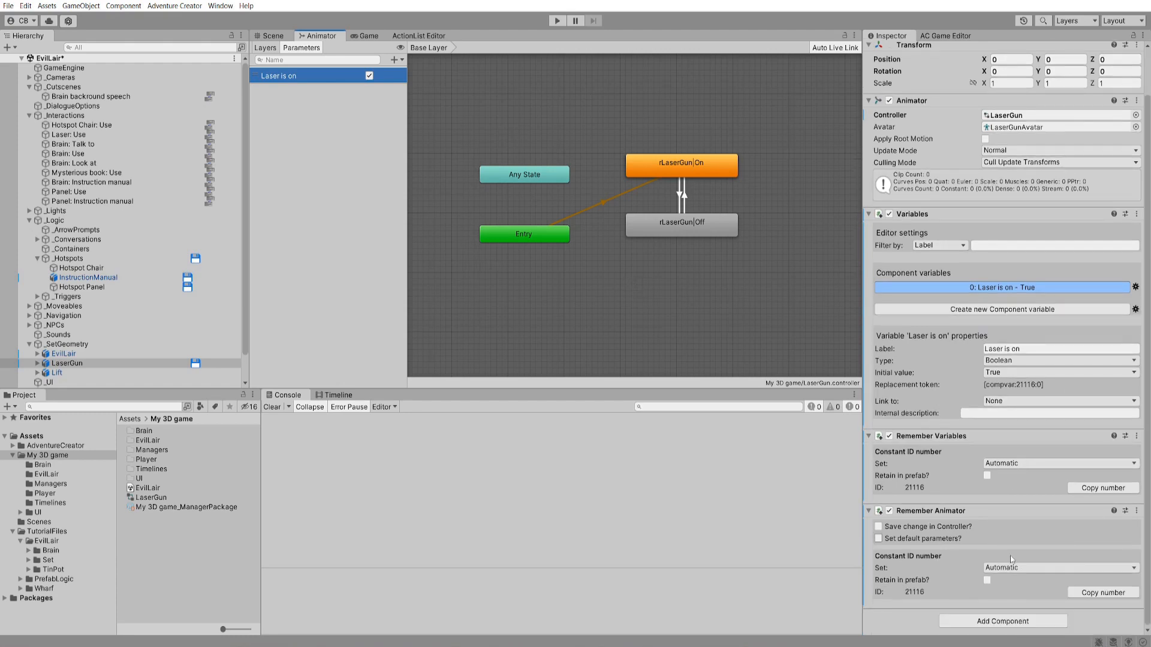
# - Add Adventure Creator's Link Variable to Animator component to the LaserGun object
pyautogui.click(1103, 612)
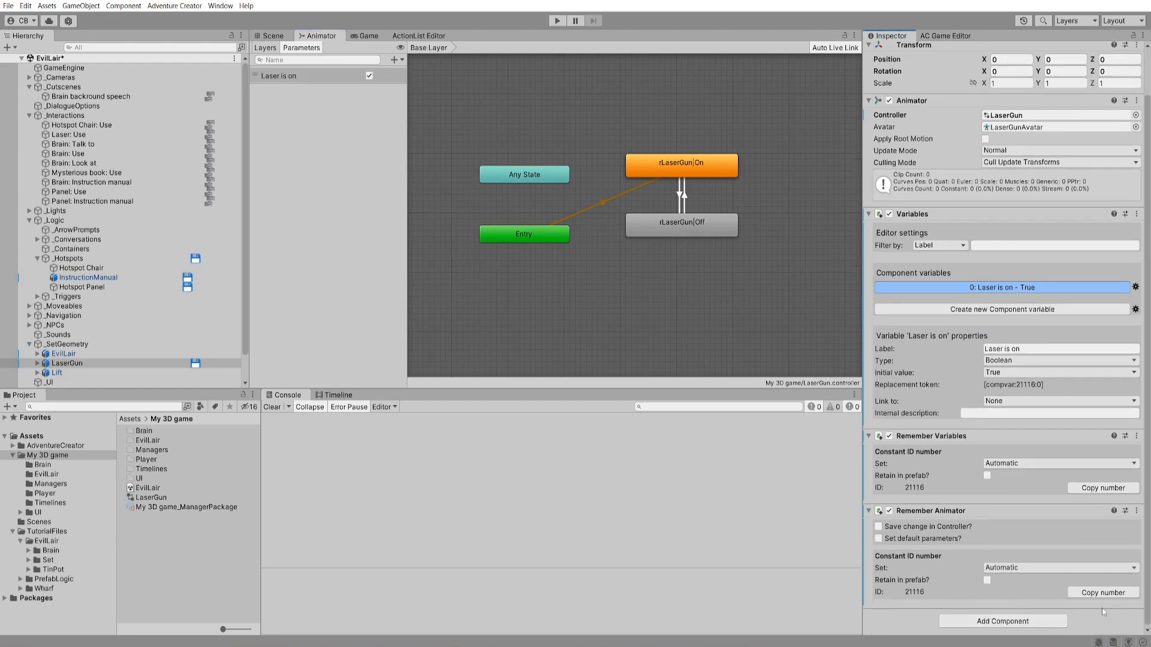
pyautogui.click(1025, 622)
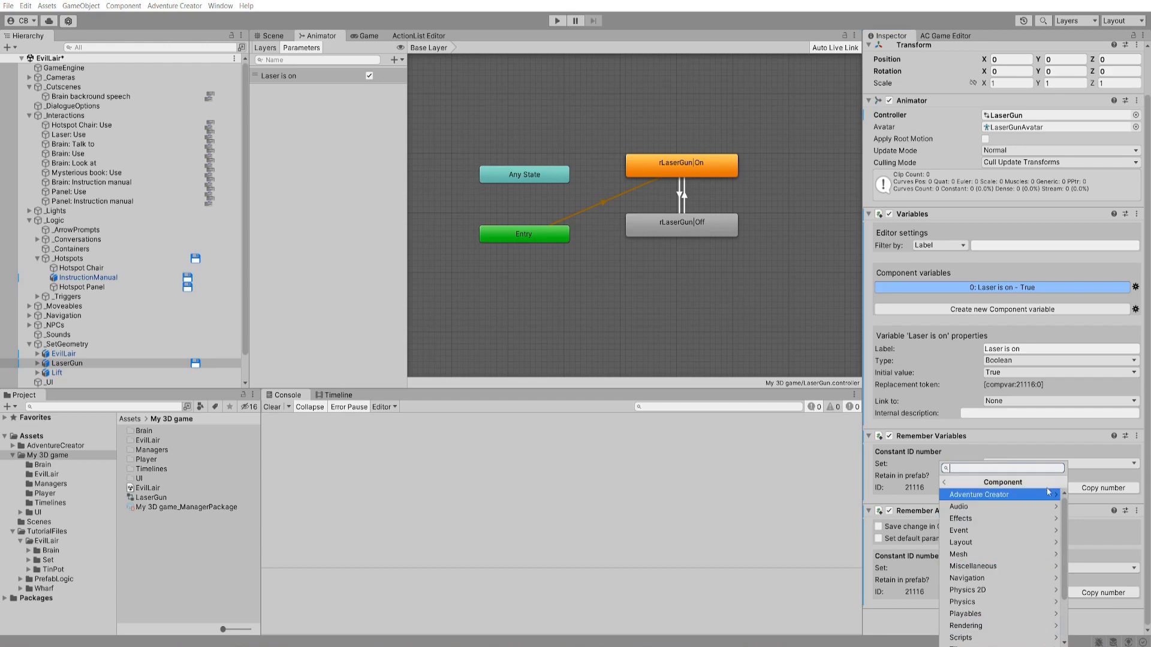
pyautogui.click(1013, 495)
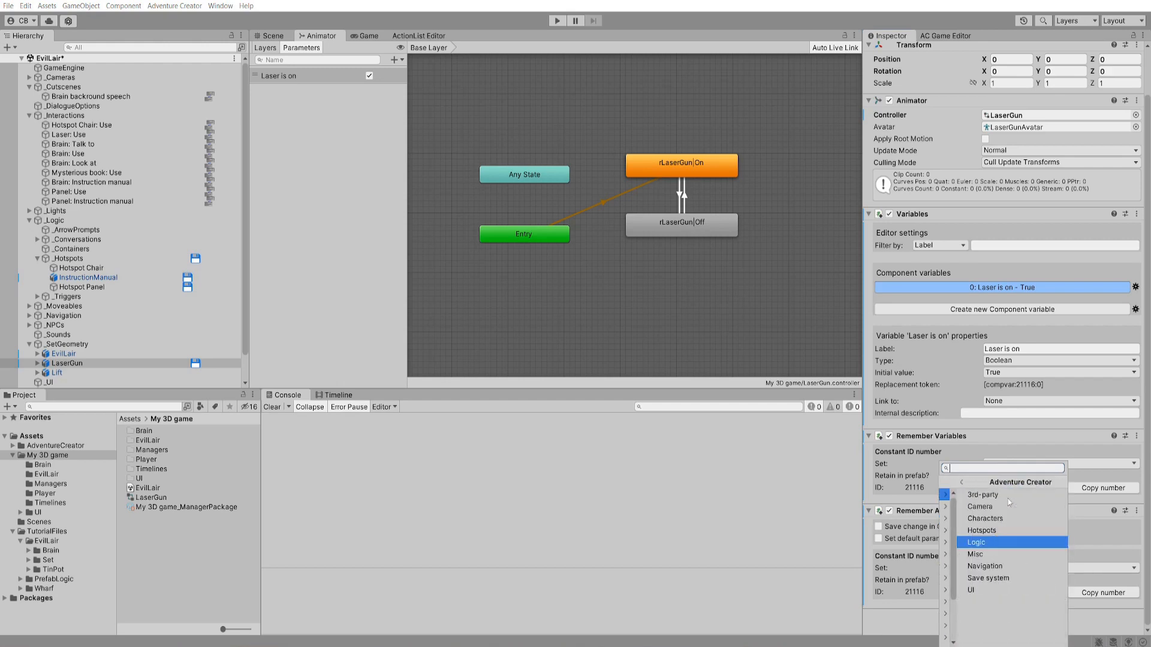
pyautogui.click(1013, 542)
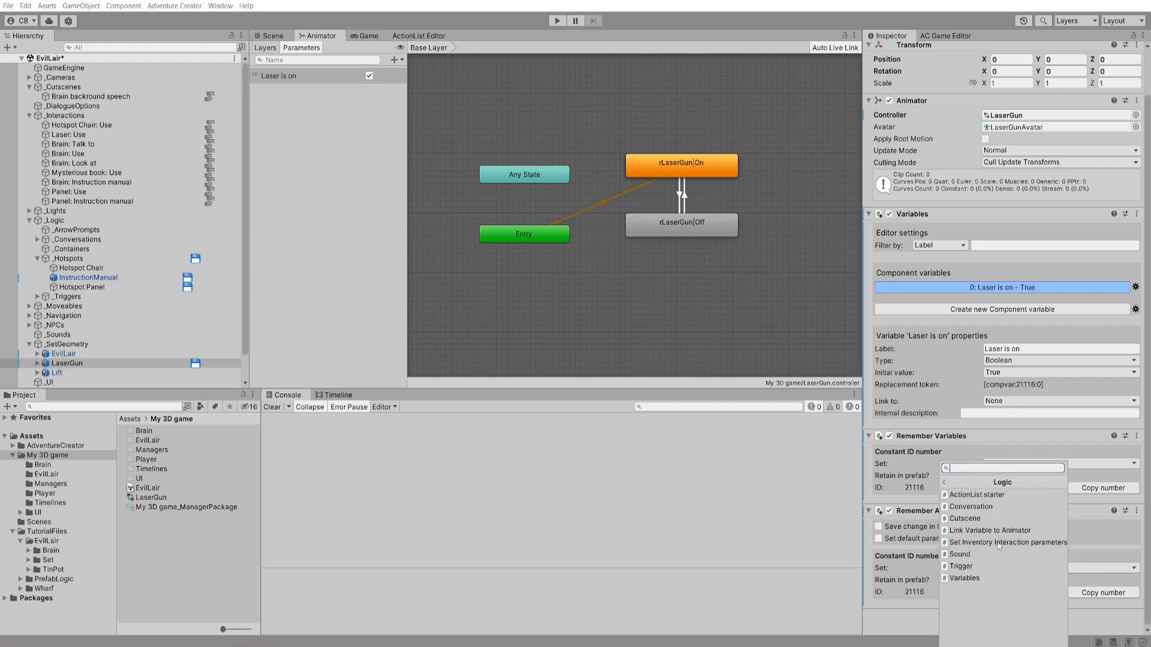
pyautogui.click(1034, 532)
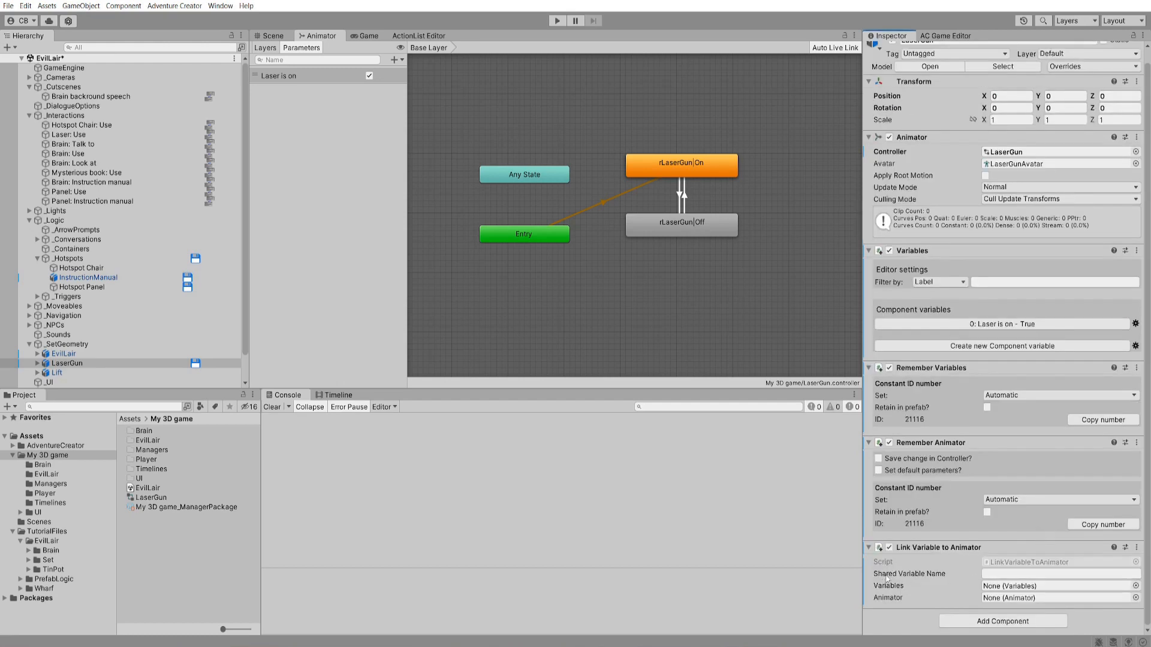
# - Set the link component's Shared Variable Name to "Laser is on" and assign LaserGun's own Variables and Animator components
pyautogui.click(1017, 574)
pyautogui.write('Laser is on')
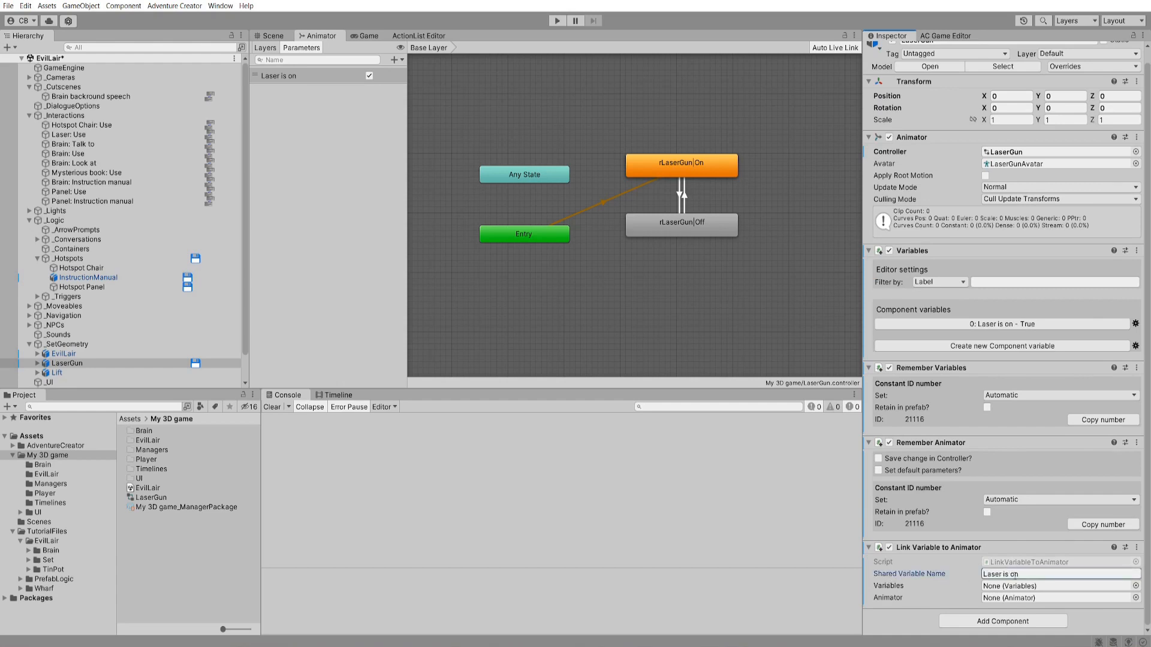
pyautogui.moveTo(911, 251); pyautogui.dragTo(1055, 586)
pyautogui.moveTo(911, 137); pyautogui.dragTo(1021, 602)
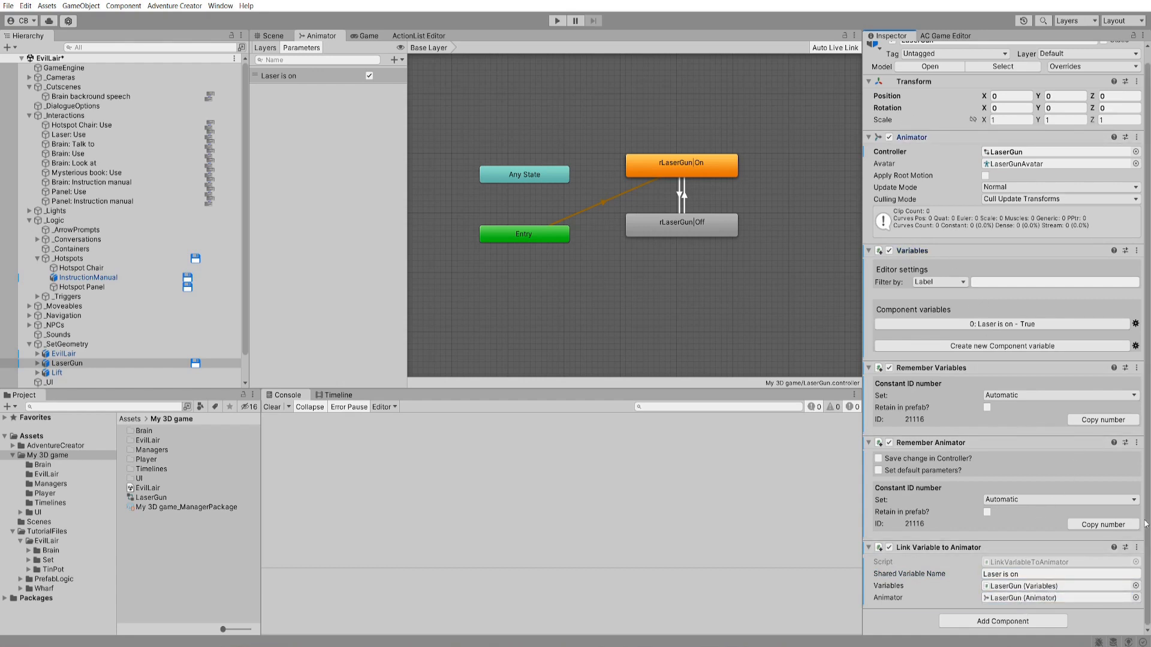
# - Run the scene briefly to check the console for problems with the variable link, and stop playback
pyautogui.hotkey('ctrl', 'p')
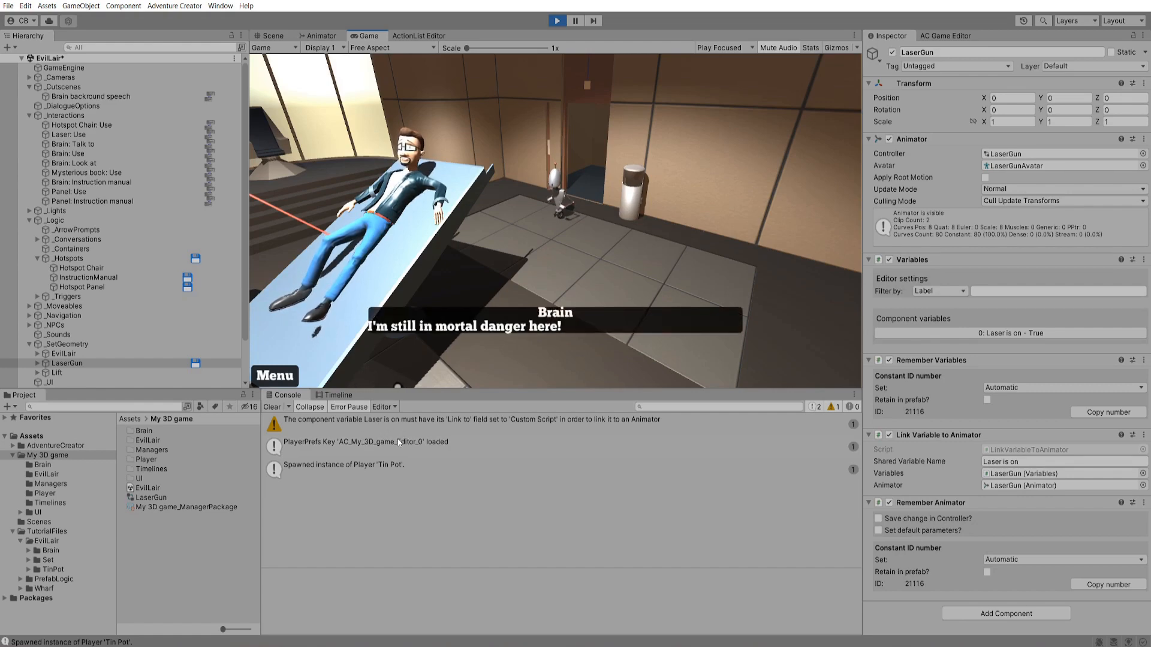
pyautogui.moveTo(492, 1)
pyautogui.click(556, 21)
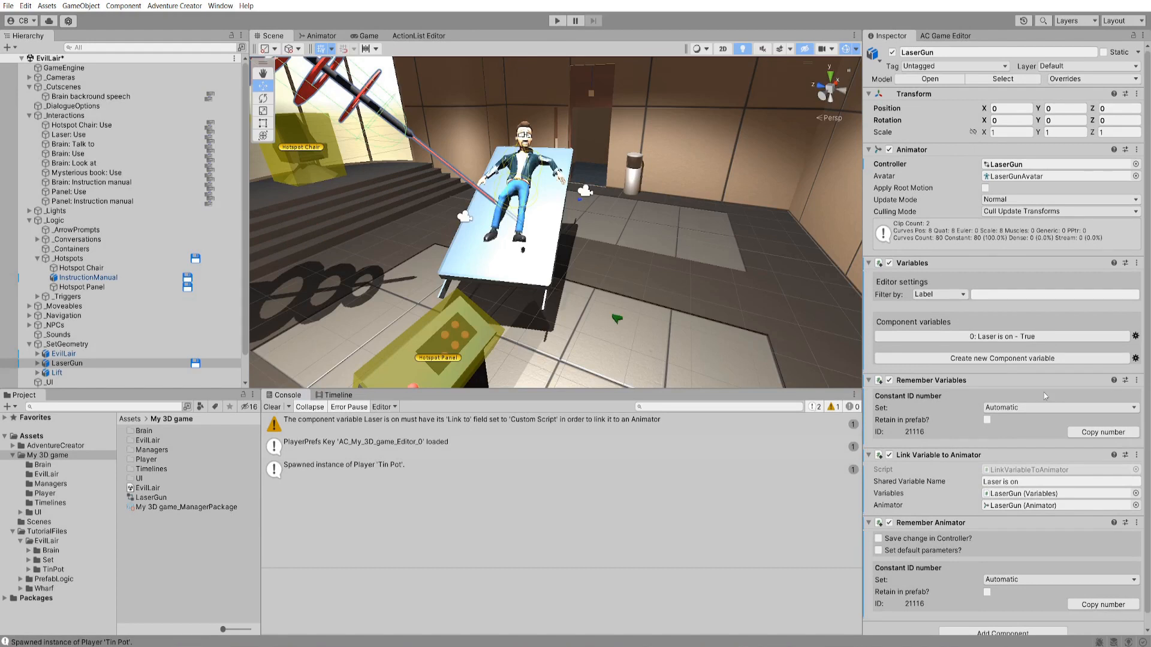
# - Set the Link to option of LaserGun's "Laser is on" component variable to Custom Script
pyautogui.click(973, 337)
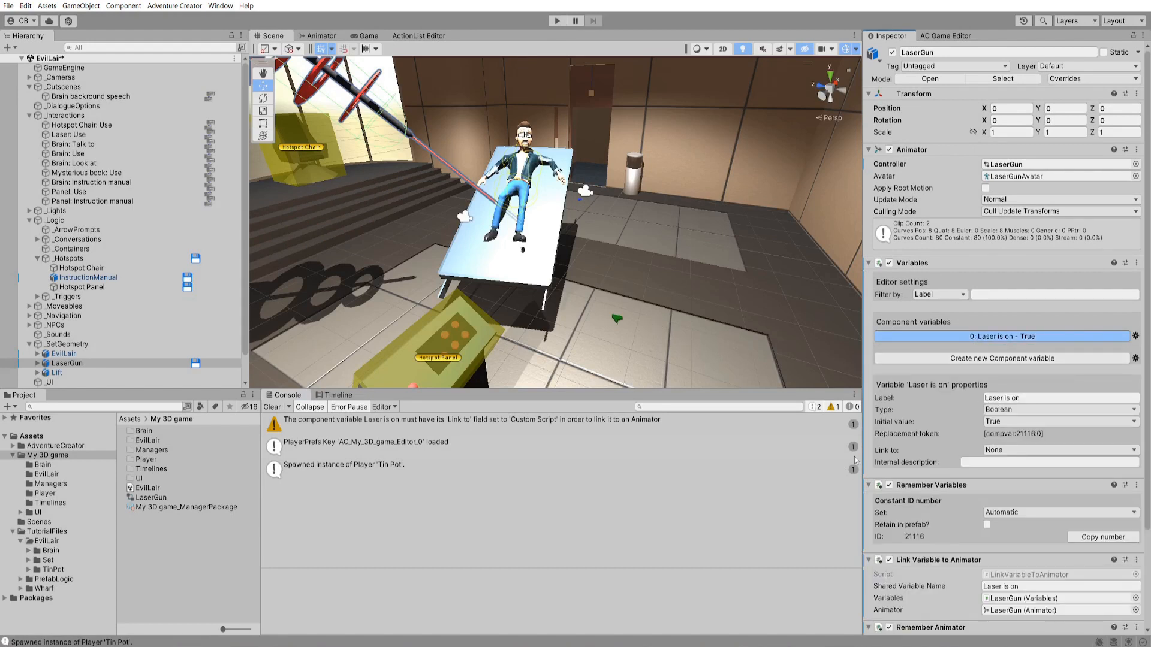
pyautogui.click(995, 455)
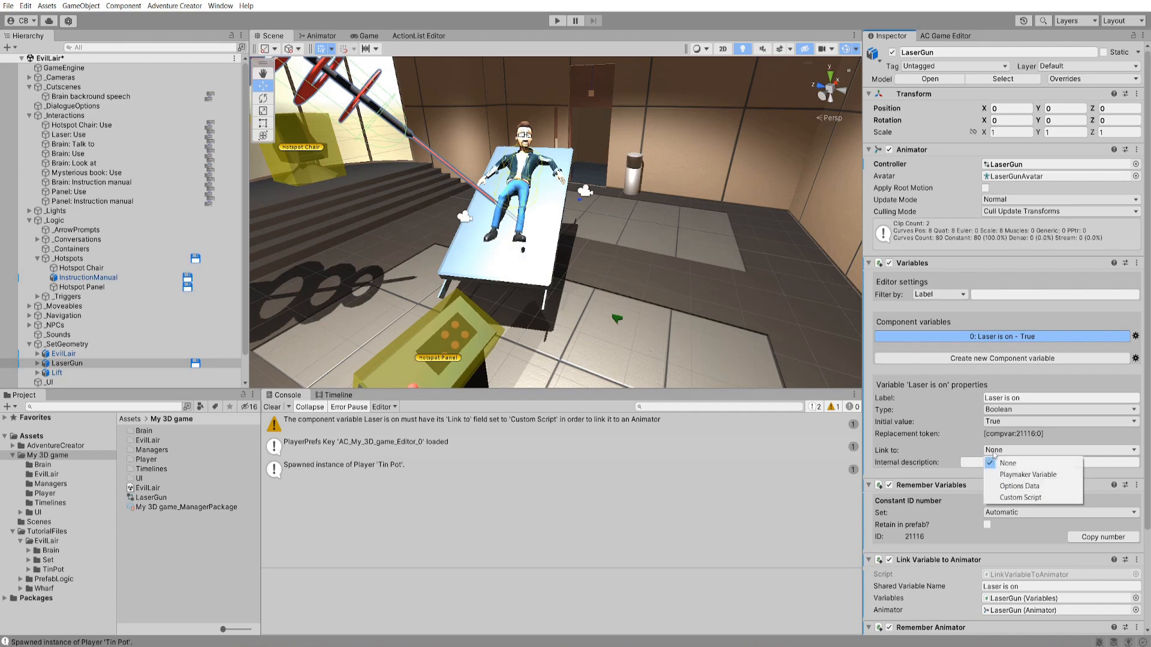
pyautogui.click(1009, 498)
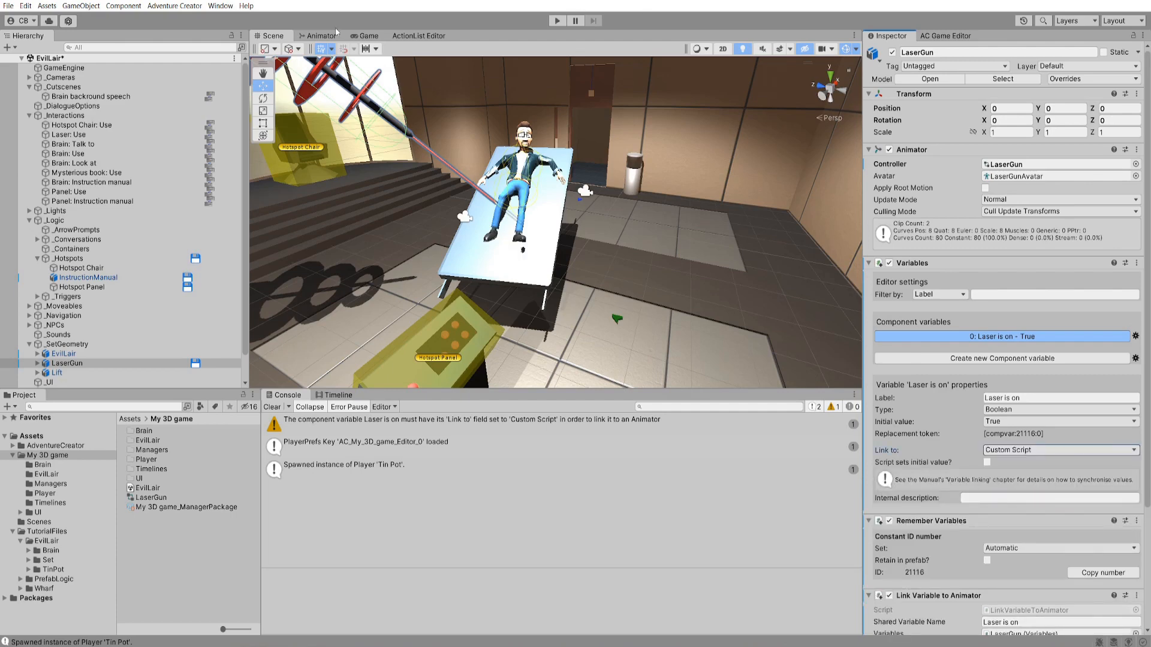
# - Set the Game view to Play Maximized and start the game
pyautogui.click(365, 36)
pyautogui.click(725, 48)
pyautogui.click(732, 70)
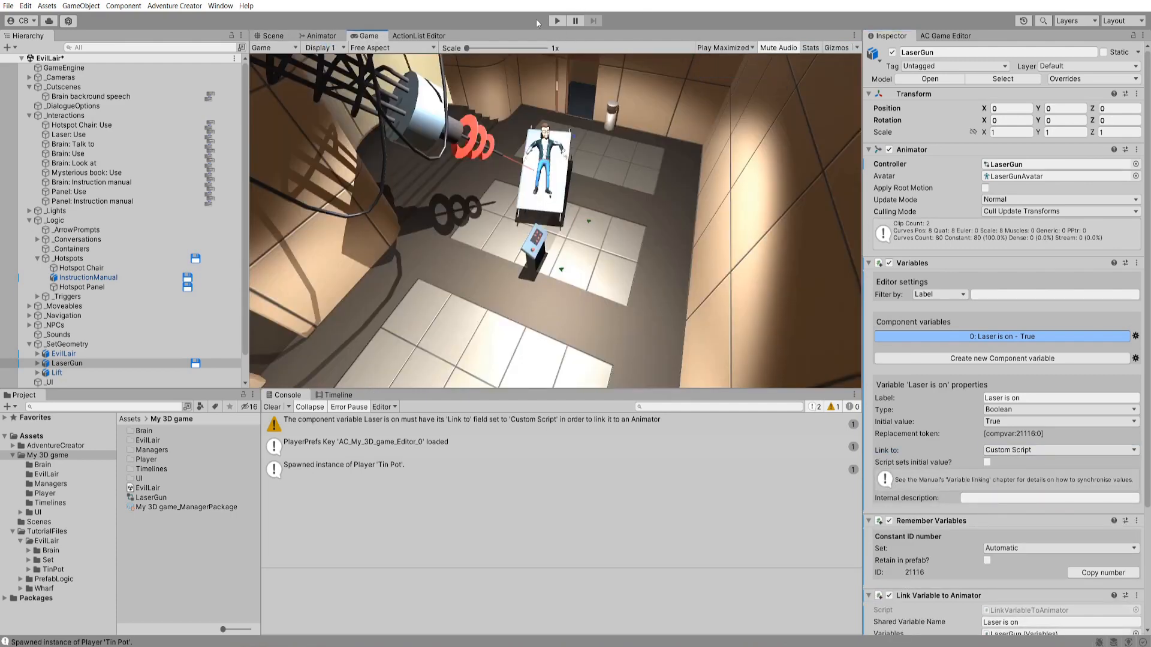
pyautogui.click(556, 20)
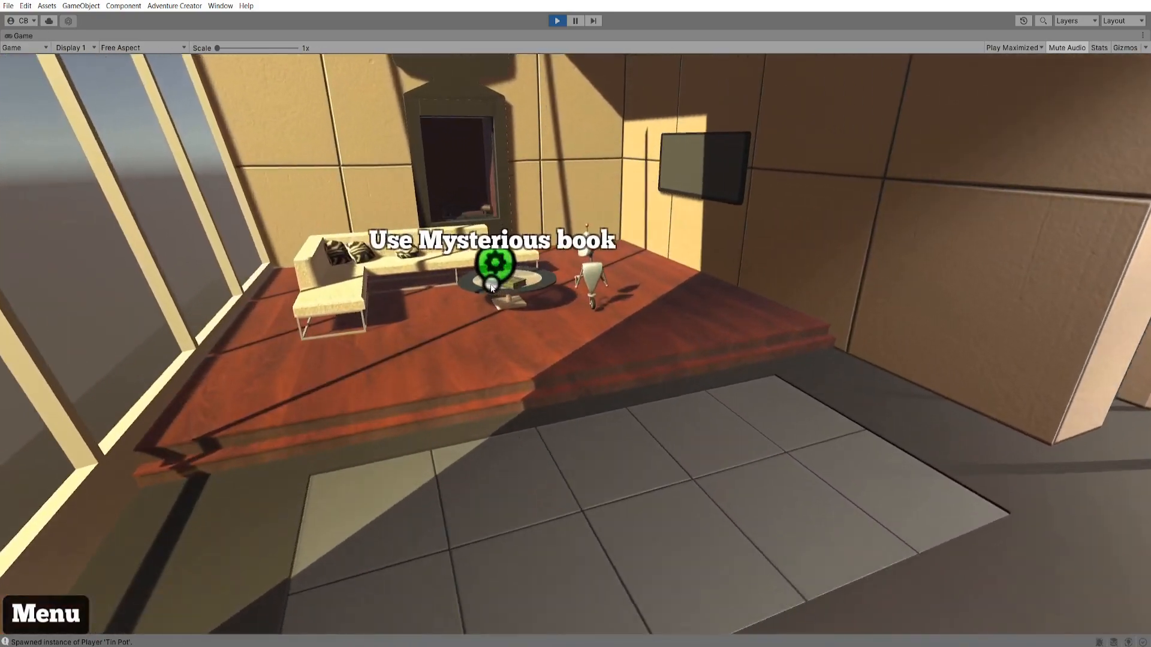
# - Pick up the mysterious book in the running game, return to the laser area and save over the Save 1 slot
pyautogui.click(491, 286)
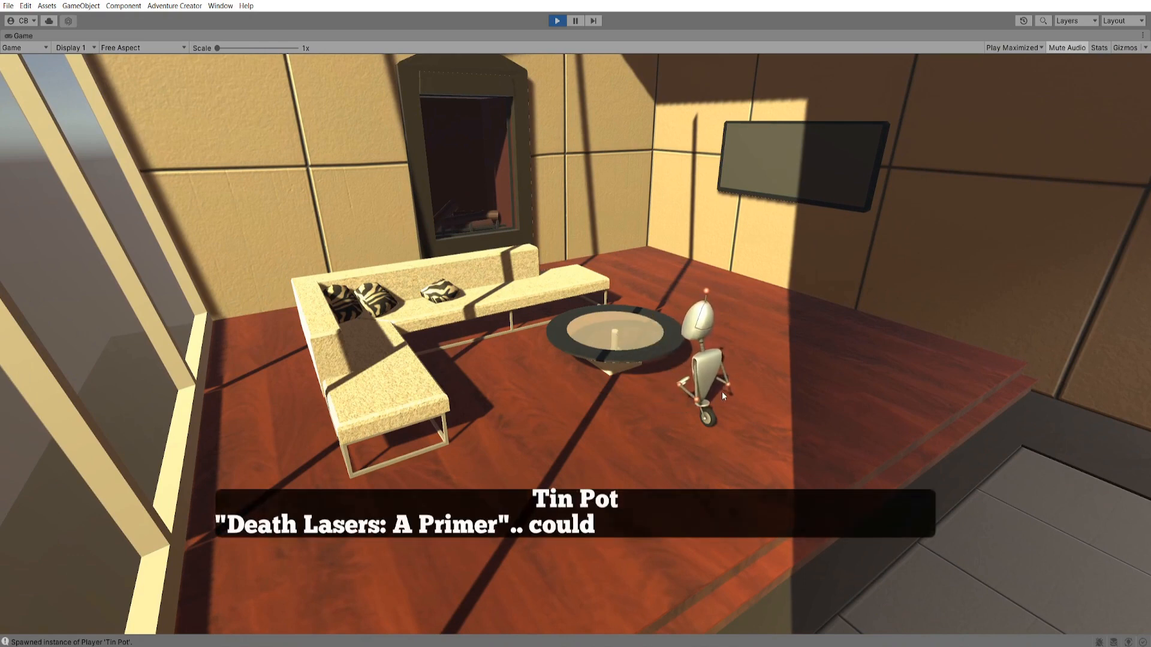
pyautogui.click(785, 353)
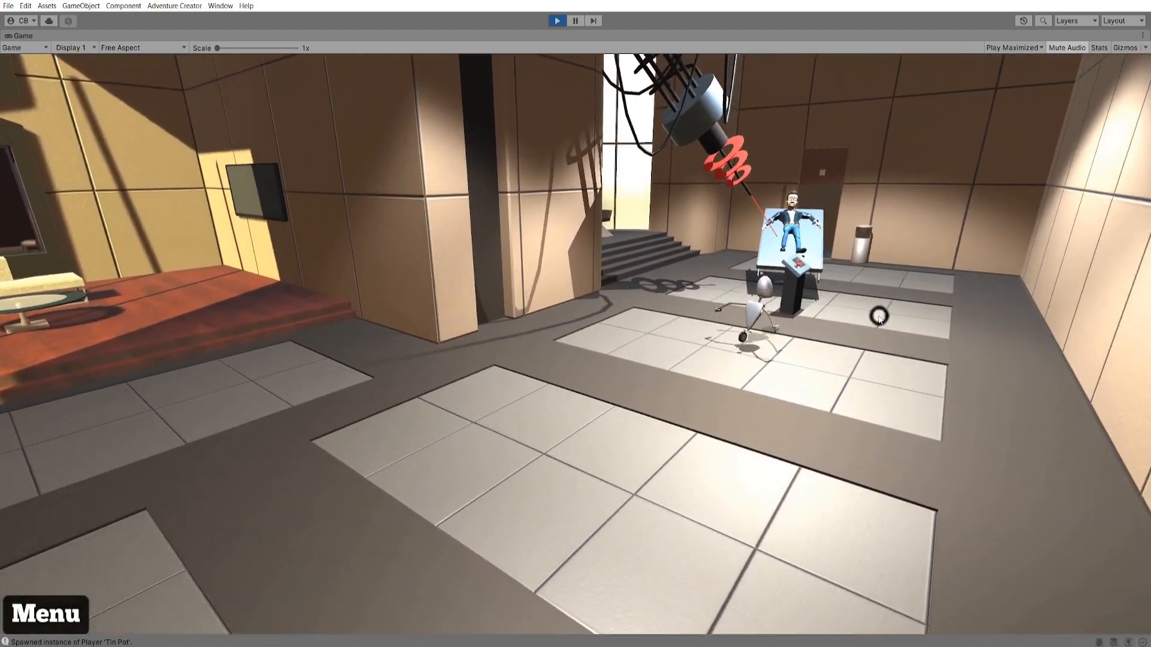
pyautogui.press('Escape')
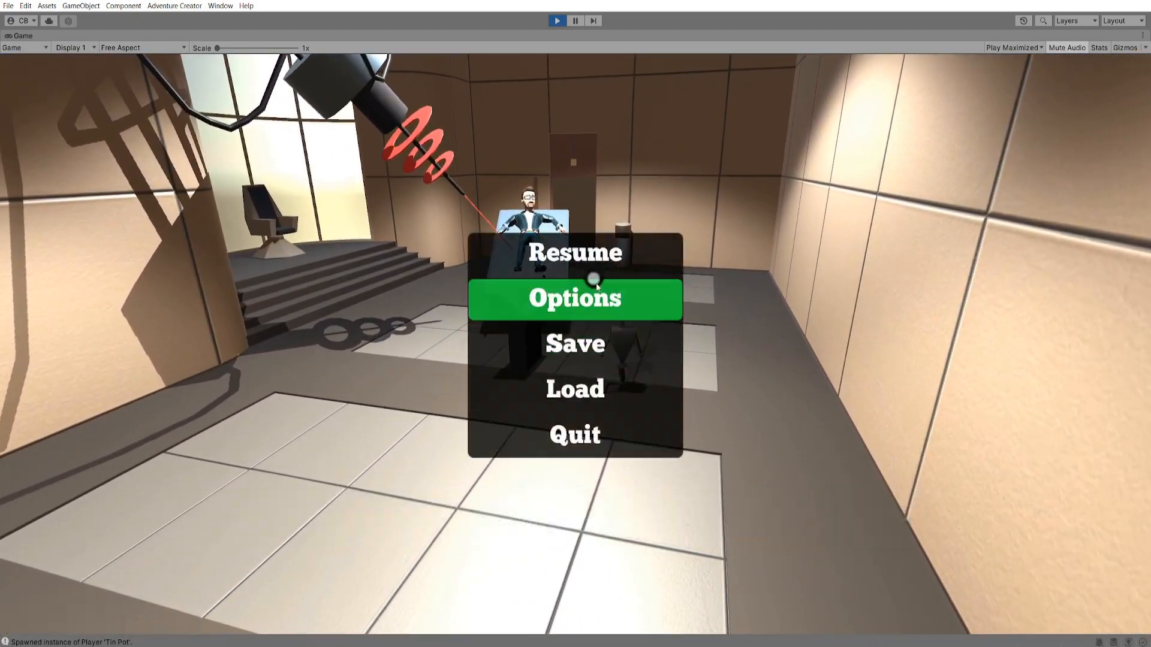
pyautogui.click(623, 352)
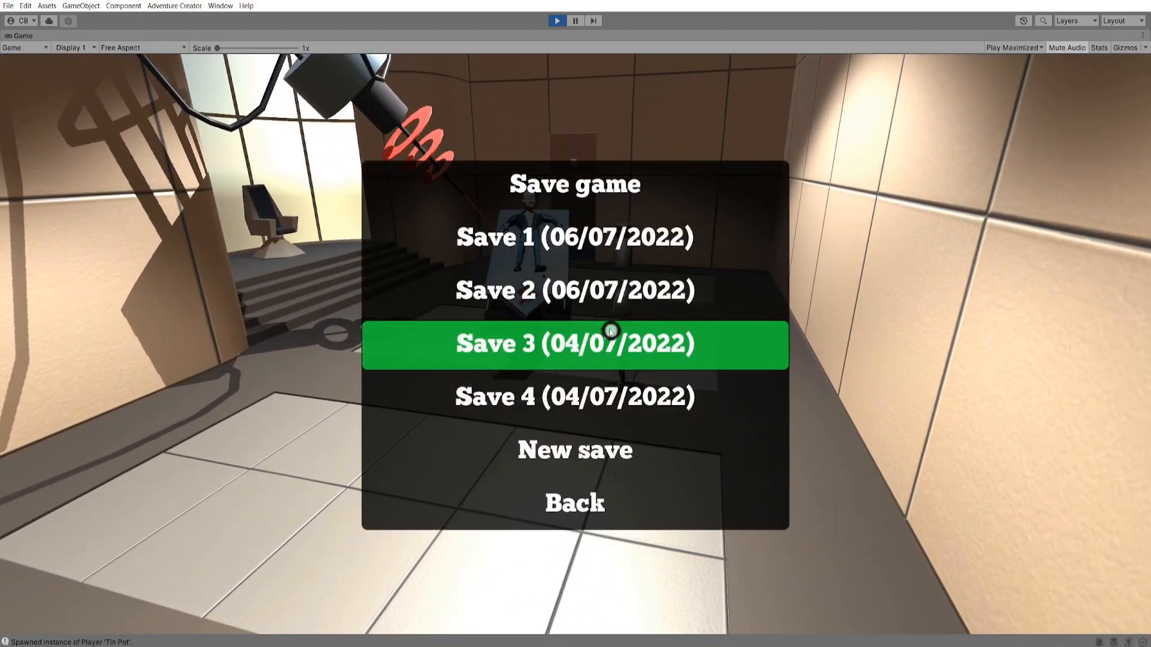
pyautogui.click(639, 235)
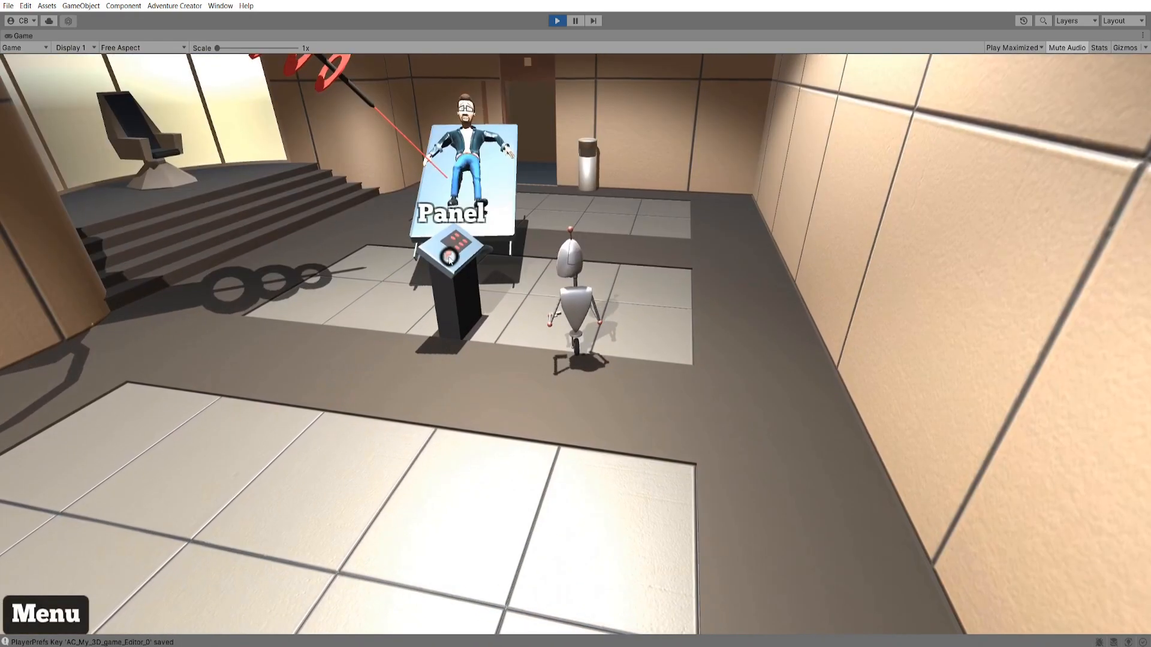
# - Operate the panel to turn off the laser, and talk to Brain, asking "What should I do?" and ending with "Don't go anywhere."
pyautogui.click(468, 256)
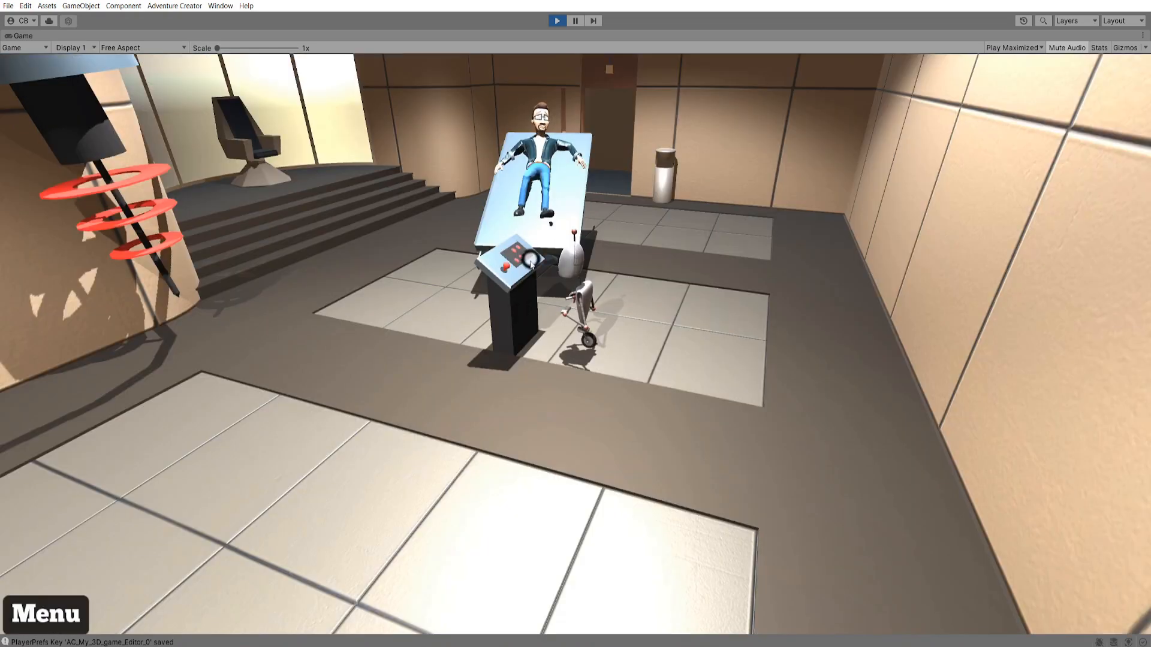
pyautogui.click(539, 167)
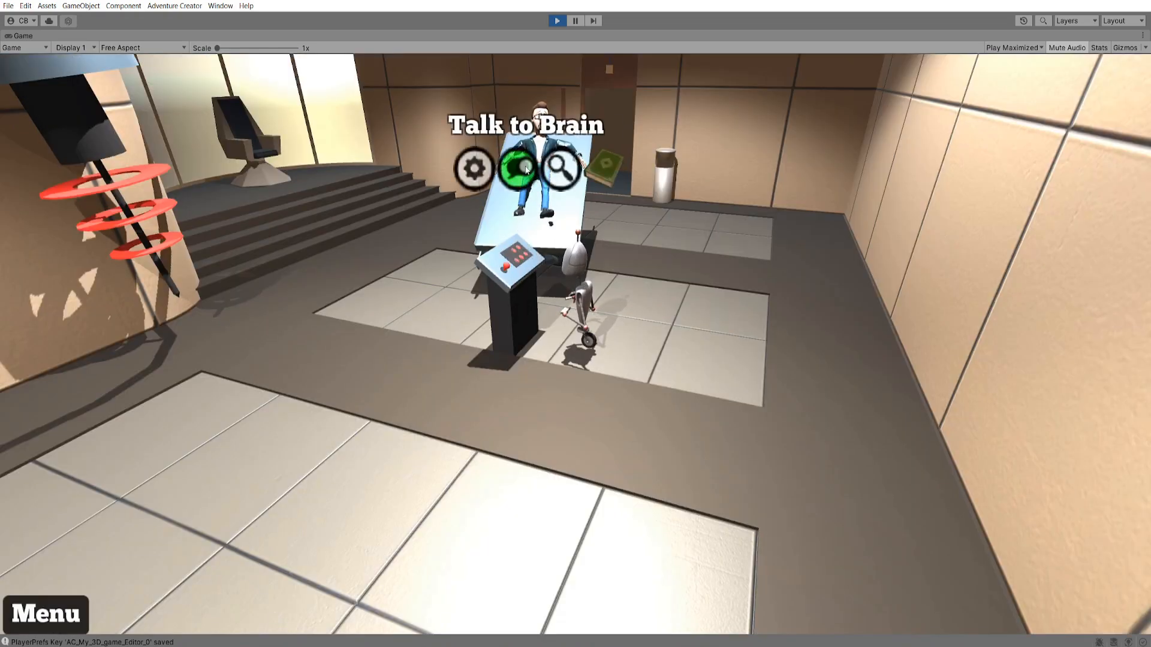
pyautogui.click(519, 170)
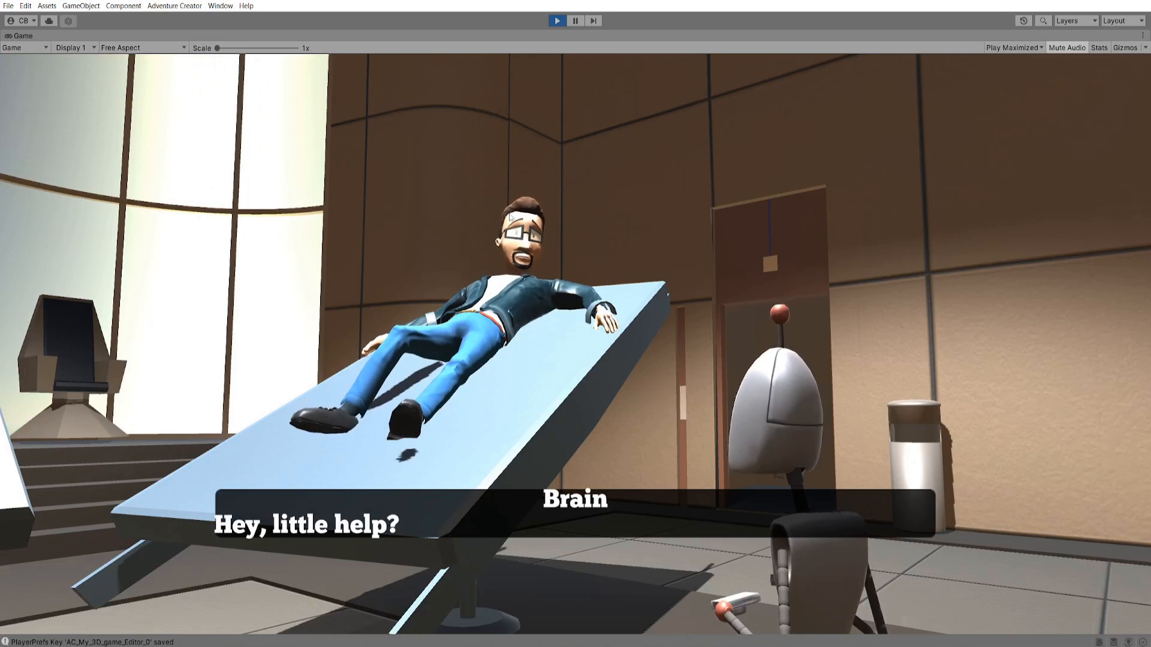
pyautogui.click(227, 439)
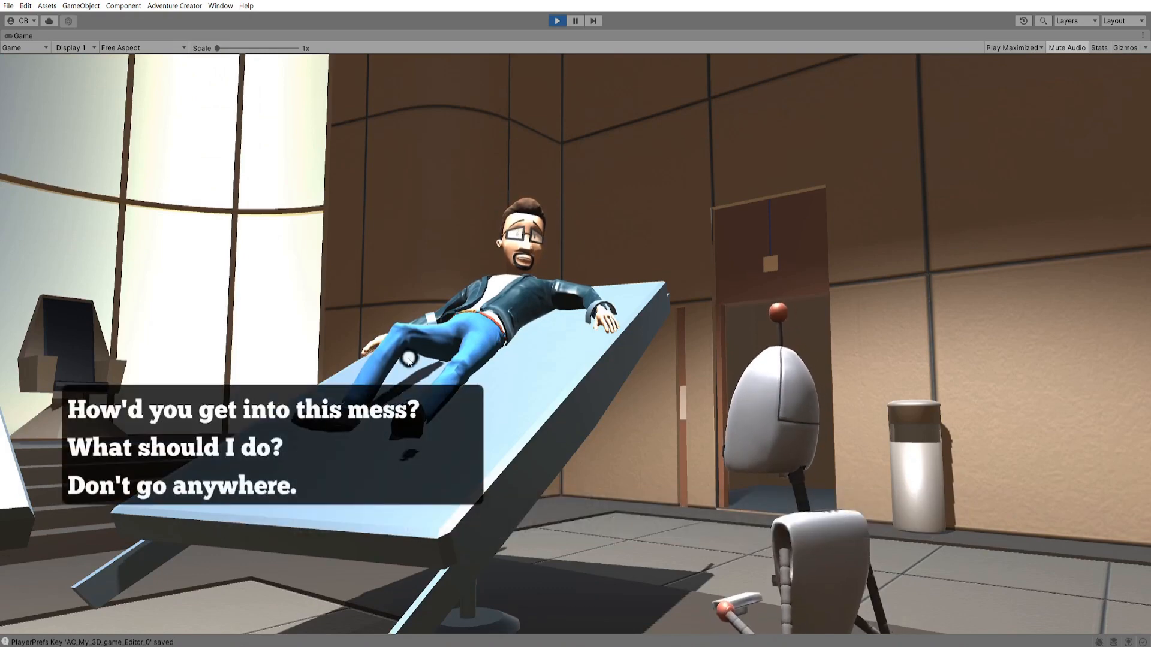
pyautogui.click(334, 441)
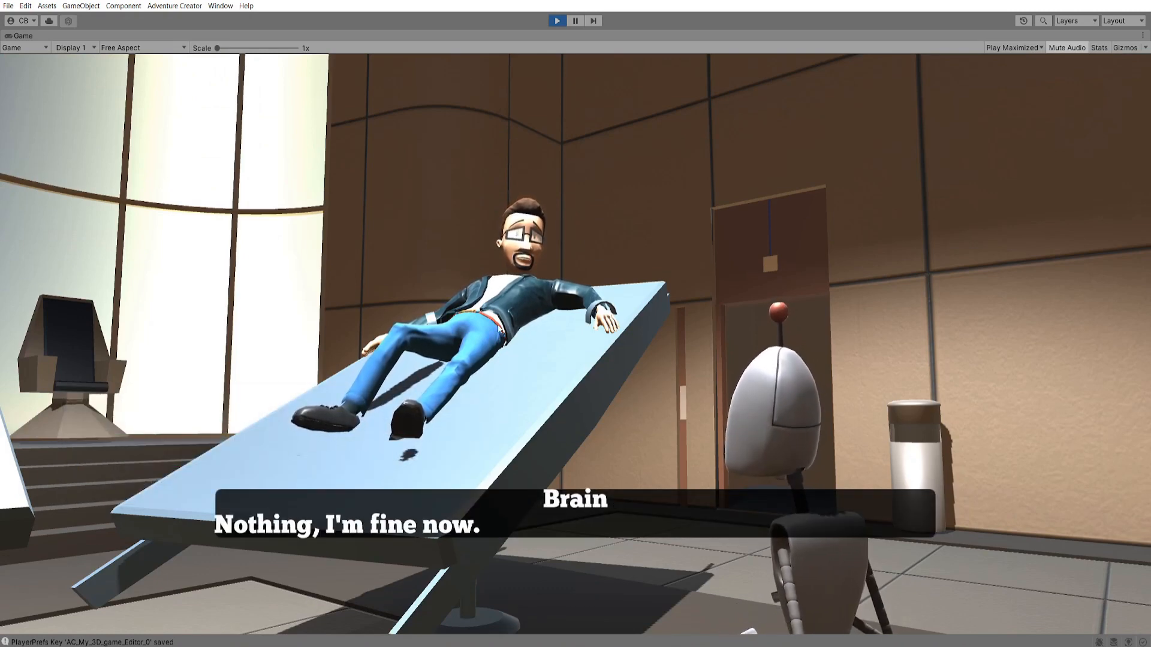
pyautogui.click(270, 477)
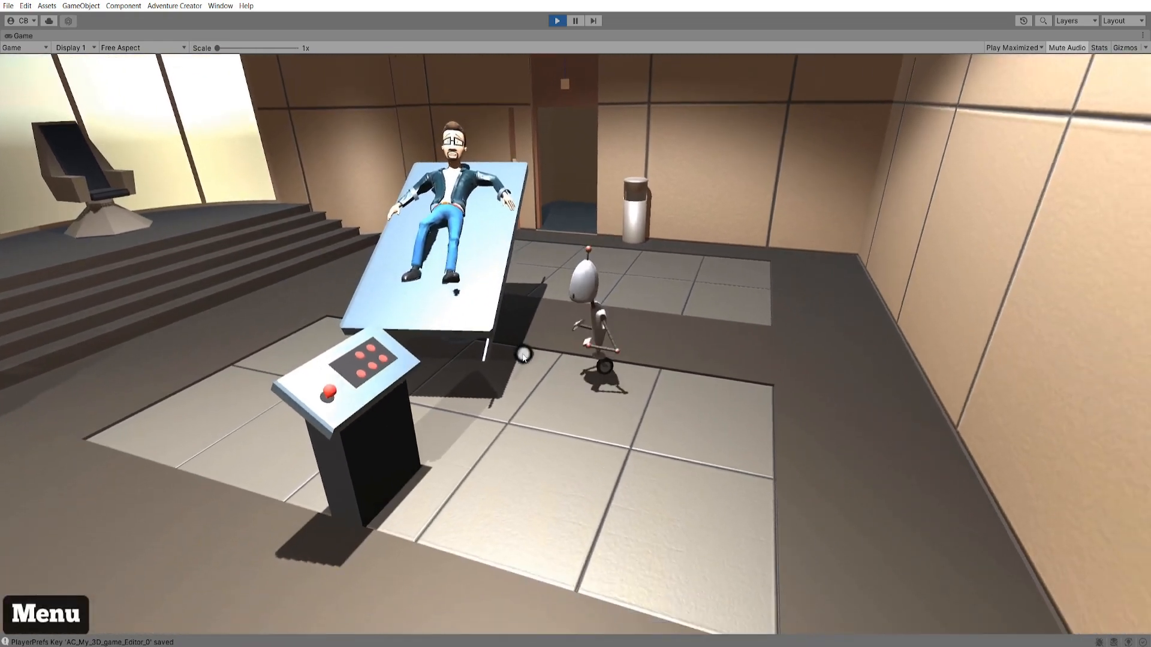
# - Load the first and second saved games in turn to check how the laser's state is restored
pyautogui.click(46, 614)
pyautogui.click(547, 267)
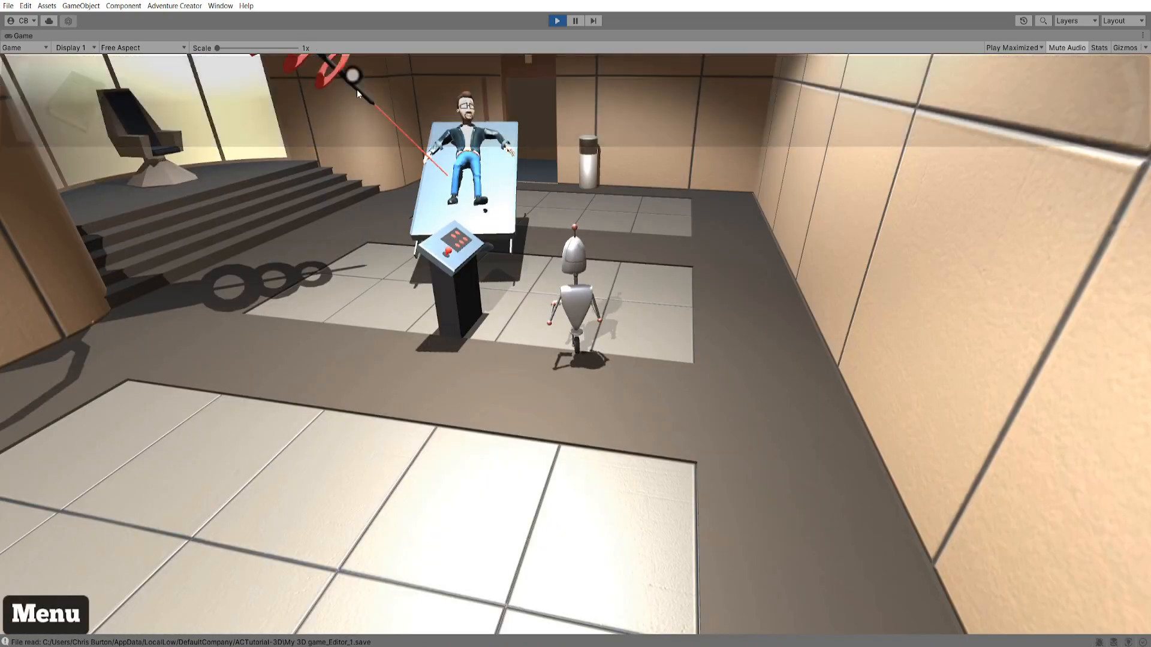
pyautogui.press('Escape')
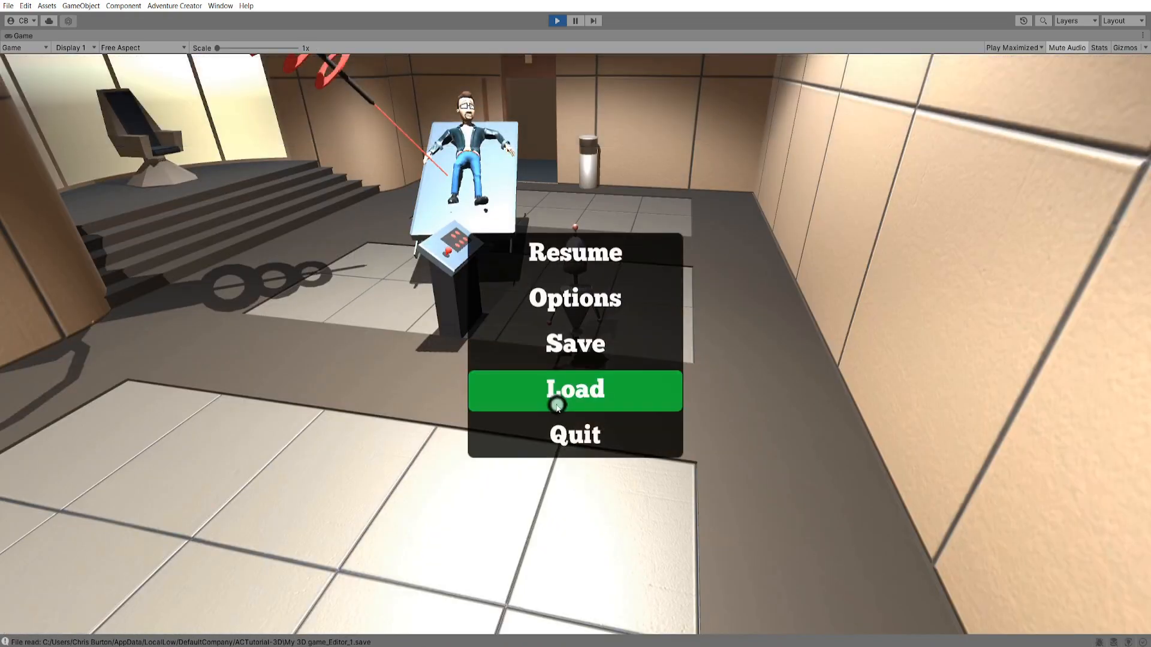
pyautogui.click(554, 405)
pyautogui.click(526, 315)
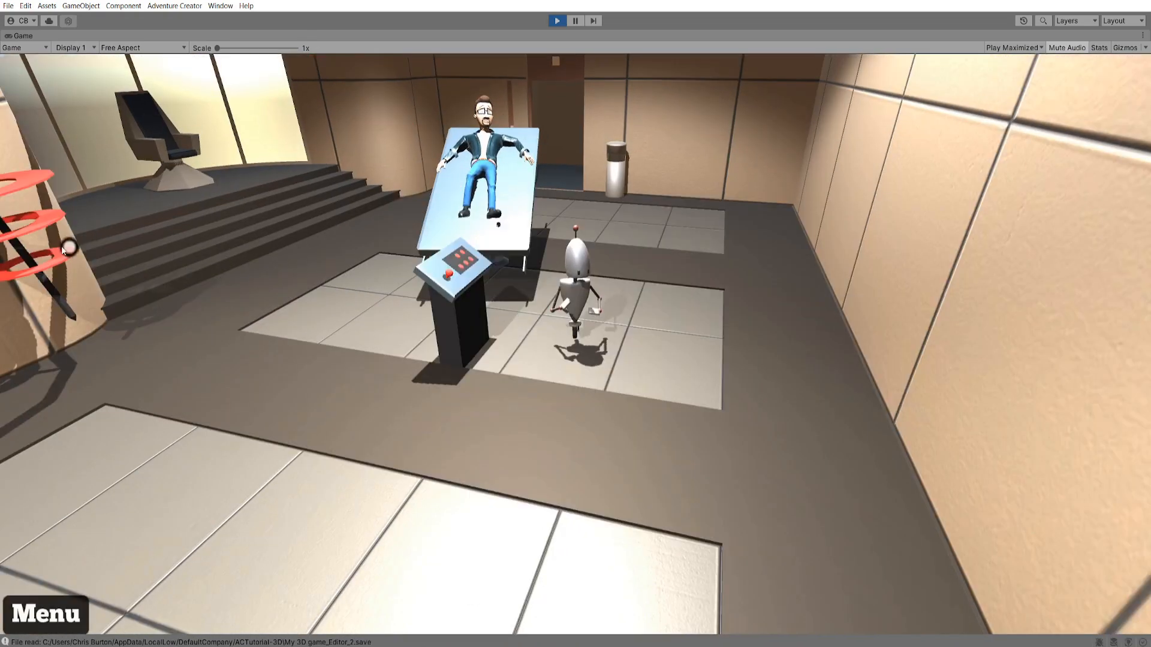
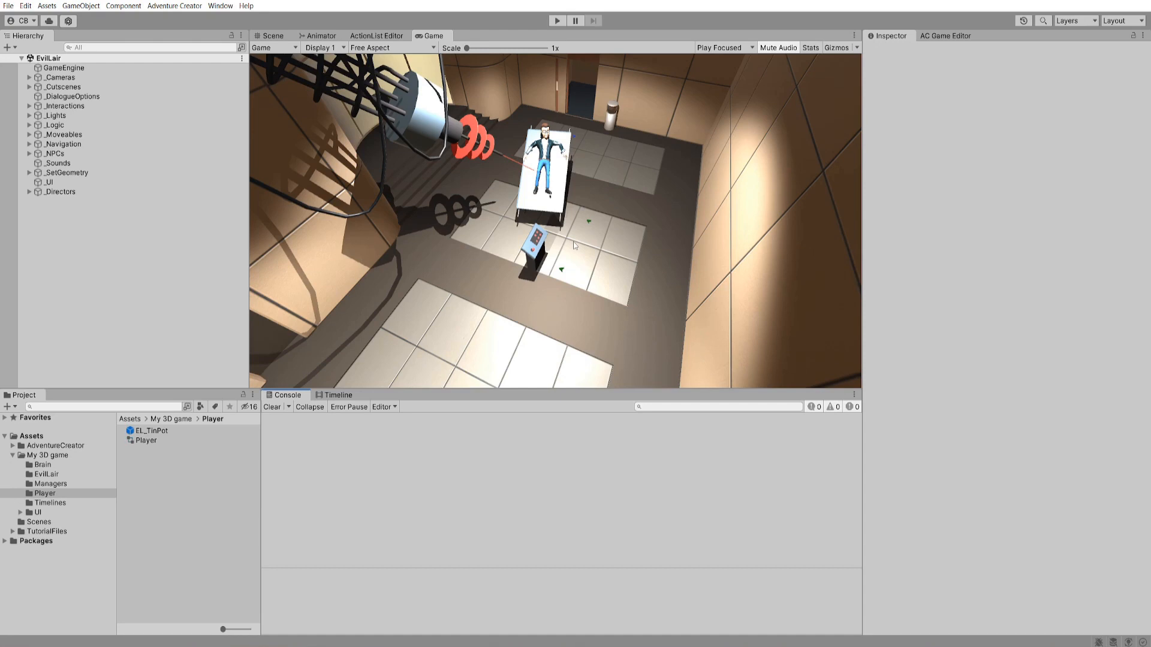
# - Create a new Timeline asset named EvilLair_Intro in the Timelines folder
pyautogui.hotkey('ctrl', '1')
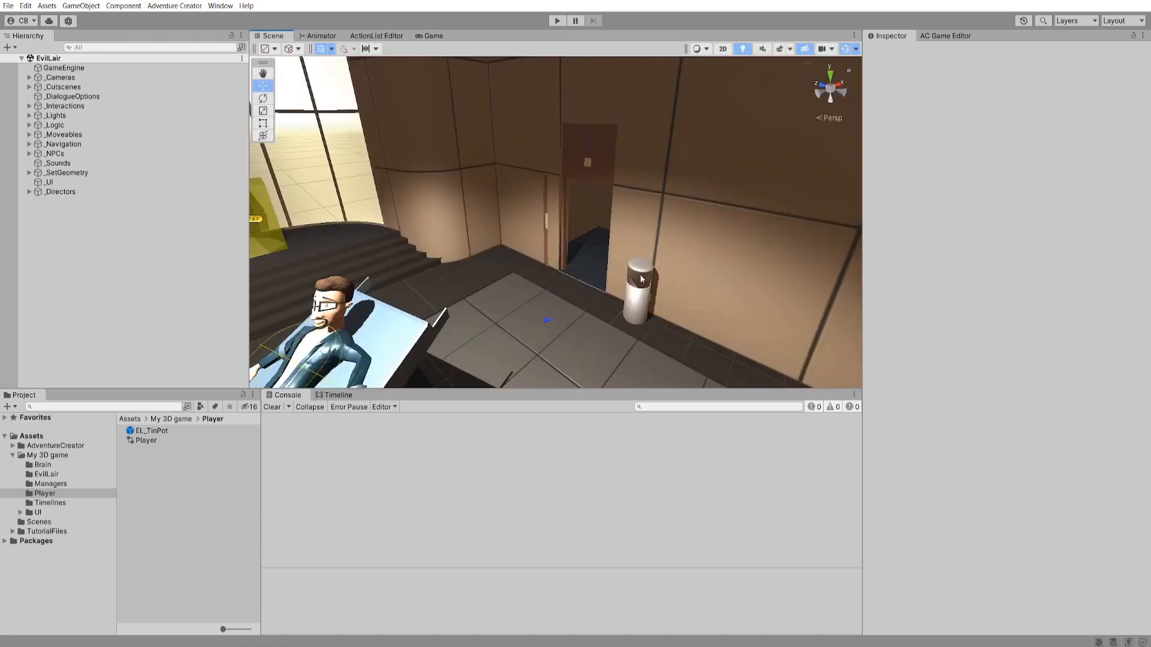
pyautogui.moveTo(581, 243); pyautogui.dragTo(503, 258, button='right')
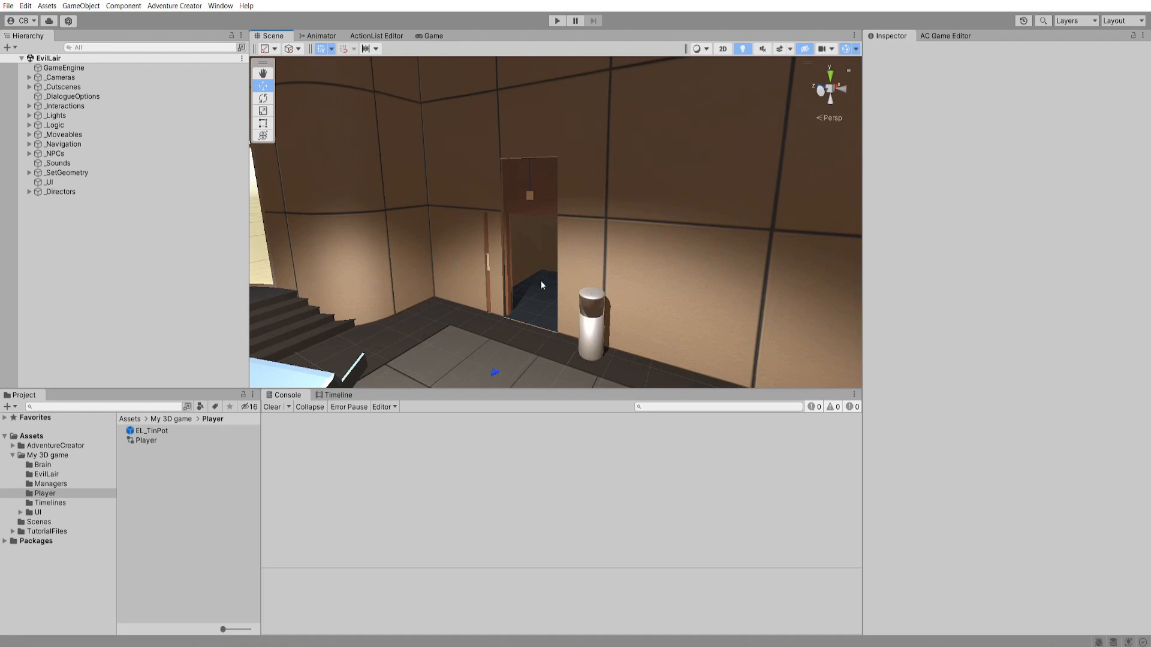
pyautogui.moveTo(563, 299); pyautogui.dragTo(583, 342, button='right')
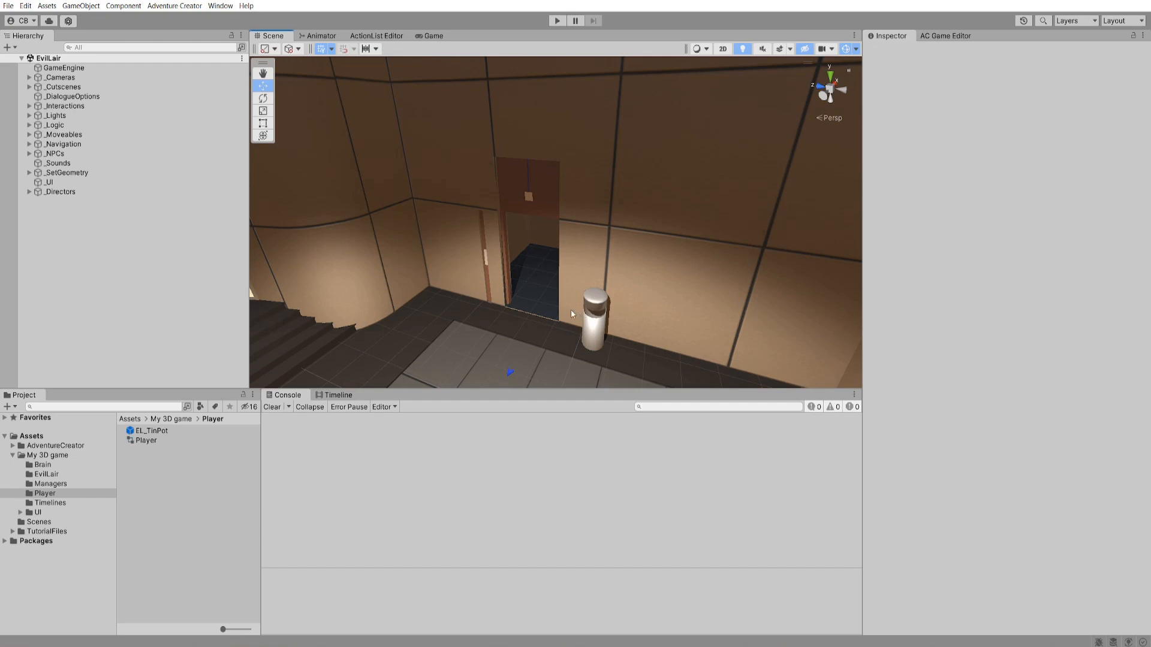
pyautogui.click(59, 505)
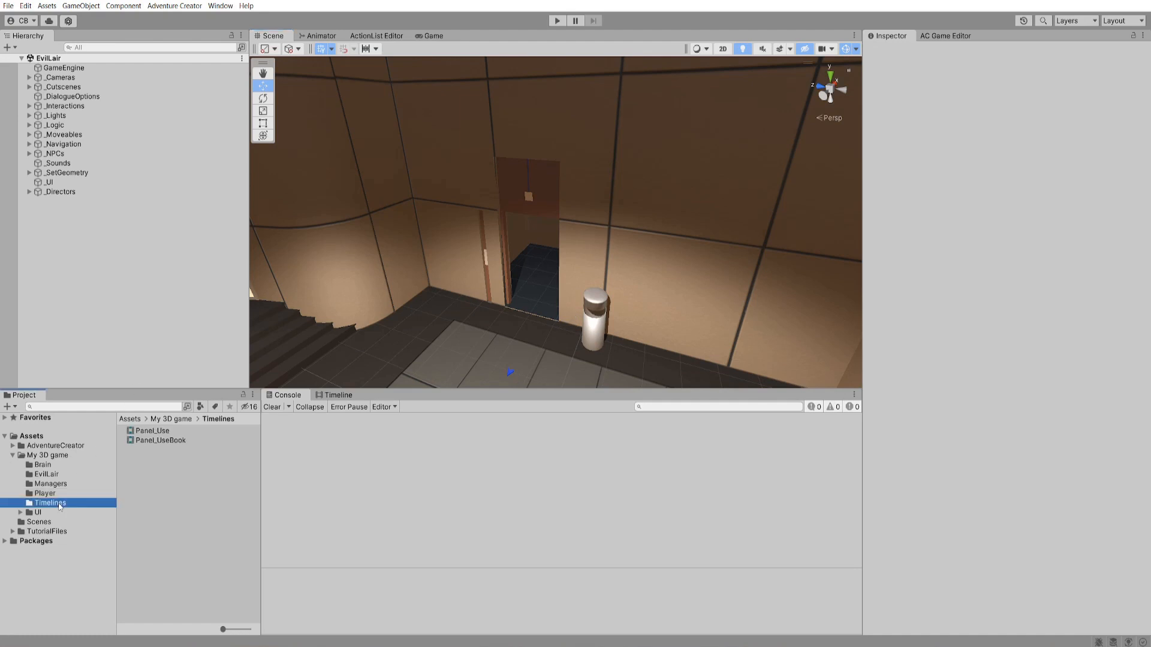
pyautogui.rightClick(177, 481)
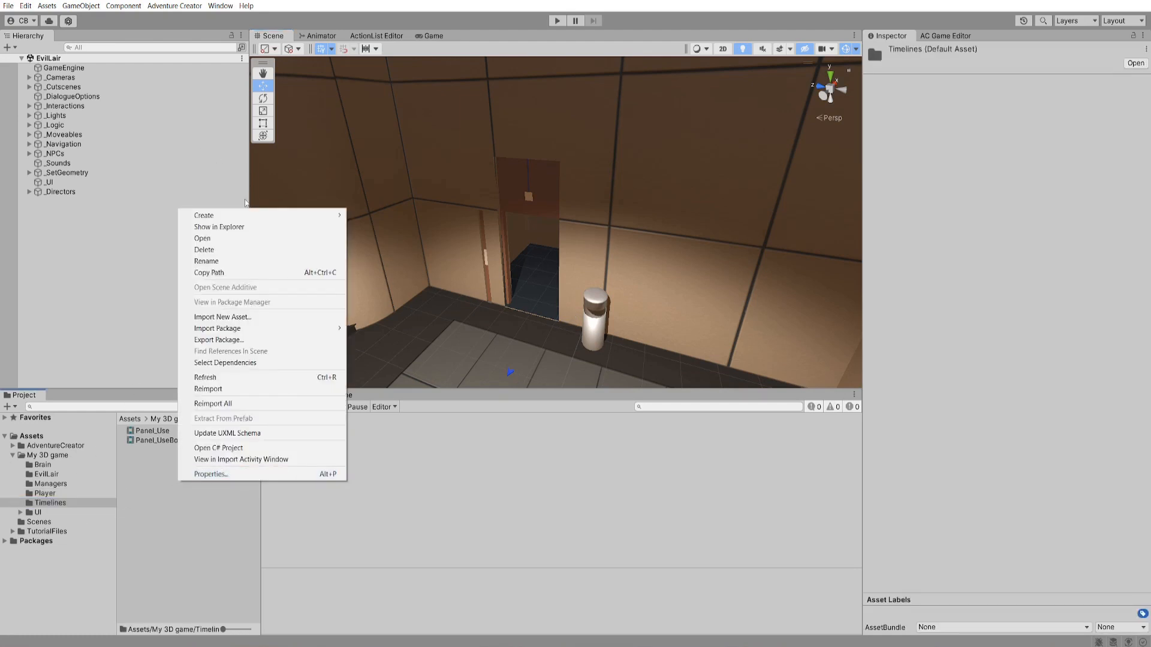
pyautogui.moveTo(255, 216)
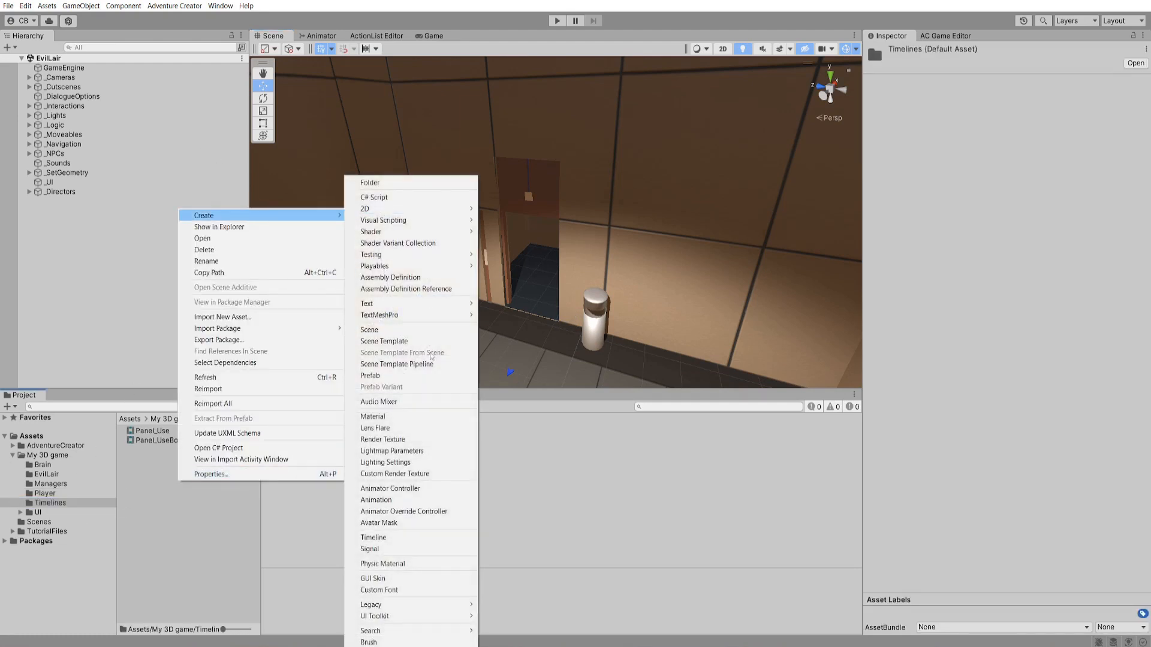
pyautogui.click(398, 537)
pyautogui.write('F')
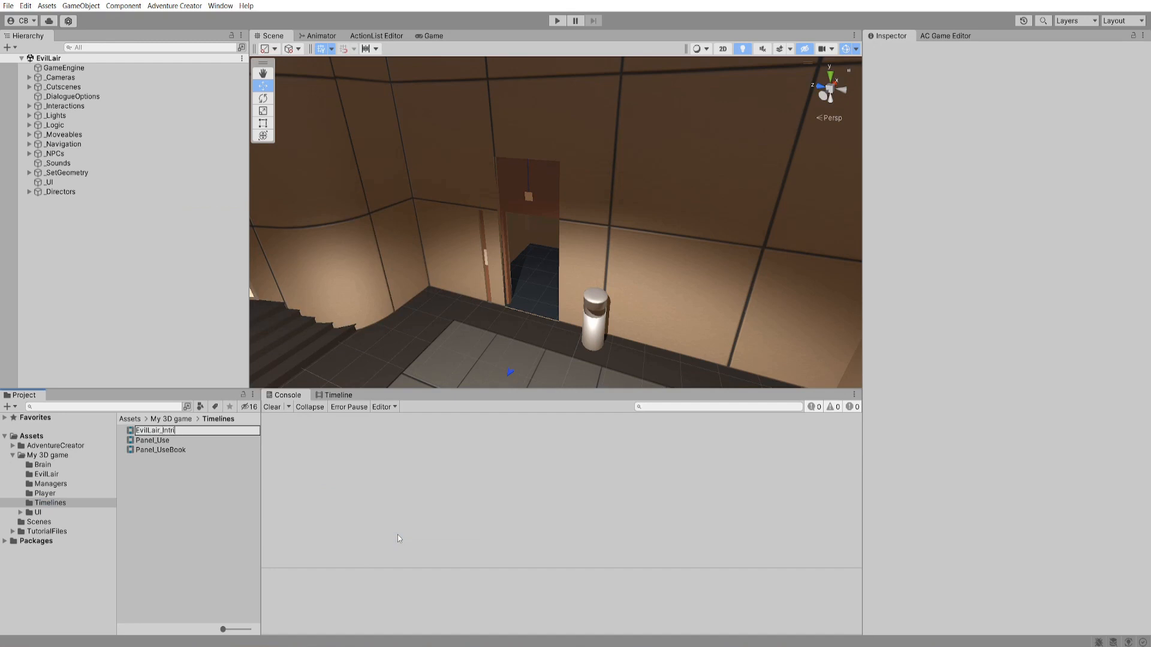
pyautogui.press('Return')
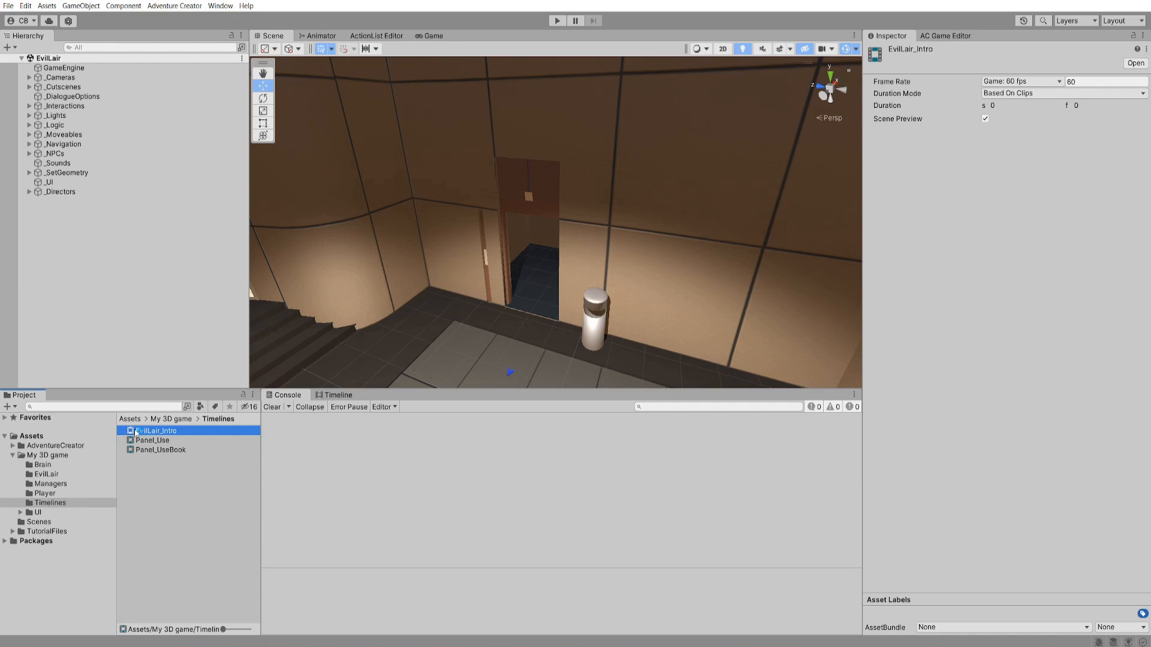
# - Add EvilLair_Intro to the scene under _Directors with Play On Awake disabled, and show its timeline for editing
pyautogui.moveTo(137, 432); pyautogui.dragTo(74, 267)
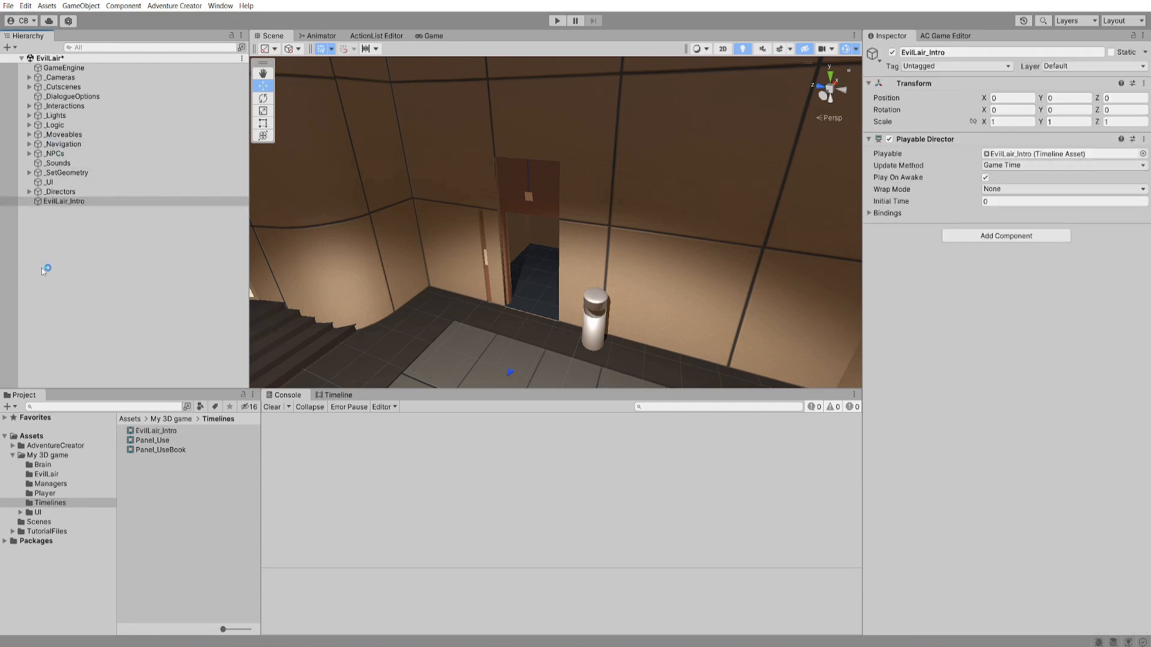
pyautogui.click(985, 178)
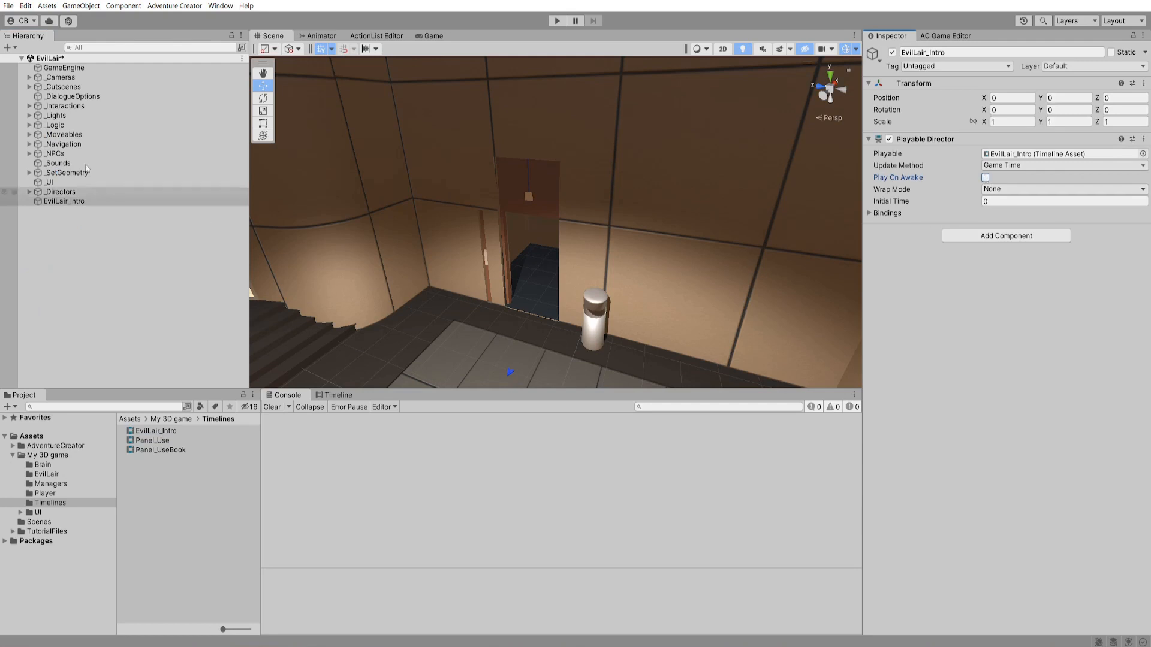
pyautogui.moveTo(52, 202); pyautogui.dragTo(60, 192)
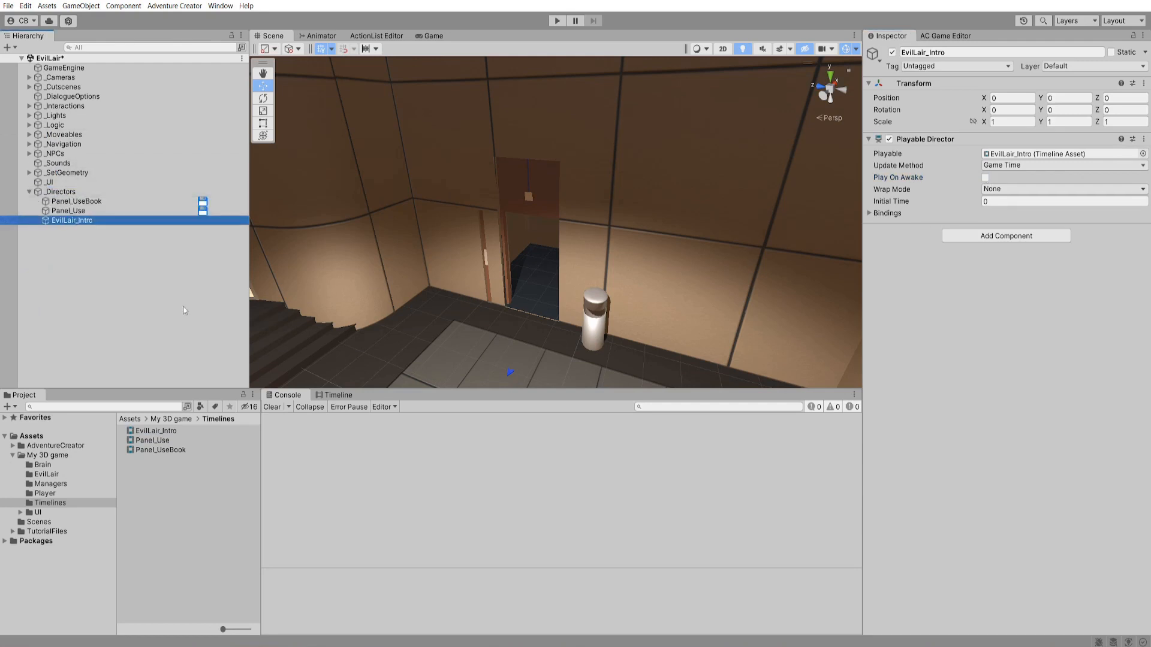
pyautogui.click(1037, 154)
pyautogui.click(335, 395)
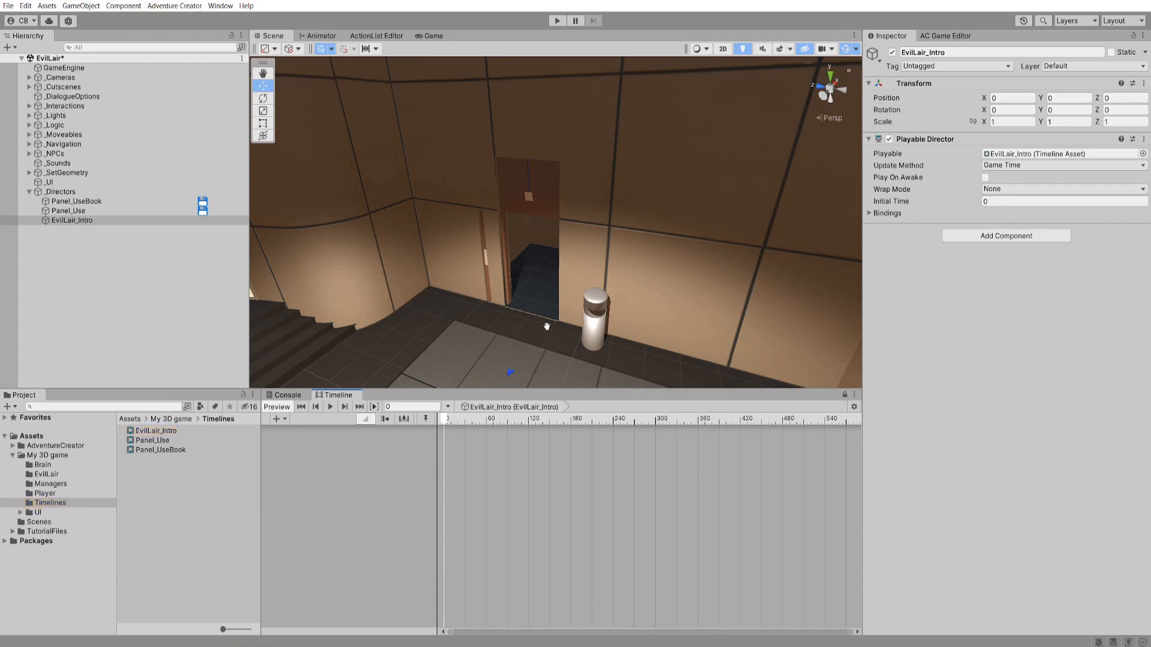
# - Add a SimpleCamera to the scene with the Scene manager and rename it IntroCam
pyautogui.moveTo(547, 327); pyautogui.dragTo(569, 297, button='right')
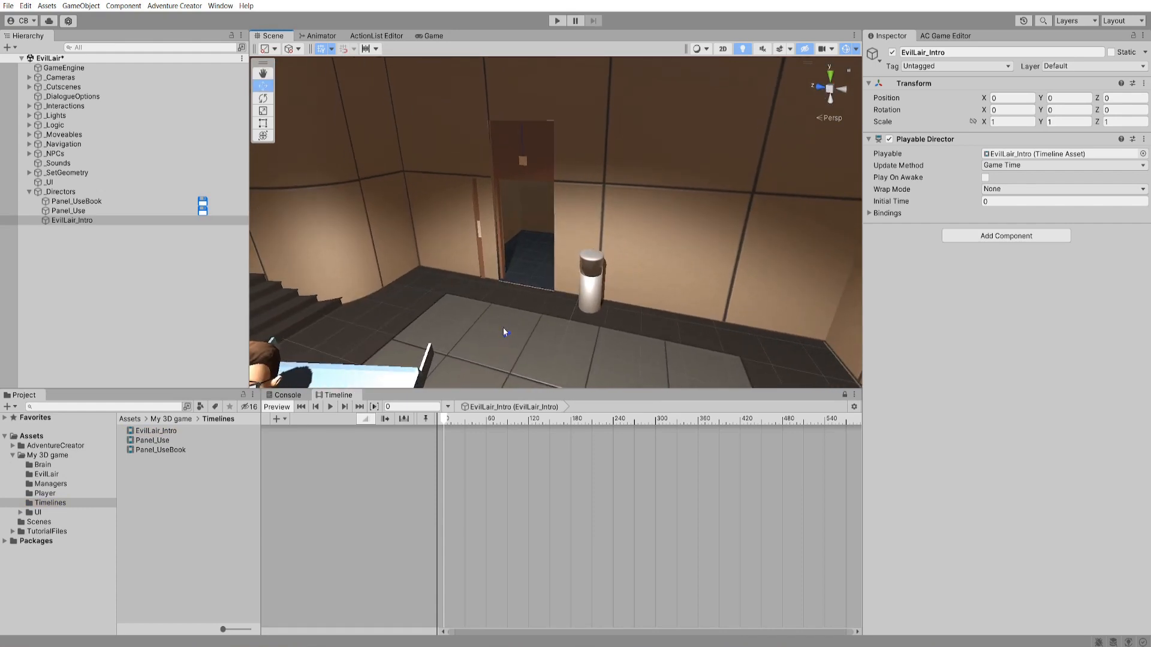
pyautogui.click(946, 35)
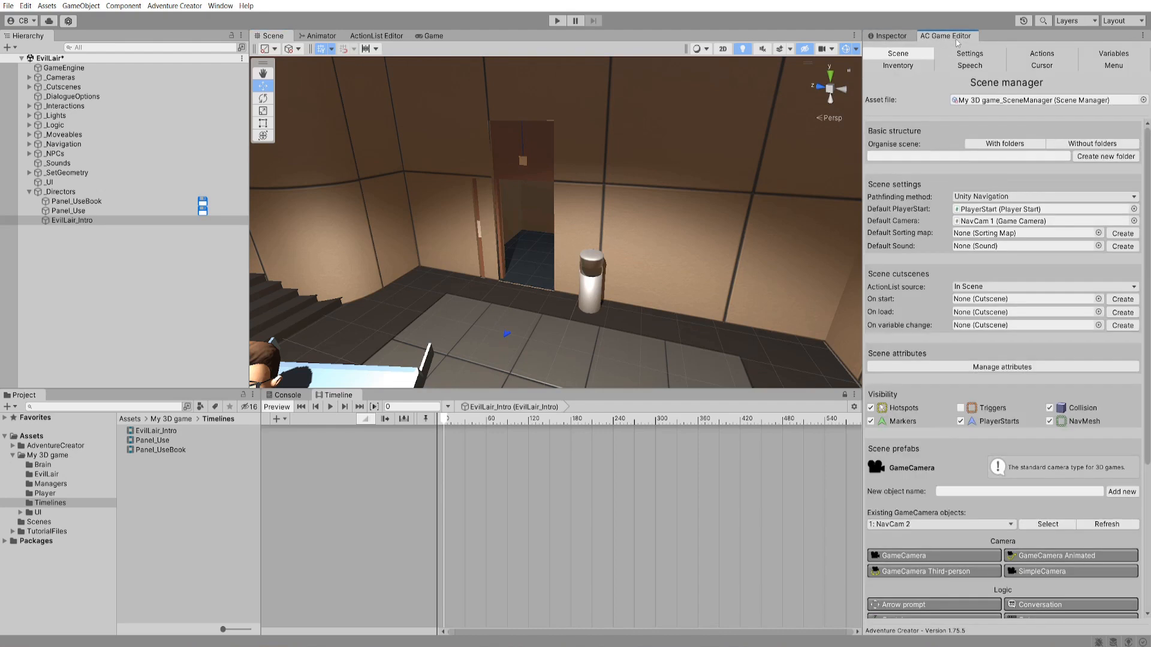
pyautogui.scroll(-1, 1030, 489)
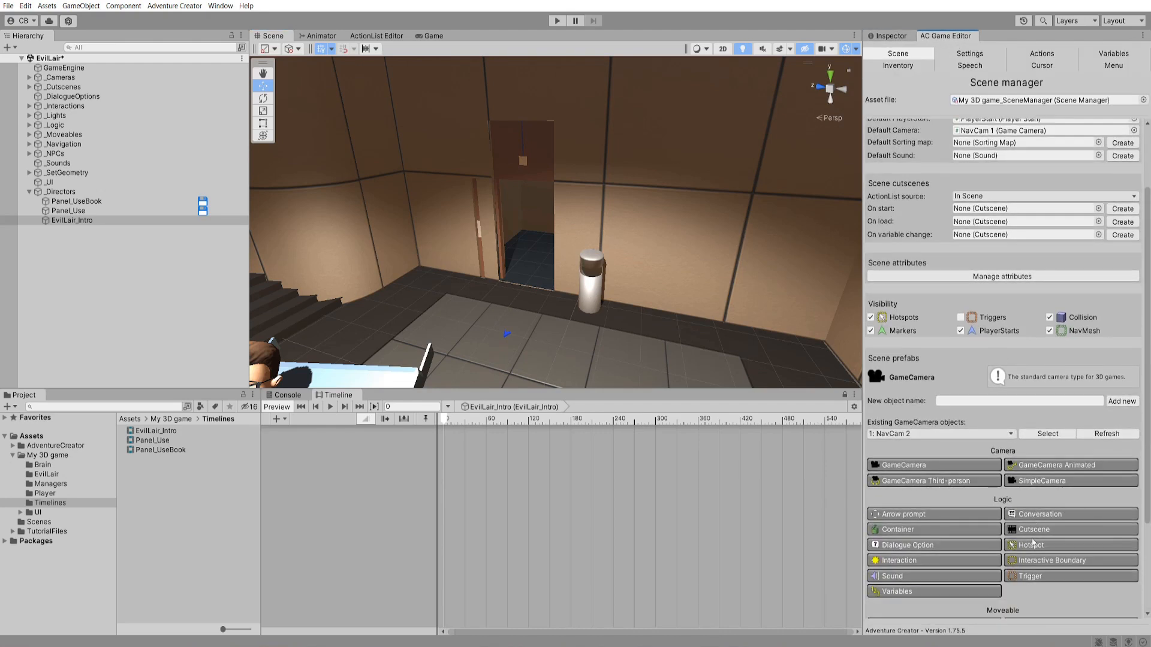
pyautogui.click(1029, 486)
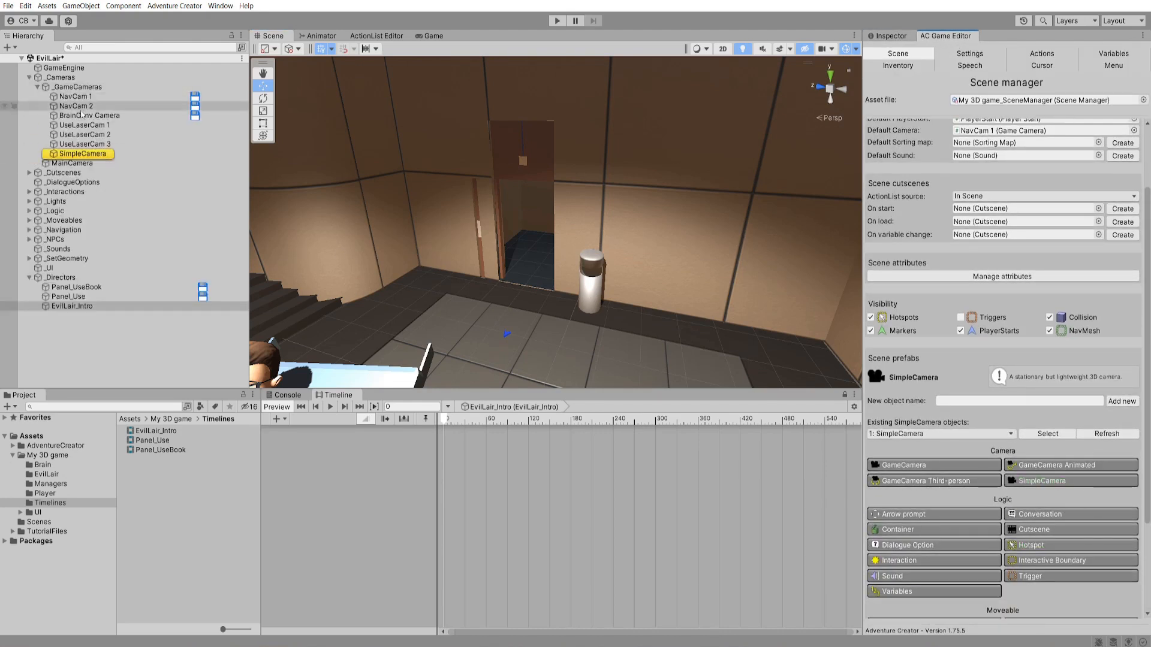
pyautogui.click(93, 154)
pyautogui.click(85, 154)
pyautogui.write('I')
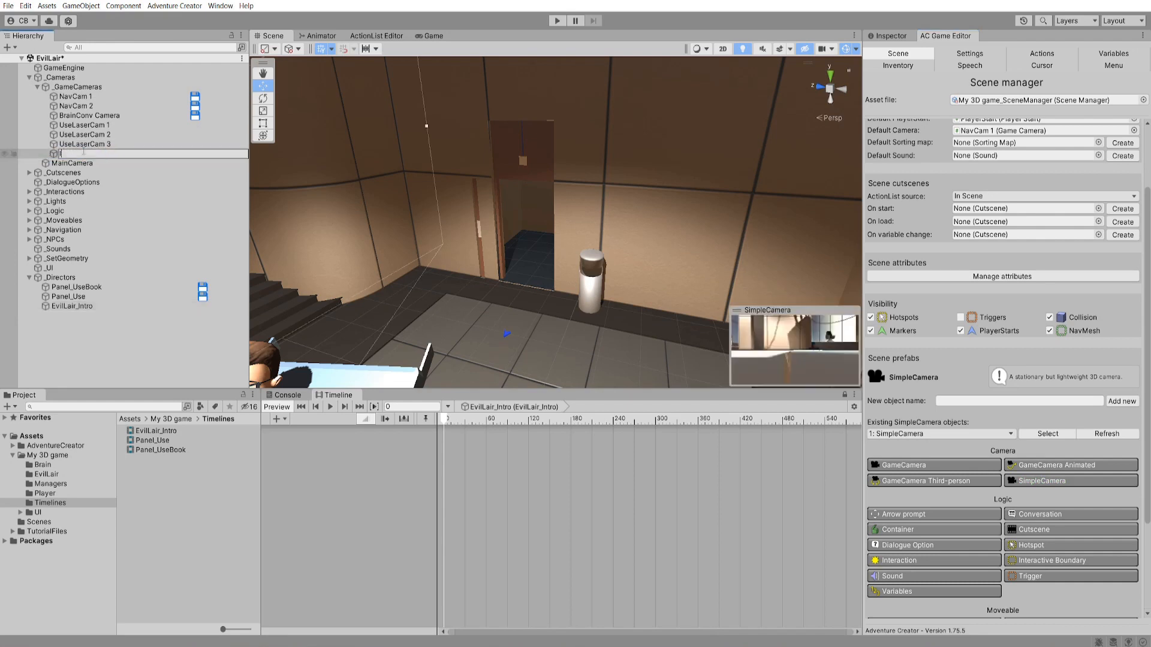
pyautogui.write('ntroCam')
pyautogui.press('Return')
# - Rotate IntroCam so that it faces the open doorway and the bin beside it
pyautogui.press('f')
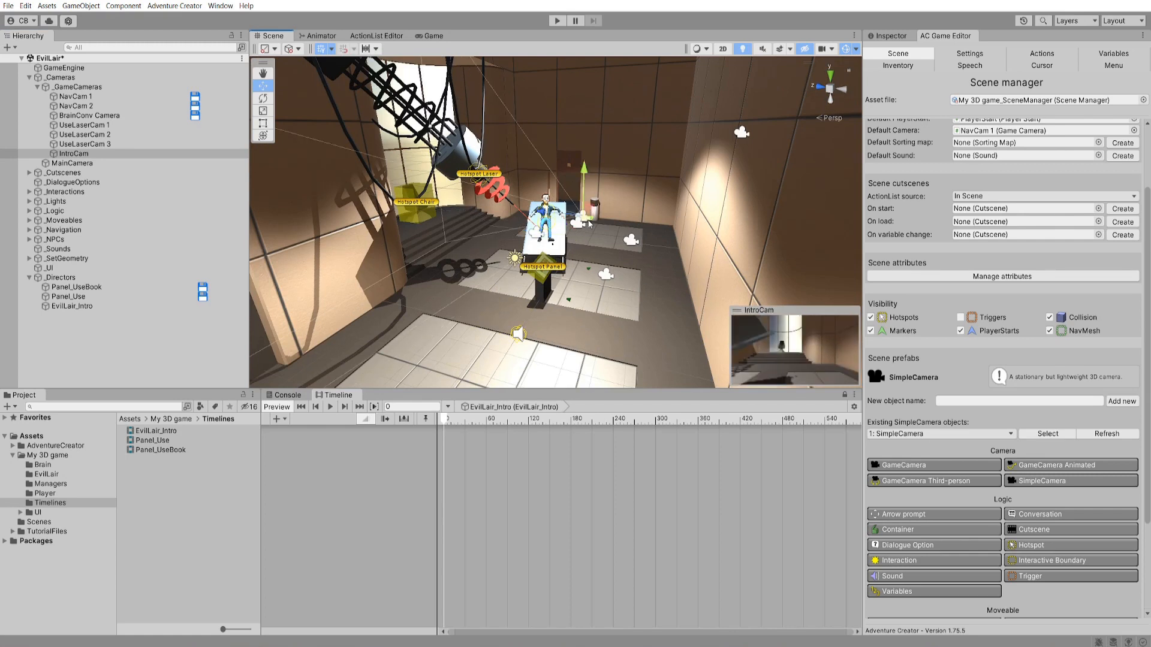
pyautogui.press('e')
pyautogui.moveTo(588, 225); pyautogui.dragTo(500, 238)
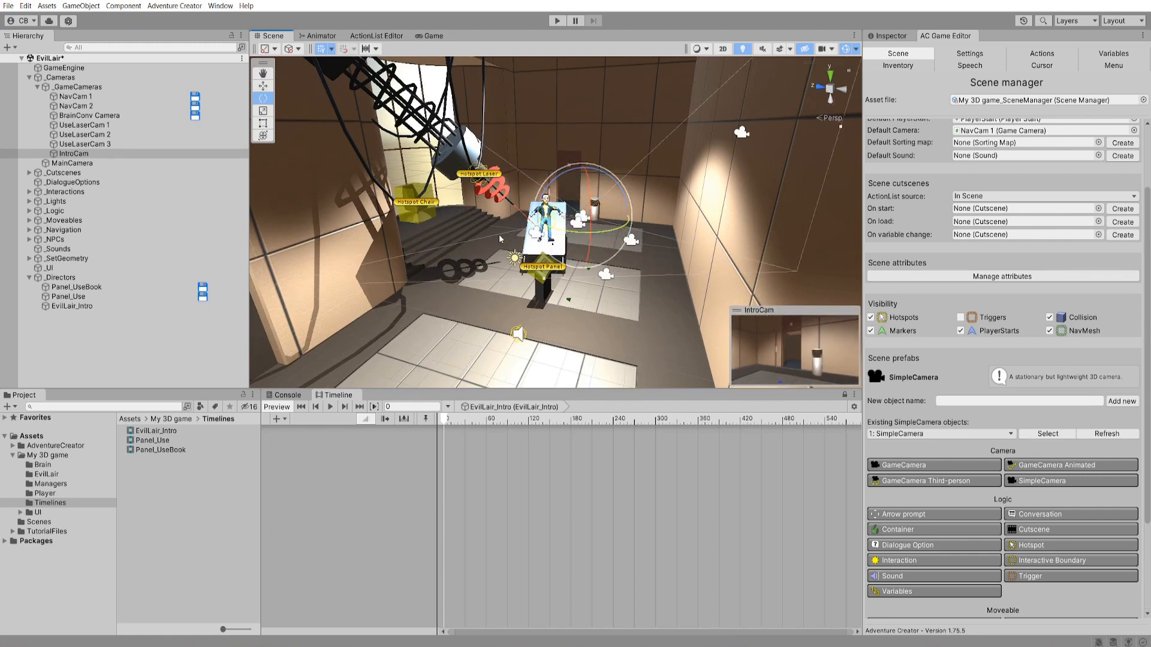
pyautogui.press('w')
pyautogui.scroll(10, 530, 349)
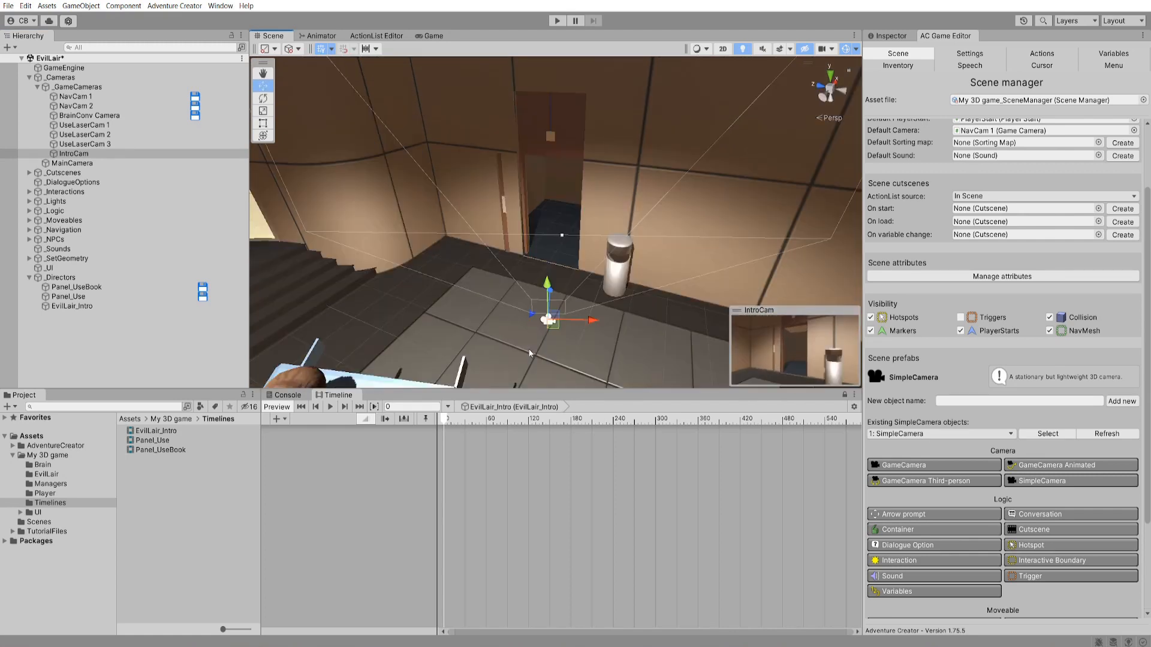
# - Add an AC Main Camera Track to the EvilLair_Intro timeline with an IntroCam shot starting at frame 0
pyautogui.click(285, 419)
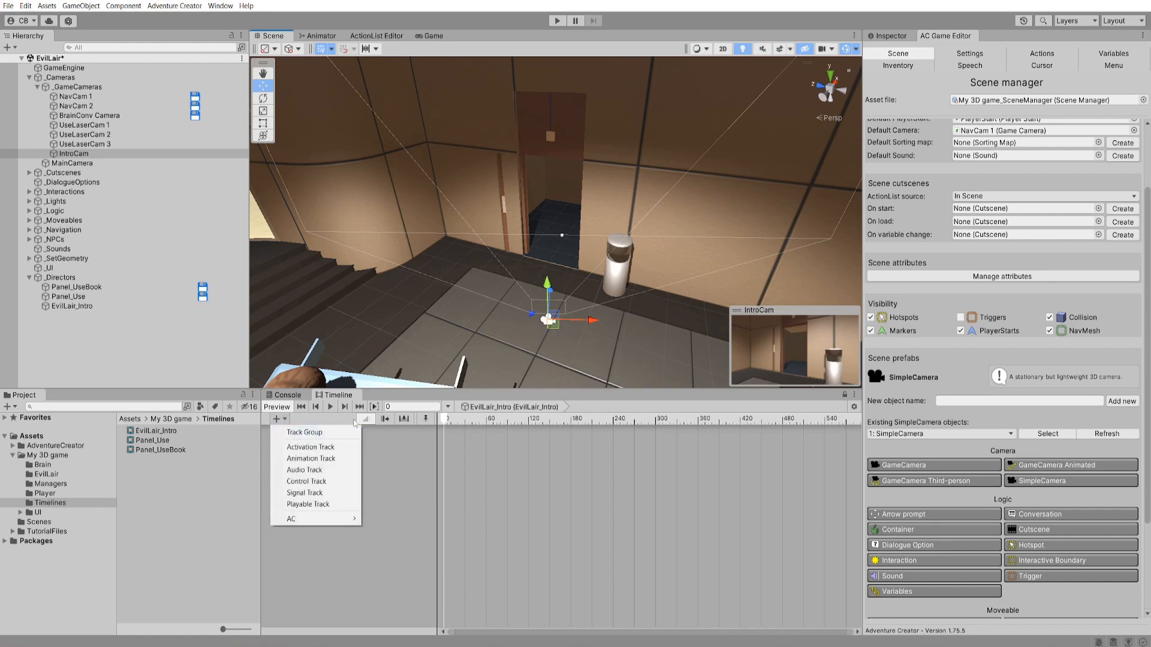
pyautogui.moveTo(328, 523)
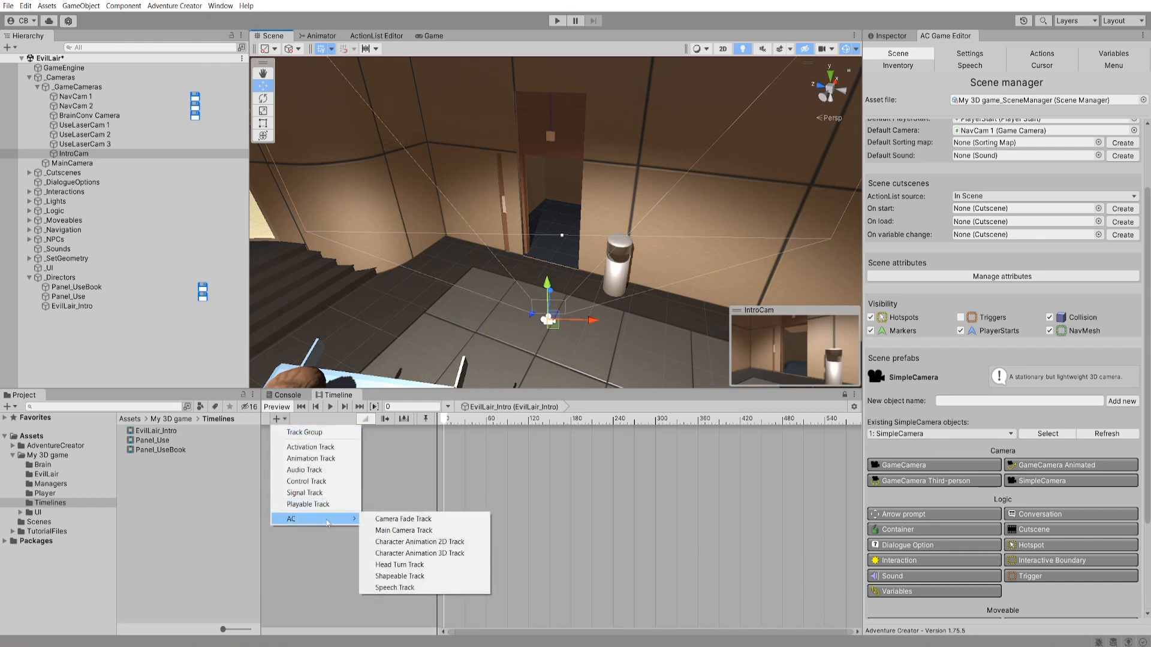
pyautogui.click(422, 533)
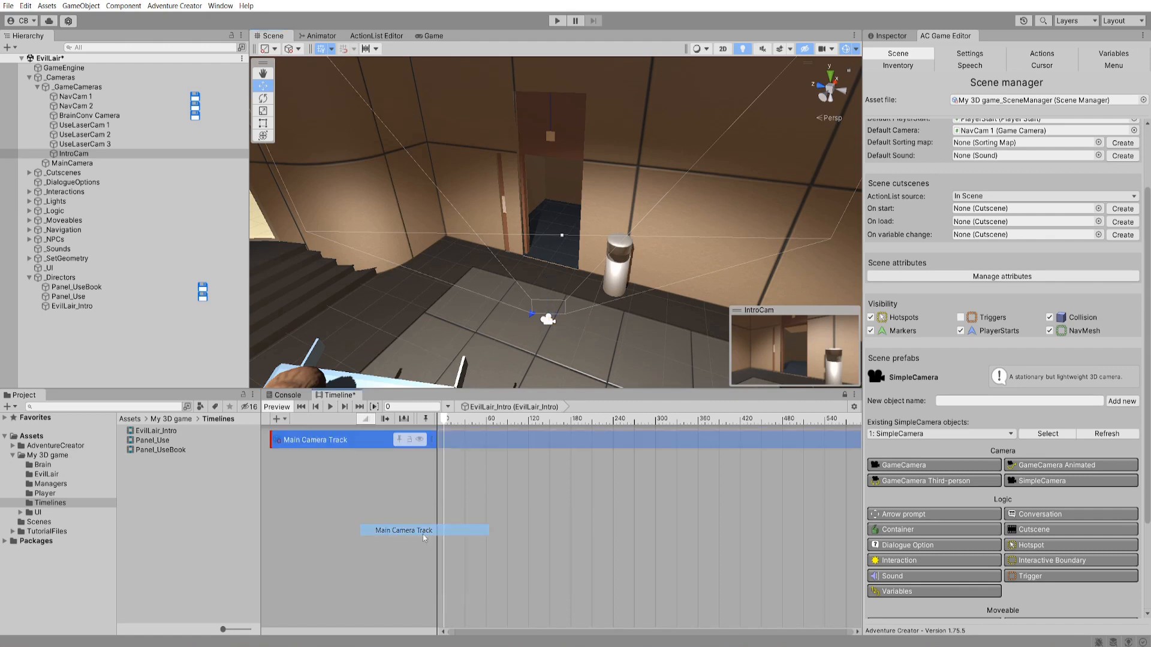
pyautogui.rightClick(460, 437)
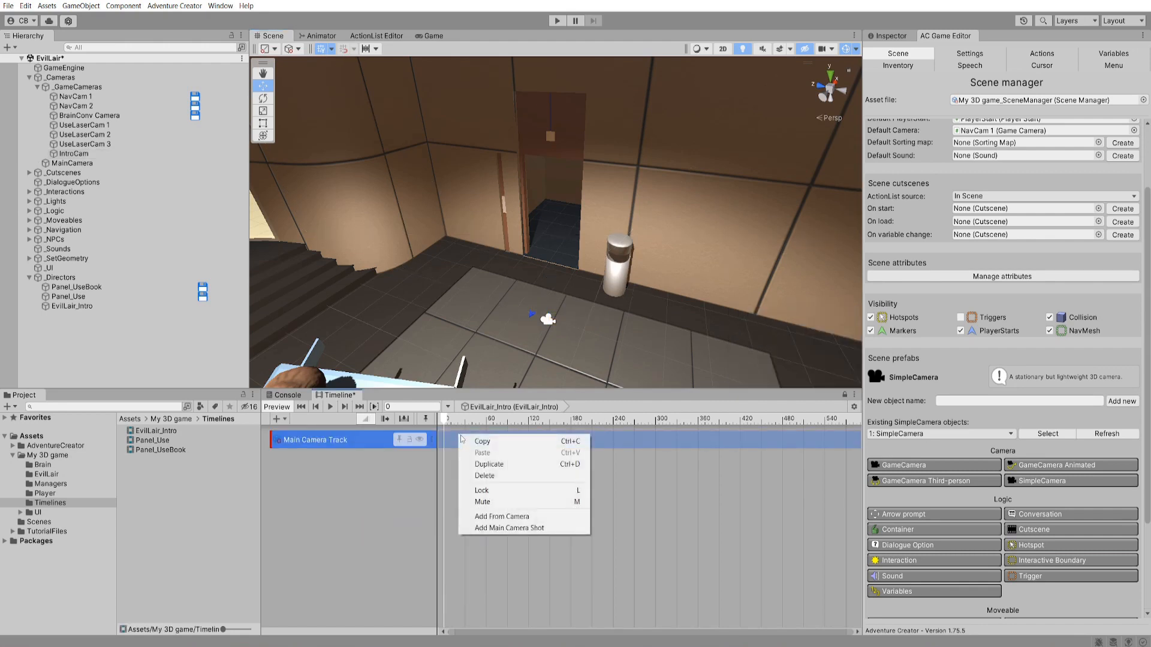
pyautogui.click(496, 516)
pyautogui.doubleClick(535, 222)
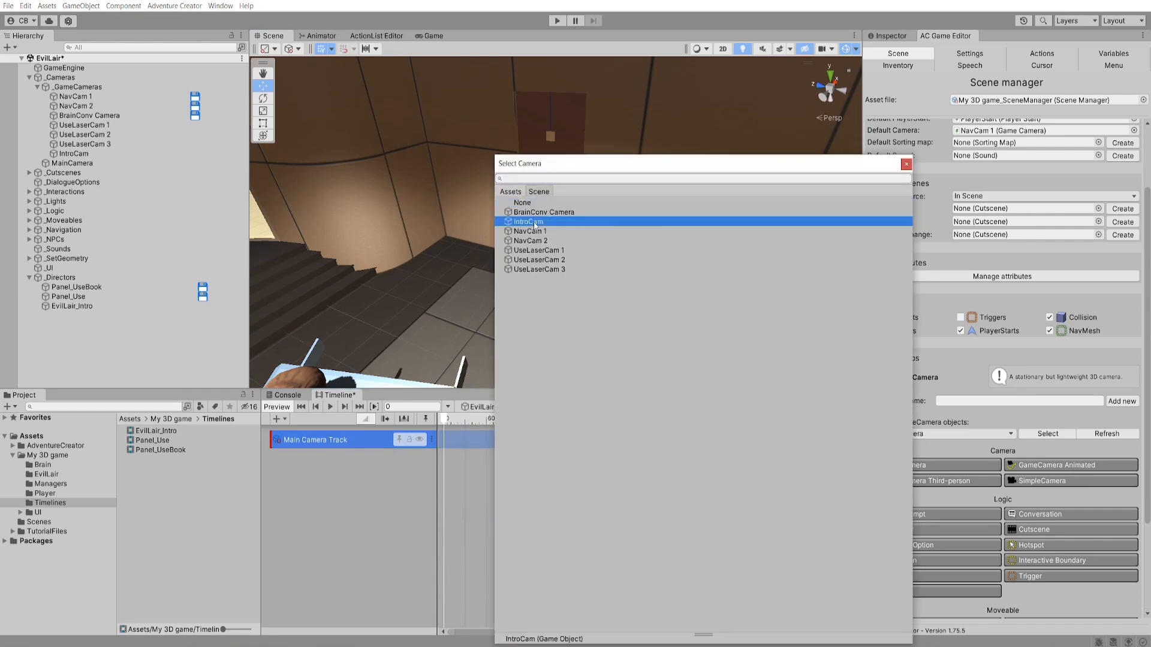
pyautogui.moveTo(474, 443); pyautogui.dragTo(460, 443)
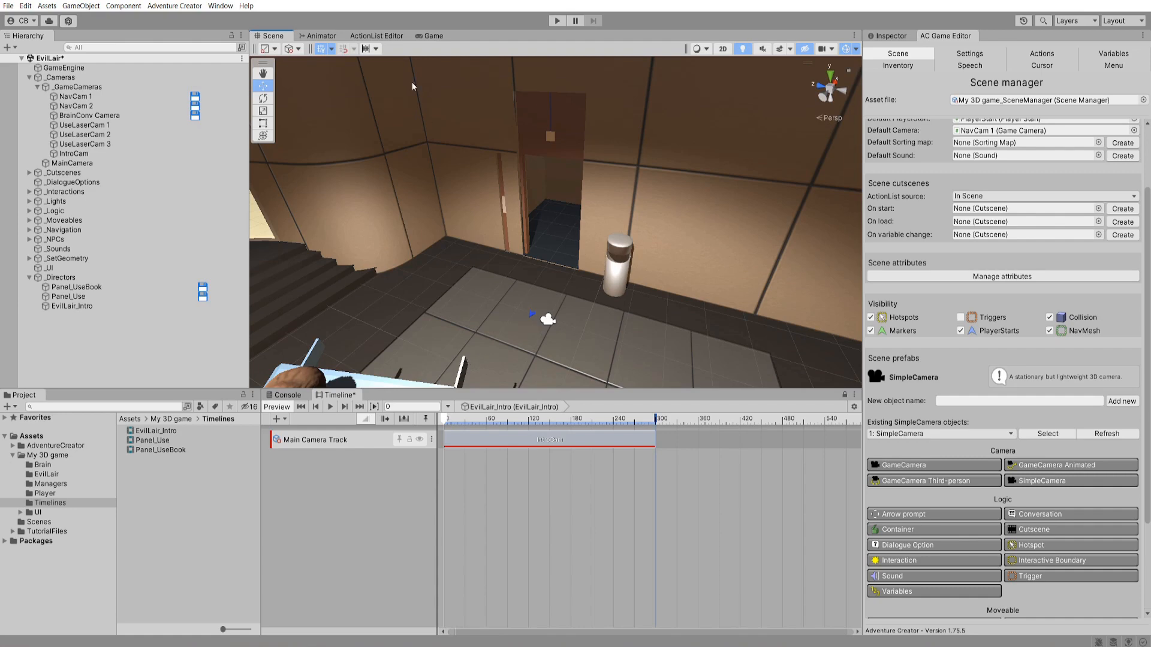
# - Dock the Game view beneath the AC Game Editor and look around the doorway area in the scene
pyautogui.moveTo(433, 36); pyautogui.dragTo(1039, 390)
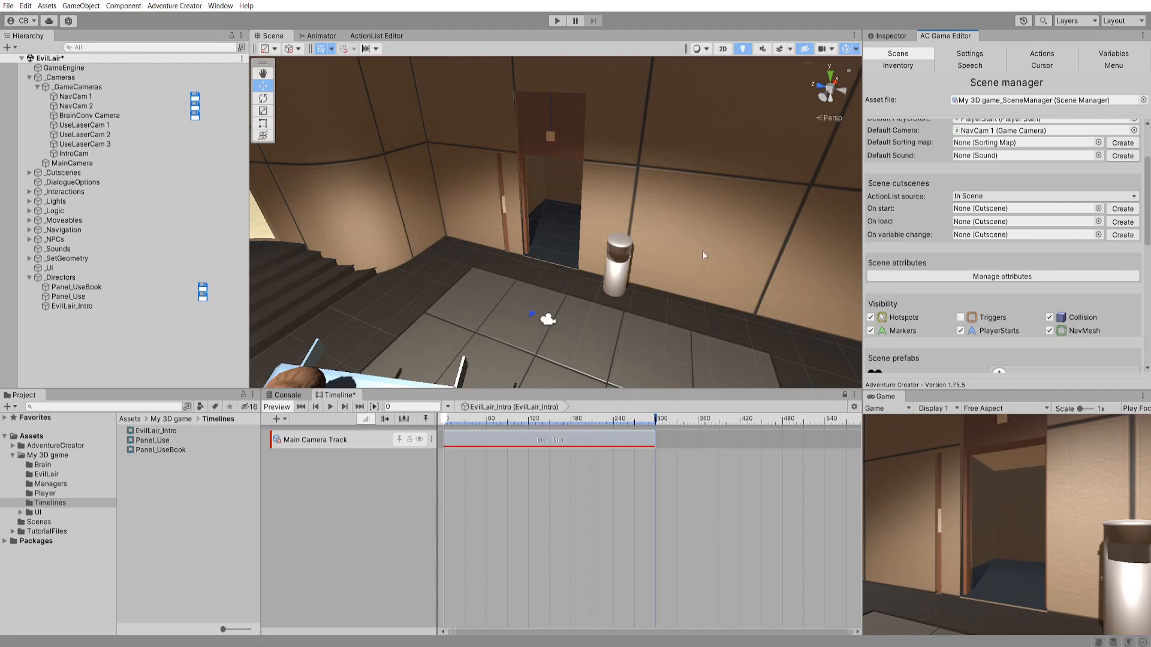
pyautogui.scroll(5, 702, 251)
pyautogui.keyDown('alt'); pyautogui.moveTo(703, 250); pyautogui.dragTo(744, 228); pyautogui.keyUp('alt')
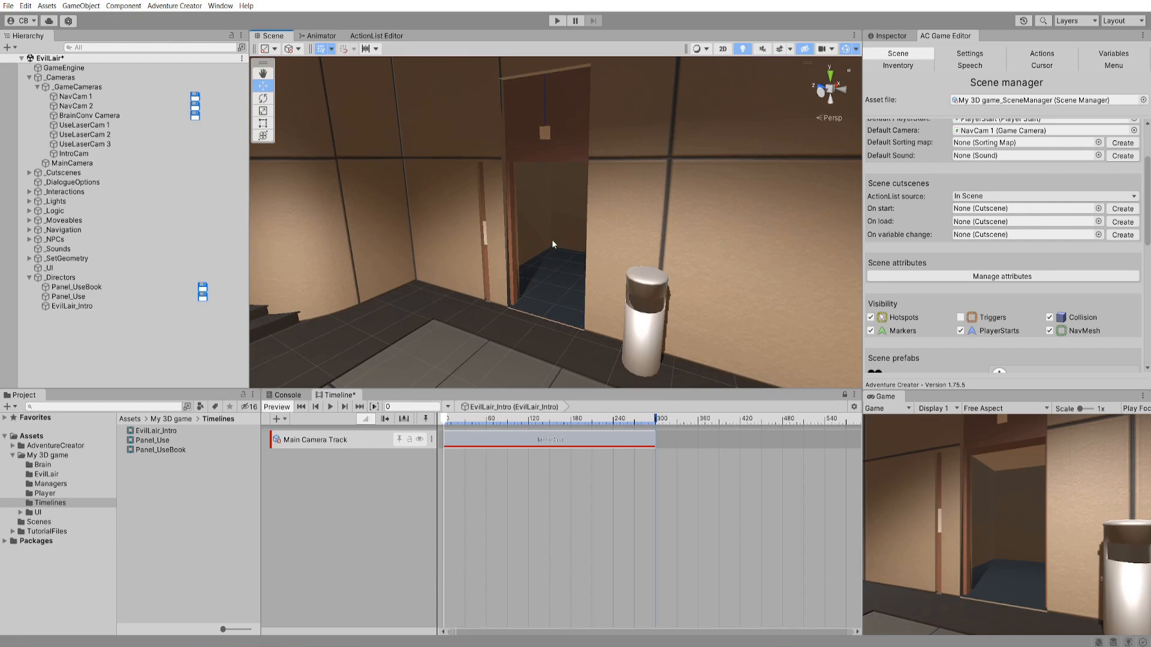
pyautogui.scroll(-2, 645, 216)
pyautogui.keyDown('alt'); pyautogui.moveTo(645, 216); pyautogui.dragTo(423, 284); pyautogui.keyUp('alt')
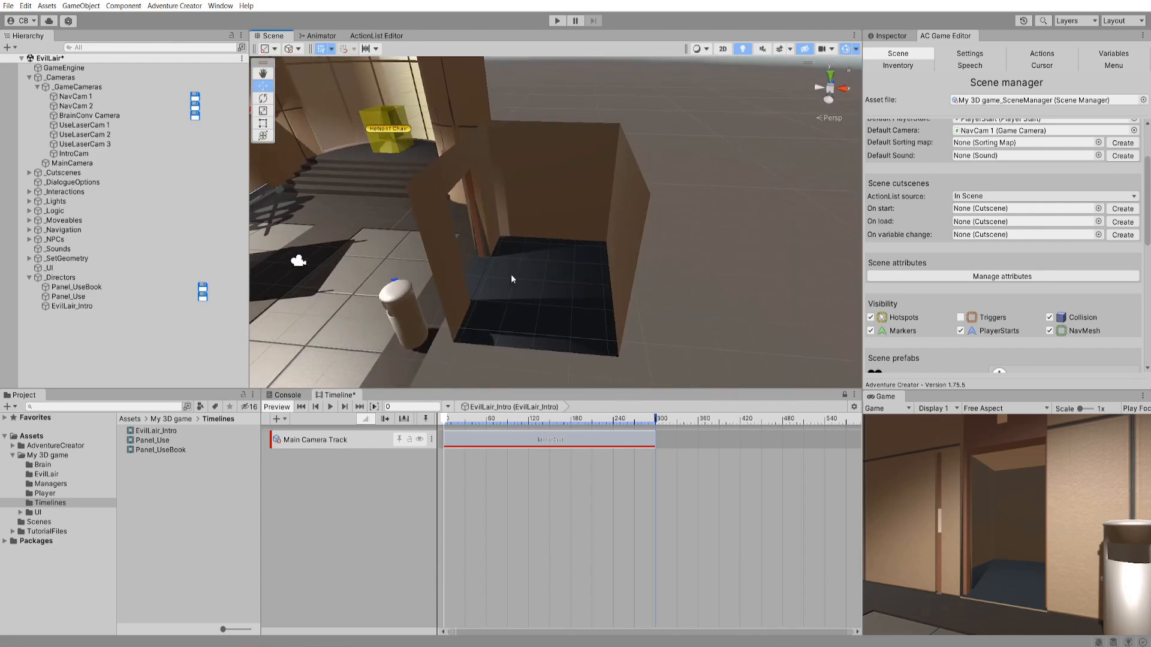
pyautogui.keyDown('alt'); pyautogui.moveTo(511, 278); pyautogui.dragTo(486, 266); pyautogui.keyUp('alt')
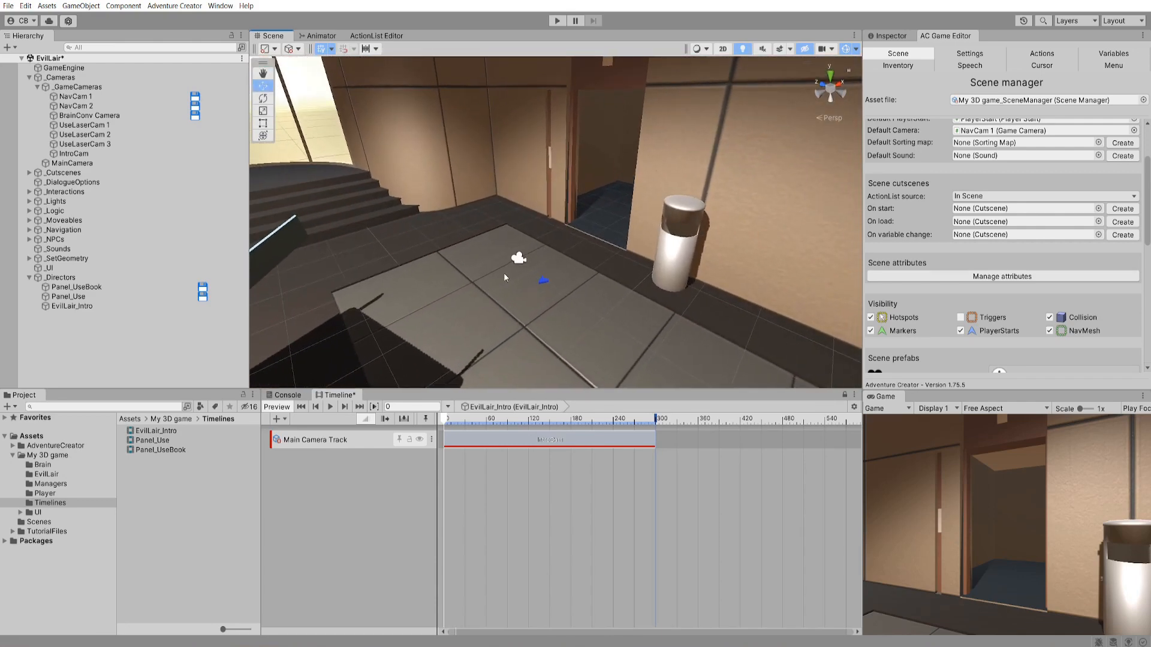
# - Add an Animation Track for IntroCam to the EvilLair_Intro timeline and start recording on it at frame 51
pyautogui.moveTo(461, 421)
pyautogui.mouseDown()
pyautogui.moveTo(488, 422)
pyautogui.moveTo(479, 415)
pyautogui.mouseUp()
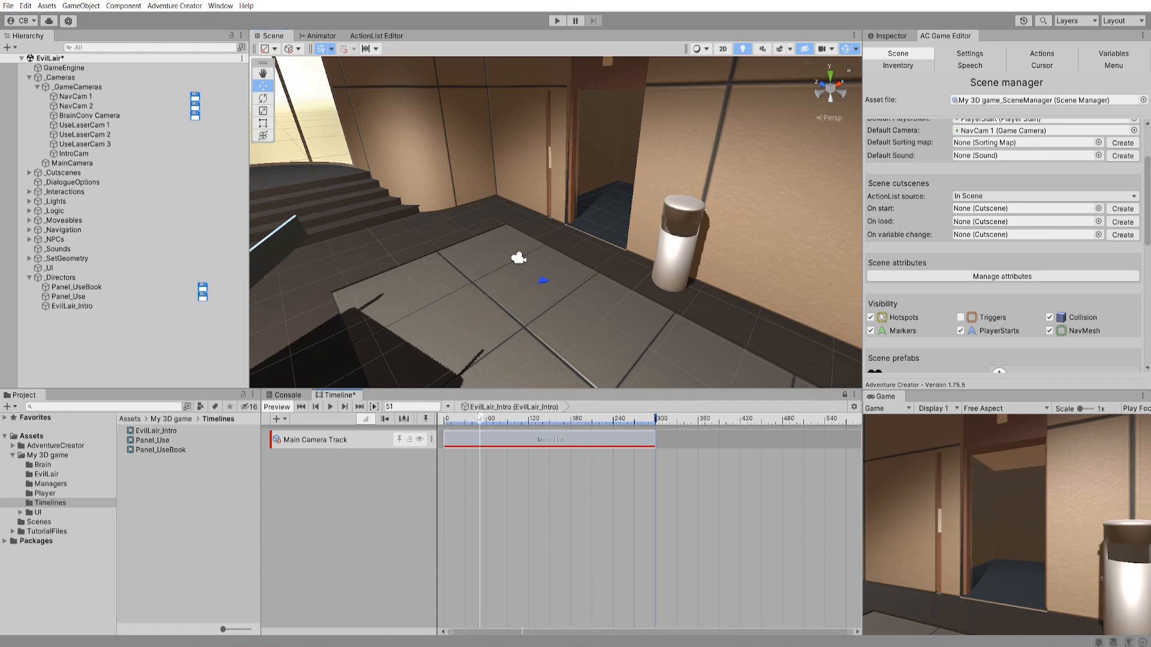
pyautogui.moveTo(102, 154); pyautogui.dragTo(392, 492)
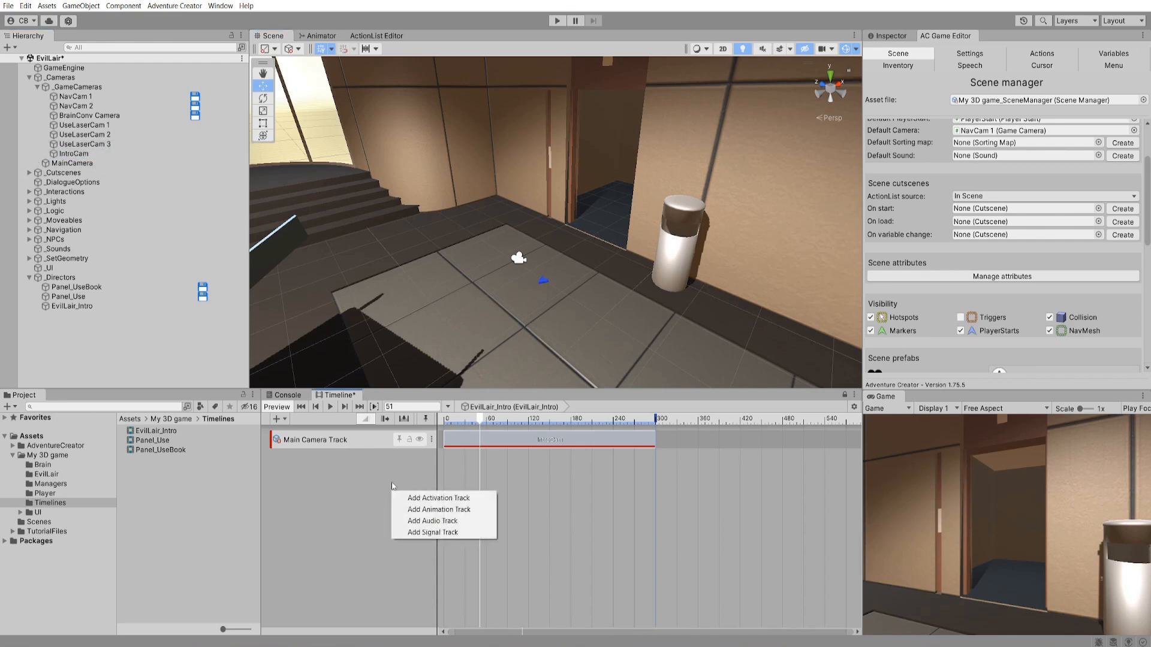
pyautogui.click(429, 509)
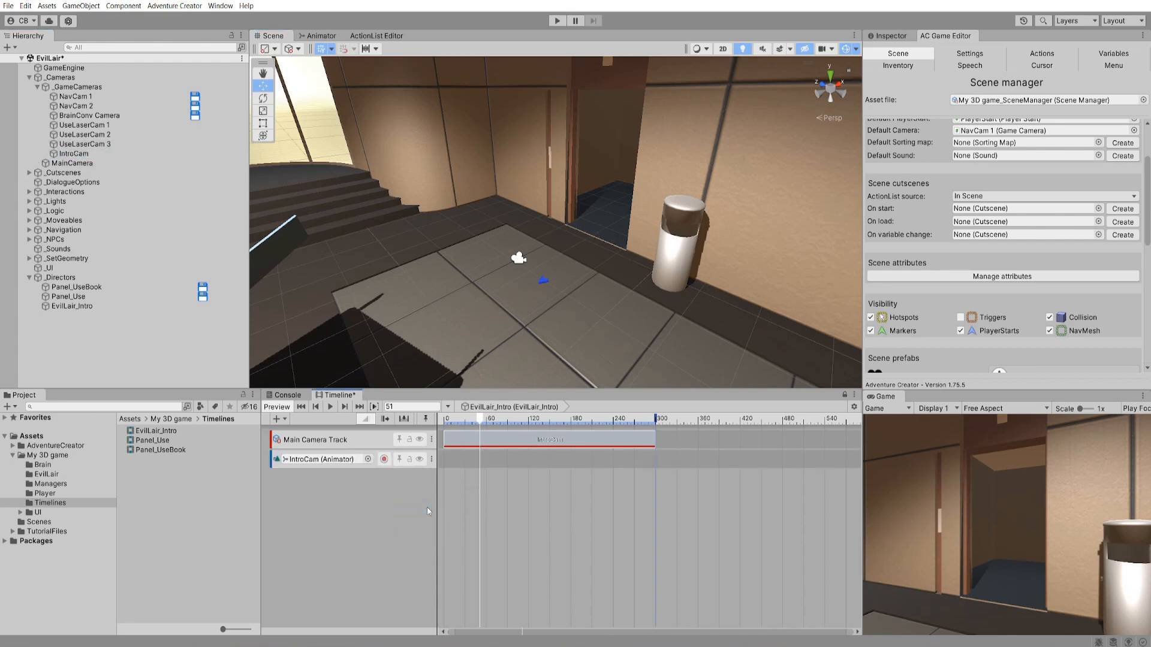
pyautogui.click(485, 461)
pyautogui.click(384, 459)
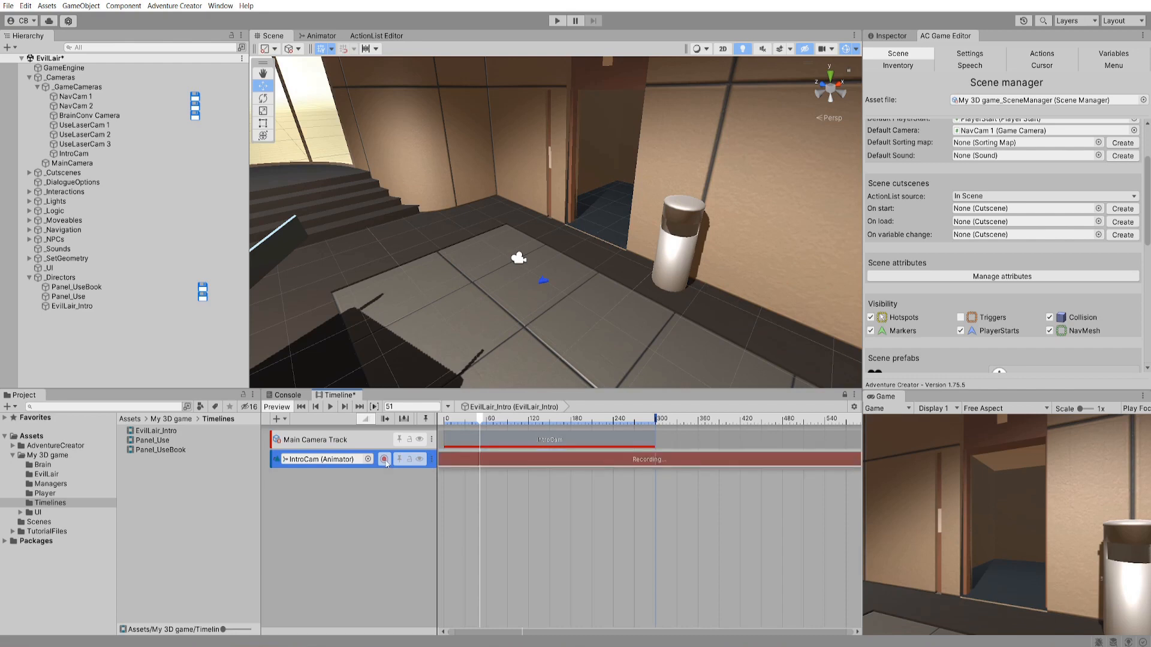
# - Record rotation keyframes that tilt IntroCam up above the doorway at frame 51 and back down to face it at frame 112
pyautogui.click(265, 101)
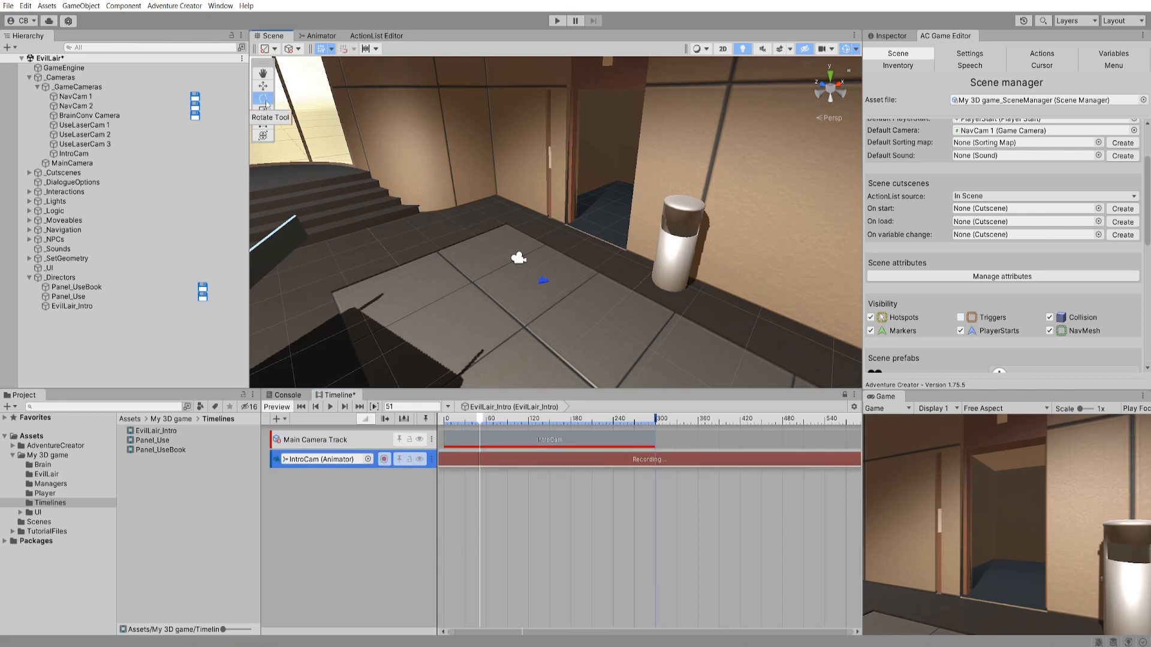
pyautogui.click(82, 156)
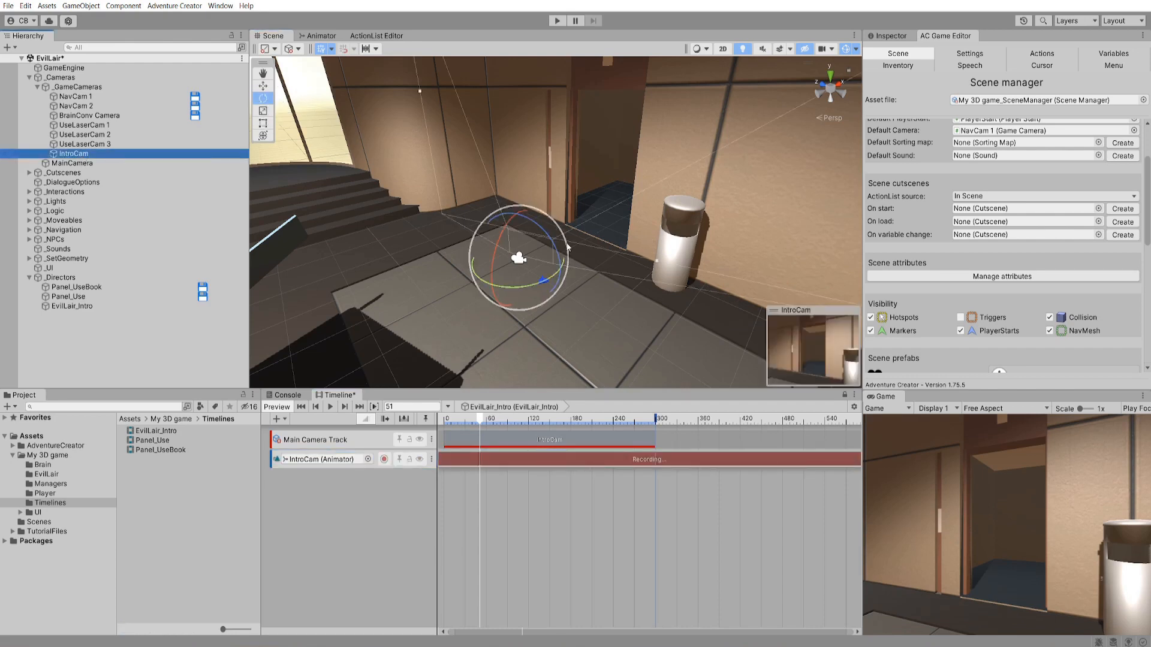
pyautogui.moveTo(498, 248)
pyautogui.mouseDown()
pyautogui.moveTo(477, 300)
pyautogui.moveTo(501, 269)
pyautogui.mouseUp()
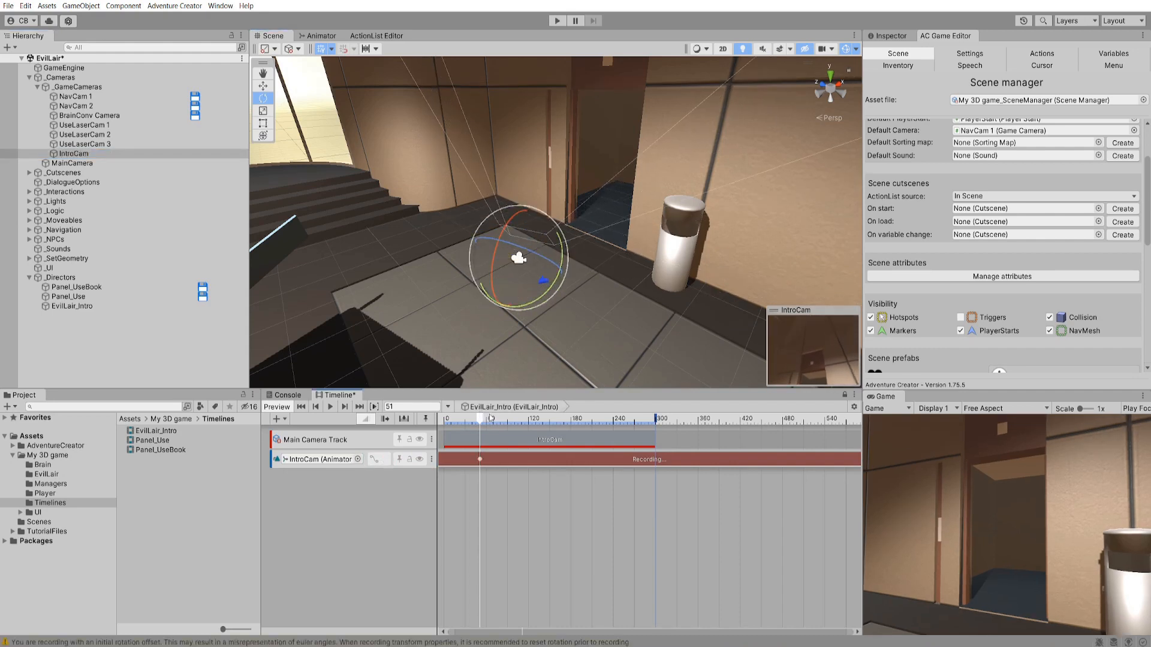
pyautogui.moveTo(485, 418); pyautogui.dragTo(523, 421)
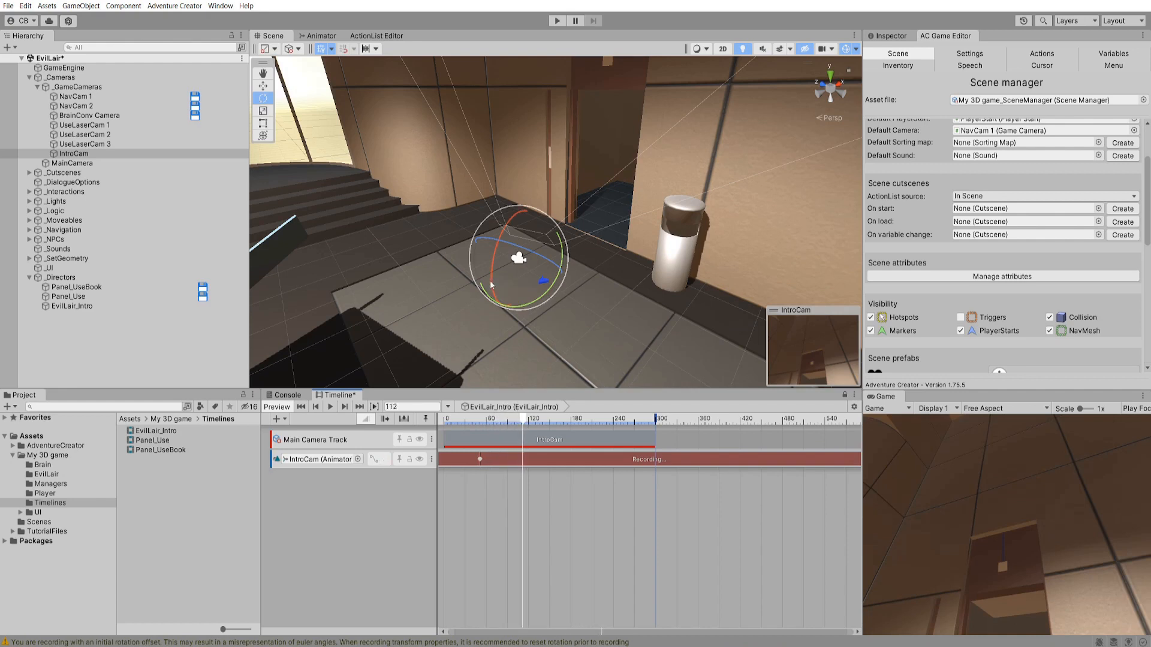
pyautogui.moveTo(490, 285); pyautogui.dragTo(540, 218)
# - Play the timeline from near its start to check the IntroCam movement, and stop recording on the IntroCam track
pyautogui.click(301, 407)
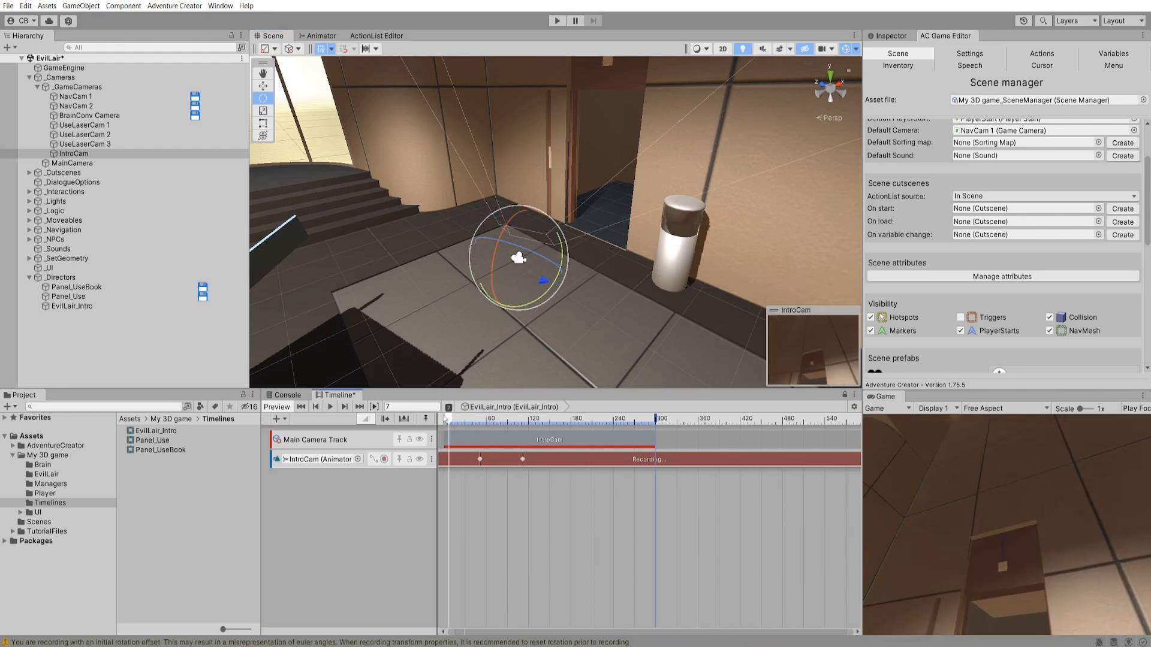
pyautogui.click(330, 406)
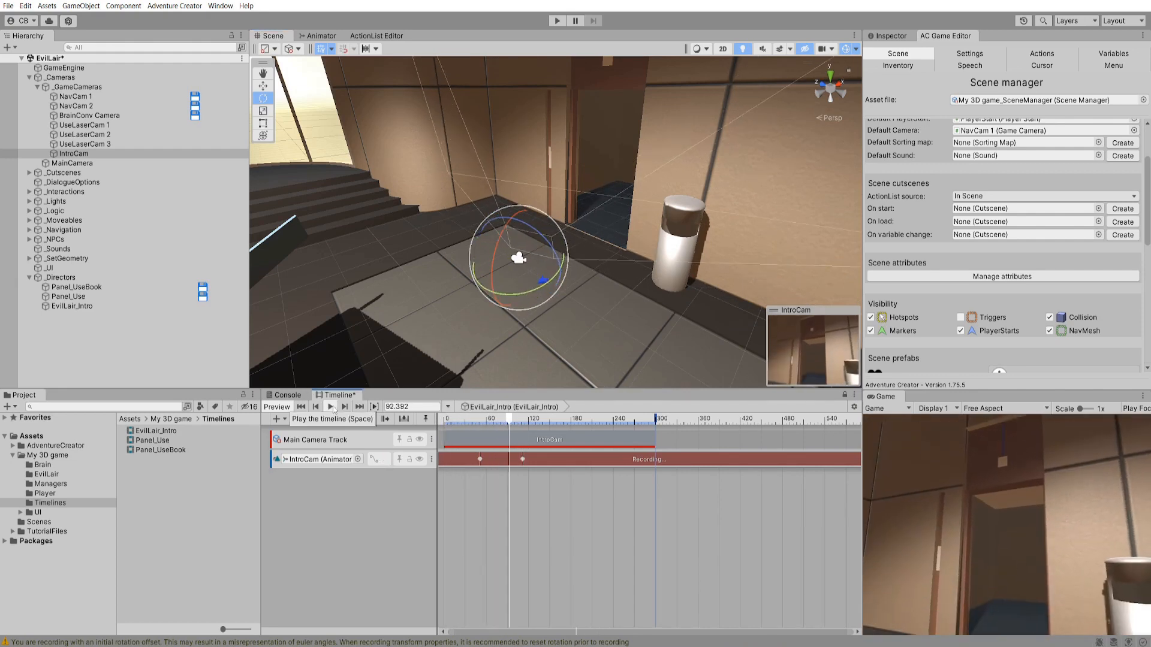
pyautogui.click(335, 408)
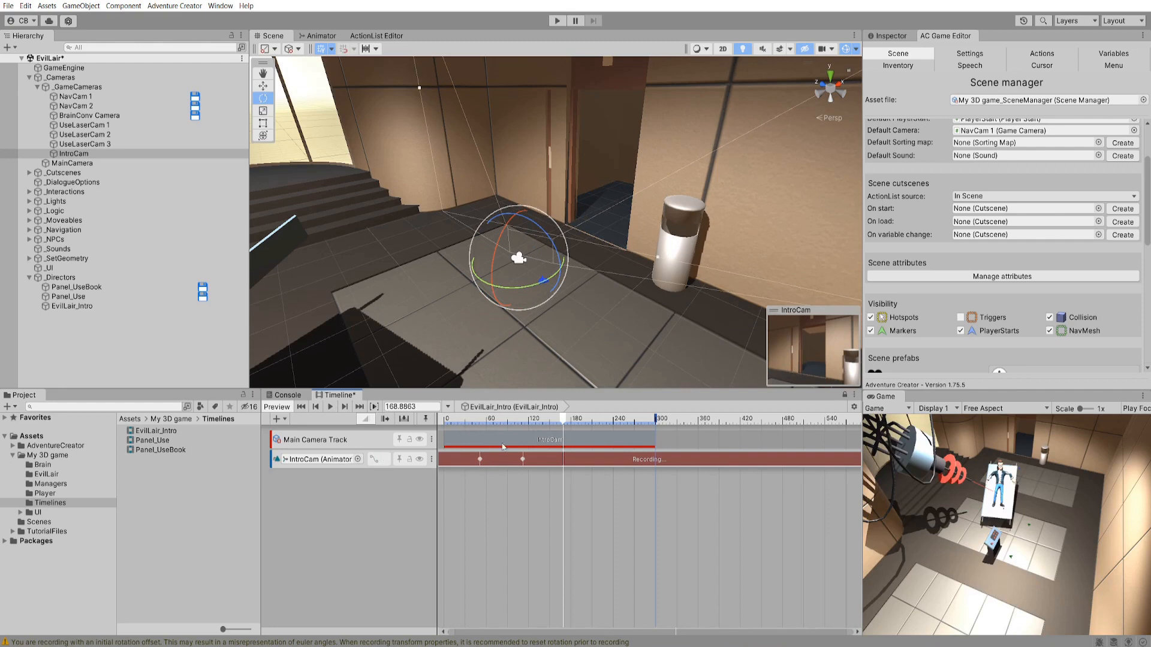
pyautogui.moveTo(524, 424); pyautogui.dragTo(542, 426)
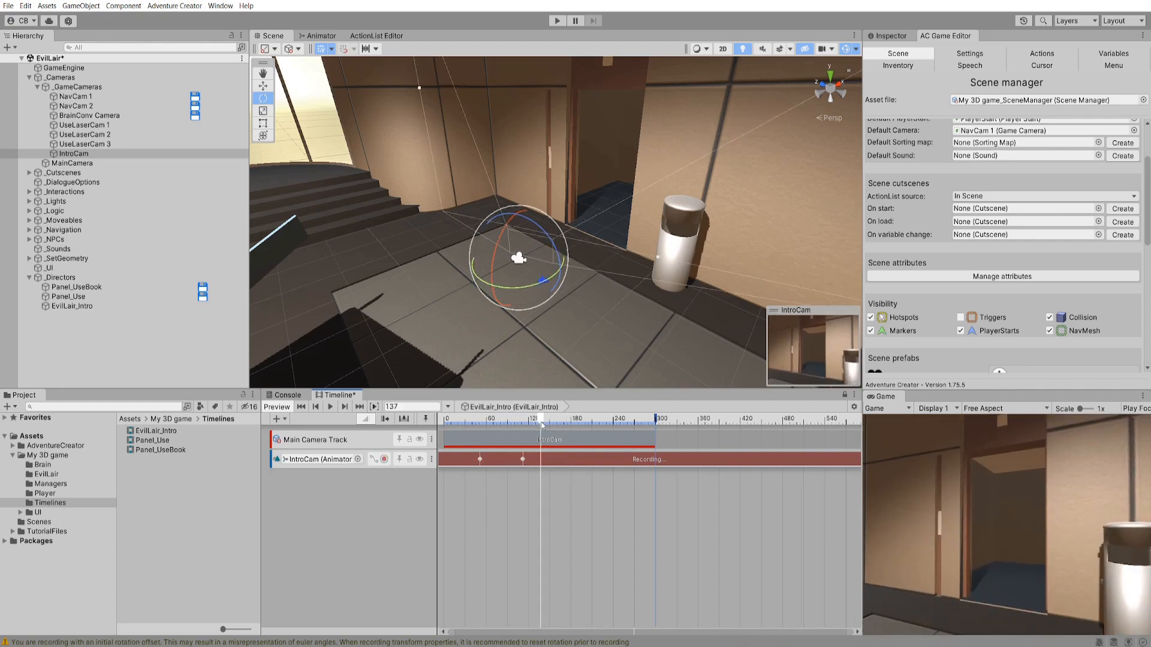
pyautogui.click(383, 459)
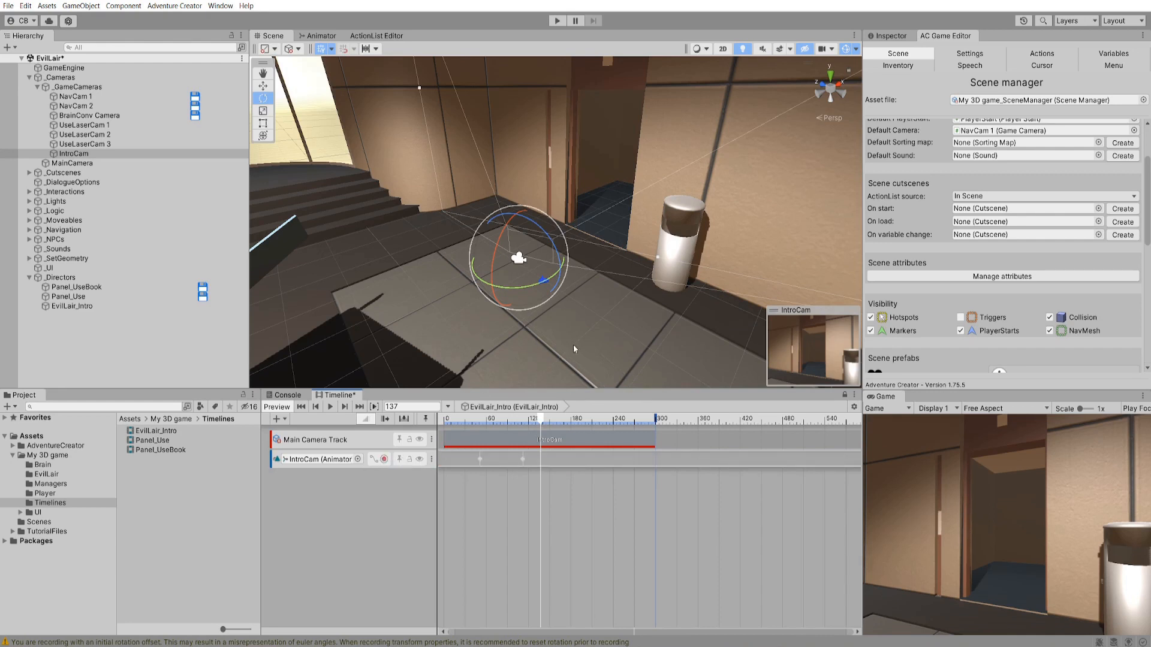
# - Add an Animation Track for the Lift object in _SetGeometry to the EvilLair_Intro timeline
pyautogui.click(73, 153)
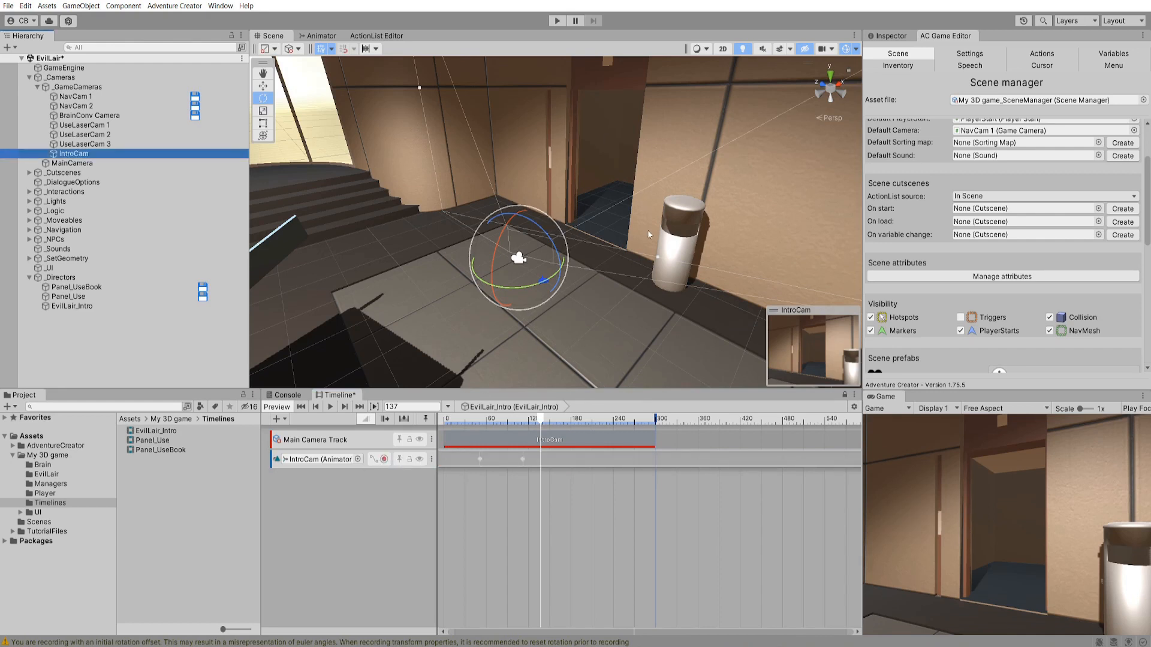
pyautogui.click(29, 259)
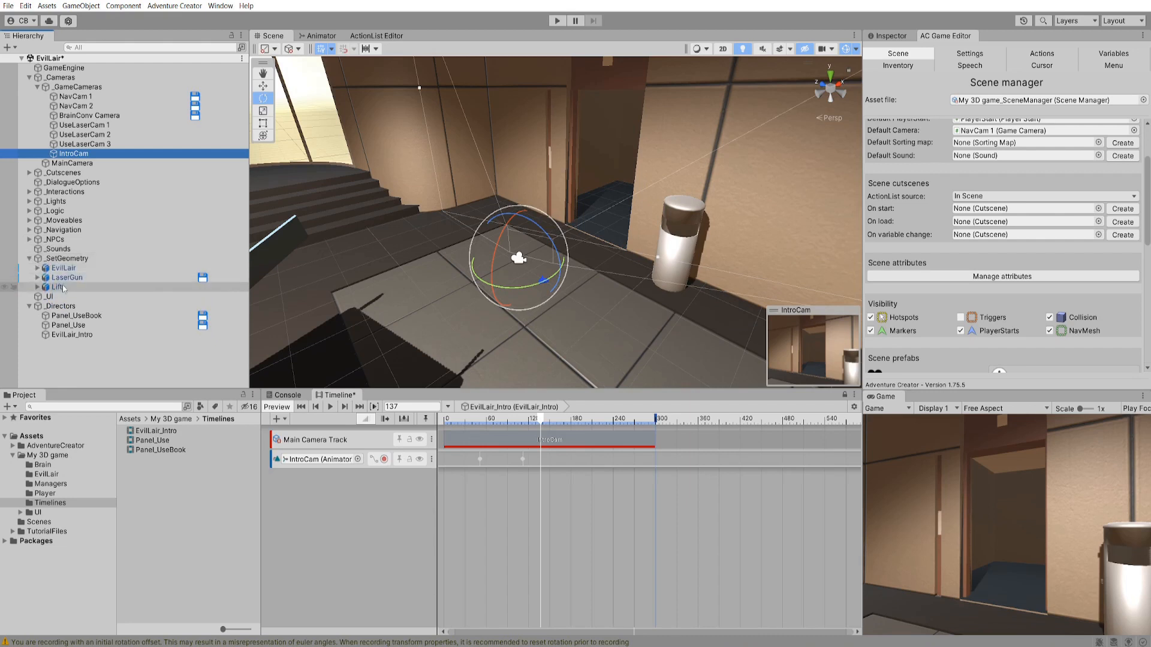
pyautogui.click(65, 287)
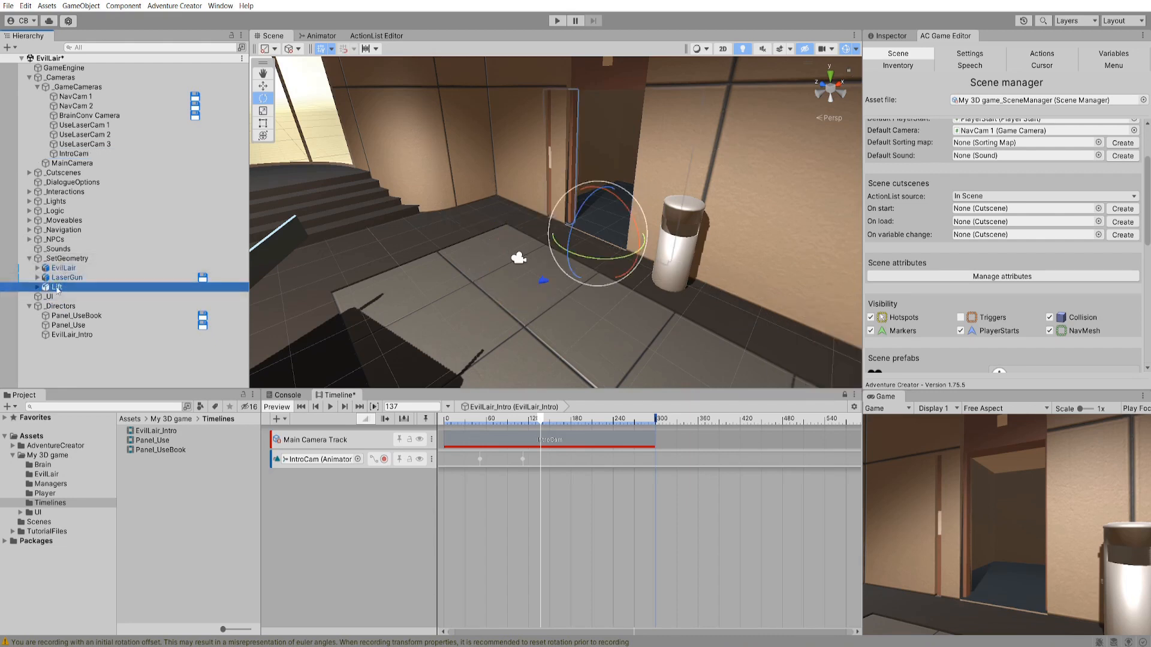
pyautogui.click(391, 533)
pyautogui.rightClick(322, 498)
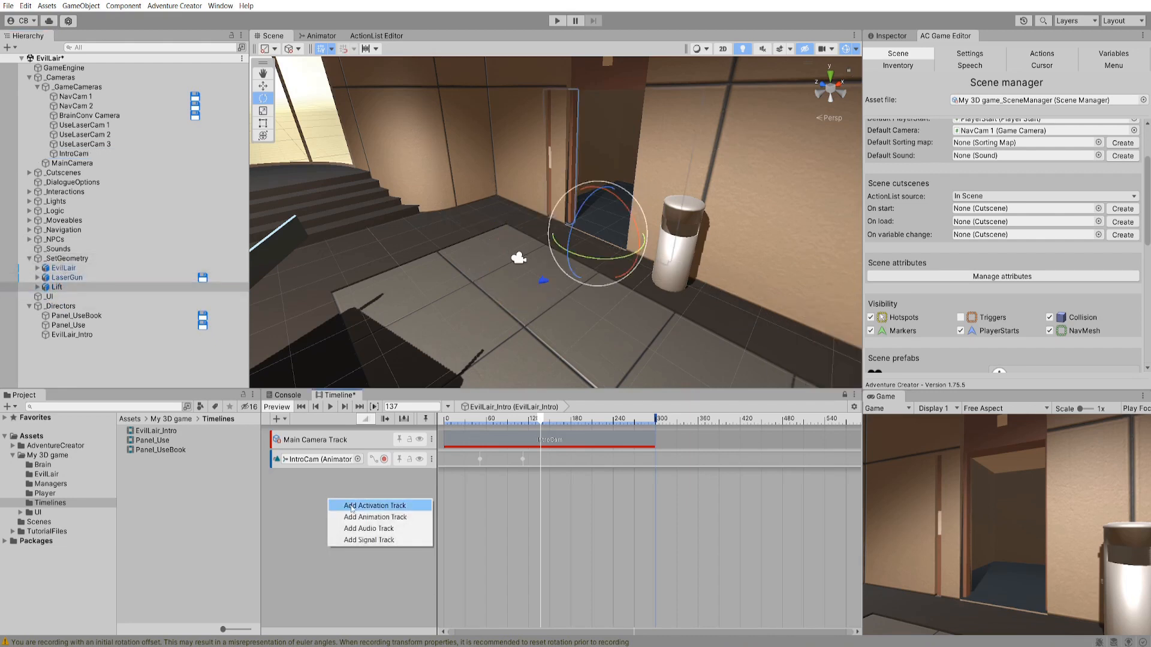
pyautogui.click(365, 514)
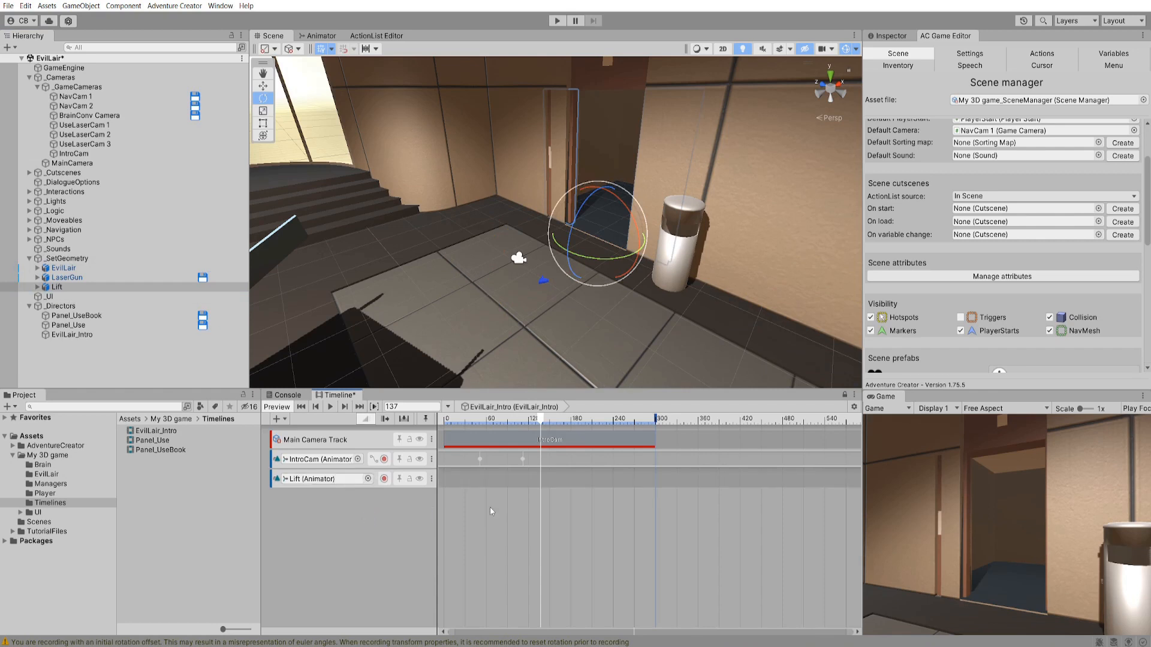
# - Find the Lift model's animation clips in TutorialFiles/EvilLair/Set and preview LiftDoorsShut in the Inspector
pyautogui.click(15, 457)
pyautogui.click(13, 474)
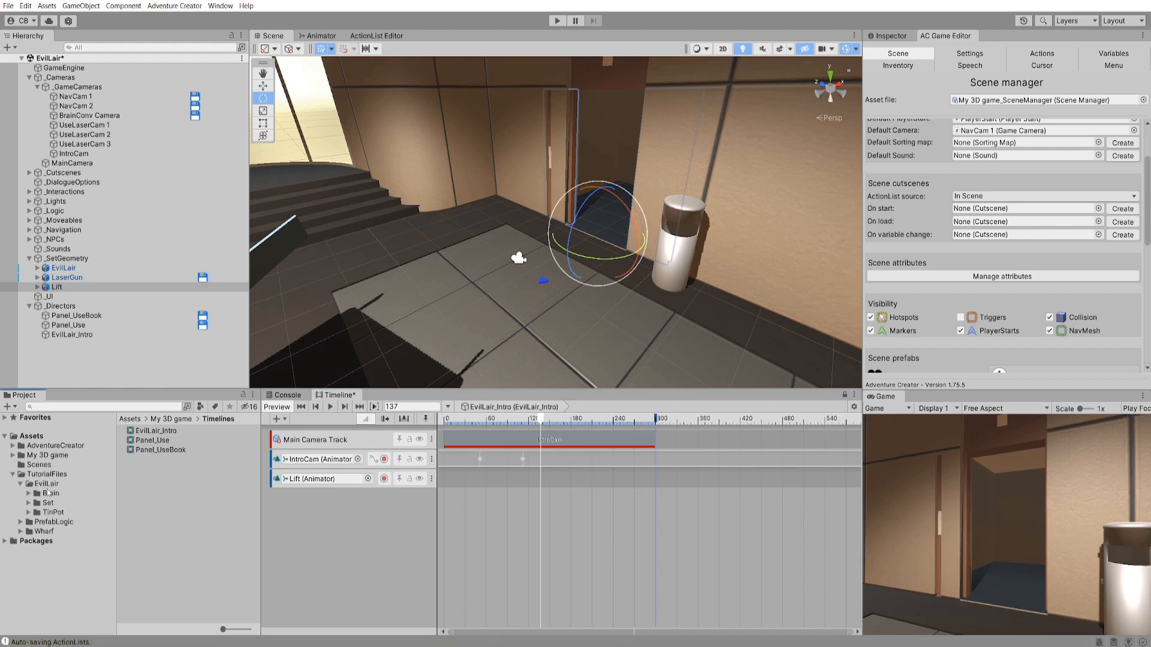
pyautogui.click(41, 485)
pyautogui.click(43, 503)
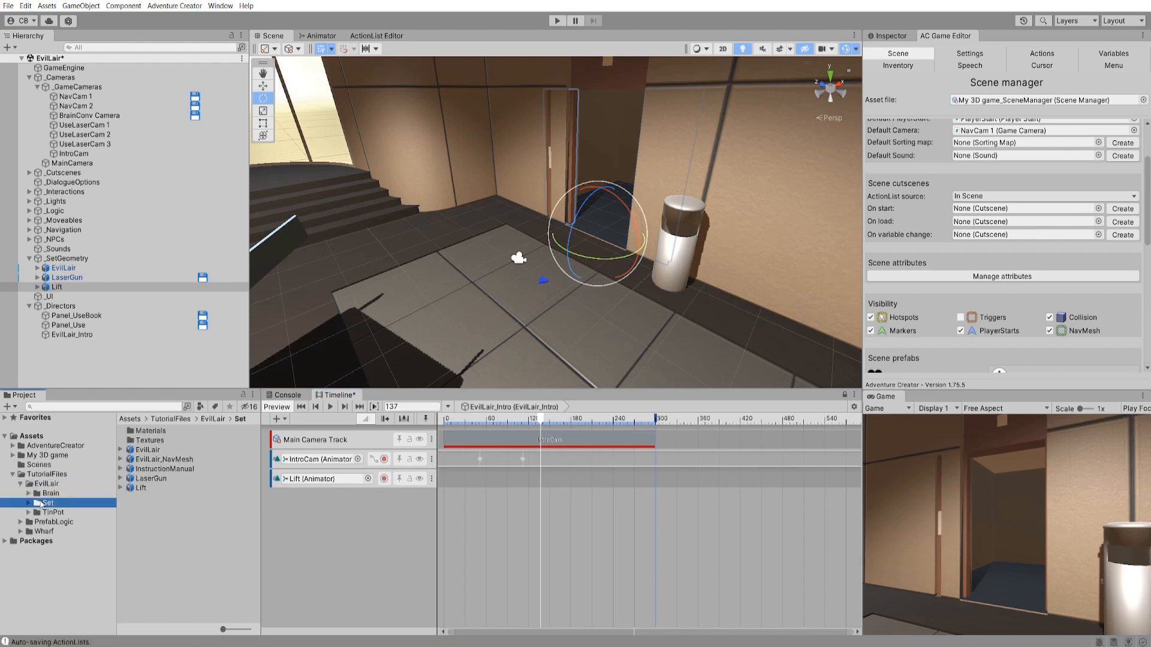
pyautogui.click(123, 488)
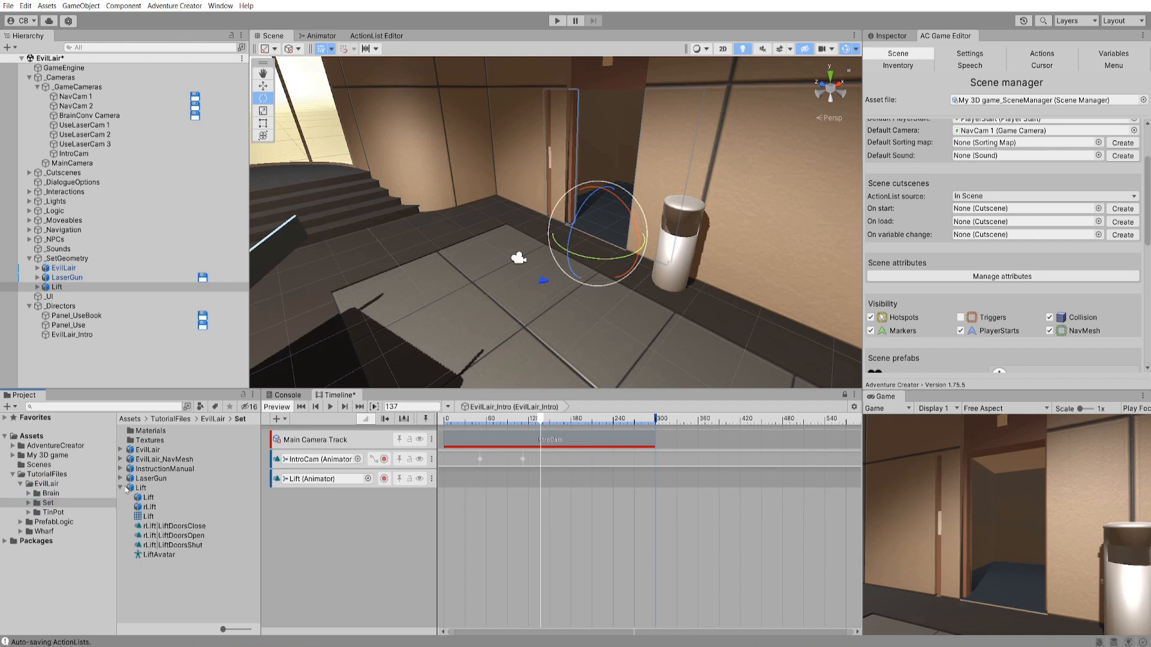
pyautogui.click(187, 536)
pyautogui.click(180, 545)
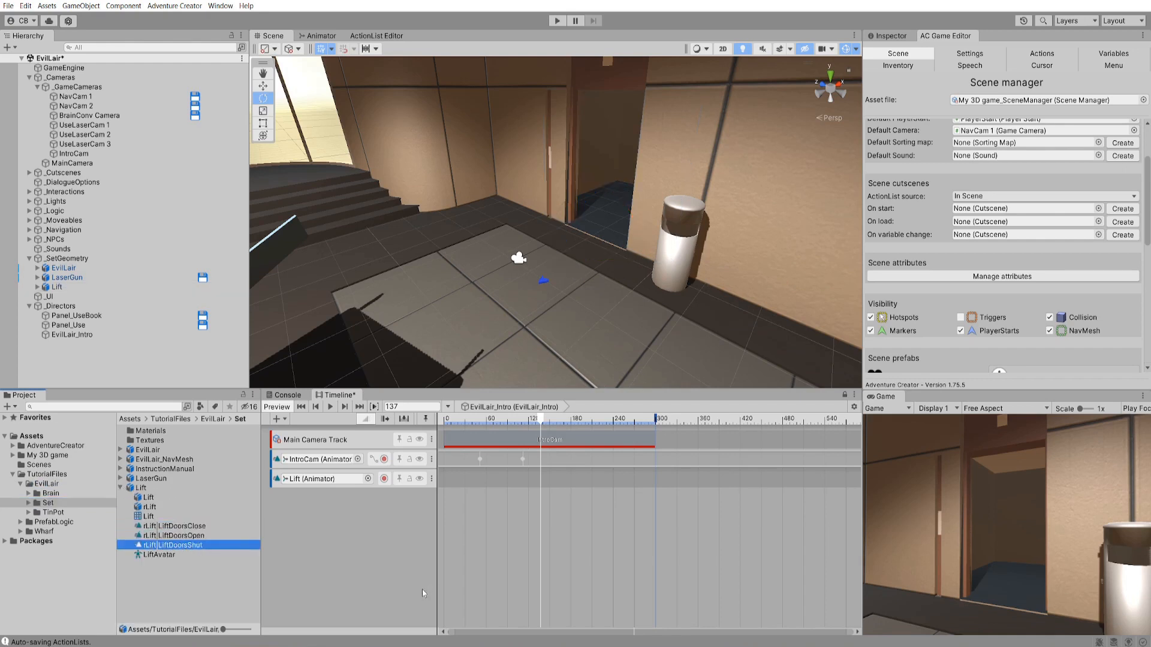
pyautogui.click(891, 35)
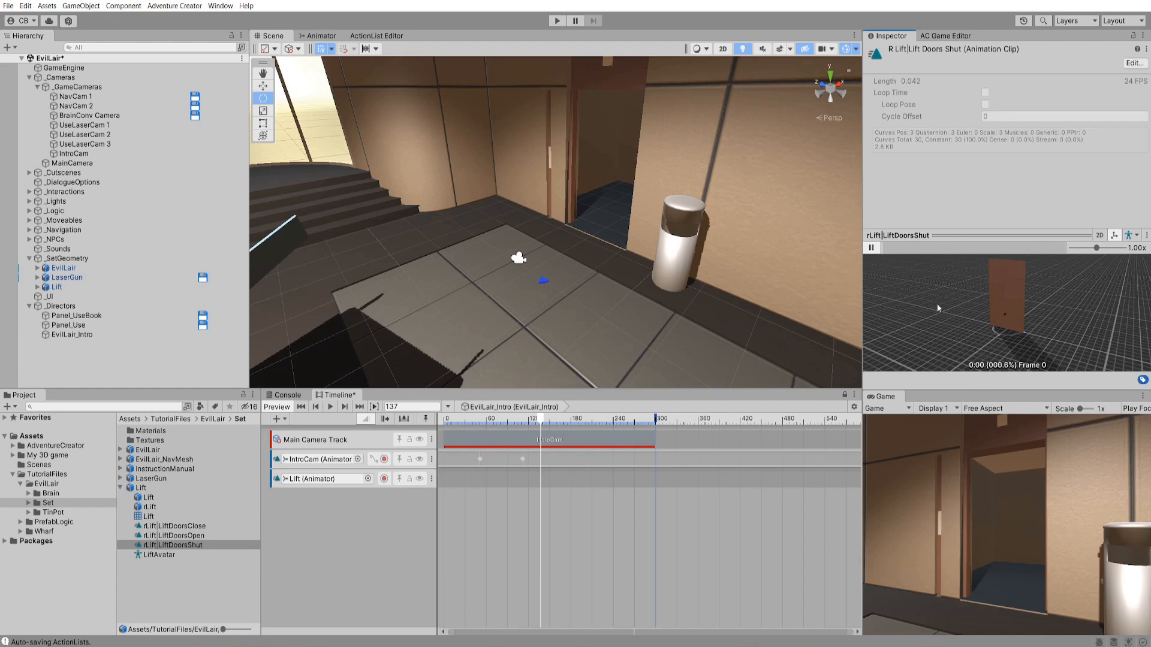
pyautogui.click(871, 248)
# - Place LiftDoorsShut on the Lift track from frame 0 to 113, follow it with LiftDoorsOpen, and scrub through the door opening
pyautogui.moveTo(183, 548); pyautogui.dragTo(530, 432)
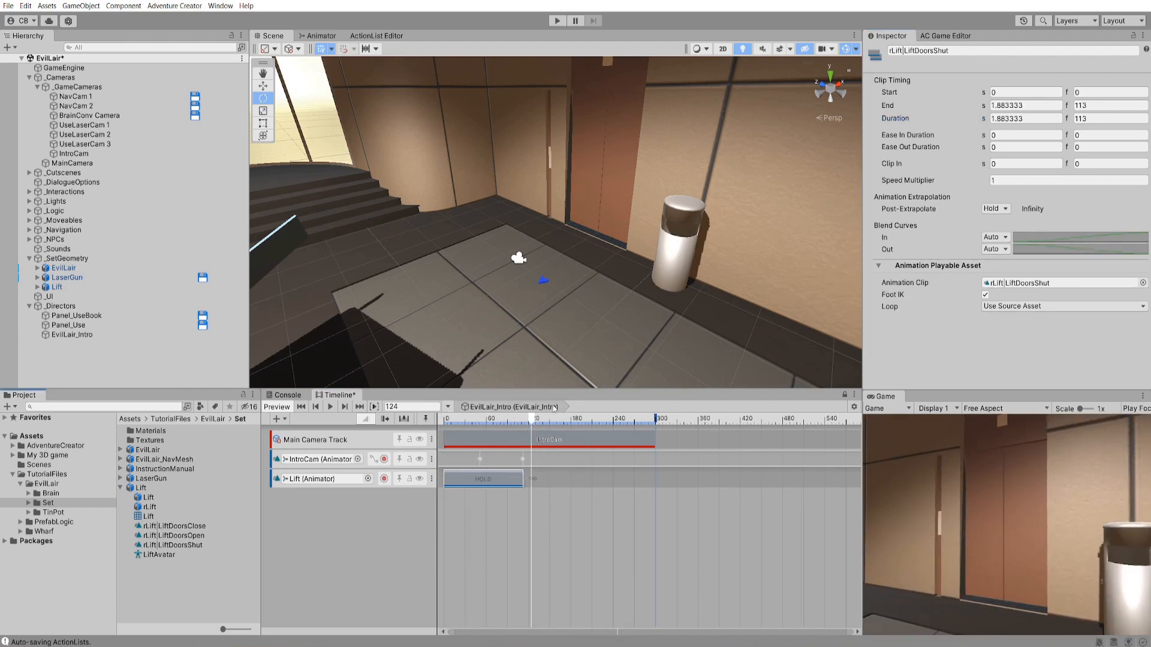
pyautogui.moveTo(168, 536); pyautogui.dragTo(544, 474)
pyautogui.click(540, 421)
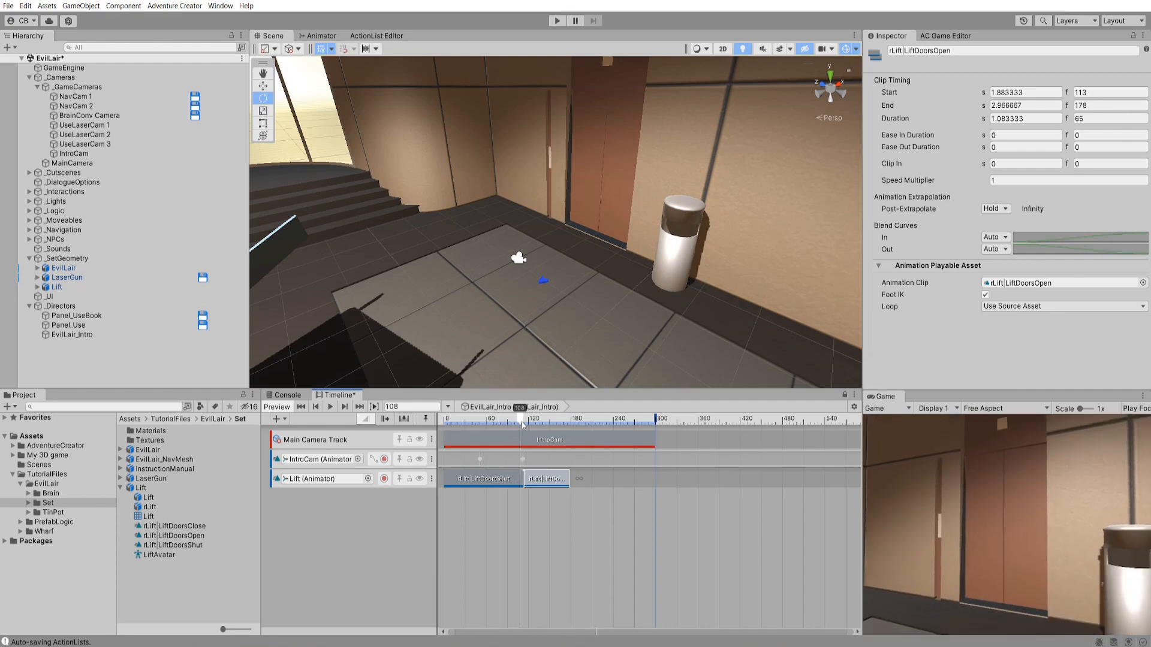
pyautogui.moveTo(540, 428); pyautogui.dragTo(603, 433)
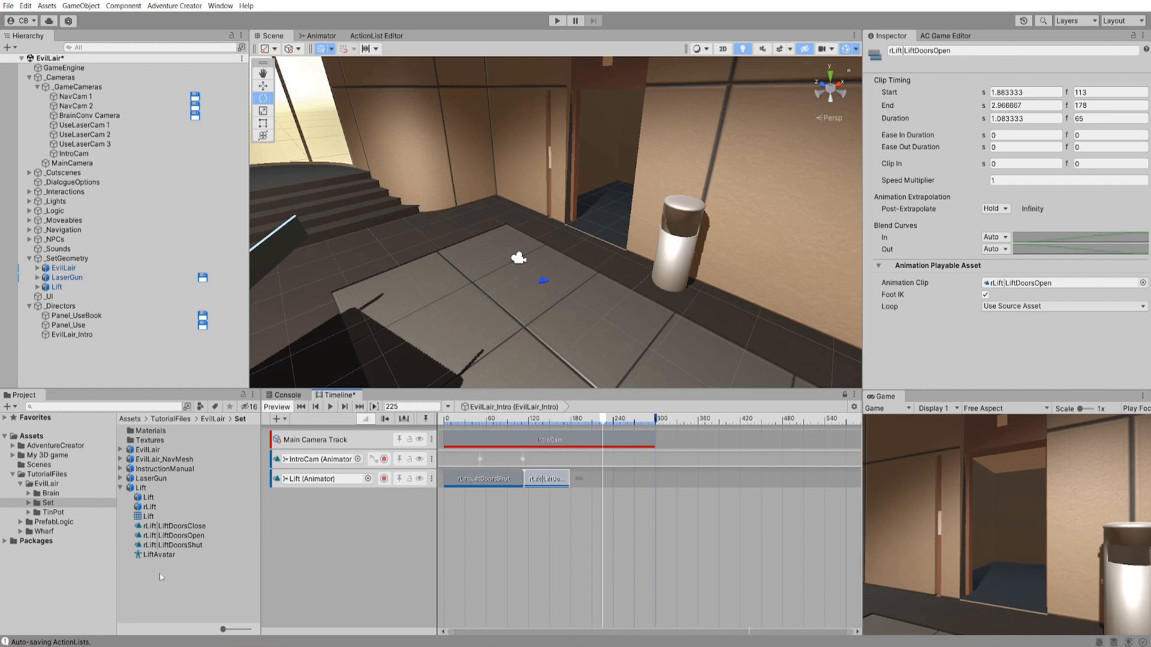
# - Add the LiftDoorsClose clip to the Lift track so that it ends at frame 300, and scrub through the door closing
pyautogui.moveTo(173, 526); pyautogui.dragTo(627, 487)
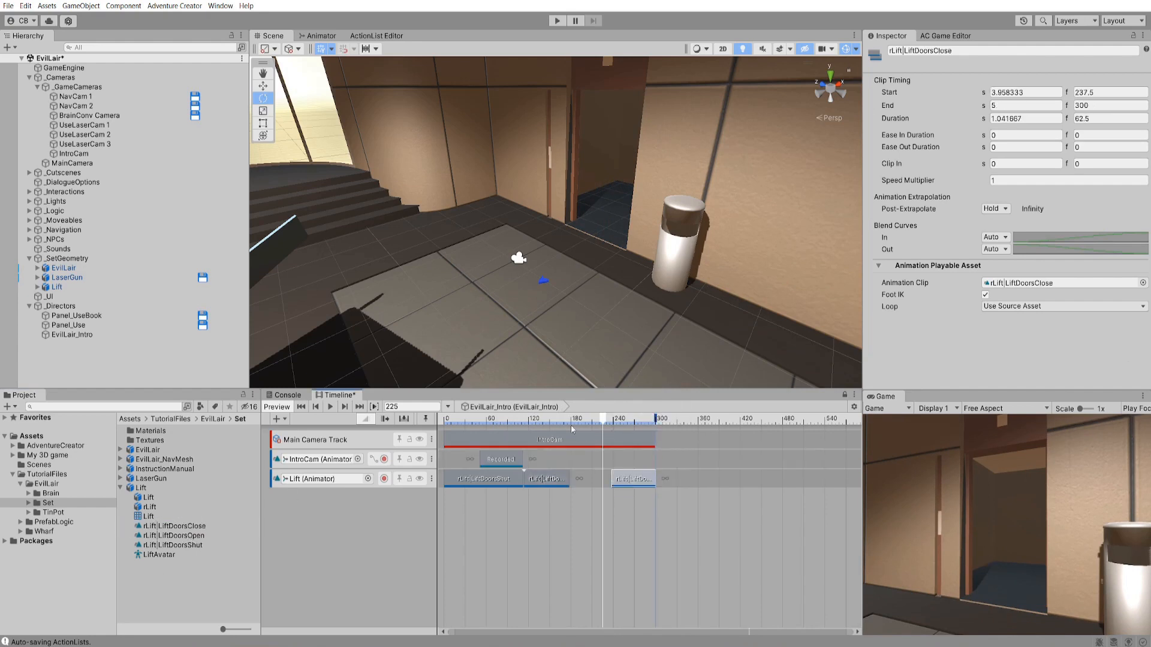
pyautogui.moveTo(566, 423); pyautogui.dragTo(629, 427)
pyautogui.press('space')
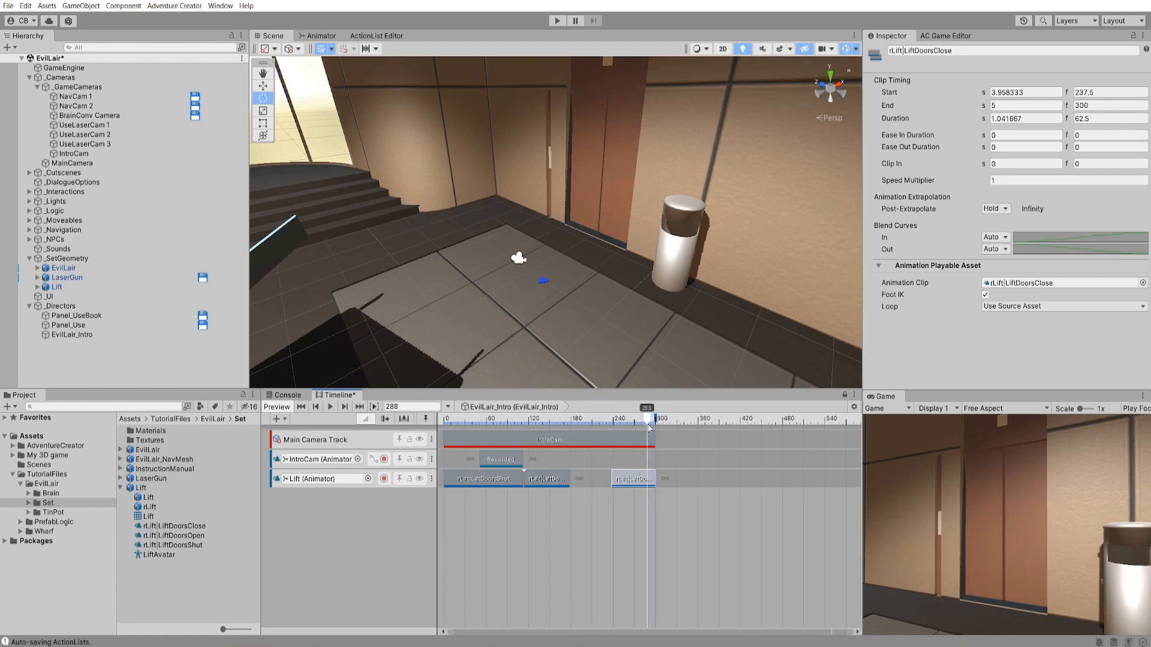
# - Extend the IntroCam shot to frame 333 and move the LiftDoorsClose clip to end at frame 310
pyautogui.click(627, 443)
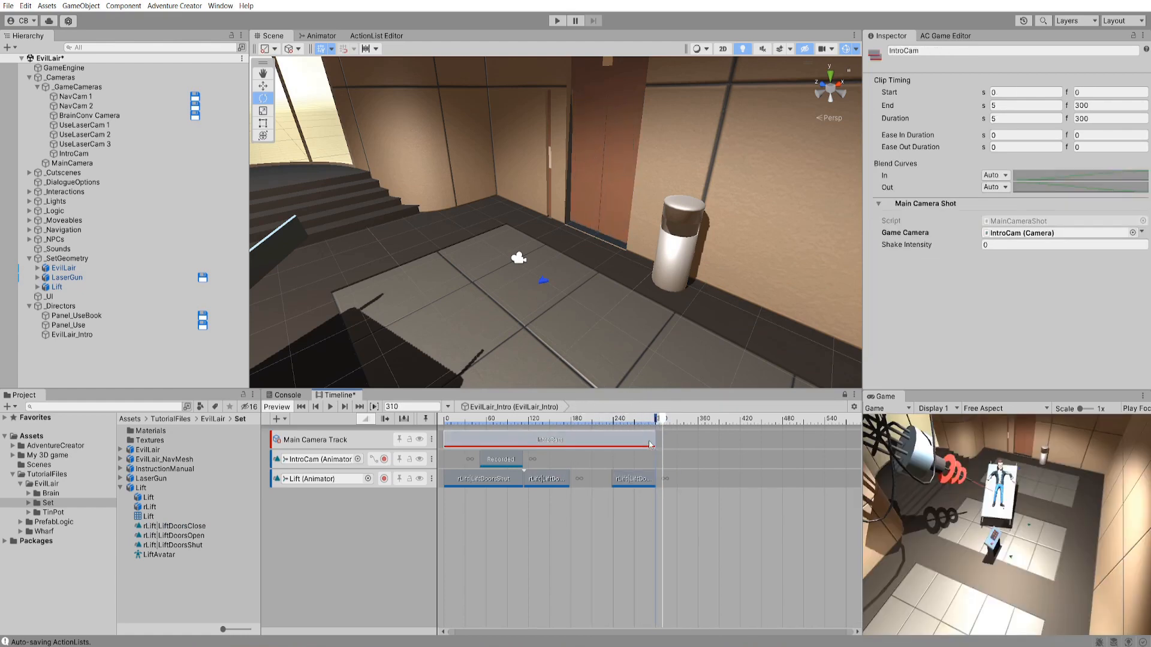
pyautogui.moveTo(655, 442); pyautogui.dragTo(678, 442)
pyautogui.moveTo(643, 482); pyautogui.dragTo(650, 483)
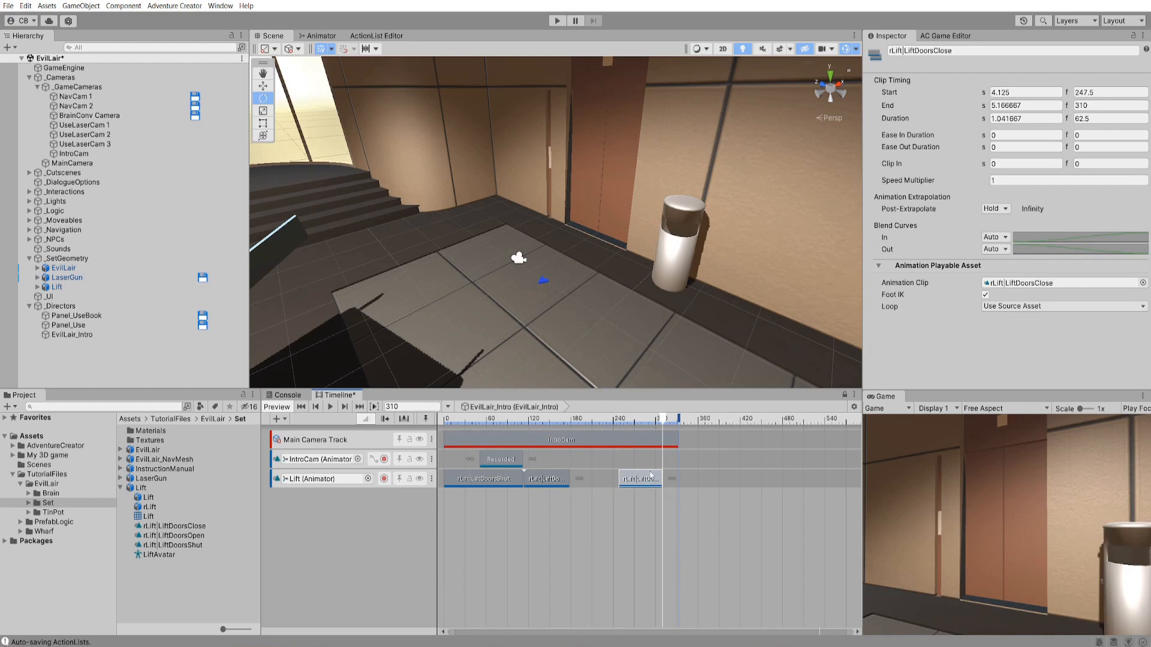
pyautogui.click(652, 437)
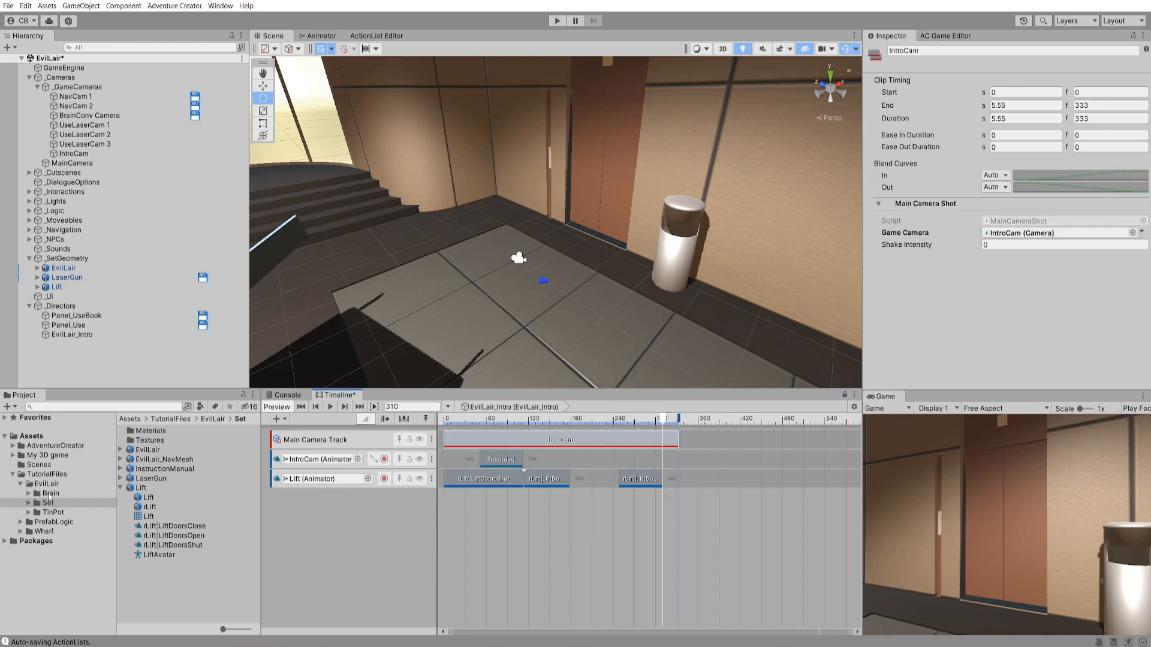
# - Add the EL_TinPot prefab from the My 3D game/Player folder to the EvilLair scene
pyautogui.click(43, 455)
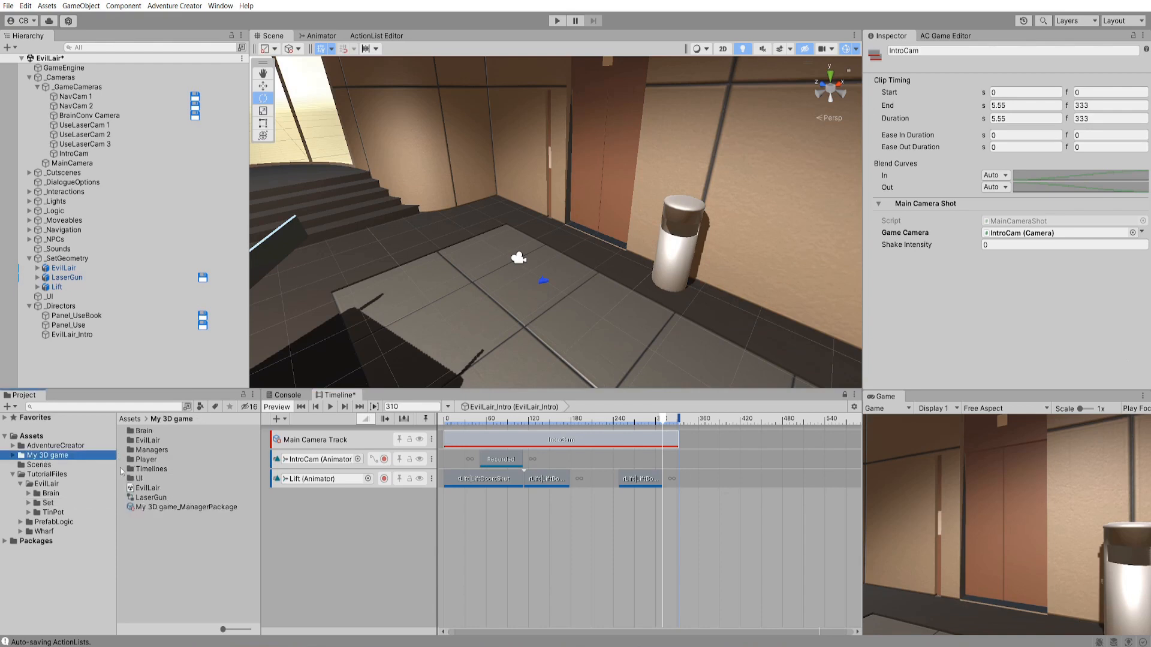
pyautogui.click(13, 455)
pyautogui.click(47, 494)
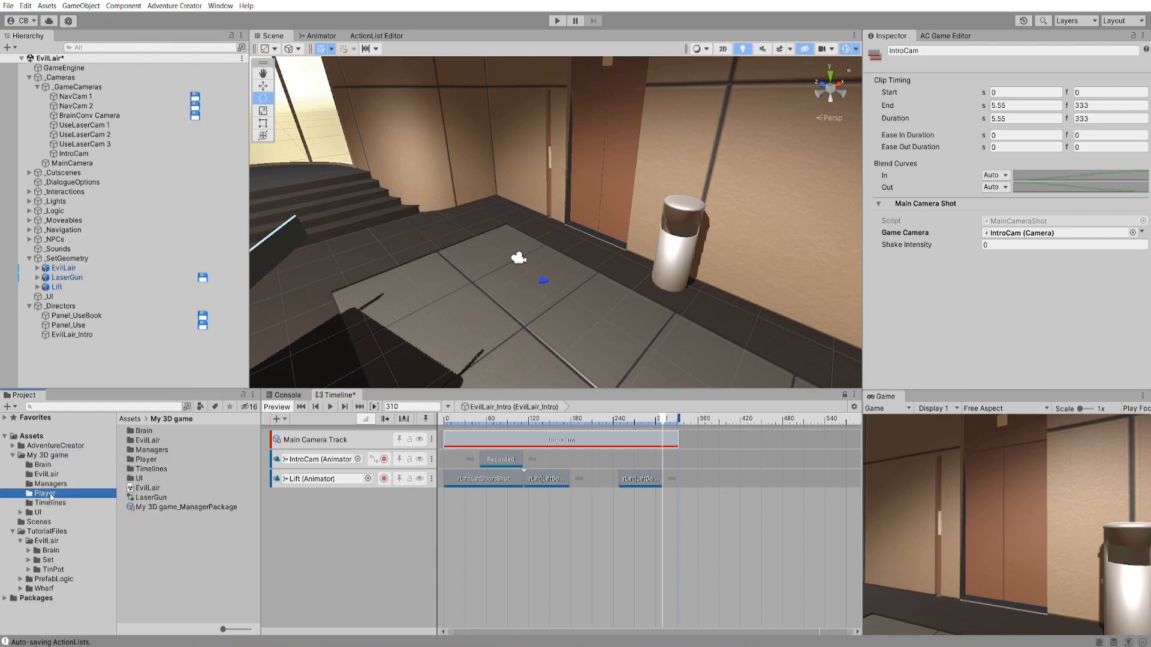
pyautogui.moveTo(138, 432); pyautogui.dragTo(49, 363)
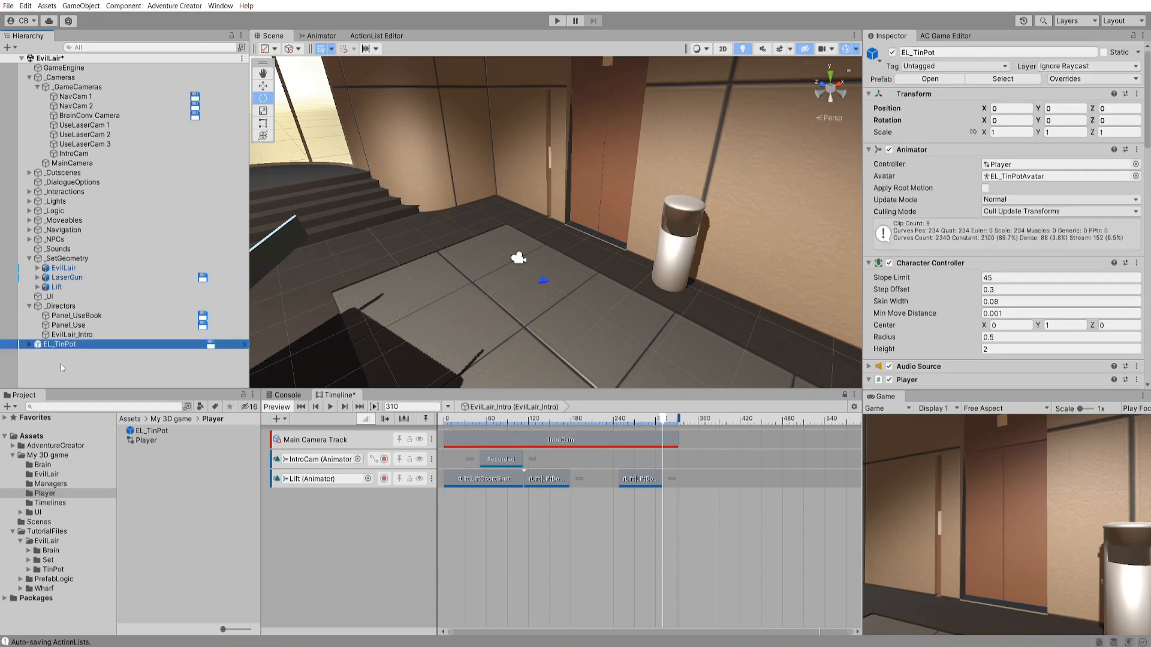
# - Add an animation track for EL_TinPot to the EvilLair_Intro timeline and name it "Player movement"
pyautogui.click(61, 362)
pyautogui.rightClick(342, 521)
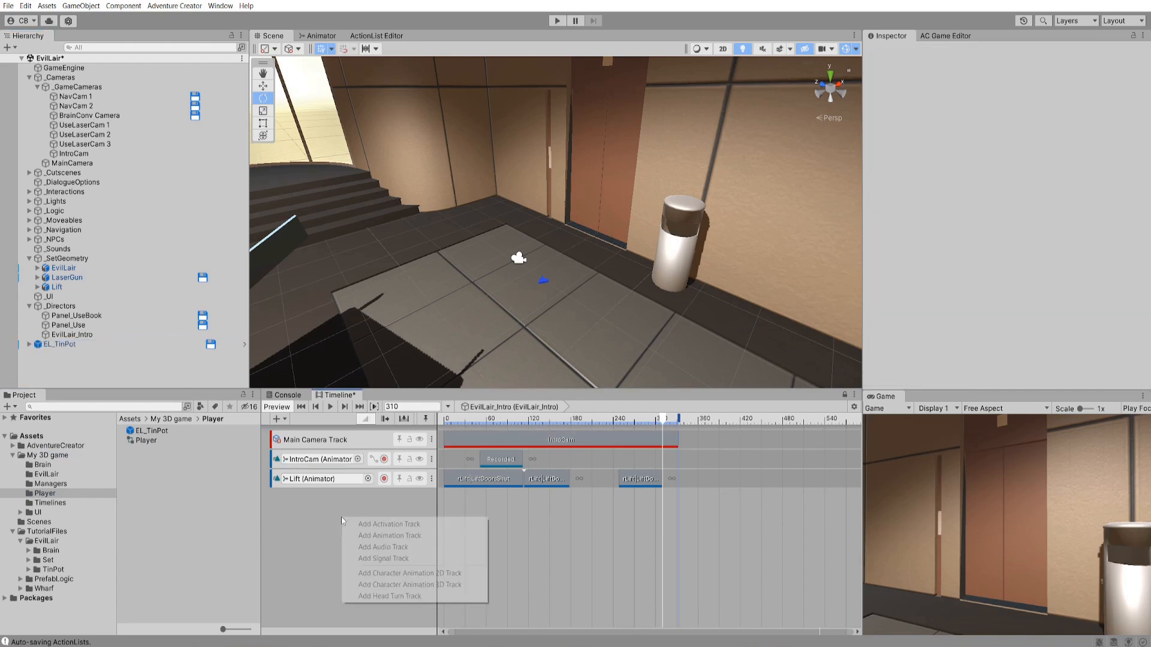
pyautogui.click(384, 535)
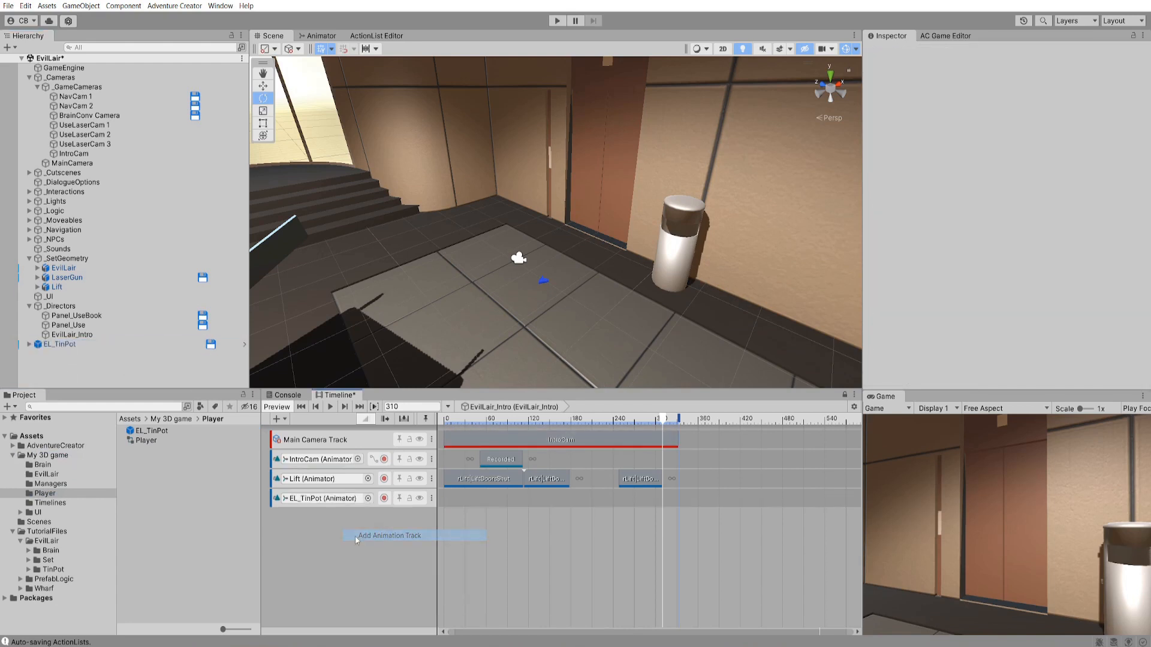
pyautogui.click(378, 502)
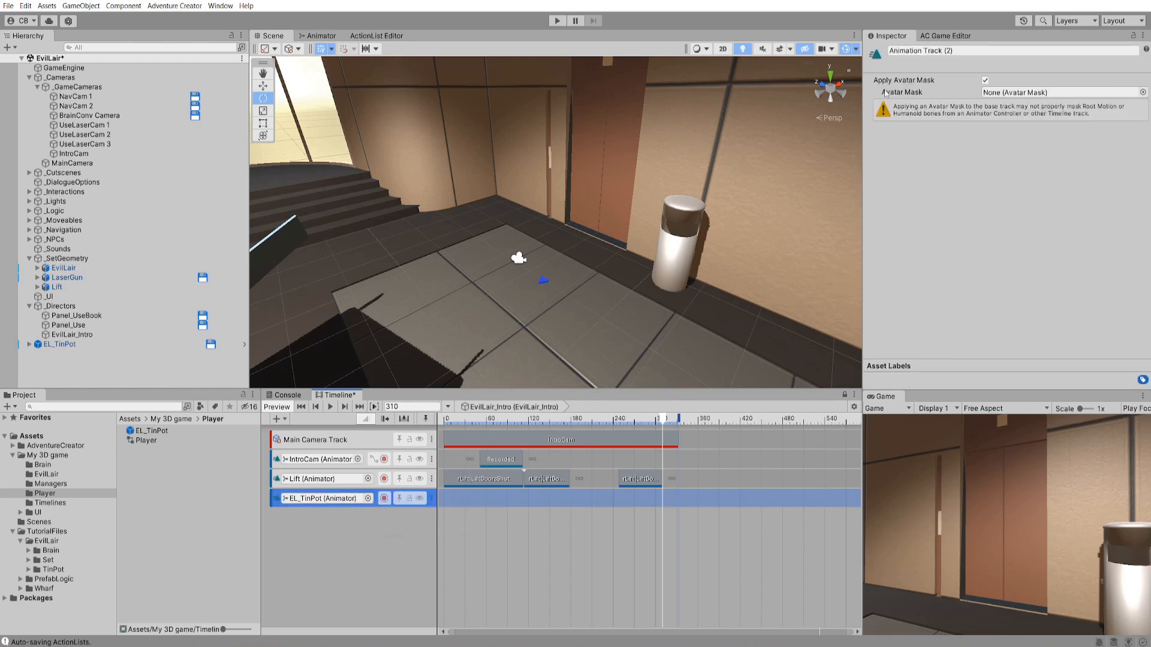
pyautogui.click(1014, 48)
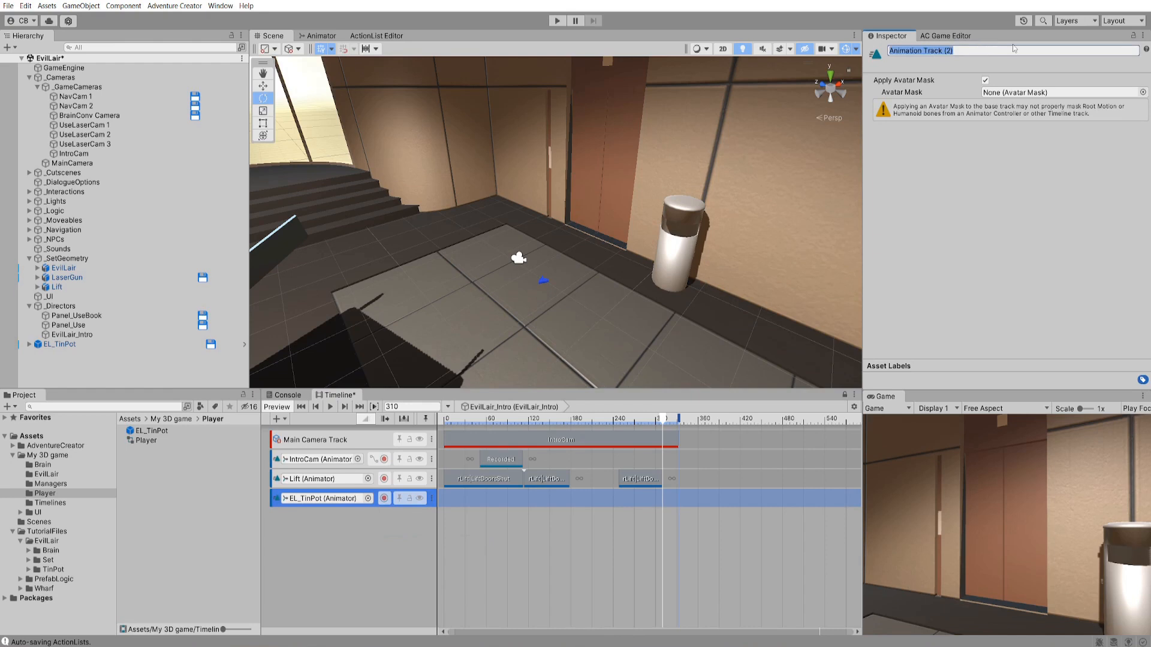
pyautogui.write('Player movement')
# - Start recording the EL_TinPot track at frame 0 with the character inside the lift at X 15.928, Z 1.98, rotated -86.093 about Y
pyautogui.click(445, 418)
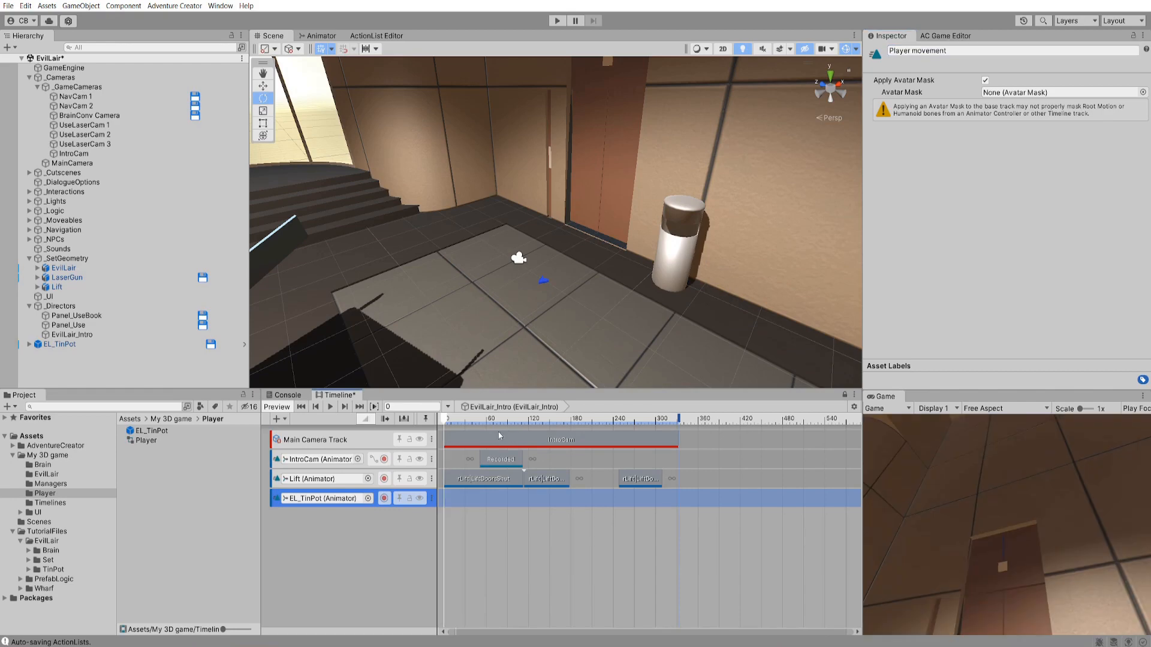
pyautogui.click(384, 498)
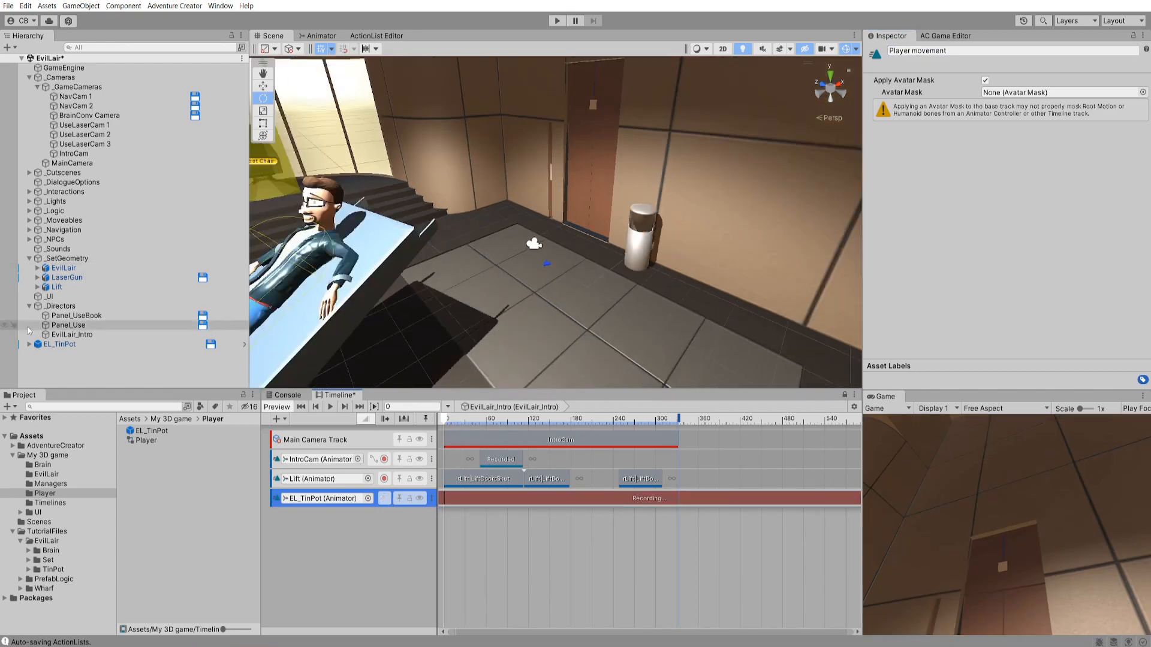
pyautogui.doubleClick(58, 344)
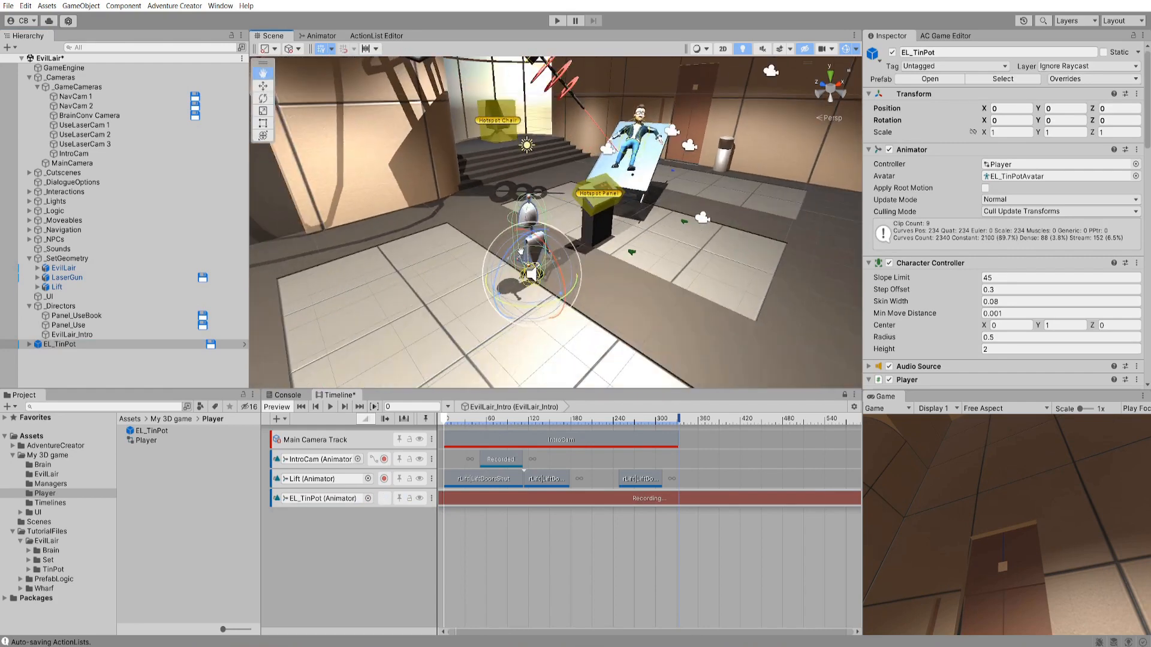
pyautogui.press('w')
pyautogui.moveTo(534, 284); pyautogui.dragTo(588, 245)
pyautogui.press('e')
pyautogui.press('w')
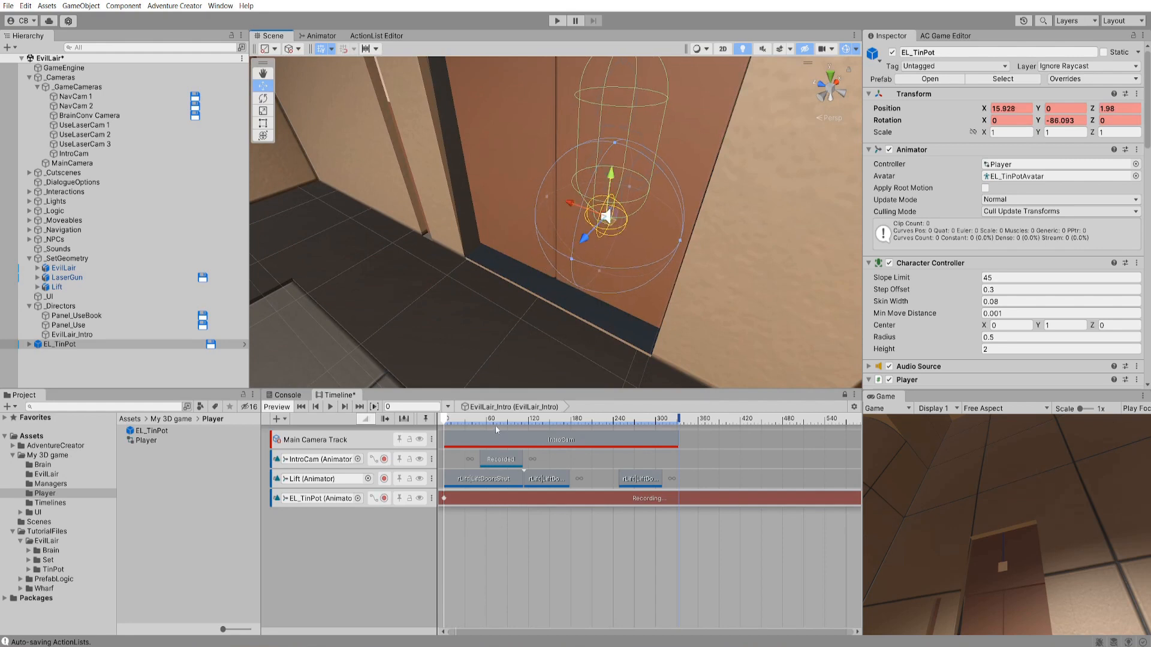
# - Add position and rotation keys for EL_TinPot at frame 165 to hold it inside the open lift
pyautogui.moveTo(496, 426); pyautogui.dragTo(560, 426)
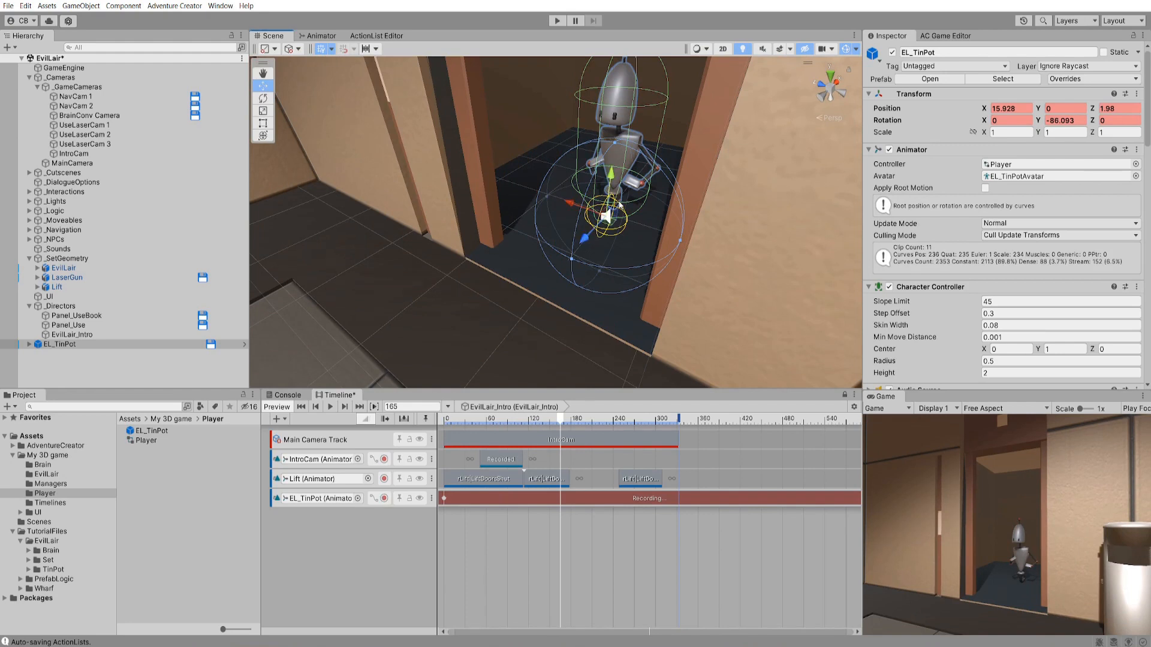
pyautogui.rightClick(987, 109)
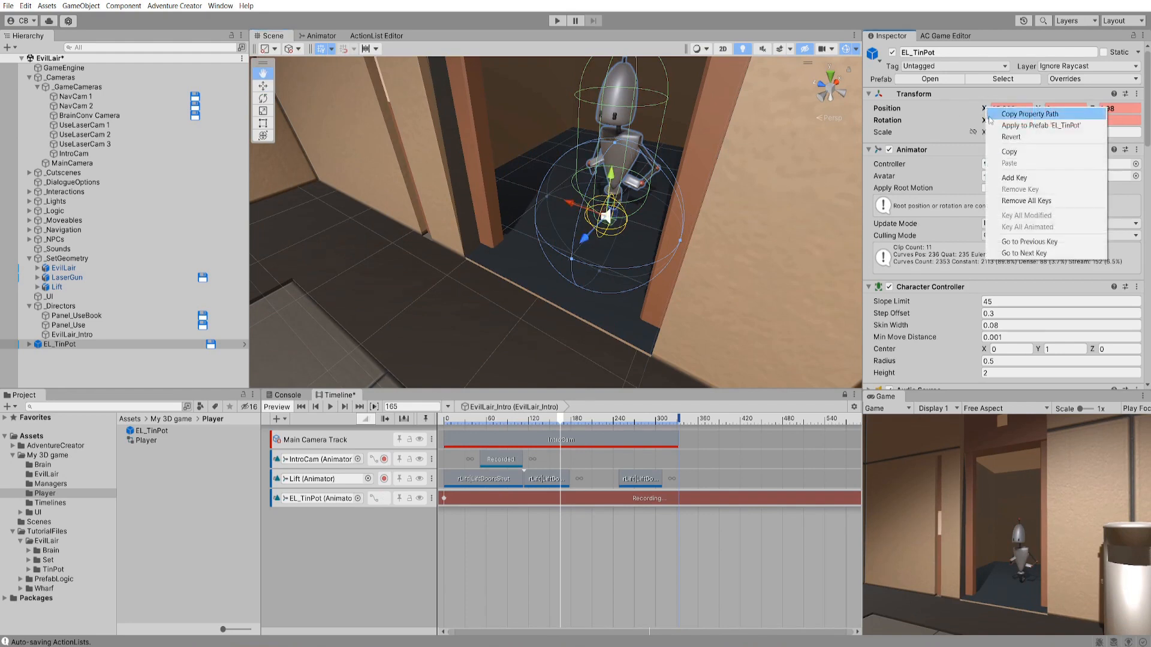
pyautogui.click(1014, 177)
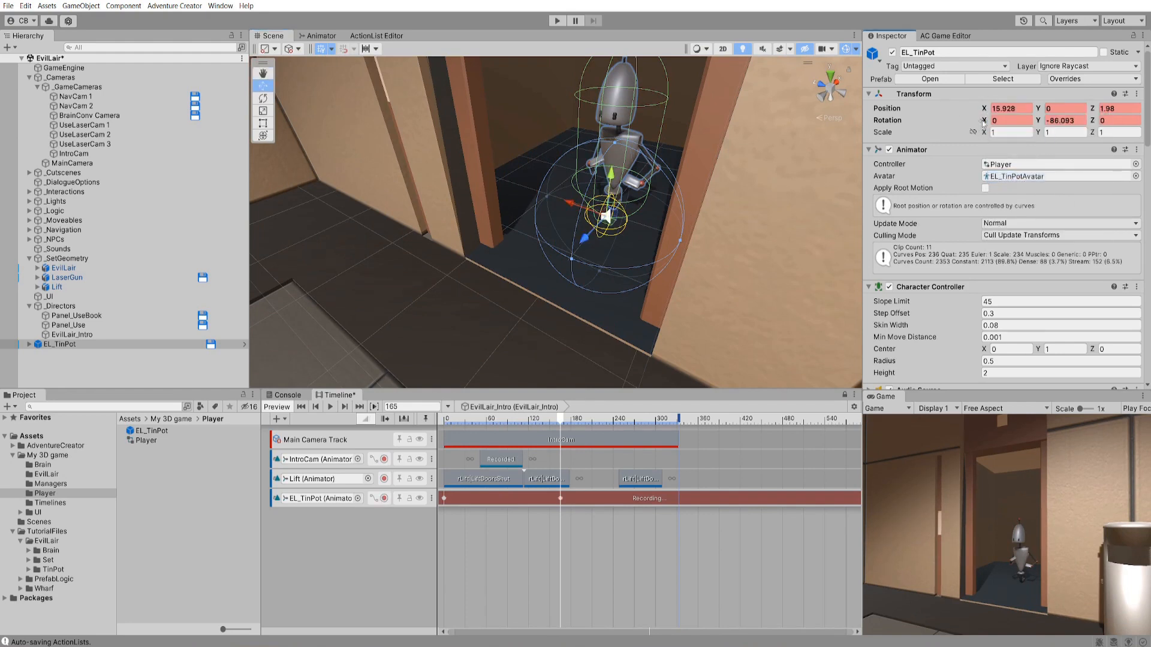
pyautogui.rightClick(984, 121)
pyautogui.click(1012, 202)
# - At frame 241, move EL_TinPot out of the lift to X 12.729, Z 2.198
pyautogui.moveTo(575, 421); pyautogui.dragTo(614, 421)
pyautogui.scroll(-4, 512, 280)
pyautogui.moveTo(510, 264); pyautogui.dragTo(552, 211, button='middle')
pyautogui.moveTo(592, 220); pyautogui.dragTo(479, 298)
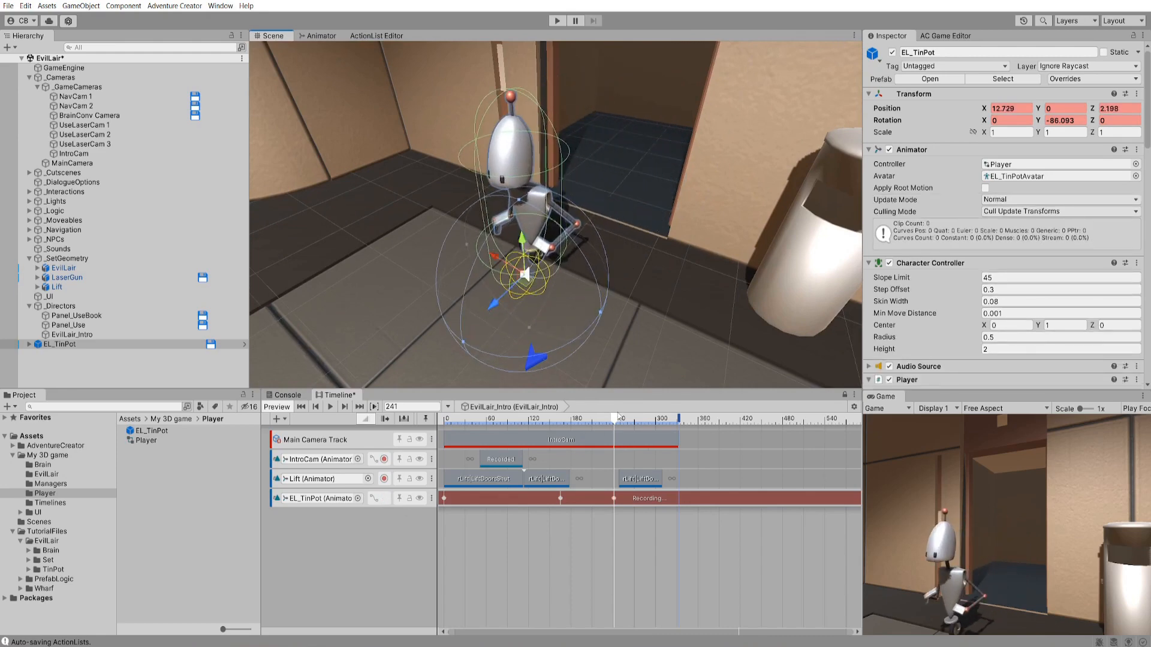
# - Play back the intro, stop recording the EL_TinPot track, and scrub through the character's move out of the lift
pyautogui.click(492, 421)
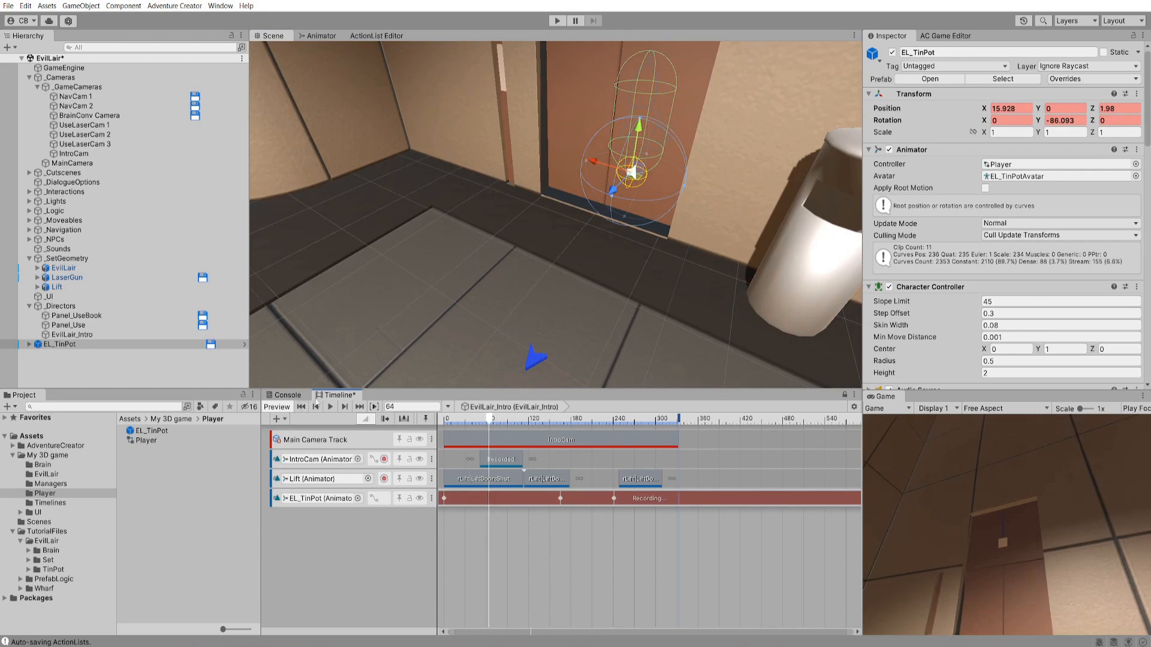
pyautogui.click(330, 407)
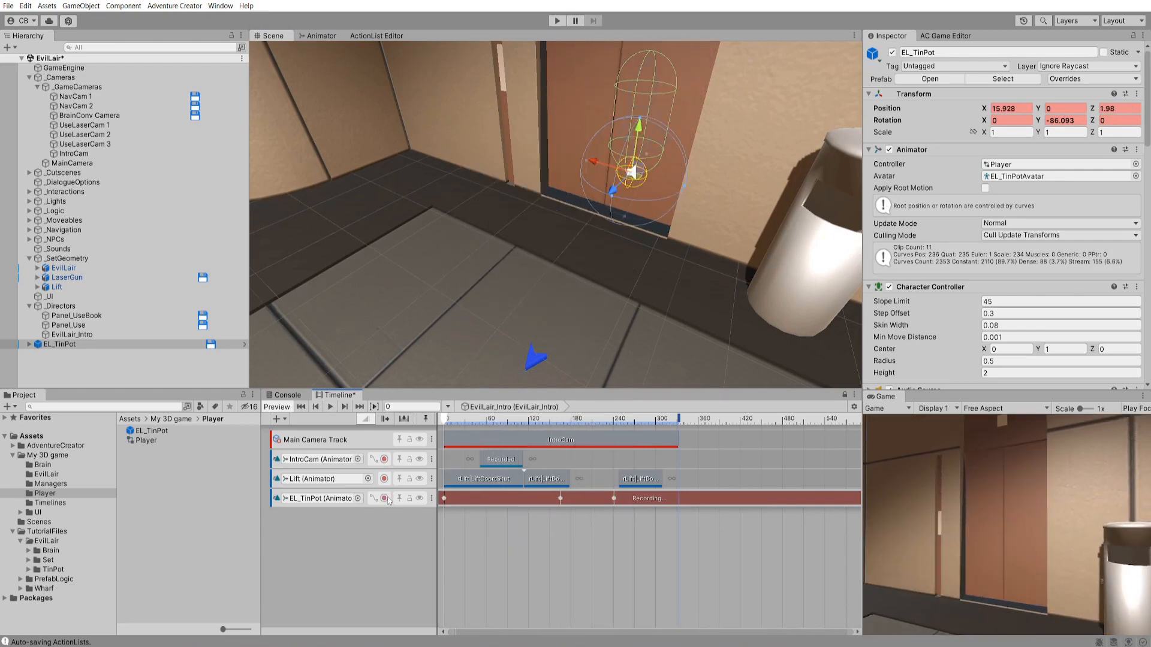
pyautogui.click(384, 499)
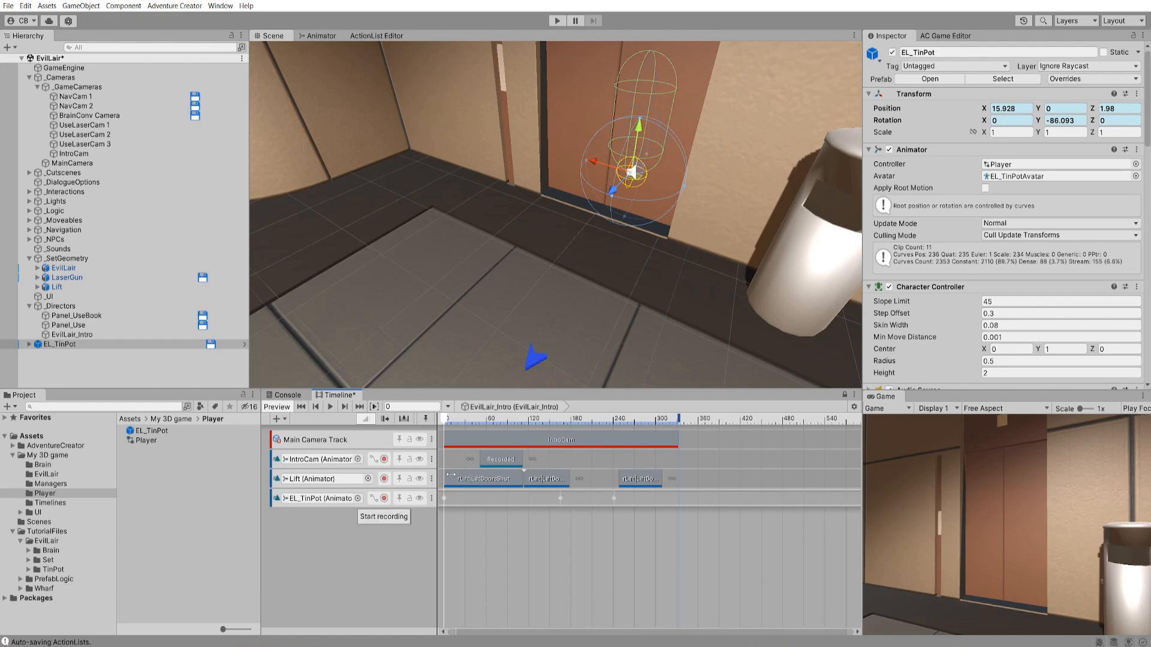
pyautogui.moveTo(545, 420); pyautogui.dragTo(588, 434)
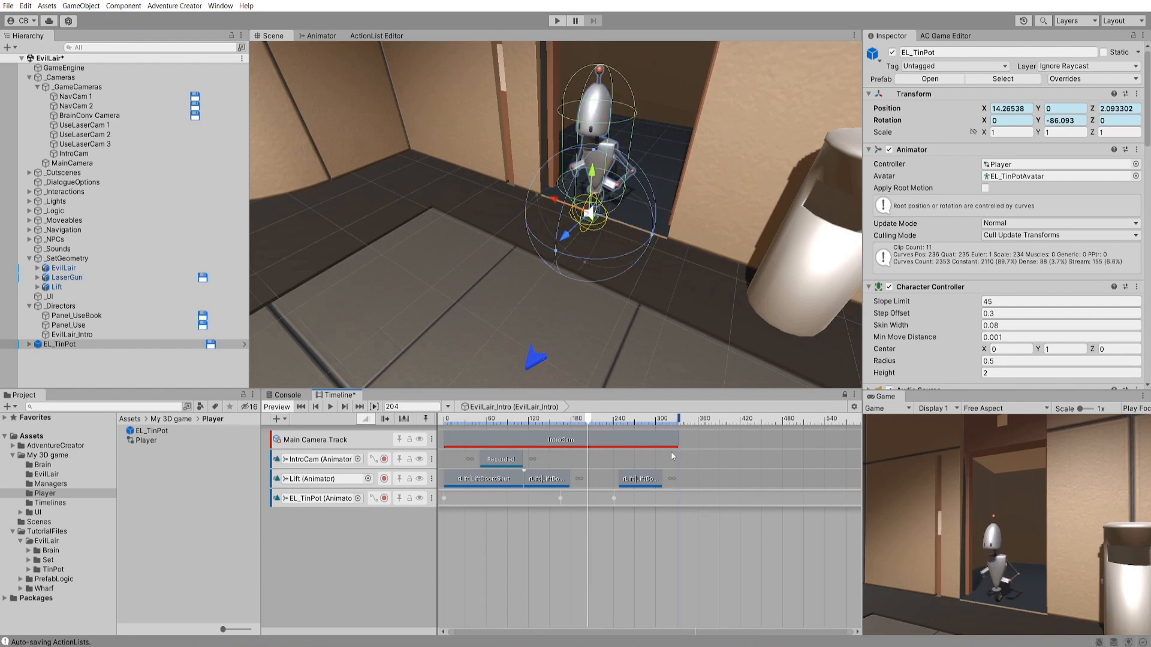
pyautogui.moveTo(563, 424); pyautogui.dragTo(610, 425)
pyautogui.click(542, 522)
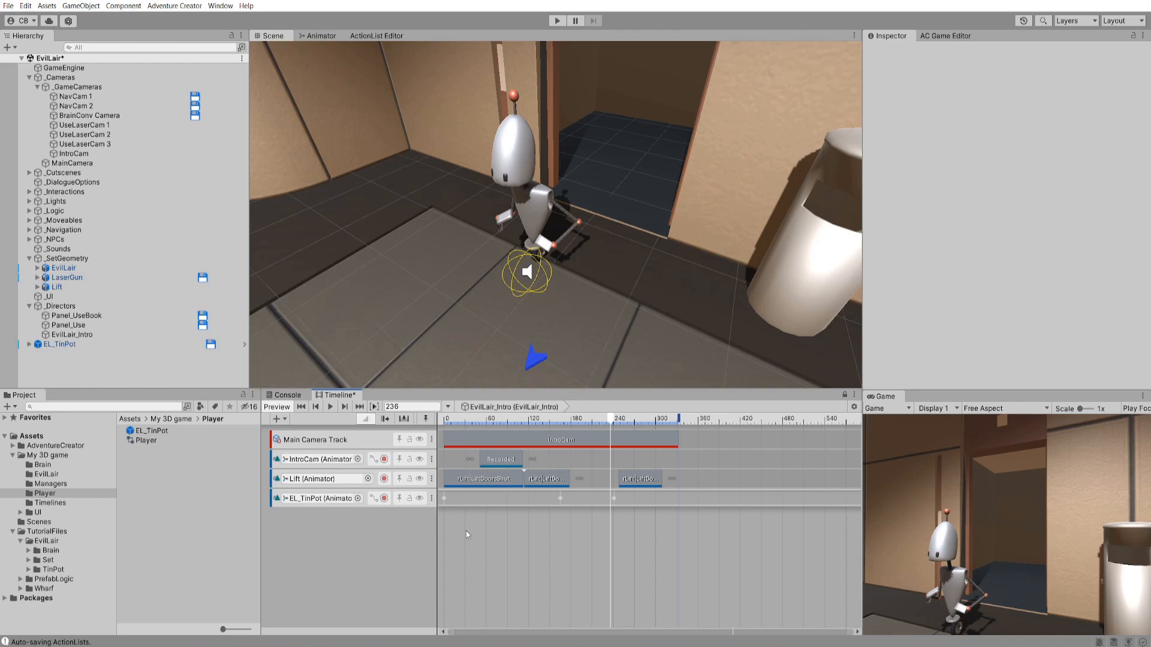
# - Add a Character Animation 3D Track to the timeline and assign EL_TinPot as its character
pyautogui.click(276, 419)
pyautogui.moveTo(312, 518)
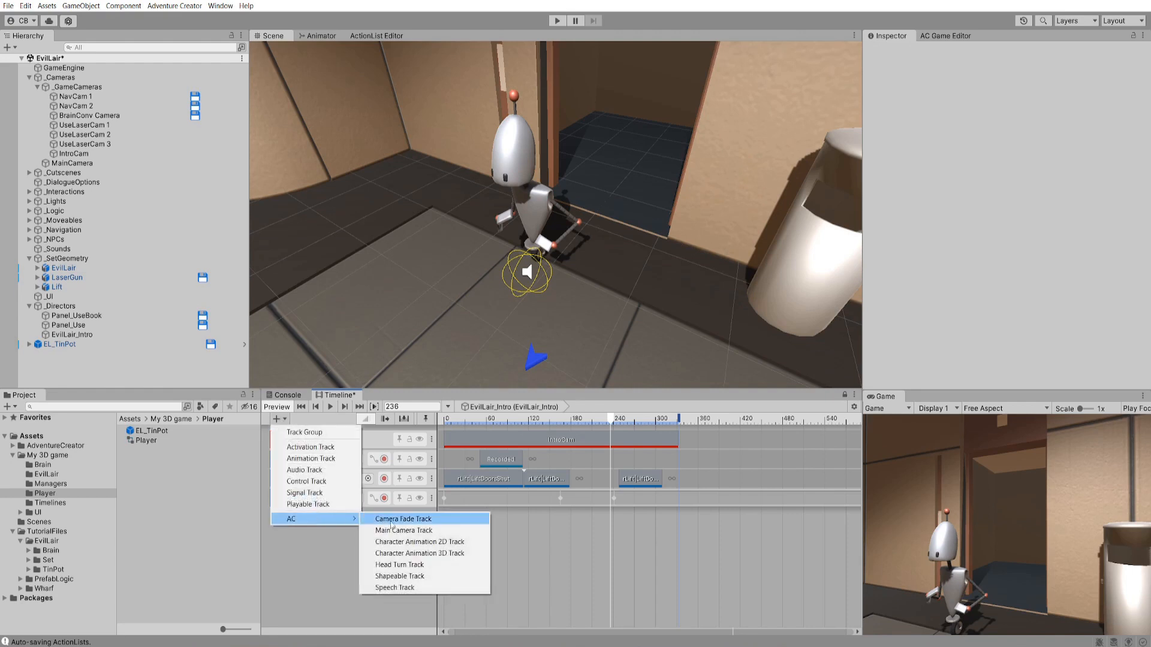
pyautogui.click(457, 554)
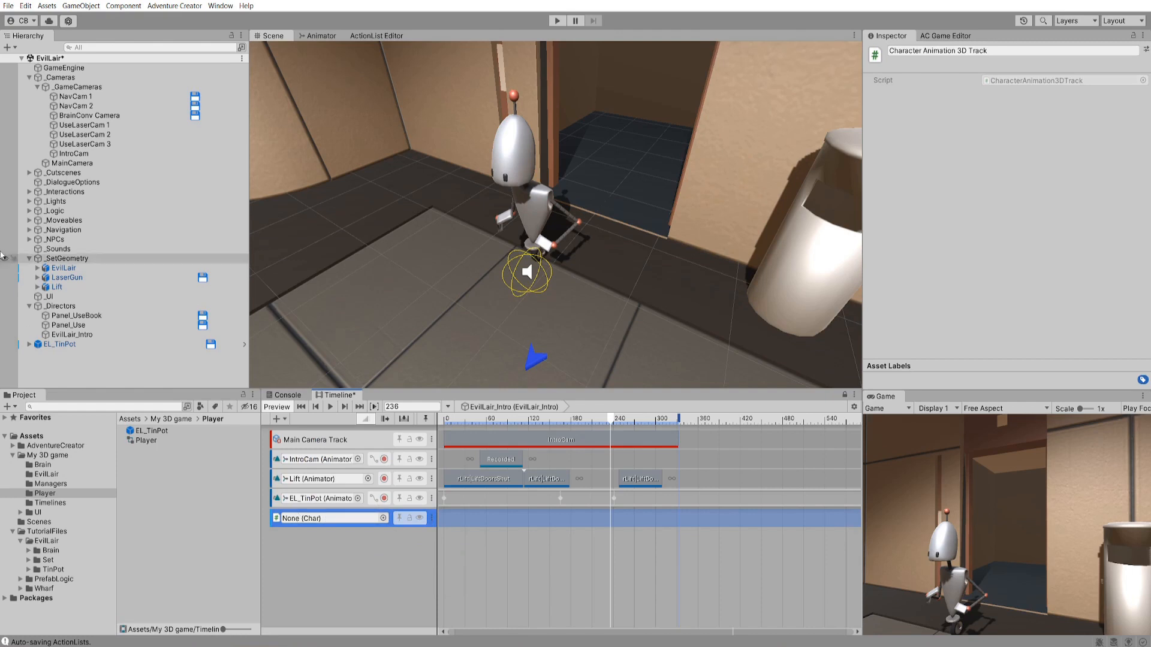
pyautogui.moveTo(60, 344); pyautogui.dragTo(353, 518)
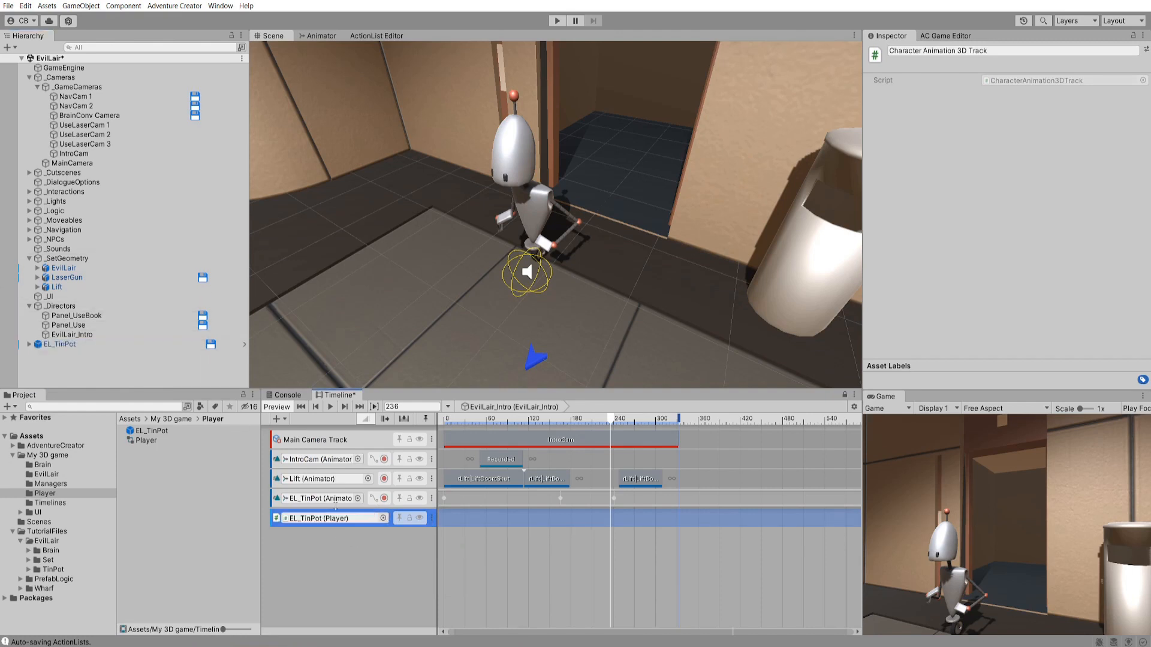
# - Add a Character Animation 3D Shot to the EL_TinPot character track, spanning frames 0 to 333
pyautogui.rightClick(464, 521)
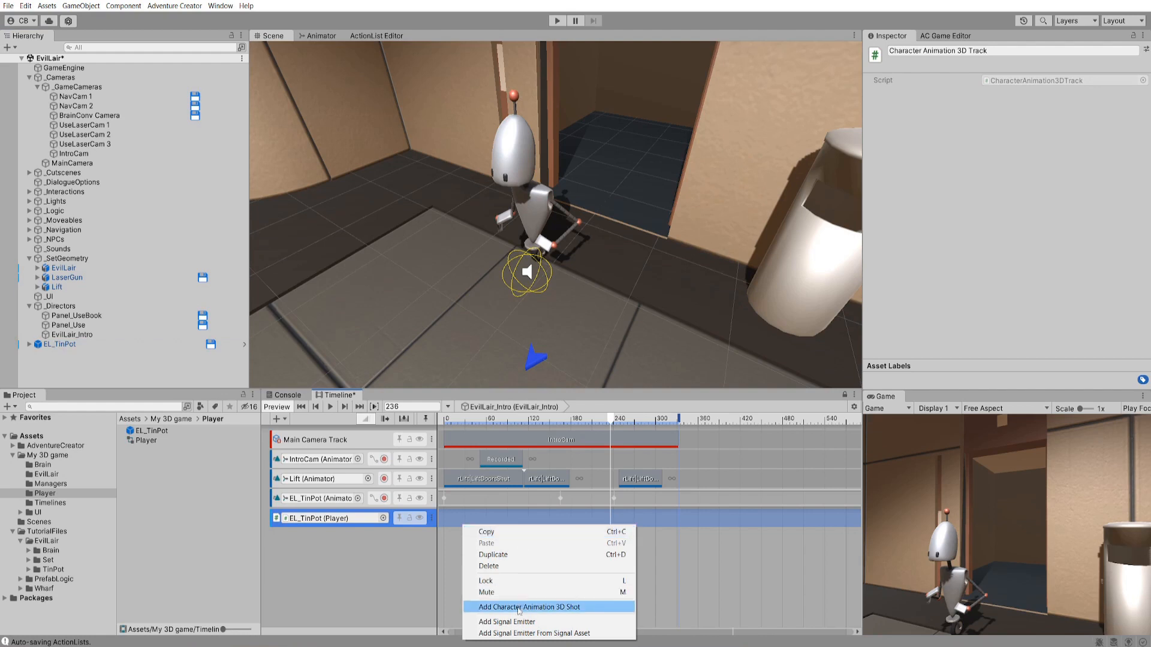
pyautogui.click(519, 607)
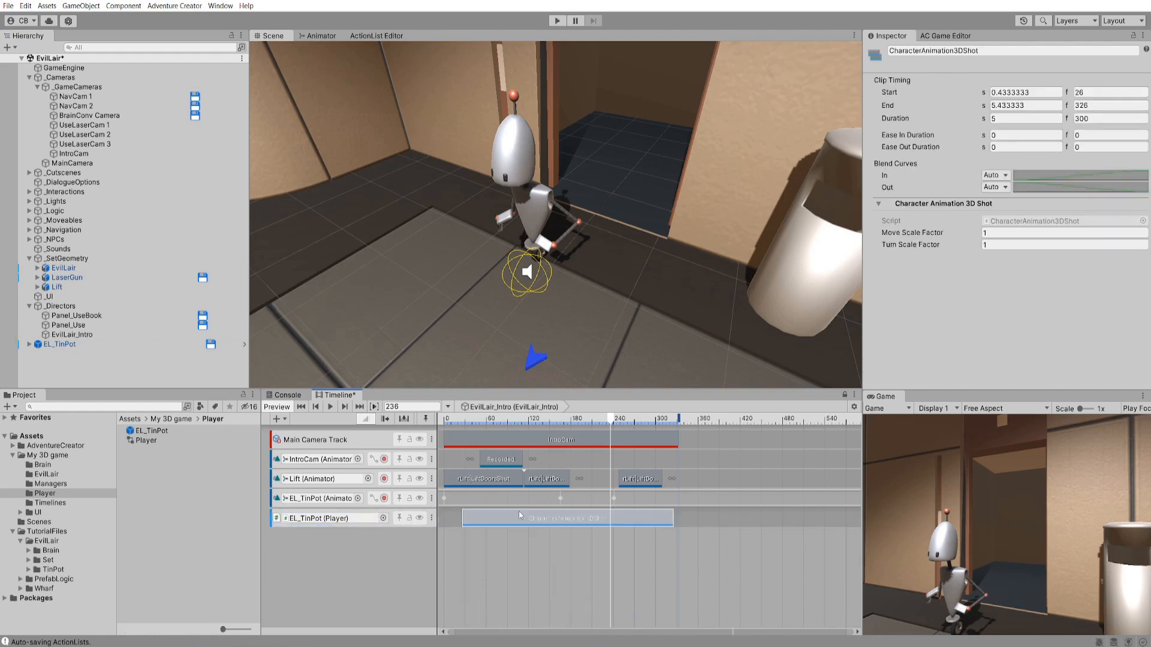
pyautogui.moveTo(650, 519); pyautogui.dragTo(670, 521)
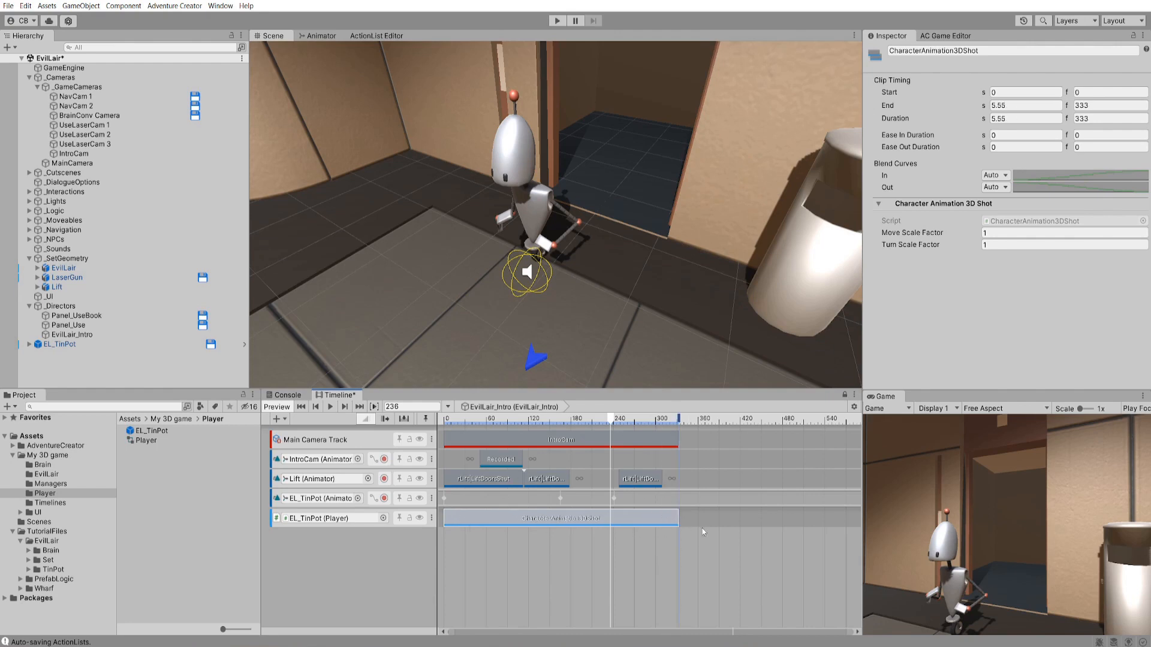
# - Scrub from about frame 163 to 304 to check the character's walk and the door closing, and inspect EL_TinPot
pyautogui.click(558, 422)
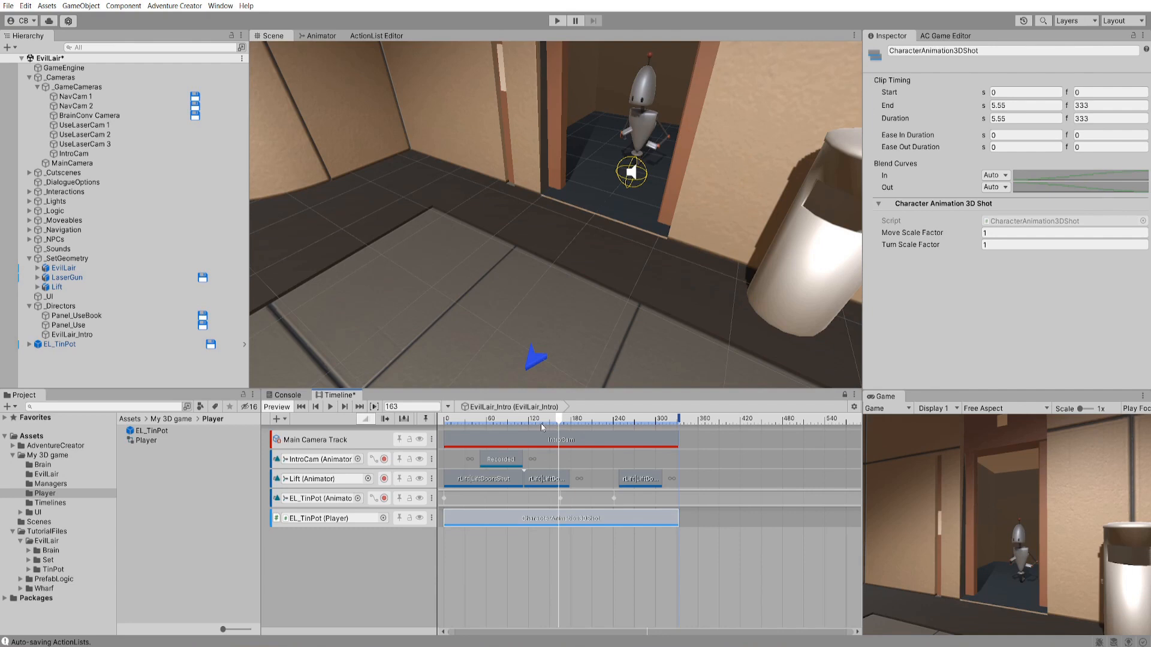
pyautogui.moveTo(555, 422); pyautogui.dragTo(608, 427)
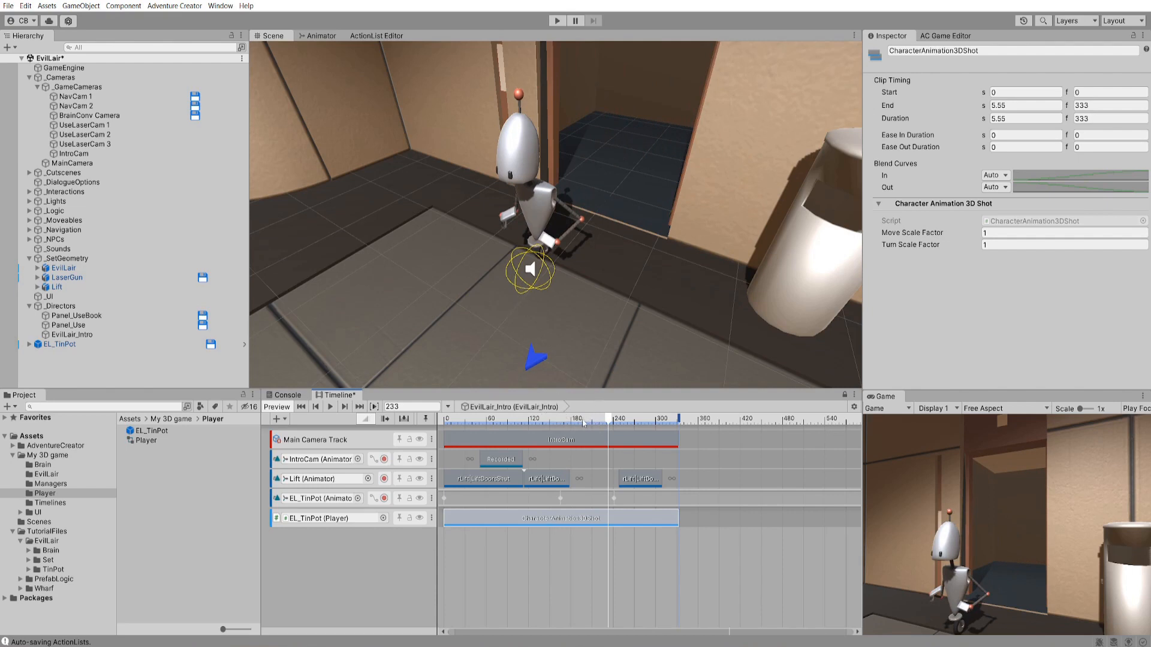
pyautogui.moveTo(581, 423); pyautogui.dragTo(658, 423)
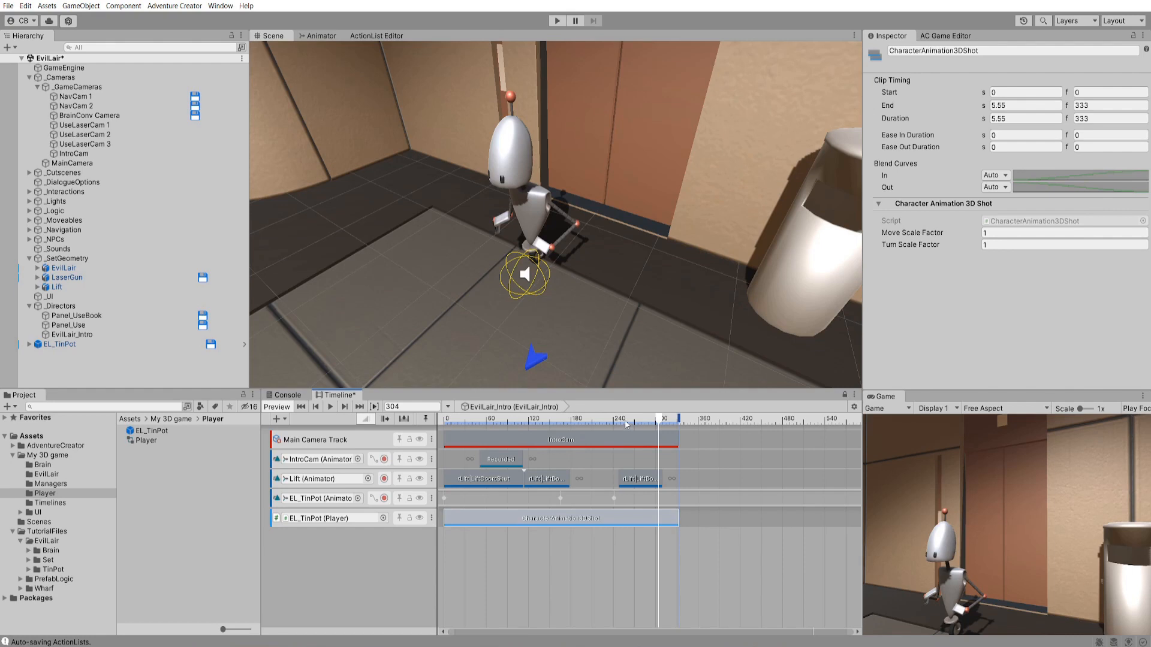
pyautogui.click(88, 346)
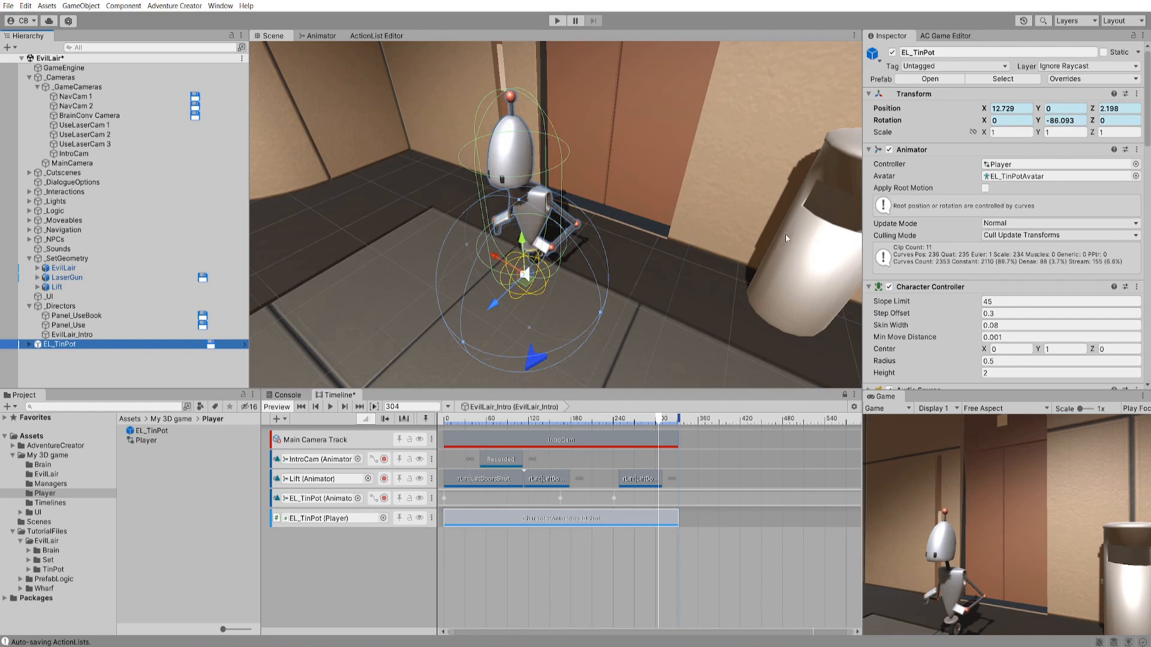
# - Rename the Character Animation 3D Track to "Player animation"
pyautogui.click(392, 521)
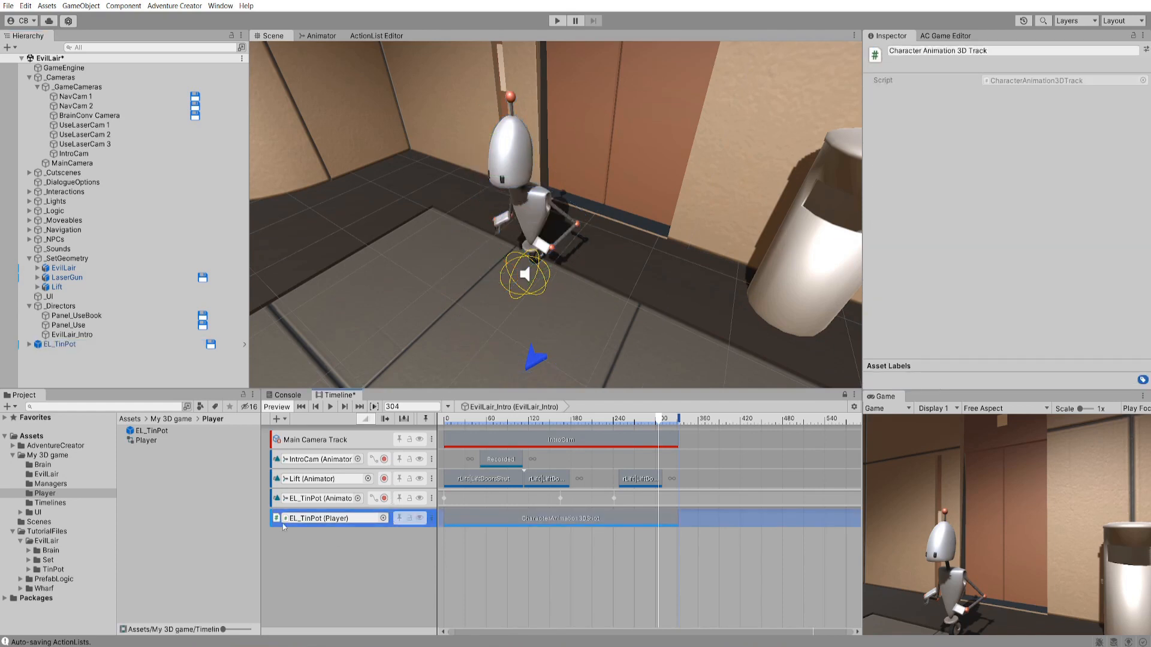
pyautogui.click(1007, 51)
pyautogui.write('P')
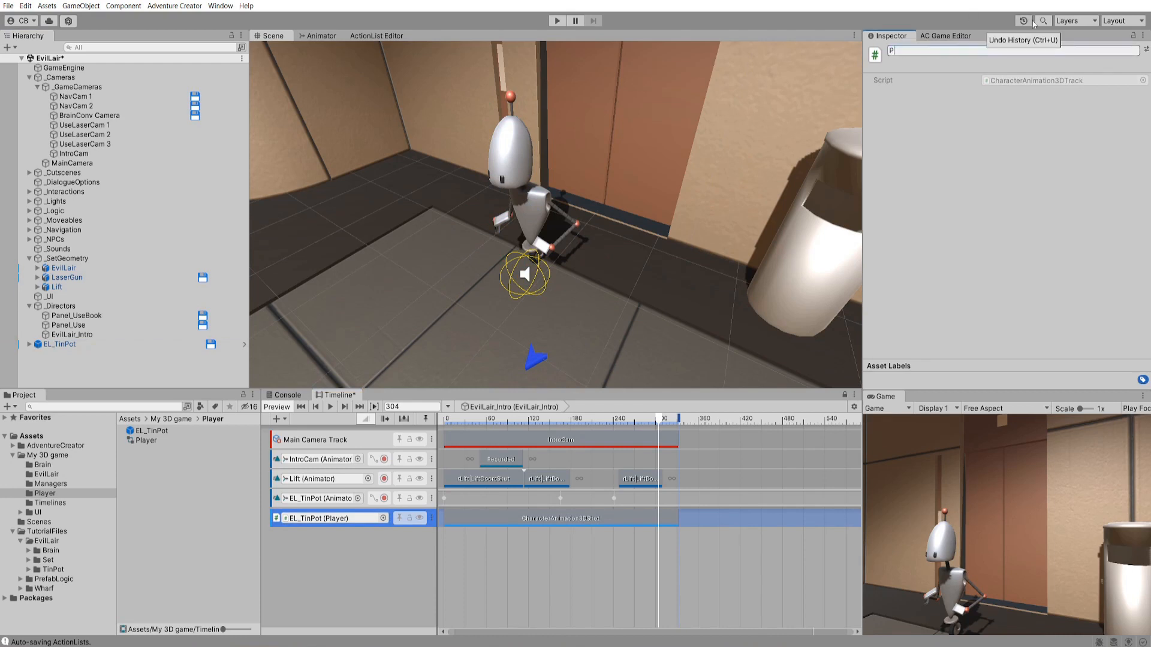
pyautogui.write('layer animatio')
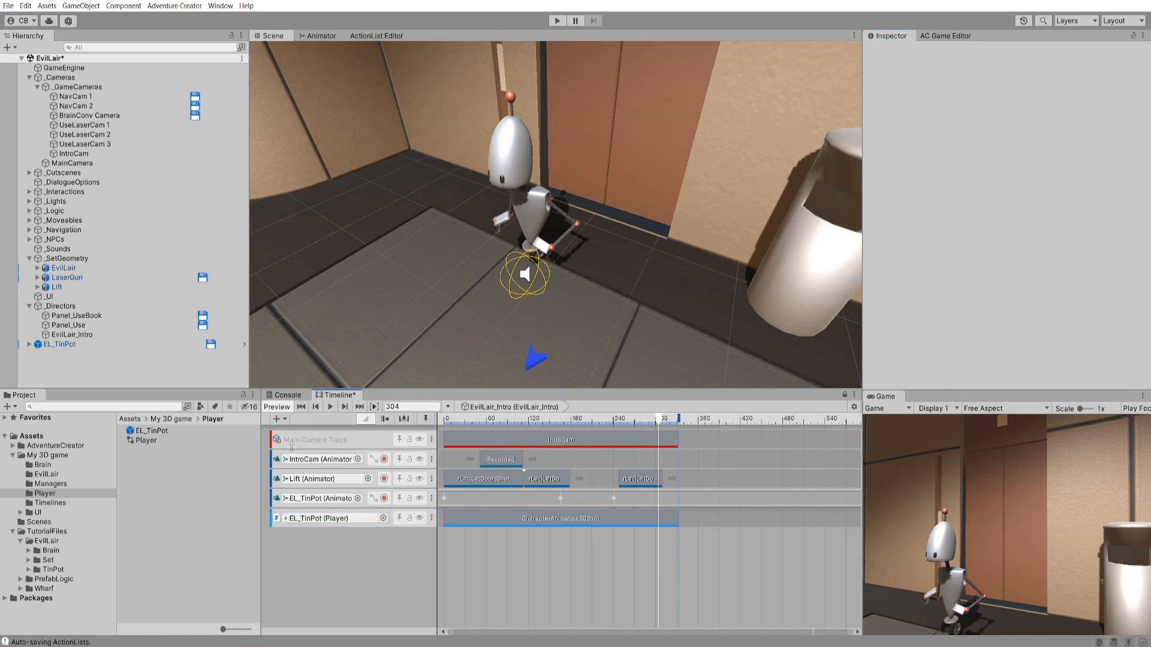
# - Add a Camera Fade Track with a clip made from the black texture, running from frame 10 to 310
pyautogui.click(277, 418)
pyautogui.moveTo(322, 519)
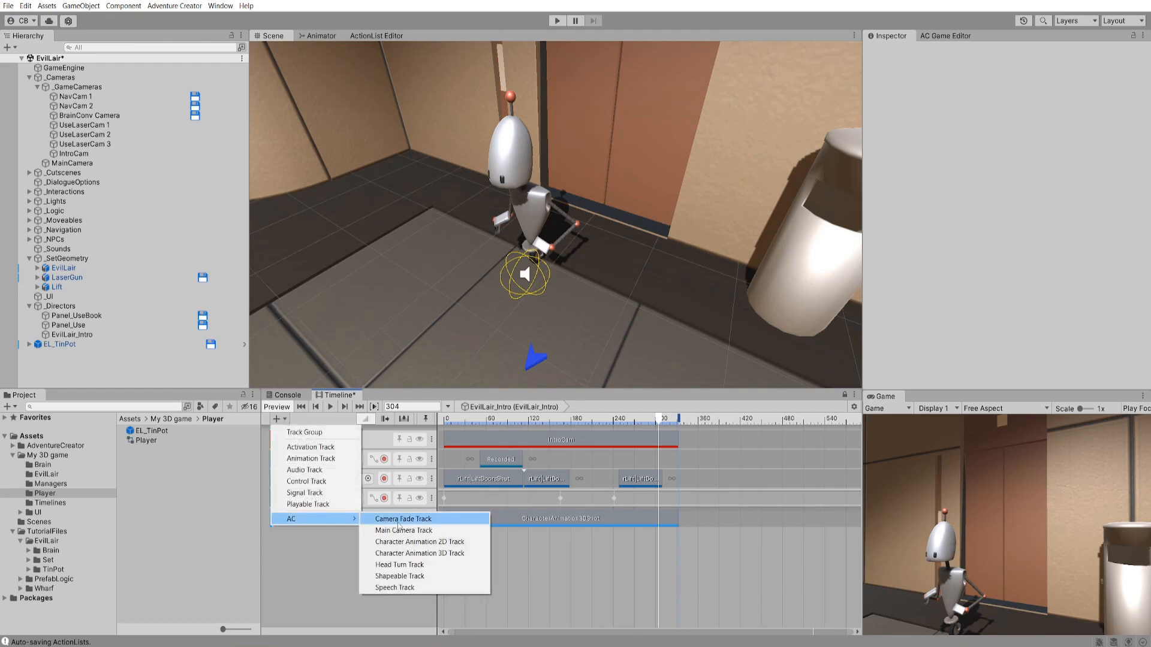
pyautogui.click(444, 523)
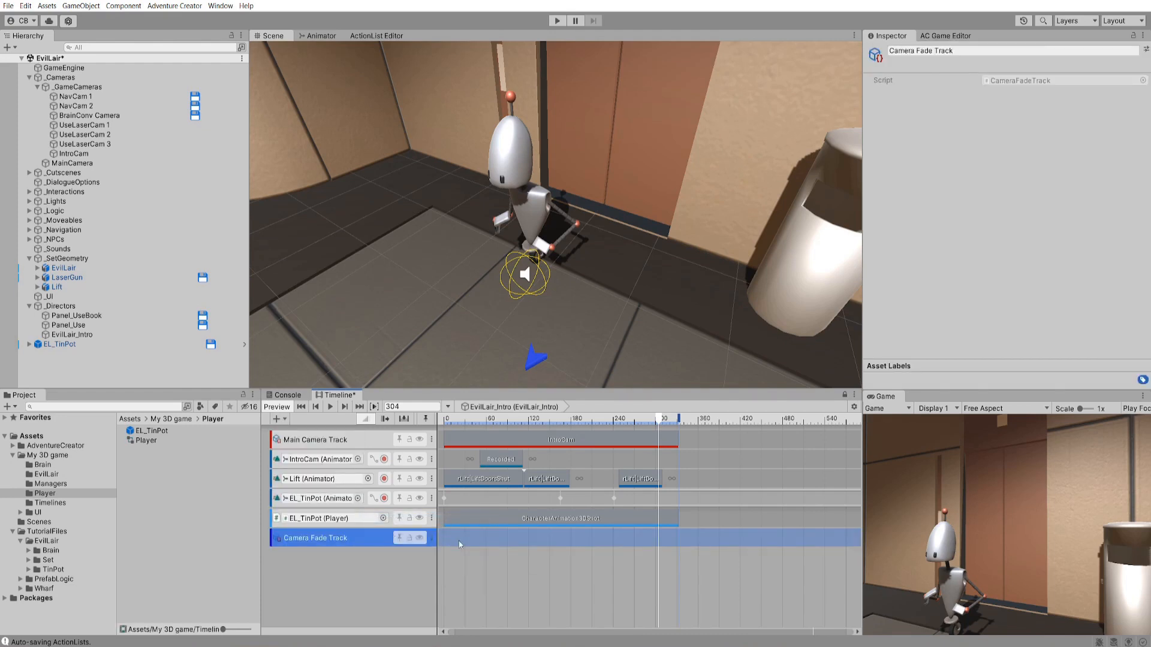
pyautogui.rightClick(451, 538)
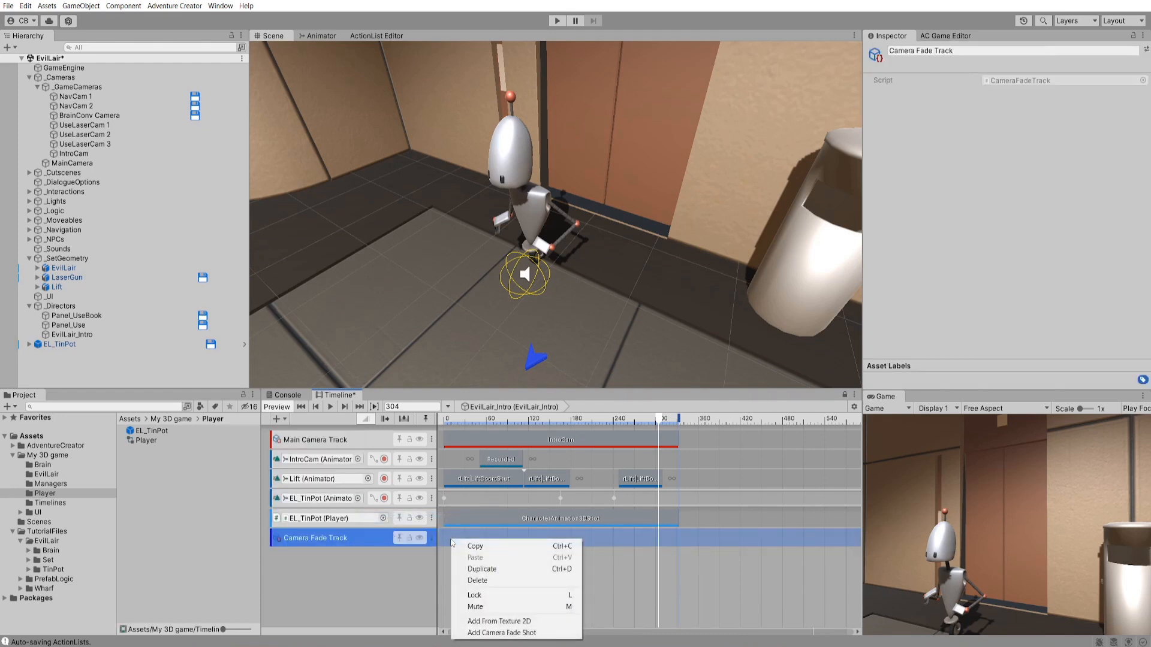
pyautogui.click(508, 622)
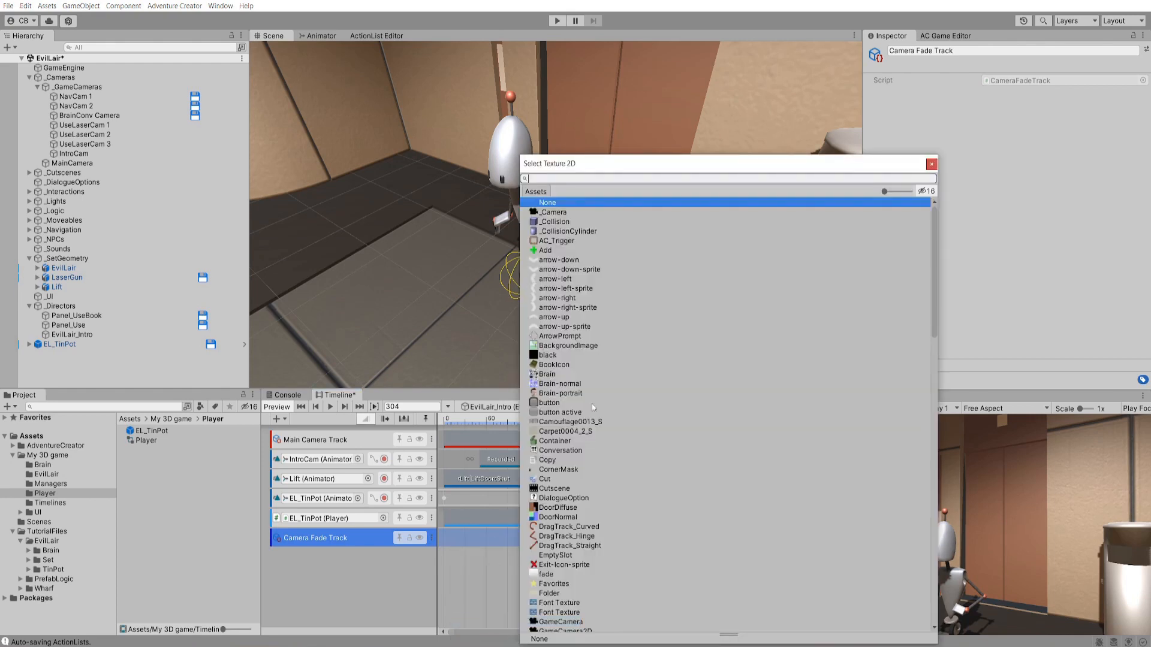
pyautogui.doubleClick(547, 354)
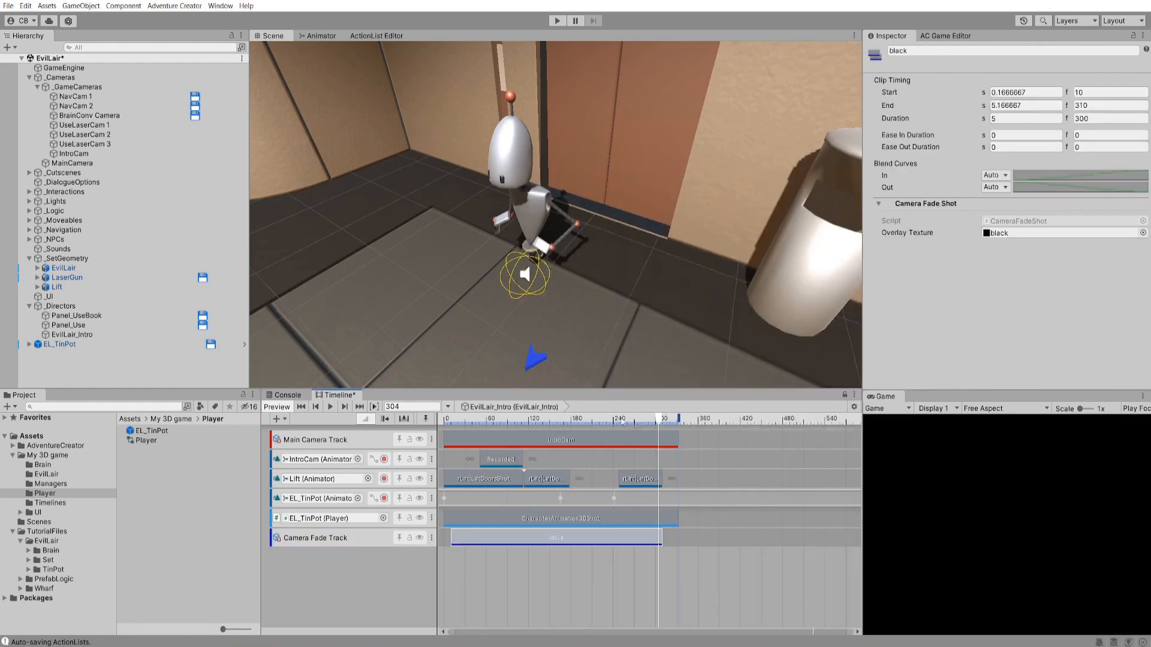
# - Set the black camera fade clip to run from frame 0 to 61 with an ease-out duration of 0.84 s
pyautogui.moveTo(622, 422); pyautogui.dragTo(578, 425)
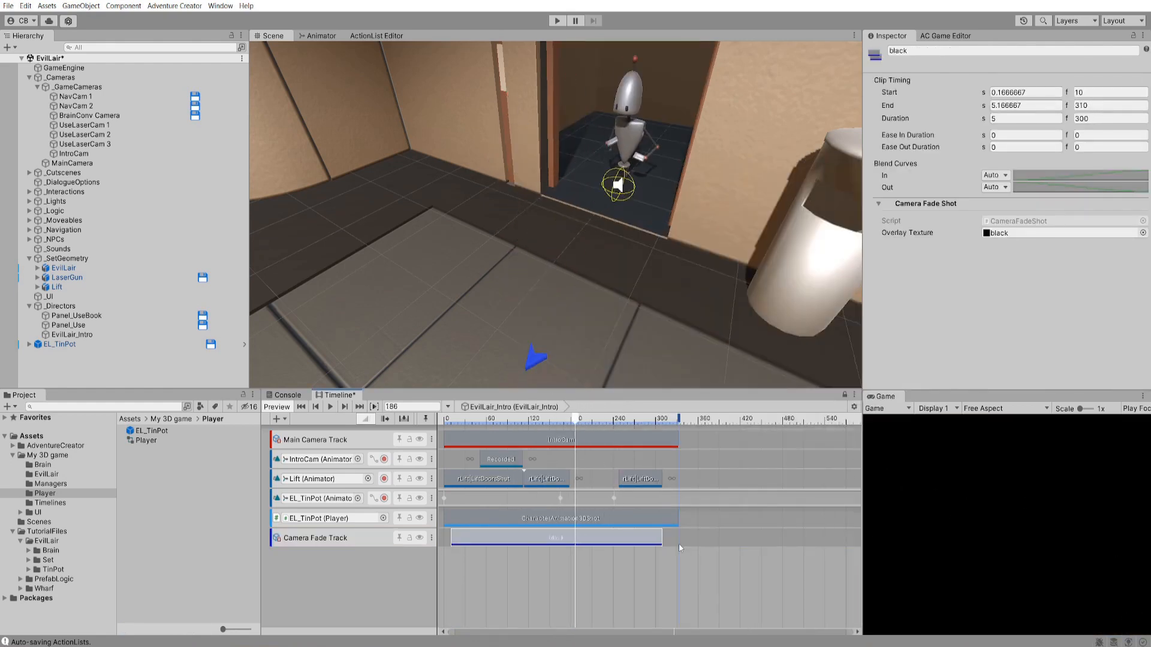
pyautogui.moveTo(661, 538); pyautogui.dragTo(603, 537)
pyautogui.moveTo(577, 421); pyautogui.dragTo(611, 446)
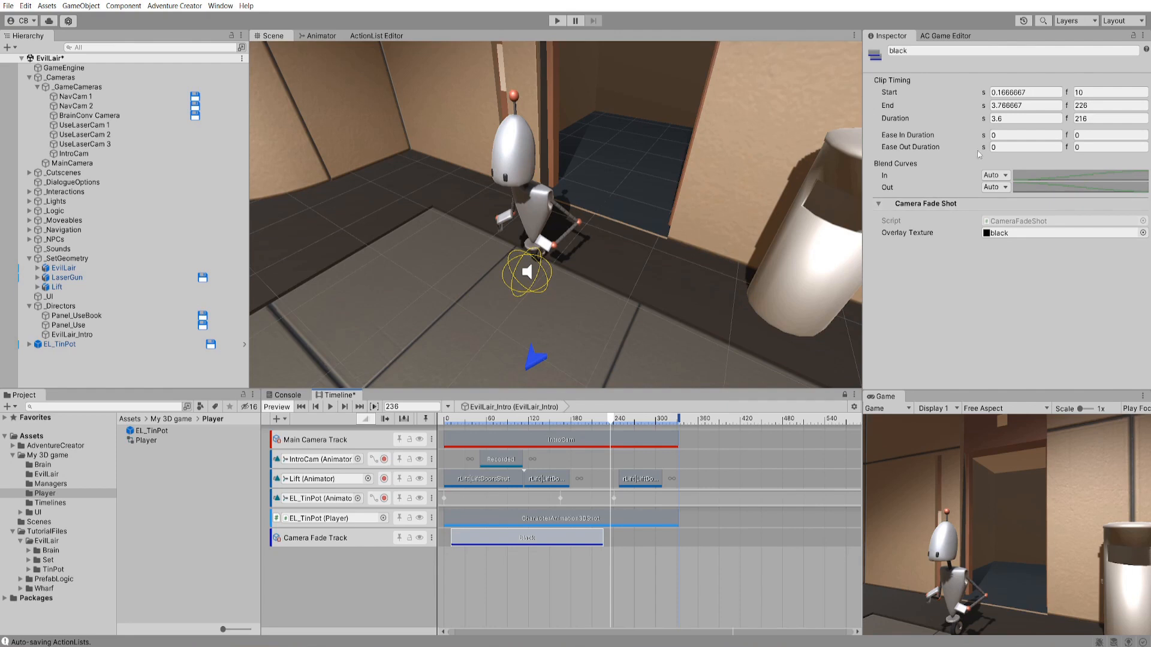
pyautogui.moveTo(984, 148); pyautogui.dragTo(1002, 150)
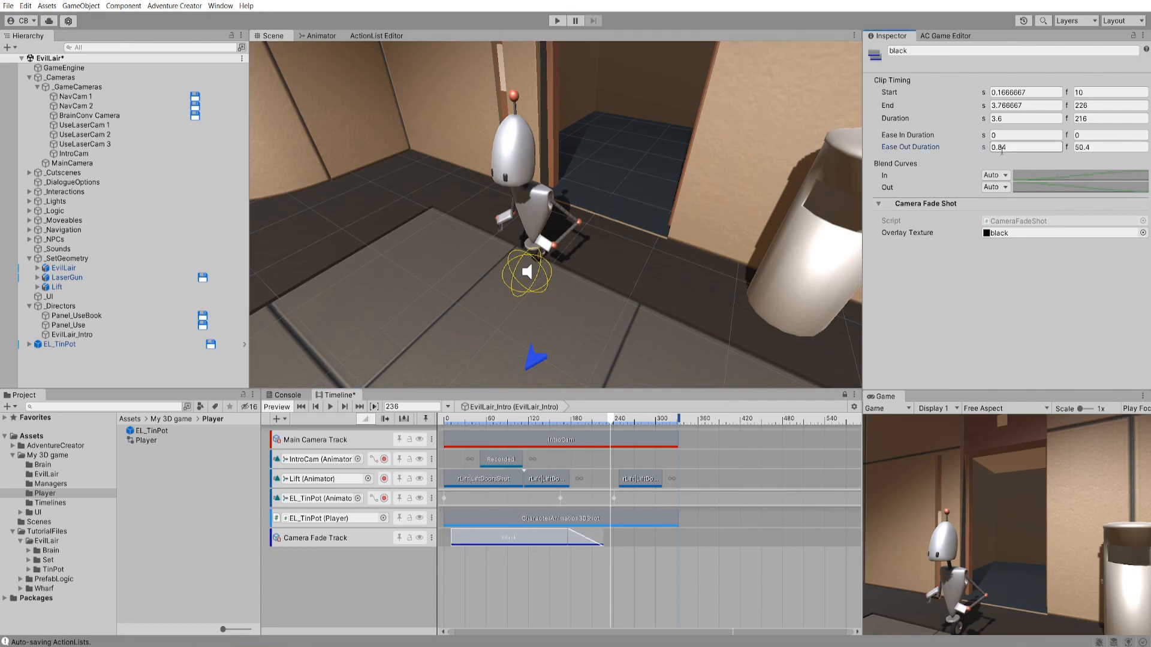
pyautogui.click(538, 547)
pyautogui.moveTo(537, 540); pyautogui.dragTo(518, 540)
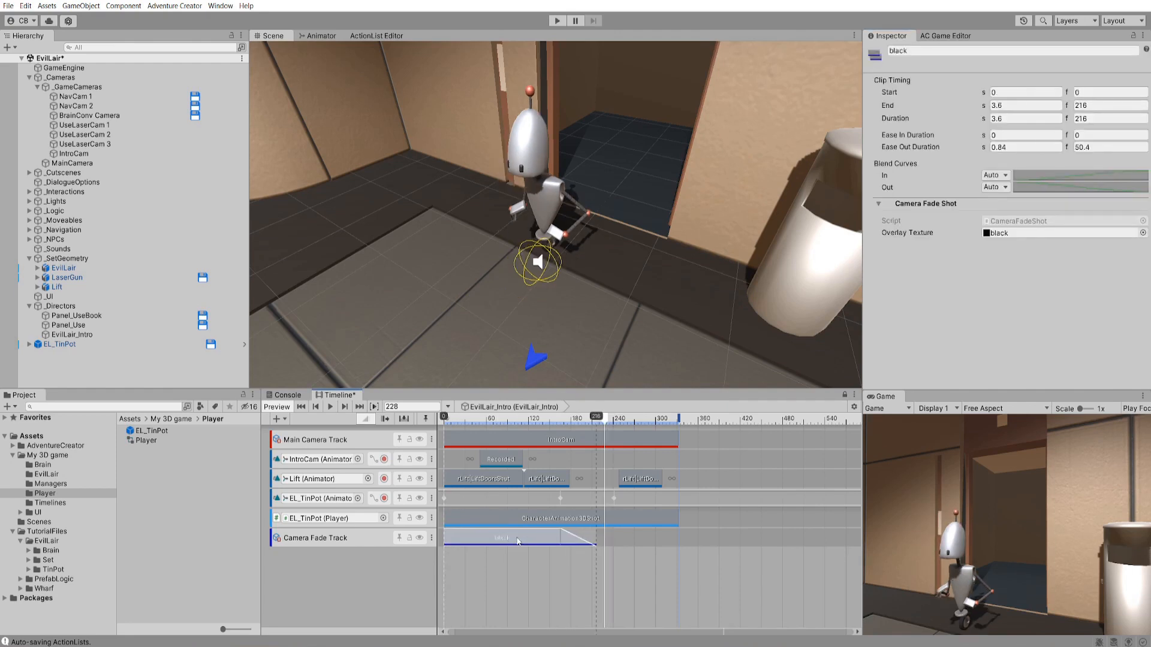
pyautogui.moveTo(596, 531); pyautogui.dragTo(486, 535)
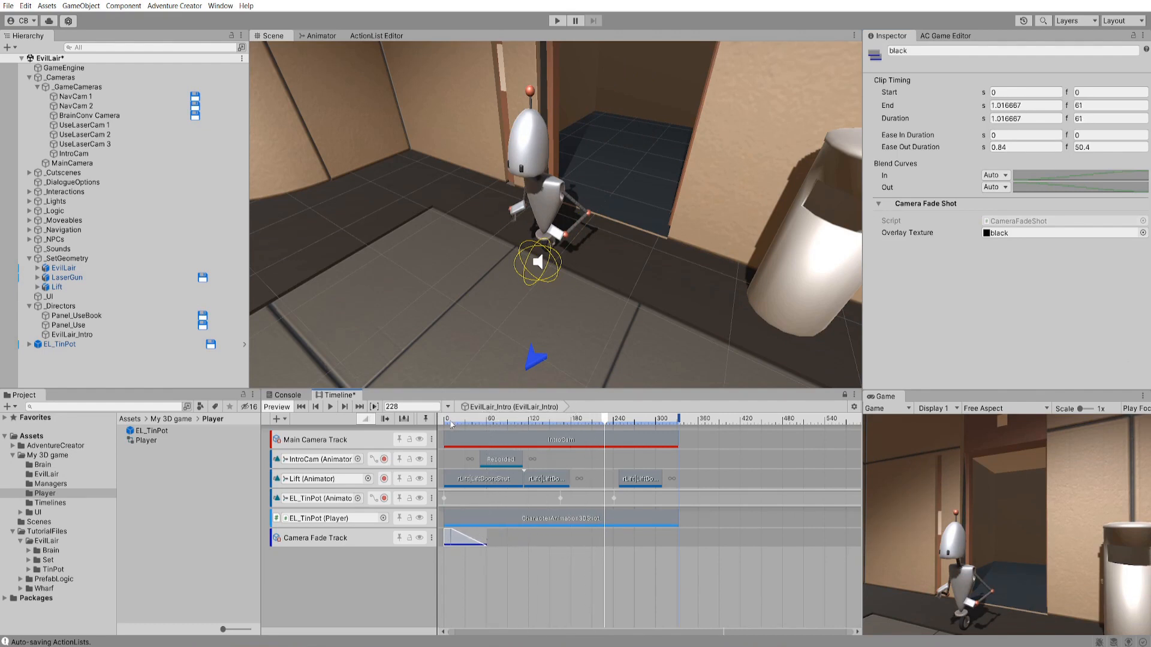
# - Give the IntroCam shot an ease-out duration of 0.73 s and scrub past its end to preview the camera blend
pyautogui.moveTo(451, 425); pyautogui.dragTo(660, 426)
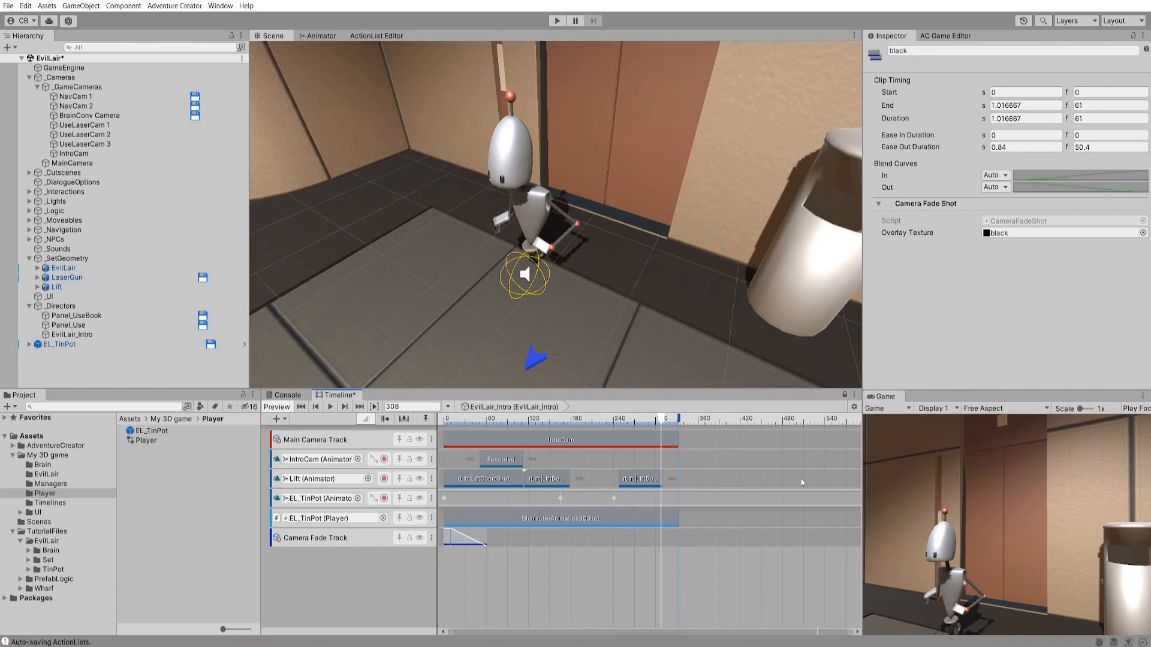
pyautogui.click(651, 445)
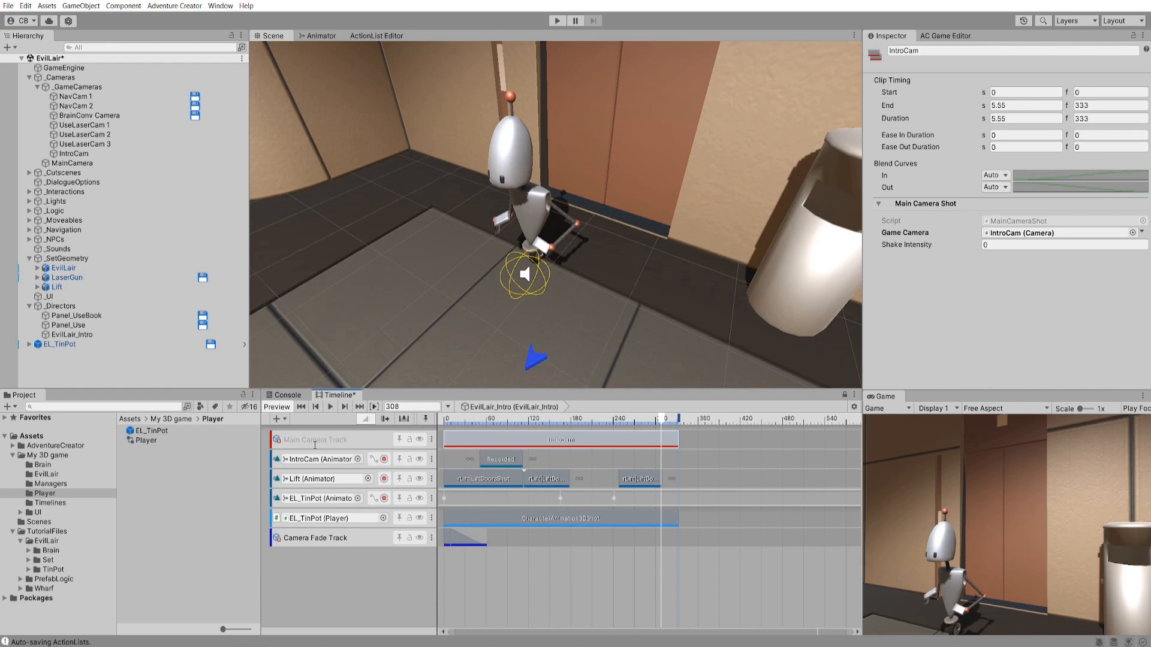
pyautogui.moveTo(986, 148); pyautogui.dragTo(1013, 149)
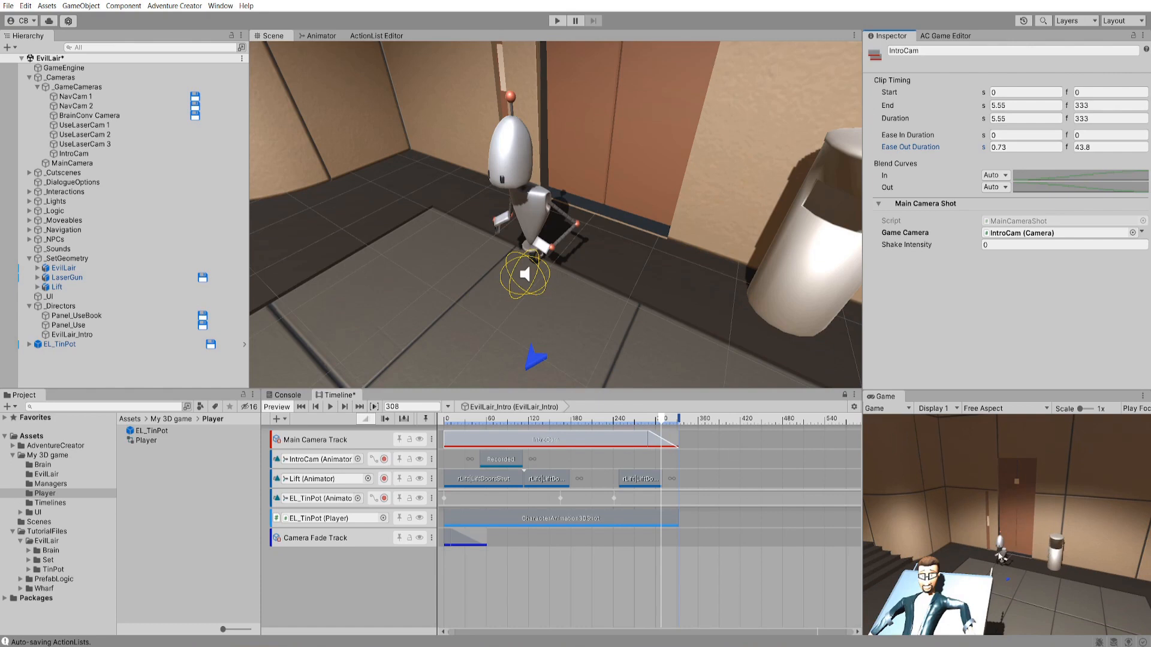
pyautogui.moveTo(651, 429); pyautogui.dragTo(683, 420)
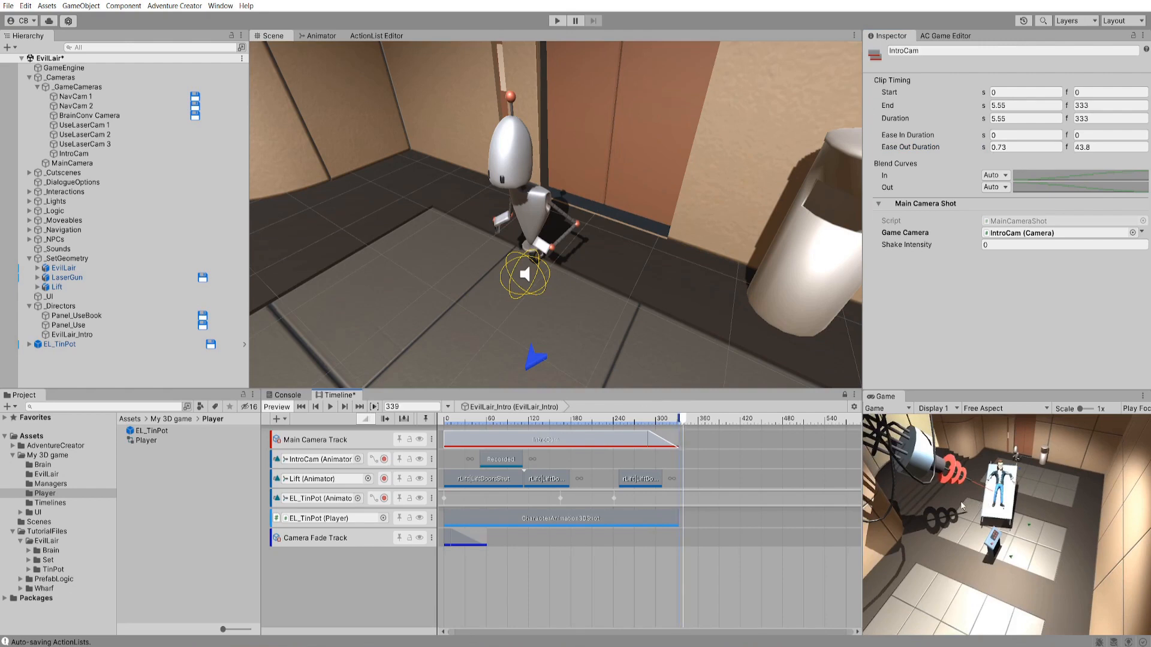
# - Close the Timeline window for the EvilLair_Intro director
pyautogui.rightClick(334, 399)
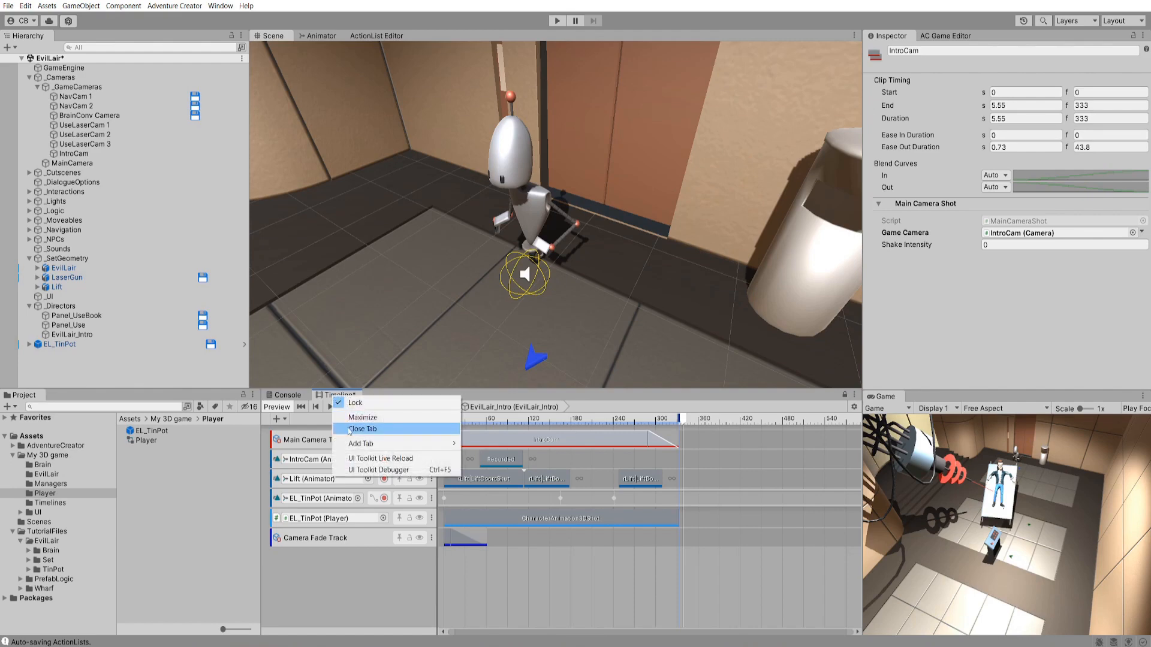
pyautogui.click(353, 430)
pyautogui.click(570, 344)
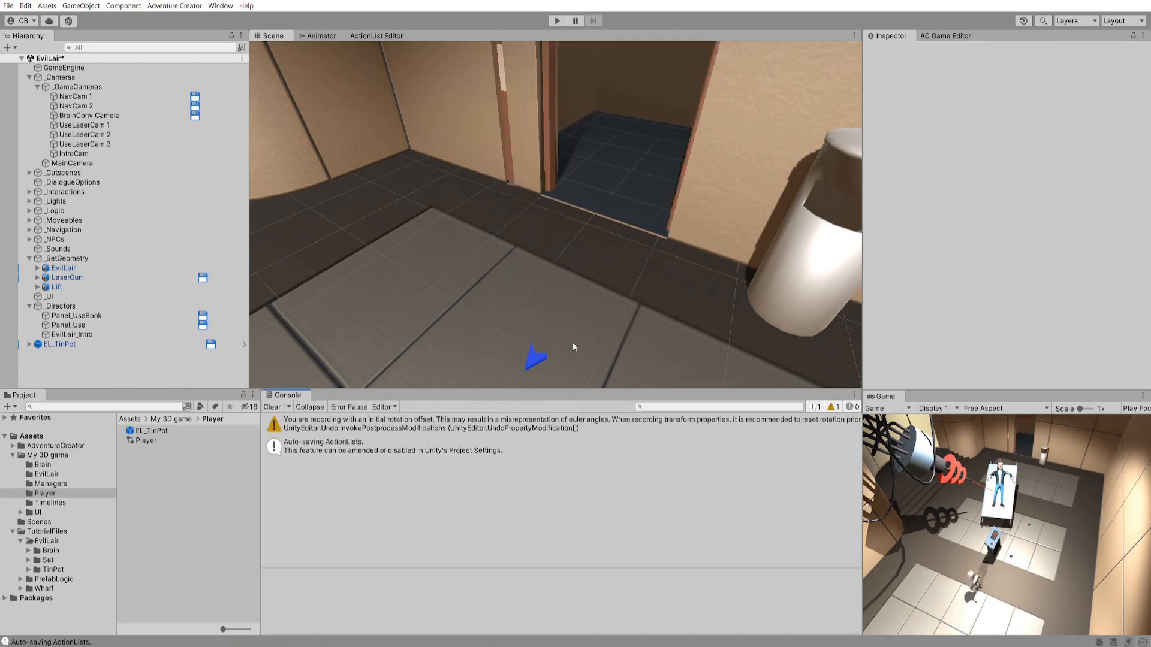
# - Delete EL_TinPot from the scene and collapse the _Directors, _SetGeometry and _Cameras folders in the hierarchy
pyautogui.click(60, 344)
pyautogui.rightClick(70, 344)
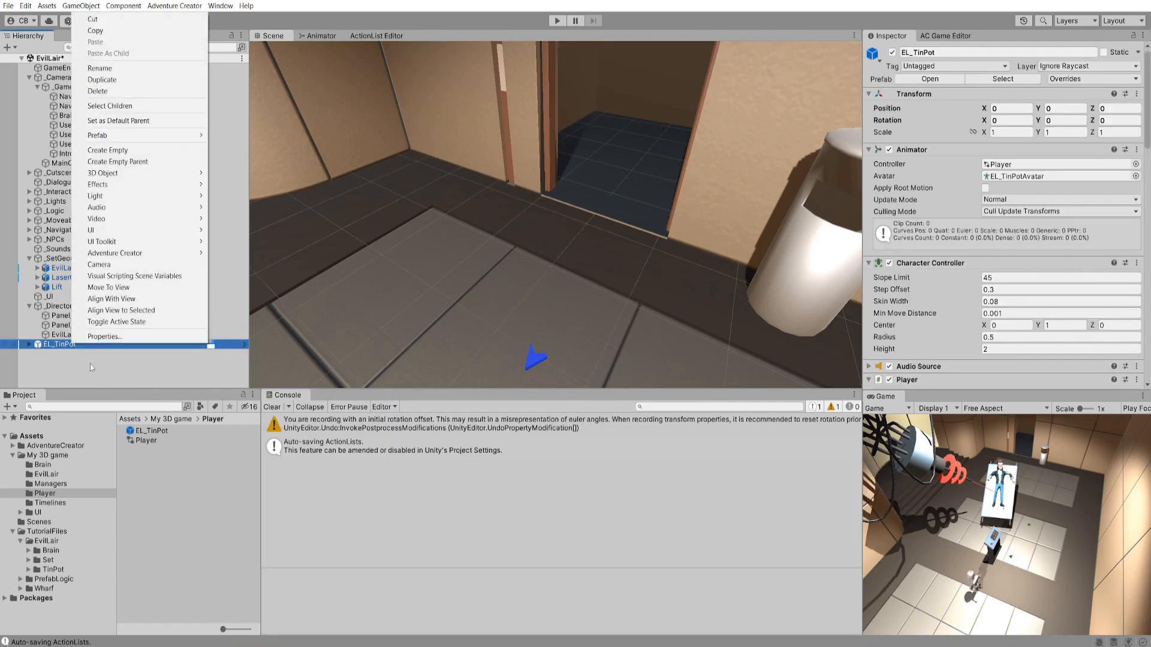
pyautogui.click(88, 106)
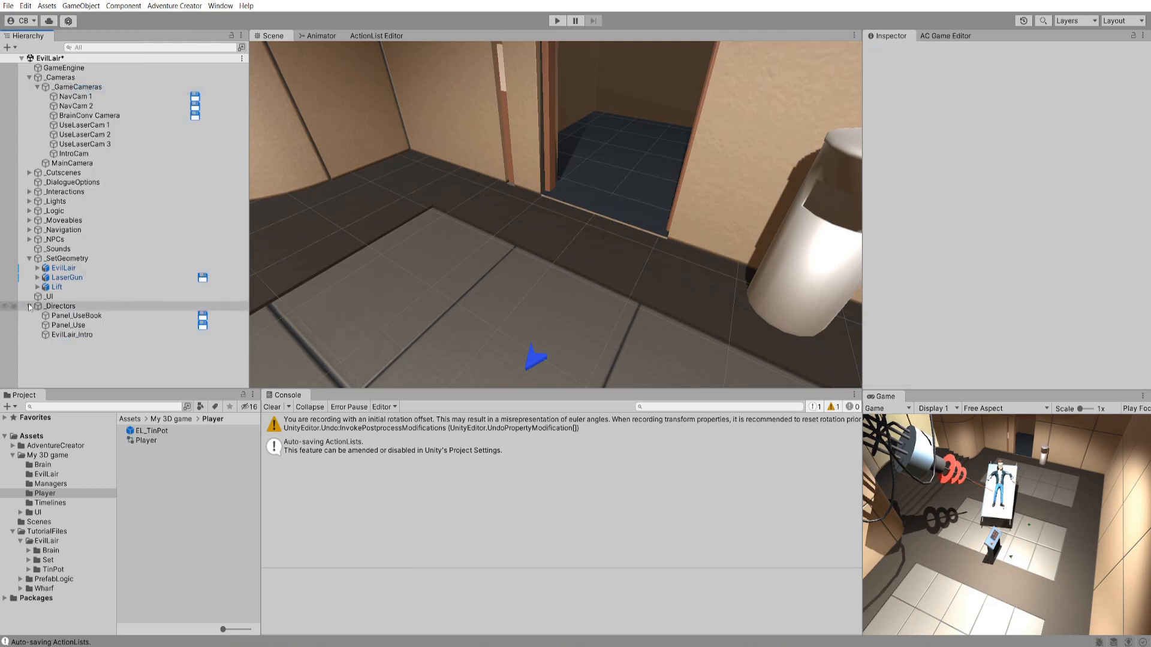
pyautogui.click(29, 258)
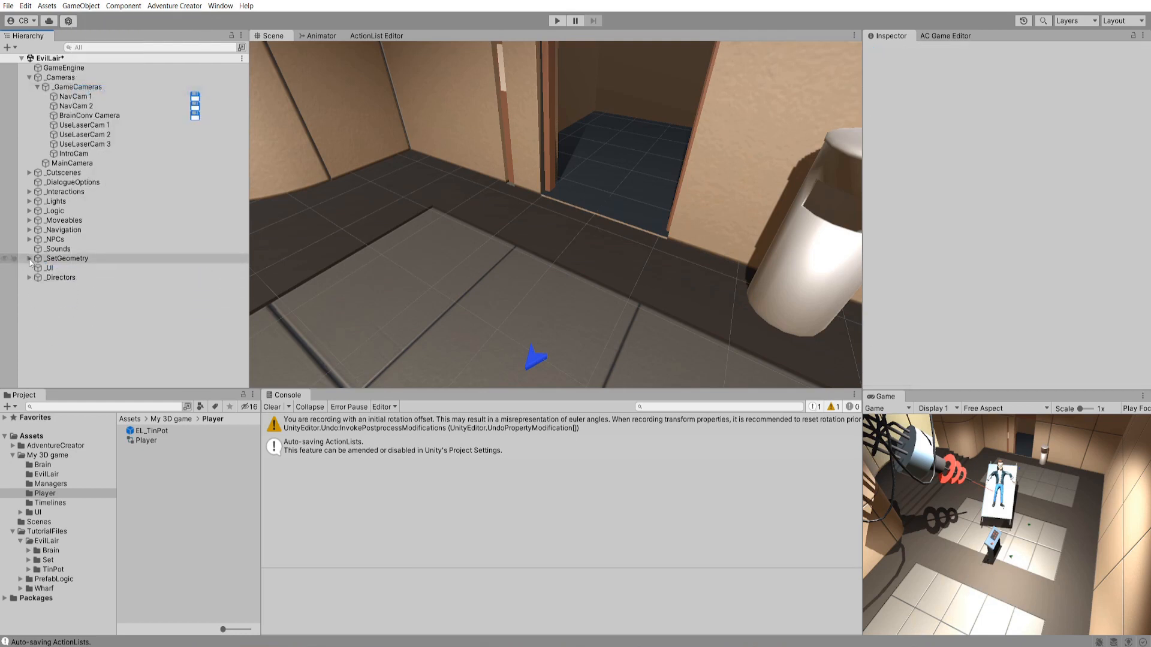
pyautogui.click(29, 78)
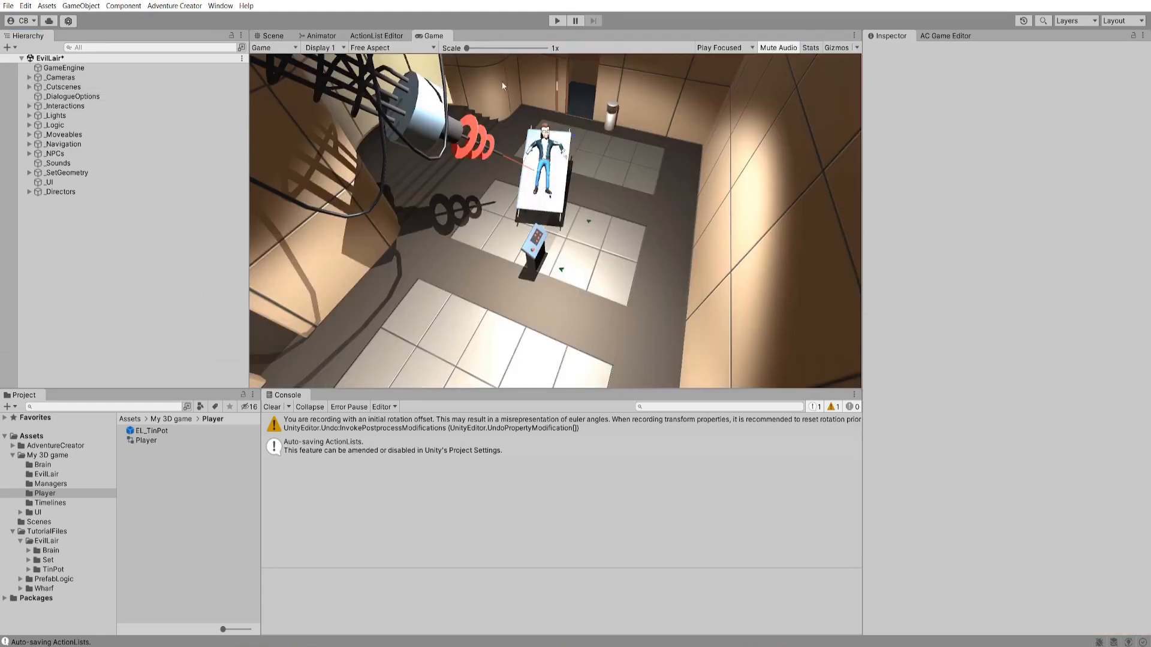
# - Add a Cutscene object to the scene from the Scene manager and name it "Intro"
pyautogui.click(943, 36)
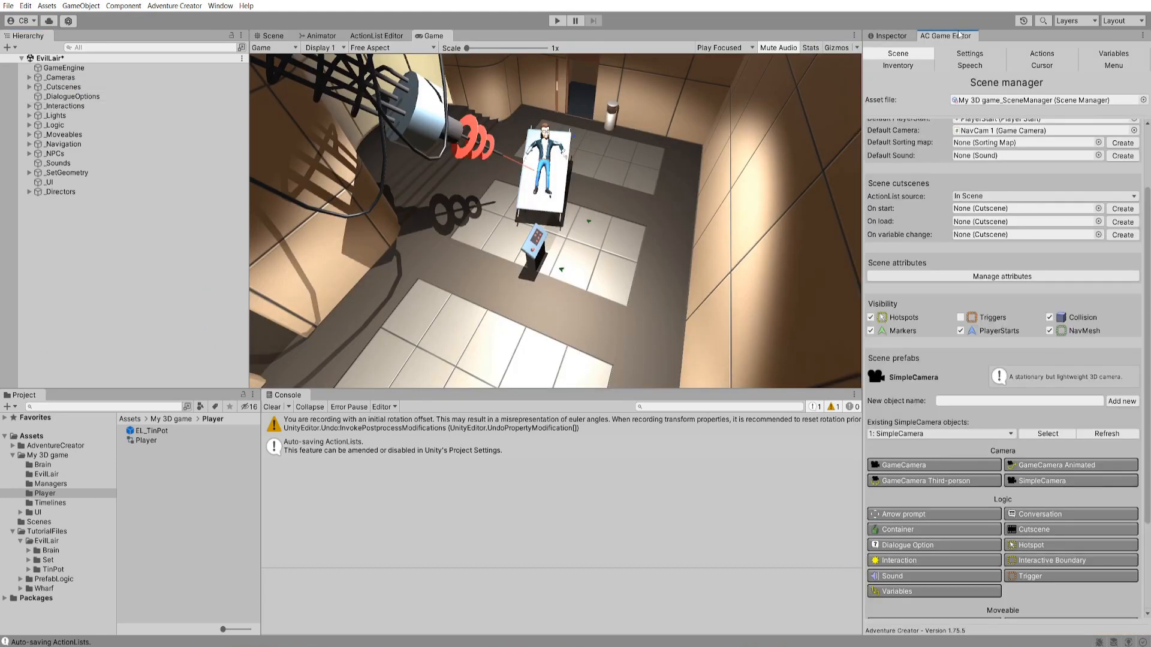
pyautogui.click(1044, 530)
pyautogui.click(1044, 530)
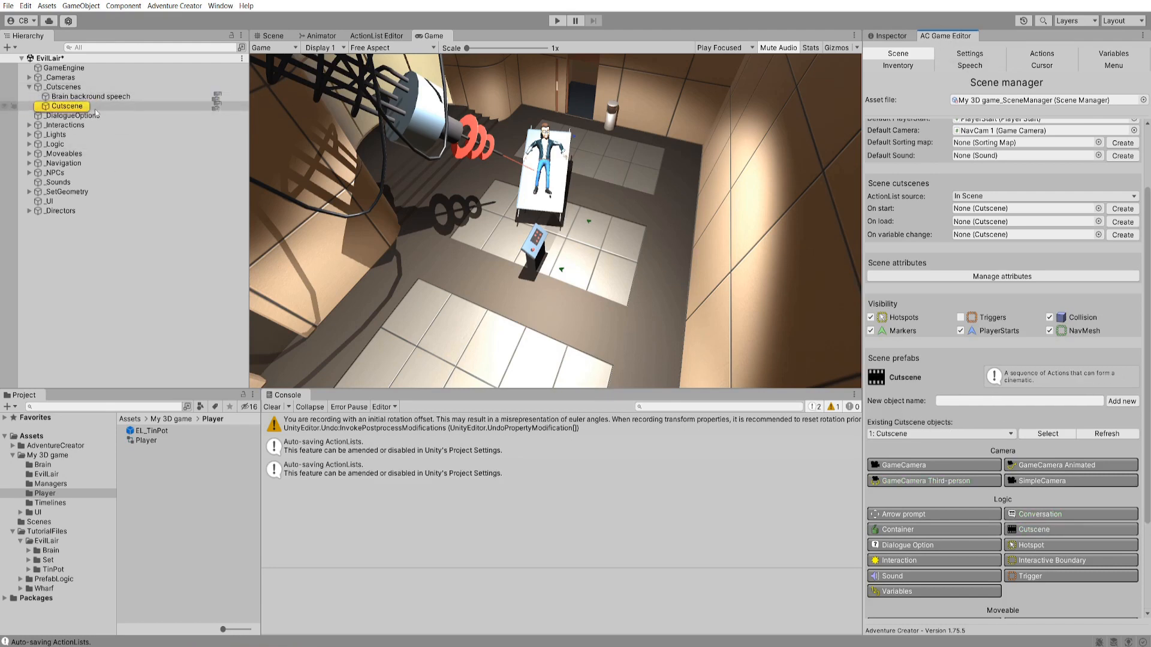
pyautogui.click(122, 103)
pyautogui.write('Intro')
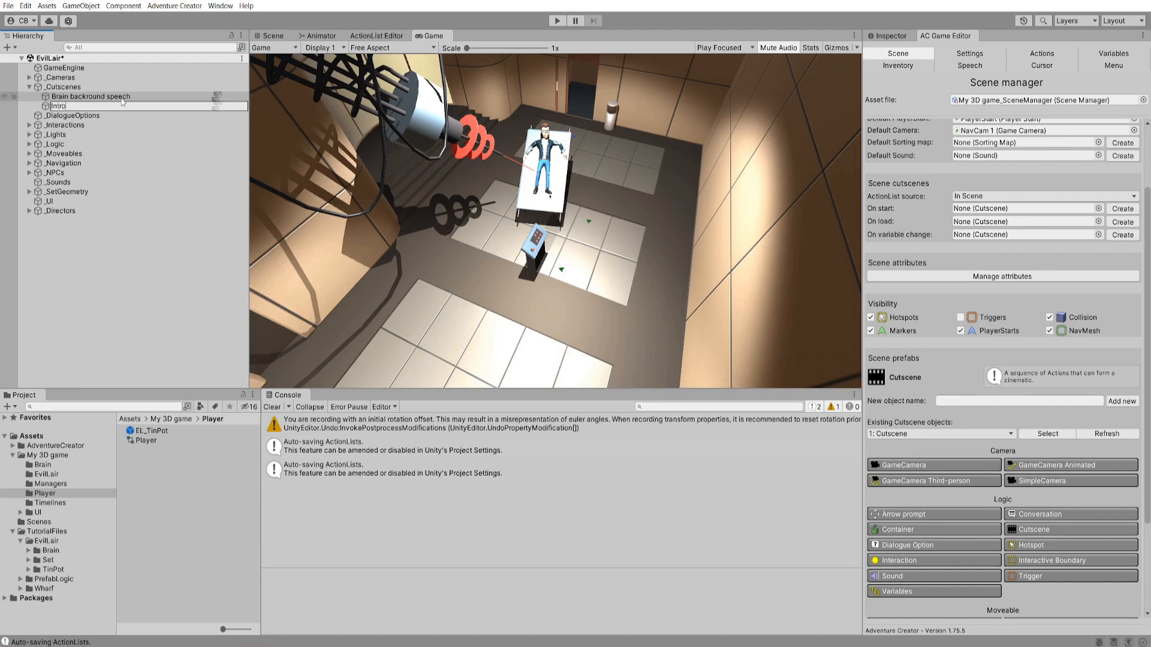
pyautogui.press('Return')
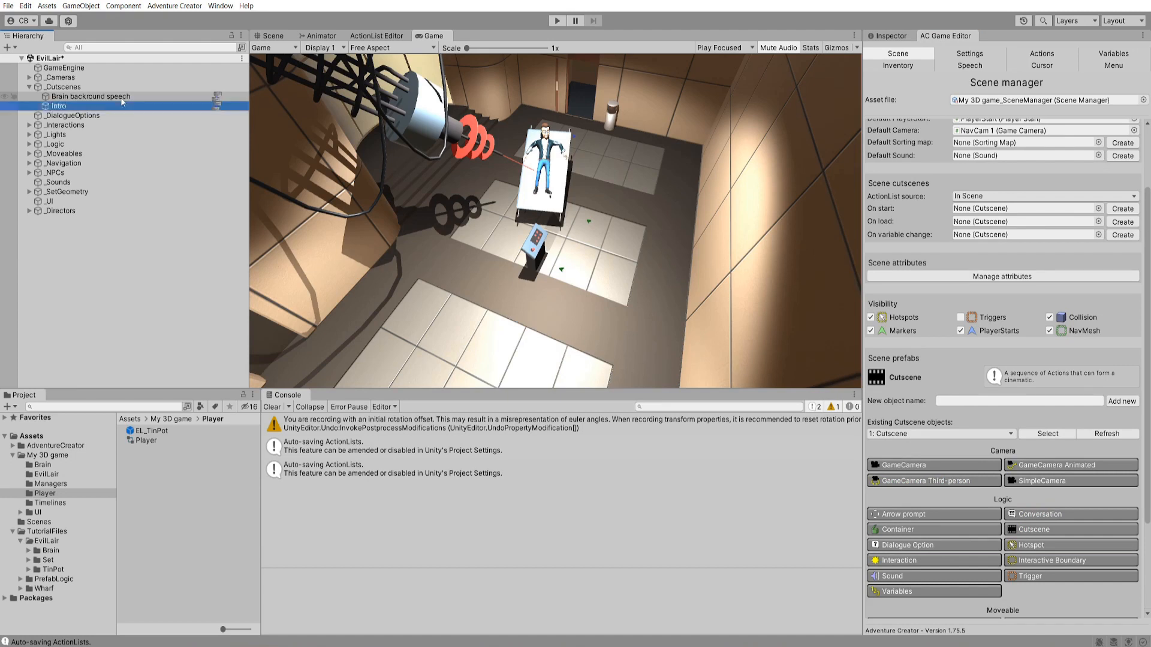
# - Make the Intro cutscene's first action an Engine: Control Timeline action that plays the EvilLair_Intro director
pyautogui.click(214, 107)
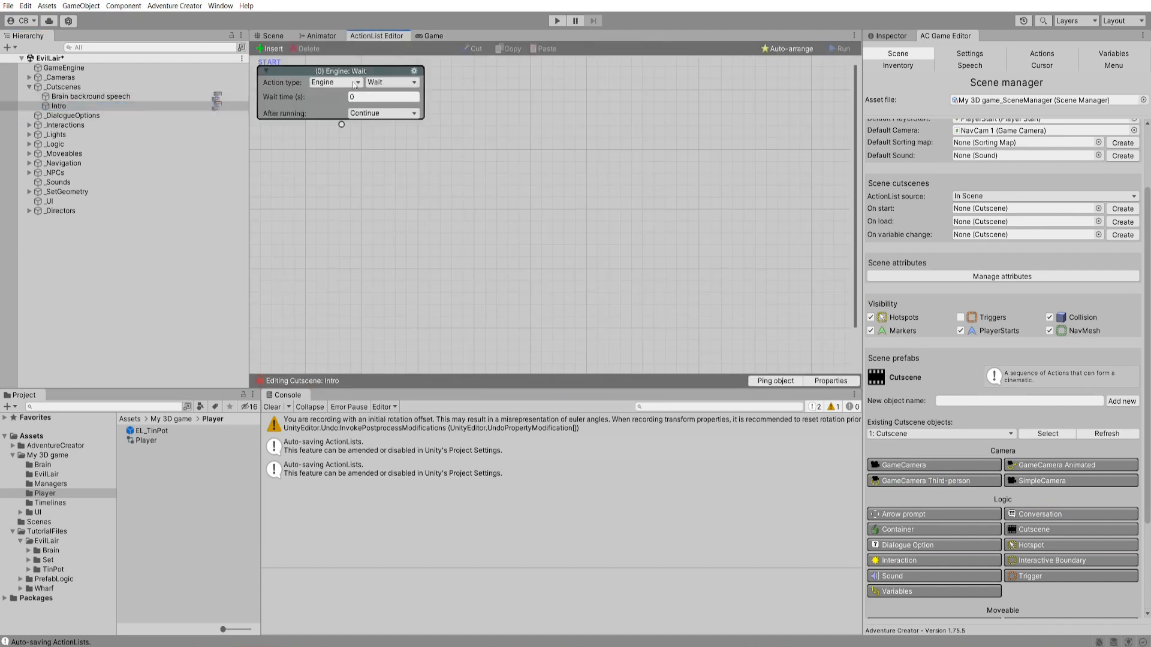
pyautogui.click(400, 88)
pyautogui.click(408, 117)
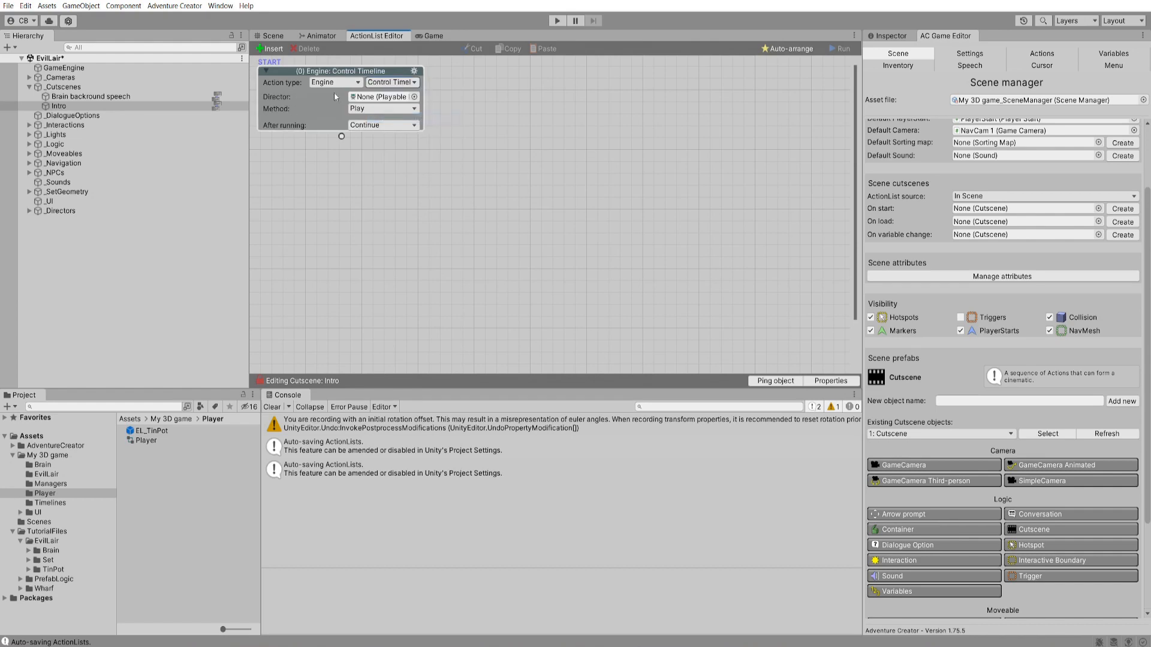
pyautogui.click(414, 96)
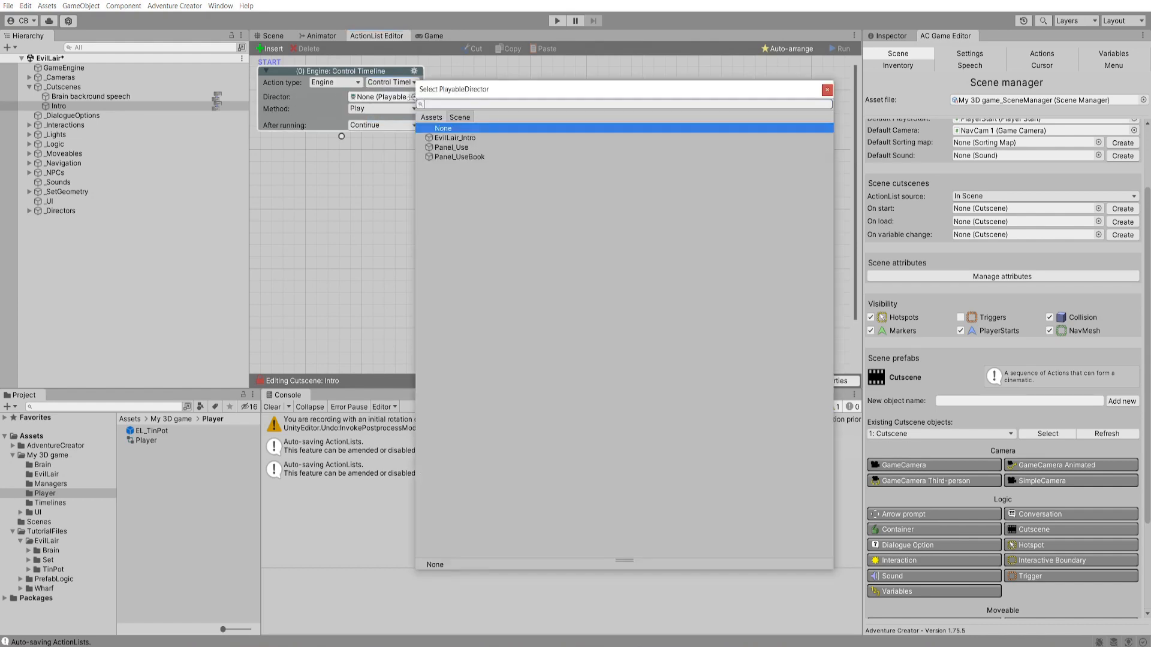
pyautogui.doubleClick(448, 138)
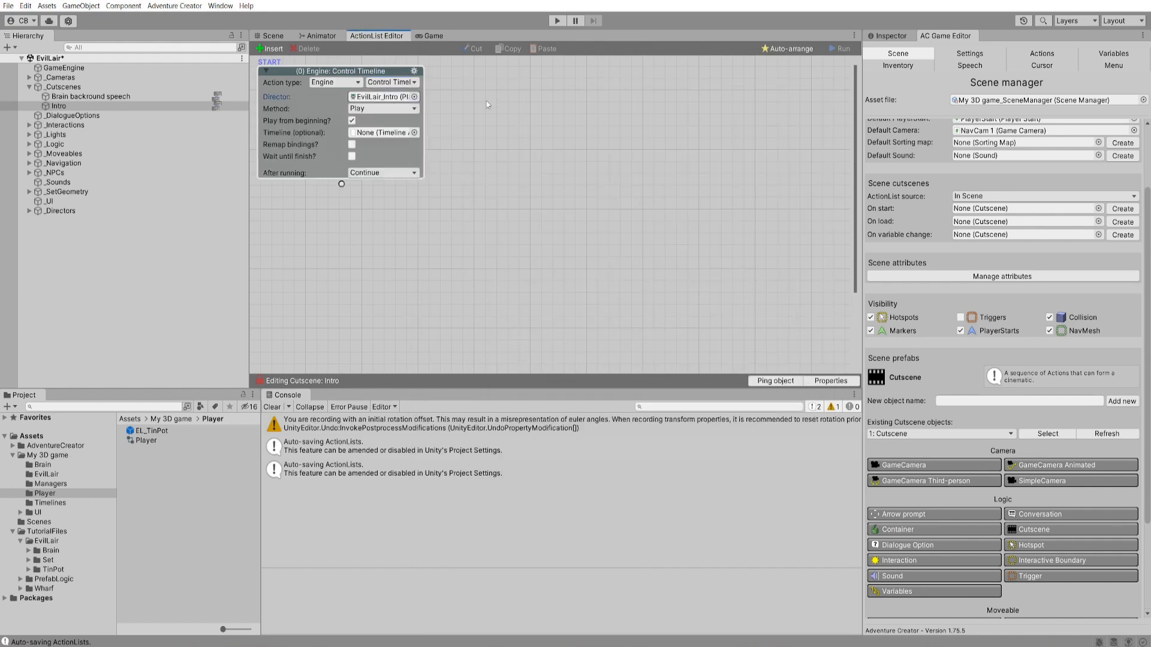
# - Remap the action's bindings so the Player movement and Player animation tracks bind to the Player, and enable waiting until finish
pyautogui.click(352, 144)
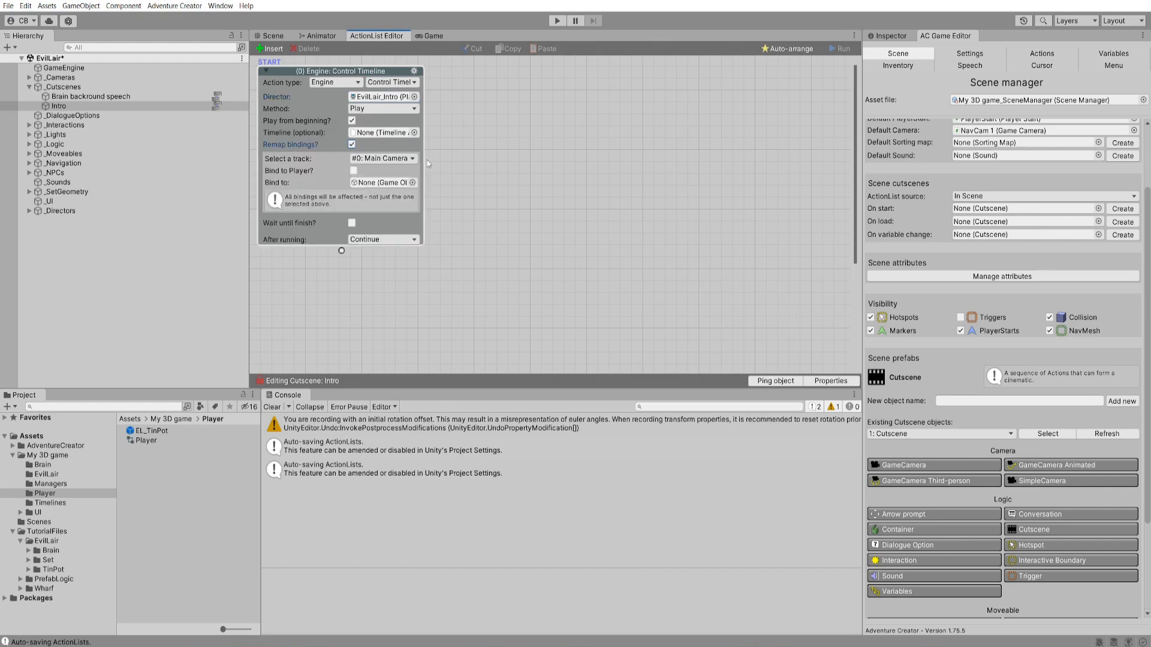
pyautogui.click(406, 159)
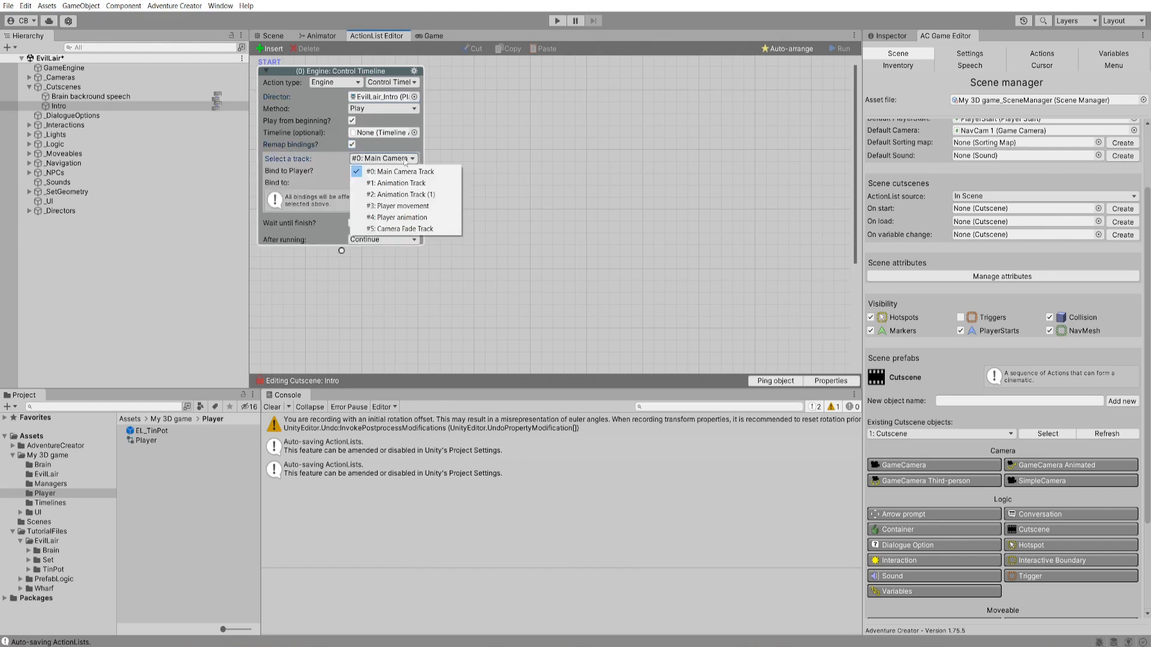
pyautogui.click(417, 207)
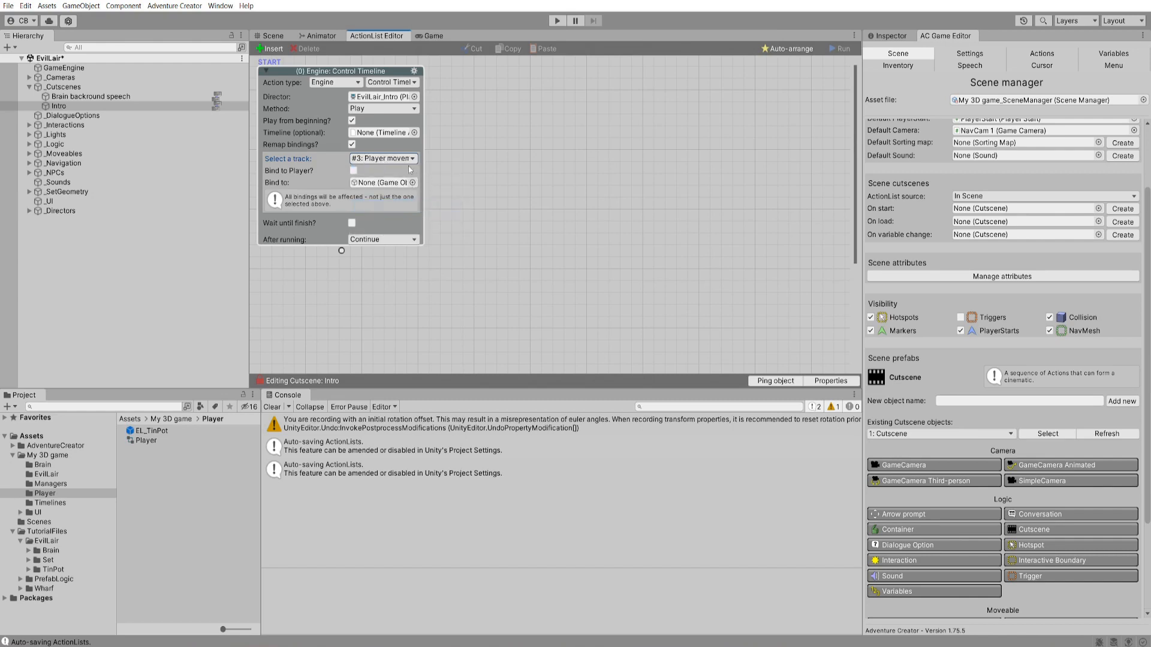
pyautogui.click(353, 170)
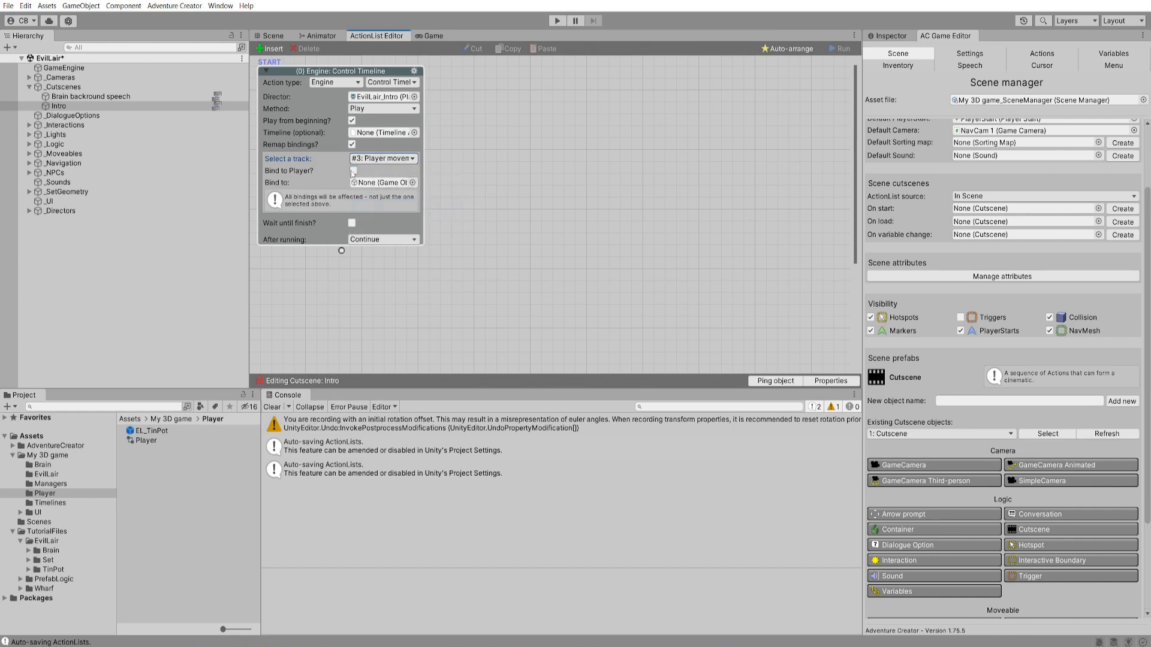
pyautogui.click(387, 159)
pyautogui.click(387, 213)
pyautogui.click(353, 171)
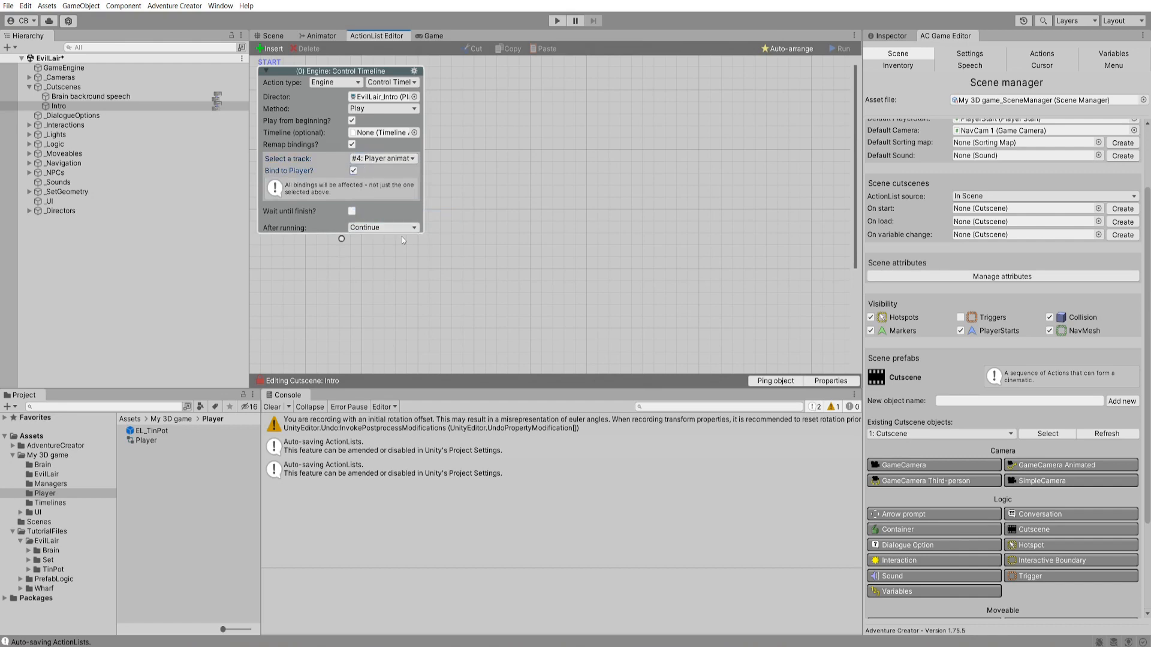
pyautogui.click(351, 211)
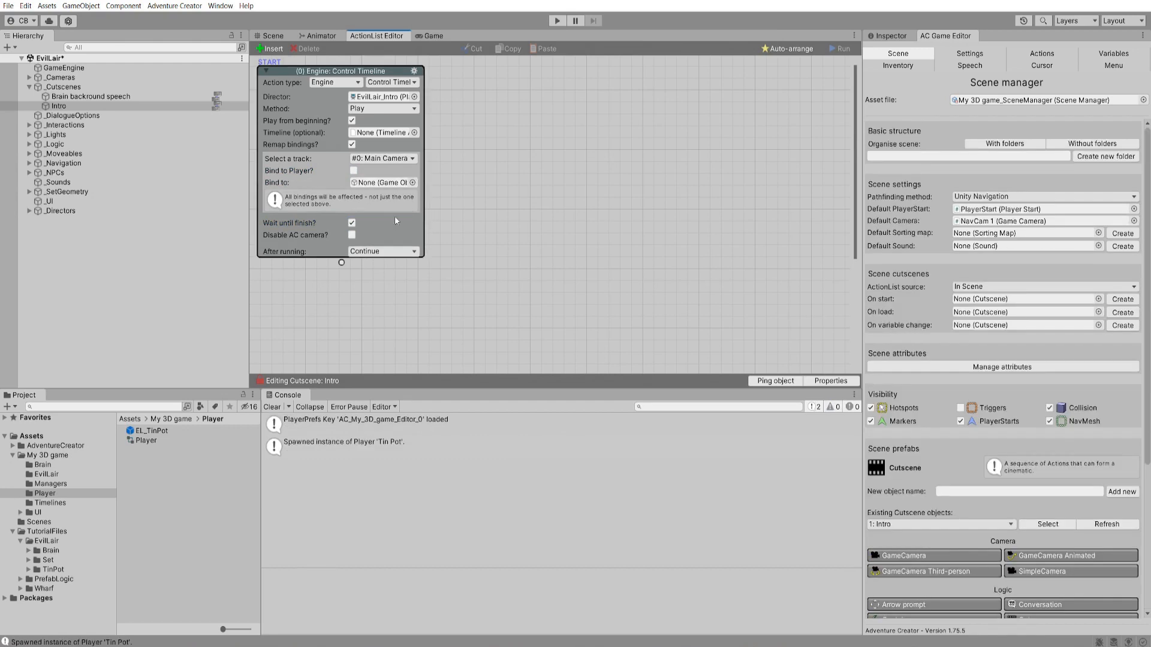
# - Assign Intro as the scene's On start cutscene and play-test the scene
pyautogui.click(60, 106)
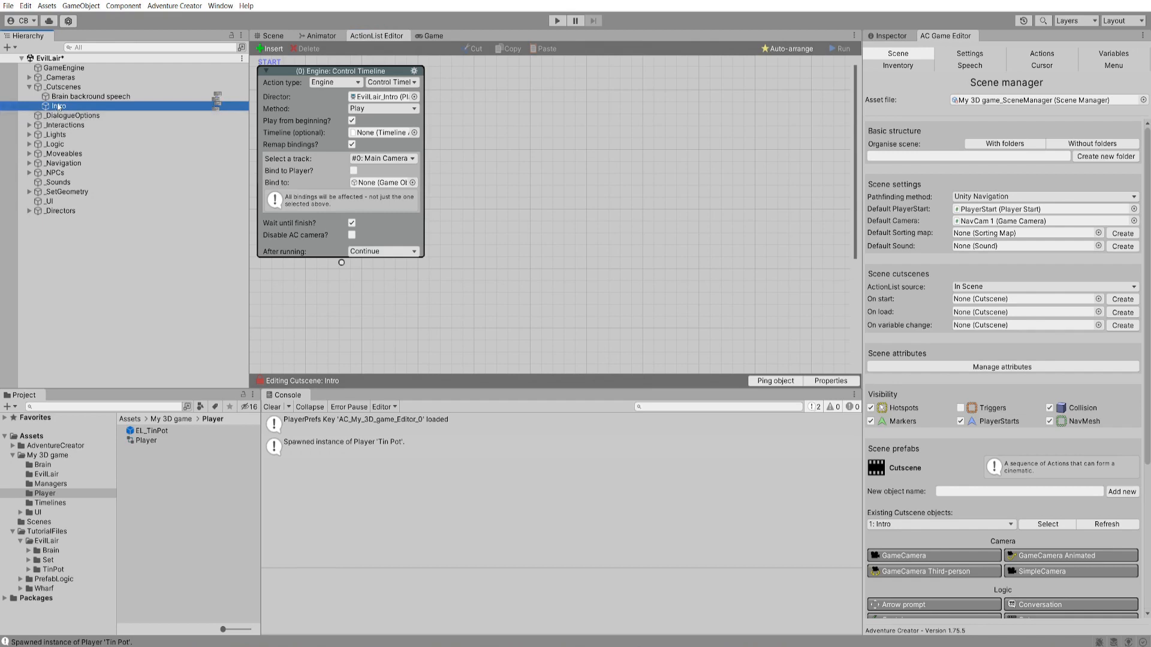
pyautogui.moveTo(58, 106); pyautogui.dragTo(998, 300)
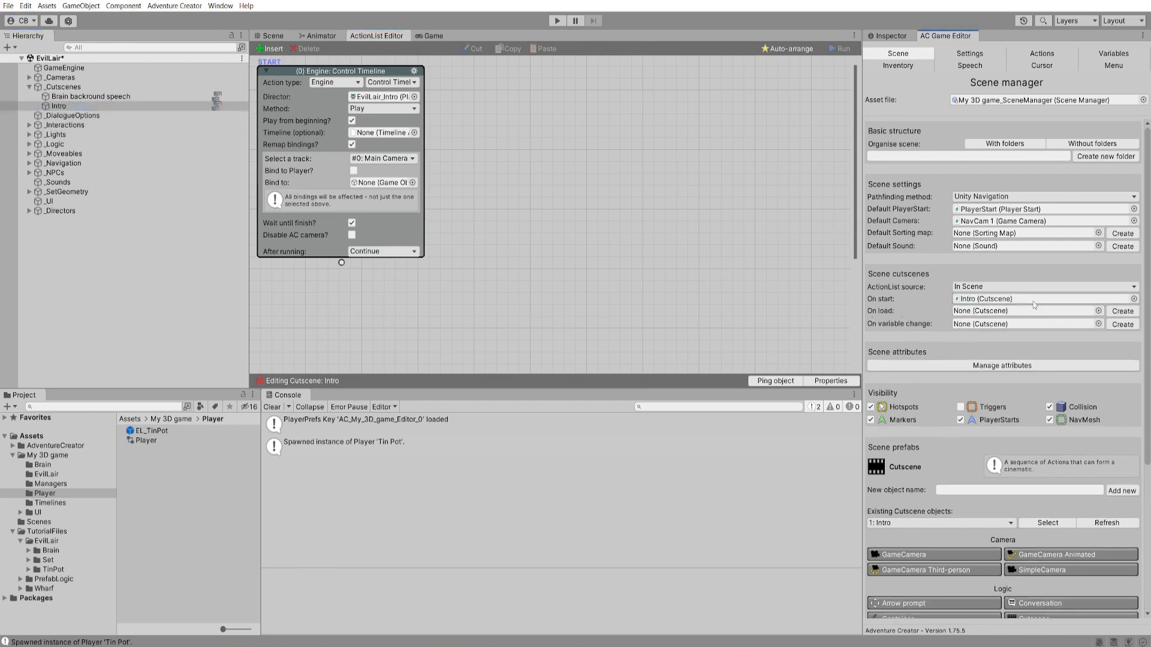
pyautogui.click(557, 21)
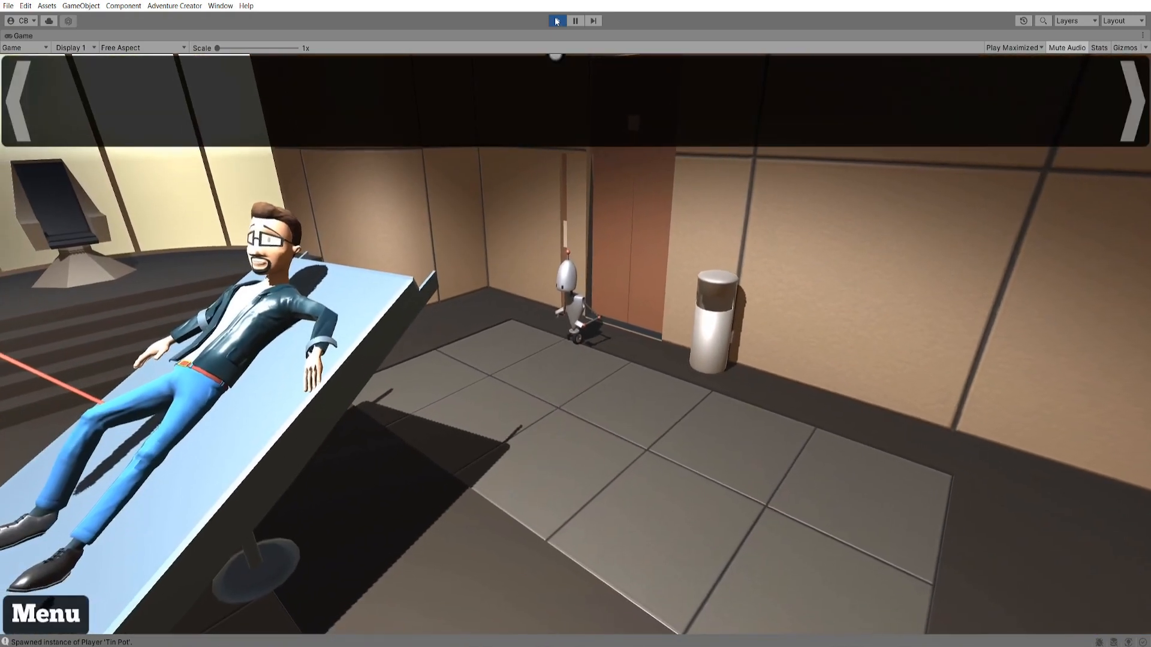
pyautogui.click(556, 21)
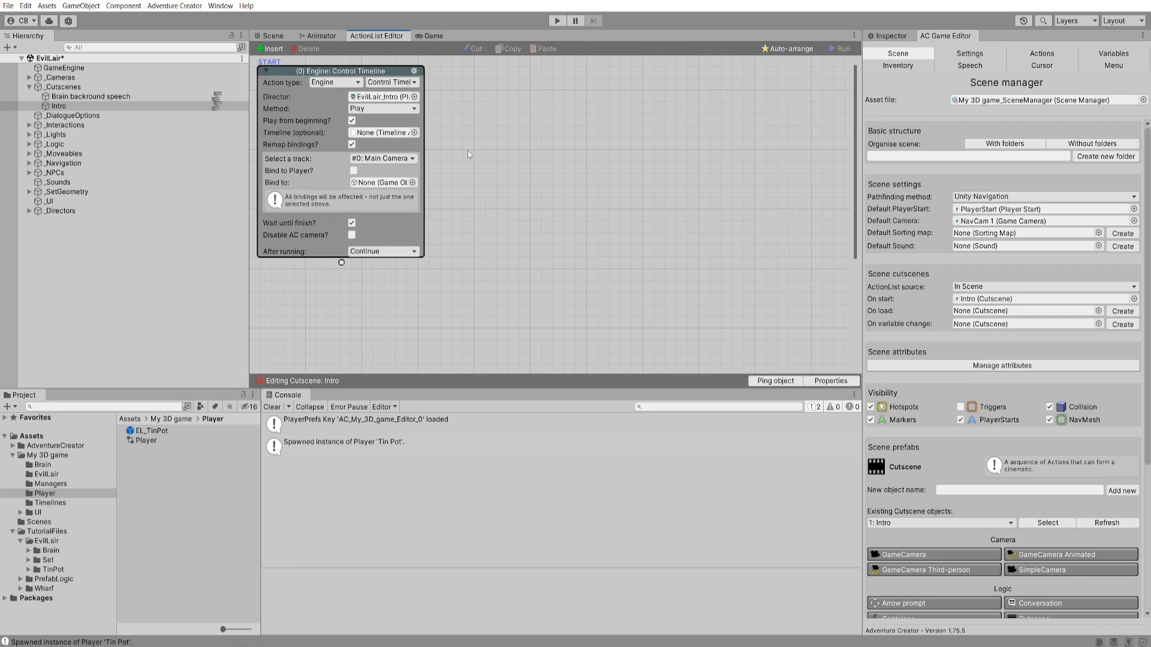
# - Add a Scene: Check action to the Intro cutscene and set its check type to Previous
pyautogui.rightClick(531, 159)
pyautogui.click(542, 166)
pyautogui.click(592, 176)
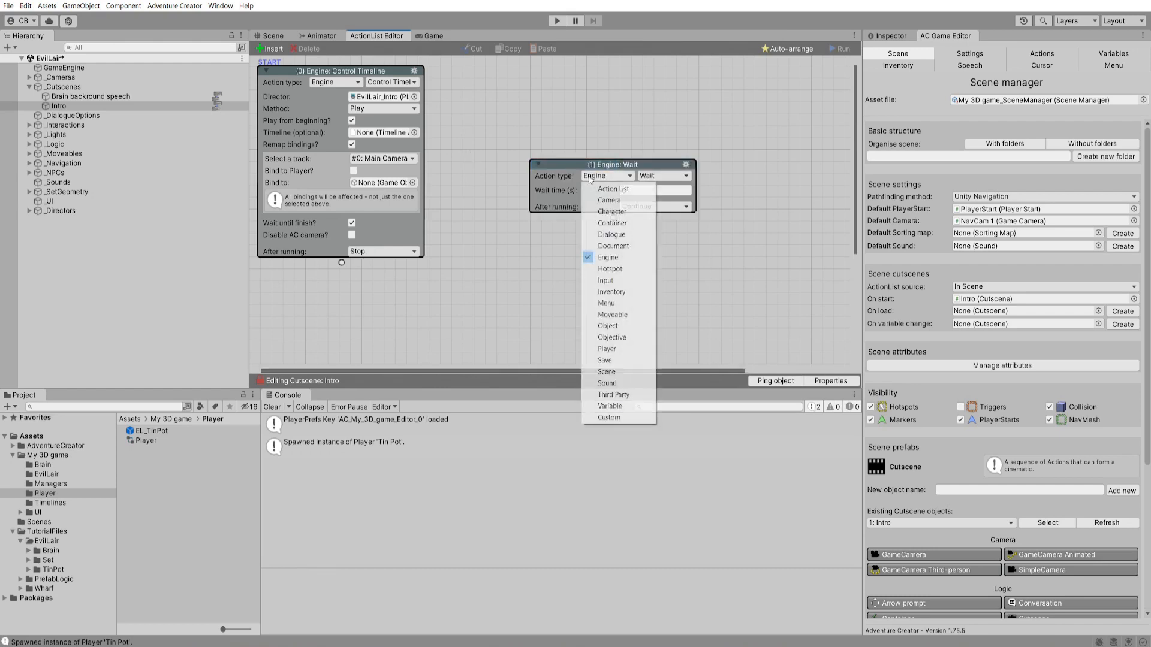
pyautogui.click(606, 372)
pyautogui.click(661, 175)
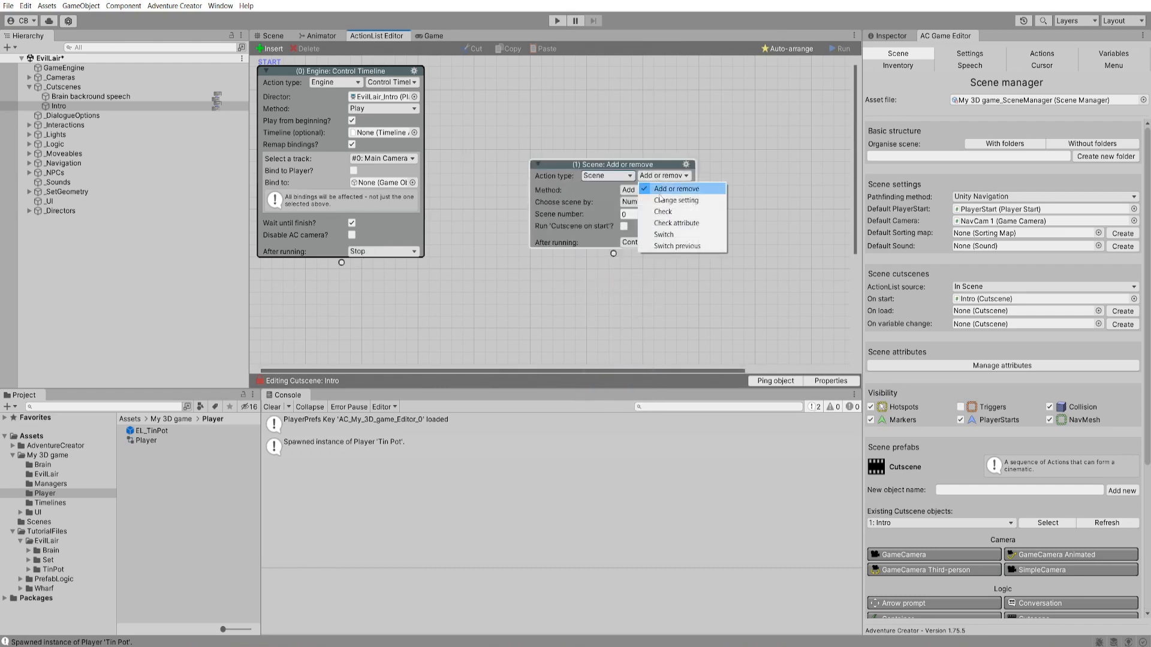
pyautogui.click(663, 212)
pyautogui.click(654, 190)
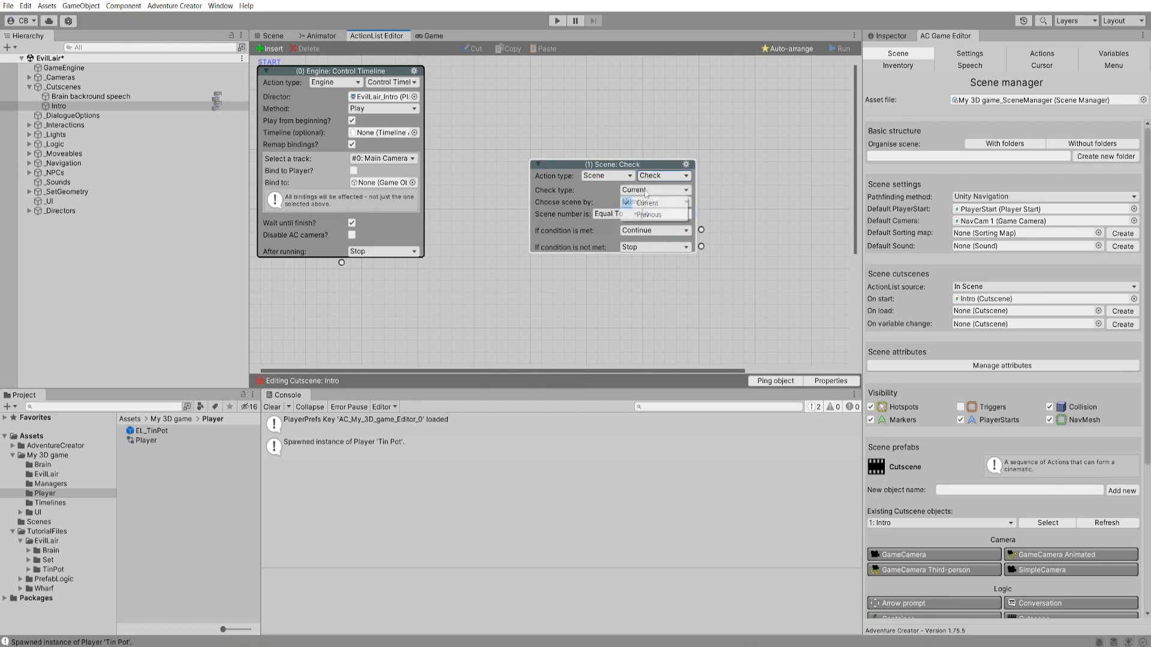
pyautogui.click(660, 210)
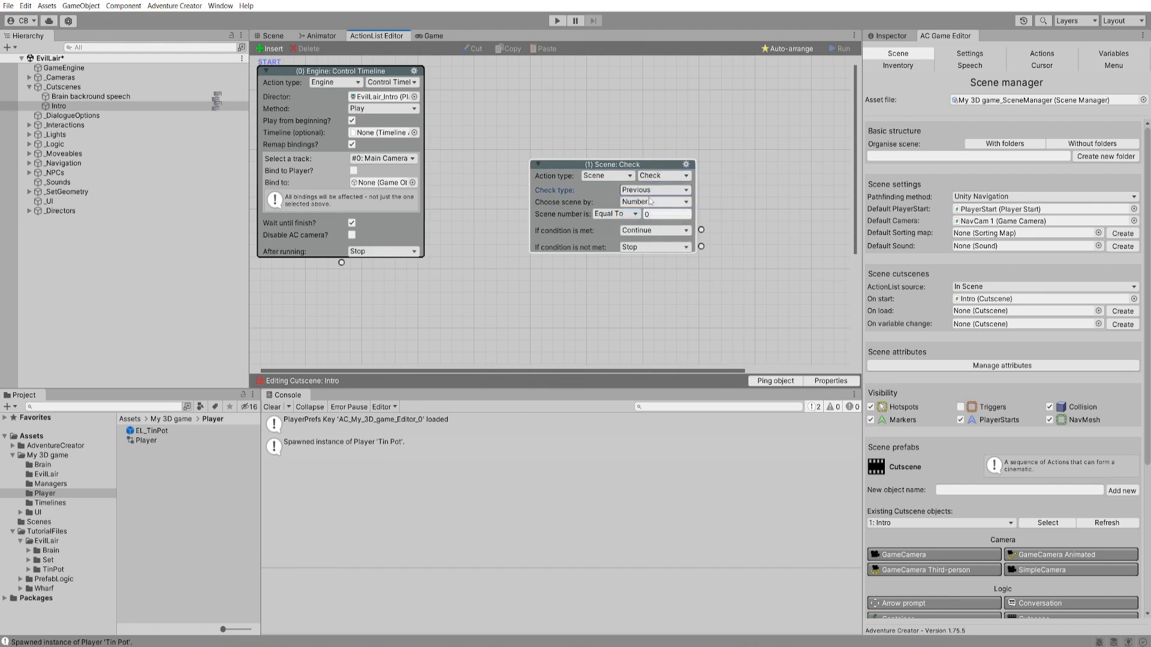
# - Move the Scene: Check action to the front of the Intro cutscene and delete it again
pyautogui.moveTo(573, 174); pyautogui.dragTo(545, 156)
pyautogui.click(652, 144)
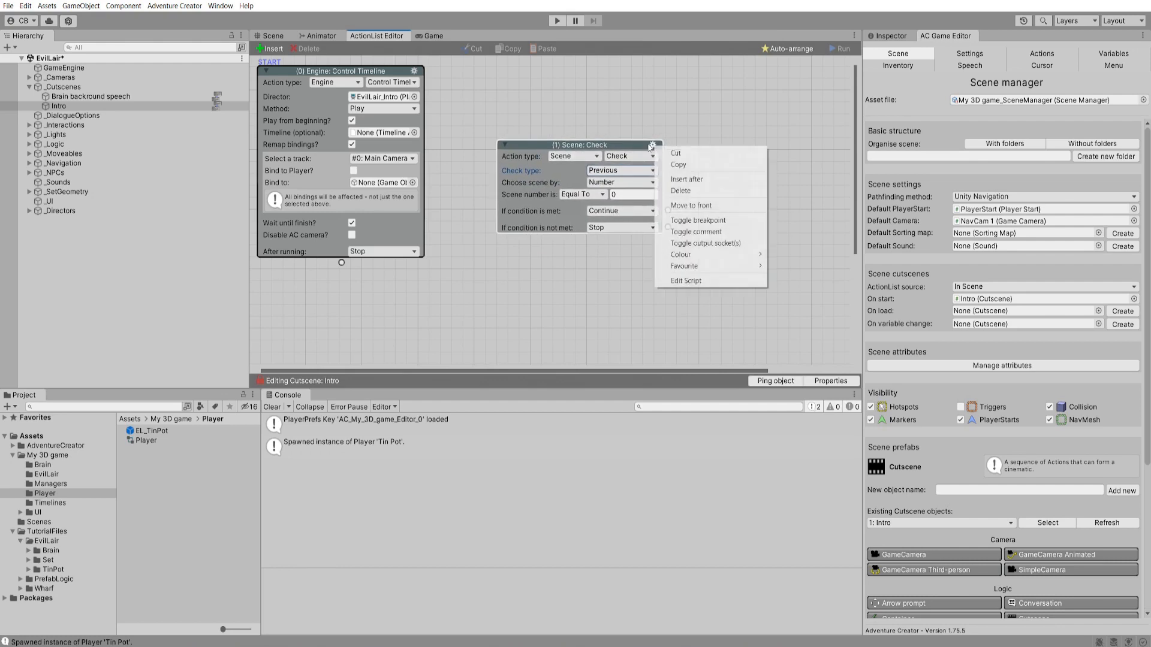
pyautogui.click(670, 206)
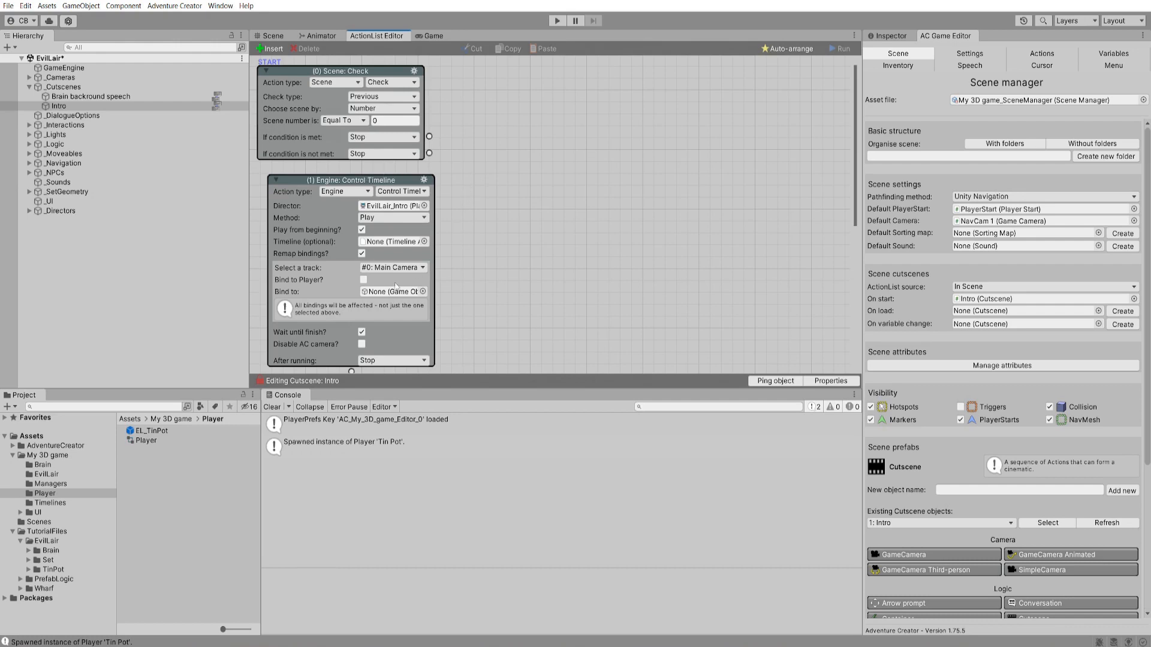
pyautogui.click(414, 72)
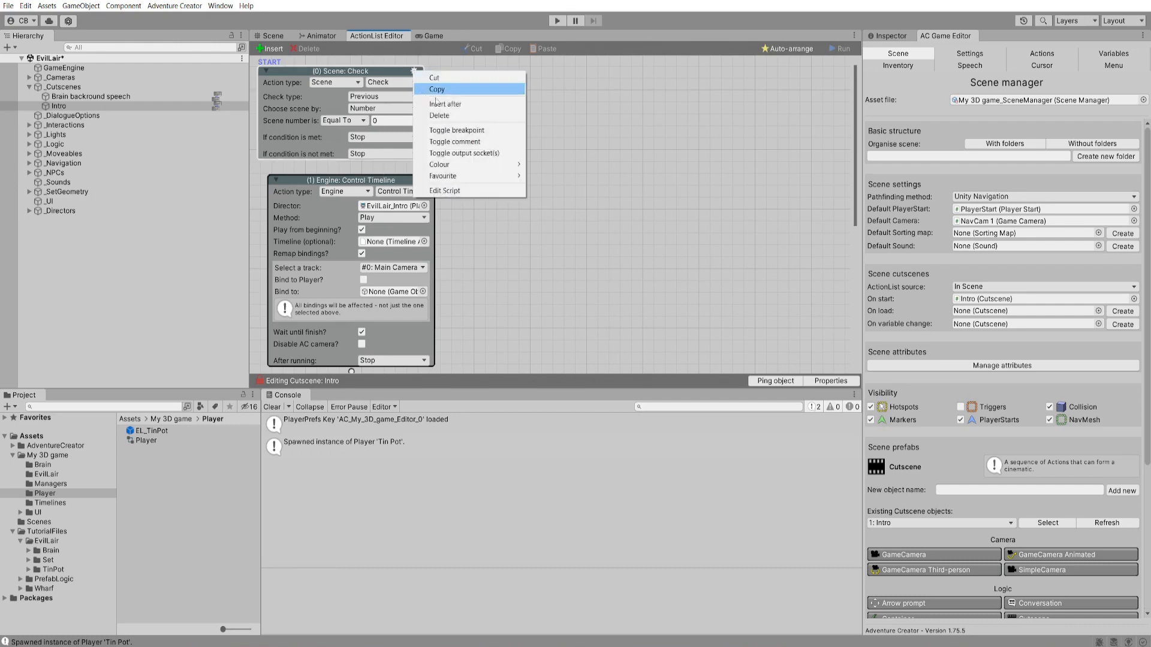
pyautogui.click(443, 117)
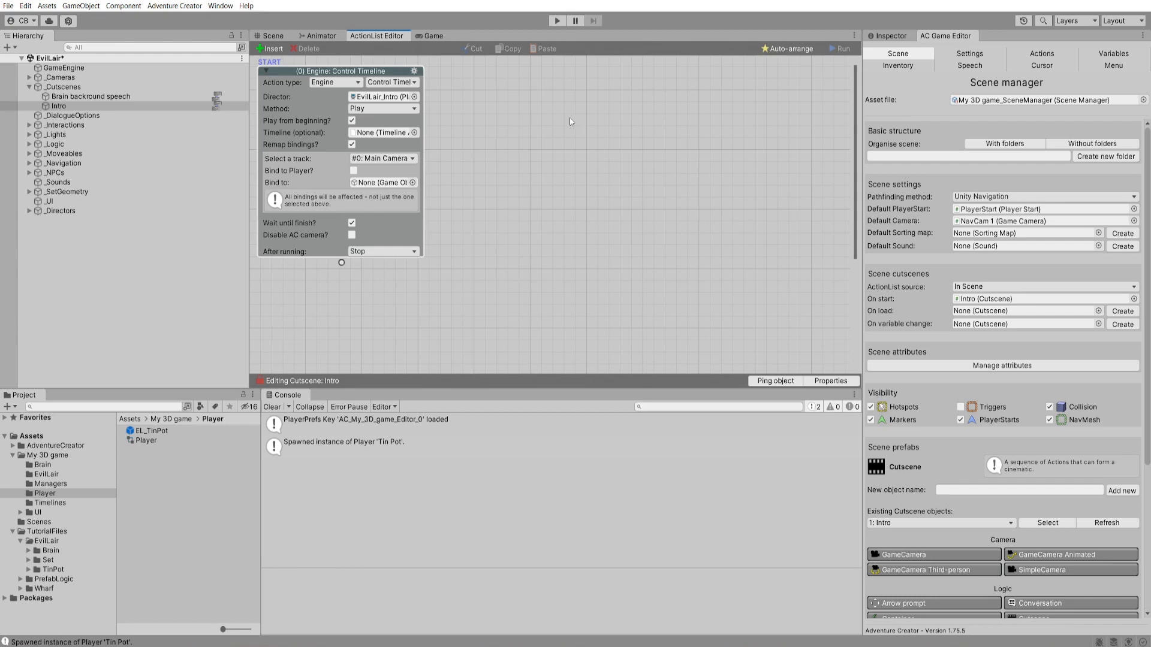
# - Check the available inputs in the Settings manager and raise the Input Manager's axes size to 21 in the project settings
pyautogui.click(989, 55)
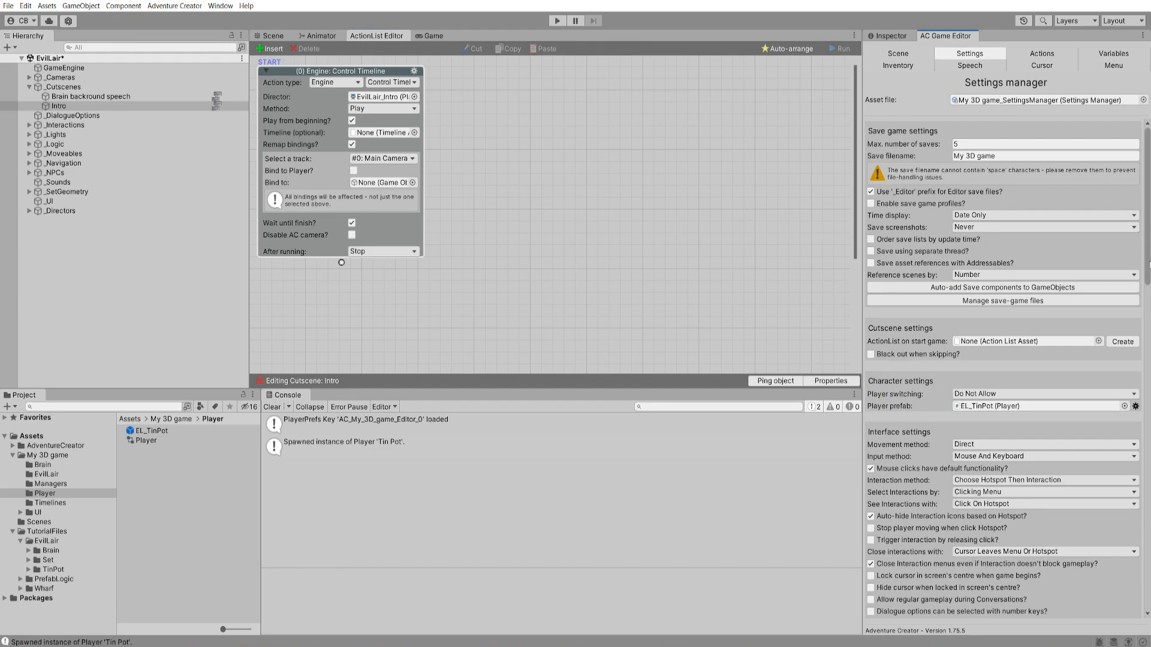
pyautogui.scroll(-10, 875, 306)
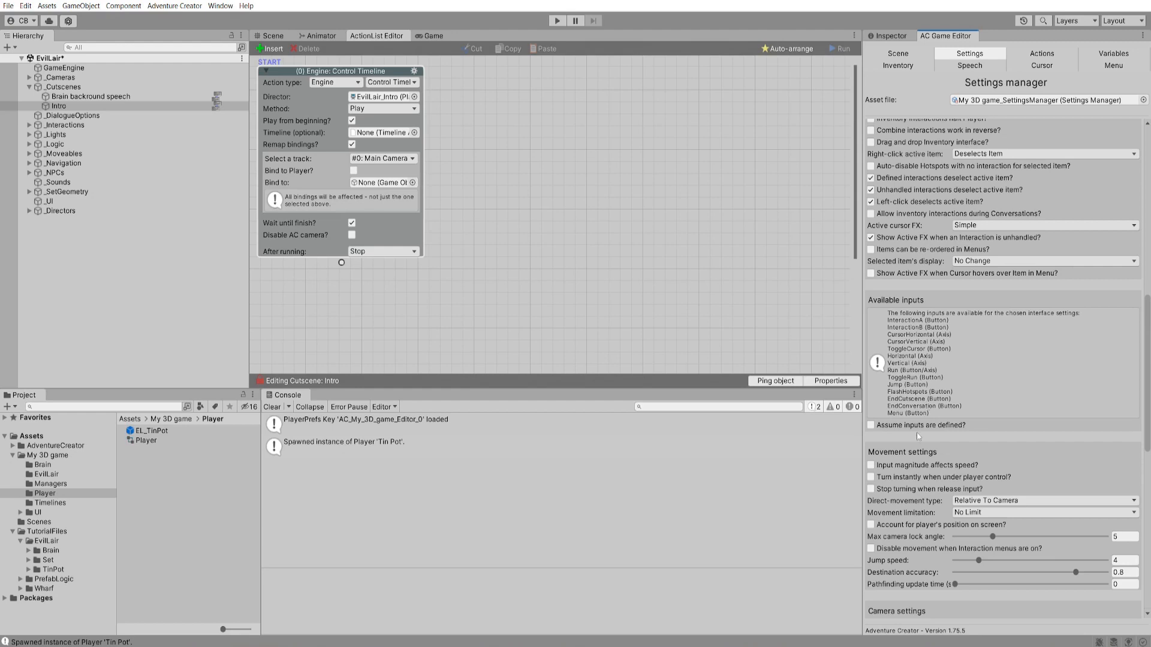
pyautogui.click(25, 8)
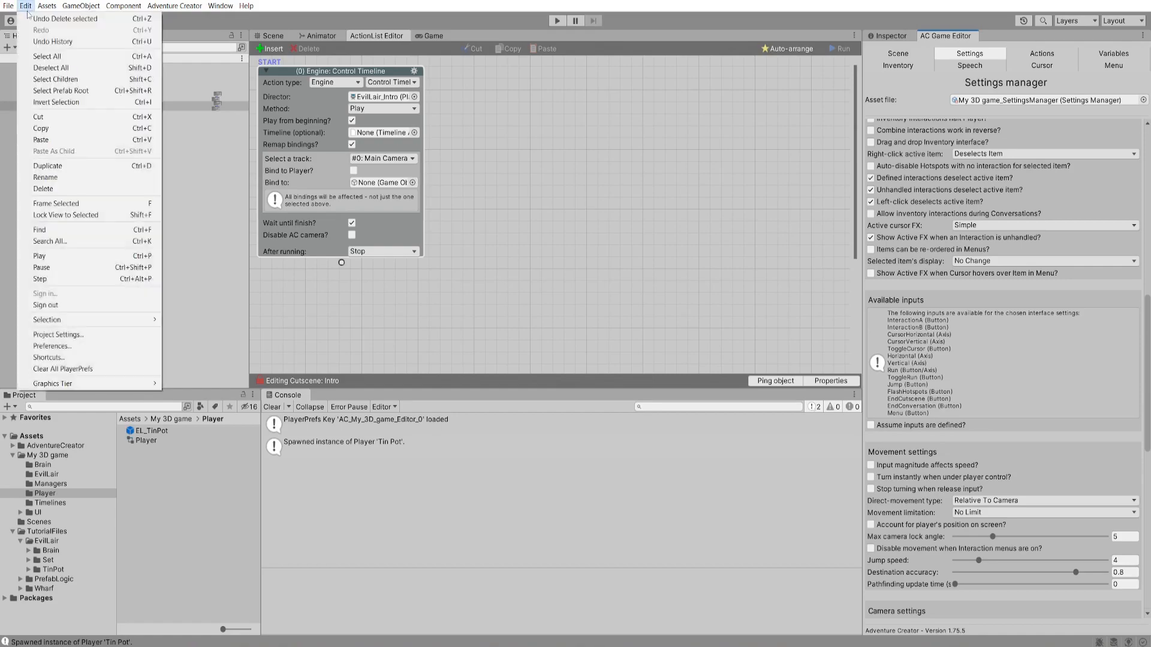
pyautogui.click(70, 338)
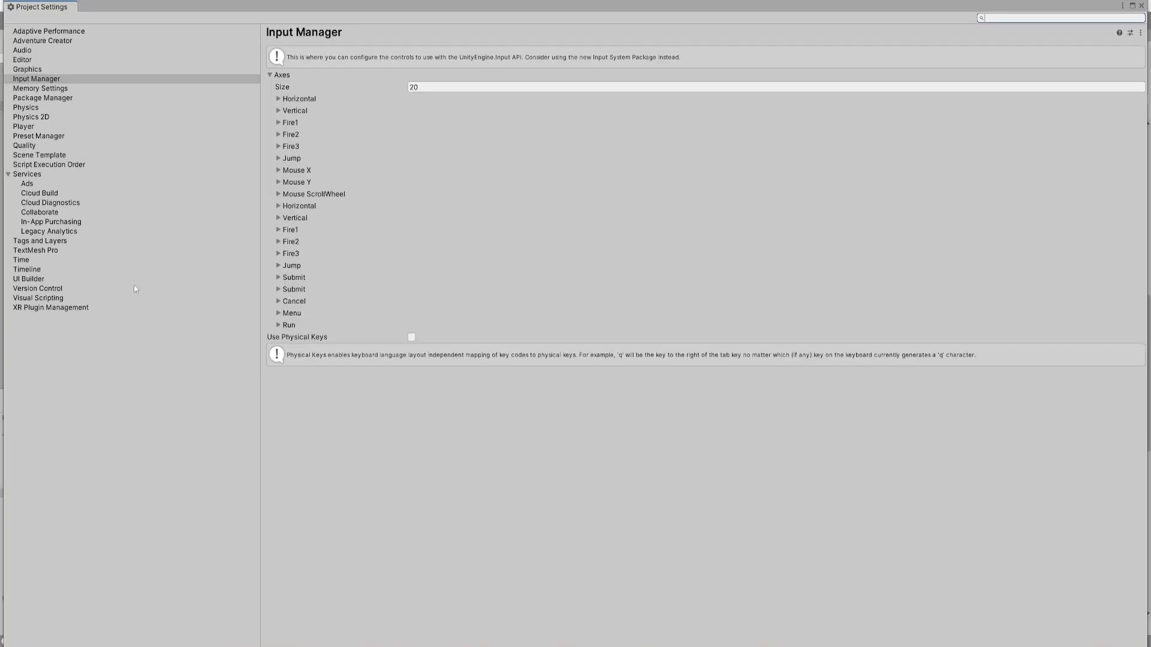
pyautogui.click(442, 87)
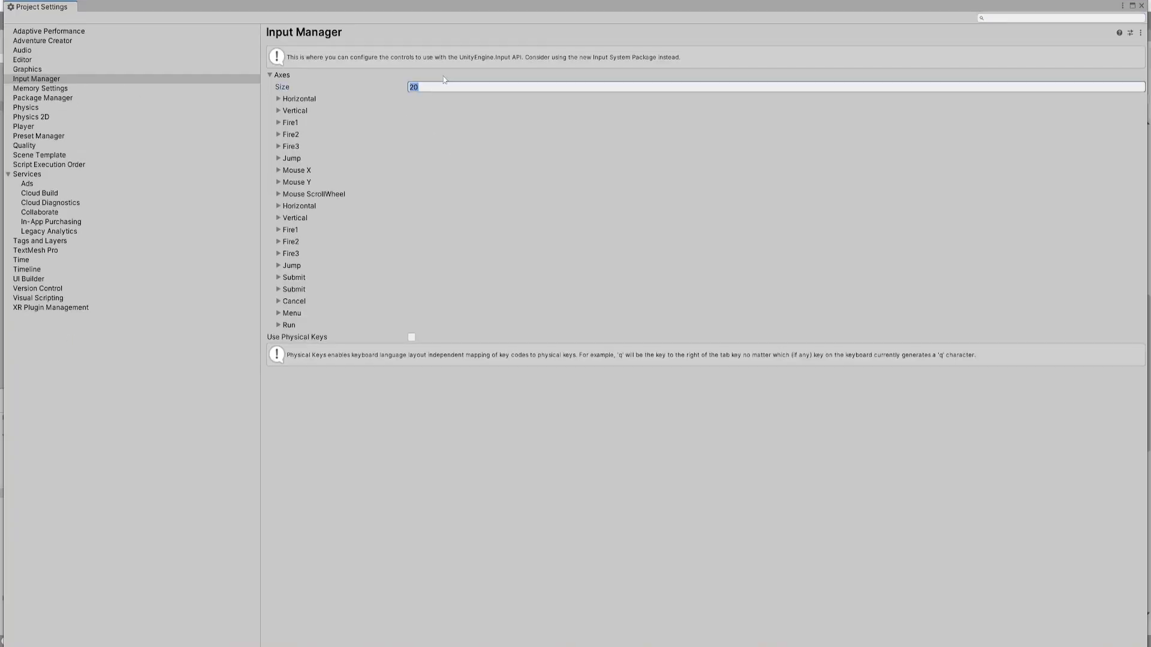
pyautogui.write('21')
pyautogui.press('Return')
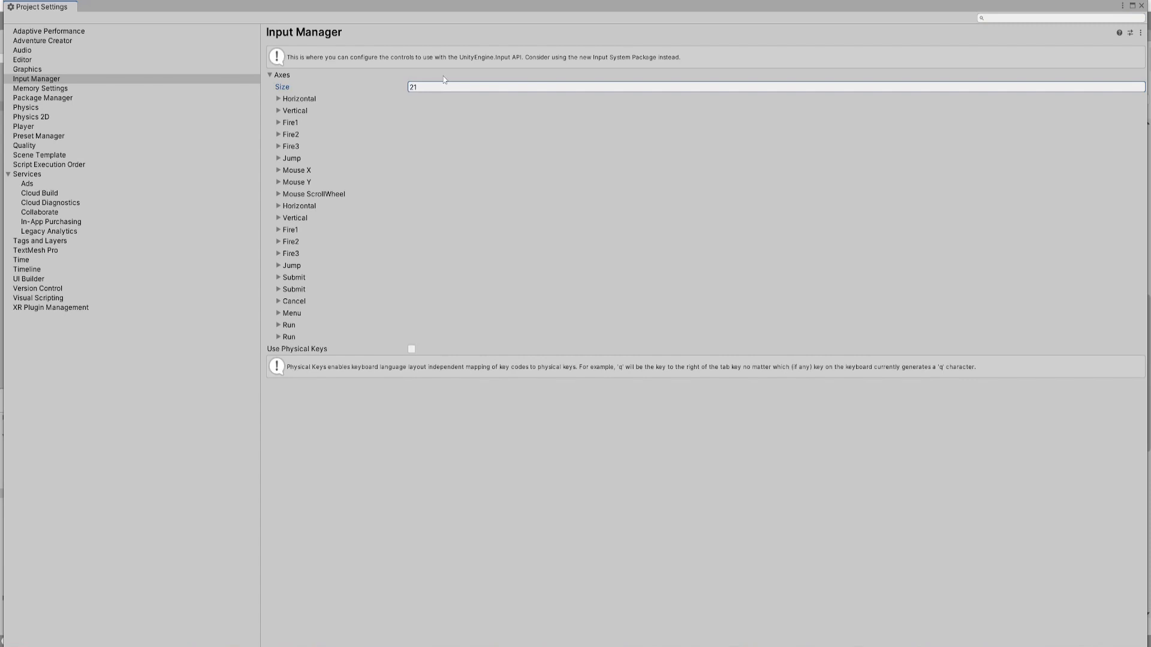
# - Name the new input axis EndCutscene, set its positive button to tab, and close the project settings
pyautogui.click(278, 337)
pyautogui.click(428, 348)
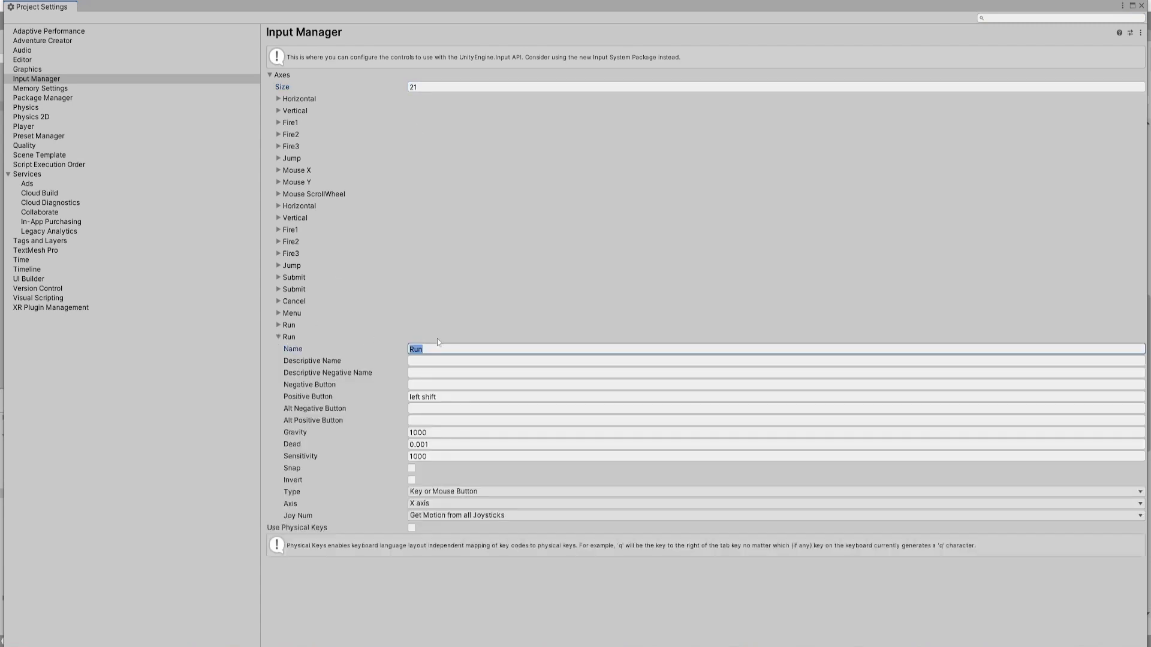
pyautogui.write('EndCutscene')
pyautogui.click(448, 396)
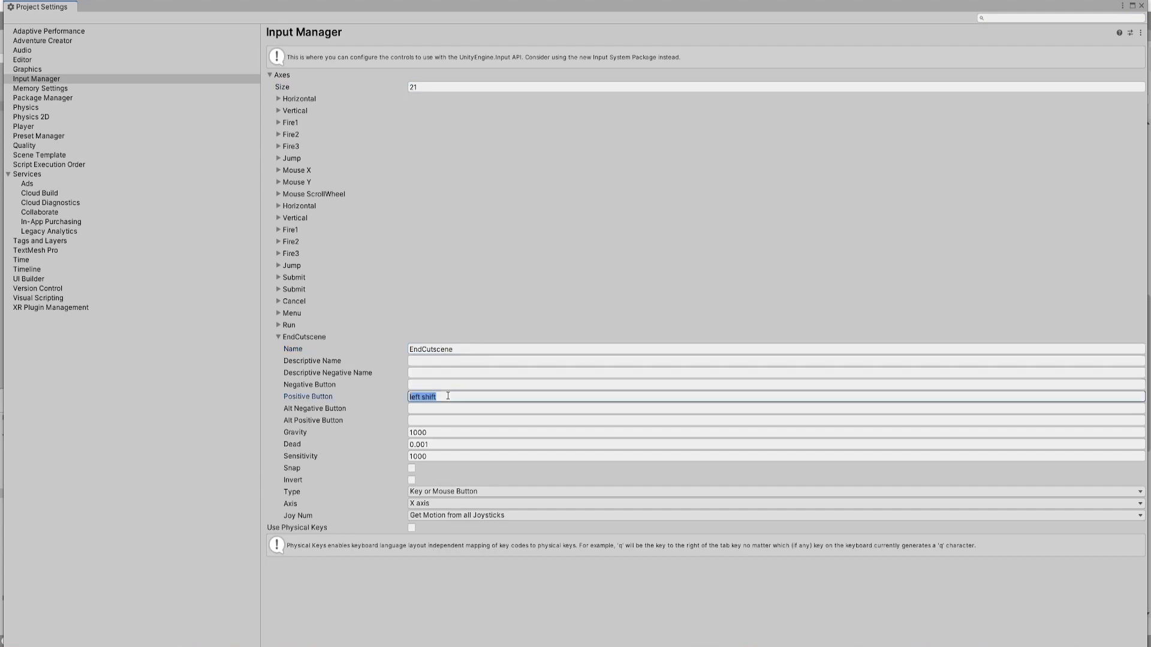
pyautogui.write('tab')
pyautogui.click(1142, 5)
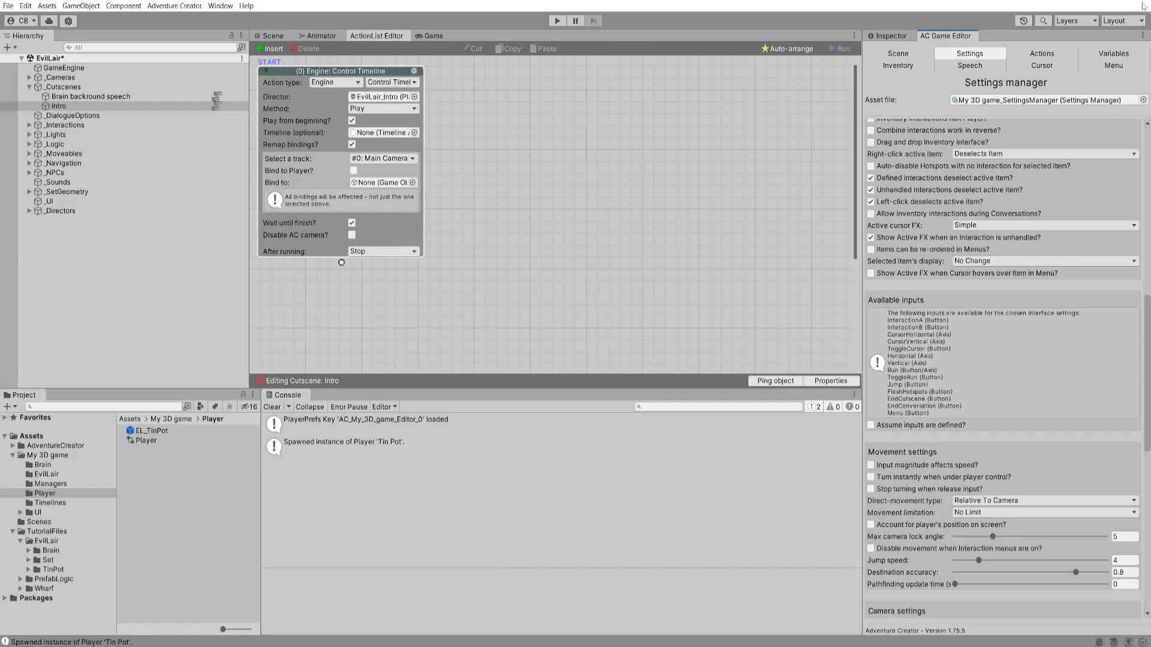
# - Play-test skipping the intro cutscene and start the conversation with Brain before leaving Play mode
pyautogui.click(555, 21)
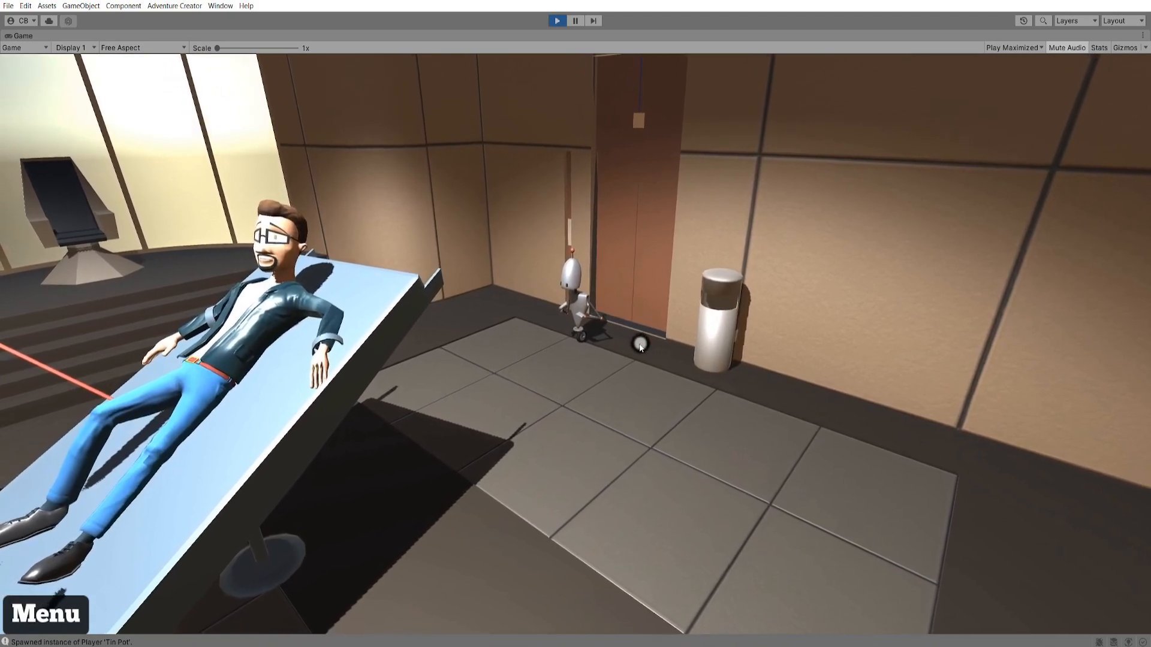
pyautogui.click(596, 377)
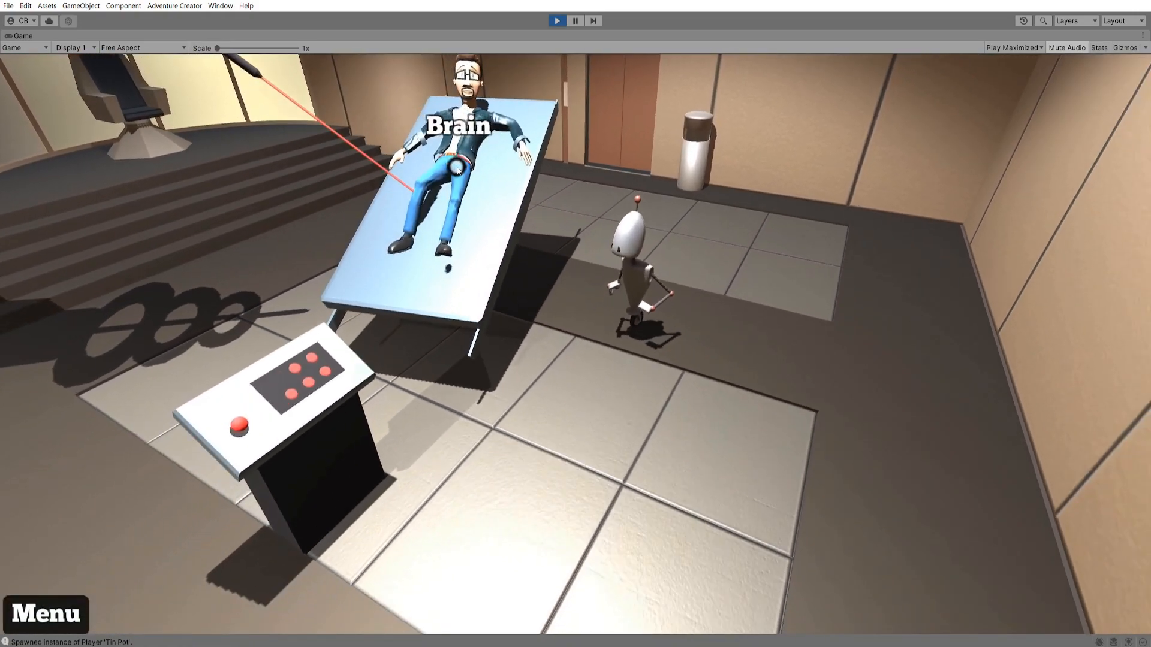
pyautogui.click(457, 170)
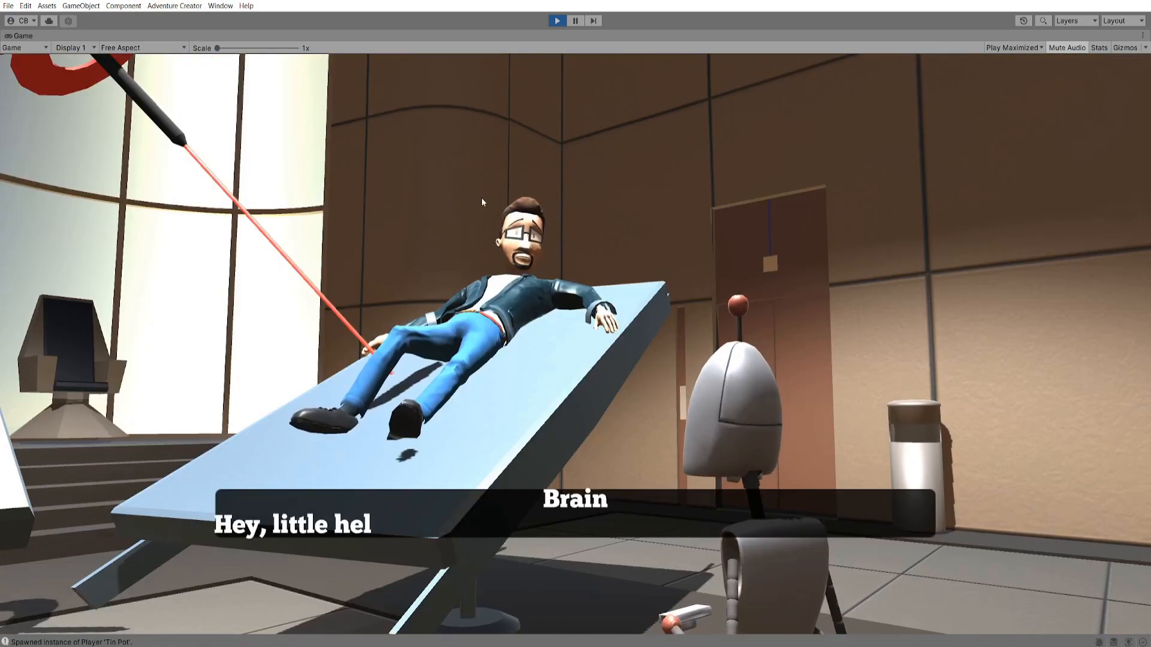
pyautogui.click(377, 420)
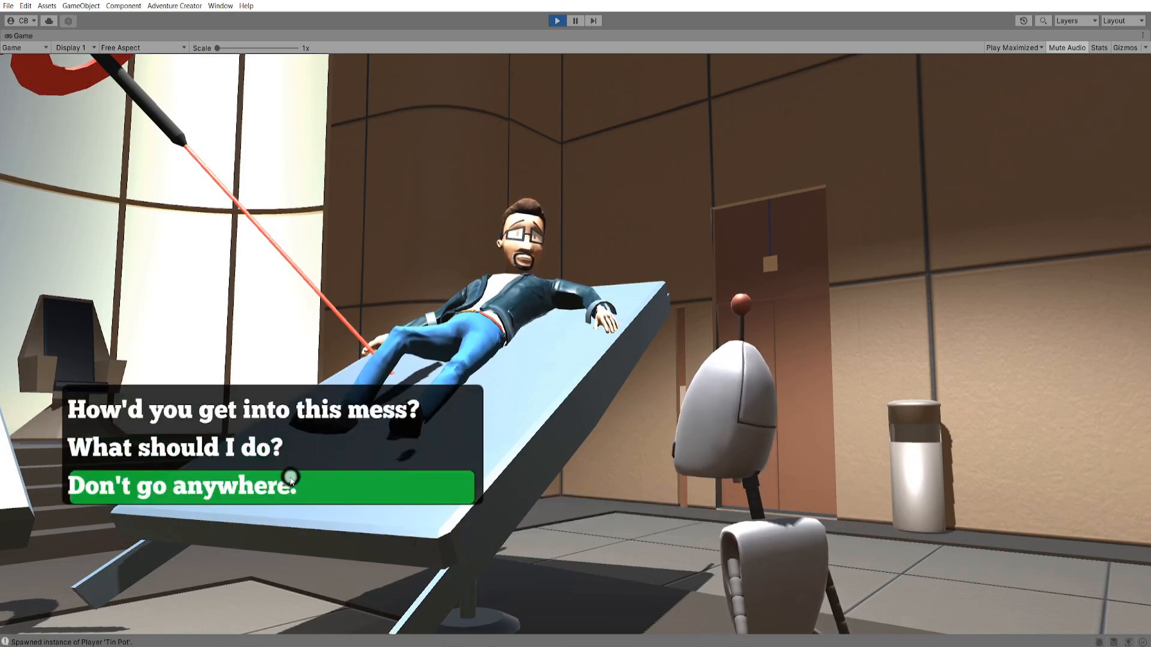
pyautogui.hotkey('ctrl', 'p')
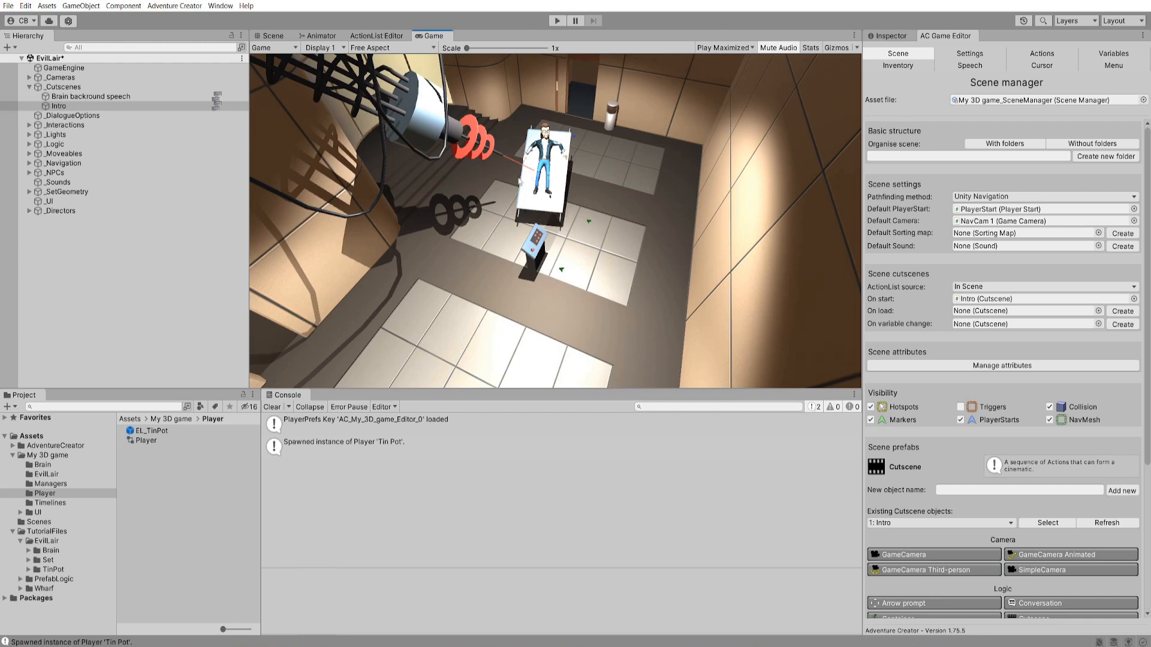
# - Open the Intro cutscene's properties and play-test the scene again
pyautogui.click(217, 104)
pyautogui.click(830, 381)
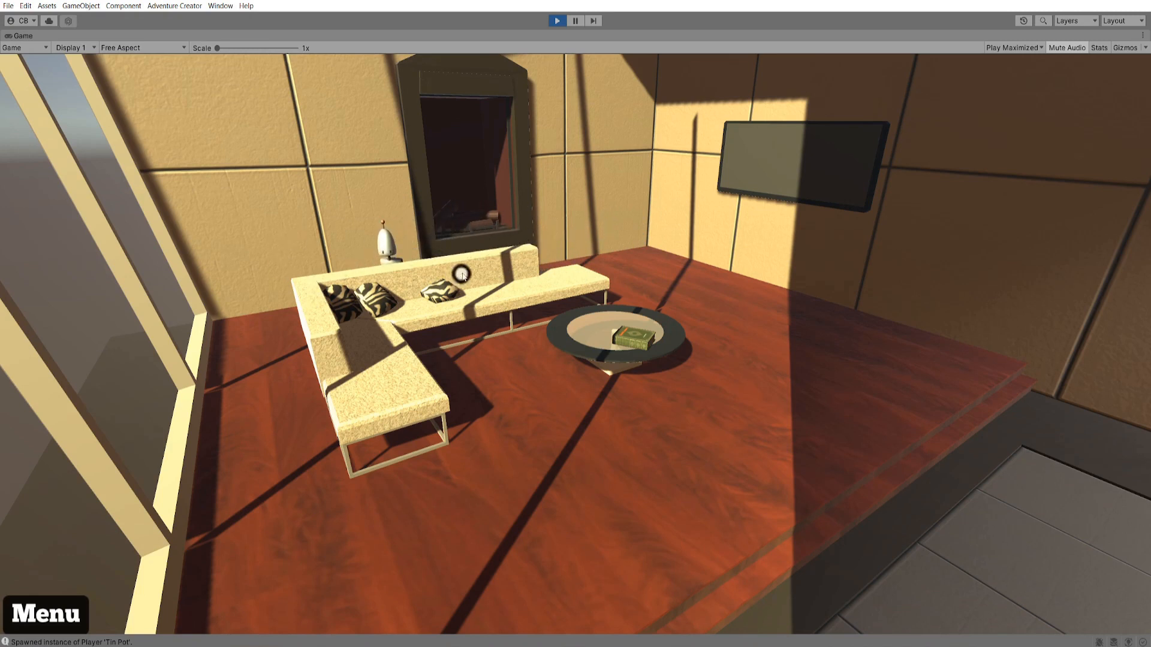
pyautogui.hotkey('ctrl', 'p')
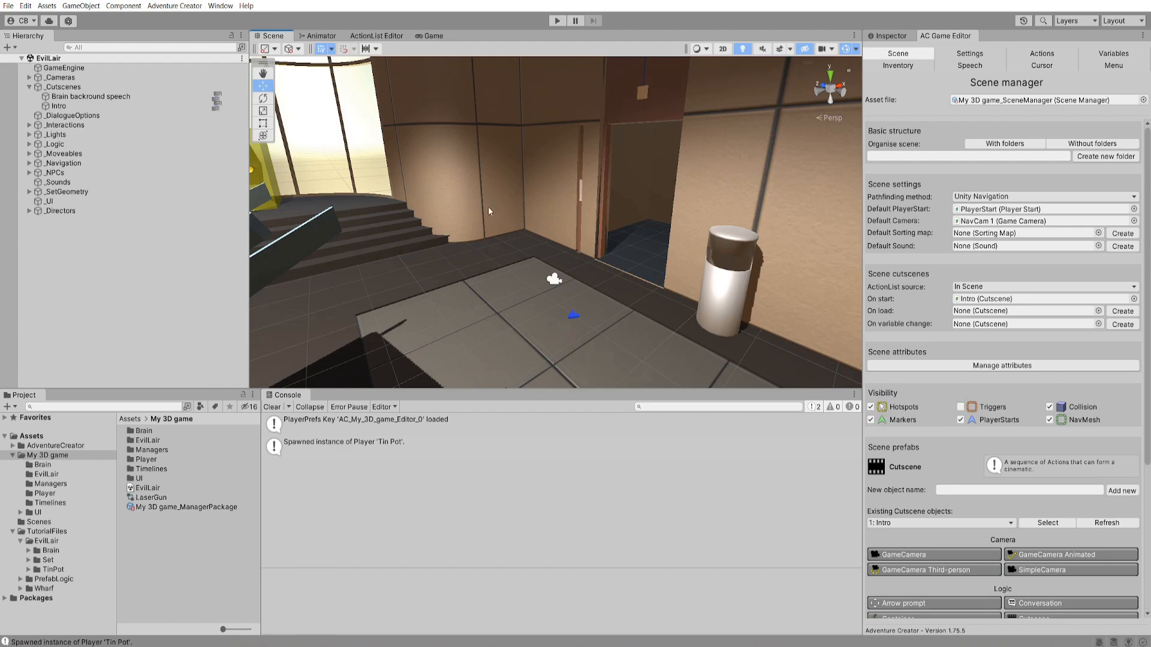
# - Add a GameCamera Third-person object to the scene from the Scene manager and review its Third-person camera settings
pyautogui.scroll(-2, 594, 280)
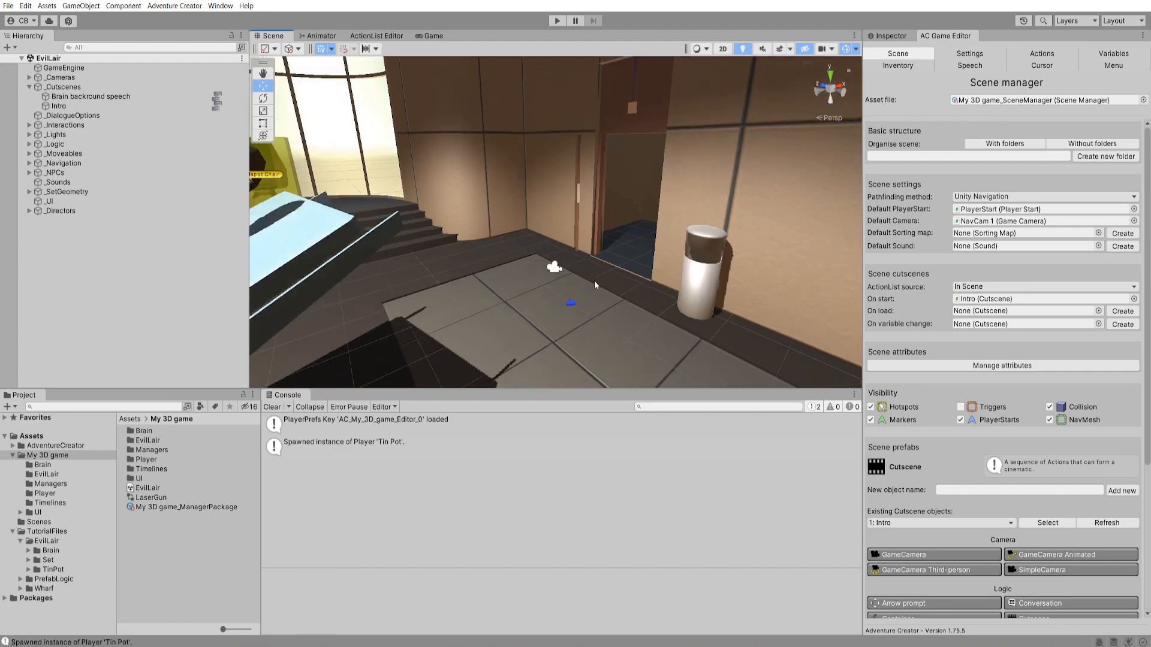
pyautogui.scroll(-6, 1019, 388)
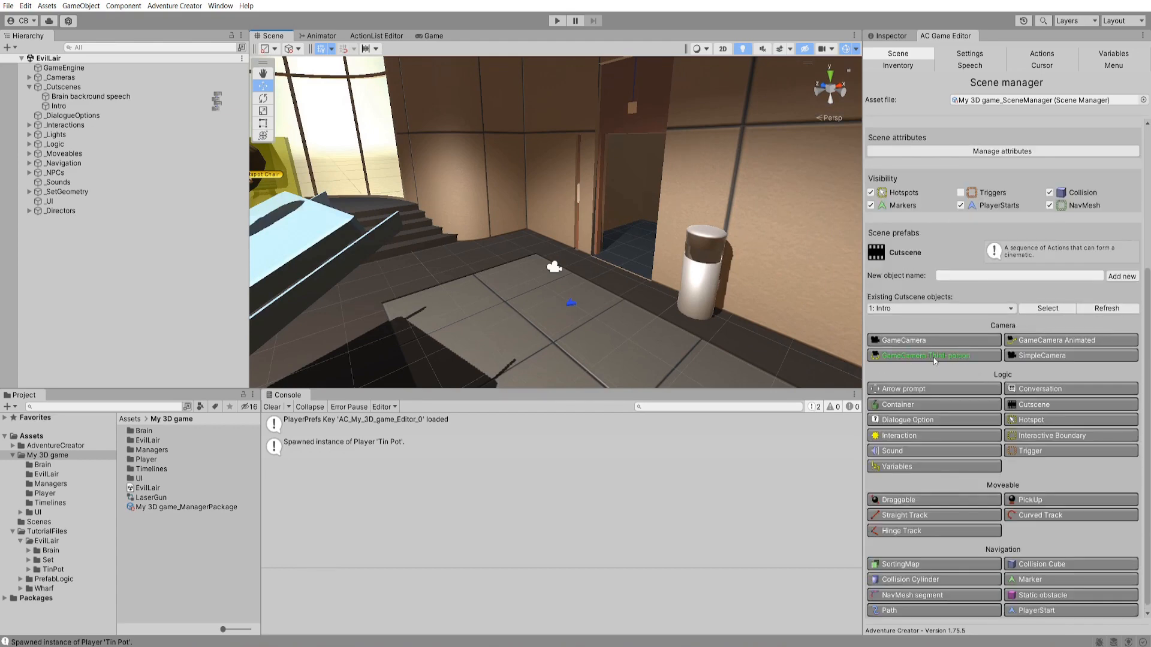
pyautogui.click(933, 358)
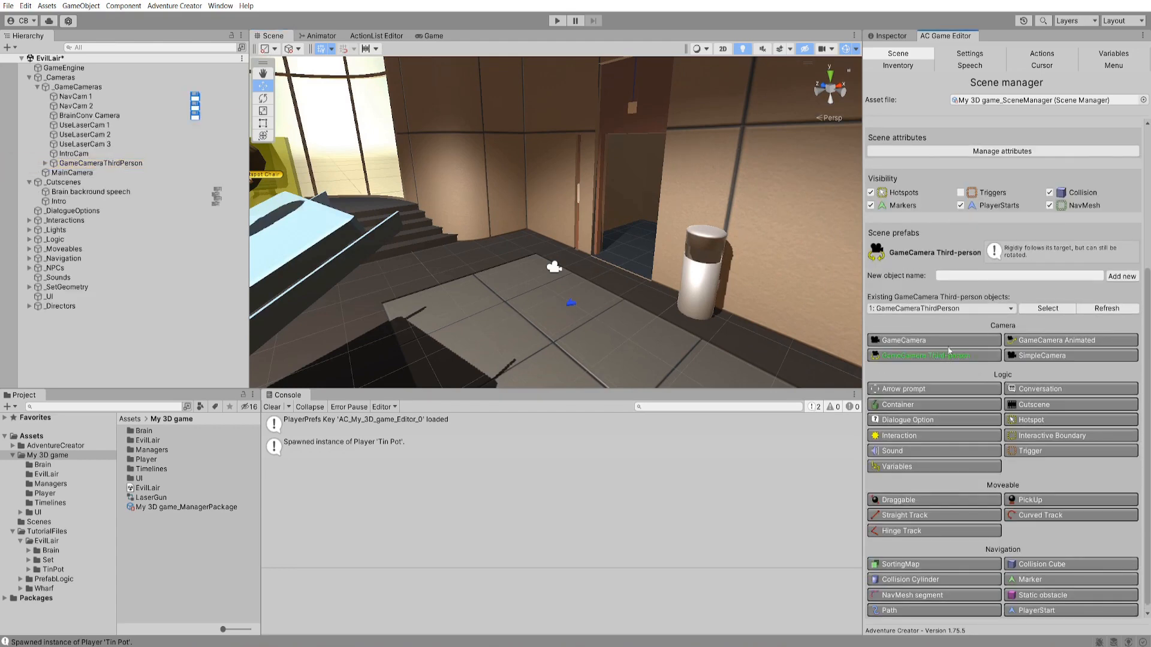
pyautogui.click(890, 36)
pyautogui.click(141, 164)
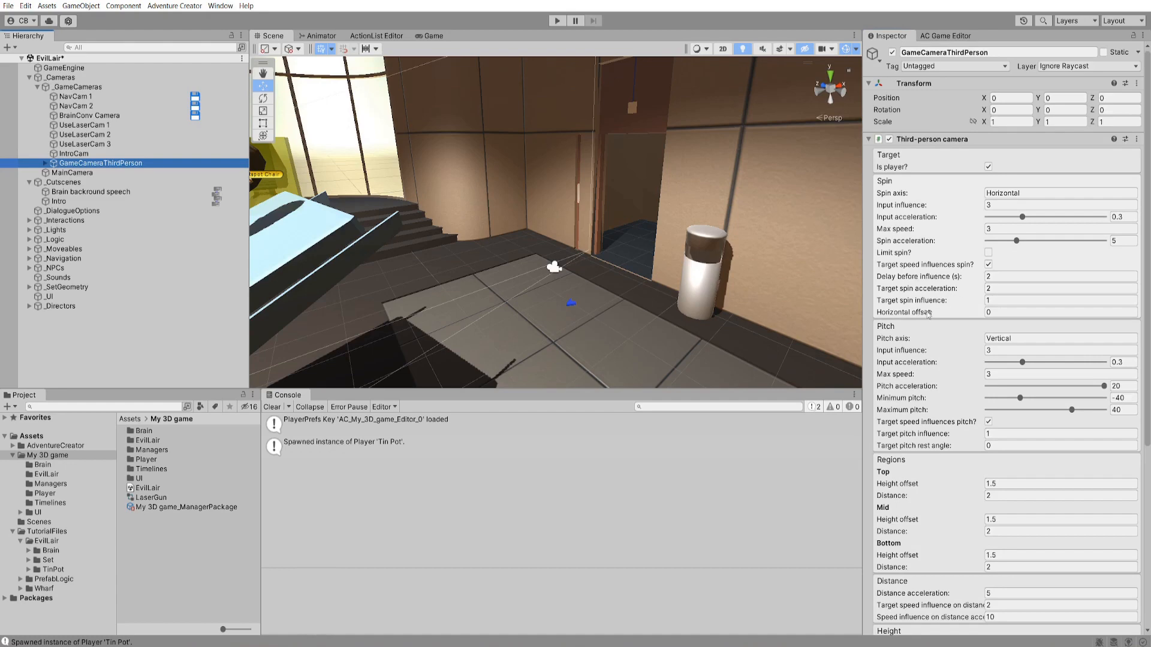
pyautogui.click(1048, 269)
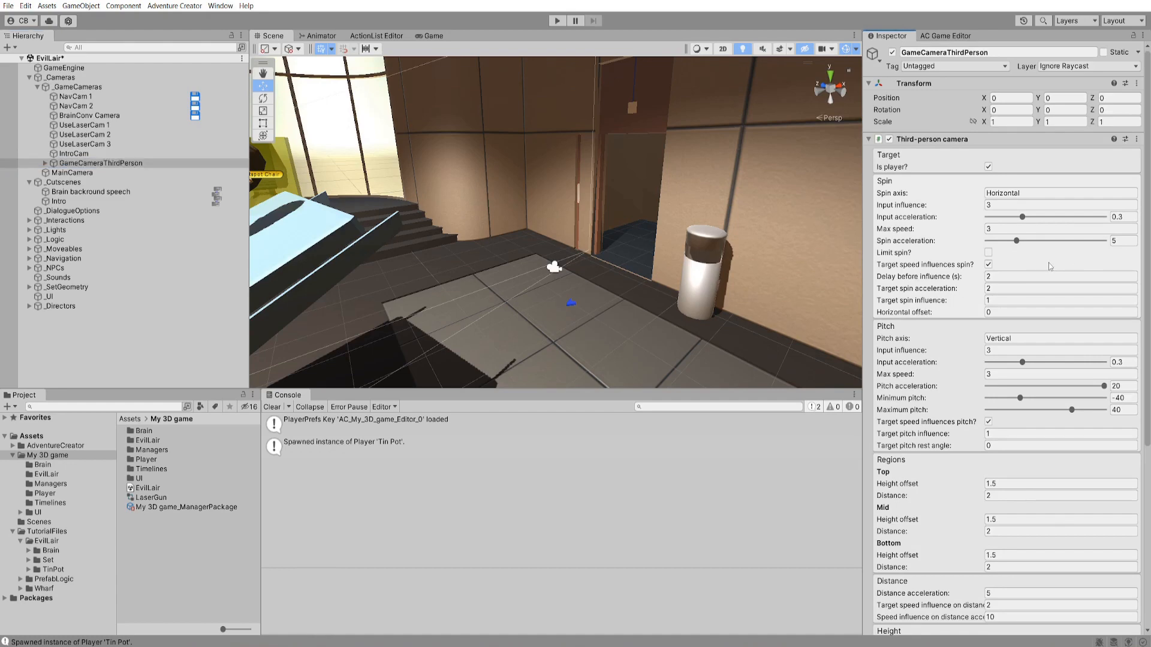
pyautogui.moveTo(1148, 275)
pyautogui.mouseDown()
pyautogui.moveTo(1149, 375)
pyautogui.moveTo(1149, 262)
pyautogui.mouseUp()
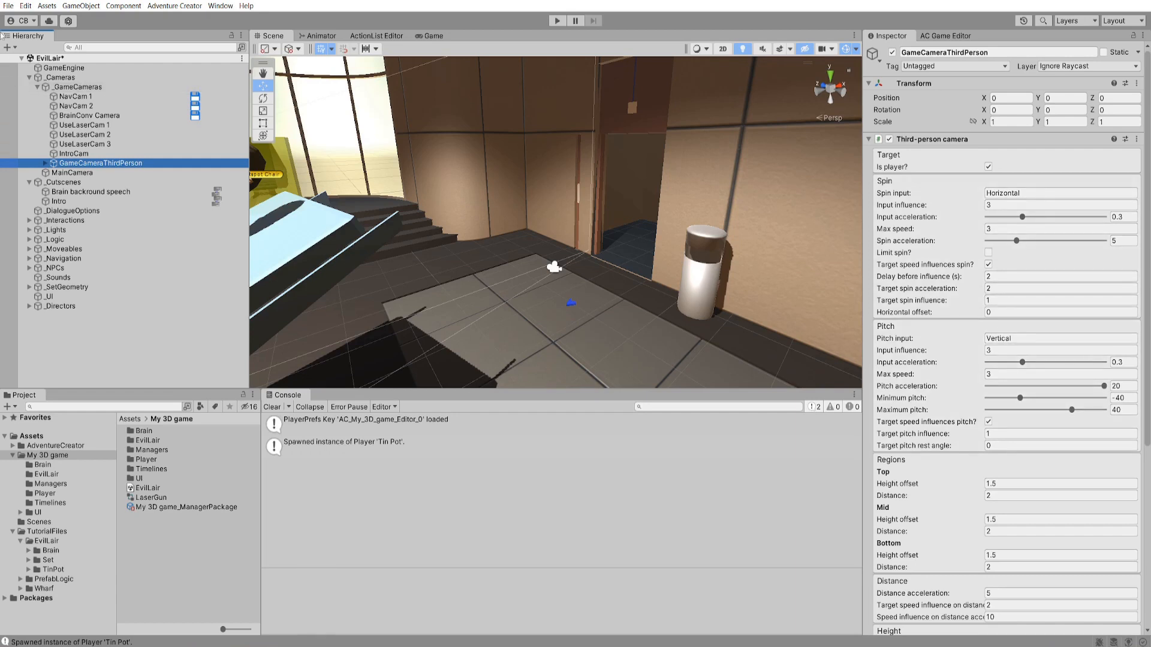
# - Inspect the Mouse X and Mouse Y axes in the project's Input Manager and copy the Mouse X axis name
pyautogui.click(25, 6)
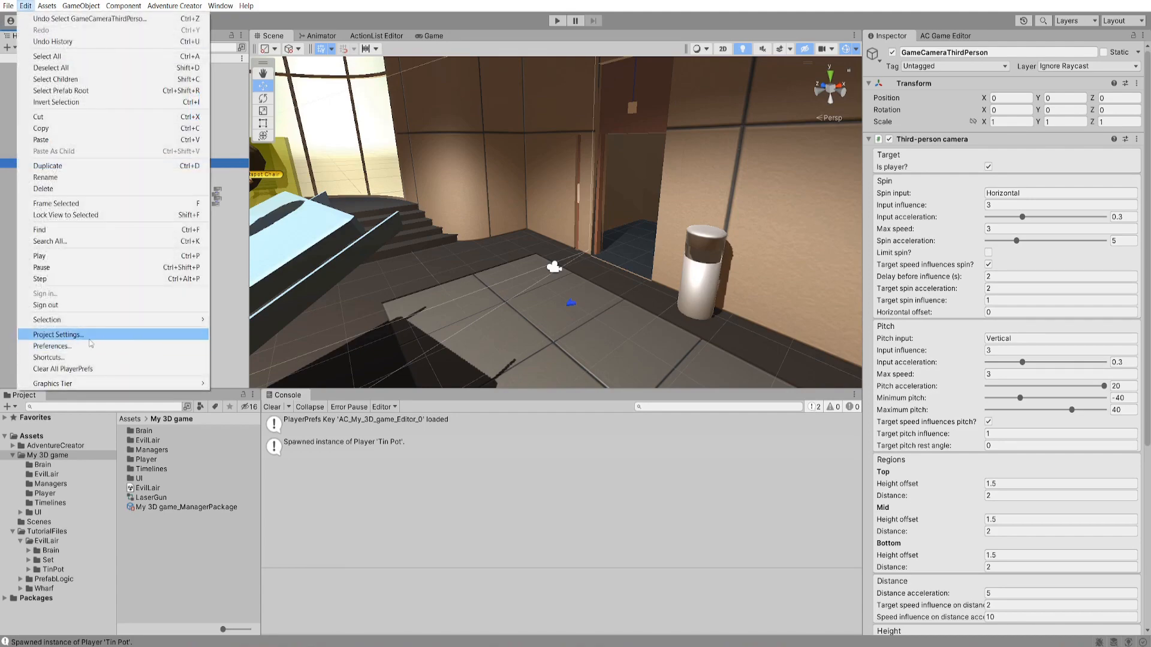
pyautogui.click(90, 338)
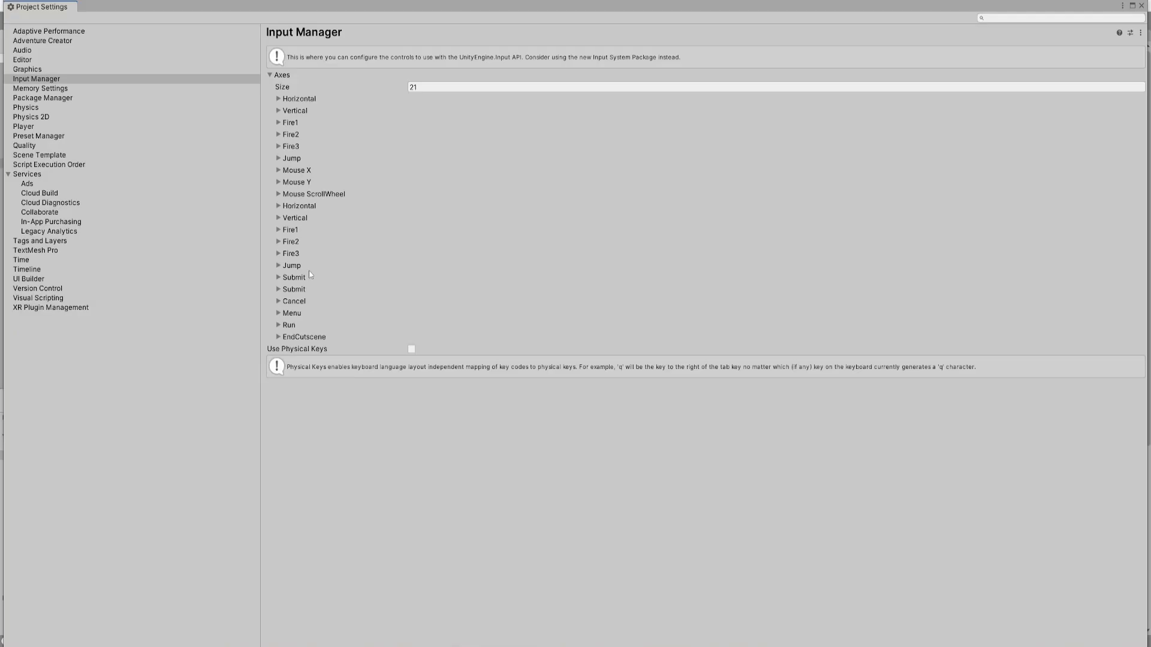
pyautogui.click(295, 182)
pyautogui.click(296, 170)
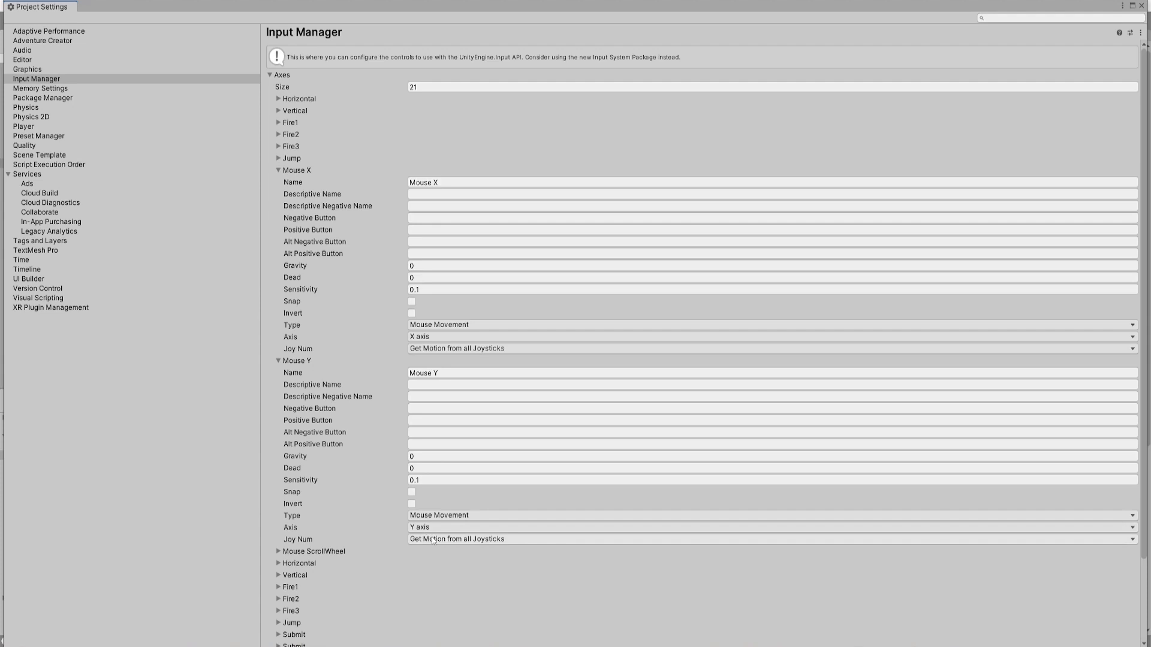
pyautogui.click(447, 183)
pyautogui.hotkey('ctrl', 'c')
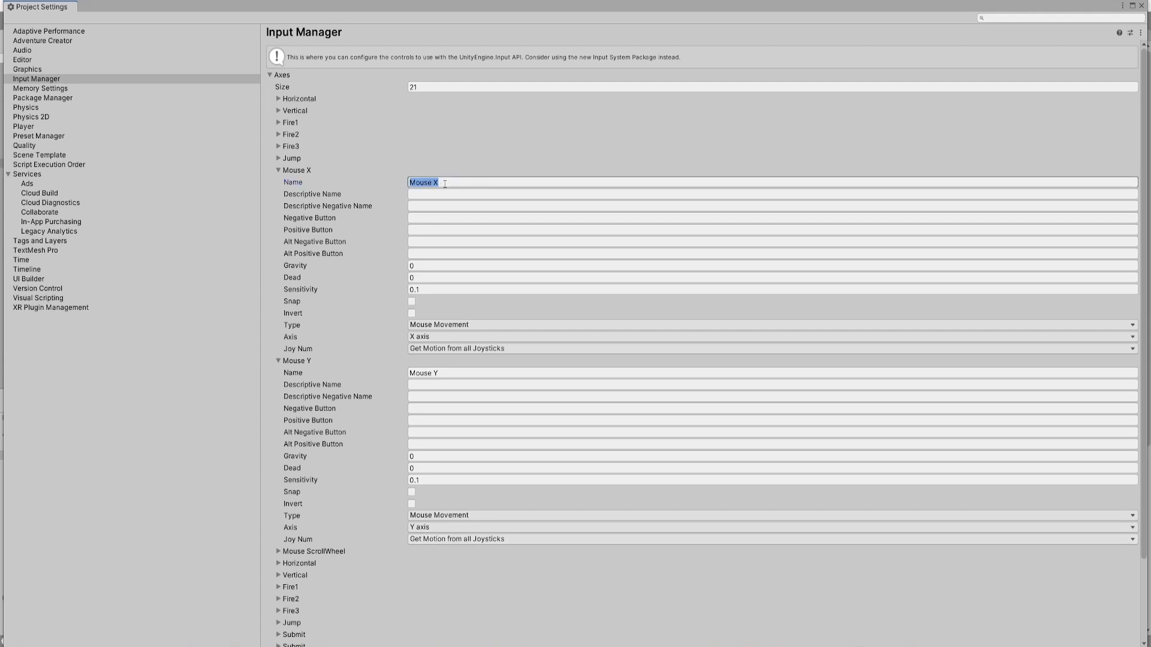
pyautogui.click(1141, 6)
# - Set the third-person camera's spin input to Mouse X and its pitch input to Mouse Y
pyautogui.click(1037, 193)
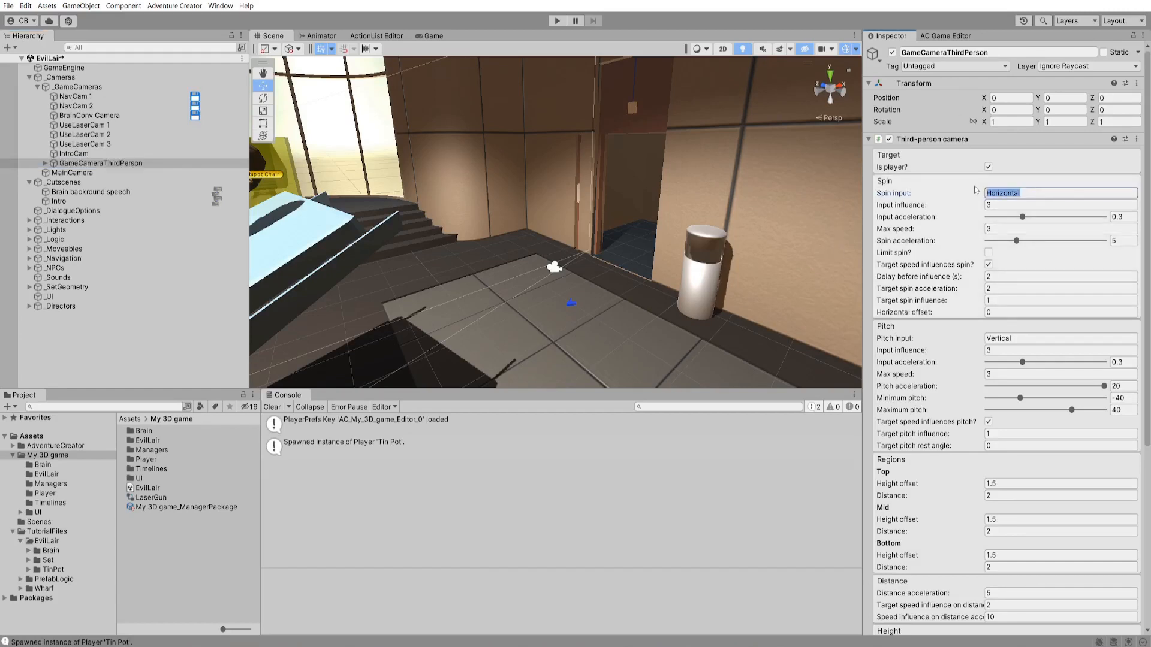
pyautogui.hotkey('ctrl', 'v')
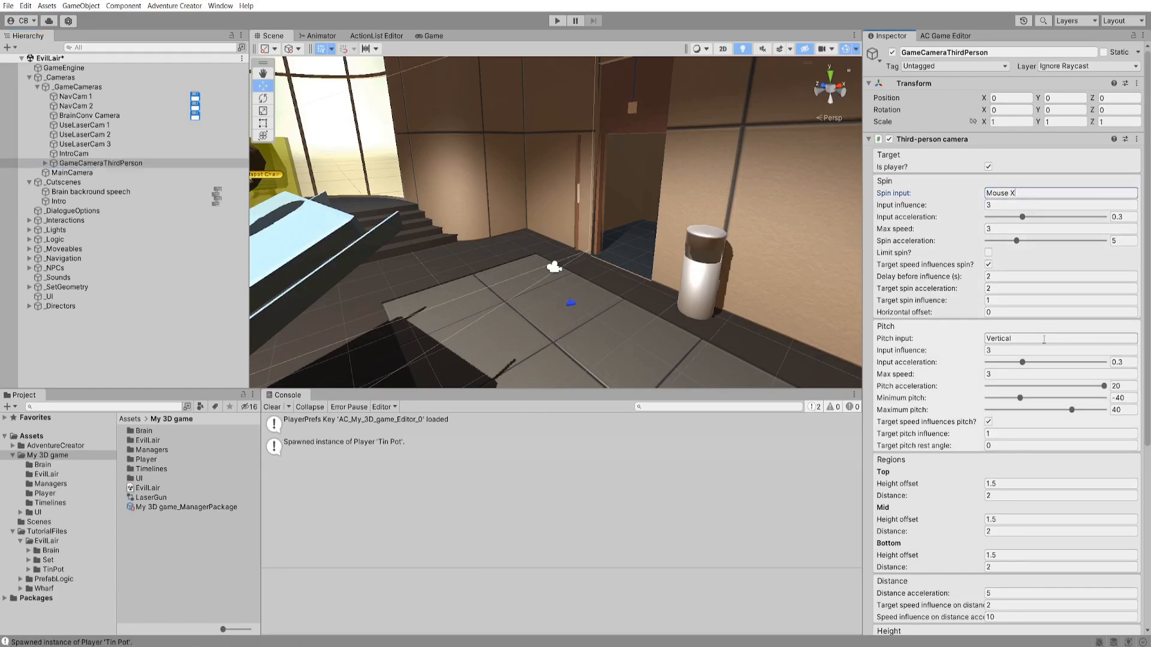
pyautogui.click(1046, 339)
pyautogui.hotkey('ctrl', 'v')
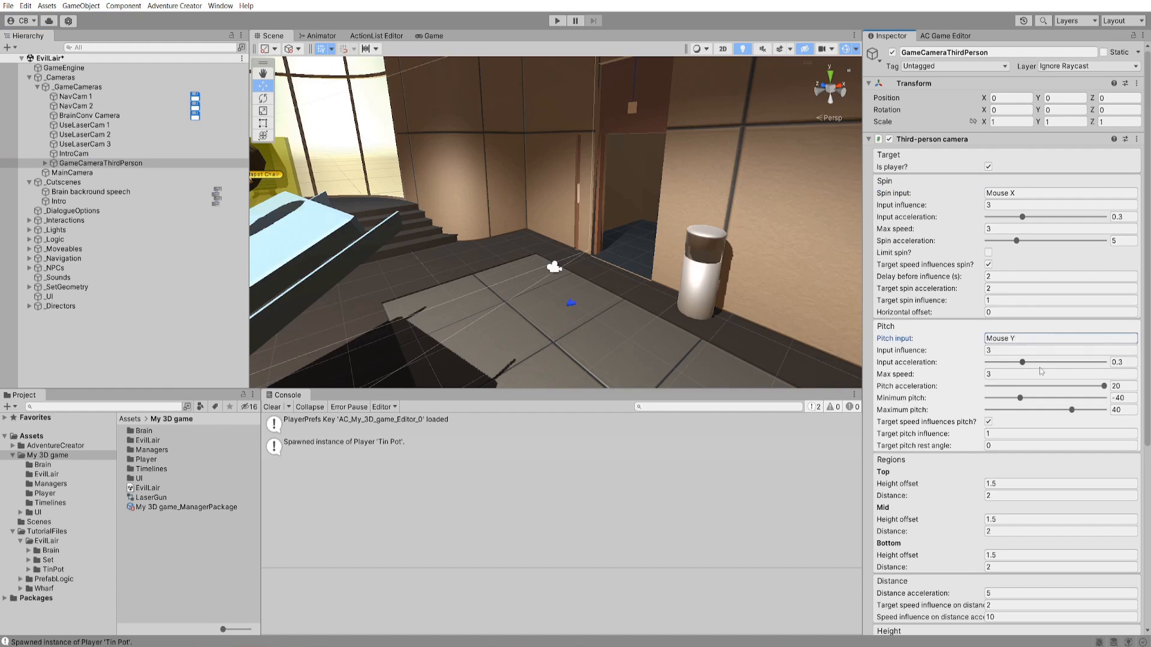
pyautogui.press('Return')
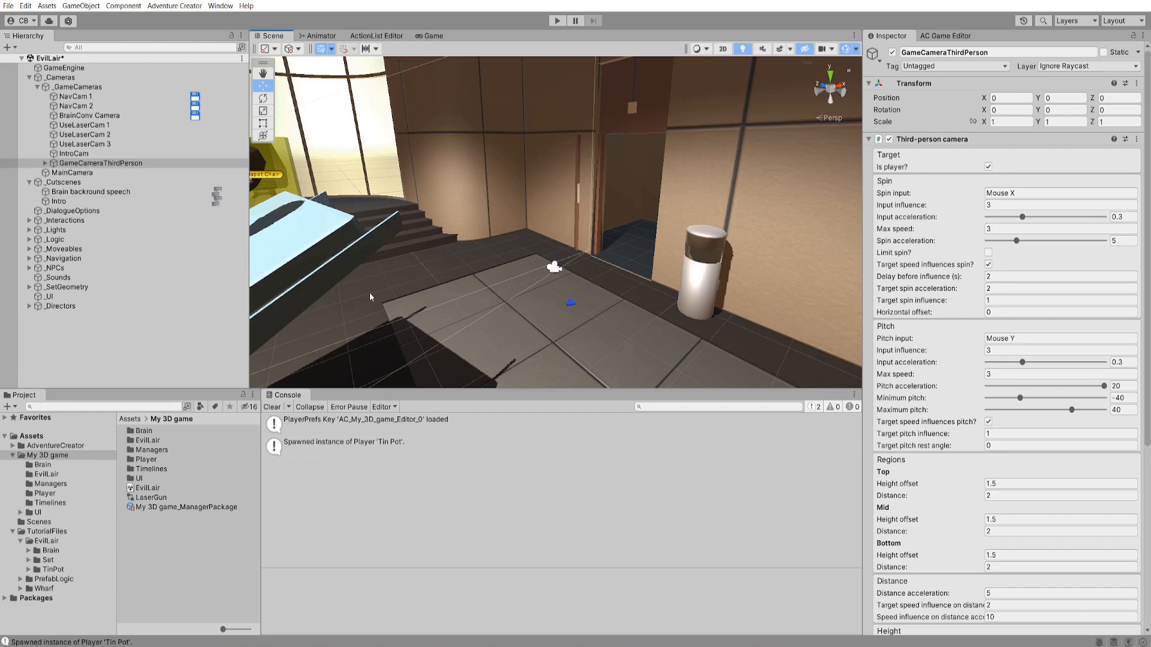
# - Assign GameCameraThirdPerson as the scene's default camera in the Scene manager
pyautogui.click(945, 36)
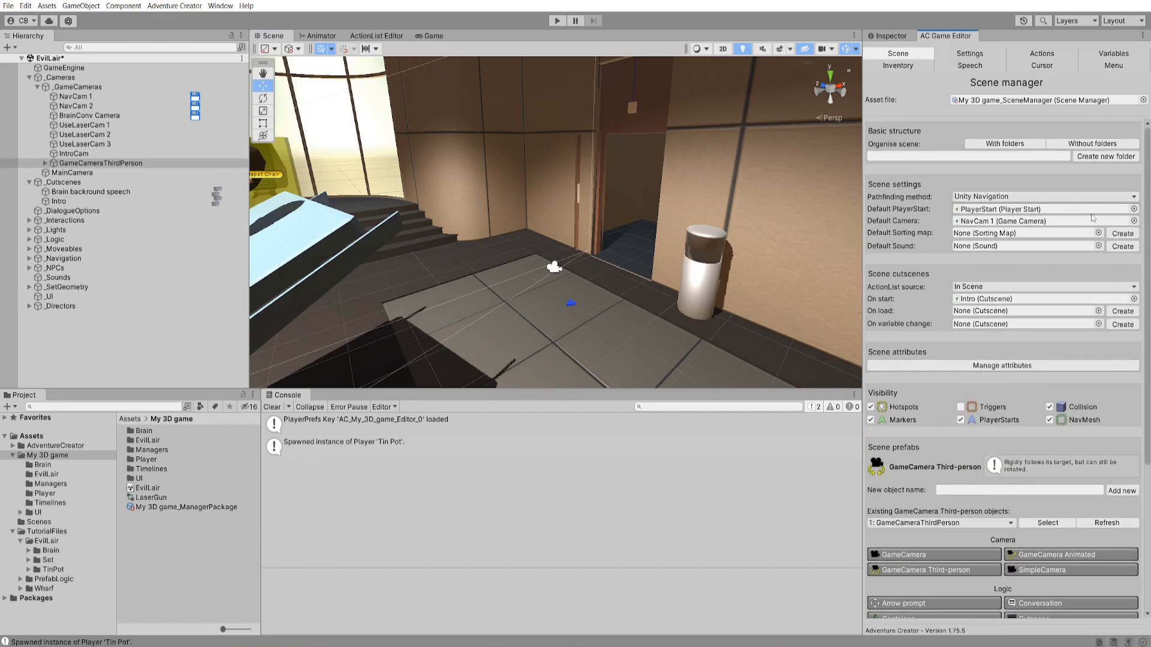
pyautogui.click(1135, 221)
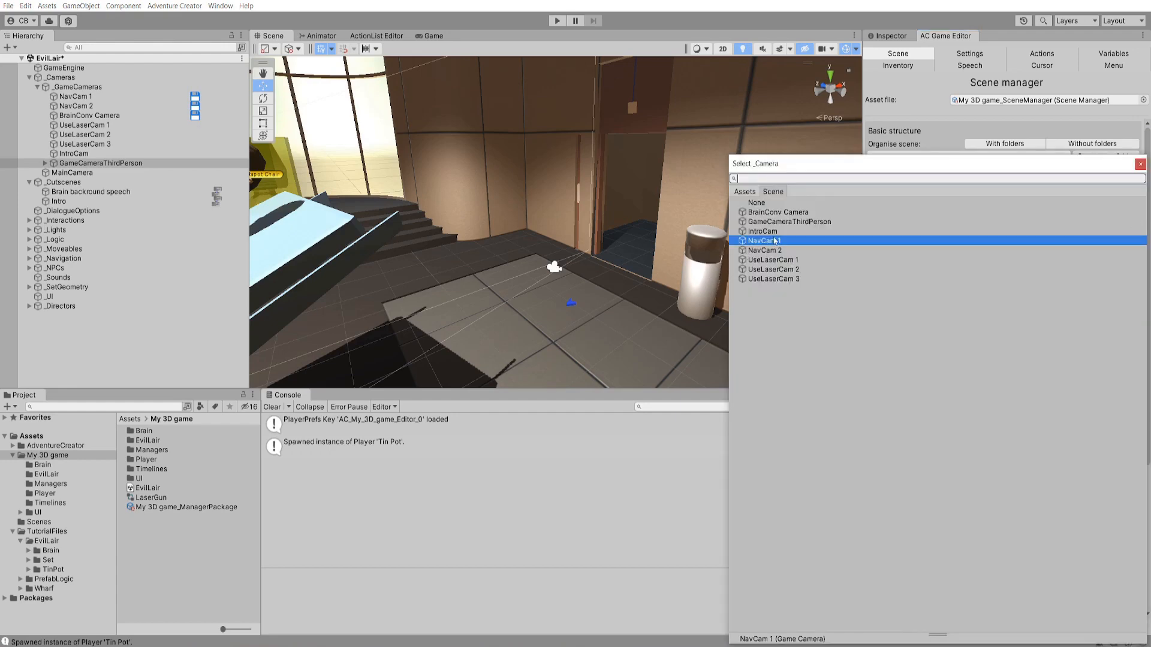
pyautogui.doubleClick(823, 222)
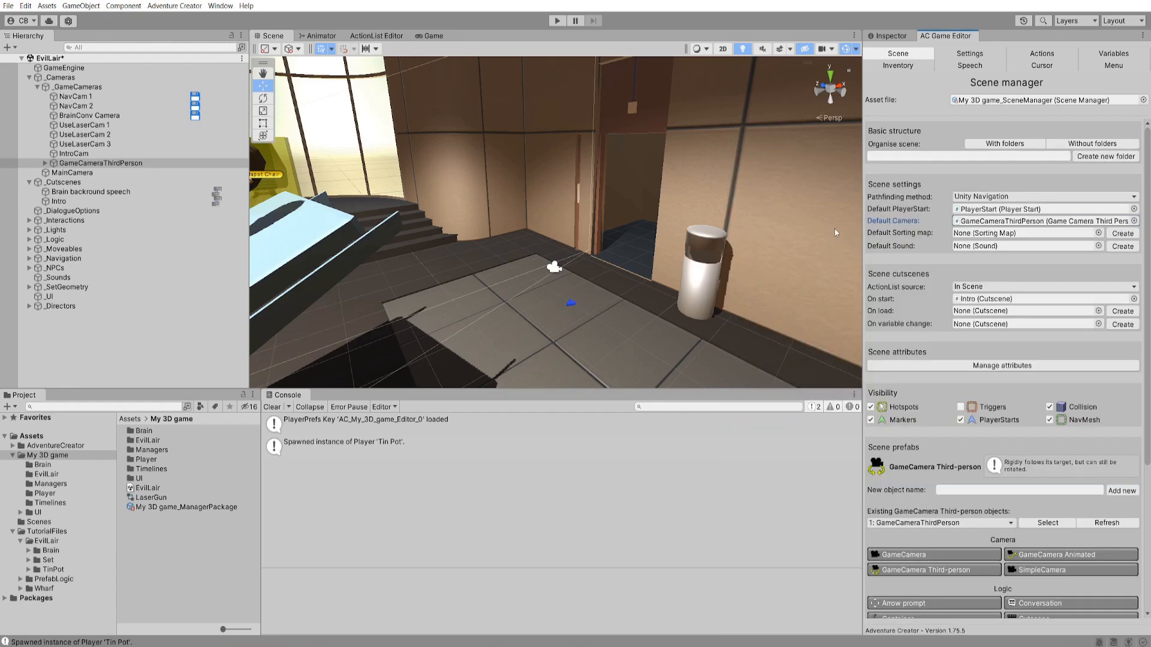
# - Play-test the scene with the third-person camera and check its horizontal offset setting while running
pyautogui.click(557, 20)
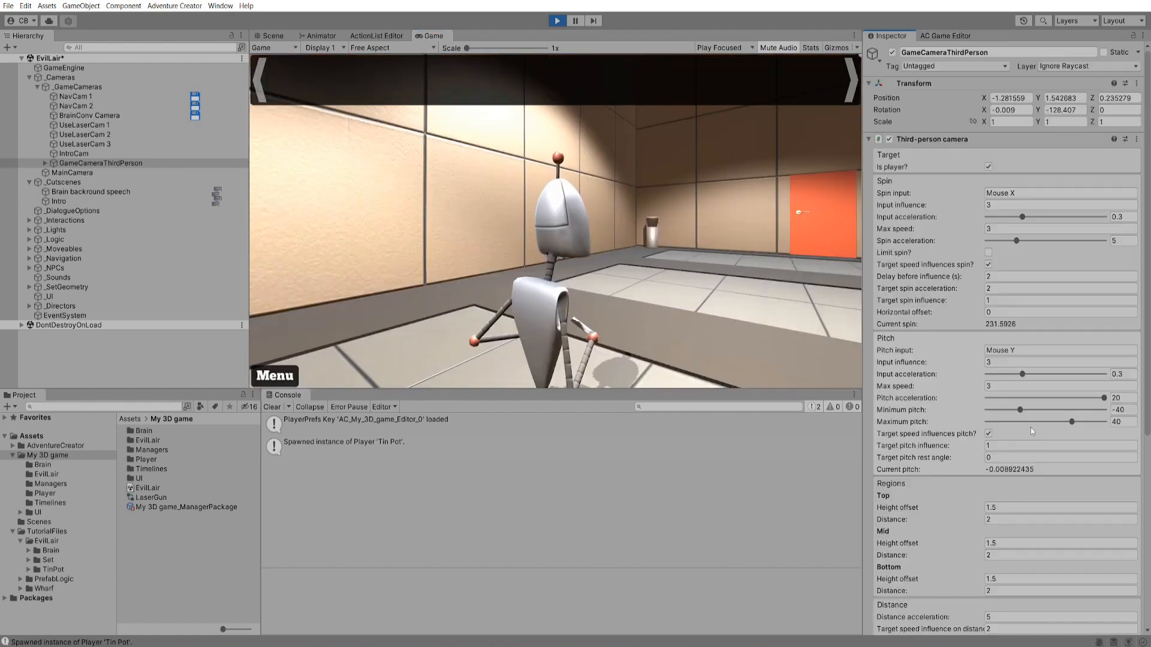
pyautogui.click(890, 35)
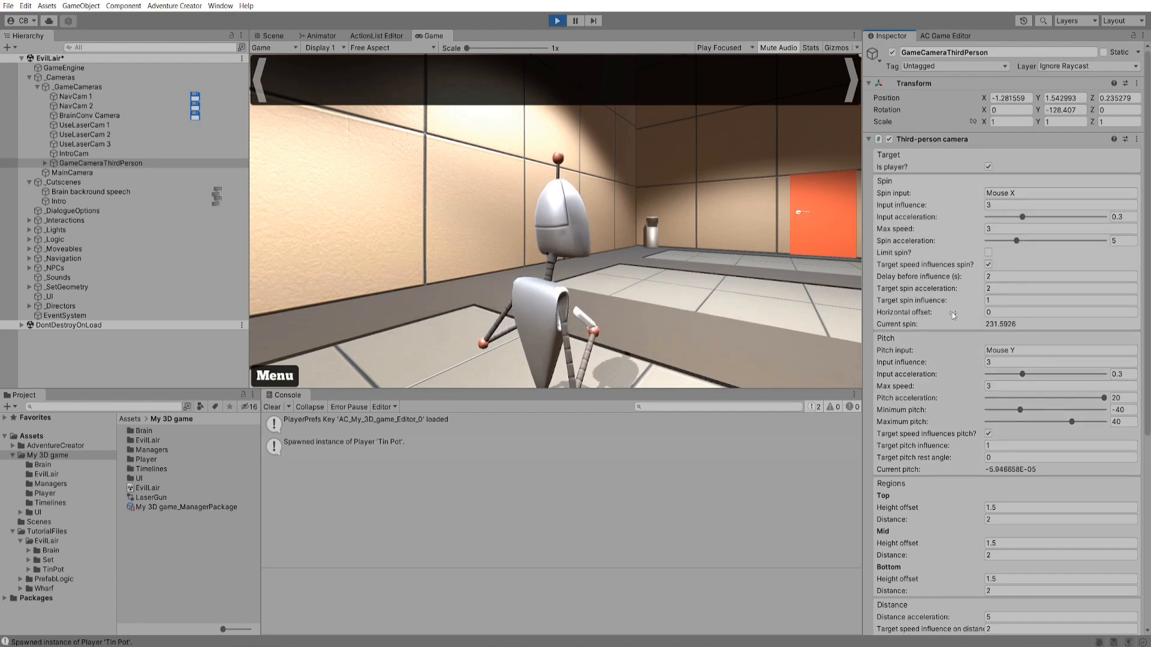
pyautogui.moveTo(952, 312); pyautogui.dragTo(957, 312)
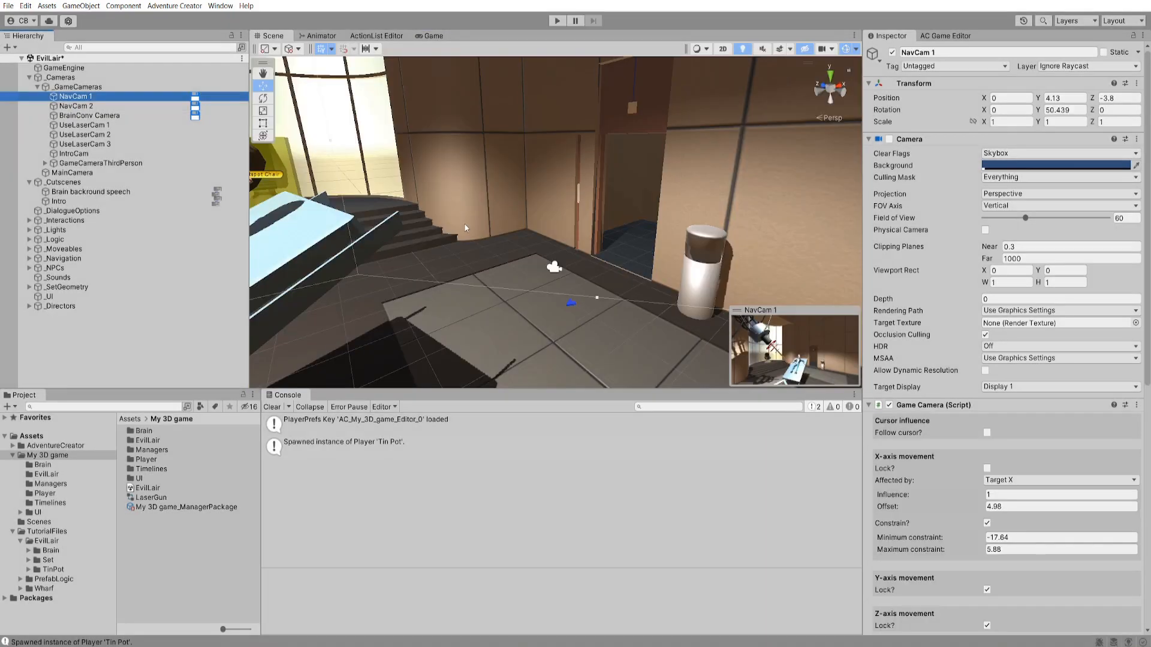
# - Find the NavCams trigger near the sofa and deactivate it so it no longer switches cameras
pyautogui.moveTo(465, 228); pyautogui.dragTo(546, 207, button='right')
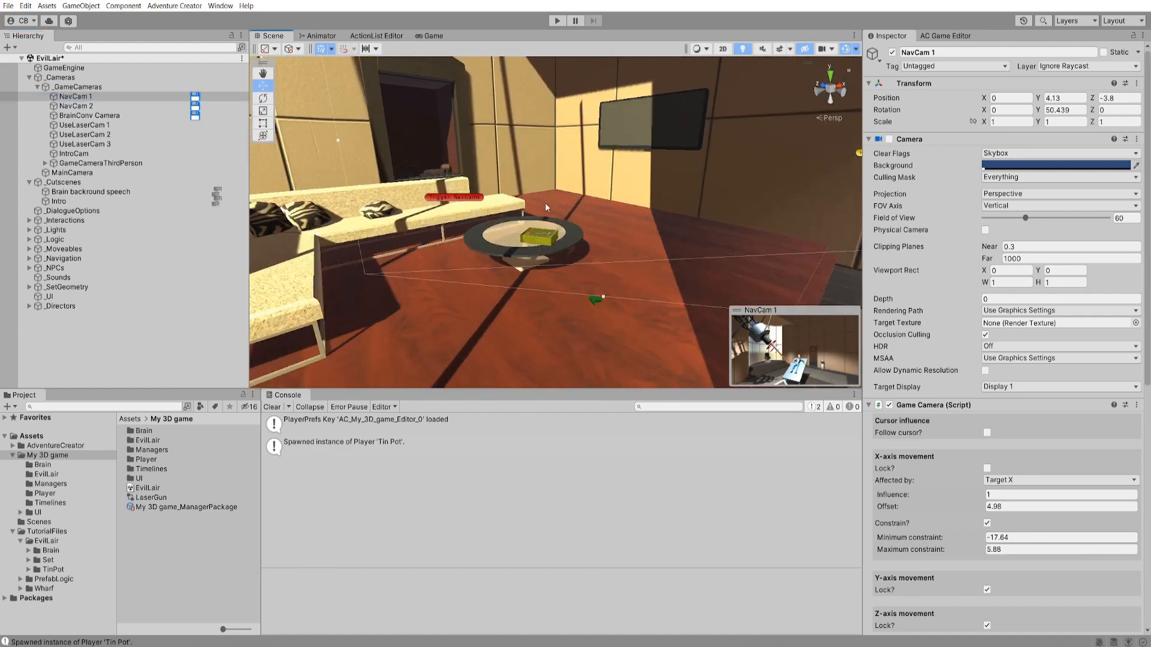
pyautogui.click(477, 200)
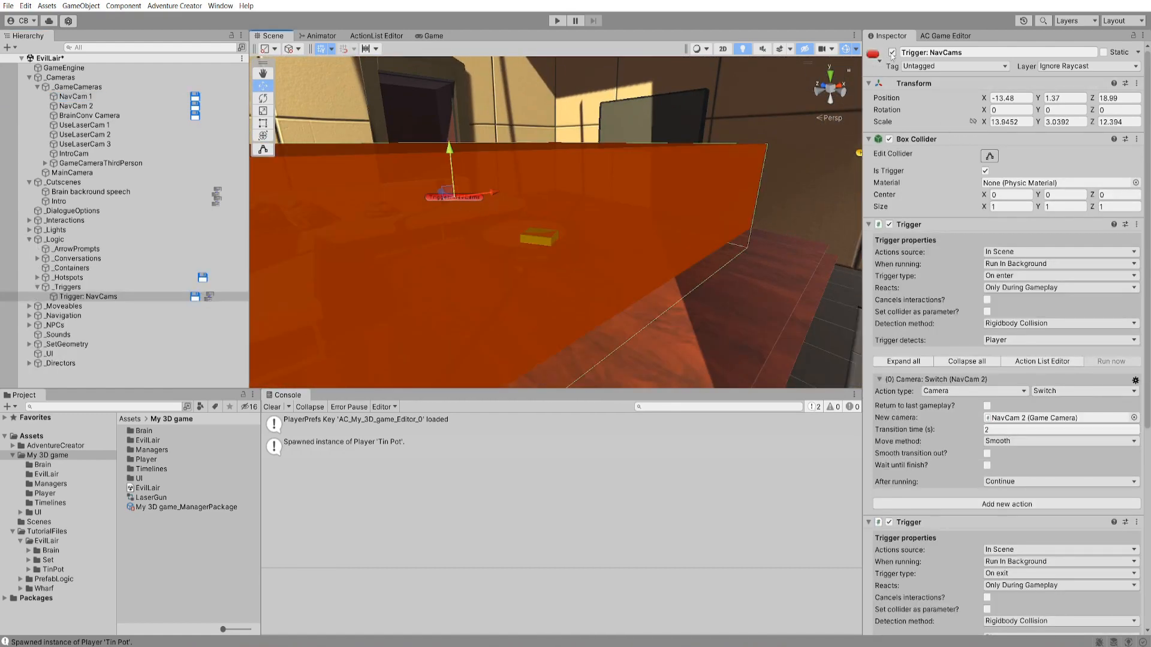
pyautogui.click(892, 52)
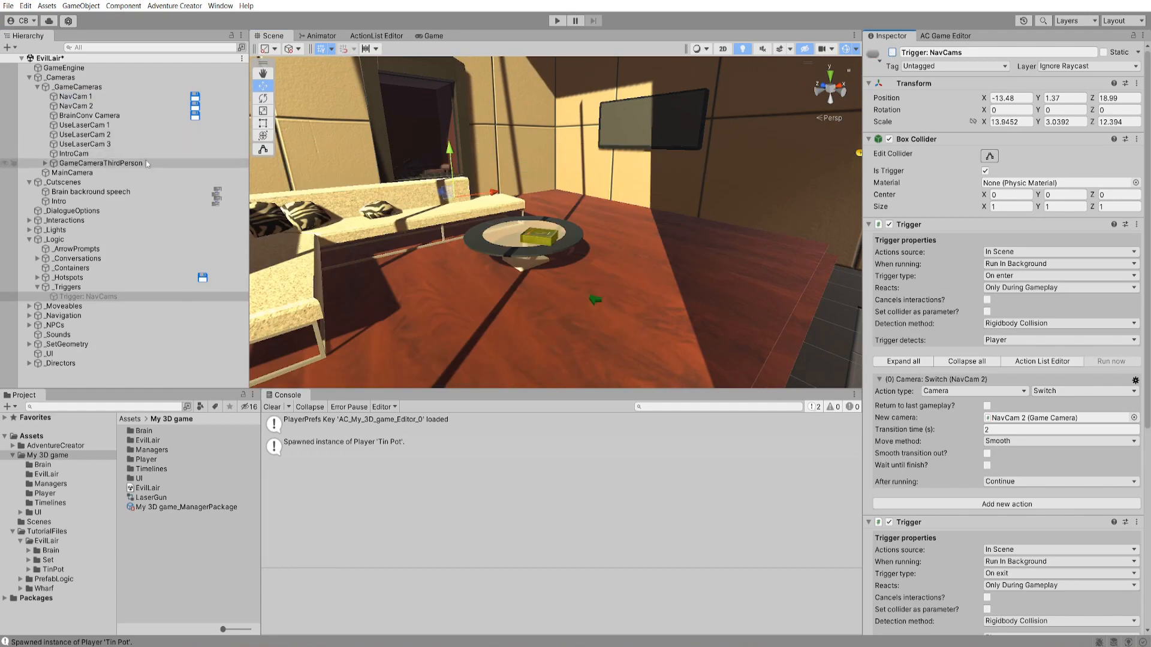
# - Set the third-person camera's horizontal offset to 0.4 and frame the camera in the scene
pyautogui.click(96, 163)
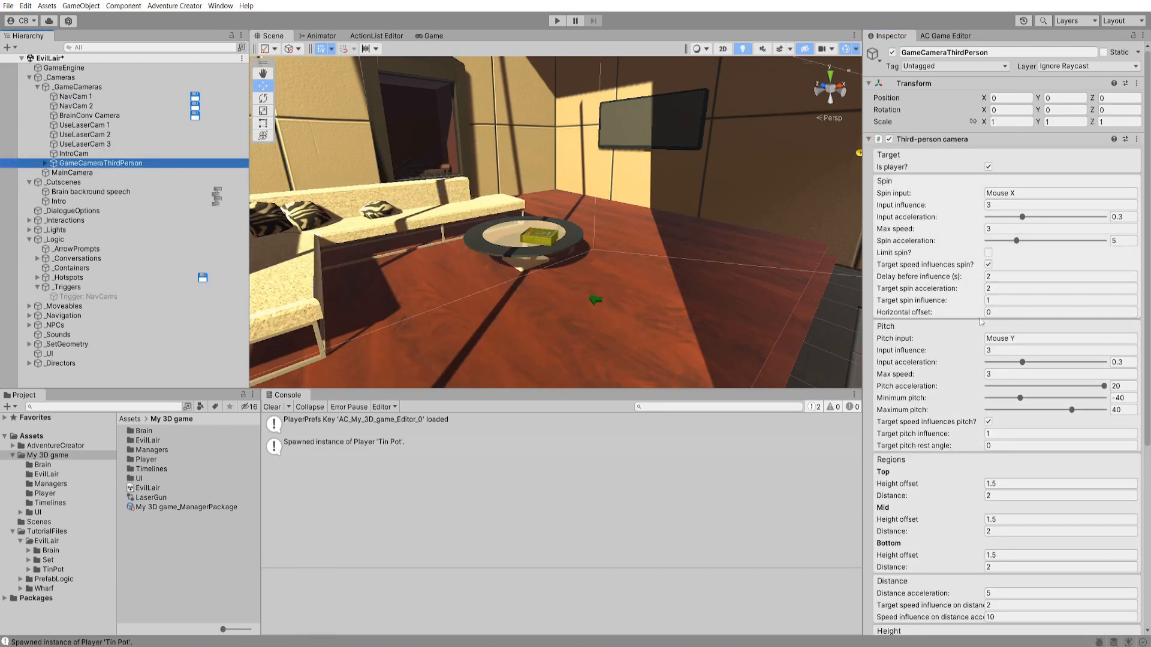
pyautogui.click(996, 312)
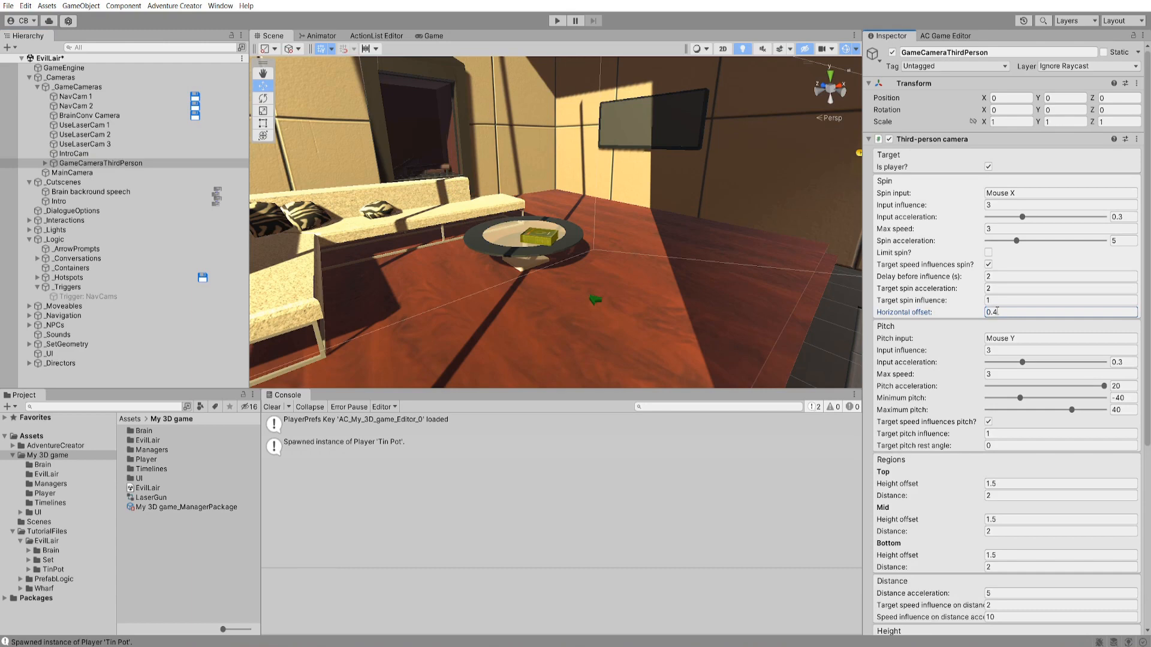
pyautogui.write('0.4')
pyautogui.press('Return')
pyautogui.press('f')
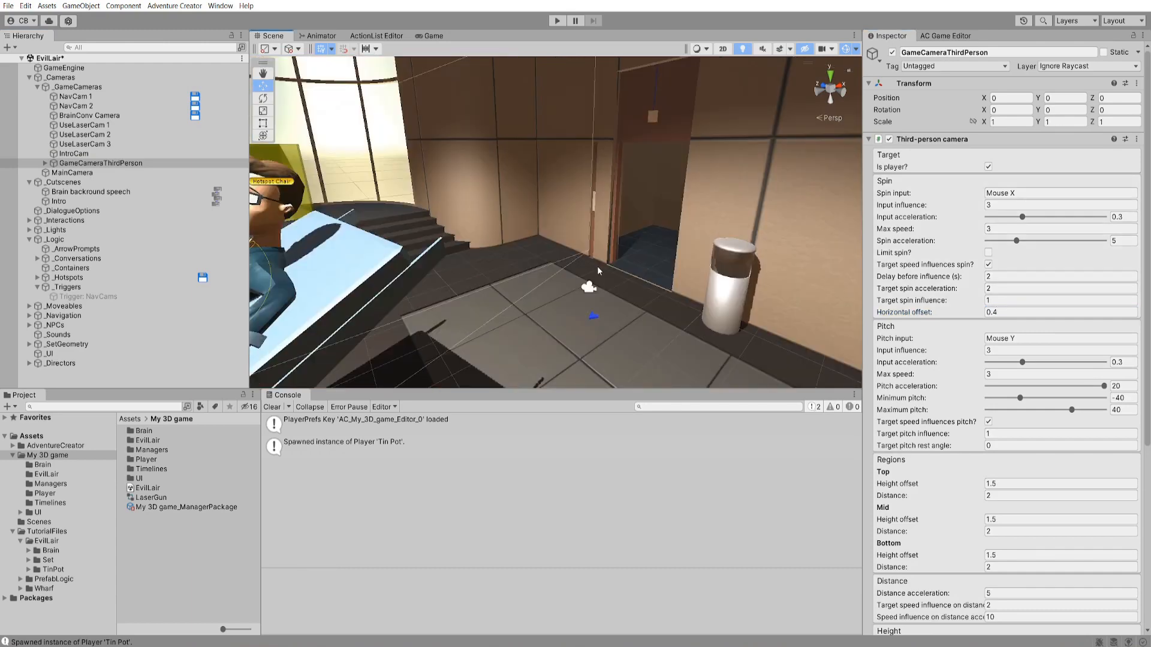
# - Open the EvilLair_Intro director's timeline and scrub over the end of the IntroCam clip
pyautogui.click(29, 239)
pyautogui.click(28, 305)
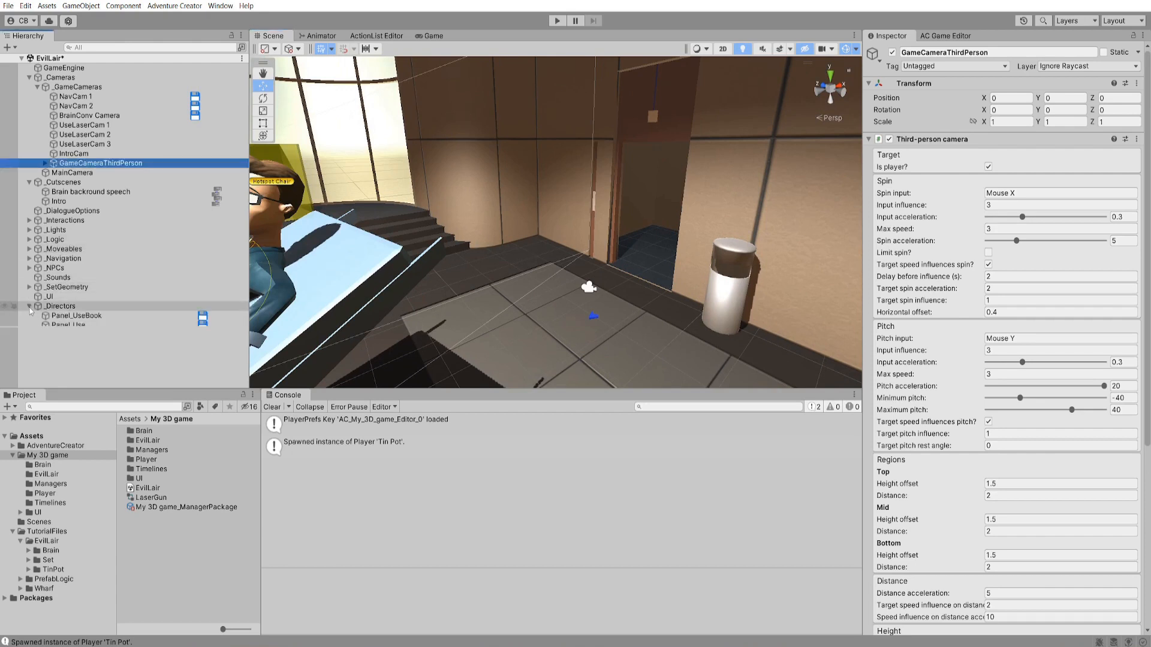
pyautogui.click(71, 335)
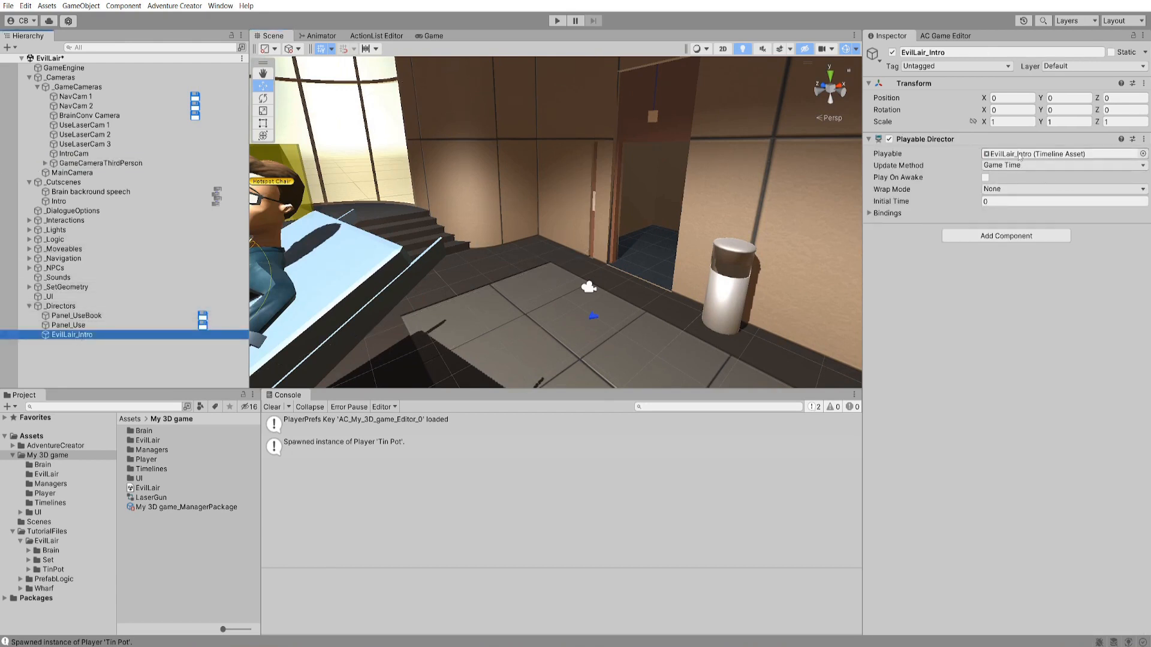
pyautogui.click(1043, 154)
pyautogui.moveTo(479, 37); pyautogui.dragTo(419, 395)
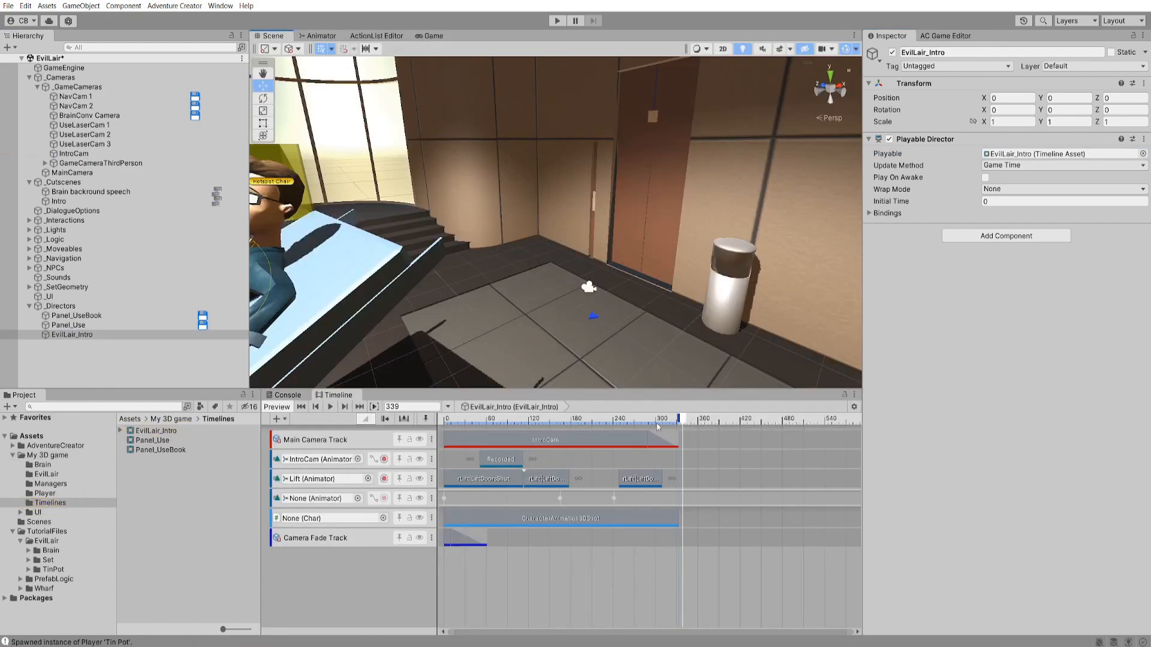
pyautogui.moveTo(659, 423); pyautogui.dragTo(677, 420)
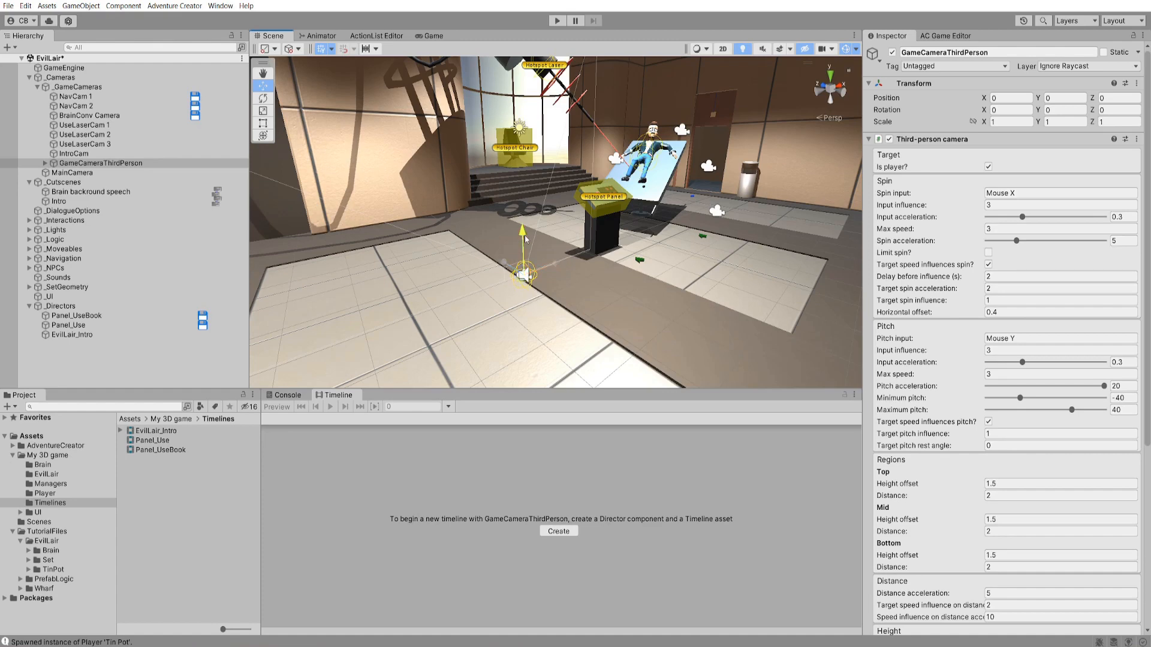
# - Make the third-person camera set its initial direction when active, using Previous Camera Spin, and play-test the result
pyautogui.moveTo(519, 236)
pyautogui.mouseDown()
pyautogui.moveTo(523, 180)
pyautogui.moveTo(528, 229)
pyautogui.mouseUp()
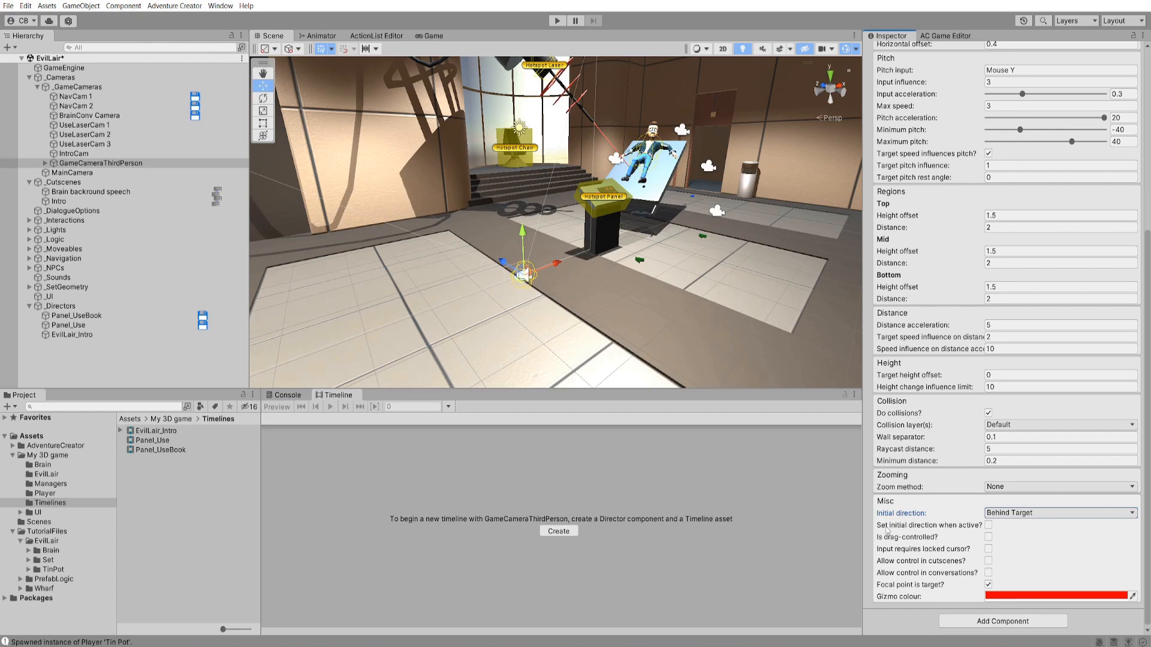
pyautogui.click(989, 526)
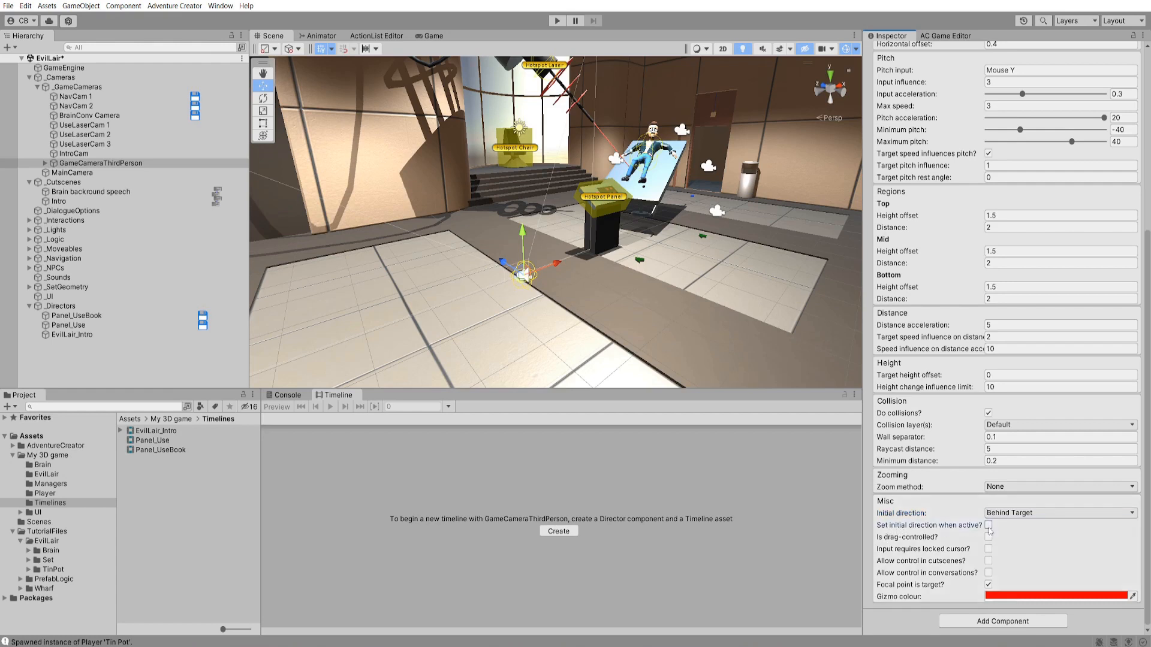
pyautogui.click(1040, 514)
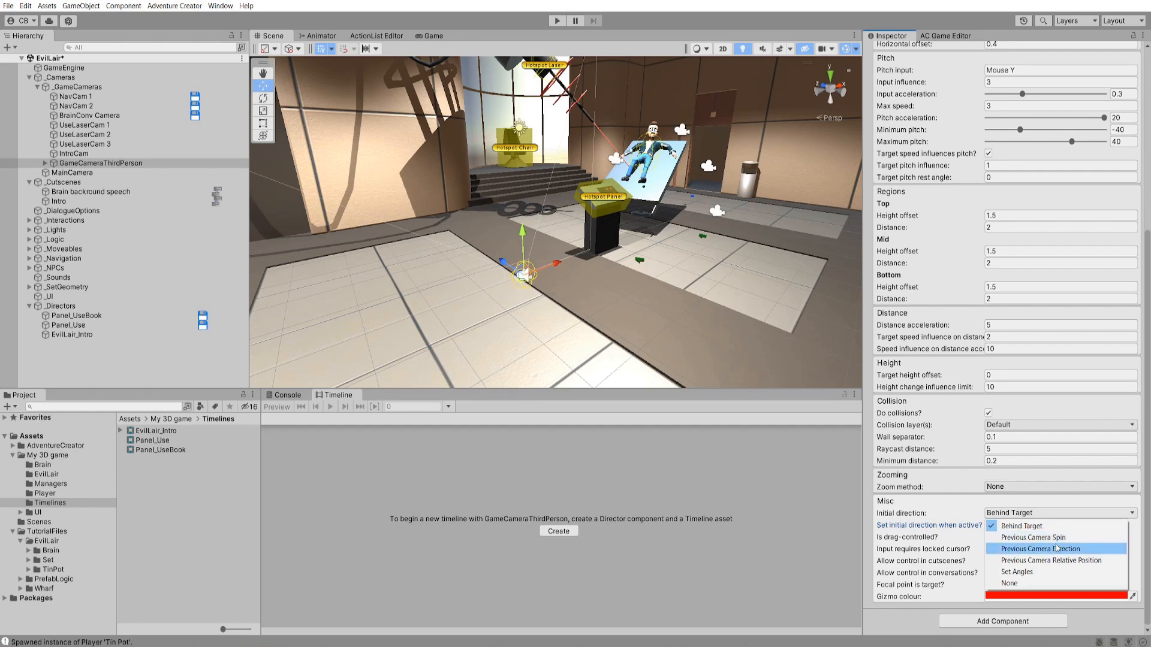
pyautogui.click(1072, 538)
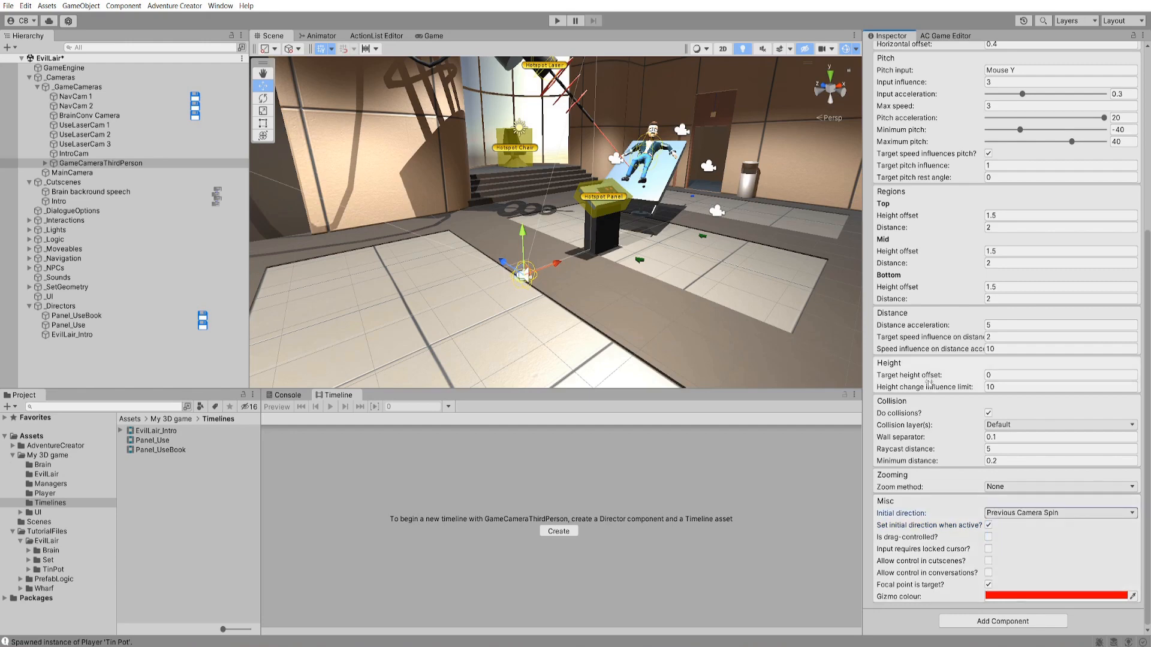
pyautogui.click(562, 22)
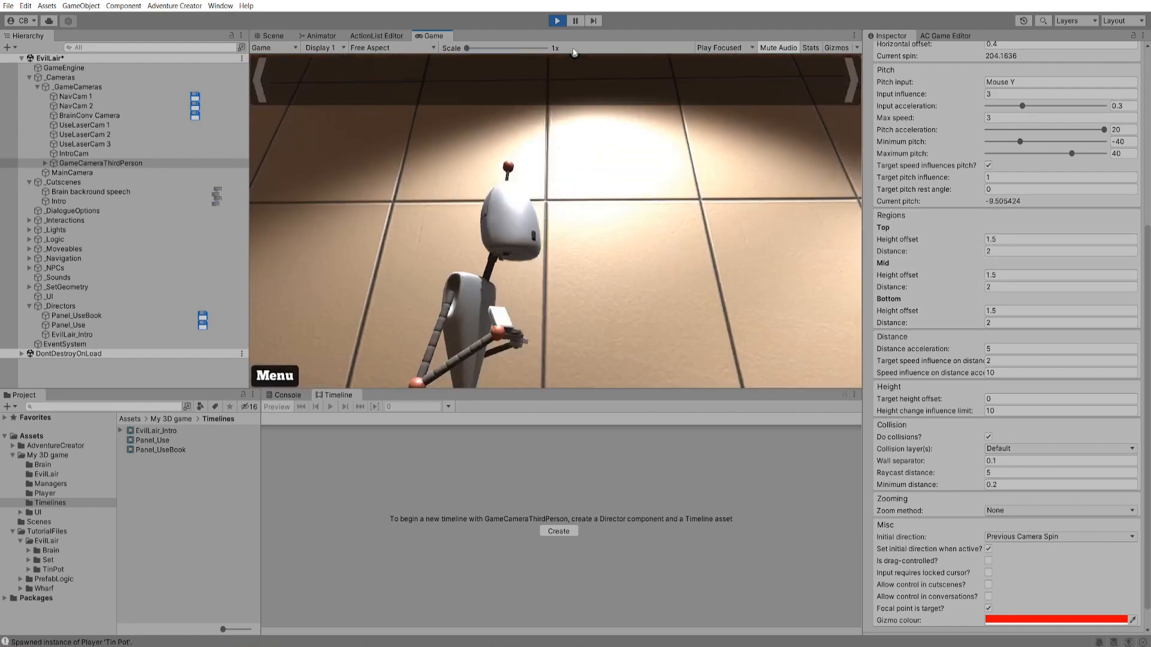
pyautogui.click(557, 21)
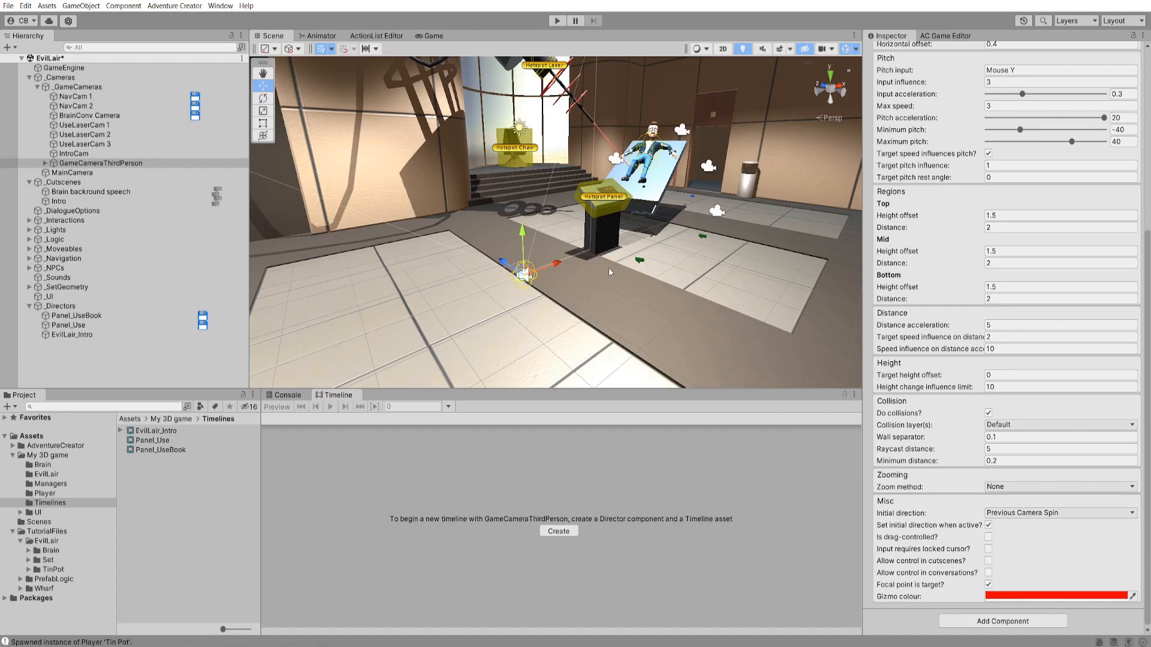
# - Enable custom event calls on the EvilLair_Intro timeline's Main Camera Track and play-test the scene
pyautogui.click(84, 335)
pyautogui.click(371, 444)
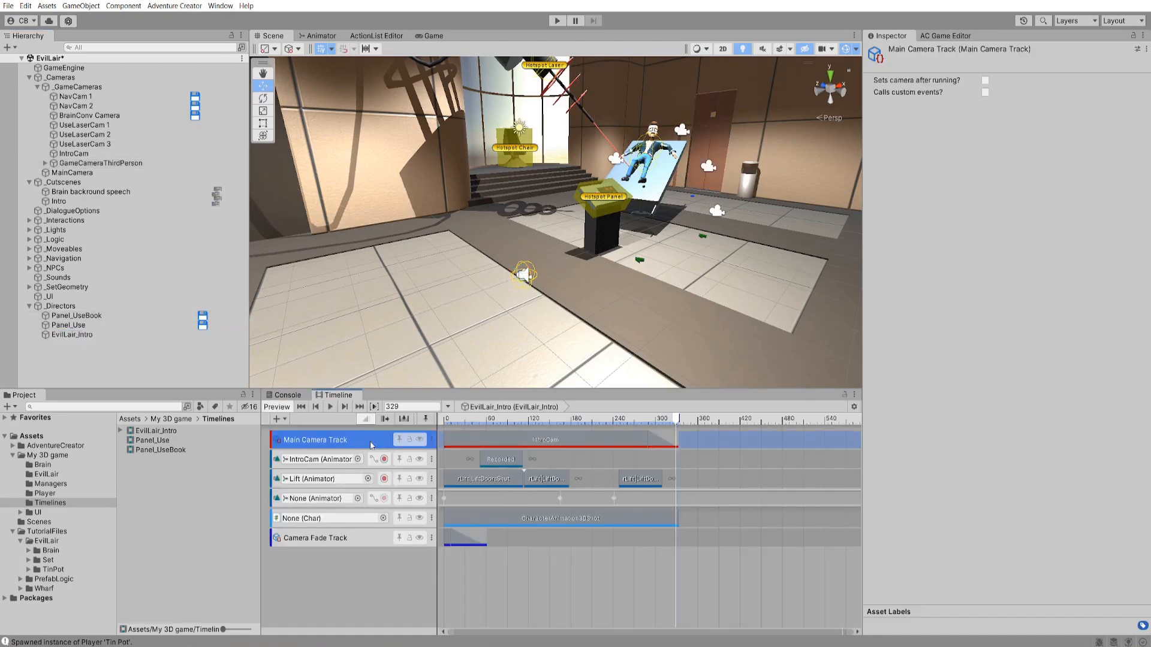
pyautogui.click(985, 92)
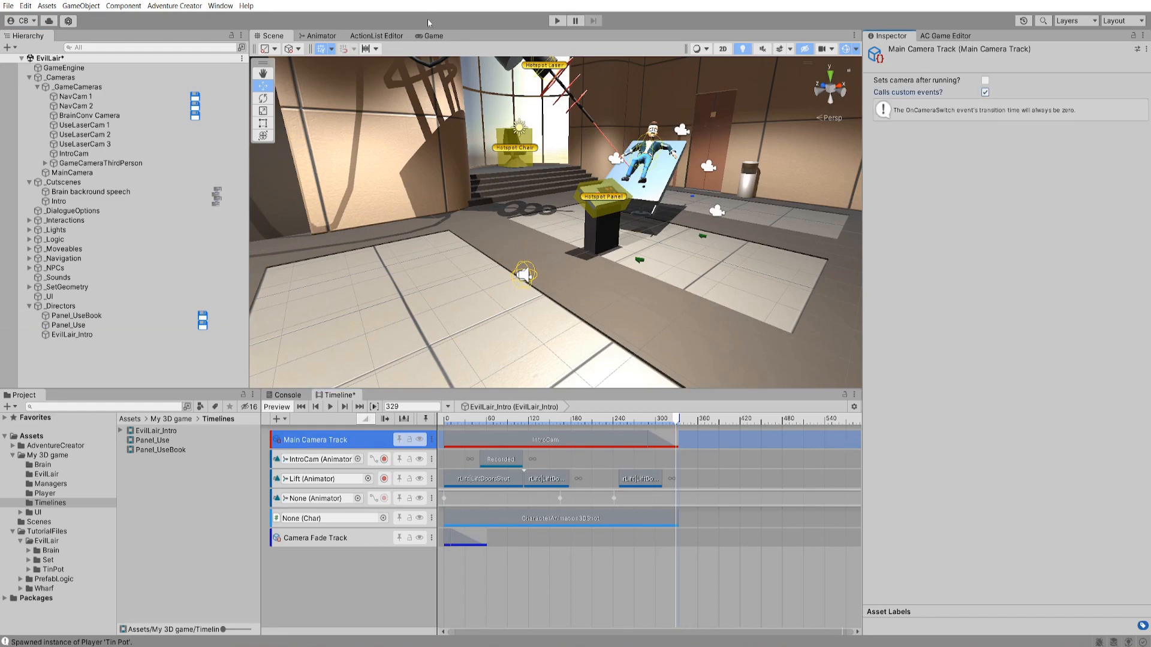
pyautogui.click(557, 21)
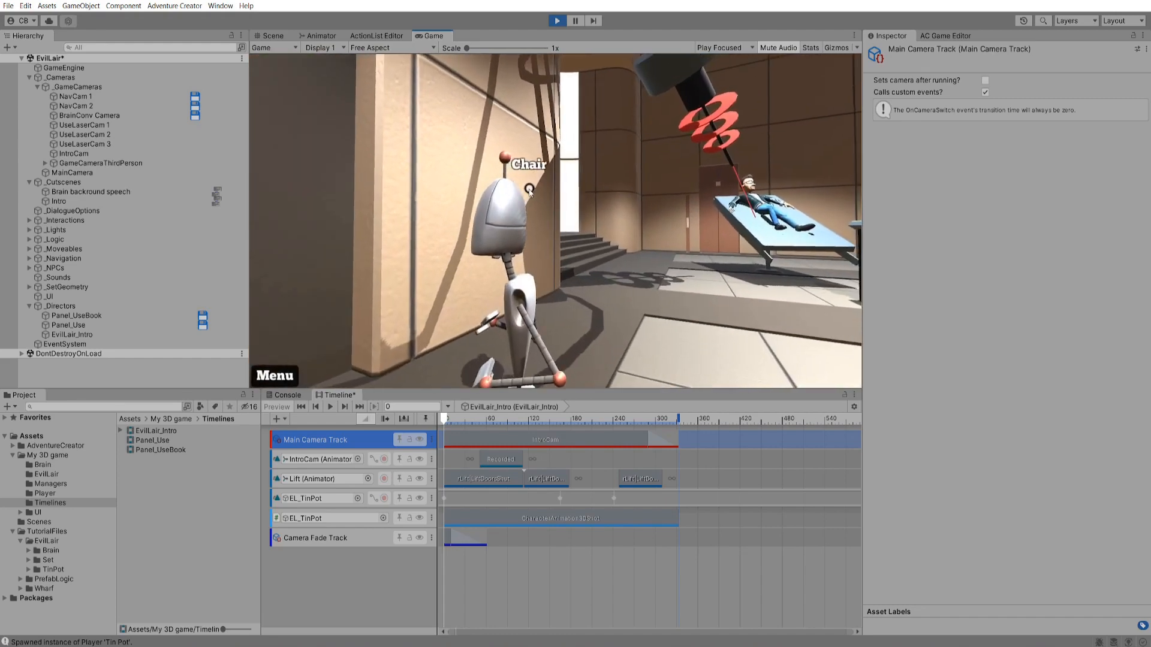
pyautogui.hotkey('ctrl', 'p')
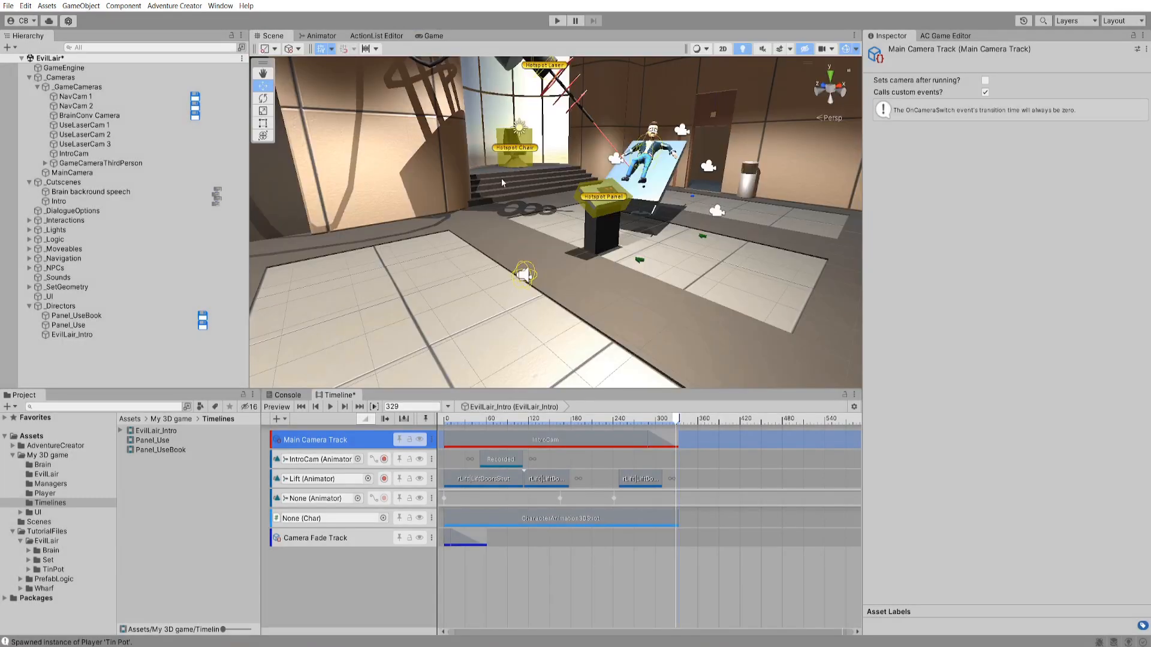
# - Set the Hotspot ray length to 15 in the Settings manager's raycast settings
pyautogui.click(953, 36)
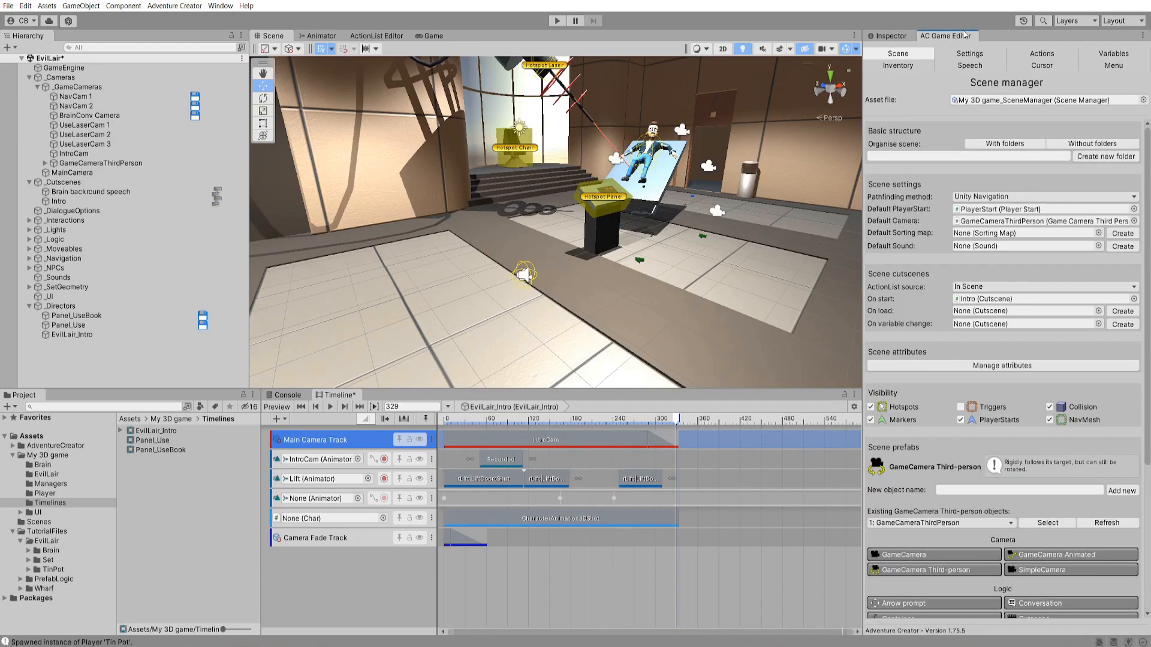
pyautogui.click(969, 54)
pyautogui.moveTo(1148, 144); pyautogui.dragTo(1148, 502)
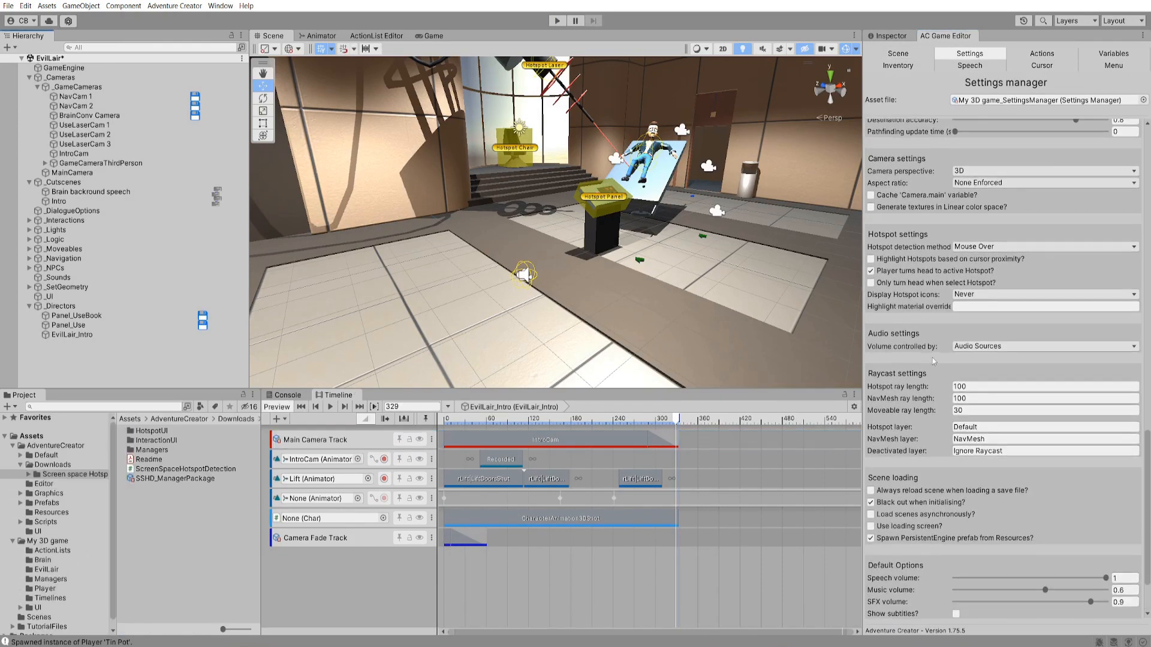
pyautogui.click(910, 389)
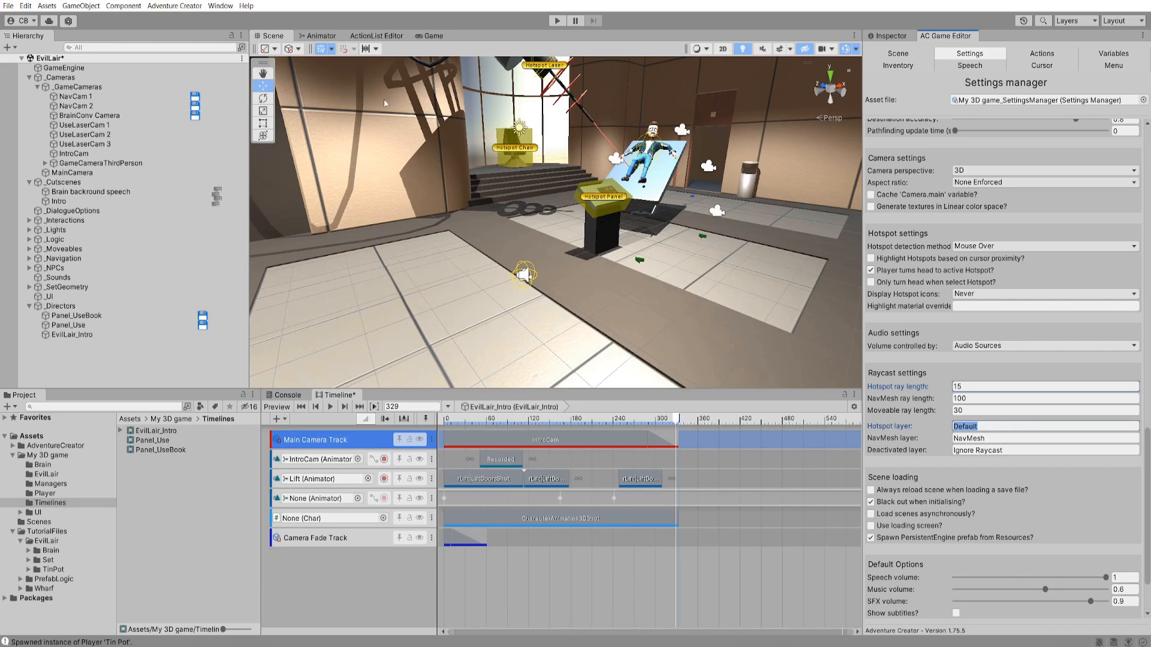
# - Change the layer of the Platform object inside EvilLair's set geometry and play-test the scene
pyautogui.moveTo(384, 104); pyautogui.dragTo(509, 250, button='middle')
pyautogui.scroll(3, 509, 249)
pyautogui.click(498, 225)
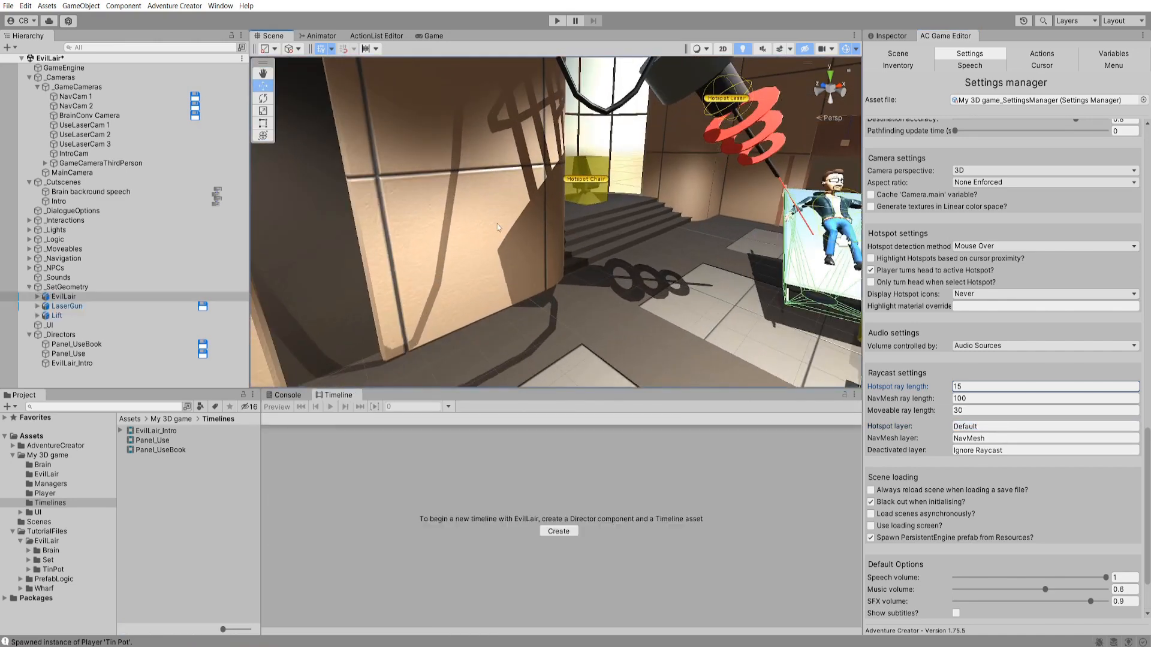
pyautogui.click(499, 221)
pyautogui.scroll(-3, 113, 314)
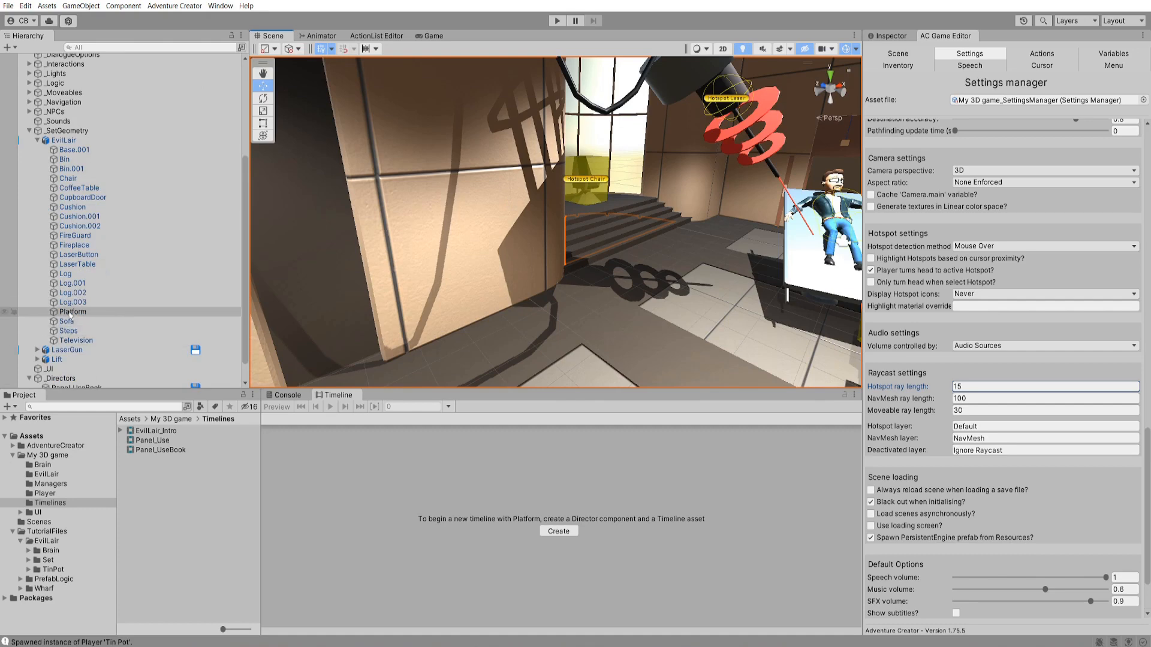
pyautogui.click(886, 38)
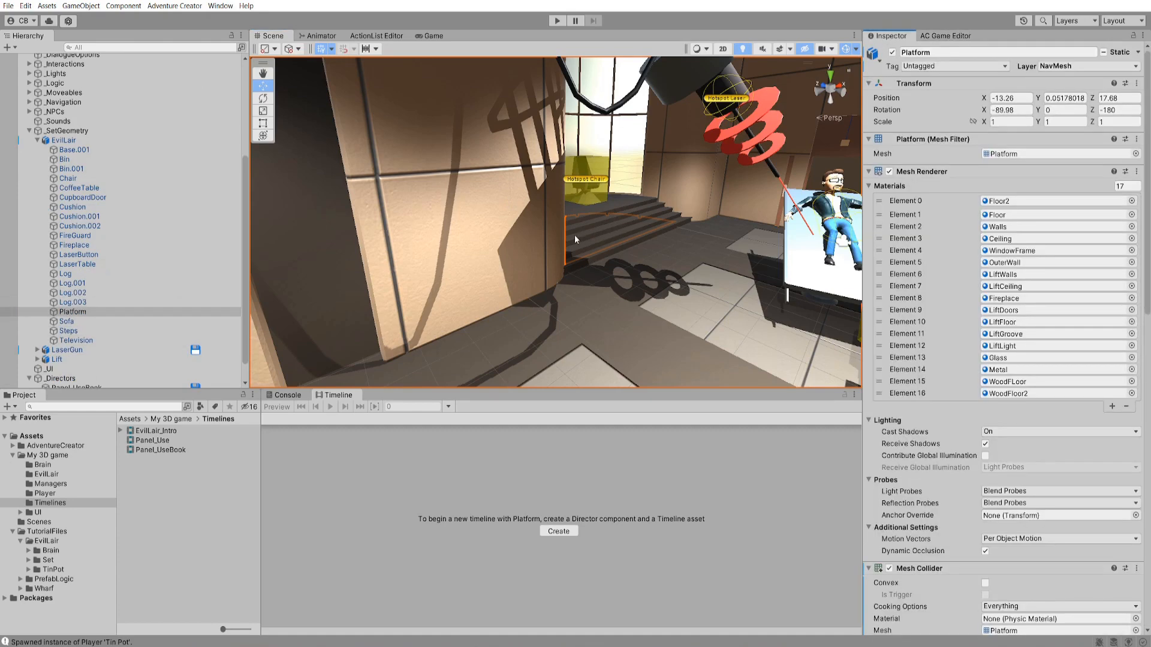
pyautogui.click(1072, 69)
pyautogui.click(1053, 76)
pyautogui.hotkey('ctrl', 'p')
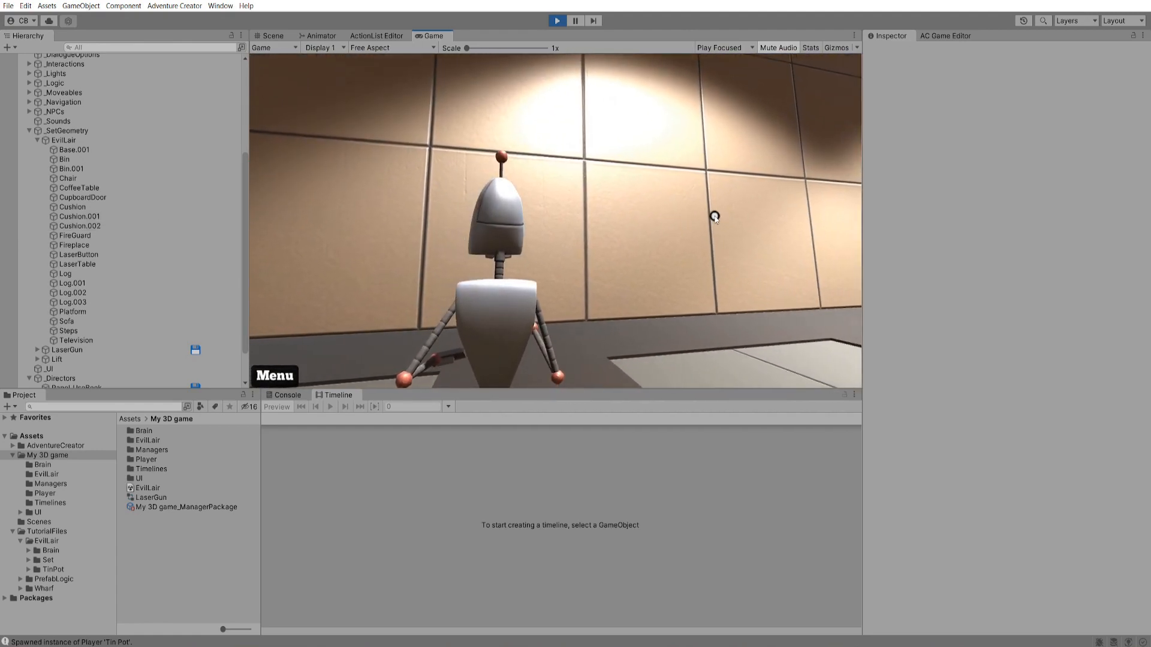
pyautogui.hotkey('ctrl', 'p')
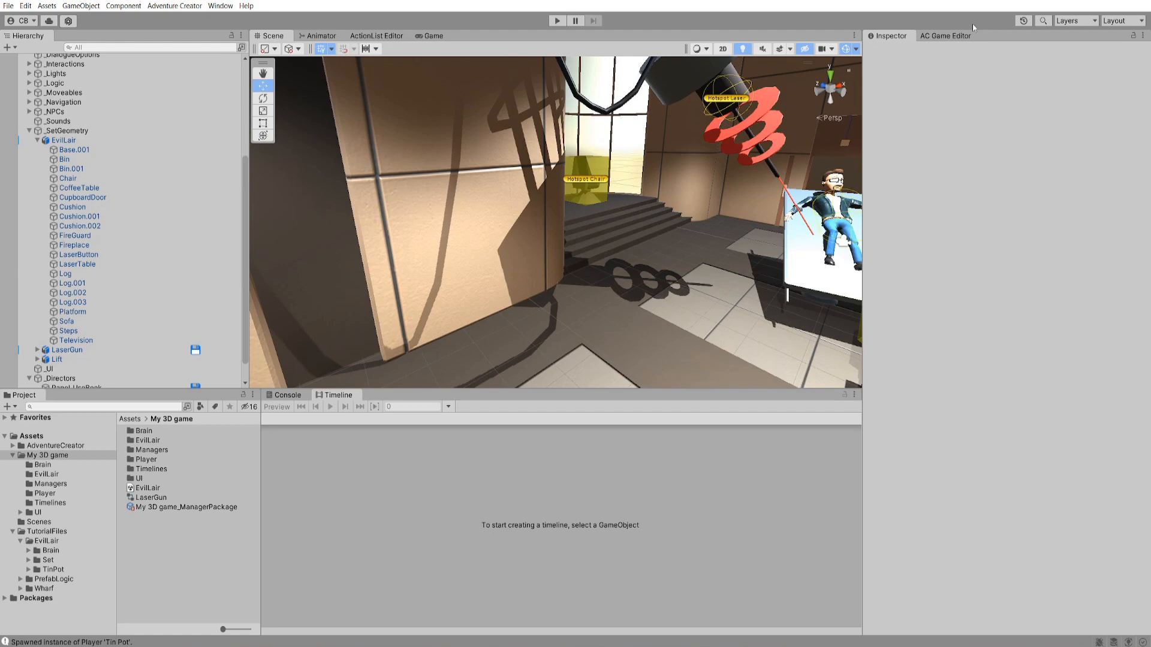
# - Lock the cursor in the screen's centre when the game begins and hide it when locked, in the interface settings
pyautogui.click(947, 36)
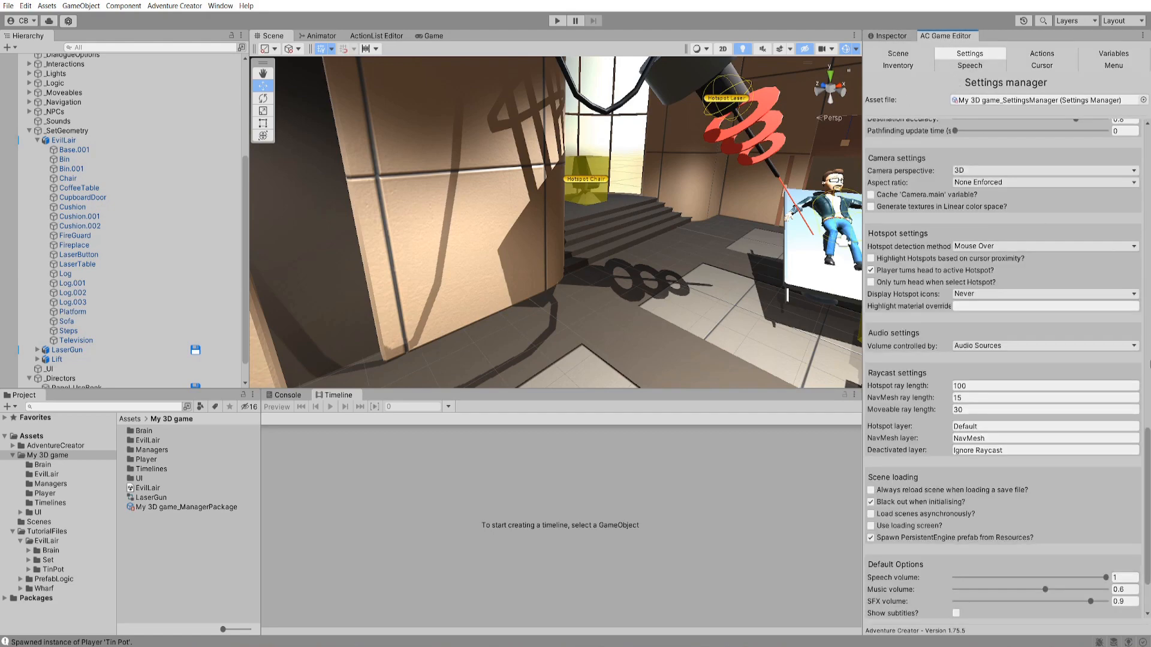
pyautogui.scroll(15, 959, 360)
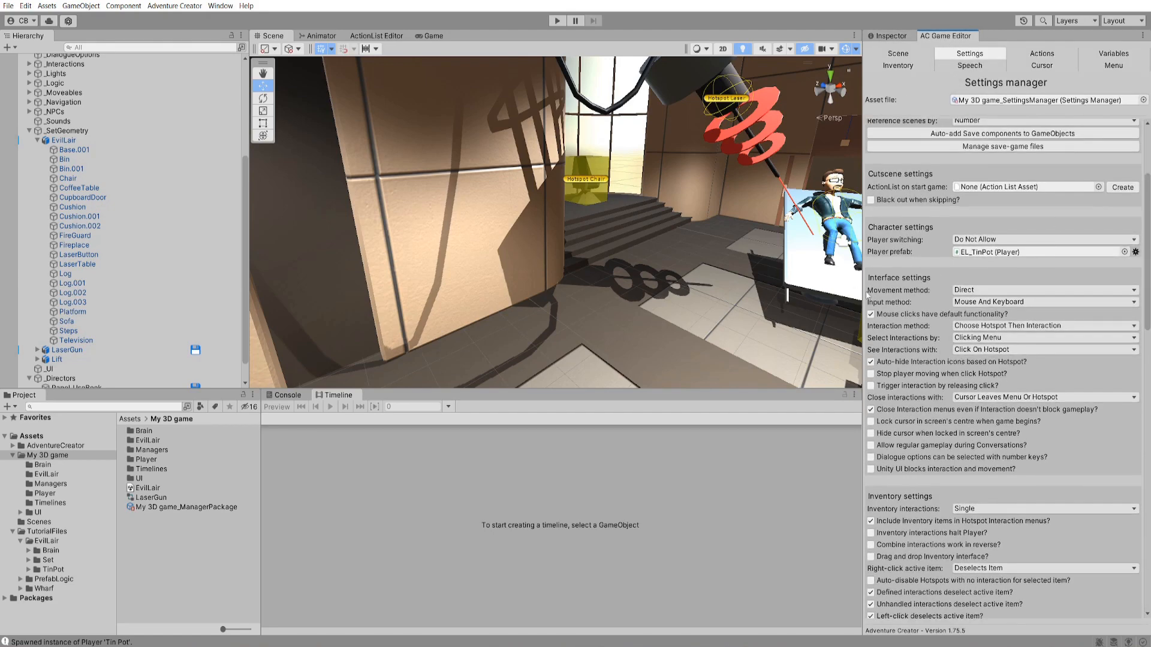
pyautogui.click(912, 422)
pyautogui.moveTo(1042, 429)
# - Check the available inputs, then increase the number of Input Manager axes to 22
pyautogui.scroll(-10, 945, 441)
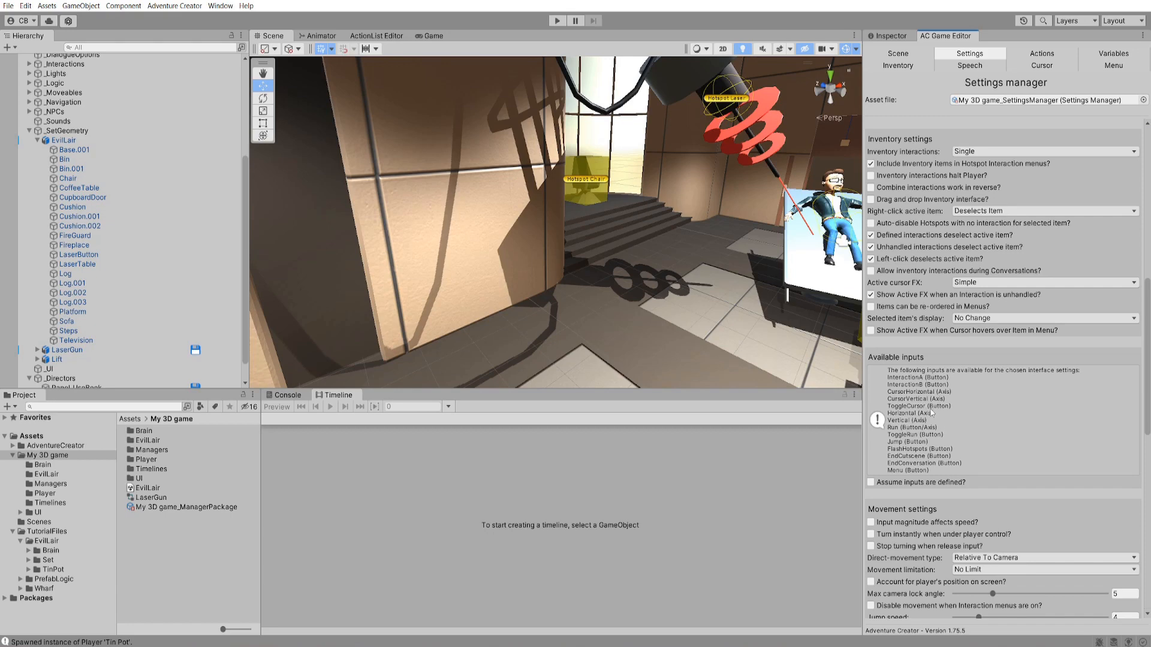
pyautogui.click(26, 6)
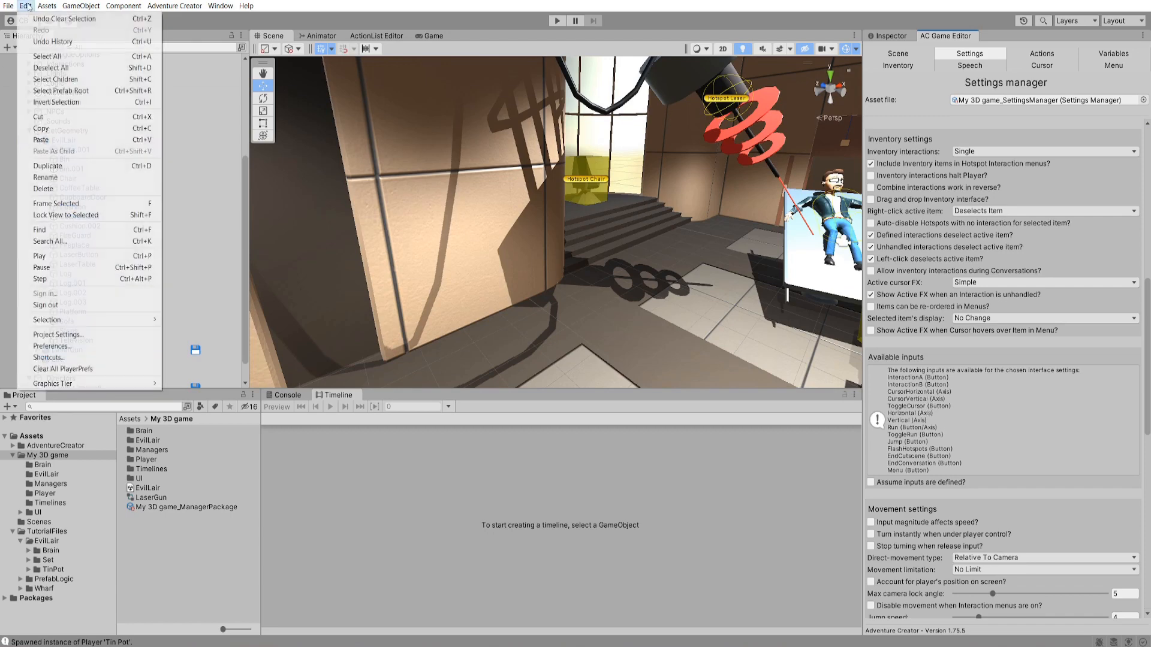
pyautogui.click(47, 335)
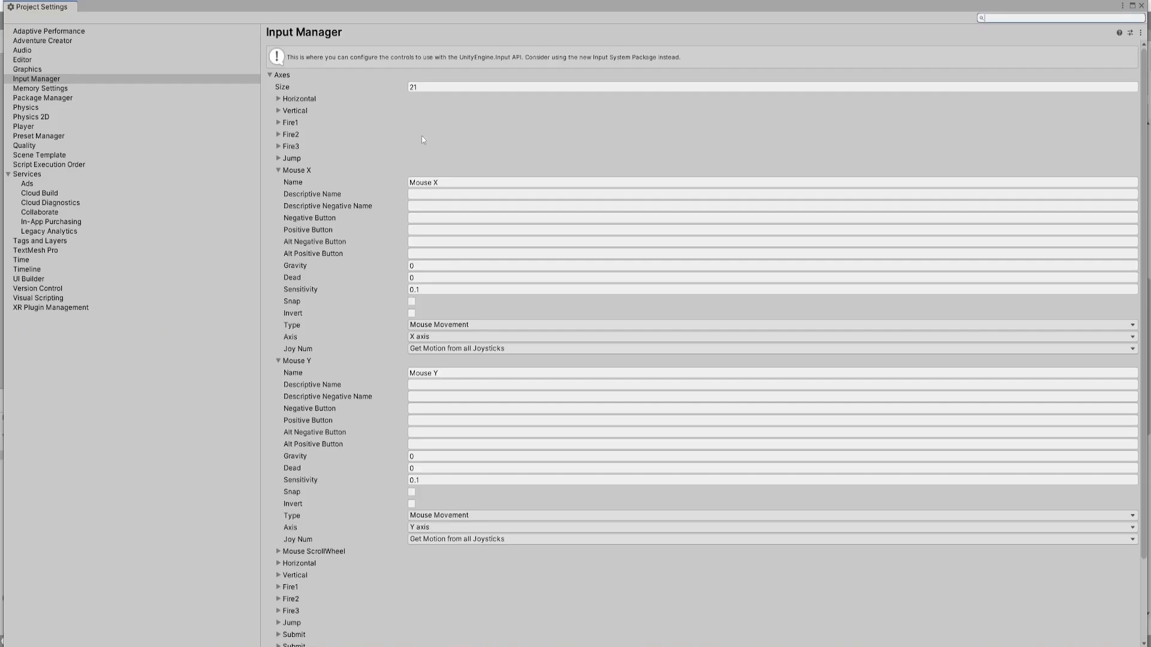
pyautogui.click(467, 86)
pyautogui.write('22')
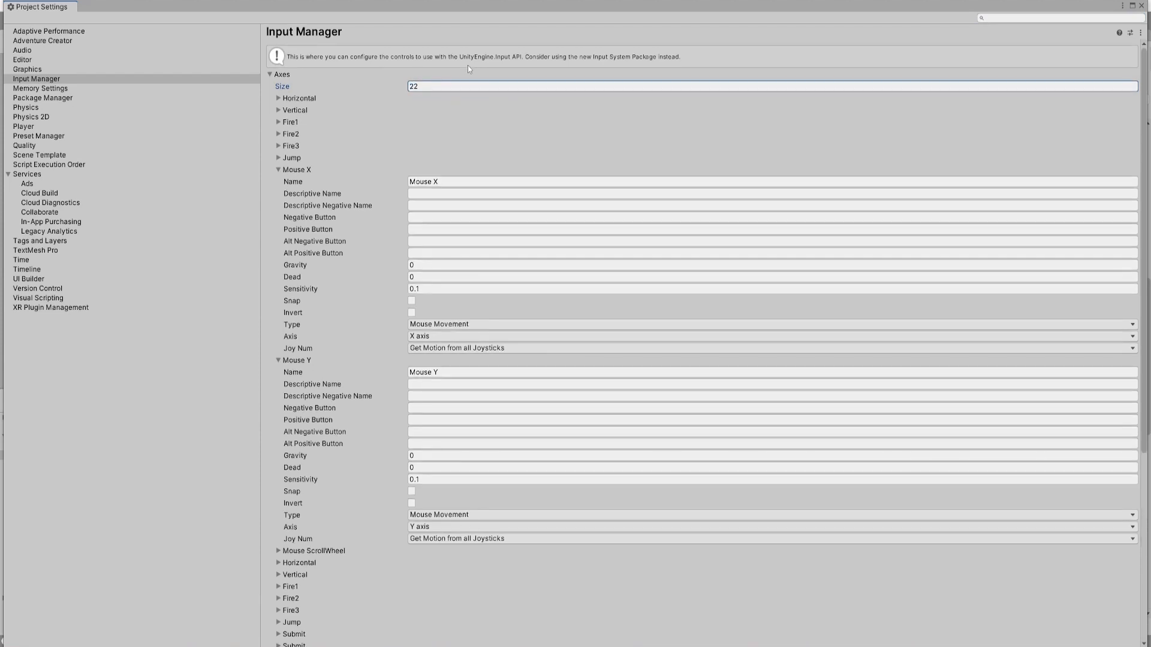
pyautogui.press('Return')
pyautogui.scroll(-8, 420, 240)
# - Name the new input axis ToggleCursor, set its positive button to left alt, and close the project settings
pyautogui.click(436, 431)
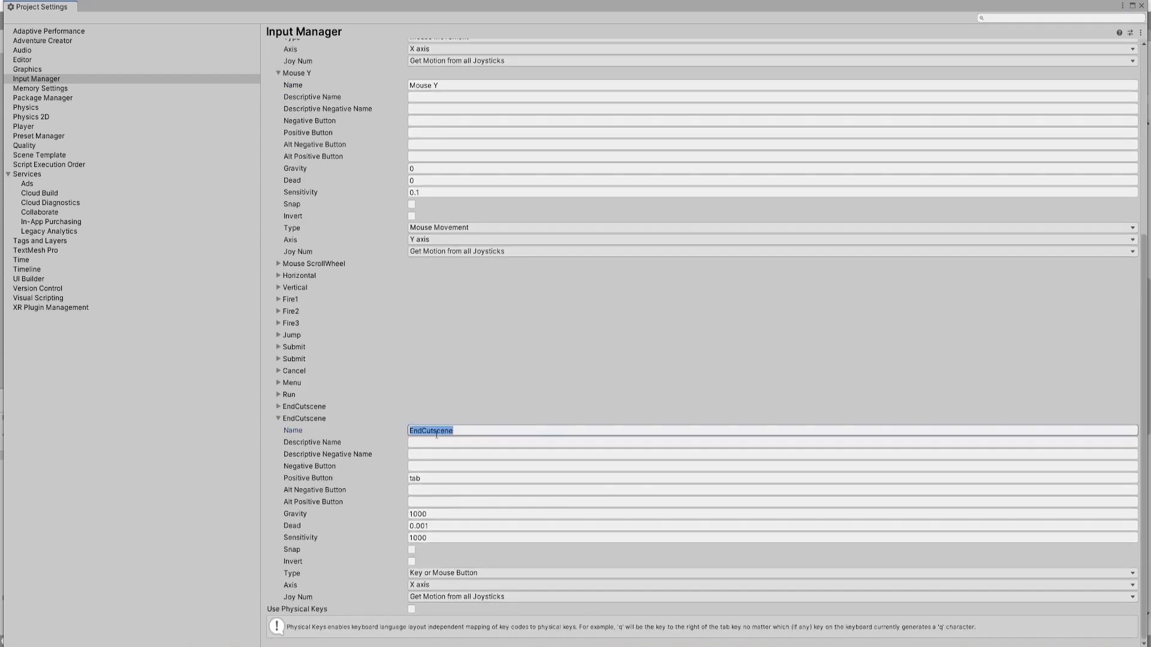
pyautogui.write('ToggleCursor')
pyautogui.click(436, 479)
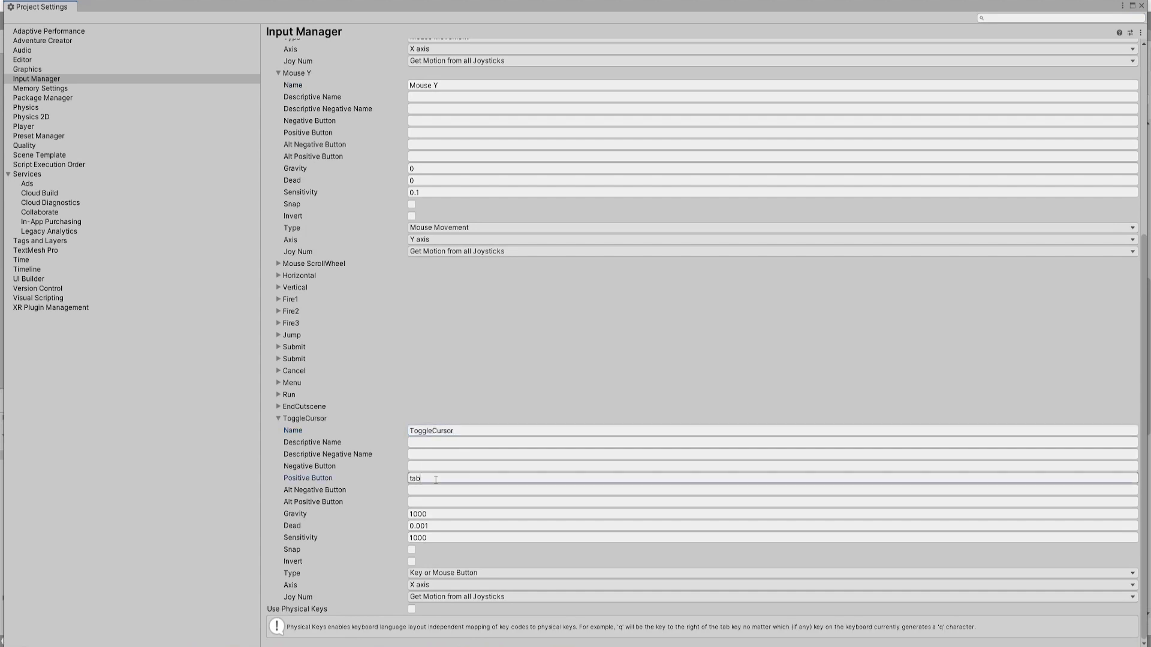
pyautogui.write('left alt')
pyautogui.click(1141, 6)
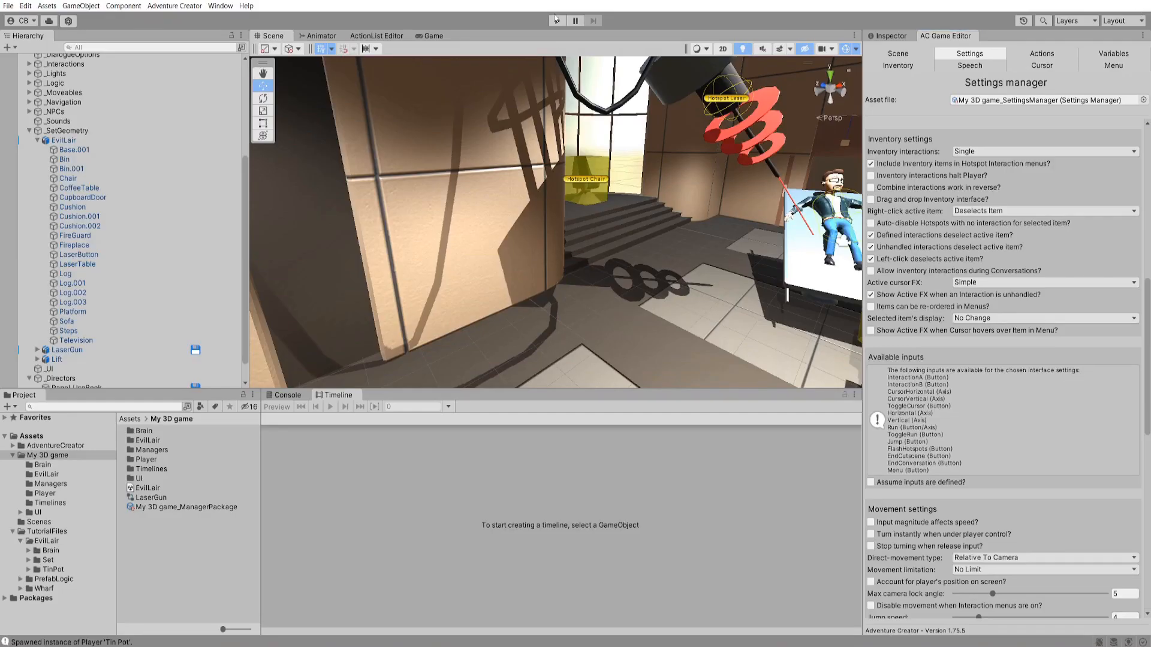
# - Play-test the scene, walking the robot around and toggling the cursor between locked and free
pyautogui.click(555, 25)
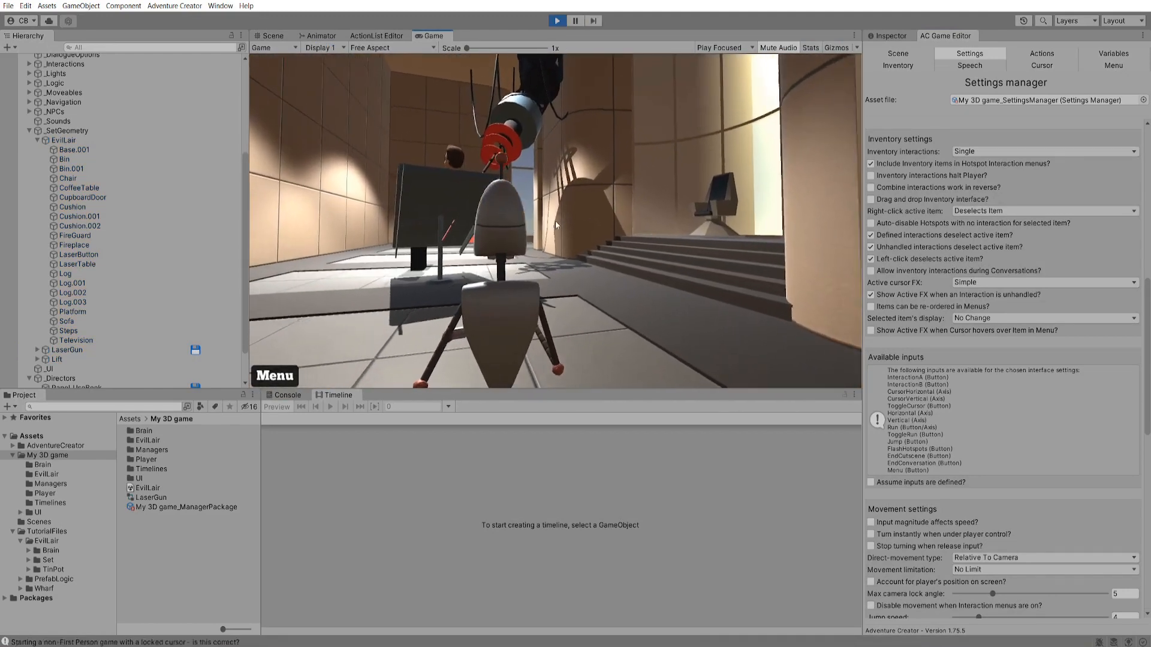
pyautogui.press('w')
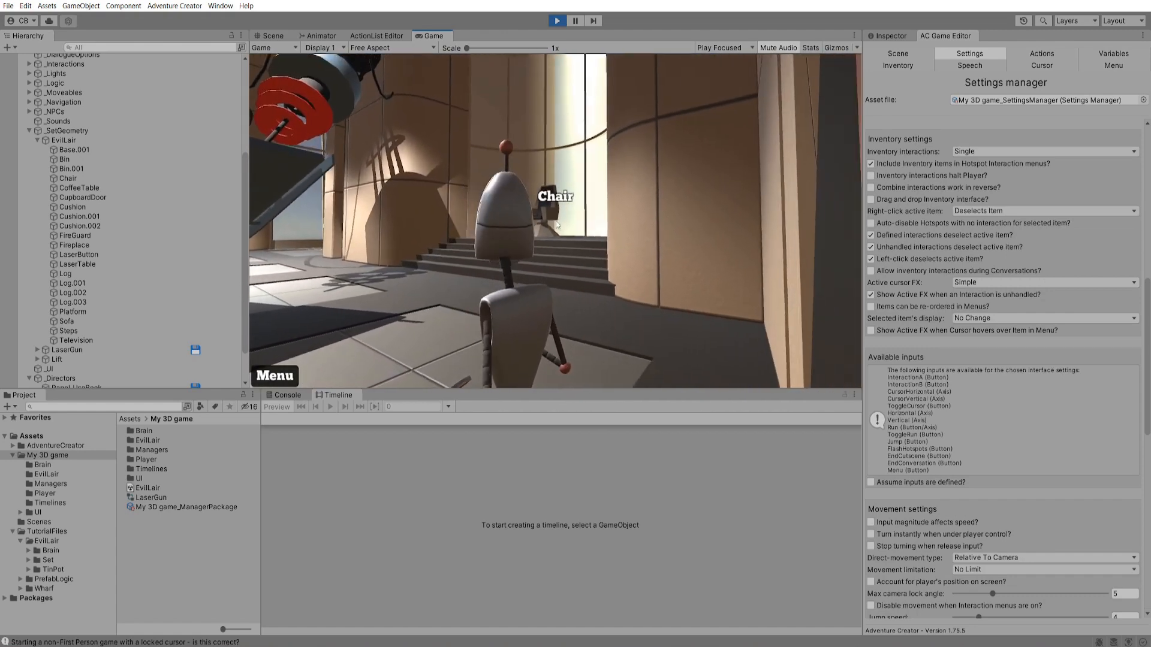
pyautogui.press('w')
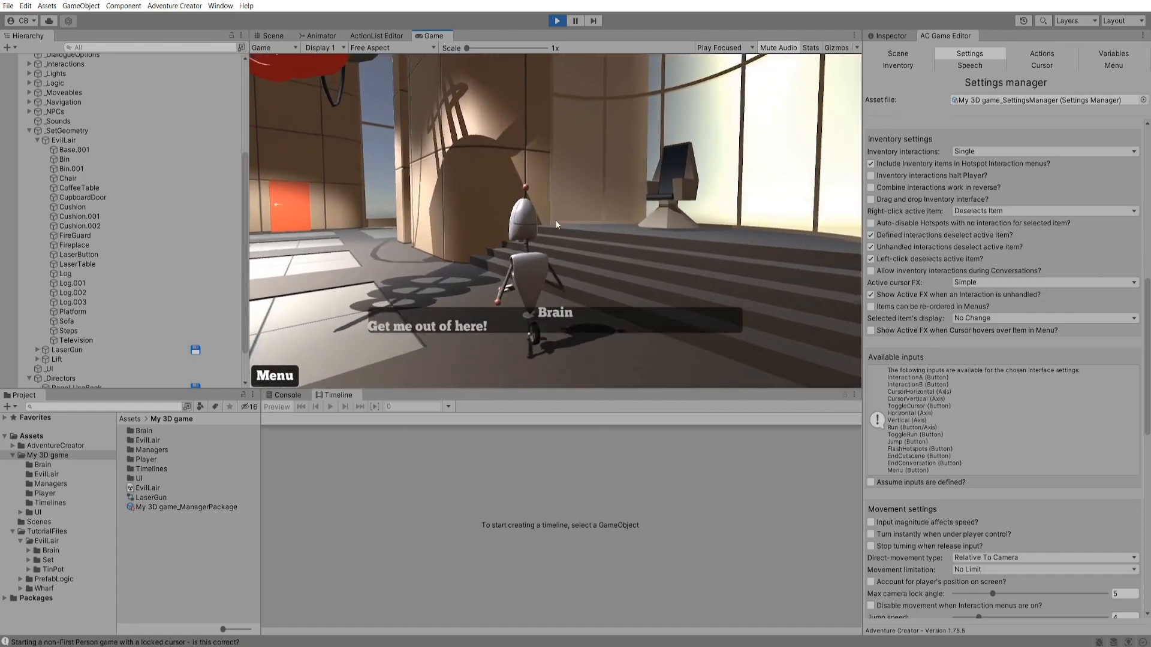
pyautogui.press('s')
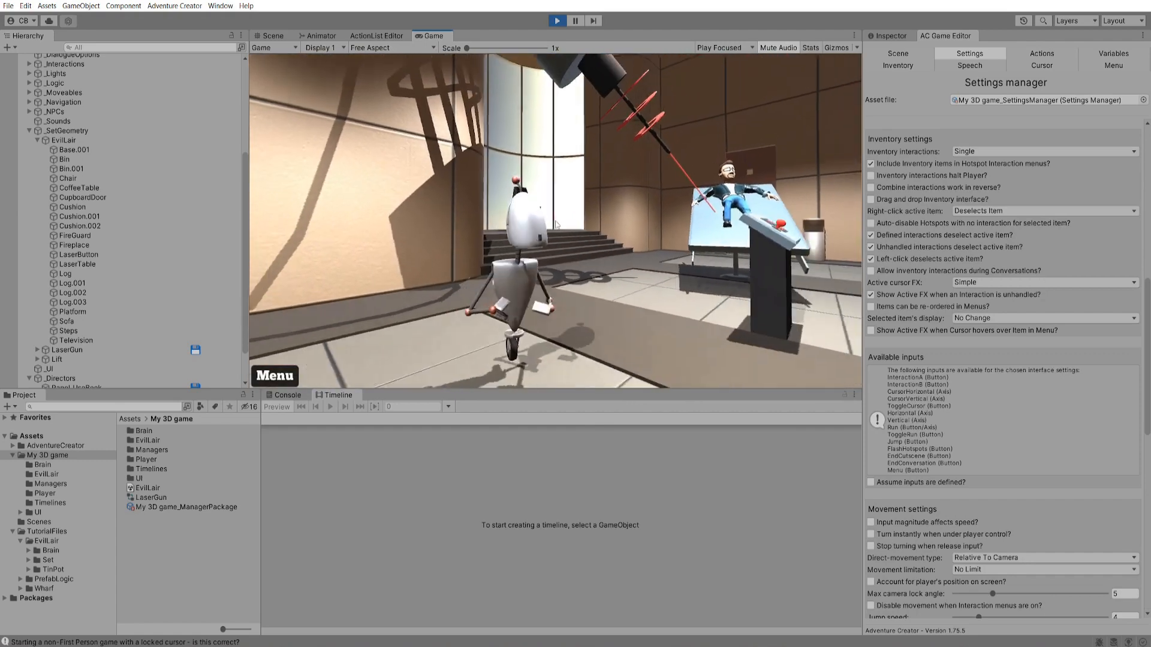
pyautogui.press('s')
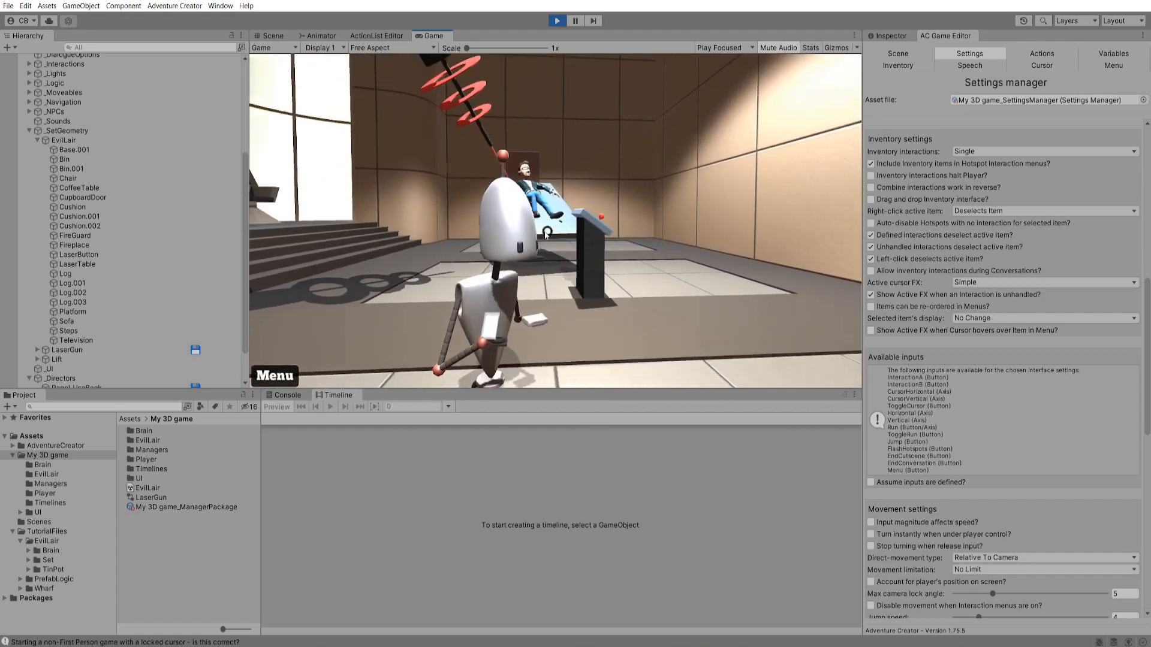
pyautogui.press('s')
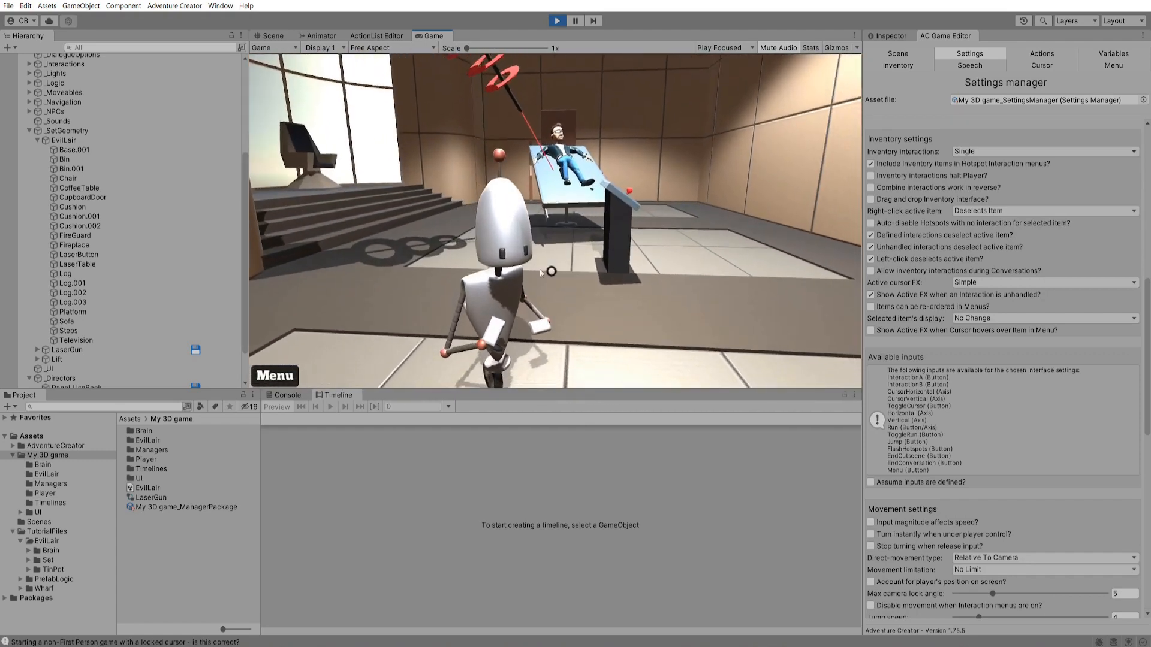
pyautogui.press('s')
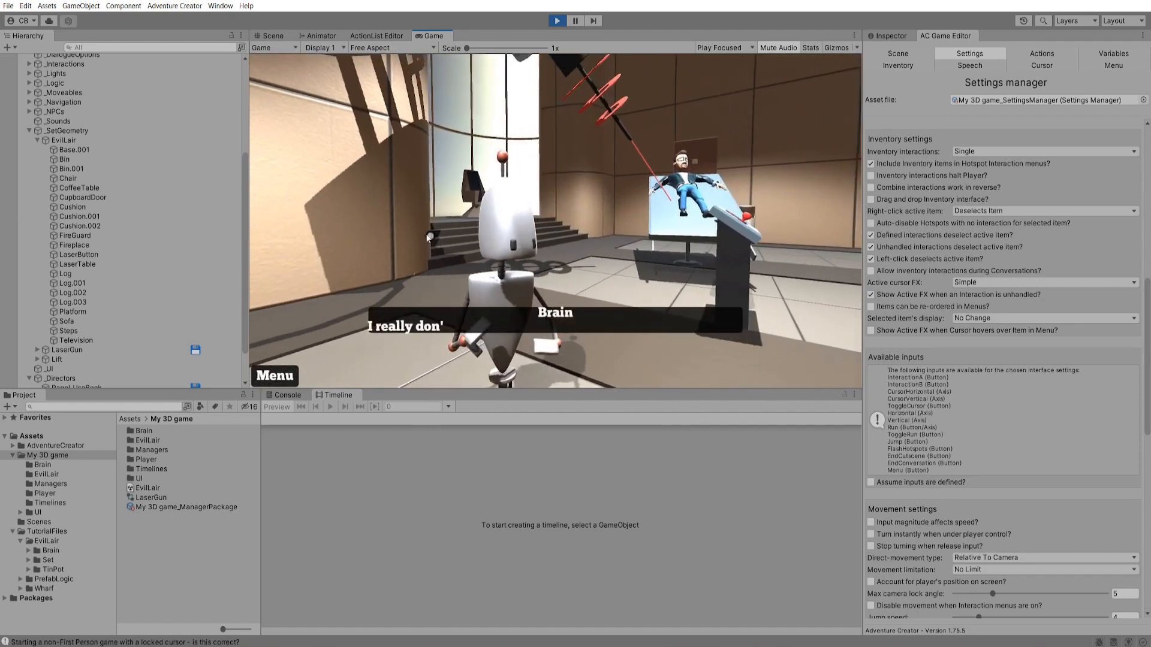
pyautogui.press('s')
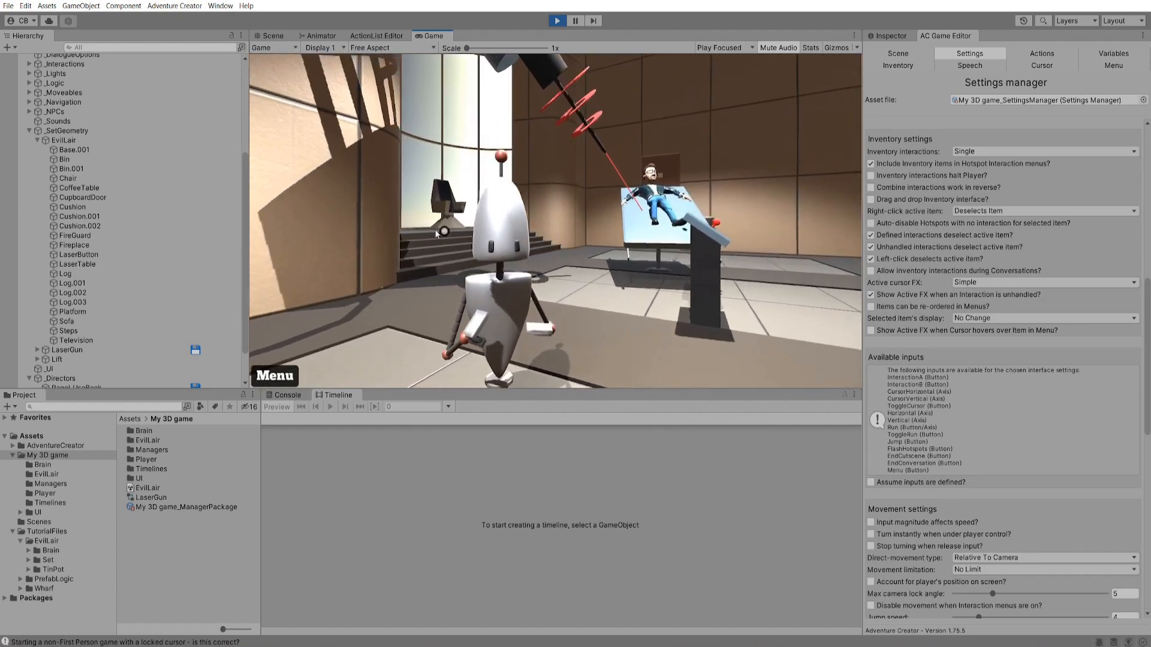
# - Make GameCameraThirdPerson's input require a locked cursor and play-test the Brain hotspot's interactions
pyautogui.scroll(5, 150, 179)
pyautogui.click(199, 162)
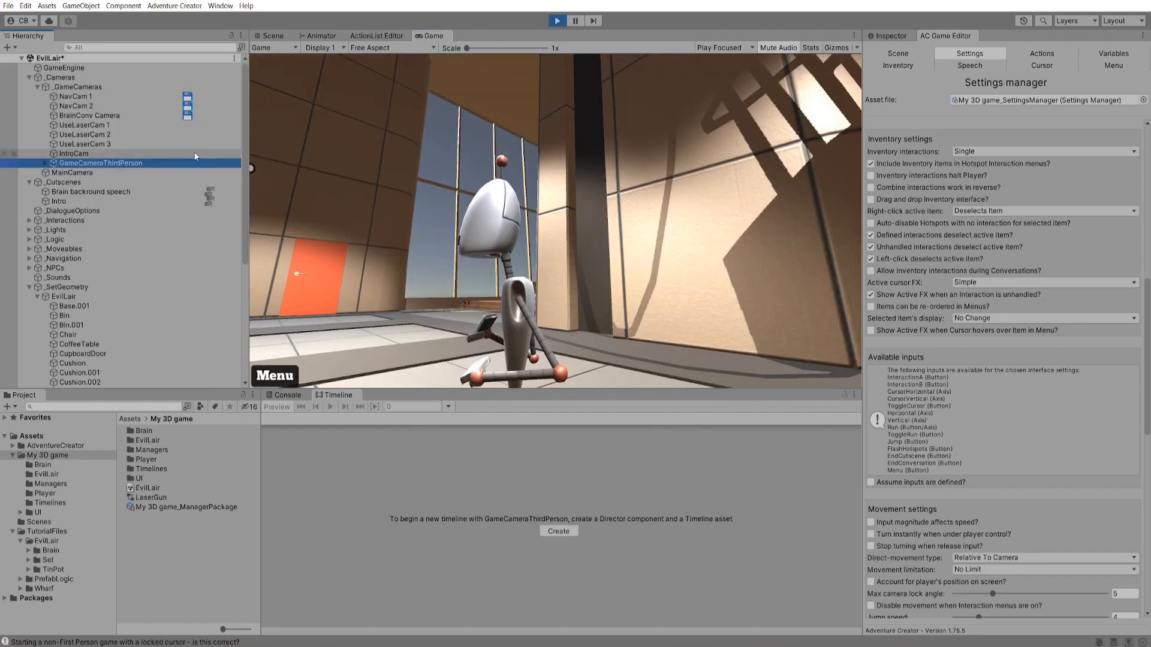
pyautogui.click(890, 36)
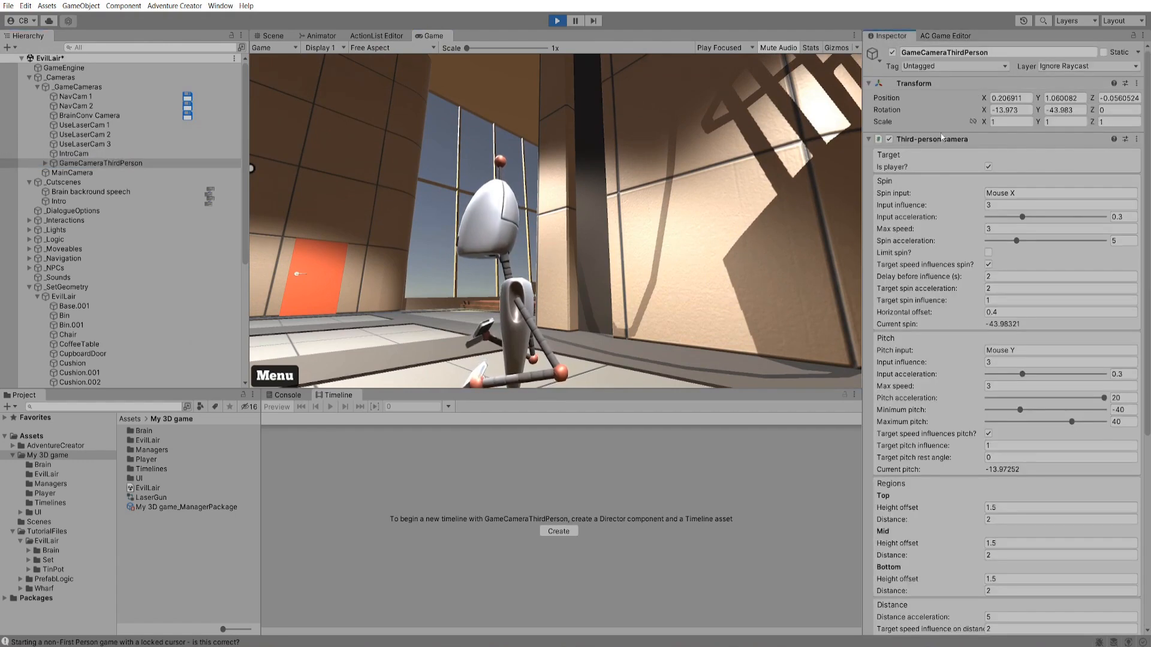
pyautogui.scroll(-10, 1148, 177)
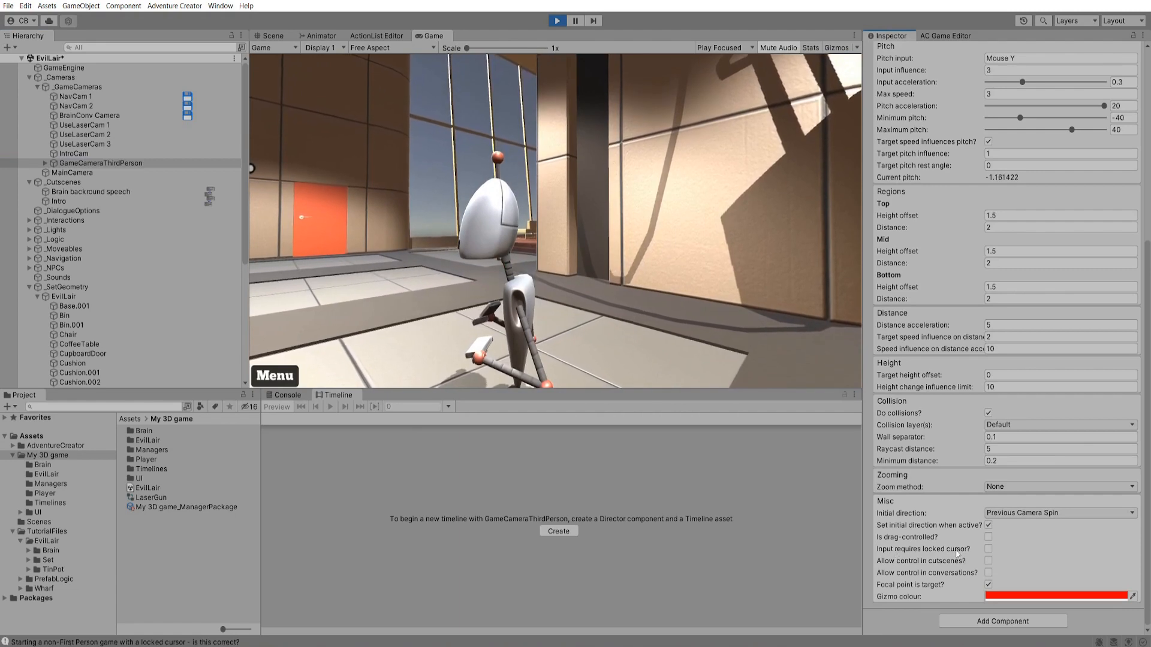
pyautogui.click(988, 549)
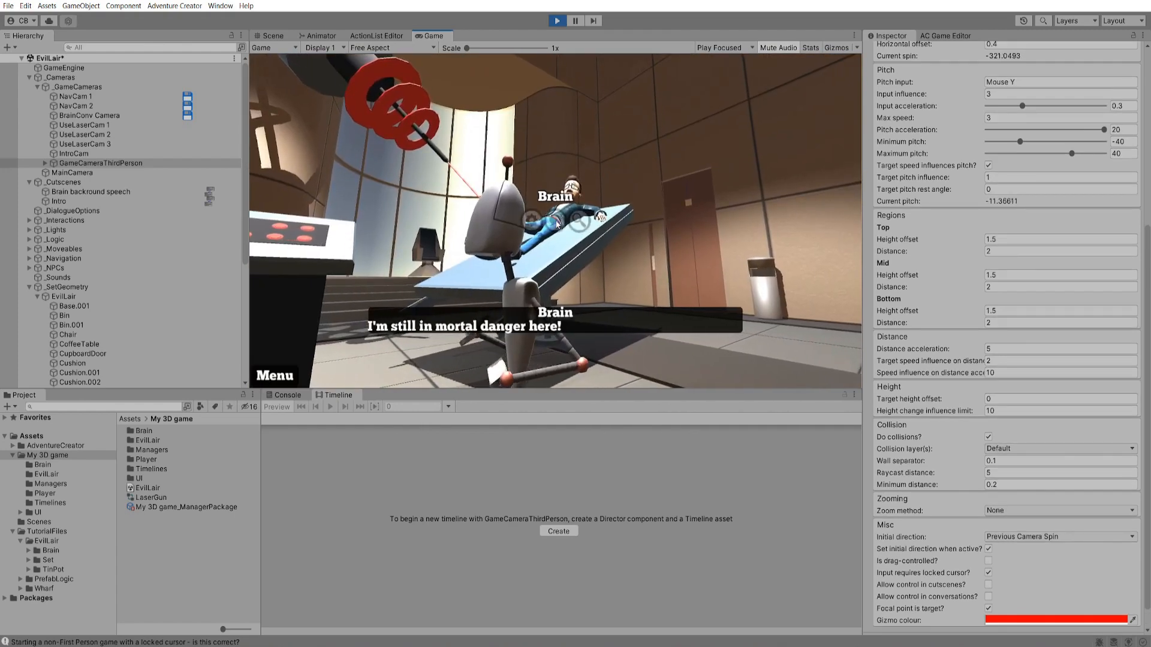
pyautogui.click(556, 225)
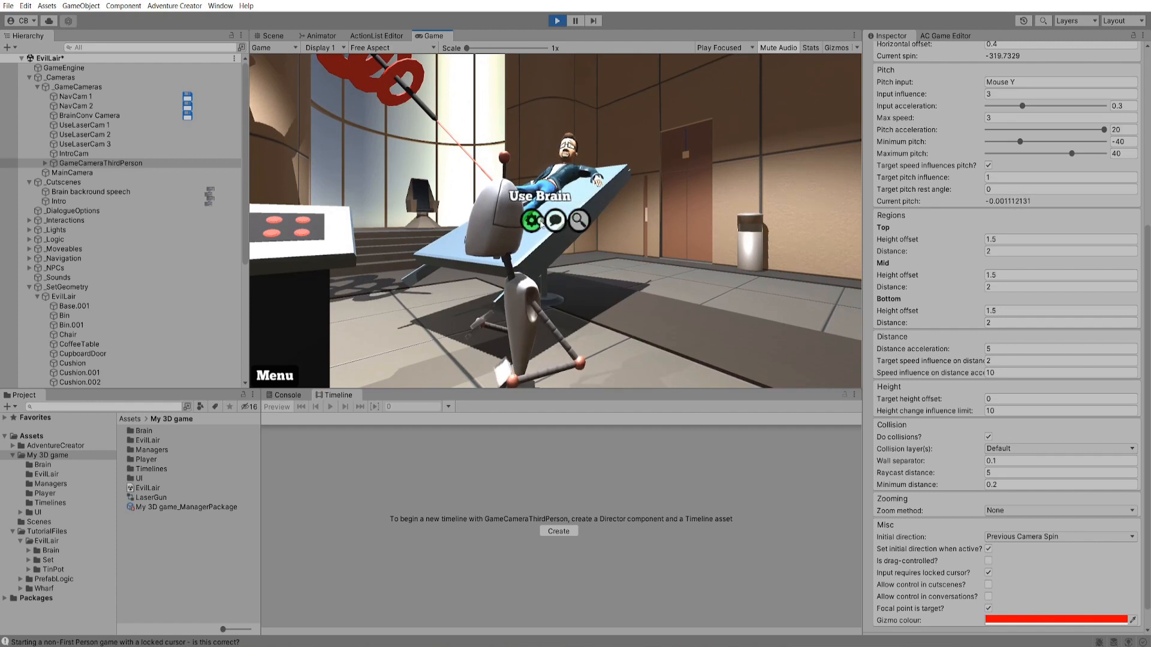
pyautogui.click(579, 224)
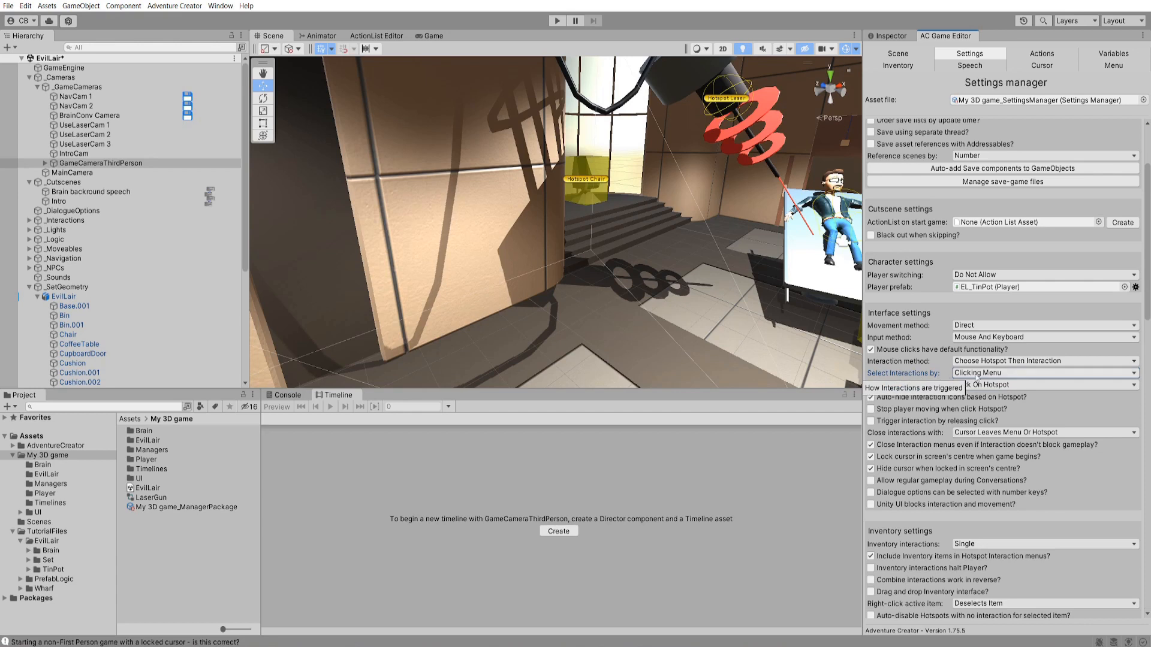
# - Review the available options for how interactions are selected in the interface settings
pyautogui.click(986, 373)
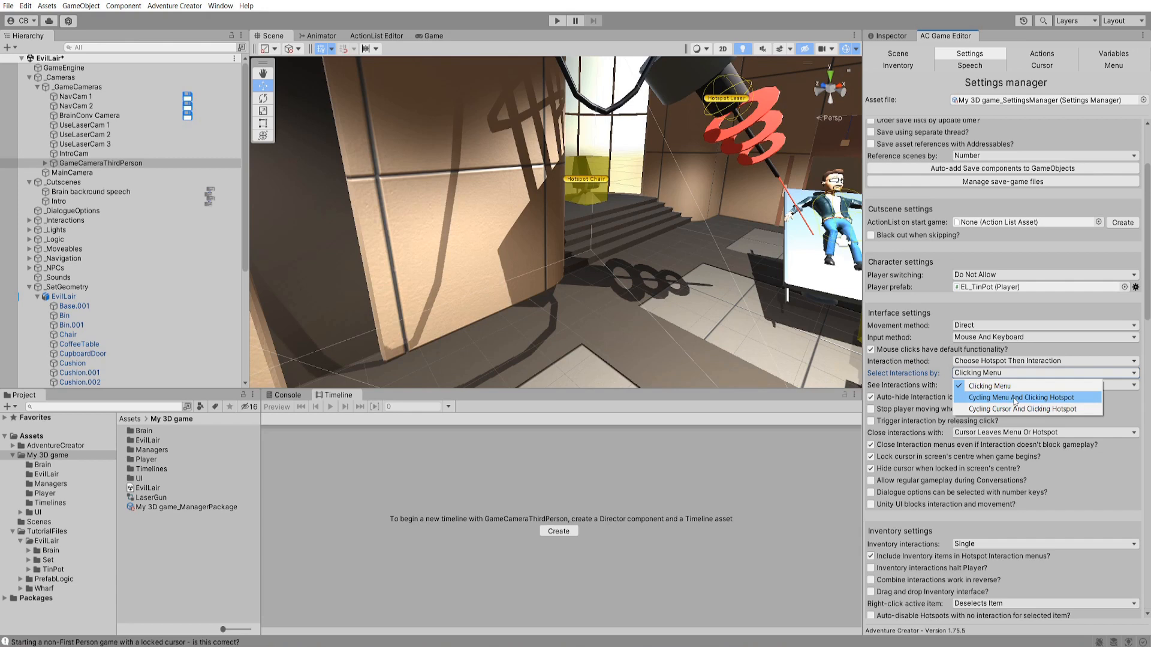
pyautogui.click(965, 397)
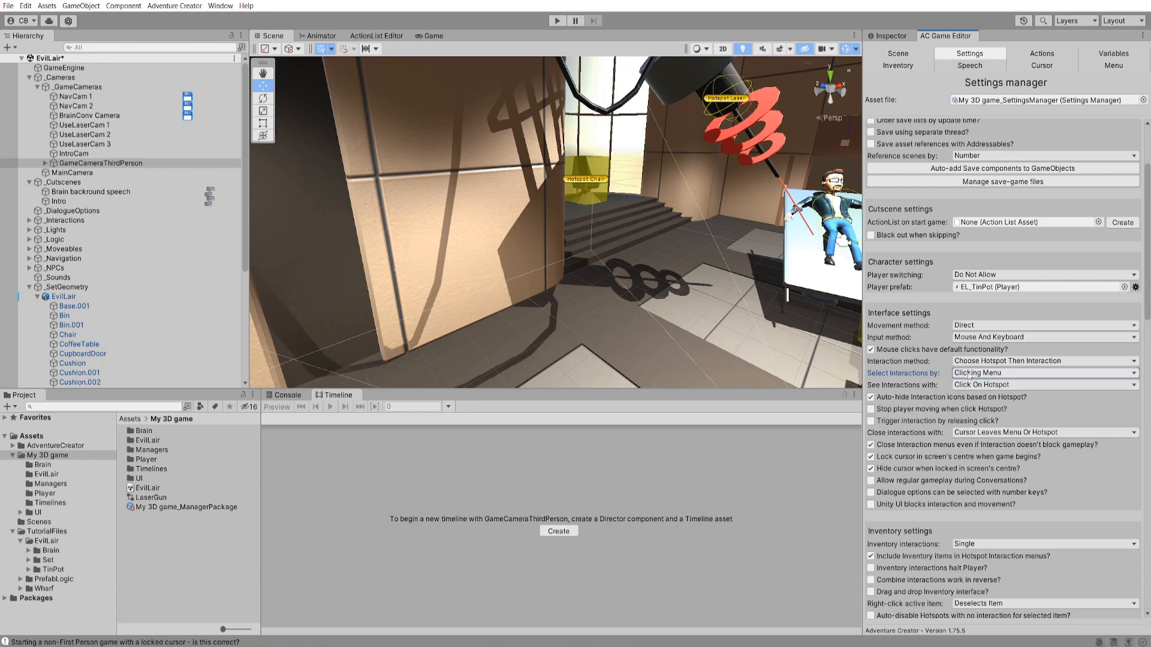
# - Create turn-on and turn-off ActionList assets for the Interaction menu
pyautogui.click(1136, 71)
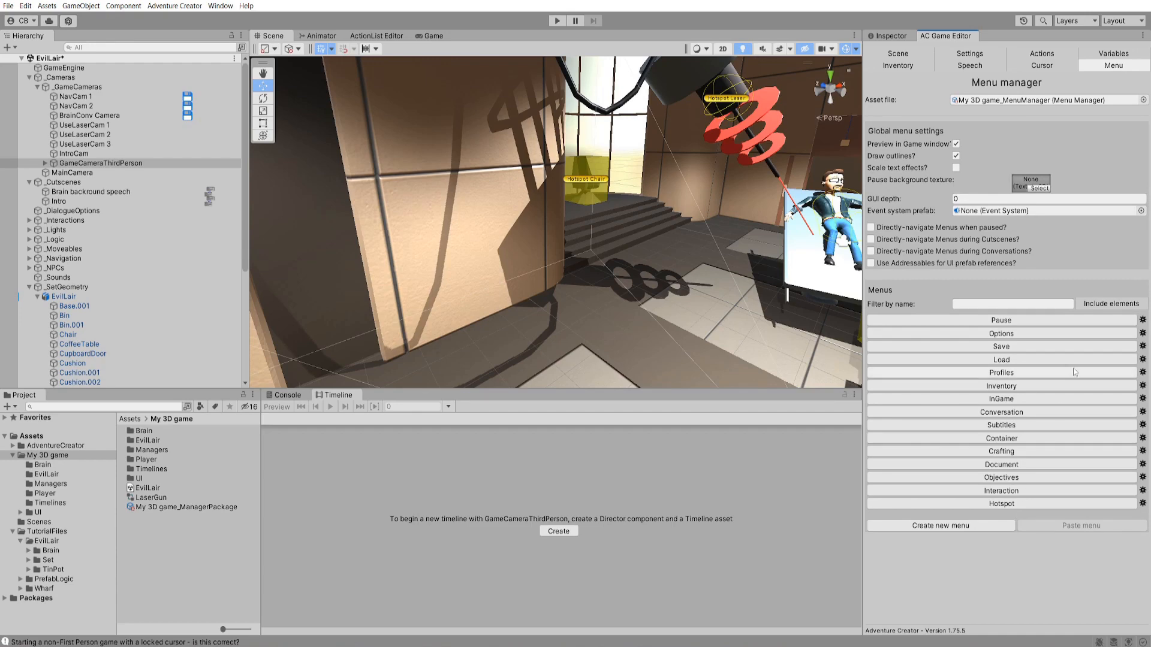
pyautogui.click(1028, 491)
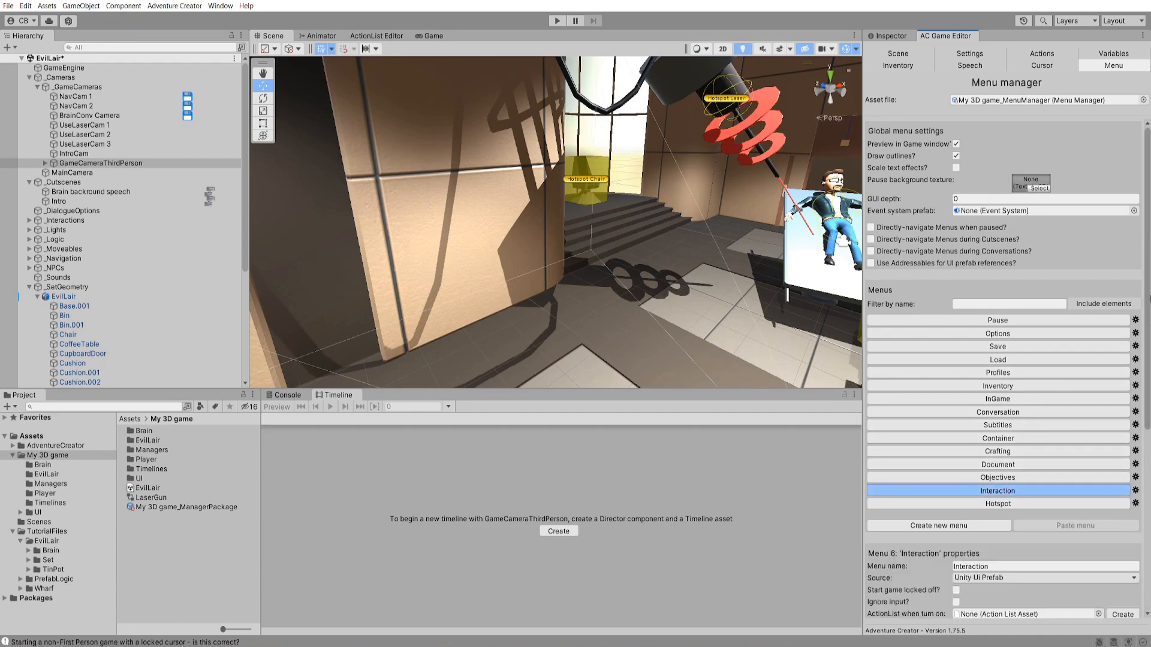
pyautogui.moveTo(1147, 288); pyautogui.dragTo(1148, 470)
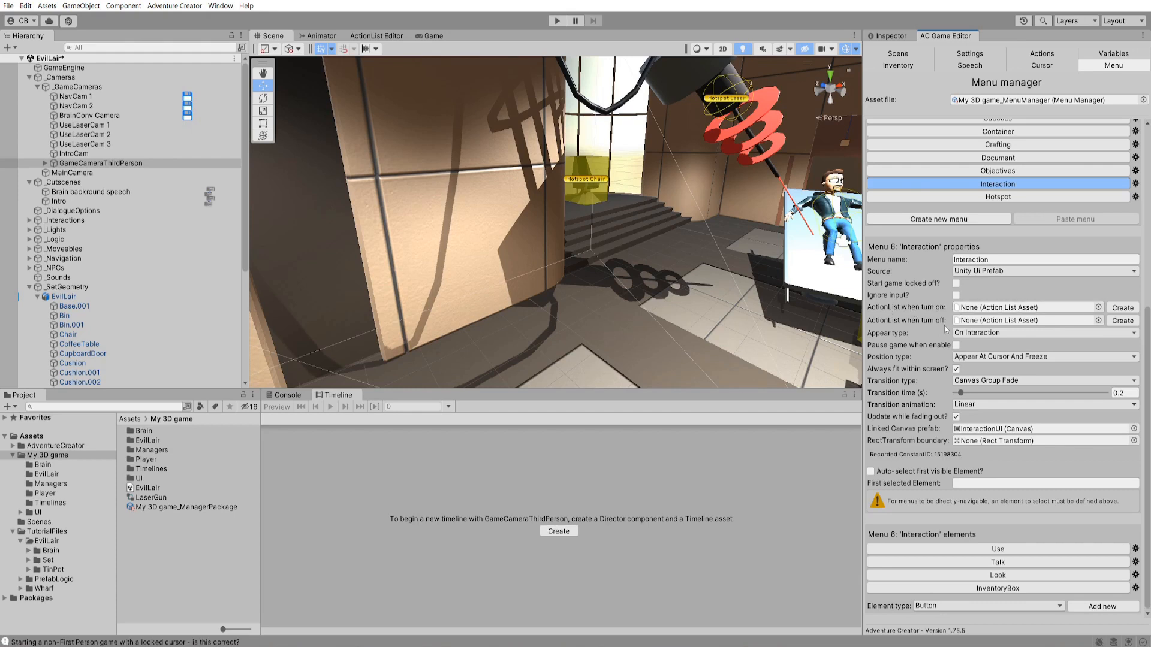
pyautogui.click(1122, 308)
pyautogui.click(1121, 321)
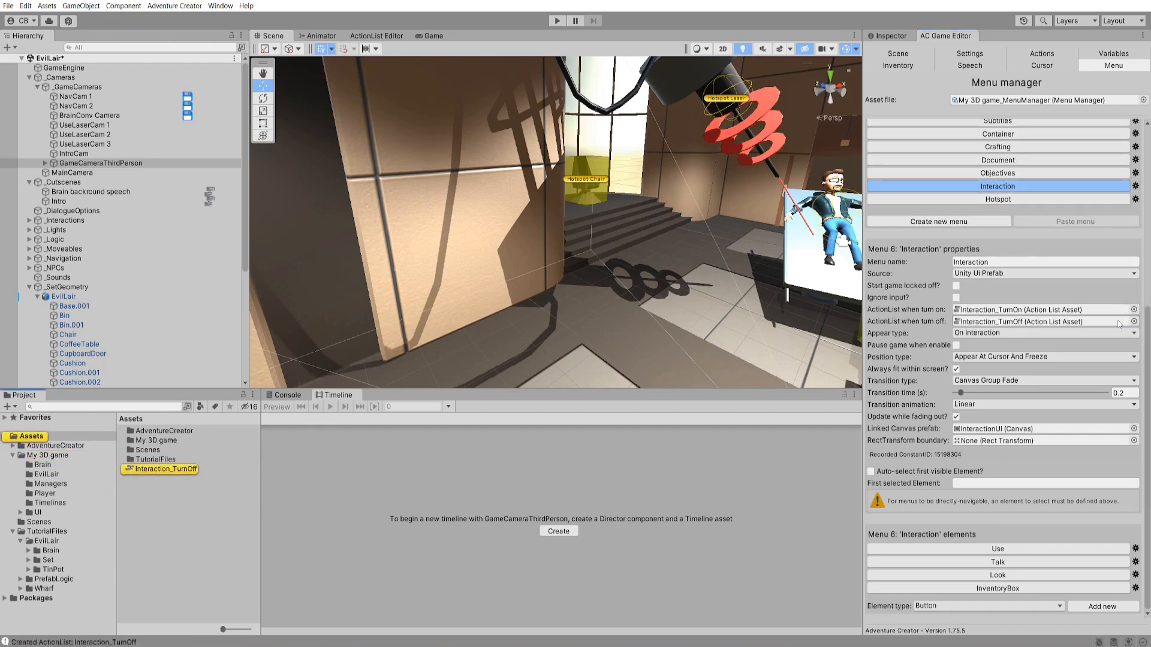
# - Create a folder named ActionLists inside the My 3D game folder
pyautogui.click(47, 454)
pyautogui.rightClick(48, 455)
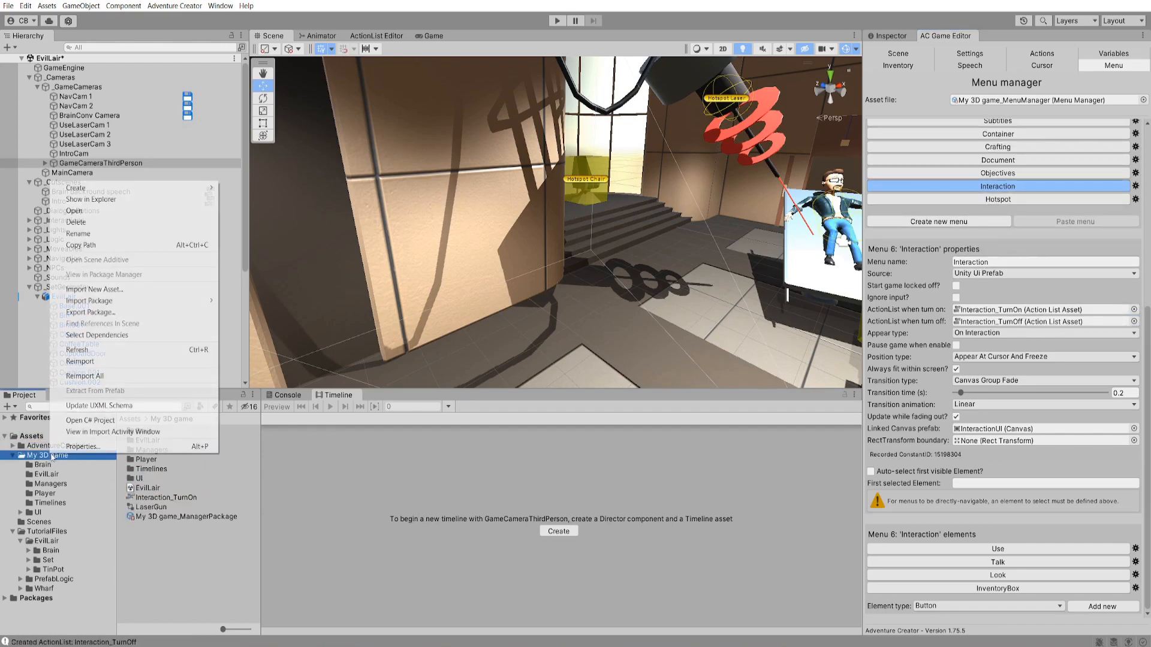
pyautogui.moveTo(75, 188)
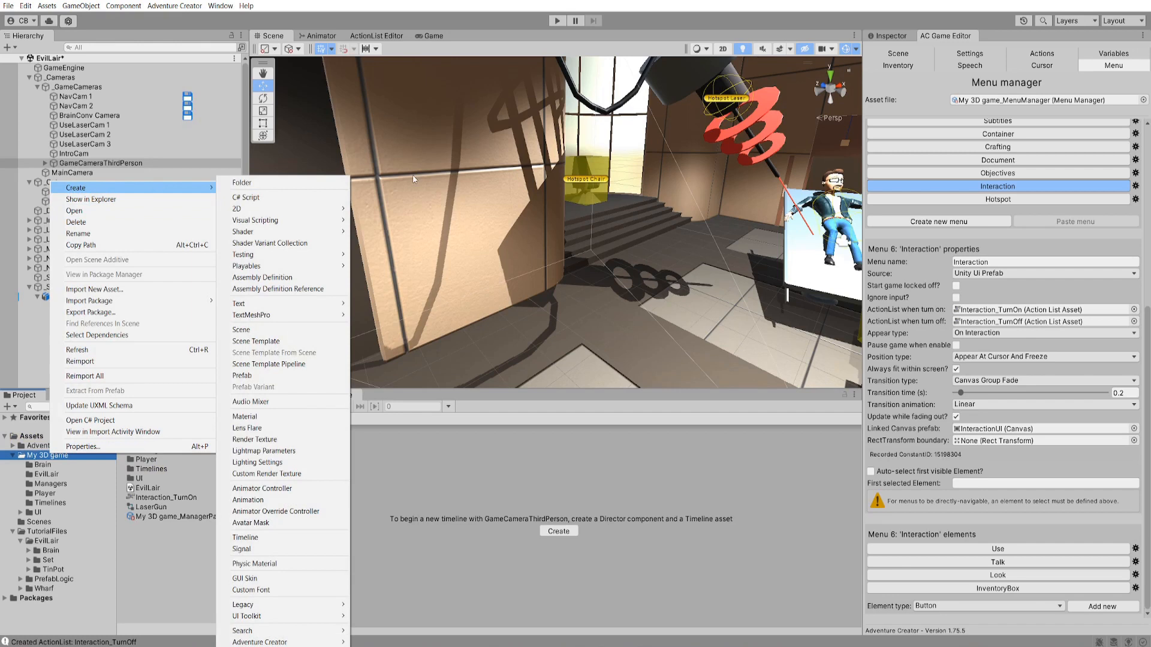
pyautogui.click(324, 188)
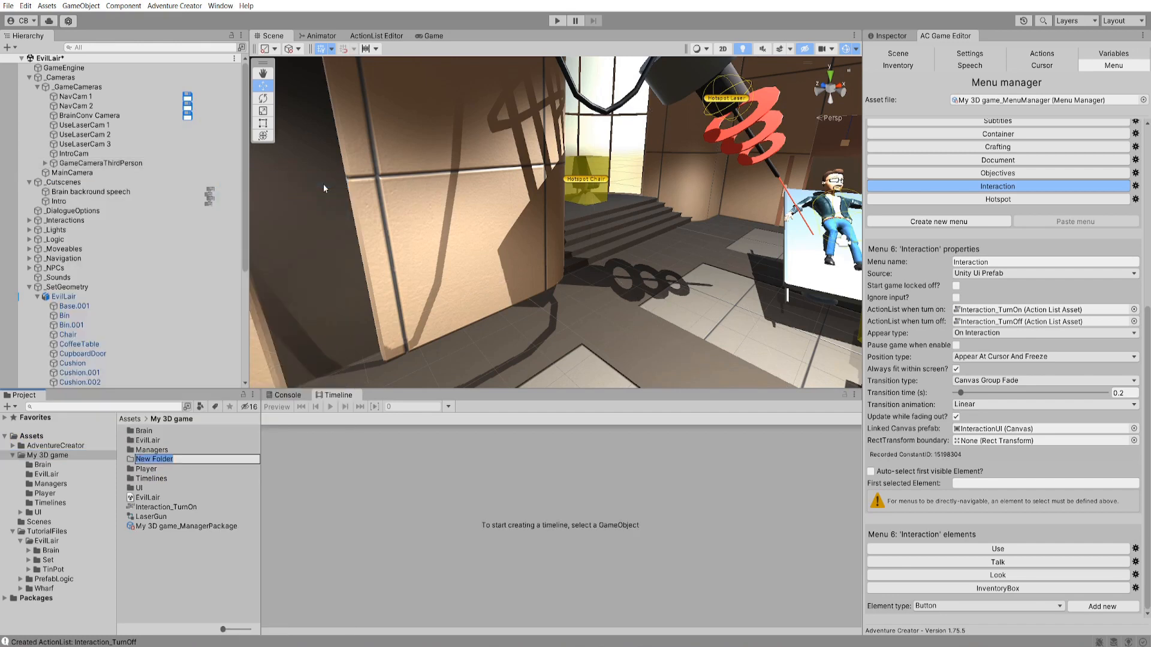
pyautogui.write('ActionLists')
pyautogui.press('Return')
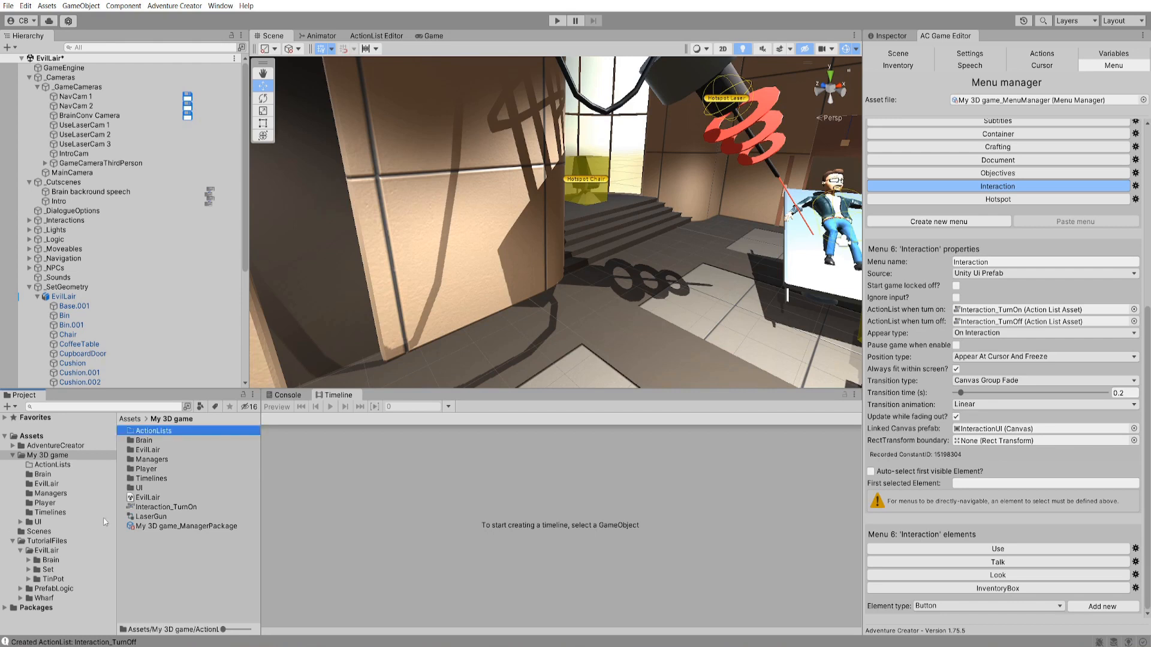
# - Move the Interaction_TurnOff and Interaction_TurnOn assets into the ActionLists folder and open that folder
pyautogui.click(1019, 321)
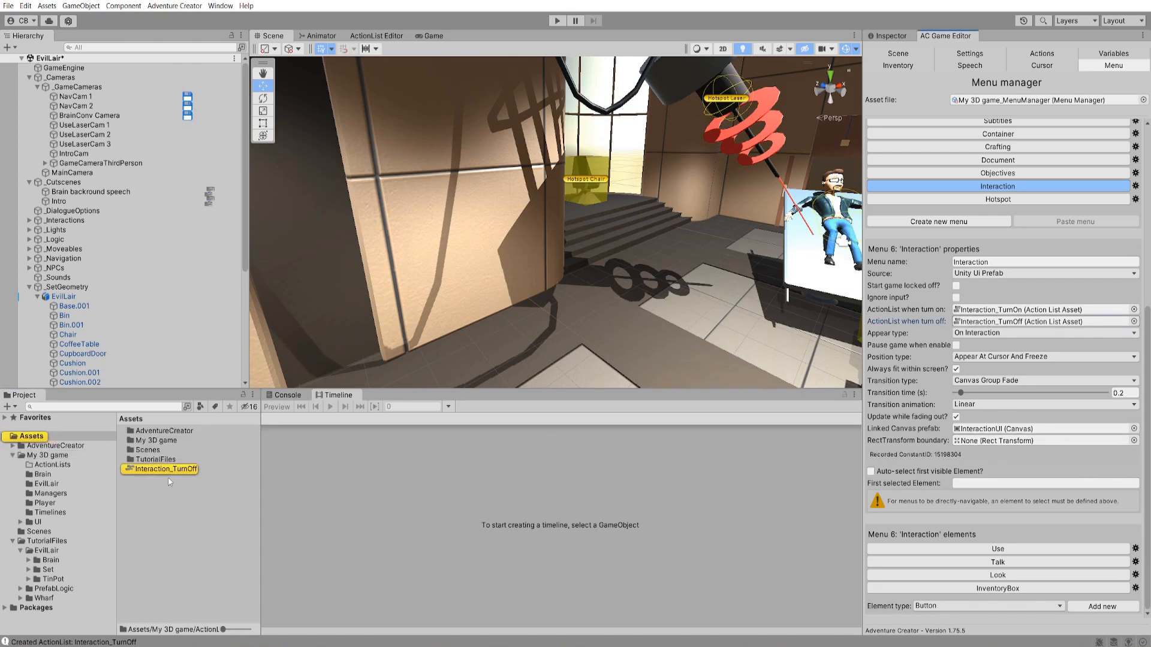
pyautogui.moveTo(165, 470); pyautogui.dragTo(52, 465)
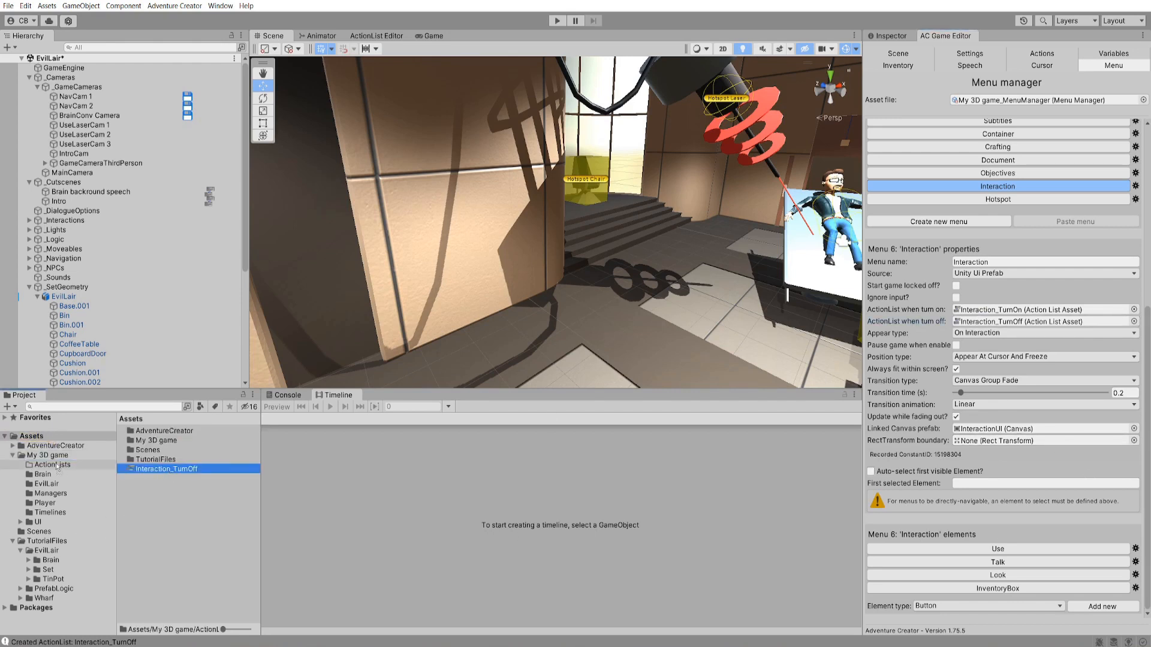
pyautogui.click(1043, 310)
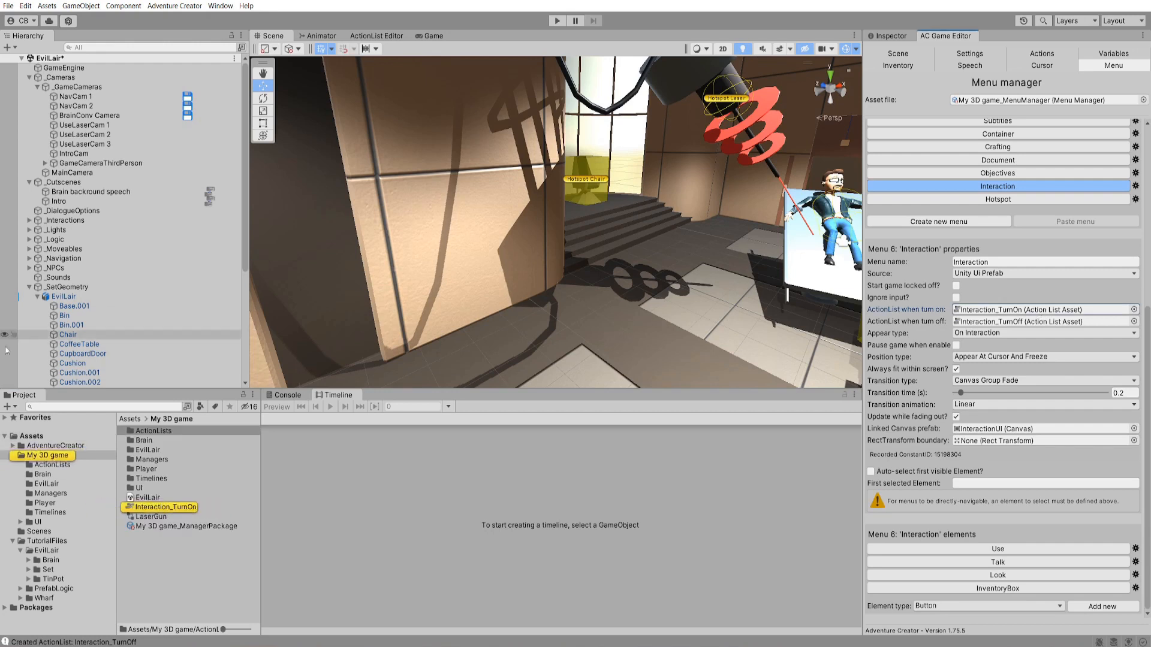
pyautogui.moveTo(58, 460); pyautogui.dragTo(57, 465)
pyautogui.click(59, 466)
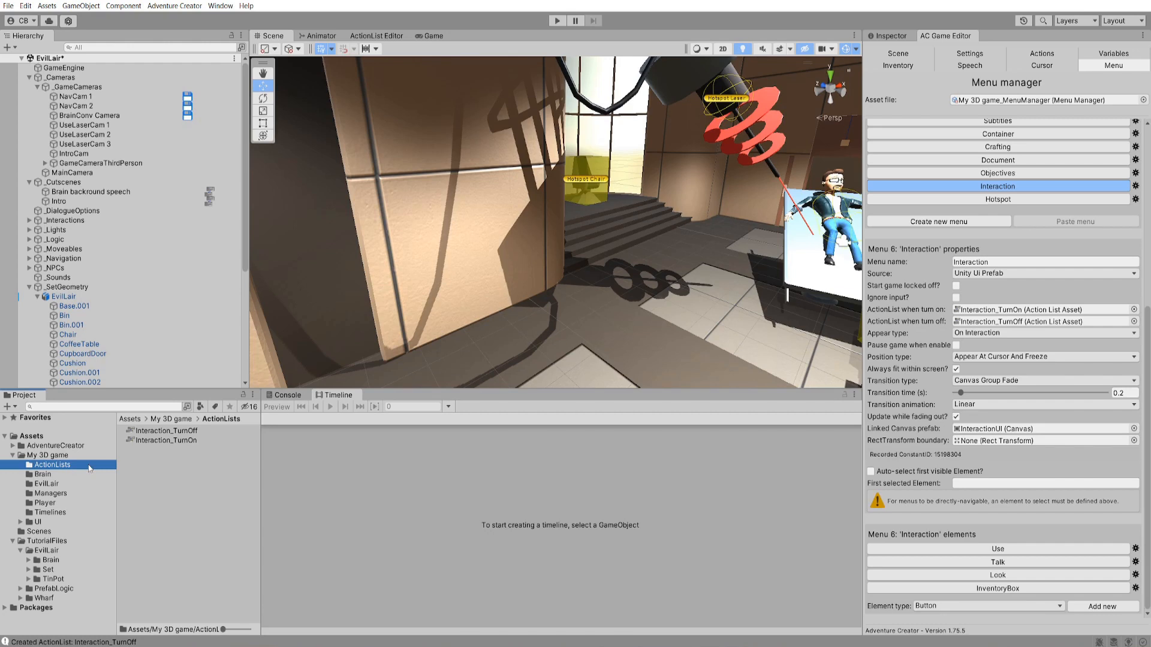
# - Change Interaction_TurnOn's action to Player: Constrain and set its cursor lock option to free the cursor
pyautogui.doubleClick(174, 444)
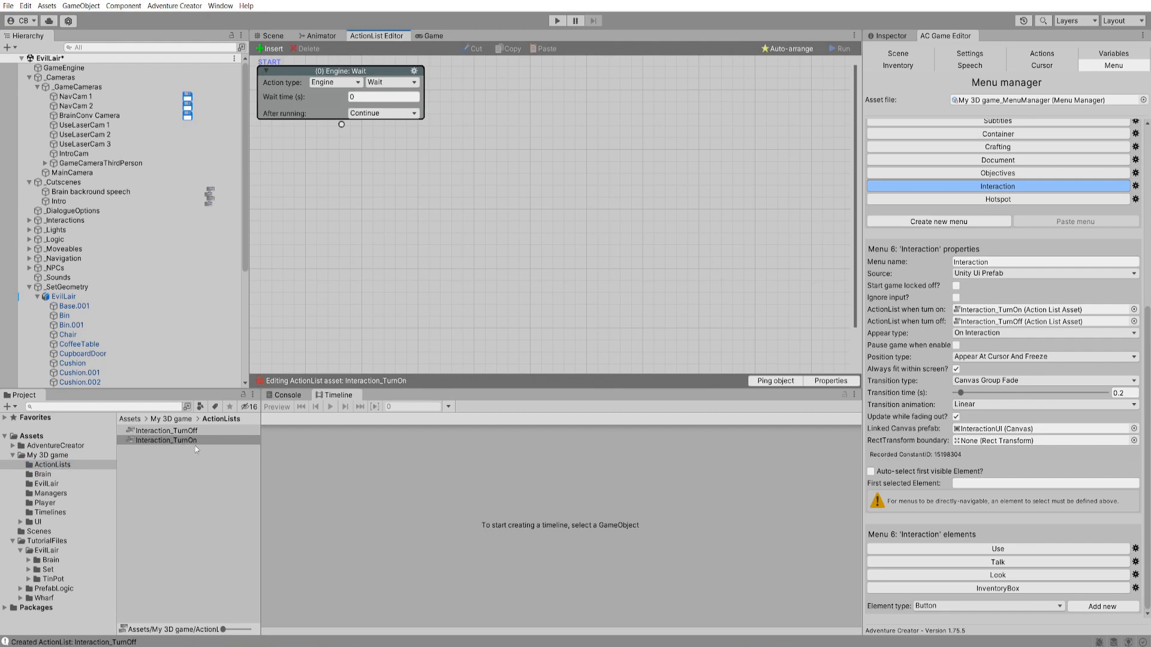
pyautogui.click(334, 82)
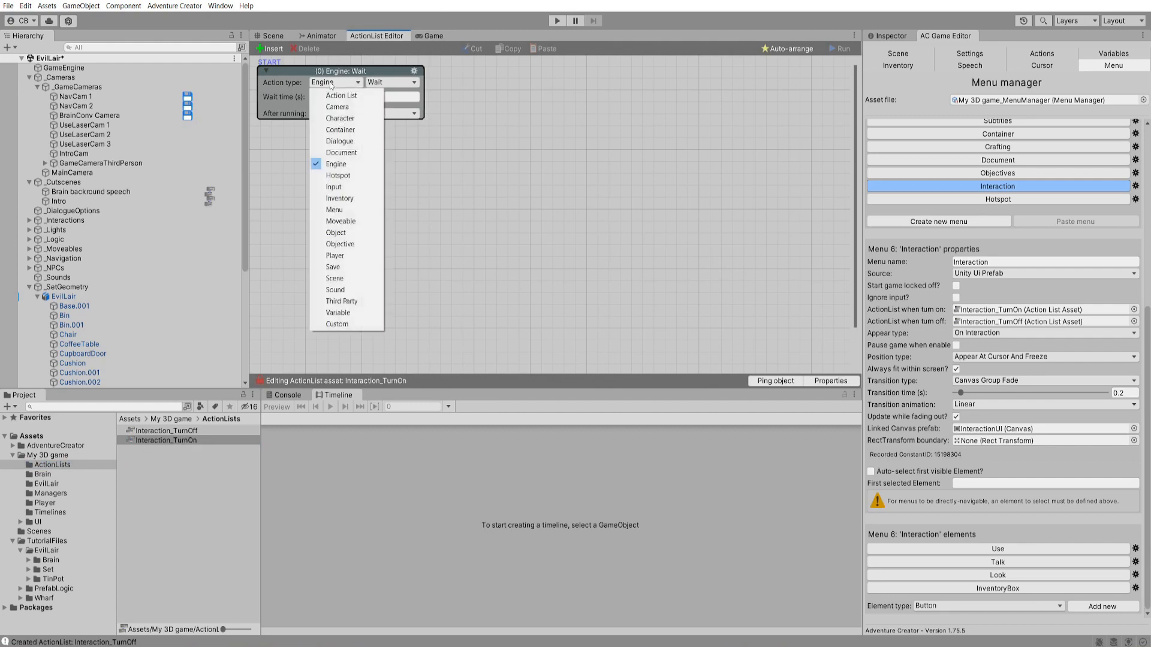
pyautogui.click(334, 255)
pyautogui.click(391, 82)
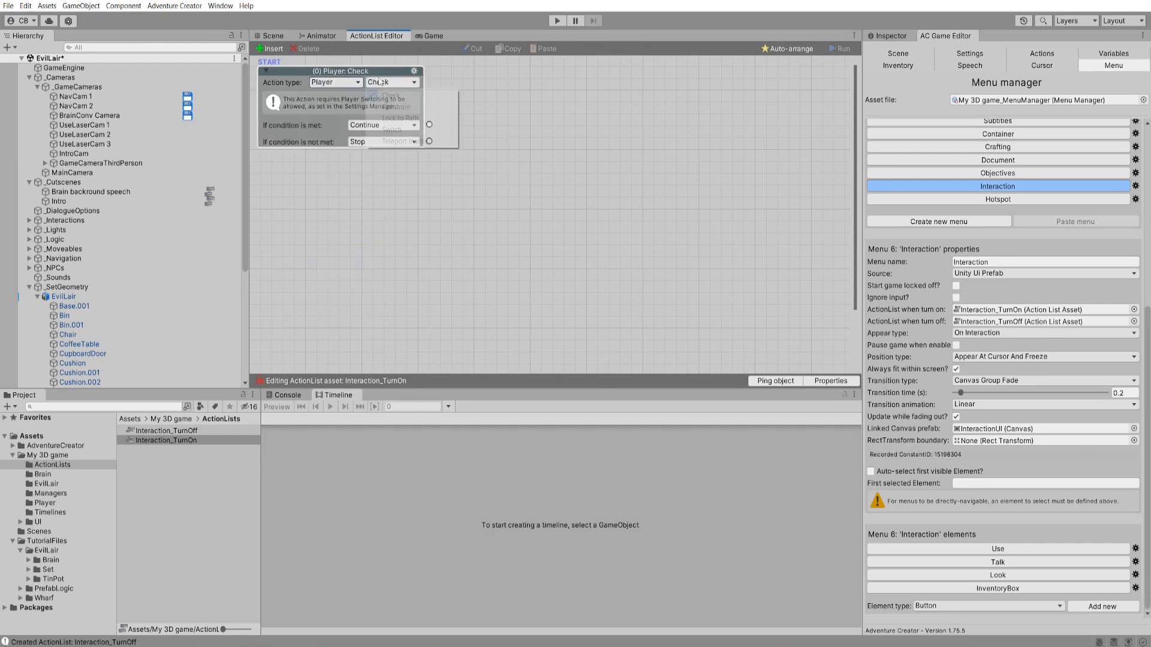
pyautogui.click(390, 95)
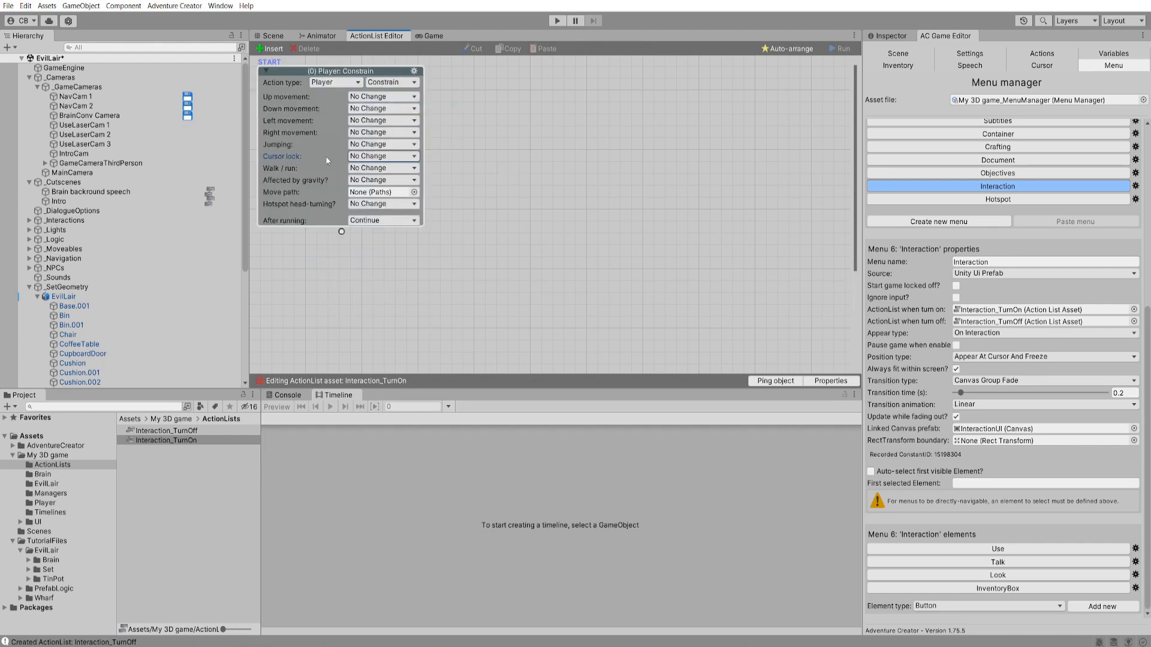
pyautogui.click(368, 156)
pyautogui.click(386, 190)
# - Change Interaction_TurnOff's action to Player: Constrain and set its cursor lock option to lock the cursor again
pyautogui.click(189, 431)
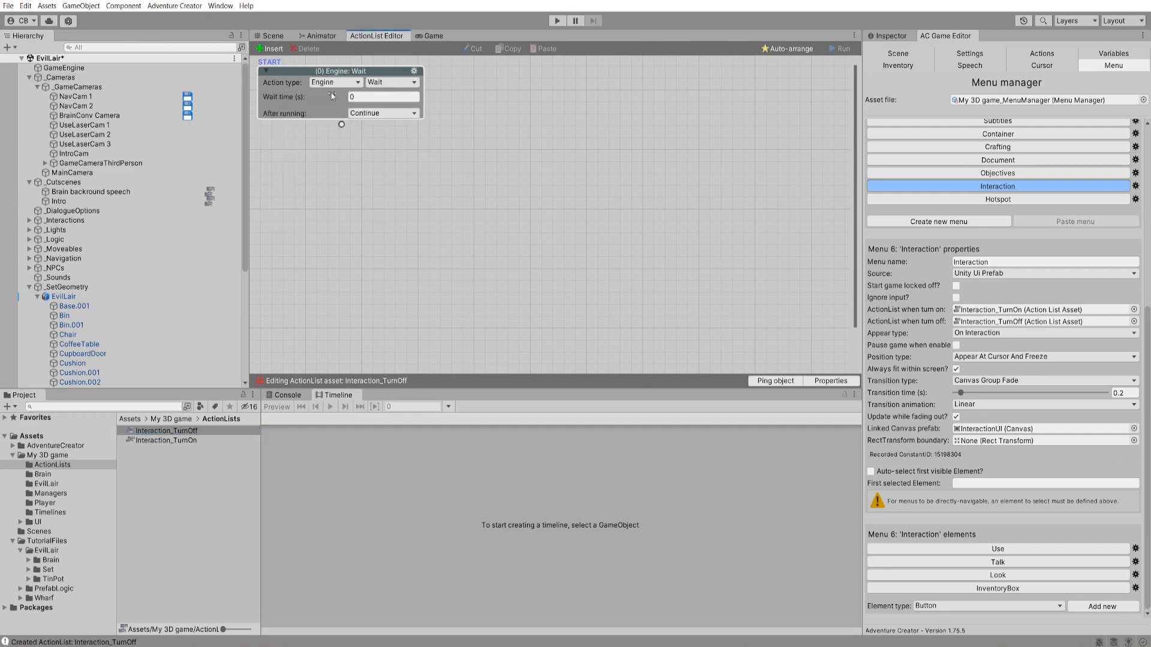
pyautogui.click(334, 82)
pyautogui.click(335, 255)
pyautogui.click(390, 82)
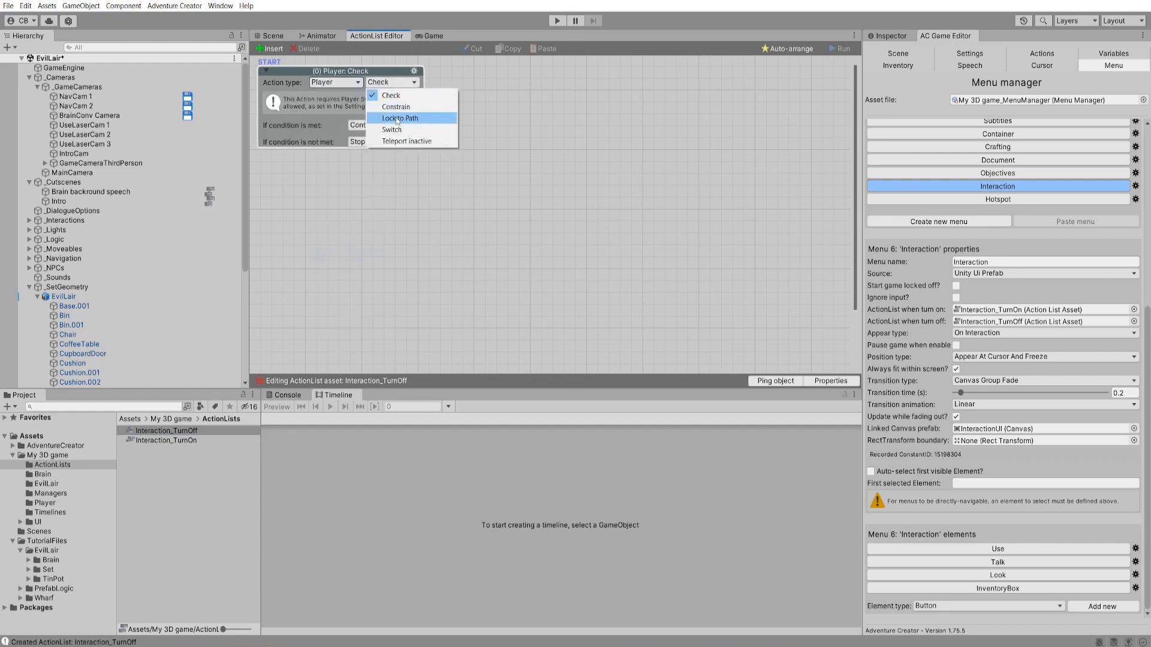
pyautogui.click(394, 107)
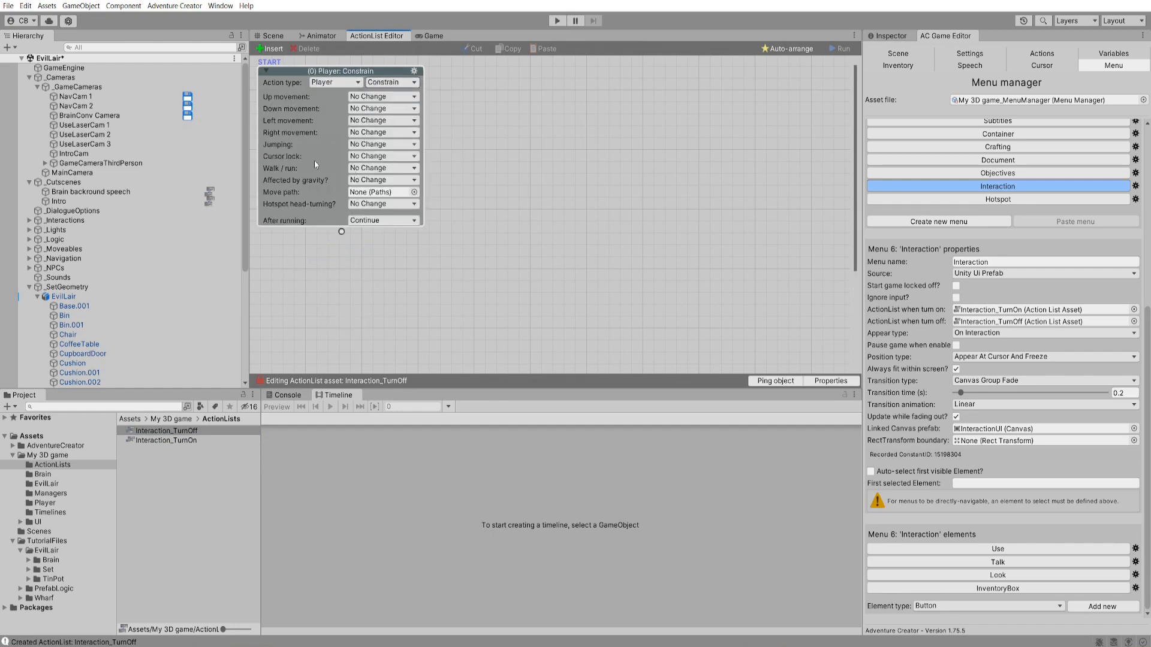
pyautogui.click(375, 156)
pyautogui.click(375, 169)
# - Play-test the scene, opening the Brain hotspot's interaction menu and choosing Use
pyautogui.click(557, 21)
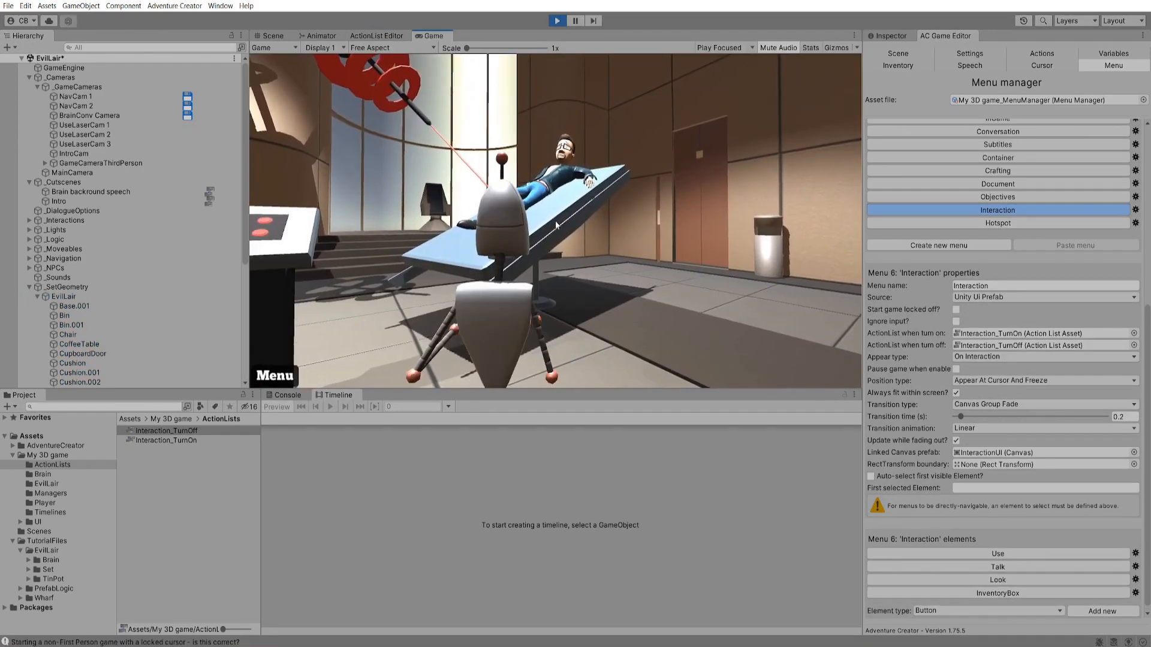
pyautogui.click(555, 225)
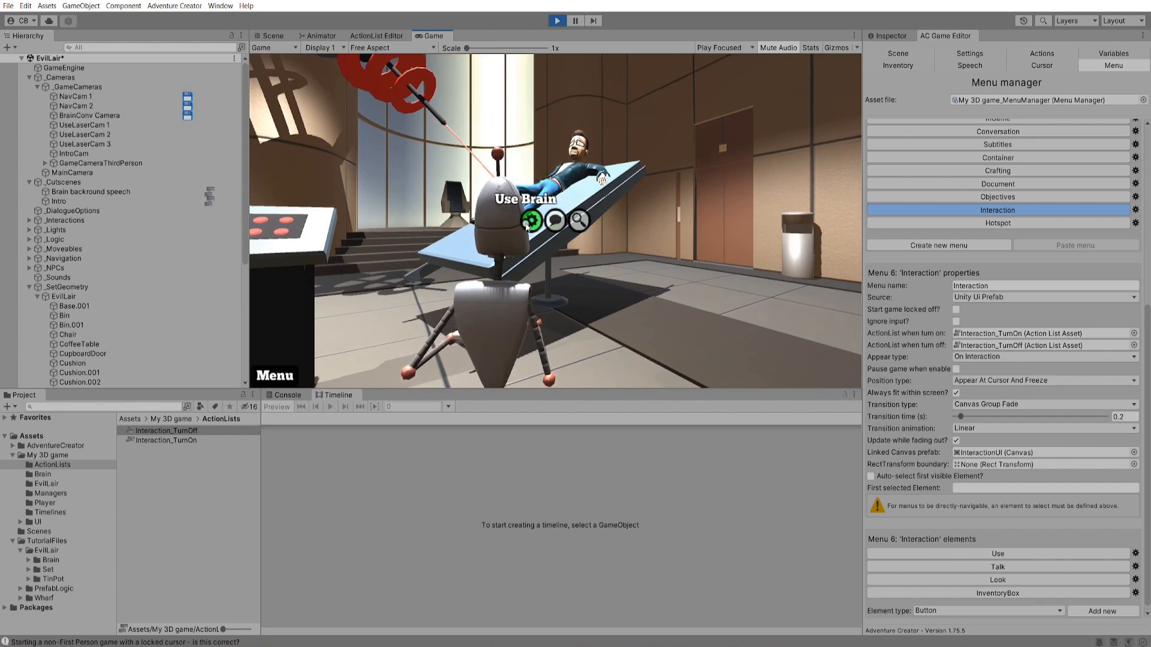
pyautogui.click(533, 223)
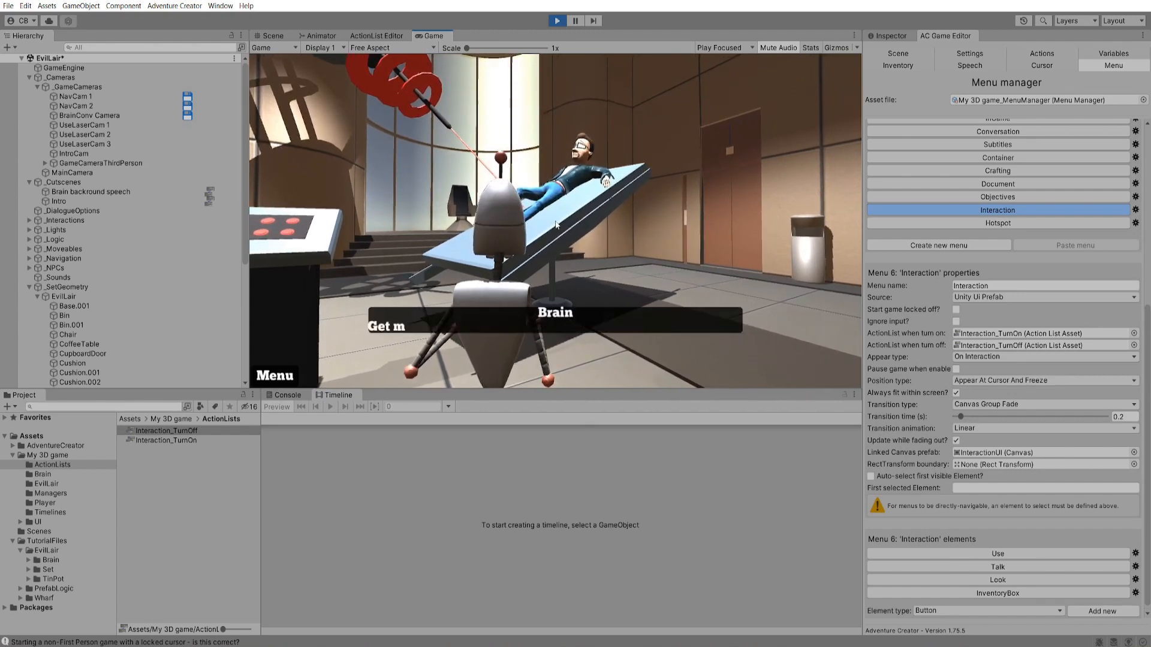
# - Set the interface settings to close interactions with Click Off Menu
pyautogui.click(946, 53)
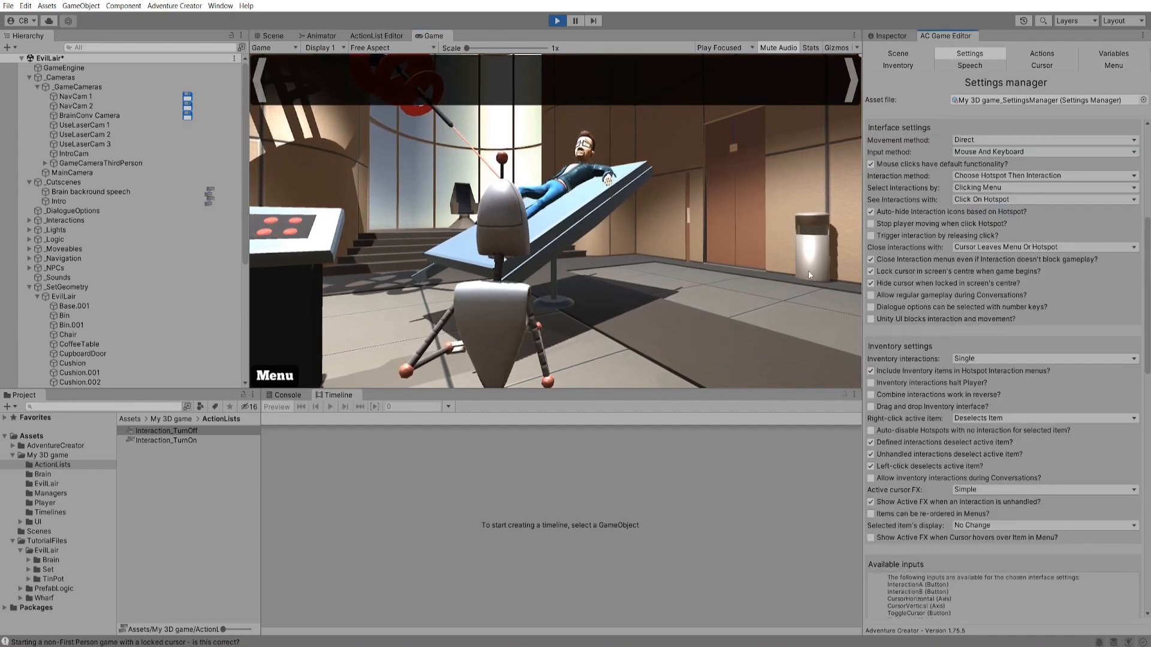
pyautogui.click(980, 250)
pyautogui.click(989, 295)
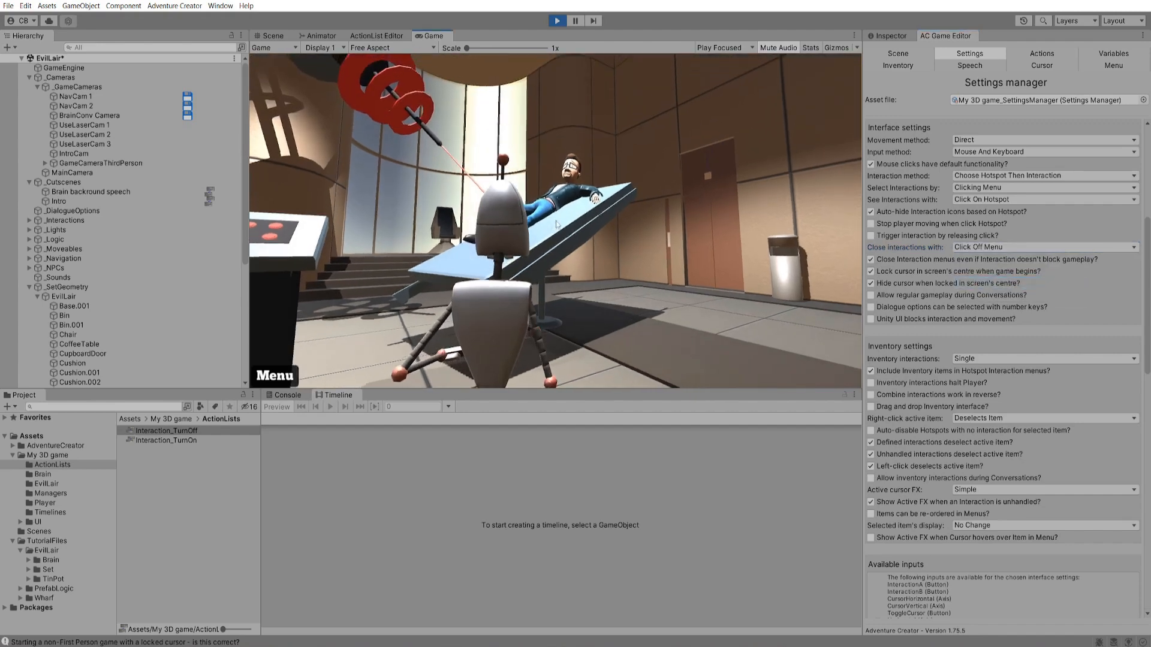
# - Test the Look interaction on the Brain hotspot and stop the play-test
pyautogui.click(555, 223)
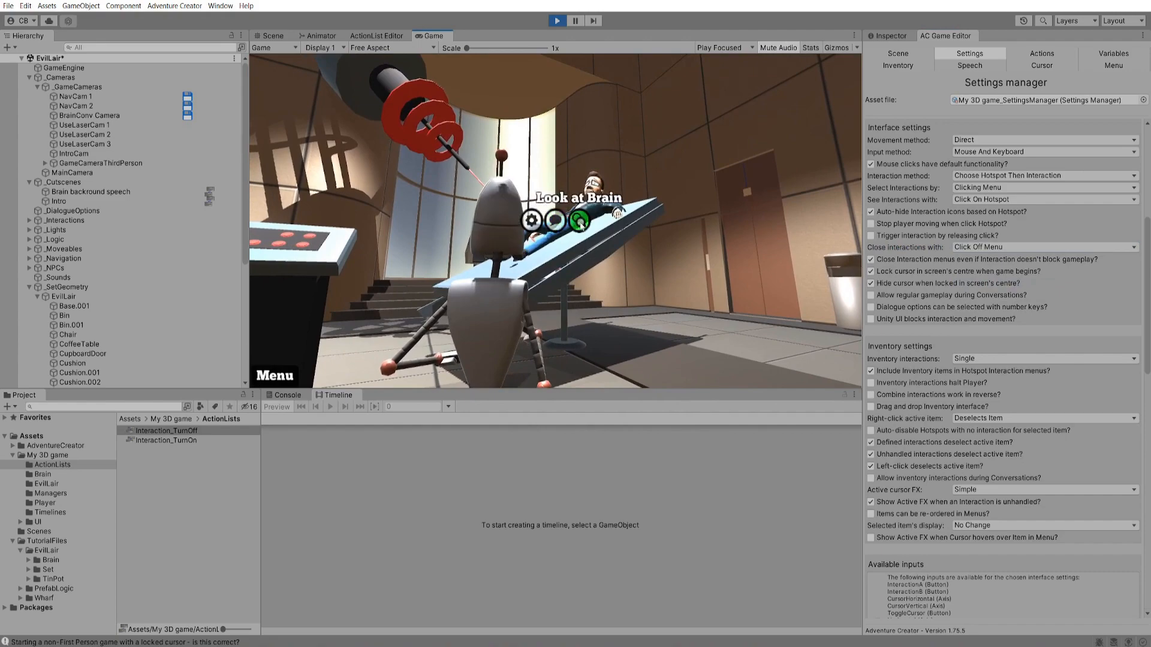
pyautogui.click(580, 224)
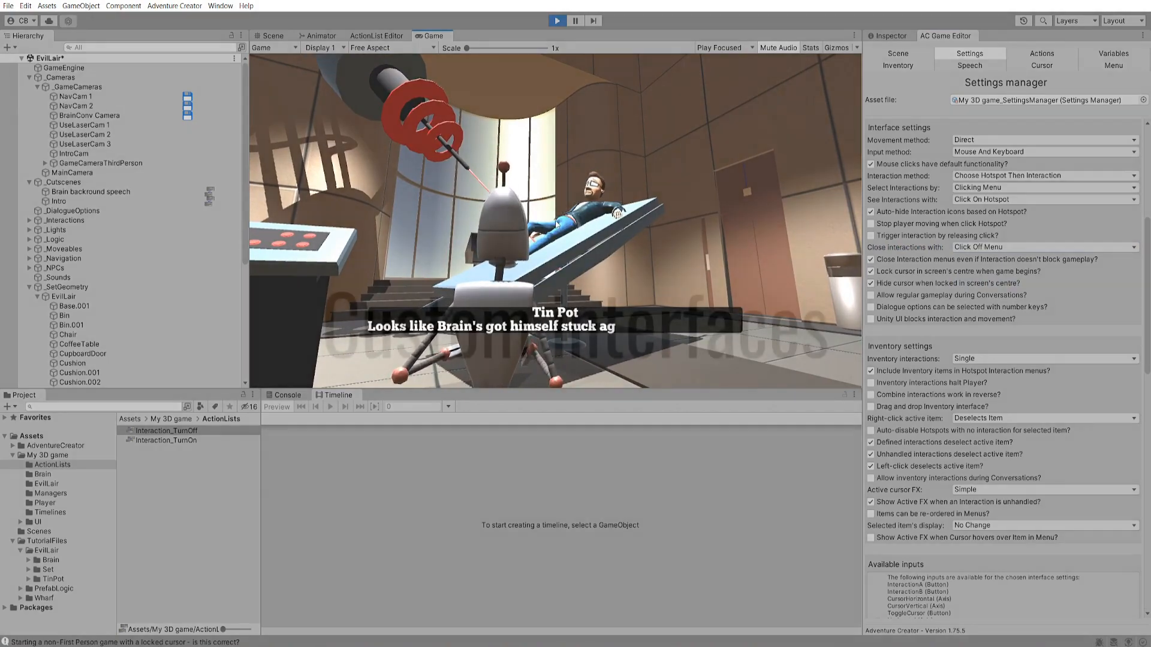
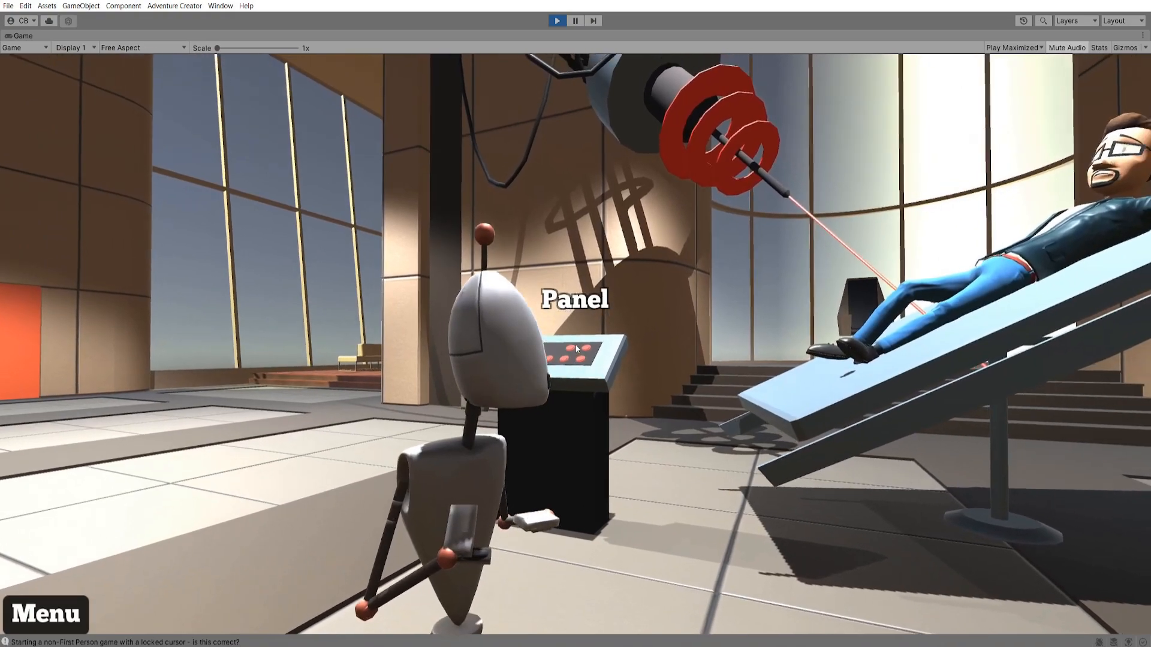
pyautogui.hotkey('ctrl', 'p')
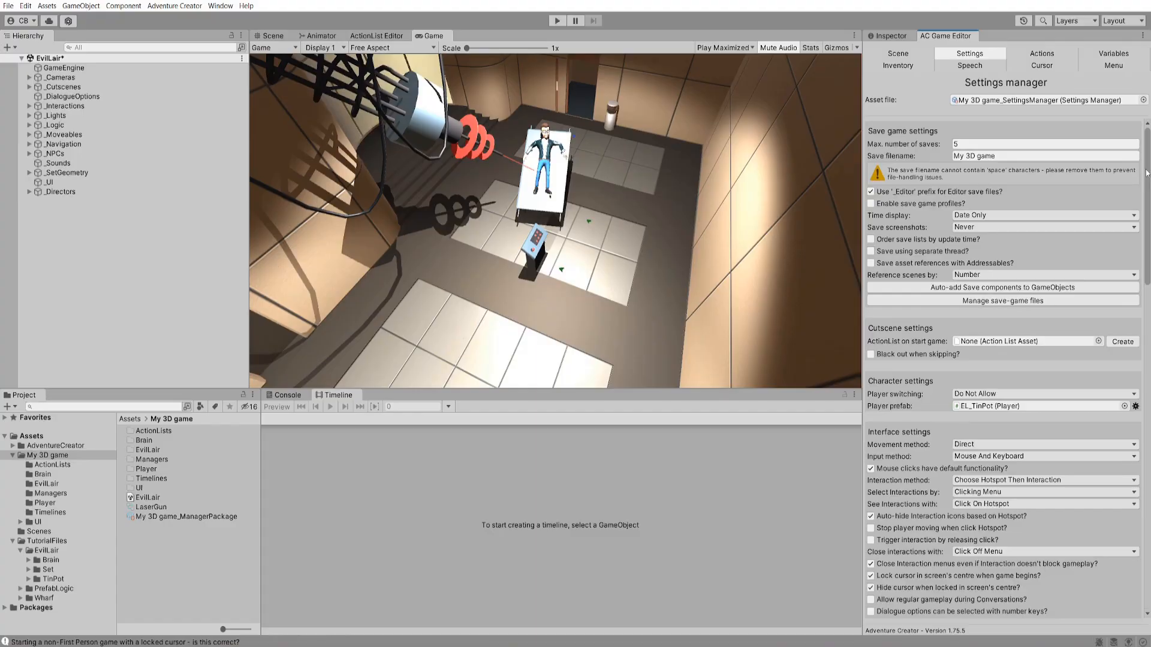
# - Set the hotspot detection method to Custom Script in the hotspot settings
pyautogui.moveTo(1145, 173); pyautogui.dragTo(1148, 339)
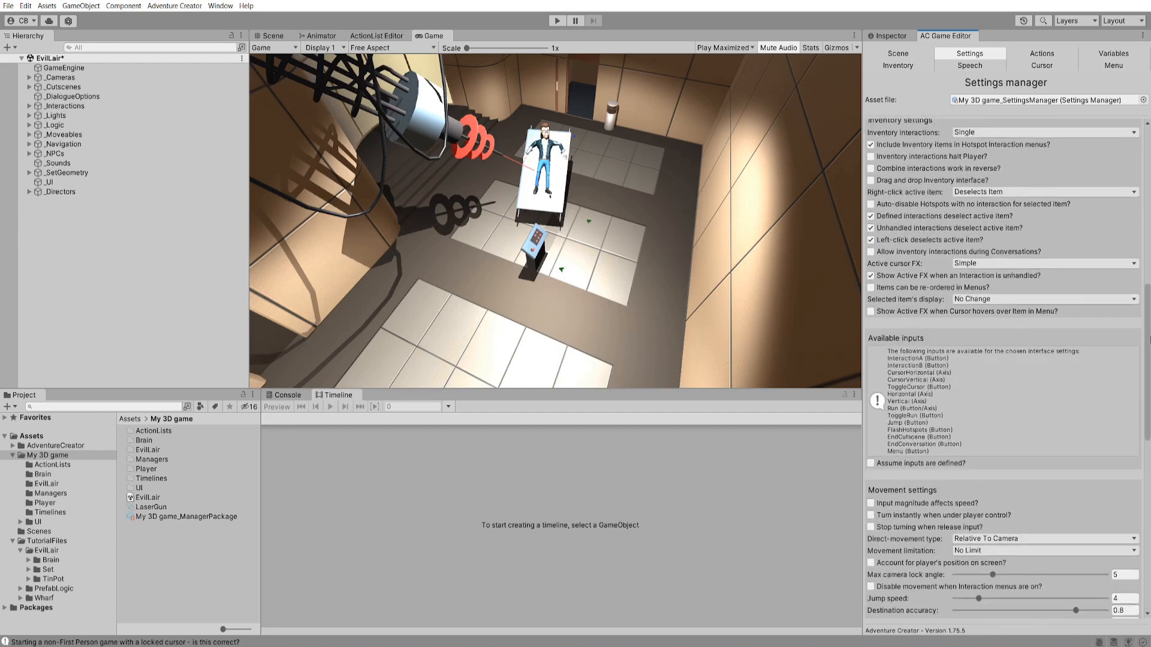
pyautogui.scroll(-10, 922, 468)
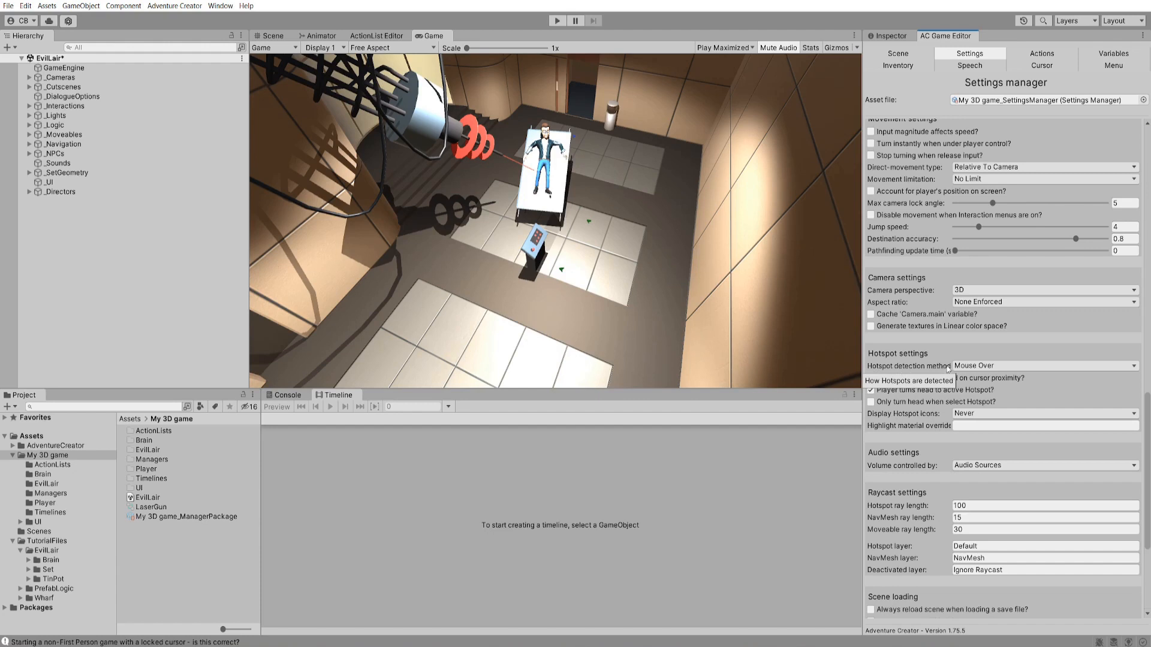
pyautogui.click(987, 370)
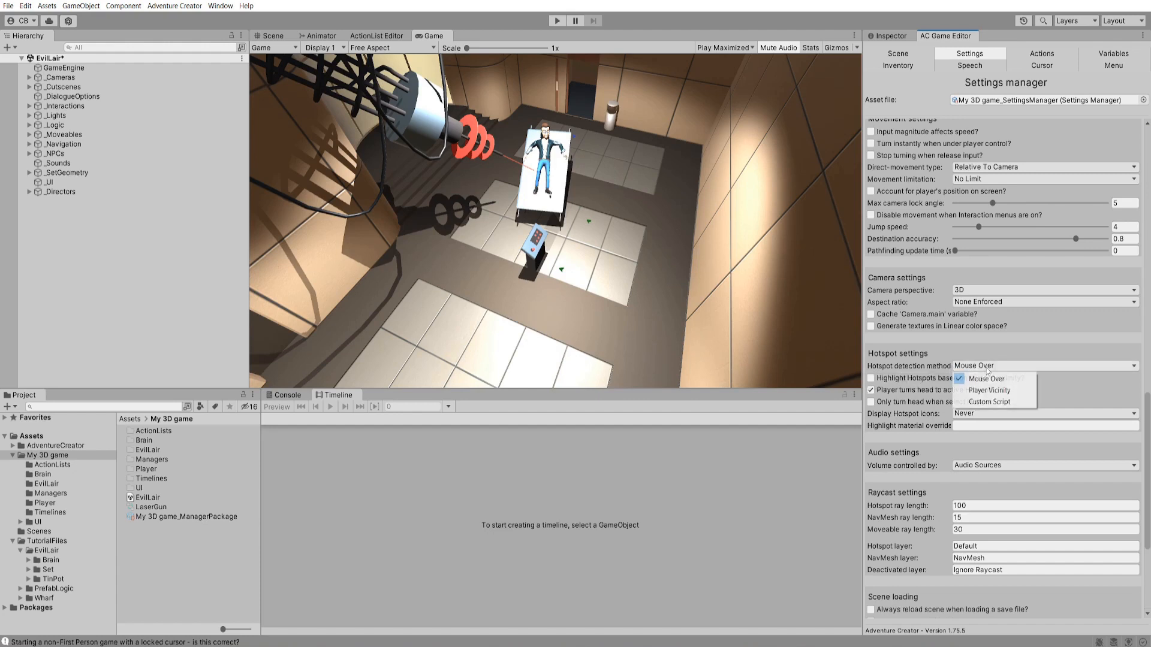
pyautogui.click(1021, 403)
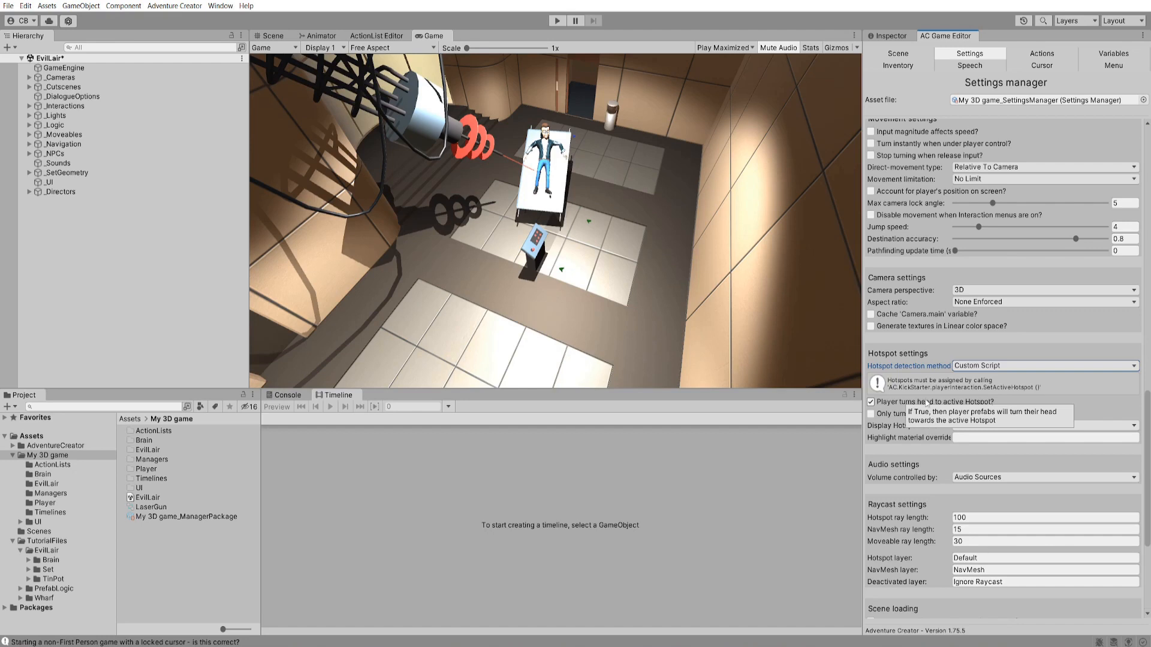
# - Open Adventure Creator's online downloads page in the web browser
pyautogui.click(185, 5)
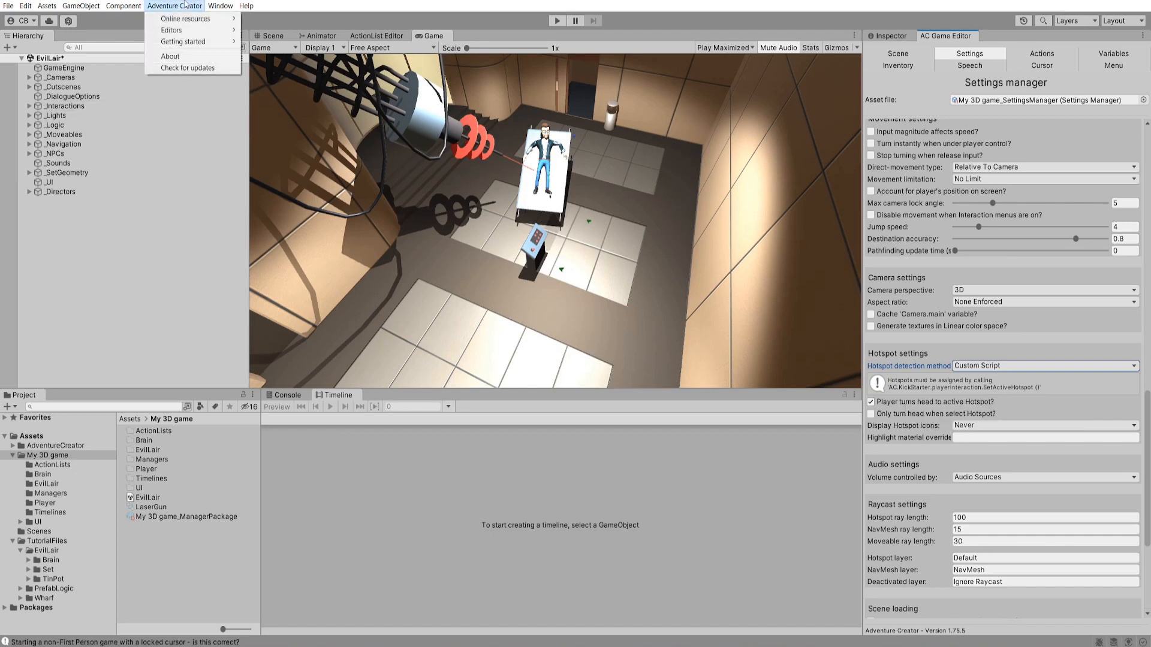
pyautogui.moveTo(190, 22)
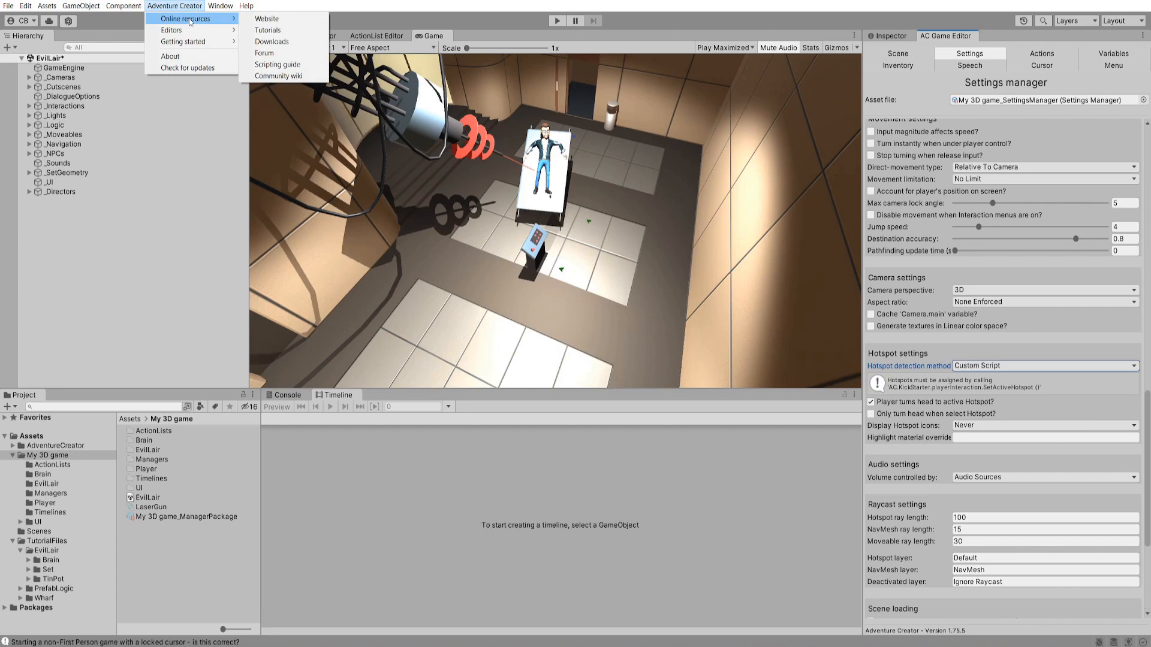
pyautogui.click(314, 48)
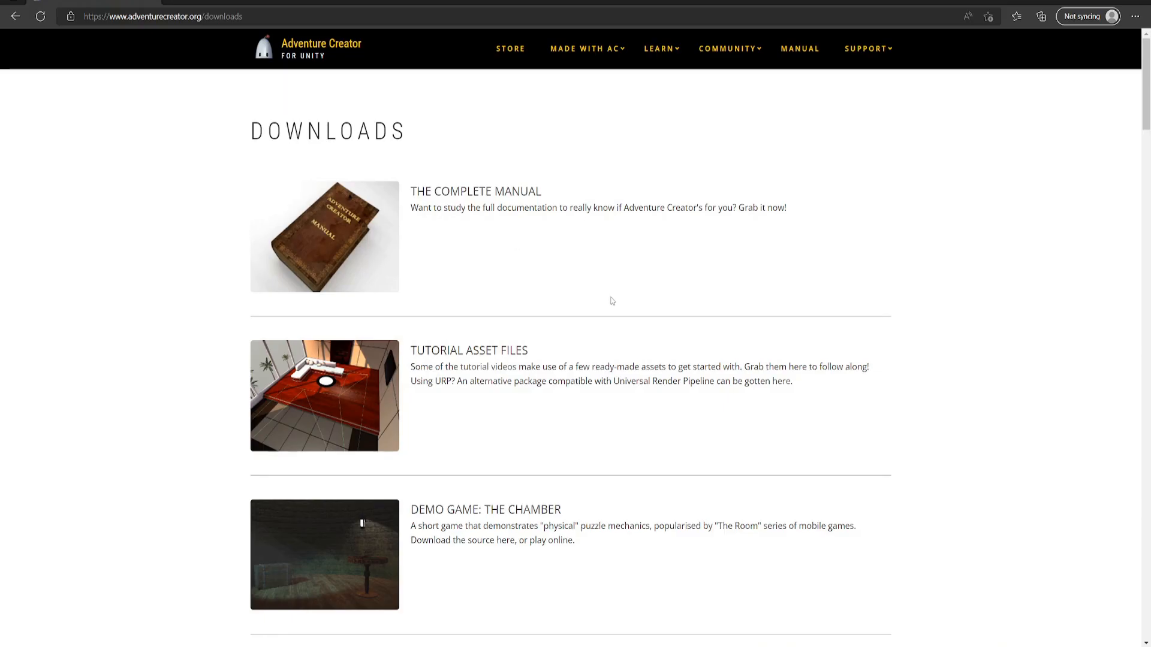
# - Download the UI Template: Screen-Space Hotspot Detection package from the downloads page
pyautogui.scroll(-8, 608, 300)
pyautogui.scroll(-20, 618, 301)
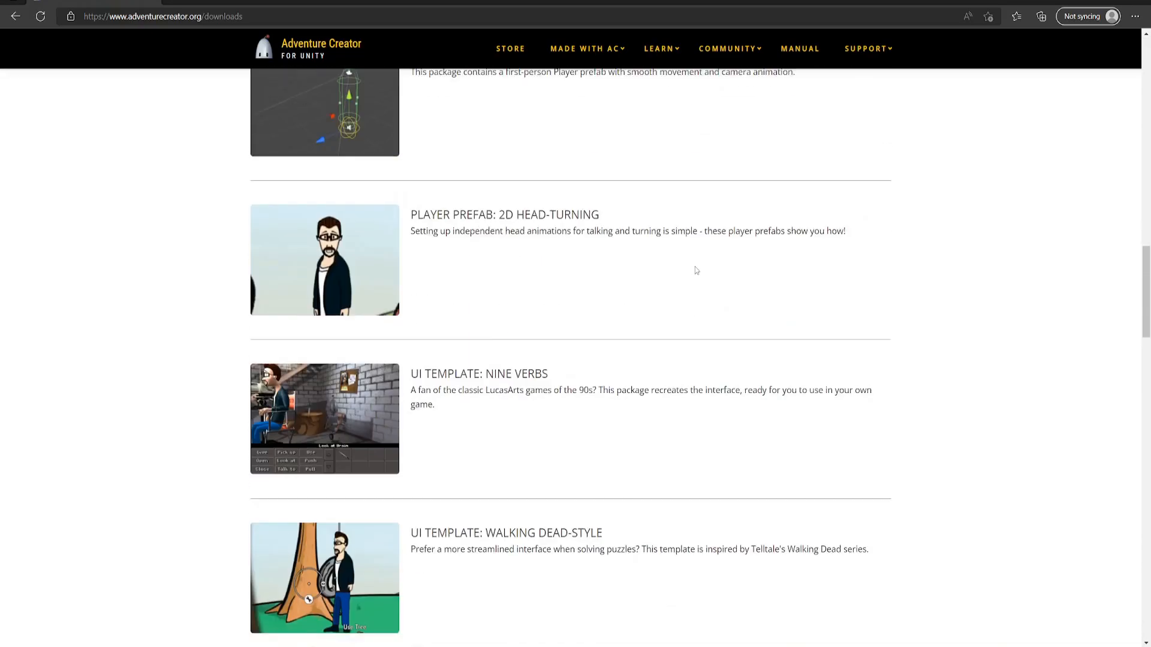
pyautogui.scroll(-1, 695, 269)
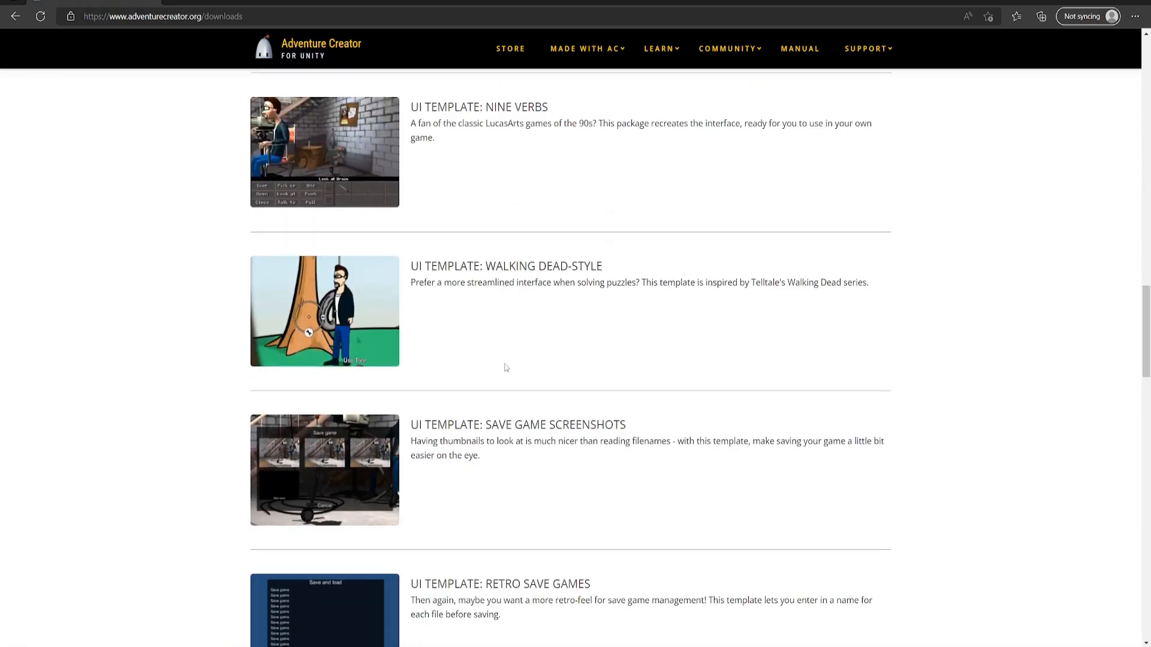
pyautogui.scroll(-8, 506, 368)
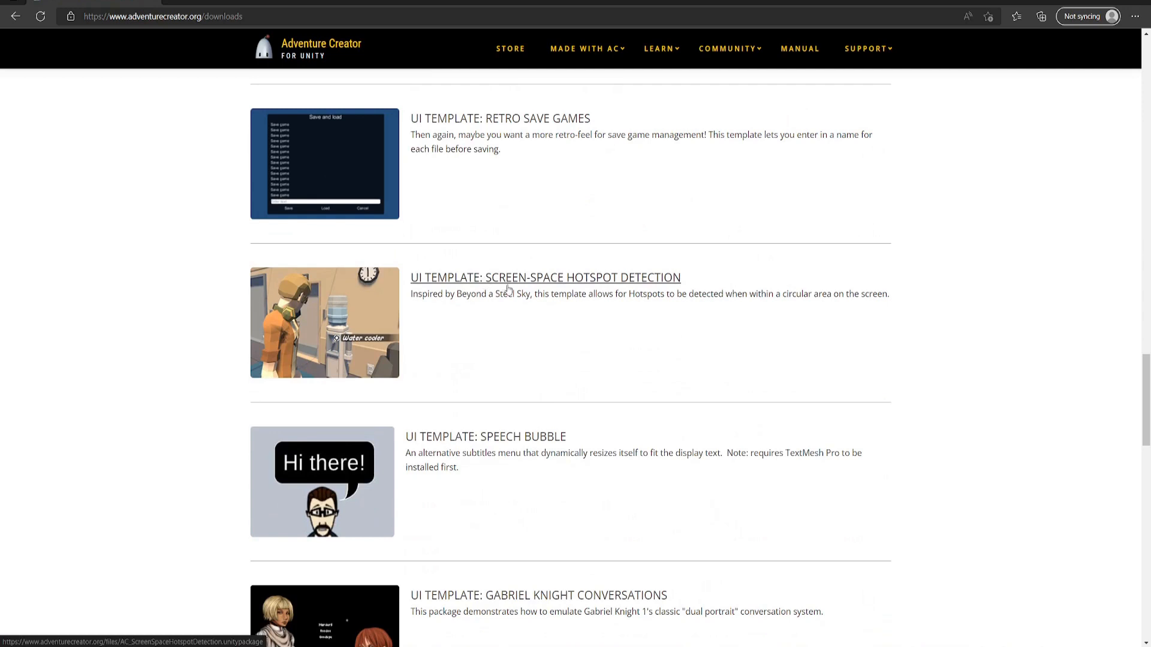
pyautogui.click(571, 287)
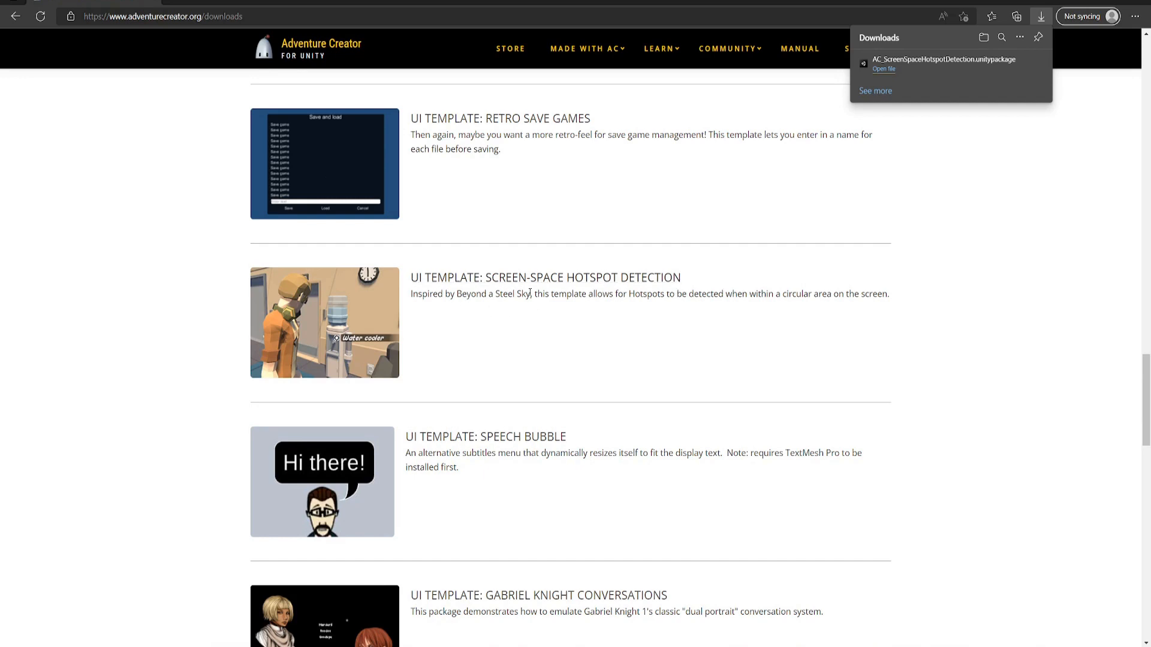
# - Switch to Unity and import all contents of the AC_ScreenSpaceHotspotDetection package into the project
pyautogui.hotkey('alt', 'Tab')
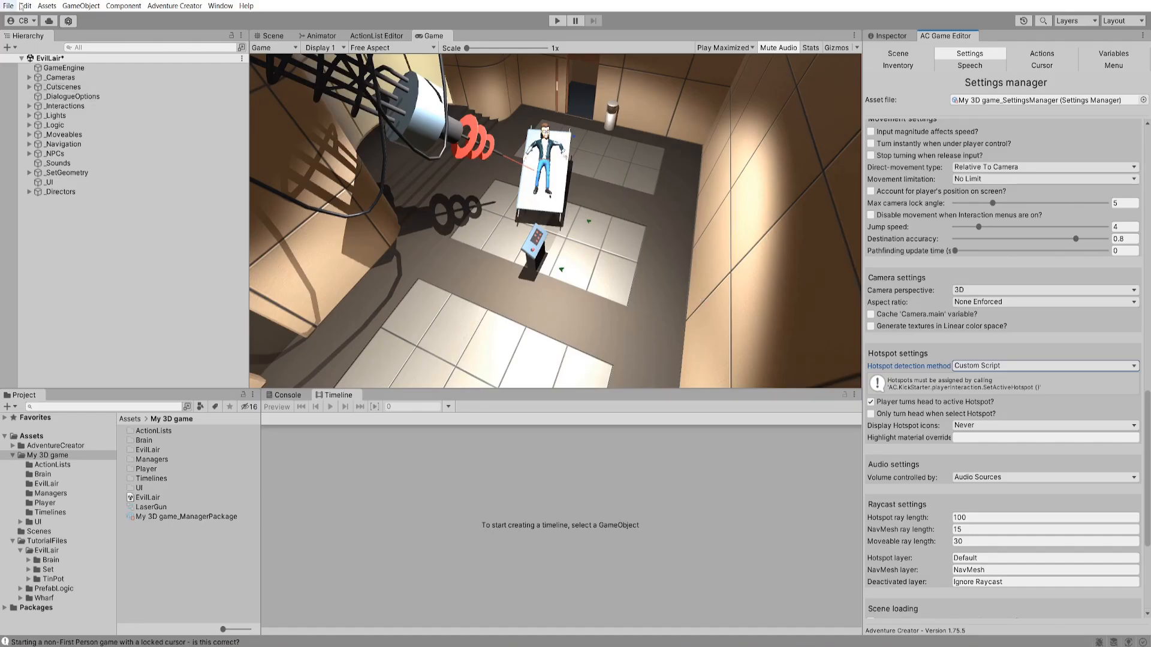
pyautogui.click(47, 5)
pyautogui.moveTo(169, 133)
pyautogui.click(242, 132)
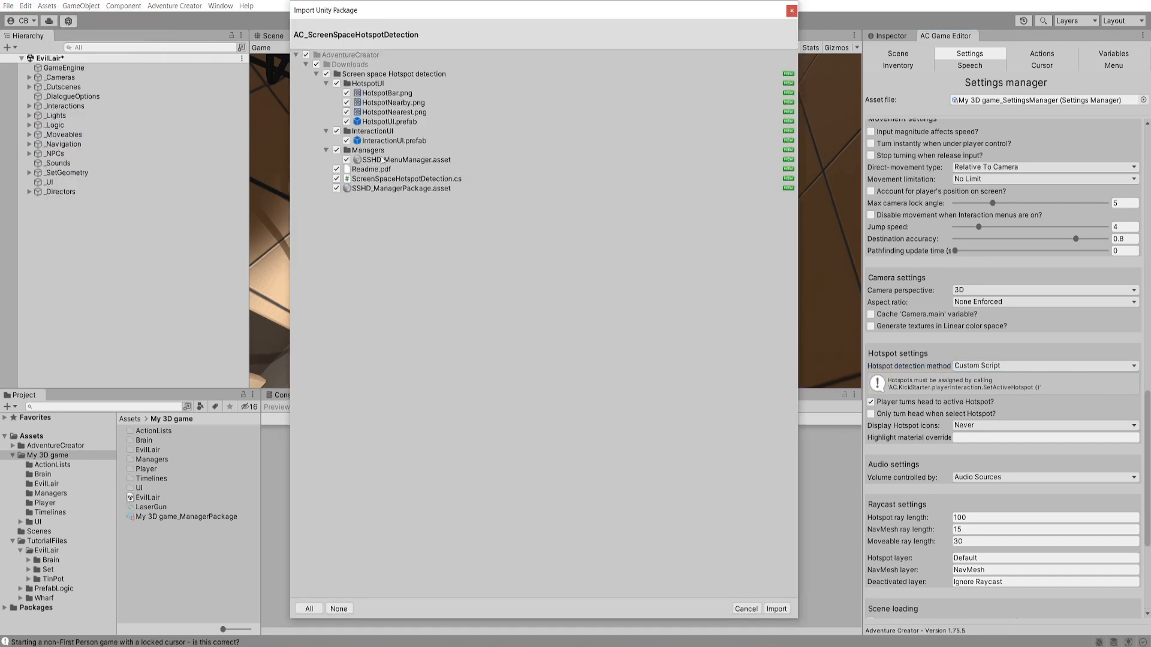
pyautogui.click(778, 608)
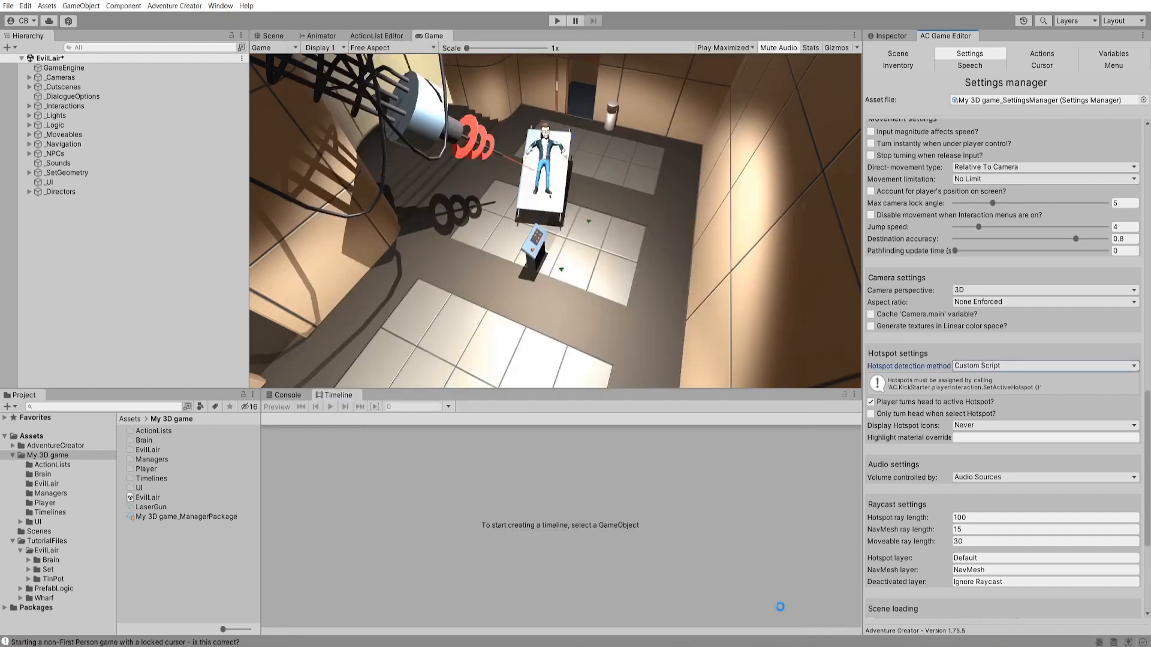
# - Open the Screen space Hotspot detection folder in AdventureCreator's Downloads and keep the hotspot detection method on Custom Script
pyautogui.click(75, 447)
pyautogui.doubleClick(168, 444)
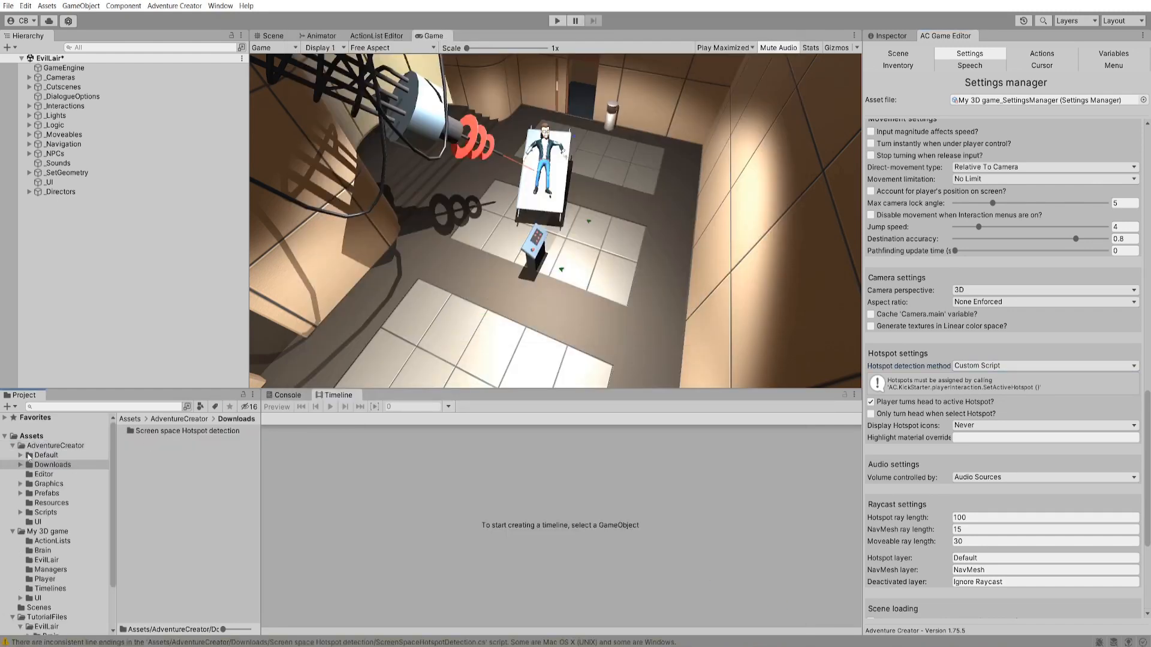
pyautogui.doubleClick(183, 432)
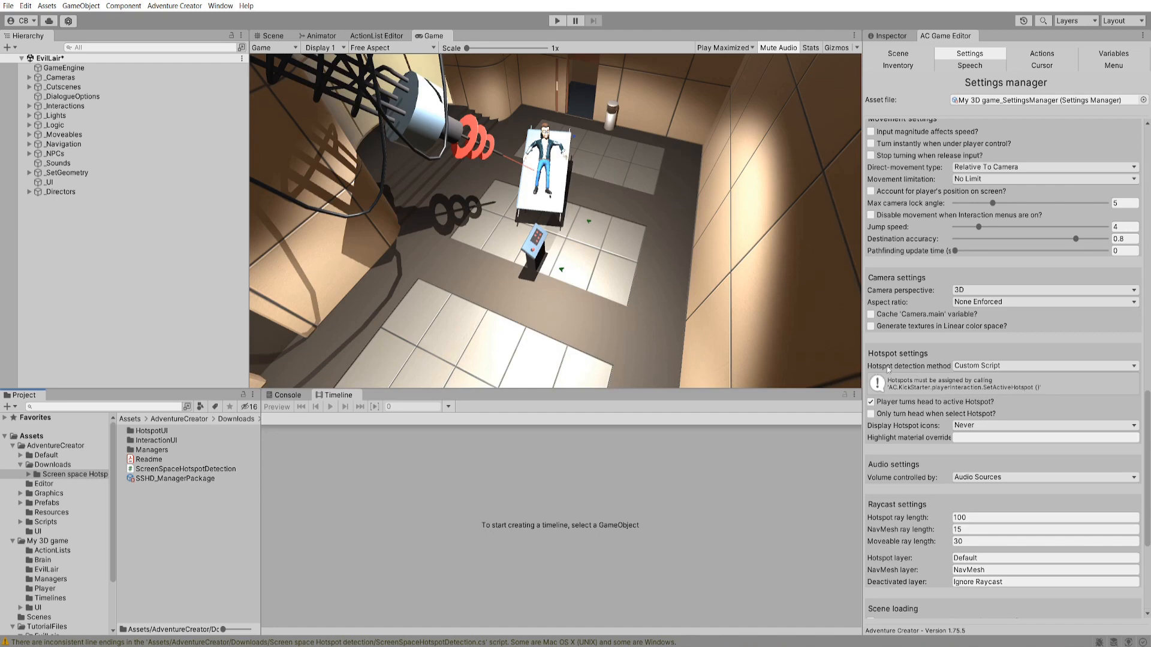
pyautogui.click(986, 367)
pyautogui.click(1001, 401)
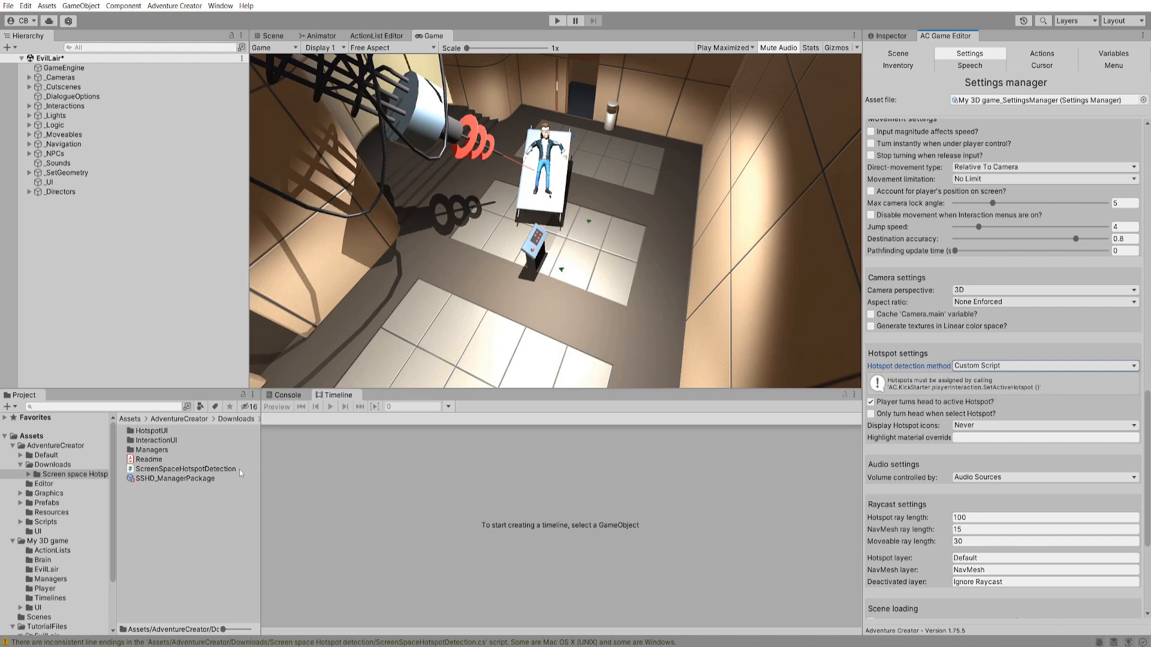
# - Create an empty GameObject named HotspotDetection and attach the ScreenSpaceHotspotDetection script to it
pyautogui.click(87, 12)
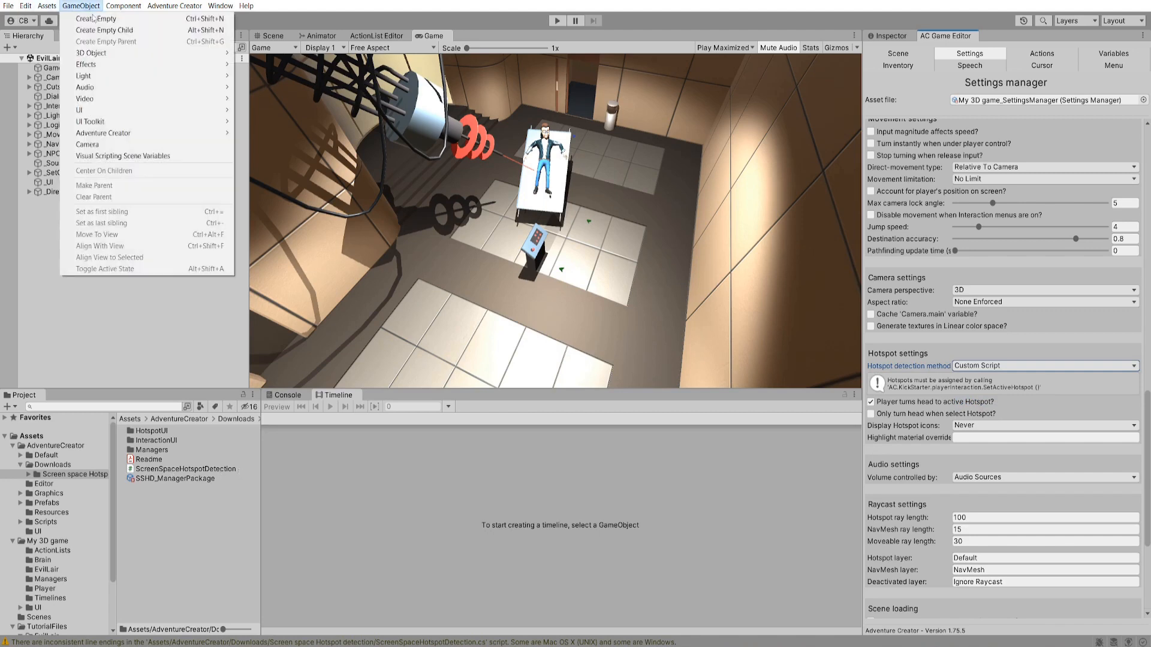
pyautogui.click(94, 19)
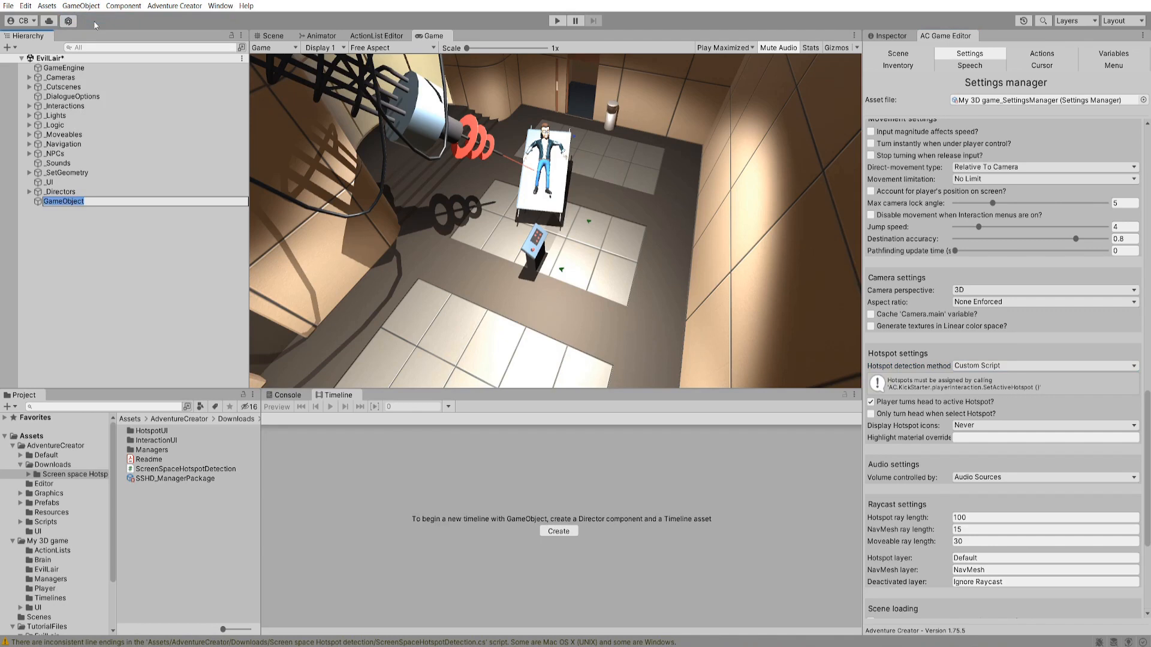
pyautogui.write('HotspotDetection')
pyautogui.press('Return')
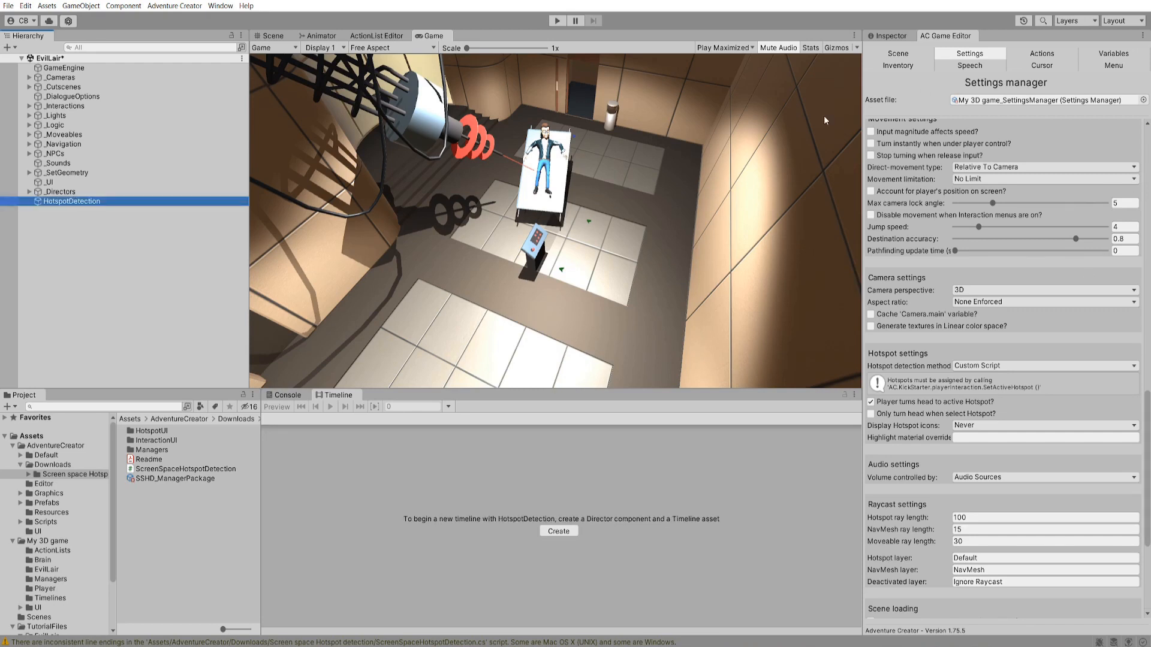
pyautogui.click(899, 37)
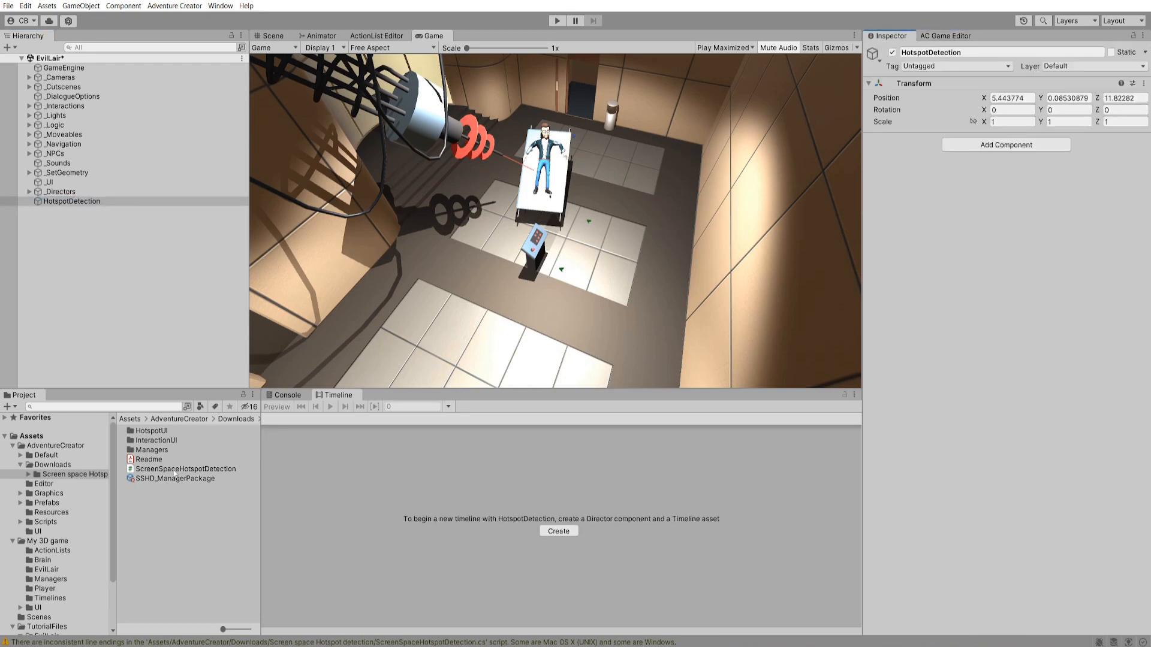
pyautogui.moveTo(174, 470); pyautogui.dragTo(1033, 267)
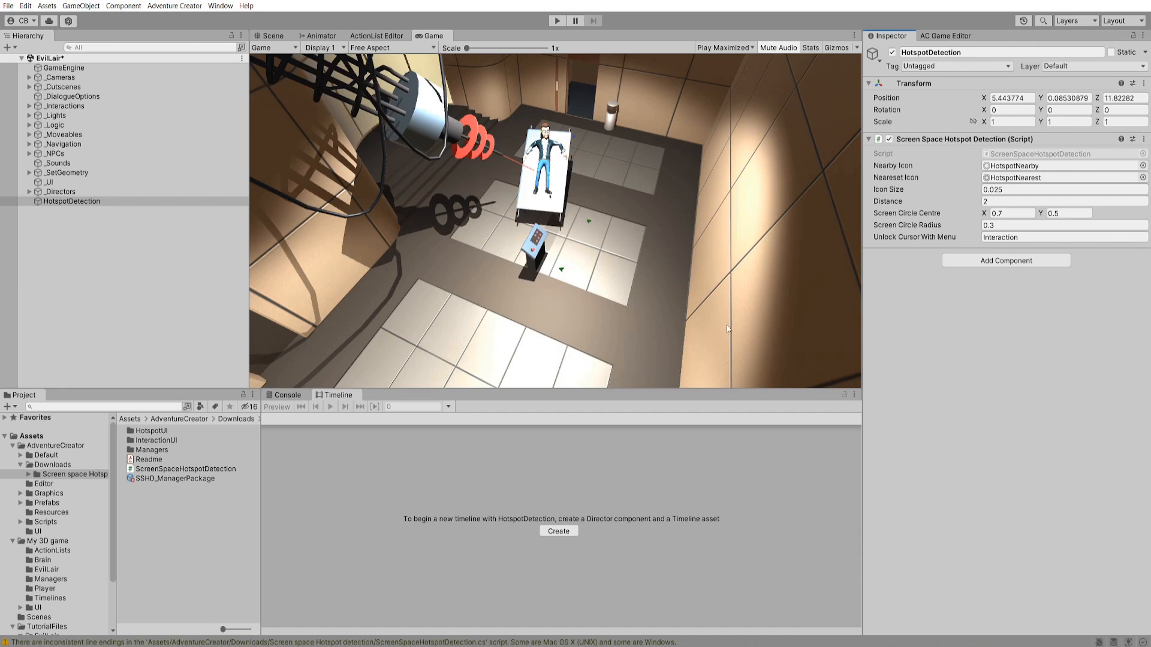
# - Play-test hotspot detection by moving the robot near the Panel, stop the play-test, and set the detection script's Distance to 3
pyautogui.click(556, 21)
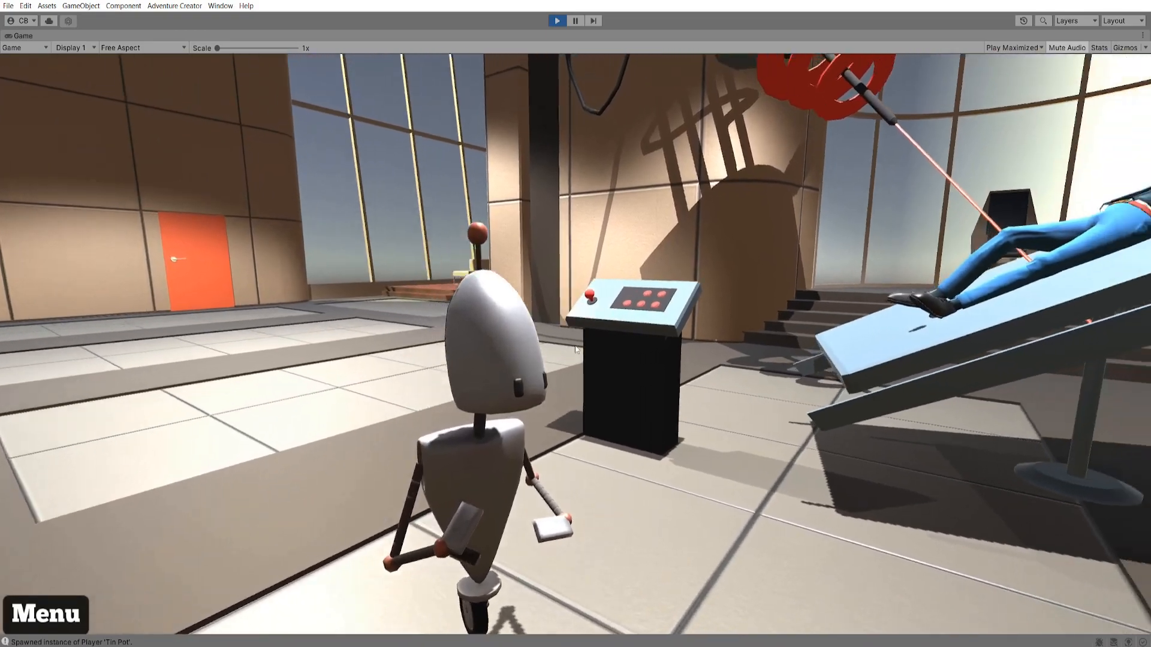
pyautogui.press('w')
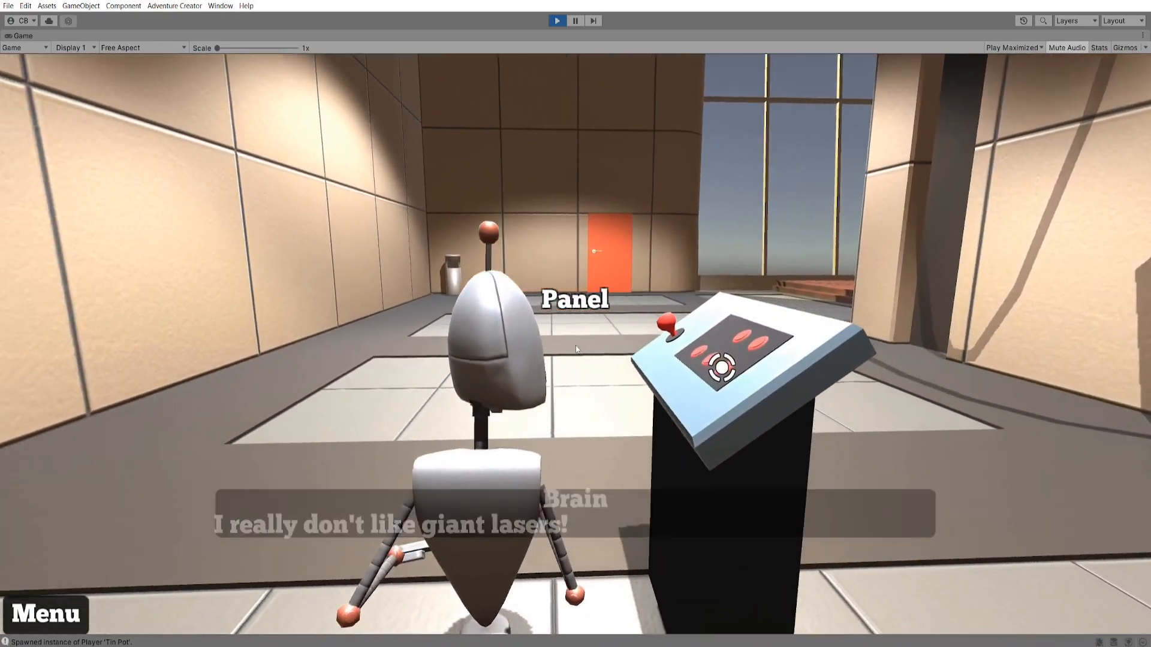
pyautogui.hotkey('ctrl', 'p')
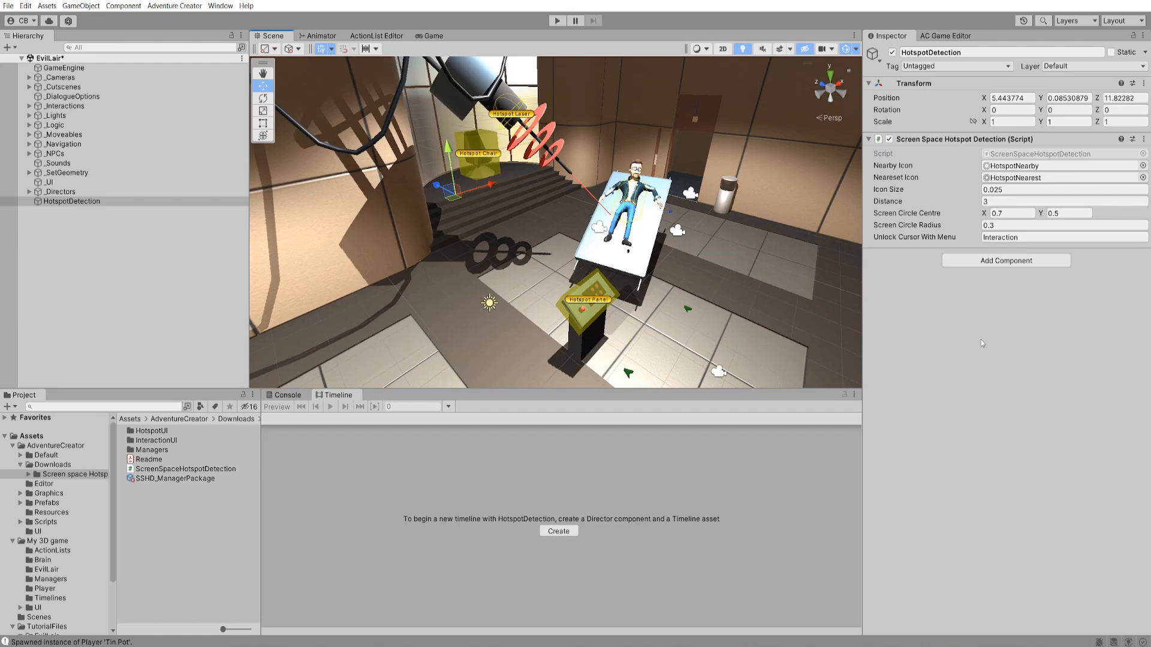
# - Set both See Interactions with and Close interactions with to Via Script Only in the interface settings
pyautogui.click(976, 36)
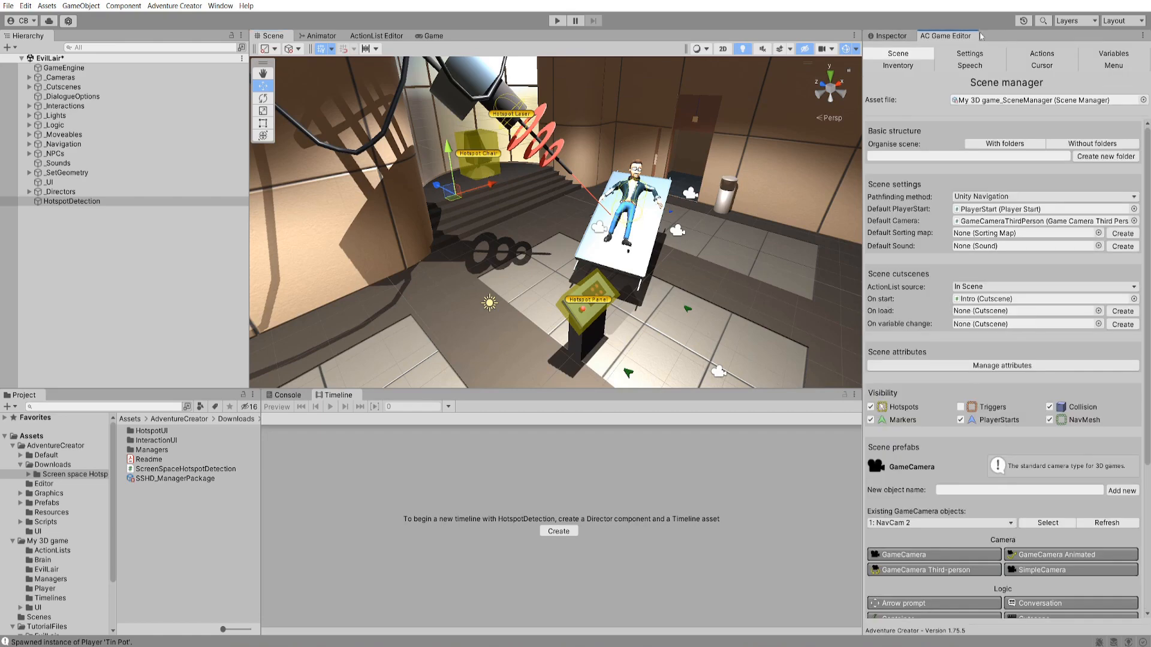
pyautogui.click(970, 53)
pyautogui.scroll(-3, 959, 270)
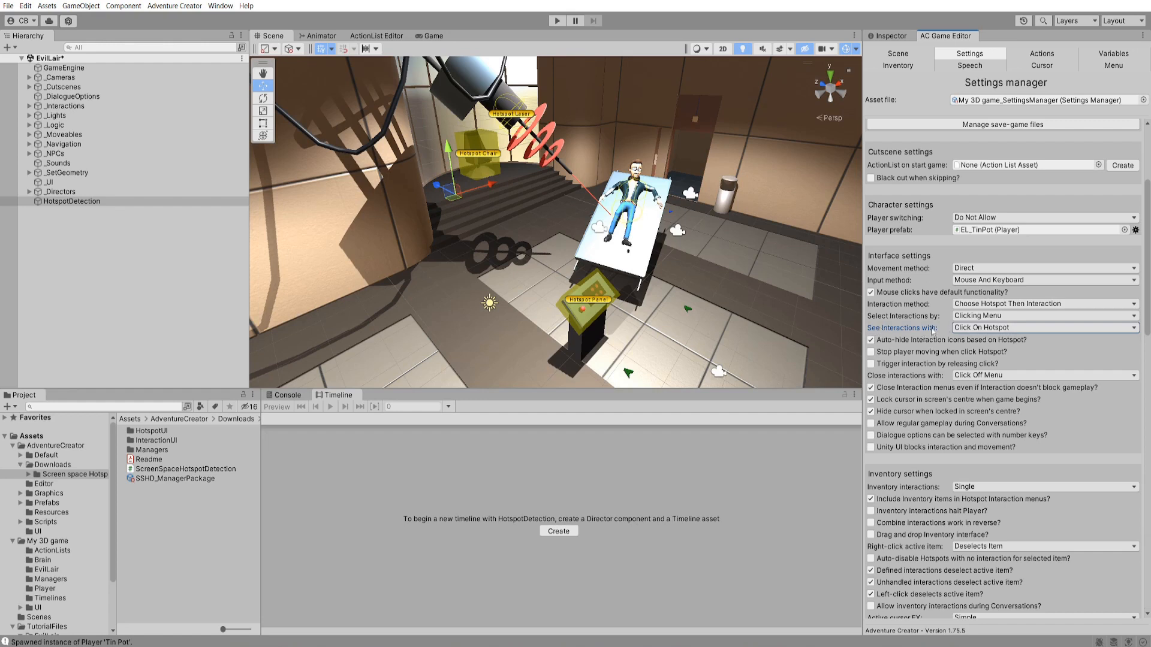
pyautogui.click(971, 328)
pyautogui.click(983, 363)
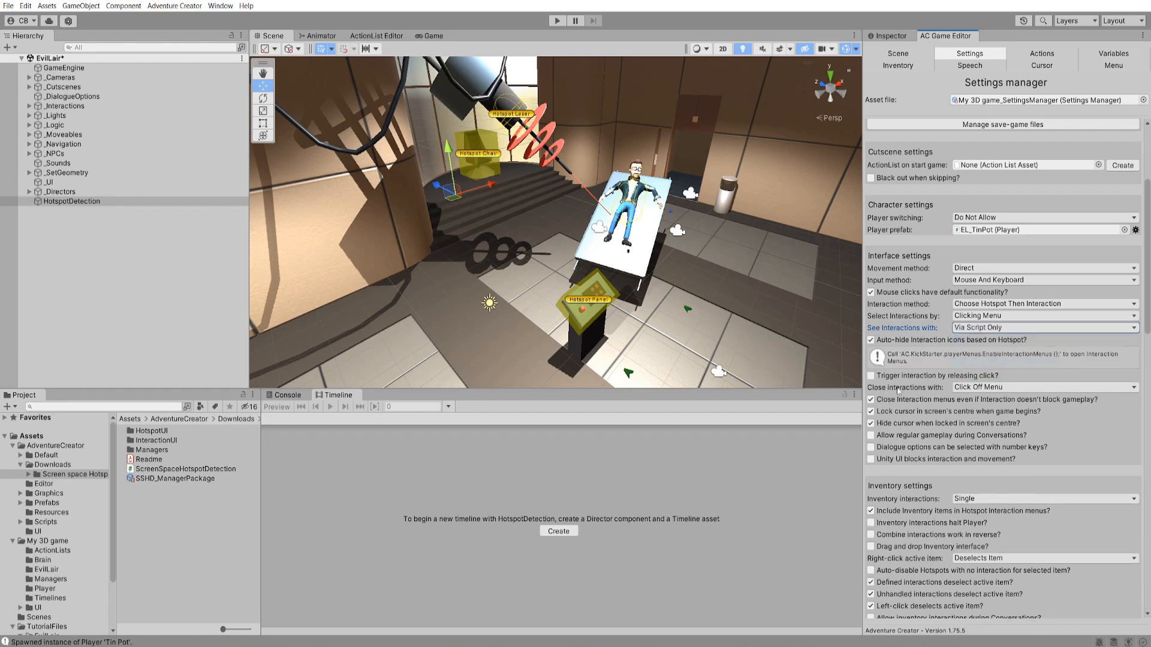
pyautogui.click(965, 387)
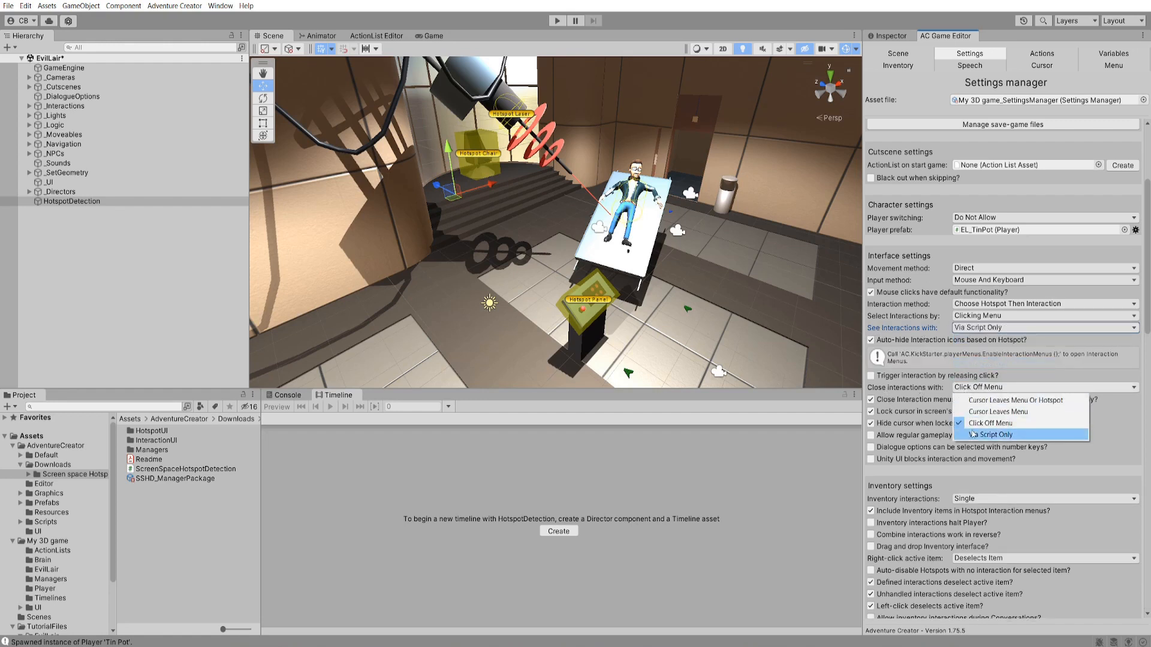
pyautogui.click(972, 434)
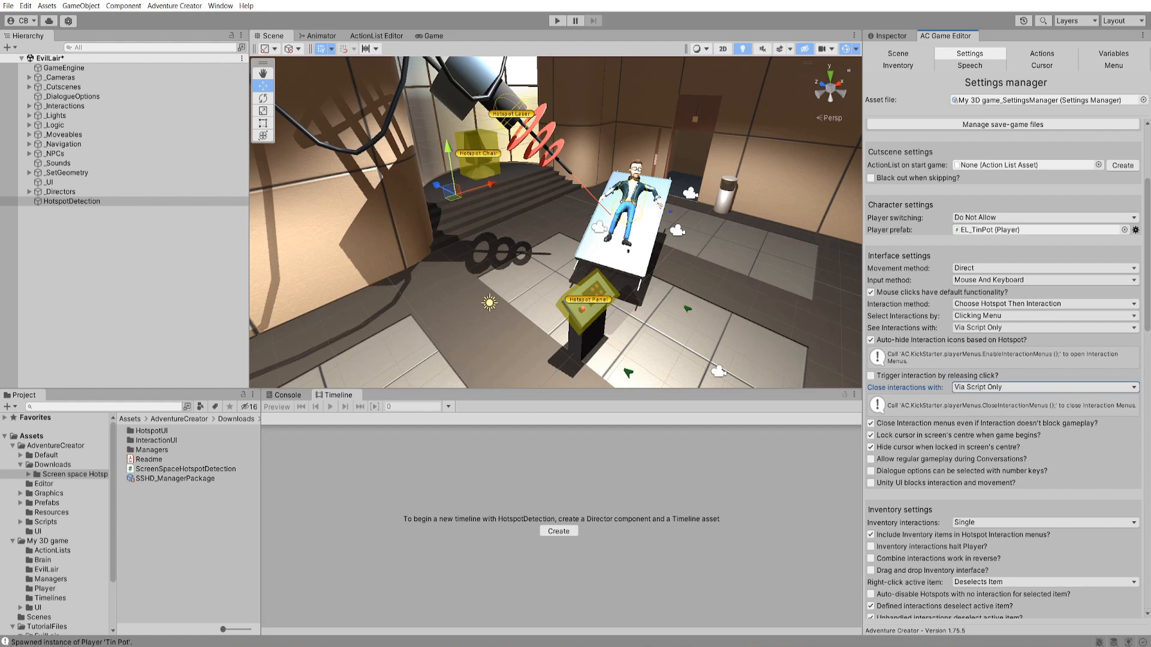
# - Rename the Interaction menu to Interaction_Old in the Menu manager and make it start the game locked off
pyautogui.click(1114, 65)
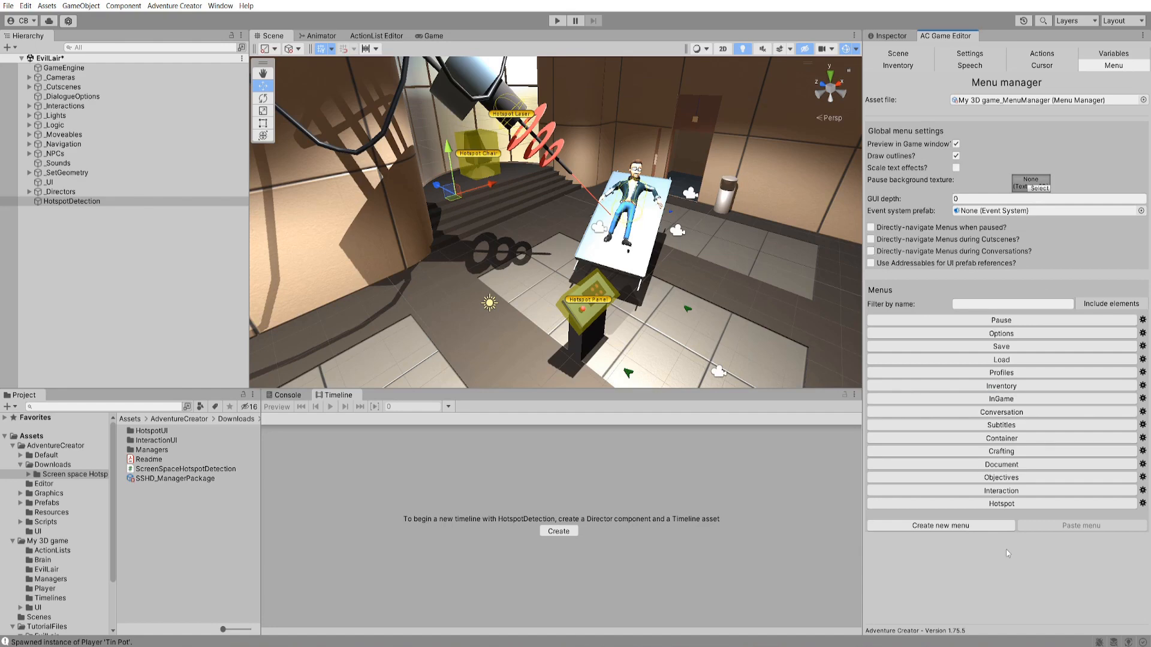
pyautogui.click(1008, 495)
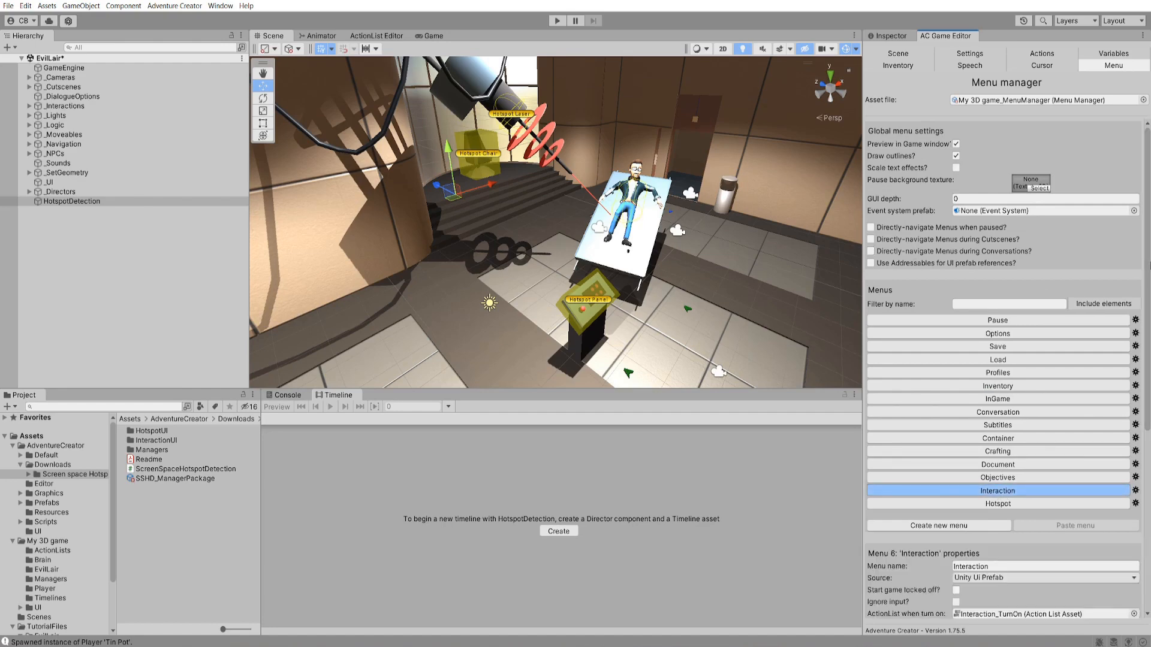
pyautogui.moveTo(1147, 389); pyautogui.dragTo(1147, 524)
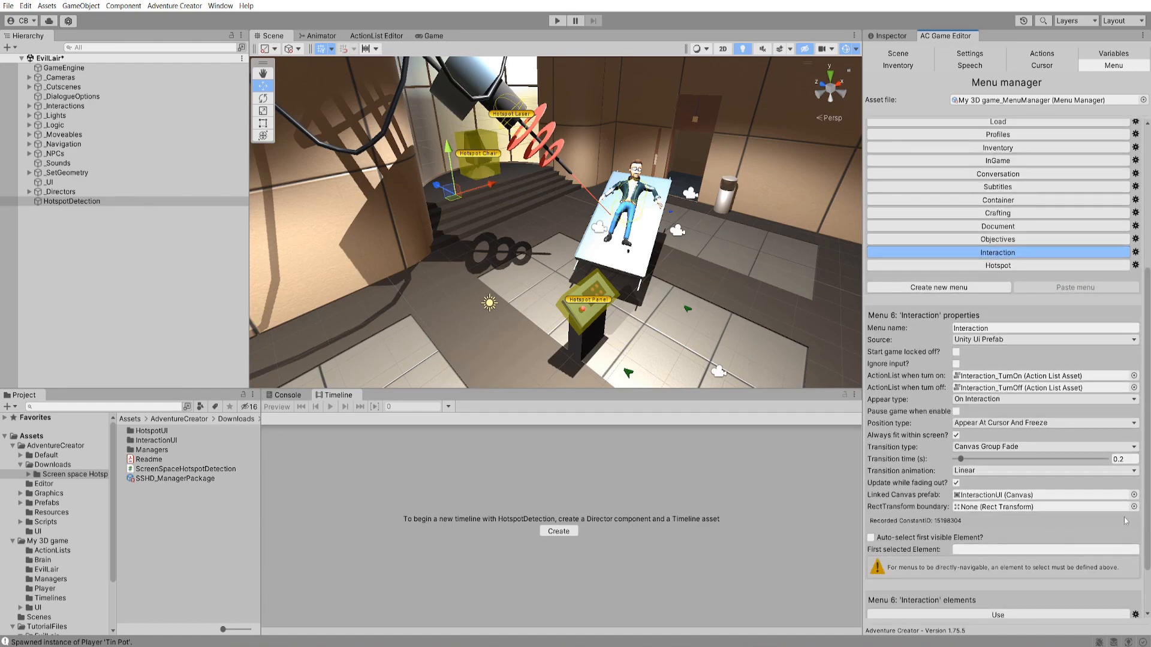
pyautogui.click(1135, 252)
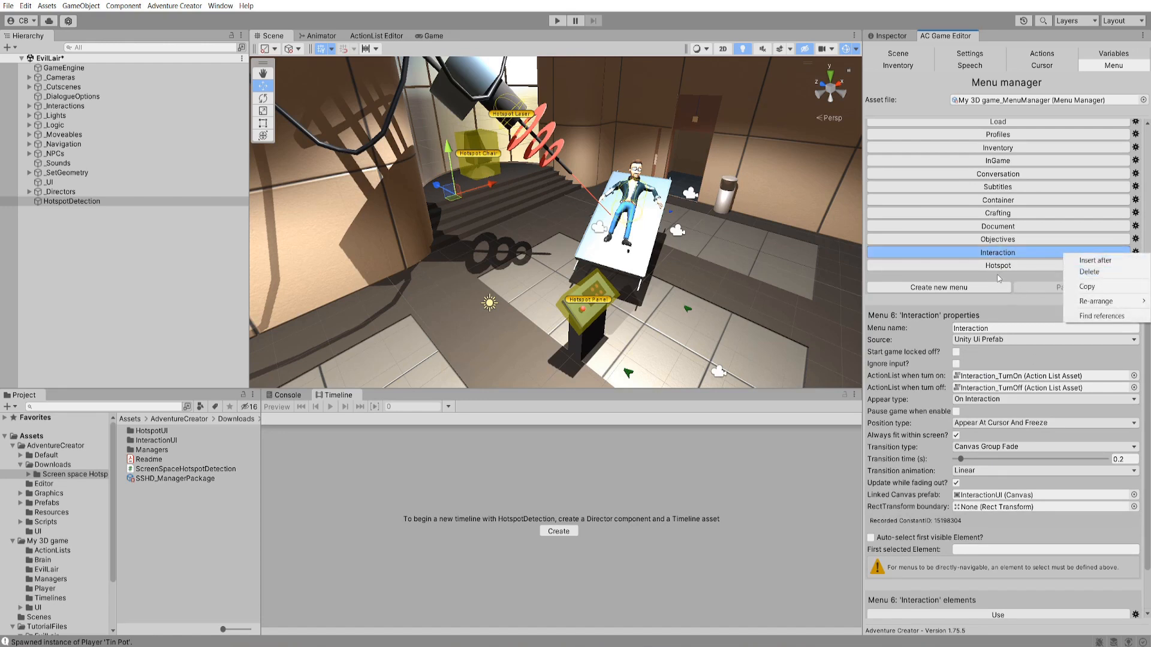
pyautogui.click(1043, 254)
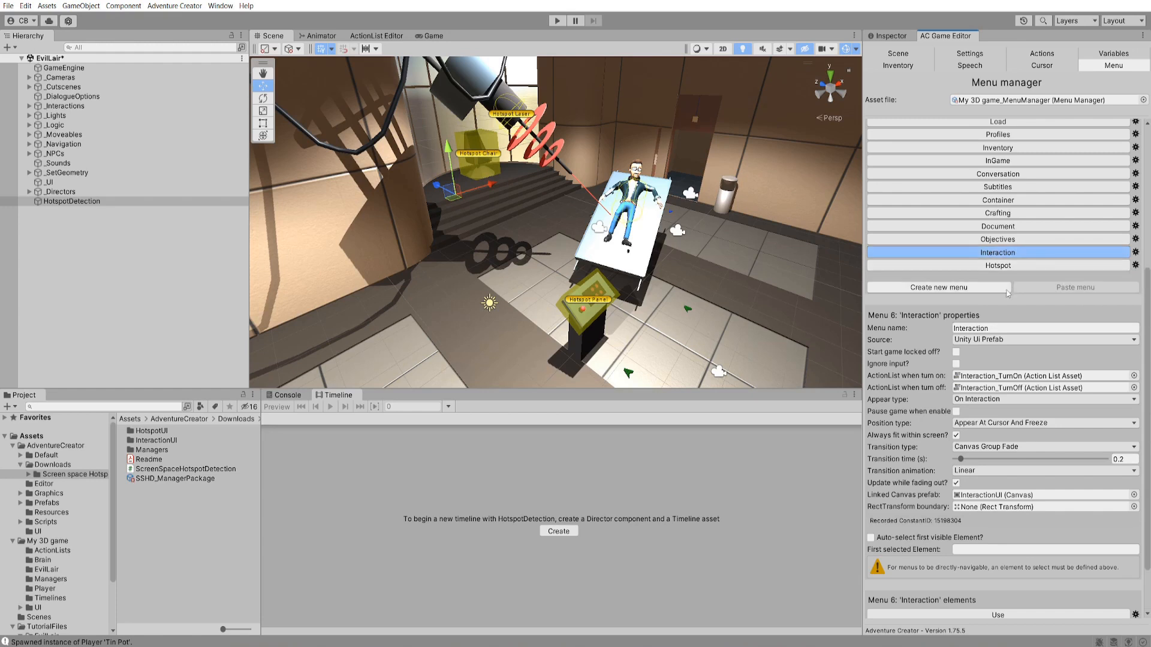
pyautogui.click(1014, 324)
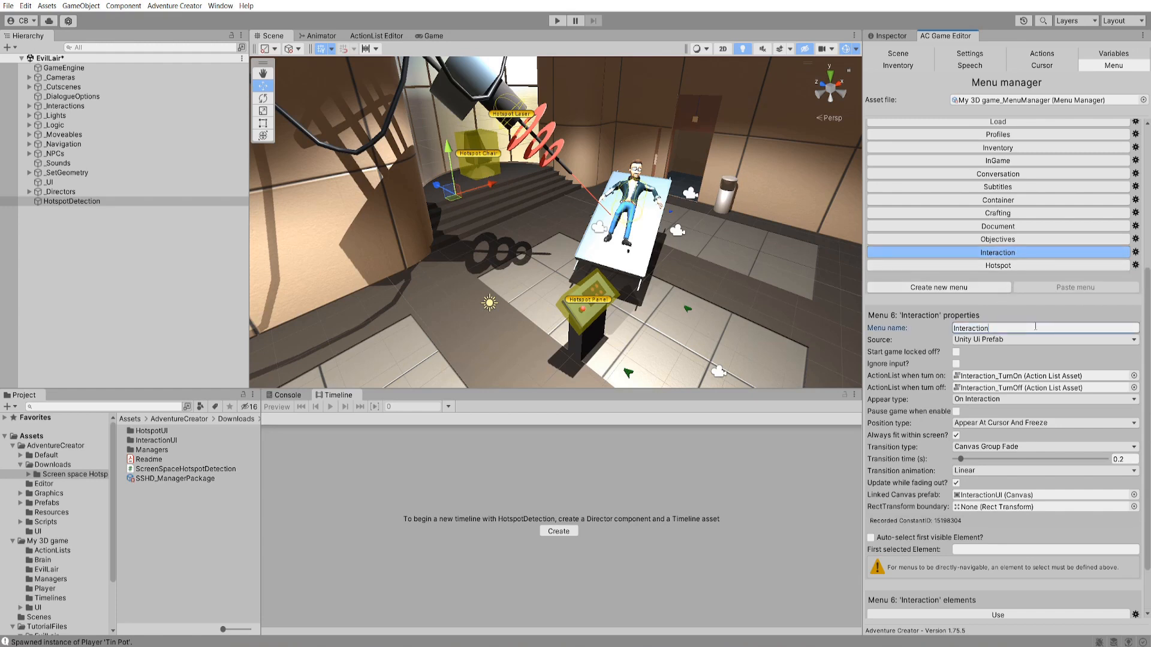
pyautogui.write('_Old')
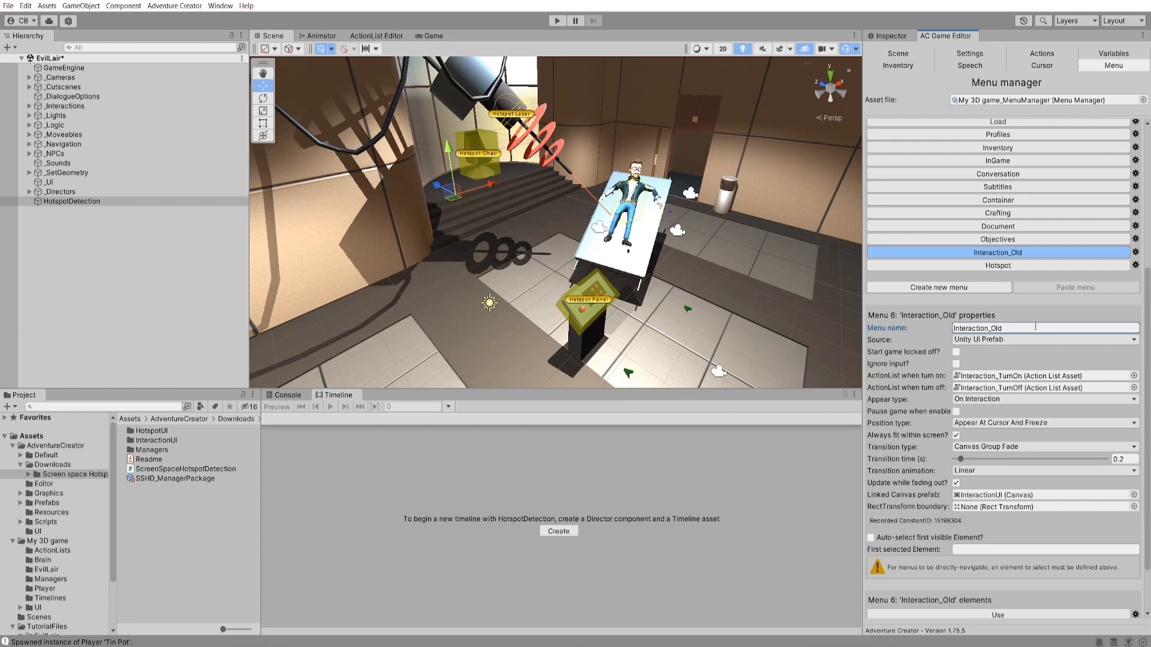
pyautogui.click(955, 352)
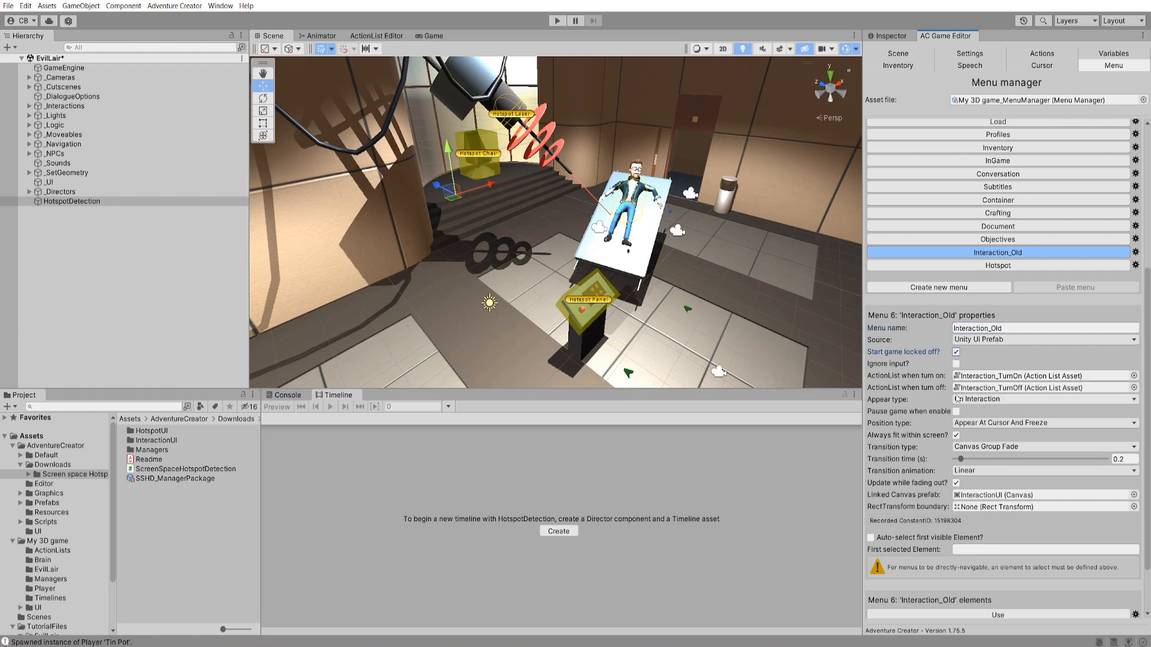
# - Rename the Hotspot menu to Hotspot_Old and make it start the game locked off
pyautogui.click(997, 266)
pyautogui.click(1009, 329)
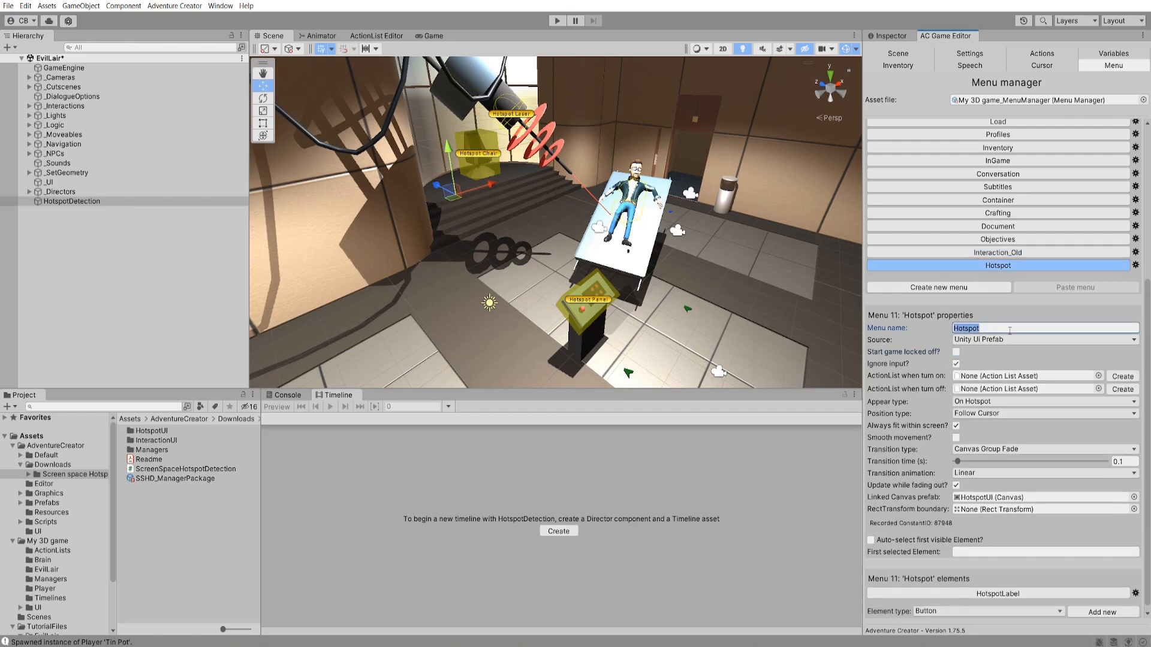
pyautogui.write('_Old')
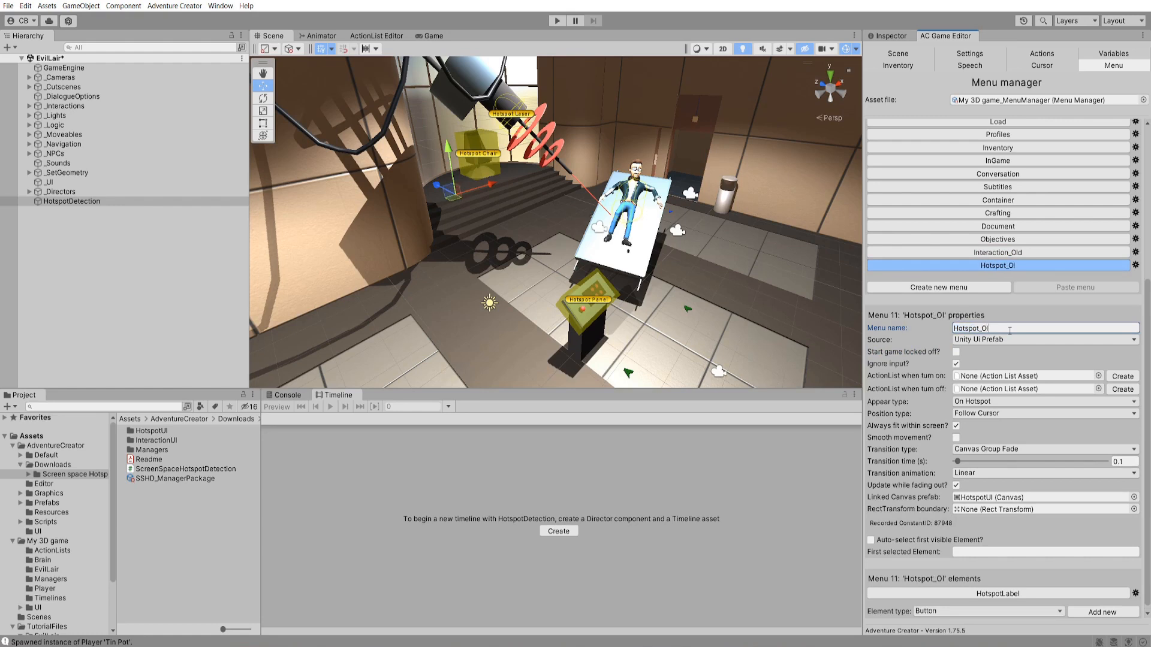
pyautogui.click(956, 352)
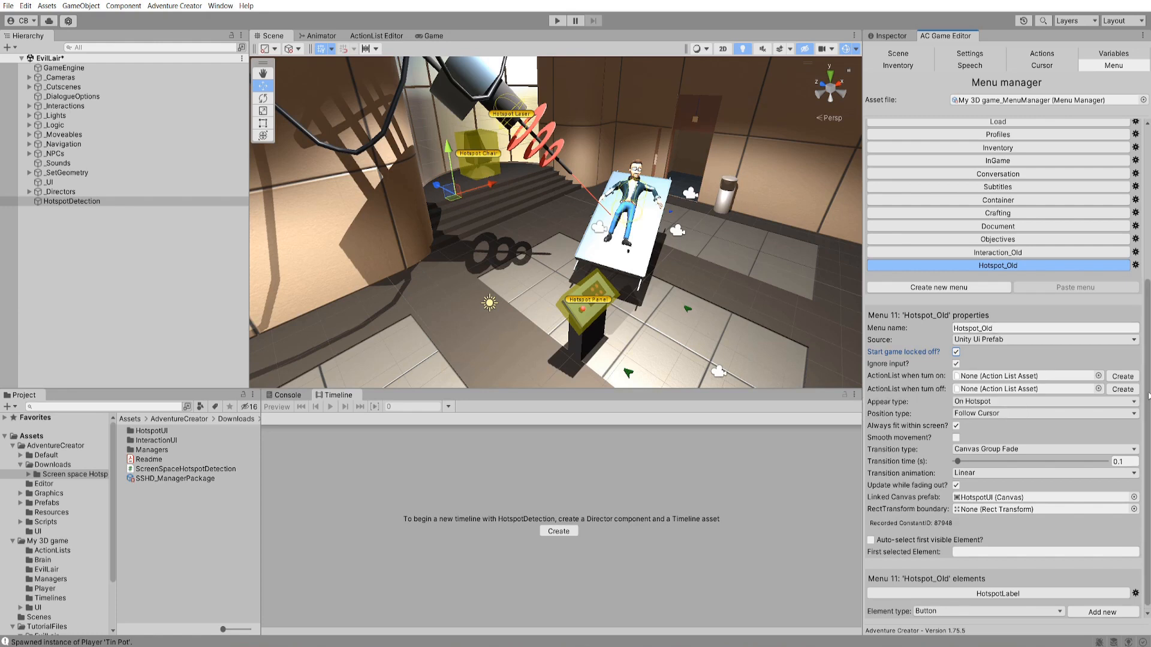
# - Copy the Interaction menu from SSHD_MenuManager and paste it into My 3D game_MenuManager
pyautogui.click(1141, 100)
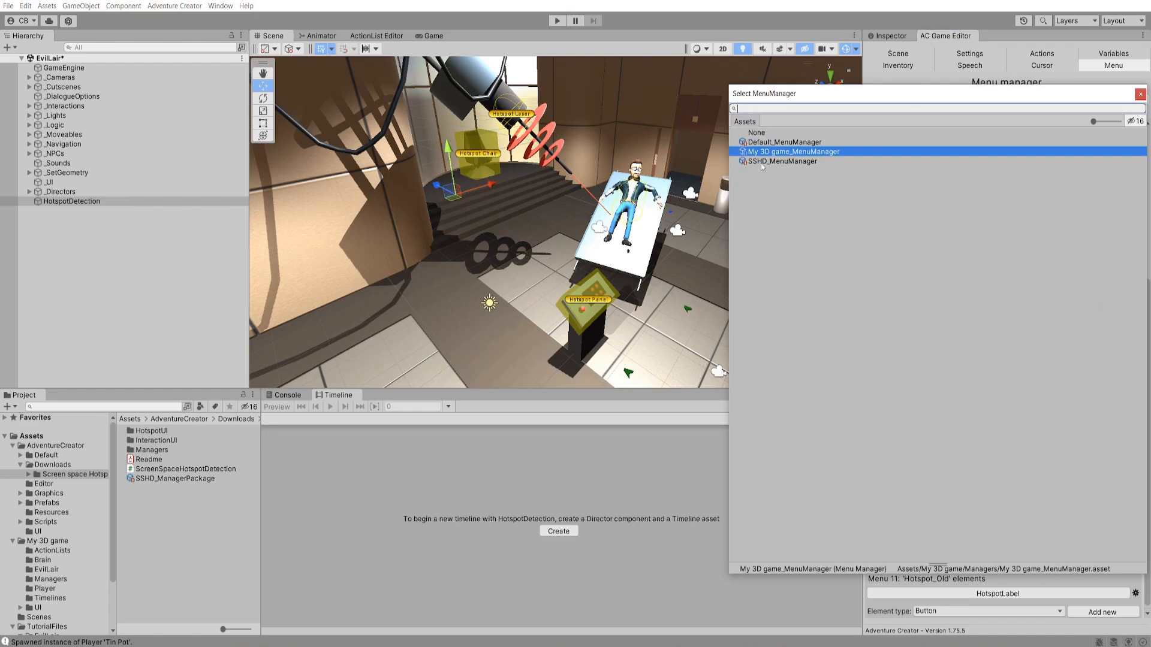
pyautogui.doubleClick(760, 162)
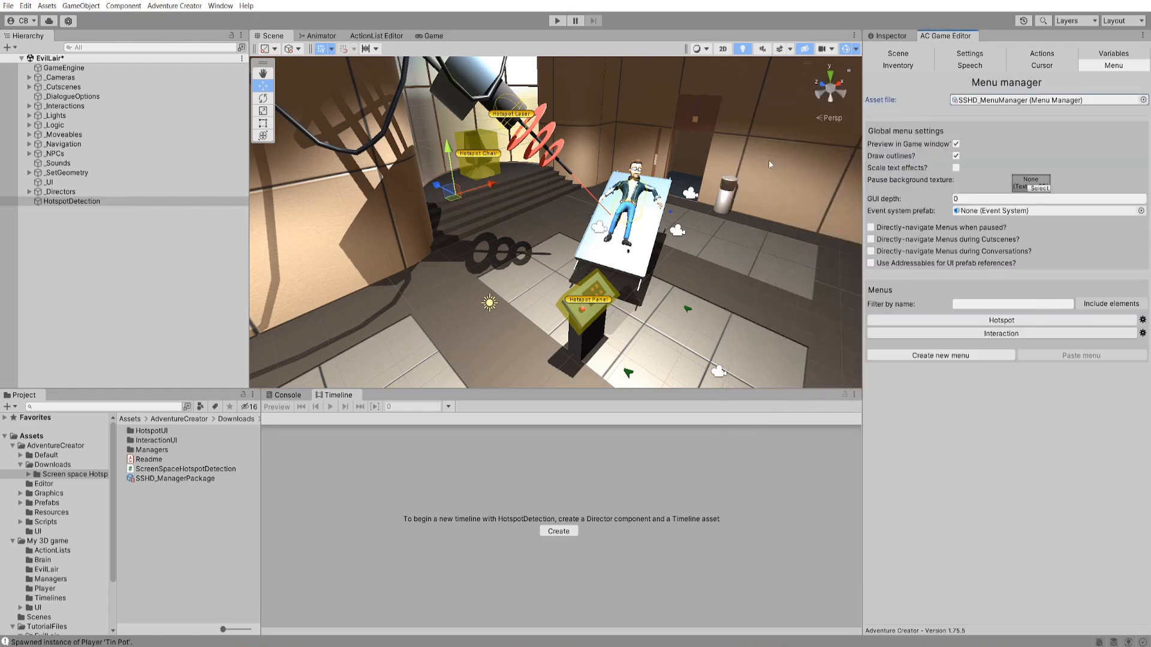
pyautogui.click(1140, 335)
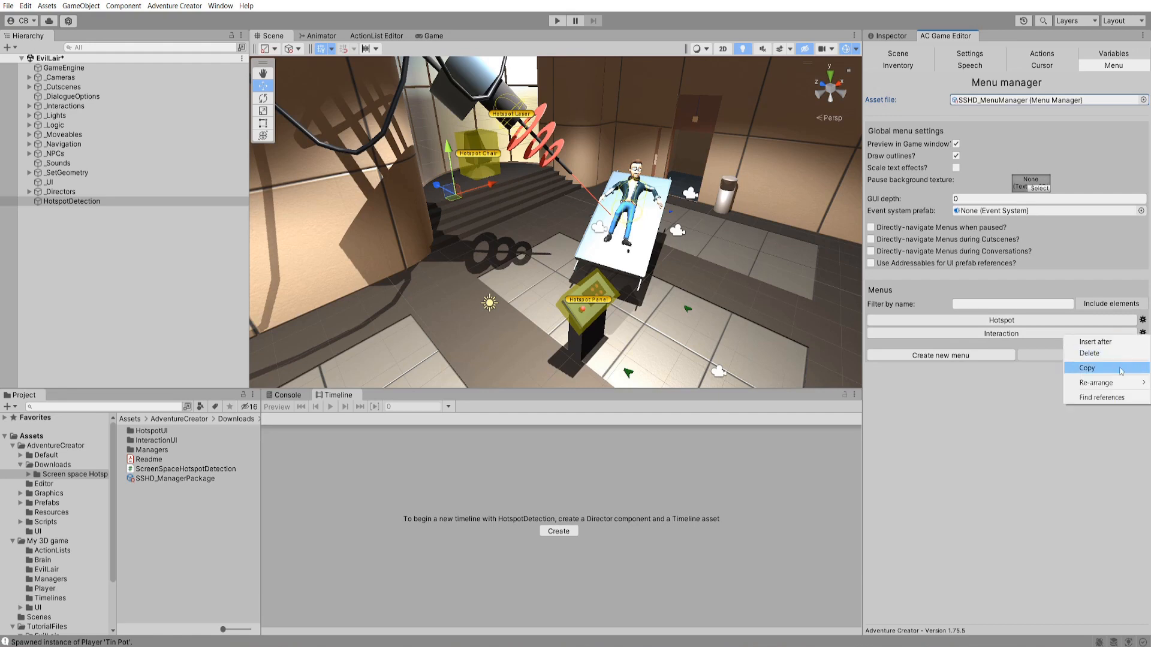
pyautogui.click(1119, 371)
pyautogui.click(1142, 100)
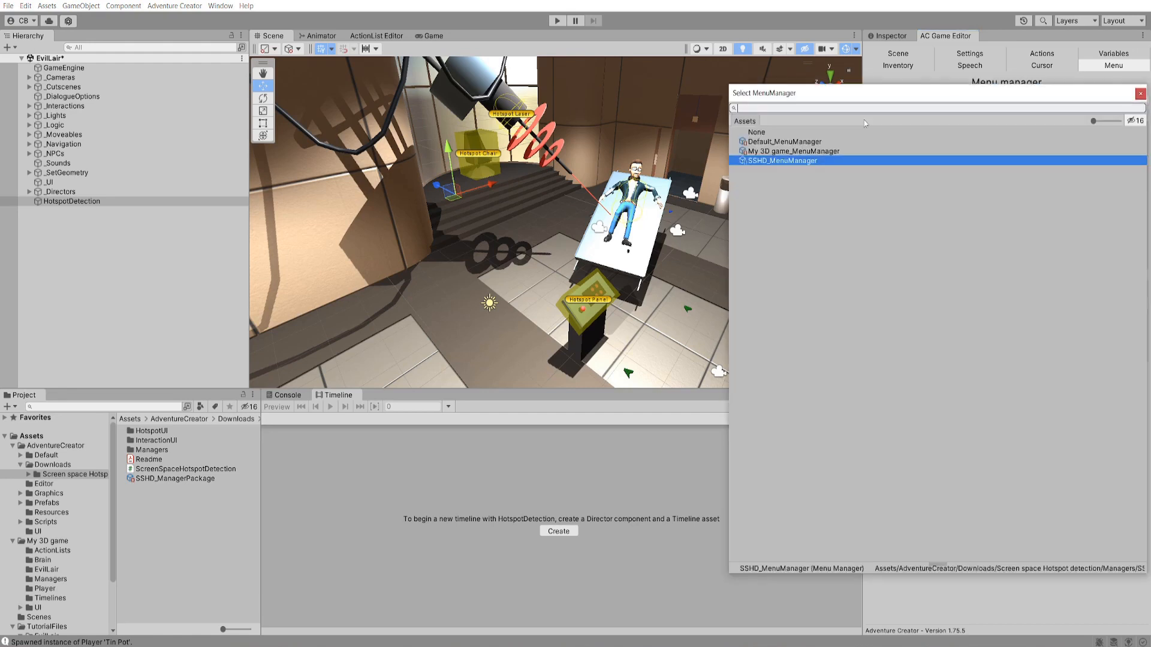
pyautogui.doubleClick(816, 152)
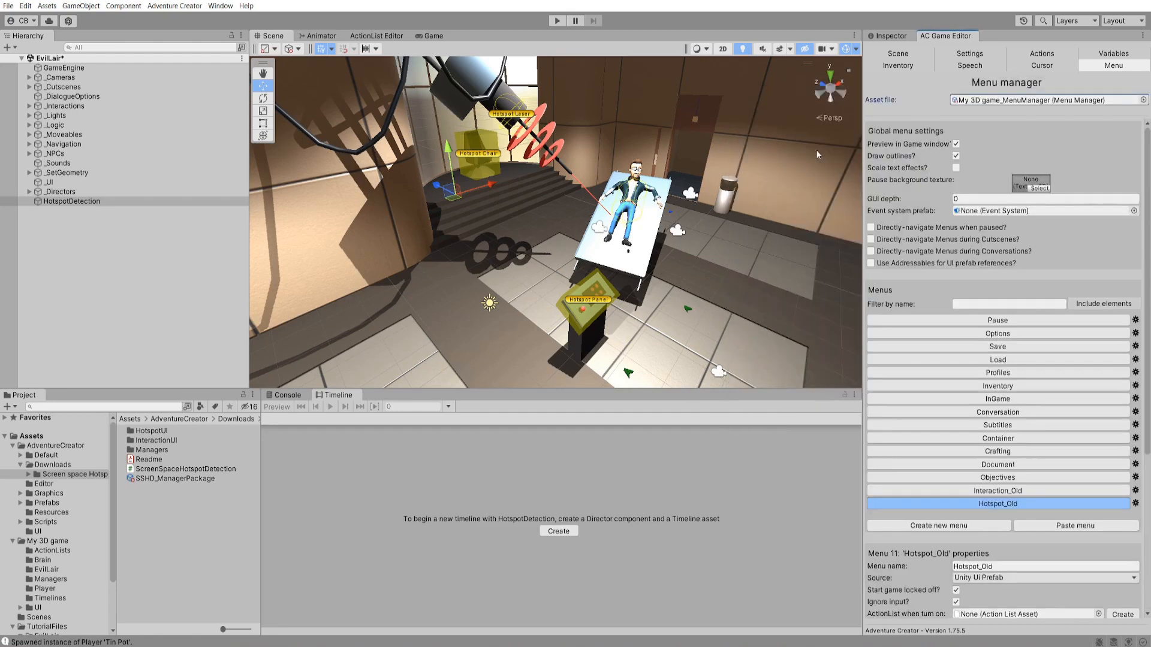
pyautogui.click(1088, 529)
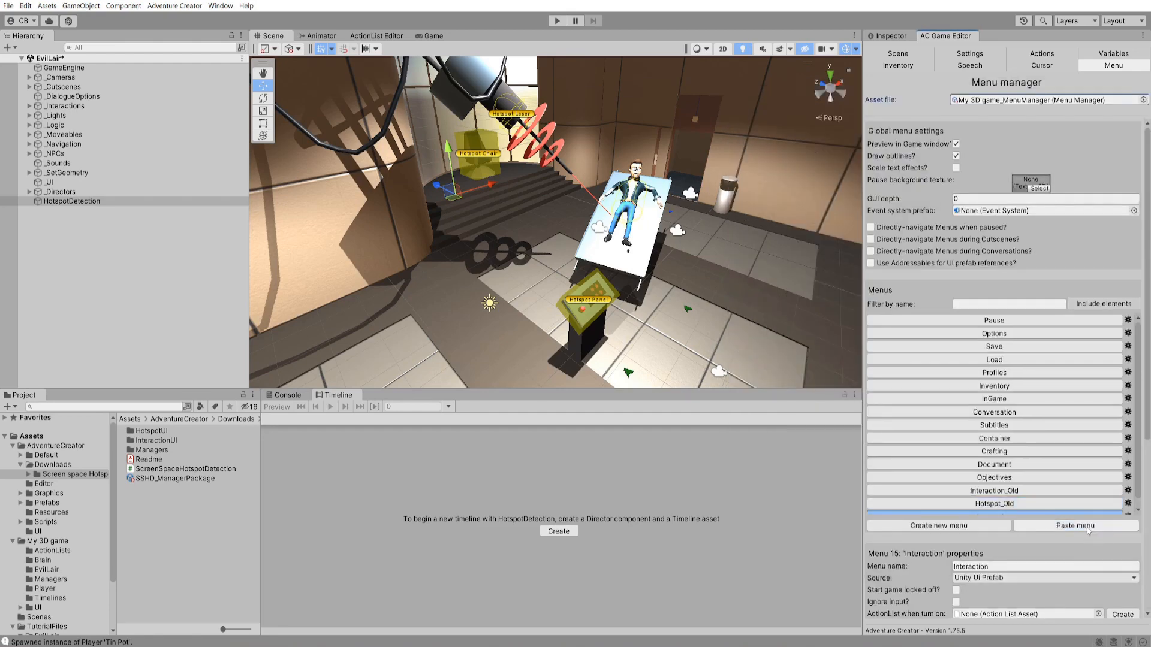
# - Copy the Hotspot menu from SSHD_MenuManager and paste it into My 3D game_MenuManager
pyautogui.click(1143, 100)
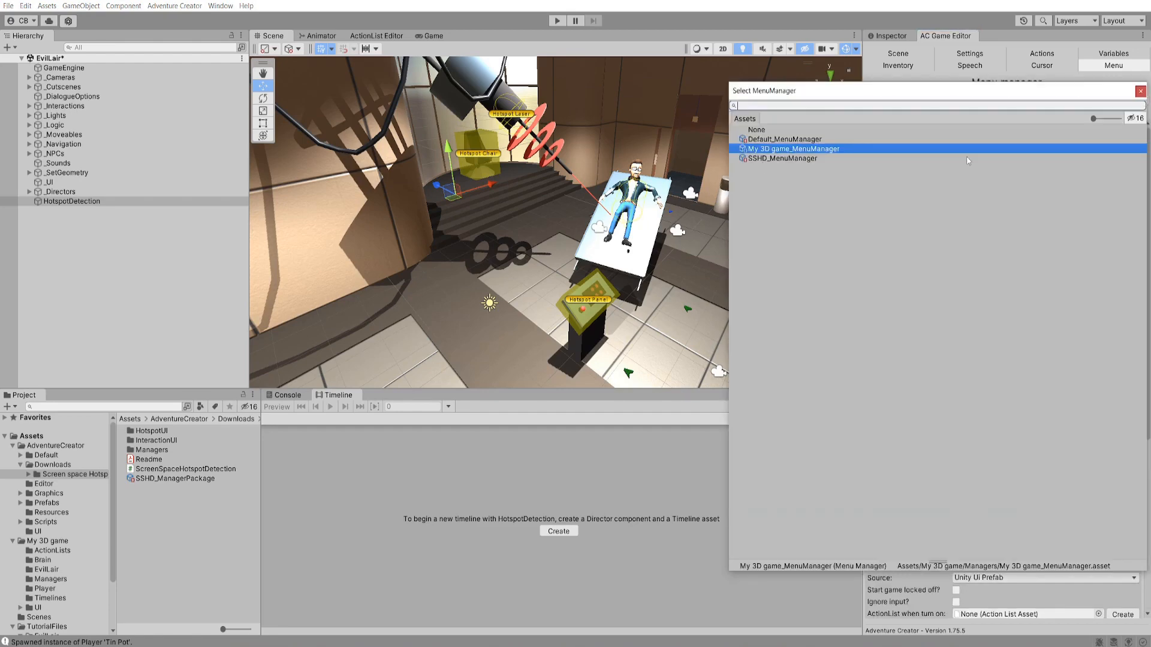
pyautogui.doubleClick(785, 161)
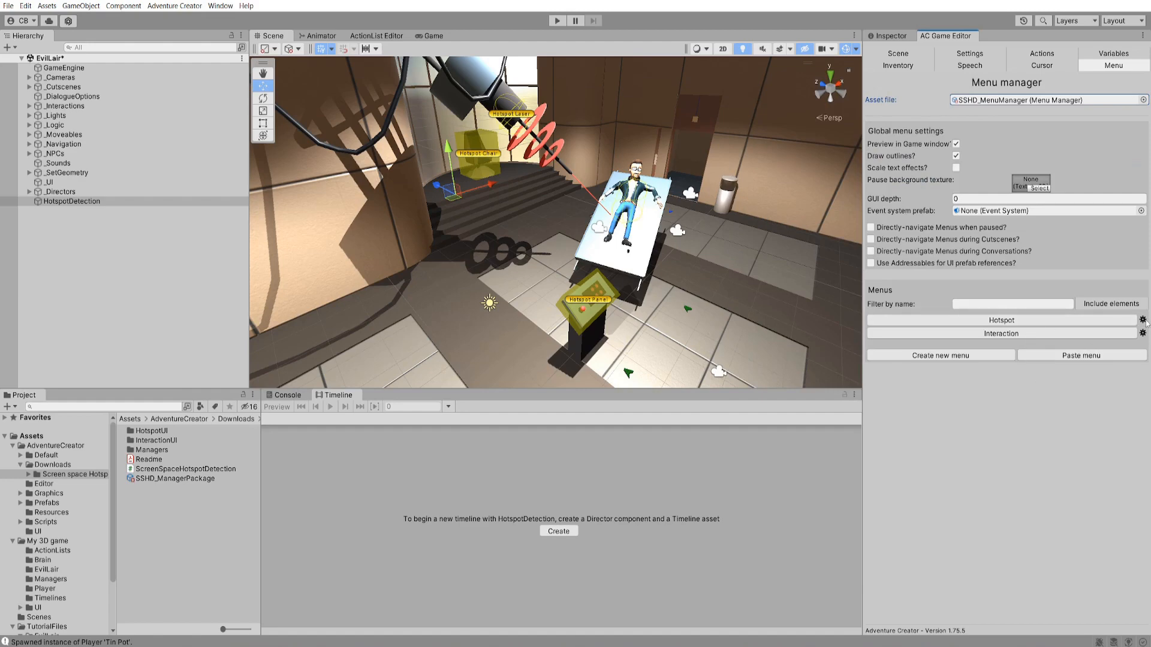
pyautogui.click(1145, 321)
pyautogui.click(1108, 353)
pyautogui.click(1143, 100)
pyautogui.doubleClick(851, 146)
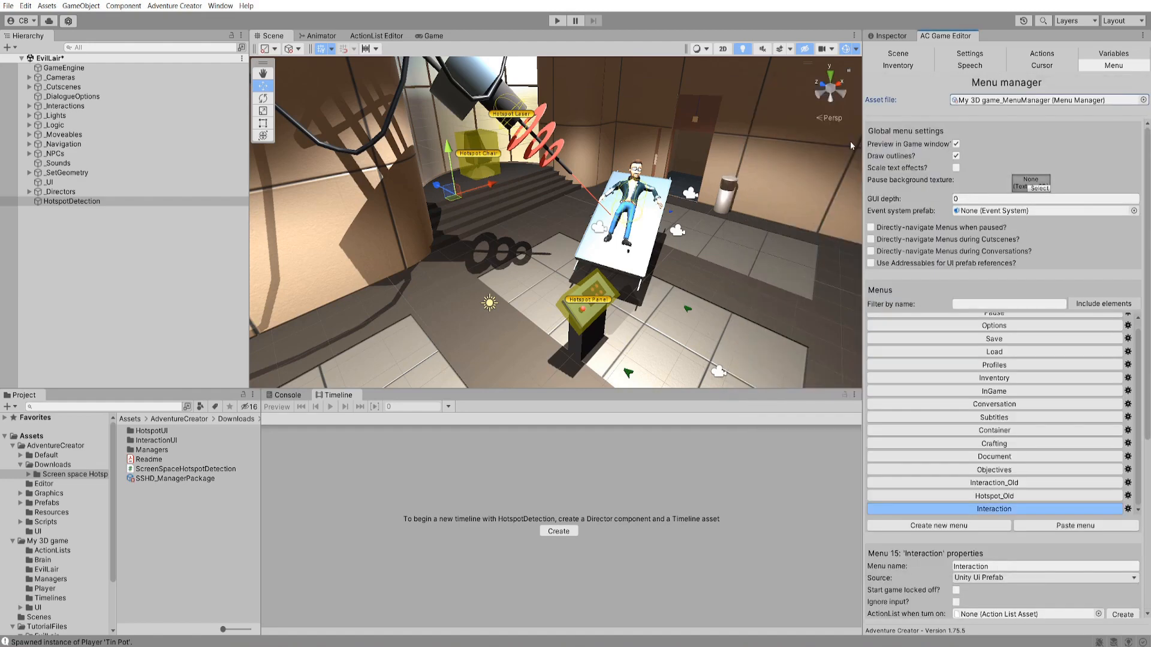
pyautogui.click(1075, 525)
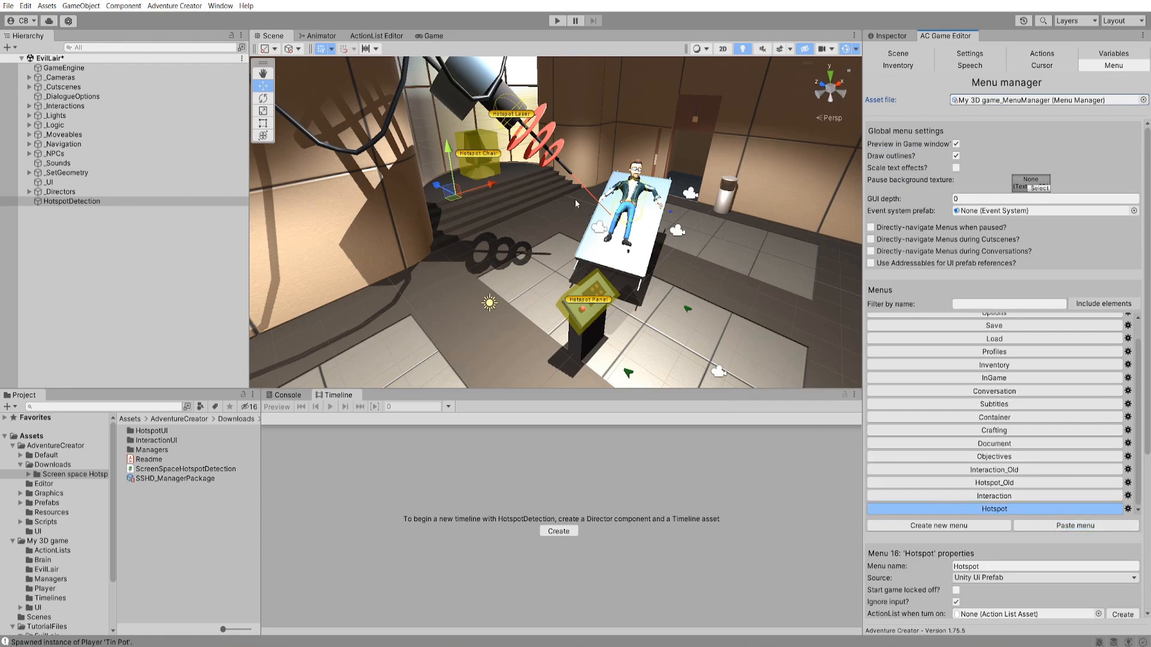
# - Play-test the pasted menus by selecting the Panel hotspot and choosing its Use interaction, and stop the play-test
pyautogui.click(557, 20)
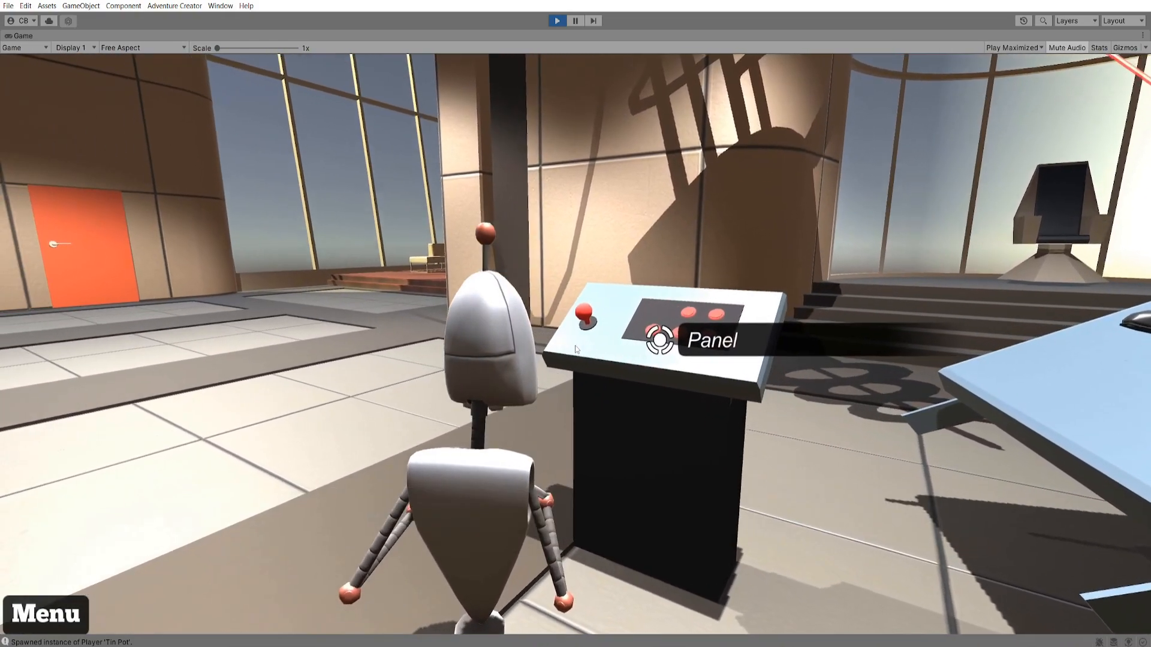
pyautogui.click(699, 340)
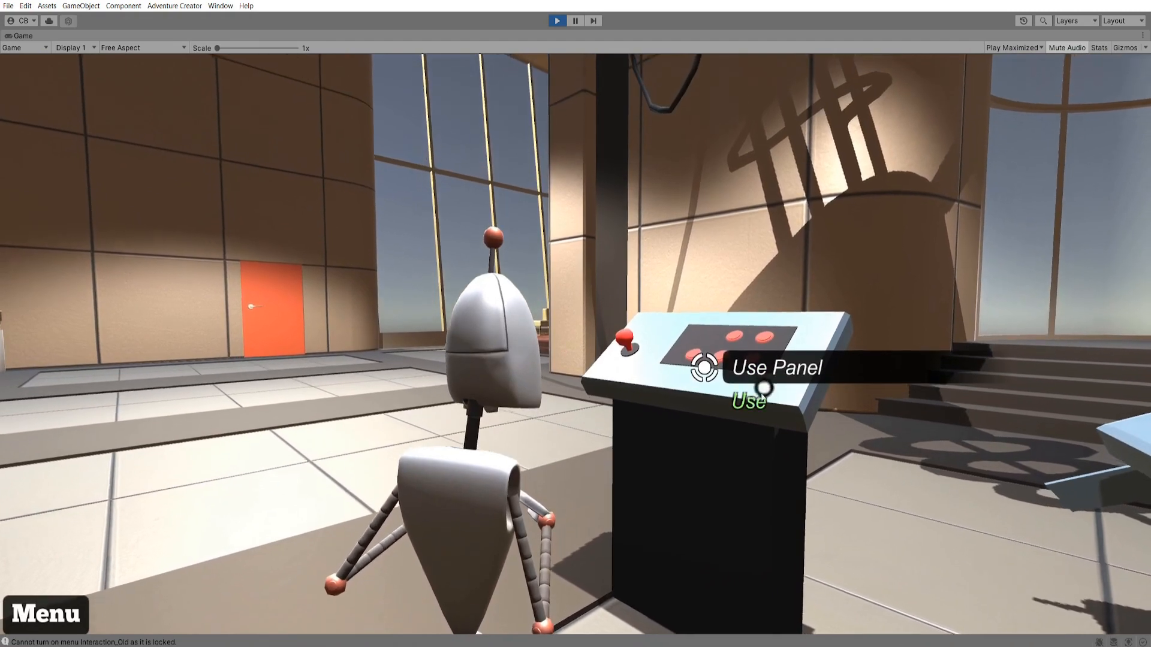
pyautogui.click(751, 413)
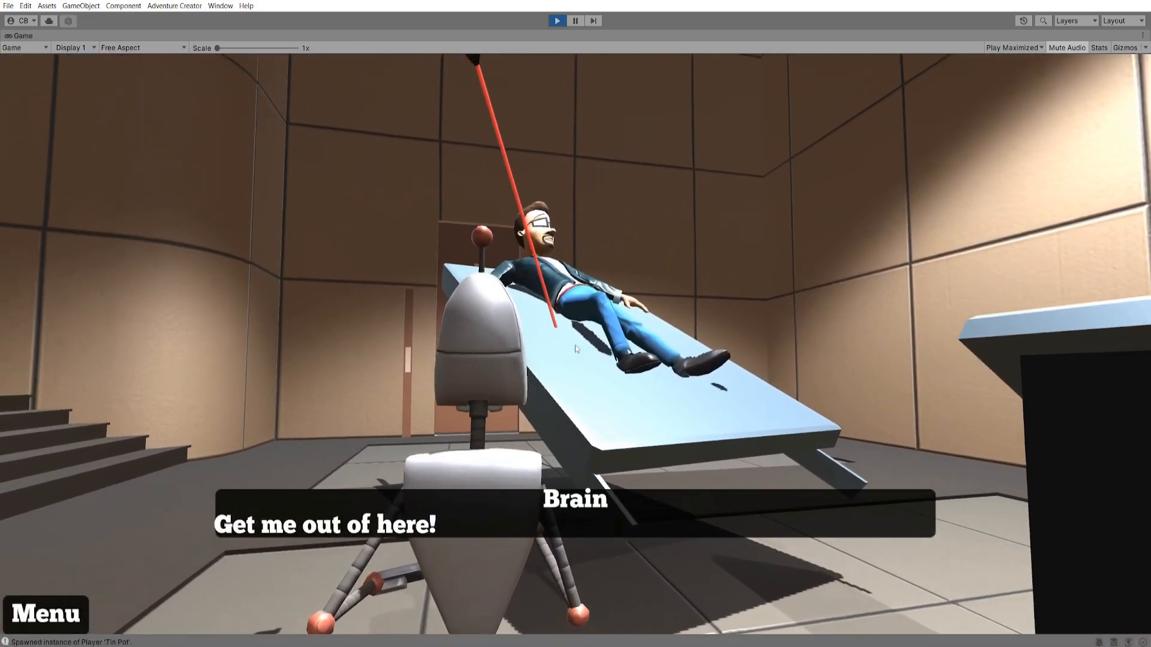
pyautogui.hotkey('ctrl', 'p')
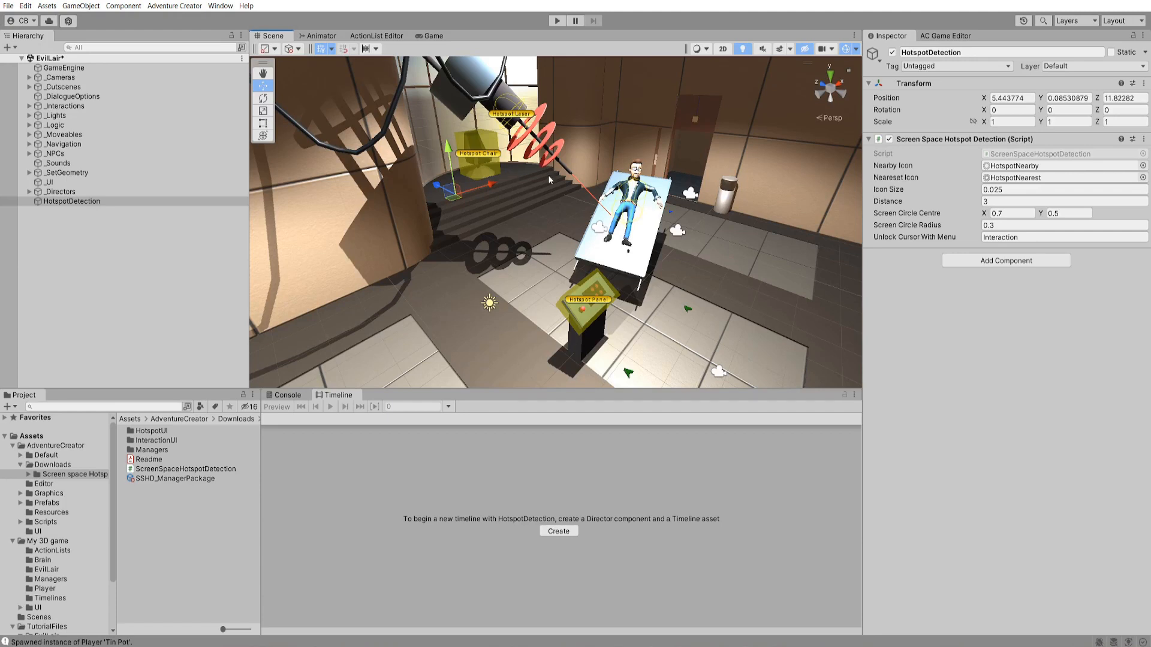
# - Set the detection script's Distance to 5 and disable Prefix cursor labels for the Hotspot cursor in the Cursor manager
pyautogui.click(1003, 200)
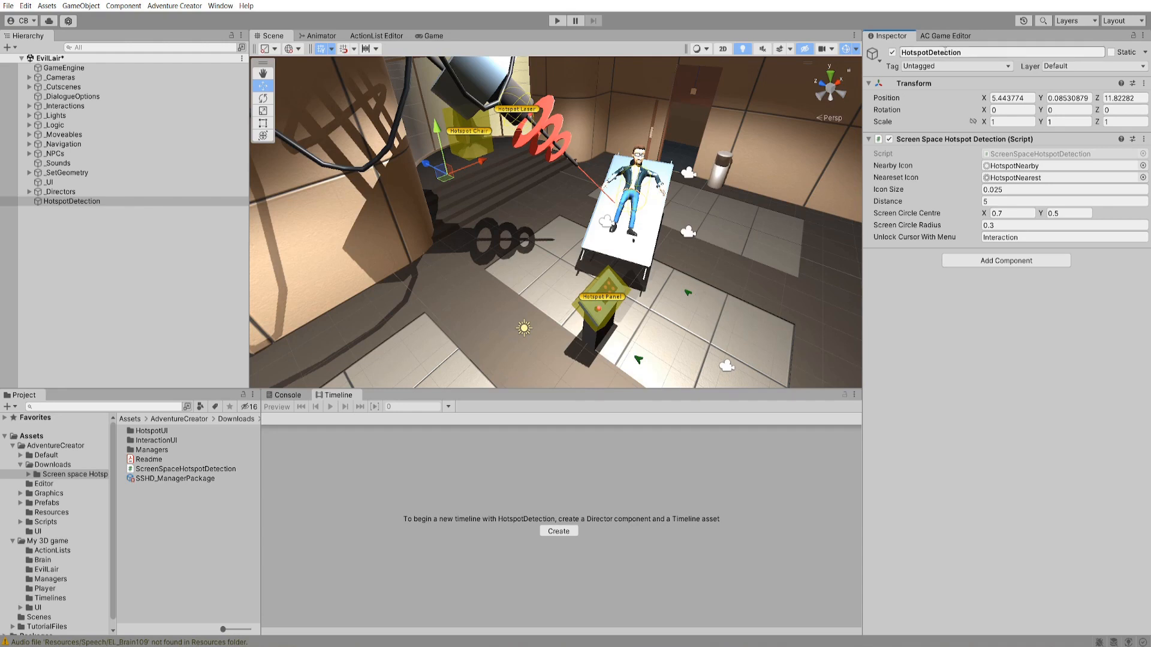
pyautogui.click(945, 36)
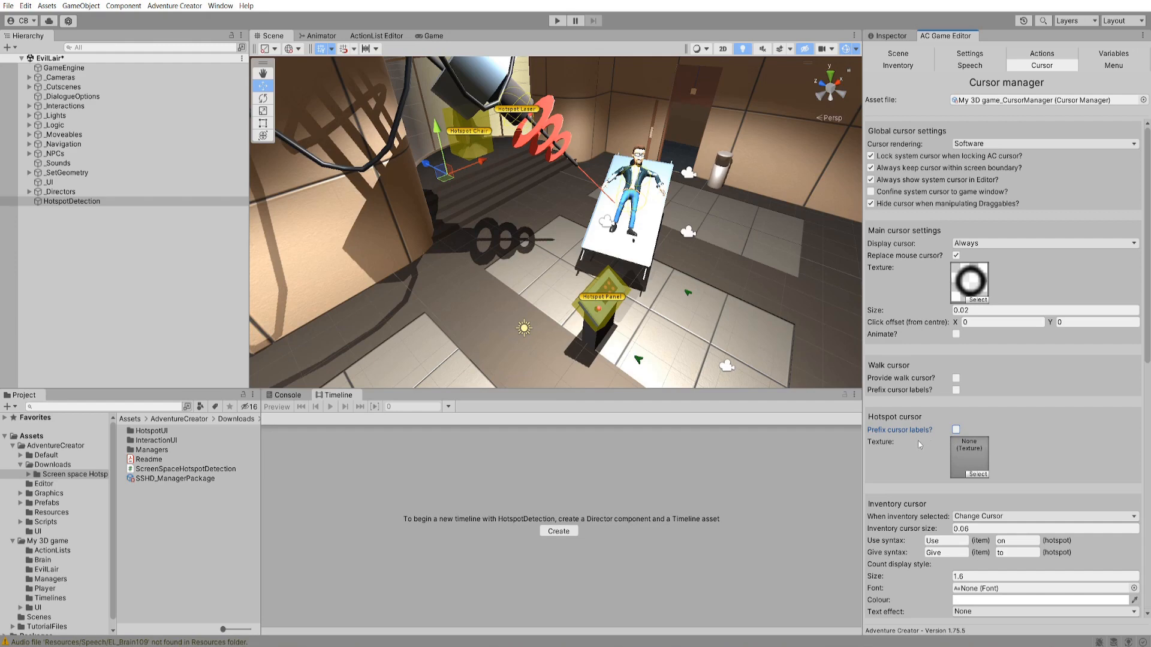
# - Play-test the hotspot labels and interactions around the Panel and laser, and stop the play-test
pyautogui.click(556, 20)
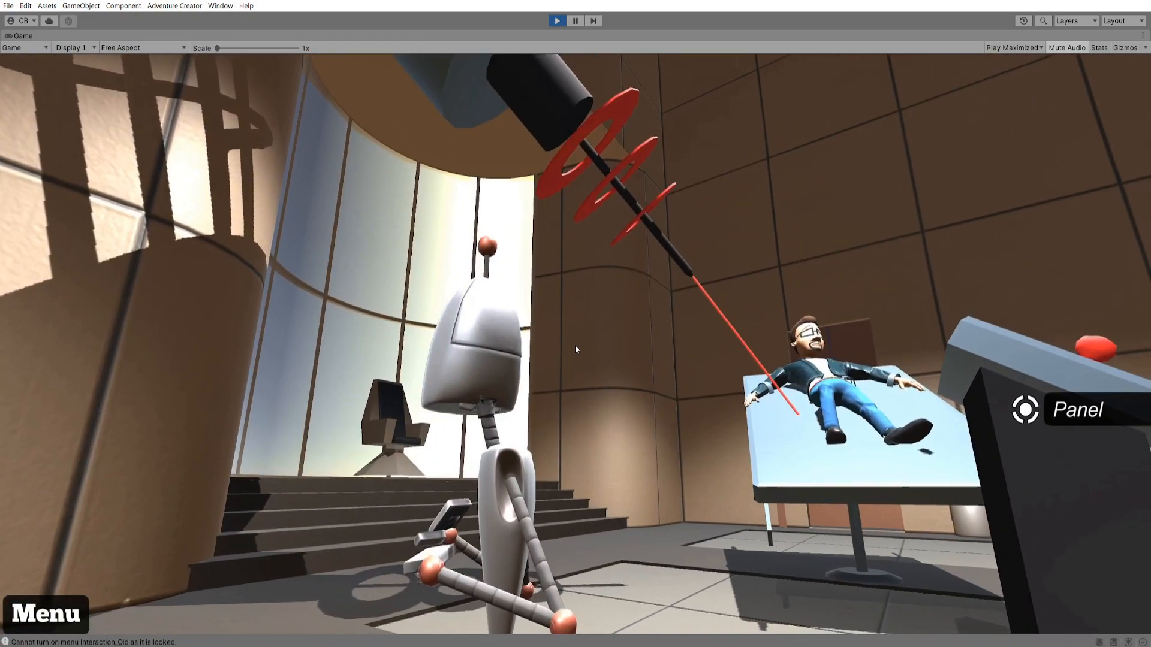
pyautogui.hotkey('ctrl', 'p')
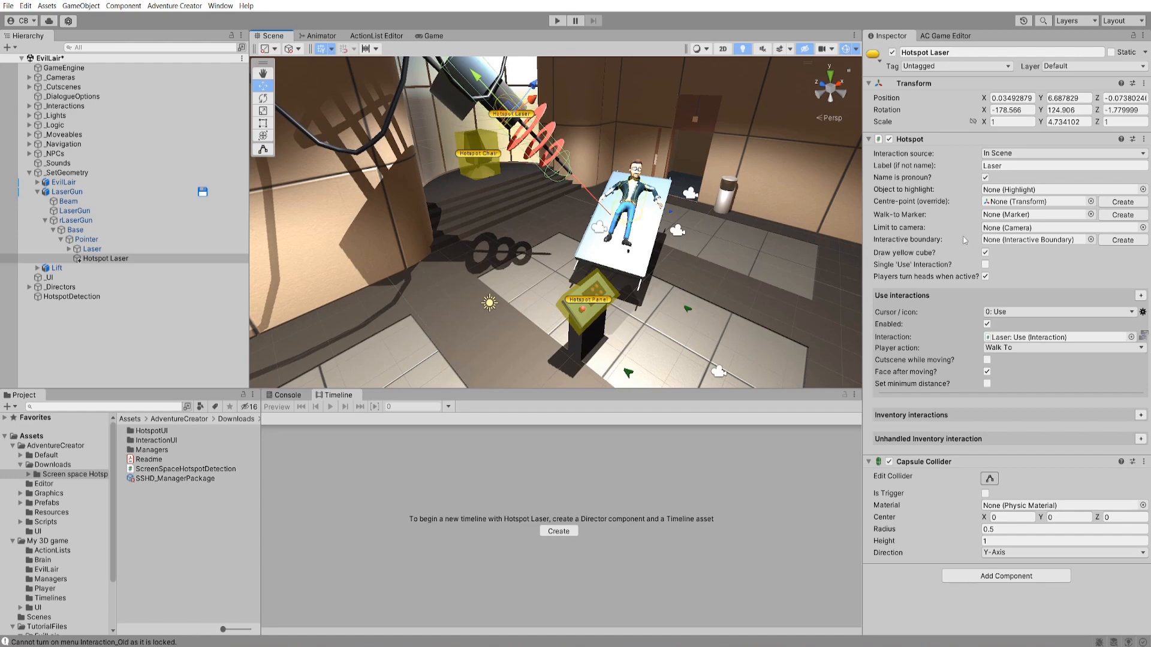
# - Create an interactive boundary for Hotspot Laser, positioned at about 3.05, 0.83, 2.99 and scaled to about 7.75 × 2.21 × 8.29
pyautogui.click(1121, 240)
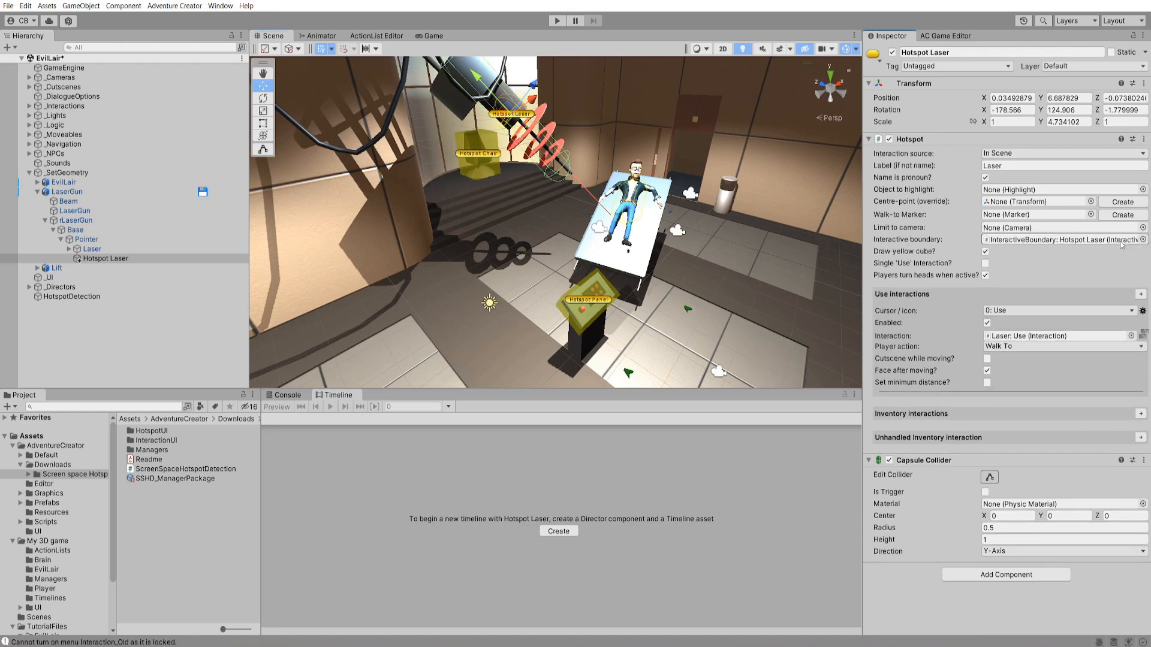
pyautogui.doubleClick(1116, 240)
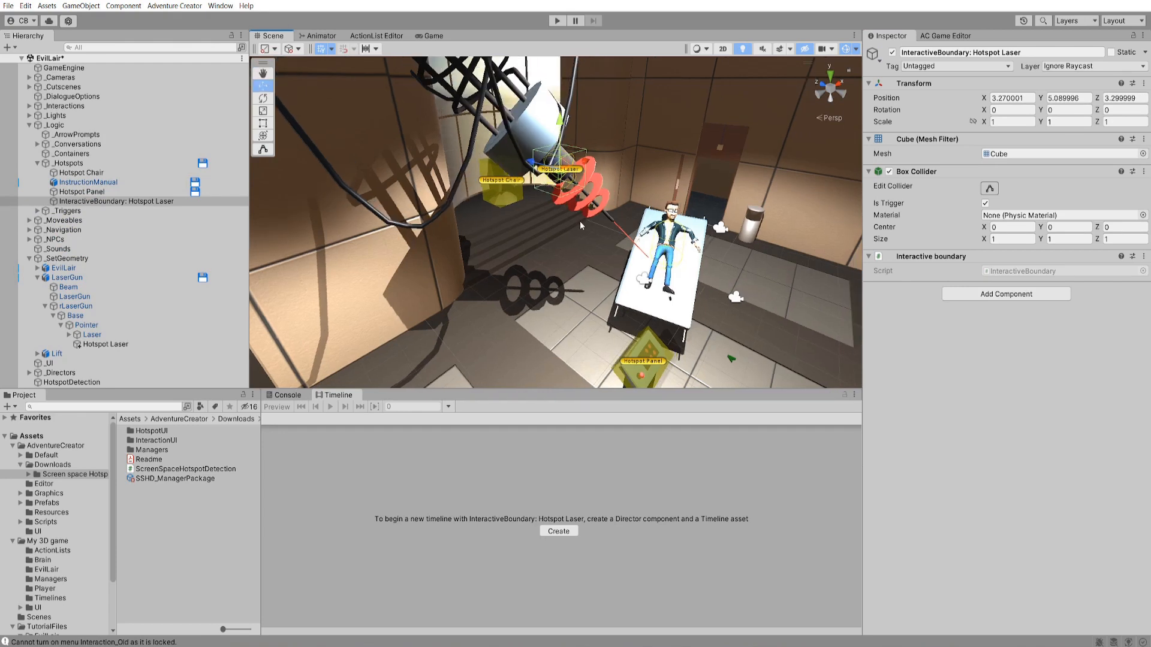
pyautogui.moveTo(559, 129); pyautogui.dragTo(767, 186)
pyautogui.press('r')
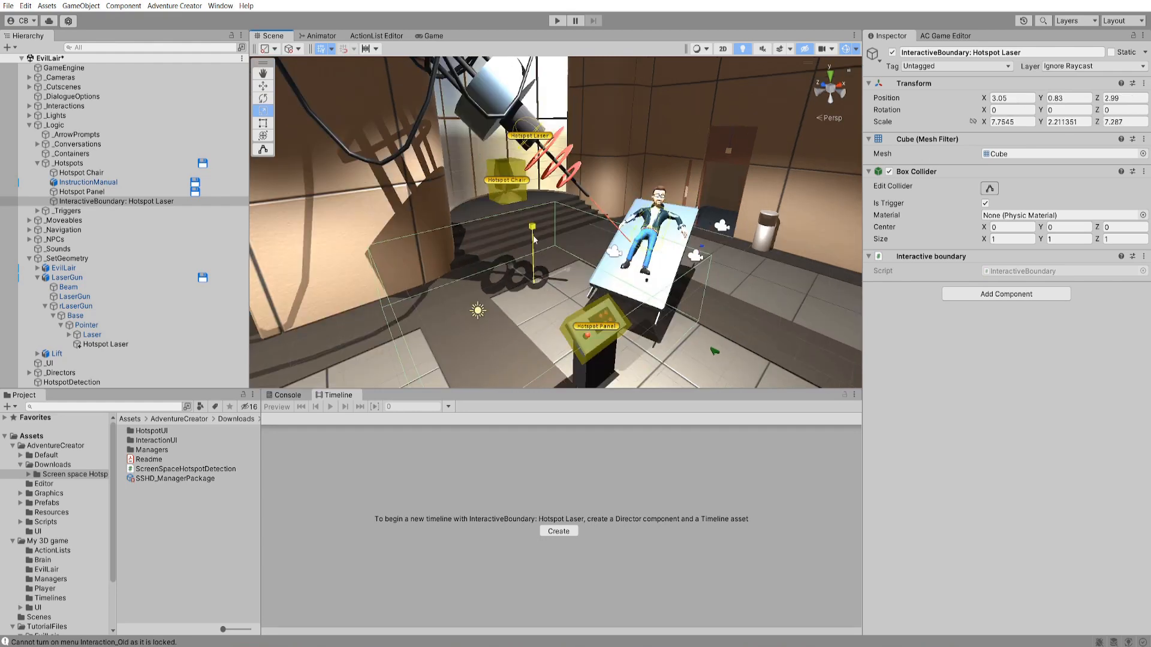
pyautogui.moveTo(512, 267); pyautogui.dragTo(507, 263)
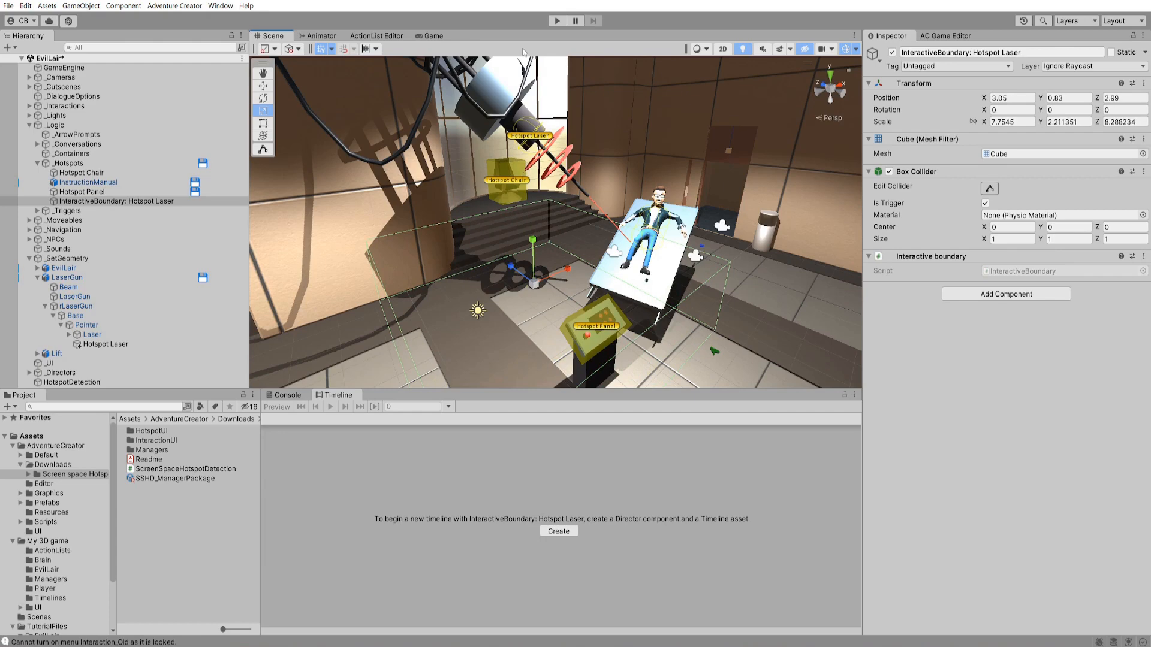
# - Play-test the laser's interactive boundary by moving the robot around the table and Panel
pyautogui.click(556, 21)
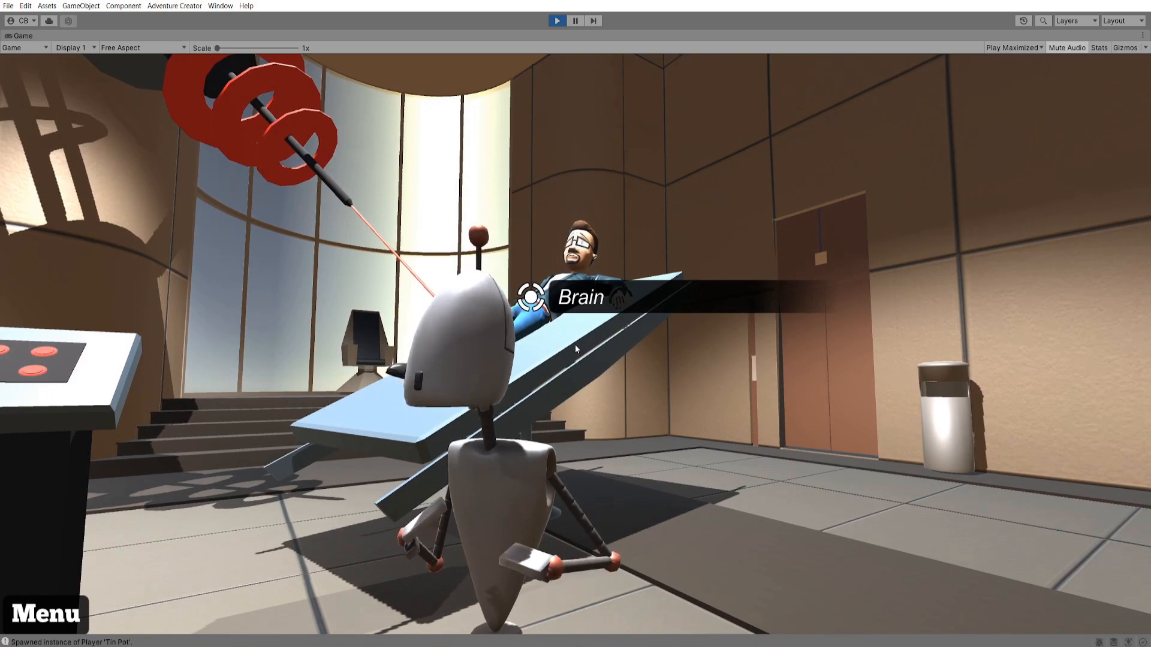
# - Stop the running game and disable scrolling of speech text in the Speech manager's subtitle settings
pyautogui.hotkey('ctrl', 'p')
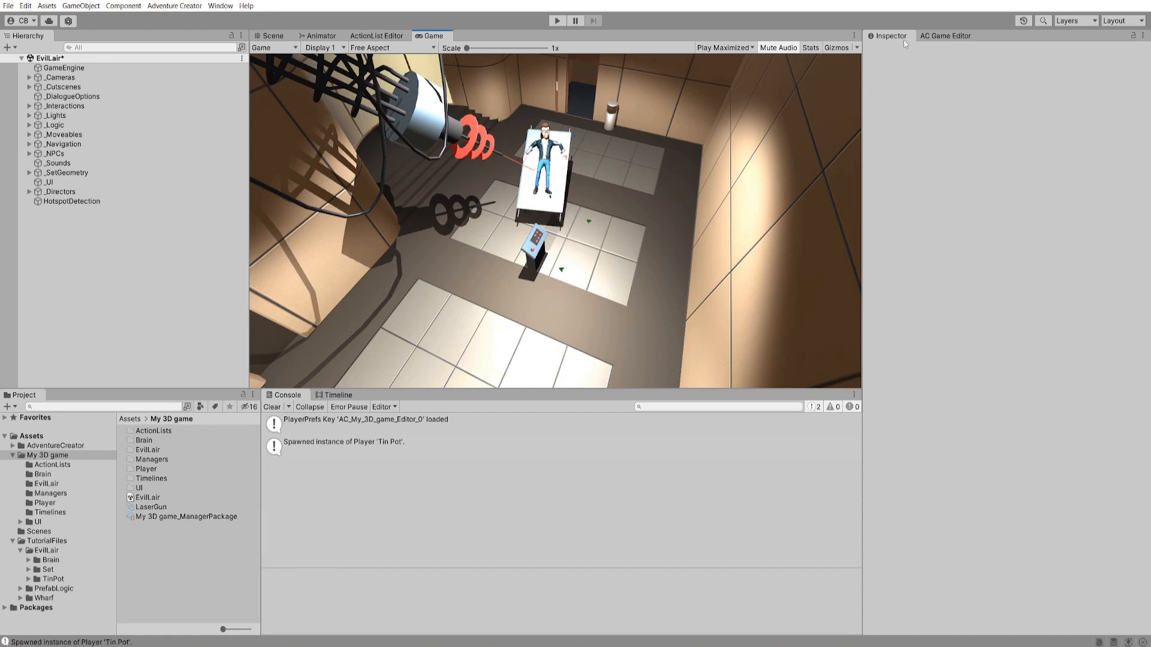
pyautogui.click(945, 36)
pyautogui.click(970, 66)
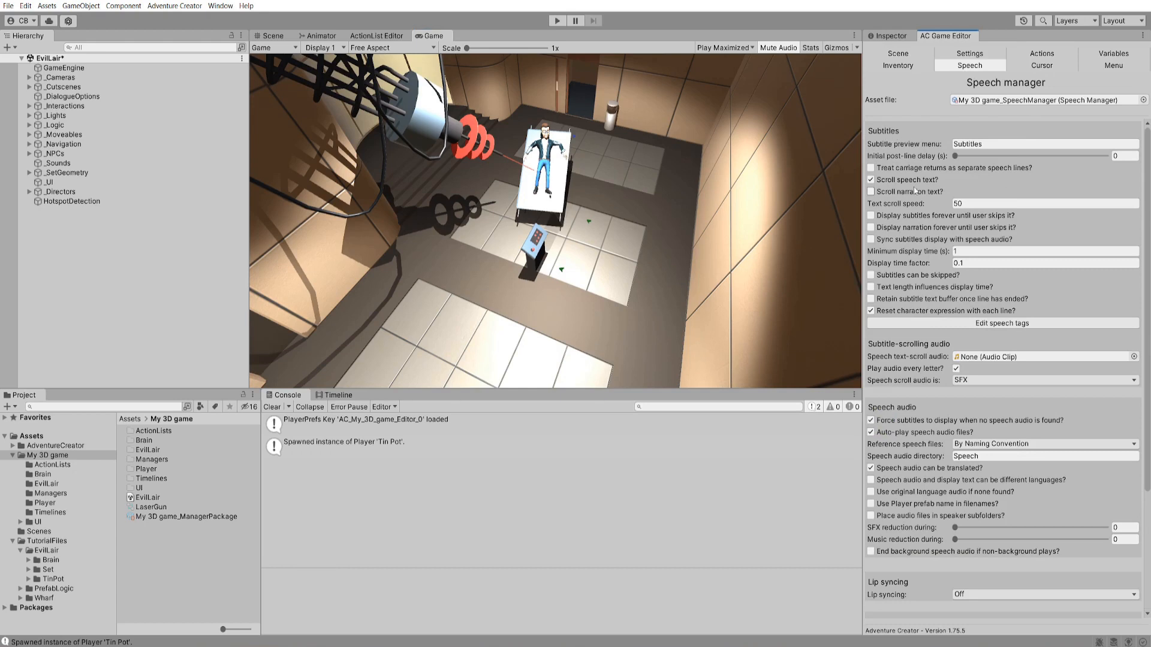
pyautogui.moveTo(895, 182)
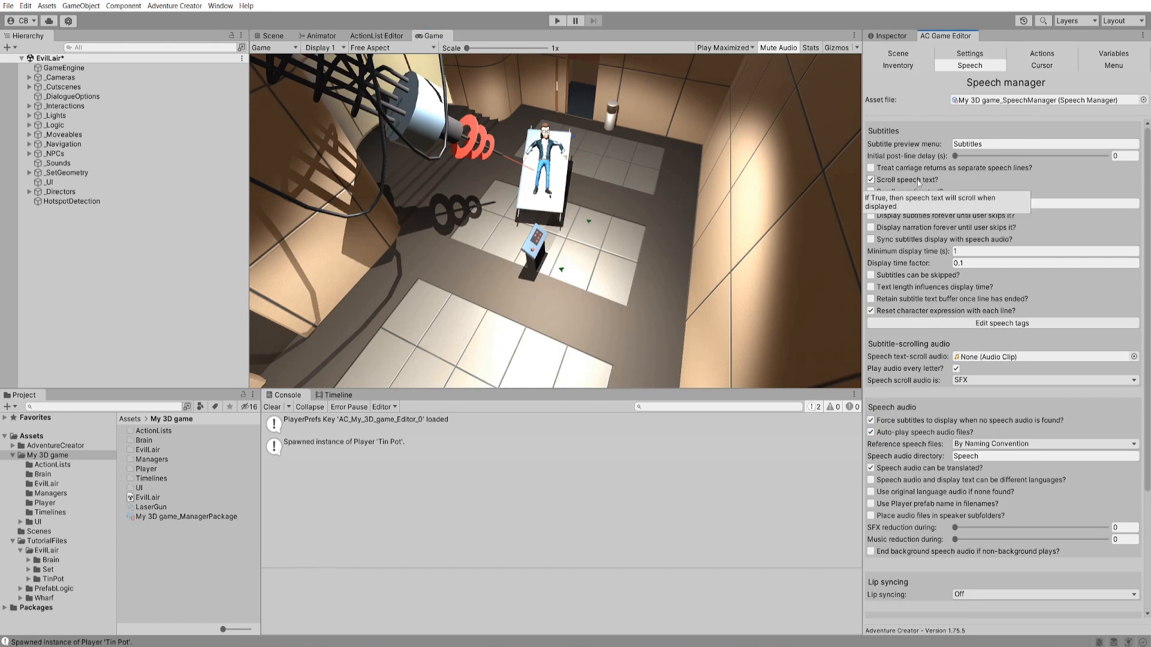
pyautogui.click(918, 179)
pyautogui.moveTo(940, 220)
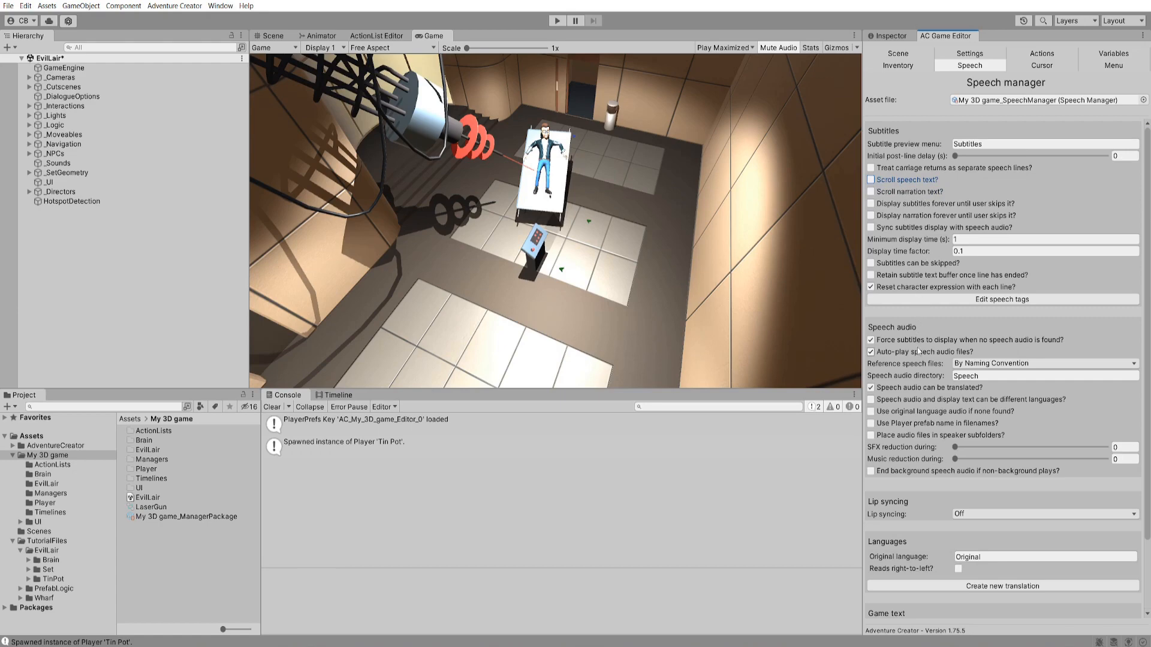
pyautogui.scroll(-3, 1138, 389)
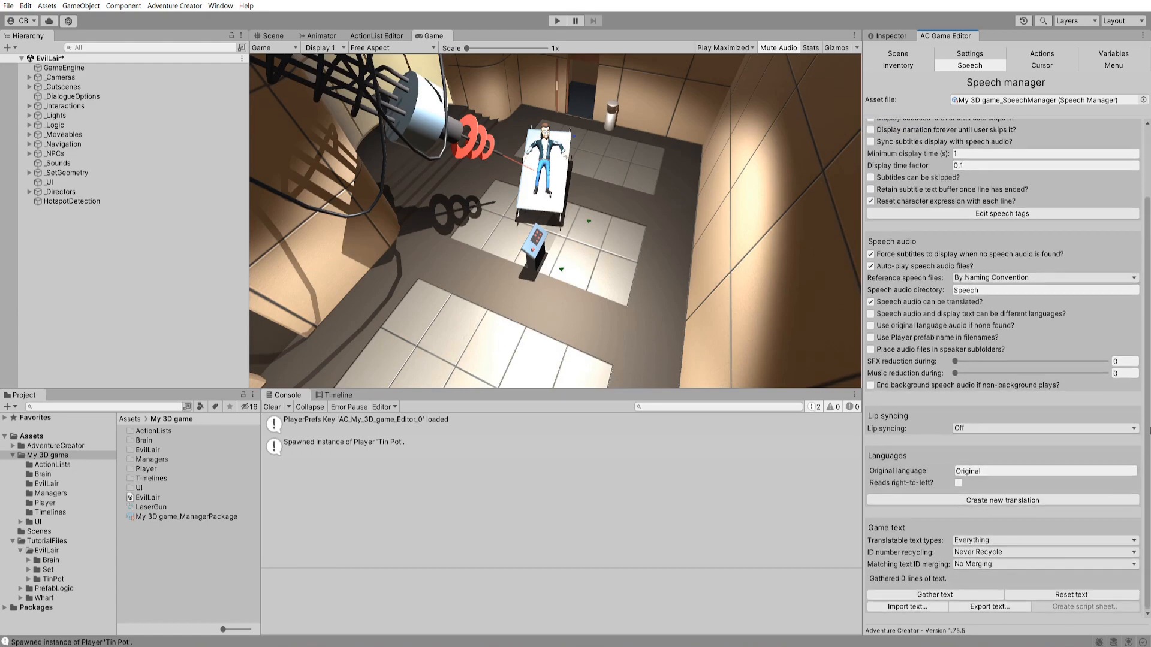
pyautogui.scroll(3, 1148, 340)
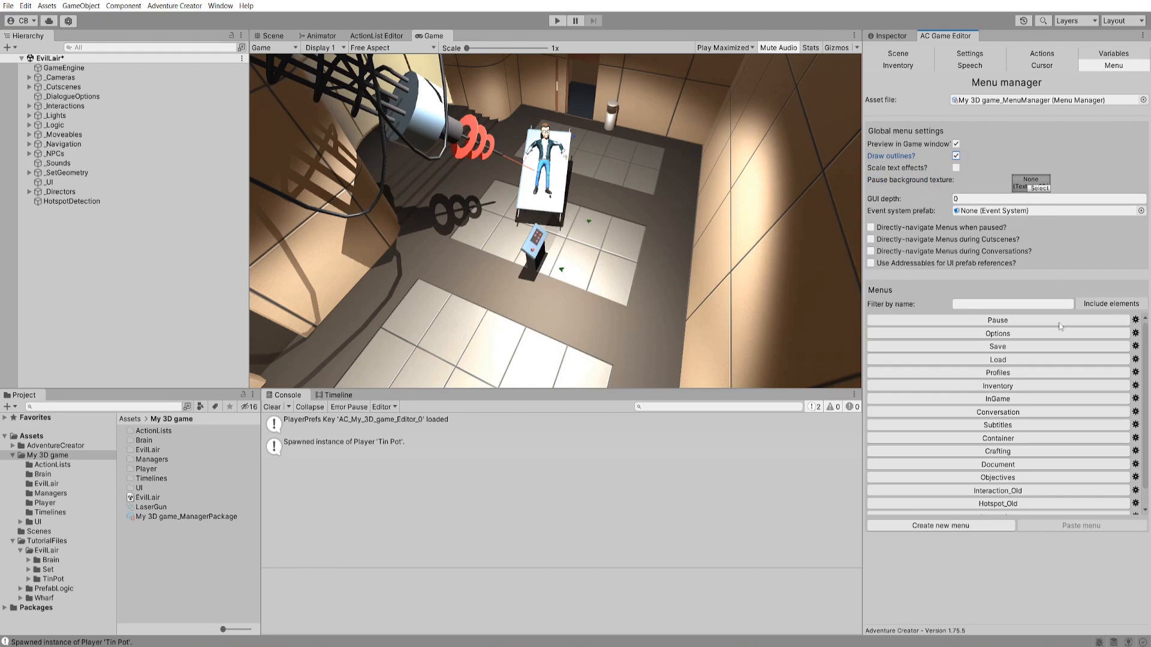
# - Examine the Subtitles menu's properties in the Menu manager, including its SubsSpeakerLabel and SubsLineLabel elements
pyautogui.click(1032, 424)
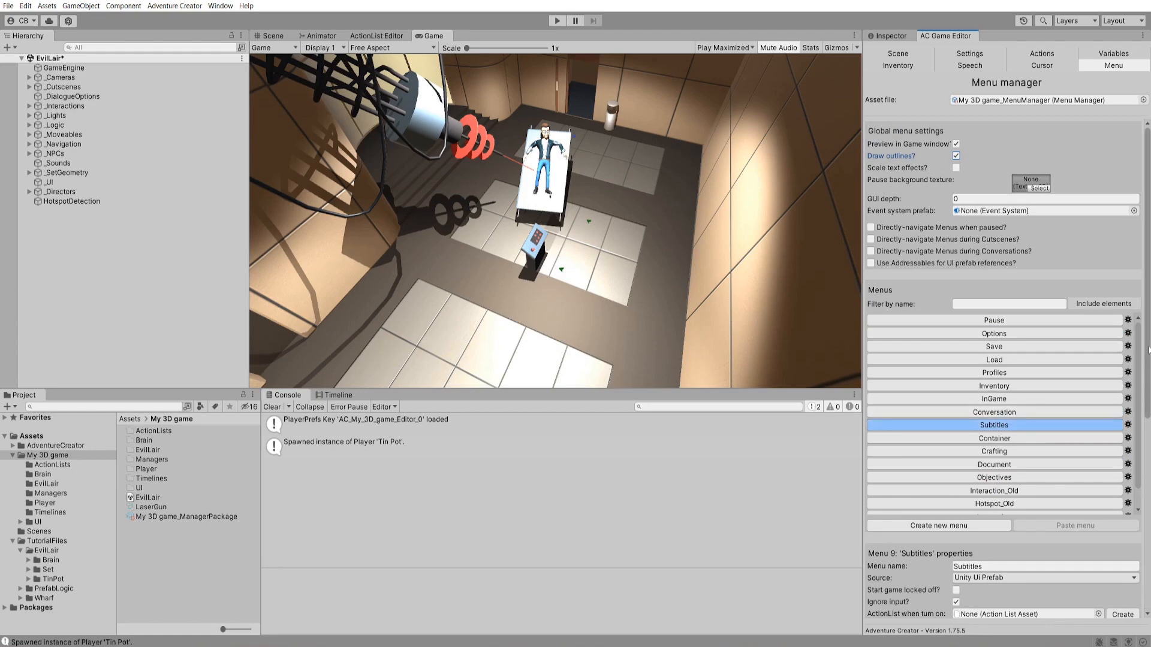
pyautogui.moveTo(1148, 350); pyautogui.dragTo(1149, 401)
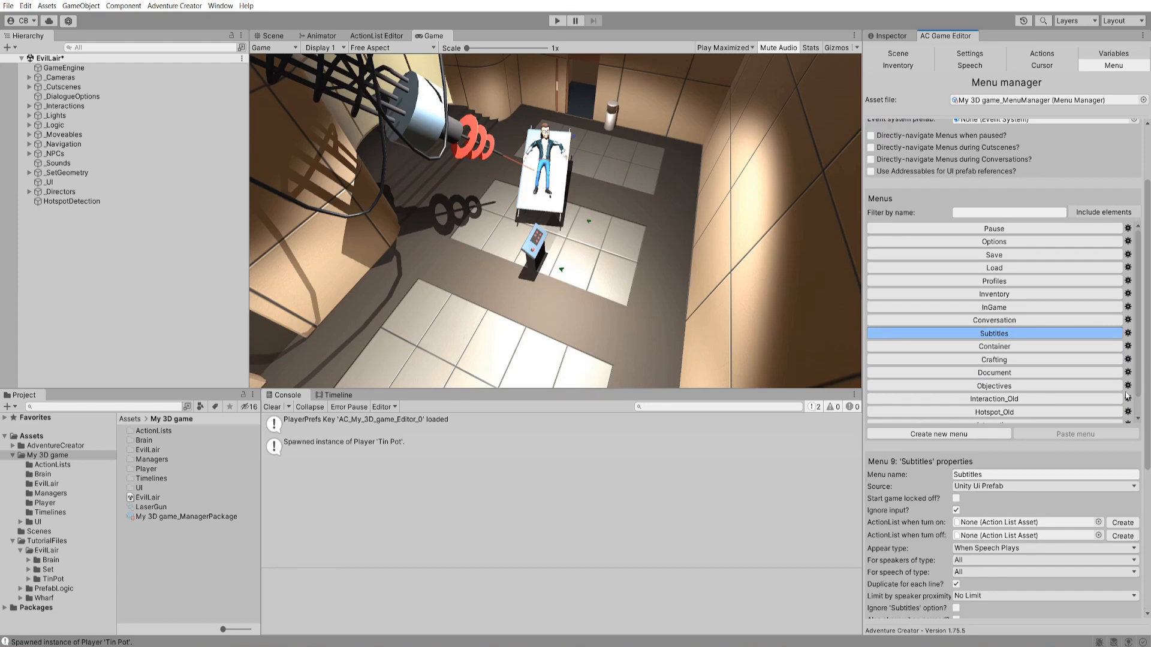
pyautogui.scroll(-3, 1148, 327)
pyautogui.scroll(-2, 1148, 329)
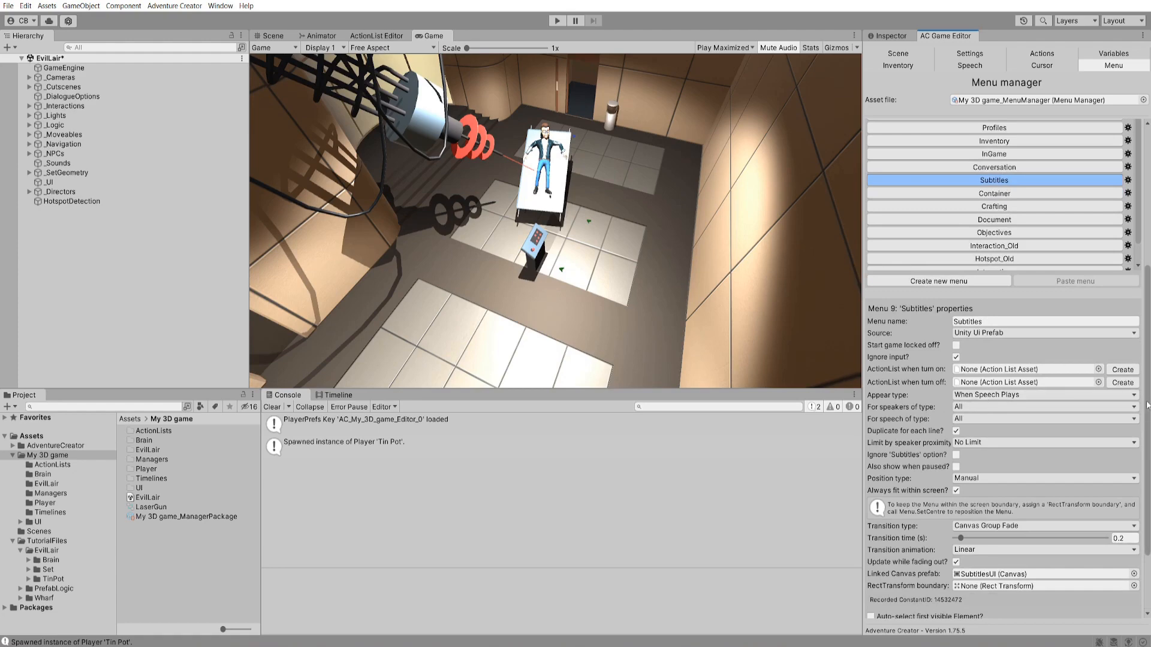
pyautogui.scroll(-3, 1112, 551)
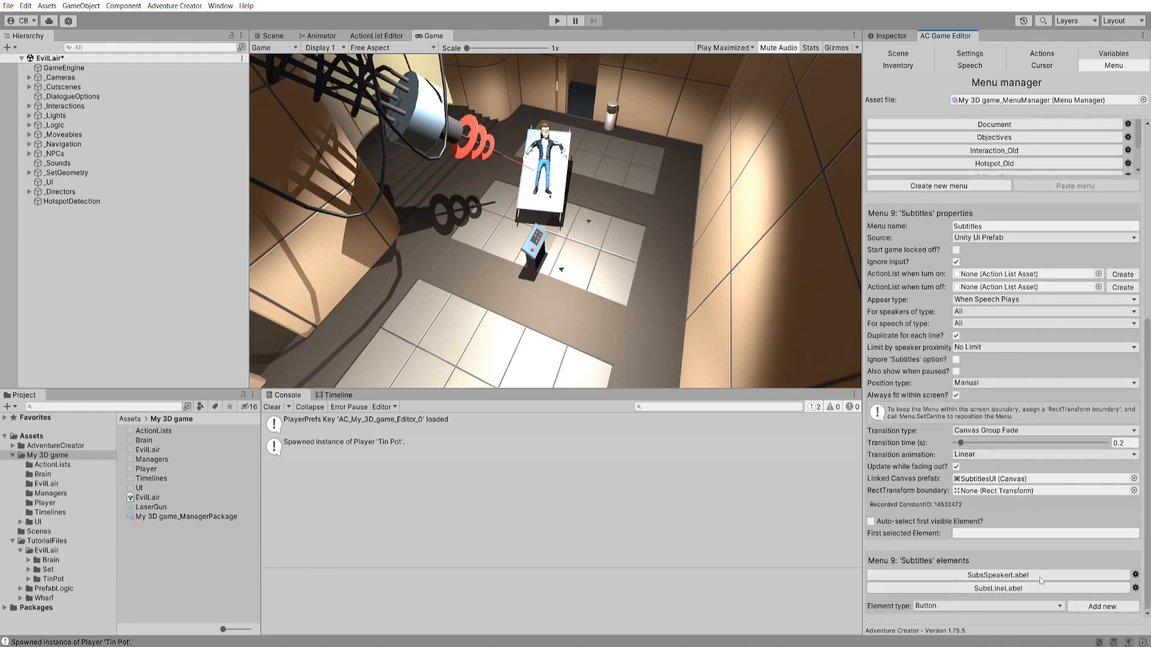
pyautogui.click(996, 575)
pyautogui.scroll(-4, 989, 539)
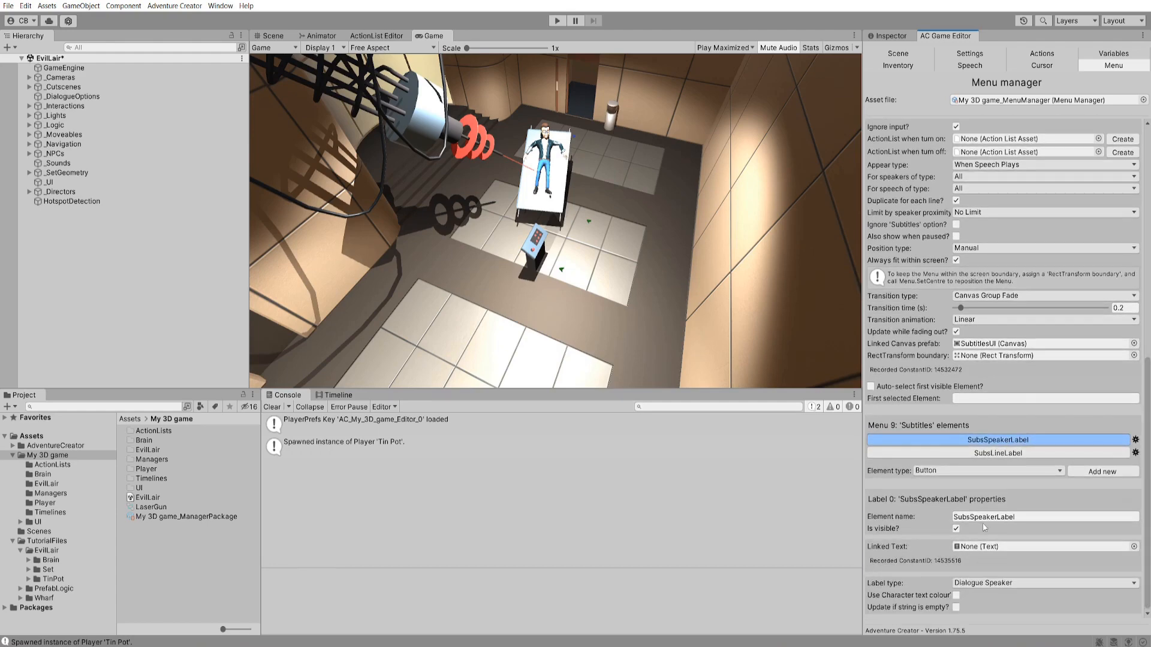
pyautogui.click(996, 454)
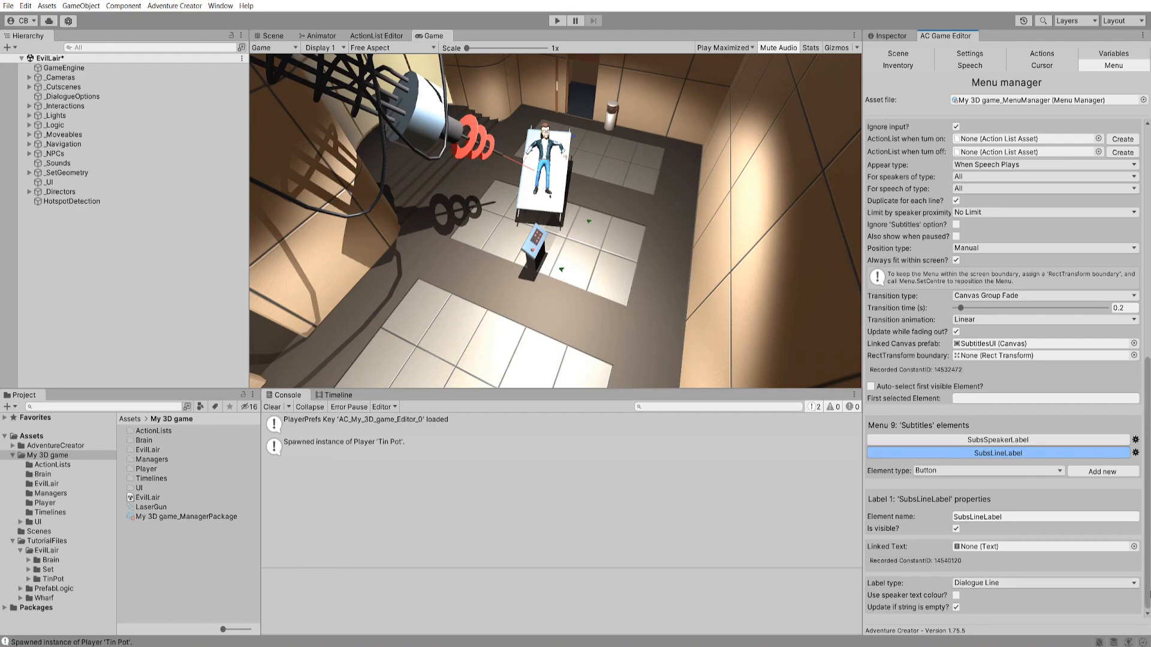
pyautogui.scroll(6, 1024, 427)
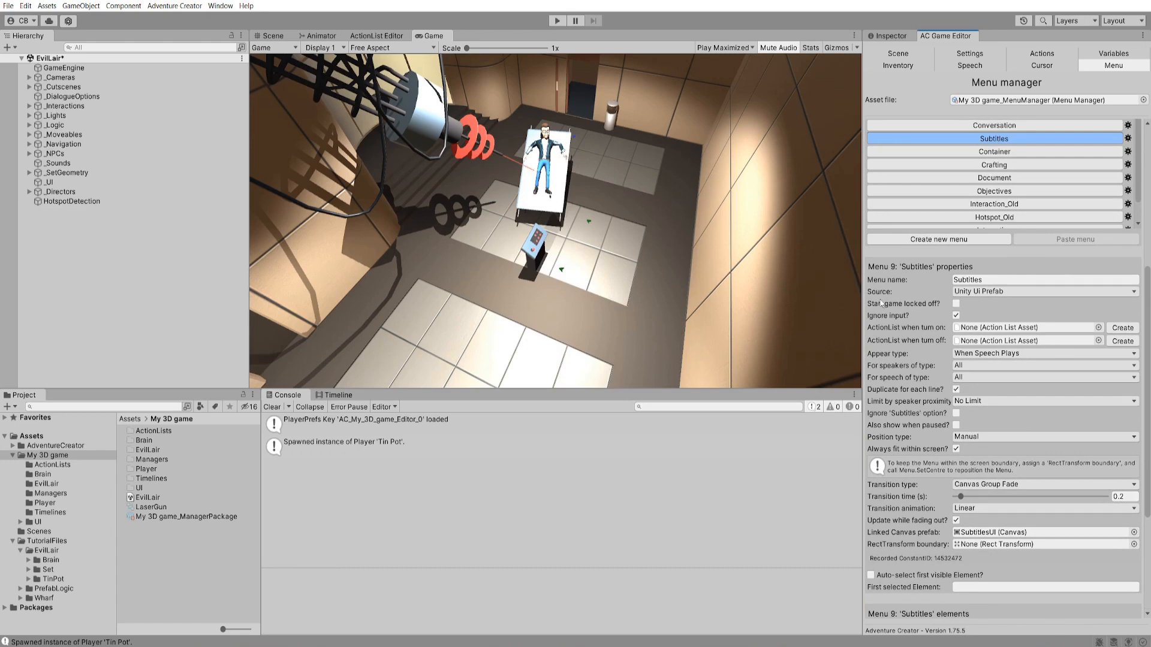
# - Switch the Subtitles menu's source to Adventure Creator and set its manual Y position to 81.2
pyautogui.click(989, 292)
pyautogui.click(996, 305)
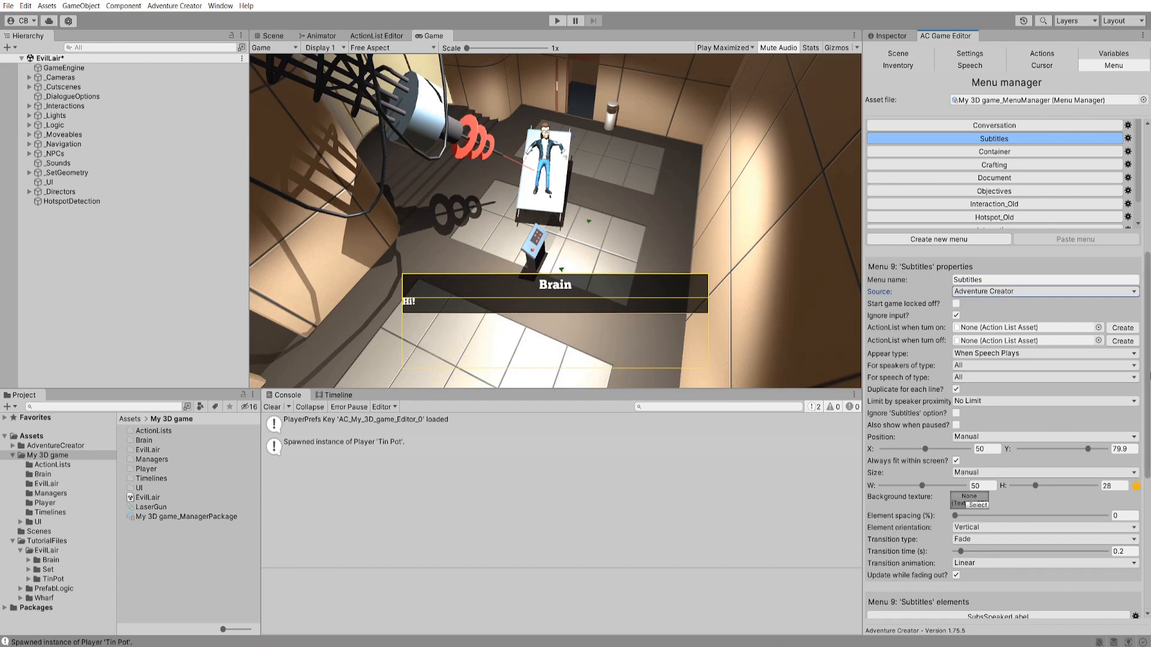
pyautogui.scroll(-3, 908, 397)
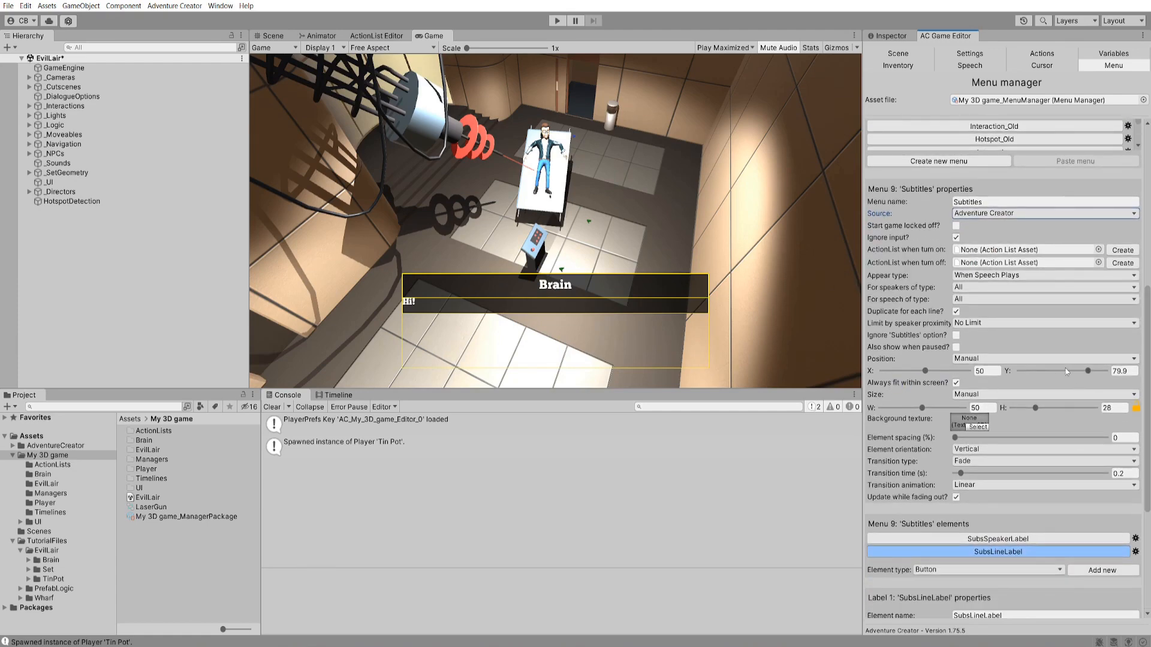
pyautogui.moveTo(1087, 371)
pyautogui.mouseDown()
pyautogui.moveTo(1071, 372)
pyautogui.moveTo(1089, 378)
pyautogui.mouseUp()
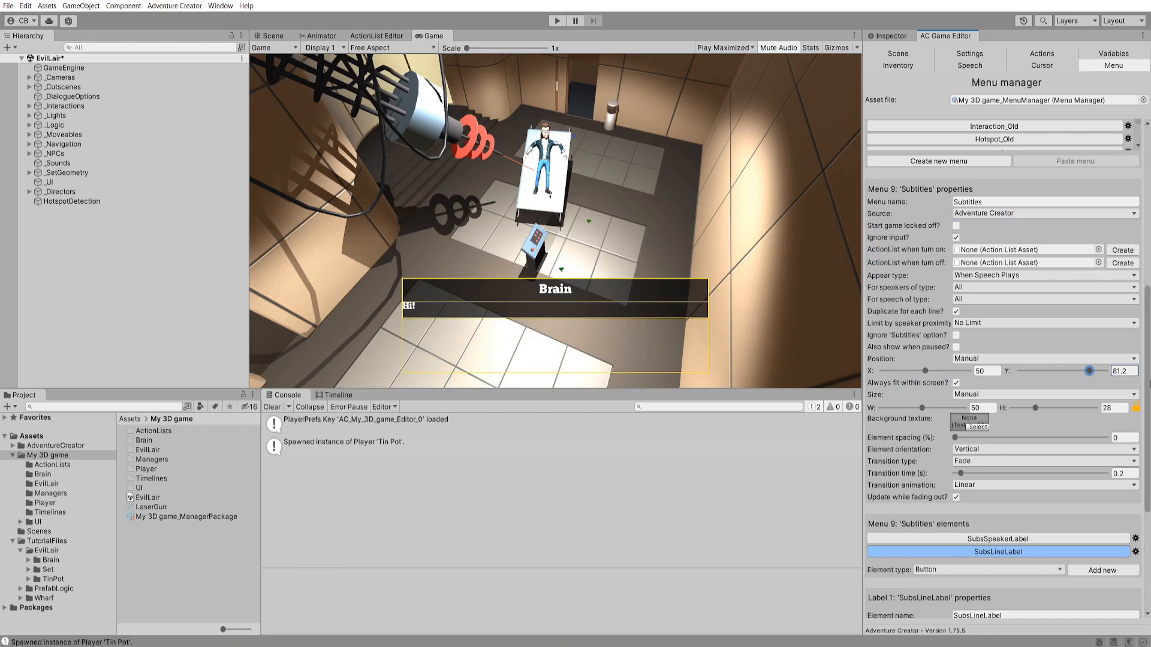
# - Set the Subtitles menu's source back to Unity Ui Prefab
pyautogui.scroll(2, 1140, 513)
pyautogui.scroll(5, 1141, 514)
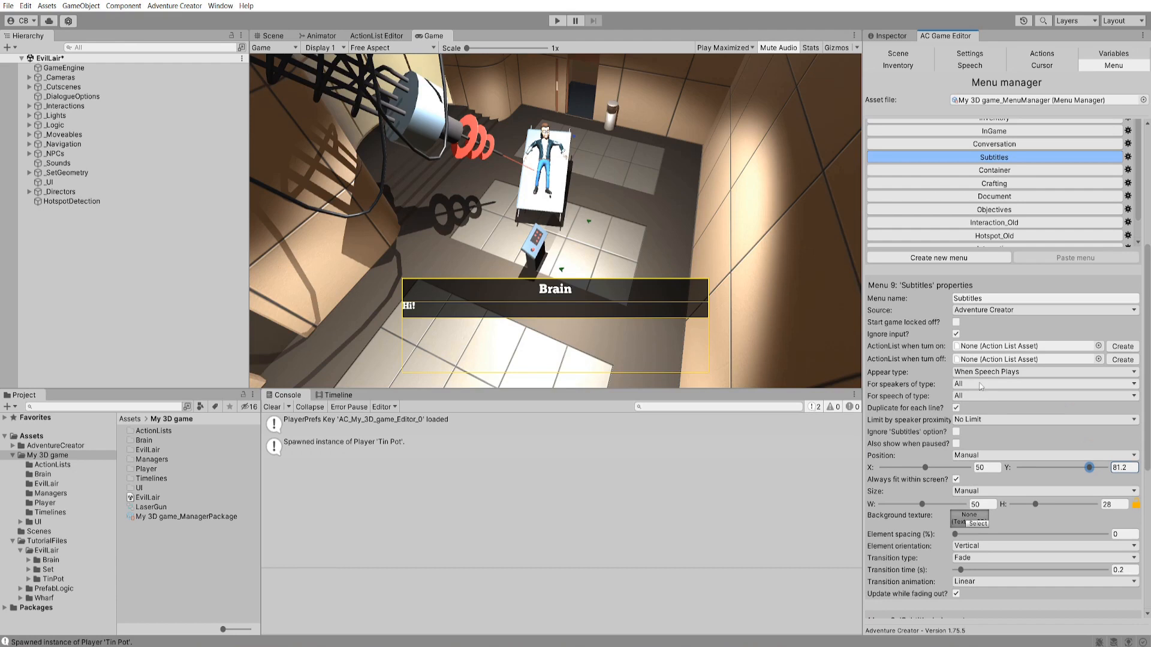
pyautogui.click(1013, 311)
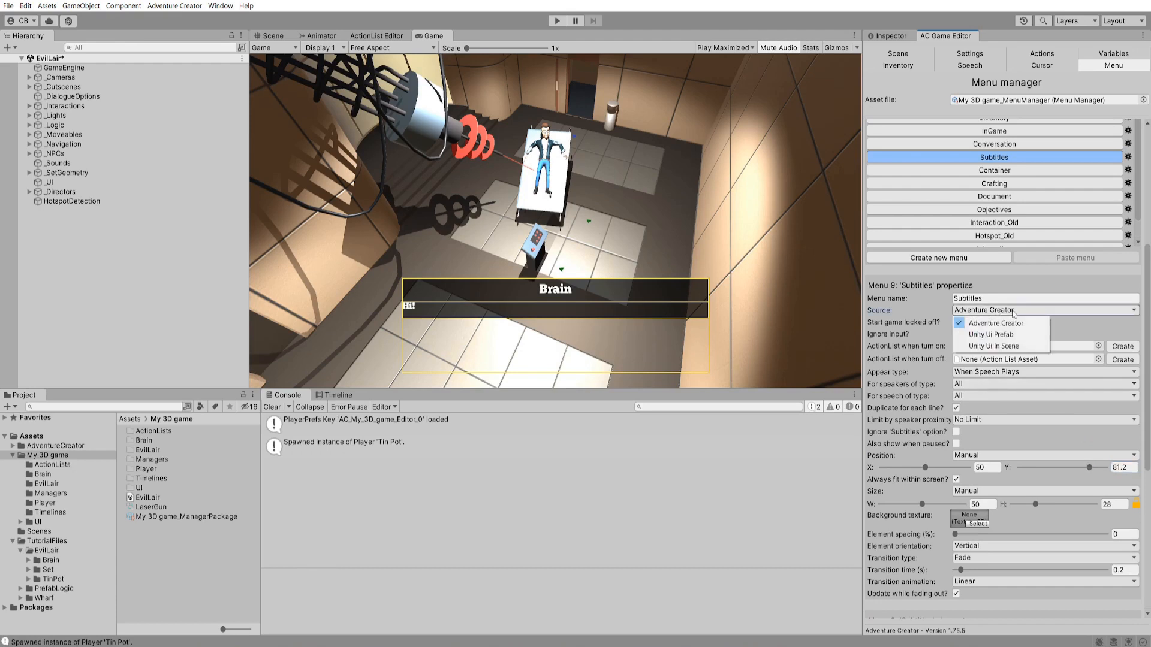
pyautogui.click(990, 335)
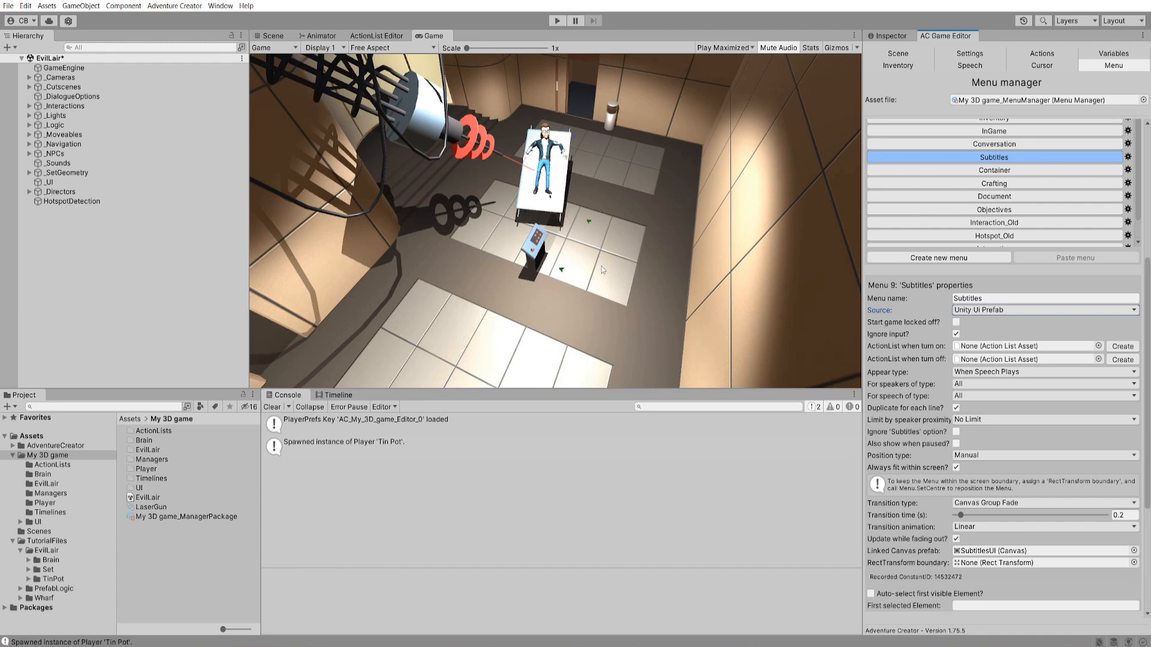
# - Locate the Subtitles menu's linked canvas prefab and add SubtitlesUI to the EvilLair scene
pyautogui.scroll(-3, 1148, 383)
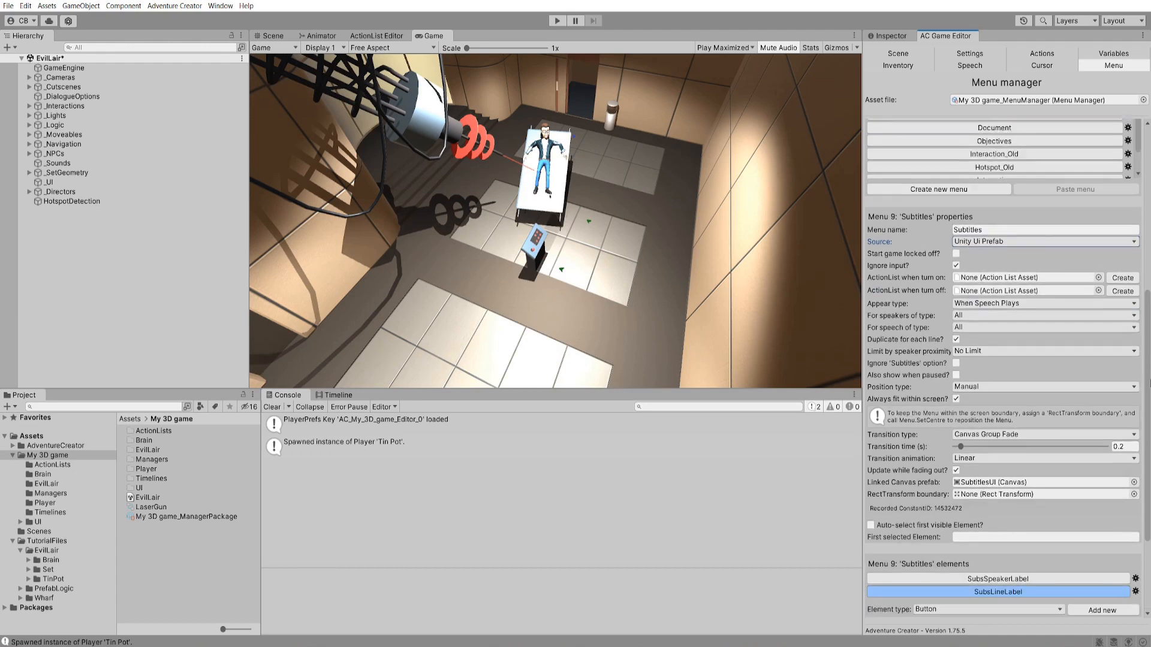
pyautogui.scroll(-1, 1148, 383)
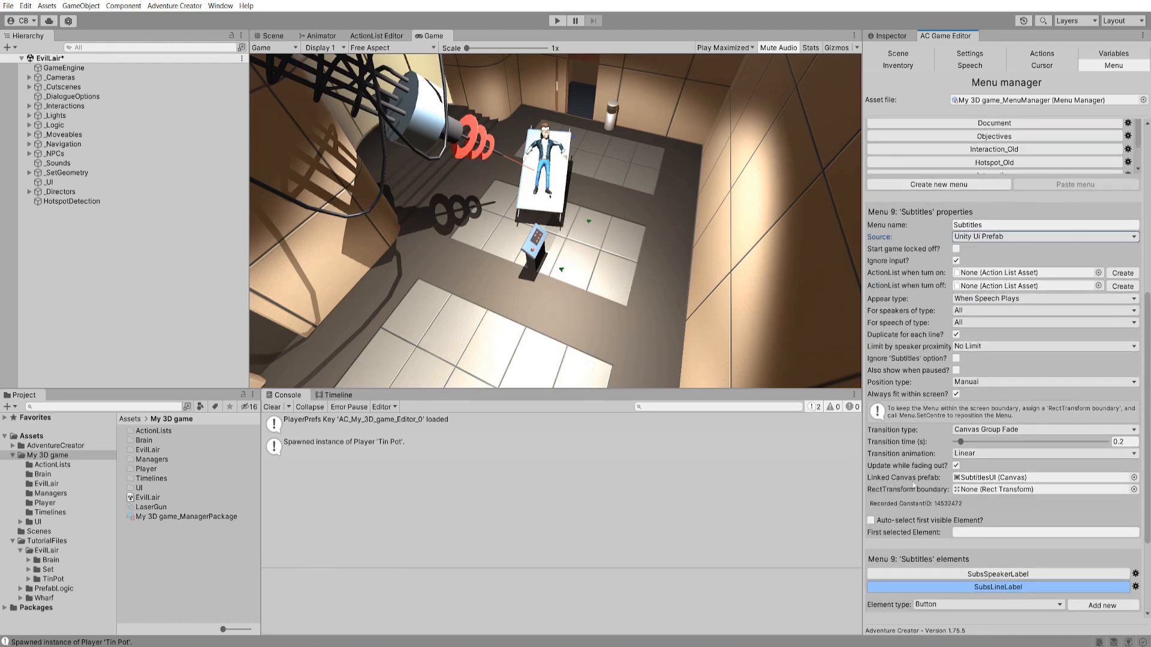
pyautogui.click(1016, 479)
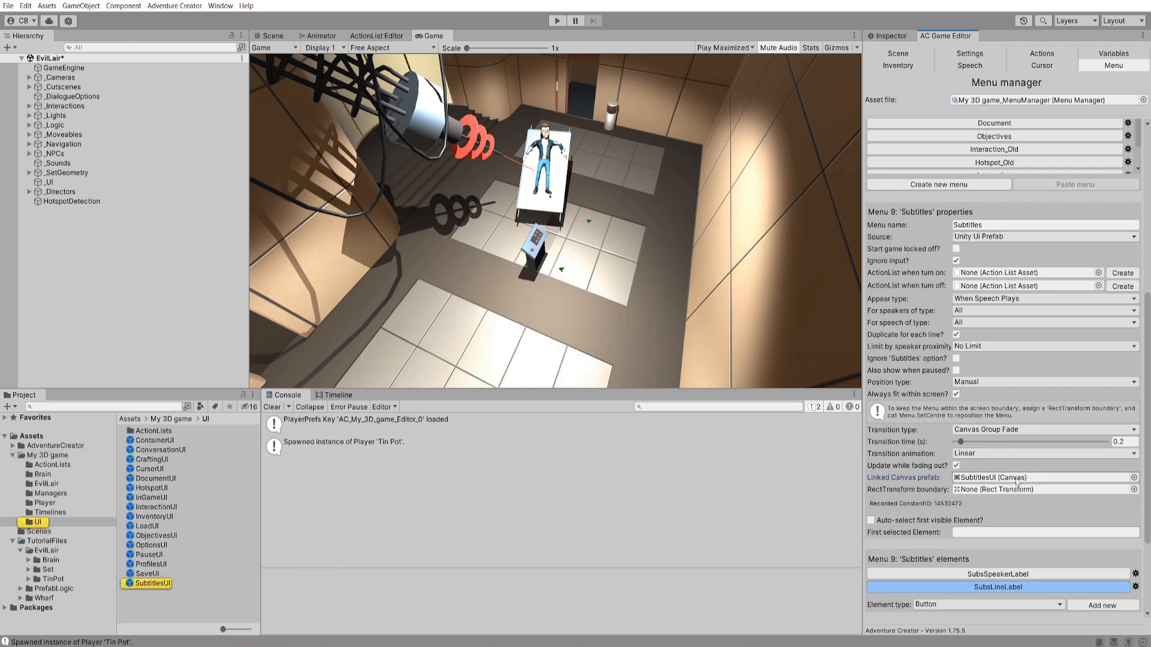
pyautogui.moveTo(147, 583); pyautogui.dragTo(85, 334)
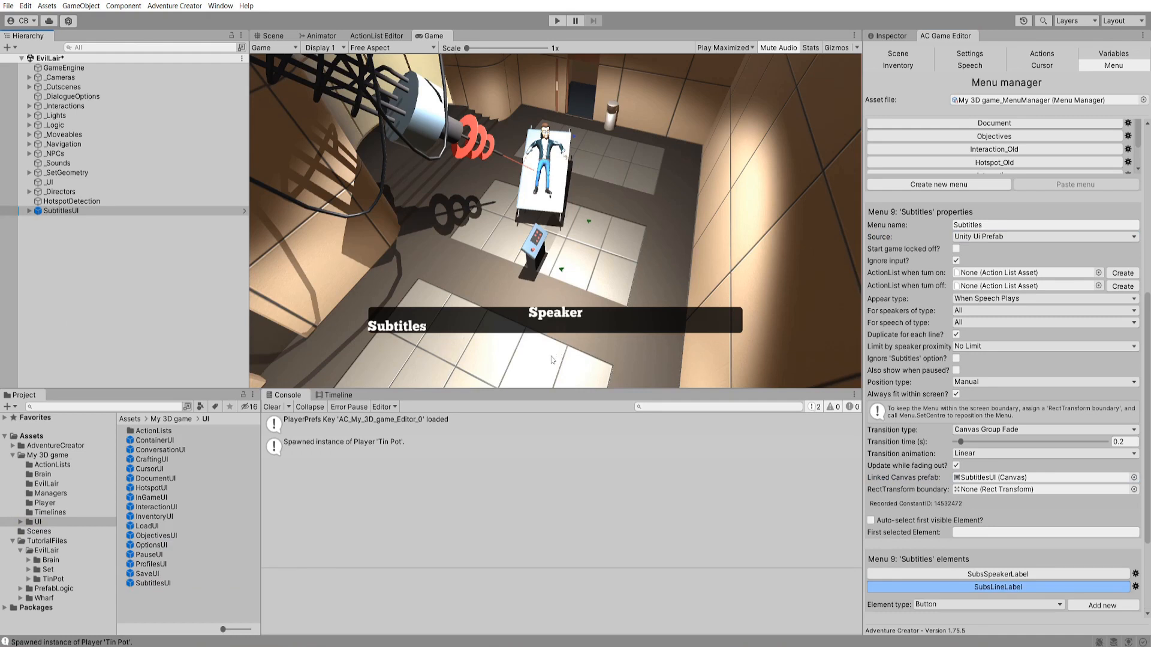
# - Locate the Hotspot menu's linked canvas prefab and add HotspotUI to the scene for comparison
pyautogui.moveTo(1146, 349); pyautogui.dragTo(1146, 288)
pyautogui.scroll(-1, 989, 217)
pyautogui.click(993, 289)
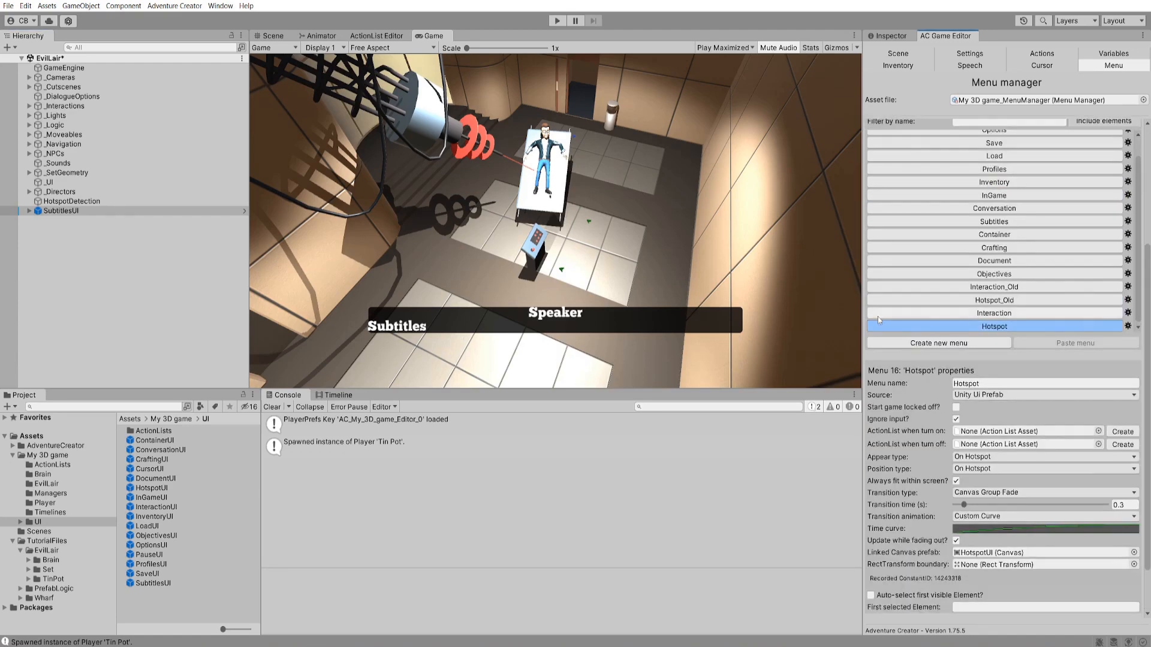
pyautogui.moveTo(1146, 336); pyautogui.dragTo(1147, 374)
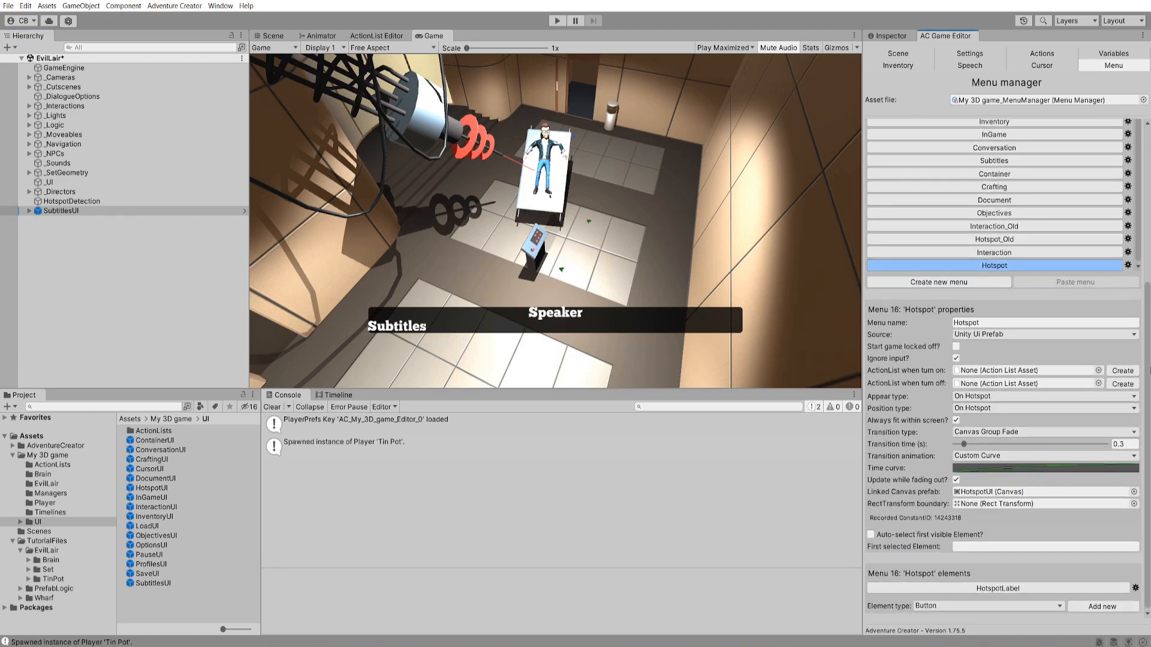
pyautogui.click(1000, 493)
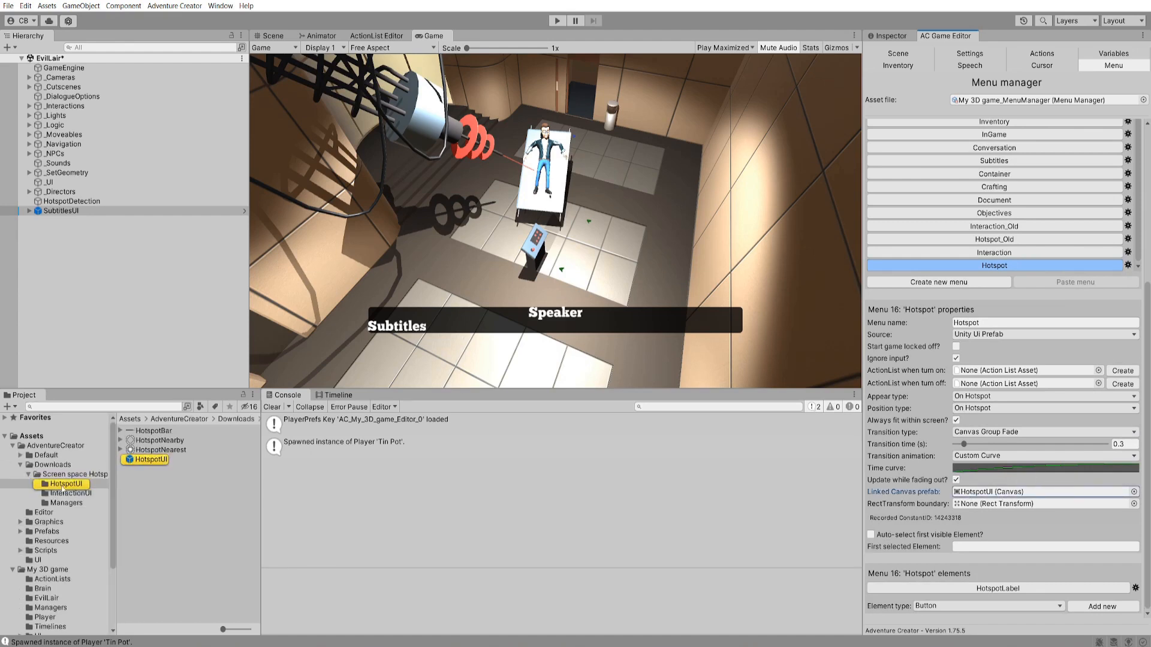
pyautogui.moveTo(153, 465); pyautogui.dragTo(77, 323)
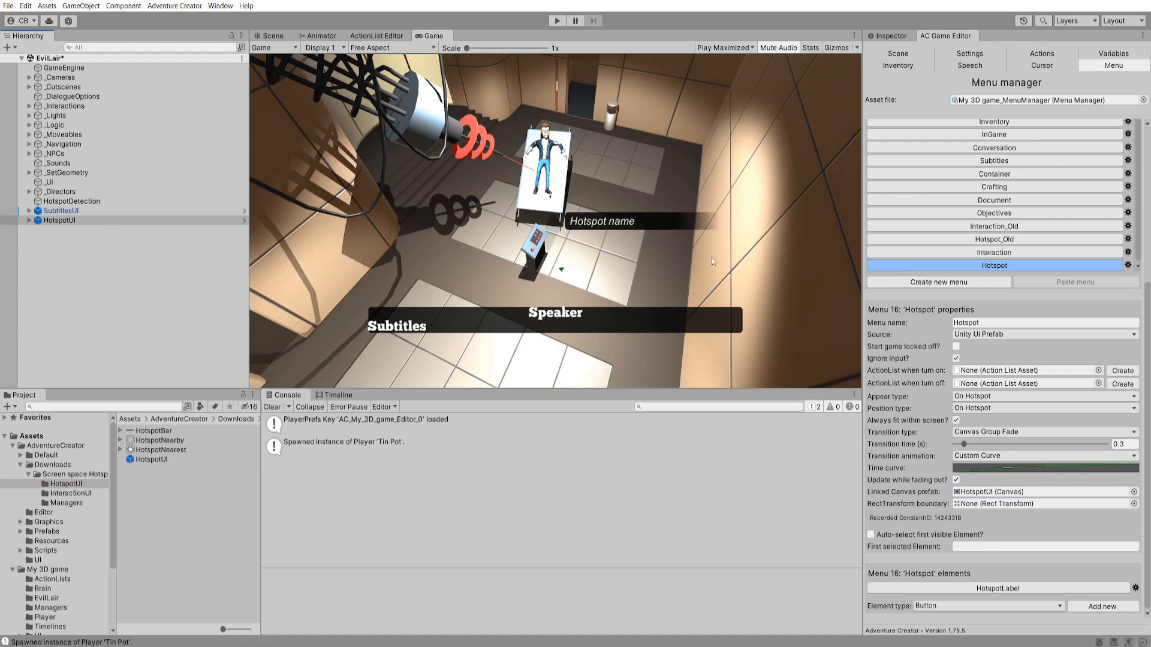
# - Inspect the font settings of the txtHotspot text nested under HotspotUI's Icon and Background
pyautogui.click(29, 220)
pyautogui.click(38, 230)
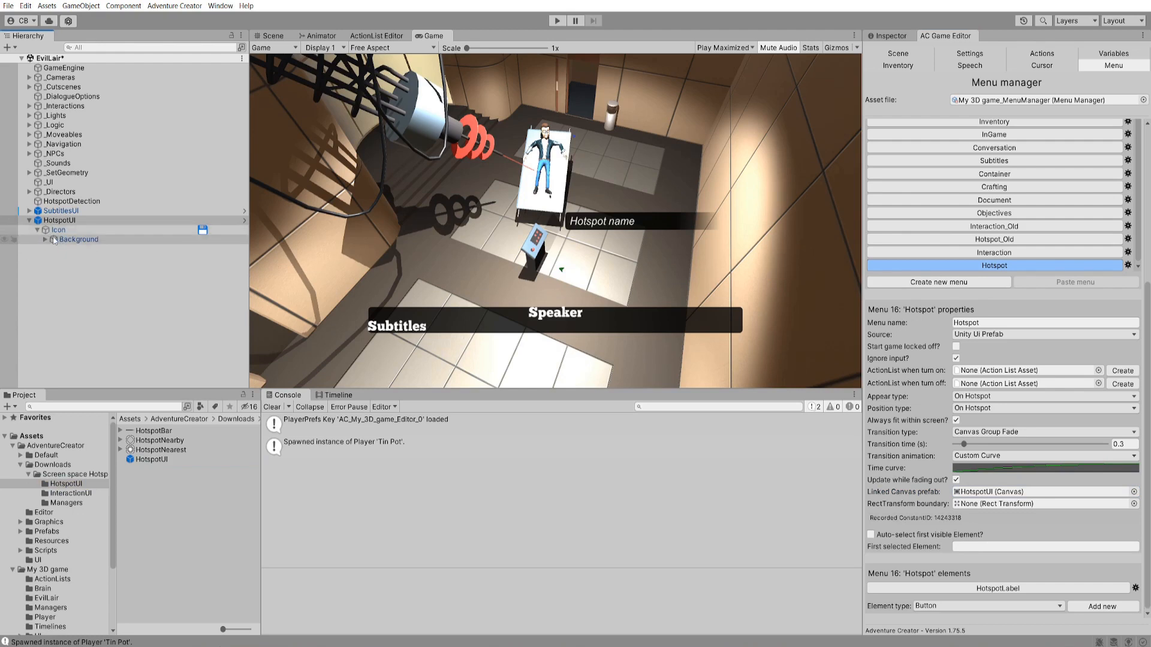
pyautogui.click(44, 240)
pyautogui.click(78, 249)
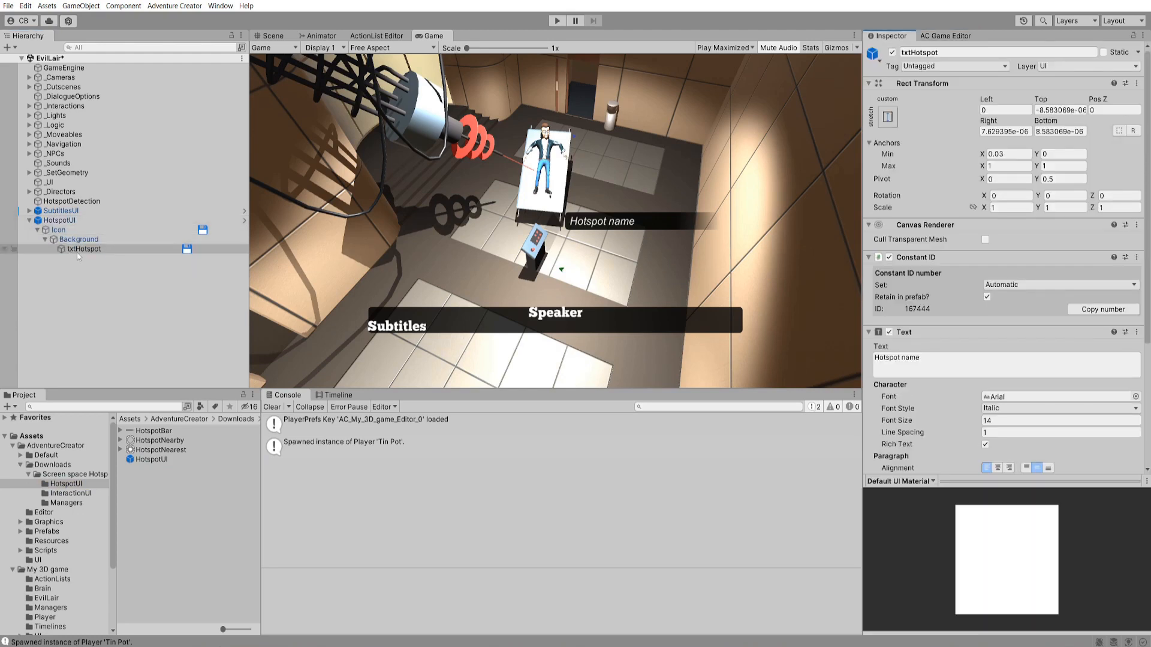
pyautogui.scroll(-5, 1007, 277)
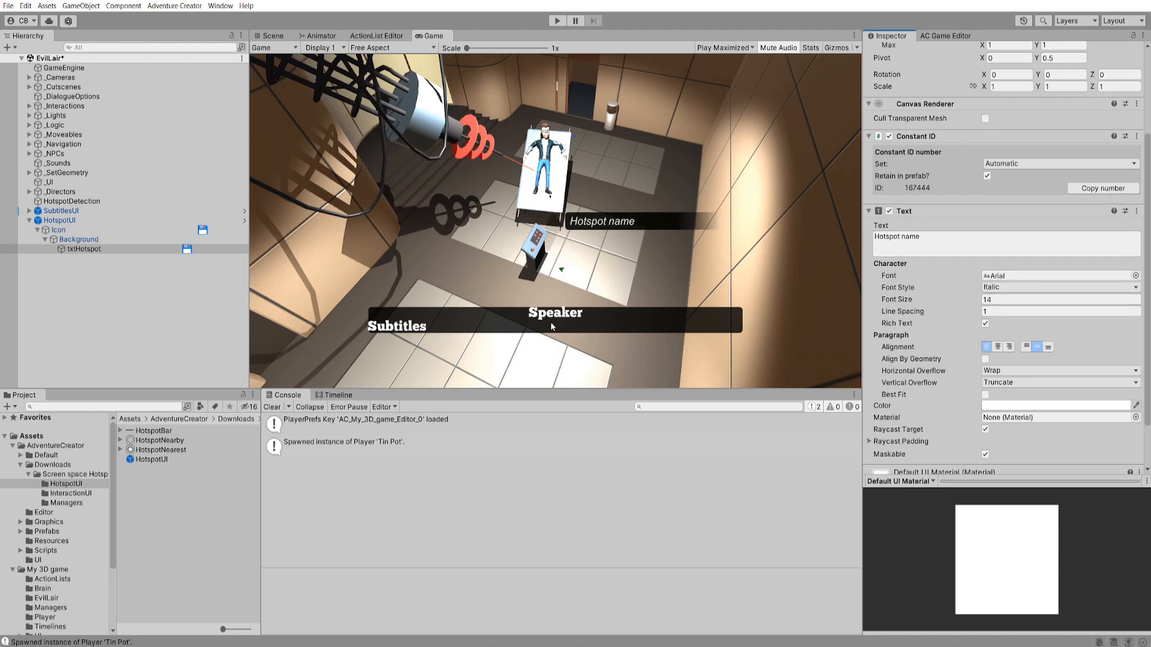
# - Set the font of both txtSpeaker and txtSubtitles in the SubtitlesUI panel to Arial
pyautogui.click(29, 211)
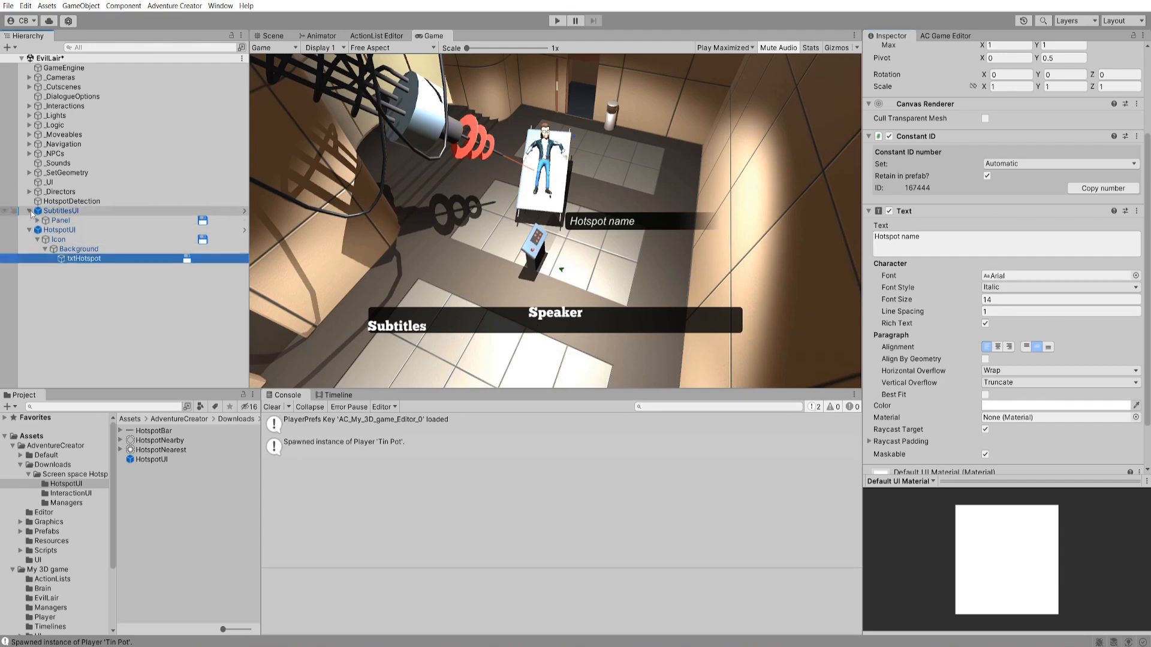
pyautogui.click(37, 220)
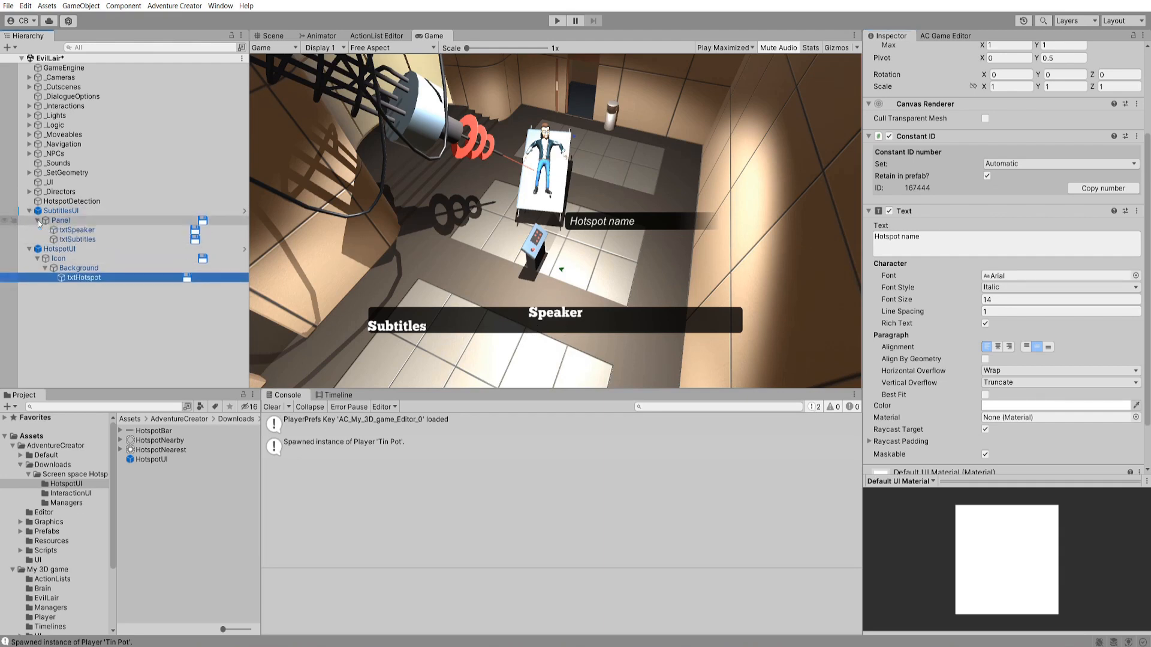
pyautogui.click(78, 230)
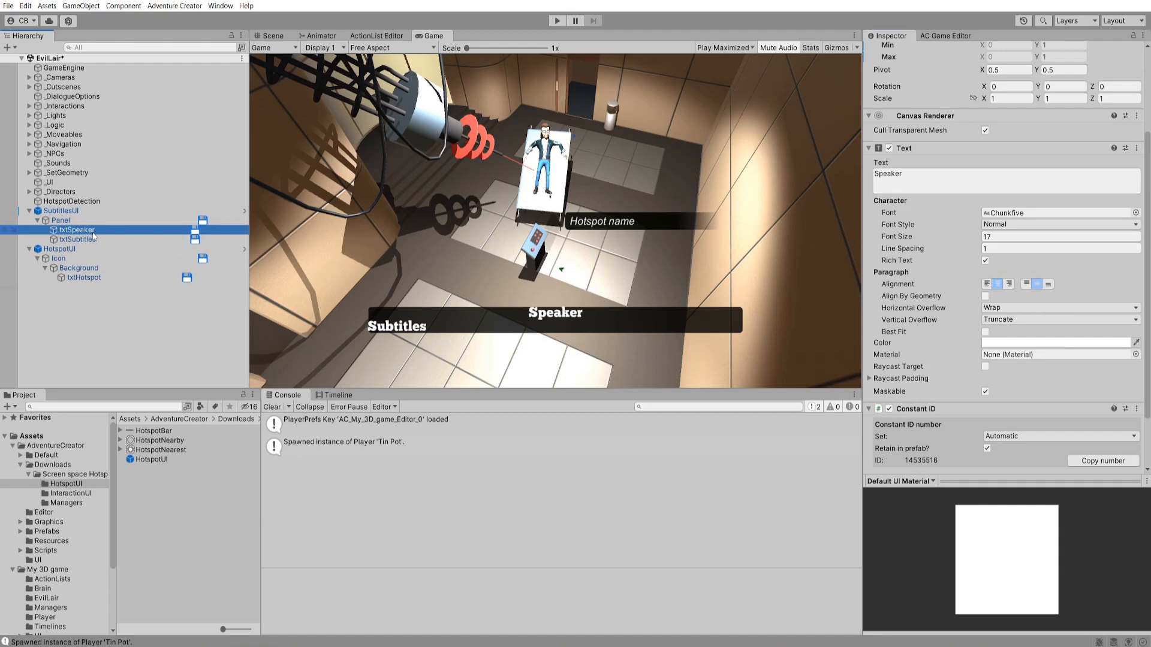
pyautogui.keyDown('ctrl'); pyautogui.click(84, 239); pyautogui.keyUp('ctrl')
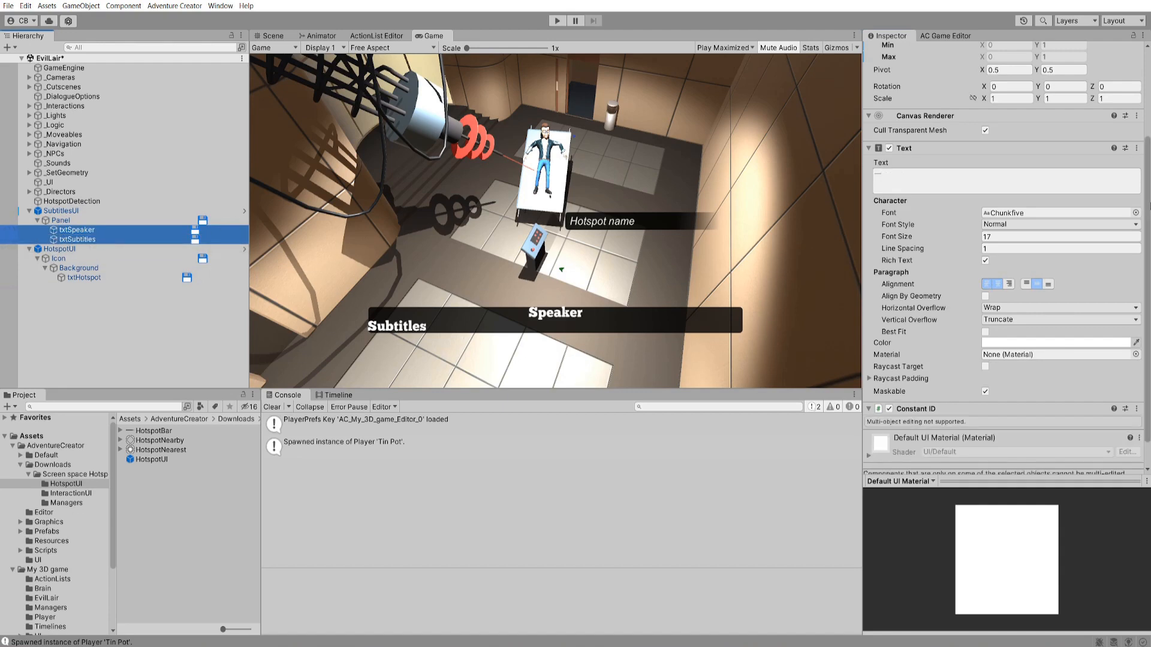
pyautogui.click(1135, 213)
pyautogui.doubleClick(769, 234)
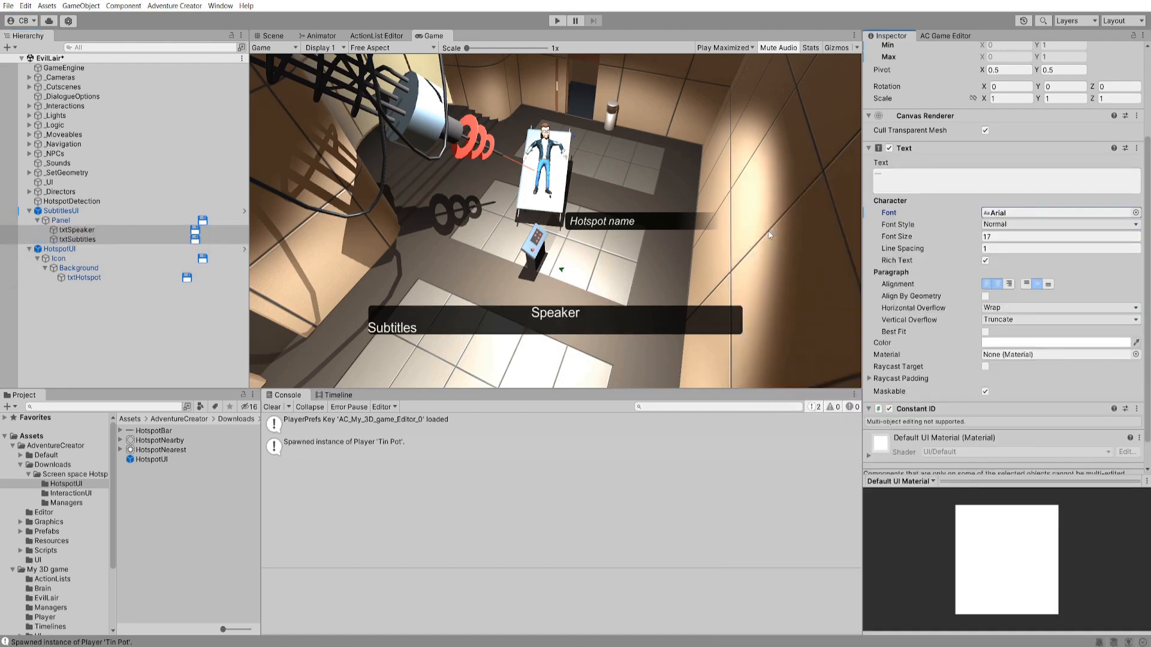
# - Set the font size of both txtSpeaker and txtSubtitles to 14
pyautogui.click(998, 235)
pyautogui.write('14')
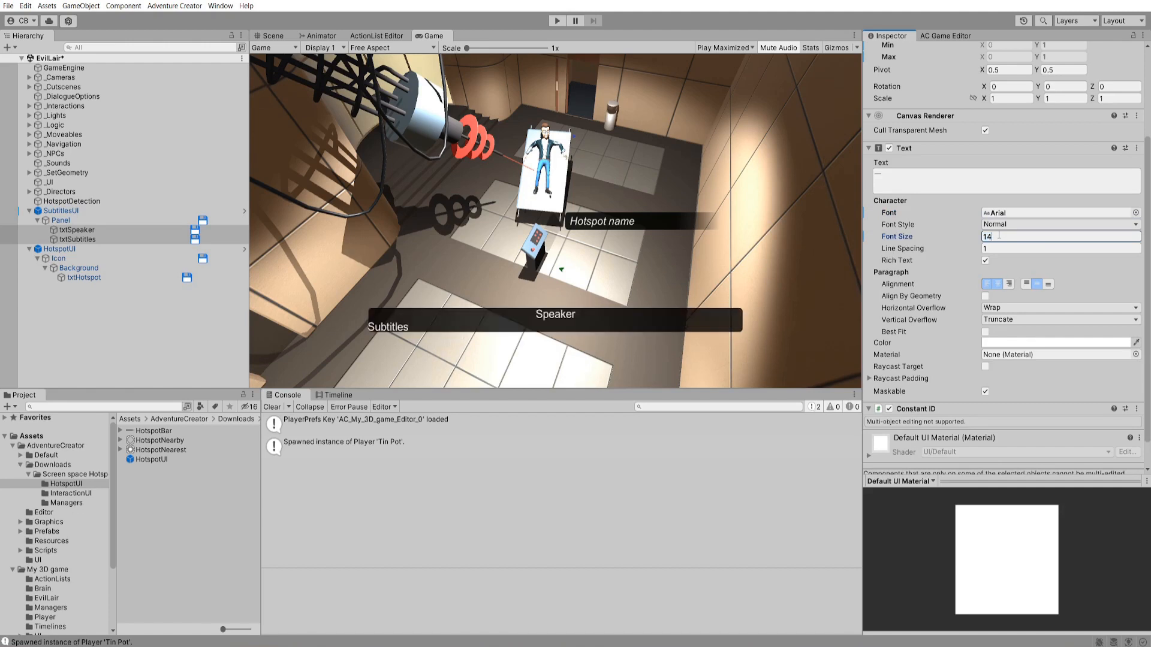
pyautogui.press('Return')
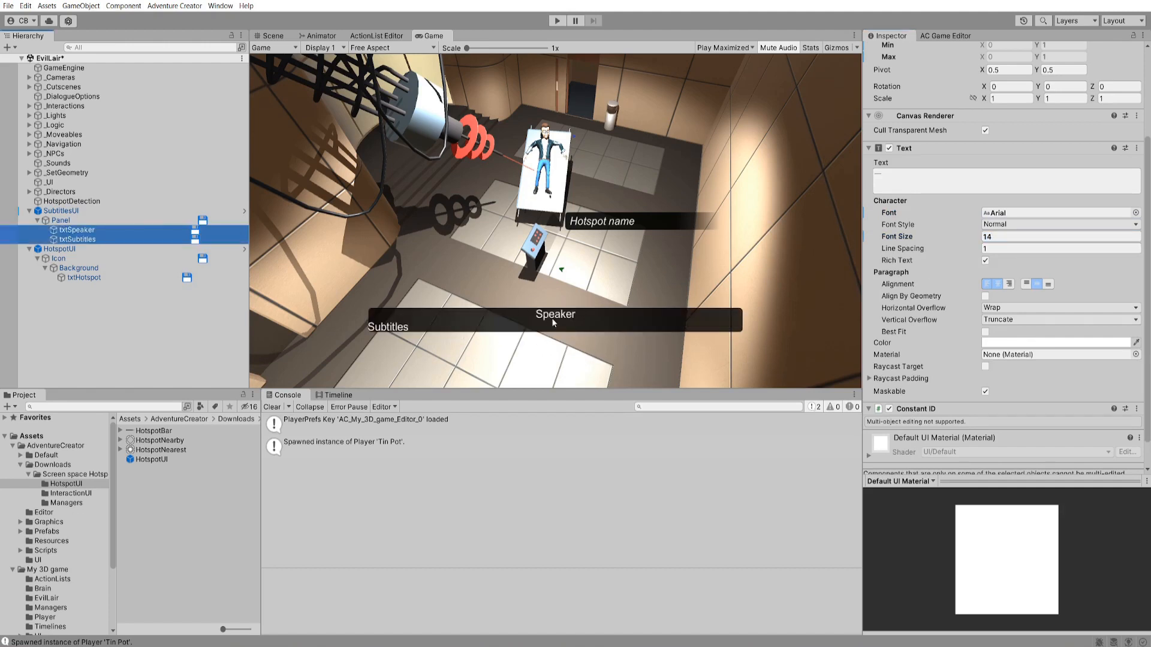
# - Disable the Image component on the SubtitlesUI Panel to remove its dark background
pyautogui.click(61, 220)
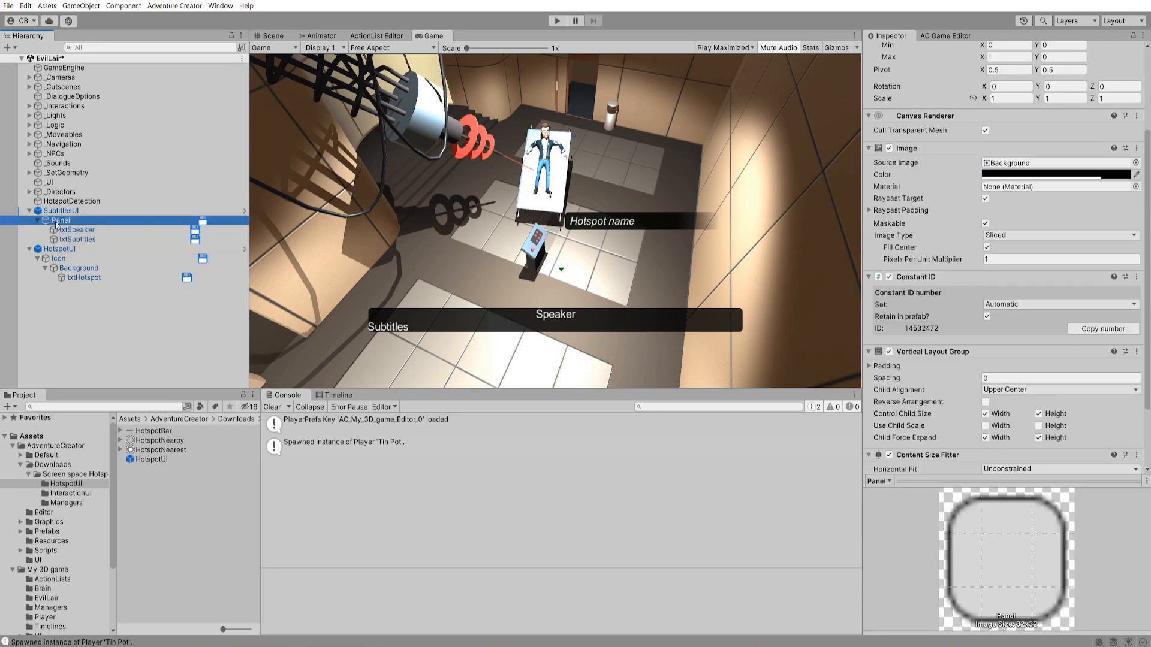
pyautogui.scroll(1, 965, 152)
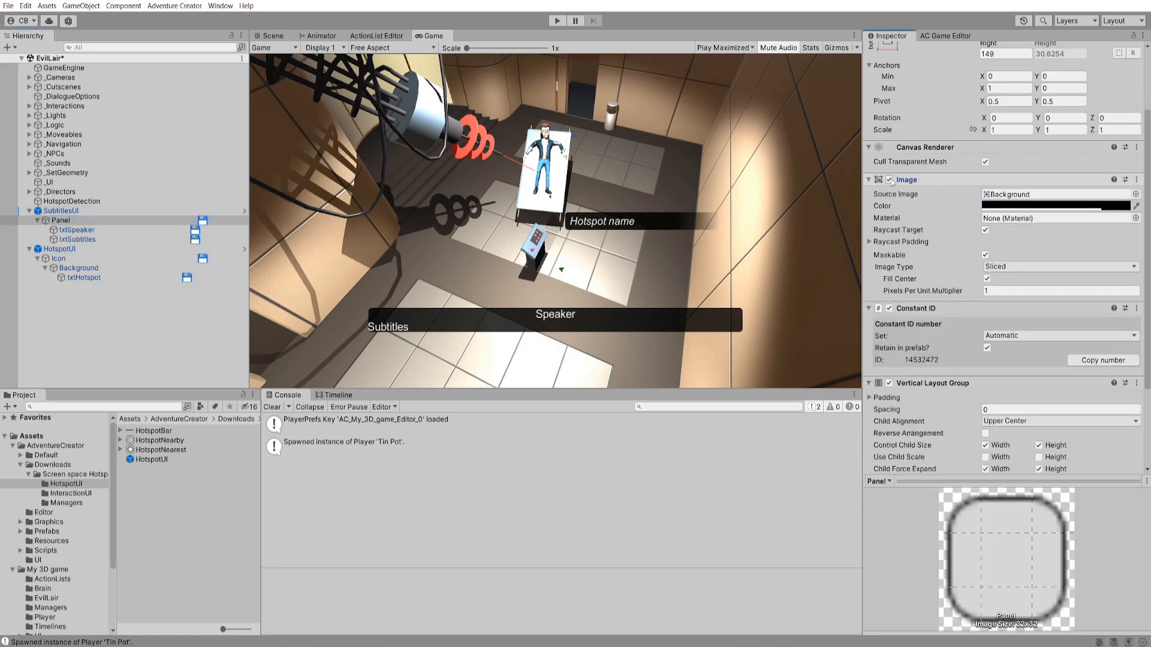
pyautogui.click(889, 180)
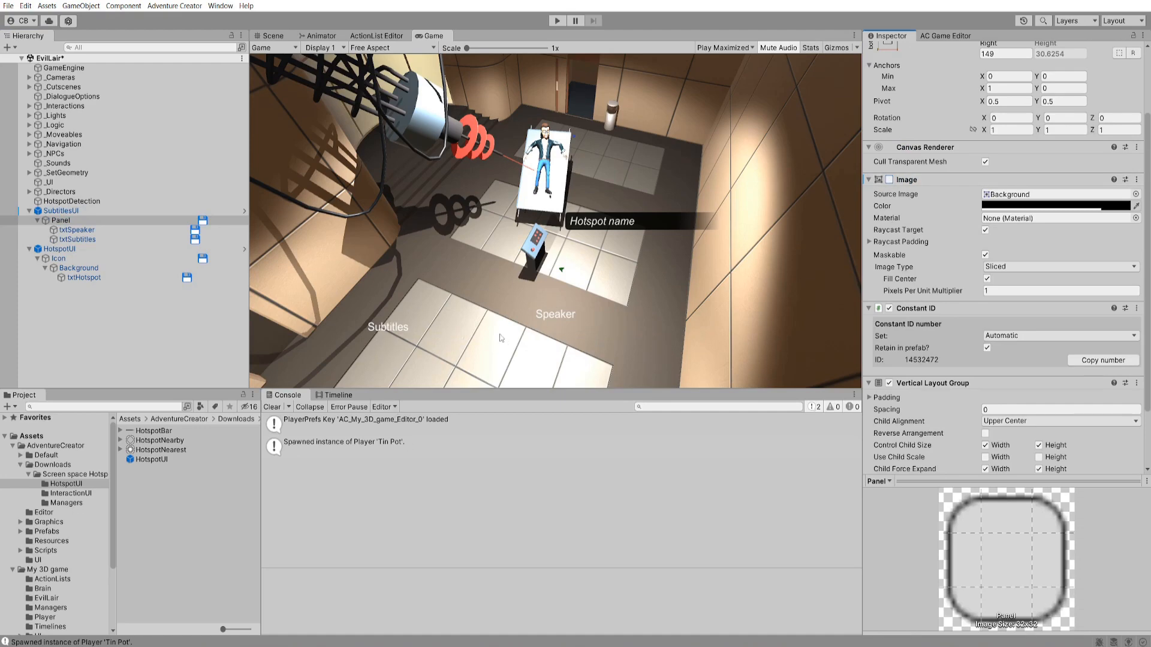
# - Add an Outline component to both the txtSpeaker and txtSubtitles texts
pyautogui.click(120, 229)
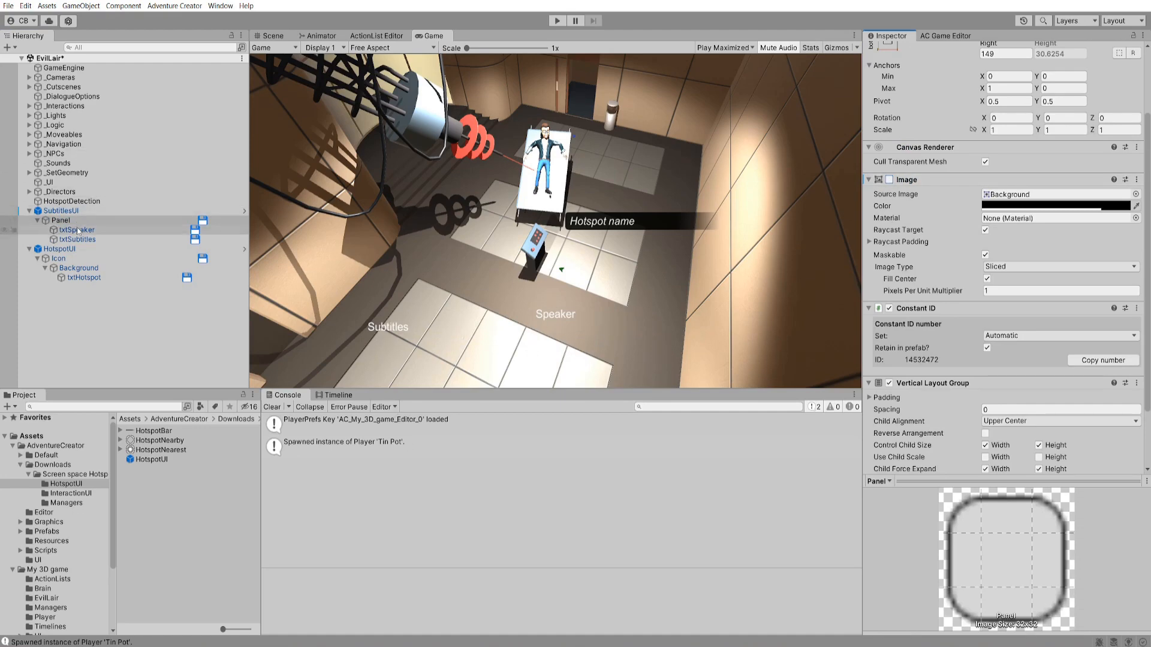
pyautogui.keyDown('shift'); pyautogui.click(141, 240); pyautogui.keyUp('shift')
pyautogui.scroll(-5, 1034, 422)
pyautogui.click(1041, 460)
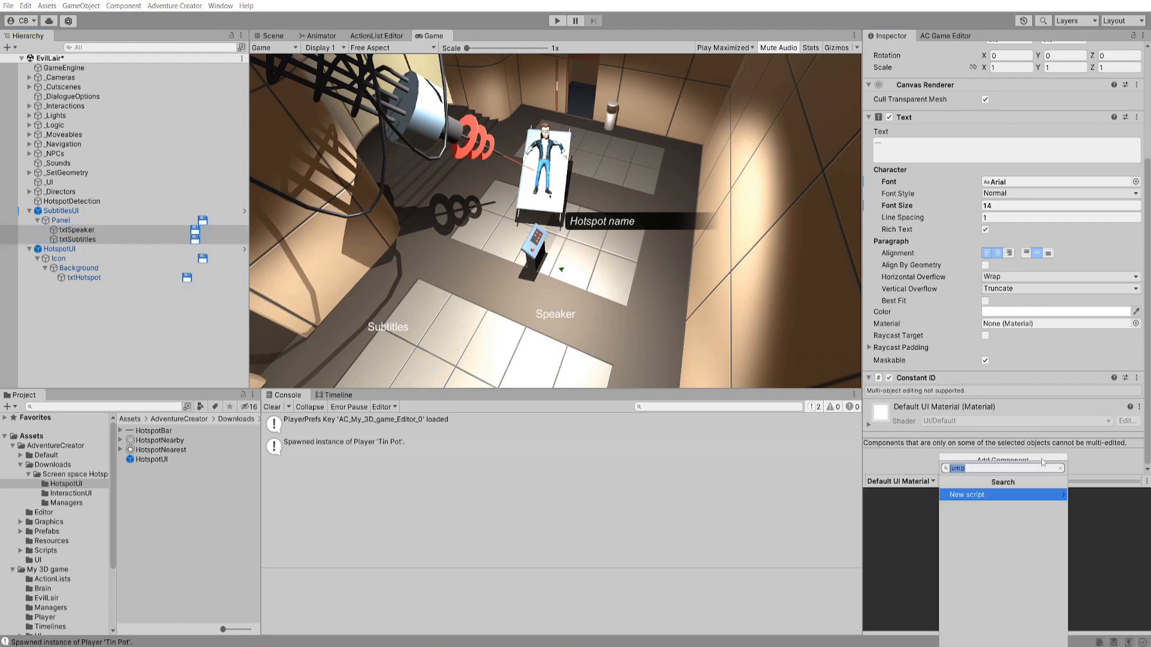
pyautogui.write('out')
pyautogui.click(990, 493)
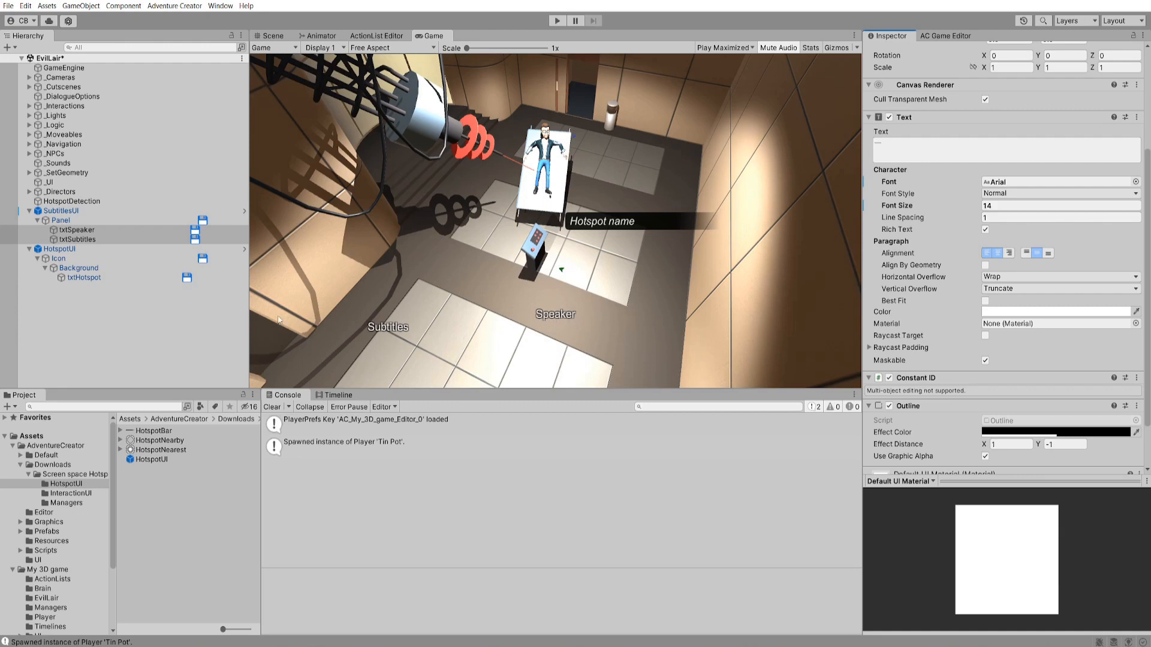
# - Align the txtSpeaker text to the left and set its font style to Italic
pyautogui.click(68, 232)
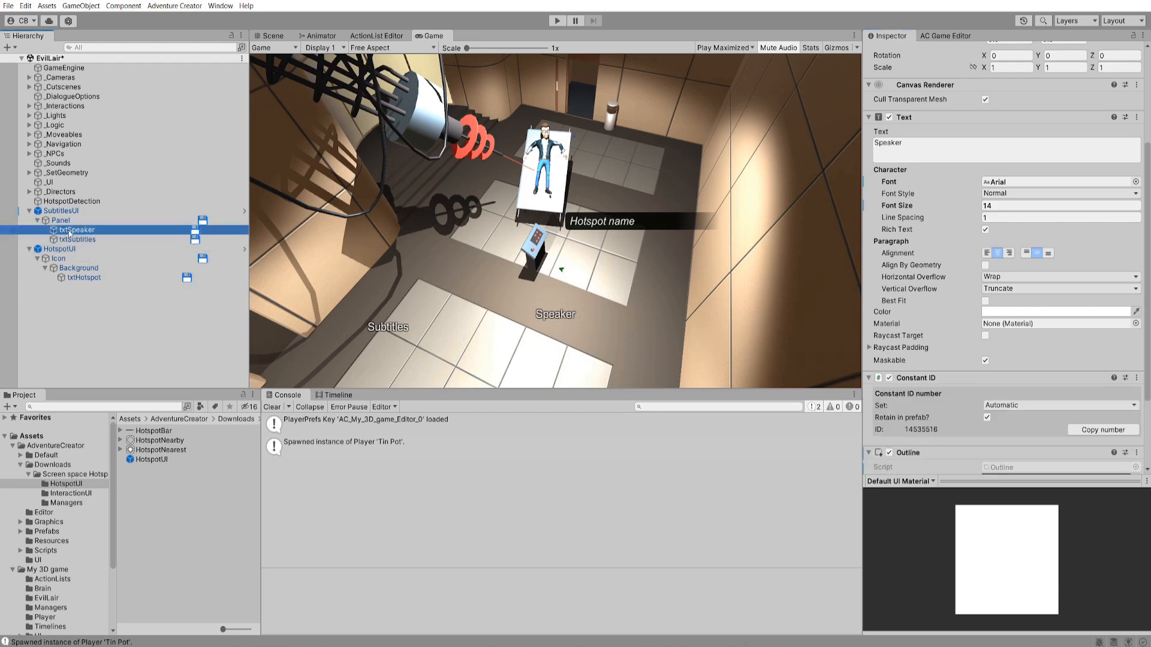
pyautogui.click(986, 253)
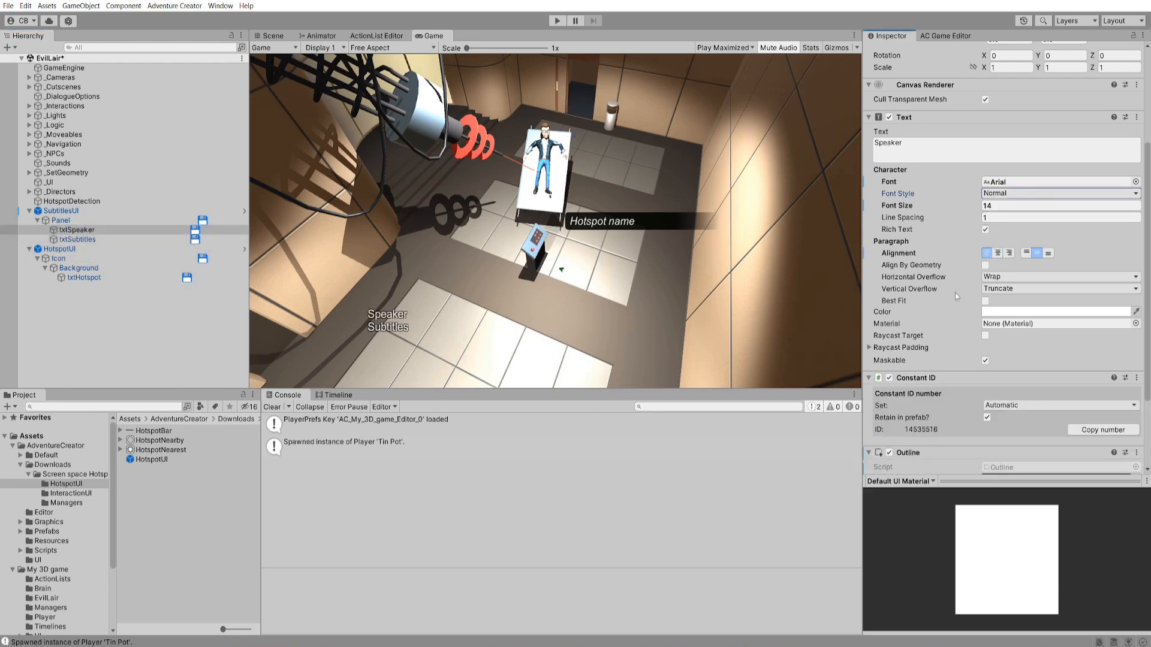
pyautogui.click(999, 194)
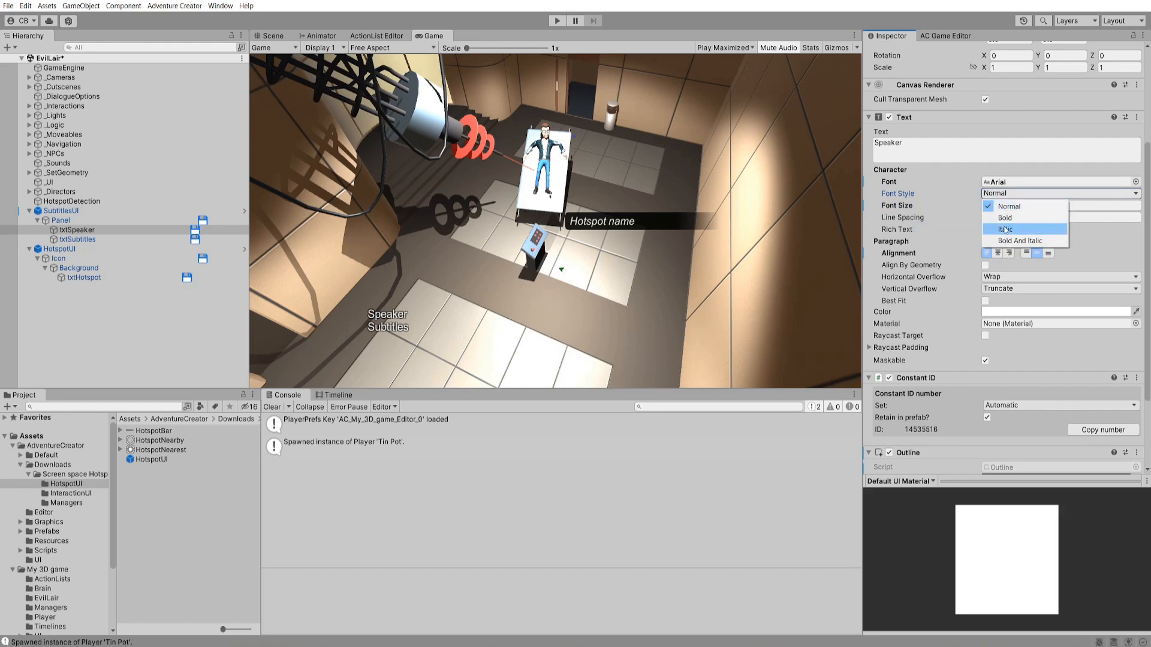
pyautogui.click(1005, 230)
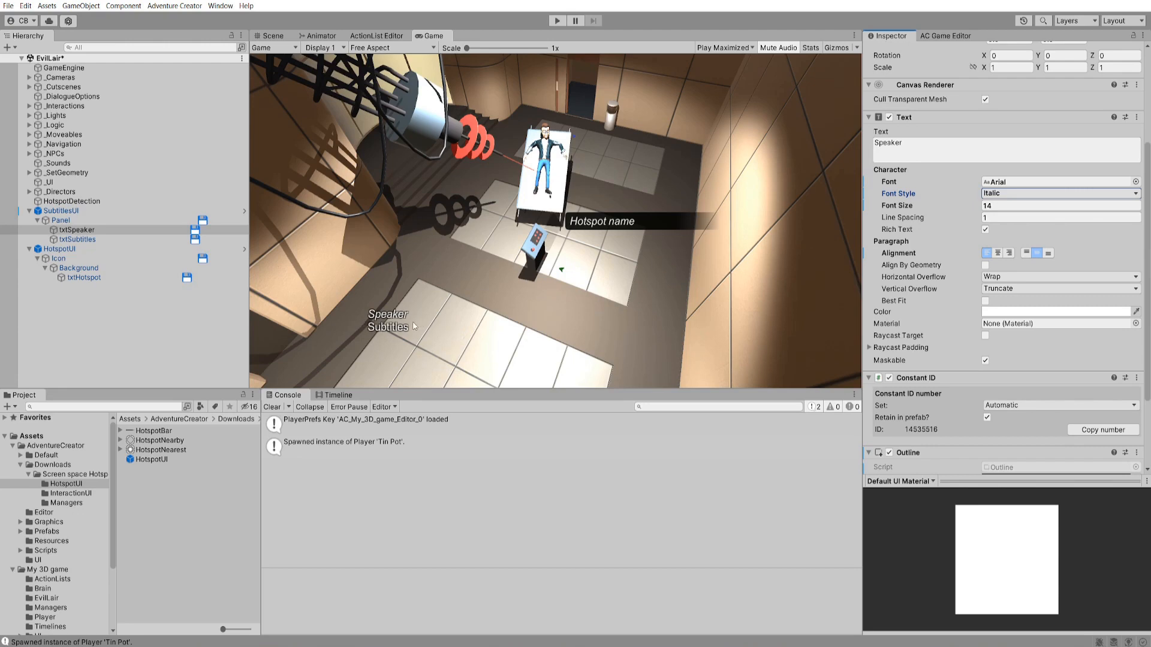
# - Make the SubsSpeakerLabel element of the Subtitles menu use the character text colour
pyautogui.click(945, 36)
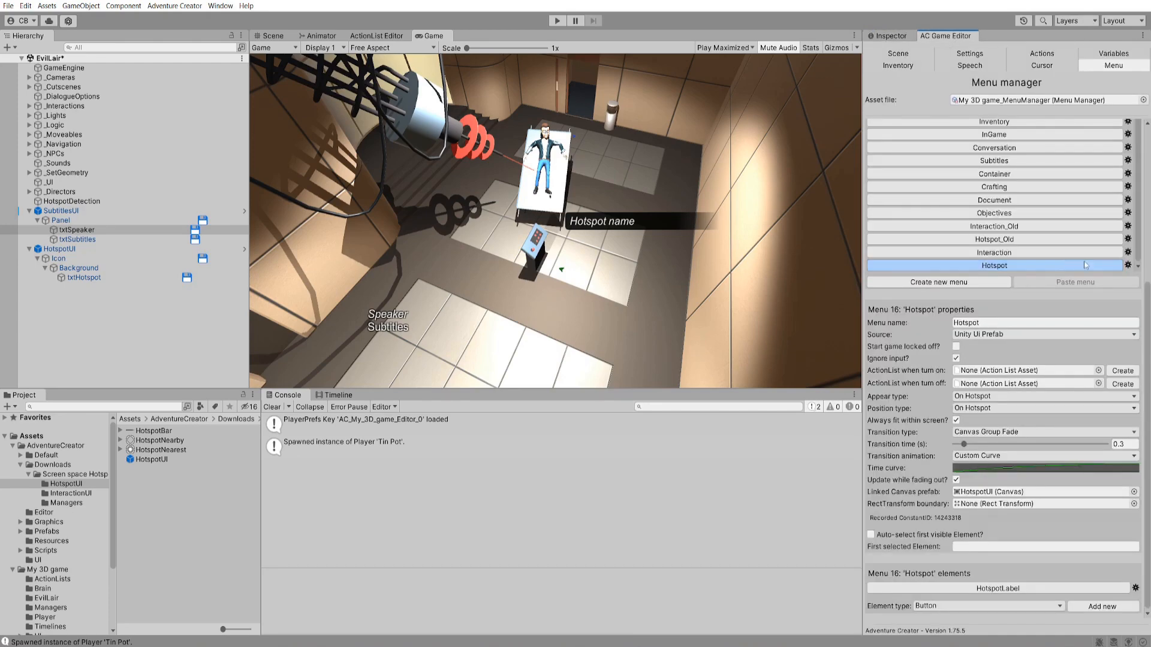
pyautogui.scroll(3, 1138, 279)
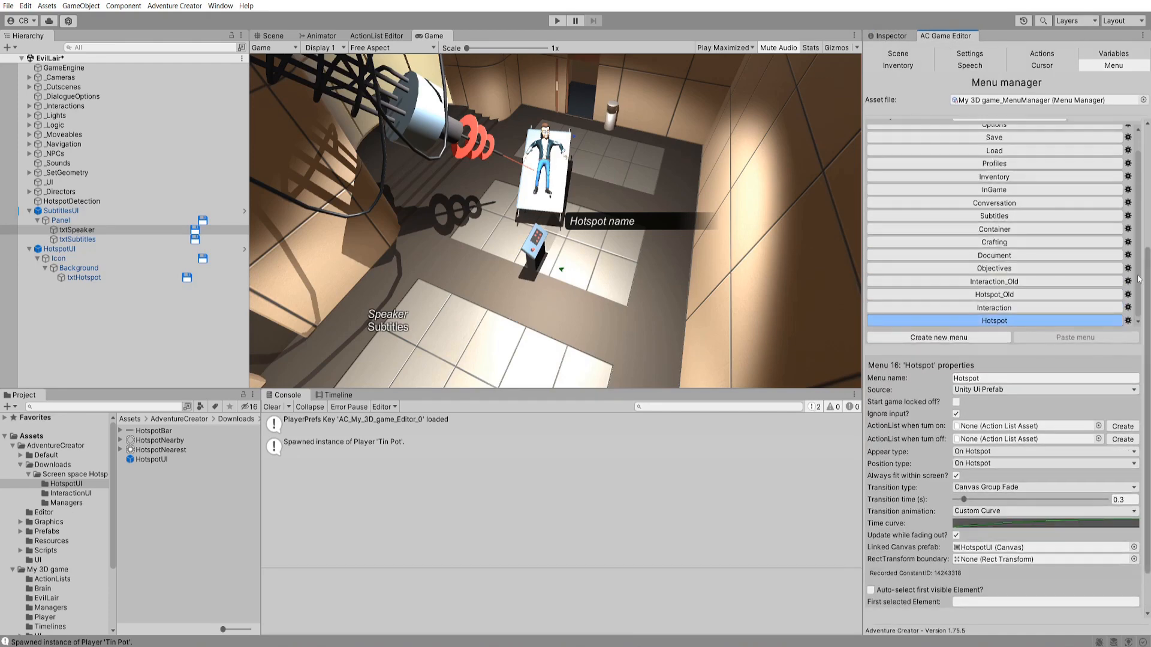
pyautogui.click(994, 217)
pyautogui.scroll(-8, 991, 479)
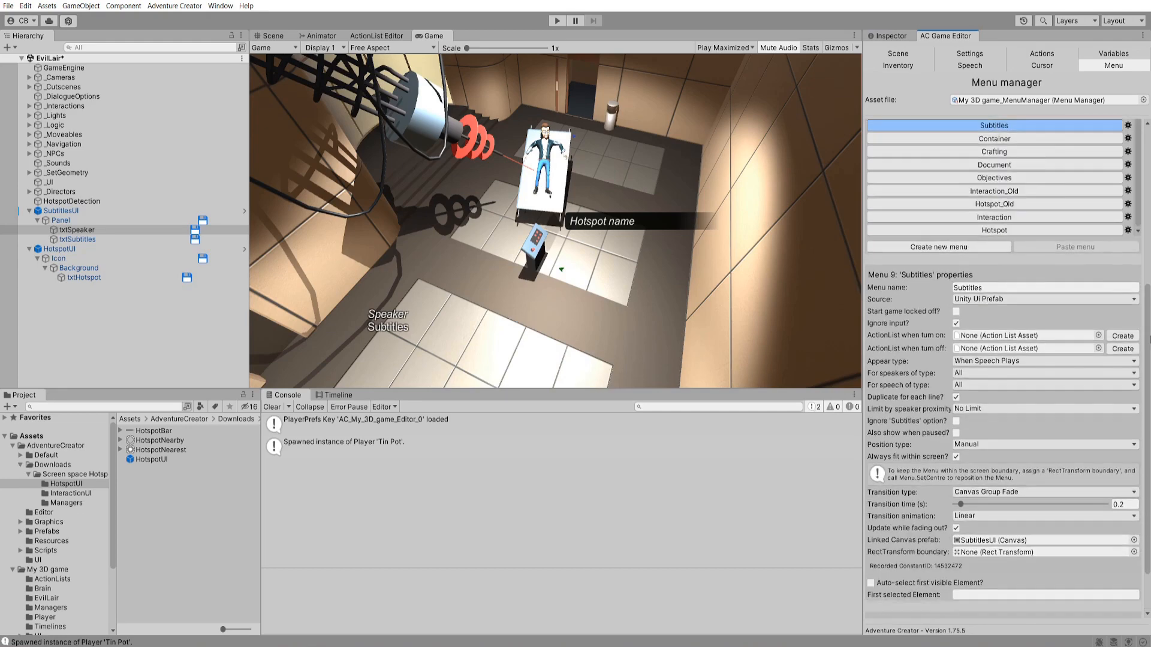
pyautogui.click(997, 575)
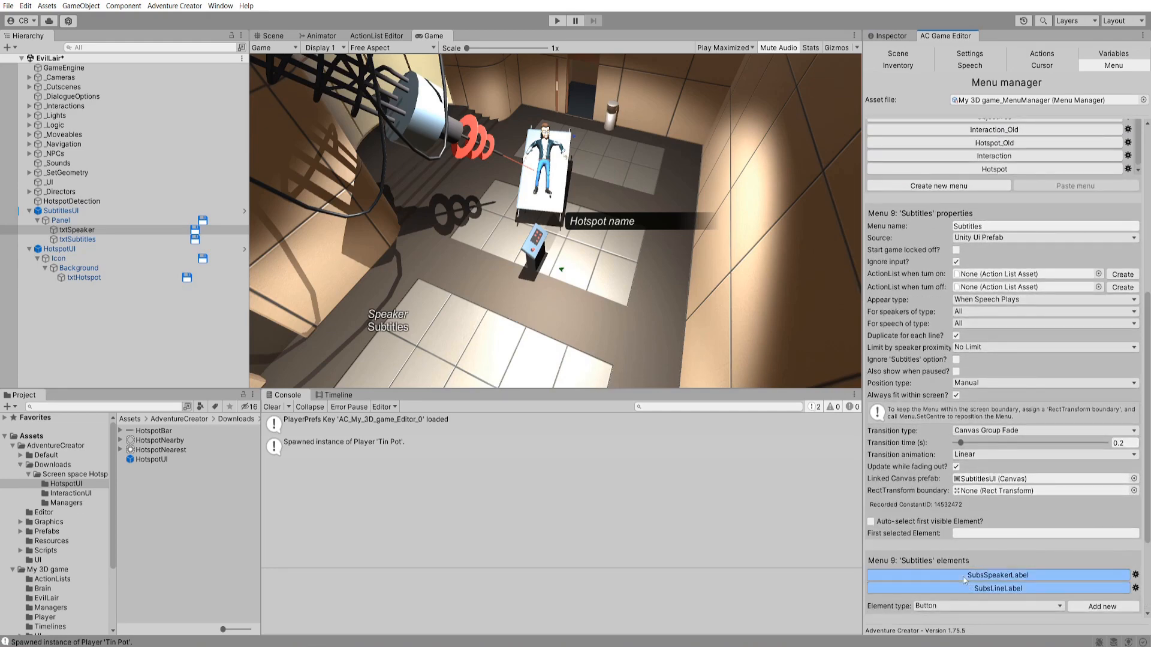
pyautogui.scroll(-2, 1148, 362)
pyautogui.scroll(-5, 1148, 362)
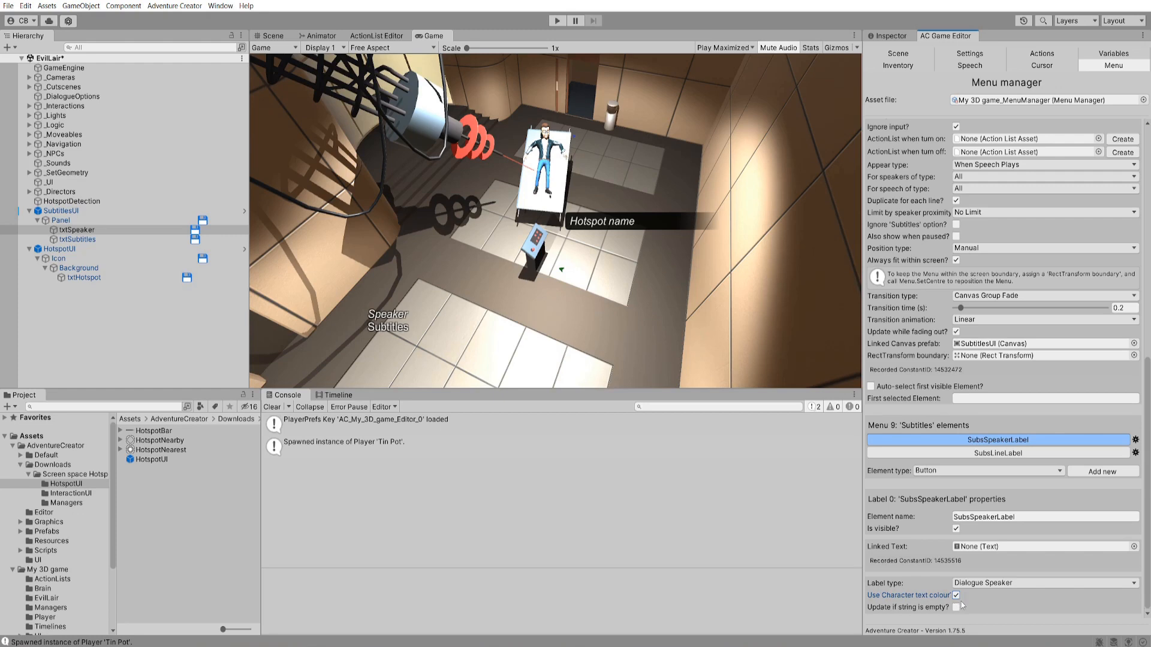
# - Set the speech text colour of the EL_Brain NPC to light blue, hexadecimal 96CFFB
pyautogui.click(29, 153)
pyautogui.click(63, 163)
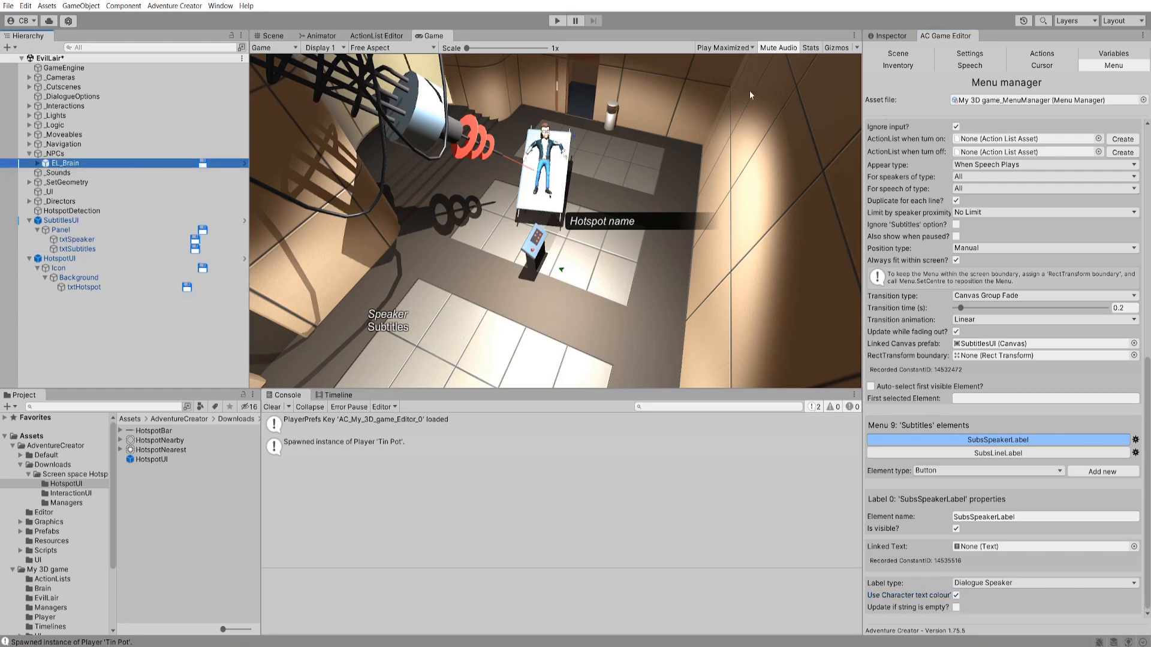
pyautogui.click(905, 35)
pyautogui.scroll(-15, 1007, 336)
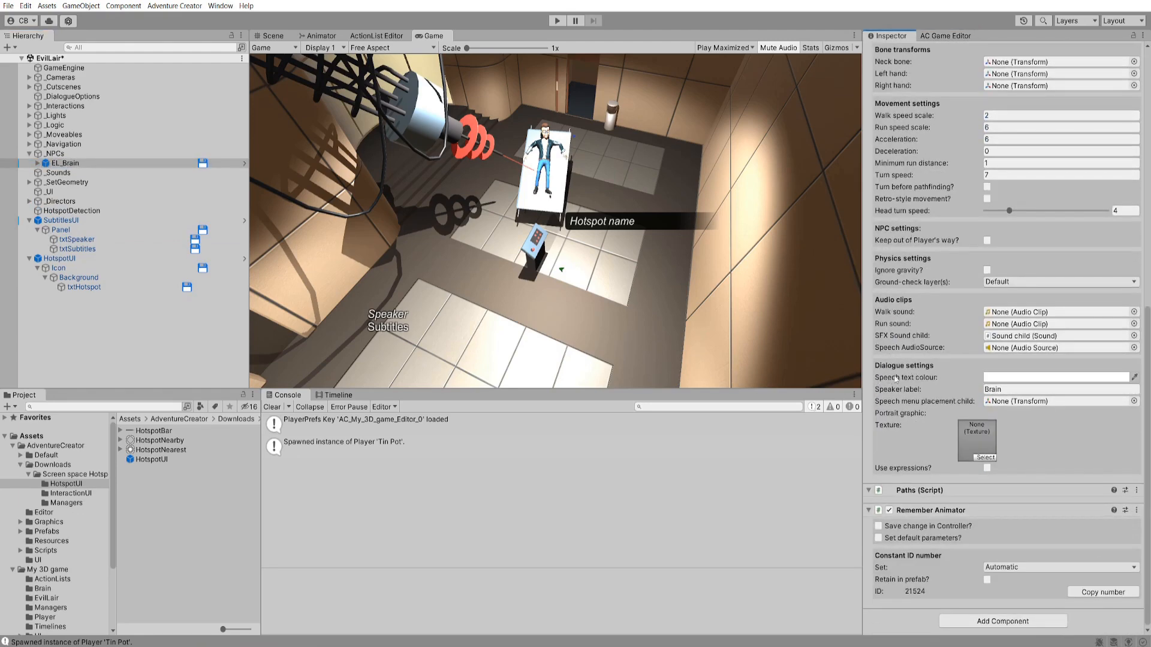
pyautogui.click(1019, 377)
pyautogui.click(1017, 480)
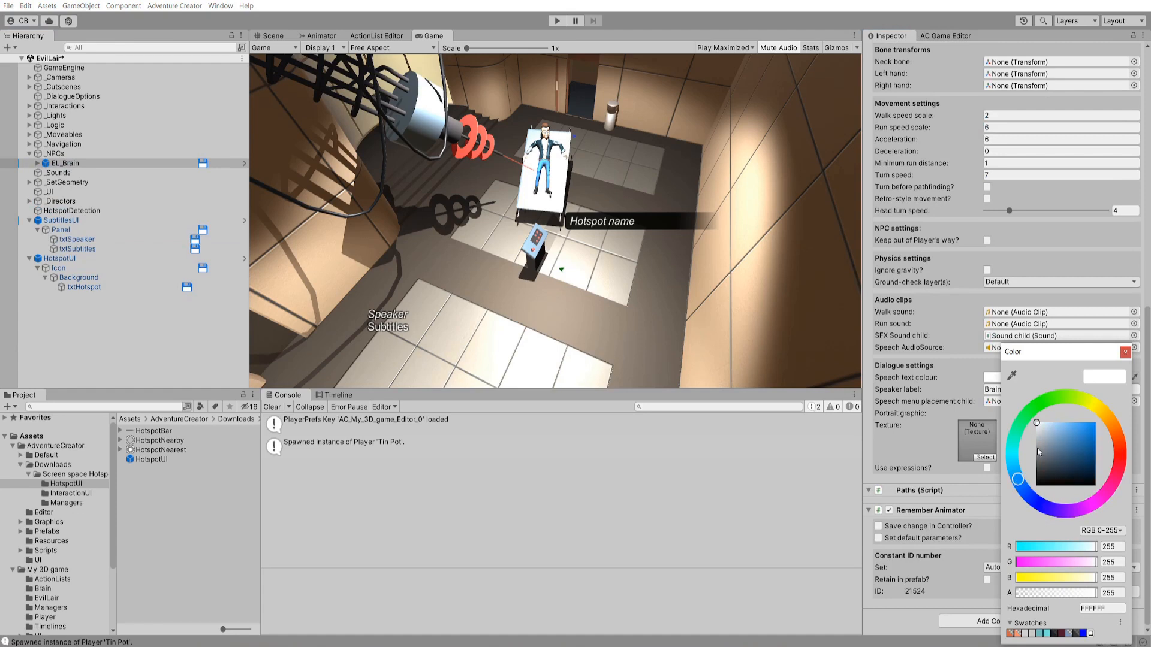
pyautogui.click(1059, 431)
pyautogui.moveTo(1060, 433)
pyautogui.mouseDown()
pyautogui.moveTo(1069, 424)
pyautogui.moveTo(1059, 424)
pyautogui.mouseUp()
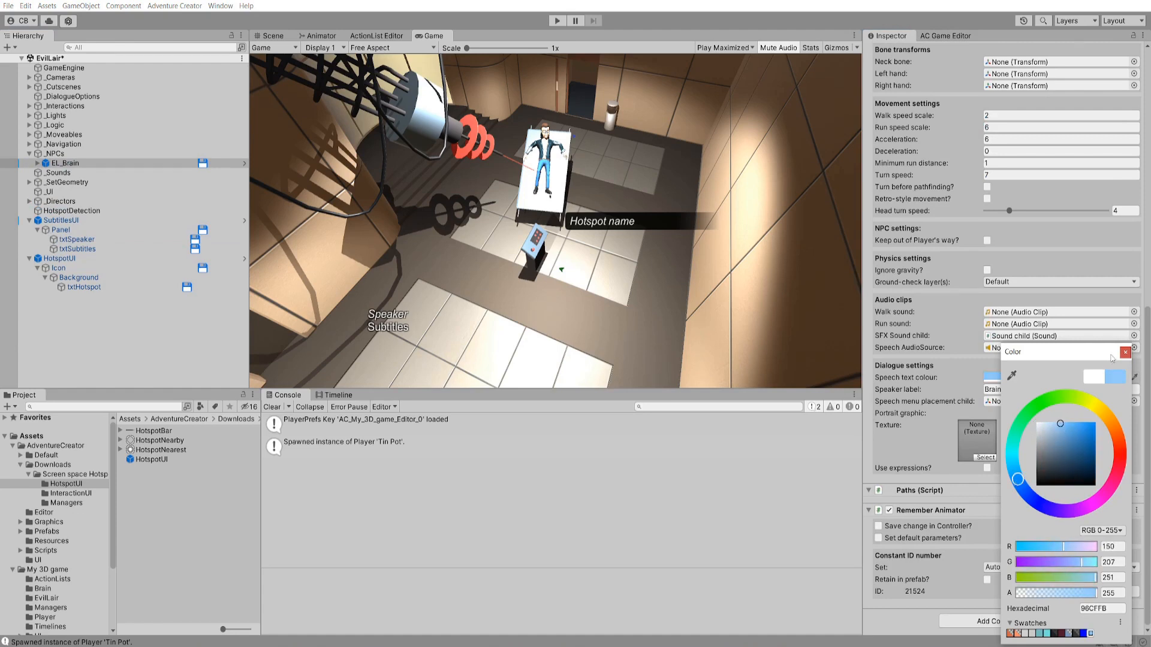
pyautogui.click(1124, 352)
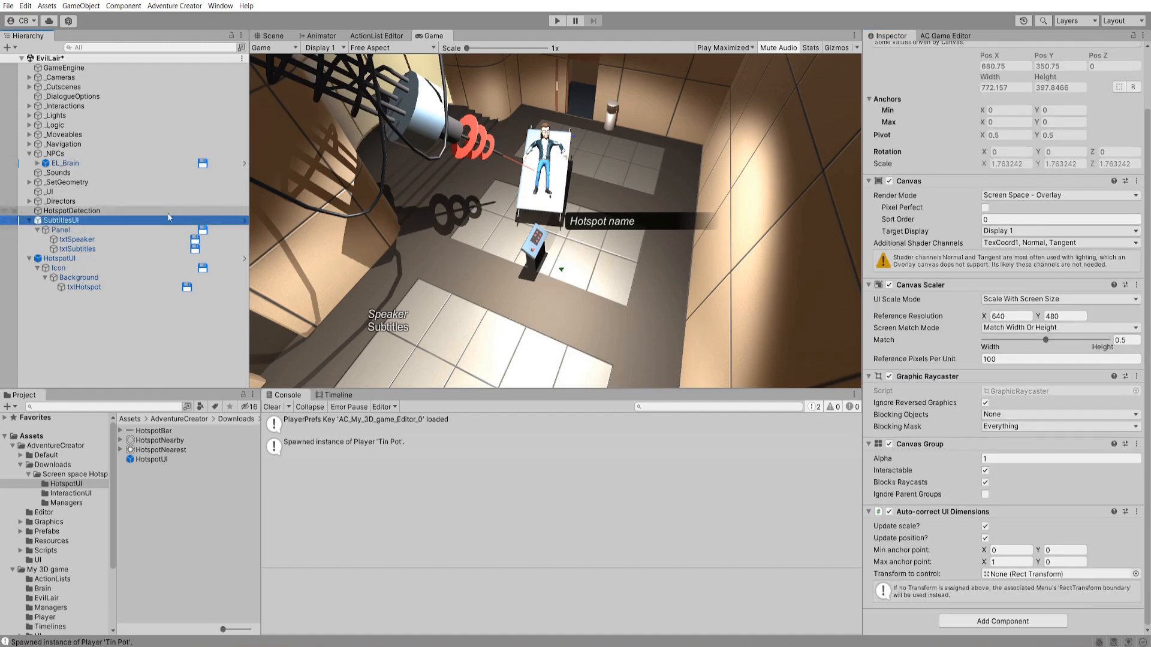
# - Apply all of the scene instance's overrides to the SubtitlesUI prefab
pyautogui.moveTo(1147, 269); pyautogui.dragTo(1068, 51)
pyautogui.click(1091, 79)
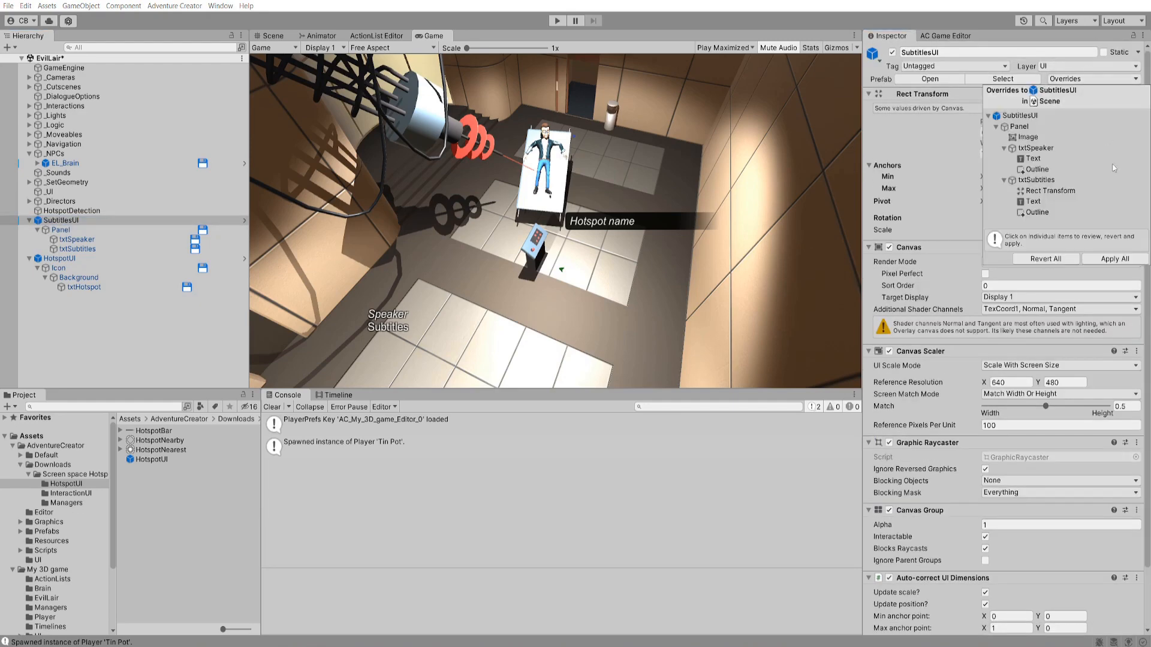
pyautogui.click(1115, 259)
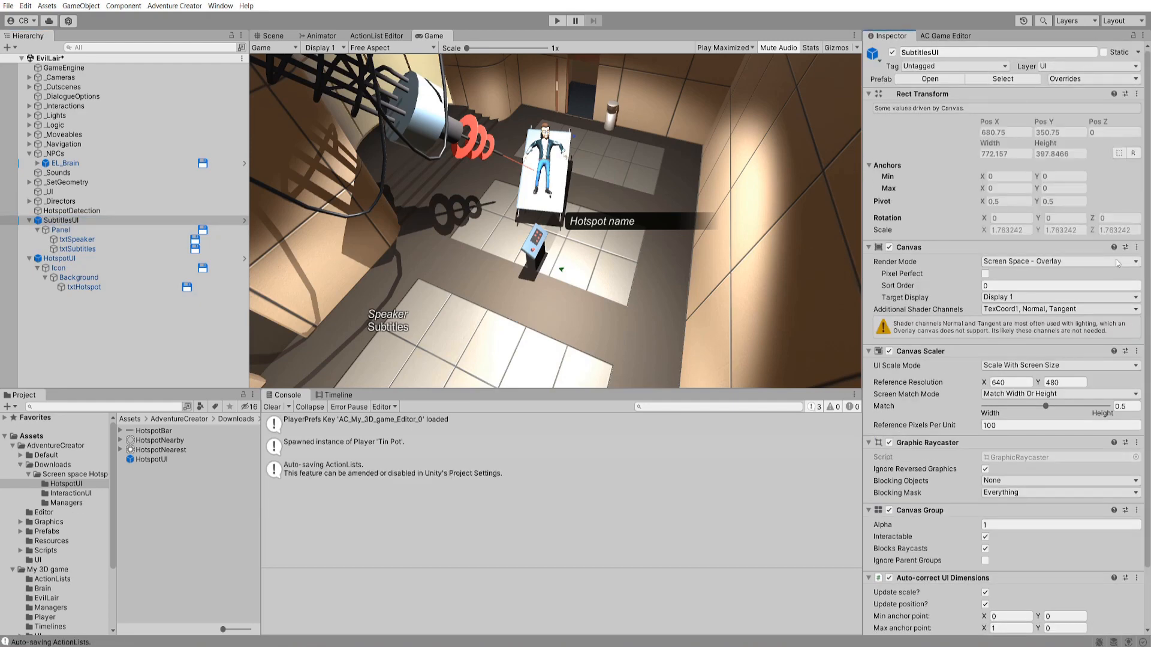
# - Delete the SubtitlesUI and HotspotUI instances from the EvilLair scene
pyautogui.rightClick(72, 220)
pyautogui.click(89, 296)
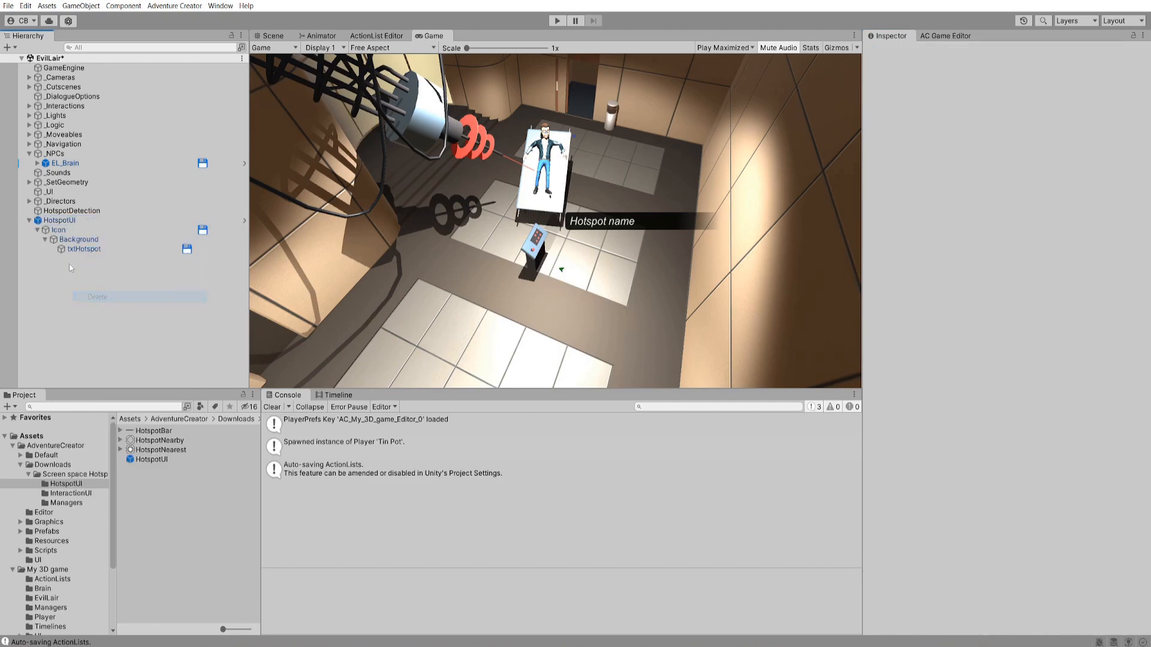
pyautogui.rightClick(67, 221)
pyautogui.click(90, 302)
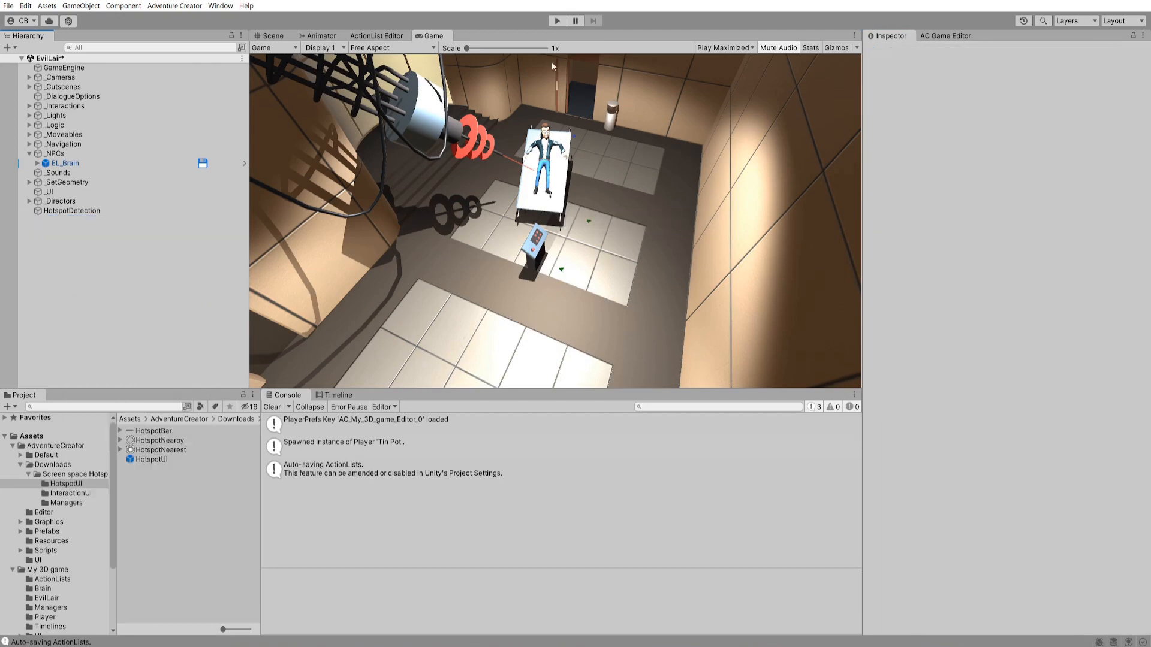
# - Playtest the scene by talking to Brain and asking "How'd you get into this mess?" to check the subtitles, then stop the game
pyautogui.click(557, 21)
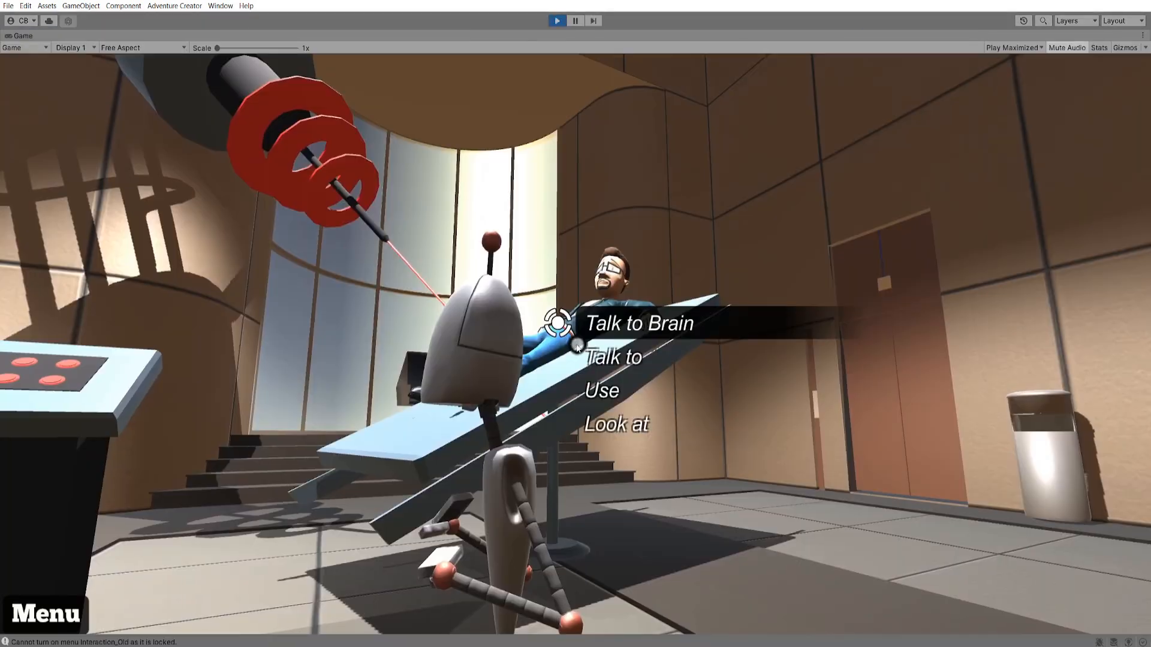
pyautogui.click(577, 349)
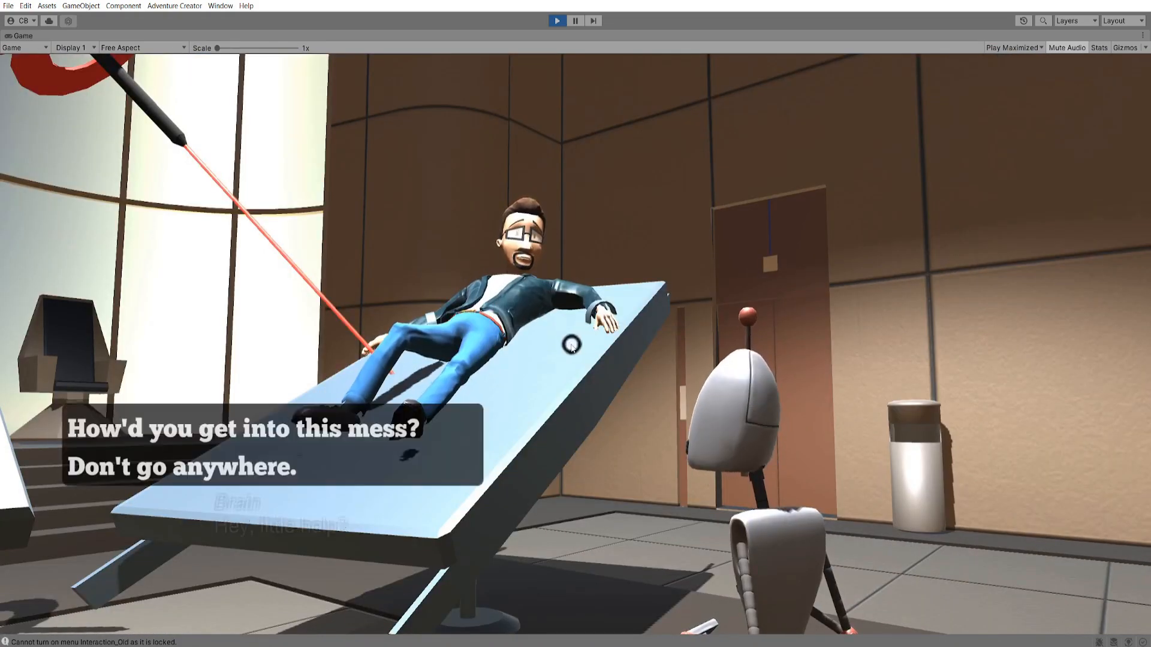
pyautogui.click(367, 425)
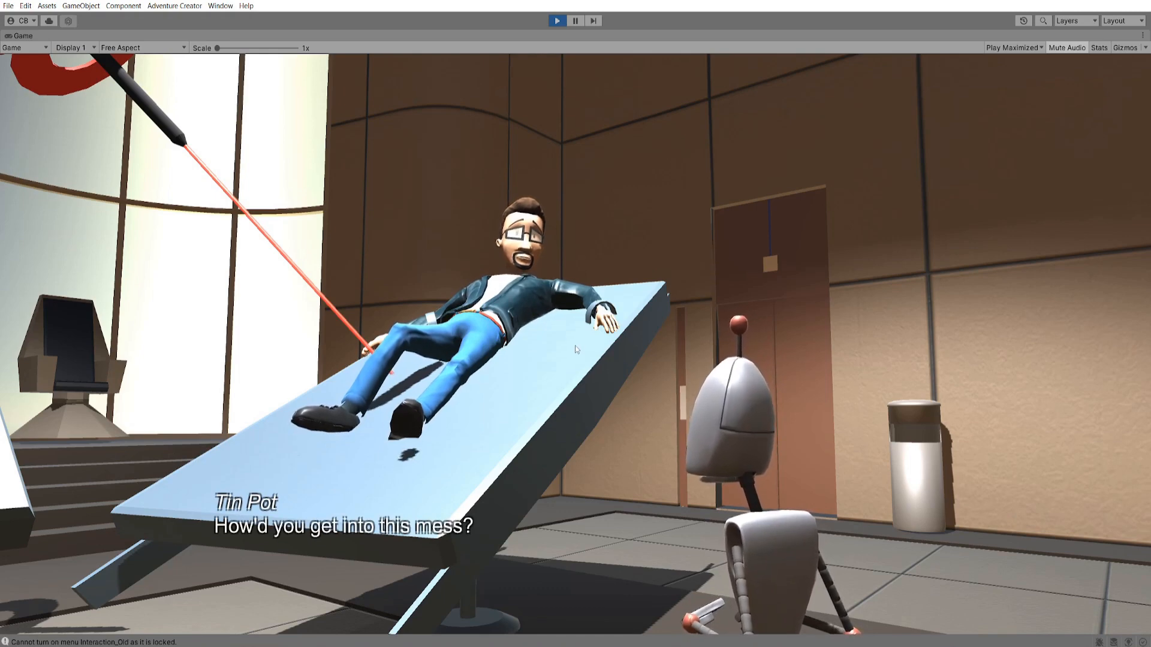
pyautogui.click(452, 405)
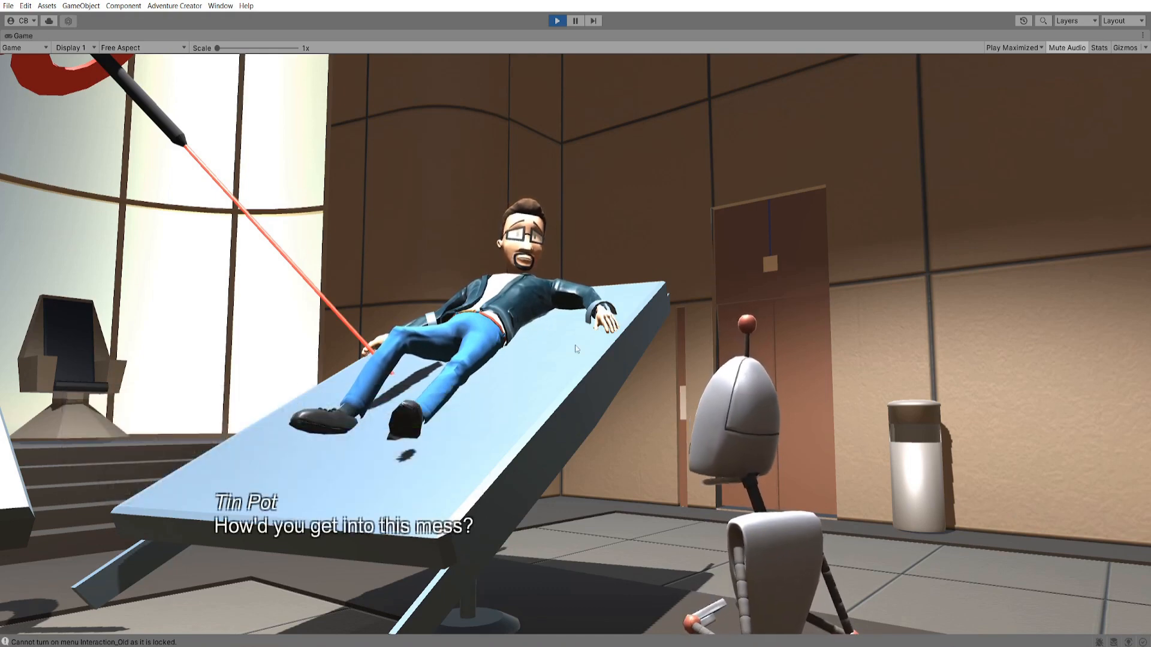
pyautogui.press('Escape')
pyautogui.click(557, 20)
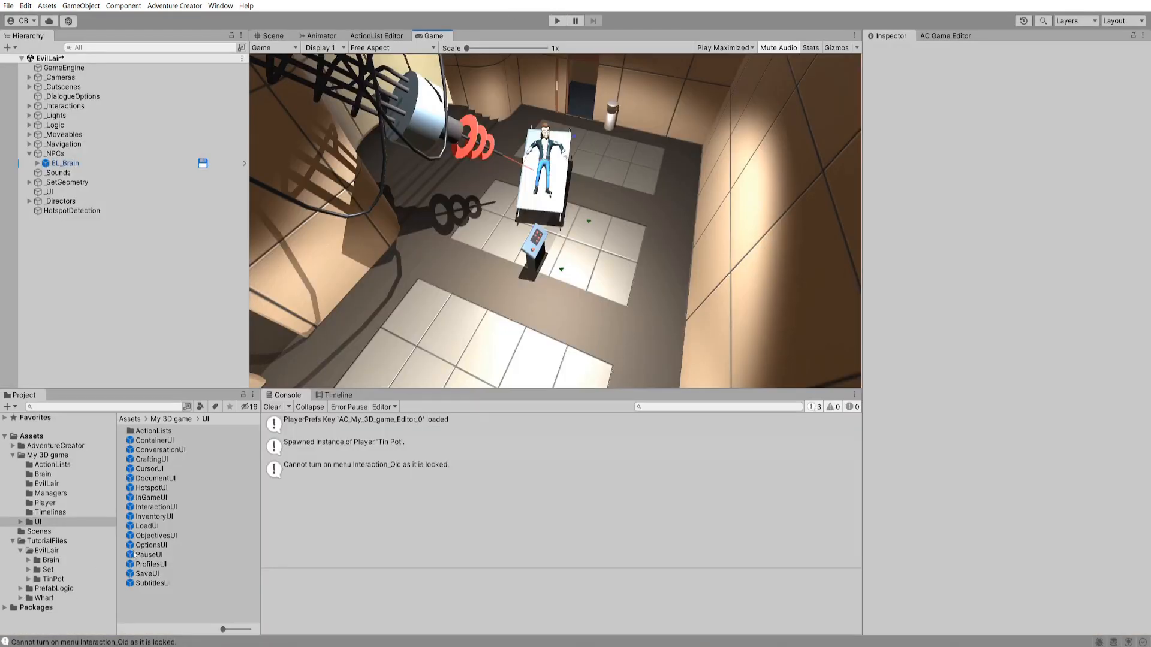
# - In the SubtitlesUI prefab, set the Outline effect distance of txtSpeaker and txtSubtitles to X 0.6 and Y -0.6
pyautogui.doubleClick(148, 586)
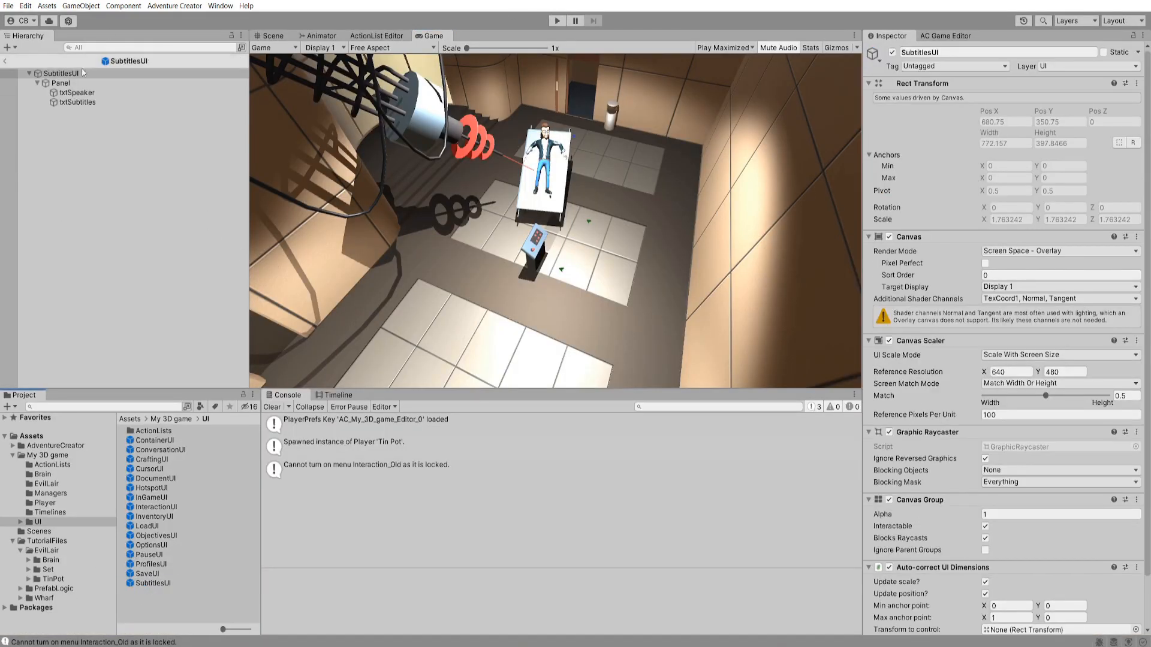
pyautogui.click(85, 93)
pyautogui.keyDown('shift'); pyautogui.click(78, 102); pyautogui.keyUp('shift')
pyautogui.scroll(-5, 993, 399)
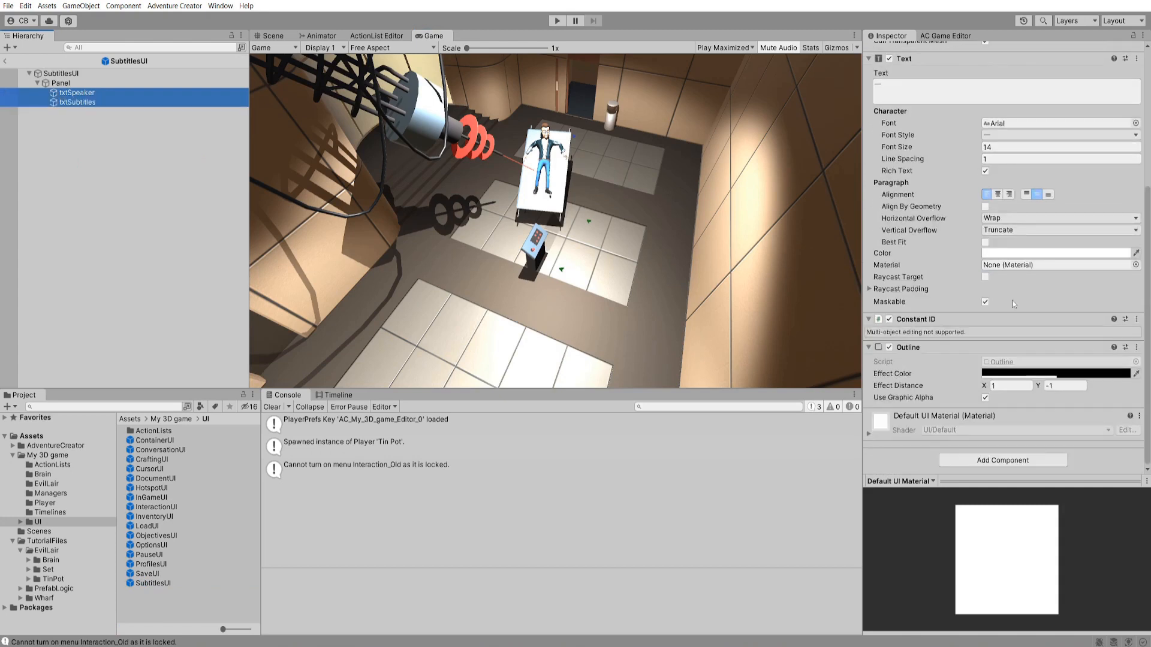
pyautogui.click(1021, 386)
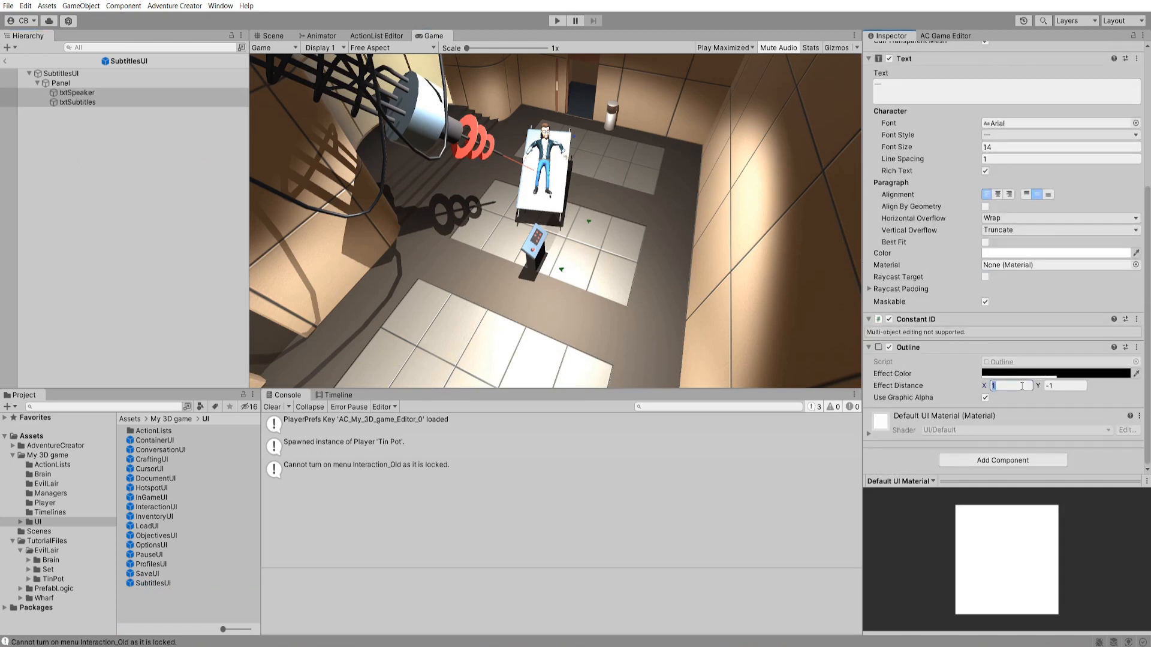
pyautogui.write('0.6')
pyautogui.press('Tab')
pyautogui.write('-0')
pyautogui.write('.6')
pyautogui.press('Return')
# - From the Menu manager's Interaction menu, locate the linked InteractionUI prefab and open it for editing
pyautogui.click(946, 35)
pyautogui.click(1132, 67)
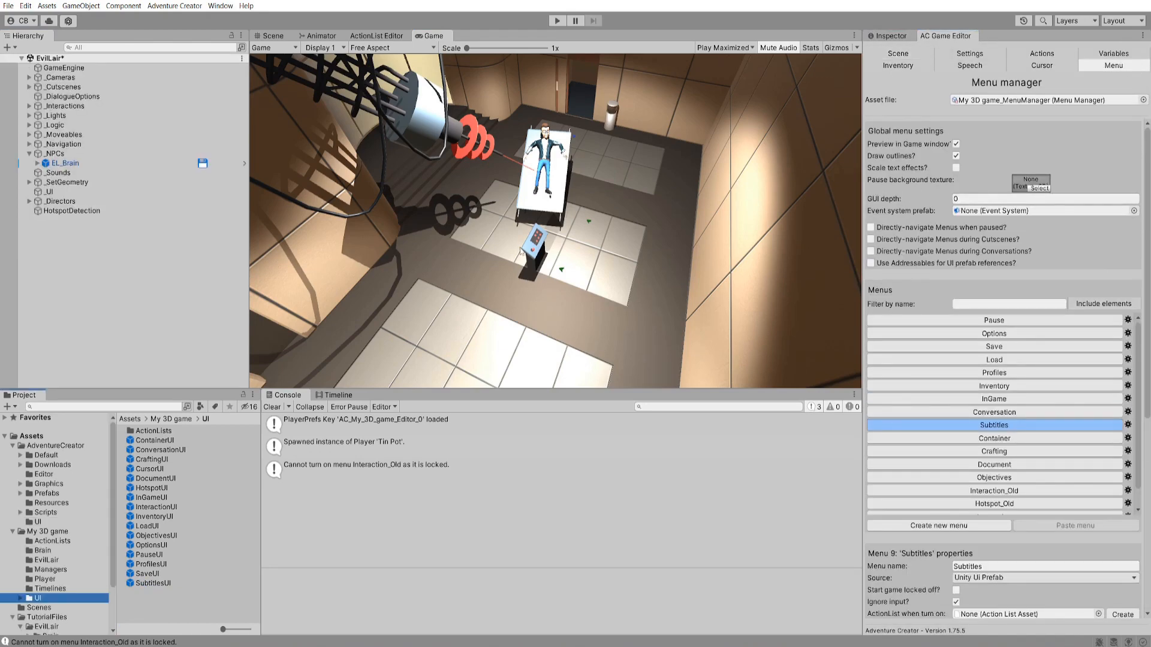
pyautogui.scroll(-5, 1148, 354)
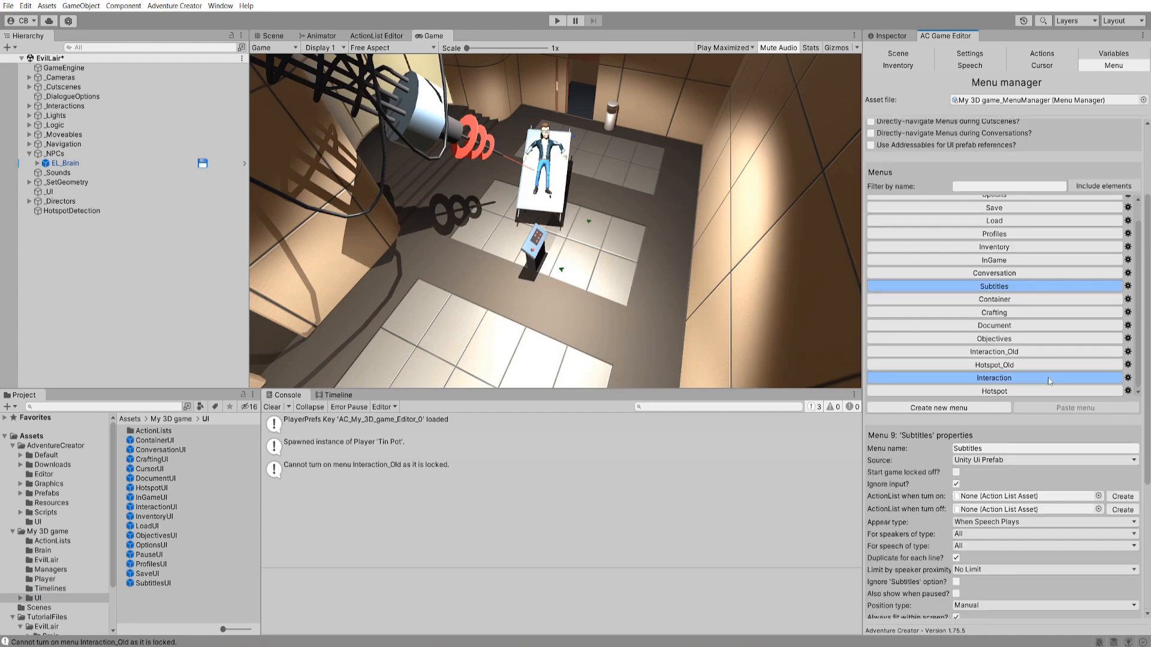
pyautogui.scroll(-5, 1146, 370)
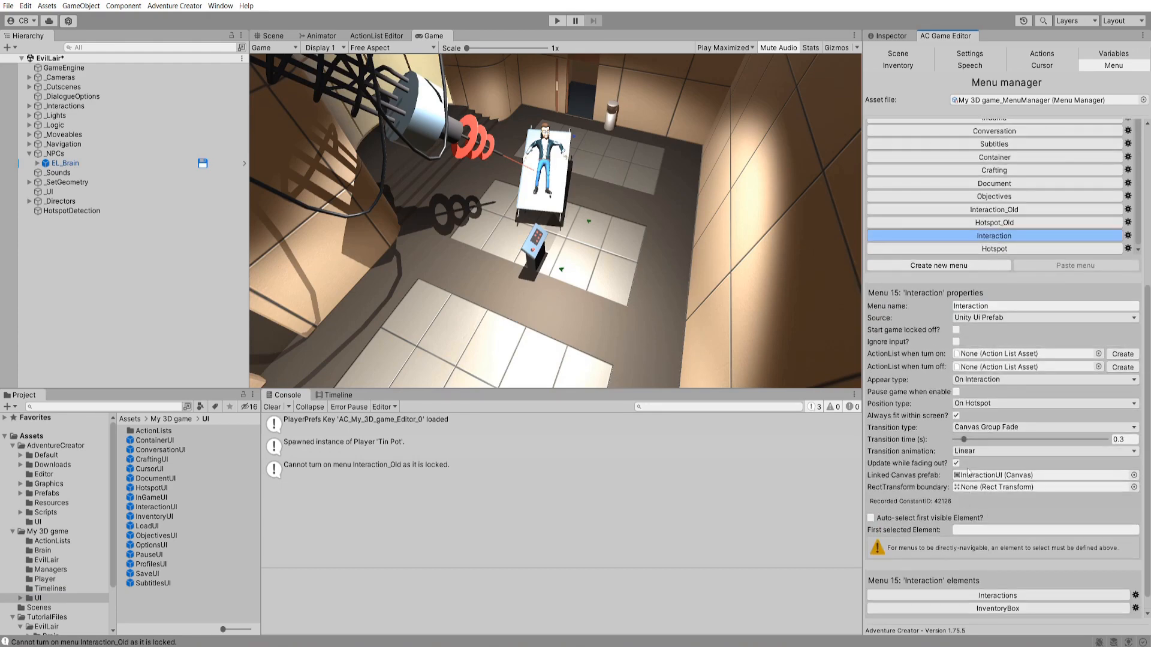
pyautogui.click(1031, 475)
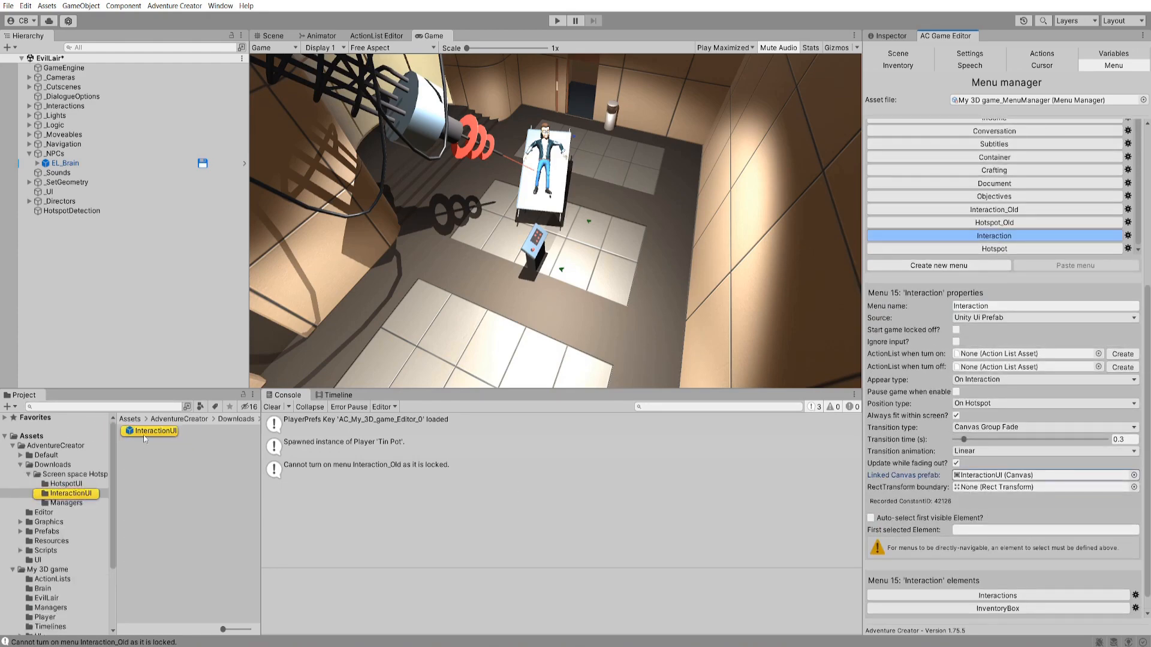
pyautogui.doubleClick(144, 435)
# - Select the six use and item text labels in the InteractionUI prefab and bring up their Text properties
pyautogui.click(87, 112)
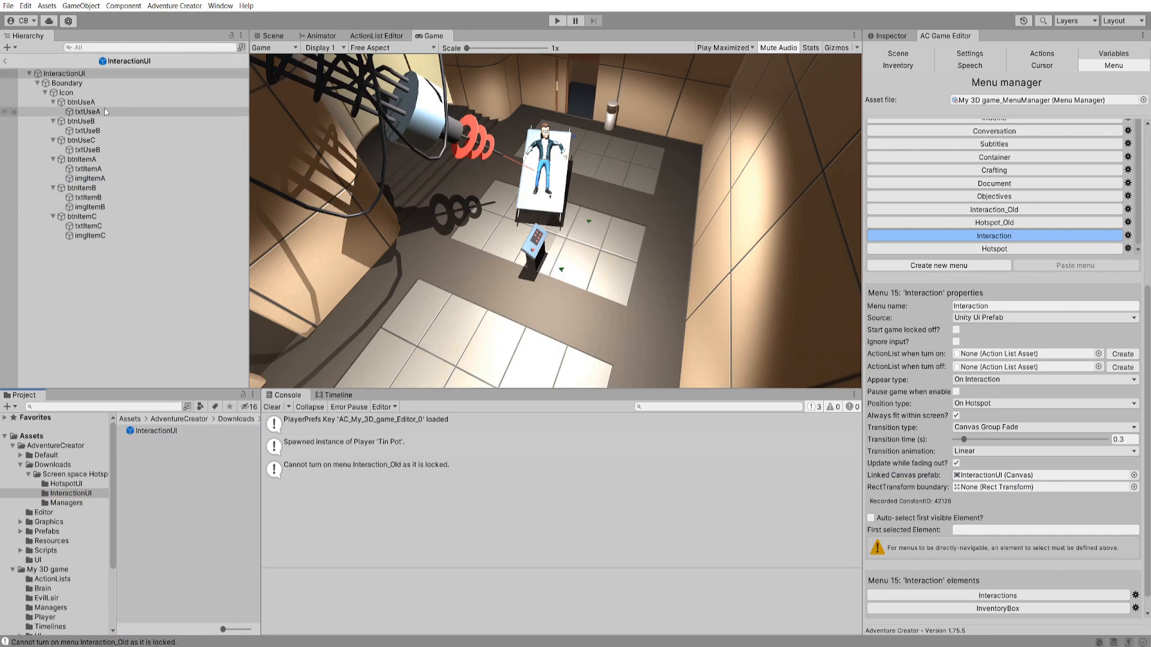
pyautogui.keyDown('ctrl'); pyautogui.click(88, 131); pyautogui.keyUp('ctrl')
pyautogui.keyDown('ctrl'); pyautogui.click(88, 149); pyautogui.keyUp('ctrl')
pyautogui.keyDown('ctrl'); pyautogui.click(88, 168); pyautogui.keyUp('ctrl')
pyautogui.keyDown('ctrl'); pyautogui.click(88, 198); pyautogui.keyUp('ctrl')
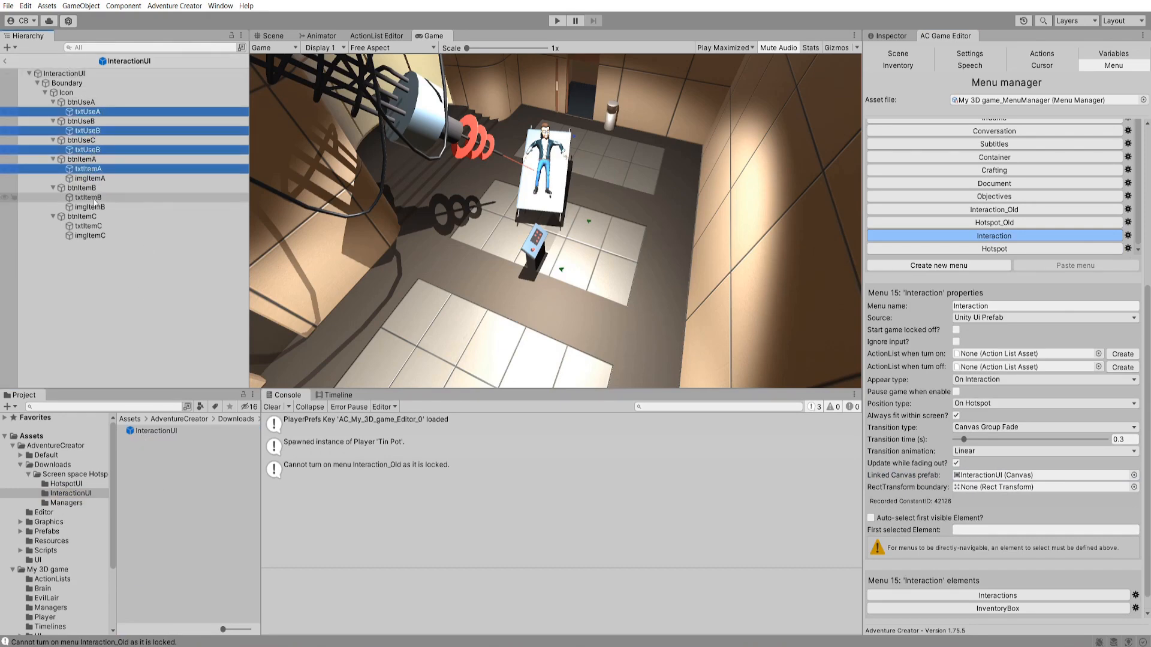
pyautogui.keyDown('ctrl'); pyautogui.click(89, 226); pyautogui.keyUp('ctrl')
pyautogui.click(891, 36)
pyautogui.scroll(-5, 1007, 299)
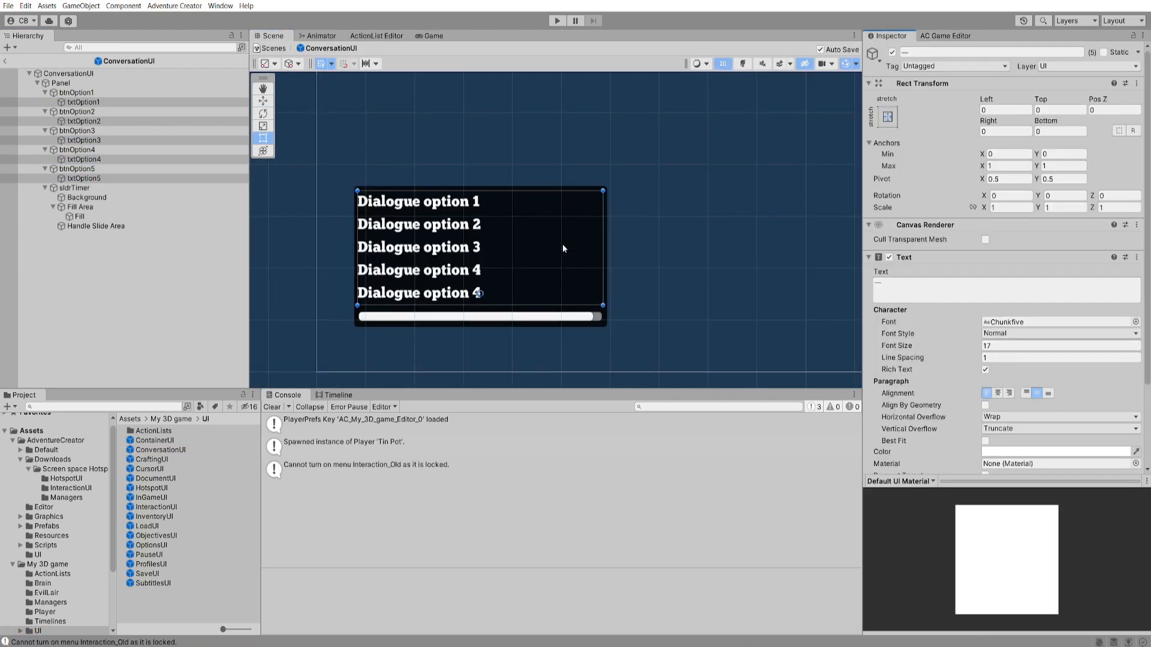
# - Set the five dialogue option texts in the ConversationUI prefab to Arial, size 14, and return to the scene
pyautogui.click(1135, 321)
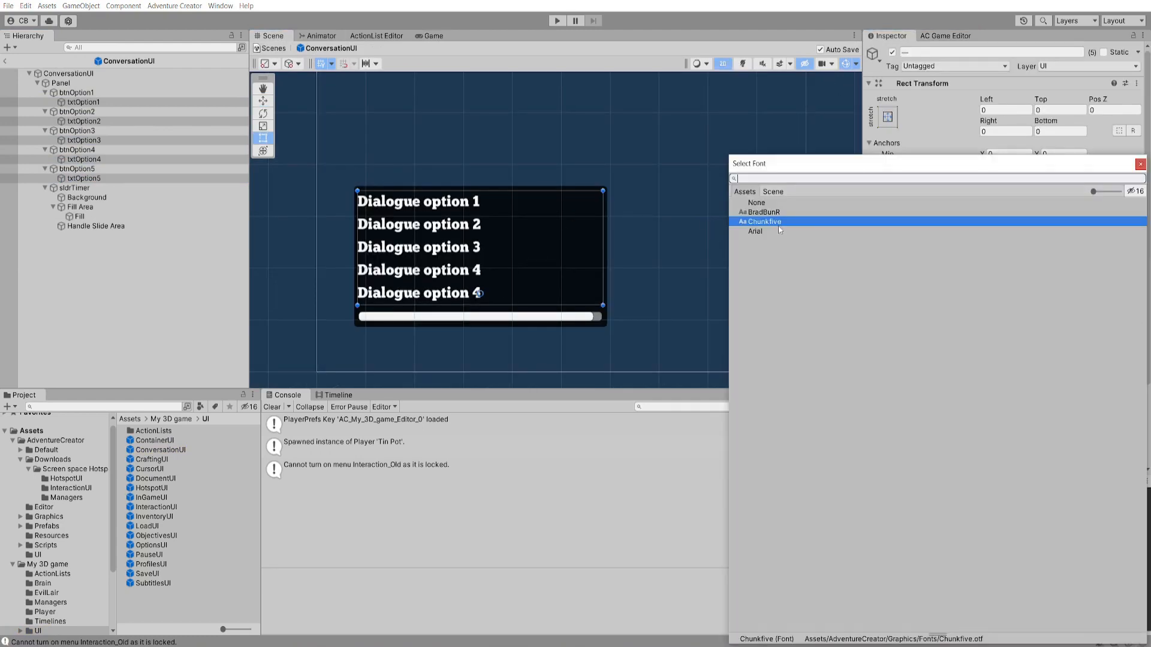
pyautogui.click(779, 230)
pyautogui.click(1019, 345)
pyautogui.write('12')
pyautogui.press('Return')
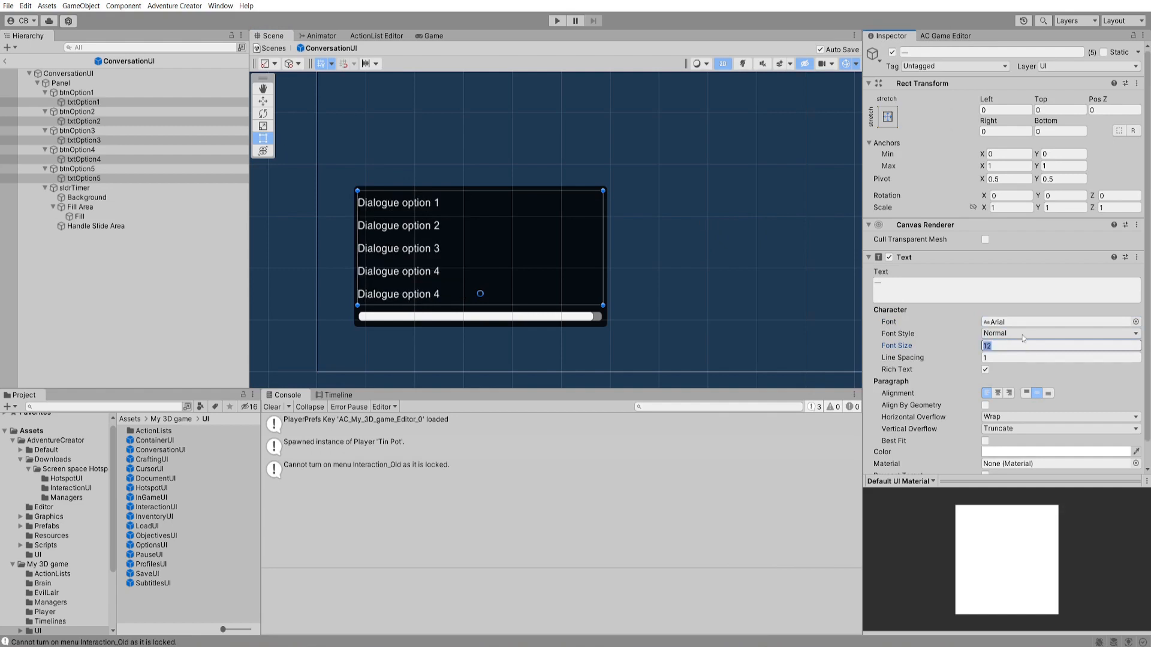
pyautogui.write('14')
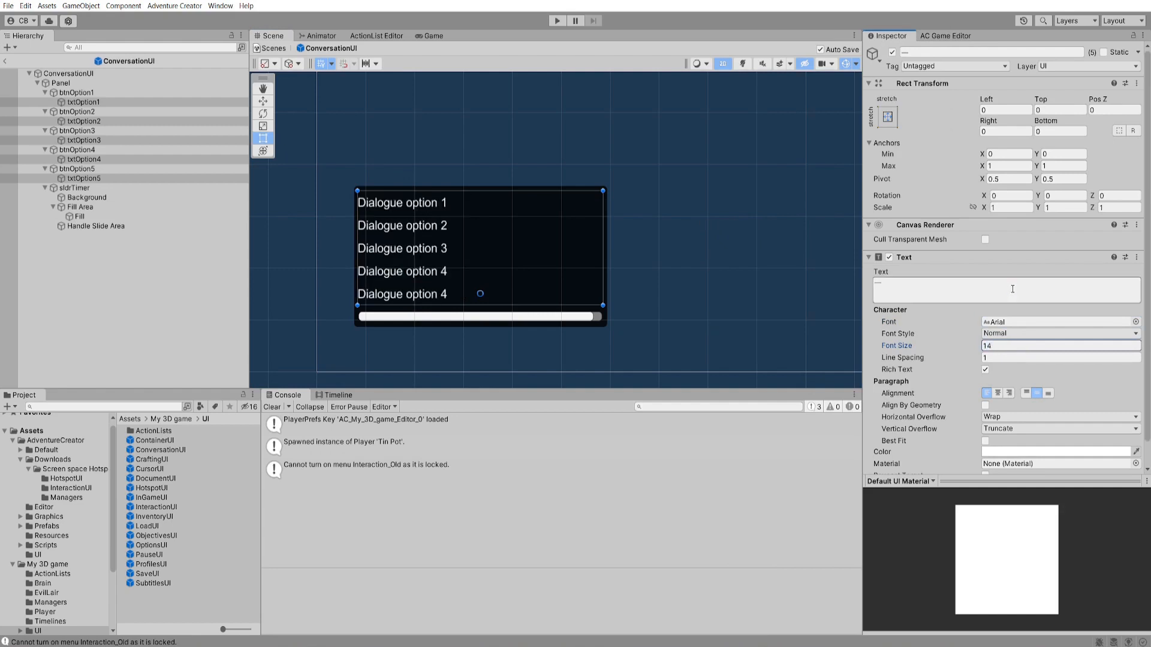
pyautogui.click(5, 60)
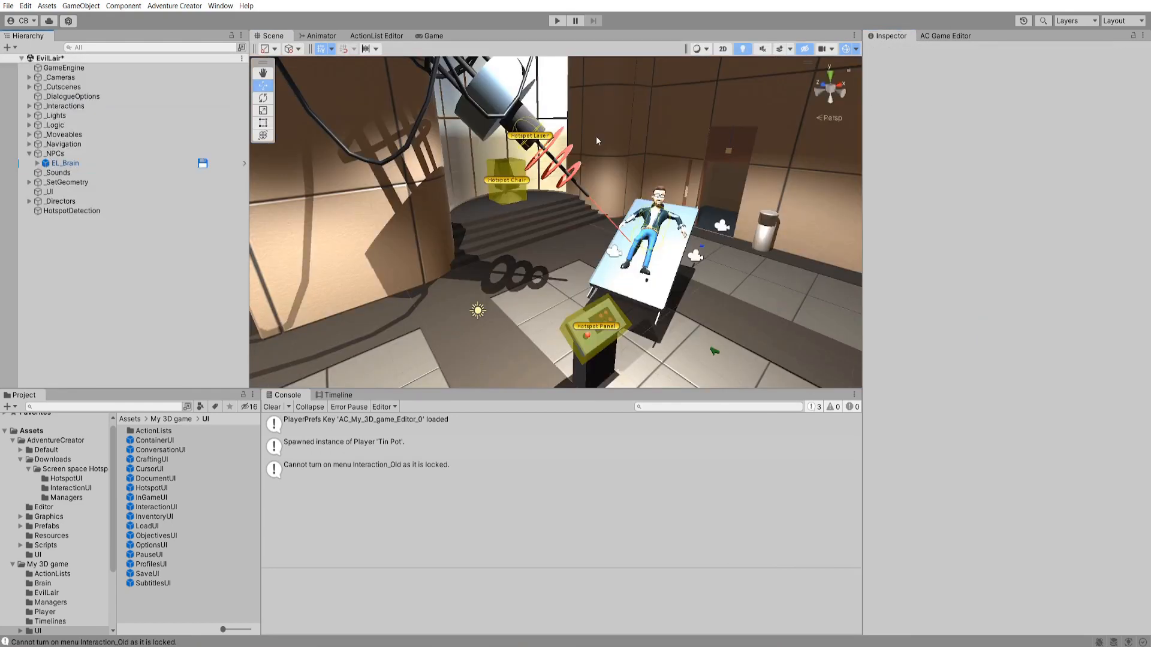
# - Playtest the scene by talking to Brain and choosing "Don't go anywhere.", then stop the game
pyautogui.click(557, 21)
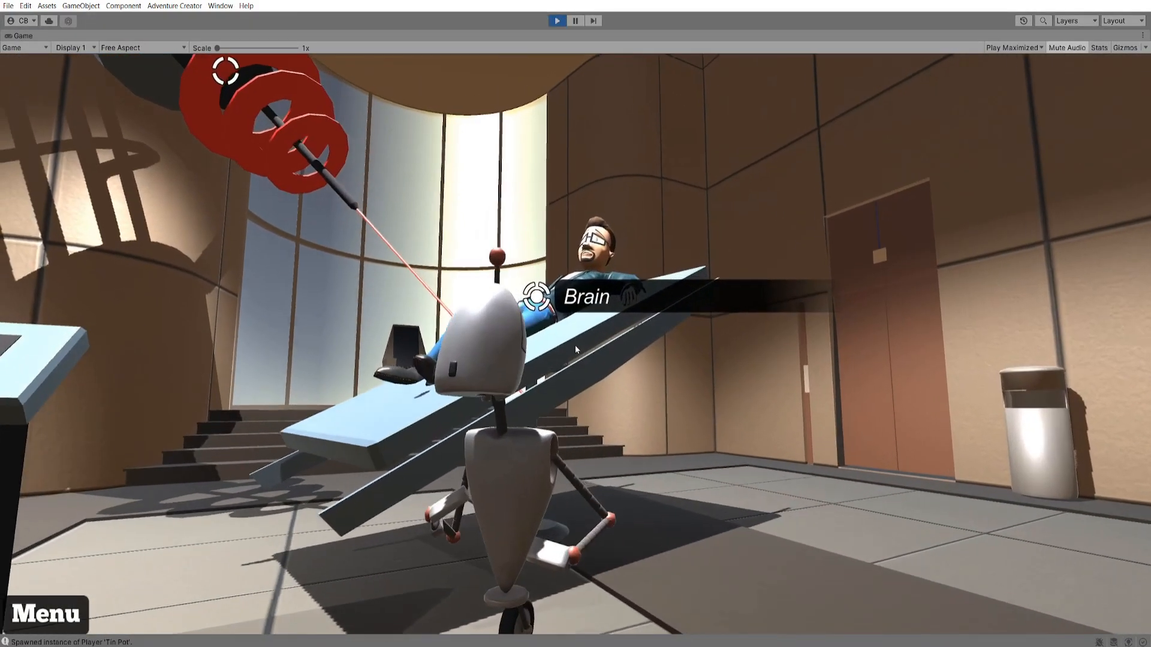
pyautogui.click(575, 347)
pyautogui.click(614, 365)
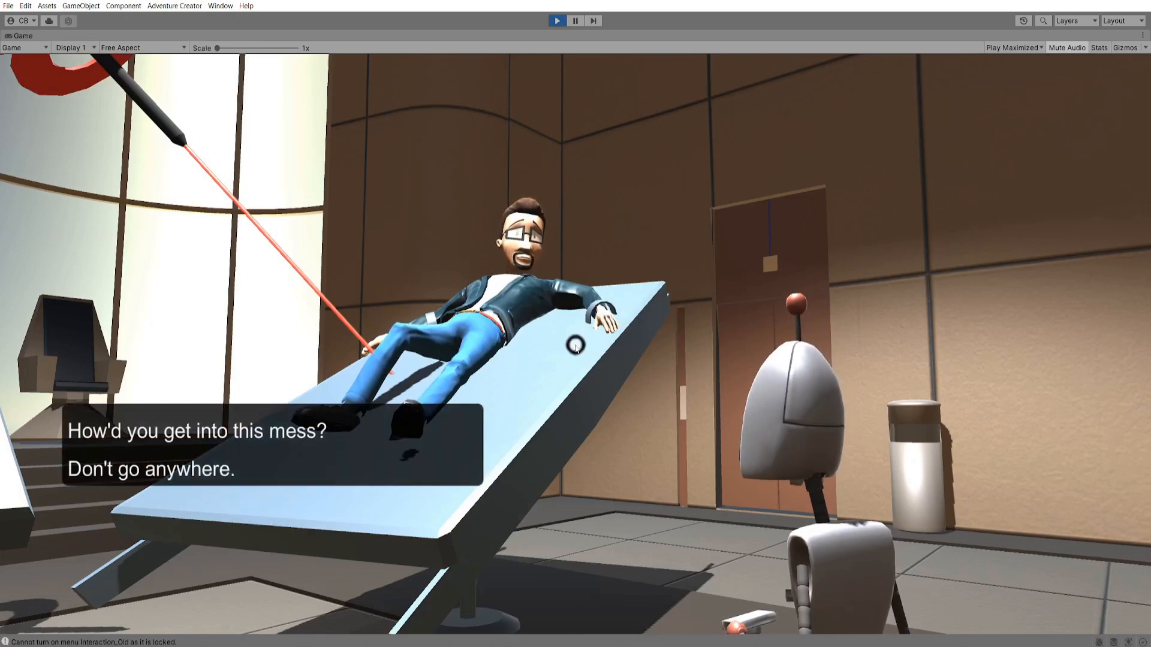
pyautogui.click(385, 470)
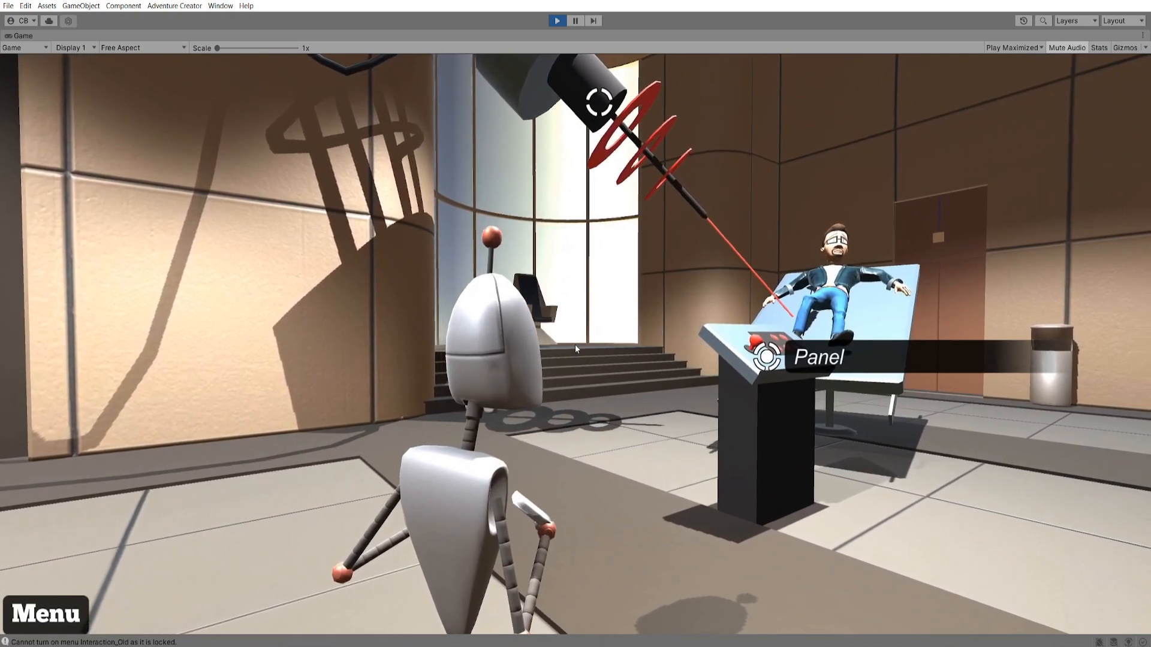
pyautogui.press('Escape')
pyautogui.click(557, 21)
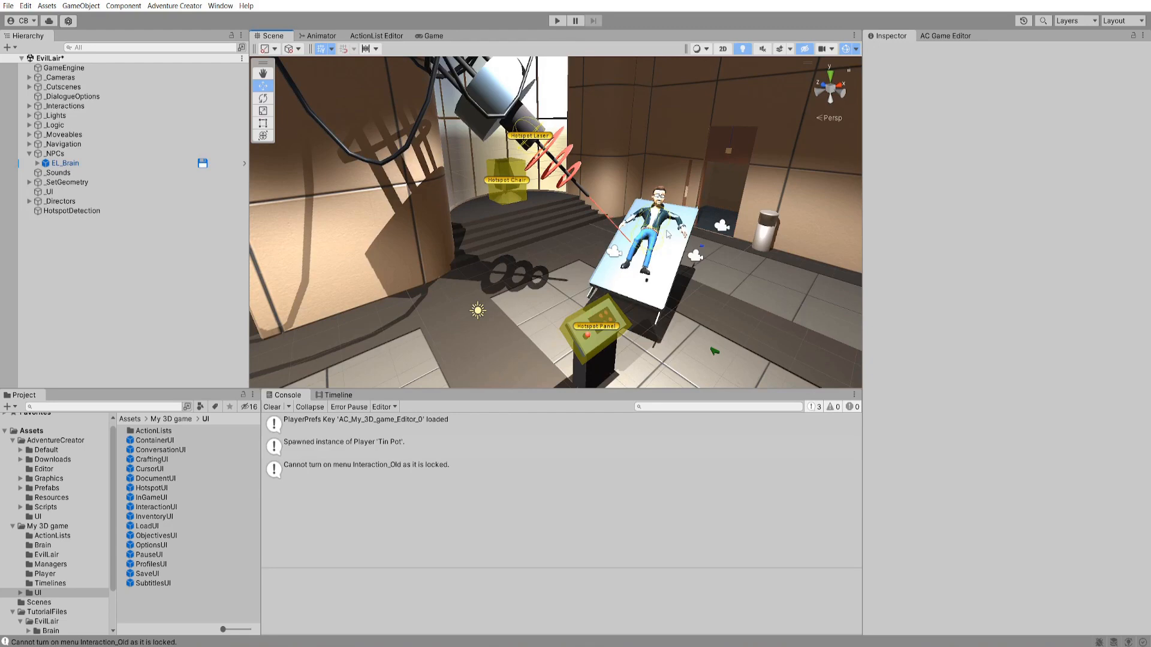
# - In the Menu manager, restrict the Subtitles menu to speech of type Blocking Only
pyautogui.click(945, 36)
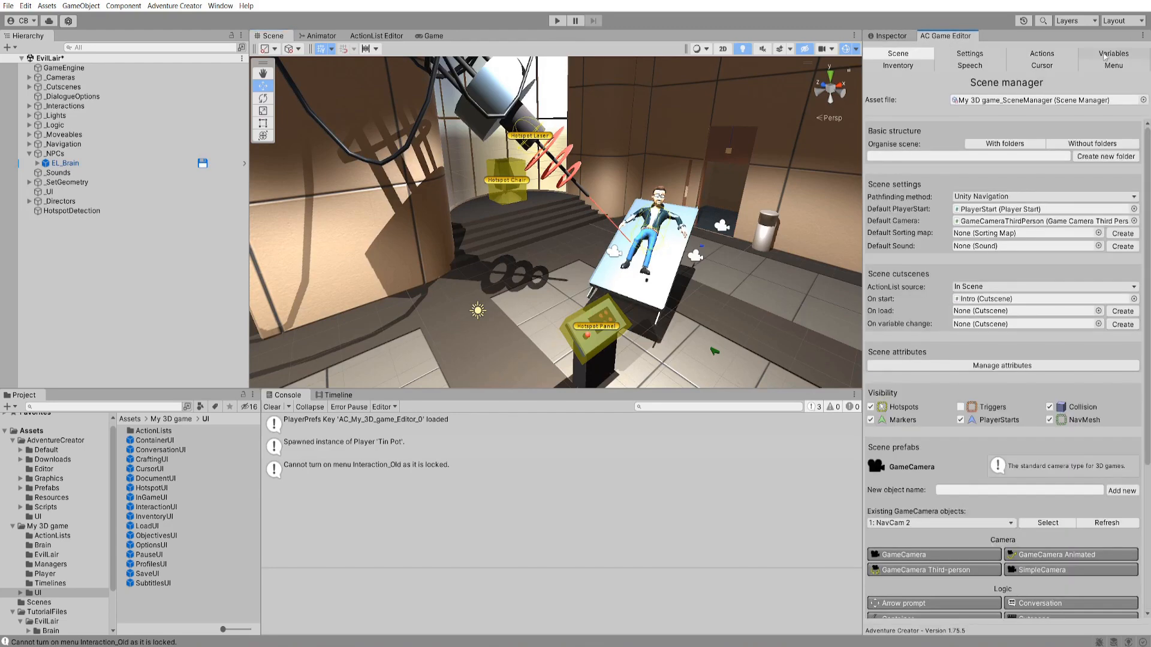
pyautogui.click(1113, 66)
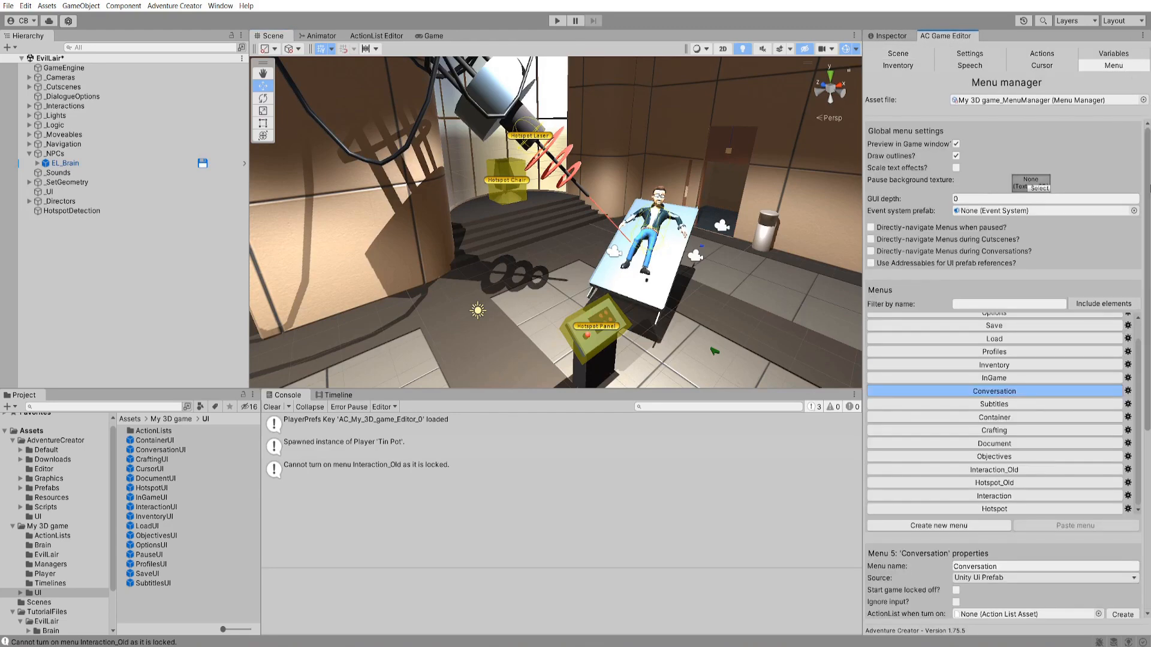
pyautogui.click(1008, 406)
pyautogui.scroll(-5, 1082, 434)
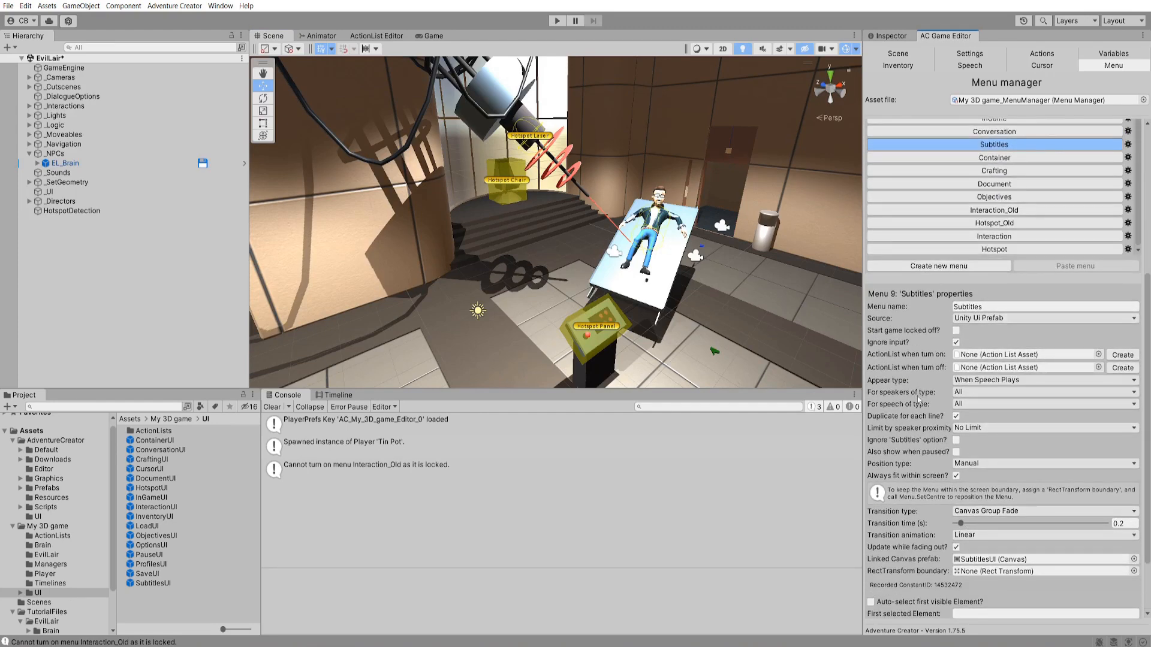
pyautogui.click(978, 404)
pyautogui.click(983, 426)
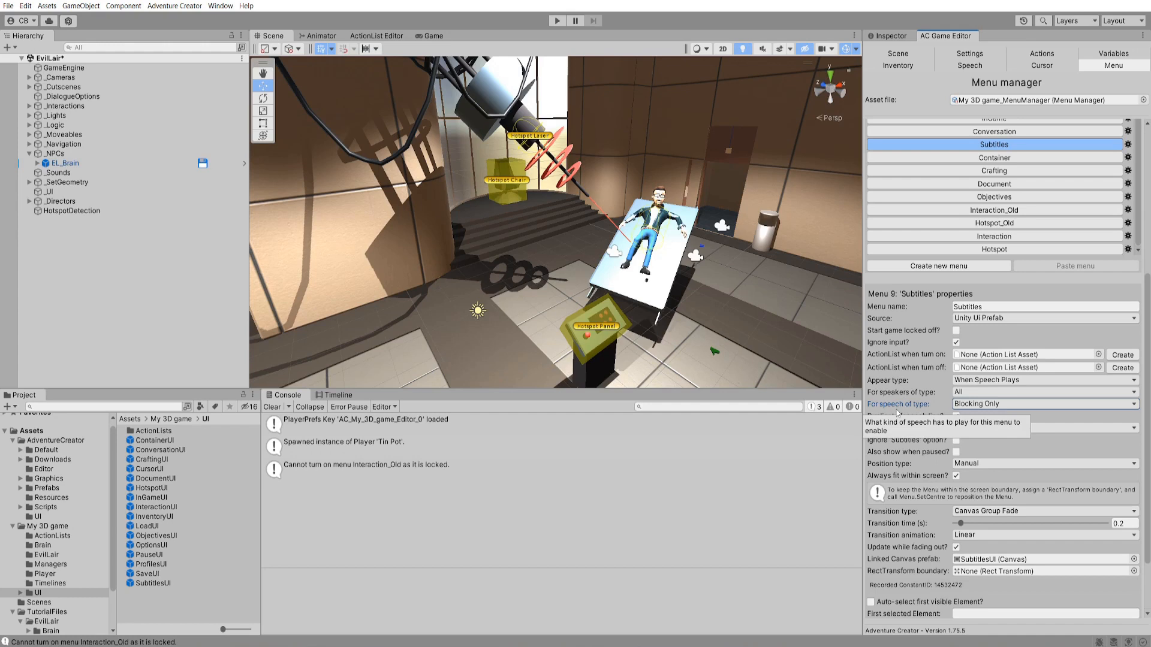
# - Create a new menu and name it "Subtitles (background)"
pyautogui.click(987, 268)
pyautogui.click(1014, 364)
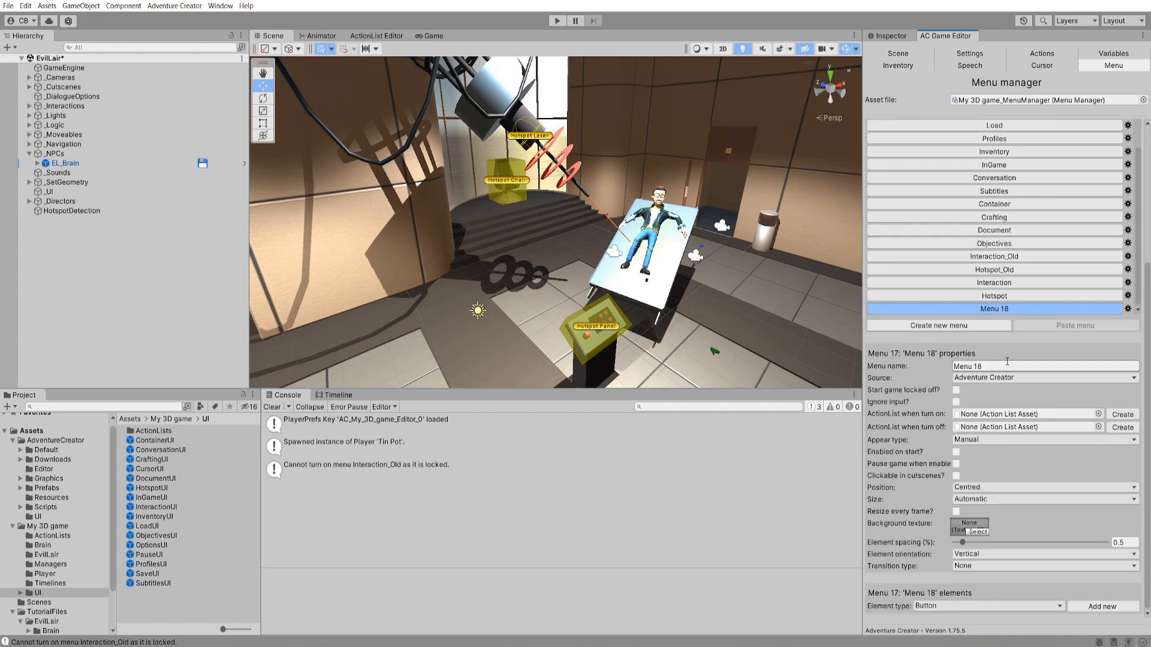
pyautogui.write('Sub')
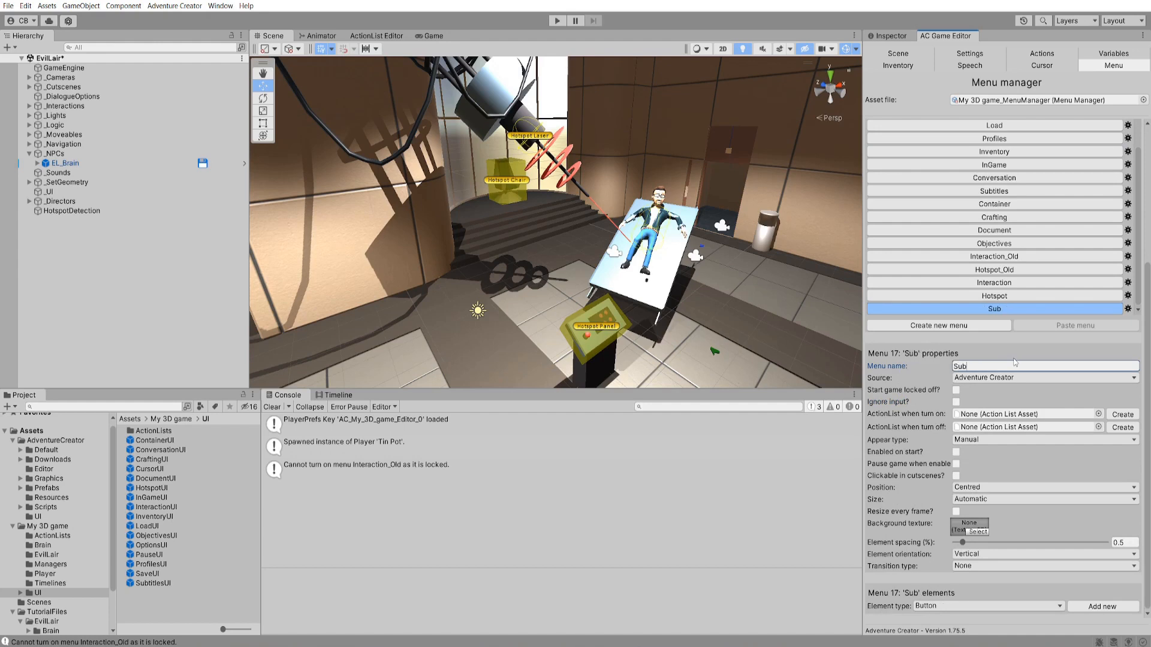
pyautogui.write('titles ')
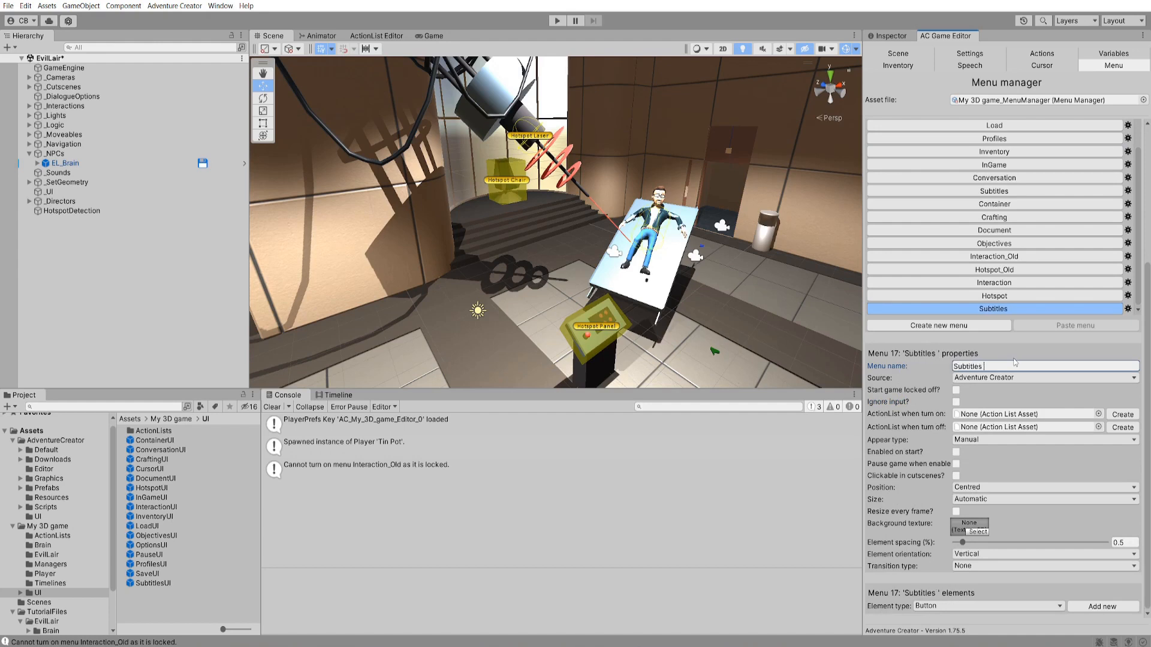
pyautogui.write('(background)')
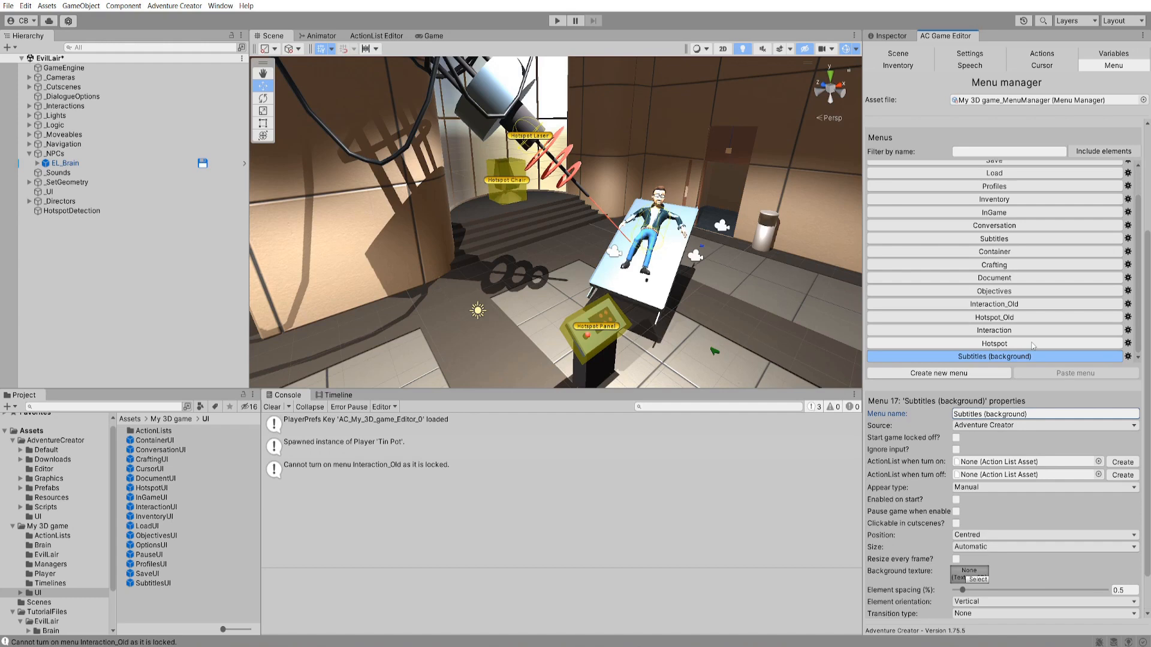
# - Re-arrange the menu list by moving the Hotspot menu to the end
pyautogui.click(1127, 345)
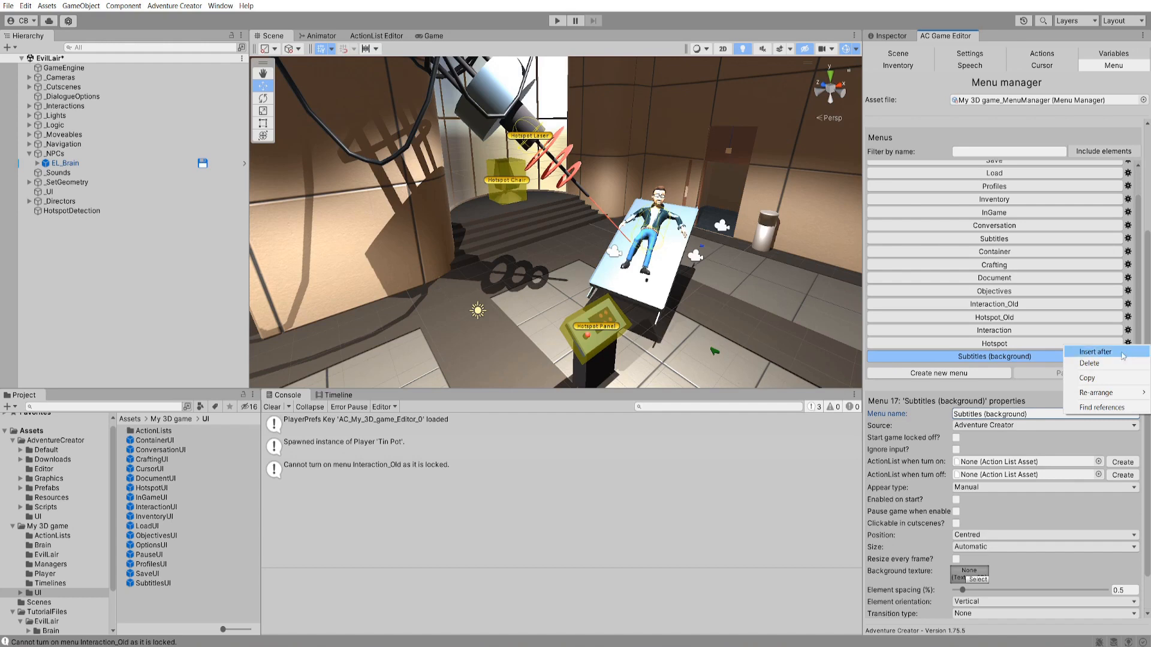
pyautogui.moveTo(1107, 397)
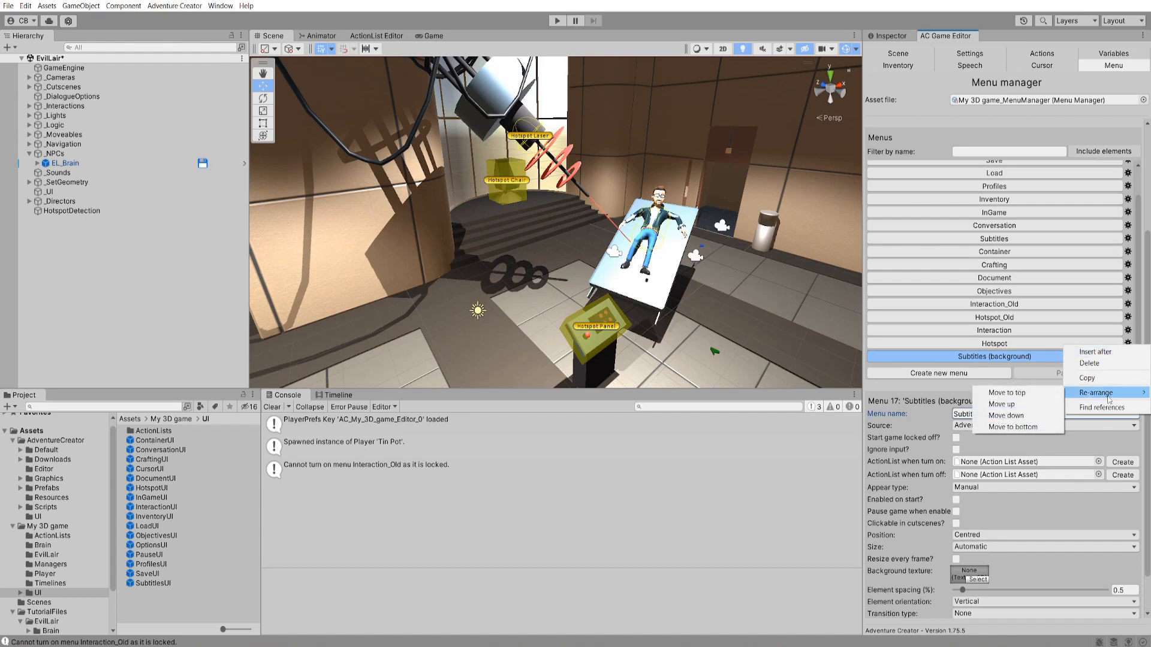
pyautogui.click(1047, 427)
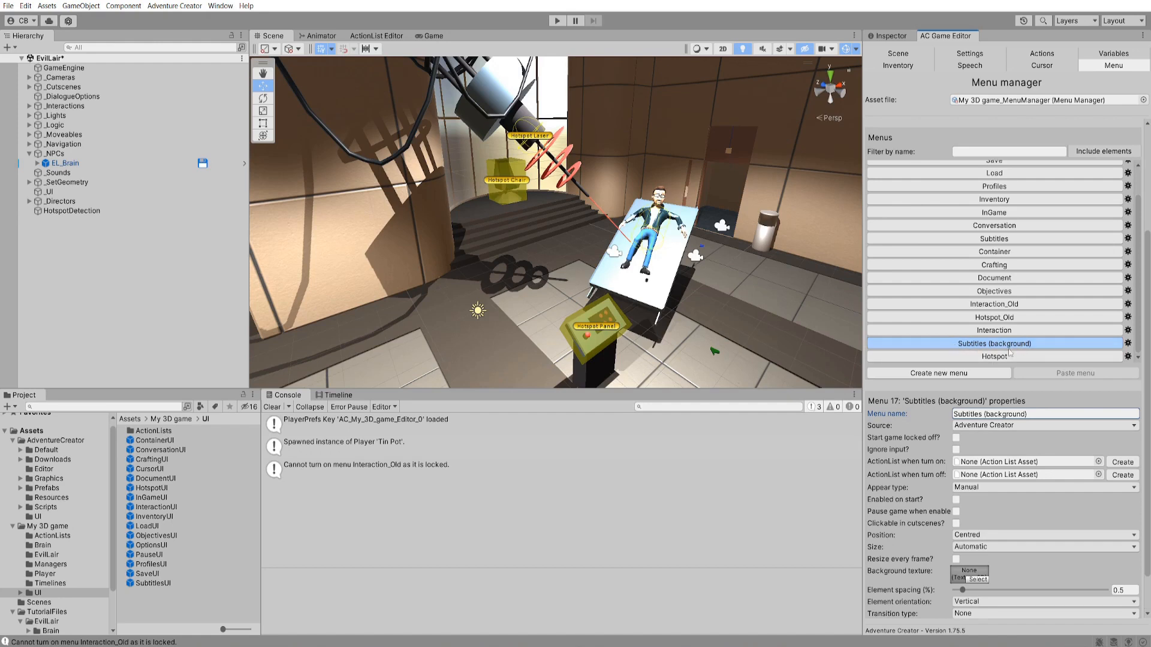
# - Set the Subtitles (background) menu's source to Unity Ui Prefab and its appear type to When Speech Plays
pyautogui.scroll(-2, 1142, 423)
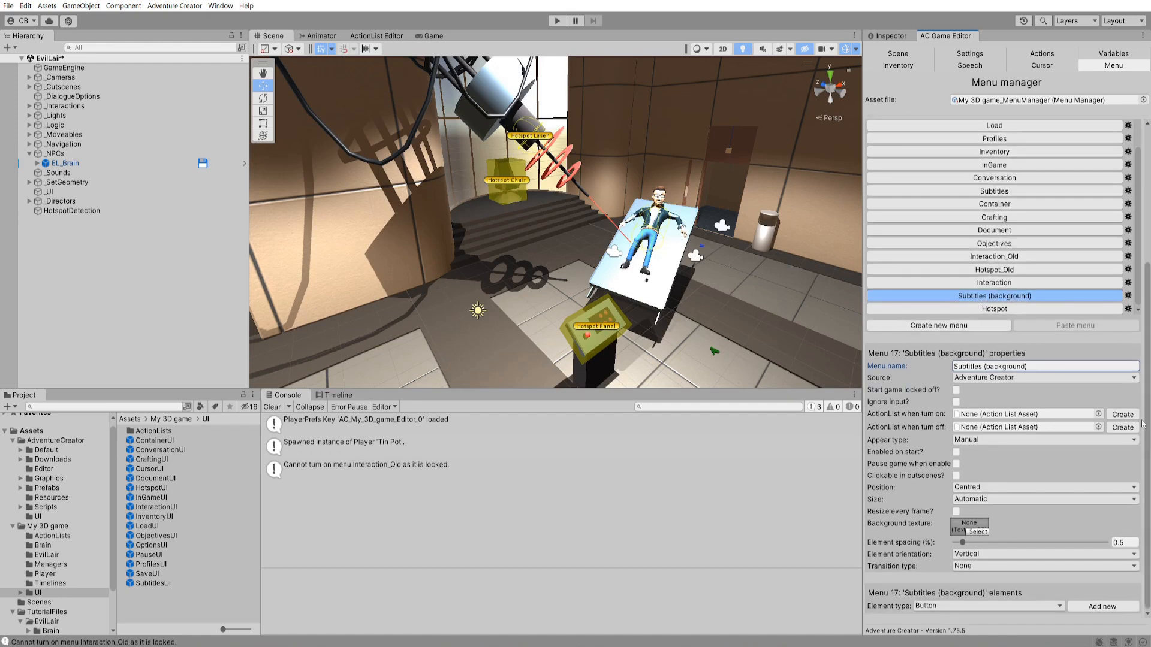
pyautogui.click(983, 378)
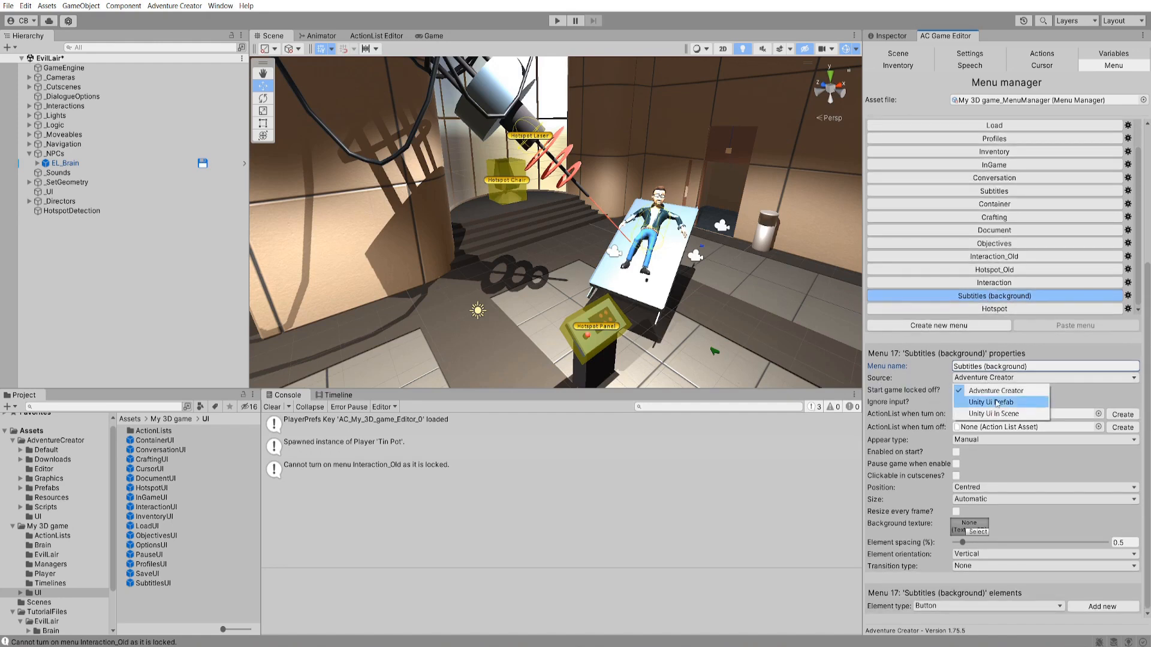
pyautogui.click(993, 401)
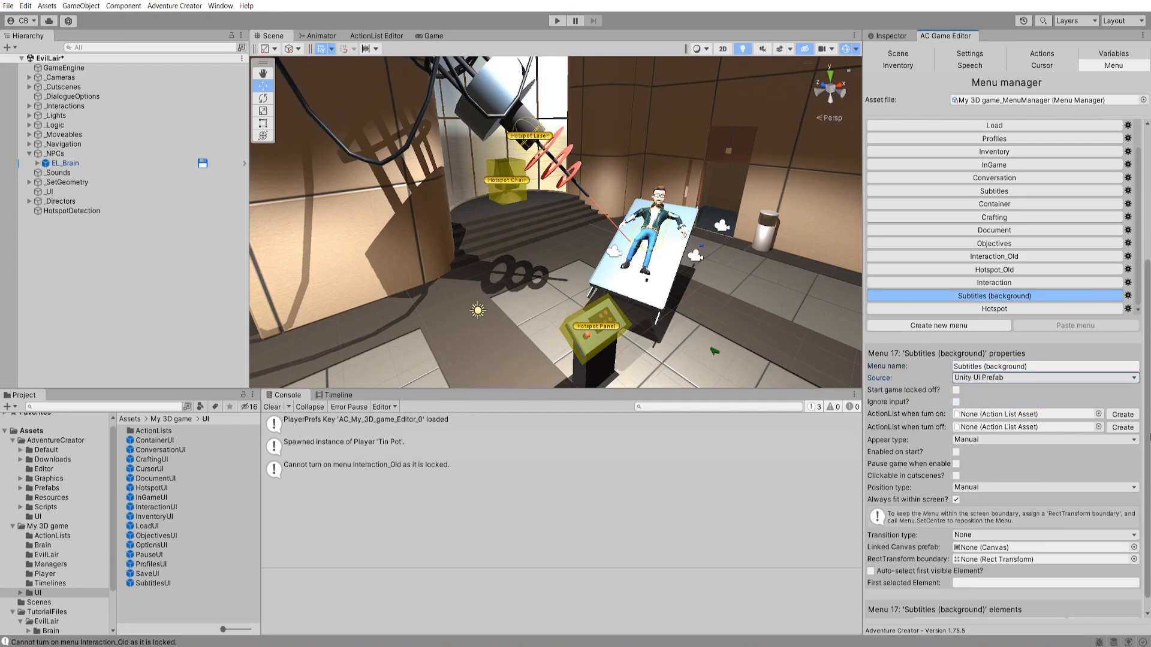
pyautogui.scroll(-1, 975, 479)
pyautogui.click(977, 423)
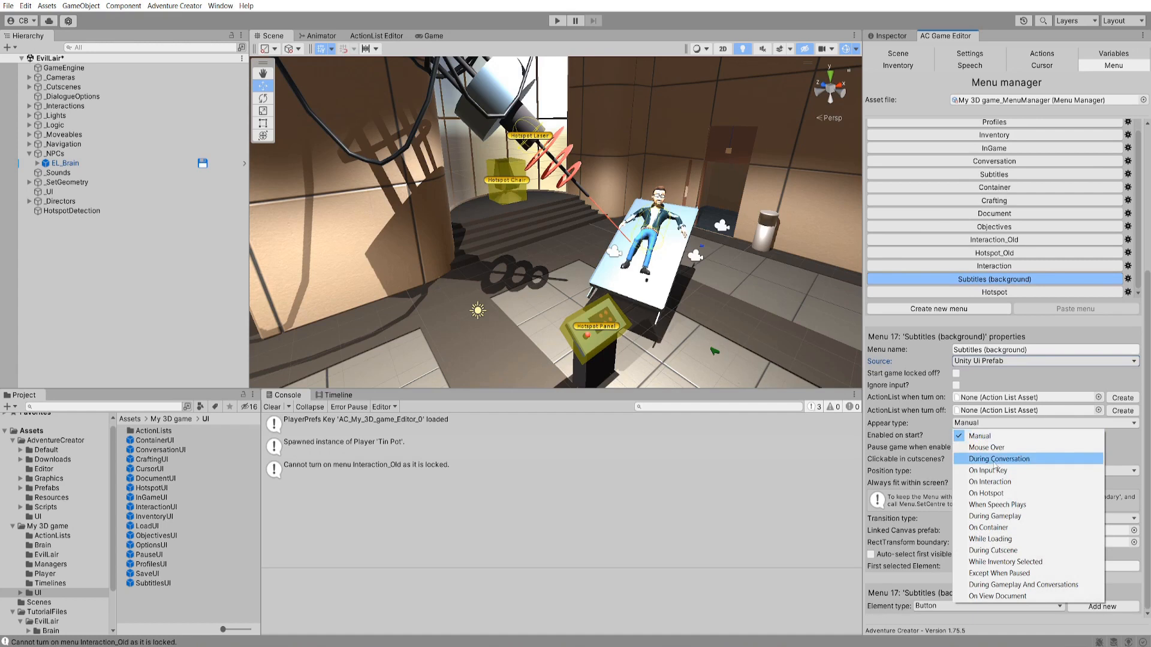
pyautogui.click(996, 508)
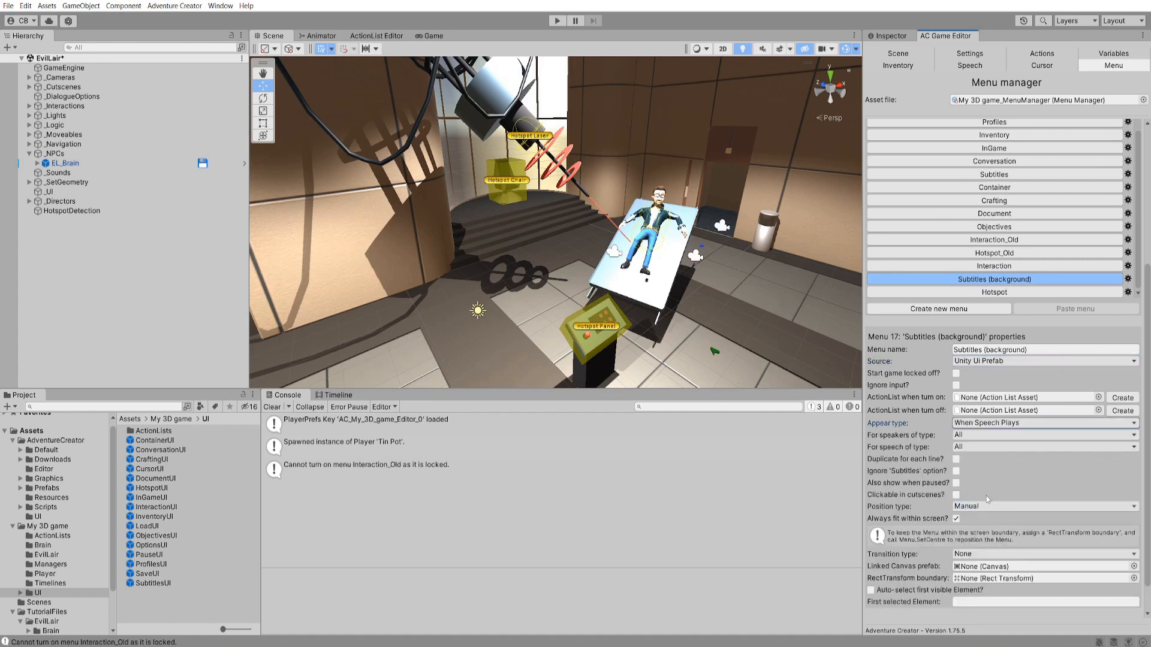
# - Restrict the Subtitles (background) menu to Background Only speech and enable duplicating it for each line
pyautogui.click(977, 447)
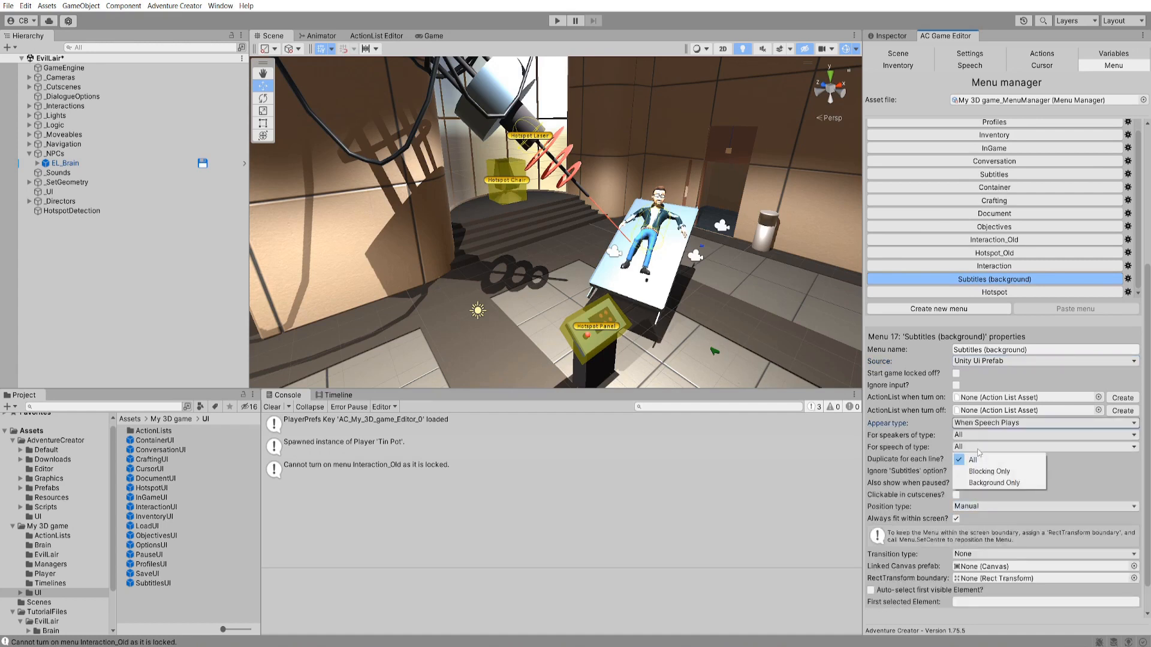
pyautogui.click(999, 484)
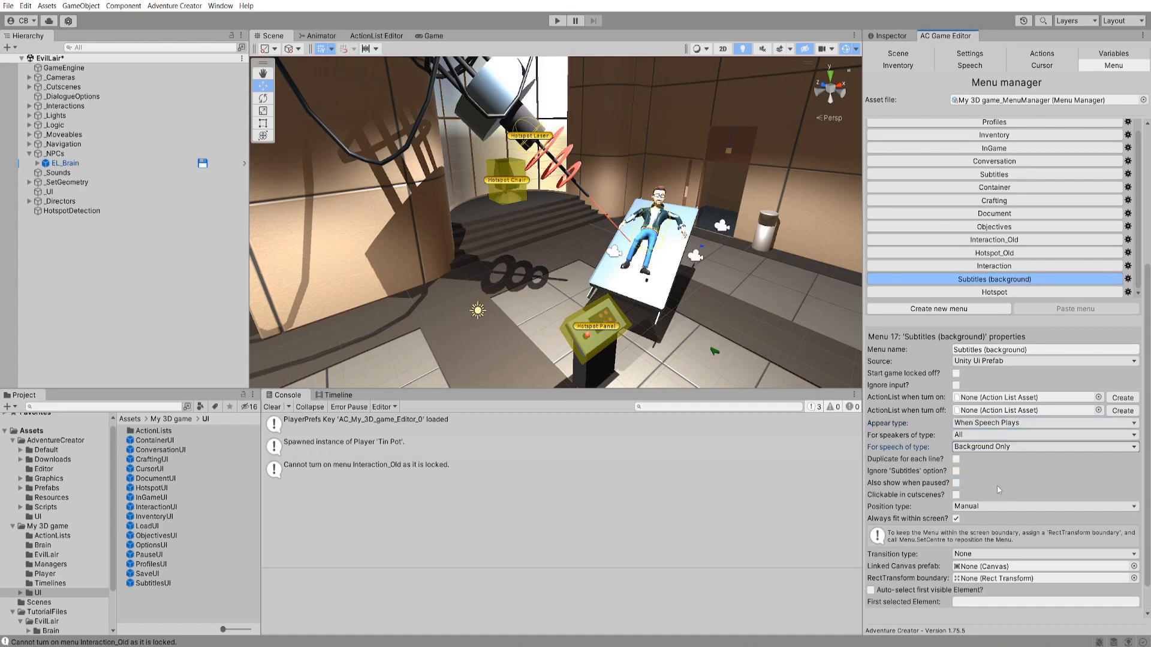
pyautogui.scroll(-2, 998, 480)
pyautogui.click(956, 423)
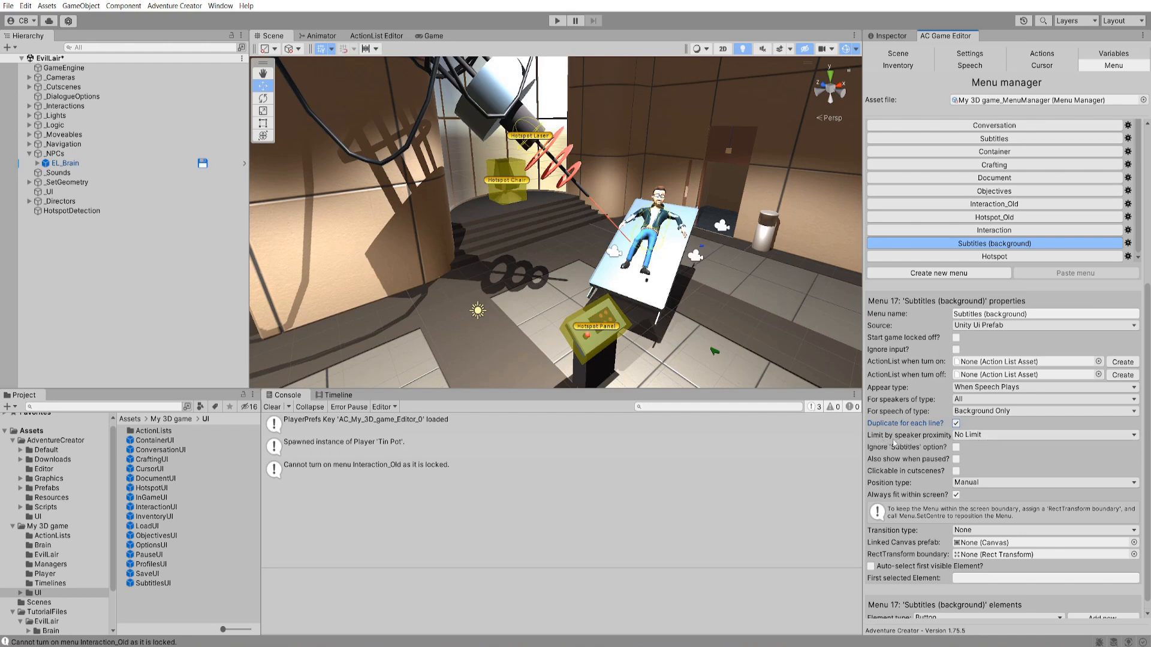
# - Limit the background subtitles menu by the speaker's distance to the player, with a maximum distance of 15
pyautogui.click(994, 434)
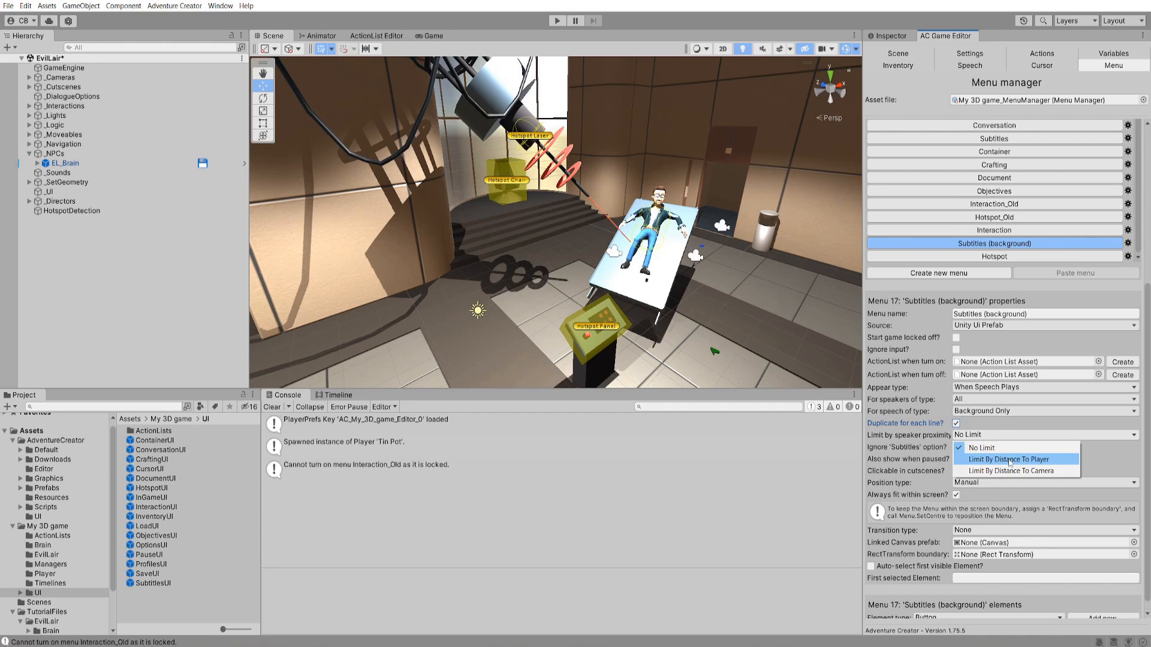
pyautogui.click(1009, 460)
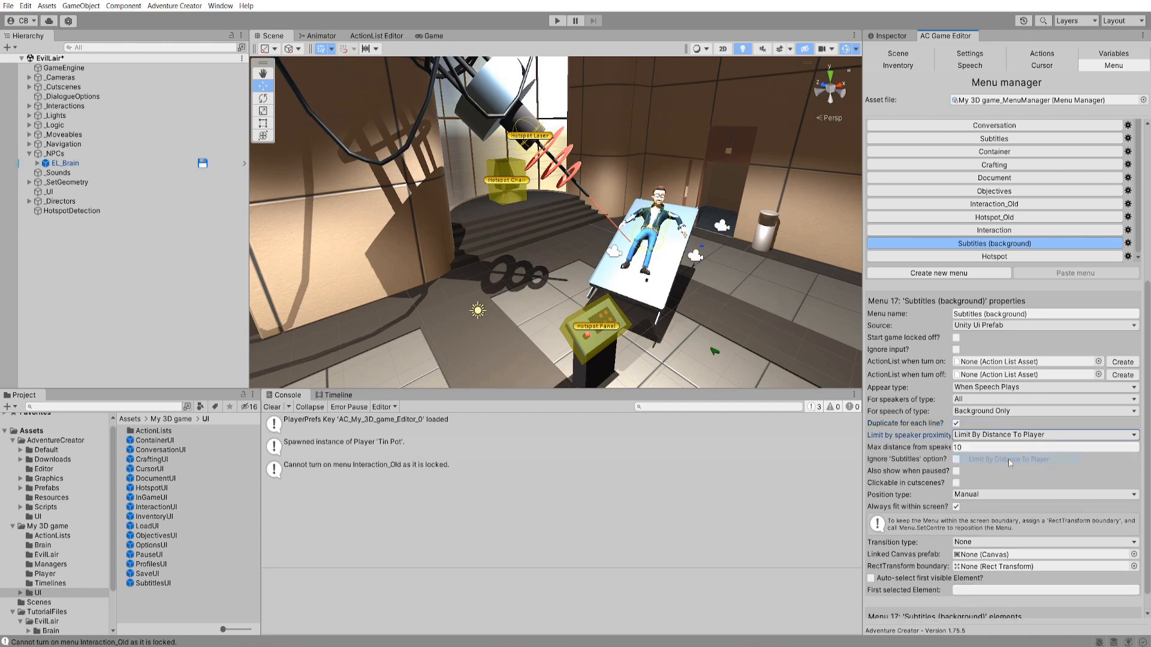
pyautogui.click(954, 447)
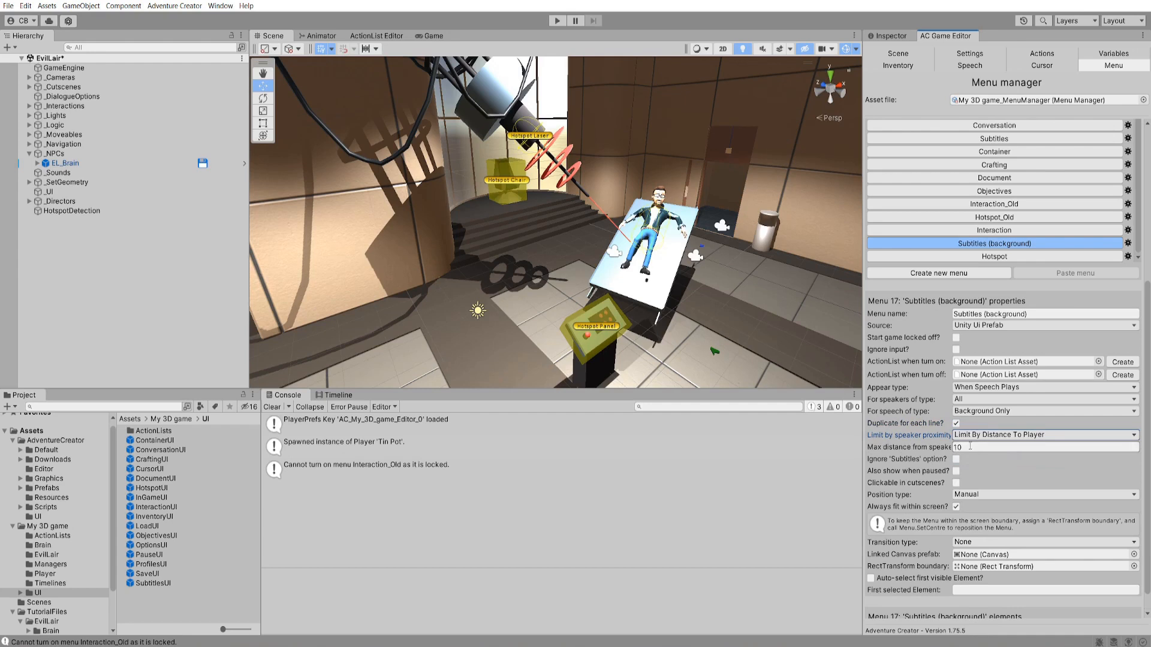
pyautogui.click(969, 447)
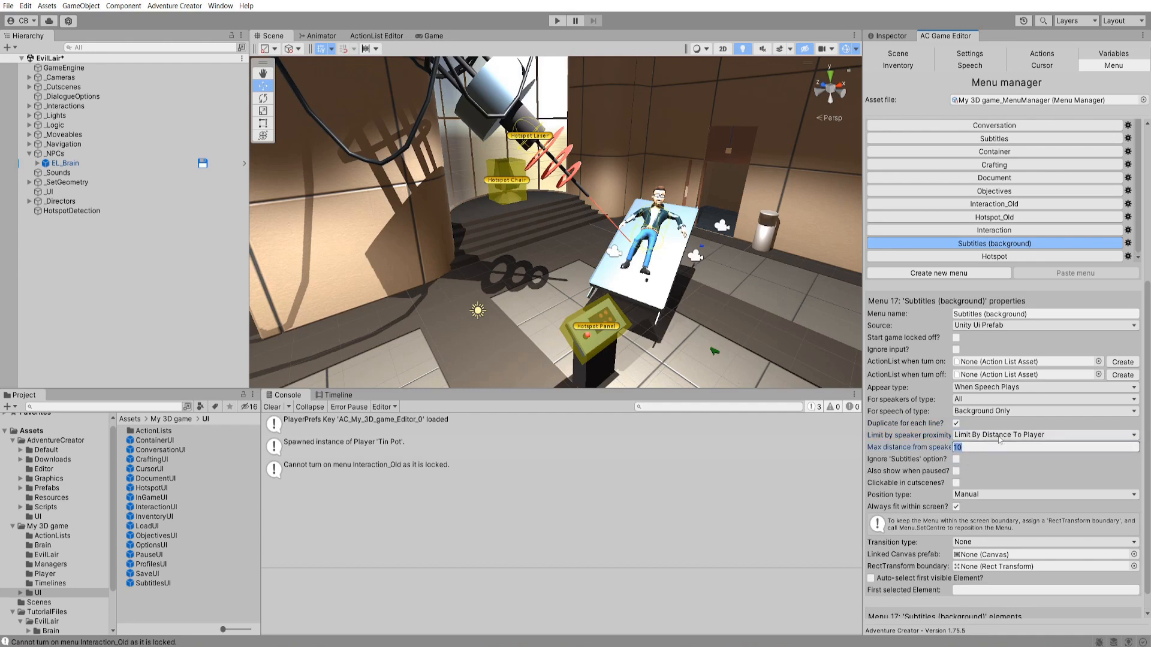
pyautogui.write('15')
pyautogui.moveTo(887, 452)
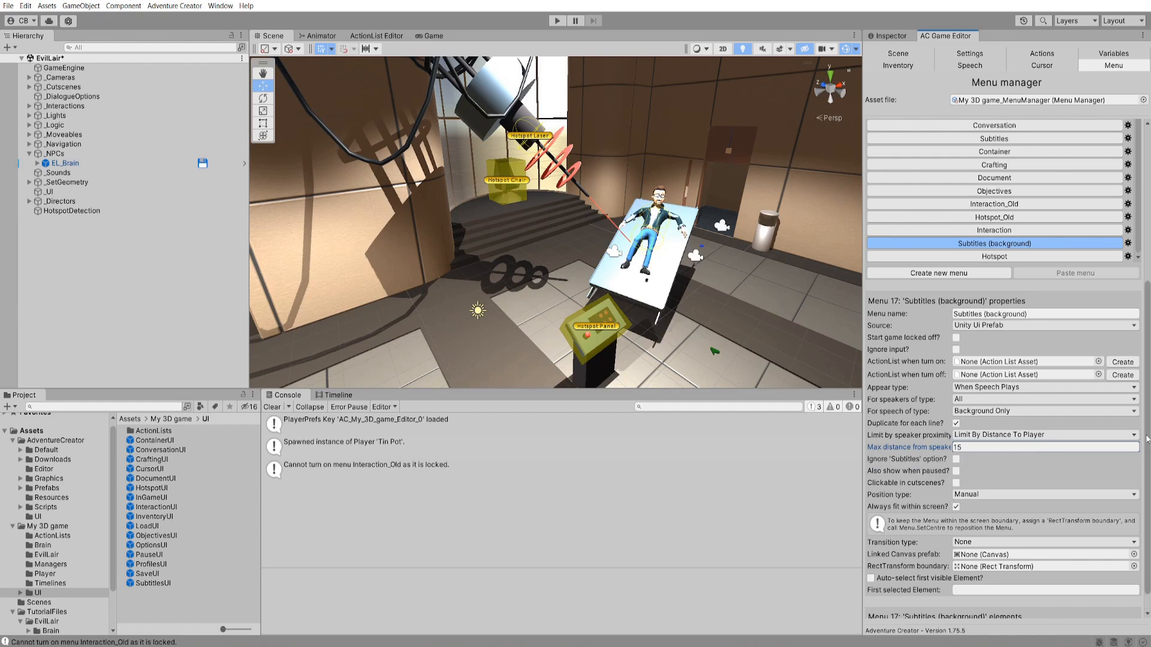
# - Add a Label element to the Subtitles (background) menu
pyautogui.scroll(-2, 965, 587)
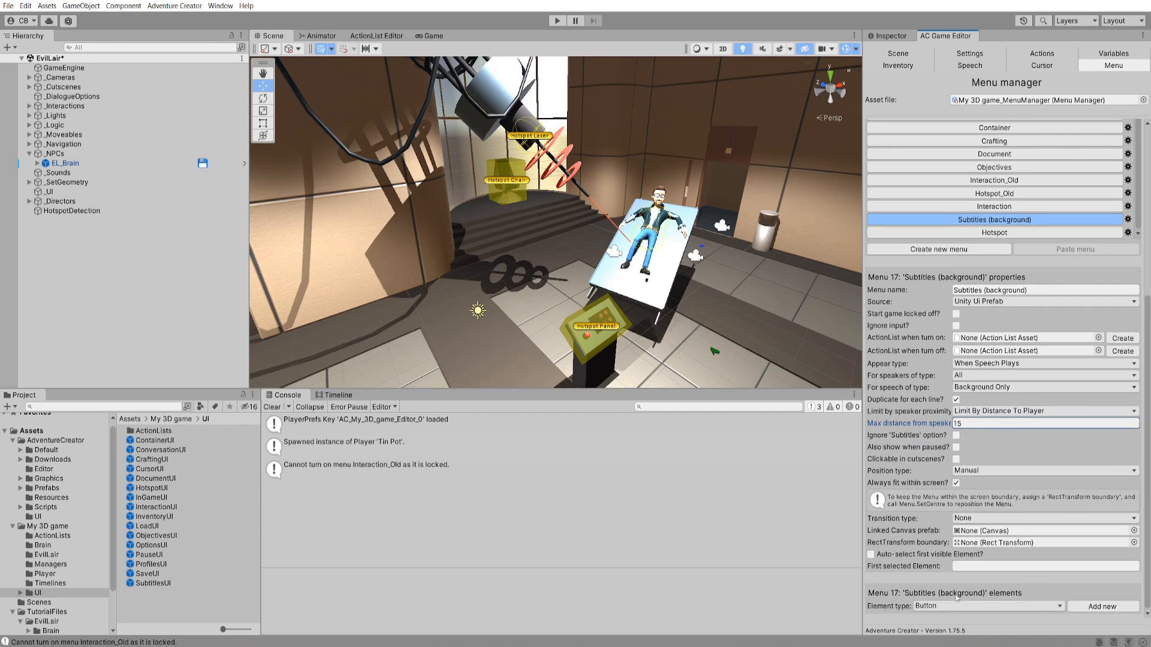
pyautogui.click(940, 606)
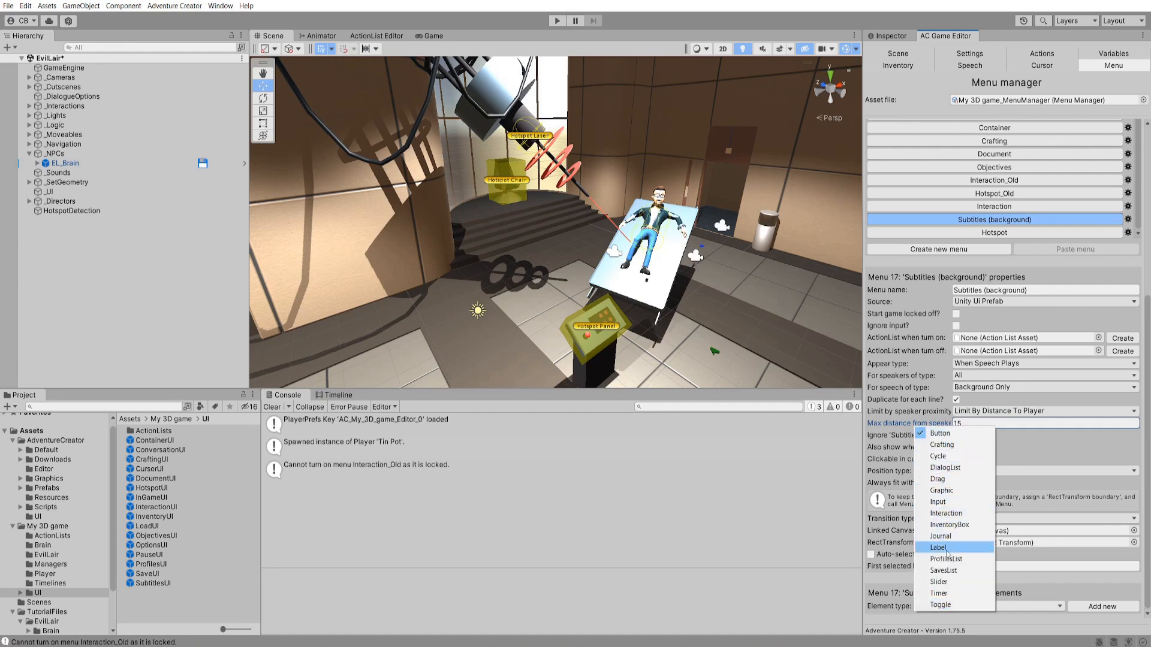
pyautogui.click(949, 552)
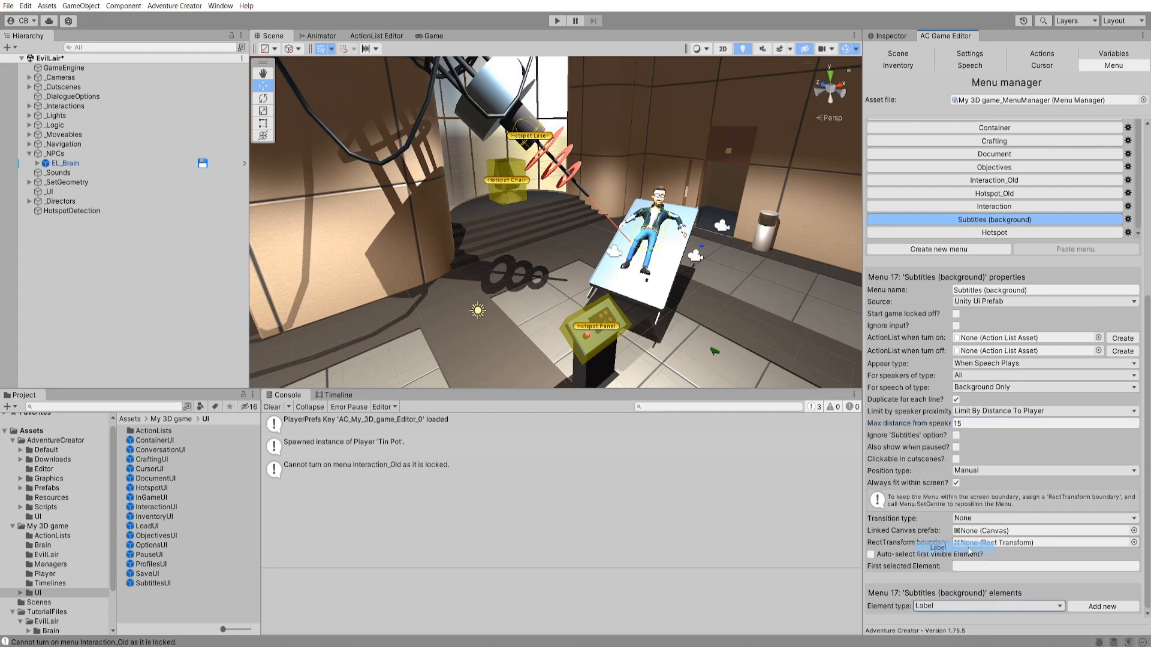
pyautogui.click(1103, 606)
pyautogui.scroll(-3, 1146, 408)
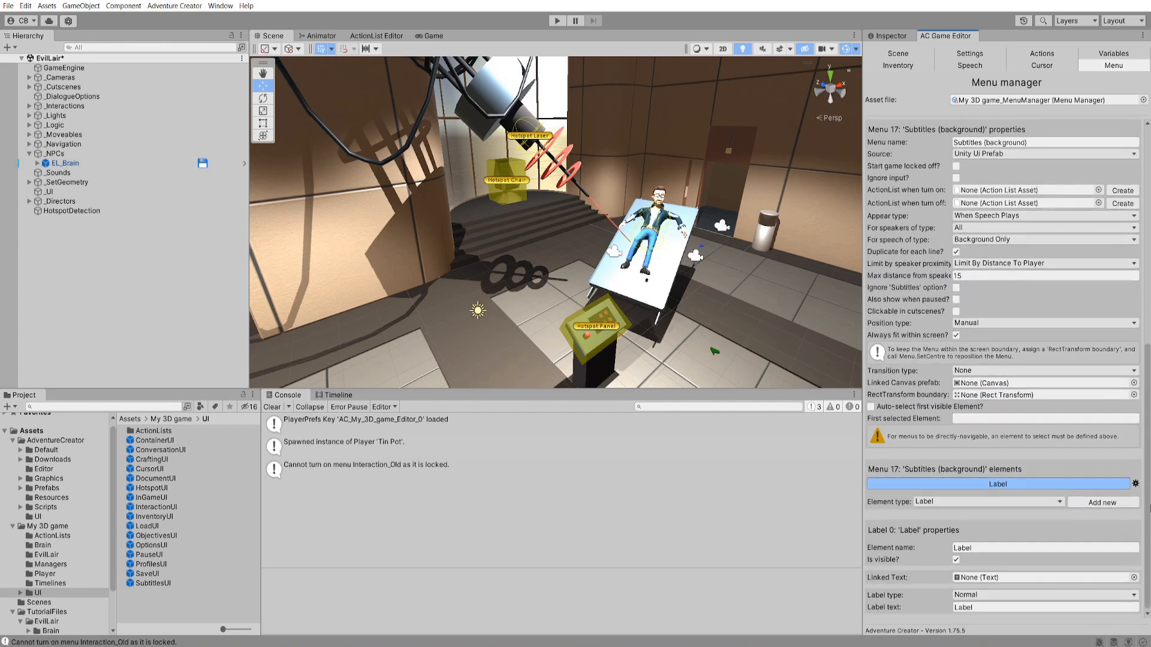
# - Name the new label element "Background speech" and set its label type to Dialogue Line
pyautogui.click(990, 545)
pyautogui.write('Backgr')
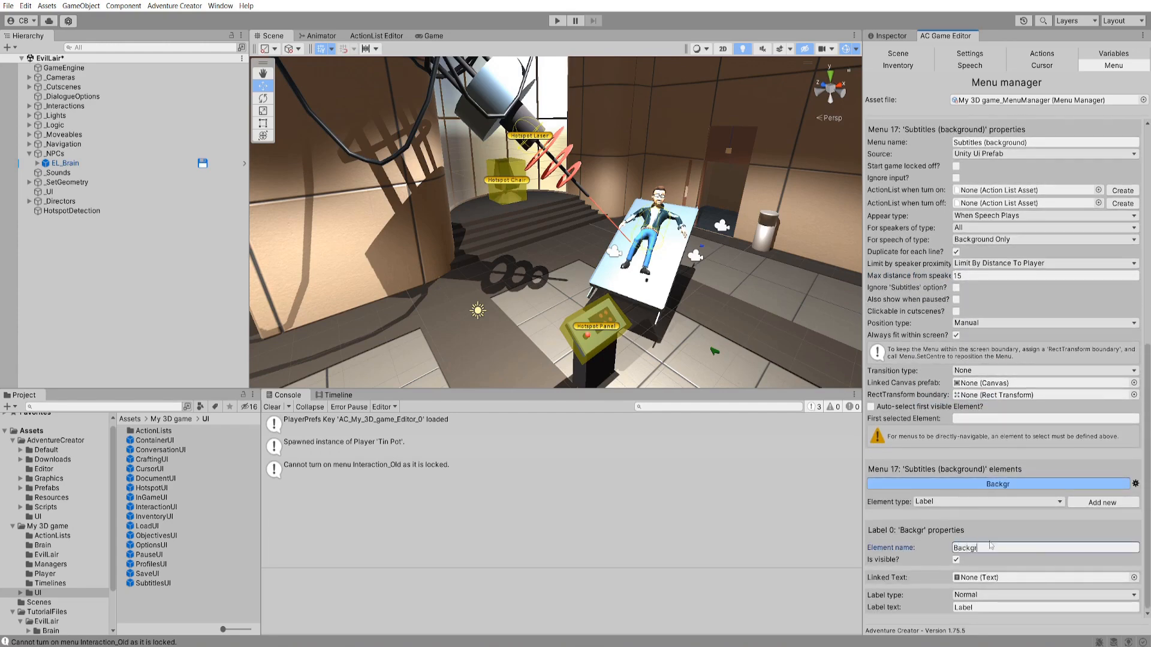
pyautogui.write('ound speech')
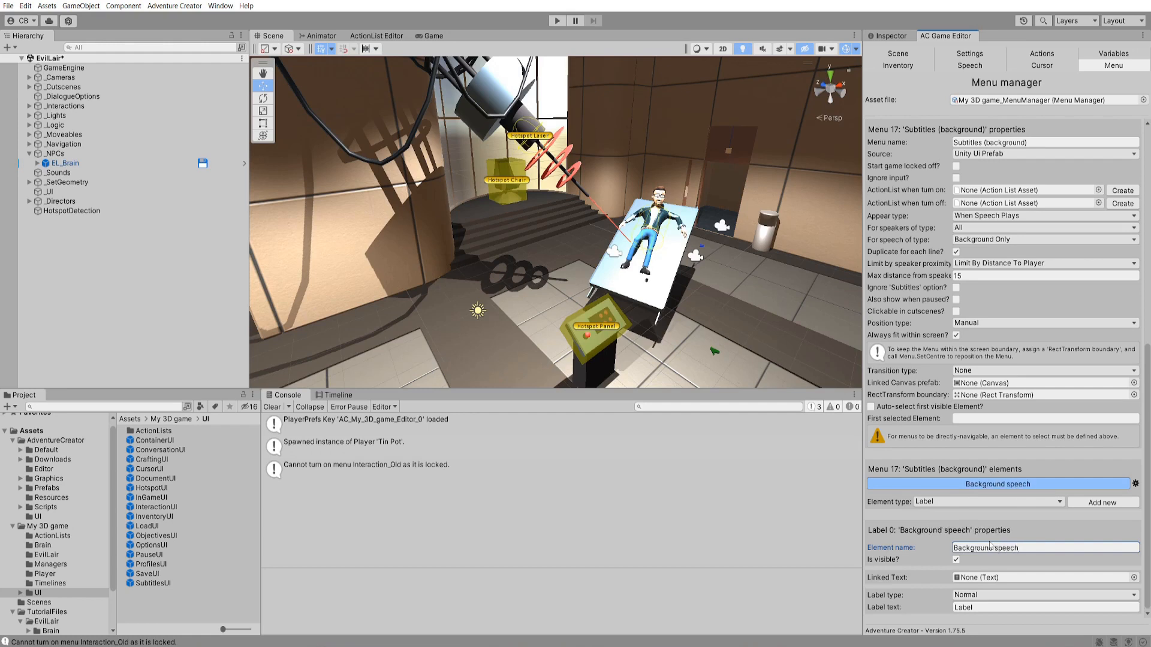
pyautogui.press('Tab')
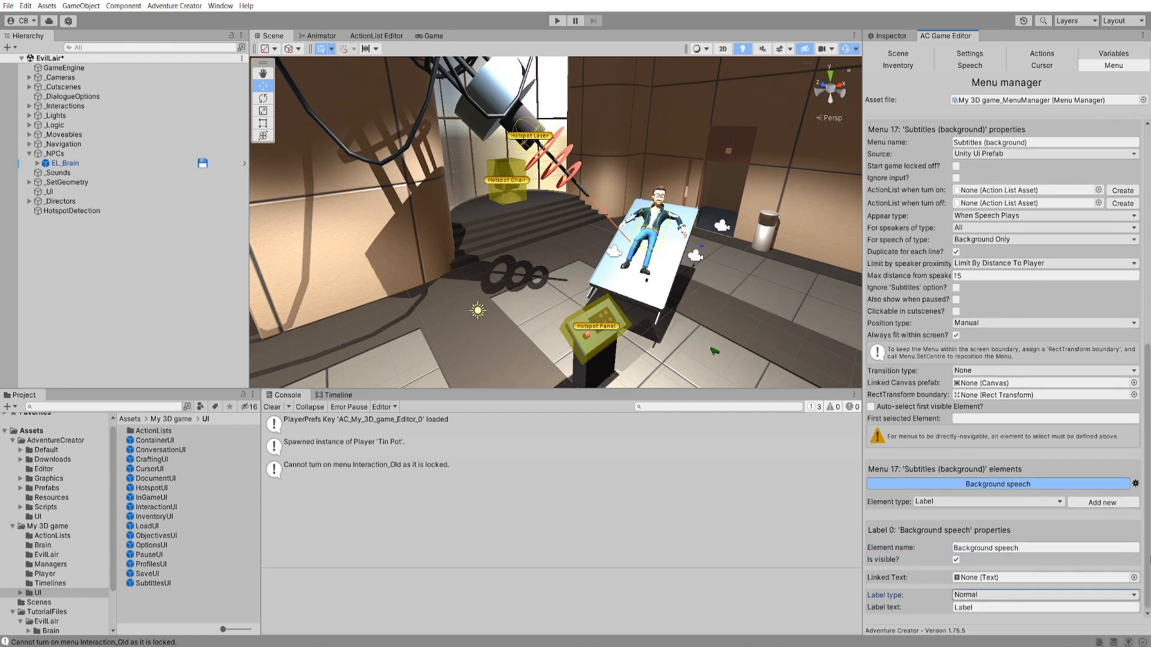
pyautogui.click(975, 595)
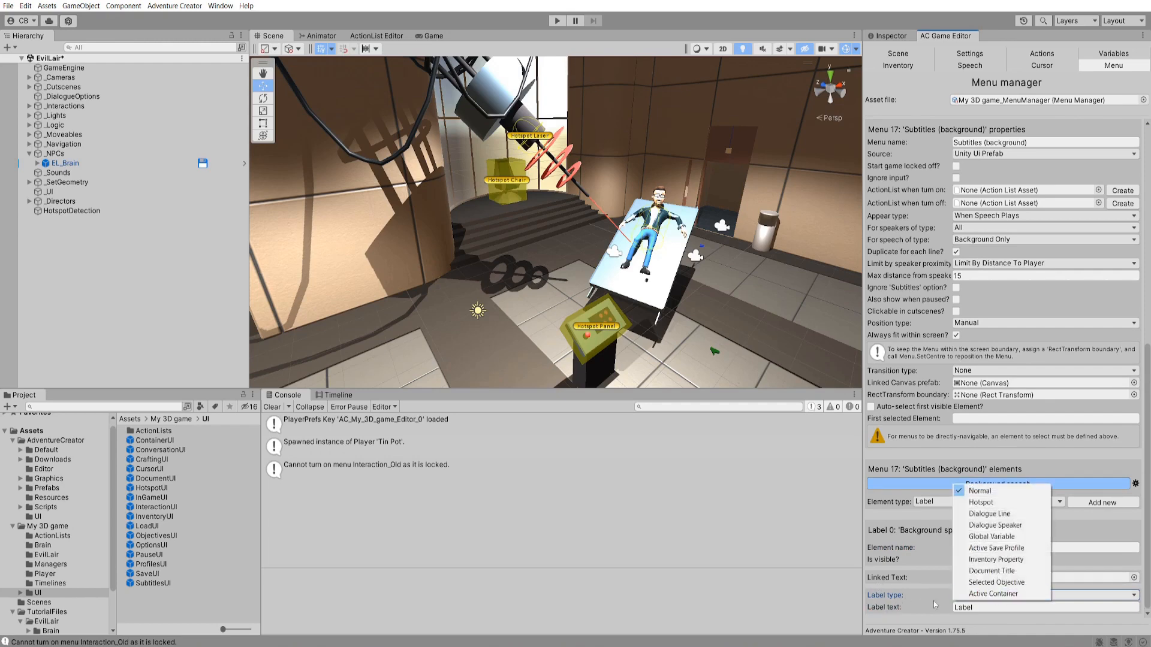
pyautogui.click(989, 513)
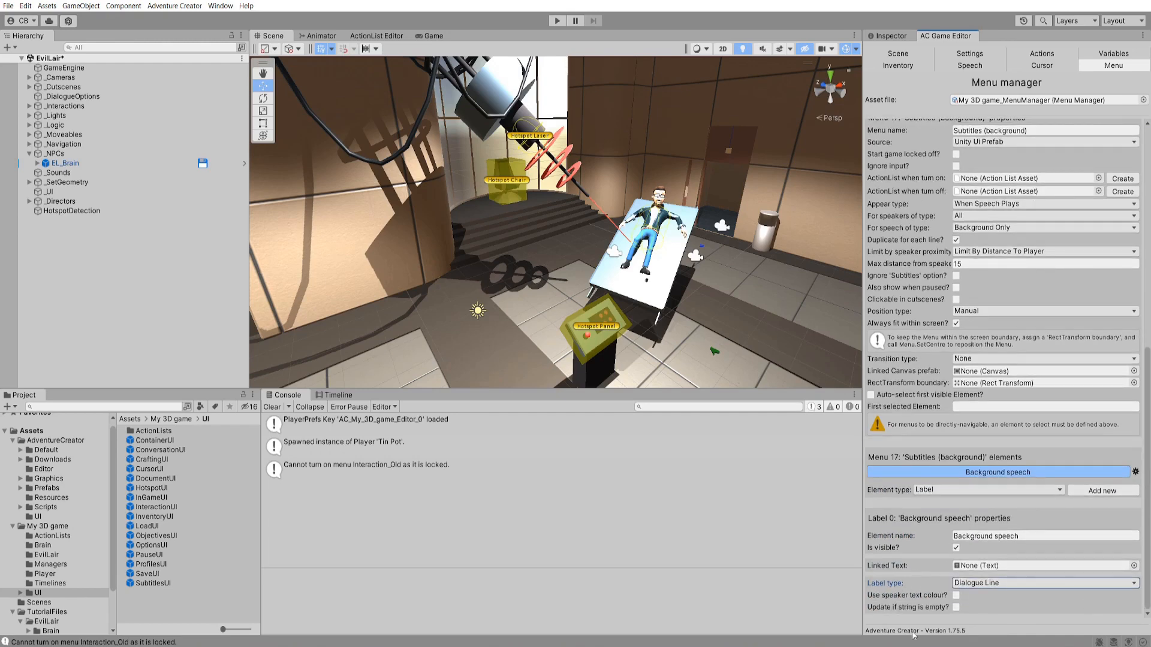
# - Set the Subtitles (background) menu's position type to Above Speaking Character
pyautogui.scroll(3, 1019, 360)
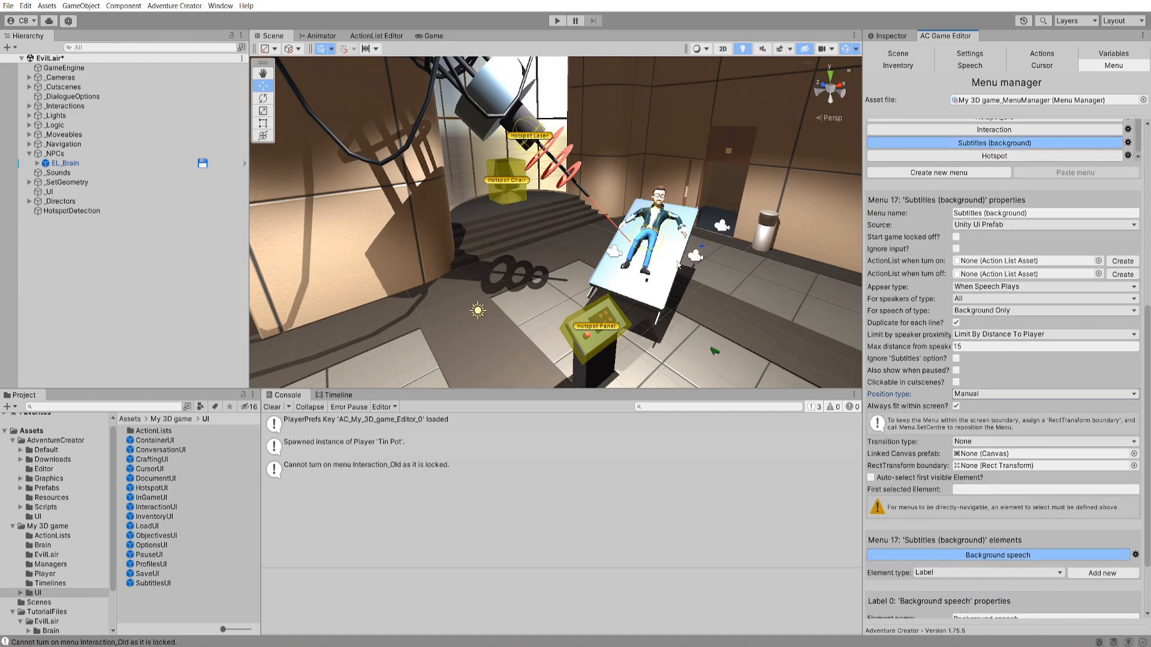
pyautogui.click(957, 396)
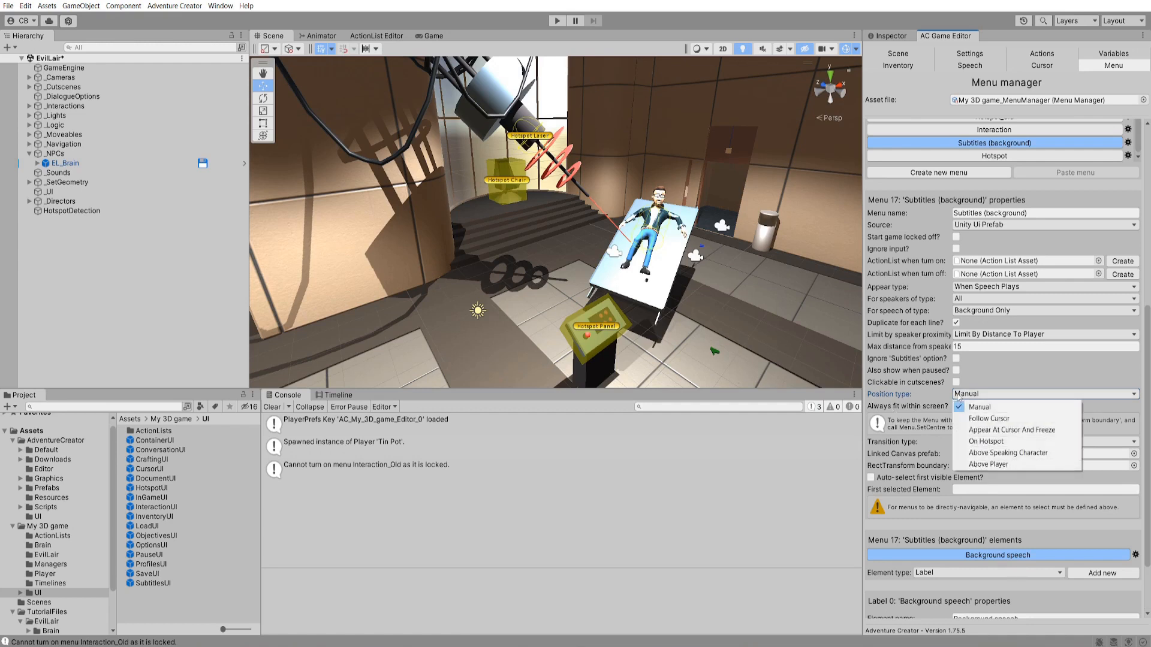
pyautogui.click(1002, 454)
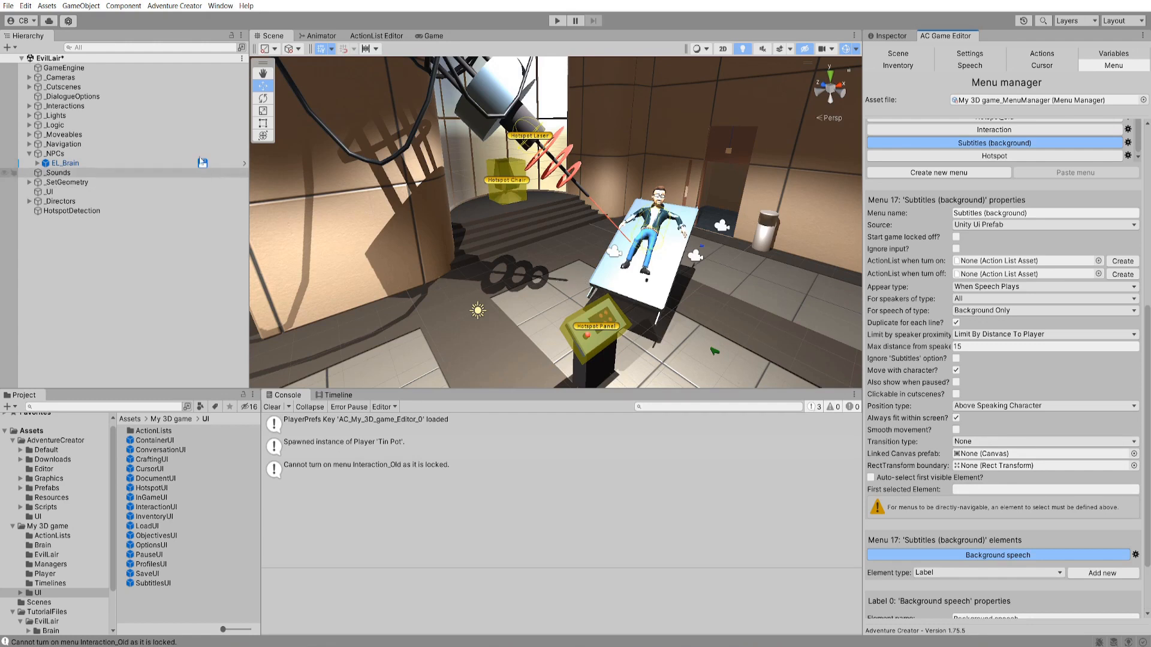
# - Create a UI canvas named SubtitlesBackgroundUI in the scene and delete the EventSystem that comes with it
pyautogui.click(77, 6)
pyautogui.moveTo(81, 110)
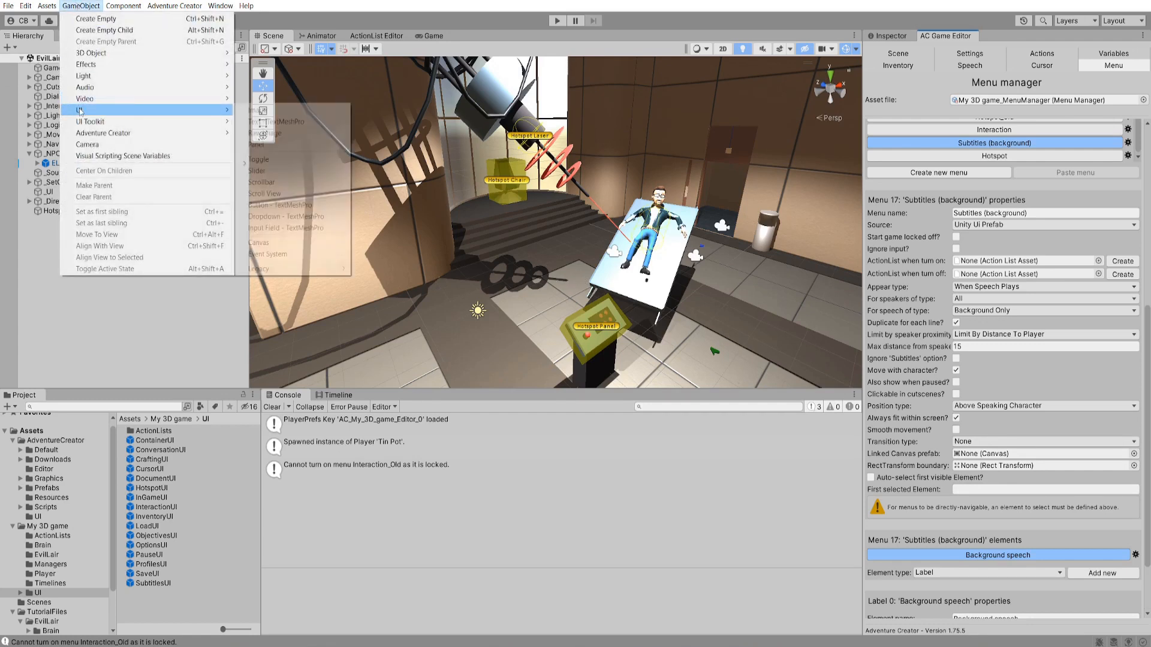
pyautogui.click(271, 243)
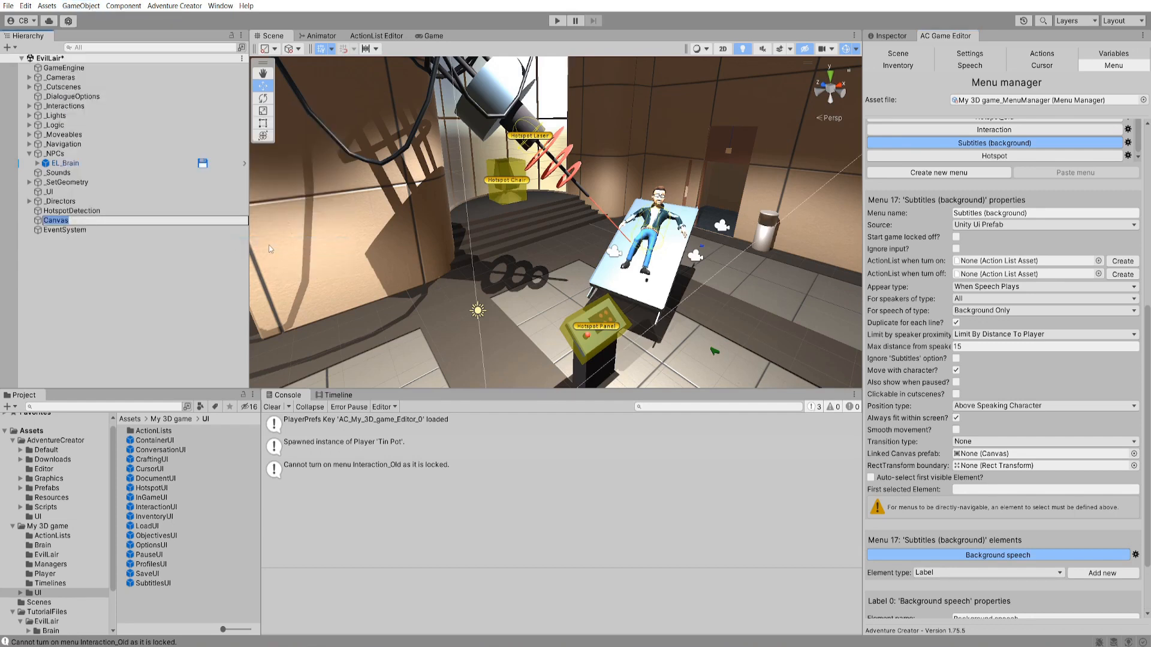
pyautogui.write('SubtitlesBackgroundUI')
pyautogui.press('Return')
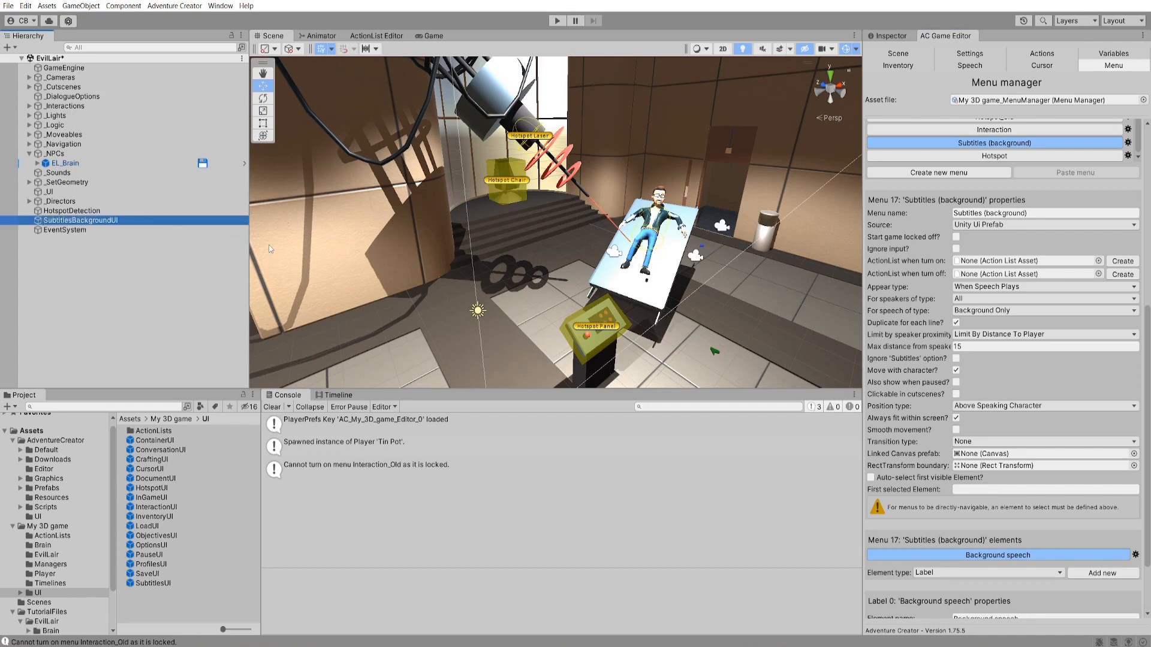
pyautogui.rightClick(63, 231)
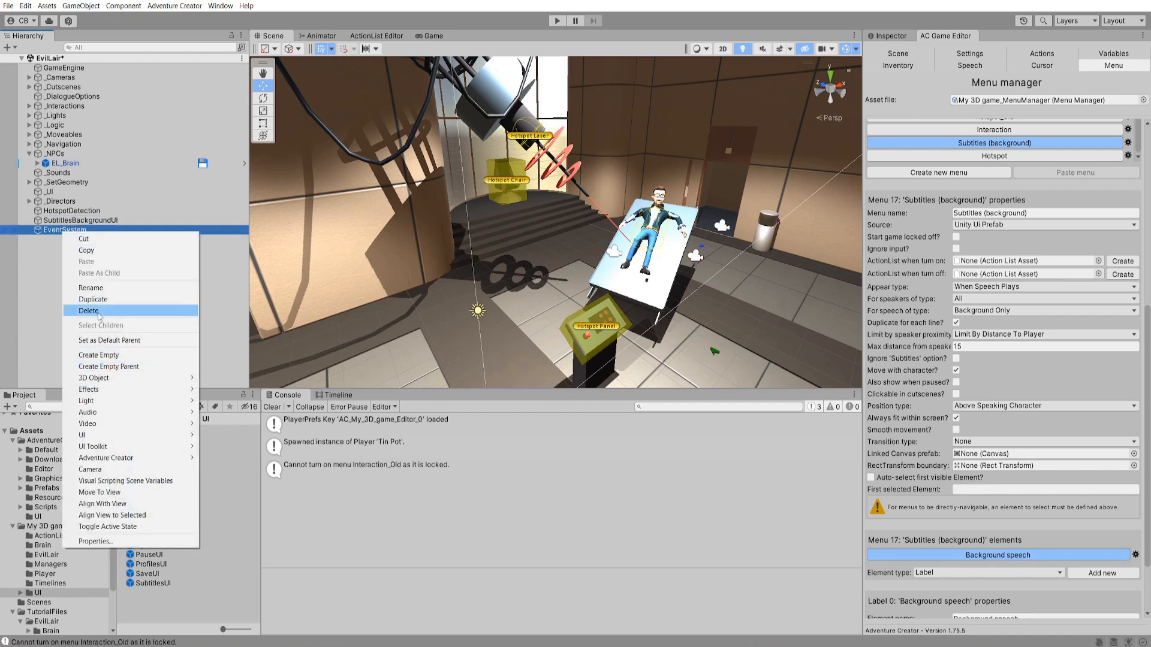
pyautogui.click(96, 311)
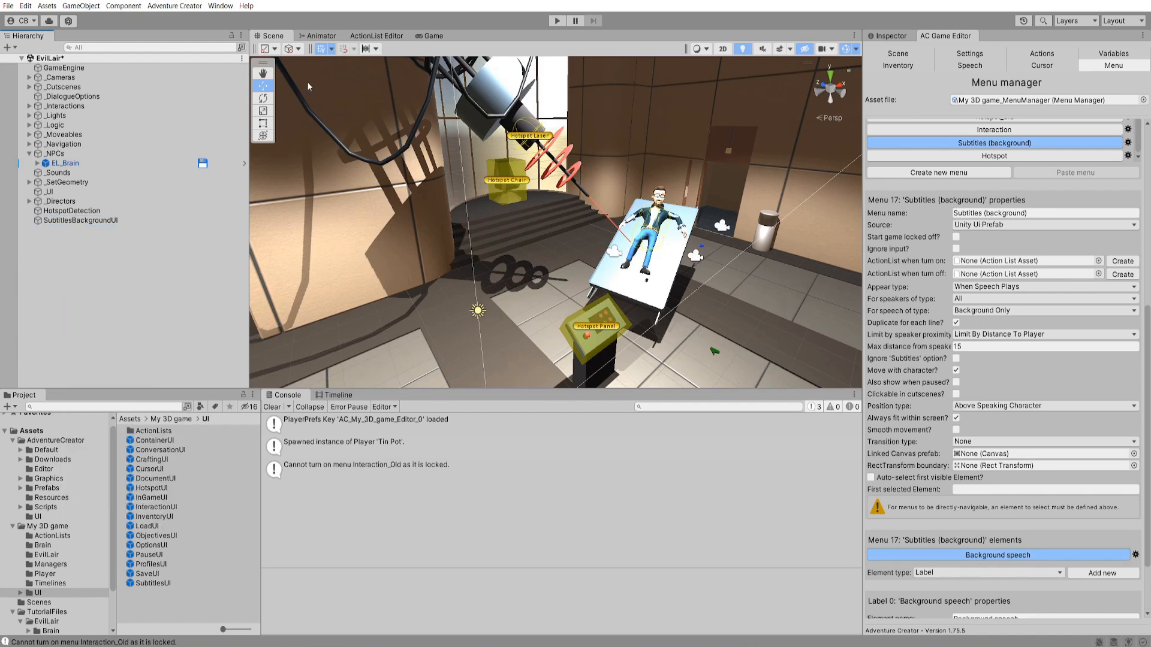
# - Frame the SubtitlesBackgroundUI canvas in 2D view and give it an empty child object named LabelText
pyautogui.press('2')
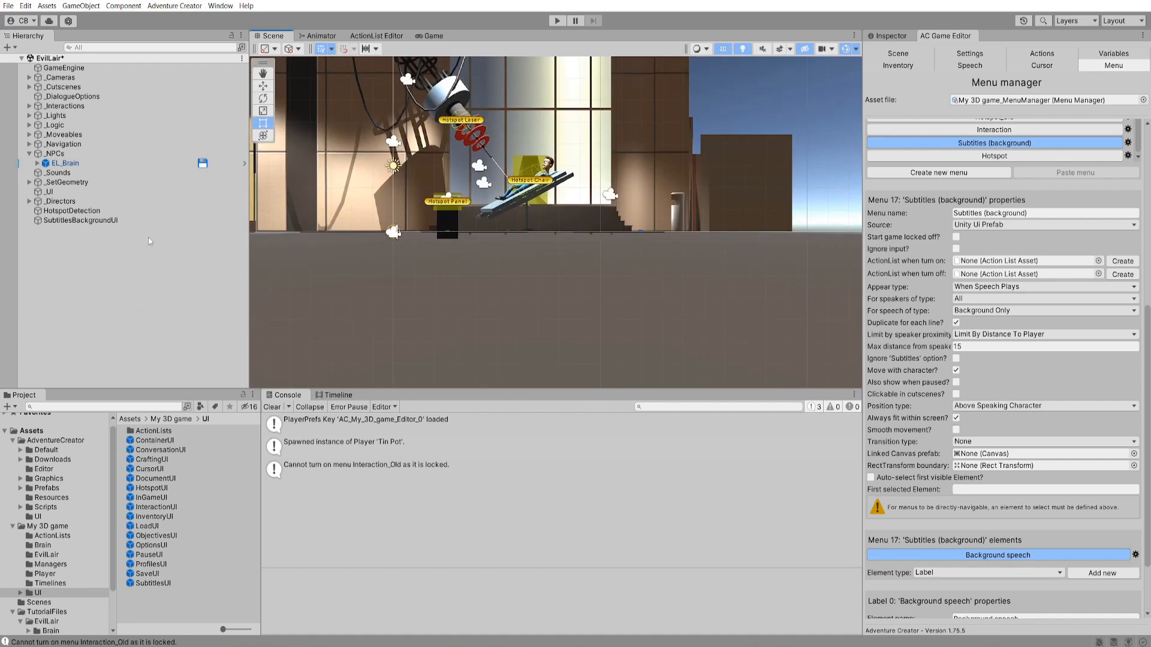
pyautogui.doubleClick(57, 222)
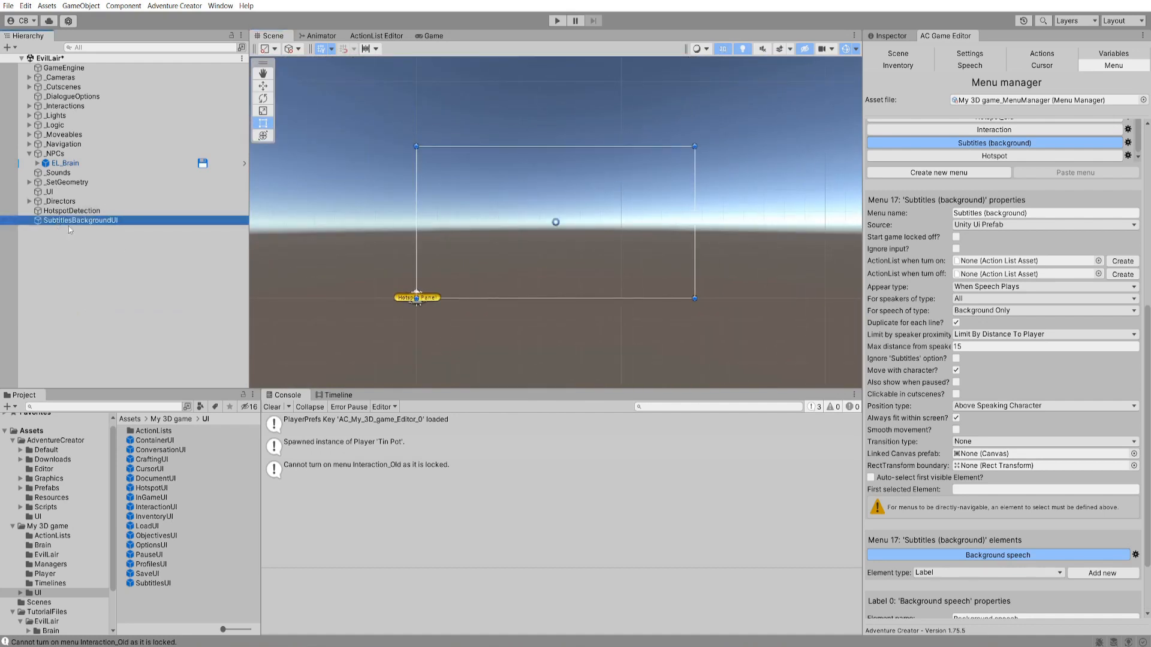
pyautogui.click(893, 36)
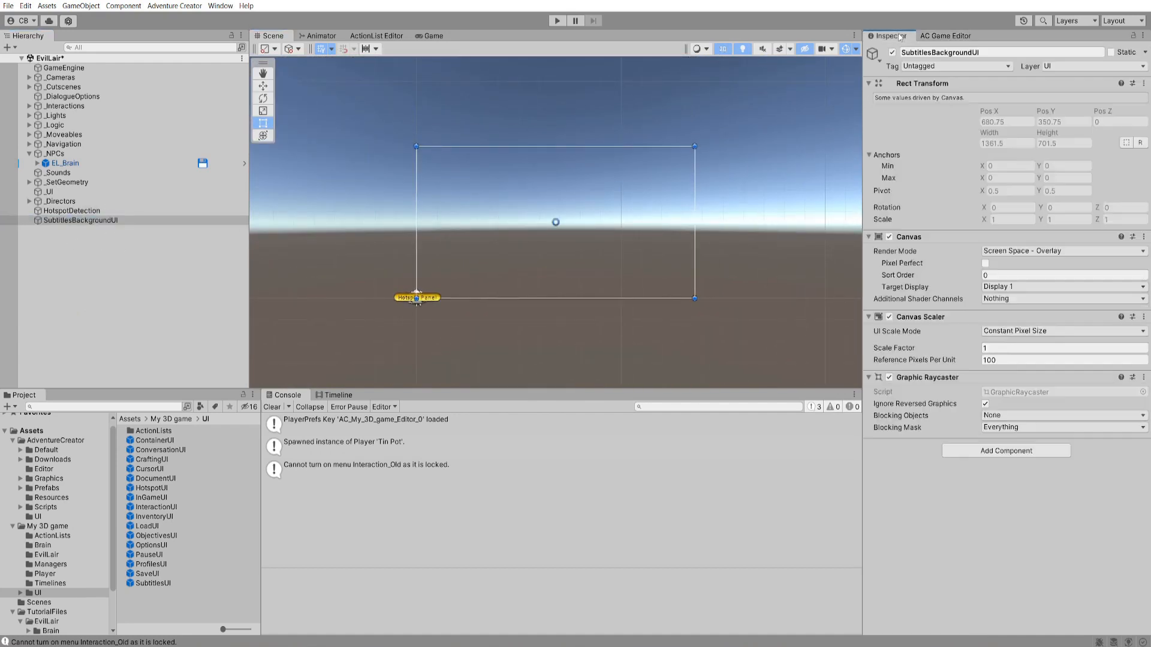
pyautogui.rightClick(78, 221)
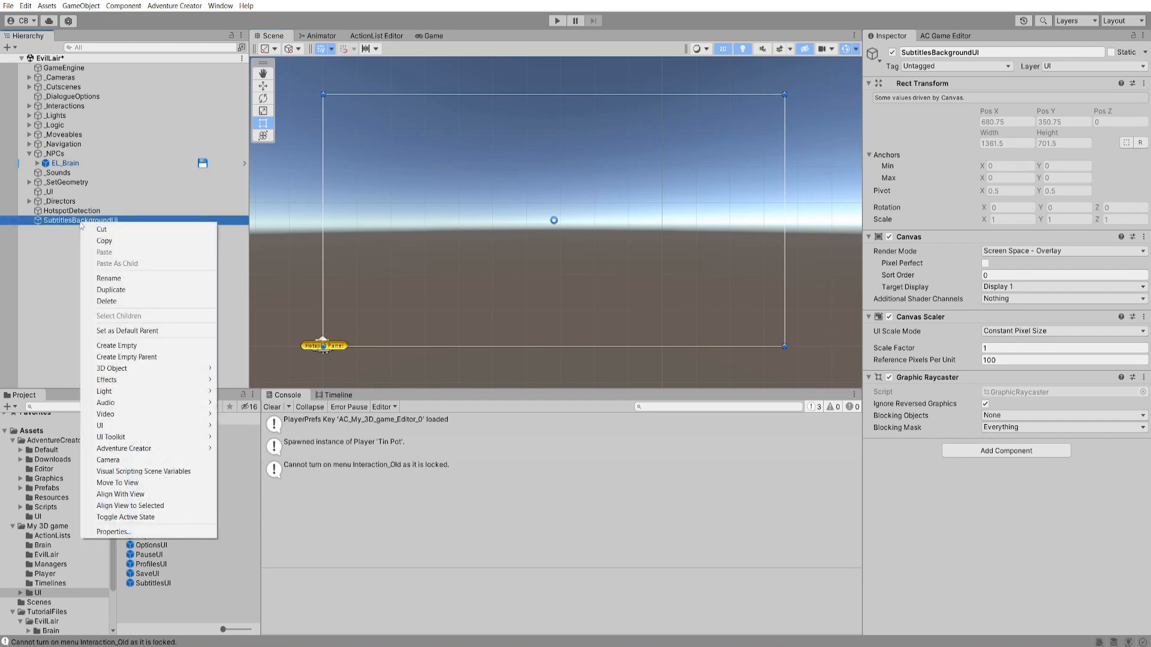
pyautogui.click(127, 346)
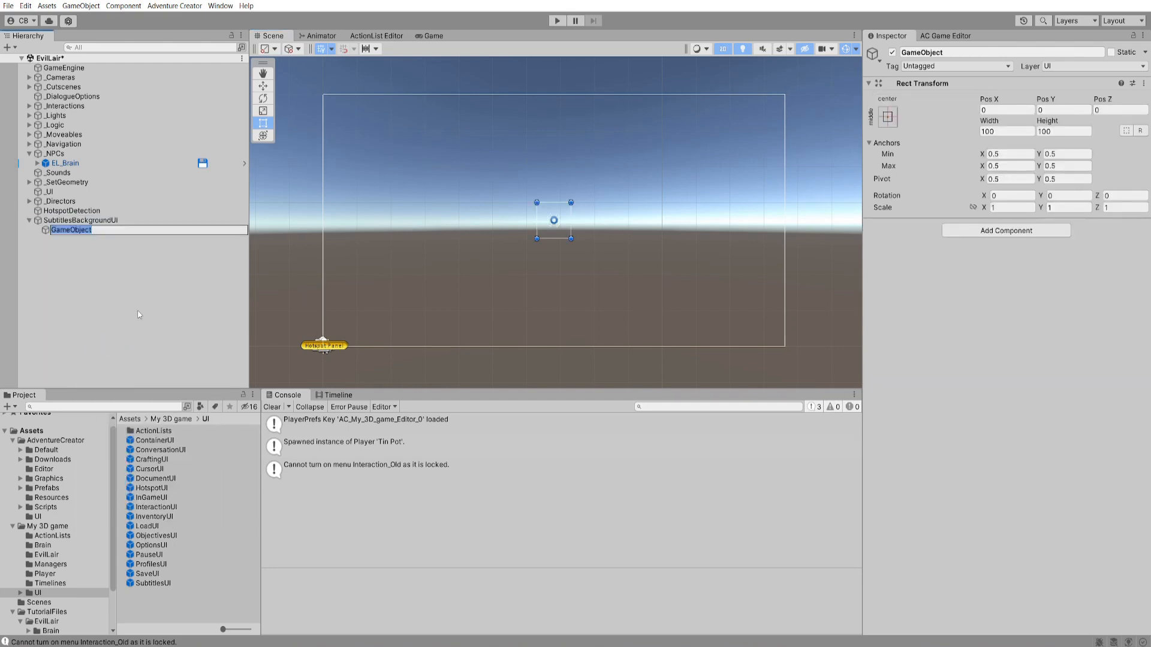
pyautogui.write('LabelText')
pyautogui.press('Return')
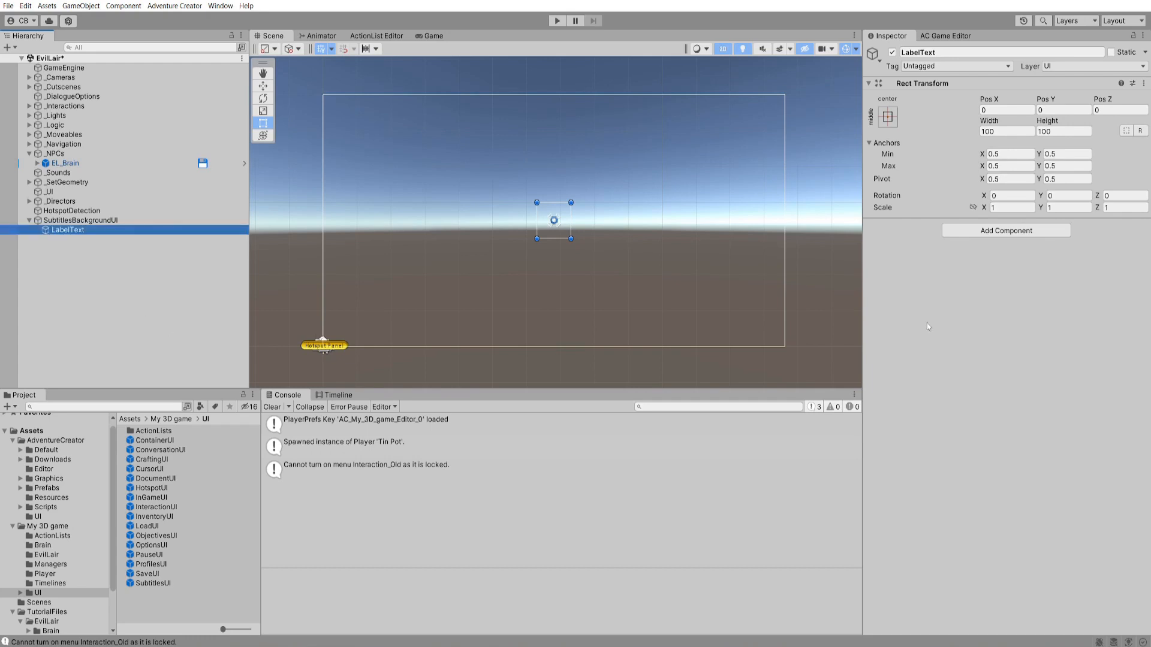
# - Add a Text component to LabelText with the placeholder text "Background speech goes here"
pyautogui.click(1014, 233)
pyautogui.write('text')
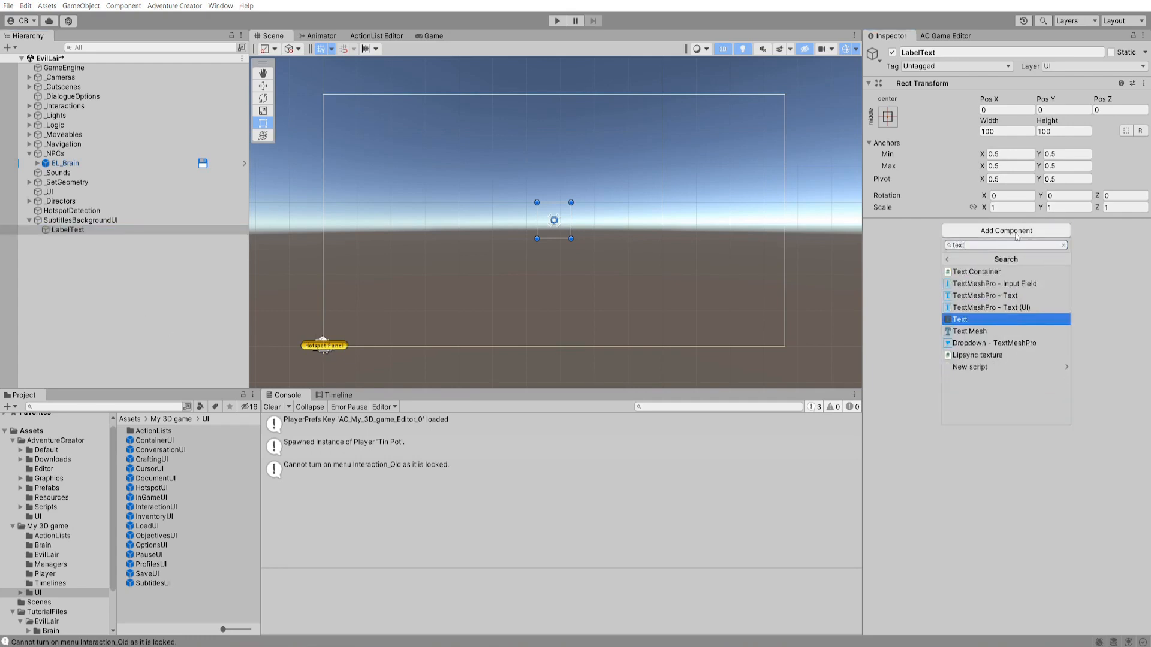
pyautogui.click(1001, 320)
pyautogui.click(959, 281)
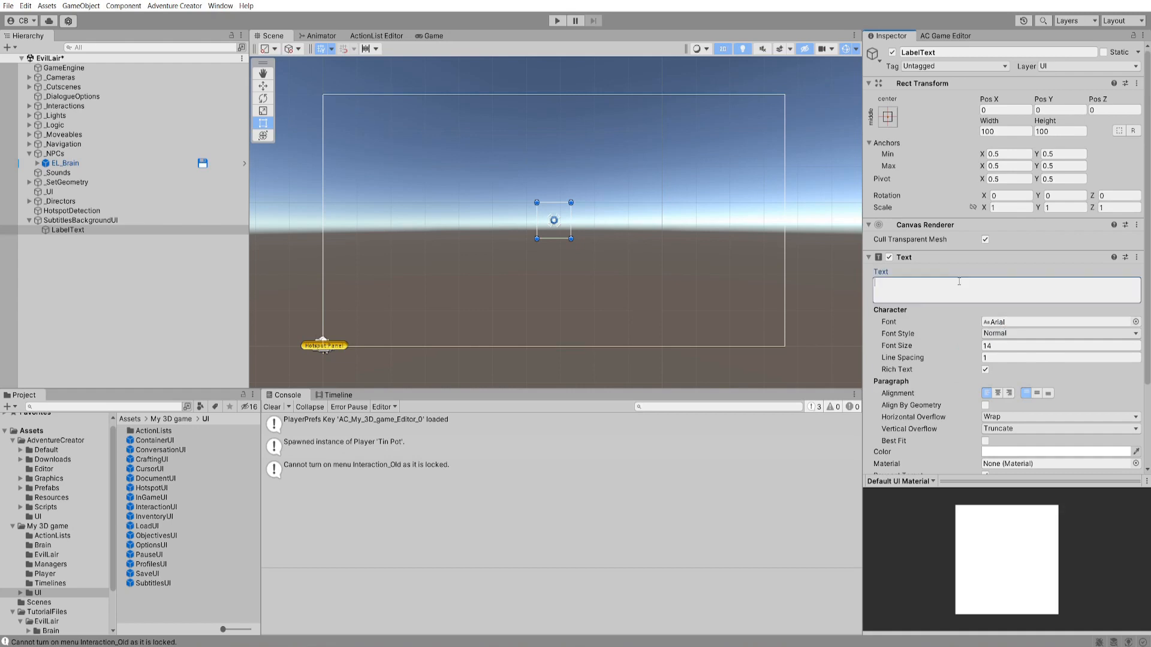
pyautogui.write('Background speech goes here')
# - Turn off the skybox effects in the Scene view and preview the placeholder text in the Game view
pyautogui.scroll(5, 558, 230)
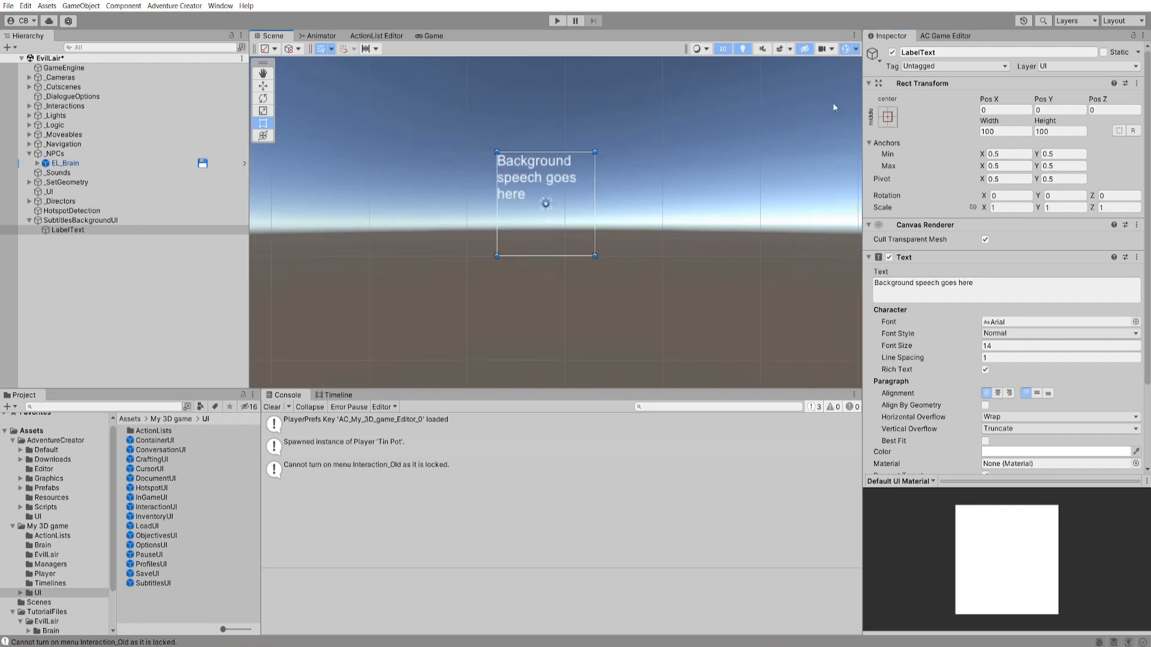
pyautogui.click(780, 49)
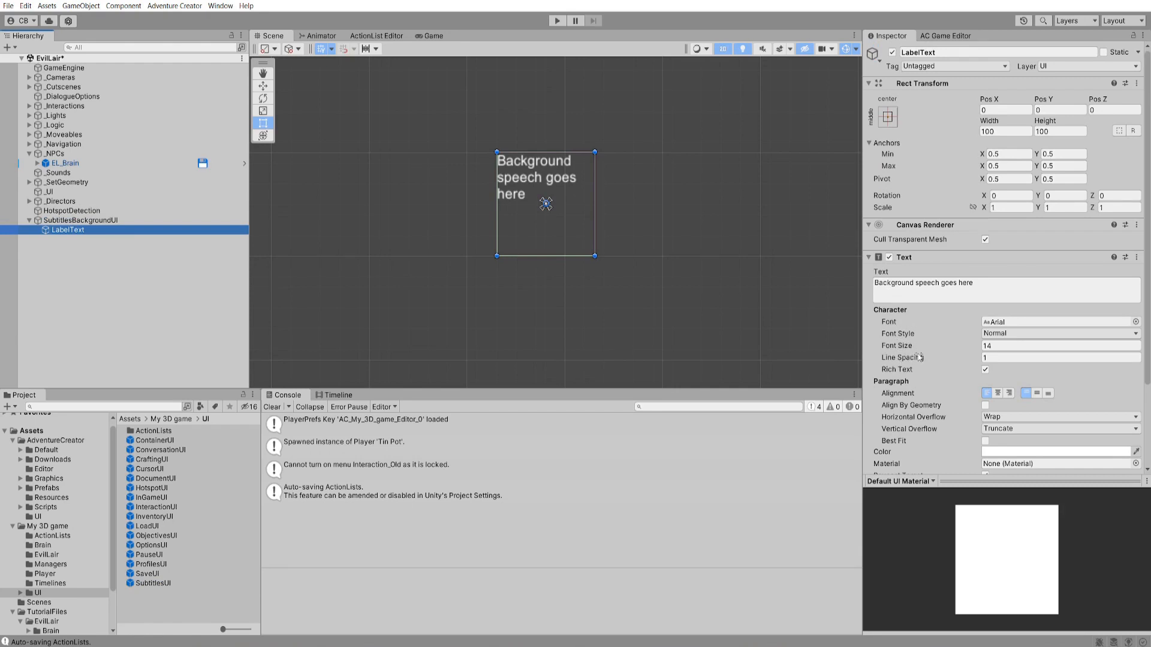
pyautogui.click(431, 35)
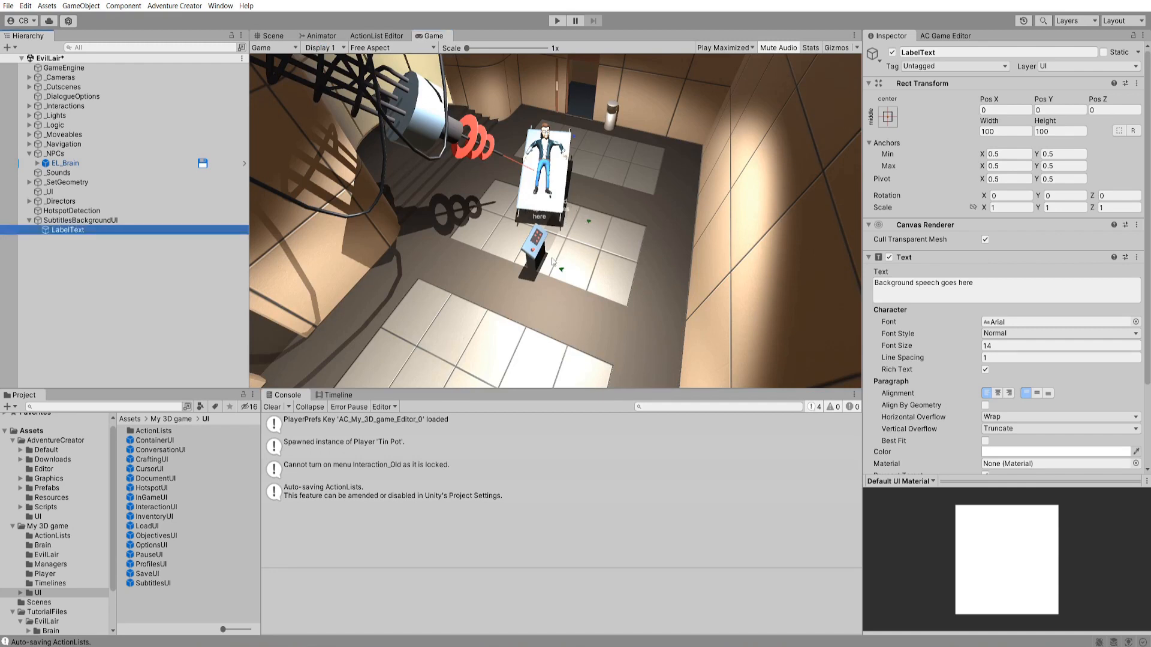
# - Copy the Canvas Scaler values from the SubtitlesUI prefab onto the Canvas Scaler of the SubtitlesBackgroundUI canvas
pyautogui.click(153, 583)
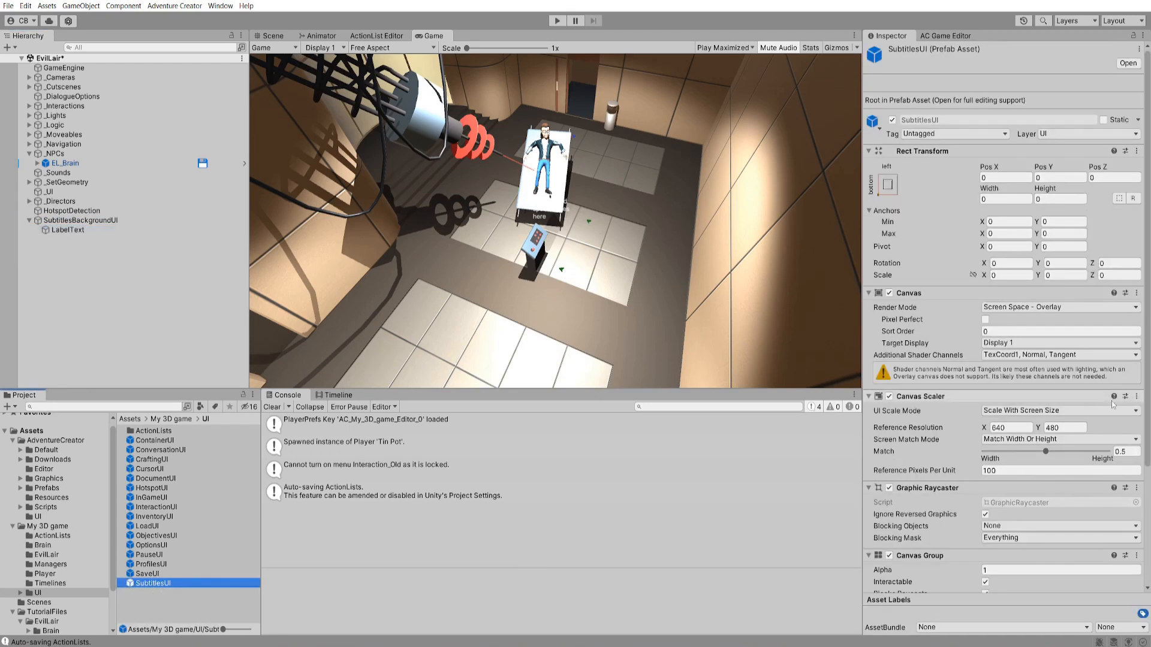
pyautogui.click(1136, 396)
pyautogui.click(1073, 457)
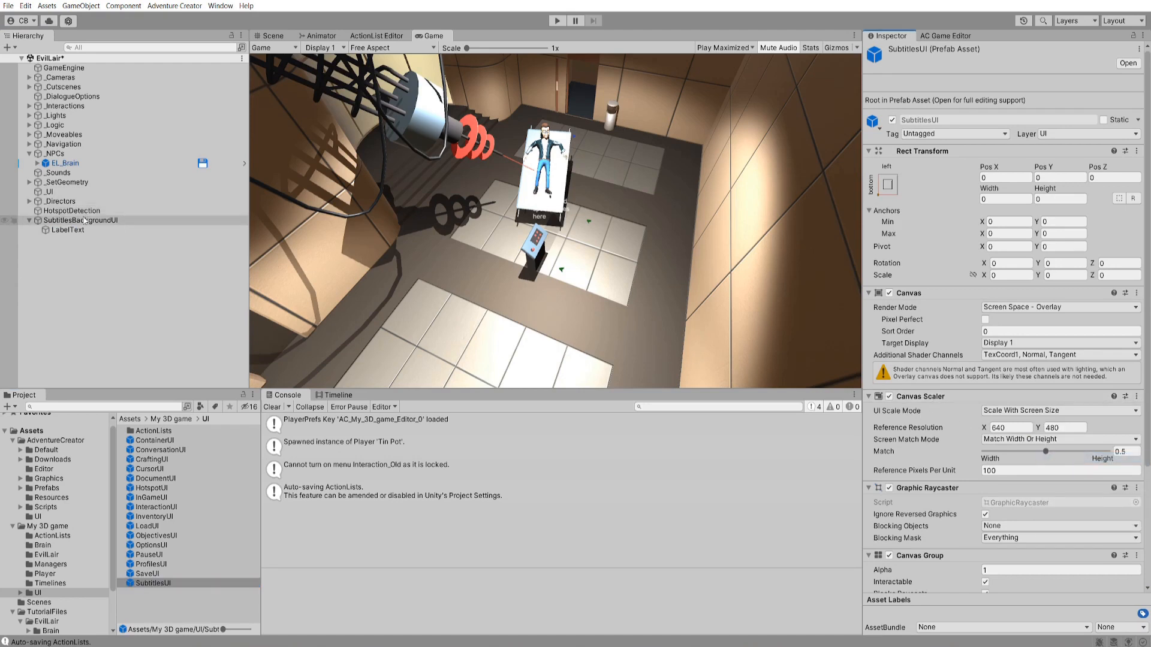
pyautogui.click(57, 221)
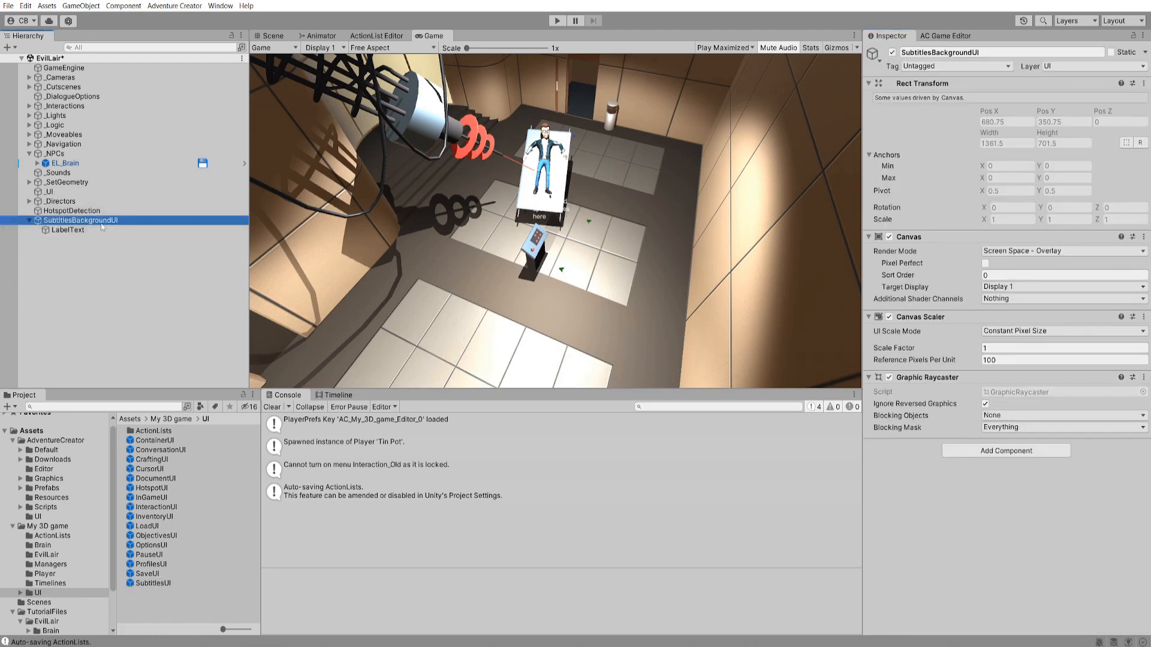
pyautogui.click(1143, 317)
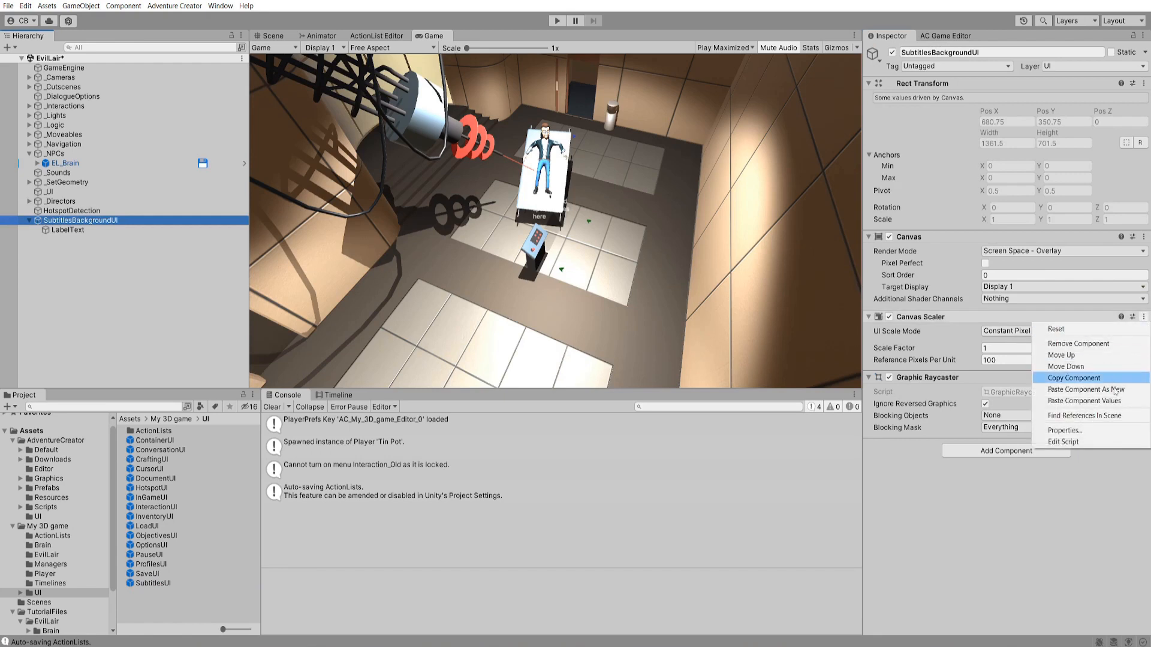
pyautogui.click(1116, 401)
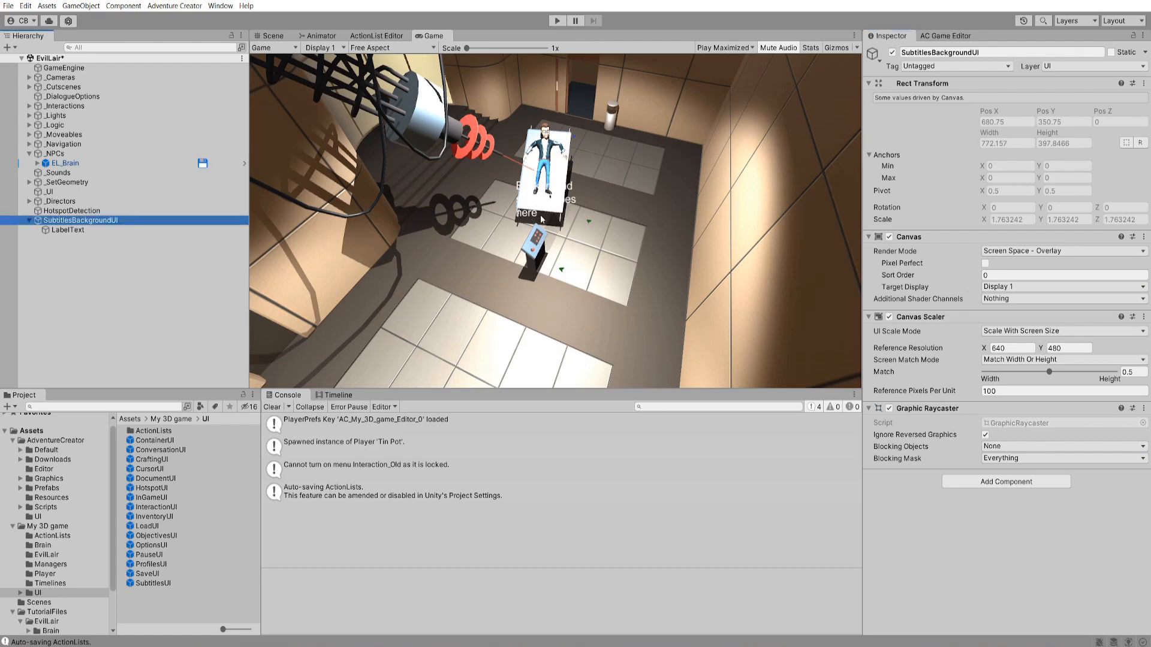
# - Add an Outline component to LabelText and set its effect distance to X 0.6 and Y -0.6
pyautogui.click(60, 230)
pyautogui.scroll(-3, 987, 312)
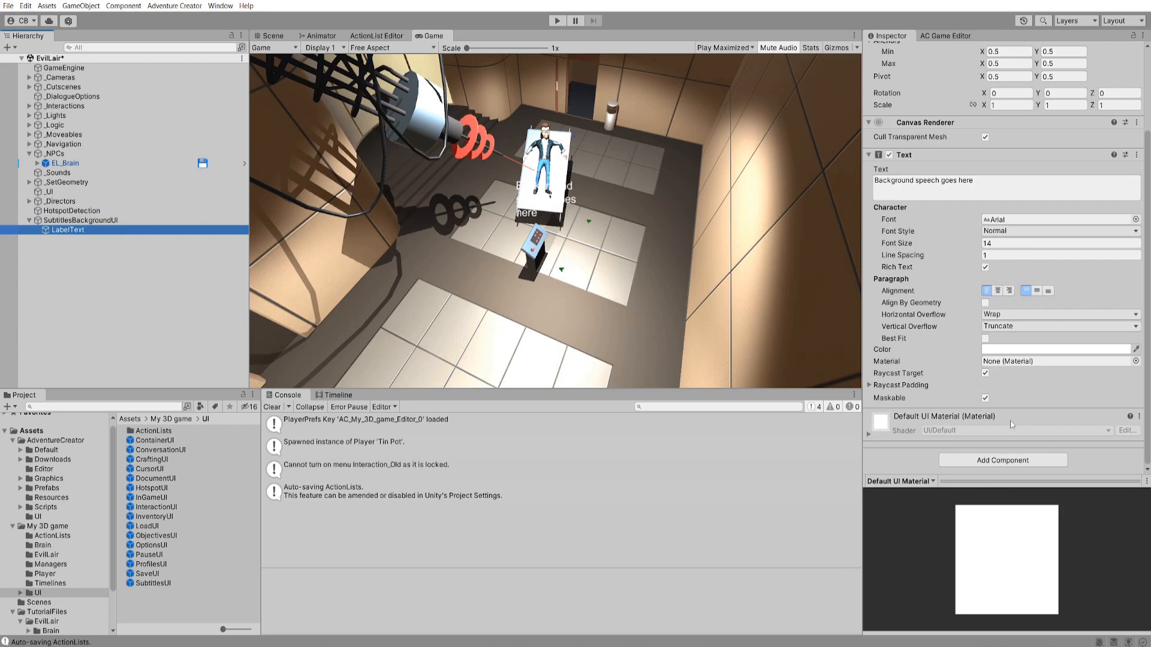
pyautogui.click(999, 463)
pyautogui.write('outline')
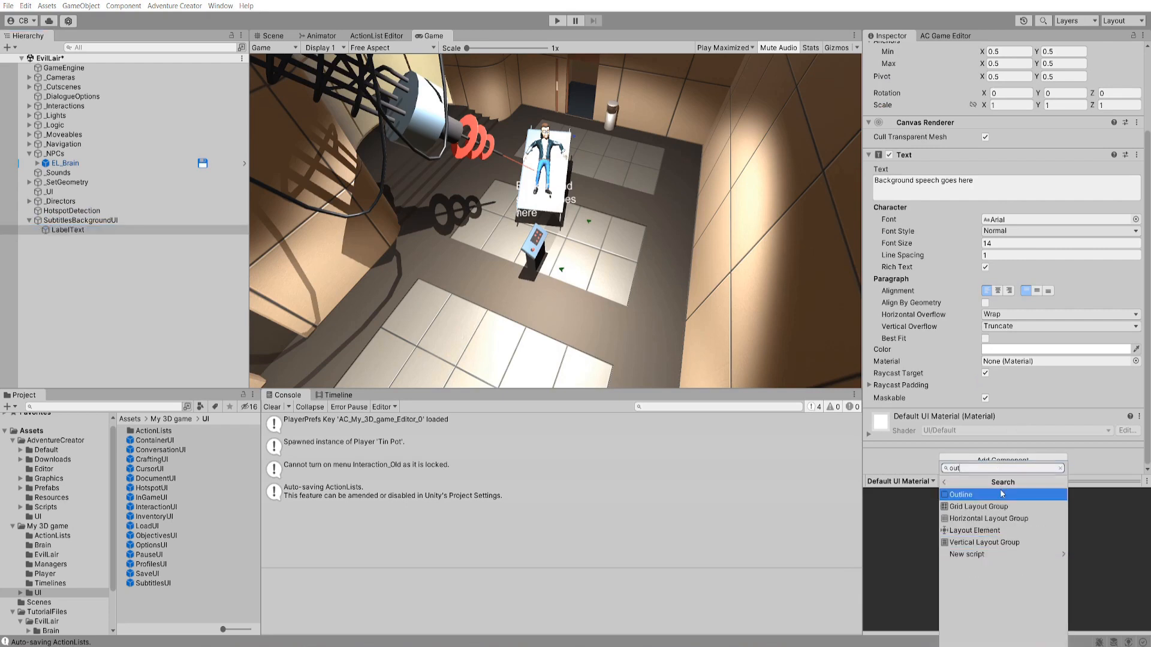
pyautogui.click(1001, 493)
pyautogui.scroll(-2, 1001, 420)
pyautogui.click(1008, 389)
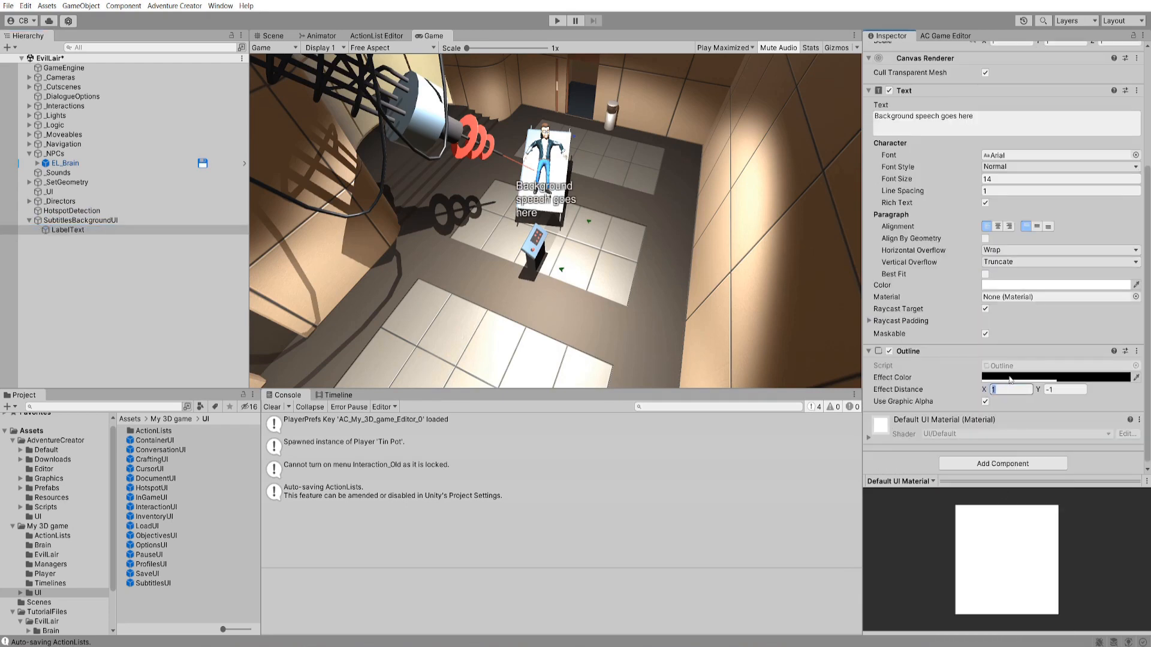
pyautogui.write('0.6')
pyautogui.press('Tab')
pyautogui.write('-.6')
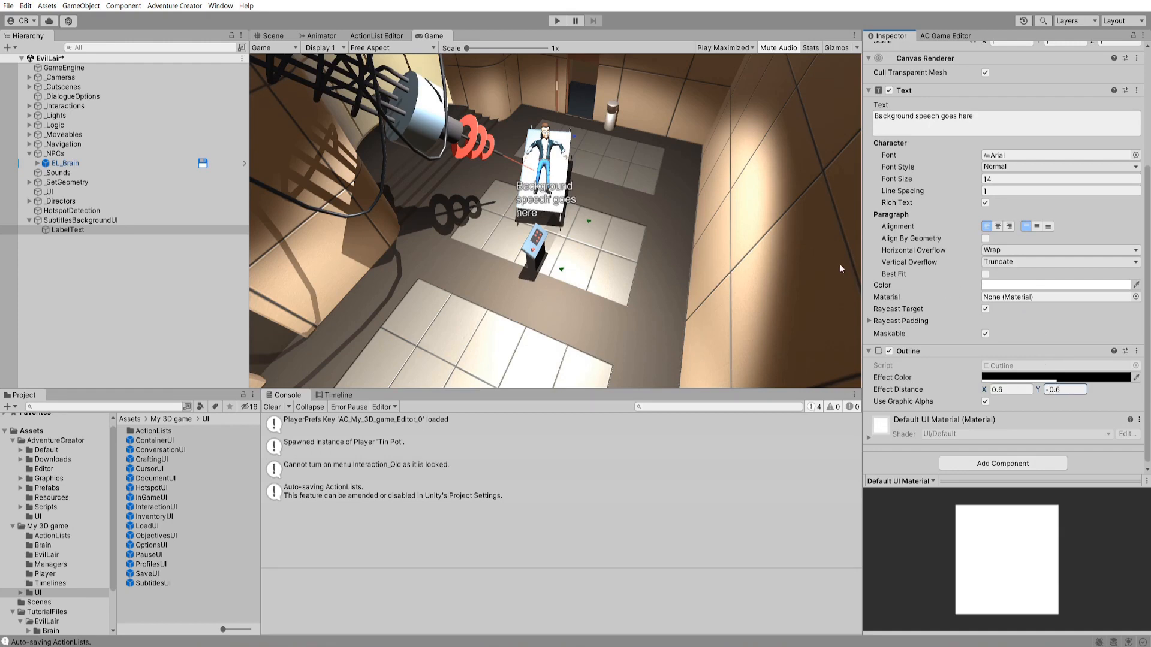
# - Centre LabelText's text horizontally and vertically, and reduce its box height symmetrically about the centre in the Scene view
pyautogui.hotkey('ctrl', '1')
pyautogui.keyDown('alt'); pyautogui.moveTo(501, 239); pyautogui.dragTo(454, 238); pyautogui.keyUp('alt')
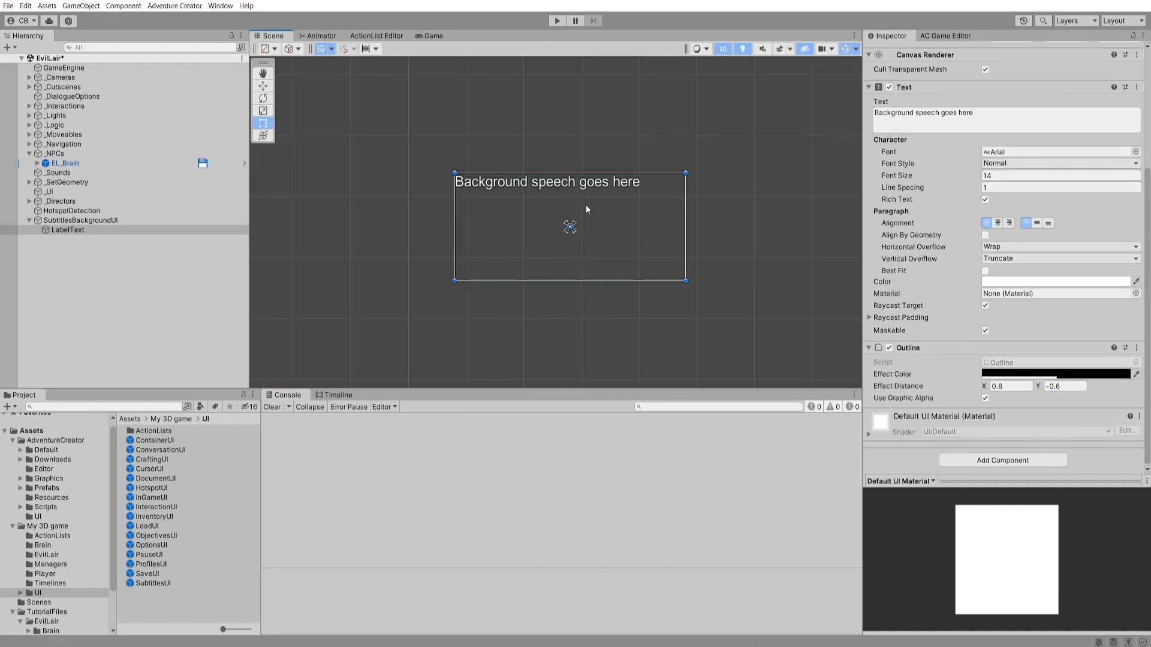
pyautogui.click(997, 223)
pyautogui.click(1038, 224)
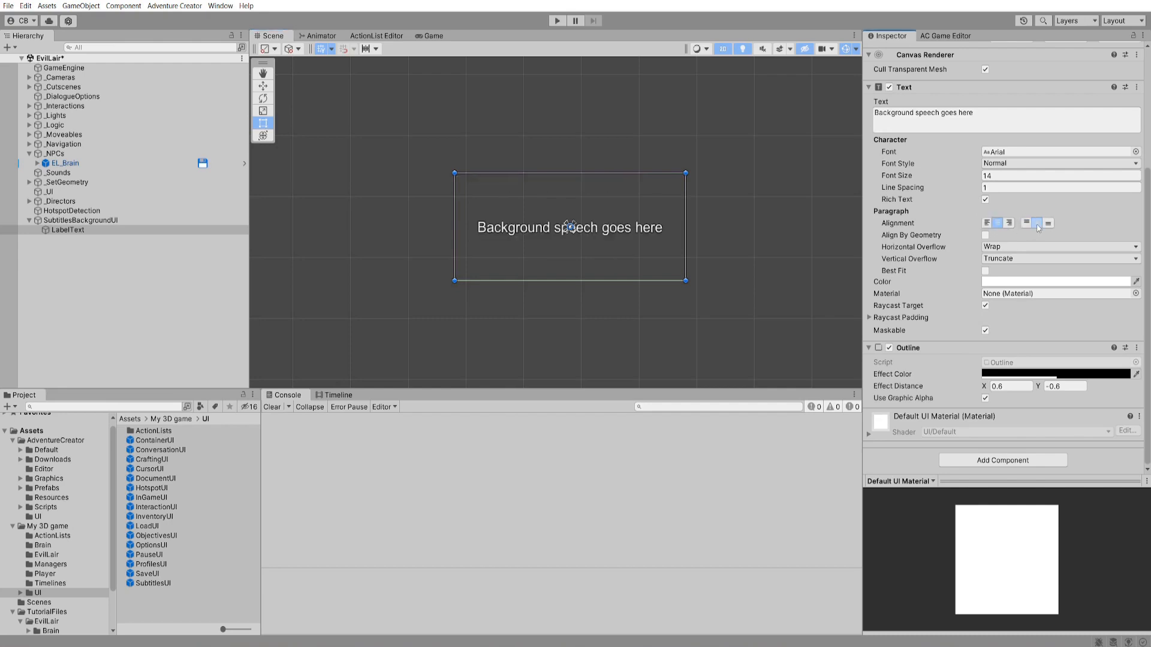
pyautogui.keyDown('alt'); pyautogui.moveTo(609, 173); pyautogui.dragTo(610, 196); pyautogui.keyUp('alt')
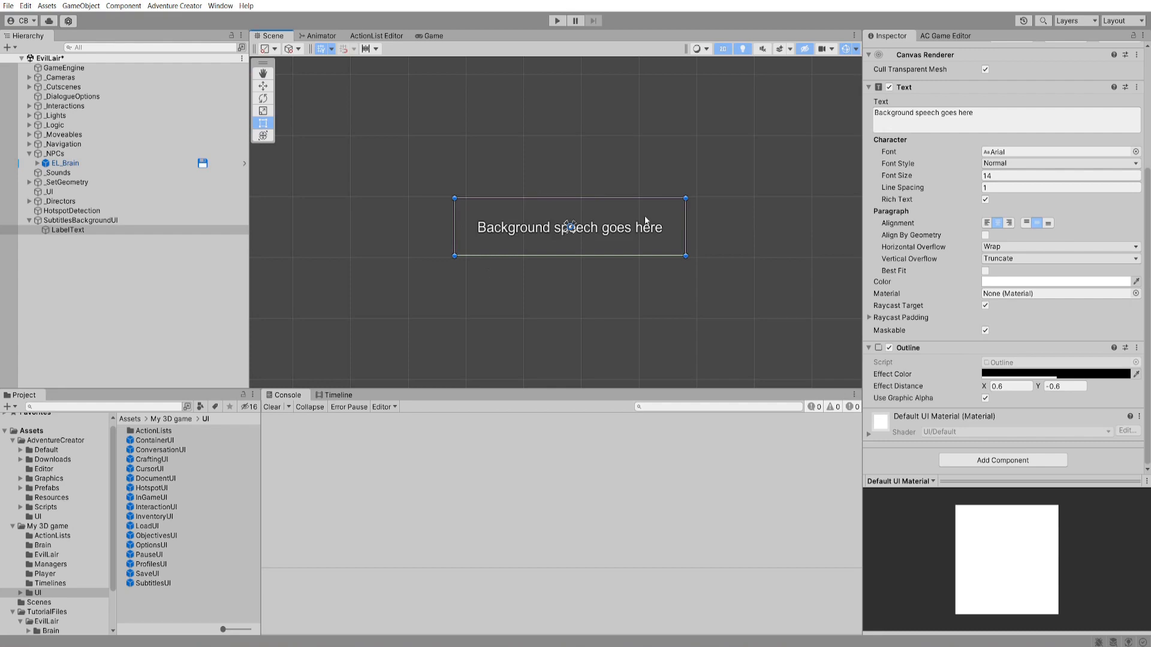
# - Save SubtitlesBackgroundUI as a prefab in the My 3D game UI folder and delete its instance from the scene
pyautogui.click(78, 222)
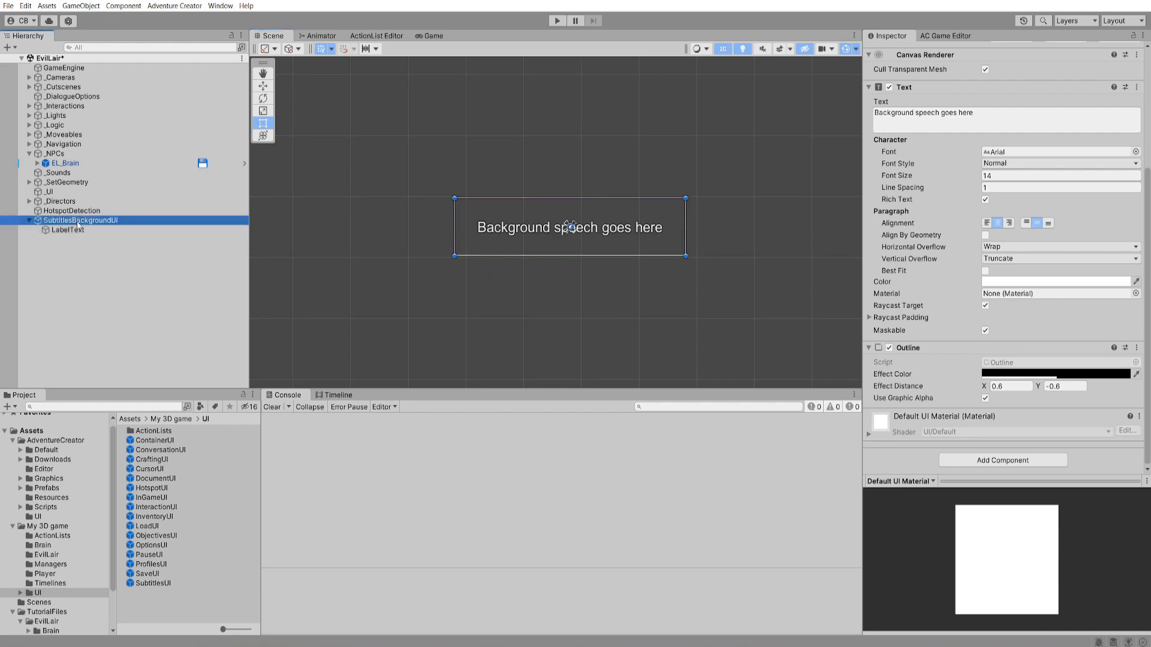
pyautogui.moveTo(78, 223); pyautogui.dragTo(165, 593)
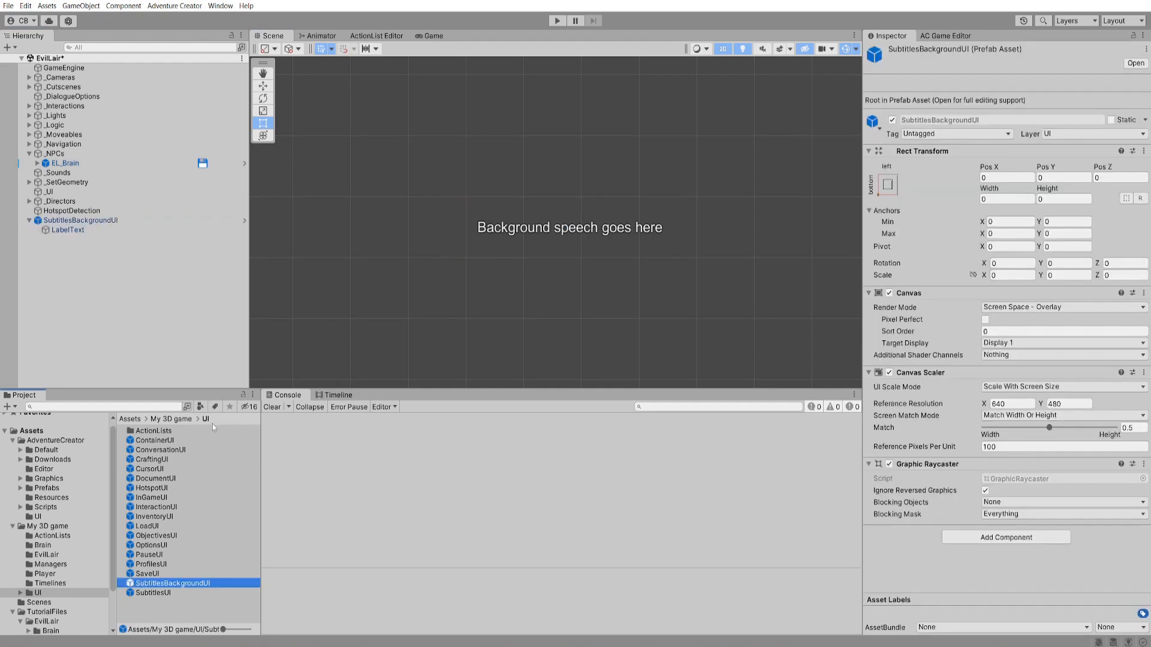
pyautogui.rightClick(73, 220)
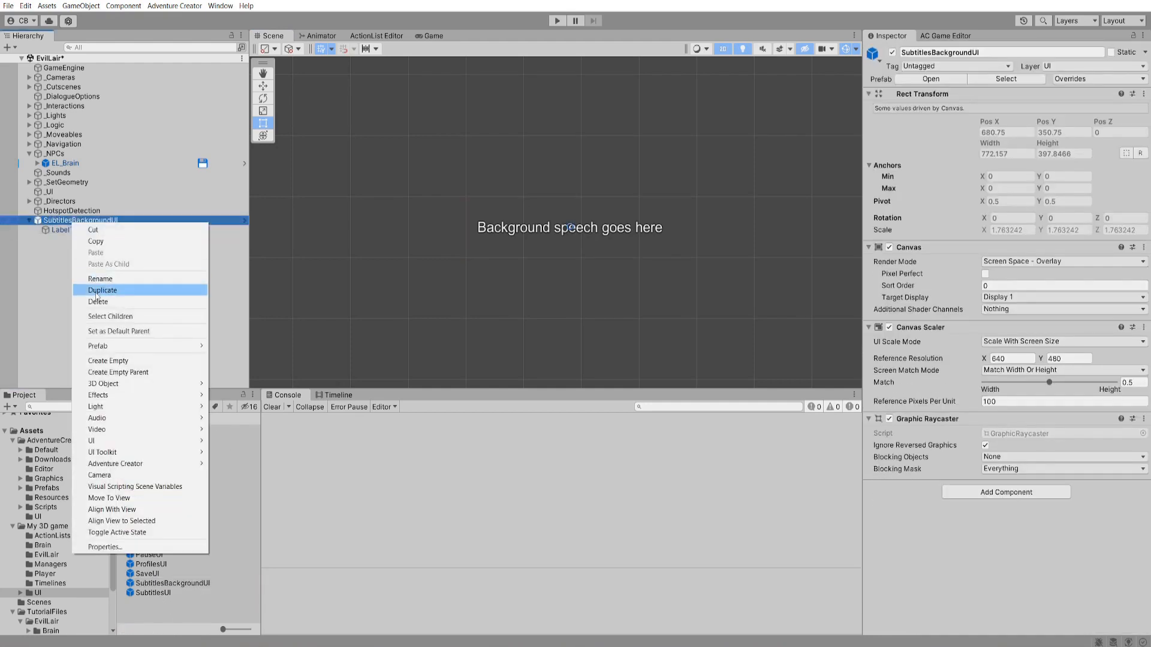
pyautogui.click(96, 301)
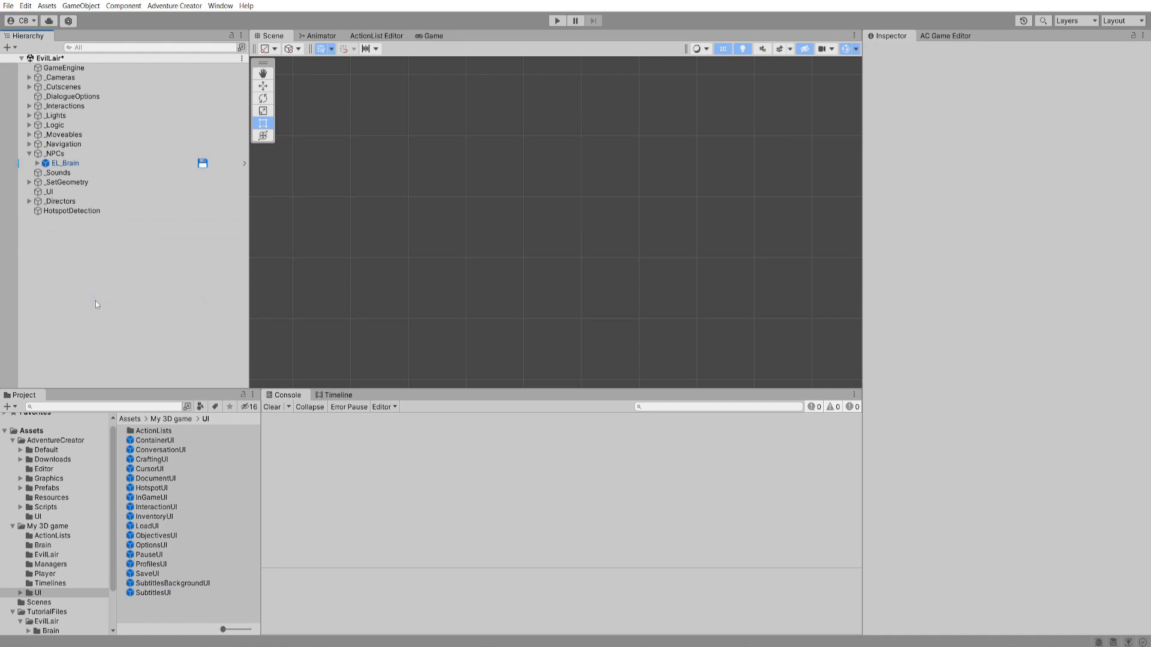
# - Assign the SubtitlesBackgroundUI prefab as the linked canvas of the Subtitles (background) menu
pyautogui.click(945, 36)
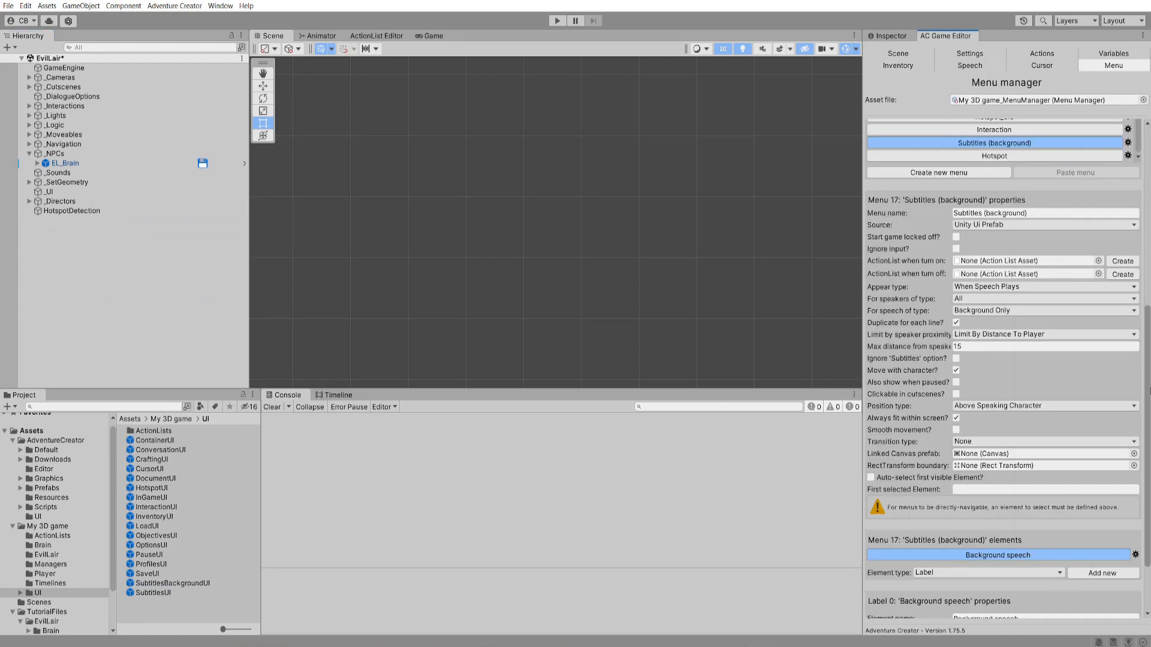
pyautogui.scroll(-3, 927, 383)
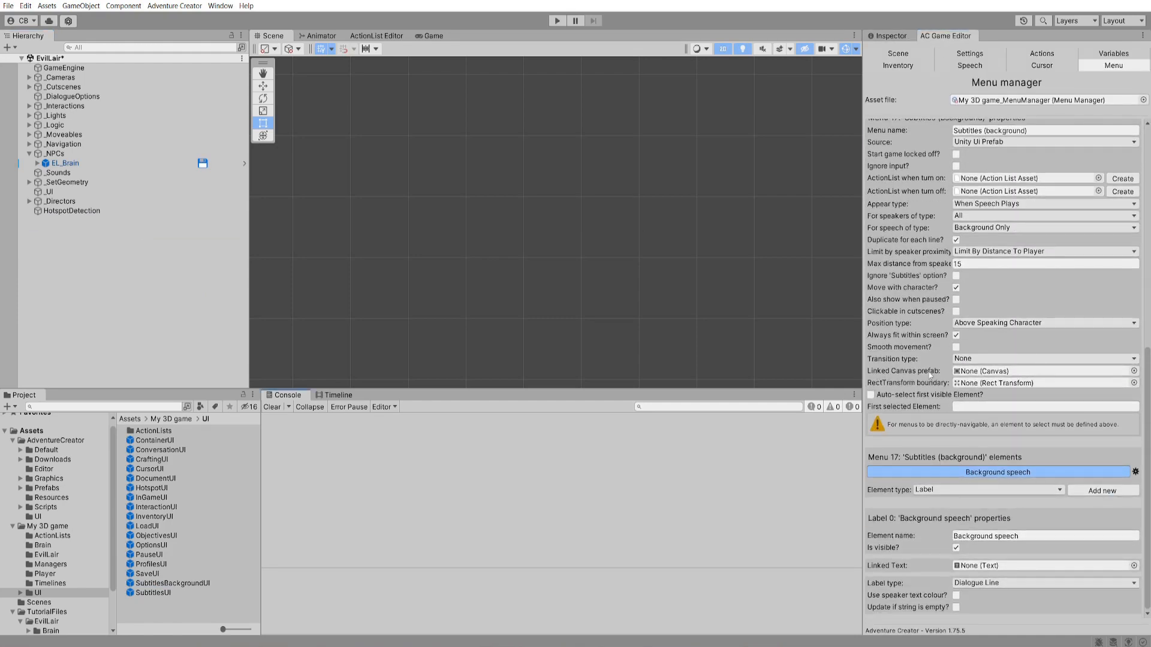
pyautogui.moveTo(174, 583); pyautogui.dragTo(990, 372)
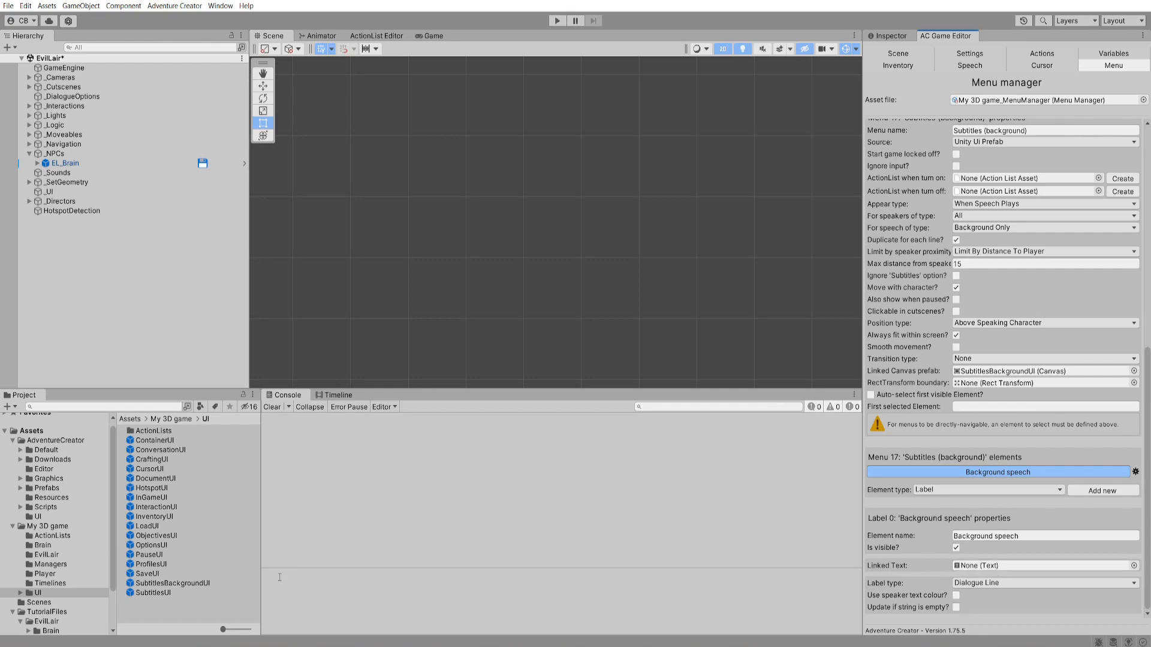
# - Open the SubtitlesBackgroundUI prefab and assign its LabelText as the linked text of the Background speech element
pyautogui.doubleClick(193, 585)
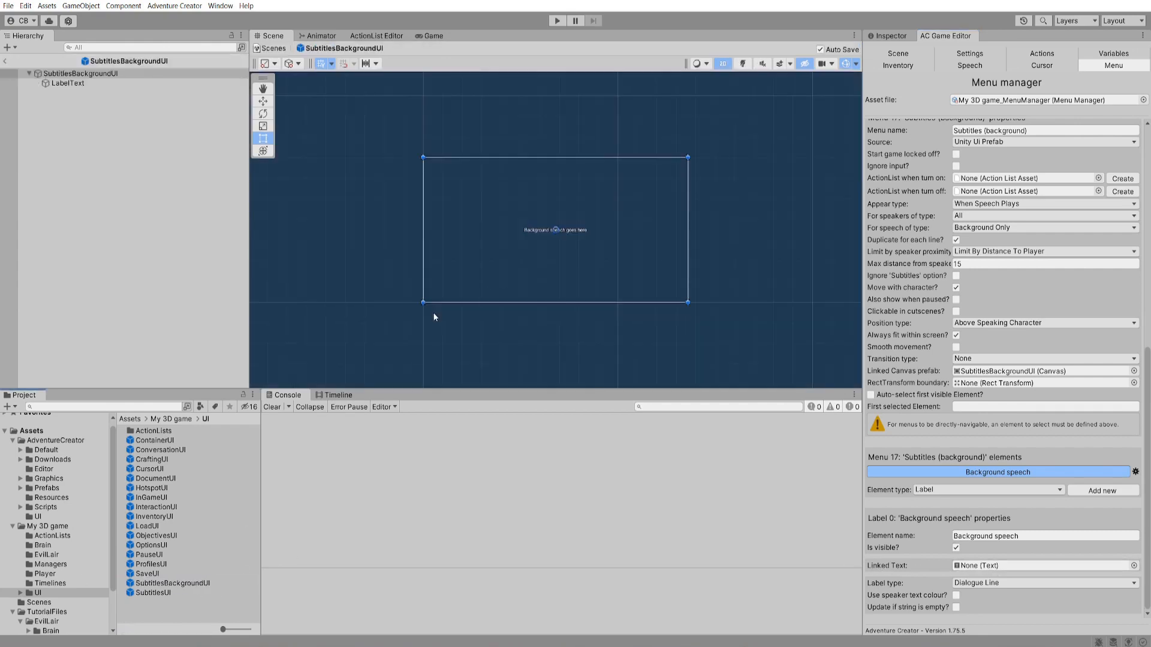
pyautogui.click(68, 84)
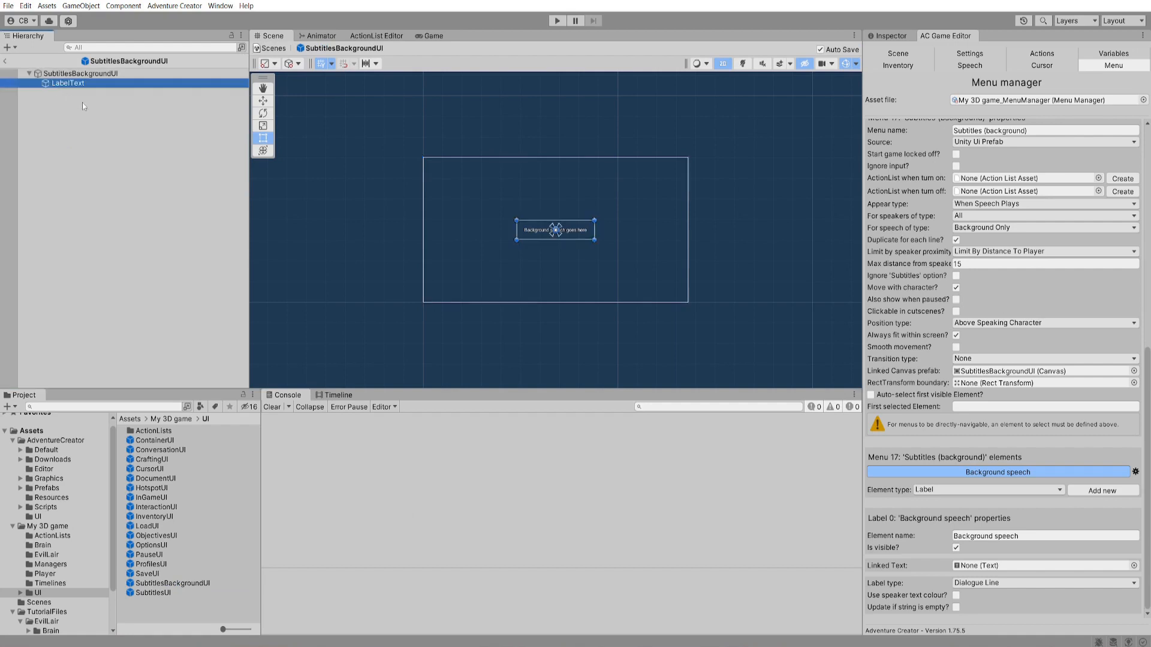
pyautogui.moveTo(68, 89); pyautogui.dragTo(986, 566)
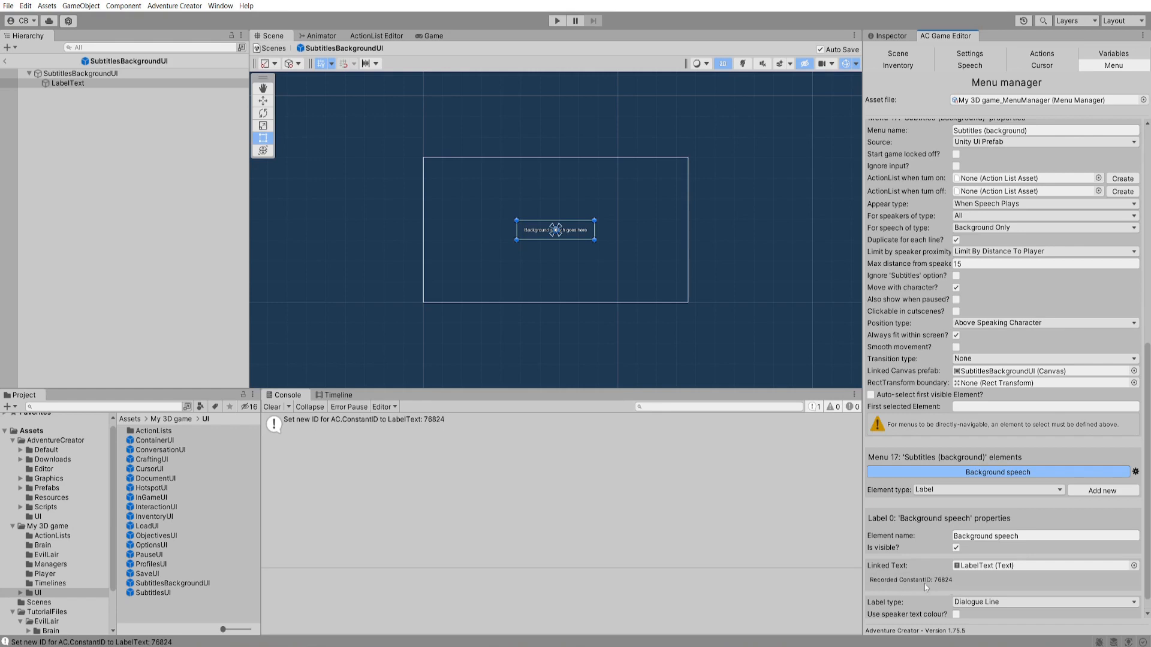
# - Assign LabelText as the RectTransform boundary of the Subtitles (background) menu
pyautogui.scroll(5, 512, 213)
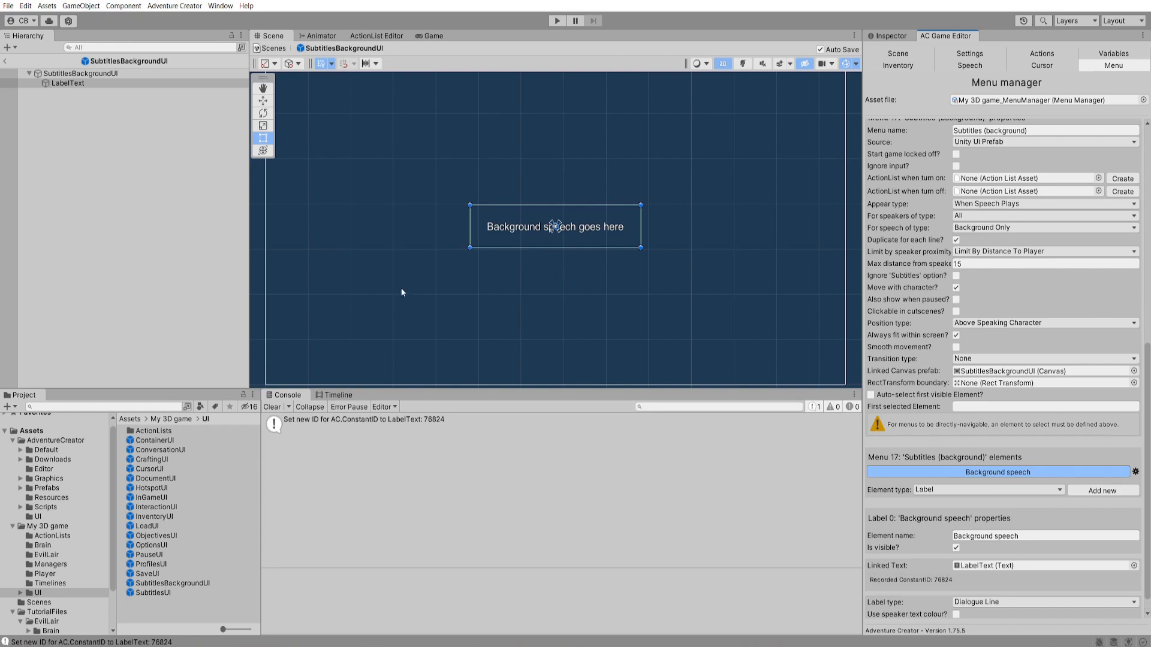
pyautogui.click(104, 74)
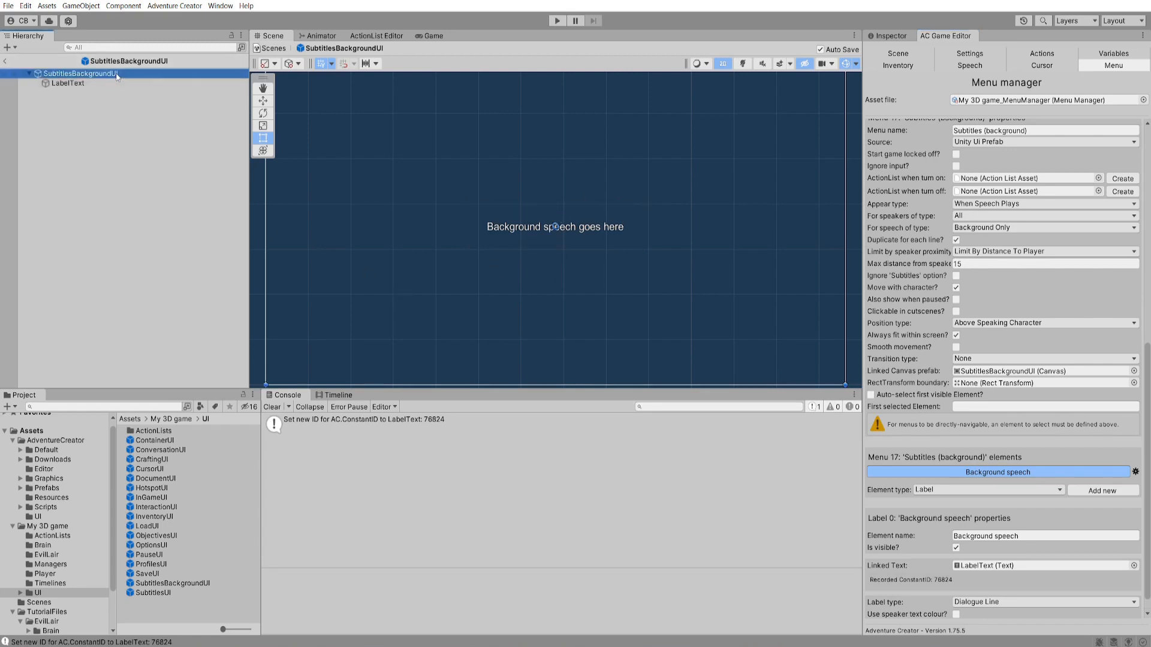
pyautogui.click(84, 84)
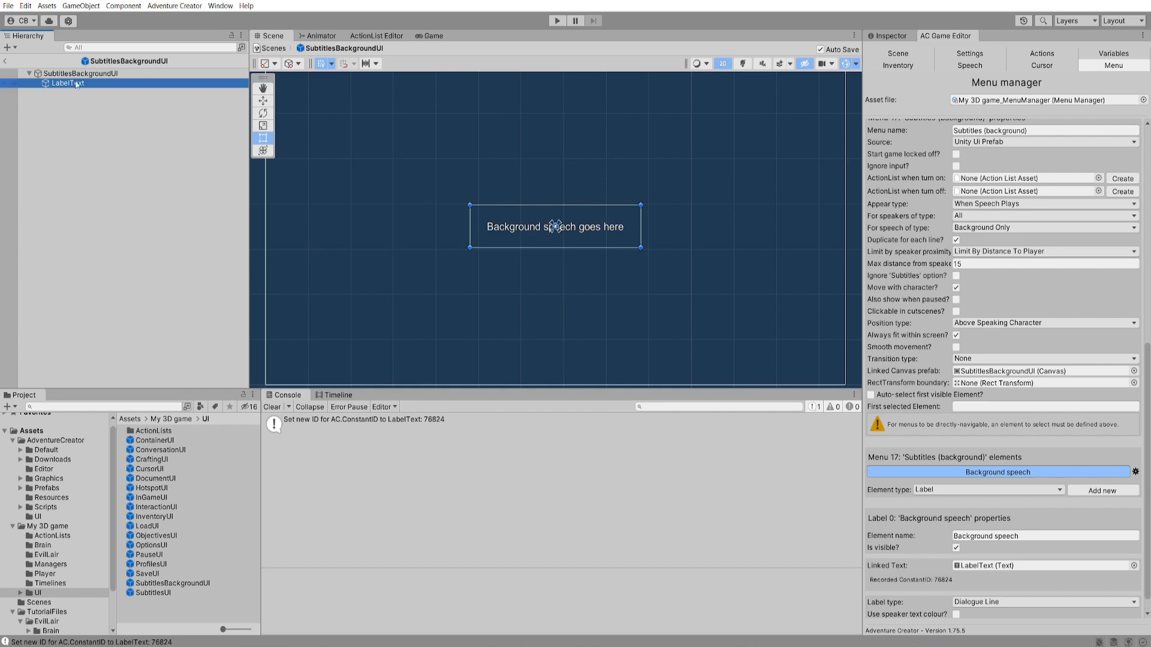
pyautogui.moveTo(63, 82); pyautogui.dragTo(989, 383)
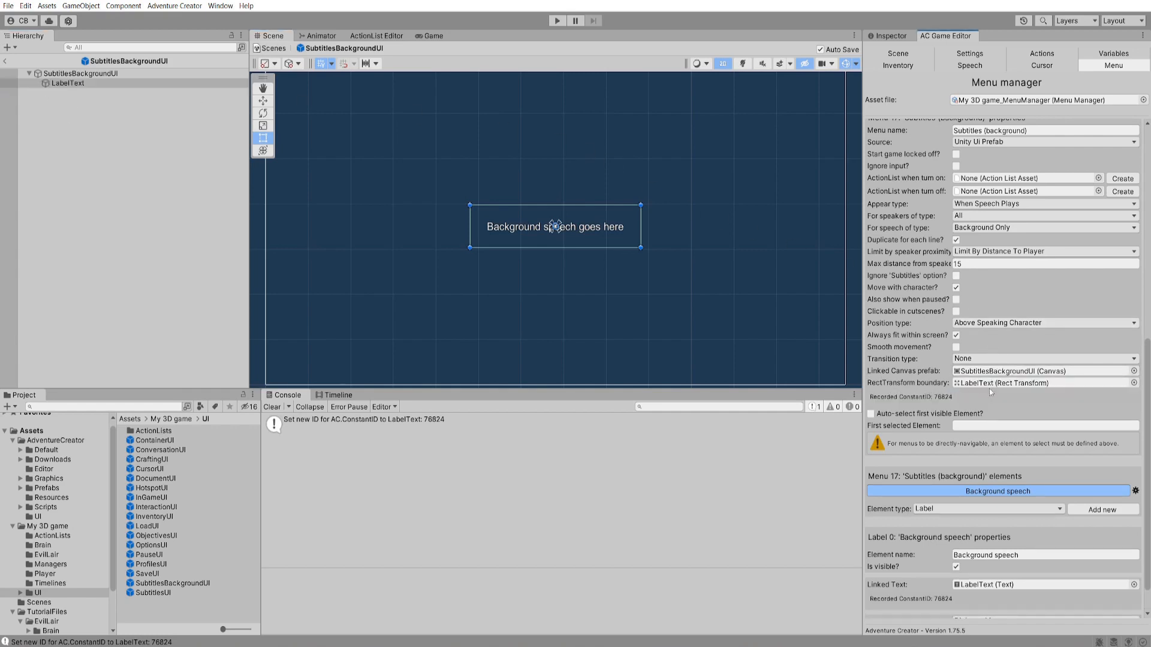
# - Leave prefab editing and run the game briefly to test the background subtitles
pyautogui.click(5, 60)
pyautogui.click(557, 21)
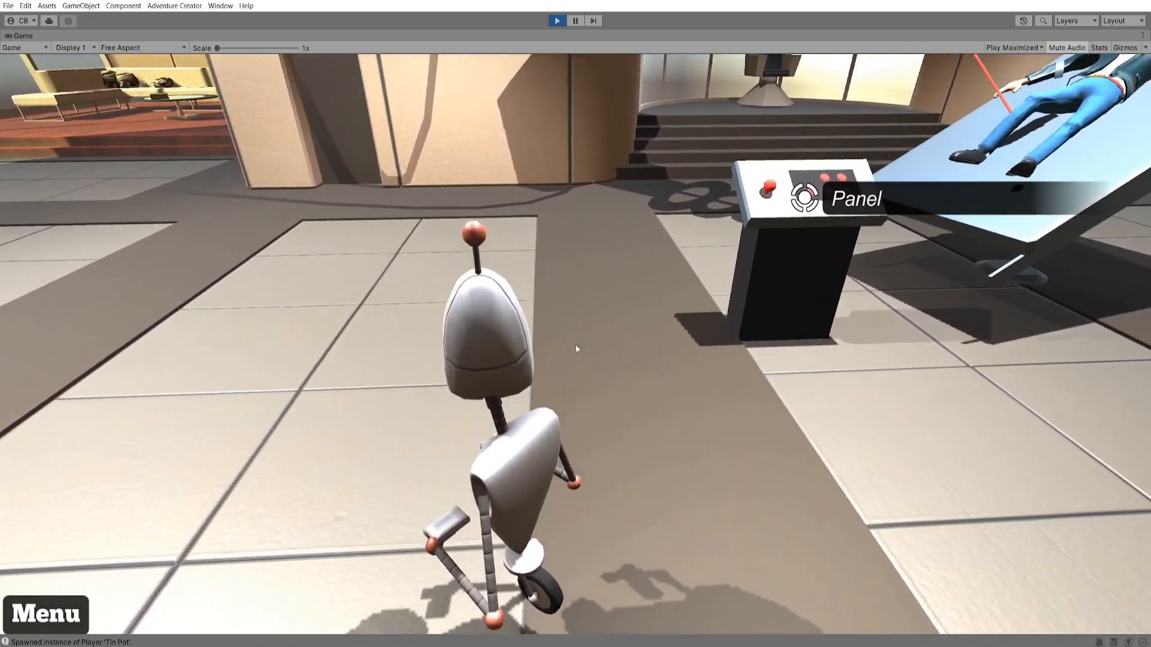
pyautogui.hotkey('ctrl', 'p')
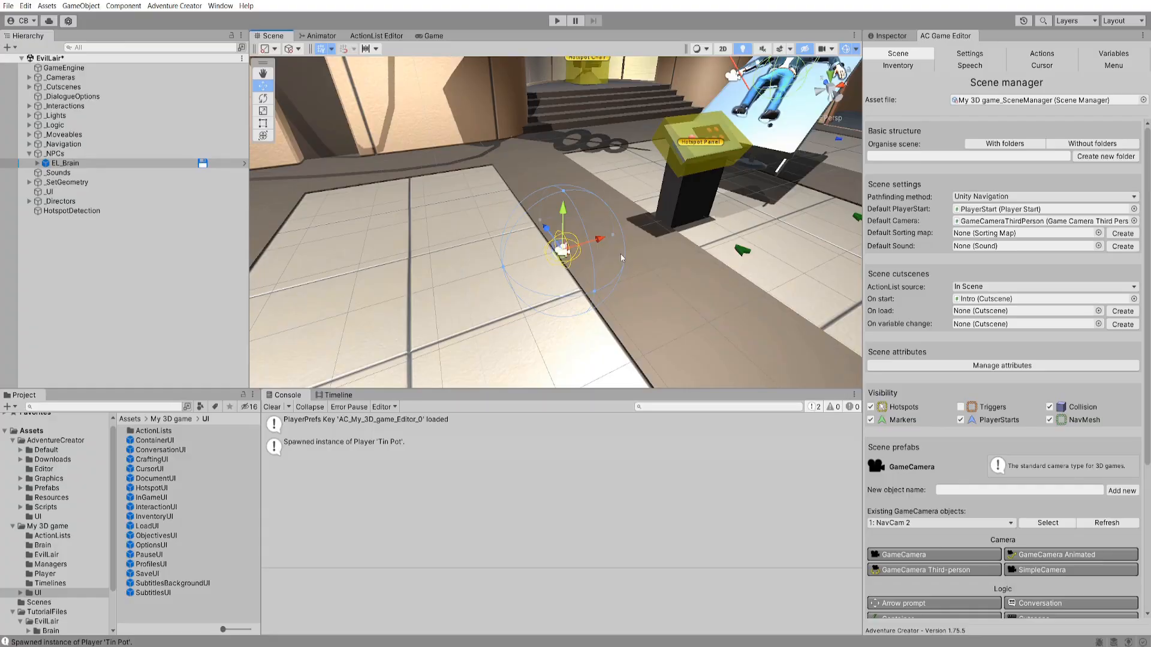
# - Bring the EL_Brain character into view in the scene and show the dialogue settings of its NPC component
pyautogui.moveTo(626, 248)
pyautogui.keyDown('alt'); pyautogui.mouseDown()
pyautogui.moveTo(601, 240)
pyautogui.moveTo(615, 267)
pyautogui.mouseUp(); pyautogui.keyUp('alt')
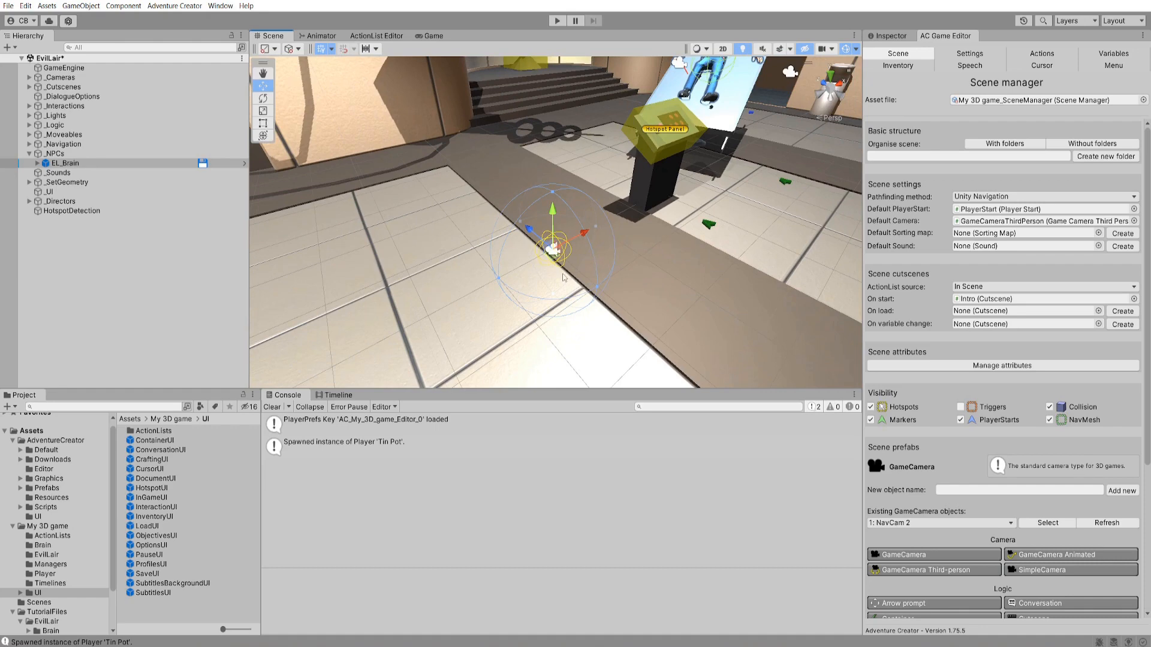
pyautogui.moveTo(562, 278); pyautogui.dragTo(569, 187, button='right')
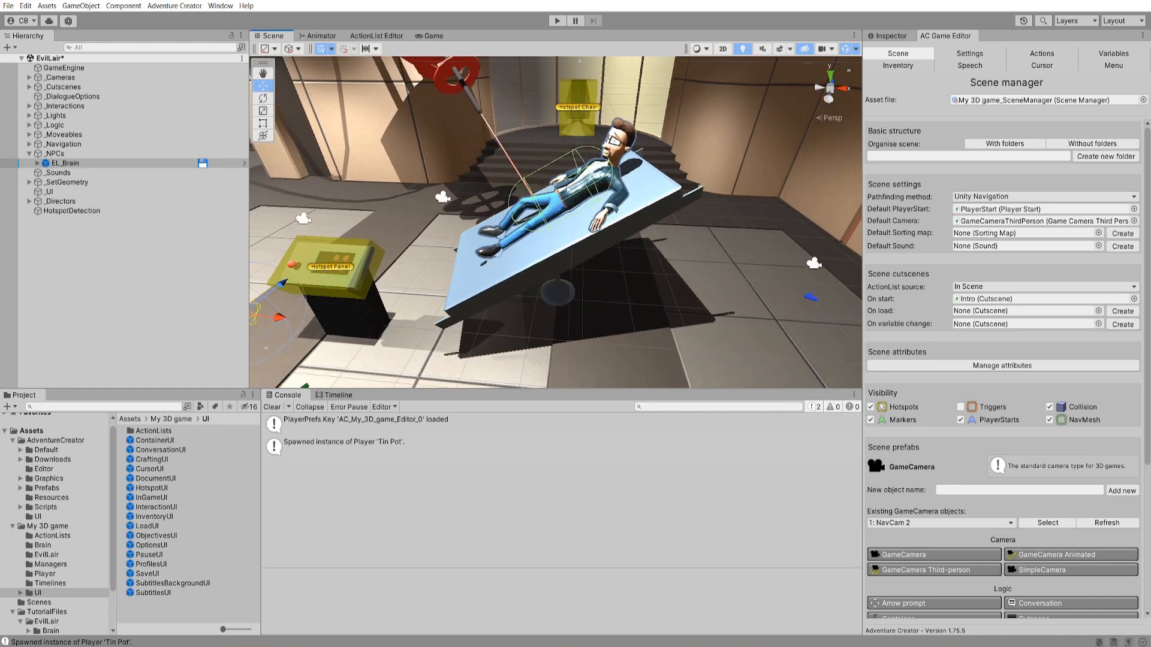
pyautogui.click(885, 36)
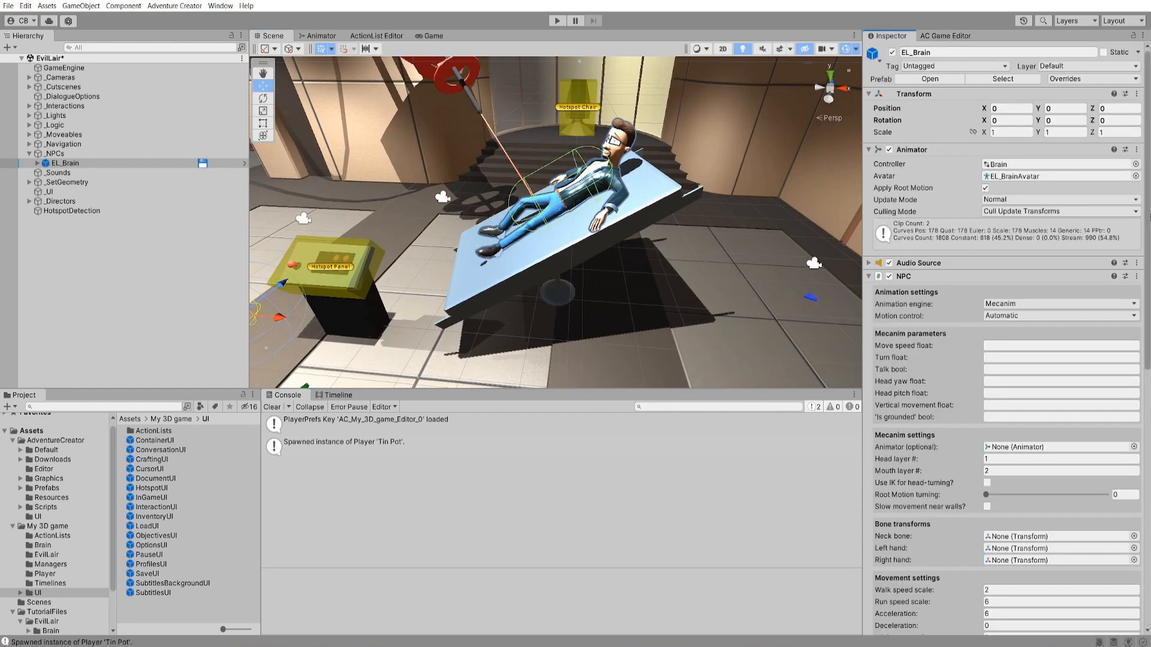
pyautogui.moveTo(1147, 210); pyautogui.dragTo(1148, 422)
pyautogui.scroll(-3, 959, 389)
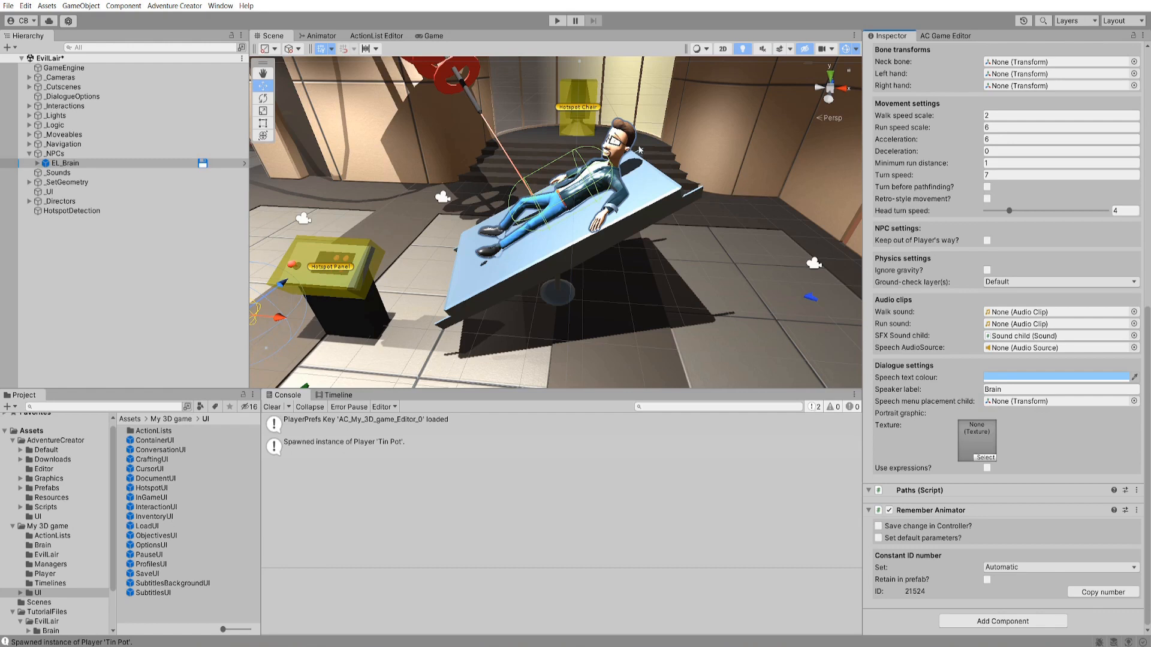
# - Expand EL_Brain's bone hierarchy down to Neck and assign Neck as the NPC's speech menu placement child
pyautogui.click(37, 163)
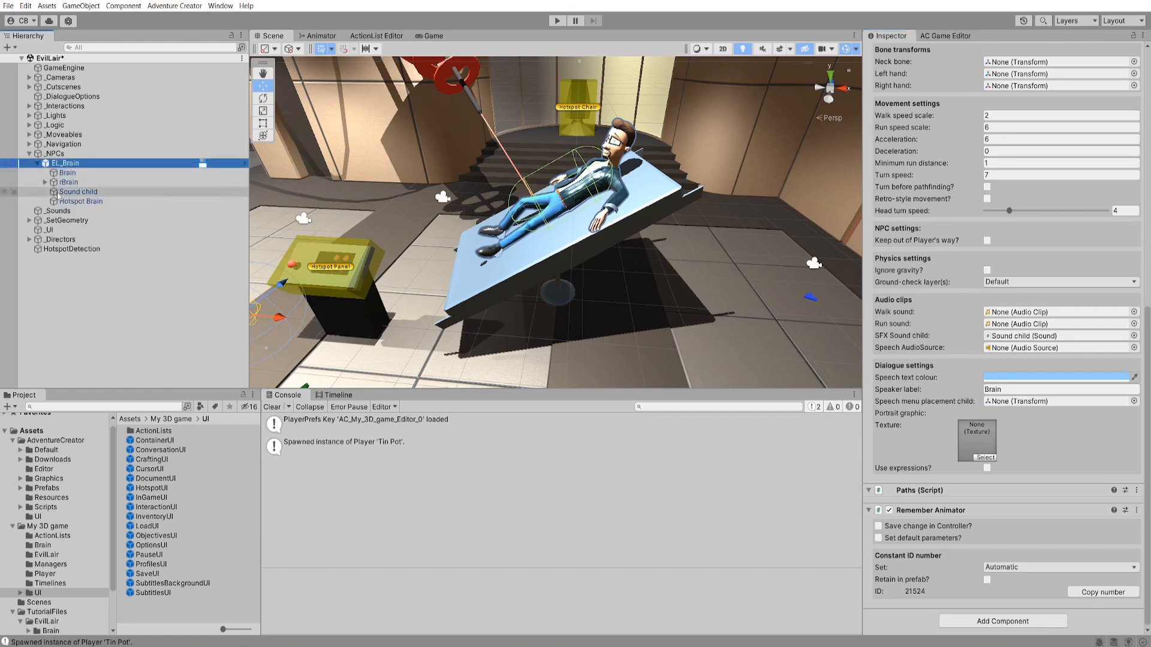
pyautogui.click(54, 192)
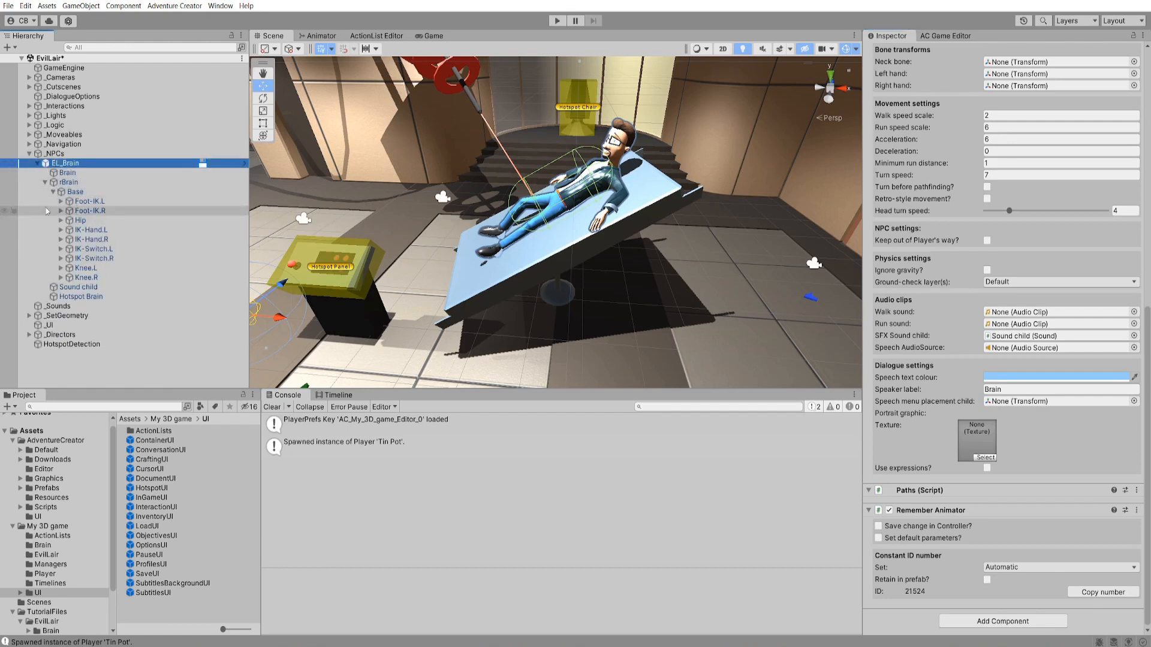
pyautogui.click(62, 220)
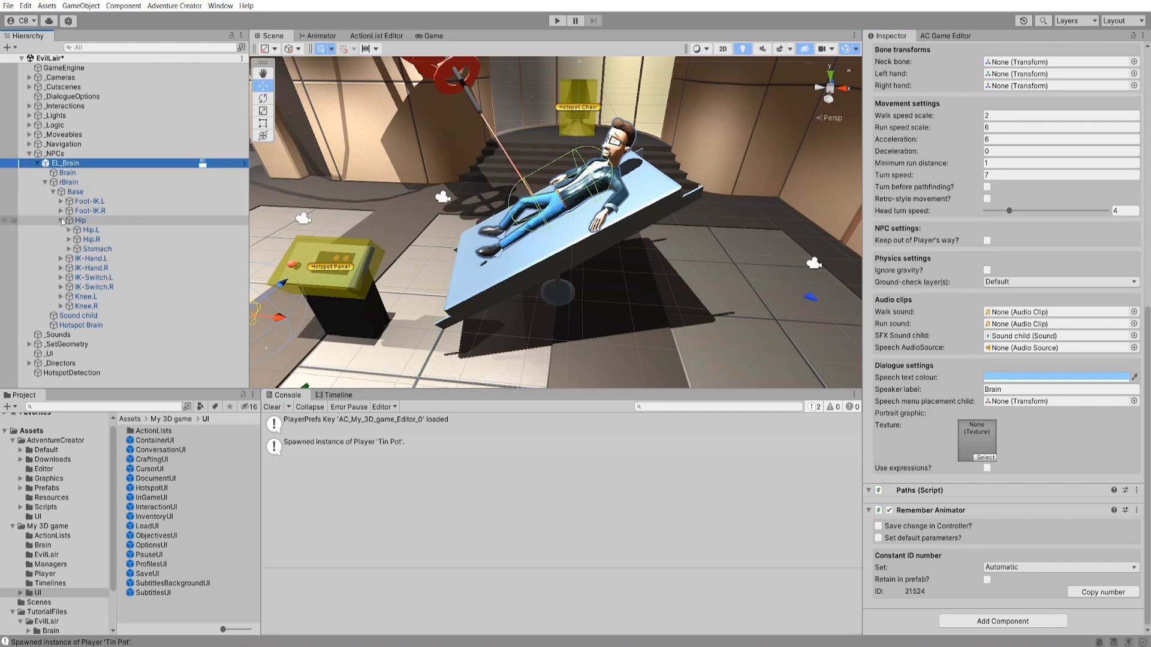
pyautogui.click(69, 249)
pyautogui.click(76, 258)
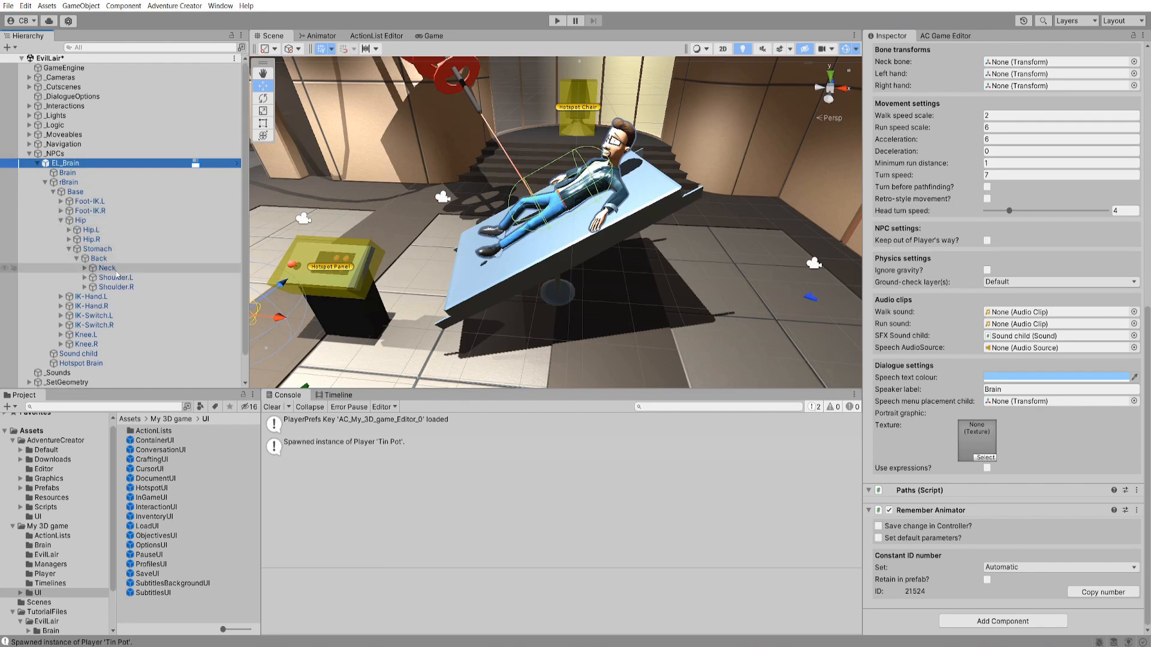
pyautogui.moveTo(107, 268); pyautogui.dragTo(1054, 401)
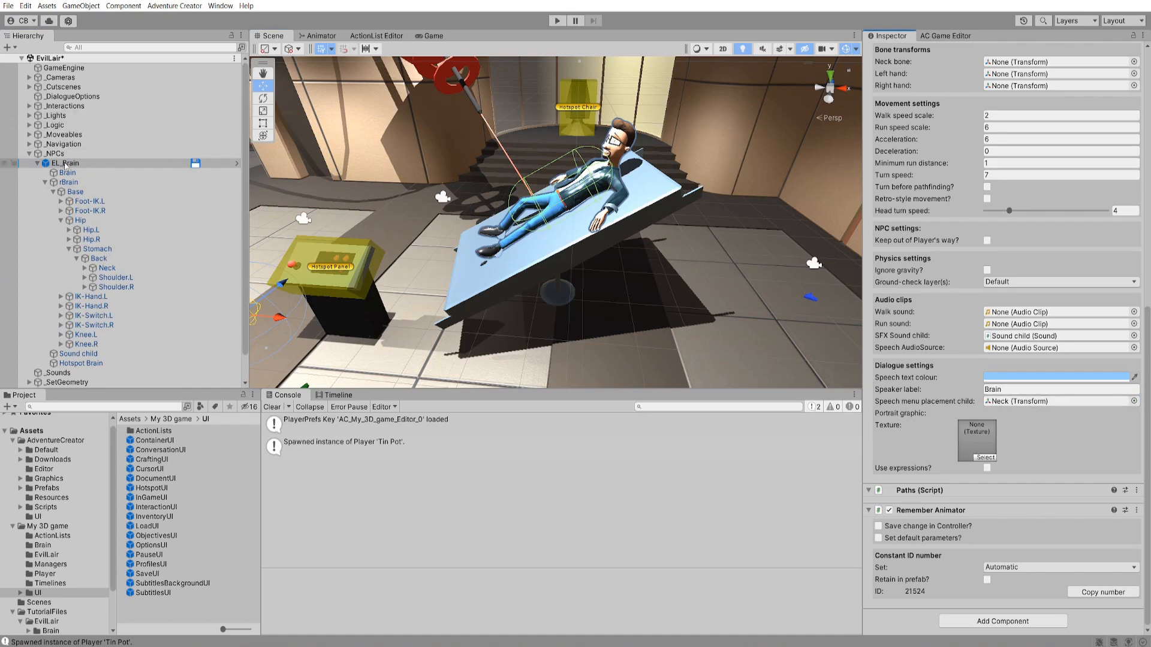
# - Collapse EL_Brain's hierarchy and run the game briefly to test where the background subtitles appear
pyautogui.click(37, 163)
pyautogui.click(560, 25)
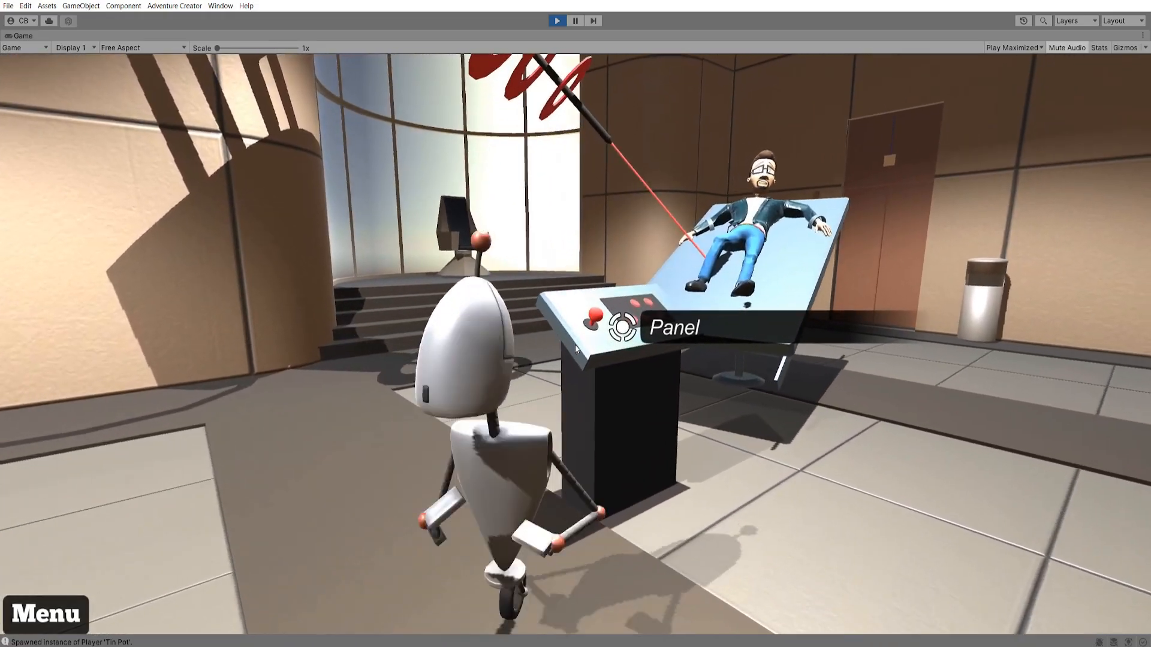
pyautogui.hotkey('ctrl', 'p')
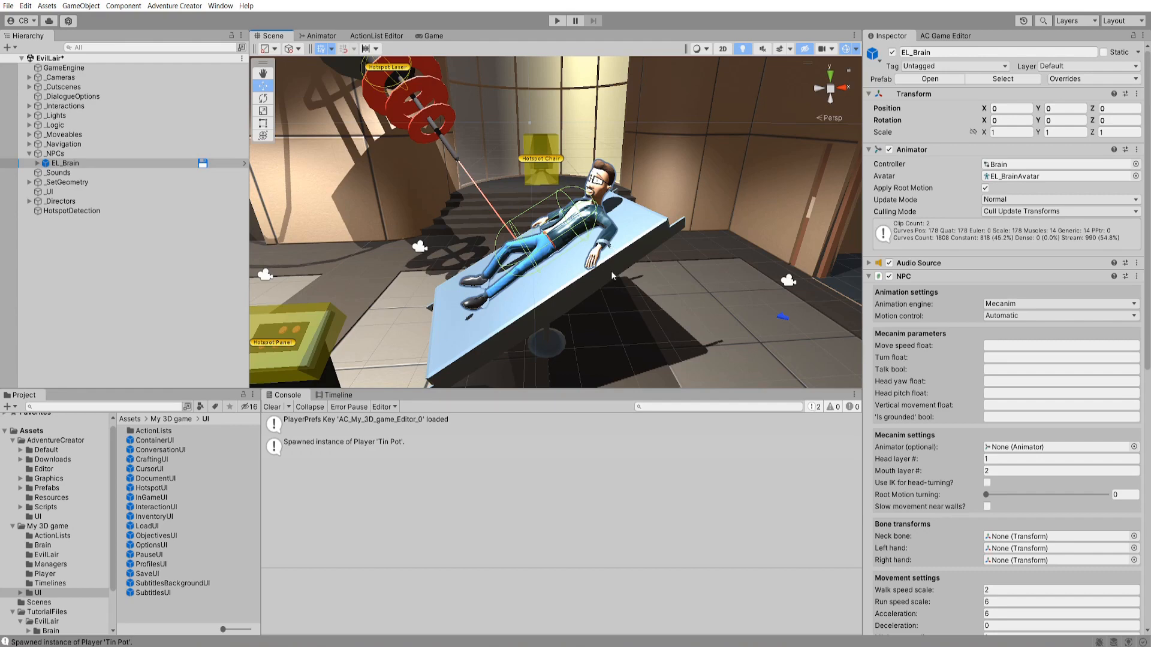
# - Open the Speech manager in the AC Game Editor and show its Game text section
pyautogui.click(945, 35)
pyautogui.click(969, 65)
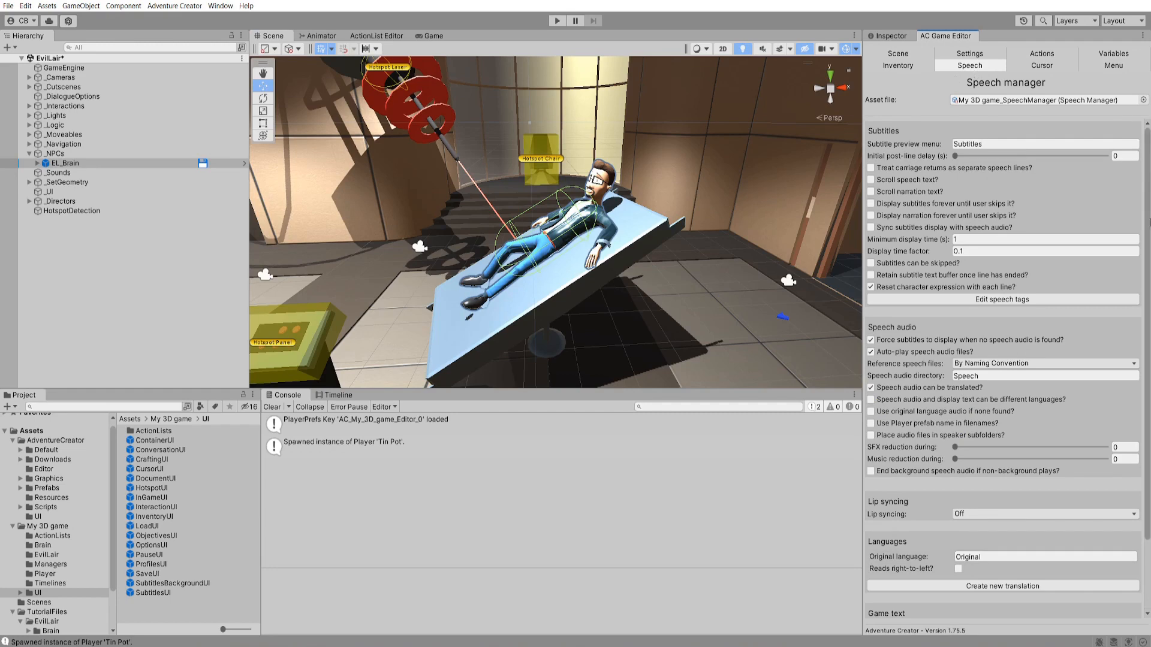
pyautogui.scroll(-1, 958, 79)
pyautogui.scroll(-3, 1002, 359)
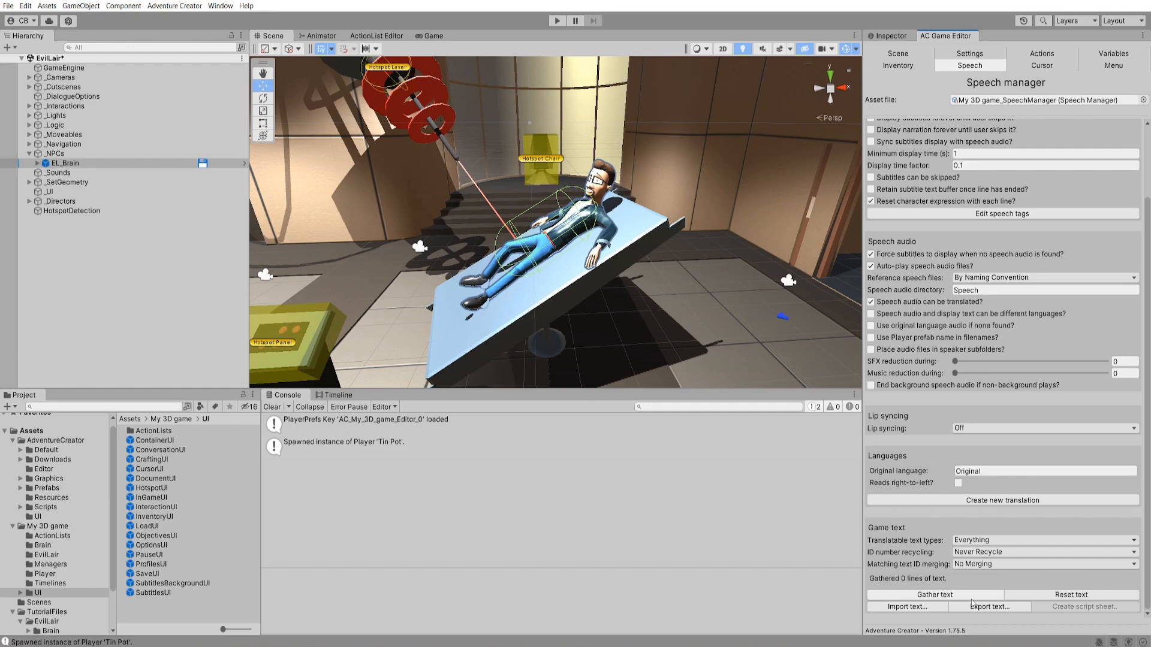
# - Check which scenes are listed in the Build Settings, then close that window
pyautogui.click(8, 6)
pyautogui.click(51, 131)
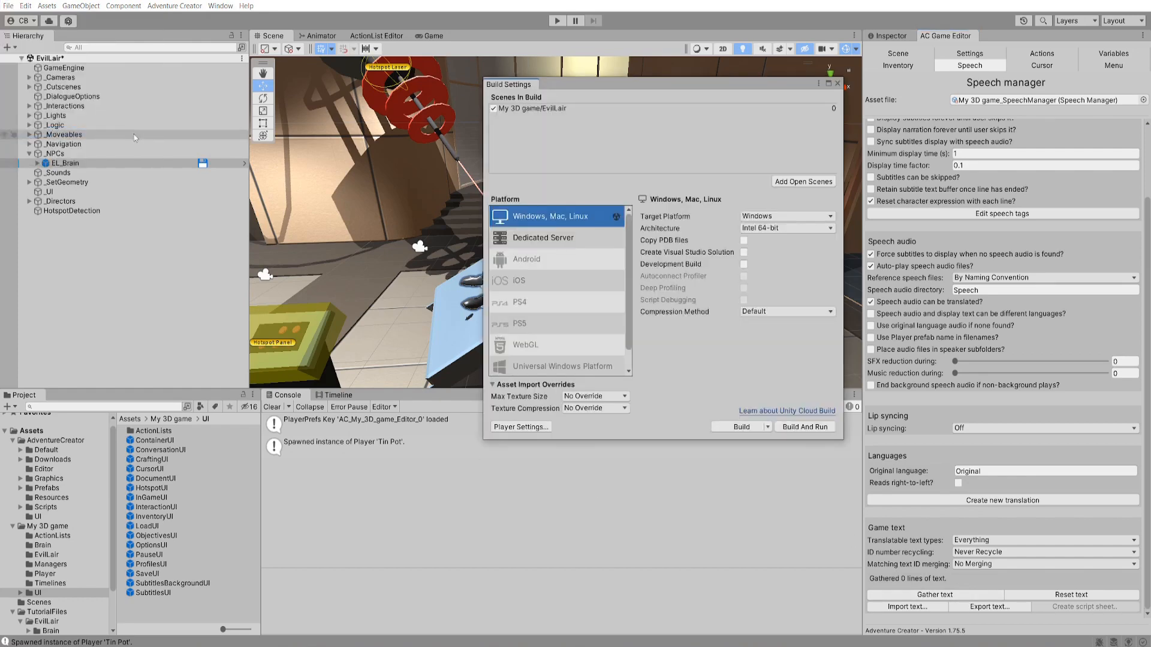
pyautogui.moveTo(656, 85); pyautogui.dragTo(583, 132)
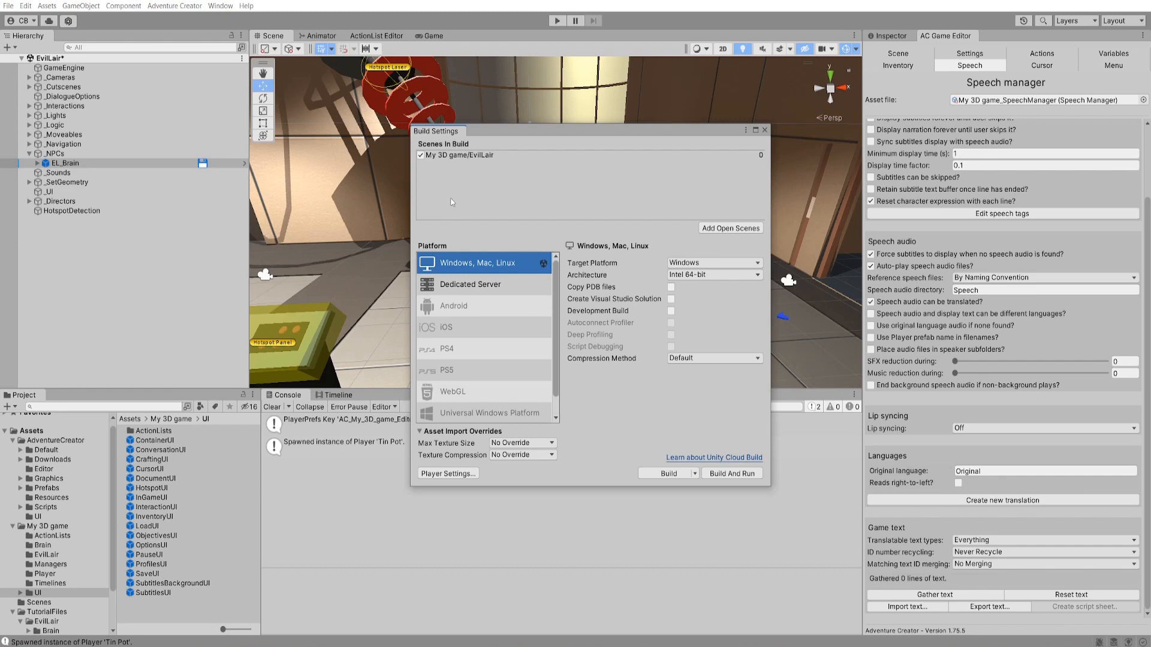
pyautogui.click(764, 130)
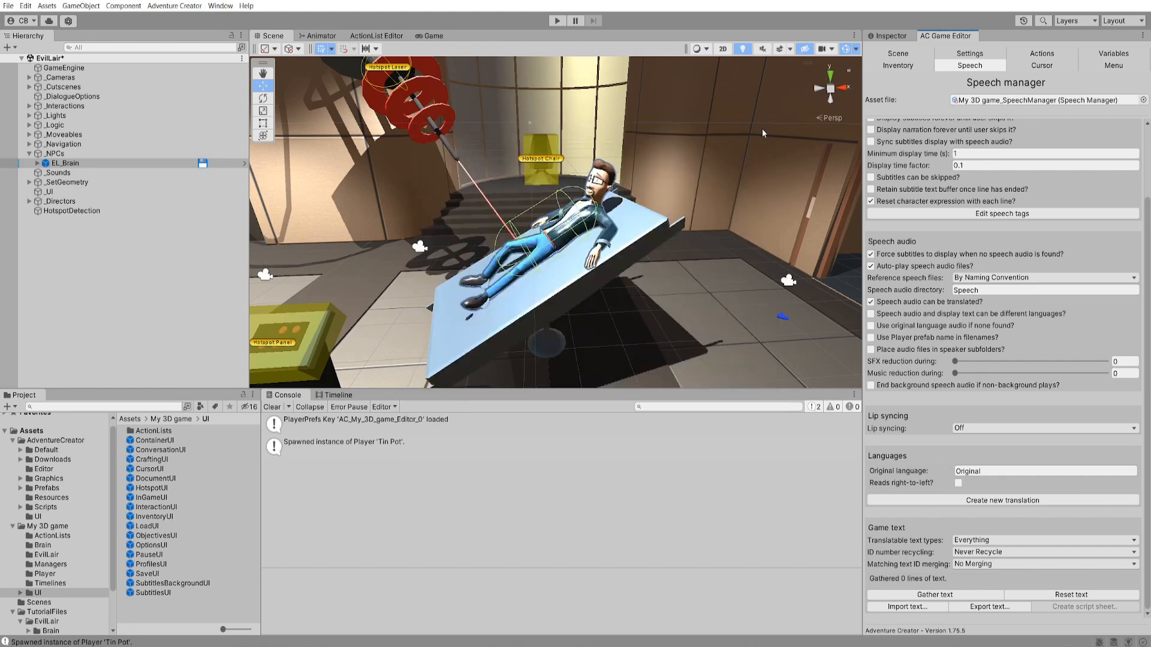
# - Save the EvilLair scene and gather all of the game's text in the Speech manager
pyautogui.click(9, 5)
pyautogui.click(24, 56)
pyautogui.click(928, 595)
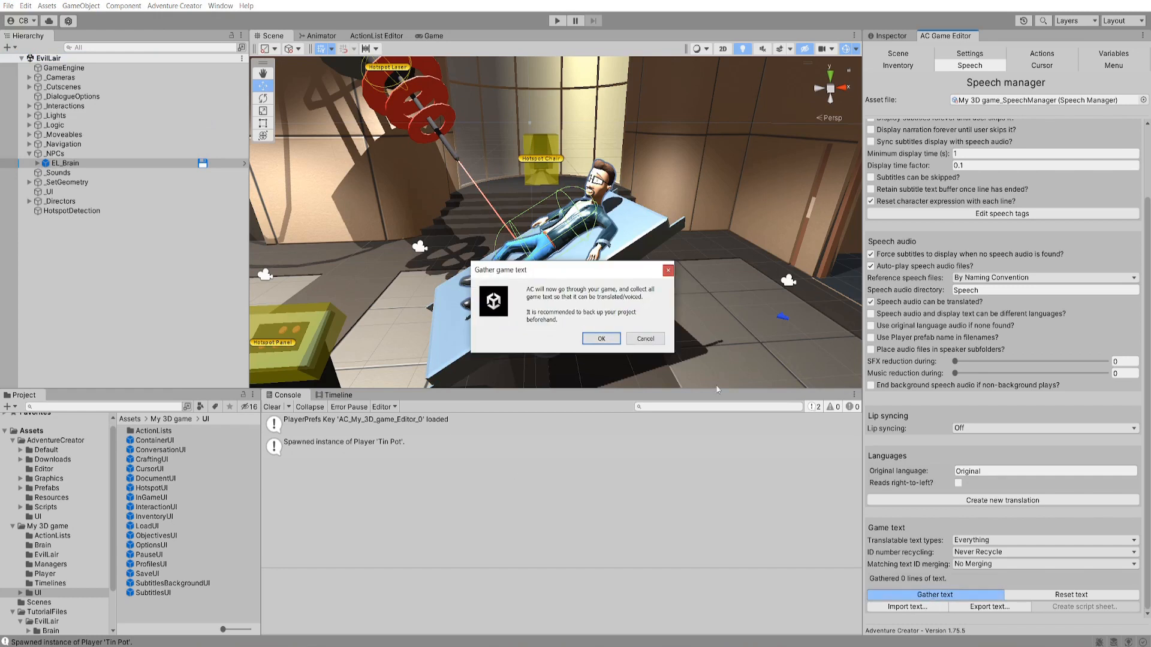
pyautogui.click(601, 340)
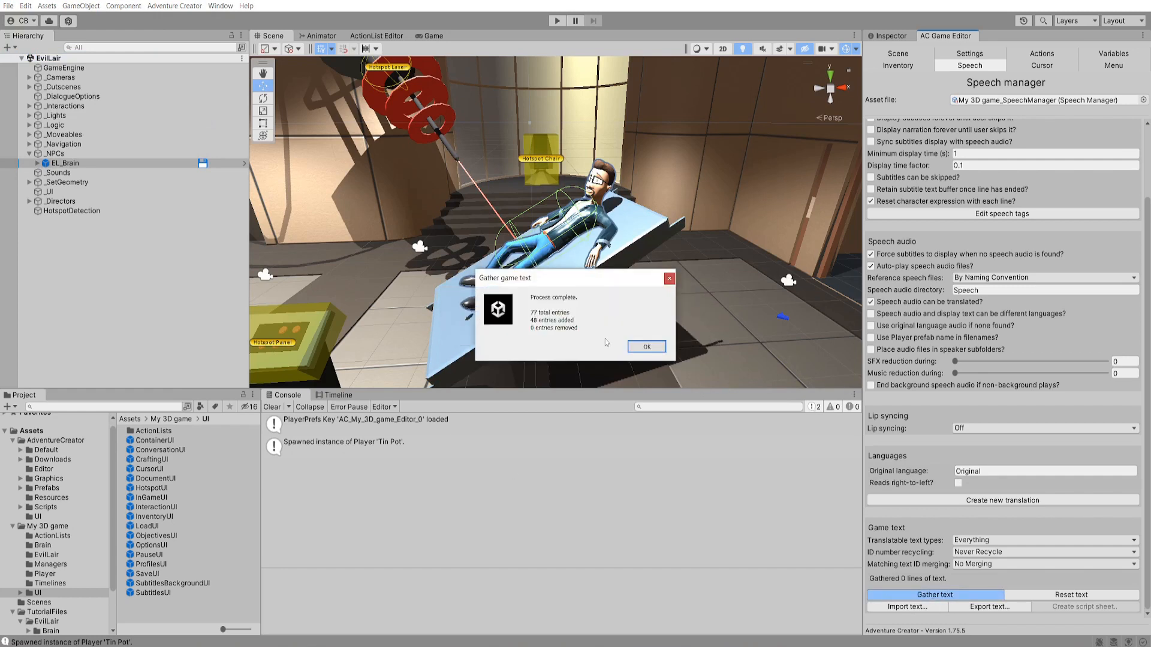
pyautogui.click(639, 347)
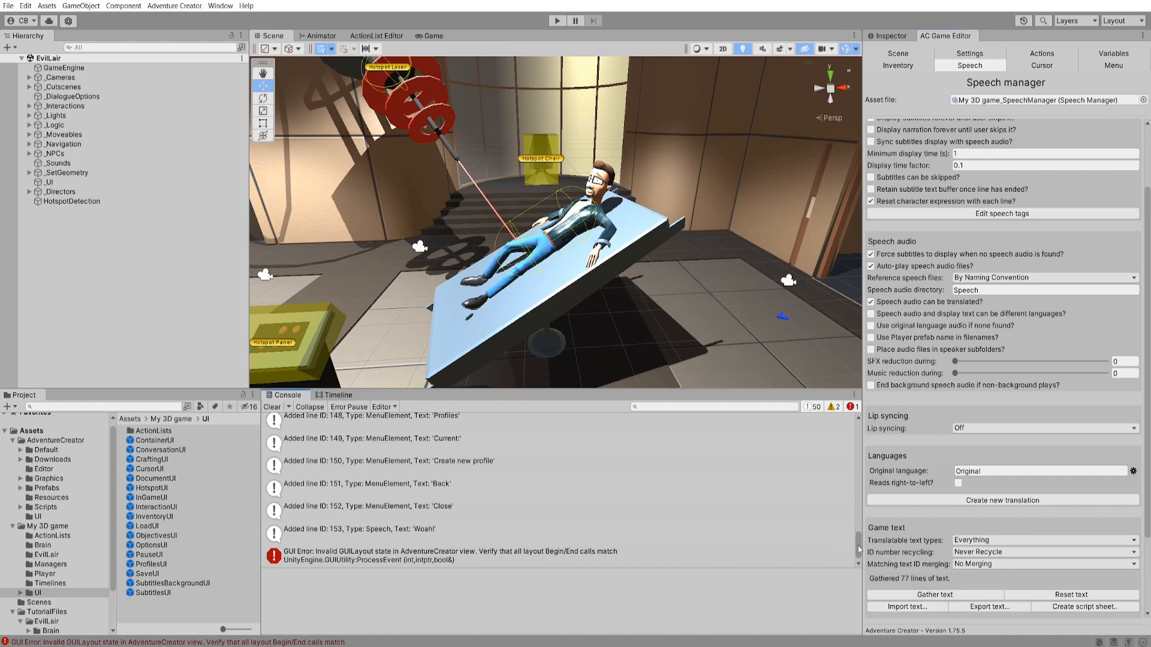
# - Review the console log of added text lines and show the gathered text filters in the Speech manager
pyautogui.moveTo(858, 549); pyautogui.dragTo(876, 427)
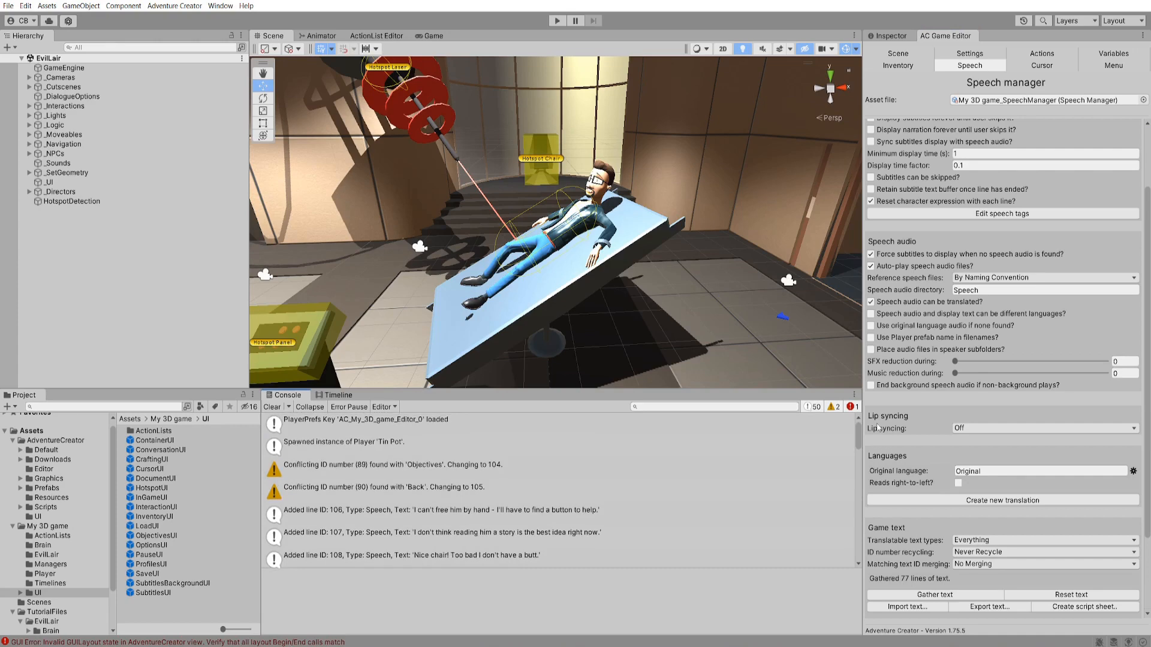
pyautogui.scroll(-3, 1148, 489)
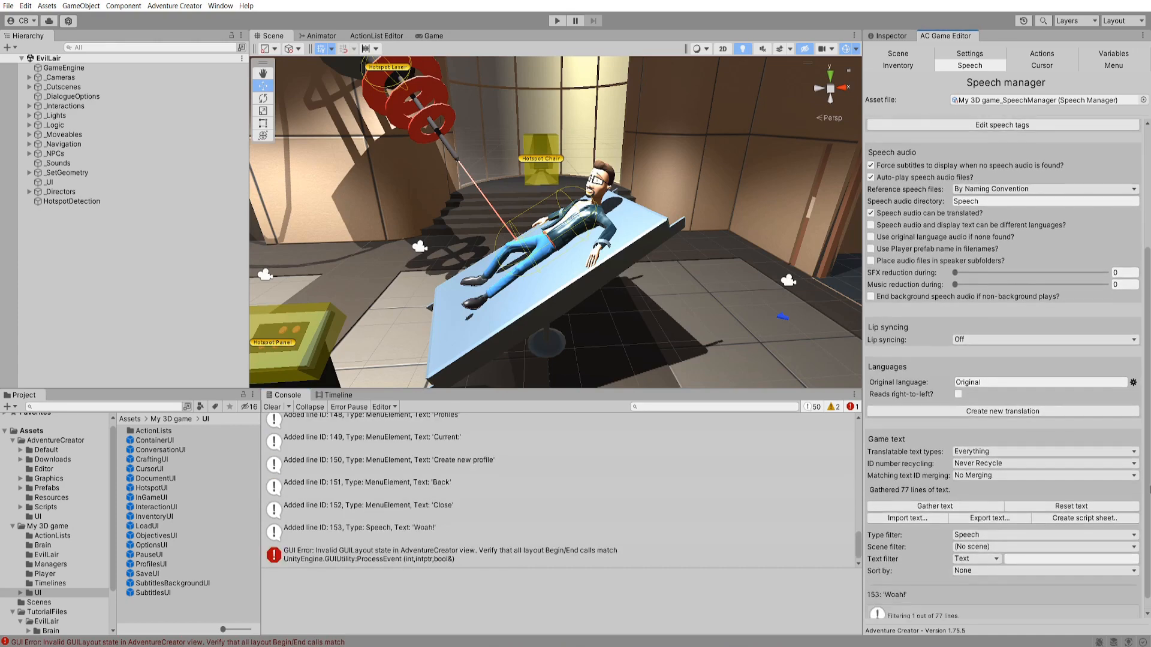
pyautogui.scroll(-1, 1133, 515)
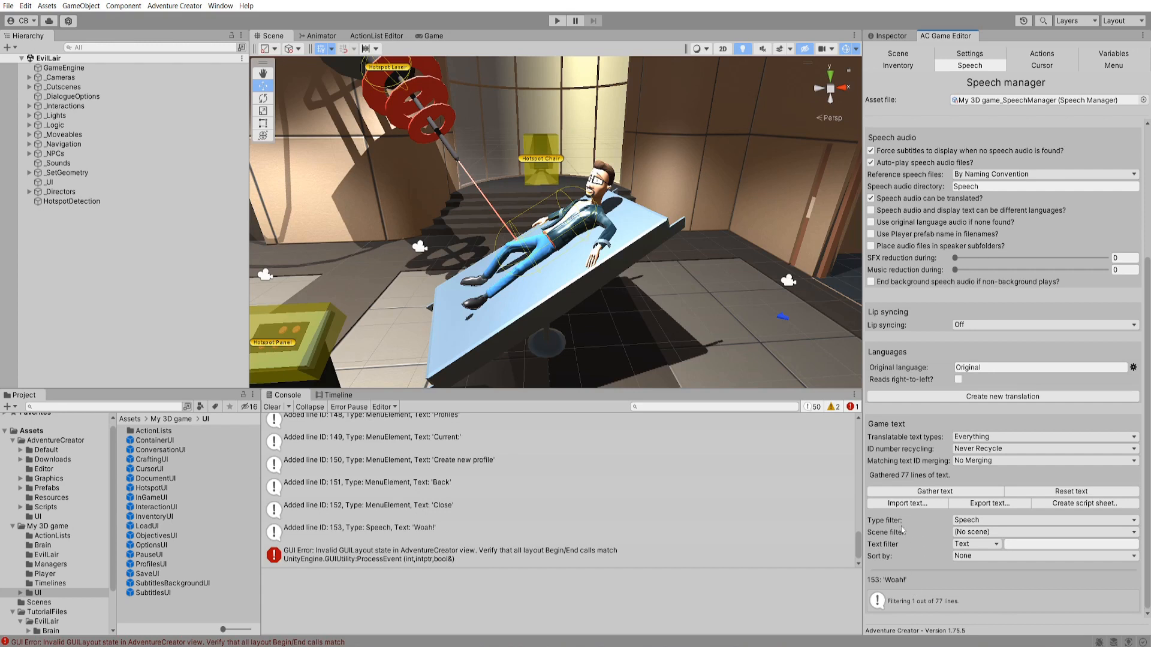
# - Filter the gathered text by the Speech type and by (Any or no scene), and show the resulting lines
pyautogui.click(998, 519)
pyautogui.click(1008, 348)
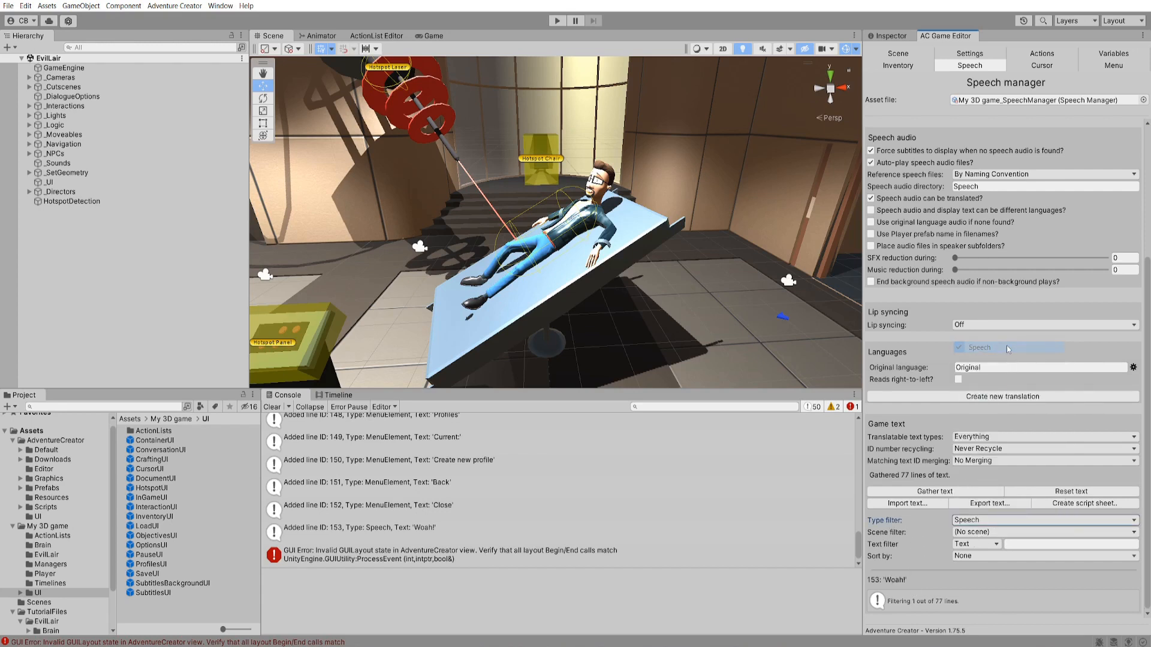
pyautogui.click(962, 533)
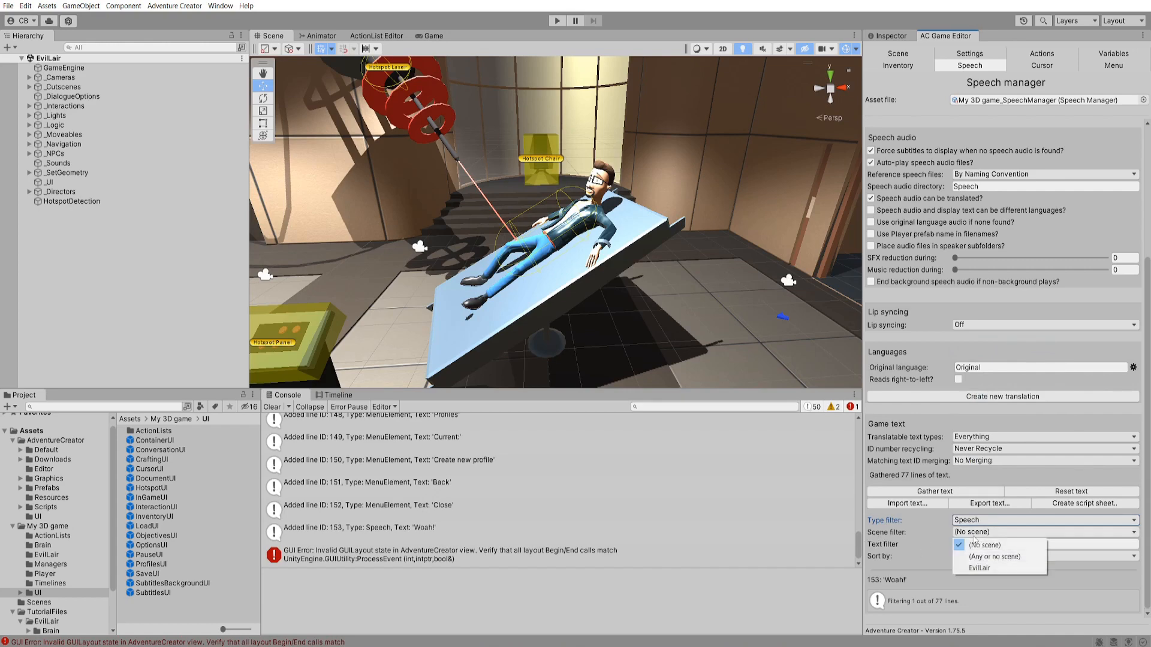
pyautogui.click(982, 557)
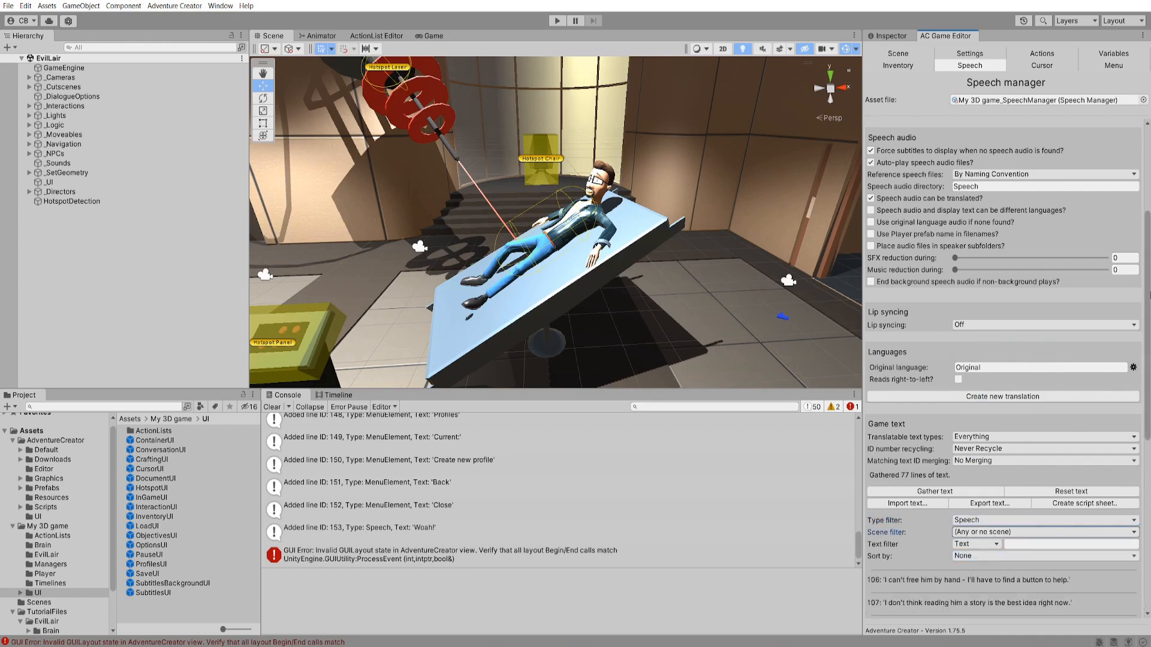
pyautogui.scroll(-5, 1019, 395)
pyautogui.scroll(-5, 1149, 396)
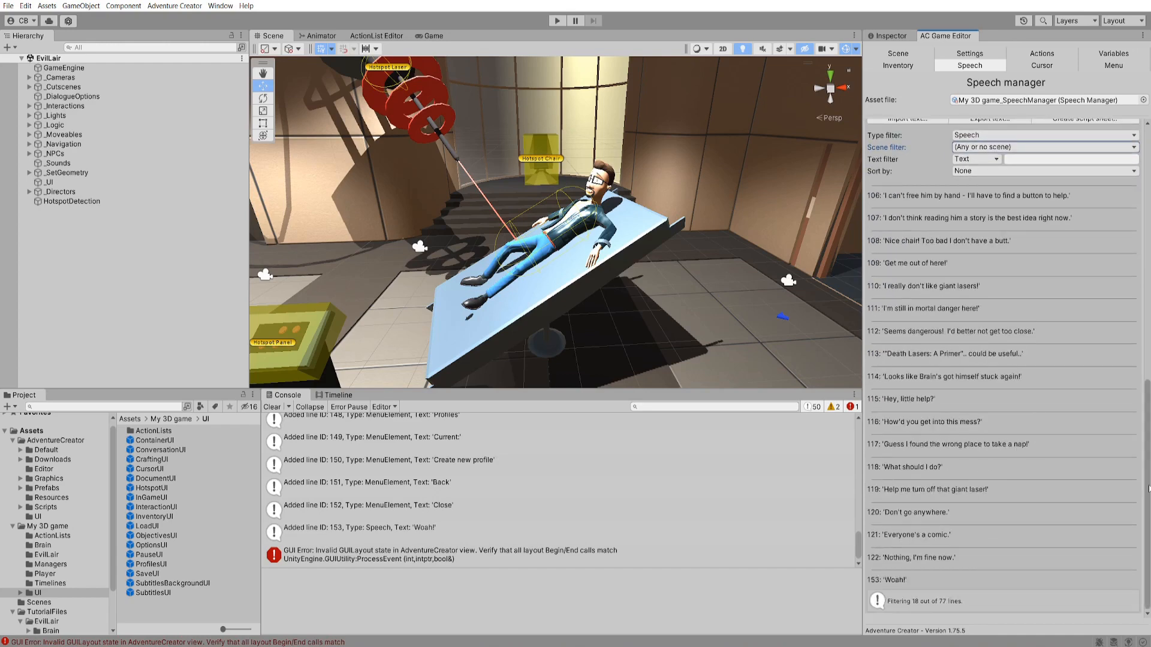
# - Expand speech line 113 and examine its audio path and filename alongside the speech audio settings
pyautogui.click(926, 359)
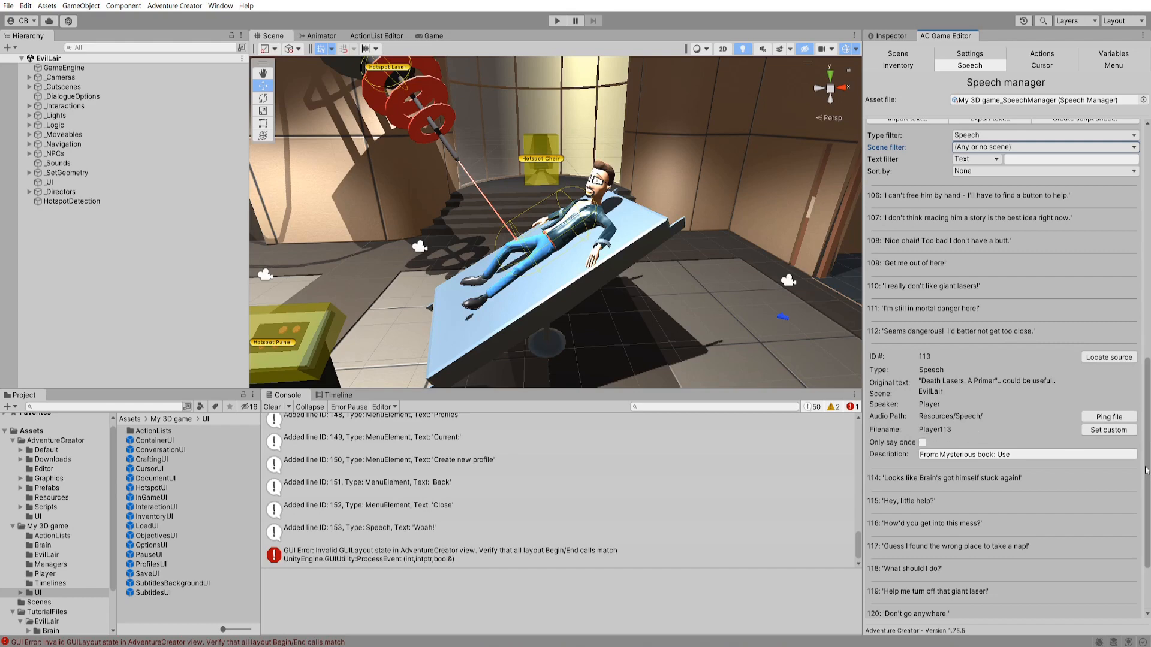
pyautogui.moveTo(1147, 467); pyautogui.dragTo(1149, 435)
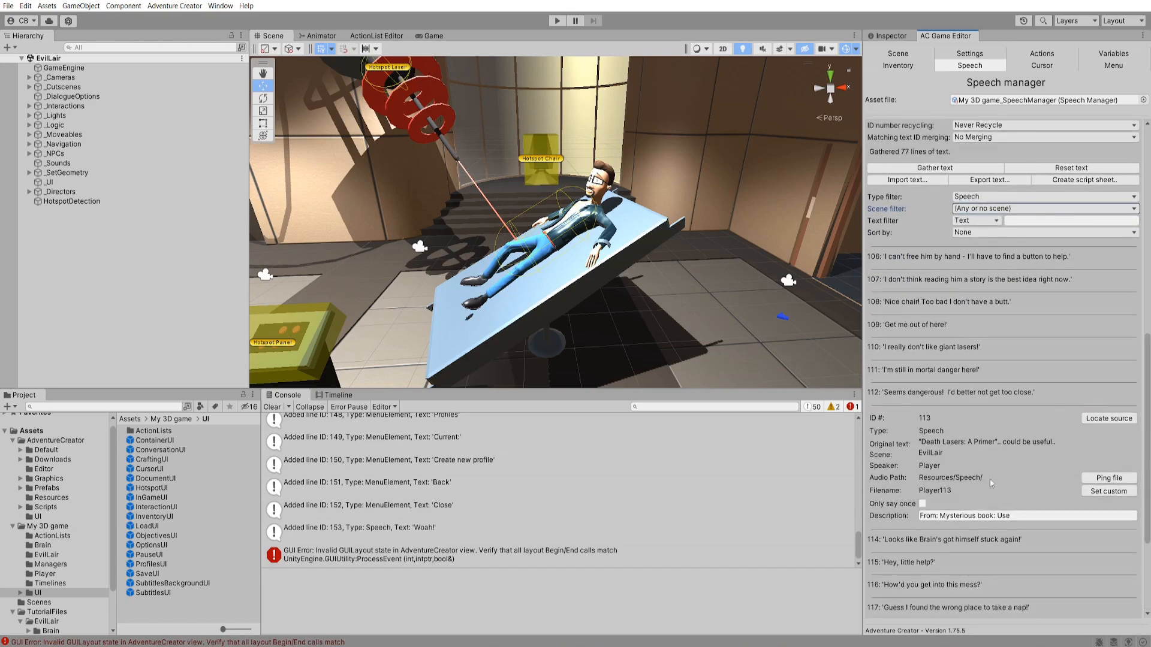
pyautogui.moveTo(1149, 479); pyautogui.dragTo(1148, 303)
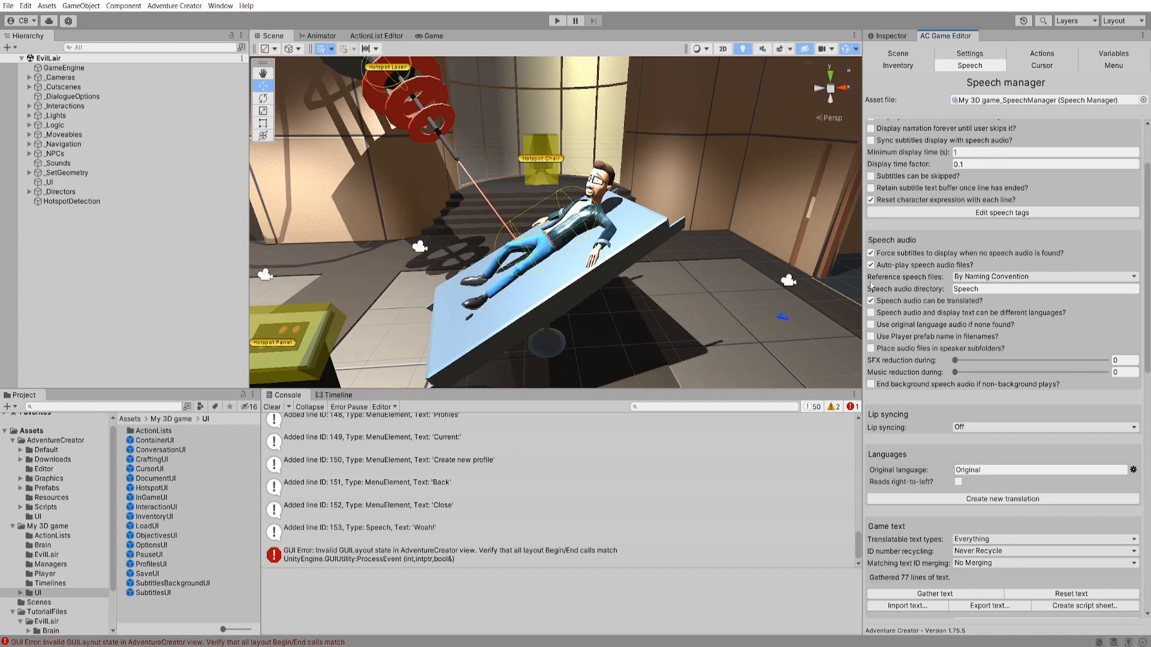
# - Set the speech files to be referenced By Direct Reference and inspect the audio clip field of line 113
pyautogui.click(1037, 279)
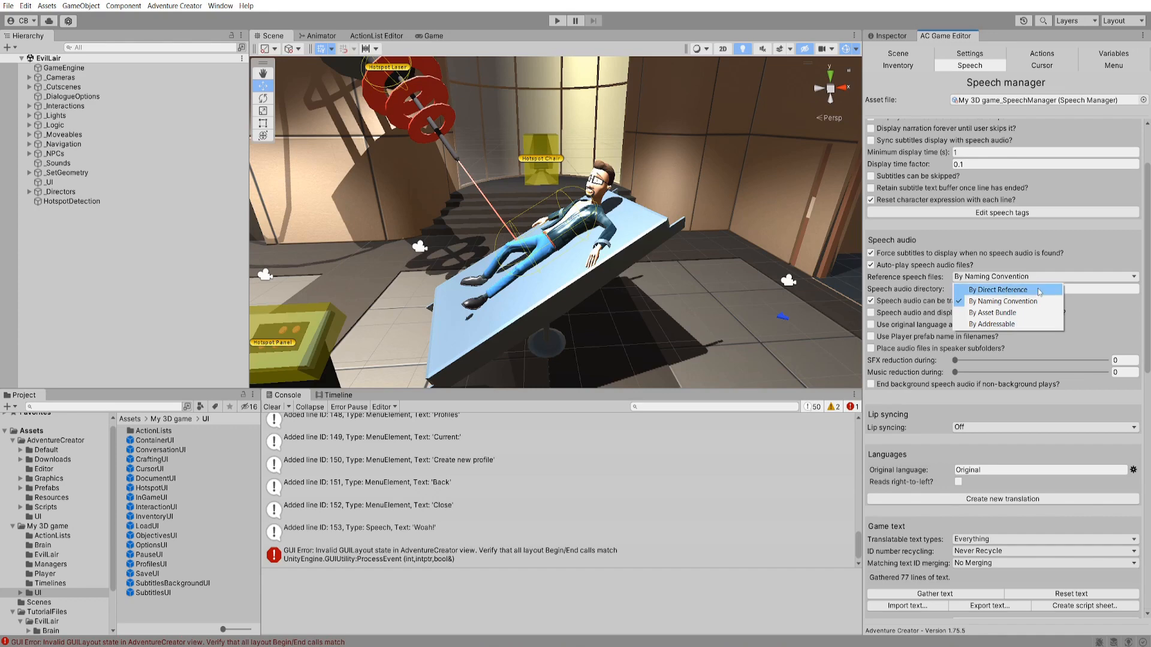
pyautogui.click(1000, 289)
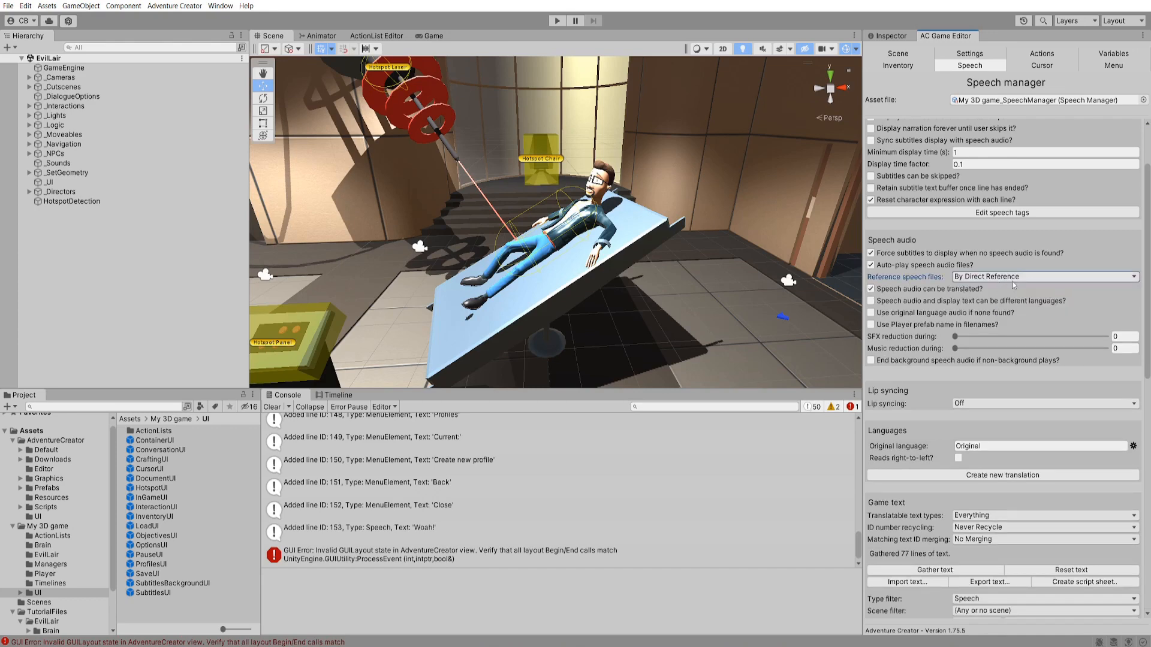
pyautogui.scroll(-15, 1039, 284)
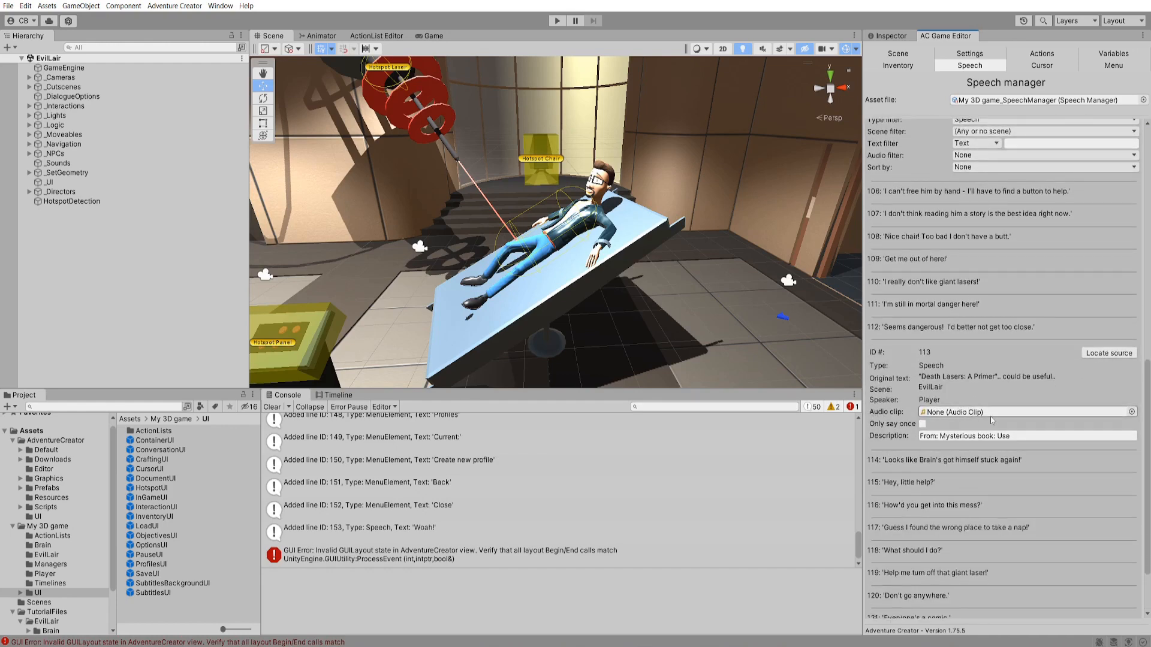
pyautogui.moveTo(1147, 446); pyautogui.dragTo(1148, 266)
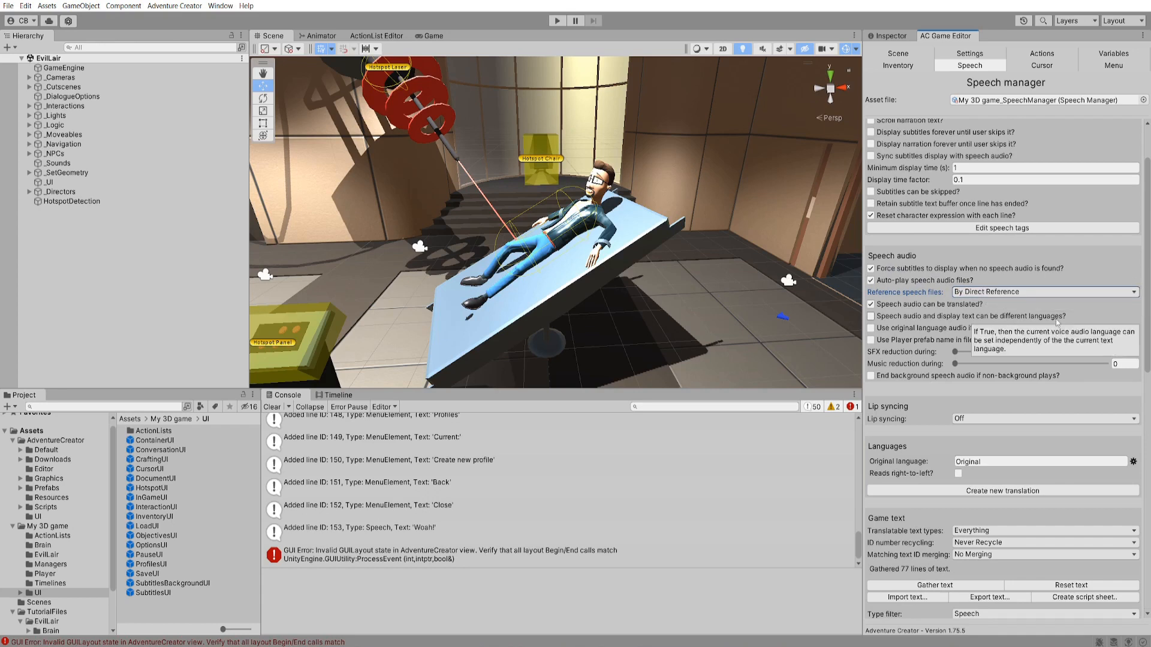
# - Try referencing speech files By Addressable, then restore the By Naming Convention option
pyautogui.click(1017, 293)
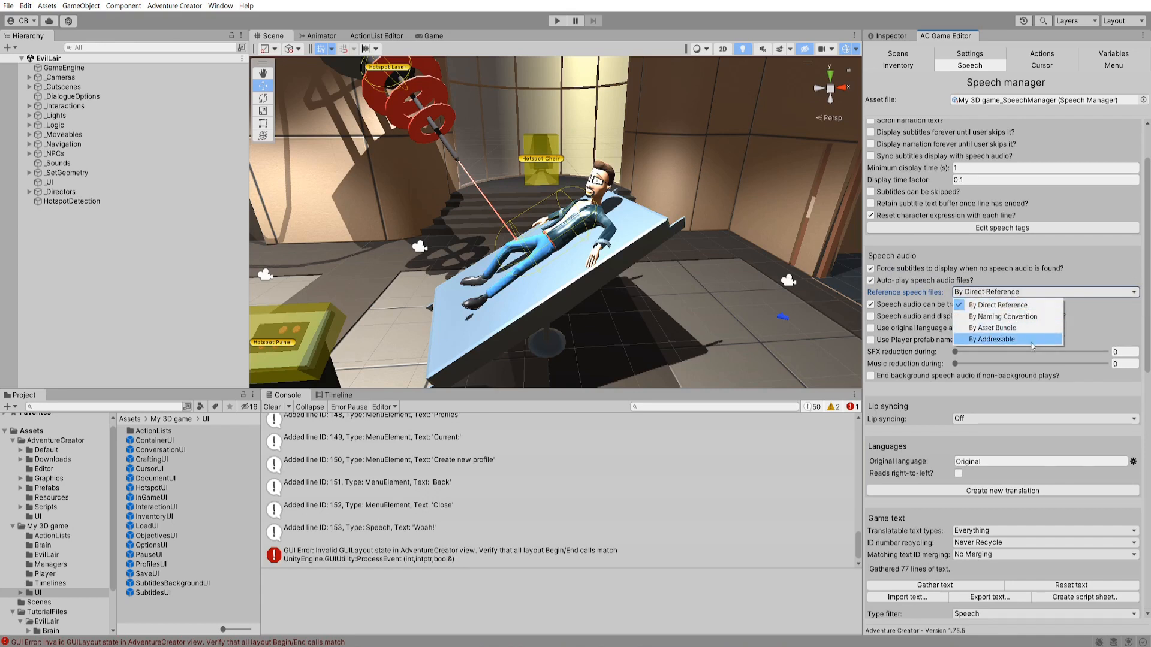
pyautogui.click(992, 339)
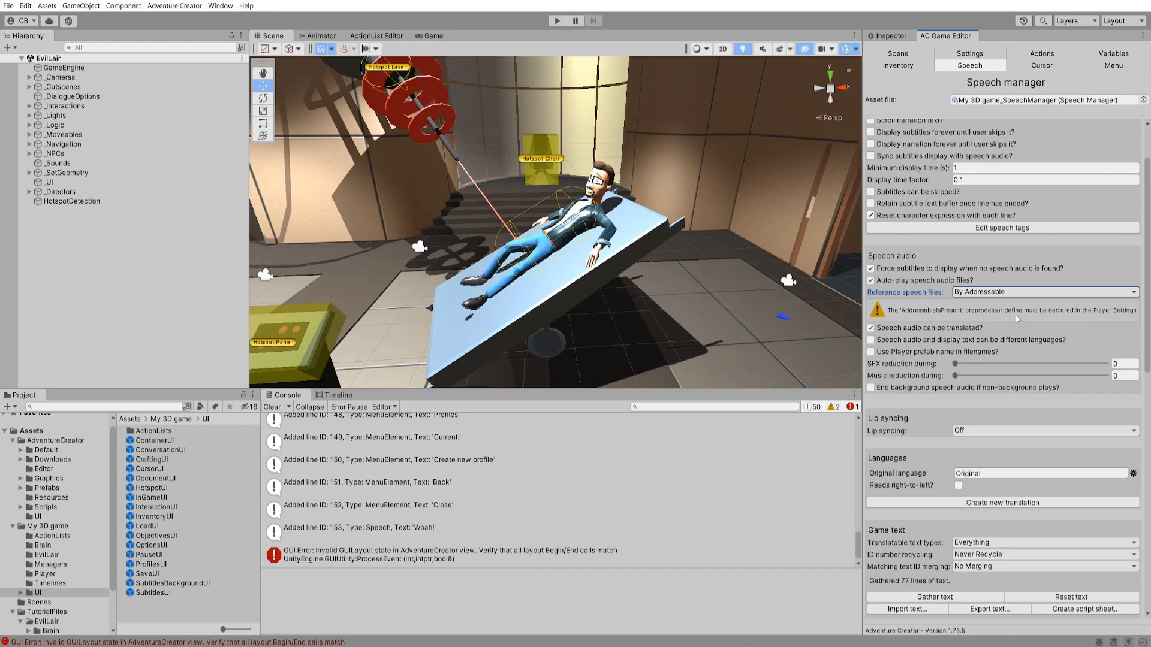
pyautogui.click(999, 292)
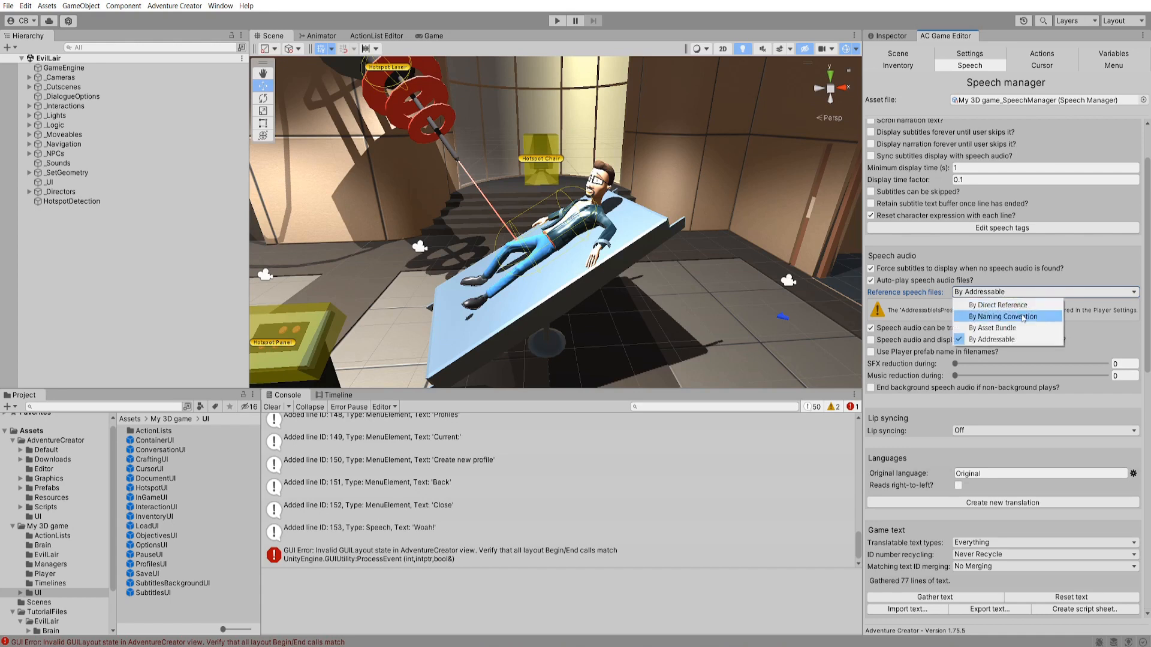
pyautogui.click(1023, 320)
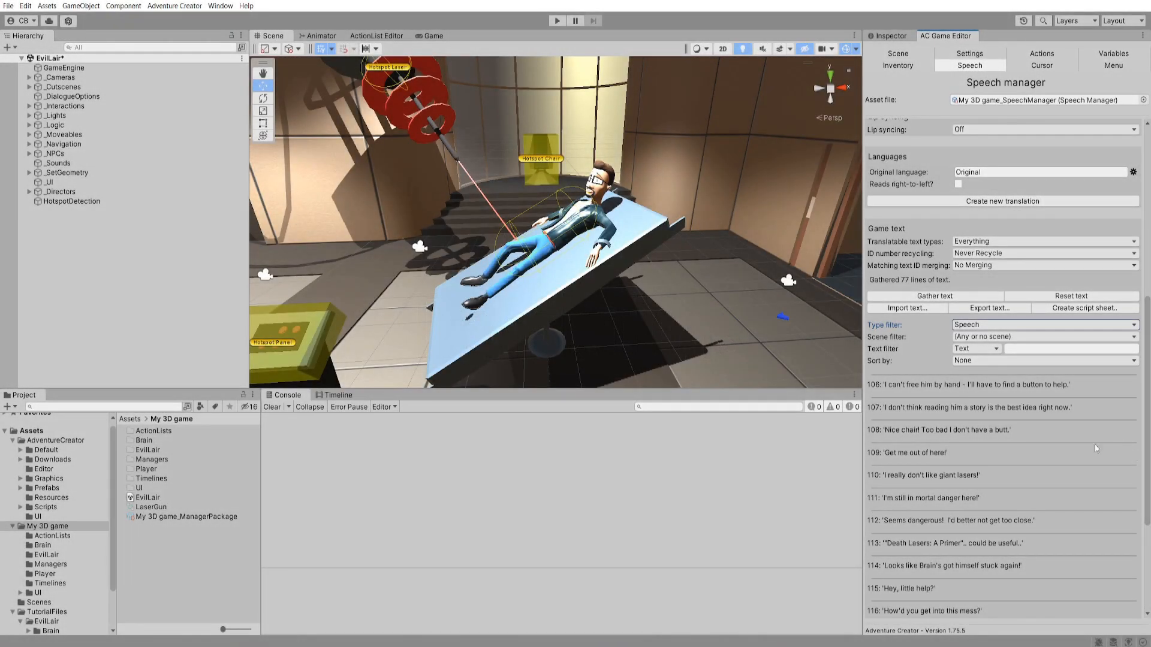
# - Filter the gathered game text by the Hotspot type, then by Inventory Item, to view those lines
pyautogui.click(975, 326)
pyautogui.click(1008, 351)
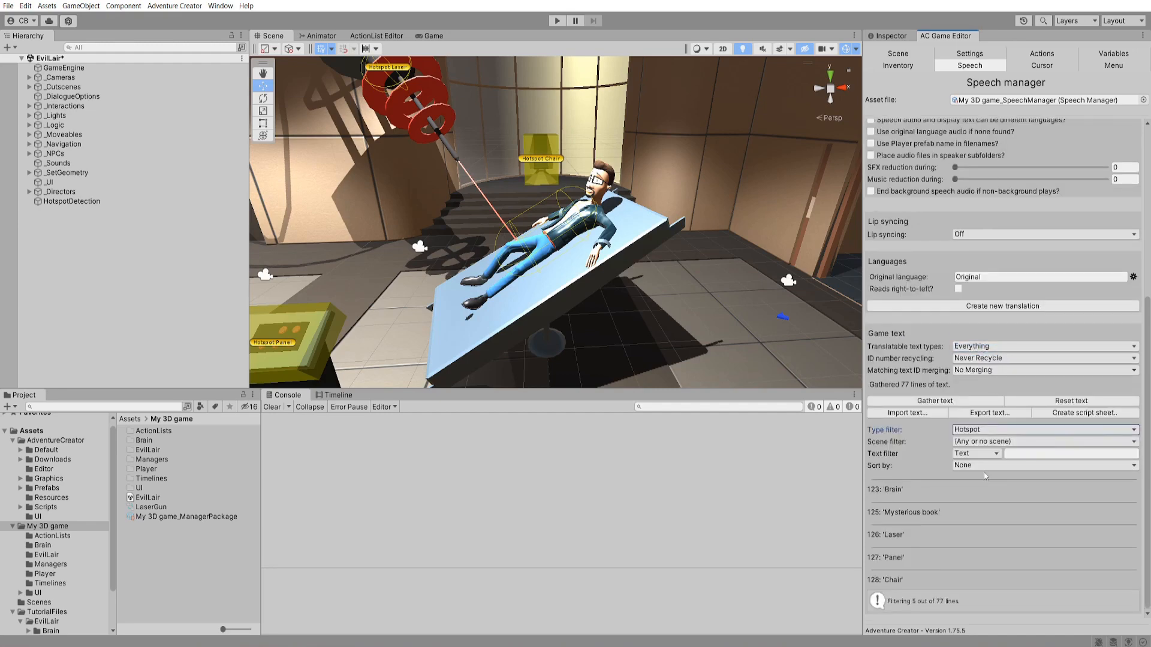
pyautogui.click(985, 430)
pyautogui.click(997, 477)
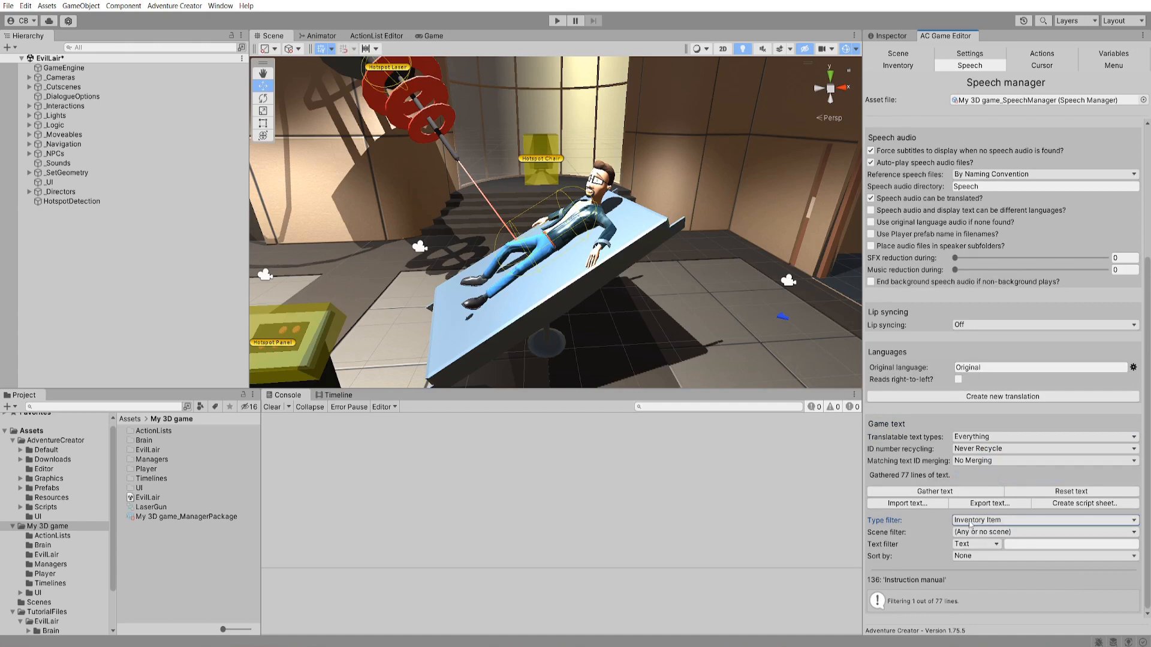
# - Expand the Inventory Item line 136 and create a new translation language named French
pyautogui.click(908, 580)
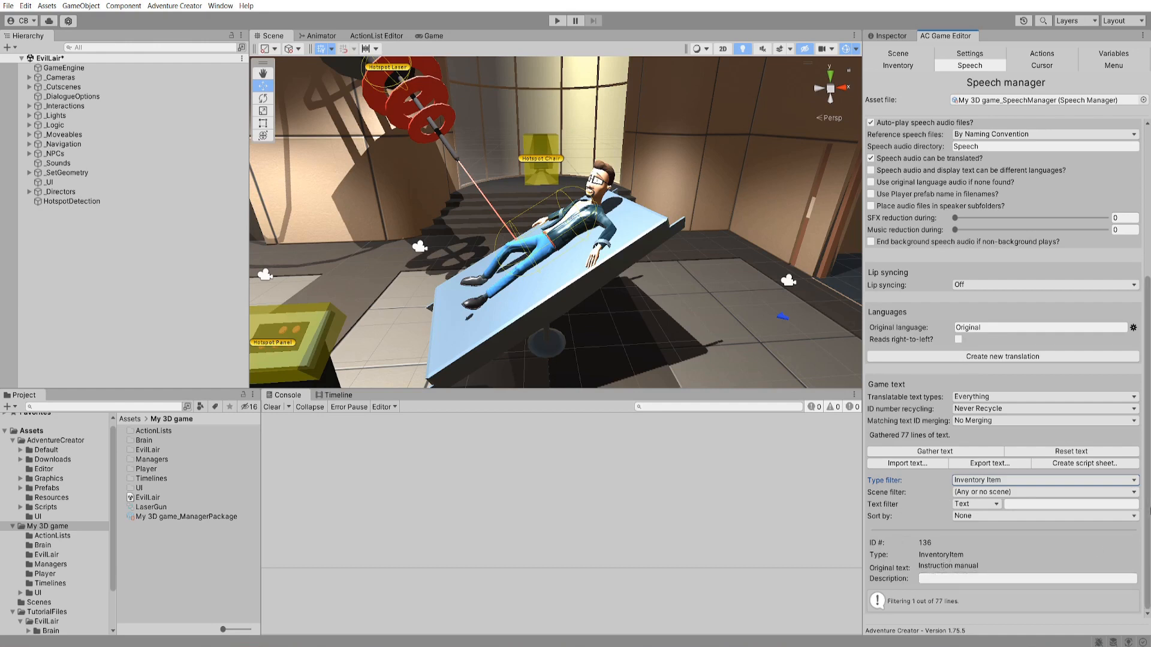
pyautogui.scroll(2, 1149, 509)
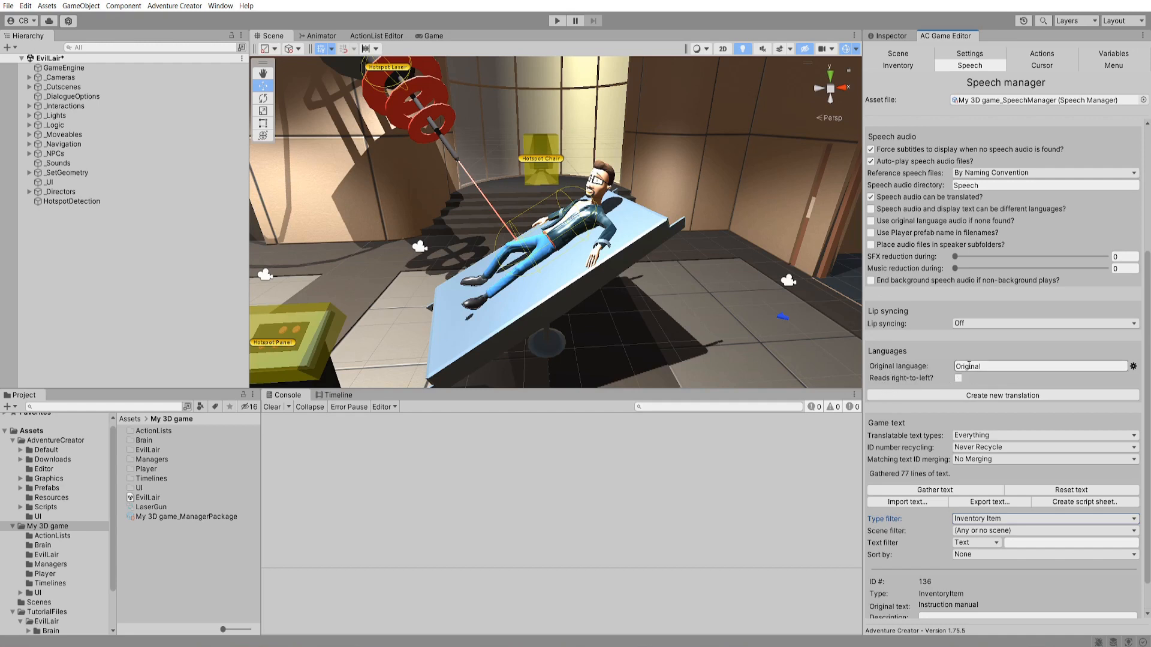
pyautogui.click(1035, 398)
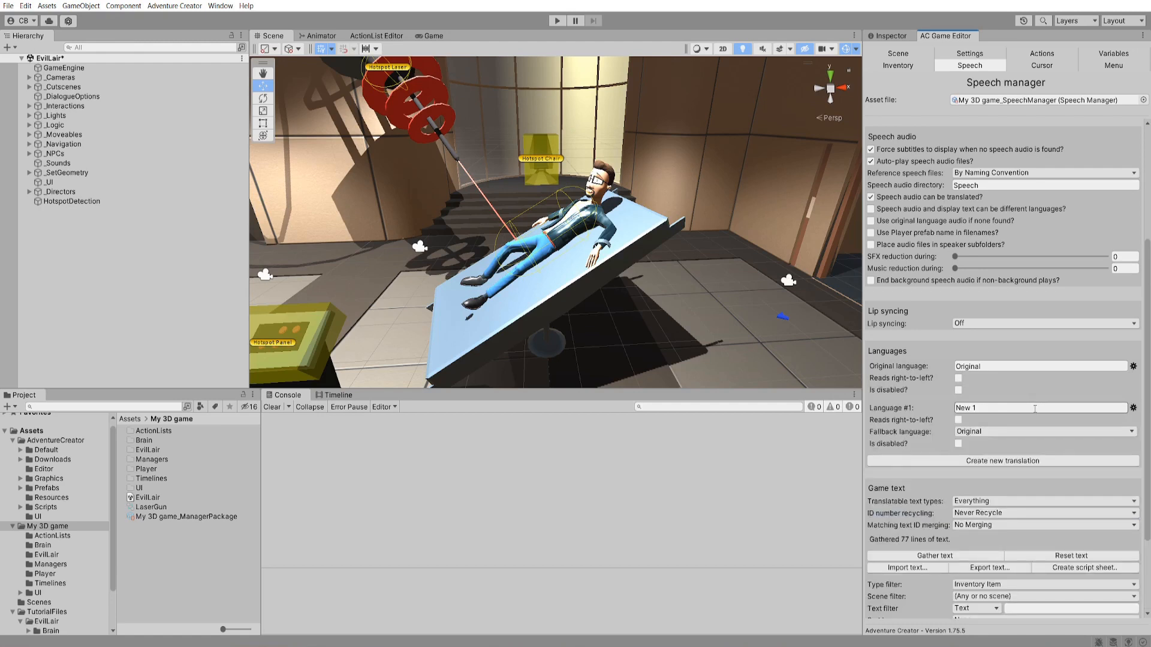
pyautogui.click(1035, 408)
pyautogui.write('French')
# - Examine line 136's French text field, then filter the game text by Speech and inspect line 108's French text and audio path
pyautogui.scroll(-4, 959, 479)
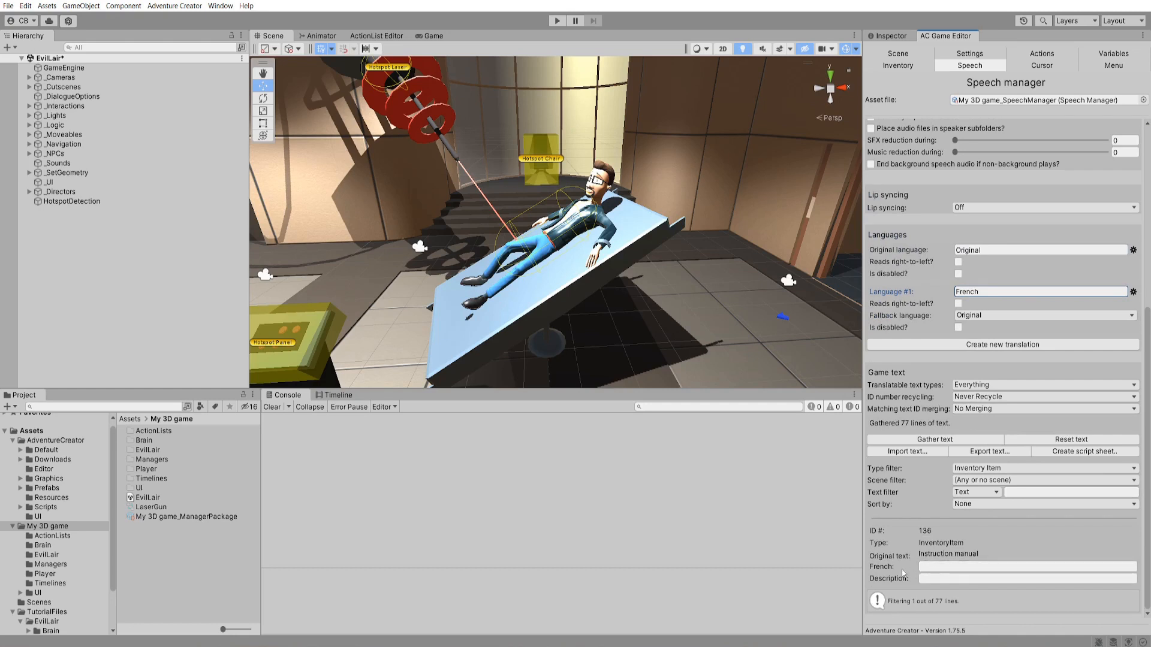
pyautogui.click(926, 567)
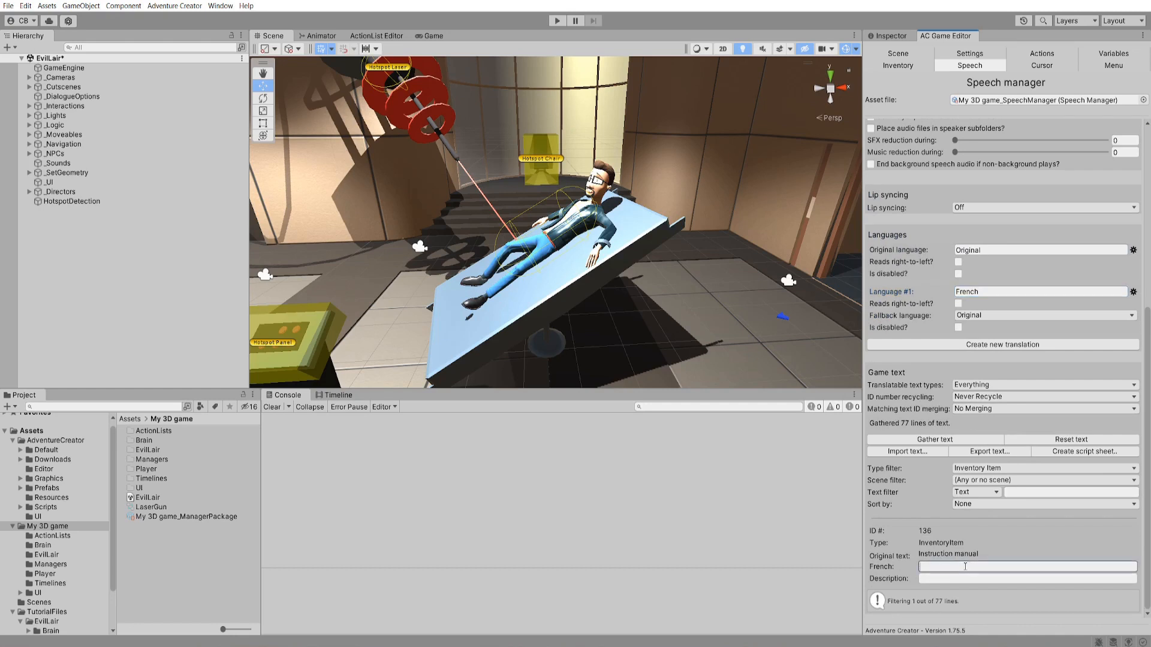
pyautogui.click(980, 470)
pyautogui.click(974, 295)
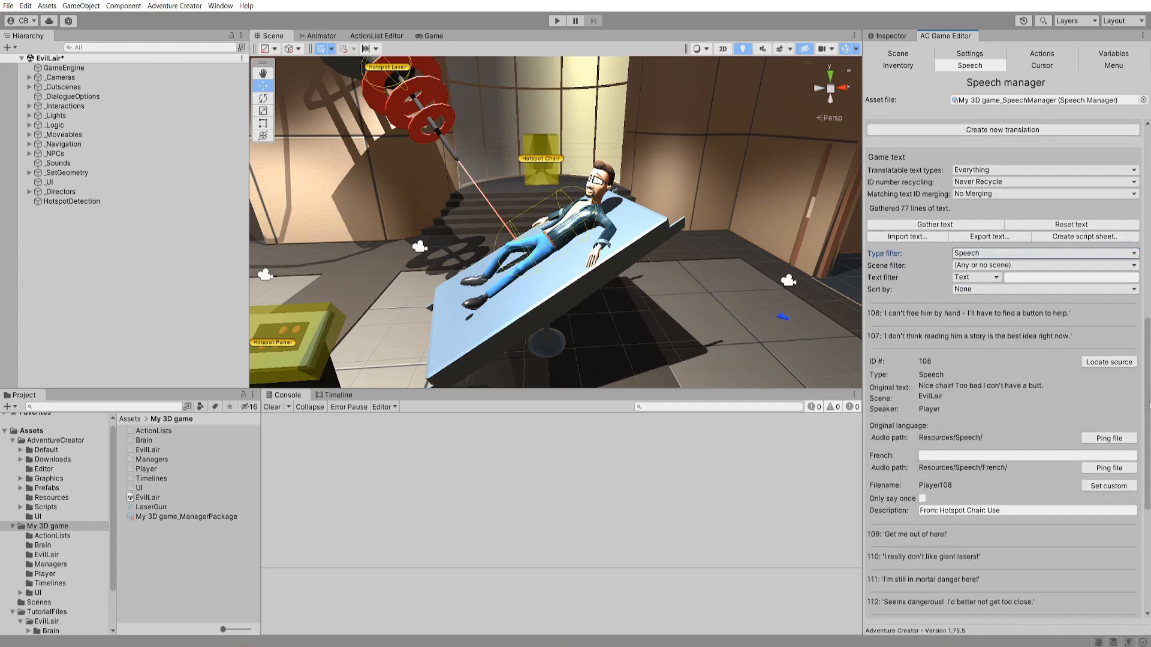
pyautogui.moveTo(1145, 424); pyautogui.dragTo(1145, 430)
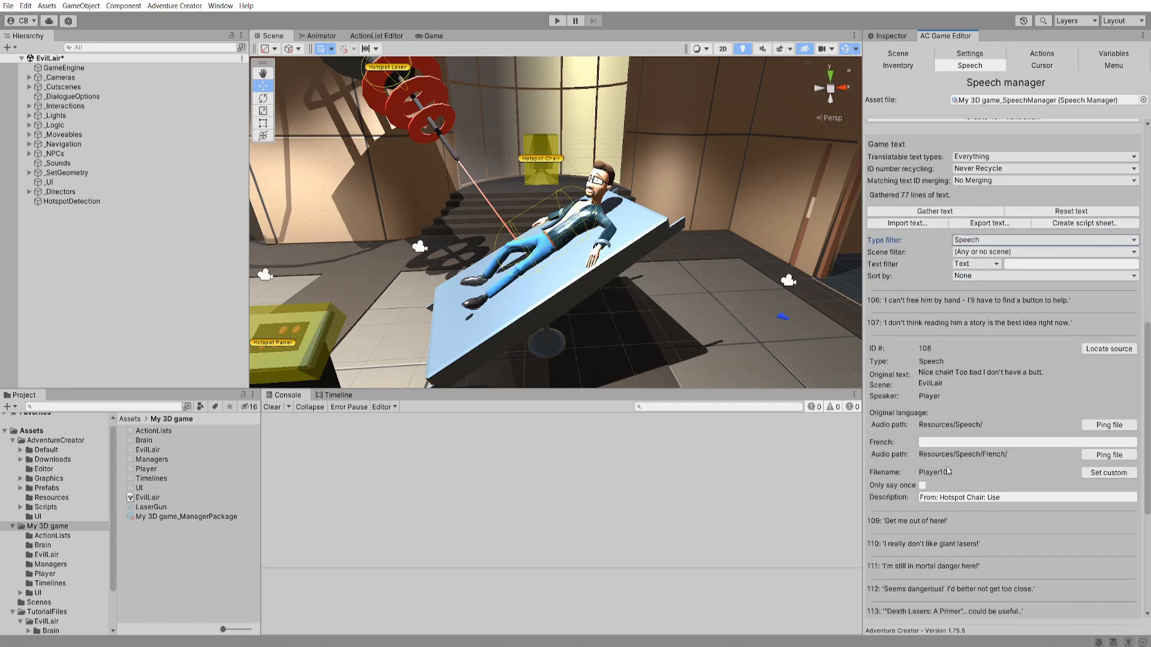
pyautogui.click(956, 441)
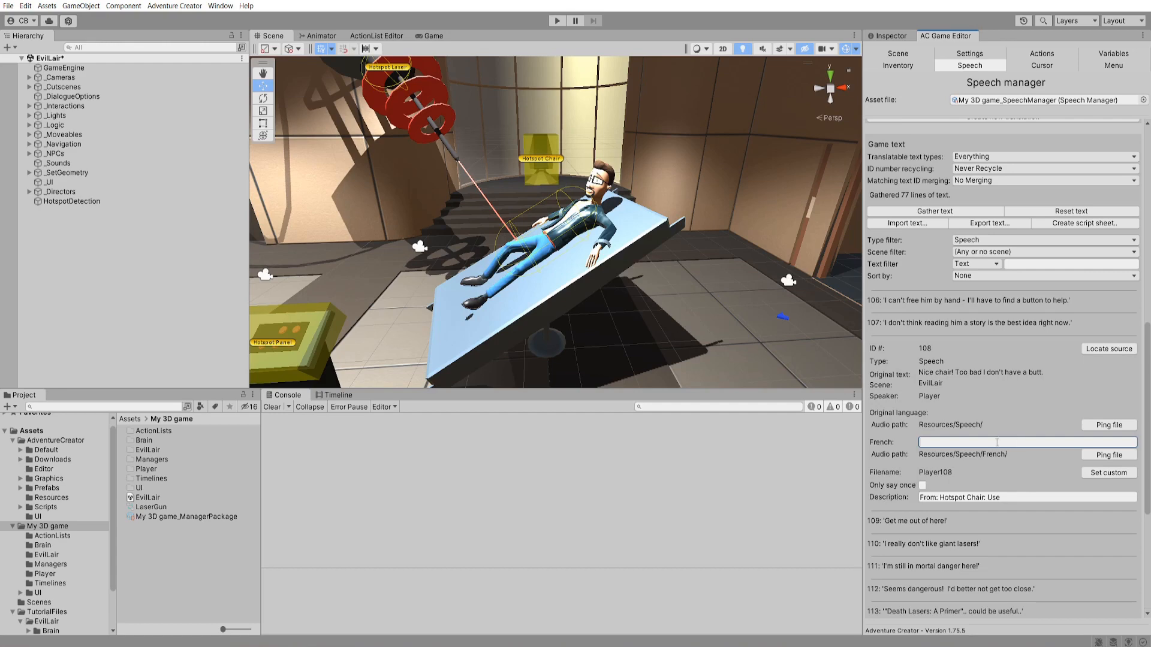
# - Export the game text as CSV with a third column for the French Display Text, and close the text export wizard
pyautogui.scroll(5, 1103, 426)
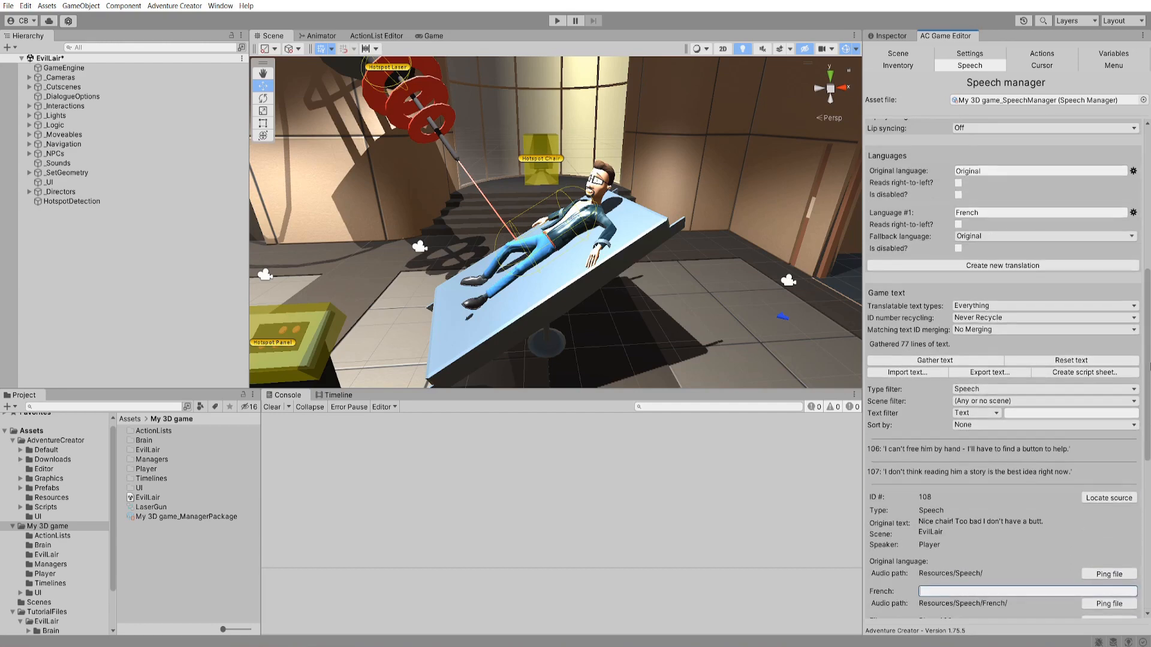
pyautogui.click(1011, 373)
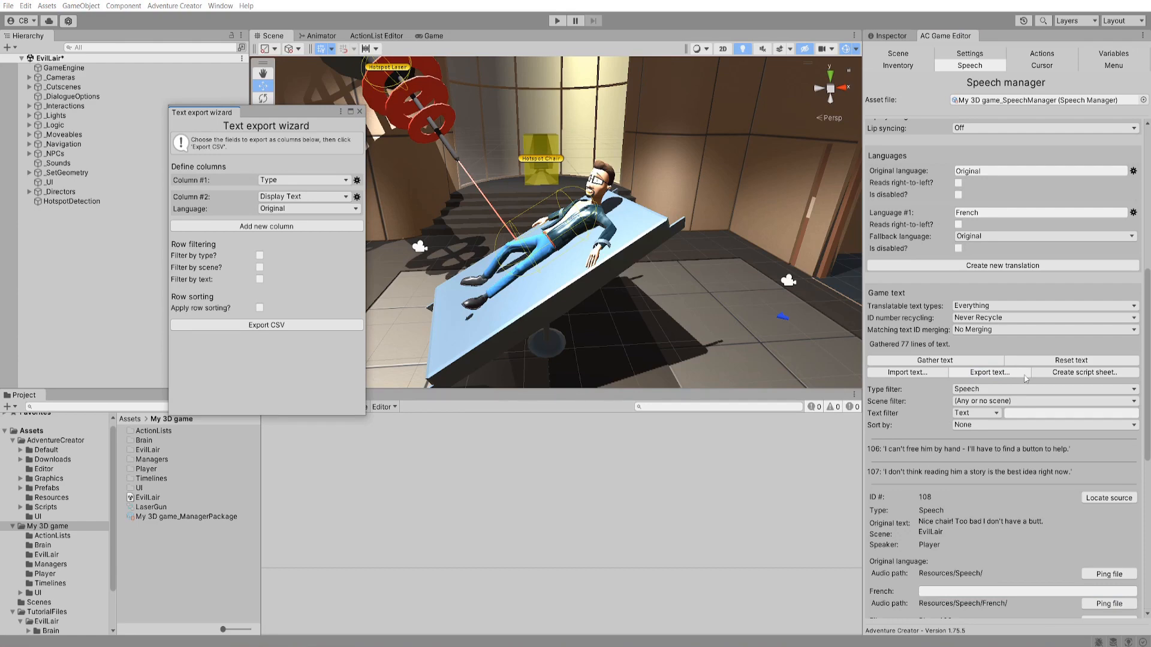
pyautogui.moveTo(274, 112); pyautogui.dragTo(539, 175)
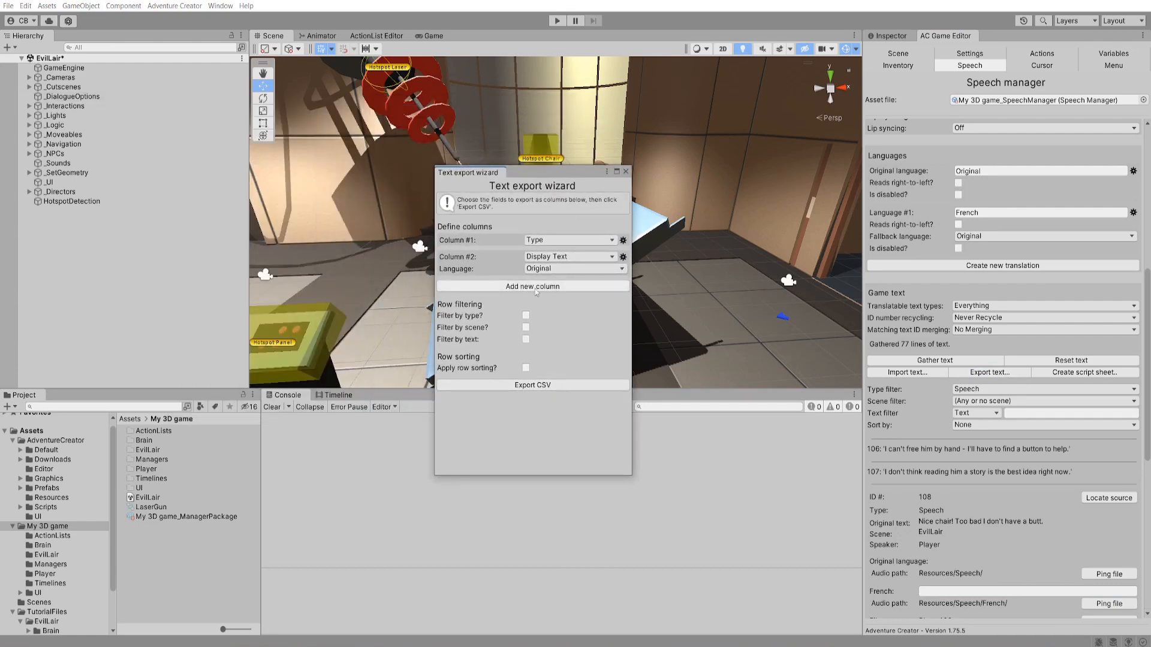
pyautogui.click(566, 285)
pyautogui.click(565, 298)
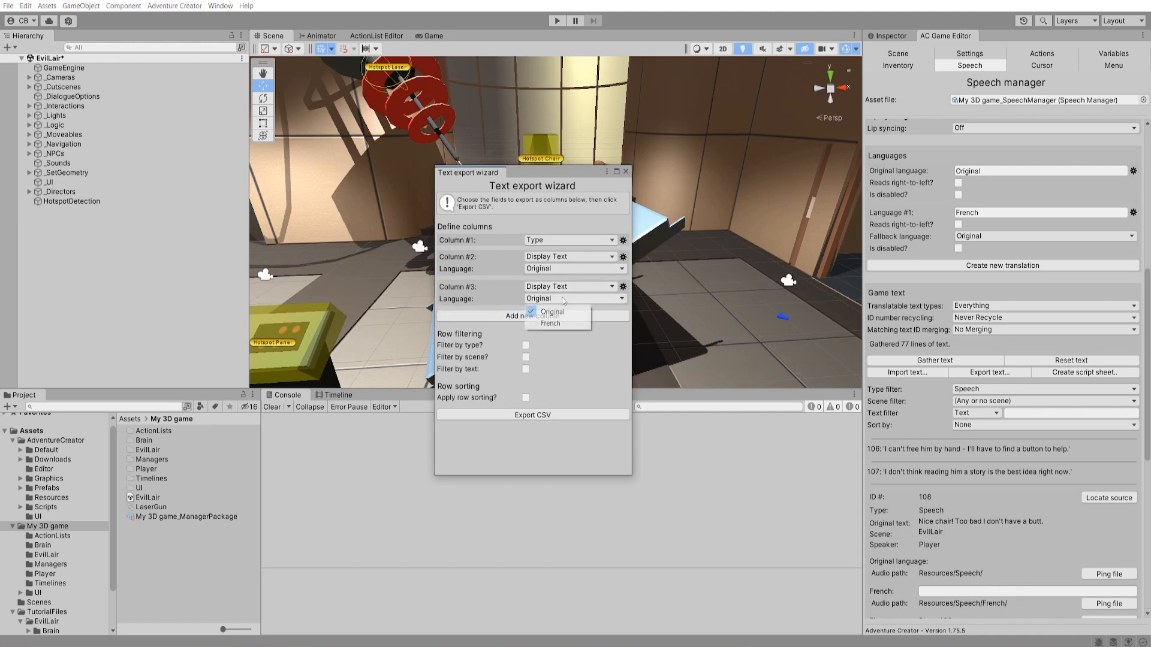
pyautogui.click(568, 323)
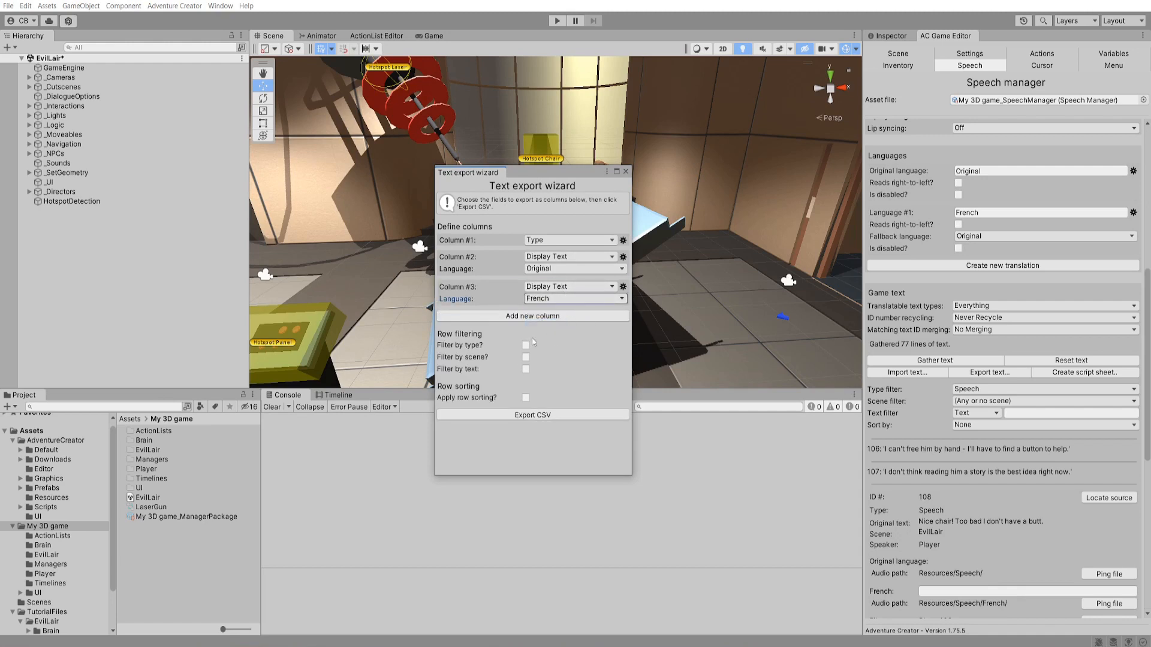
pyautogui.click(536, 414)
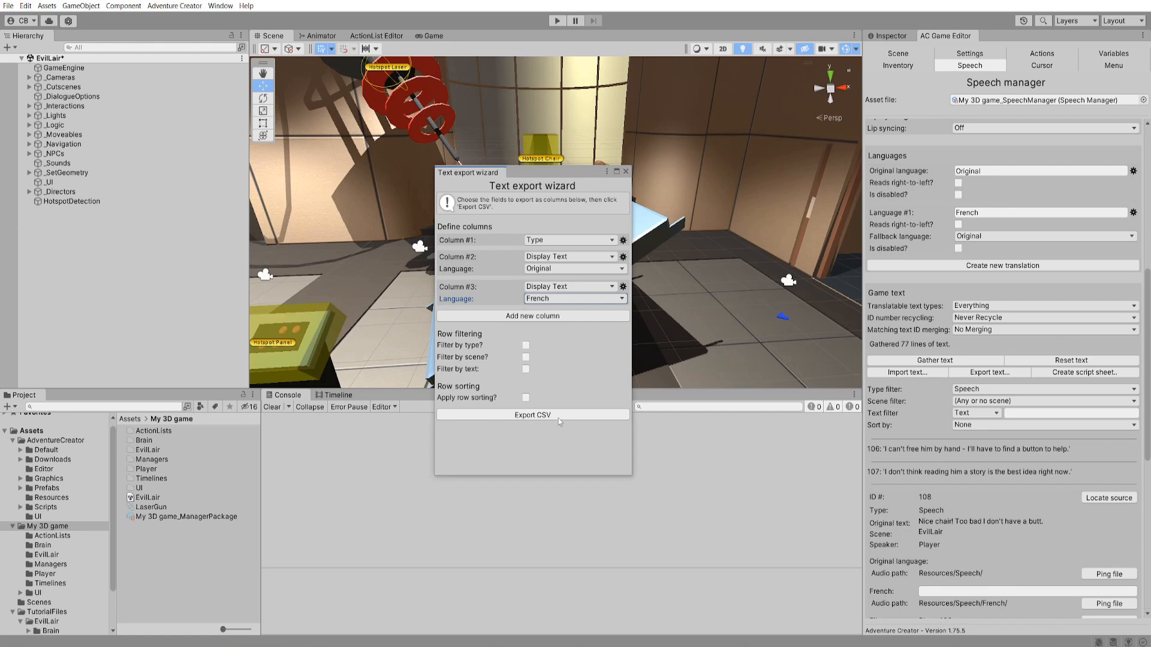
pyautogui.click(626, 172)
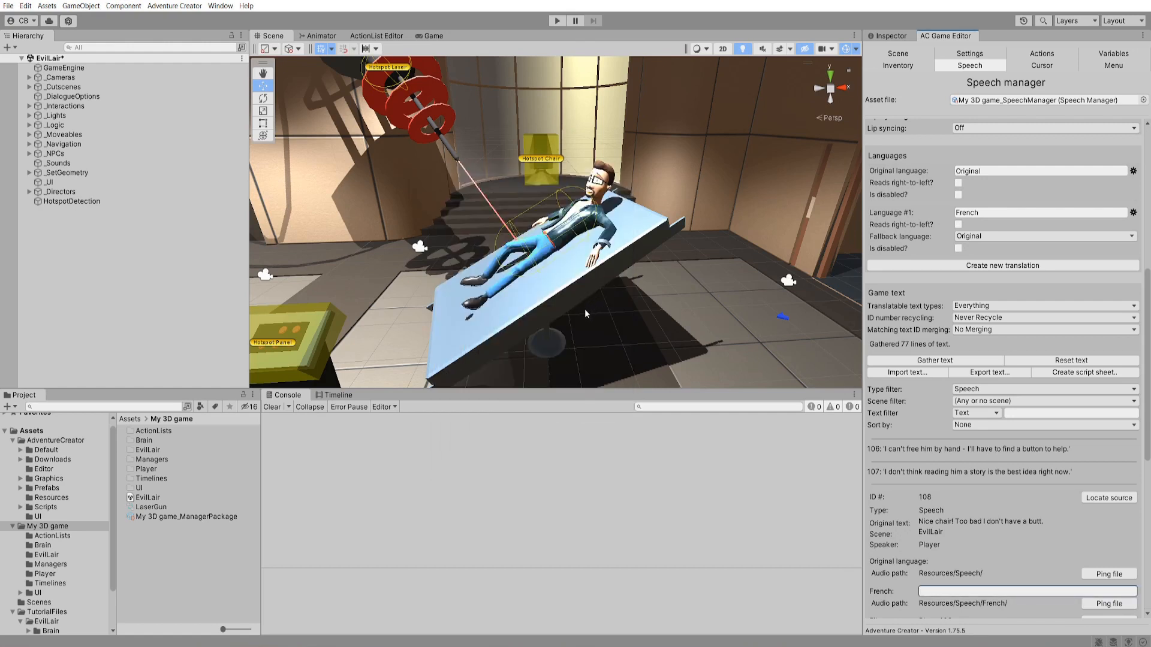
# - View and cancel the game text import prompt, and check the language options in the script sheet exporter
pyautogui.click(939, 374)
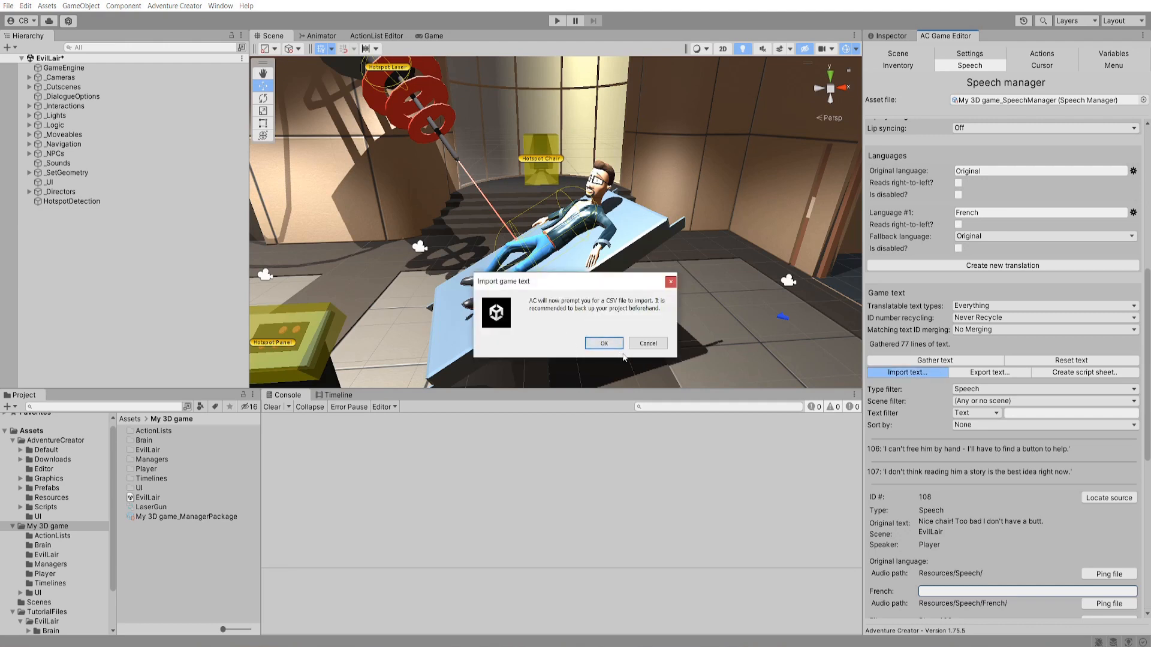
pyautogui.click(660, 347)
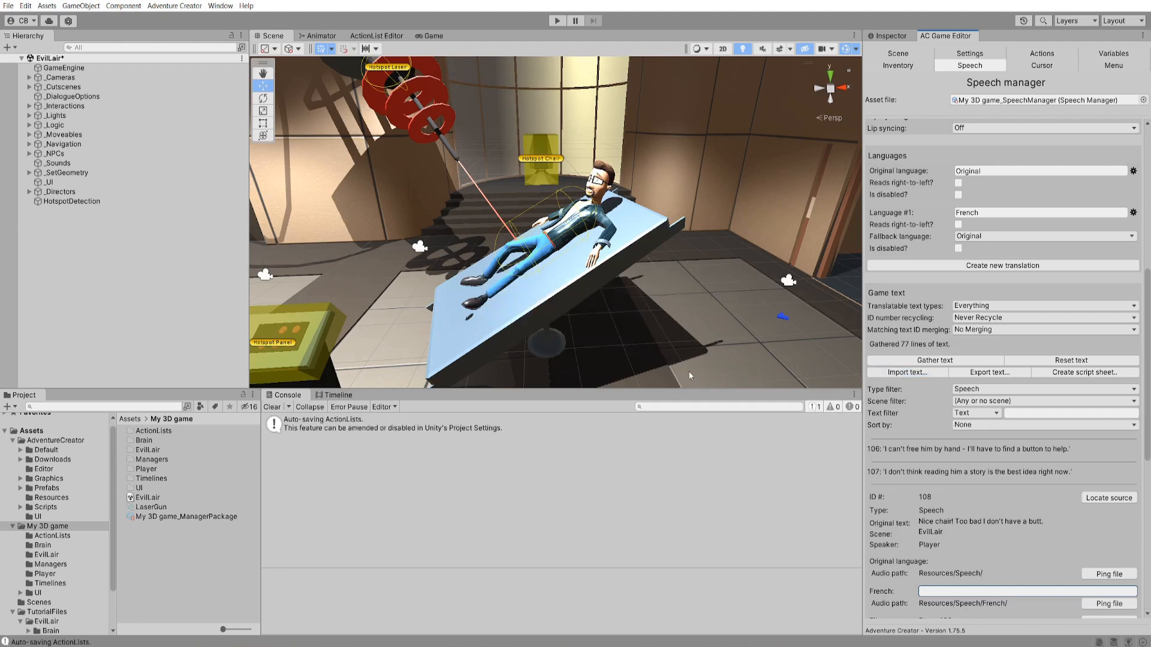
pyautogui.click(1119, 374)
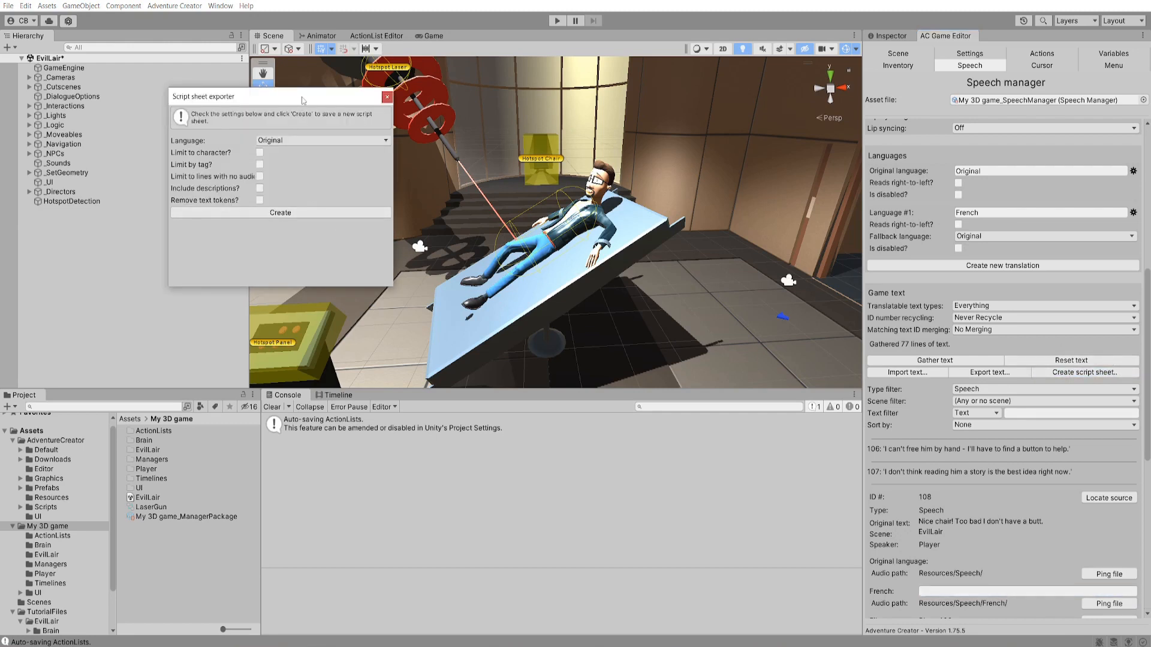
pyautogui.moveTo(303, 97); pyautogui.dragTo(337, 150)
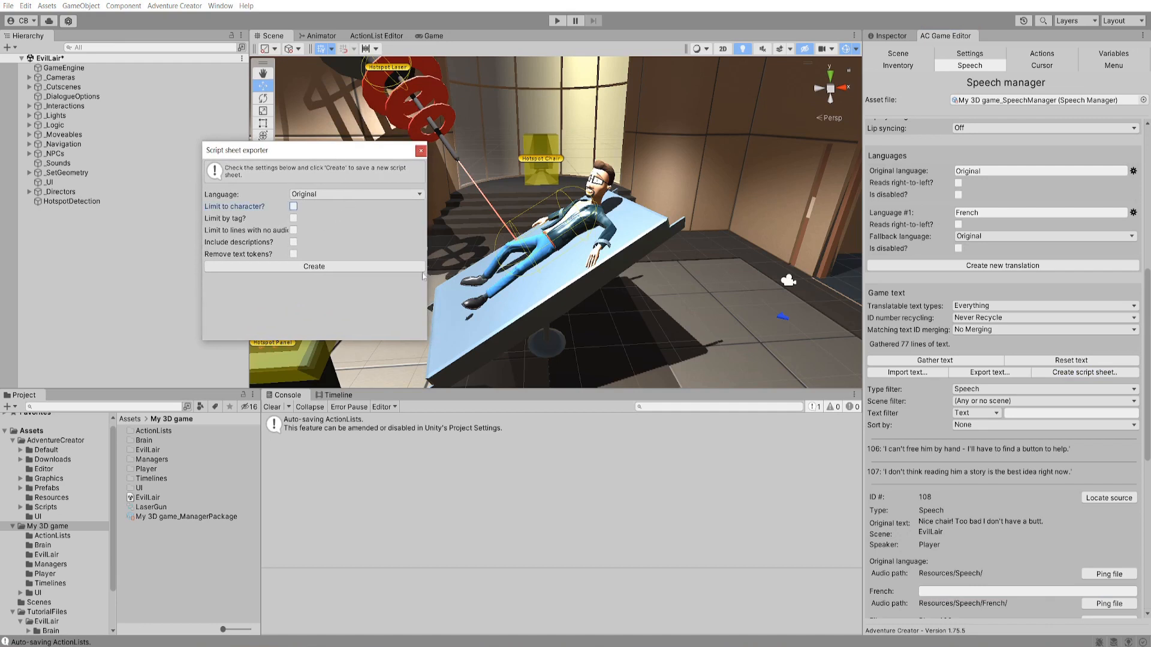
pyautogui.click(324, 194)
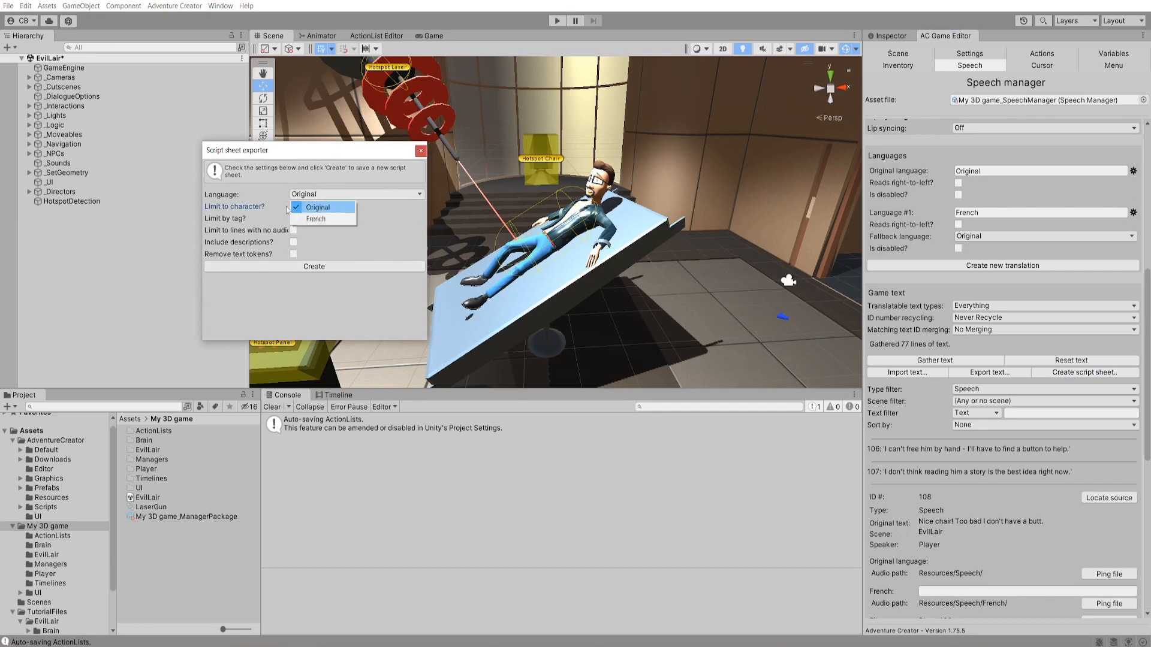
pyautogui.click(306, 205)
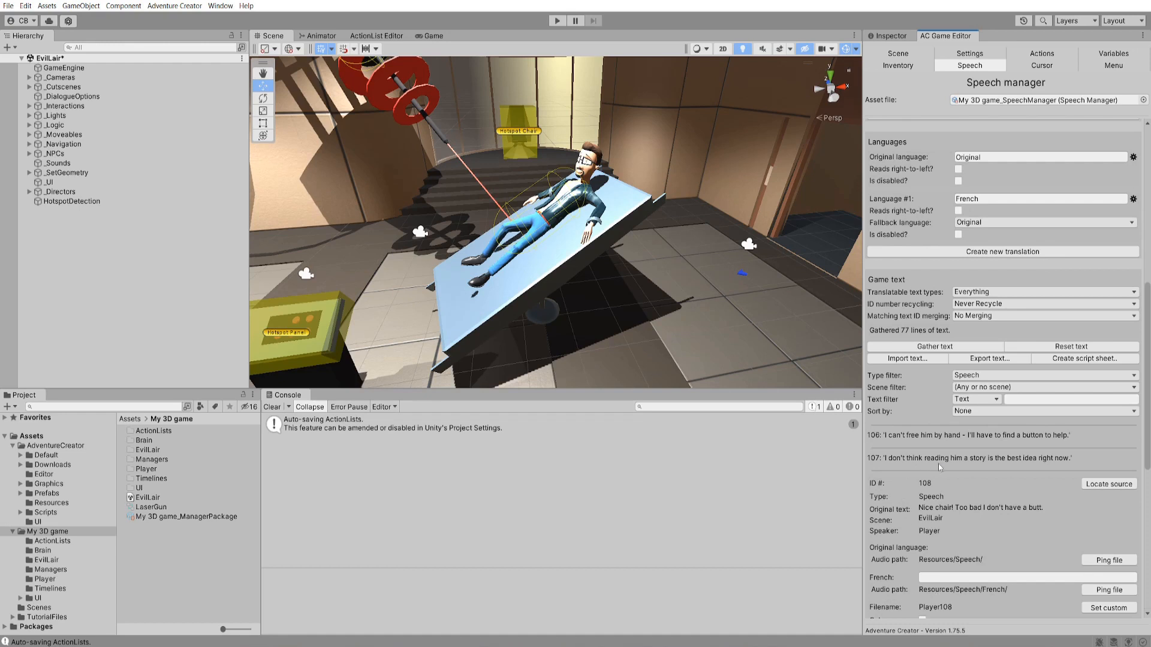
# - Expand speech line 107 and examine its audio paths, filename and French text field
pyautogui.click(953, 465)
pyautogui.scroll(-2, 959, 480)
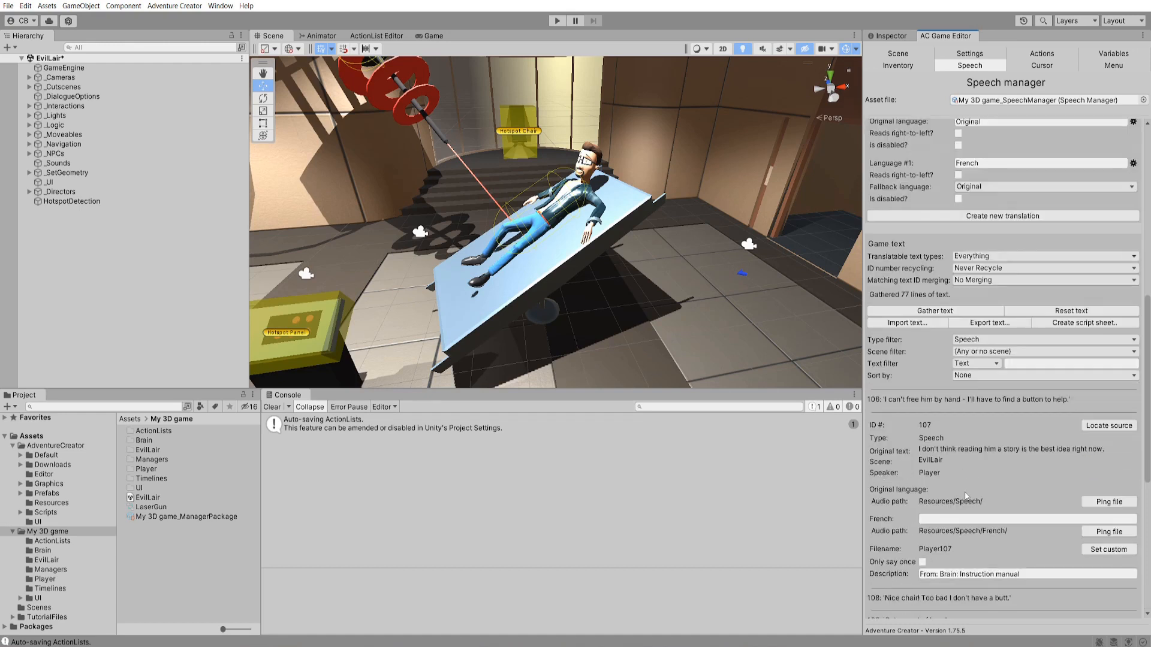
pyautogui.moveTo(1147, 405); pyautogui.dragTo(1149, 404)
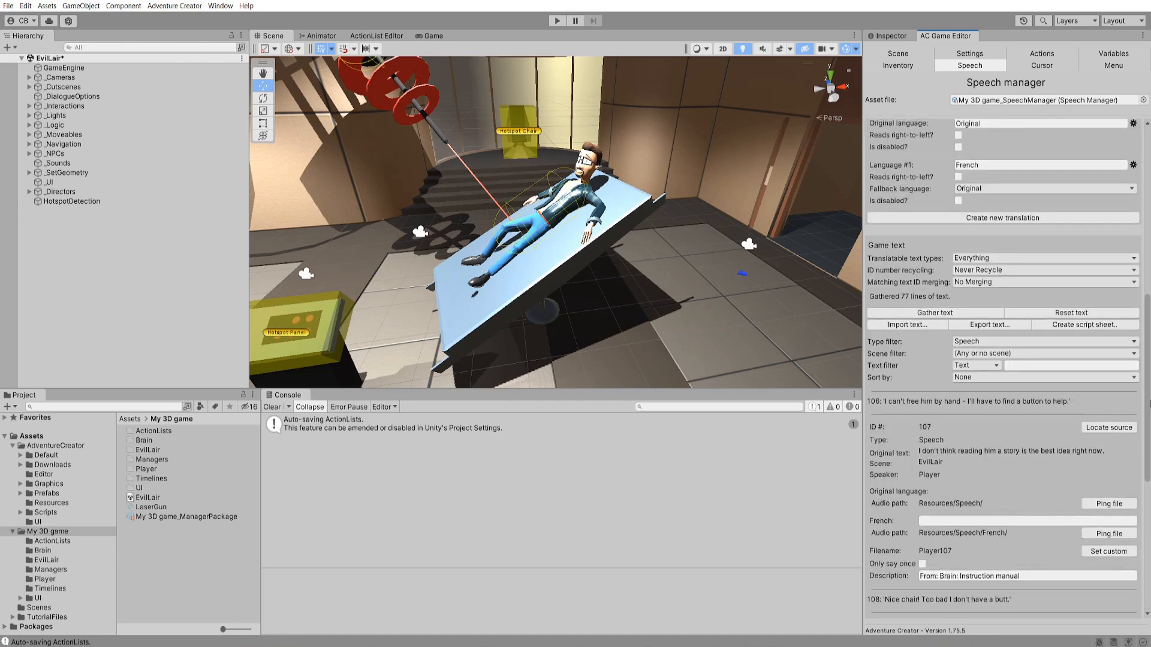
# - Set the speech files to be referenced By Direct Reference in the speech audio settings
pyautogui.scroll(10, 890, 230)
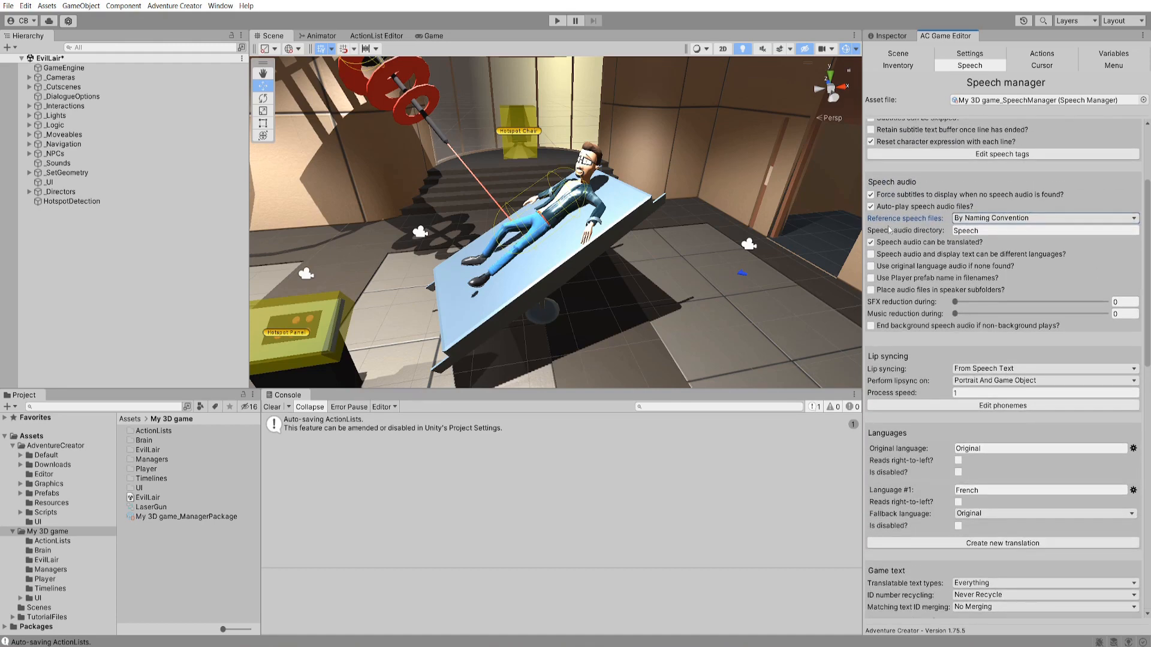
pyautogui.click(979, 220)
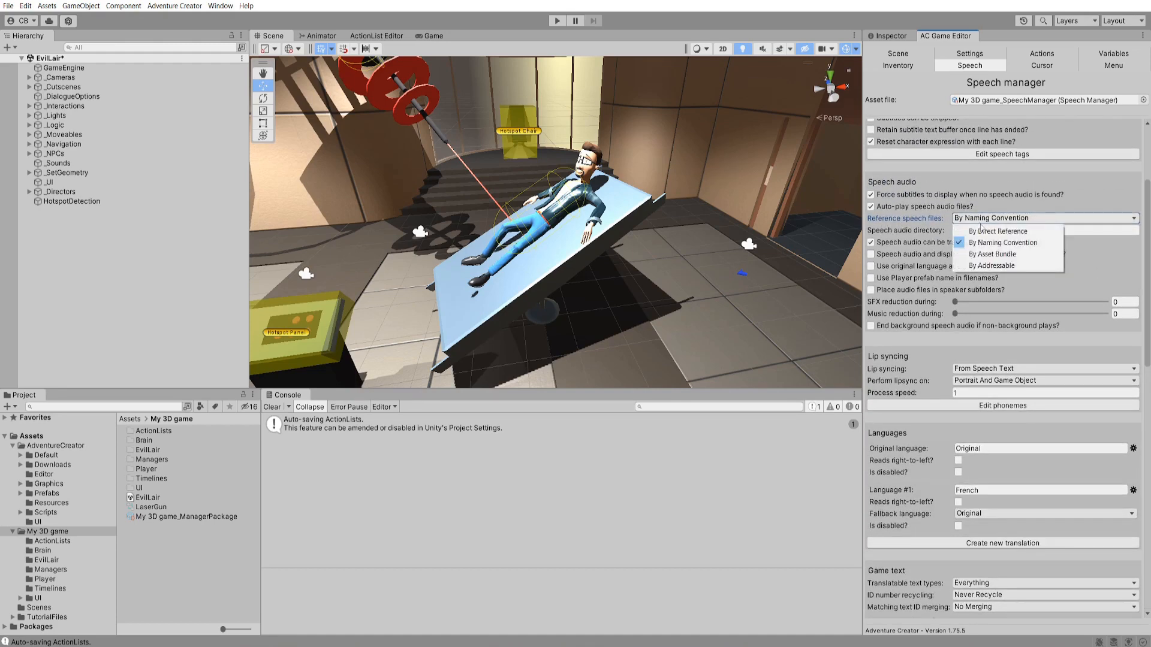
pyautogui.click(979, 231)
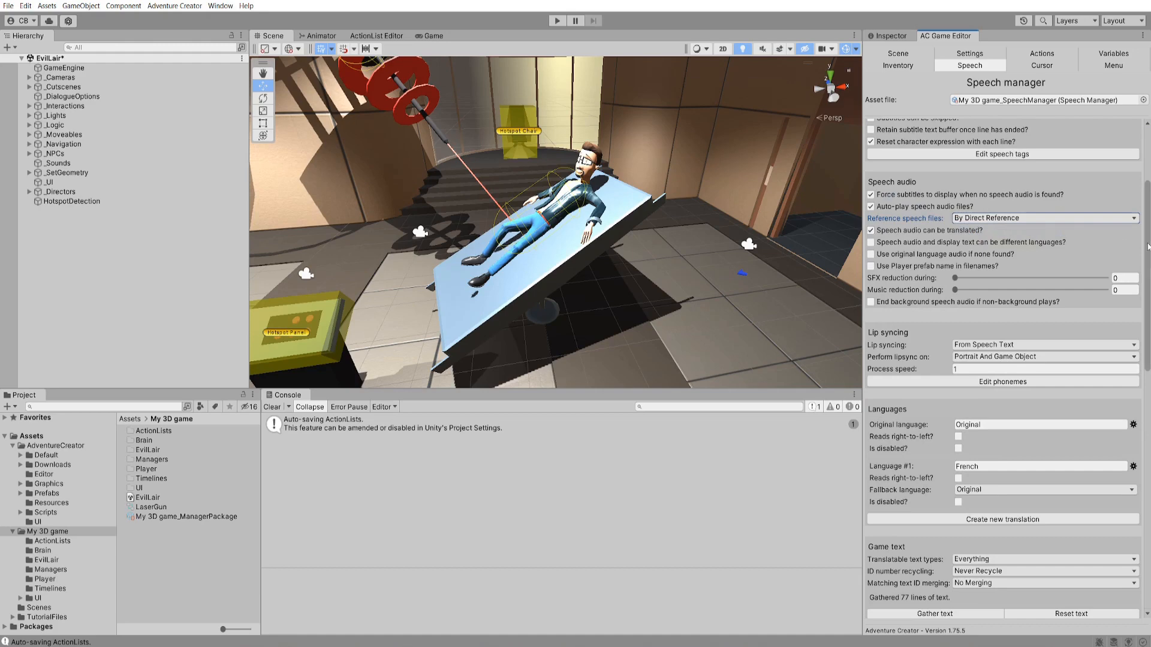
pyautogui.scroll(-15, 1088, 413)
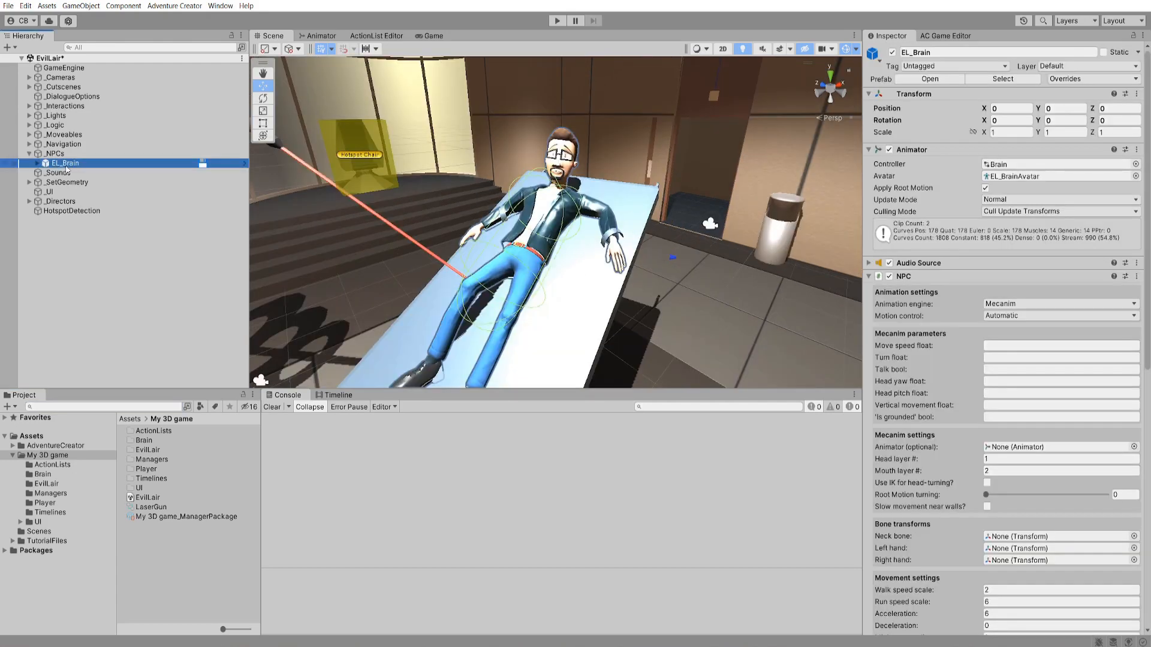
# - Select the Brain mesh under EL_Brain and test its expression and phoneme blendshapes, returning every weight to 0
pyautogui.click(37, 163)
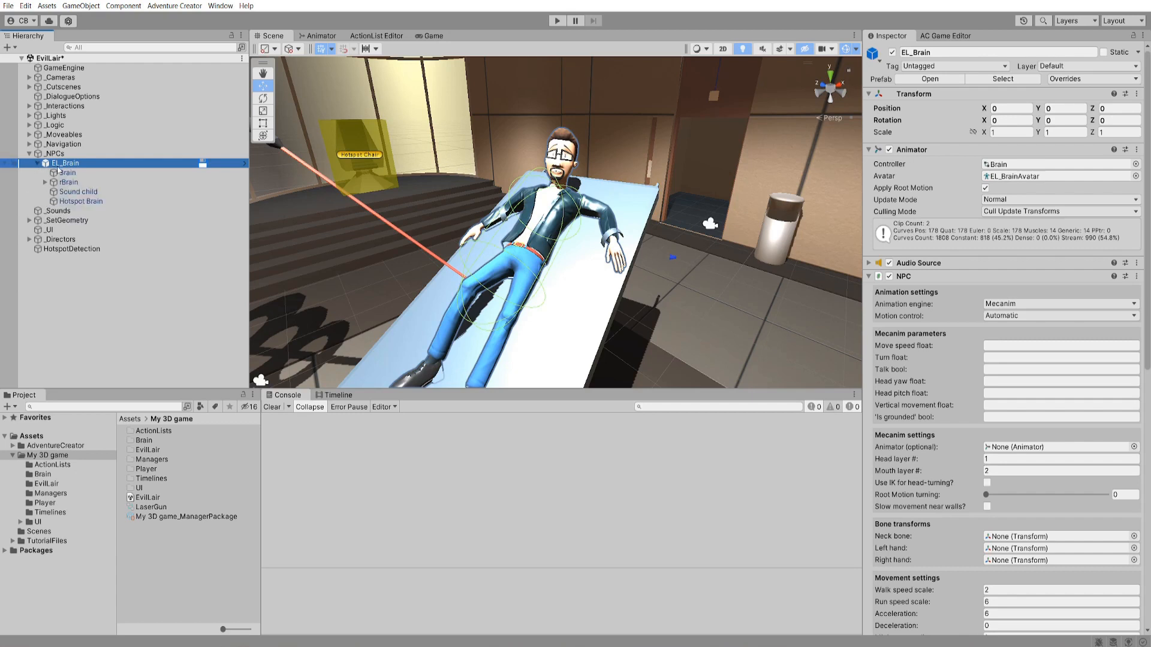
pyautogui.click(63, 173)
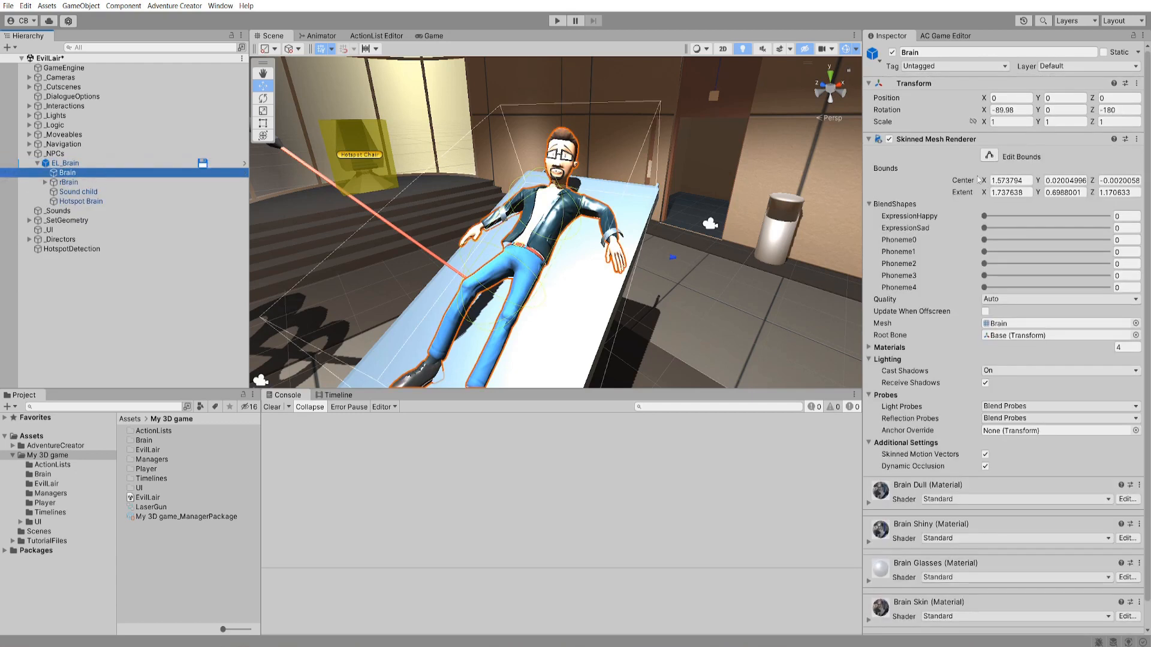
pyautogui.click(893, 213)
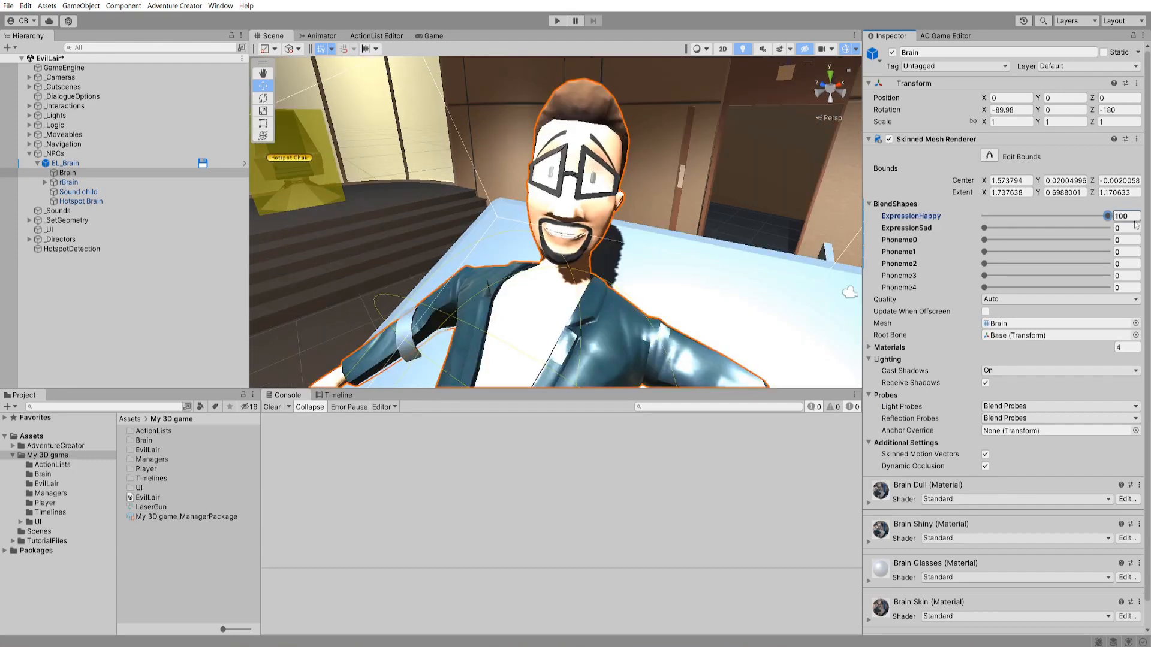
pyautogui.moveTo(984, 227); pyautogui.dragTo(989, 271)
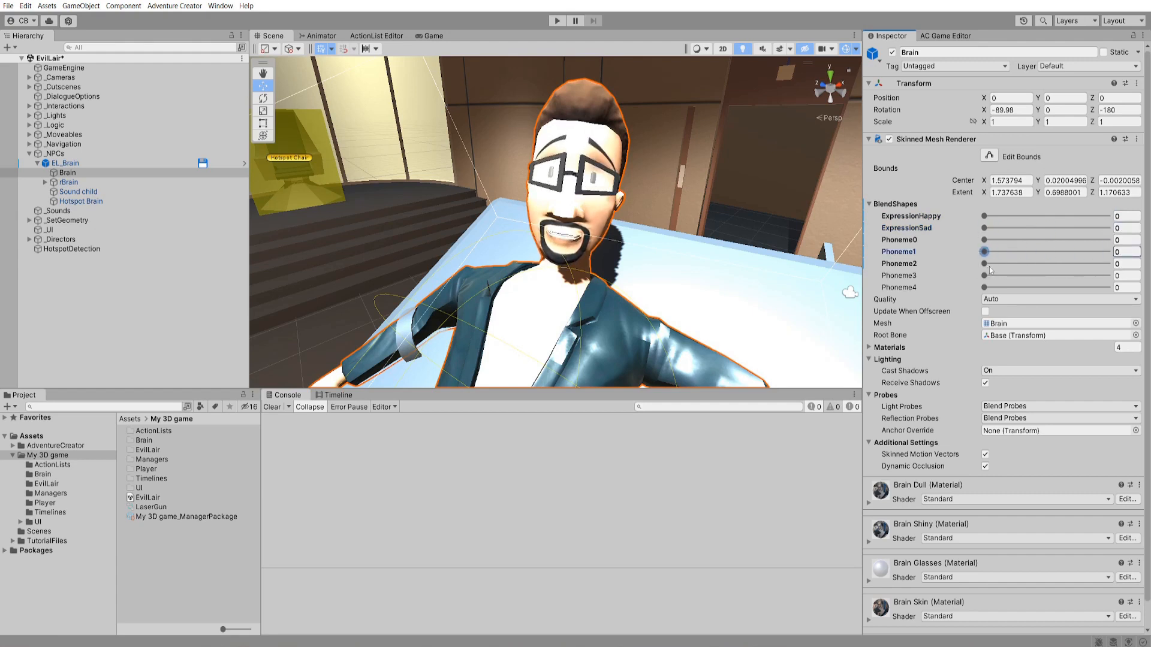
pyautogui.click(984, 264)
pyautogui.moveTo(984, 275)
pyautogui.mouseDown()
pyautogui.moveTo(1031, 276)
pyautogui.moveTo(984, 276)
pyautogui.mouseUp()
pyautogui.click(984, 288)
# - Add Adventure Creator's Shapeable component to the Brain mesh
pyautogui.scroll(-2, 910, 180)
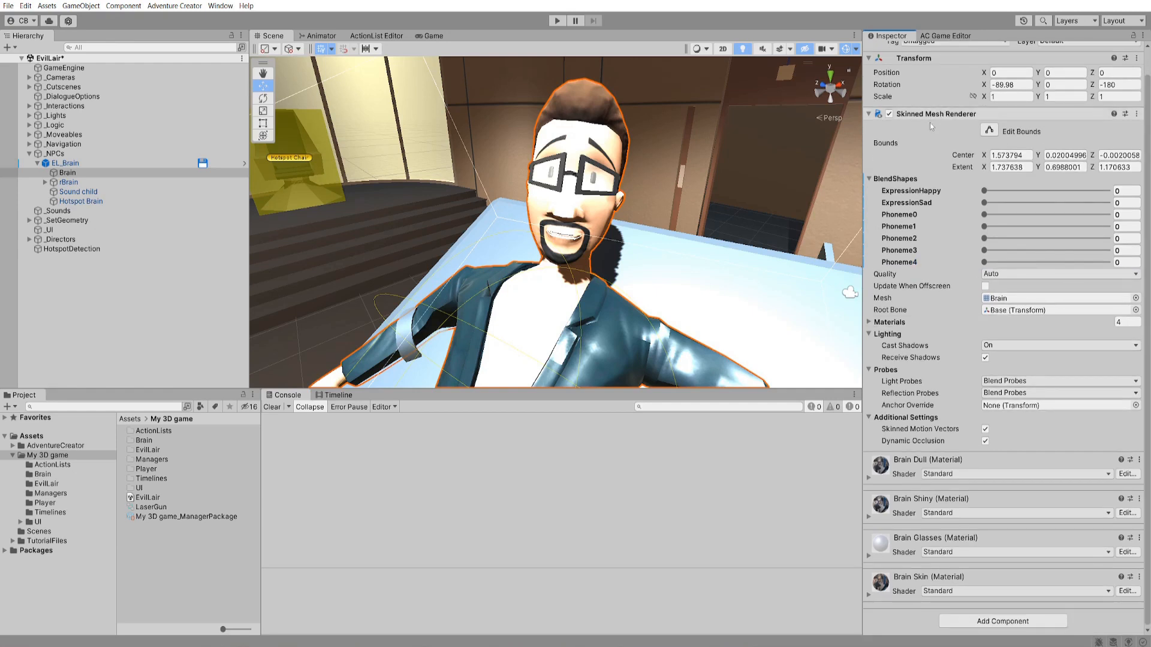
pyautogui.click(1006, 622)
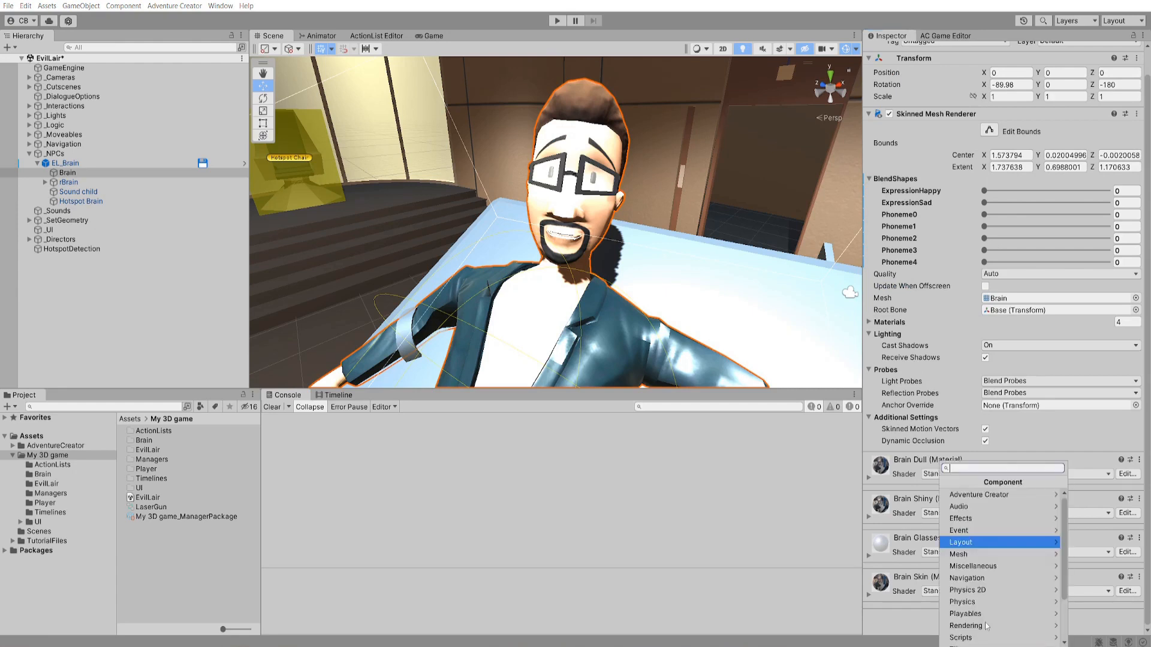
pyautogui.click(983, 495)
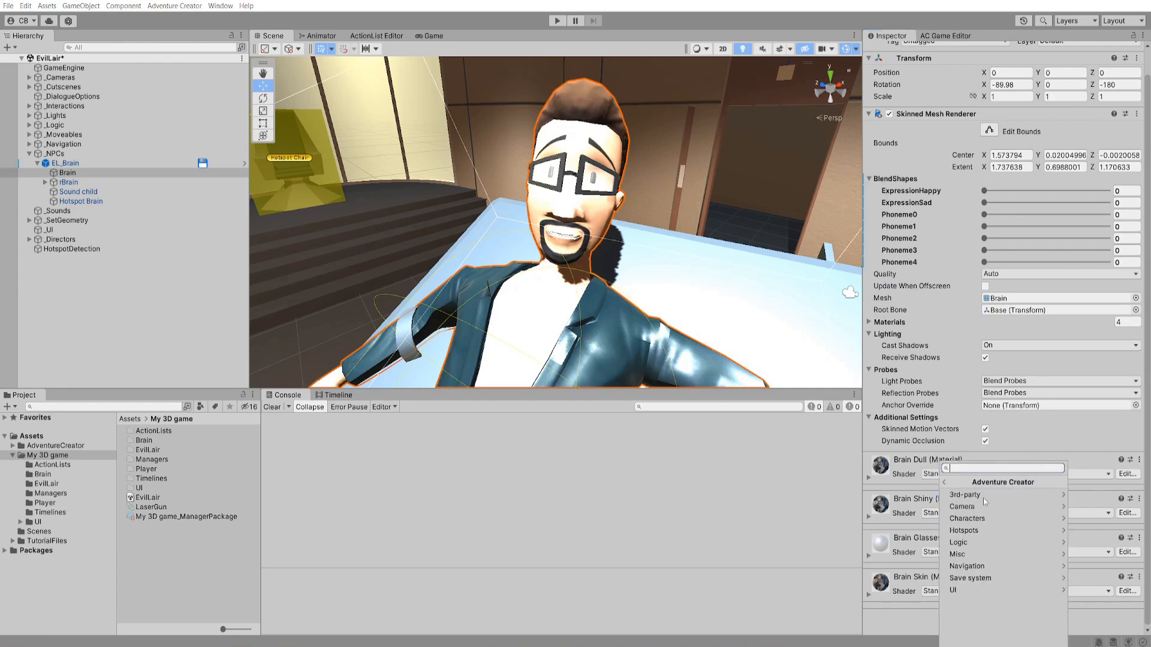
pyautogui.click(987, 550)
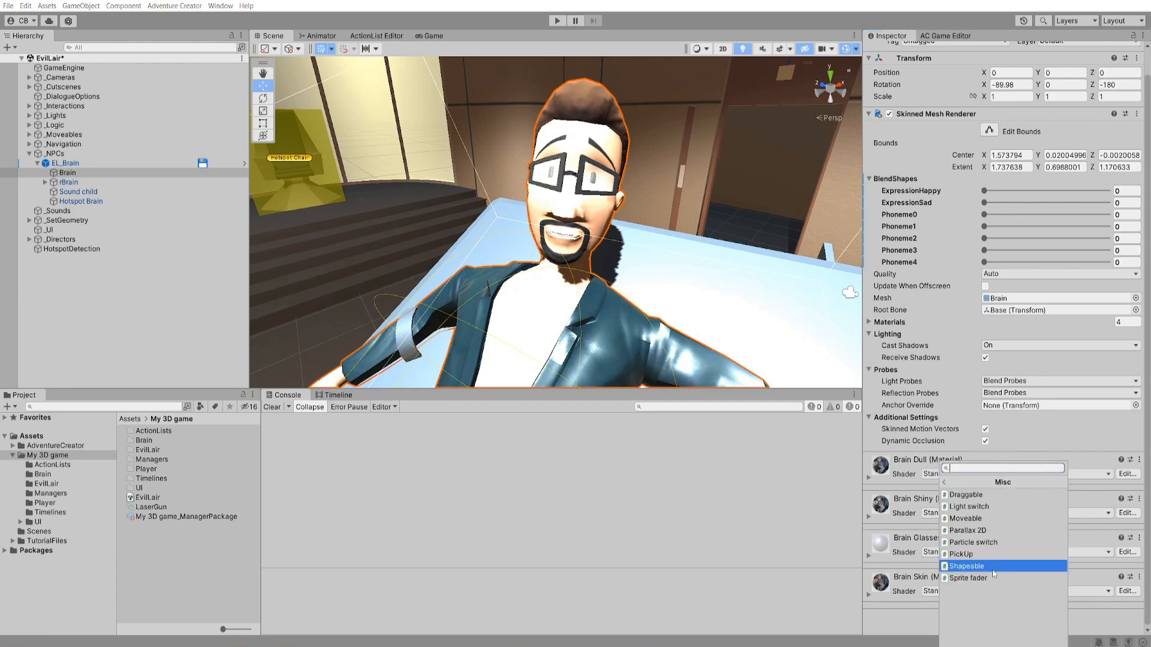
pyautogui.click(987, 566)
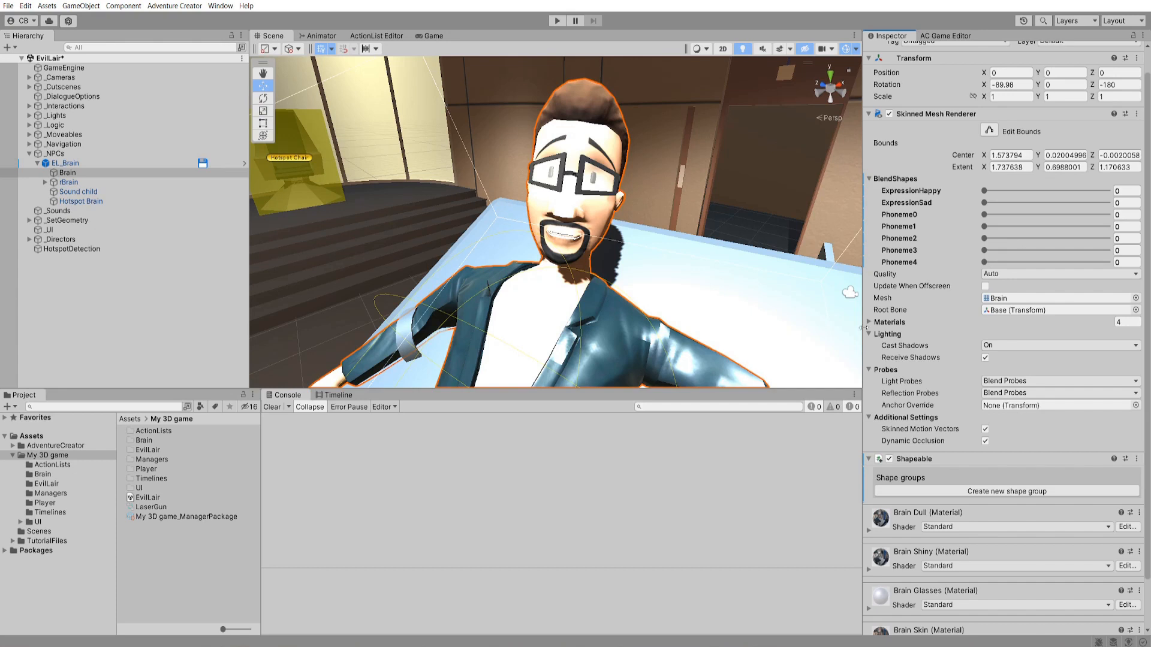
# - Create a shape group in the Shapeable component and label it Expresssion
pyautogui.click(1059, 492)
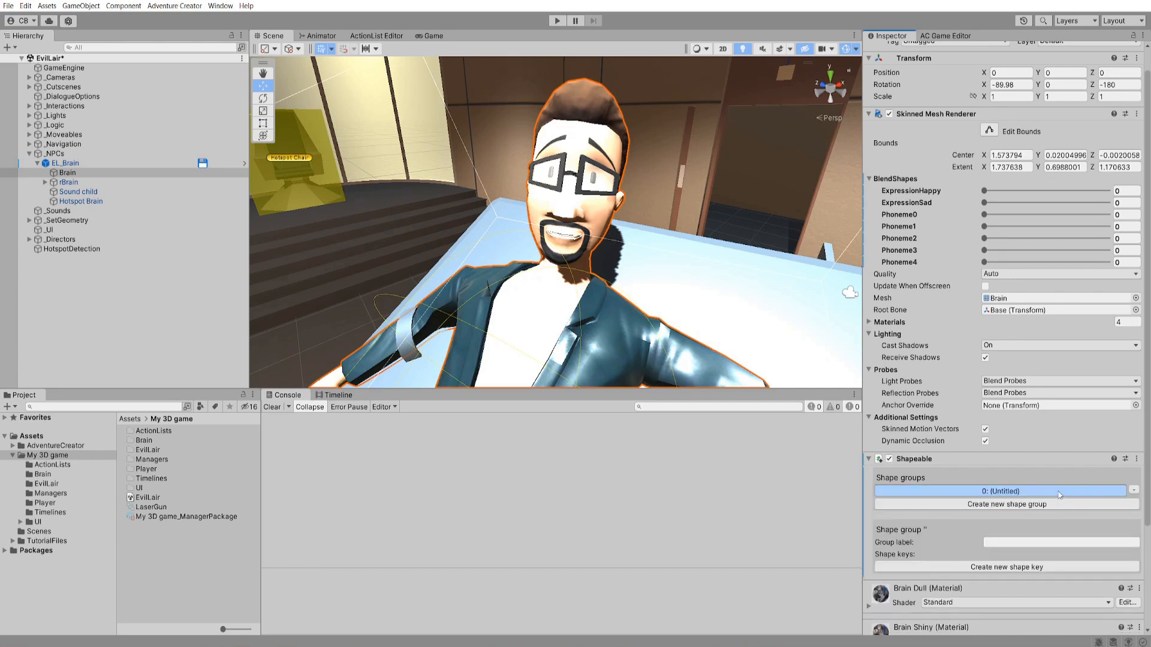
pyautogui.click(1019, 538)
pyautogui.write('Ex')
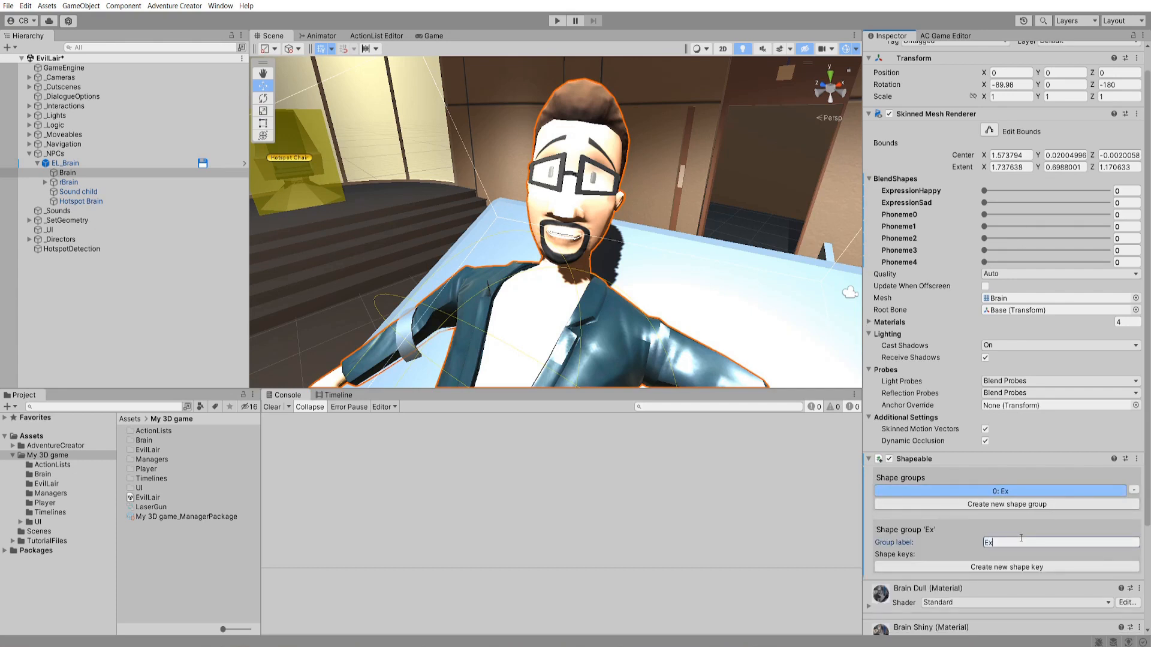
pyautogui.write('presssion')
# - Create a shape key labelled Happy in the Expresssion group
pyautogui.click(992, 567)
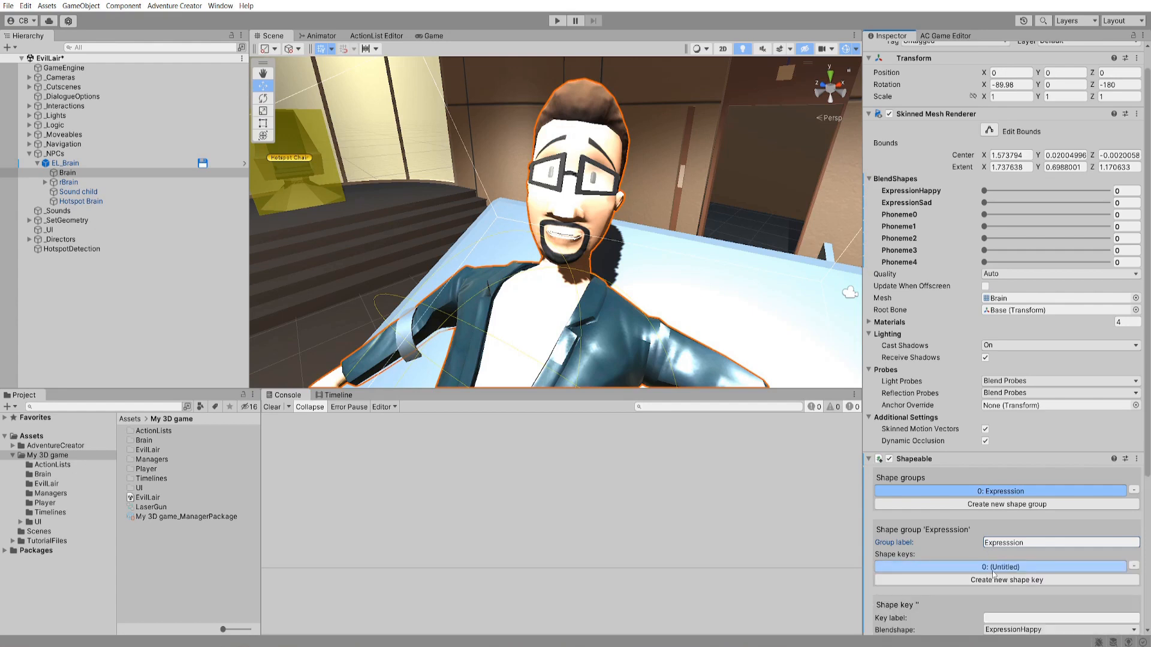
pyautogui.click(1011, 617)
pyautogui.write('H')
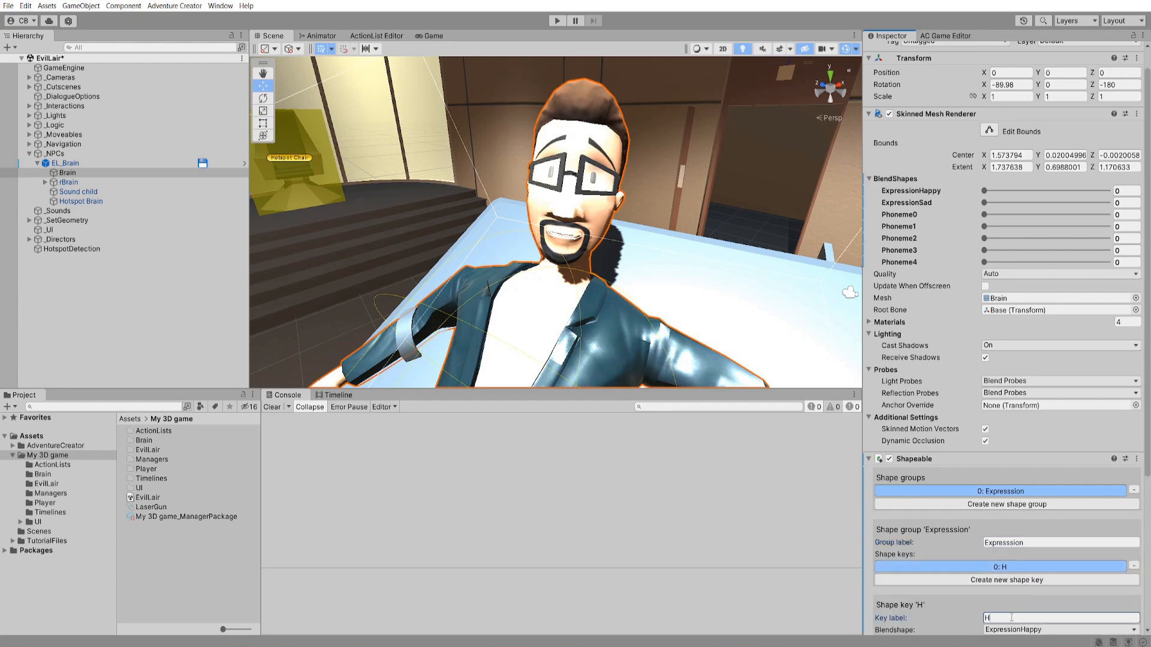
pyautogui.write('appy')
# - Create a second shape key labelled Sad and assign it the ExpressionSad blendshape
pyautogui.click(1009, 580)
pyautogui.scroll(-2, 1009, 586)
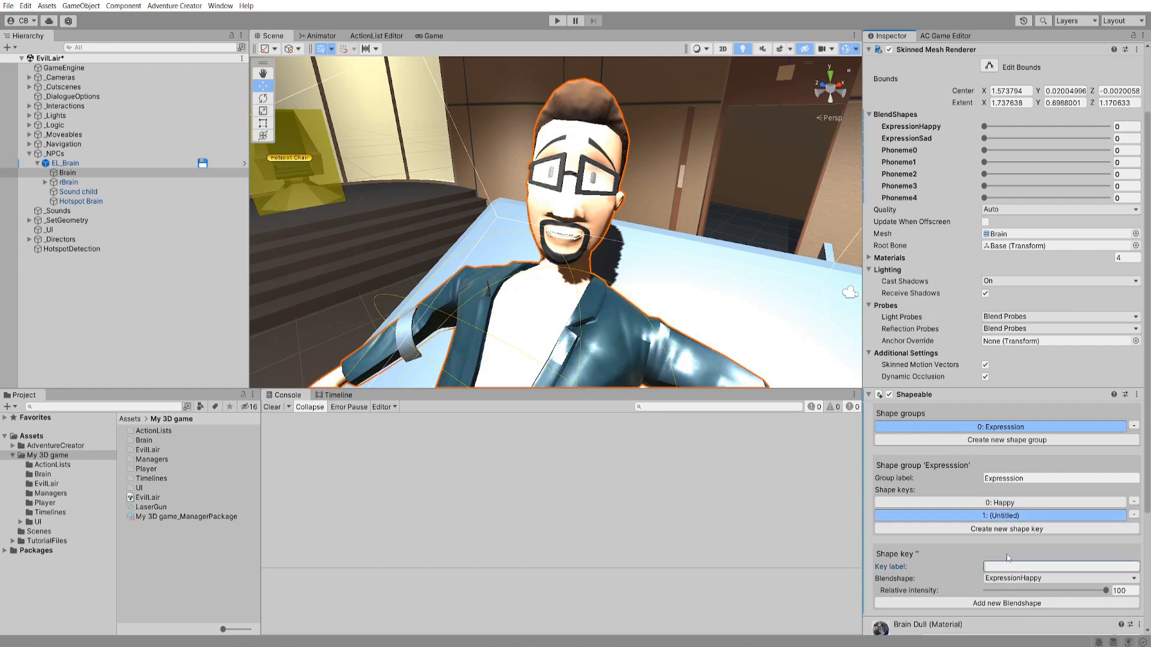
pyautogui.write('Sad')
pyautogui.click(1005, 579)
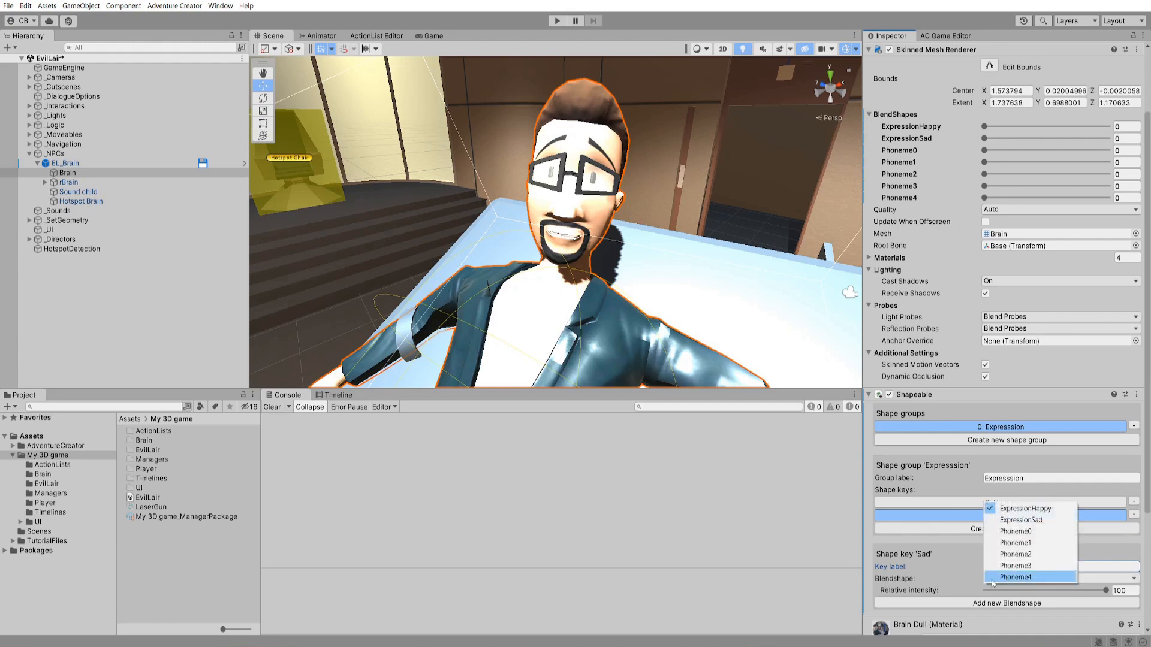
pyautogui.click(1047, 520)
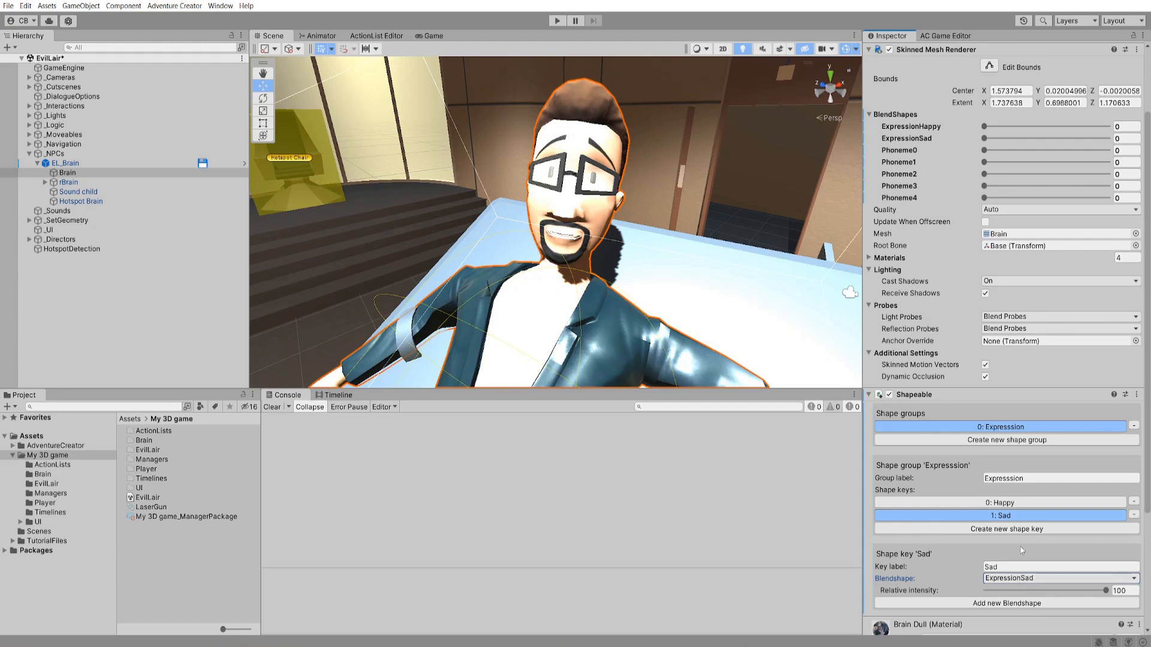
# - Select the Happy shape key and set its blendshape to ExpressionHappy
pyautogui.click(1009, 503)
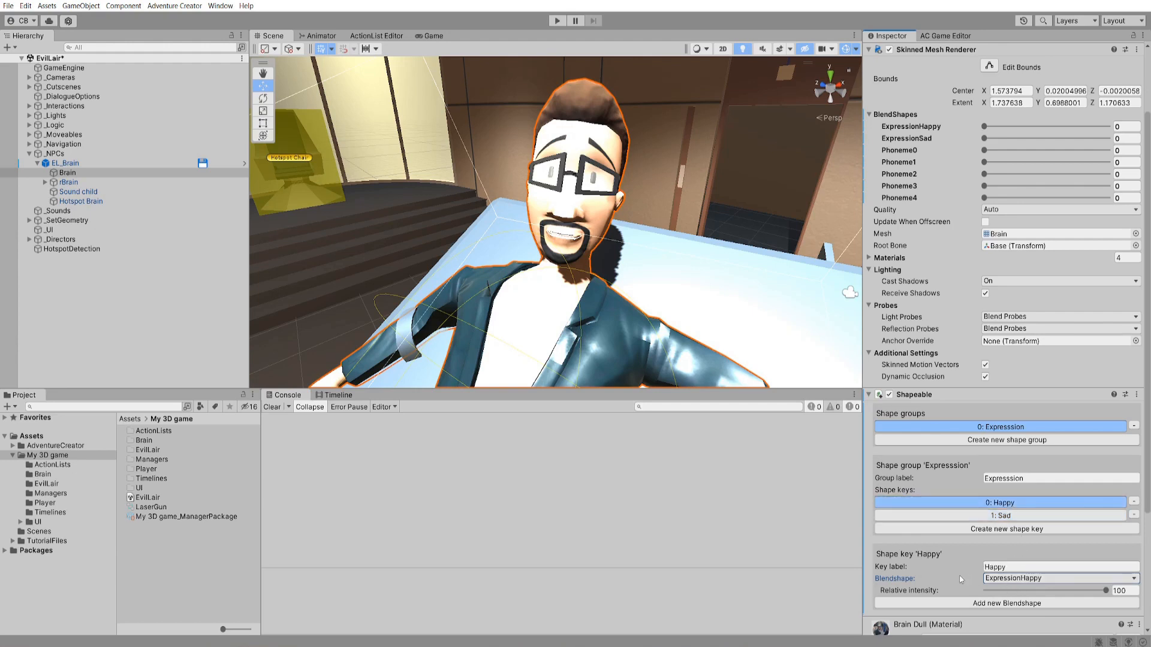
pyautogui.click(1016, 579)
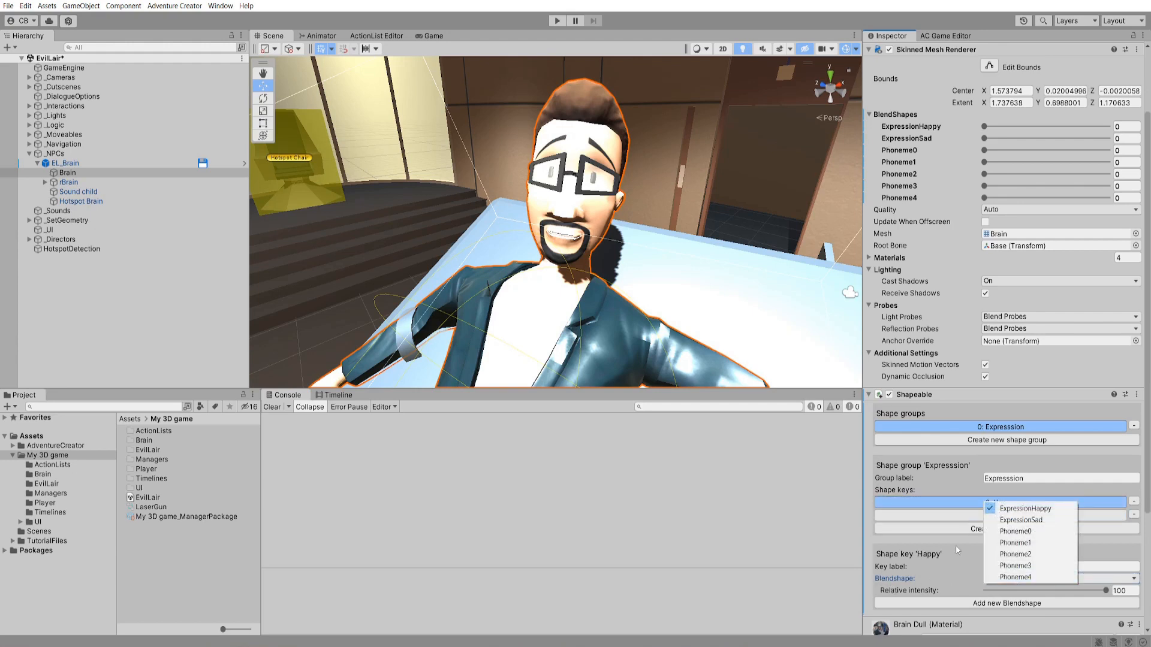
pyautogui.click(1025, 508)
# - Try adding a second blendshape to the Happy shape key, and remove it again
pyautogui.scroll(-2, 1029, 547)
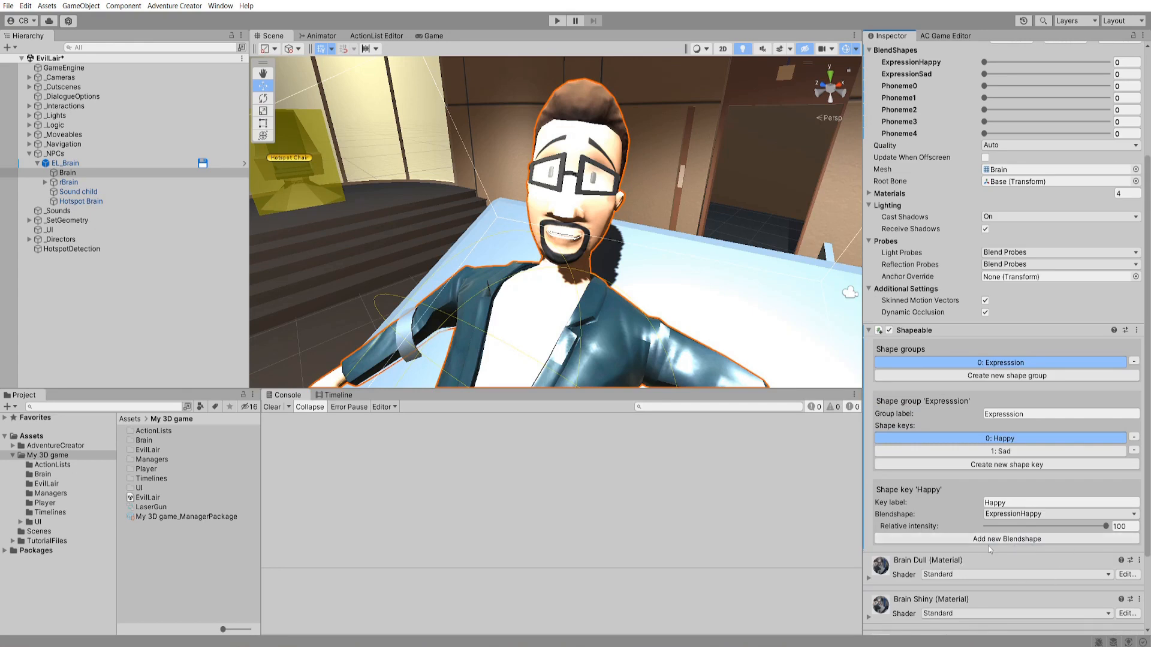
pyautogui.click(1033, 540)
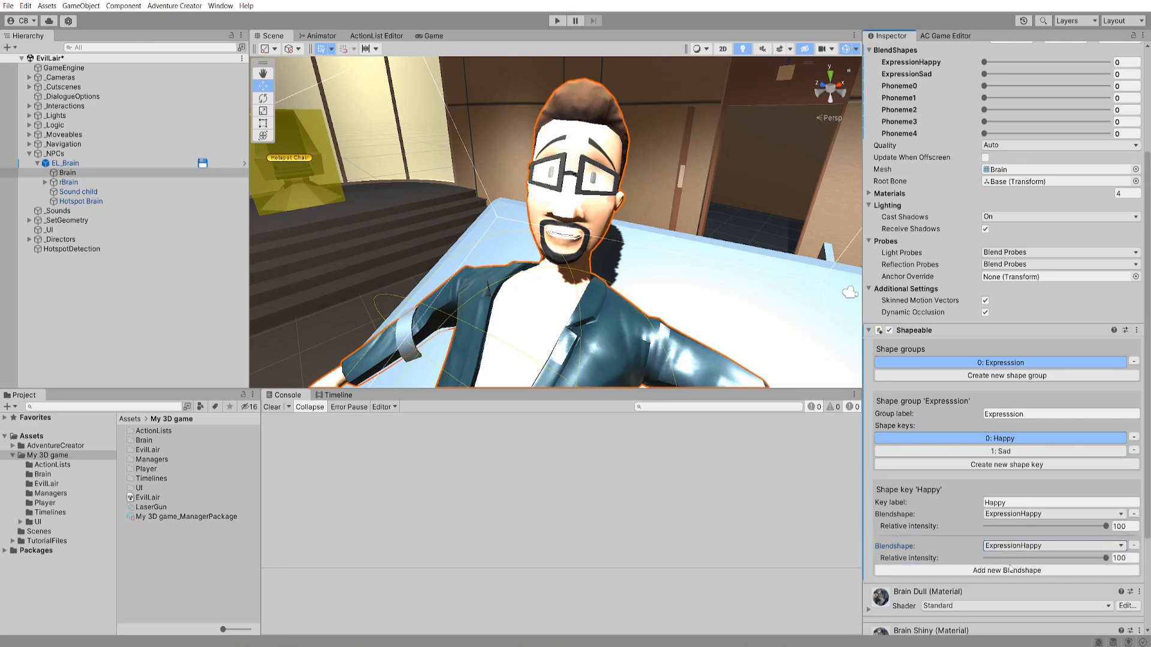
pyautogui.click(1039, 547)
pyautogui.click(1028, 581)
pyautogui.moveTo(1106, 558)
pyautogui.mouseDown()
pyautogui.moveTo(1022, 560)
pyautogui.moveTo(1106, 560)
pyautogui.mouseUp()
pyautogui.click(1134, 545)
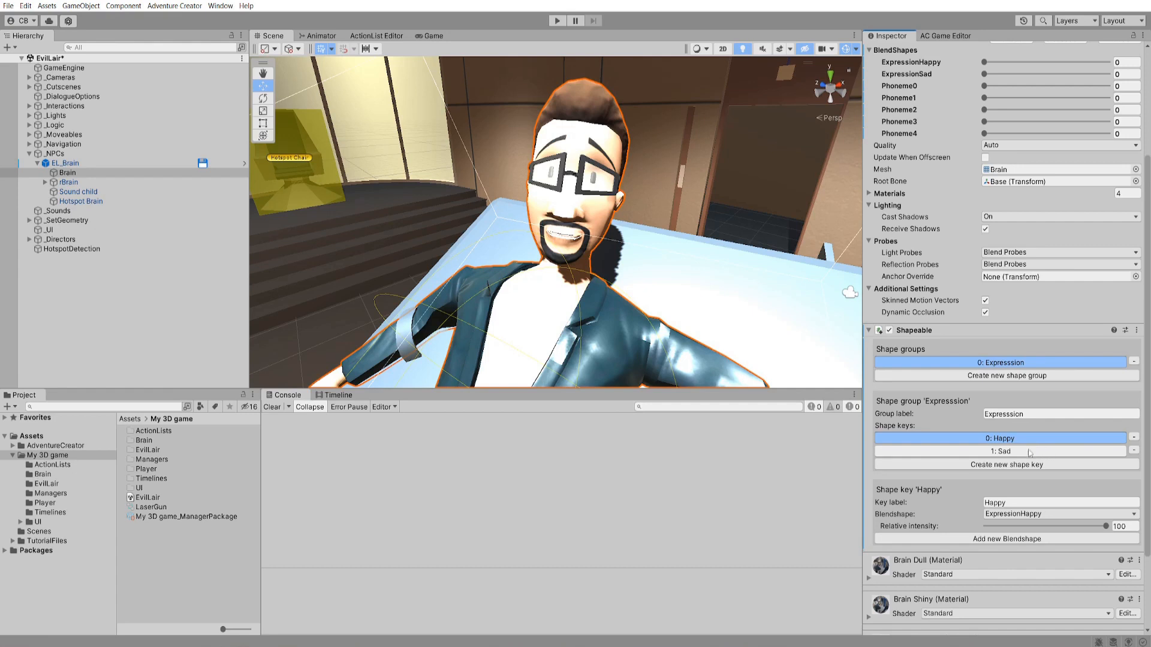
# - Open the Brain: Talk to interaction in the ActionList Editor
pyautogui.click(28, 107)
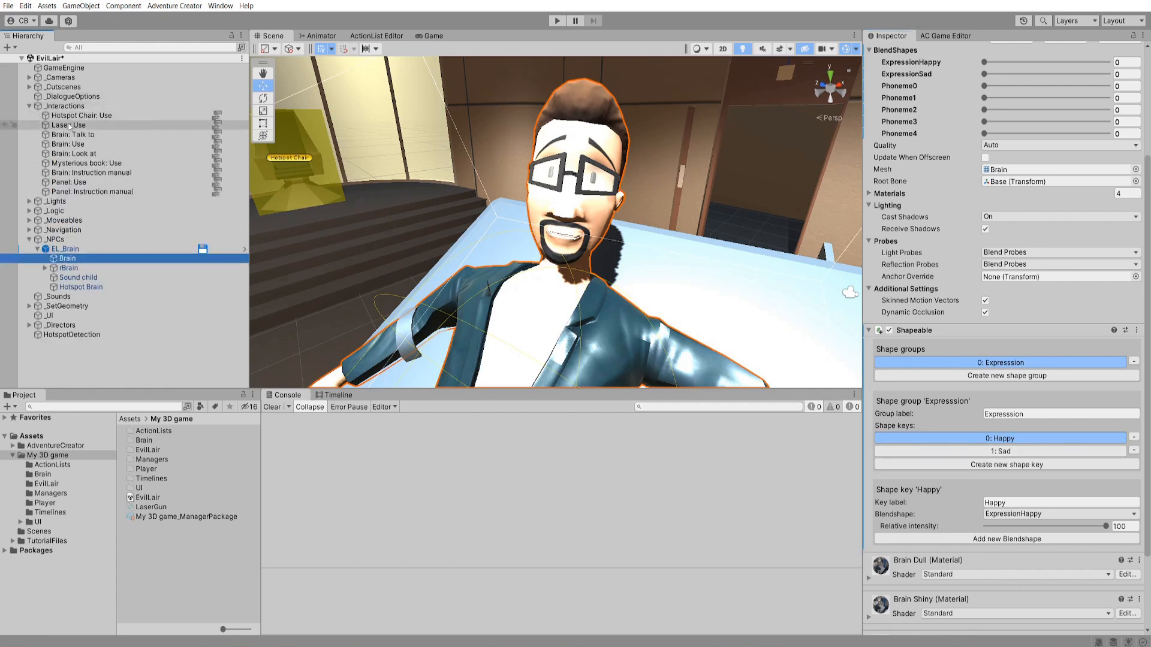
pyautogui.click(245, 136)
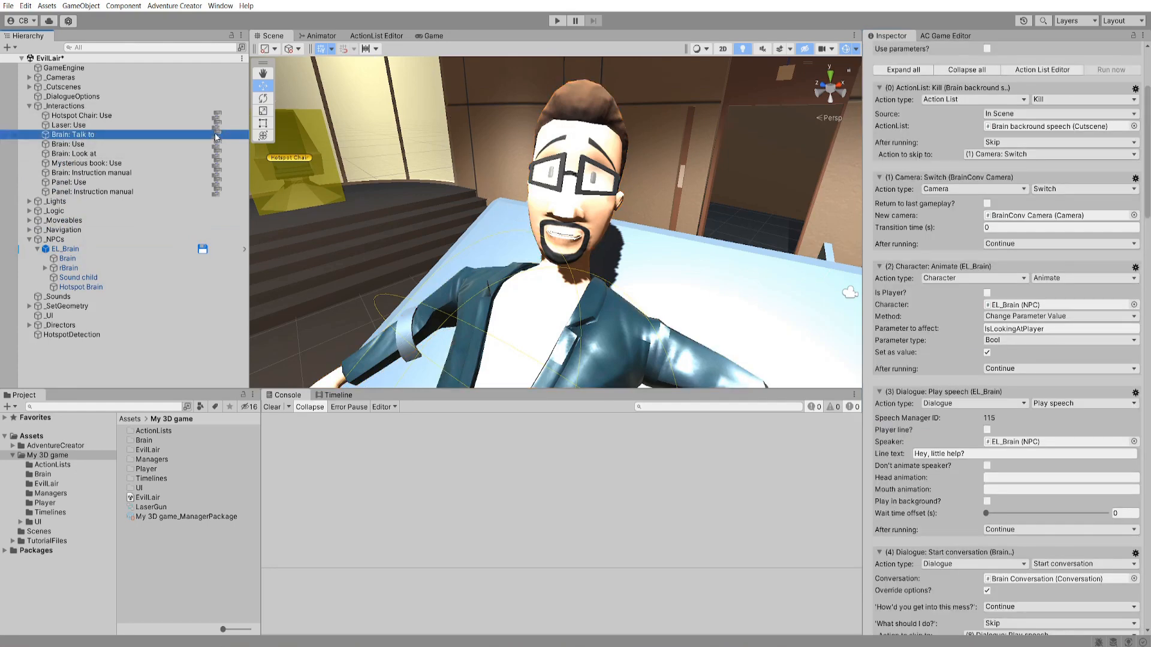
pyautogui.click(216, 134)
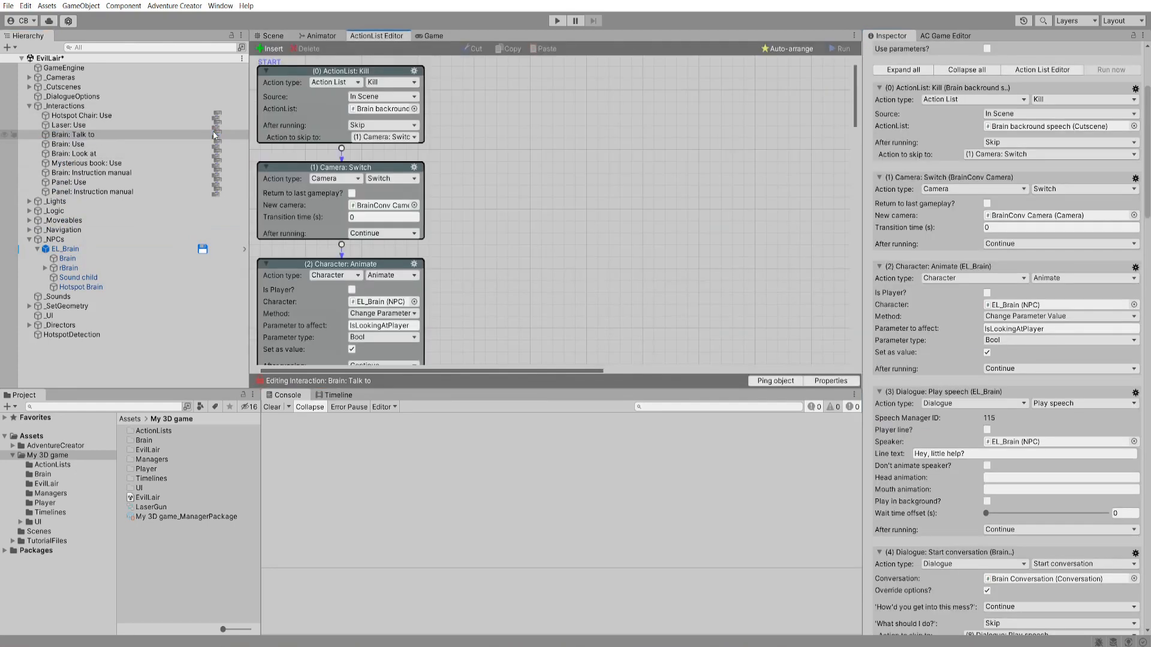
# - Add a new action to the Brain: Talk to ActionList and set its type to Object: Blend shape
pyautogui.rightClick(575, 171)
pyautogui.click(618, 176)
pyautogui.click(652, 186)
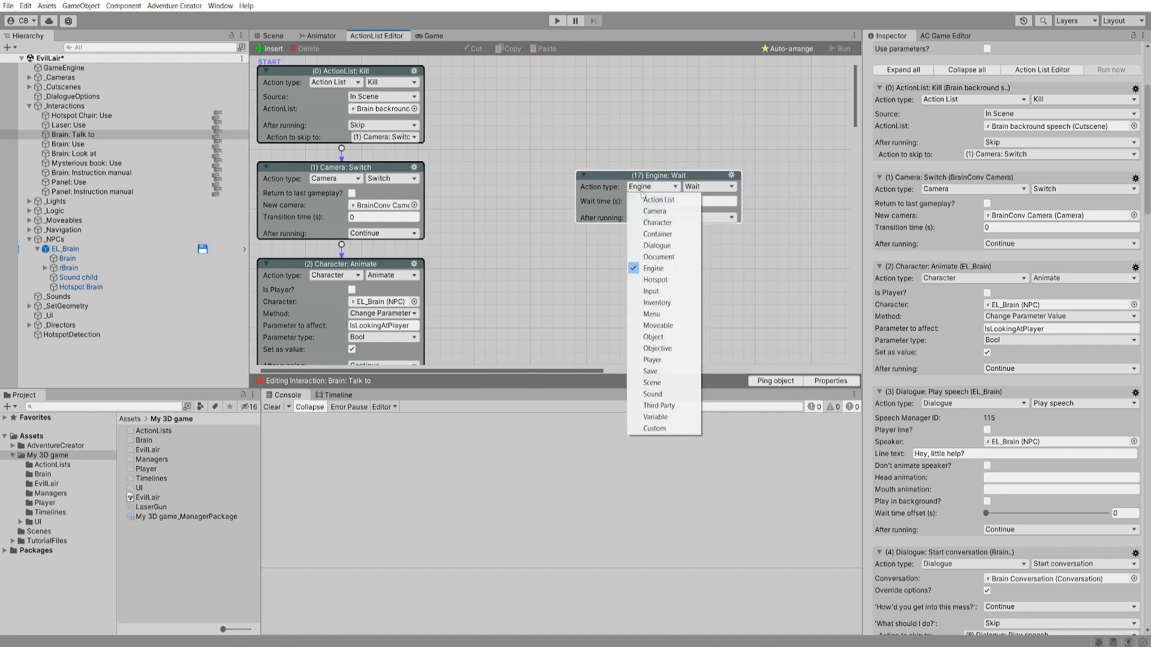
pyautogui.click(653, 337)
pyautogui.click(707, 186)
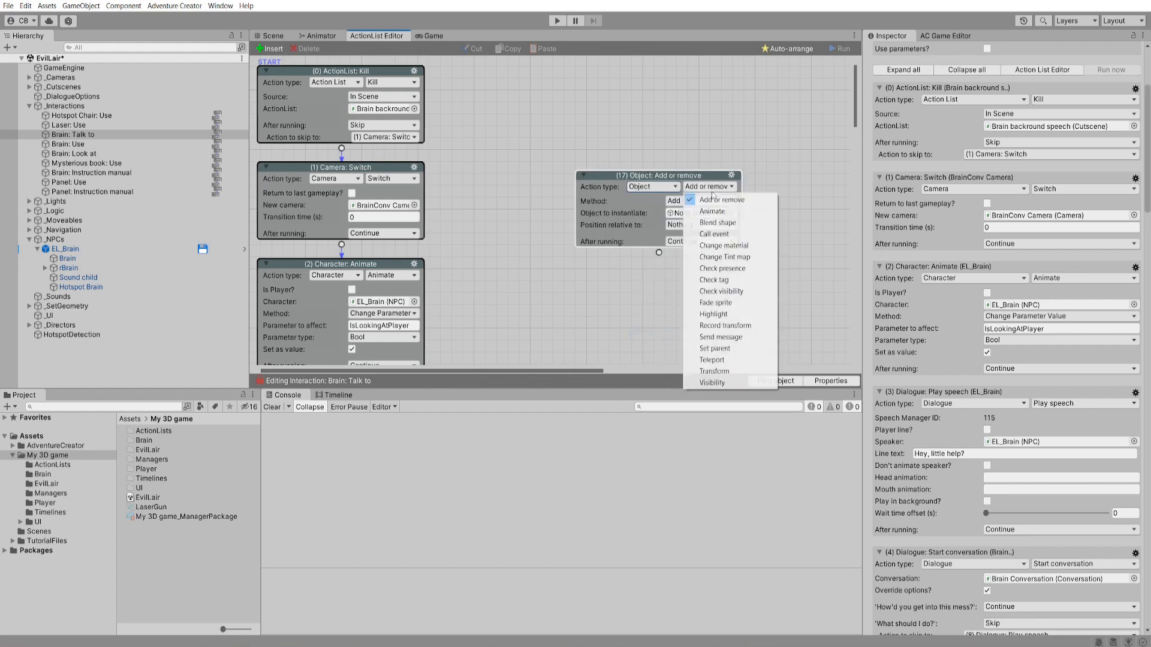
pyautogui.click(700, 227)
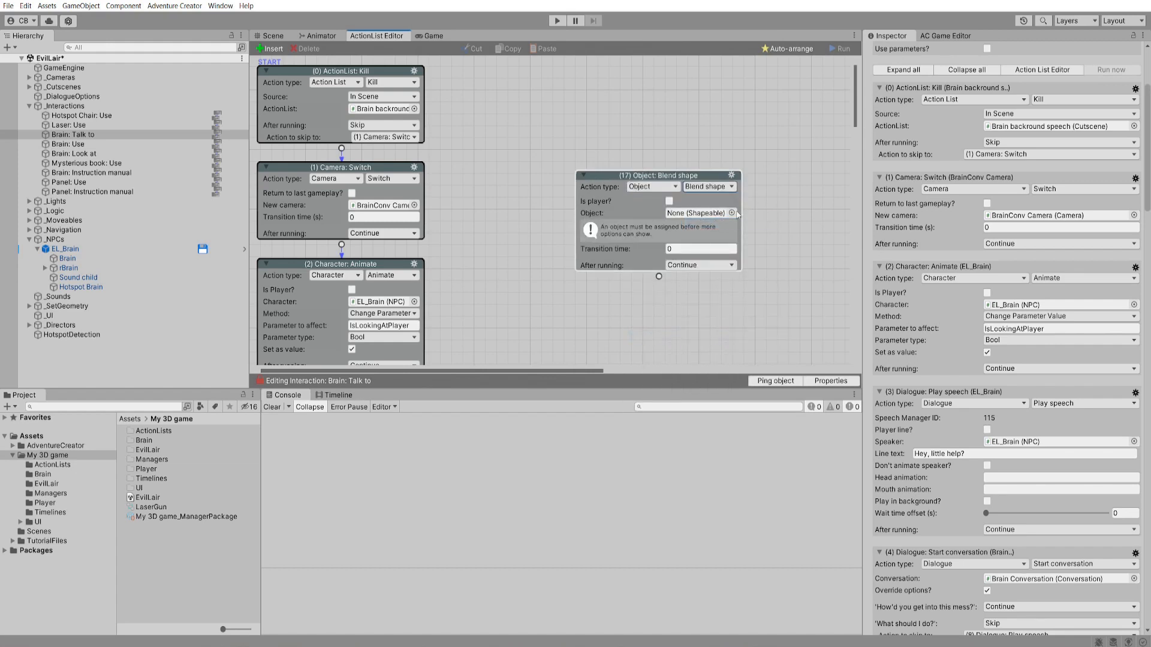
# - Assign the Brain Shapeable to the Blend shape action, choose the Happy shape key and set the transition time to 0.8
pyautogui.click(732, 213)
pyautogui.doubleClick(751, 211)
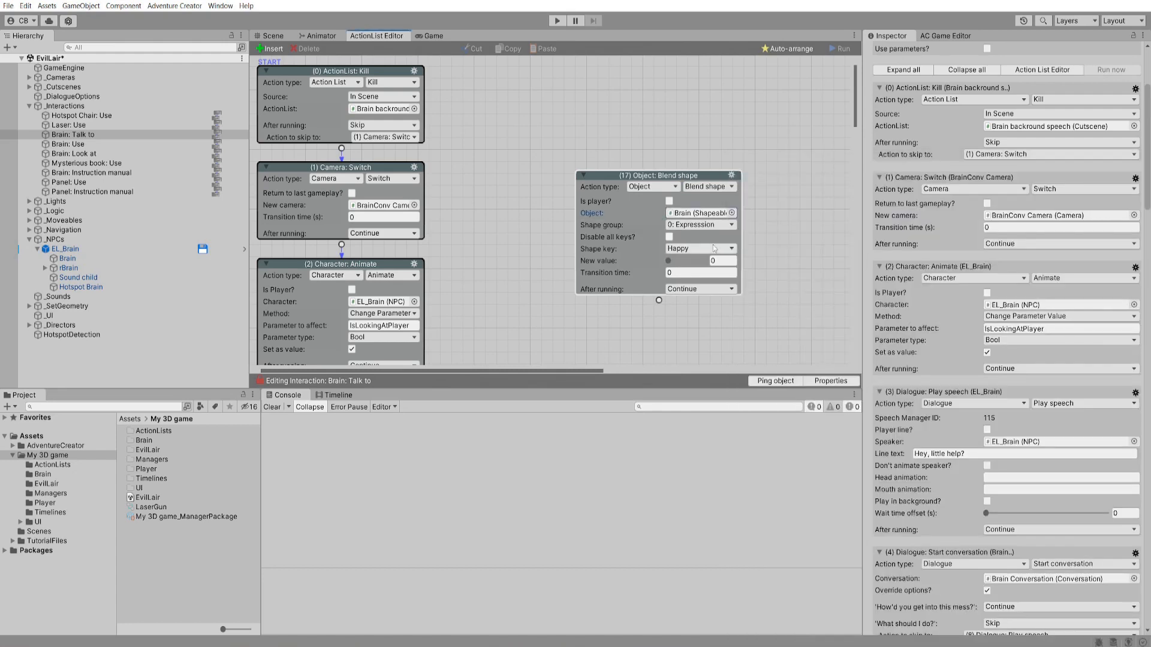
pyautogui.click(696, 249)
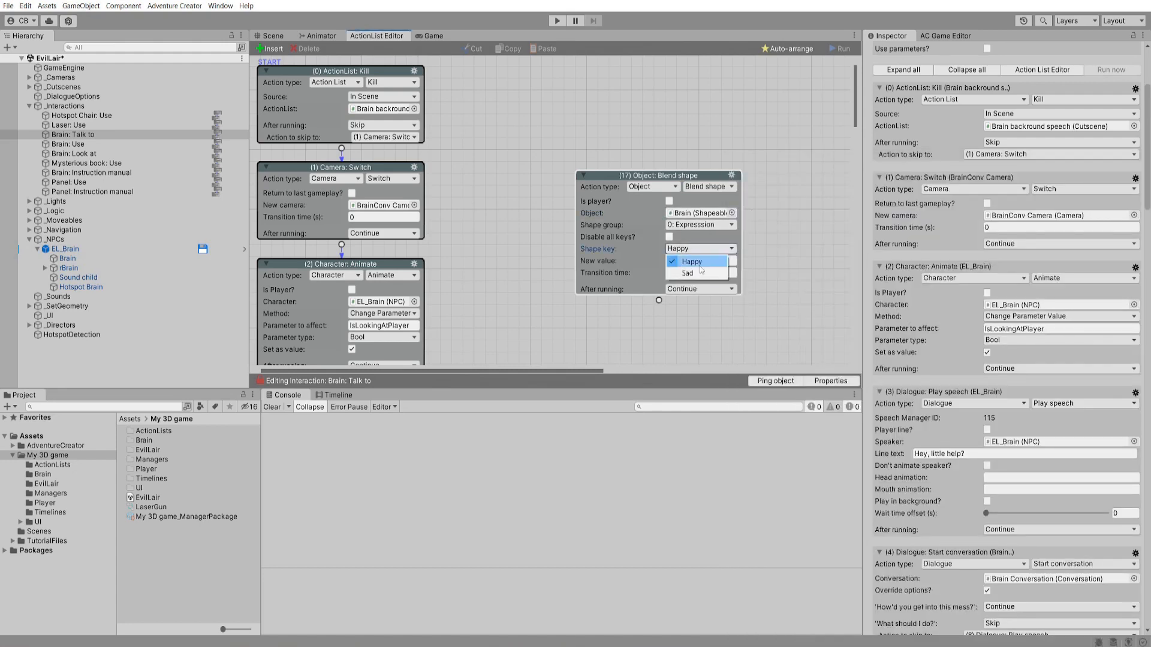
pyautogui.click(690, 262)
pyautogui.click(653, 274)
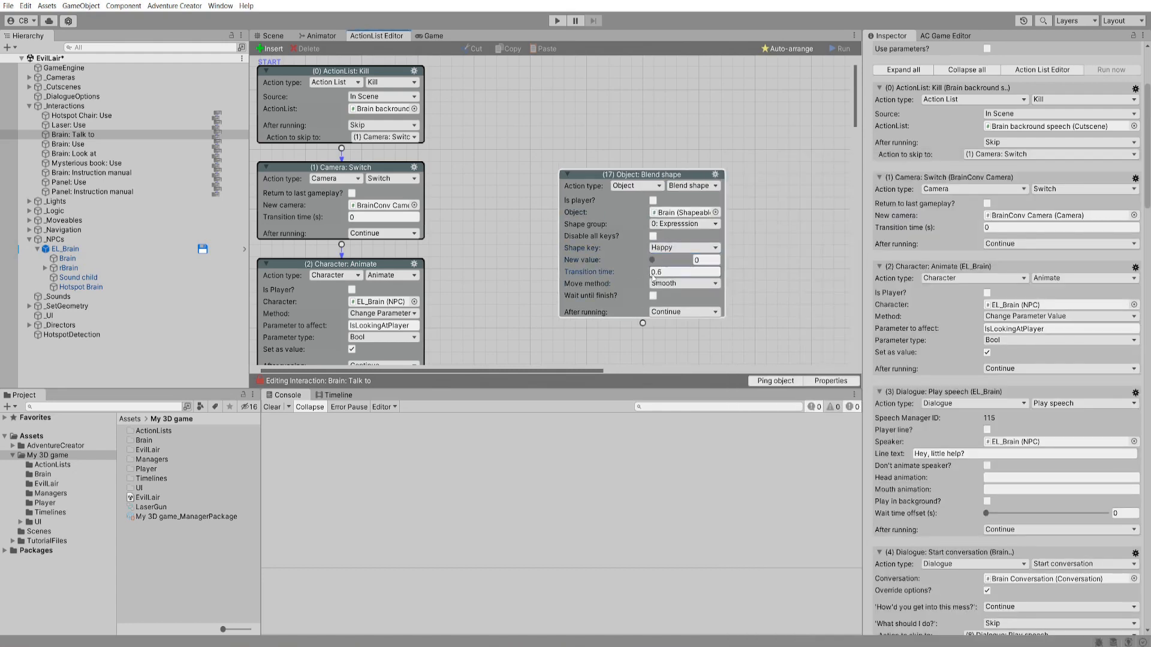
pyautogui.press('BackSpace')
pyautogui.write('8')
# - Delete the Blend shape action from the Brain: Talk to ActionList
pyautogui.moveTo(715, 175); pyautogui.dragTo(721, 175)
pyautogui.click(721, 175)
pyautogui.click(736, 220)
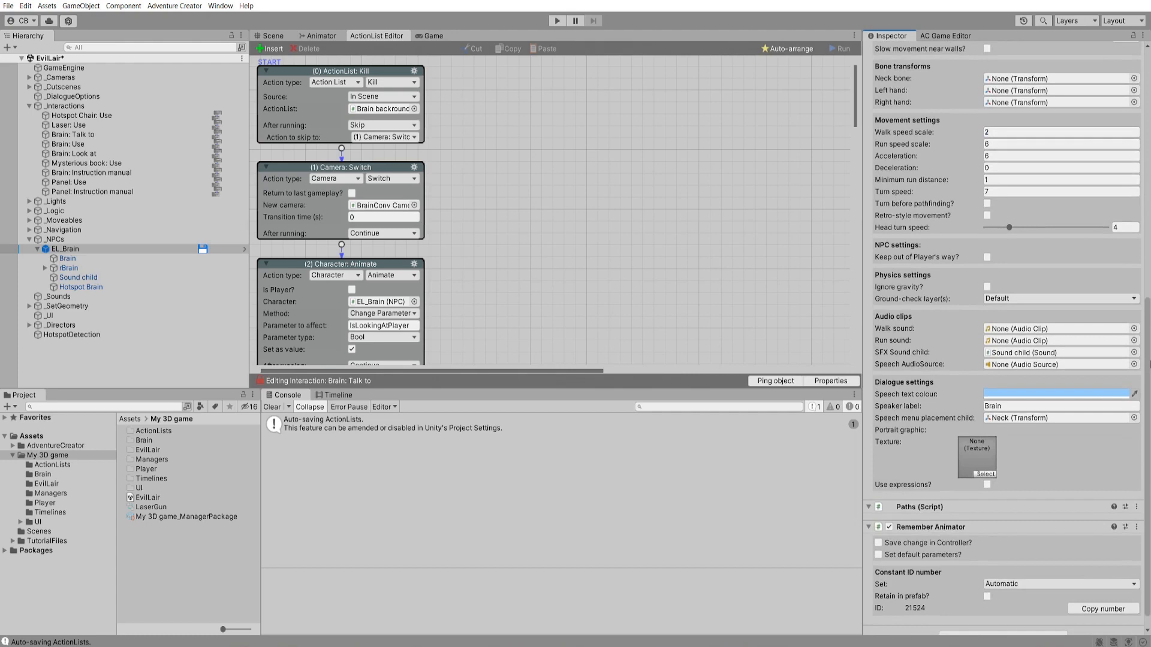
# - Enable Use expressions in EL_Brain's dialogue settings and add two new expressions
pyautogui.click(987, 484)
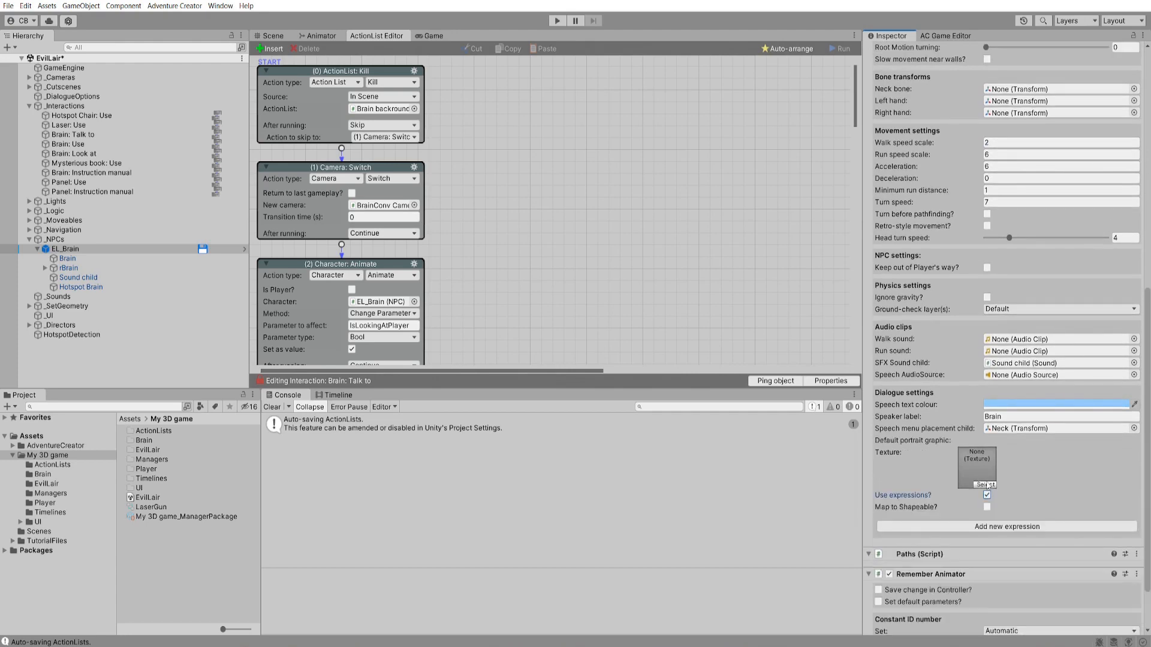
pyautogui.click(976, 526)
pyautogui.scroll(-2, 1001, 530)
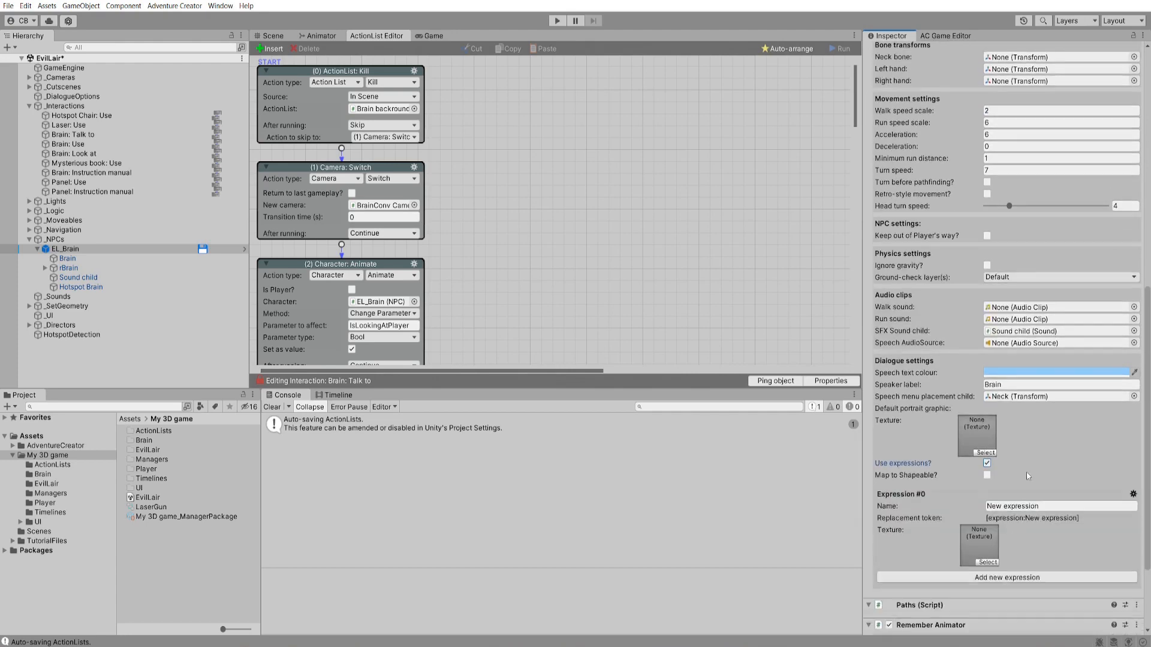
pyautogui.click(1012, 545)
# - Name EL_Brain's first expression Happy and its second expression Sad
pyautogui.click(1078, 471)
pyautogui.write('Happy')
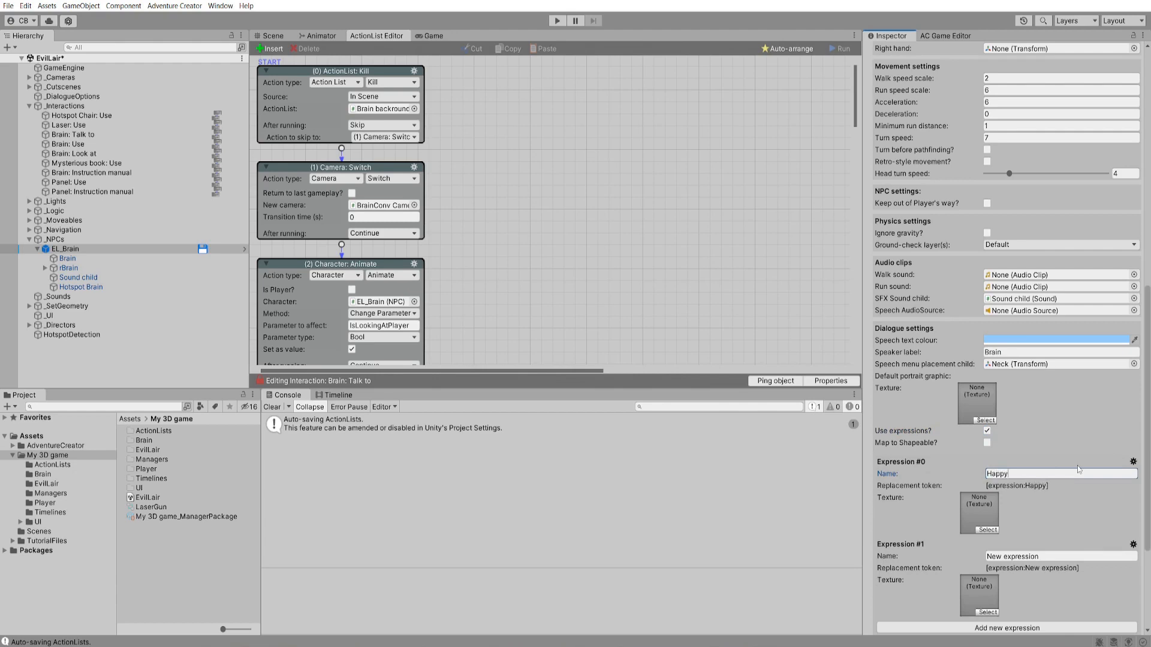
pyautogui.click(1041, 556)
pyautogui.write('Sad')
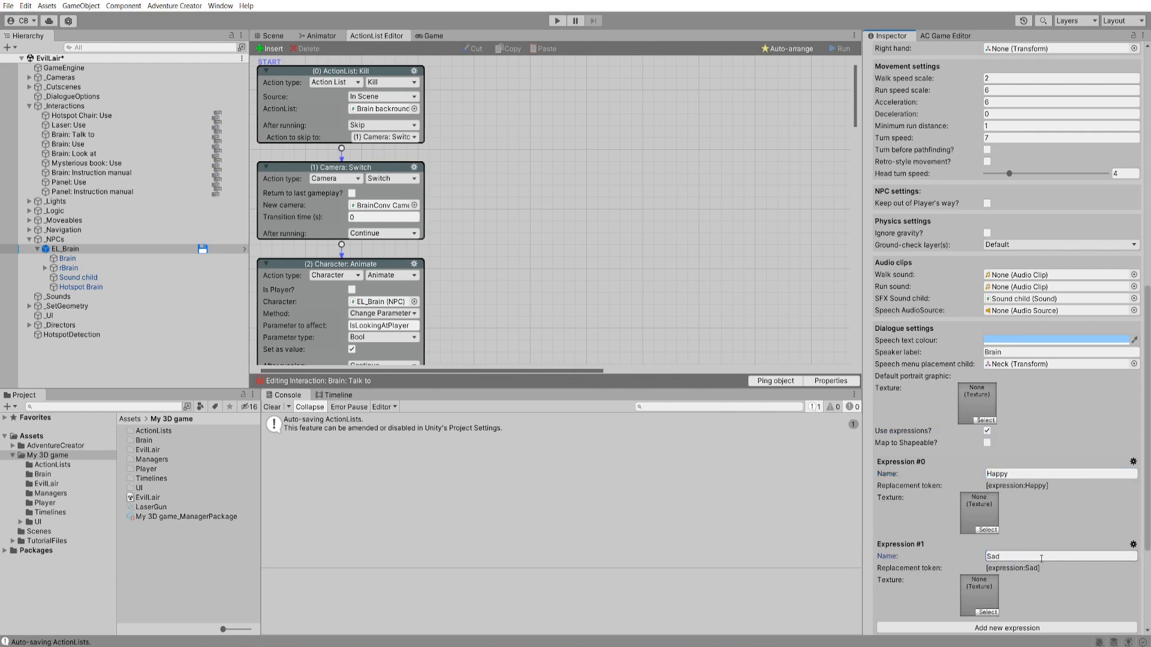
# - Enable Map to Shapeable for EL_Brain's expressions and choose Expresssion as the expression shape group
pyautogui.scroll(-1, 1041, 559)
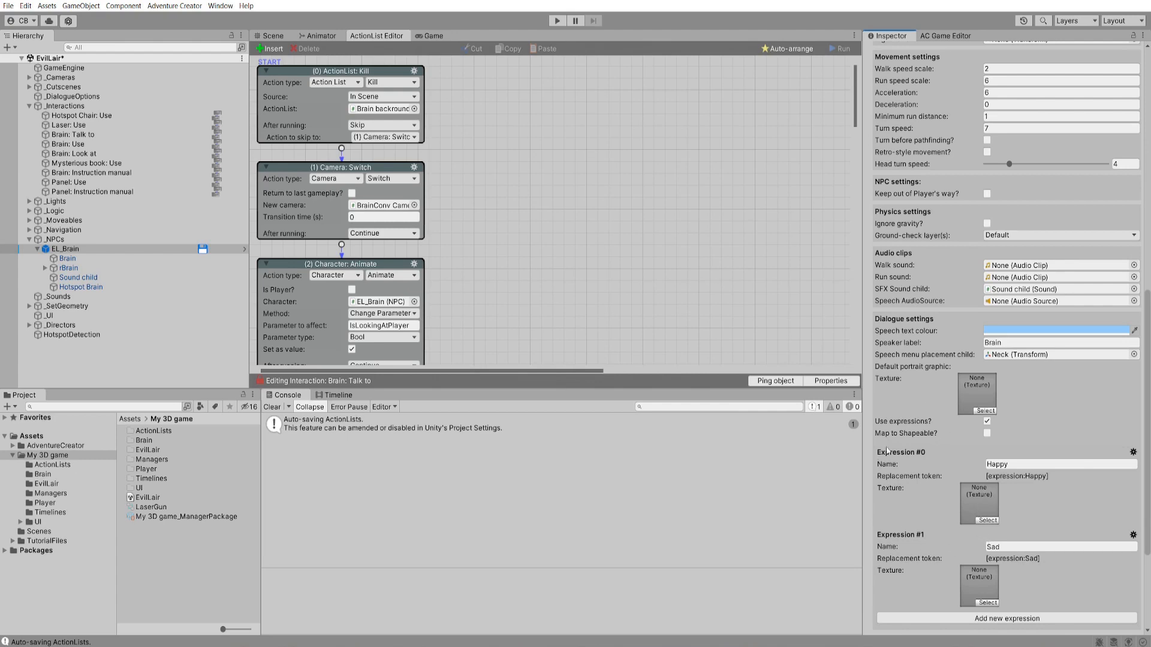
pyautogui.click(987, 433)
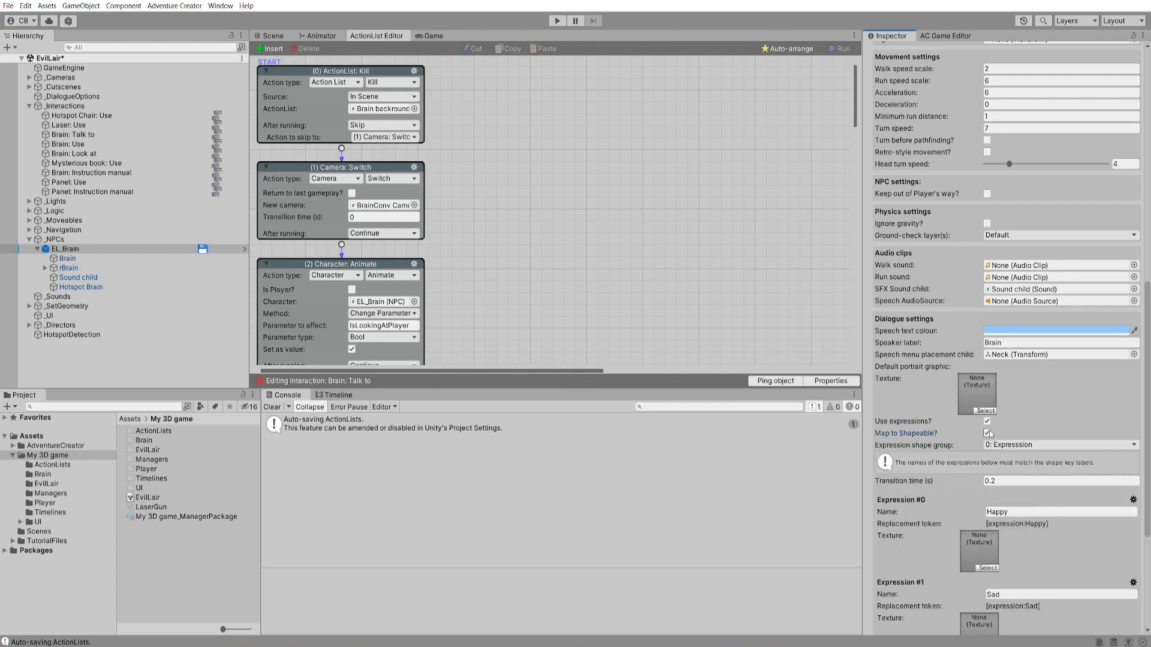
pyautogui.click(1017, 445)
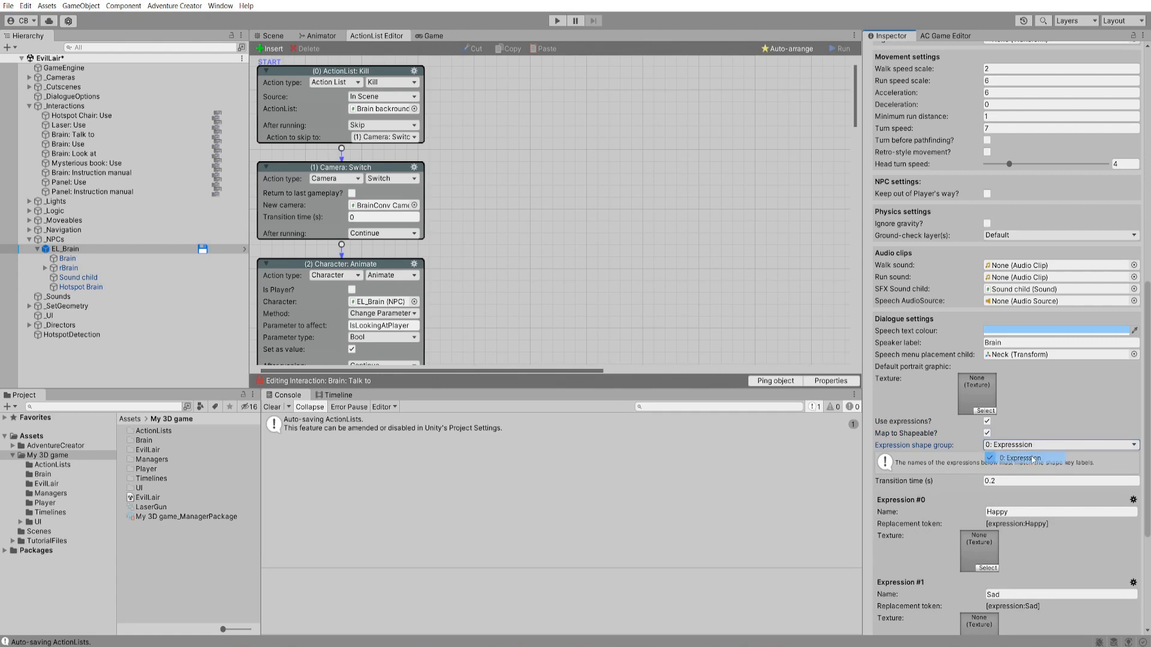
pyautogui.click(1032, 458)
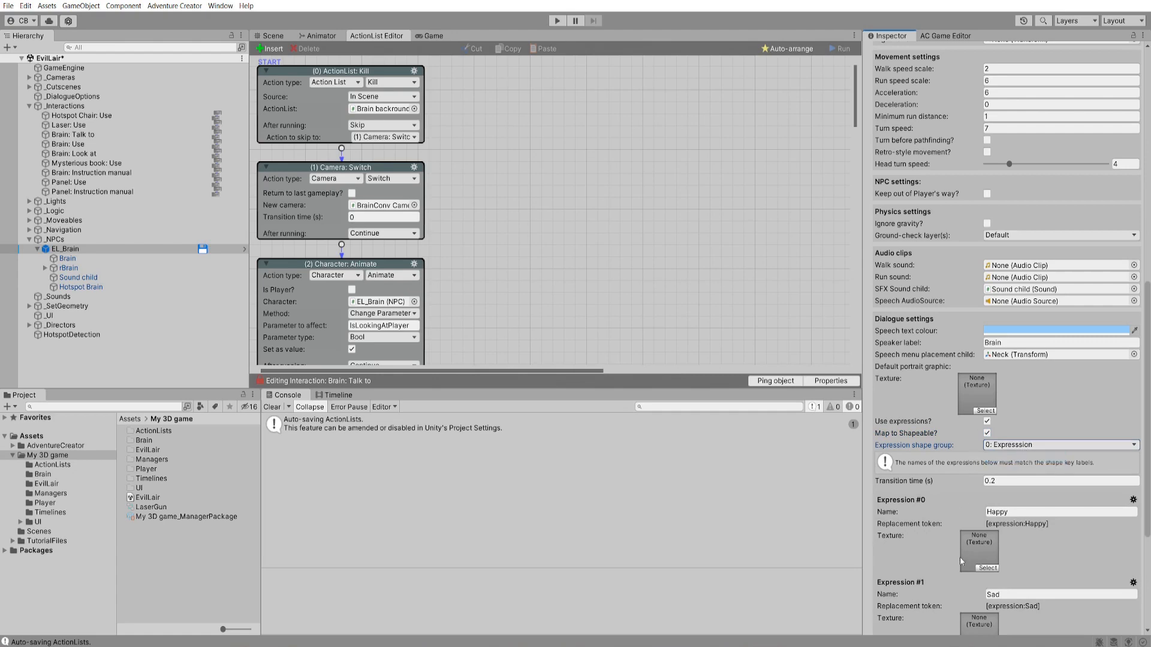
# - Insert the Happy expression's token [expression:Happy] before "Hey, little help?" in the Brain: Talk to ActionList's speech line
pyautogui.scroll(-3, 962, 552)
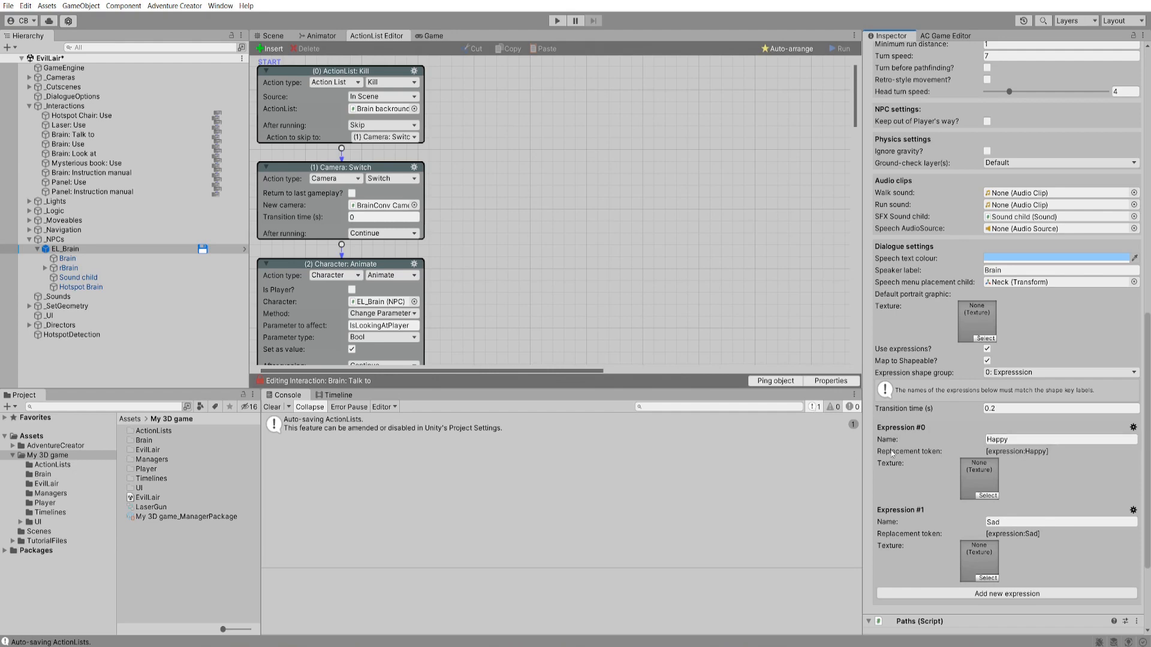
pyautogui.rightClick(1026, 456)
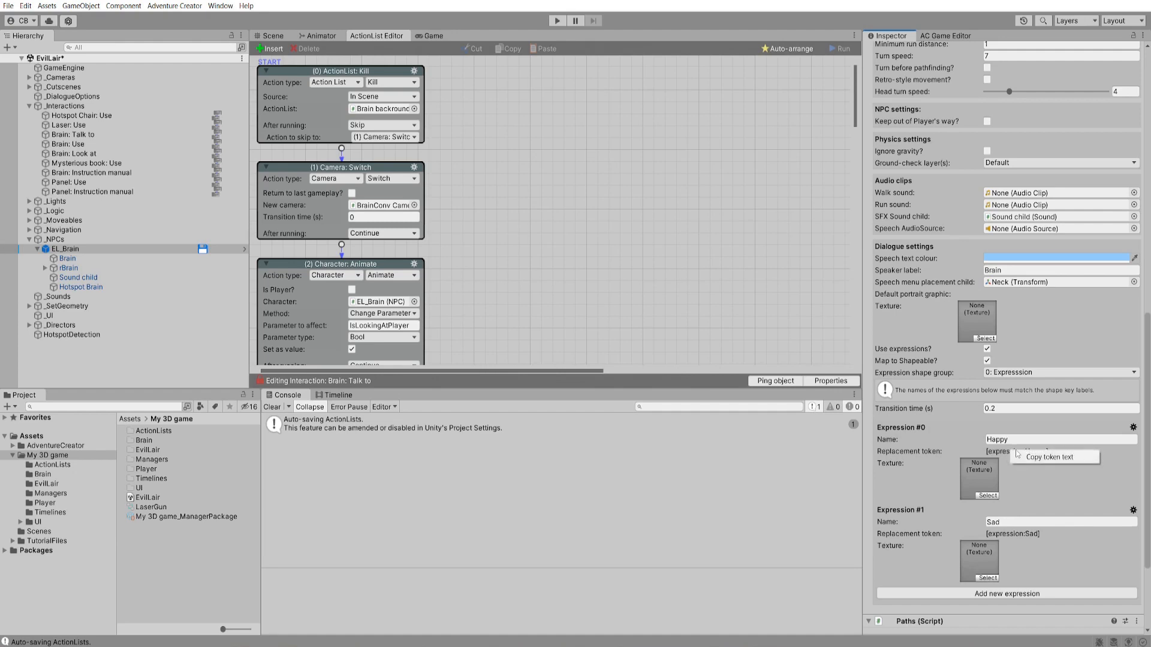
pyautogui.click(1025, 457)
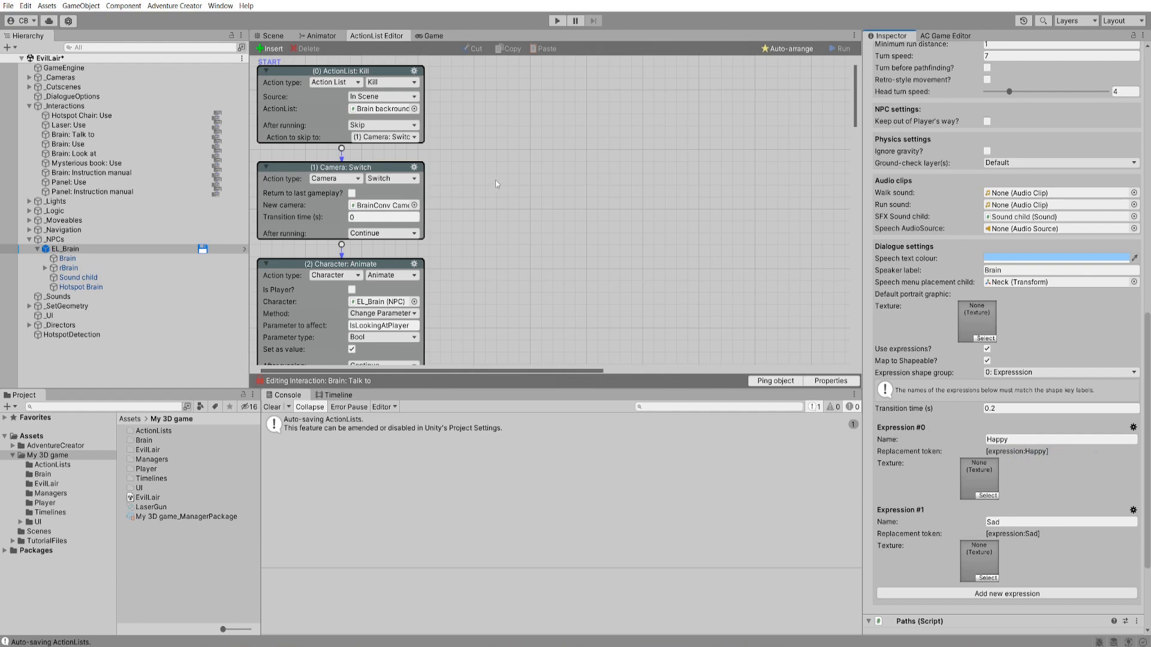
pyautogui.scroll(-9, 496, 184)
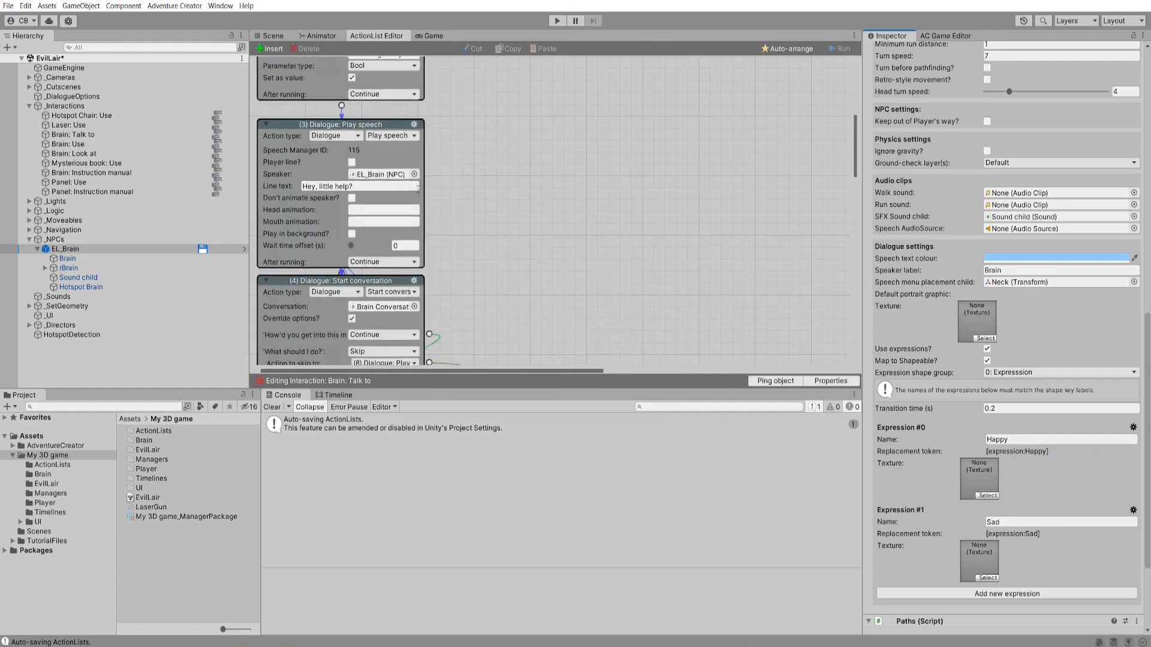
pyautogui.scroll(1, 418, 189)
pyautogui.click(410, 214)
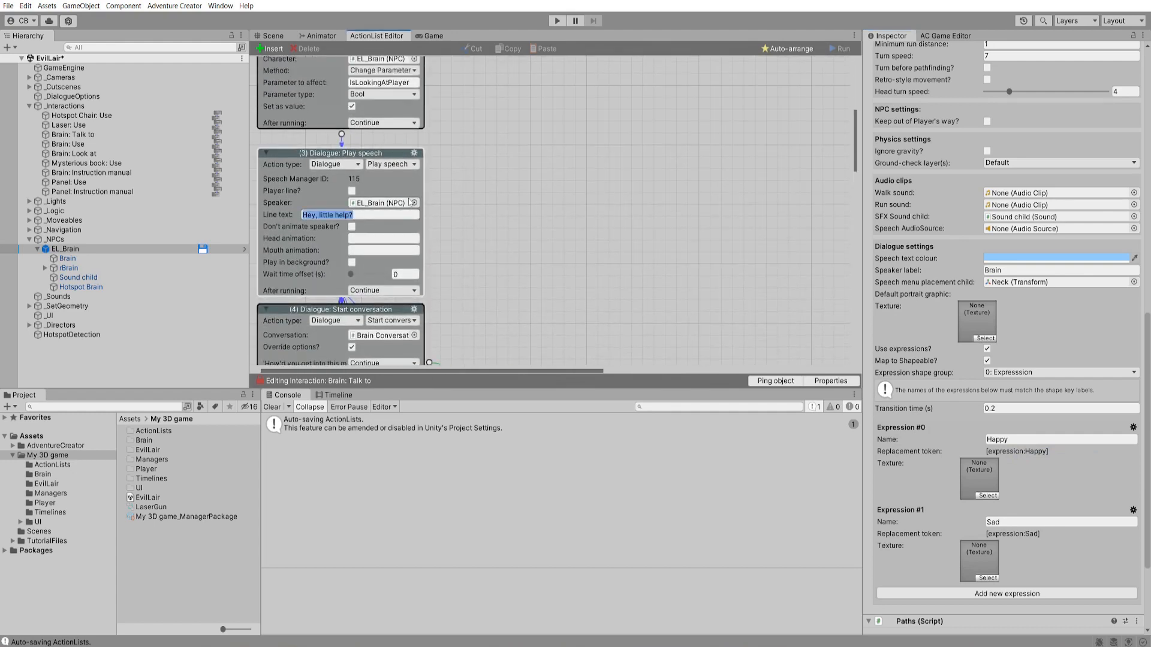
pyautogui.click(303, 215)
pyautogui.write('[expression:Happy]')
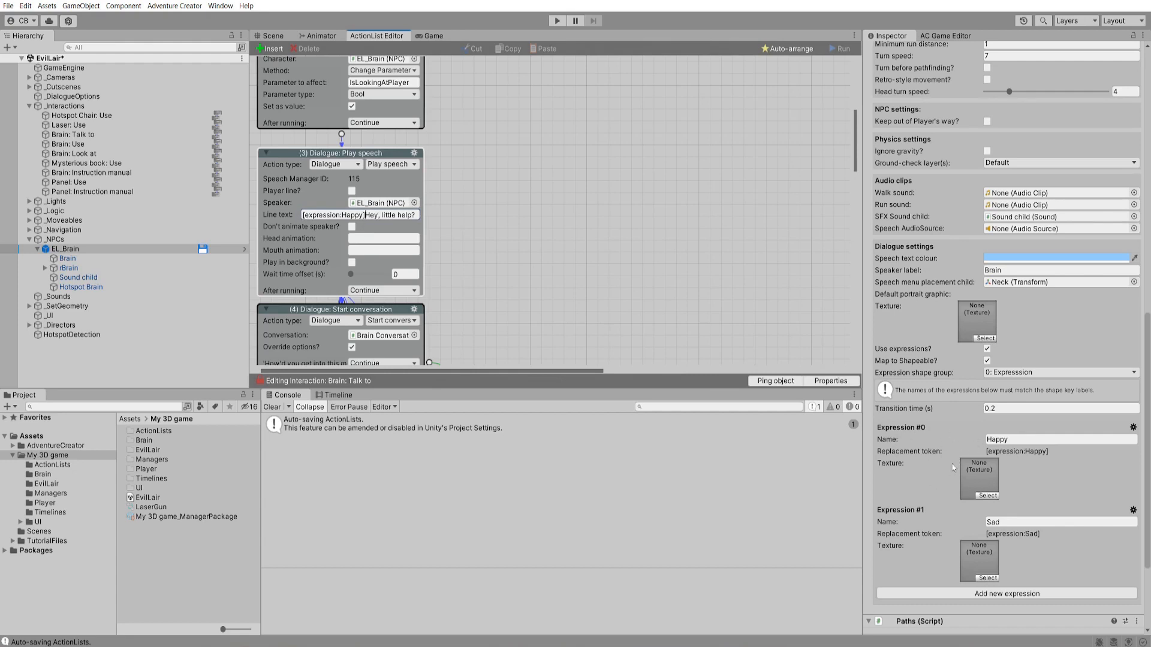
# - Insert the token [expression:Sad] before "Everyone's a comic." in the Brain: Talk to ActionList's speech line
pyautogui.scroll(-5, 592, 218)
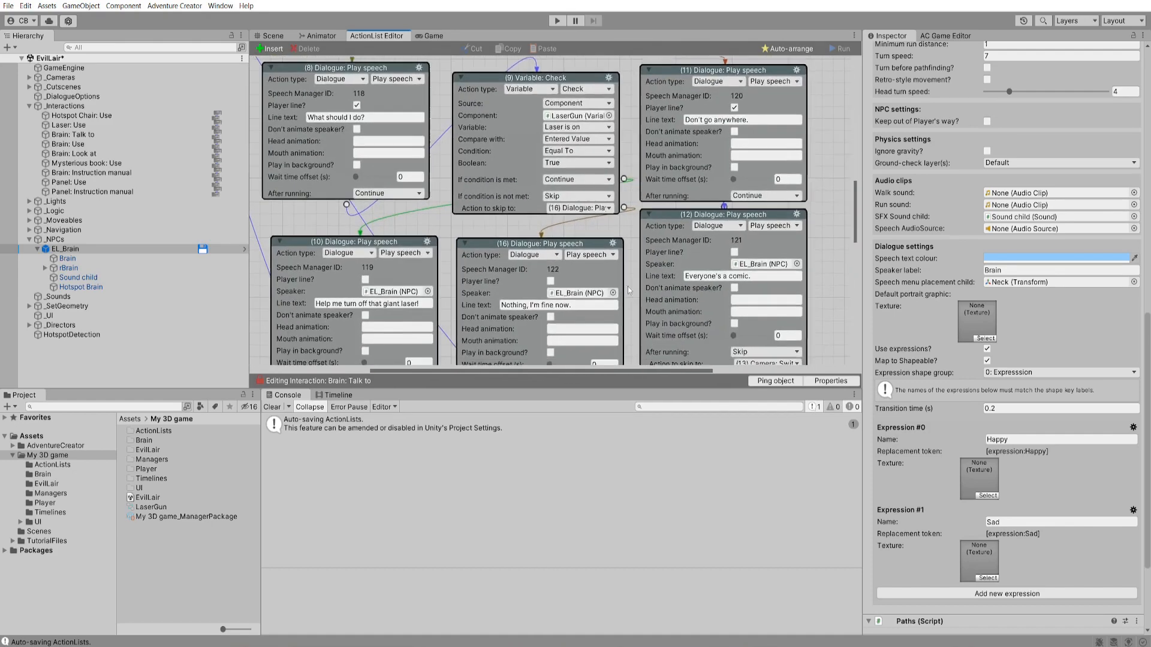
pyautogui.scroll(5, 628, 287)
pyautogui.moveTo(780, 264); pyautogui.dragTo(803, 218, button='middle')
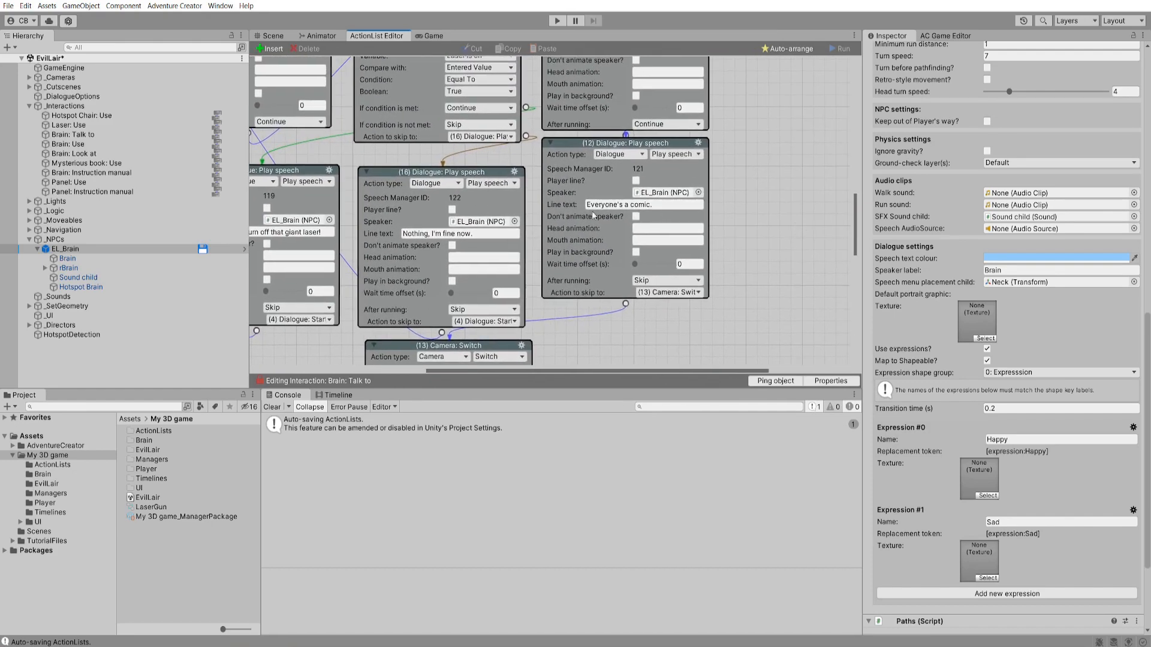
pyautogui.doubleClick(1030, 533)
pyautogui.click(620, 205)
pyautogui.press('Home')
pyautogui.write('[expression:Sad]')
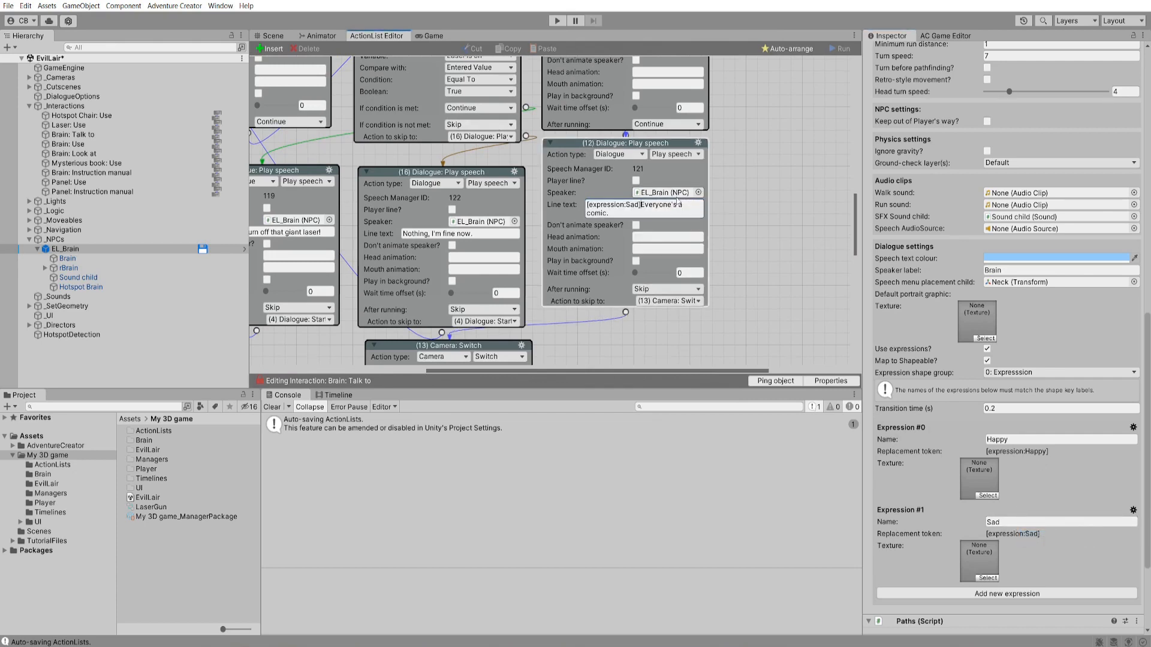
pyautogui.click(775, 276)
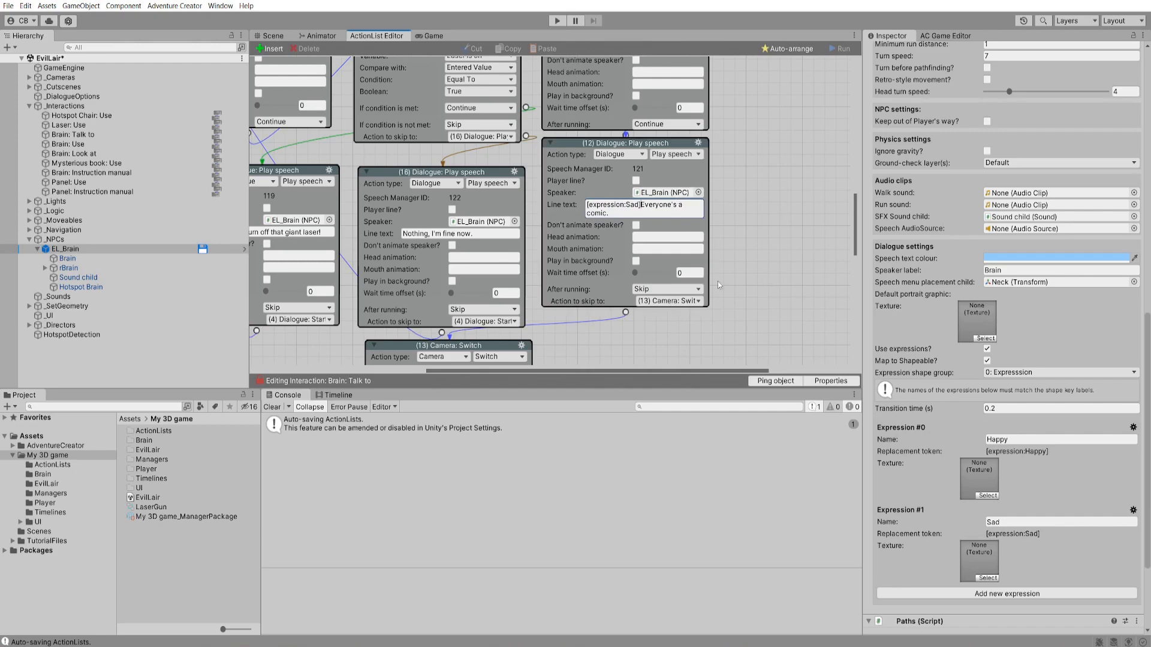
# - Test the expressions by running the game and talking to Brain, and stop the game after the conversation
pyautogui.click(557, 20)
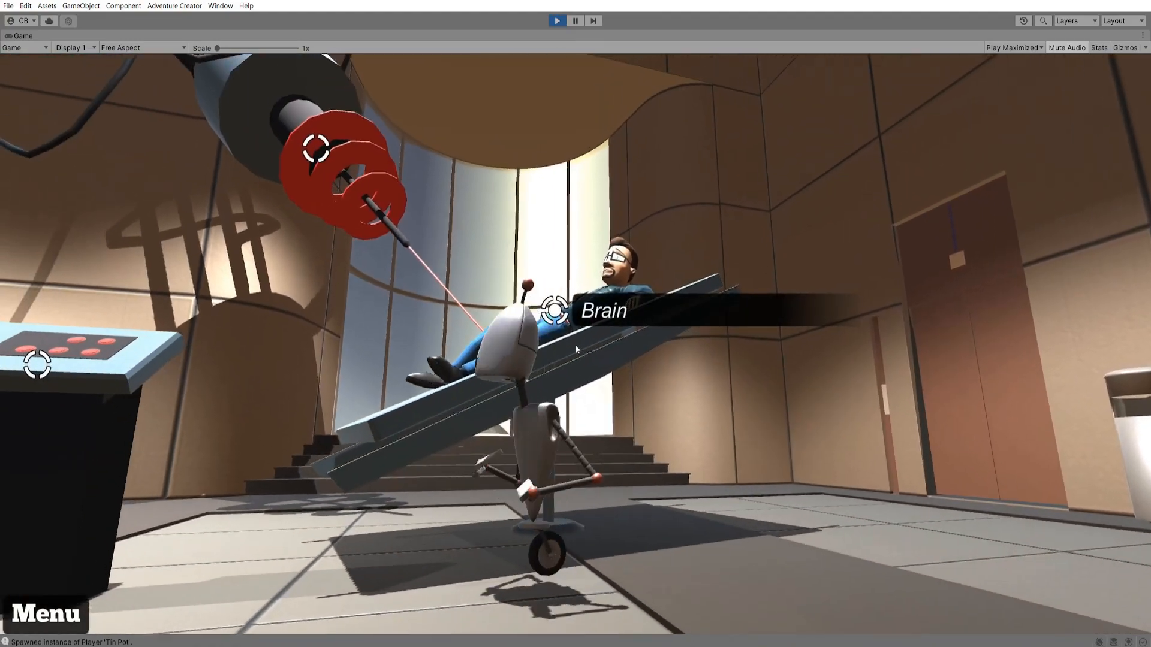
pyautogui.click(624, 343)
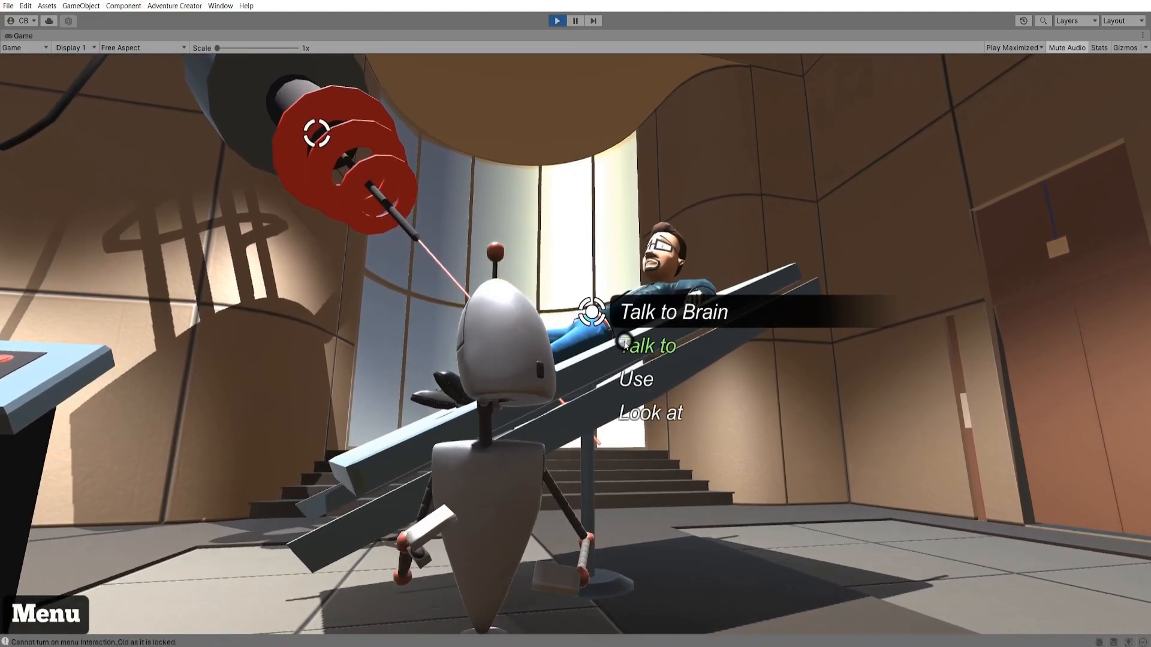
pyautogui.click(624, 344)
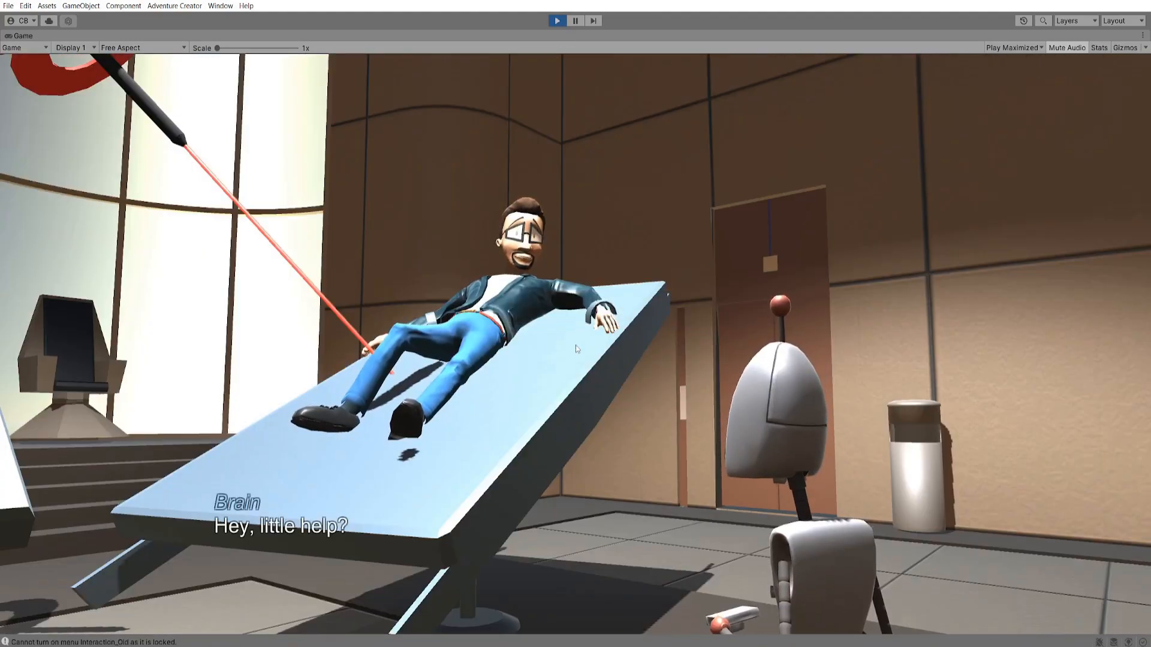
pyautogui.click(278, 483)
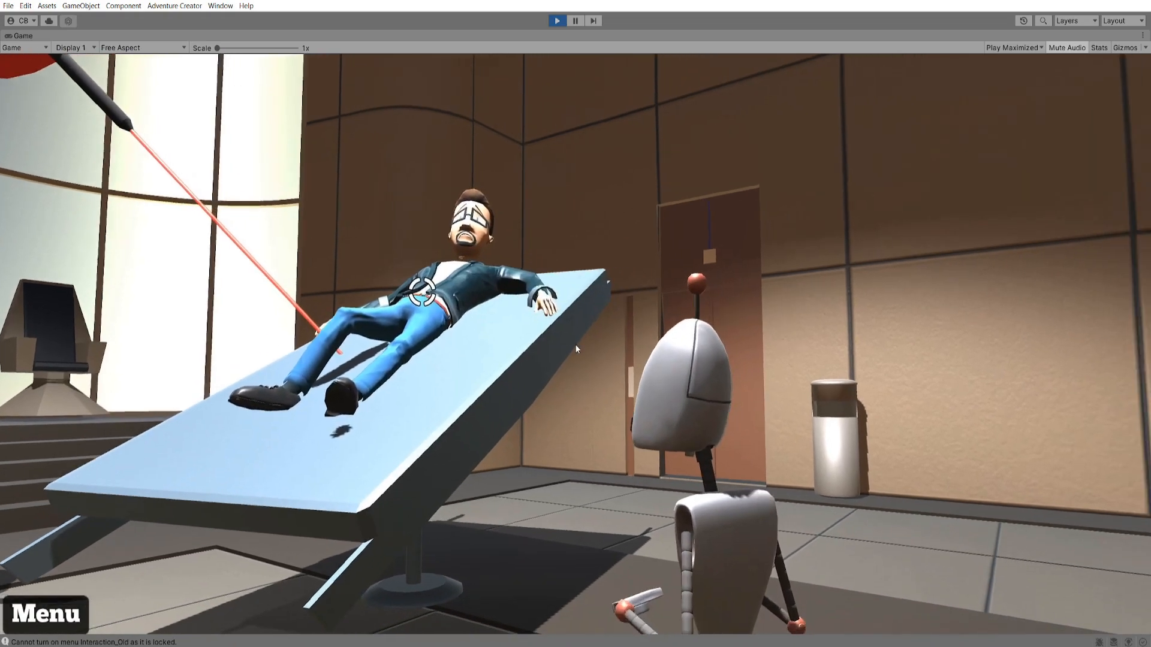
pyautogui.hotkey('ctrl', 'p')
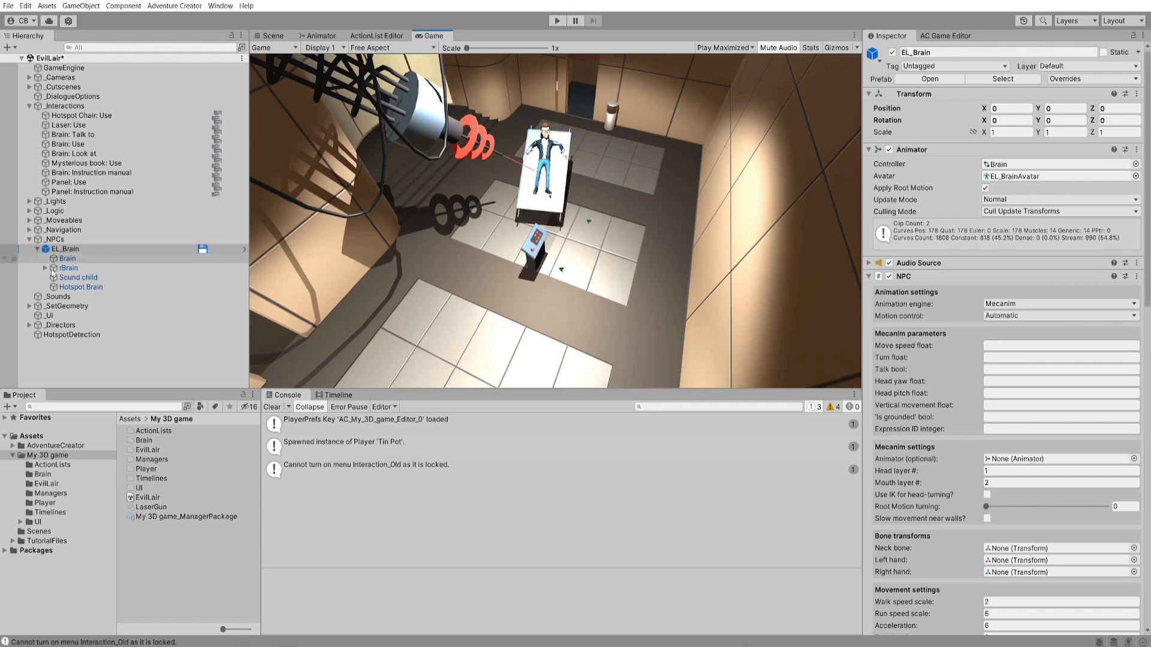
# - Open the Panel_Use director's timeline and add a Shapeable Track bound to EL_Brain's Brain mesh object
pyautogui.click(30, 325)
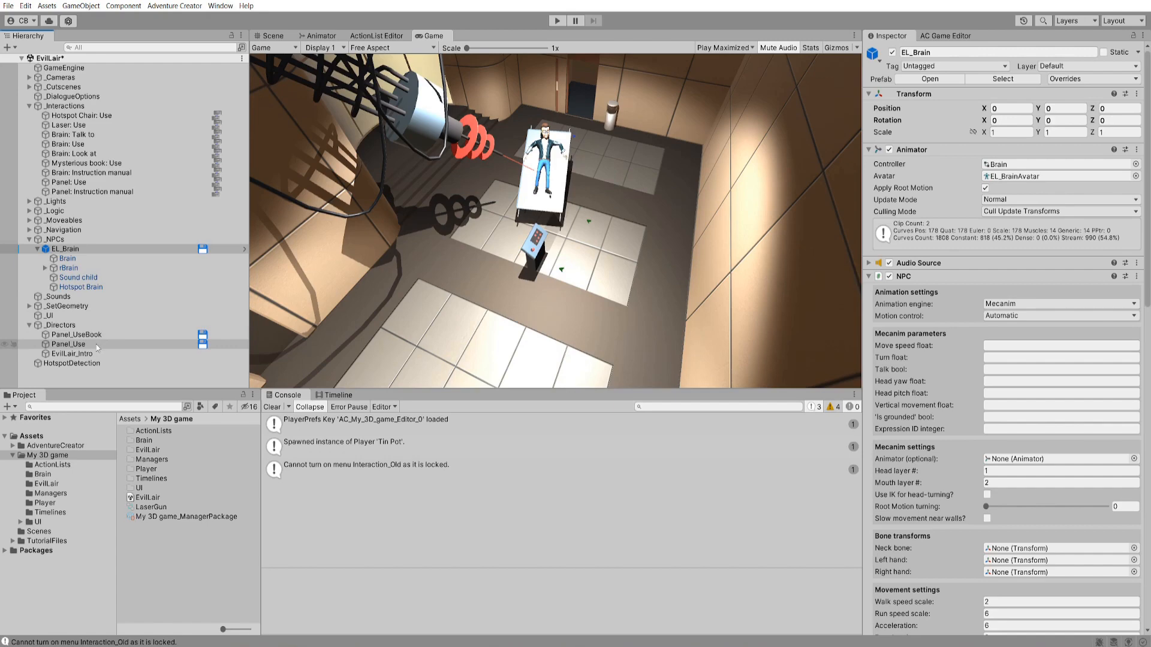
pyautogui.click(87, 347)
pyautogui.doubleClick(1011, 153)
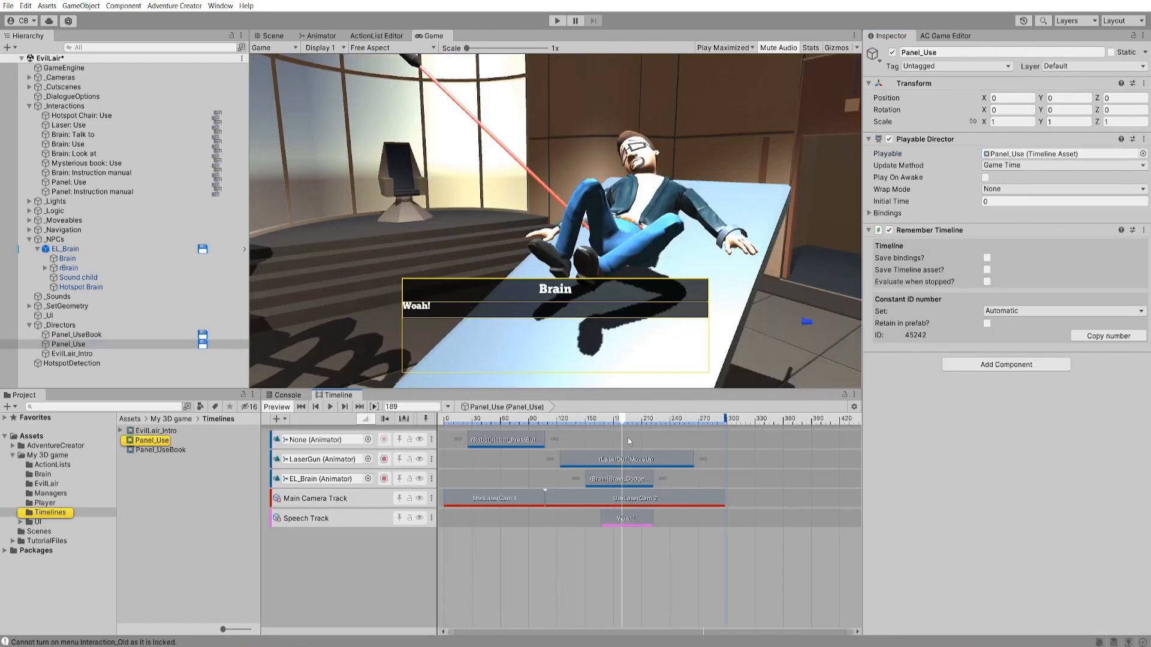
pyautogui.moveTo(589, 421)
pyautogui.mouseDown()
pyautogui.moveTo(621, 427)
pyautogui.moveTo(586, 423)
pyautogui.mouseUp()
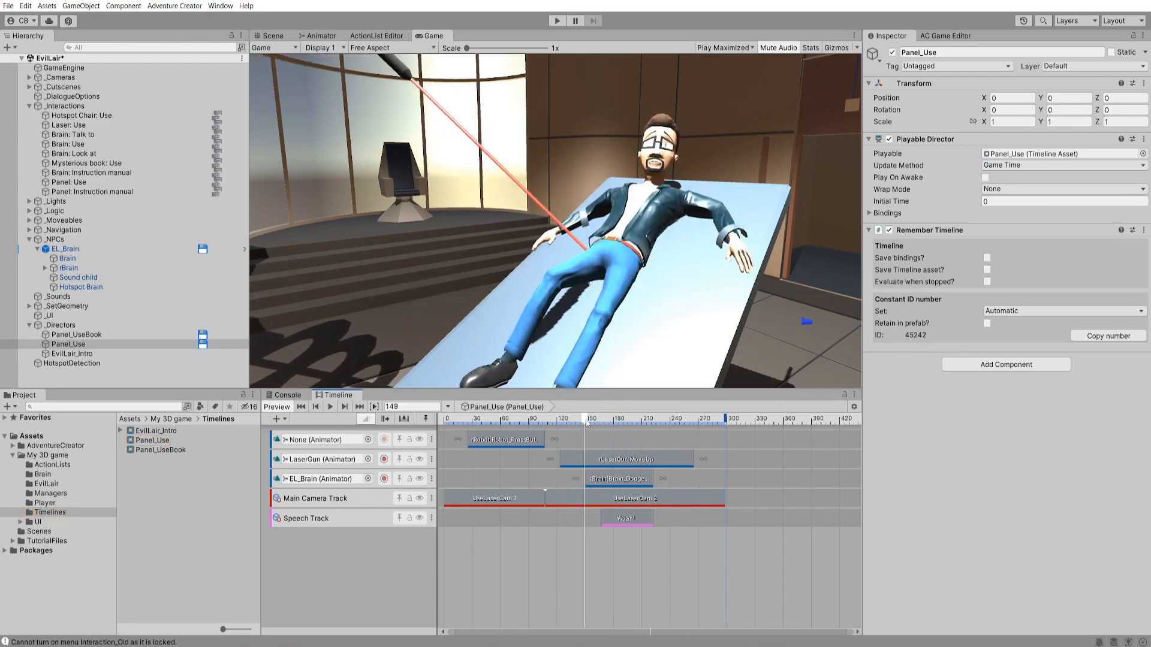
pyautogui.click(277, 419)
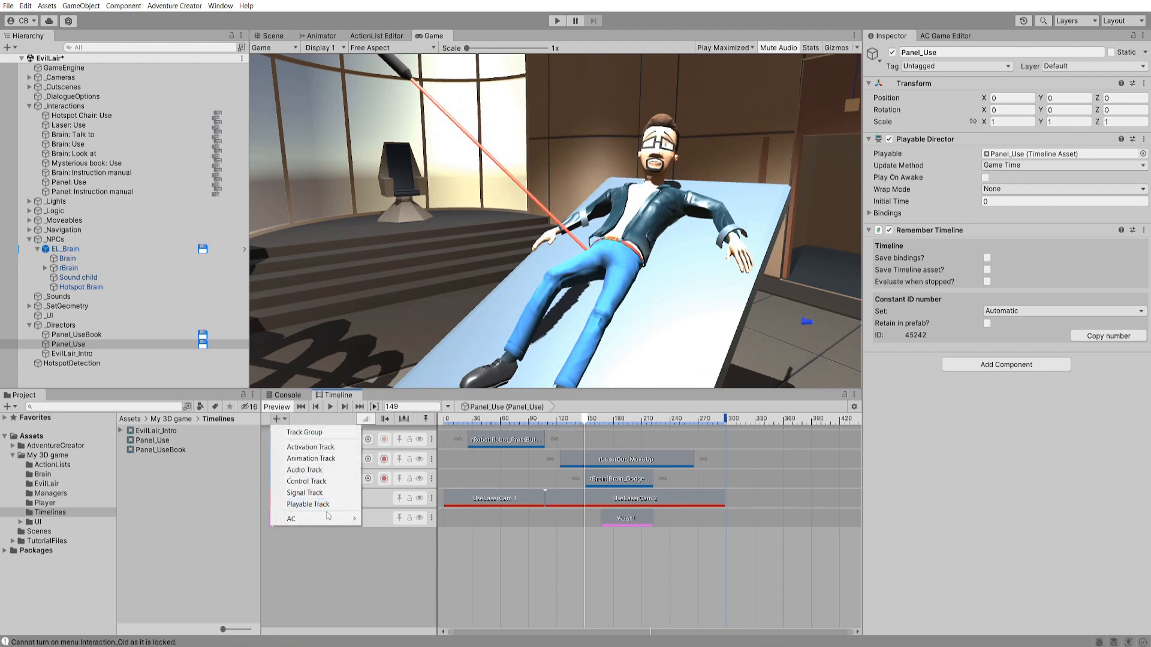
pyautogui.moveTo(333, 519)
pyautogui.click(419, 576)
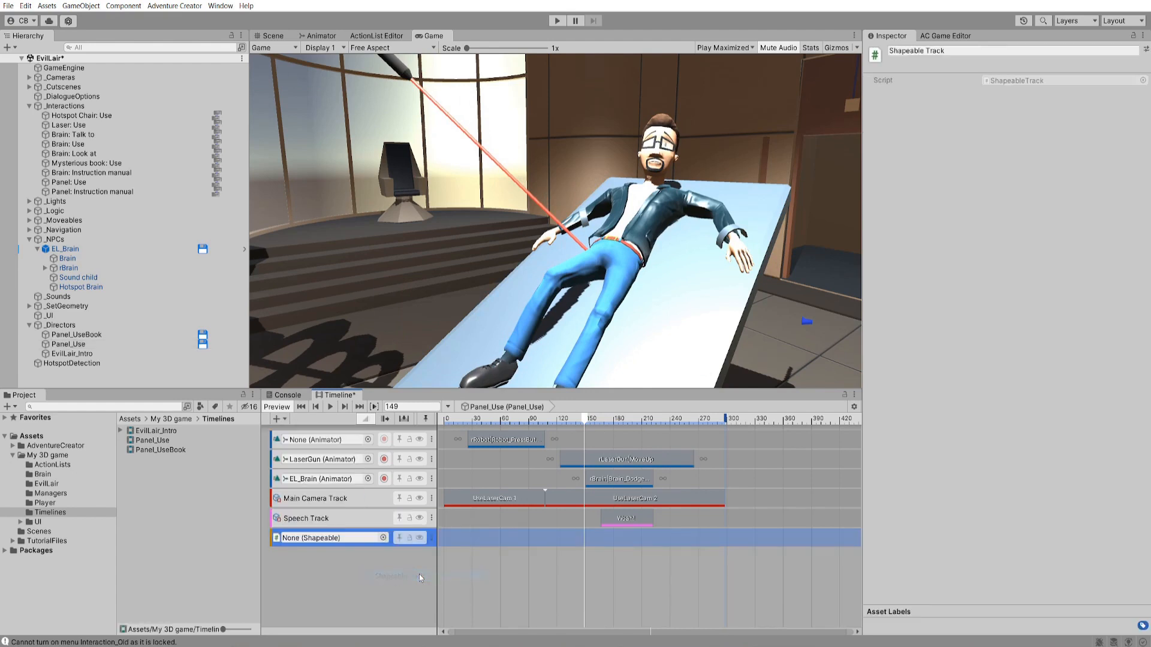
pyautogui.moveTo(93, 259); pyautogui.dragTo(302, 538)
# - Add a Shapeable Shot to the Brain track spanning frames 123 to 236, easing in over 0.22 s and out over 0.43 s
pyautogui.rightClick(532, 540)
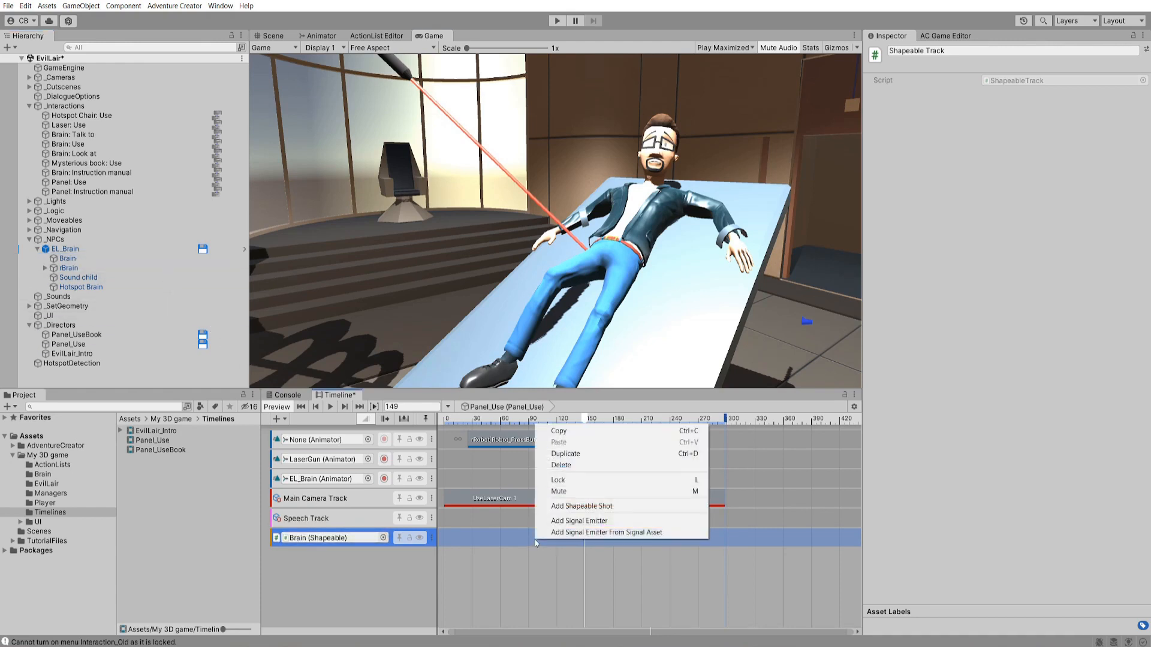
pyautogui.click(559, 507)
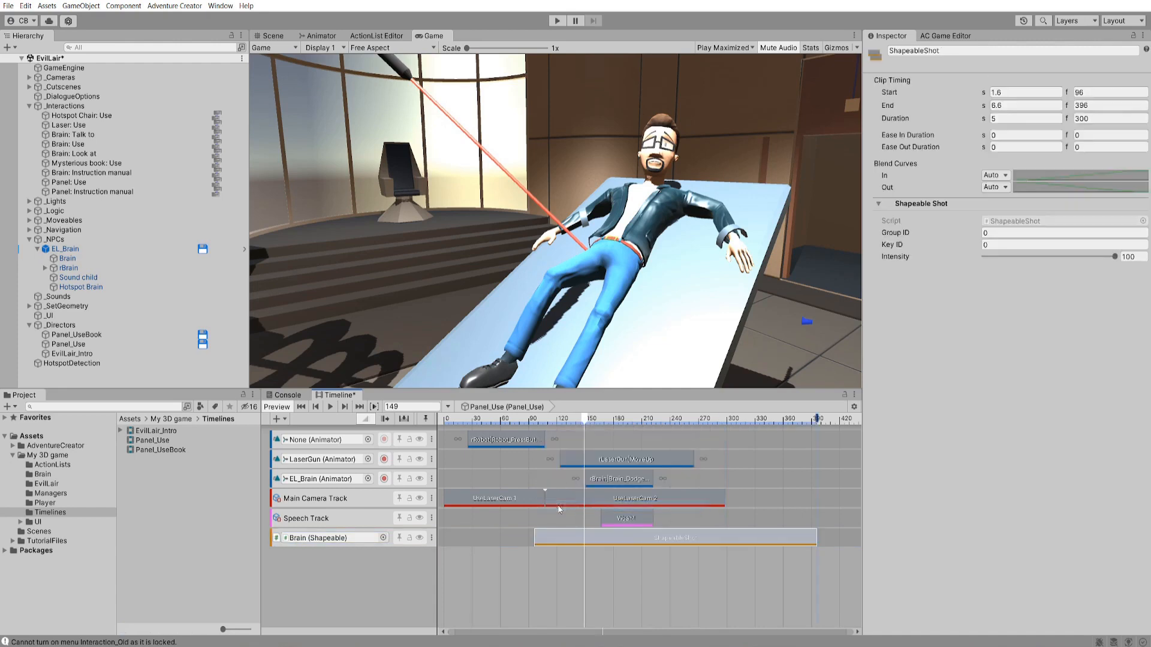
pyautogui.moveTo(595, 548); pyautogui.dragTo(621, 548)
pyautogui.moveTo(838, 539); pyautogui.dragTo(653, 539)
pyautogui.moveTo(982, 139); pyautogui.dragTo(1011, 152)
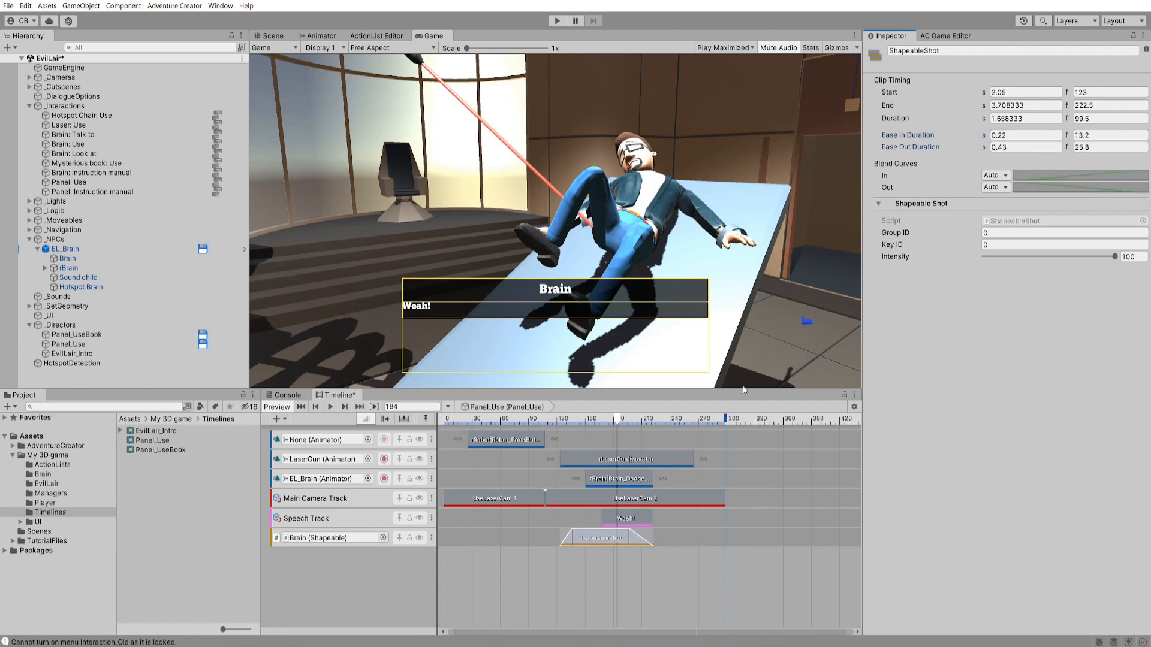
pyautogui.moveTo(647, 524); pyautogui.dragTo(660, 525)
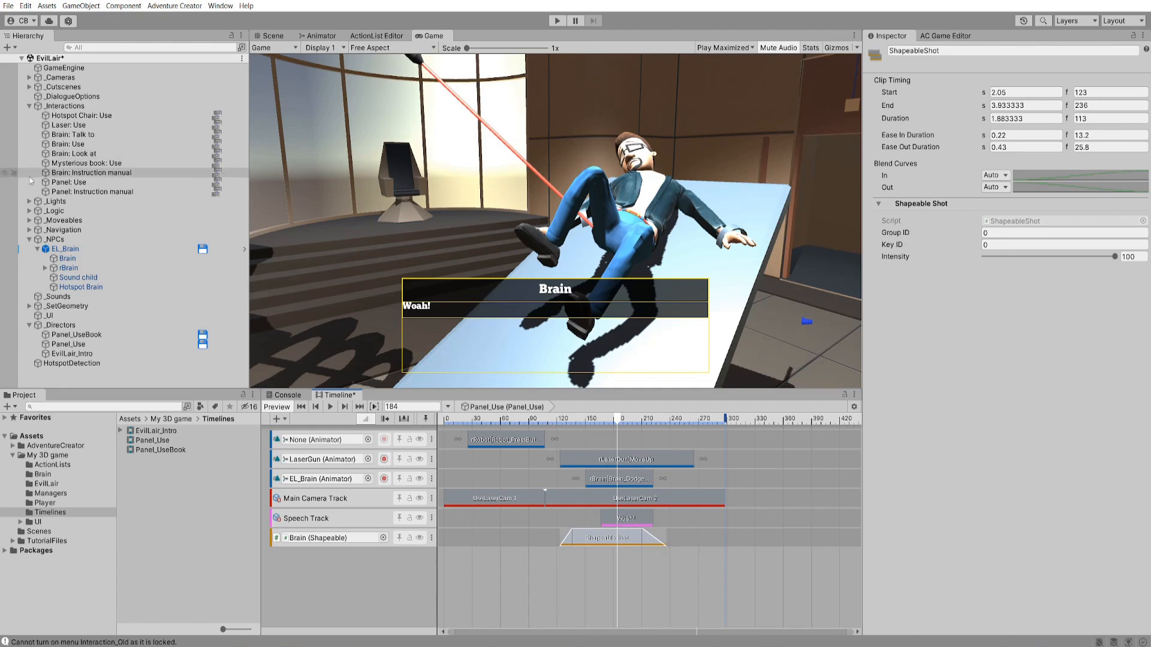
# - Look up the Sad key in Brain's Shapeable component, set the Panel_Use timeline's Shapeable Shot to Key ID 1, and preview it
pyautogui.click(67, 259)
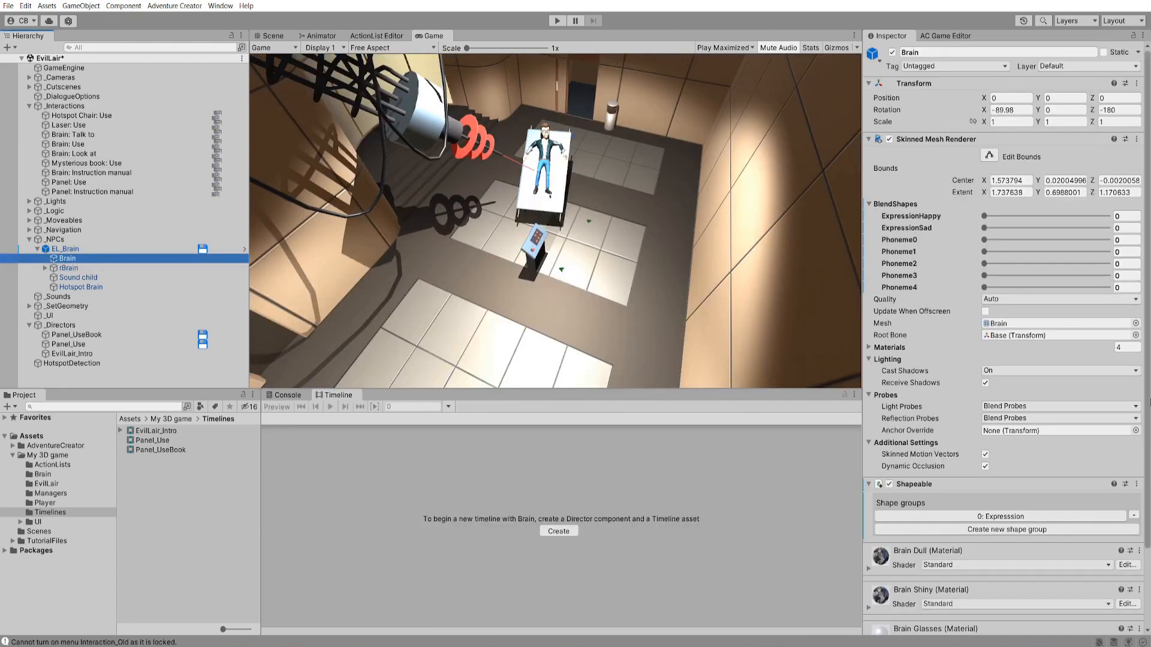
pyautogui.scroll(-3, 983, 430)
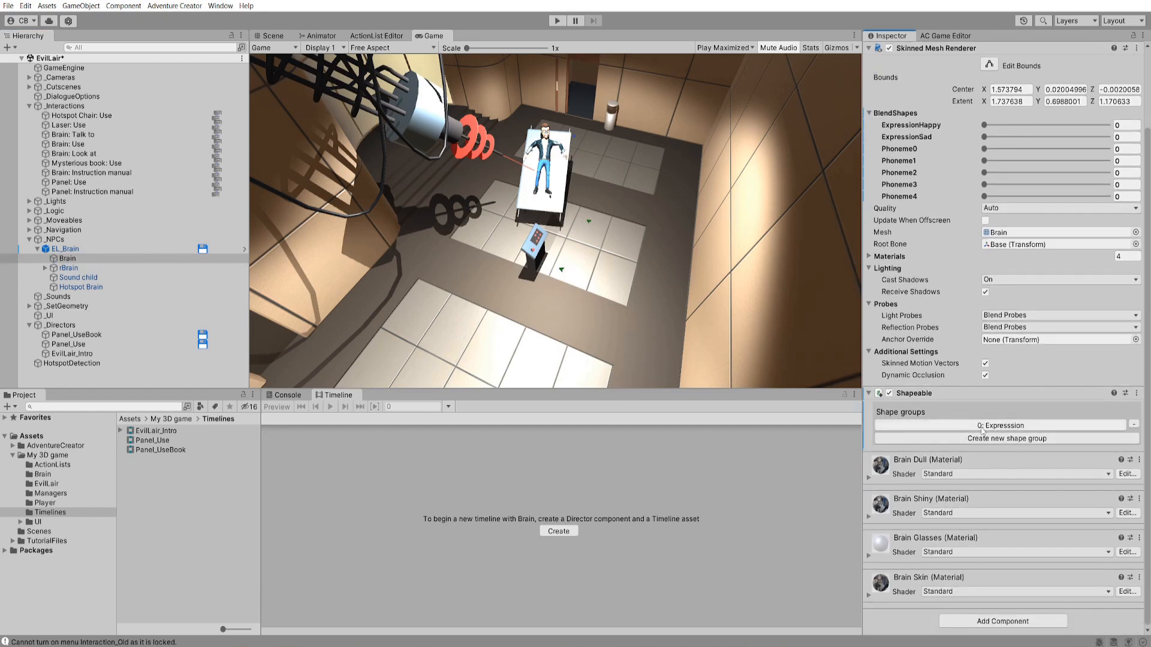
pyautogui.click(1009, 427)
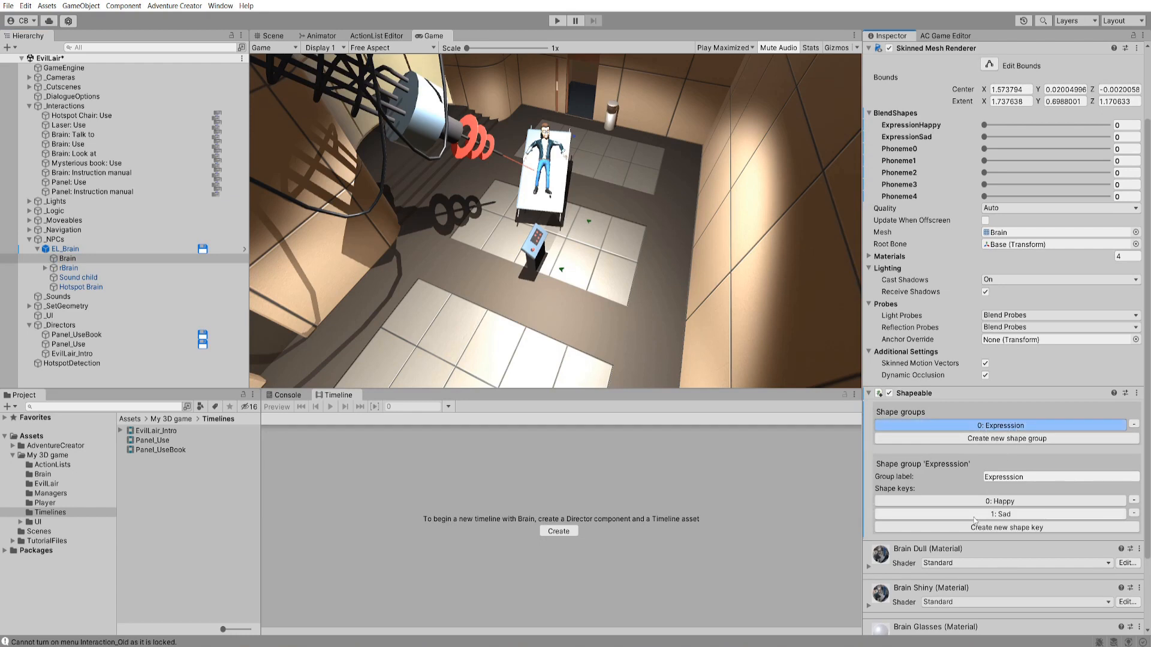
pyautogui.click(998, 514)
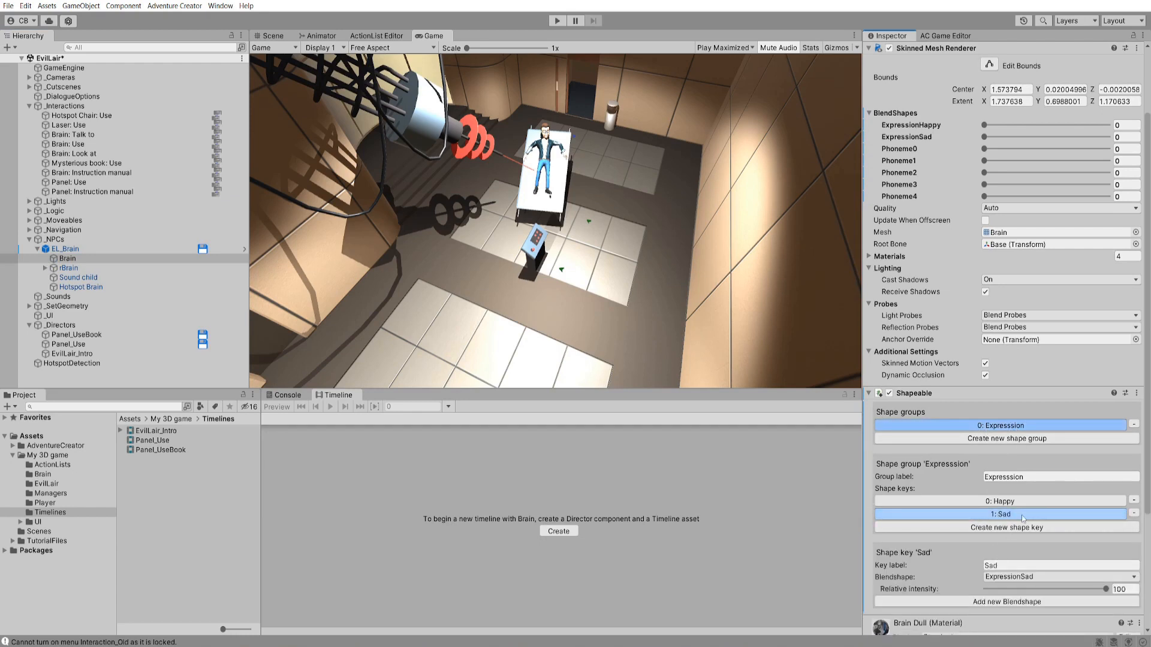
pyautogui.click(70, 345)
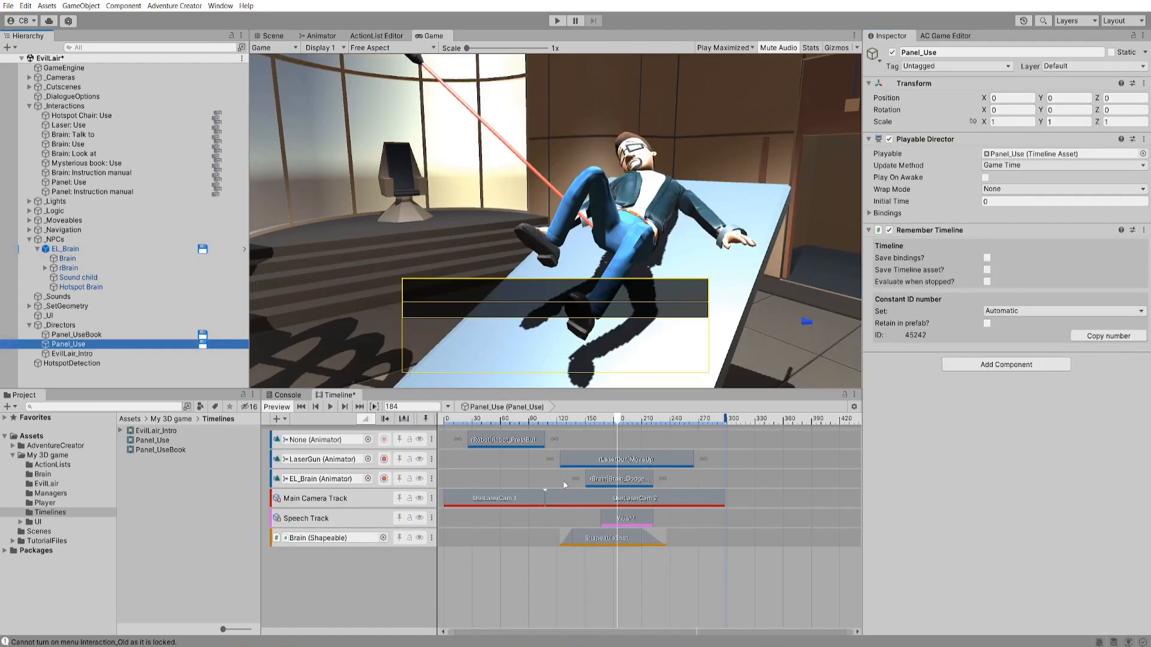
pyautogui.click(594, 541)
pyautogui.click(995, 245)
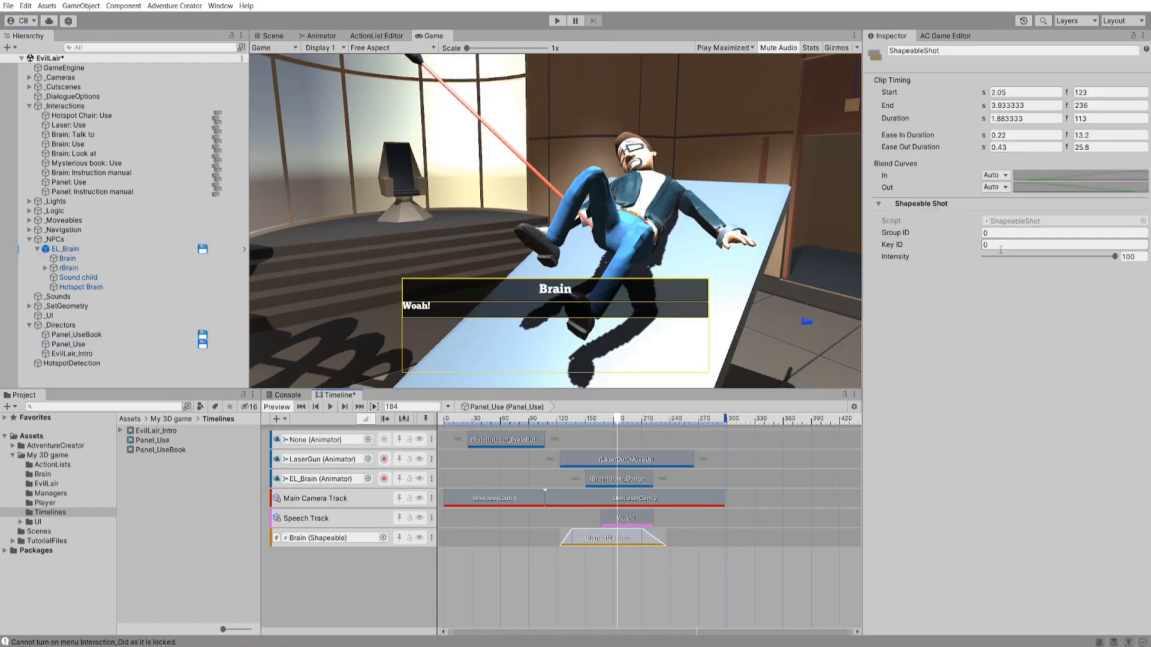
pyautogui.write('1')
pyautogui.click(675, 404)
pyautogui.moveTo(612, 418); pyautogui.dragTo(600, 418)
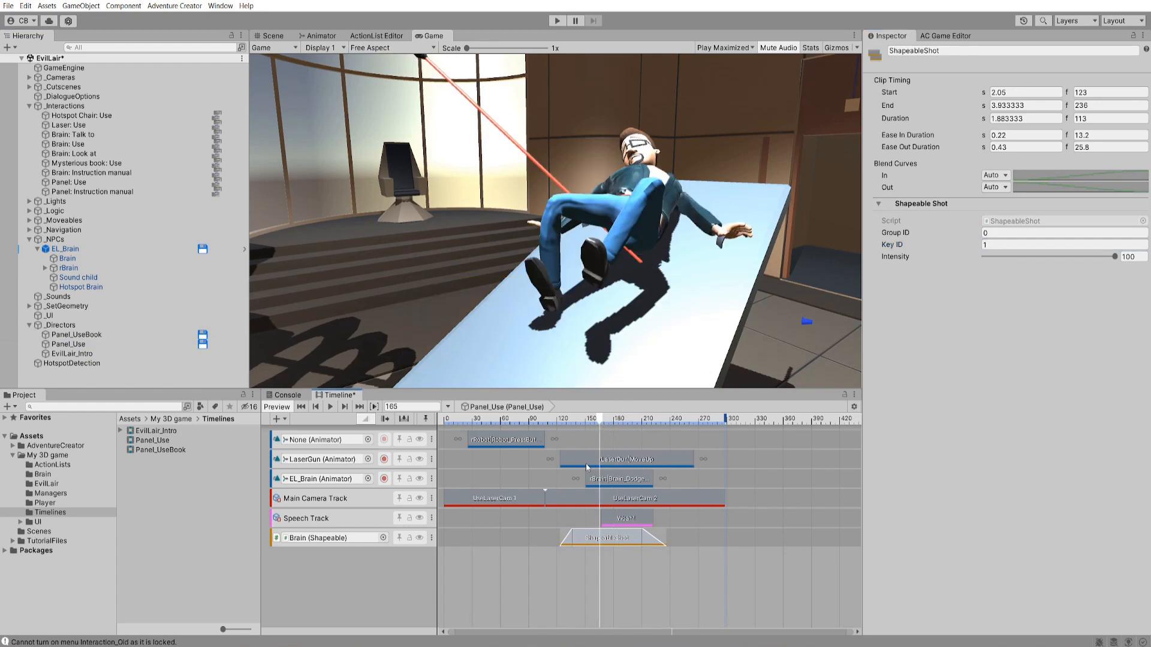
pyautogui.moveTo(599, 419)
pyautogui.mouseDown()
pyautogui.moveTo(581, 419)
pyautogui.moveTo(632, 421)
pyautogui.moveTo(593, 422)
pyautogui.mouseUp()
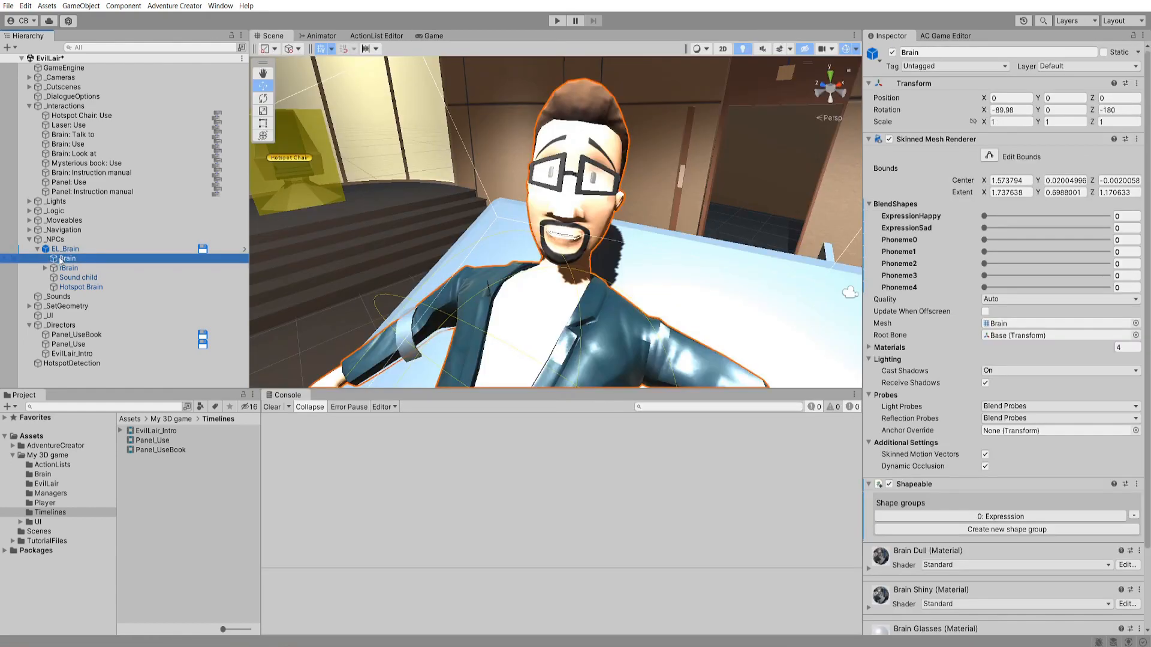
# - In the Speech manager, set lip syncing to From Speech Text, performed on Portrait And Game Object
pyautogui.click(53, 259)
pyautogui.click(959, 37)
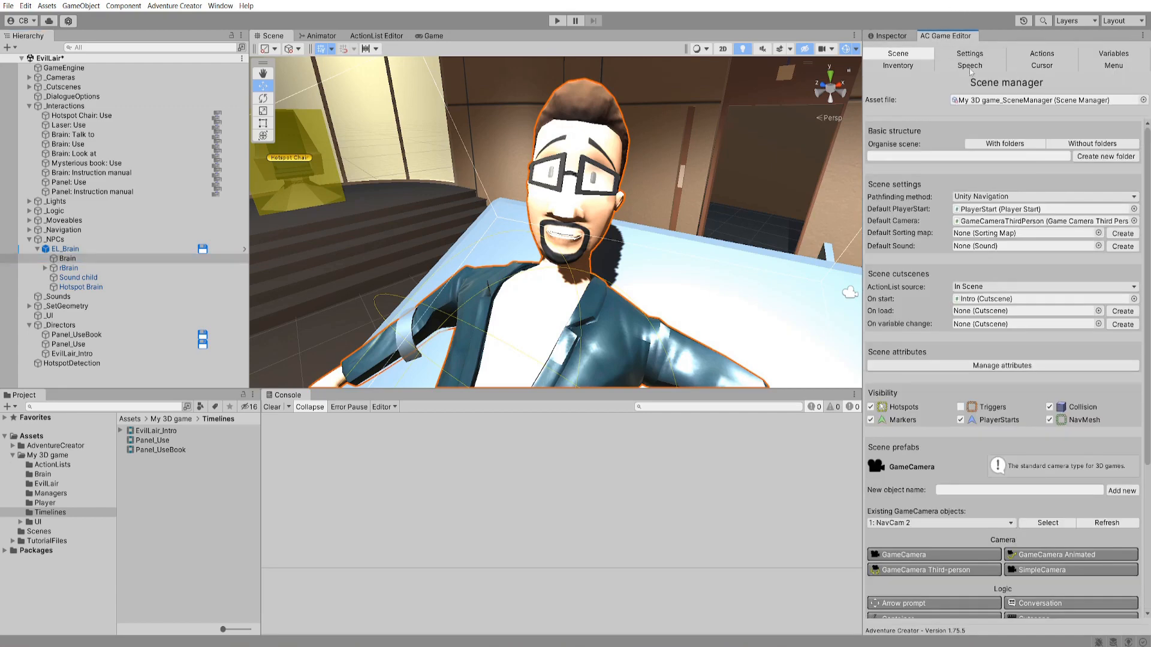
pyautogui.click(970, 66)
pyautogui.scroll(-5, 988, 285)
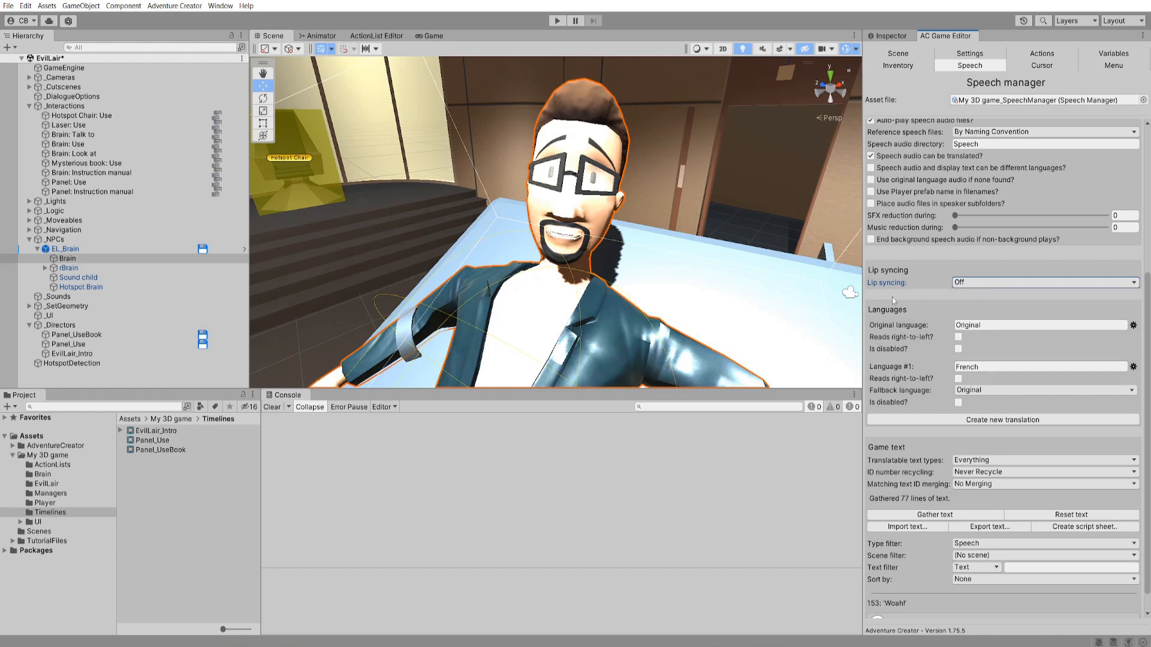
pyautogui.click(983, 283)
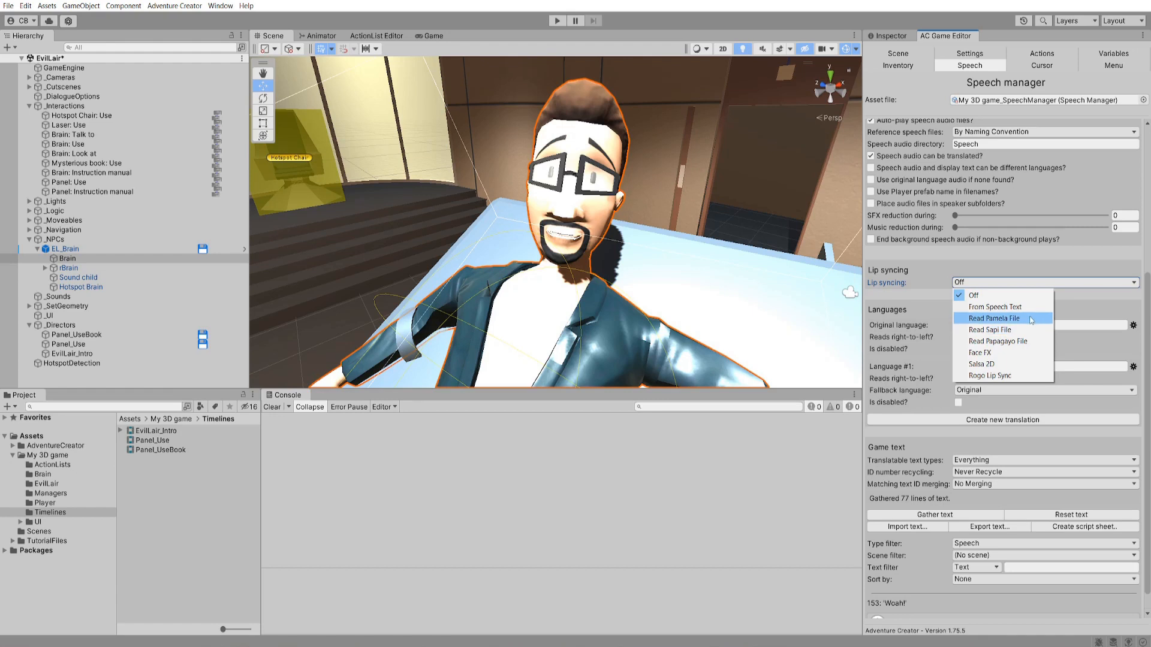
pyautogui.click(995, 307)
pyautogui.click(1007, 294)
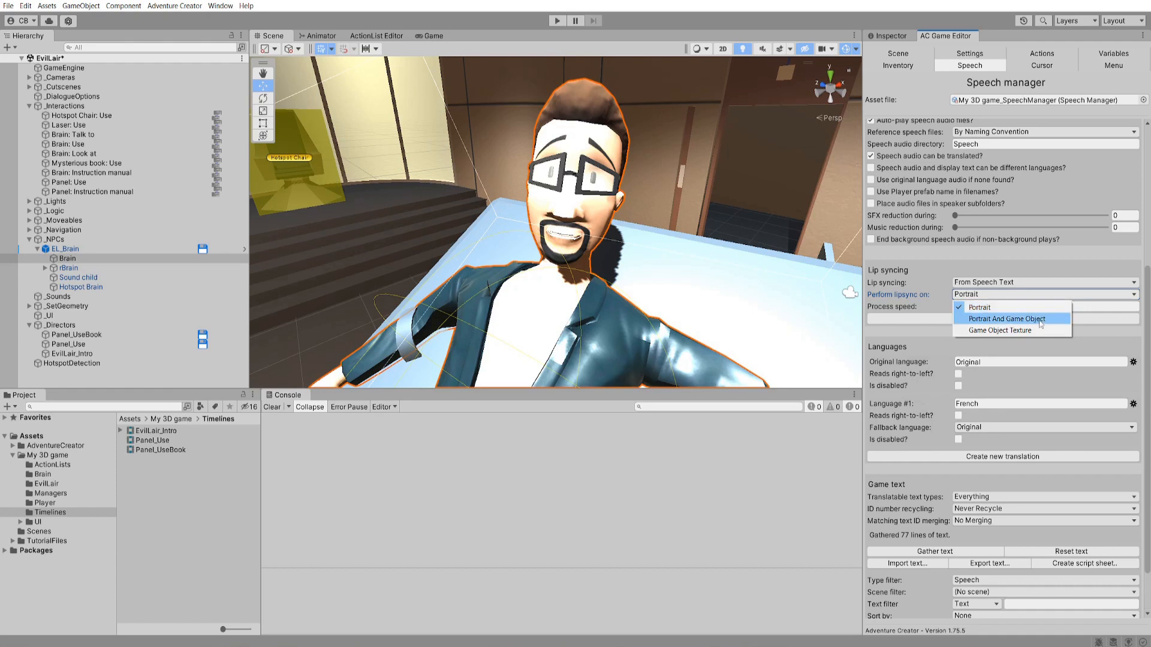
pyautogui.click(1031, 323)
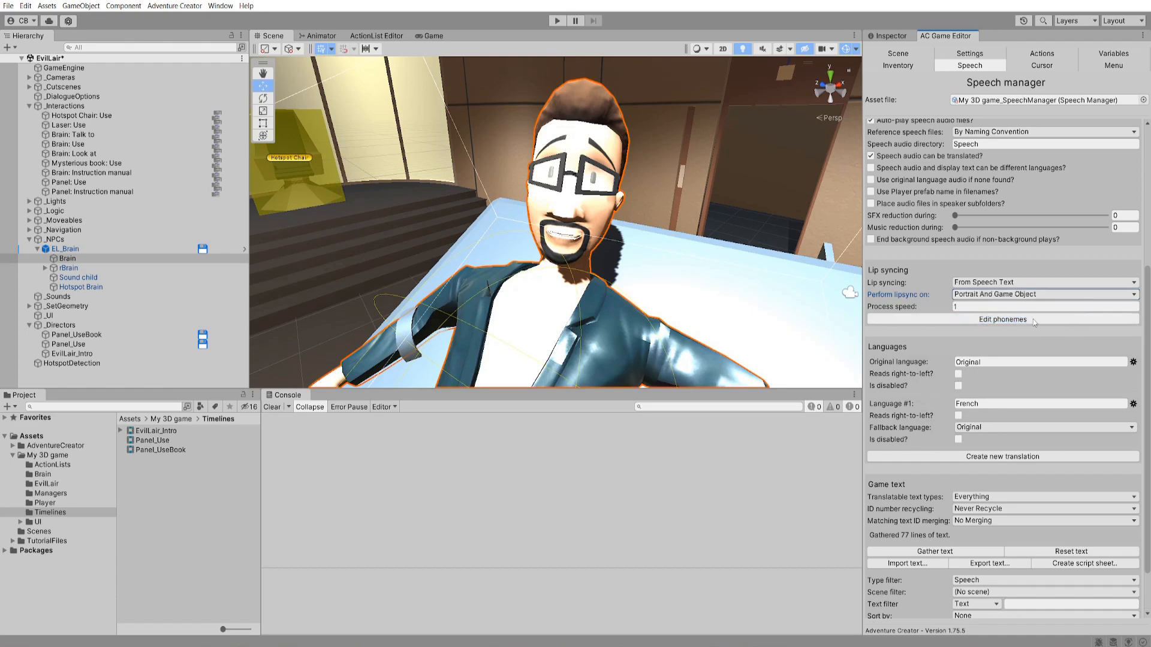
# - Open the Phonemes editor, try a new frame with m/n/o, and revert the phoneme frames to their defaults
pyautogui.click(1025, 319)
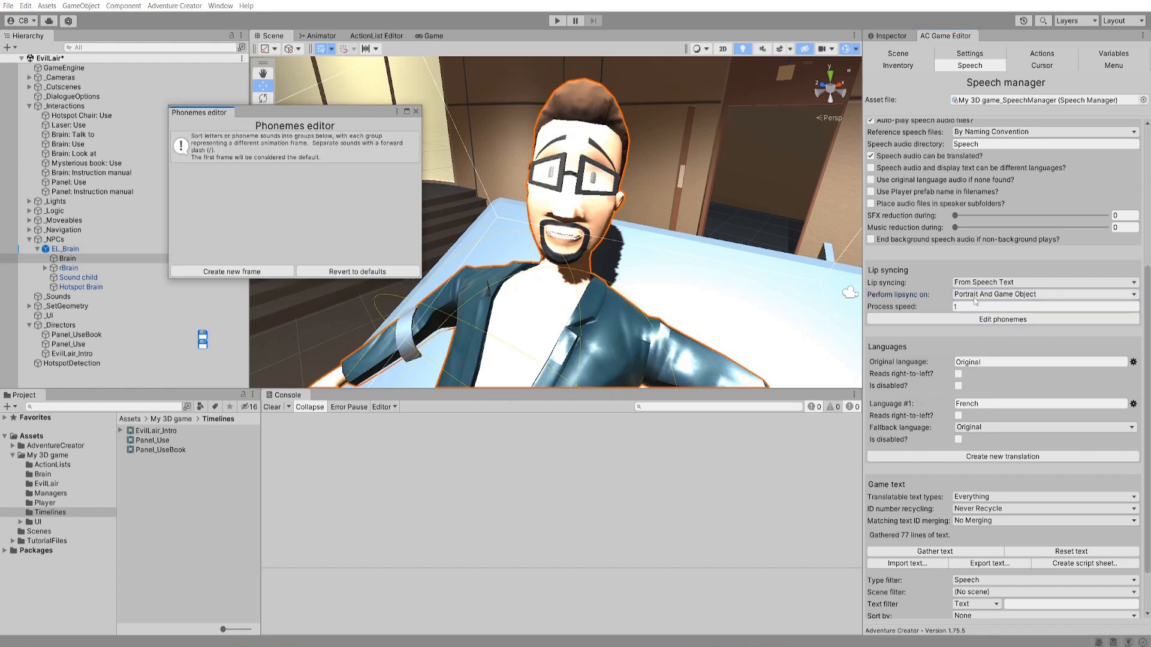
pyautogui.moveTo(336, 107); pyautogui.dragTo(574, 142)
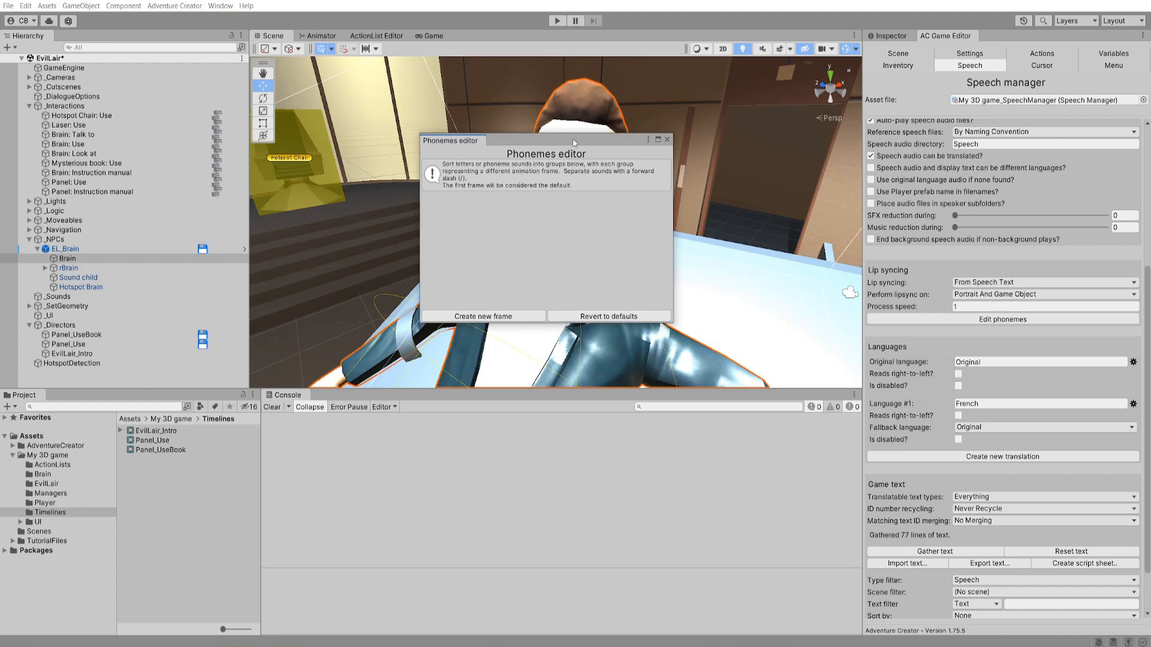
pyautogui.moveTo(573, 142); pyautogui.dragTo(625, 135)
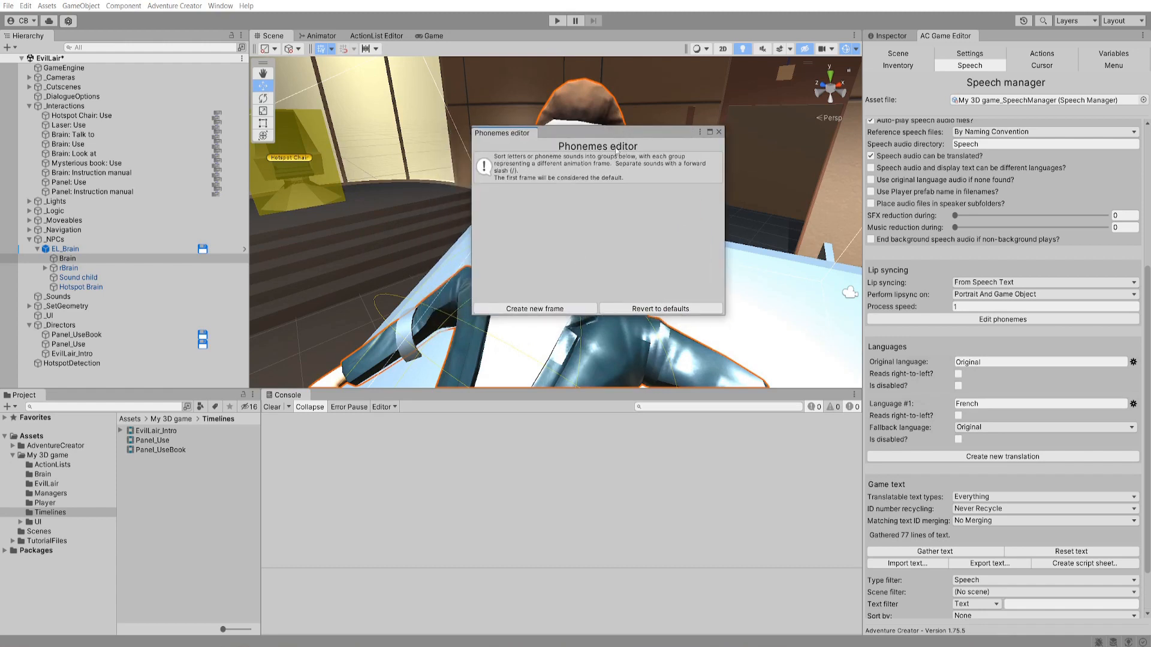
pyautogui.click(541, 309)
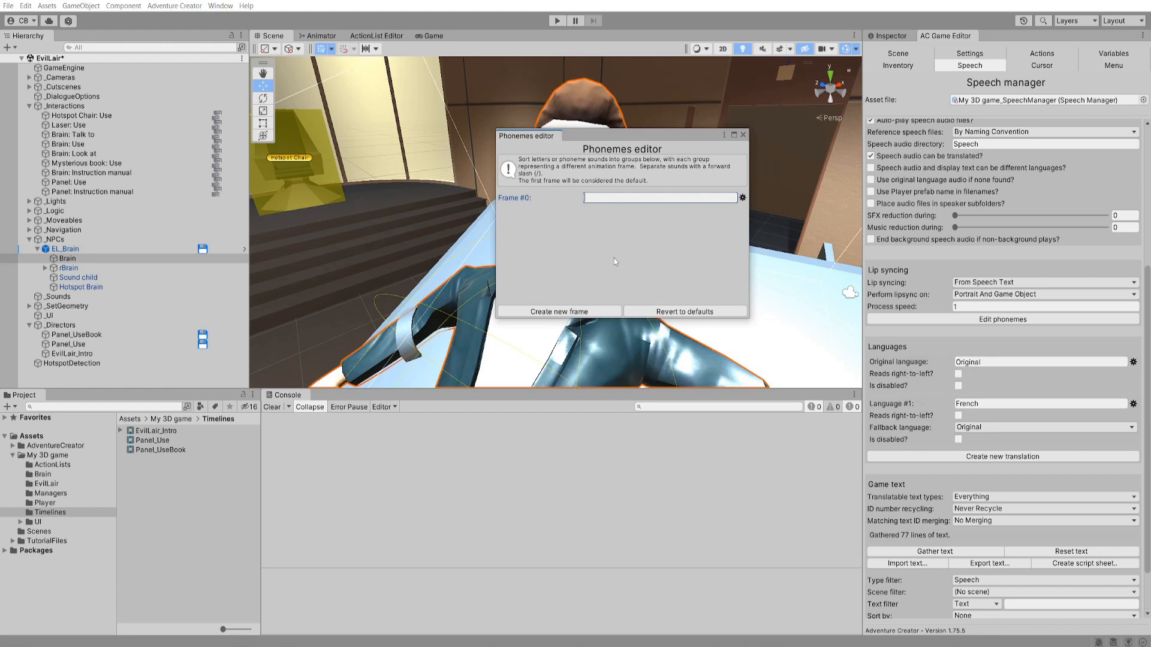
pyautogui.write('m/n/o')
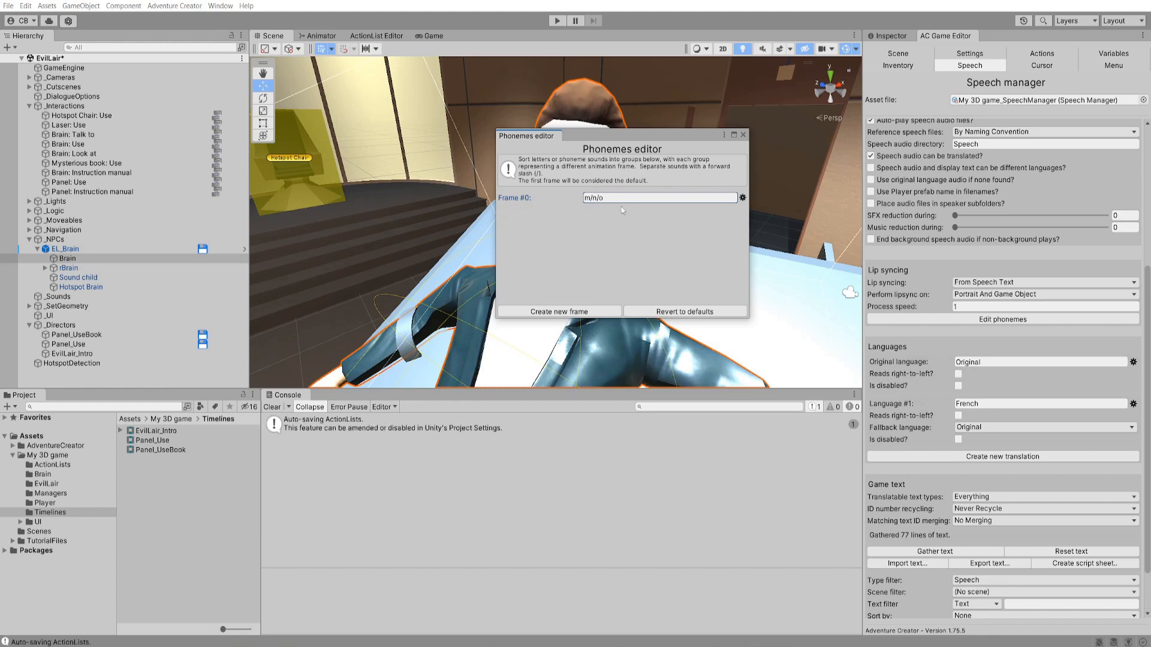
pyautogui.click(715, 312)
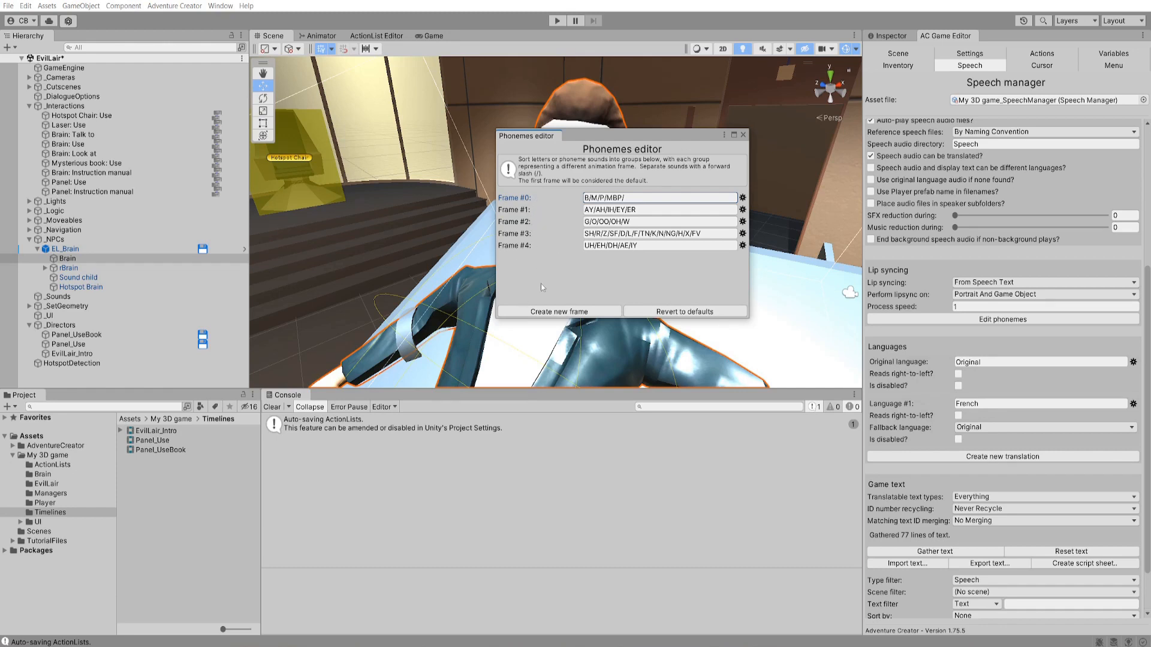
# - Compare Brain's phoneme blendshapes with the phoneme frames, leaving Phoneme2 at 0, and close the Phonemes editor
pyautogui.click(83, 258)
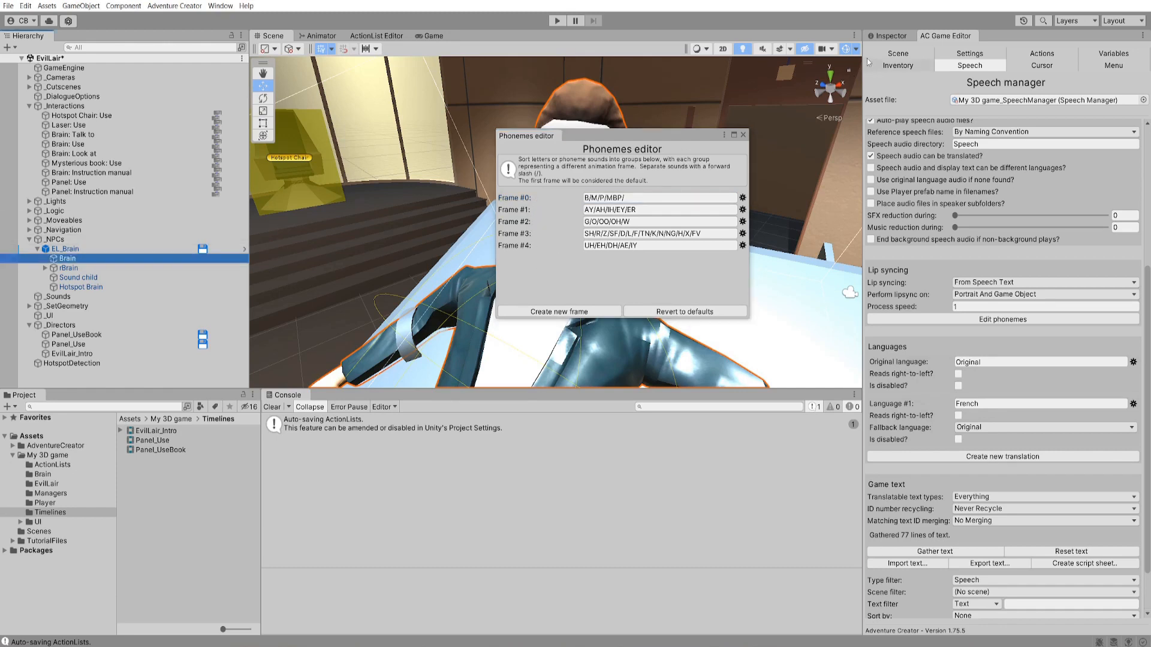
pyautogui.click(889, 36)
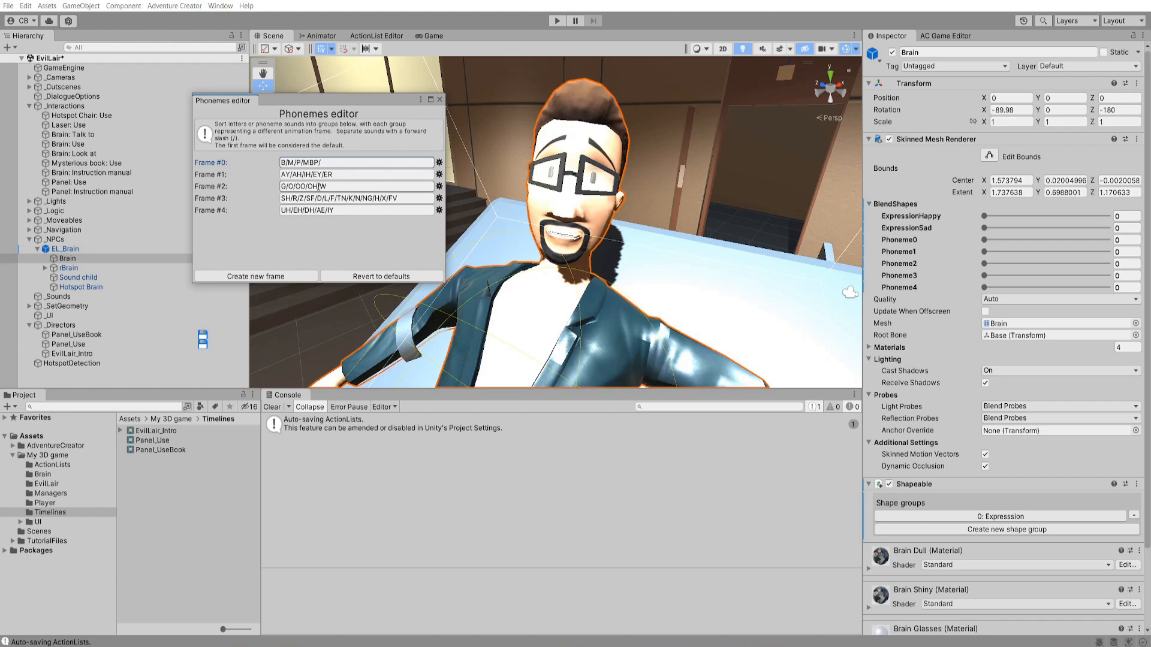
pyautogui.click(984, 264)
pyautogui.moveTo(986, 265); pyautogui.dragTo(939, 264)
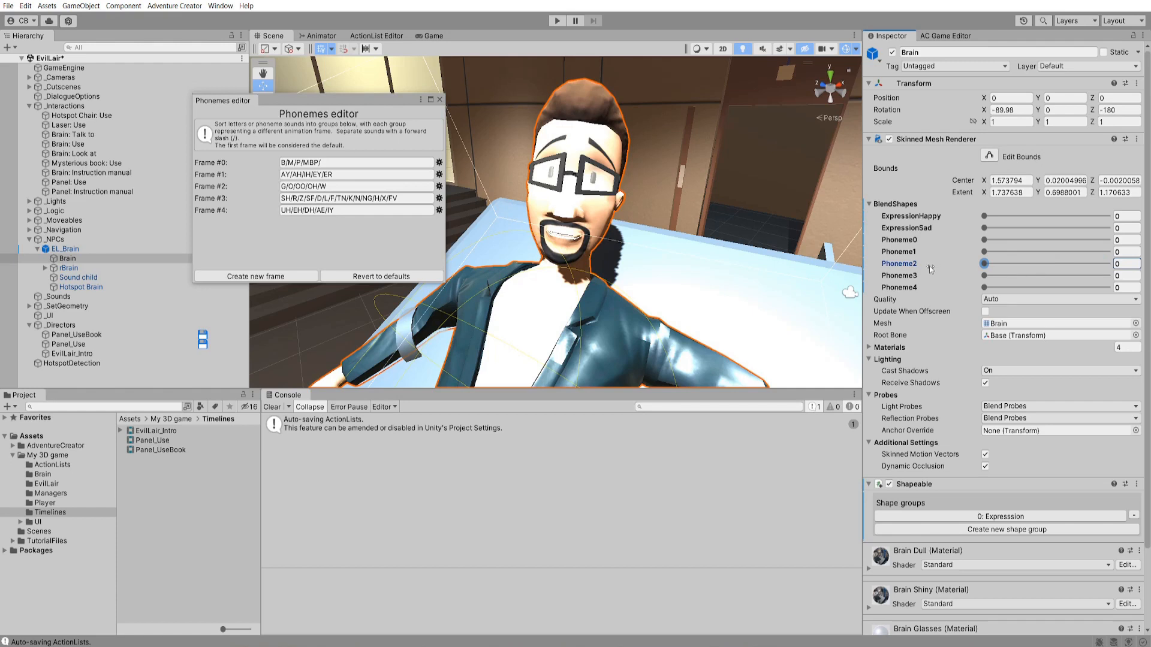
pyautogui.click(440, 100)
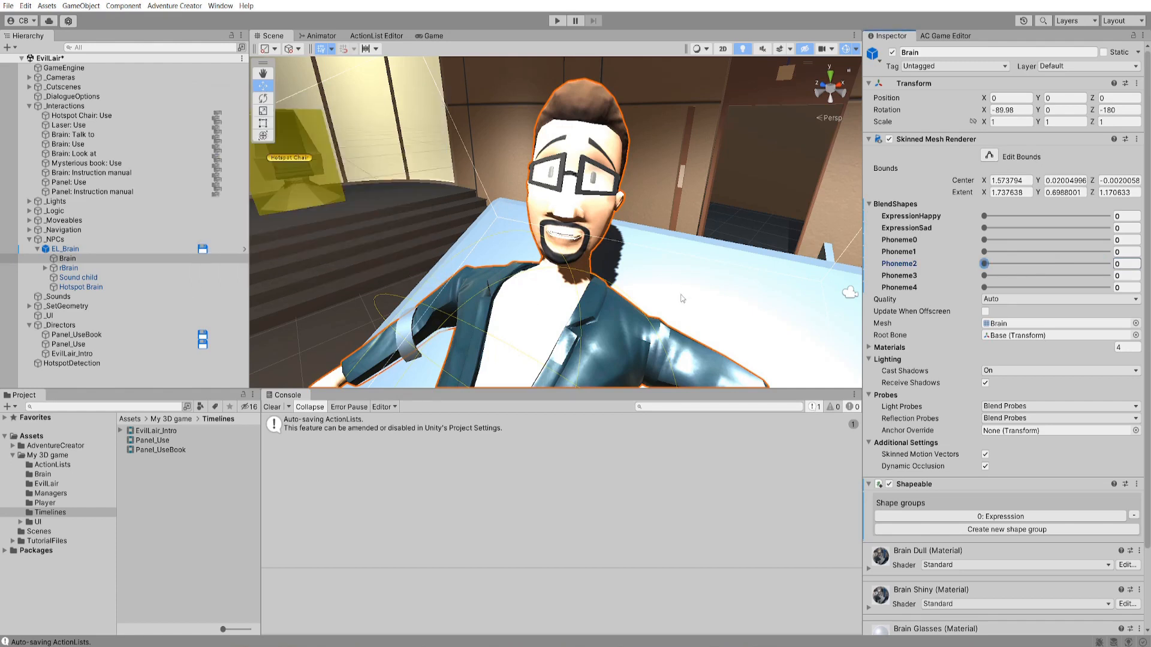
# - Add a shape group labelled Phonemes to Brain's Shapeable component and create five shape keys in it
pyautogui.scroll(-5, 986, 456)
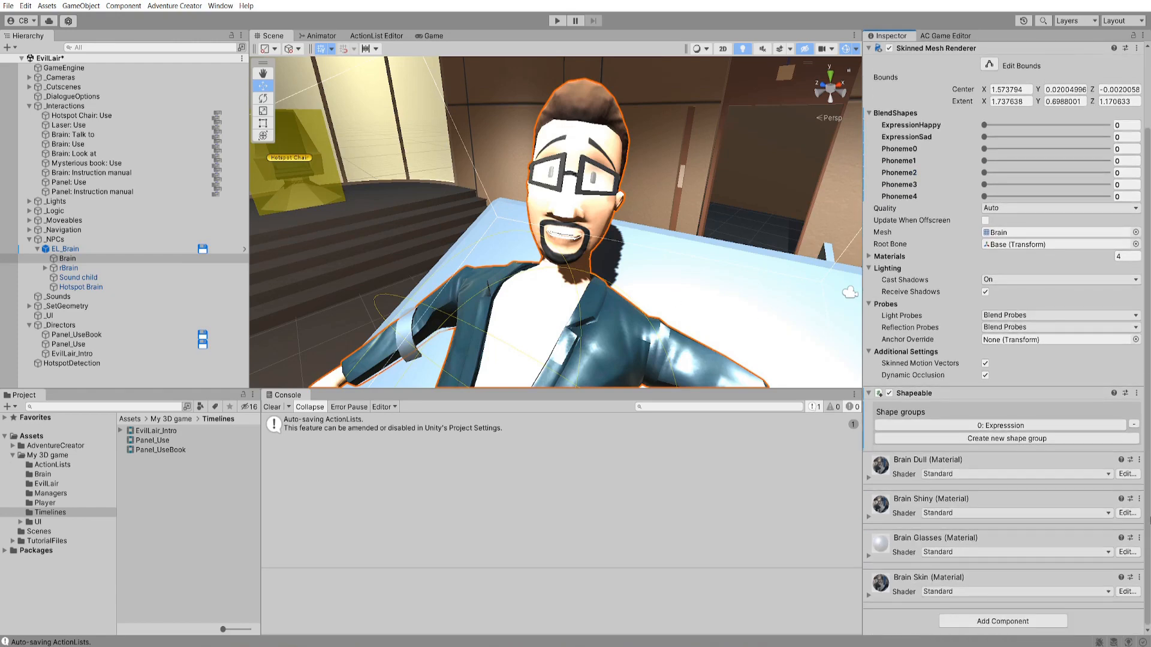
pyautogui.click(986, 439)
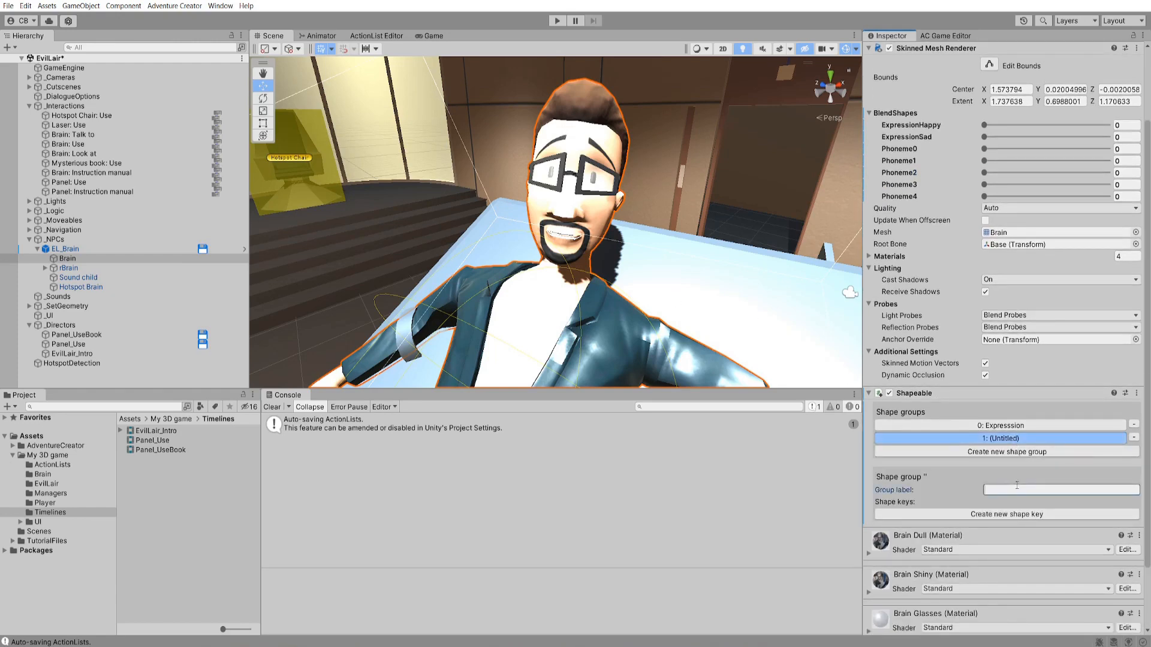
pyautogui.write('Phonemes')
pyautogui.click(1047, 513)
pyautogui.click(1042, 528)
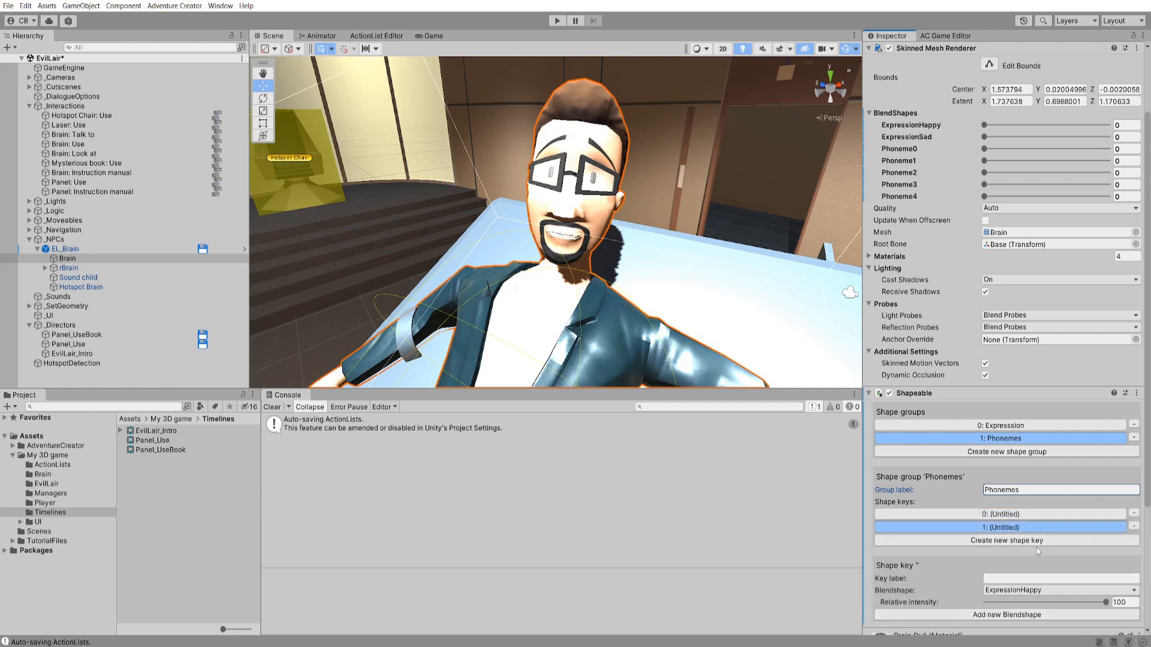
pyautogui.click(1034, 542)
pyautogui.click(1026, 554)
pyautogui.click(1026, 567)
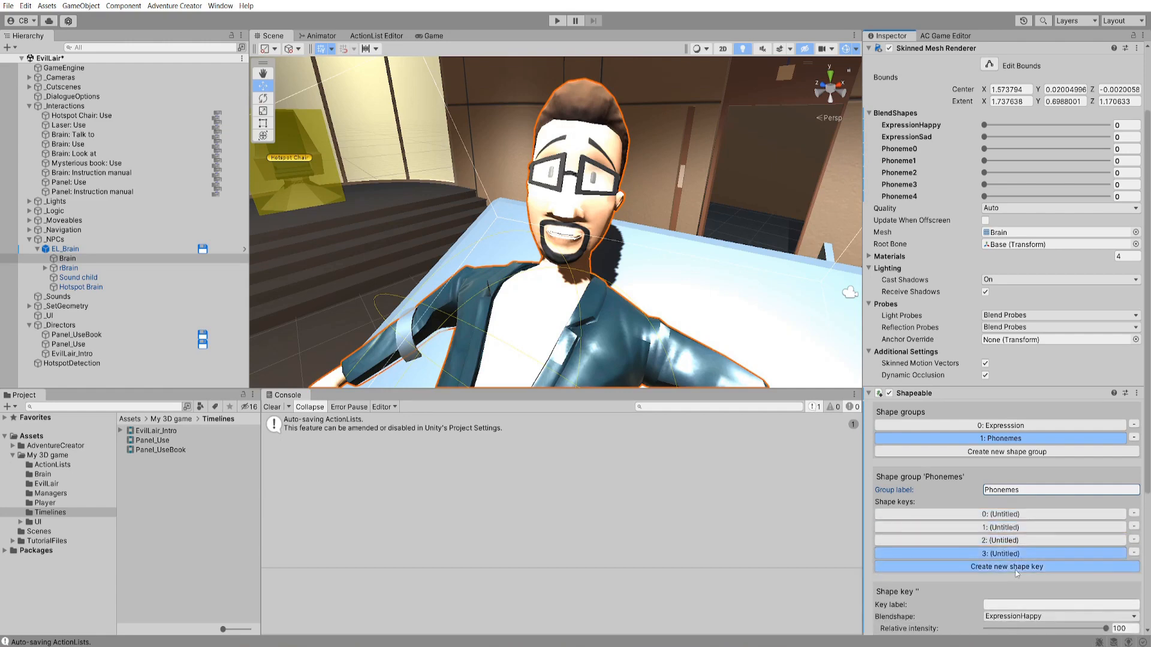
# - In the Phonemes group, assign the Phoneme0 blendshape to shape key 0 and Phoneme1 to shape key 1
pyautogui.scroll(-5, 959, 510)
pyautogui.click(959, 334)
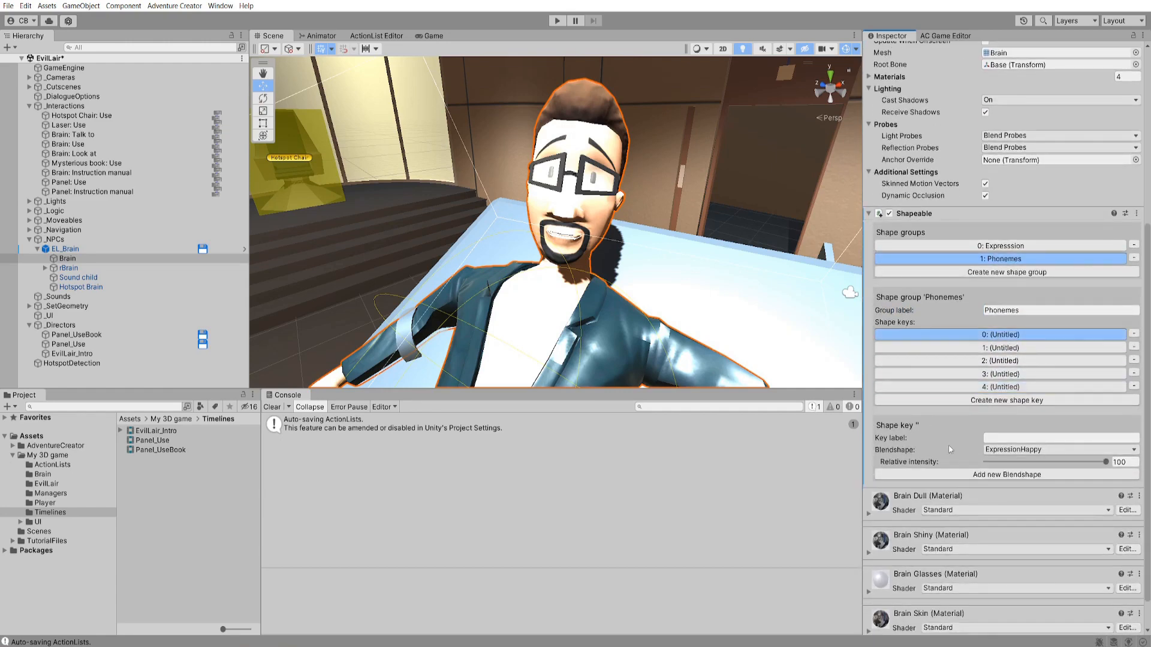
pyautogui.click(1019, 450)
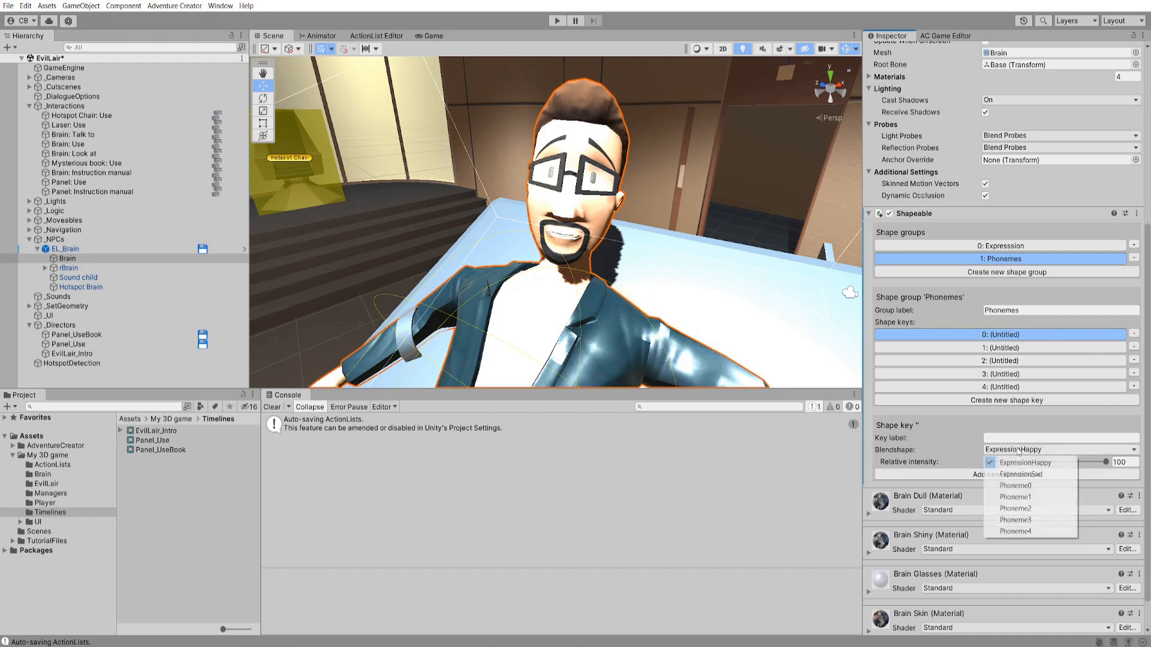
pyautogui.click(1009, 486)
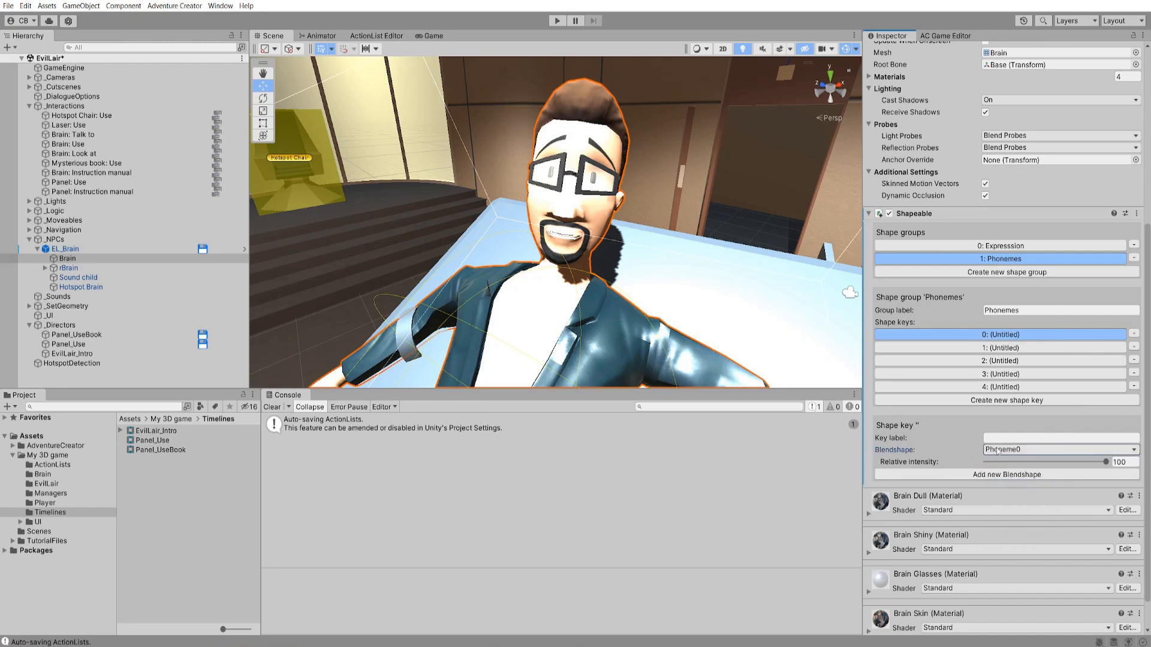
pyautogui.click(1022, 348)
pyautogui.click(1013, 449)
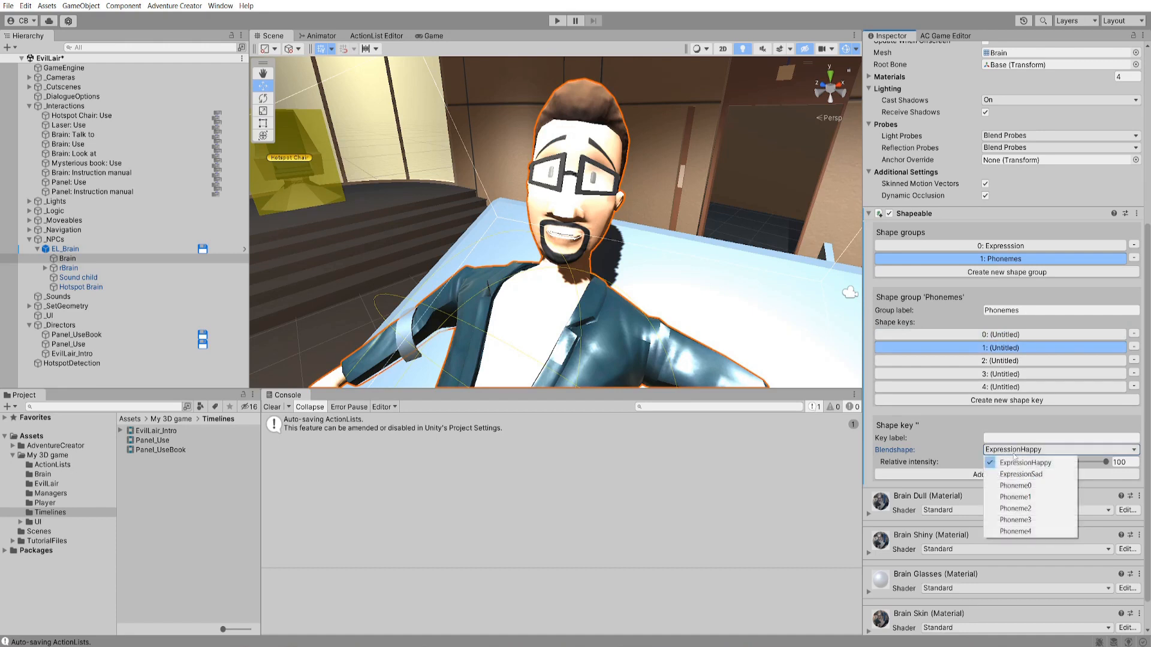
pyautogui.click(1010, 498)
# - Assign the Phoneme2, Phoneme3 and Phoneme4 blendshapes to shape keys 2, 3 and 4 of the Phonemes group
pyautogui.click(1013, 361)
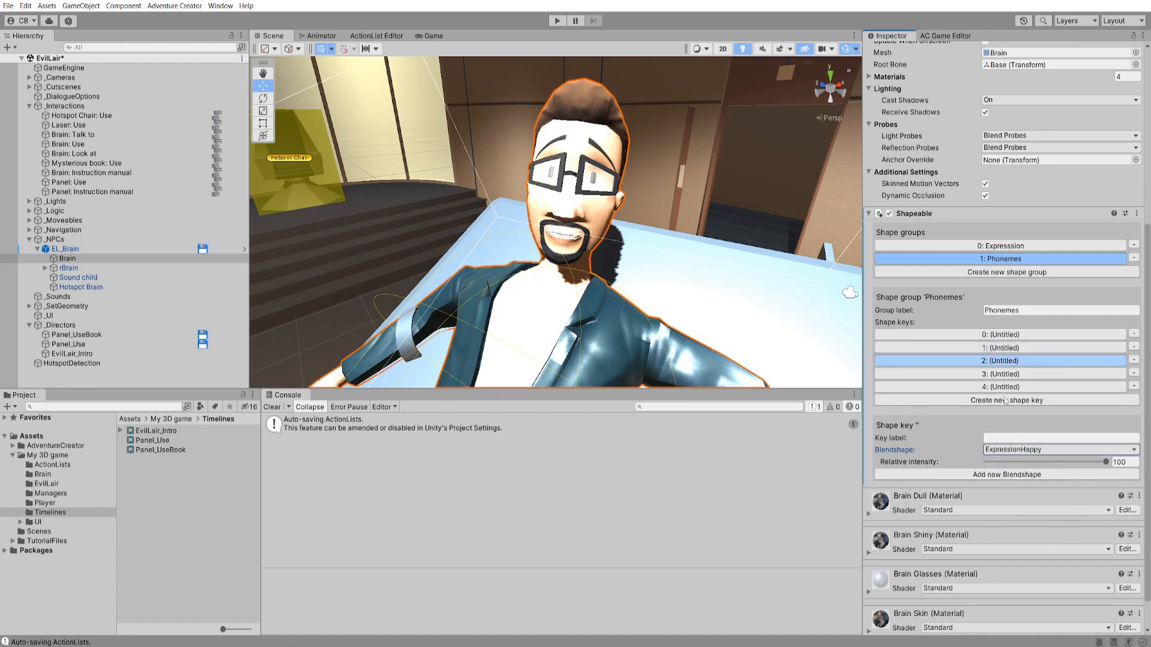
pyautogui.click(1013, 449)
pyautogui.click(1015, 509)
pyautogui.click(1012, 373)
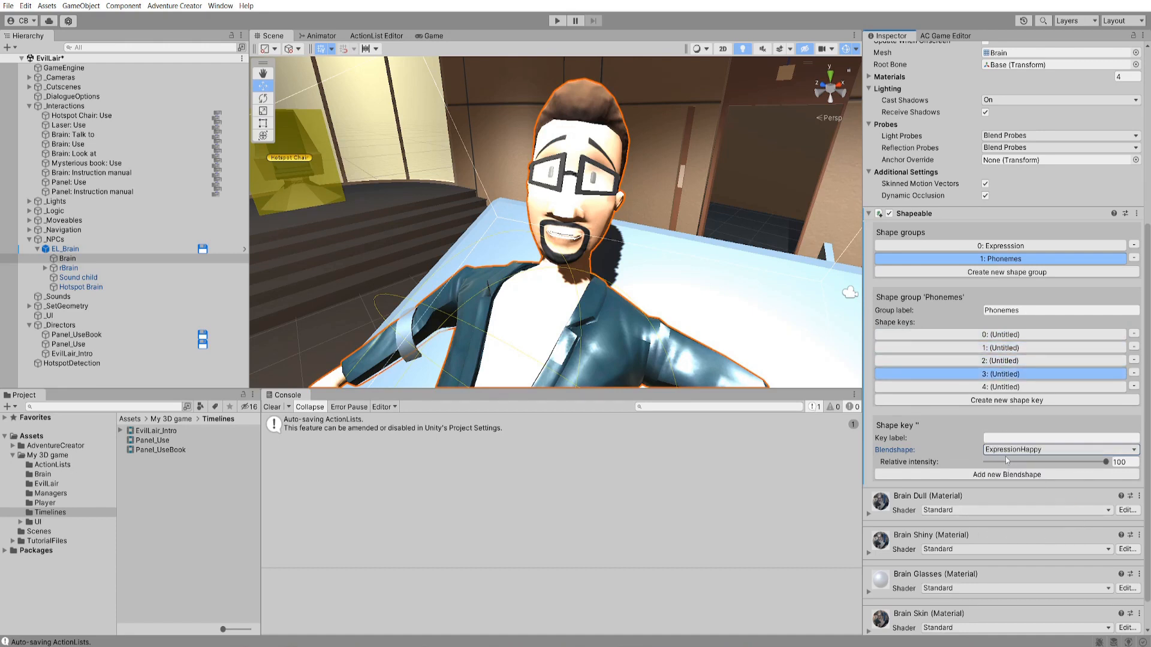
pyautogui.click(1006, 450)
pyautogui.click(1013, 520)
pyautogui.click(1013, 387)
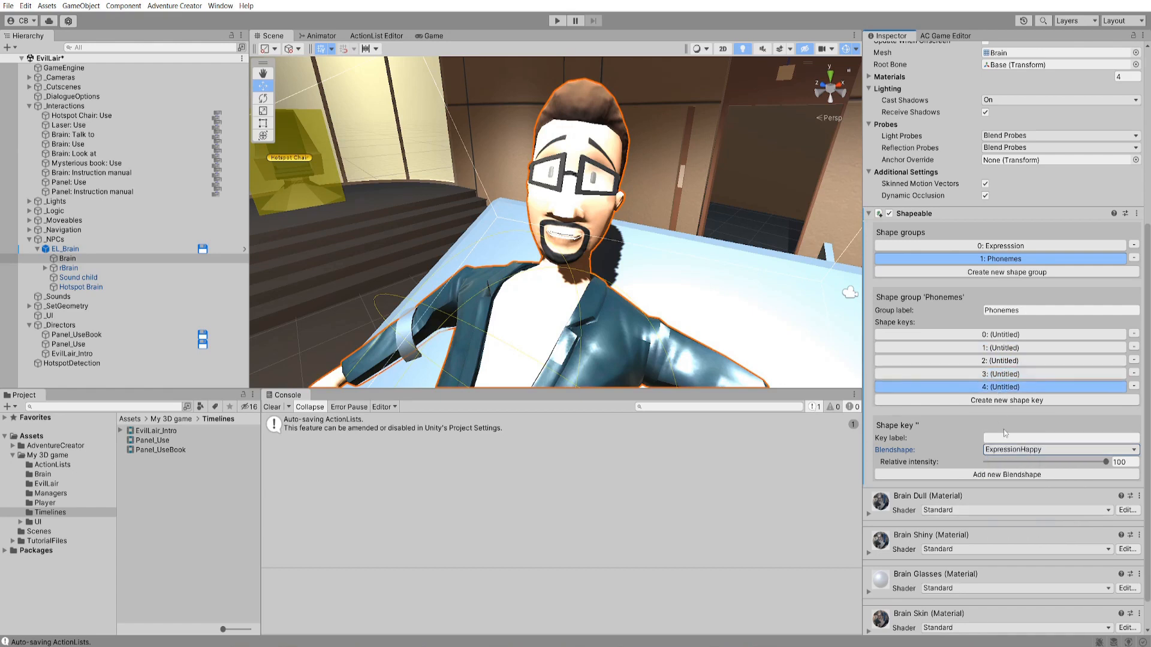
pyautogui.click(1013, 450)
pyautogui.click(1011, 532)
# - Set the phoneme shape group of EL_Brain's NPC component to 1: Phonemes
pyautogui.click(142, 249)
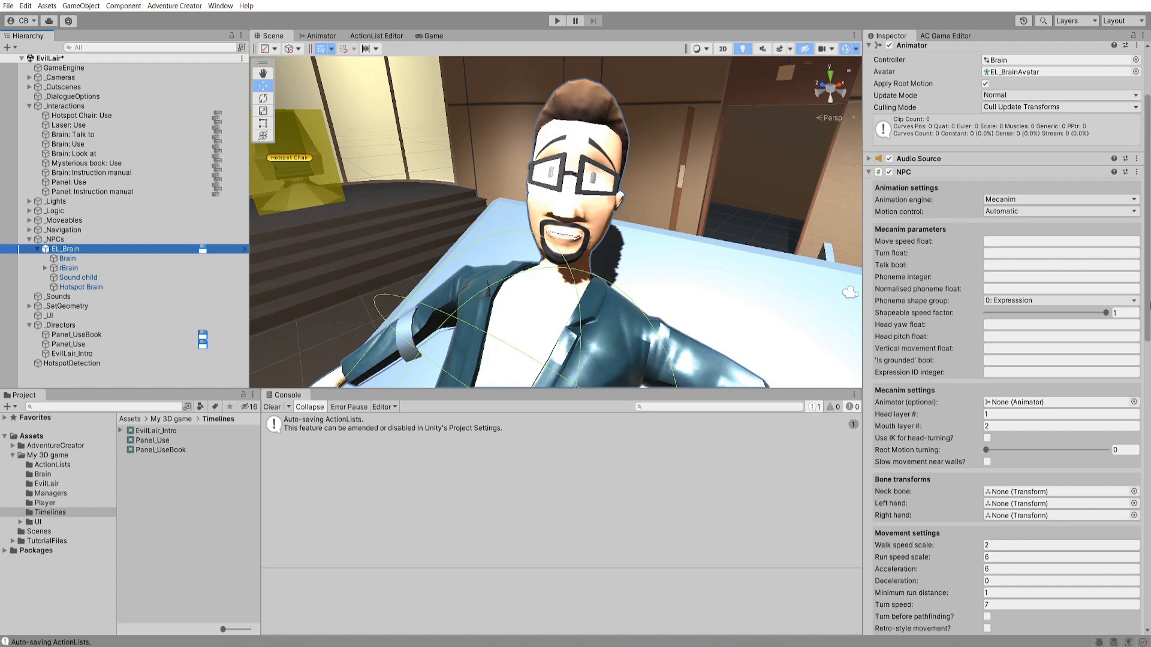
pyautogui.scroll(-1, 887, 287)
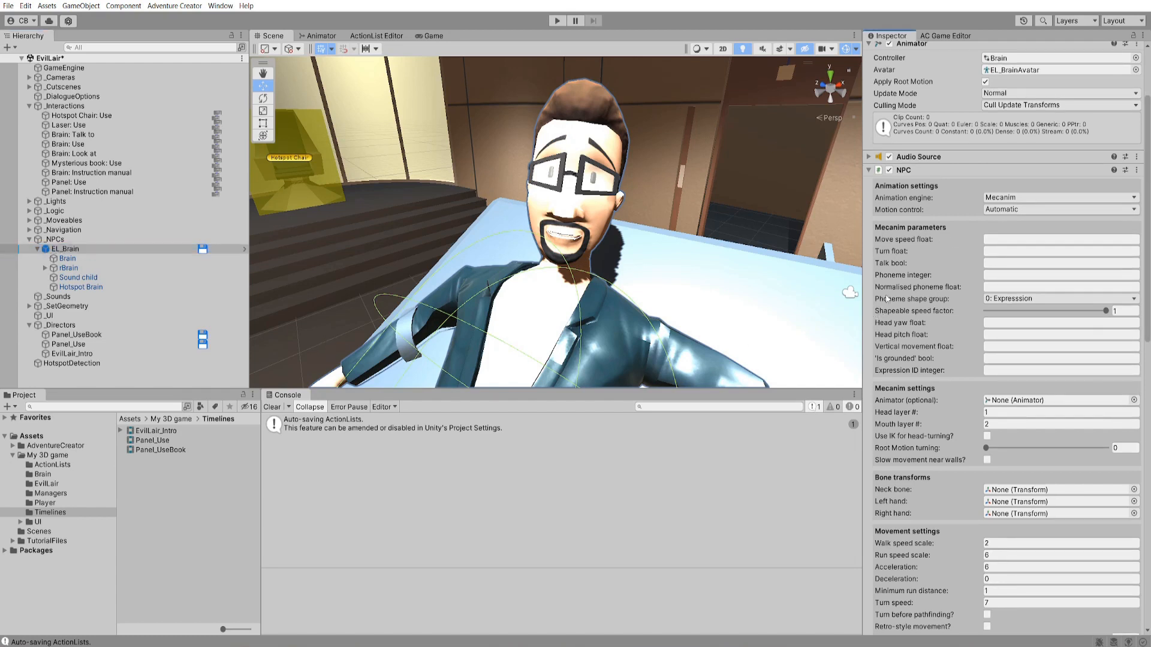
pyautogui.click(1007, 298)
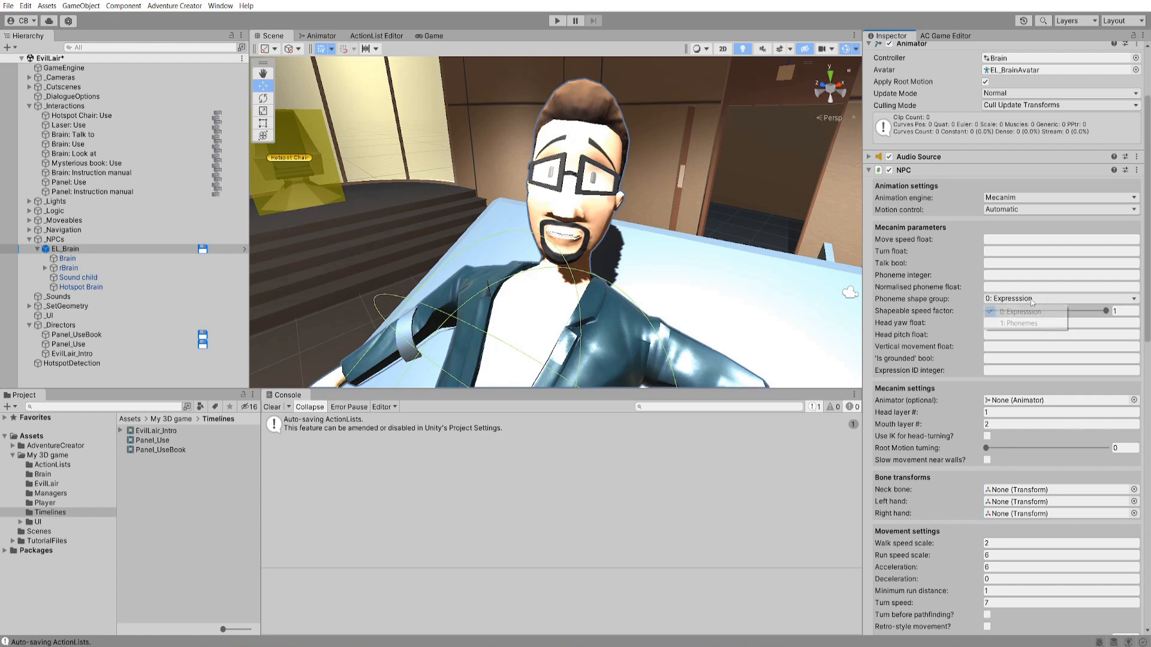
pyautogui.click(1019, 322)
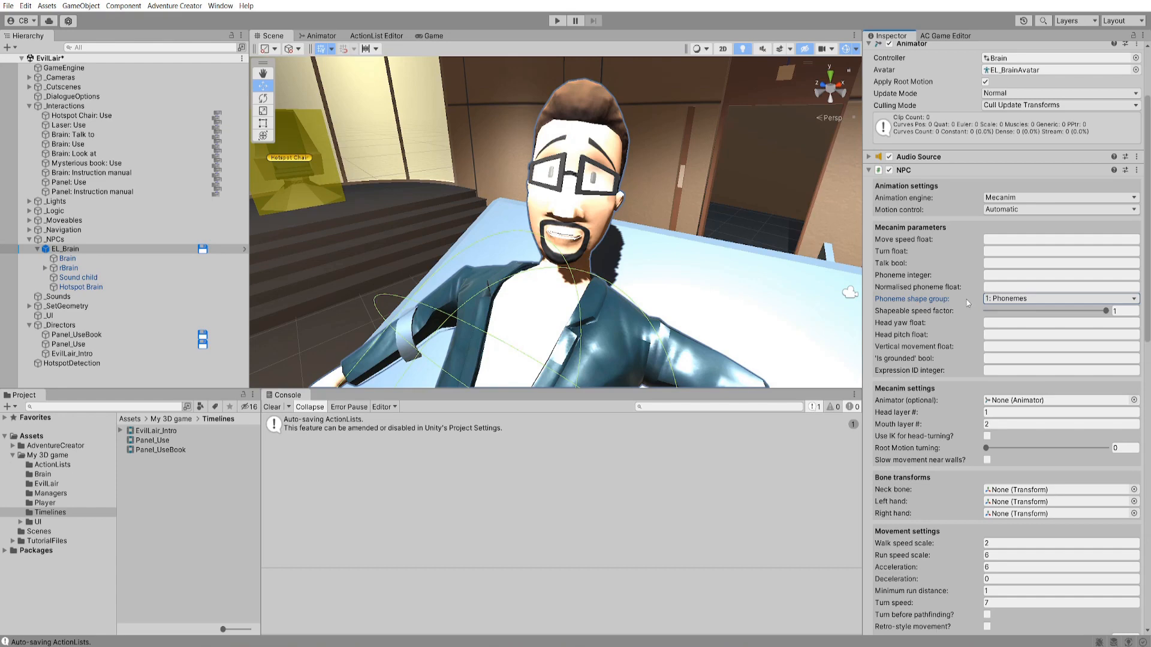
# - Test the lip syncing by running the game, asking Brain how he got into this mess, and stopping the game
pyautogui.hotkey('ctrl', 'p')
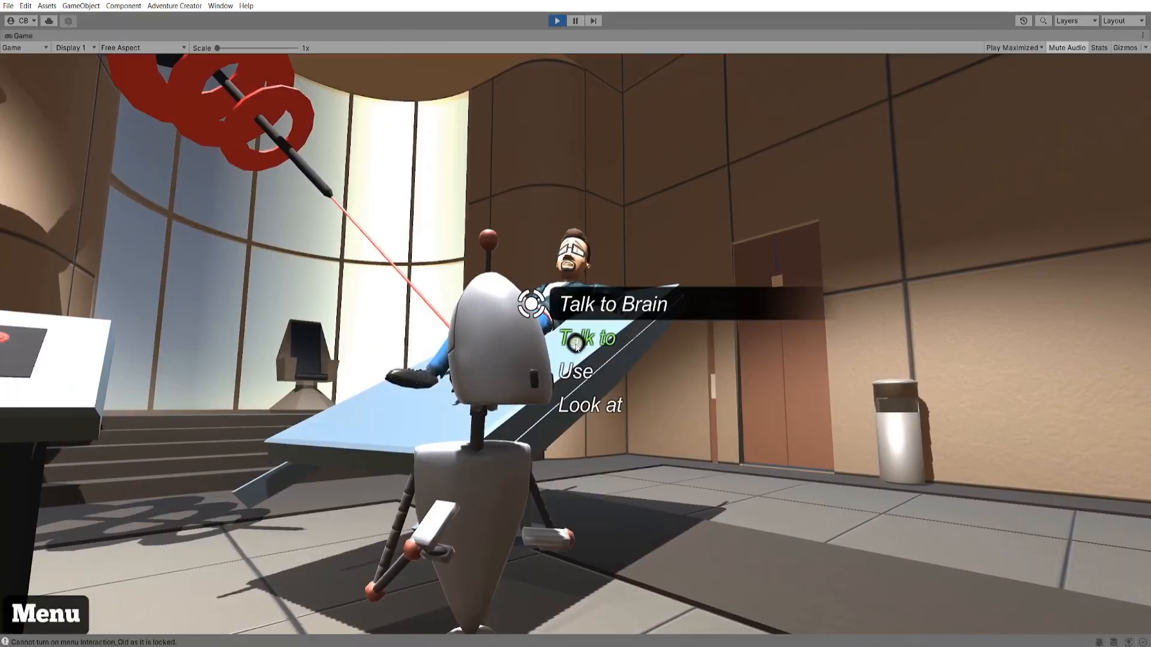
pyautogui.click(574, 344)
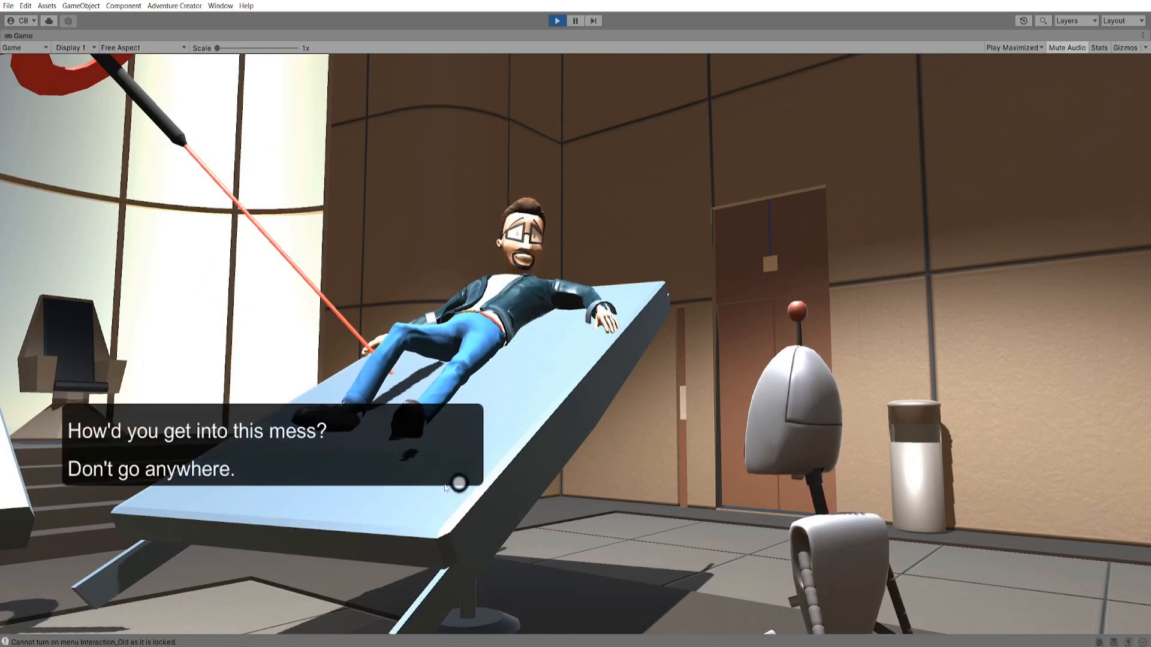
pyautogui.click(336, 428)
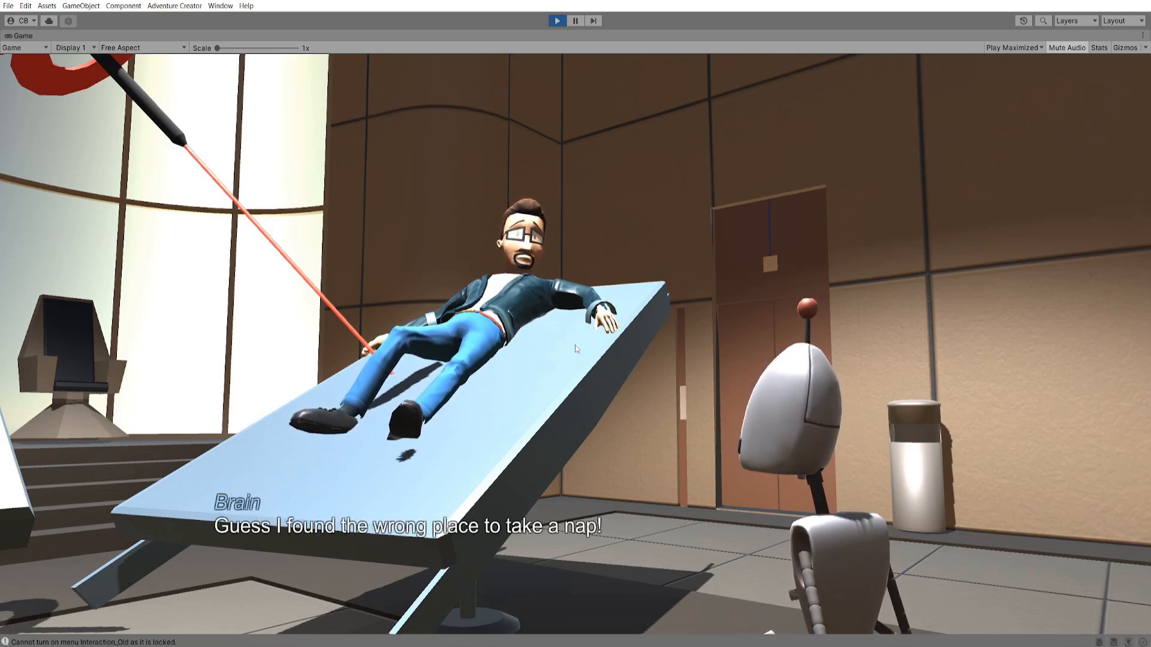
pyautogui.hotkey('ctrl', 'p')
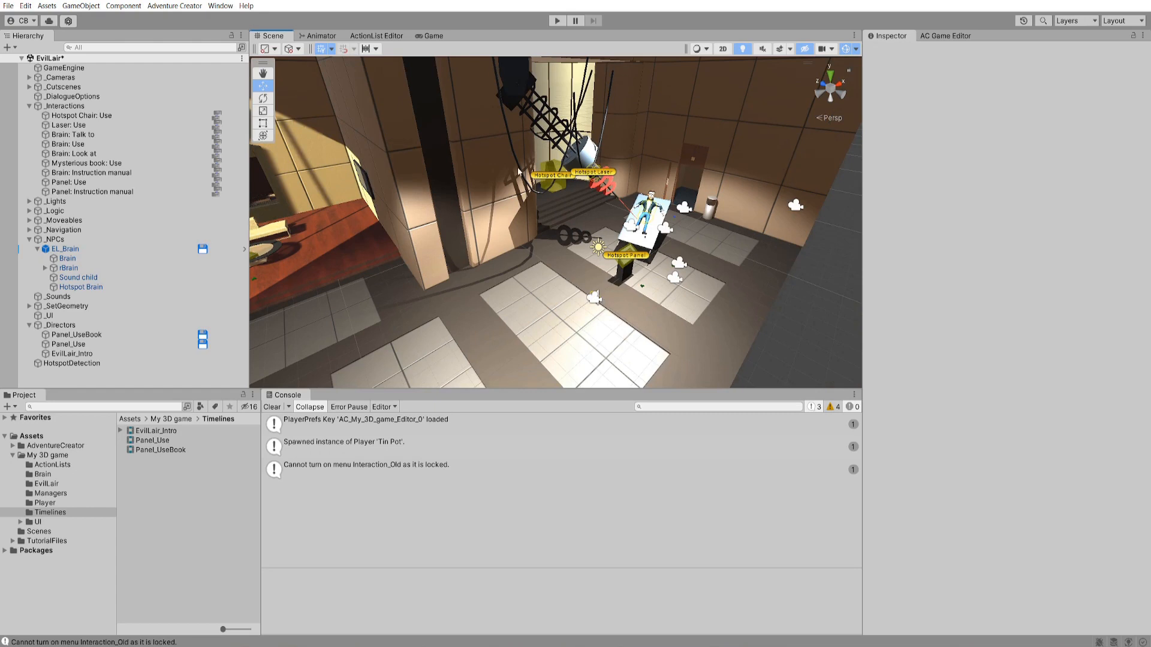
# - Add a new action to the Brain: Talk to interaction and set its type to Sound: Play music
pyautogui.click(377, 35)
pyautogui.rightClick(562, 147)
pyautogui.click(593, 153)
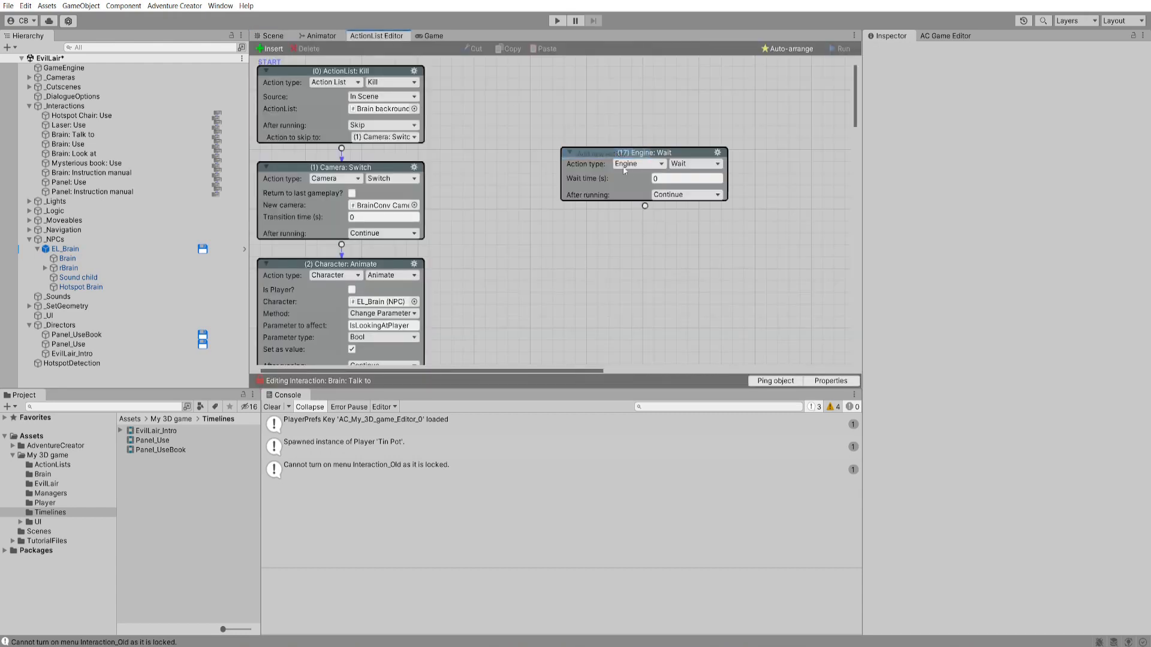
pyautogui.click(638, 164)
pyautogui.click(639, 371)
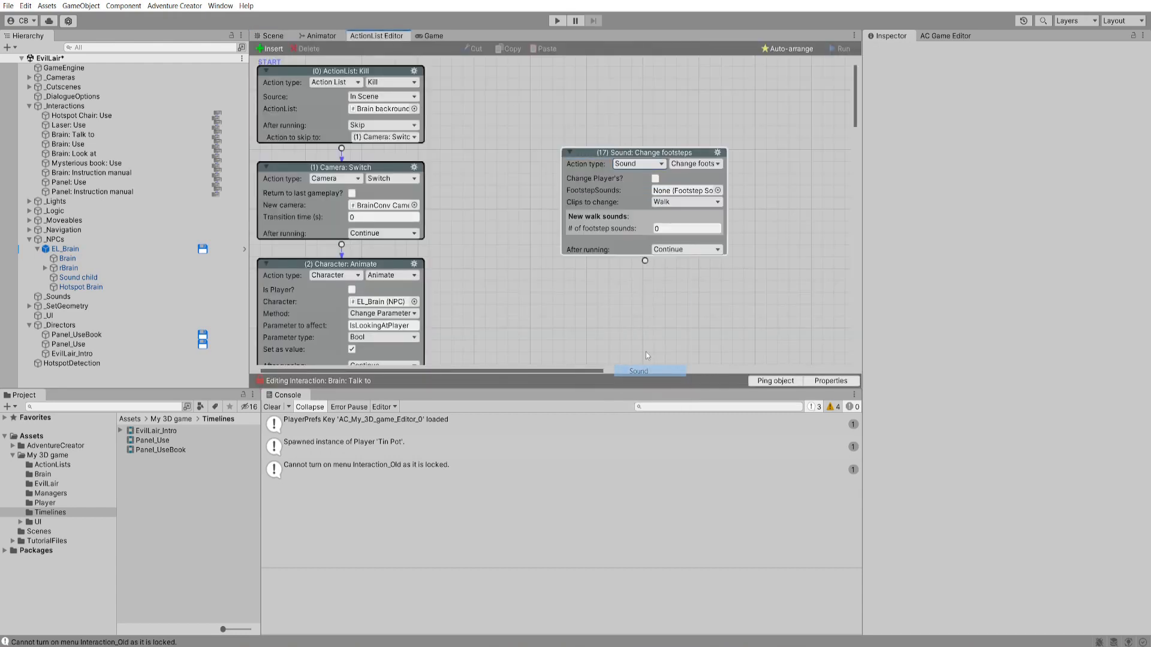
pyautogui.click(689, 163)
pyautogui.click(700, 224)
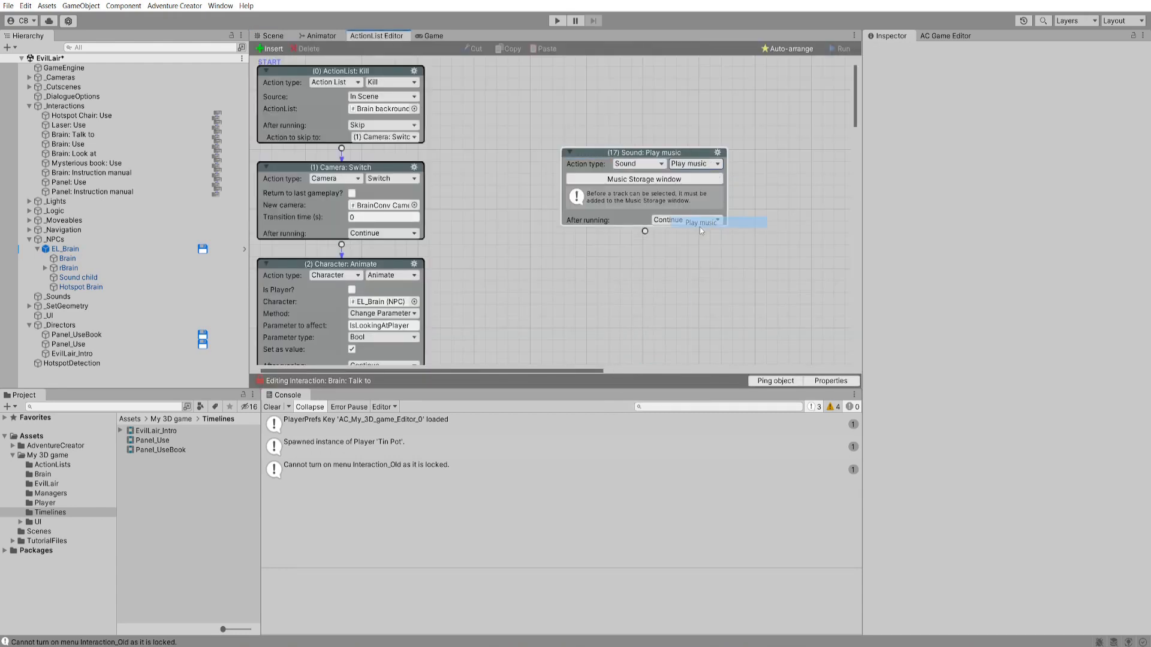
# - Add two music tracks in the Music Storage window and assign the Office audio clip to track 0
pyautogui.click(642, 182)
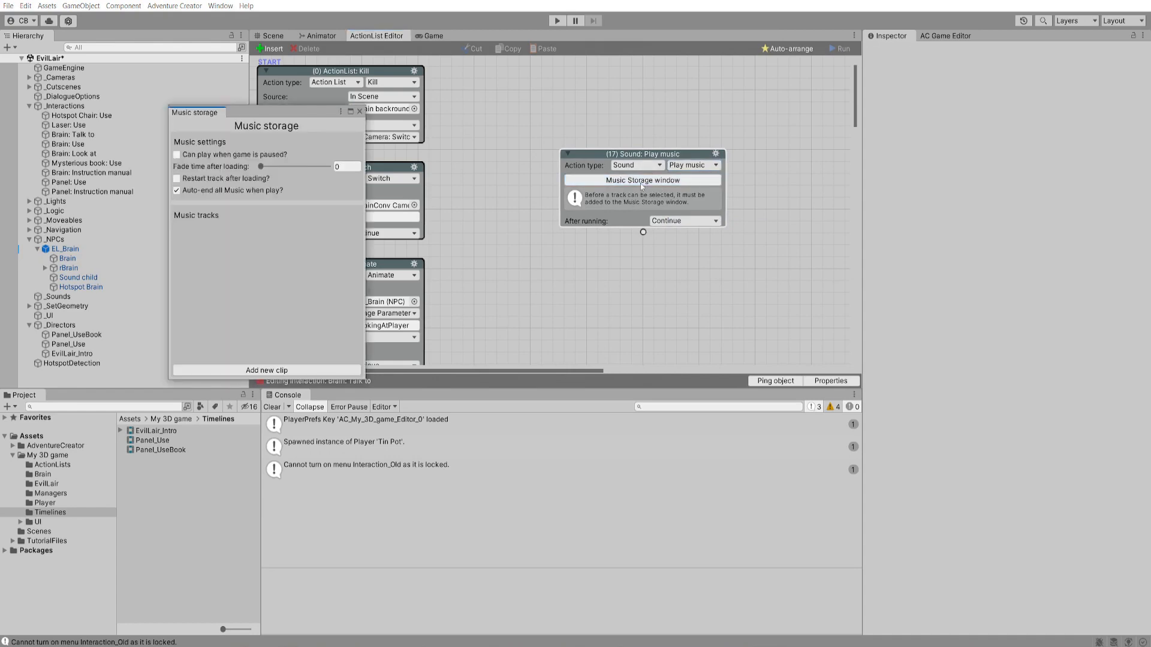
pyautogui.click(315, 367)
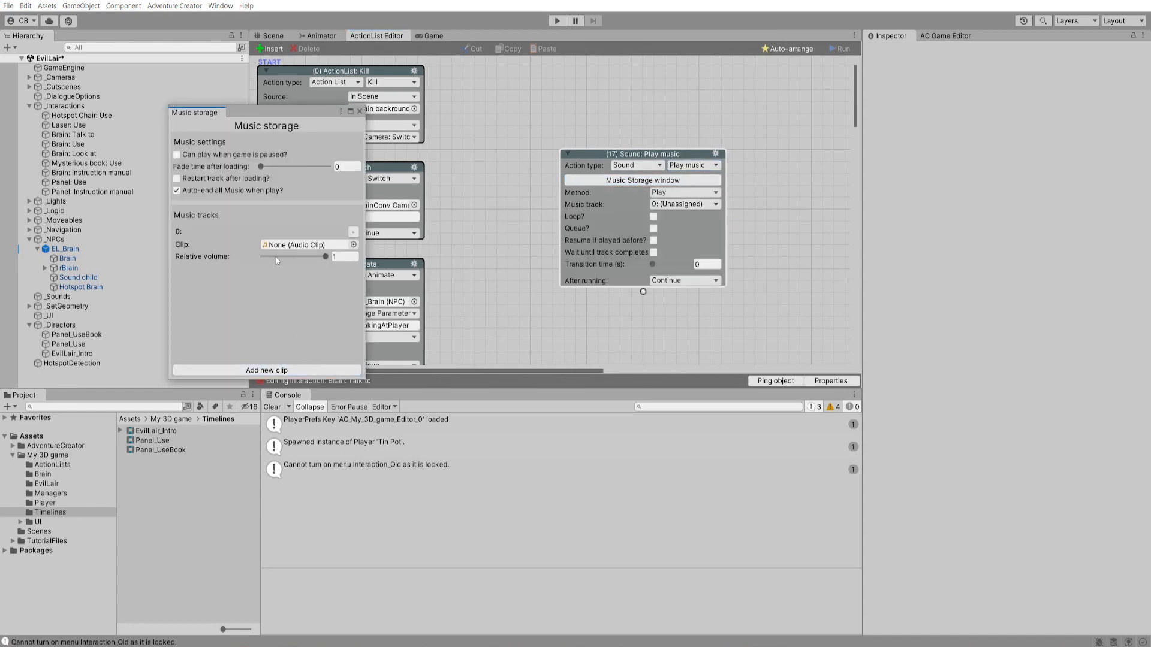
pyautogui.click(288, 369)
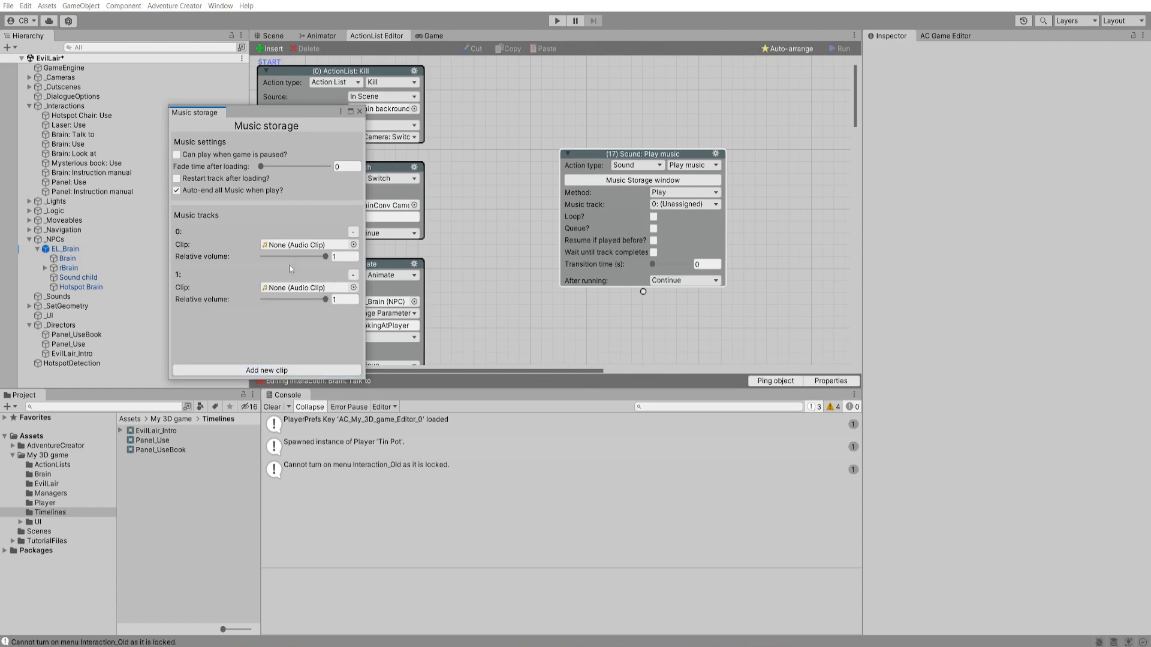
pyautogui.click(353, 244)
pyautogui.click(401, 230)
pyautogui.doubleClick(390, 279)
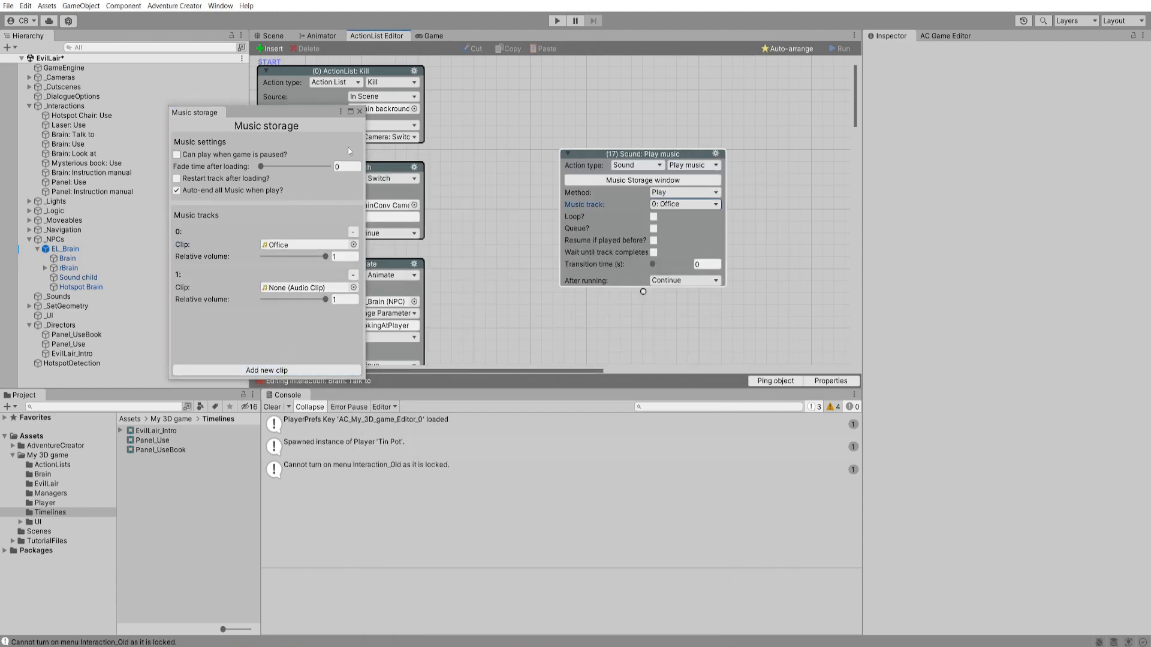
pyautogui.click(360, 112)
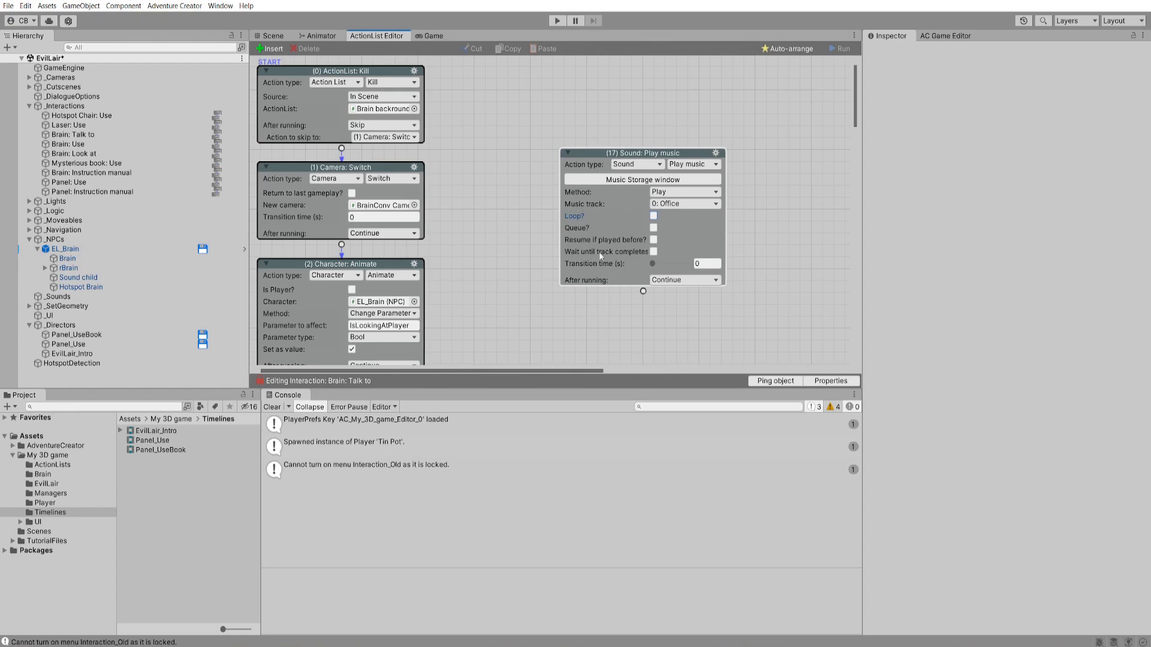
# - Change the new action's type from Sound: Play music to Scene: Switch
pyautogui.click(630, 166)
pyautogui.click(647, 358)
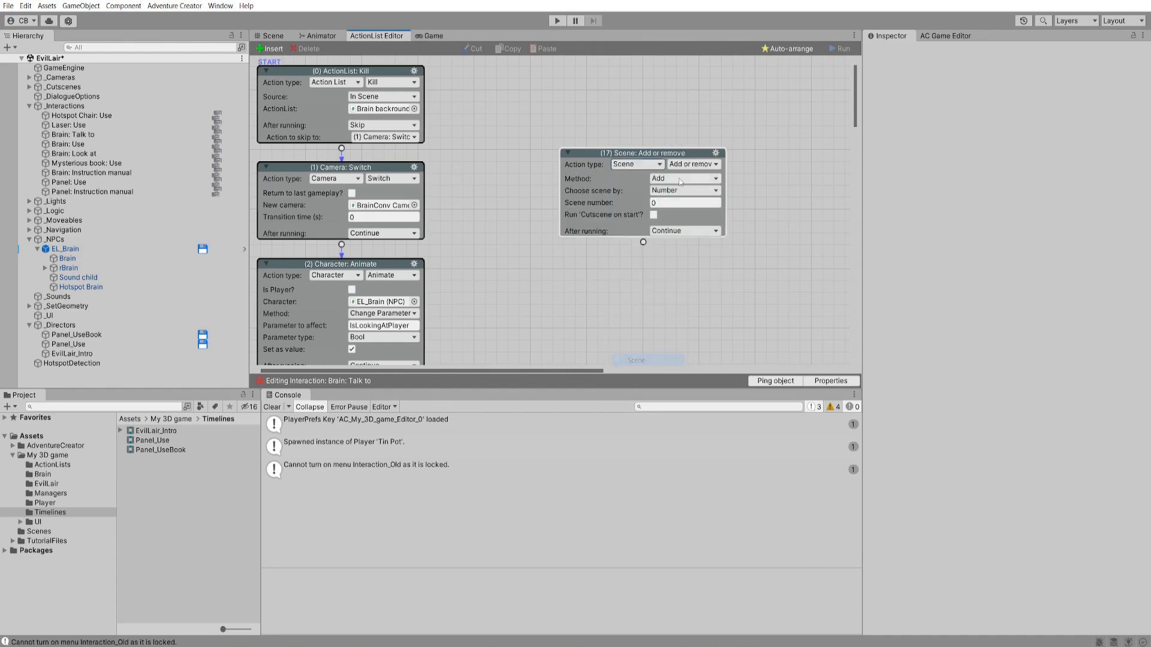
pyautogui.click(694, 165)
pyautogui.click(693, 222)
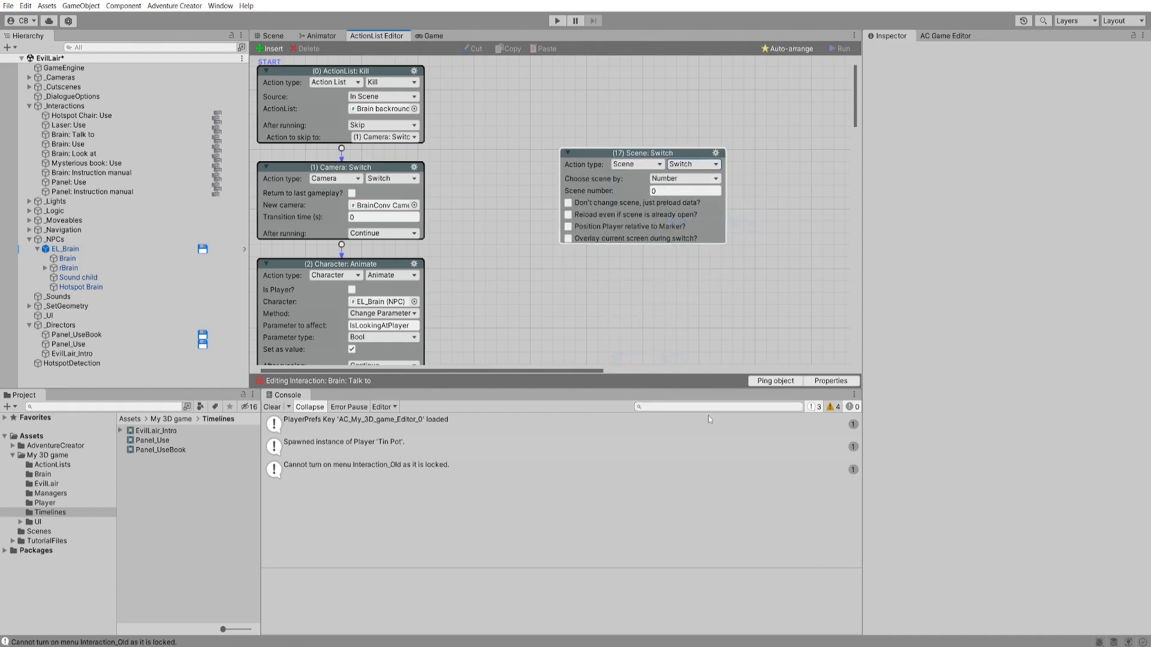
# - Delete the unconnected Scene: Switch action from the Brain: Talk to interaction and return to the Scene view
pyautogui.click(715, 152)
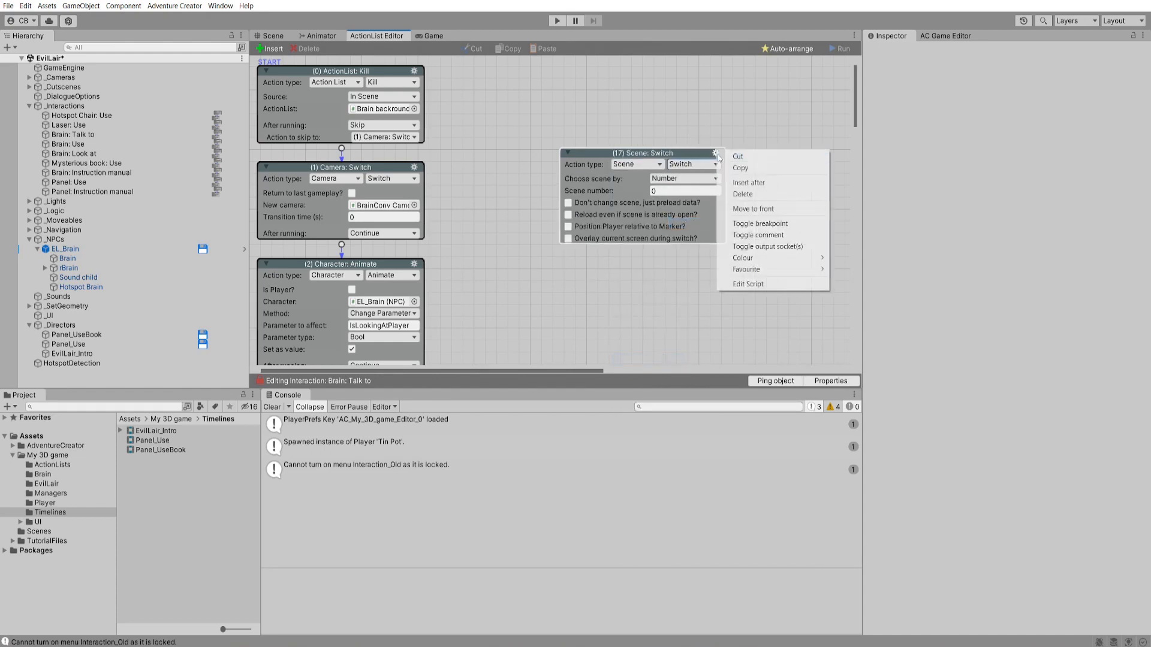
pyautogui.click(733, 193)
pyautogui.hotkey('ctrl', '1')
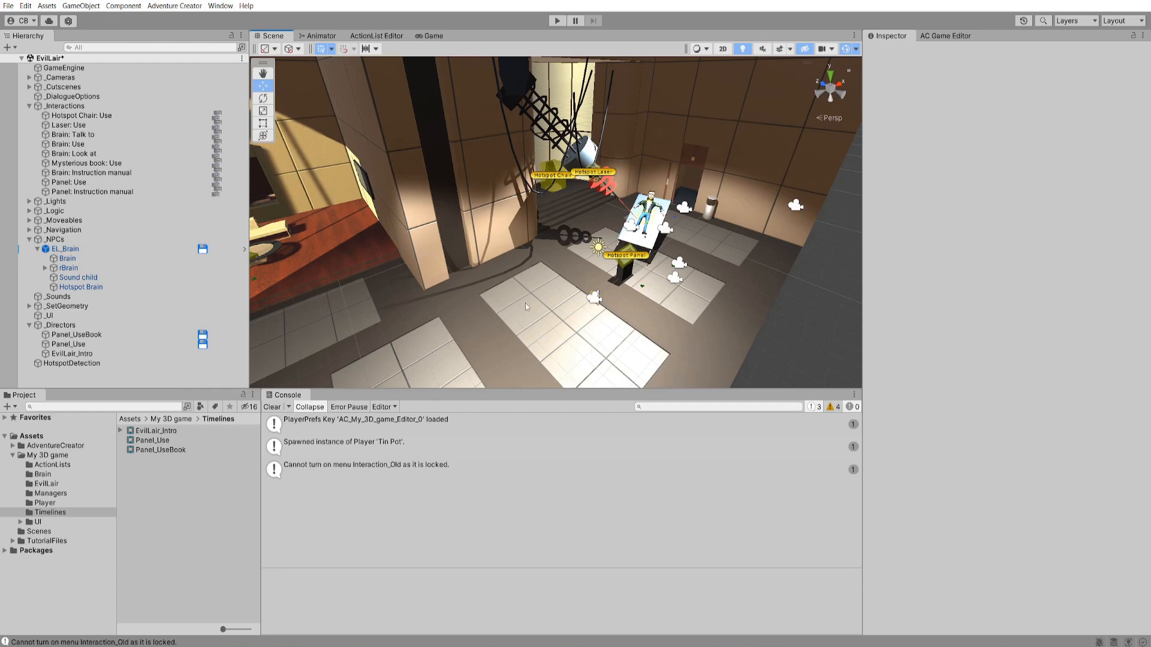
# - Look through the list of Adventure Creator's online resources
pyautogui.click(181, 7)
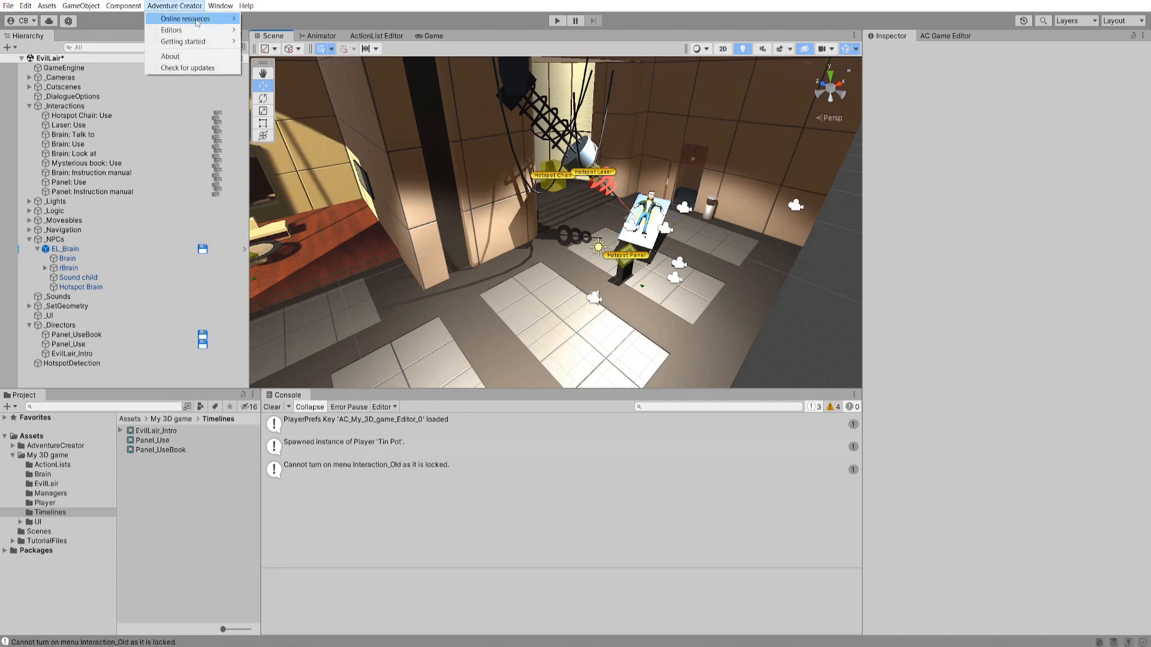
pyautogui.moveTo(196, 21)
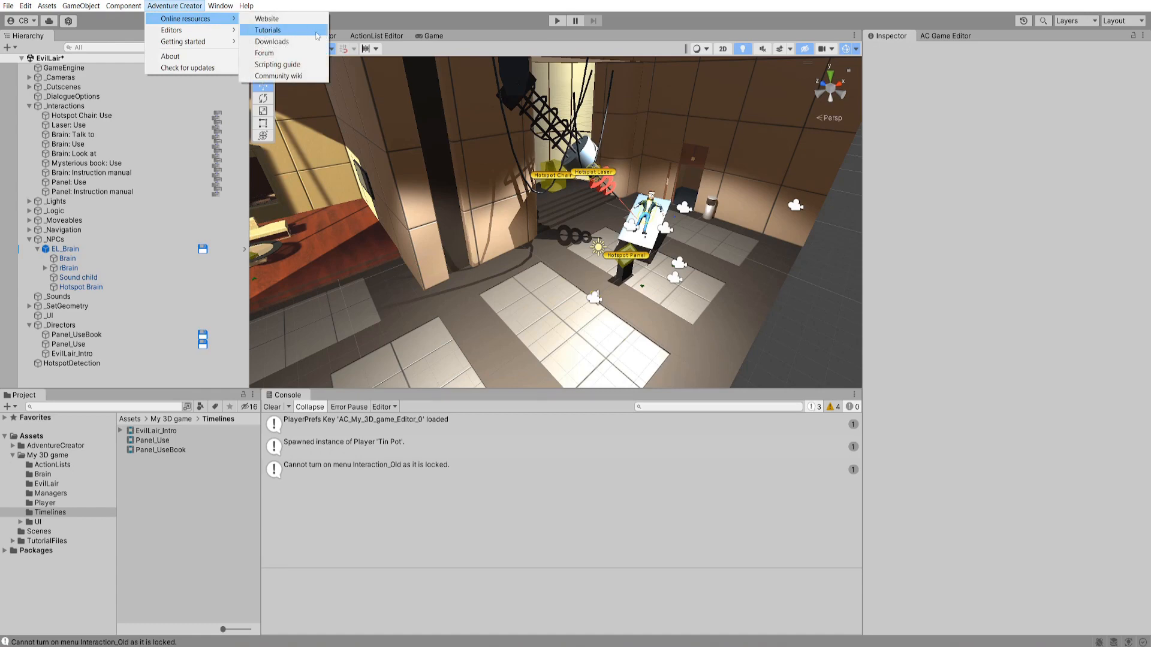